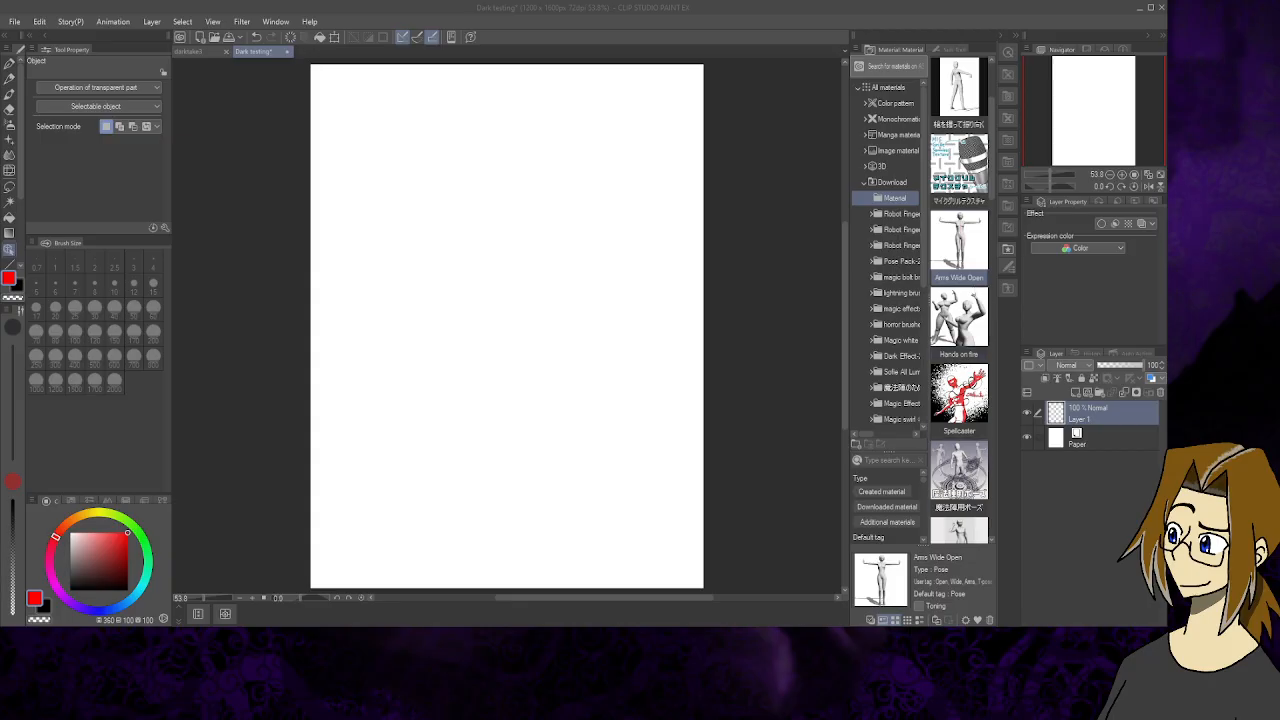
- Expand the 3D materials and look through the Body type, Head, Primitive and Panorama categories
scroll(959, 300, "up", 2)
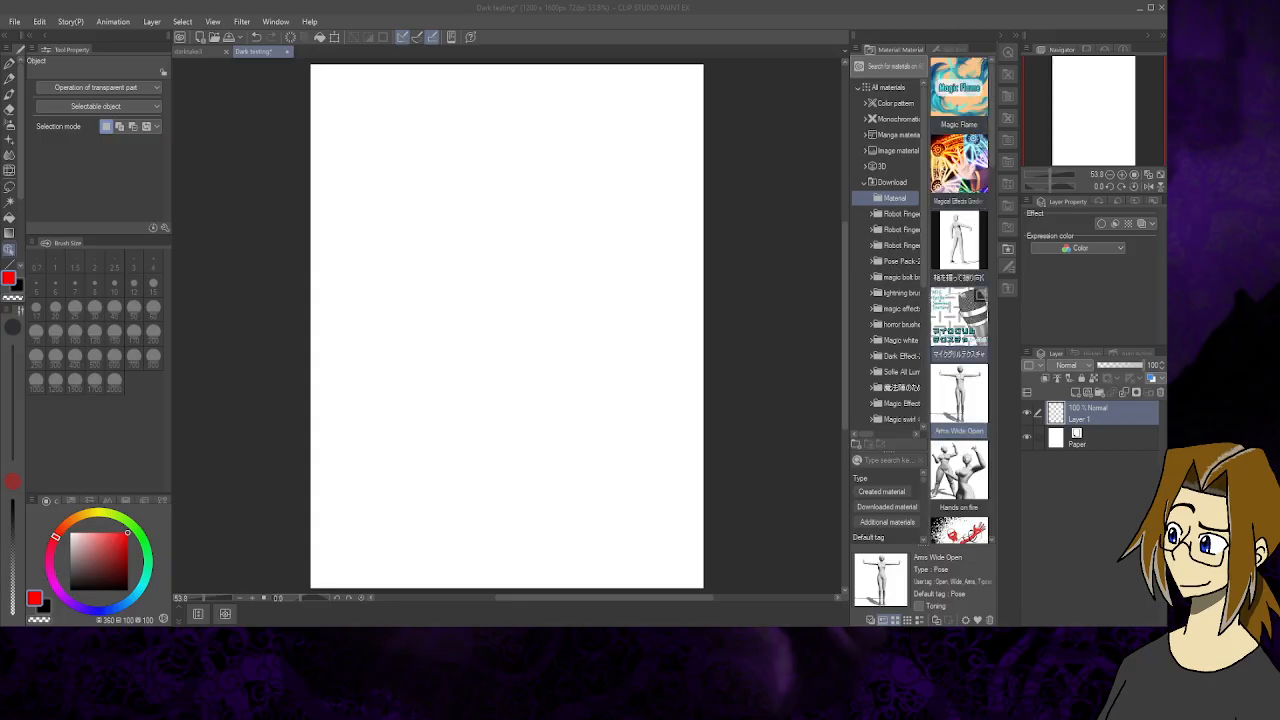
scroll(959, 300, "down", 2)
scroll(959, 395, "down", 1)
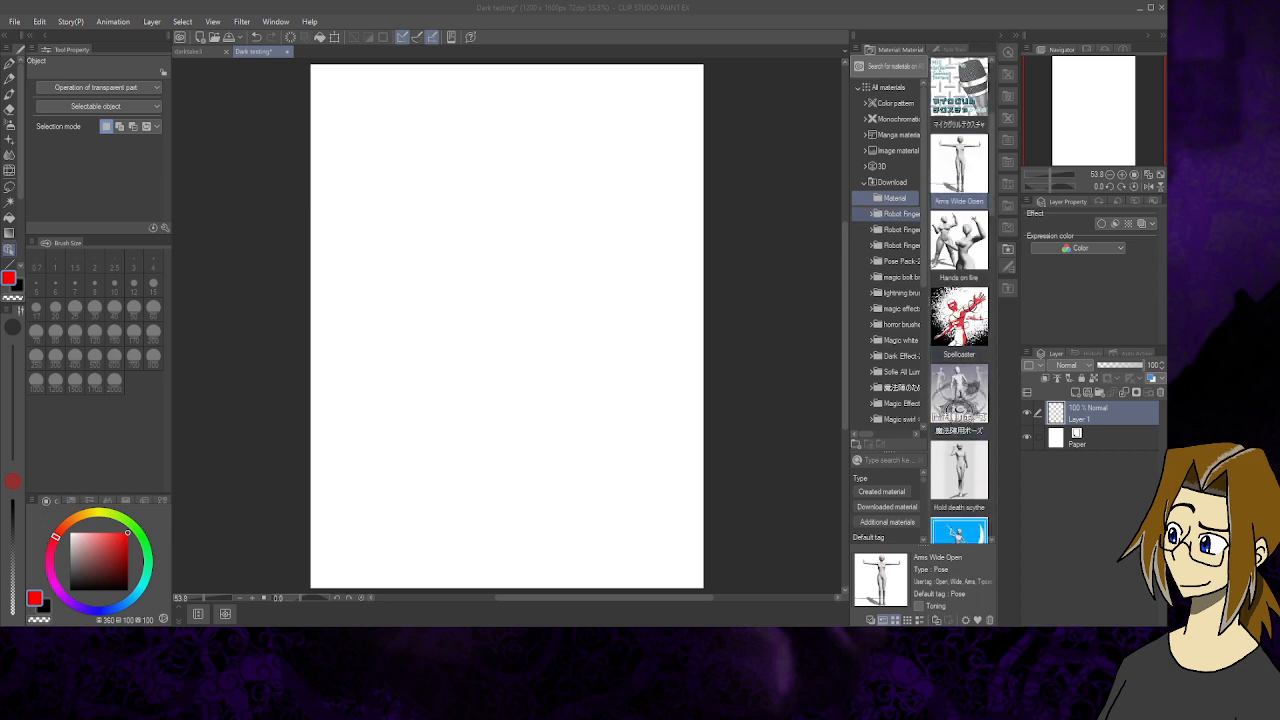
left_click(866, 166)
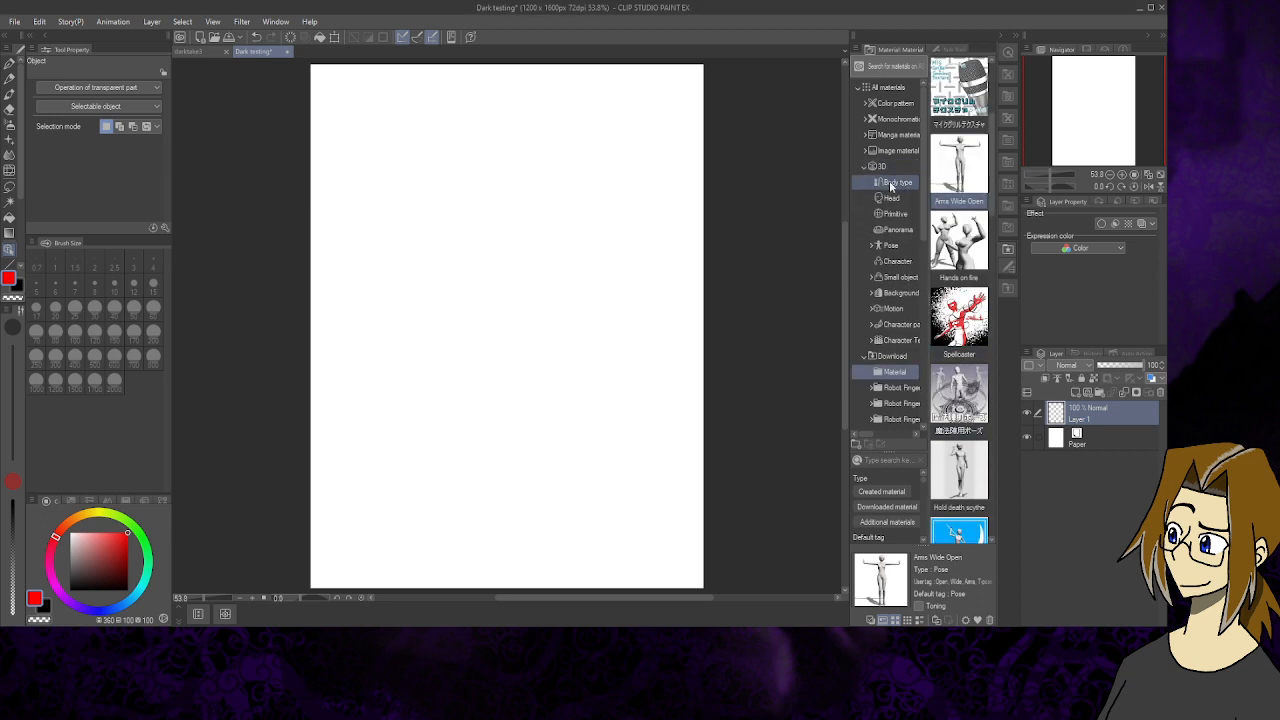
left_click(889, 182)
left_click(890, 198)
left_click(893, 214)
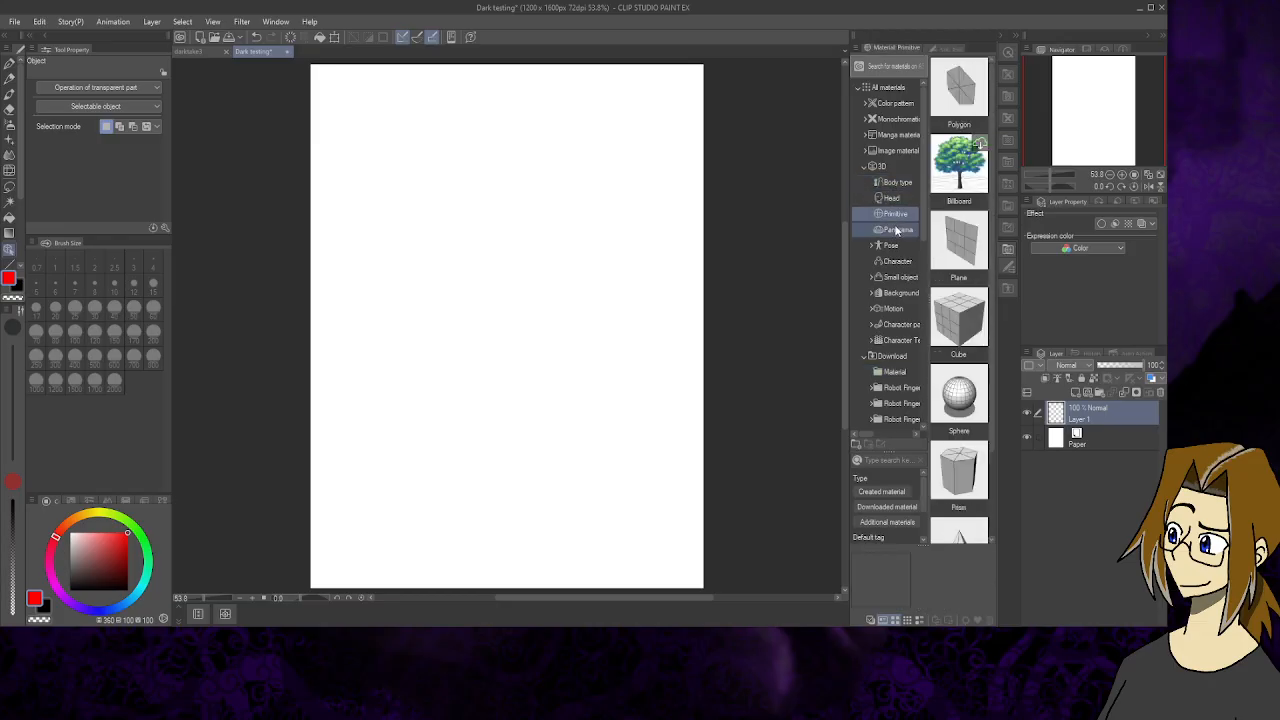
left_click(897, 230)
- Look through the full-body and hand poses in the 3D Pose category, down to the end of the list
left_click(889, 245)
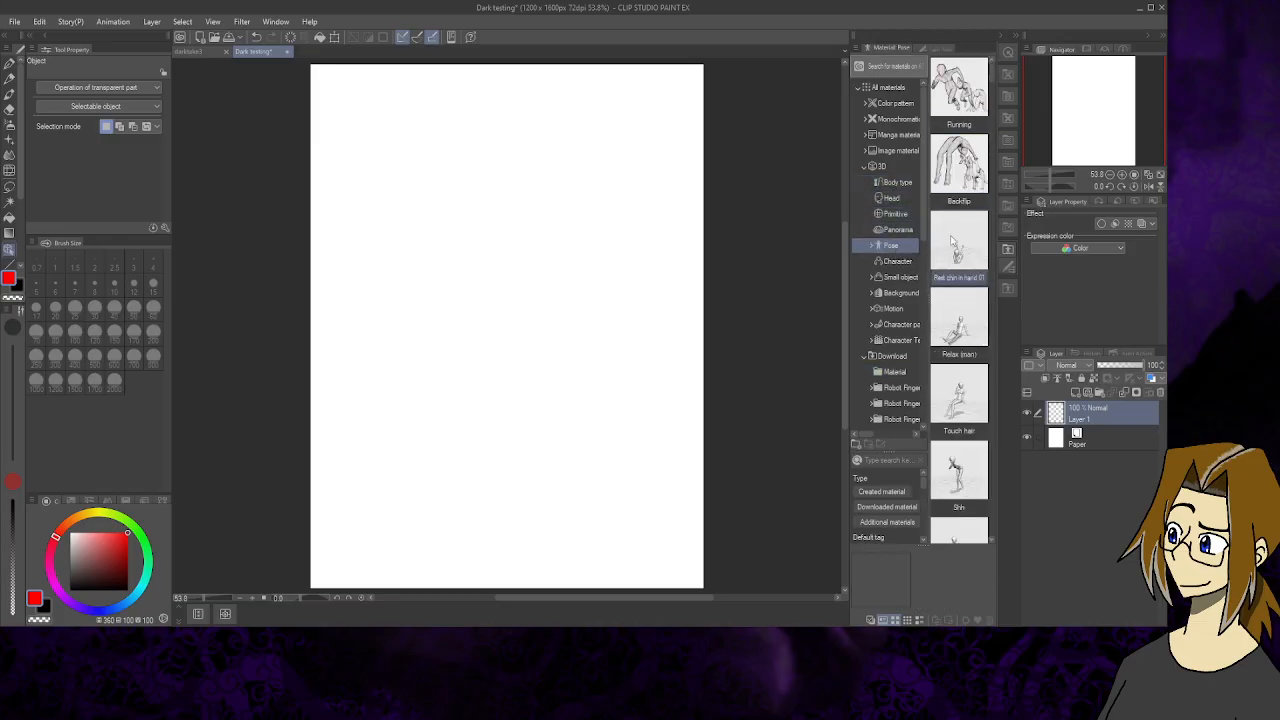
scroll(962, 343, "down", 10)
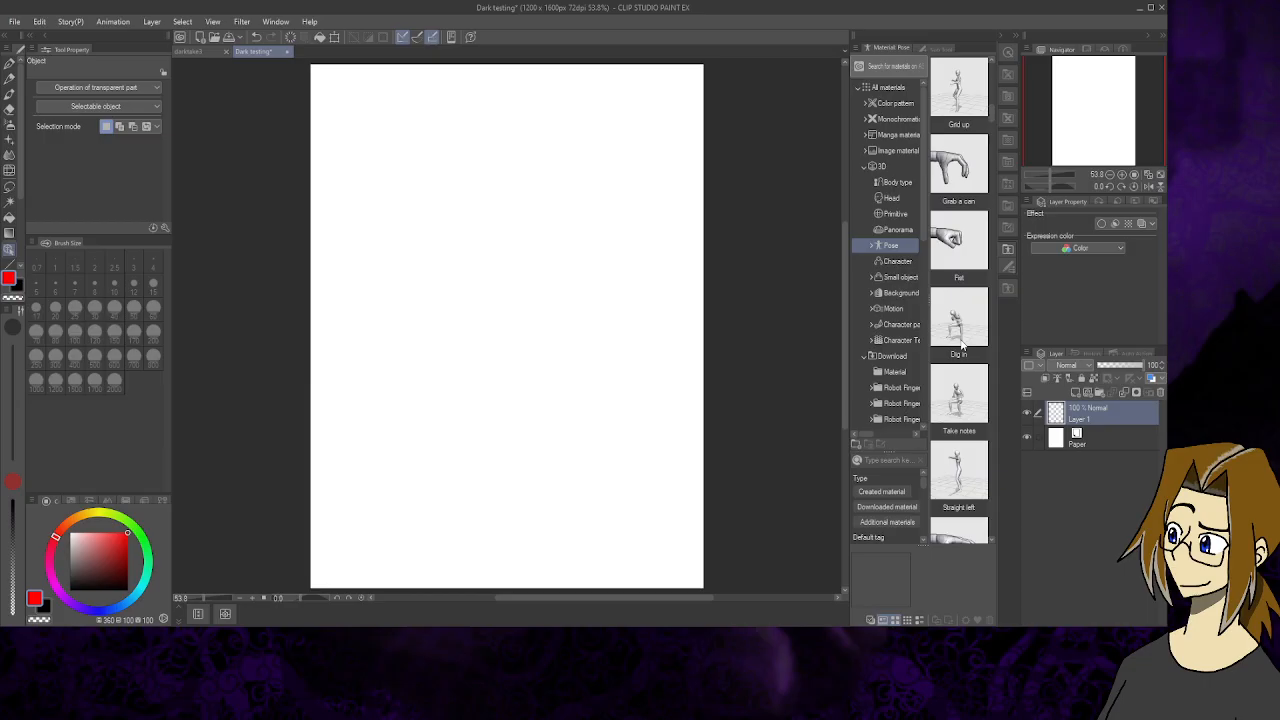
scroll(962, 344, "down", 10)
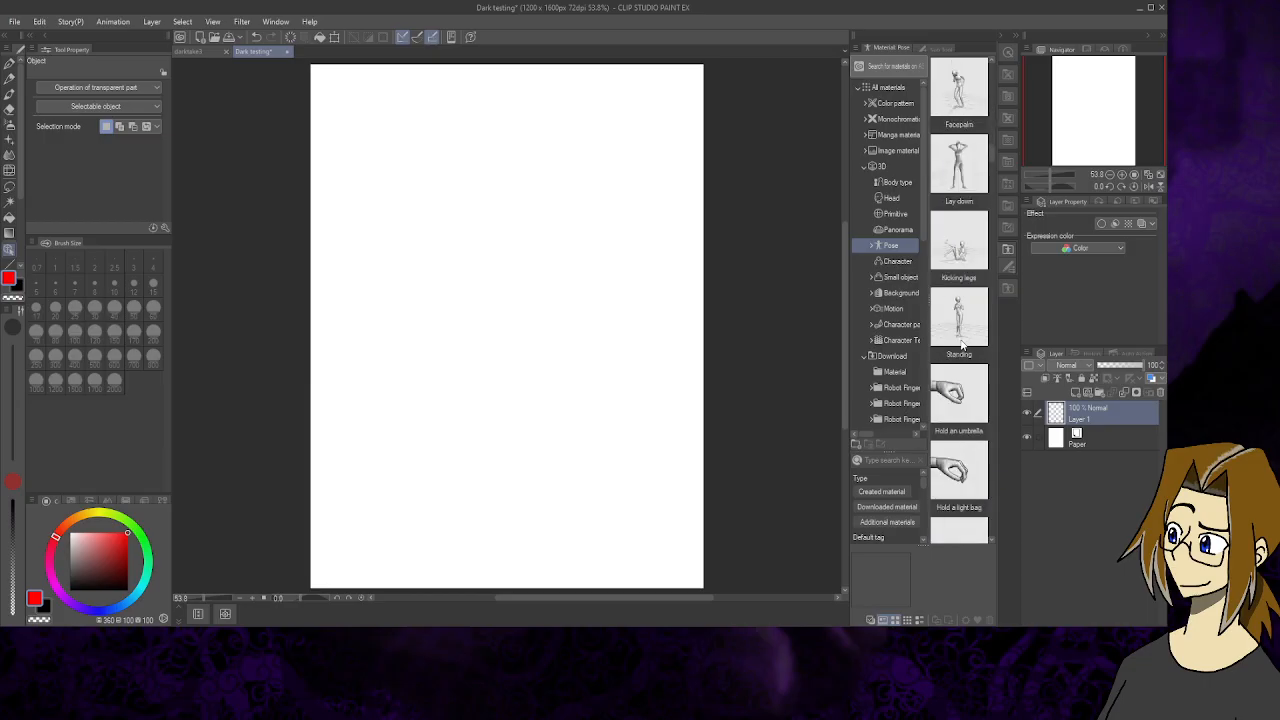
scroll(962, 344, "down", 10)
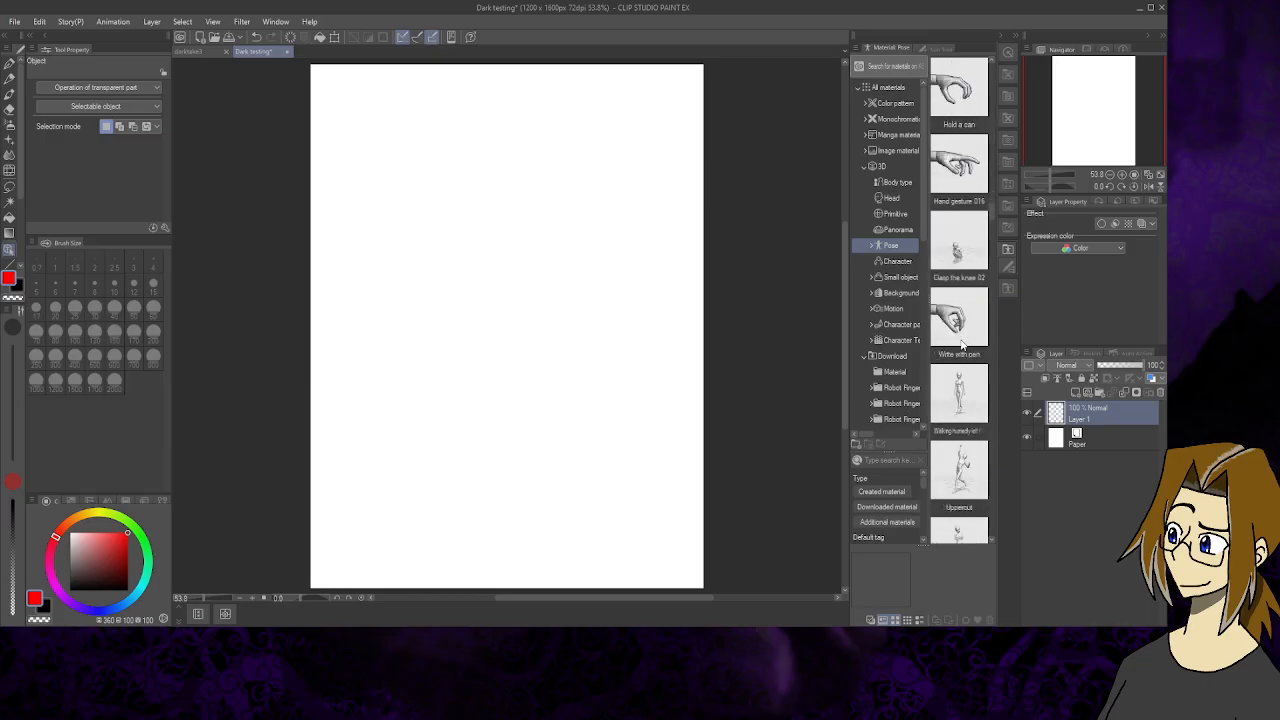
scroll(962, 344, "down", 3)
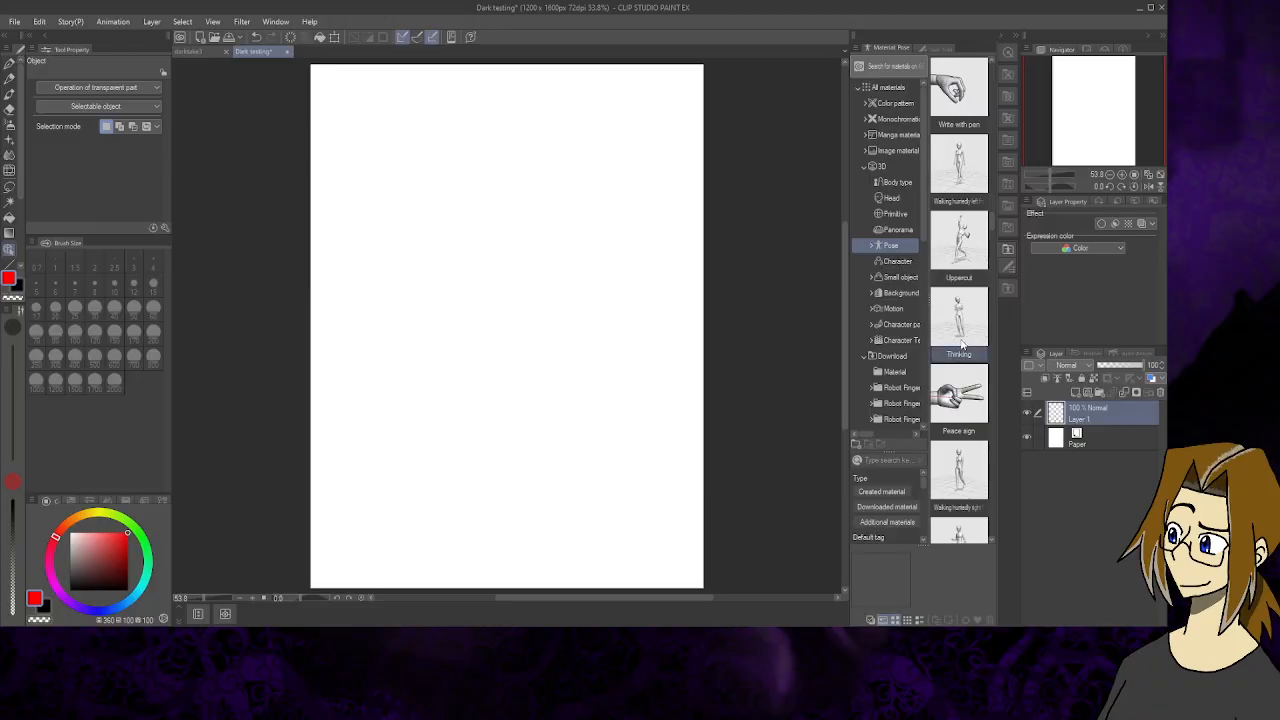
scroll(962, 344, "down", 3)
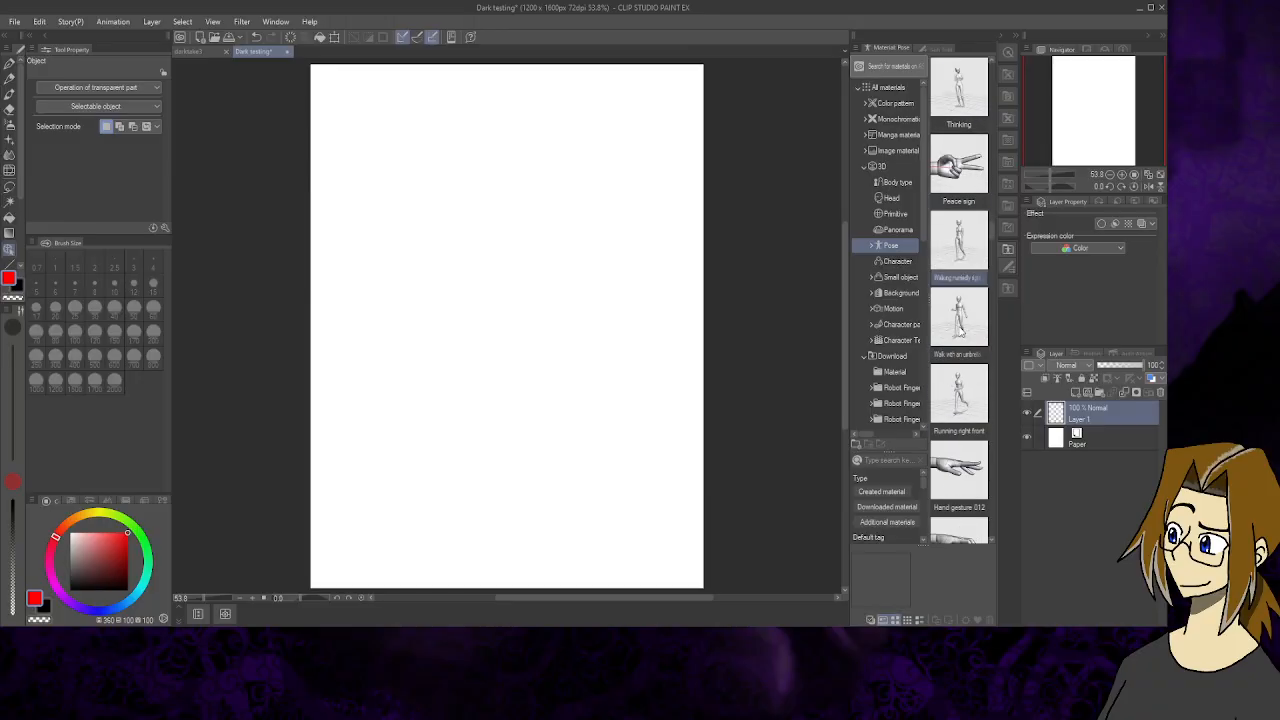
scroll(962, 340, "down", 6)
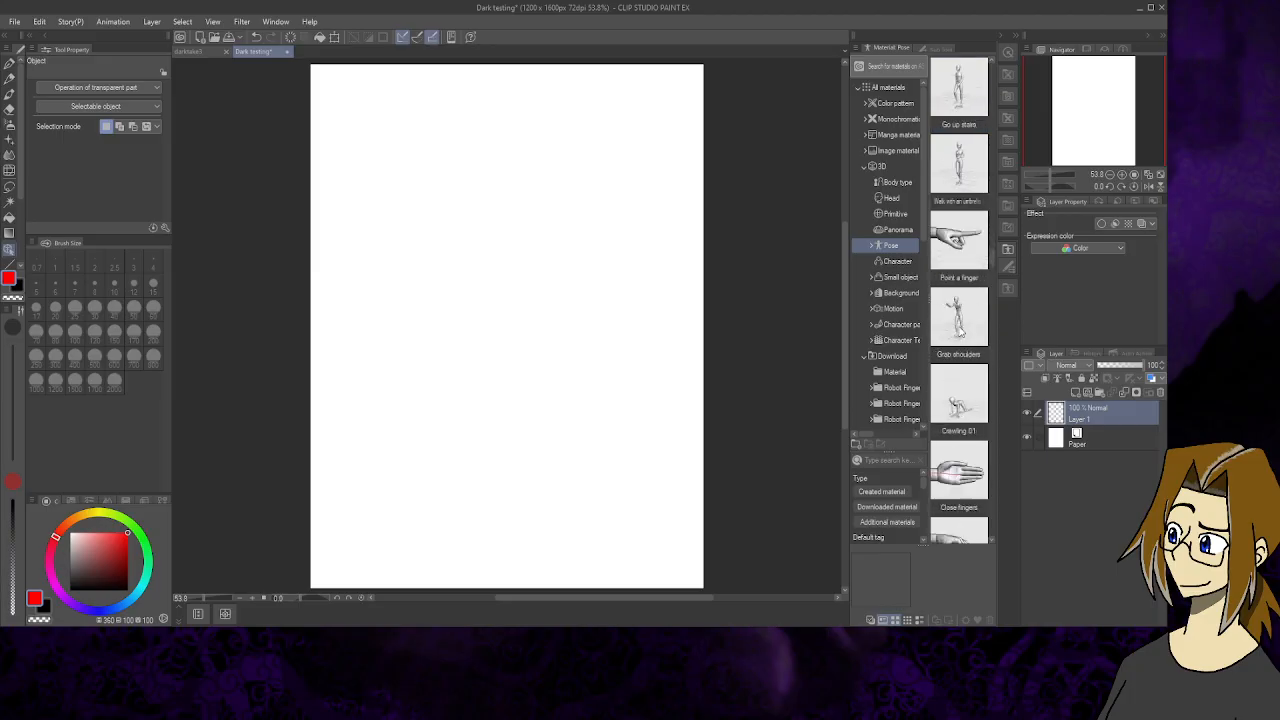
scroll(962, 340, "down", 3)
scroll(960, 336, "down", 8)
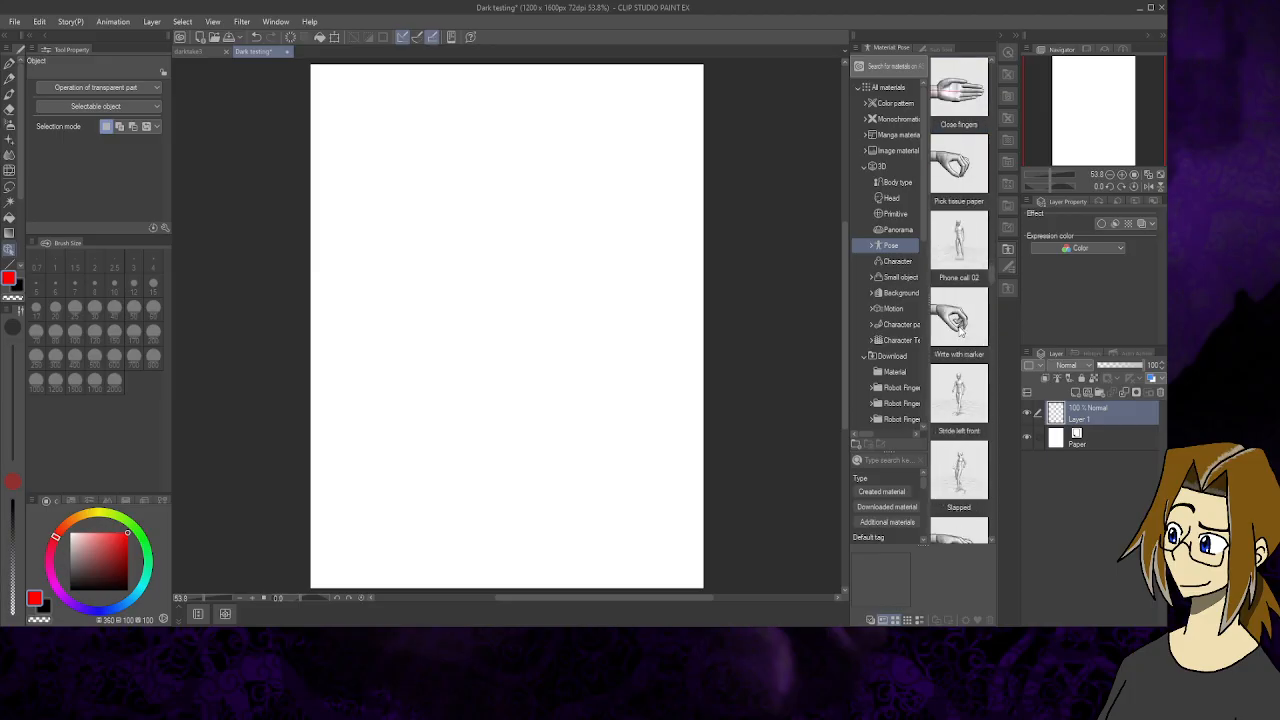
scroll(960, 334, "down", 6)
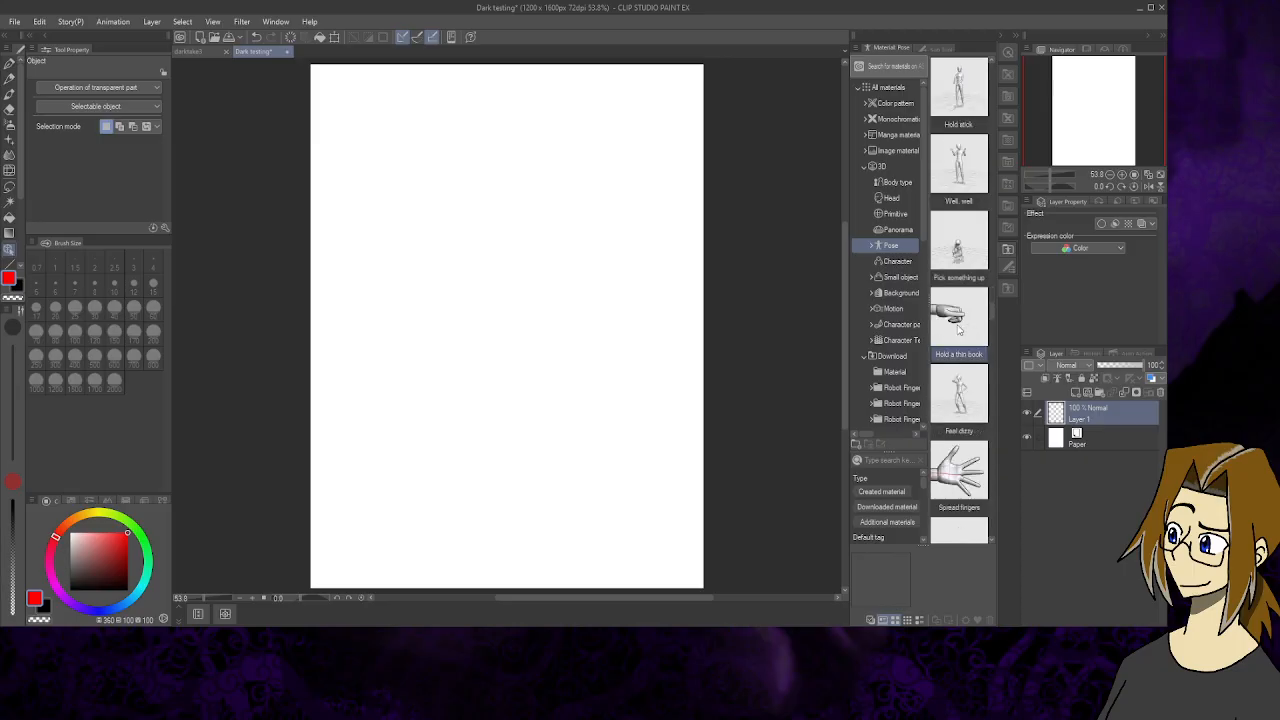
scroll(958, 330, "down", 5)
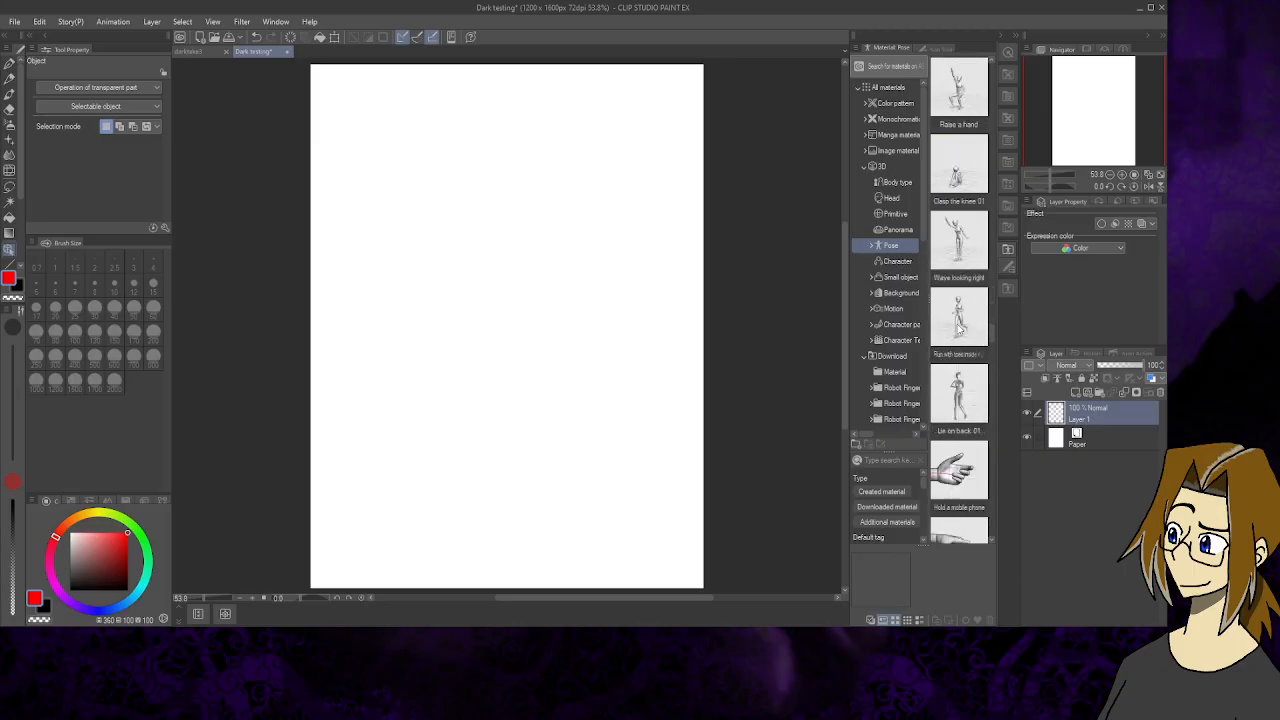
scroll(957, 326, "down", 8)
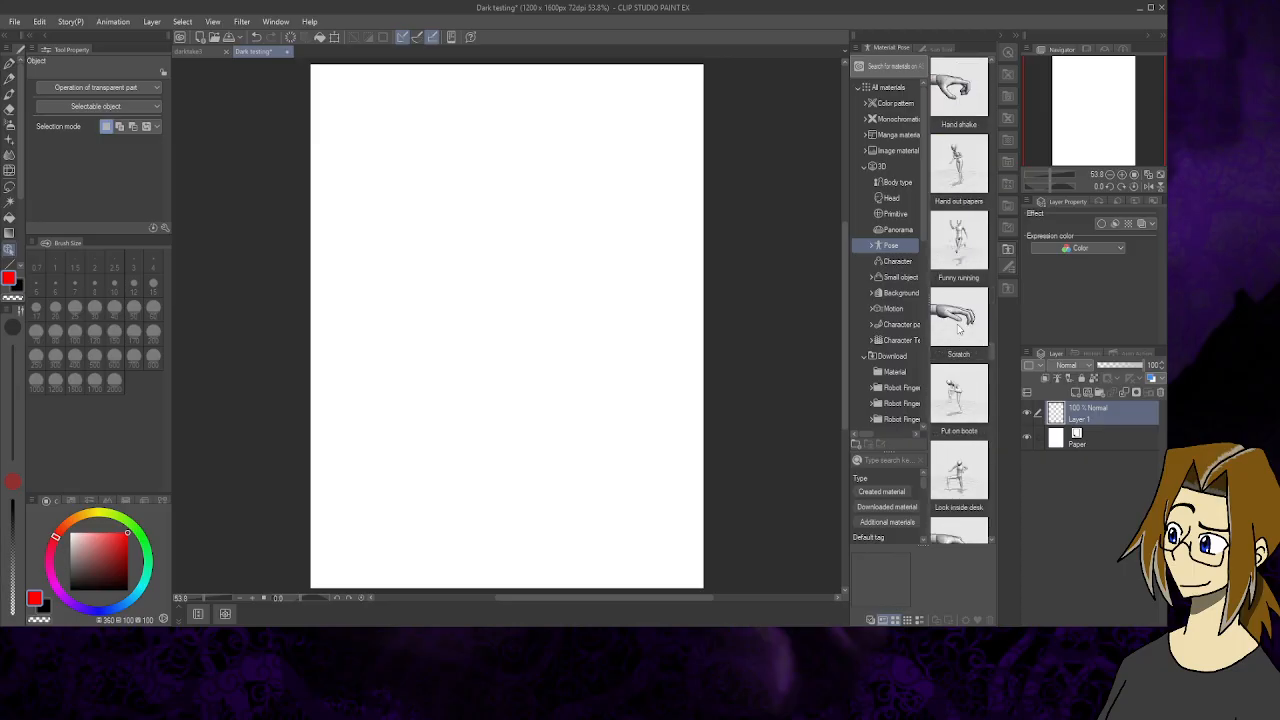
scroll(958, 326, "down", 8)
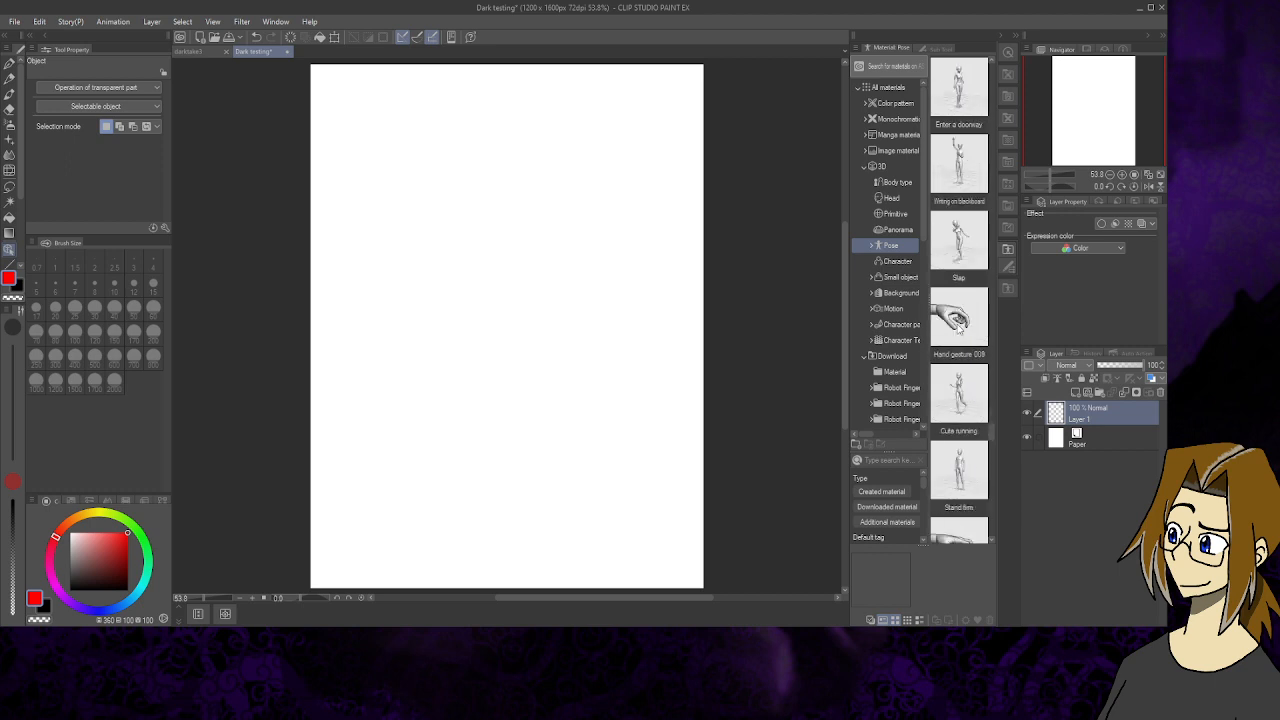
scroll(958, 326, "down", 8)
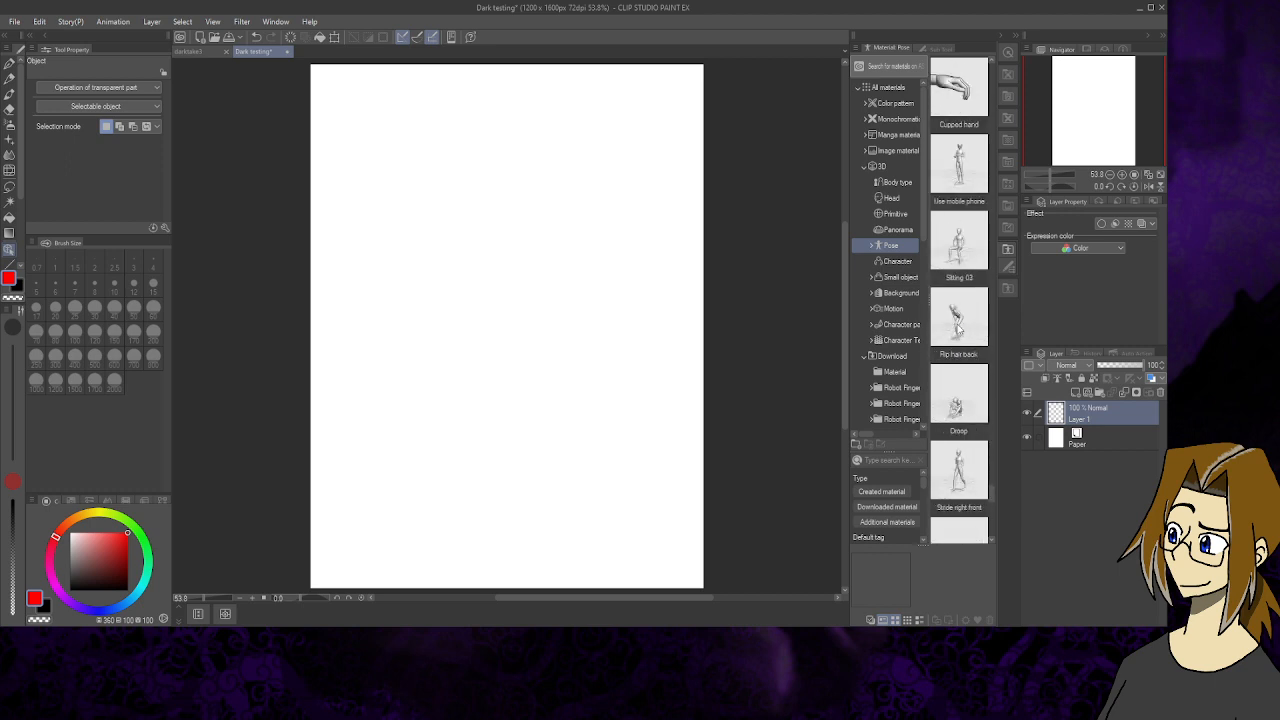
scroll(958, 326, "down", 2)
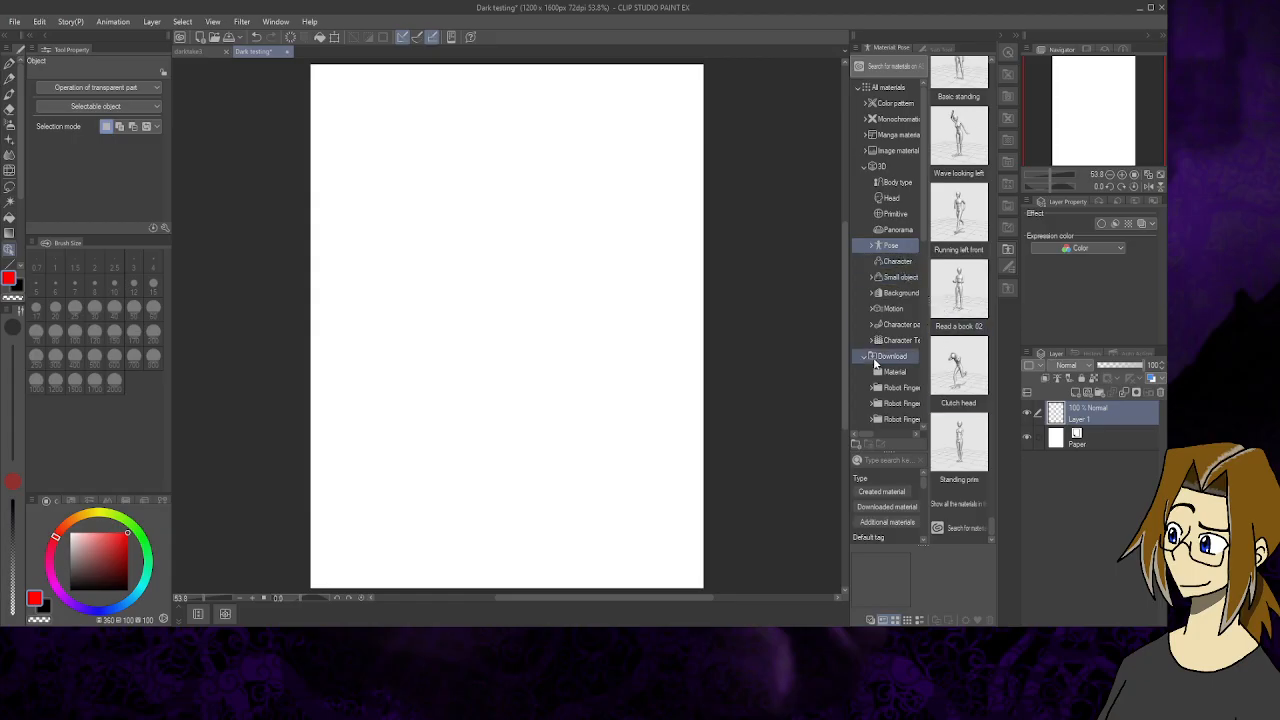
- Examine the more recently downloaded material folders, including the boxing poses, stretch poses, Pixel Brushes and Parkour Pose sets
scroll(878, 335, "down", 3)
scroll(884, 307, "down", 2)
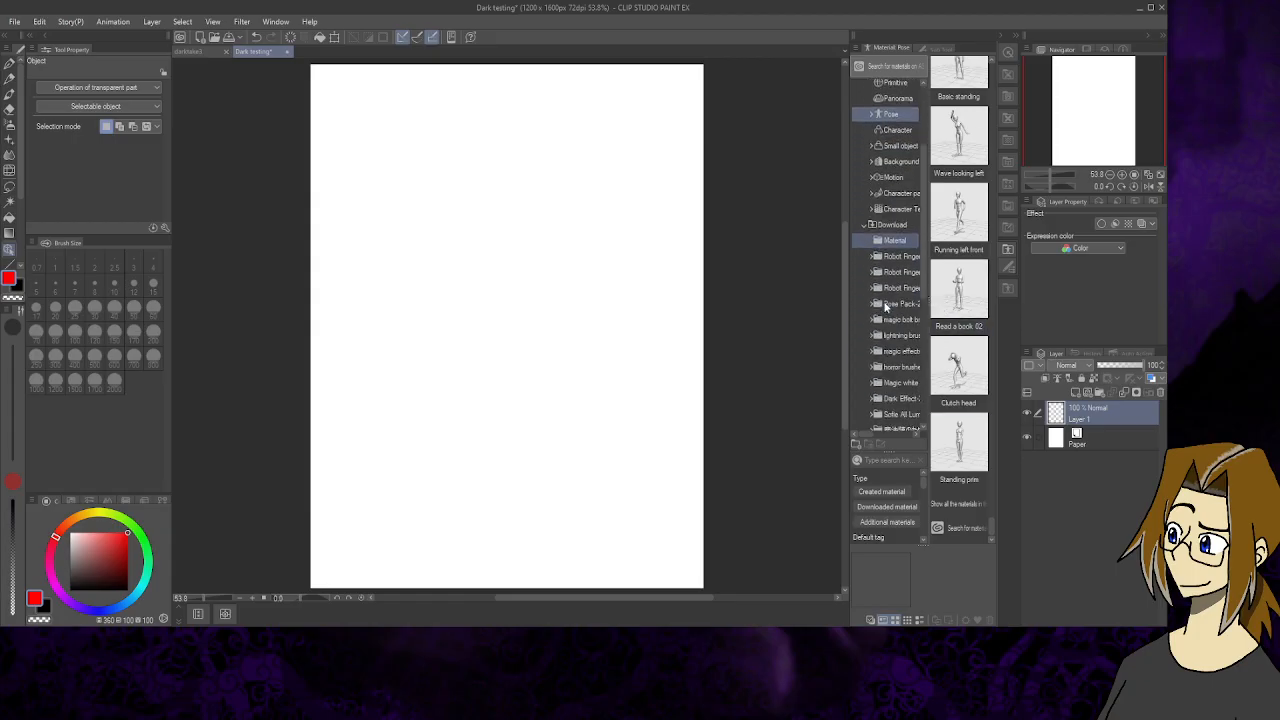
scroll(886, 320, "down", 4)
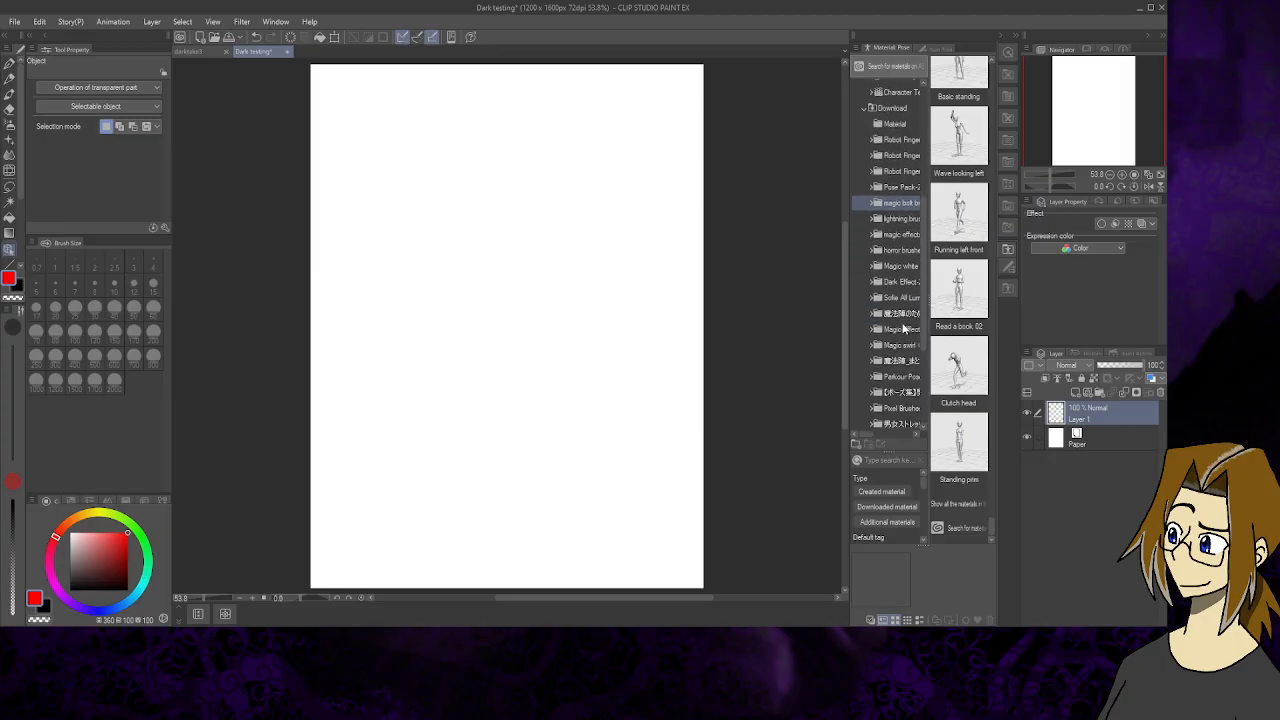
scroll(903, 328, "down", 5)
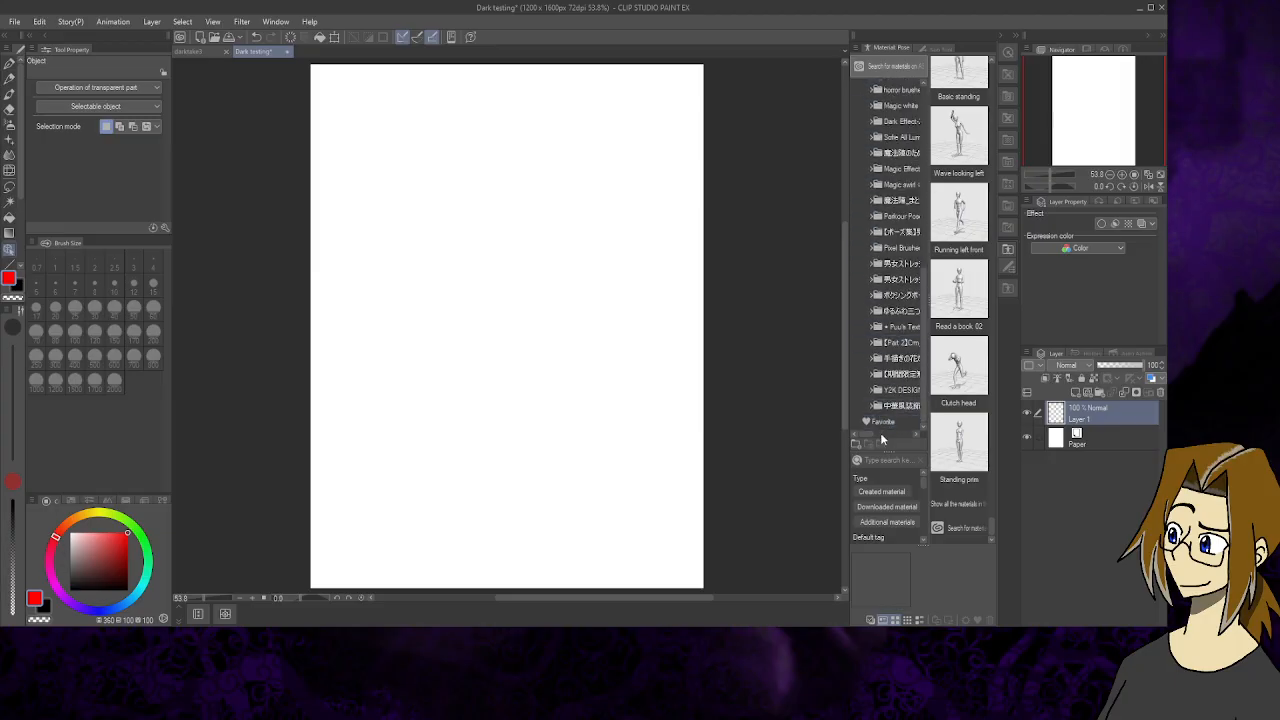
left_click(884, 405)
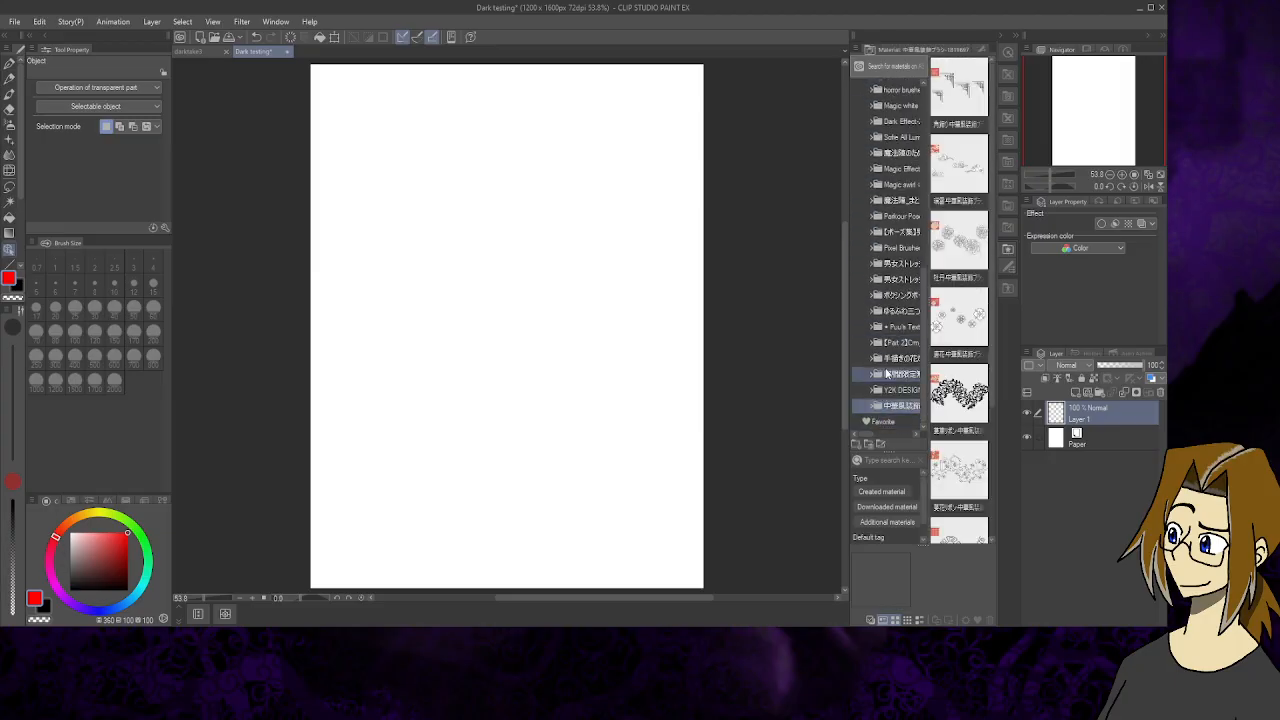
left_click(886, 374)
left_click(884, 342)
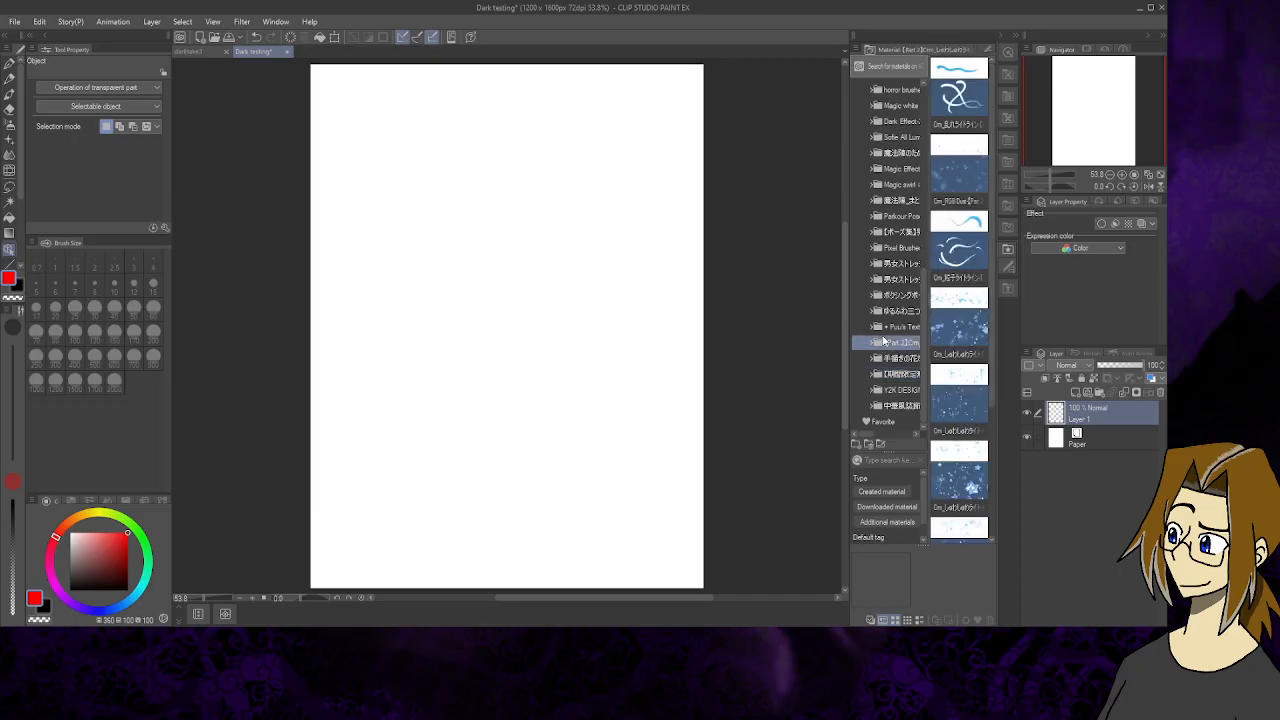
left_click(884, 326)
left_click(884, 295)
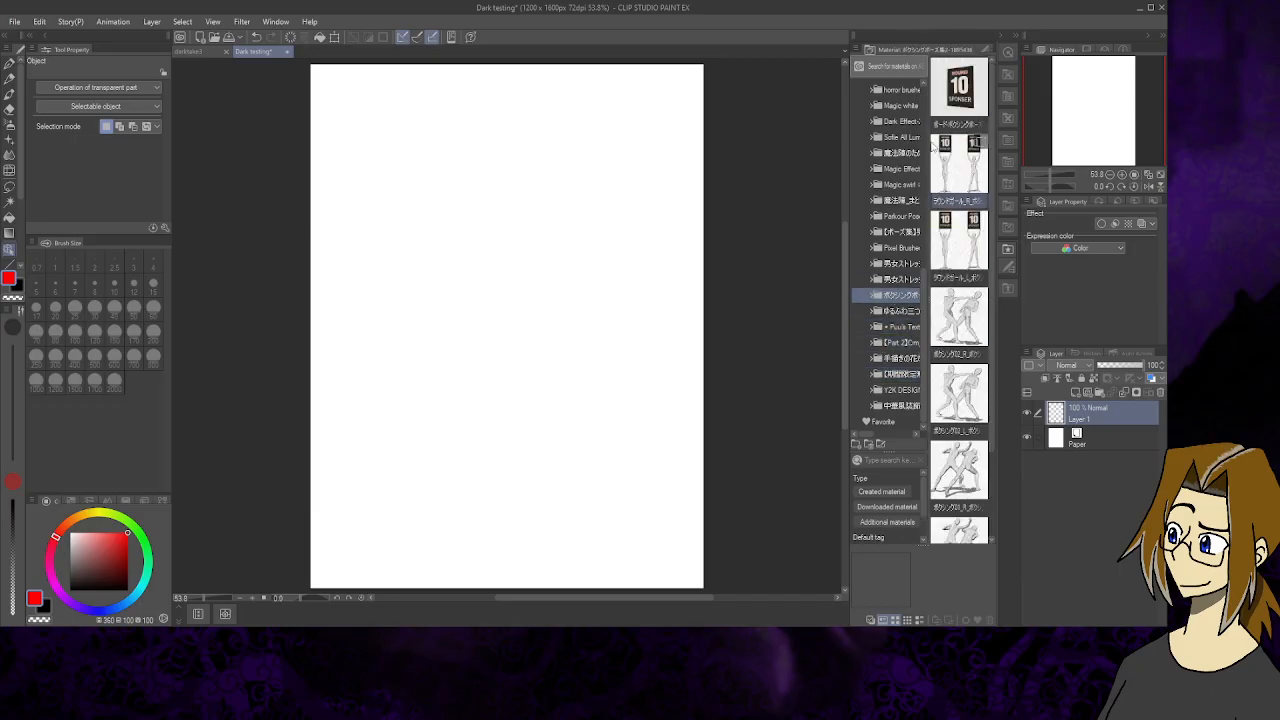
scroll(945, 200, "down", 3)
left_click(900, 280)
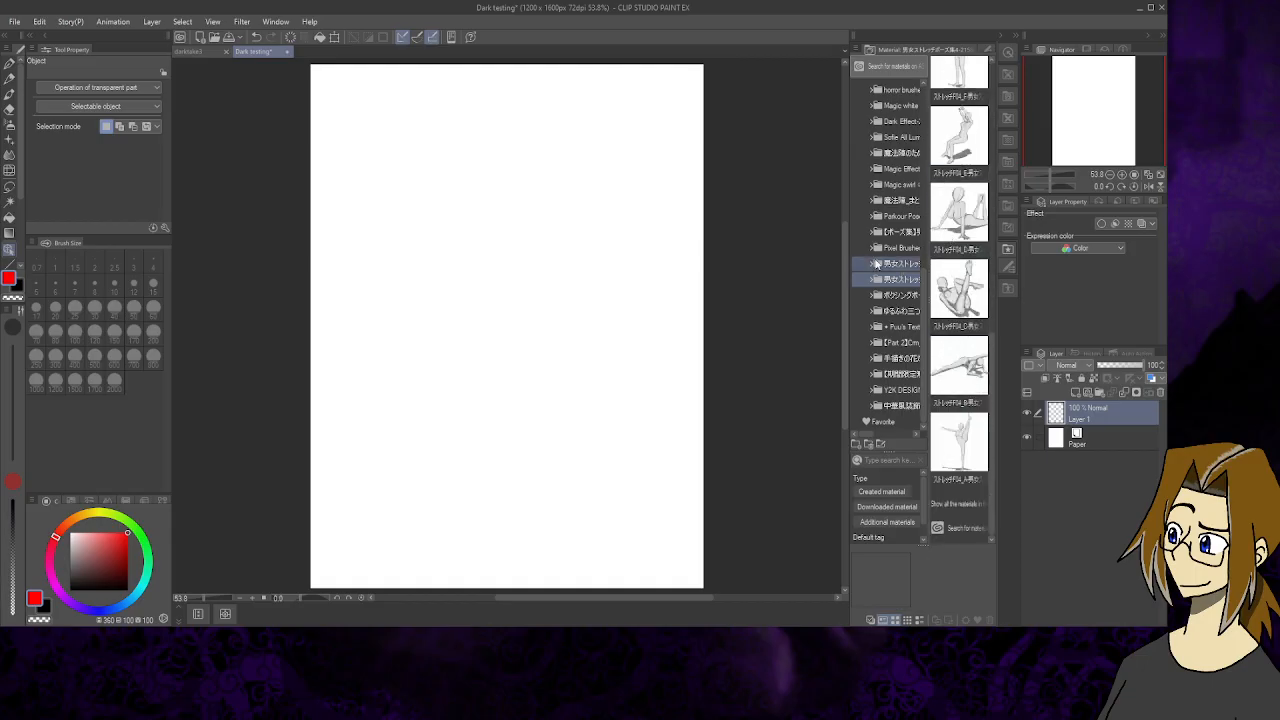
left_click(876, 263)
left_click(897, 251)
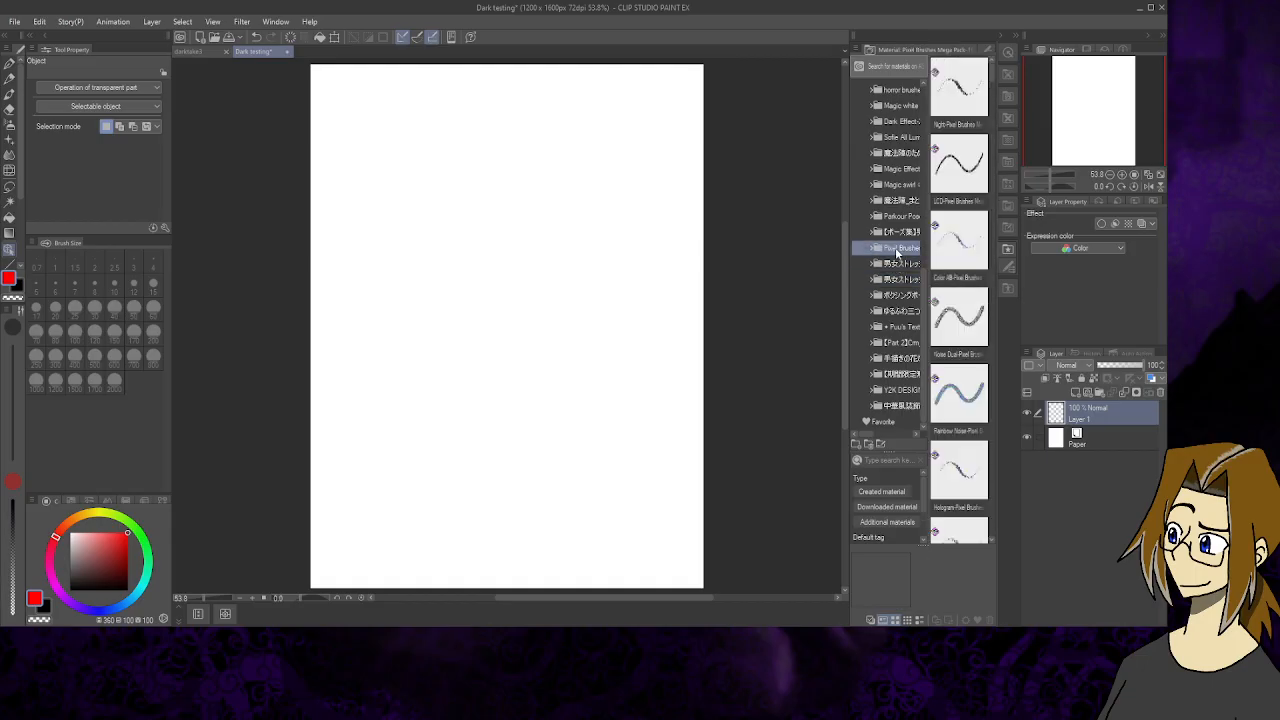
left_click(896, 215)
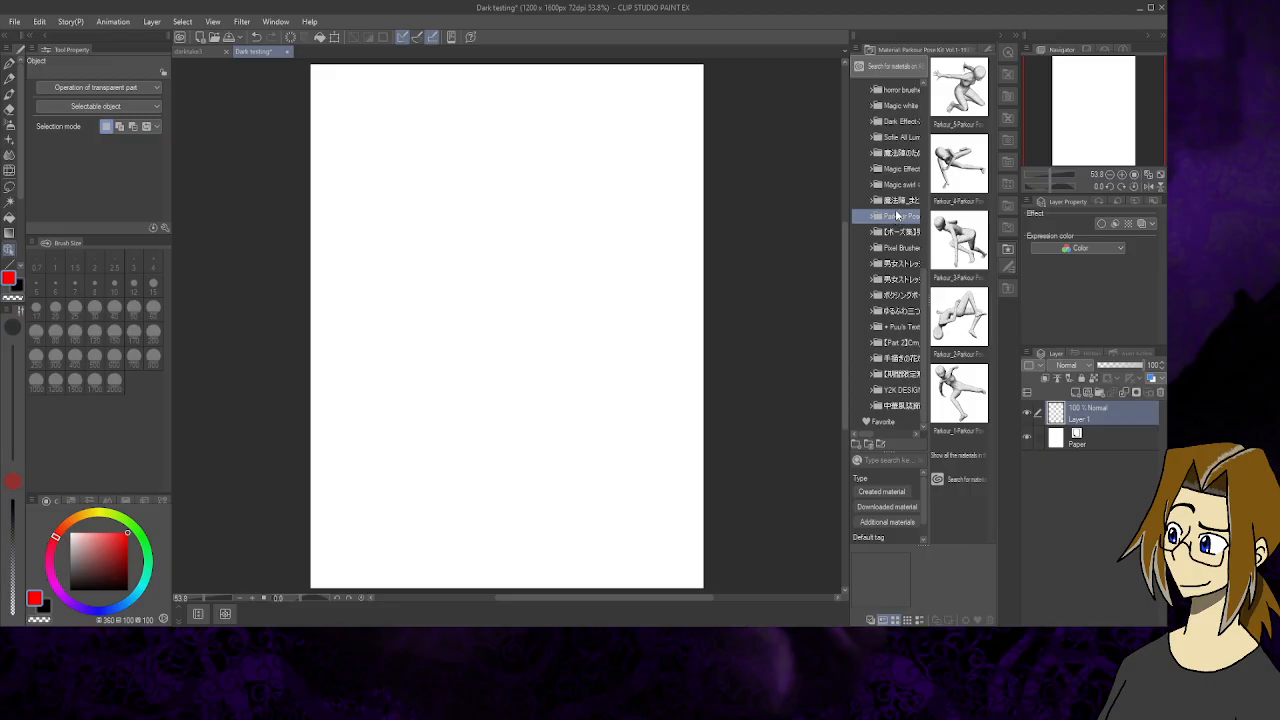
- Examine the downloaded effect brush folders, including Magic Effect, Sofie All Luminous, Dark Effect, horror, lightning and magic bolt brushes
left_click(897, 200)
left_click(899, 184)
left_click(900, 170)
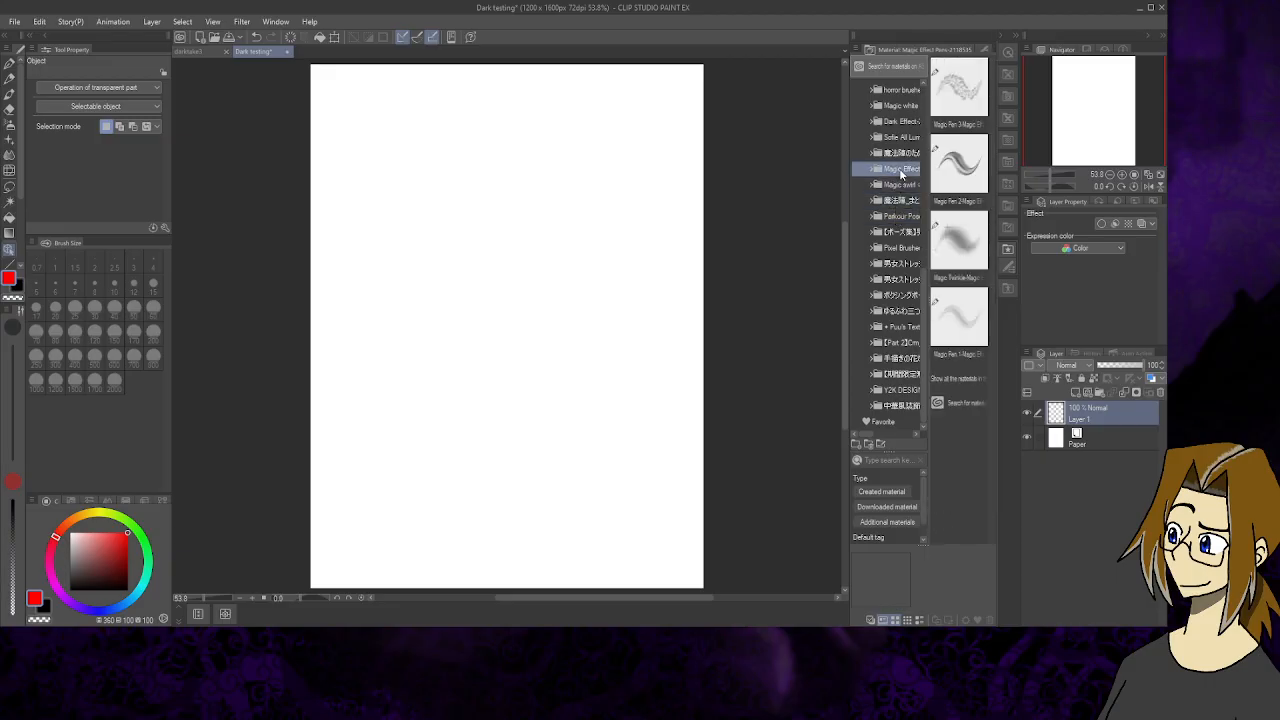
left_click(899, 137)
scroll(898, 180, "up", 2)
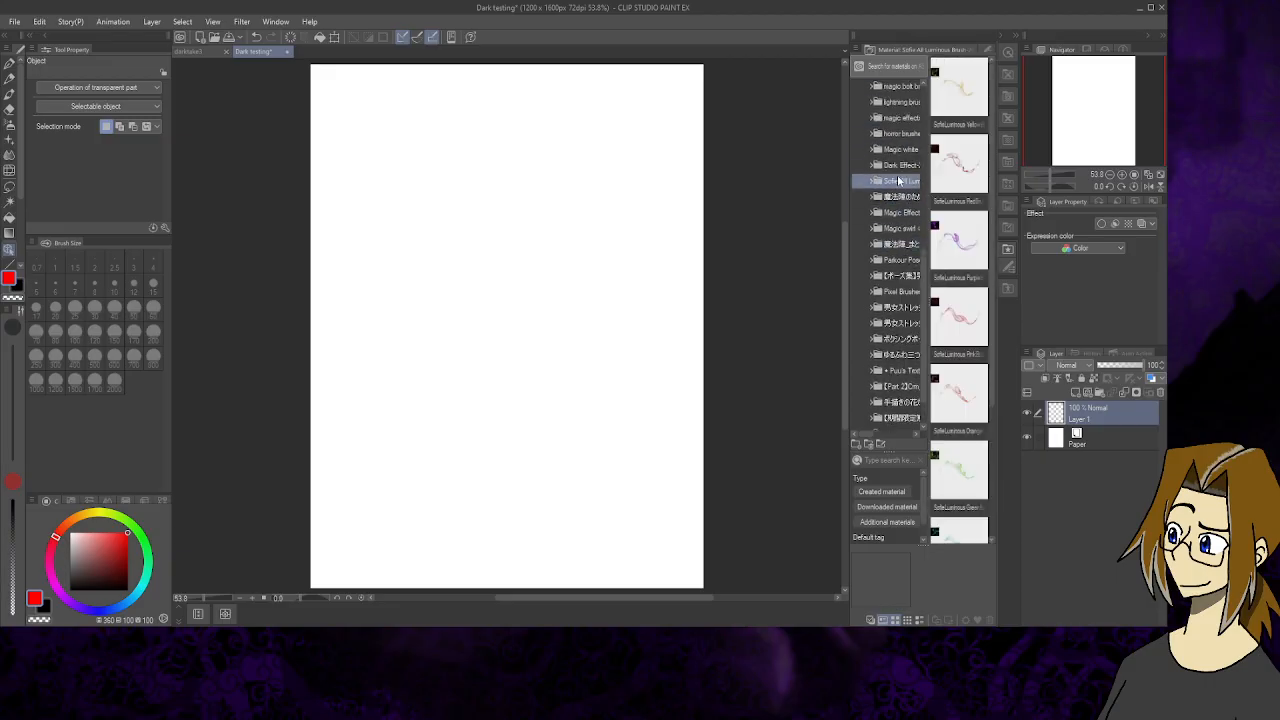
left_click(897, 166)
left_click(897, 151)
scroll(897, 155, "up", 2)
left_click(897, 165)
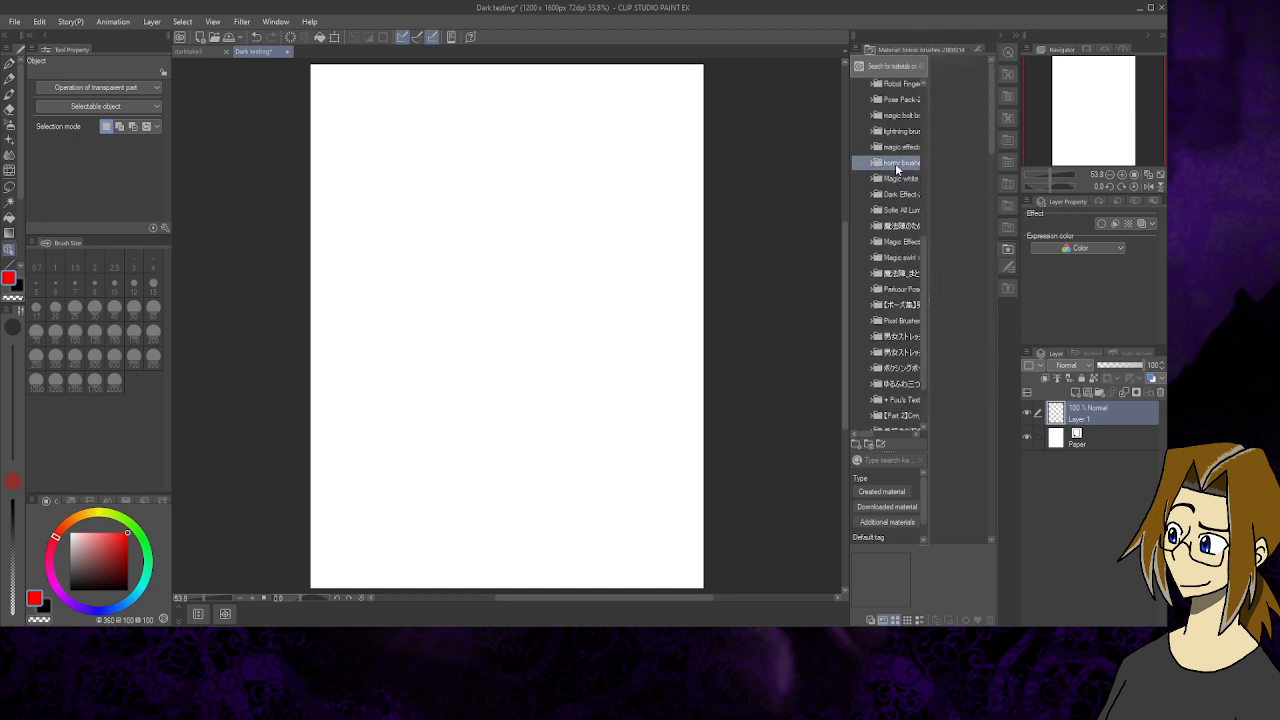
left_click(897, 147)
left_click(902, 131)
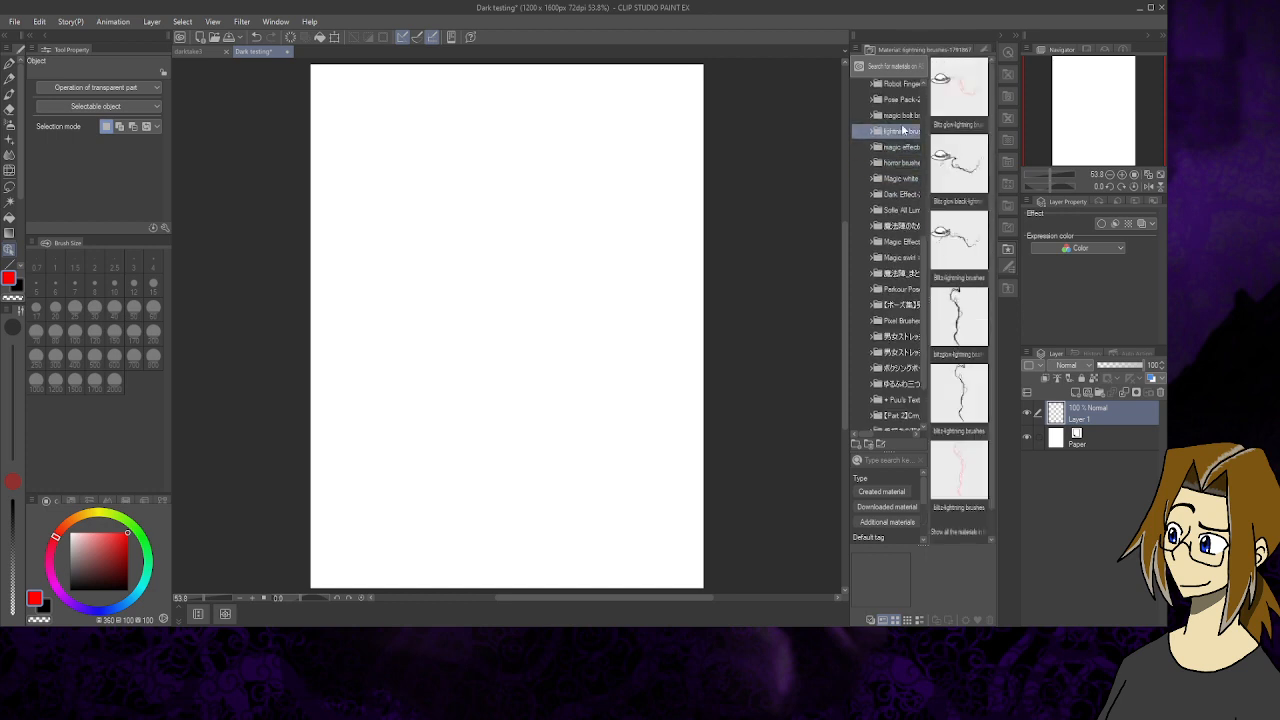
left_click(901, 115)
scroll(901, 120, "up", 2)
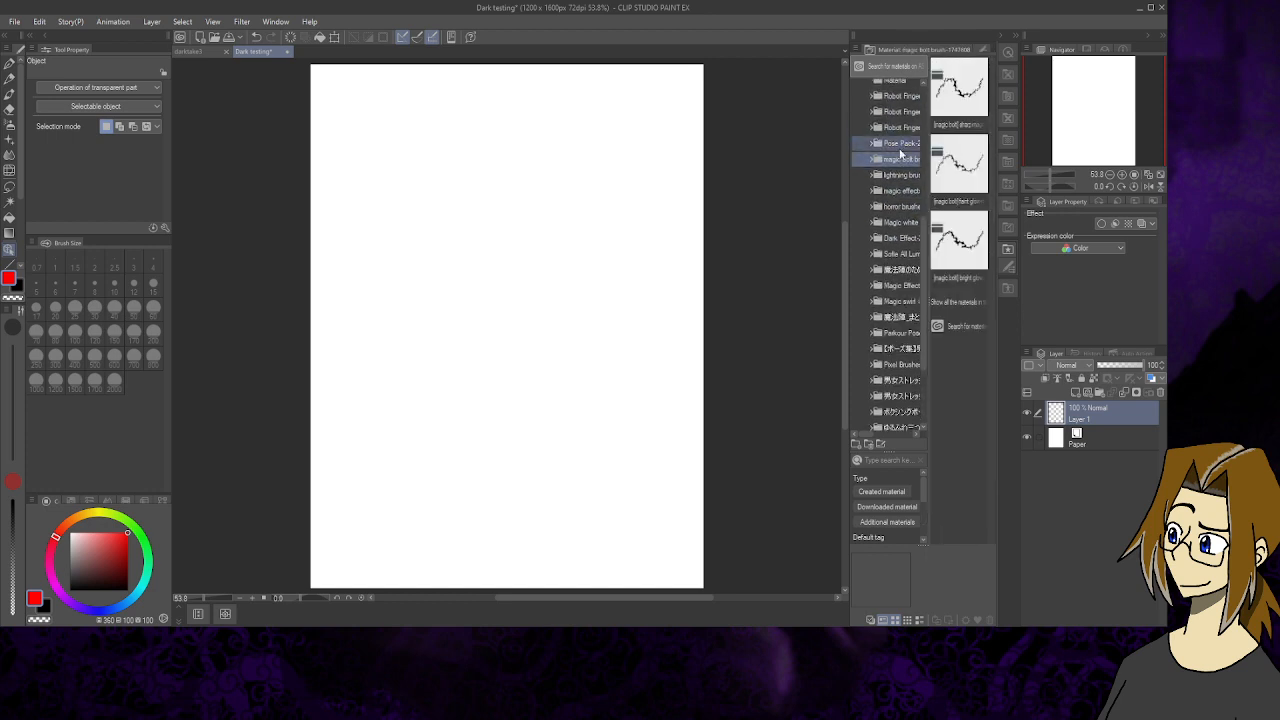
- Look through the poses in the downloaded Pose Pack folder, including the floating, heart and magic poses
left_click(900, 146)
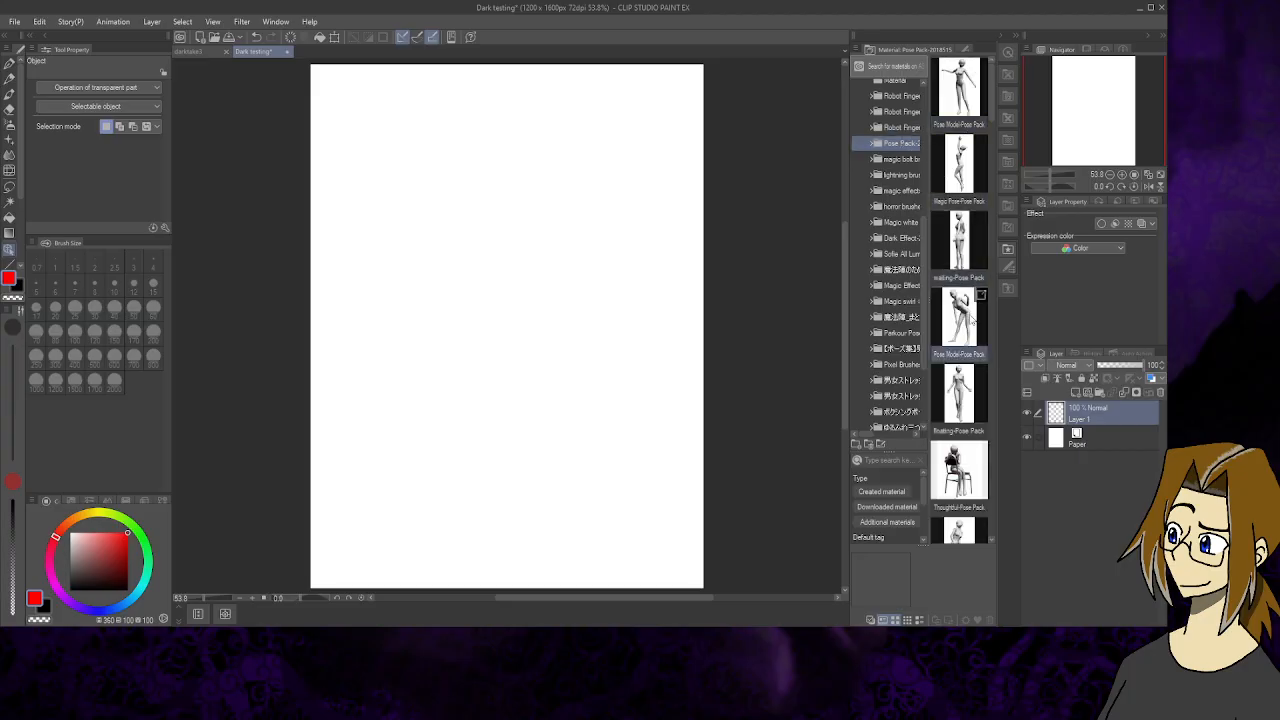
scroll(971, 318, "down", 2)
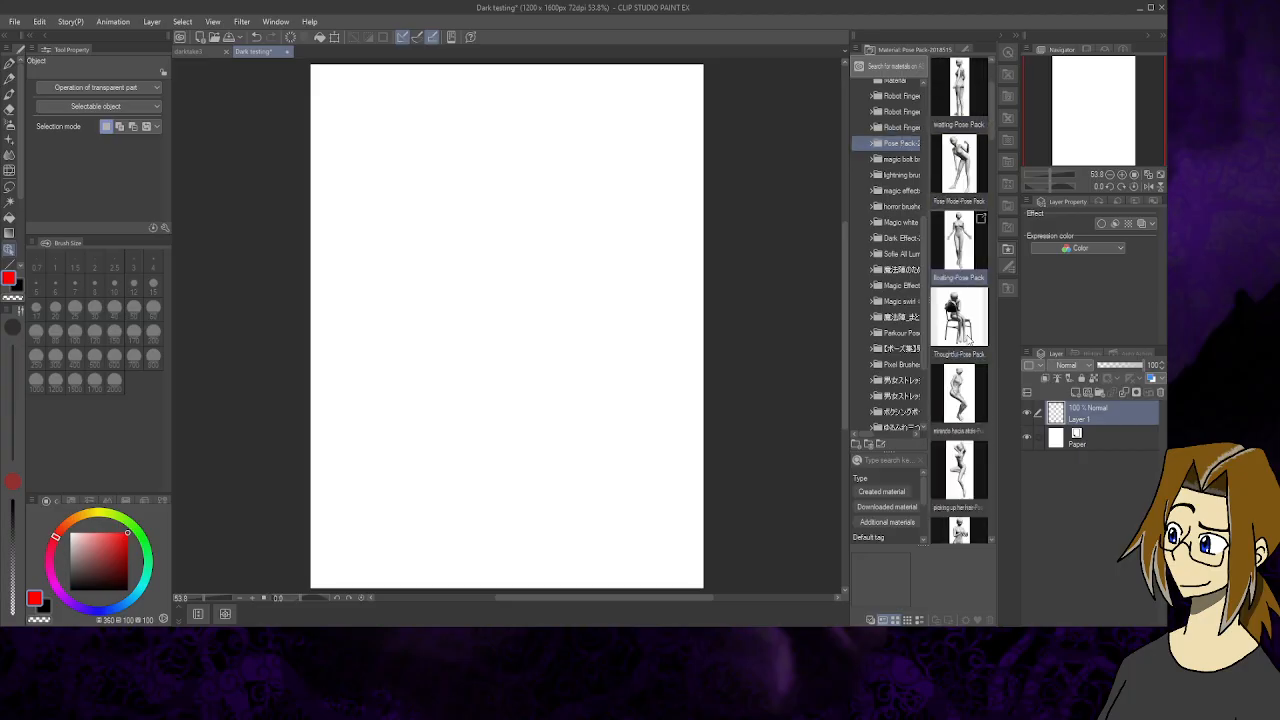
scroll(968, 340, "down", 2)
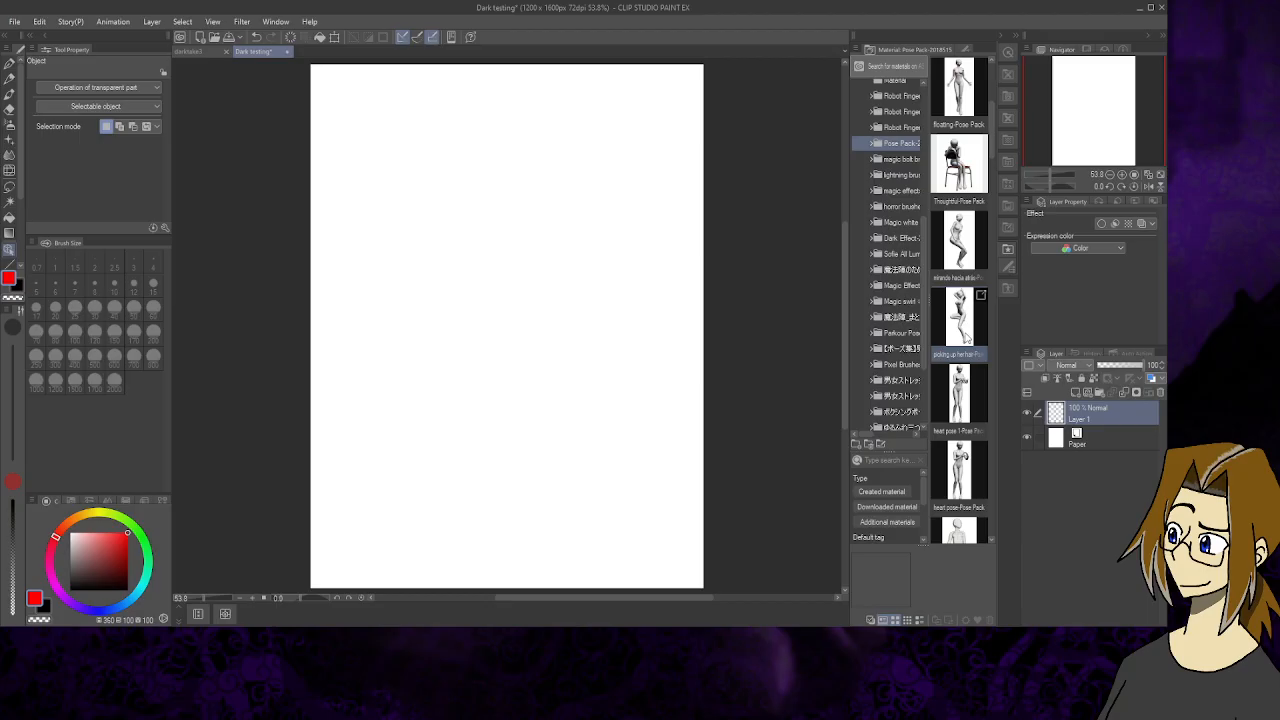
scroll(967, 340, "down", 8)
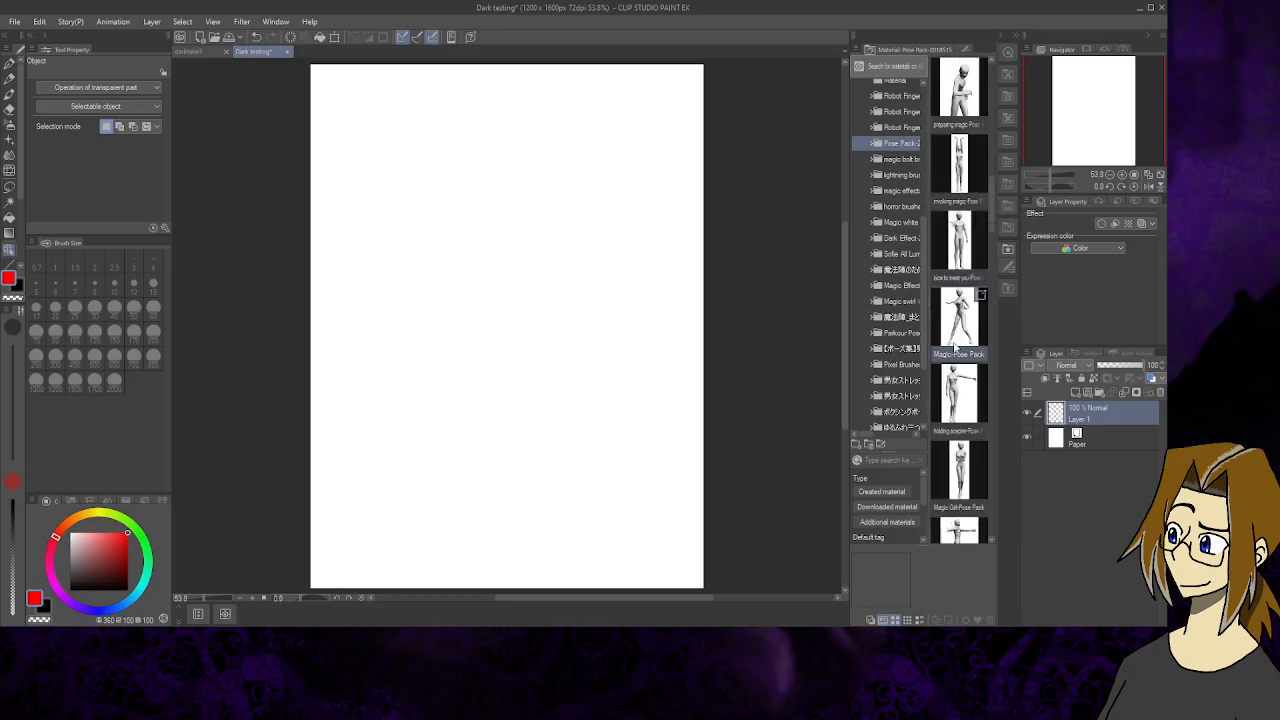
scroll(954, 347, "down", 2)
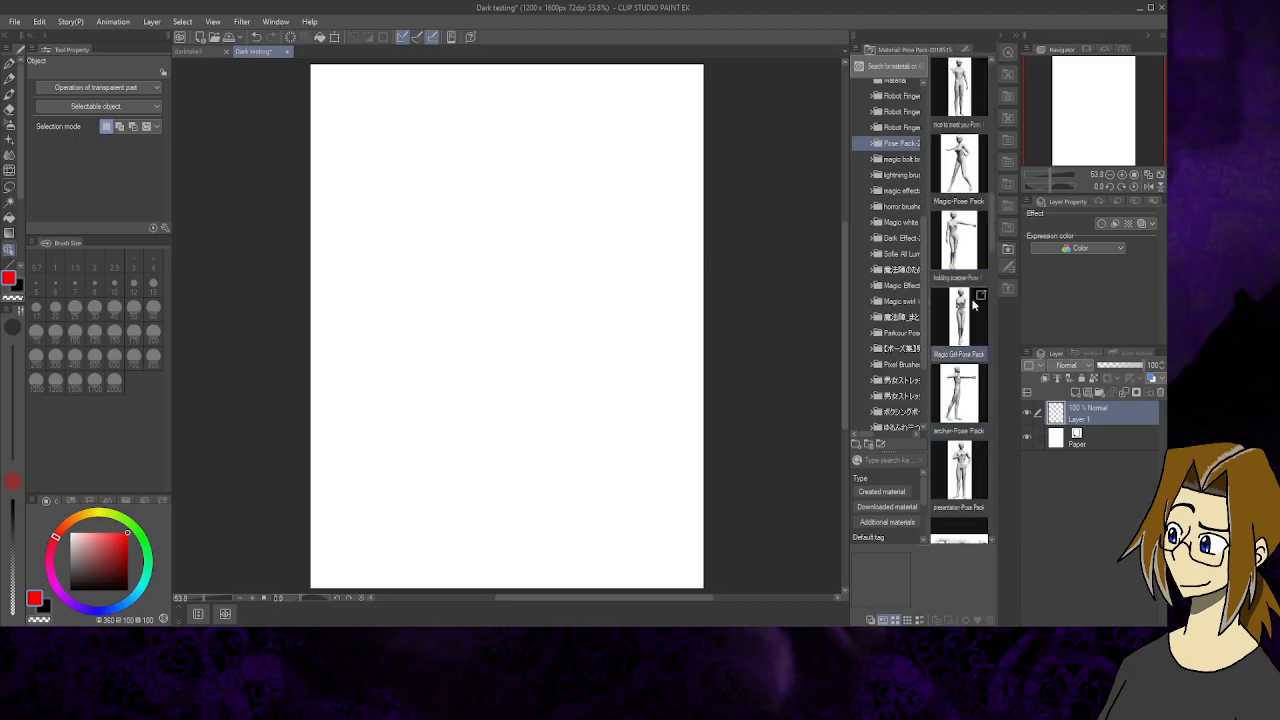
- Return to the built-in 3D materials and look through the Body type, Head, Primitive, Panorama, Pose and Character categories
scroll(970, 320, "up", 10)
scroll(894, 210, "up", 4)
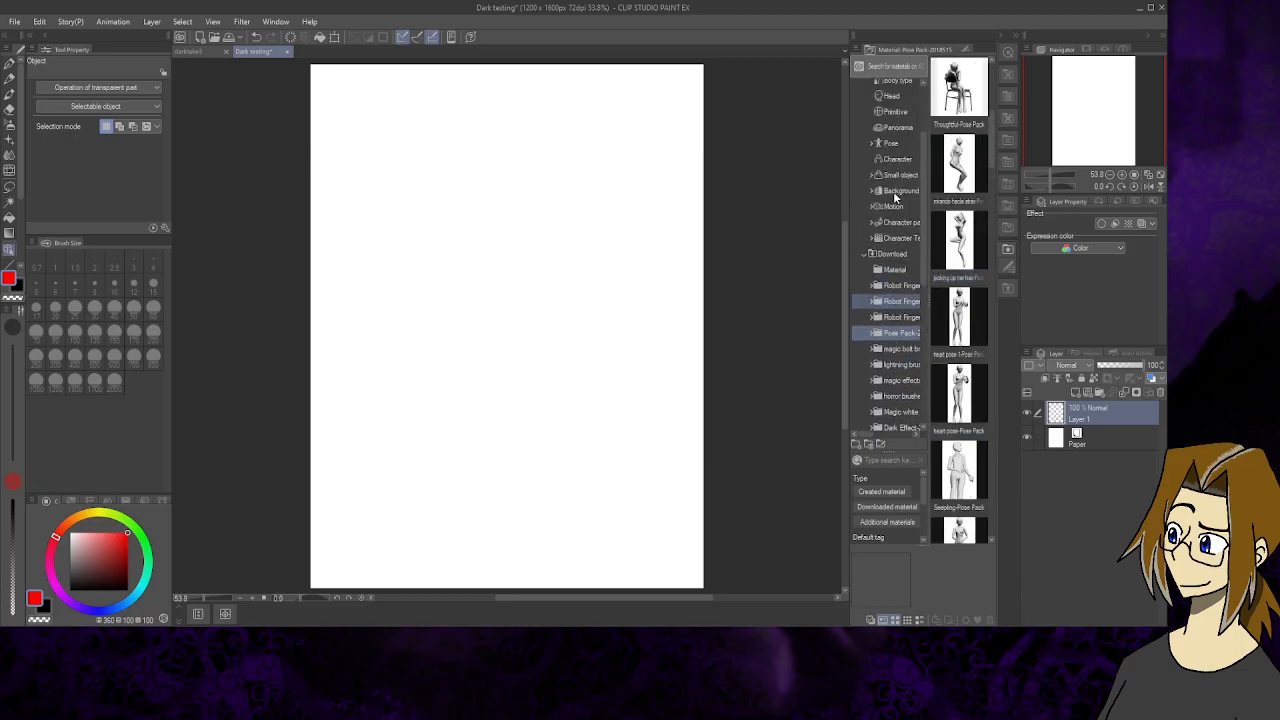
scroll(893, 191, "up", 3)
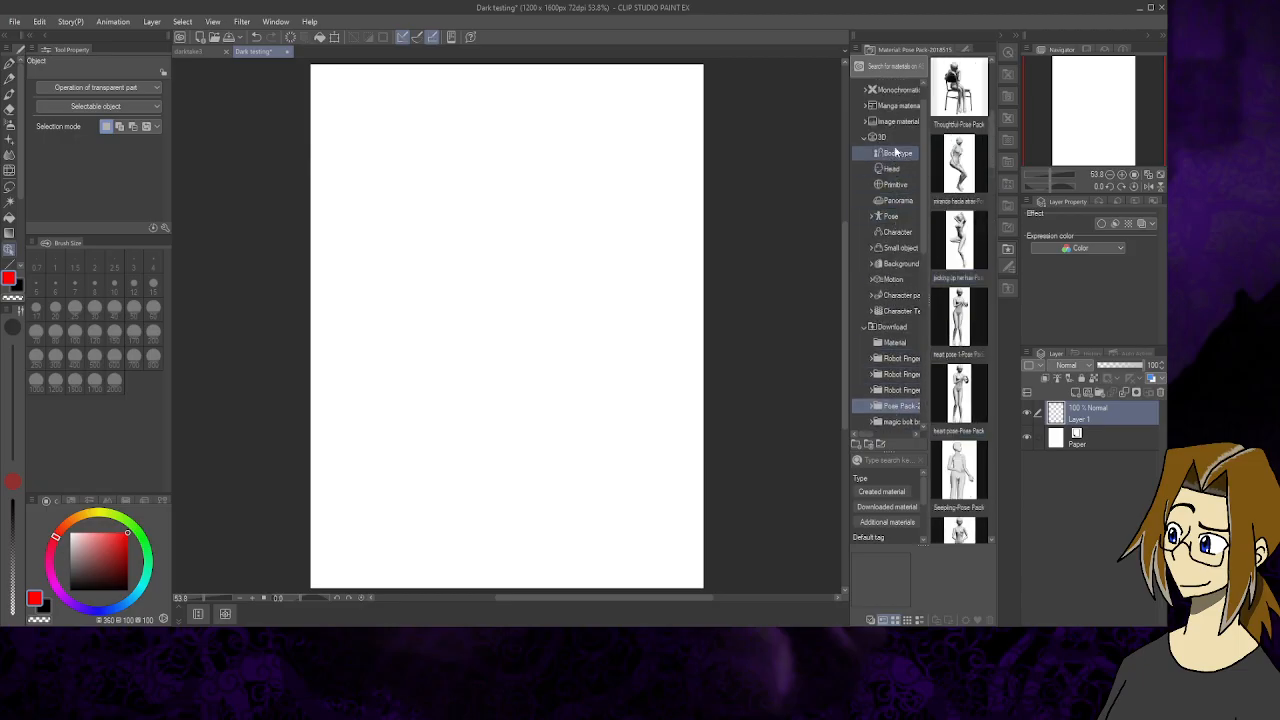
left_click(897, 152)
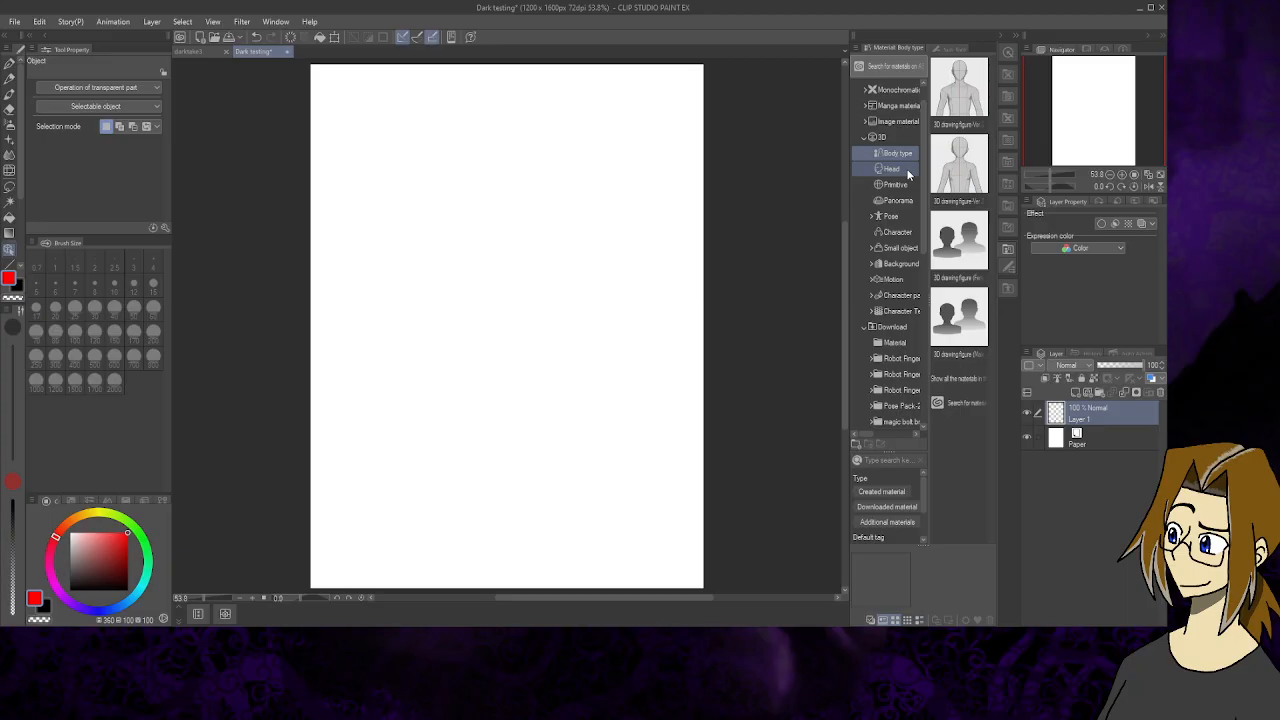
left_click(906, 172)
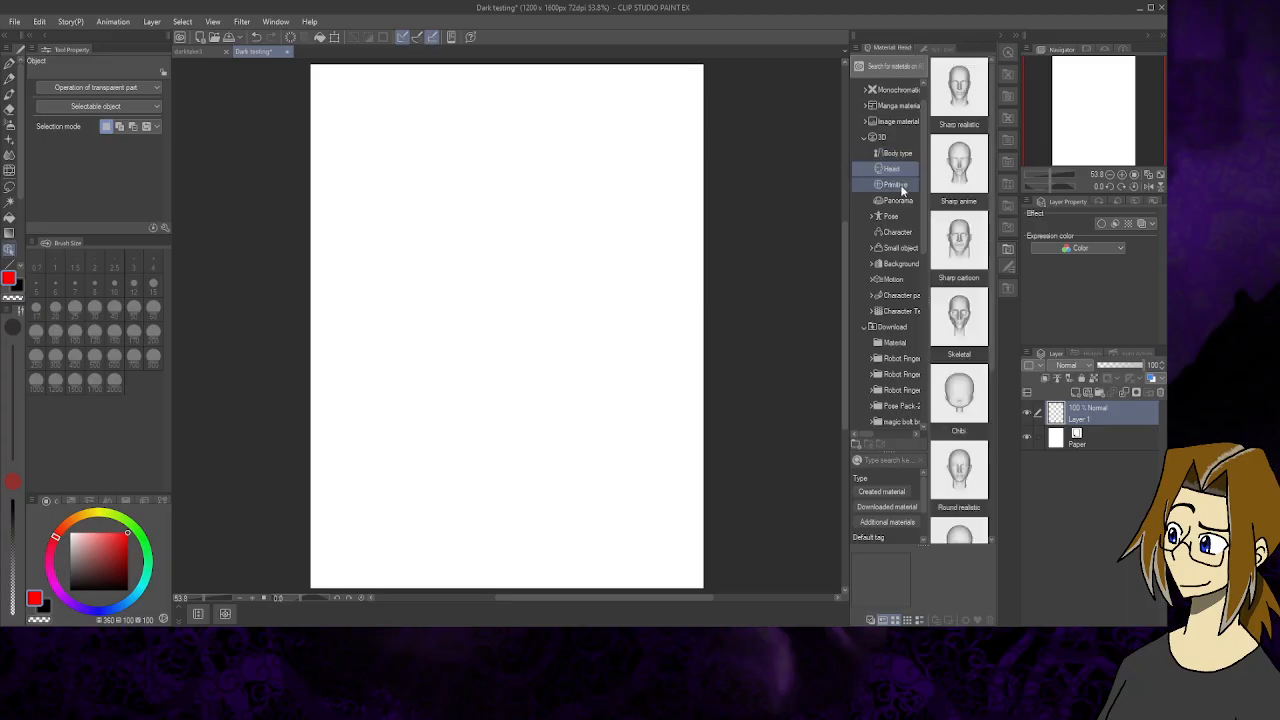
left_click(903, 186)
left_click(905, 200)
left_click(901, 217)
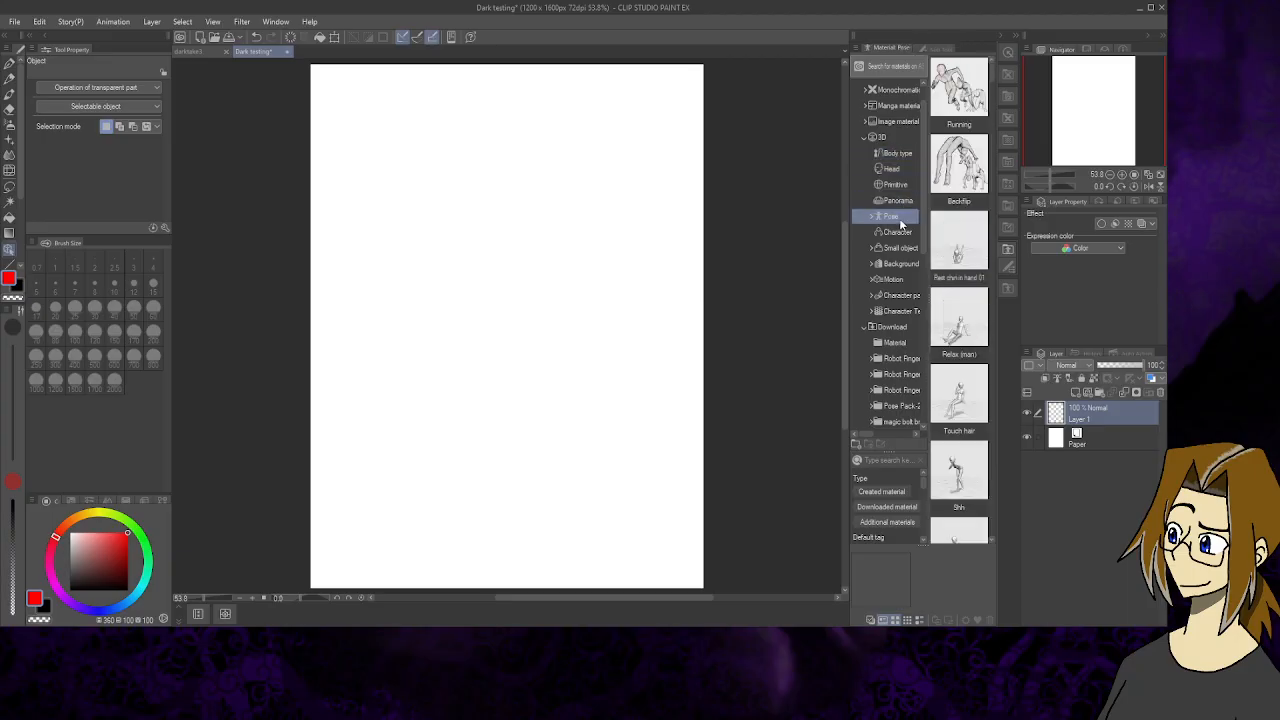
left_click(900, 232)
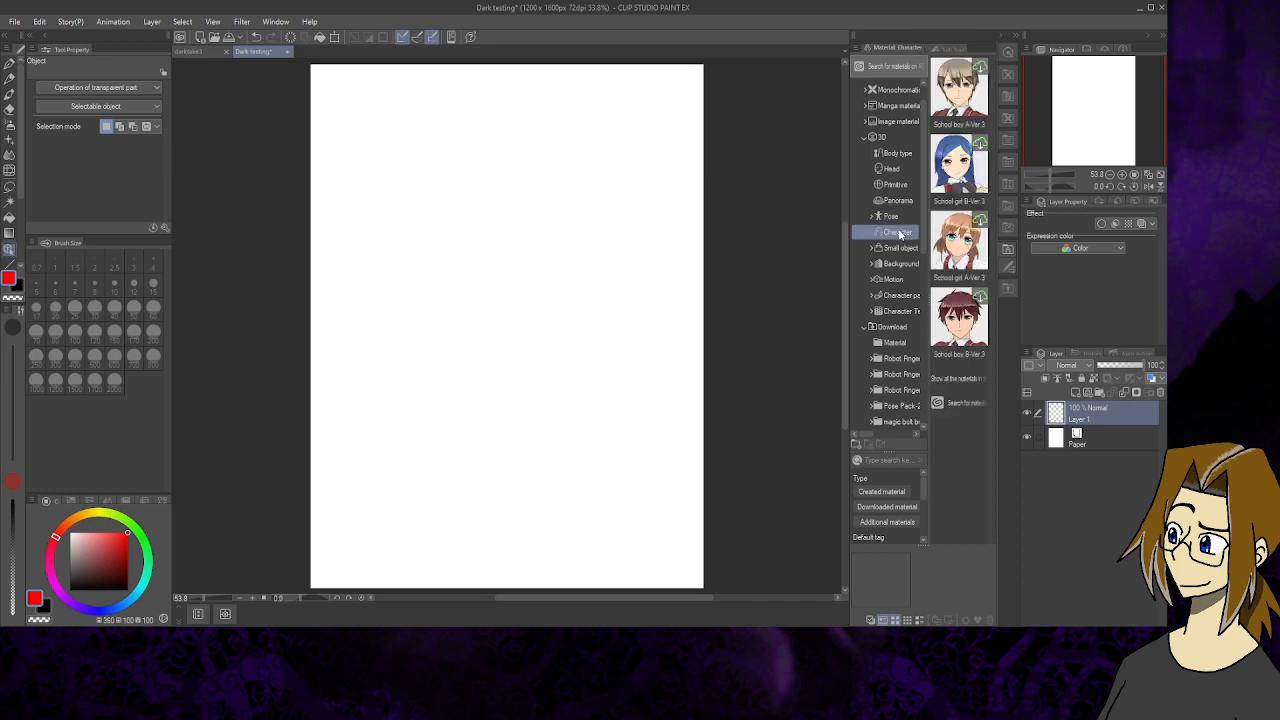
- Place the female 3D drawing figure from the Body type category on the canvas and tilt its camera angle slightly
left_click(903, 185)
left_click(903, 169)
left_click(902, 155)
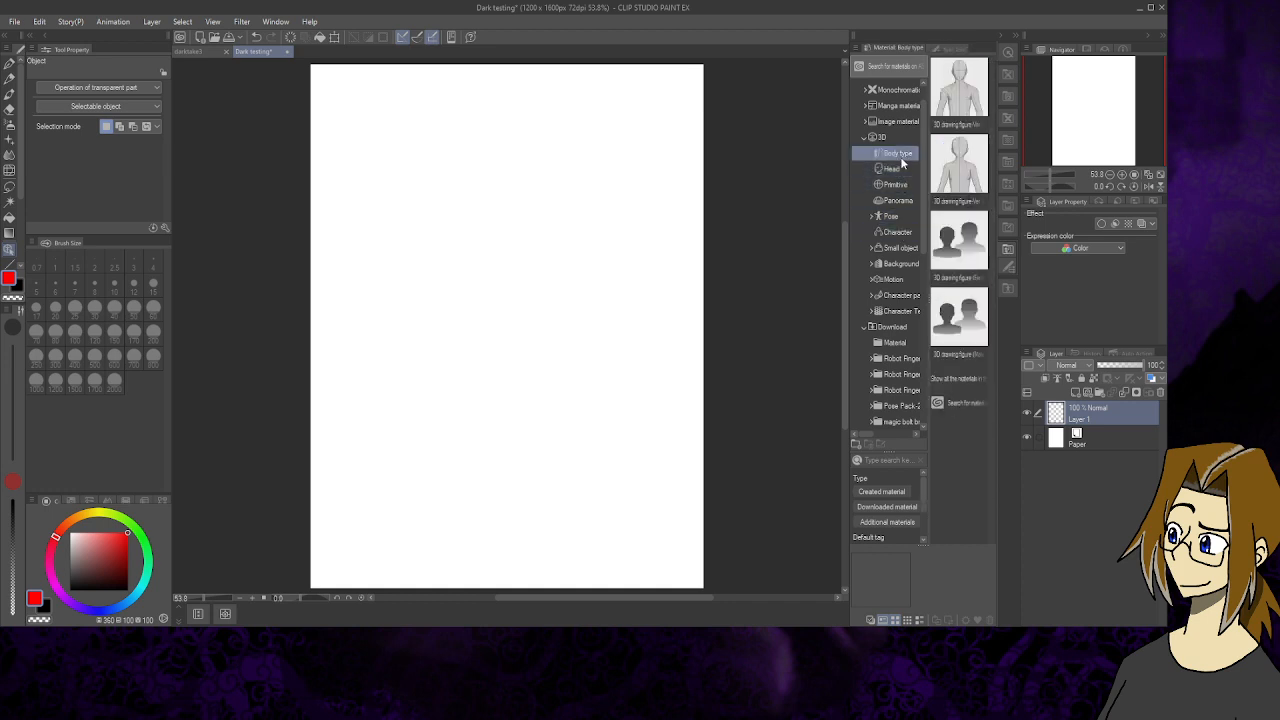
left_click_drag(959, 163, 534, 263)
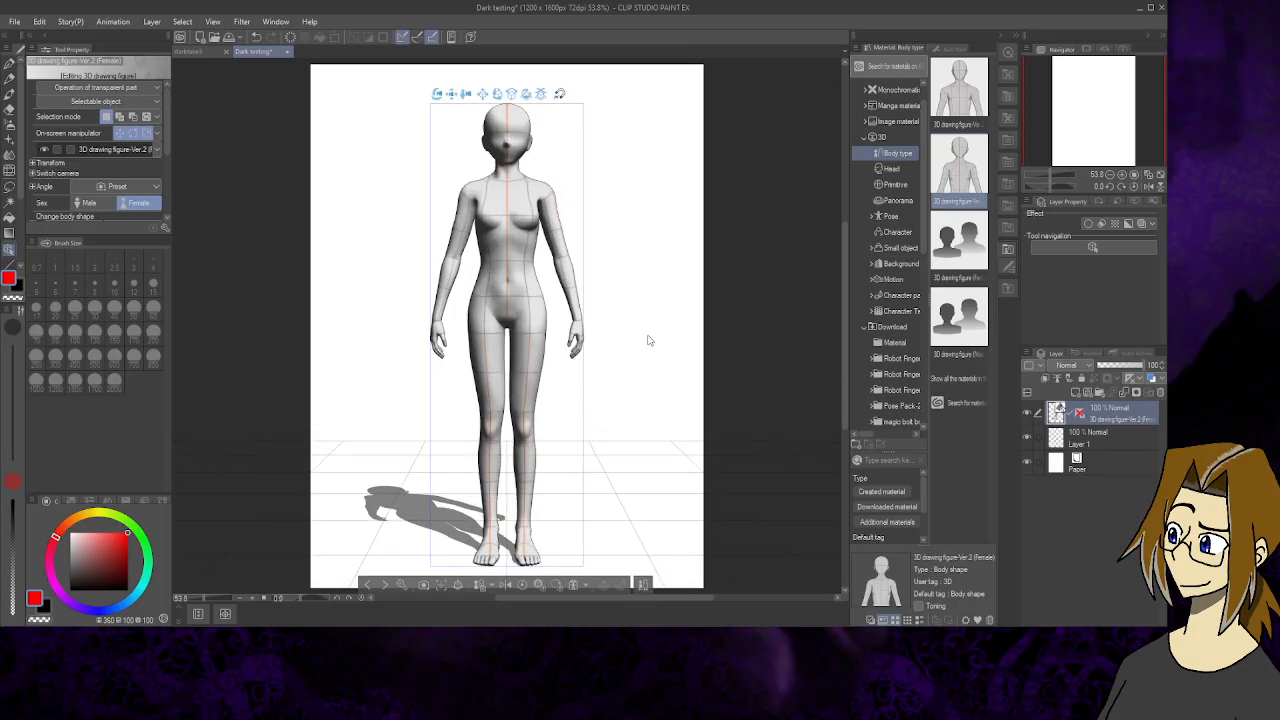
left_click_drag(648, 341, 639, 276)
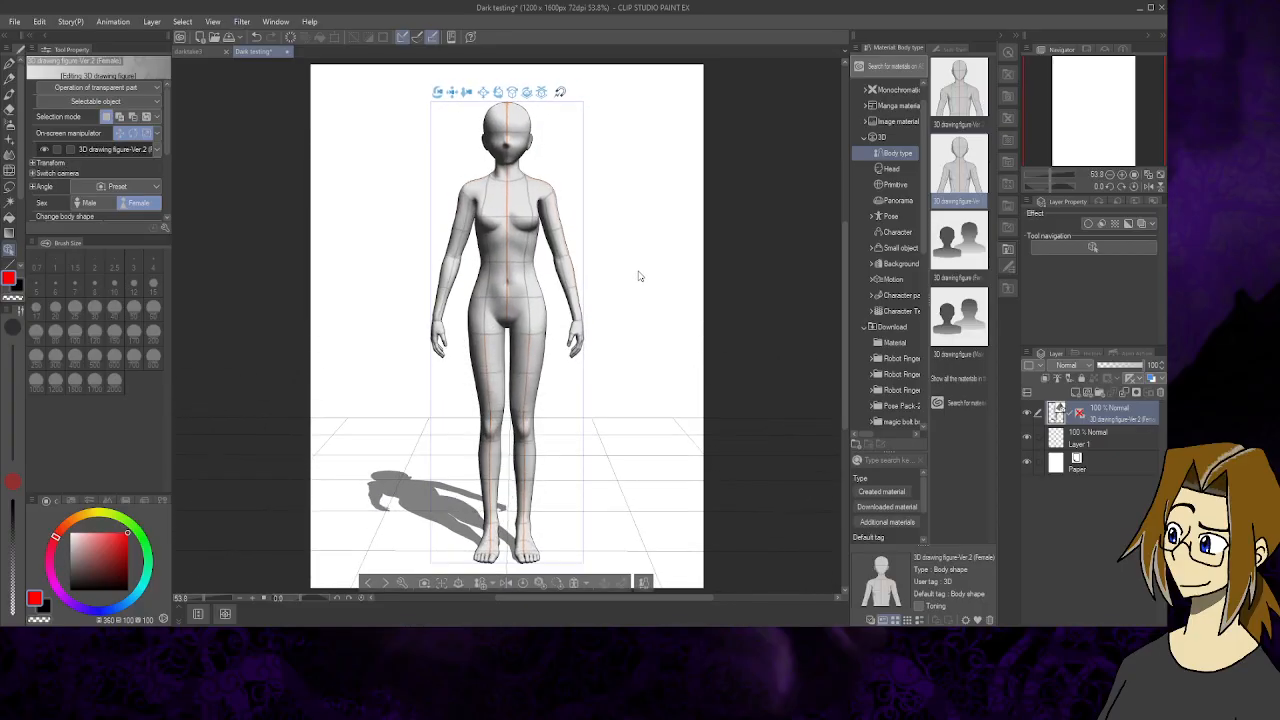
- Lower the 3D figure layer's opacity to 49% and move Layer 1 above it
left_click(1130, 366)
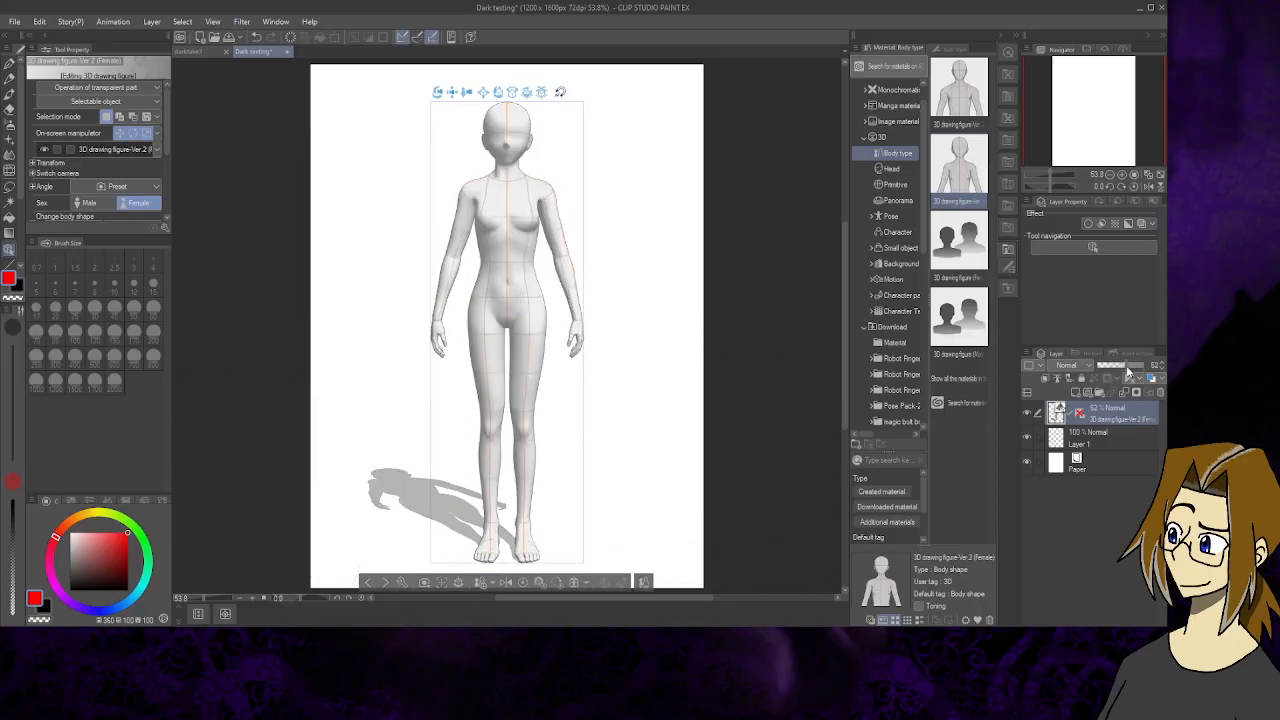
left_click_drag(1127, 368, 1123, 376)
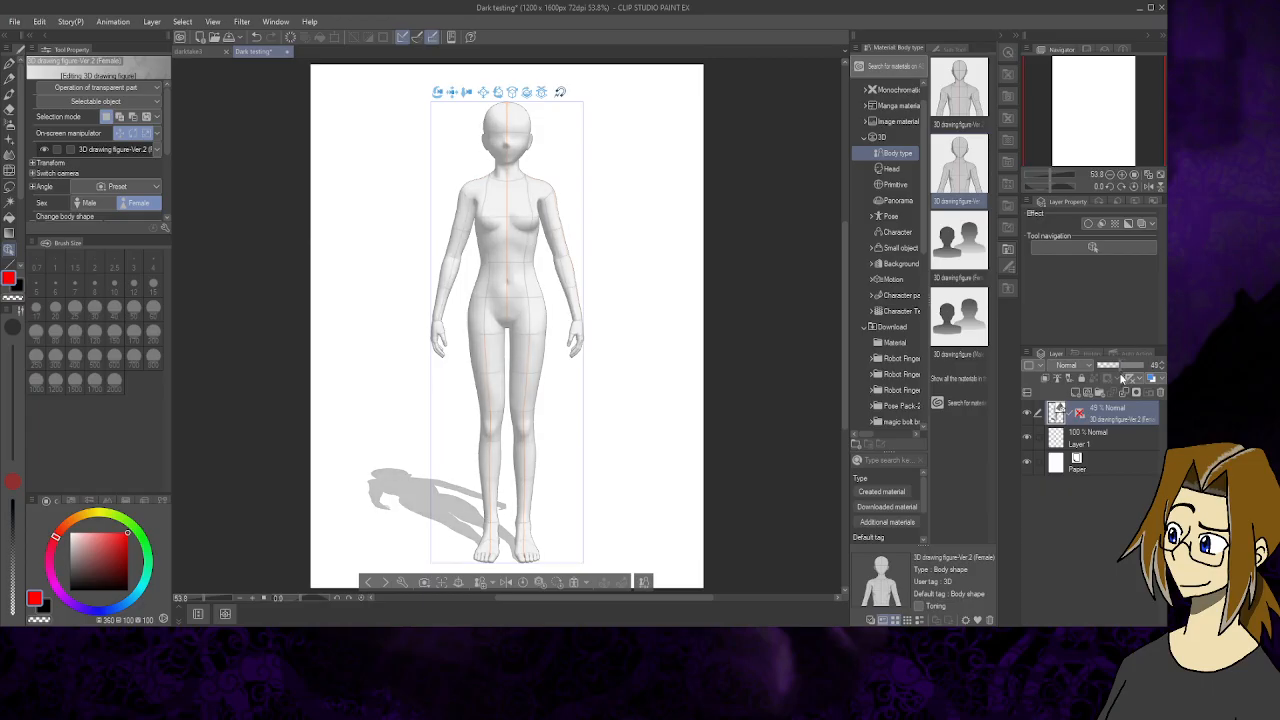
left_click(1115, 441)
left_click_drag(1107, 413, 1107, 410)
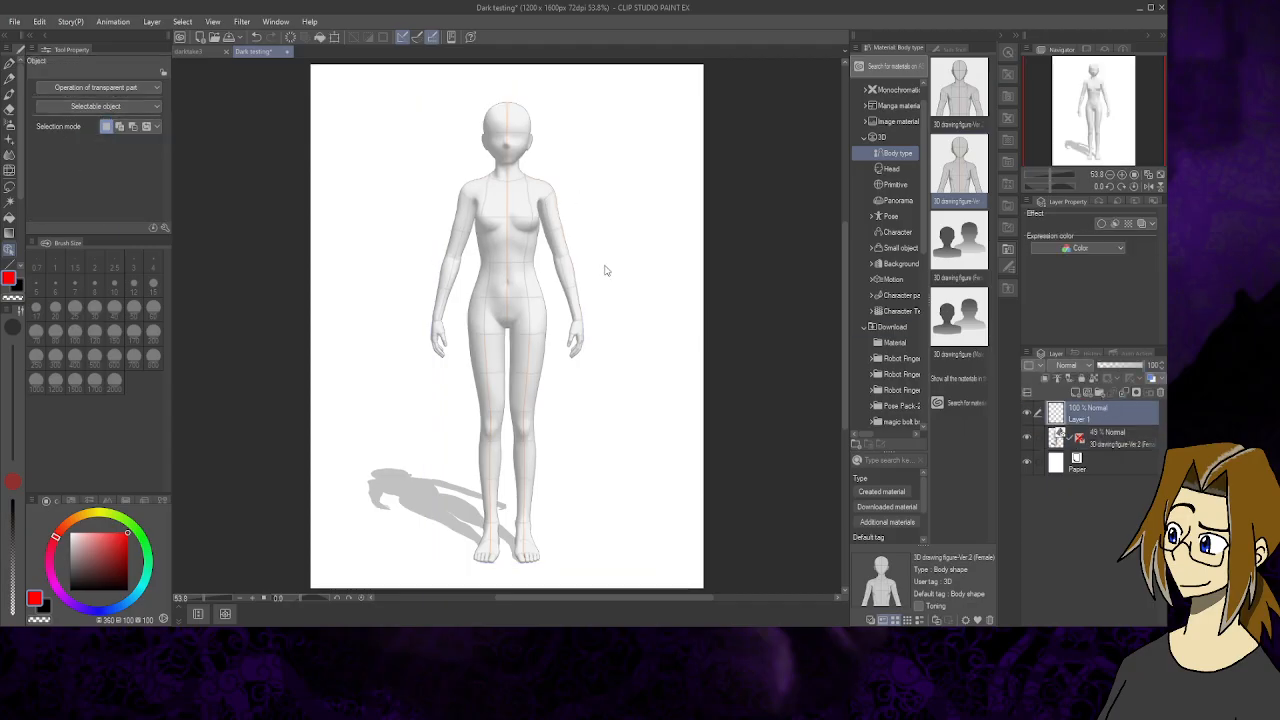
- Reselect the 3D figure layer and fine-tune the figure's camera angle
left_click(1090, 443)
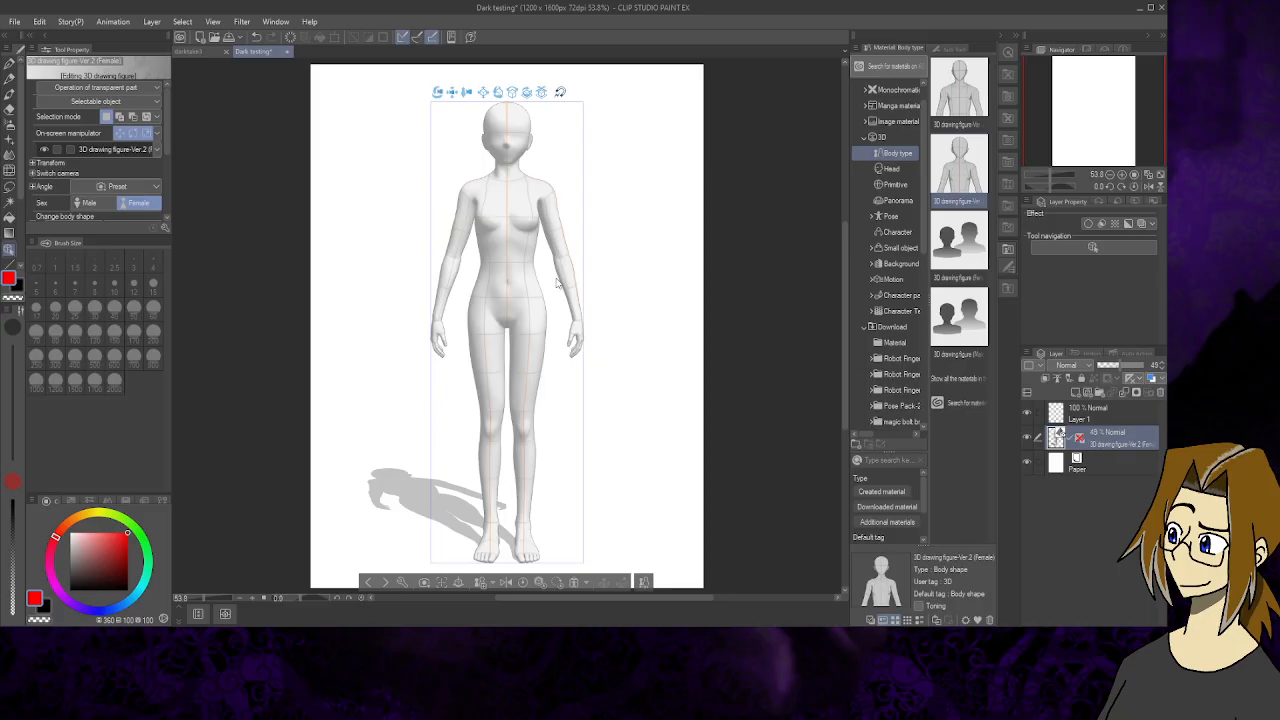
mouse_move(590, 280)
left_mouse_down()
mouse_move(651, 323)
mouse_move(762, 310)
mouse_move(694, 294)
mouse_move(389, 280)
mouse_move(727, 309)
mouse_move(797, 306)
mouse_move(811, 291)
mouse_move(786, 314)
mouse_move(680, 328)
mouse_move(594, 314)
mouse_move(589, 289)
left_mouse_up()
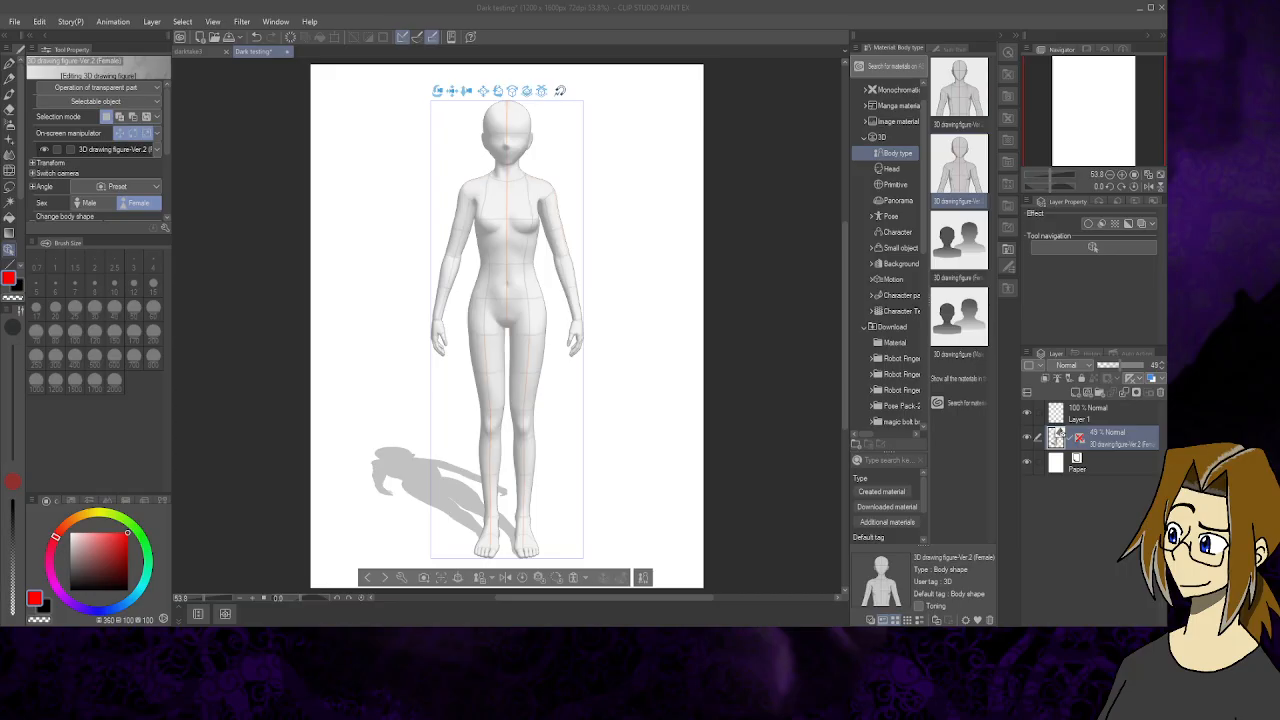
- Look through the Pen brushes, and choose the Mechanical pencil from the Sketch sub tools for drawing over the head
scroll(1122, 152, "up", 2)
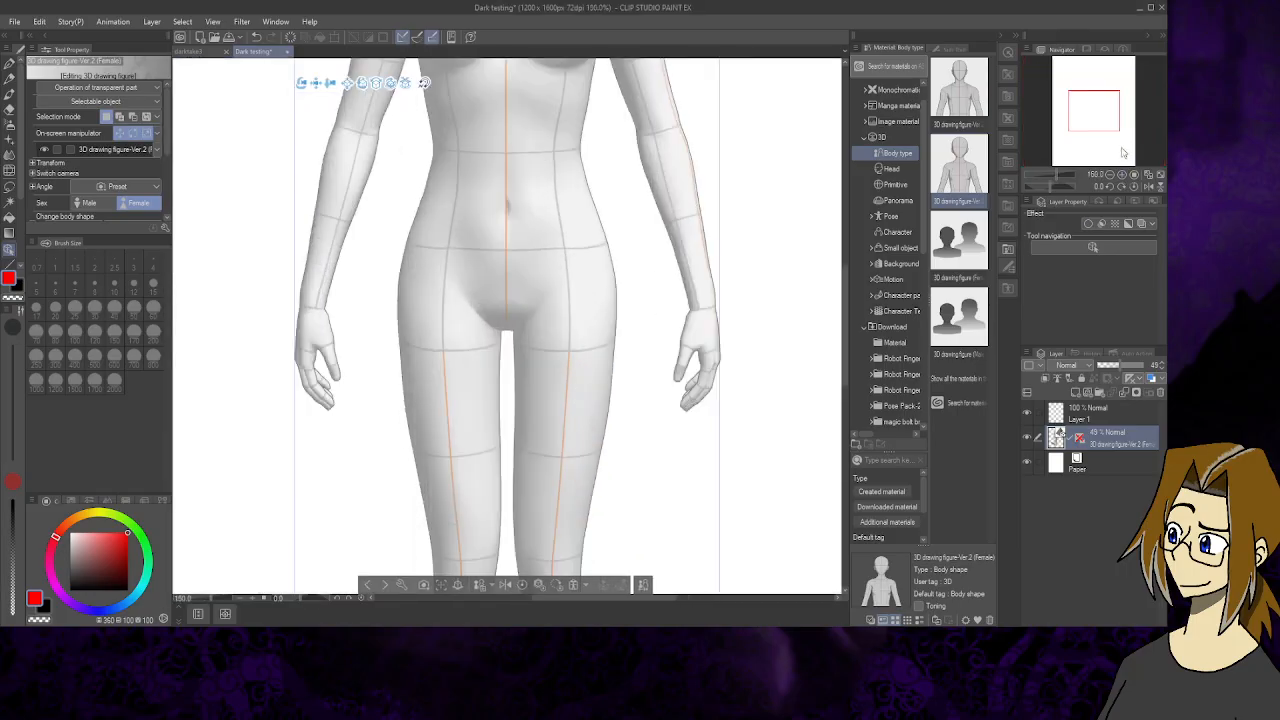
left_click_drag(1092, 106, 1092, 70)
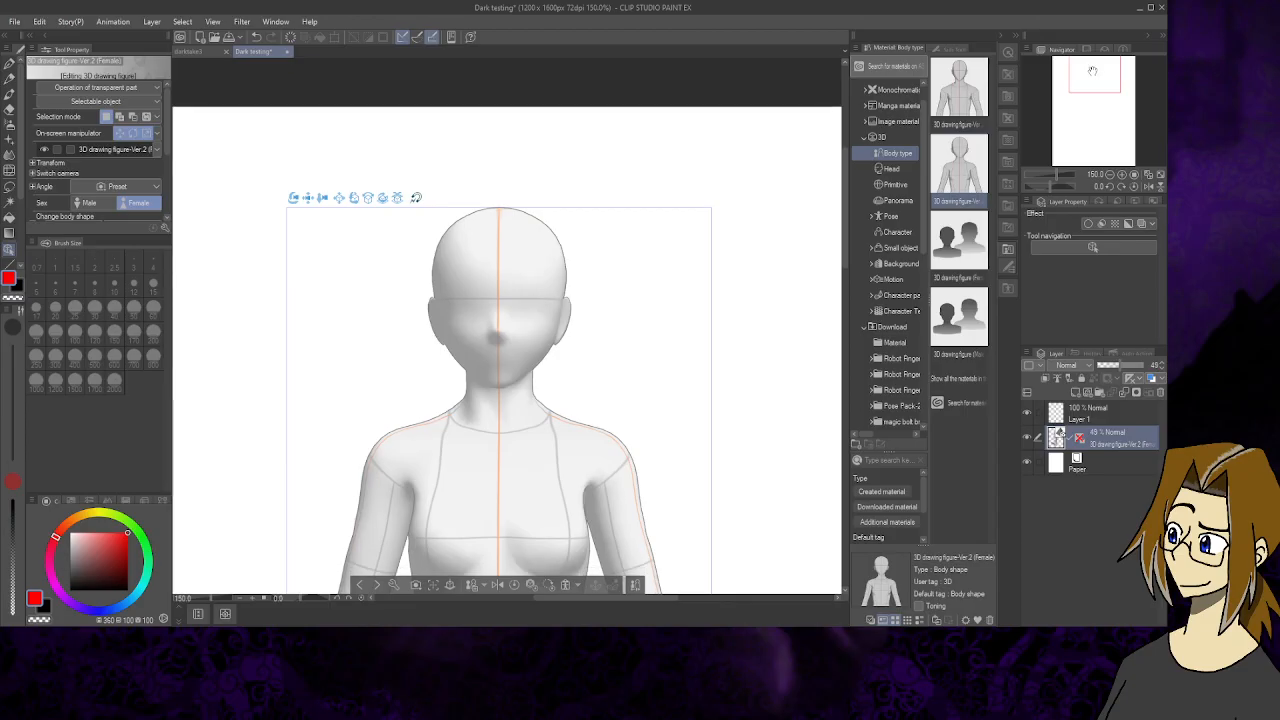
left_click(9, 65)
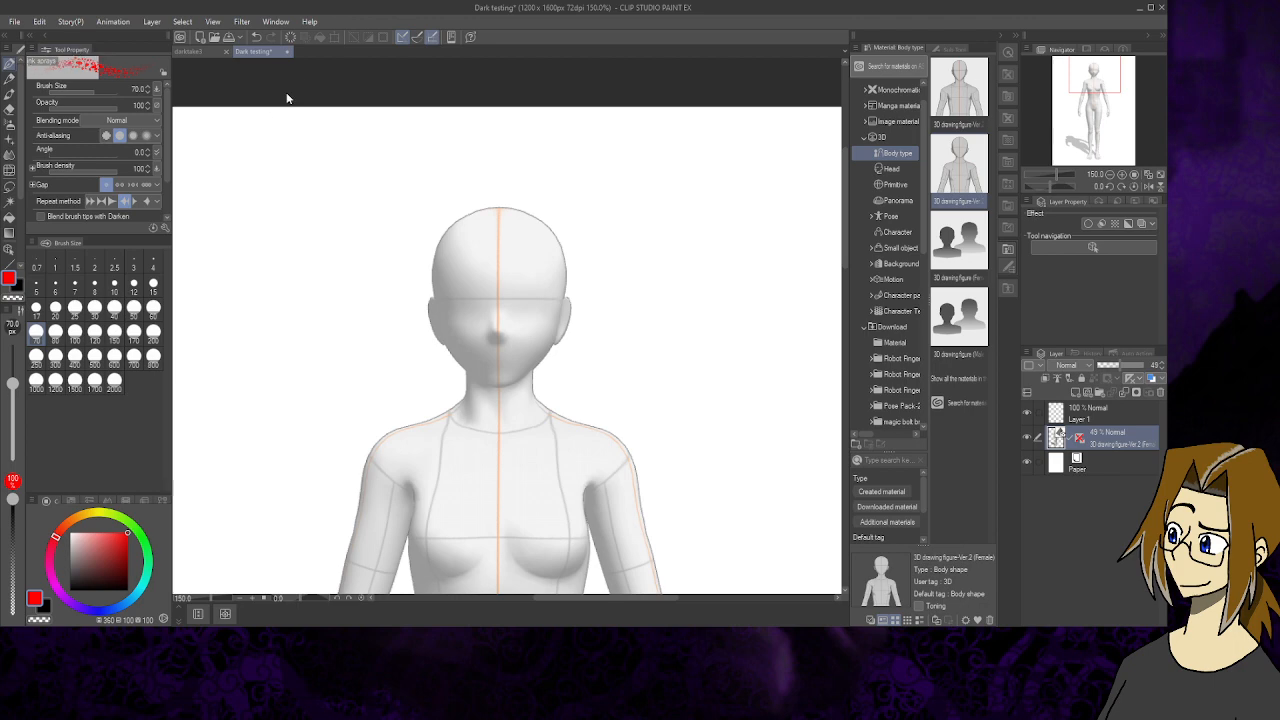
left_click(953, 49)
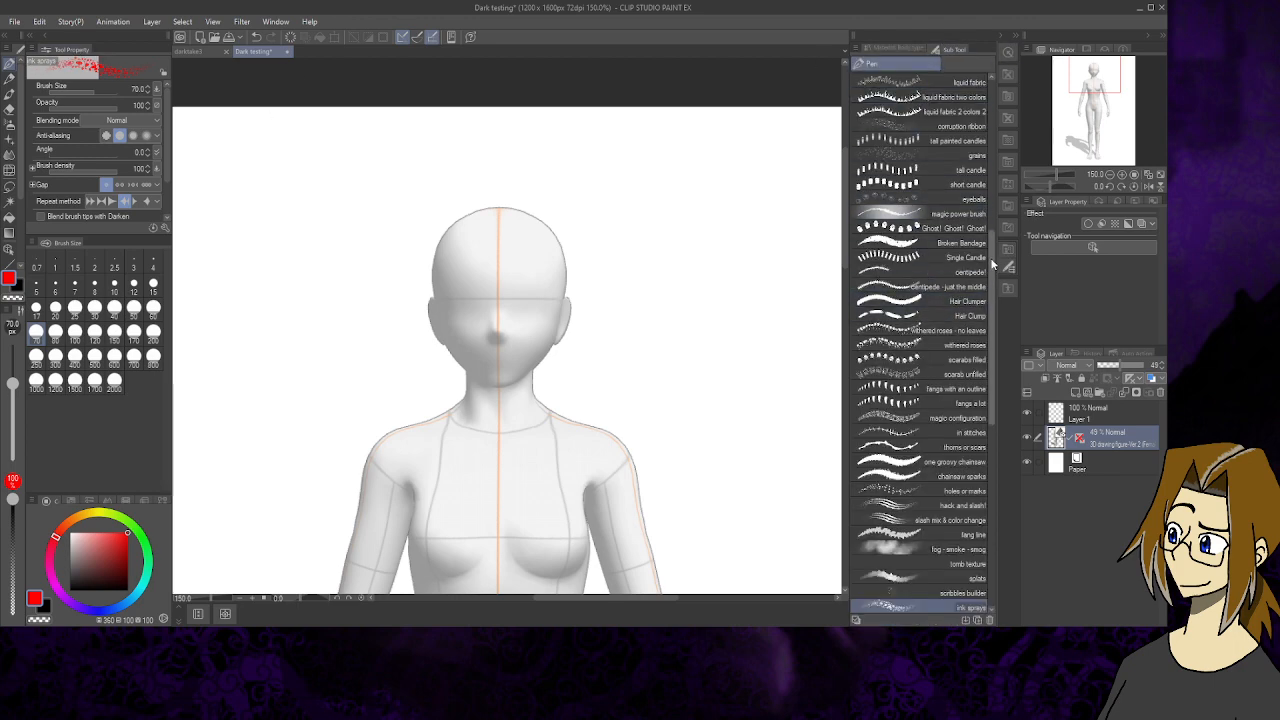
mouse_move(991, 262)
left_mouse_down()
mouse_move(990, 309)
mouse_move(995, 106)
left_mouse_up()
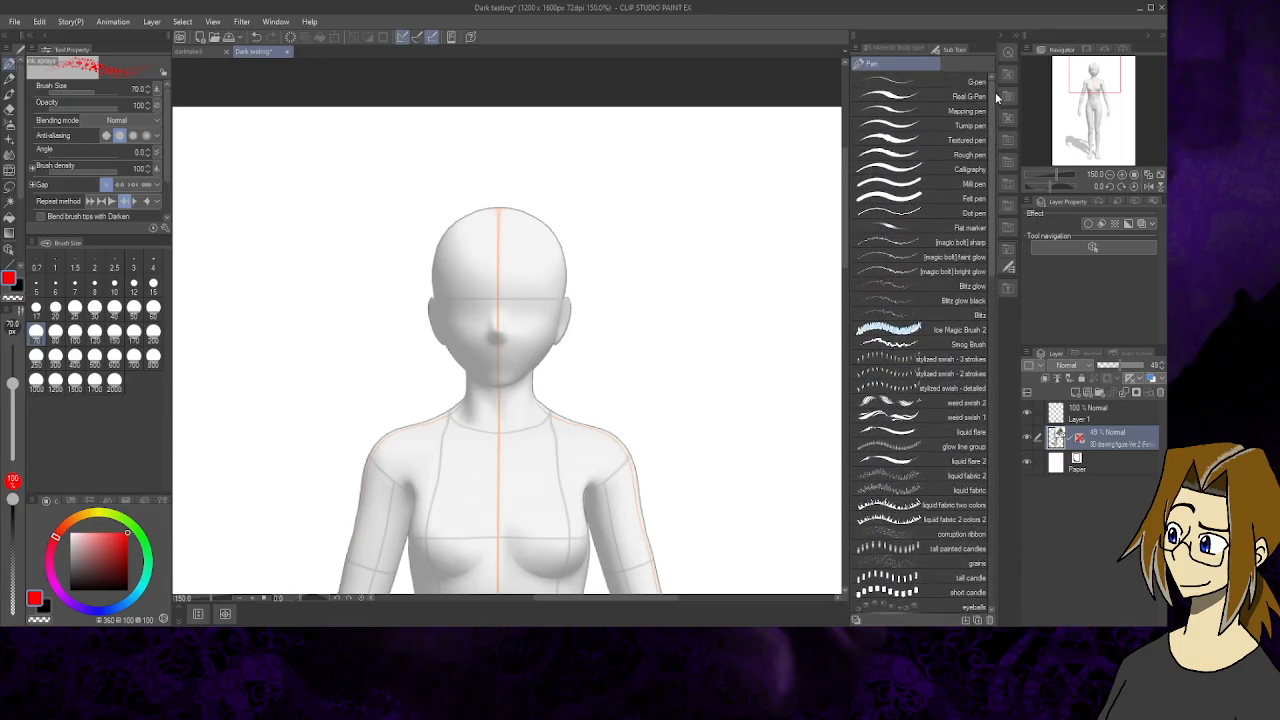
left_click(9, 85)
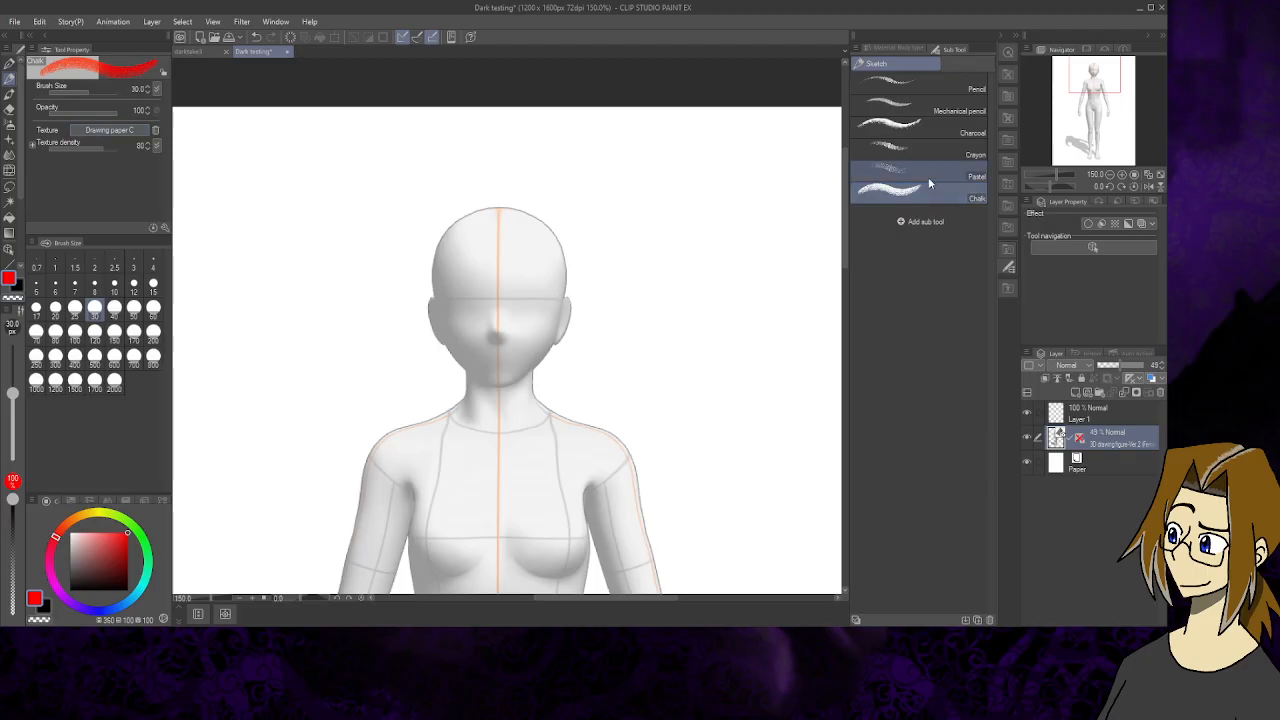
left_click(918, 127)
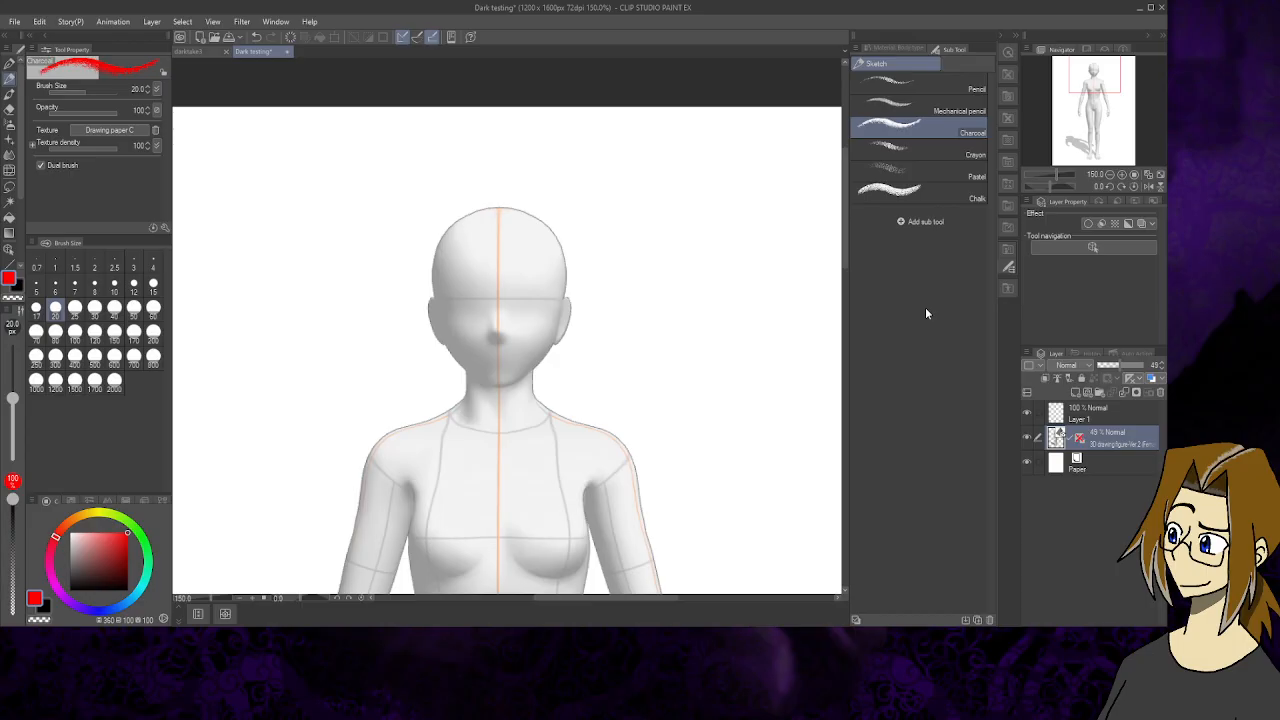
left_click(925, 105)
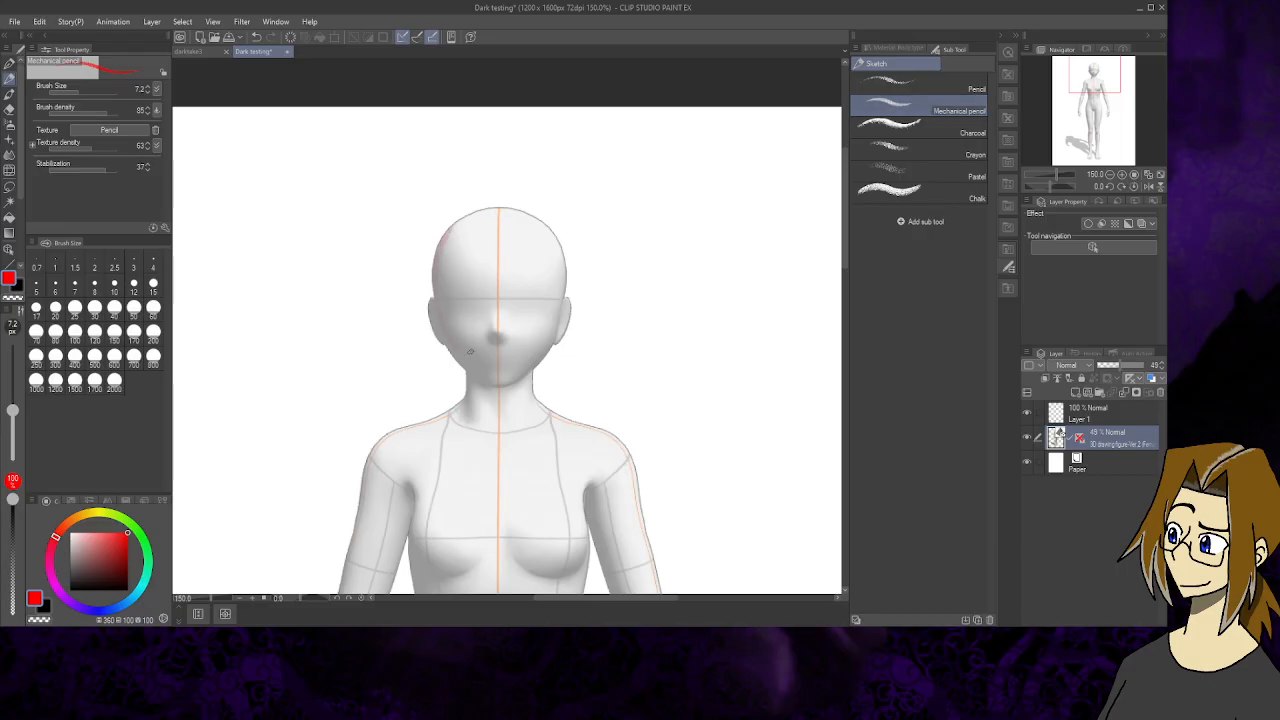
- Undo the test pencil stroke on the head and lower the 3D figure layer's opacity to 28%
left_click(257, 38)
scroll(19, 210, "down", 5)
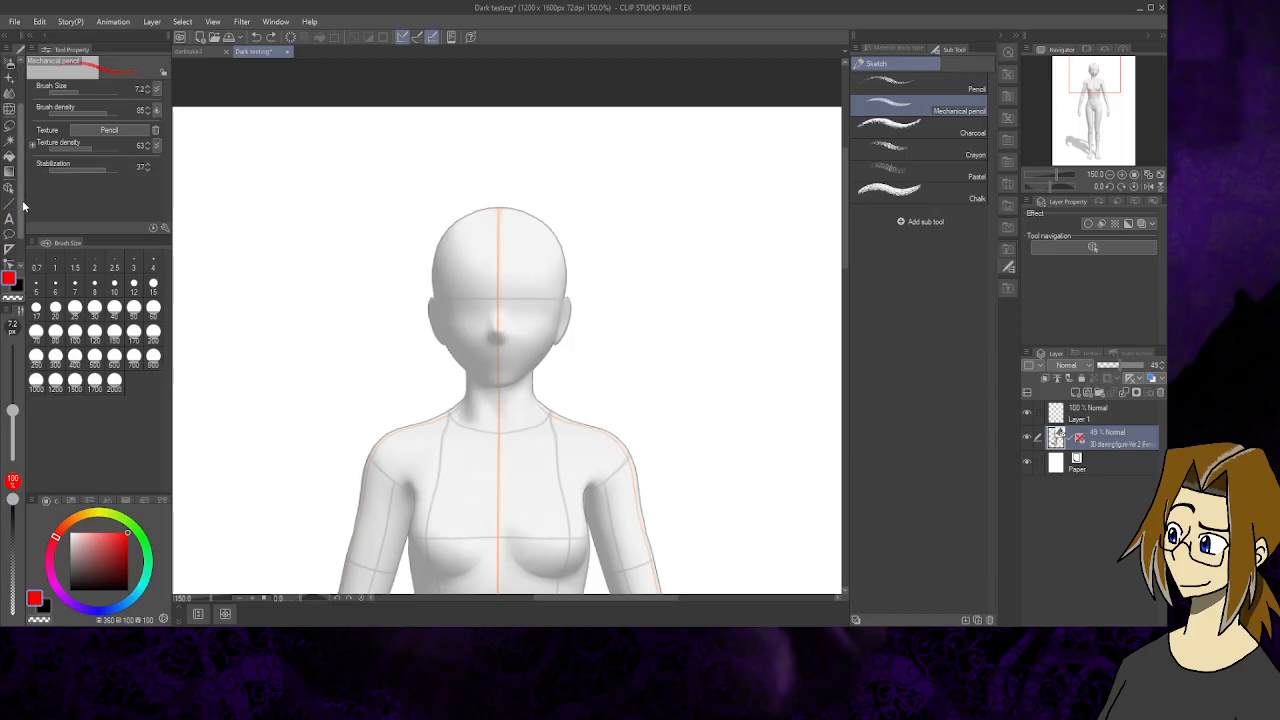
left_click(9, 244)
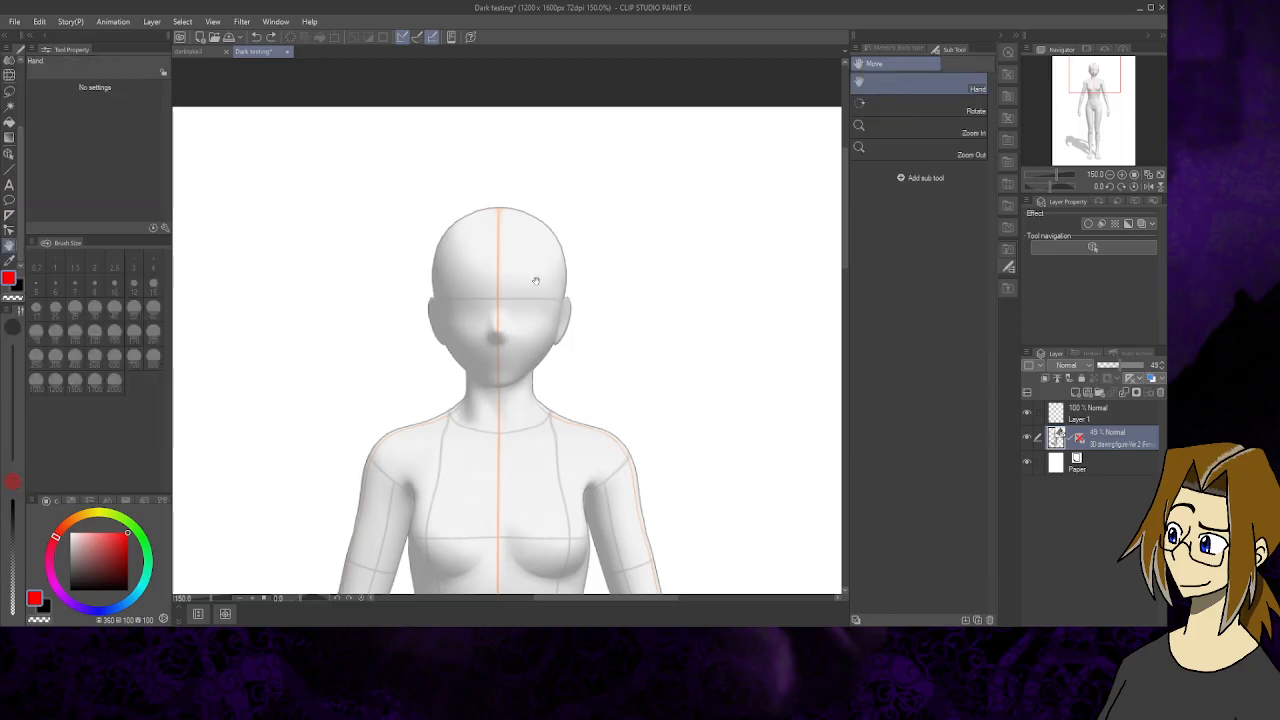
left_click_drag(604, 325, 602, 292)
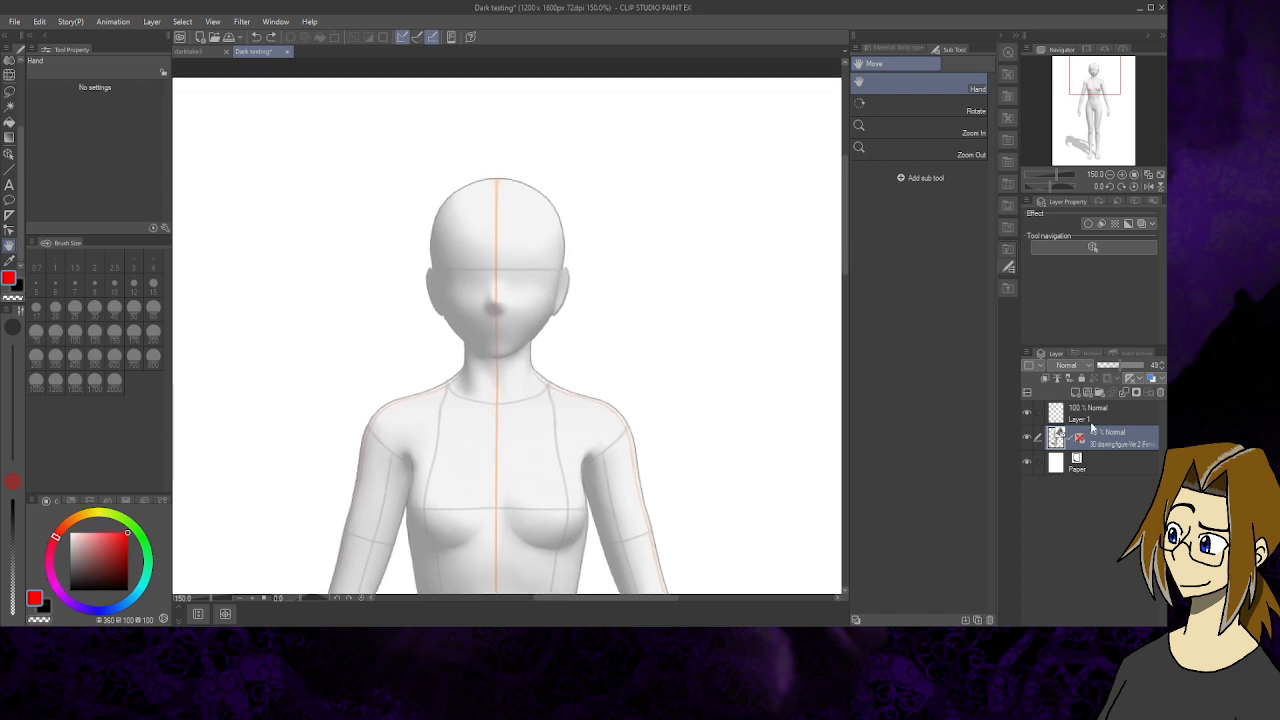
left_click_drag(1120, 366, 1109, 366)
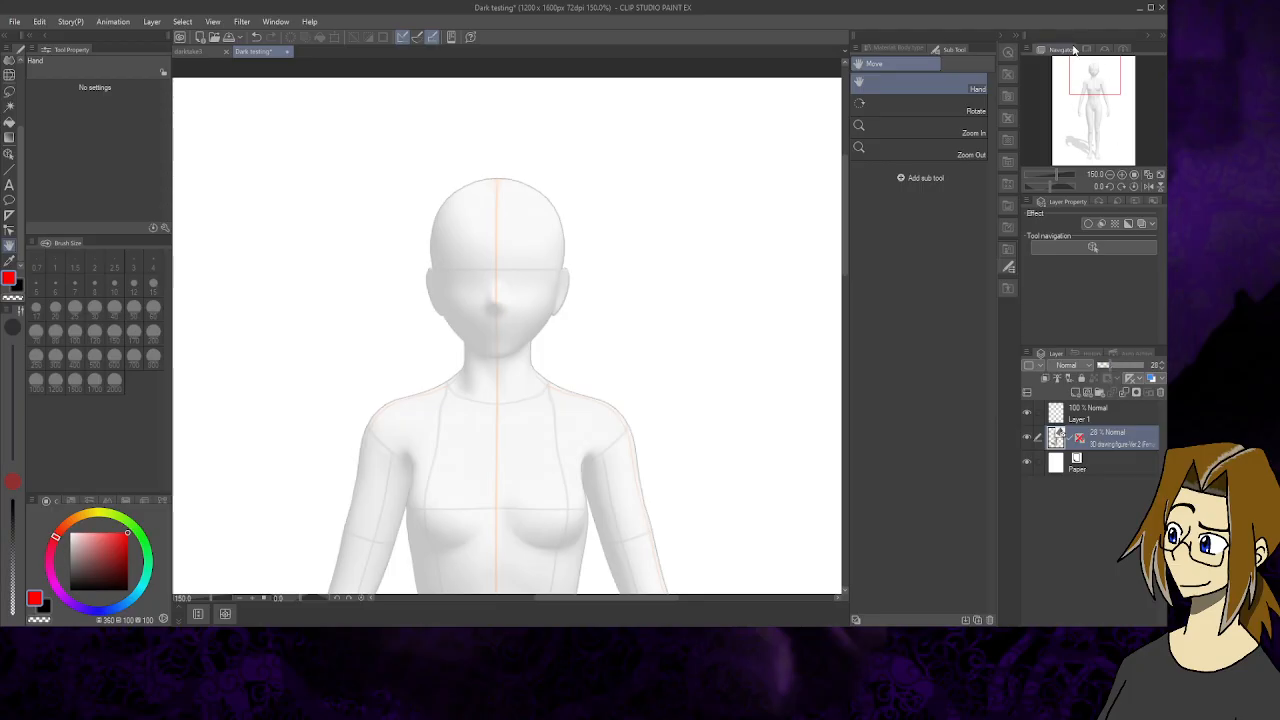
- Frame the figure's head at 400% zoom and switch back to the Mechanical pencil for sketching
left_click(1121, 174)
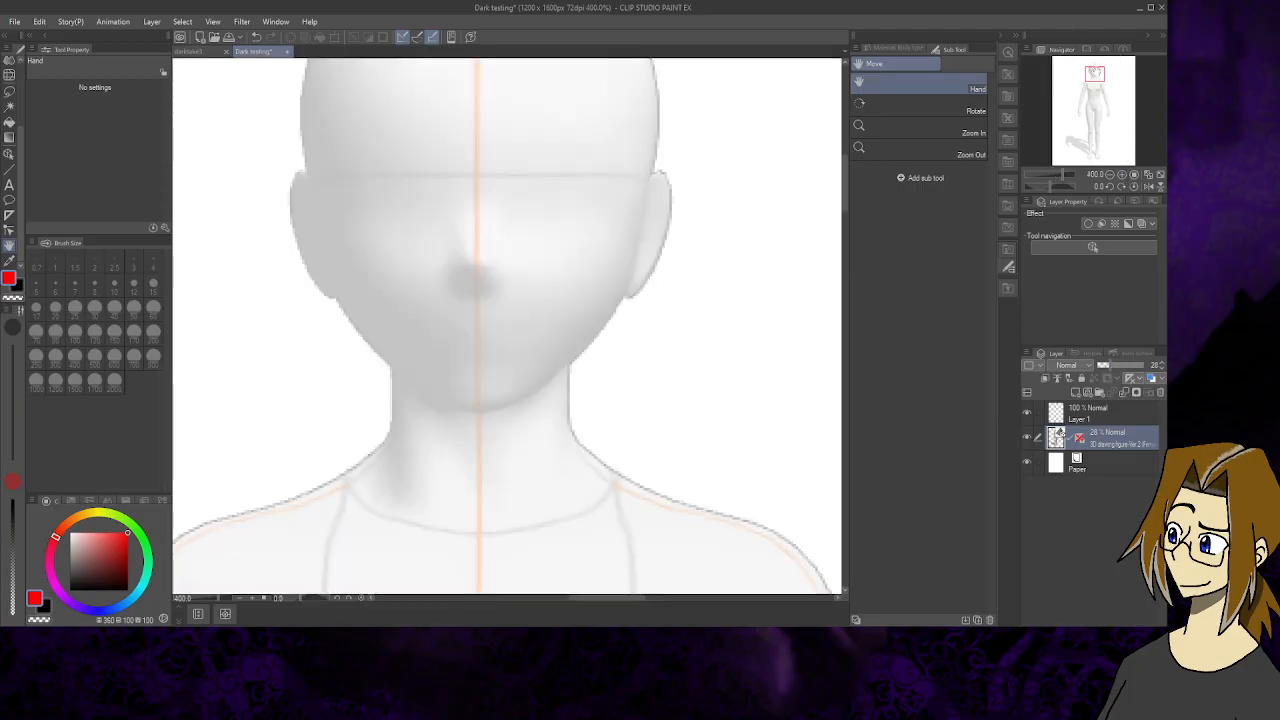
left_click_drag(1095, 74, 1094, 70)
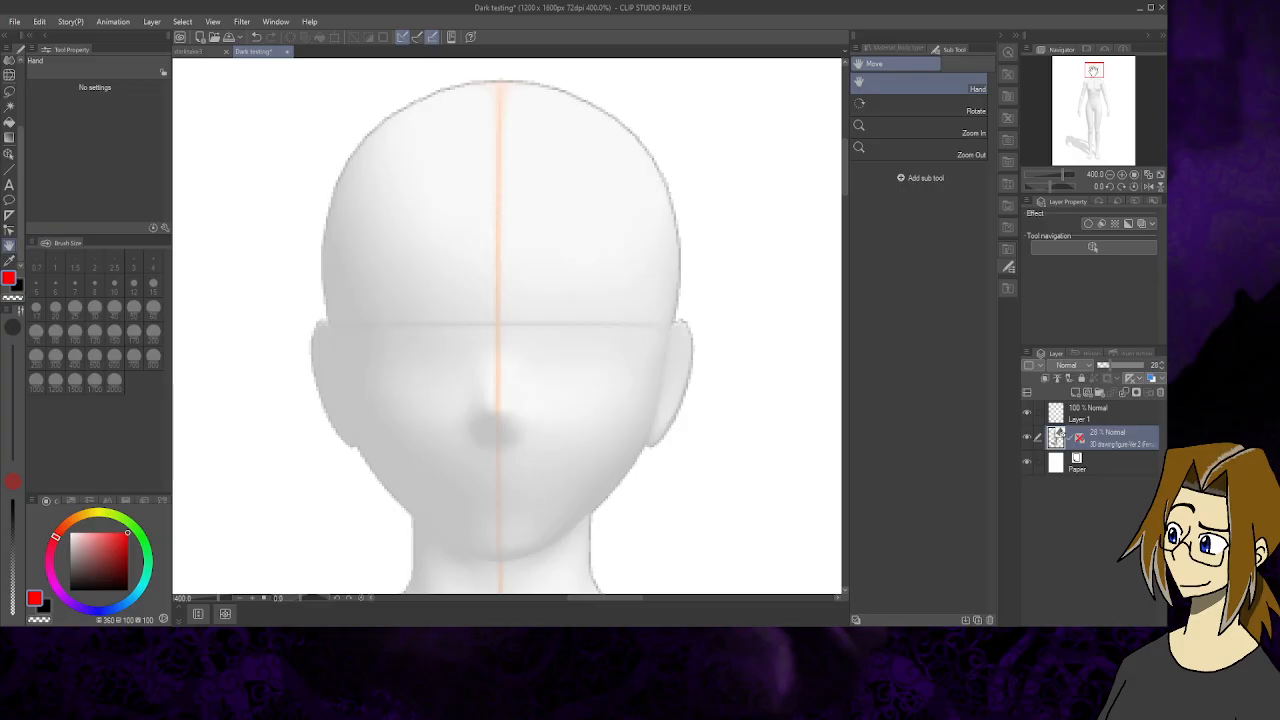
left_click(11, 63)
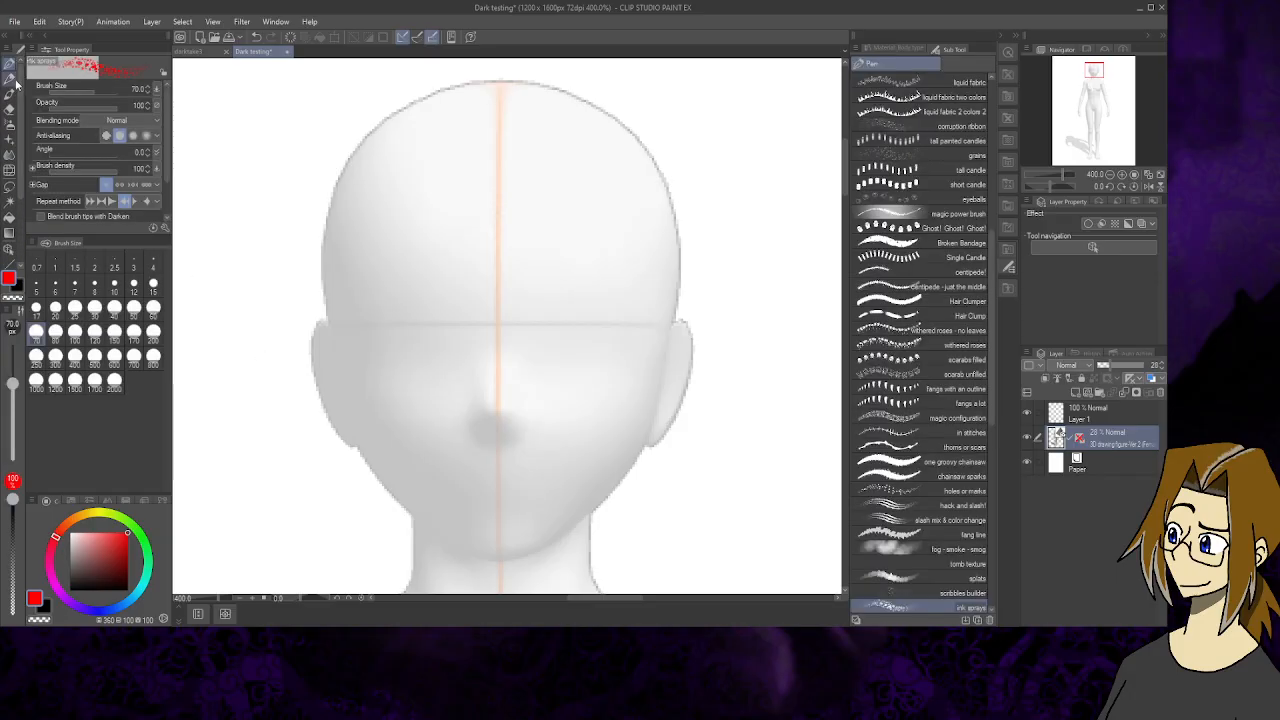
left_click(10, 80)
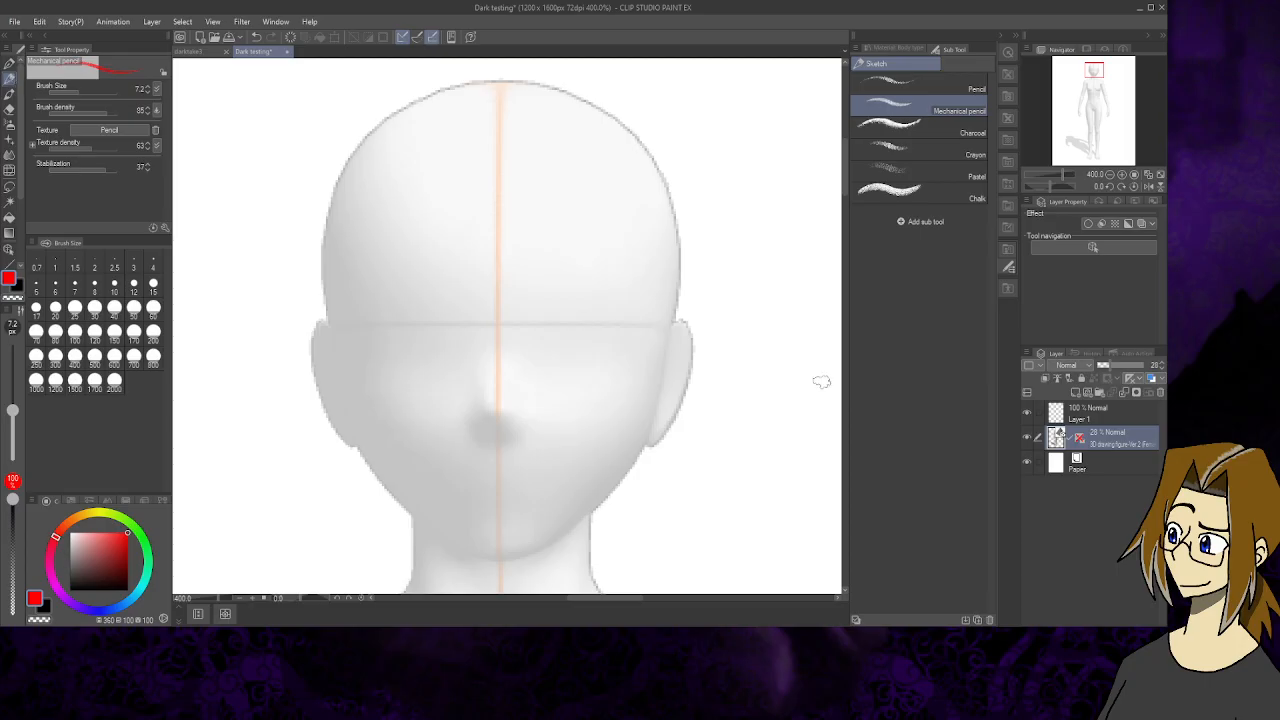
- Compare the darktake3 illustration with the older Darktest.png in Photos, and return to the Dark testing canvas
left_click(192, 50)
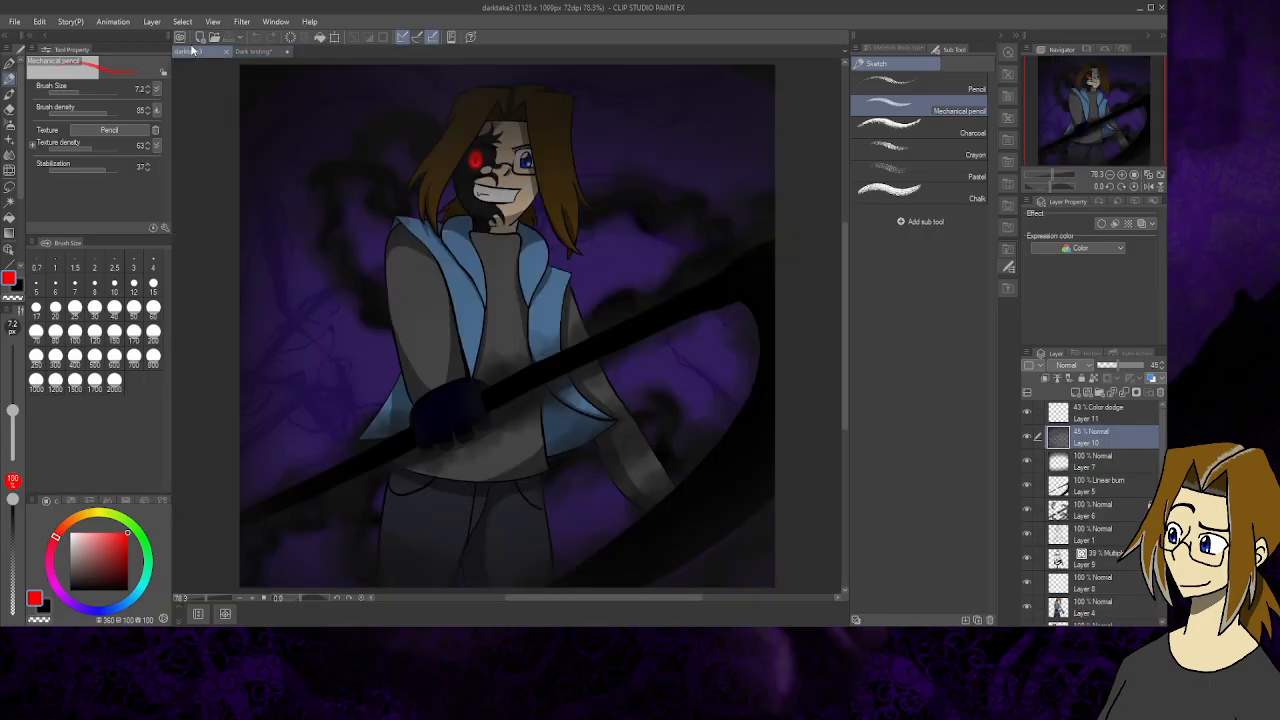
scroll(843, 306, "up", 1)
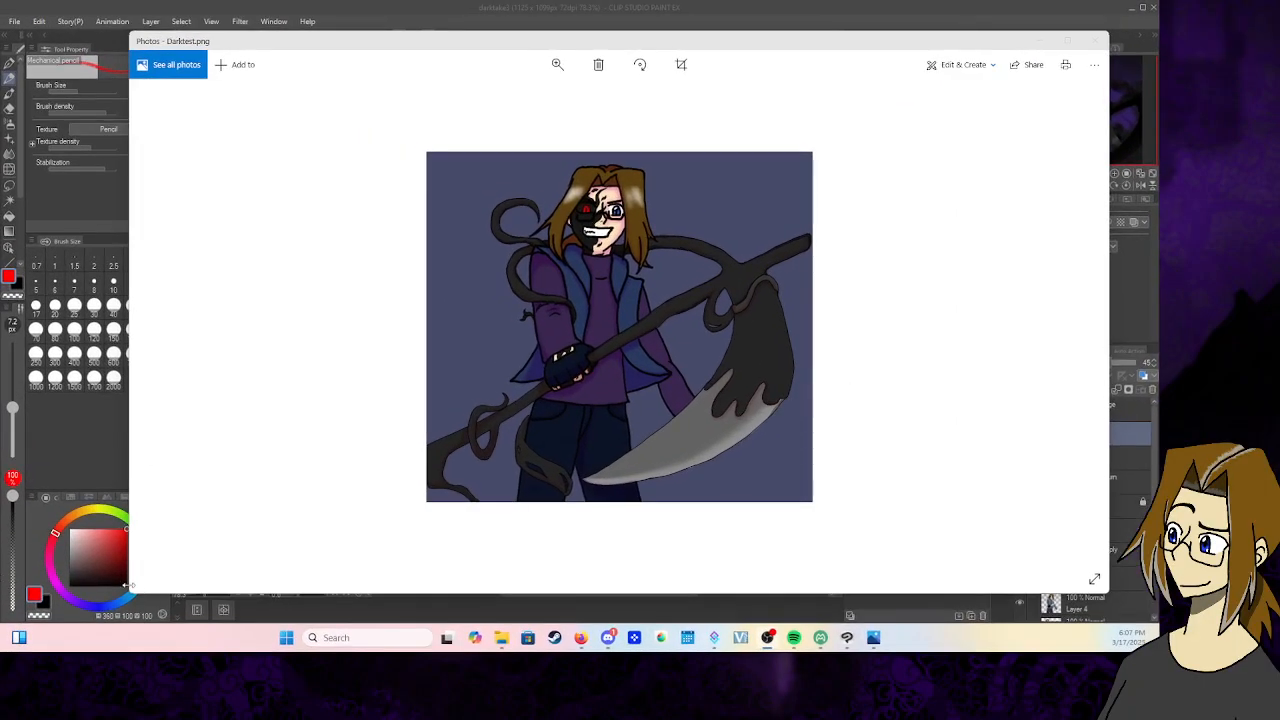
left_click_drag(130, 585, 627, 555)
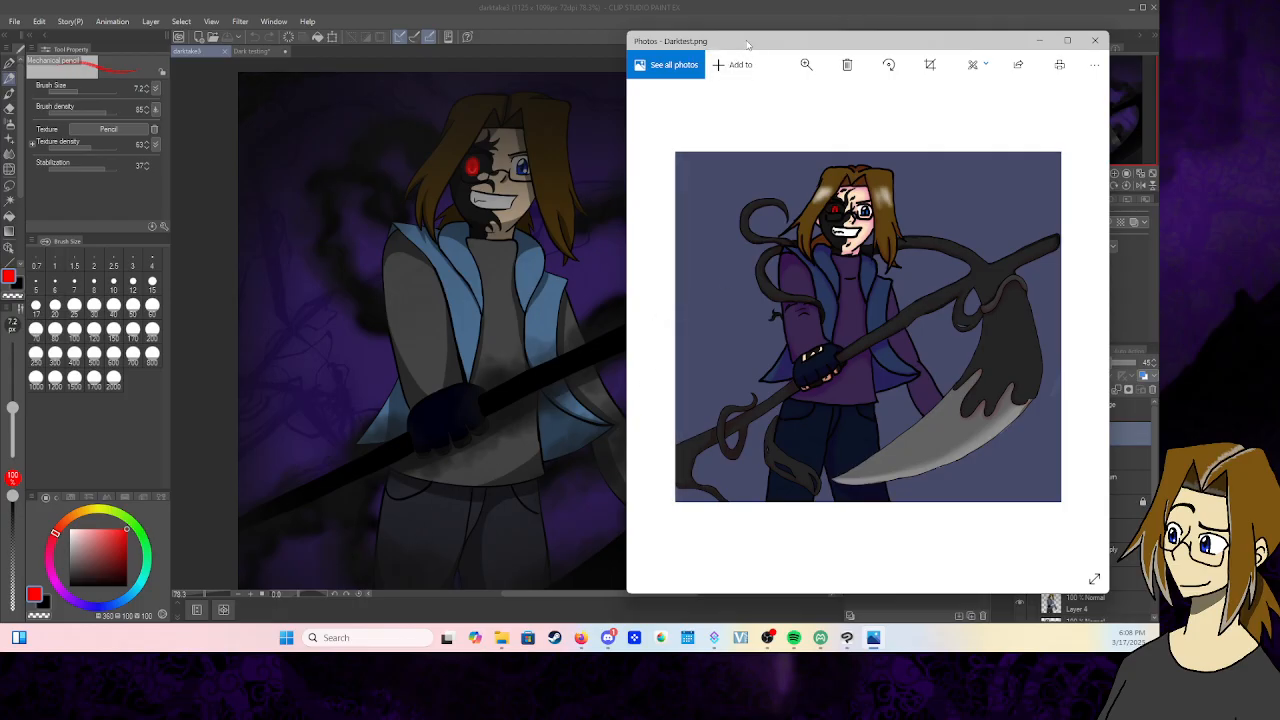
left_click_drag(747, 43, 779, 53)
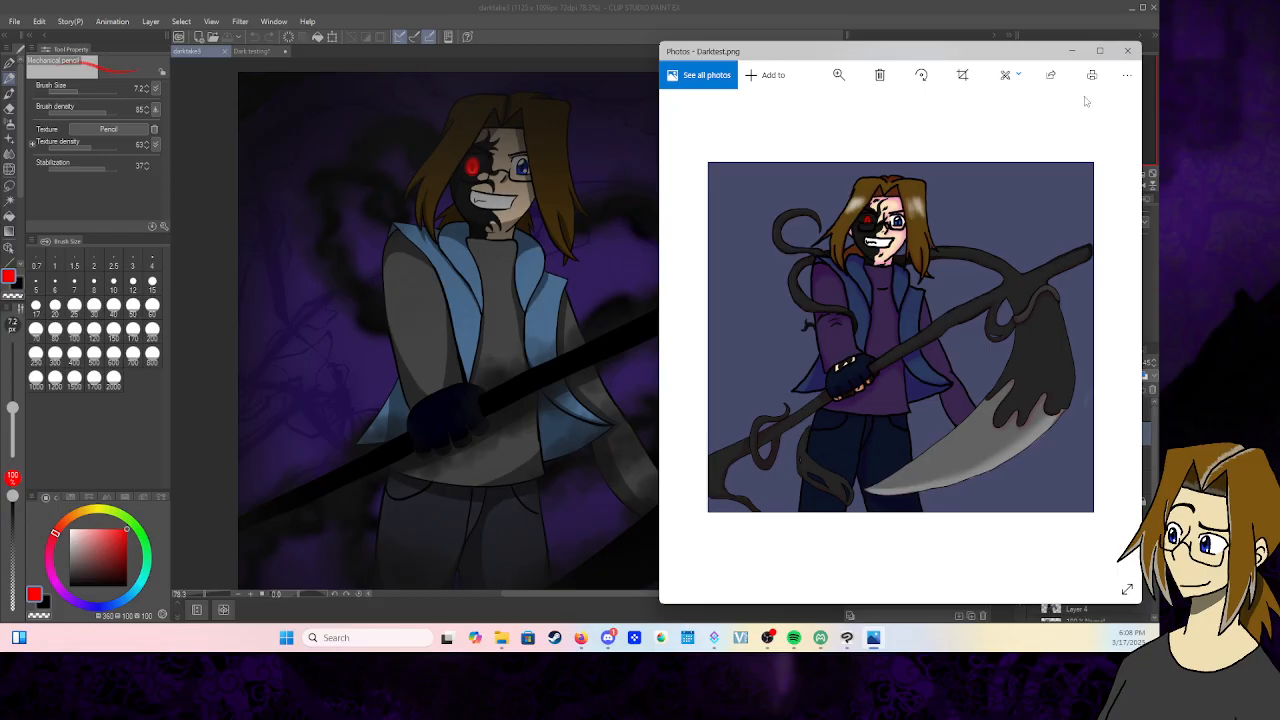
left_click(1127, 51)
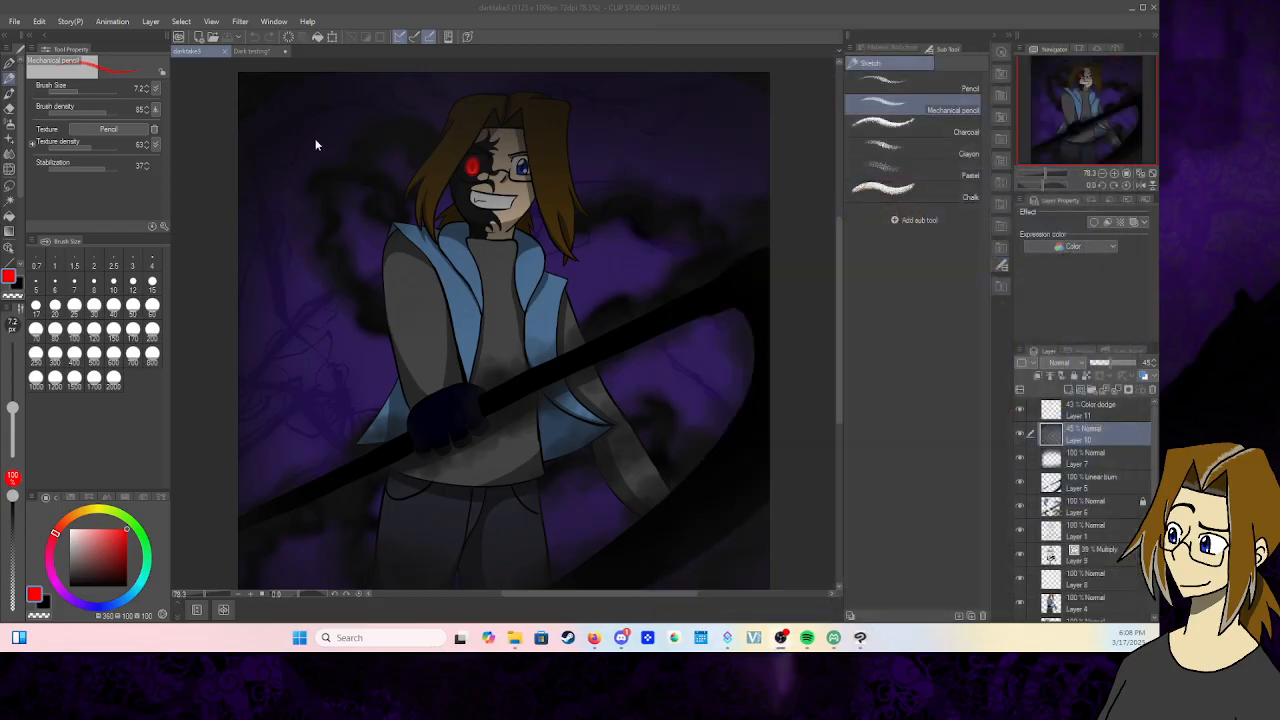
left_click(256, 52)
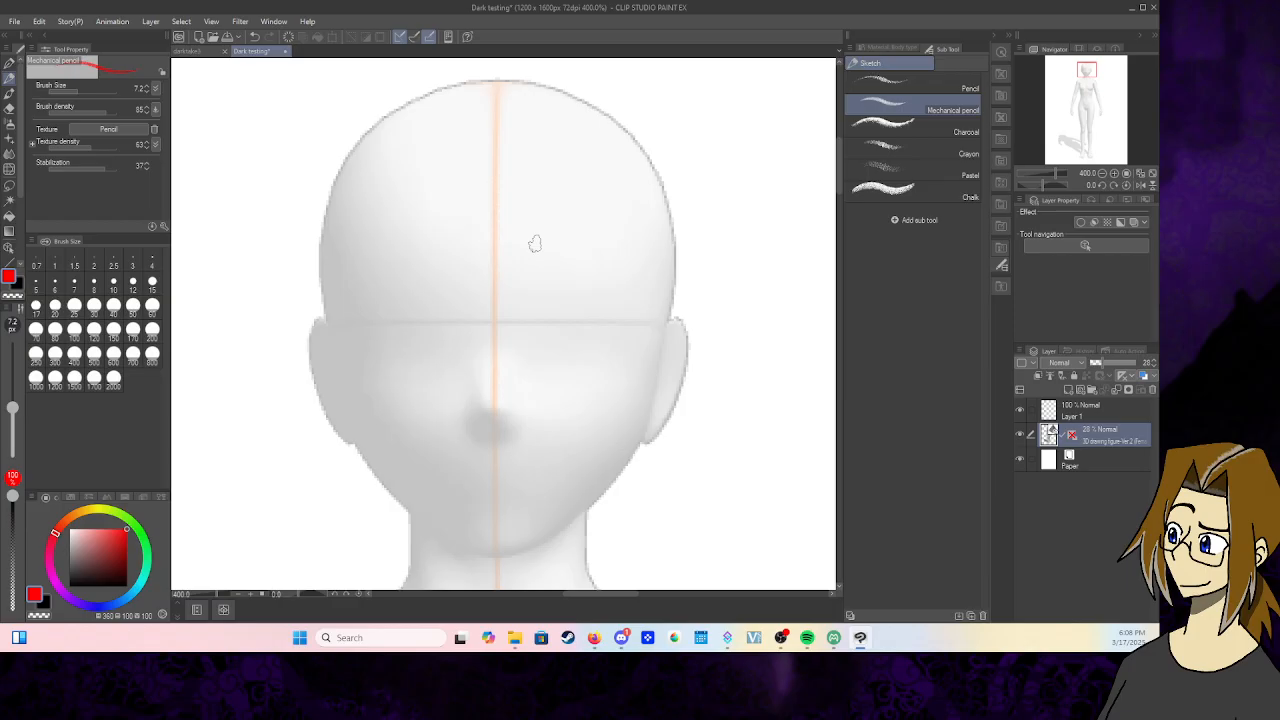
- Try the Pencil sub tool at size 15 along the side of the head, and undo the stroke
left_click(910, 85)
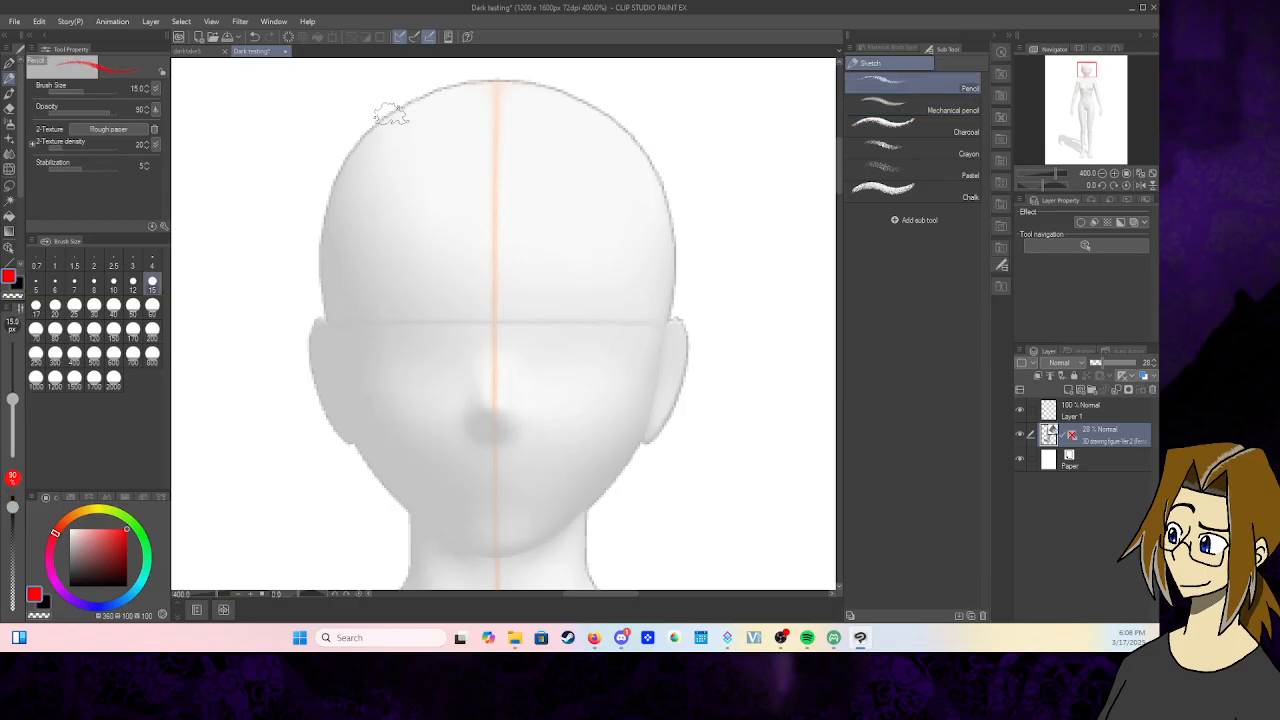
left_click_drag(390, 115, 345, 182)
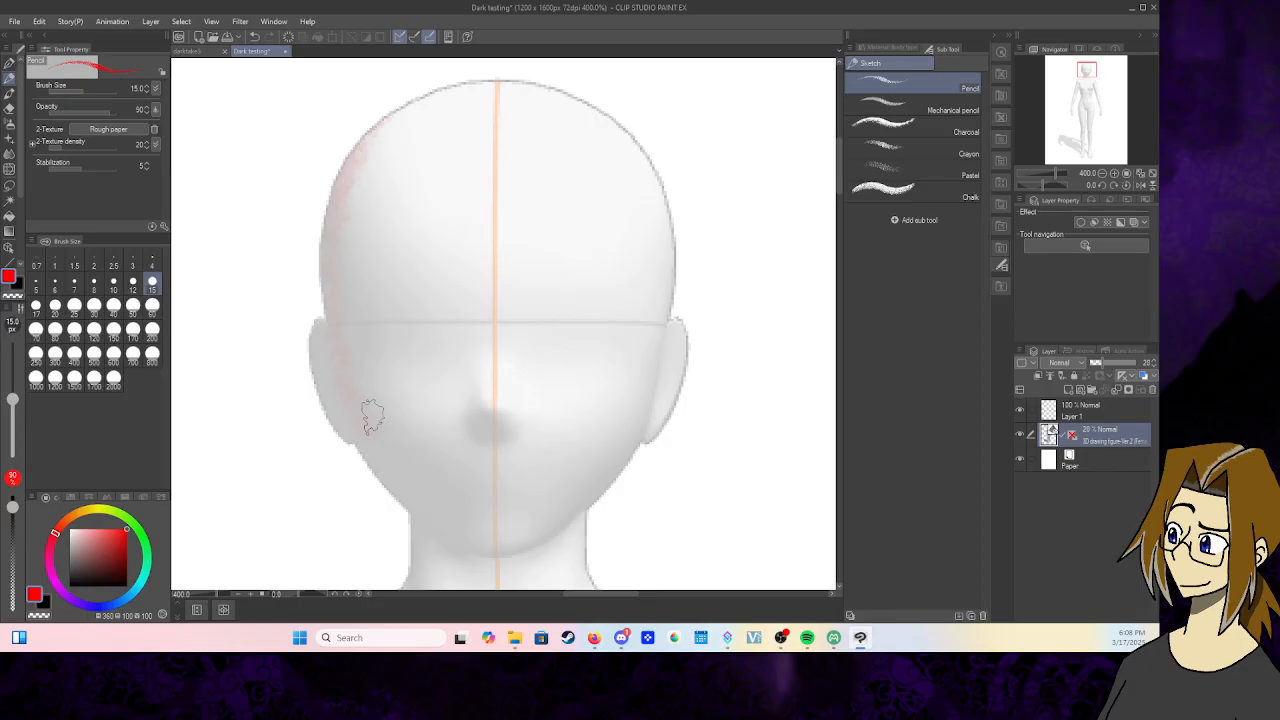
left_click(255, 37)
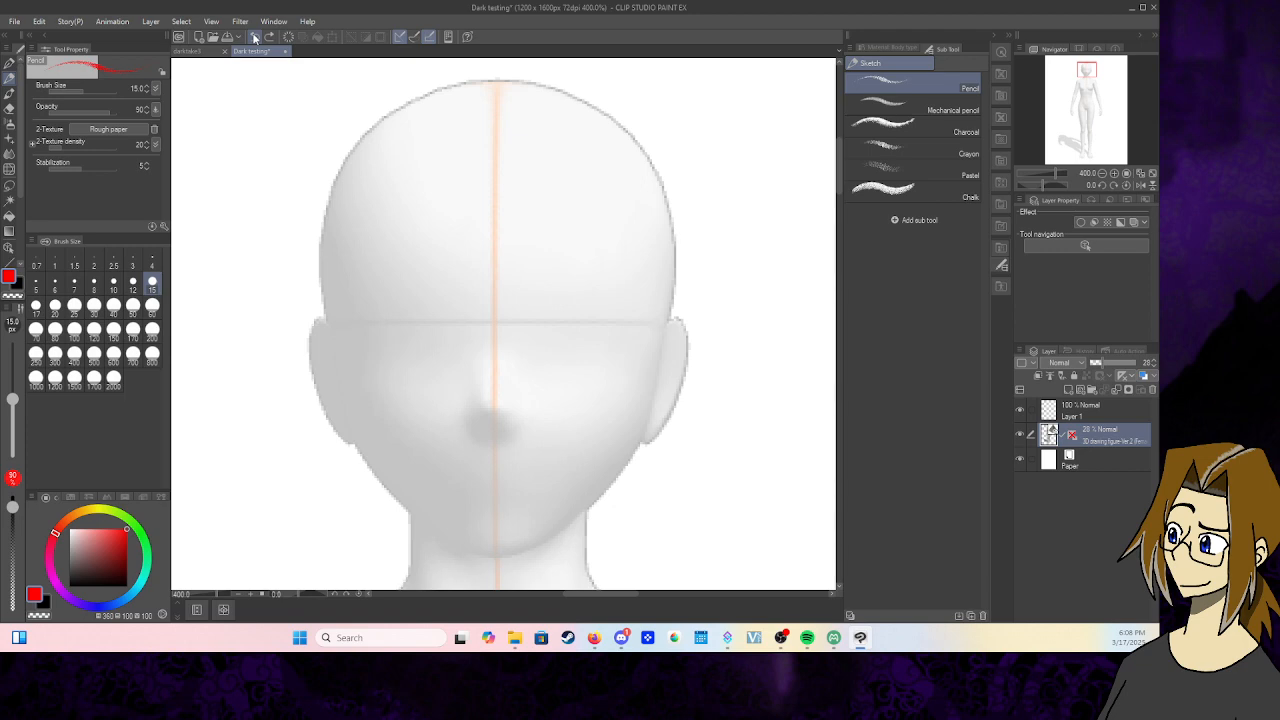
- Choose the Real G-Pen, make Layer 1 the active layer, and undo the red test strokes on the head
left_click(9, 64)
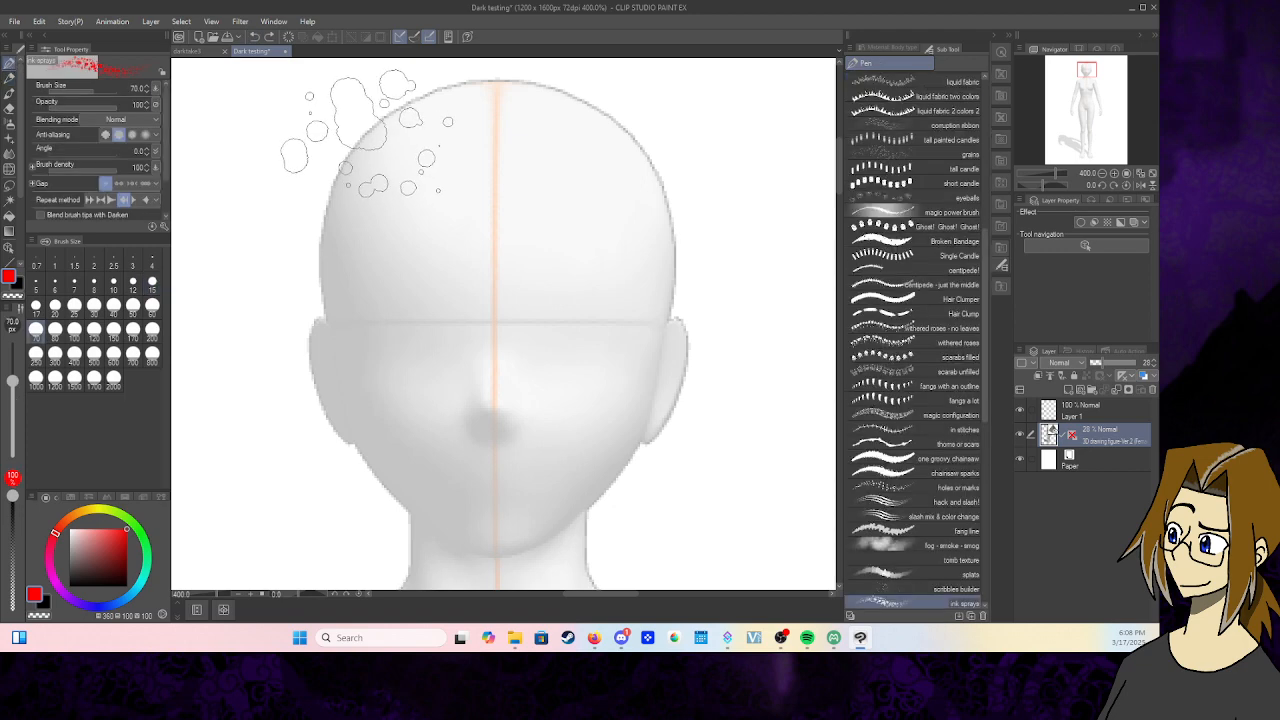
scroll(985, 304, "up", 10)
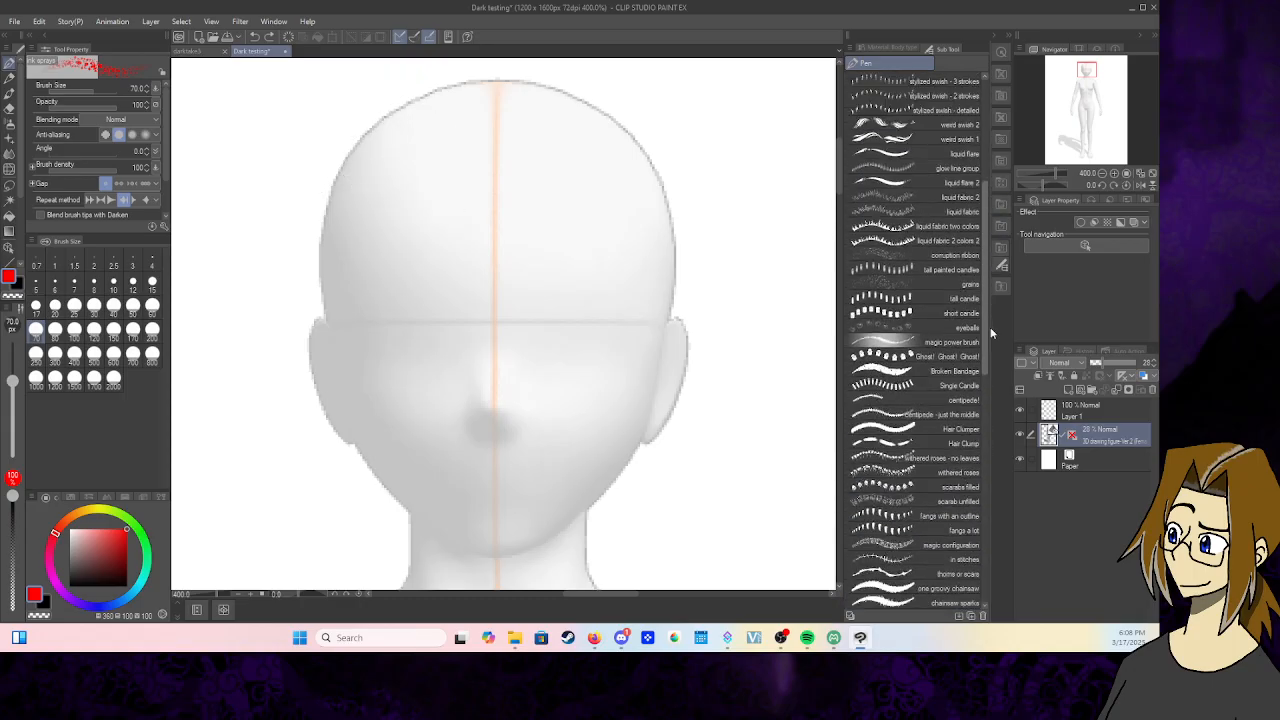
left_click(930, 95)
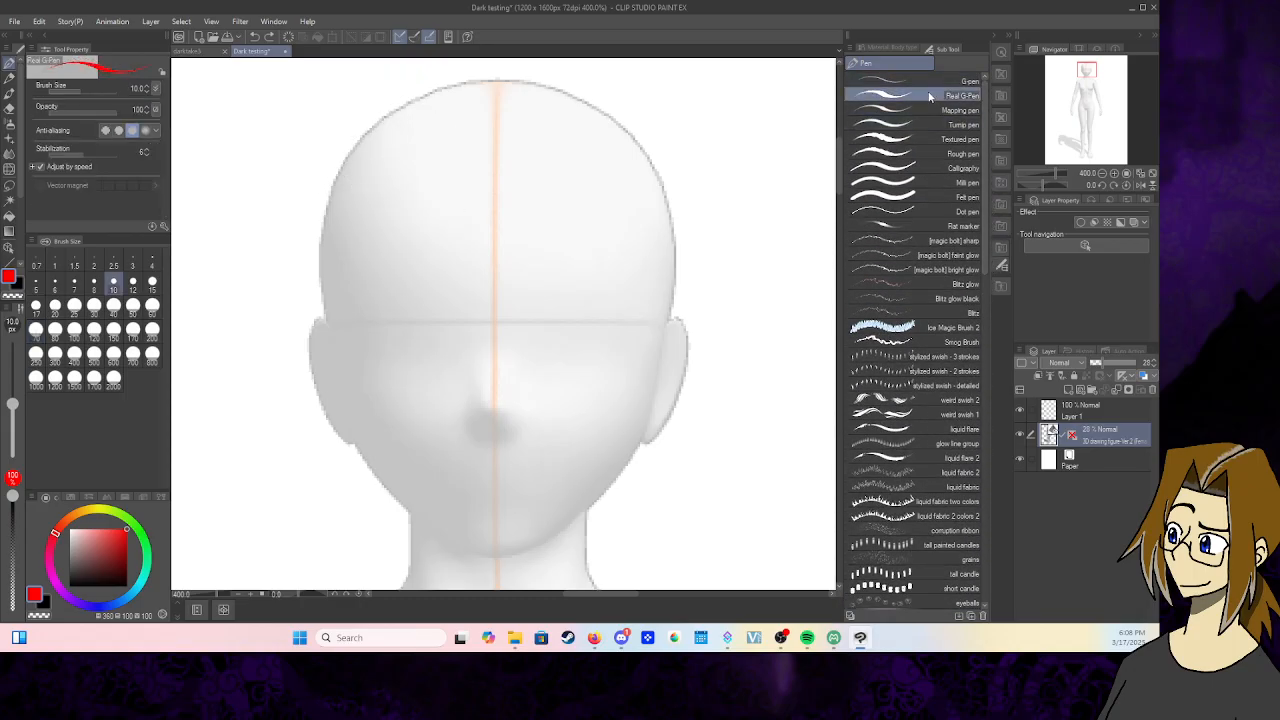
mouse_move(374, 120)
left_mouse_down()
mouse_move(328, 217)
mouse_move(320, 282)
left_mouse_up()
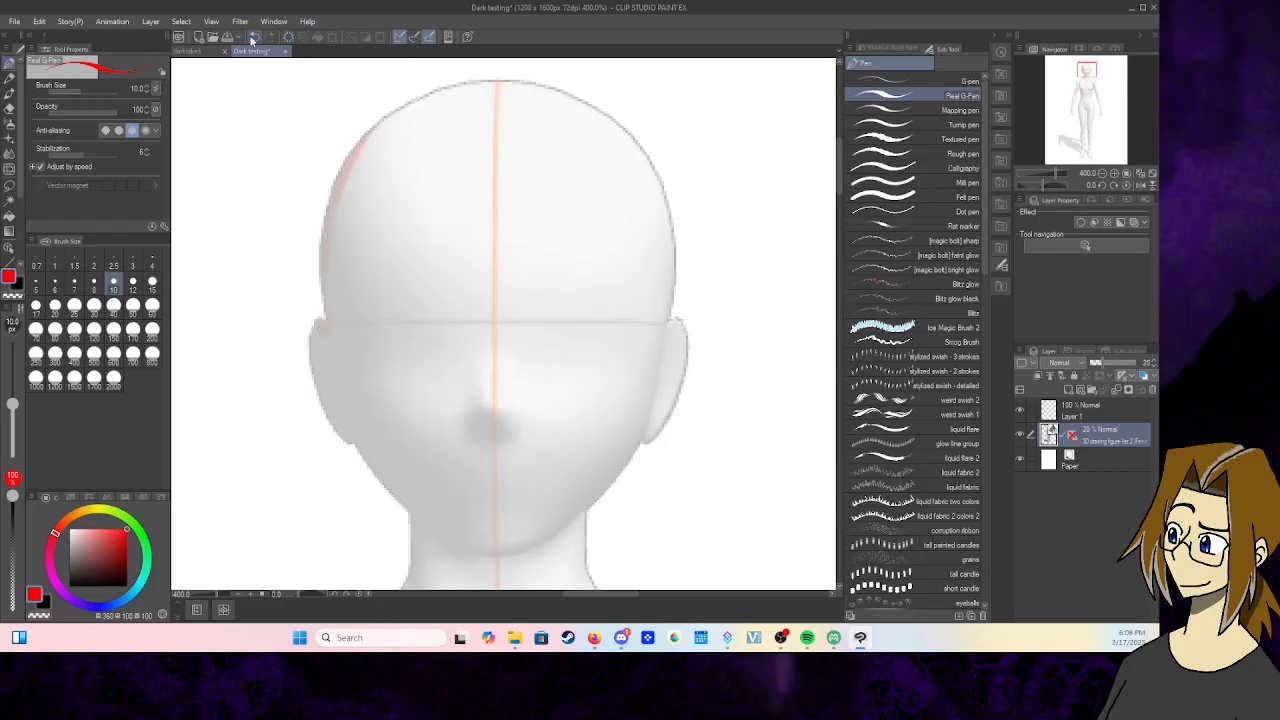
left_click(253, 38)
left_click(253, 38)
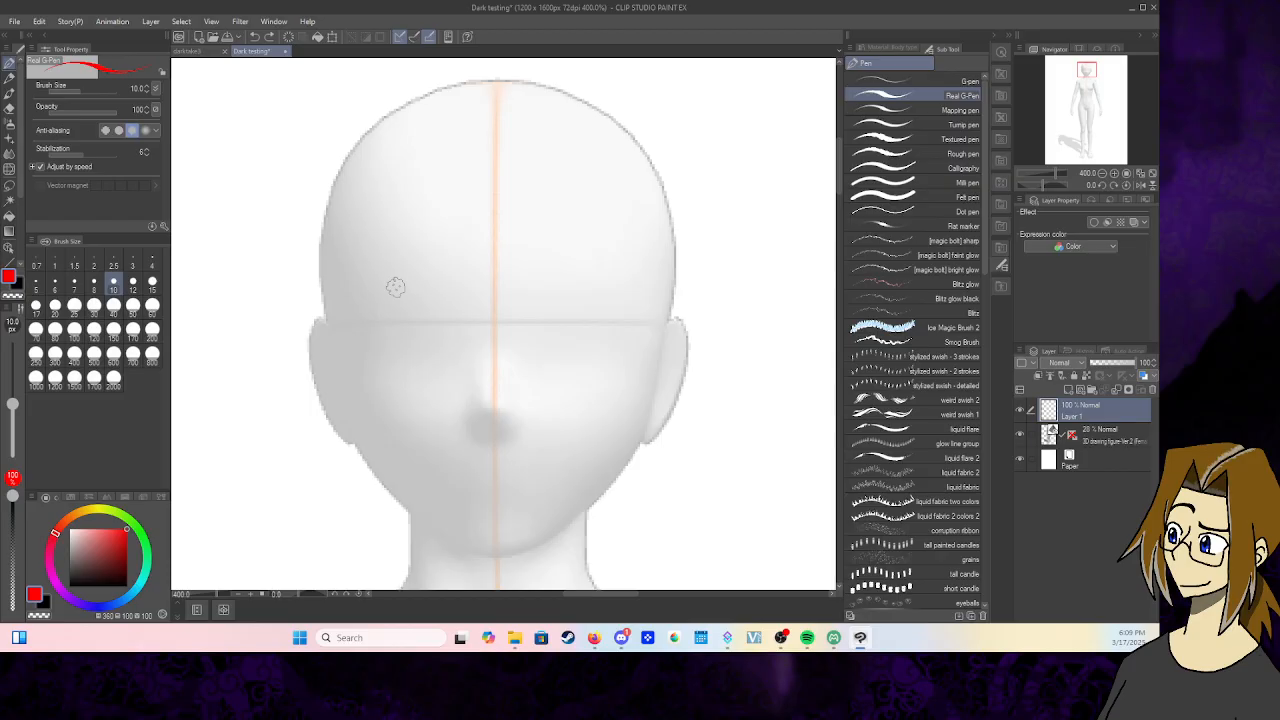
mouse_move(377, 125)
left_mouse_down()
mouse_move(326, 263)
mouse_move(378, 458)
mouse_move(454, 528)
mouse_move(536, 540)
mouse_move(615, 443)
mouse_move(642, 290)
mouse_move(534, 131)
mouse_move(385, 165)
left_mouse_up()
left_click(254, 37)
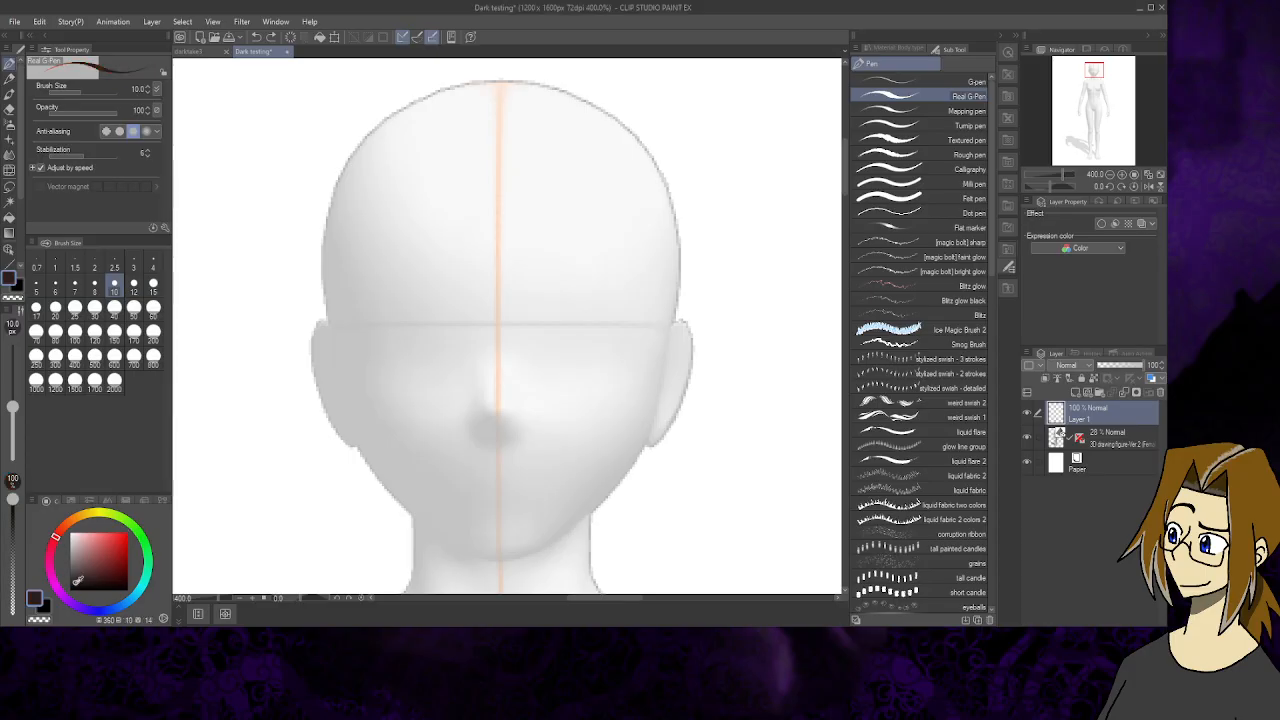
- Set the drawing color to black, try outlining the whole head with the Real G-Pen at size 10, and erase the outline
left_click(70, 588)
mouse_move(390, 118)
left_mouse_down()
mouse_move(323, 244)
mouse_move(328, 364)
mouse_move(375, 471)
mouse_move(417, 523)
mouse_move(467, 555)
mouse_move(526, 556)
mouse_move(623, 478)
mouse_move(670, 393)
mouse_move(685, 264)
mouse_move(654, 146)
mouse_move(558, 90)
mouse_move(496, 86)
mouse_move(405, 111)
mouse_move(360, 158)
left_mouse_up()
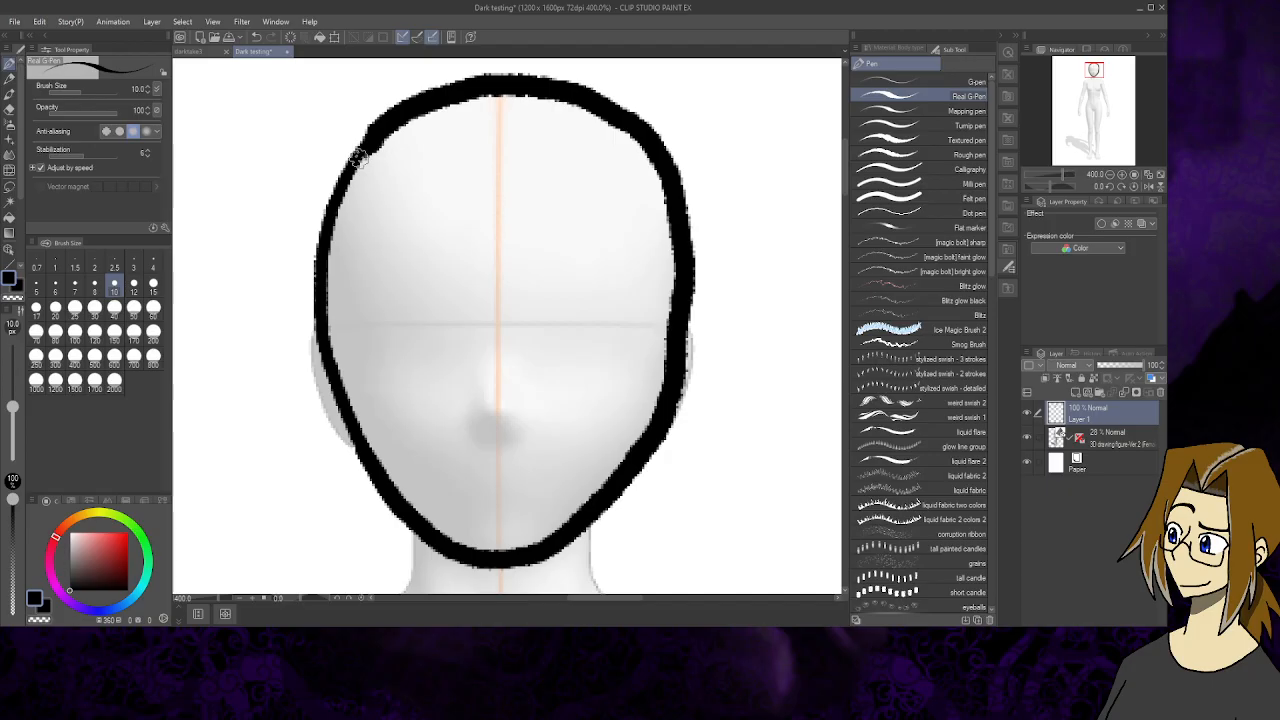
left_click(10, 108)
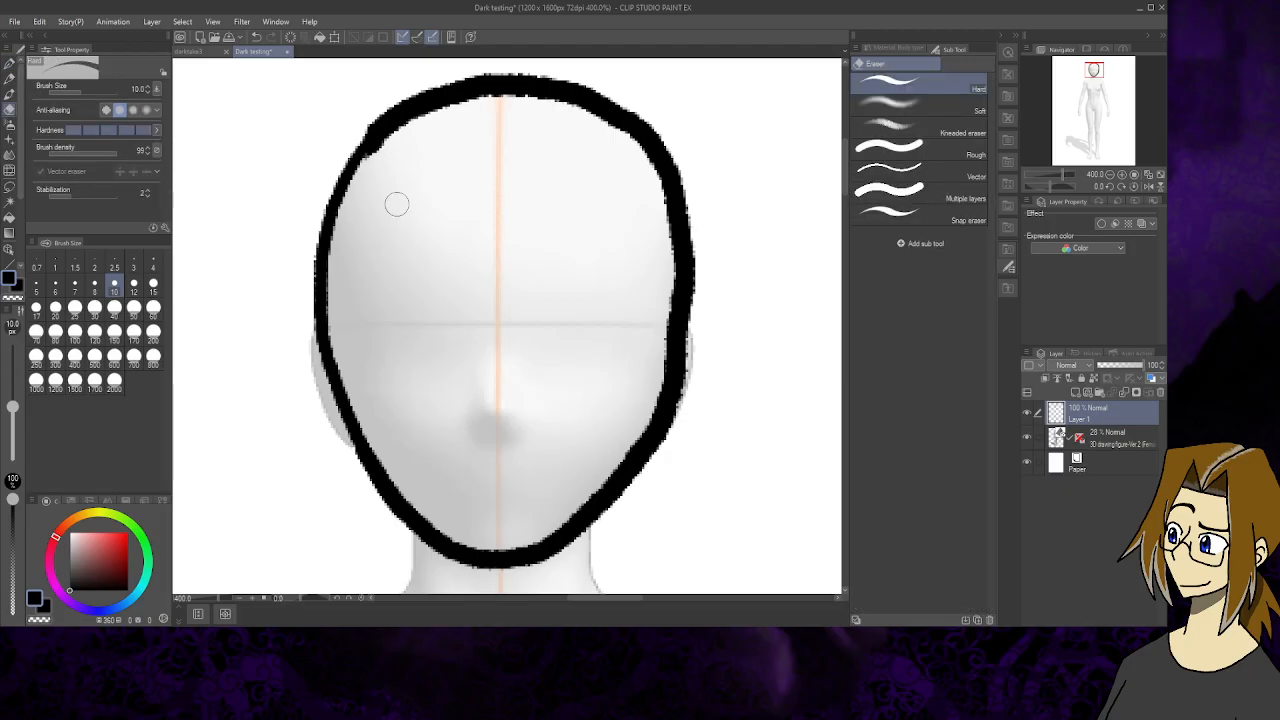
mouse_move(397, 112)
left_mouse_down()
mouse_move(337, 213)
mouse_move(397, 120)
mouse_move(328, 229)
mouse_move(336, 247)
mouse_move(316, 296)
mouse_move(329, 372)
mouse_move(345, 373)
mouse_move(419, 542)
mouse_move(473, 574)
mouse_move(468, 556)
mouse_move(545, 557)
mouse_move(624, 480)
mouse_move(687, 366)
mouse_move(698, 288)
mouse_move(713, 292)
mouse_move(696, 300)
mouse_move(706, 249)
mouse_move(678, 269)
mouse_move(682, 159)
mouse_move(634, 95)
mouse_move(581, 130)
mouse_move(537, 67)
mouse_move(515, 80)
mouse_move(484, 69)
mouse_move(409, 144)
mouse_move(418, 100)
mouse_move(420, 149)
left_mouse_up()
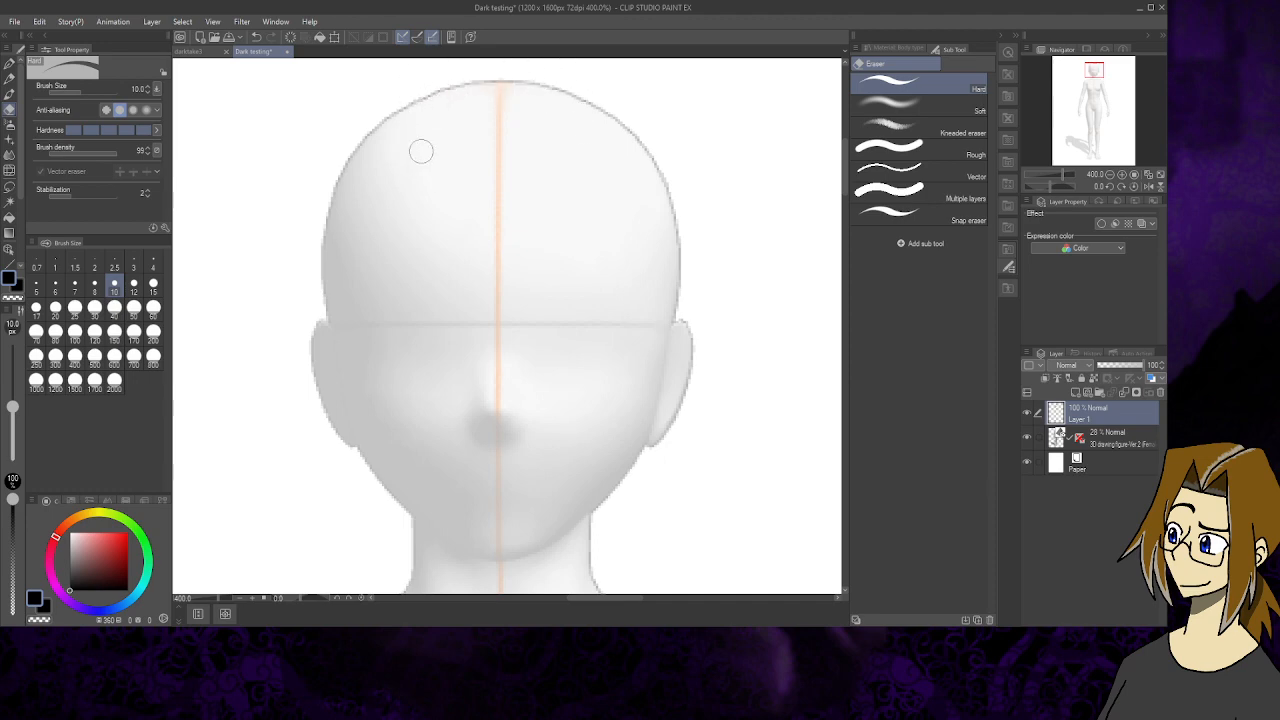
- Try inking the head's left side down to the chin with the Real G-Pen at size 8, thinning the thick jaw line with the Hard eraser
left_click(9, 62)
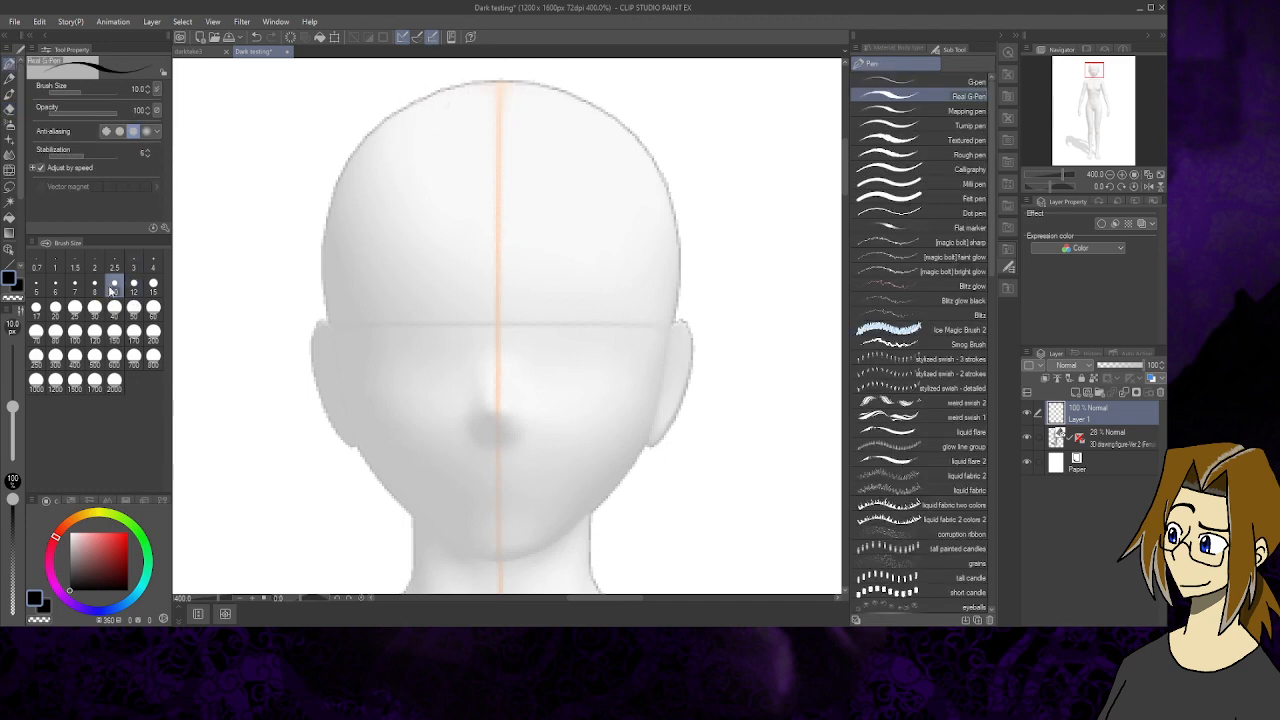
mouse_move(385, 118)
left_mouse_down()
mouse_move(350, 163)
mouse_move(333, 235)
left_mouse_up()
key("ctrl+z")
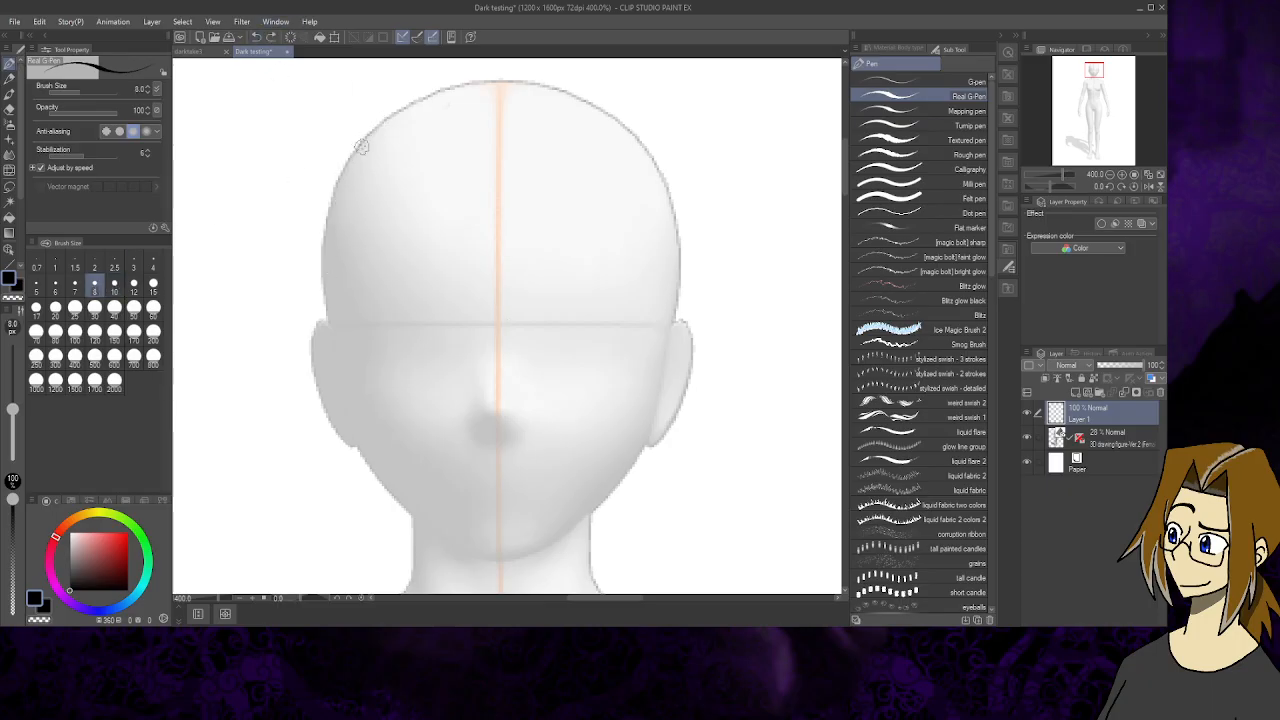
mouse_move(376, 126)
left_mouse_down()
mouse_move(329, 215)
mouse_move(323, 282)
mouse_move(351, 420)
mouse_move(392, 490)
left_mouse_up()
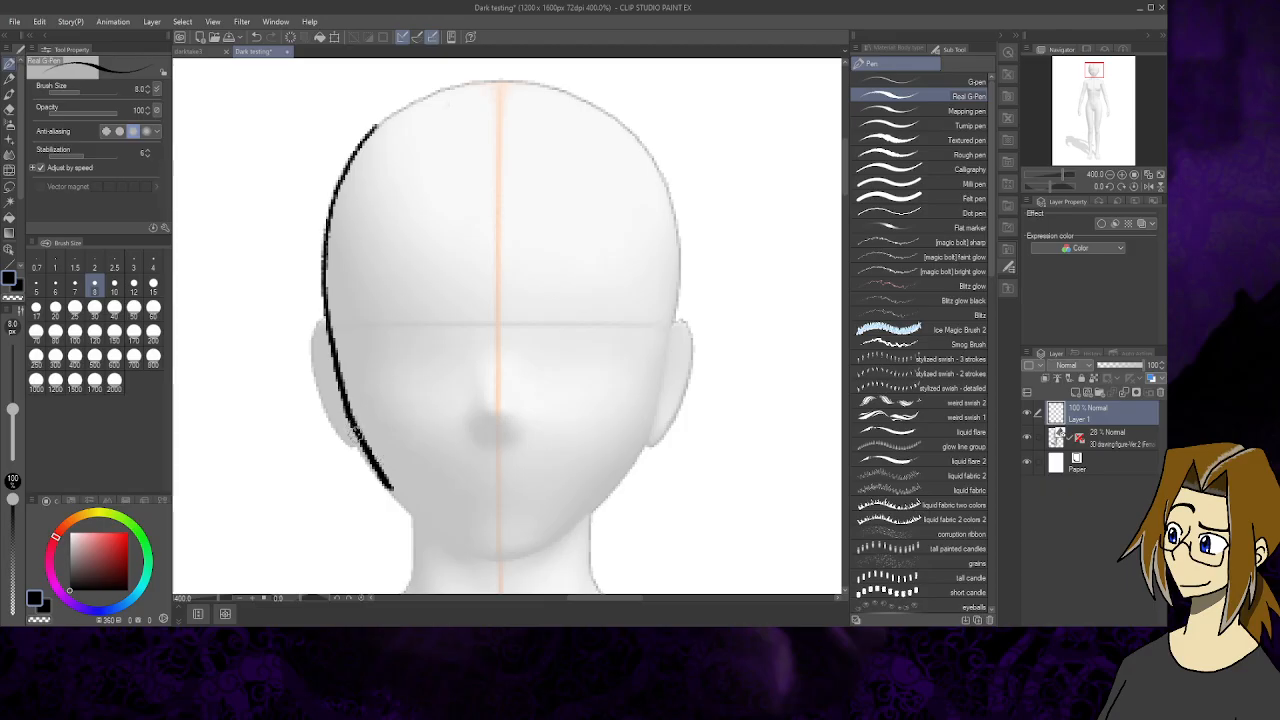
mouse_move(349, 425)
left_mouse_down()
mouse_move(426, 533)
mouse_move(512, 556)
left_mouse_up()
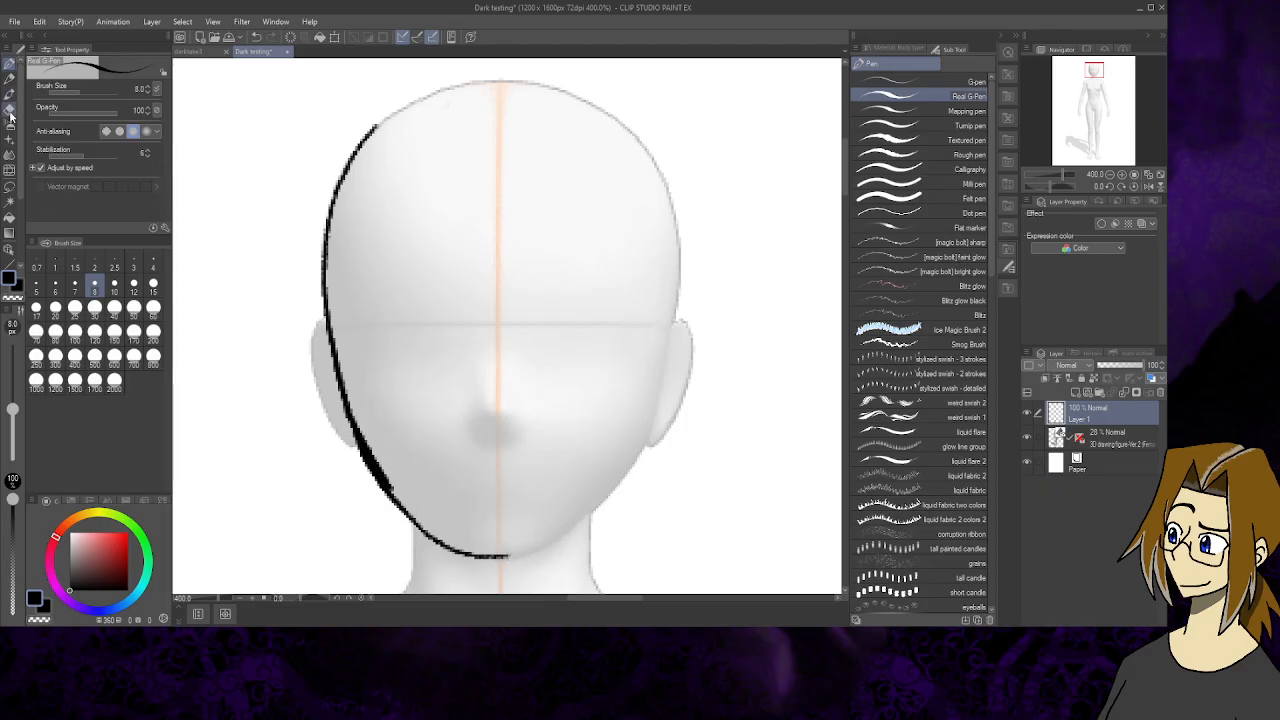
key("e")
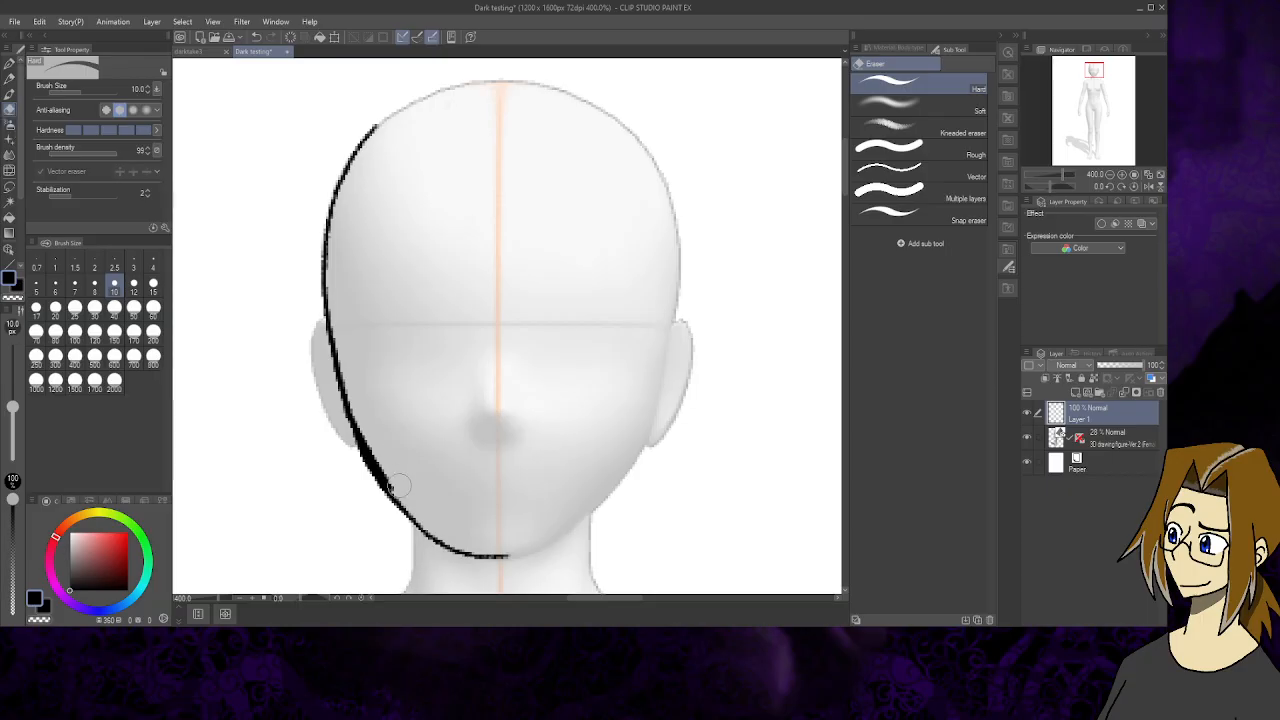
mouse_move(399, 486)
left_mouse_down()
mouse_move(371, 419)
mouse_move(382, 455)
mouse_move(368, 423)
left_mouse_up()
key("p")
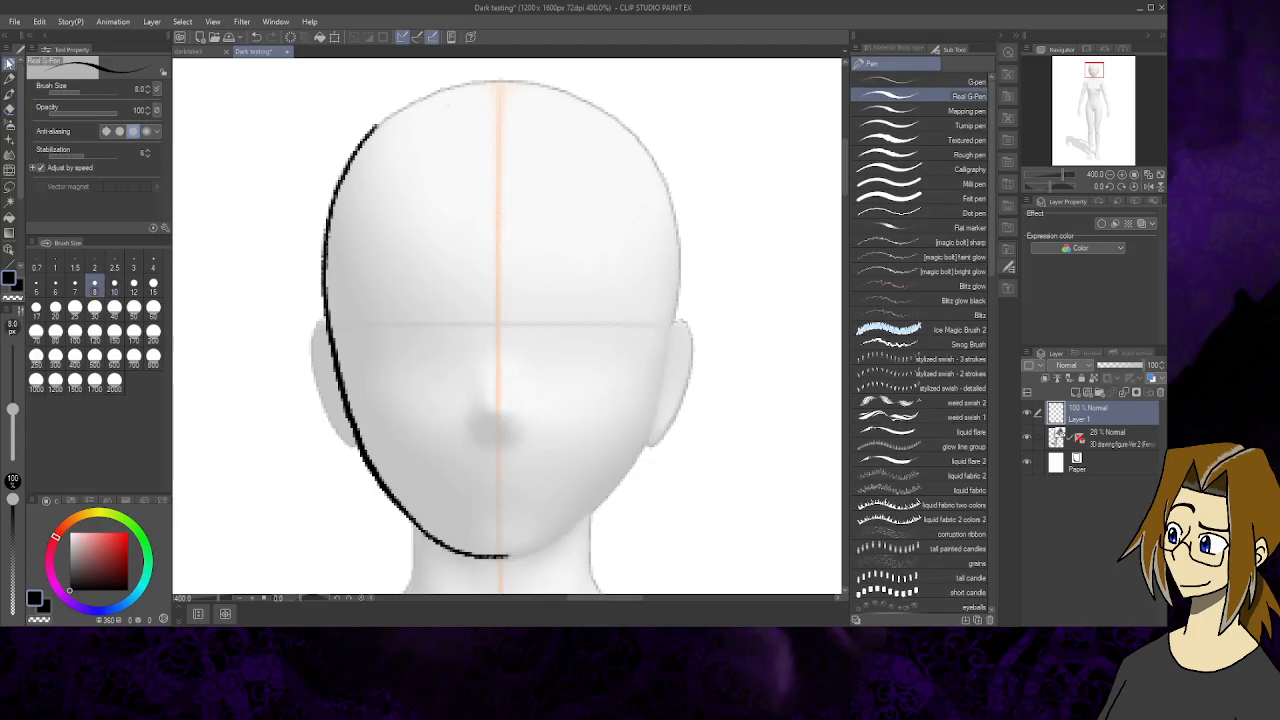
- Try inking the right jaw and side of the face, and undo the whole head outline
left_click_drag(500, 557, 590, 512)
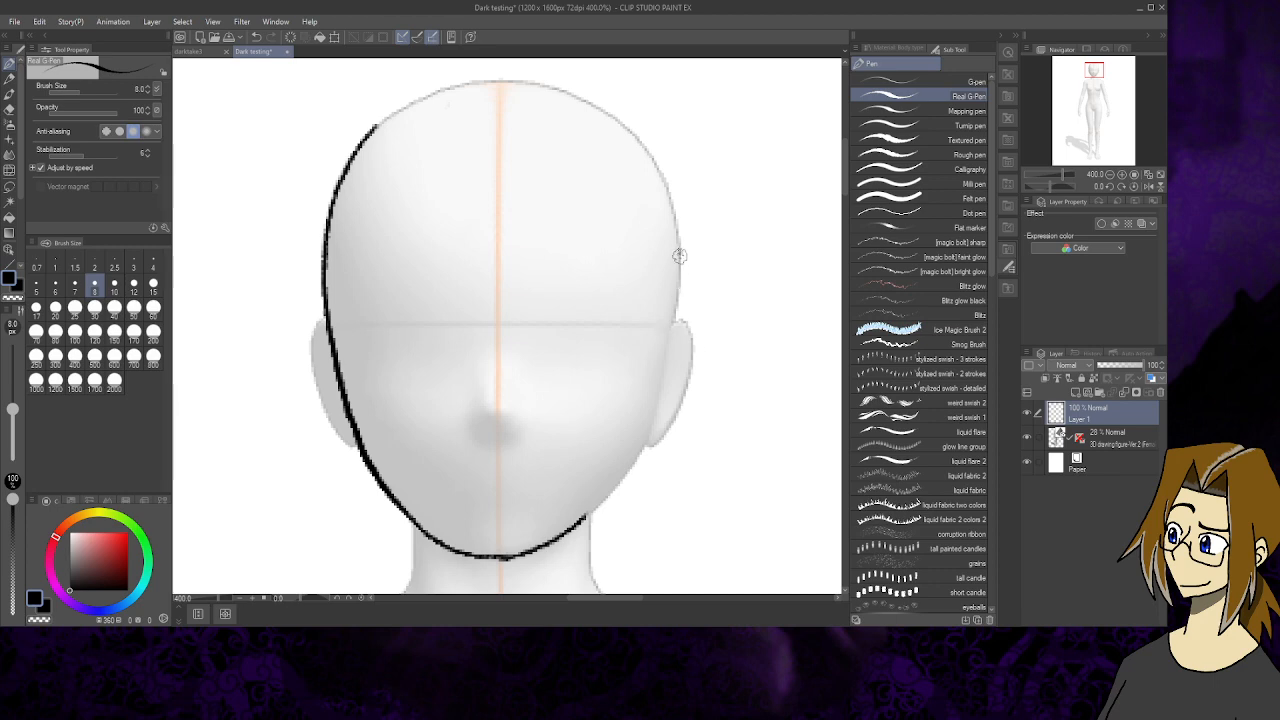
left_click_drag(679, 252, 663, 388)
mouse_move(642, 450)
left_mouse_down()
mouse_move(608, 502)
mouse_move(566, 530)
left_mouse_up()
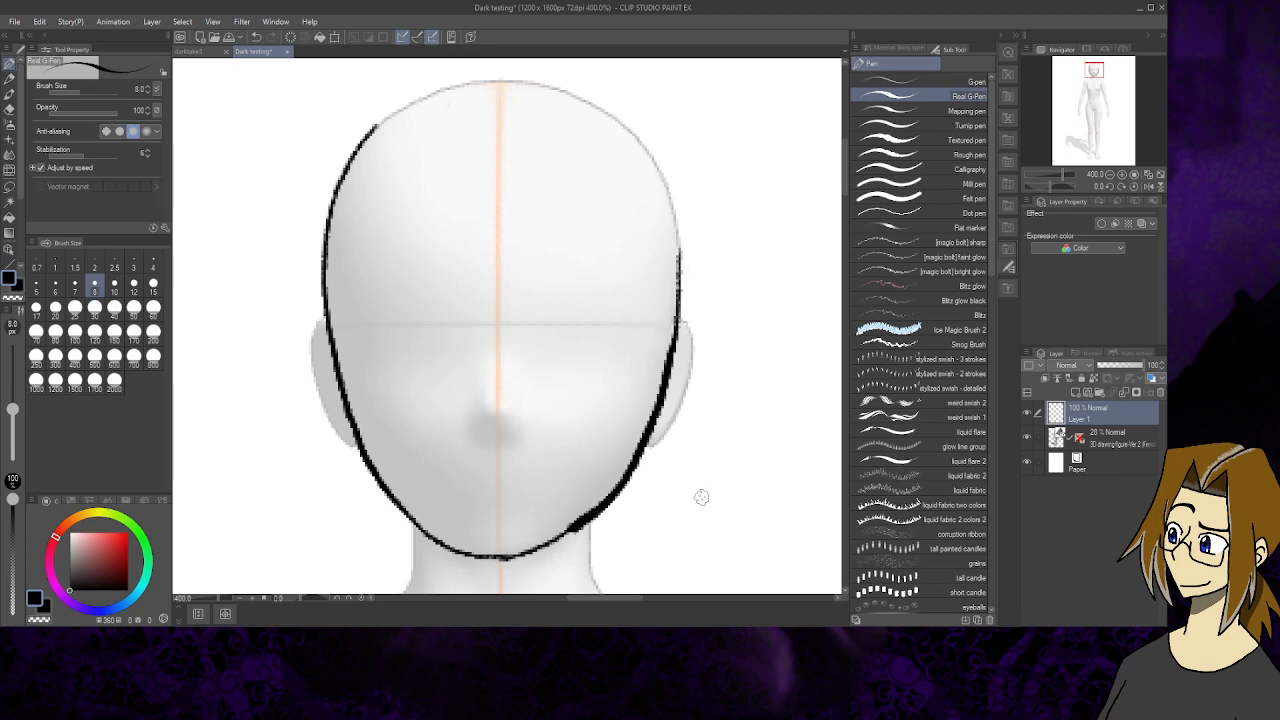
left_click(256, 37)
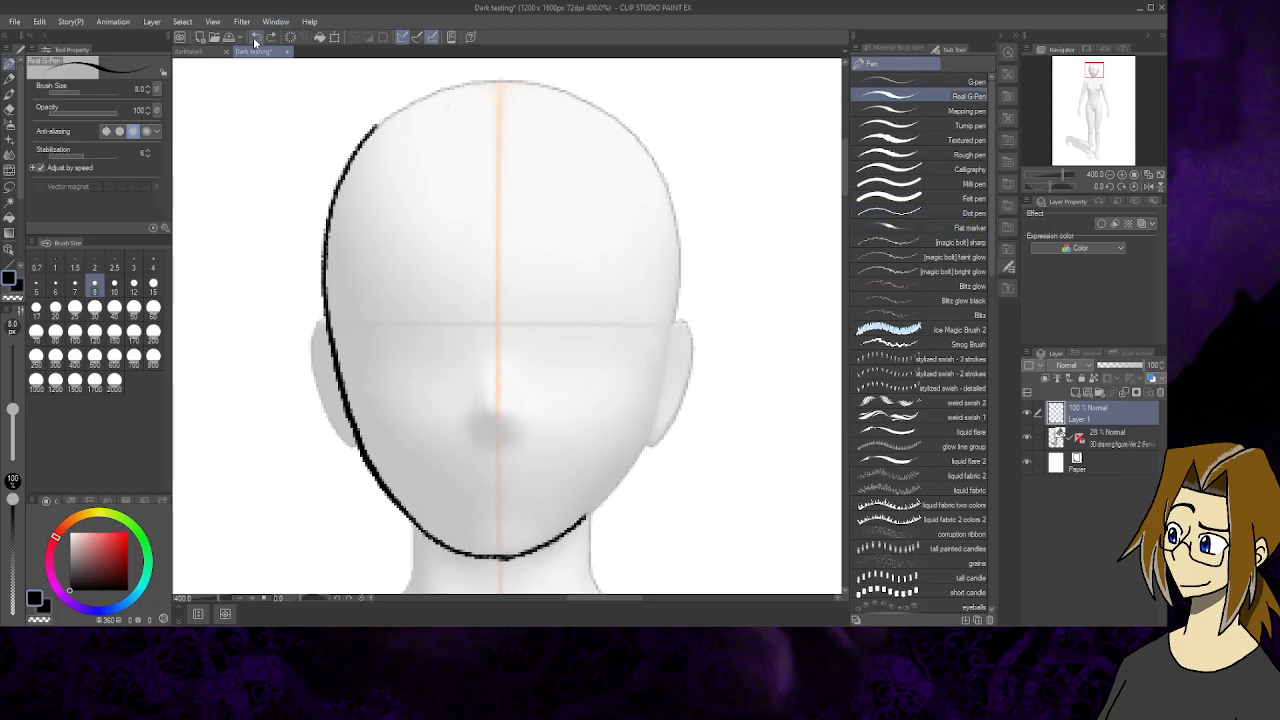
left_click(256, 37)
left_click(256, 37)
left_click(256, 37)
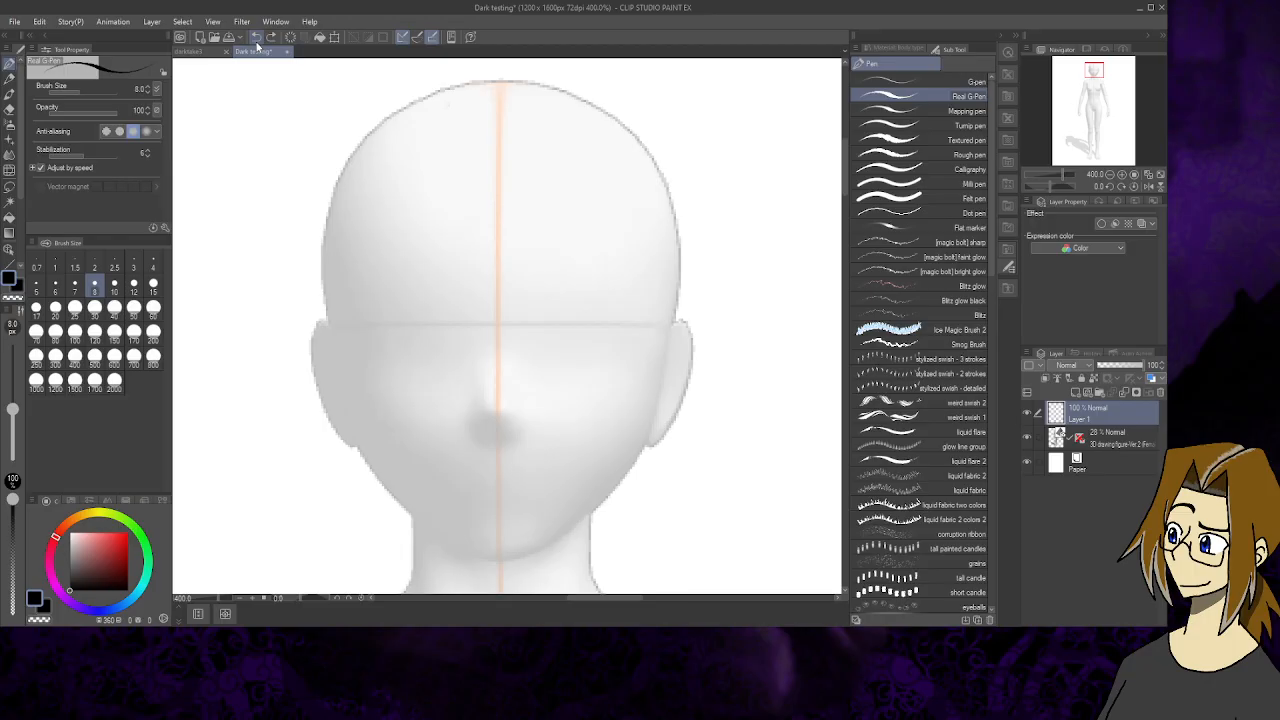
- Sketch a black outline around the whole head on Layer 1 with the Mechanical pencil at size 7.2
key("p")
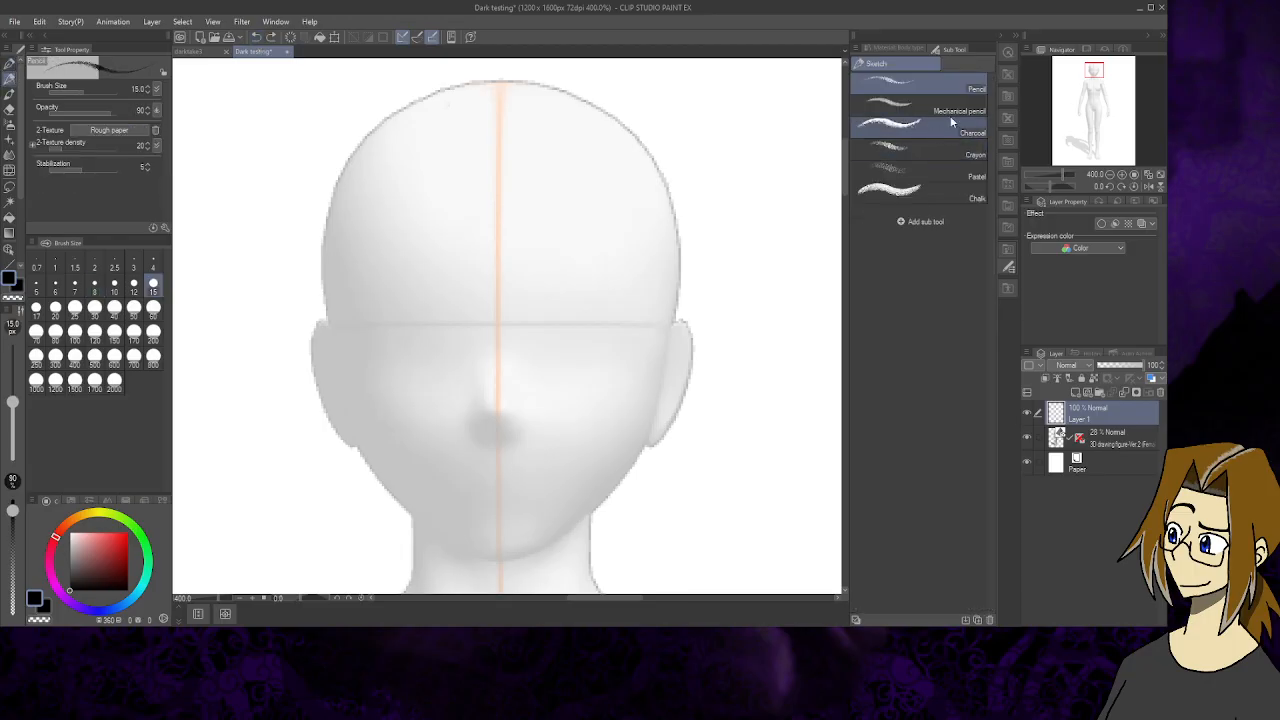
left_click(935, 106)
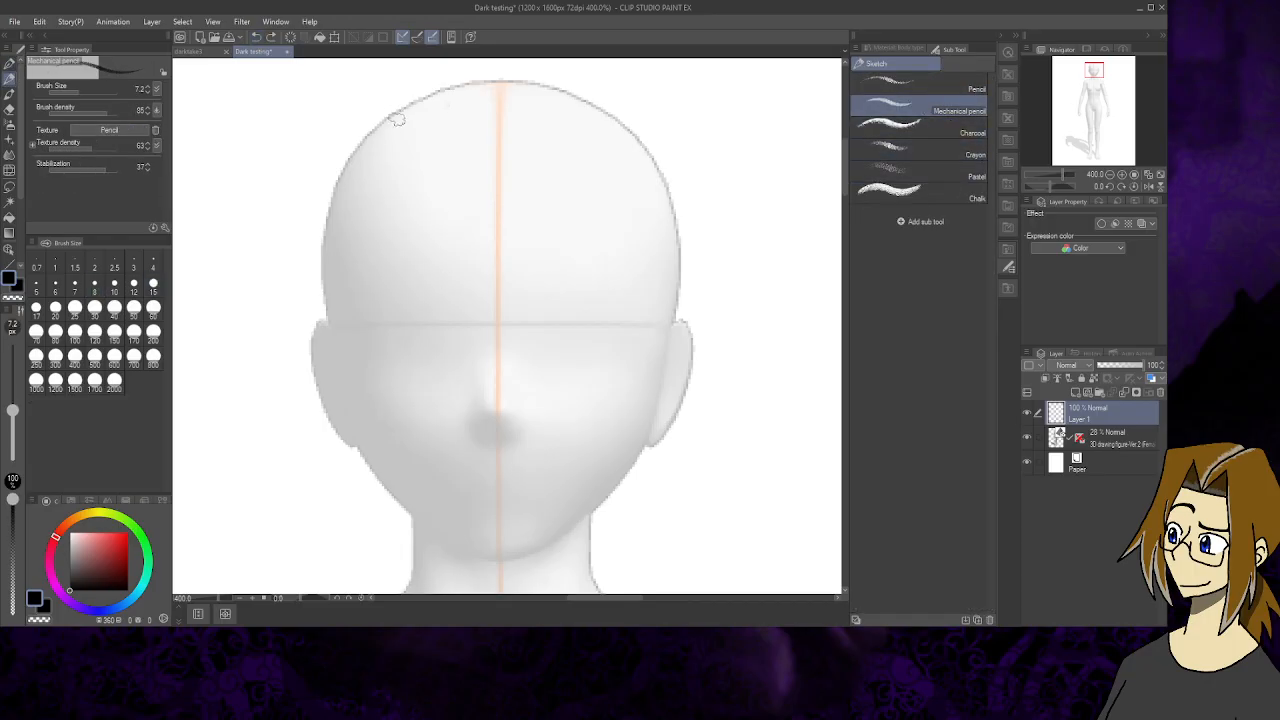
mouse_move(402, 106)
left_mouse_down()
mouse_move(333, 217)
mouse_move(323, 290)
mouse_move(333, 392)
mouse_move(369, 478)
mouse_move(440, 545)
mouse_move(538, 551)
mouse_move(640, 466)
mouse_move(683, 300)
mouse_move(652, 123)
mouse_move(524, 63)
mouse_move(375, 103)
mouse_move(338, 228)
left_mouse_up()
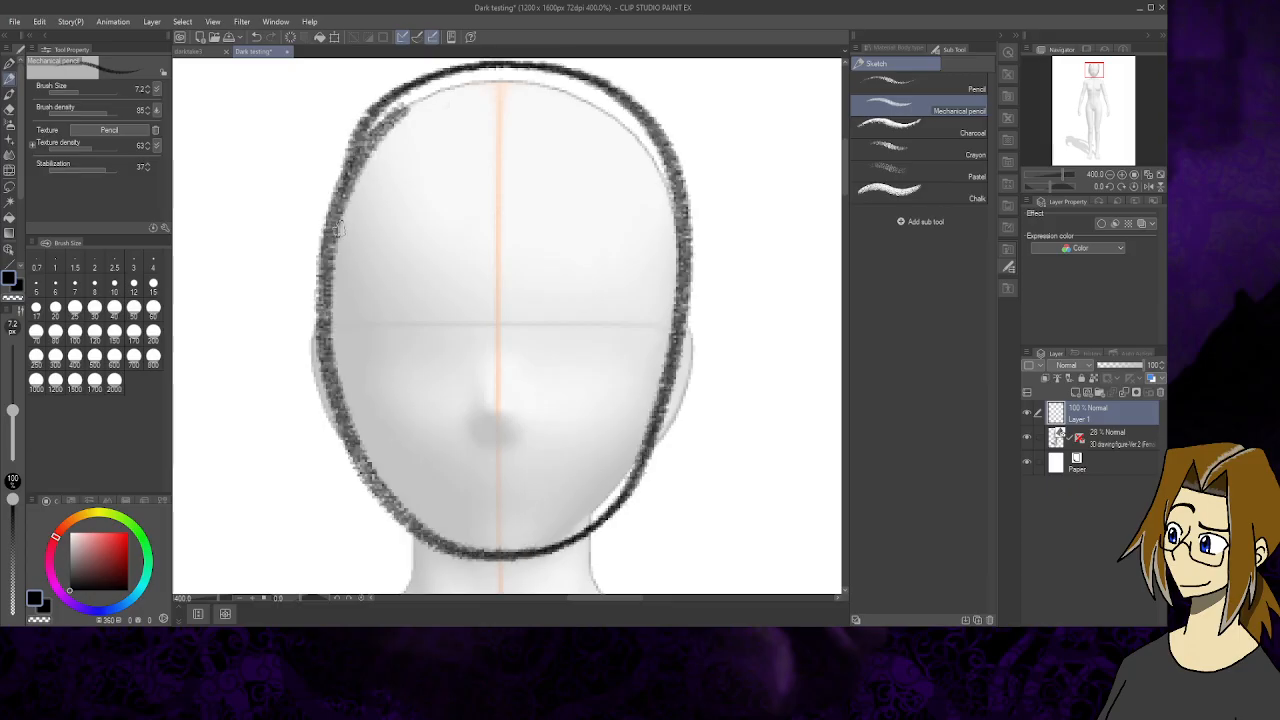
- Undo the head outline, set the Mechanical pencil to size 8, try outlining the whole head again, and undo that attempt
left_click(256, 37)
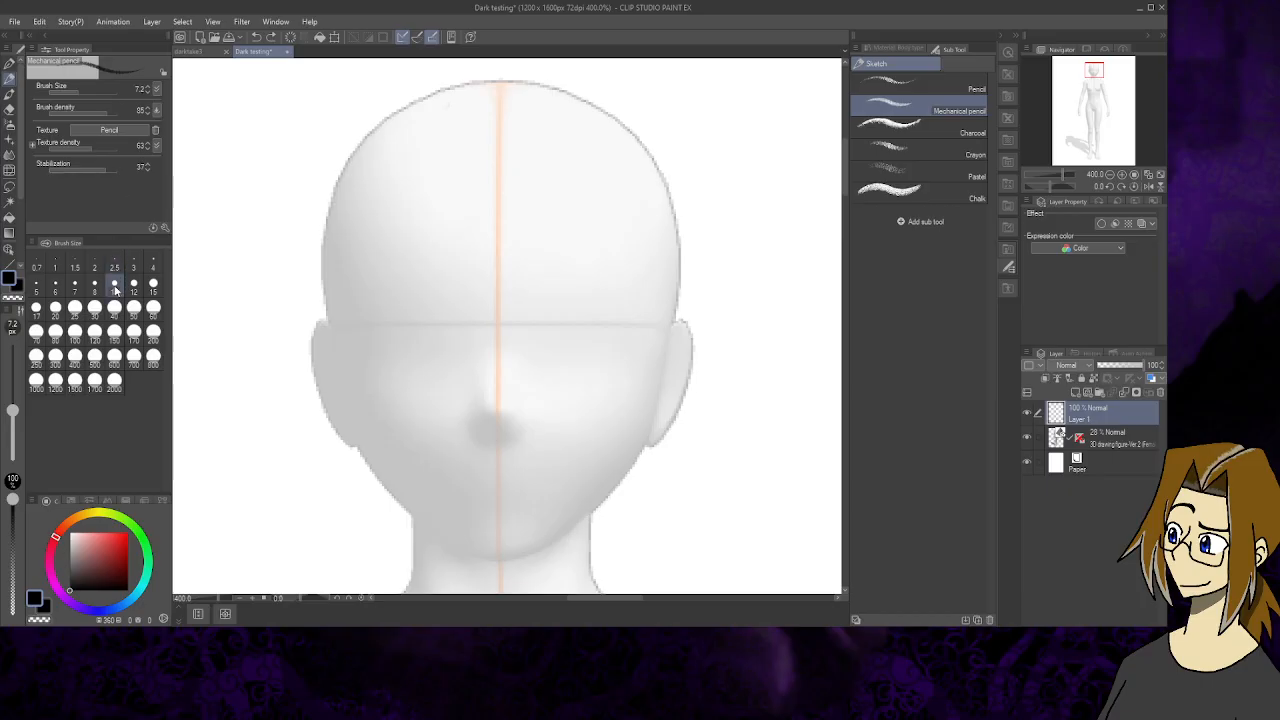
left_click(94, 283)
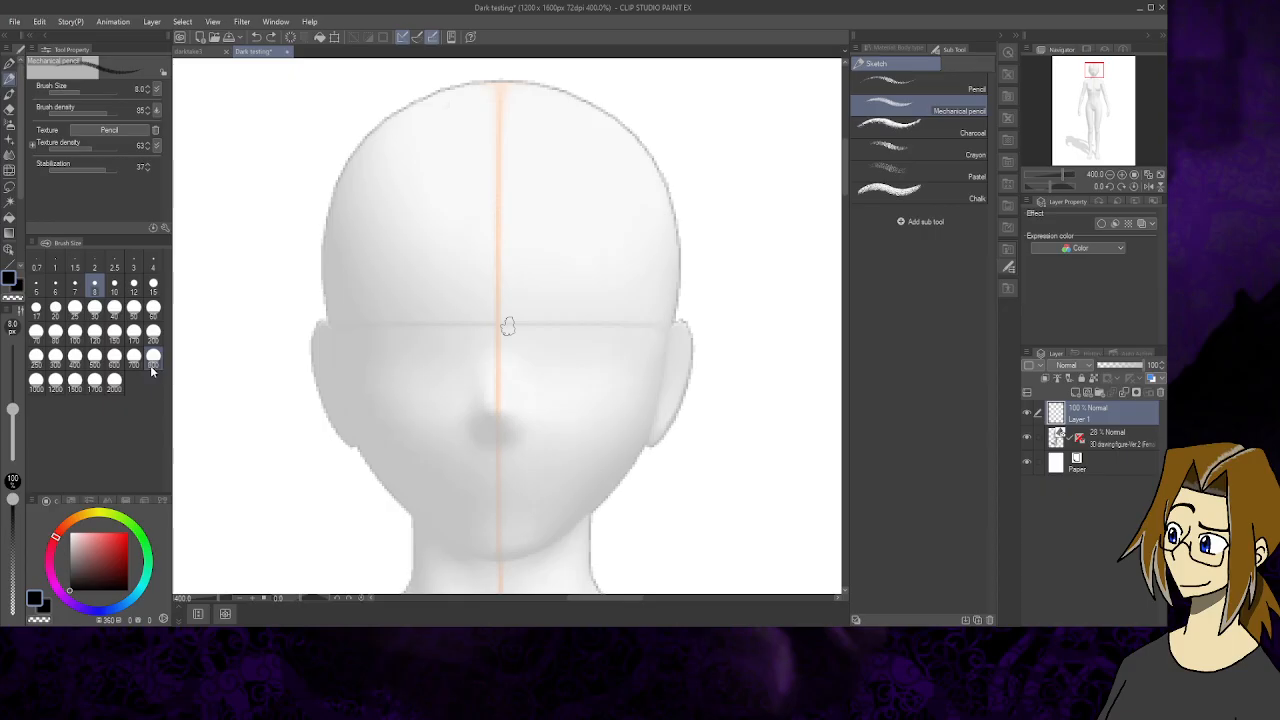
mouse_move(372, 130)
left_mouse_down()
mouse_move(328, 247)
mouse_move(326, 331)
mouse_move(388, 480)
mouse_move(481, 540)
mouse_move(550, 539)
mouse_move(655, 419)
mouse_move(678, 324)
mouse_move(667, 193)
mouse_move(641, 148)
mouse_move(590, 111)
mouse_move(529, 91)
mouse_move(446, 92)
mouse_move(379, 120)
mouse_move(332, 200)
mouse_move(324, 240)
left_mouse_up()
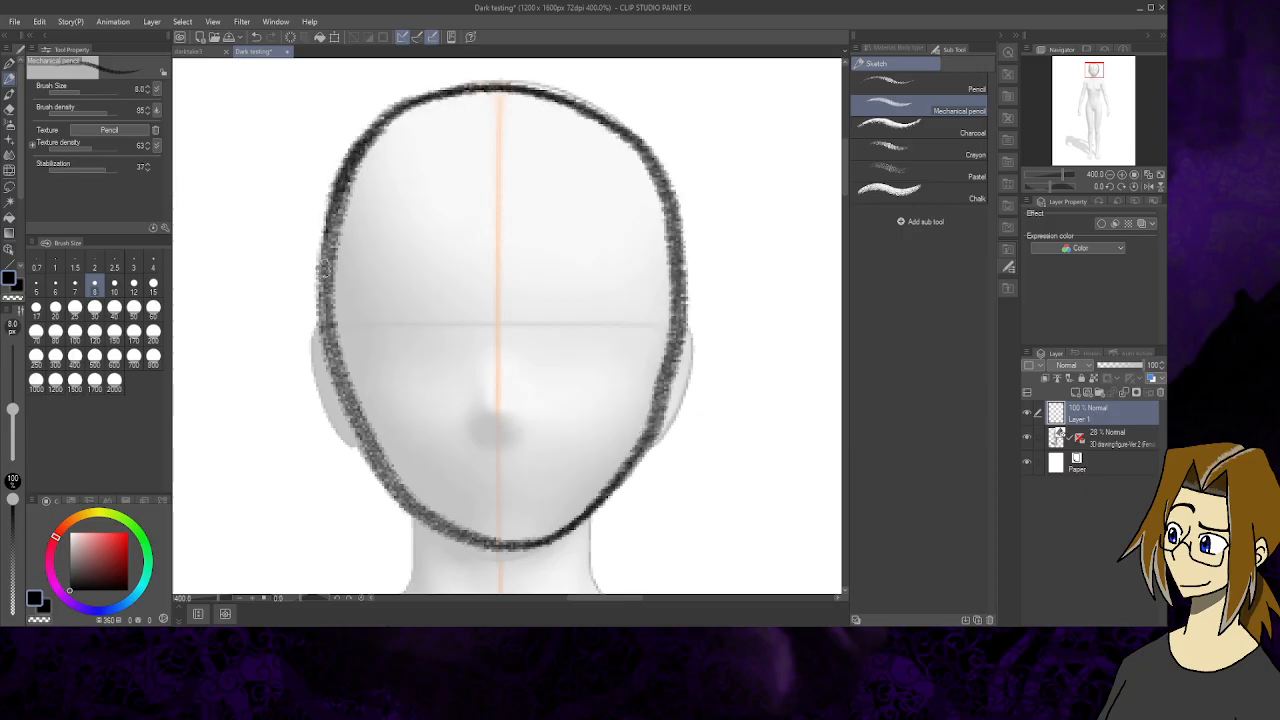
left_click(259, 37)
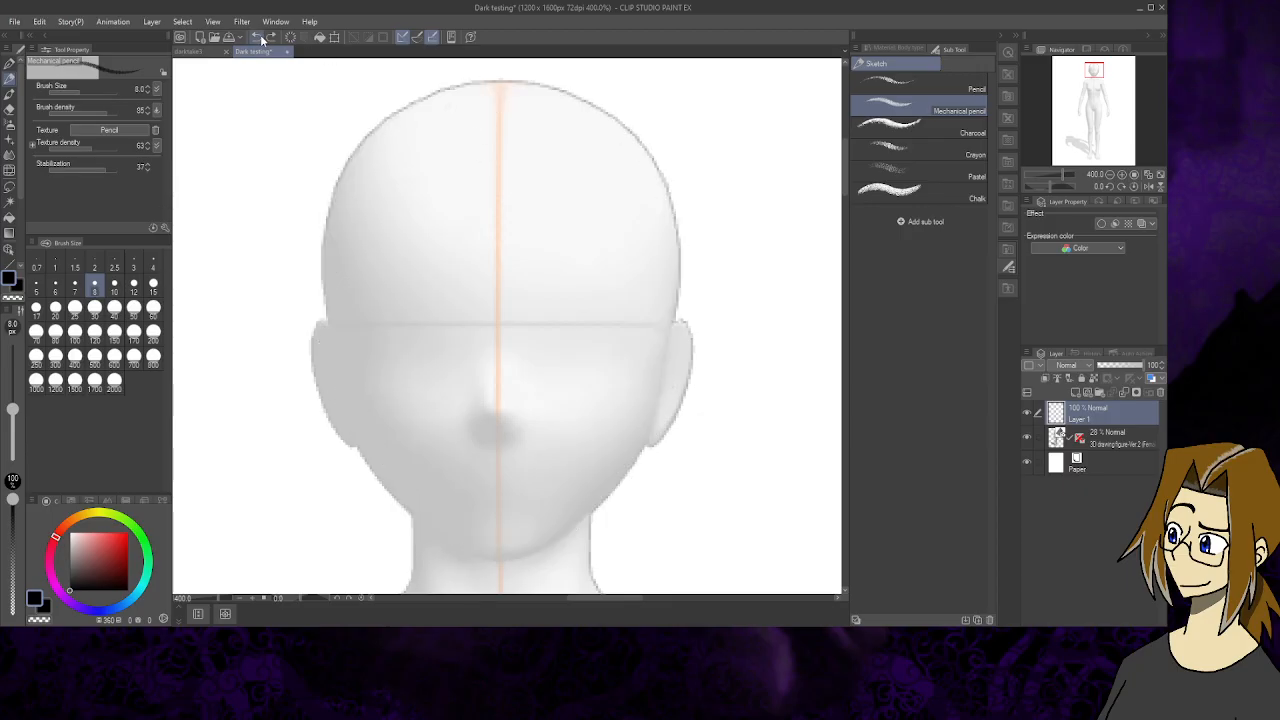
- Delete the 3D drawing figure layer
left_click(1110, 440)
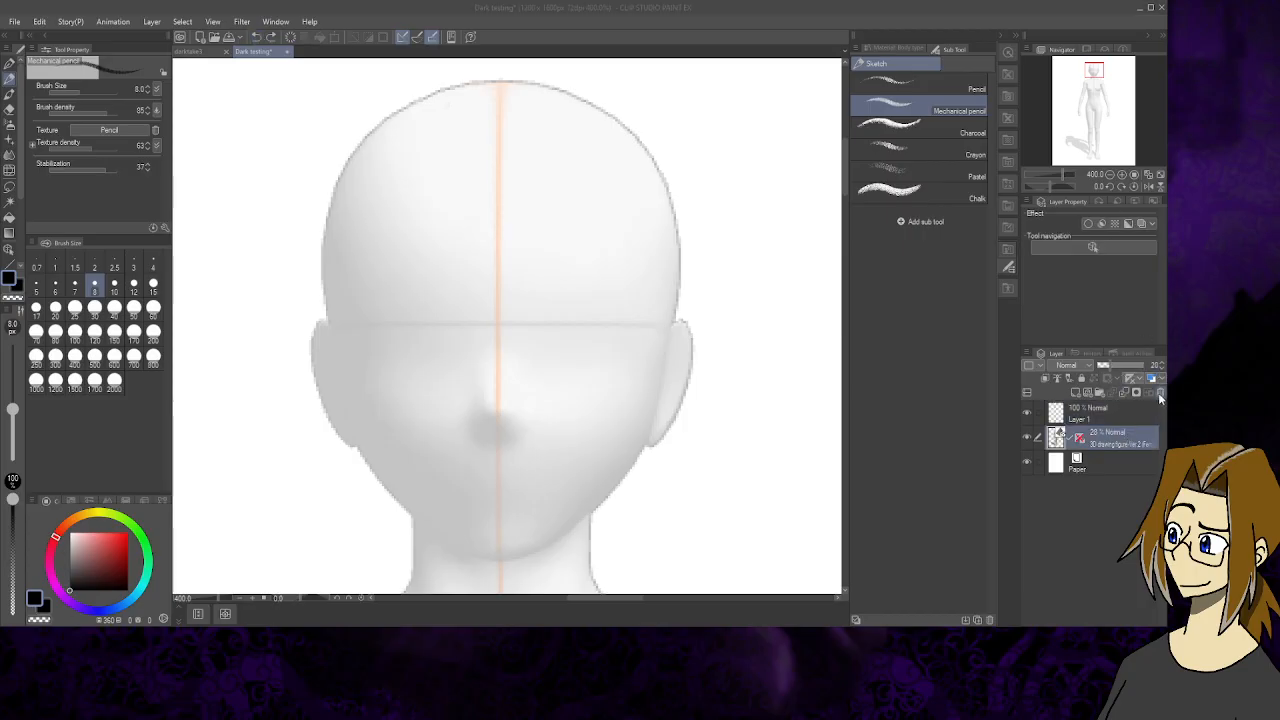
left_click(600, 250)
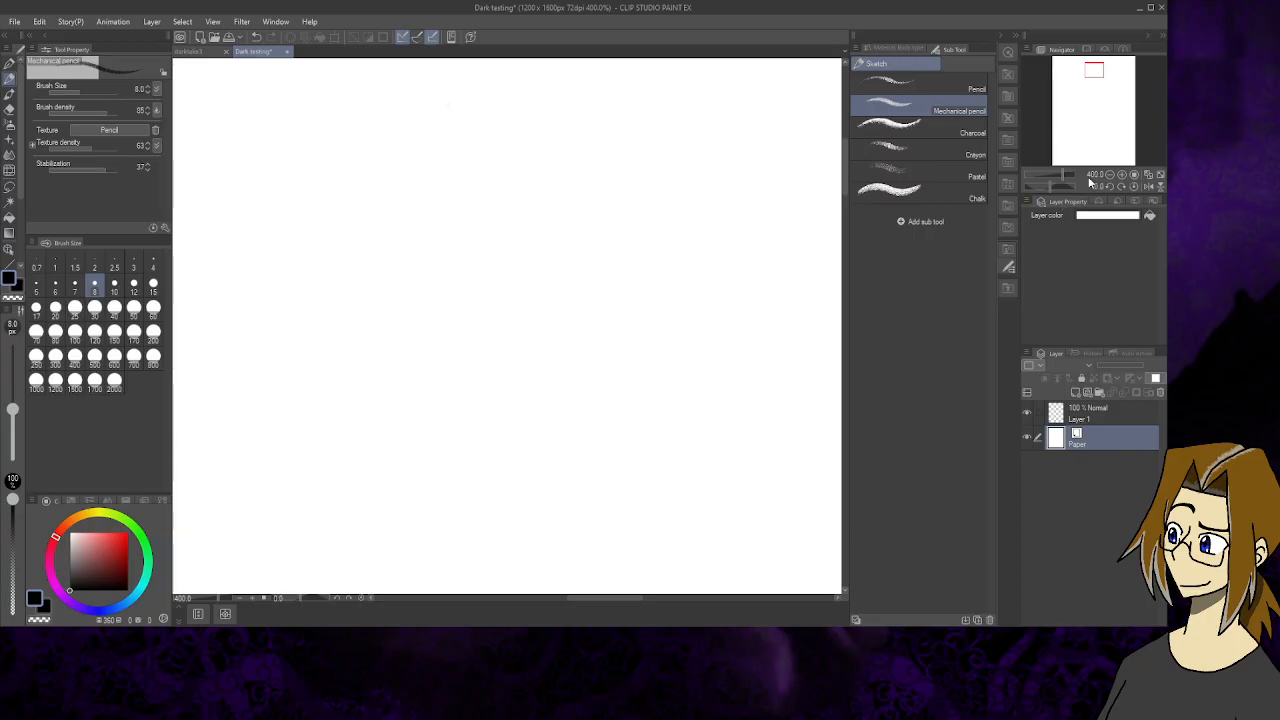
left_click(1159, 176)
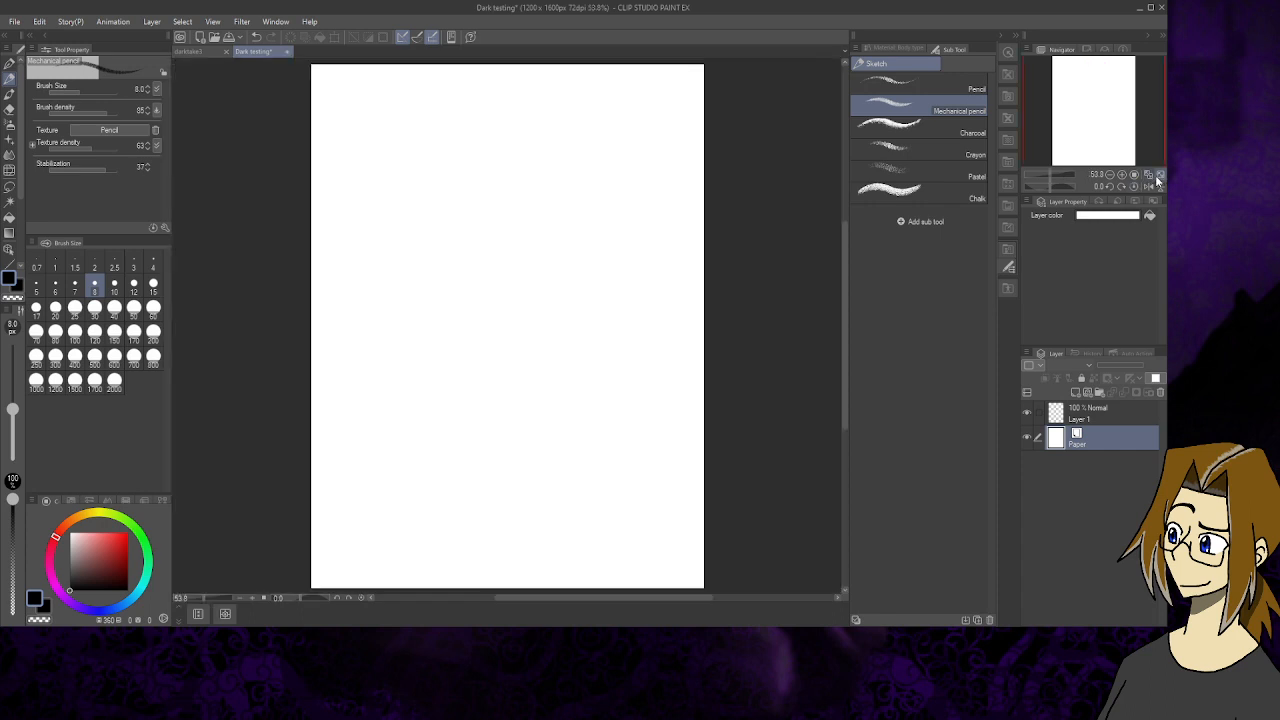
- Make Layer 1 active and set the drawing color to a medium teal, undoing a test stroke made in lighter cyan
left_click(1133, 421)
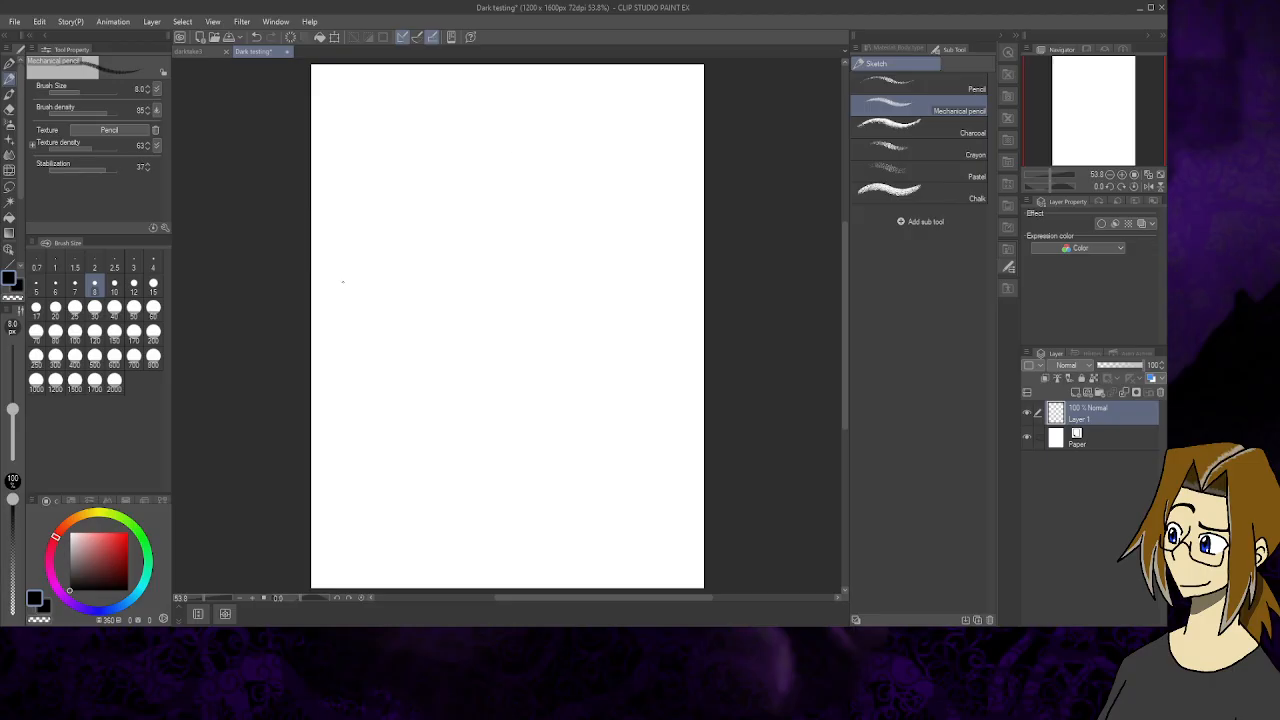
left_click(101, 536)
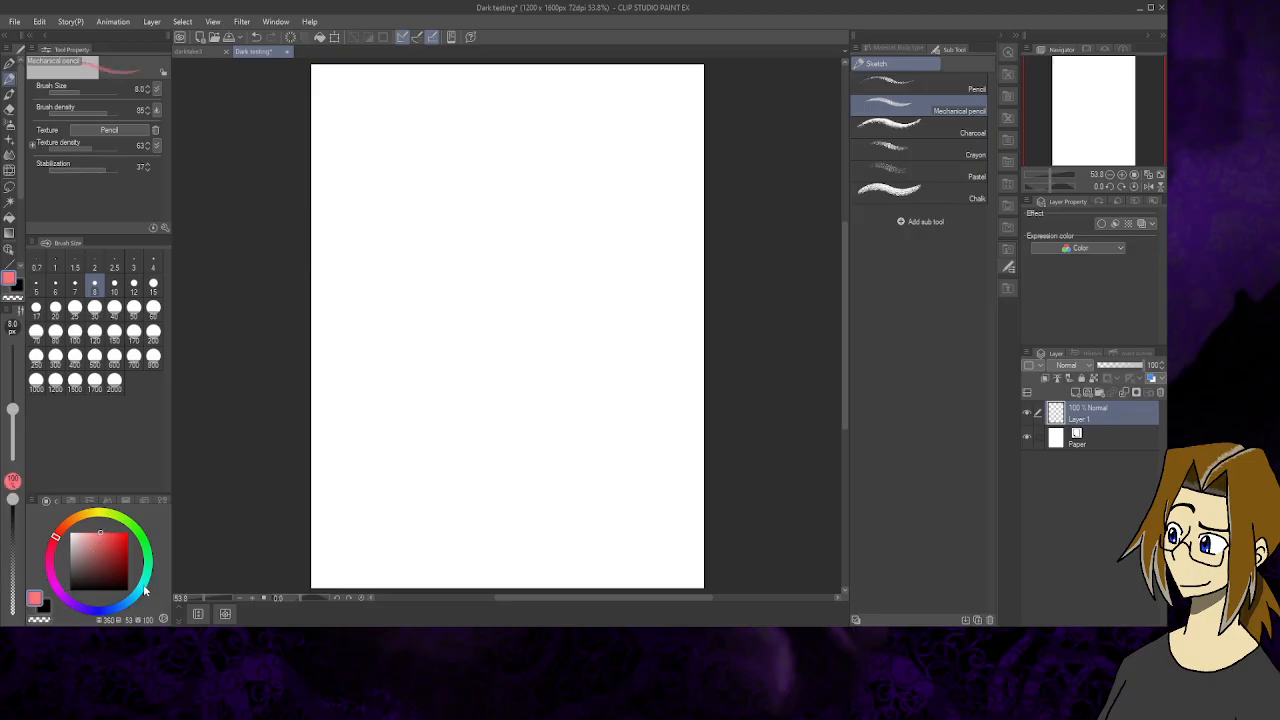
left_click(145, 588)
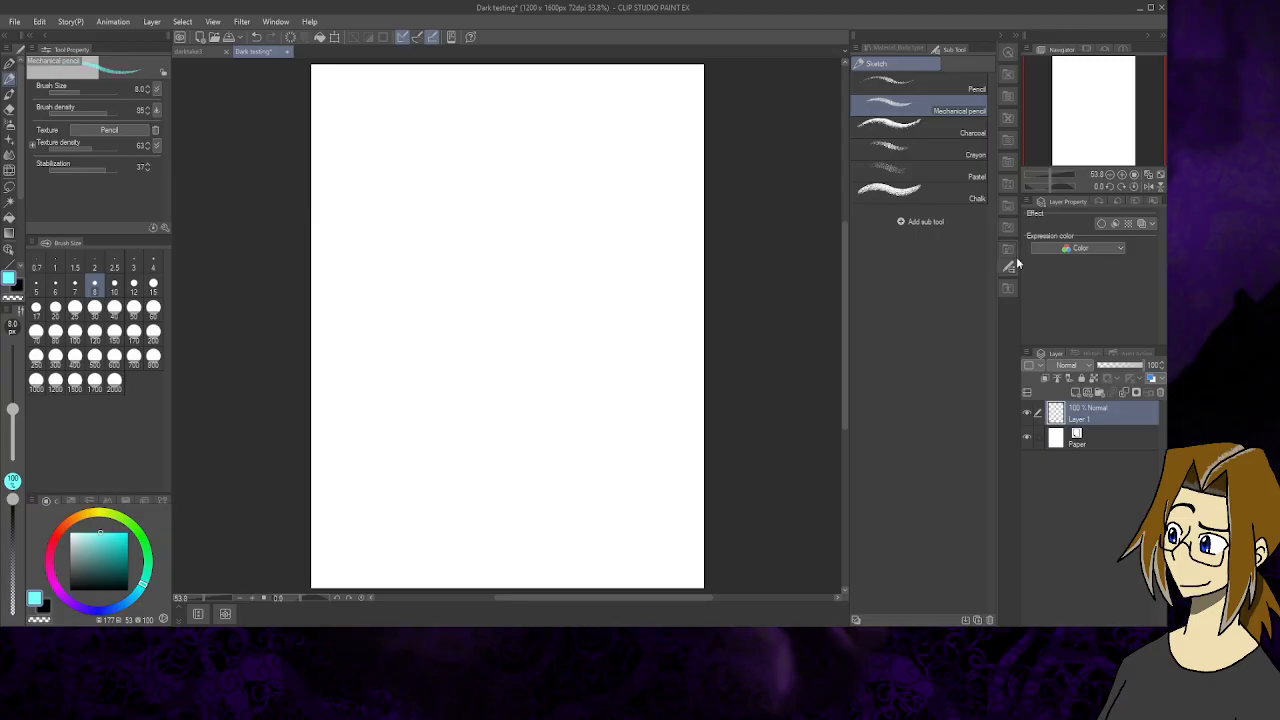
left_click(1122, 174)
left_click_drag(1100, 115, 1097, 89)
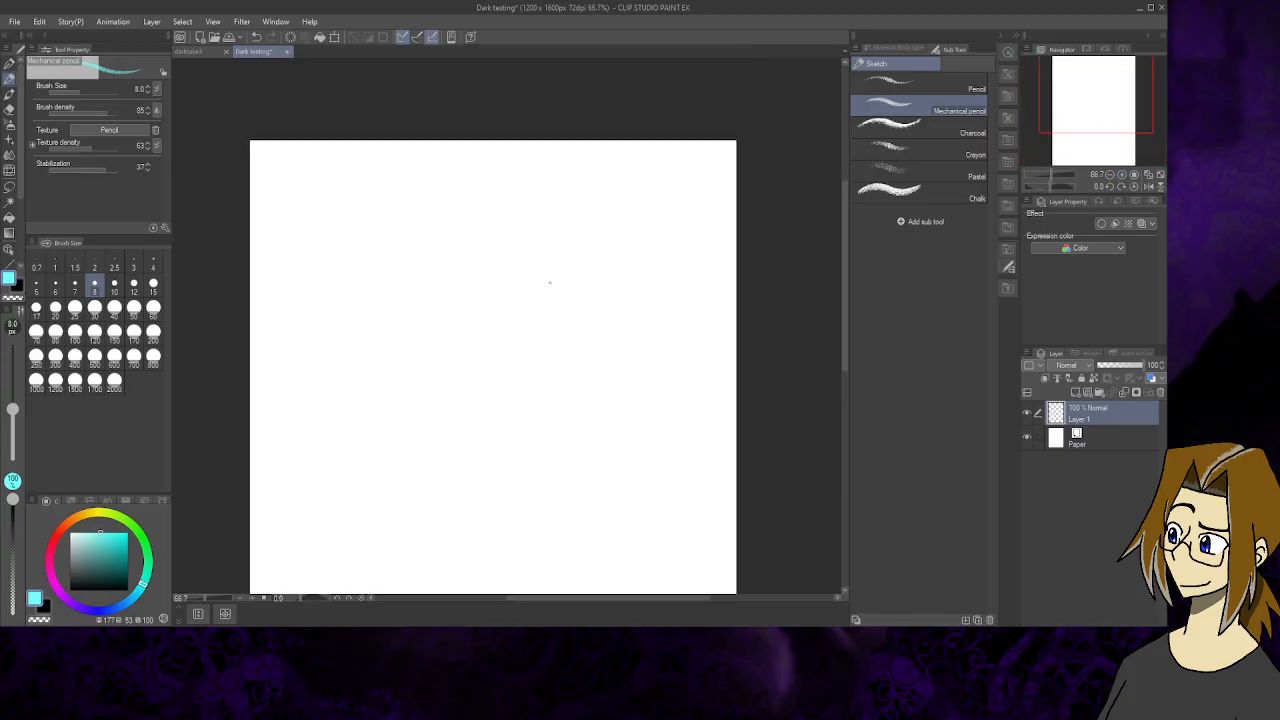
mouse_move(498, 241)
left_mouse_down()
mouse_move(421, 259)
mouse_move(417, 414)
mouse_move(465, 423)
left_mouse_up()
left_click(256, 37)
left_click(121, 557)
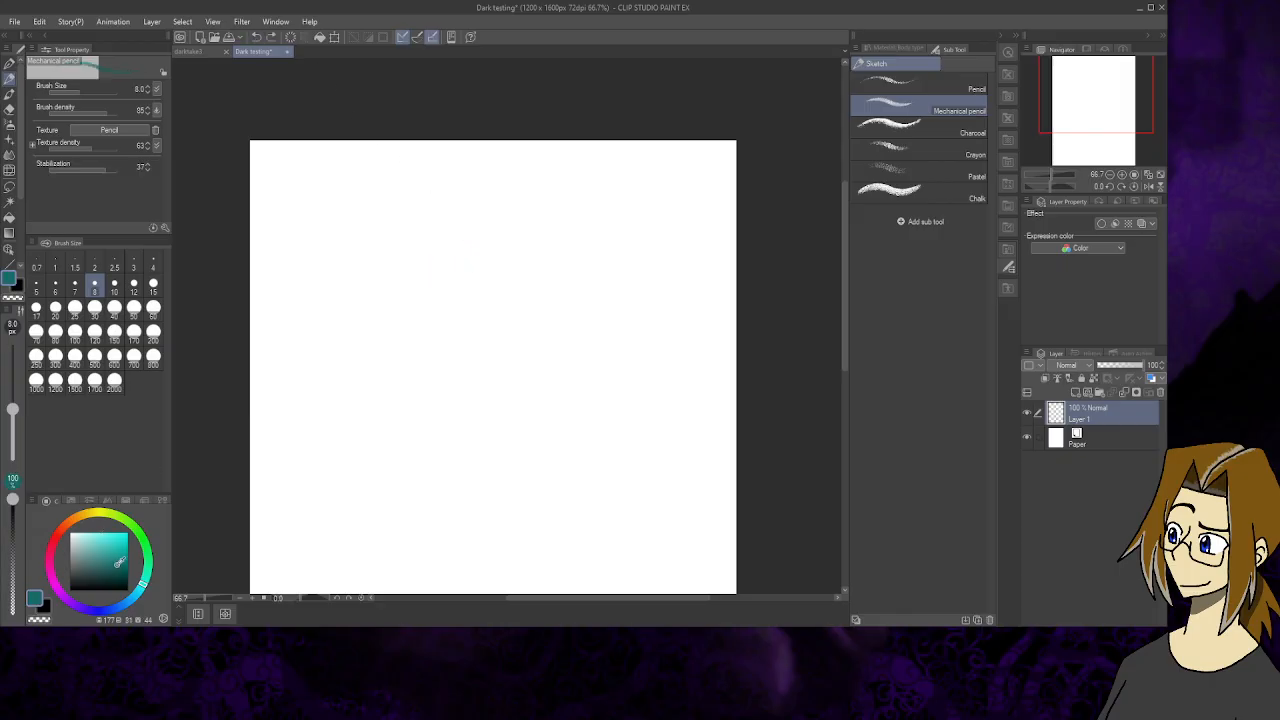
left_click(119, 552)
- Try sketching a teal oval for the head, clear it, and redraw it as a single egg shape
mouse_move(515, 210)
left_mouse_down()
mouse_move(425, 228)
mouse_move(550, 350)
mouse_move(414, 214)
mouse_move(478, 422)
mouse_move(505, 208)
left_mouse_up()
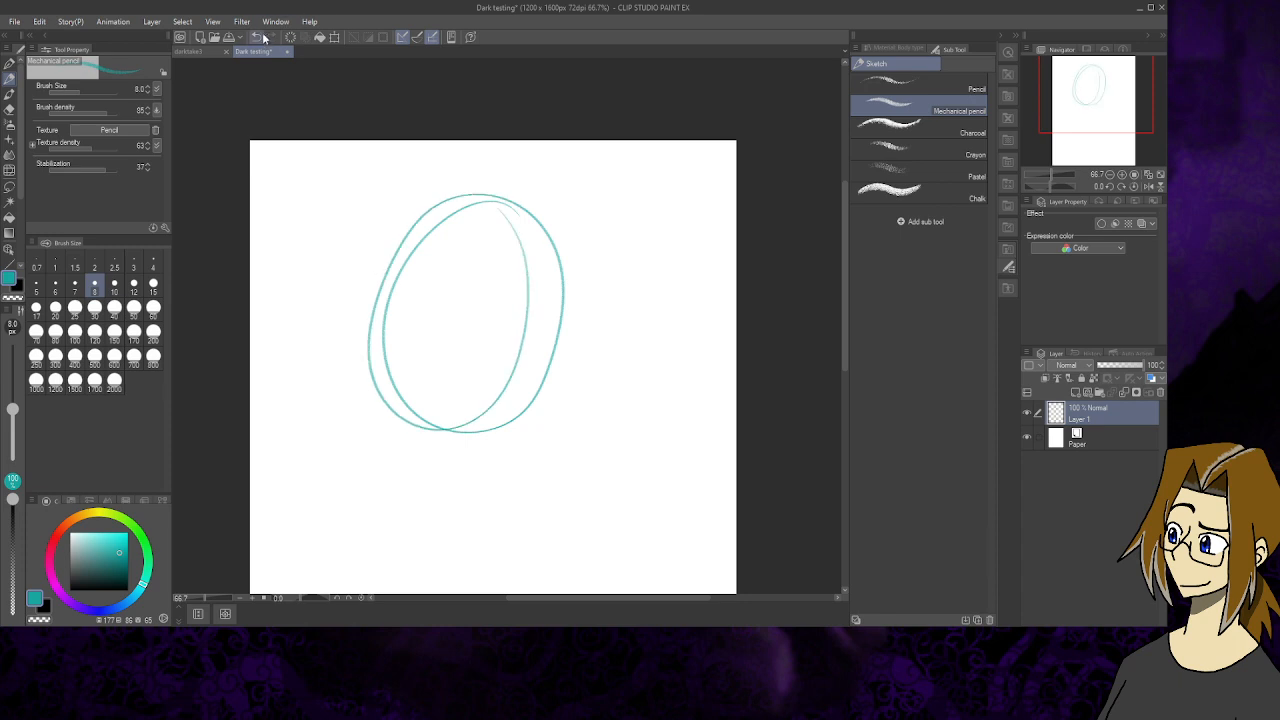
key("Delete")
mouse_move(503, 213)
left_mouse_down()
mouse_move(393, 282)
mouse_move(427, 468)
mouse_move(550, 429)
mouse_move(570, 296)
mouse_move(525, 227)
mouse_move(470, 208)
mouse_move(441, 226)
left_mouse_up()
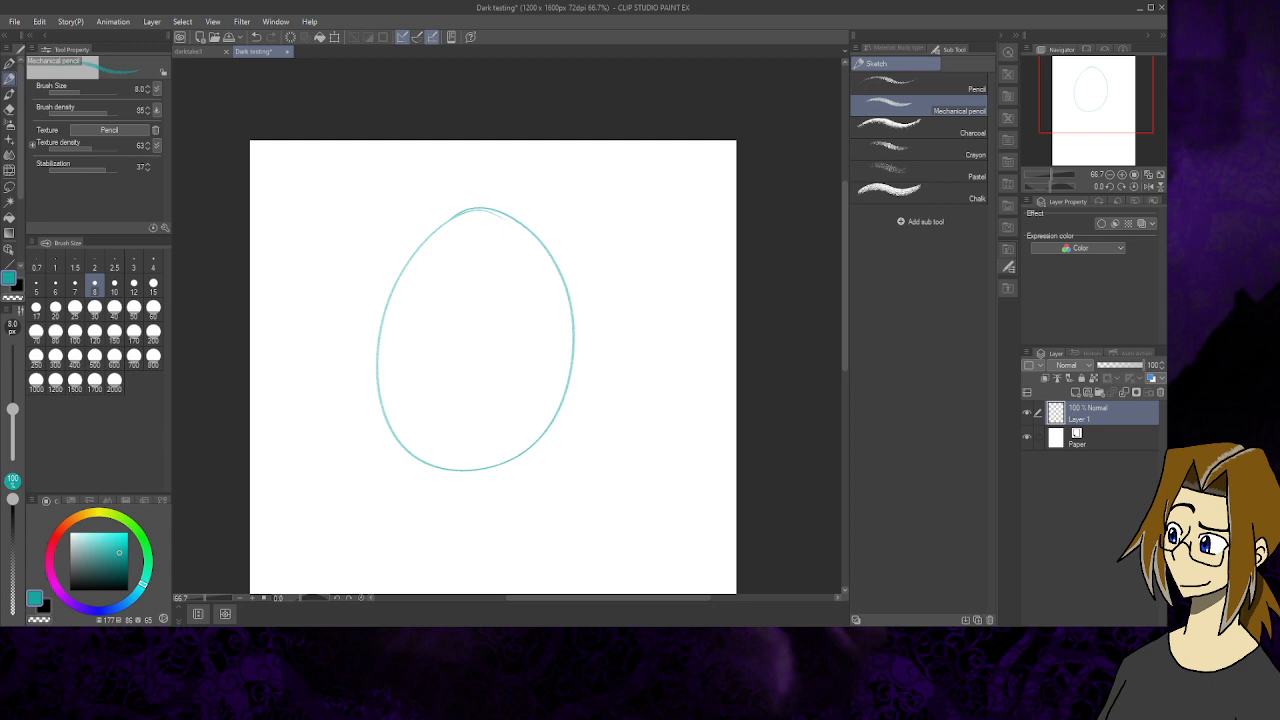
- Try adding a vertical center line and a slightly tilted, curved eye line across the egg-shaped head
mouse_move(479, 227)
left_mouse_down()
mouse_move(478, 203)
mouse_move(468, 436)
left_mouse_up()
left_click_drag(476, 252, 469, 526)
left_click_drag(465, 400, 463, 498)
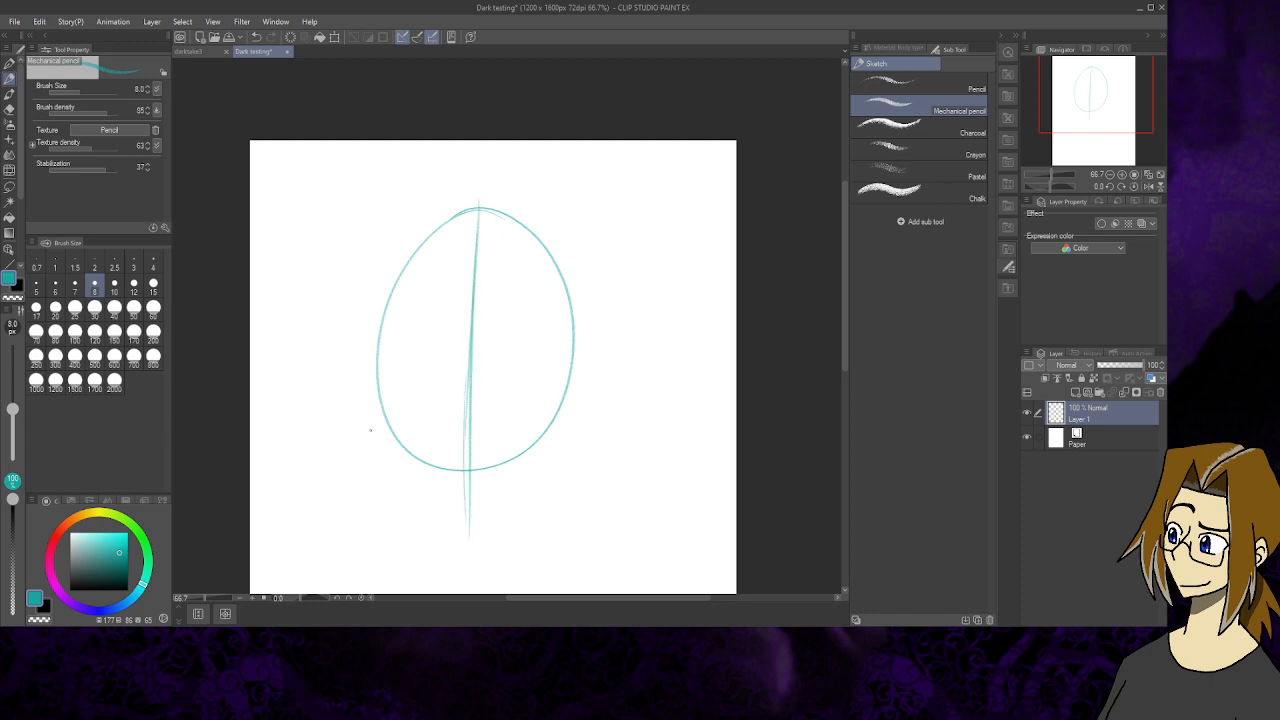
left_click_drag(360, 404, 634, 361)
left_click_drag(311, 426, 645, 357)
left_click_drag(311, 428, 466, 386)
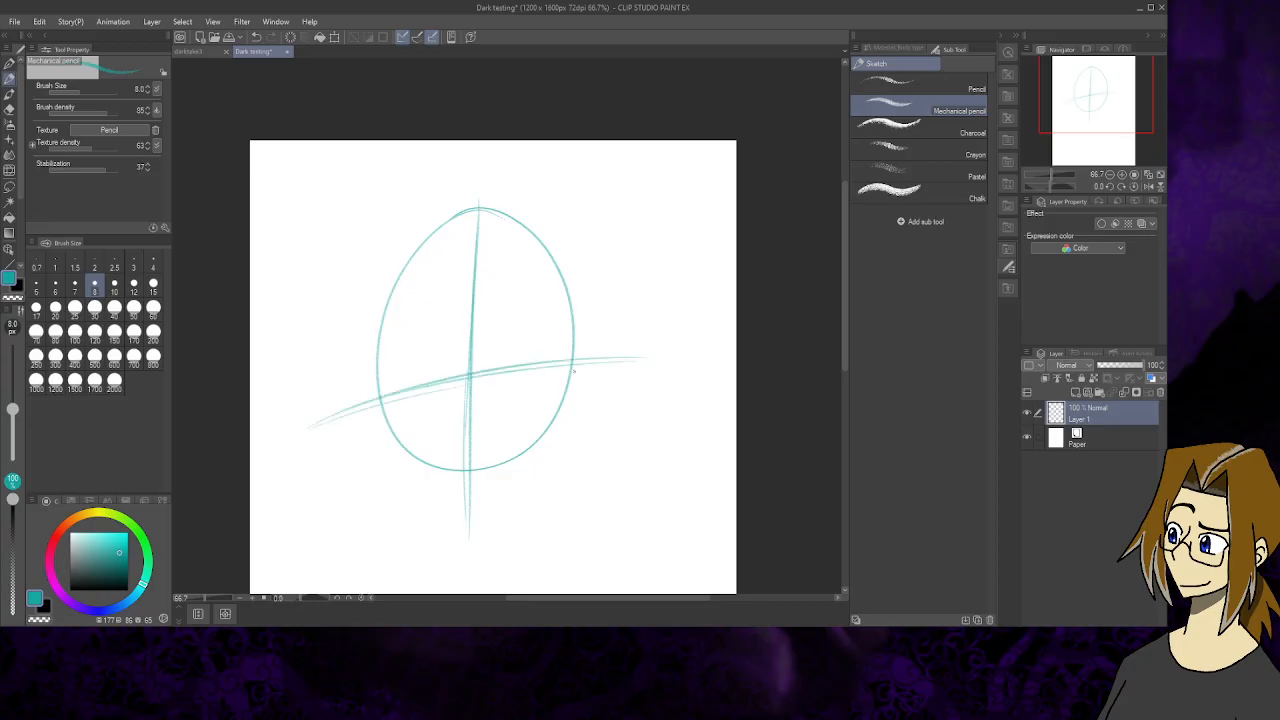
- Try sketching the left cheek and jaw down to a pointed chin on the center line
mouse_move(383, 330)
left_mouse_down()
mouse_move(379, 396)
mouse_move(403, 476)
left_mouse_up()
mouse_move(388, 432)
left_mouse_down()
mouse_move(457, 526)
mouse_move(426, 501)
mouse_move(470, 534)
left_mouse_up()
left_click_drag(420, 492, 450, 522)
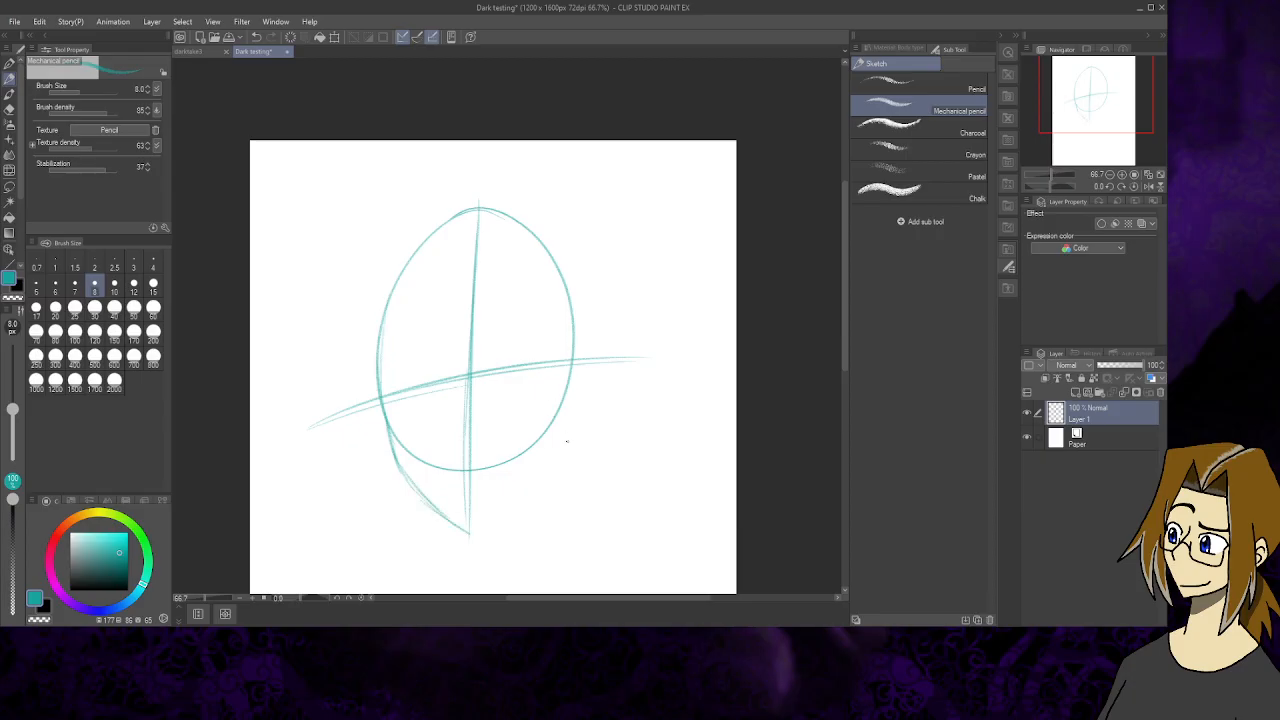
- Undo the whole teal head sketch, including its guidelines, back through the deletion of the 3D drawing figure layer
left_click(10, 110)
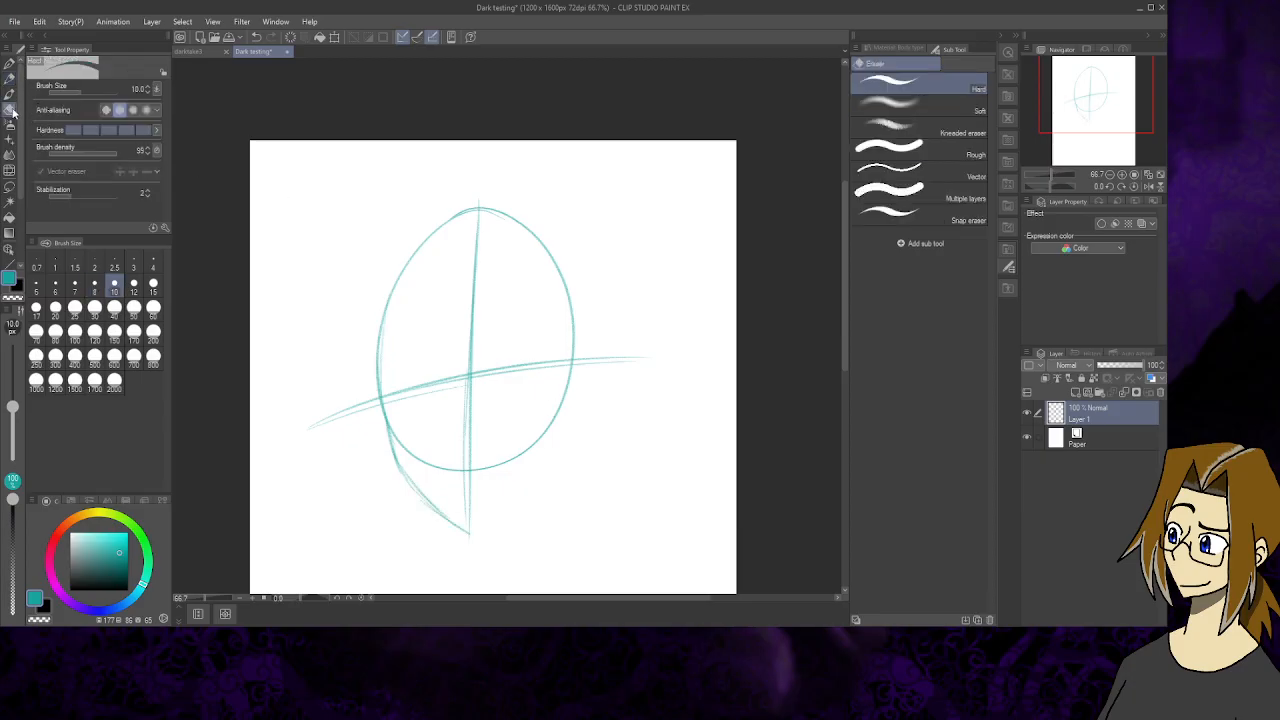
left_click(256, 38)
left_click(257, 39)
left_click(256, 38)
left_click(256, 38)
left_click(257, 39)
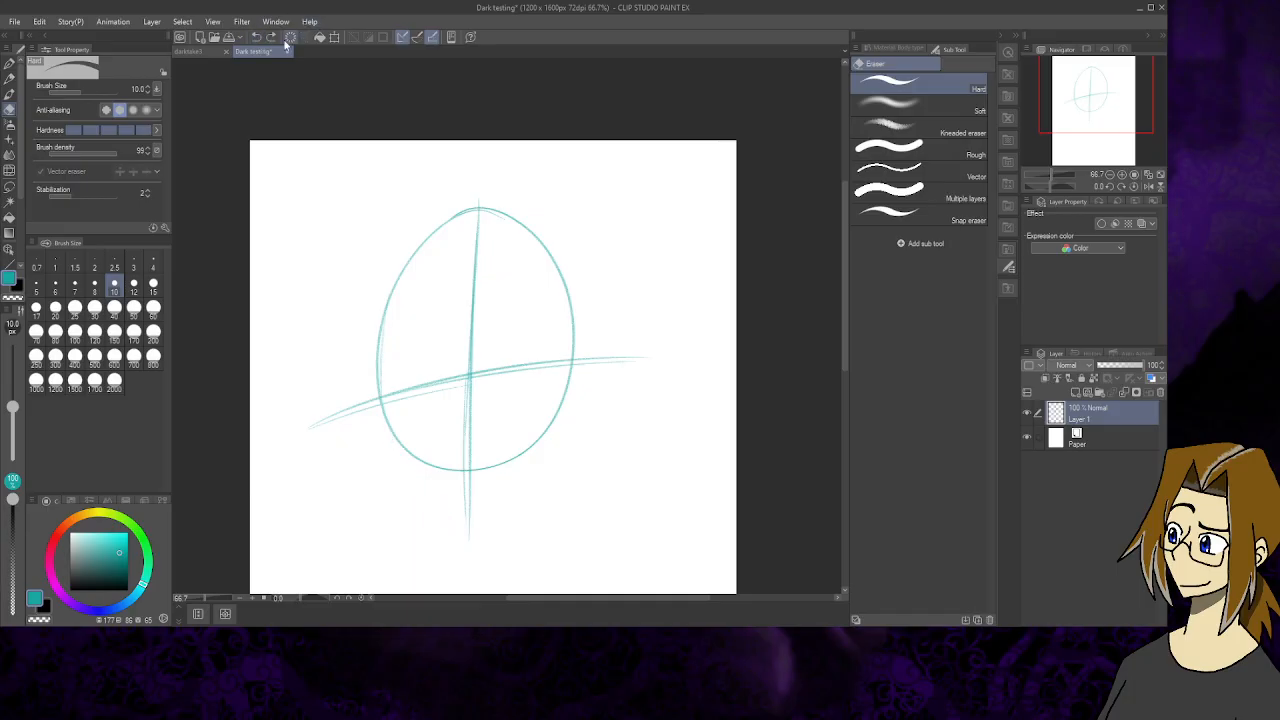
left_click(257, 38)
left_click(257, 38)
left_click(257, 38)
left_click(258, 39)
left_click(258, 39)
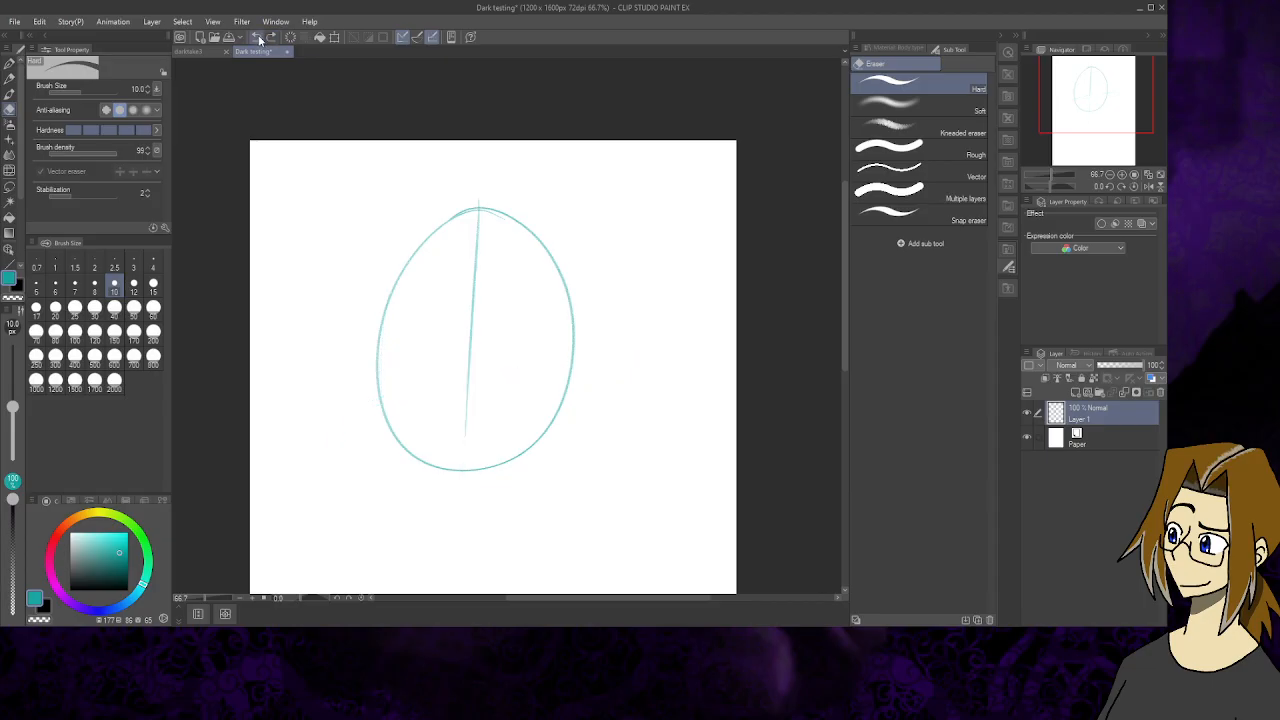
left_click(258, 39)
left_click(260, 40)
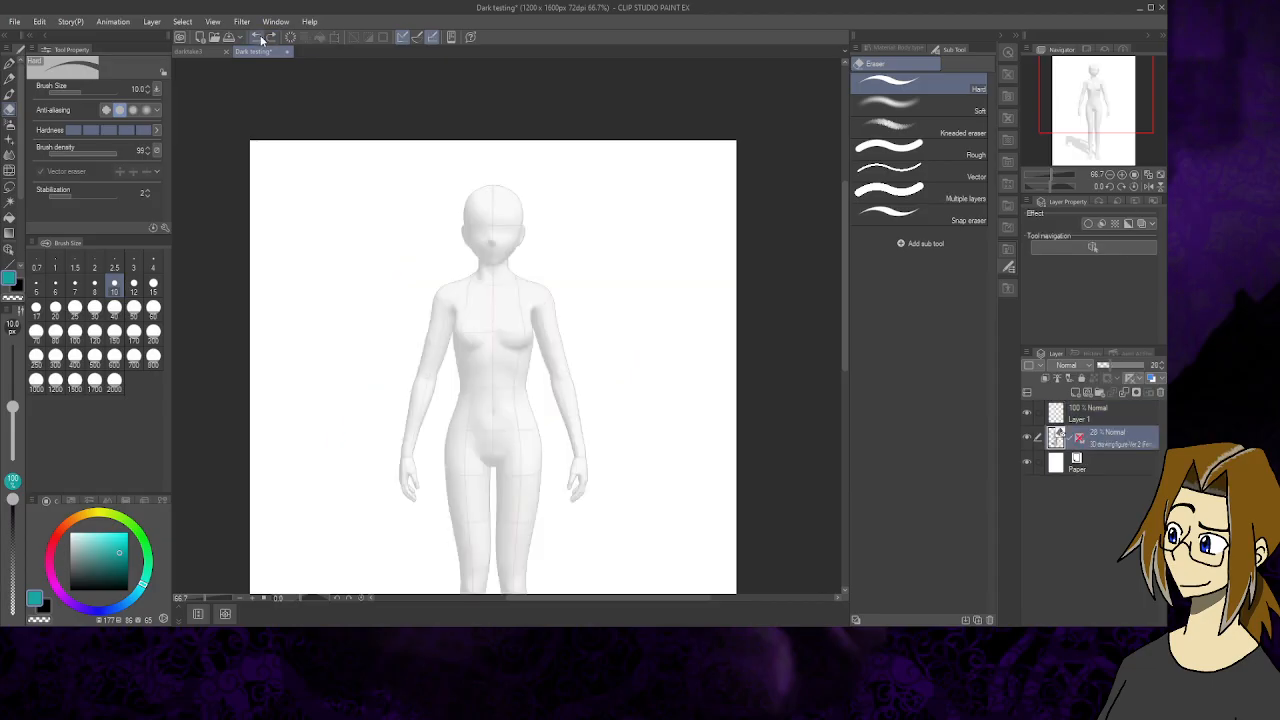
- Remove the 3D drawing figure layer again and make Layer 1 active
left_click(257, 38)
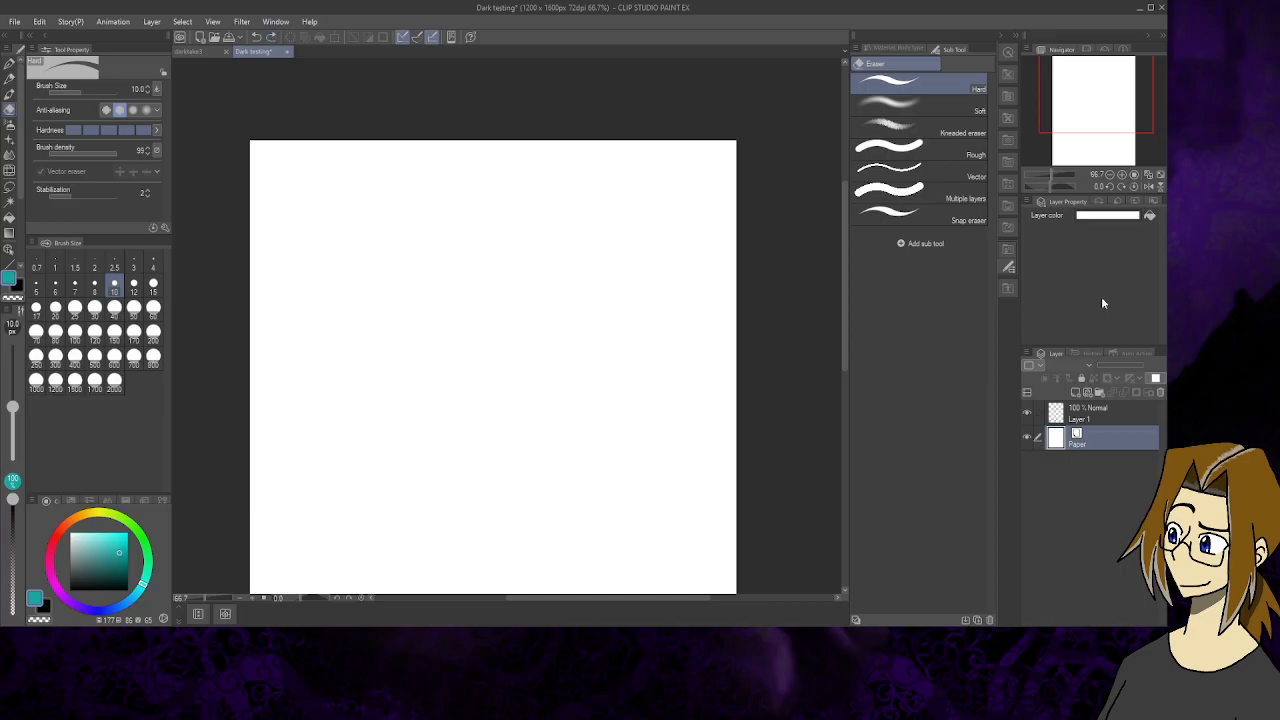
left_click(1100, 415)
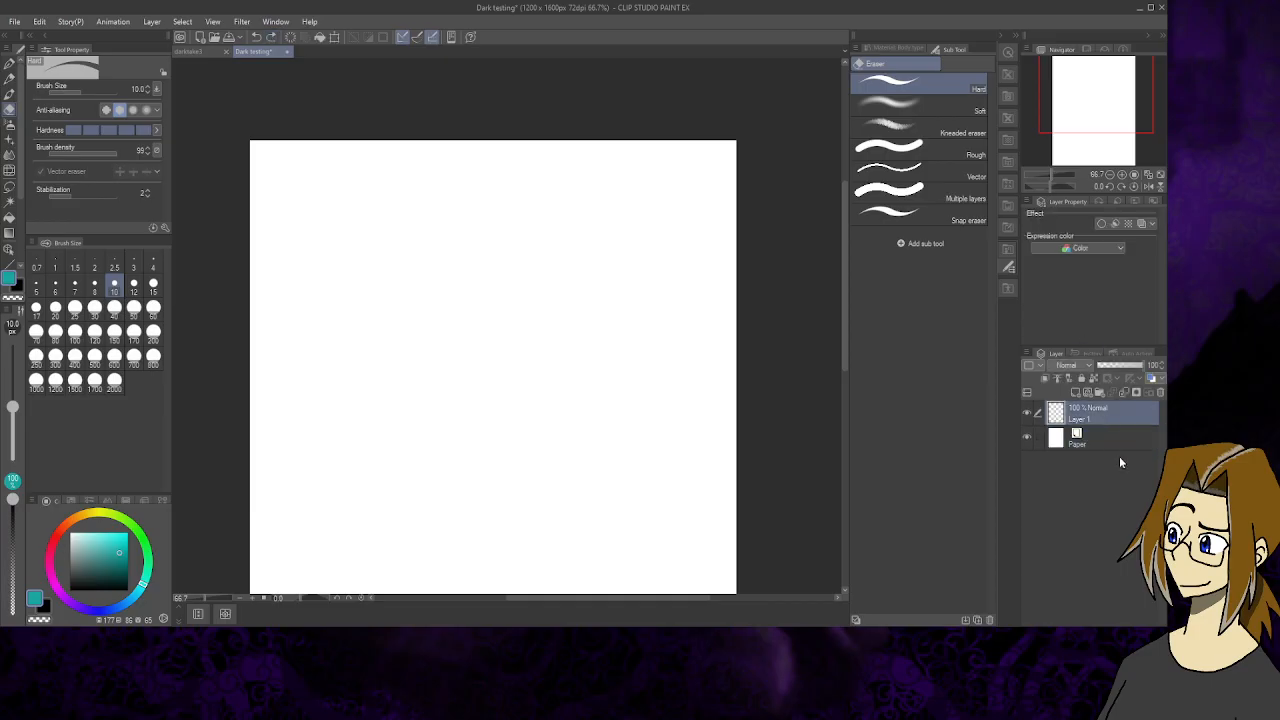
left_click_drag(1086, 96, 1062, 143)
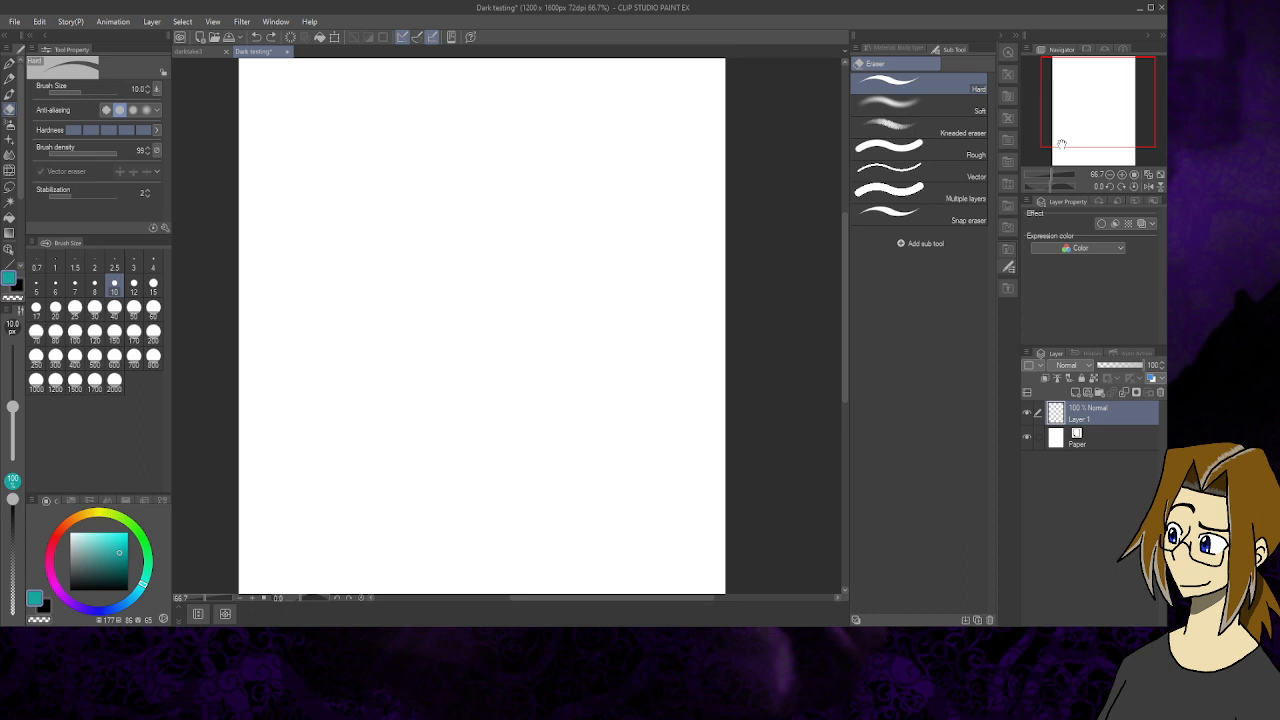
- Sketch a smaller teal head circle with the Mechanical pencil at size 8, adding a curved vertical center line and a tilted eye line
left_click(12, 70)
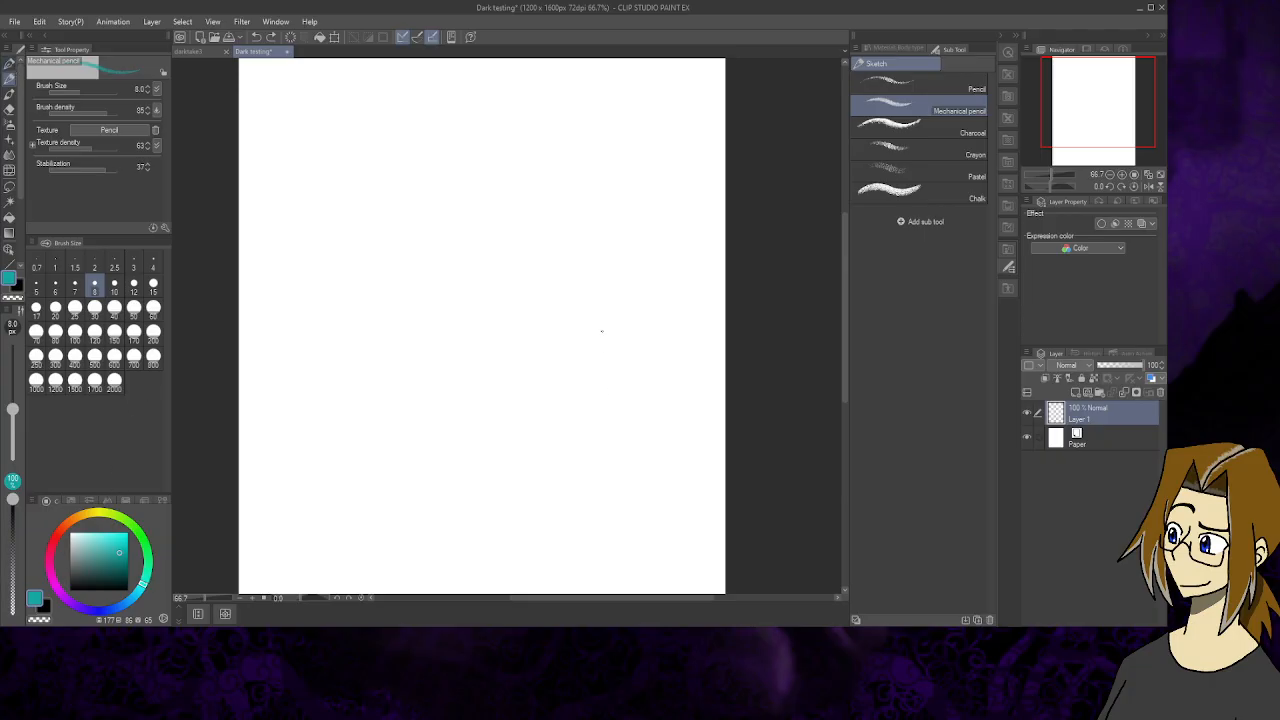
left_click(1010, 35)
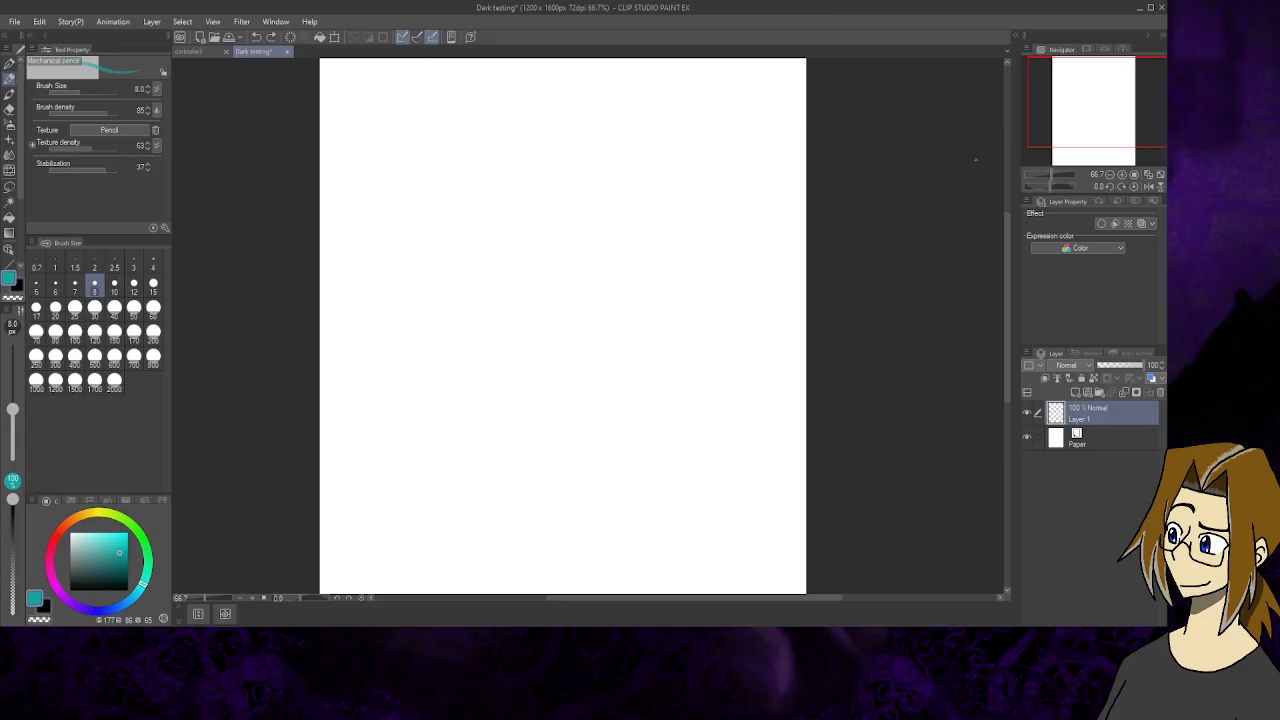
mouse_move(506, 242)
left_mouse_down()
mouse_move(415, 318)
mouse_move(495, 376)
mouse_move(545, 320)
mouse_move(534, 256)
mouse_move(486, 234)
mouse_move(439, 248)
mouse_move(419, 321)
left_mouse_up()
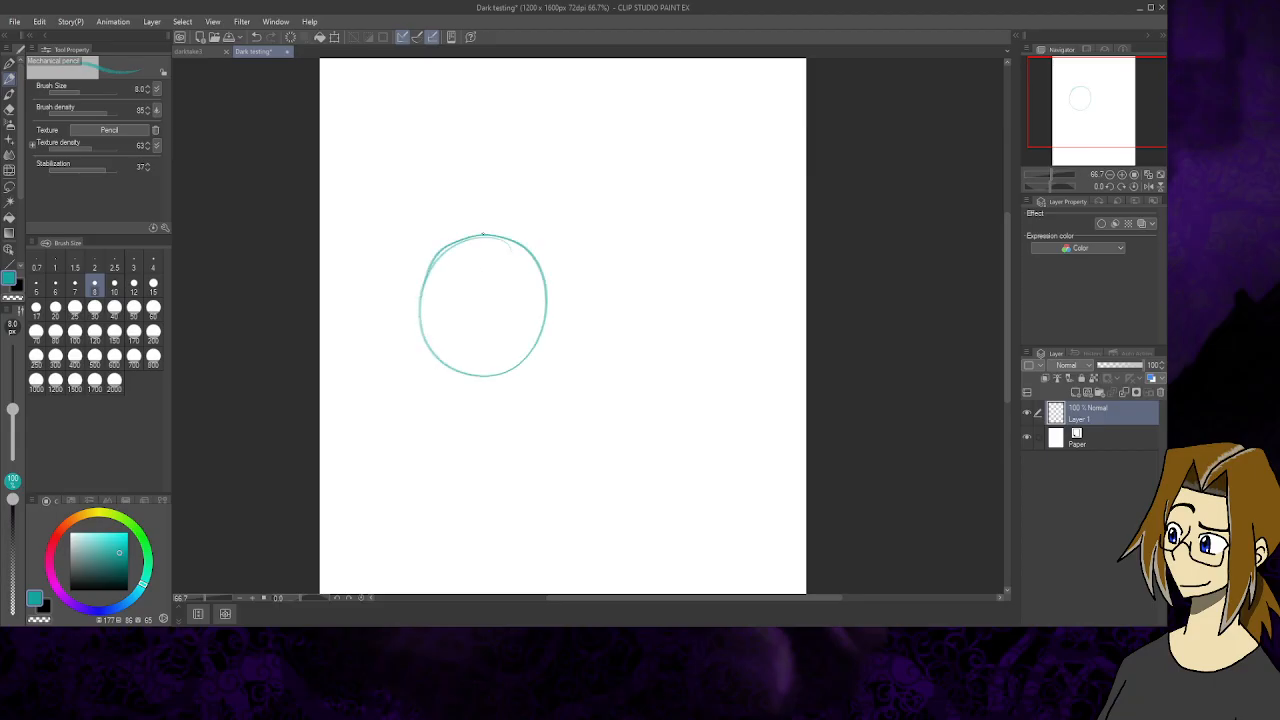
left_click_drag(483, 238, 498, 432)
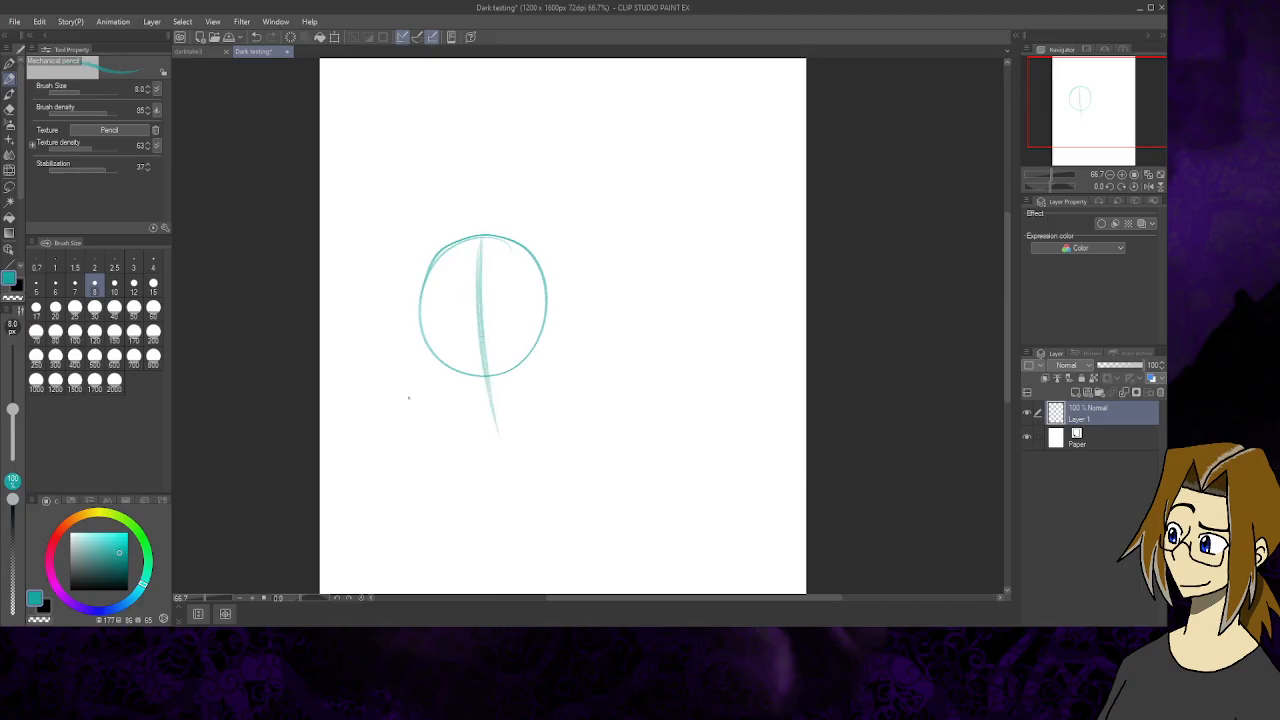
left_click_drag(434, 350, 580, 320)
mouse_move(378, 367)
left_mouse_down()
mouse_move(524, 318)
mouse_move(366, 371)
mouse_move(584, 321)
left_mouse_up()
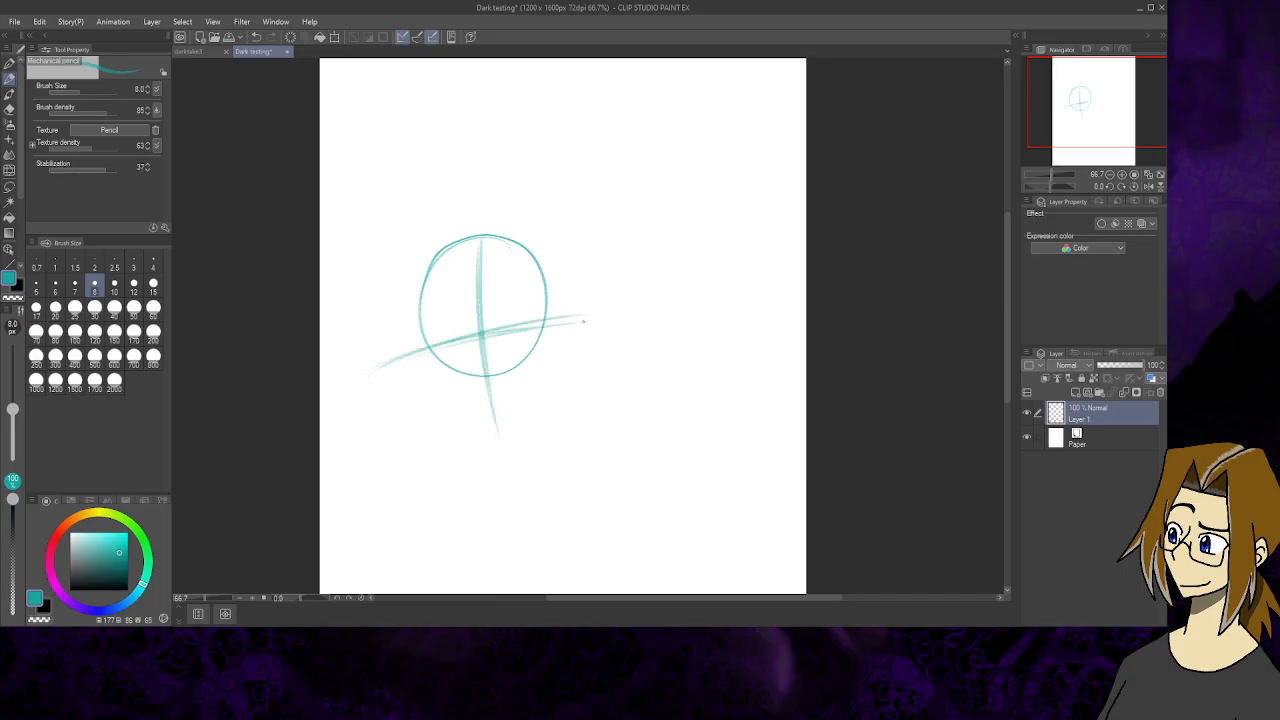
- Sketch both jaw lines below the circle to a pointed chin and add two short neck lines
mouse_move(419, 318)
left_mouse_down()
mouse_move(441, 382)
mouse_move(492, 410)
left_mouse_up()
mouse_move(546, 320)
left_mouse_down()
mouse_move(518, 402)
mouse_move(537, 372)
mouse_move(499, 409)
left_mouse_up()
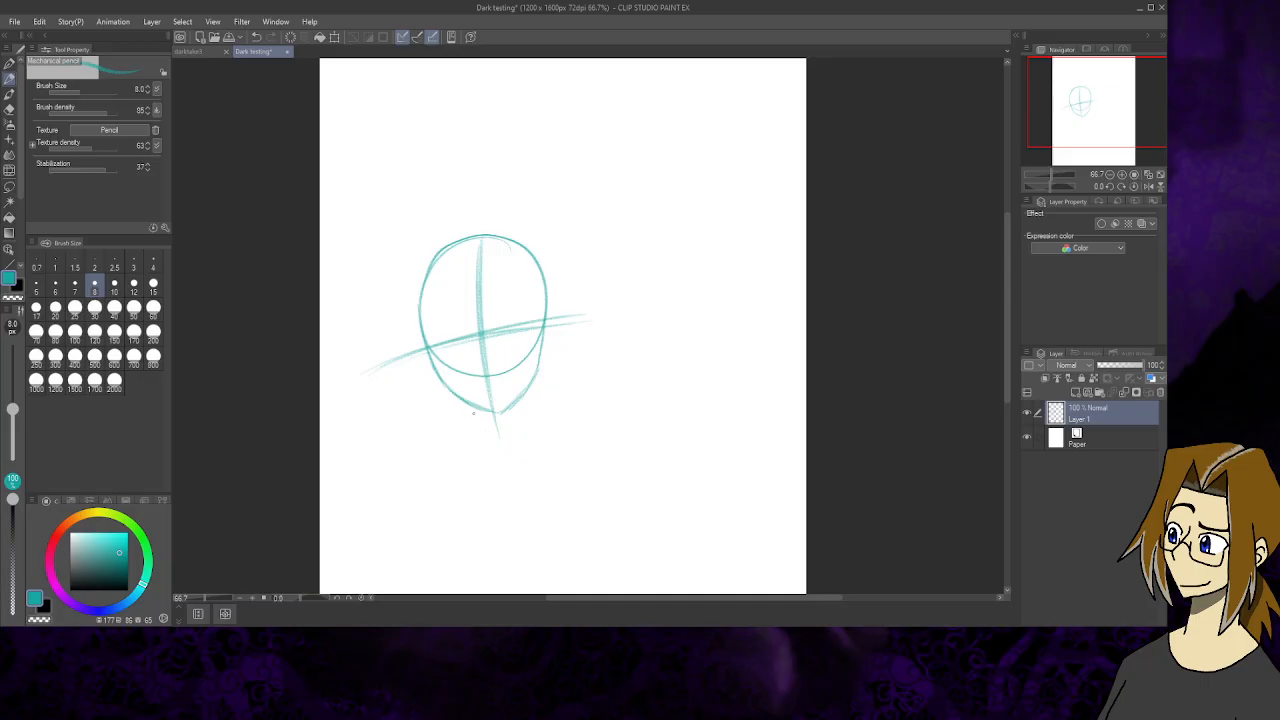
left_click_drag(474, 409, 473, 446)
left_click_drag(528, 402, 527, 438)
- Sketch a V-notched hairline on the forehead with strands down both sides of the face and a curved line across the forehead
left_click_drag(475, 282, 445, 258)
left_click_drag(446, 264, 434, 340)
mouse_move(446, 268)
left_mouse_down()
mouse_move(429, 348)
mouse_move(440, 382)
left_mouse_up()
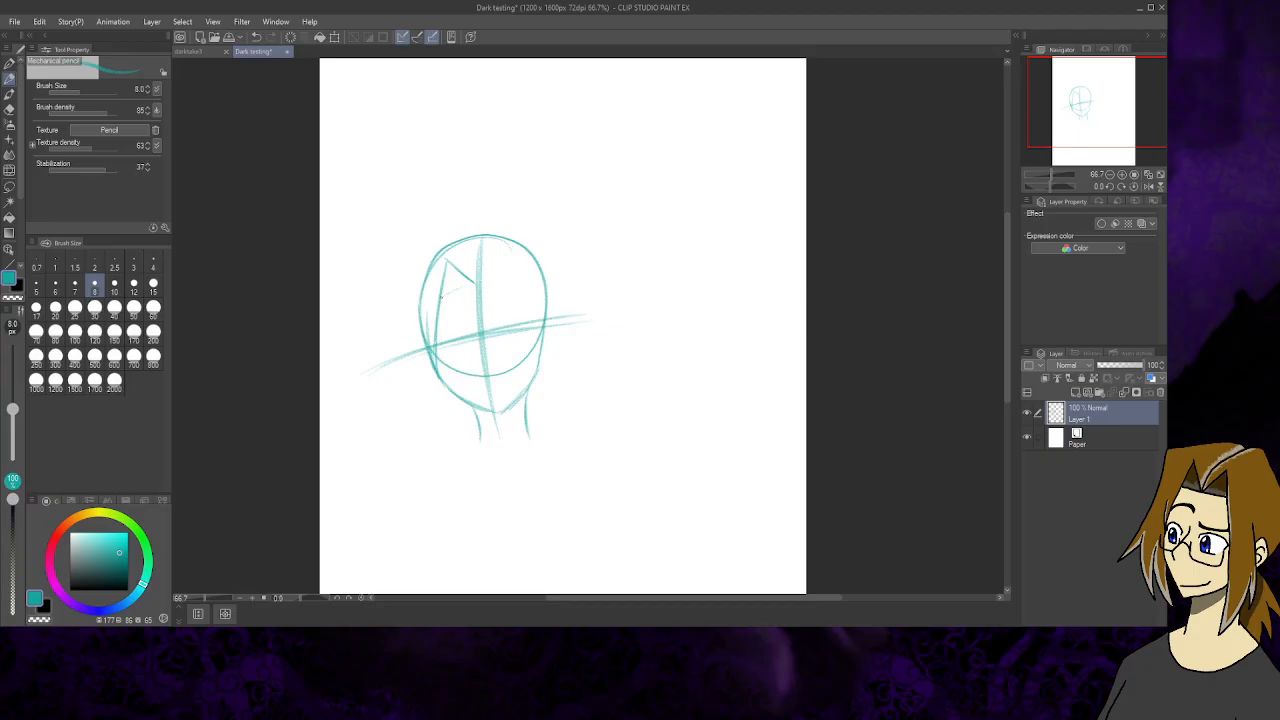
left_click_drag(441, 296, 510, 279)
mouse_move(497, 252)
left_mouse_down()
mouse_move(472, 287)
mouse_move(500, 246)
mouse_move(524, 333)
mouse_move(524, 297)
mouse_move(524, 343)
left_mouse_up()
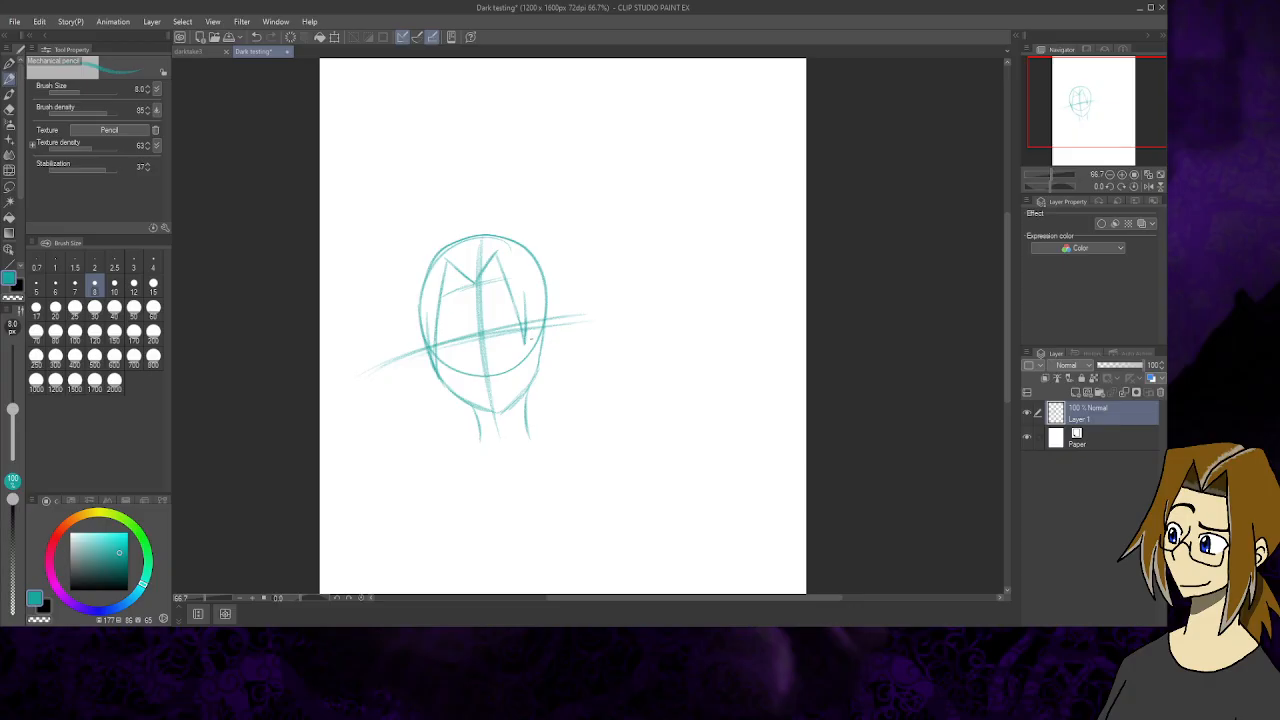
- Sketch pointed hair strands beside the right jaw and neck, and the outer hair contour over the top and right of the head
left_click_drag(528, 326, 544, 408)
mouse_move(552, 330)
left_mouse_down()
mouse_move(577, 397)
mouse_move(562, 376)
mouse_move(545, 438)
left_mouse_up()
left_click_drag(548, 380, 540, 432)
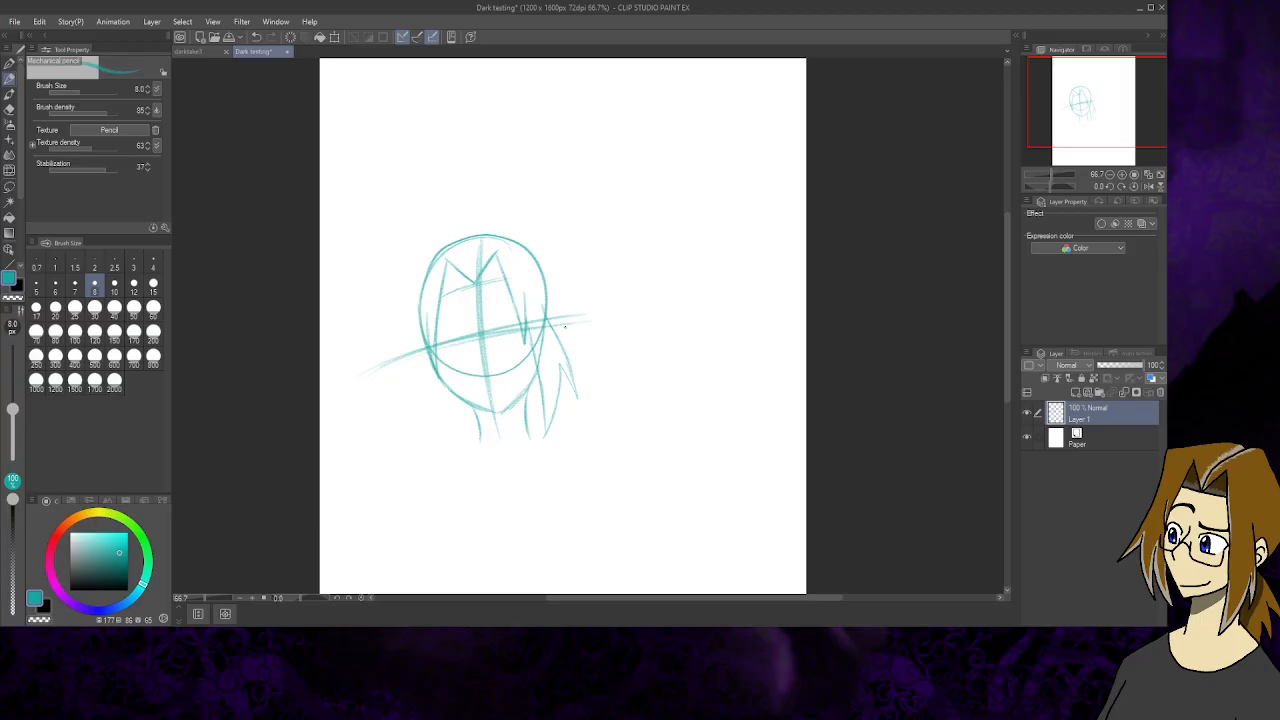
mouse_move(474, 274)
left_mouse_down()
mouse_move(484, 224)
mouse_move(540, 230)
mouse_move(561, 281)
mouse_move(548, 318)
mouse_move(565, 290)
mouse_move(555, 334)
left_mouse_up()
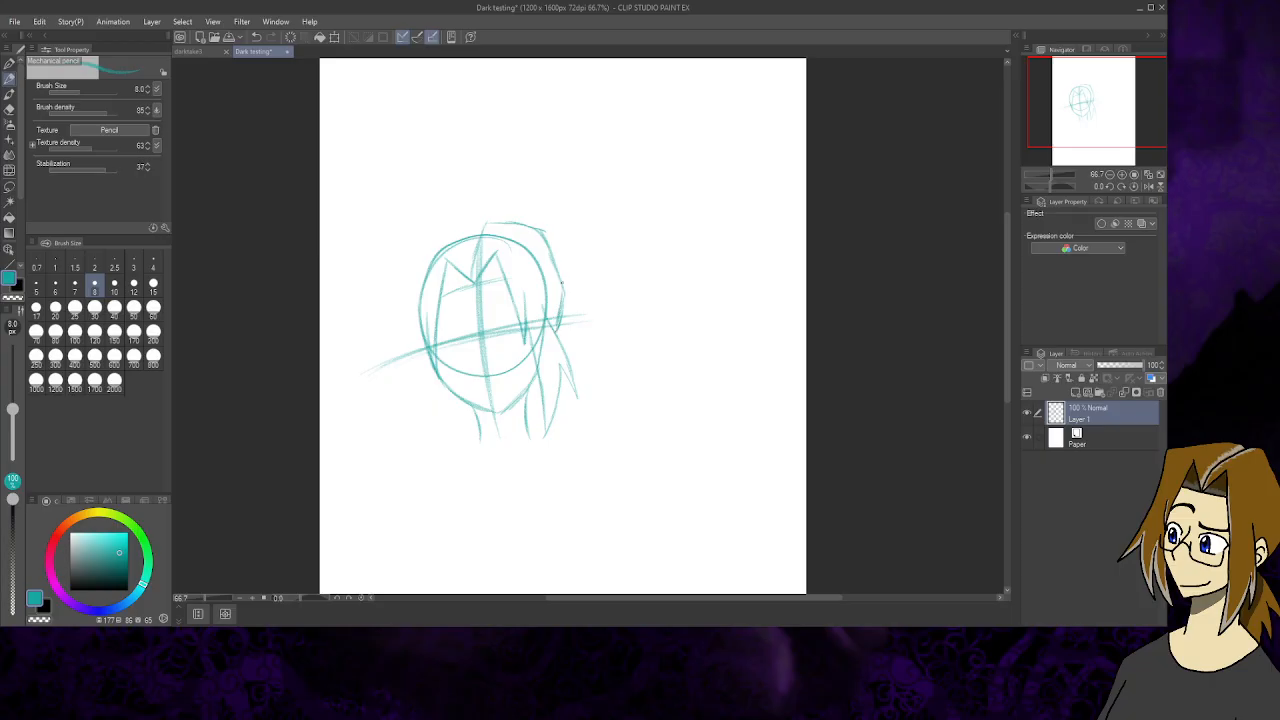
- Erase the outer hair contour over the top and right of the head with the Hard eraser, raising its size to 15
left_click(9, 110)
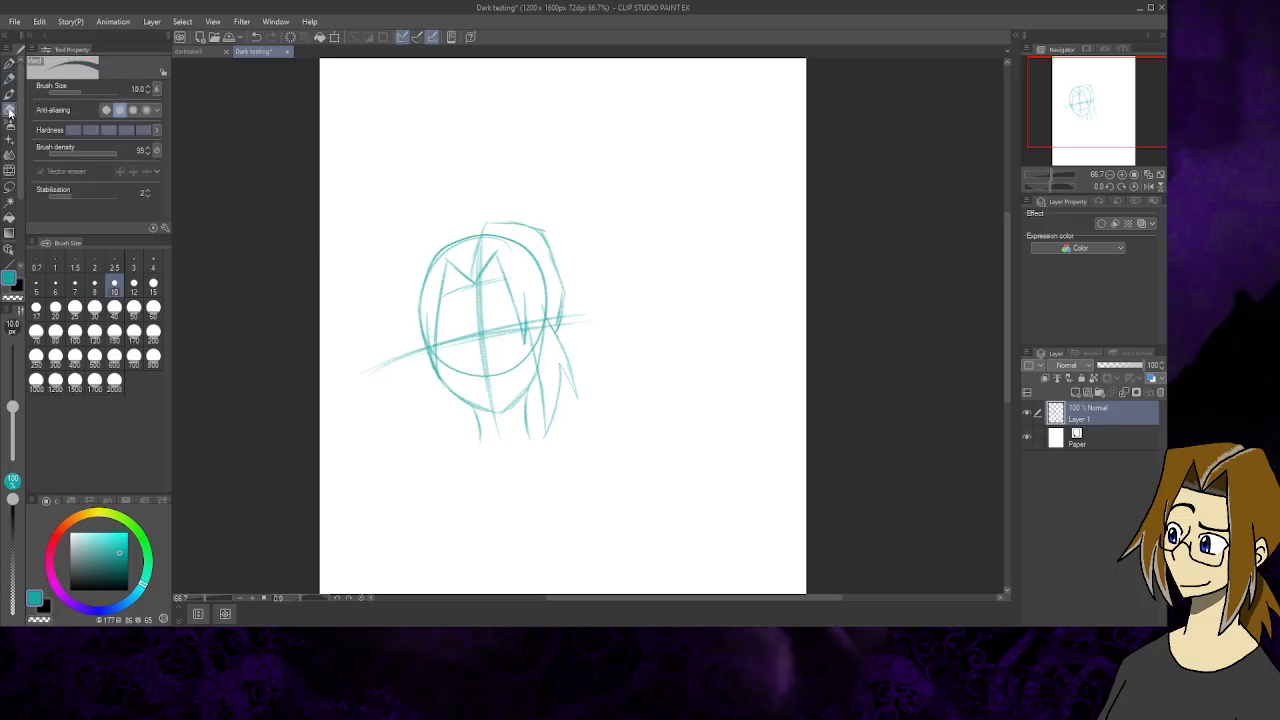
left_click_drag(563, 292, 560, 316)
left_click(153, 286)
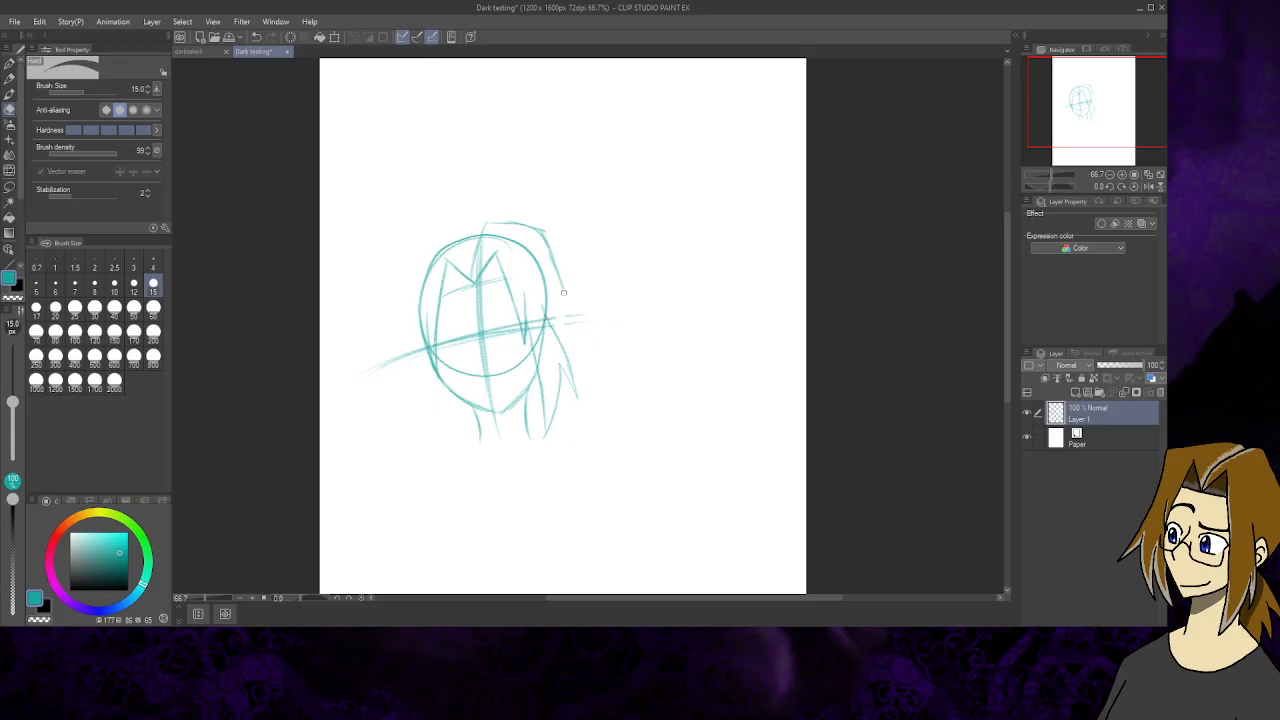
mouse_move(563, 292)
left_mouse_down()
mouse_move(539, 227)
mouse_move(483, 224)
mouse_move(546, 246)
left_mouse_up()
- Darken the hair parting with the Real G-Pen and redraw the outer hair contour down both sides with the Mechanical pencil
left_click(9, 65)
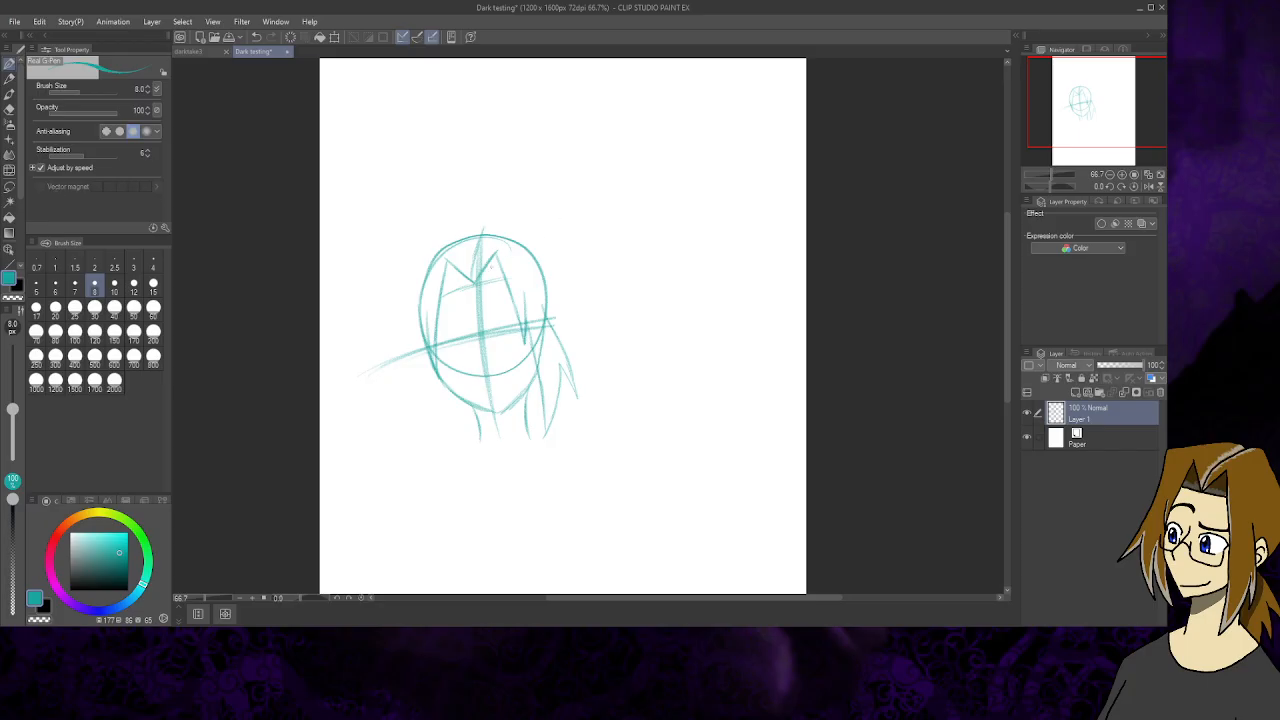
left_click_drag(484, 228, 475, 279)
left_click(9, 81)
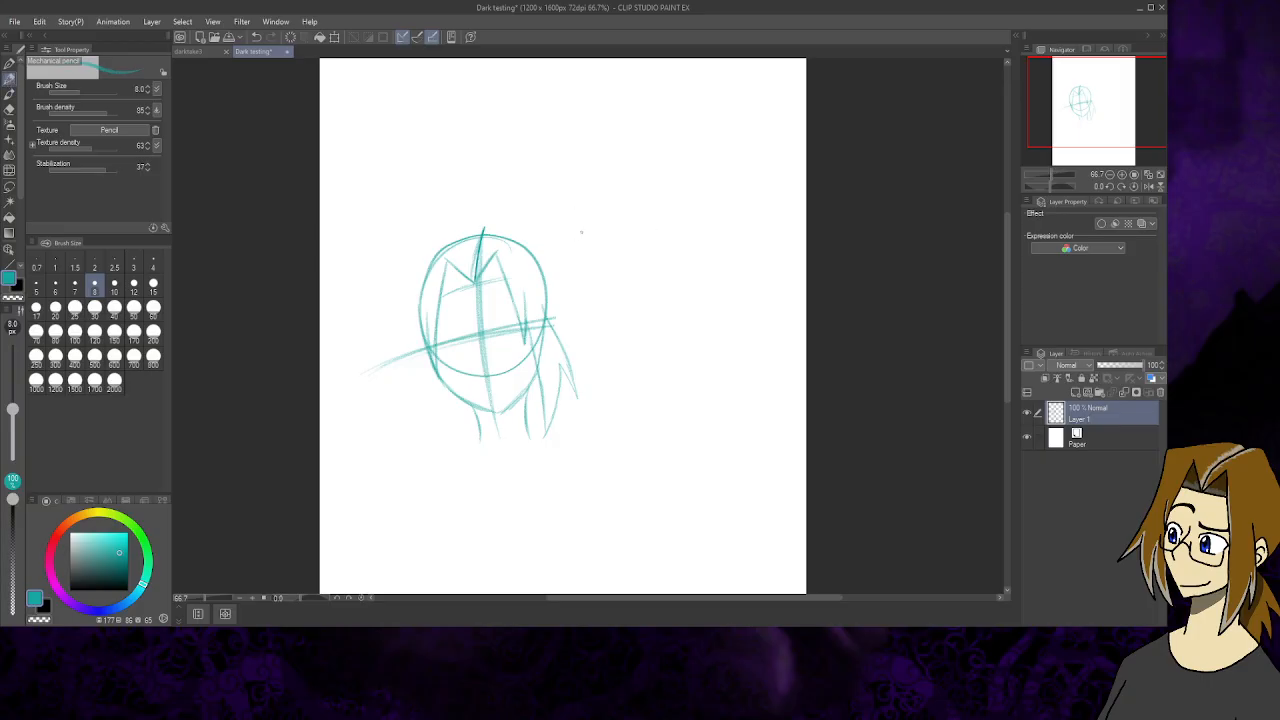
left_click_drag(488, 225, 538, 235)
mouse_move(531, 229)
left_mouse_down()
mouse_move(565, 298)
mouse_move(557, 332)
left_mouse_up()
mouse_move(482, 229)
left_mouse_down()
mouse_move(420, 245)
mouse_move(383, 385)
mouse_move(400, 349)
mouse_move(410, 405)
mouse_move(454, 450)
left_mouse_up()
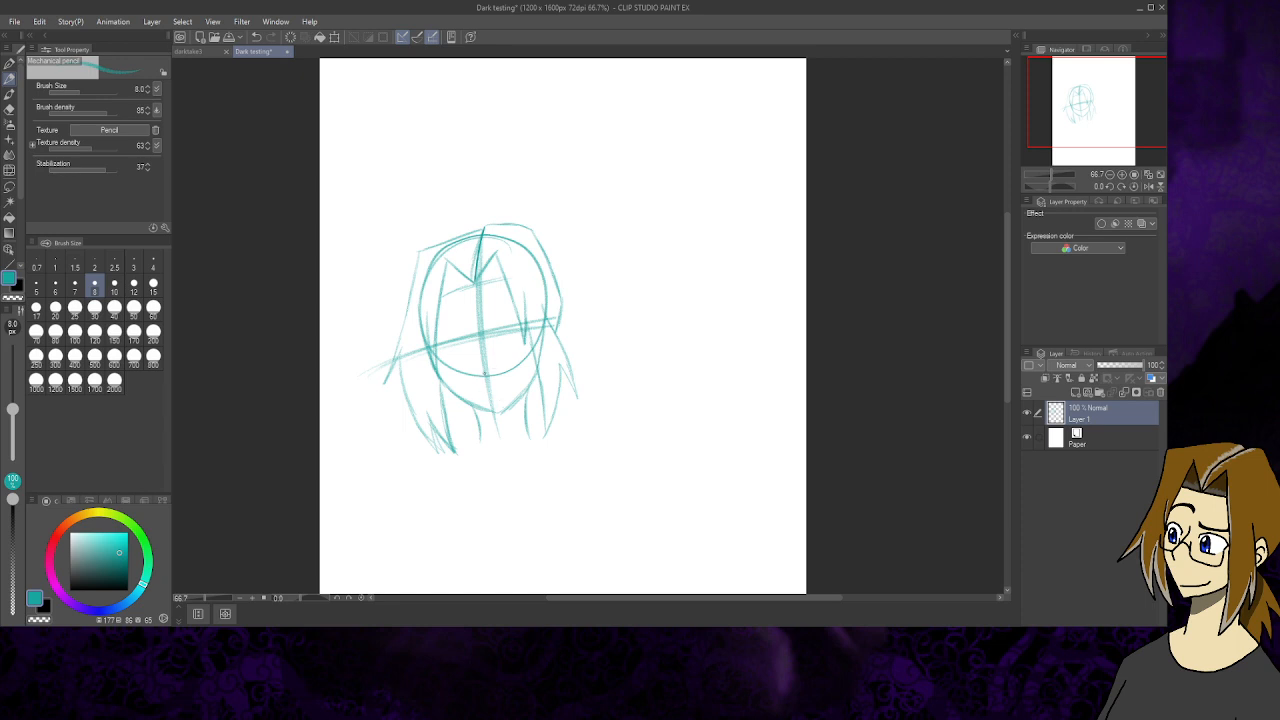
- Sketch the nose along the center line, a smiling mouth below it and the upper lid of the left eye
mouse_move(477, 325)
left_mouse_down()
mouse_move(475, 369)
mouse_move(501, 396)
mouse_move(525, 377)
left_mouse_up()
left_click(257, 37)
left_click_drag(502, 386, 478, 393)
mouse_move(425, 316)
left_mouse_down()
mouse_move(441, 388)
mouse_move(438, 372)
left_mouse_up()
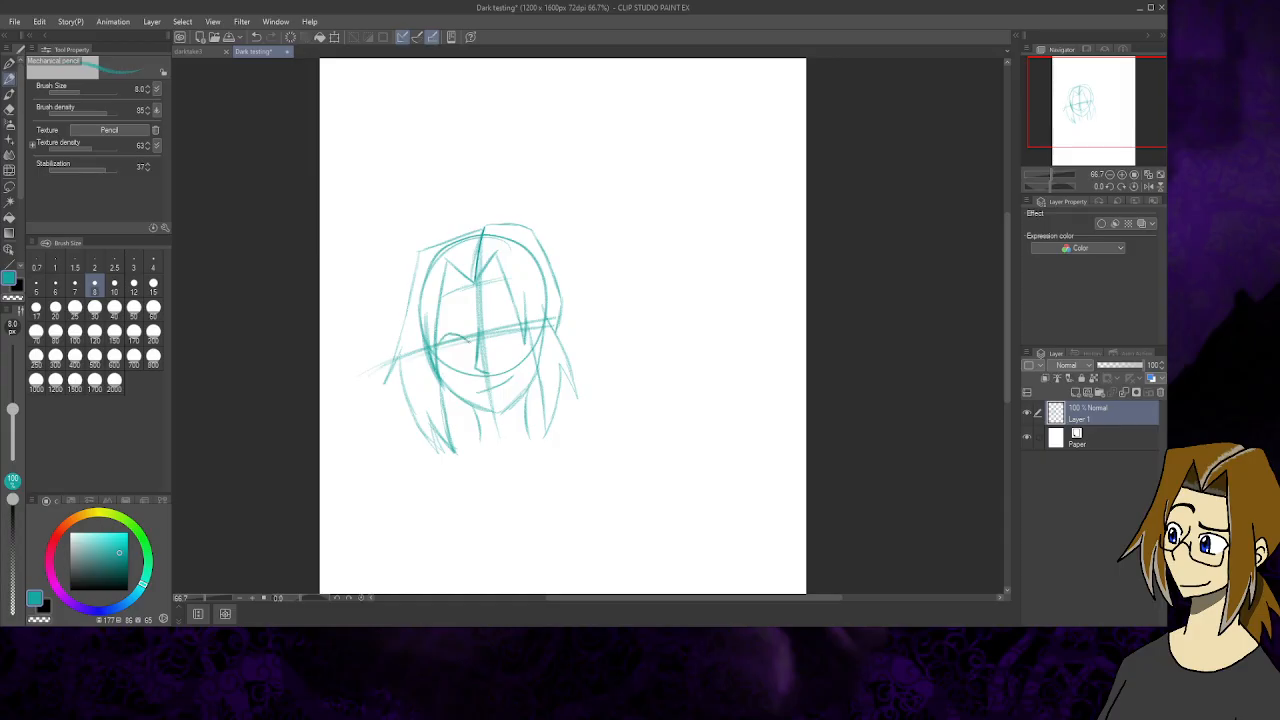
- Sketch both eyes with irises and curved eyebrows, and add extra pointed hair strands beside the neck on the right
left_click_drag(446, 361, 463, 356)
mouse_move(497, 326)
left_mouse_down()
mouse_move(525, 325)
mouse_move(520, 346)
left_mouse_up()
left_click_drag(443, 319, 532, 299)
mouse_move(558, 386)
left_mouse_down()
mouse_move(578, 420)
mouse_move(561, 436)
left_mouse_up()
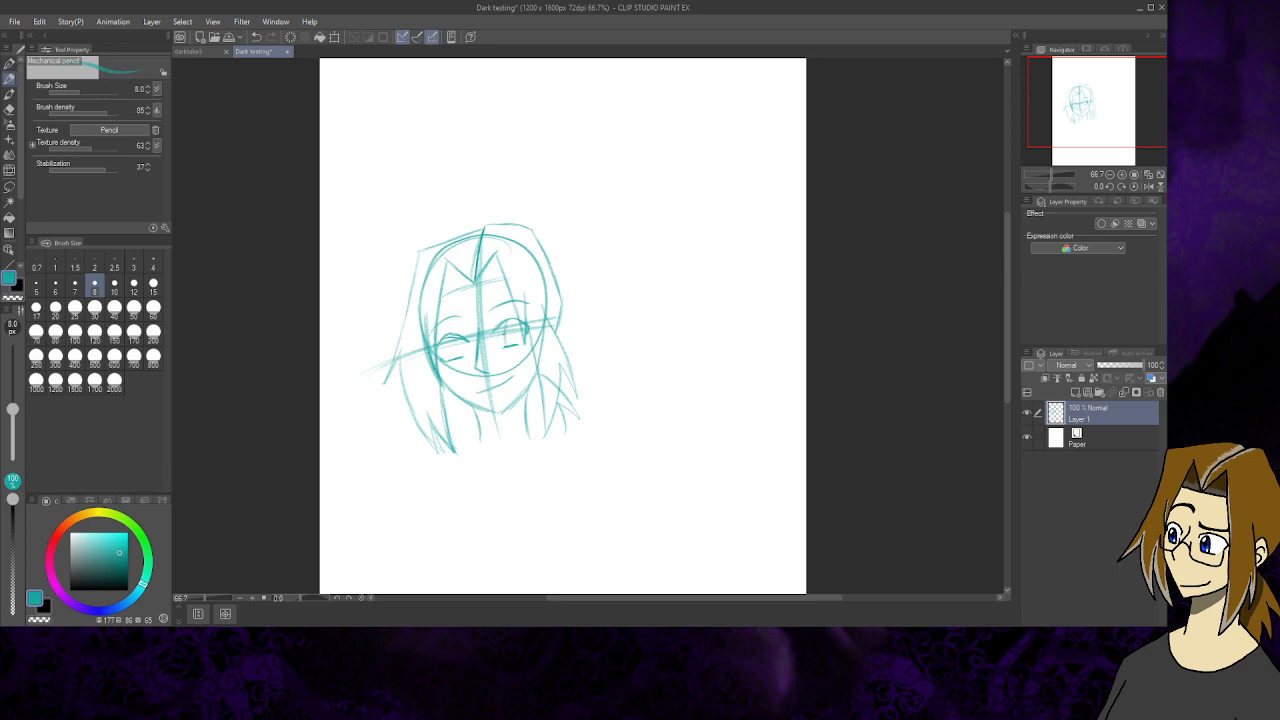
mouse_move(519, 325)
left_mouse_down()
mouse_move(520, 342)
mouse_move(451, 360)
mouse_move(461, 351)
left_mouse_up()
- Sketch a wide rounded collar with a V neckline around the neck and rectangular glasses around the eyes
mouse_move(472, 420)
left_mouse_down()
mouse_move(432, 462)
mouse_move(476, 474)
mouse_move(495, 451)
mouse_move(495, 466)
left_mouse_up()
mouse_move(524, 413)
left_mouse_down()
mouse_move(566, 418)
mouse_move(582, 437)
mouse_move(509, 458)
left_mouse_up()
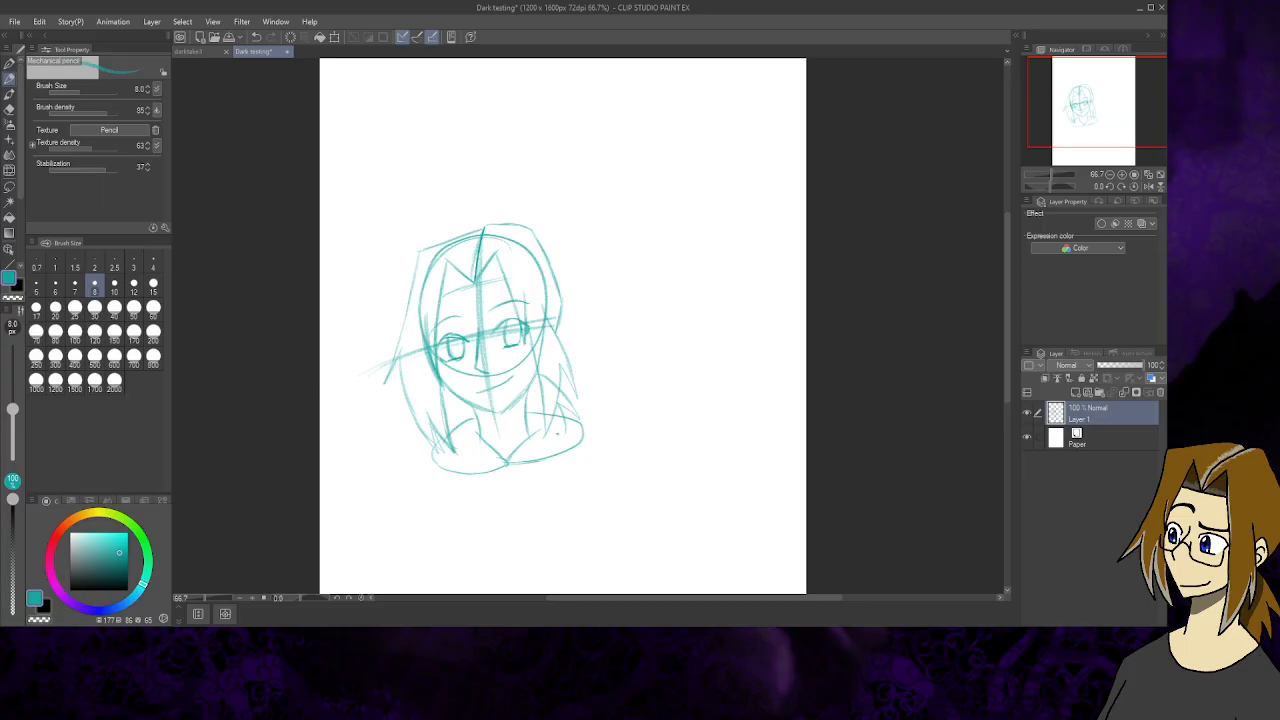
left_click_drag(524, 295, 527, 332)
left_click_drag(441, 297, 494, 282)
mouse_move(456, 366)
left_mouse_down()
mouse_move(494, 344)
mouse_move(528, 354)
left_mouse_up()
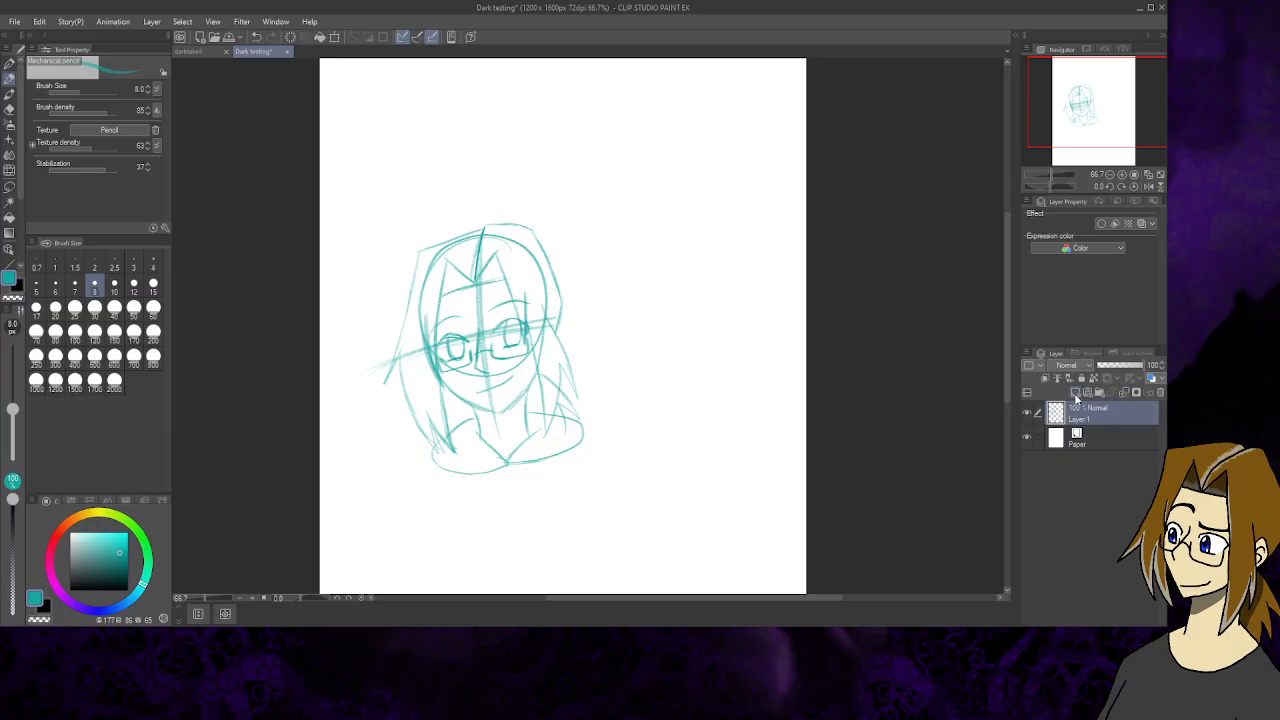
- Add a new raster layer above Layer 1, lock Layer 1, and make the new layer active
left_click(1075, 395)
left_click(1100, 438)
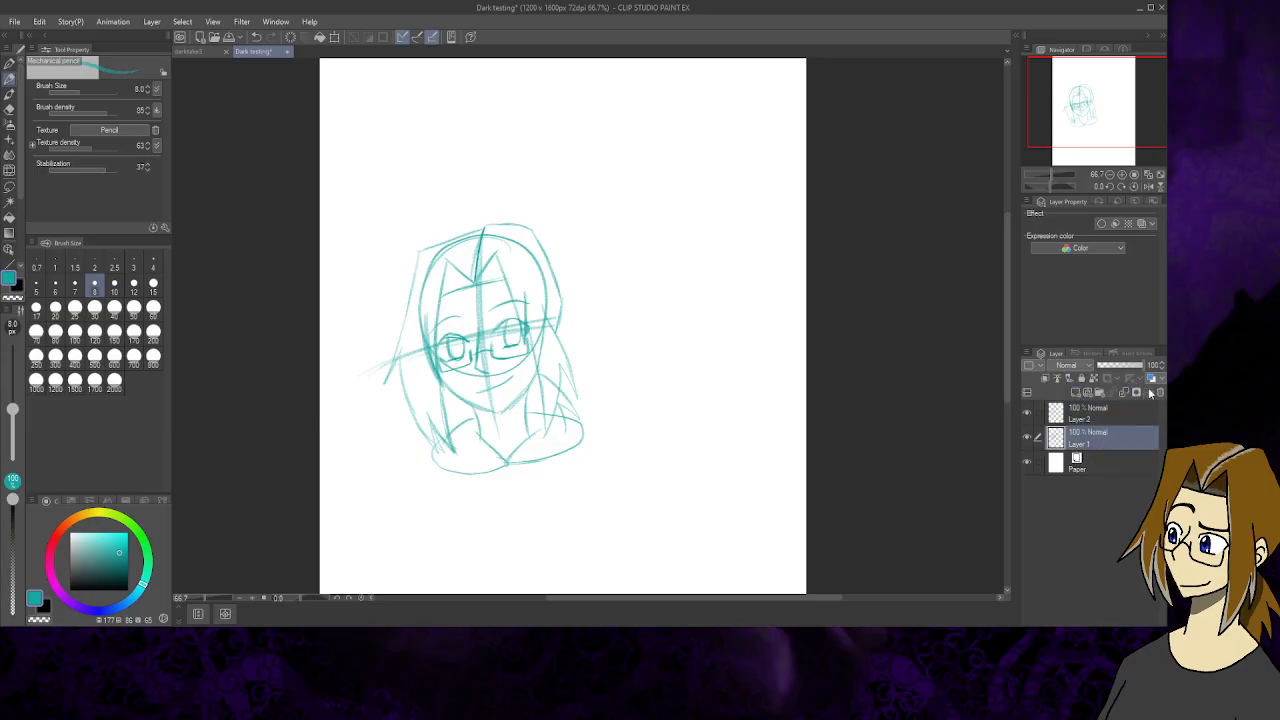
left_click(1081, 378)
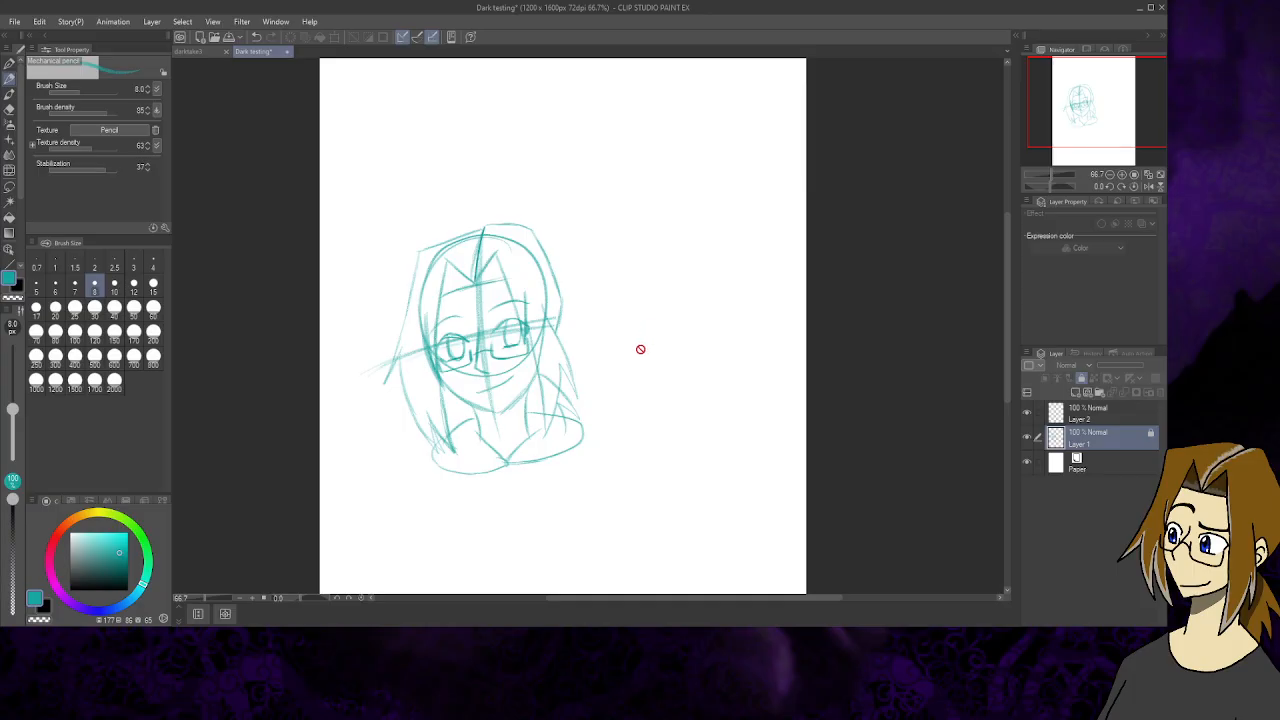
left_click(1100, 412)
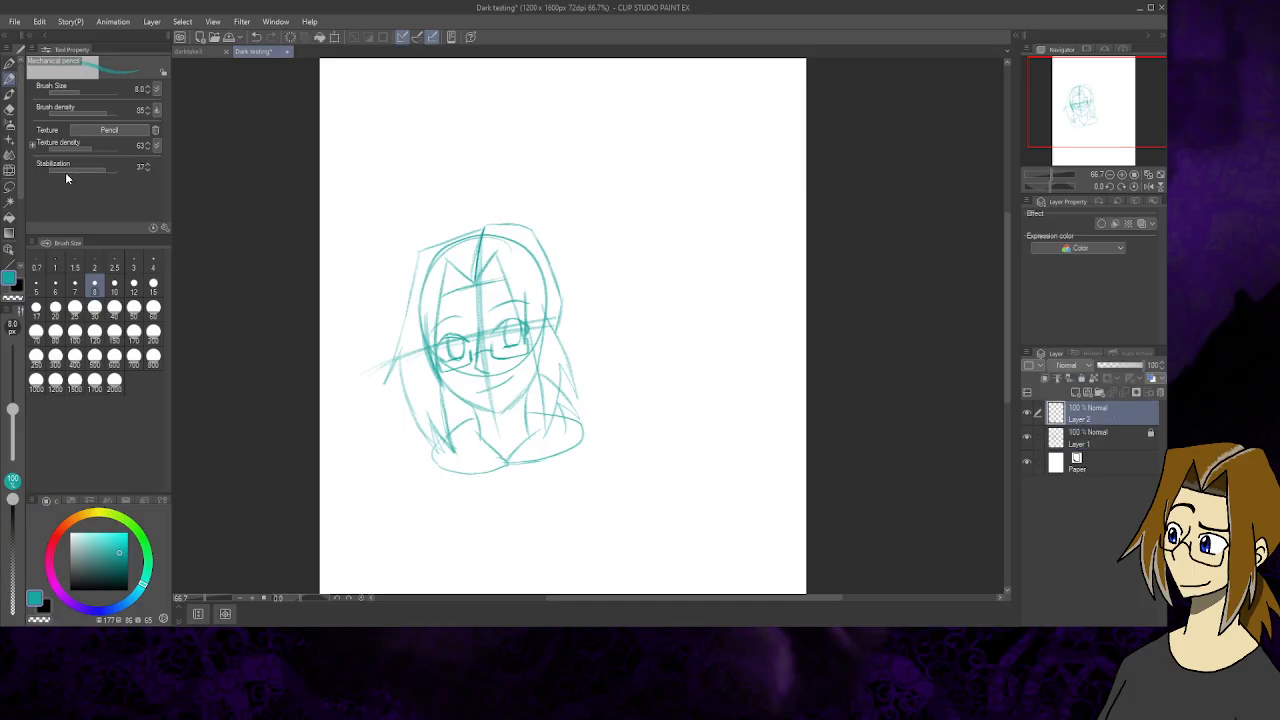
- Fade the locked sketch on Layer 1 to 57% opacity, lock it again, and return to Layer 2 with the Real G-Pen
left_click(9, 63)
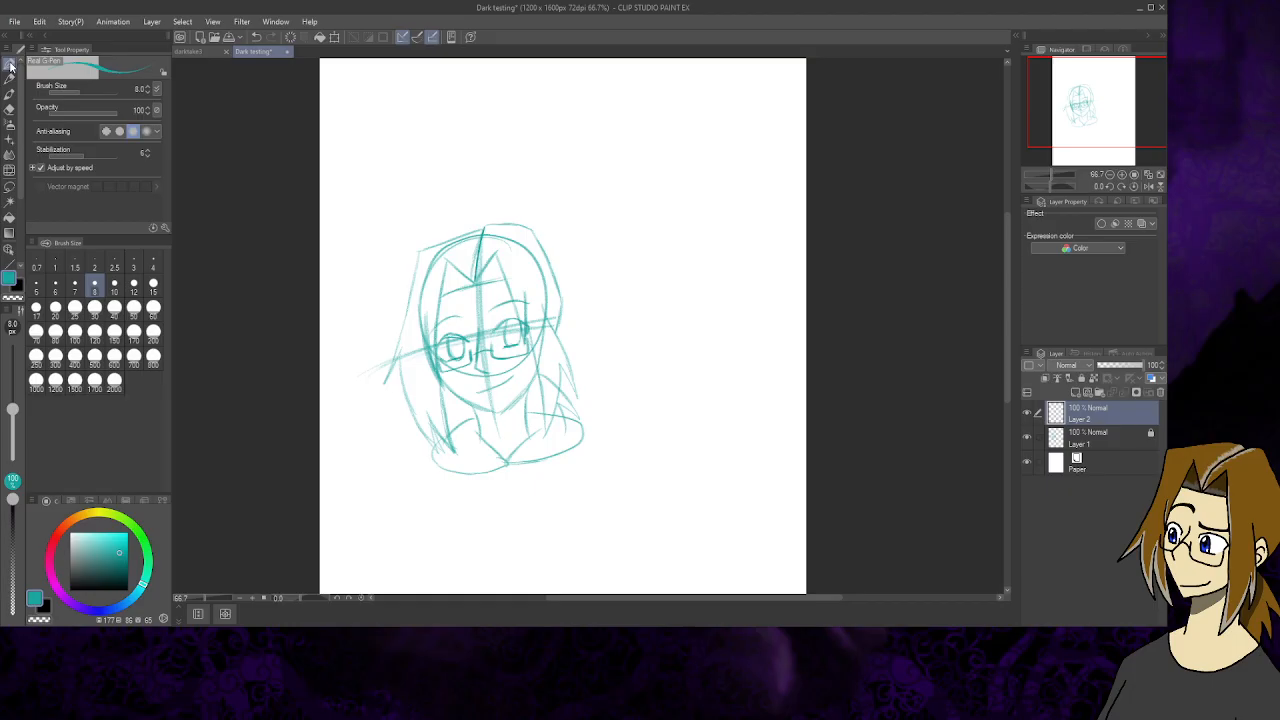
left_click(1122, 174)
left_click_drag(1095, 114, 1090, 109)
left_click(1118, 438)
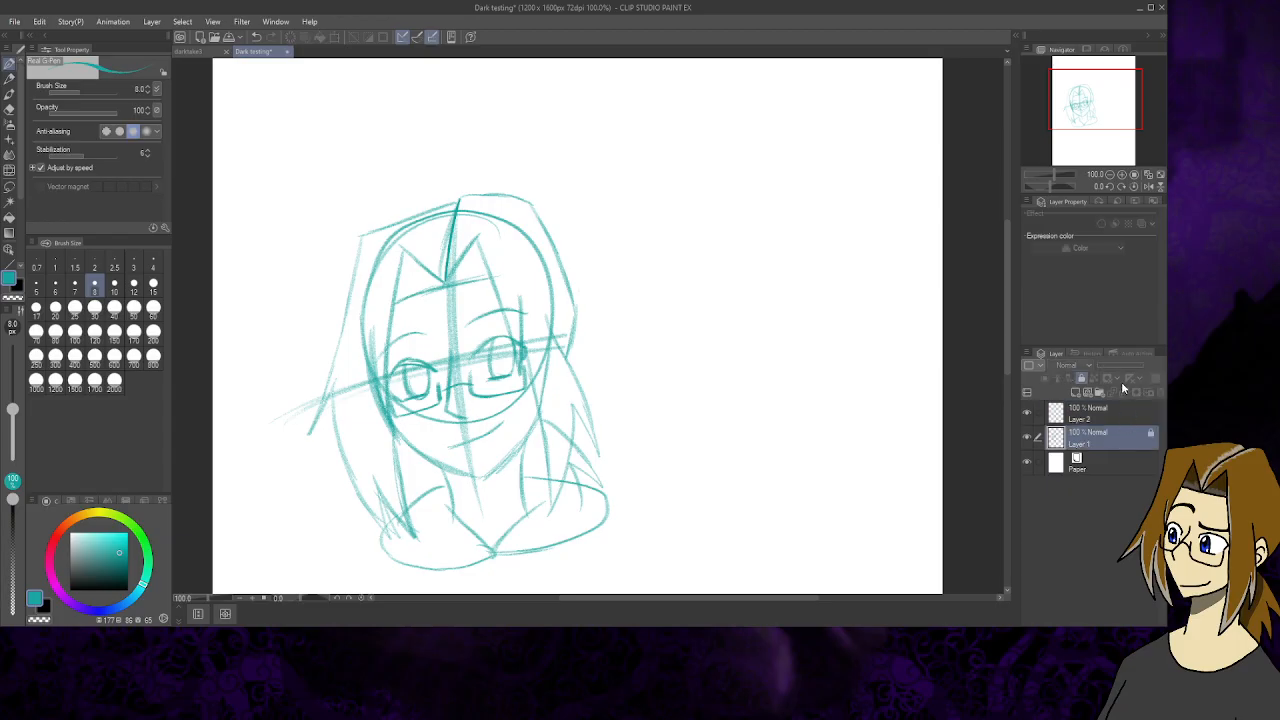
left_click(1127, 367)
mouse_move(1127, 370)
left_mouse_down()
mouse_move(1121, 383)
mouse_move(1125, 363)
left_mouse_up()
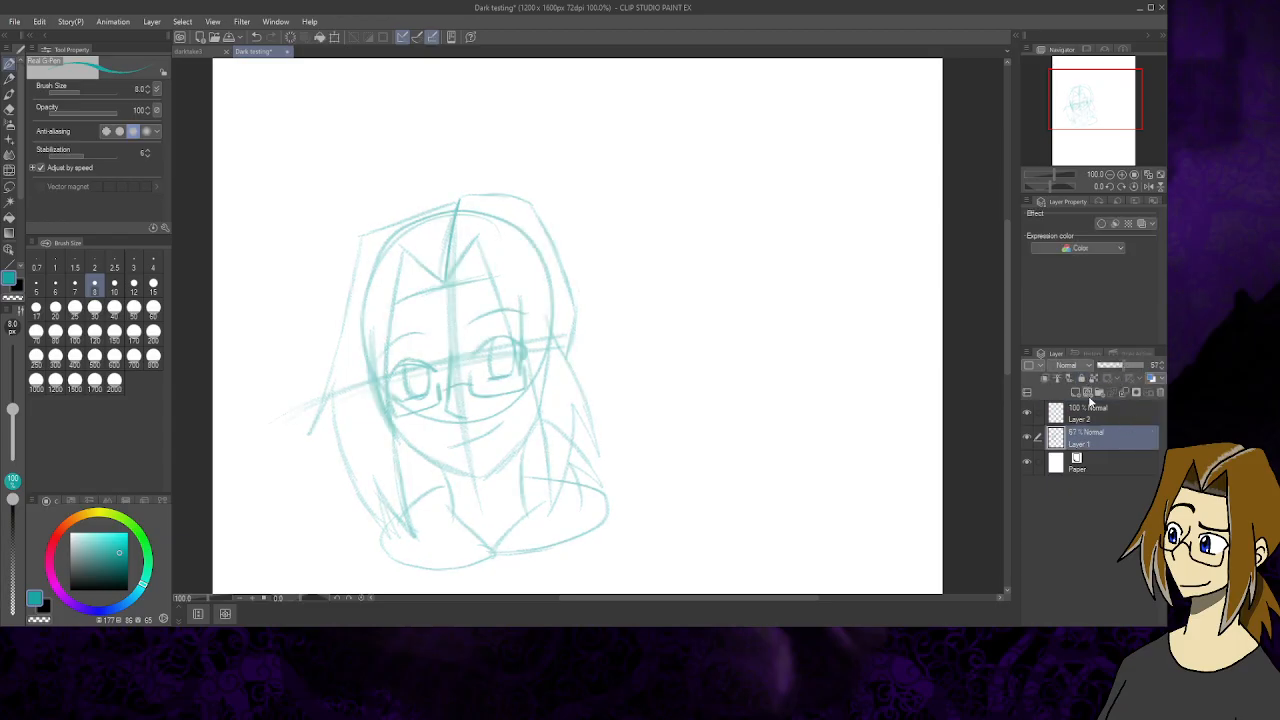
left_click(1081, 378)
left_click(1122, 415)
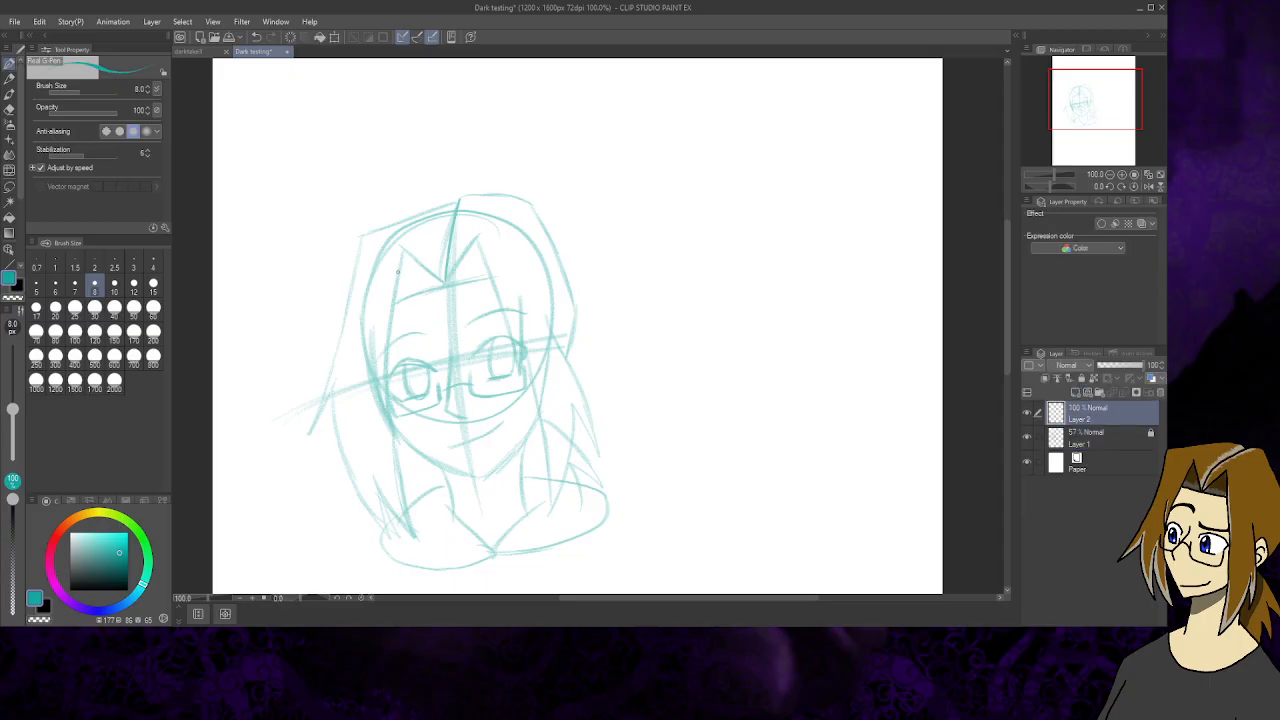
- Undo a teal test stroke, switch the Real G-Pen to black and set its stabilization to 86
left_click_drag(402, 250, 396, 294)
left_click(256, 37)
left_click(17, 285)
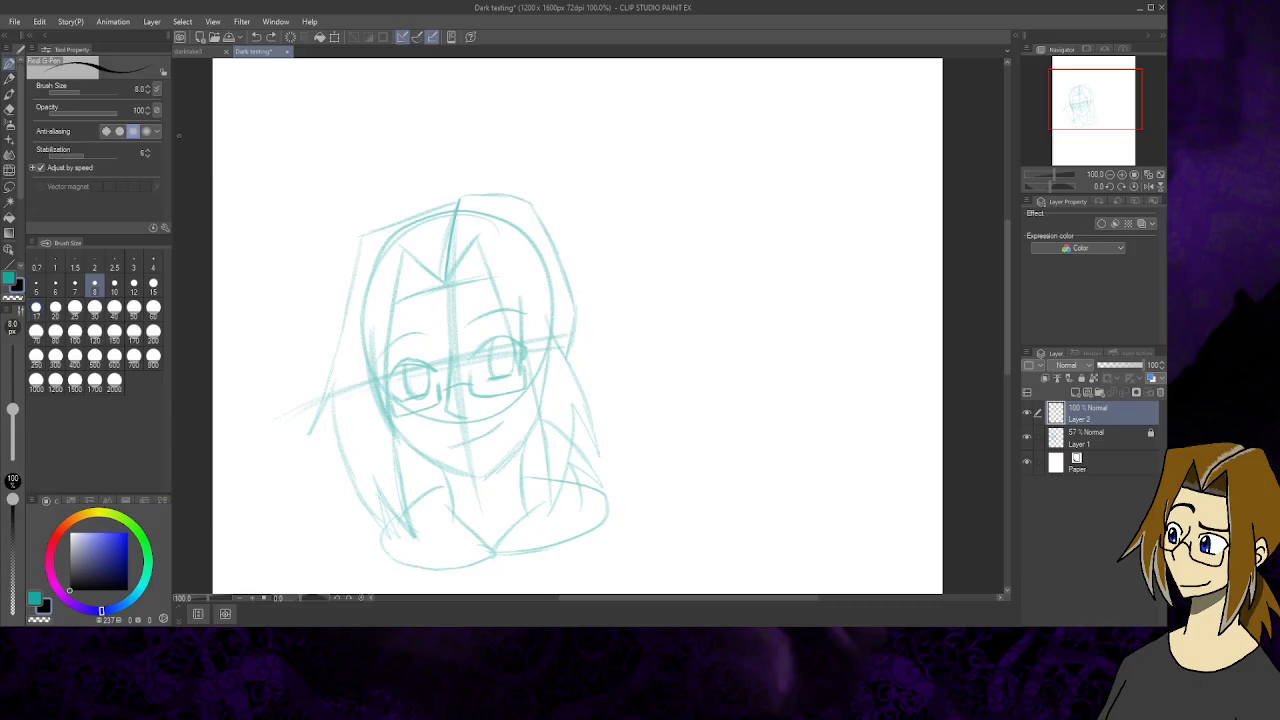
left_click_drag(109, 154, 116, 154)
- Ink the front hair strand left of the face in black, erasing its overshooting end and redrawing a pointed tip
left_click_drag(400, 252, 388, 428)
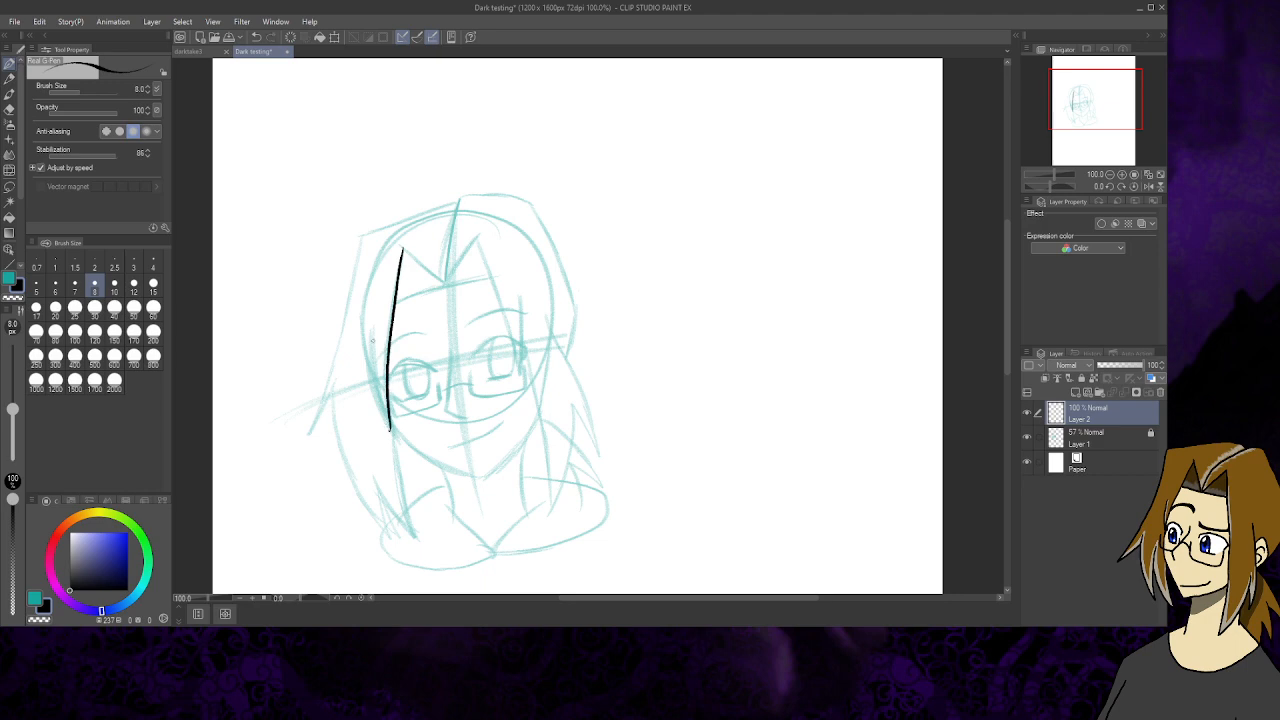
left_click_drag(370, 336, 392, 440)
left_click(11, 107)
left_click_drag(390, 438, 391, 409)
left_click(9, 63)
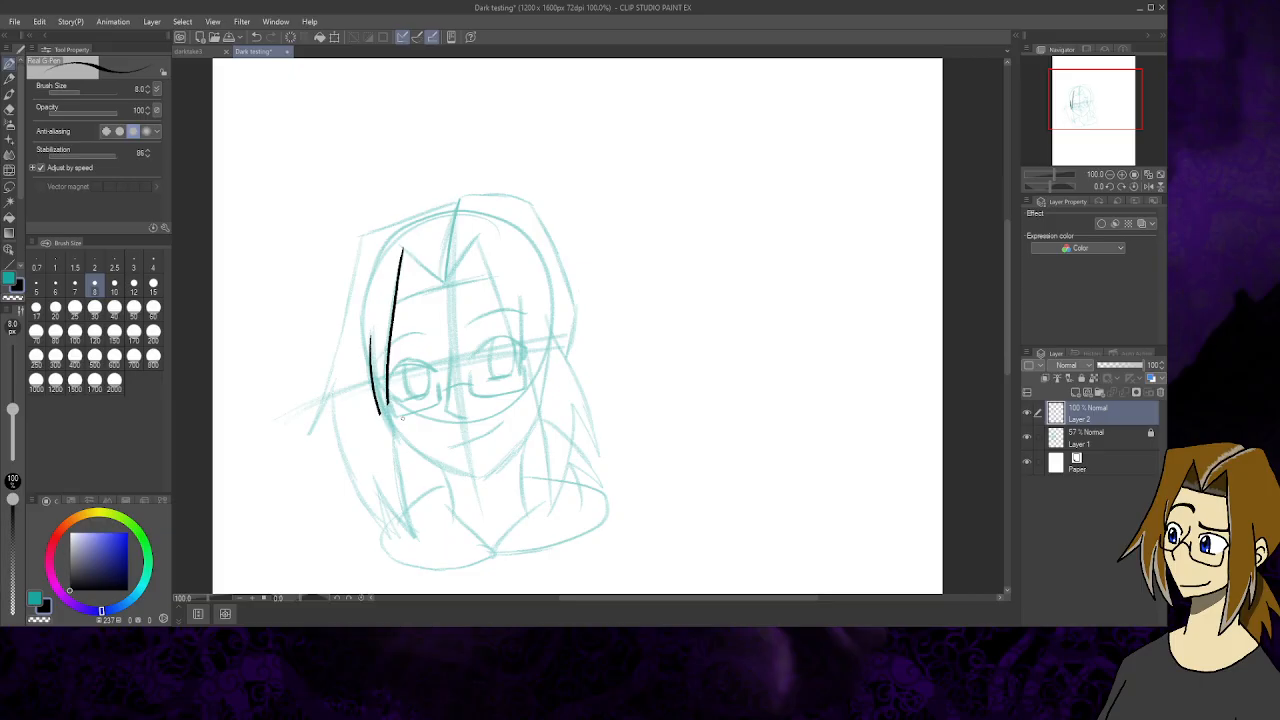
left_click_drag(380, 413, 397, 440)
left_click_drag(388, 396, 398, 441)
- Ink the V-notched hairline and the front strand right of the face, erasing the overshoot at the strand's tip
left_click_drag(402, 249, 444, 285)
mouse_move(443, 284)
left_mouse_down()
mouse_move(475, 238)
mouse_move(520, 384)
left_mouse_up()
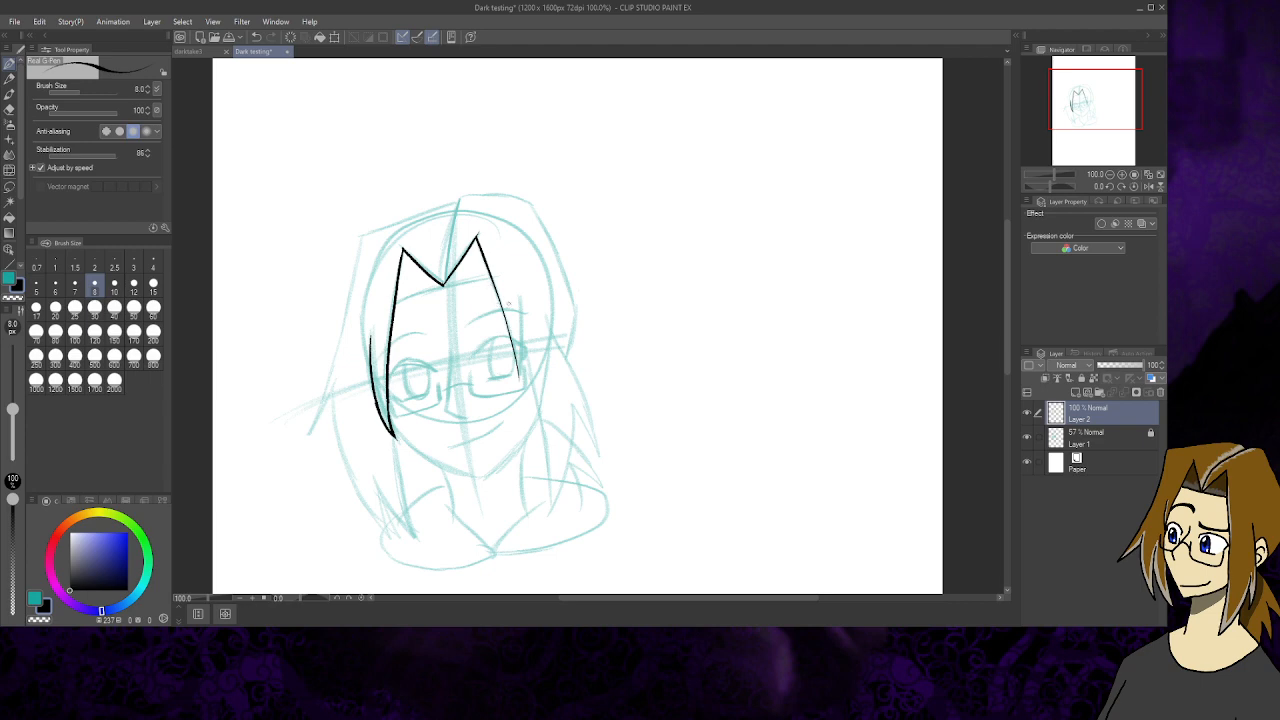
left_click_drag(489, 270, 520, 382)
left_click_drag(522, 322, 519, 397)
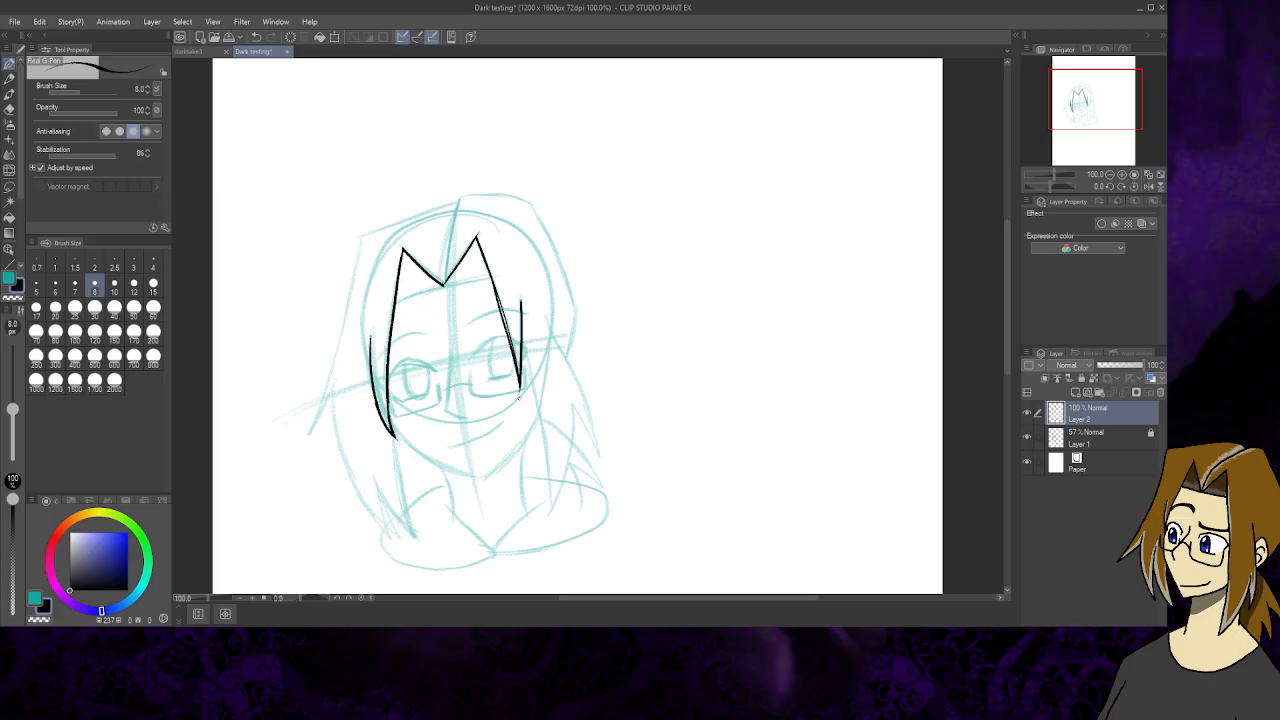
left_click(9, 109)
left_click_drag(516, 393, 517, 402)
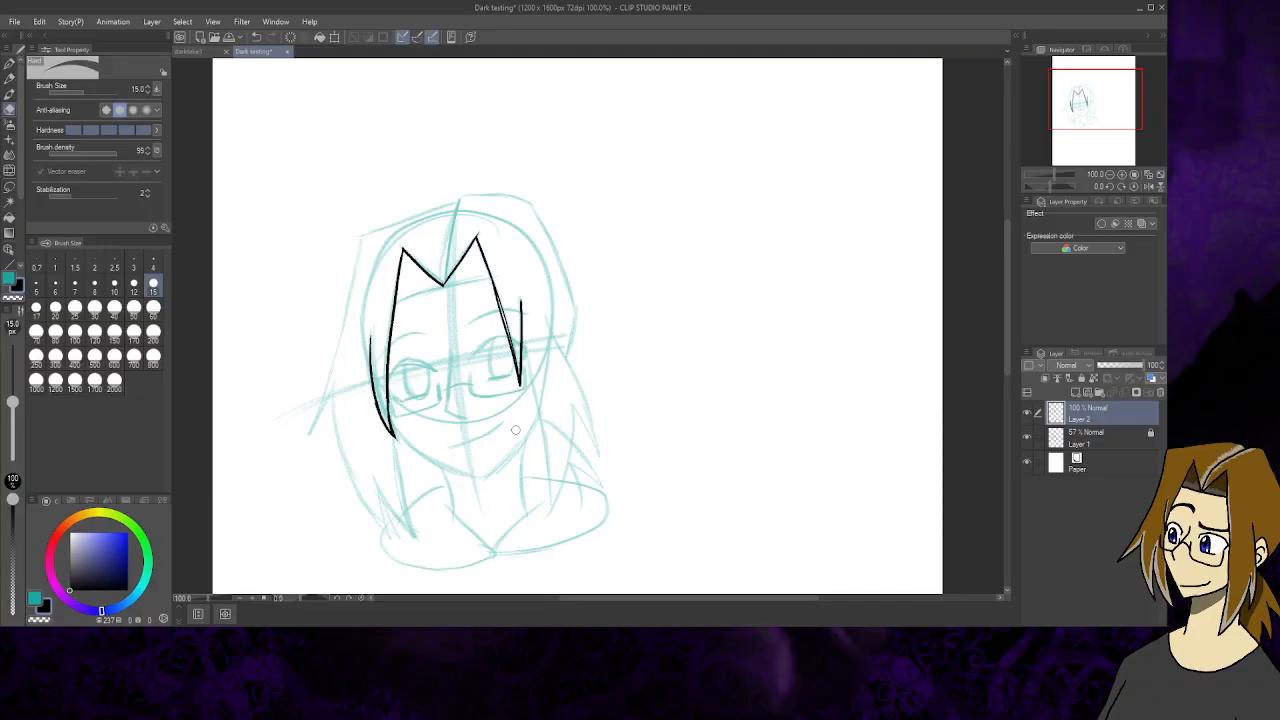
- Ink the long pointed hair strand beside the right jaw and neck, and trim its tip with the eraser
left_click(9, 67)
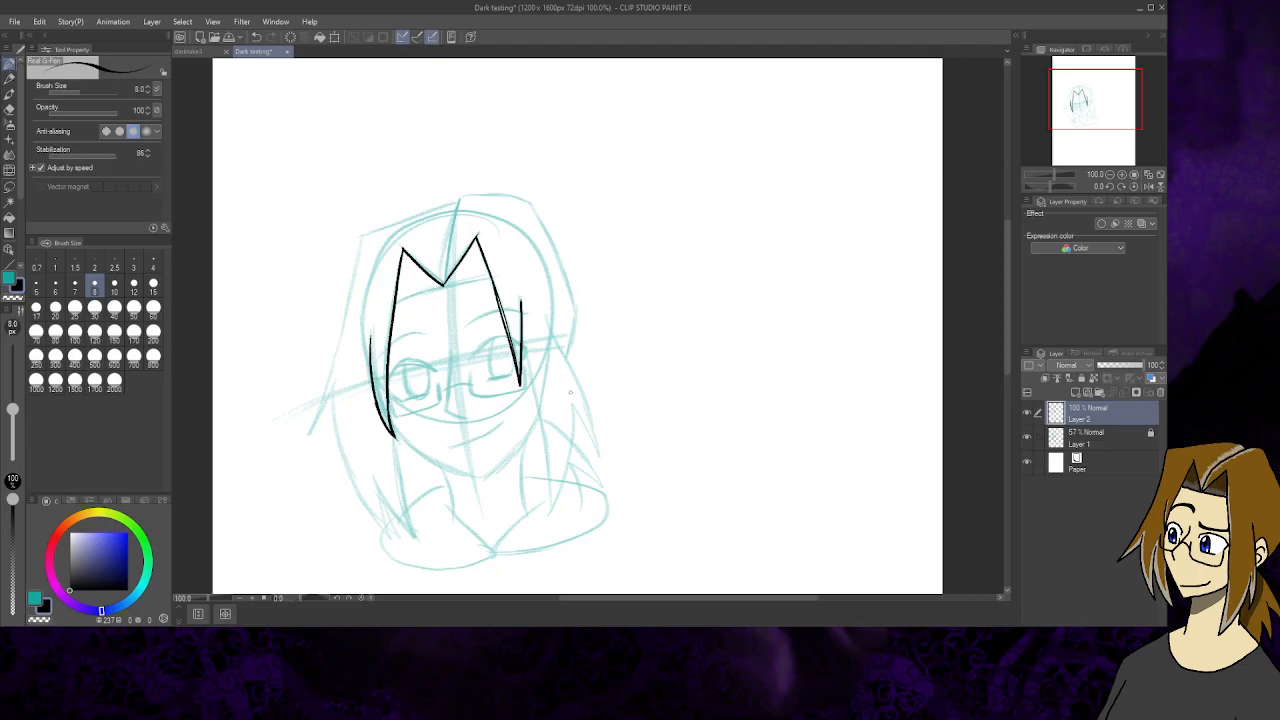
left_click_drag(522, 348, 552, 514)
left_click_drag(572, 405, 551, 512)
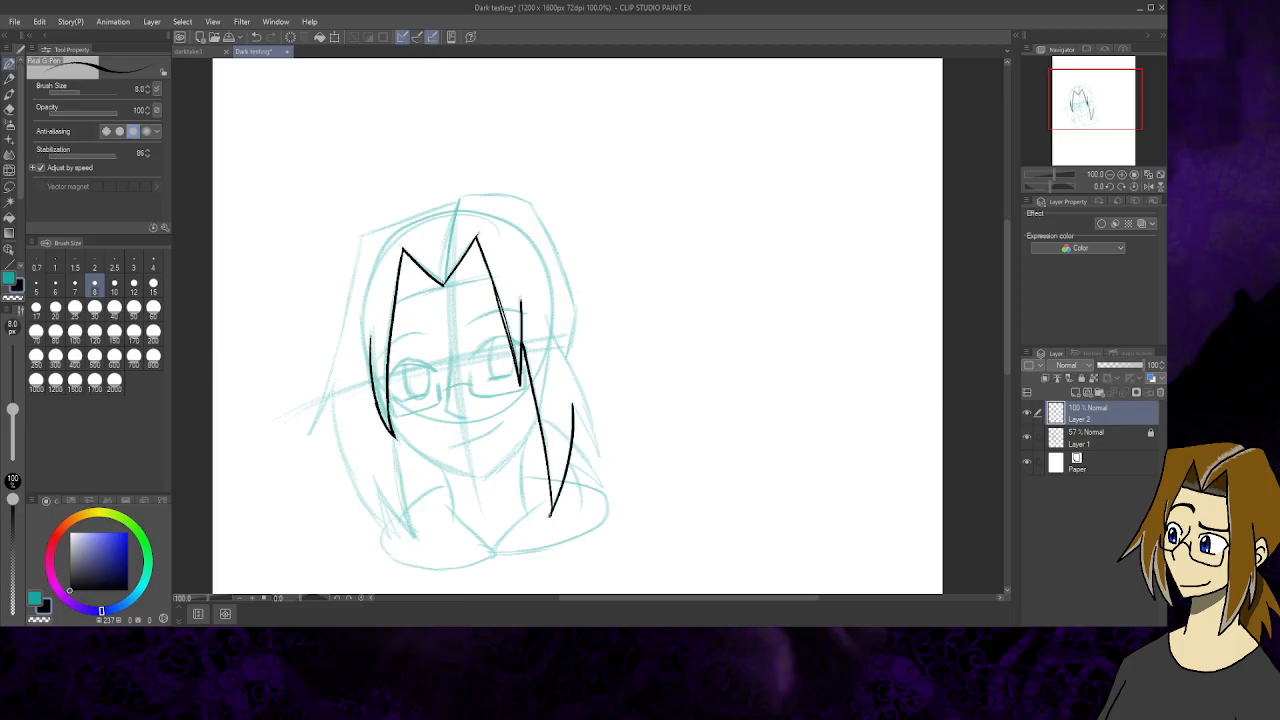
key("e")
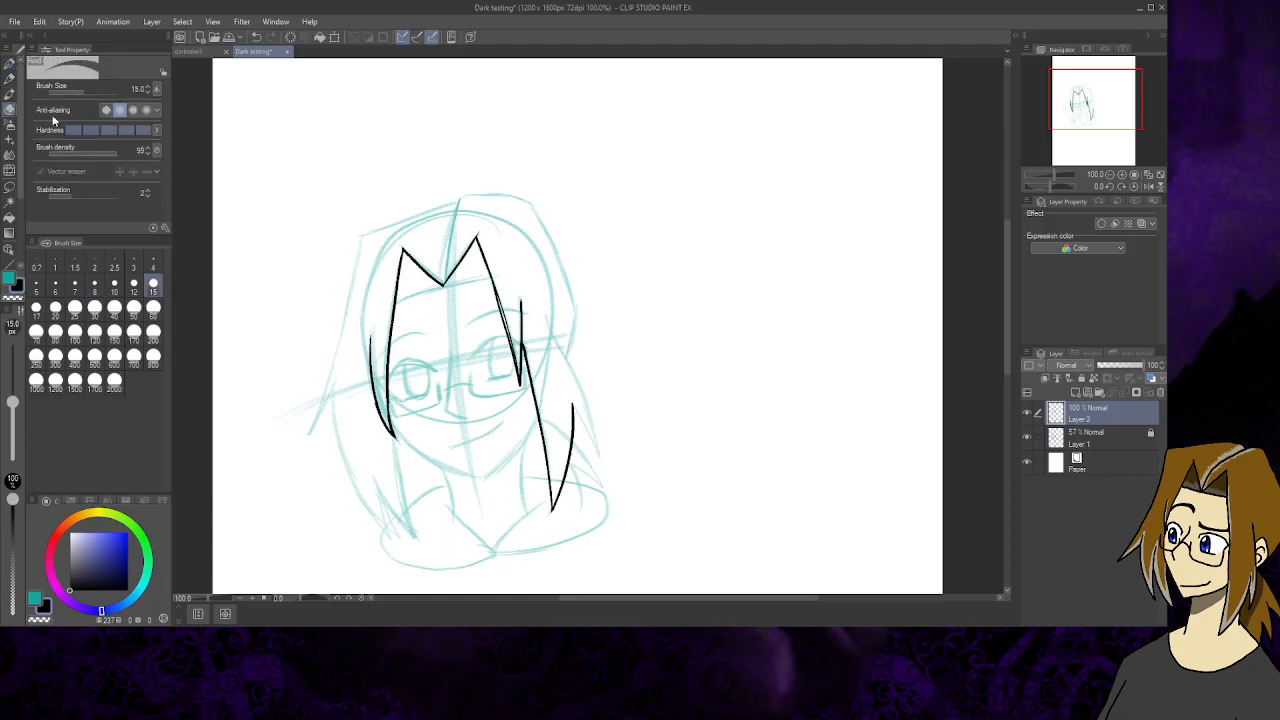
- Ink the shorter outer hair strand right of the neck, erasing its messy tip and redrawing it to a point
left_click(9, 63)
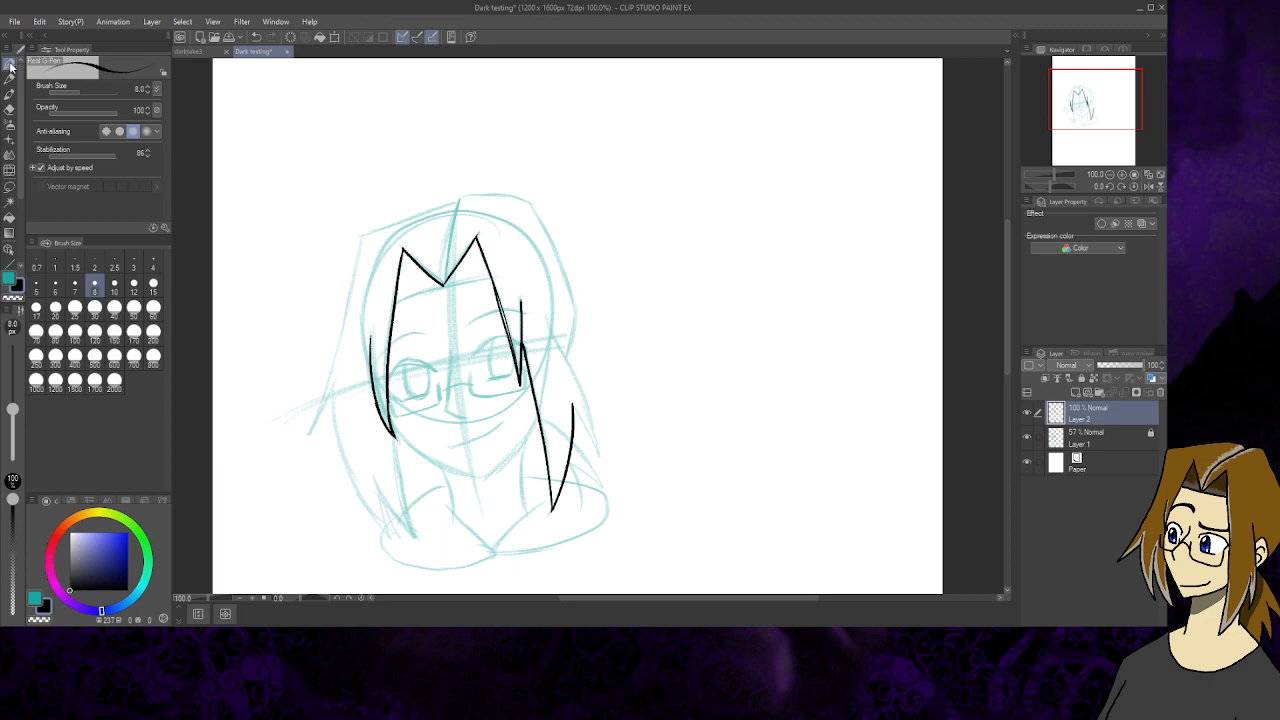
left_click_drag(546, 320, 597, 458)
left_click_drag(572, 412, 596, 468)
left_click_drag(588, 420, 595, 452)
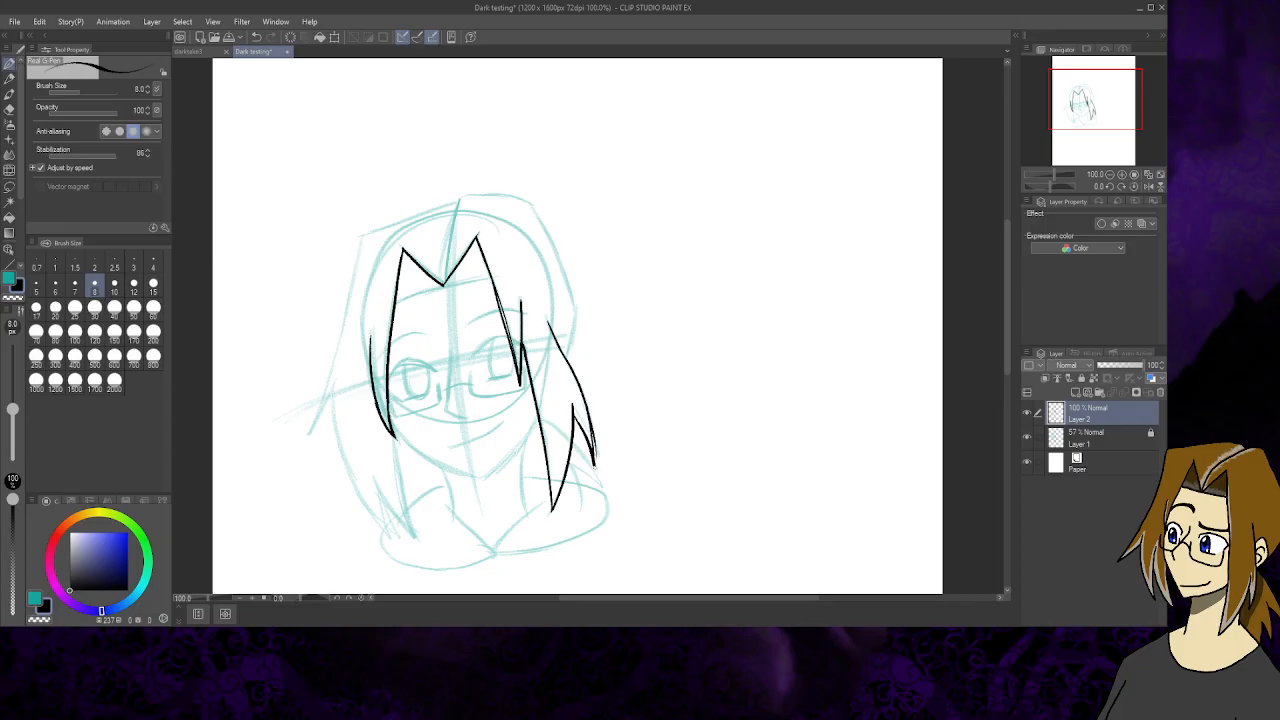
left_click(9, 108)
mouse_move(596, 466)
left_mouse_down()
mouse_move(597, 424)
mouse_move(597, 464)
left_mouse_up()
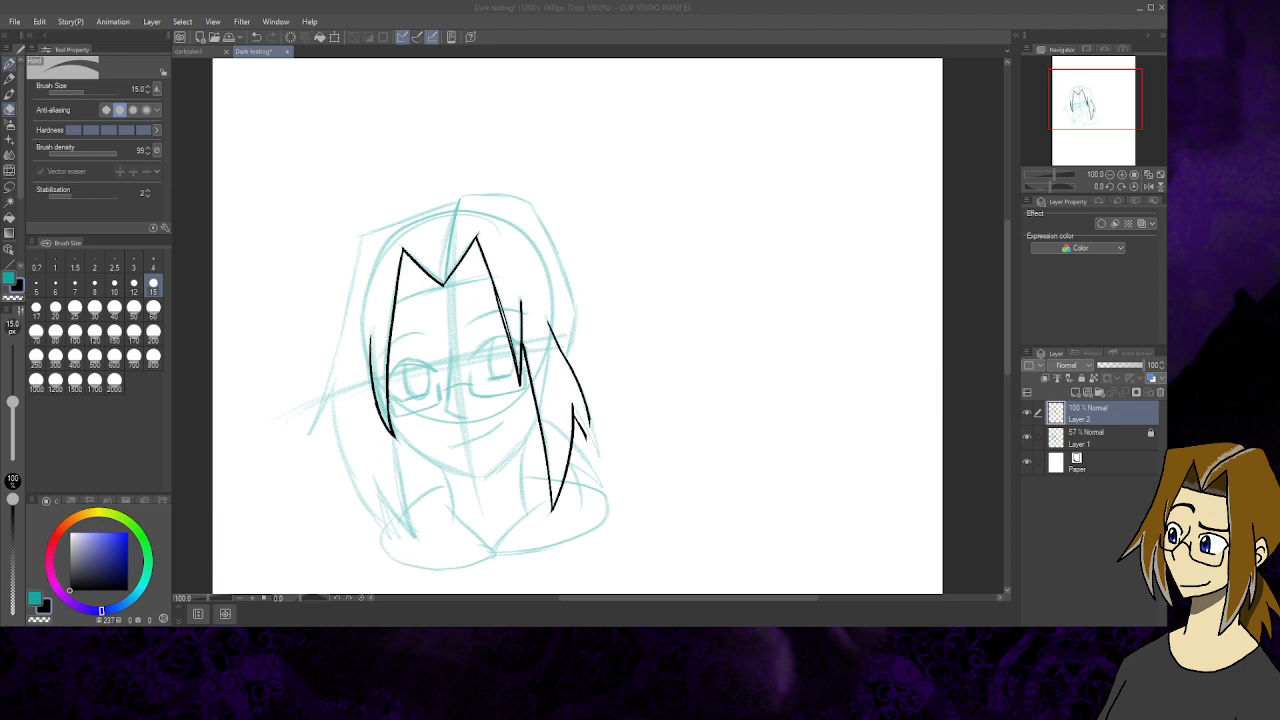
left_click(9, 62)
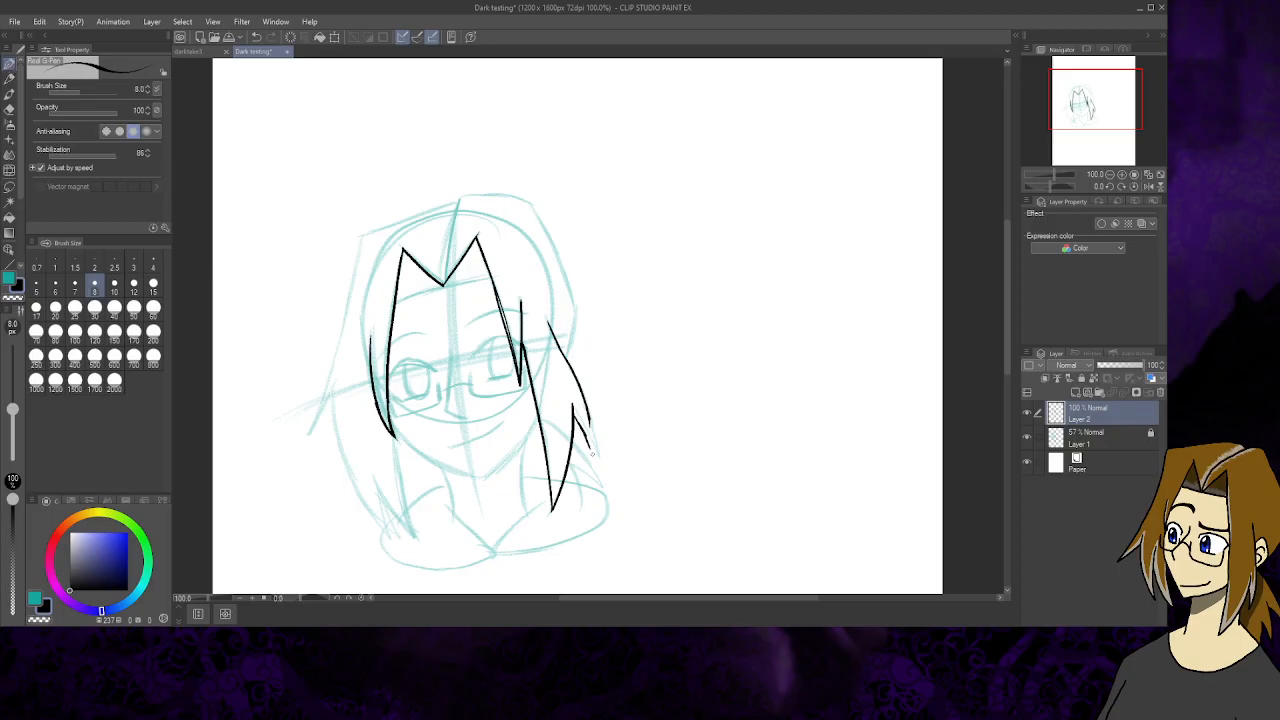
left_click_drag(578, 430, 595, 460)
- Ink the lower hair on the left side down to two pointed tips, and clean up the tips with the eraser
mouse_move(333, 383)
left_mouse_down()
mouse_move(348, 469)
mouse_move(390, 540)
left_mouse_up()
mouse_move(374, 476)
left_mouse_down()
mouse_move(394, 539)
mouse_move(383, 526)
mouse_move(416, 536)
left_mouse_up()
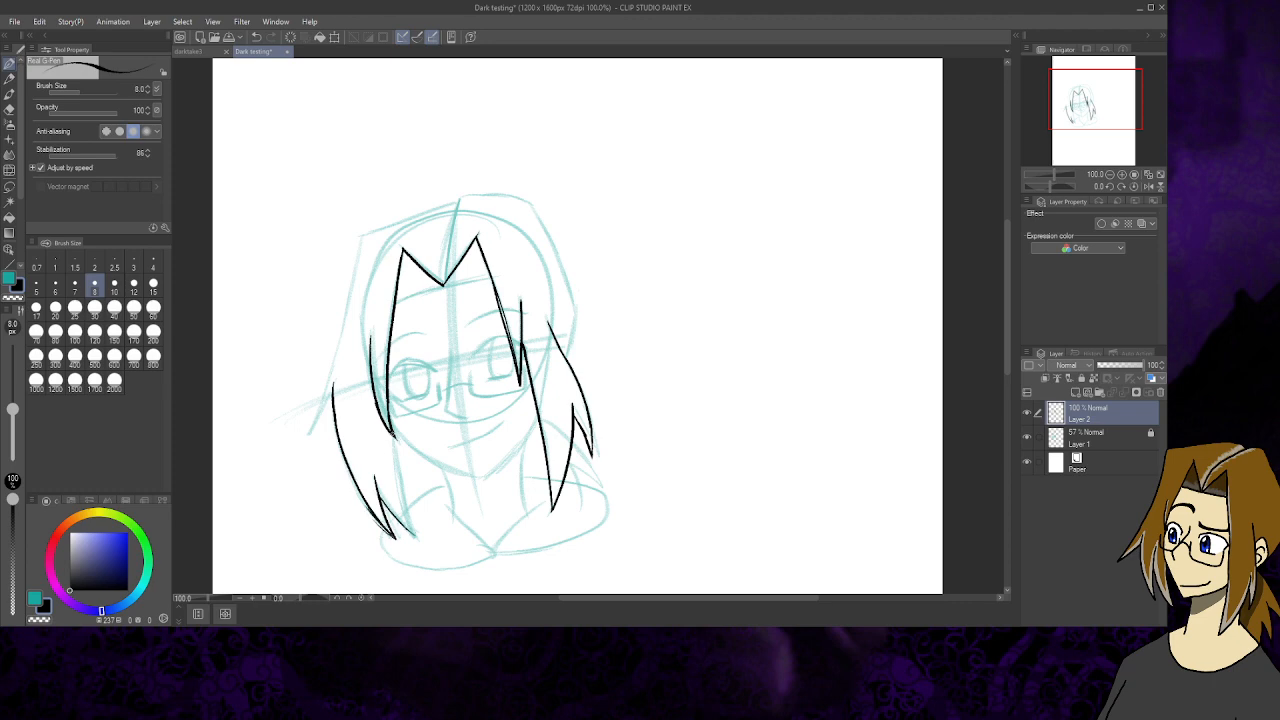
mouse_move(392, 430)
left_mouse_down()
mouse_move(416, 540)
mouse_move(377, 495)
left_mouse_up()
left_click(9, 108)
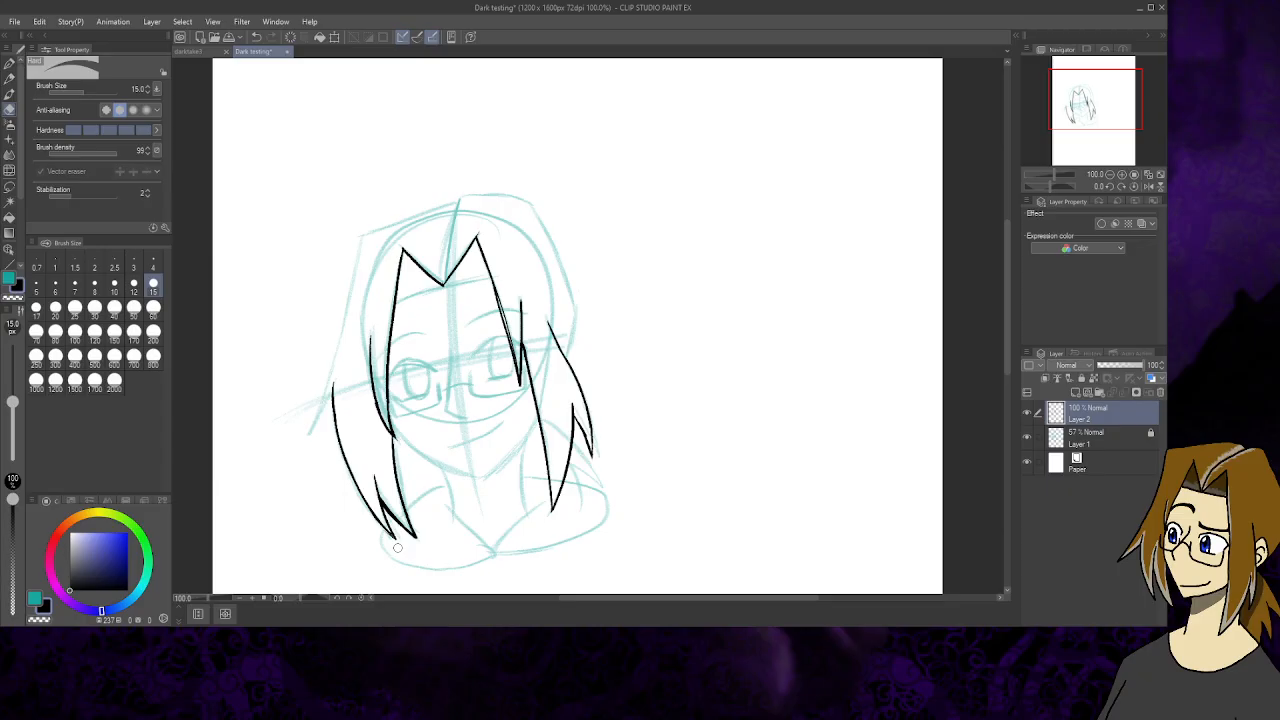
- Ink the curved line across the forehead between the front strands and trim its overshooting end with the eraser
left_click(8, 66)
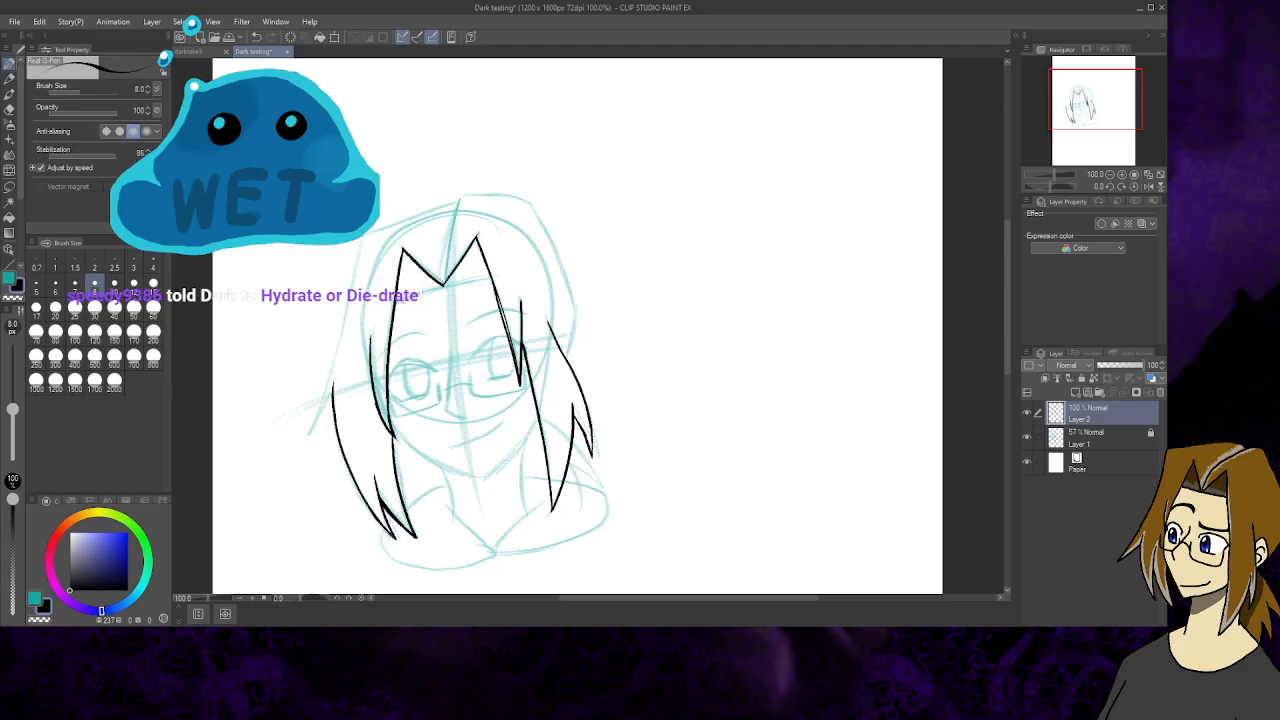
left_click_drag(396, 300, 494, 278)
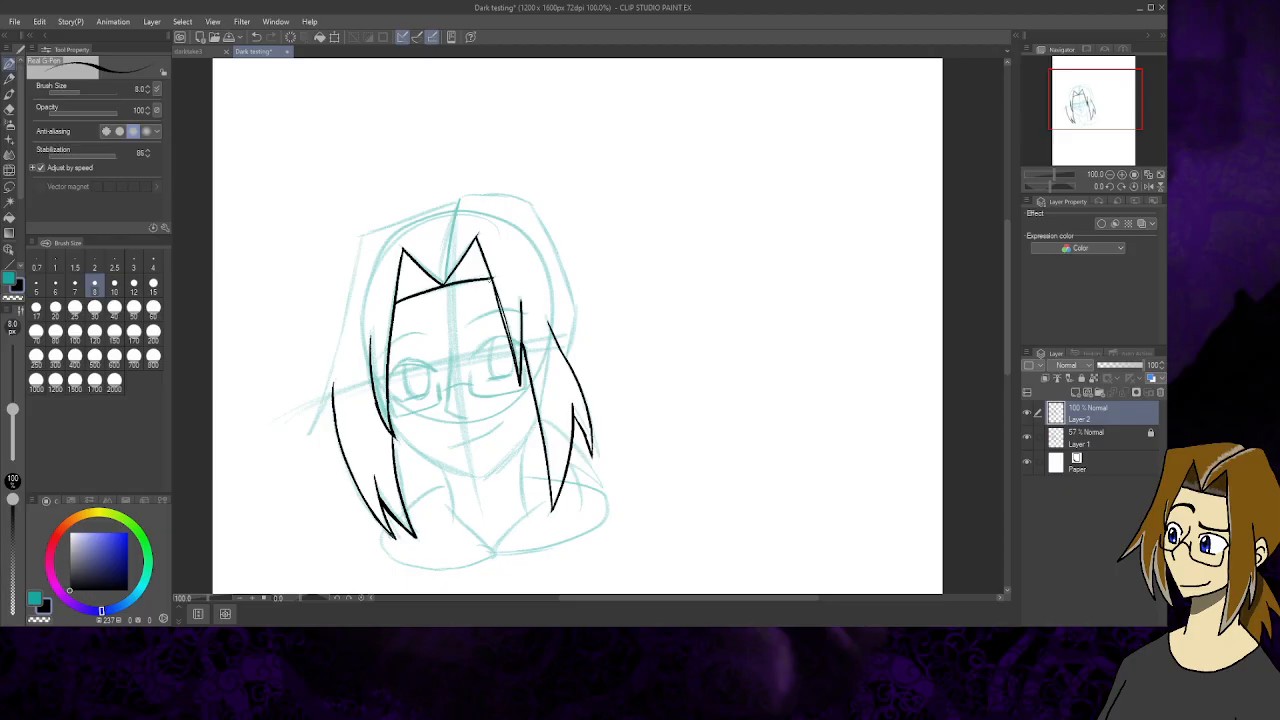
key("e")
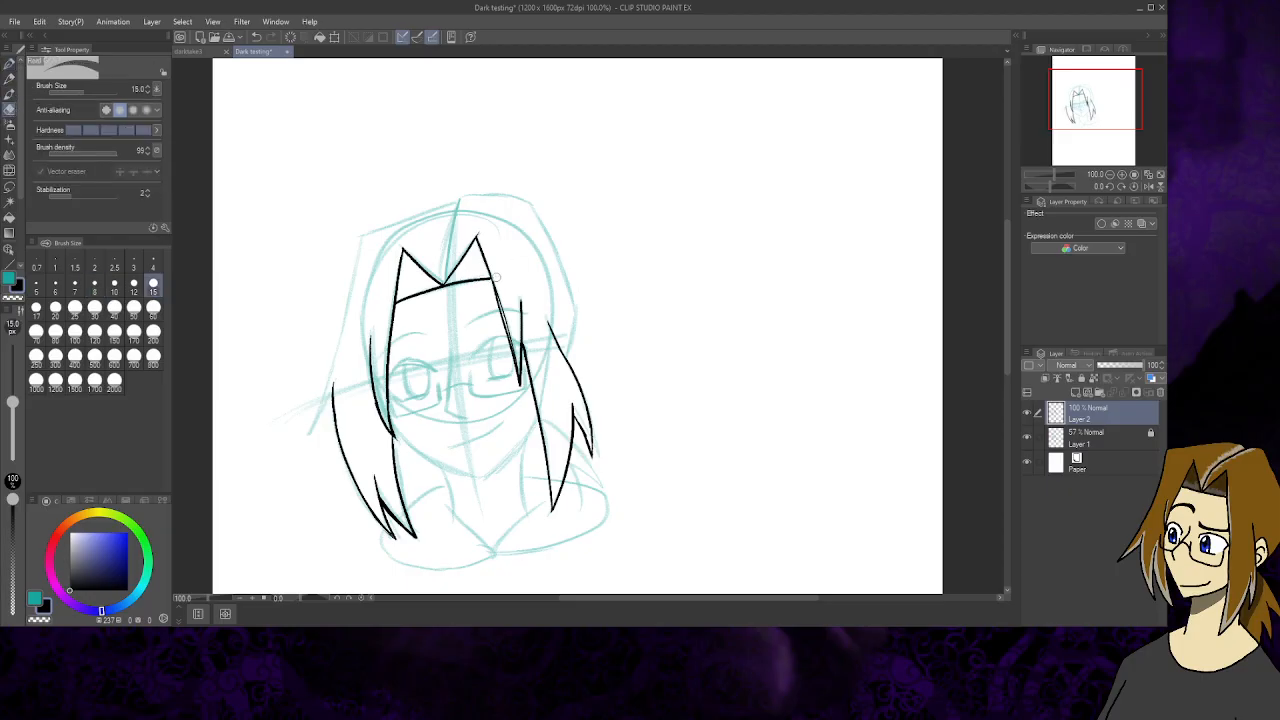
left_click(8, 66)
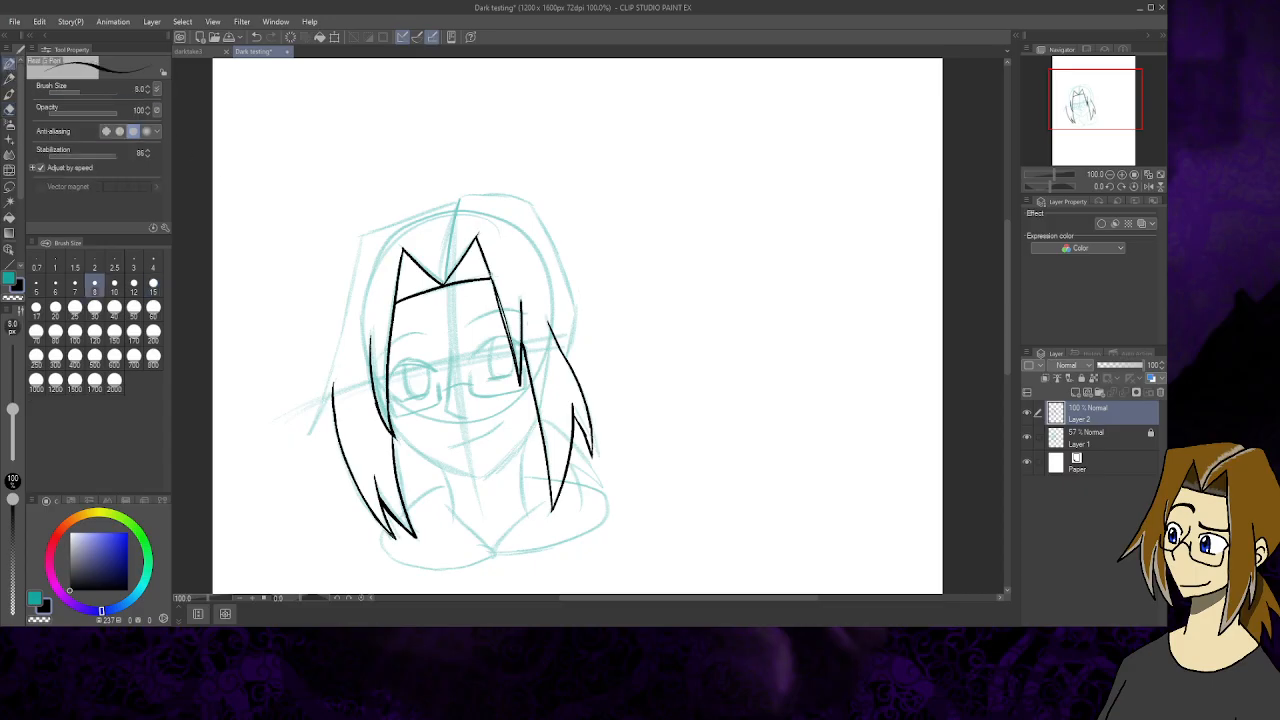
- Ink the hair outline from the parting over the crown and down the right side, and trim its overshooting lower end with the eraser
left_click_drag(494, 283, 501, 299)
mouse_move(443, 285)
left_mouse_down()
mouse_move(459, 204)
mouse_move(510, 193)
mouse_move(542, 222)
left_mouse_up()
mouse_move(540, 217)
left_mouse_down()
mouse_move(579, 316)
mouse_move(566, 368)
left_mouse_up()
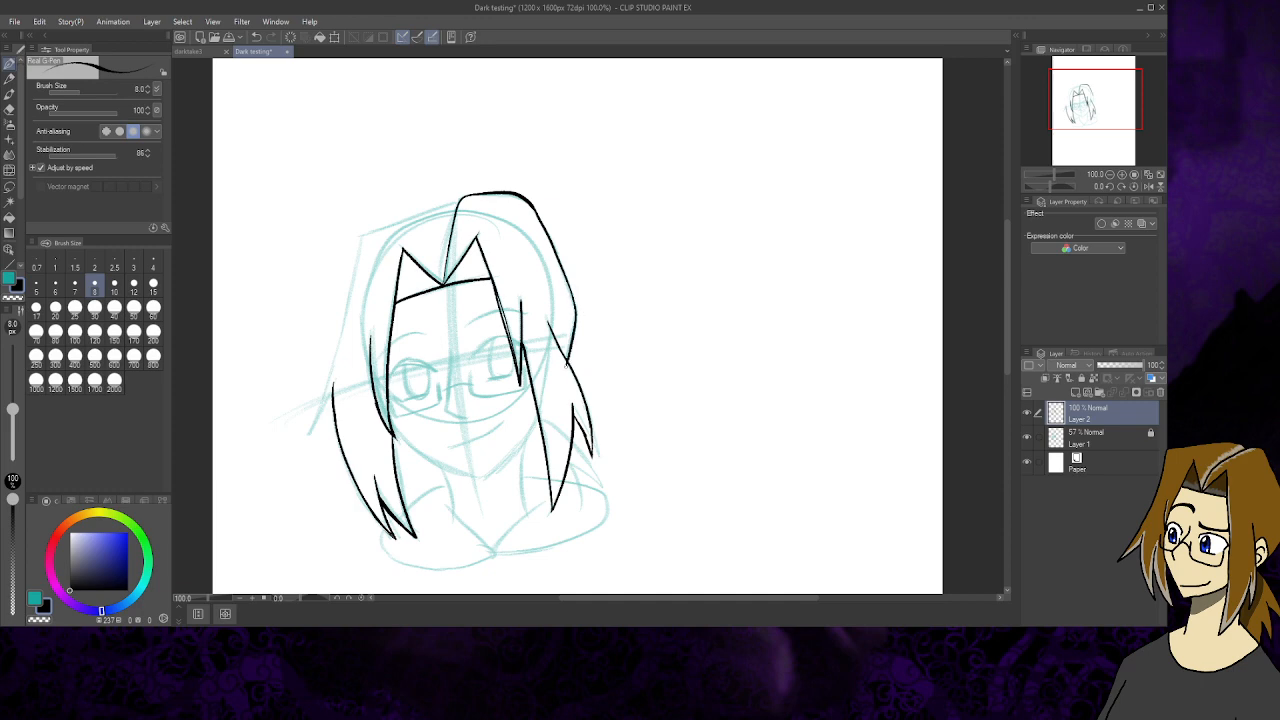
key("e")
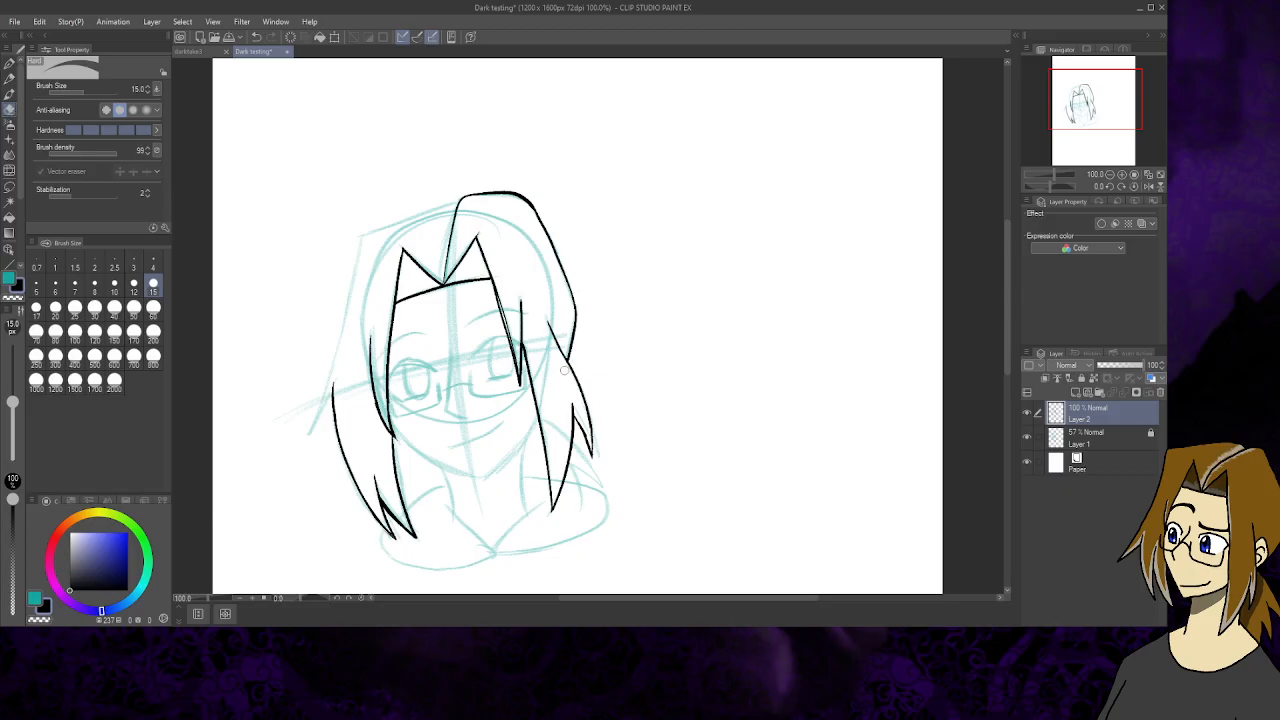
- Undo the thin jaw stroke, set the brush size to 10, and ink both sides of the jaw down to a pointed chin
left_click(10, 65)
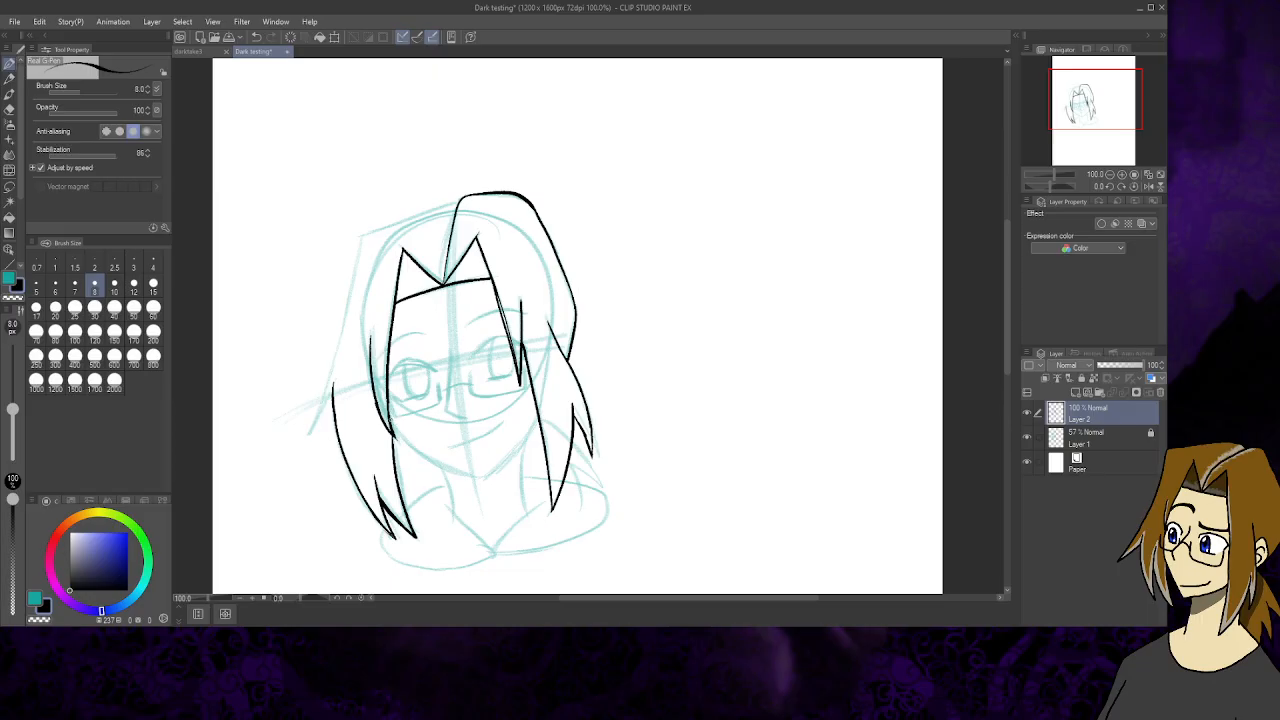
left_click_drag(388, 418, 478, 481)
left_click(255, 37)
left_click(255, 37)
left_click(114, 286)
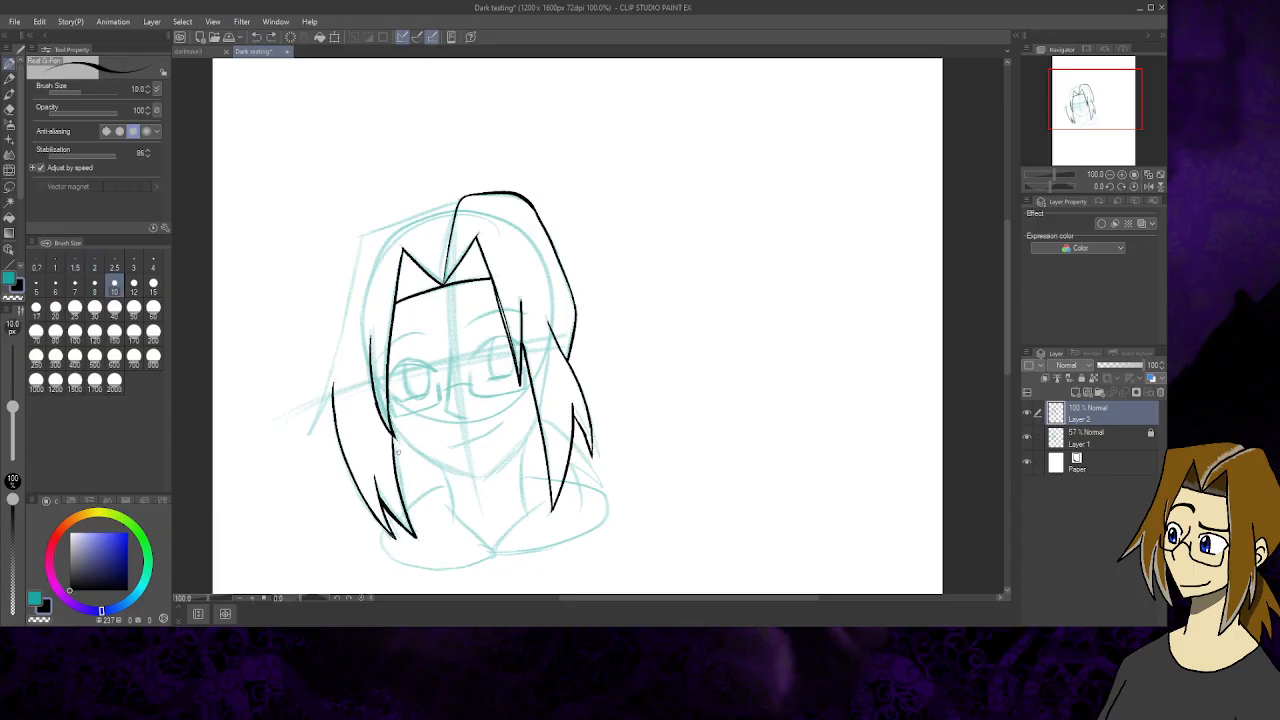
left_click_drag(394, 430, 486, 489)
left_click_drag(540, 414, 482, 488)
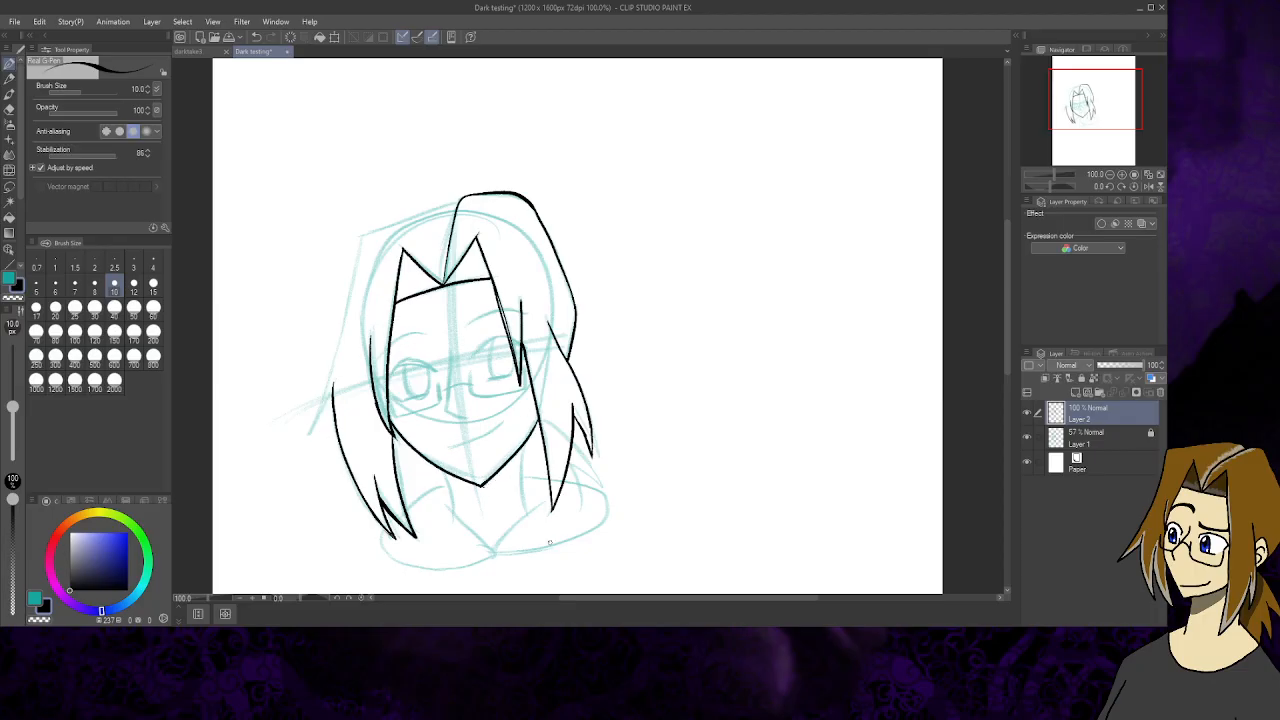
left_click(9, 108)
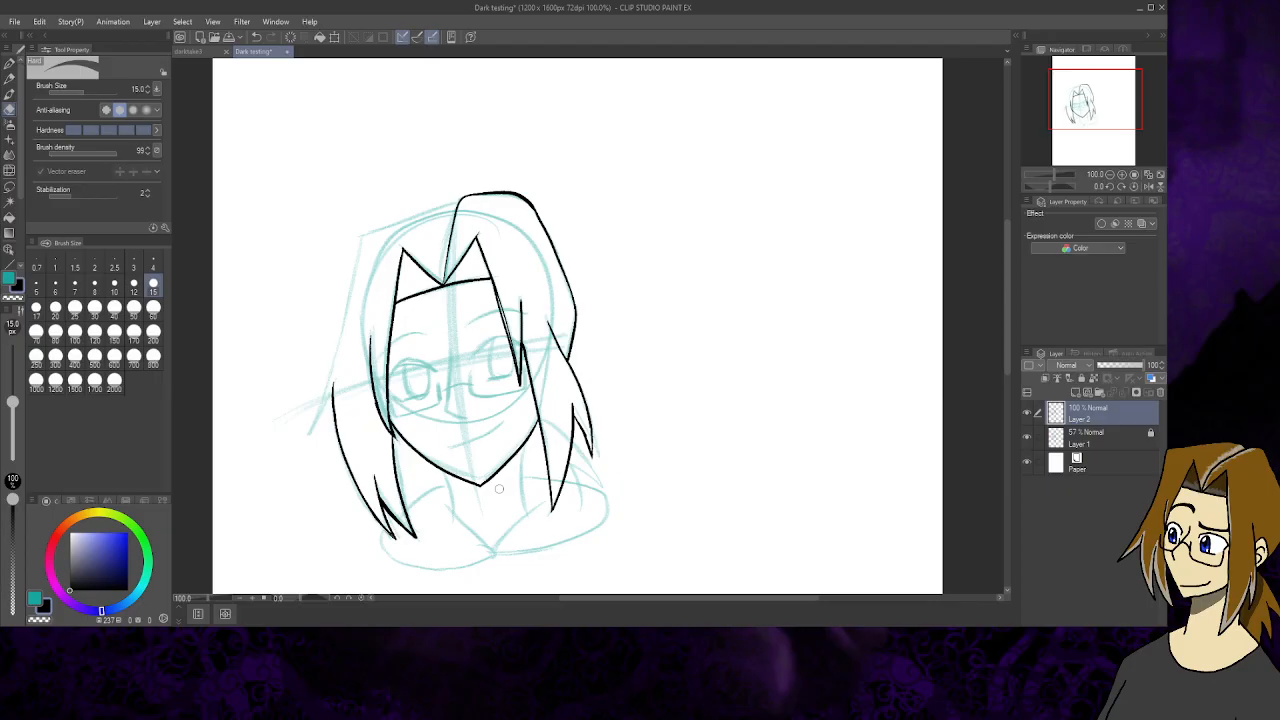
- Ink the outer hair outline from the parting down the left side, erasing its lower tip and redrawing it to a longer point
left_click(10, 66)
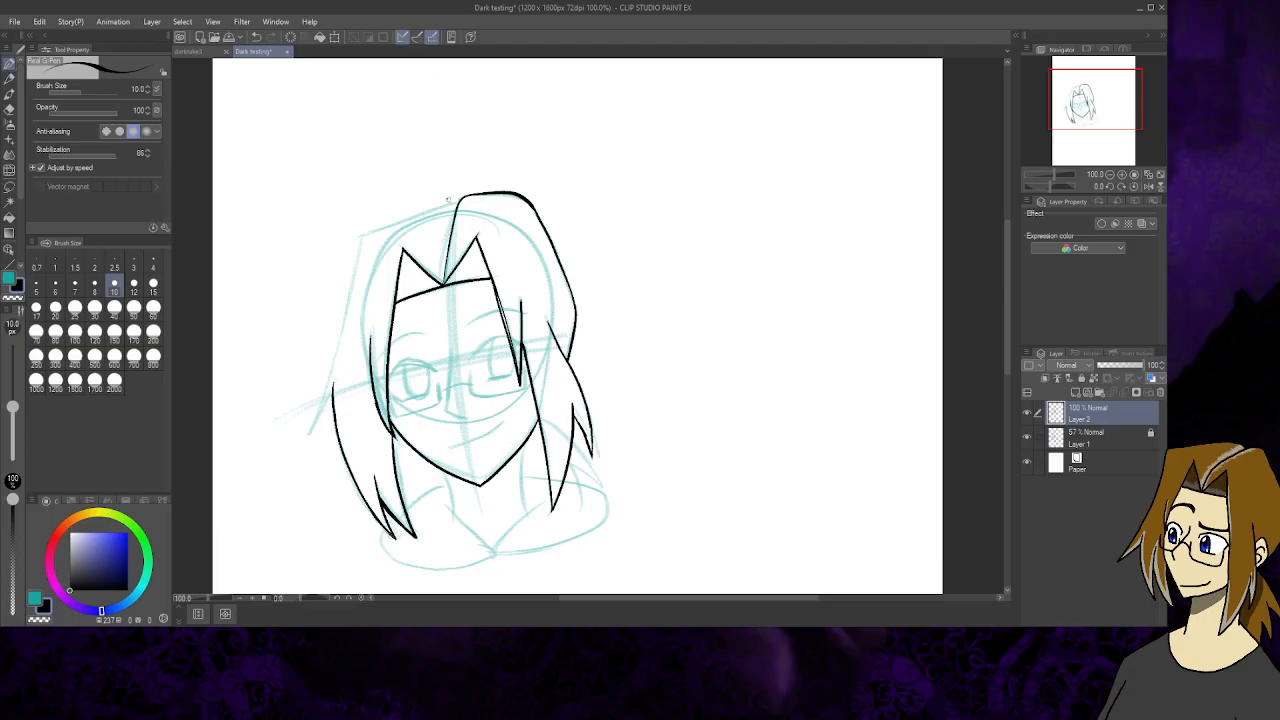
left_click_drag(457, 203, 349, 237)
mouse_move(350, 240)
left_mouse_down()
mouse_move(313, 409)
mouse_move(333, 380)
mouse_move(308, 418)
left_mouse_up()
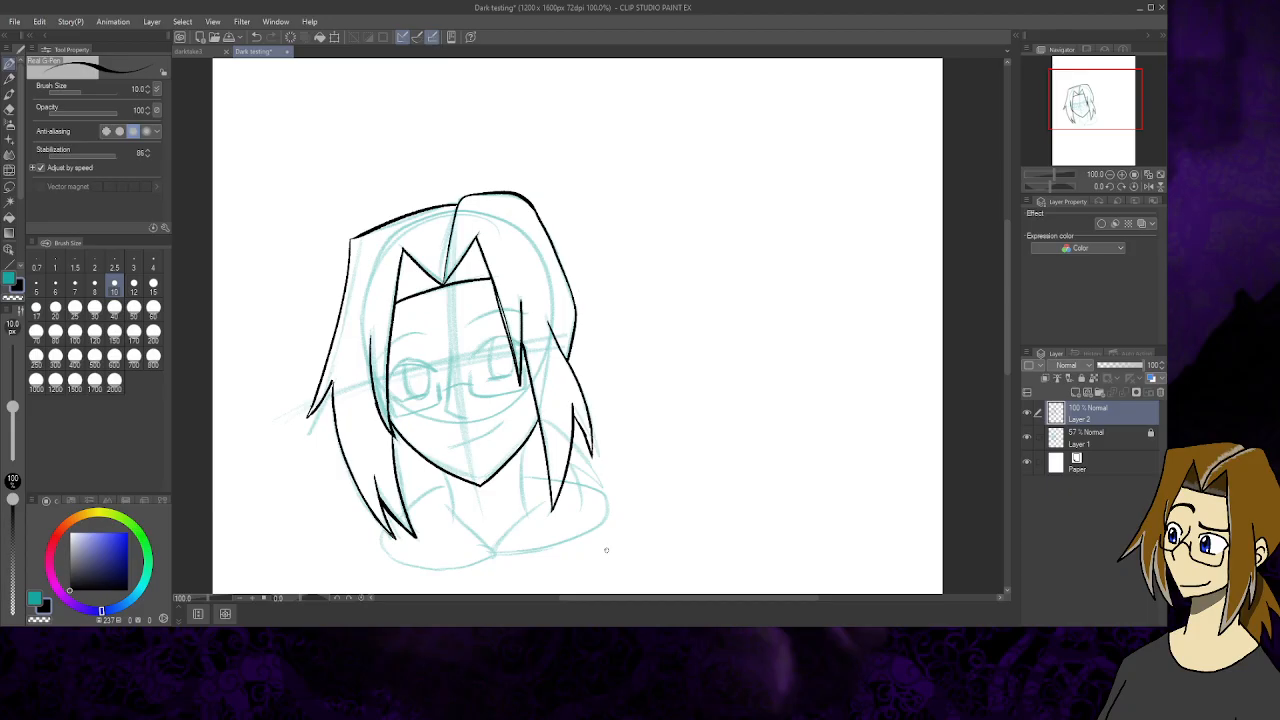
key("e")
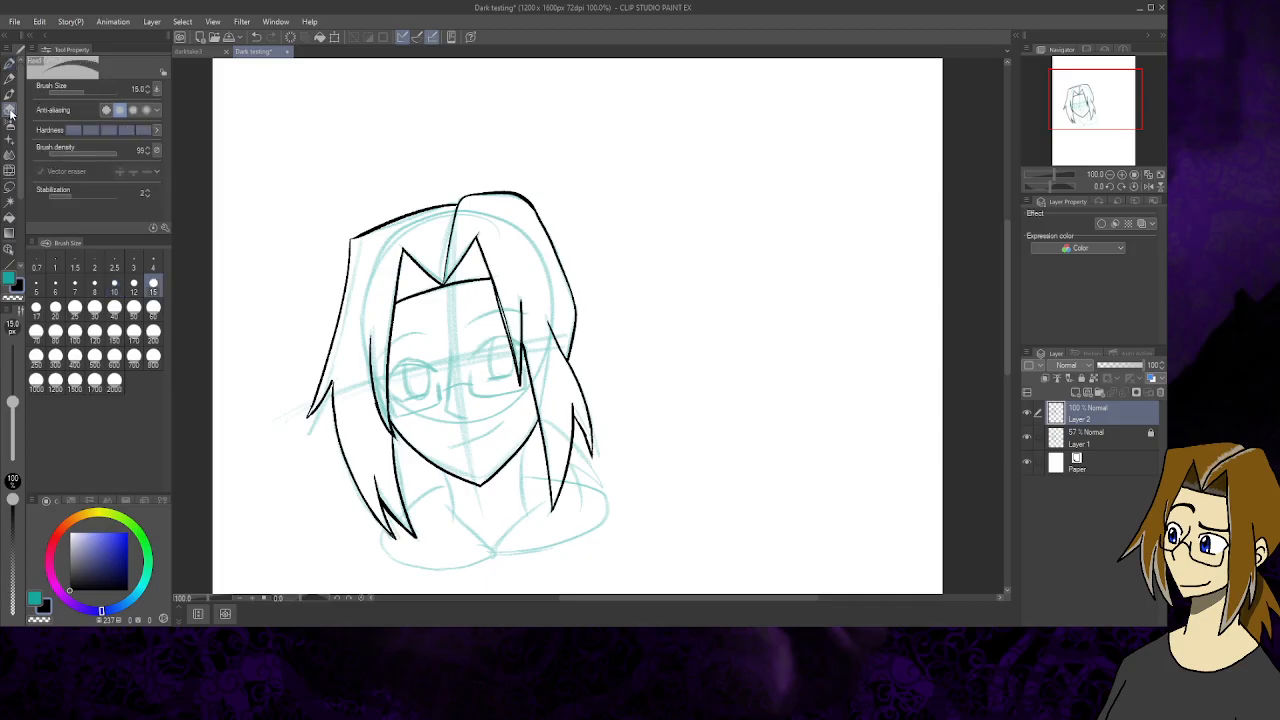
mouse_move(338, 367)
left_mouse_down()
mouse_move(323, 414)
mouse_move(314, 400)
mouse_move(319, 386)
mouse_move(316, 435)
left_mouse_up()
left_click(11, 63)
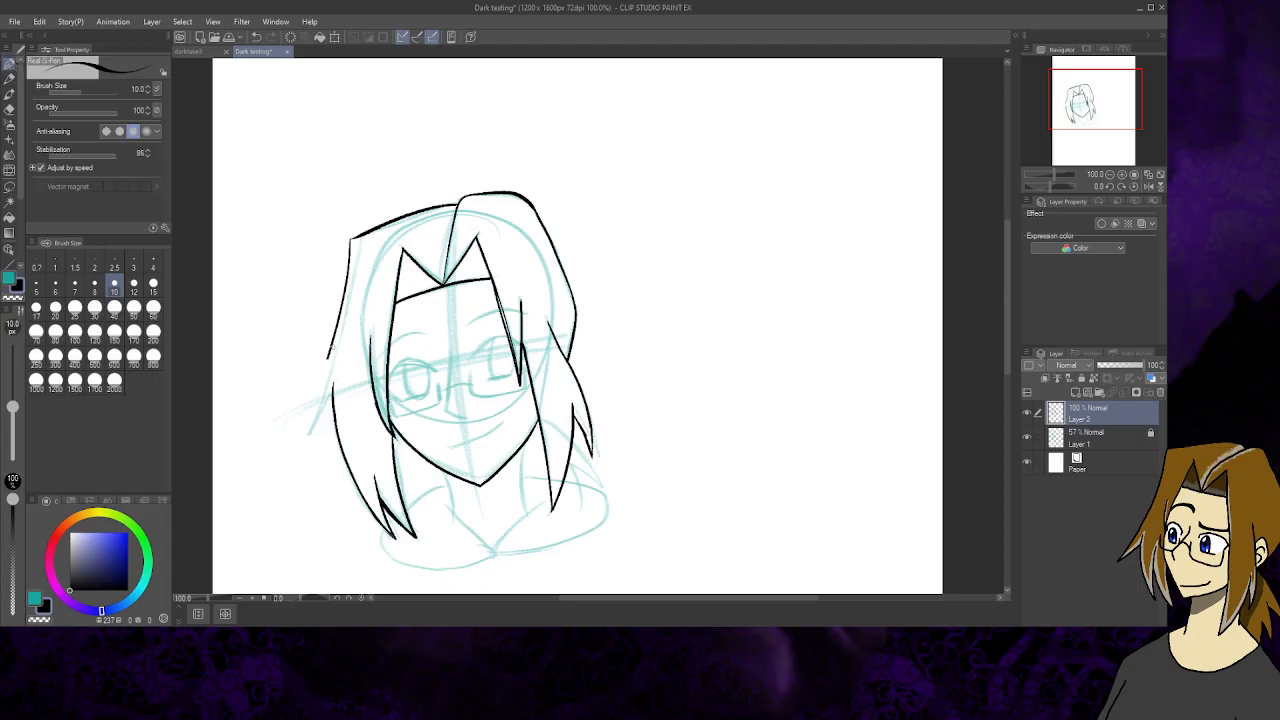
mouse_move(333, 343)
left_mouse_down()
mouse_move(306, 424)
mouse_move(333, 385)
left_mouse_up()
- Ink the nose, both eyebrows, and the upper and lower lines of both eyes over the sketch
mouse_move(447, 350)
left_mouse_down()
mouse_move(443, 411)
mouse_move(464, 418)
left_mouse_up()
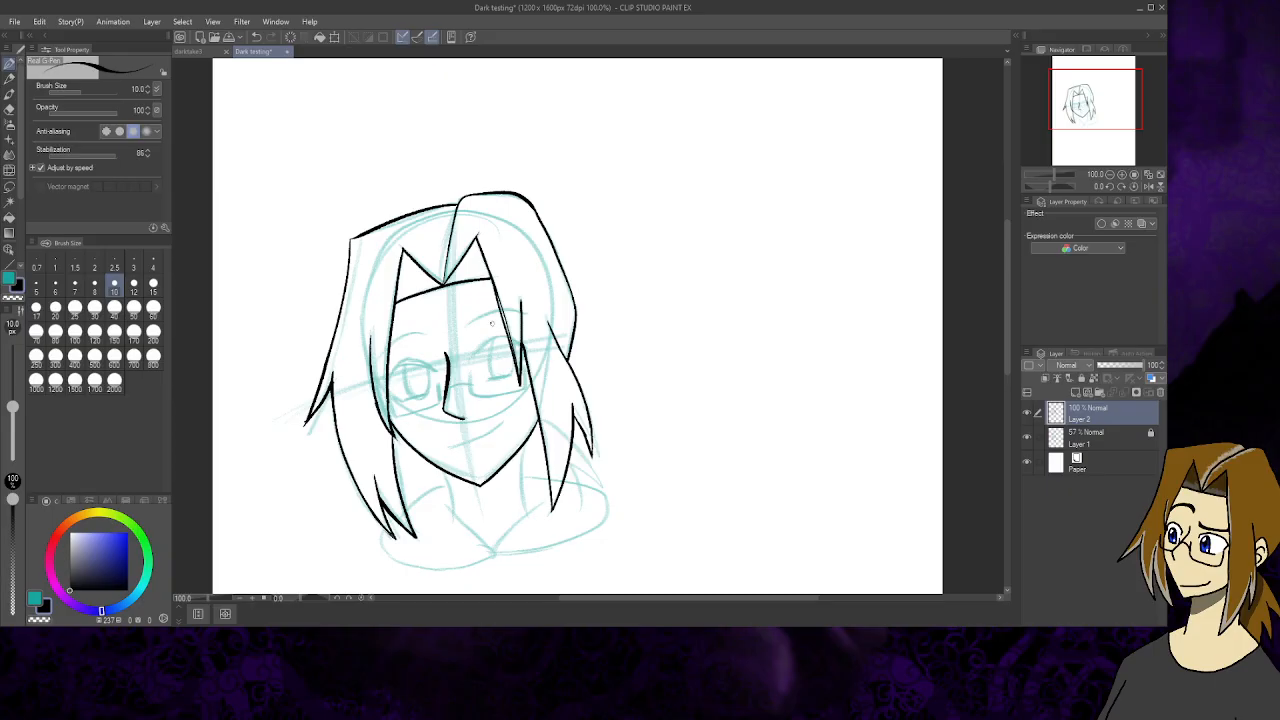
left_click_drag(466, 332, 502, 309)
mouse_move(389, 346)
left_mouse_down()
mouse_move(426, 331)
mouse_move(509, 335)
mouse_move(475, 363)
mouse_move(493, 341)
left_mouse_up()
left_click_drag(486, 379, 518, 375)
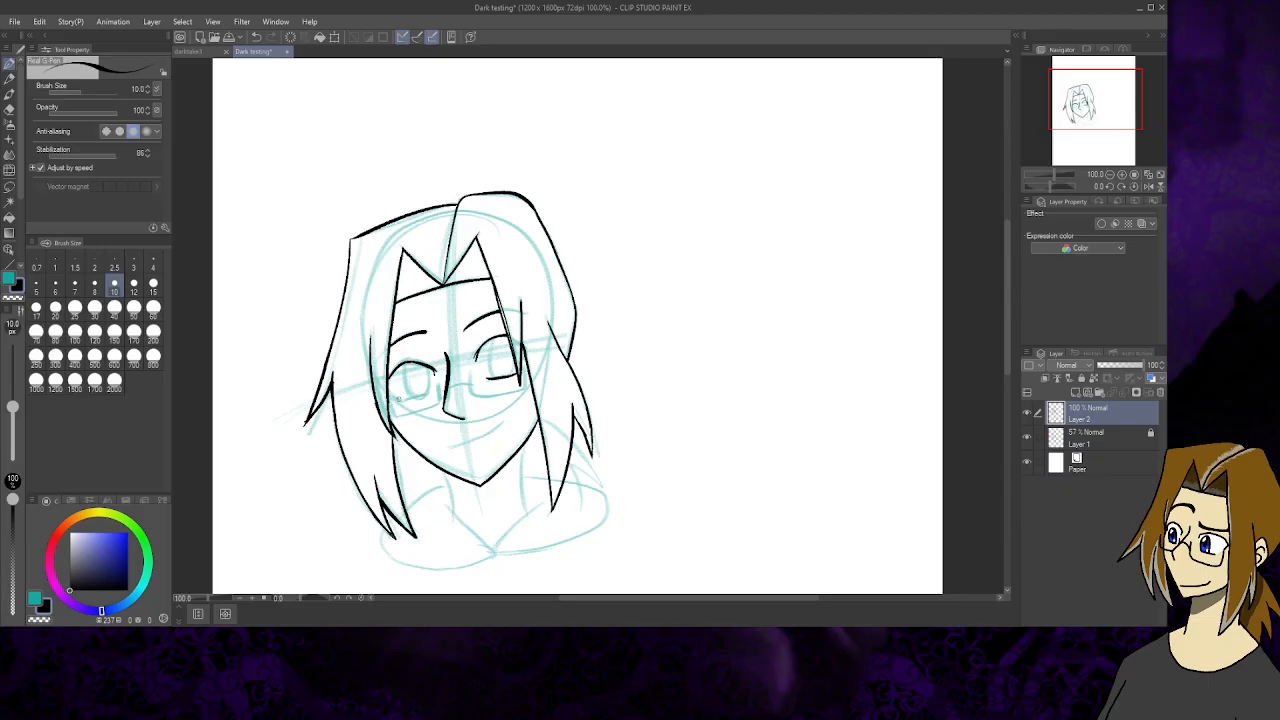
left_click_drag(396, 397, 434, 391)
- Ink both sides of the neck and the left half of the collar down to its centre point, cleaning up with the eraser
left_click_drag(447, 486, 452, 510)
left_click_drag(524, 447, 525, 512)
mouse_move(450, 484)
left_mouse_down()
mouse_move(398, 525)
mouse_move(392, 560)
mouse_move(446, 567)
mouse_move(499, 551)
left_mouse_up()
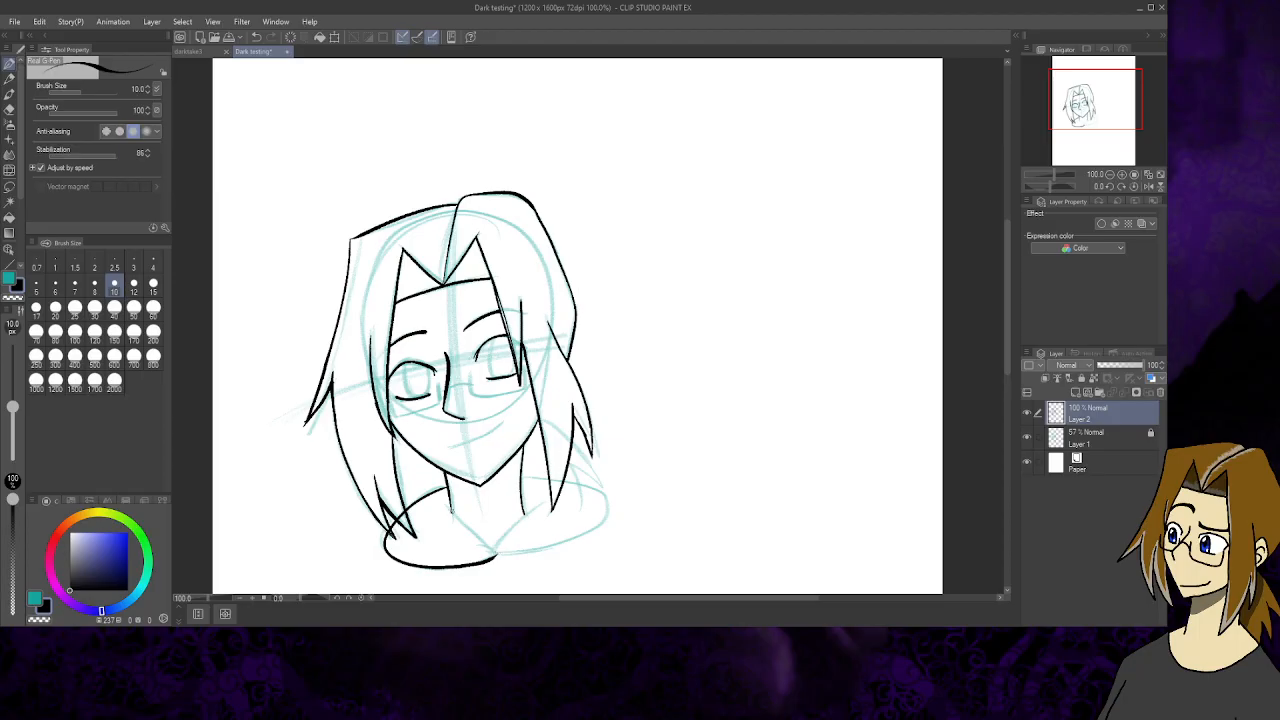
left_click_drag(446, 503, 495, 554)
key("e")
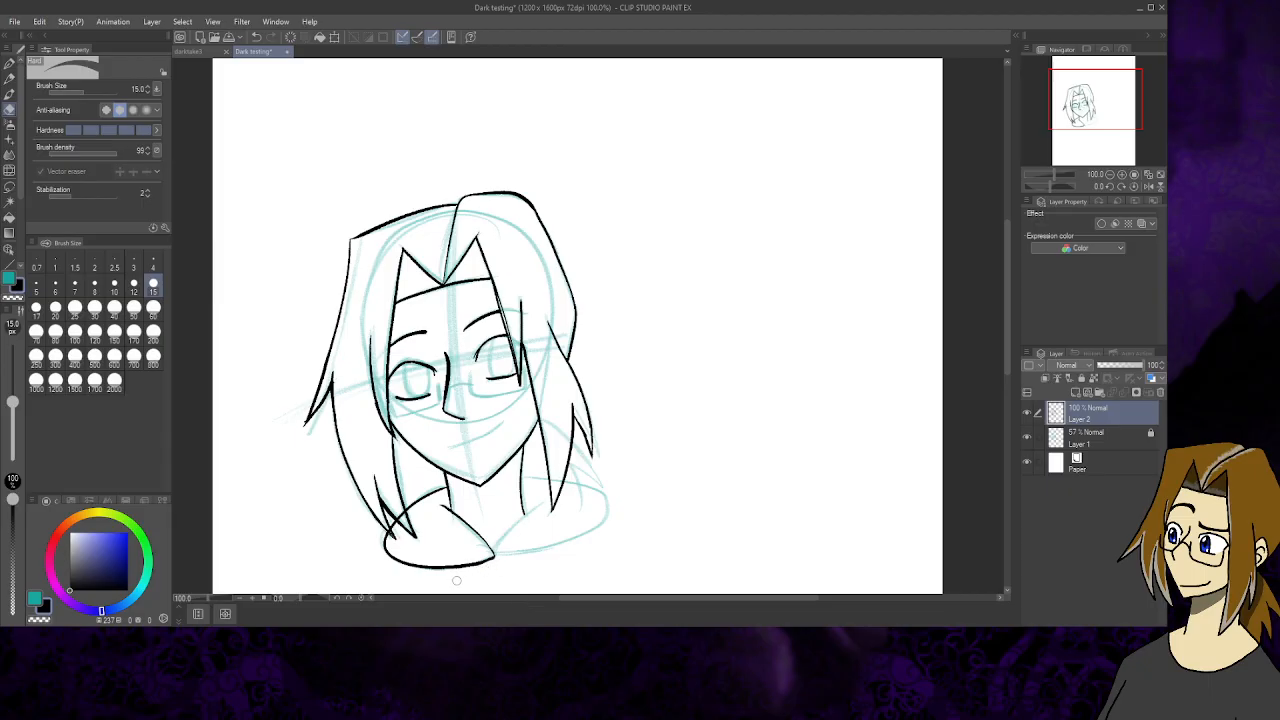
- Ink the right half of the collar, undoing the first outer curve and redrawing it from the neck around to the centre point
key("p")
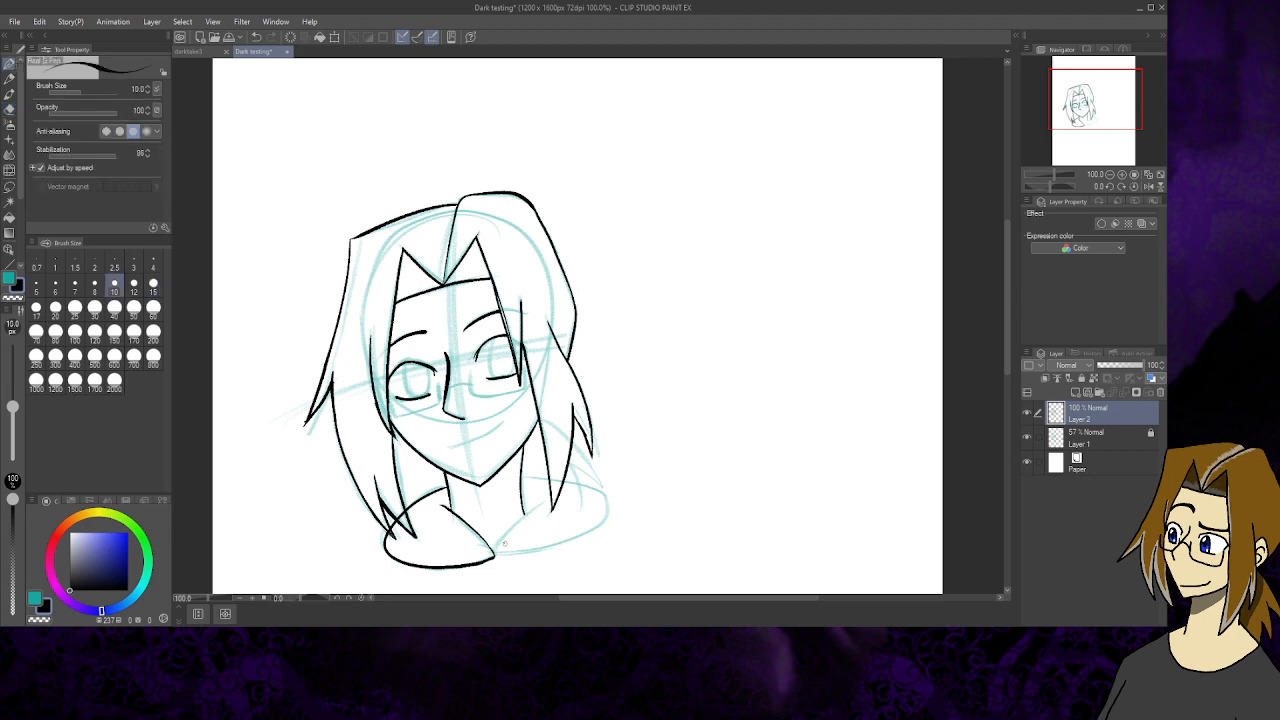
left_click_drag(492, 554, 556, 492)
mouse_move(496, 556)
left_mouse_down()
mouse_move(580, 533)
mouse_move(604, 510)
mouse_move(590, 485)
mouse_move(561, 476)
left_mouse_up()
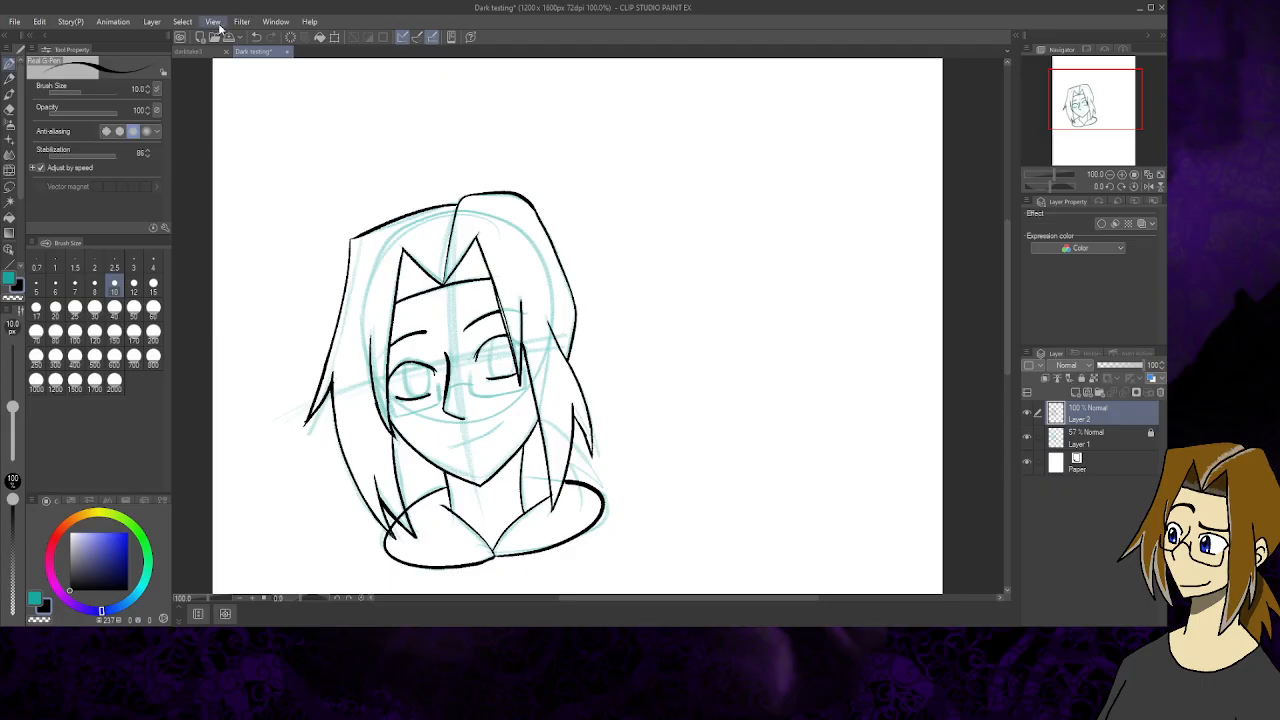
left_click(256, 39)
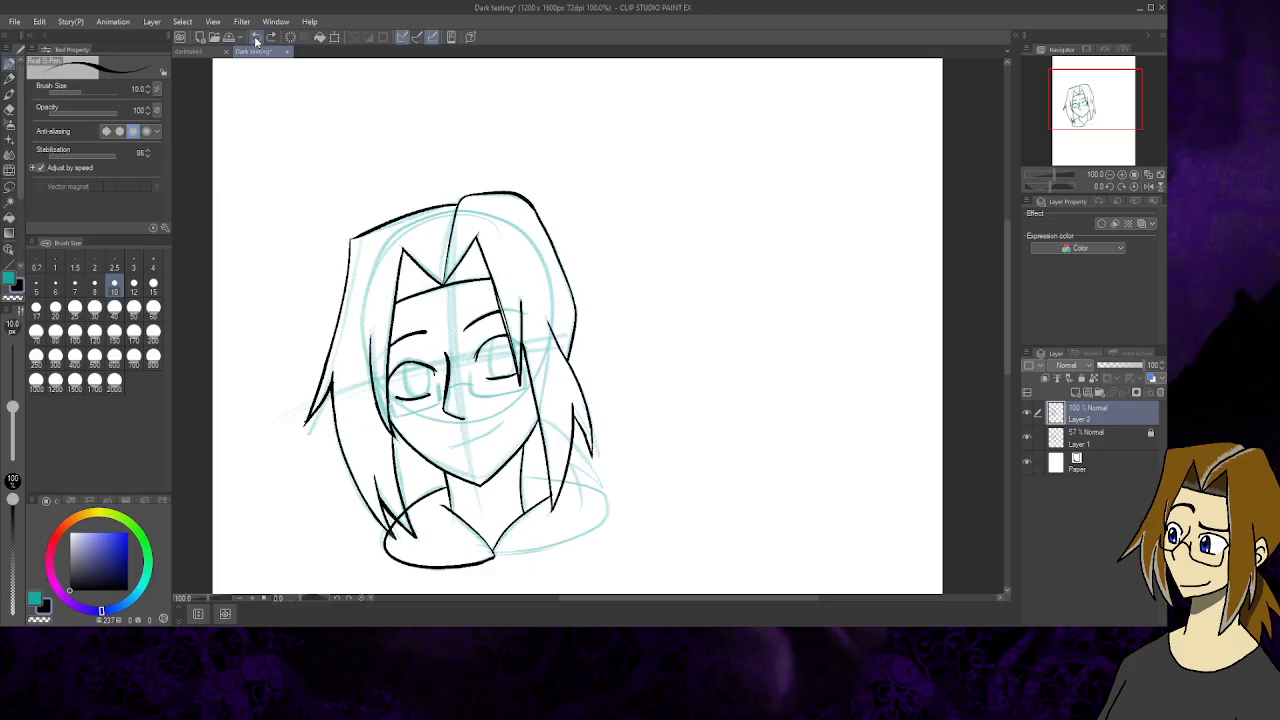
mouse_move(522, 478)
left_mouse_down()
mouse_move(584, 488)
mouse_move(604, 514)
mouse_move(555, 540)
left_mouse_up()
left_click_drag(497, 553, 502, 561)
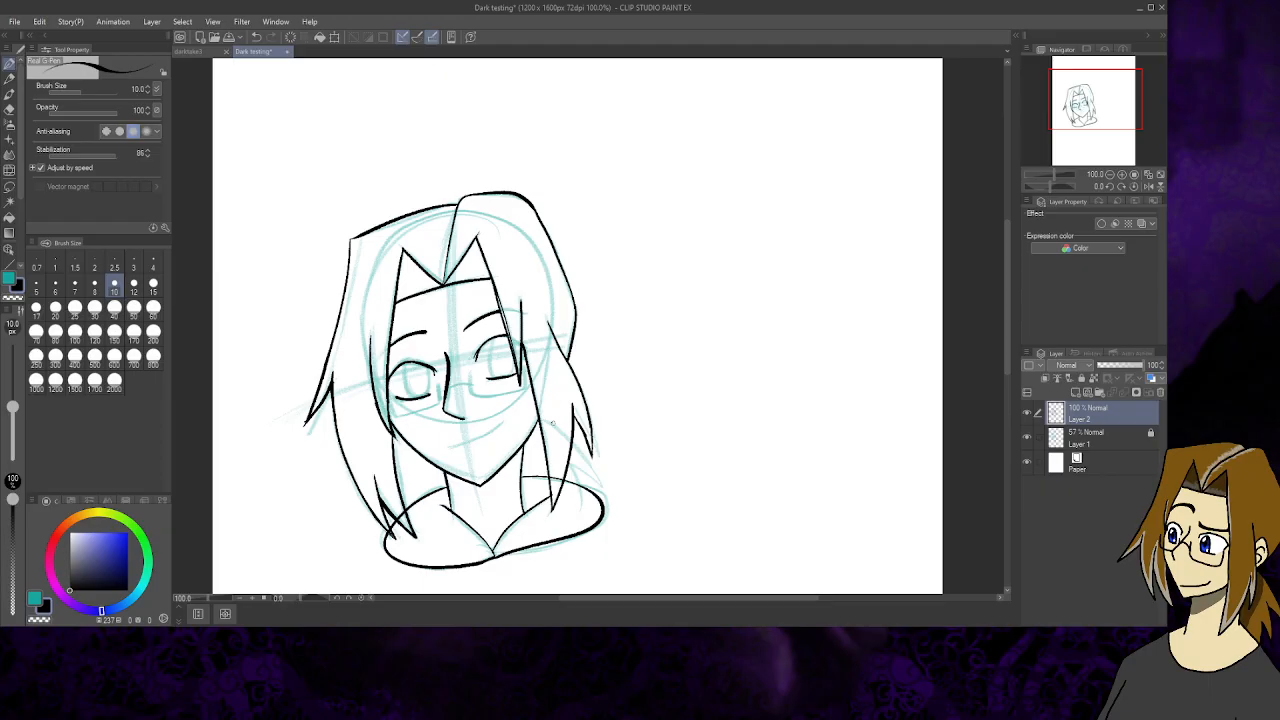
- Ink the pointed hair behind the right side of the neck, undoing the first stroke and tidying the redrawn lines with the eraser
left_click_drag(561, 430, 600, 470)
left_click(256, 37)
mouse_move(538, 416)
left_mouse_down()
mouse_move(596, 478)
mouse_move(604, 492)
mouse_move(592, 494)
left_mouse_up()
left_click(9, 109)
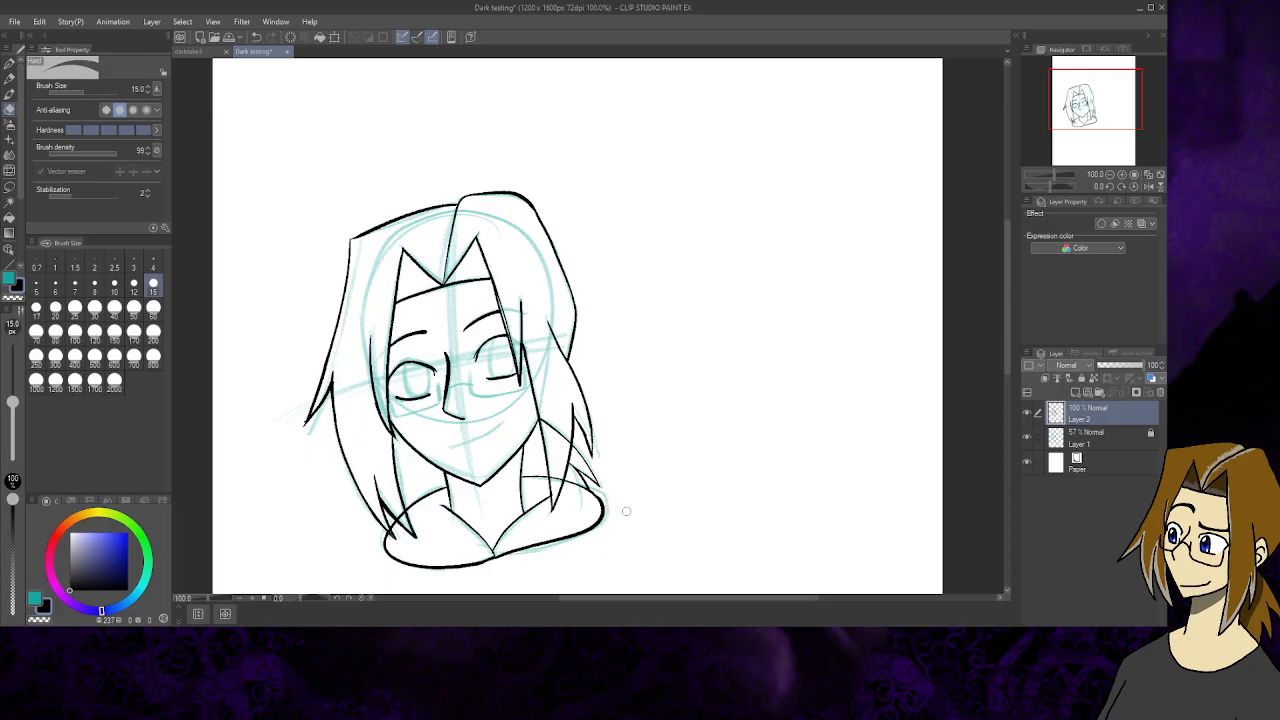
- Ink the smiling mouth and the lower frames and bridge of the glasses
left_click(9, 63)
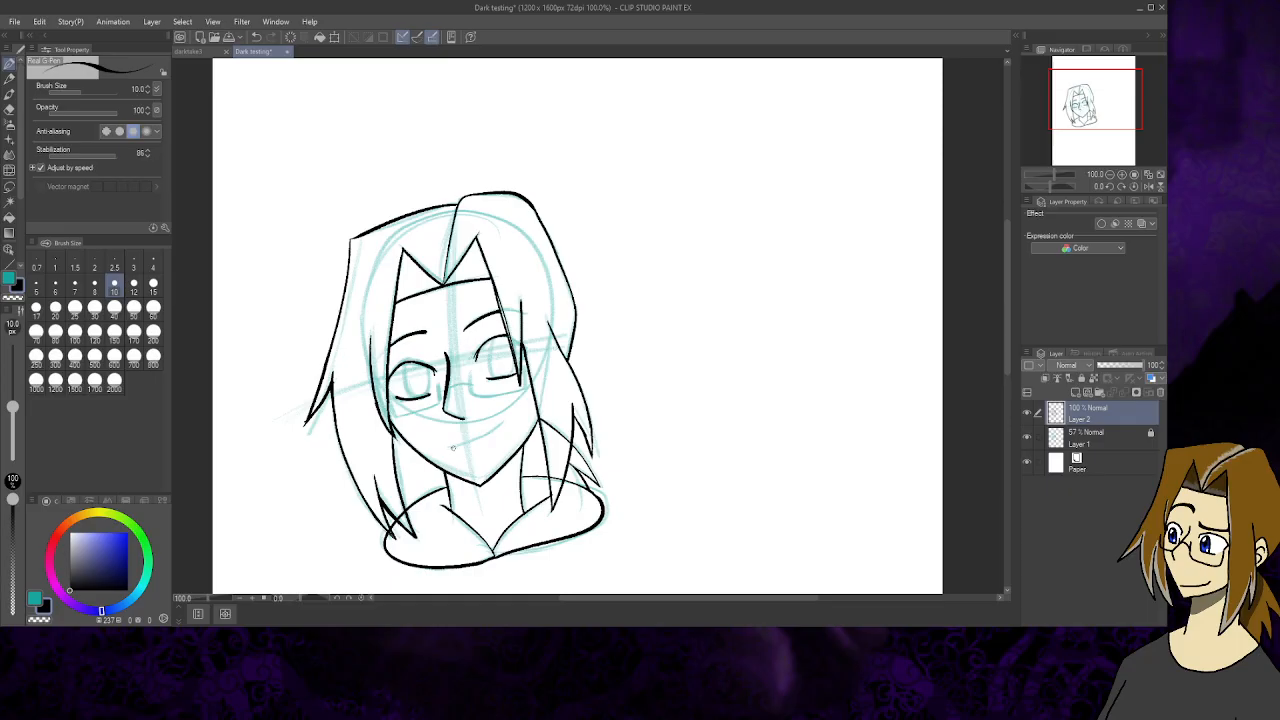
left_click_drag(478, 437, 502, 422)
mouse_move(392, 406)
left_mouse_down()
mouse_move(408, 413)
mouse_move(442, 392)
left_mouse_up()
mouse_move(467, 380)
left_mouse_down()
mouse_move(488, 396)
mouse_move(526, 374)
left_mouse_up()
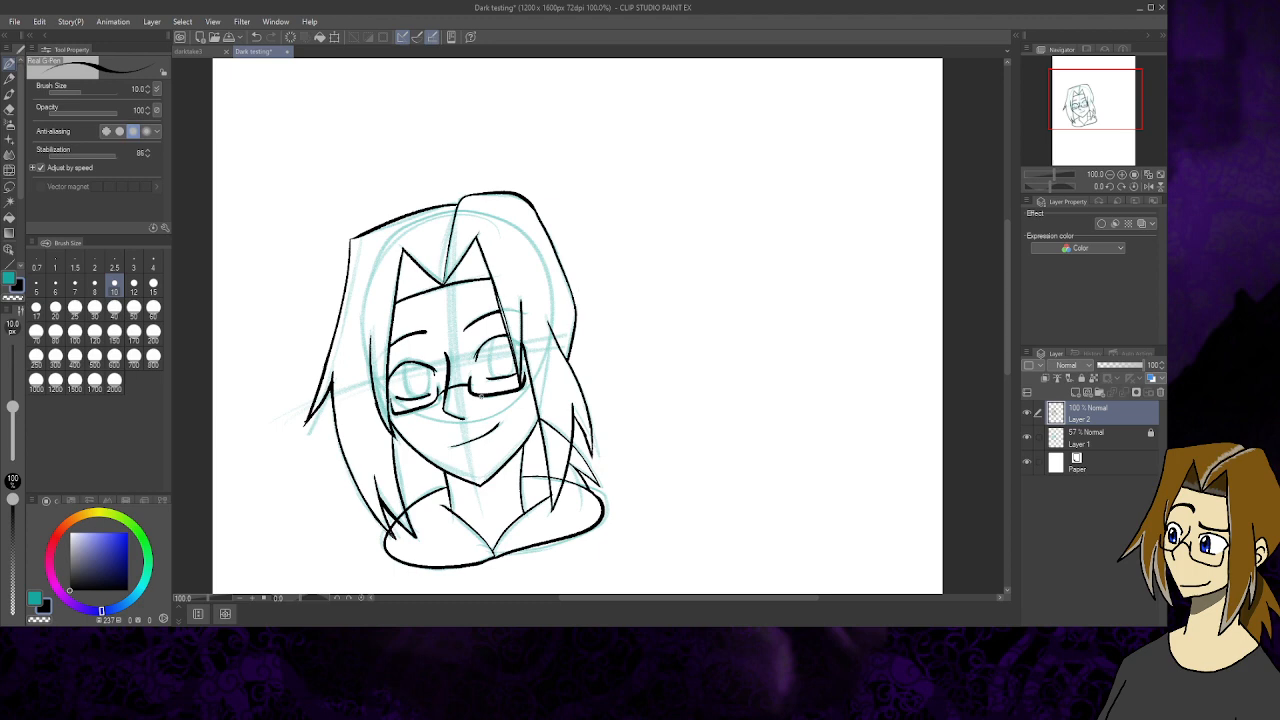
- Ink the irises in both eyes and touch up the face lines with the eraser
mouse_move(413, 362)
left_mouse_down()
mouse_move(403, 374)
mouse_move(424, 402)
mouse_move(421, 361)
left_mouse_up()
mouse_move(494, 337)
left_mouse_down()
mouse_move(490, 362)
mouse_move(506, 380)
mouse_move(517, 358)
left_mouse_up()
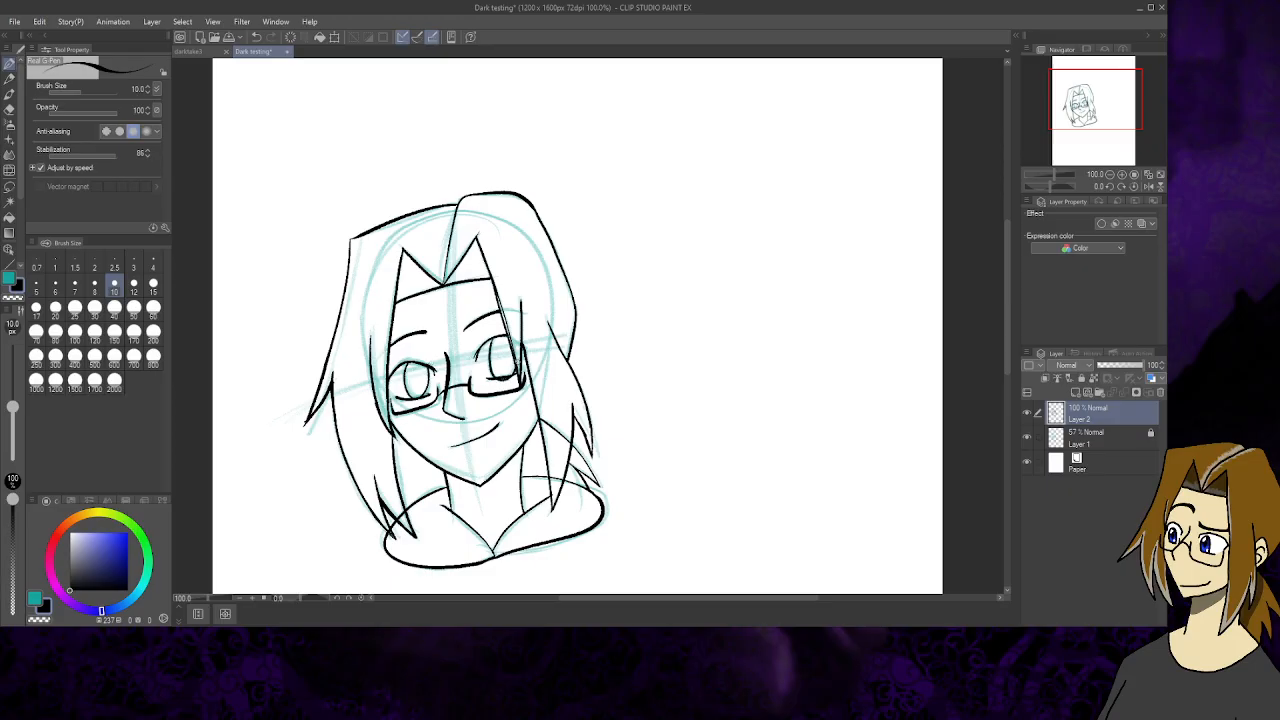
left_click(9, 109)
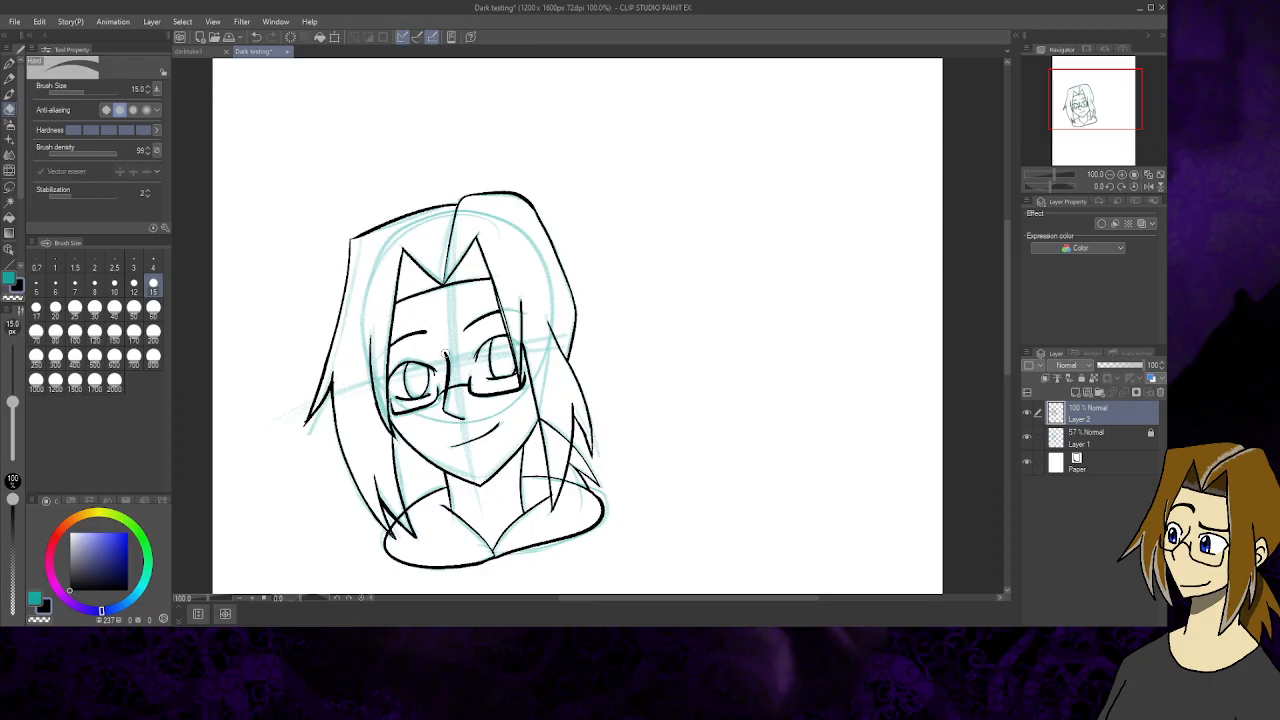
- Hide the sketch on Layer 1, erase the doubled line on the right front hair strand, and redraw that edge as one solid line
left_click(9, 66)
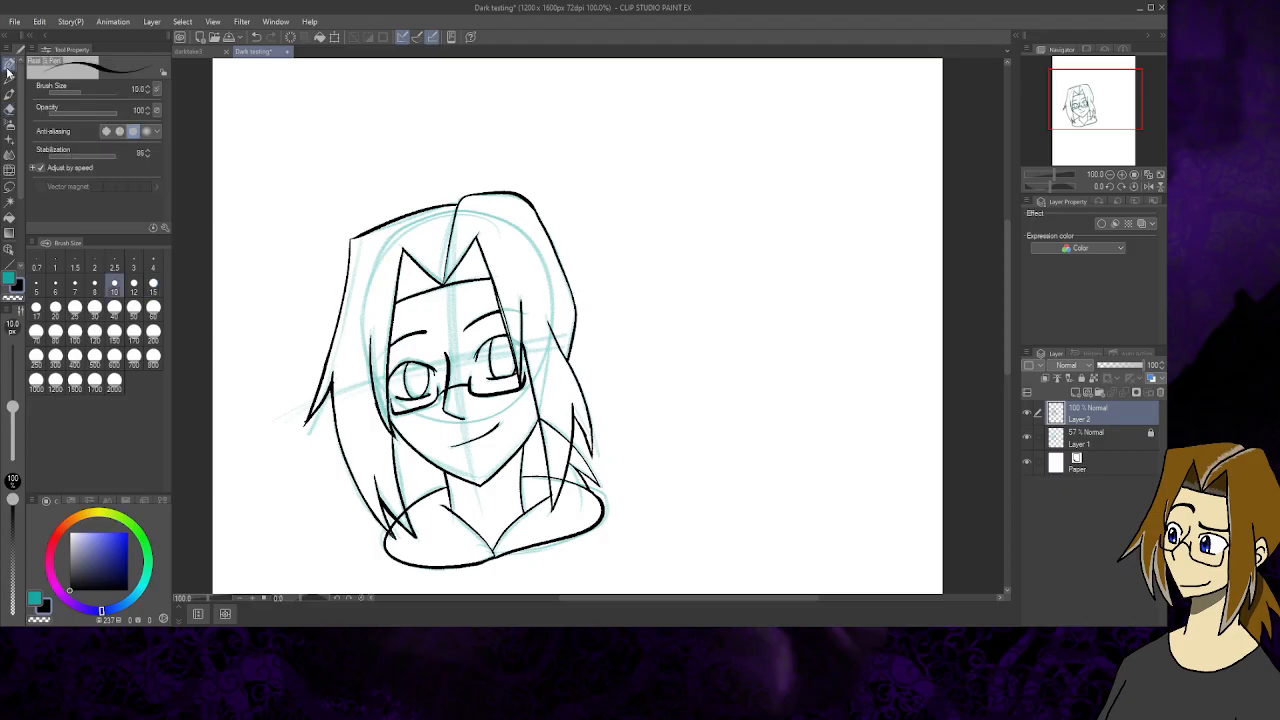
left_click(1027, 438)
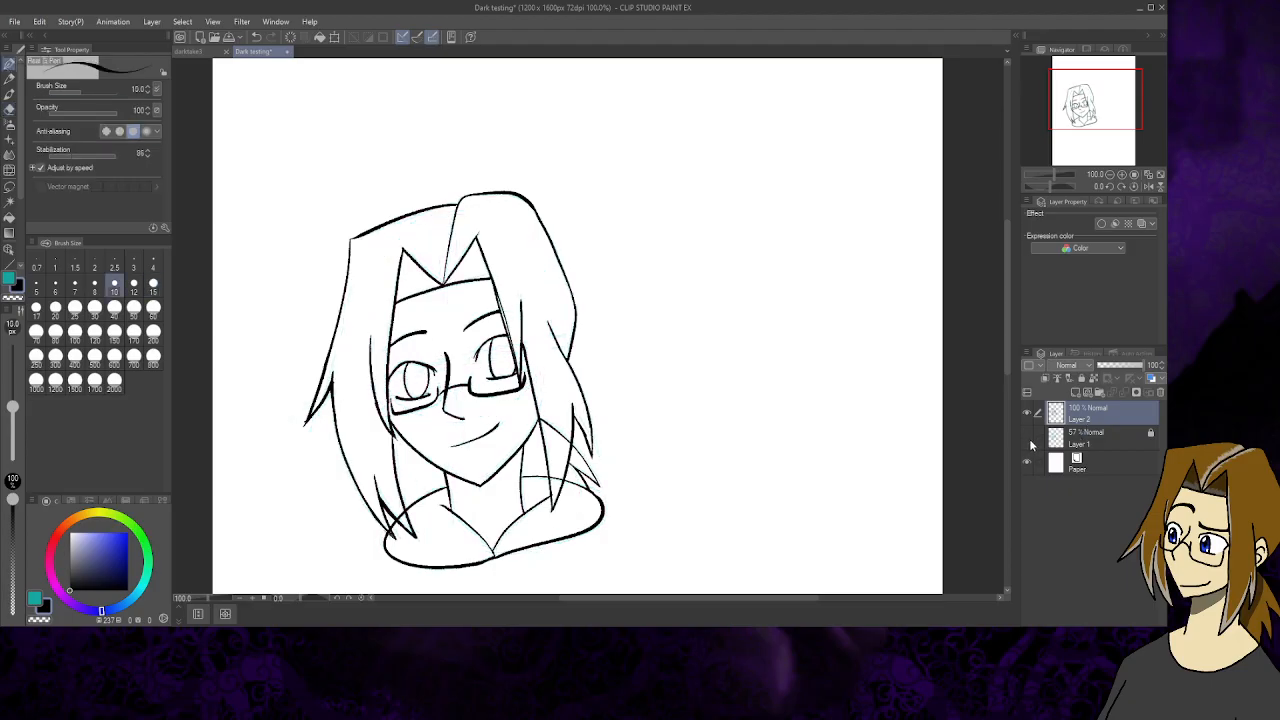
key("e")
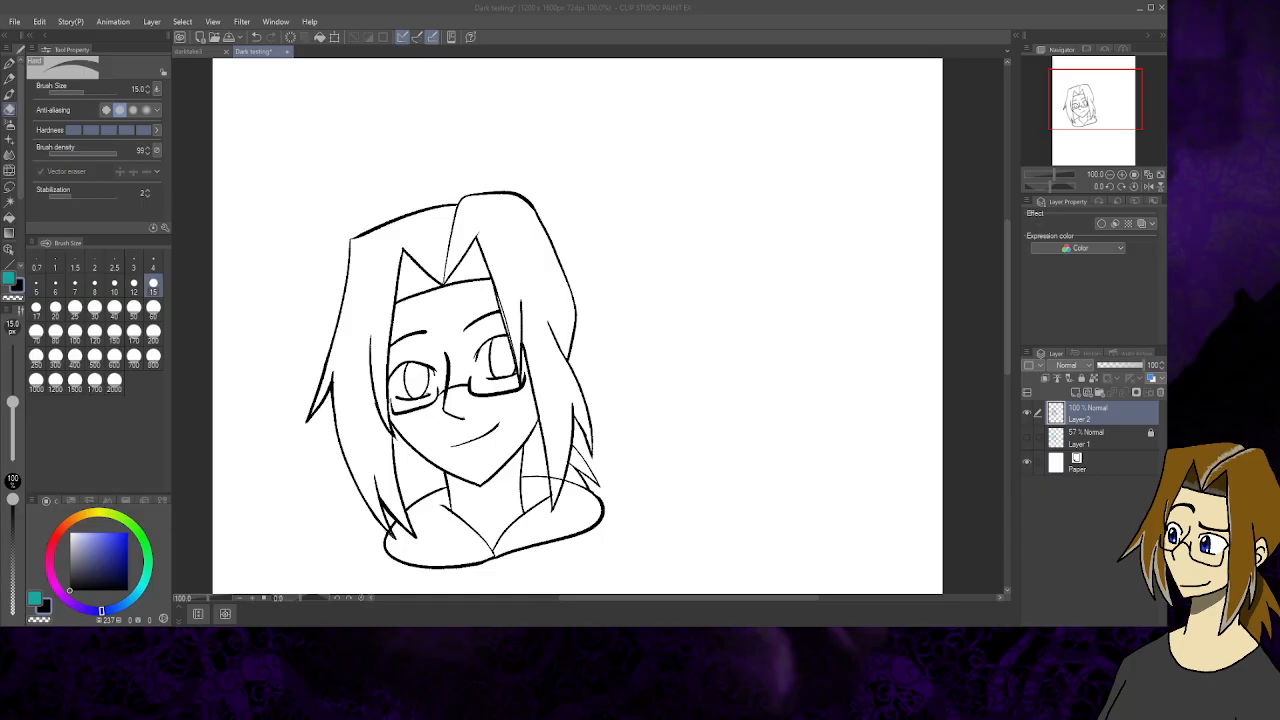
left_click(511, 274)
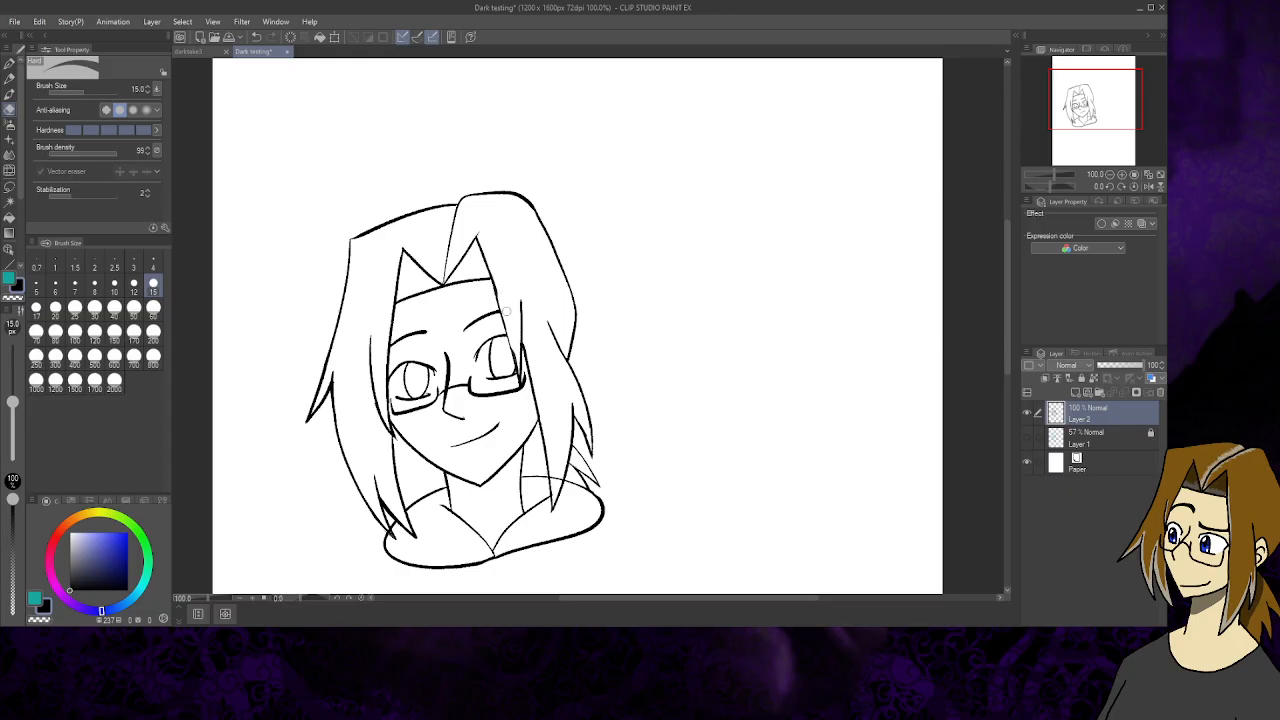
left_click(9, 64)
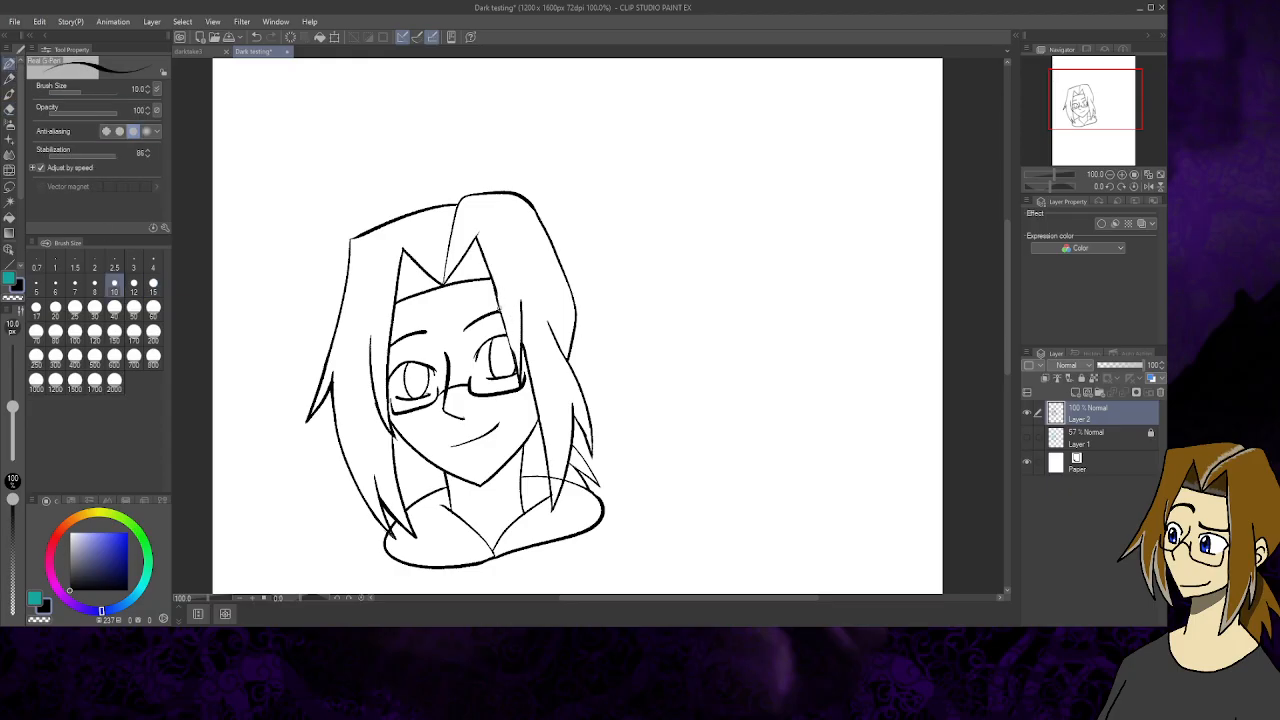
left_click_drag(505, 313, 525, 393)
- Switch to the darktake3 drawing and hide Layer 10, Layer 11 and Layer 7 to expose its flat colours
left_click(190, 52)
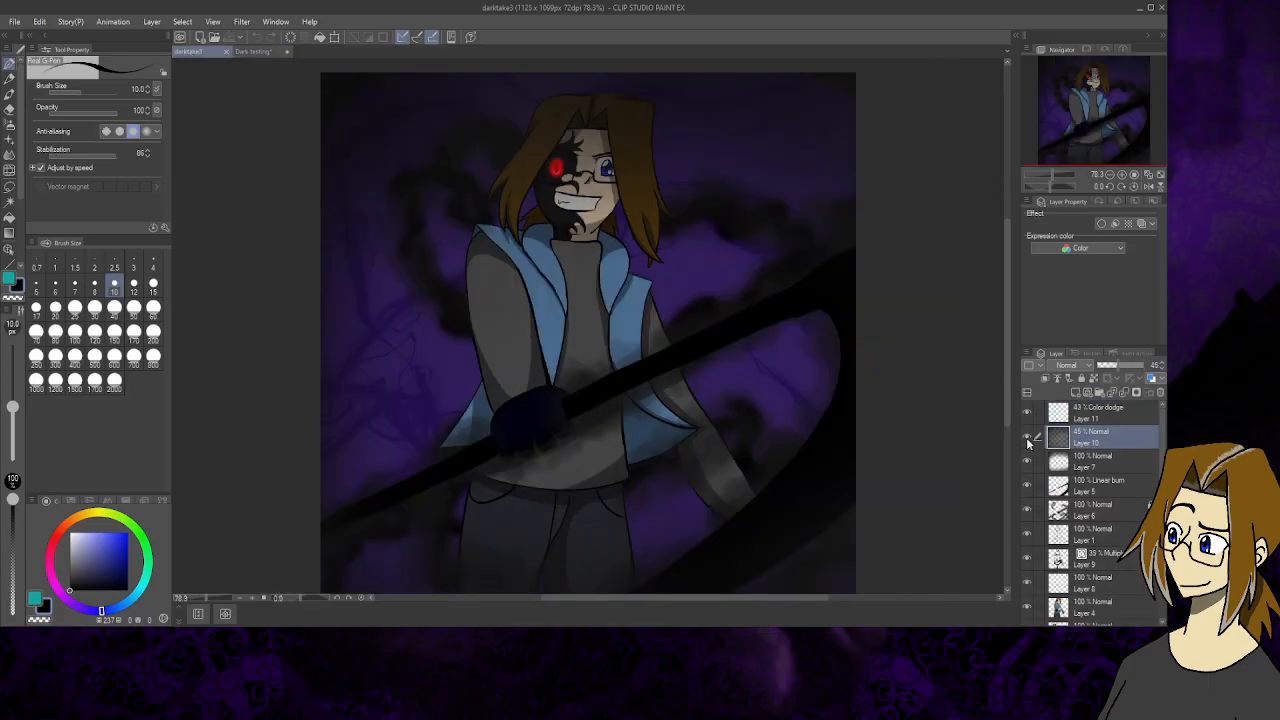
left_click(1027, 437)
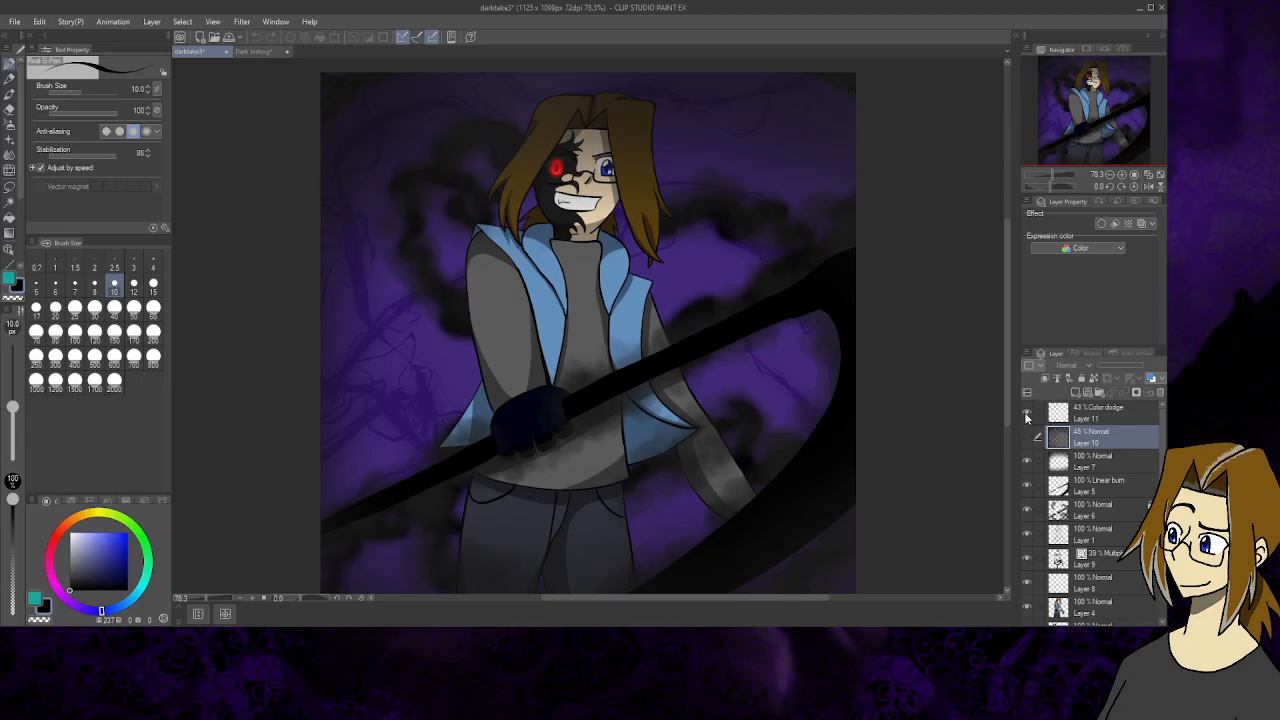
left_click(1026, 418)
left_click(1026, 418)
left_click(1026, 418)
left_click(1026, 461)
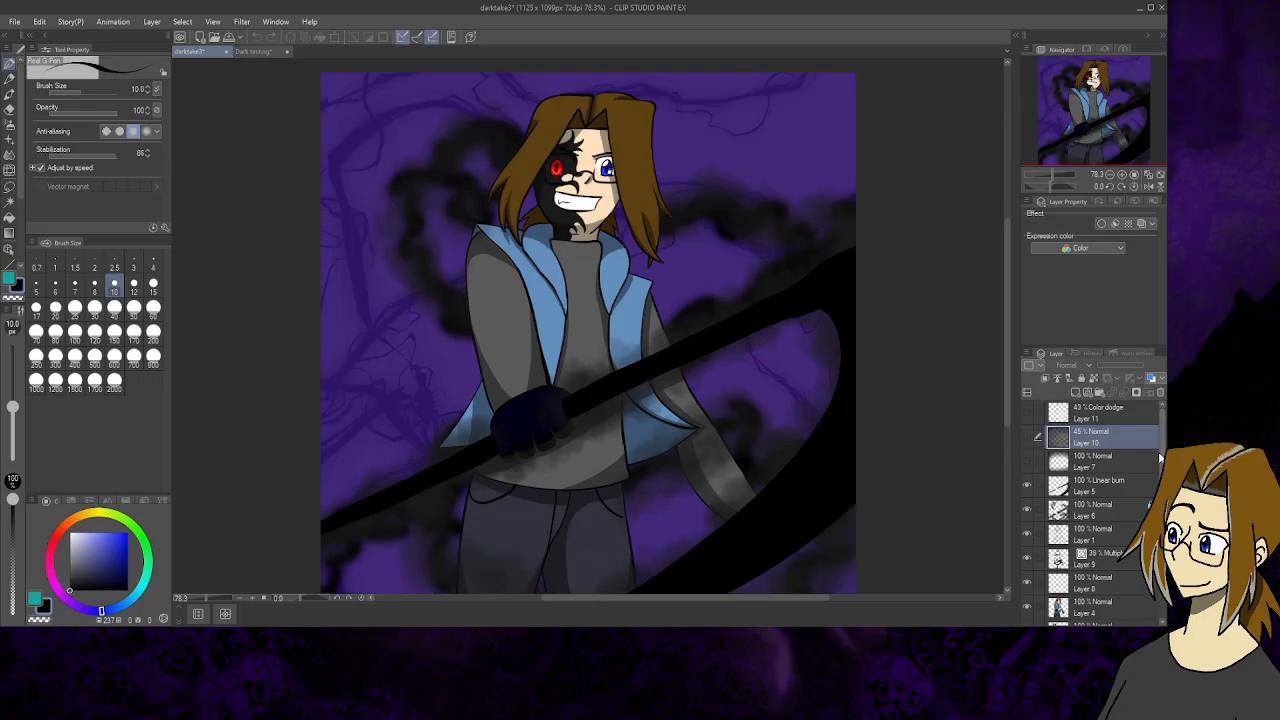
left_click_drag(1161, 451, 1160, 452)
scroll(9, 160, "down", 2)
- Sample the brown hair colour from darktake3, then return to the Dark testing drawing with the Real G-Pen
left_click(9, 258)
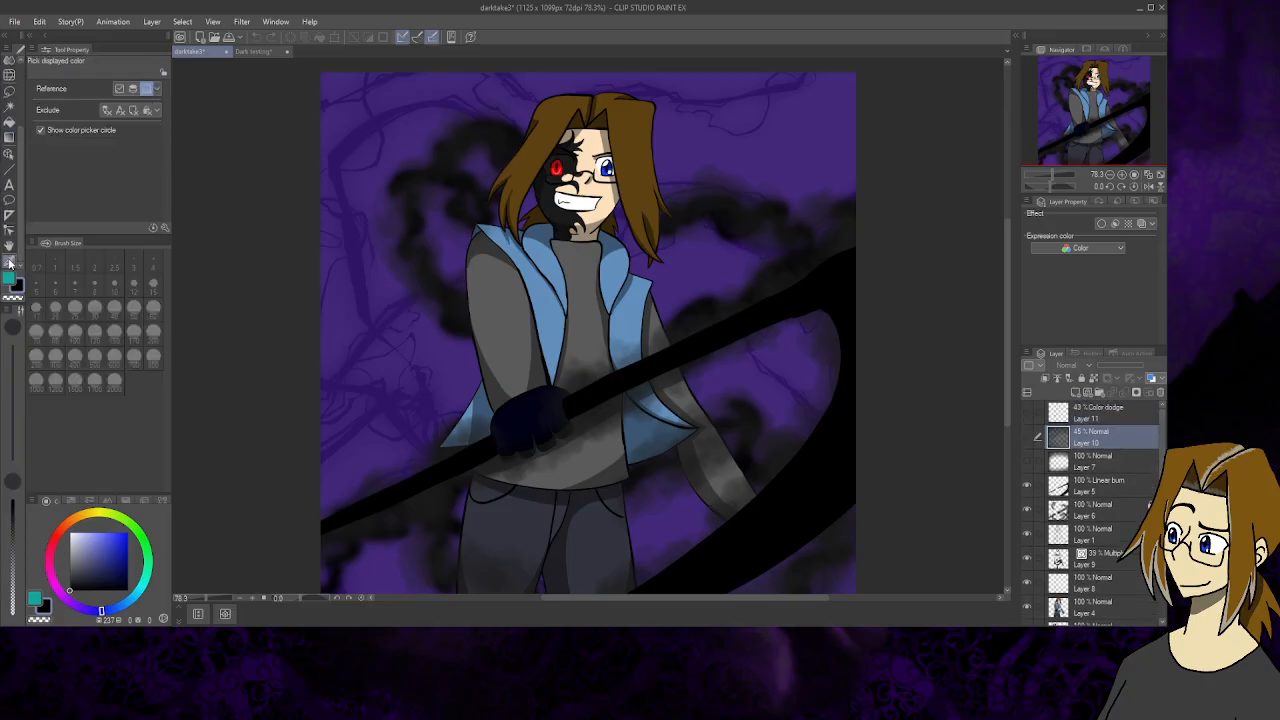
left_click(562, 112)
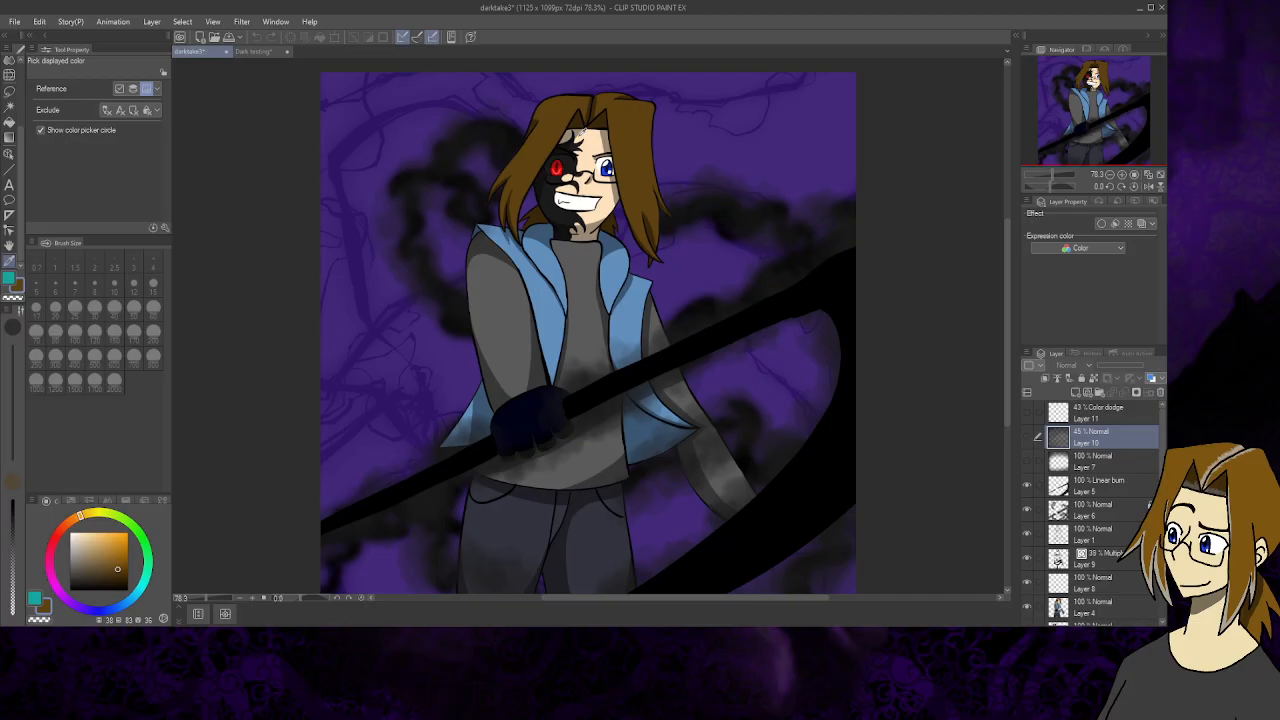
left_click(255, 51)
scroll(12, 130, "up", 3)
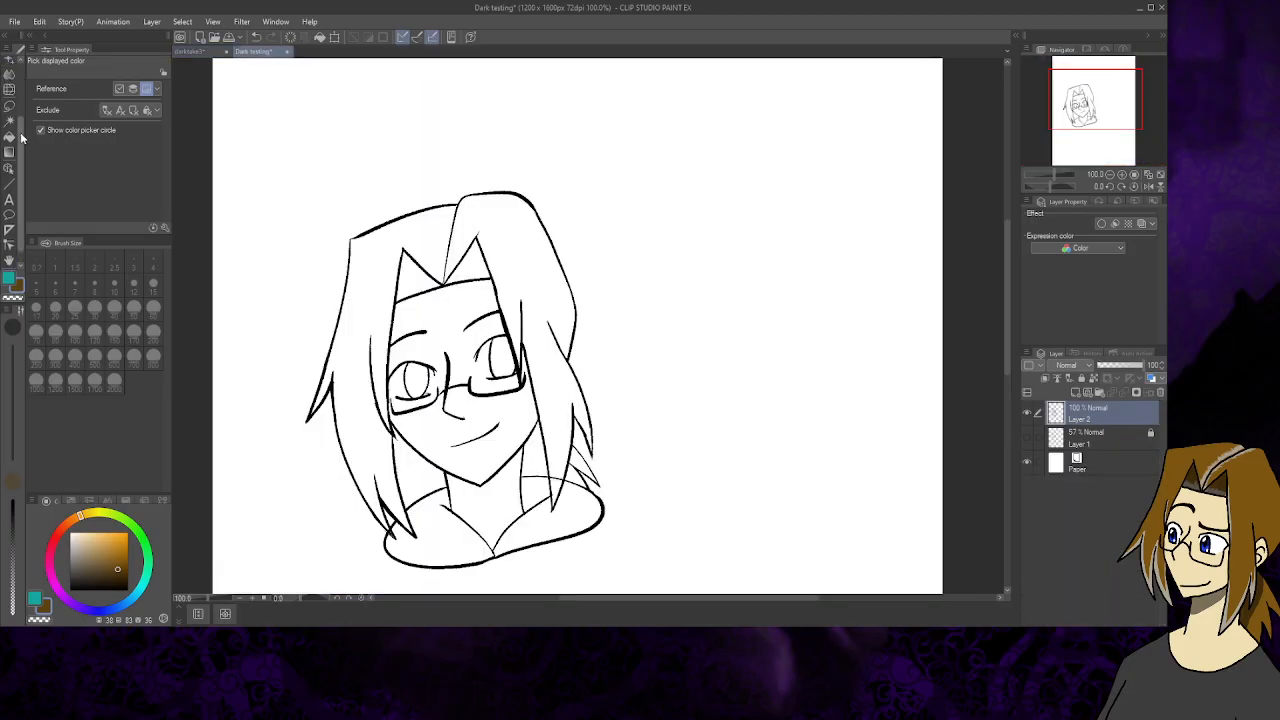
left_click(9, 63)
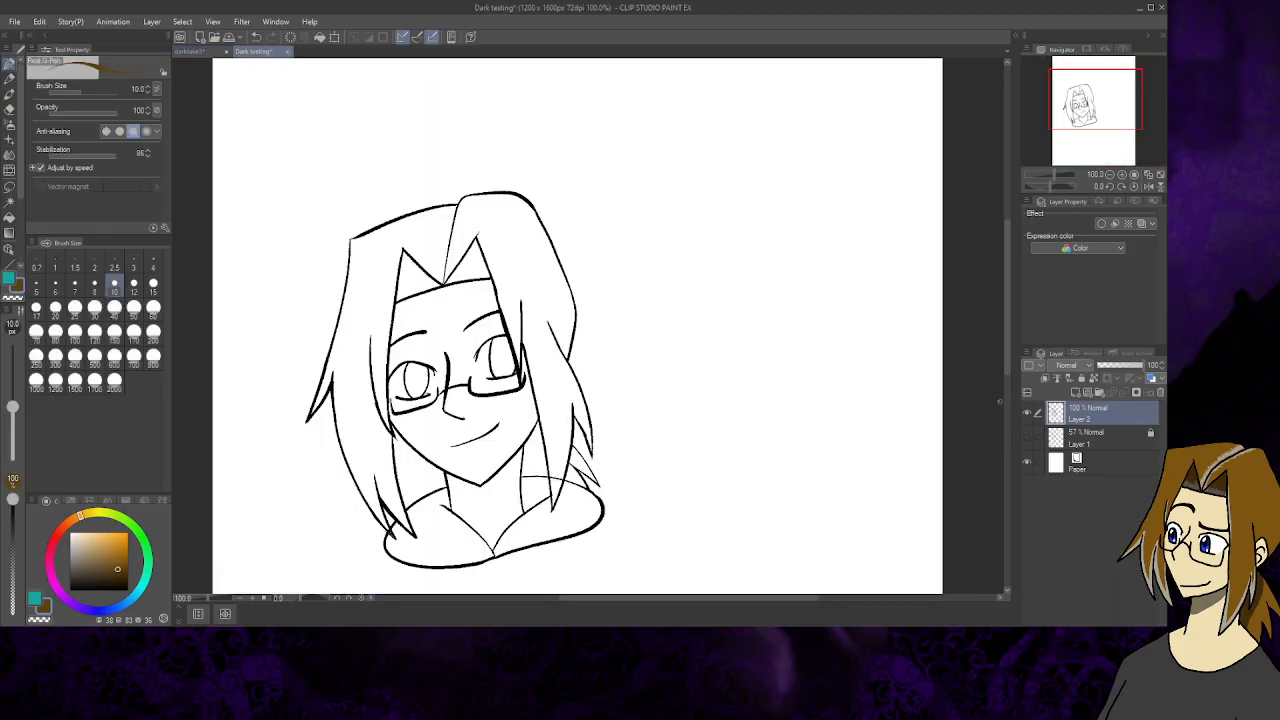
- Add a new layer directly above Layer 1 and fill all the hair sections with the sampled brown
left_click(1092, 446)
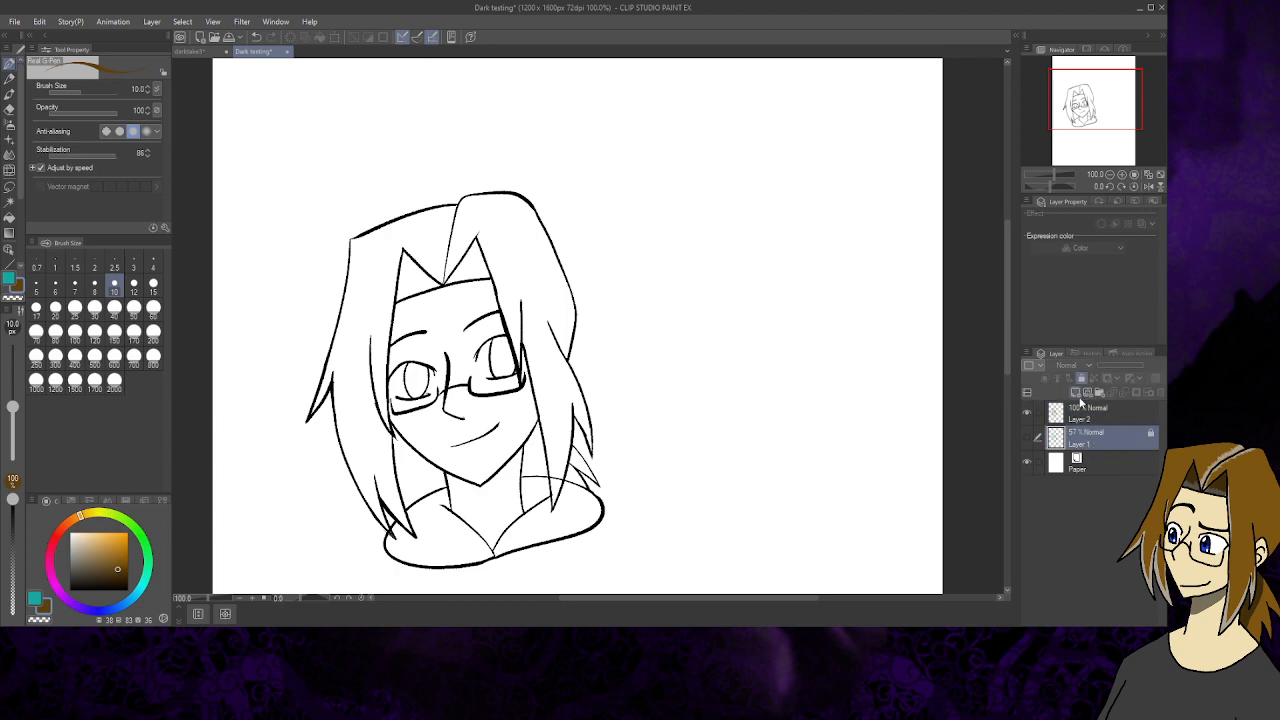
left_click(1076, 393)
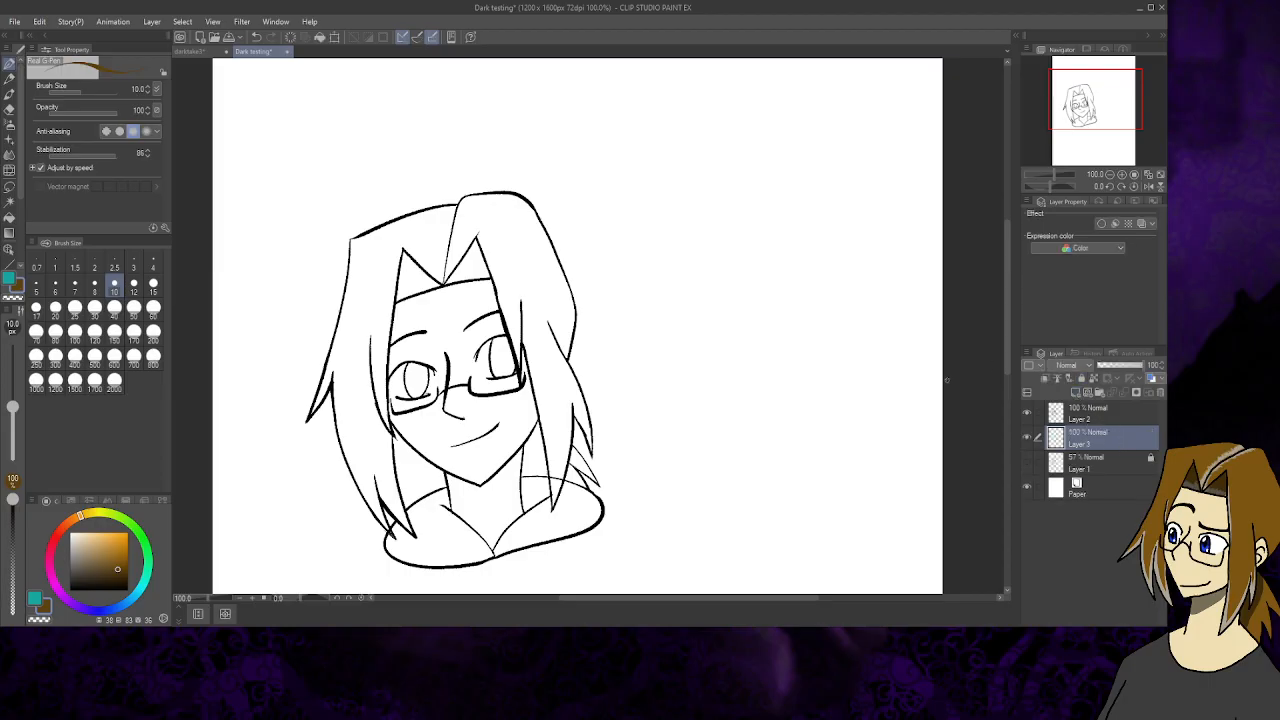
left_click(9, 217)
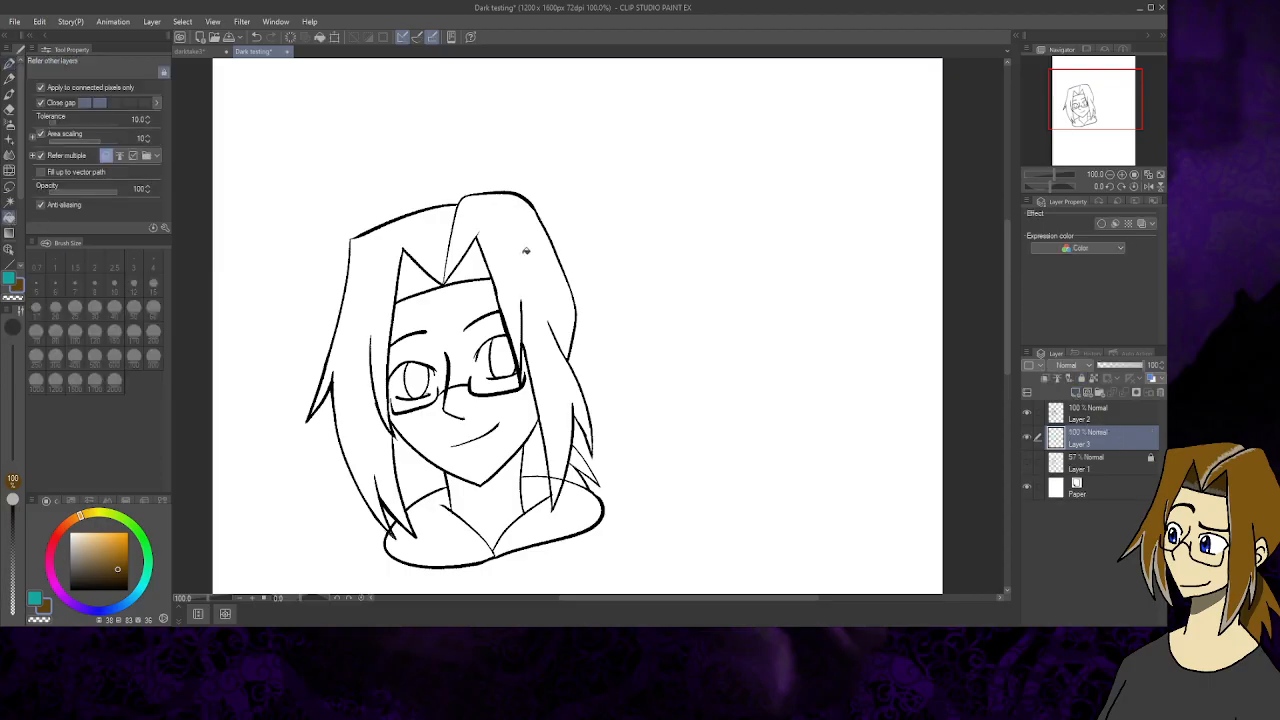
left_click(517, 248)
left_click(447, 243)
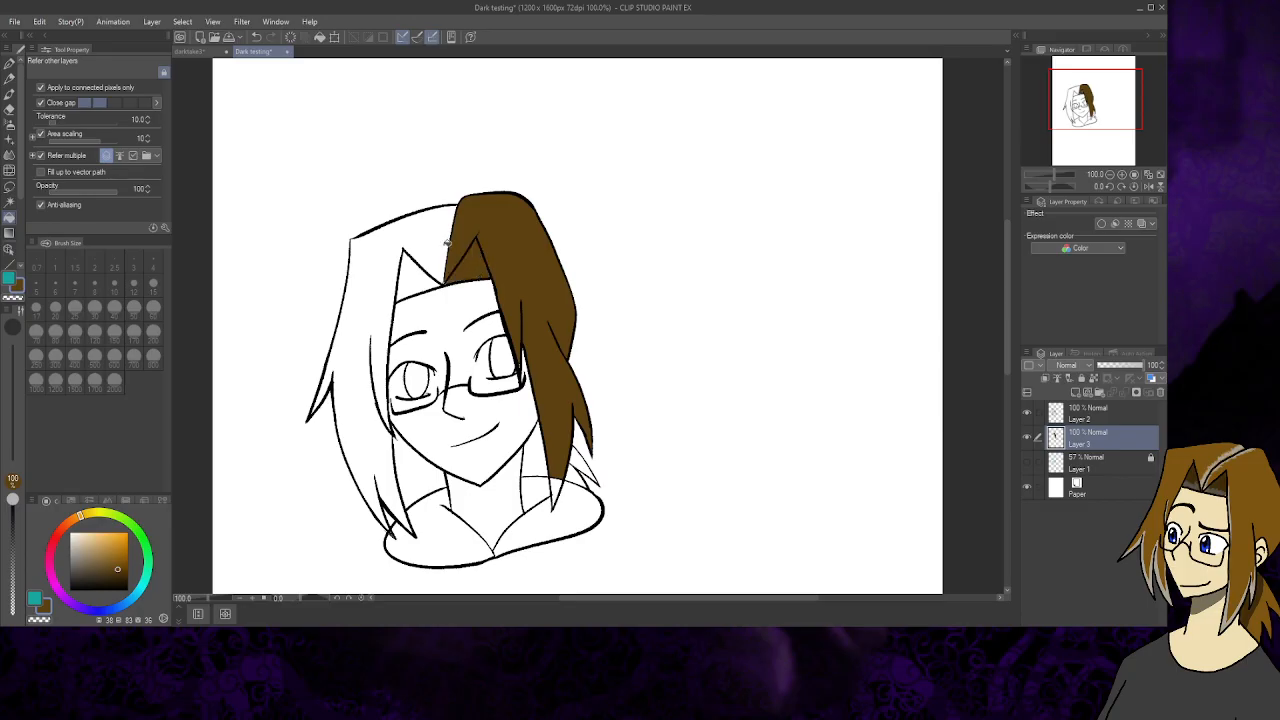
left_click(436, 235)
left_click(421, 277)
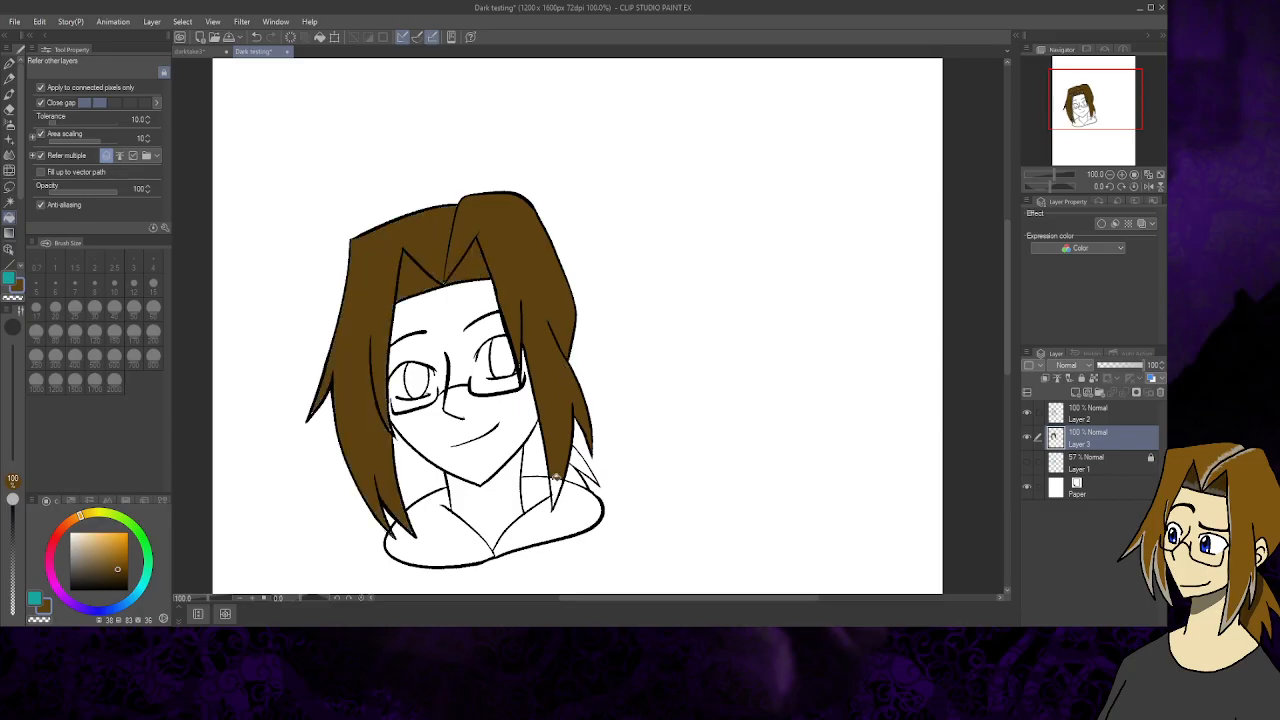
left_click(541, 456)
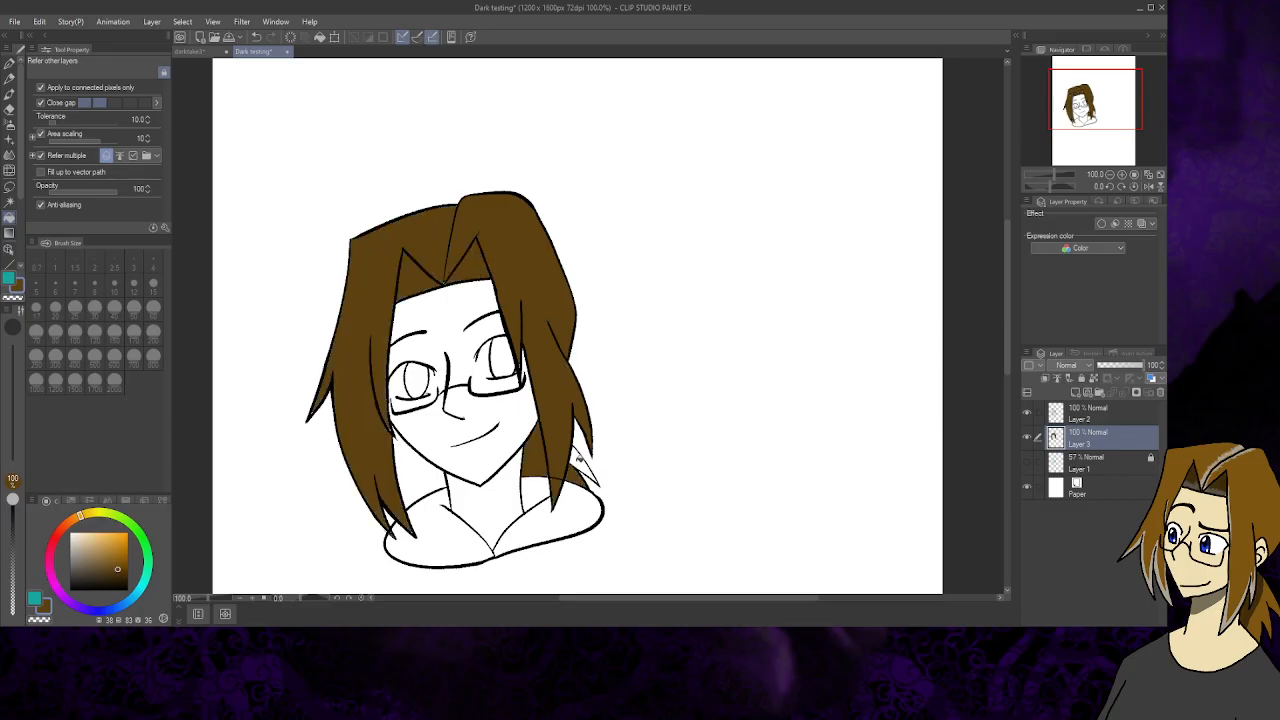
left_click(576, 472)
- Paint the unfilled gaps at the hair edges and strand tips brown with the Real G-Pen at size 10
left_click(10, 64)
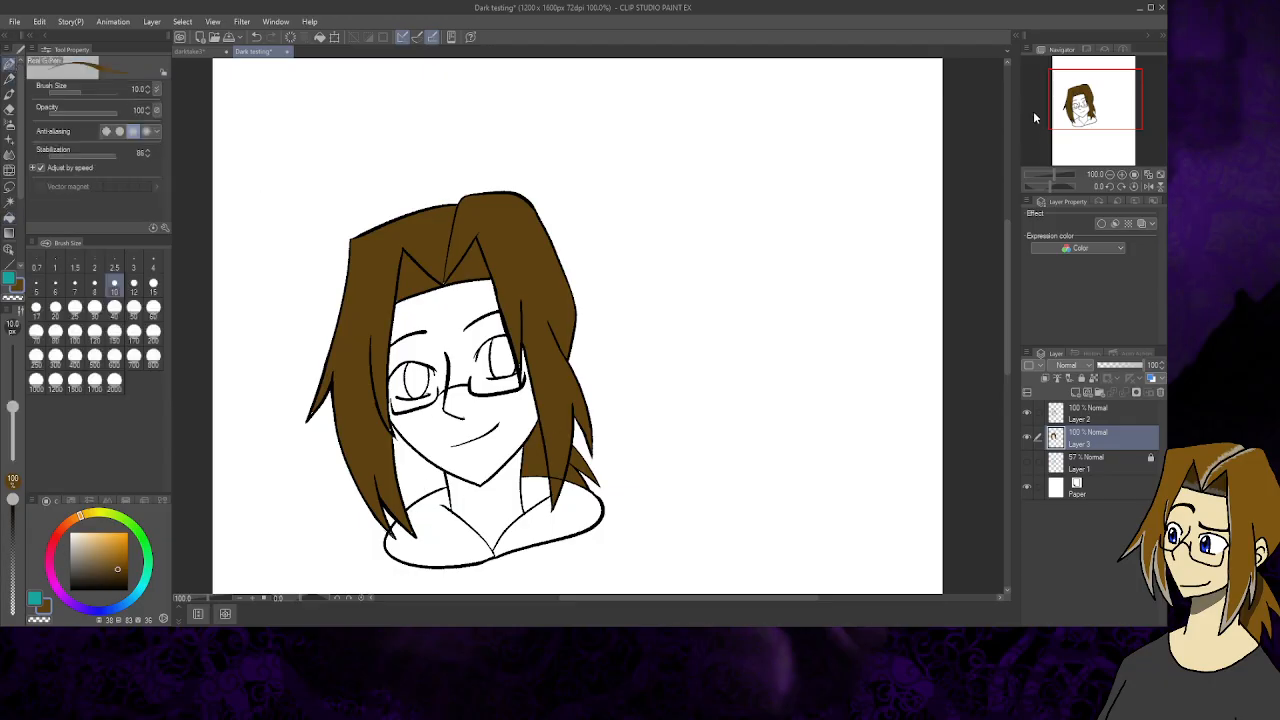
left_click(1121, 175)
left_click(1121, 175)
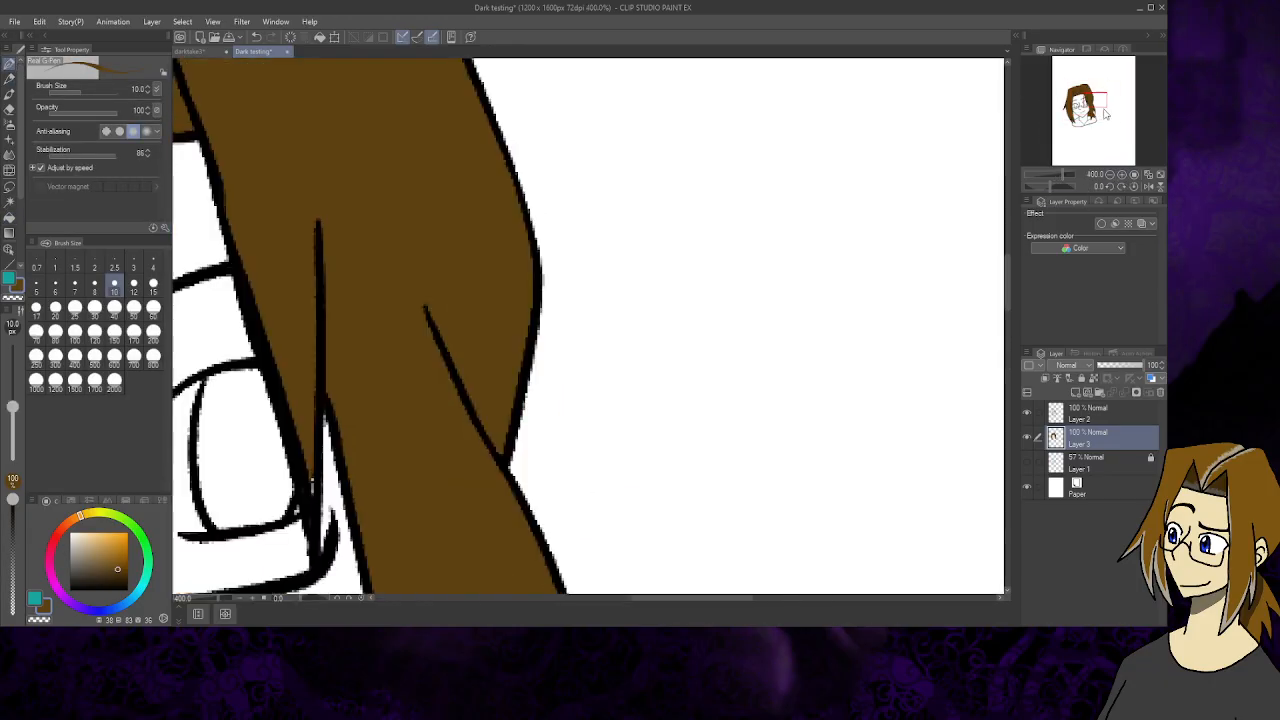
mouse_move(1106, 114)
left_mouse_down()
mouse_move(1089, 115)
mouse_move(1092, 100)
left_mouse_up()
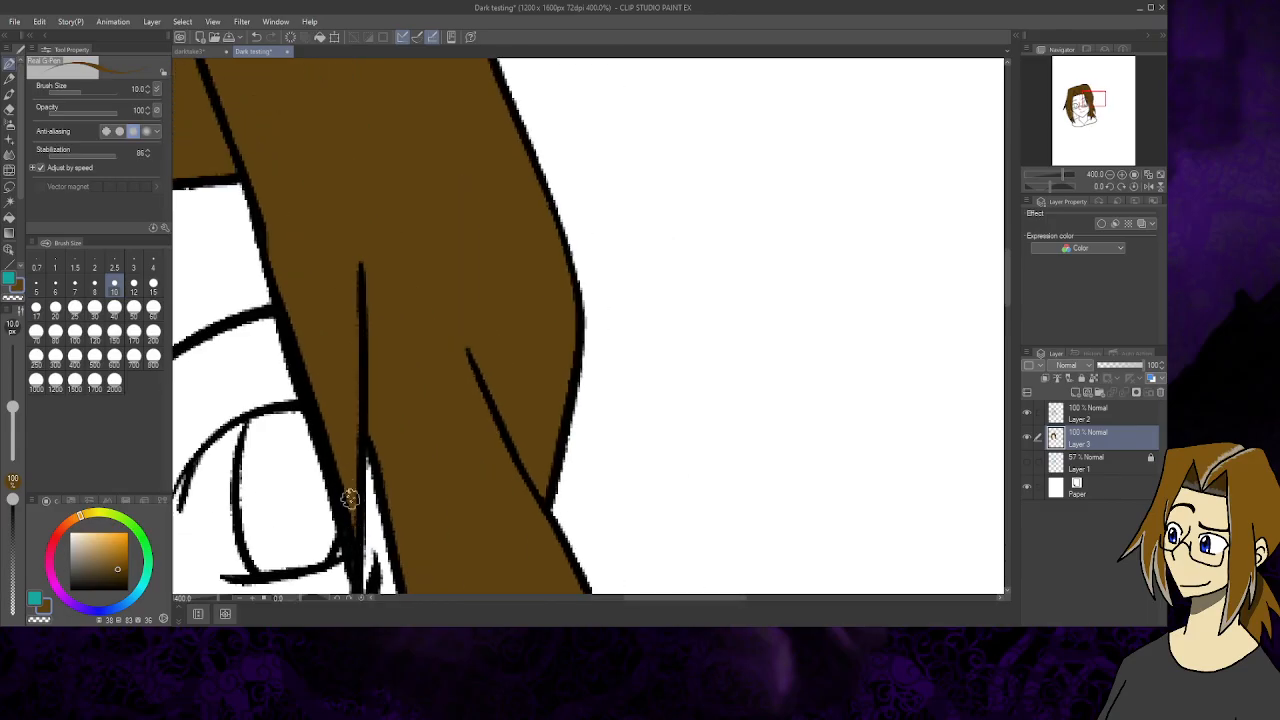
left_click_drag(1094, 102, 1085, 100)
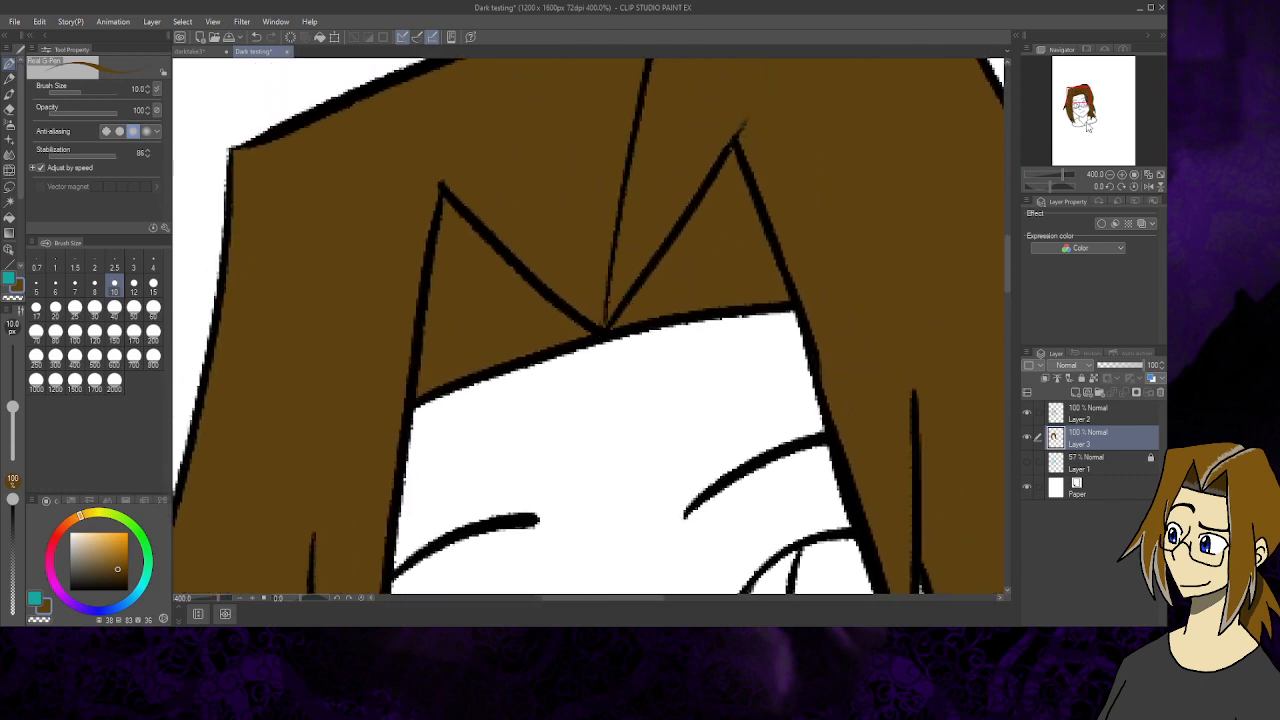
left_click_drag(1084, 120, 1070, 116)
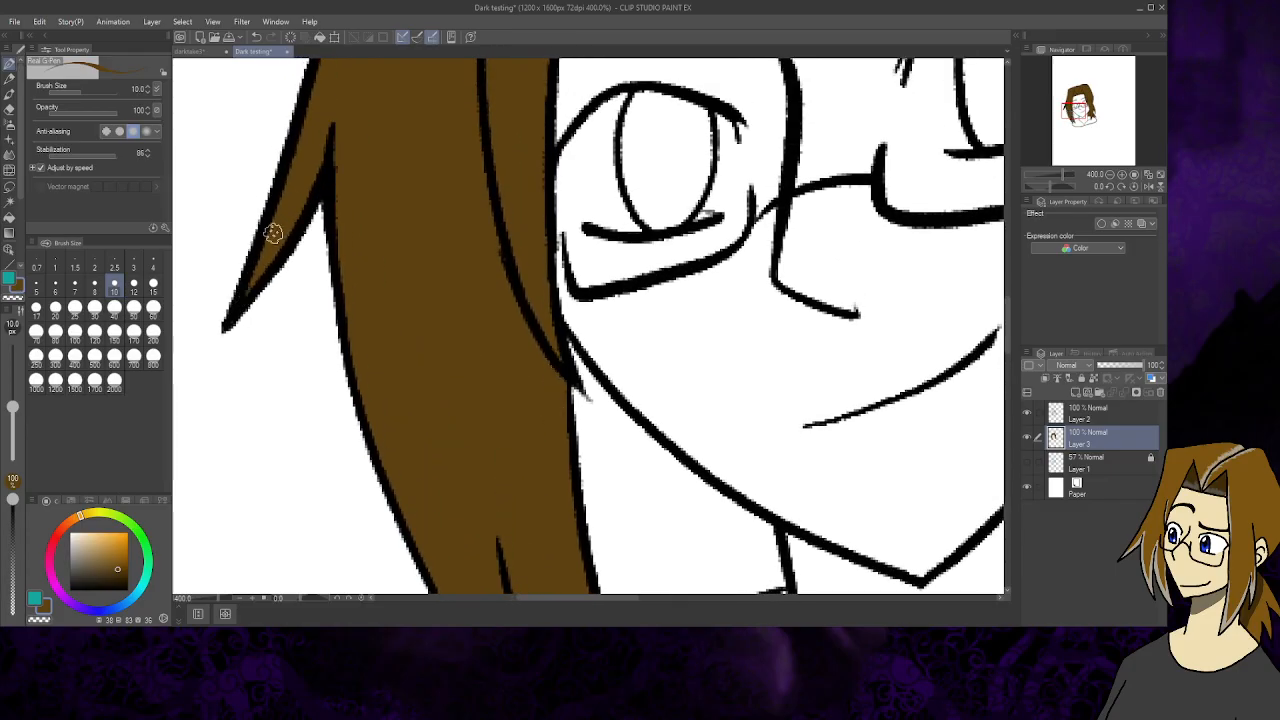
left_click_drag(1078, 114, 1077, 121)
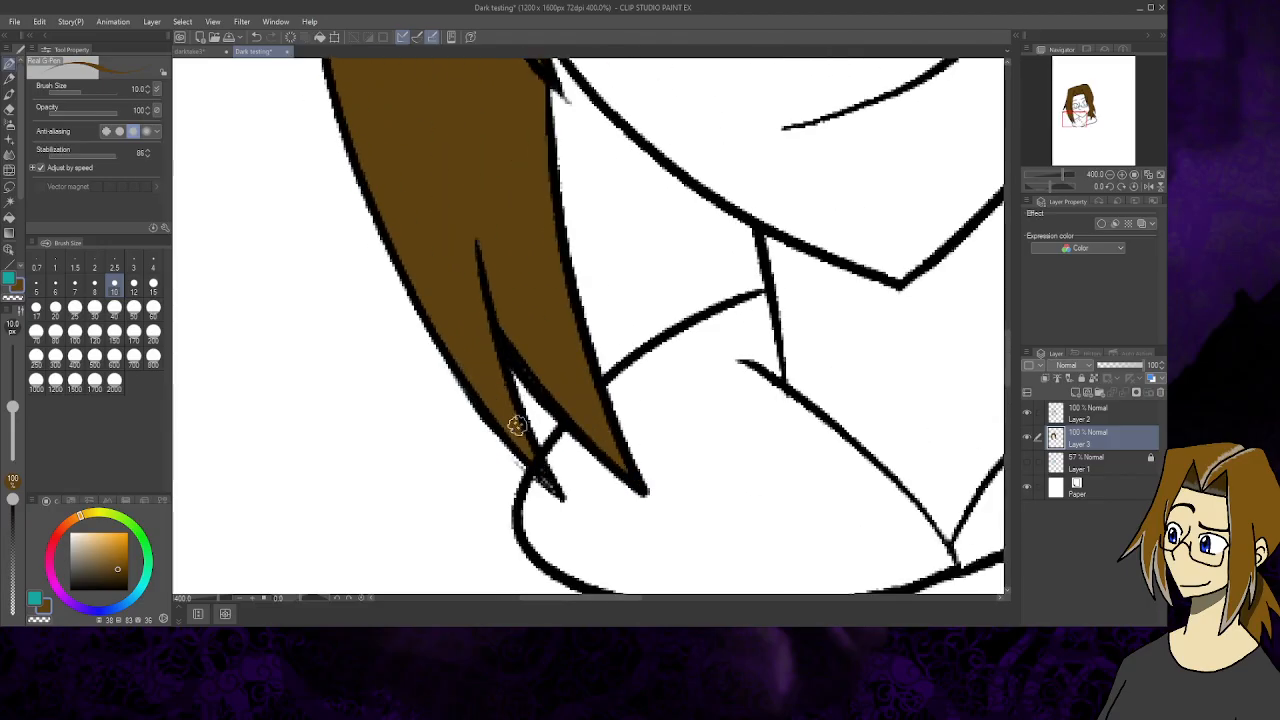
left_click_drag(516, 425, 528, 472)
left_click_drag(1073, 121, 1080, 113)
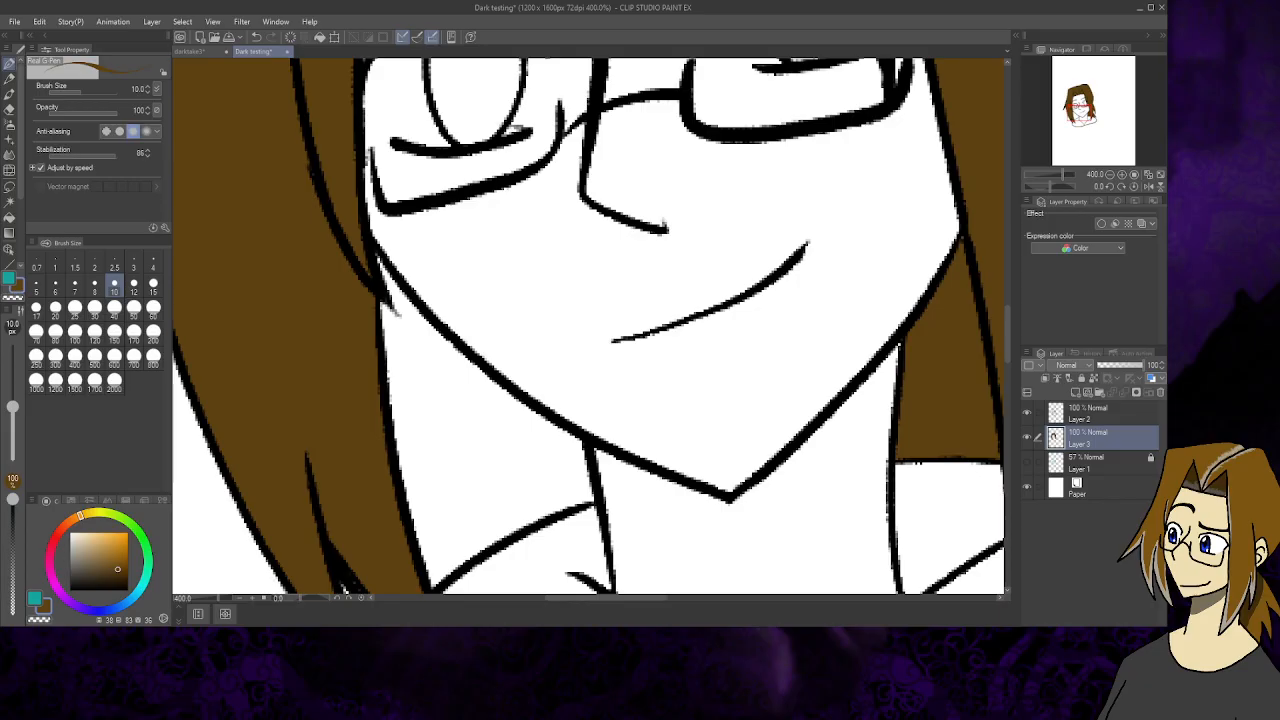
left_click_drag(1082, 110, 1079, 107)
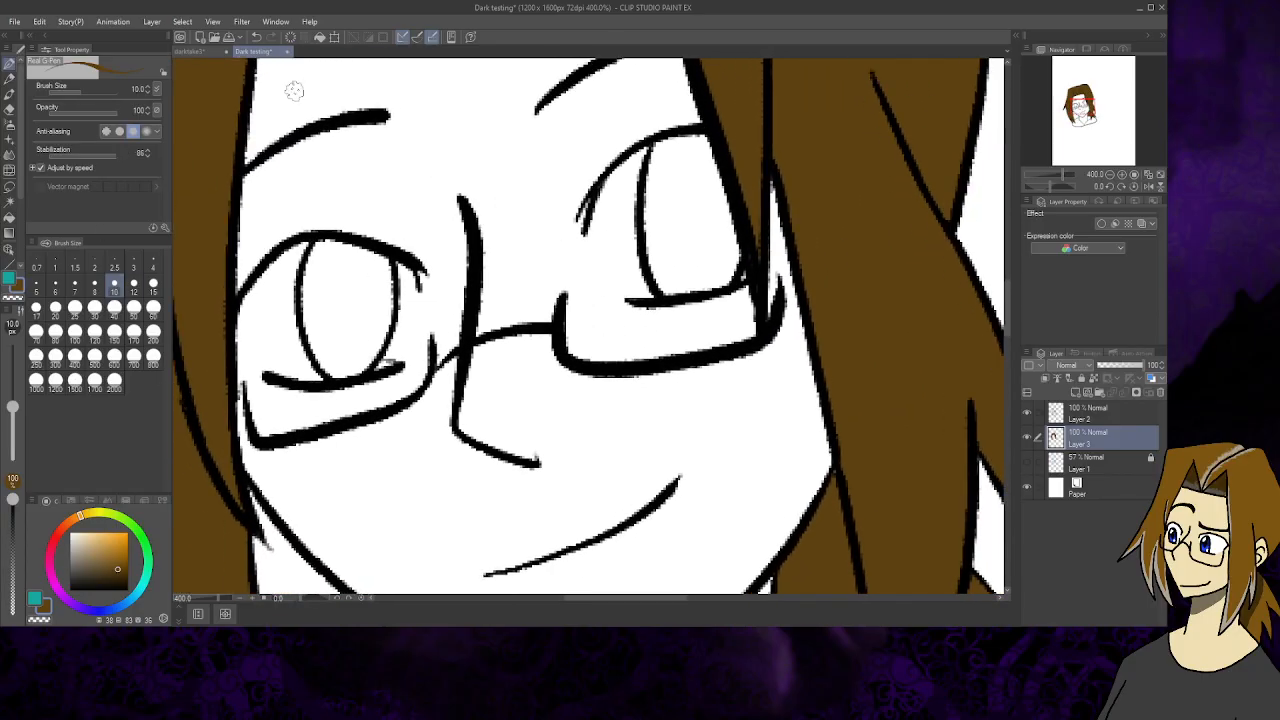
- Sample the light skin colour from the face in the darktake3 drawing and return to the Dark testing drawing
left_click(195, 53)
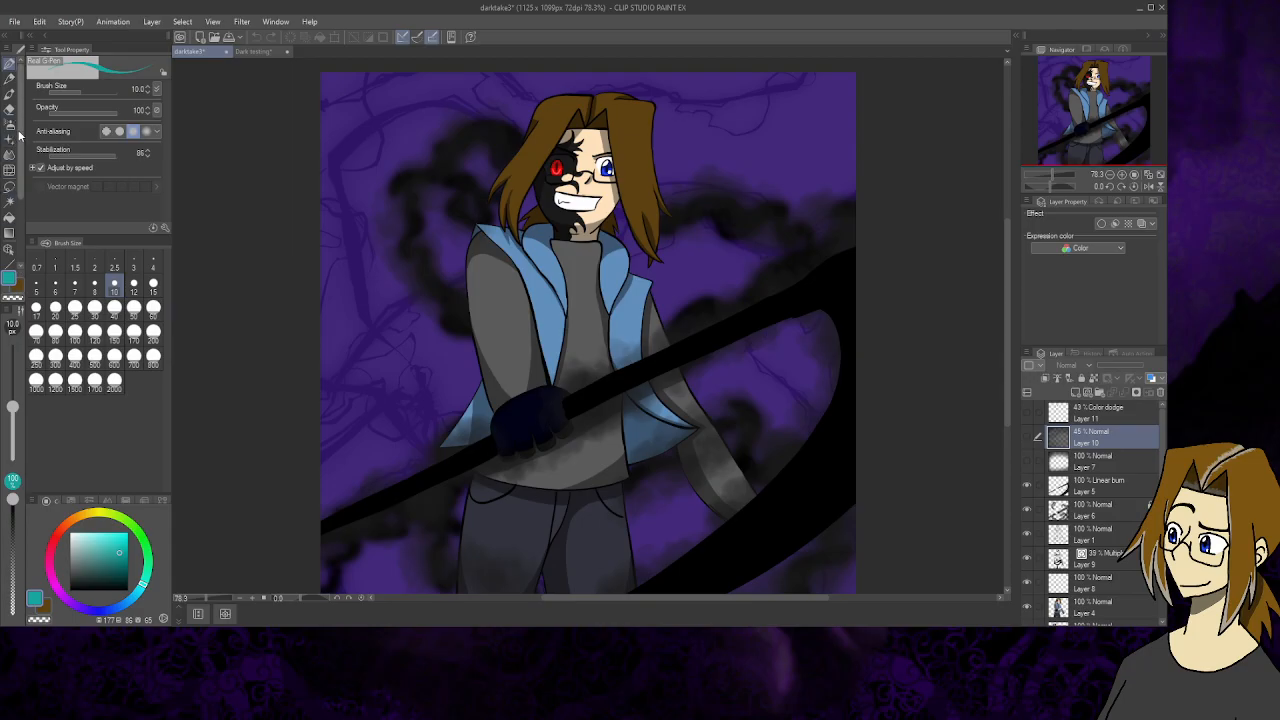
scroll(20, 210, "down", 3)
left_click(9, 260)
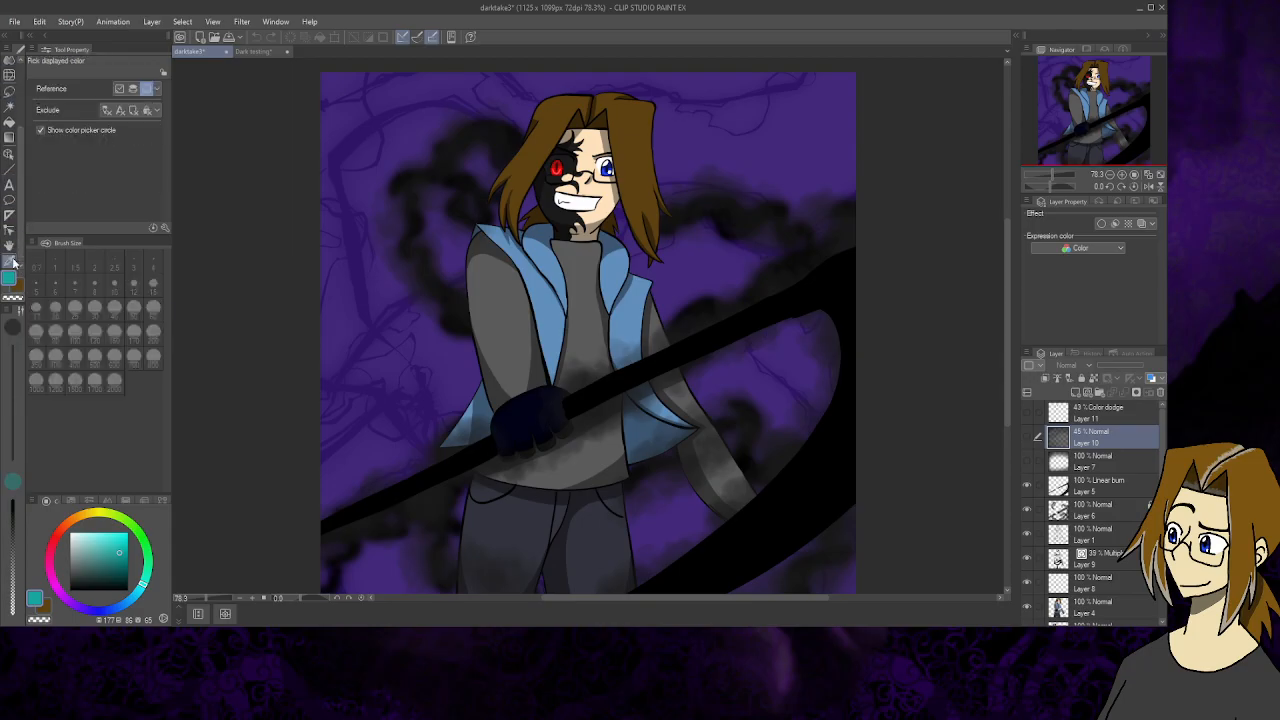
left_click(593, 143)
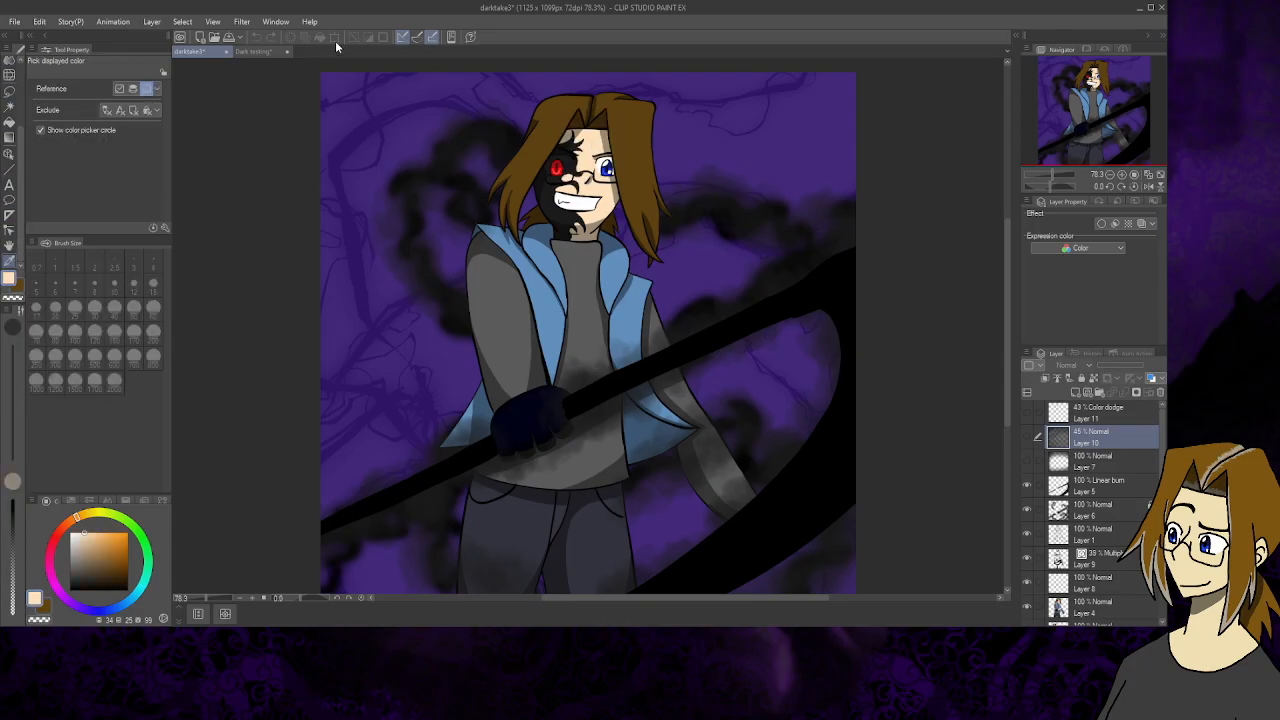
left_click(250, 53)
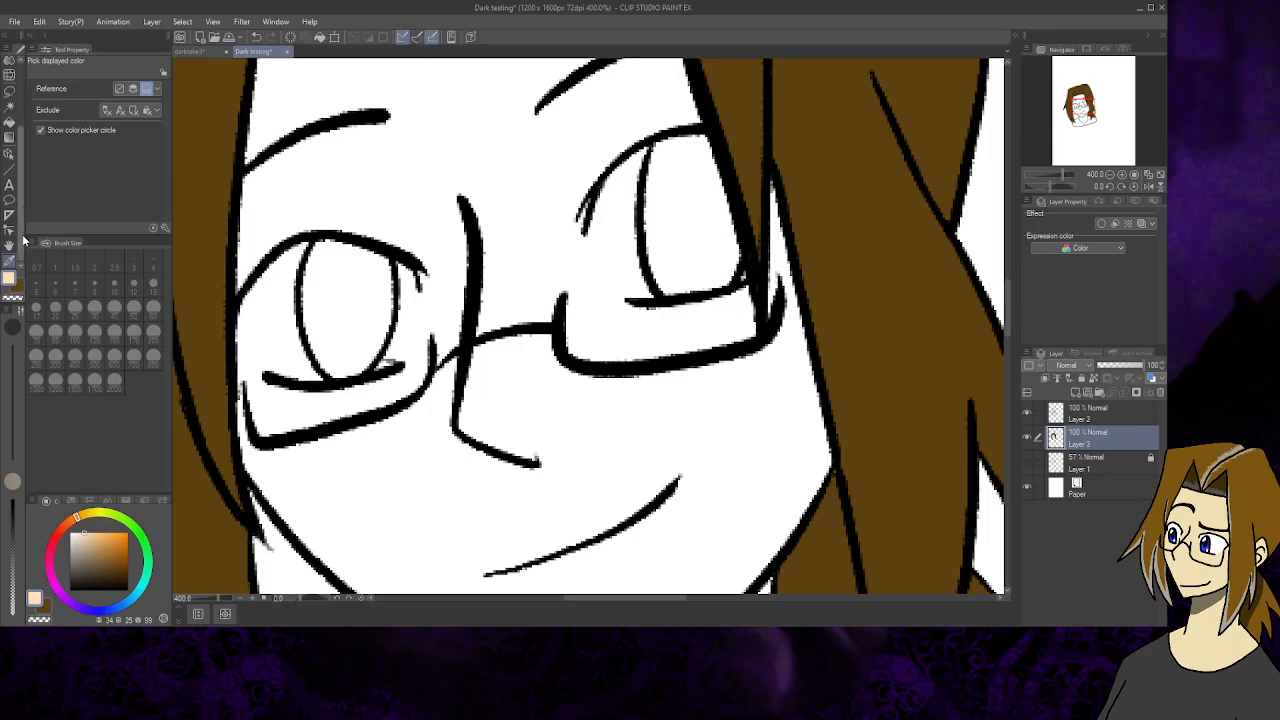
- Fill the forehead, lower face and neck with the sampled skin colour
left_click(9, 122)
left_click(545, 238)
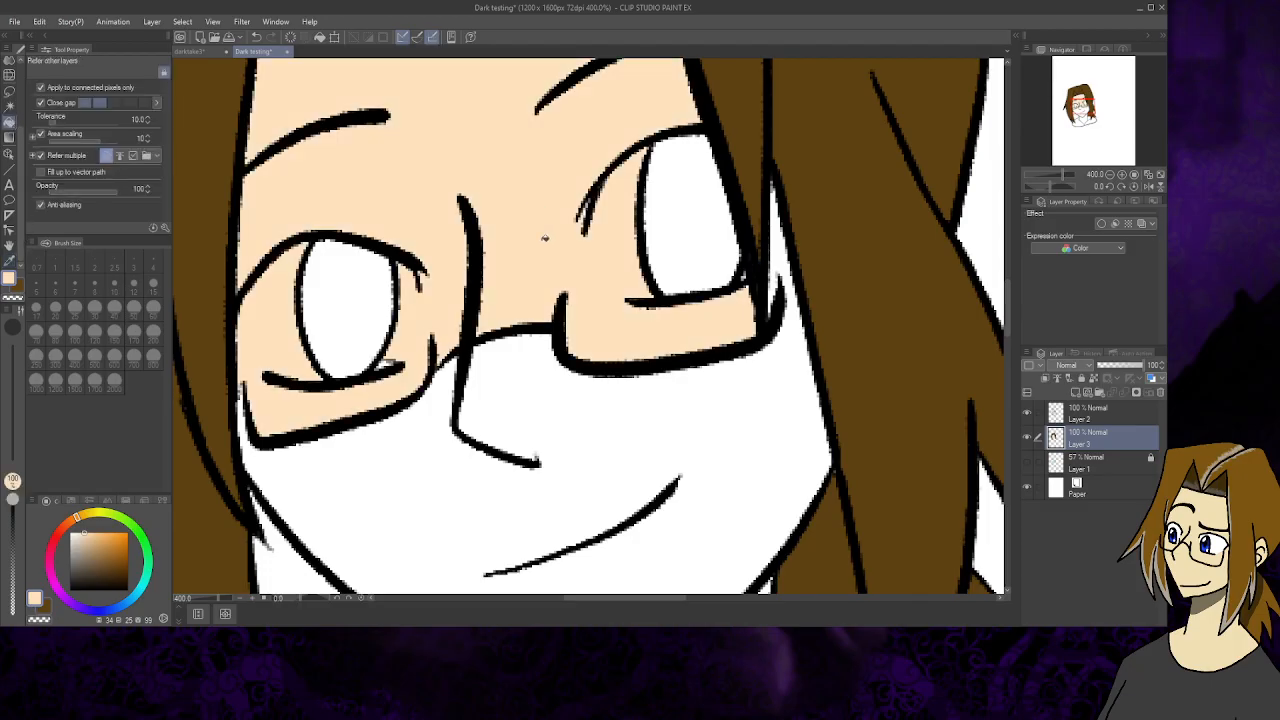
left_click(703, 430)
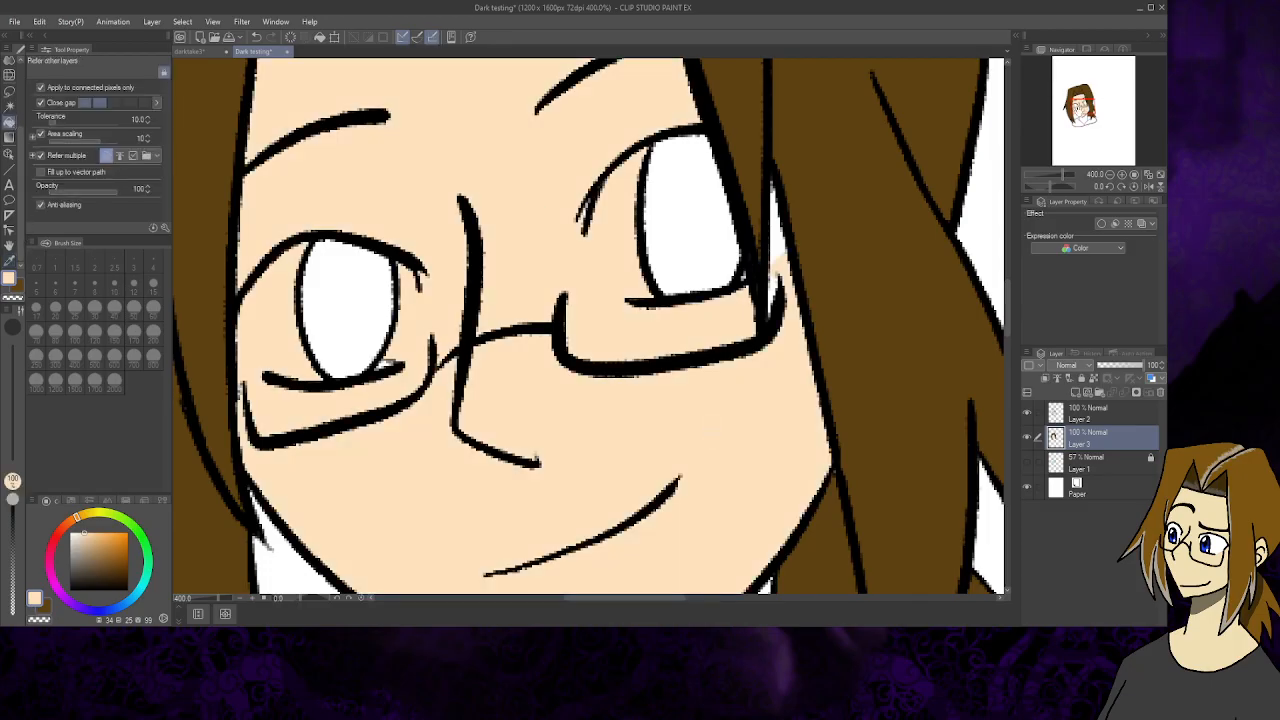
scroll(703, 430, "down", 3)
scroll(745, 525, "down", 4)
scroll(745, 525, "left", 3)
left_click(833, 350)
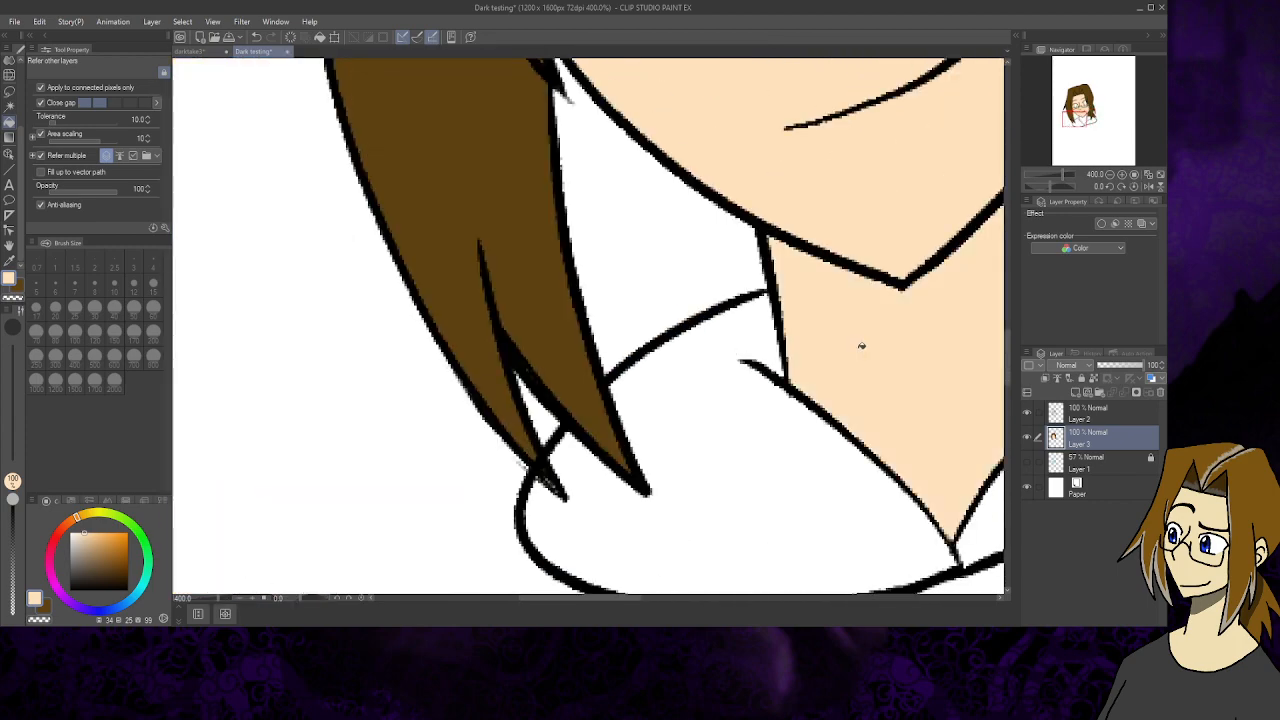
- Paint the white gaps beside the glasses with the Real G-Pen, and cover the left iris in skin colour at brush size 40
left_click_drag(1076, 121, 1087, 105)
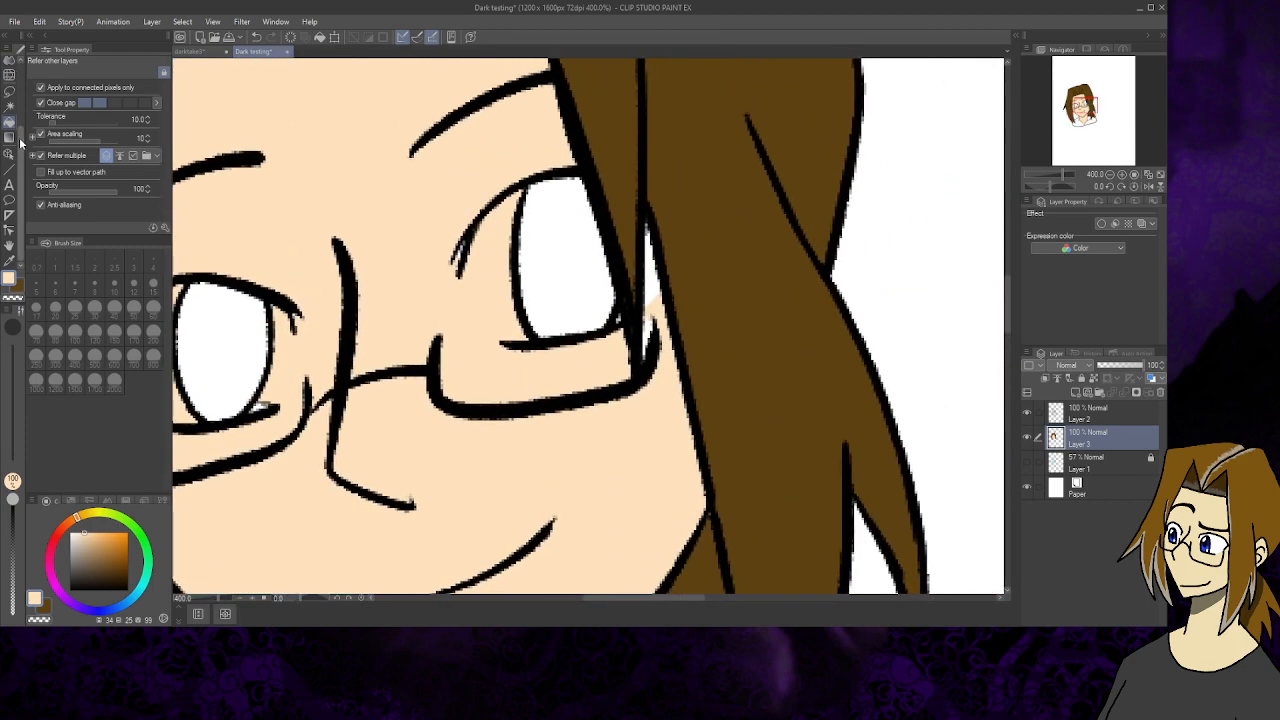
left_click(10, 64)
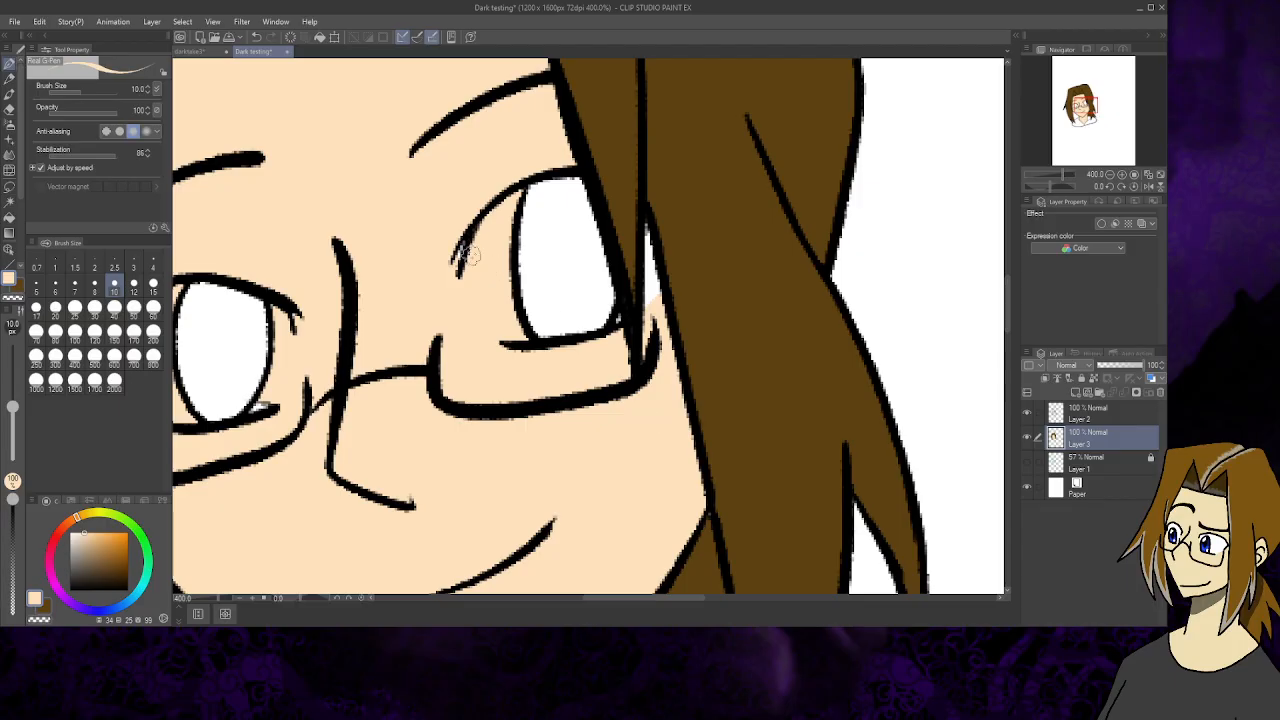
left_click_drag(474, 222, 456, 272)
left_click_drag(1091, 104, 1079, 105)
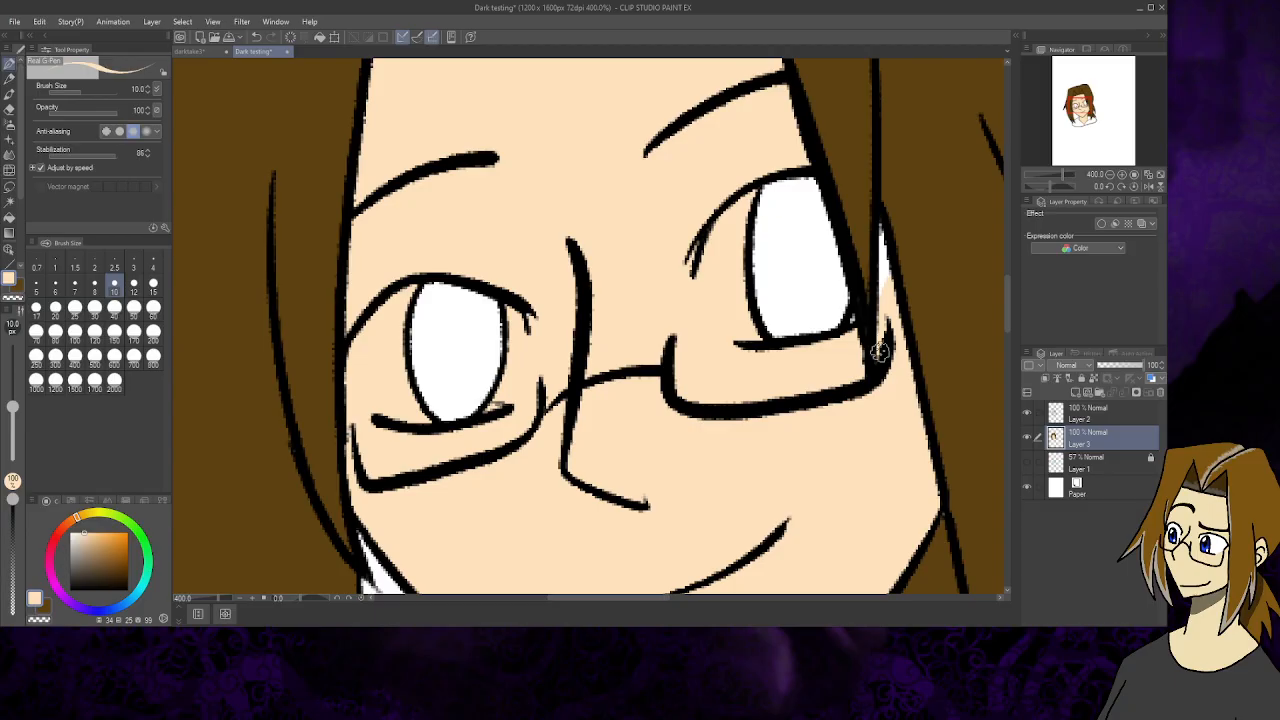
left_click_drag(880, 223, 884, 303)
left_click(114, 307)
mouse_move(495, 330)
left_mouse_down()
mouse_move(457, 318)
mouse_move(494, 348)
mouse_move(437, 398)
mouse_move(430, 290)
left_mouse_up()
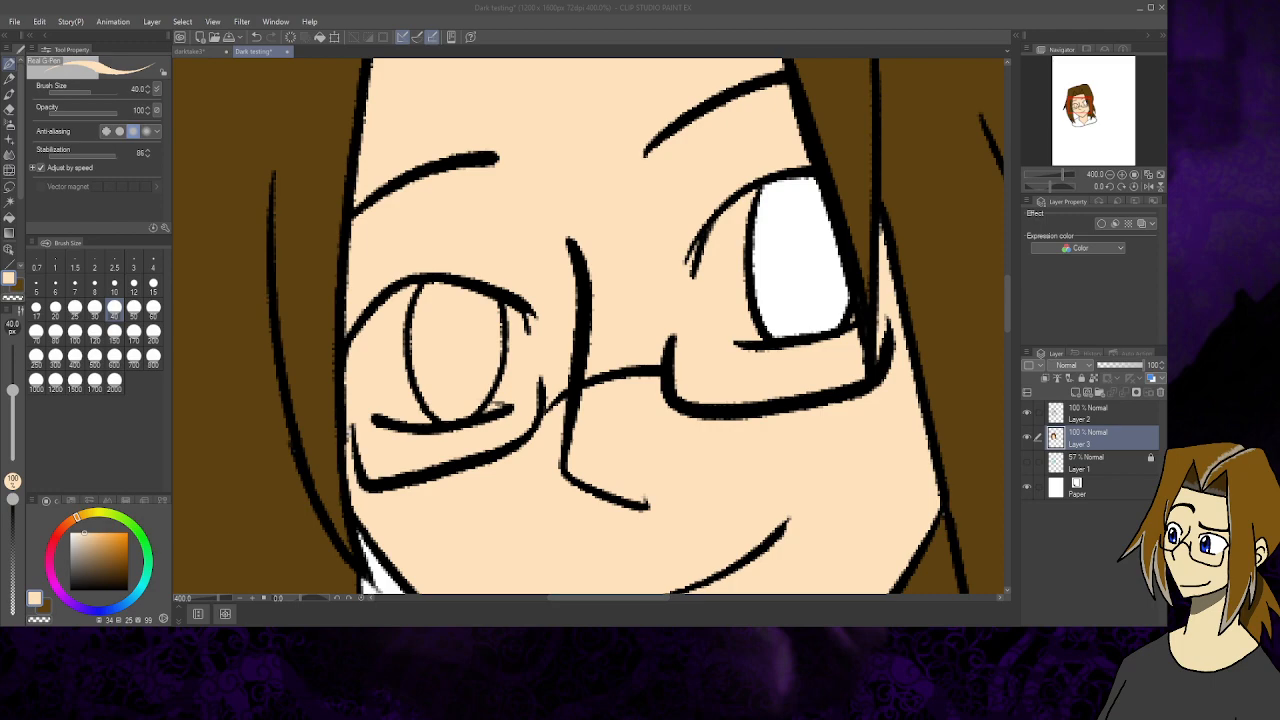
- Switch to Twitch in the browser and watch the highlight "I think it Cools Mother" in full screen up to about 1:36
key("alt+Tab")
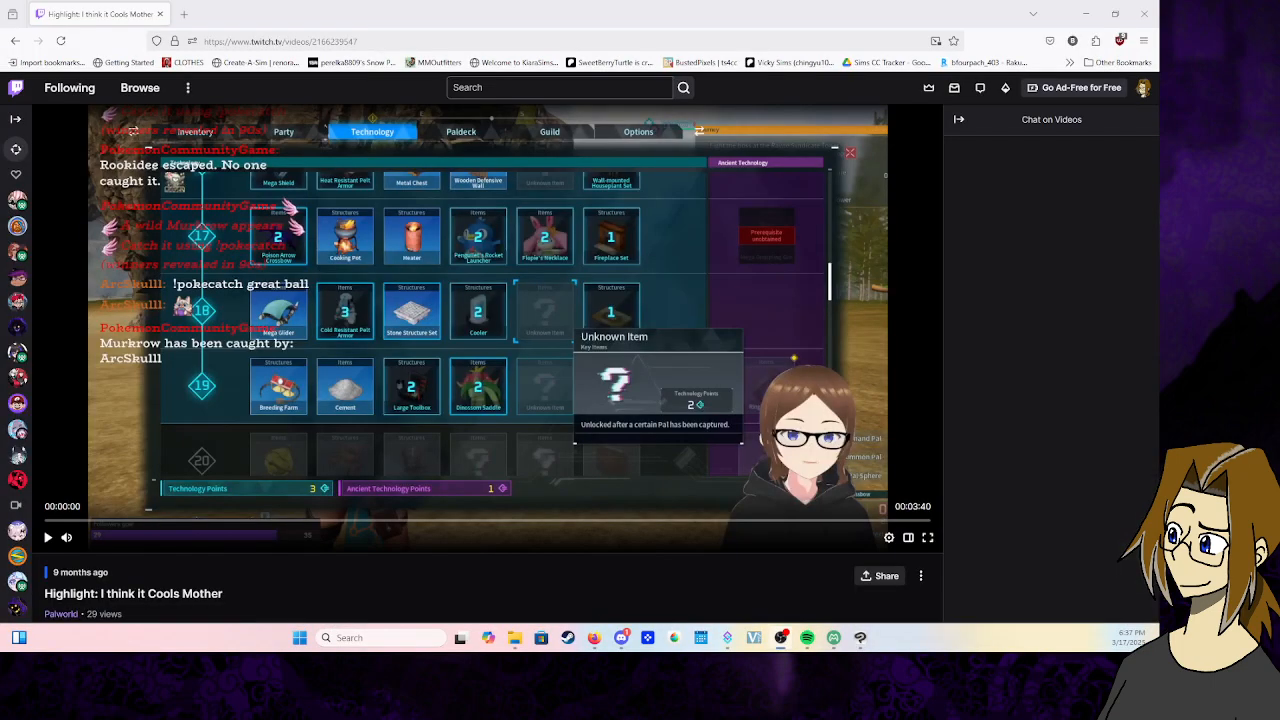
left_click(928, 538)
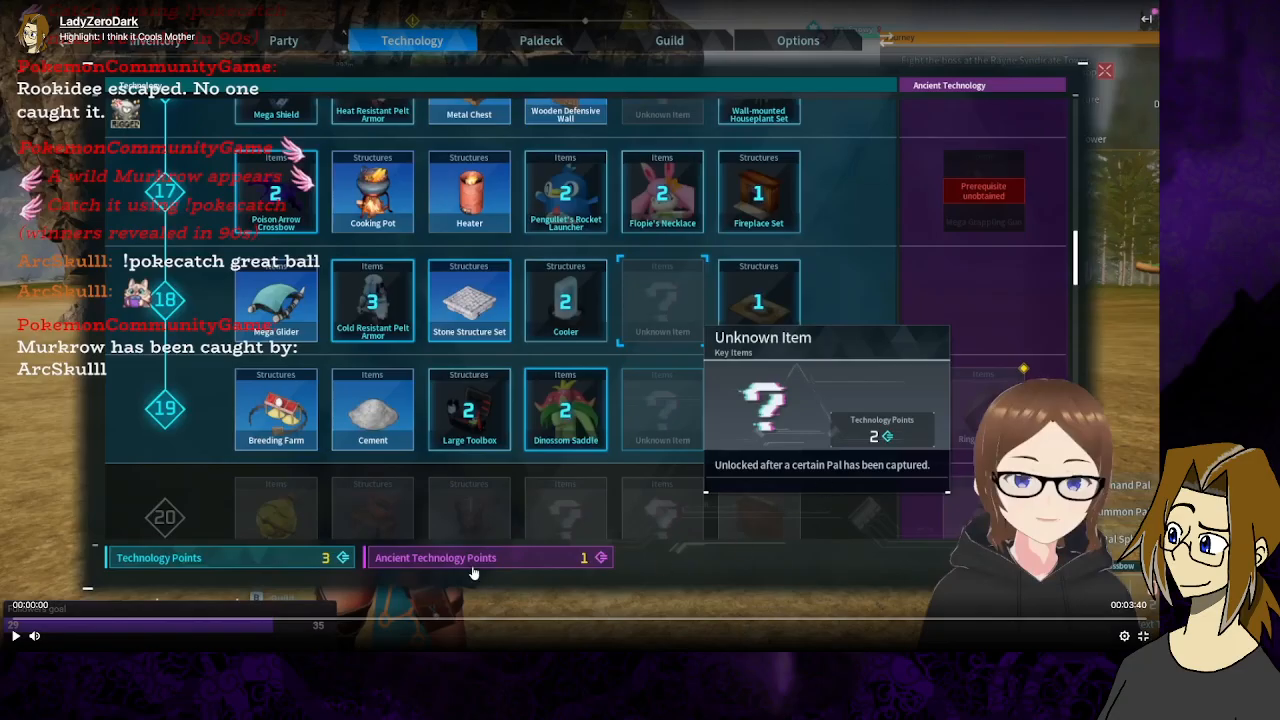
left_click(15, 637)
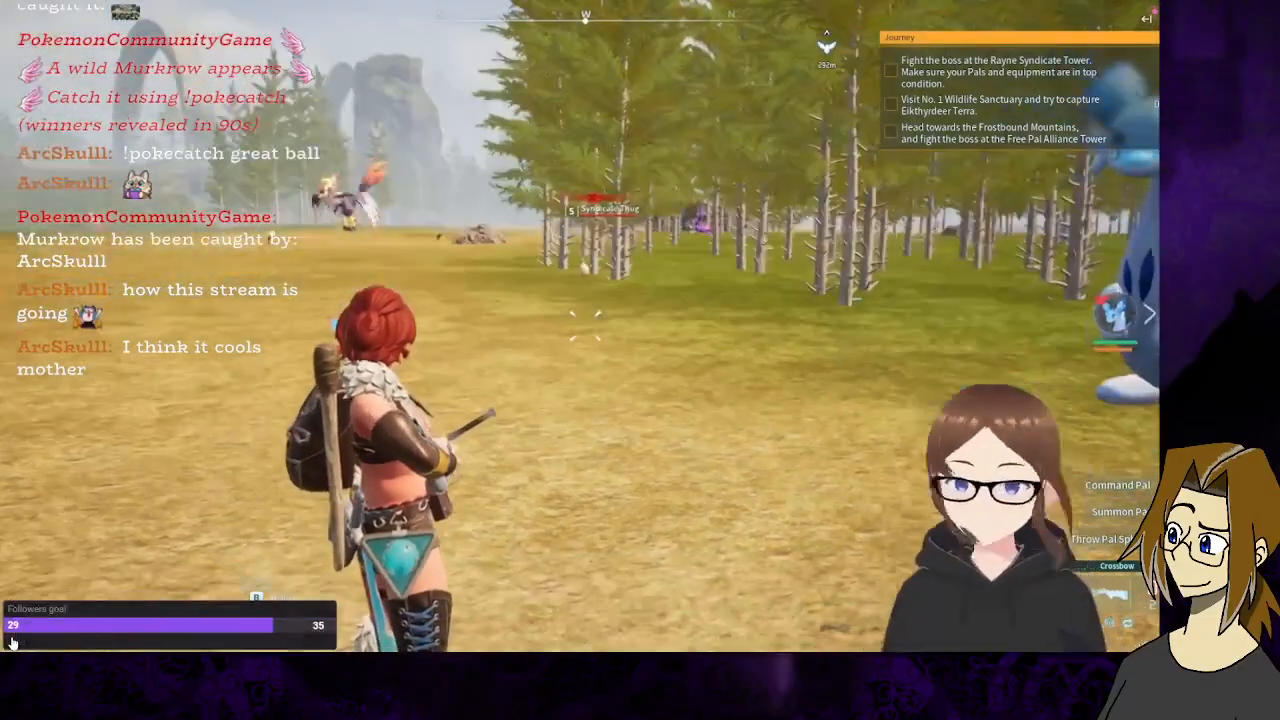
left_click(14, 637)
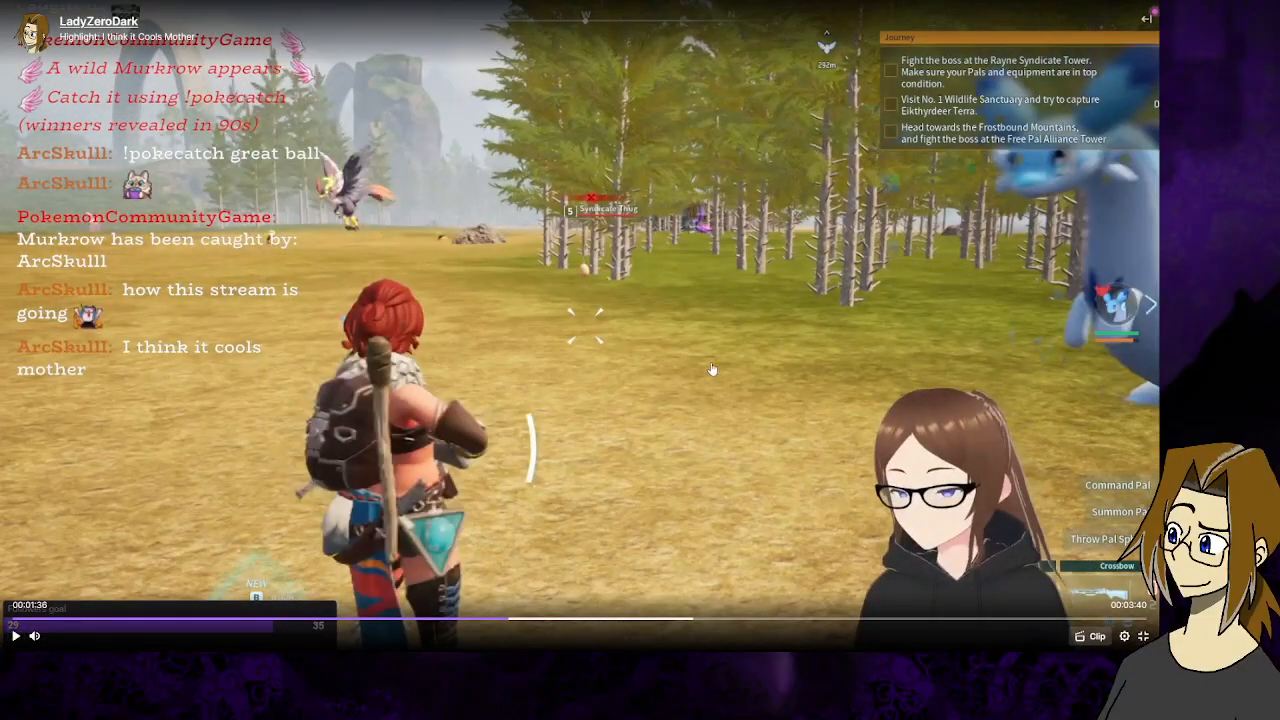
left_click(1145, 636)
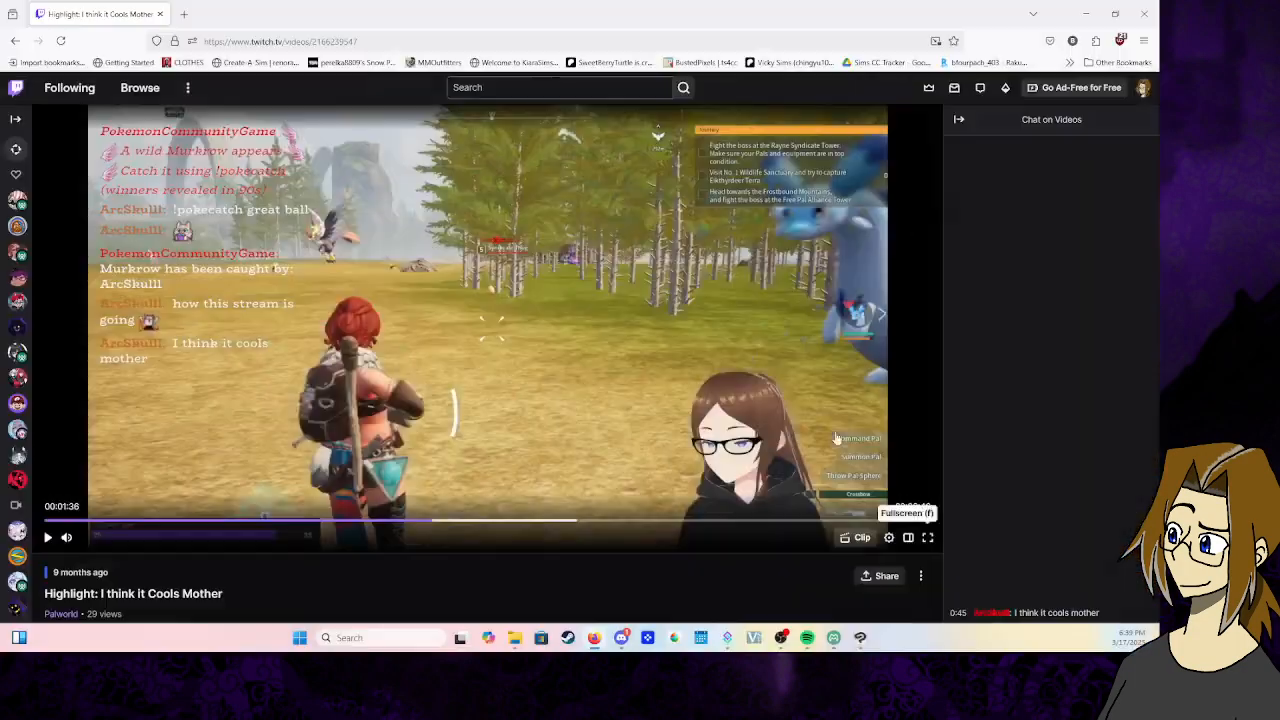
- Return to the Palworld collection, then open the Video Producer and filter its videos by Highlight
left_click(15, 40)
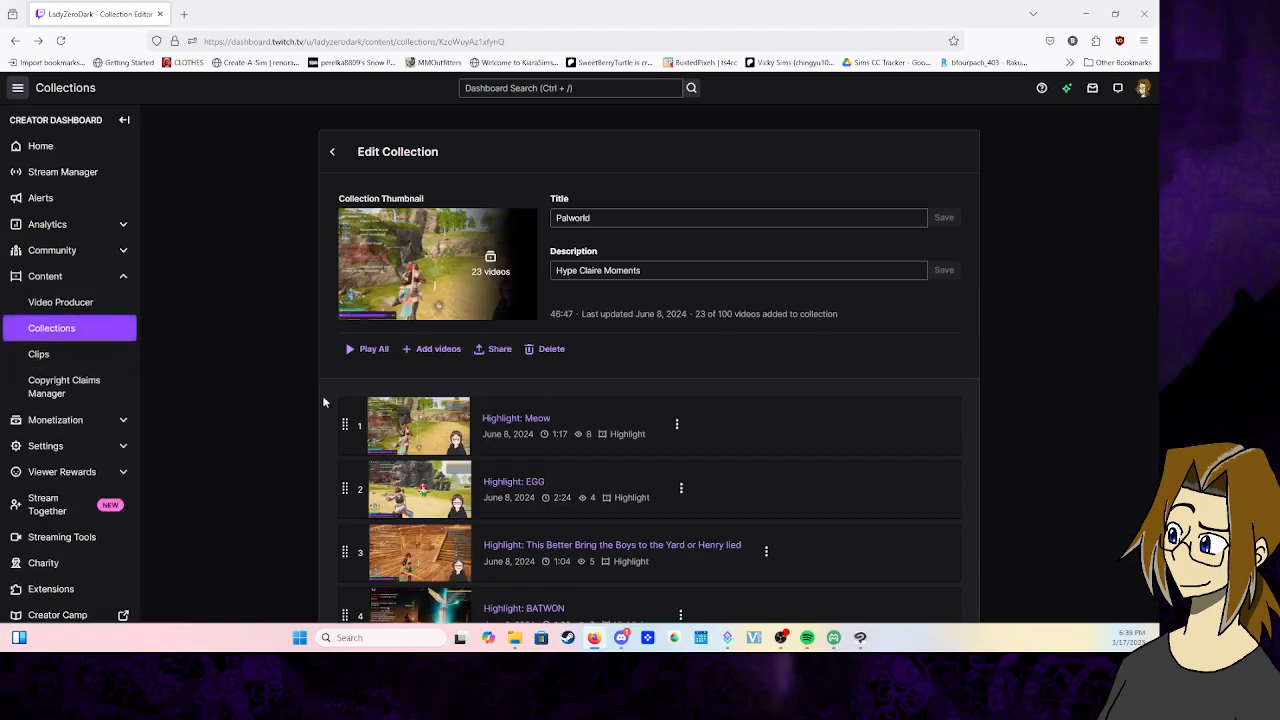
scroll(642, 459, "down", 9)
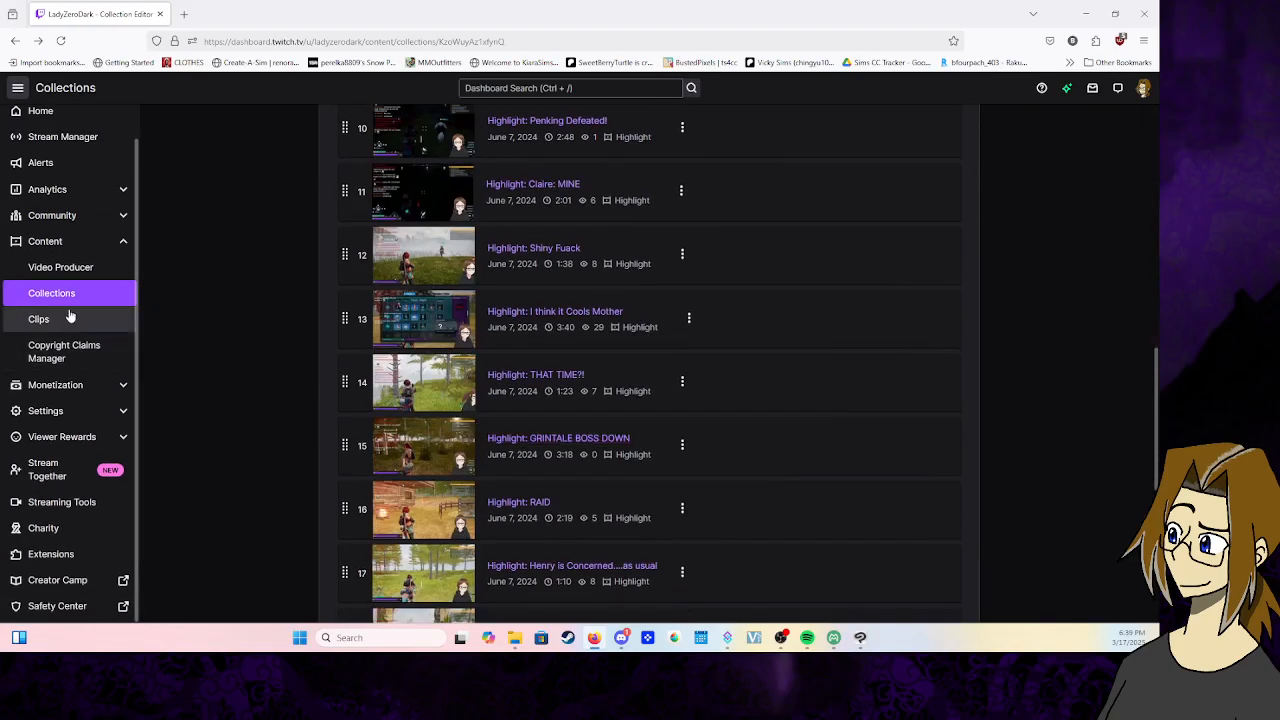
left_click(87, 269)
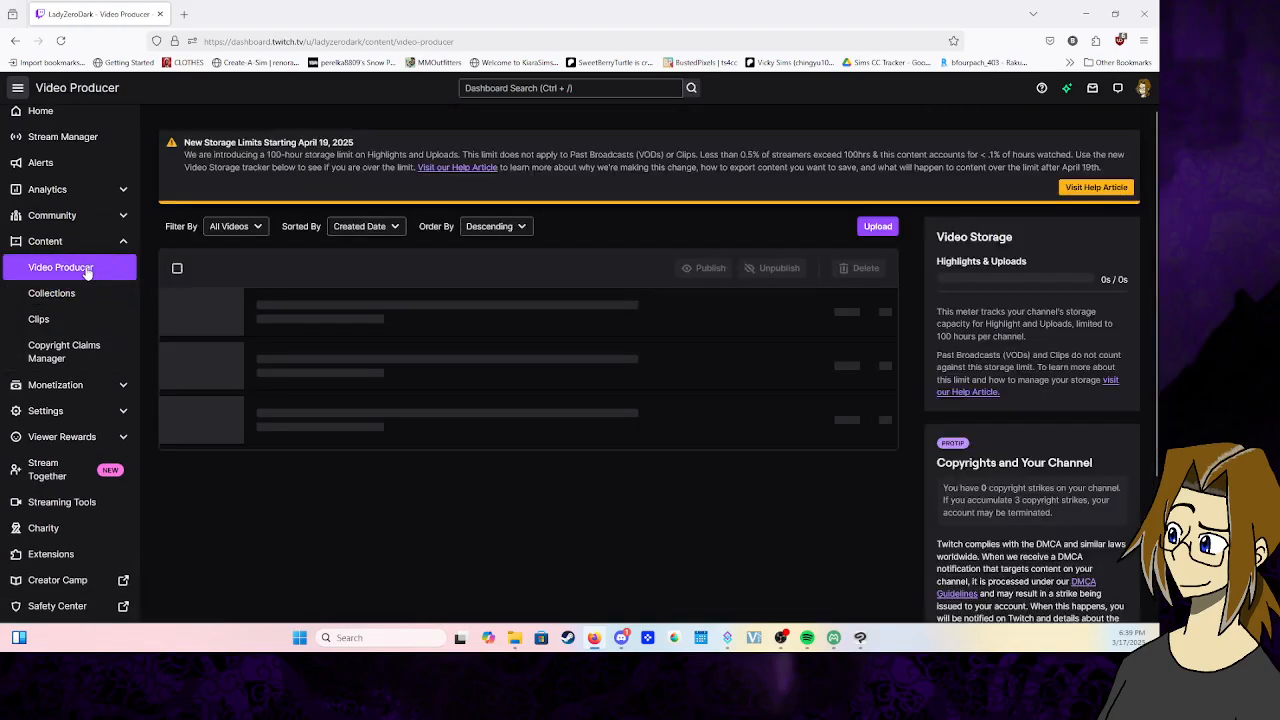
left_click(210, 228)
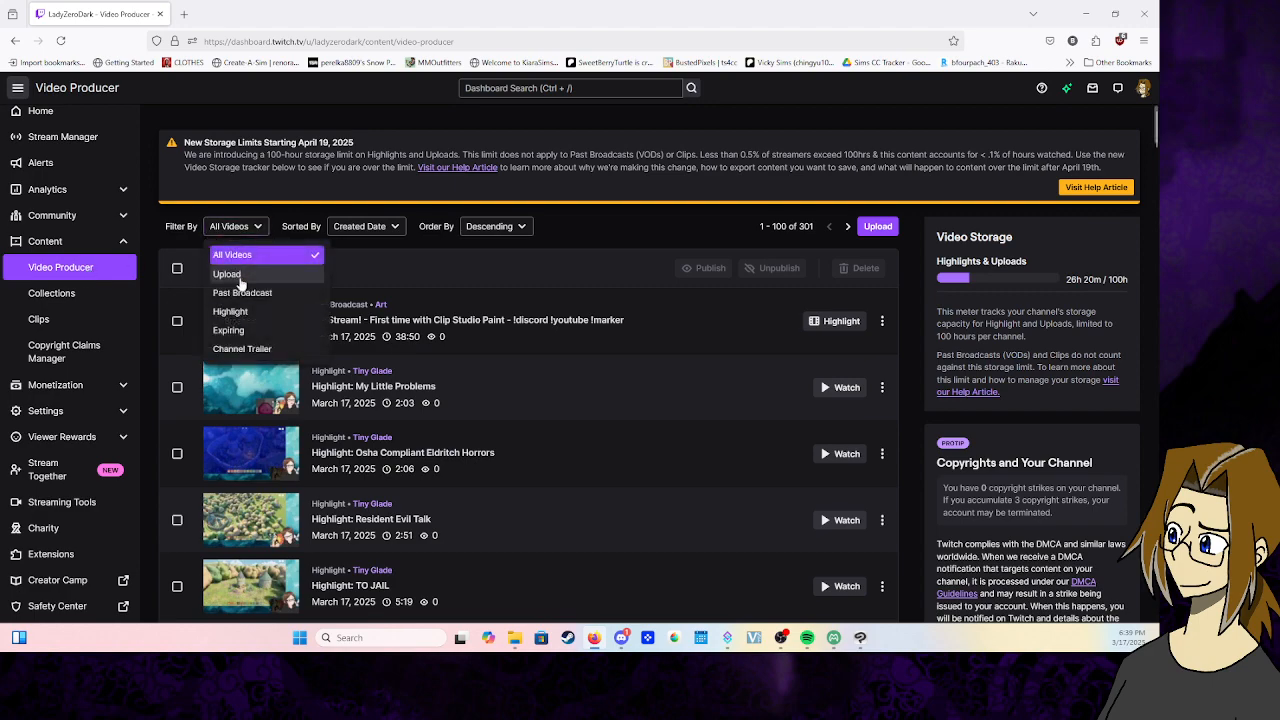
left_click(245, 289)
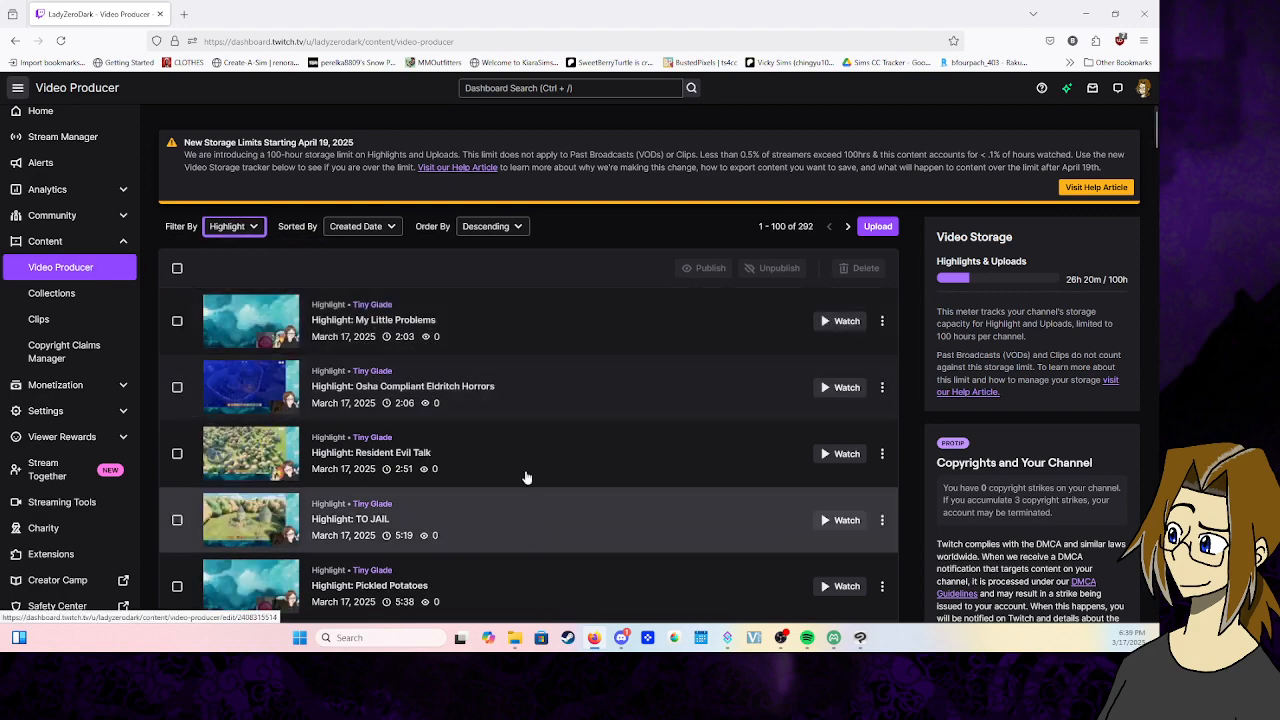
- Look through the channel's highlights from March 2025 back to the Phasmophobia ones of September 29, 2024
scroll(514, 392, "down", 3)
scroll(513, 395, "down", 3)
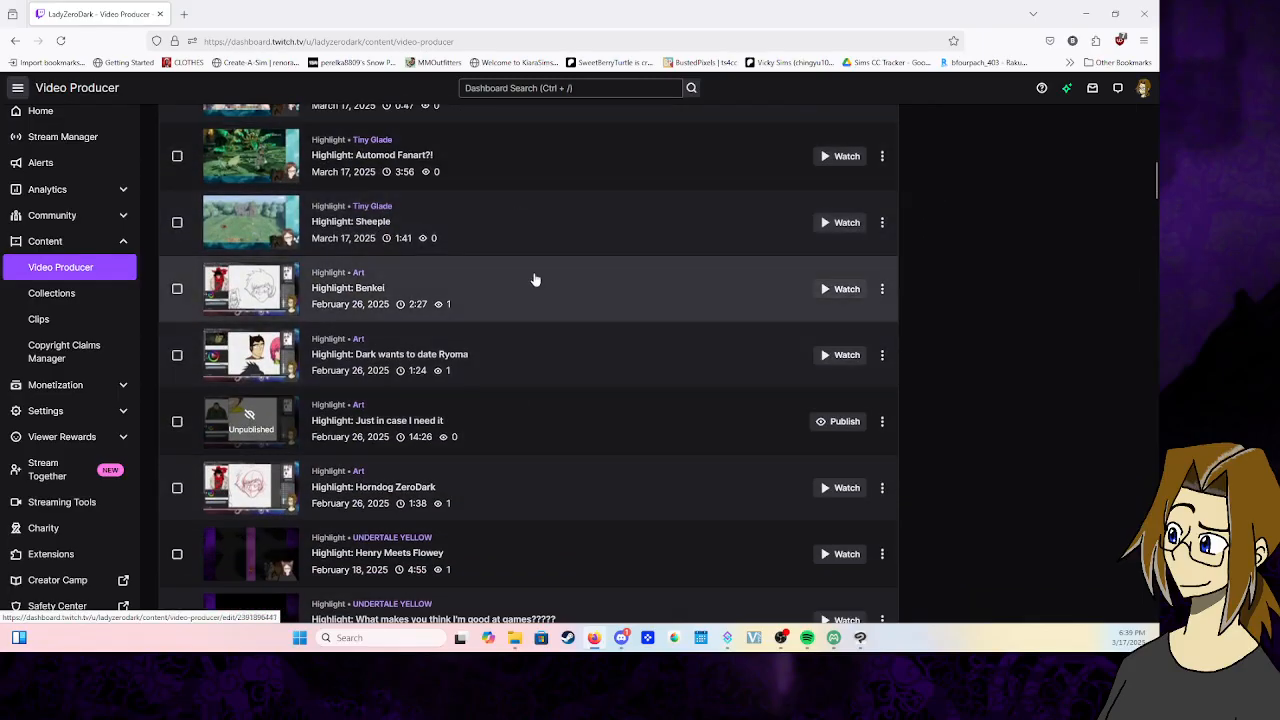
scroll(438, 272, "up", 1)
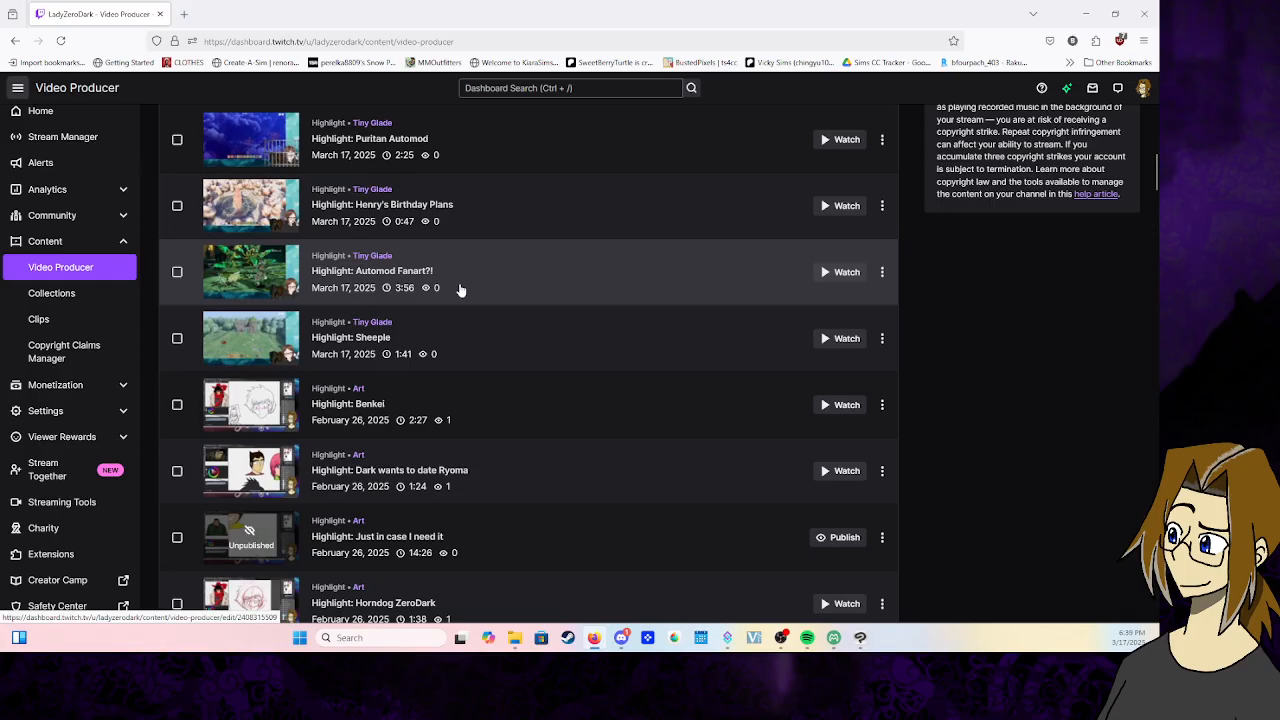
scroll(460, 290, "down", 3)
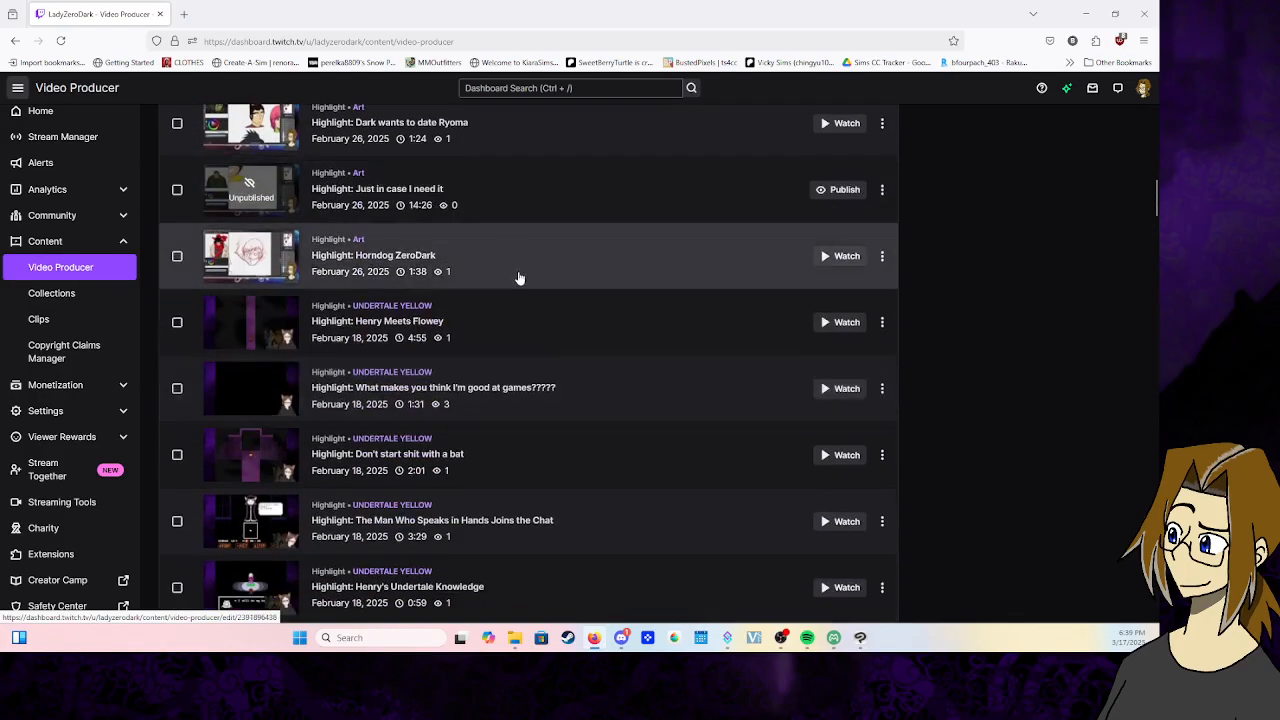
scroll(531, 363, "down", 1)
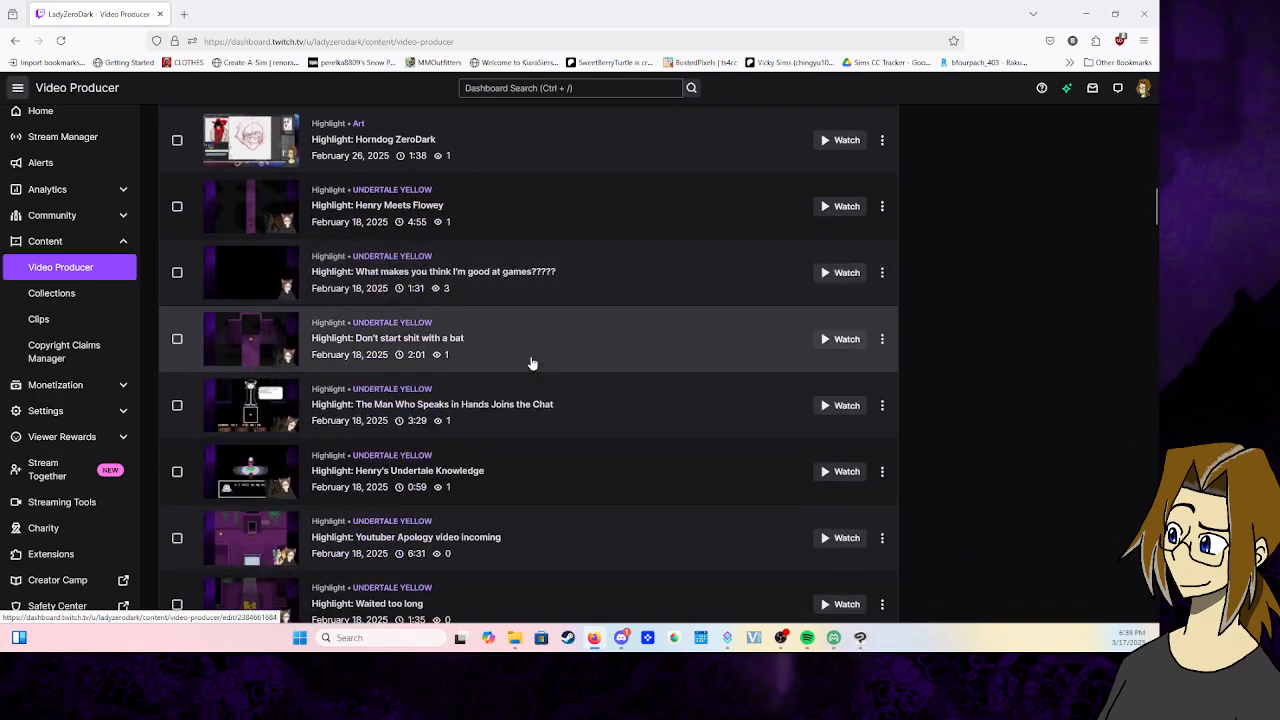
scroll(531, 363, "down", 3)
scroll(531, 363, "down", 1)
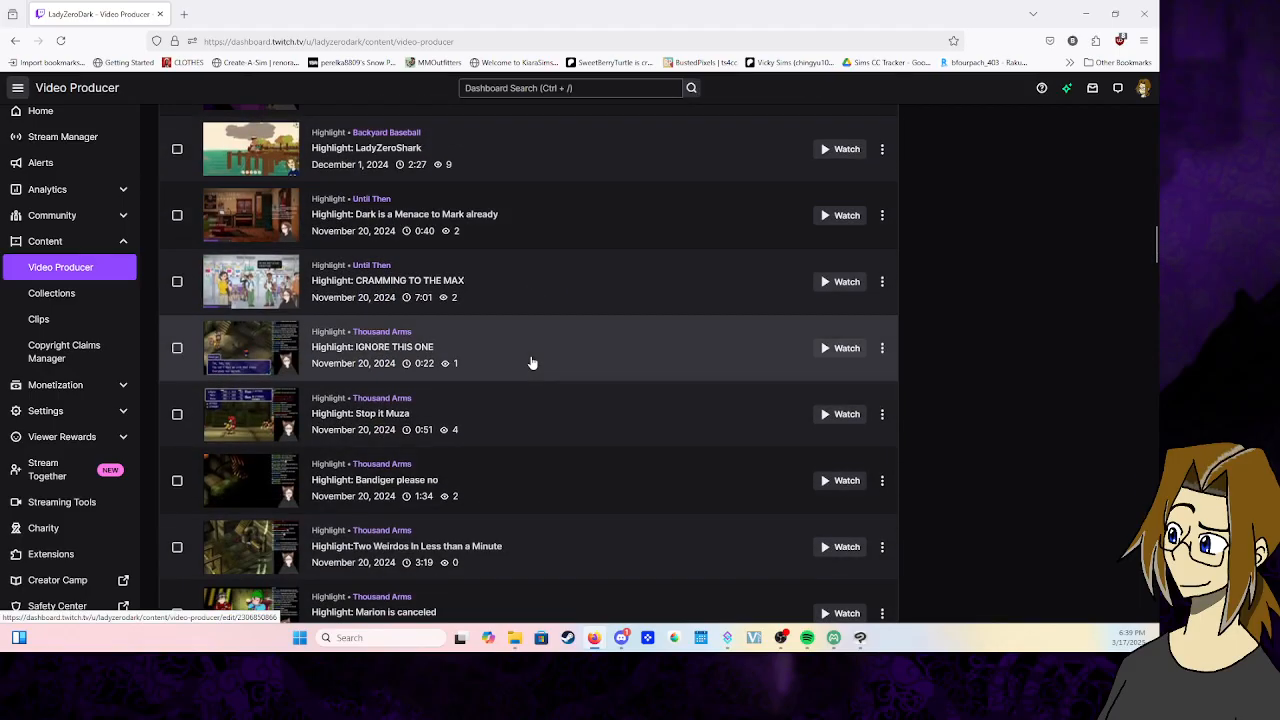
scroll(531, 363, "down", 4)
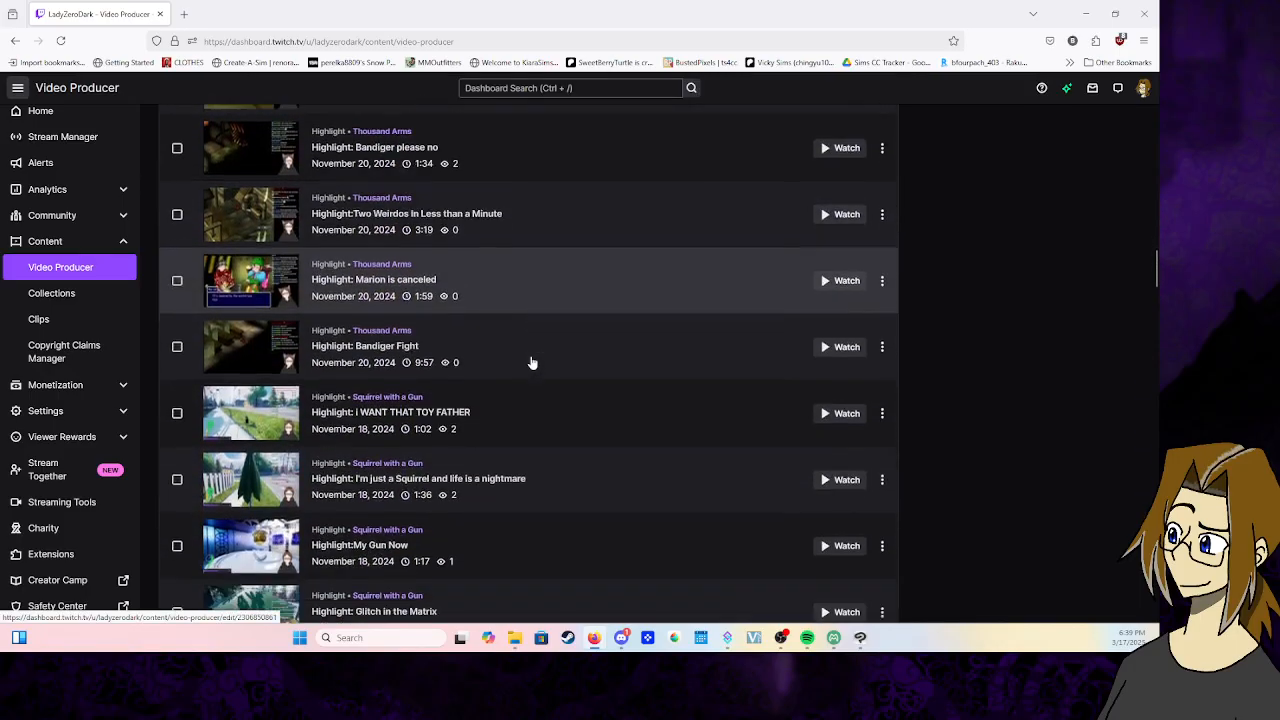
scroll(531, 363, "down", 4)
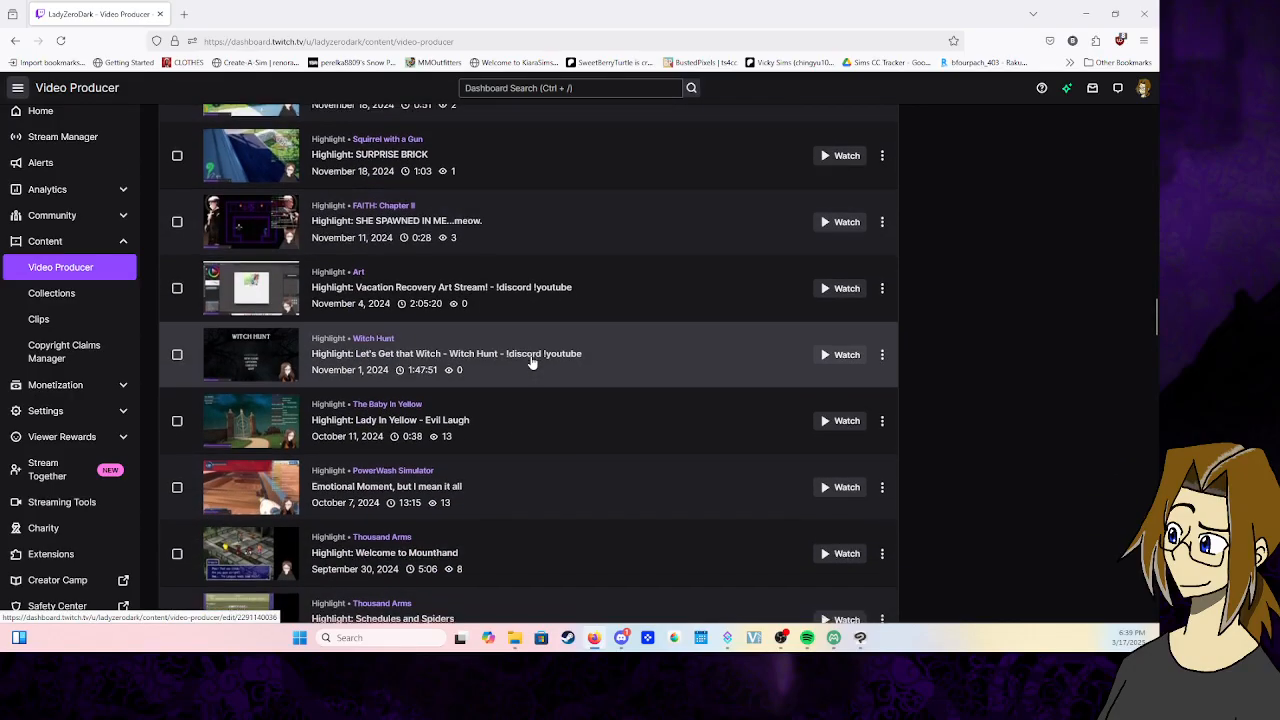
scroll(531, 363, "down", 3)
scroll(531, 363, "down", 2)
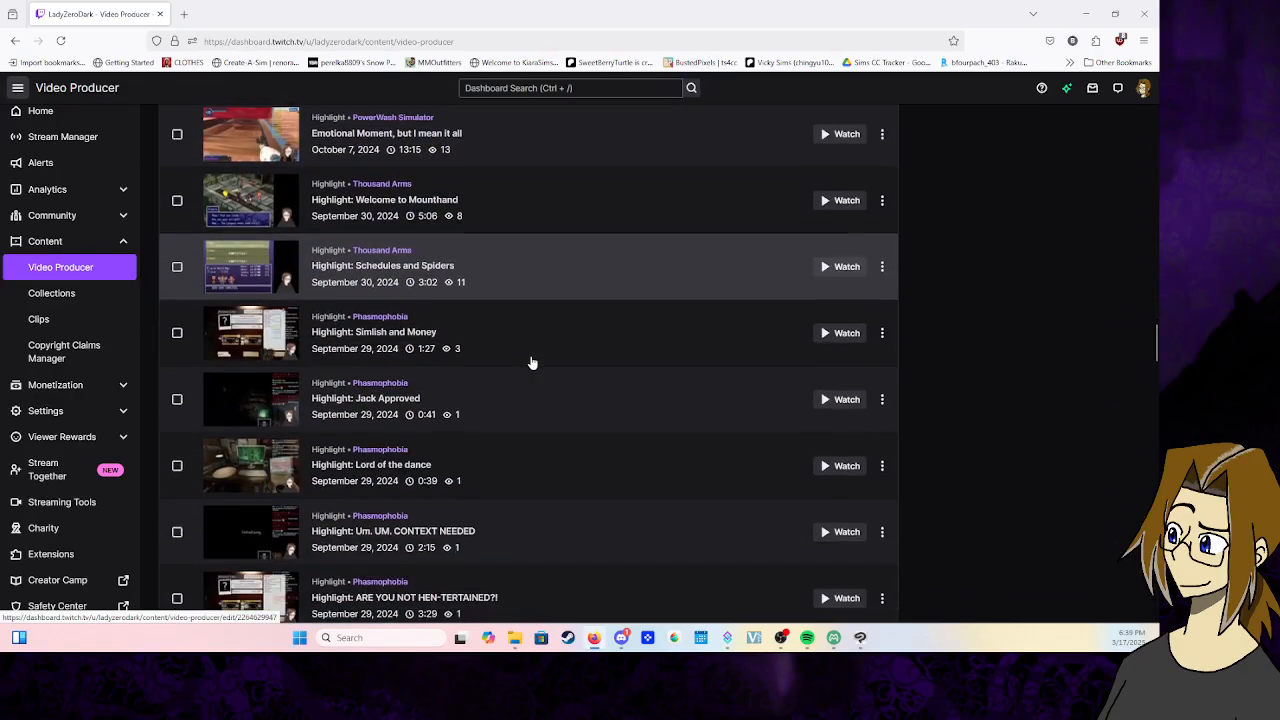
scroll(531, 363, "down", 4)
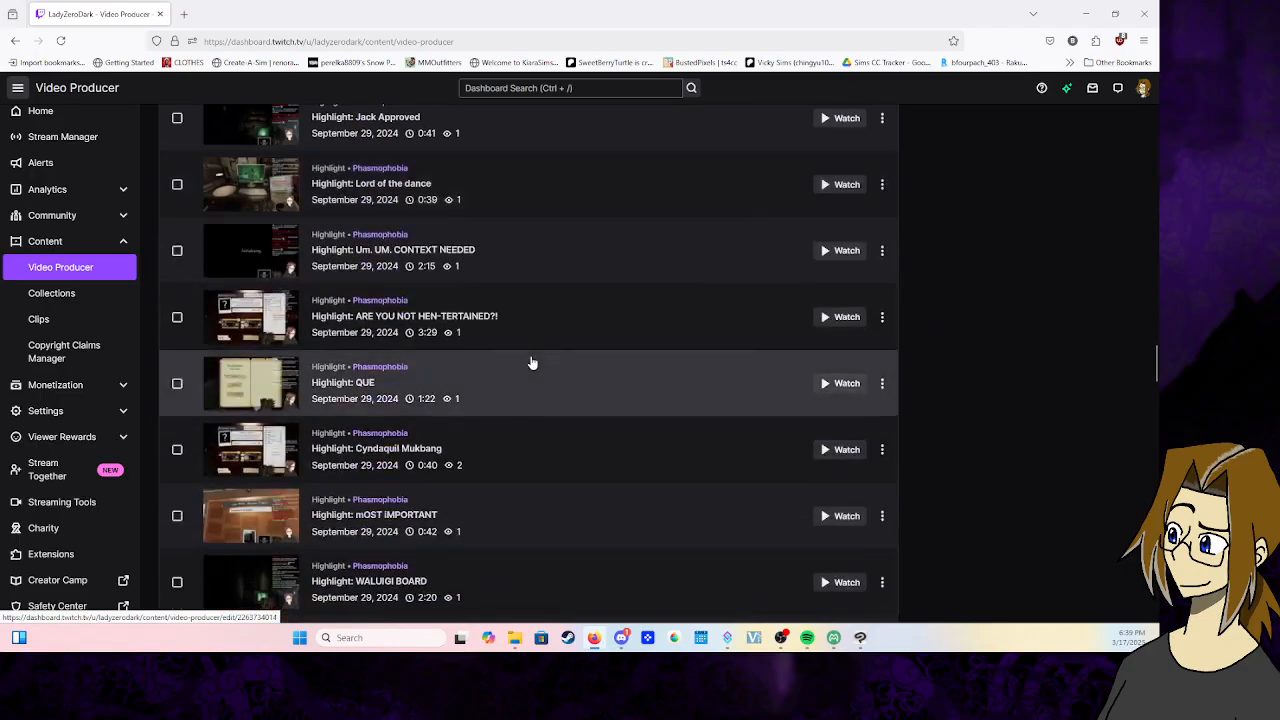
scroll(531, 363, "down", 1)
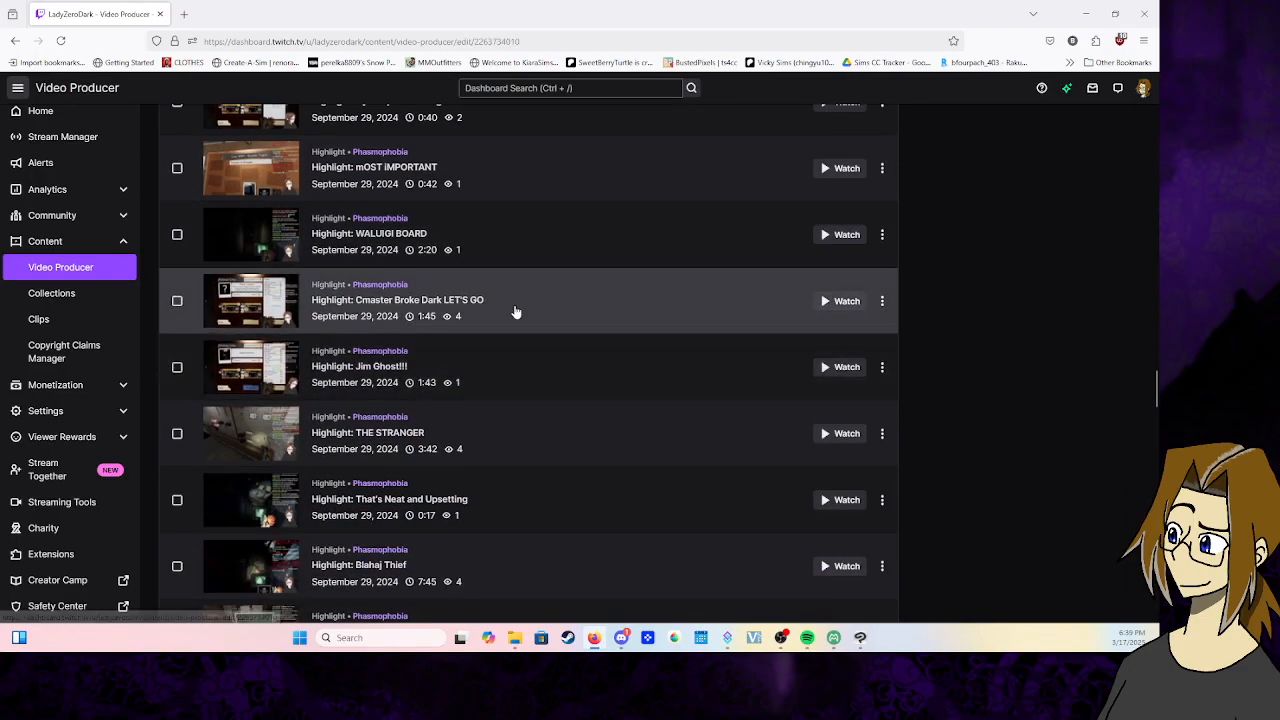
- Play the Phasmophobia highlight "Cmaster Broke Dark LET'S GO" in its video preview, and close its details without saving
left_click(514, 304)
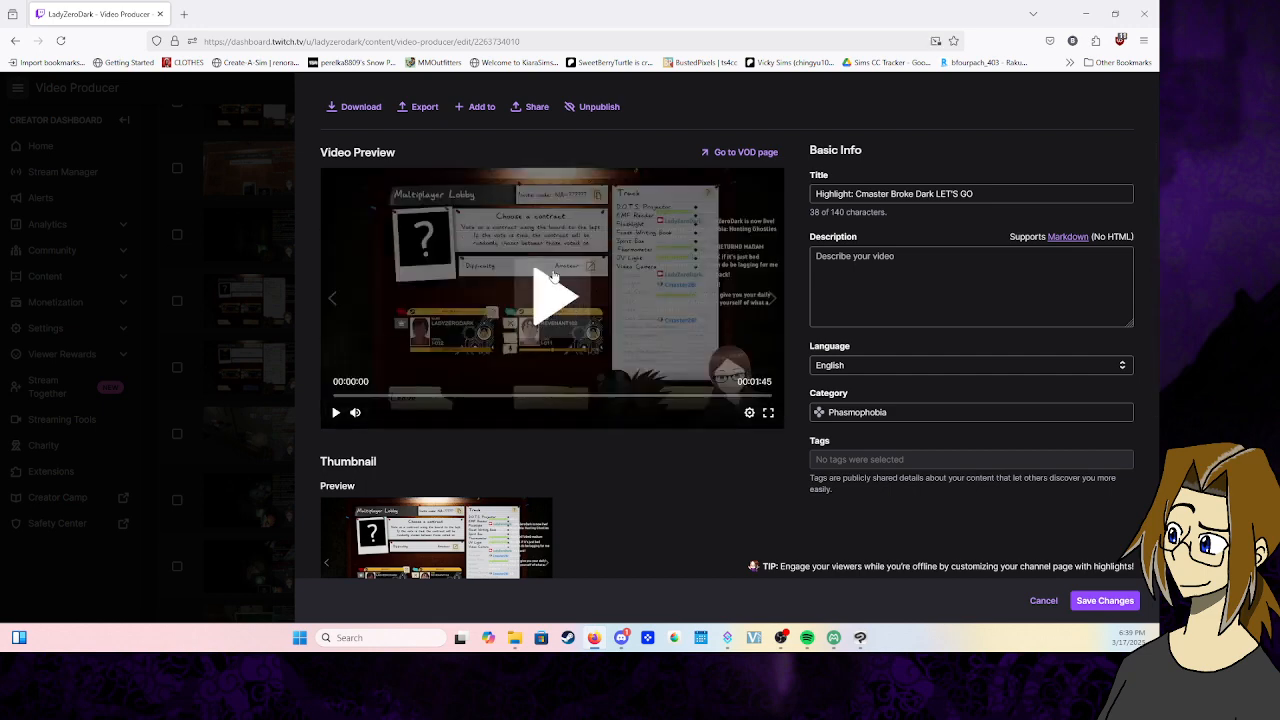
left_click(551, 299)
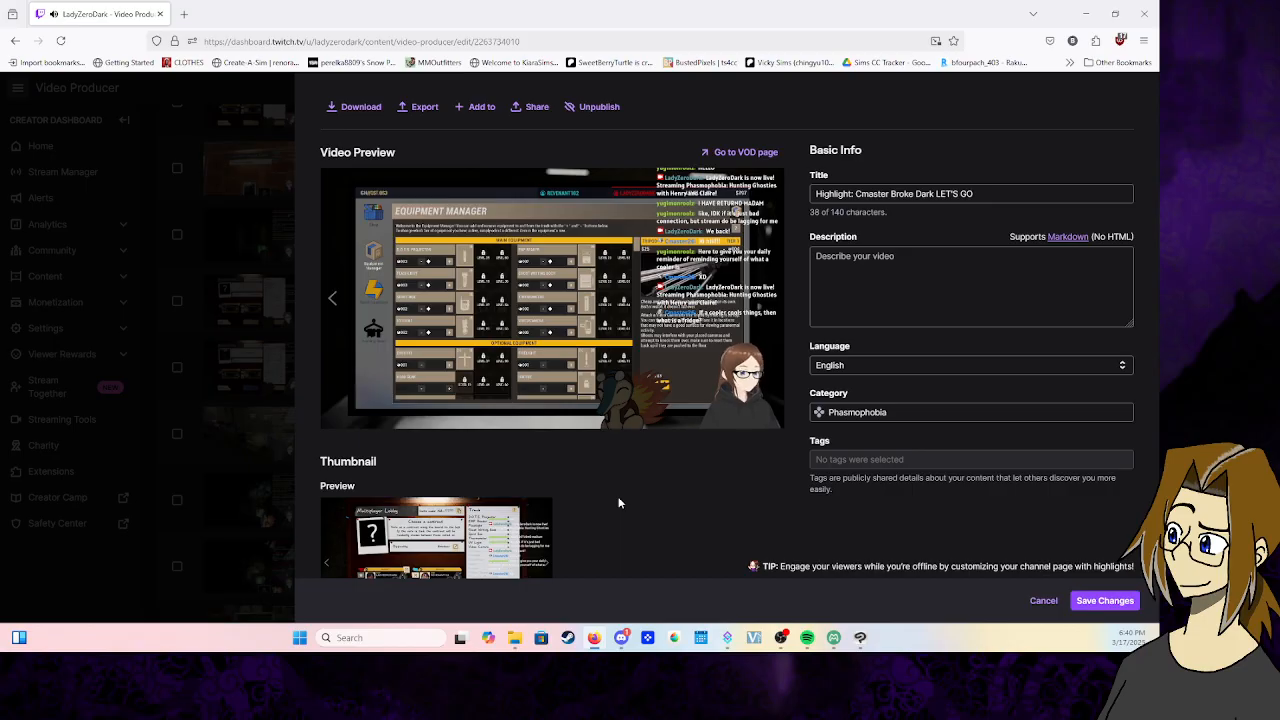
left_click(1045, 602)
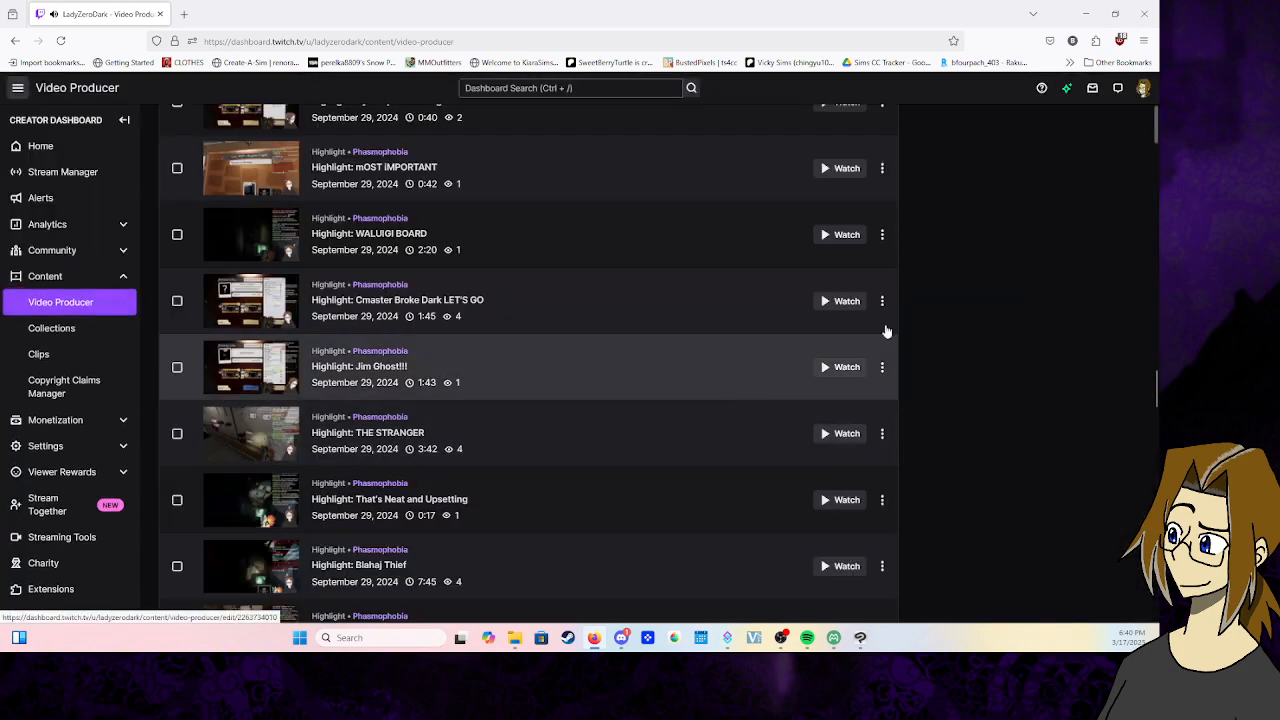
- Switch to Clip Studio Paint, cover the right iris in skin colour, and paint the whole left eye white at brush size 15
key("alt+Tab")
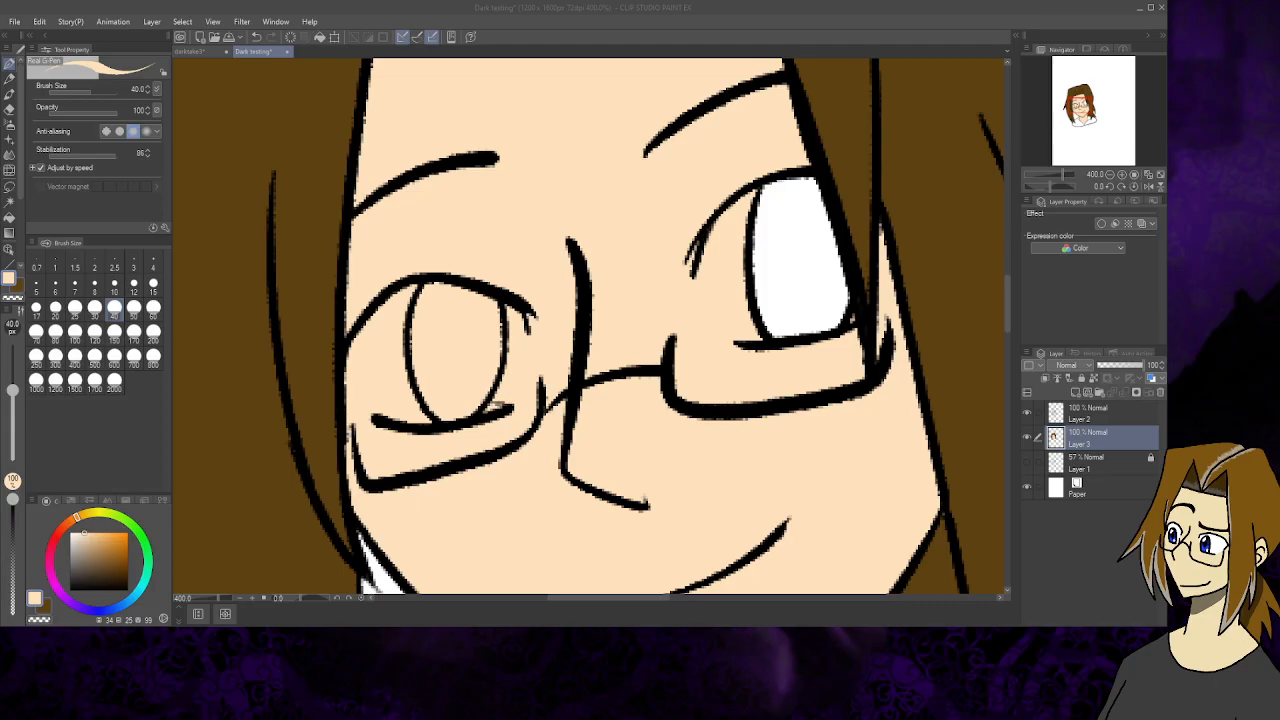
mouse_move(760, 250)
left_mouse_down()
mouse_move(755, 282)
mouse_move(768, 215)
mouse_move(791, 331)
mouse_move(763, 203)
mouse_move(769, 170)
mouse_move(813, 364)
mouse_move(783, 175)
mouse_move(835, 378)
left_mouse_up()
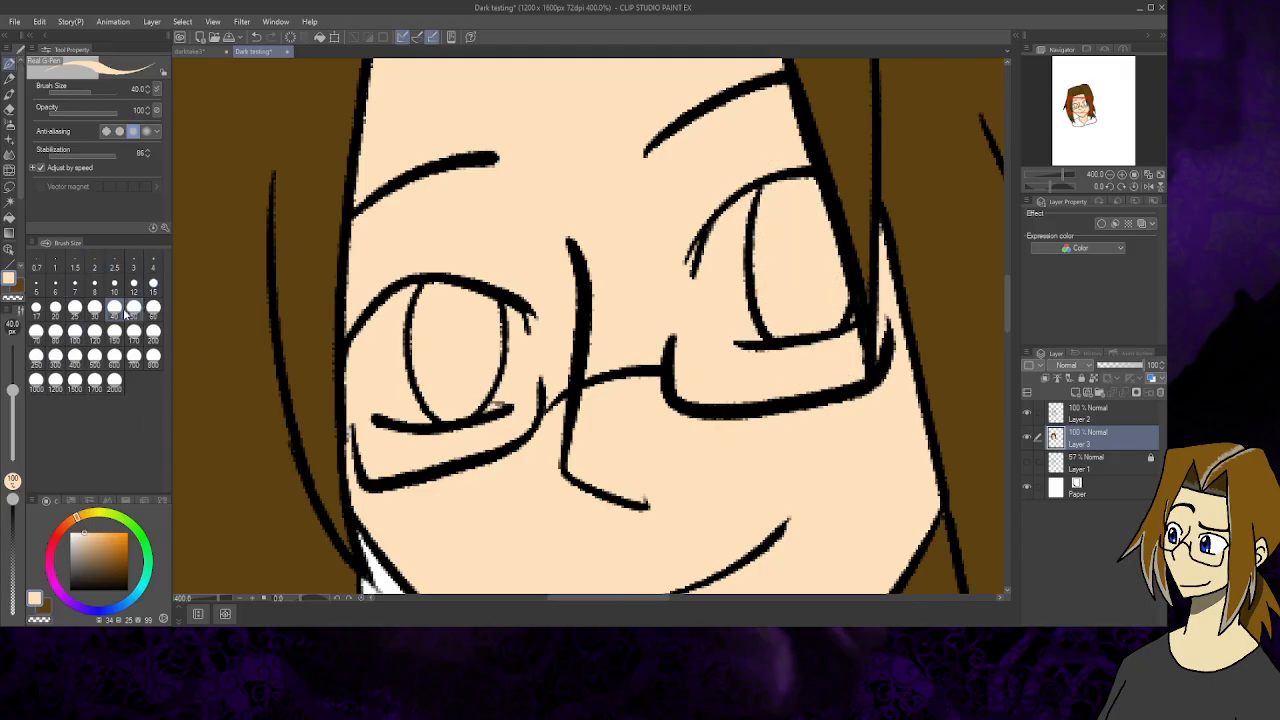
left_click(153, 286)
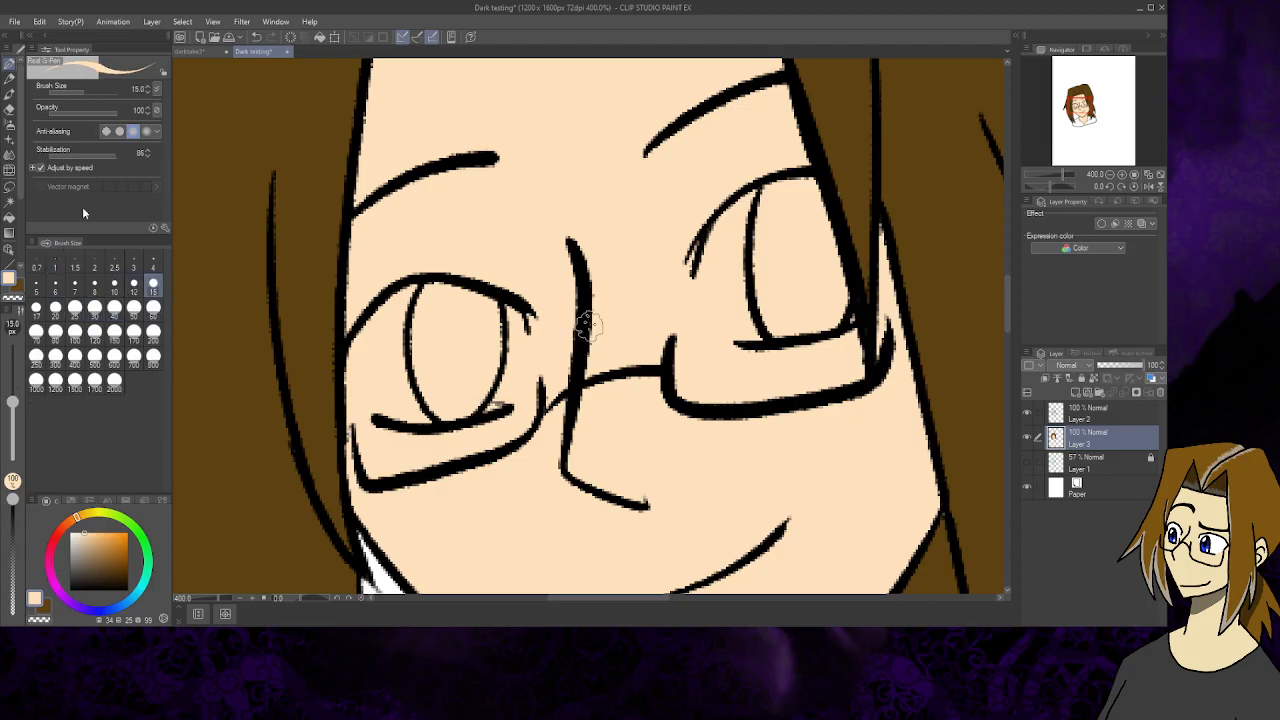
left_click(86, 531)
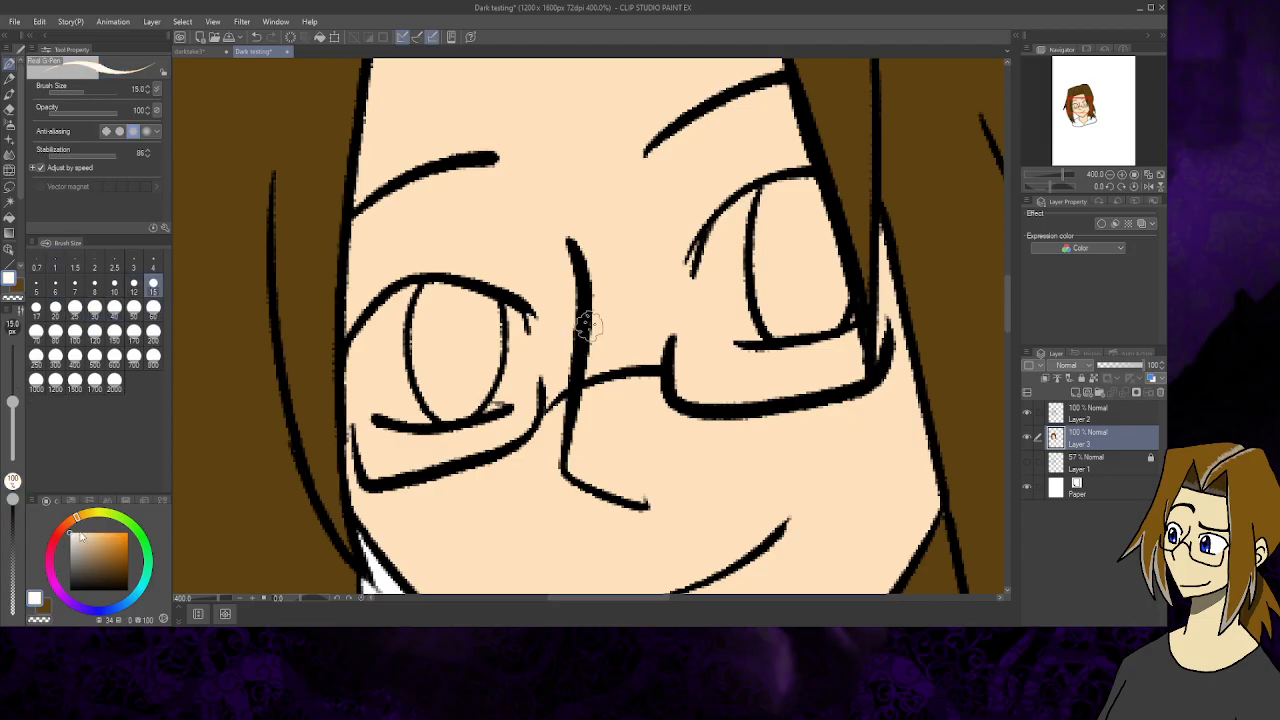
mouse_move(413, 293)
left_mouse_down()
mouse_move(358, 348)
mouse_move(366, 380)
mouse_move(363, 369)
mouse_move(384, 403)
mouse_move(427, 419)
mouse_move(409, 406)
mouse_move(404, 303)
mouse_move(402, 393)
mouse_move(379, 359)
mouse_move(418, 372)
left_mouse_up()
mouse_move(500, 335)
left_mouse_down()
mouse_move(495, 405)
mouse_move(497, 387)
mouse_move(467, 409)
mouse_move(421, 406)
mouse_move(391, 366)
mouse_move(410, 342)
mouse_move(400, 372)
left_mouse_up()
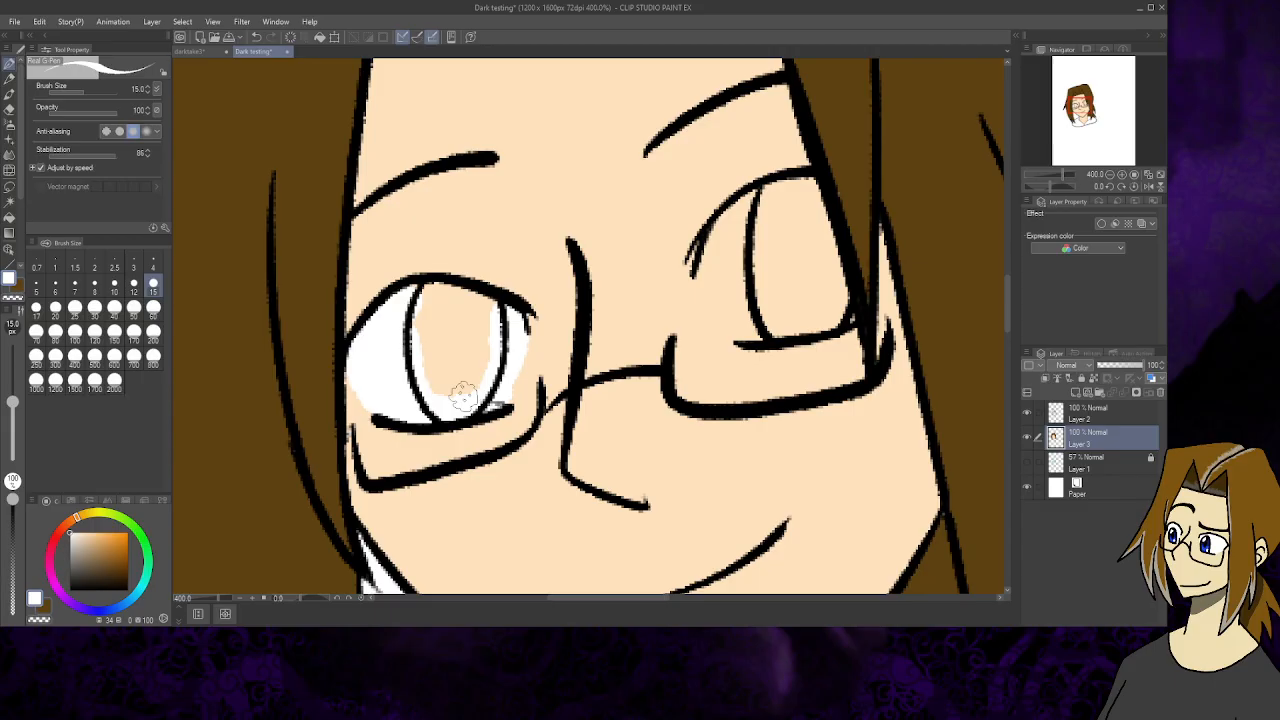
left_click_drag(420, 296, 424, 392)
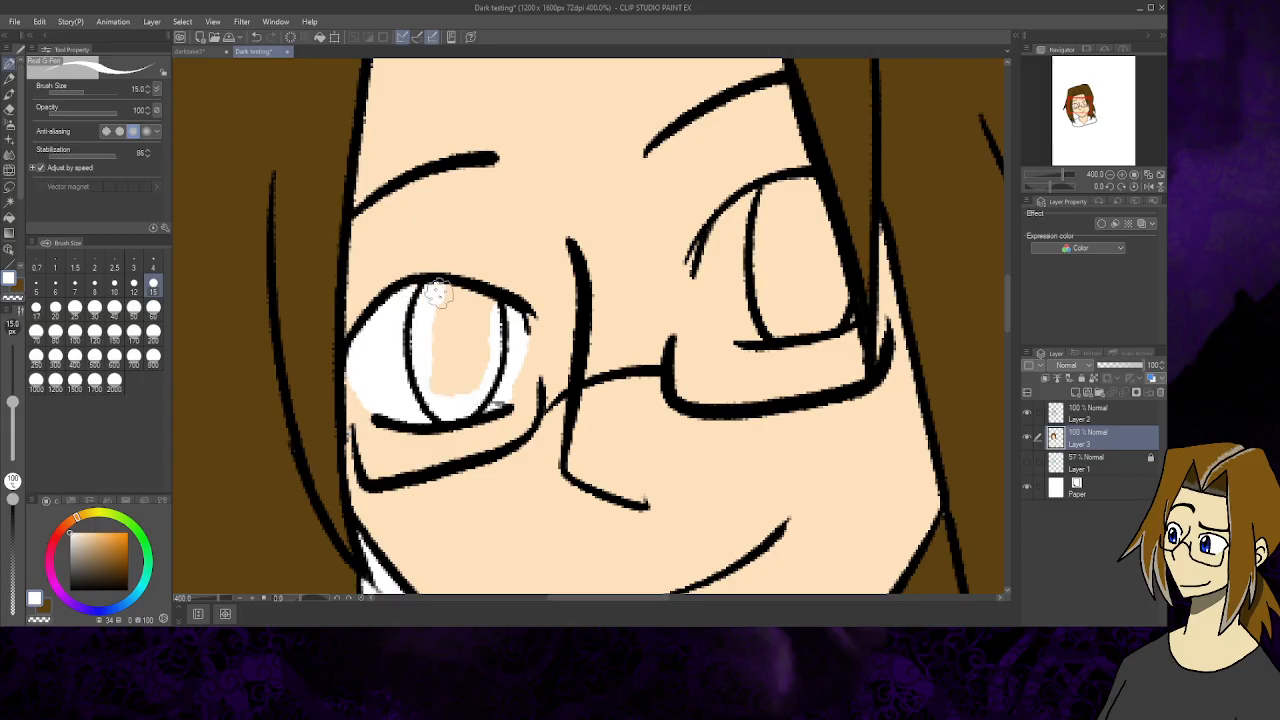
mouse_move(437, 290)
left_mouse_down()
mouse_move(485, 329)
mouse_move(487, 309)
mouse_move(486, 360)
mouse_move(474, 390)
mouse_move(481, 331)
mouse_move(464, 401)
mouse_move(462, 317)
mouse_move(452, 395)
mouse_move(442, 310)
mouse_move(440, 400)
mouse_move(442, 316)
left_mouse_up()
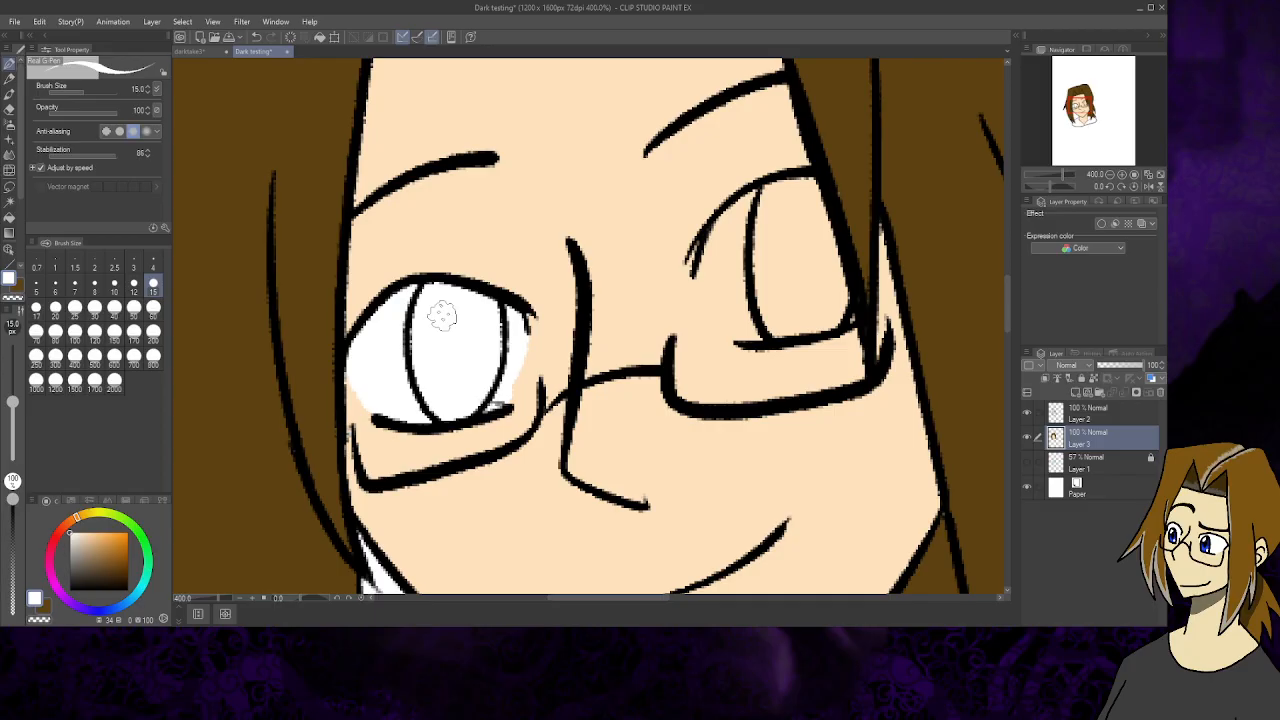
- Paint the right eye white, including the sliver beyond the hair strand, with the brush size reduced to 10
mouse_move(712, 262)
left_mouse_down()
mouse_move(737, 221)
mouse_move(715, 257)
mouse_move(728, 229)
mouse_move(774, 199)
mouse_move(758, 200)
mouse_move(793, 200)
left_mouse_up()
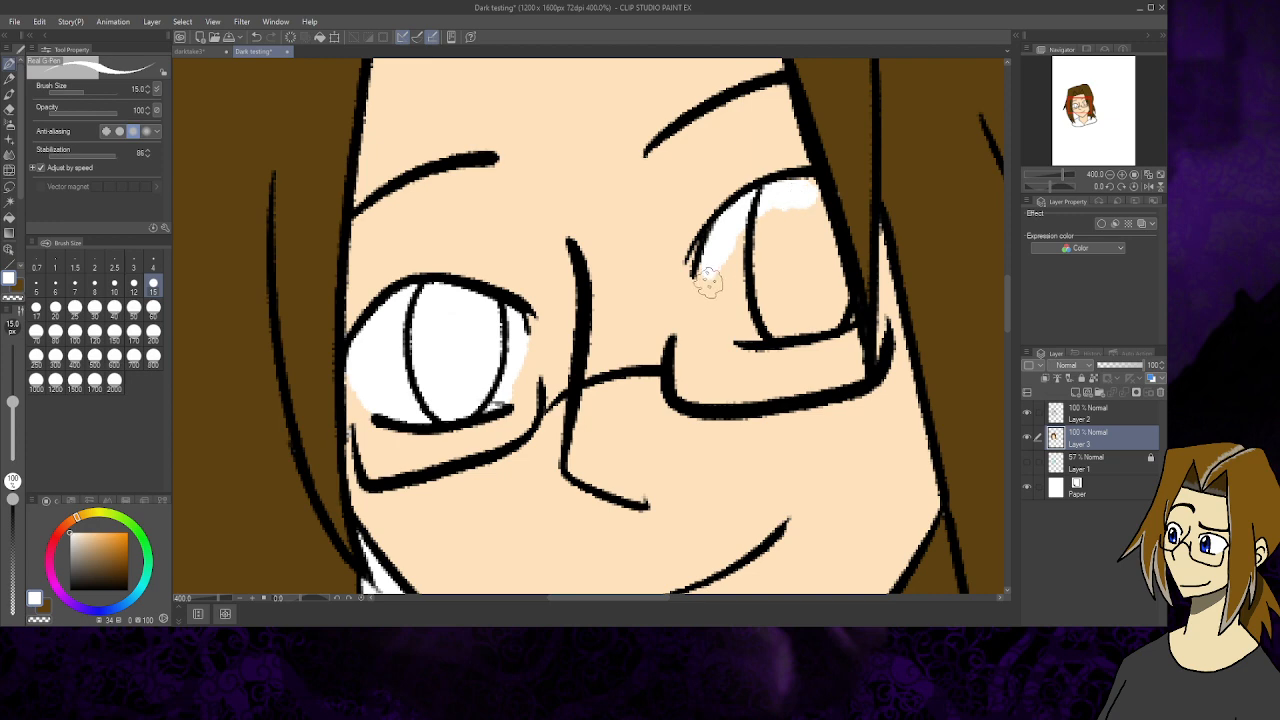
mouse_move(708, 283)
left_mouse_down()
mouse_move(722, 316)
mouse_move(710, 280)
mouse_move(747, 333)
mouse_move(738, 323)
mouse_move(842, 320)
mouse_move(808, 184)
mouse_move(779, 205)
mouse_move(776, 308)
mouse_move(778, 238)
mouse_move(743, 289)
mouse_move(760, 271)
mouse_move(753, 309)
mouse_move(740, 270)
mouse_move(792, 270)
mouse_move(777, 287)
mouse_move(795, 215)
mouse_move(811, 296)
mouse_move(797, 212)
mouse_move(804, 310)
mouse_move(794, 210)
mouse_move(784, 311)
mouse_move(803, 210)
left_mouse_up()
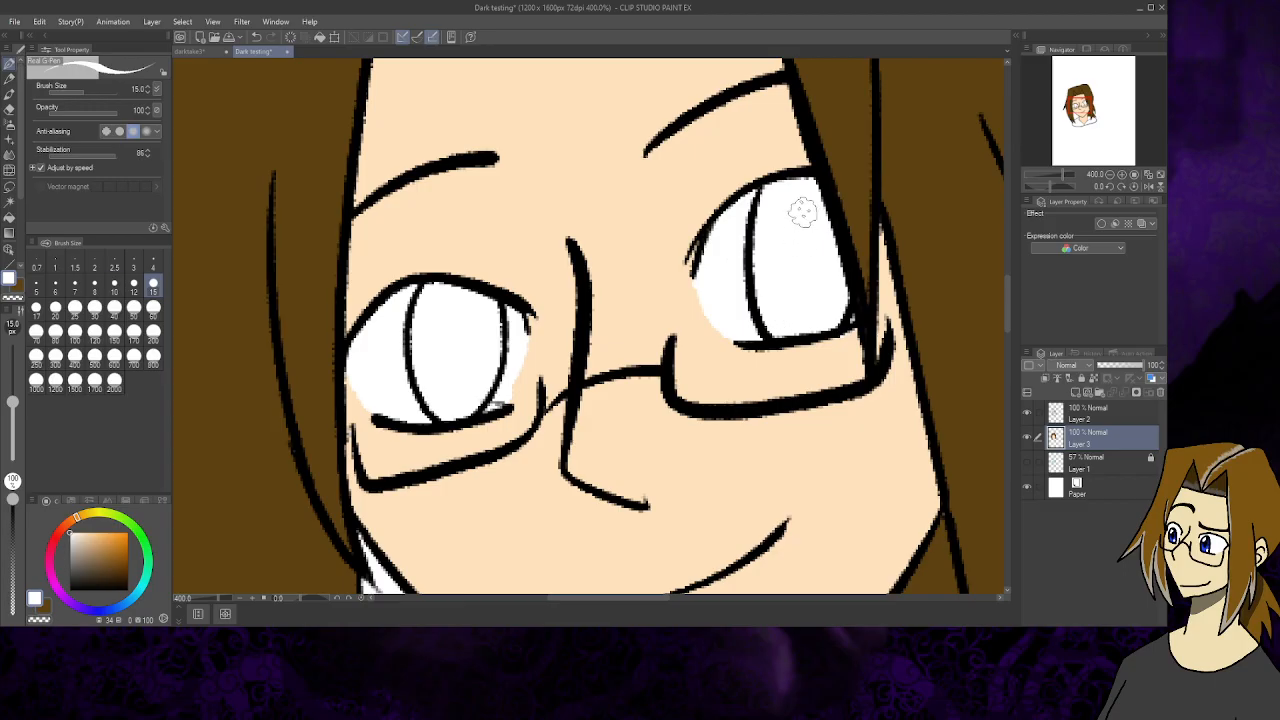
left_click(115, 286)
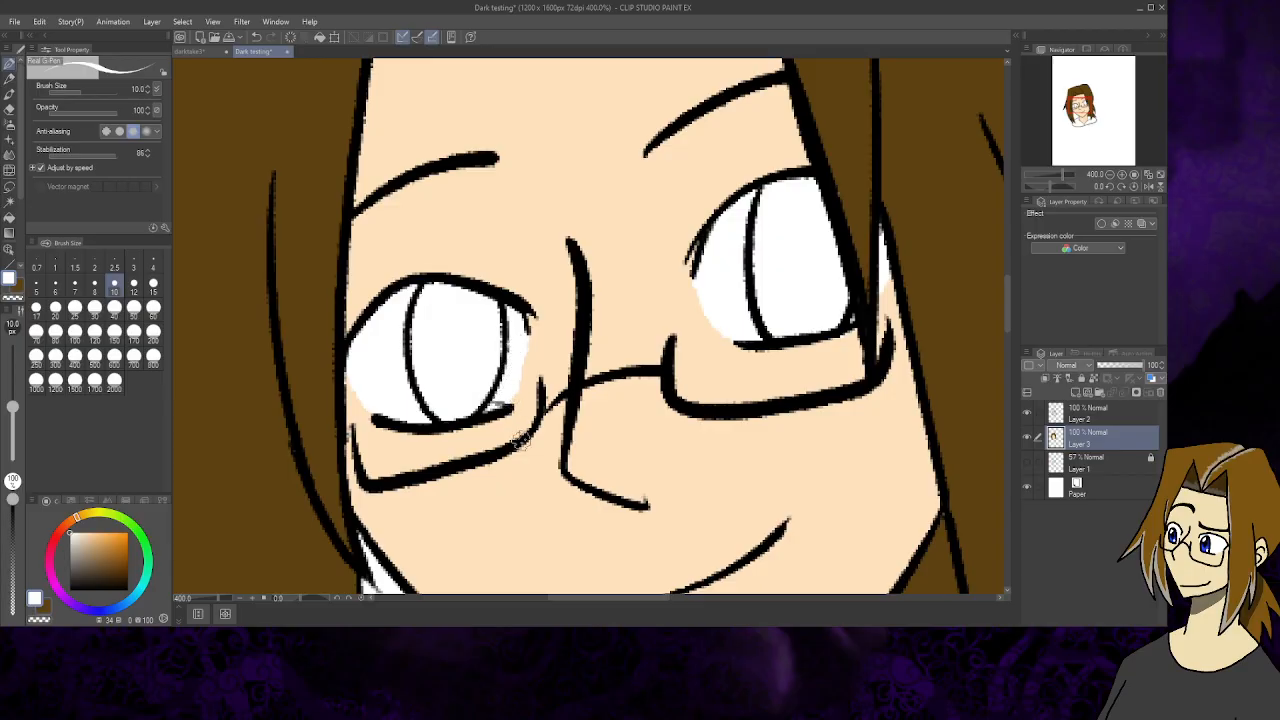
- Sample the bright blue of the character's iris in darktake3 with the colour picker
left_click(194, 51)
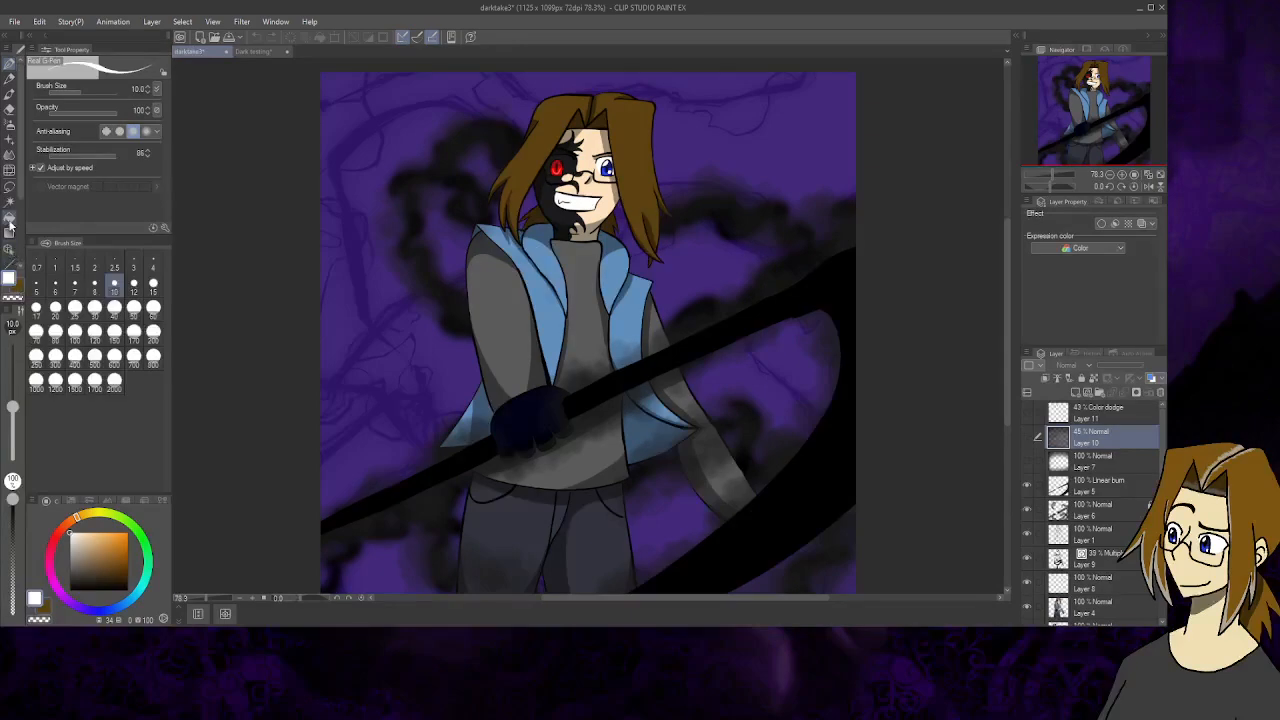
left_click(12, 189)
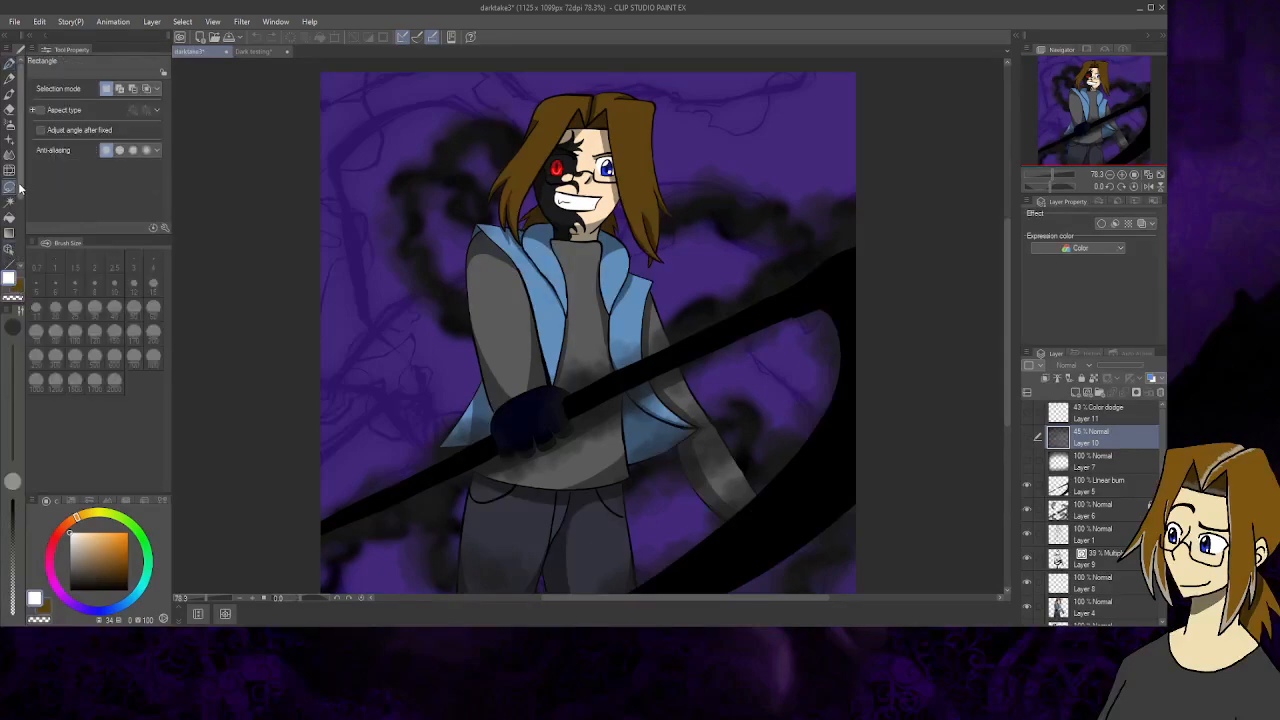
scroll(12, 250, "down", 2)
left_click(10, 262)
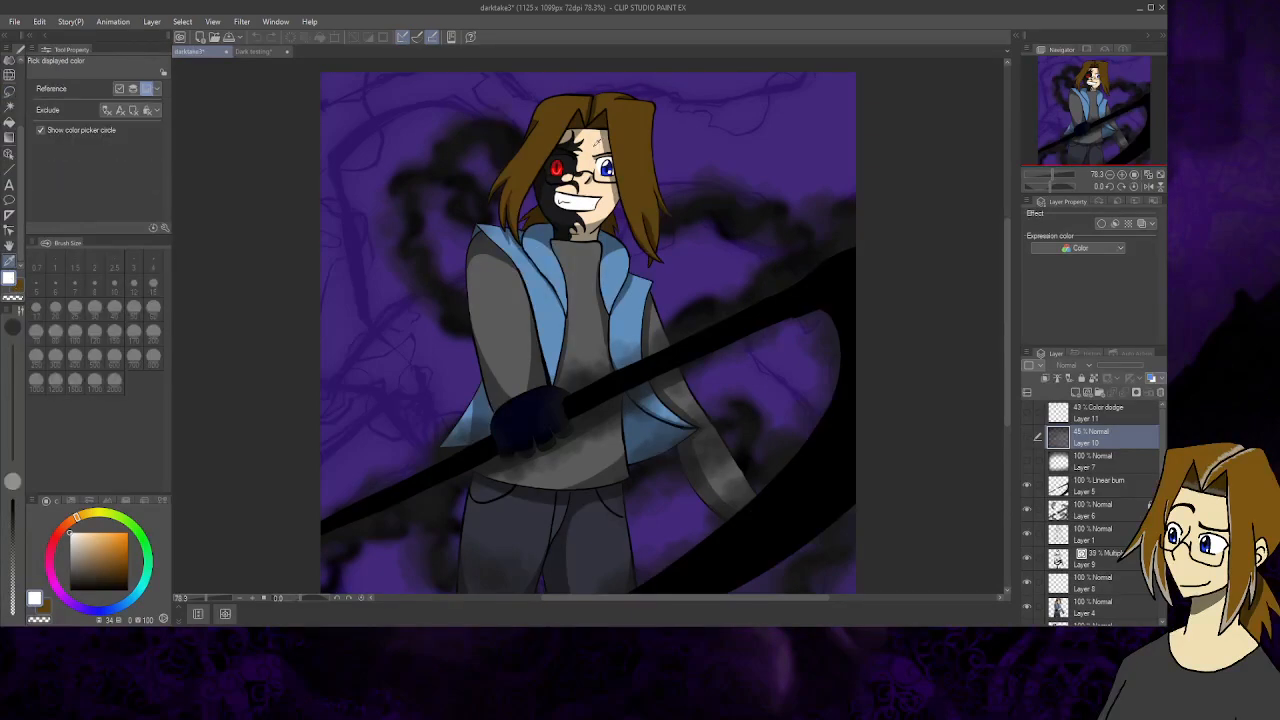
left_click(1122, 174)
left_click(1122, 174)
left_click_drag(1099, 120, 1103, 80)
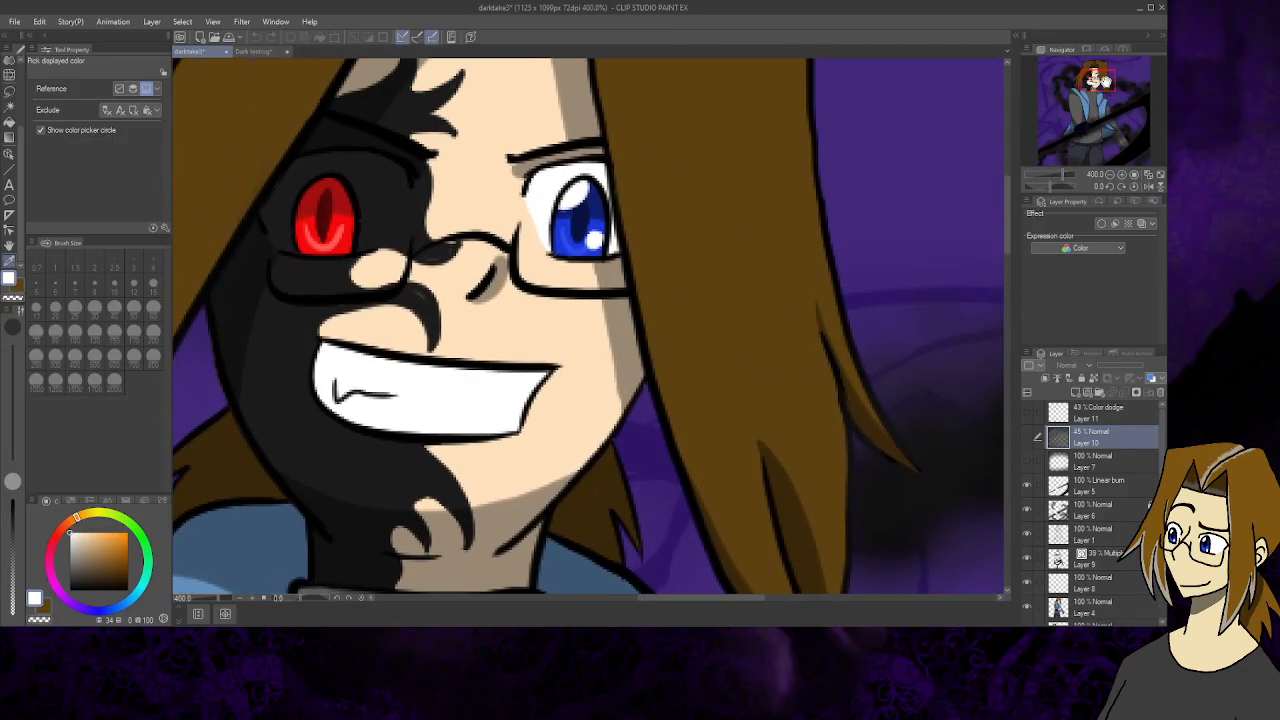
left_click(573, 222)
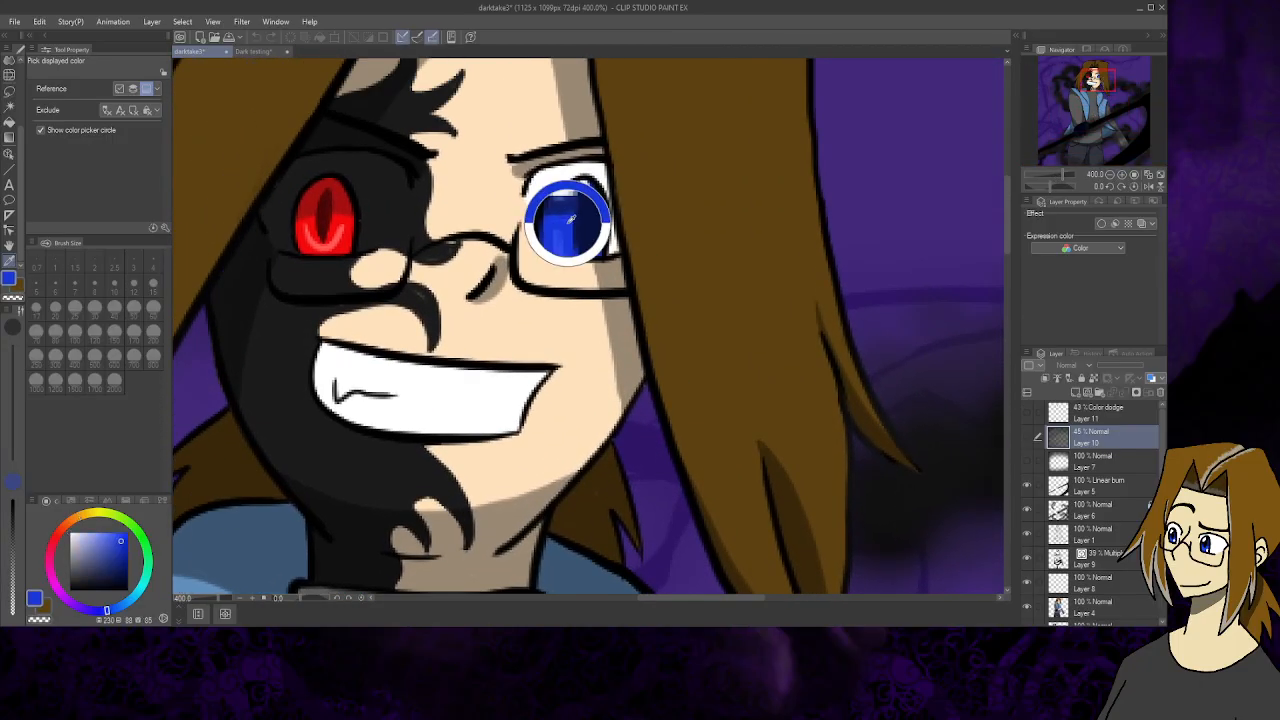
- Return to the Dark testing canvas and fill both irises with the sampled blue using the Real G-Pen at size 10
left_click(262, 52)
scroll(20, 148, "up", 1)
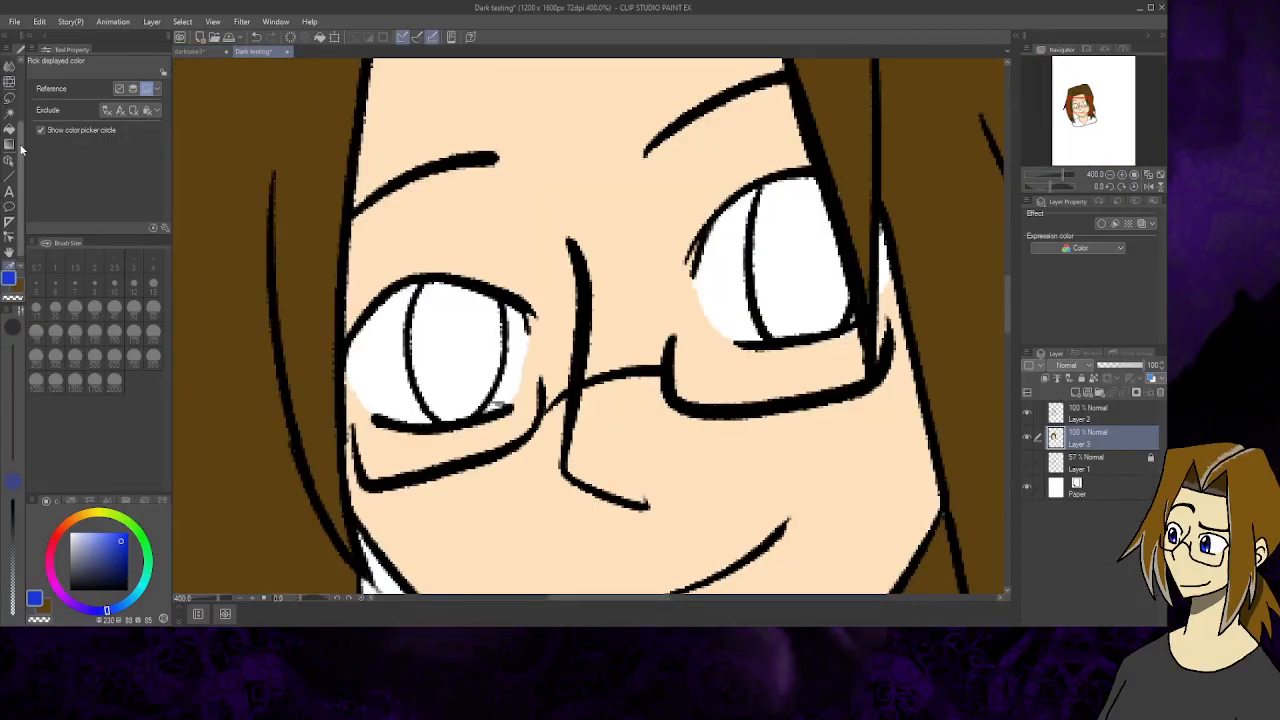
scroll(20, 148, "up", 2)
left_click(14, 63)
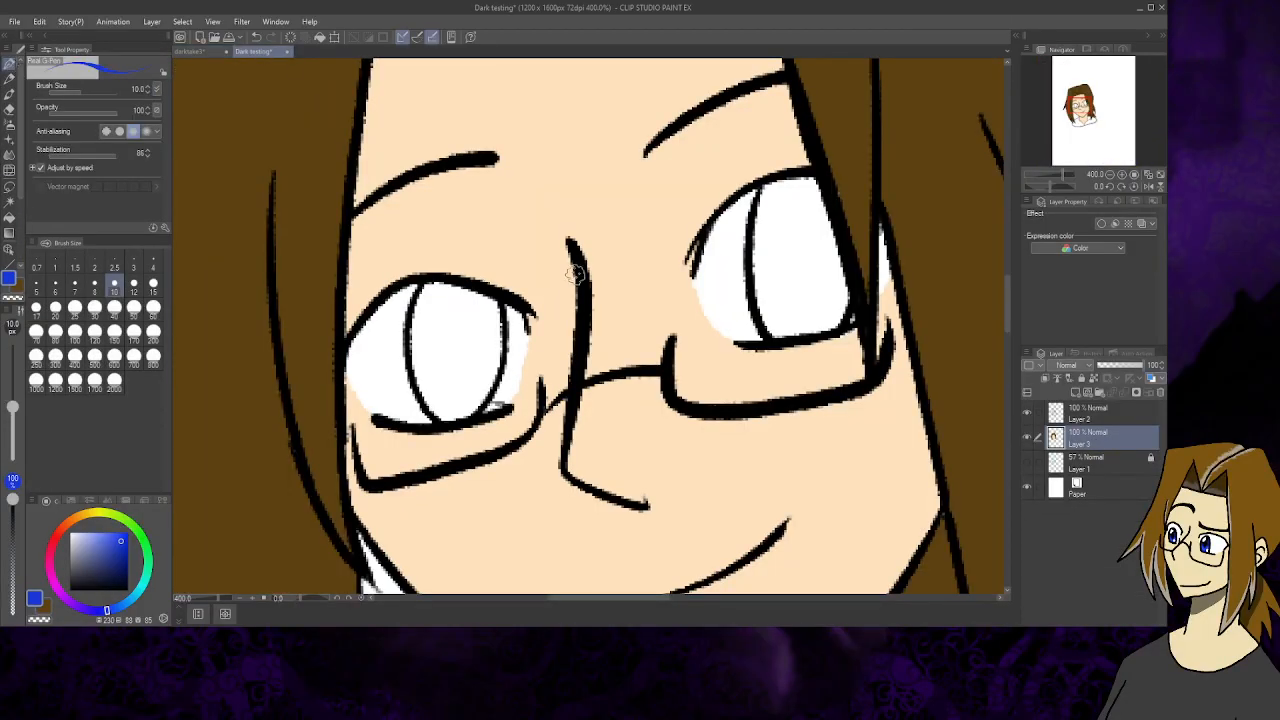
mouse_move(433, 290)
left_mouse_down()
mouse_move(425, 383)
mouse_move(425, 365)
mouse_move(443, 410)
mouse_move(485, 394)
mouse_move(492, 310)
mouse_move(476, 296)
mouse_move(455, 321)
mouse_move(445, 285)
mouse_move(485, 304)
mouse_move(468, 404)
mouse_move(448, 414)
mouse_move(433, 306)
mouse_move(445, 292)
mouse_move(461, 405)
mouse_move(460, 304)
mouse_move(471, 339)
left_mouse_up()
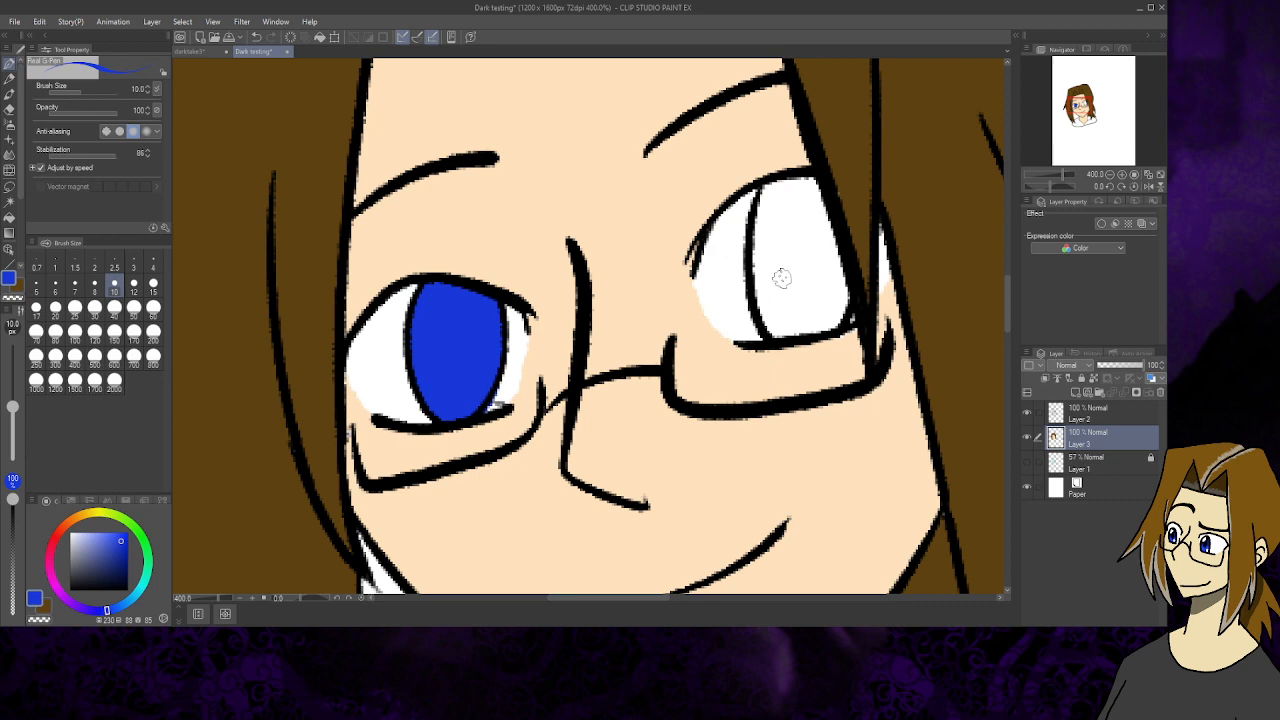
mouse_move(771, 190)
left_mouse_down()
mouse_move(766, 315)
mouse_move(779, 333)
mouse_move(843, 312)
mouse_move(809, 190)
mouse_move(792, 180)
mouse_move(814, 185)
mouse_move(822, 215)
mouse_move(758, 220)
mouse_move(793, 208)
mouse_move(790, 190)
mouse_move(774, 232)
mouse_move(785, 328)
mouse_move(799, 190)
mouse_move(799, 308)
mouse_move(814, 320)
mouse_move(800, 259)
mouse_move(808, 218)
mouse_move(823, 322)
mouse_move(833, 298)
mouse_move(820, 236)
left_mouse_up()
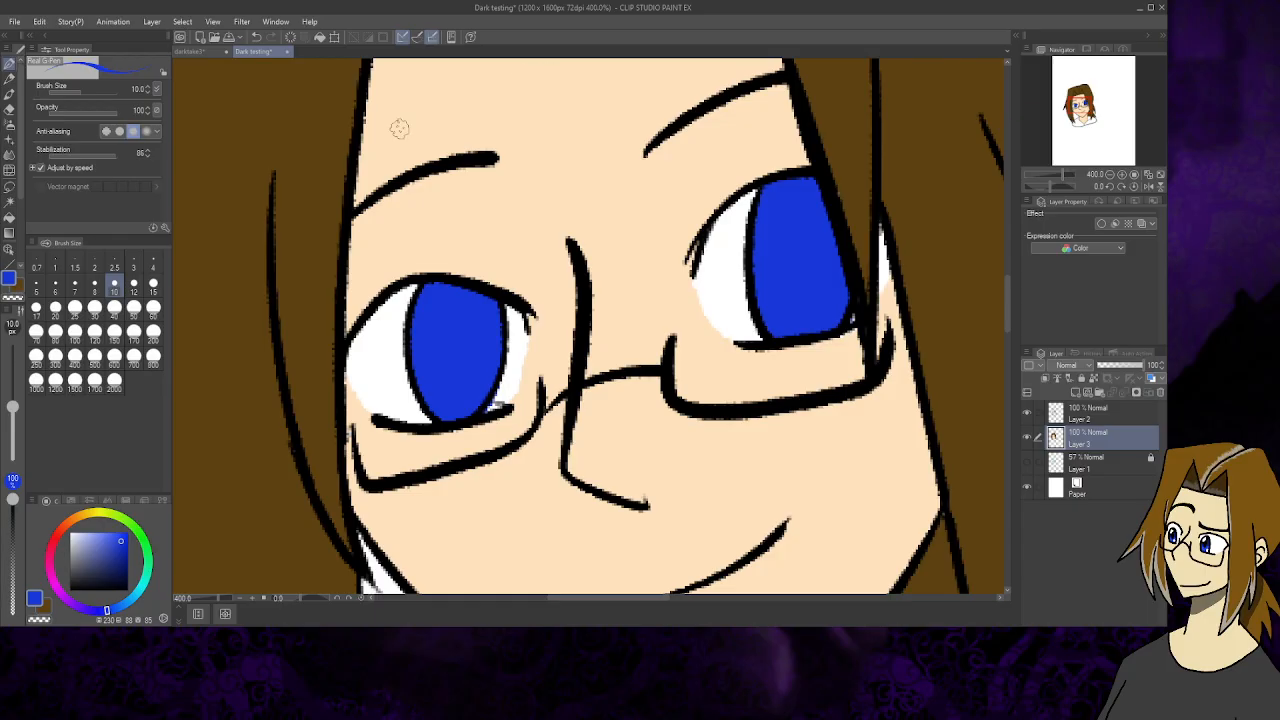
- Sample the dark blue shade from the iris in darktake3 and return to the Dark testing canvas
left_click(190, 51)
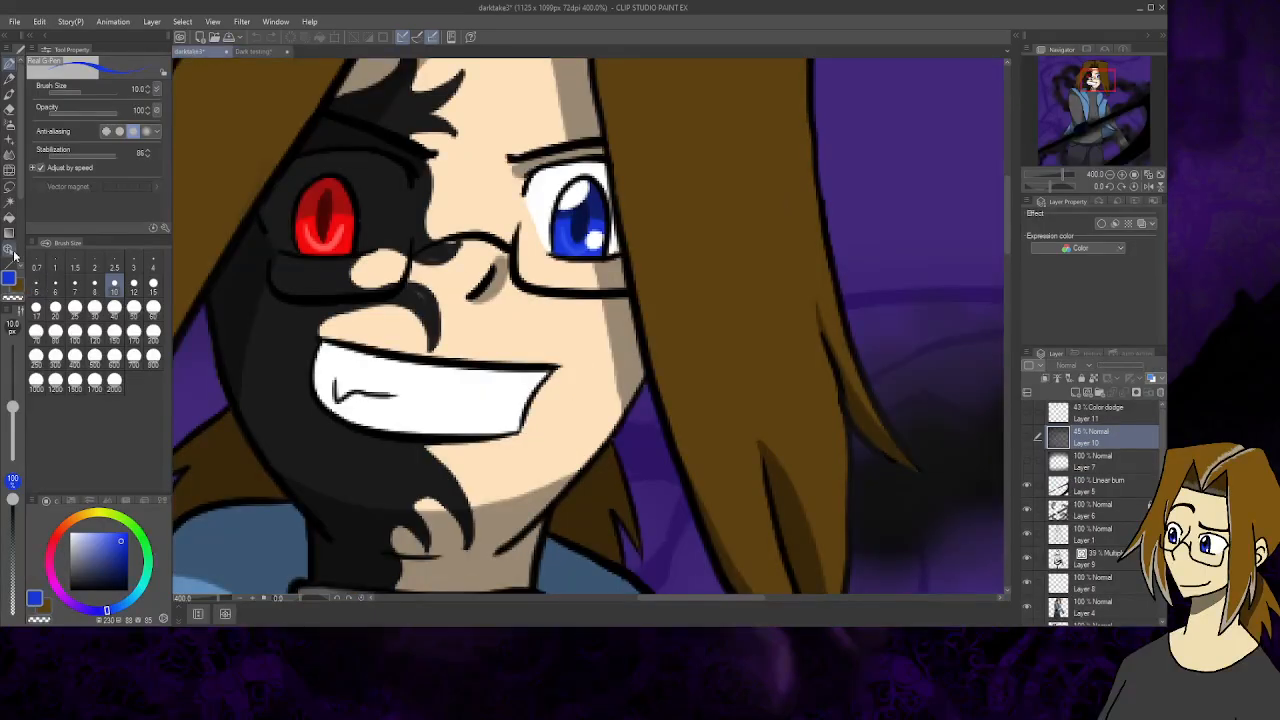
scroll(15, 258, "up", 3)
left_click(10, 261)
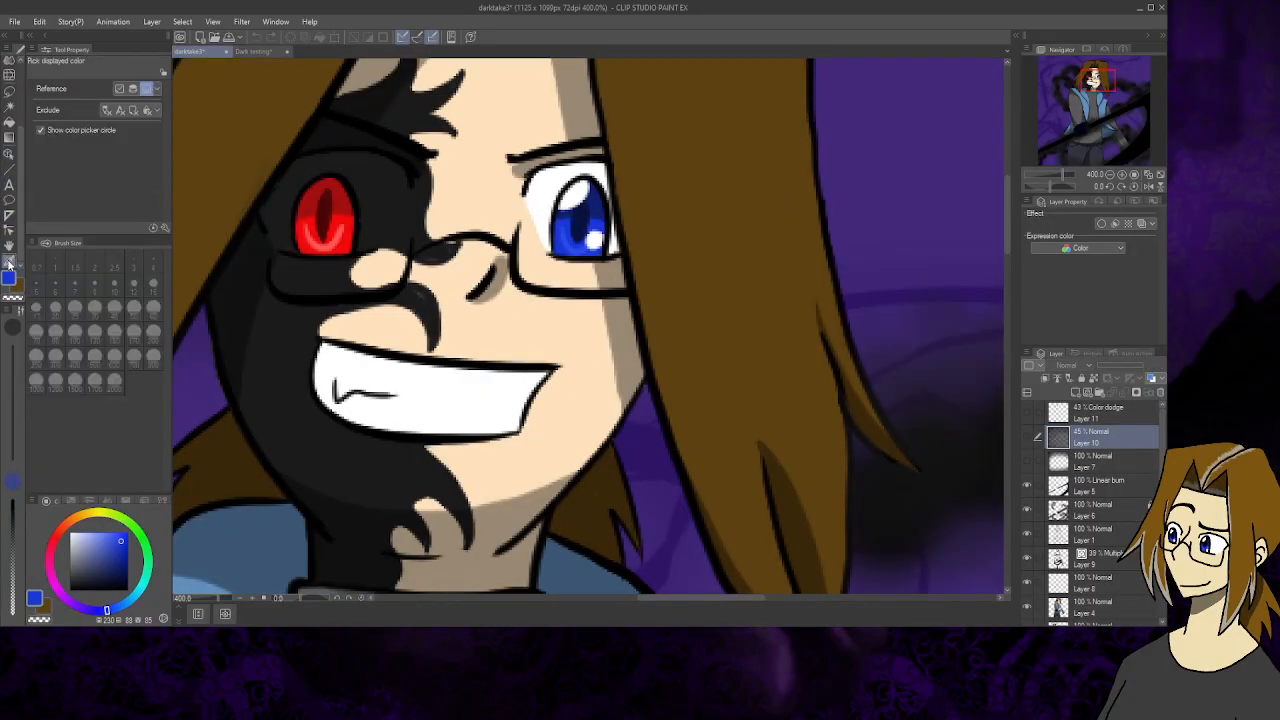
left_click(598, 214)
left_click(257, 52)
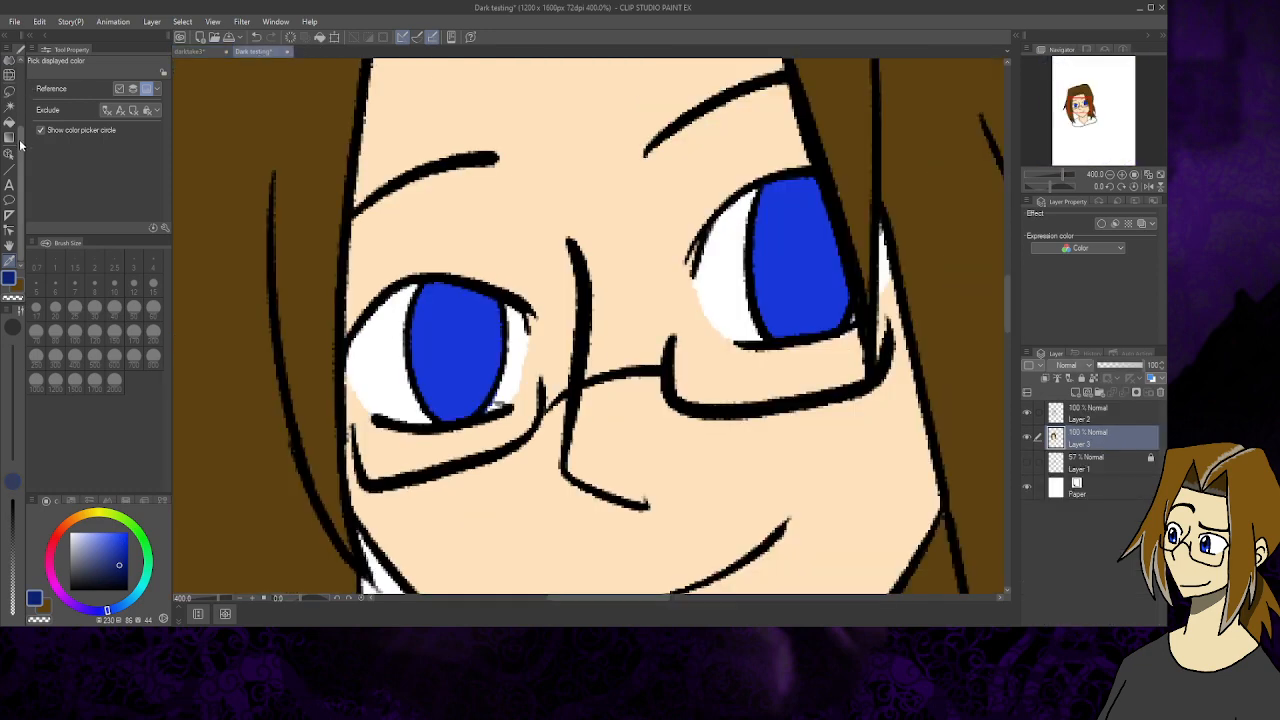
- Shade the upper part of both irises with the sampled dark blue using the Real G-Pen at size 10
left_click(10, 62)
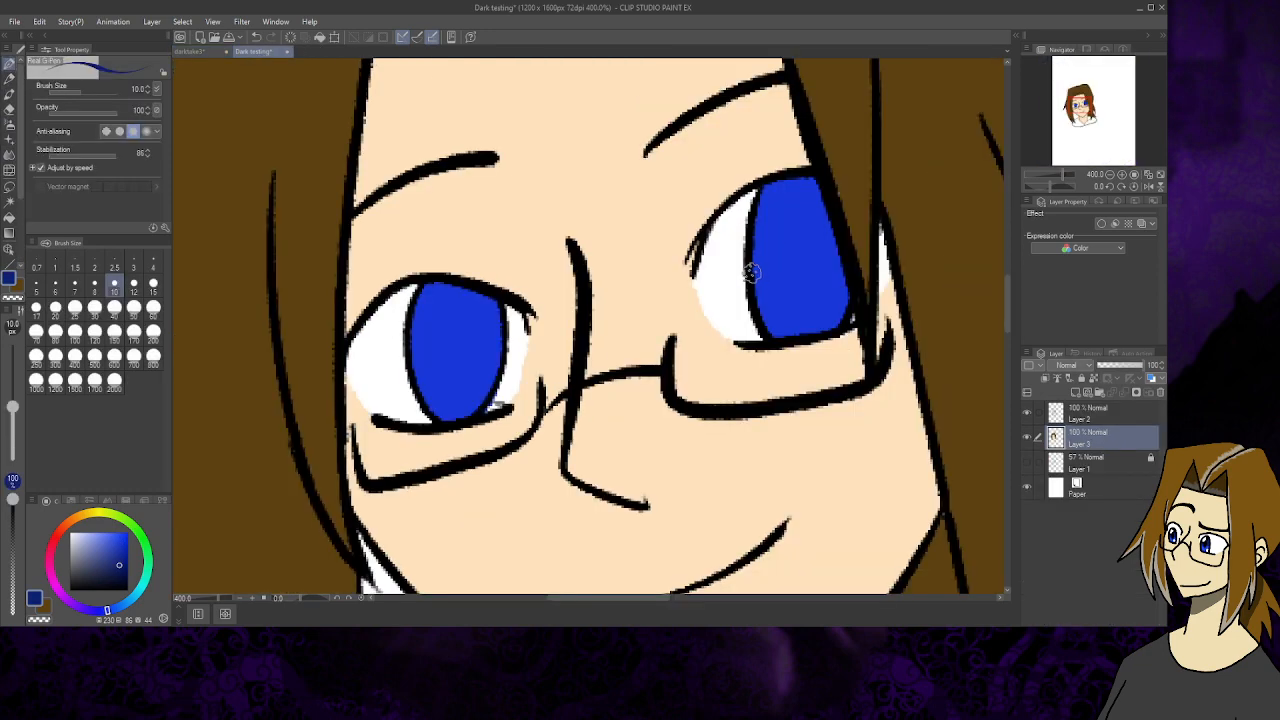
left_click_drag(758, 264, 831, 226)
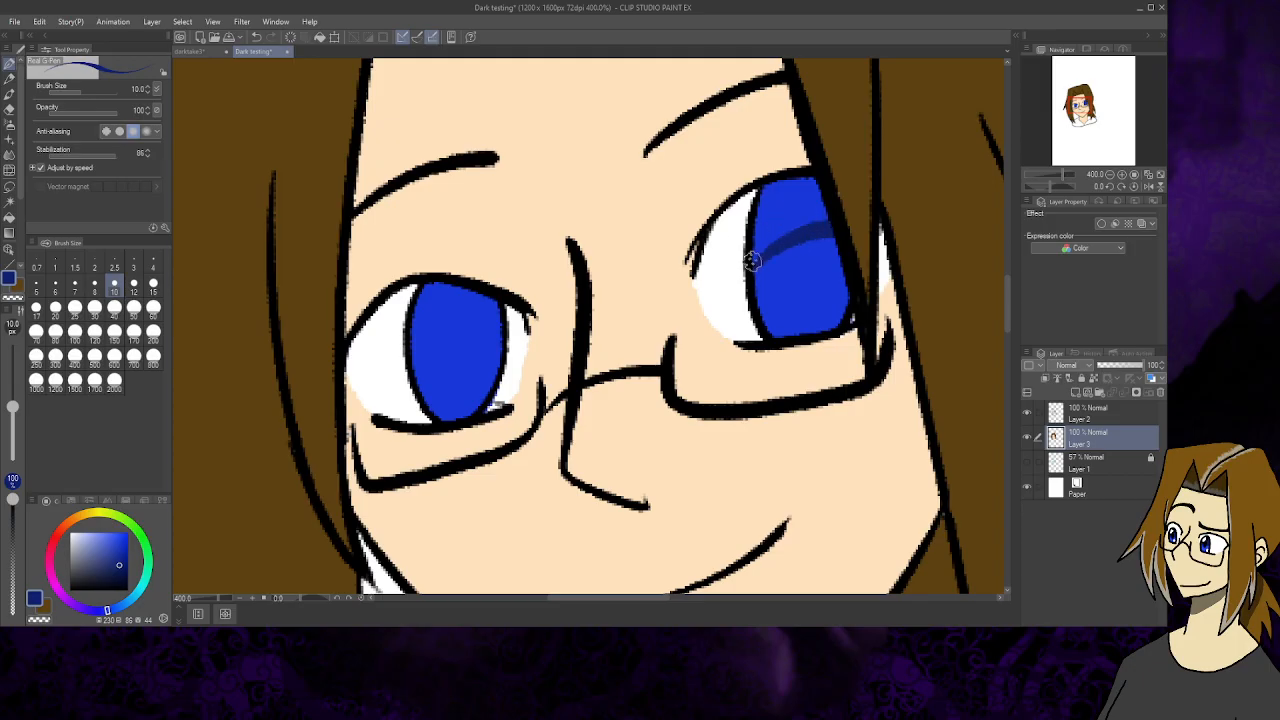
left_click_drag(752, 262, 825, 198)
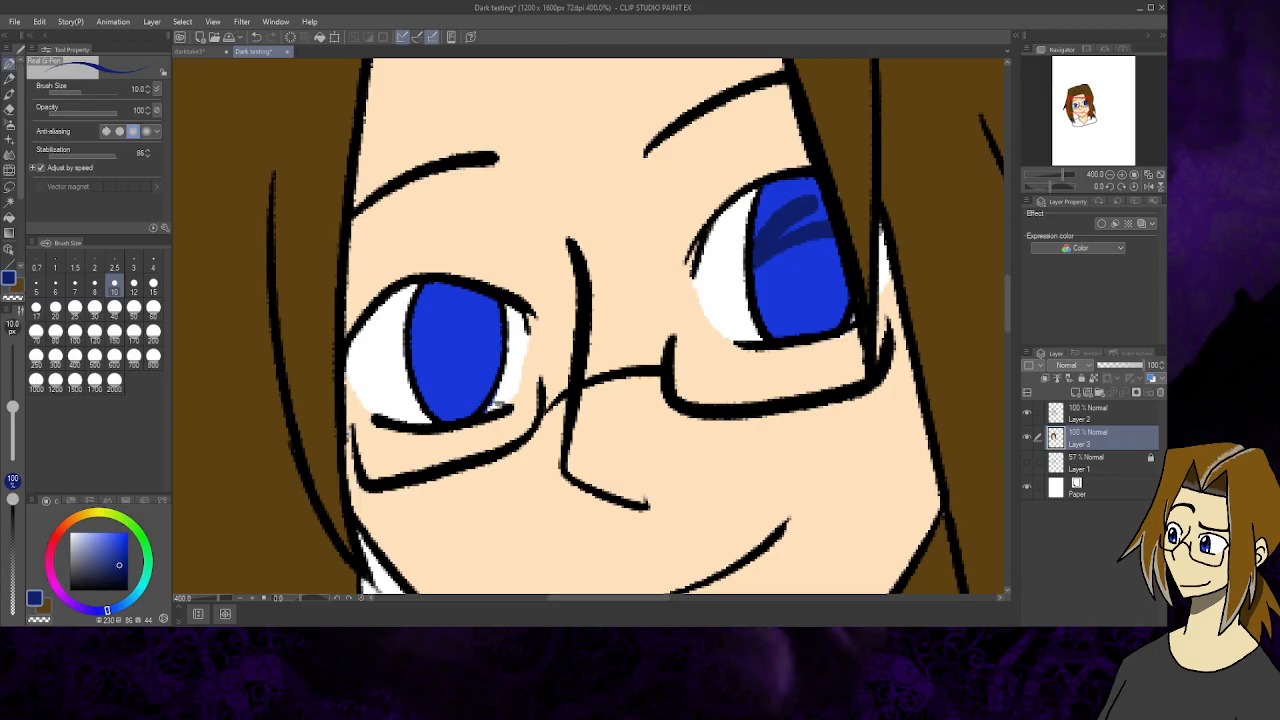
mouse_move(806, 210)
left_mouse_down()
mouse_move(811, 185)
mouse_move(823, 212)
mouse_move(785, 186)
mouse_move(766, 210)
mouse_move(770, 182)
mouse_move(783, 204)
mouse_move(766, 229)
mouse_move(780, 214)
mouse_move(796, 266)
left_mouse_up()
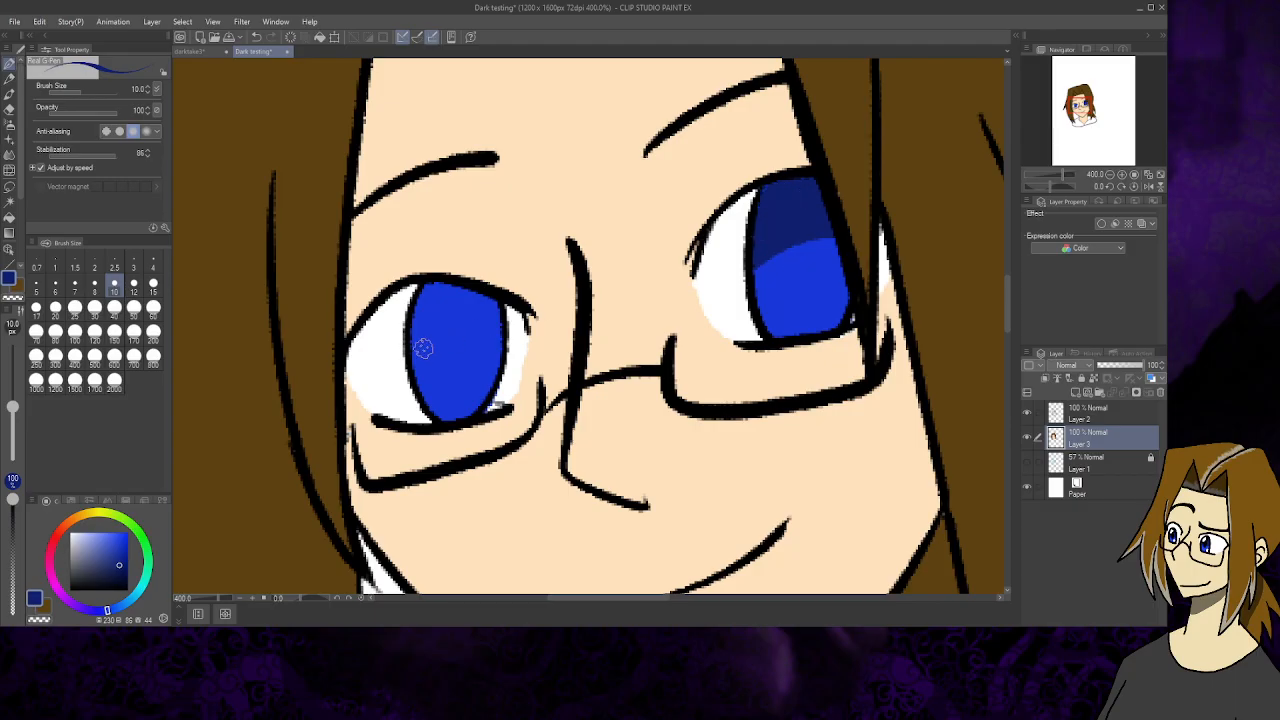
mouse_move(413, 349)
left_mouse_down()
mouse_move(498, 341)
mouse_move(486, 304)
mouse_move(452, 293)
mouse_move(423, 325)
mouse_move(439, 329)
mouse_move(416, 339)
mouse_move(438, 288)
mouse_move(430, 321)
mouse_move(457, 303)
mouse_move(439, 331)
mouse_move(468, 320)
mouse_move(433, 324)
mouse_move(484, 330)
mouse_move(447, 313)
mouse_move(487, 327)
mouse_move(473, 315)
mouse_move(422, 341)
mouse_move(448, 305)
left_mouse_up()
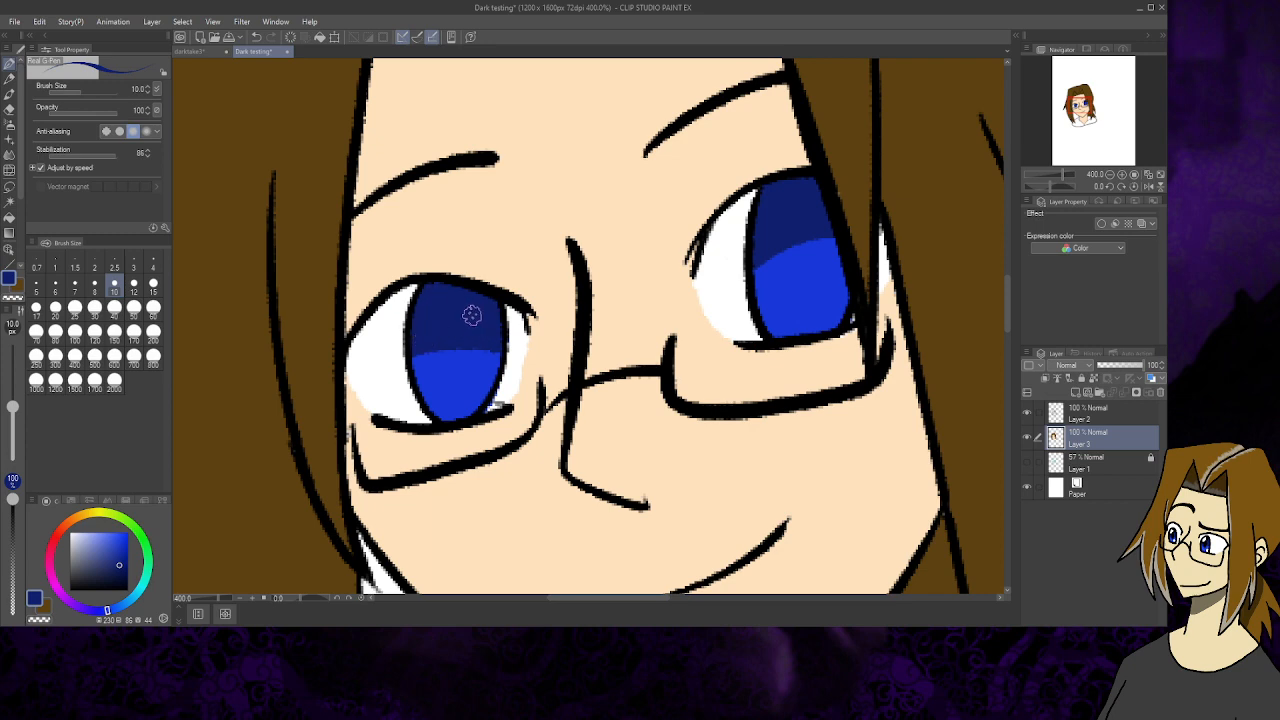
- Sample the darkest navy from the blue eye's pupil in darktake3 and return to the Dark testing canvas
left_click(194, 50)
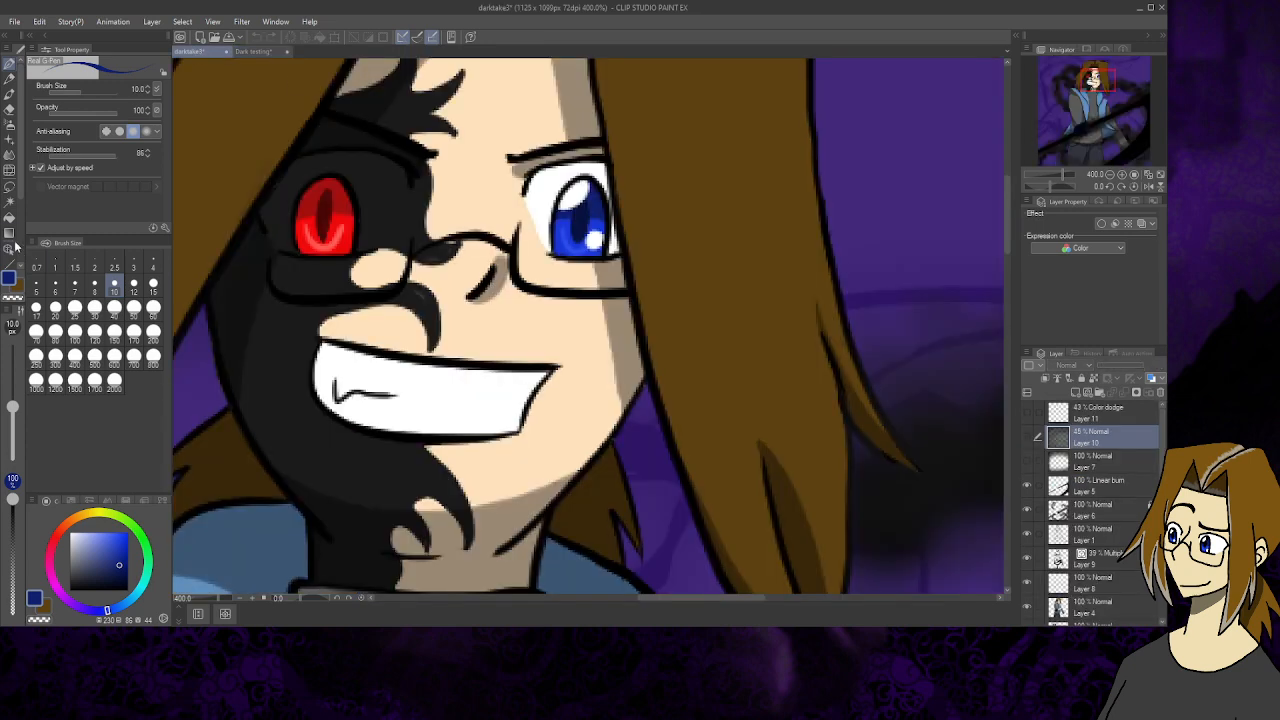
scroll(12, 250, "down", 3)
scroll(12, 260, "down", 1)
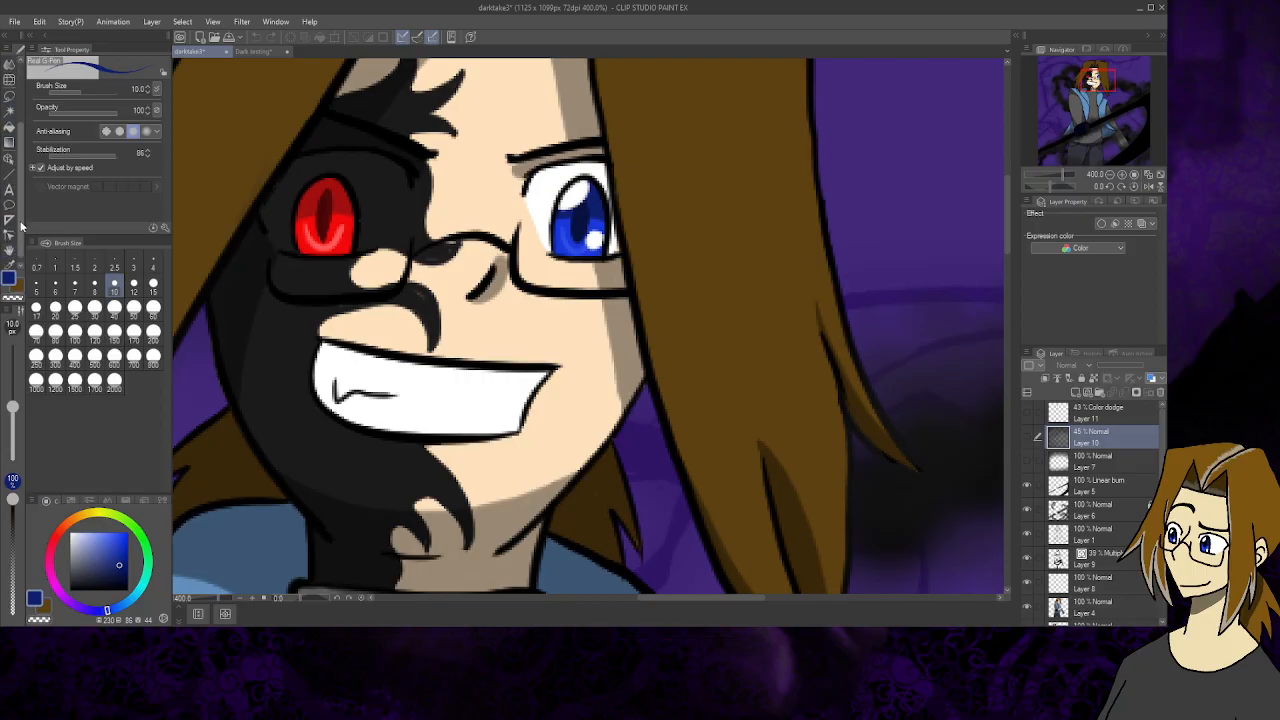
left_click(9, 260)
left_click(582, 224)
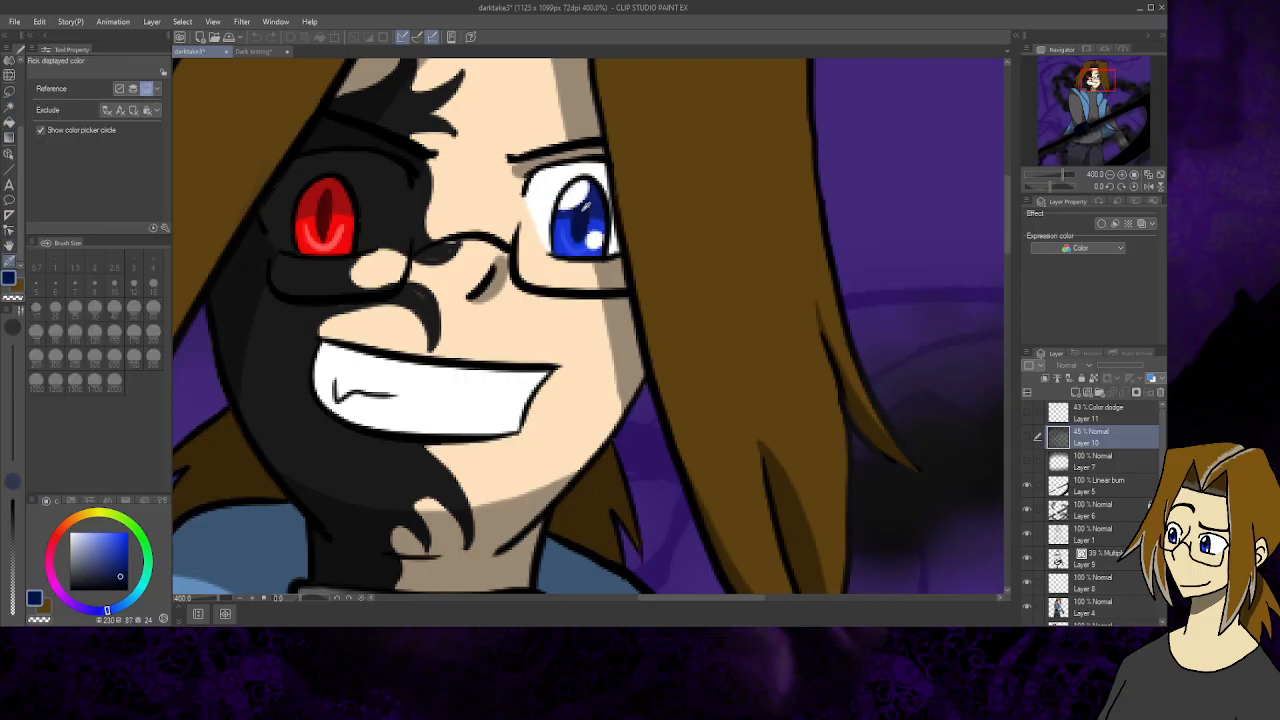
left_click(254, 51)
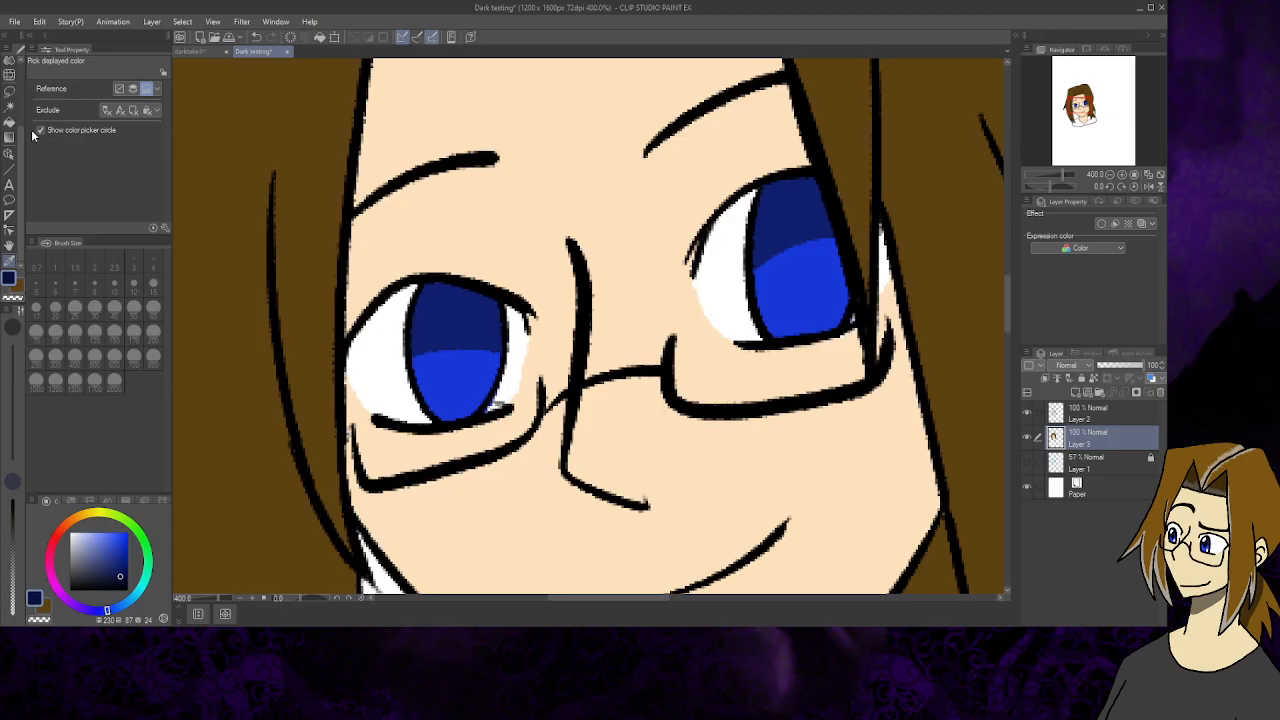
- Paint a narrow oval navy pupil in the centre of each iris with the Real G-Pen at size 10
scroll(12, 100, "up", 1)
left_click(9, 62)
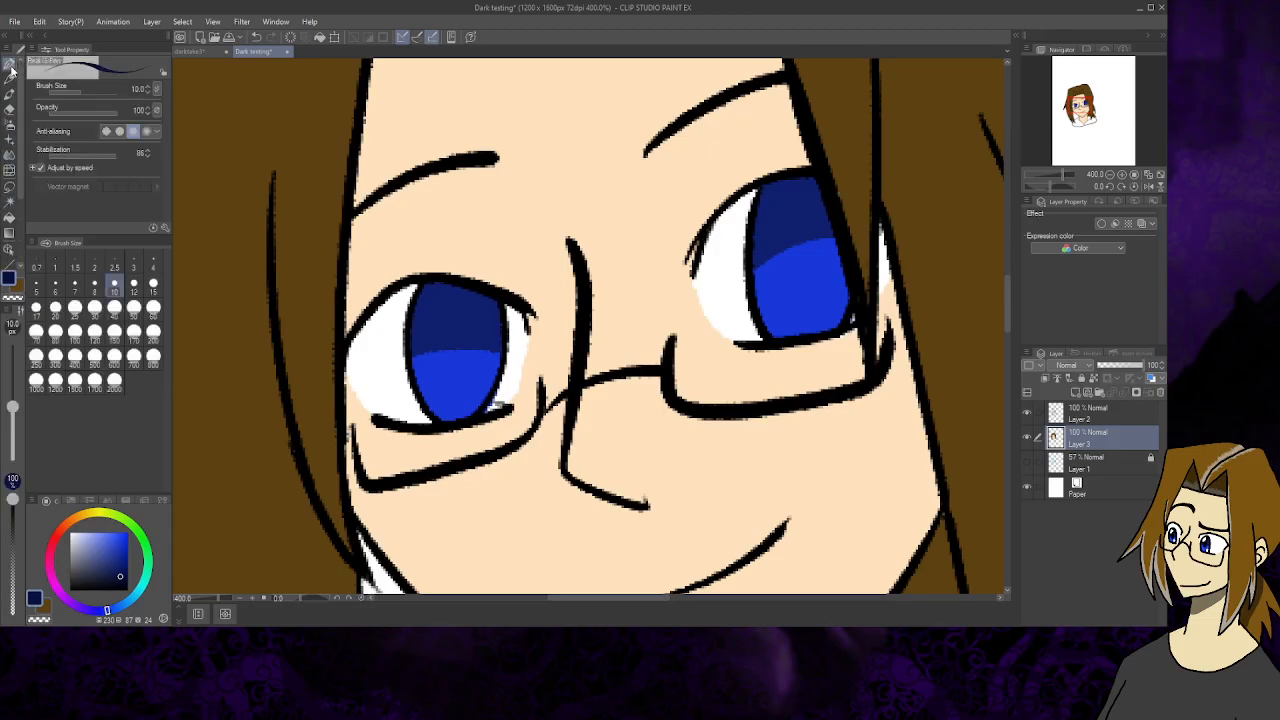
mouse_move(446, 323)
left_mouse_down()
mouse_move(452, 360)
mouse_move(457, 323)
mouse_move(455, 377)
mouse_move(449, 323)
mouse_move(443, 354)
mouse_move(451, 320)
left_mouse_up()
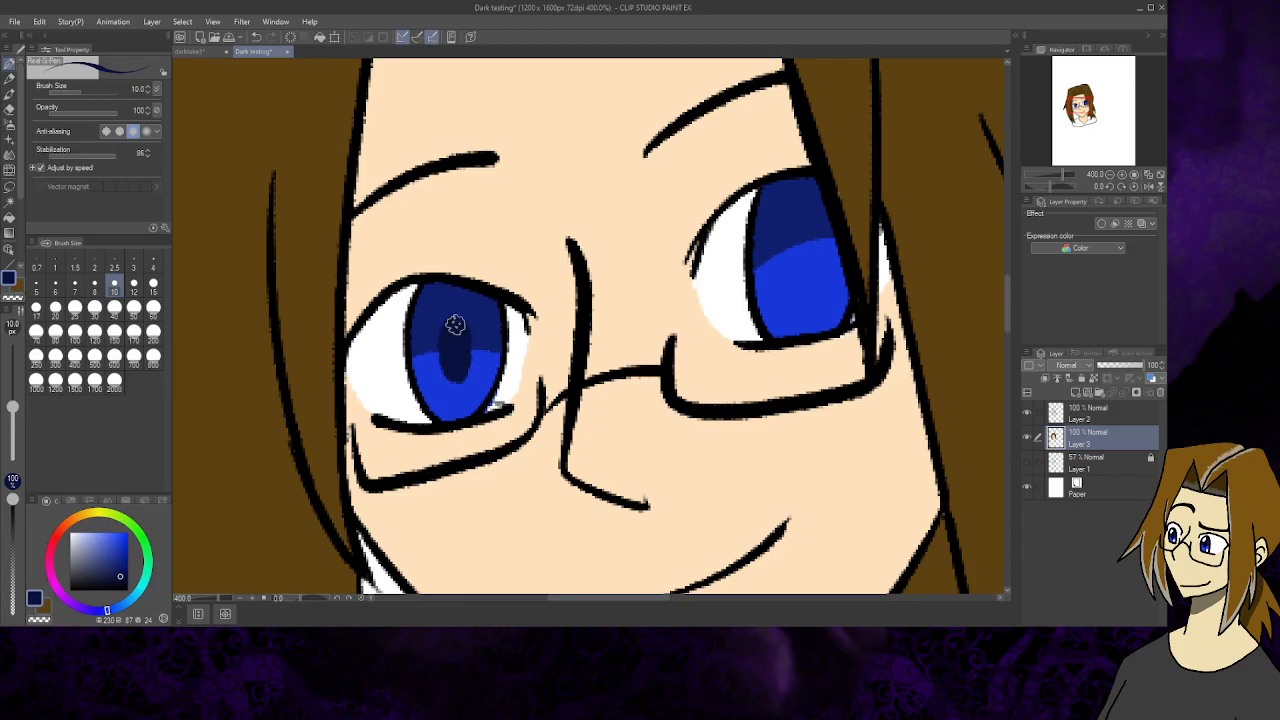
mouse_move(805, 242)
left_mouse_down()
mouse_move(800, 265)
mouse_move(812, 222)
mouse_move(808, 270)
mouse_move(800, 260)
mouse_move(813, 226)
mouse_move(810, 307)
left_mouse_up()
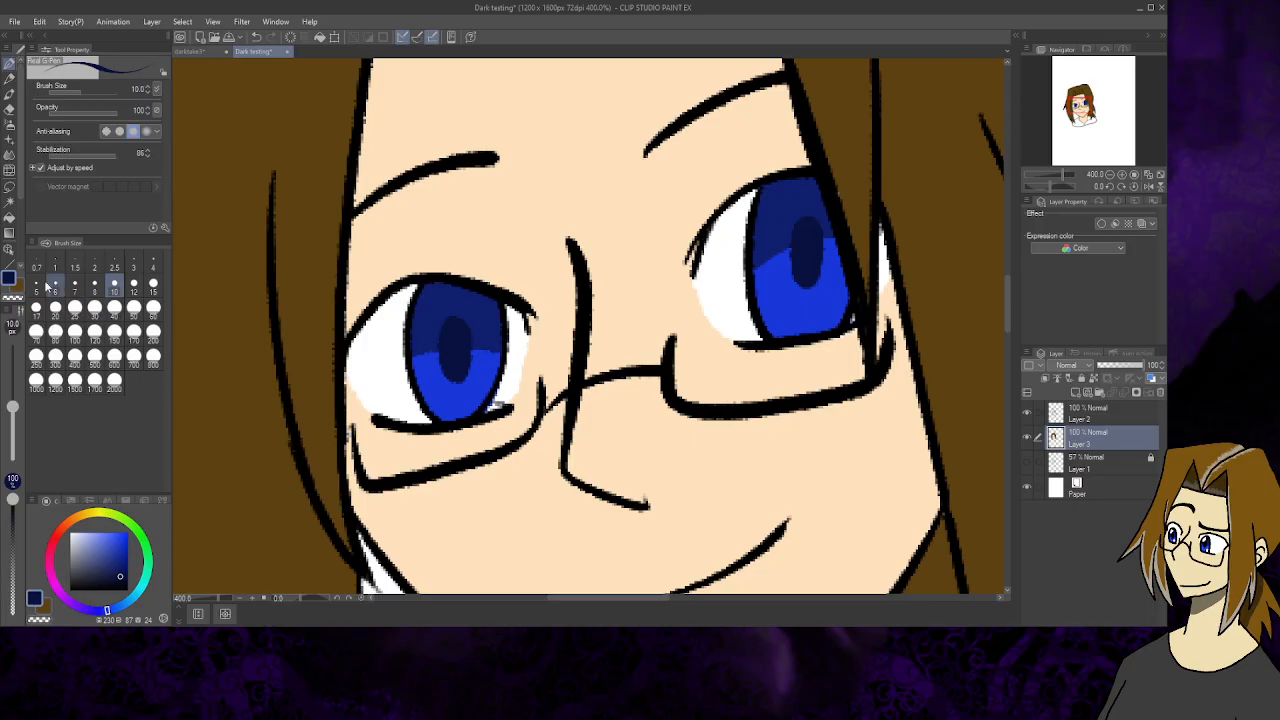
- Switch the colour to white and paint a large highlight in the upper-left part of each iris
left_click_drag(79, 545, 66, 523)
mouse_move(443, 310)
left_mouse_down()
mouse_move(425, 295)
mouse_move(443, 300)
mouse_move(420, 315)
mouse_move(440, 300)
mouse_move(432, 308)
left_mouse_up()
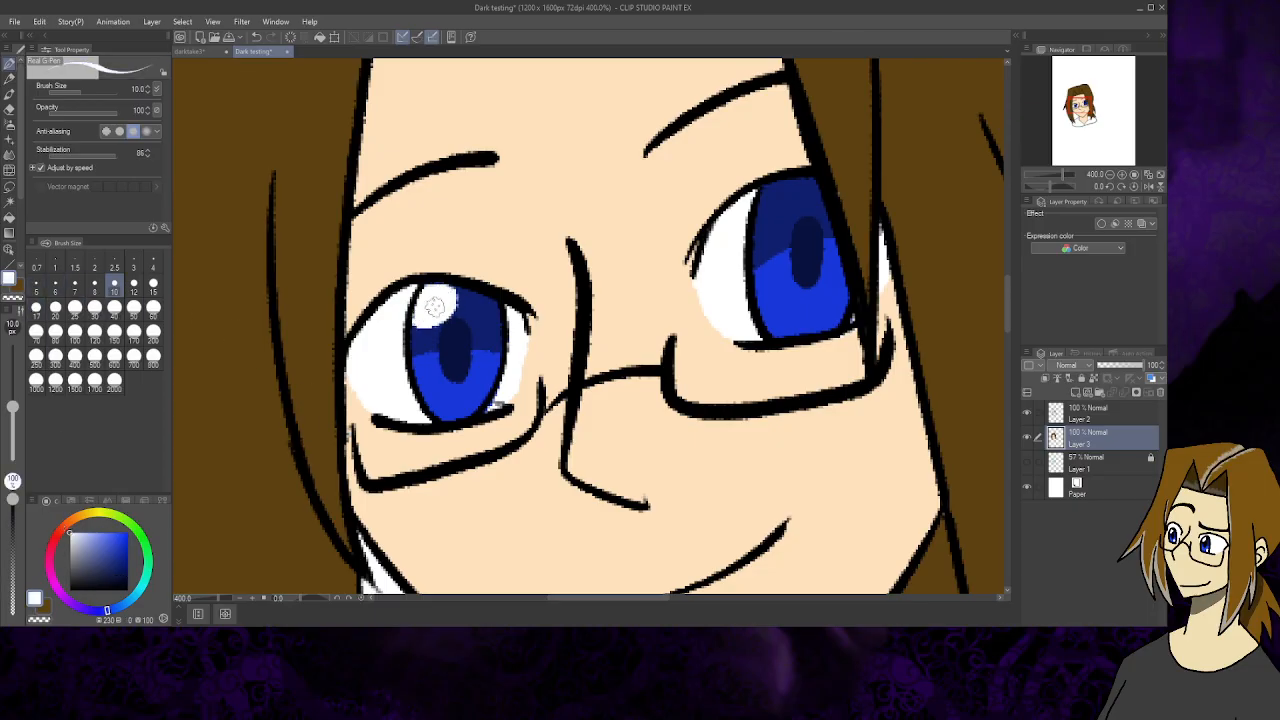
mouse_move(779, 200)
left_mouse_down()
mouse_move(768, 211)
mouse_move(781, 189)
left_mouse_up()
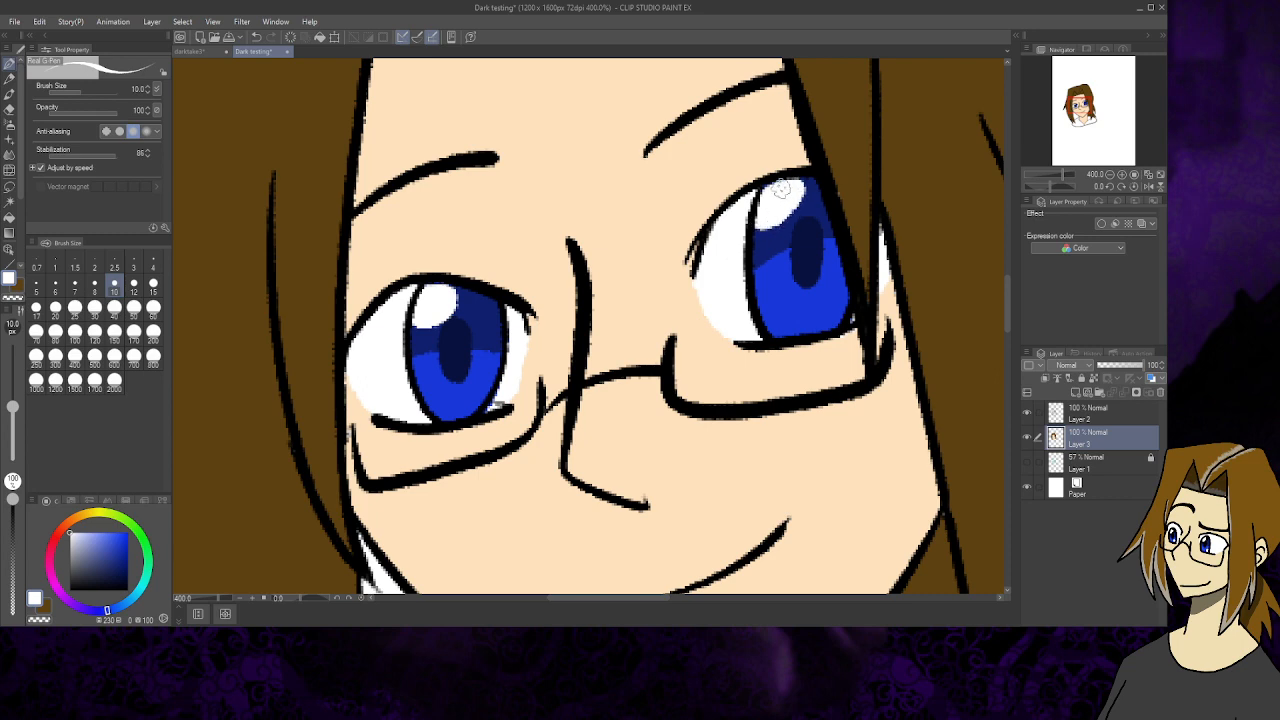
- Sample the lighter blue from the lower part of the iris in darktake3 and return to the Dark testing canvas
left_click(200, 50)
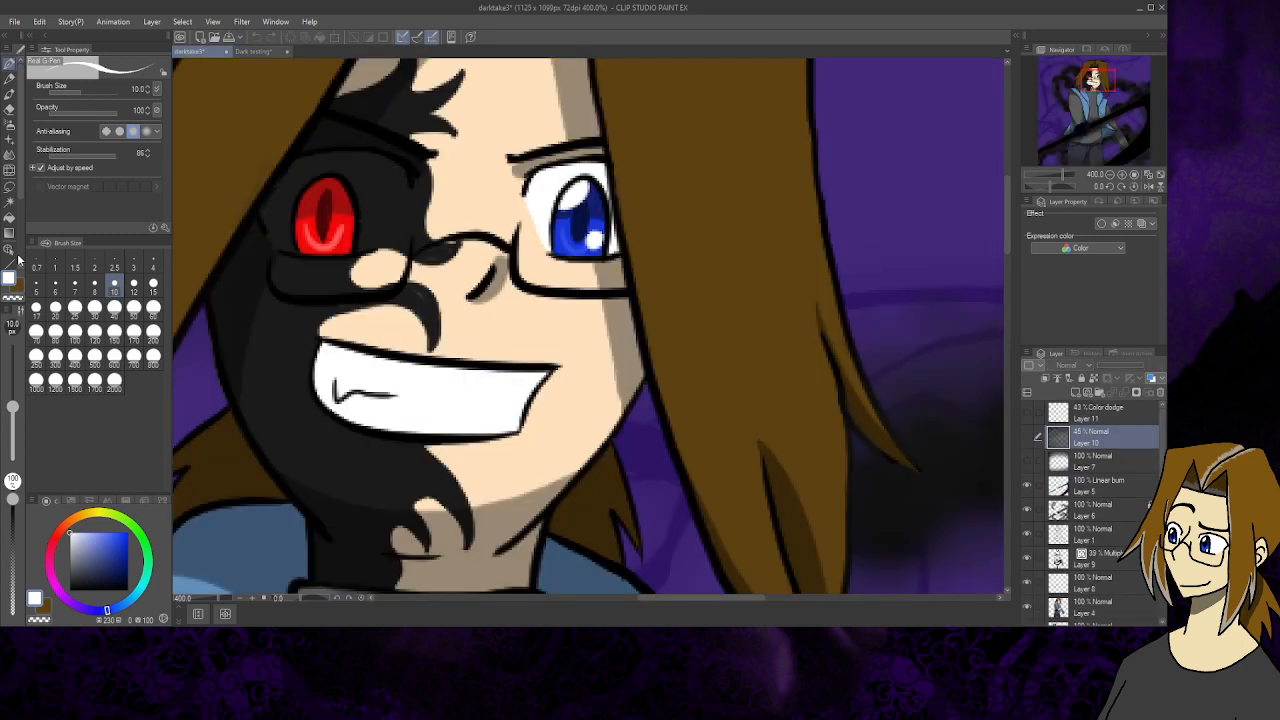
scroll(12, 262, "down", 3)
left_click(12, 262)
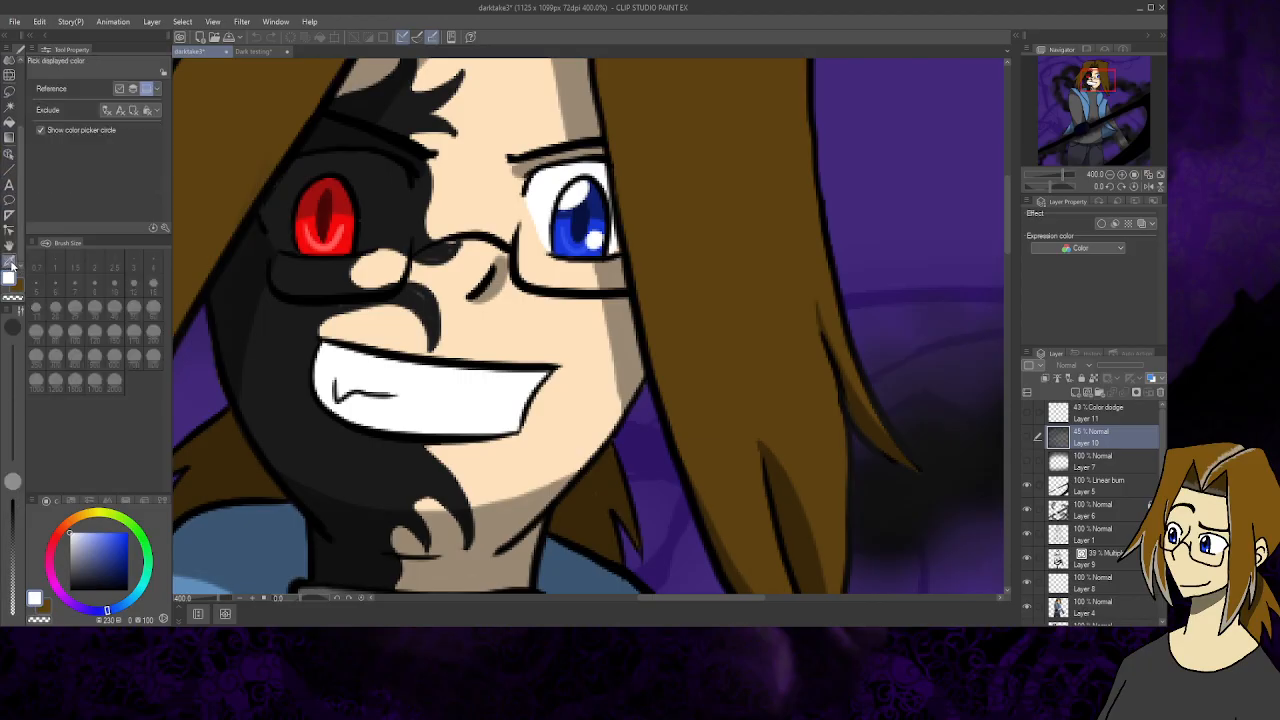
left_click(578, 248)
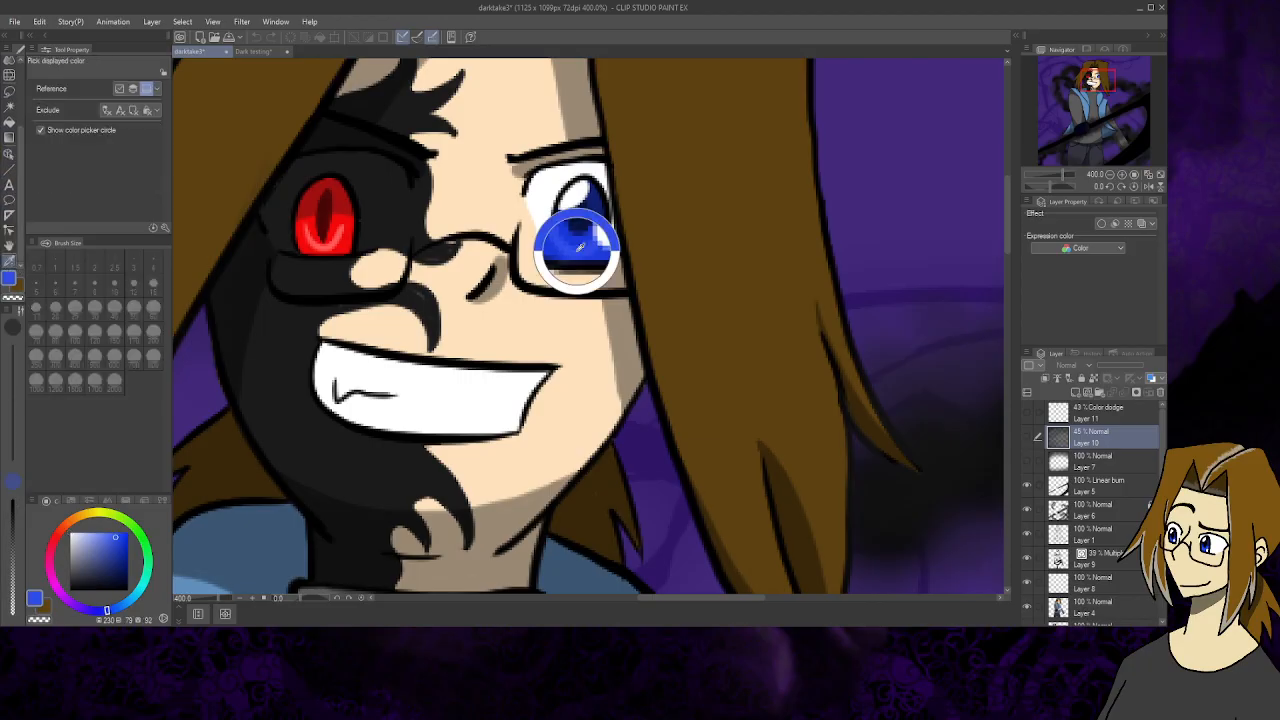
left_click(250, 51)
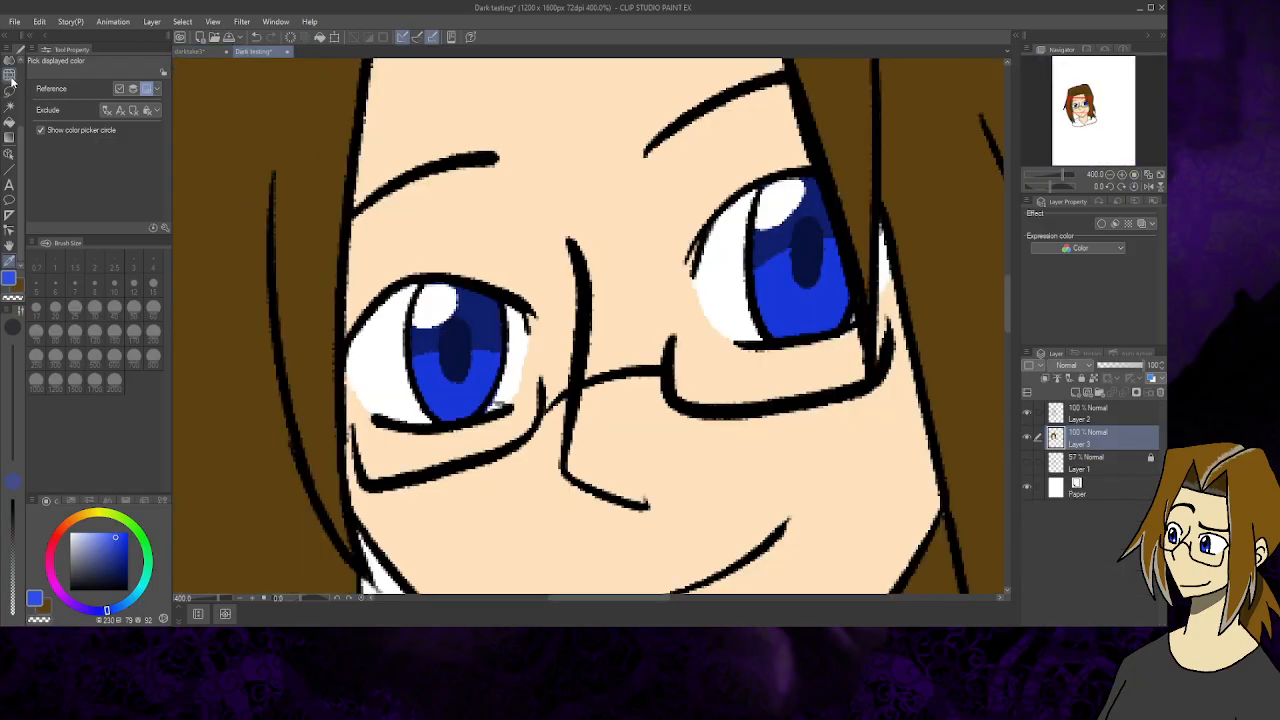
- Paint a curved light-blue reflection below each pupil with the Real G-Pen, redoing the right eye's stroke as a thinner arc
left_click(8, 63)
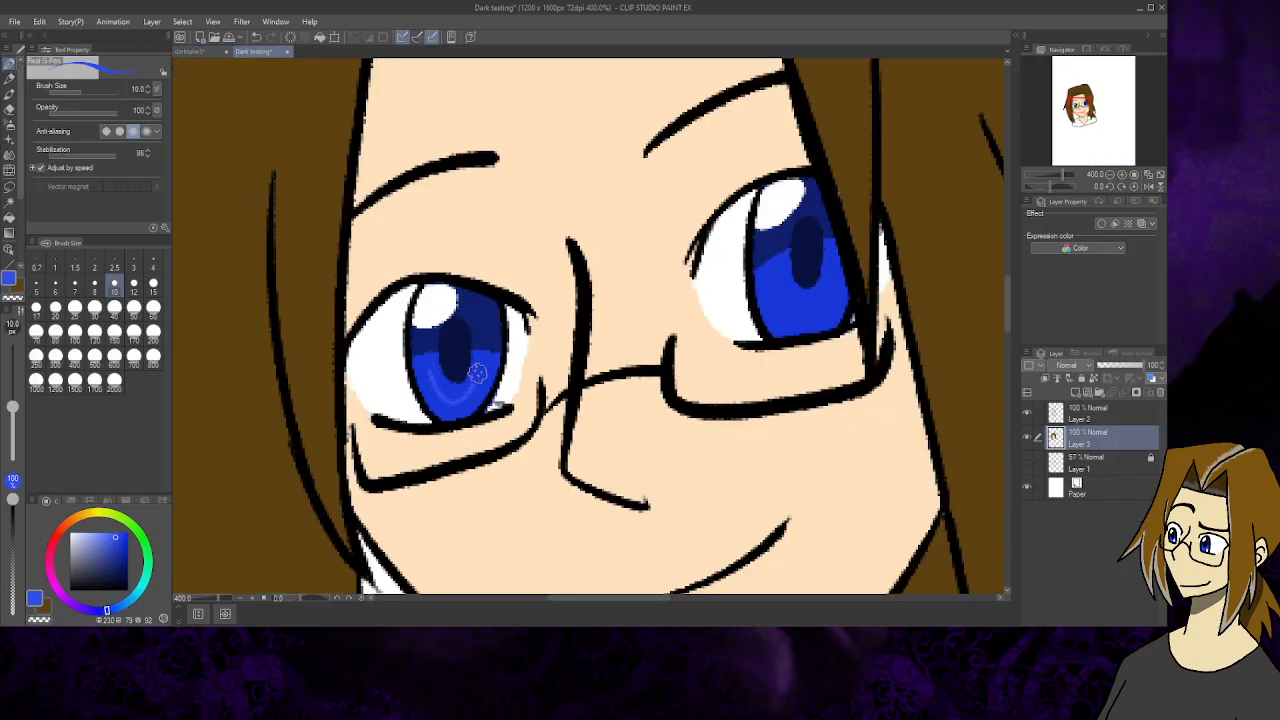
mouse_move(778, 272)
left_mouse_down()
mouse_move(783, 305)
mouse_move(815, 318)
mouse_move(834, 272)
left_mouse_up()
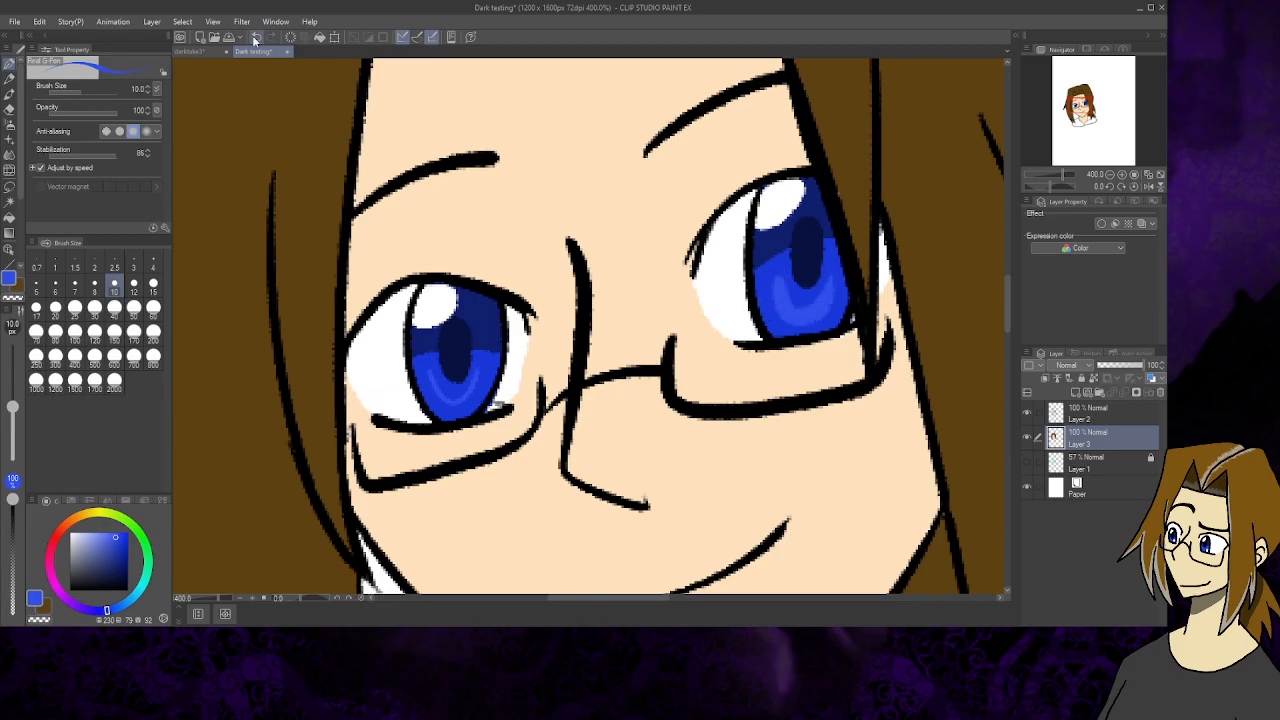
key("ctrl+z")
mouse_move(776, 275)
left_mouse_down()
mouse_move(788, 315)
mouse_move(802, 318)
mouse_move(822, 308)
mouse_move(837, 258)
left_mouse_up()
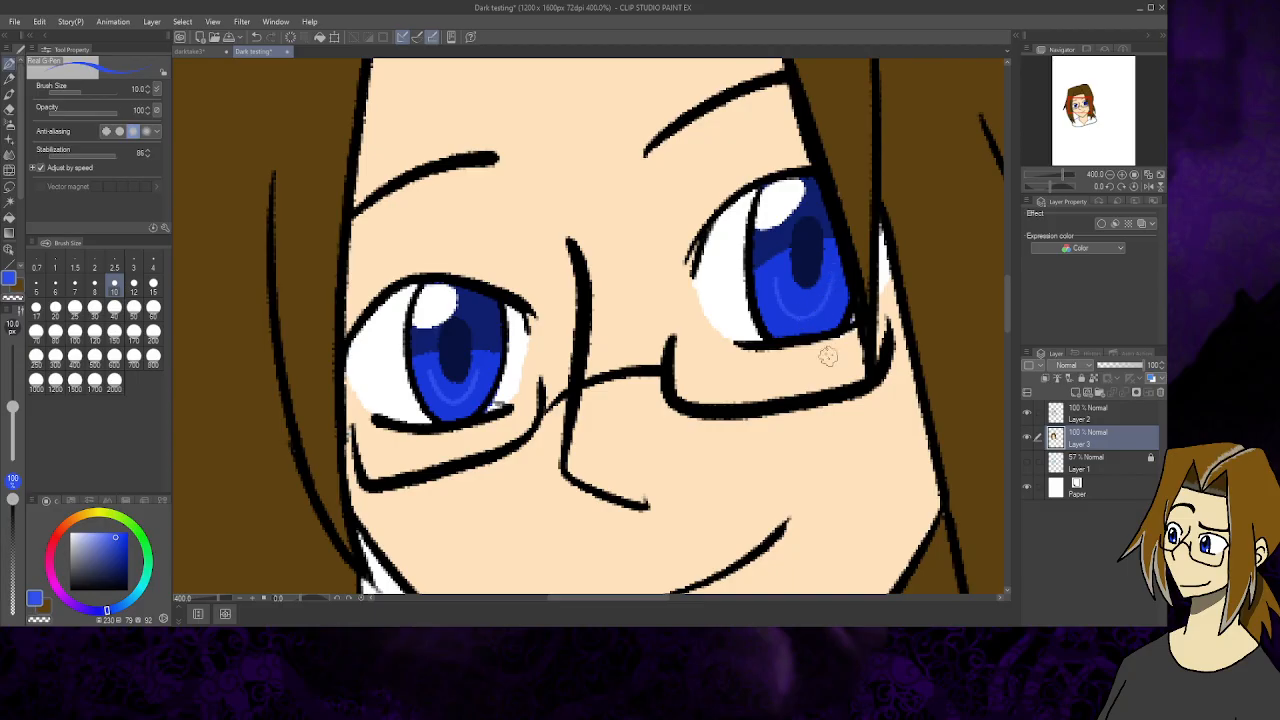
- Switch back to white and add a small round highlight in the lower-right part of each iris
left_click_drag(90, 533, 59, 521)
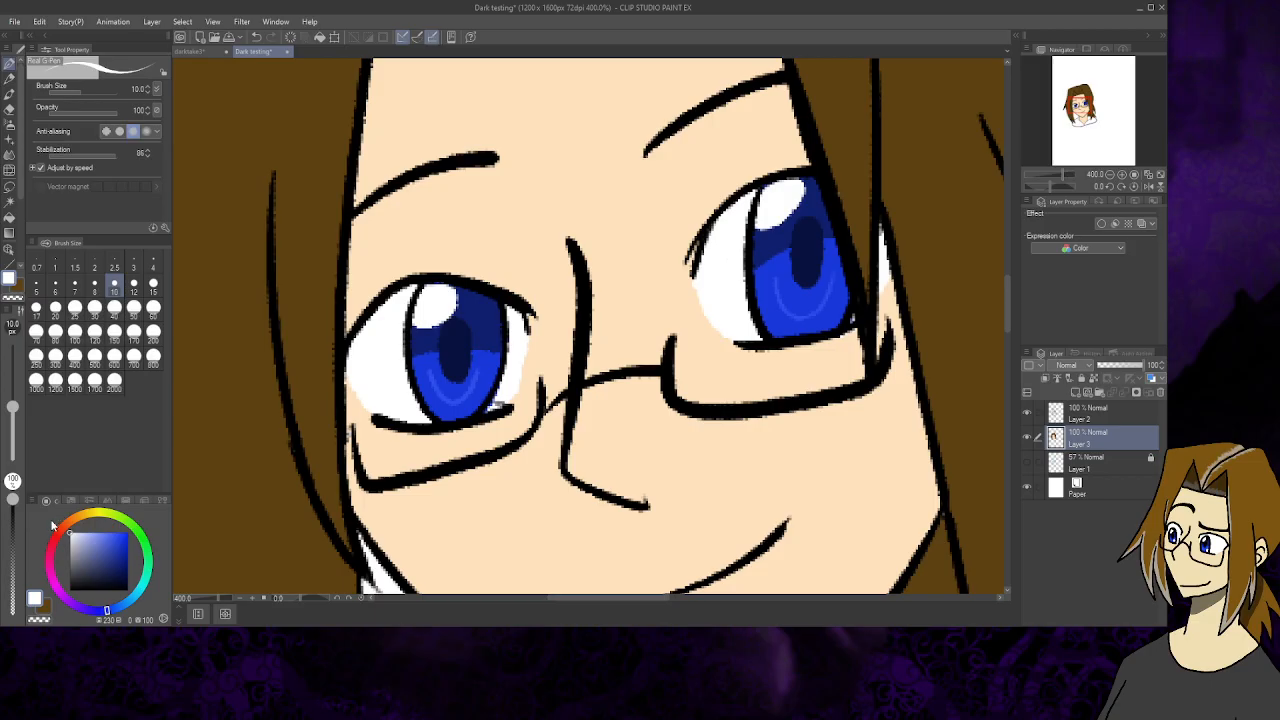
left_click_drag(468, 398, 478, 394)
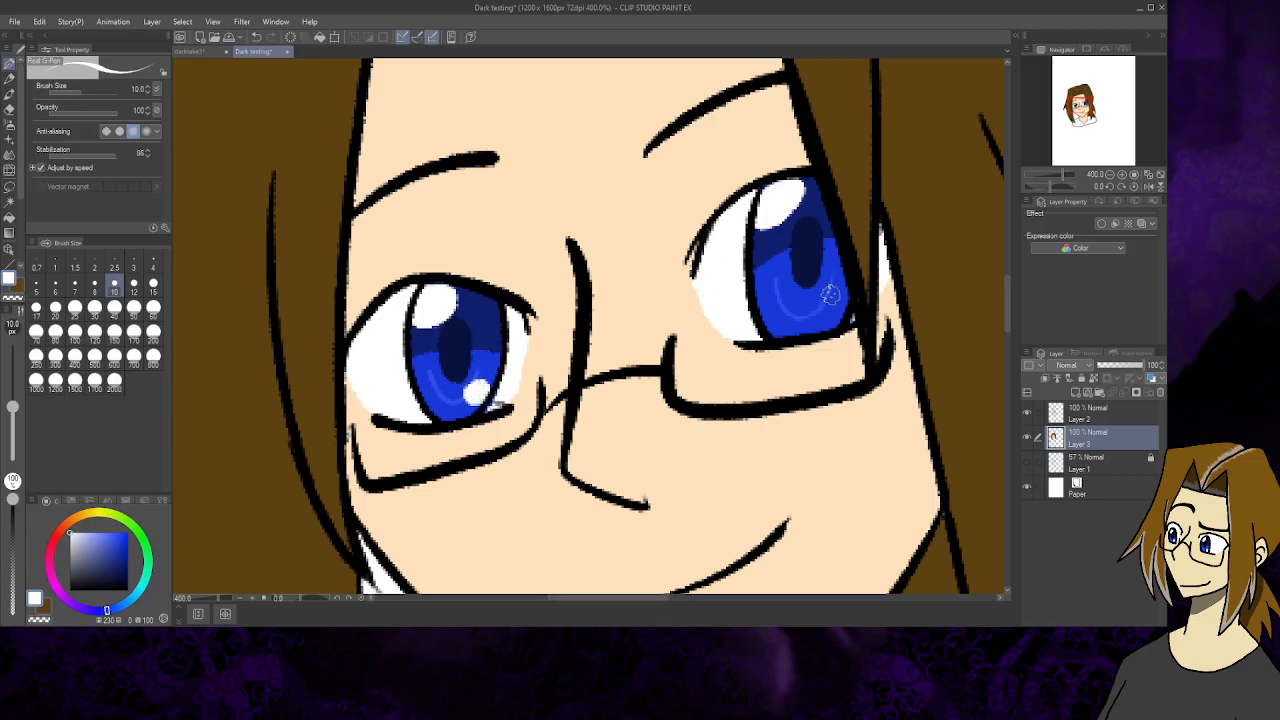
left_click_drag(829, 293, 833, 302)
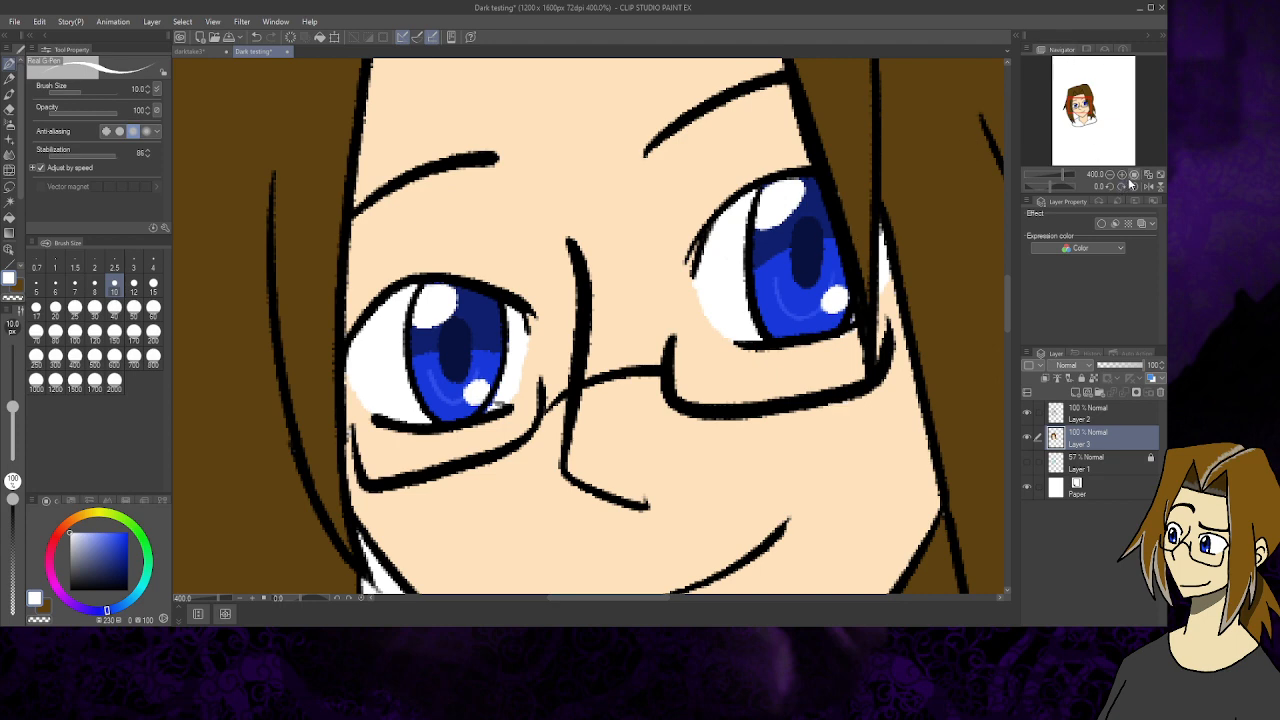
- Sample the light blue of the jacket collar in darktake3 and return to the Dark testing canvas
left_click(1160, 175)
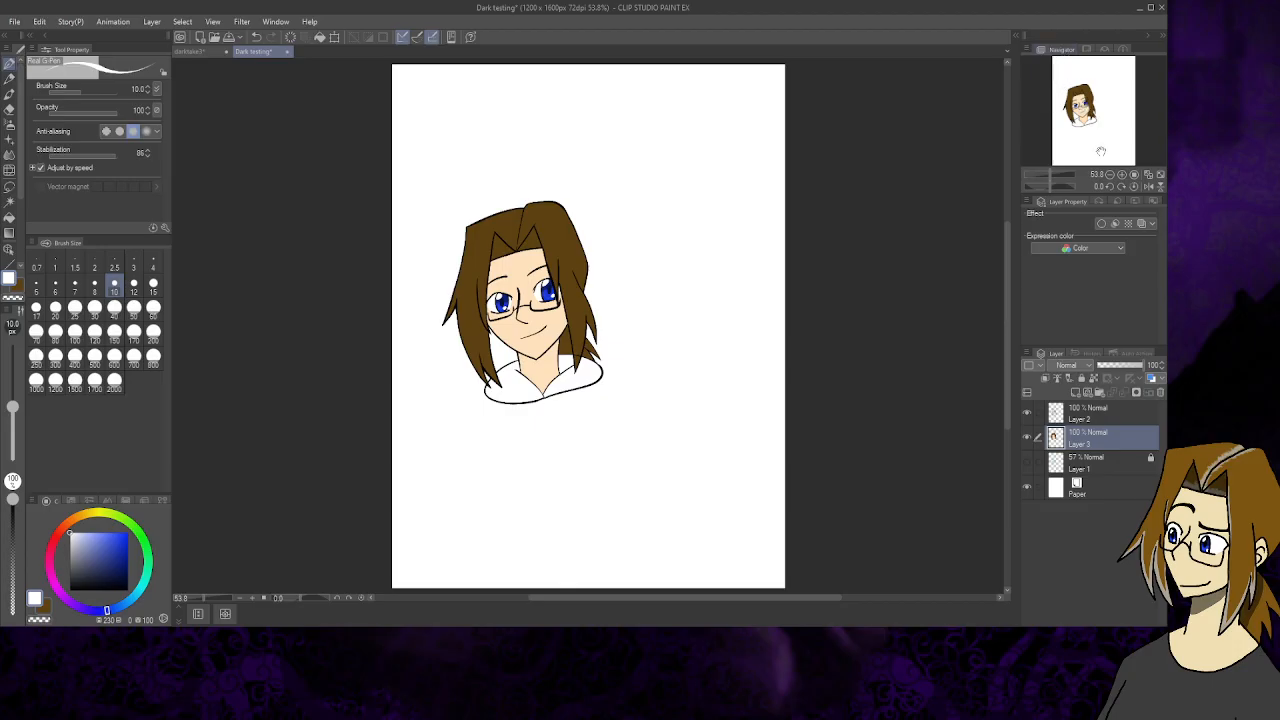
left_click(1121, 175)
left_click(1121, 175)
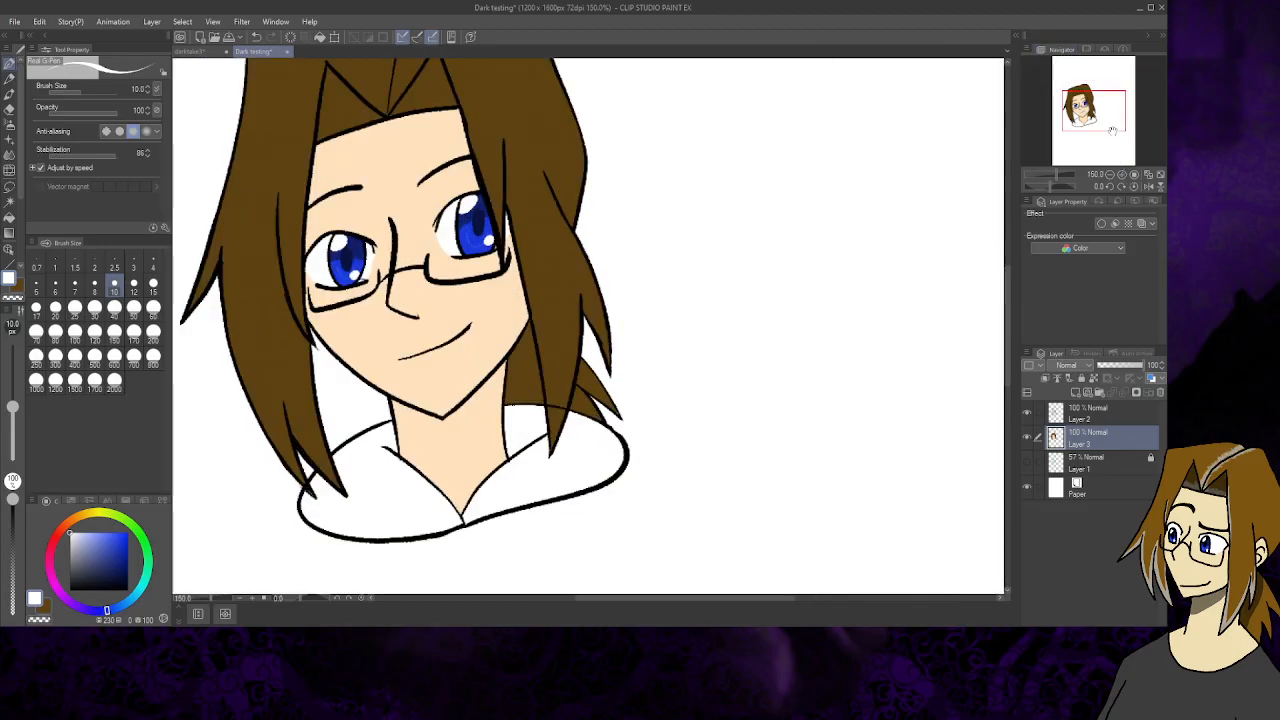
left_click_drag(1112, 130, 1097, 119)
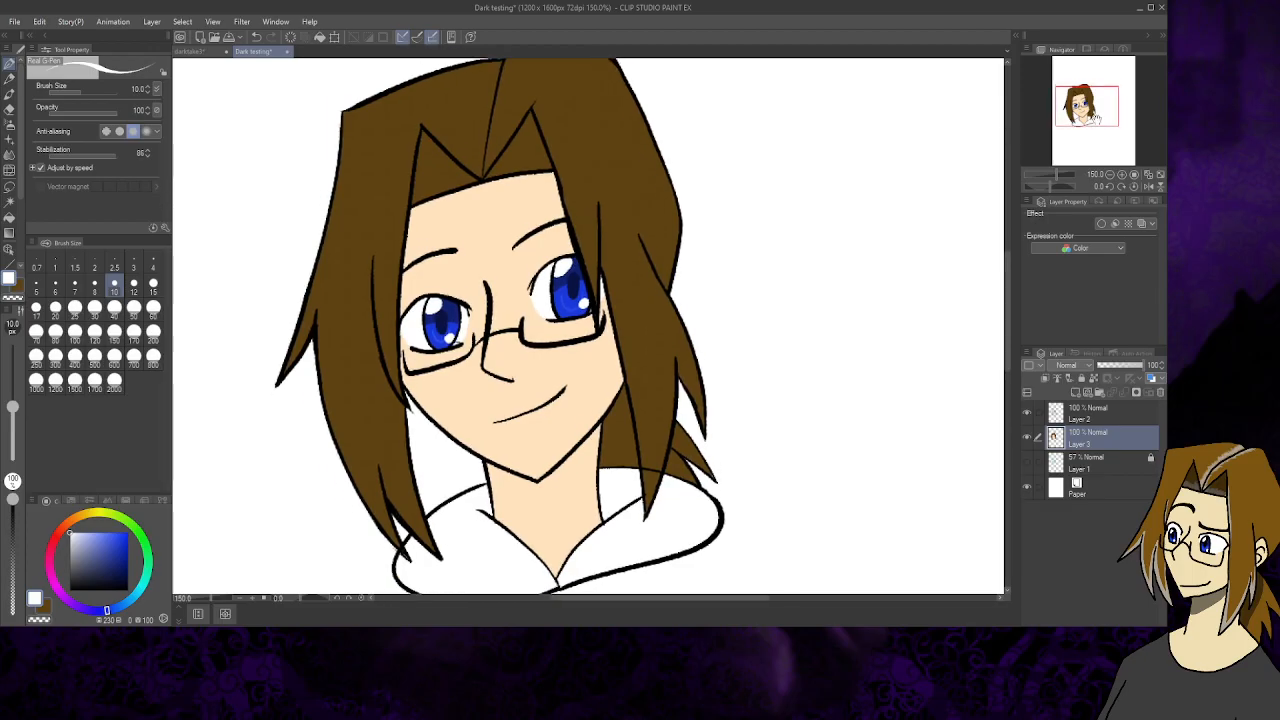
left_click(192, 53)
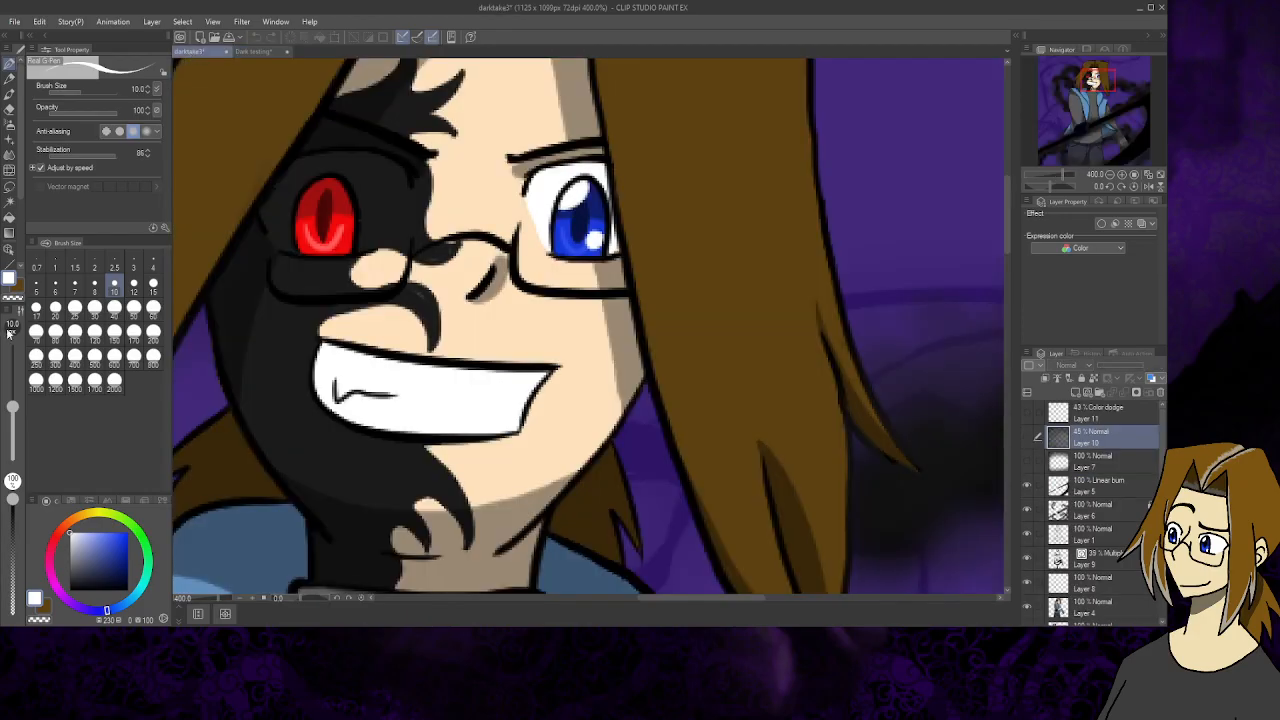
left_click(10, 259)
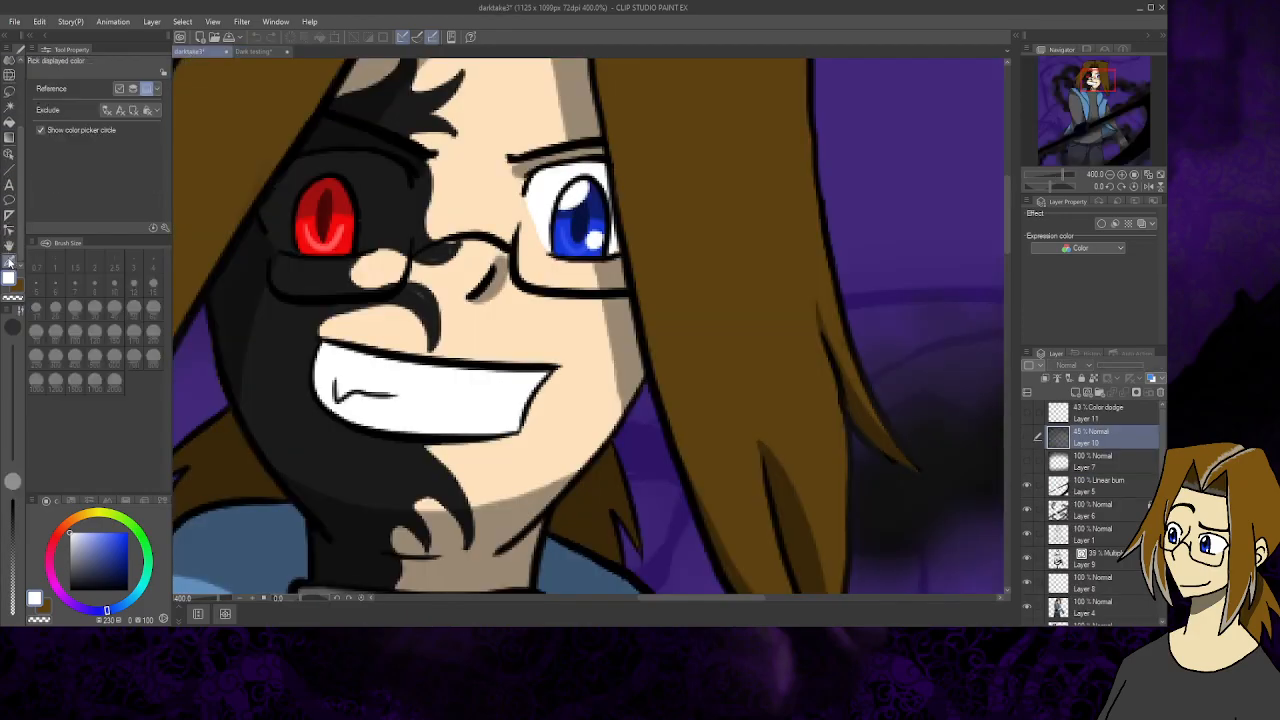
left_click_drag(1095, 79, 1090, 96)
left_click(438, 327)
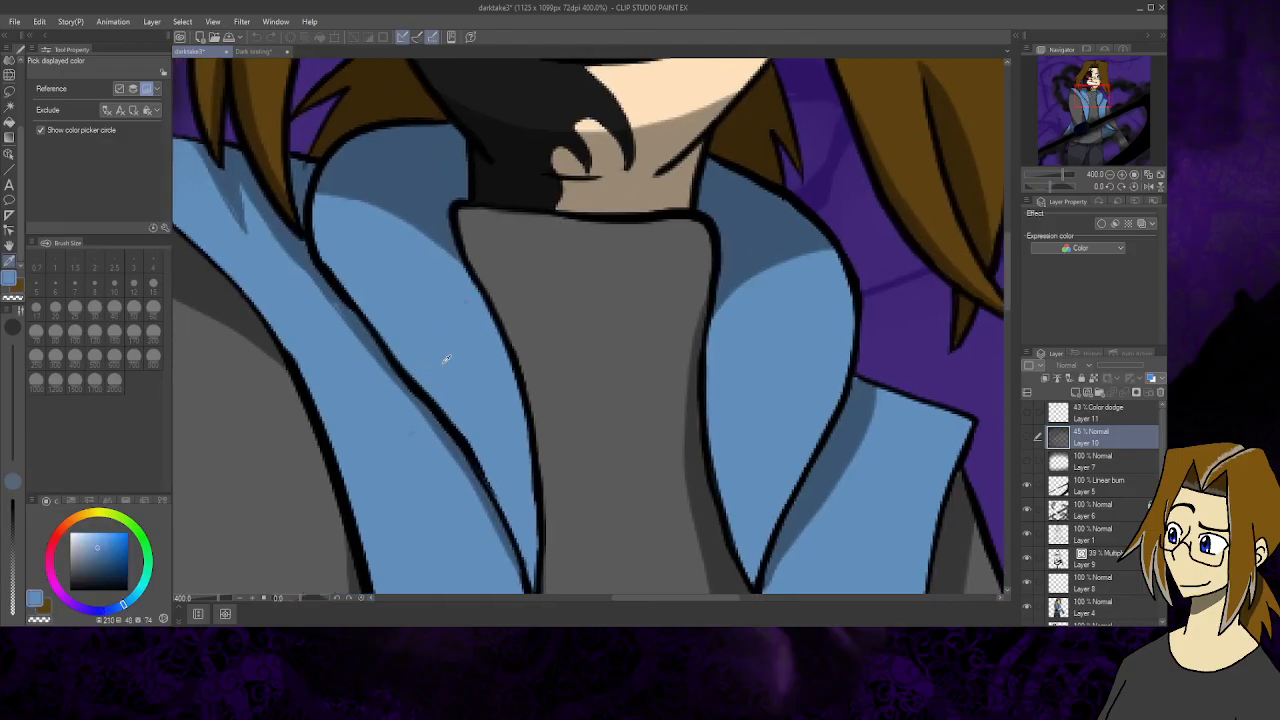
left_click(253, 51)
- Fill both sides of the hood, including the part behind the neck, with the sampled light blue using the Fill tool
left_click(10, 122)
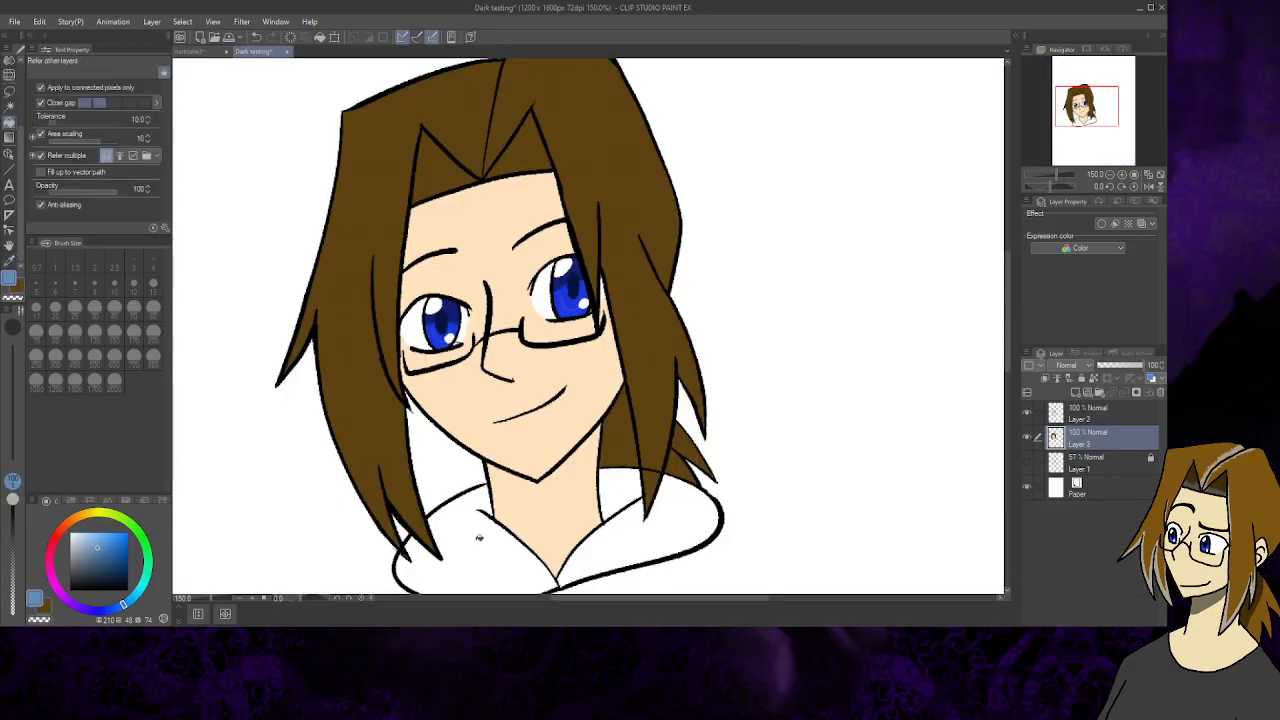
left_click(480, 537)
left_click(643, 524)
left_click(629, 487)
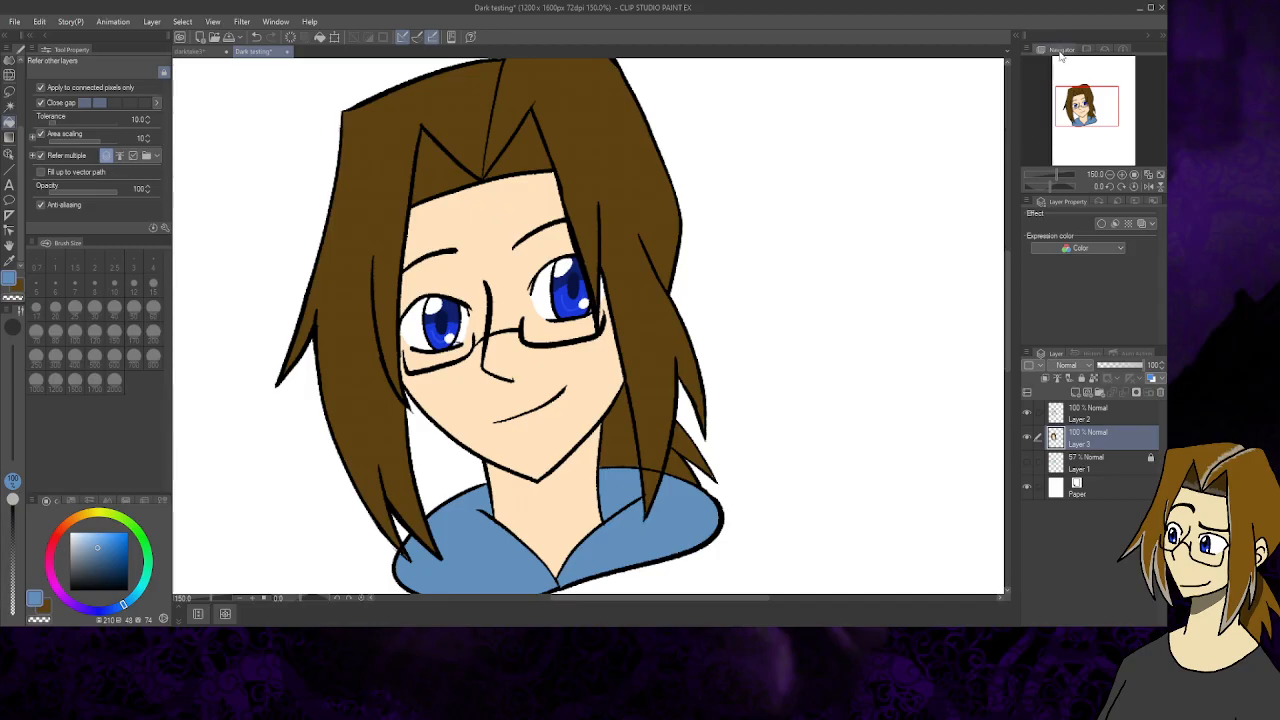
left_click(1109, 175)
left_click(1109, 175)
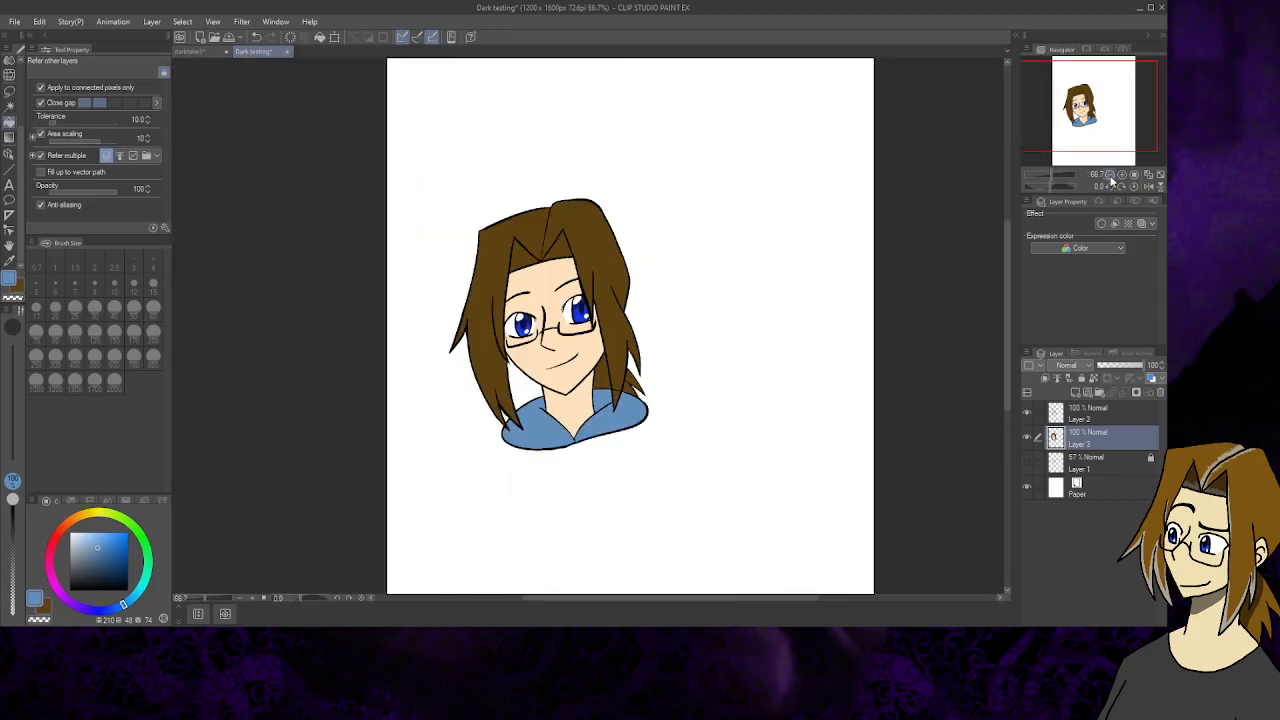
left_click_drag(1079, 110, 1075, 127)
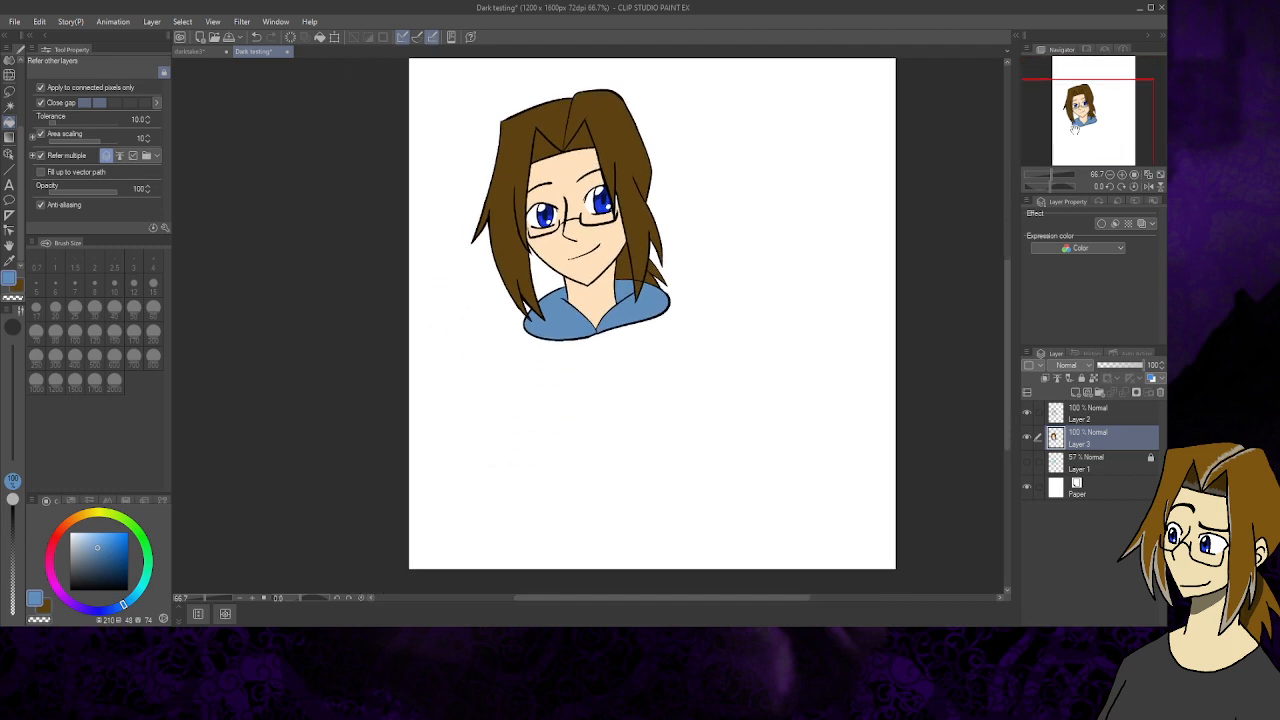
mouse_move(1103, 158)
left_mouse_down()
mouse_move(1101, 91)
mouse_move(1108, 103)
left_mouse_up()
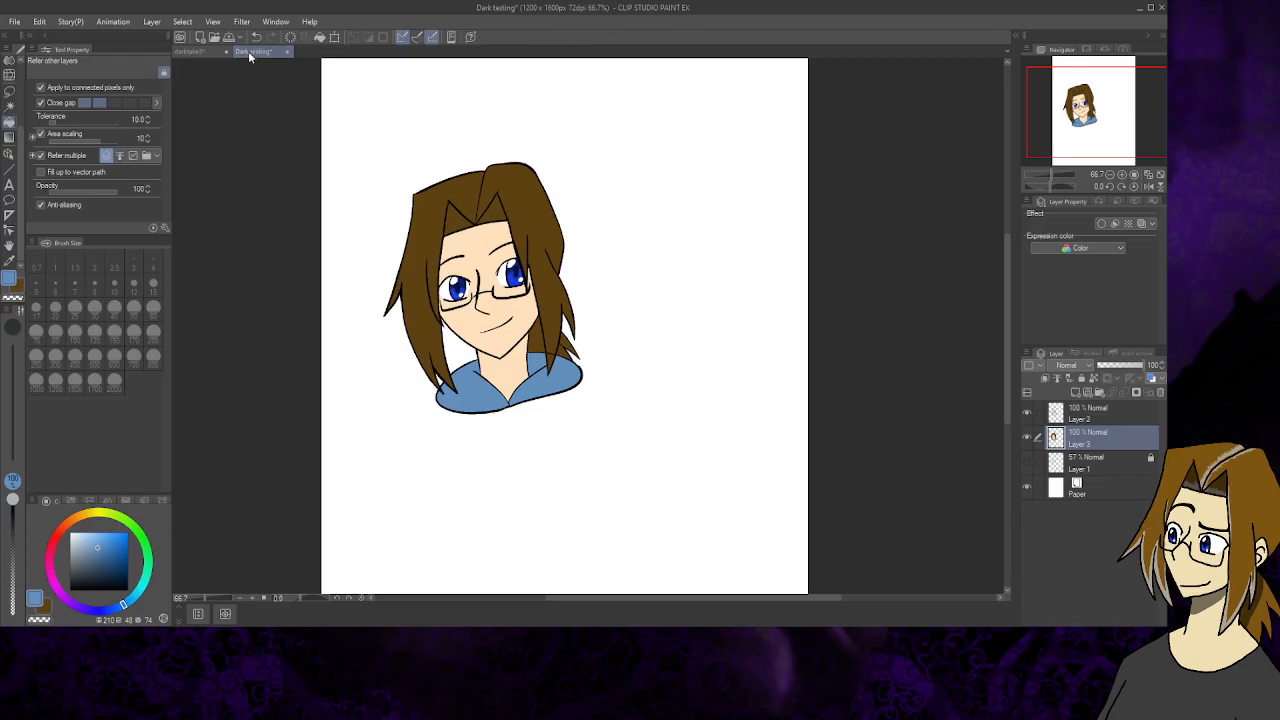
- Leave the Dark testing drawing and switch to the empty Untitled canvas in MediBang Paint
left_click(13, 22)
left_click(61, 131)
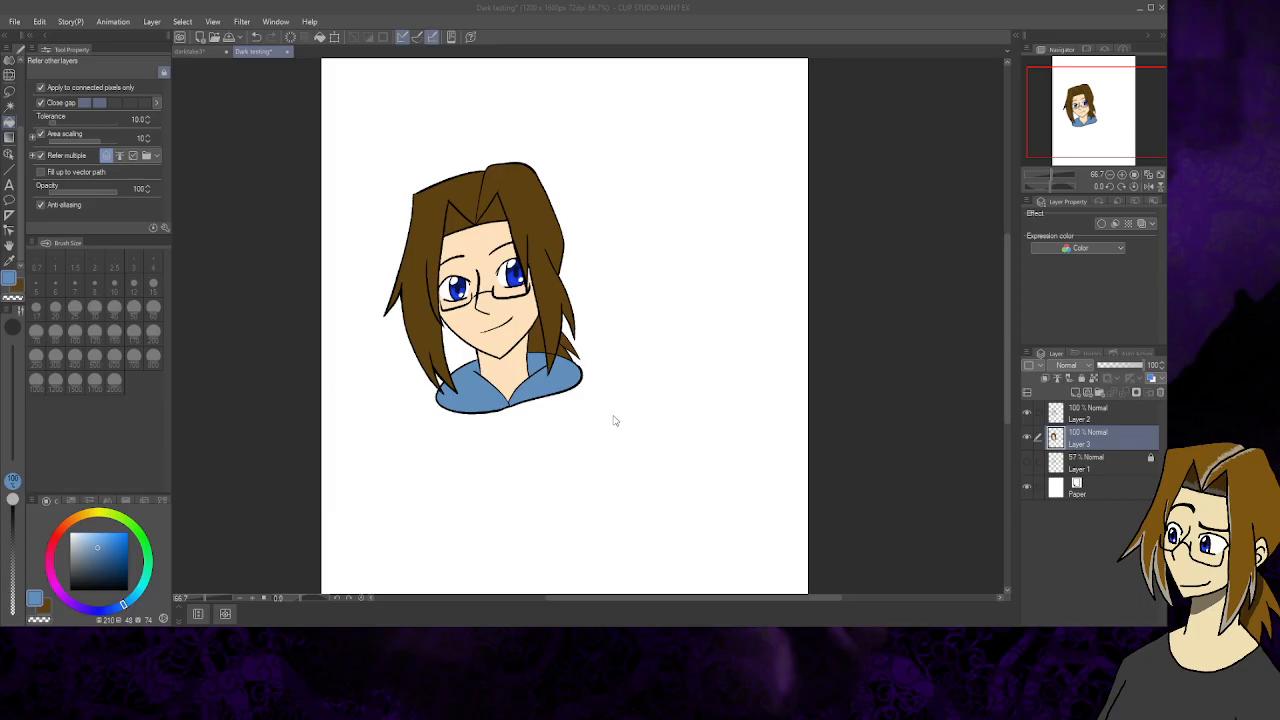
left_click(1162, 10)
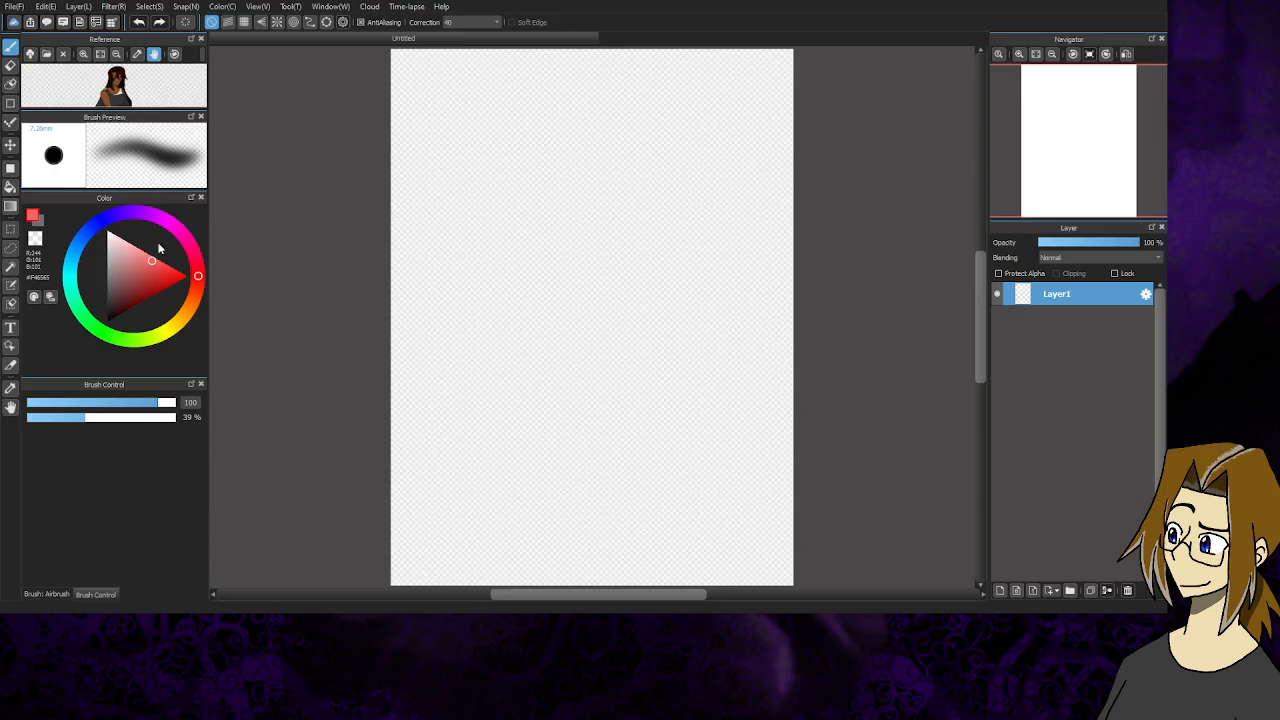
- Choose a muted medium blue as the drawing colour and raise the Airbrush opacity to 100 %
mouse_move(136, 268)
left_mouse_down()
mouse_move(138, 282)
mouse_move(134, 268)
left_mouse_up()
left_click(95, 228)
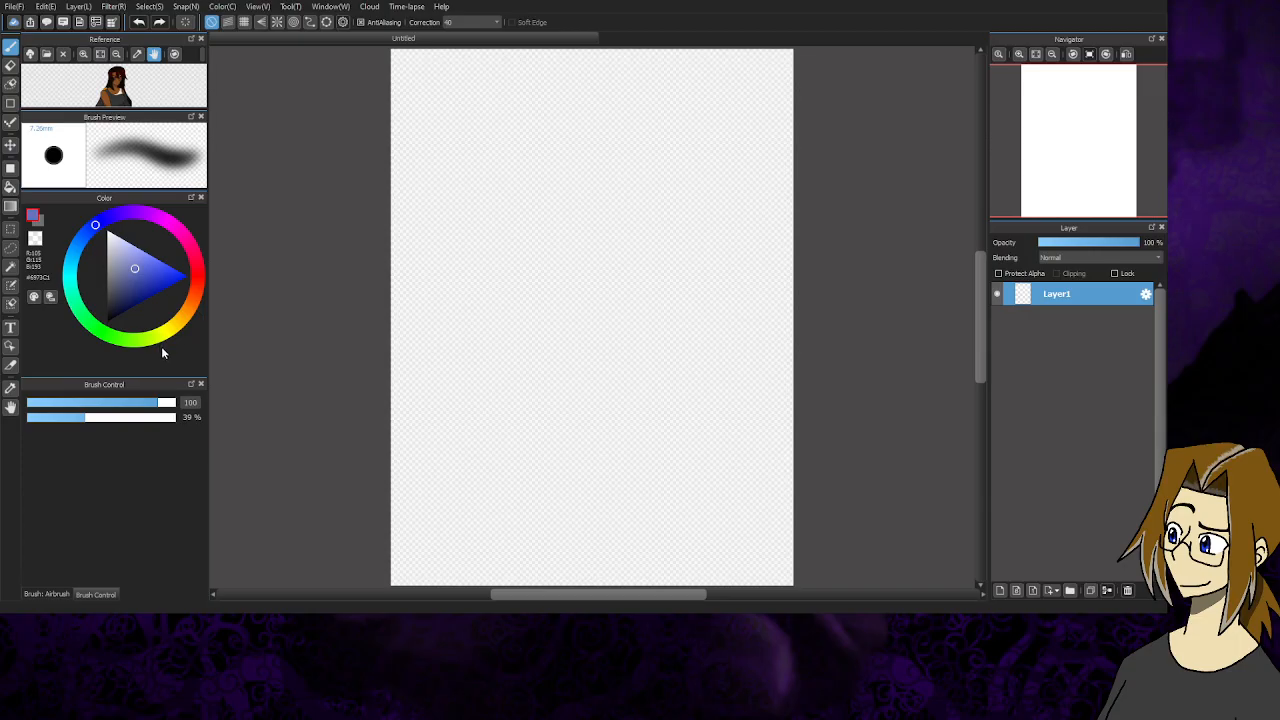
left_click(135, 271)
left_click_drag(141, 277, 144, 280)
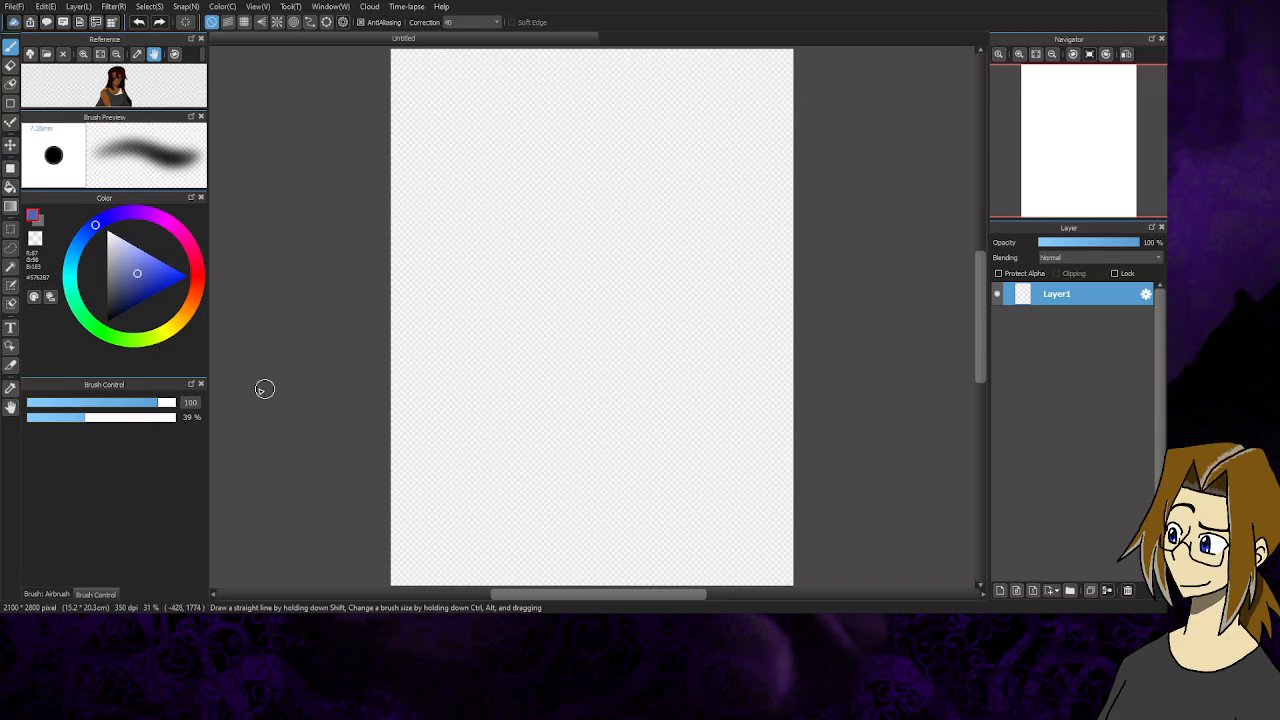
left_click_drag(121, 421, 177, 418)
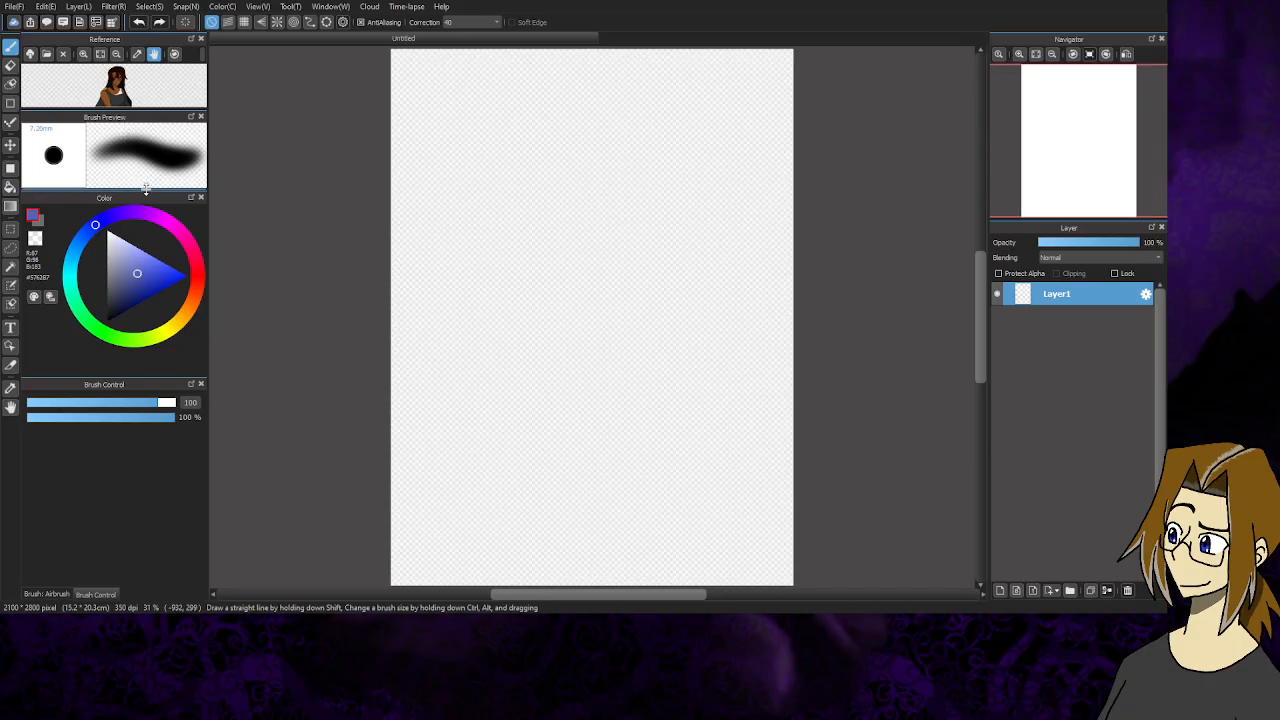
- Select the Pen brush and set its size to 21
left_click(53, 594)
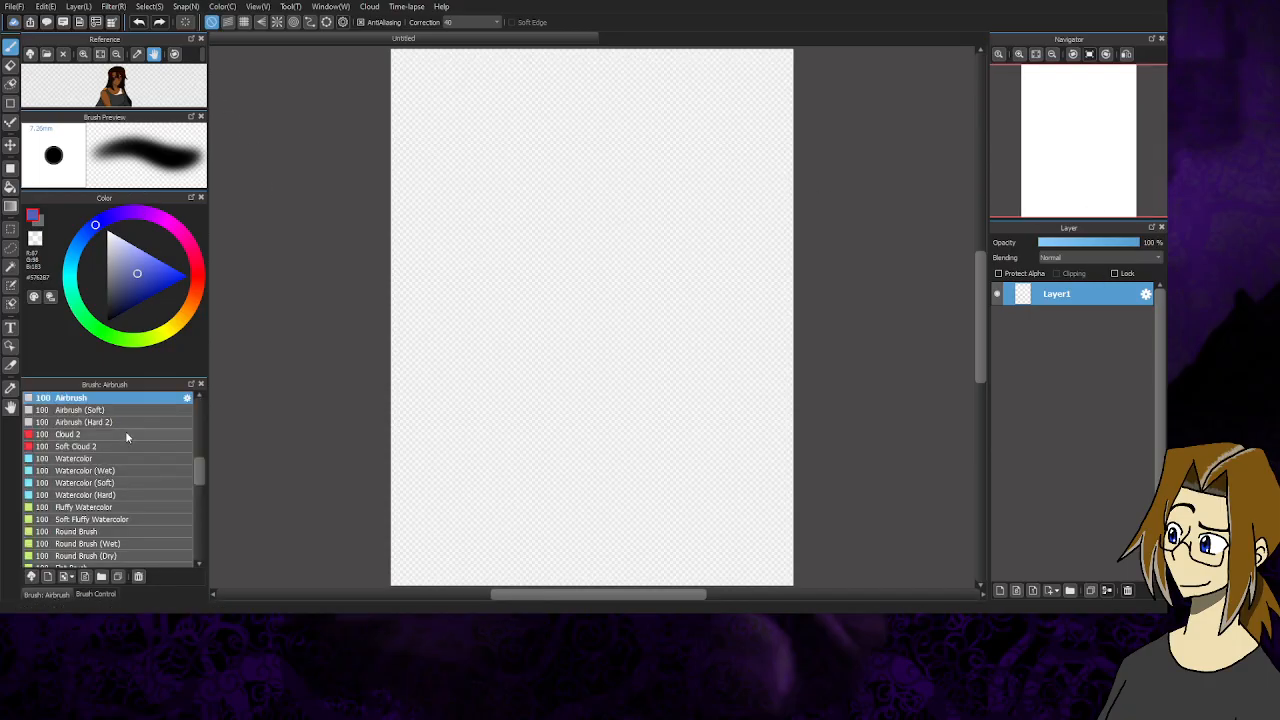
left_click_drag(197, 475, 200, 398)
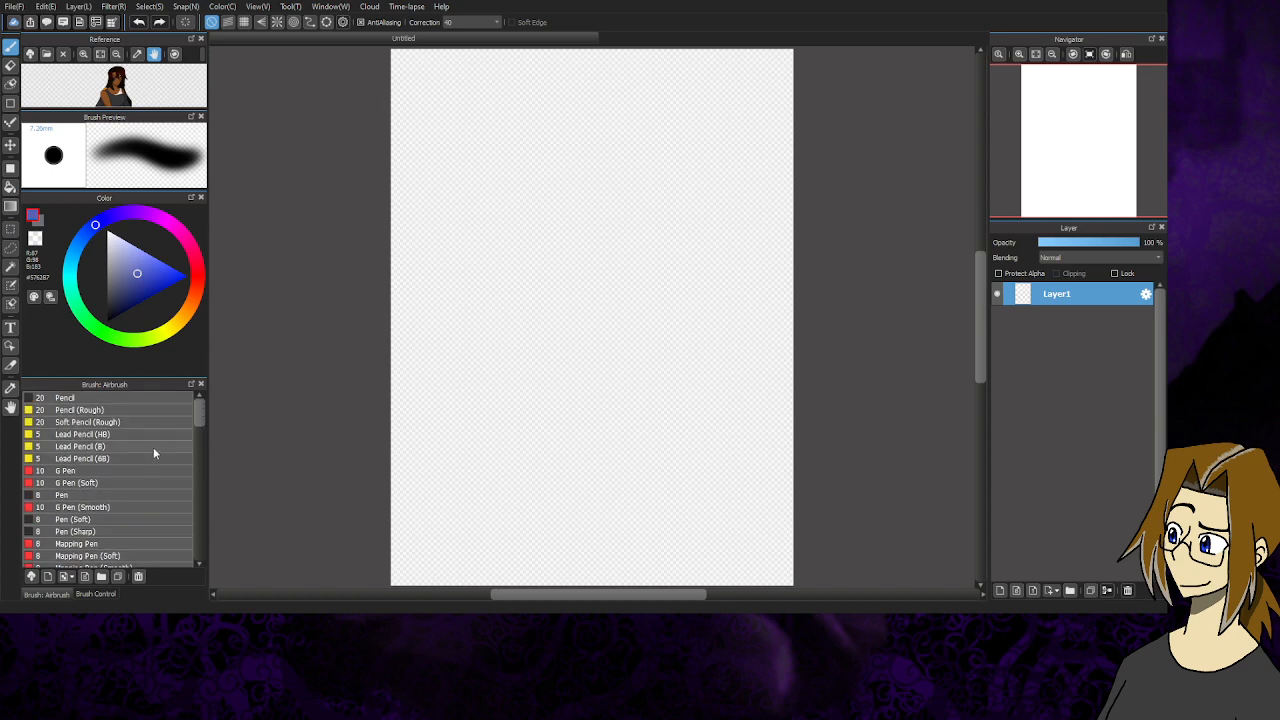
left_click(143, 400)
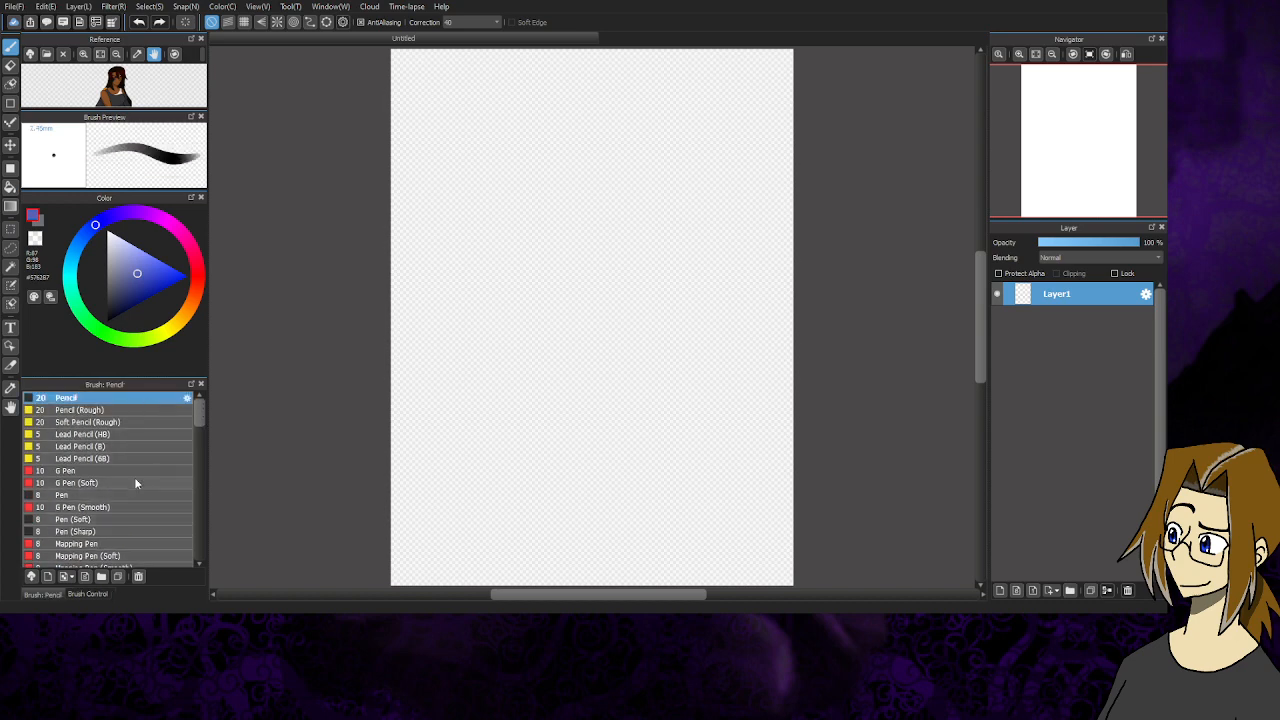
left_click(132, 495)
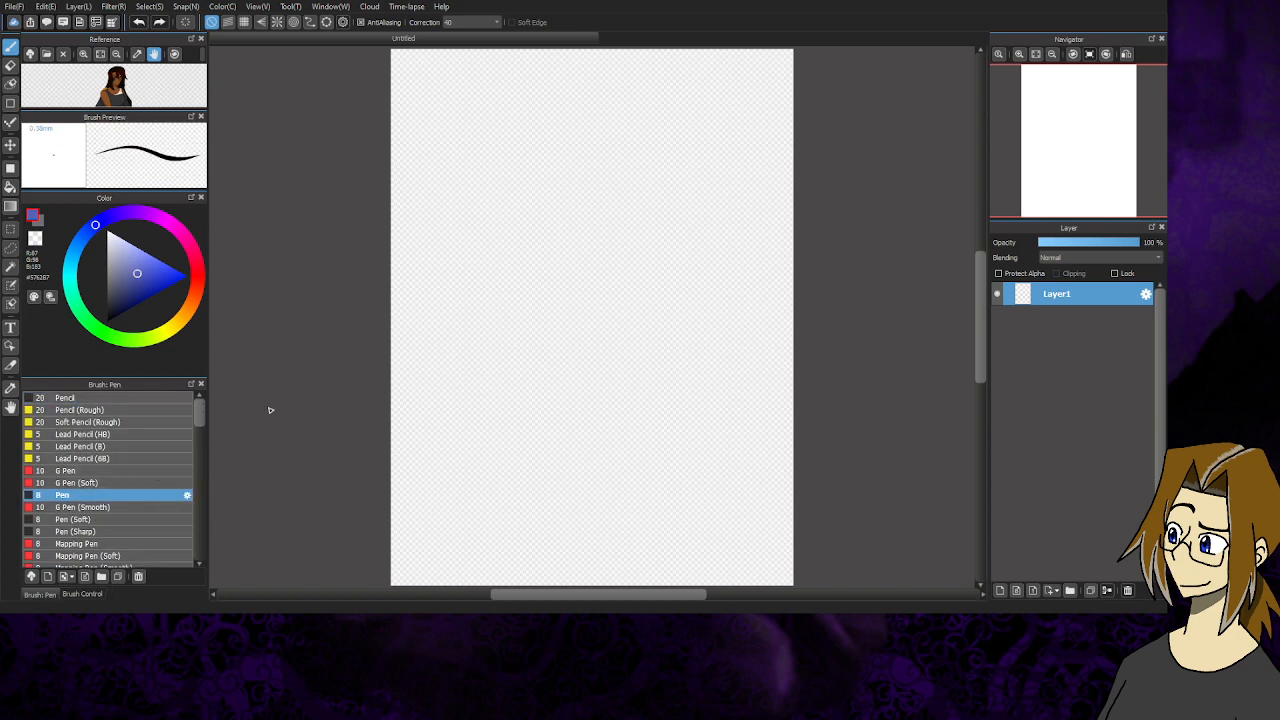
left_click(82, 594)
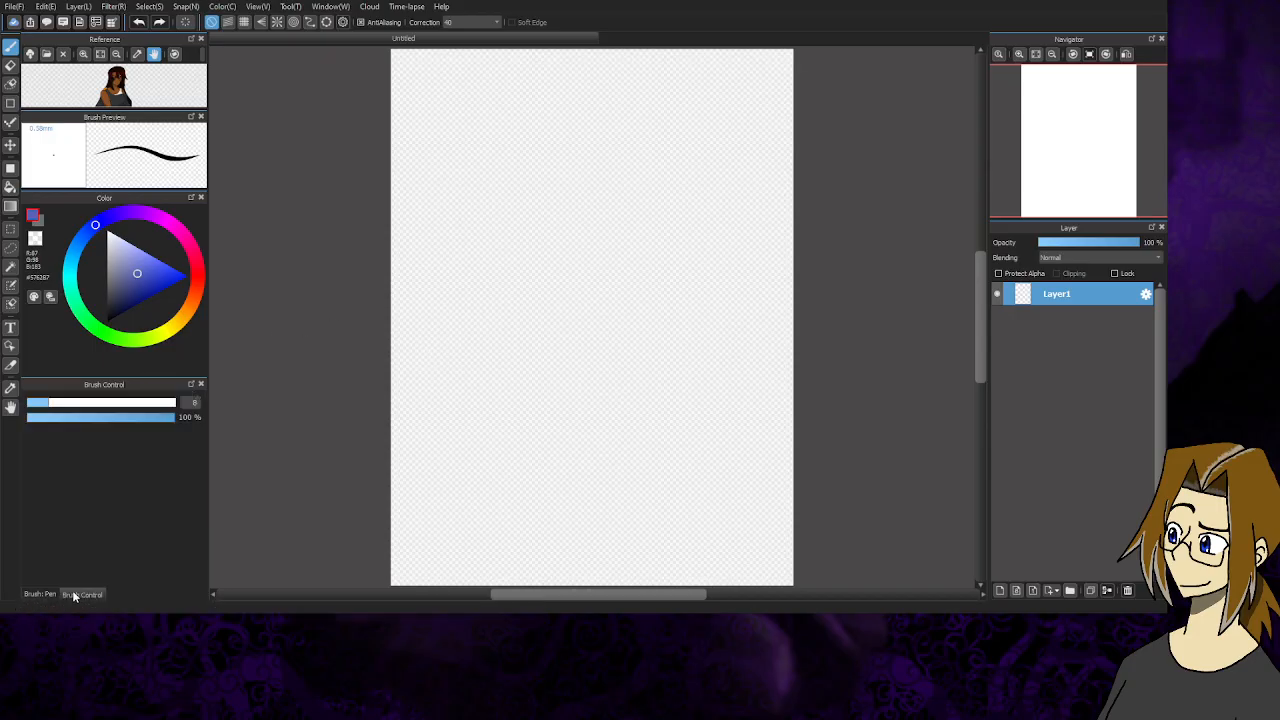
left_click_drag(50, 403, 91, 400)
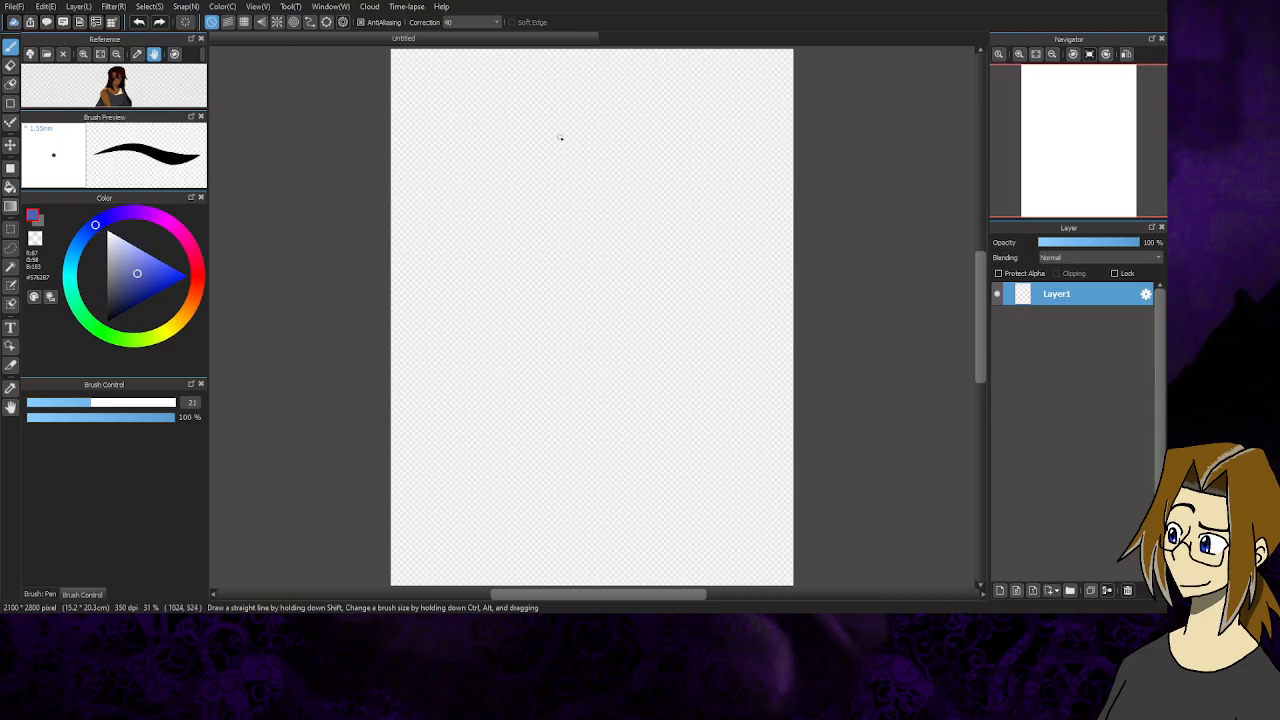
- Sketch the head in the upper part of the canvas as a tilted oval with crossing face guidelines, a jaw and a neck
mouse_move(605, 132)
left_mouse_down()
mouse_move(574, 107)
mouse_move(512, 200)
mouse_move(575, 258)
mouse_move(637, 222)
mouse_move(650, 161)
mouse_move(620, 112)
mouse_move(569, 107)
mouse_move(536, 127)
left_mouse_up()
left_click(139, 22)
mouse_move(607, 87)
left_mouse_down()
mouse_move(554, 103)
mouse_move(560, 196)
mouse_move(619, 184)
mouse_move(639, 129)
mouse_move(627, 99)
mouse_move(593, 87)
left_mouse_up()
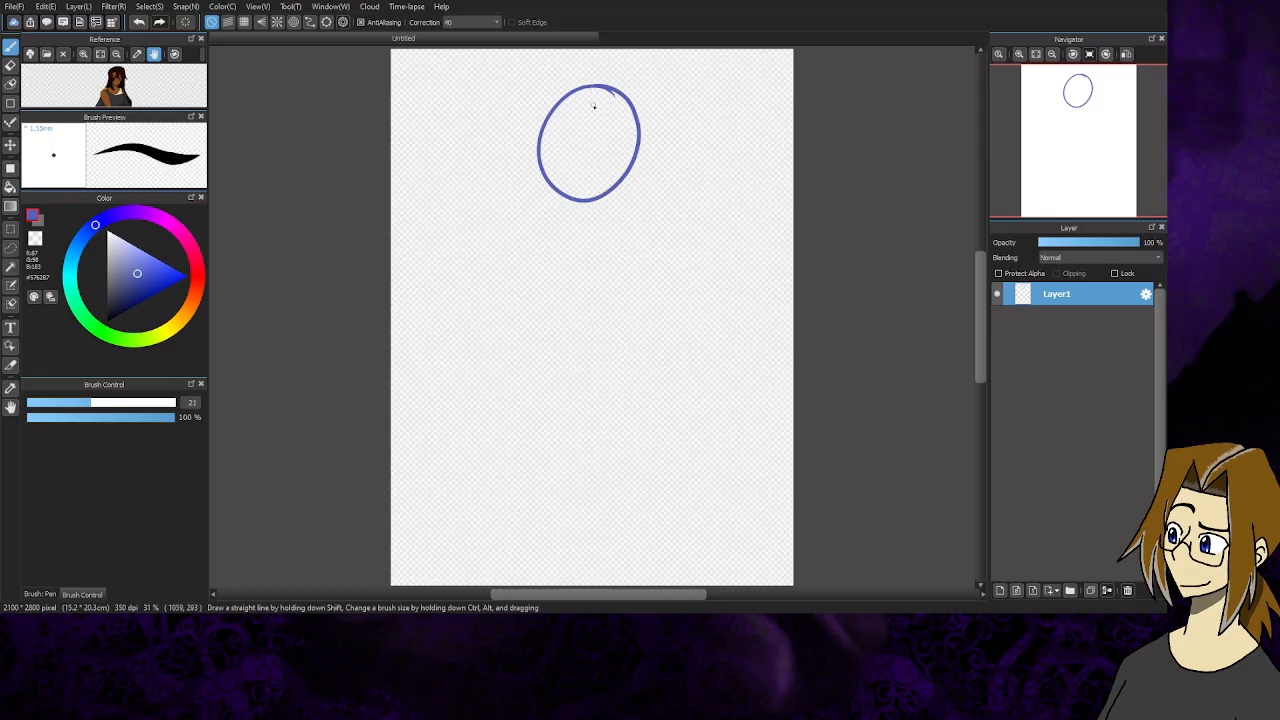
mouse_move(585, 86)
left_mouse_down()
mouse_move(558, 196)
mouse_move(571, 257)
left_mouse_up()
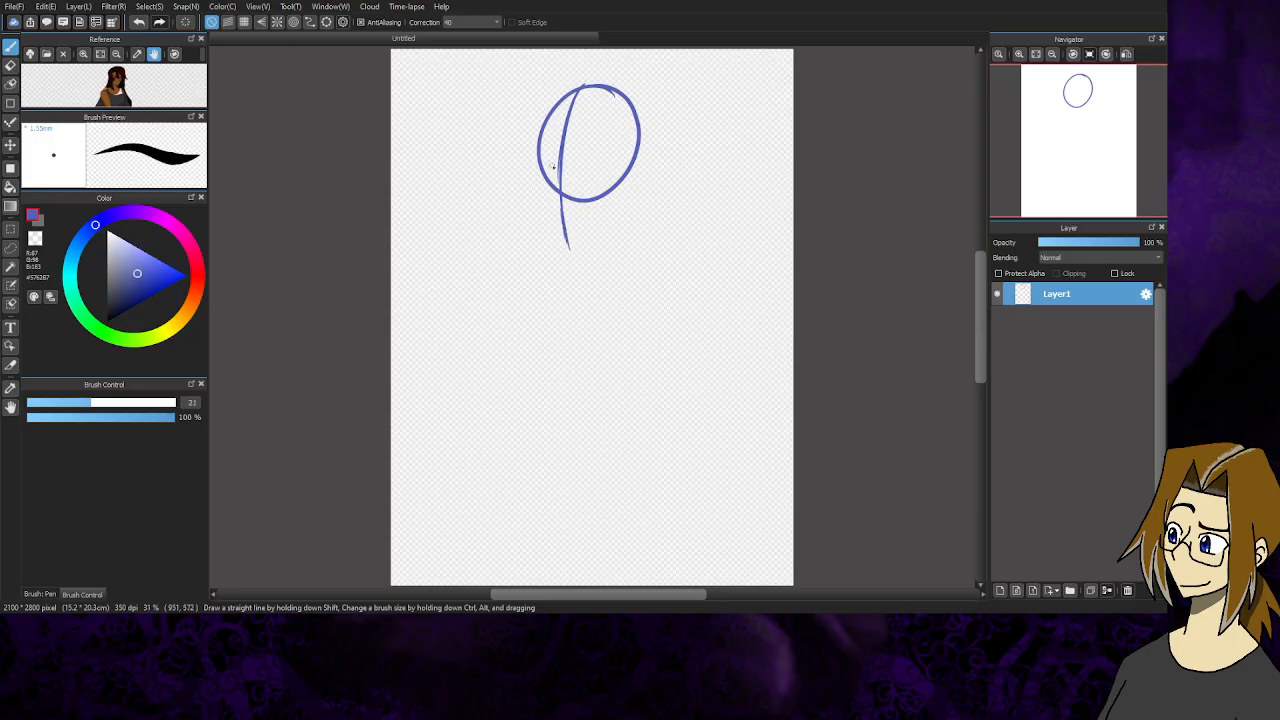
mouse_move(515, 161)
left_mouse_down()
mouse_move(666, 156)
mouse_move(560, 157)
left_mouse_up()
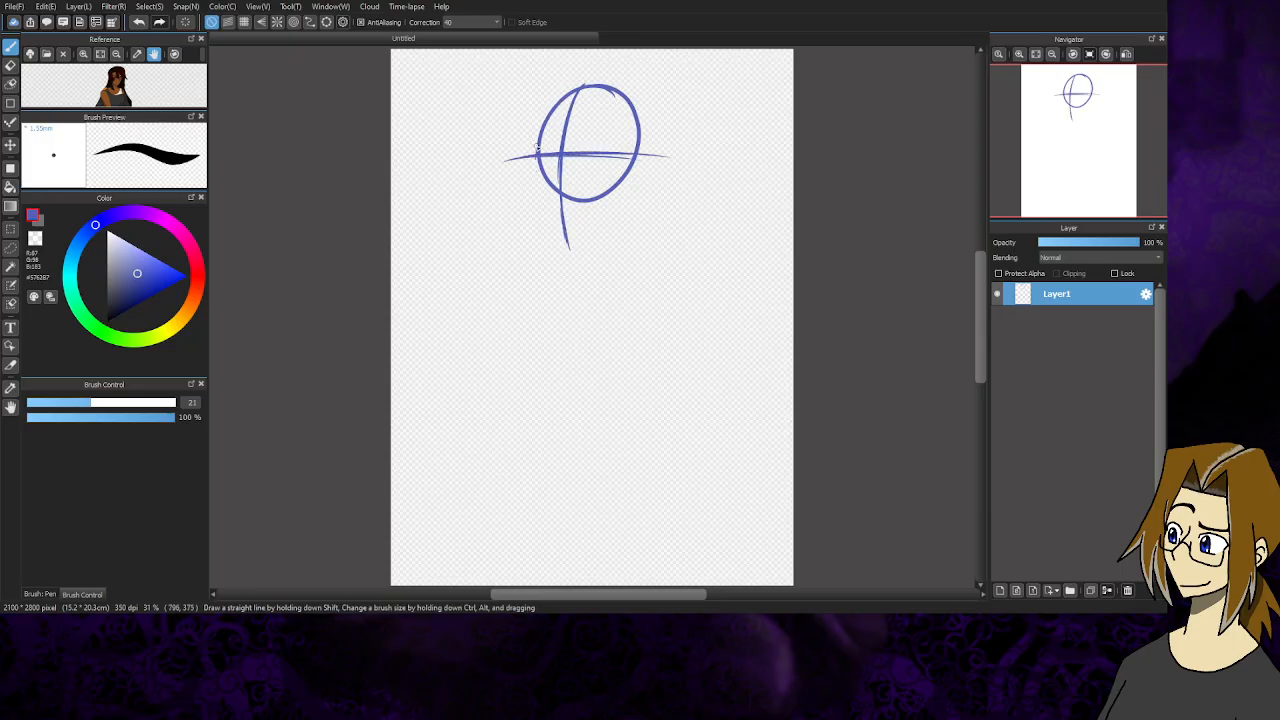
left_click_drag(534, 184, 549, 208)
mouse_move(622, 168)
left_mouse_down()
mouse_move(604, 203)
mouse_move(564, 224)
mouse_move(616, 180)
mouse_move(609, 236)
mouse_move(610, 203)
left_mouse_up()
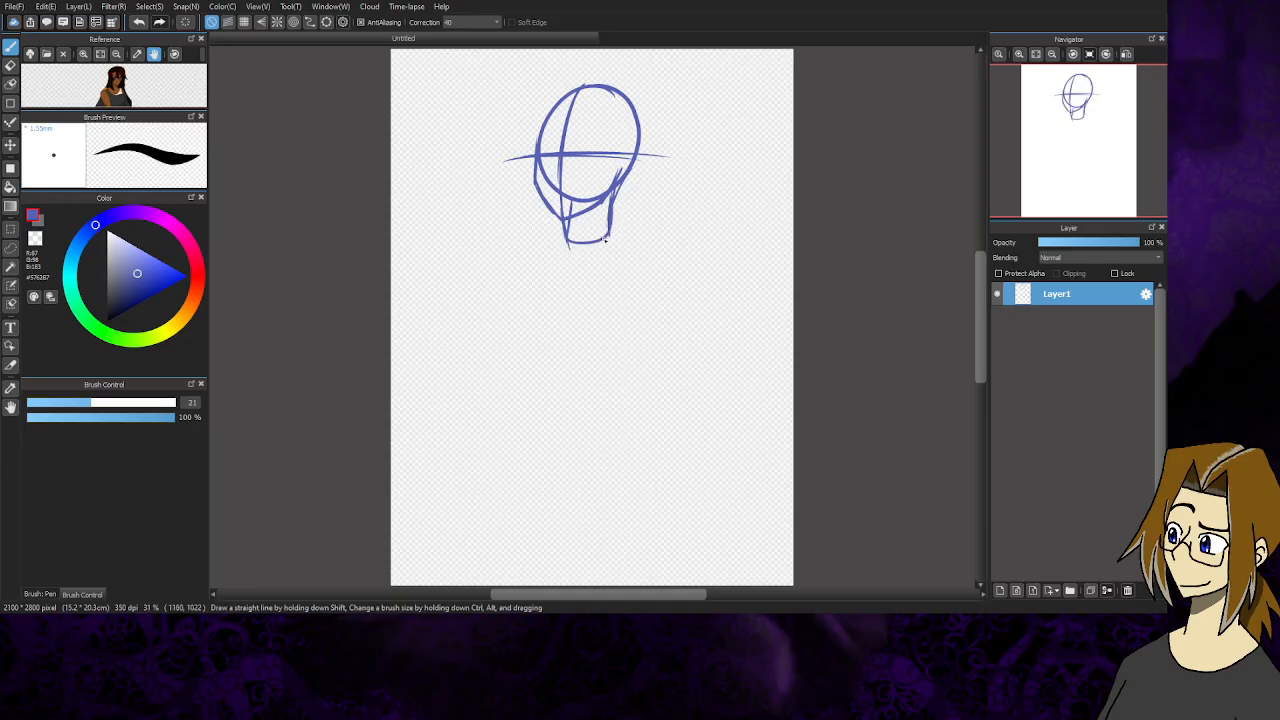
- Sketch overlapping ovals for the chest below the neck, with a small shoulder circle on each side
mouse_move(565, 243)
left_mouse_down()
mouse_move(600, 381)
mouse_move(604, 247)
mouse_move(585, 384)
mouse_move(570, 228)
mouse_move(570, 372)
mouse_move(645, 265)
left_mouse_up()
mouse_move(532, 276)
left_mouse_down()
mouse_move(496, 280)
mouse_move(543, 248)
mouse_move(515, 264)
left_mouse_up()
mouse_move(661, 257)
left_mouse_down()
mouse_move(676, 255)
mouse_move(674, 280)
mouse_move(686, 276)
left_mouse_up()
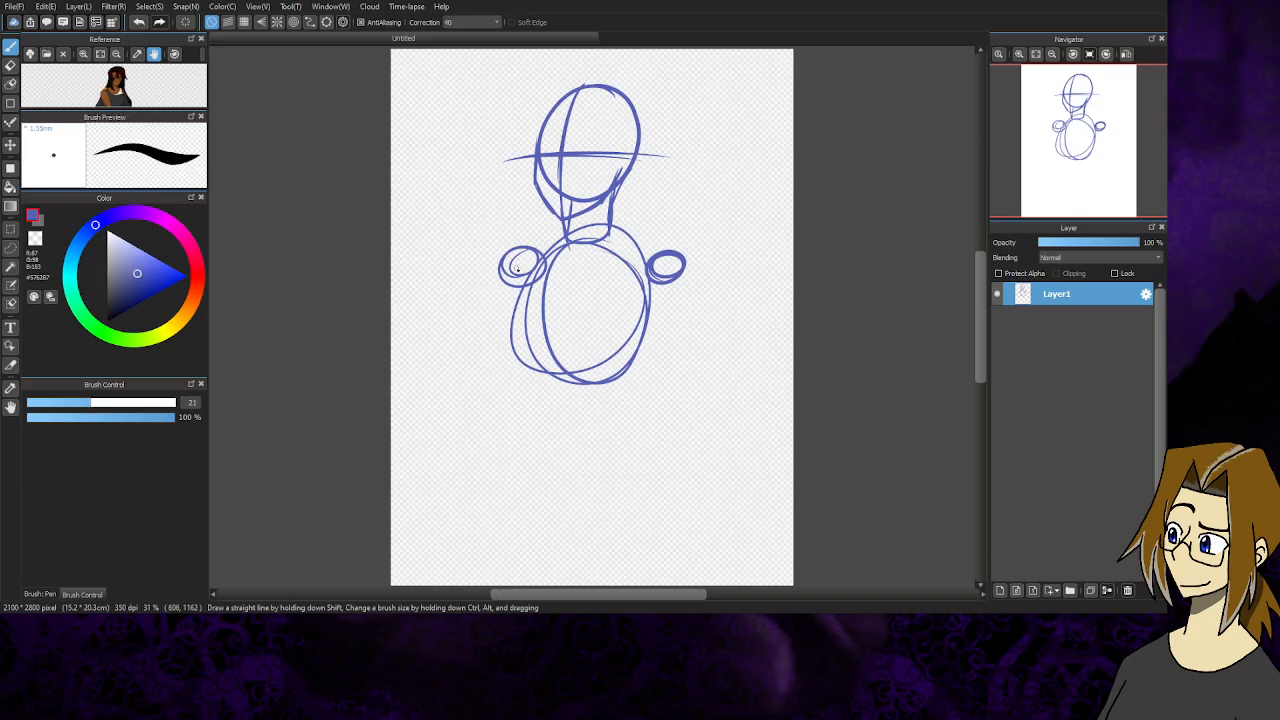
- Sketch the raised left-hand arm as straight guide lines with circles for the elbow and wrist
left_click_drag(517, 268, 413, 328)
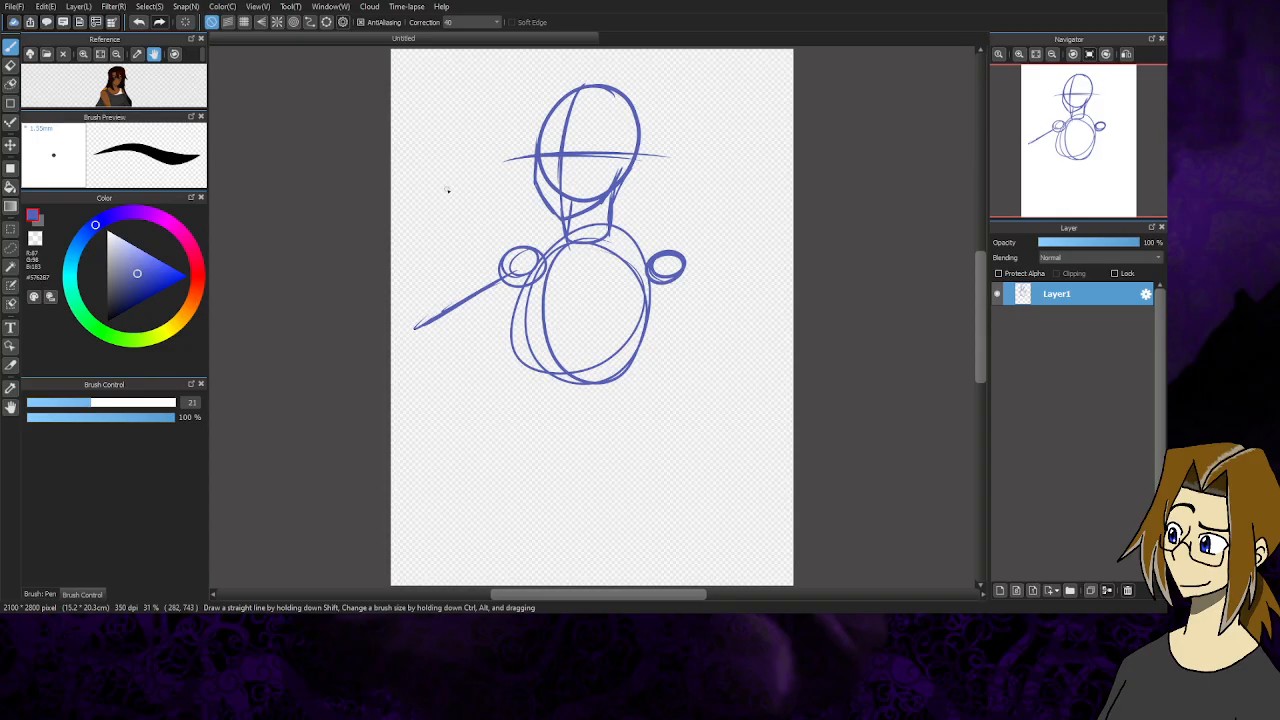
mouse_move(448, 190)
left_mouse_down()
mouse_move(432, 204)
mouse_move(458, 196)
mouse_move(440, 176)
mouse_move(508, 252)
left_mouse_up()
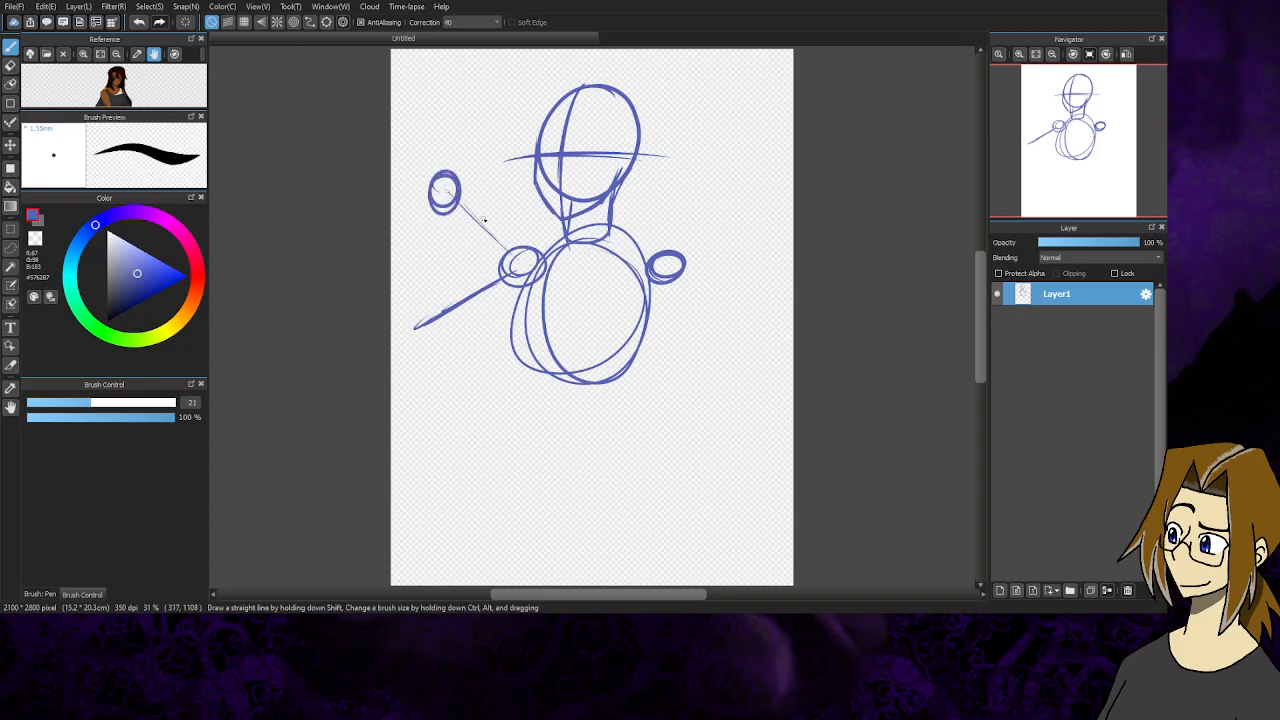
left_click_drag(507, 203, 412, 322)
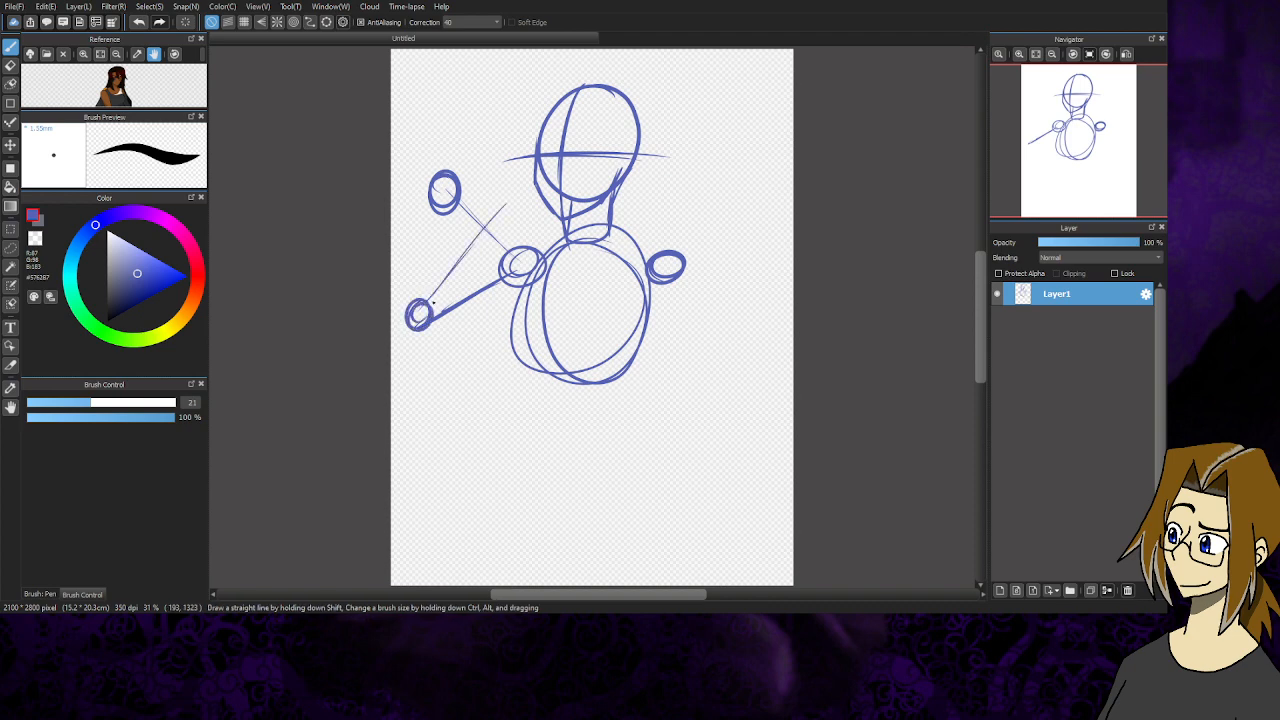
left_click_drag(440, 214, 420, 298)
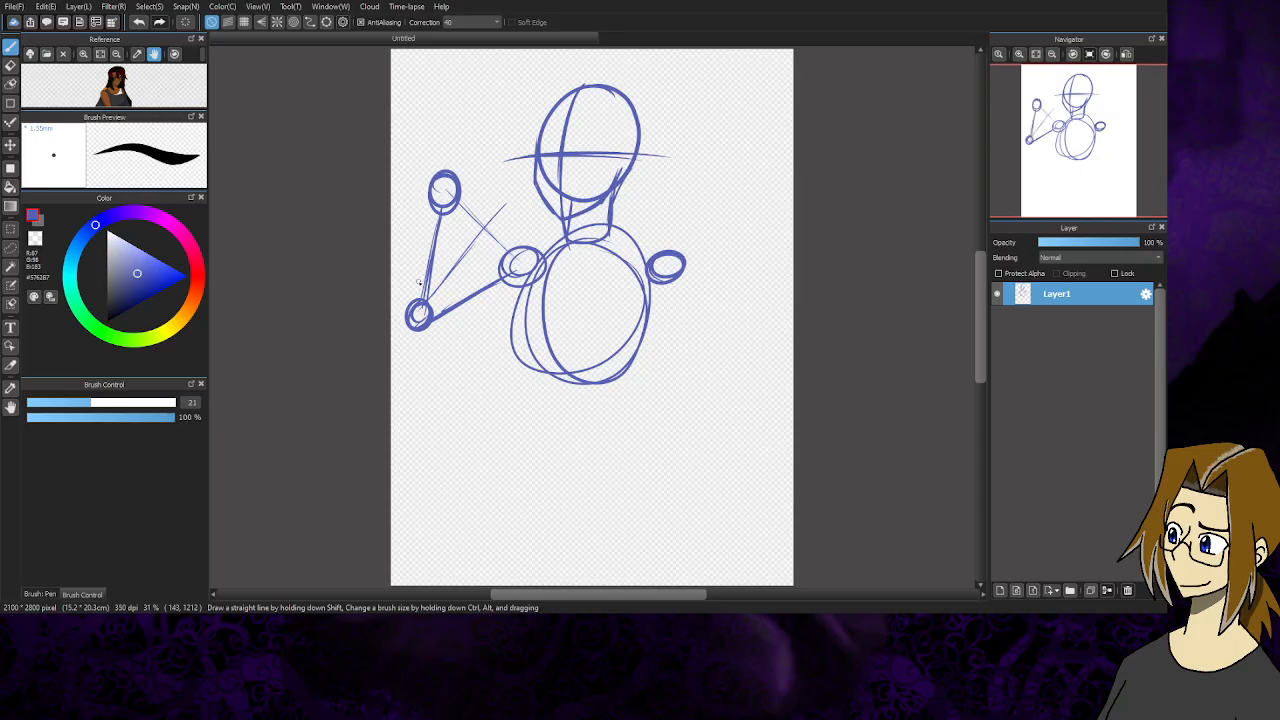
- Draw a simple hand shape above the raised arm's wrist circle, undoing the first strokes and redrawing them
left_click_drag(431, 196, 425, 172)
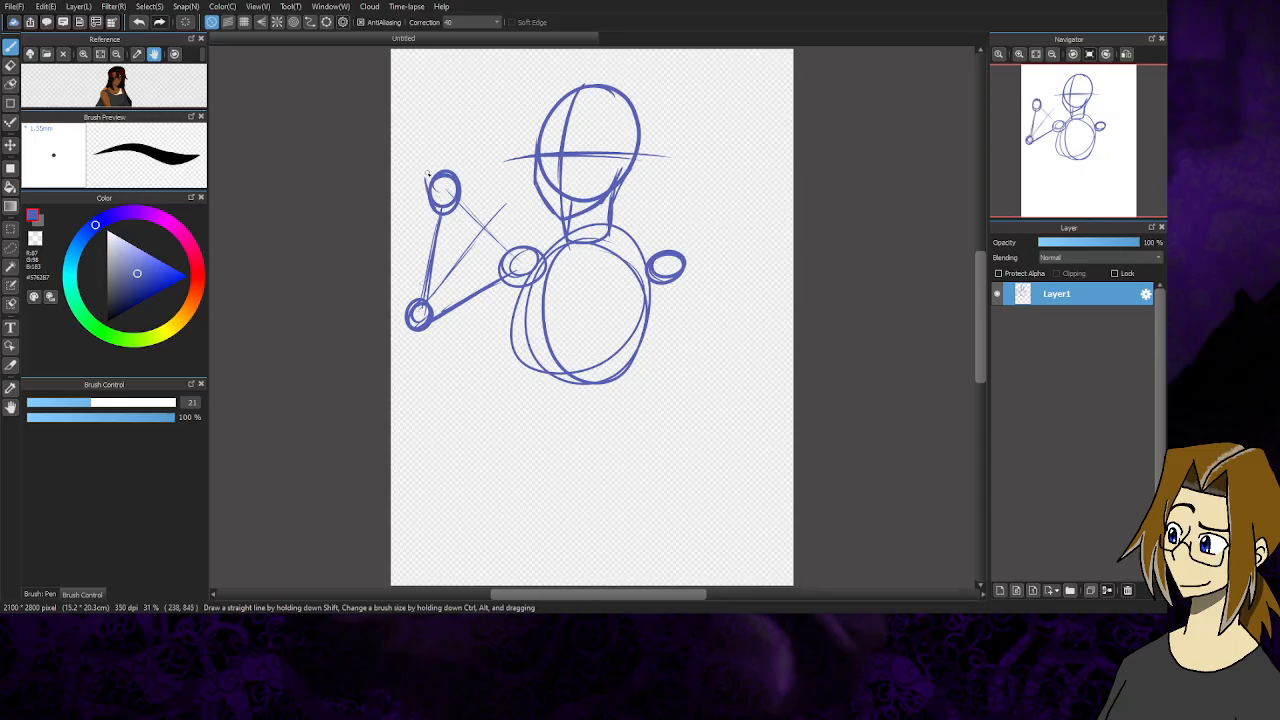
key("x")
key("x")
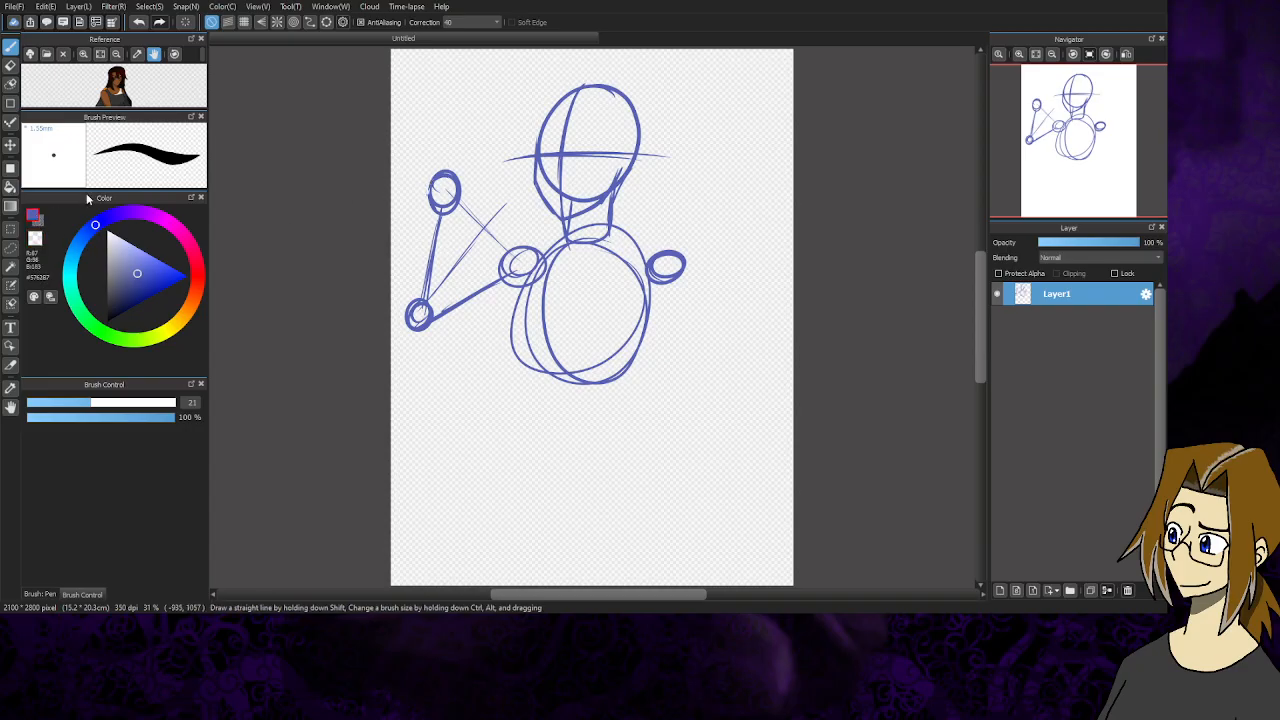
mouse_move(426, 163)
left_mouse_down()
mouse_move(456, 136)
mouse_move(450, 180)
mouse_move(464, 162)
mouse_move(462, 185)
mouse_move(442, 204)
left_mouse_up()
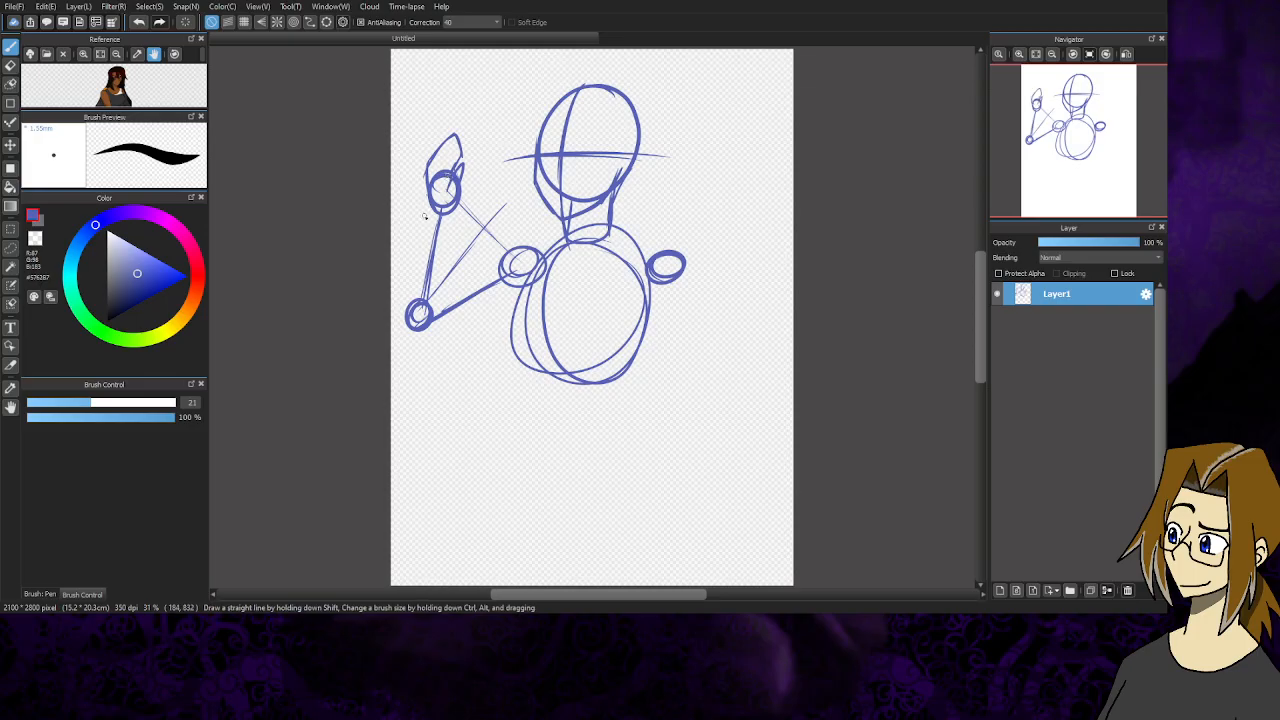
- Outline the forearm and upper arm of the raised arm around its guide lines, from wrist to shoulder
left_click_drag(432, 200, 408, 310)
left_click_drag(457, 203, 427, 333)
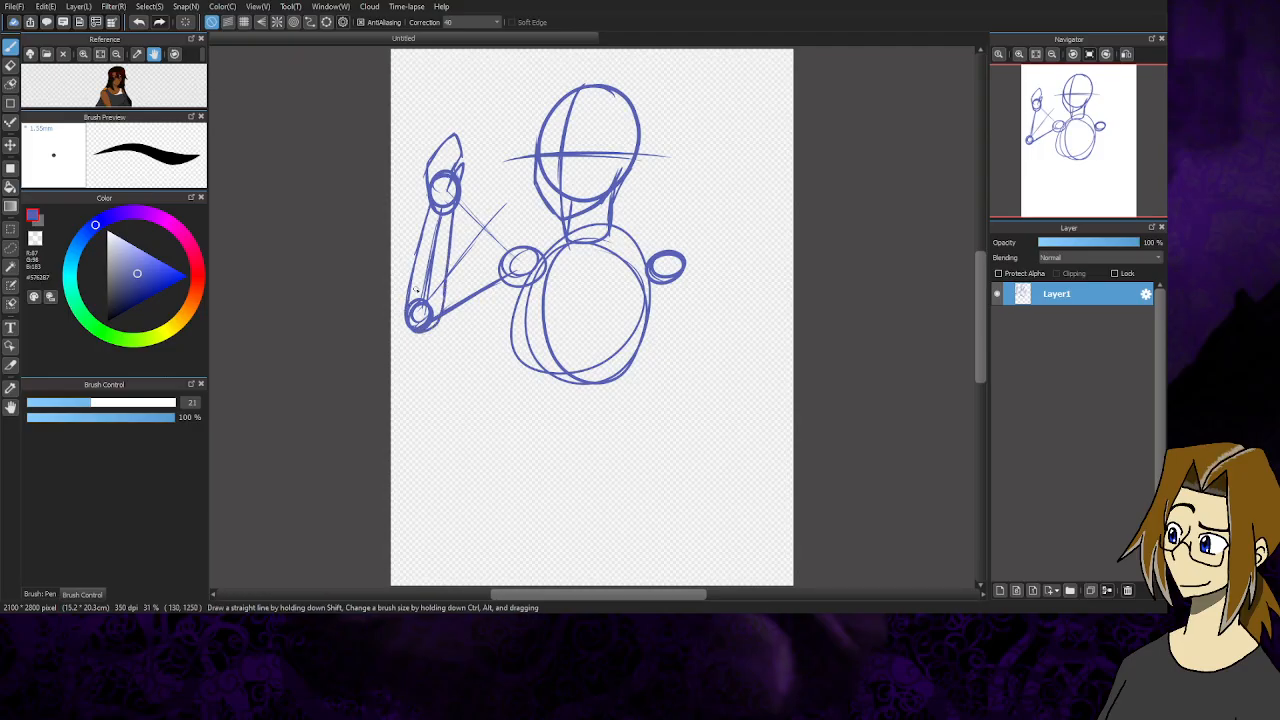
mouse_move(504, 256)
left_mouse_down()
mouse_move(420, 298)
mouse_move(408, 318)
mouse_move(442, 330)
mouse_move(503, 304)
left_mouse_up()
mouse_move(422, 329)
left_mouse_down()
mouse_move(534, 286)
mouse_move(522, 287)
mouse_move(546, 246)
mouse_move(516, 254)
mouse_move(619, 234)
mouse_move(539, 242)
mouse_move(698, 241)
left_mouse_up()
- Connect both shoulders with a straight line and sloping neck-to-shoulder curves, enlarging the right-hand shoulder circle
mouse_move(530, 242)
left_mouse_down()
mouse_move(689, 245)
mouse_move(522, 247)
mouse_move(638, 236)
left_mouse_up()
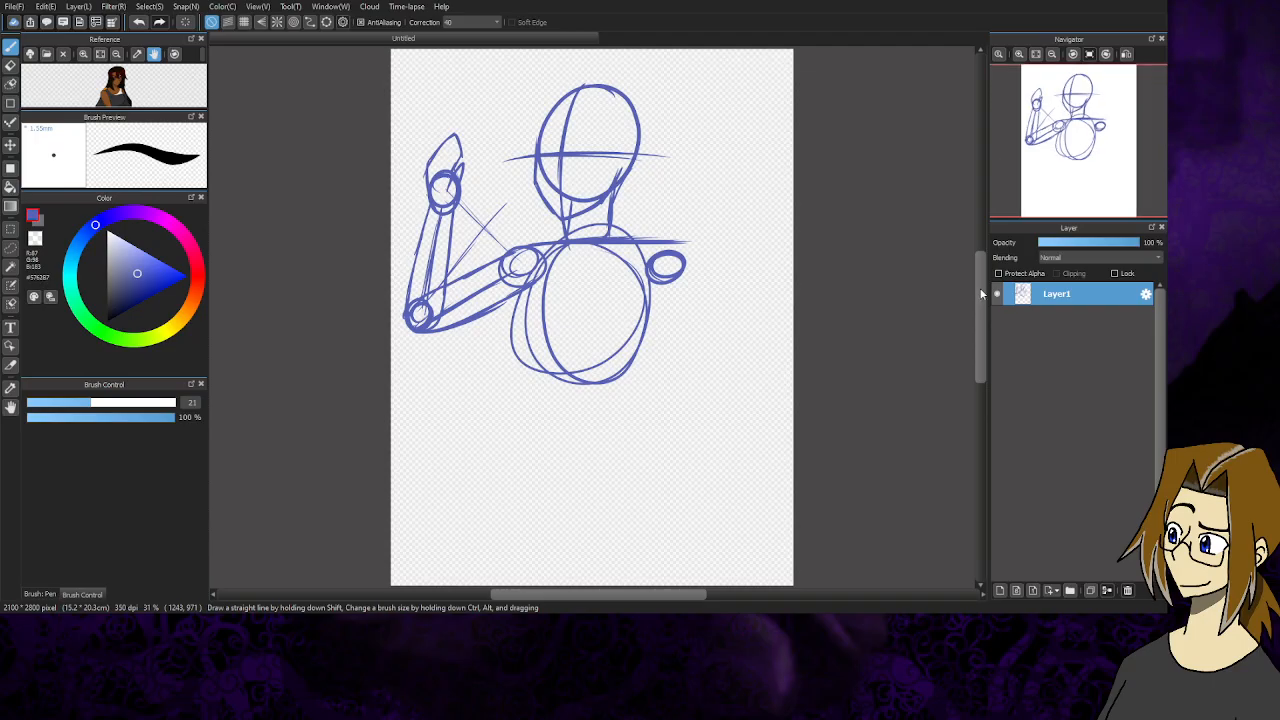
left_click_drag(981, 293, 982, 288)
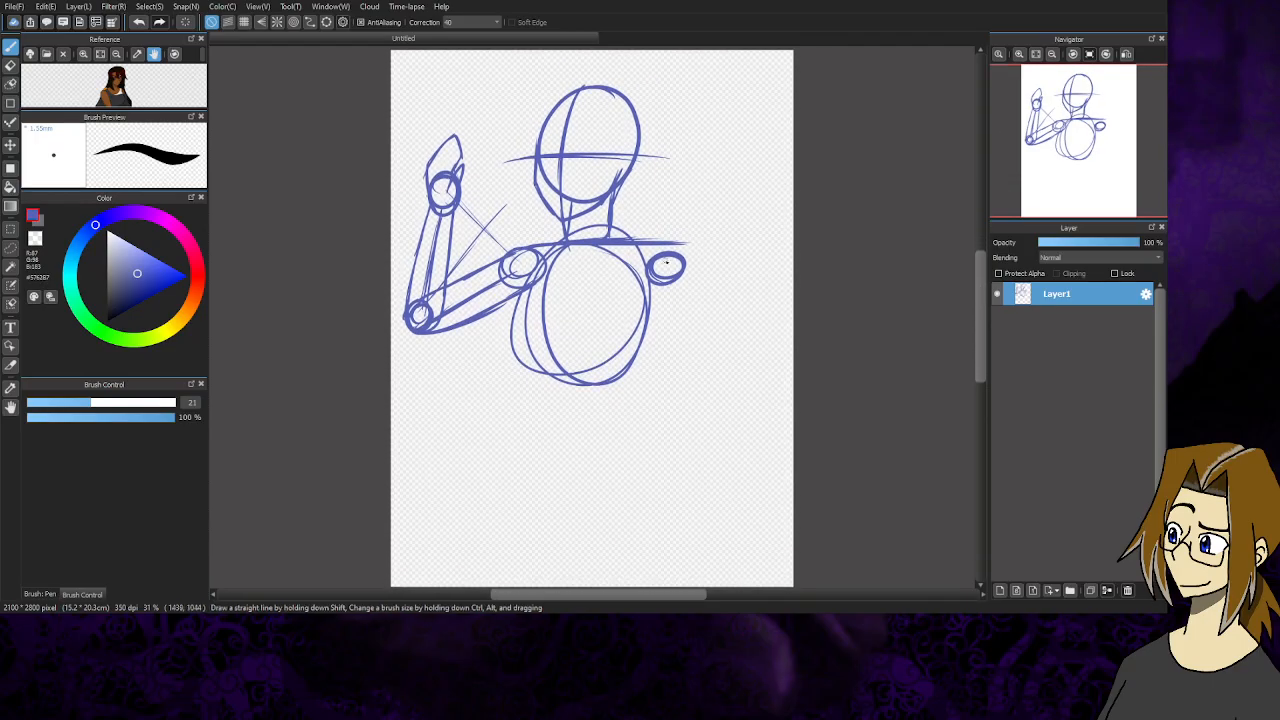
mouse_move(671, 283)
left_mouse_down()
mouse_move(659, 242)
mouse_move(672, 272)
left_mouse_up()
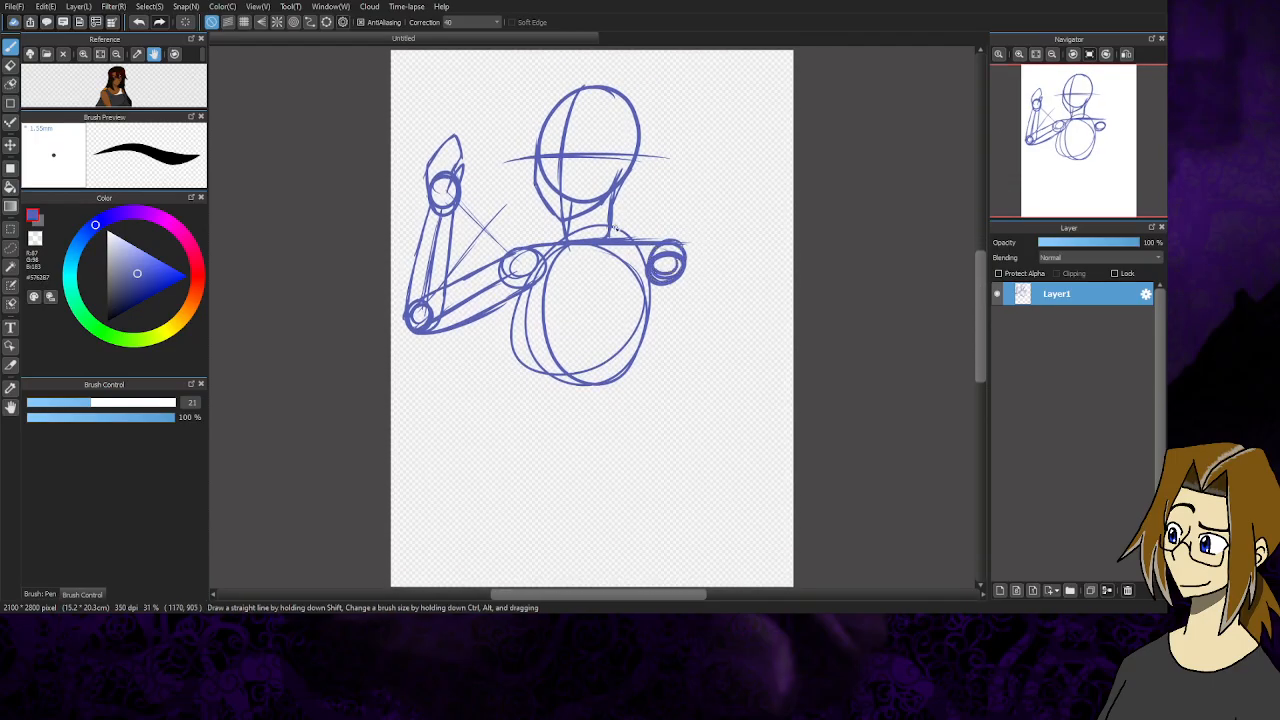
left_click_drag(610, 225, 652, 240)
left_click_drag(566, 235, 508, 255)
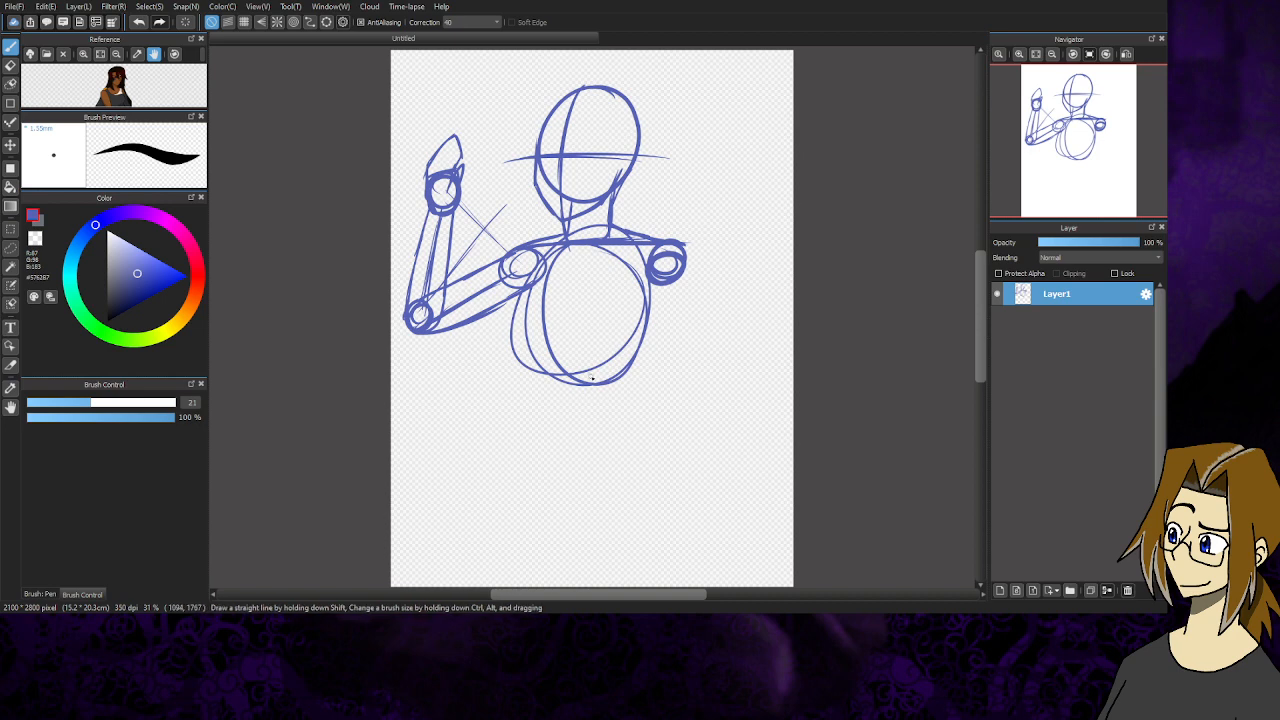
- Sketch overlapping circles for the waist below the chest and larger tilted ovals for the pelvis
mouse_move(590, 374)
left_mouse_down()
mouse_move(538, 440)
mouse_move(620, 385)
mouse_move(550, 374)
mouse_move(588, 439)
mouse_move(610, 363)
mouse_move(548, 430)
left_mouse_up()
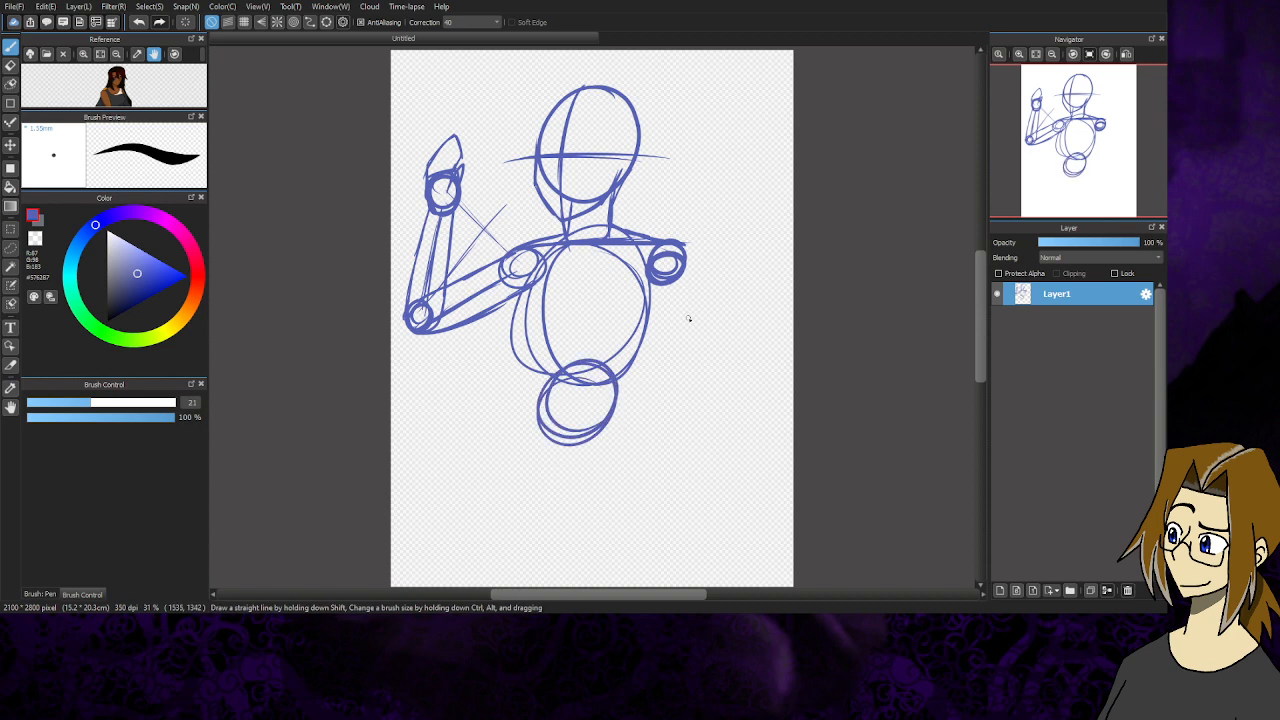
mouse_move(590, 426)
left_mouse_down()
mouse_move(520, 462)
mouse_move(622, 440)
mouse_move(520, 518)
mouse_move(628, 440)
left_mouse_up()
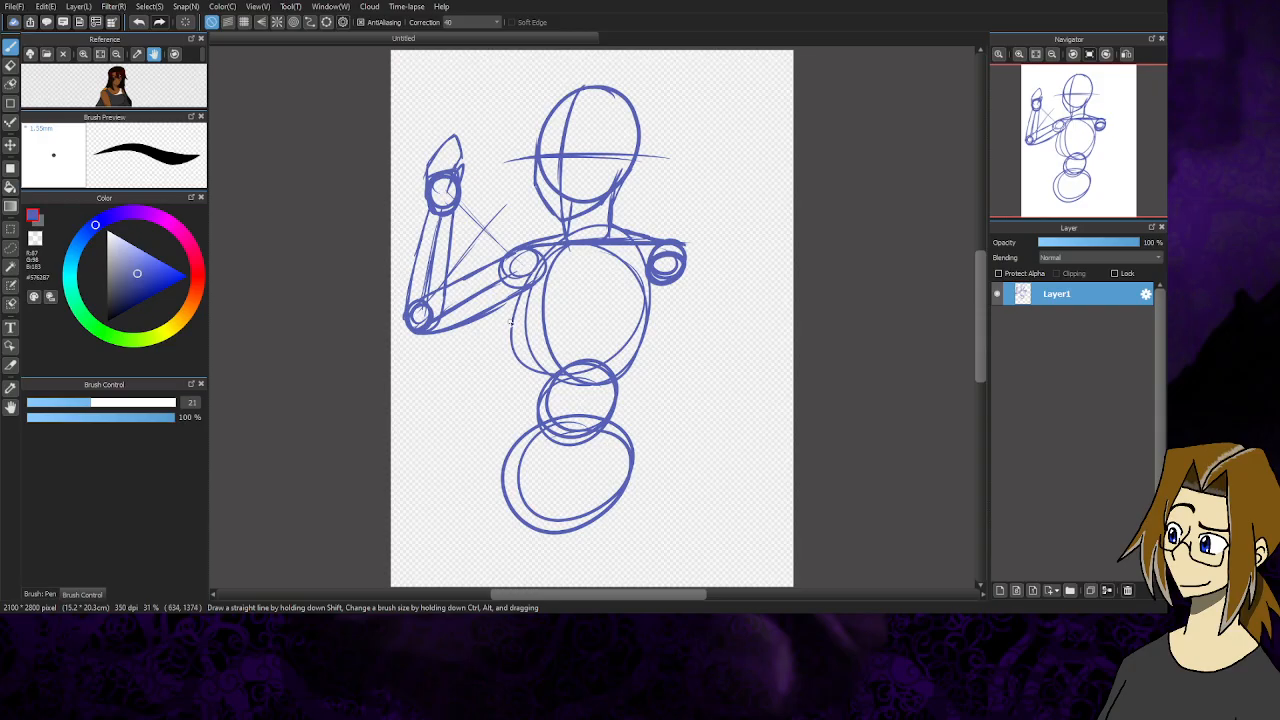
- Outline the torso around the ovals with side contours, cross lines at ribs and waist, and flared hips meeting in a V
mouse_move(510, 321)
left_mouse_down()
mouse_move(515, 396)
mouse_move(624, 402)
left_mouse_up()
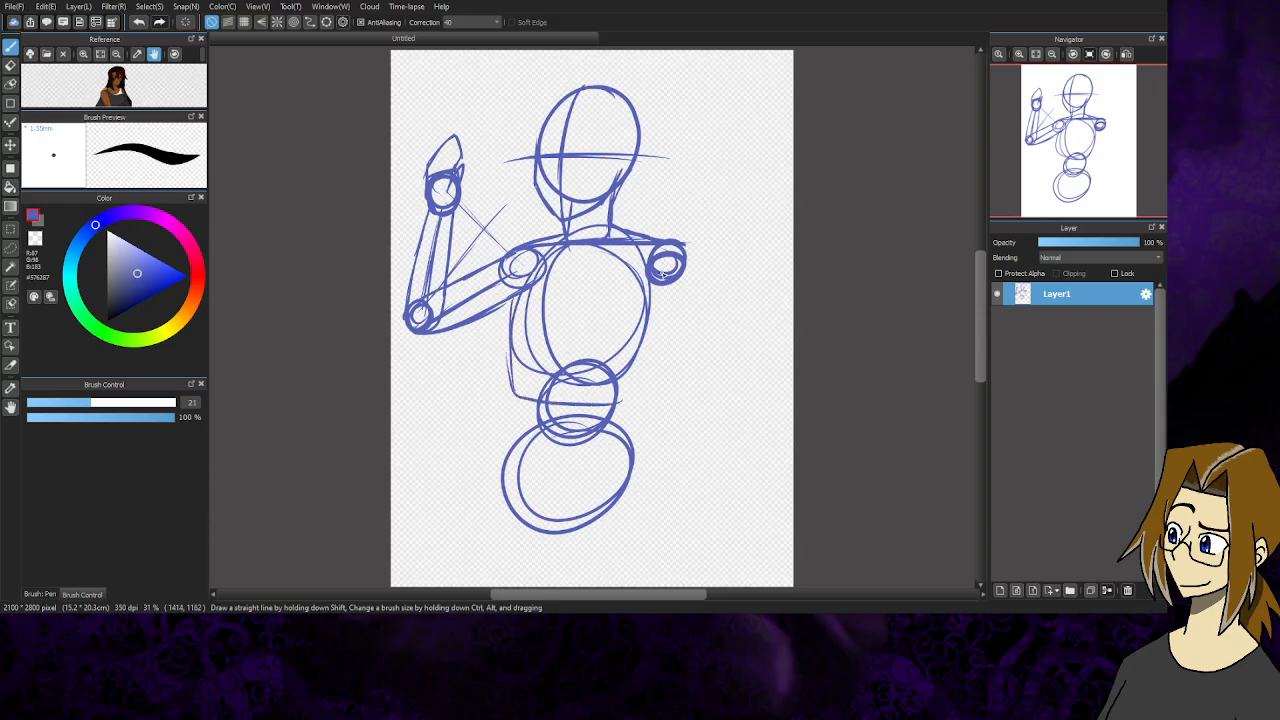
mouse_move(662, 275)
left_mouse_down()
mouse_move(642, 386)
mouse_move(590, 400)
left_mouse_up()
mouse_move(512, 396)
left_mouse_down()
mouse_move(504, 448)
mouse_move(624, 450)
left_mouse_up()
mouse_move(640, 384)
left_mouse_down()
mouse_move(632, 447)
mouse_move(506, 450)
mouse_move(490, 502)
left_mouse_up()
mouse_move(504, 452)
left_mouse_down()
mouse_move(478, 533)
mouse_move(481, 523)
mouse_move(544, 554)
left_mouse_up()
left_click_drag(634, 446, 653, 520)
mouse_move(641, 472)
left_mouse_down()
mouse_move(650, 510)
mouse_move(556, 553)
left_mouse_up()
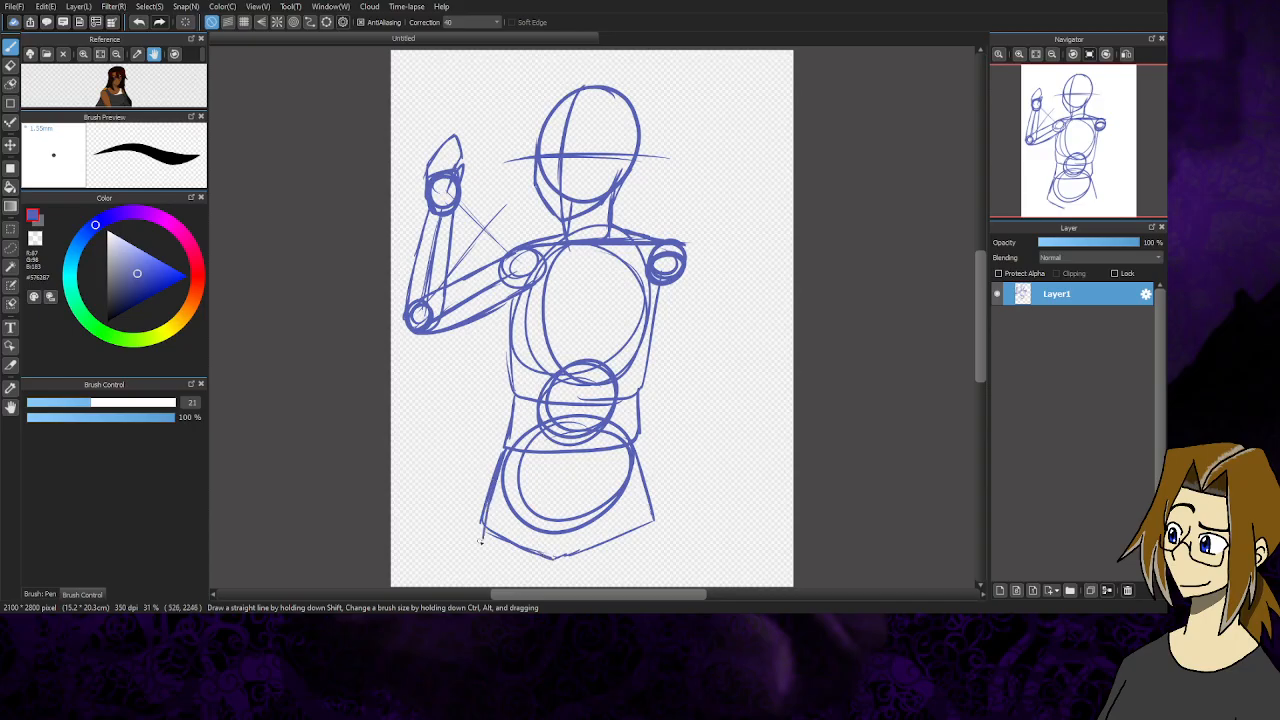
- Draw the outer and inner thigh lines down to the canvas edge, plus a slanted guide line from the right-hand shoulder
left_click_drag(482, 525, 478, 578)
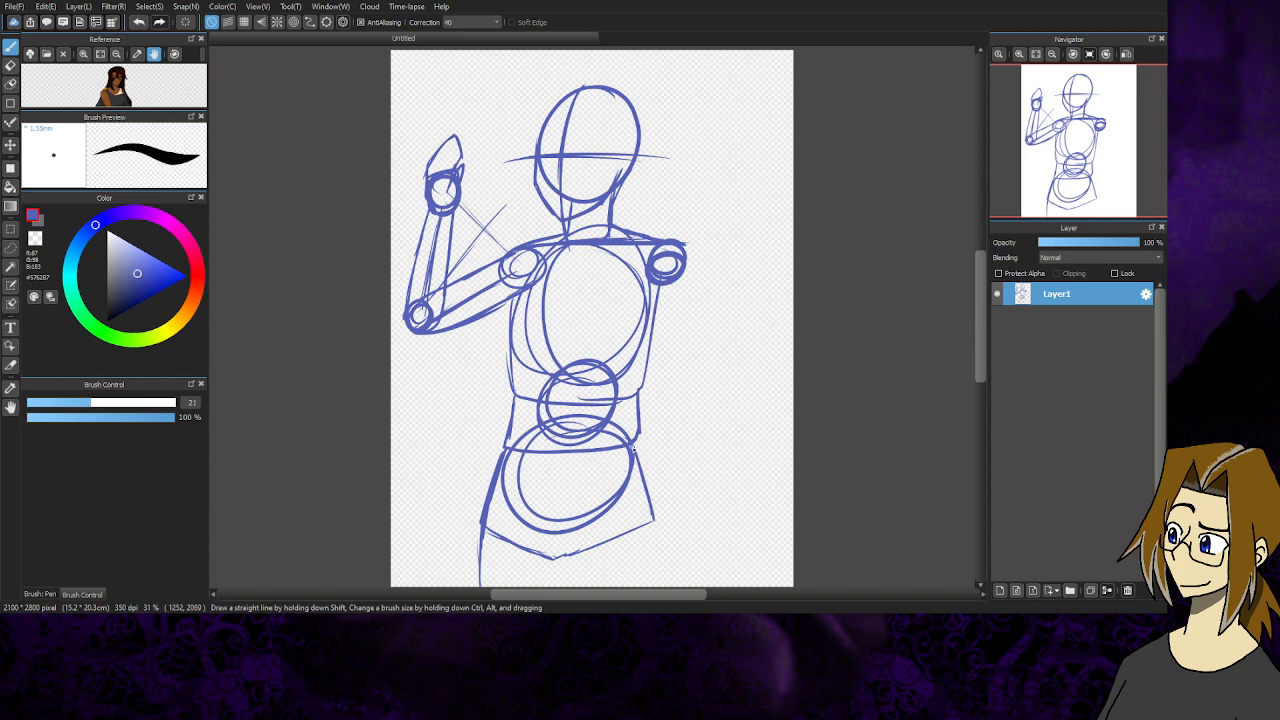
left_click_drag(632, 446, 666, 610)
left_click_drag(550, 543, 558, 585)
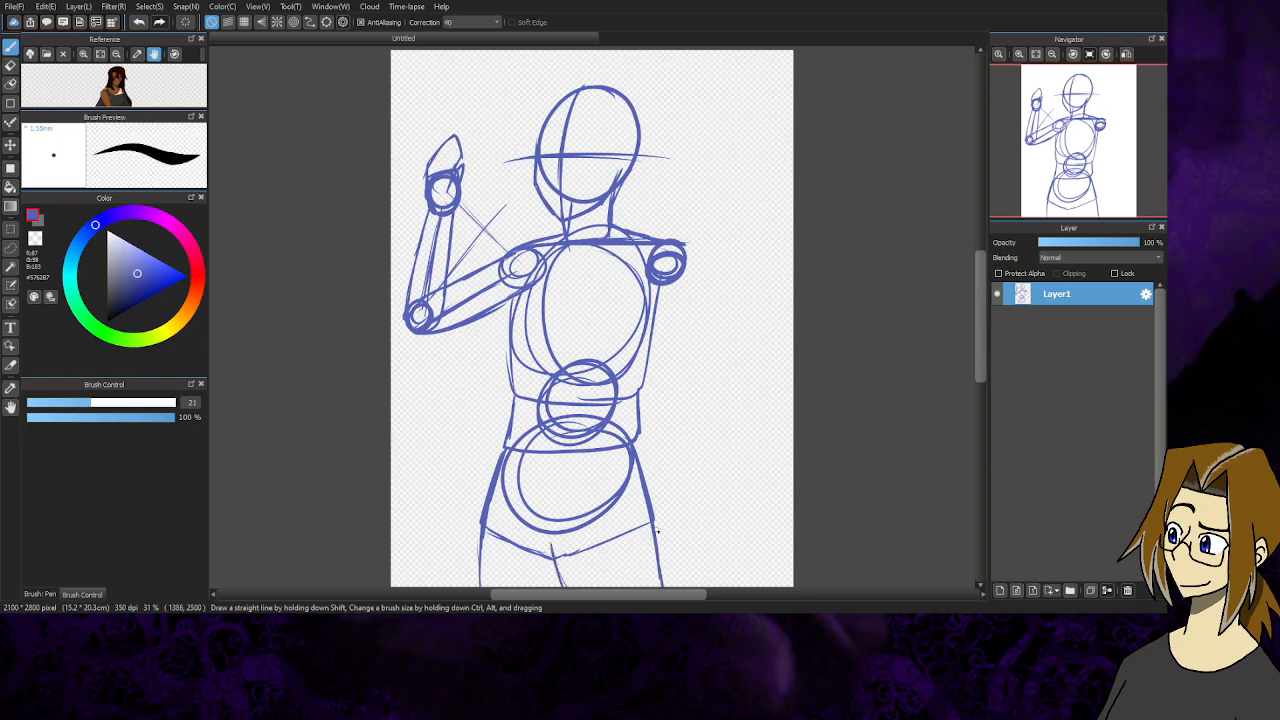
left_click_drag(670, 282, 704, 372)
- Erase the slanted guide line below the right-hand shoulder with a larger eraser
left_click(11, 66)
left_click(86, 403)
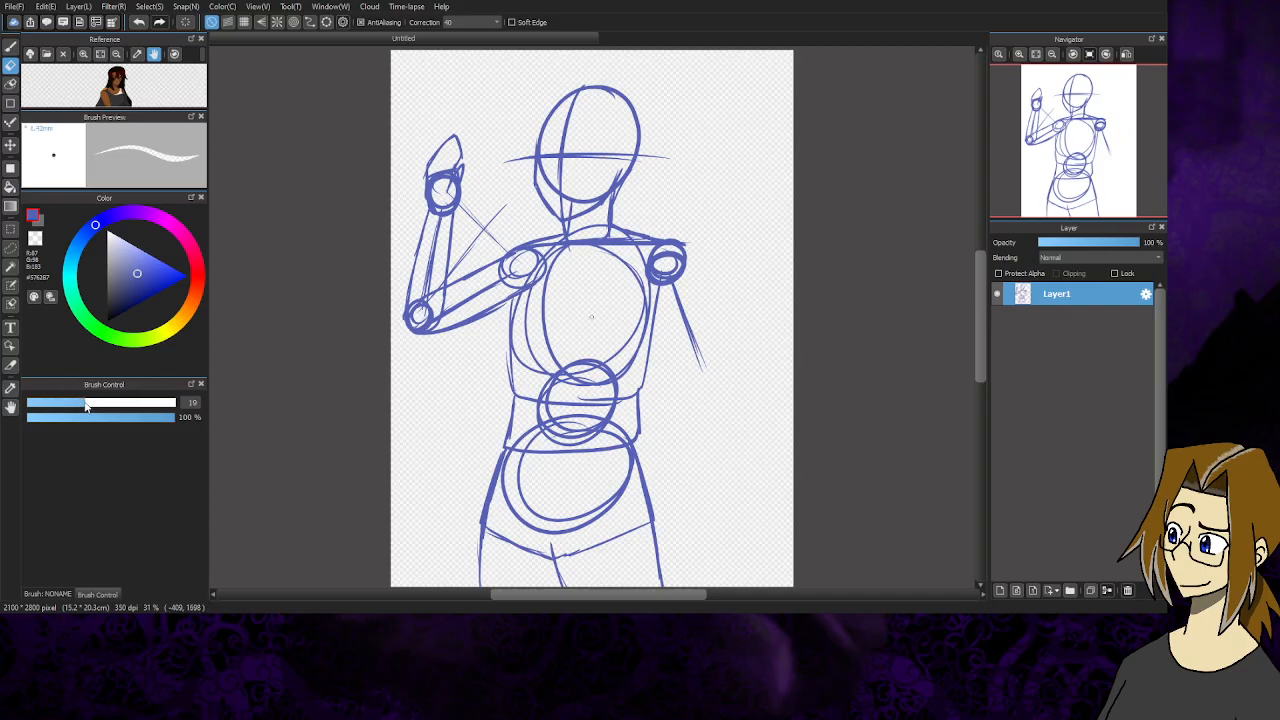
left_click(134, 406)
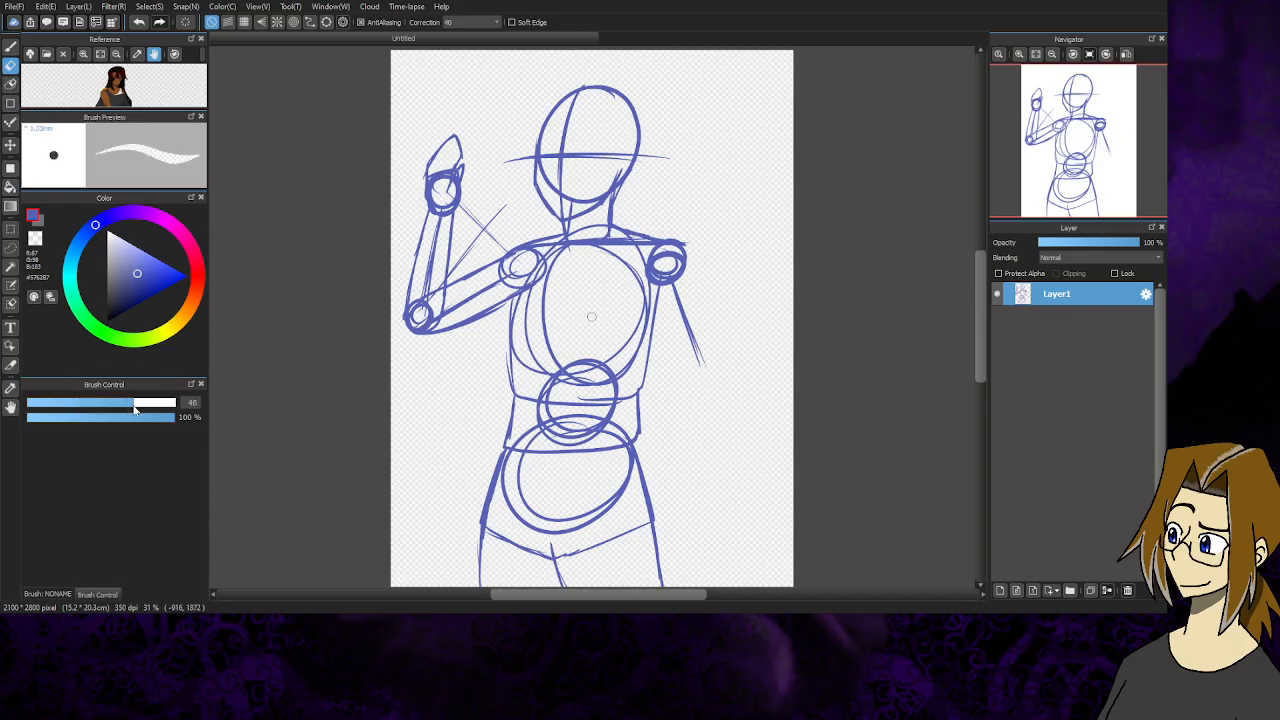
left_click(131, 406)
left_click_drag(700, 371, 672, 282)
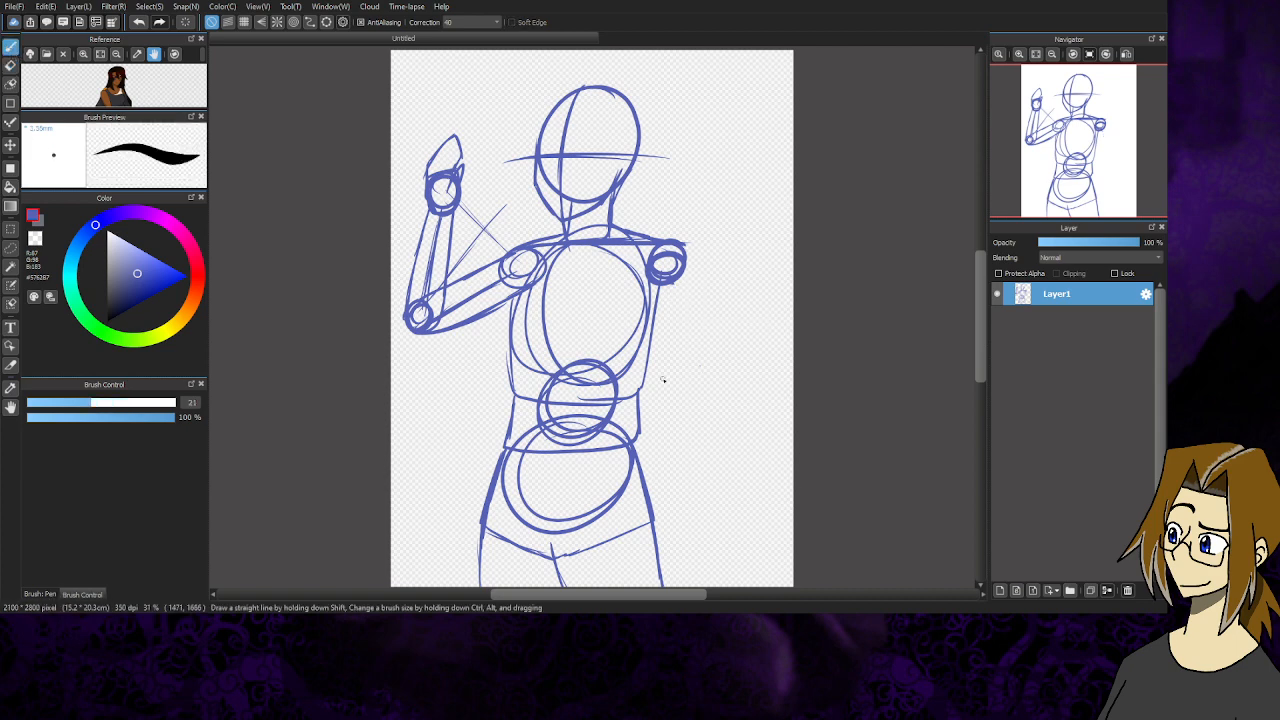
- Sketch the right-hand arm bent to the hip, with wrist and elbow circles joined by doubled upper-arm and forearm lines
mouse_move(642, 437)
left_mouse_down()
mouse_move(656, 464)
mouse_move(640, 440)
mouse_move(645, 485)
mouse_move(655, 440)
mouse_move(645, 472)
left_mouse_up()
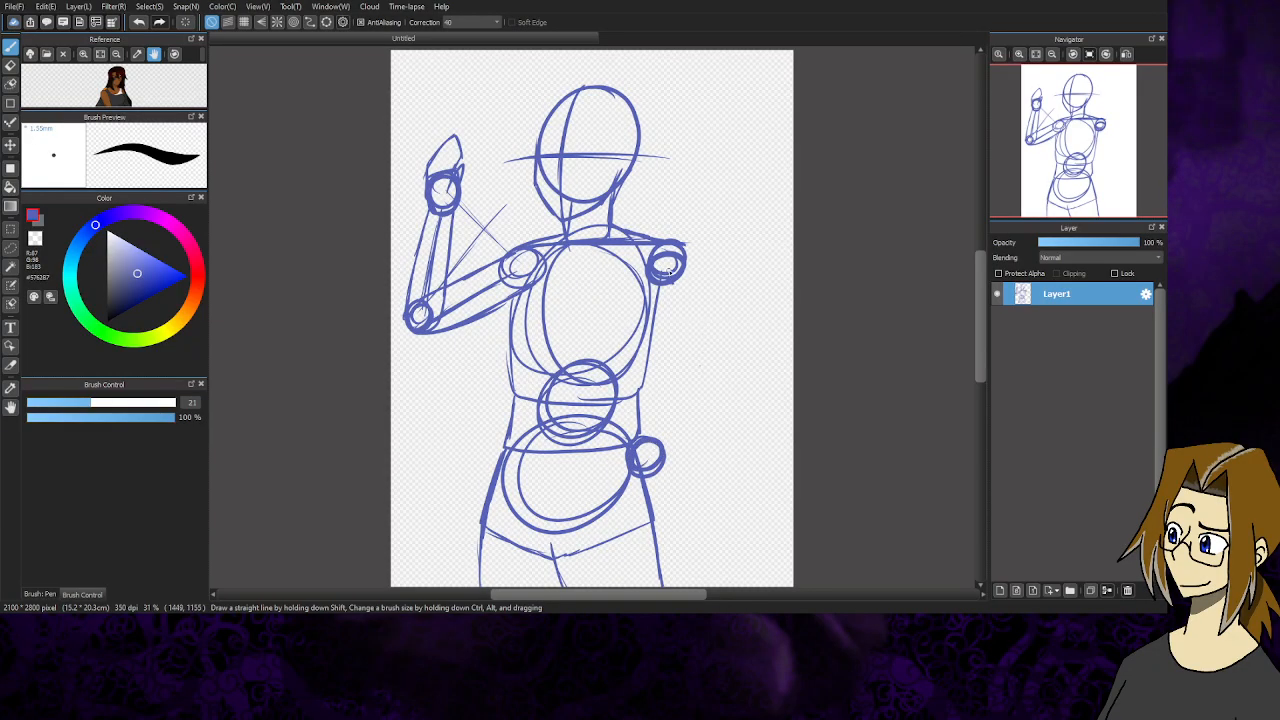
left_click_drag(668, 272, 650, 462)
left_click_drag(644, 357, 757, 360)
mouse_move(676, 268)
left_mouse_down()
mouse_move(731, 343)
mouse_move(663, 443)
left_mouse_up()
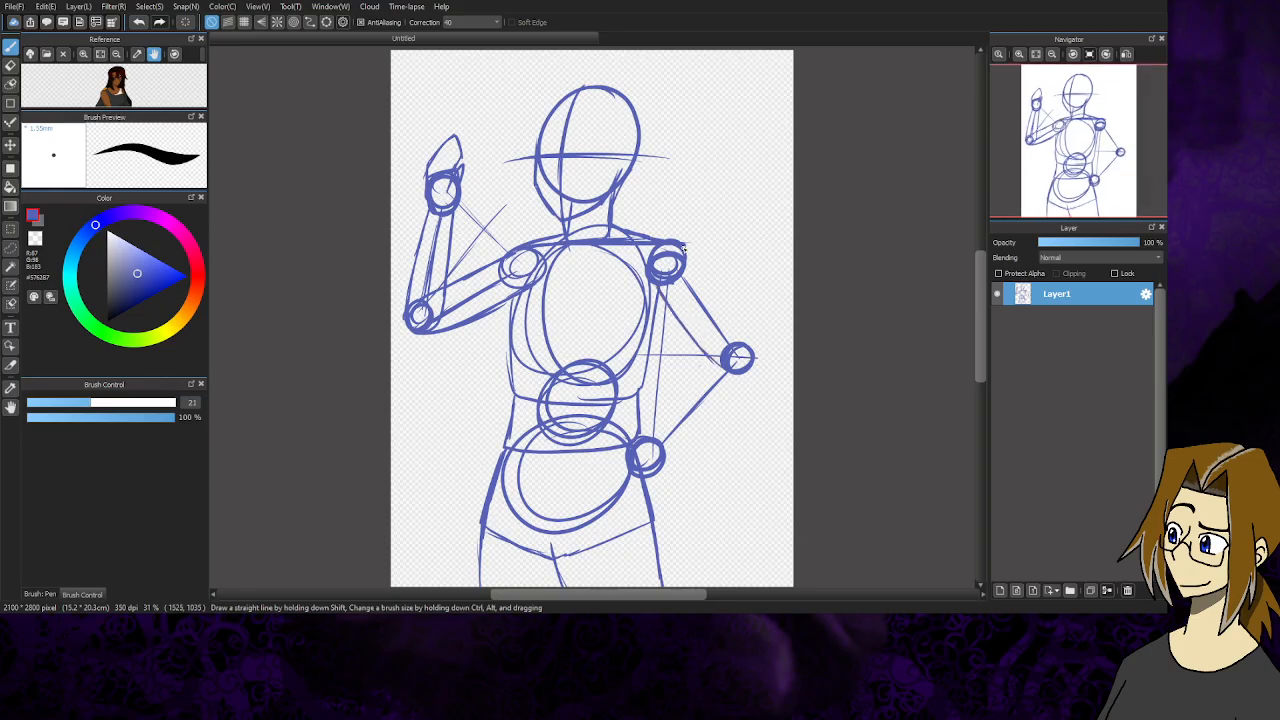
mouse_move(686, 262)
left_mouse_down()
mouse_move(736, 324)
mouse_move(706, 368)
mouse_move(741, 350)
mouse_move(690, 378)
mouse_move(711, 360)
mouse_move(664, 428)
left_mouse_up()
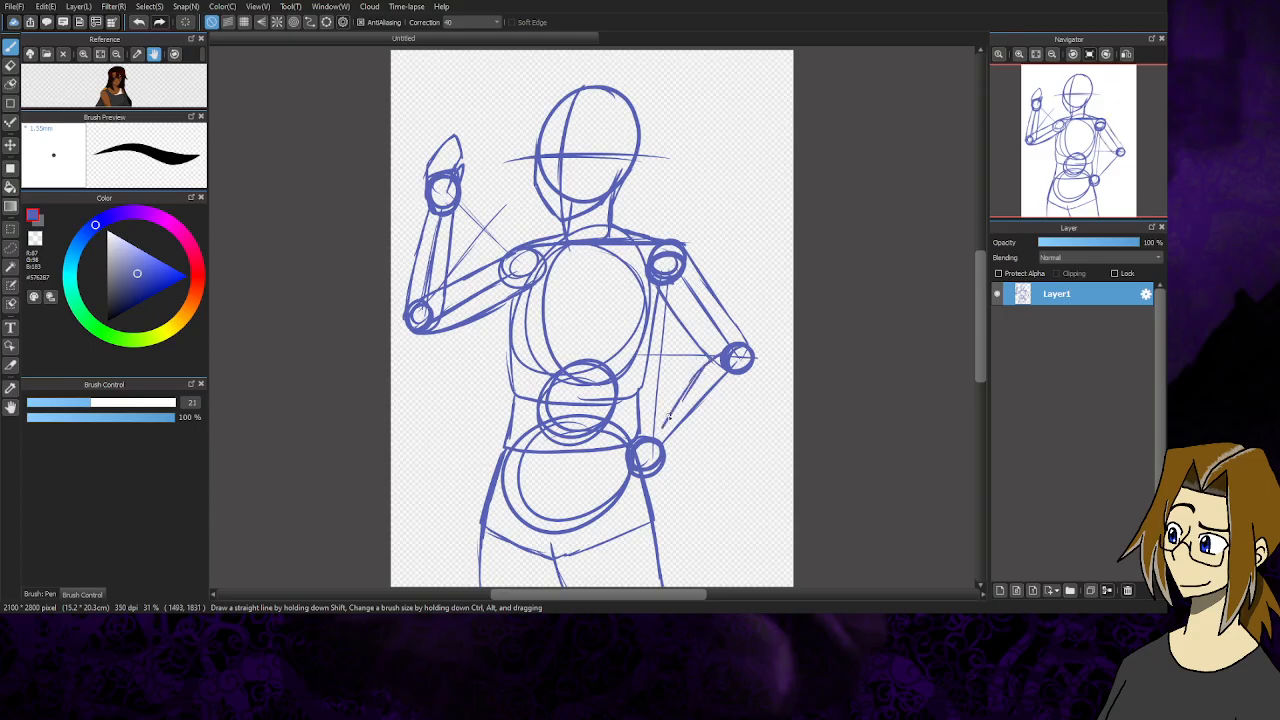
mouse_move(750, 358)
left_mouse_down()
mouse_move(726, 403)
mouse_move(664, 456)
left_mouse_up()
left_click(11, 7)
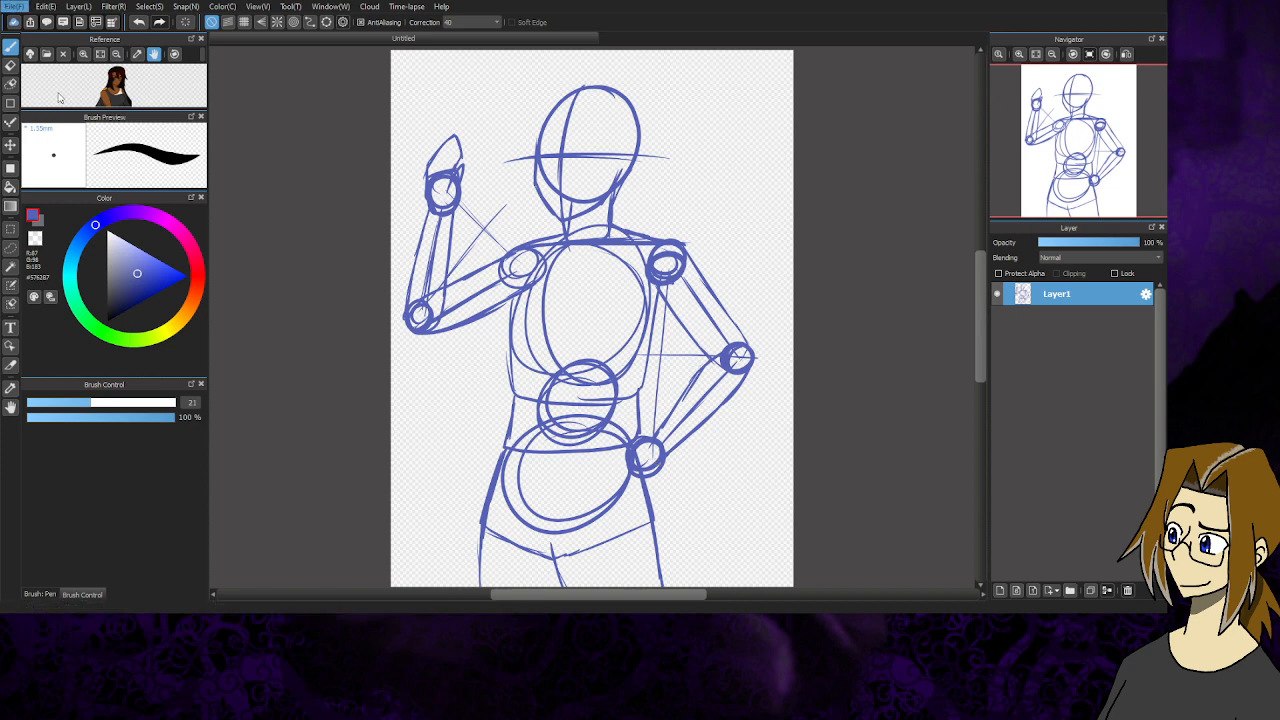
left_click(69, 174)
left_click(17, 8)
left_click(120, 218)
- Add a new layer and sketch the nose line on the face in pale lavender #BABEDD
left_click(1000, 591)
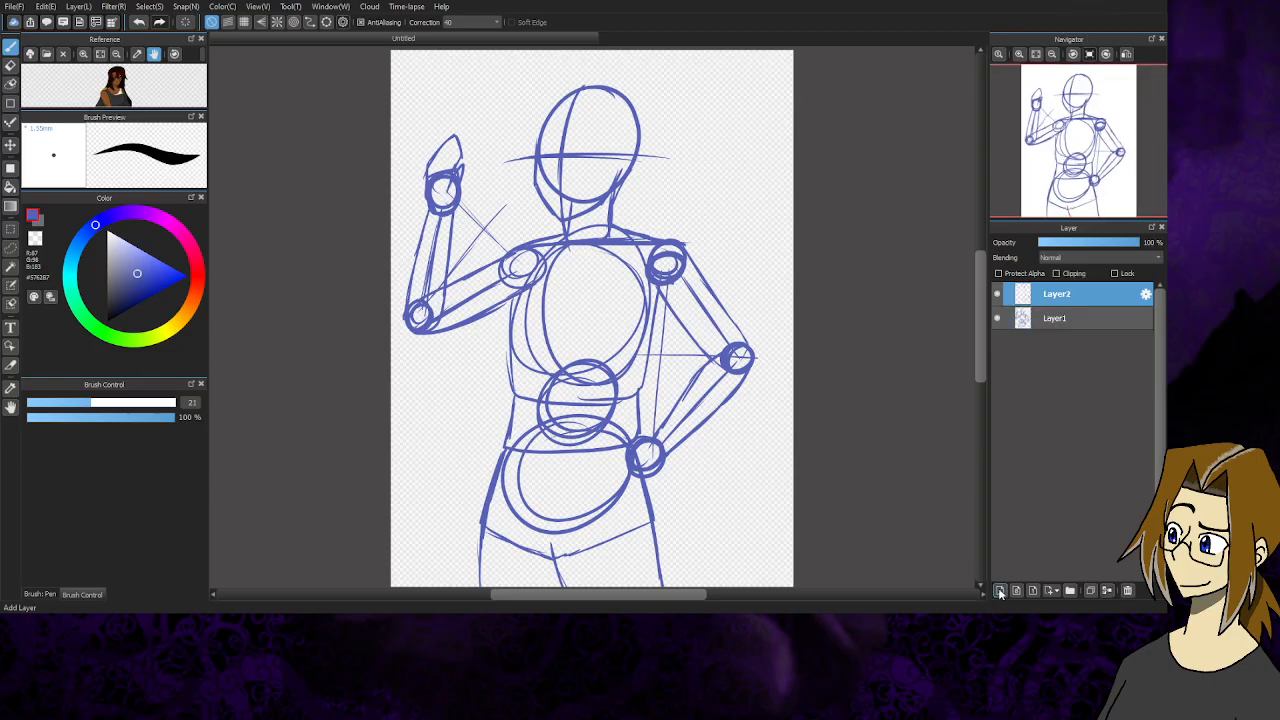
left_click(124, 258)
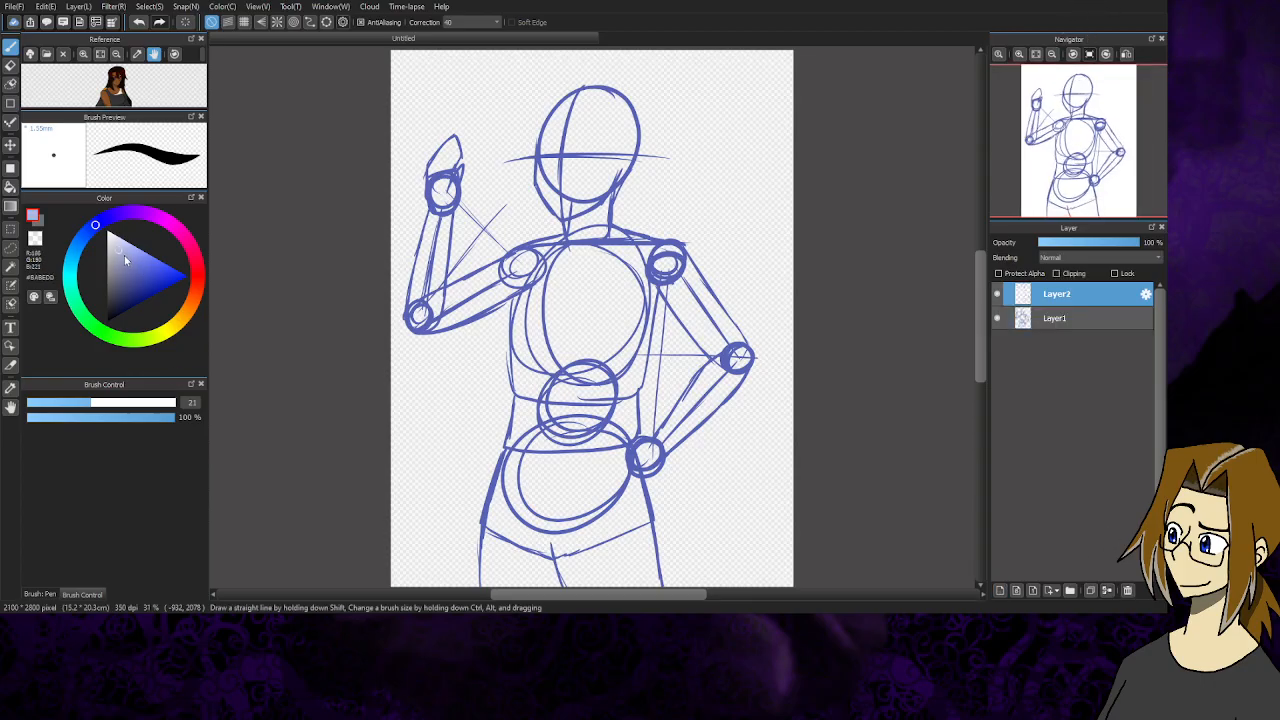
left_click(1019, 54)
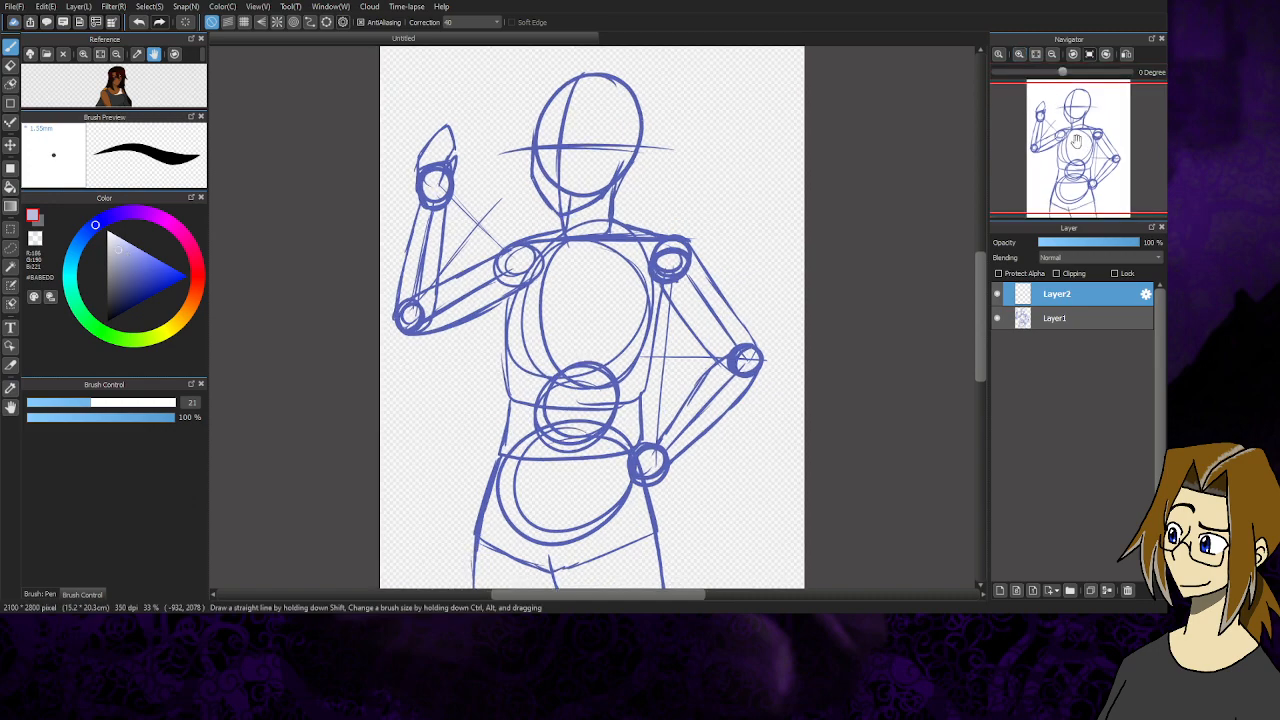
left_click_drag(1075, 121, 1067, 116)
left_click(1019, 54)
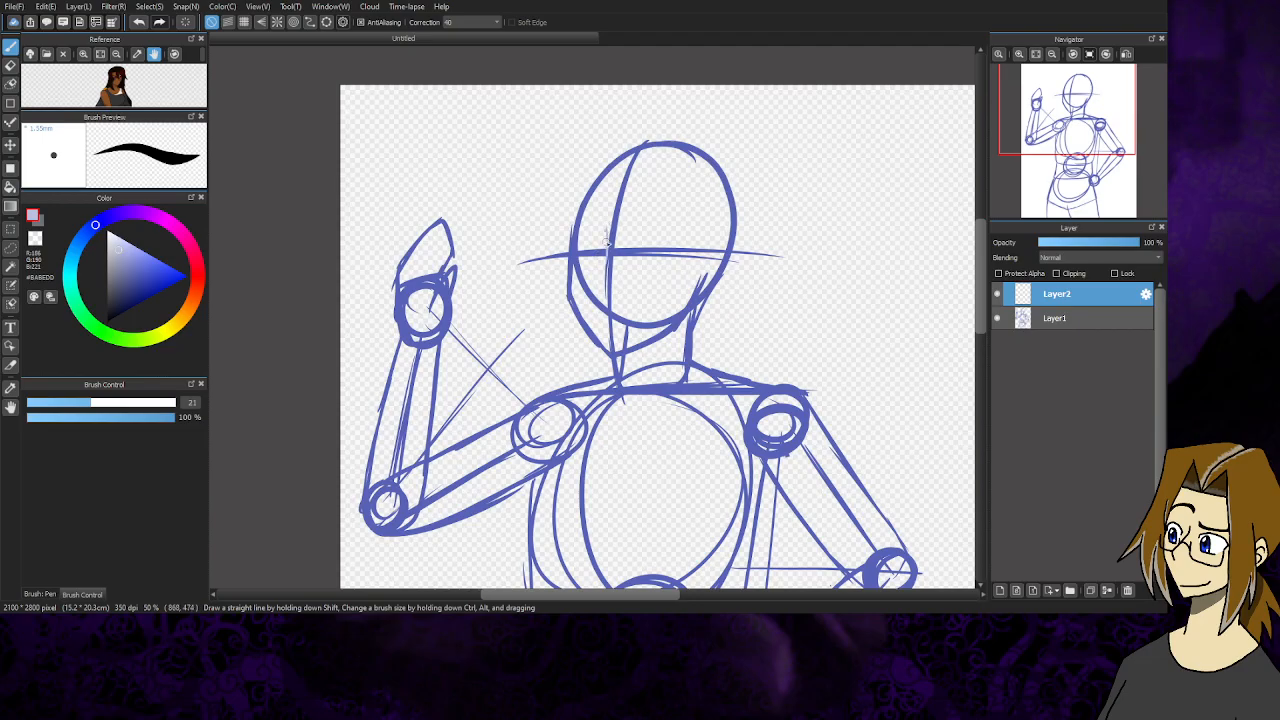
left_click_drag(606, 230, 596, 284)
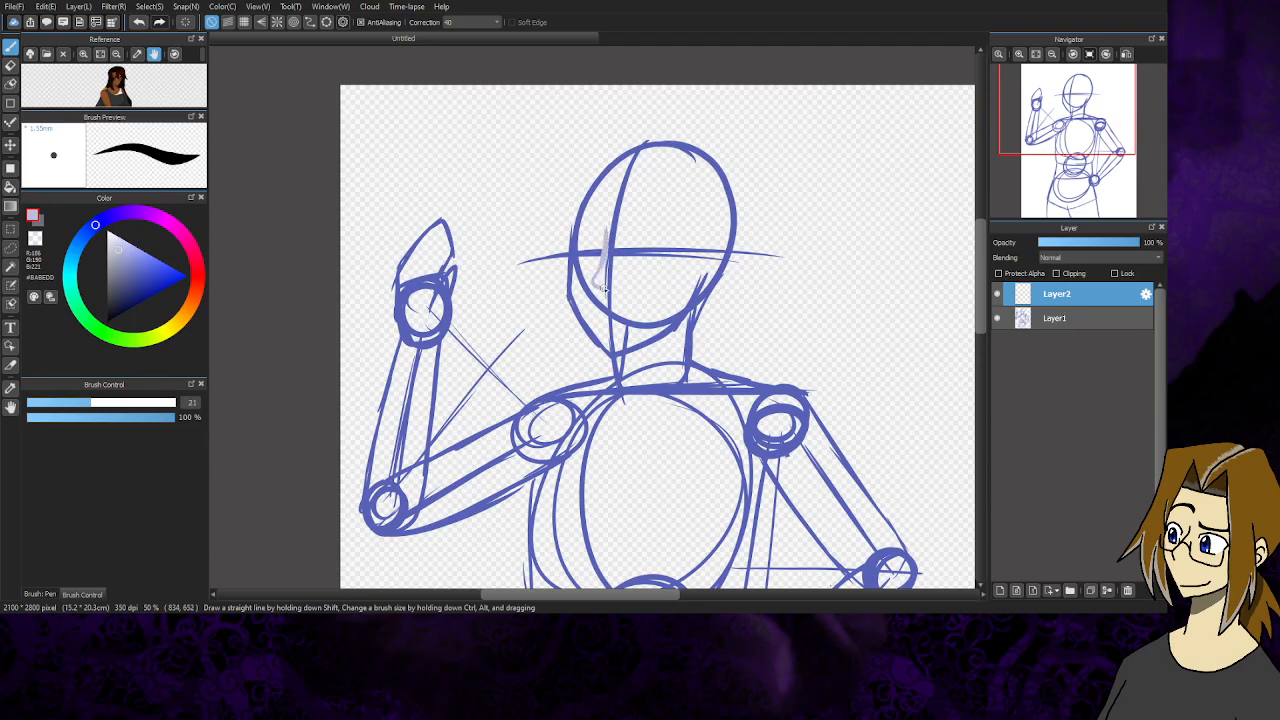
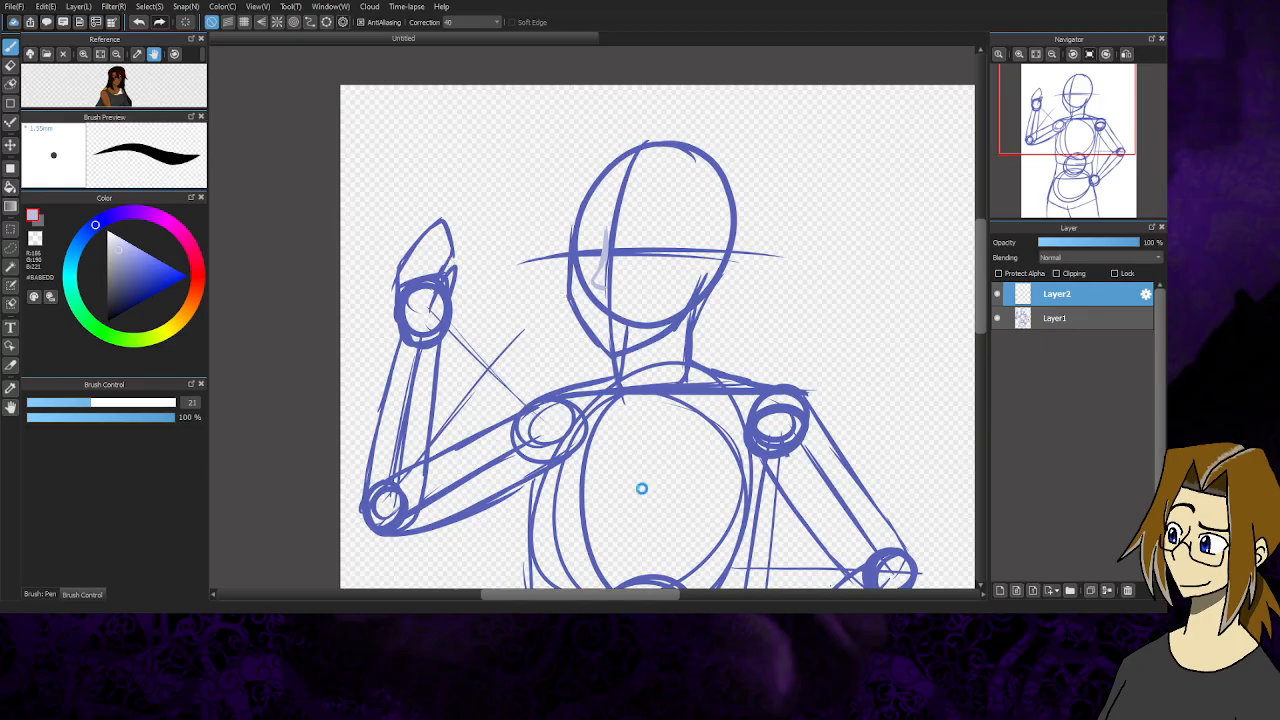
- Enlarge the reference view on the cloaked figure and sketch a tilted oval for a second head beside the first
left_click_drag(119, 111, 123, 366)
left_click(100, 53)
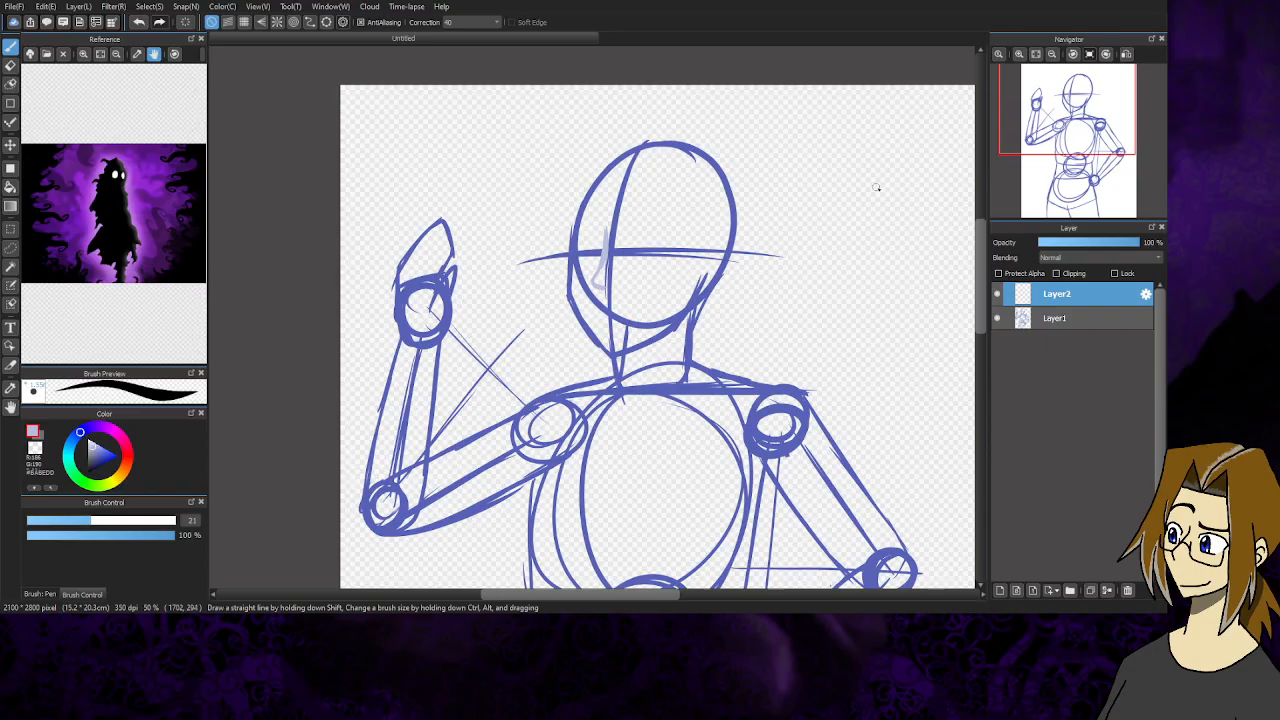
mouse_move(904, 140)
left_mouse_down()
mouse_move(823, 129)
mouse_move(752, 288)
left_mouse_up()
left_click_drag(783, 172, 765, 292)
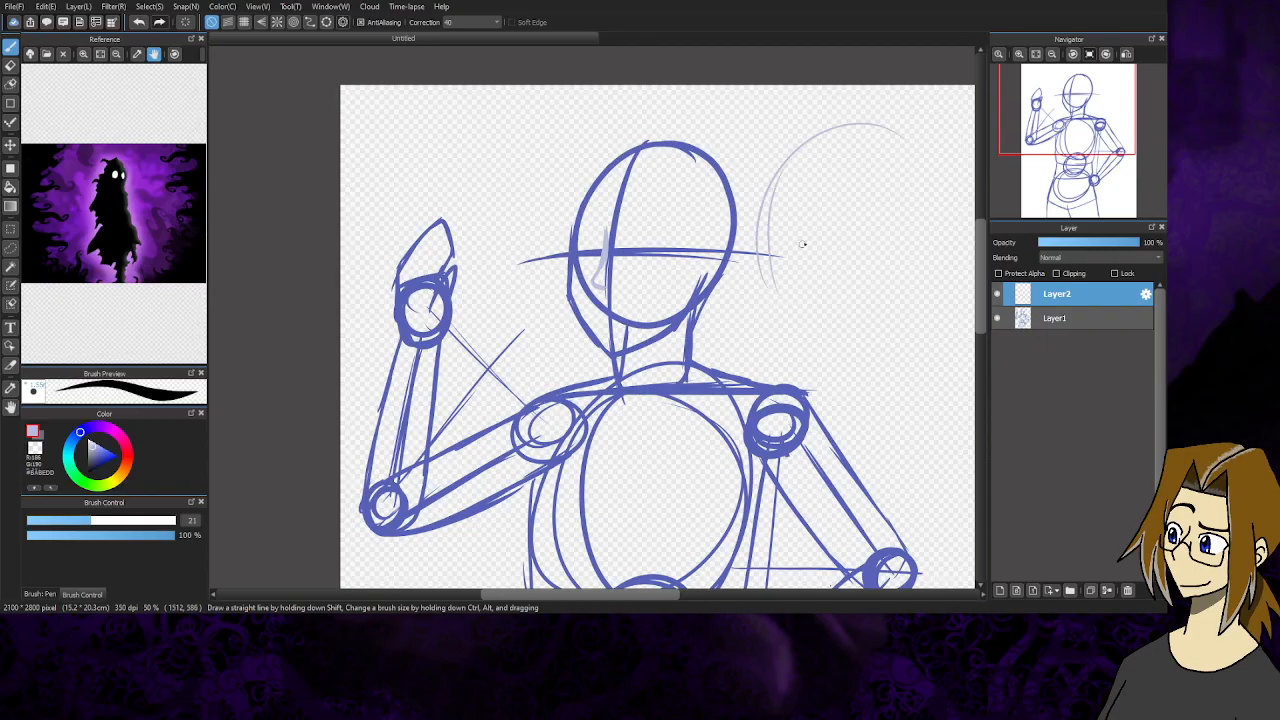
mouse_move(900, 138)
left_mouse_down()
mouse_move(869, 126)
mouse_move(788, 163)
mouse_move(761, 247)
mouse_move(810, 305)
mouse_move(886, 275)
mouse_move(912, 166)
mouse_move(844, 127)
mouse_move(763, 262)
mouse_move(868, 284)
mouse_move(902, 151)
mouse_move(843, 118)
left_mouse_up()
left_click(84, 55)
left_click(84, 55)
left_click(84, 55)
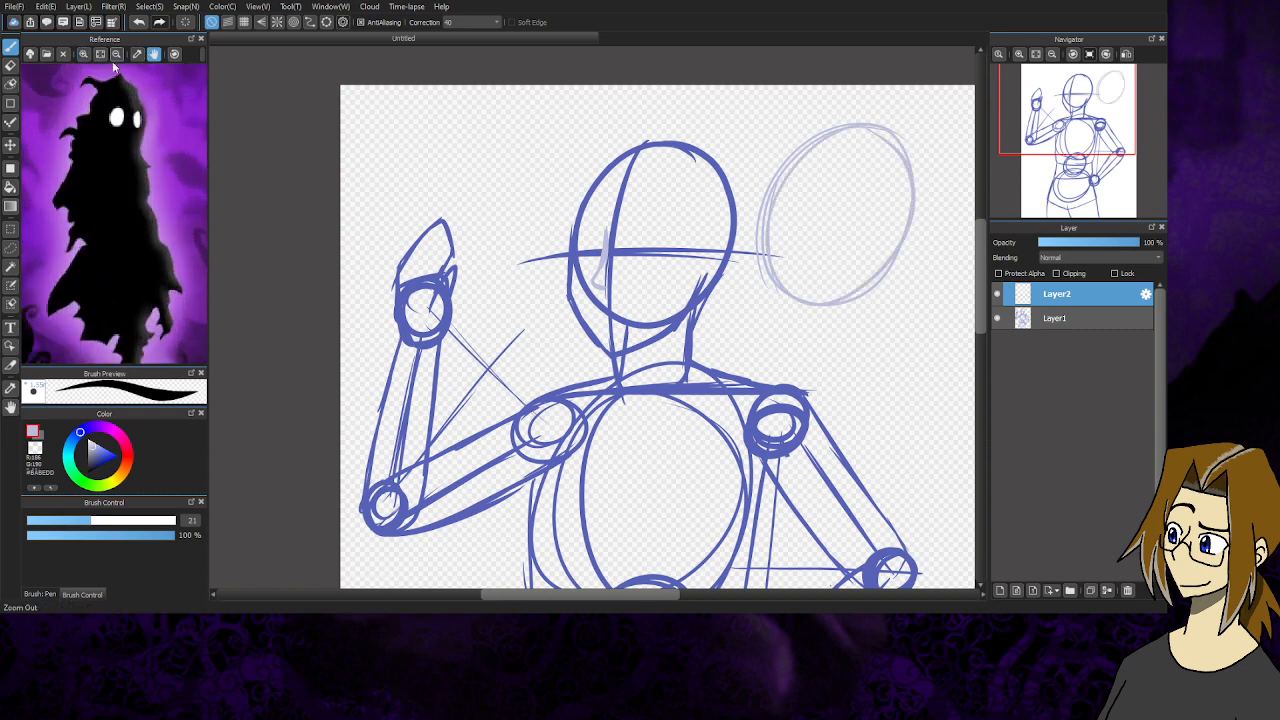
mouse_move(838, 127)
left_mouse_down()
mouse_move(775, 188)
mouse_move(790, 283)
mouse_move(877, 290)
mouse_move(914, 210)
mouse_move(885, 131)
mouse_move(821, 146)
left_mouse_up()
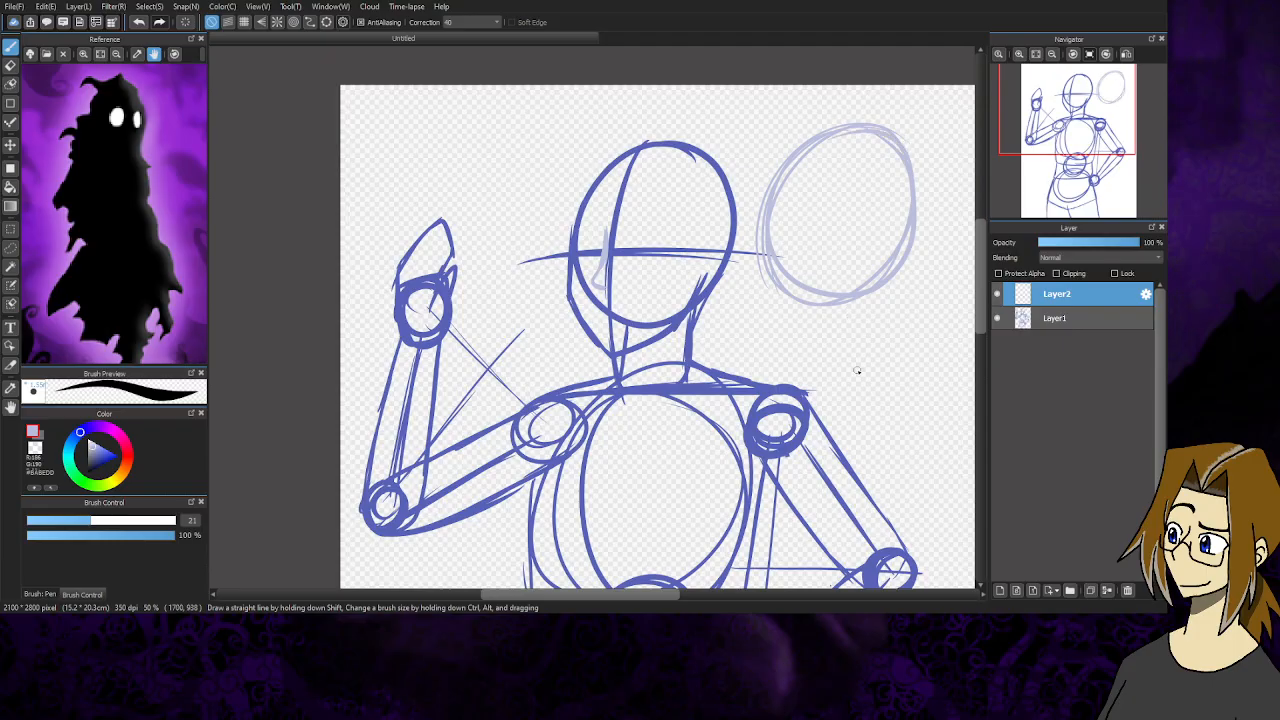
- Draw a centre line and long flowing body lines hanging from the second head's oval past the shoulder
left_click_drag(847, 288, 843, 215)
mouse_move(852, 300)
left_mouse_down()
mouse_move(865, 372)
mouse_move(865, 405)
left_mouse_up()
mouse_move(852, 300)
left_mouse_down()
mouse_move(845, 454)
mouse_move(851, 395)
mouse_move(820, 475)
mouse_move(851, 431)
mouse_move(803, 490)
left_mouse_up()
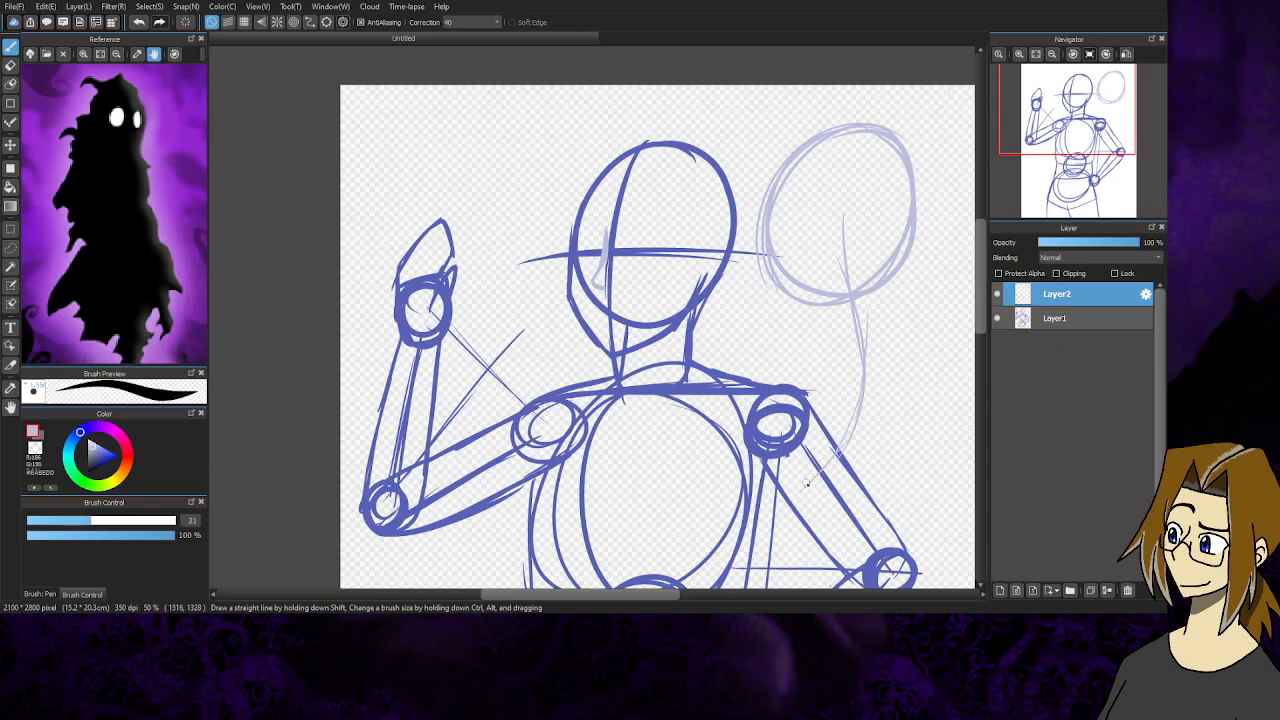
mouse_move(762, 275)
left_mouse_down()
mouse_move(792, 345)
mouse_move(773, 324)
mouse_move(778, 392)
left_mouse_up()
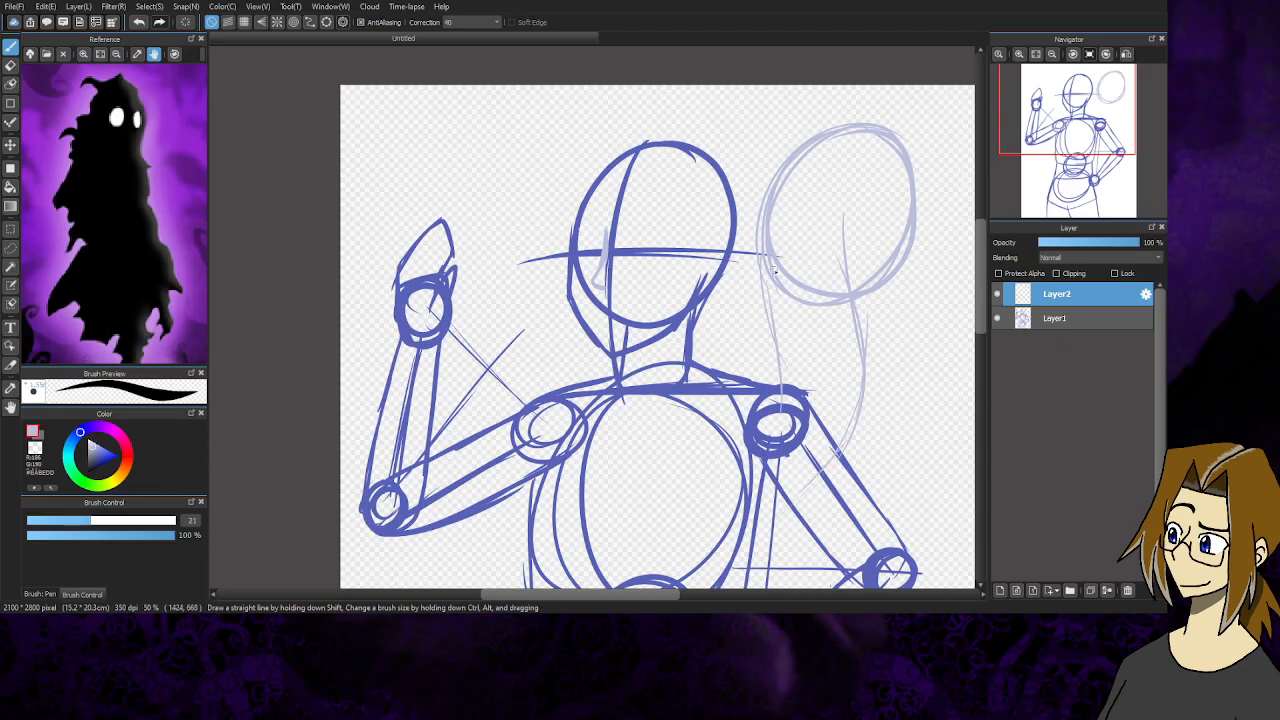
mouse_move(767, 222)
left_mouse_down()
mouse_move(761, 283)
mouse_move(763, 270)
mouse_move(790, 301)
mouse_move(775, 392)
left_mouse_up()
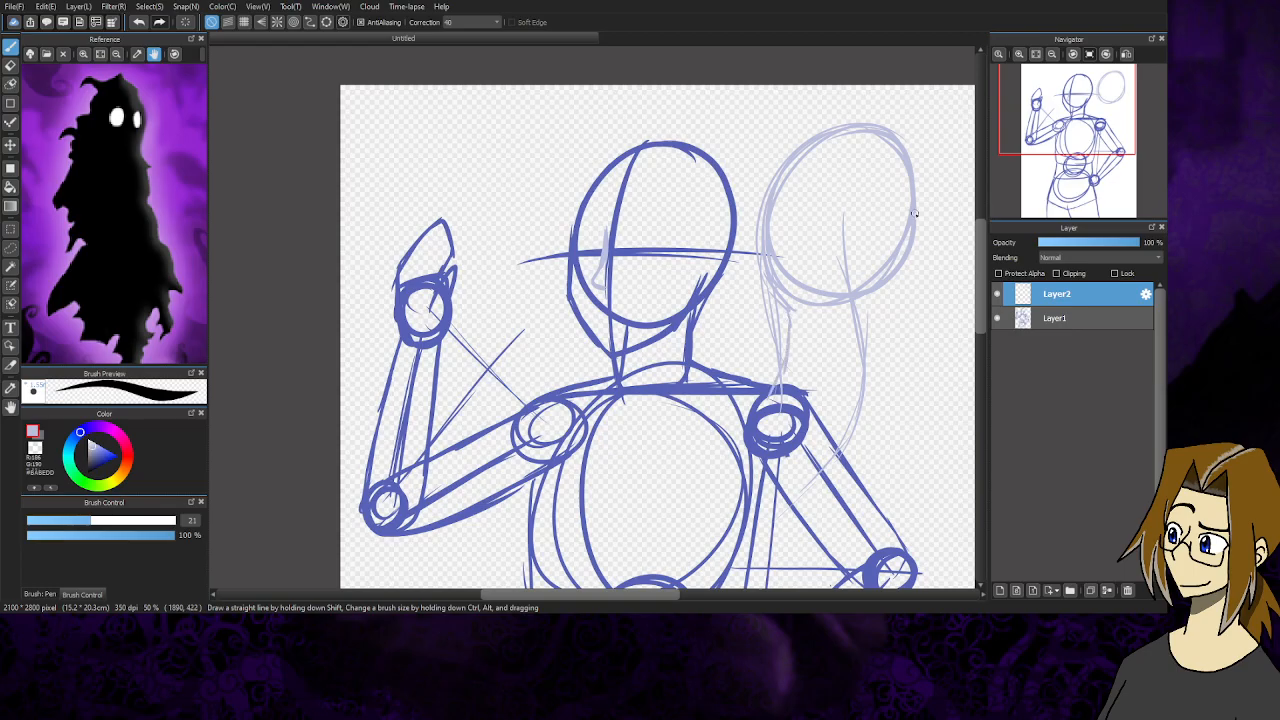
left_click_drag(914, 222, 907, 312)
mouse_move(907, 256)
left_mouse_down()
mouse_move(934, 341)
mouse_move(935, 418)
left_mouse_up()
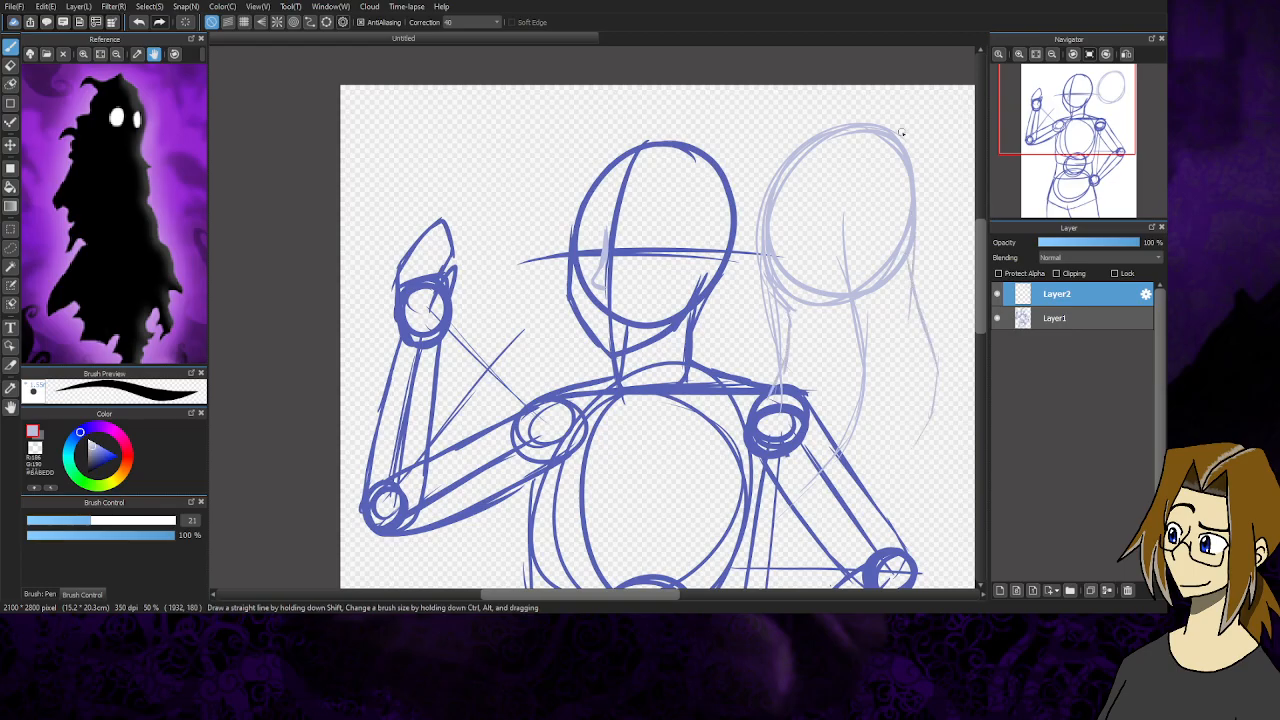
- Sketch a hood with a pointed trailing tip, and extend the cloak lines across the chest and behind the bent elbow
mouse_move(831, 119)
left_mouse_down()
mouse_move(931, 139)
mouse_move(957, 182)
mouse_move(973, 183)
mouse_move(970, 230)
left_mouse_up()
left_click_drag(948, 166, 972, 202)
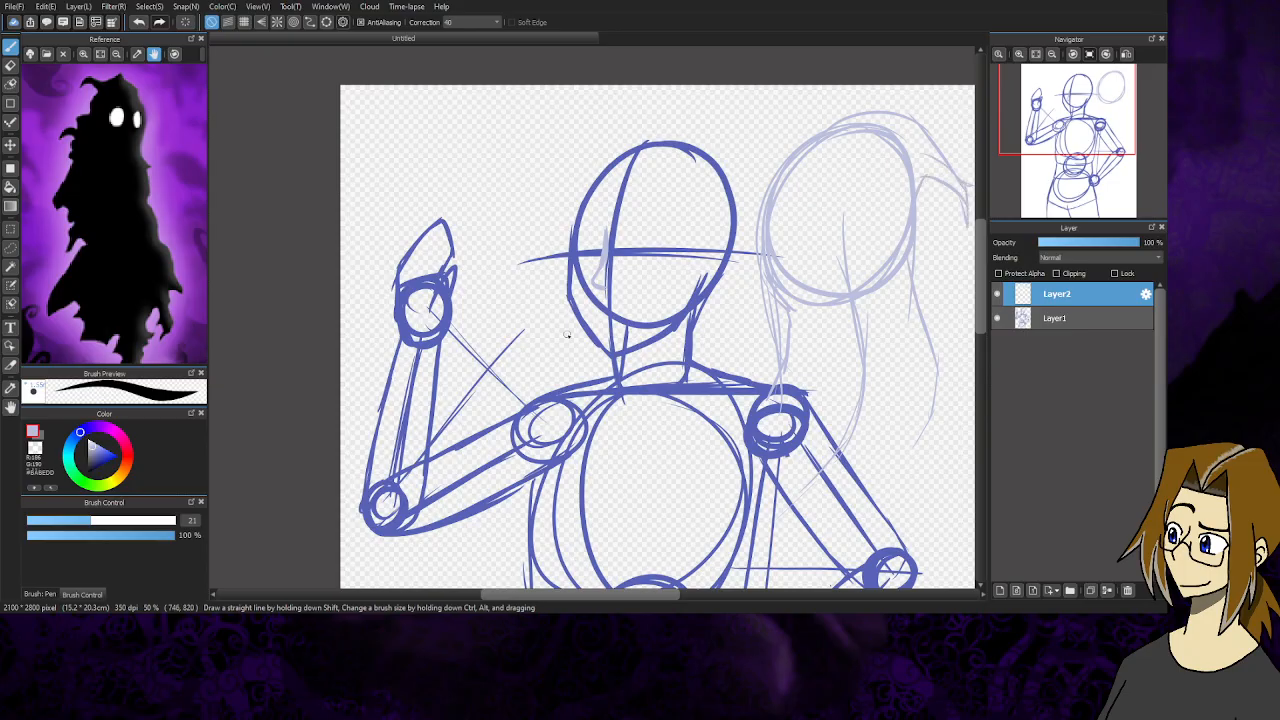
mouse_move(1066, 114)
left_mouse_down()
mouse_move(1079, 147)
mouse_move(1070, 124)
left_mouse_up()
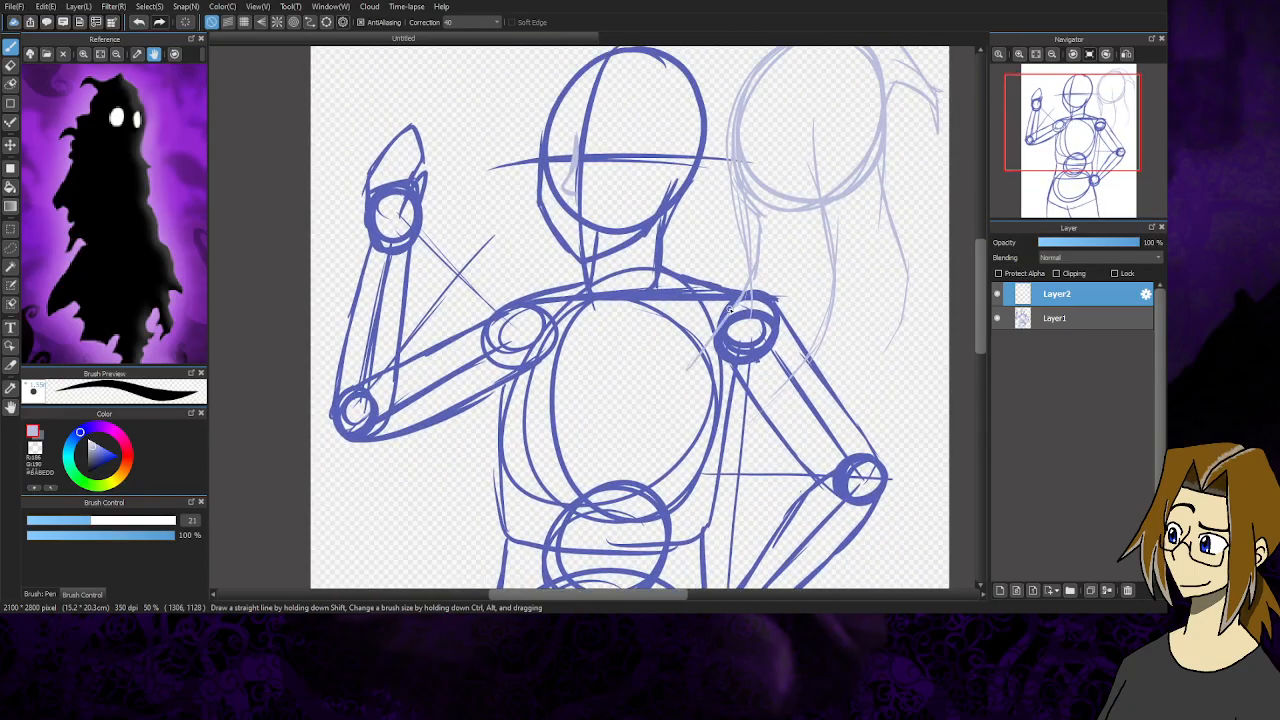
left_click_drag(630, 488, 662, 412)
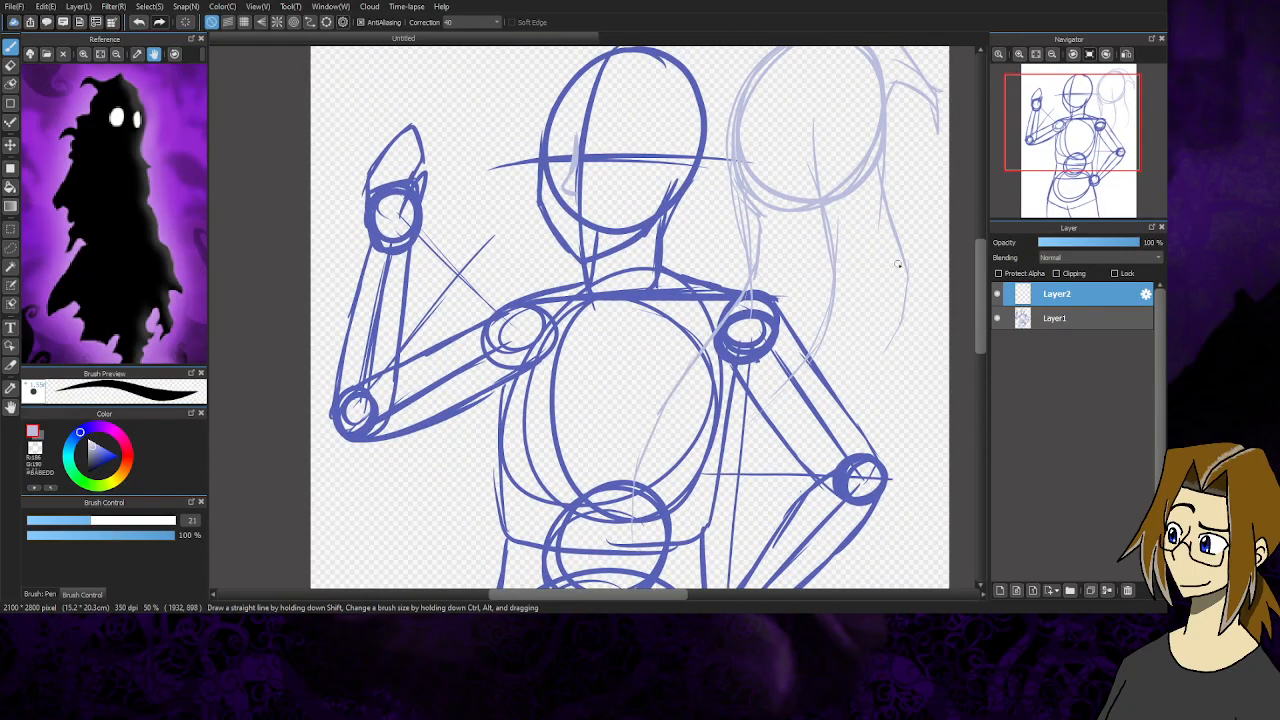
mouse_move(916, 349)
left_mouse_down()
mouse_move(895, 452)
mouse_move(765, 565)
left_mouse_up()
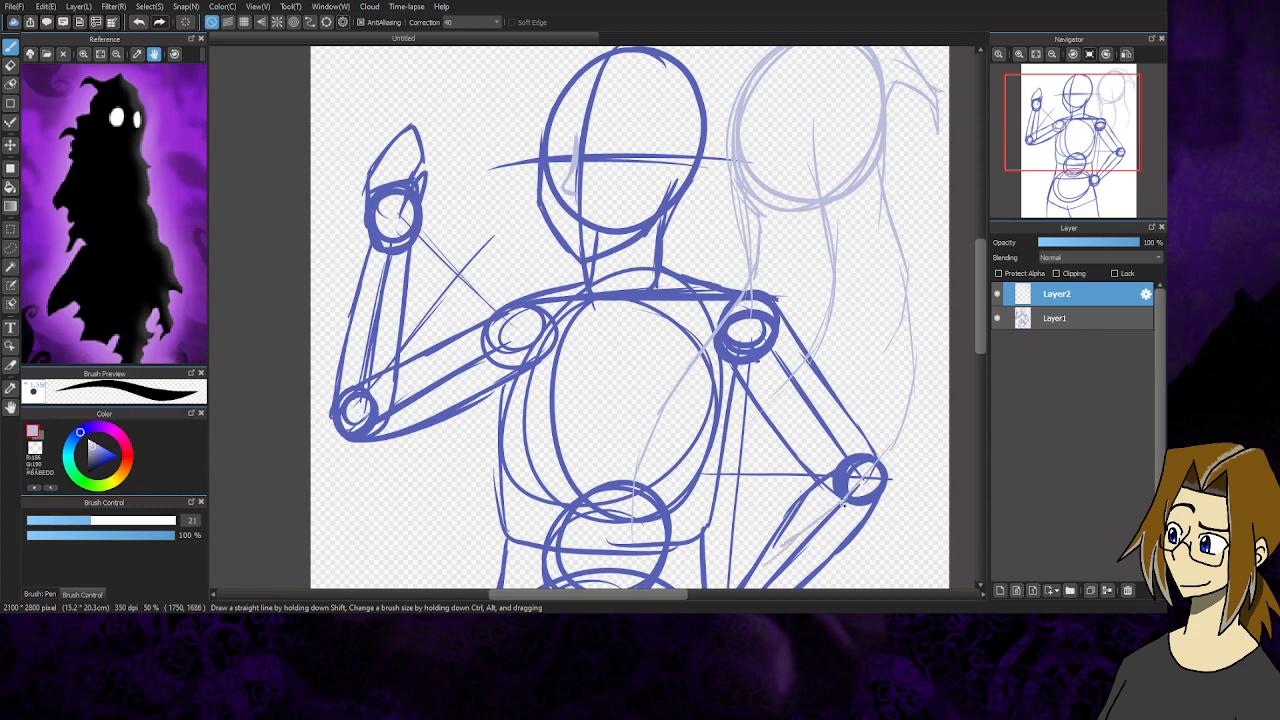
- Switch the brush colour to light pink, retrace the nose, and sketch the eyes and eyebrows on the main face
left_click_drag(1040, 152, 1086, 97)
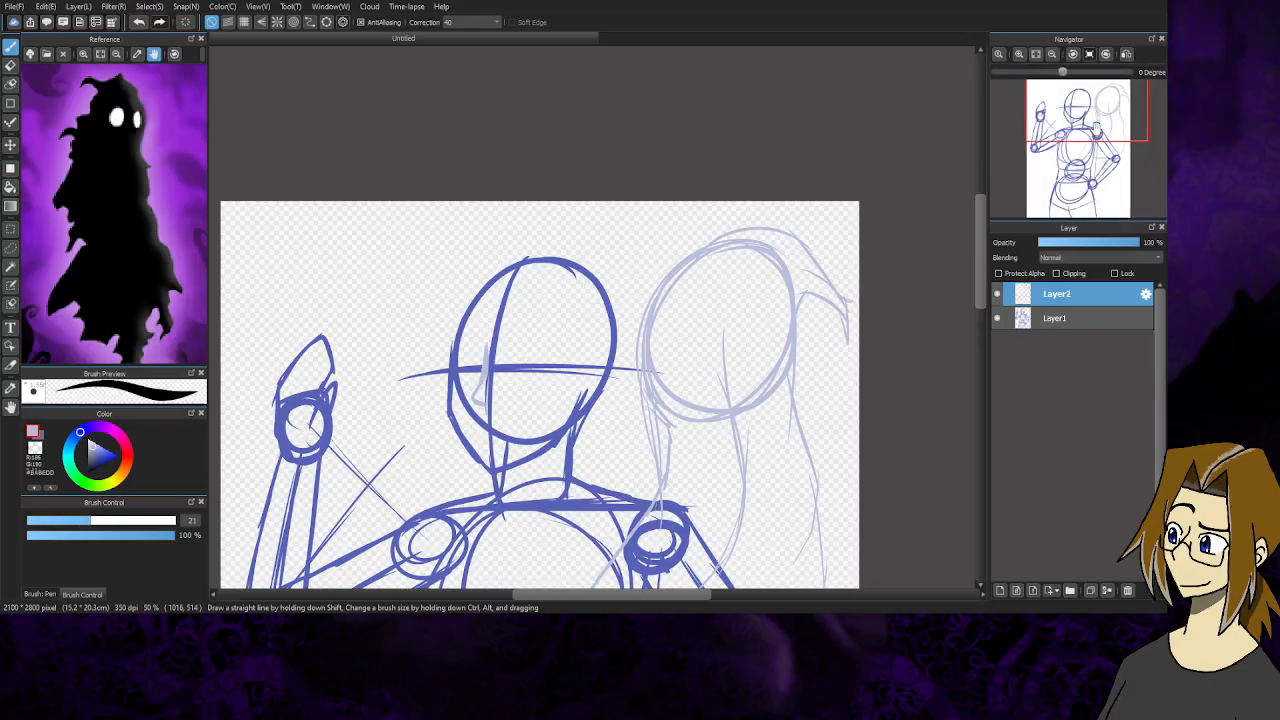
left_click_drag(534, 356, 563, 163)
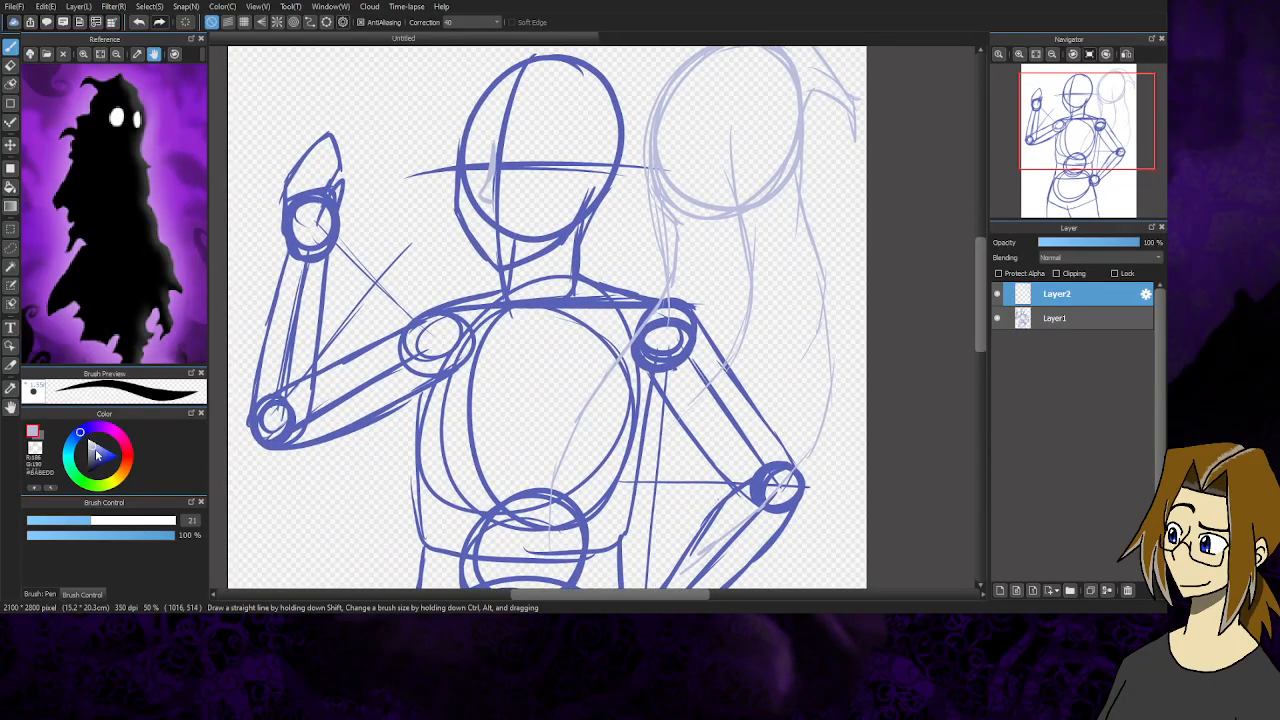
mouse_move(105, 429)
left_mouse_down()
mouse_move(118, 442)
mouse_move(97, 451)
left_mouse_up()
left_click_drag(99, 447, 98, 445)
left_click_drag(489, 172, 488, 200)
mouse_move(511, 156)
left_mouse_down()
mouse_move(538, 140)
mouse_move(562, 159)
mouse_move(550, 170)
left_mouse_up()
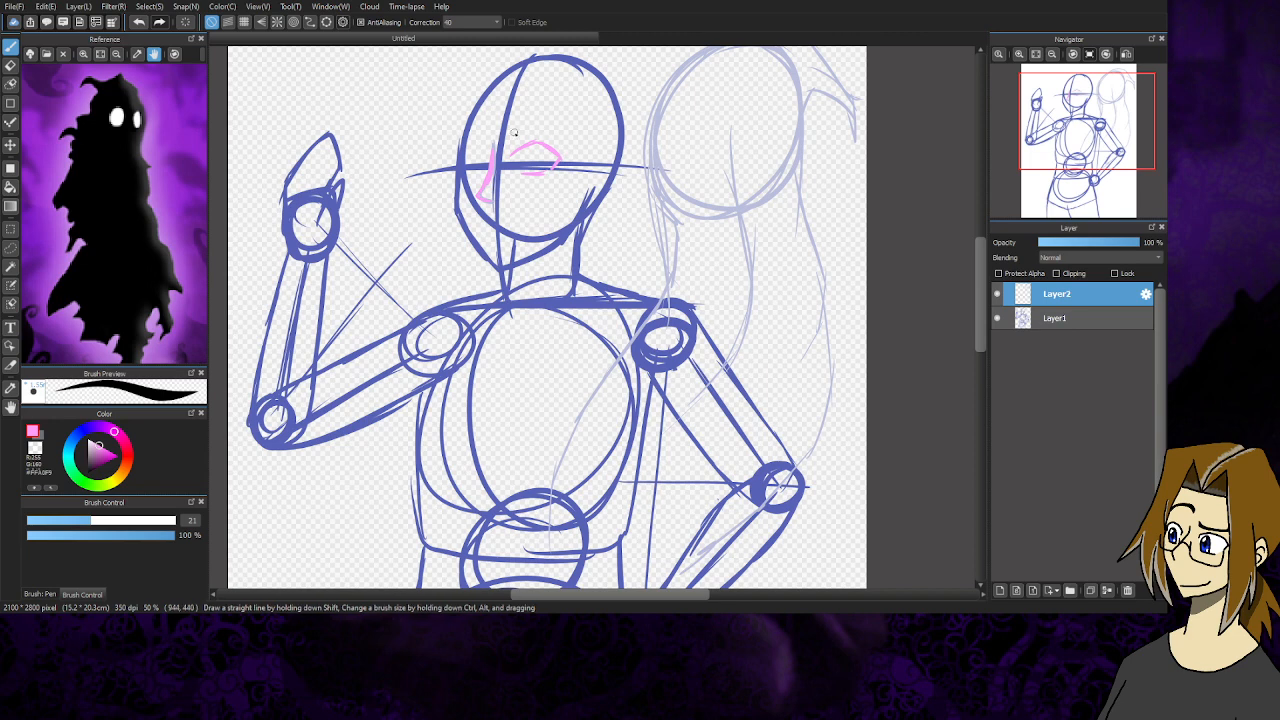
left_click_drag(513, 130, 560, 123)
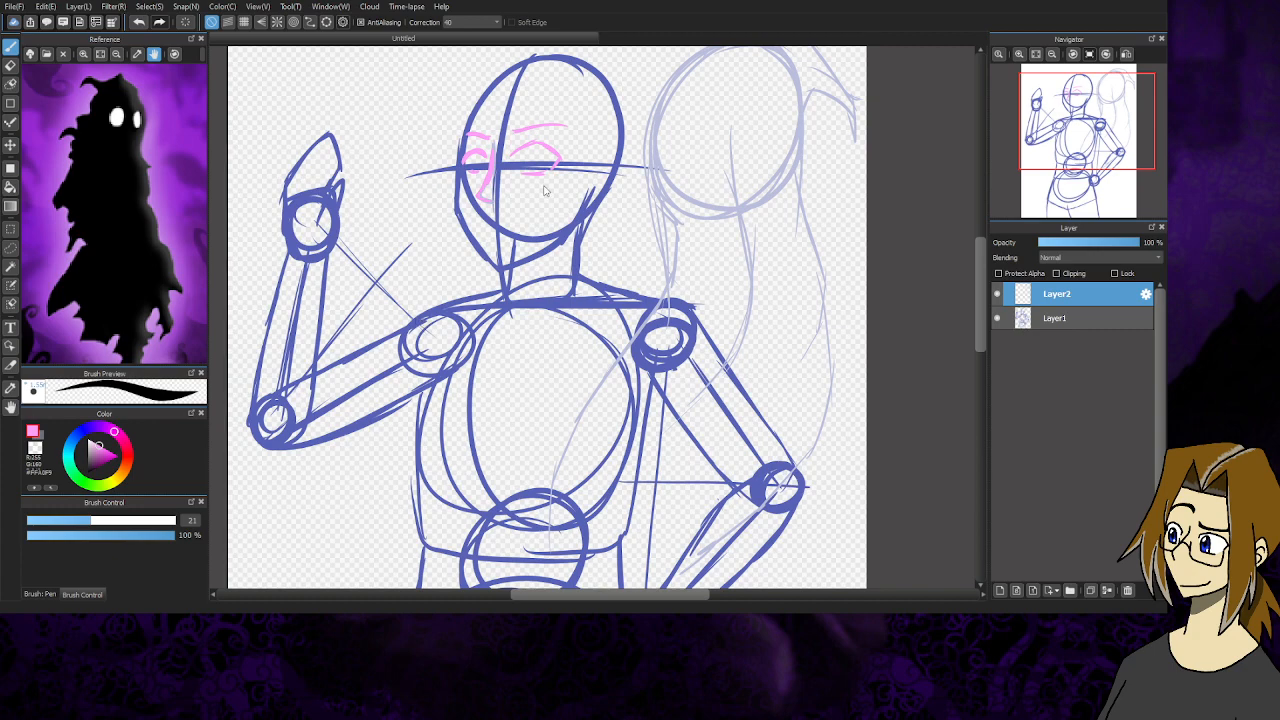
- Open darksandwich.png to look at its characters, and return to the Untitled canvas
left_click(616, 495)
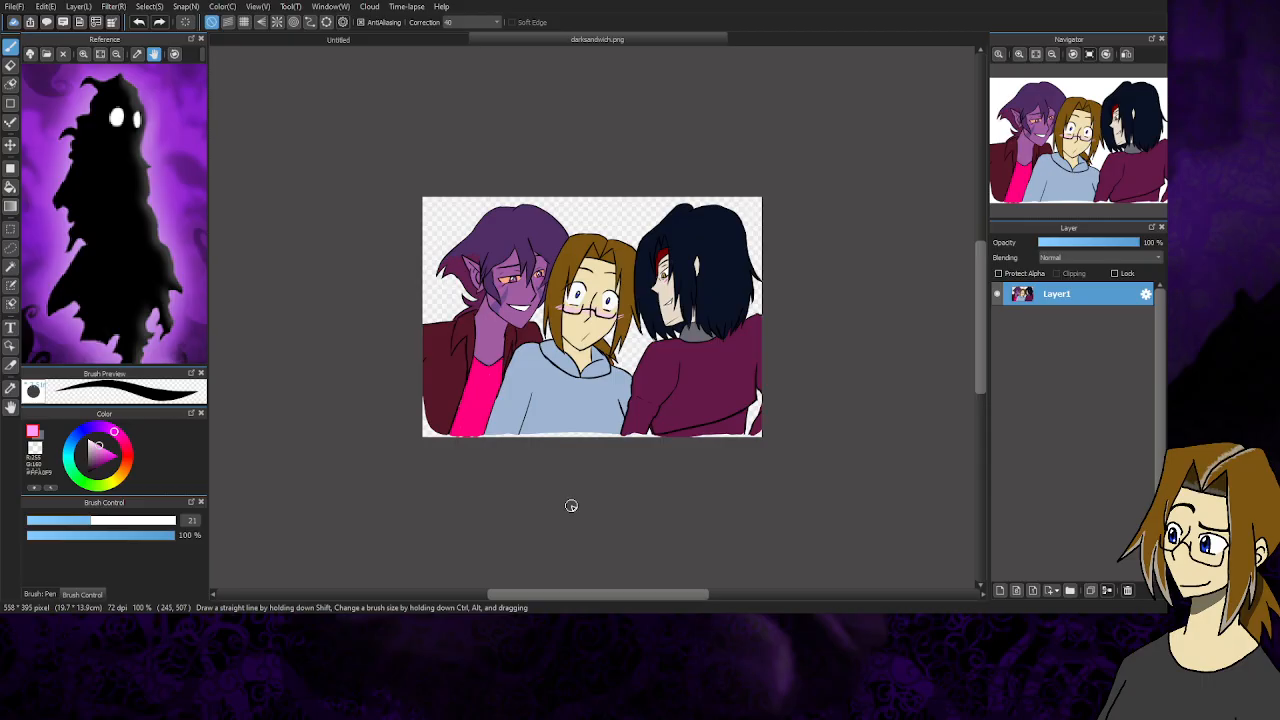
left_click(337, 39)
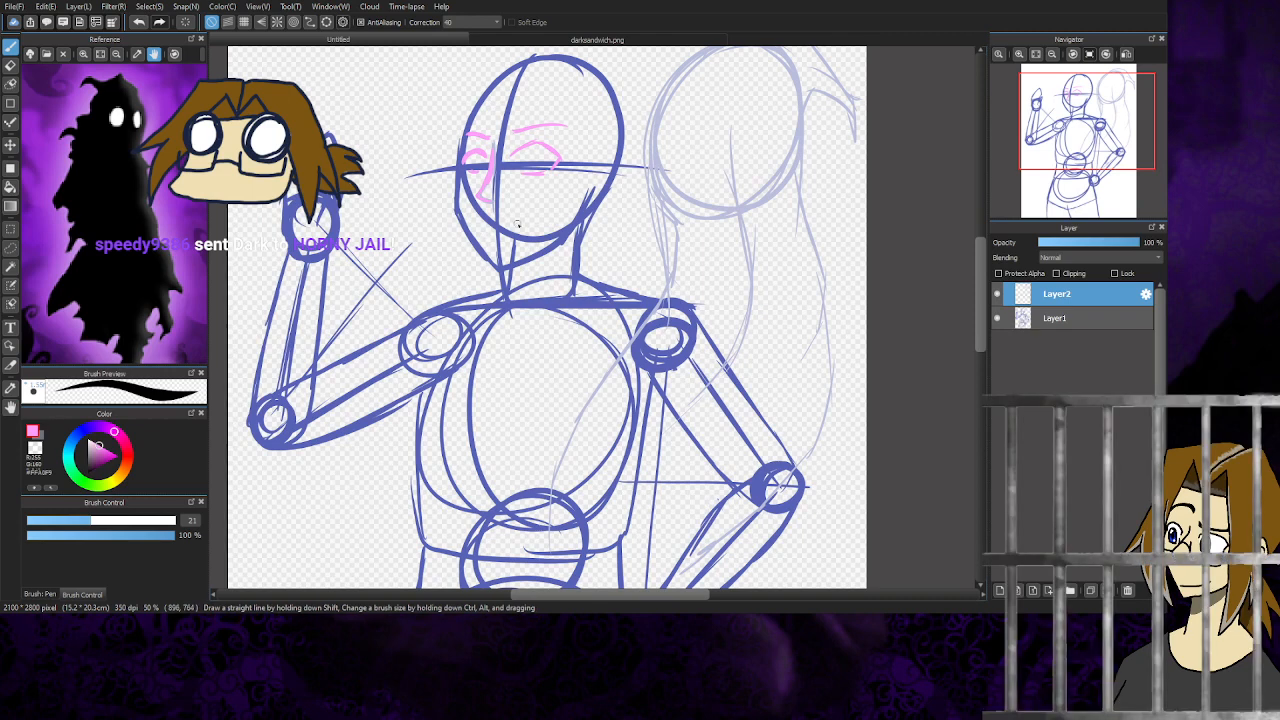
- Try a curved smiling mouth on the main face and undo it
left_click_drag(540, 214, 474, 237)
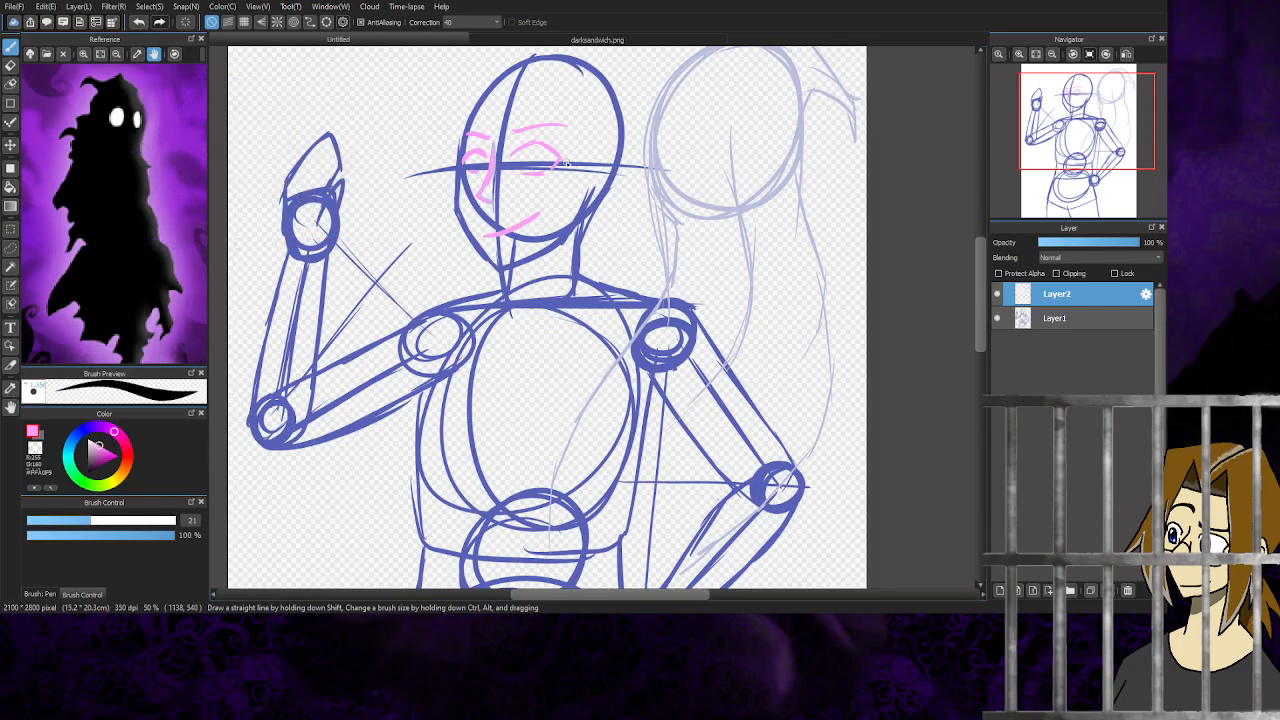
left_click(139, 22)
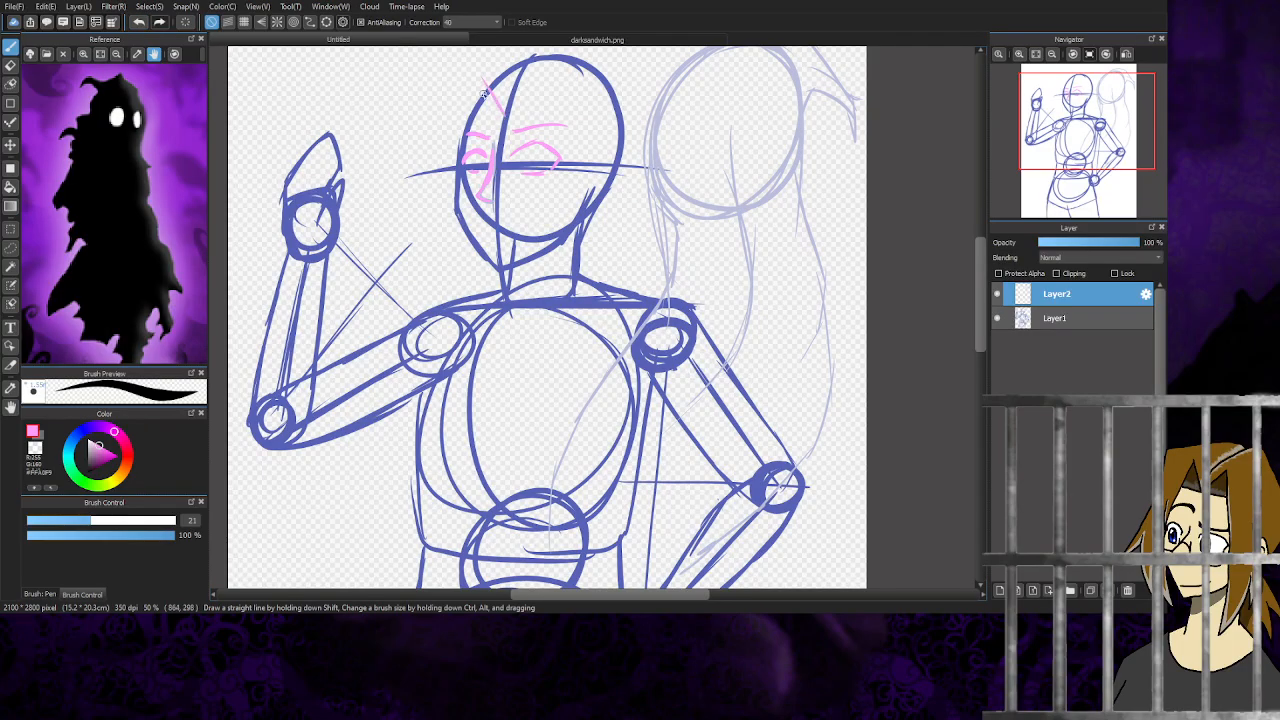
- Sketch the hair strands framing the left-hand side of the face, undoing the long outer ones and redrawing them shorter
left_click_drag(482, 80, 450, 218)
left_click_drag(452, 146, 446, 228)
left_click_drag(448, 172, 458, 248)
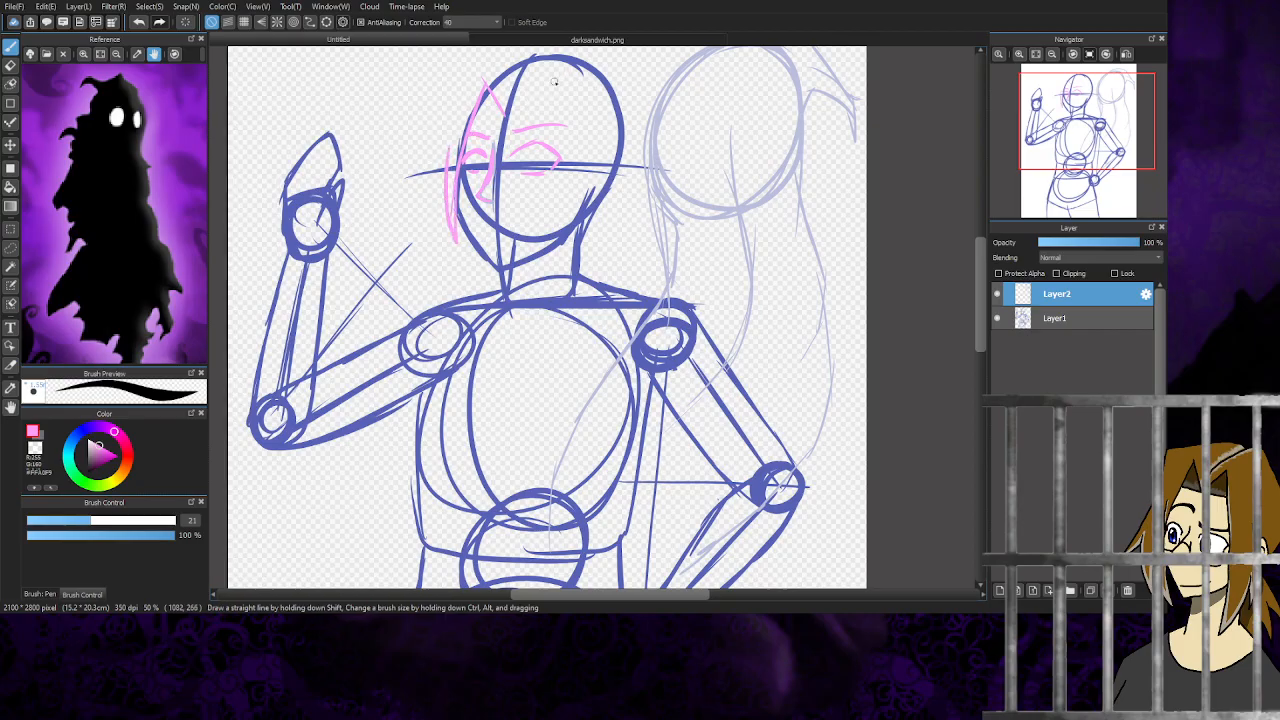
left_click(139, 22)
left_click(139, 22)
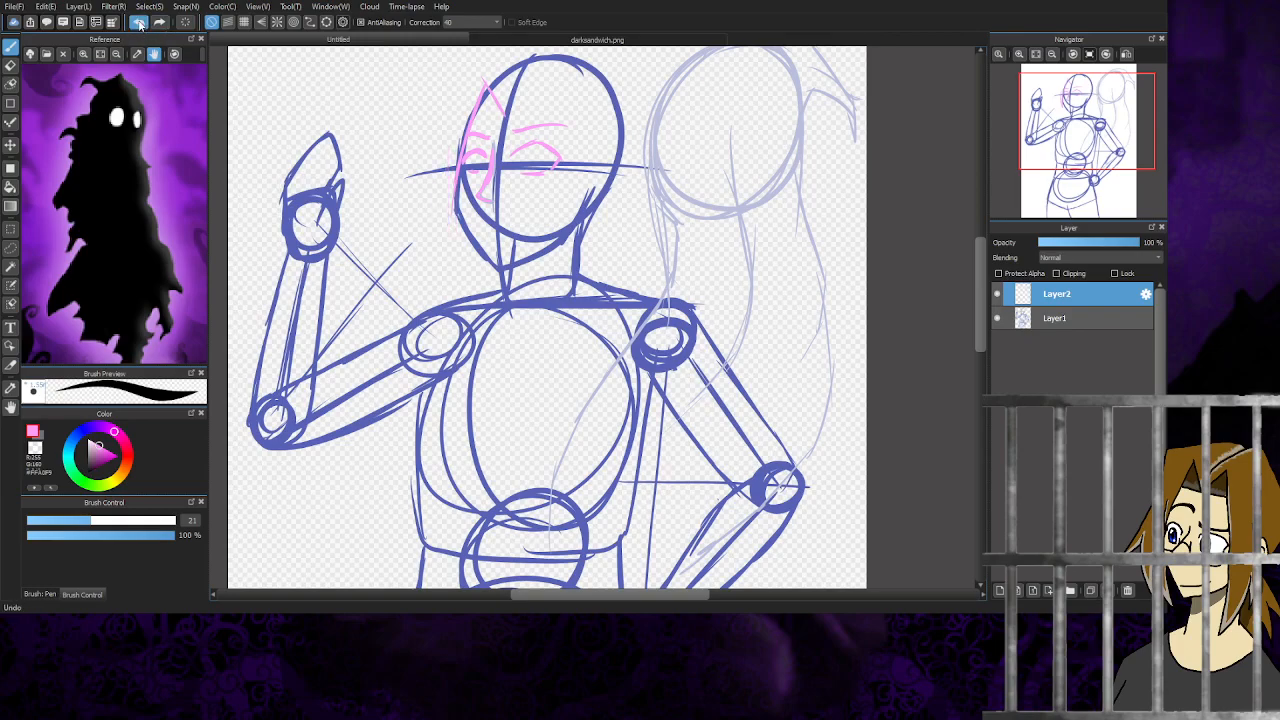
left_click(139, 22)
left_click_drag(450, 130, 456, 202)
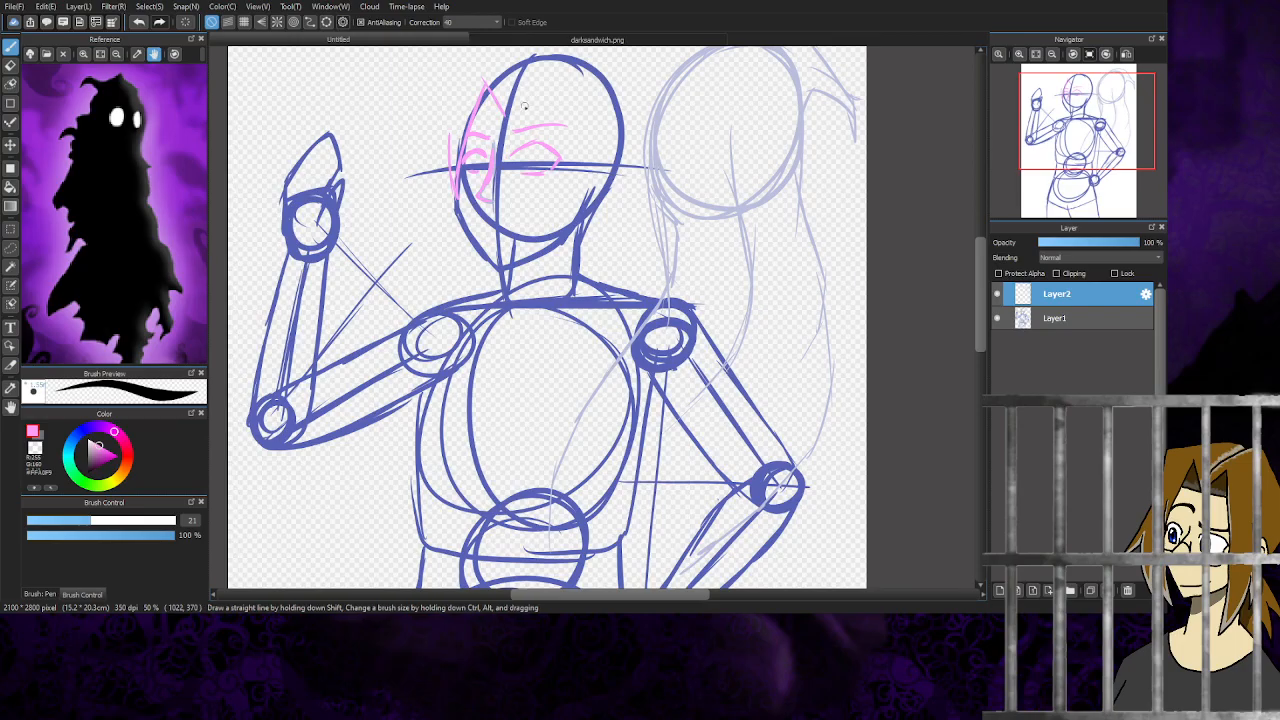
- Sketch the pointed bangs across the forehead and long hair strands down the right-hand side of the face to the shoulder
mouse_move(505, 119)
left_mouse_down()
mouse_move(531, 85)
mouse_move(578, 232)
left_mouse_up()
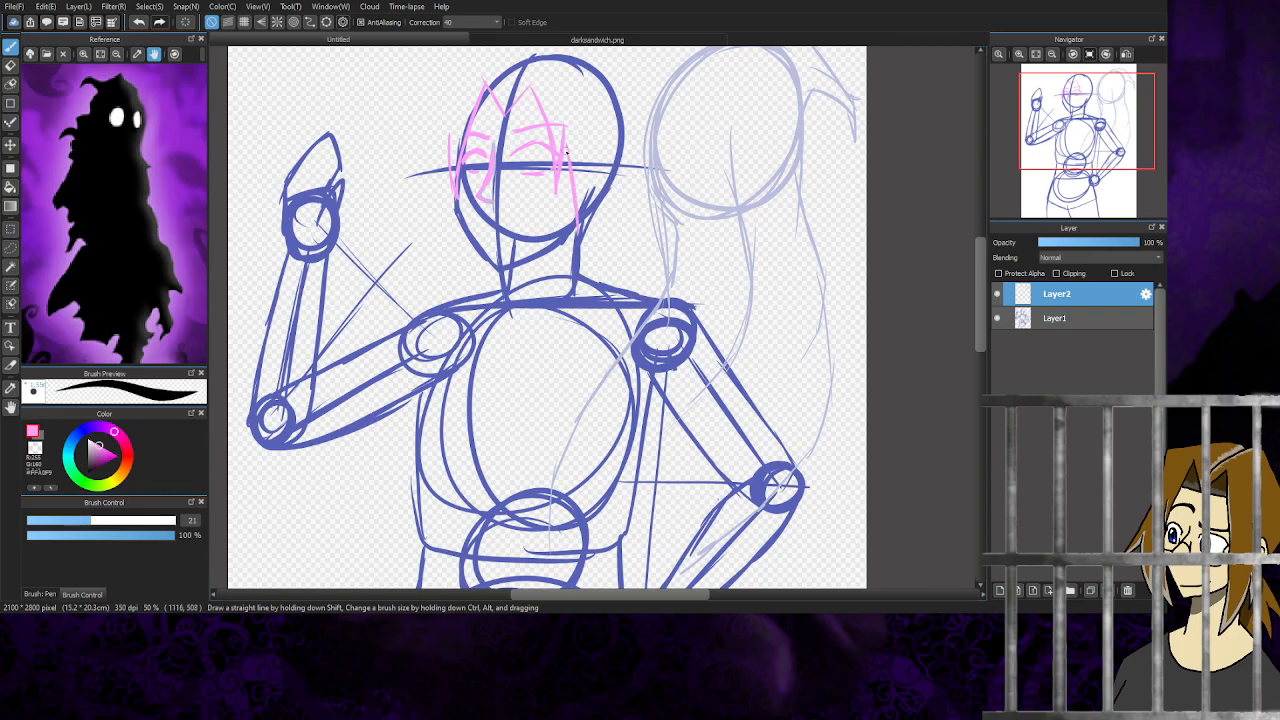
key("ctrl+z")
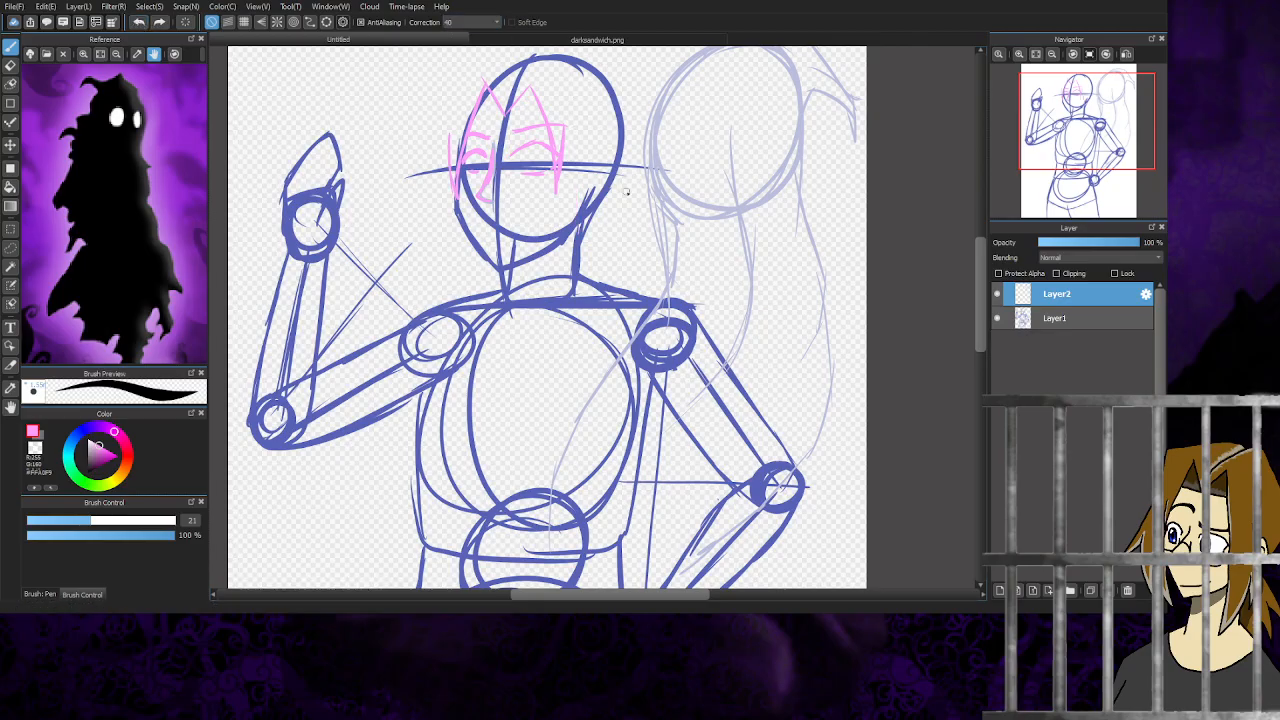
left_click_drag(565, 166, 562, 284)
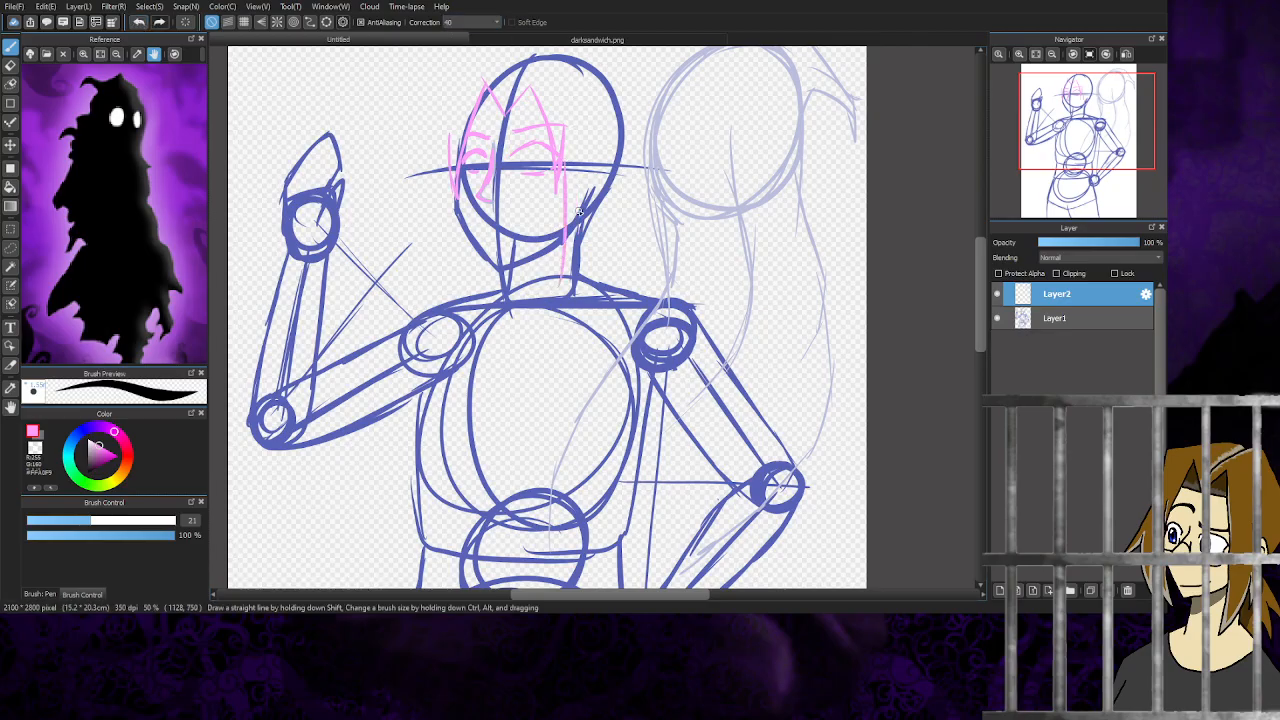
mouse_move(599, 174)
left_mouse_down()
mouse_move(605, 263)
mouse_move(598, 230)
left_mouse_up()
mouse_move(598, 230)
left_mouse_down()
mouse_move(570, 297)
mouse_move(578, 287)
mouse_move(554, 311)
mouse_move(588, 258)
left_mouse_up()
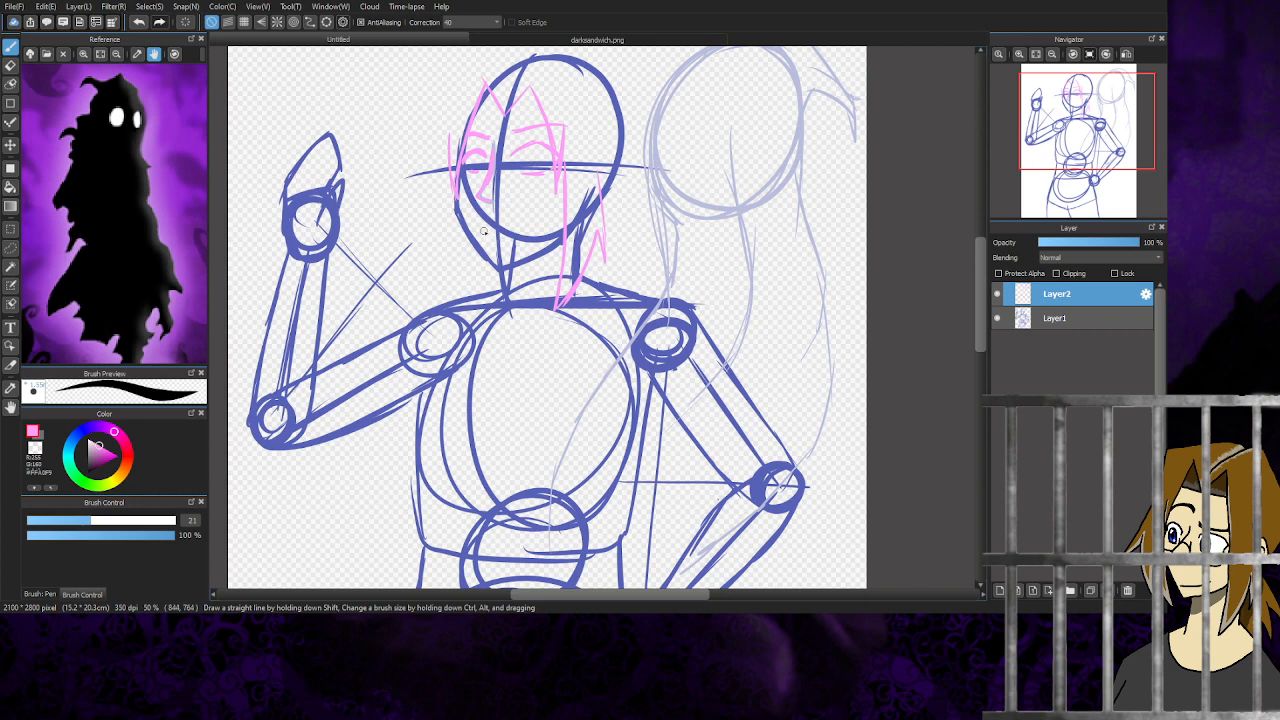
- Sketch the smiling mouth in pink on Layer2 and erase the stray bit at its corner
mouse_move(483, 231)
left_mouse_down()
mouse_move(538, 208)
mouse_move(530, 230)
mouse_move(490, 238)
mouse_move(536, 228)
left_mouse_up()
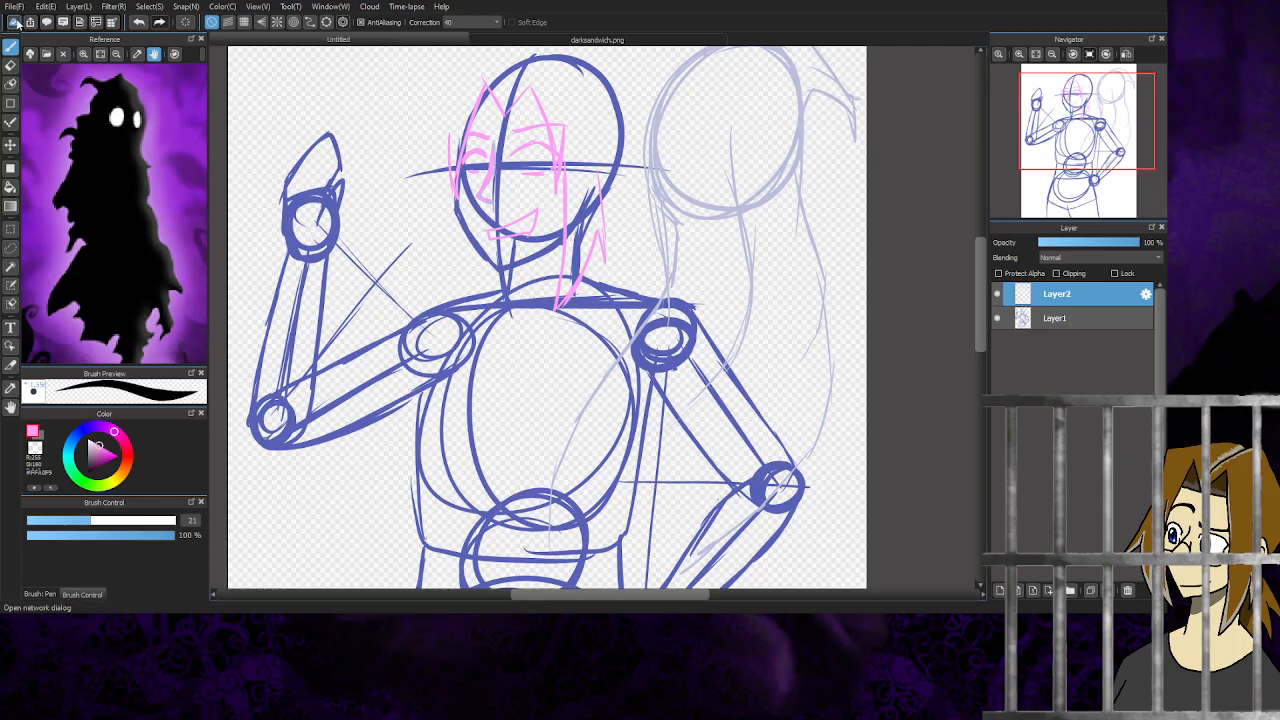
left_click(10, 64)
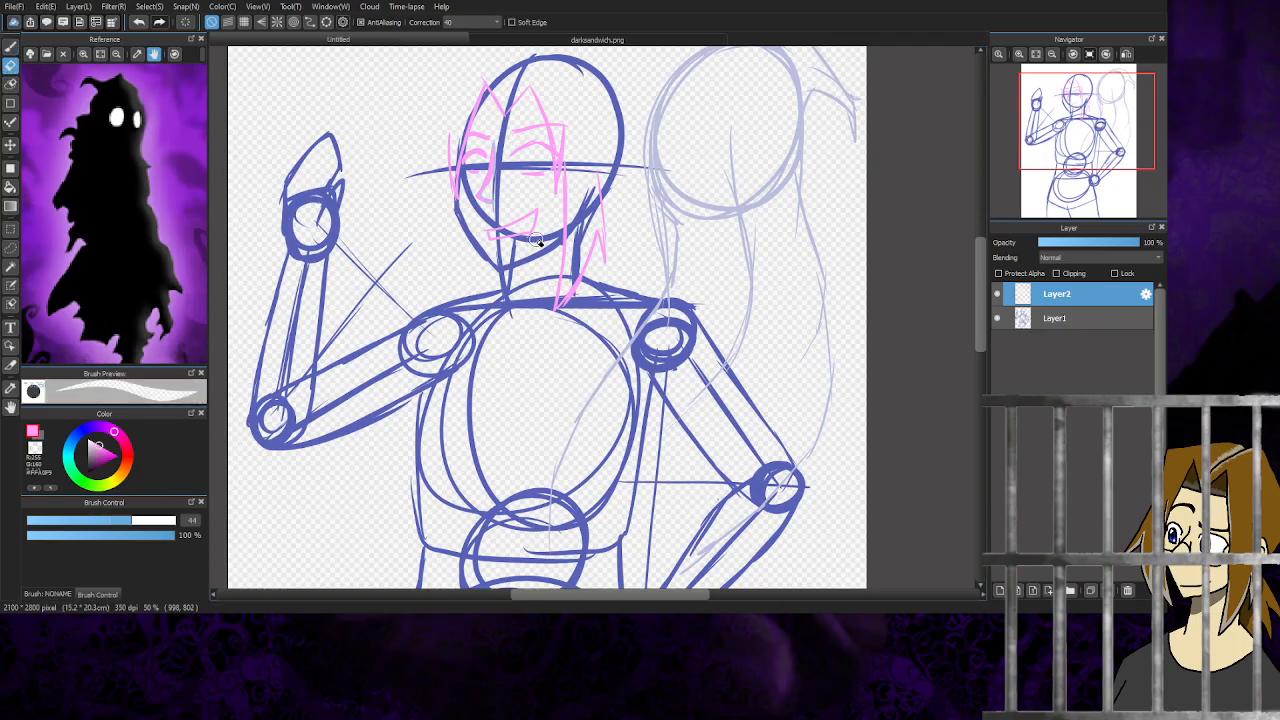
left_click_drag(536, 240, 541, 236)
left_click(12, 46)
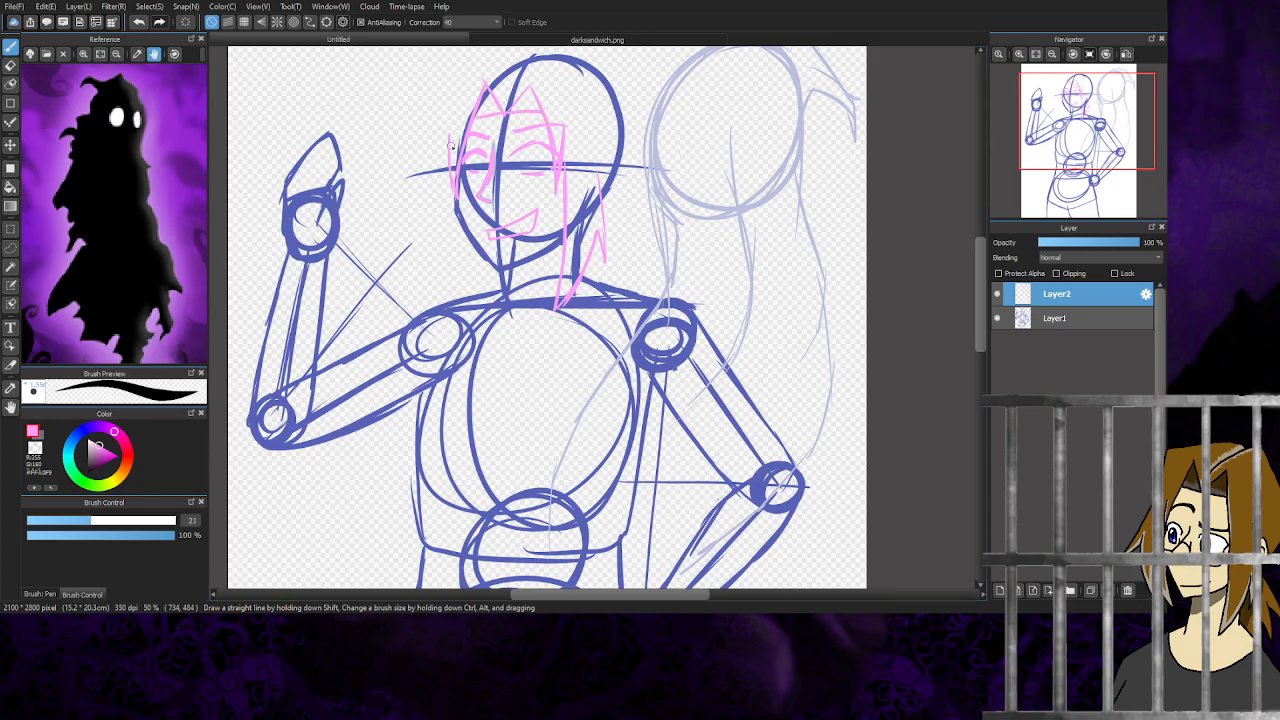
- Sketch the outer hair outline with jagged ends around both sides of the head and erase its stray strokes
left_click_drag(1079, 123, 1079, 104)
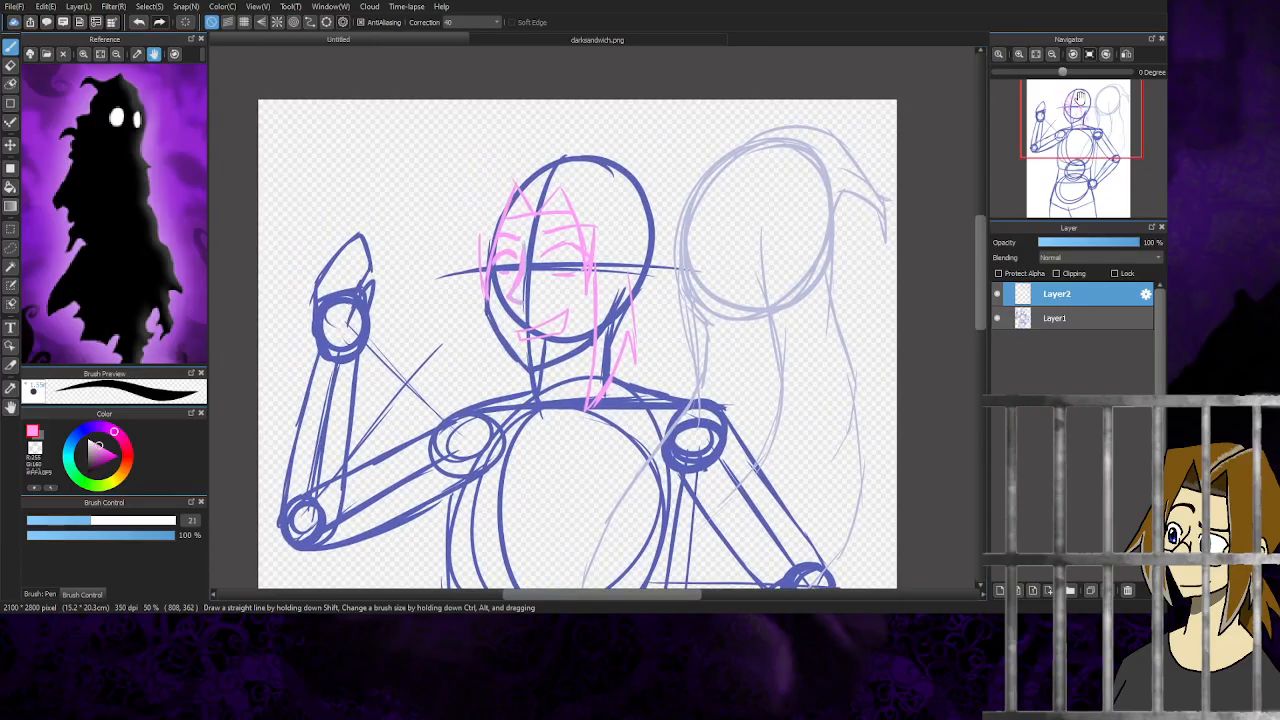
mouse_move(552, 144)
left_mouse_down()
mouse_move(478, 154)
mouse_move(427, 272)
mouse_move(457, 229)
mouse_move(468, 355)
mouse_move(463, 333)
mouse_move(488, 386)
mouse_move(476, 336)
mouse_move(511, 390)
mouse_move(496, 326)
left_mouse_up()
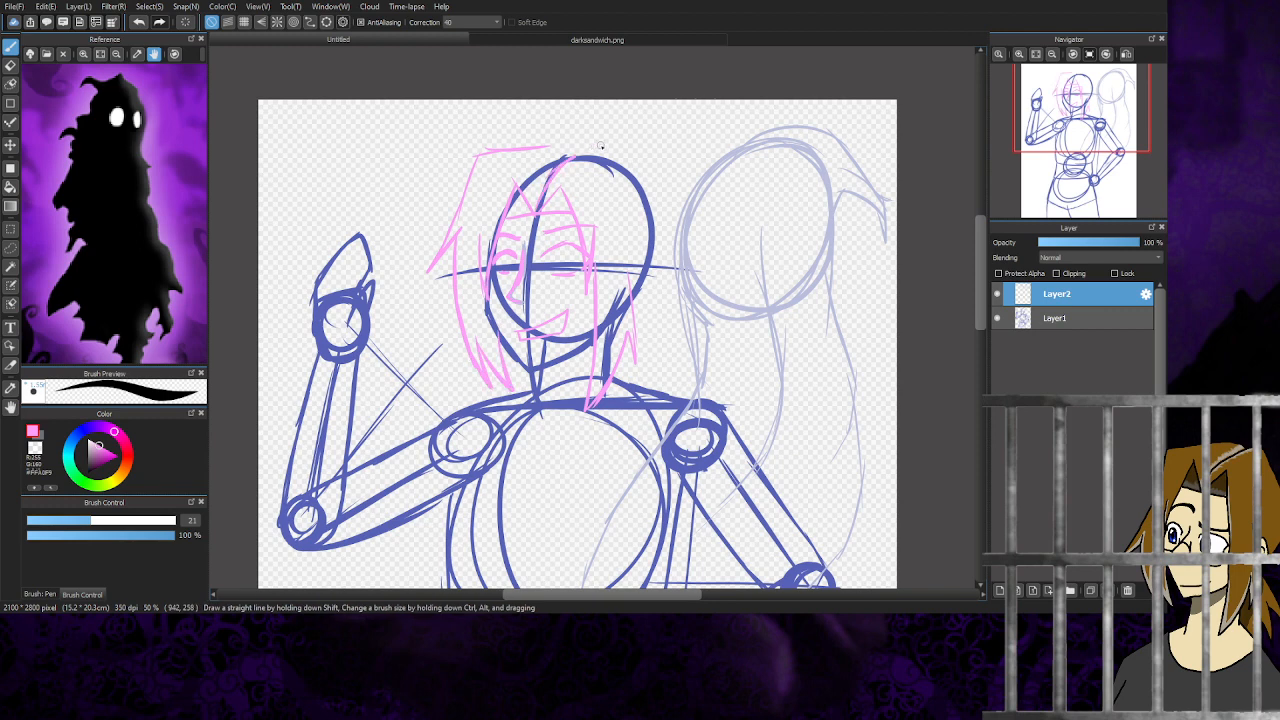
mouse_move(550, 166)
left_mouse_down()
mouse_move(624, 142)
mouse_move(660, 180)
mouse_move(670, 208)
mouse_move(644, 298)
mouse_move(674, 364)
mouse_move(656, 386)
left_mouse_up()
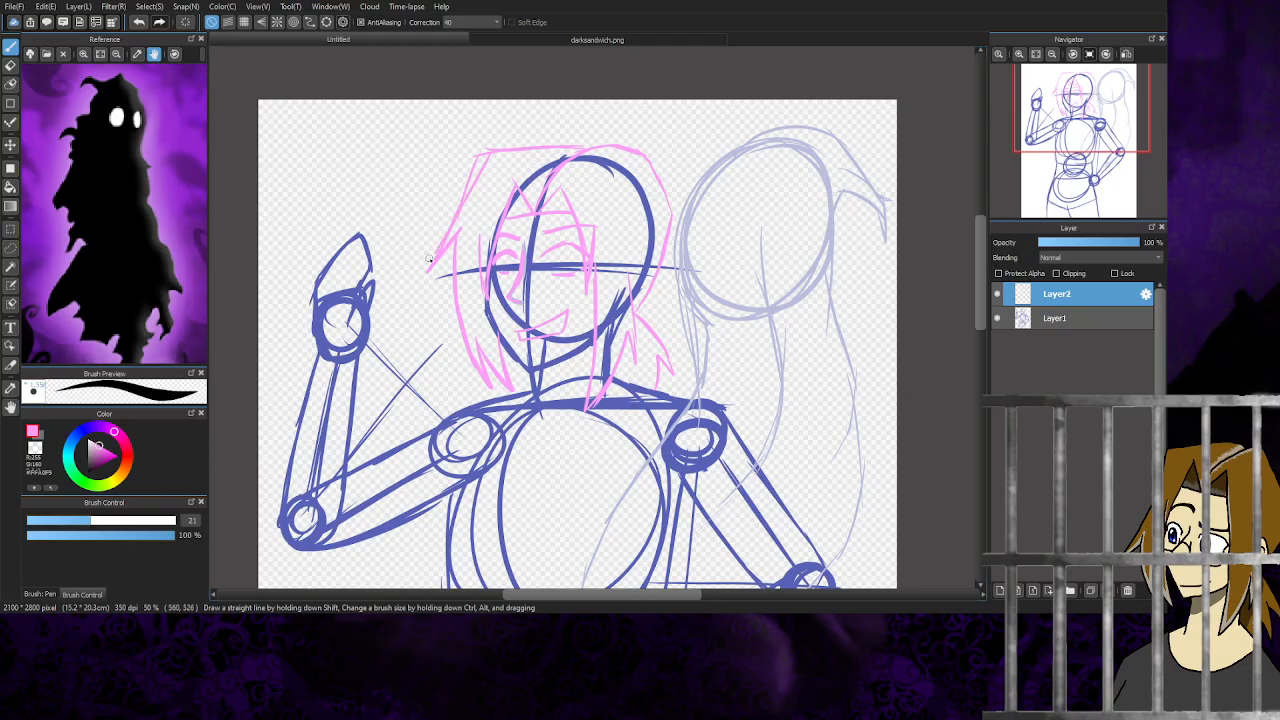
left_click(15, 66)
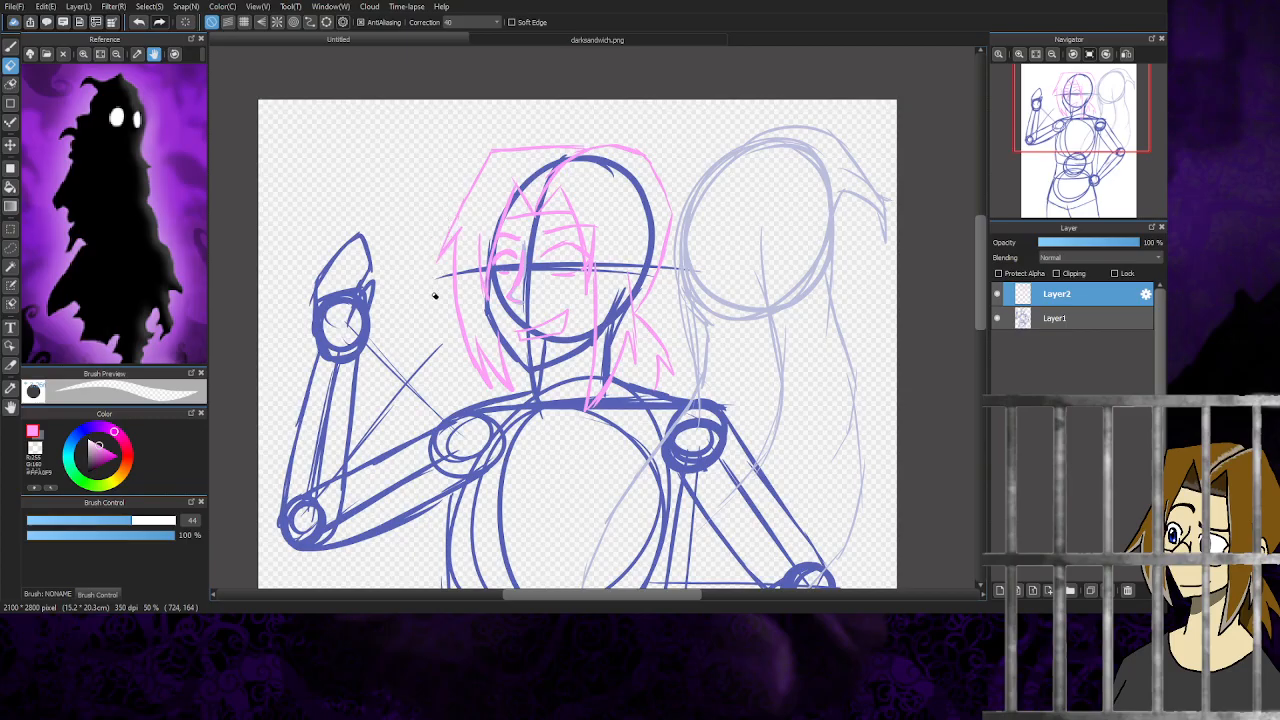
left_click(12, 47)
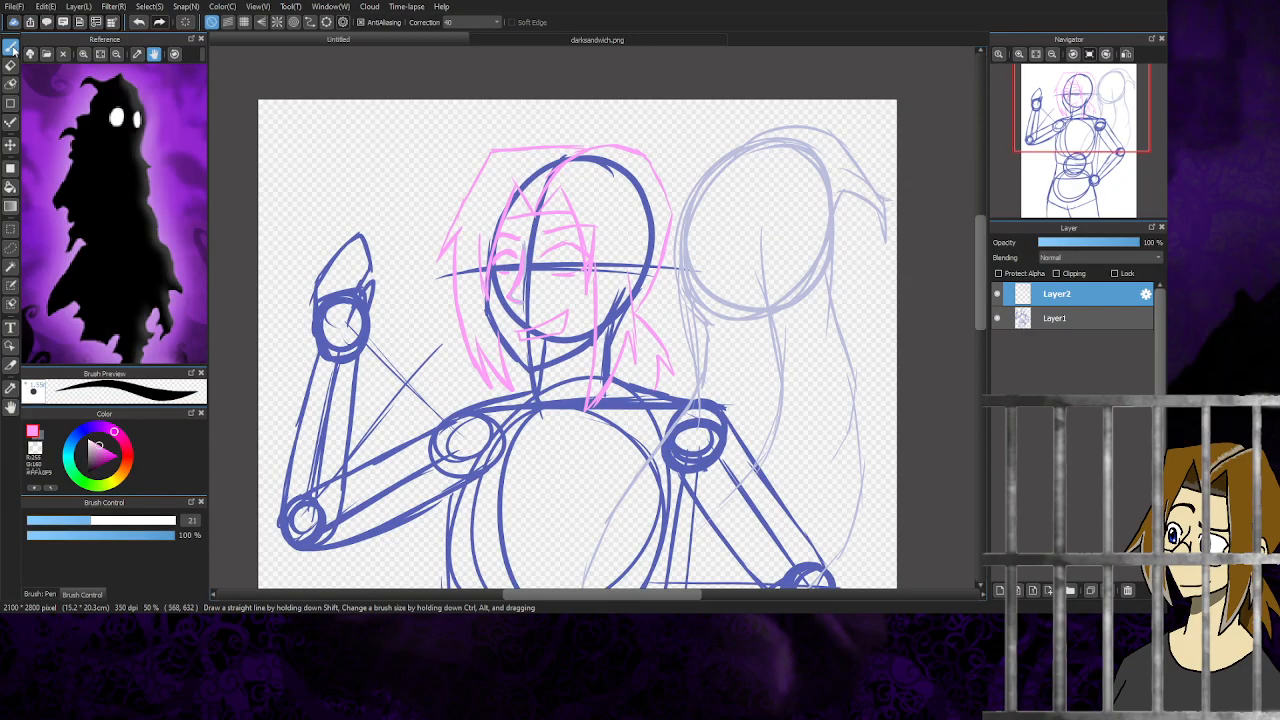
- Sketch the torso's side line below the raised arm and a wide two-part collar around the neck
left_click_drag(1073, 127, 1067, 147)
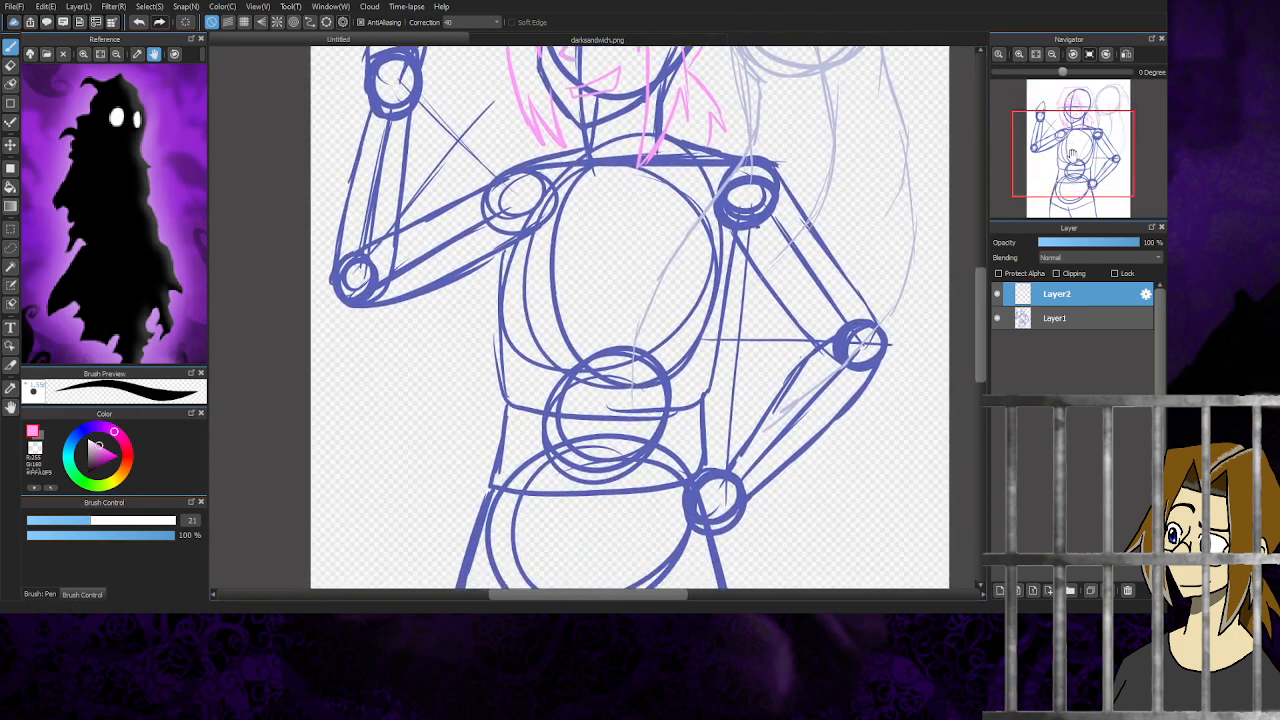
mouse_move(514, 229)
left_mouse_down()
mouse_move(485, 300)
mouse_move(492, 268)
mouse_move(504, 402)
left_mouse_up()
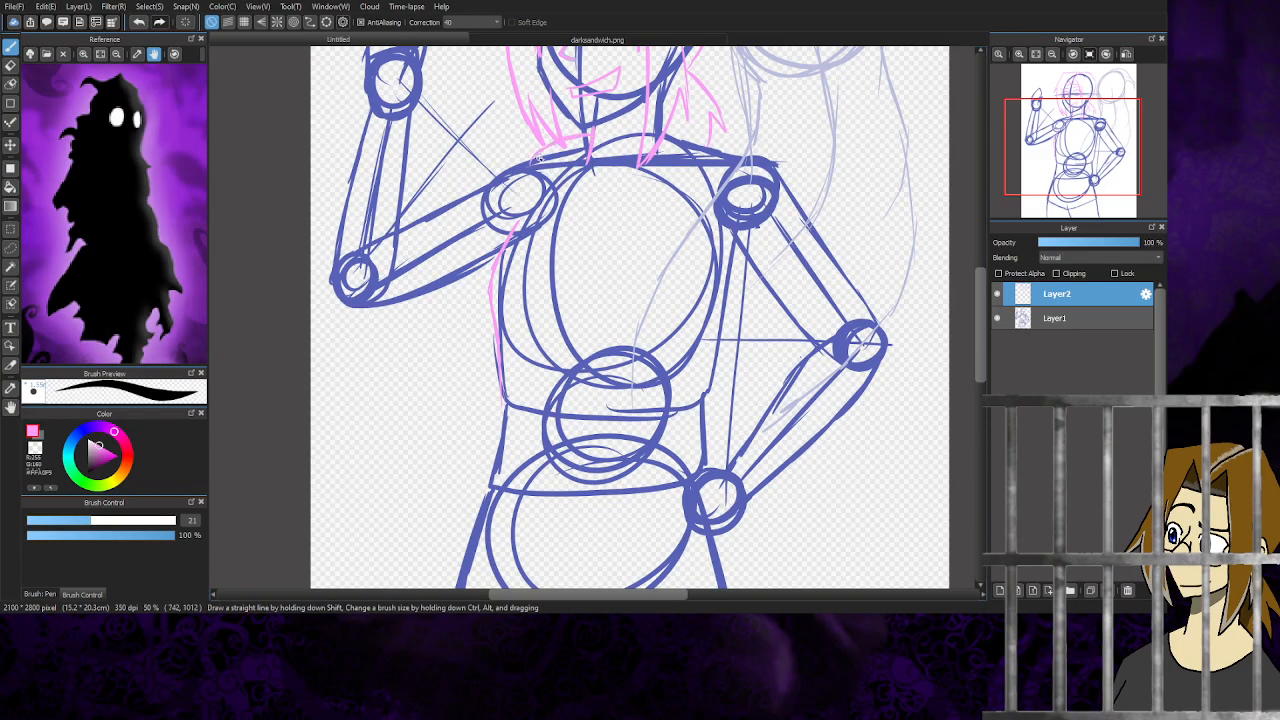
mouse_move(528, 158)
left_mouse_down()
mouse_move(547, 183)
mouse_move(602, 198)
left_mouse_up()
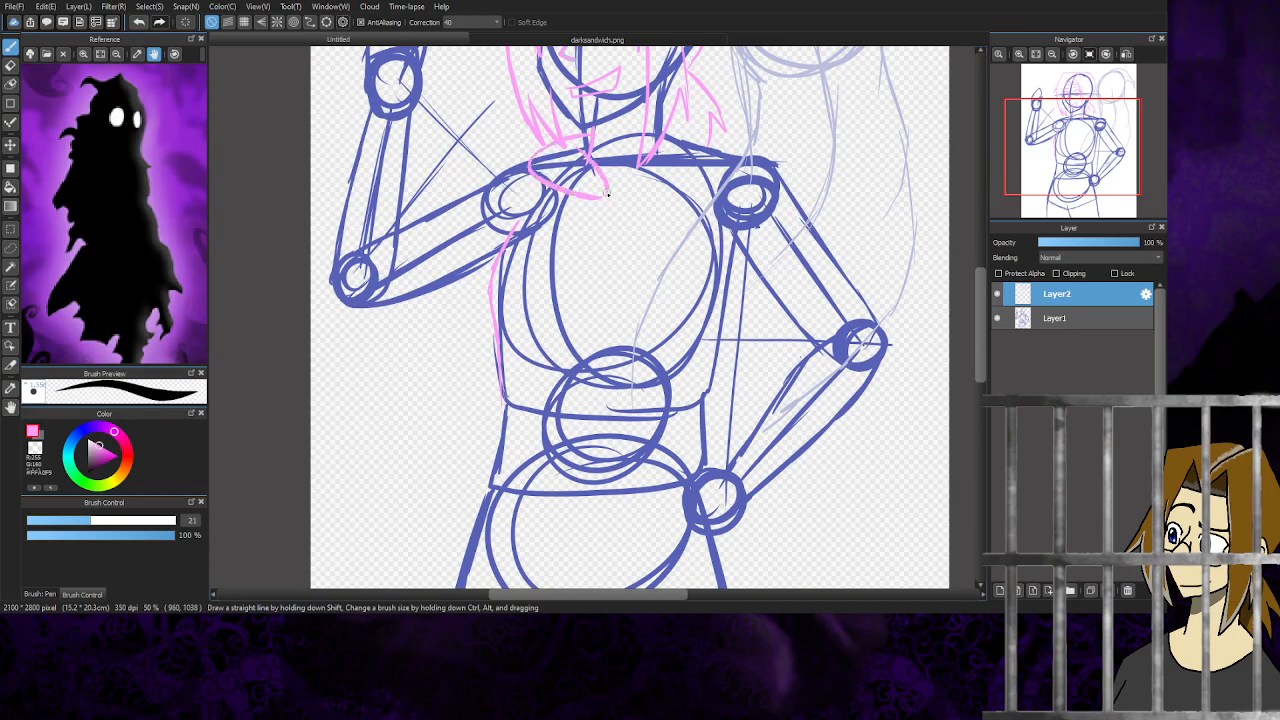
mouse_move(680, 136)
left_mouse_down()
mouse_move(610, 174)
mouse_move(645, 201)
mouse_move(732, 146)
left_mouse_up()
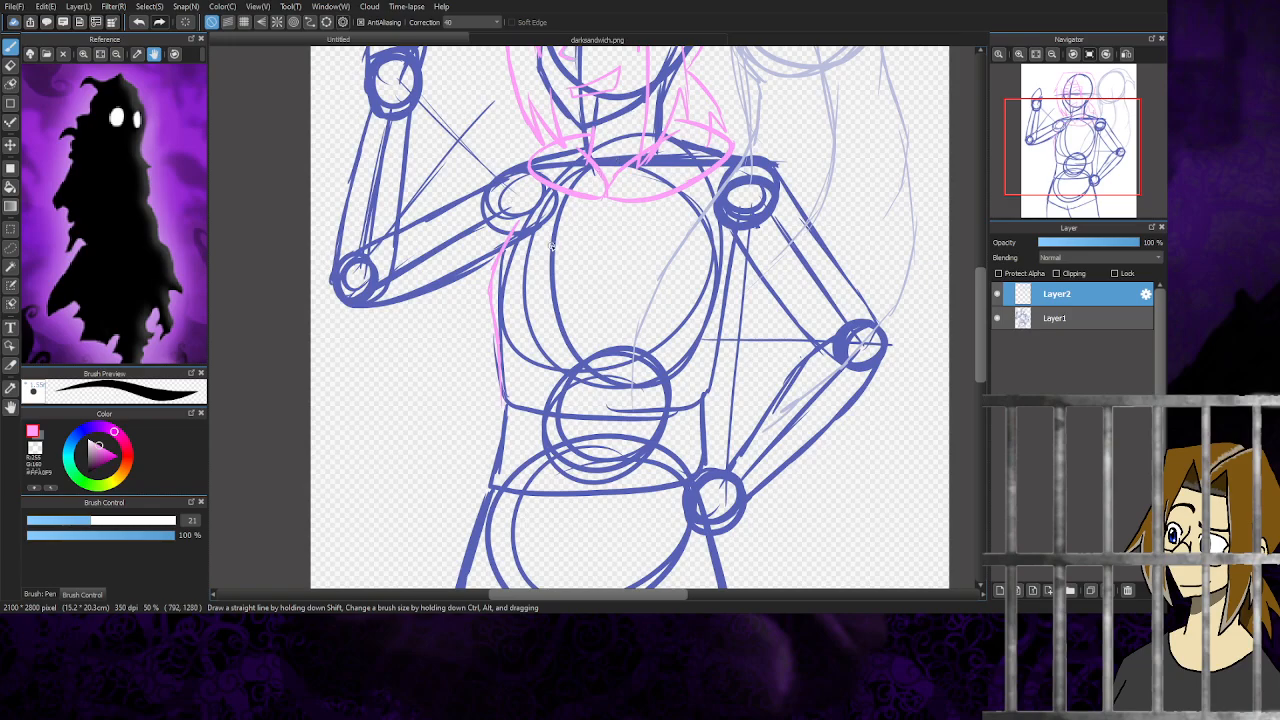
mouse_move(500, 392)
left_mouse_down()
mouse_move(497, 452)
mouse_move(500, 405)
mouse_move(475, 501)
mouse_move(488, 477)
mouse_move(483, 510)
mouse_move(479, 497)
mouse_move(497, 516)
mouse_move(542, 516)
left_mouse_up()
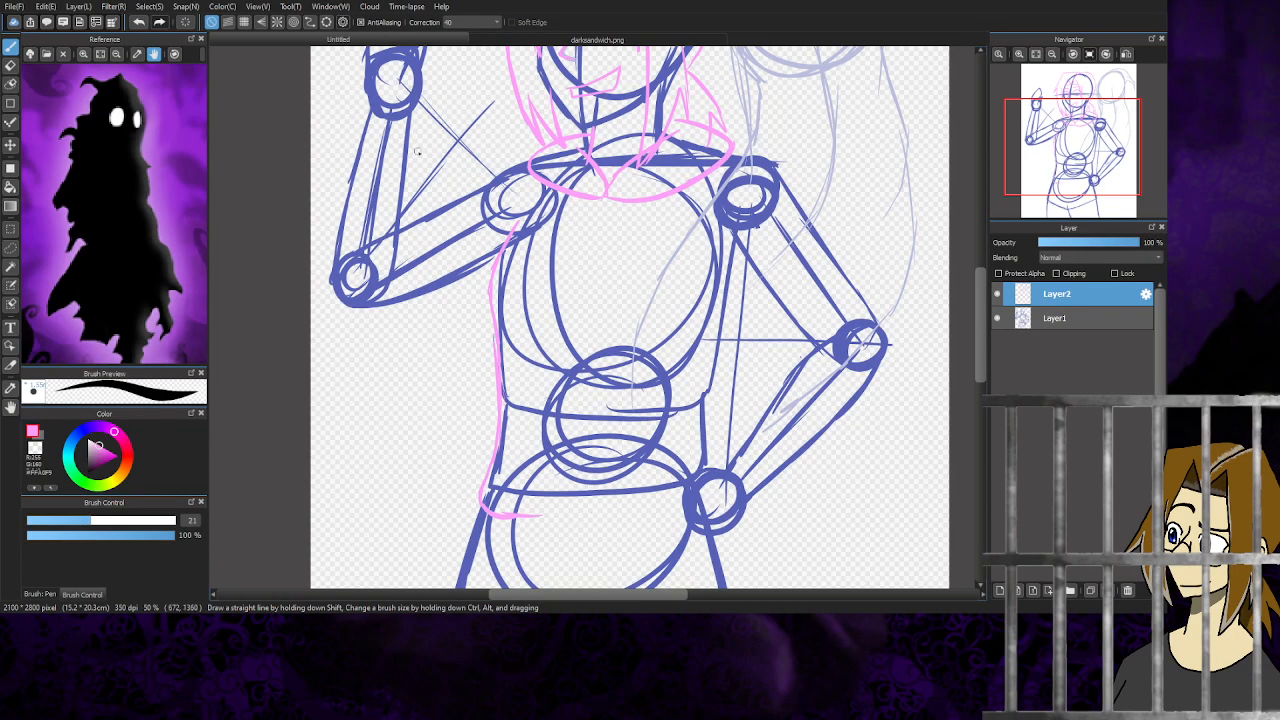
left_click(140, 22)
left_click(141, 23)
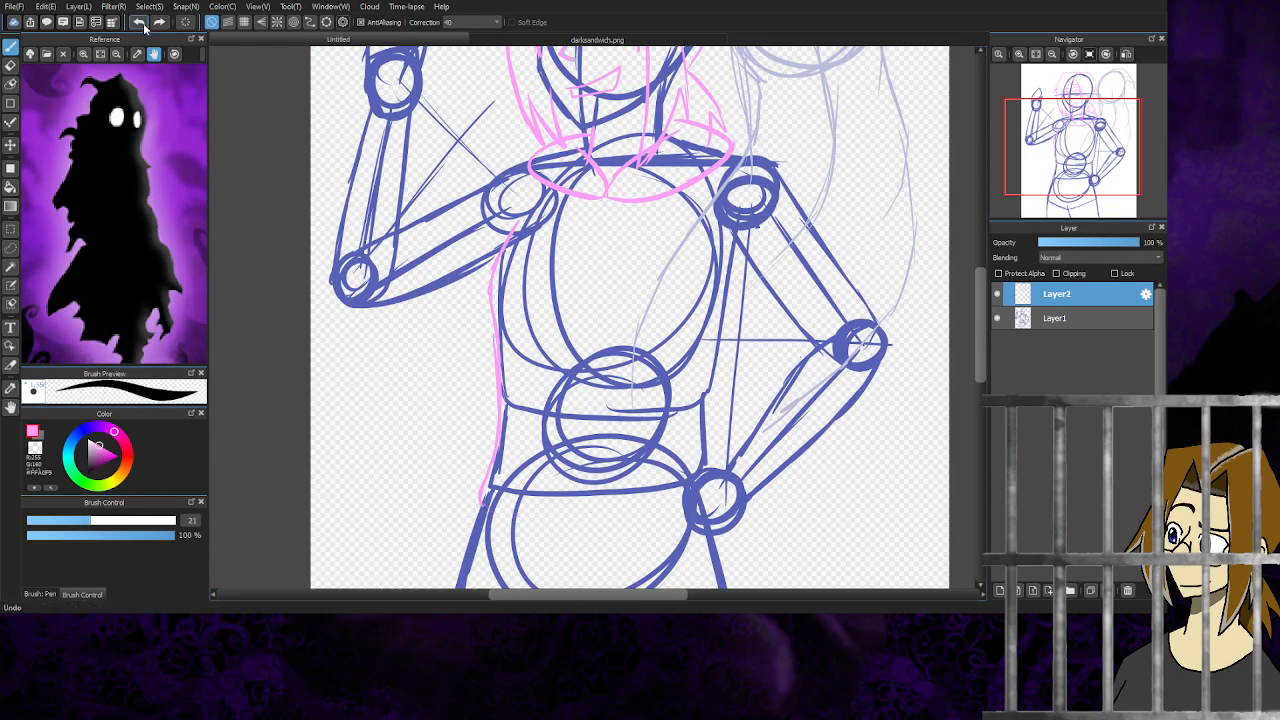
left_click(141, 23)
left_click(141, 23)
left_click(141, 23)
left_click(141, 23)
left_click(141, 23)
left_click(141, 23)
- Reduce the brush size to 15 and sketch the irises in both eyes
mouse_move(1009, 204)
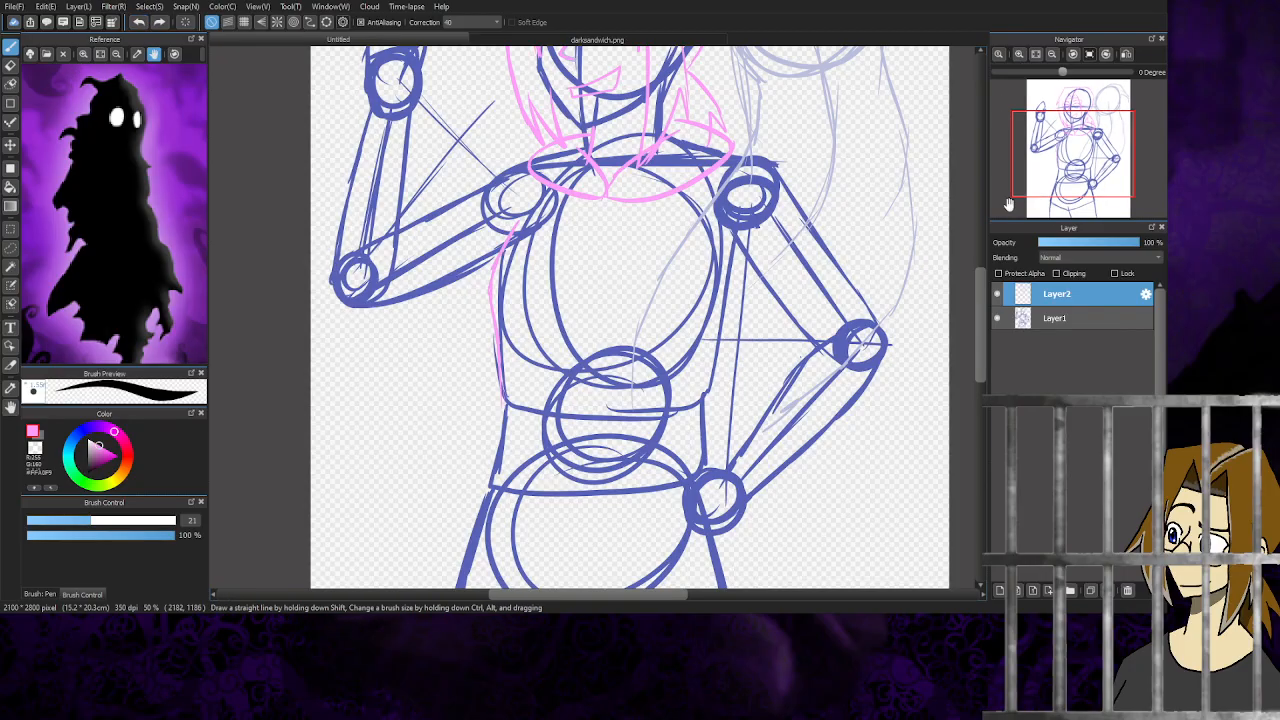
left_click_drag(1009, 204, 1076, 118)
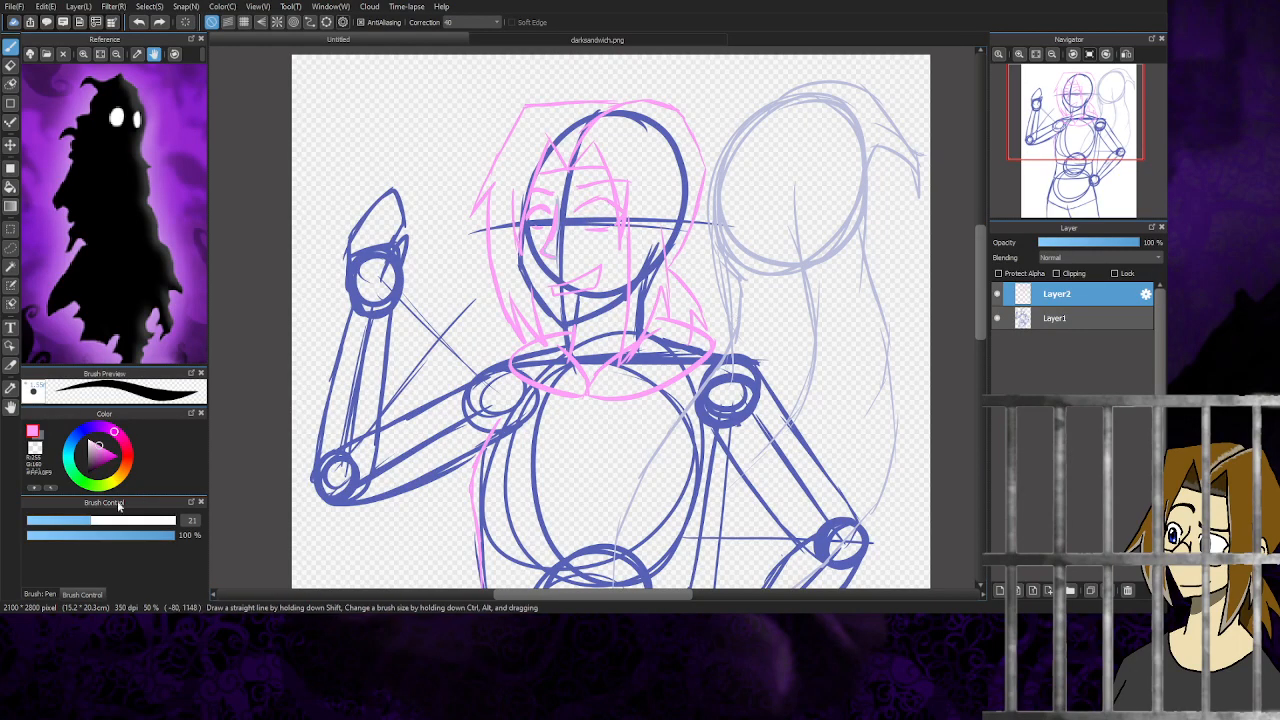
left_click(80, 521)
left_click_drag(80, 521, 72, 521)
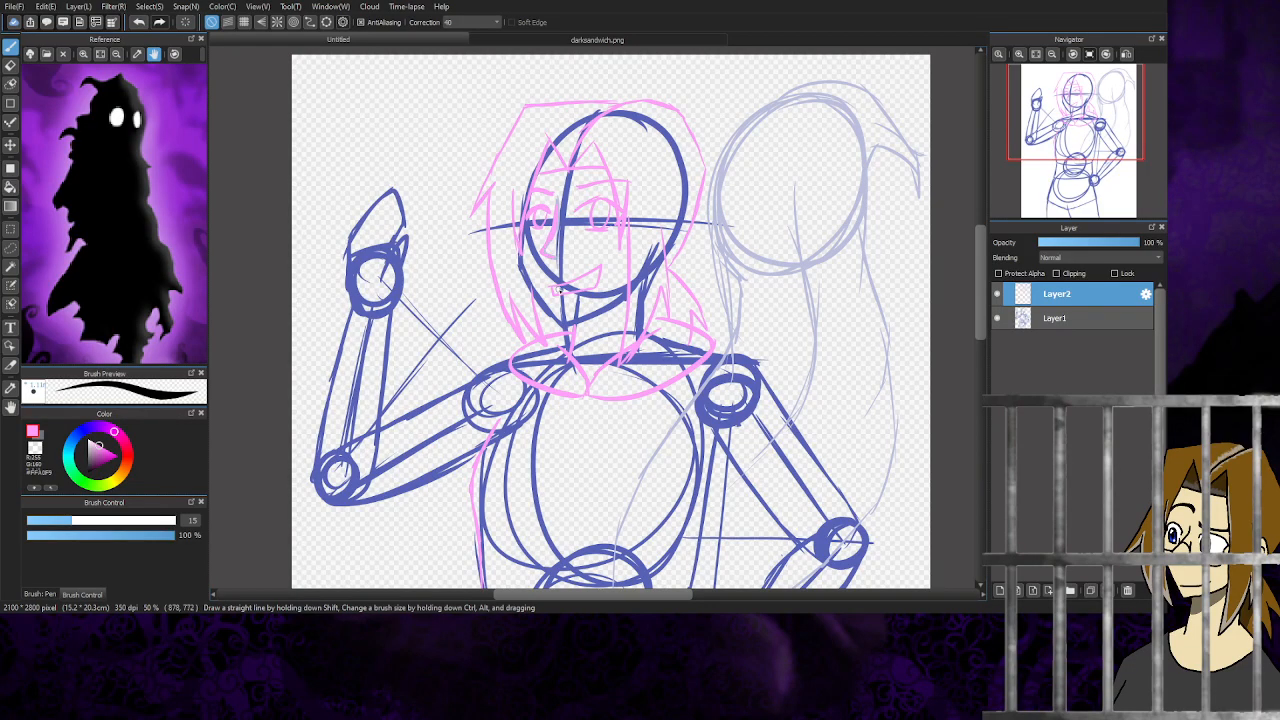
- Sketch the shirt's shoulder line beside the collar and run both sides of the shirt down towards the hips
left_click_drag(983, 243, 985, 286)
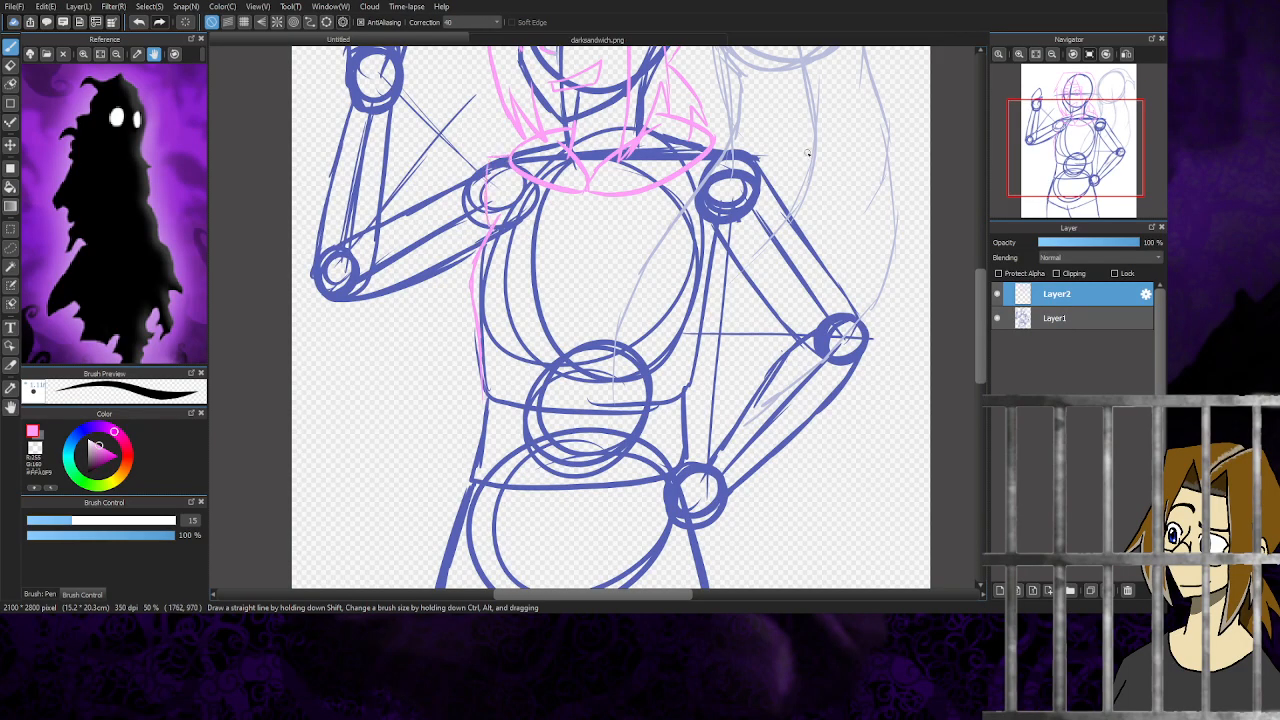
left_click_drag(714, 150, 766, 157)
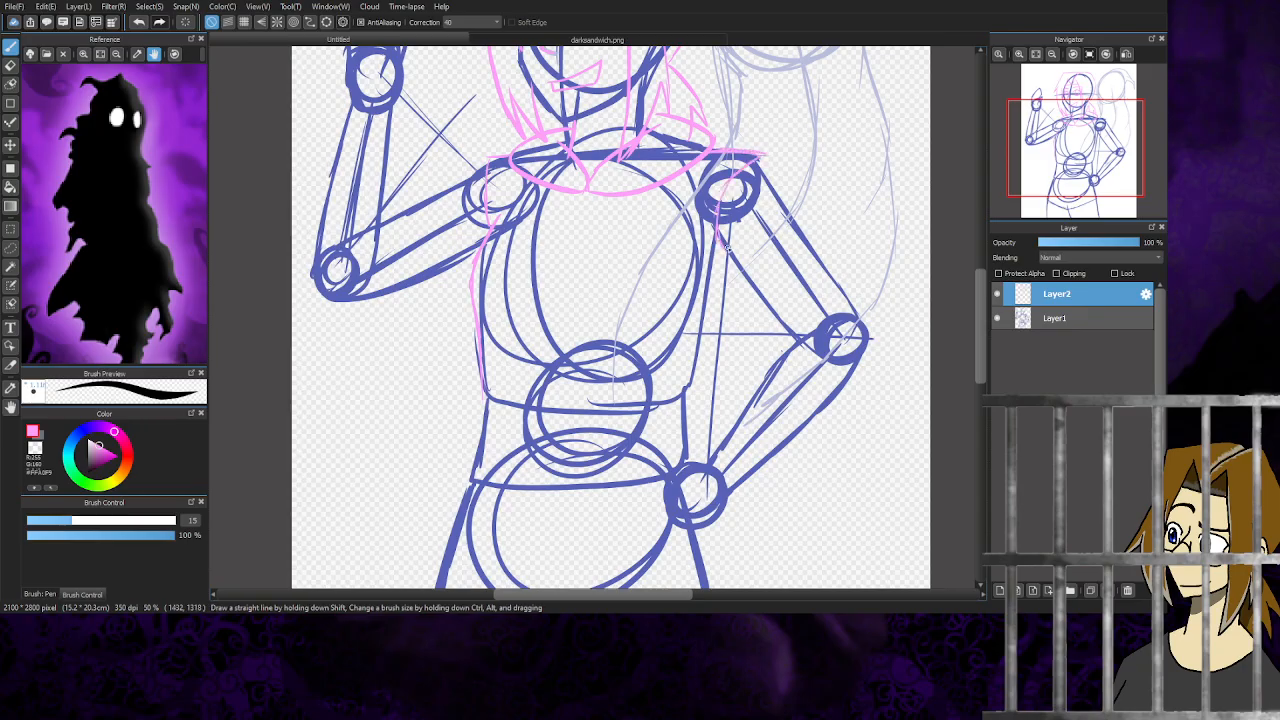
left_click_drag(720, 240, 694, 462)
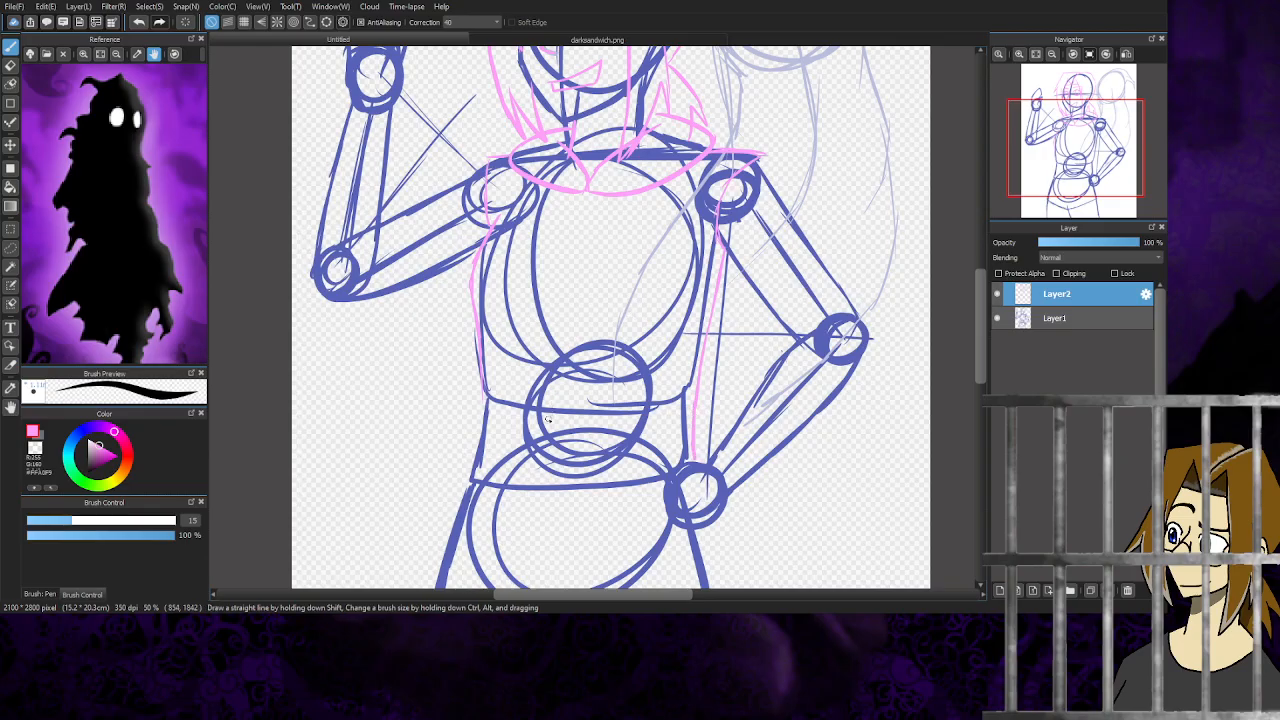
left_click_drag(479, 350, 462, 511)
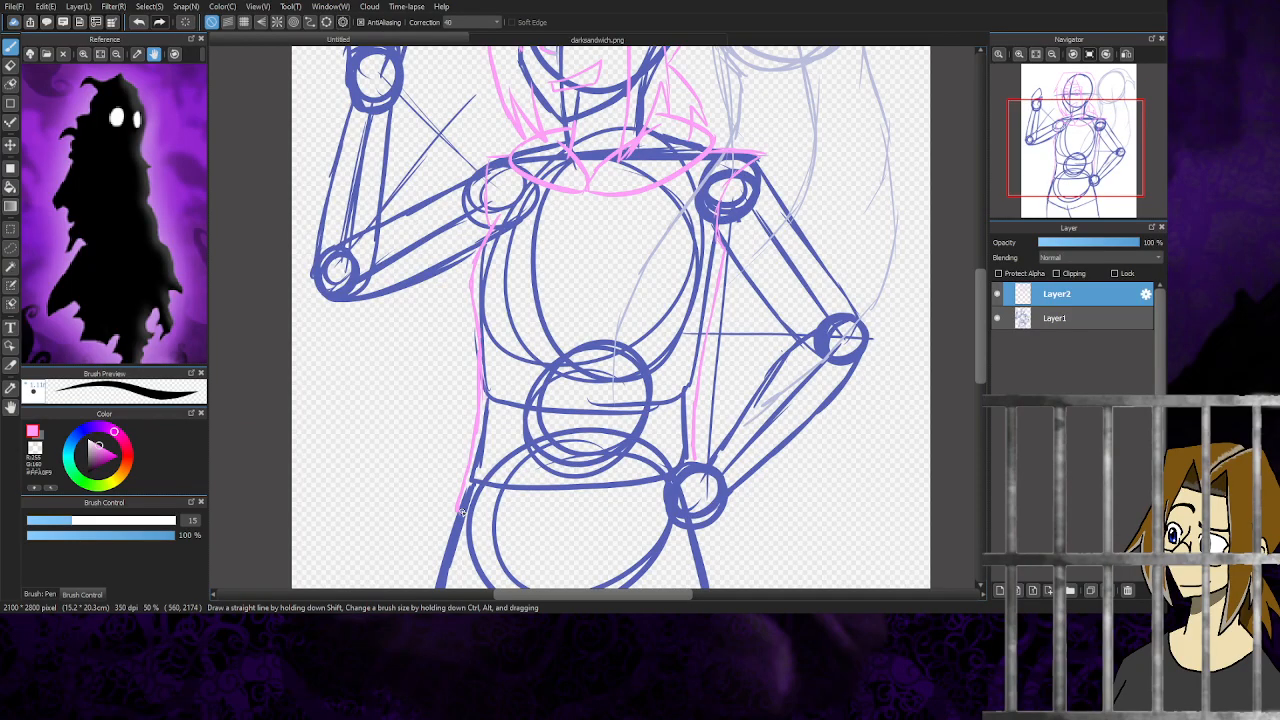
- Draw the shirt's curved hem across the hips and join it to the side line at the hip joint
left_click_drag(1062, 158, 1080, 180)
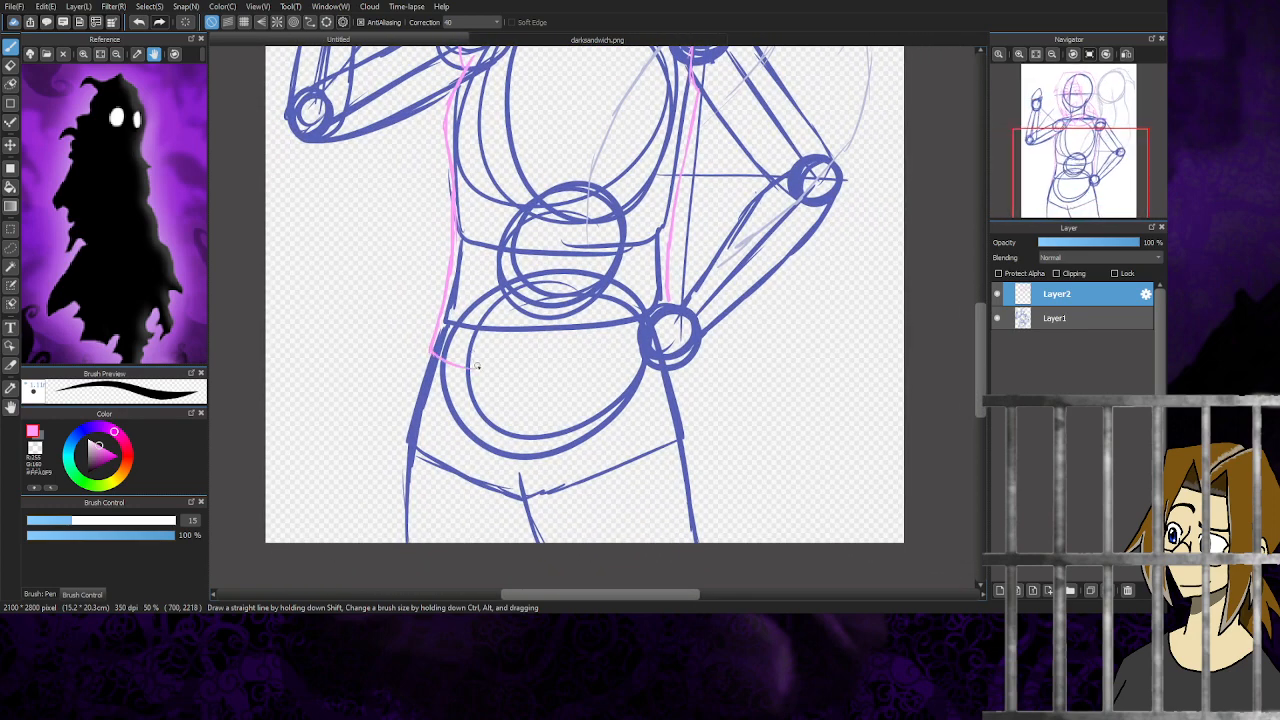
mouse_move(432, 352)
left_mouse_down()
mouse_move(500, 381)
mouse_move(636, 365)
left_mouse_up()
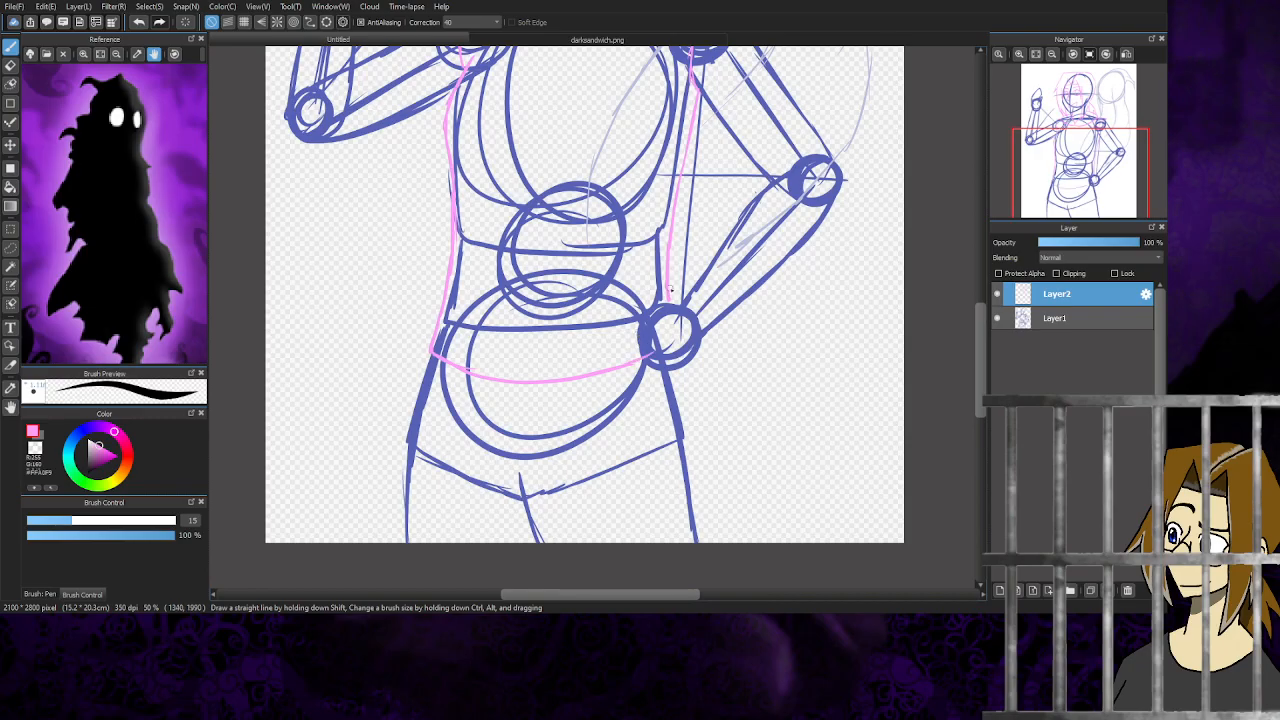
mouse_move(668, 294)
left_mouse_down()
mouse_move(677, 332)
mouse_move(650, 355)
left_mouse_up()
- Sketch the outer and inner leg lines from below the hem to the lower edge of the canvas
mouse_move(436, 353)
left_mouse_down()
mouse_move(405, 474)
mouse_move(416, 411)
mouse_move(411, 443)
left_mouse_up()
left_click_drag(405, 541, 405, 517)
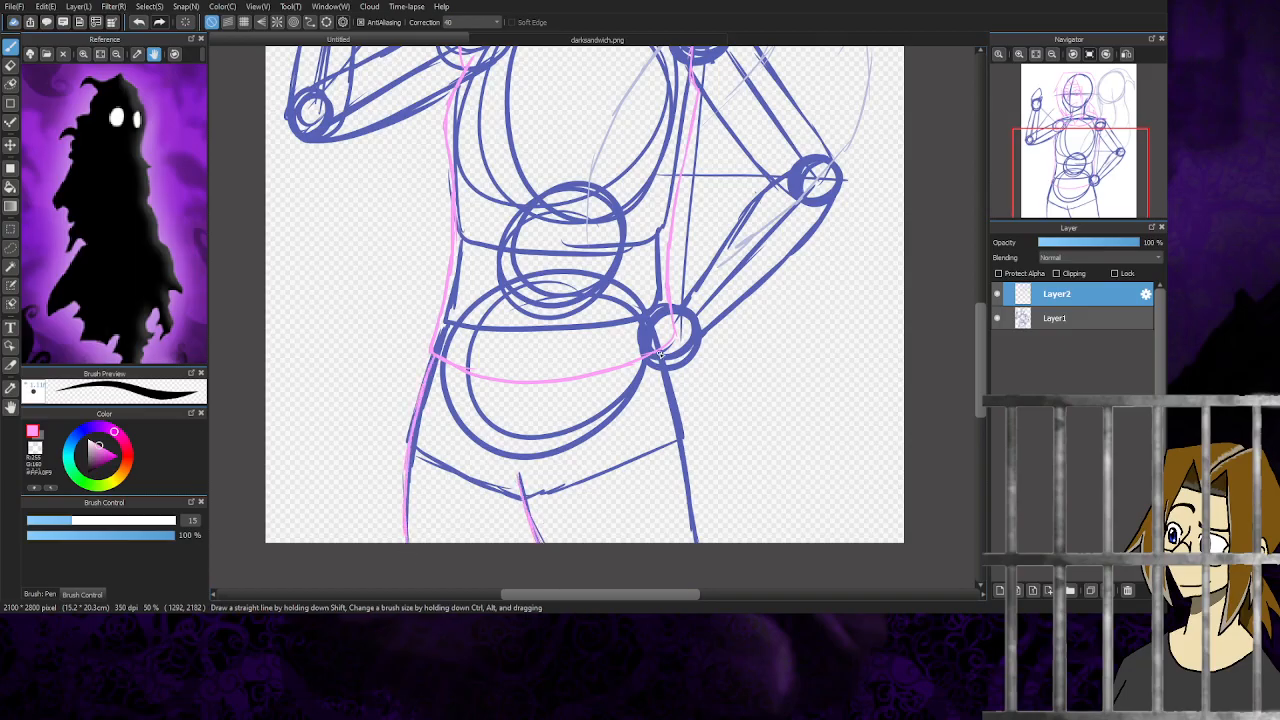
left_click_drag(669, 386, 706, 553)
- Outline both upper arms from the shoulders to the elbows, closing the bent arm's sleeve at the elbow
left_click_drag(1072, 176, 1074, 140)
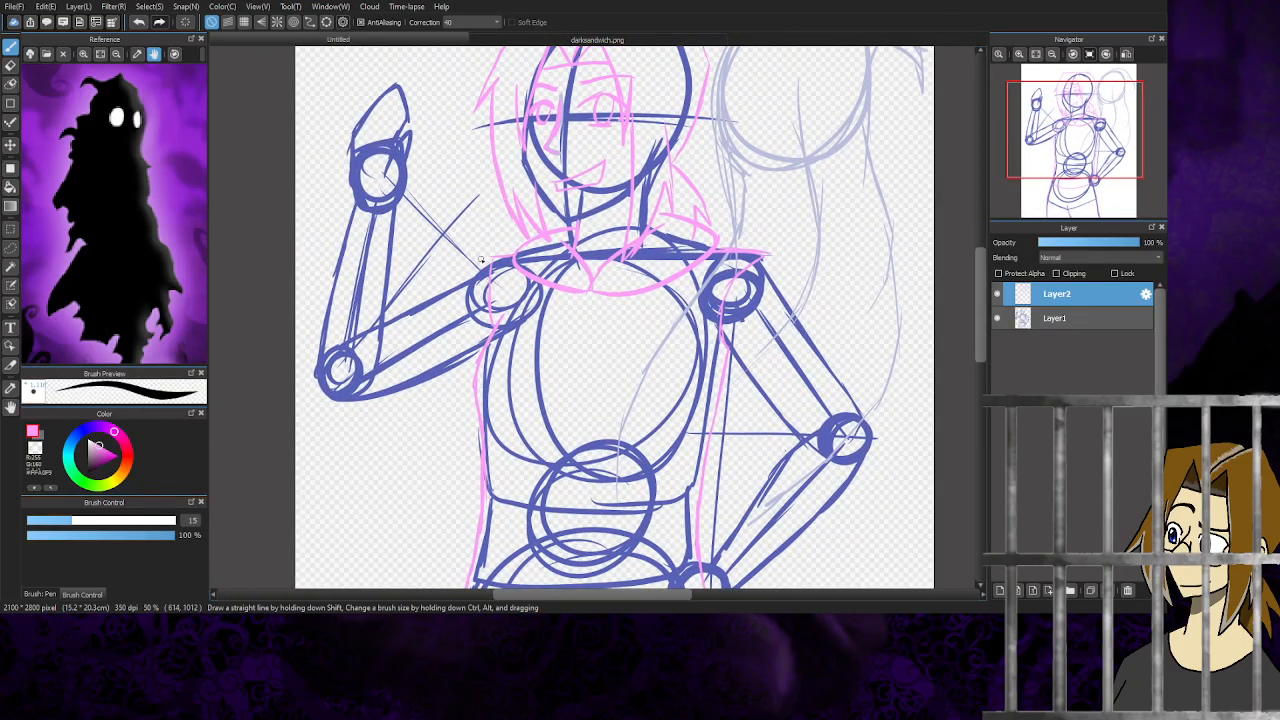
left_click_drag(487, 267, 380, 320)
left_click_drag(485, 351, 368, 400)
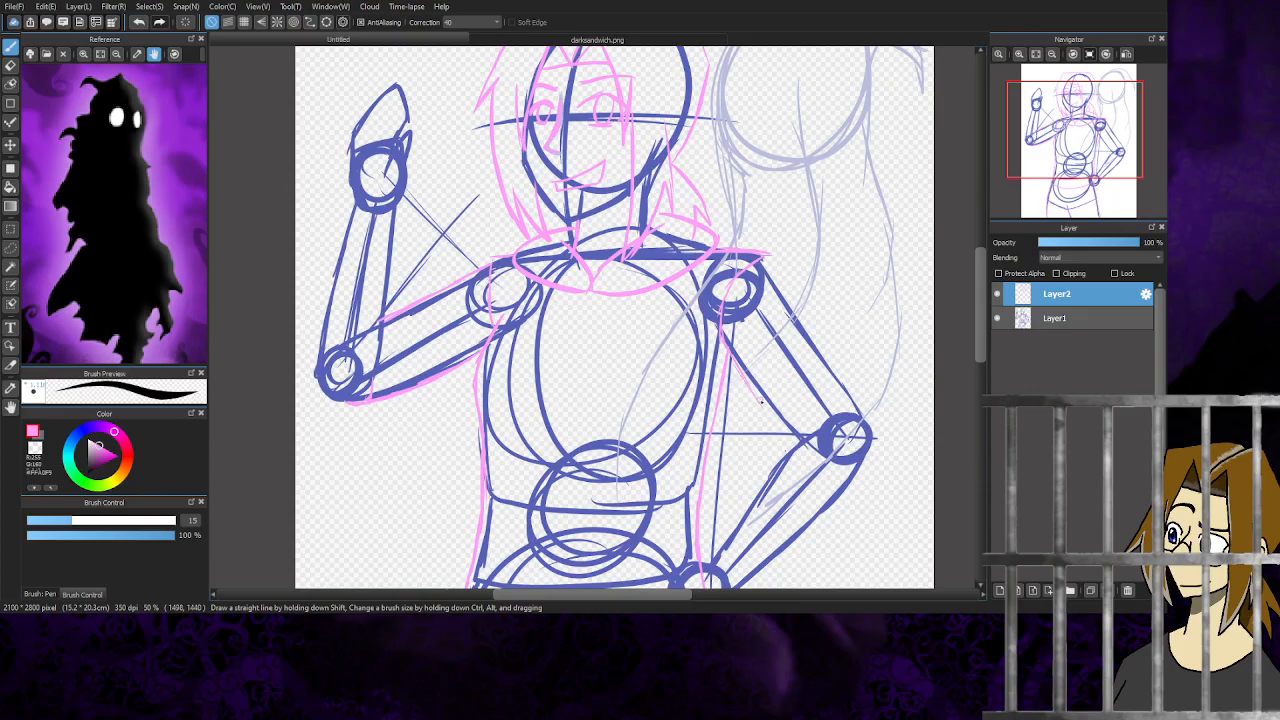
mouse_move(761, 402)
left_mouse_down()
mouse_move(786, 434)
mouse_move(818, 442)
mouse_move(866, 410)
left_mouse_up()
left_click_drag(764, 258, 869, 411)
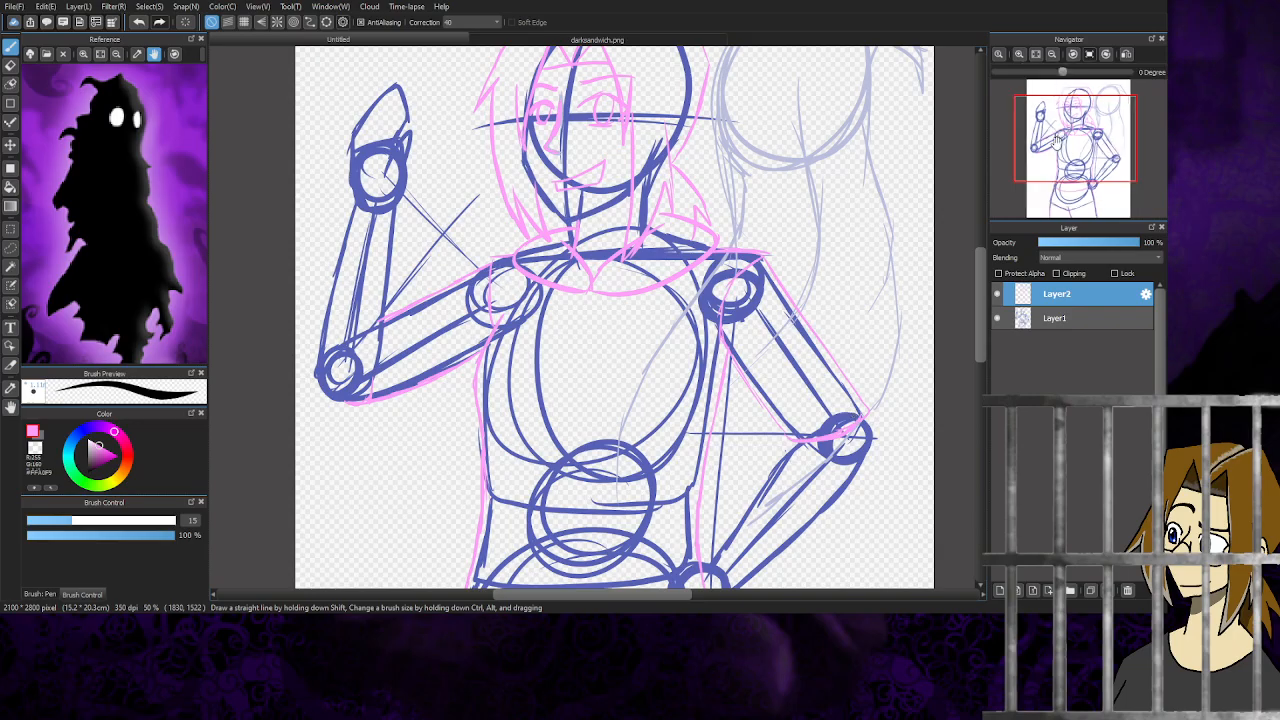
- Sketch glasses frames around the eyes and across the nose
left_click_drag(1057, 146, 1078, 116)
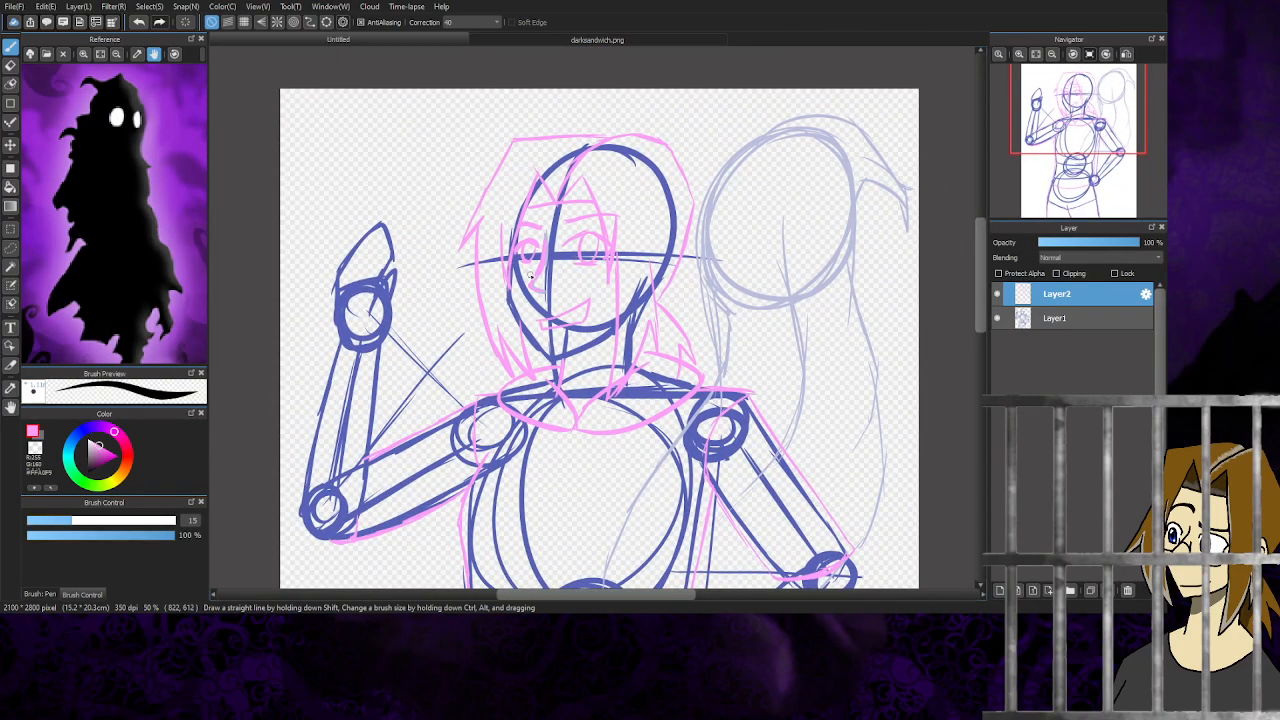
mouse_move(556, 280)
left_mouse_down()
mouse_move(583, 268)
mouse_move(515, 281)
mouse_move(535, 263)
left_mouse_up()
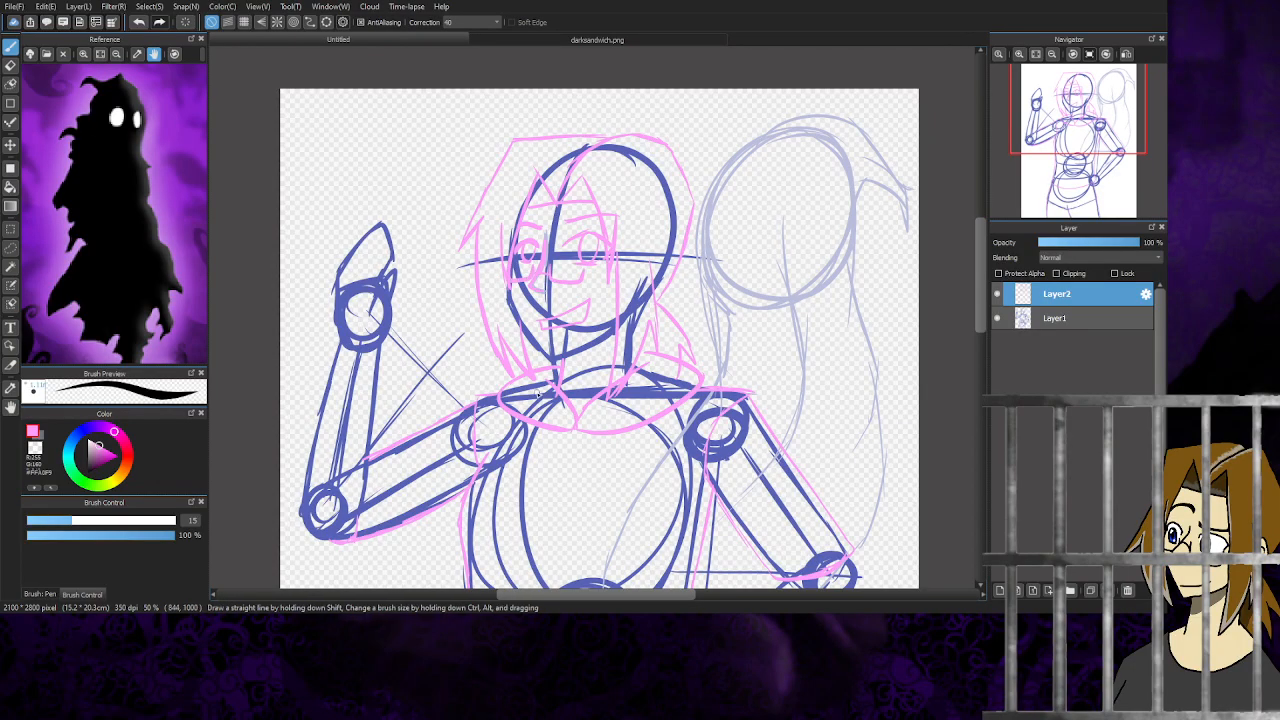
- Close the darksandwich.png document and sketch the raised hand's fingers and the forearm below it
mouse_move(1077, 119)
left_mouse_down()
mouse_move(1086, 146)
mouse_move(1080, 109)
left_mouse_up()
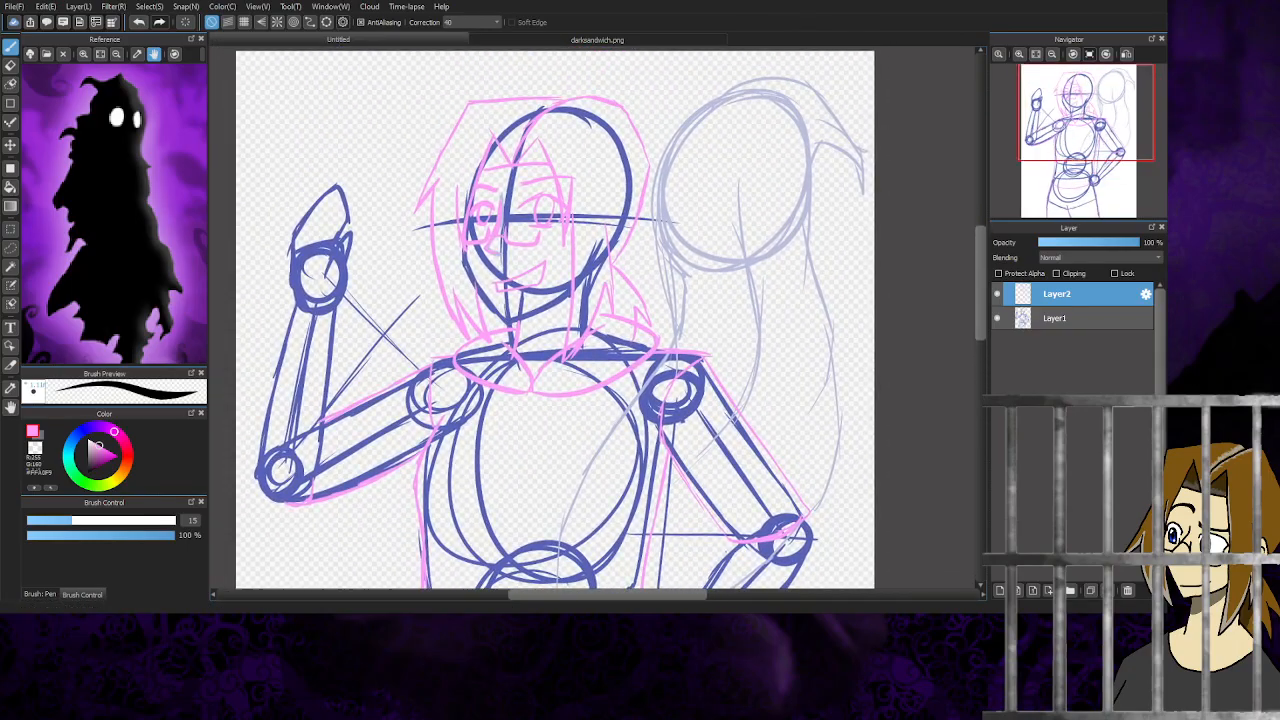
middle_click(619, 42)
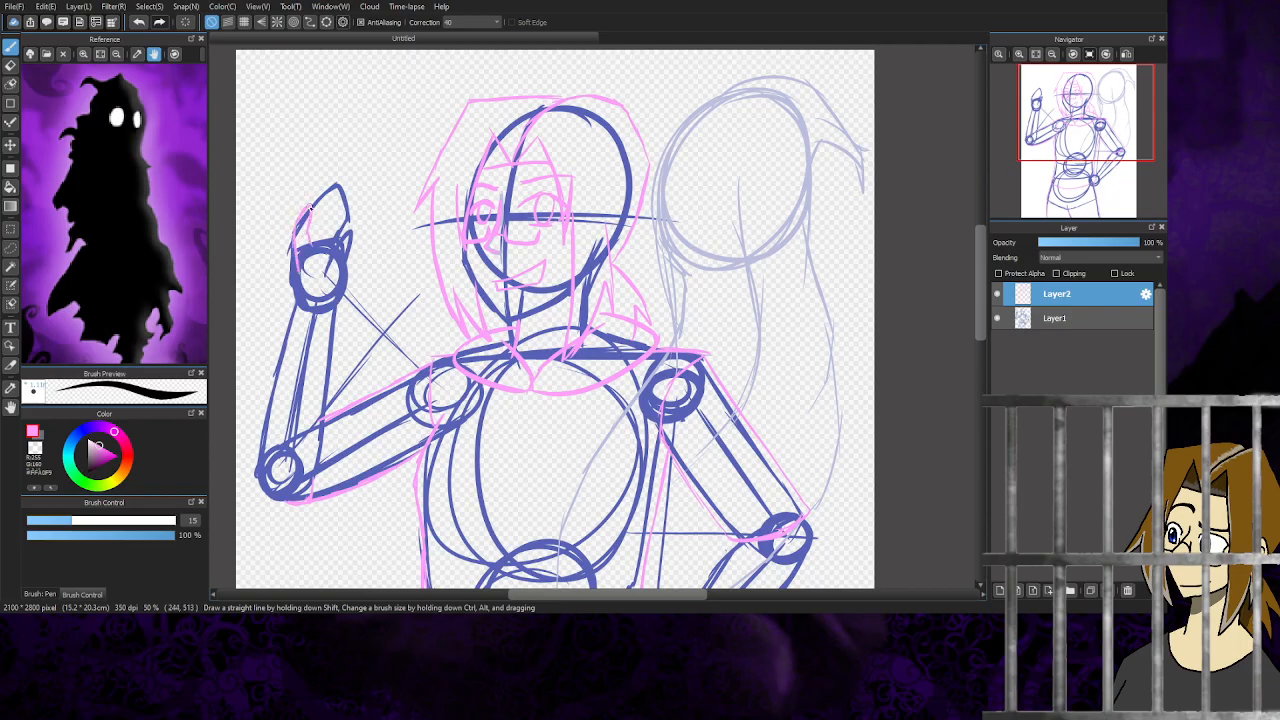
left_click_drag(325, 190, 322, 240)
mouse_move(323, 196)
left_mouse_down()
mouse_move(341, 197)
mouse_move(328, 257)
left_mouse_up()
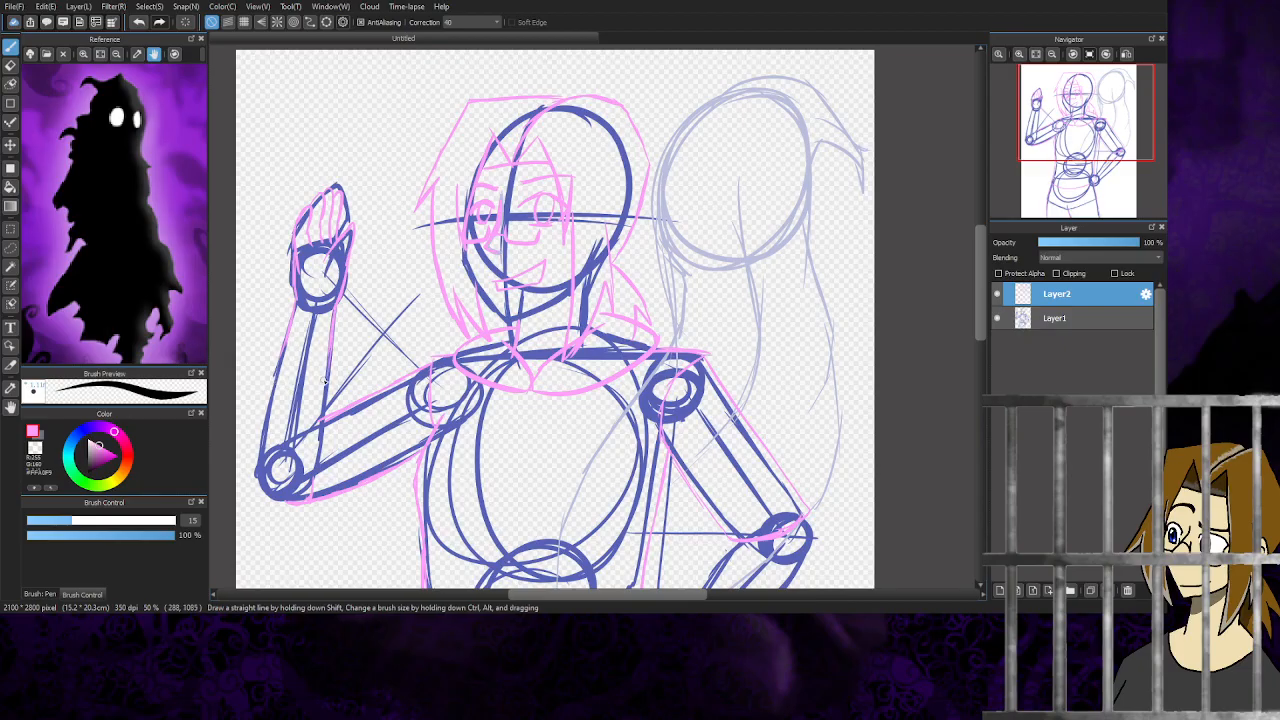
- Sketch the hand resting on the hip with its fingers over the wrist joint
left_click_drag(324, 381, 249, 123)
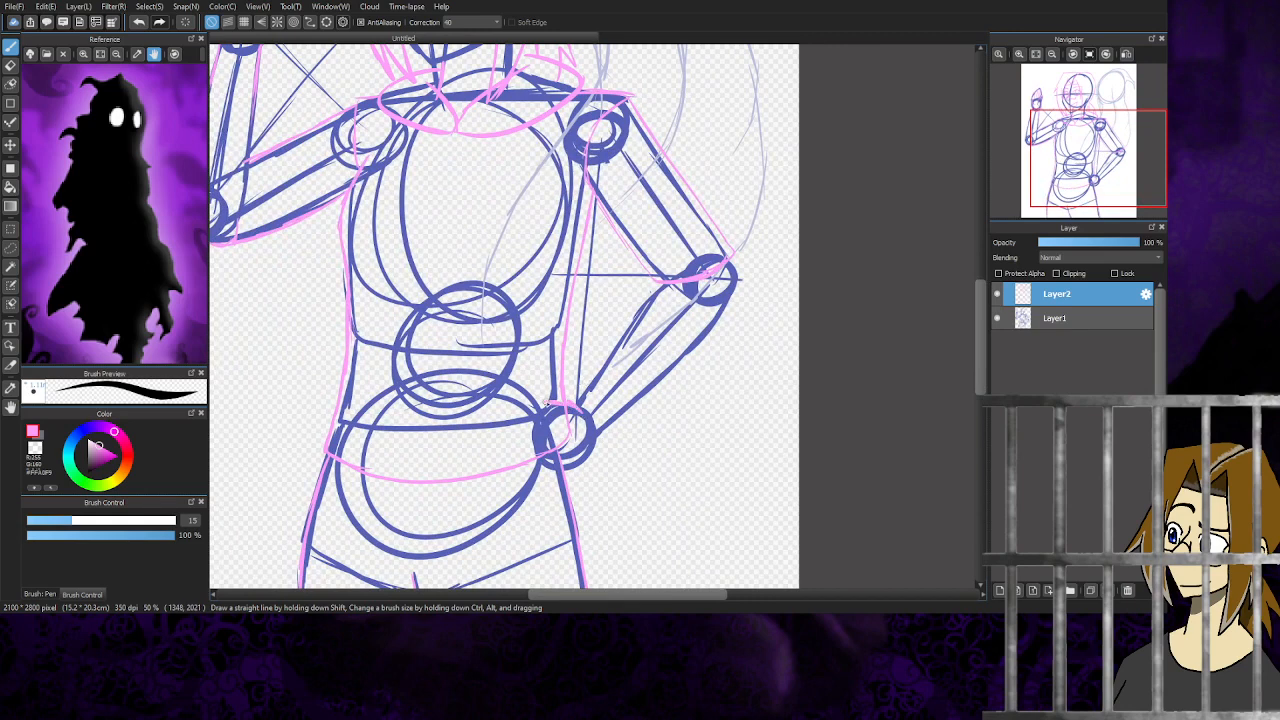
left_click_drag(523, 434, 529, 447)
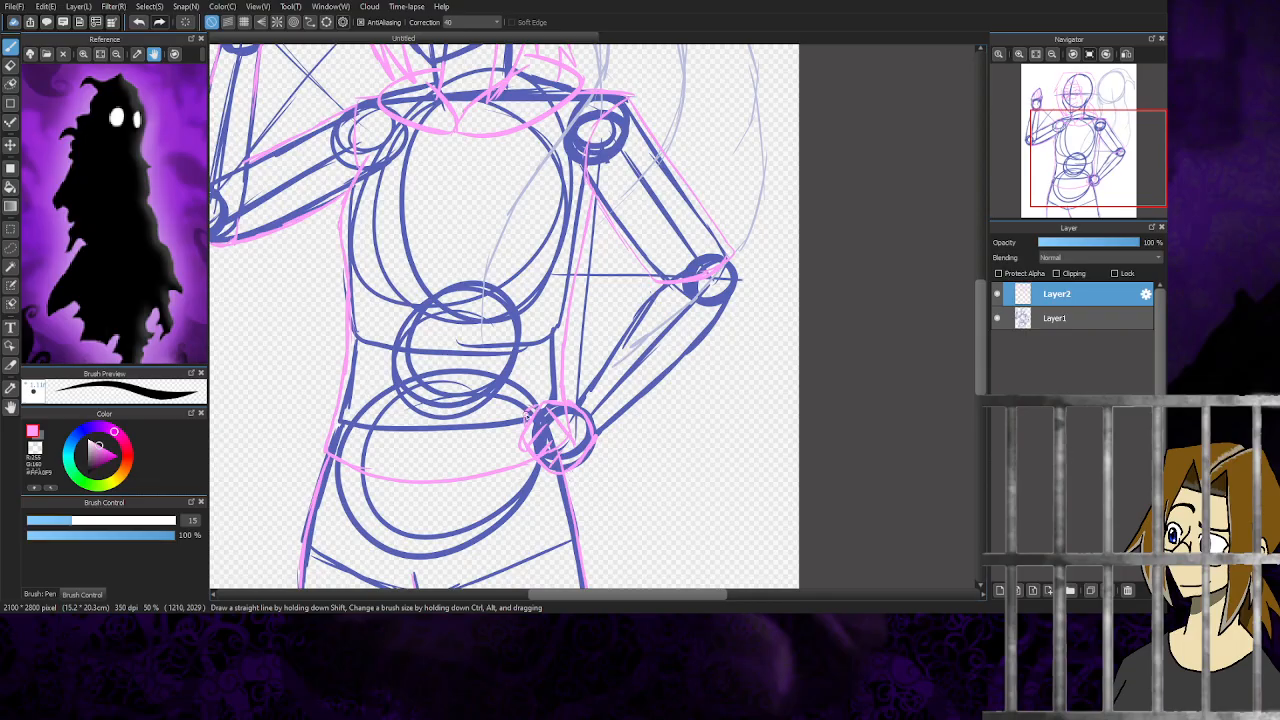
left_click_drag(546, 400, 616, 600)
mouse_move(1086, 132)
left_mouse_down()
mouse_move(1103, 120)
mouse_move(1085, 120)
left_mouse_up()
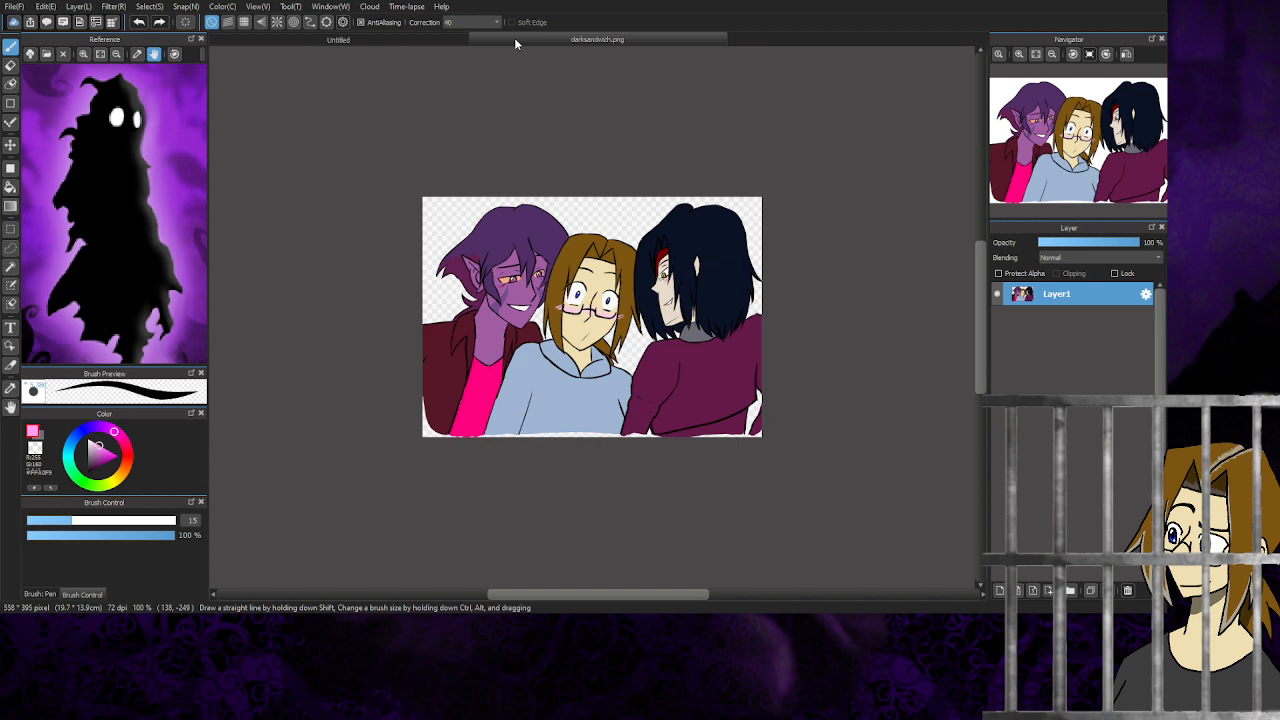
- Close the darksandwich.png document and save the pink and blue sketch as "Sketch - Dark with Born.mdp"
left_click(537, 48)
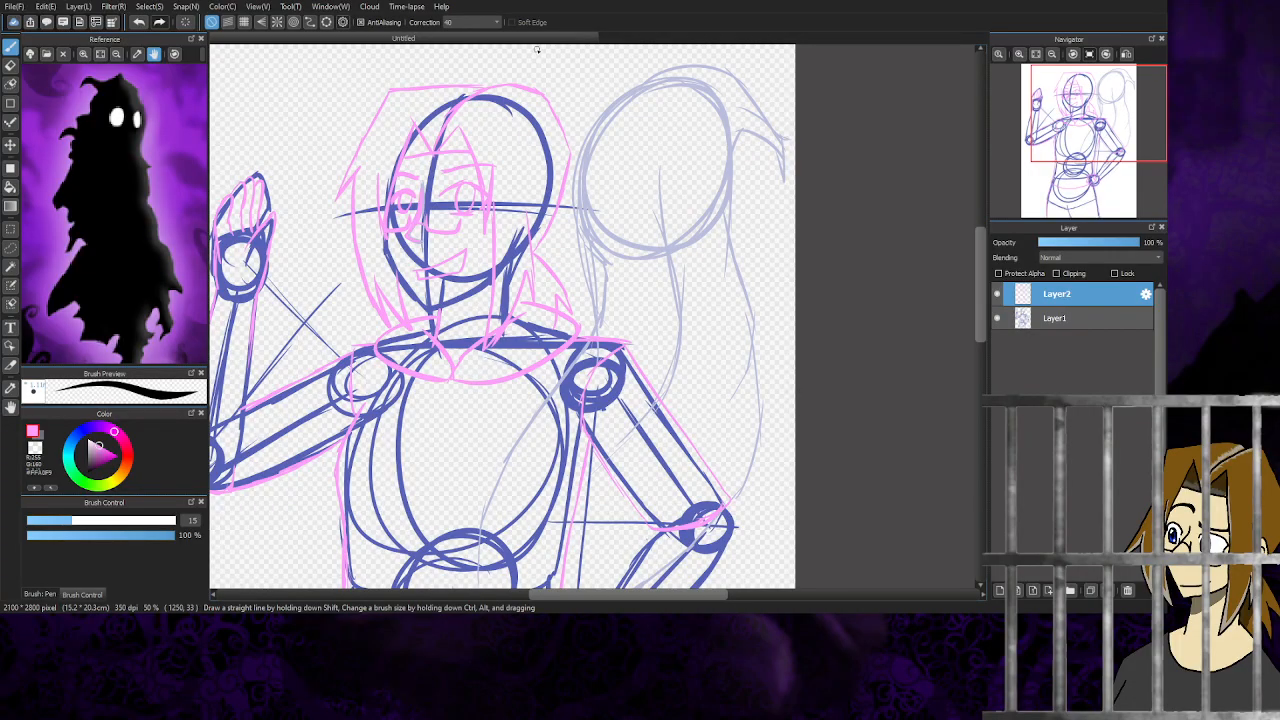
mouse_move(1079, 143)
left_mouse_down()
mouse_move(1075, 170)
mouse_move(1068, 160)
left_mouse_up()
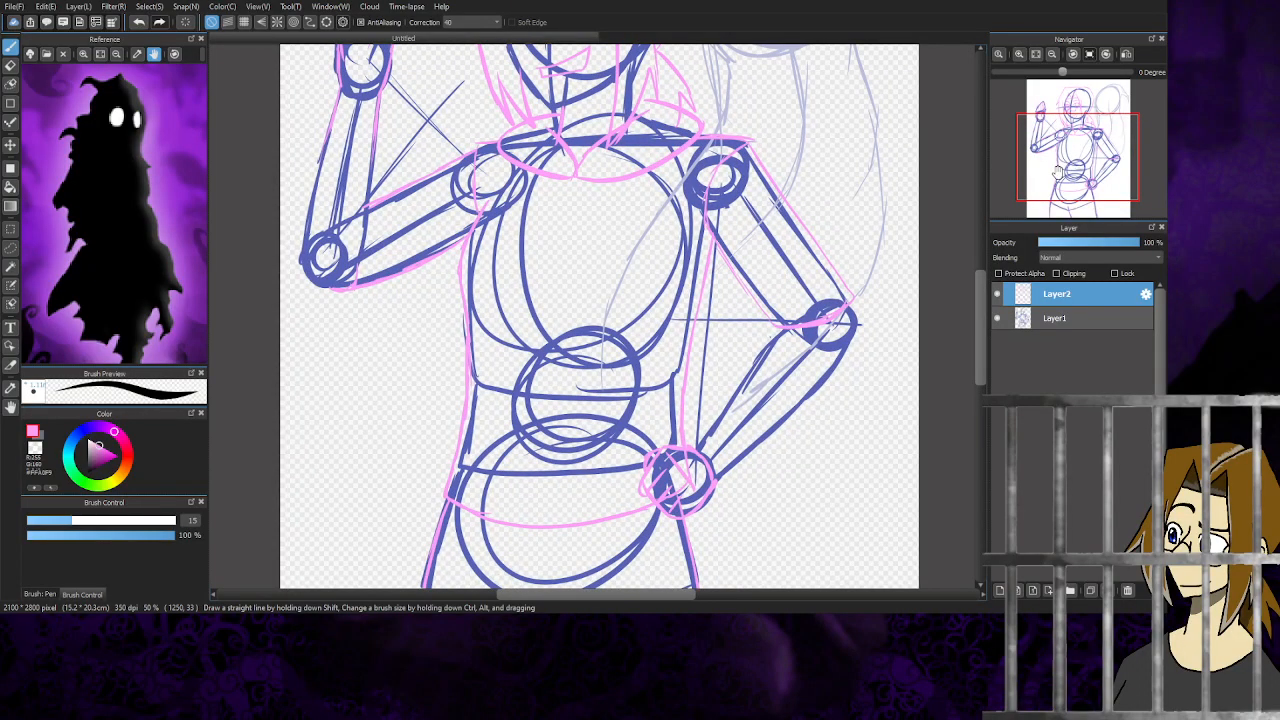
left_click_drag(1058, 172, 1075, 143)
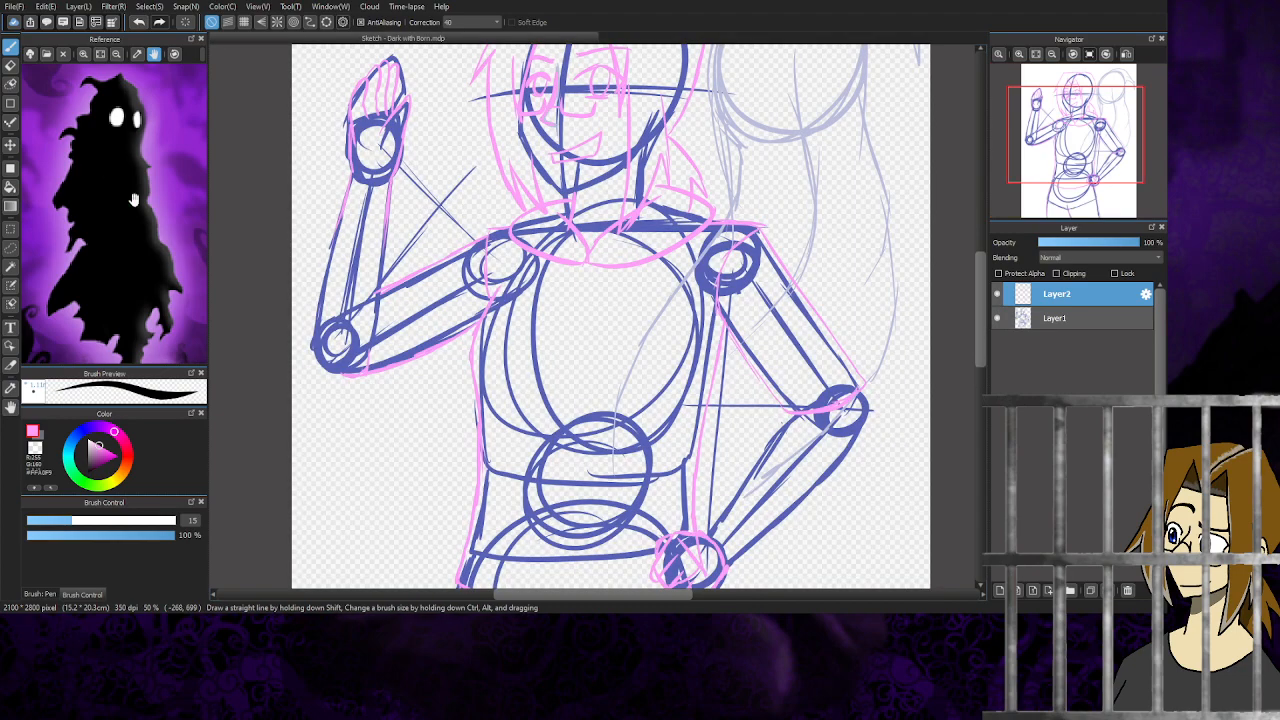
scroll(526, 222, "down", 2)
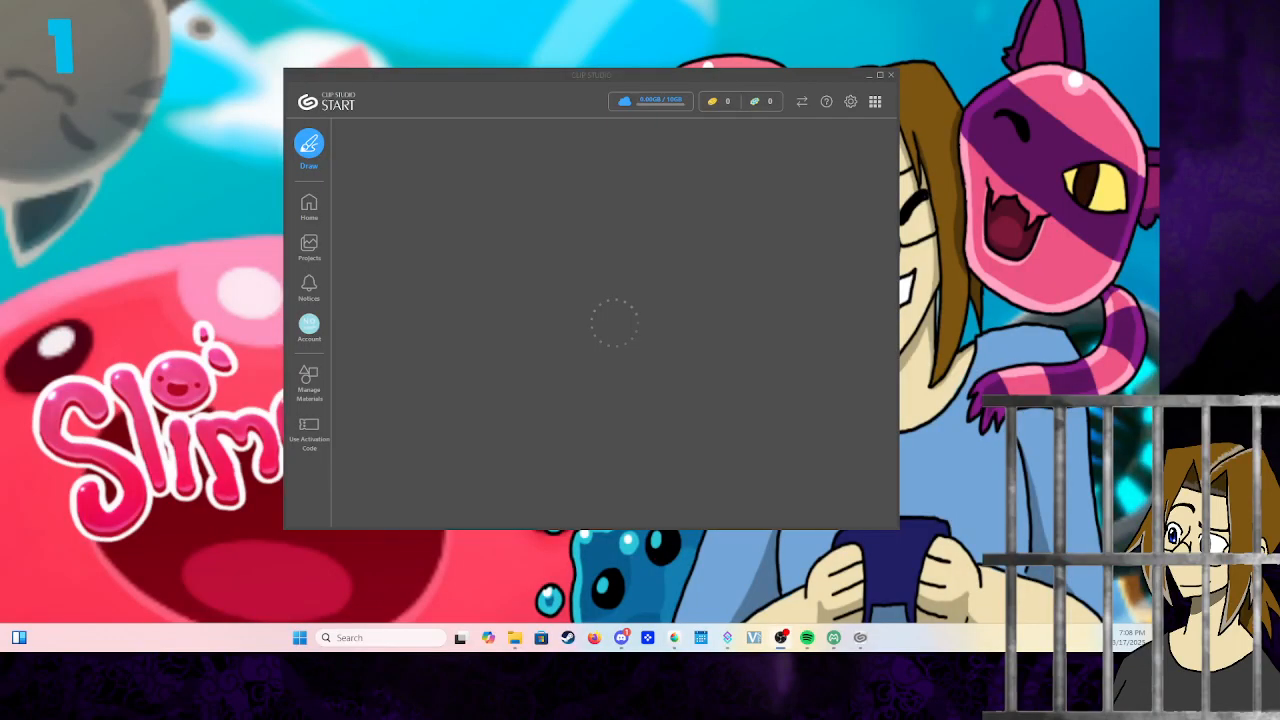
- Switch to Clip Studio Paint, close the darktake3 document and create a new 1200 x 1600 px illustration at 72 dpi
left_click(310, 145)
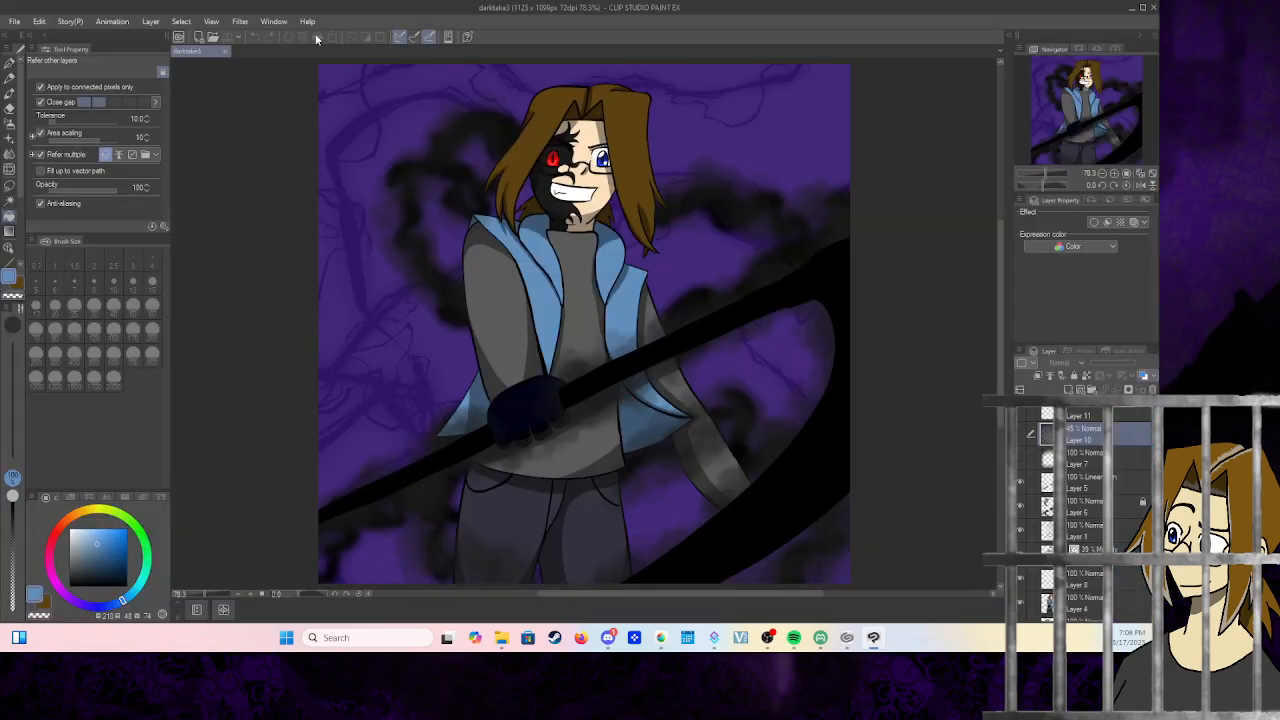
left_click(225, 51)
left_click(16, 21)
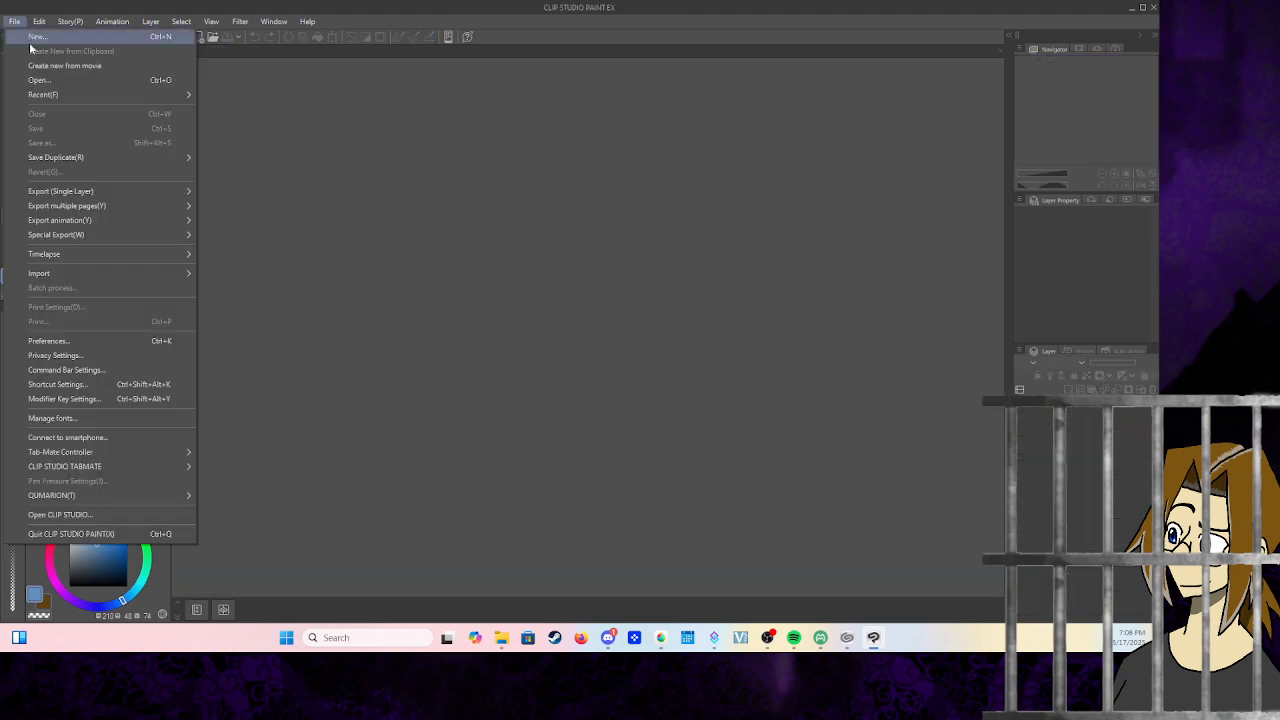
left_click(30, 35)
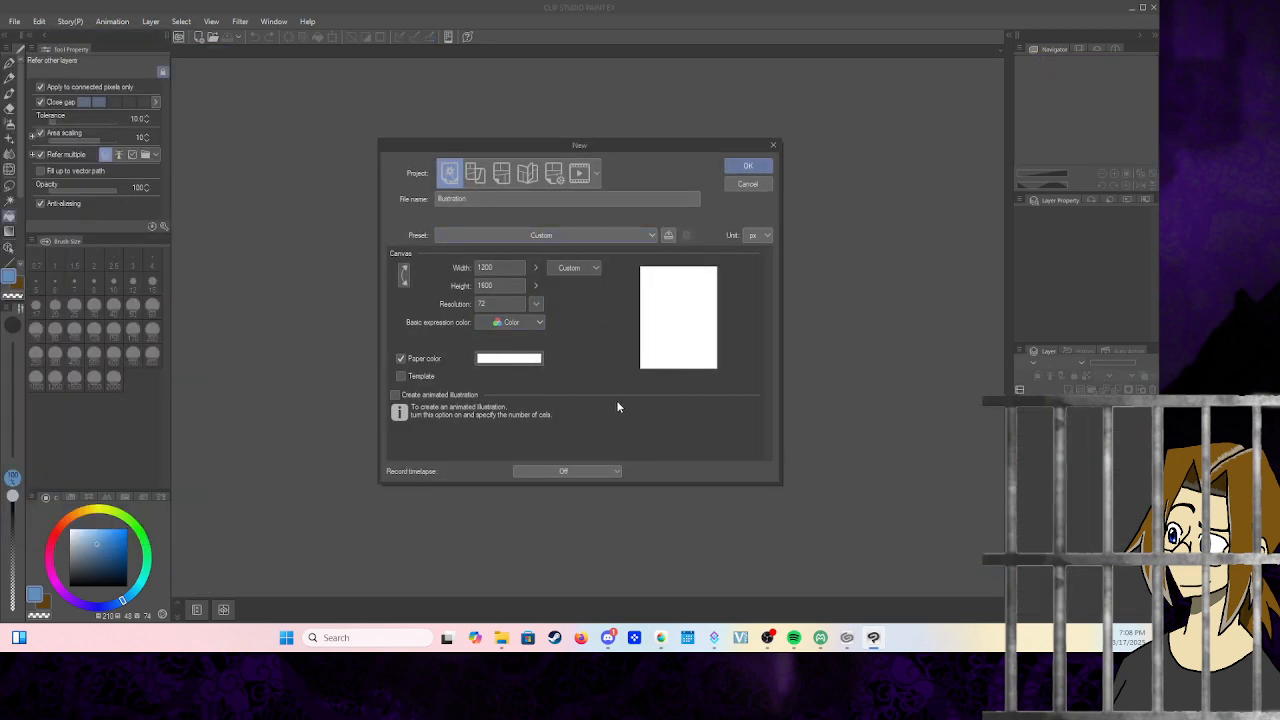
left_click(748, 167)
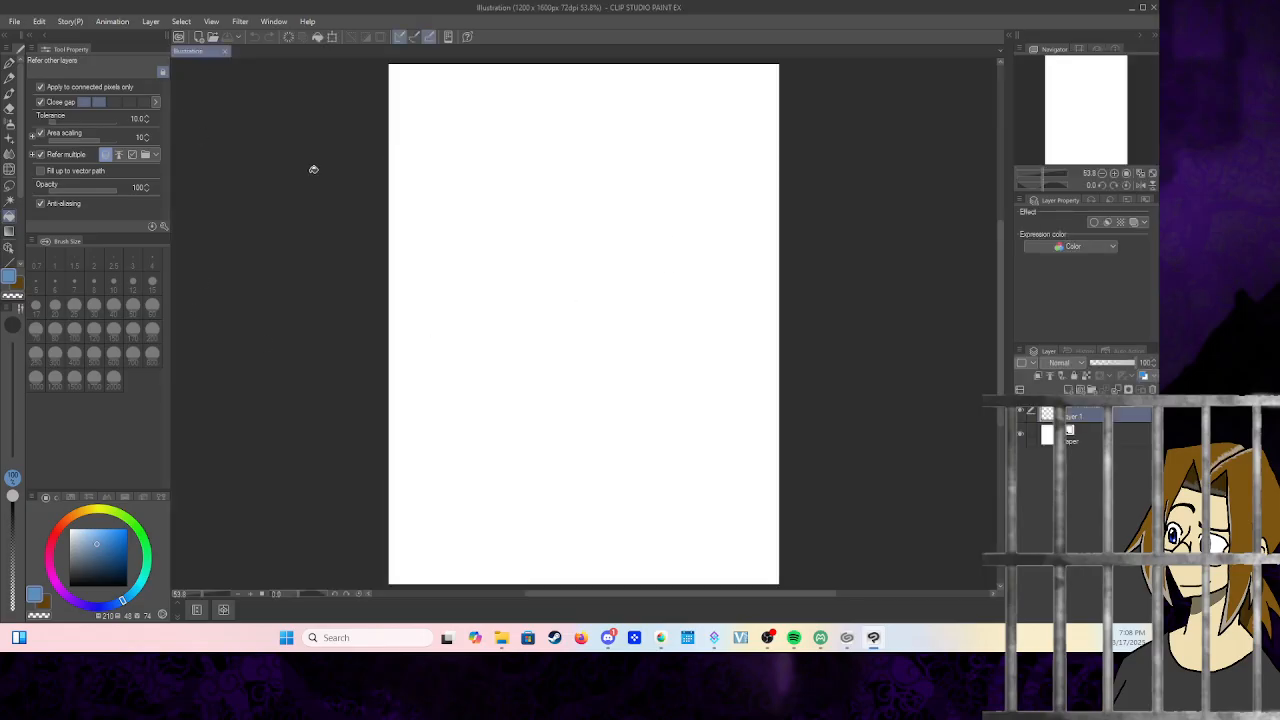
- Open the material library and look through the downloaded materials for a usable pose or figure
left_click(1010, 38)
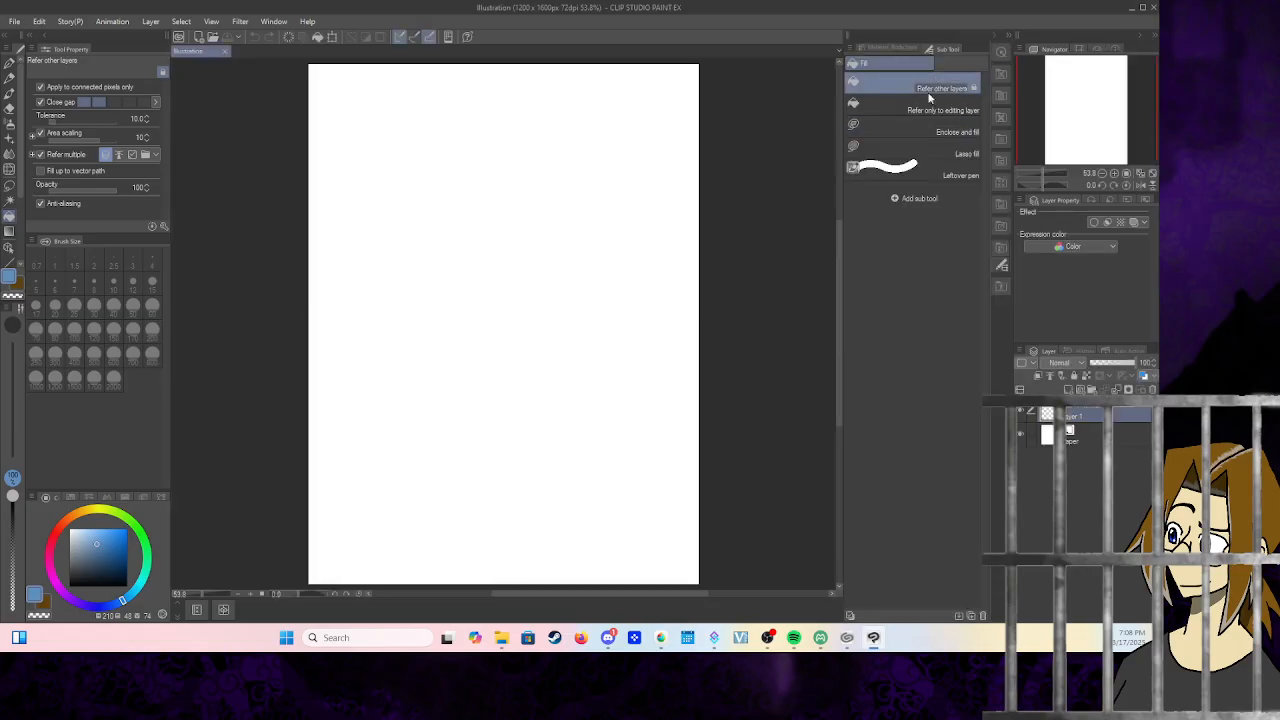
left_click(1003, 290)
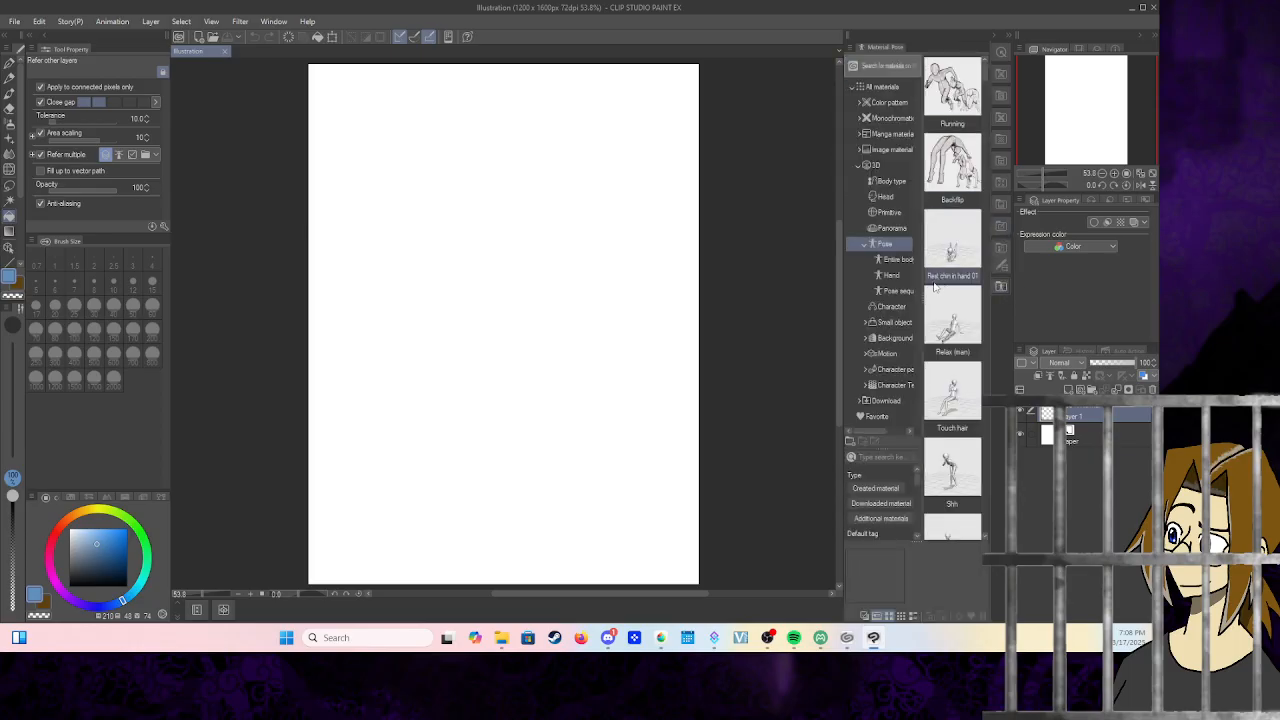
left_click(871, 400)
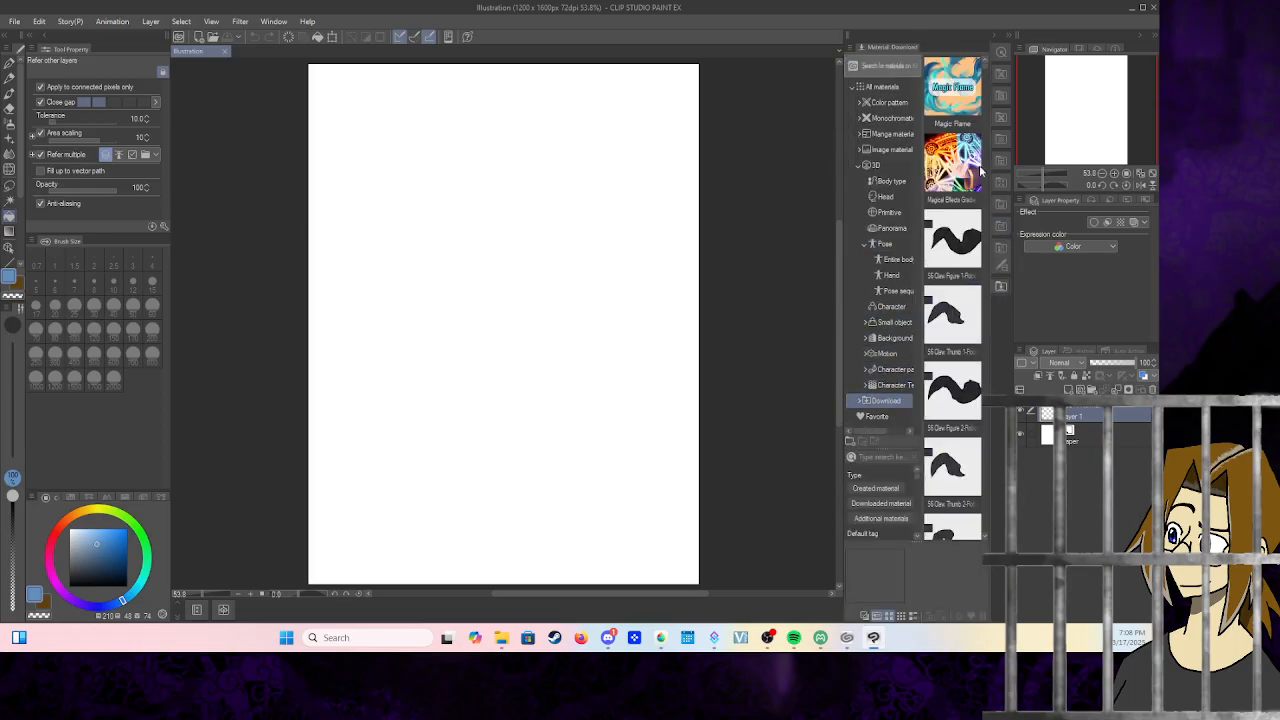
scroll(951, 183, "down", 10)
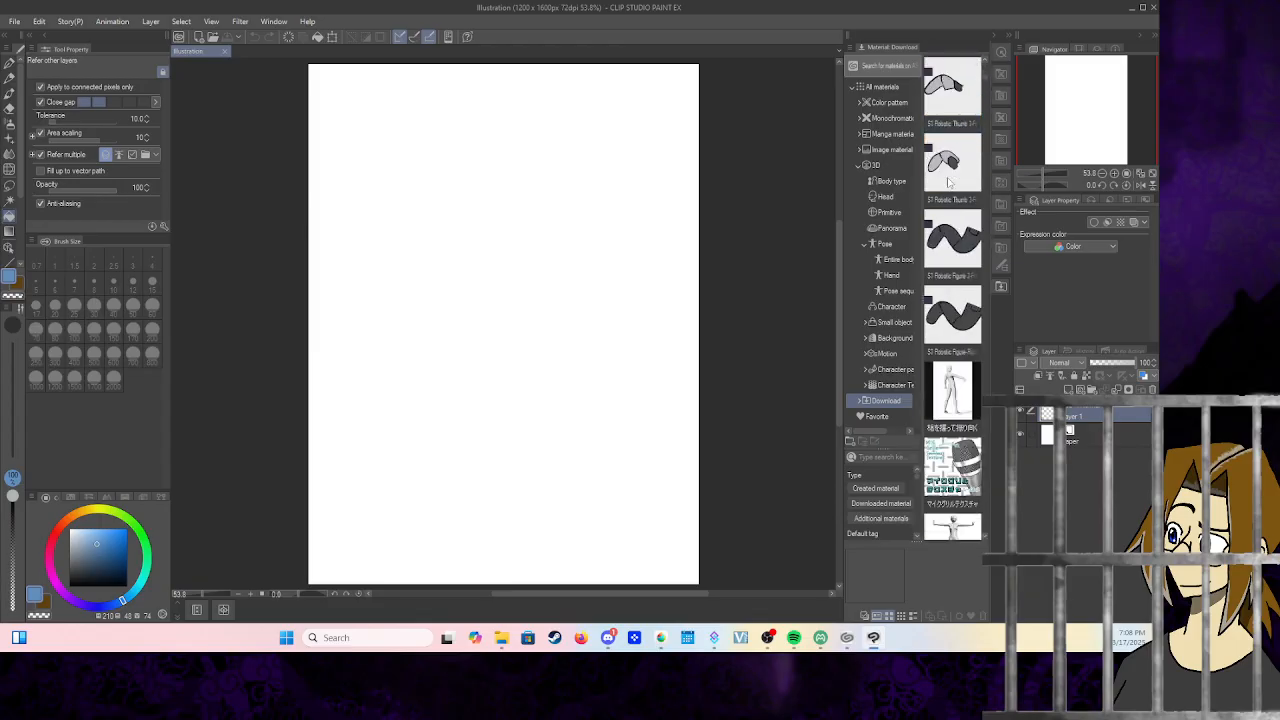
scroll(948, 184, "down", 3)
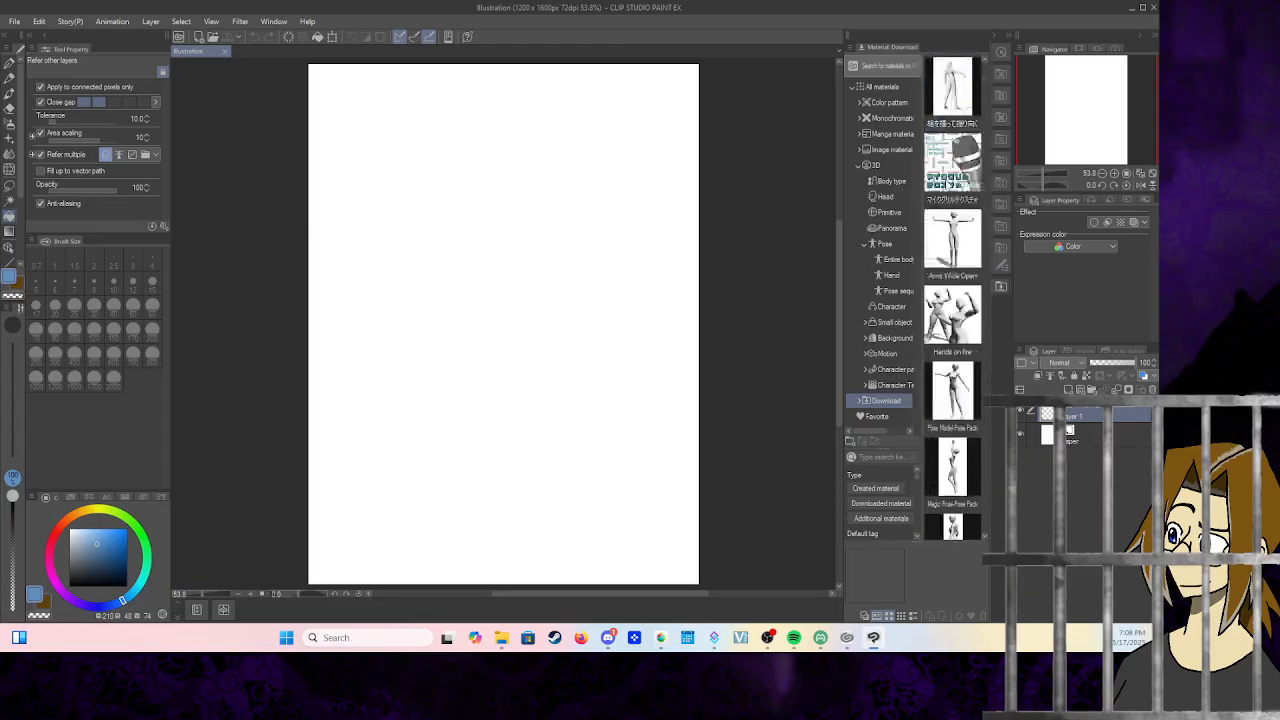
scroll(948, 184, "up", 5)
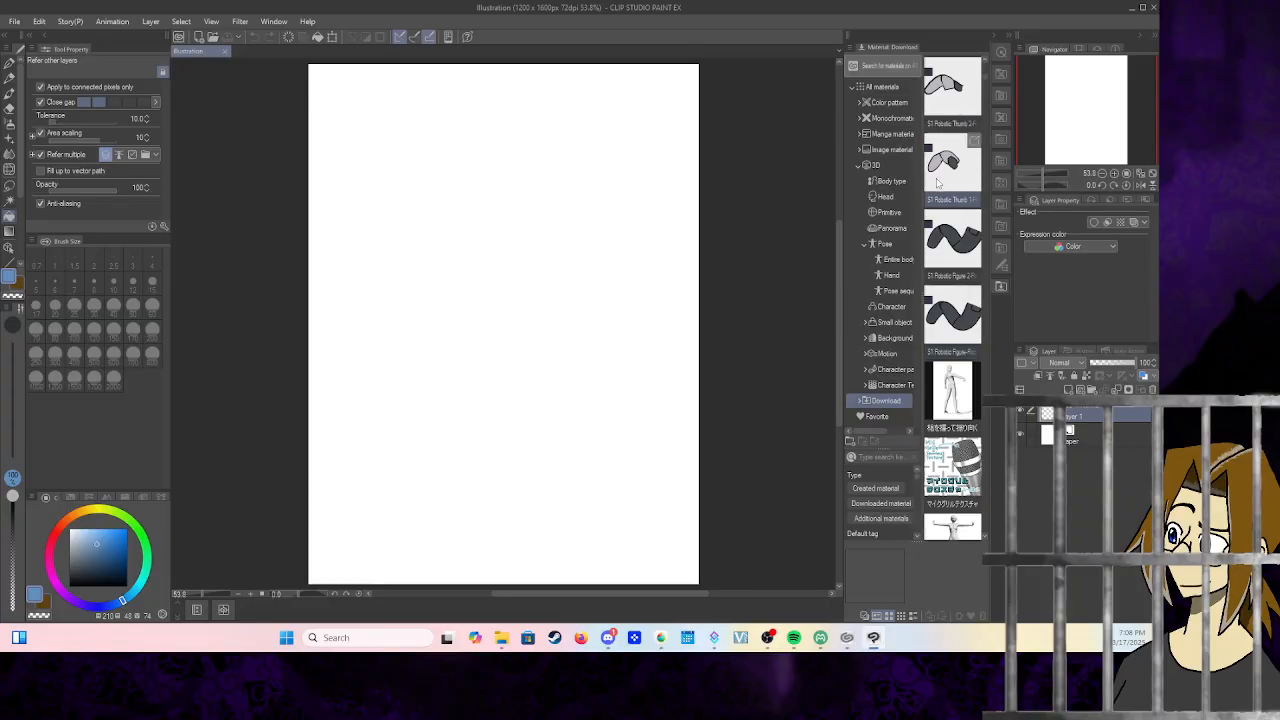
scroll(13, 202, "down", 1)
scroll(13, 202, "down", 1)
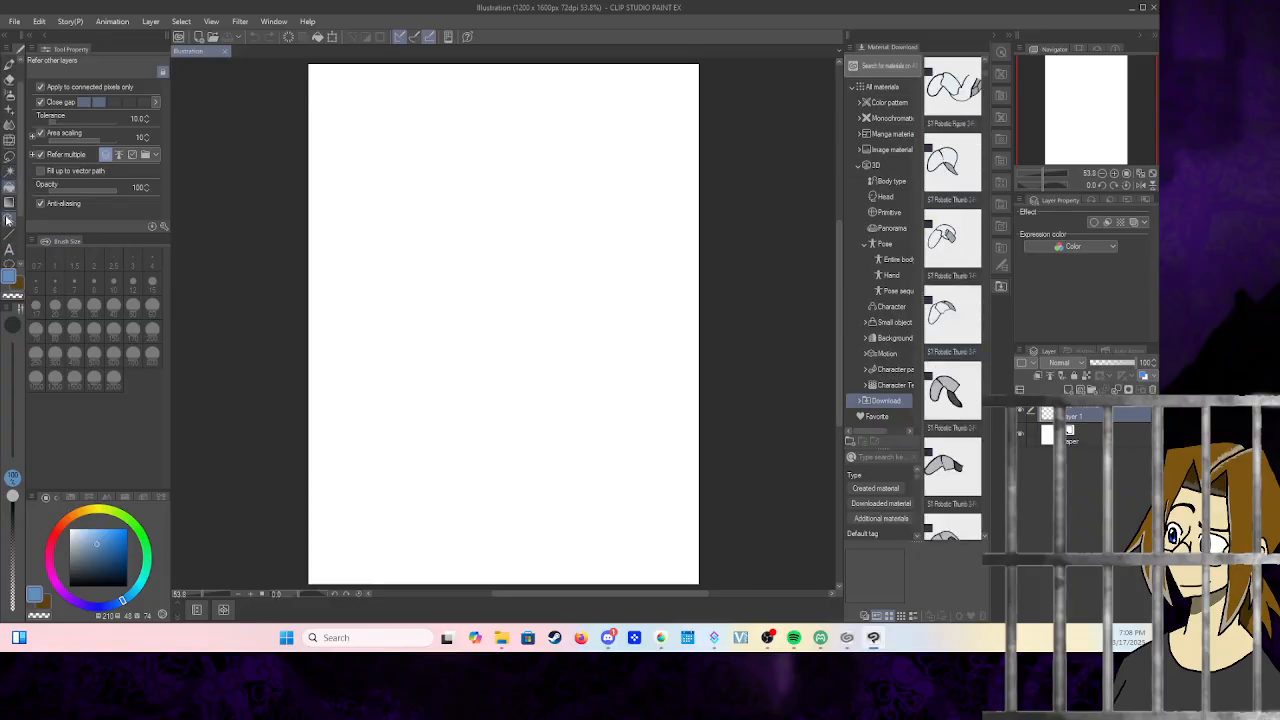
- Switch to the Object tool and examine its transparent part, selectable object and selection mode options
left_click(9, 218)
left_click(113, 106)
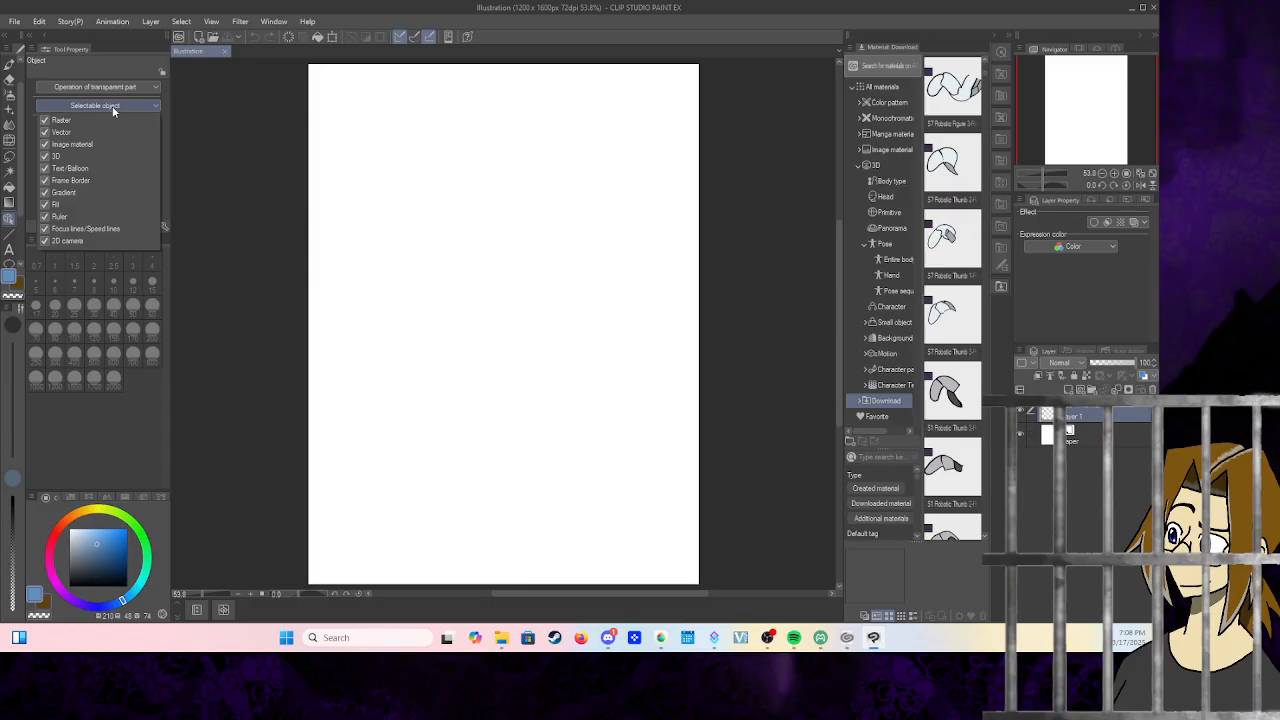
left_click(113, 107)
left_click(121, 88)
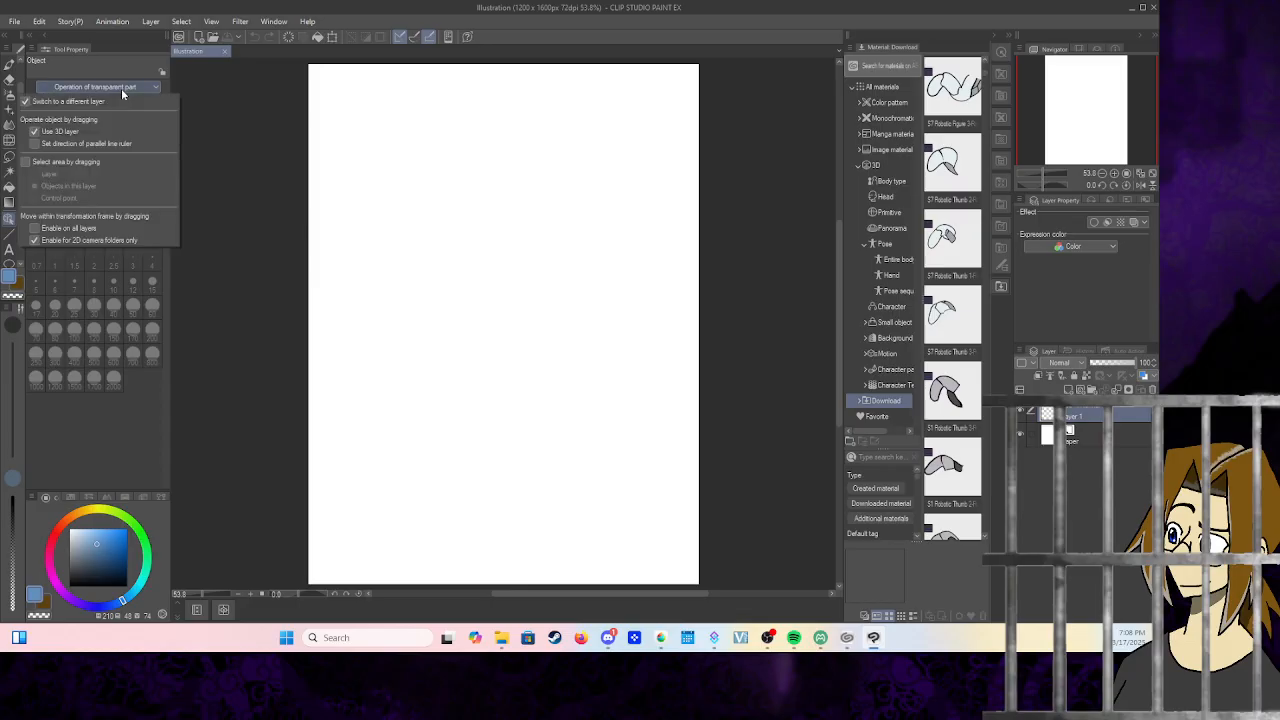
left_click(121, 88)
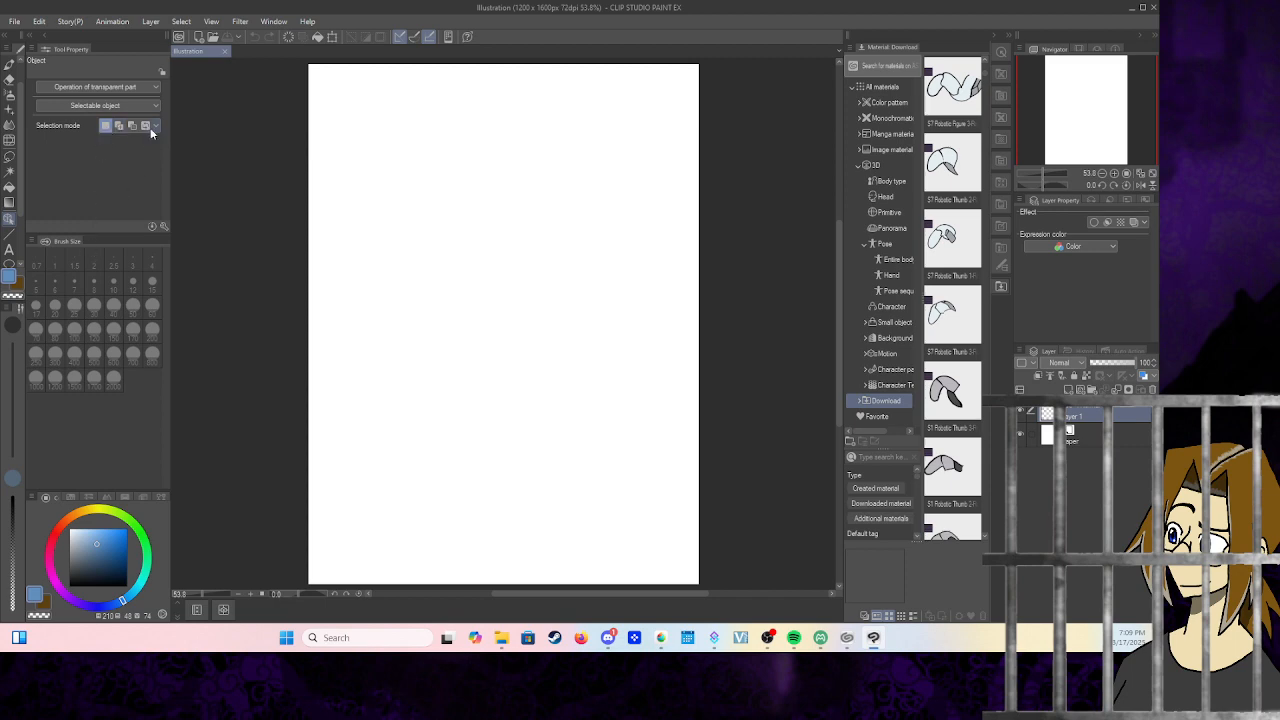
left_click(155, 125)
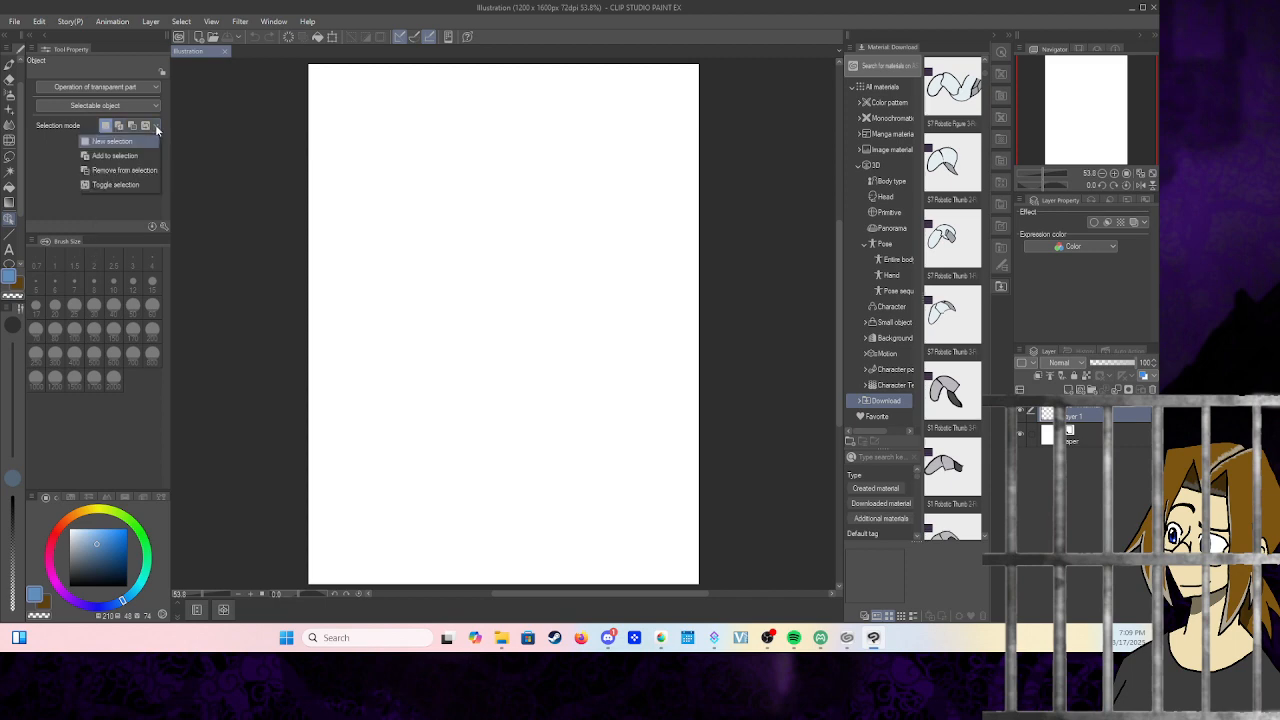
left_click(54, 172)
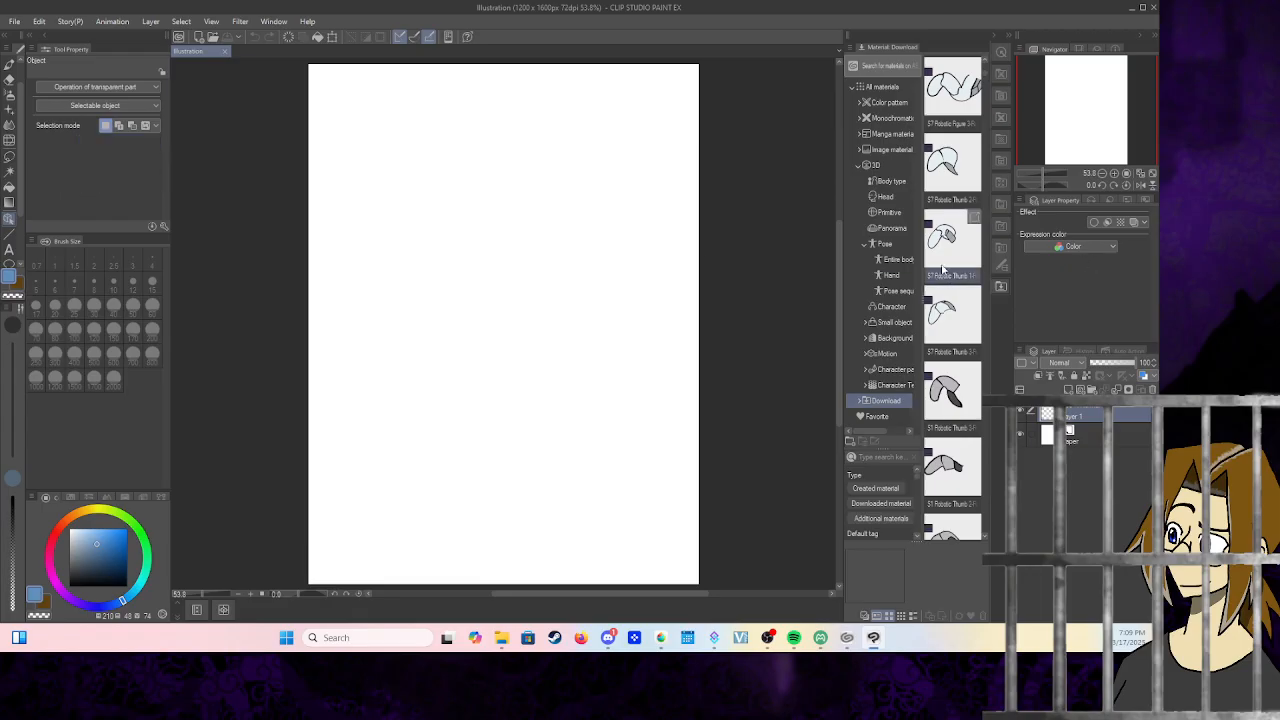
- Place the female 3D drawing figure from the Body type materials on the canvas, framed so the whole body fits
left_click(890, 181)
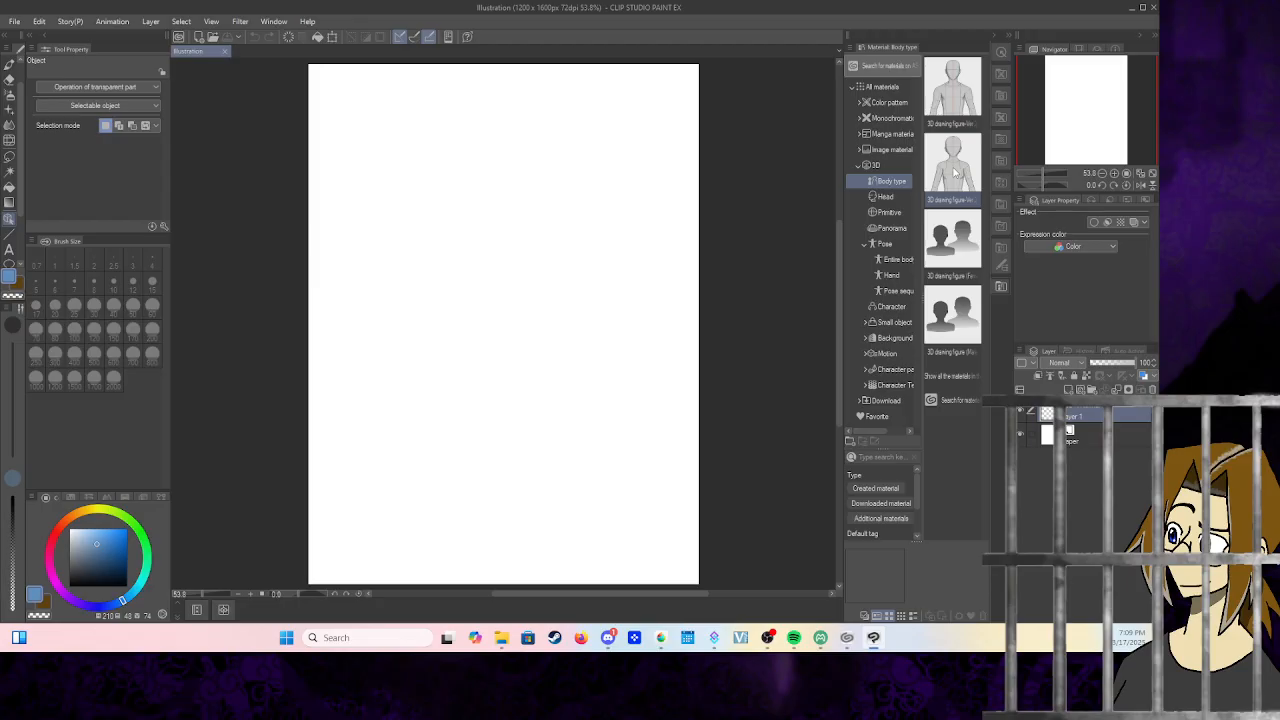
mouse_move(955, 172)
left_mouse_down()
mouse_move(429, 220)
mouse_move(512, 252)
left_mouse_up()
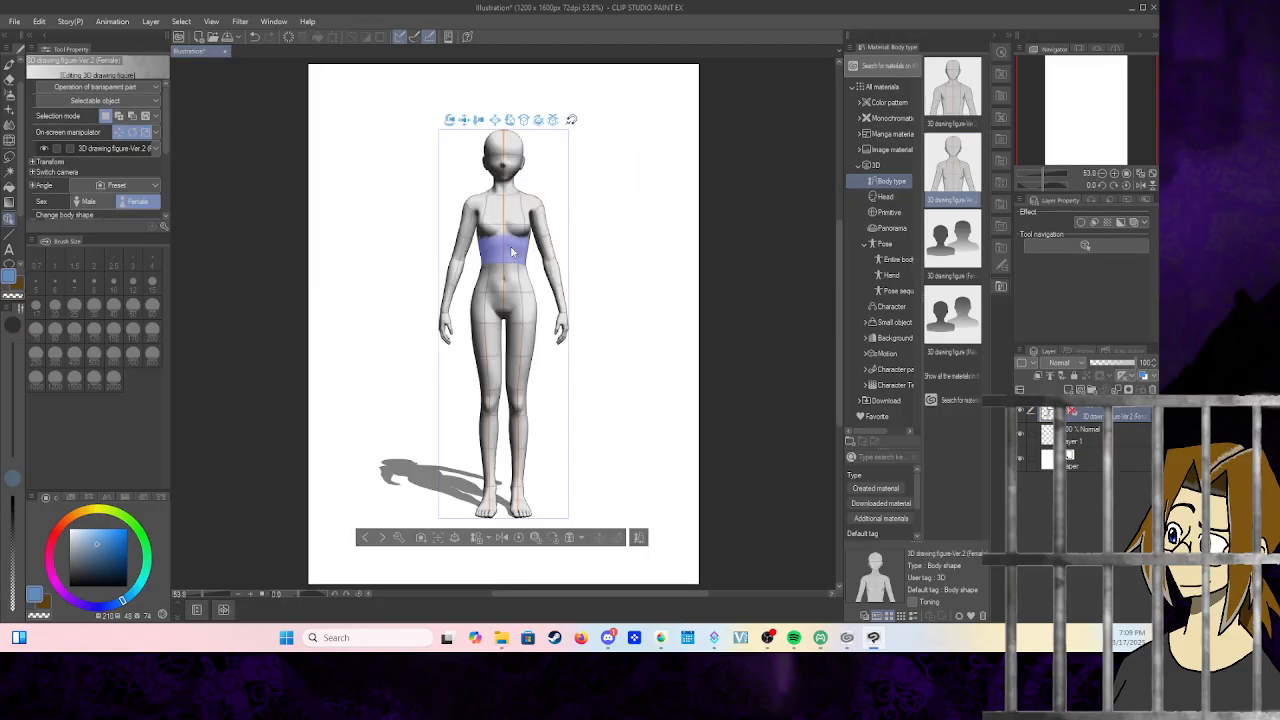
scroll(603, 306, "up", 5)
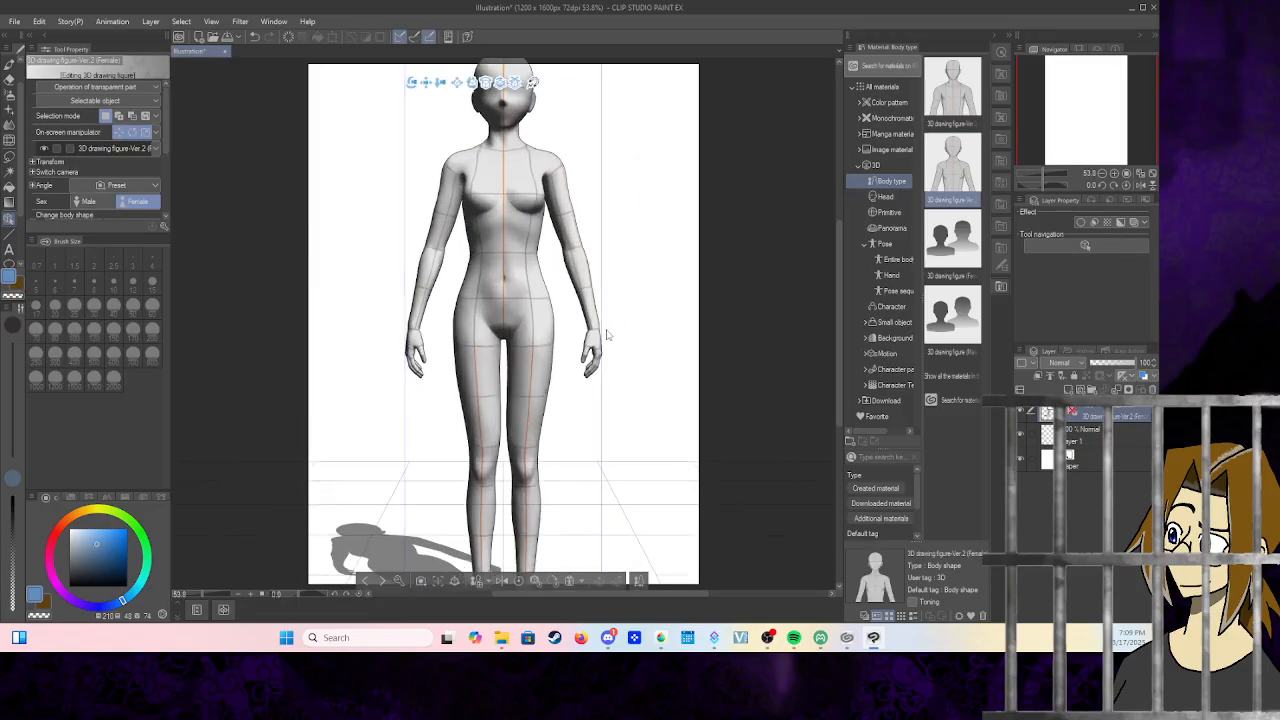
scroll(606, 335, "down", 4)
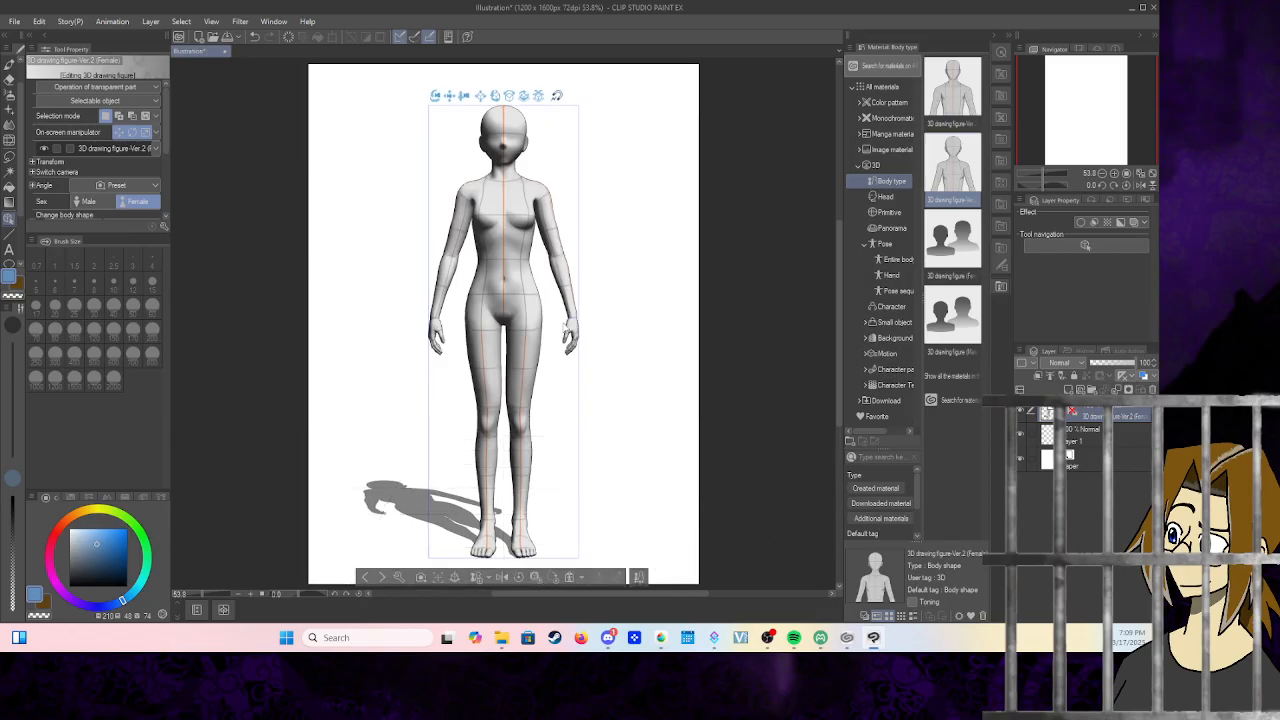
- Swing the figure's left arm out from the body and step its right leg forward and inward in front of the left leg
left_click_drag(571, 334, 663, 330)
left_click_drag(498, 458, 504, 465)
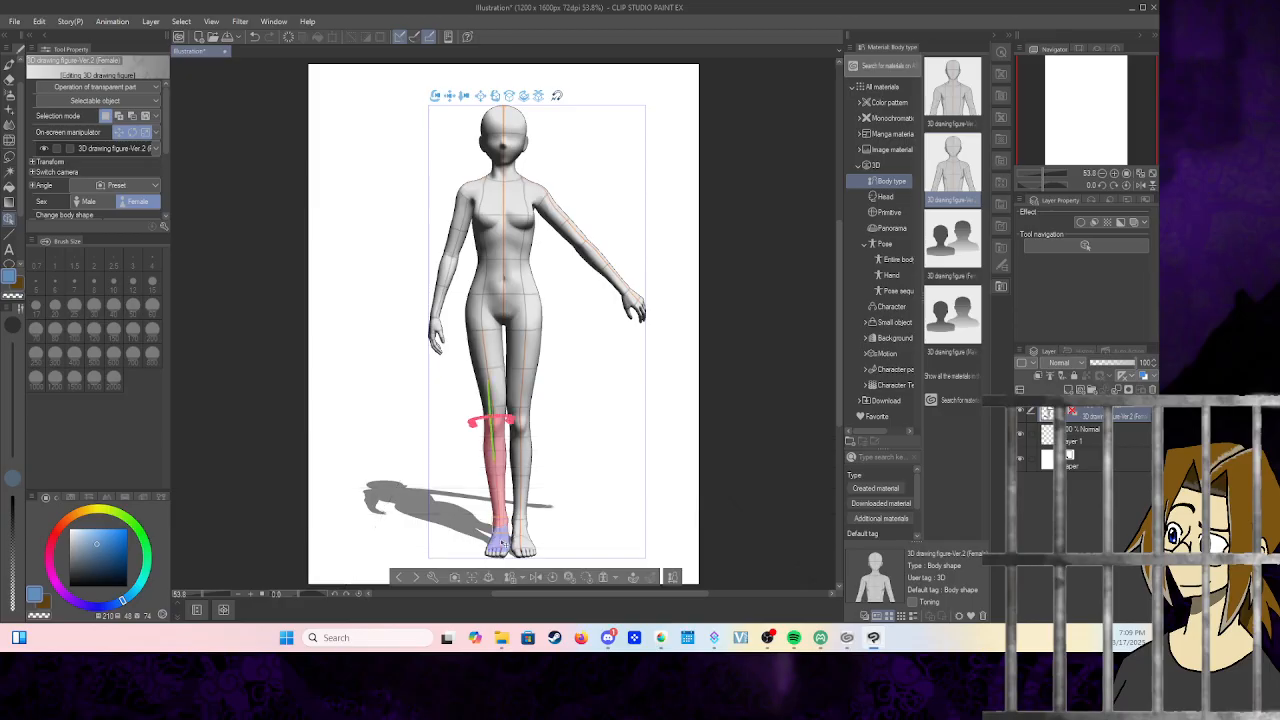
left_click_drag(498, 543, 500, 540)
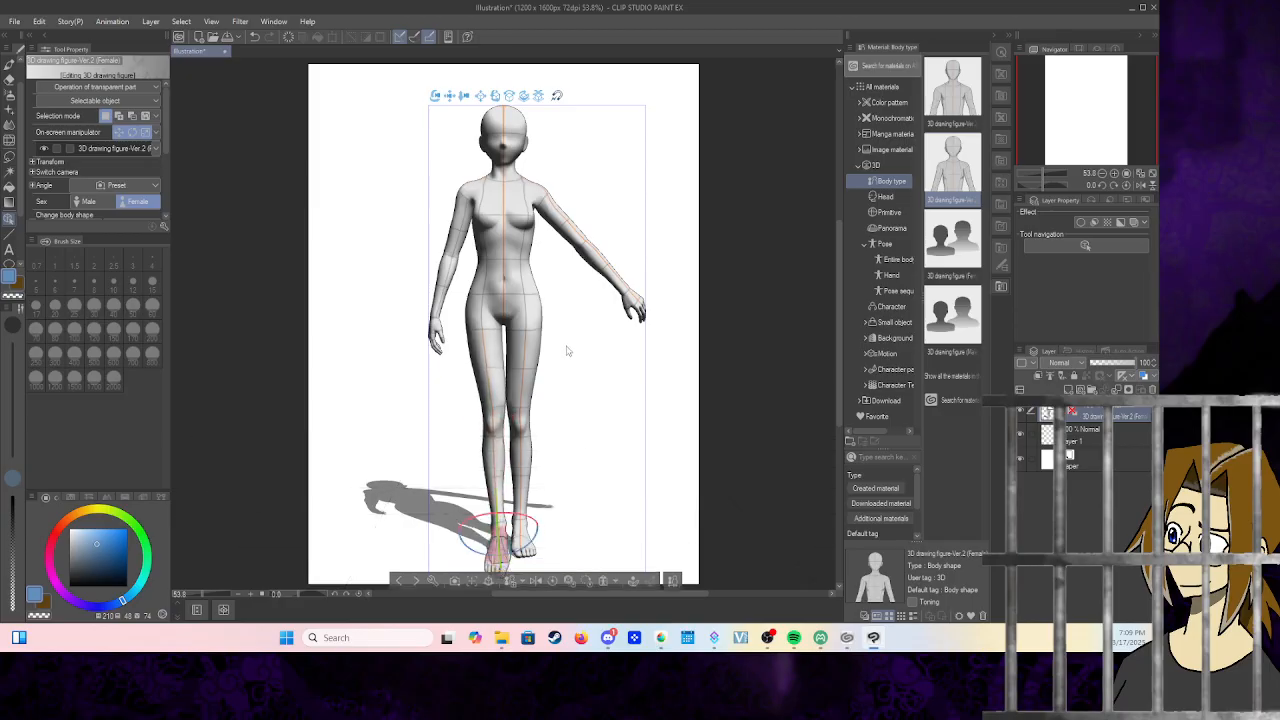
left_click_drag(566, 350, 779, 385)
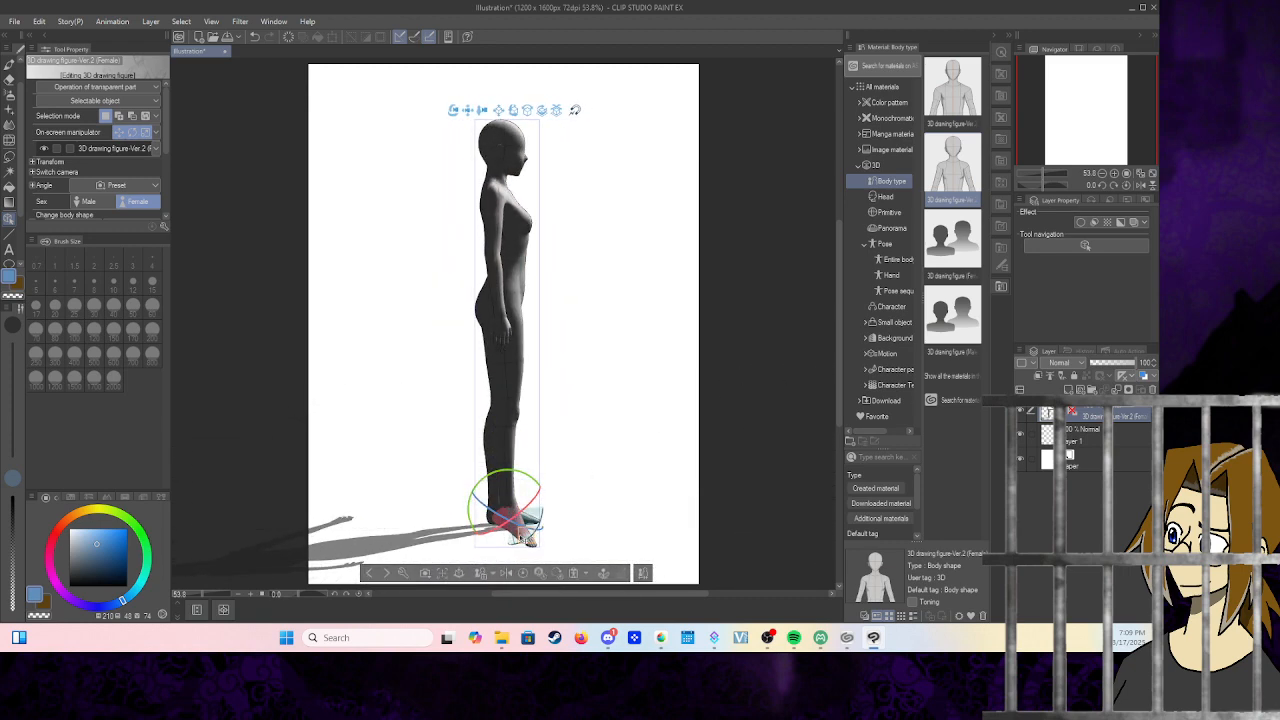
left_click_drag(523, 537, 571, 540)
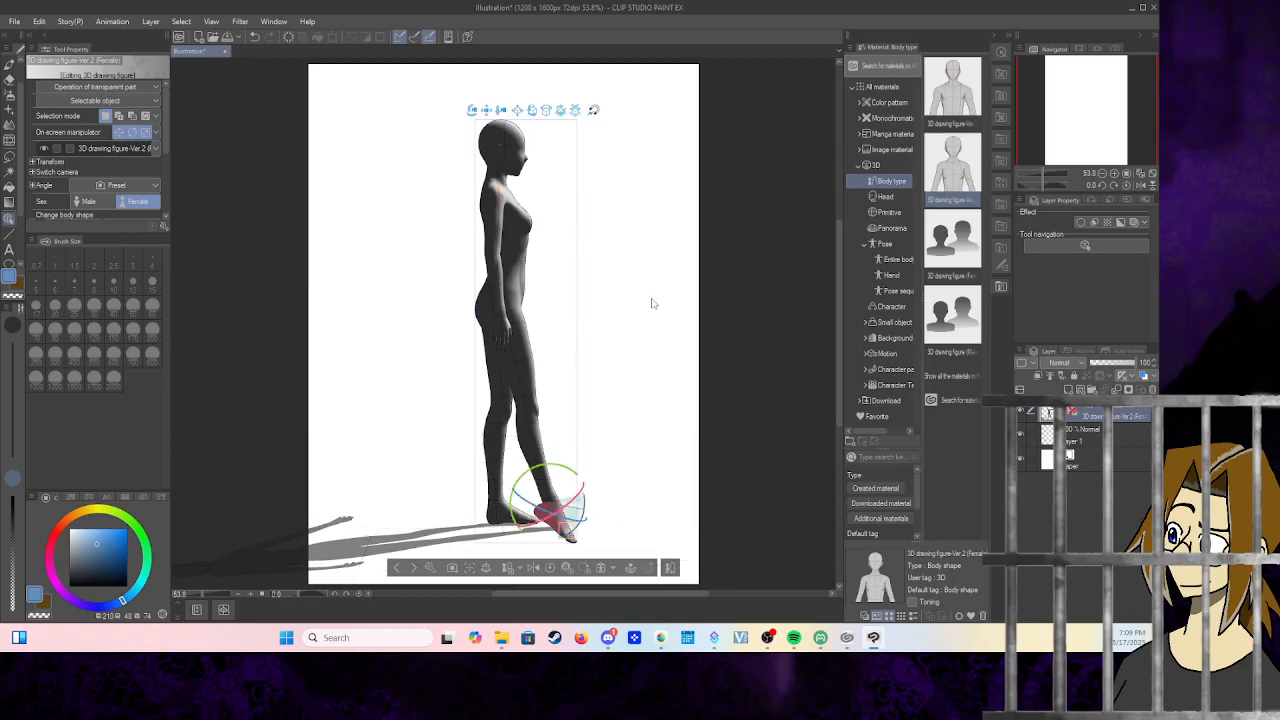
left_click_drag(652, 302, 446, 327)
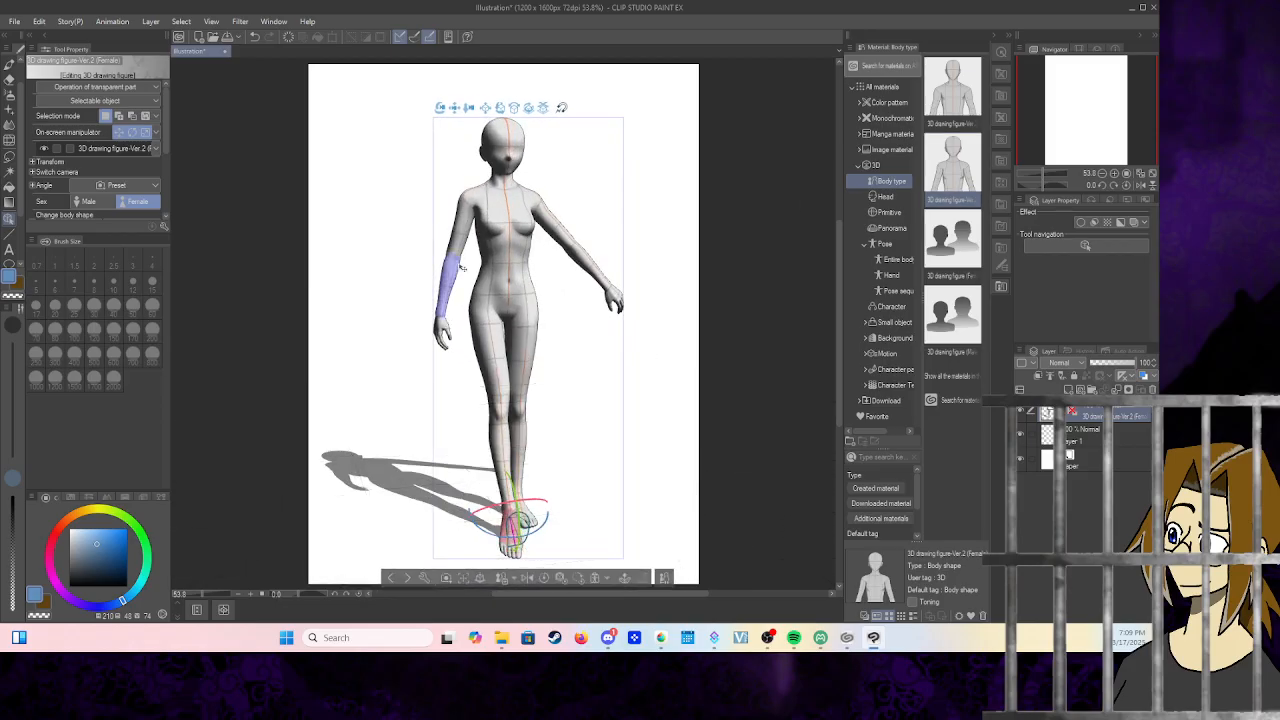
- Bend the figure's right forearm forward and inward at the elbow so the hand sits in front of the hip
left_click(458, 215)
left_click(452, 256)
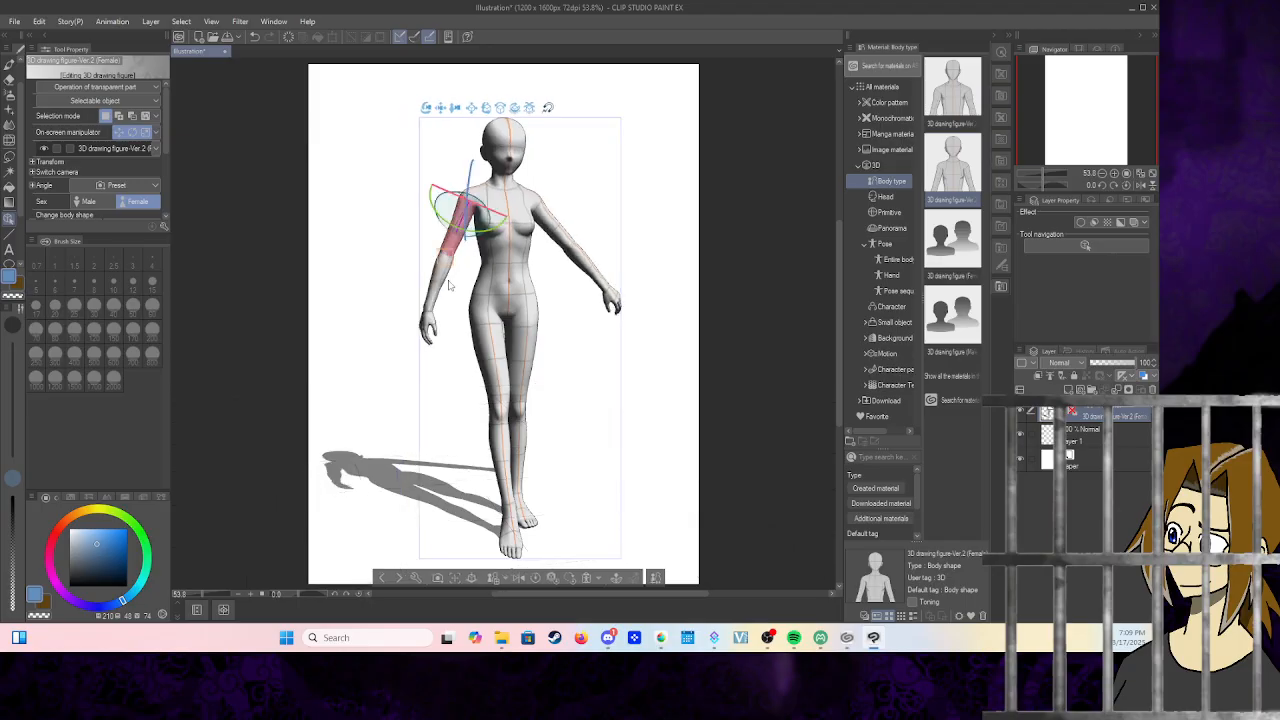
left_click(441, 290)
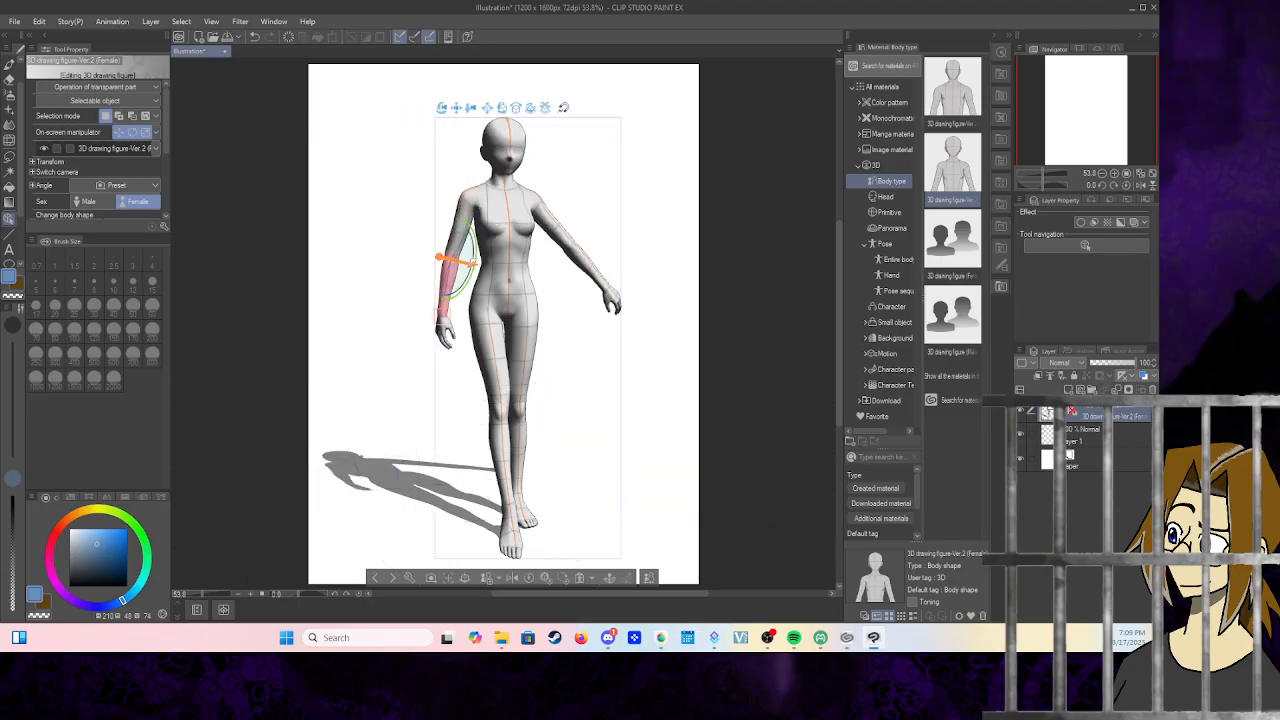
left_click_drag(578, 340, 709, 340)
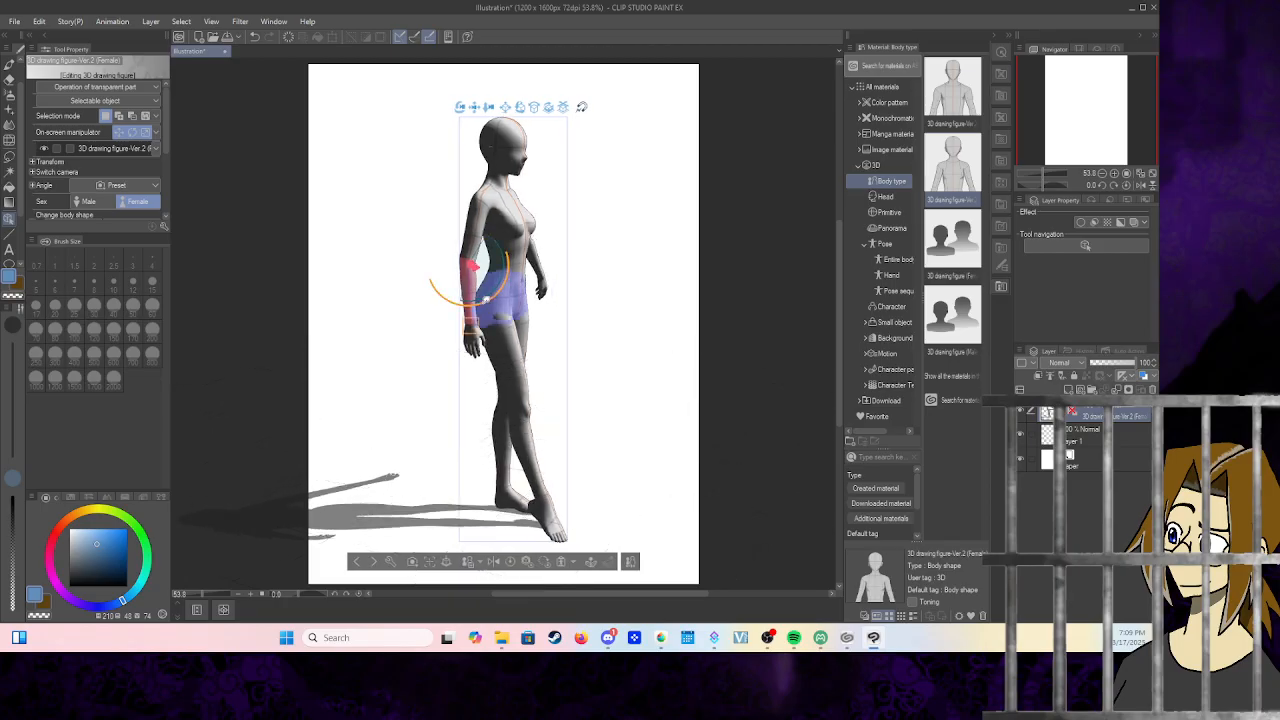
left_click_drag(614, 337, 423, 277)
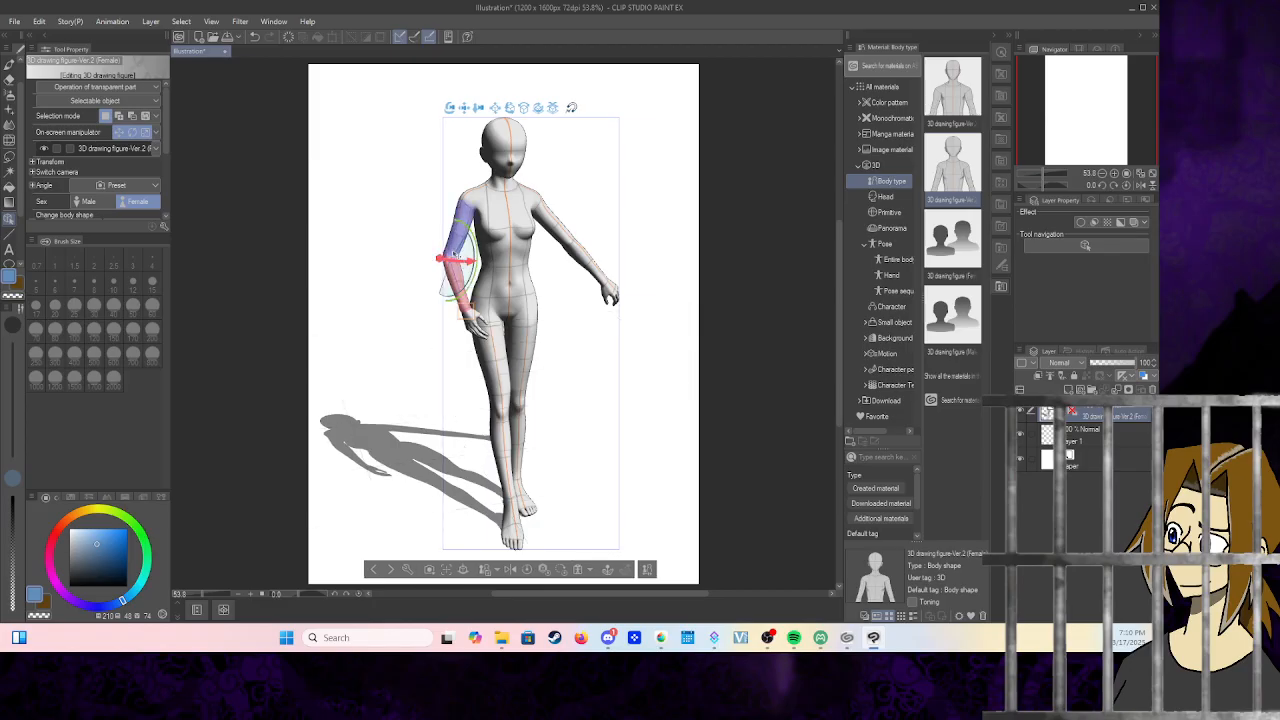
left_click(452, 268)
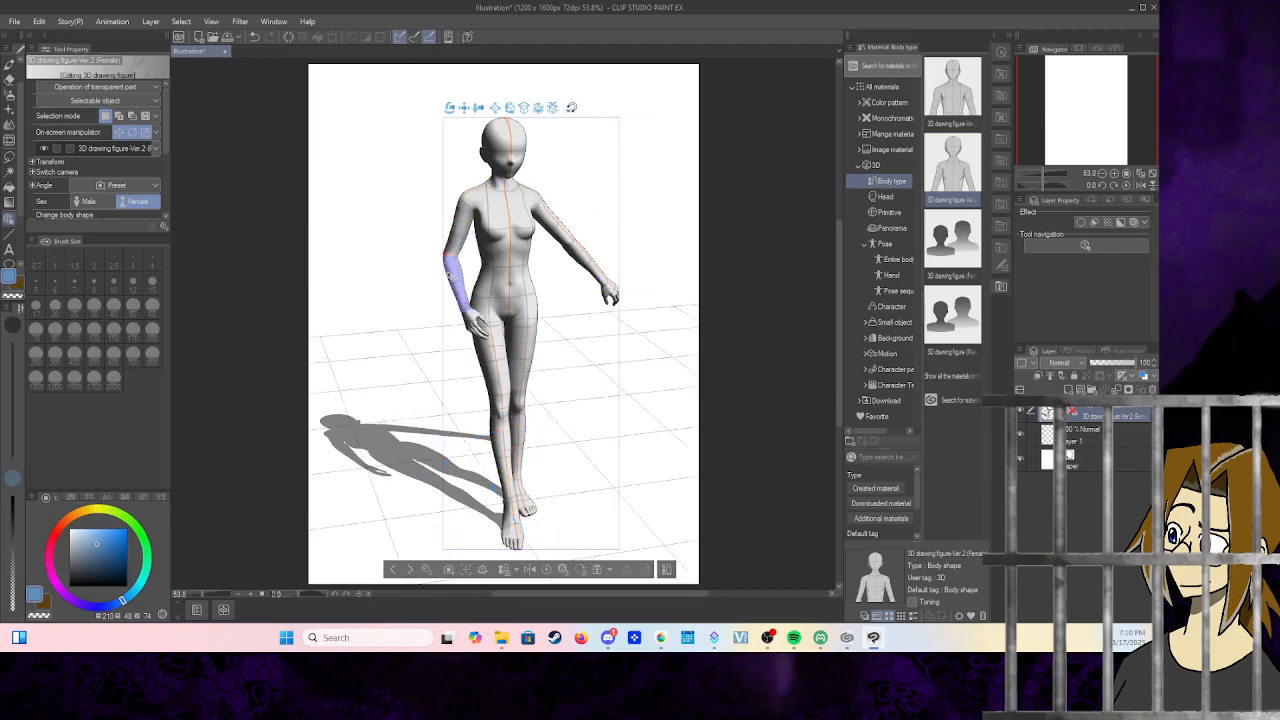
left_click(451, 272)
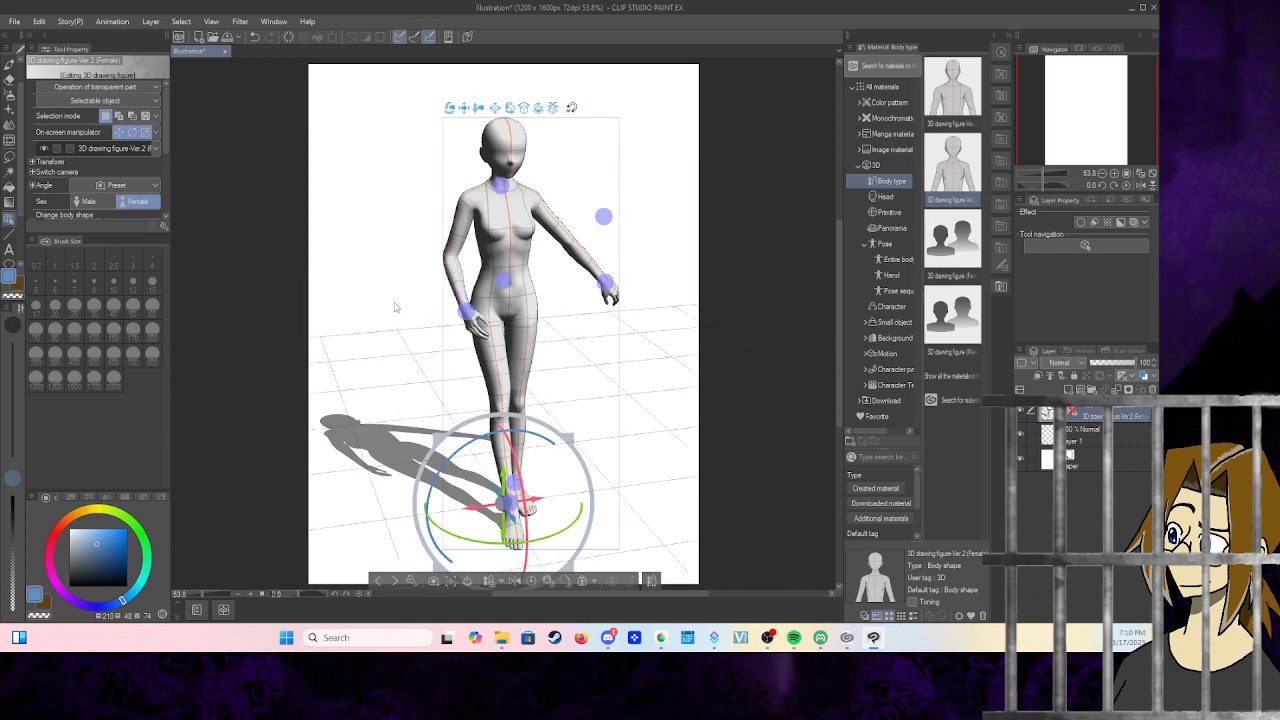
- Bend the figure's right forearm inward and adjust the upper arm so the hand rests against the hip
right_click(437, 276)
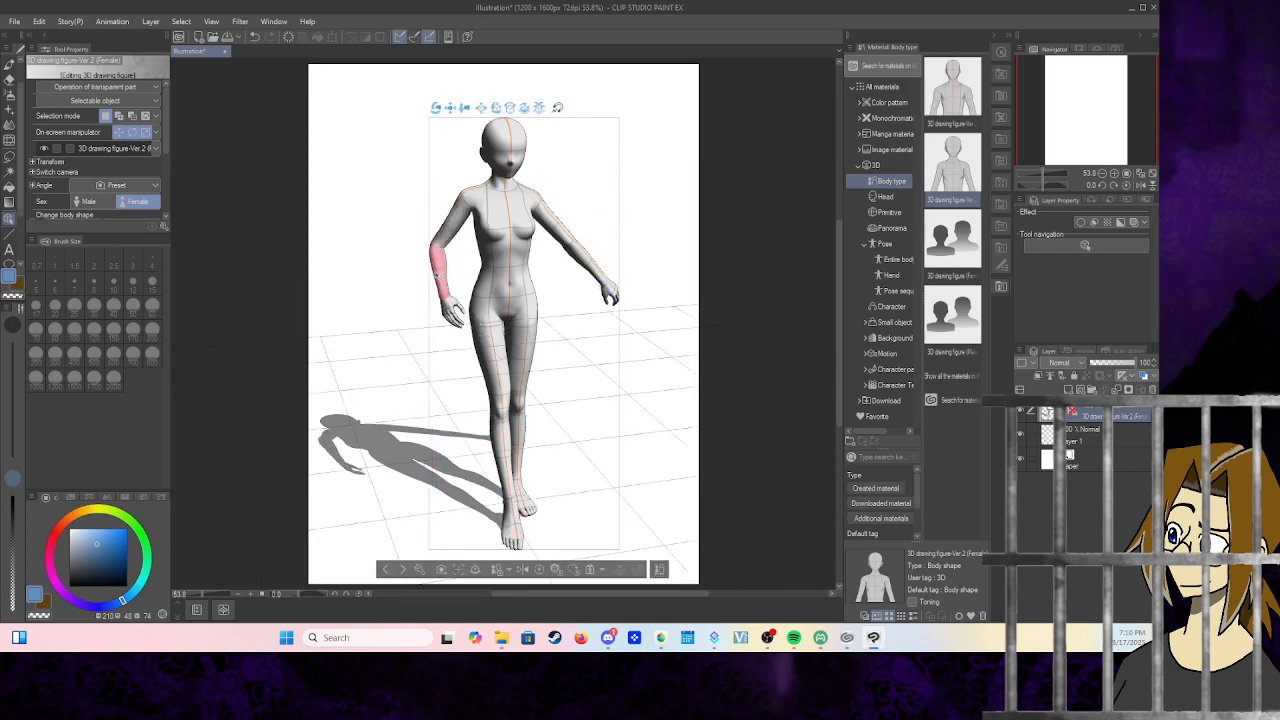
left_click_drag(437, 276, 450, 263)
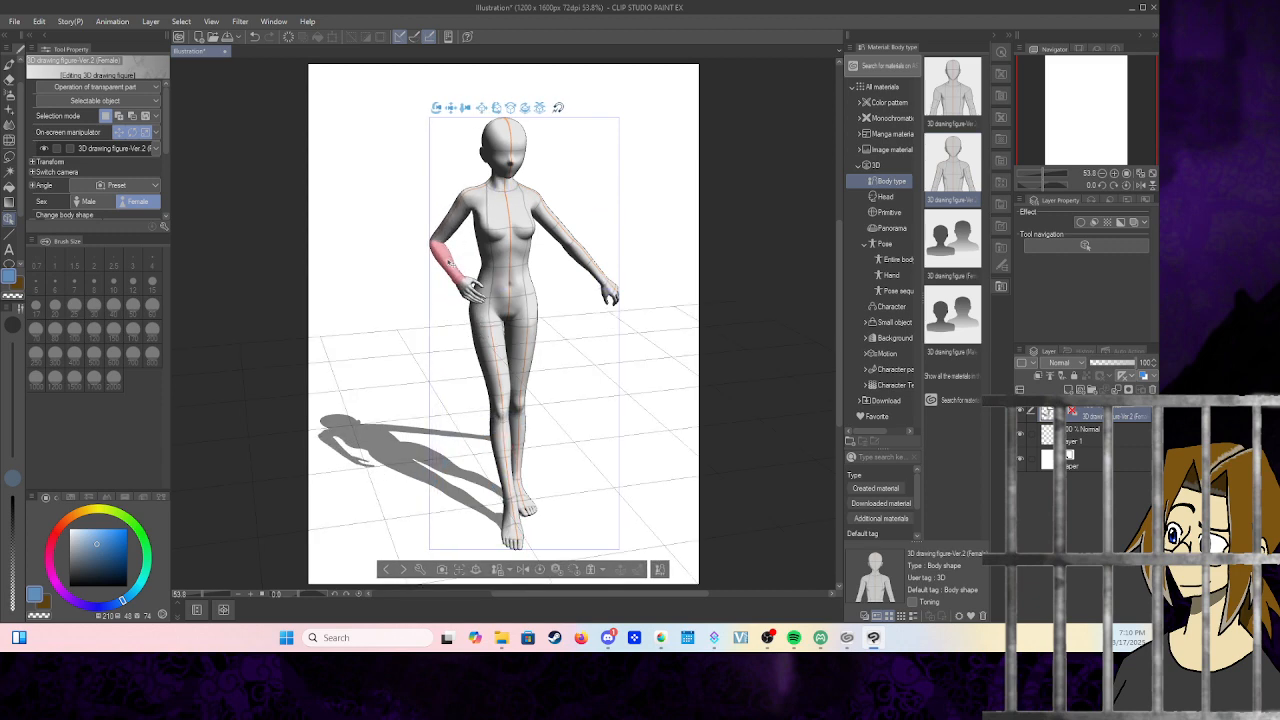
scroll(660, 299, "up", 2)
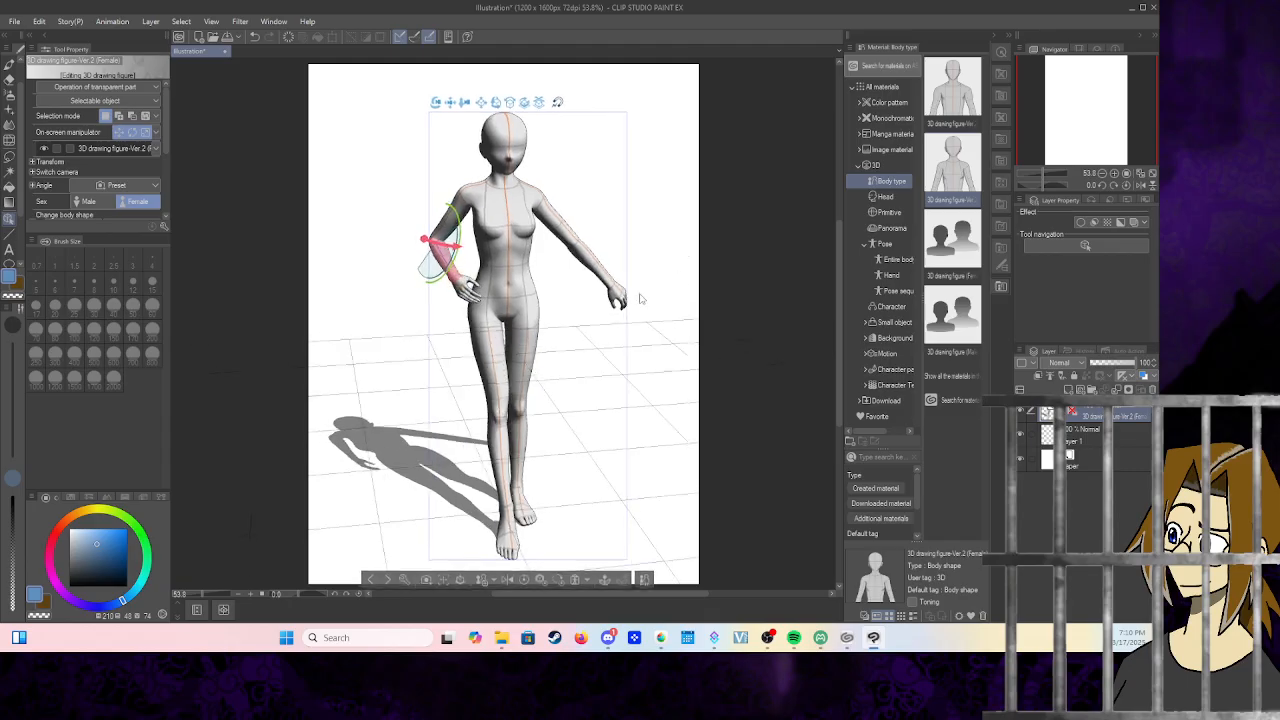
left_click_drag(640, 298, 602, 272)
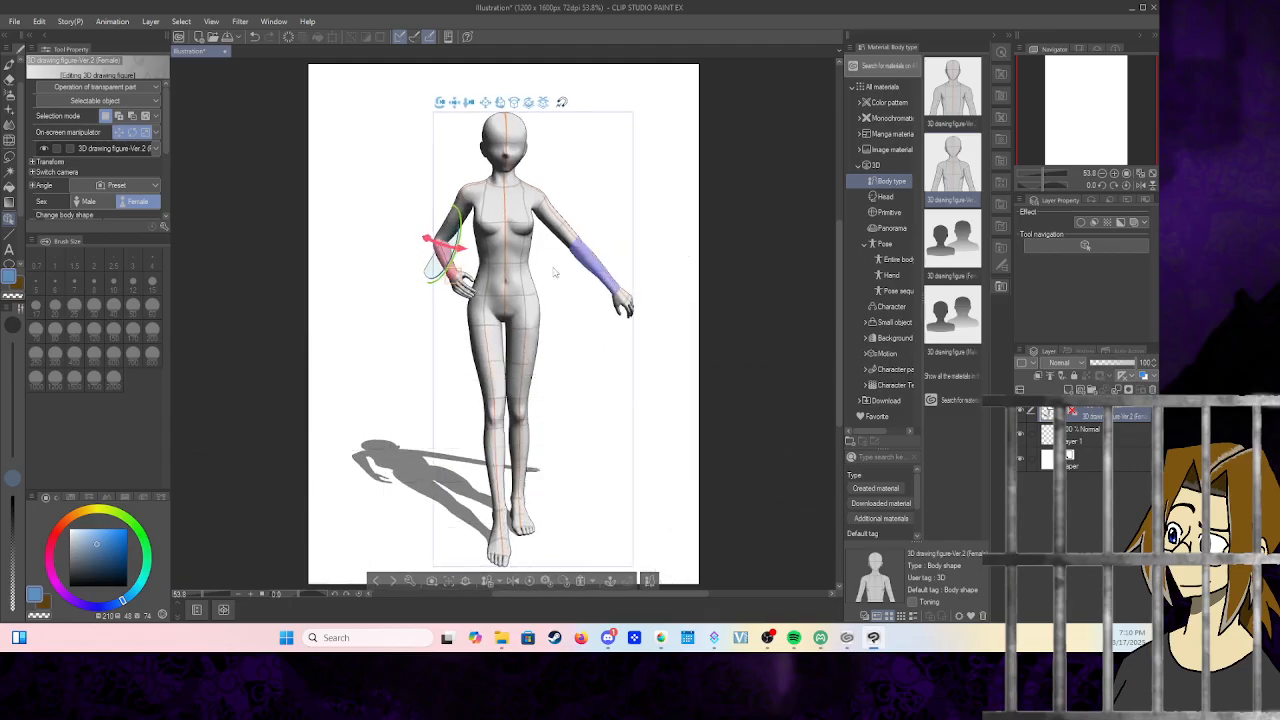
left_click(442, 241)
left_click_drag(434, 241, 449, 240)
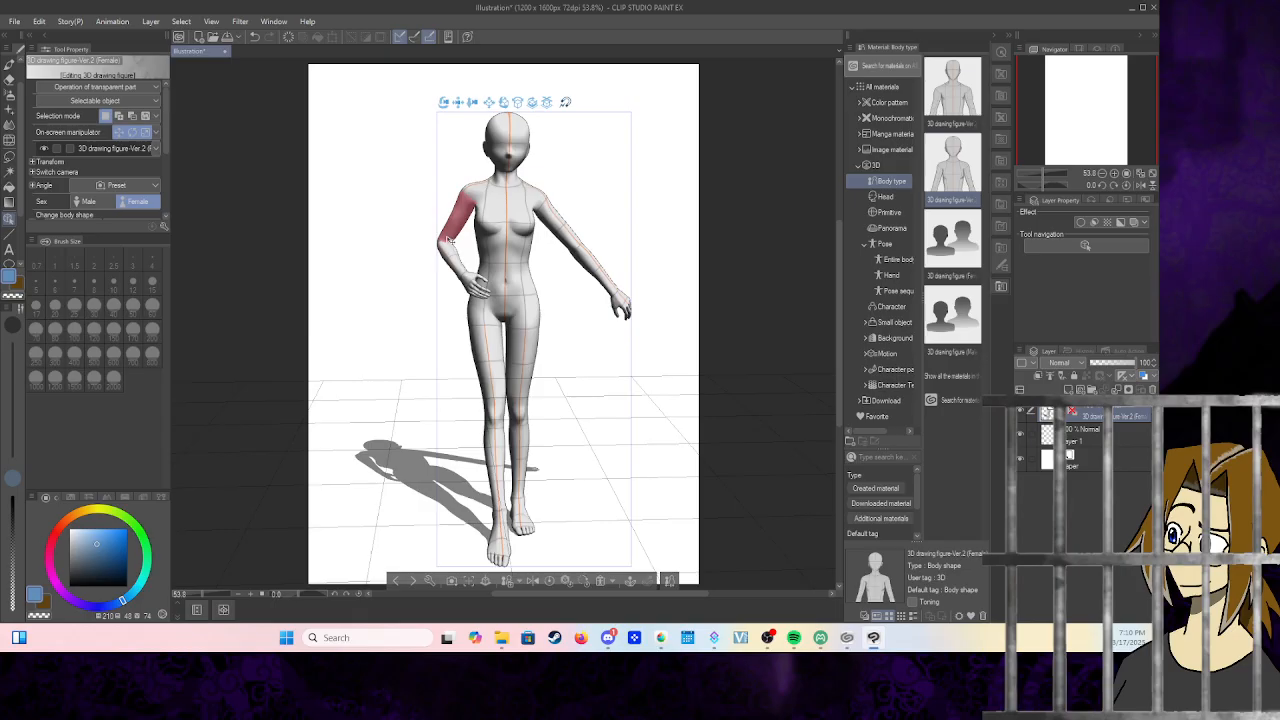
- Toggle the snapping option of the figure's manipulator and try to tilt the chest, leaving nothing selected
left_click(496, 207)
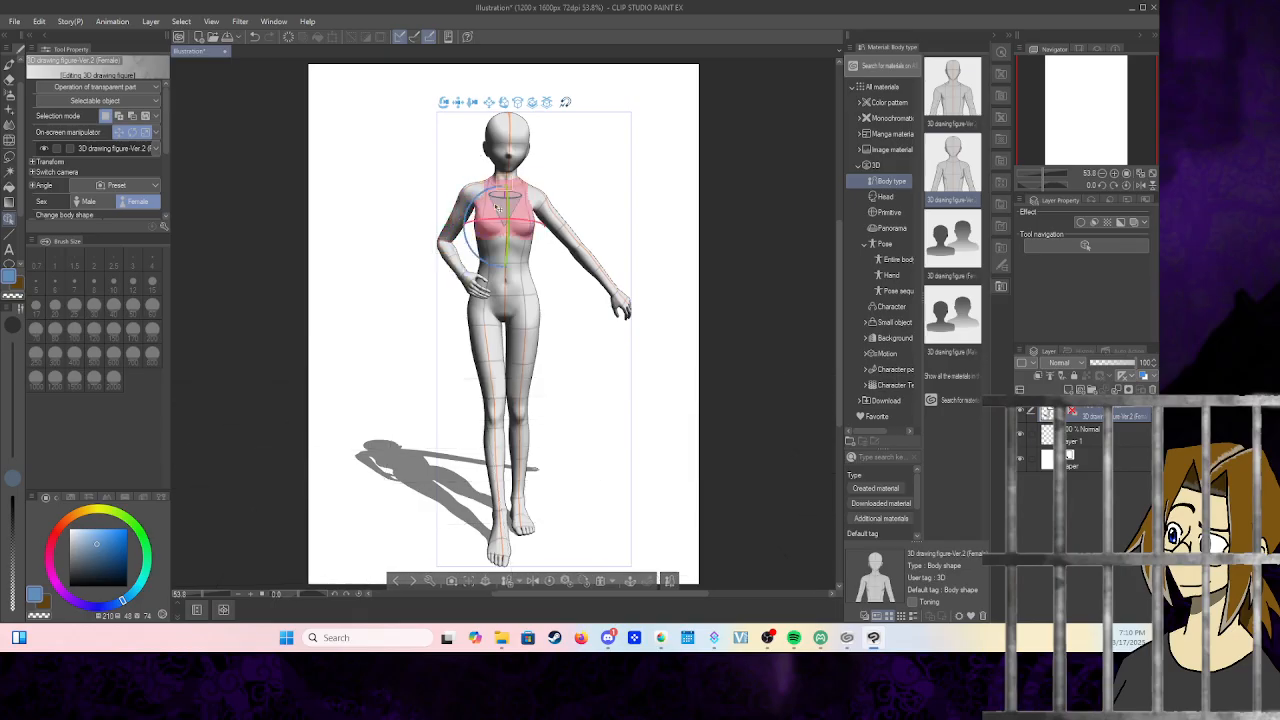
left_click(566, 103)
left_click_drag(510, 198, 507, 188)
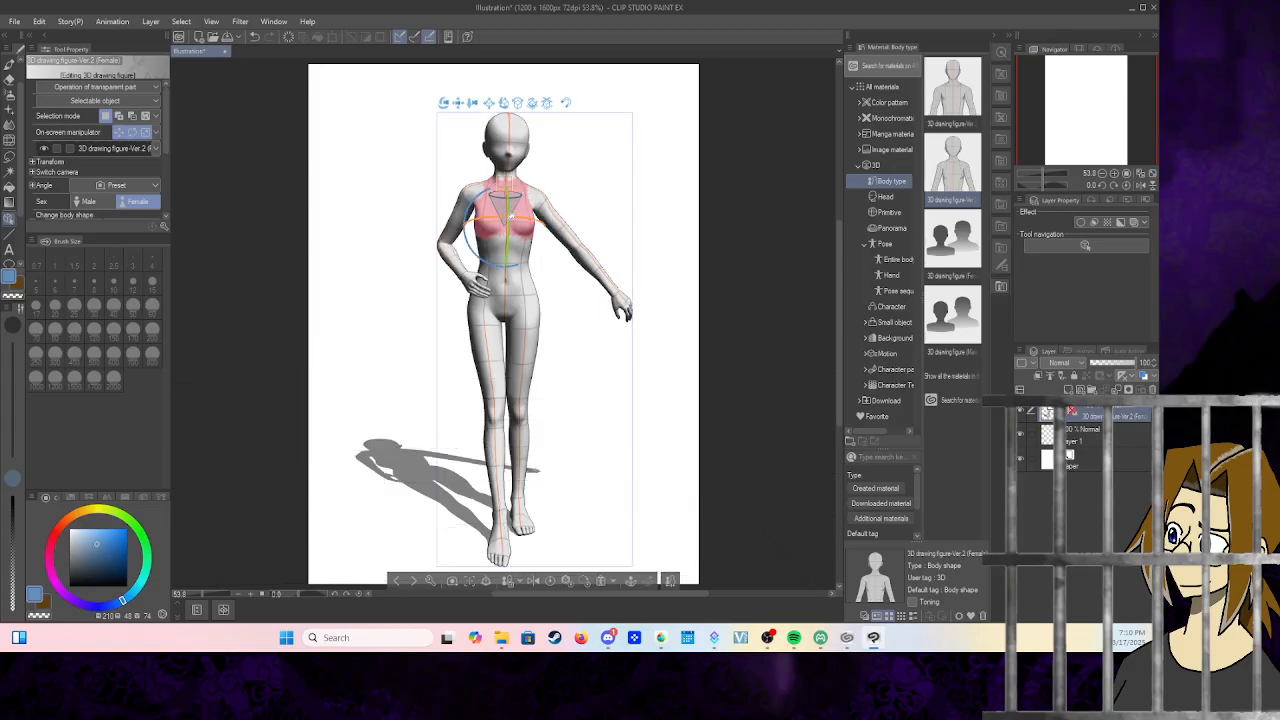
left_click(447, 255)
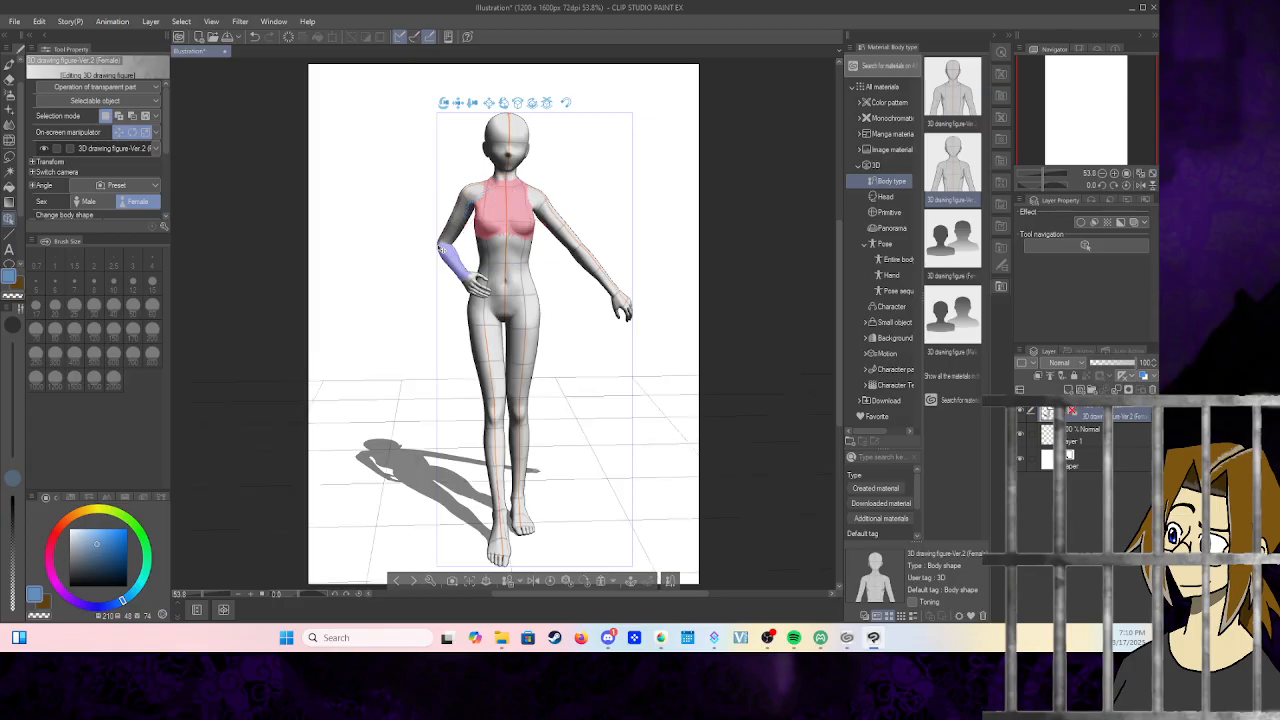
left_click(399, 293)
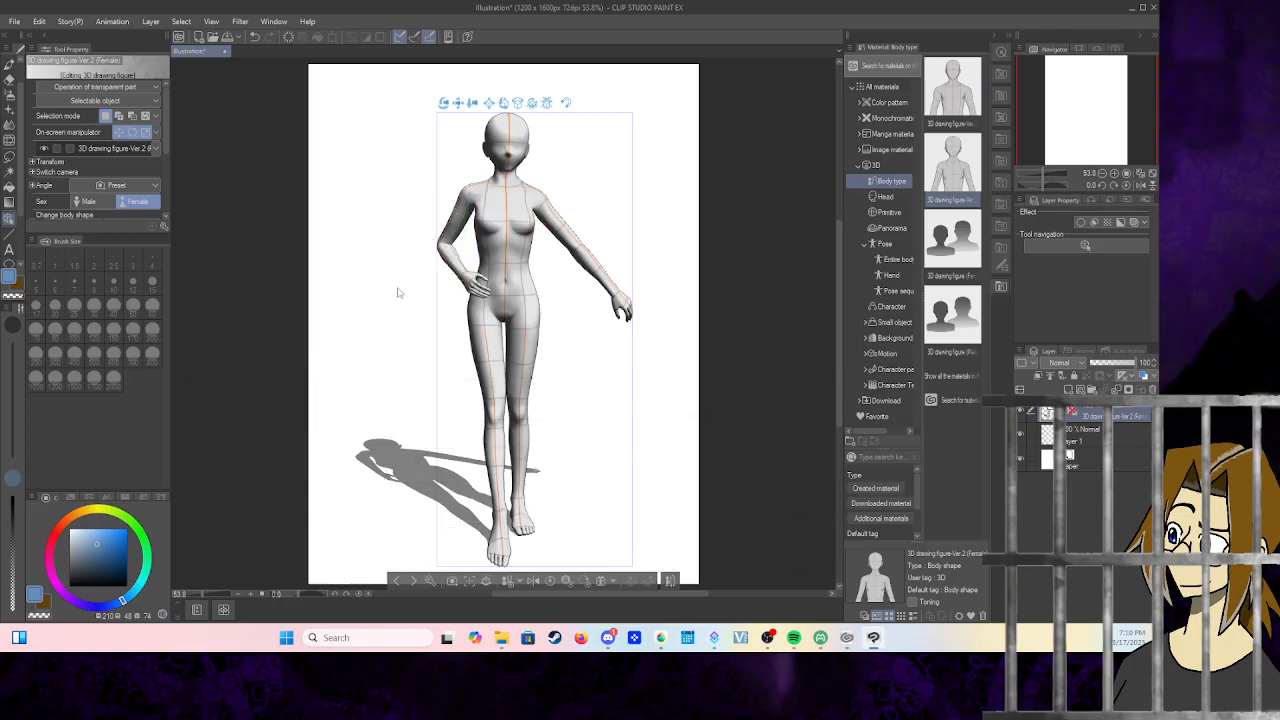
- Pull the figure's right wrist up and outward, away from the hip, and select the right forearm
left_click(448, 258)
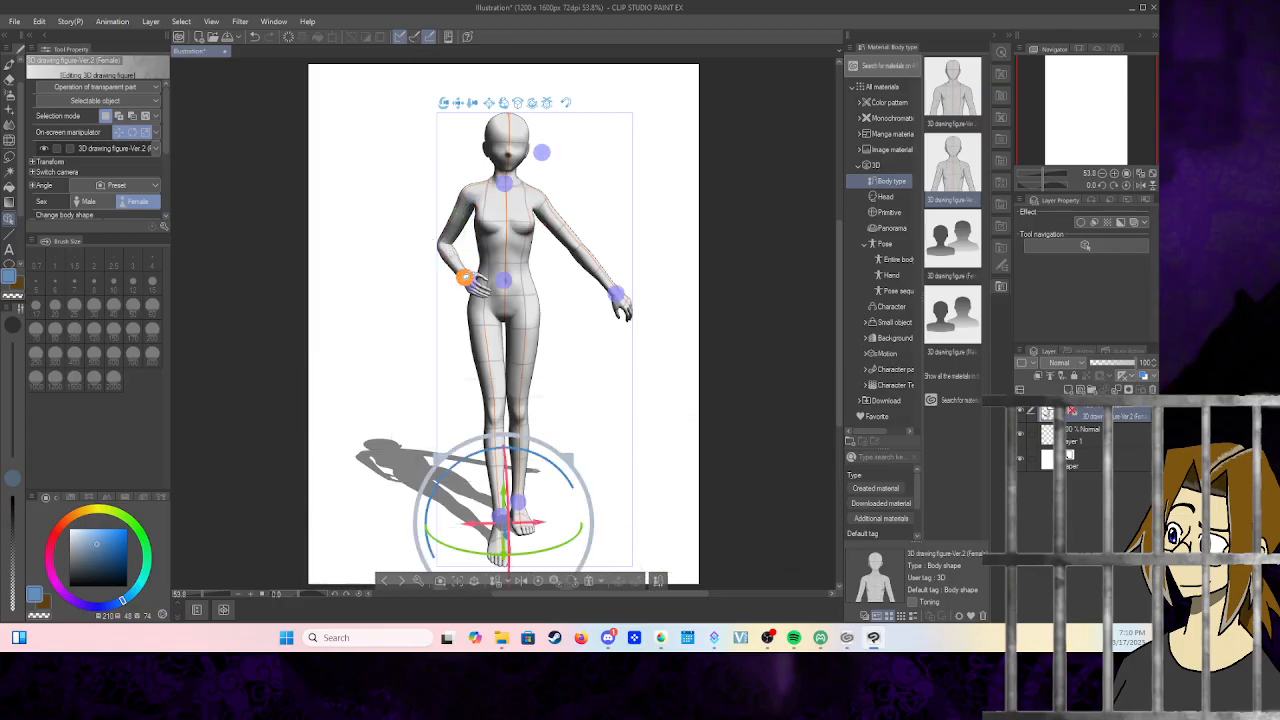
mouse_move(465, 278)
left_mouse_down()
mouse_move(440, 290)
mouse_move(378, 270)
mouse_move(365, 225)
mouse_move(428, 230)
mouse_move(430, 262)
mouse_move(449, 259)
left_mouse_up()
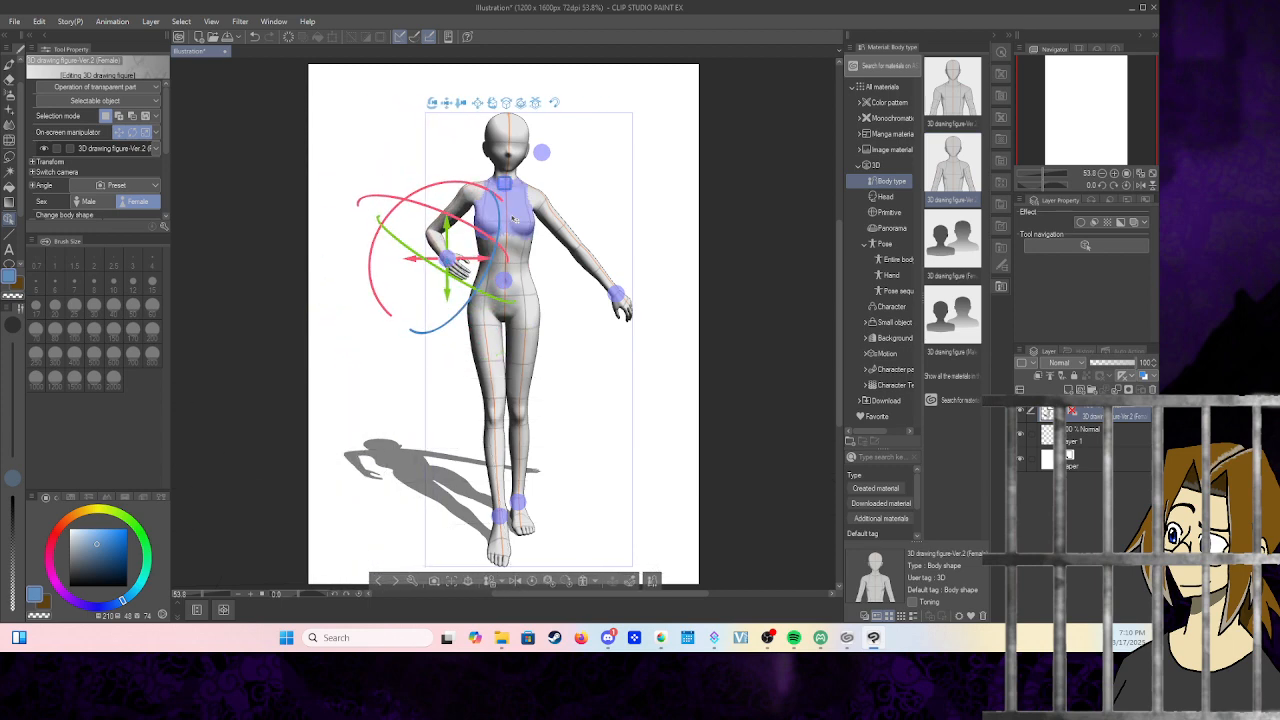
left_click(472, 242)
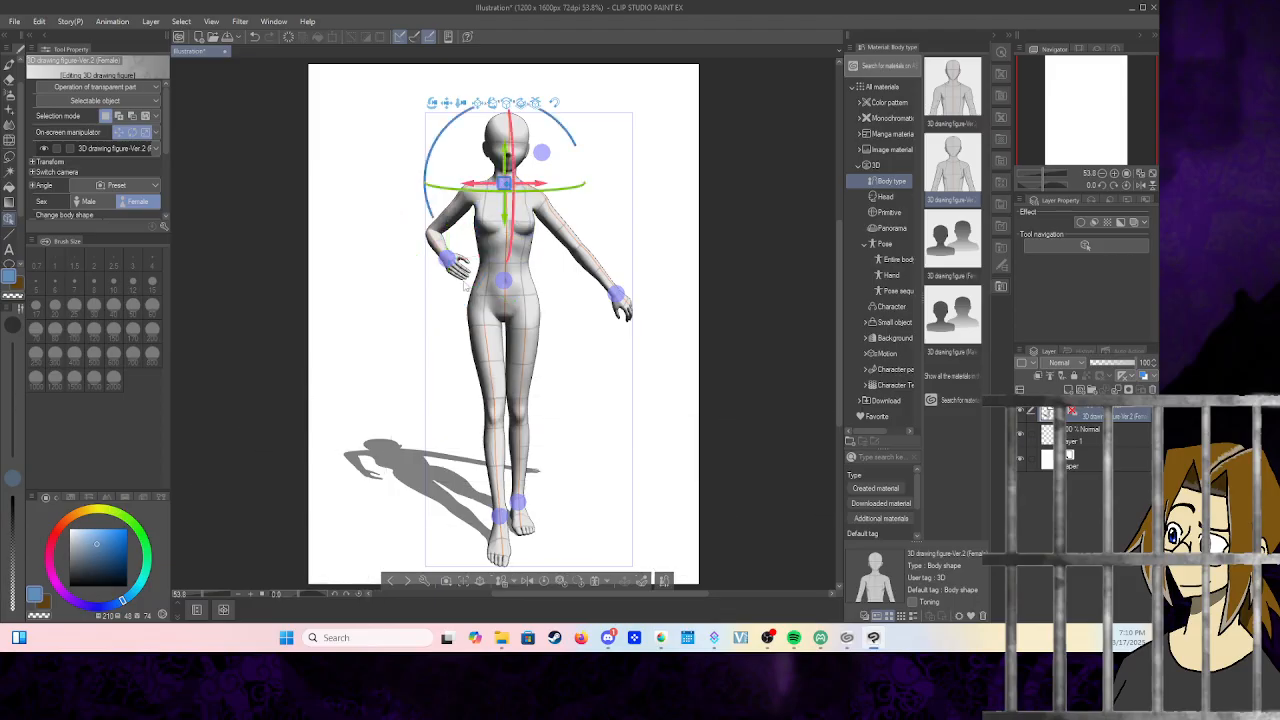
left_click(438, 242)
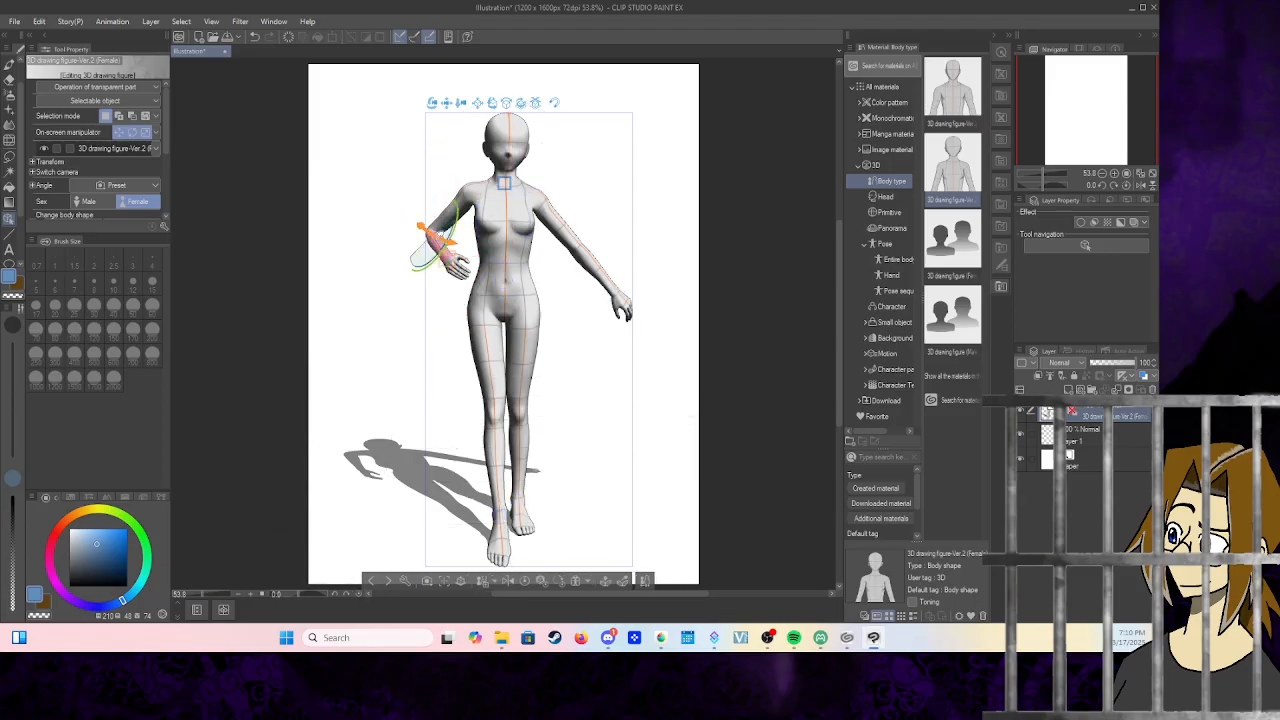
left_click_drag(422, 281, 596, 297)
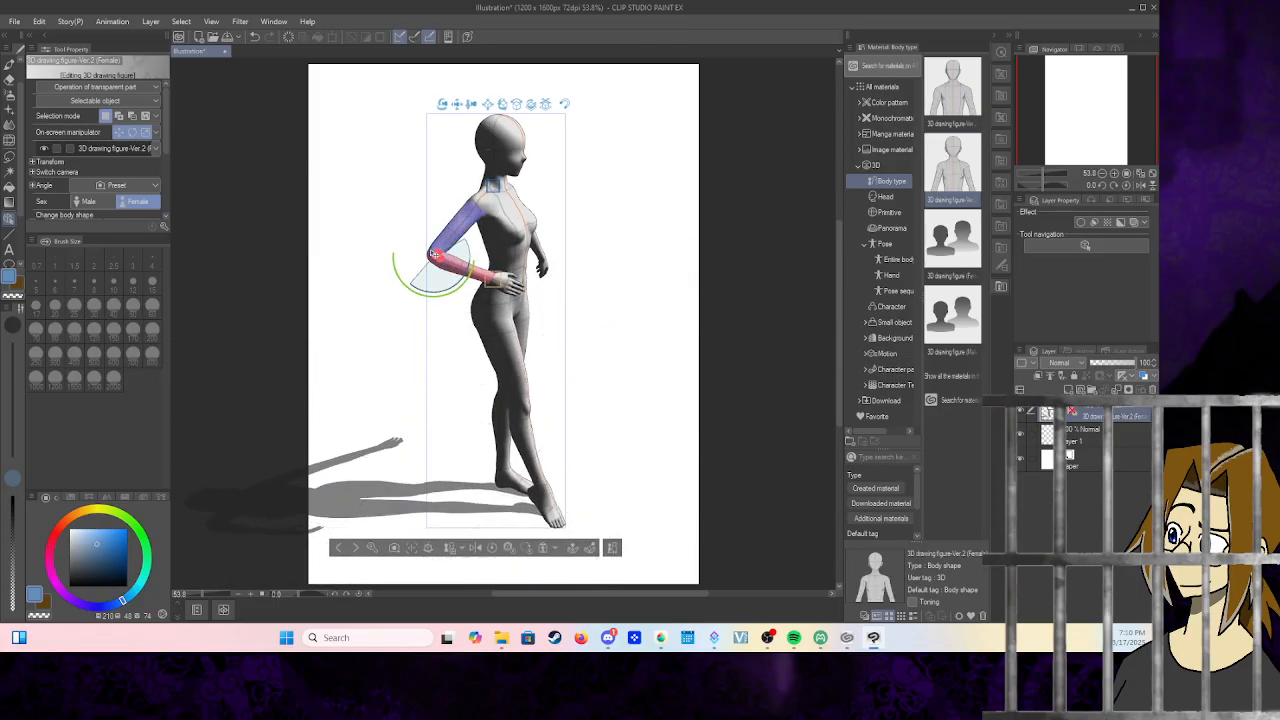
left_click_drag(434, 254, 413, 284)
left_click(255, 36)
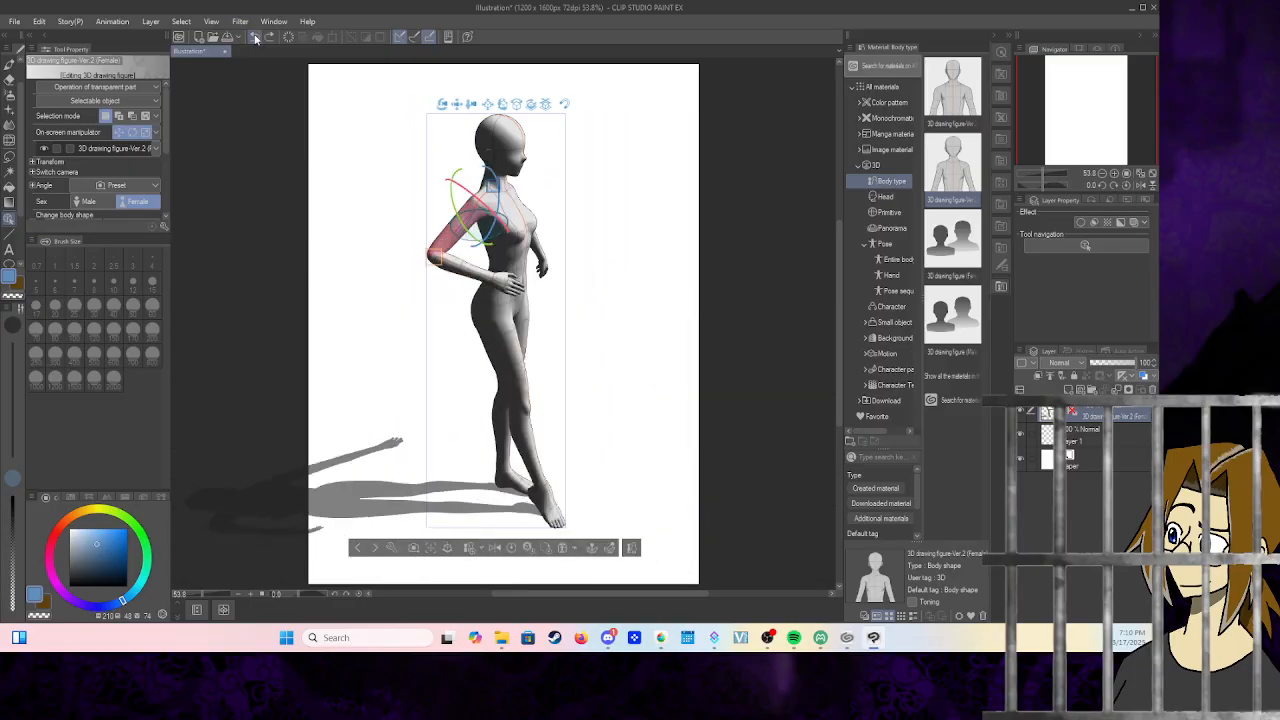
- Swing the figure's right forearm inward below the raised elbow so the hand sits at the front of the hip
left_click_drag(619, 289, 518, 298)
left_click(507, 317)
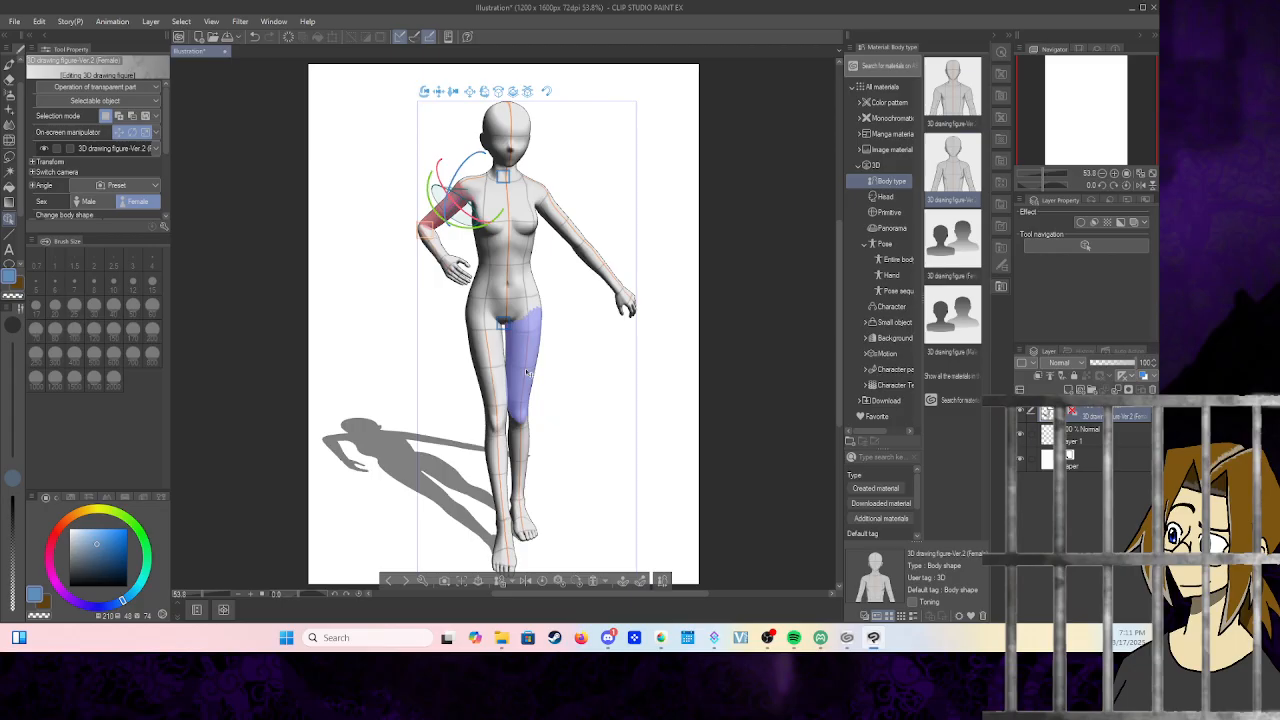
mouse_move(637, 400)
left_mouse_down()
mouse_move(594, 394)
mouse_move(648, 397)
mouse_move(633, 384)
left_mouse_up()
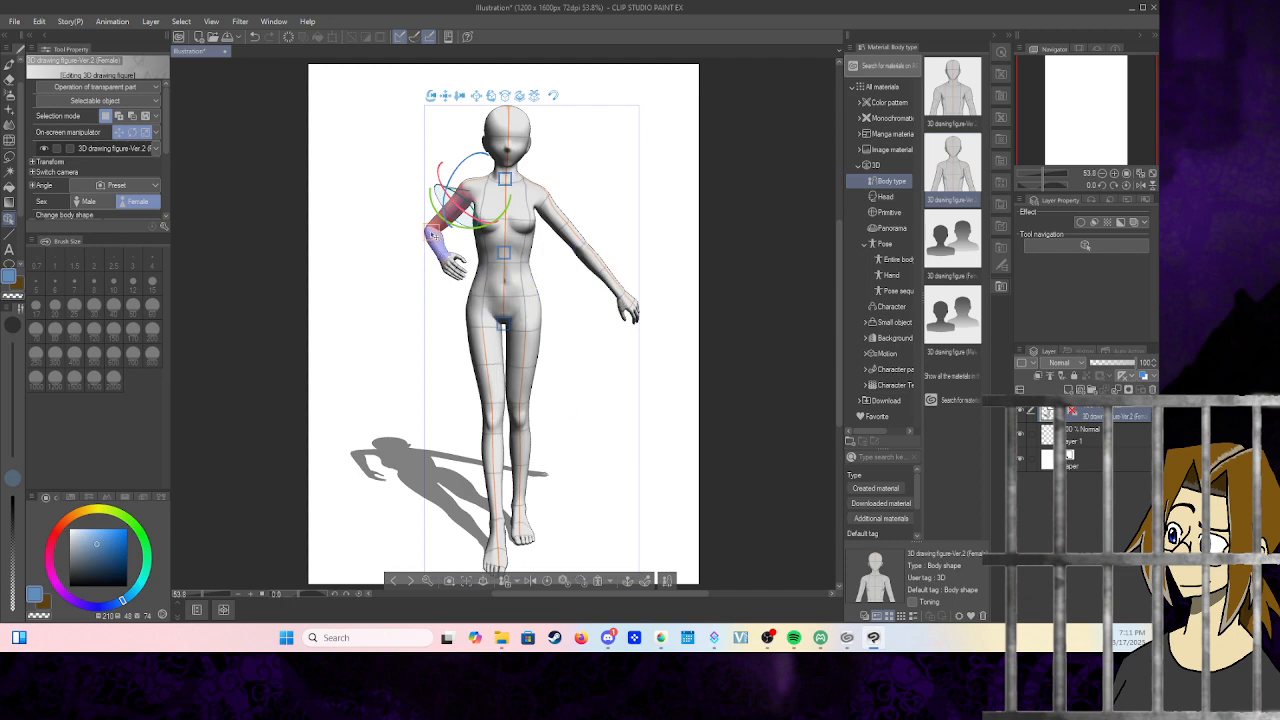
left_click(433, 235)
left_click_drag(447, 245, 458, 284)
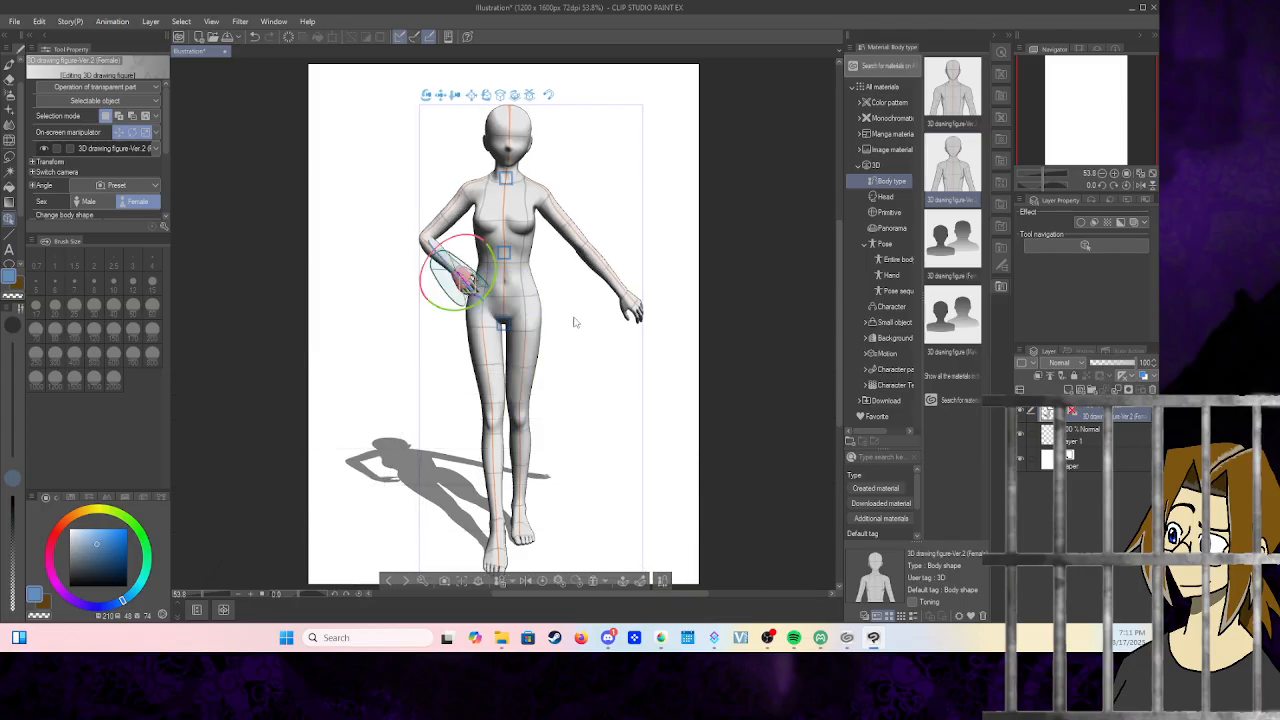
- Lower the figure's right forearm beside the hip and turn the hand inward at the wrist
left_click_drag(575, 322, 811, 315)
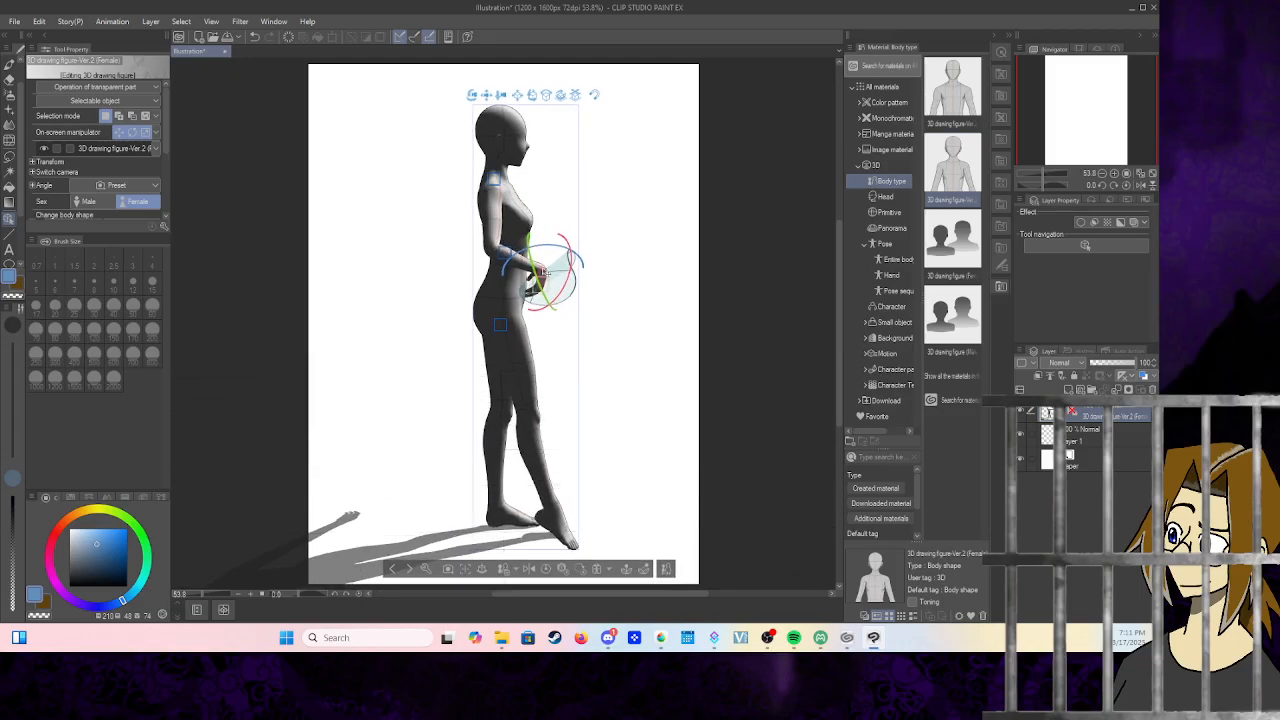
left_click_drag(496, 240, 478, 303)
left_click_drag(607, 323, 740, 322)
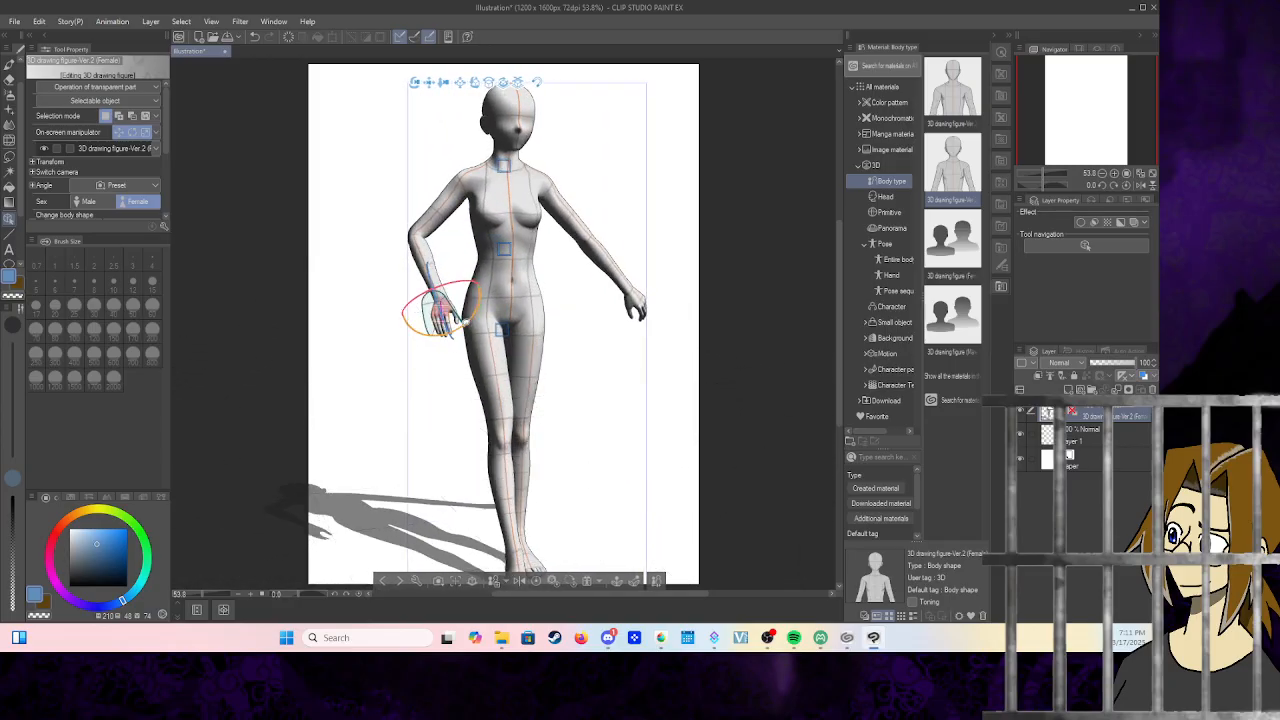
left_click_drag(466, 320, 476, 318)
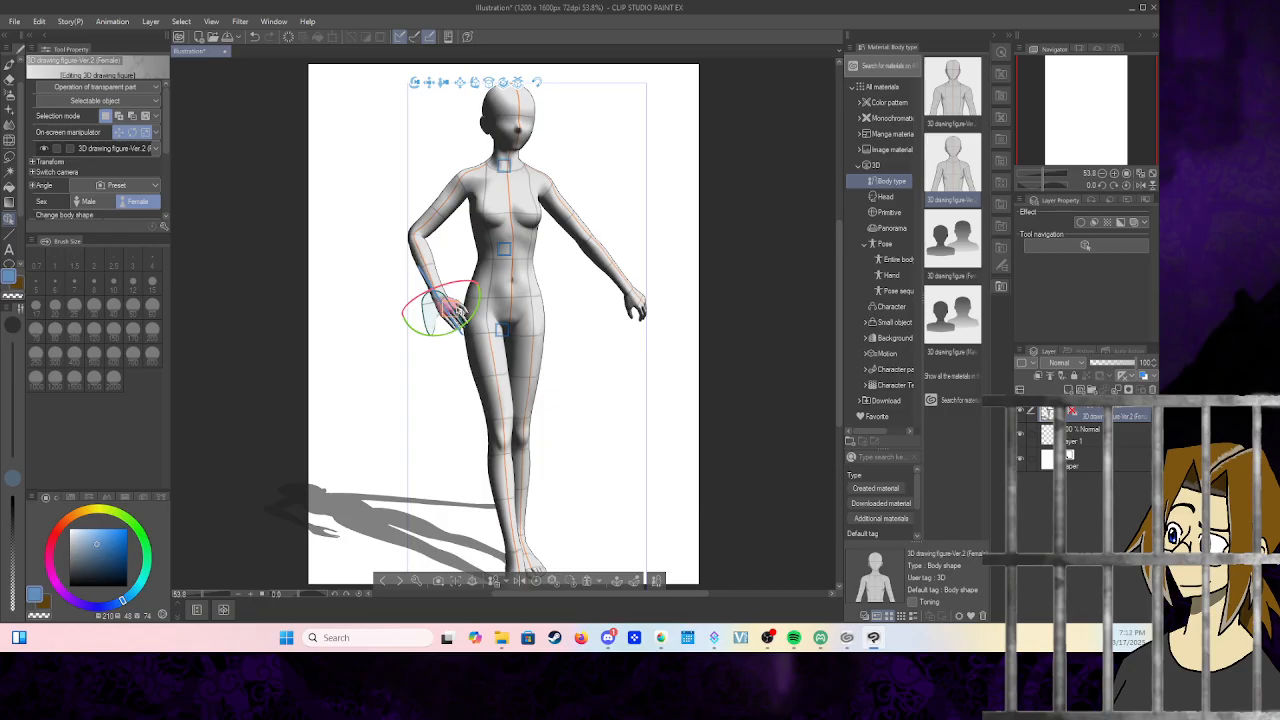
left_click_drag(454, 311, 466, 282)
- Adjust the right forearm from the side and rotate the wrist downward so the palm lies on the front of the hip
left_click_drag(367, 355, 491, 298)
left_click(485, 251)
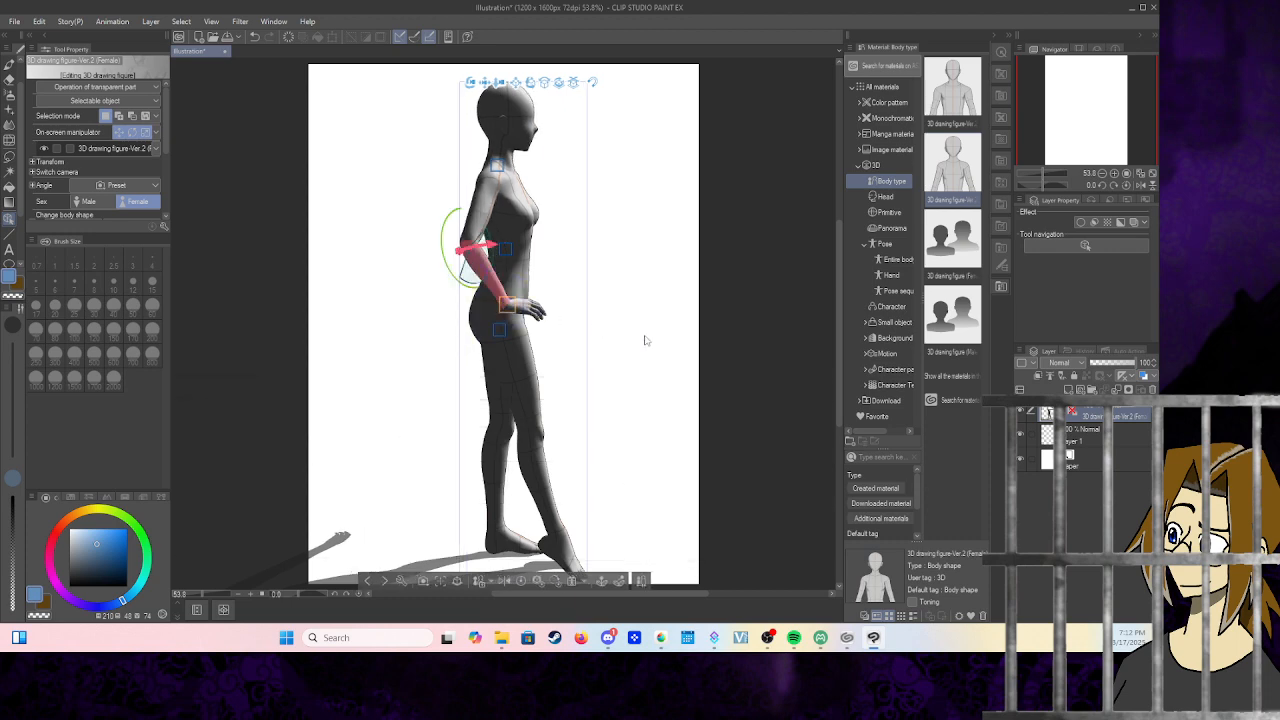
left_click_drag(643, 298, 799, 323)
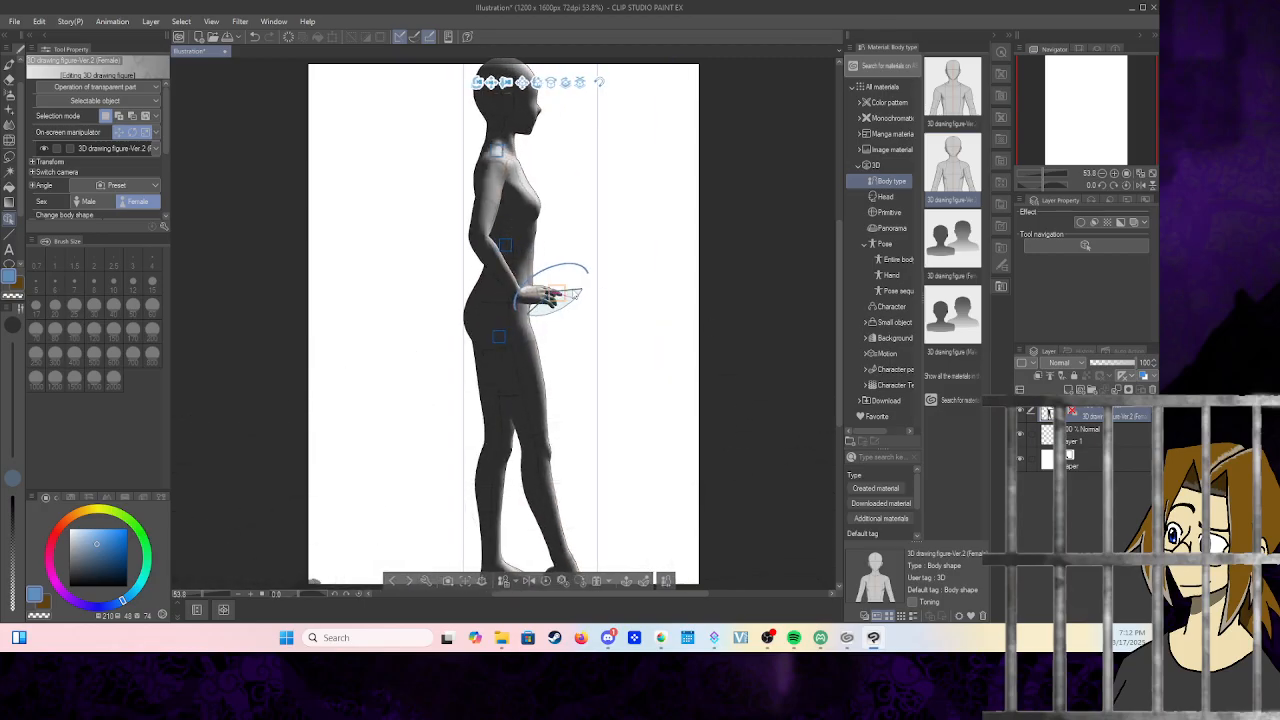
left_click_drag(583, 266, 581, 284)
left_click(546, 297)
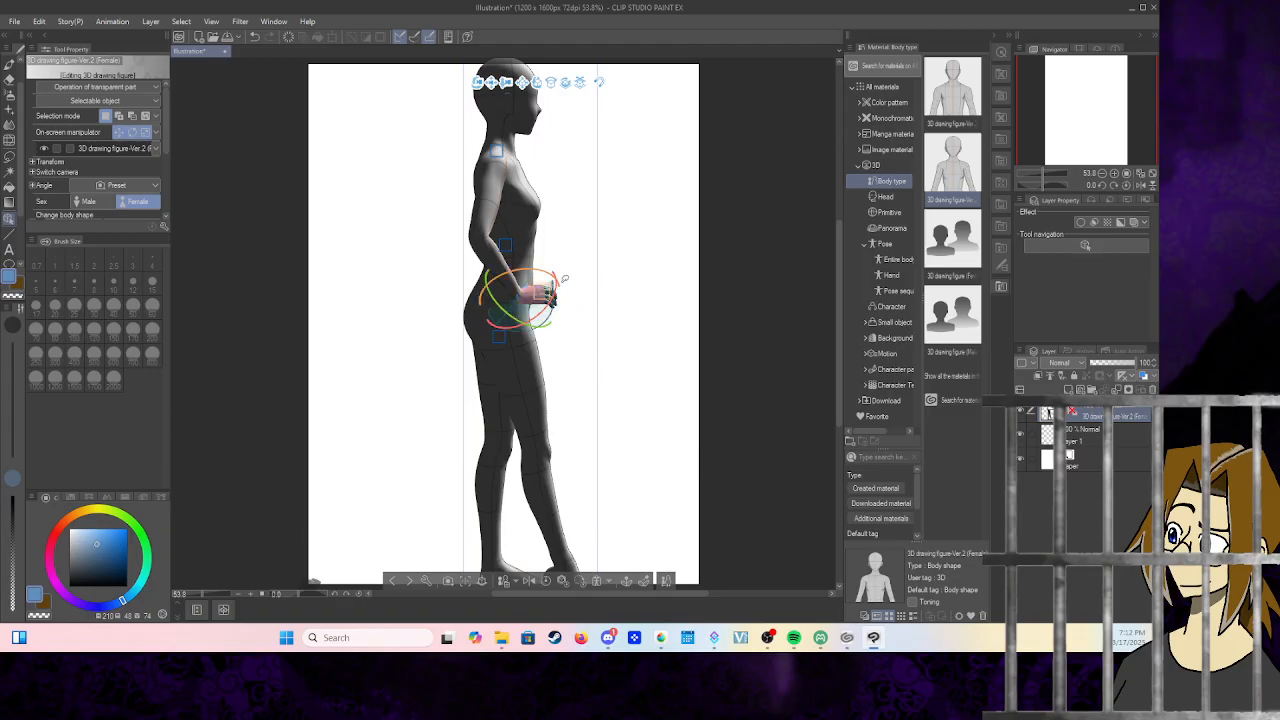
left_click_drag(560, 277, 564, 301)
scroll(625, 312, "up", 3)
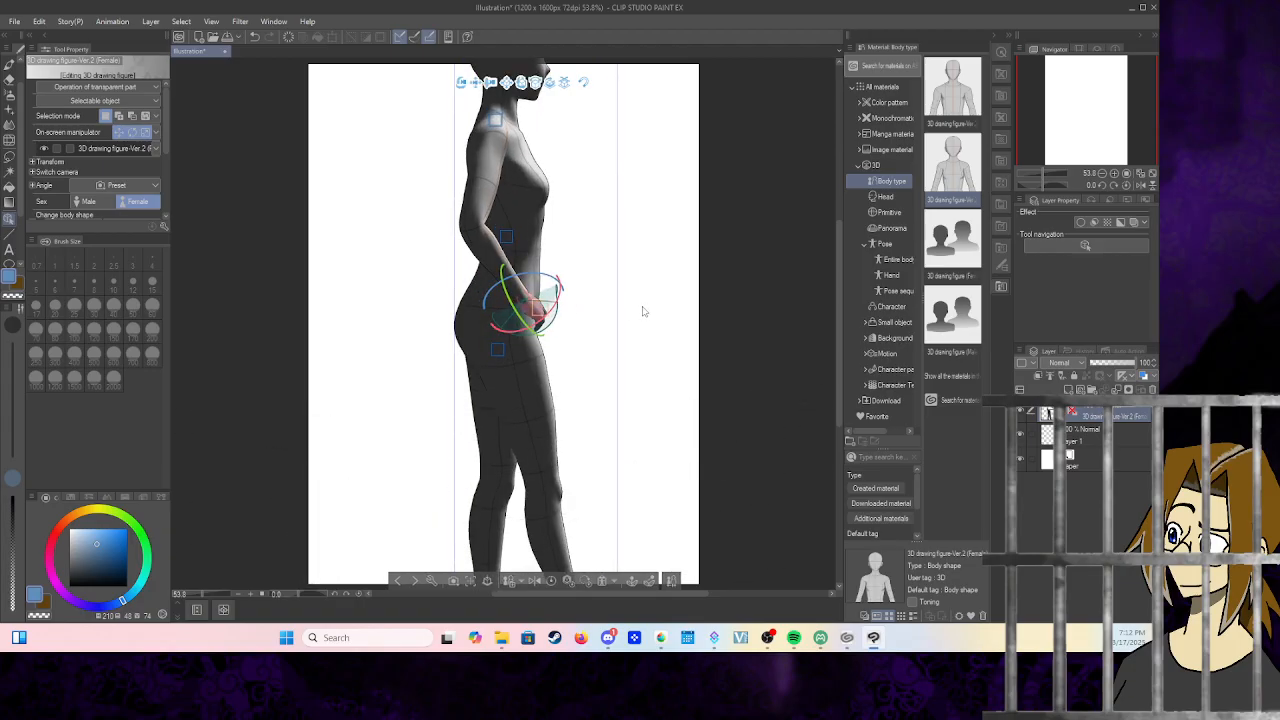
left_click_drag(643, 311, 429, 320)
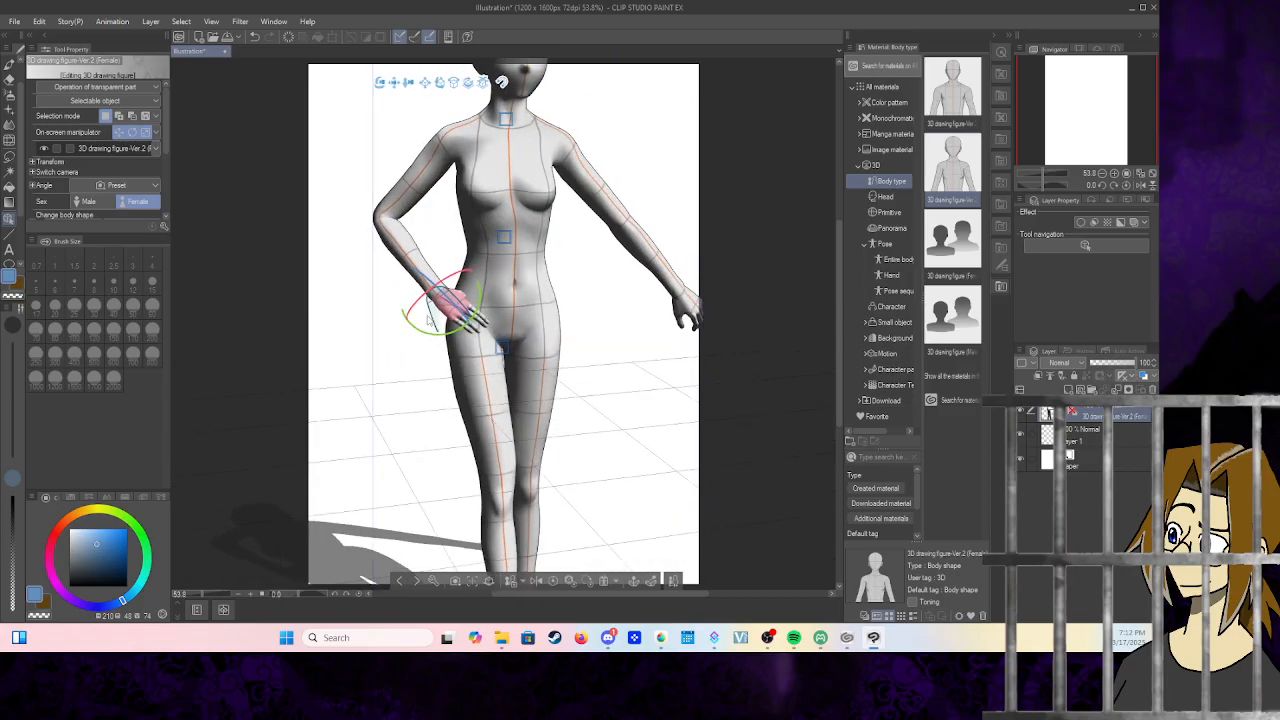
- Deselect the right hand and reframe the camera so the whole figure fits on the page
scroll(530, 240, "down", 2)
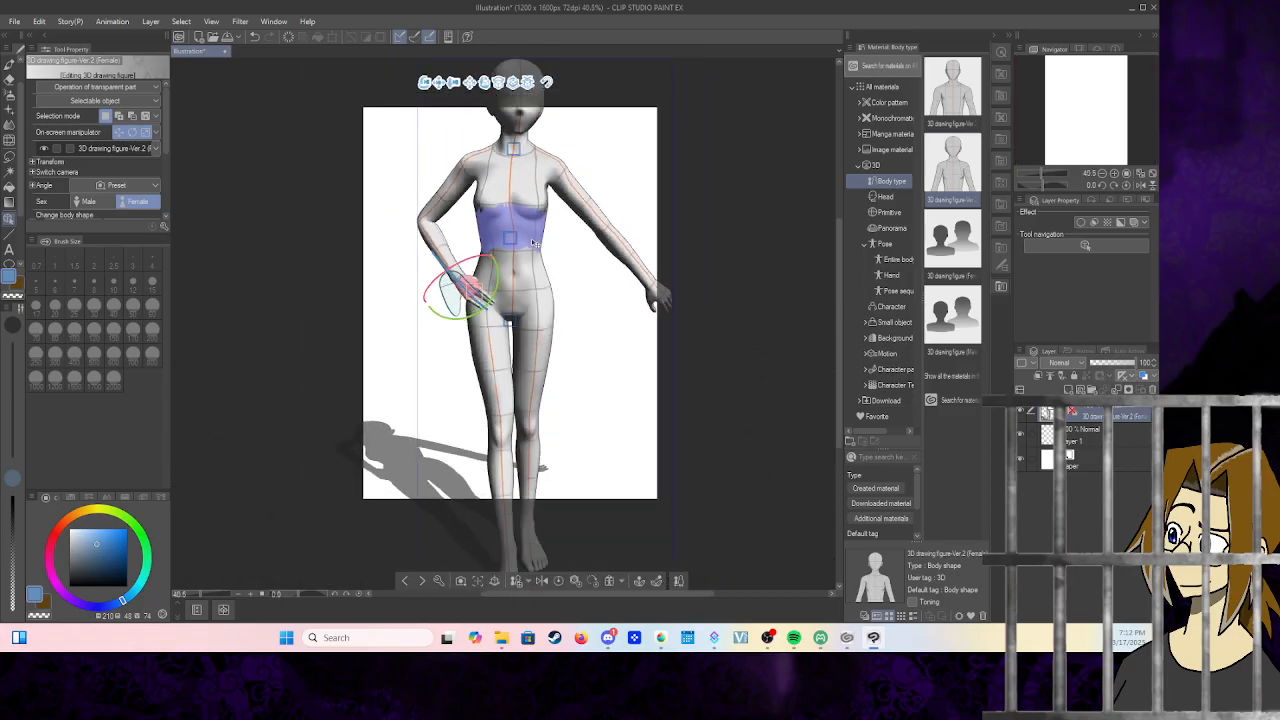
scroll(533, 243, "up", 2)
scroll(533, 243, "down", 1)
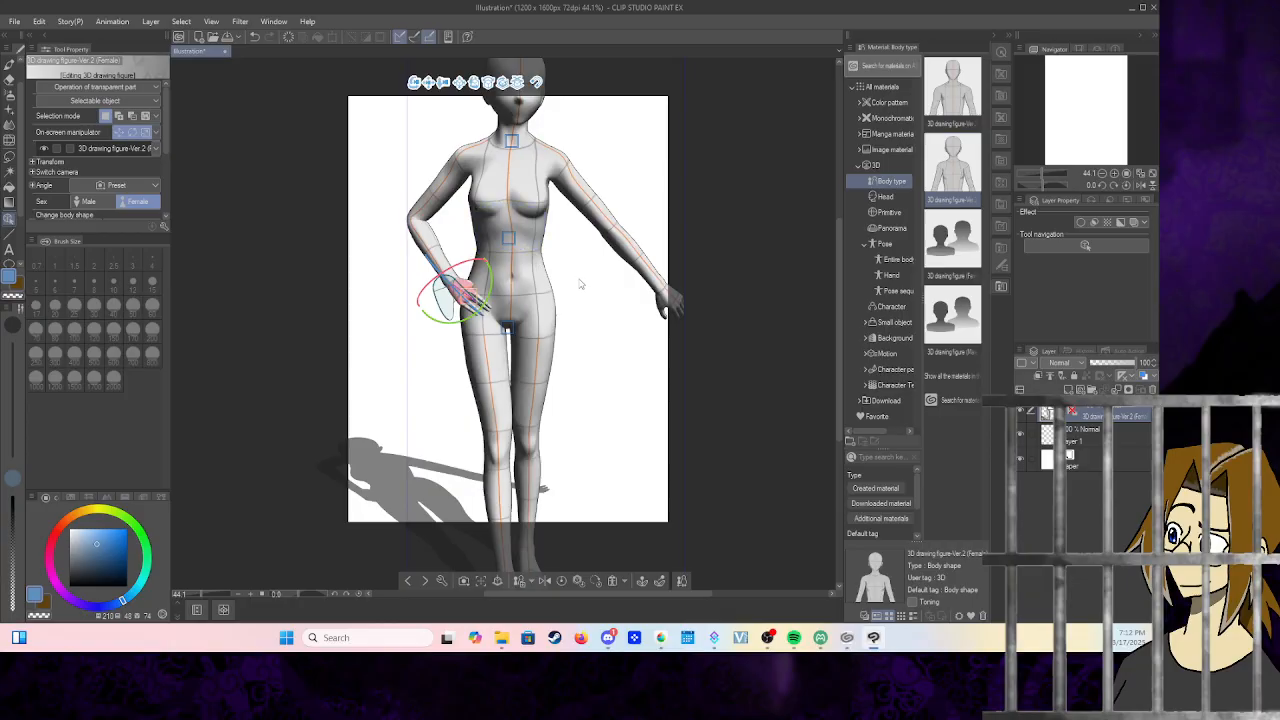
left_click(580, 284)
left_click(578, 284)
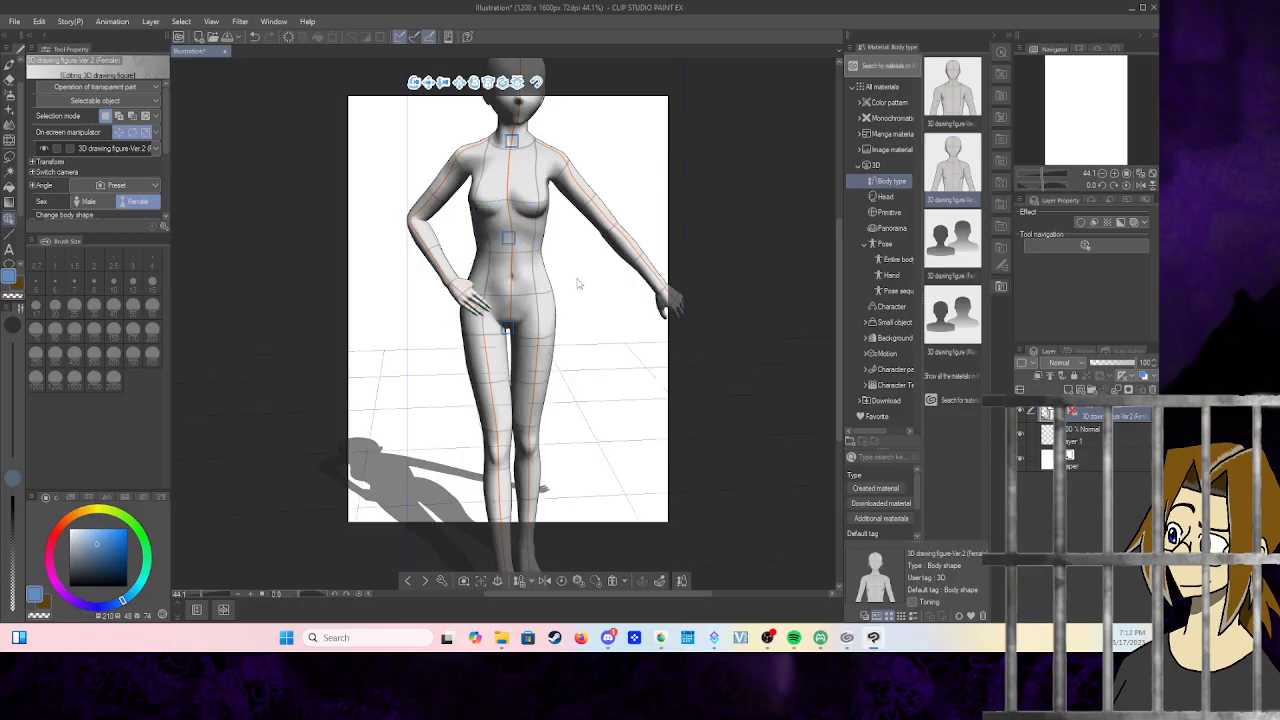
left_click(577, 284)
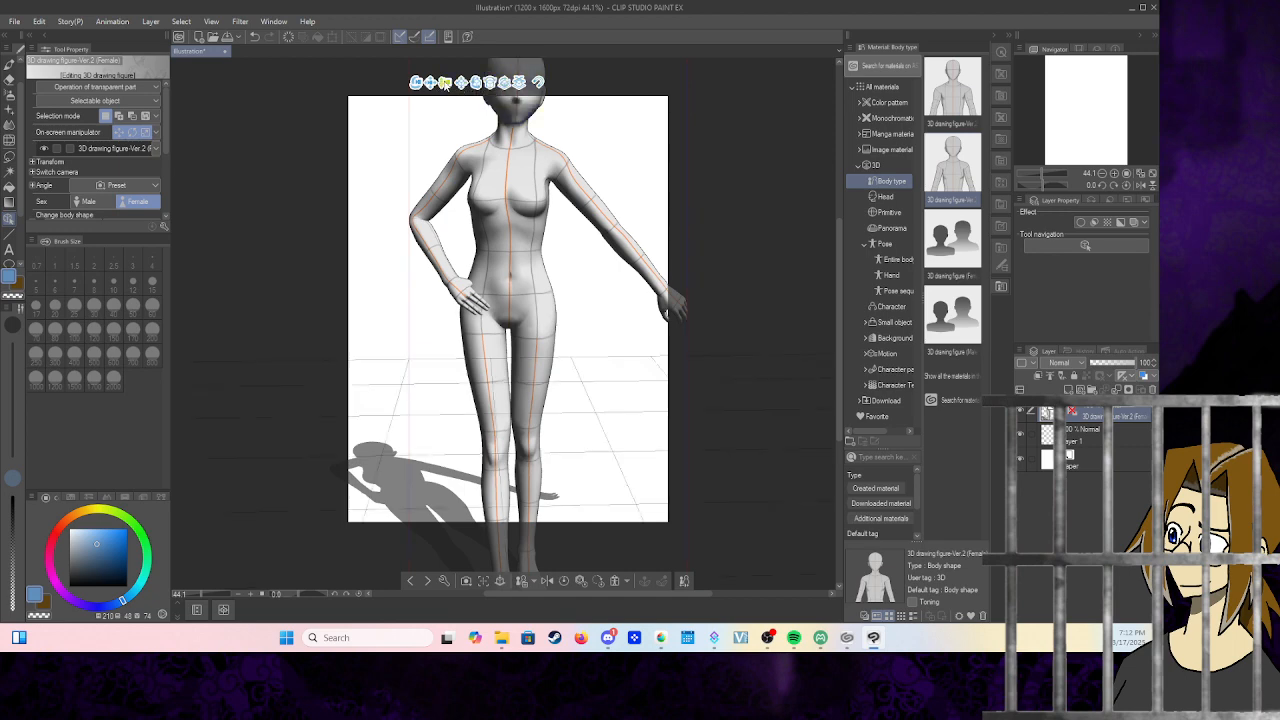
left_click_drag(611, 337, 591, 297)
scroll(591, 297, "down", 4)
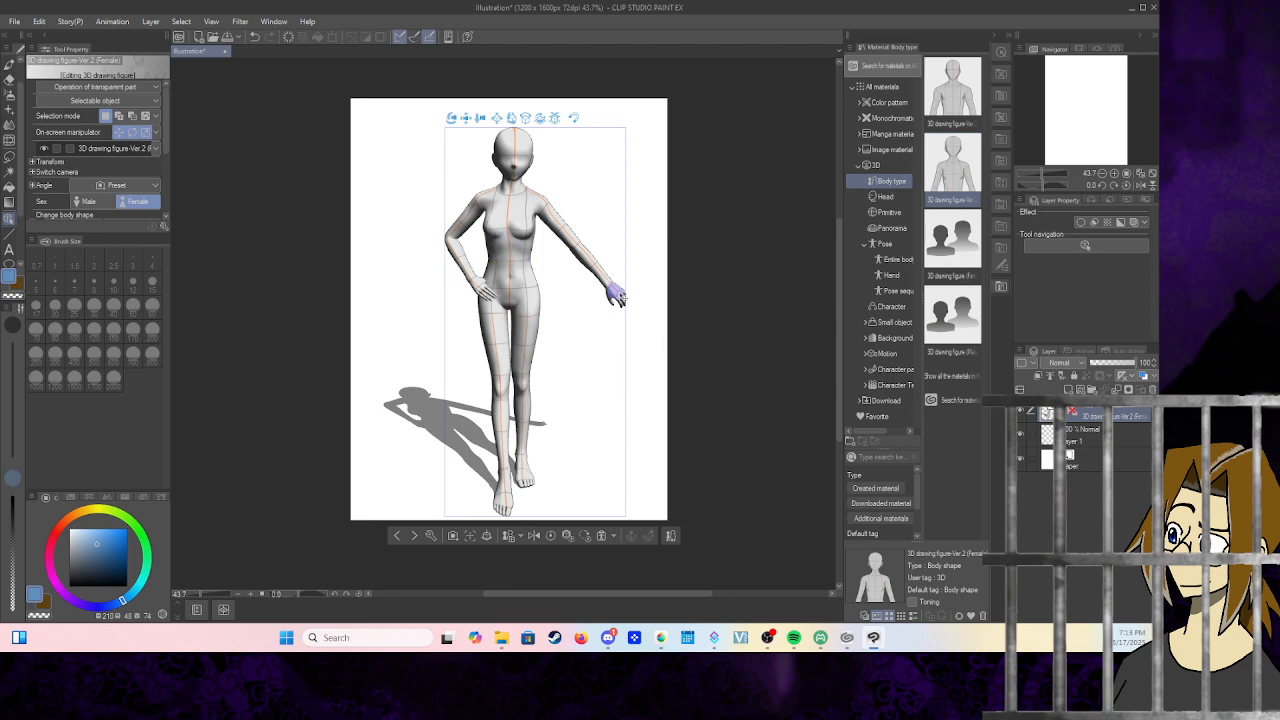
- Pull the figure's extended left hand slightly downward and toward the body to adjust that arm's position
scroll(619, 326, "up", 4)
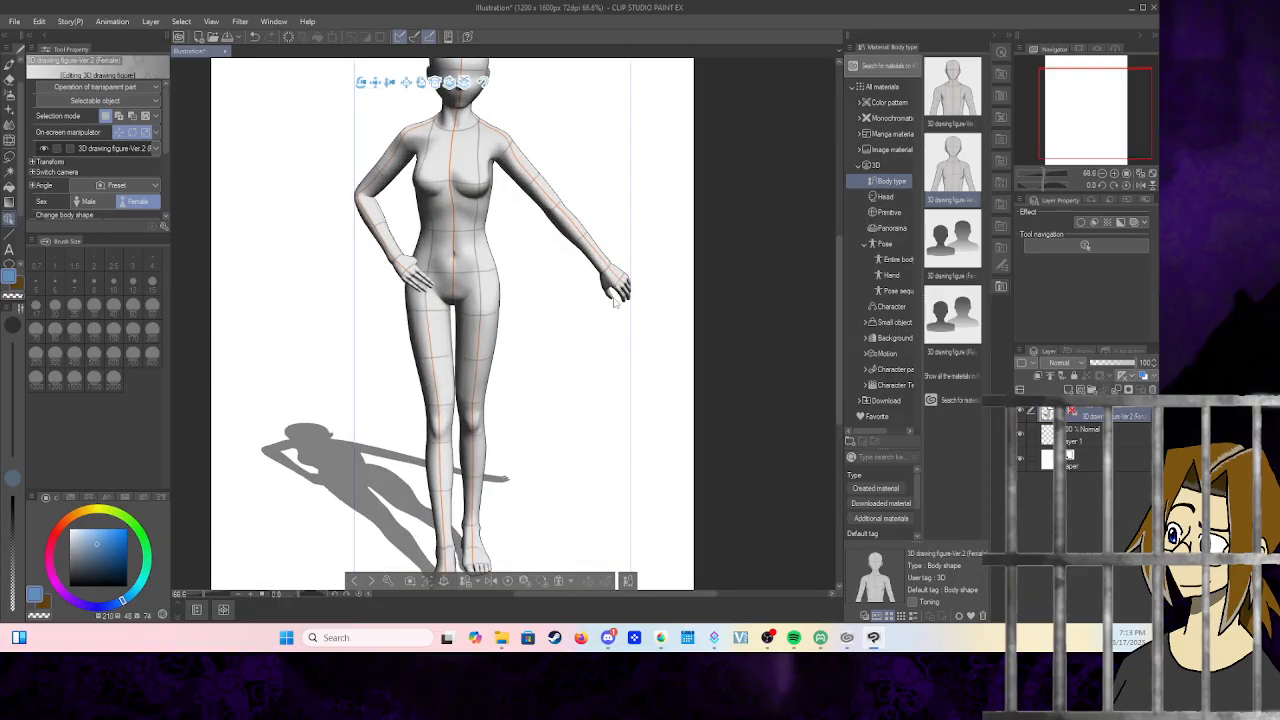
scroll(626, 290, "up", 3)
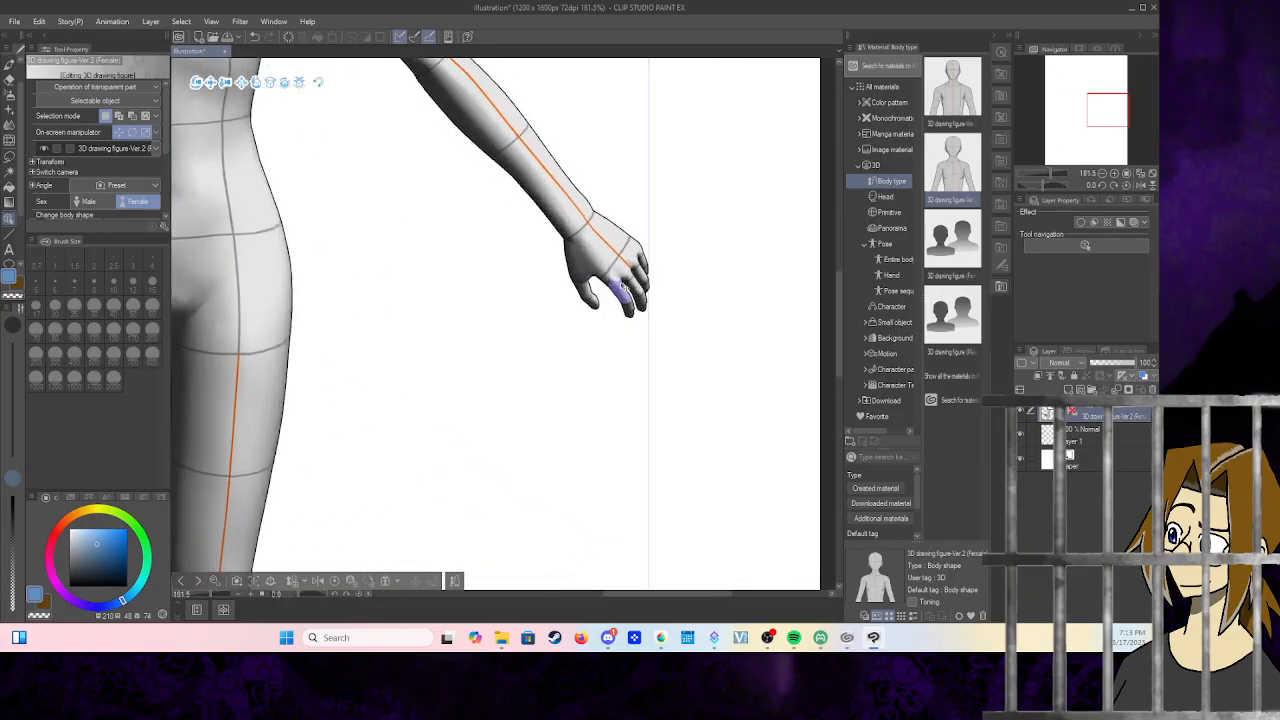
left_click_drag(628, 262, 654, 360)
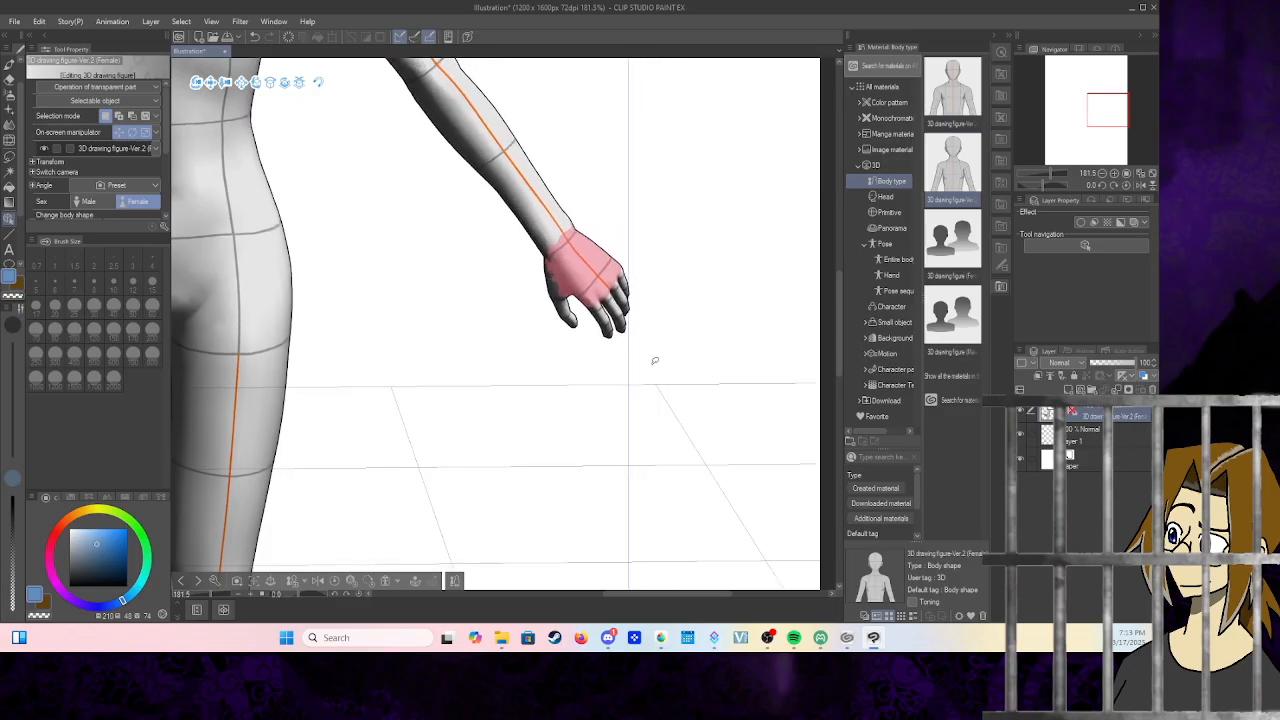
left_click_drag(731, 263, 703, 272)
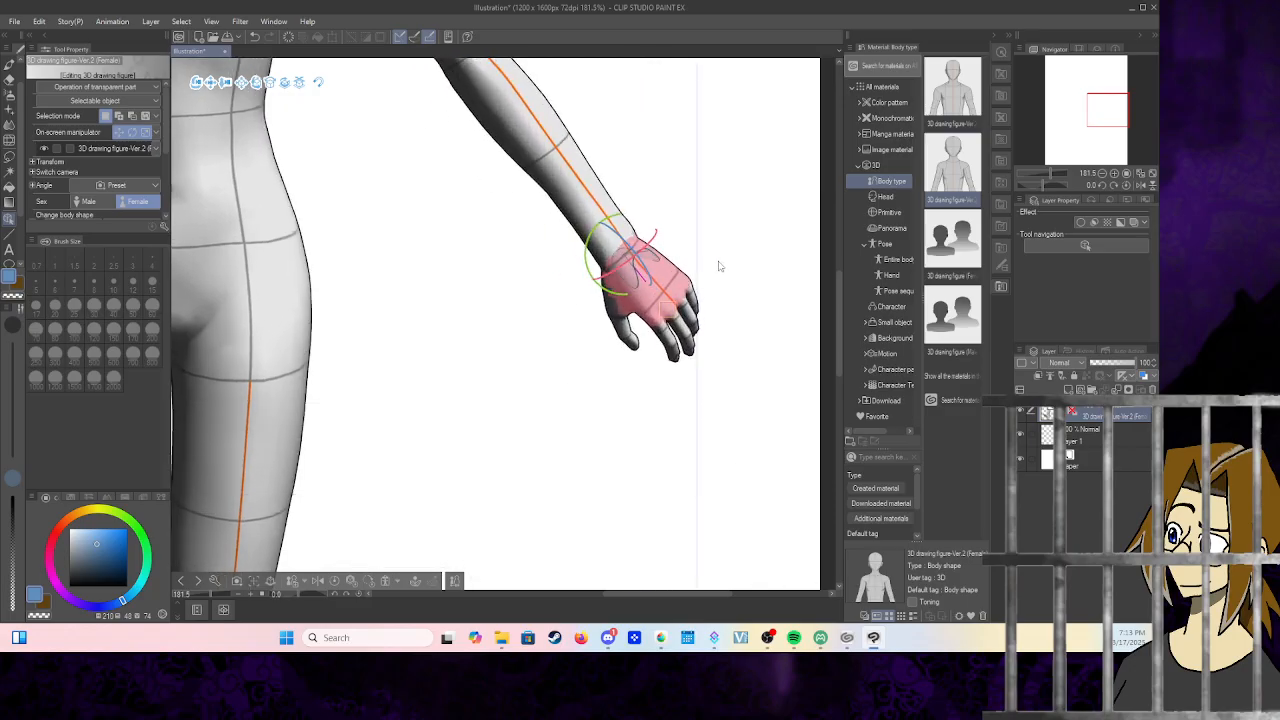
scroll(652, 309, "down", 3)
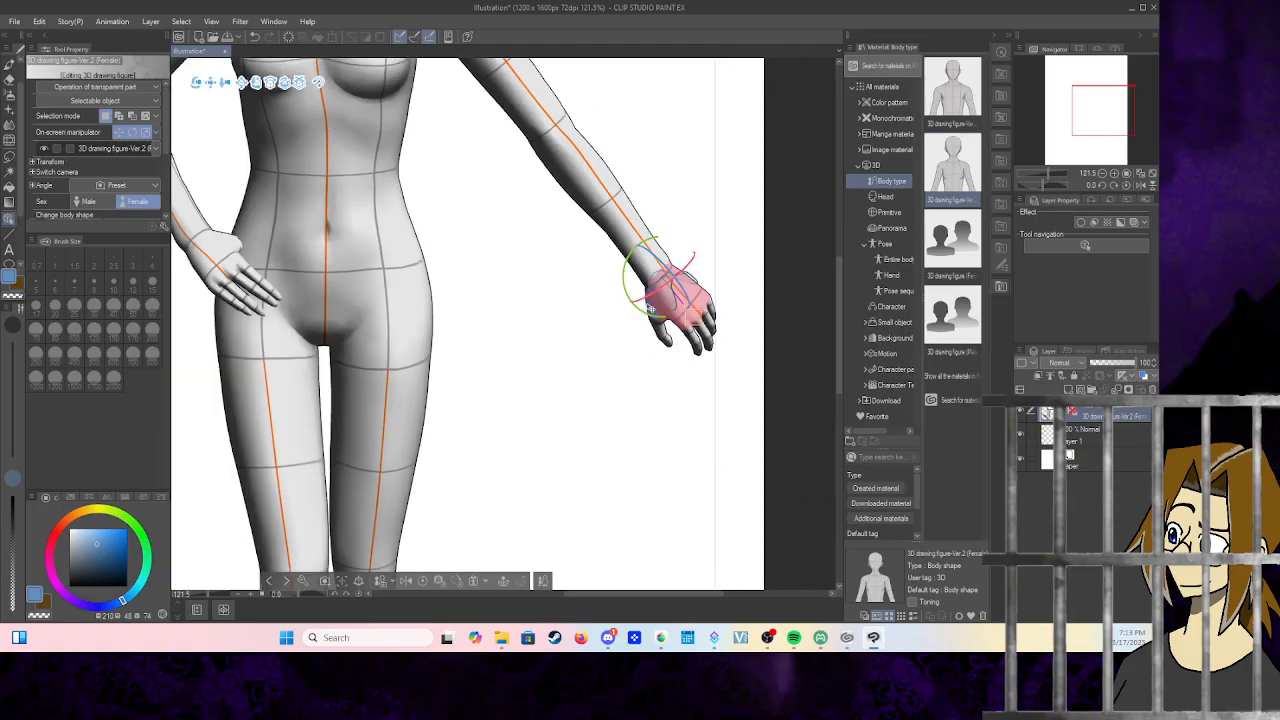
scroll(650, 305, "down", 4)
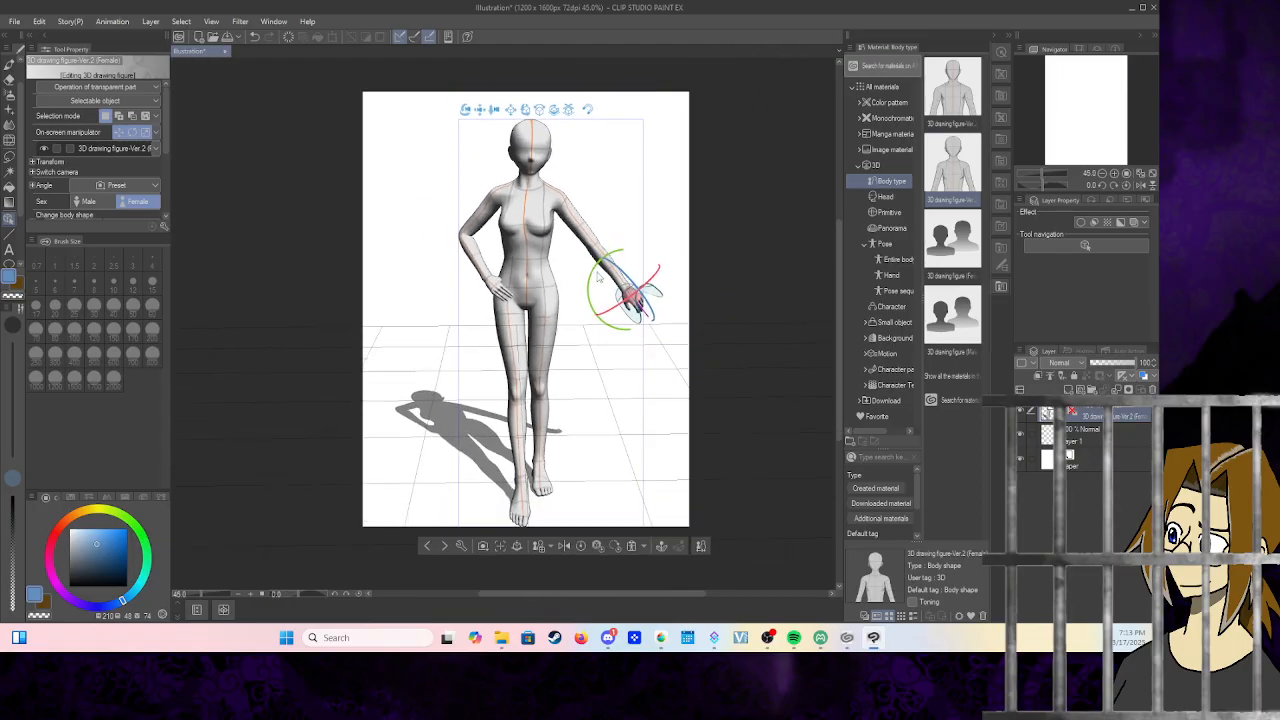
left_click_drag(597, 276, 600, 280)
- Rotate the left hand at the wrist from the side so the fingers point toward the figure's front
left_click_drag(667, 240, 435, 216)
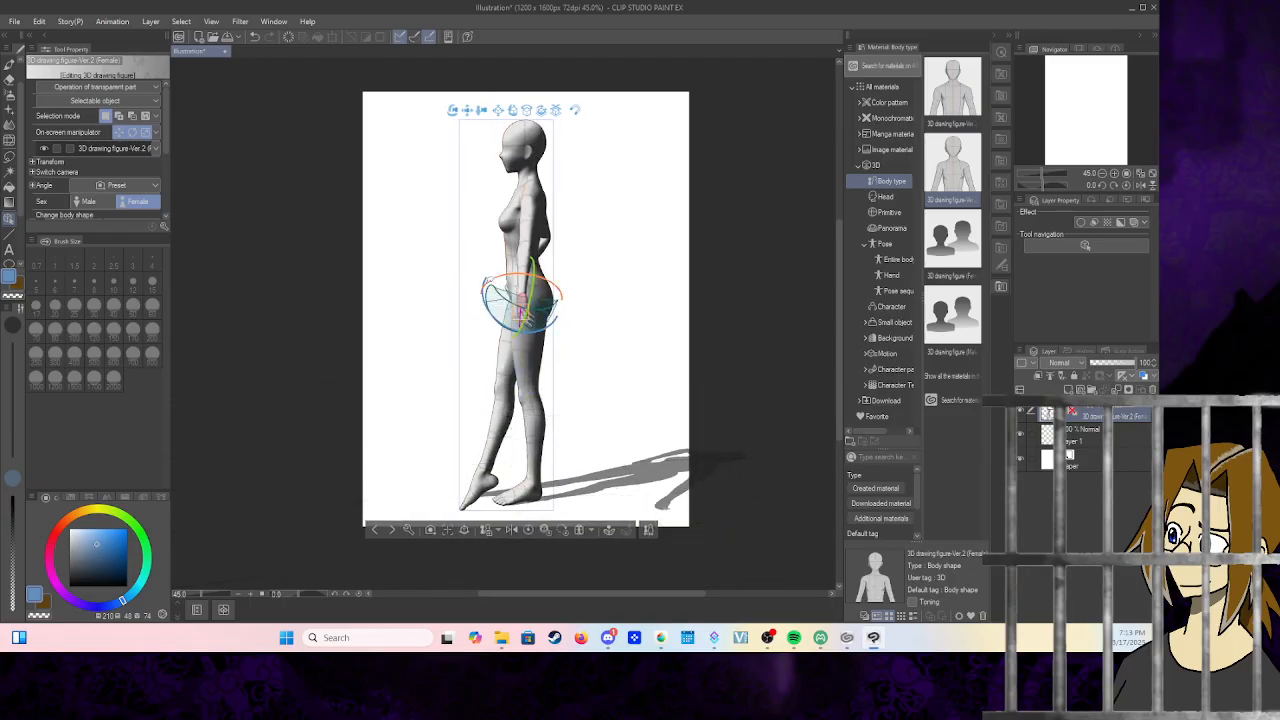
left_click_drag(520, 298, 556, 268)
left_click_drag(652, 296, 216, 211)
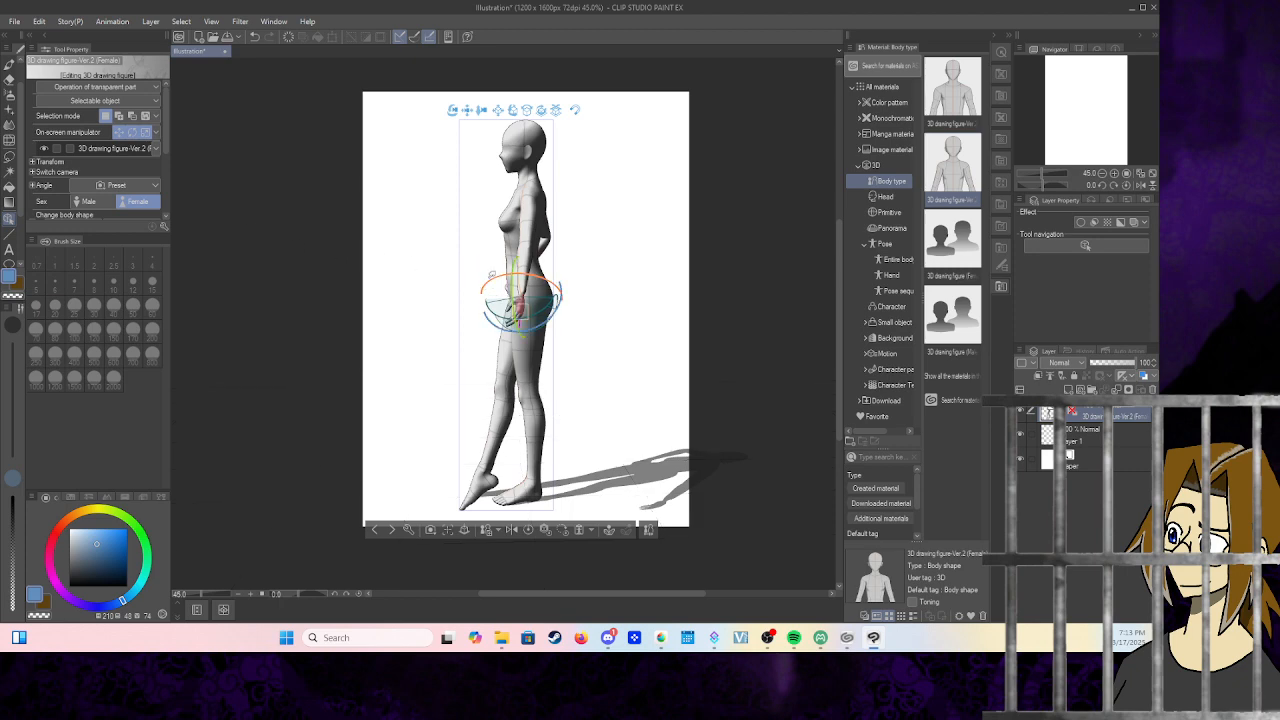
left_click_drag(496, 272, 521, 271)
left_click_drag(507, 320, 480, 343)
left_click_drag(516, 269, 519, 268)
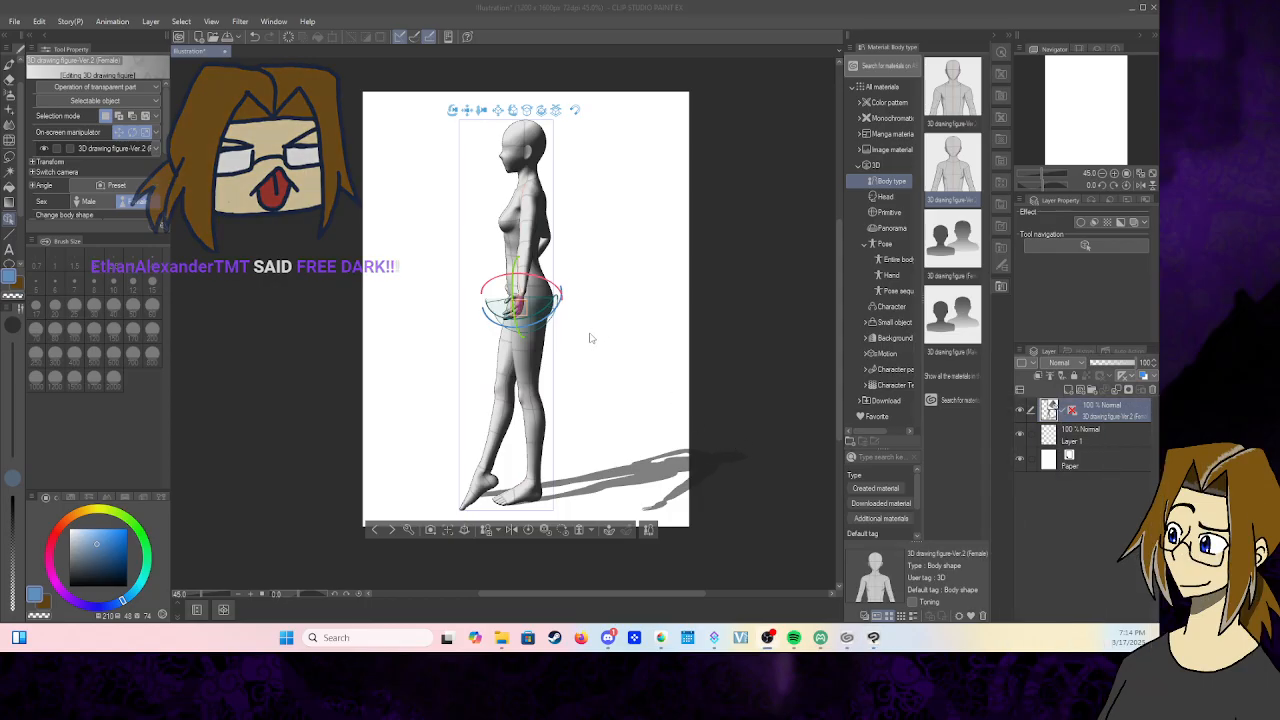
- Turn the left hand at the wrist so the palm faces down and the fingers flare outward from the body
left_click_drag(580, 334, 765, 358)
scroll(628, 300, "up", 5)
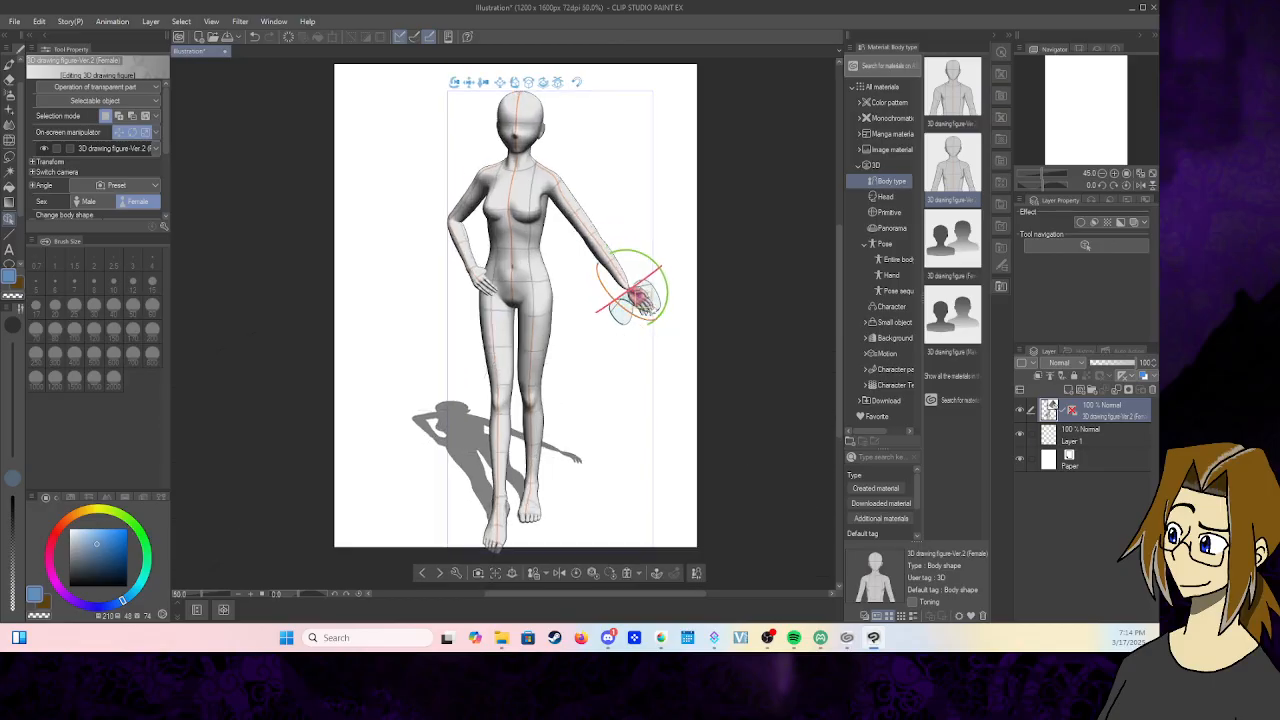
scroll(636, 282, "down", 4)
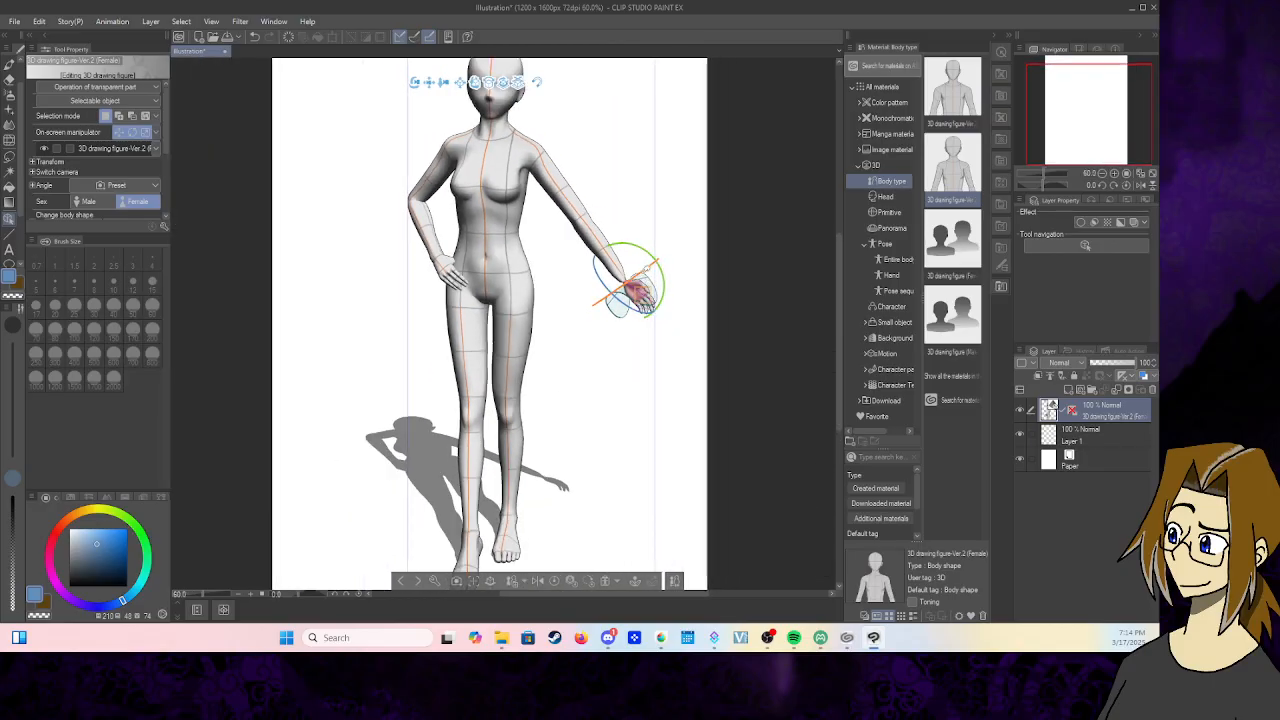
left_click_drag(650, 278, 540, 371)
left_click_drag(651, 297, 656, 326)
left_click_drag(558, 340, 594, 323)
scroll(592, 326, "down", 1)
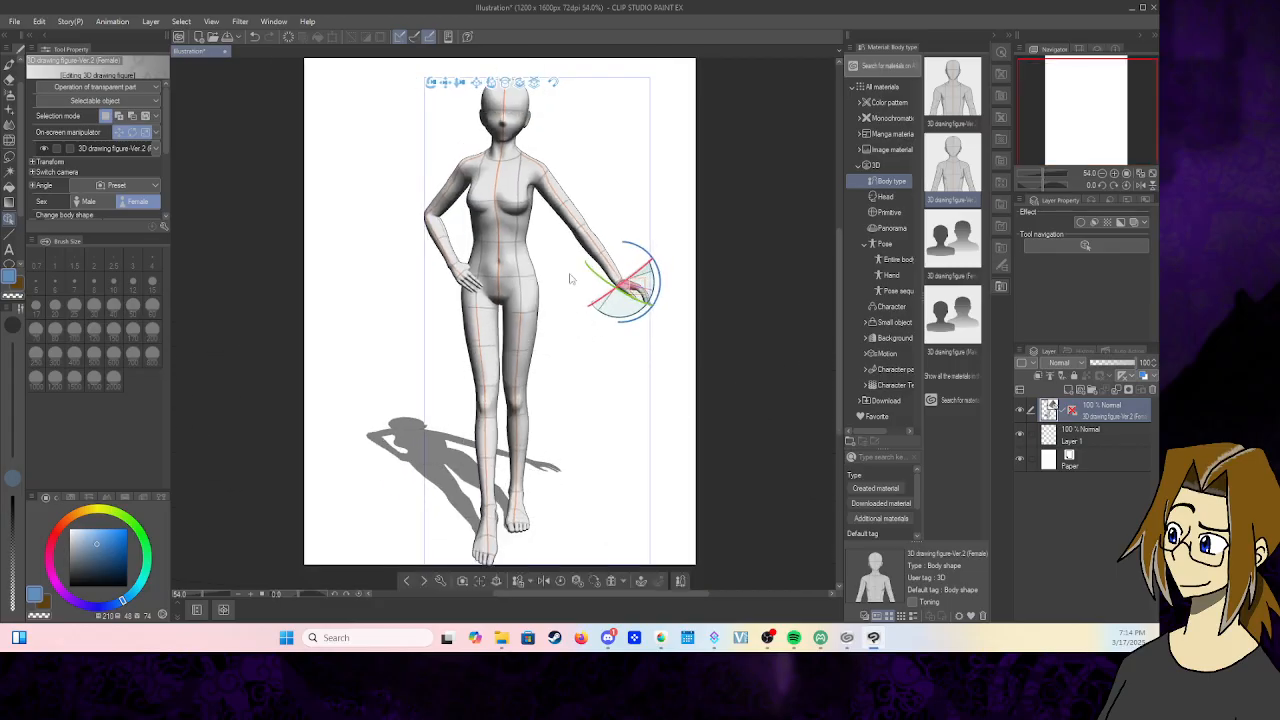
- Tilt the figure's head slightly toward the extended arm, then deselect it and frame the whole figure on the page
left_click(518, 118)
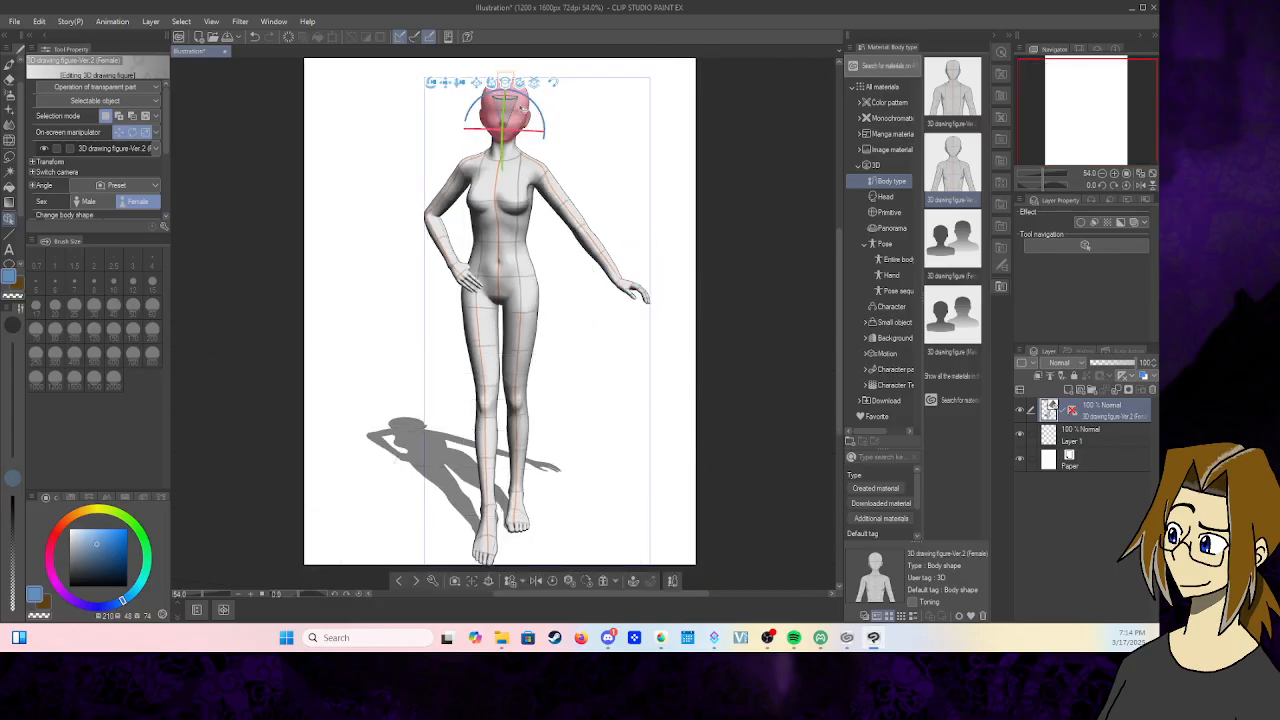
left_click_drag(529, 96, 538, 96)
mouse_move(563, 286)
left_mouse_down()
mouse_move(585, 276)
mouse_move(563, 300)
left_mouse_up()
scroll(563, 303, "down", 1)
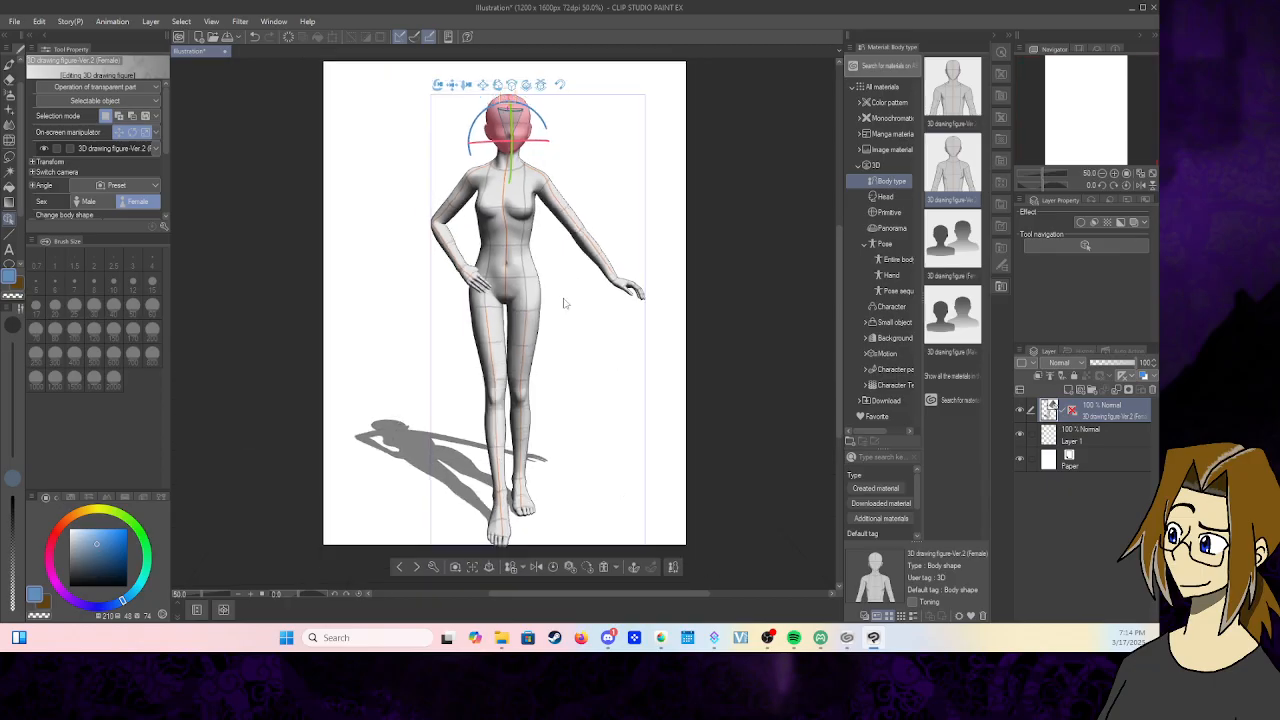
scroll(563, 303, "down", 1)
left_click(587, 309)
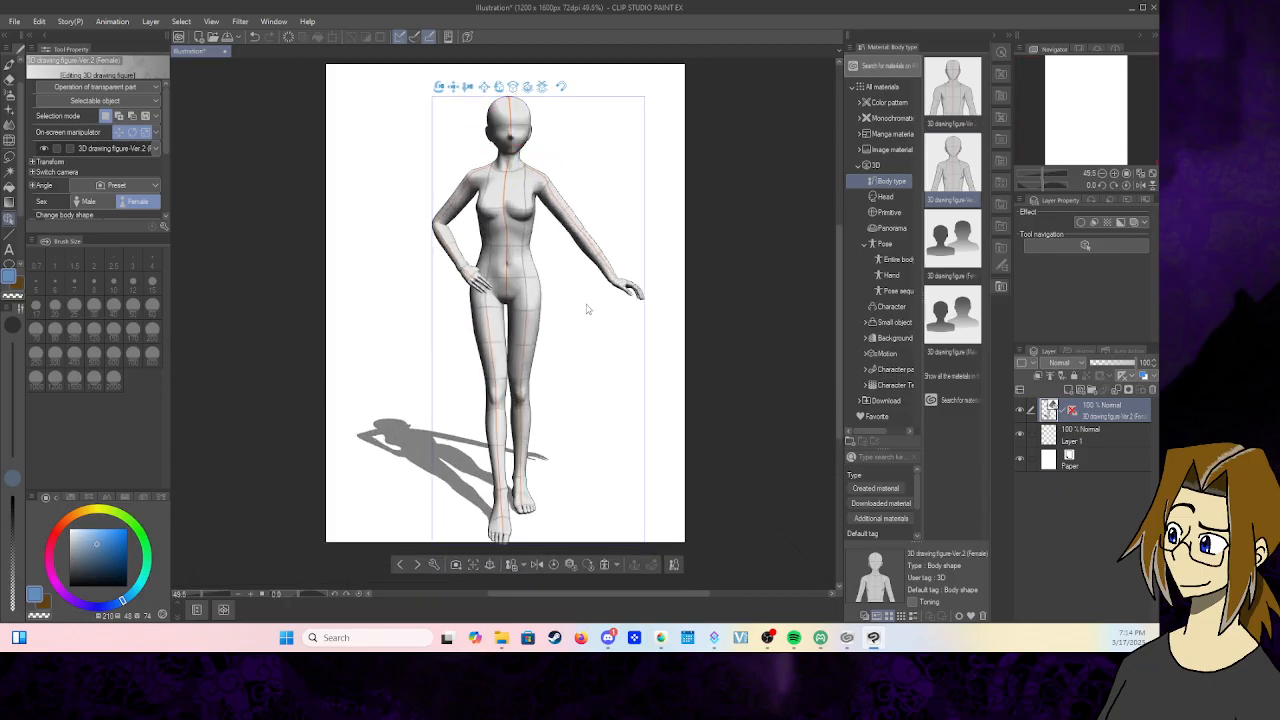
scroll(587, 309, "down", 1)
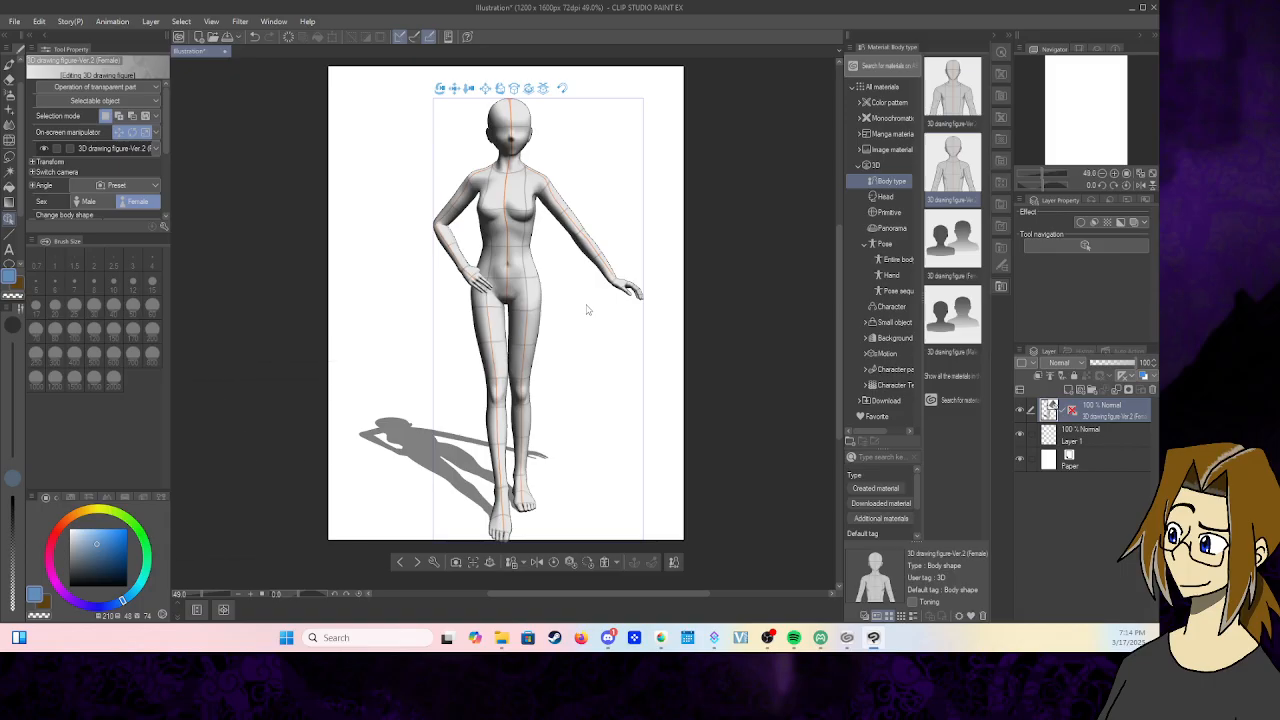
left_click_drag(587, 309, 586, 297)
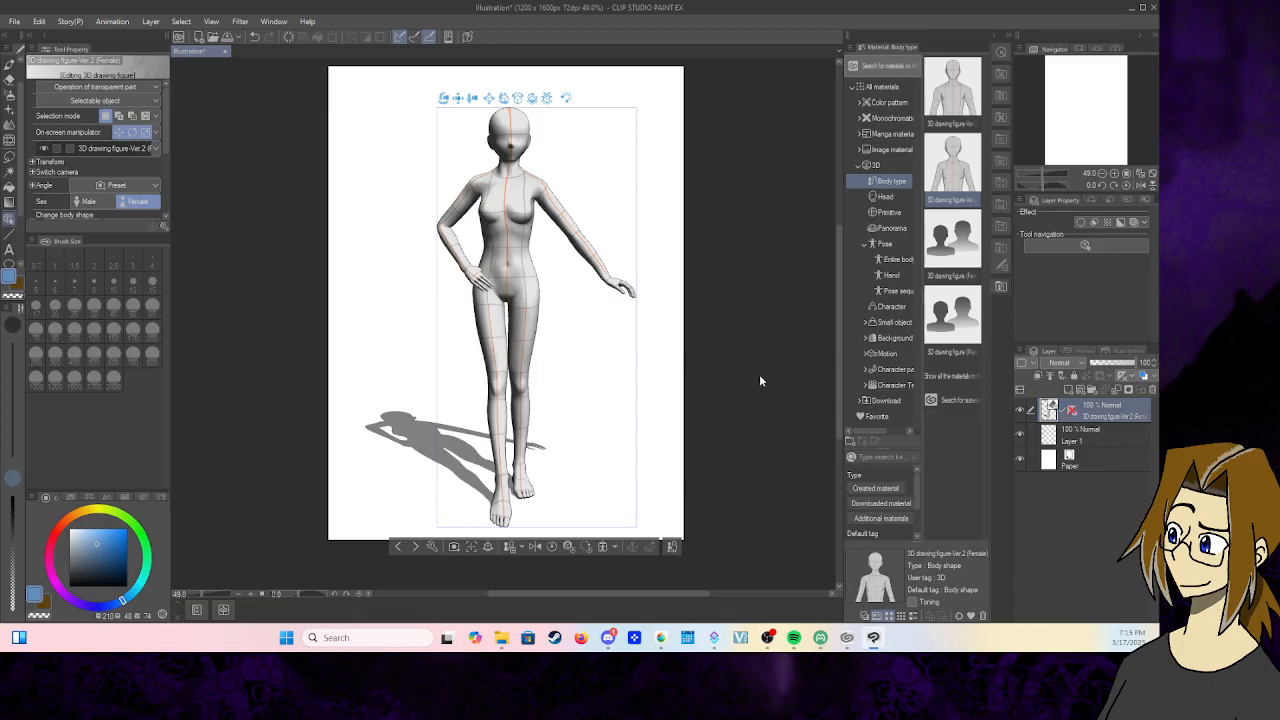
- Lower the opacity of the 3D drawing figure layer to 37%
left_click(1108, 438)
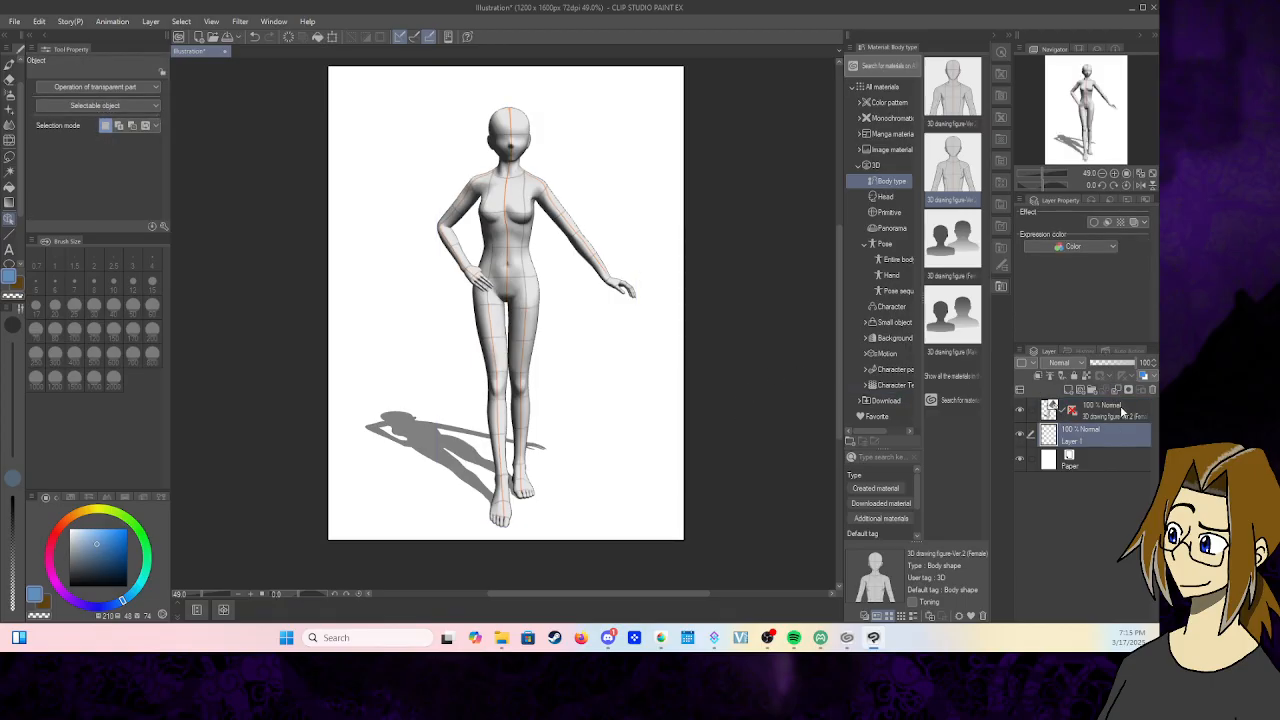
left_click(1124, 412)
left_click(1122, 364)
left_click_drag(1122, 364, 1108, 368)
- Move Layer 1 above the 3D figure layer, then lock the figure layer and leave Layer 1 active
left_click(1109, 438)
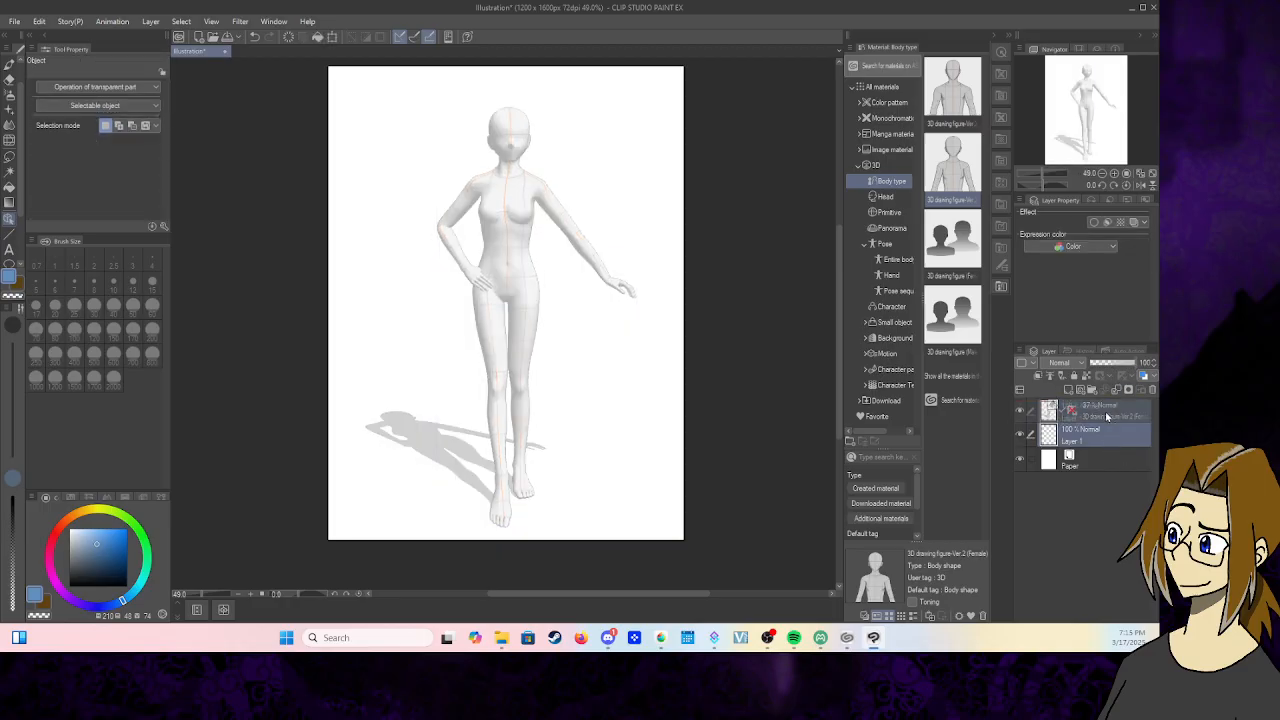
left_click_drag(1109, 438, 1108, 406)
left_click(1111, 436)
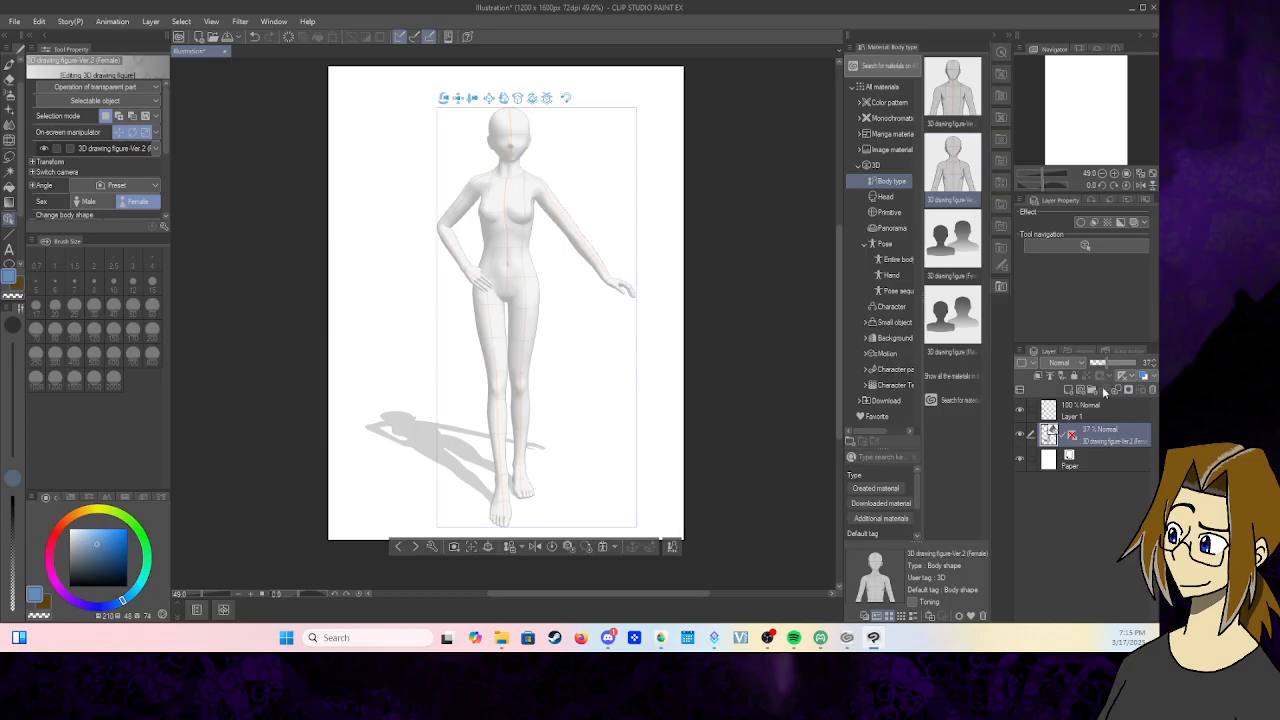
left_click(1100, 413)
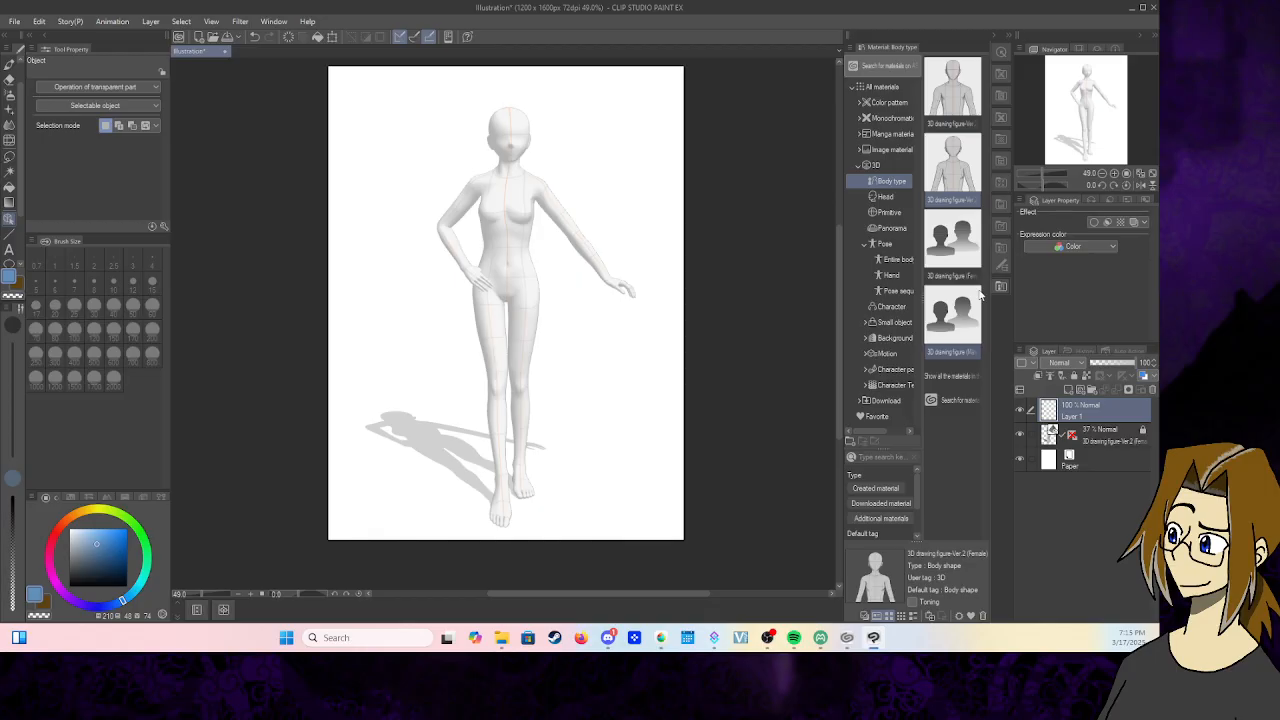
- Show the Hand pose materials and make the 3D figure layer editable again at 100% opacity
left_click(890, 274)
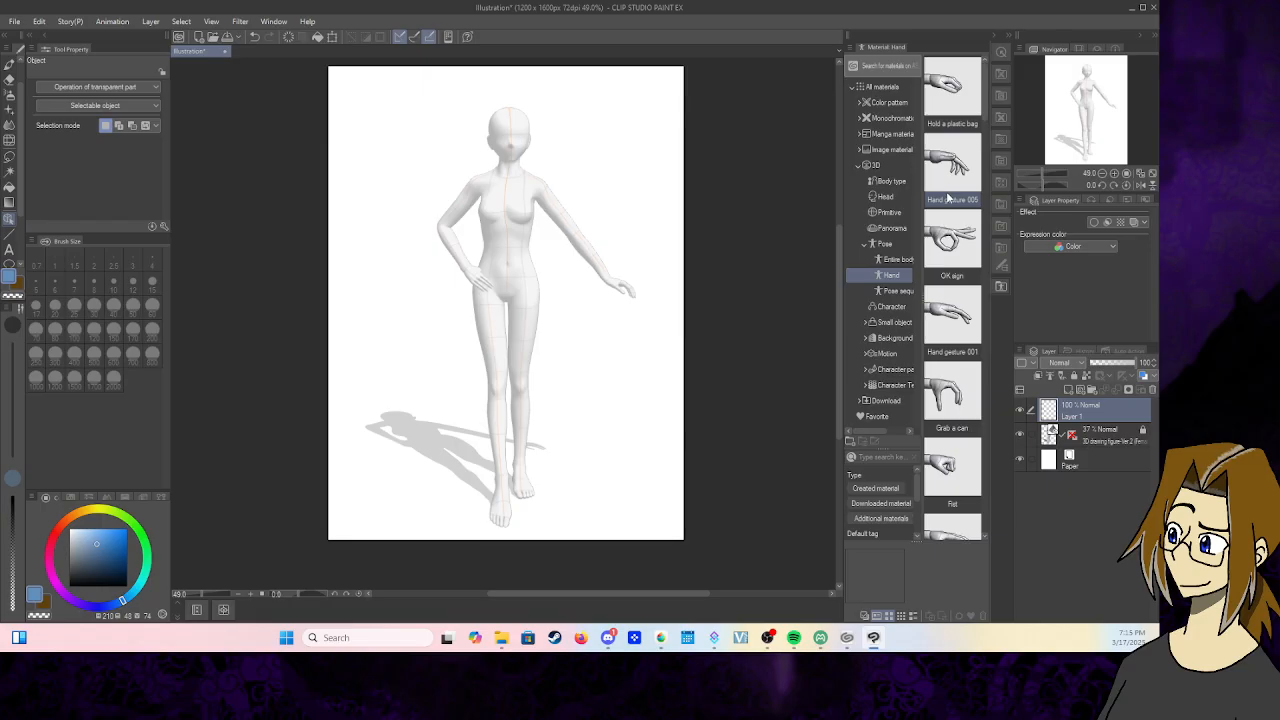
left_click(1102, 438)
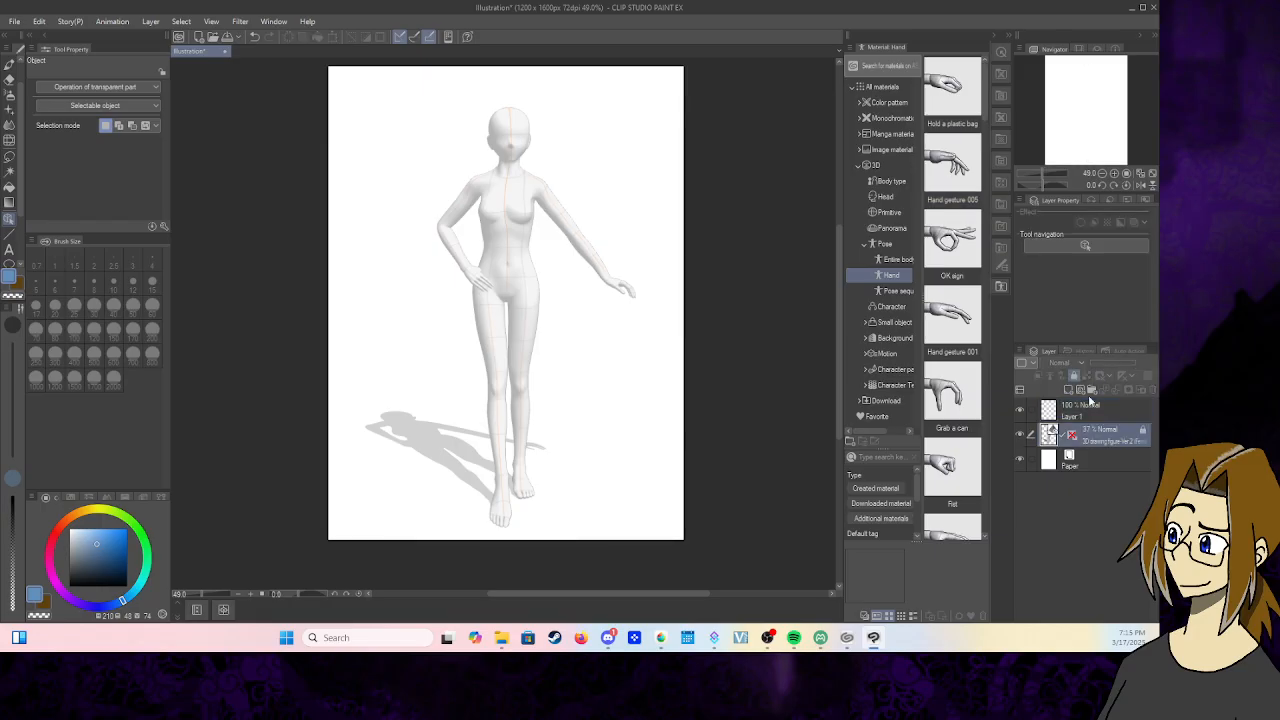
left_click(1074, 376)
left_click_drag(1110, 363, 1153, 374)
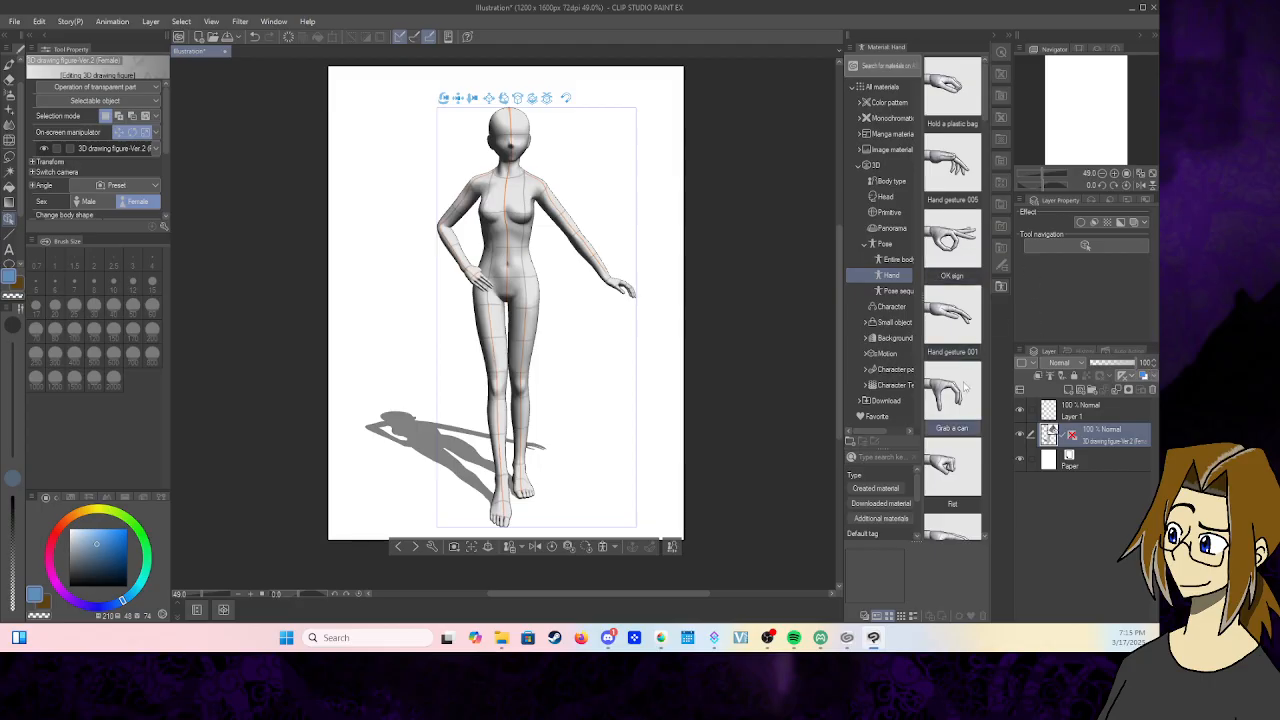
- Look through the hand pose materials for a pose that suits the figure's extended left hand
scroll(965, 388, "down", 1)
scroll(965, 388, "down", 1)
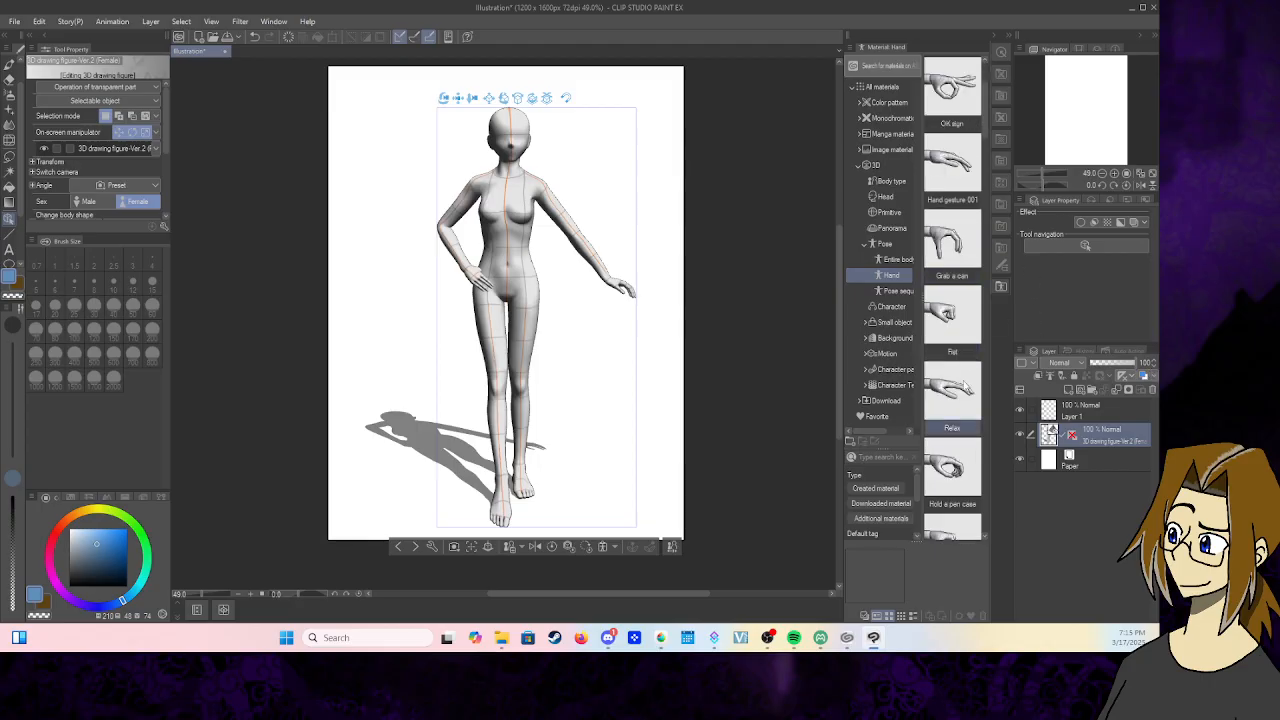
scroll(965, 388, "down", 1)
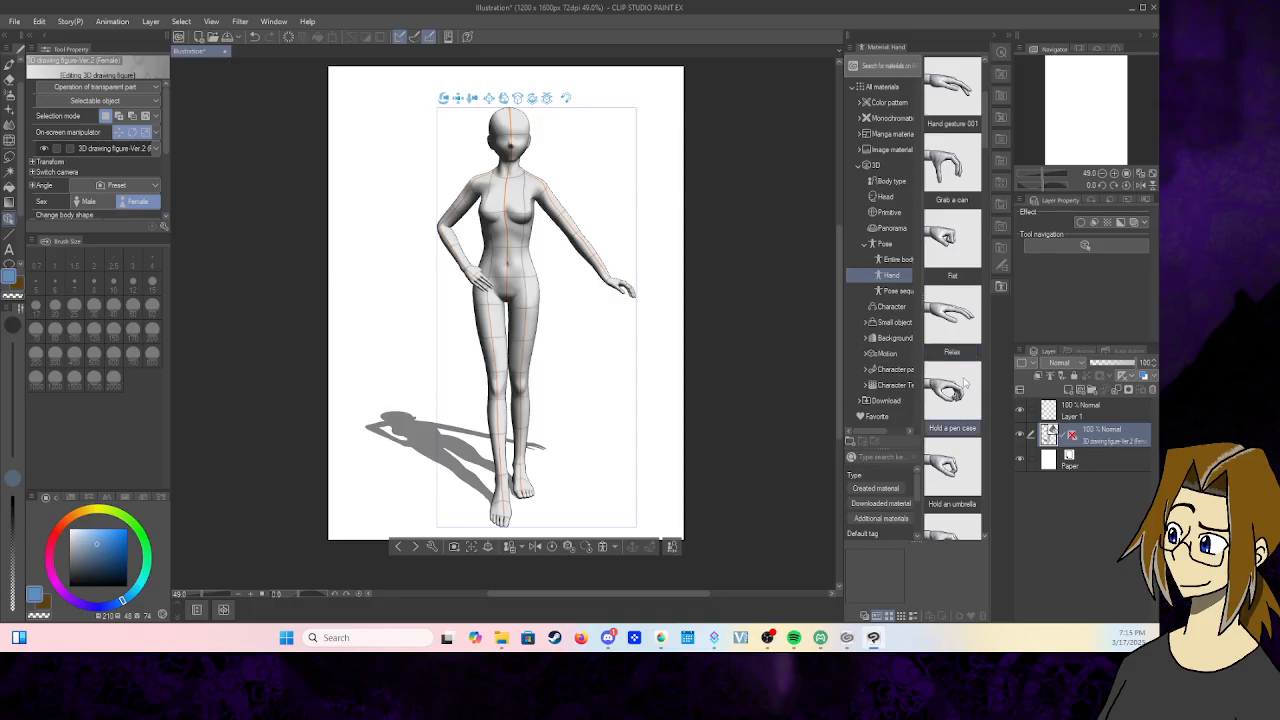
scroll(962, 365, "down", 2)
scroll(958, 338, "down", 1)
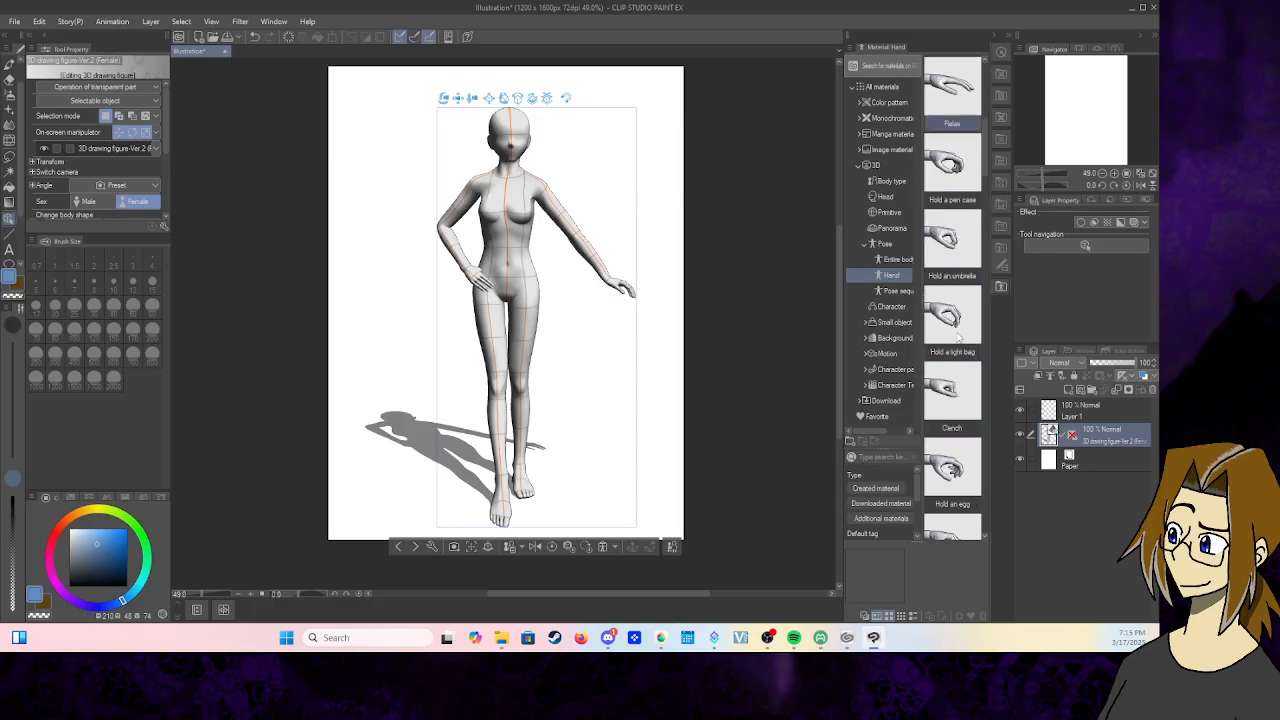
scroll(958, 338, "down", 1)
scroll(958, 338, "down", 3)
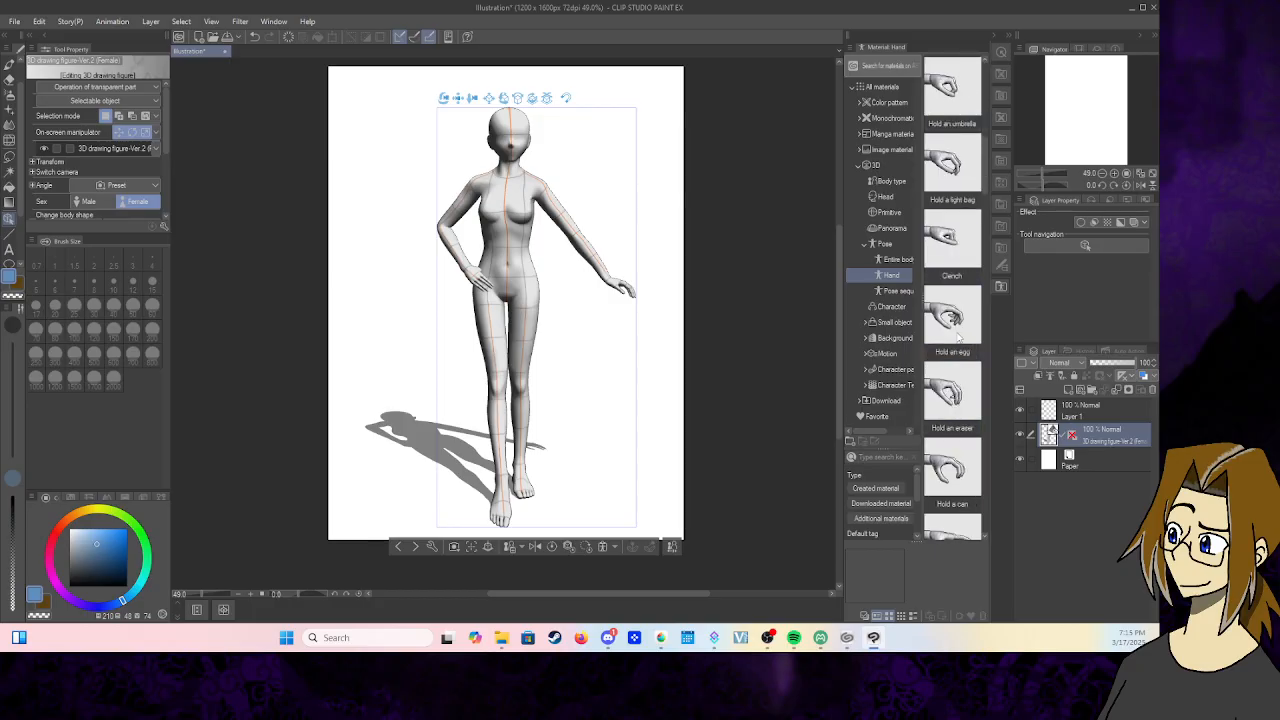
scroll(958, 338, "down", 1)
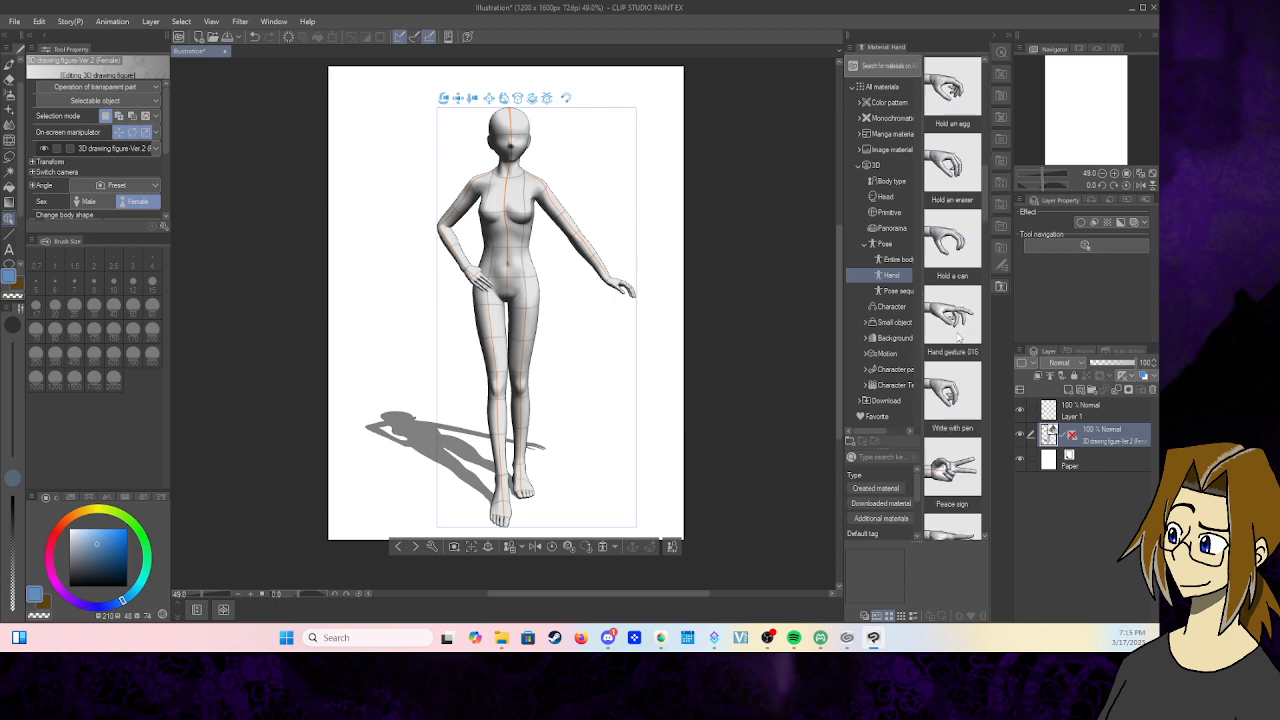
scroll(958, 338, "down", 1)
- Try to apply the Hand gesture 012 pose to the extended left hand, then undo the last placement
left_click_drag(960, 470, 620, 287)
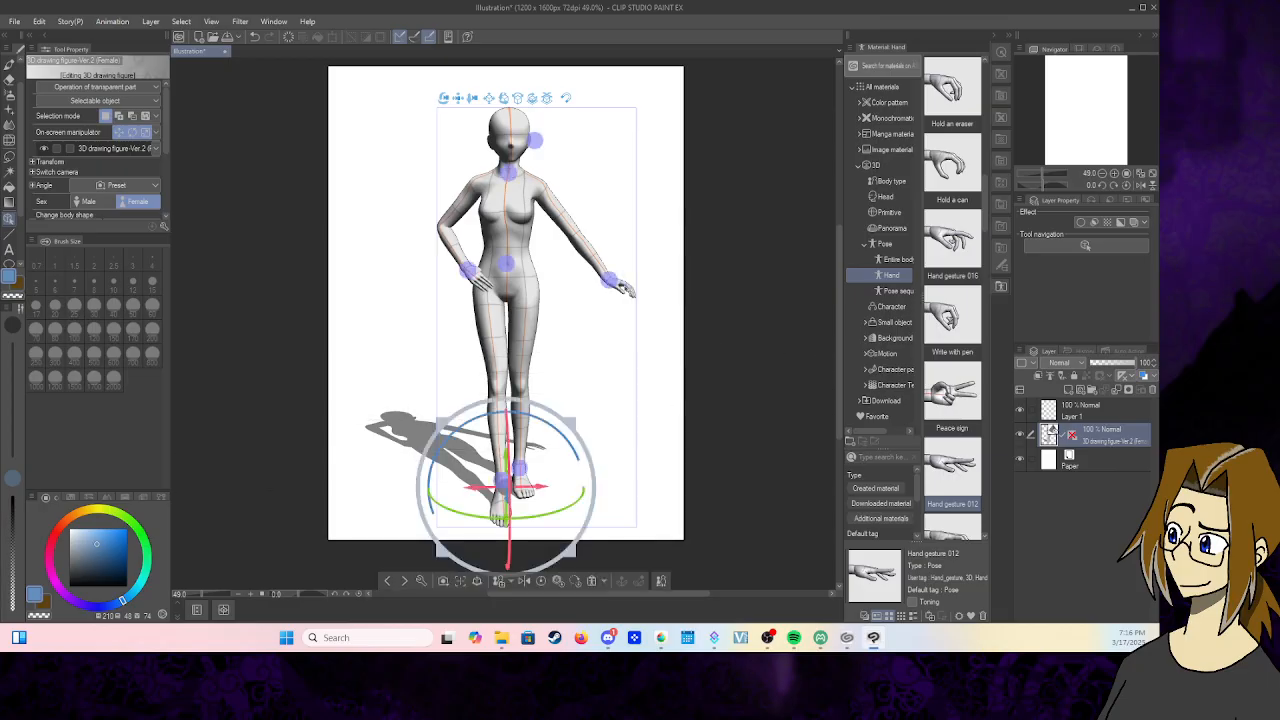
scroll(620, 287, "up", 4)
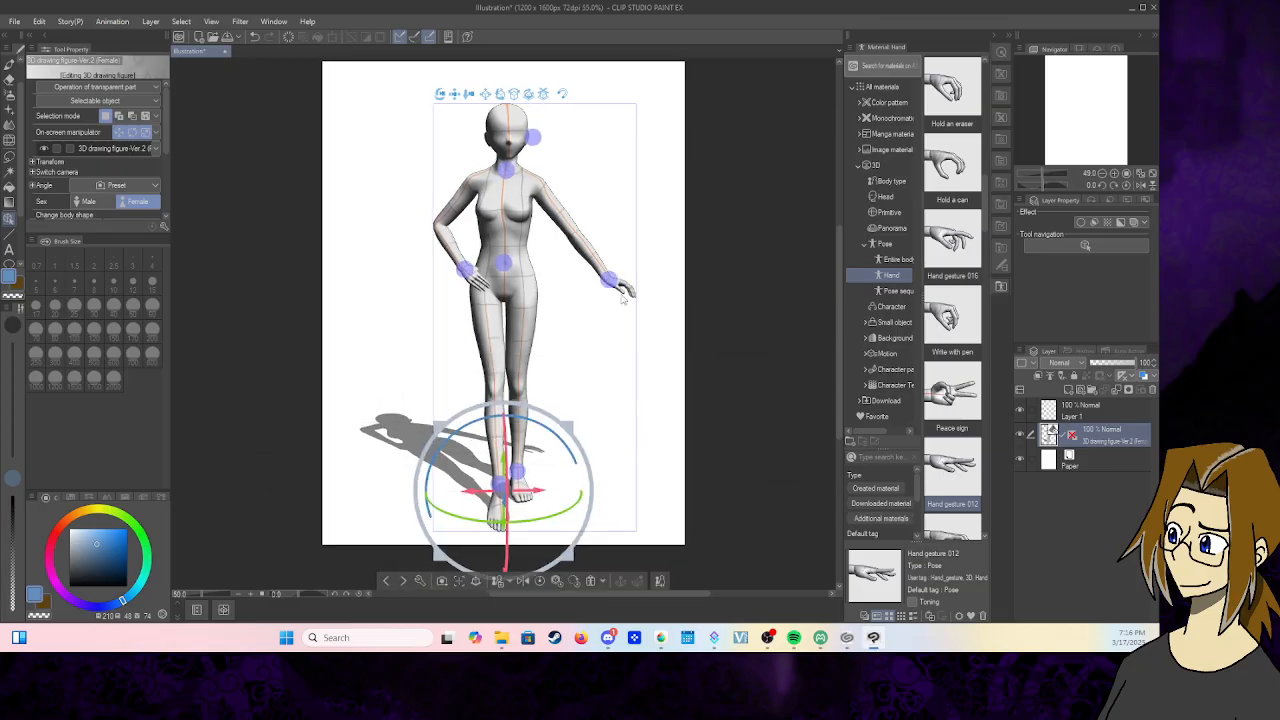
left_click(622, 280)
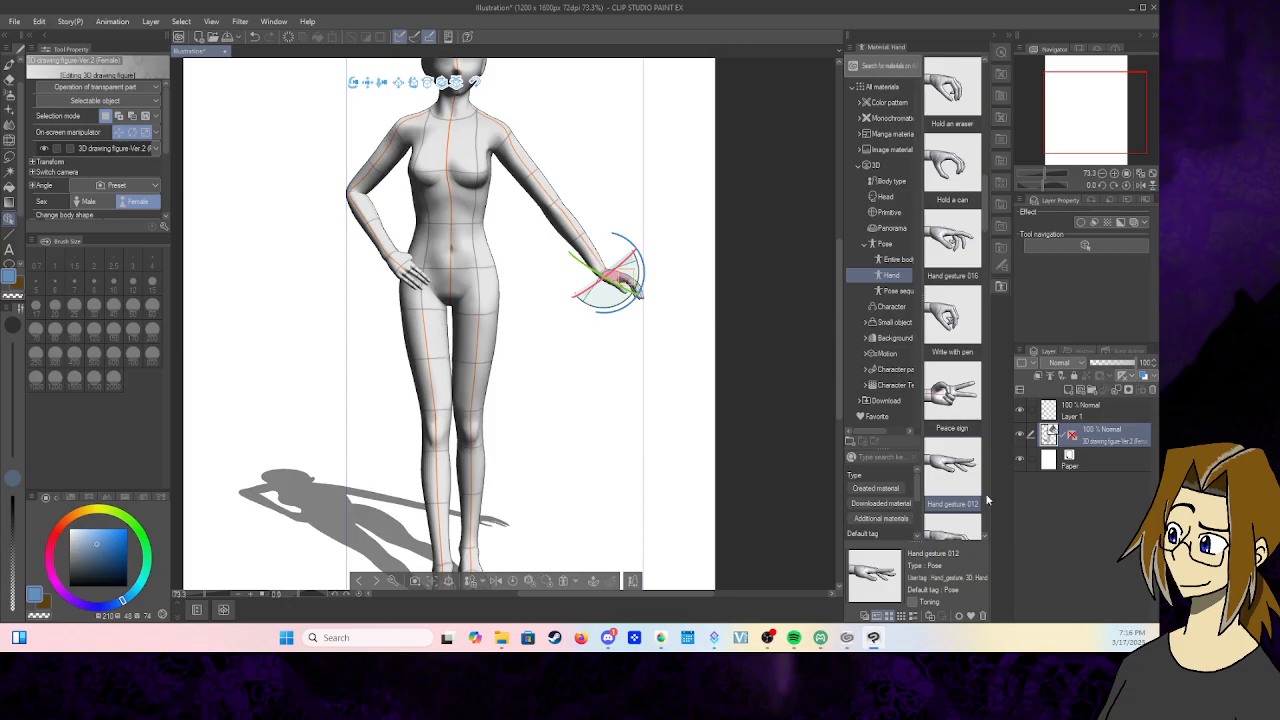
left_click_drag(955, 482, 622, 308)
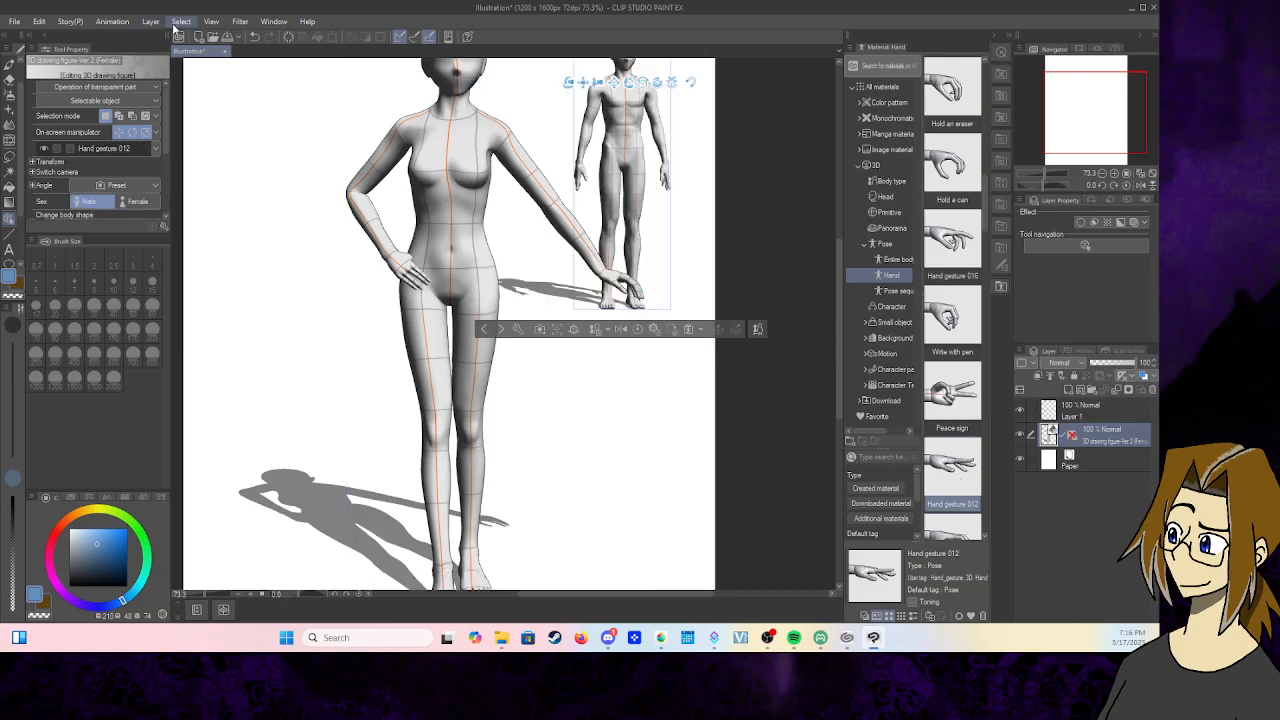
left_click(254, 36)
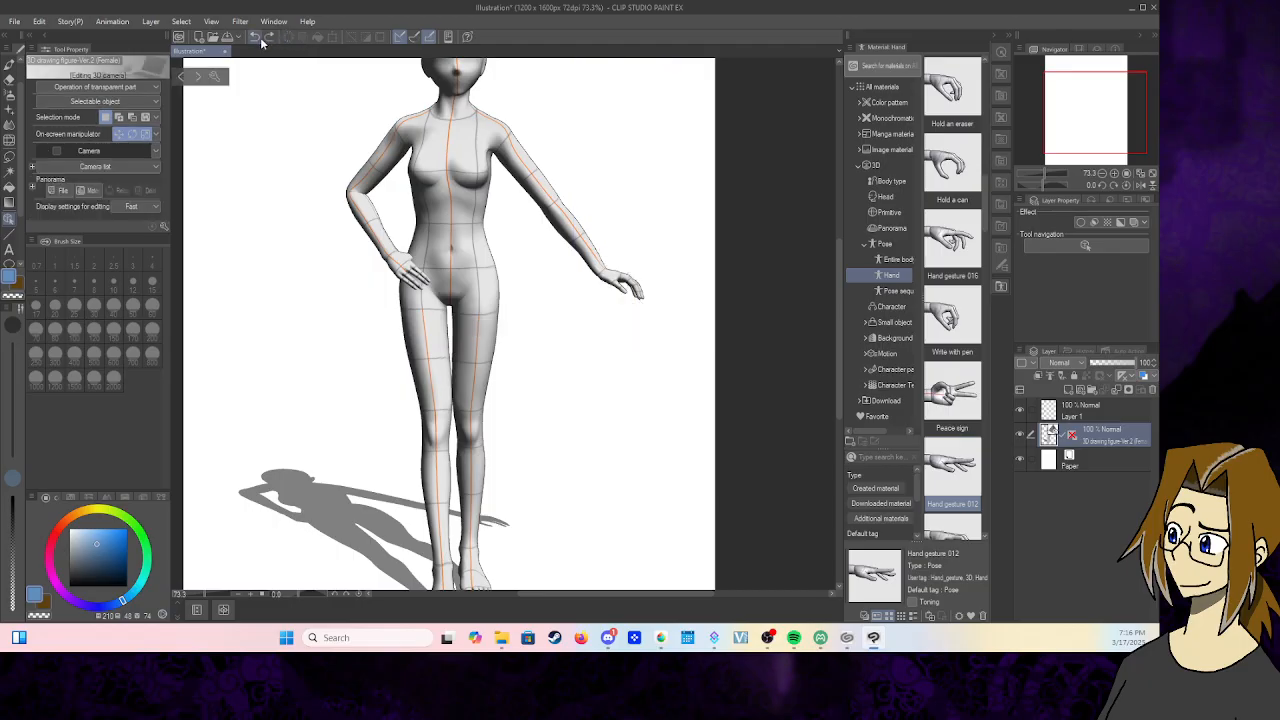
- Select the whole 3D figure and show its Hand pose settings
left_click_drag(627, 319, 599, 317)
left_click(615, 280)
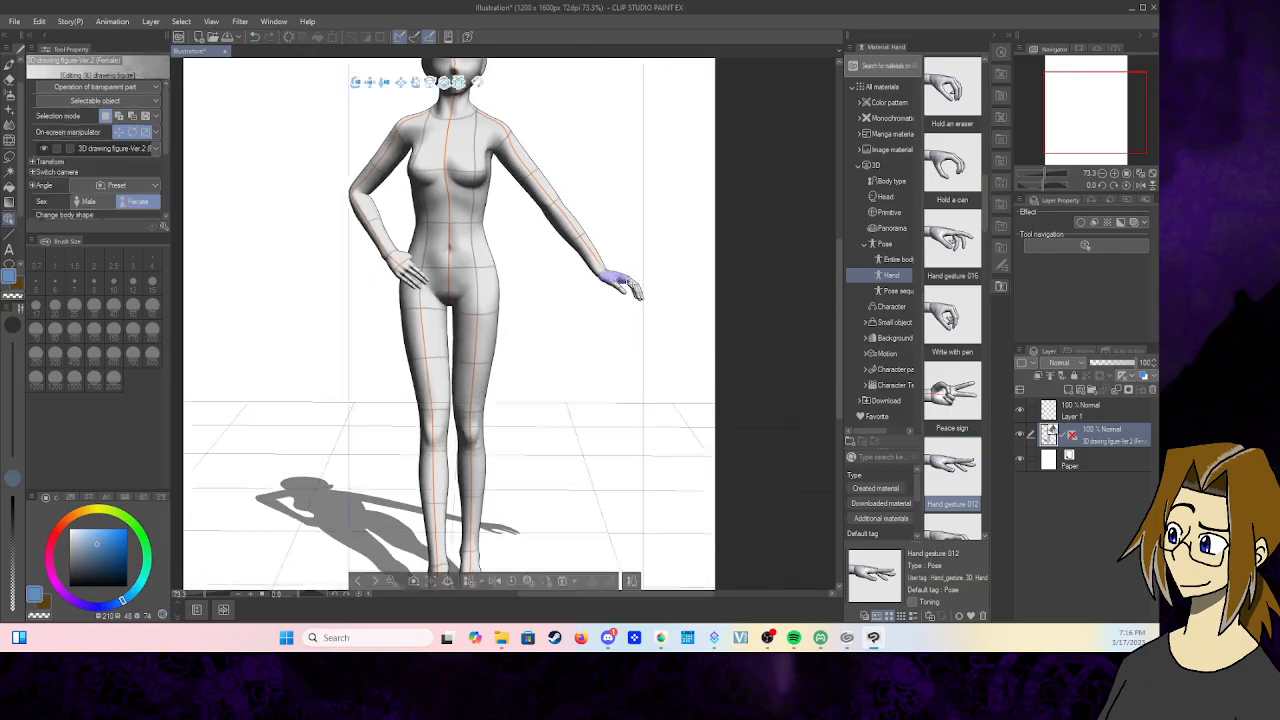
left_click(586, 320)
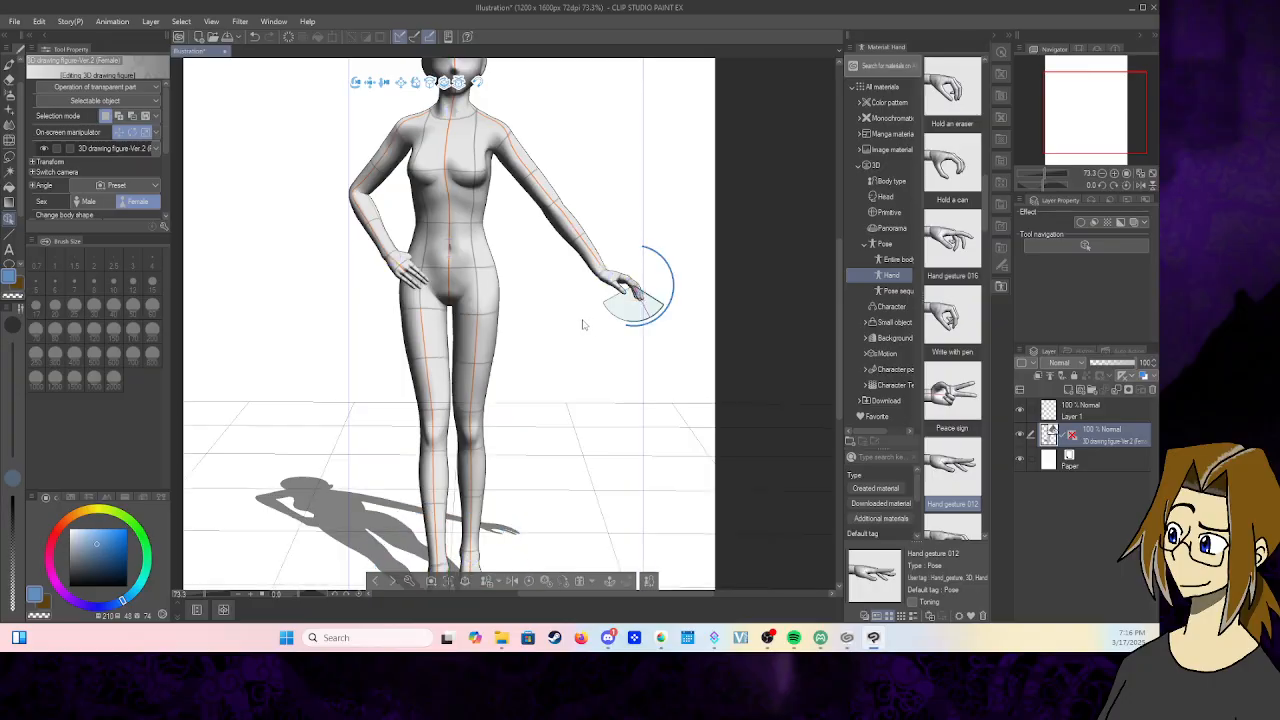
left_click(617, 285)
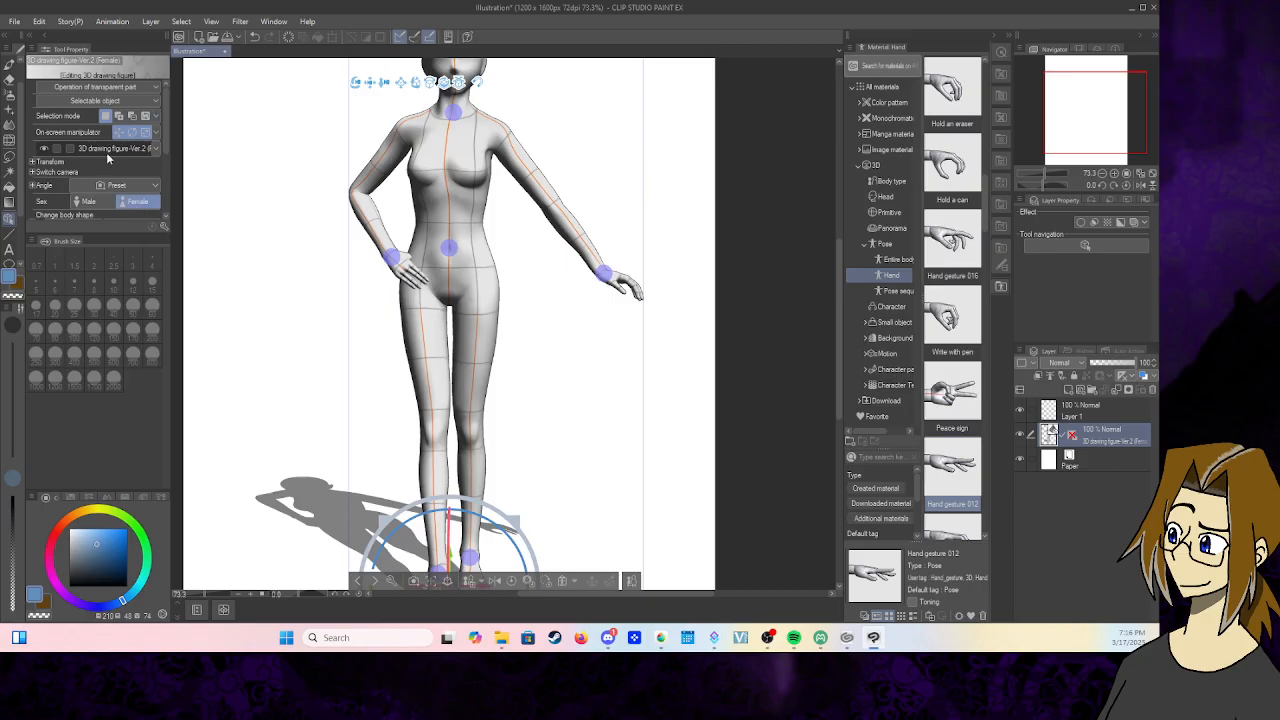
scroll(92, 165, "down", 2)
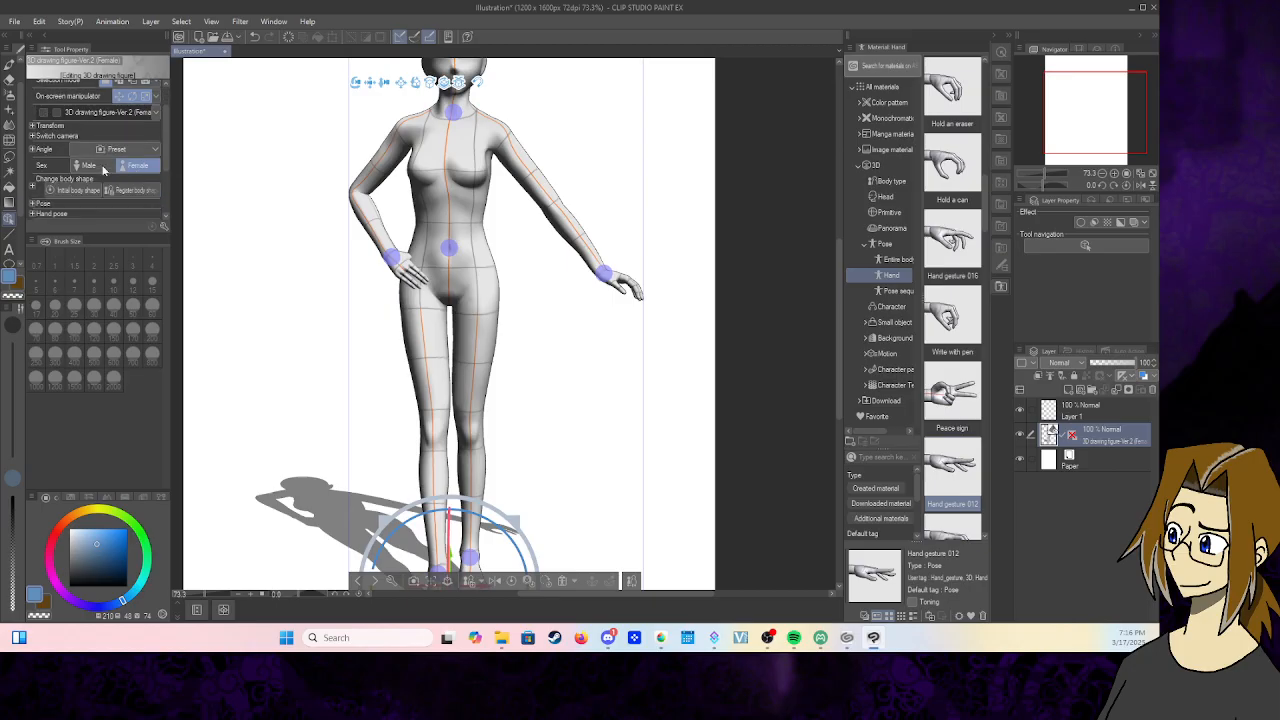
left_click(33, 214)
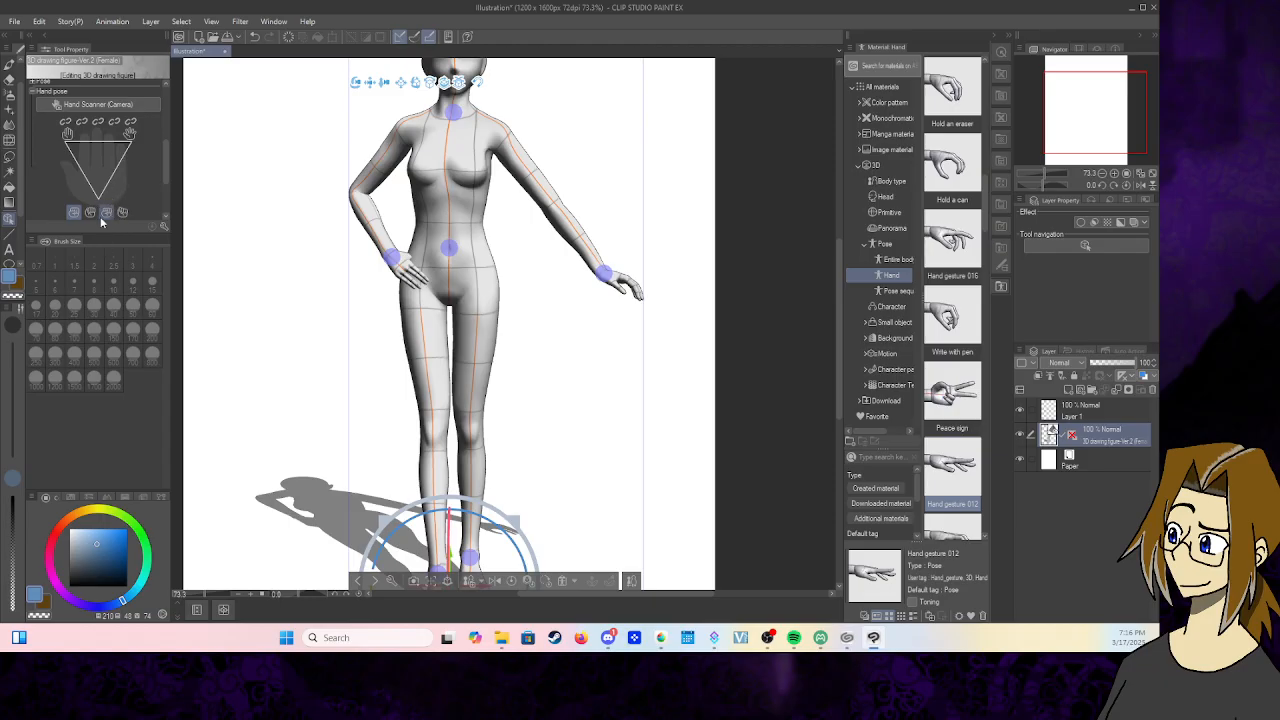
- Try different finger openings with the Hand pose control, settling on nearly straight fingers, and deselect the figure's joints
left_click(83, 155)
mouse_move(85, 156)
left_mouse_down()
mouse_move(96, 197)
mouse_move(85, 220)
mouse_move(107, 190)
mouse_move(97, 144)
mouse_move(95, 170)
left_mouse_up()
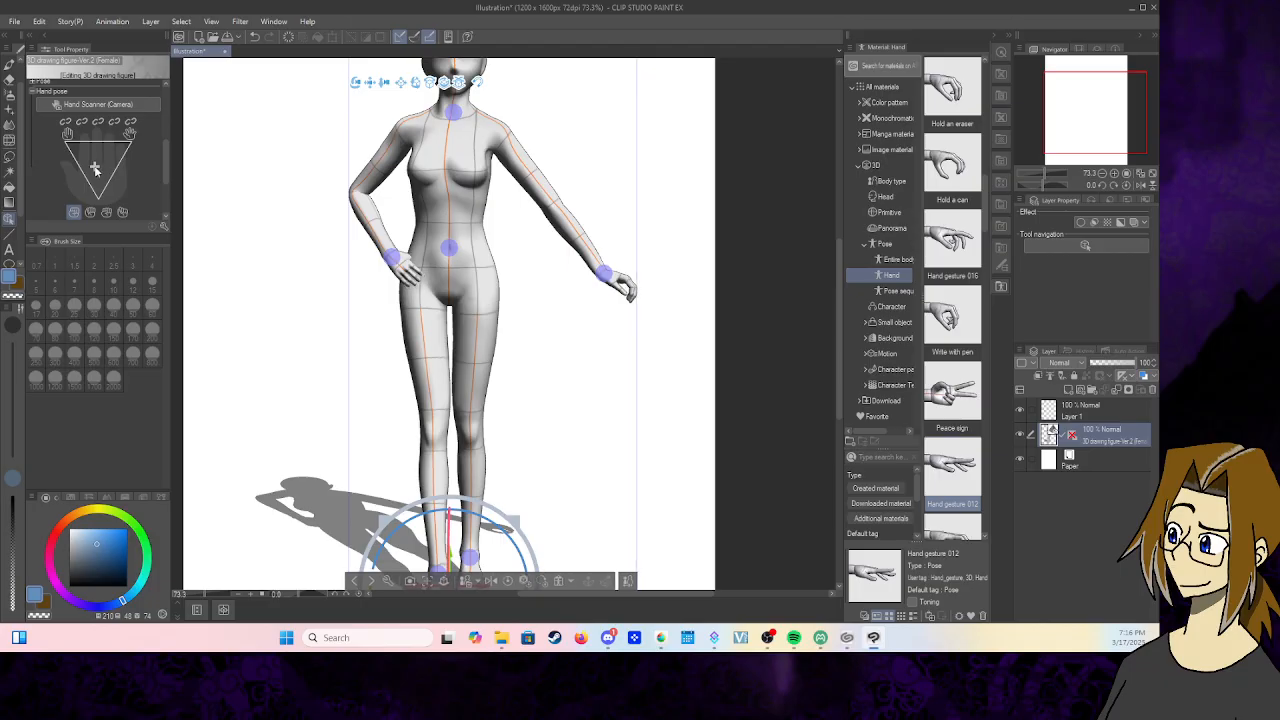
left_click(128, 137)
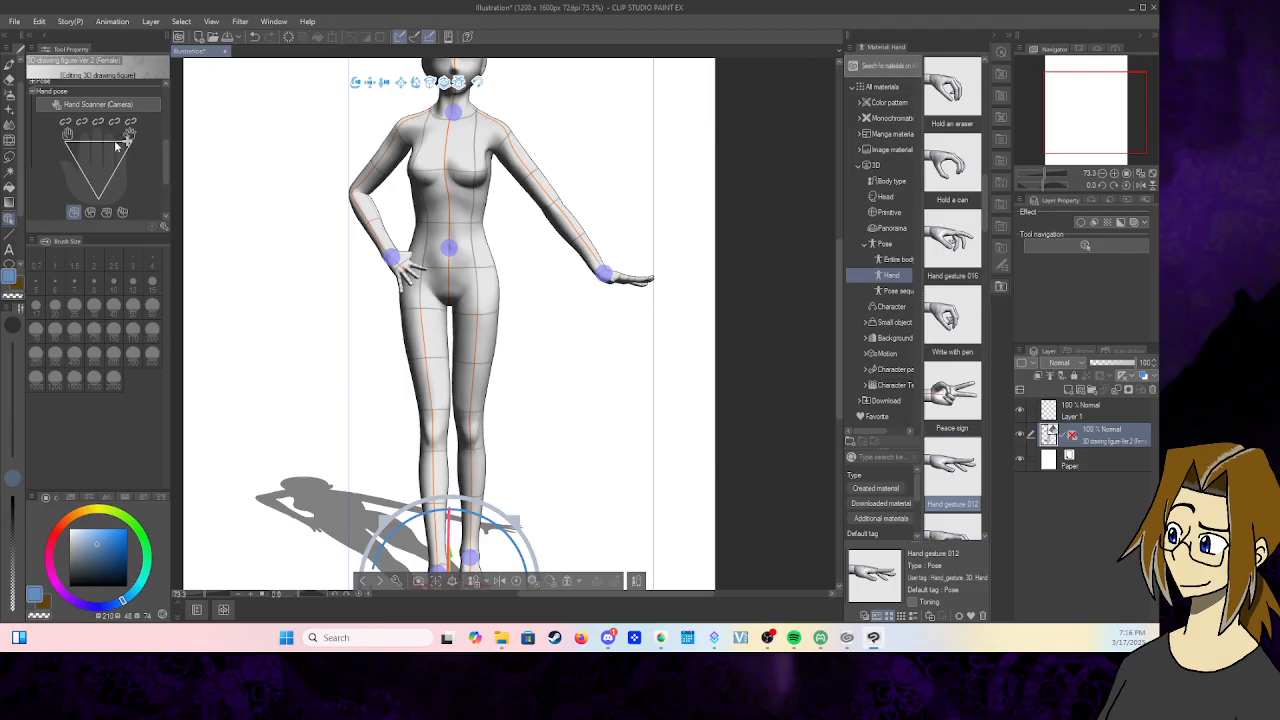
left_click(98, 153)
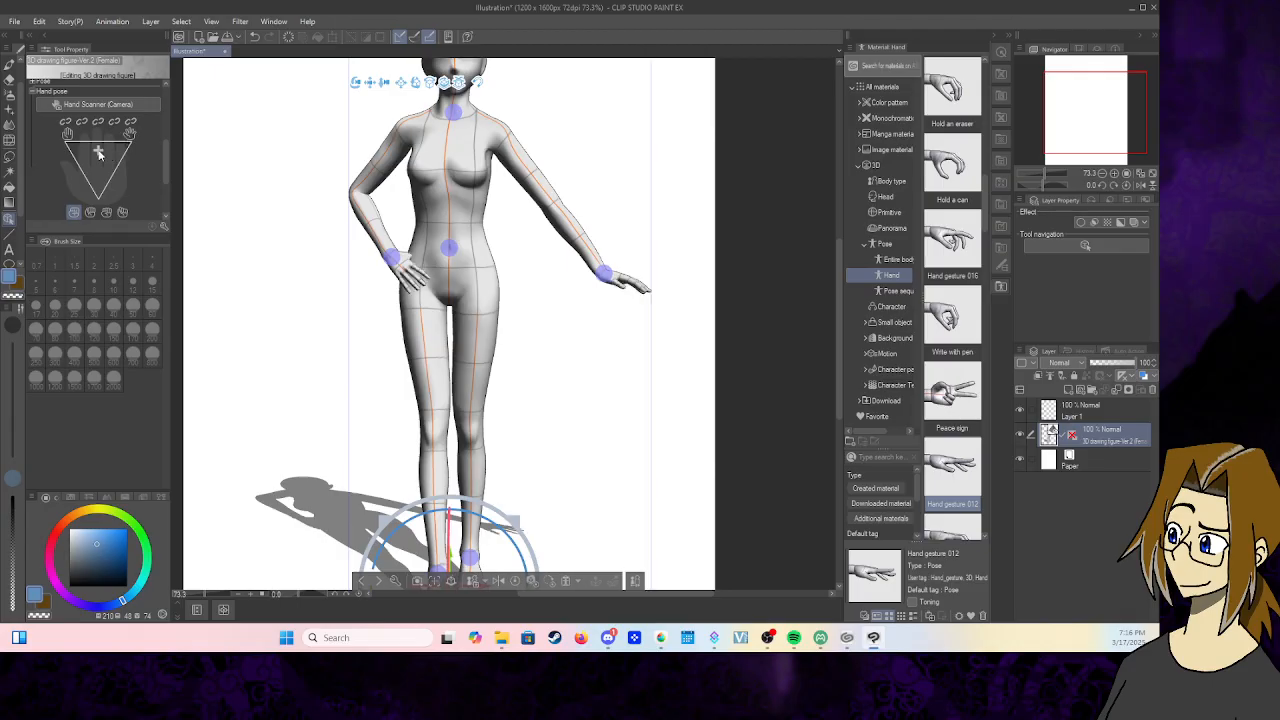
left_click_drag(98, 153, 86, 153)
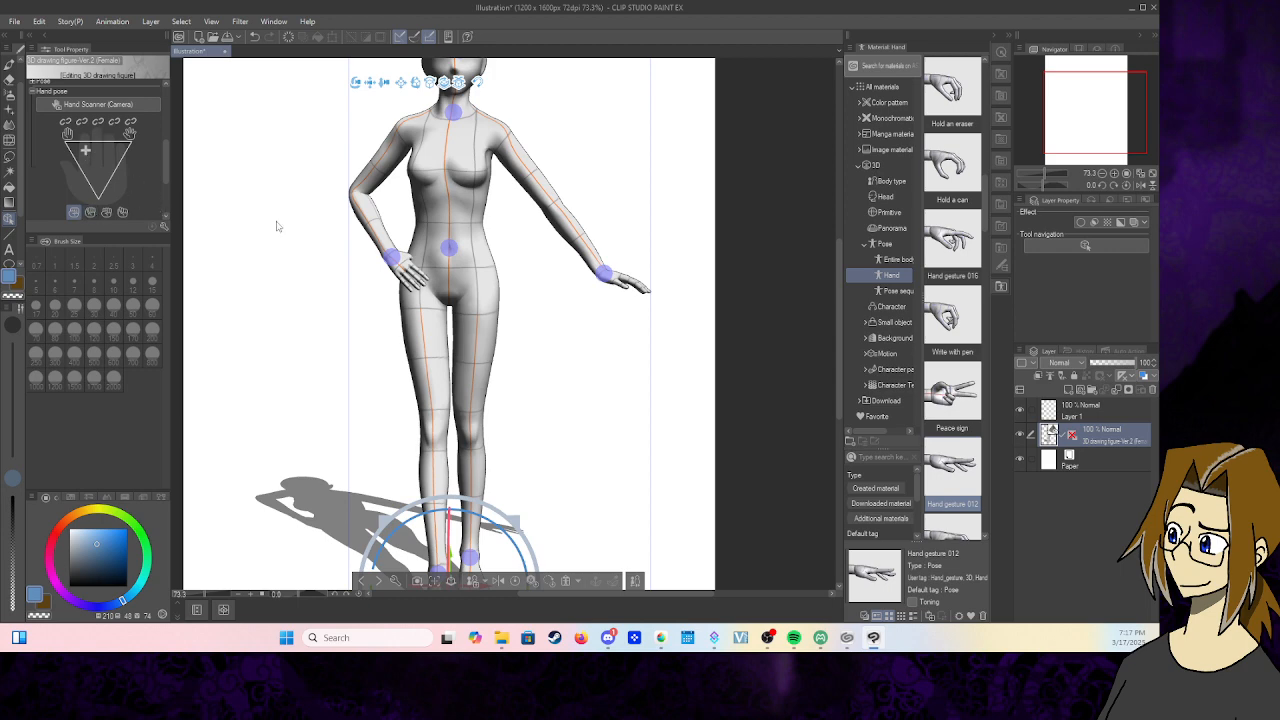
scroll(465, 213, "down", 1)
scroll(504, 190, "down", 2)
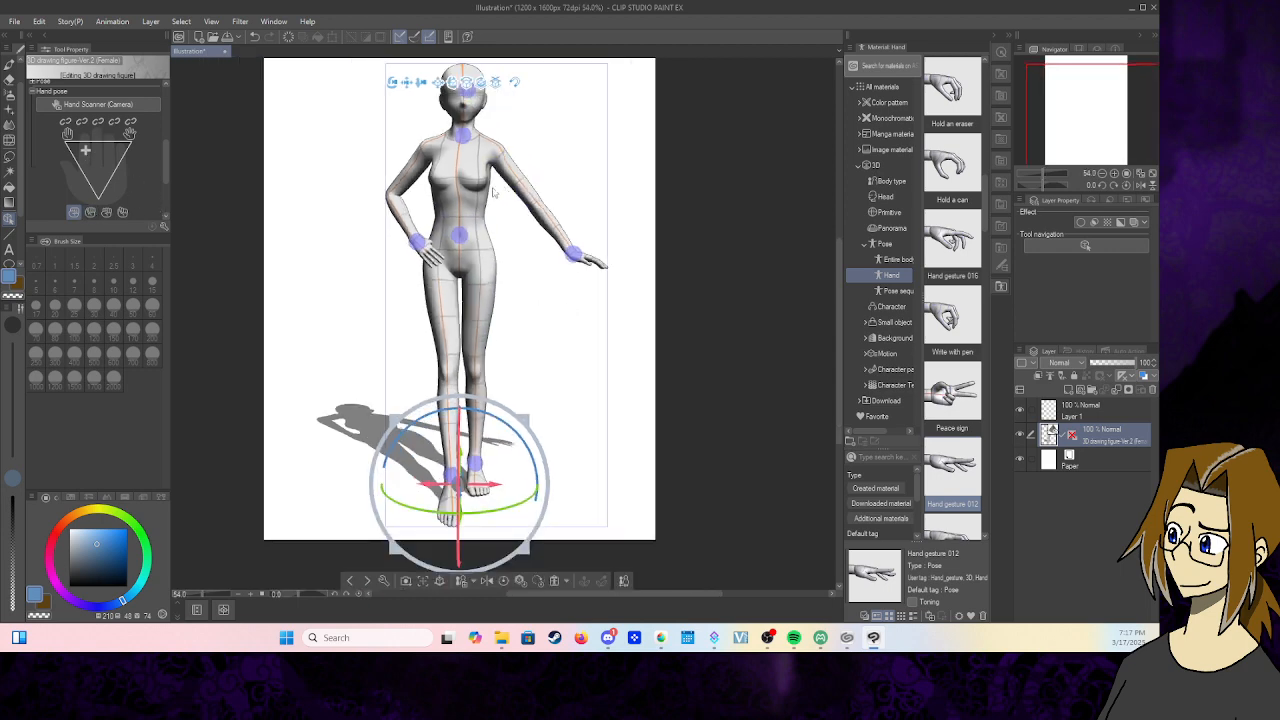
left_click(212, 128)
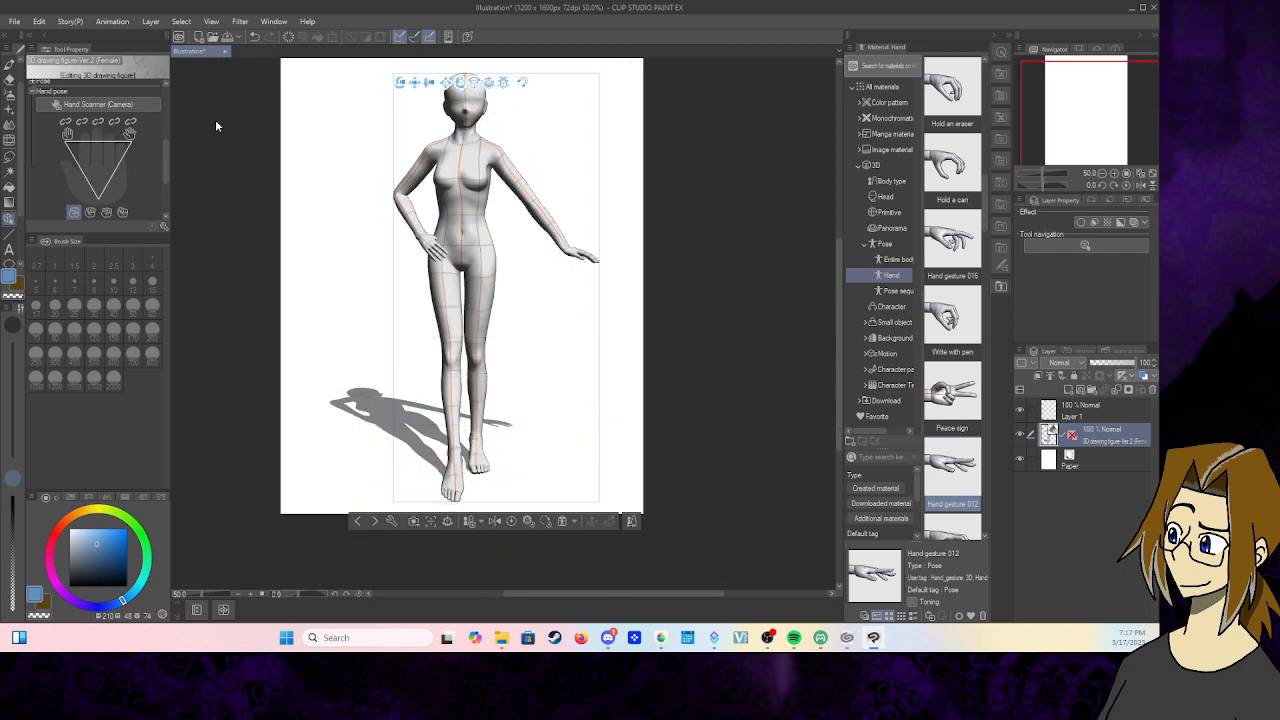
- Try Manga Perspective on the figure at 0.82, turn it off again, and reduce the outline width
left_click_drag(164, 171, 164, 139)
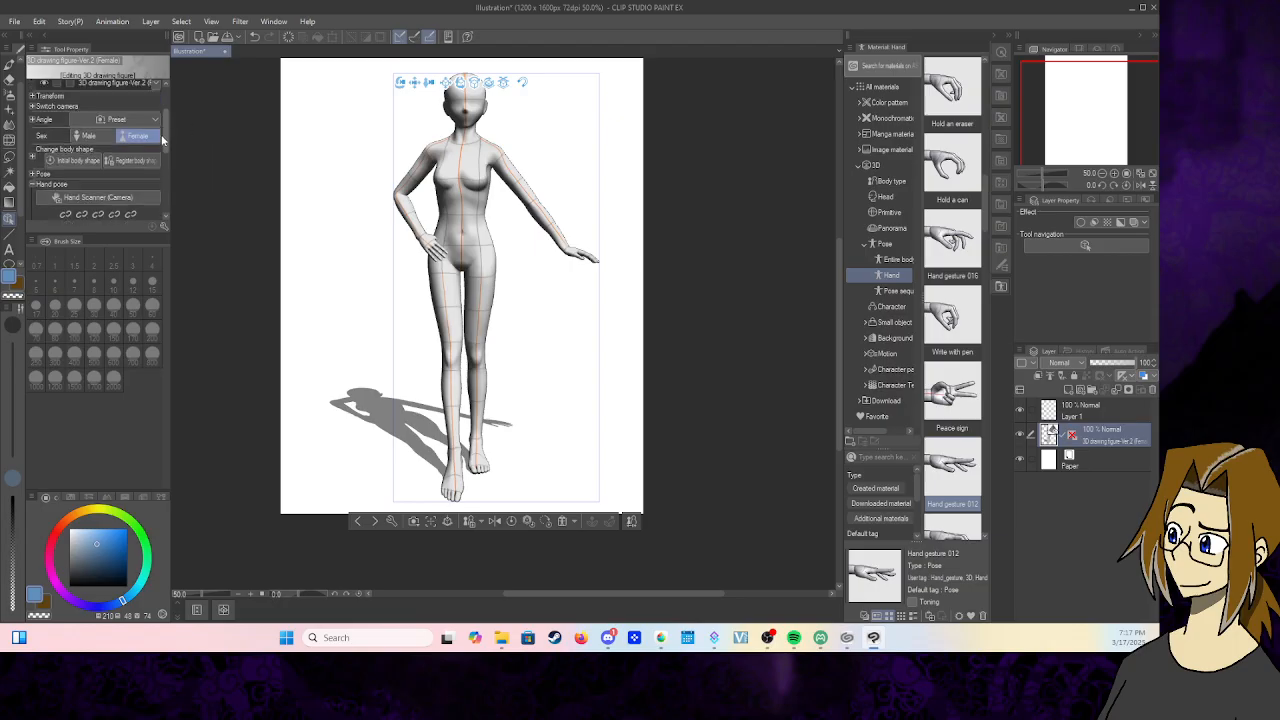
left_click(33, 184)
left_click(33, 174)
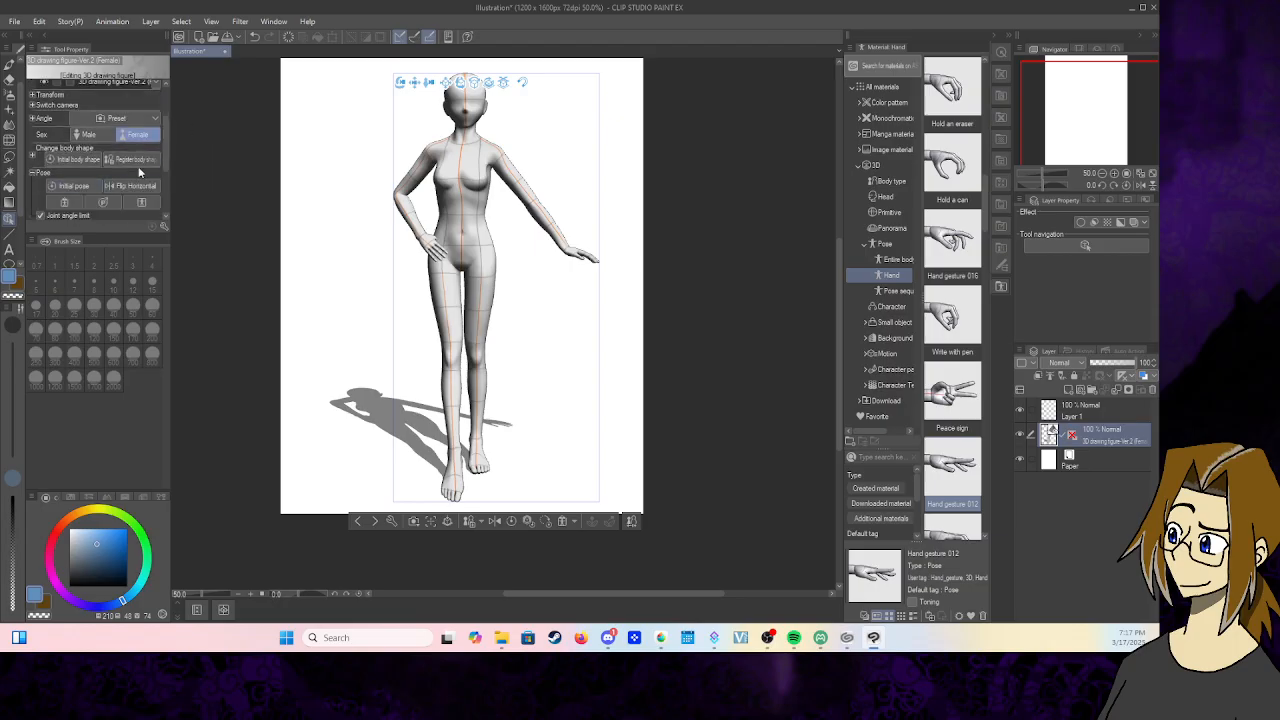
scroll(141, 173, "down", 3)
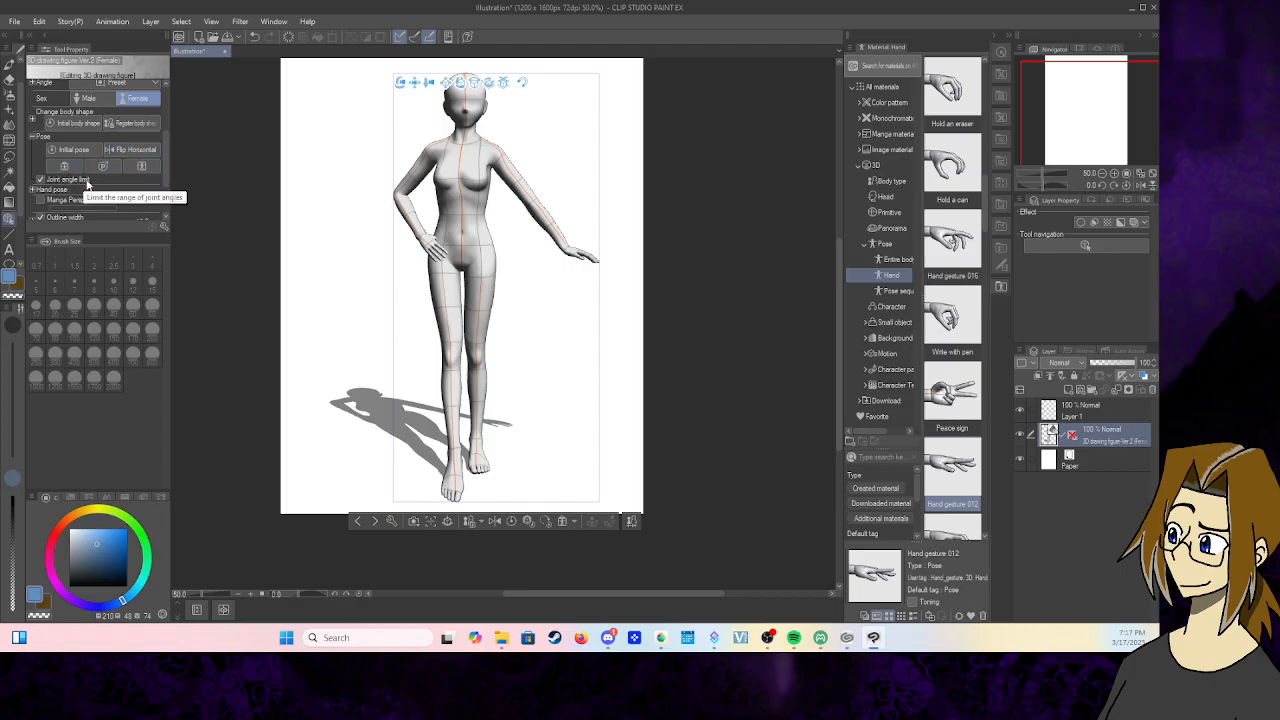
scroll(90, 182, "down", 2)
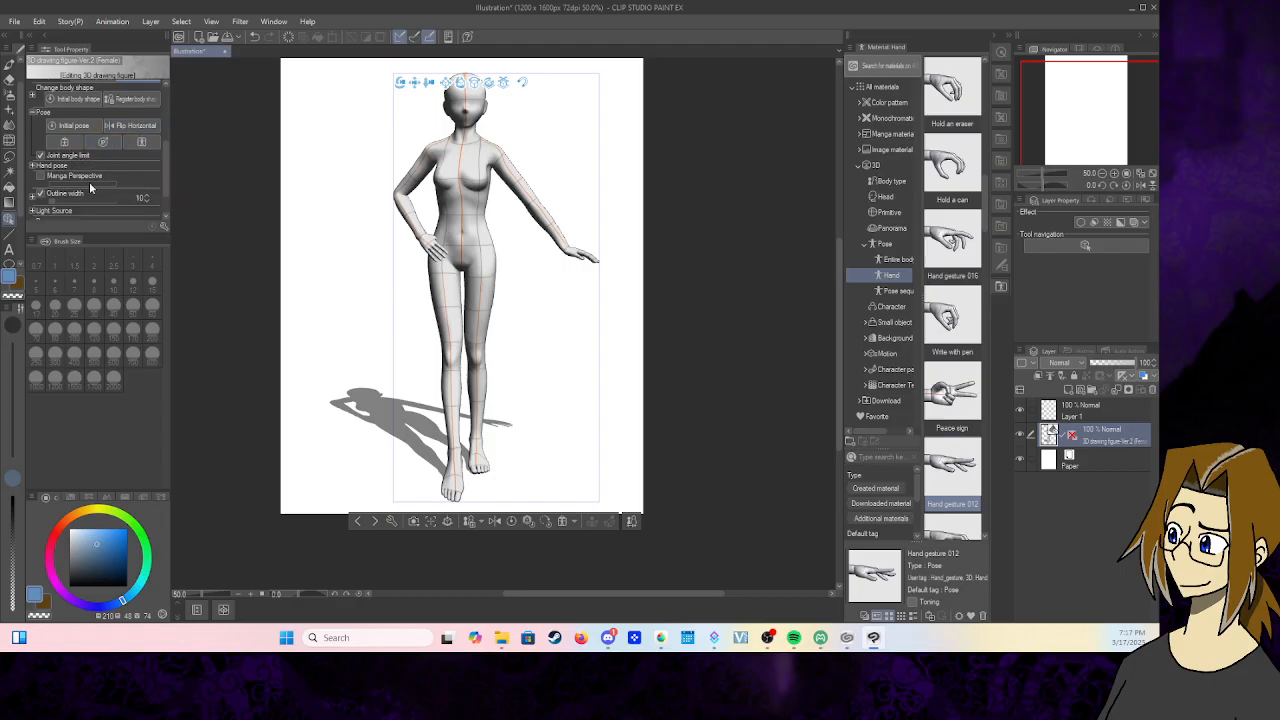
left_click(41, 177)
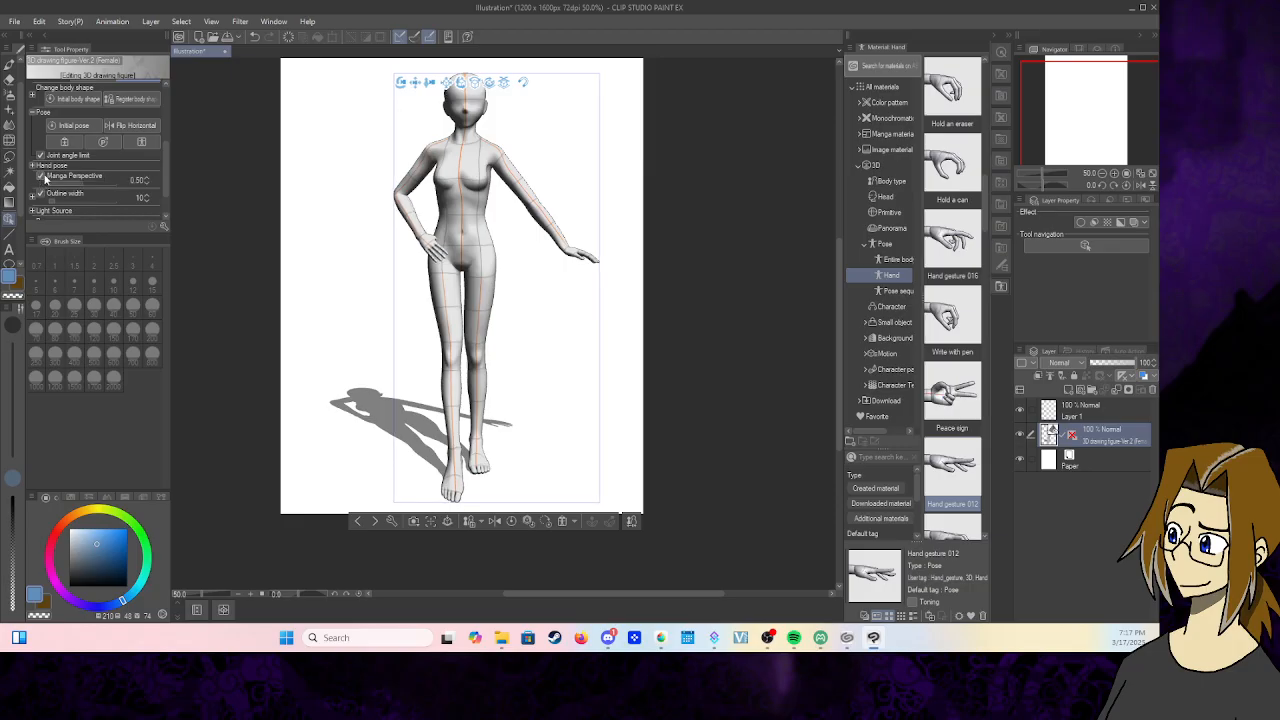
left_click(100, 185)
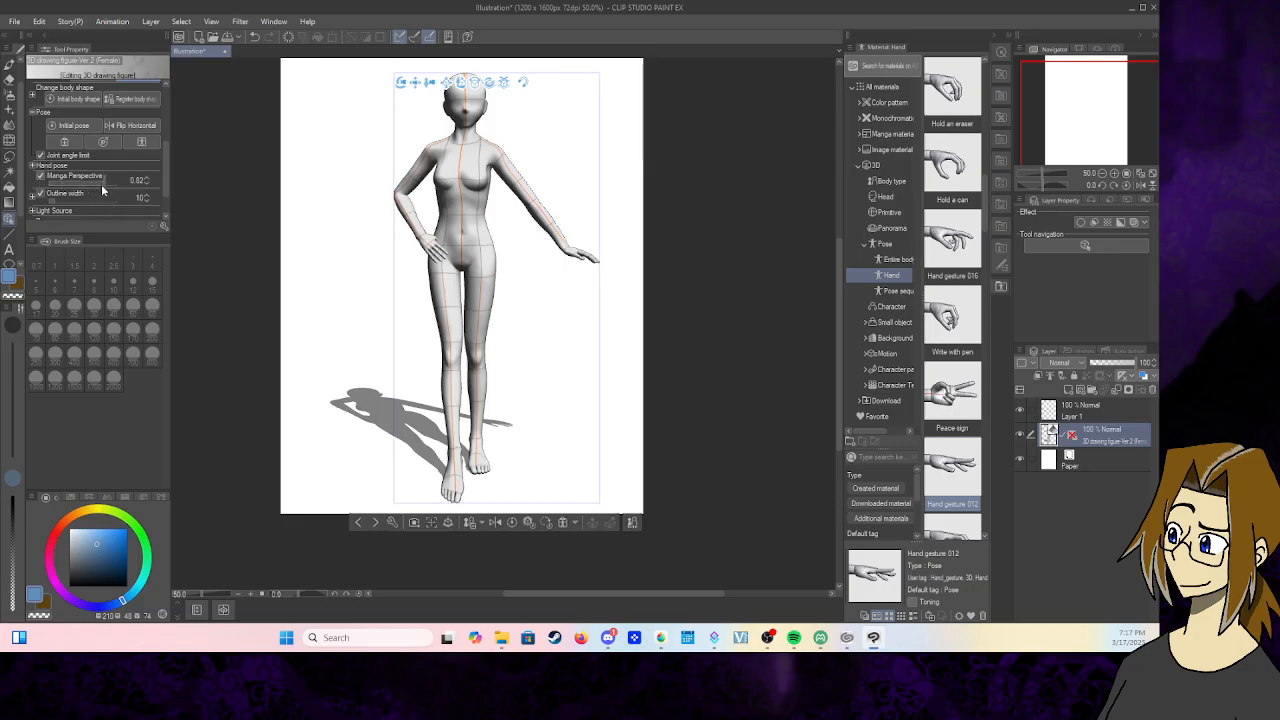
left_click(41, 177)
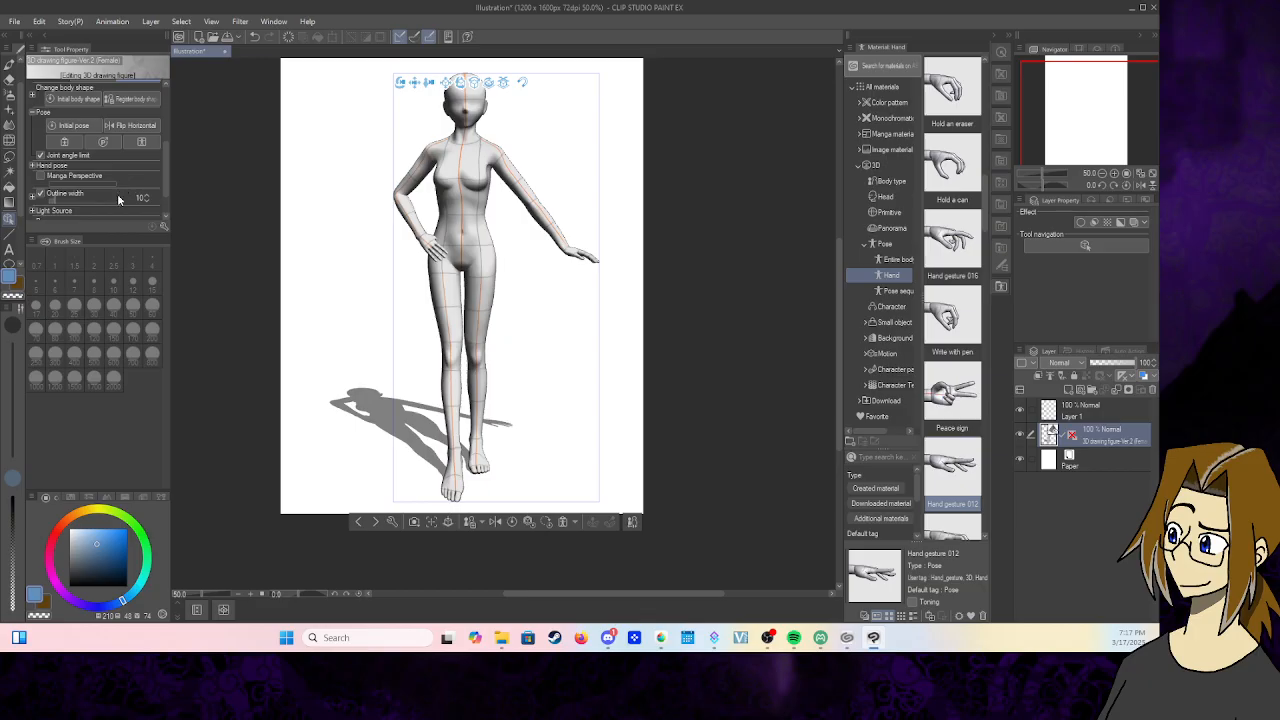
scroll(108, 190, "down", 2)
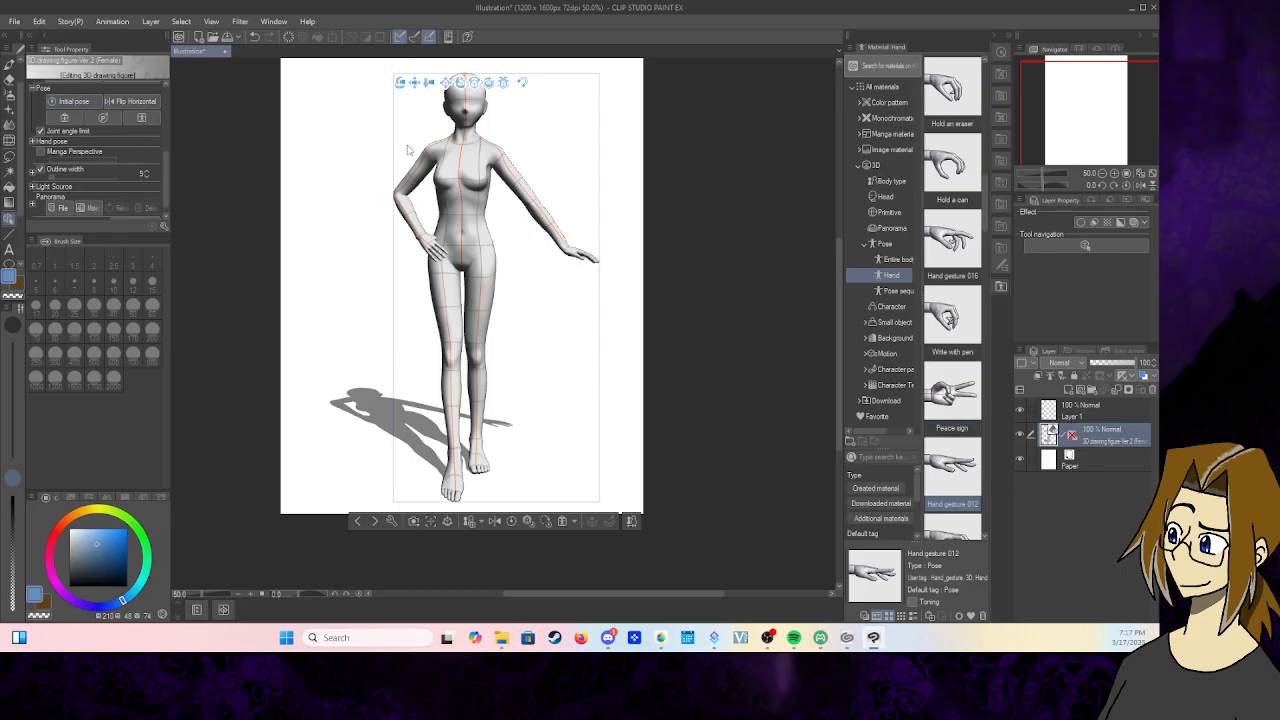
- Turn the whole figure slightly about its vertical axis and fine-tune the rotation of its hips
left_click(460, 265)
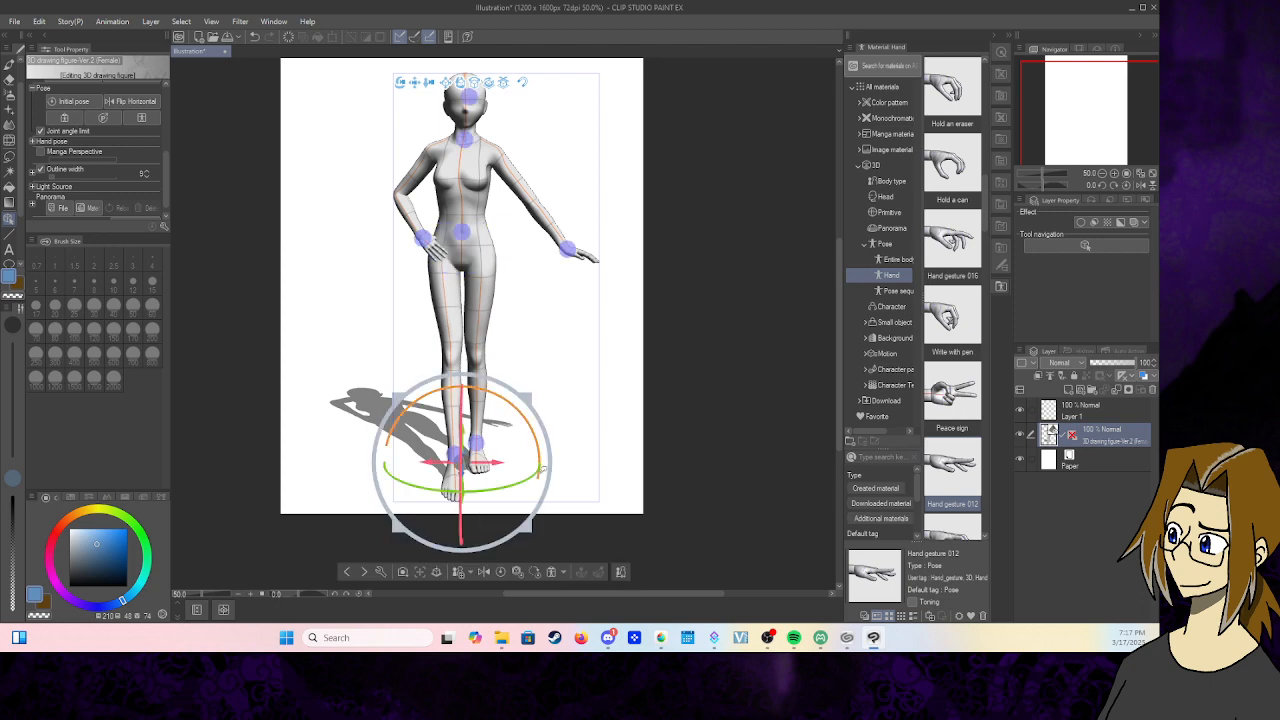
left_click_drag(533, 476, 514, 486)
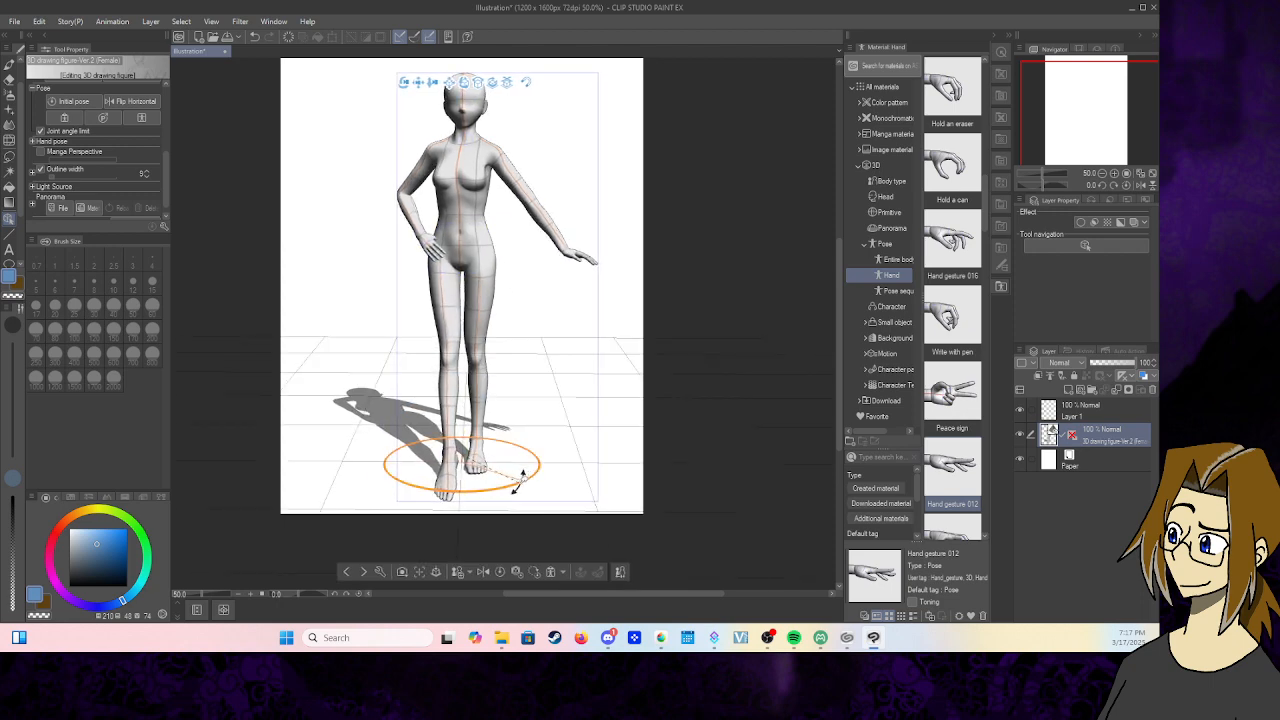
left_click(488, 243)
left_click_drag(491, 240, 502, 238)
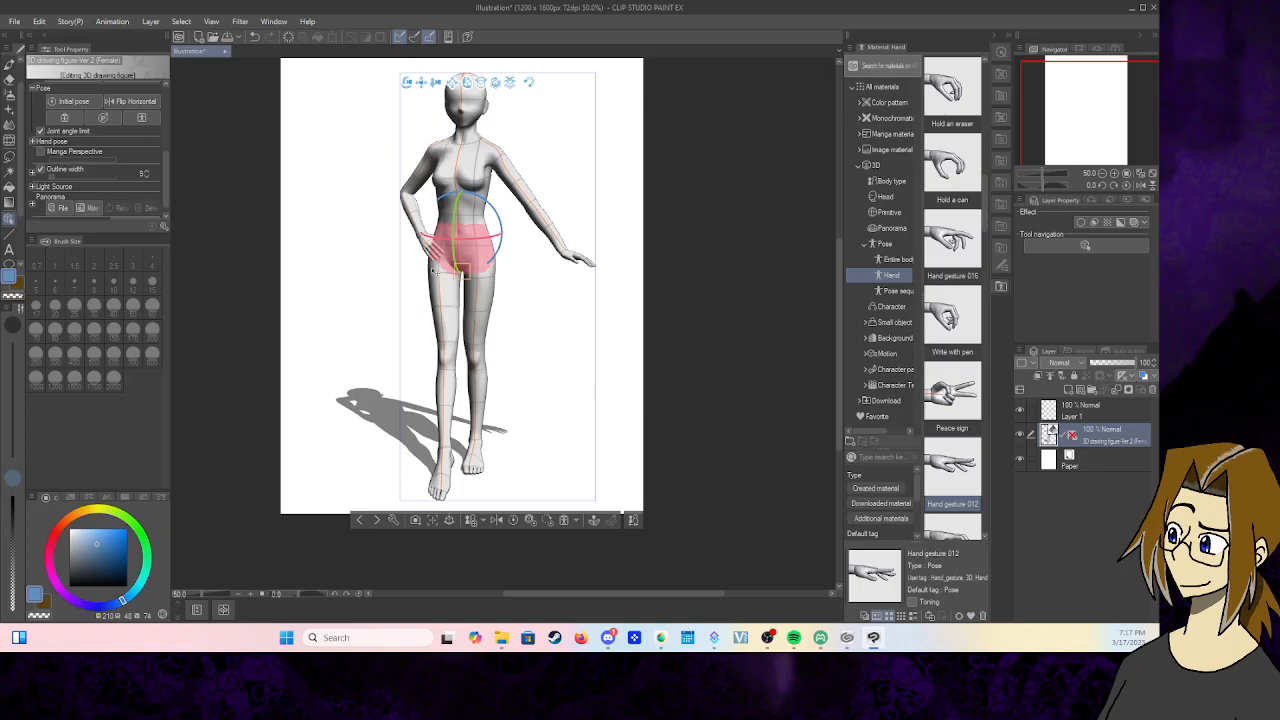
left_click_drag(503, 229, 516, 232)
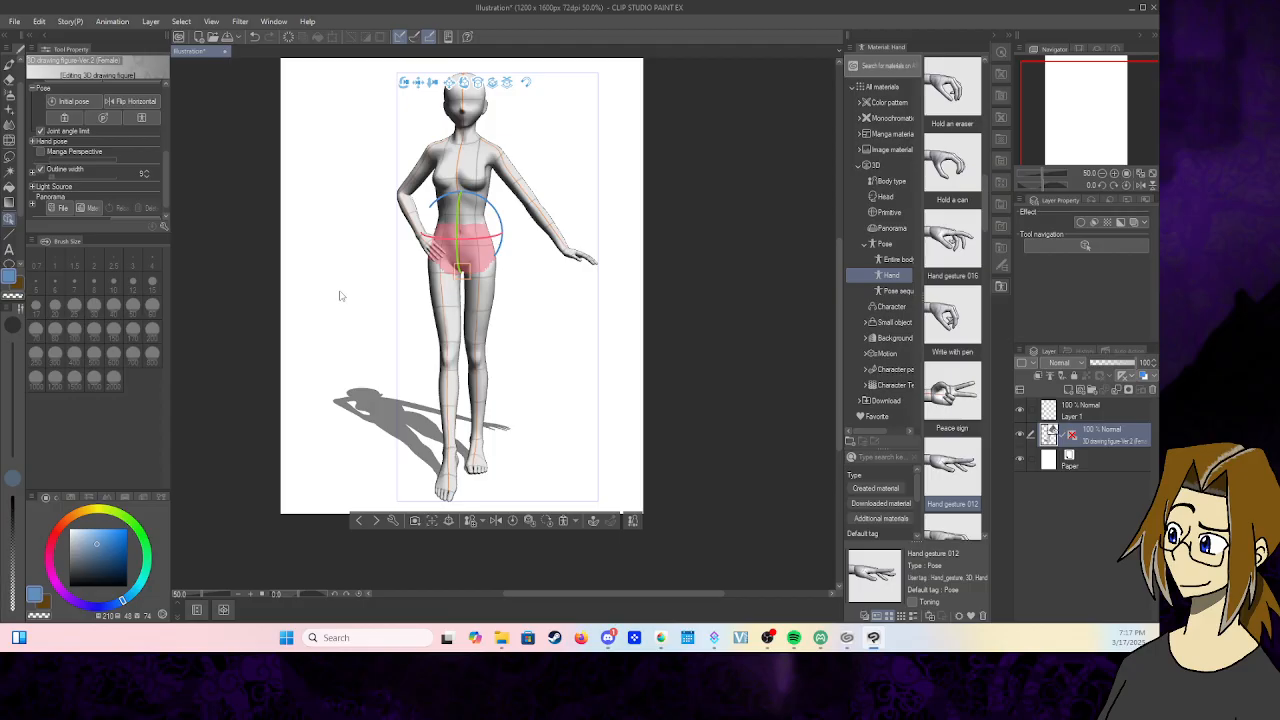
- Look through the rest of the hand pose materials, down to Hand gesture 011
scroll(955, 443, "down", 2)
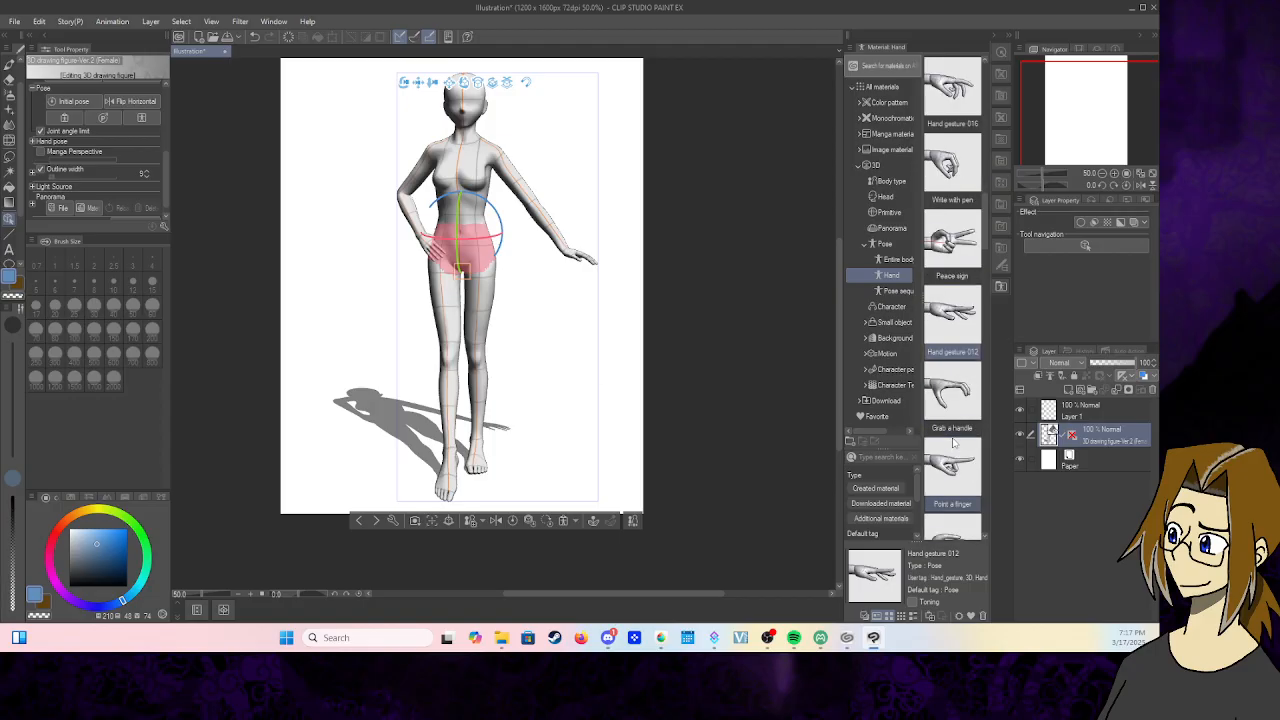
scroll(955, 443, "down", 6)
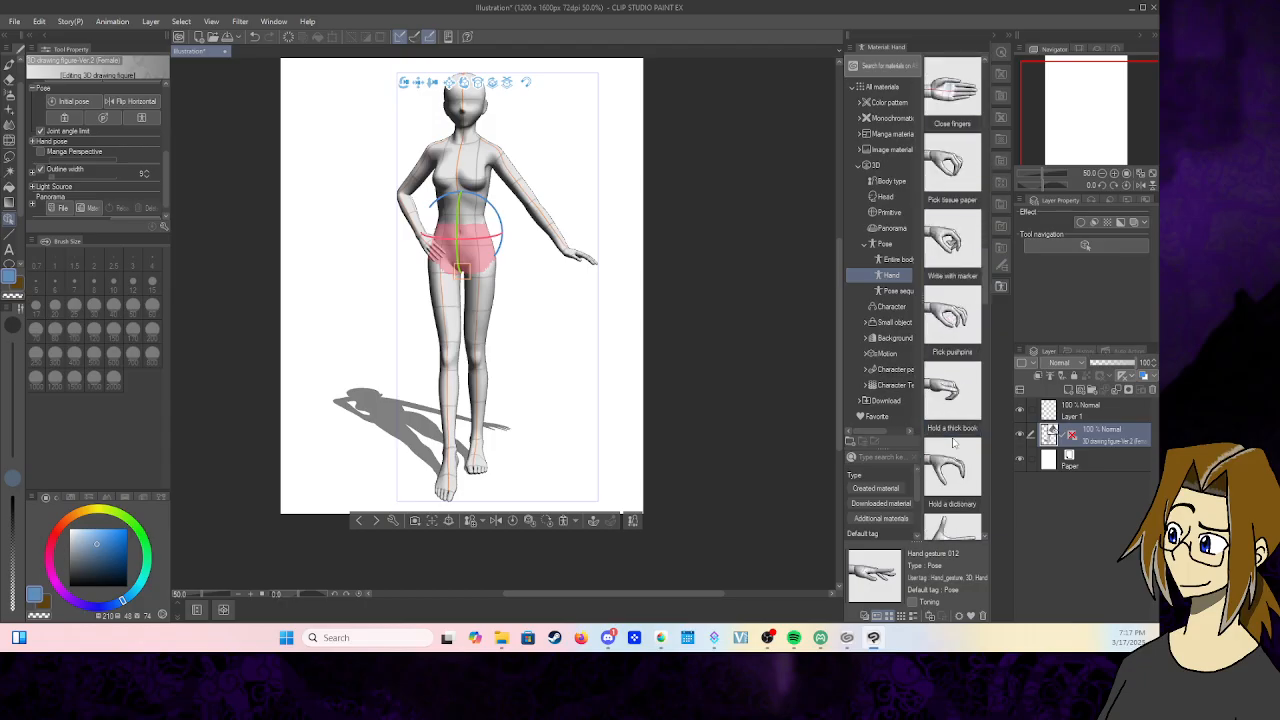
scroll(955, 443, "down", 5)
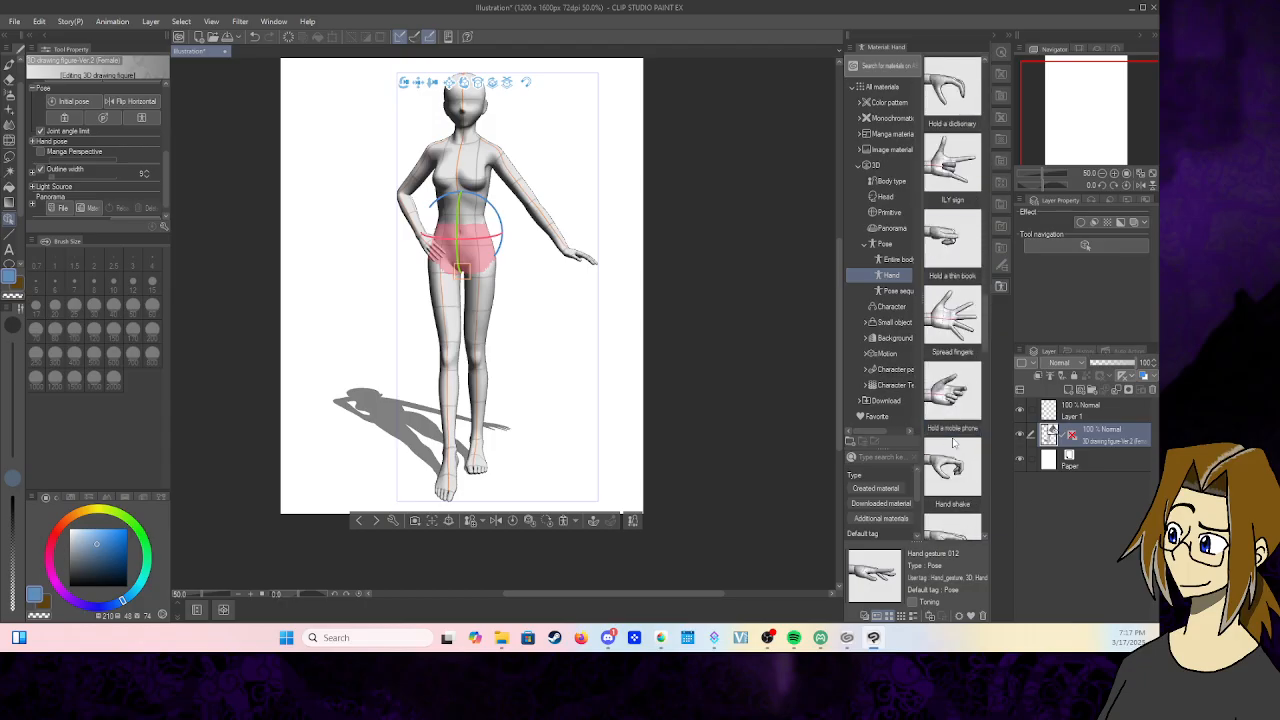
scroll(955, 443, "down", 6)
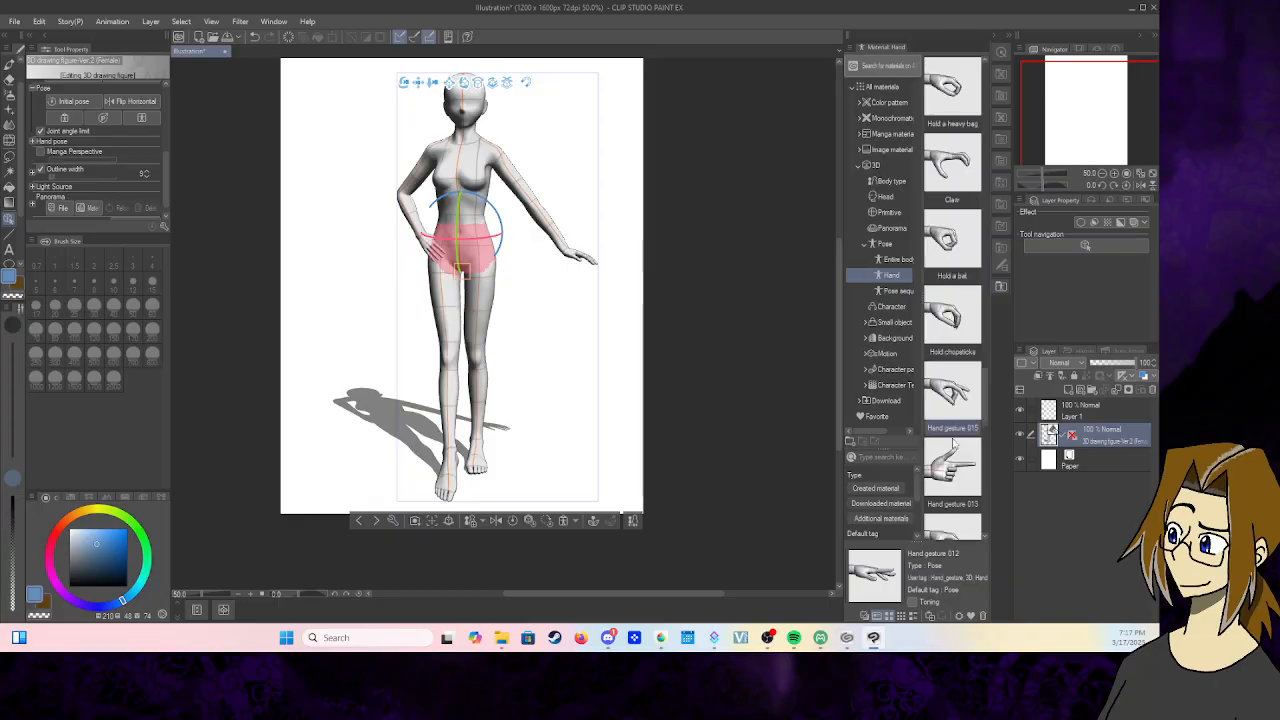
scroll(955, 443, "down", 5)
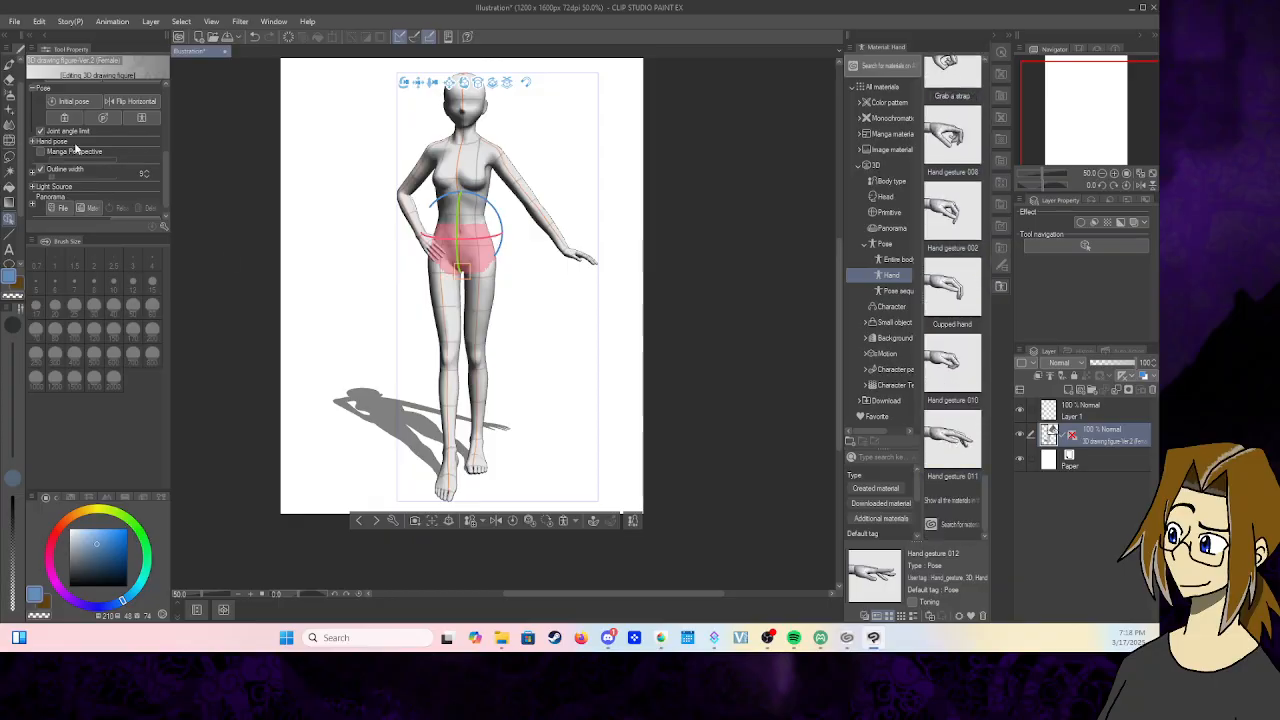
- Shift the 3D view slightly and curl the figure's fingers into a relaxed pose with the Hand pose control
scroll(75, 147, "up", 2)
left_click(36, 126)
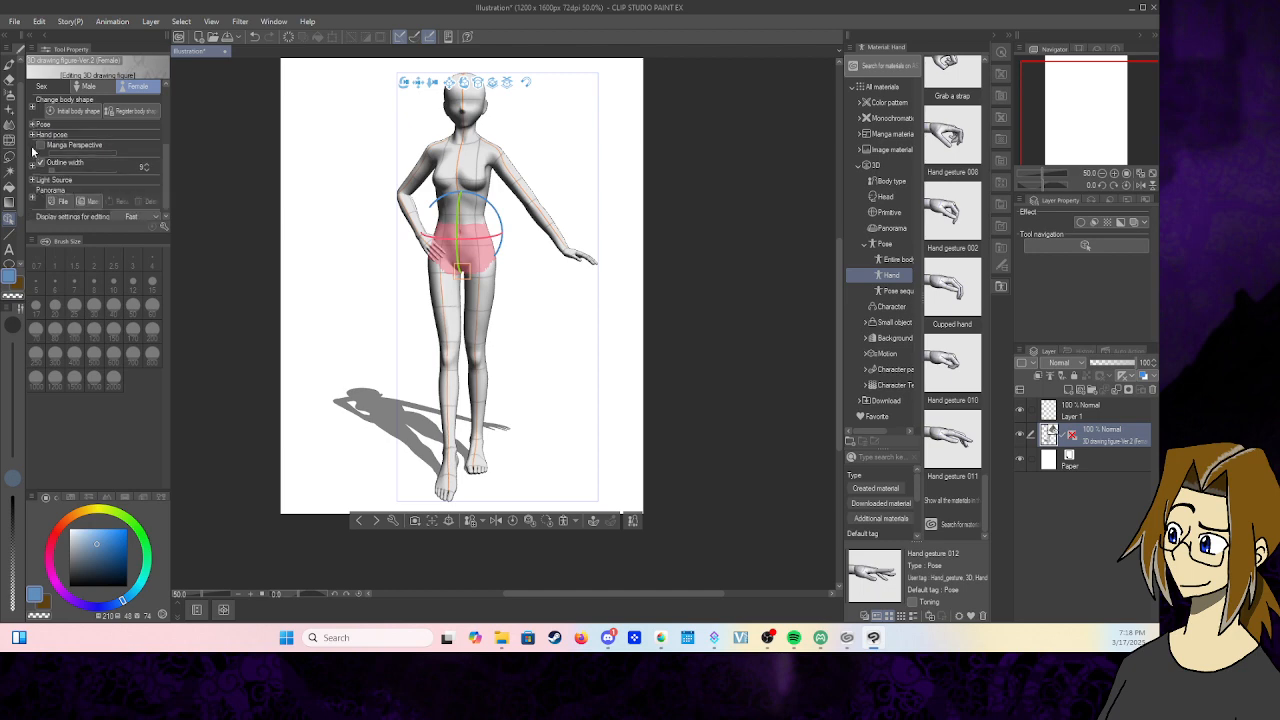
left_click(33, 135)
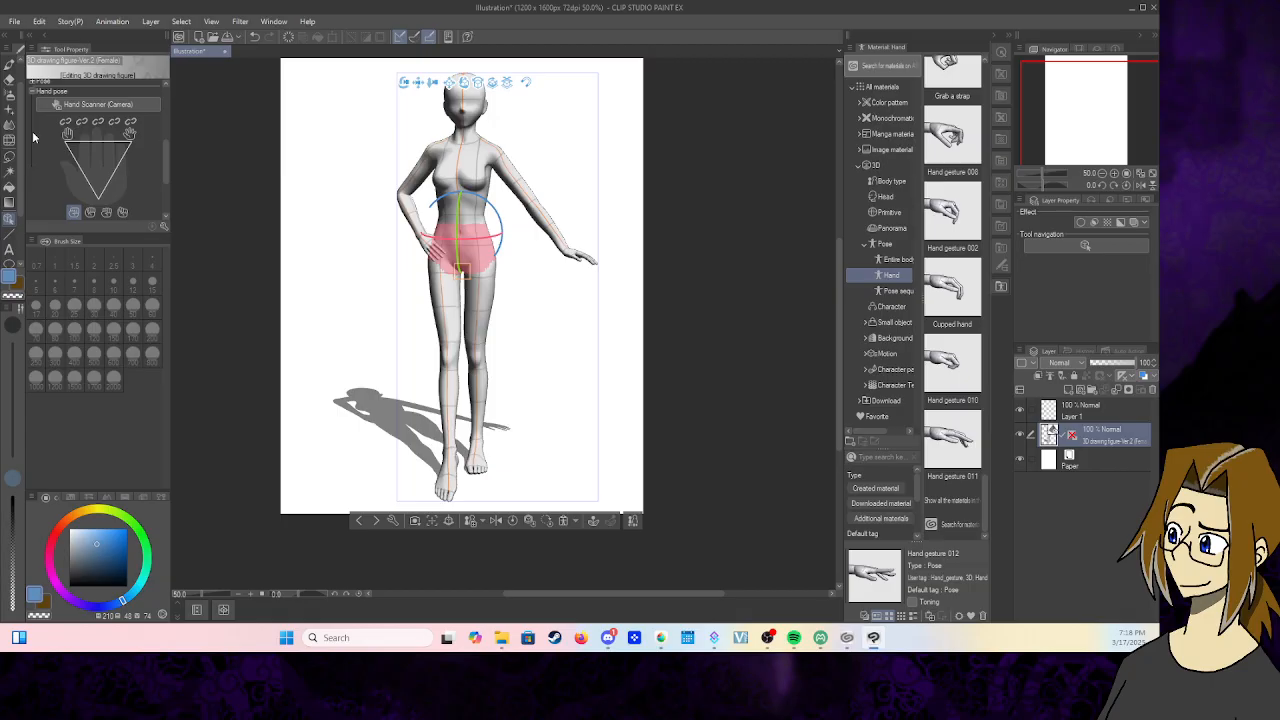
left_click(557, 170)
mouse_move(557, 164)
left_mouse_down()
mouse_move(742, 190)
mouse_move(829, 166)
mouse_move(780, 146)
mouse_move(586, 171)
mouse_move(600, 180)
mouse_move(557, 153)
mouse_move(557, 123)
mouse_move(562, 163)
mouse_move(571, 157)
mouse_move(560, 160)
left_mouse_up()
left_click(97, 141)
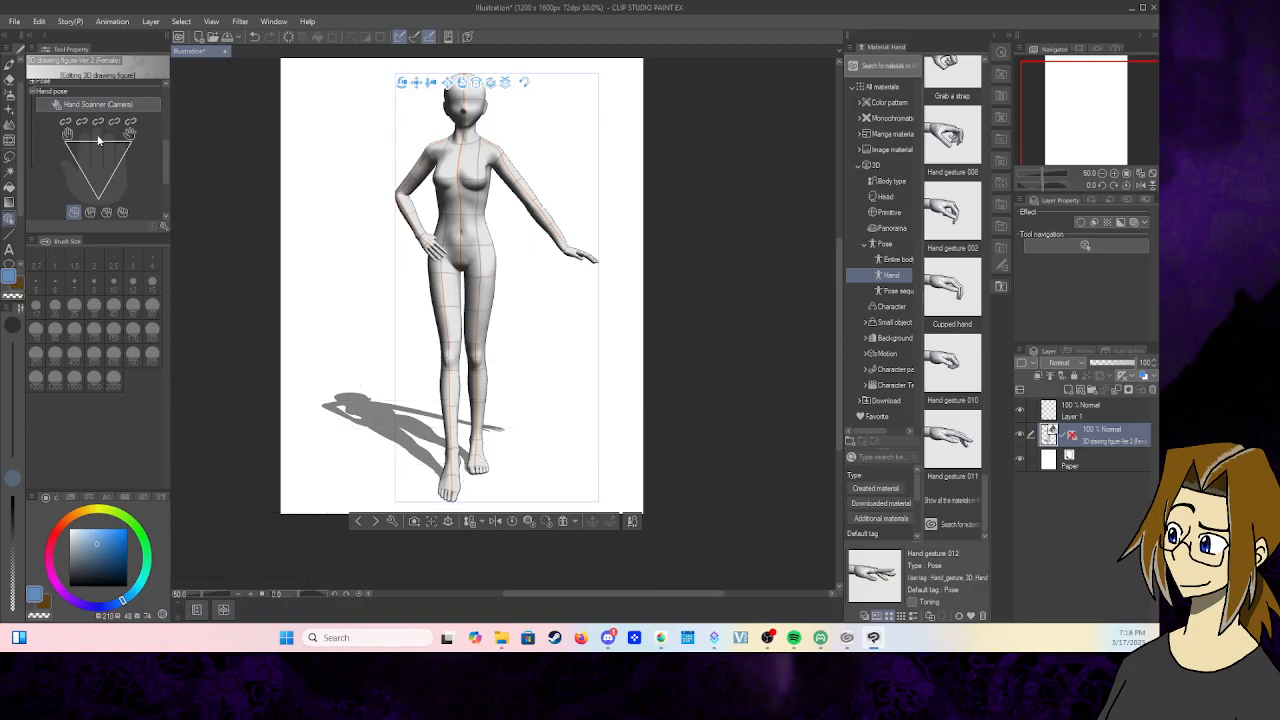
left_click_drag(97, 143, 97, 165)
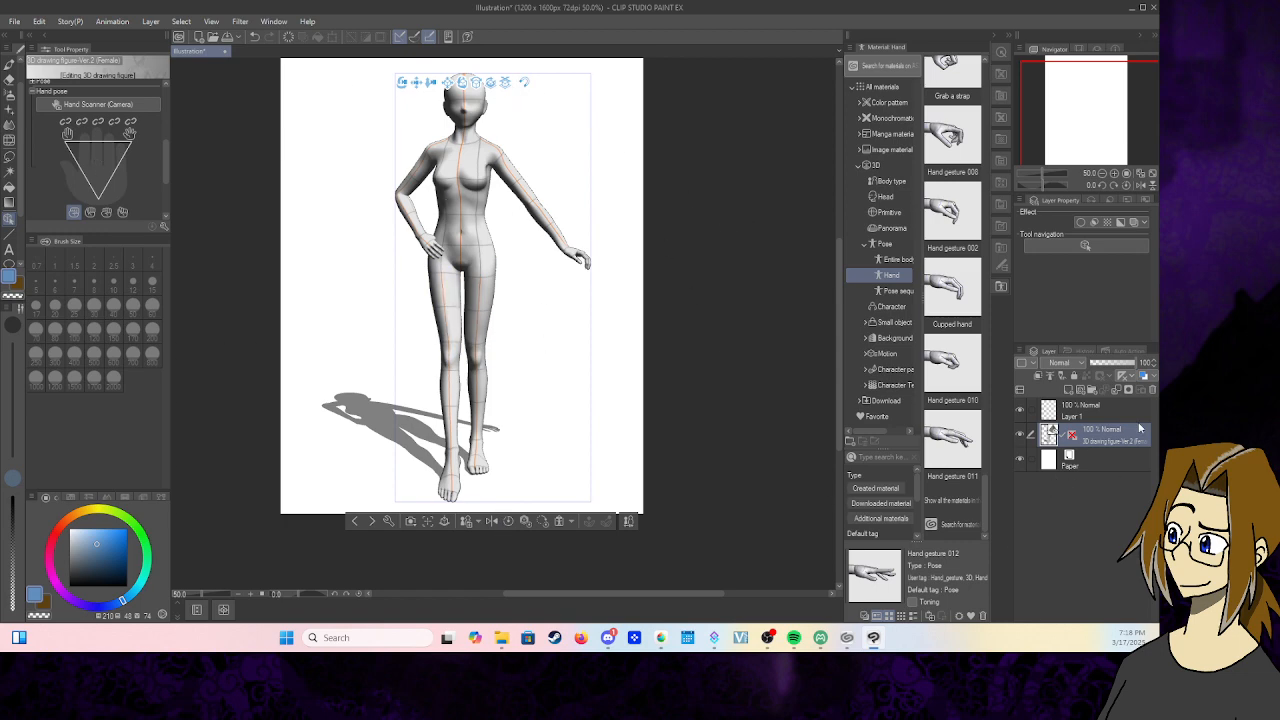
- Lower the 3D figure layer's opacity to about 55%, lock the layer, and make Layer 1 active
left_click(1074, 377)
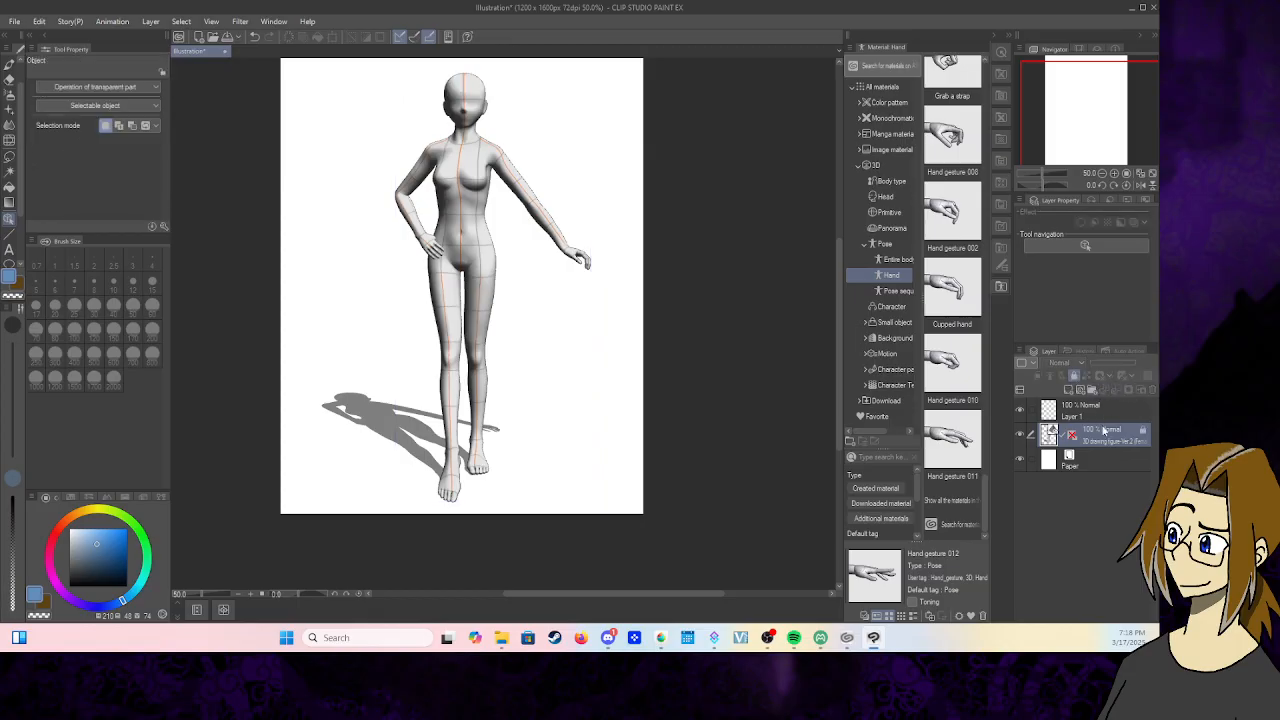
left_click(1074, 377)
left_click_drag(1124, 366, 1113, 368)
left_click(1076, 378)
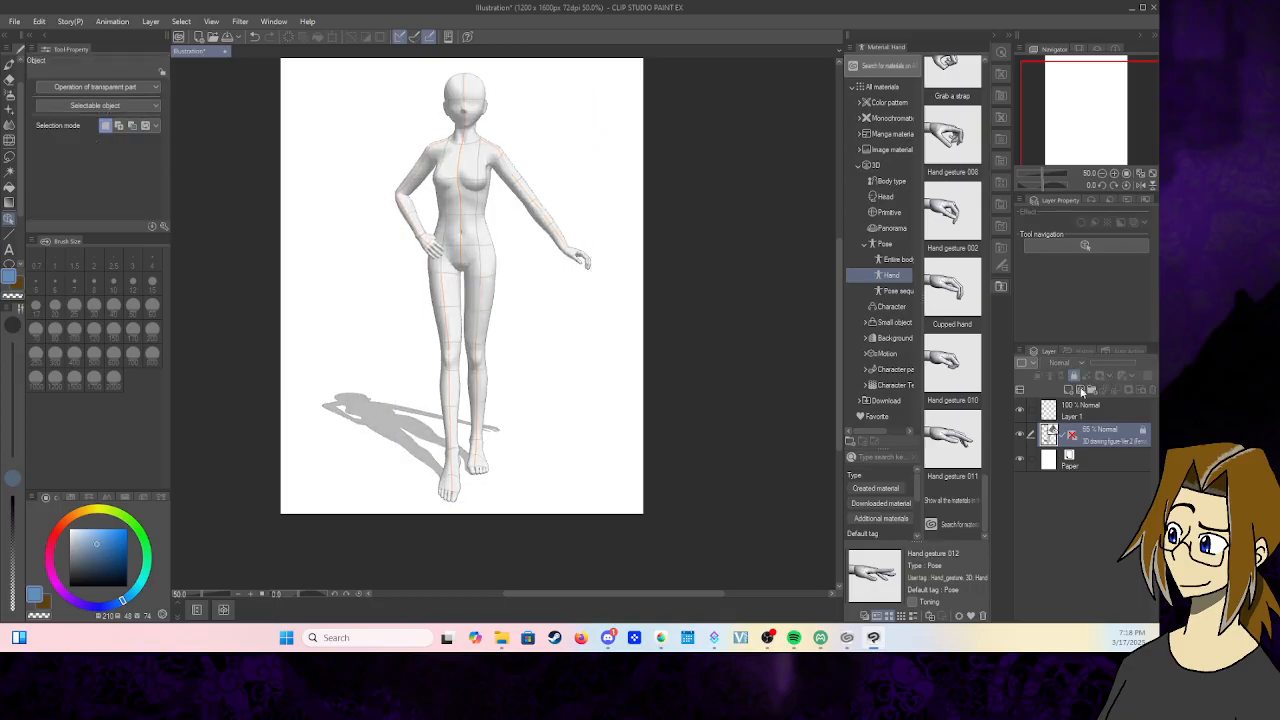
left_click(1098, 410)
scroll(492, 115, "up", 3)
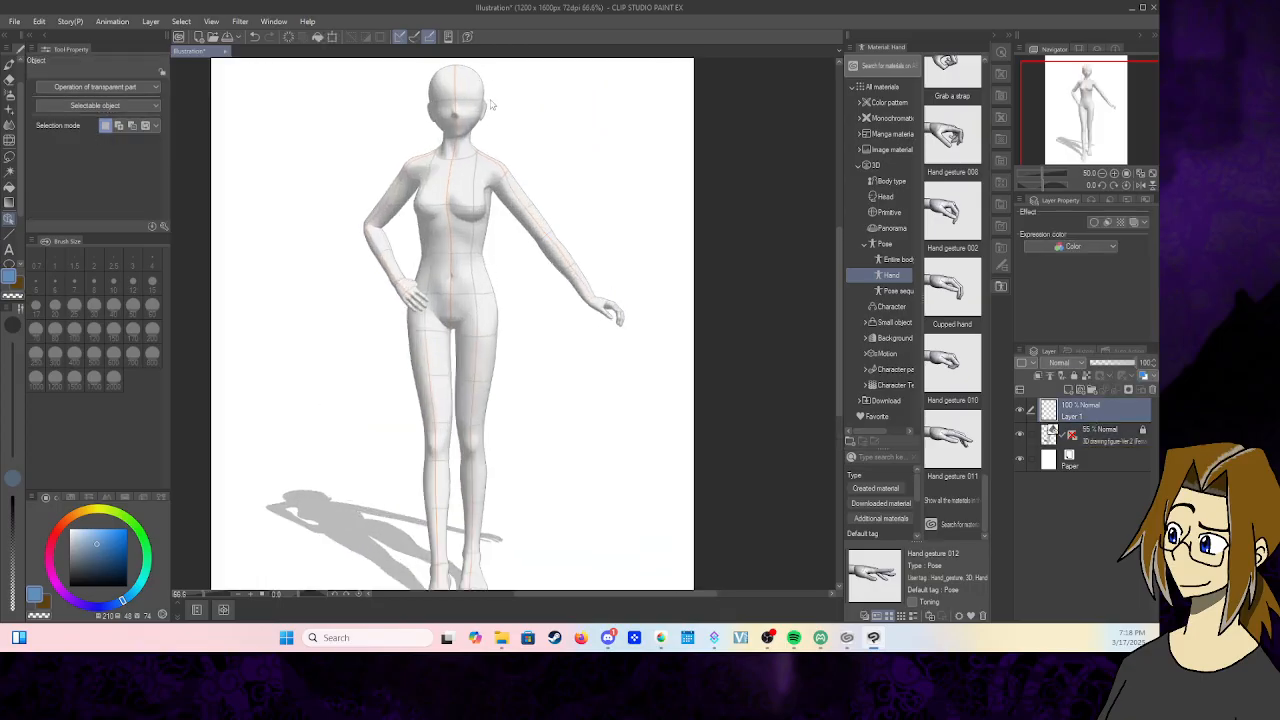
- Zoom in on the figure's upper body, activate the Mechanical pencil, and collapse the Material palette
scroll(451, 108, "up", 2)
left_click_drag(1090, 98, 1083, 88)
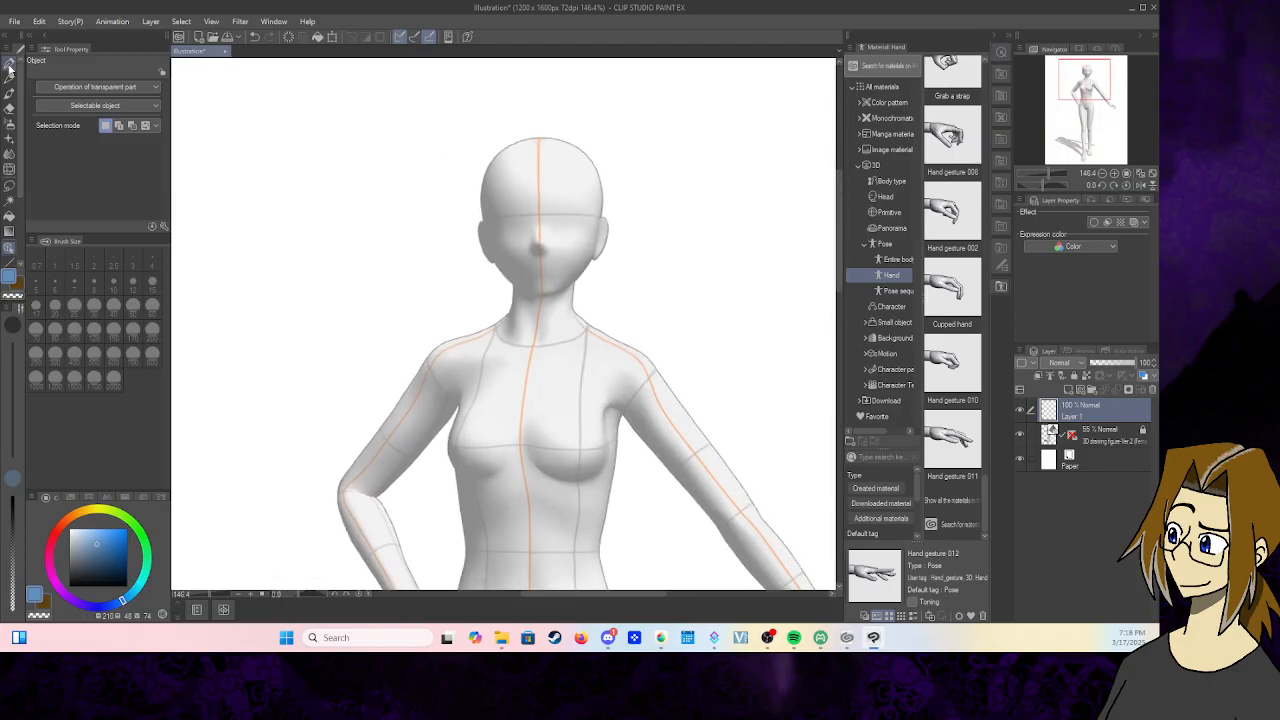
left_click(10, 80)
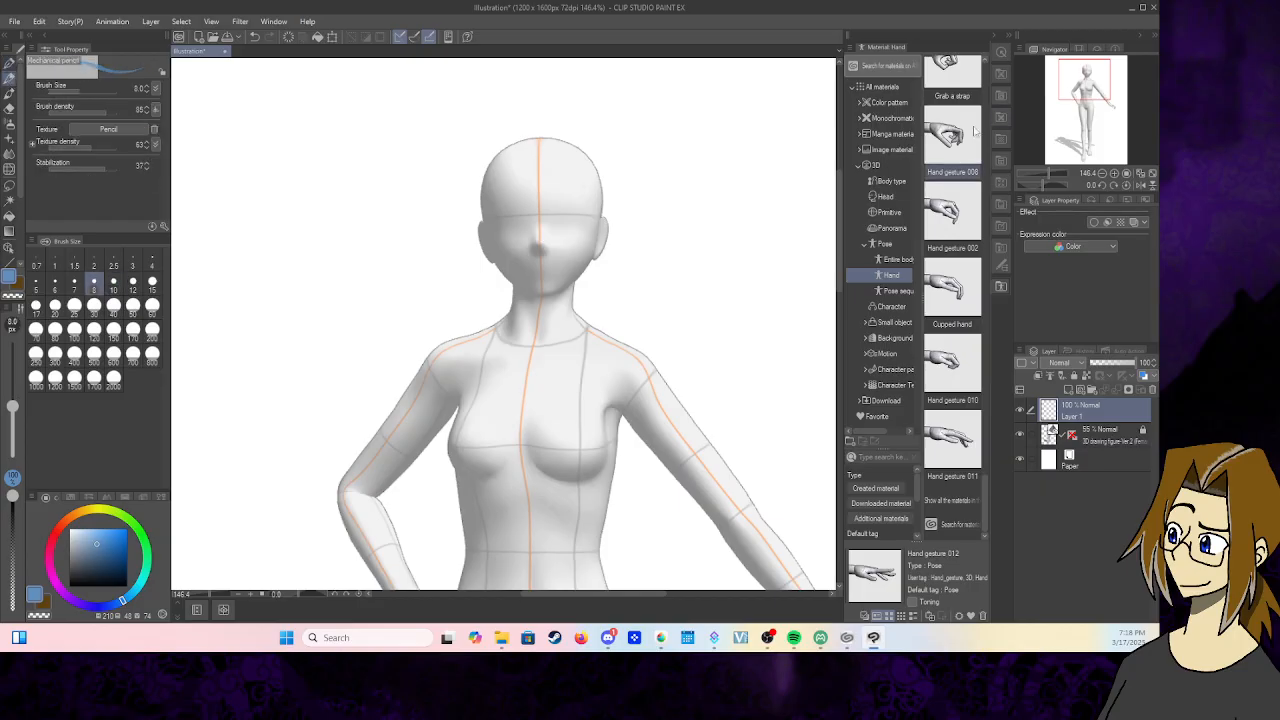
left_click(1012, 44)
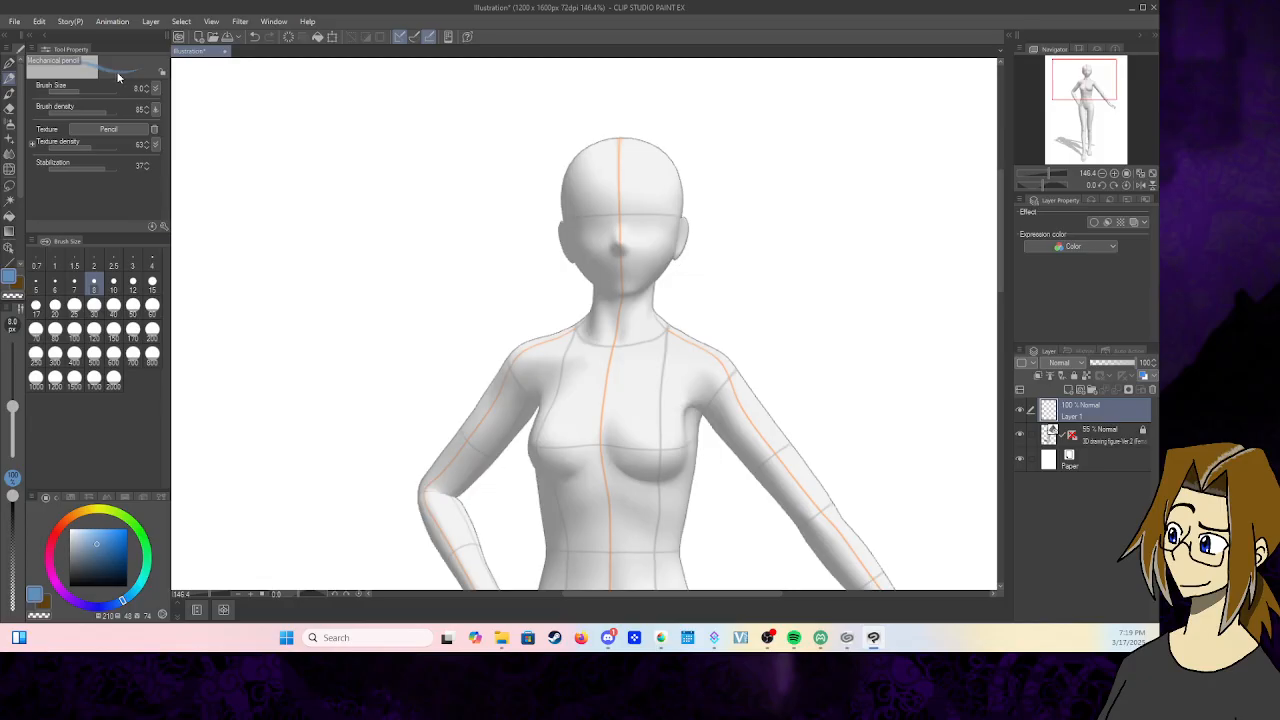
left_click(128, 130)
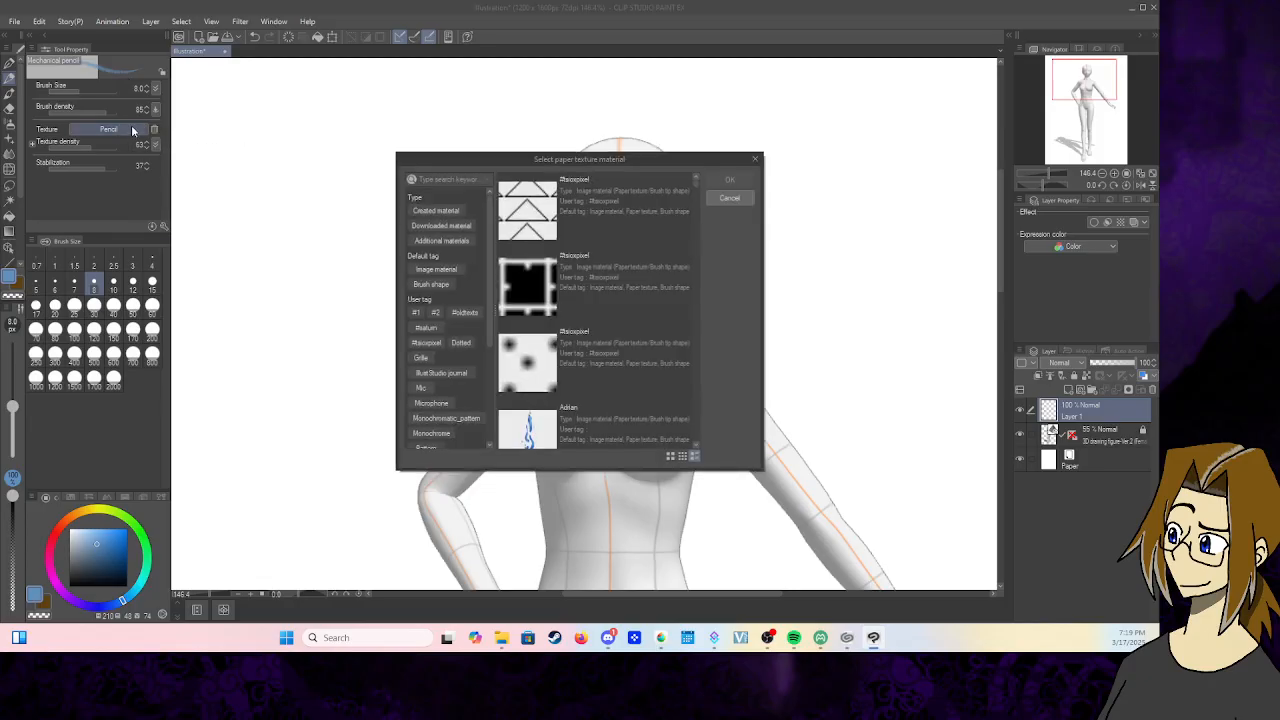
left_click(650, 277)
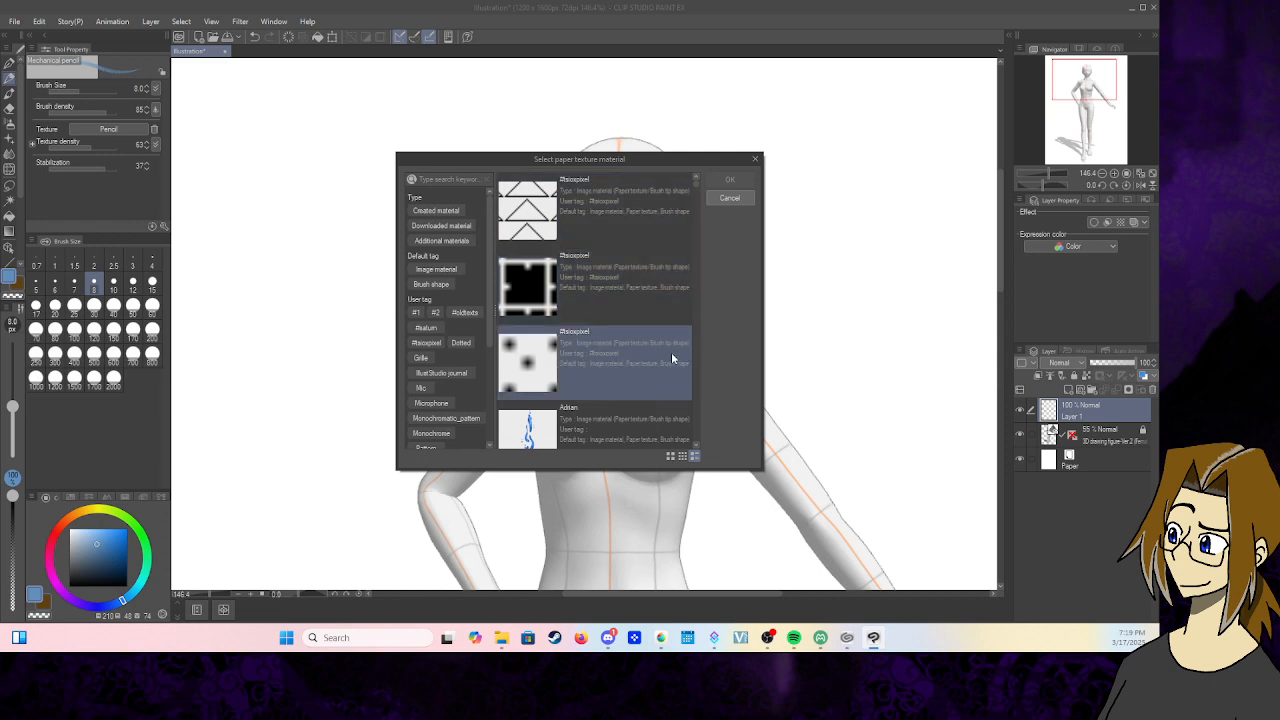
left_click_drag(697, 186, 697, 277)
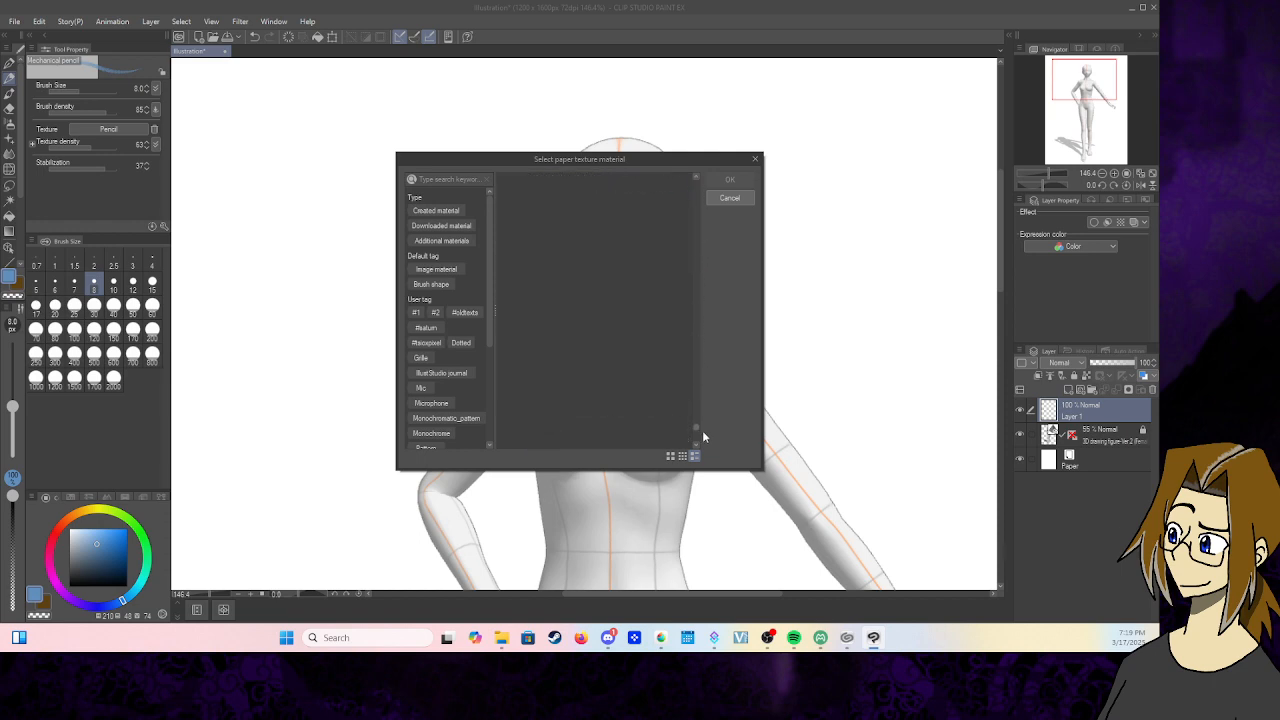
left_click(755, 160)
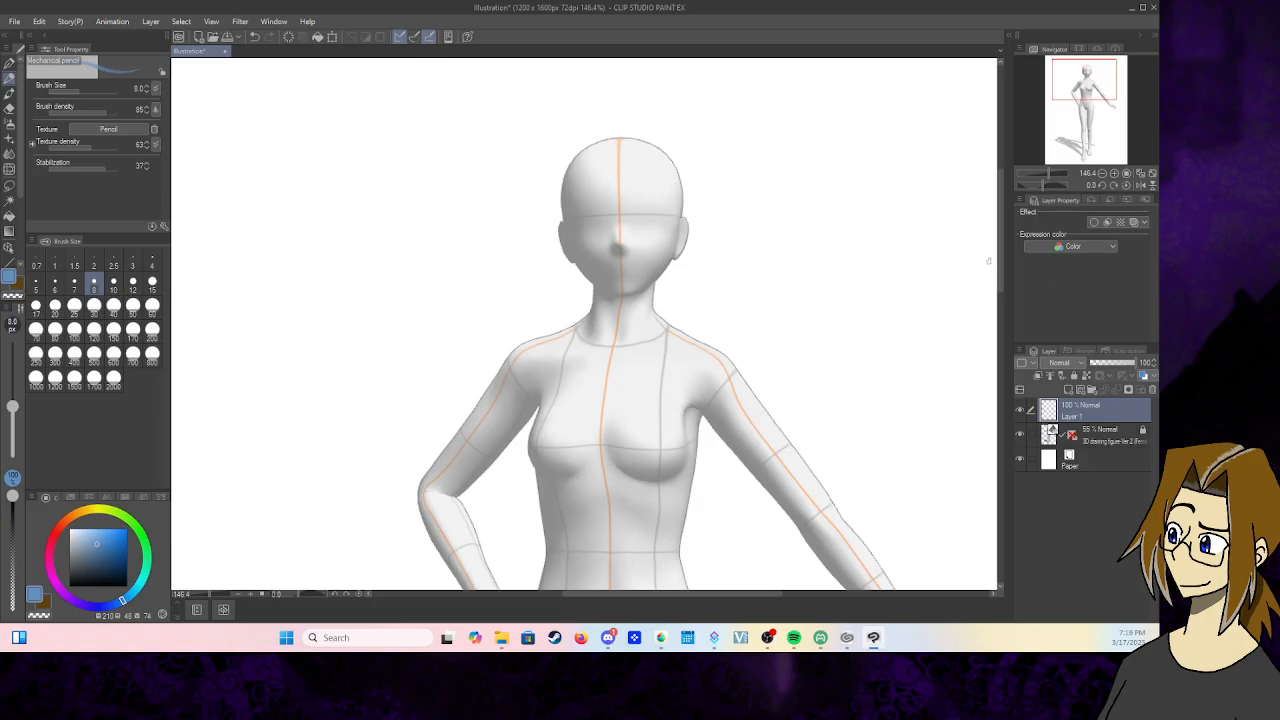
- Slightly widen the palette dock that holds the Navigator and Layer palettes
left_click(1002, 45)
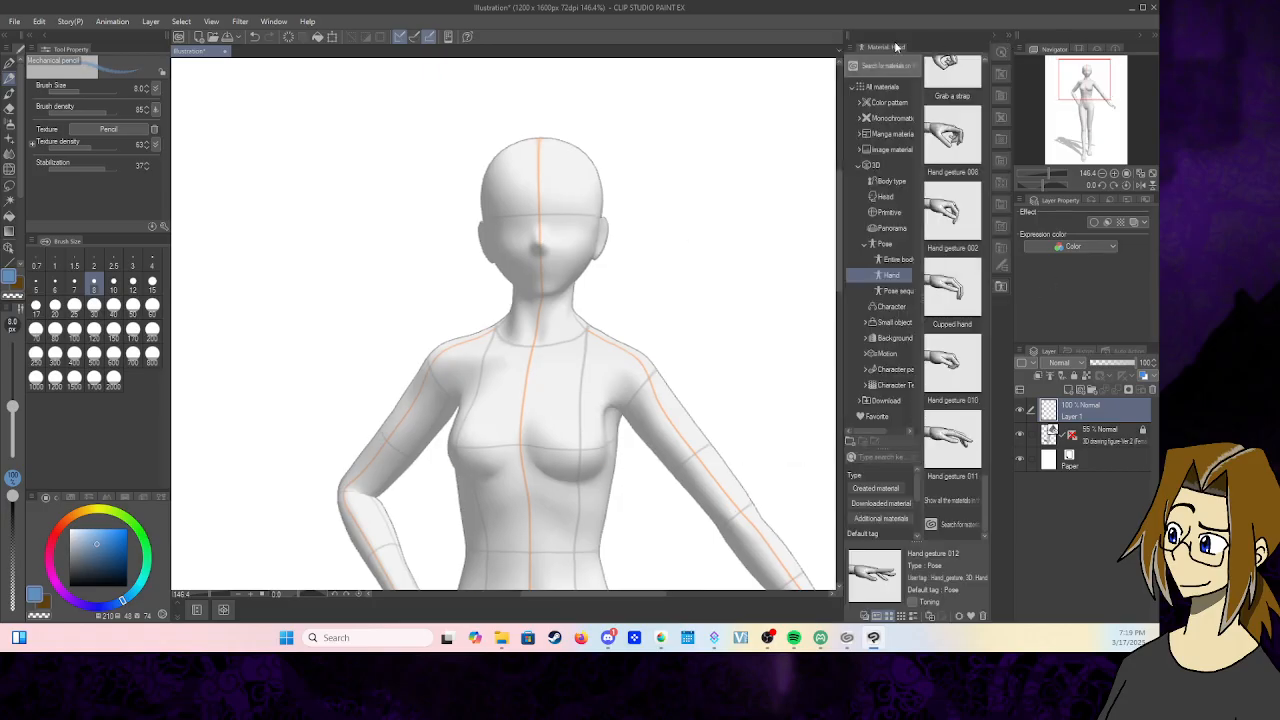
left_click(1006, 38)
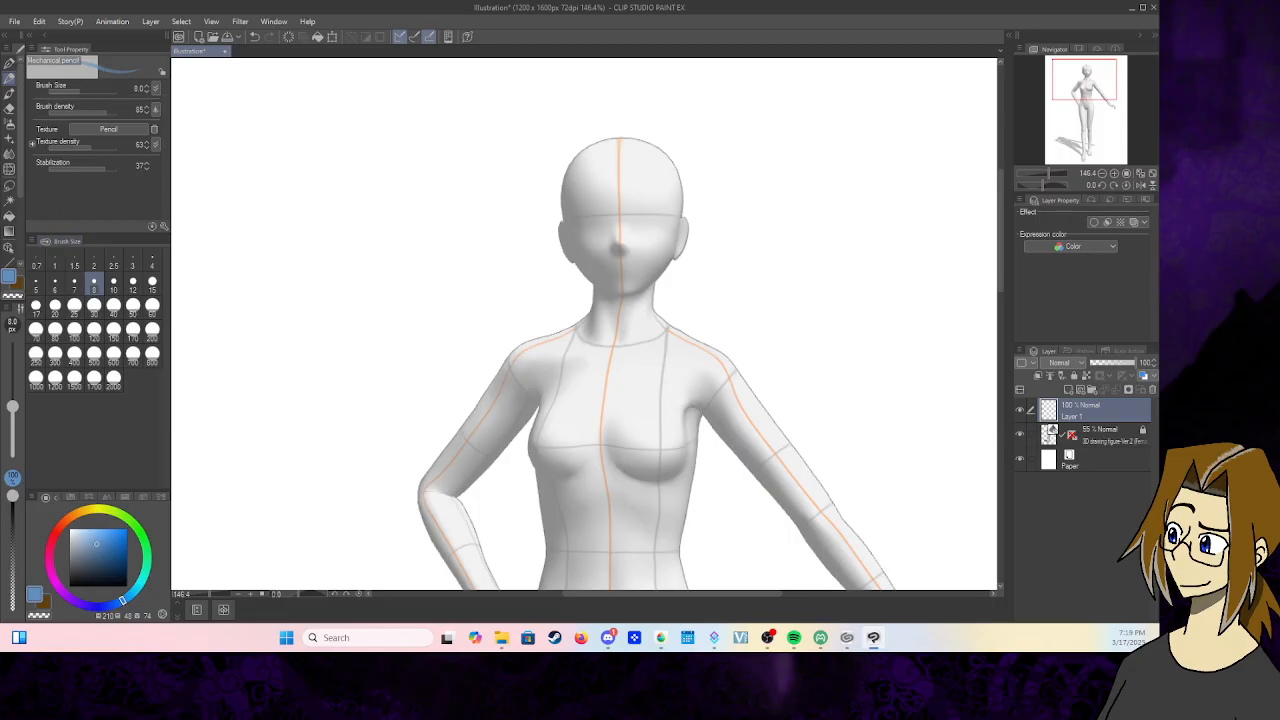
mouse_move(1012, 36)
left_mouse_down()
mouse_move(972, 38)
mouse_move(998, 40)
left_mouse_up()
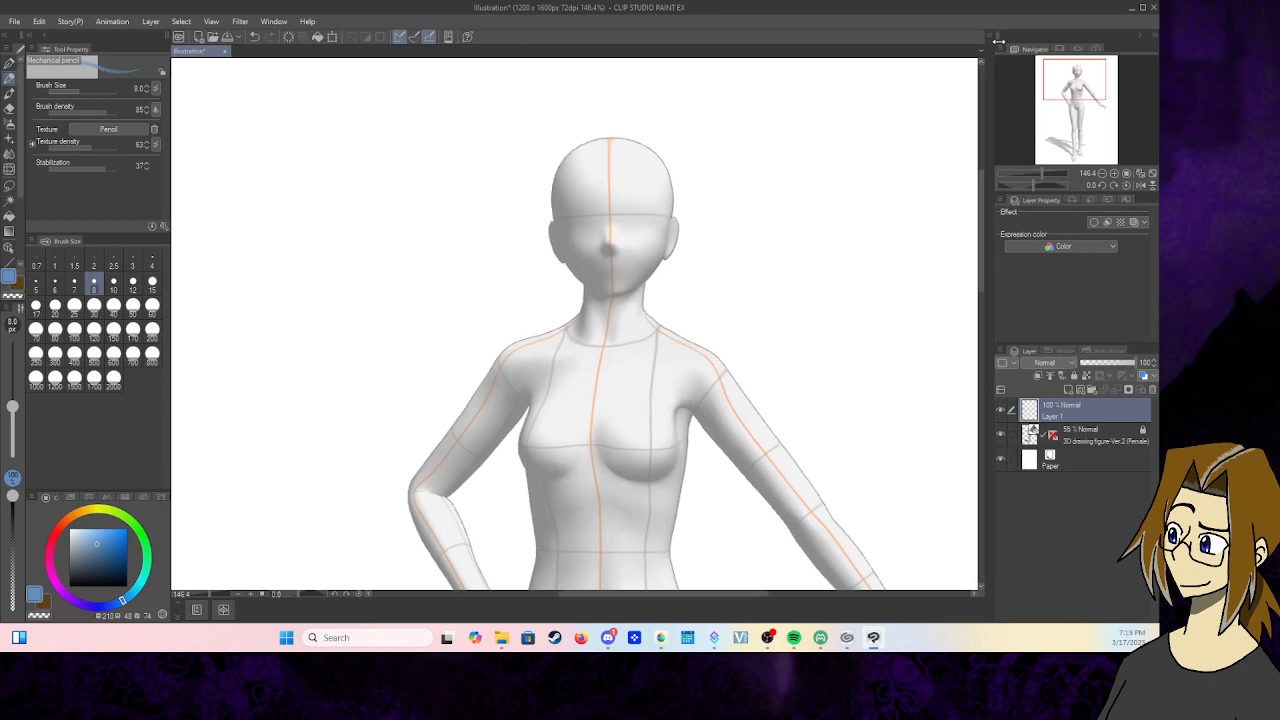
left_click(1062, 48)
left_click(1078, 50)
left_click(1095, 50)
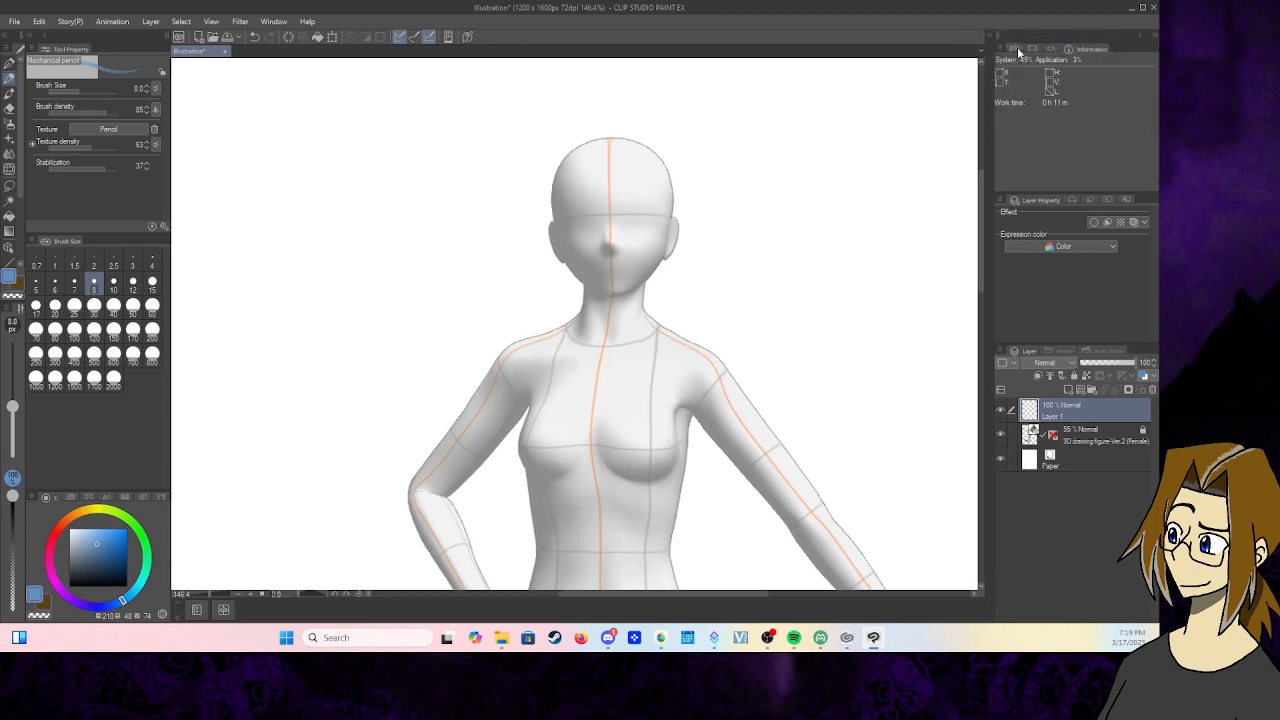
left_click(1018, 47)
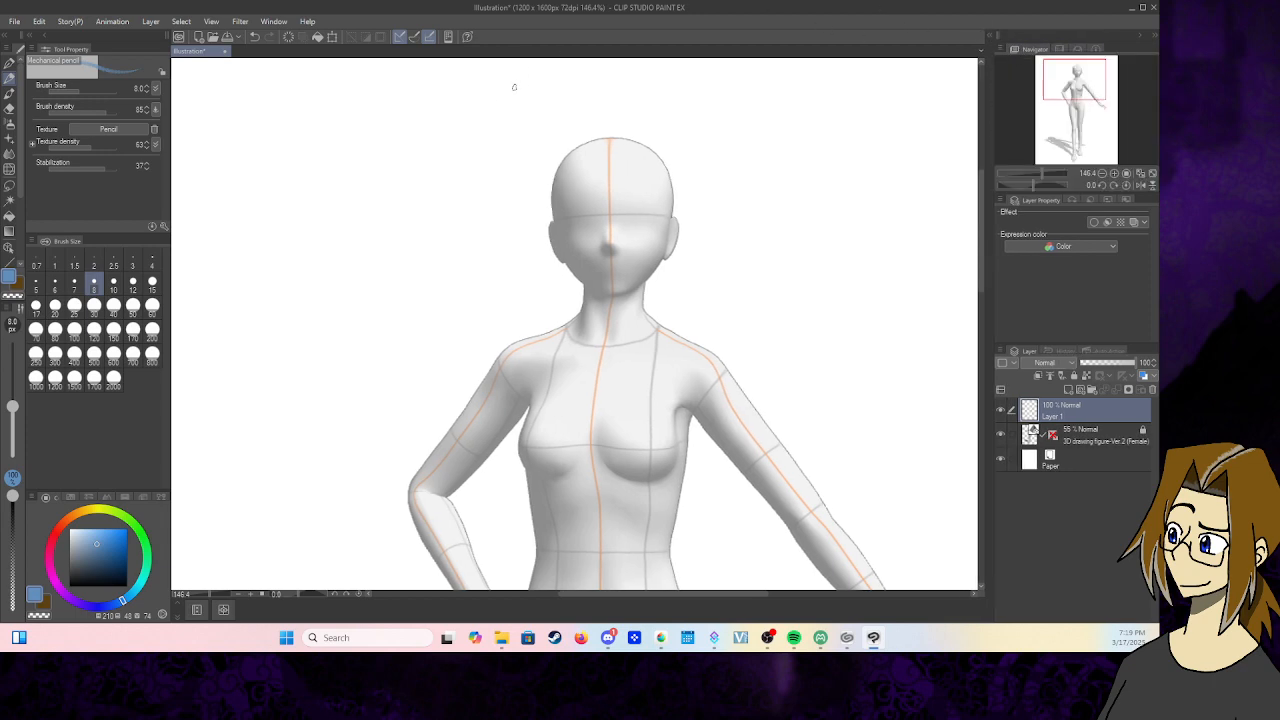
- Show the Sub Tool palette with the sketch pencils
left_click(209, 22)
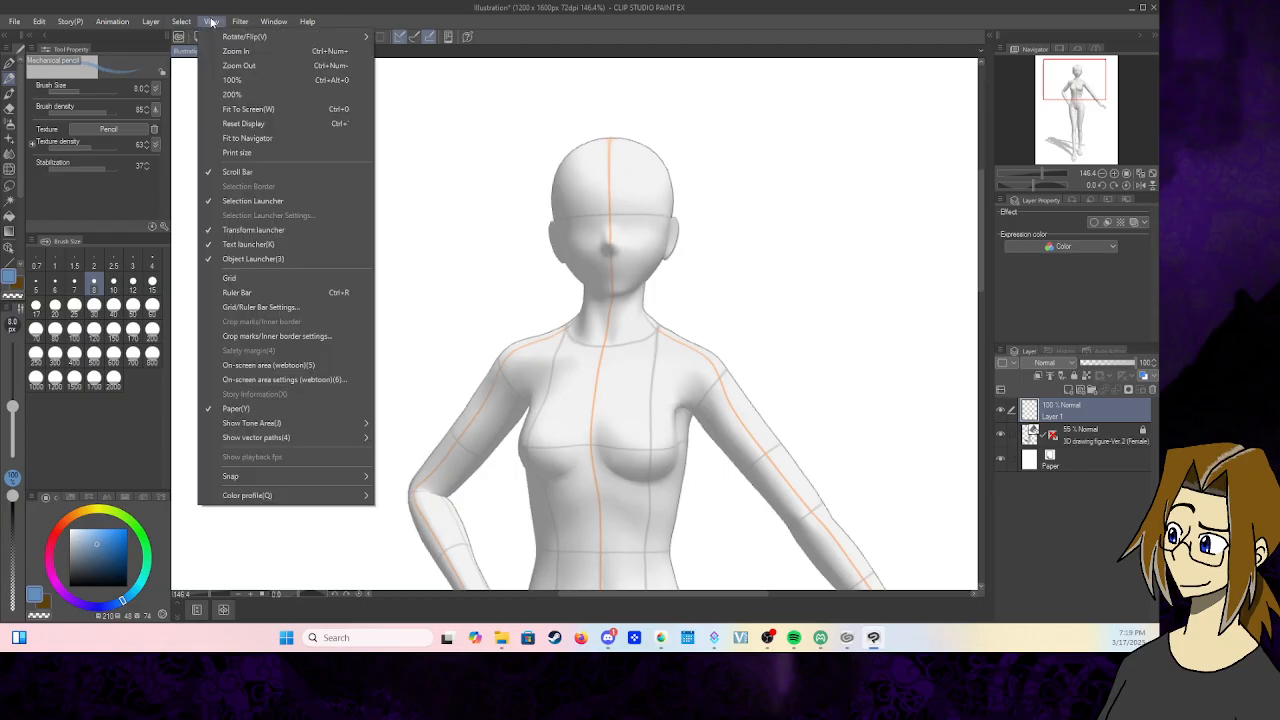
mouse_move(269, 22)
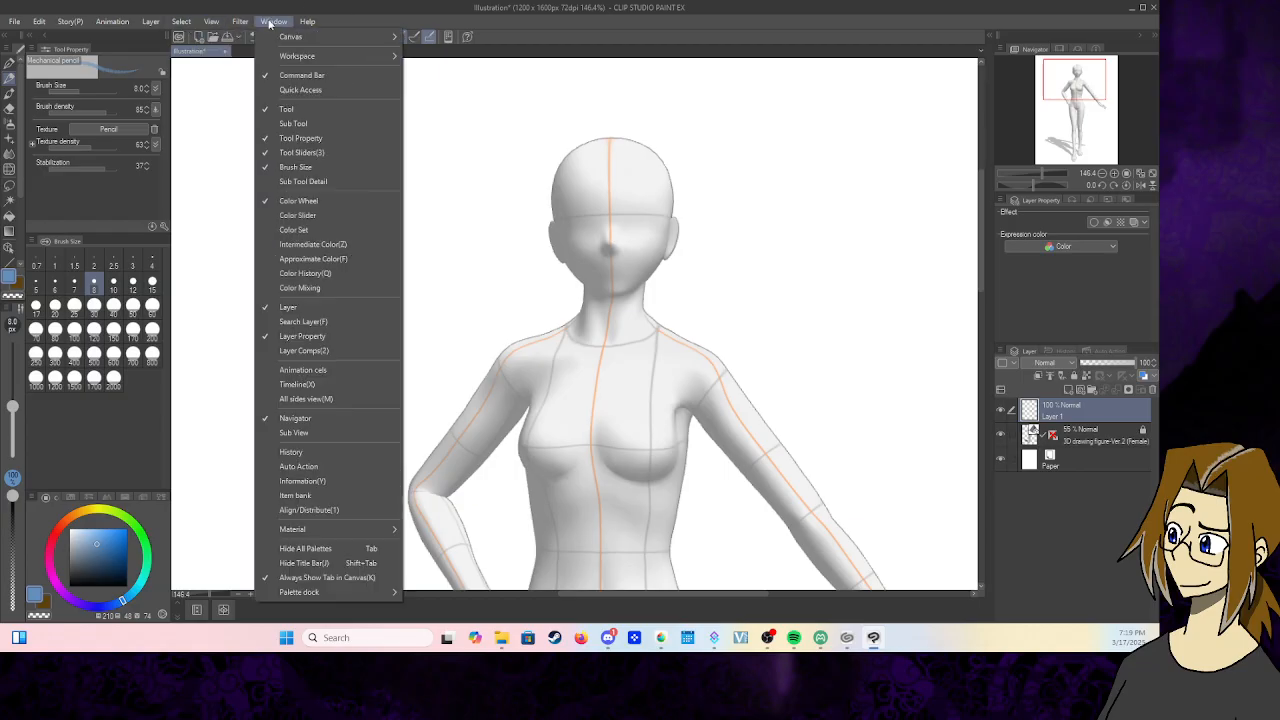
left_click(308, 124)
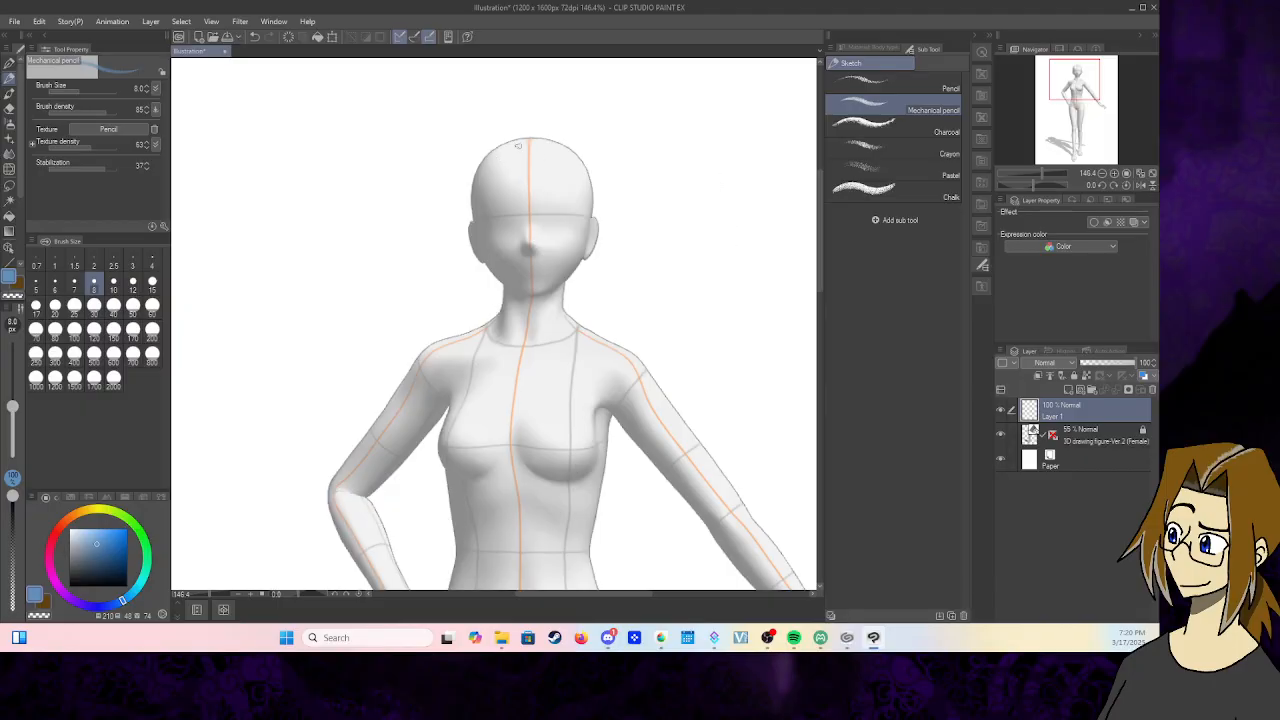
- Set the Mechanical pencil's color to black and its brush size to 6, undoing the test strokes on the head
mouse_move(509, 142)
left_mouse_down()
mouse_move(470, 199)
mouse_move(474, 243)
left_mouse_up()
left_click(255, 37)
left_click_drag(92, 548, 68, 594)
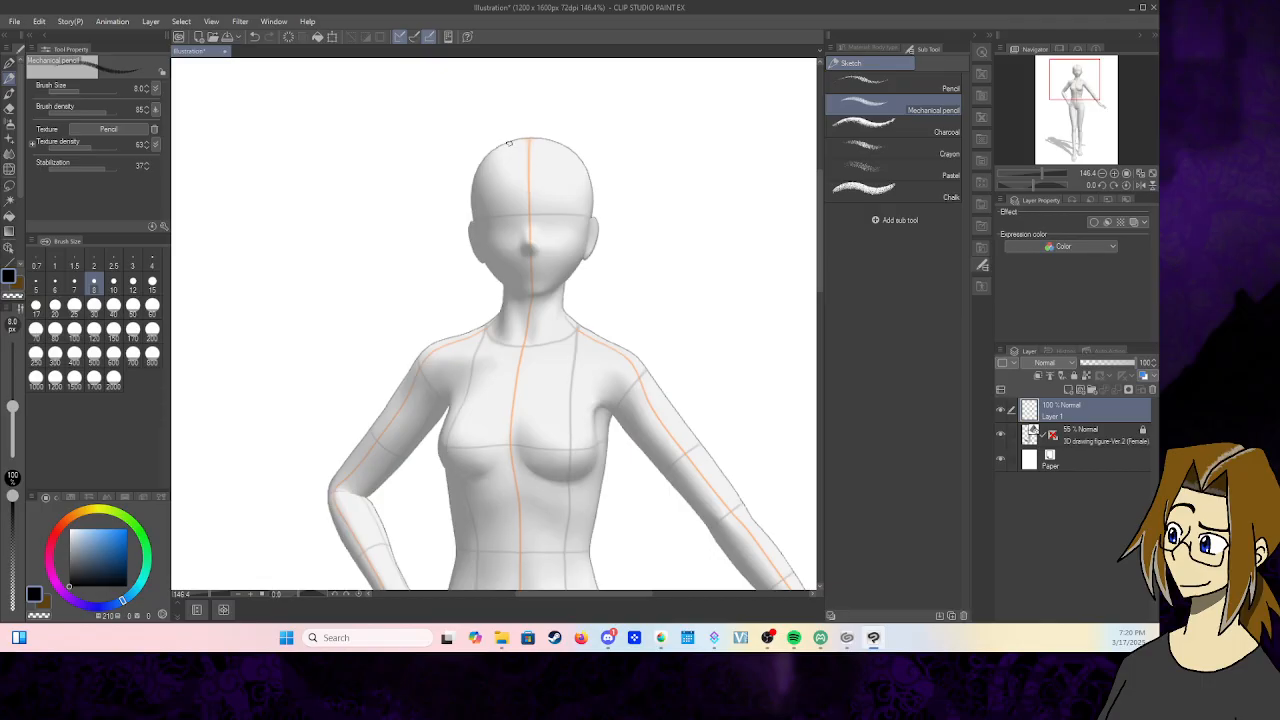
mouse_move(509, 143)
left_mouse_down()
mouse_move(482, 178)
mouse_move(475, 240)
mouse_move(500, 272)
left_mouse_up()
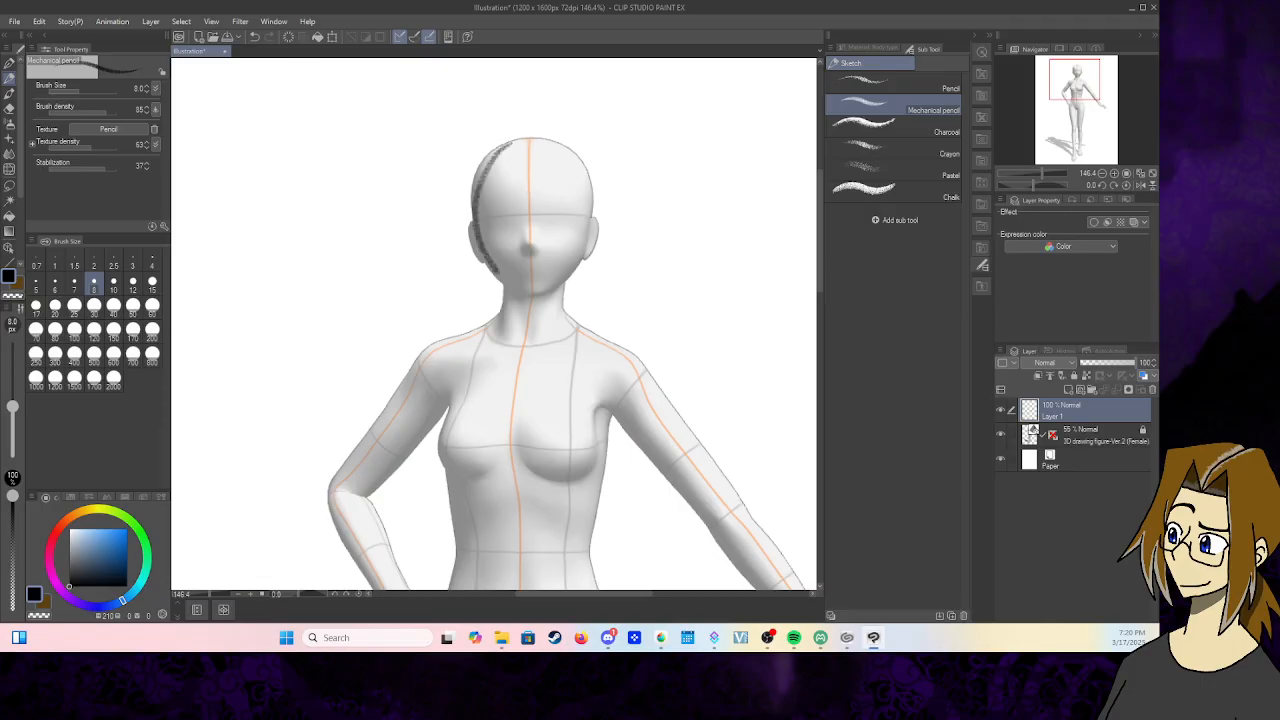
left_click(55, 284)
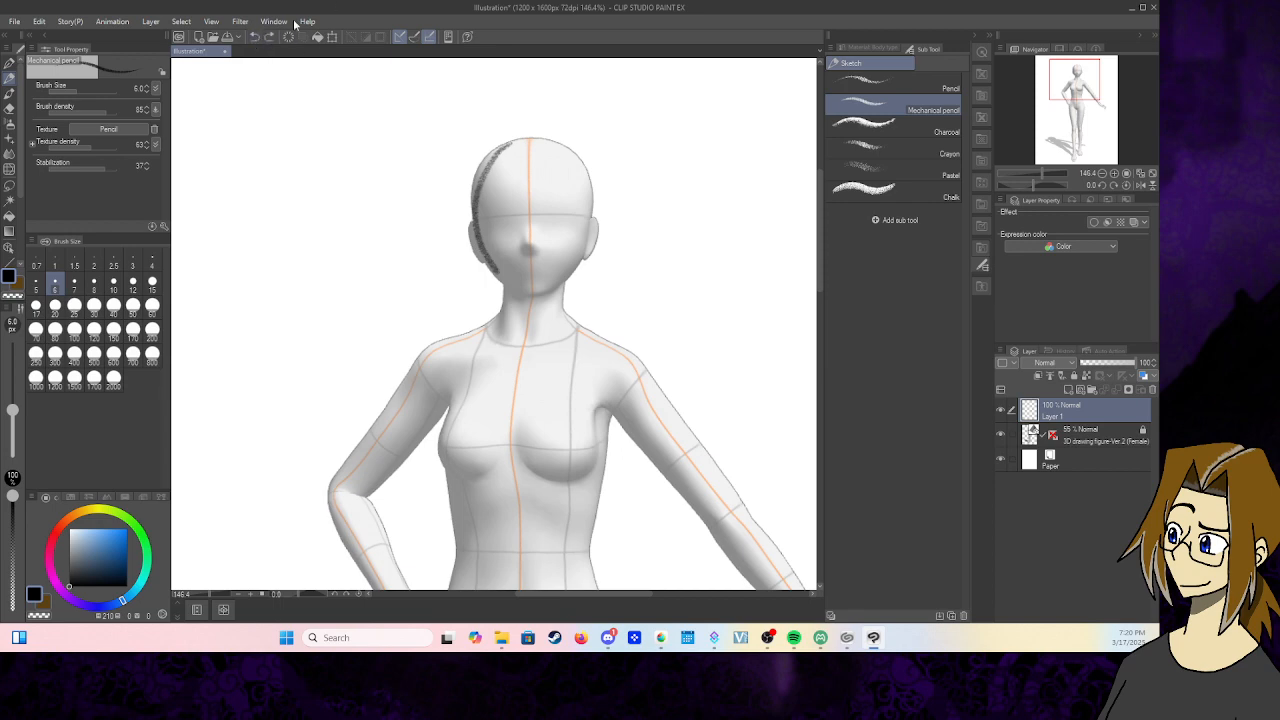
left_click(254, 37)
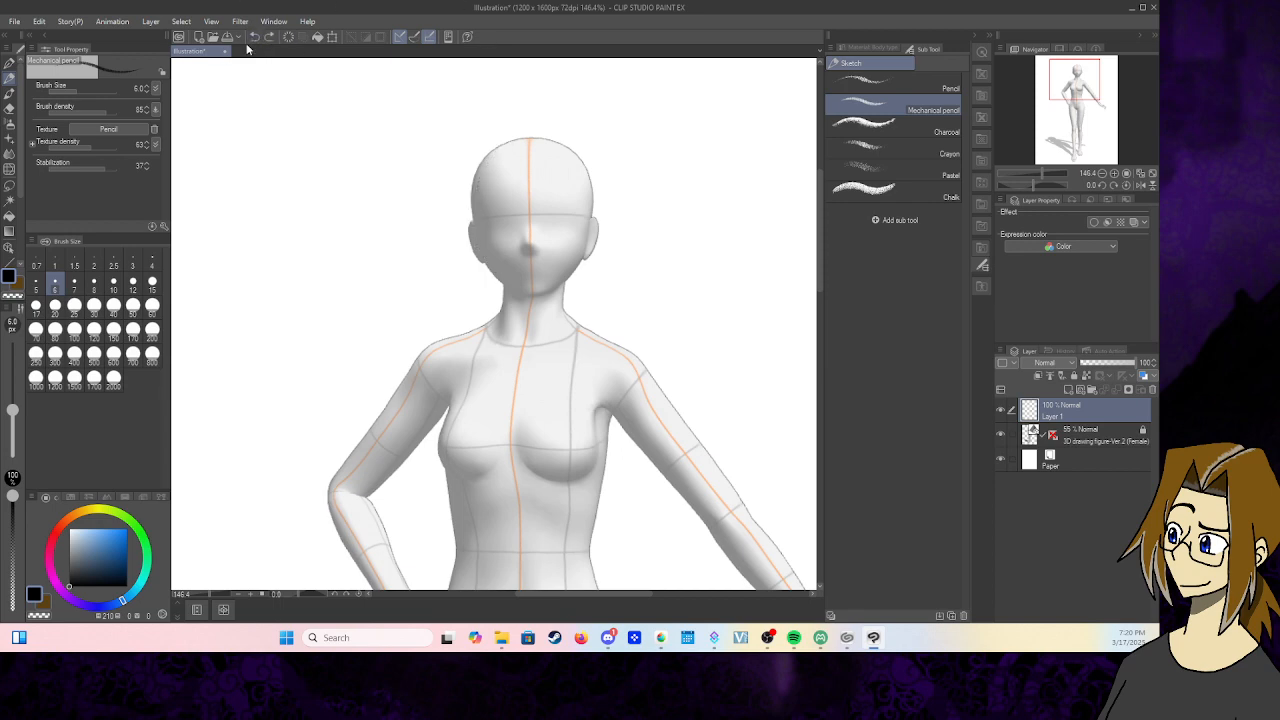
- Trace the outline of the figure's head and sketch a vertical center line and a nearly horizontal eye line across the face
mouse_move(496, 148)
left_mouse_down()
mouse_move(469, 208)
mouse_move(500, 280)
left_mouse_up()
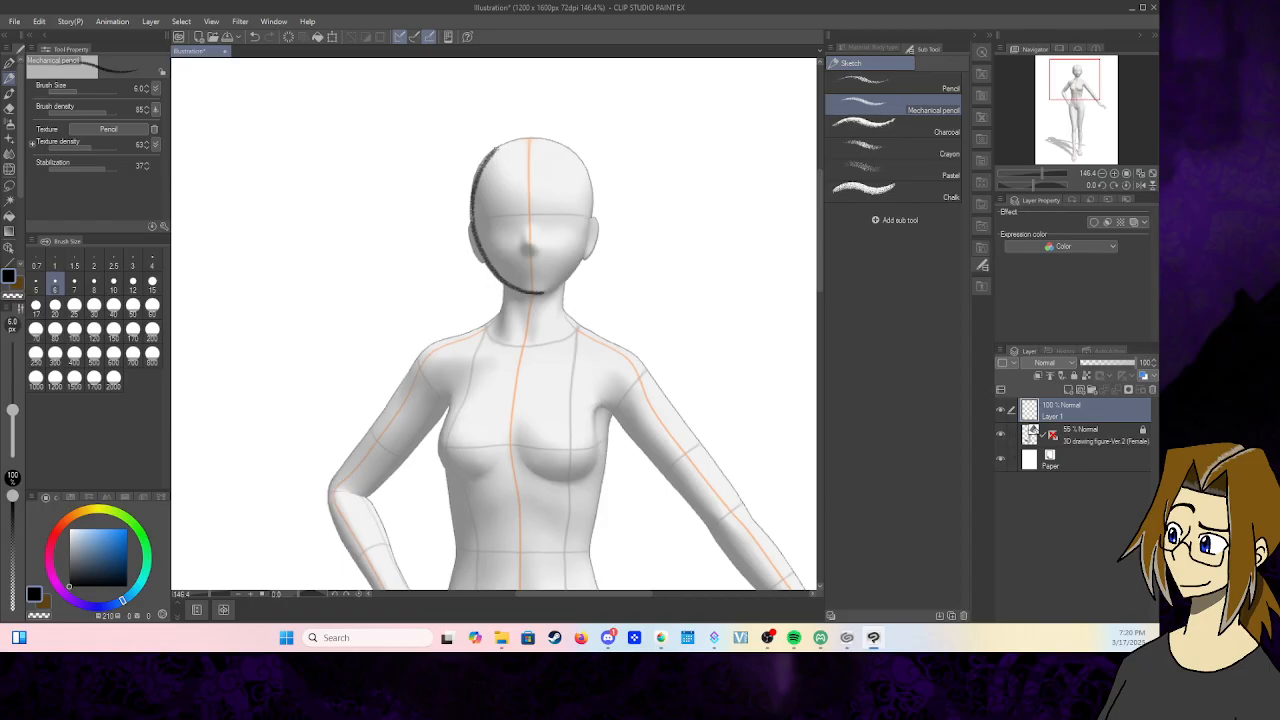
mouse_move(560, 143)
left_mouse_down()
mouse_move(591, 197)
mouse_move(586, 246)
mouse_move(556, 285)
left_mouse_up()
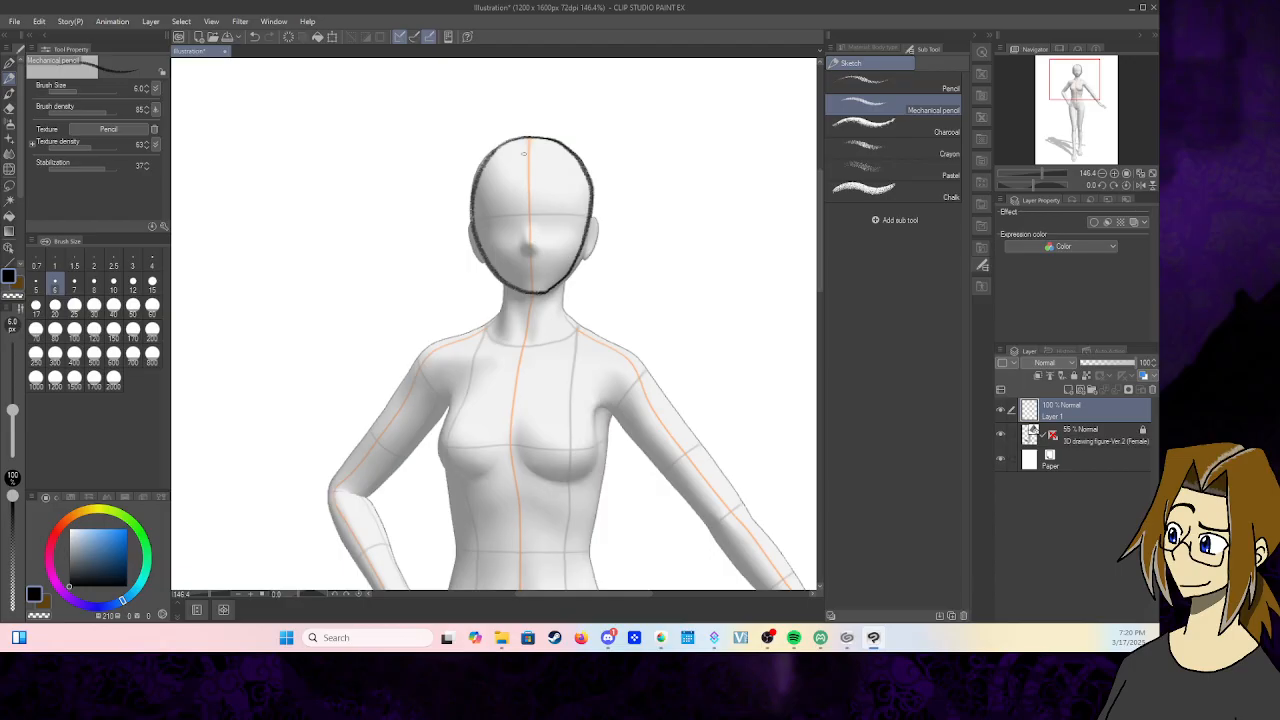
left_click_drag(525, 190, 533, 283)
left_click_drag(472, 240, 597, 220)
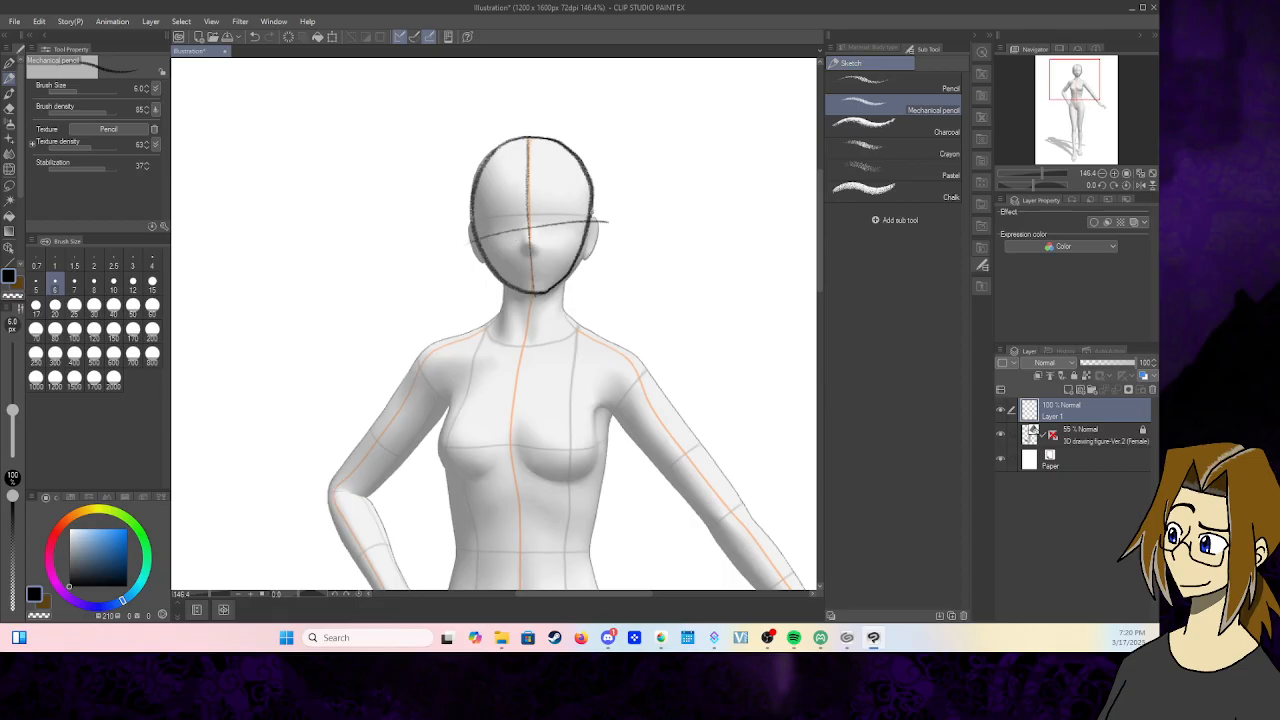
left_click(257, 37)
left_click_drag(459, 238, 600, 227)
left_click_drag(473, 220, 470, 252)
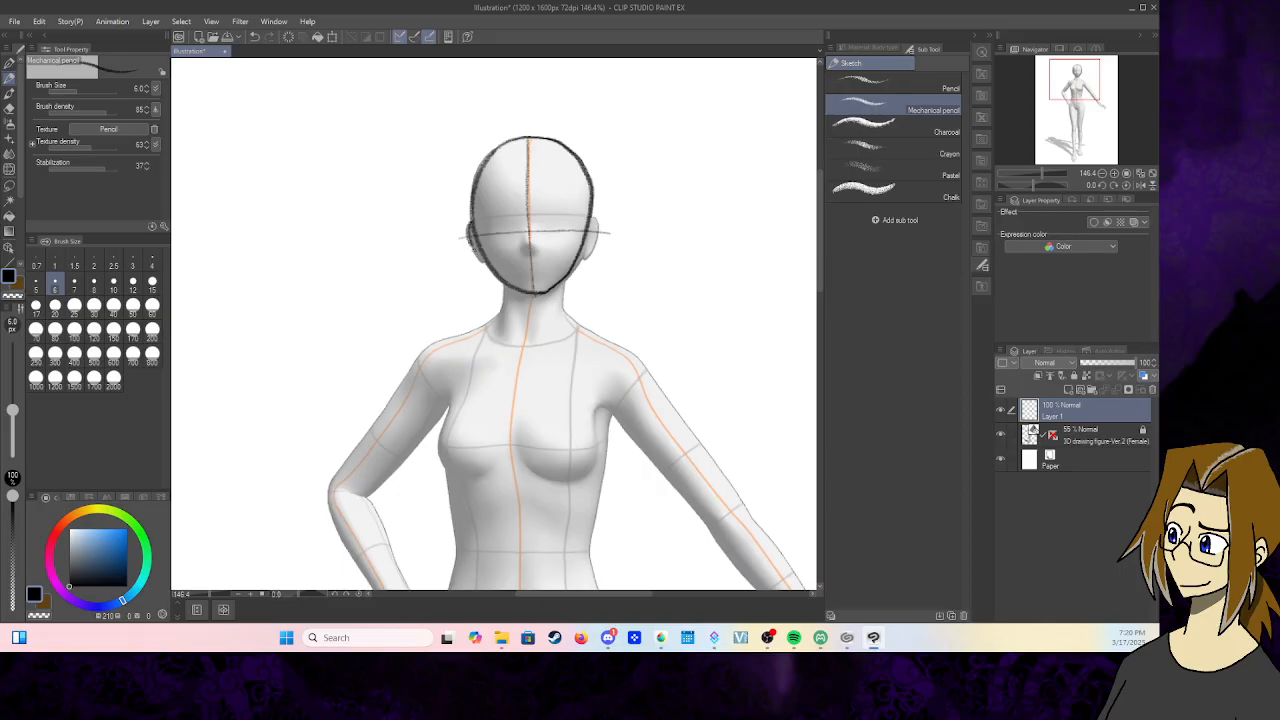
left_click_drag(598, 222, 588, 254)
left_click(254, 37)
left_click(254, 37)
- Sketch a large oval over the ribcage, a circle on each shoulder, and a straight line connecting the shoulders
left_click_drag(487, 382, 557, 343)
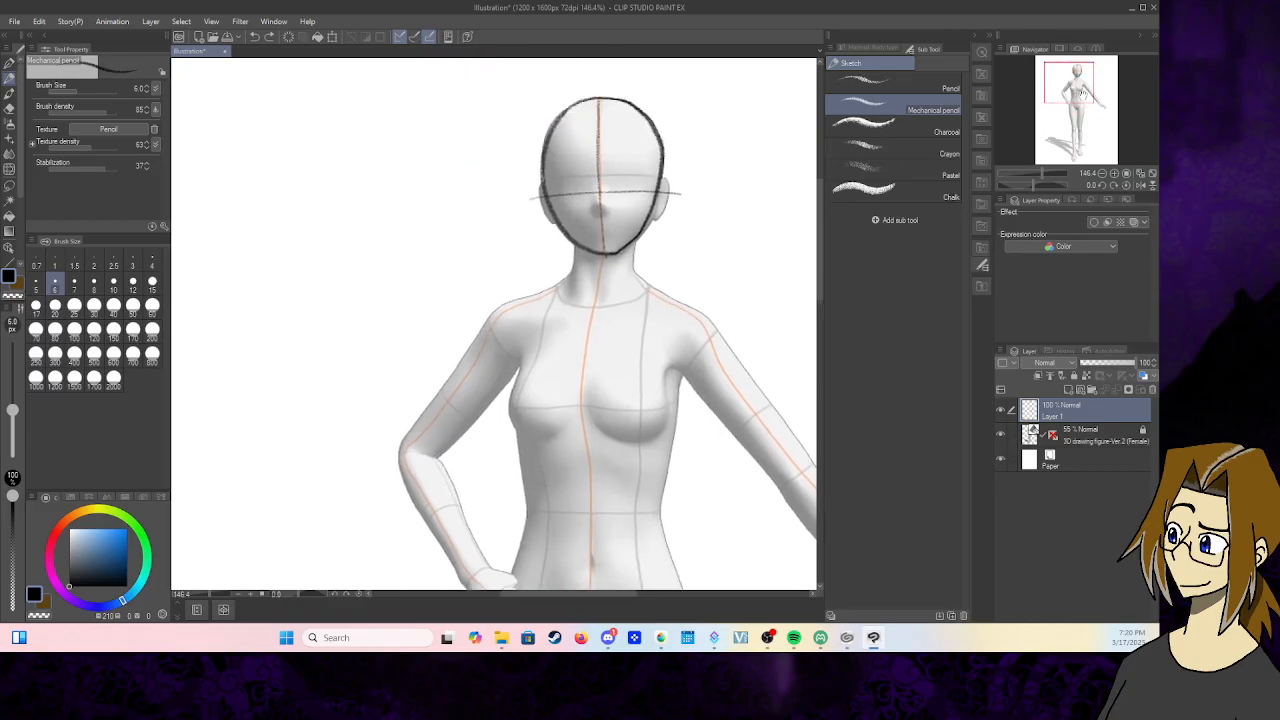
left_click_drag(1082, 95, 1087, 101)
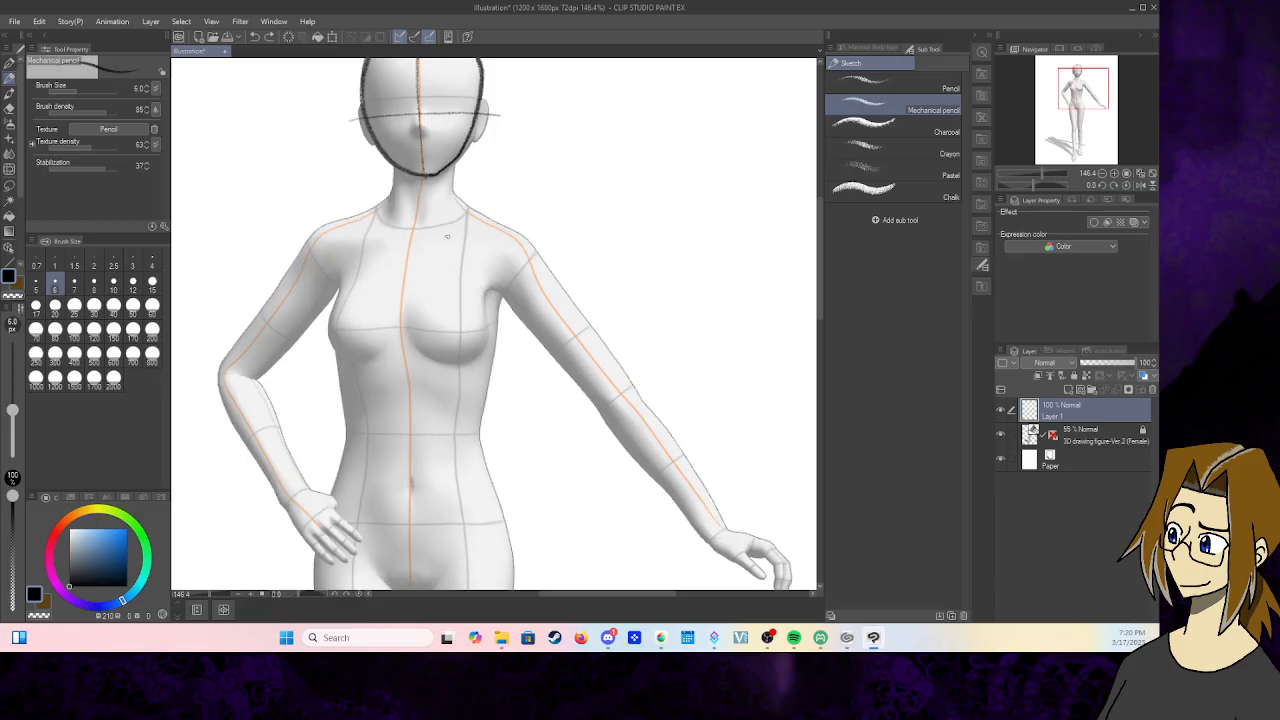
mouse_move(440, 224)
left_mouse_down()
mouse_move(336, 262)
mouse_move(374, 448)
mouse_move(470, 418)
mouse_move(488, 306)
mouse_move(402, 218)
mouse_move(370, 425)
mouse_move(492, 316)
mouse_move(430, 224)
mouse_move(404, 218)
mouse_move(326, 290)
mouse_move(300, 262)
mouse_move(362, 240)
left_mouse_up()
mouse_move(498, 237)
left_mouse_down()
mouse_move(534, 258)
mouse_move(520, 290)
mouse_move(514, 258)
left_mouse_up()
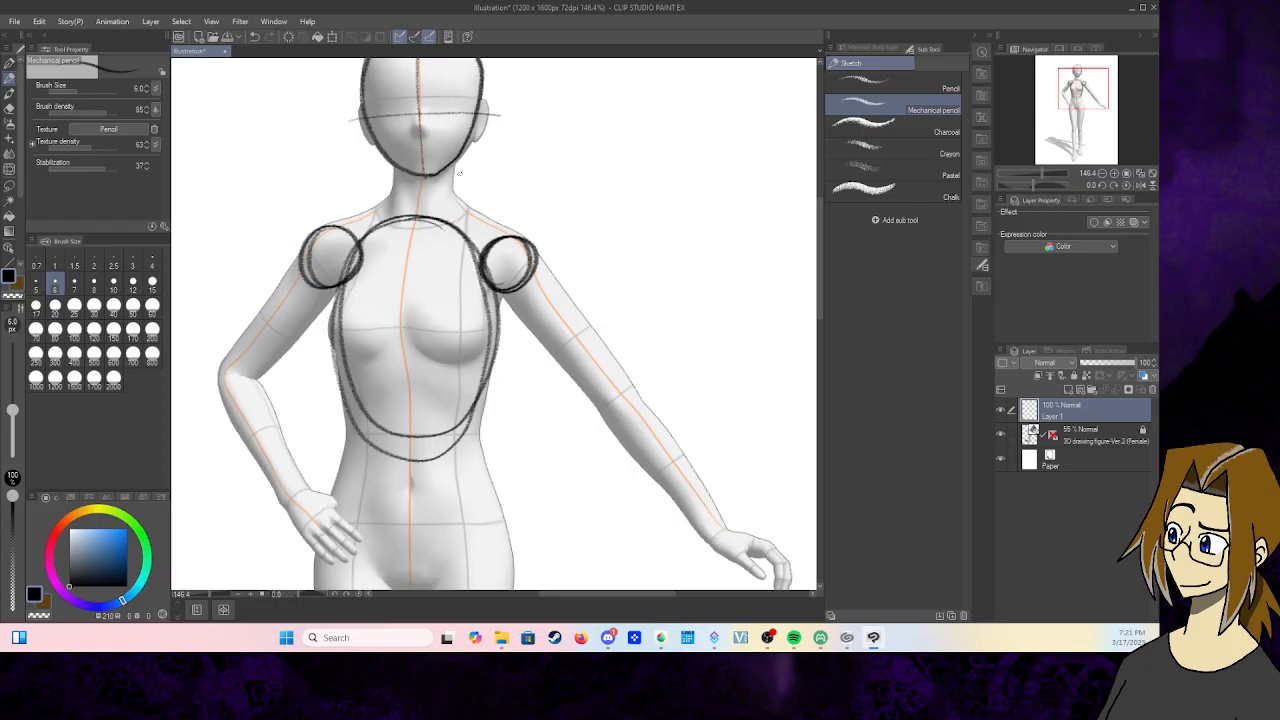
left_click_drag(322, 242, 524, 246)
left_click_drag(412, 238, 448, 238)
- Sketch the bent arm's center lines with circles at the elbow and hand, and add a short neck line
mouse_move(306, 290)
left_mouse_down()
mouse_move(238, 378)
mouse_move(262, 353)
mouse_move(250, 368)
mouse_move(225, 375)
mouse_move(240, 376)
mouse_move(300, 502)
left_mouse_up()
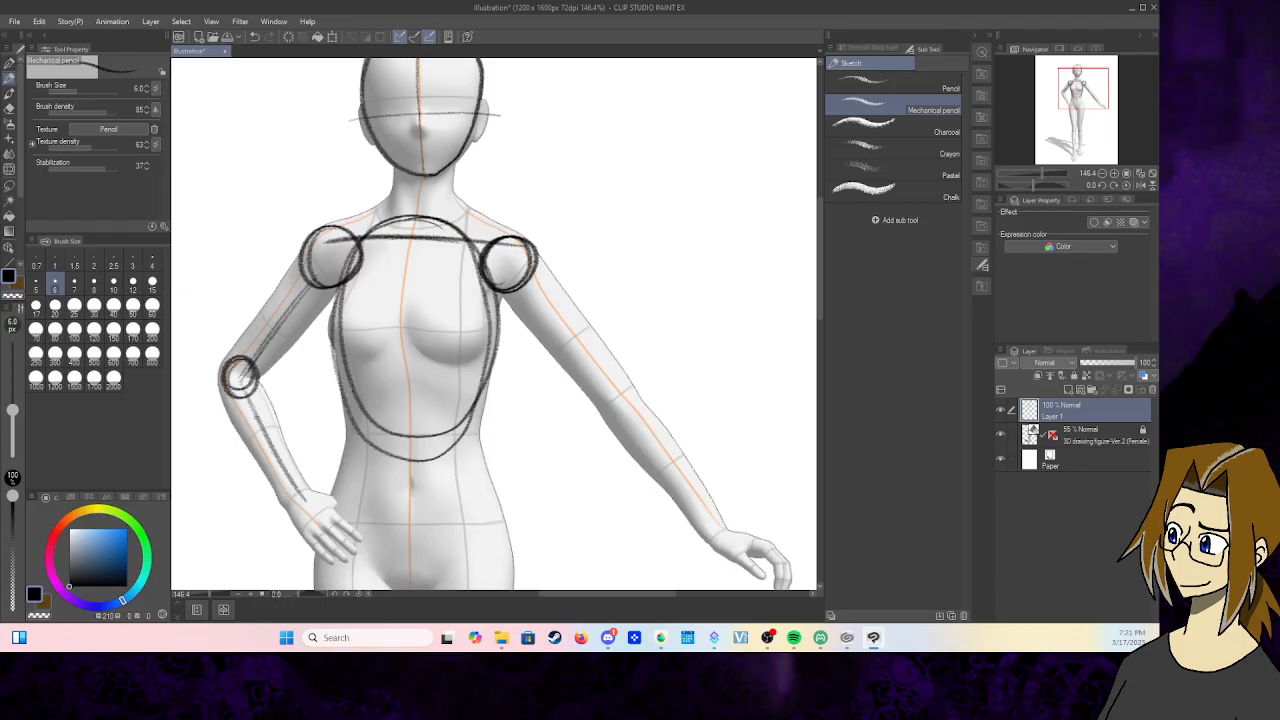
mouse_move(262, 428)
left_mouse_down()
mouse_move(296, 524)
mouse_move(336, 518)
mouse_move(310, 486)
mouse_move(290, 512)
left_mouse_up()
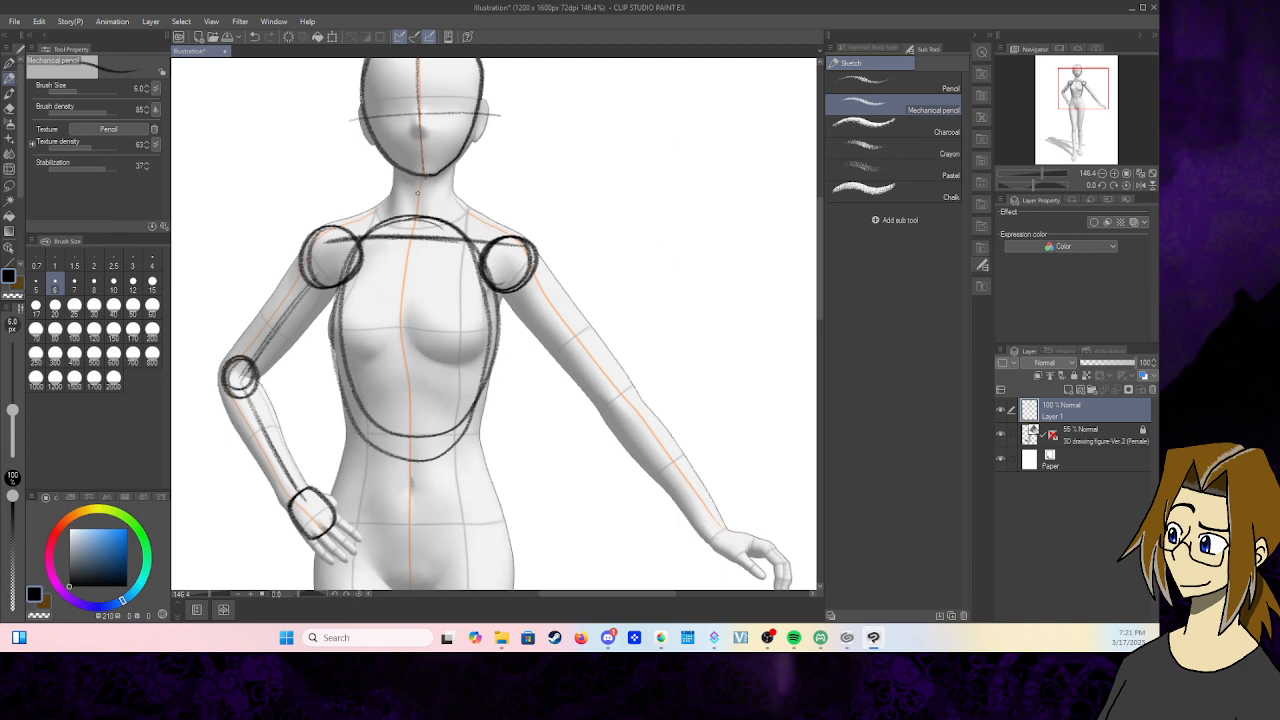
left_click_drag(418, 186, 412, 230)
- Sketch the extended arm's center lines from the shoulder to the wrist, with a circle at the elbow and an oval on the hand
left_click_drag(1075, 88, 1080, 91)
left_click_drag(483, 314, 488, 316)
mouse_move(392, 190)
left_mouse_down()
mouse_move(593, 449)
mouse_move(593, 474)
mouse_move(638, 474)
mouse_move(635, 462)
mouse_move(598, 470)
mouse_move(642, 474)
mouse_move(600, 478)
left_mouse_up()
left_click_drag(566, 422, 601, 459)
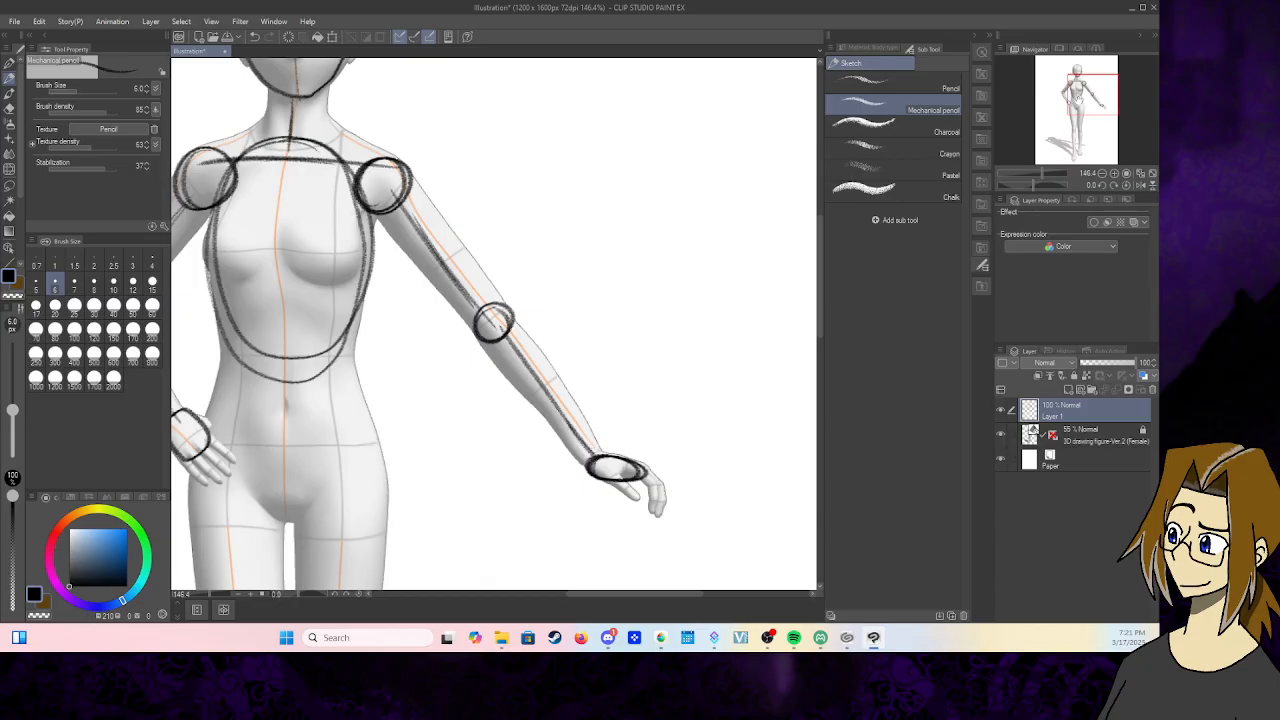
- Sketch overlapping circles over the waist and pelvis, and one circle on each hip joint
left_click_drag(1081, 100, 1071, 106)
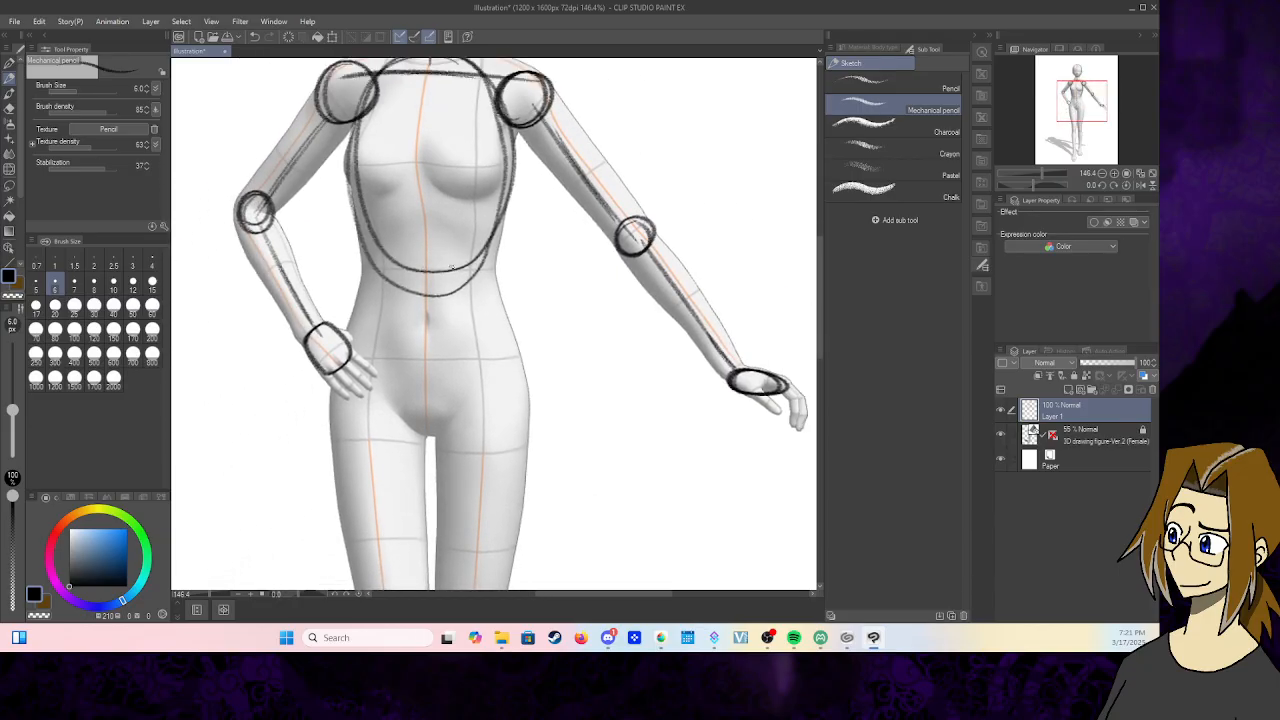
mouse_move(452, 268)
left_mouse_down()
mouse_move(407, 334)
mouse_move(483, 281)
mouse_move(424, 229)
mouse_move(371, 301)
mouse_move(377, 443)
mouse_move(493, 396)
mouse_move(473, 309)
mouse_move(379, 427)
mouse_move(511, 388)
mouse_move(380, 400)
left_mouse_up()
mouse_move(1081, 98)
left_mouse_down()
mouse_move(1077, 143)
mouse_move(1077, 110)
left_mouse_up()
mouse_move(425, 283)
left_mouse_down()
mouse_move(378, 300)
mouse_move(455, 320)
mouse_move(400, 262)
mouse_move(391, 367)
mouse_move(408, 262)
left_mouse_up()
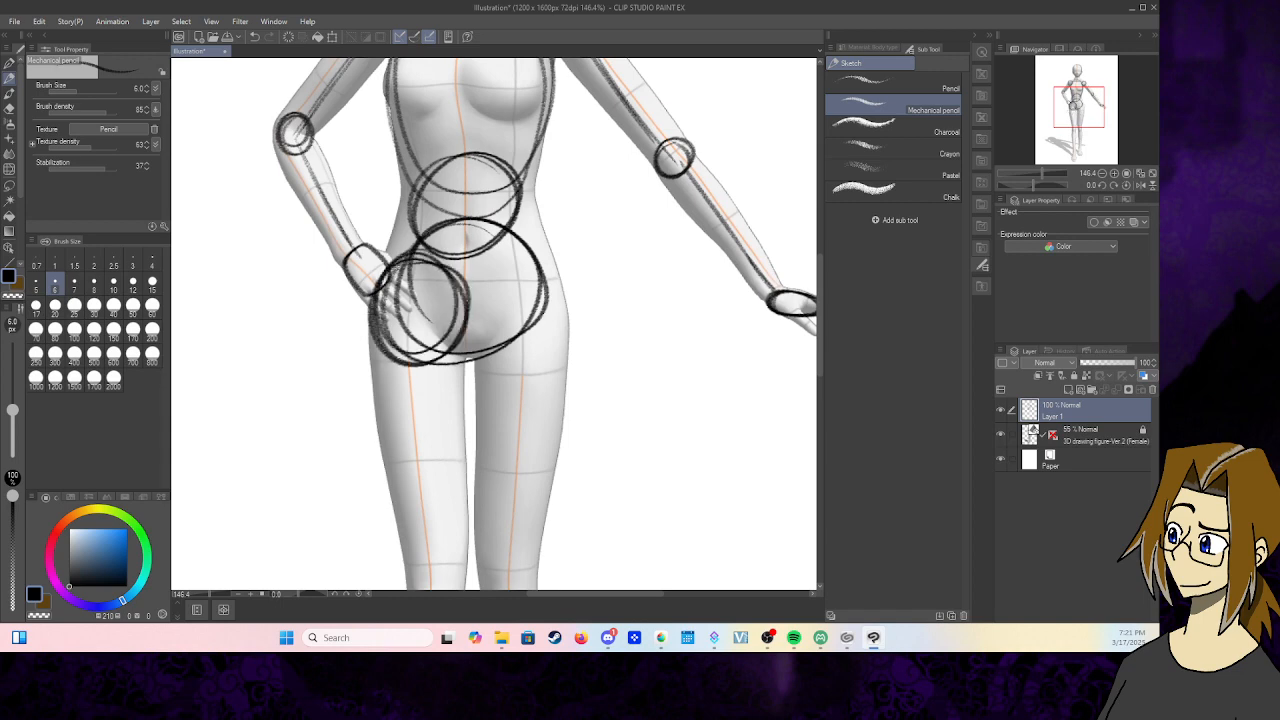
mouse_move(530, 258)
left_mouse_down()
mouse_move(480, 362)
mouse_move(495, 255)
mouse_move(555, 330)
mouse_move(478, 306)
left_mouse_up()
- Sketch a circle on each knee and a center line down the thigh on the hand-on-hip side
left_click_drag(1081, 113, 1080, 125)
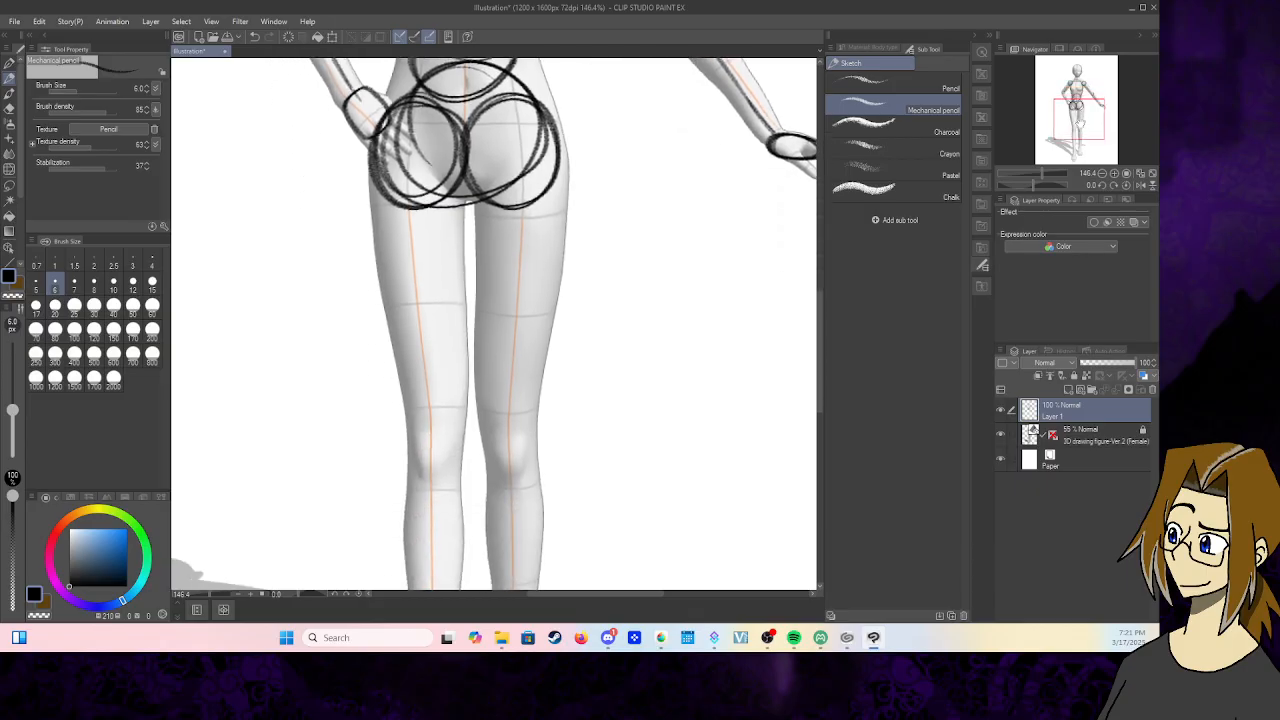
mouse_move(424, 441)
left_mouse_down()
mouse_move(450, 438)
mouse_move(430, 470)
mouse_move(498, 437)
mouse_move(530, 455)
mouse_move(508, 435)
left_mouse_up()
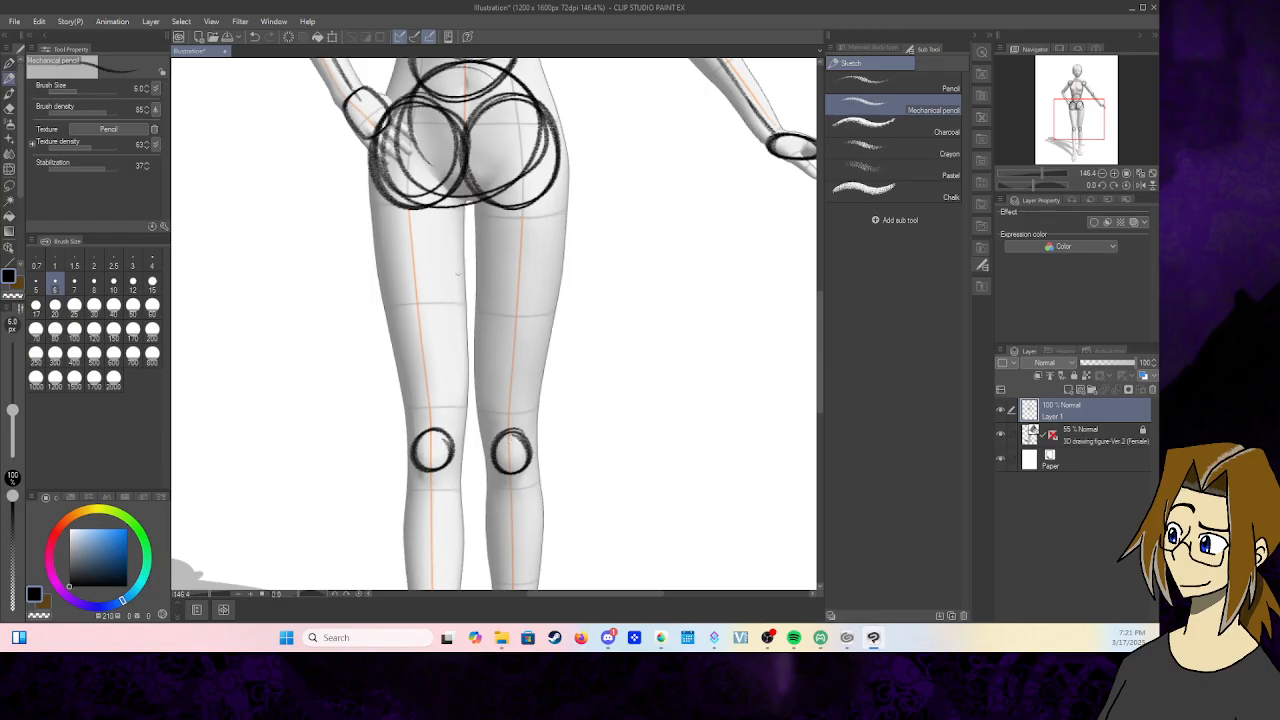
left_click_drag(425, 178, 436, 356)
left_click_drag(425, 208, 436, 388)
left_click_drag(434, 324, 437, 426)
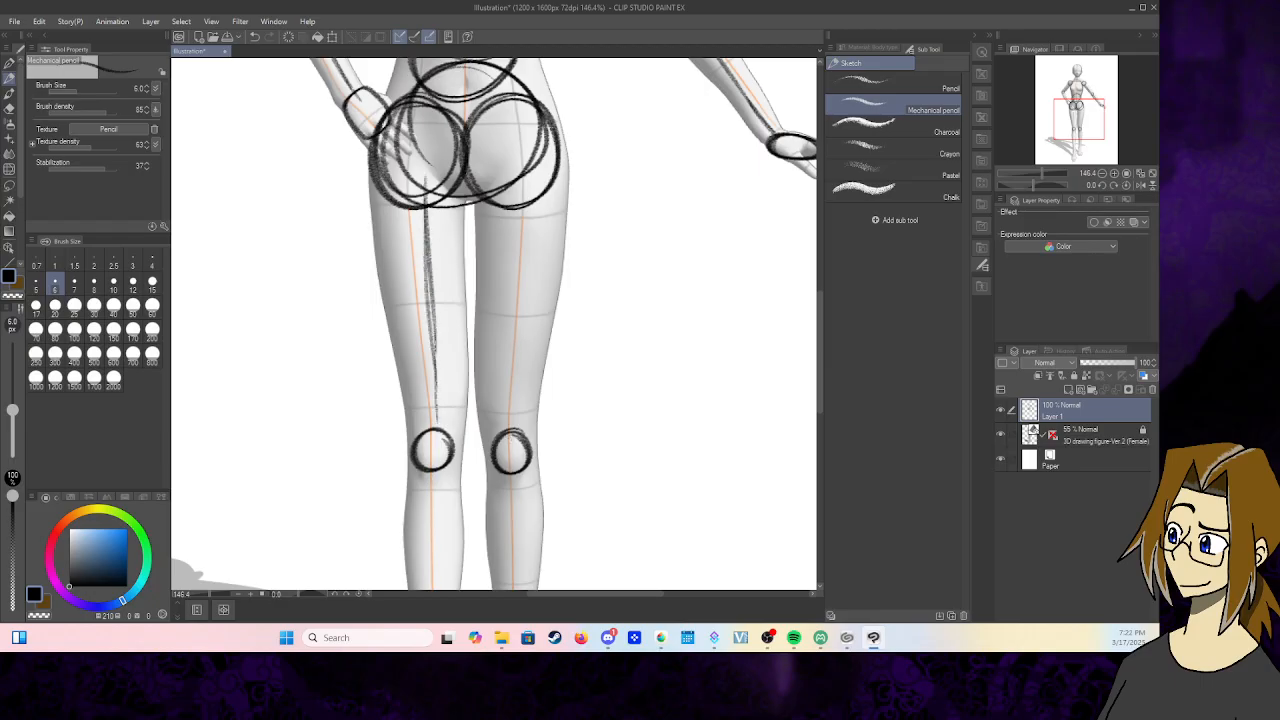
- Sketch the shin line, ankle circle and forefoot oval of the leg on the hand-on-hip side, joining ankle and foot with a line
left_click_drag(1068, 128, 1054, 143)
left_click_drag(425, 168, 426, 312)
mouse_move(426, 224)
left_mouse_down()
mouse_move(438, 482)
mouse_move(446, 436)
mouse_move(434, 438)
left_mouse_up()
mouse_move(416, 526)
left_mouse_down()
mouse_move(454, 543)
mouse_move(445, 528)
mouse_move(404, 548)
left_mouse_up()
left_click_drag(432, 468, 429, 508)
left_click_drag(432, 468, 428, 528)
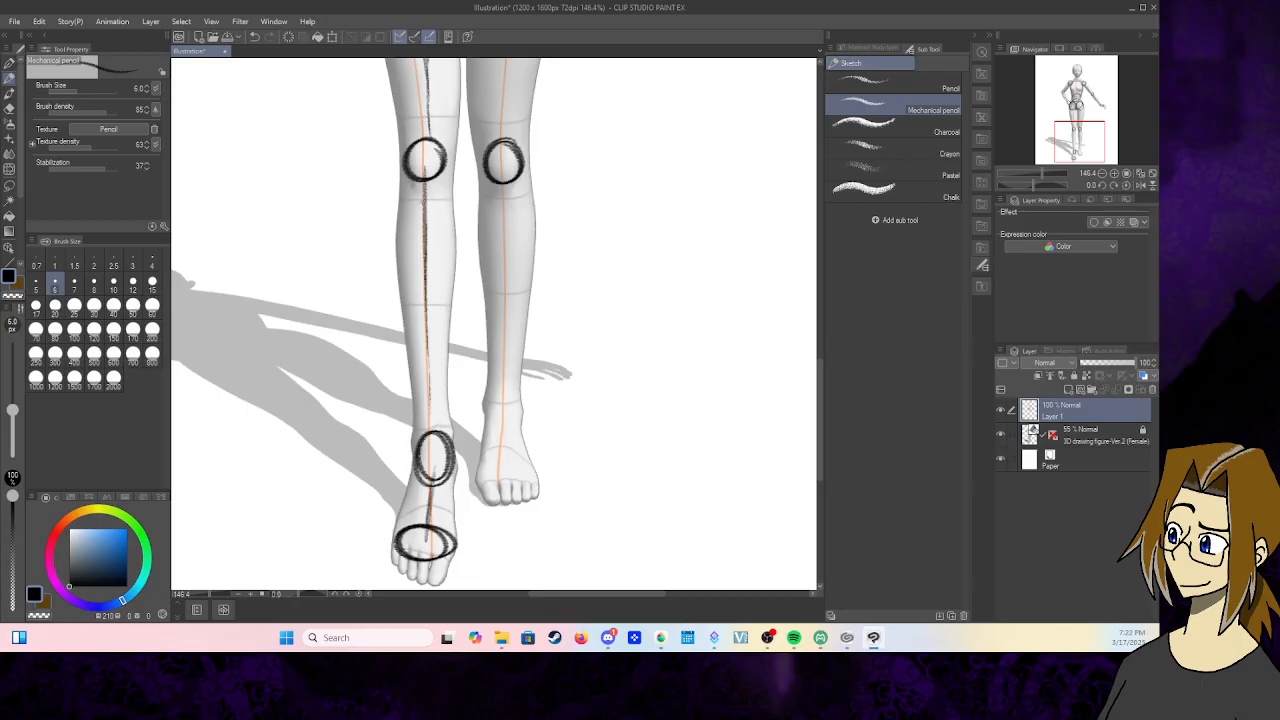
- Reinforce the first shin line and sketch the other leg's center lines down to the foot, with an ankle circle and forefoot oval
left_click_drag(425, 194, 433, 456)
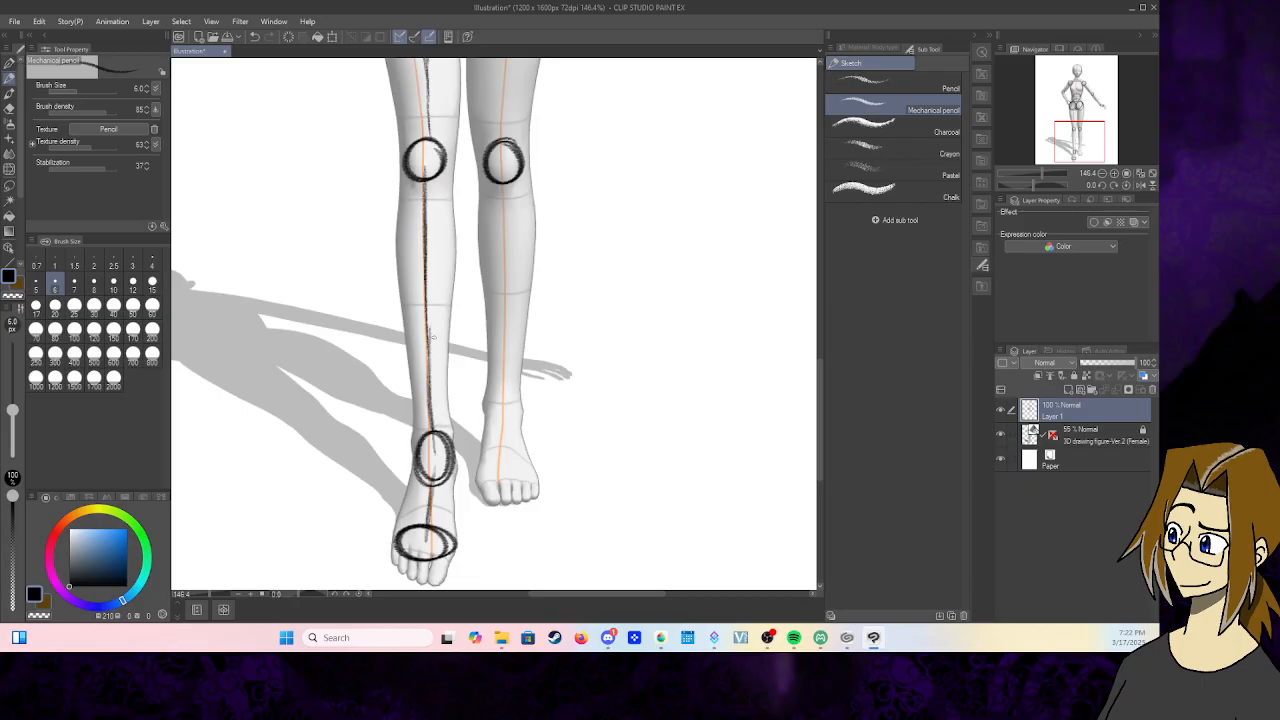
left_click_drag(1074, 142, 1080, 122)
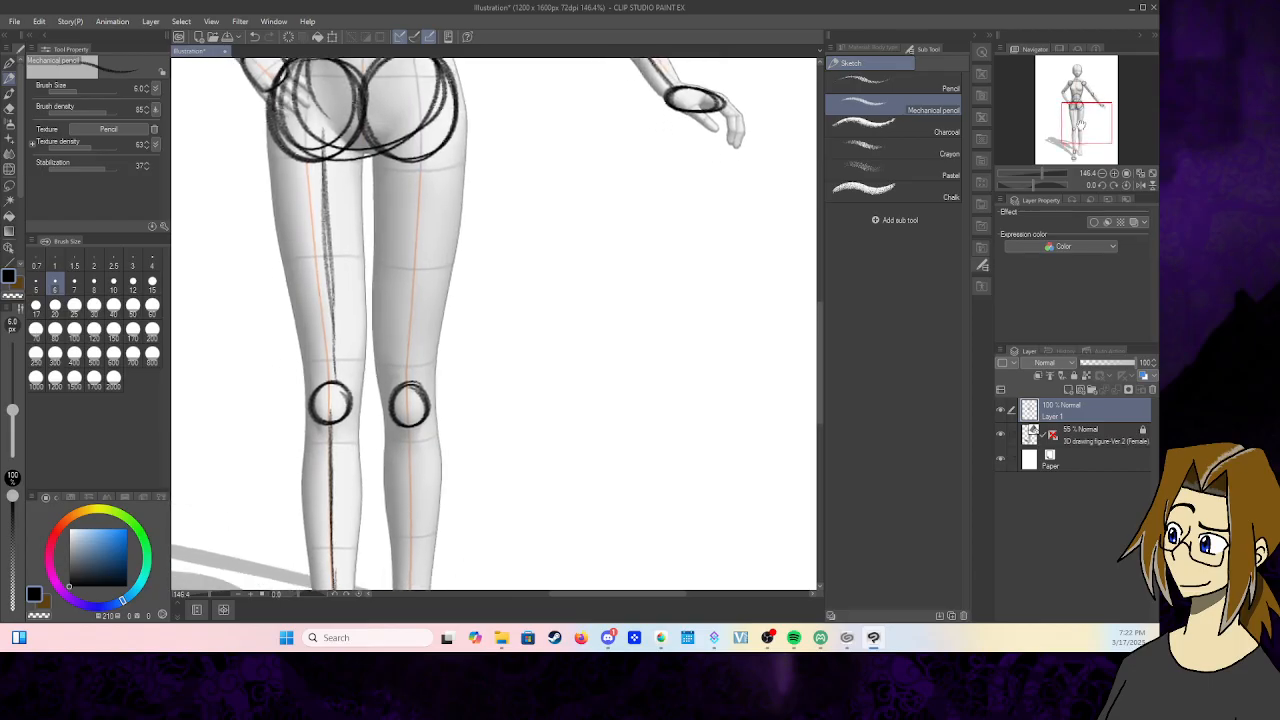
left_click_drag(421, 133, 402, 308)
left_click_drag(410, 216, 398, 354)
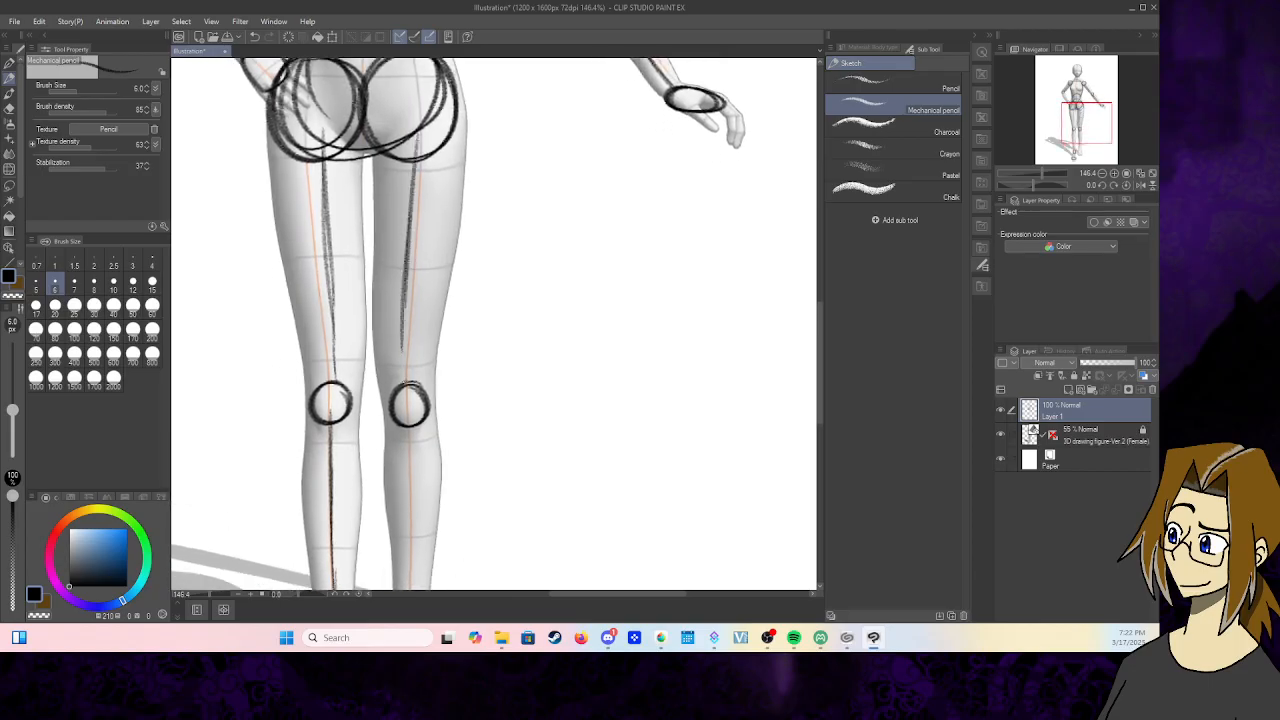
mouse_move(409, 398)
left_mouse_down()
mouse_move(405, 366)
mouse_move(408, 402)
left_mouse_up()
left_click_drag(1075, 119, 1072, 137)
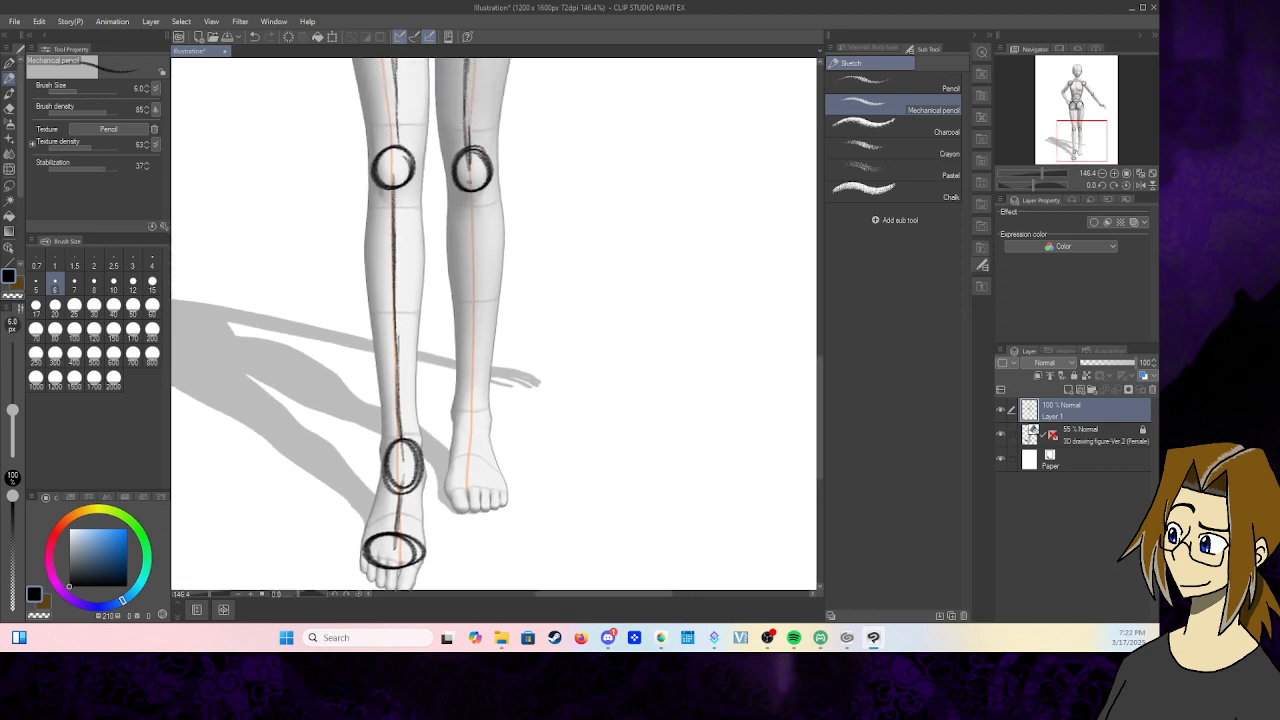
mouse_move(472, 205)
left_mouse_down()
mouse_move(471, 395)
mouse_move(456, 425)
mouse_move(490, 410)
mouse_move(468, 445)
mouse_move(470, 495)
mouse_move(502, 478)
mouse_move(466, 498)
mouse_move(498, 478)
left_mouse_up()
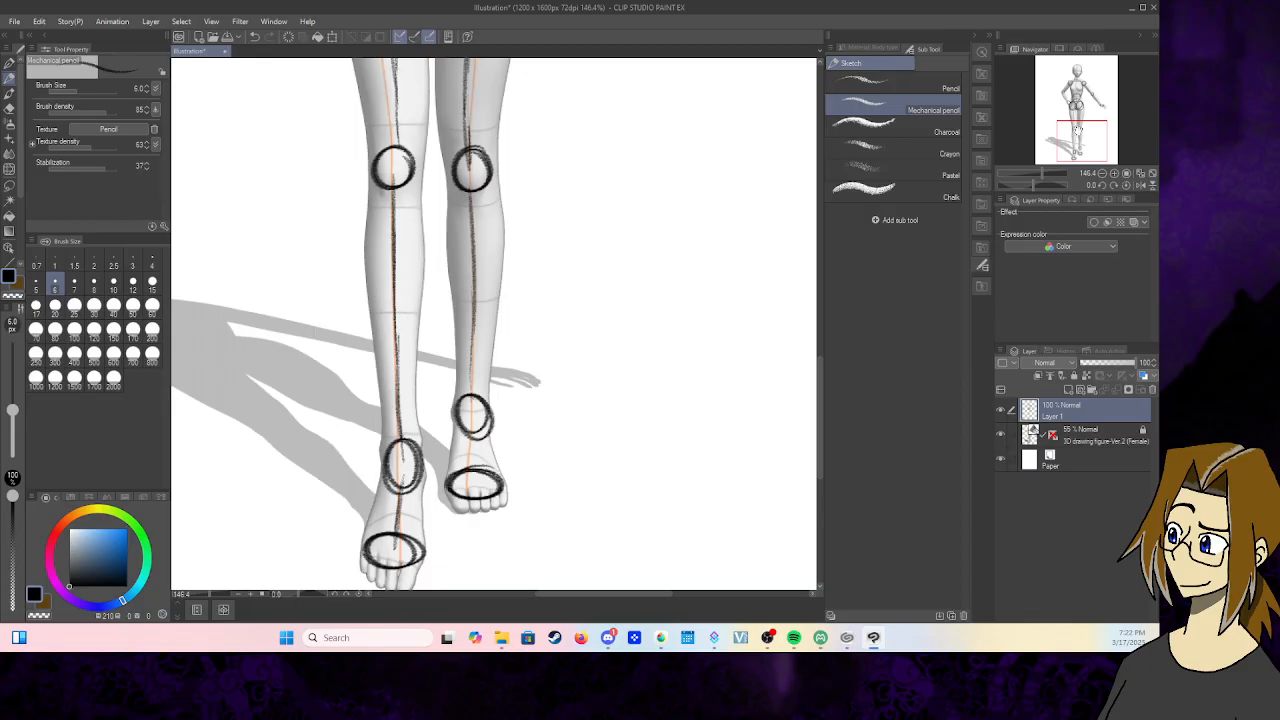
- Examine the skeleton sketch on its own and against the figure by switching the 3D drawing figure layer's visibility off and on
left_click_drag(1078, 130, 1085, 90)
left_click(1000, 433)
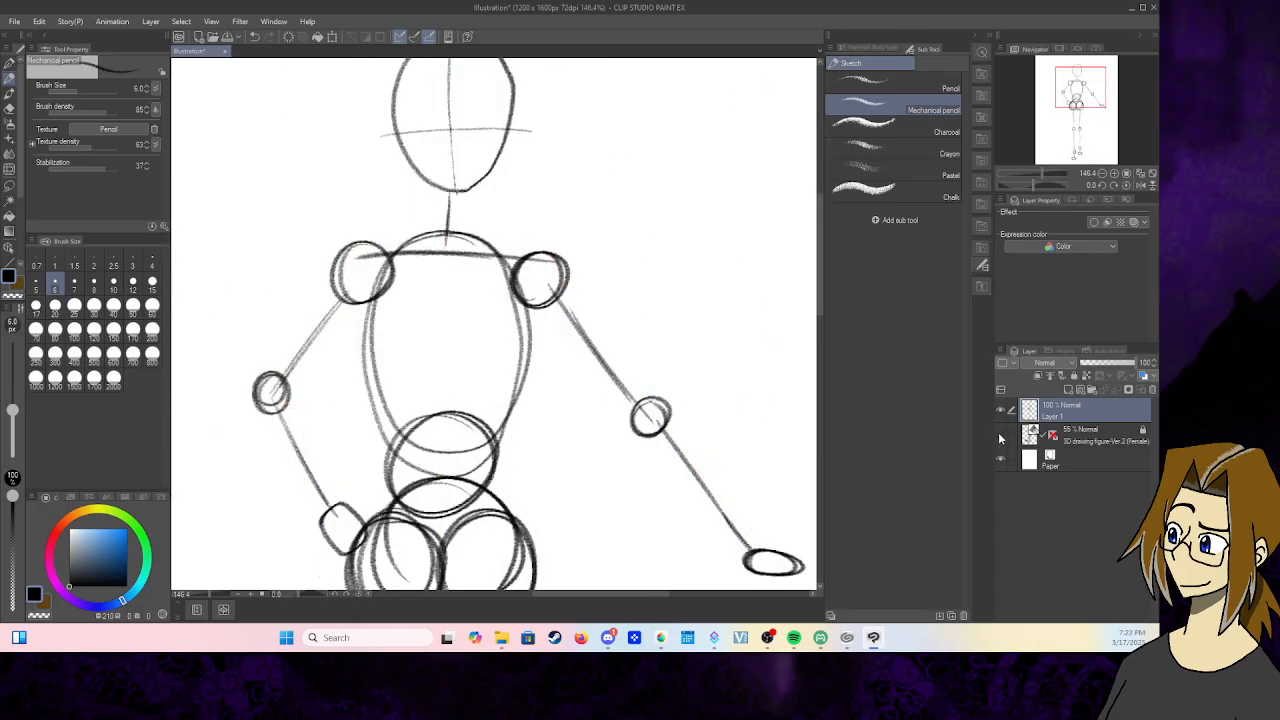
left_click(1000, 434)
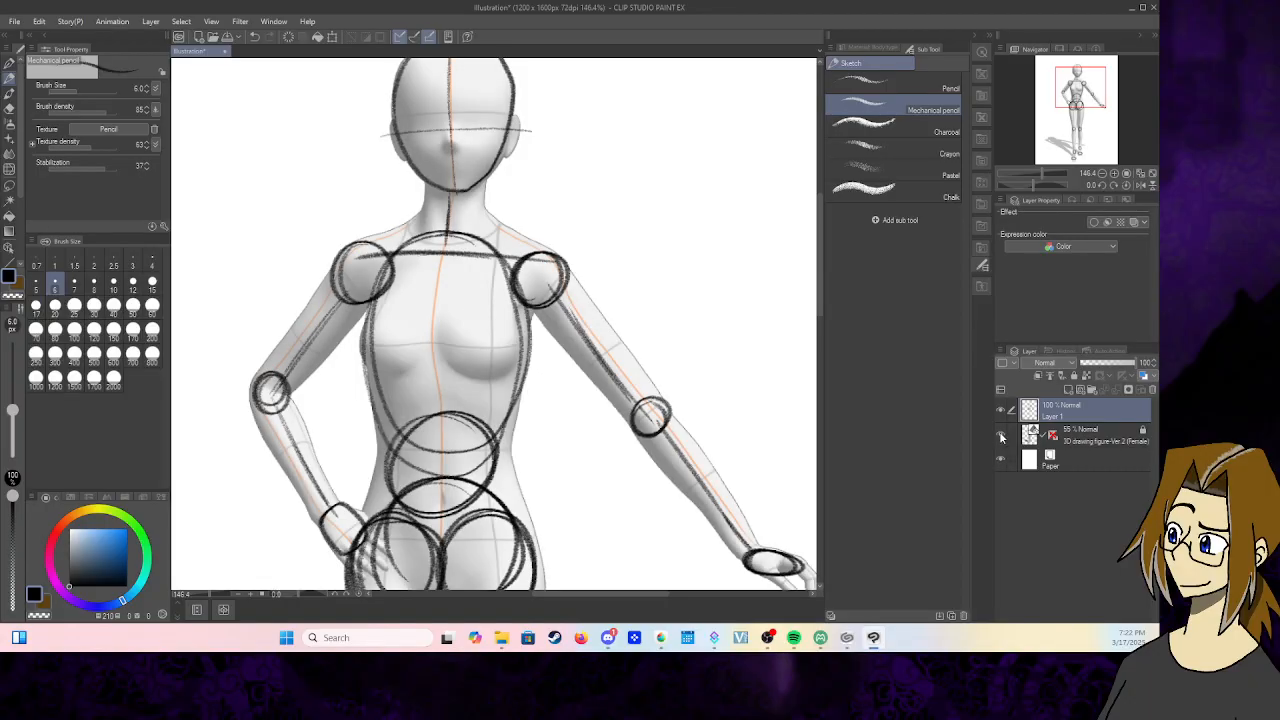
left_click_drag(1050, 100, 1050, 96)
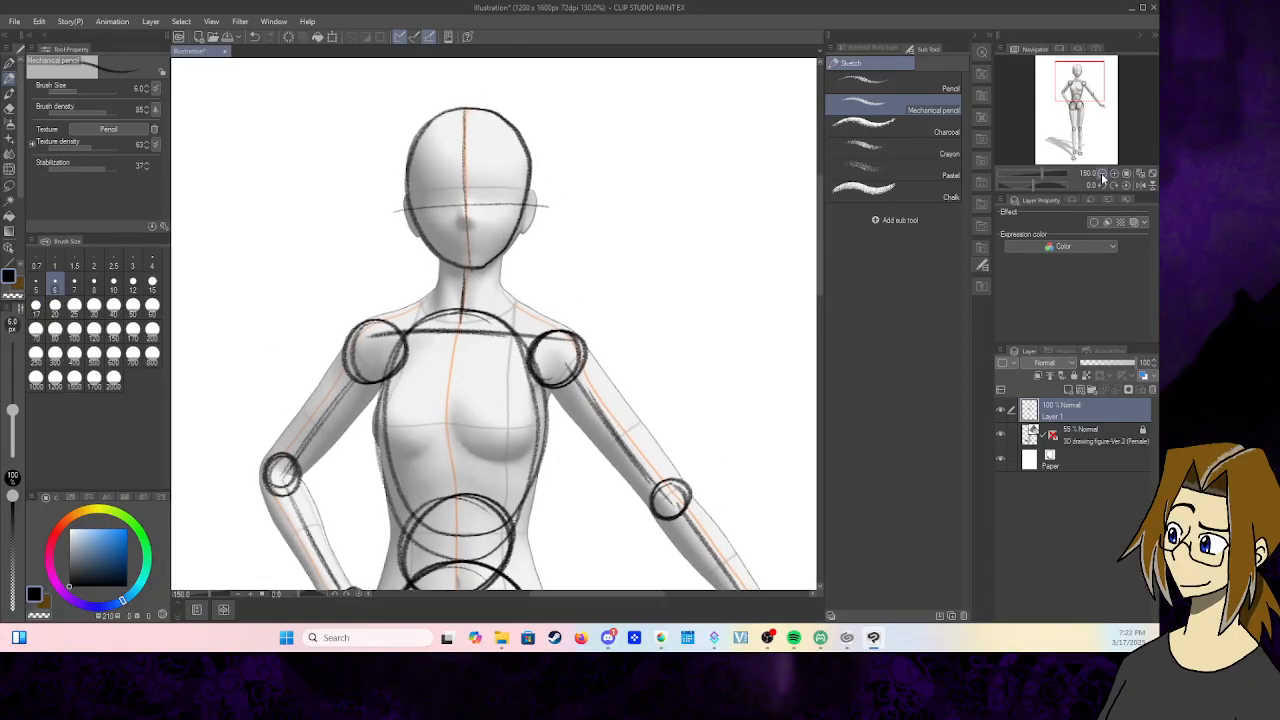
left_click(1102, 173)
mouse_move(1085, 115)
left_mouse_down()
mouse_move(1080, 152)
mouse_move(1083, 137)
left_mouse_up()
left_click(1001, 440)
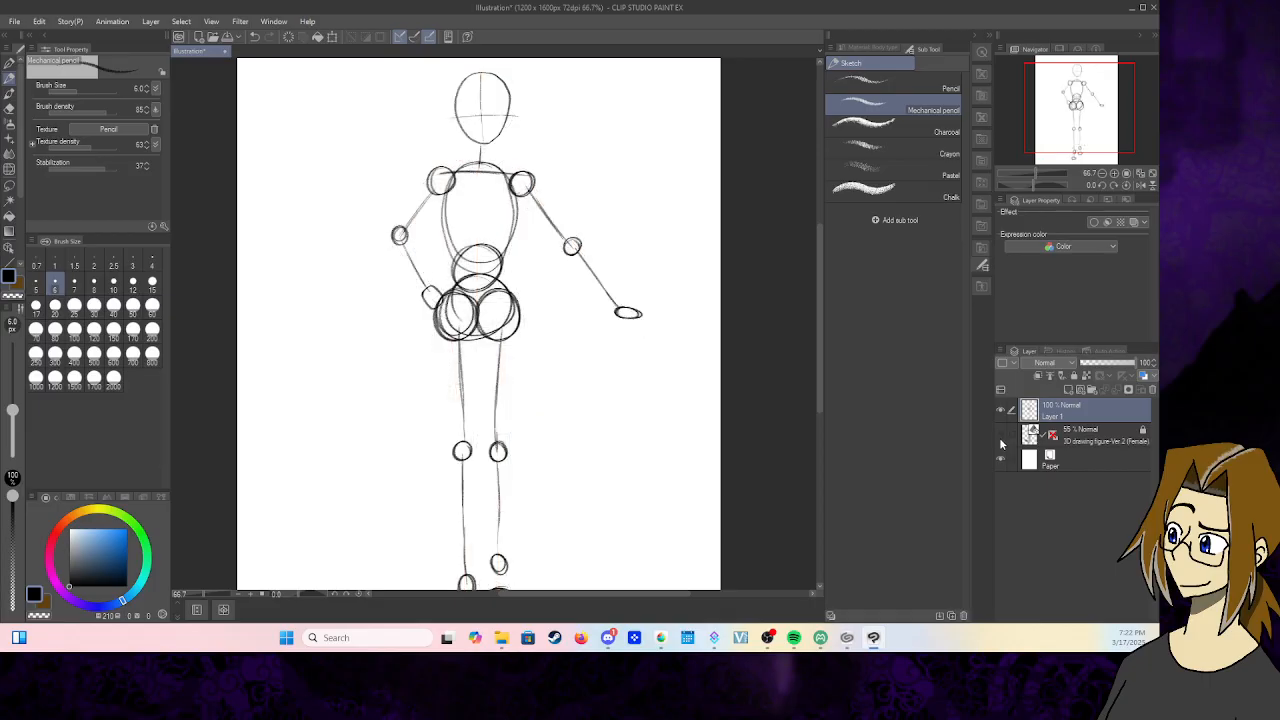
left_click(1000, 436)
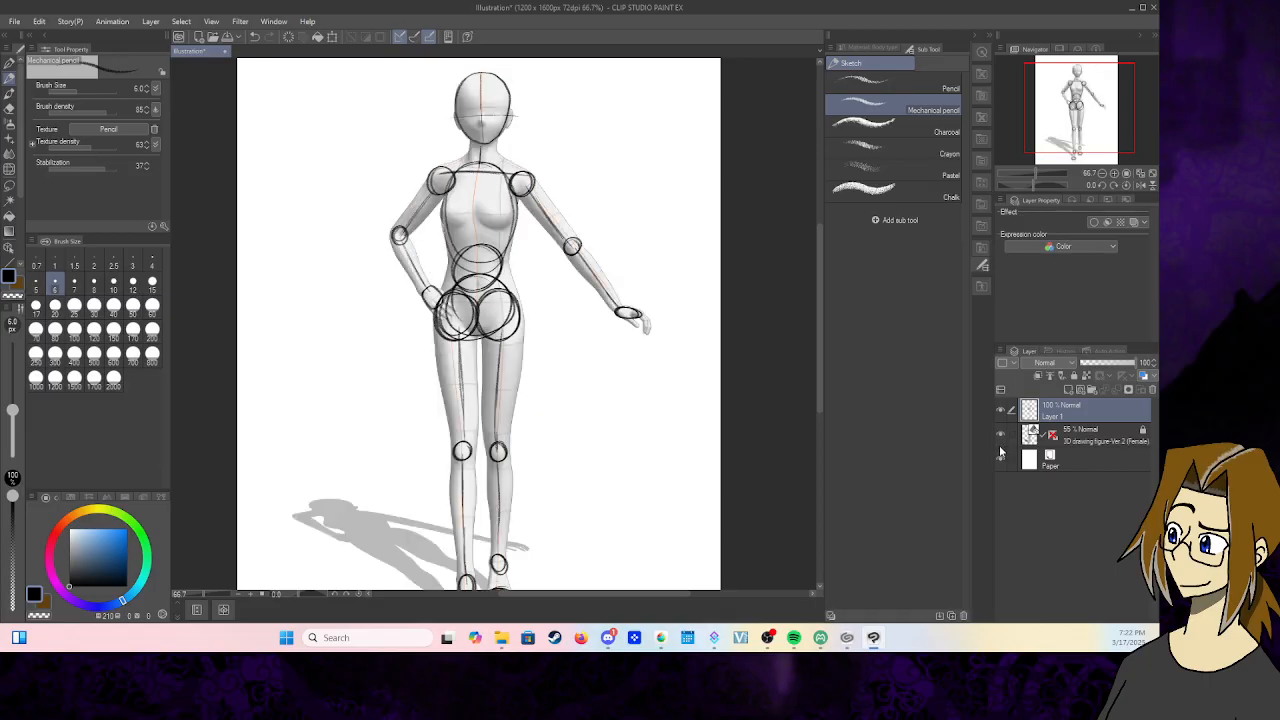
- Sketch the neck contours on both sides, curving from under the jaw out to each shoulder circle
left_click_drag(1086, 185, 1096, 165)
left_click(1114, 173)
left_click(1114, 173)
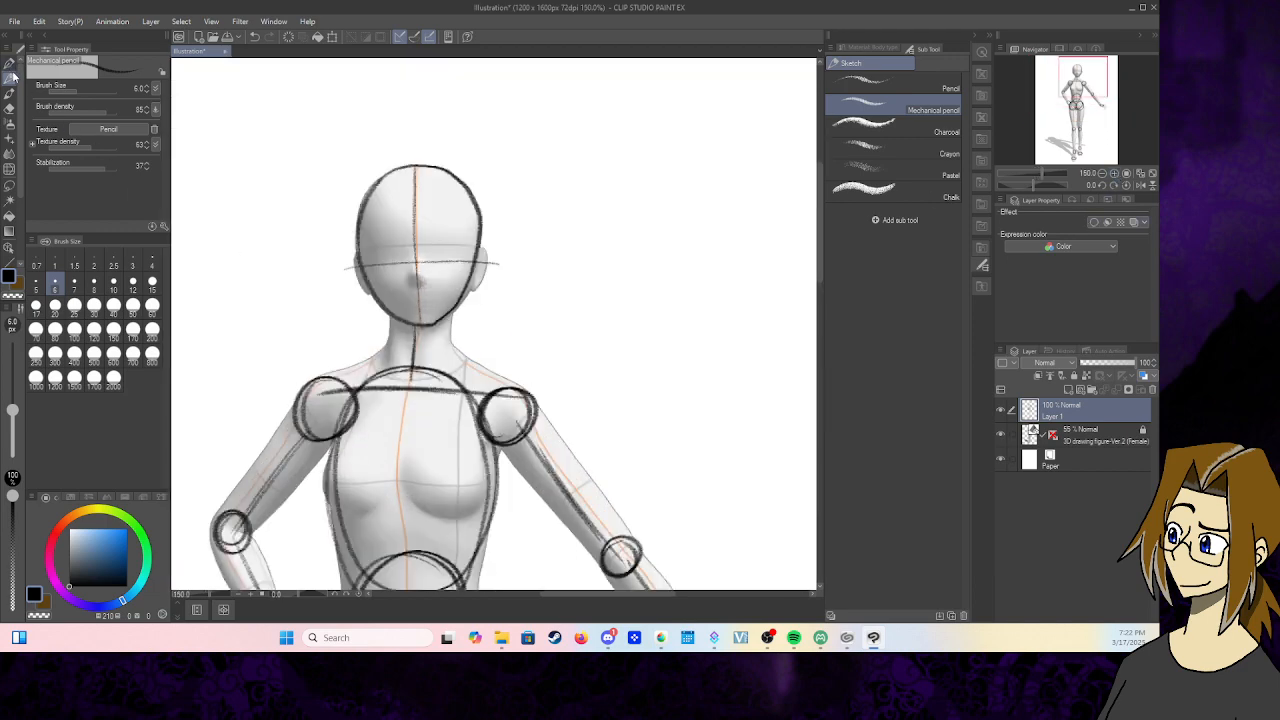
mouse_move(395, 317)
left_mouse_down()
mouse_move(363, 365)
mouse_move(315, 379)
left_mouse_up()
mouse_move(454, 309)
left_mouse_down()
mouse_move(451, 351)
mouse_move(537, 399)
left_mouse_up()
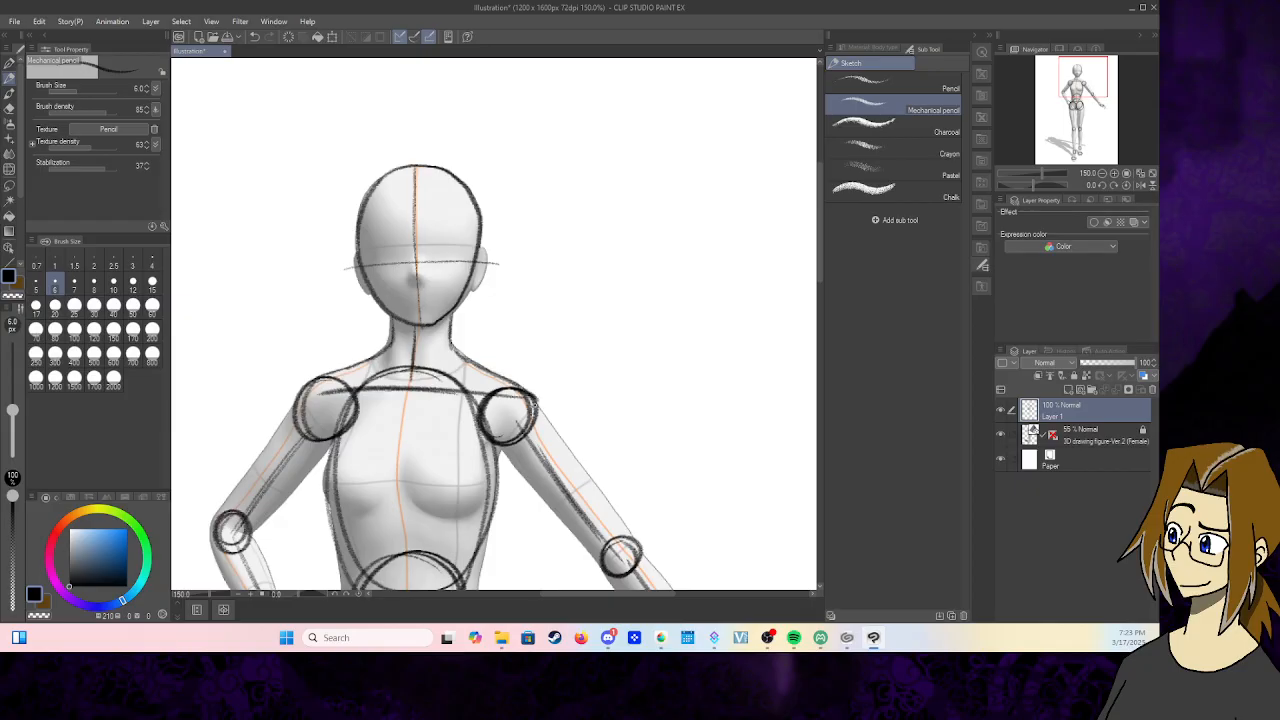
- Hide the 3D drawing figure layer and sketch both upper-arm contours of the hand-on-hip arm from shoulder to elbow
mouse_move(1069, 90)
left_mouse_down()
mouse_move(1070, 124)
mouse_move(1072, 94)
left_mouse_up()
left_click(1001, 433)
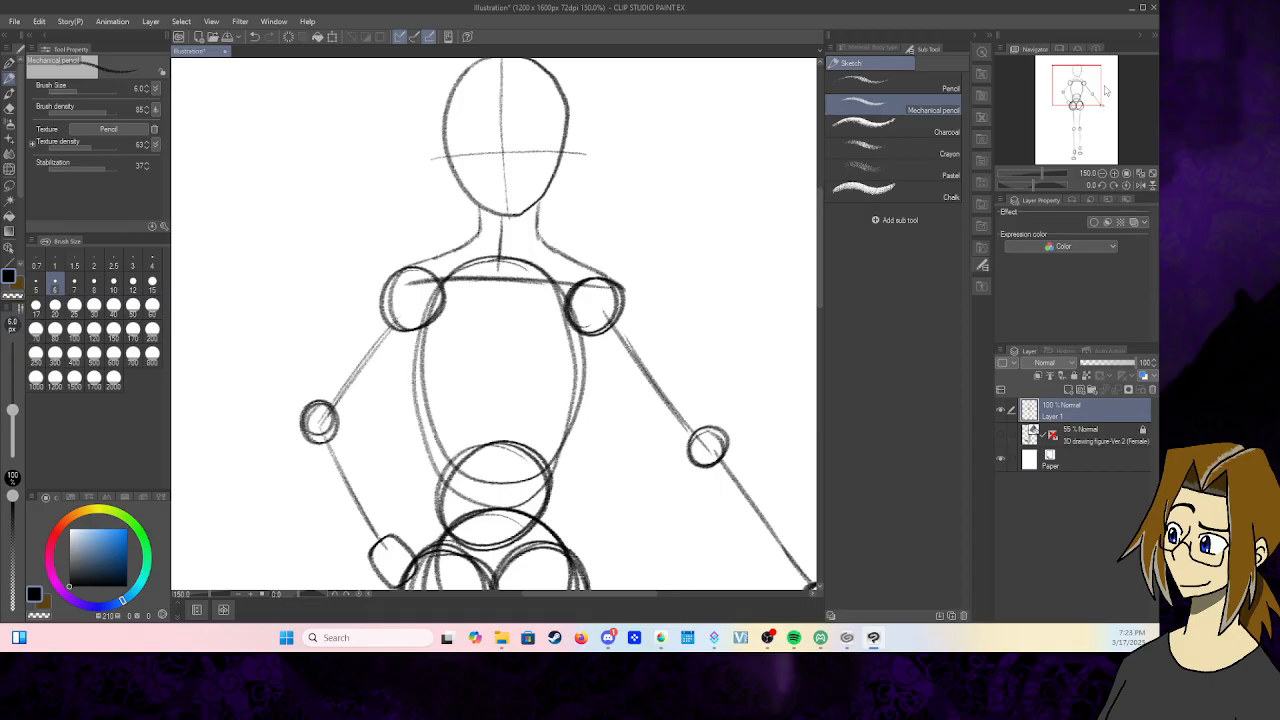
left_click_drag(391, 281, 334, 368)
left_click_drag(370, 308, 322, 390)
left_click_drag(349, 338, 302, 426)
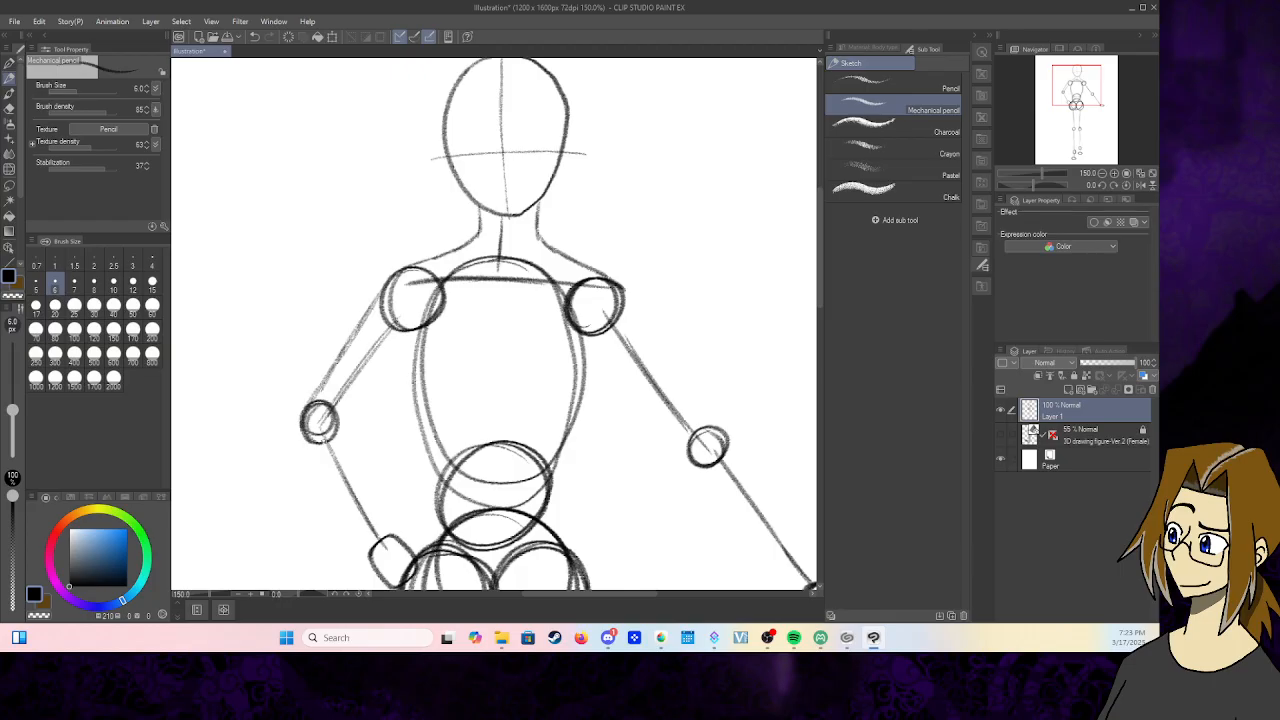
mouse_move(442, 310)
left_mouse_down()
mouse_move(330, 432)
mouse_move(304, 424)
mouse_move(316, 390)
mouse_move(338, 436)
left_mouse_up()
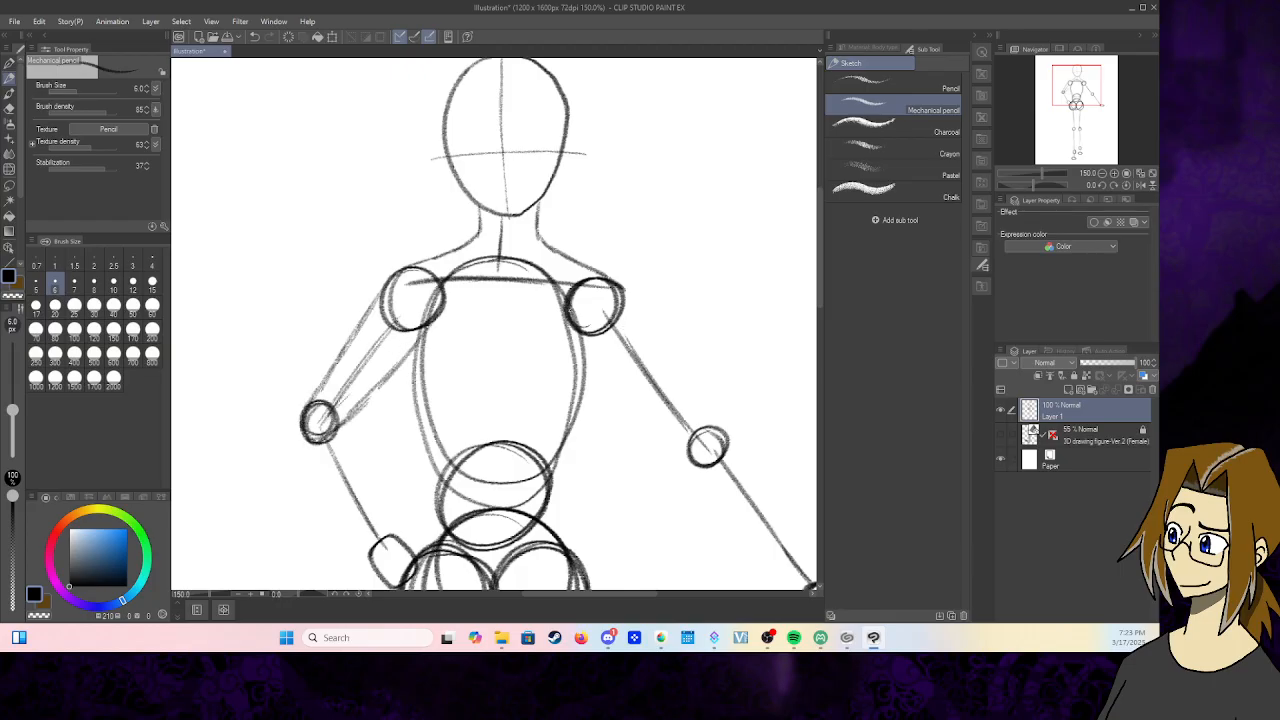
- Sketch the inner and outer upper-arm contours of the extended arm from the shoulder circle to the elbow circle
mouse_move(572, 312)
left_mouse_down()
mouse_move(611, 386)
mouse_move(695, 463)
left_mouse_up()
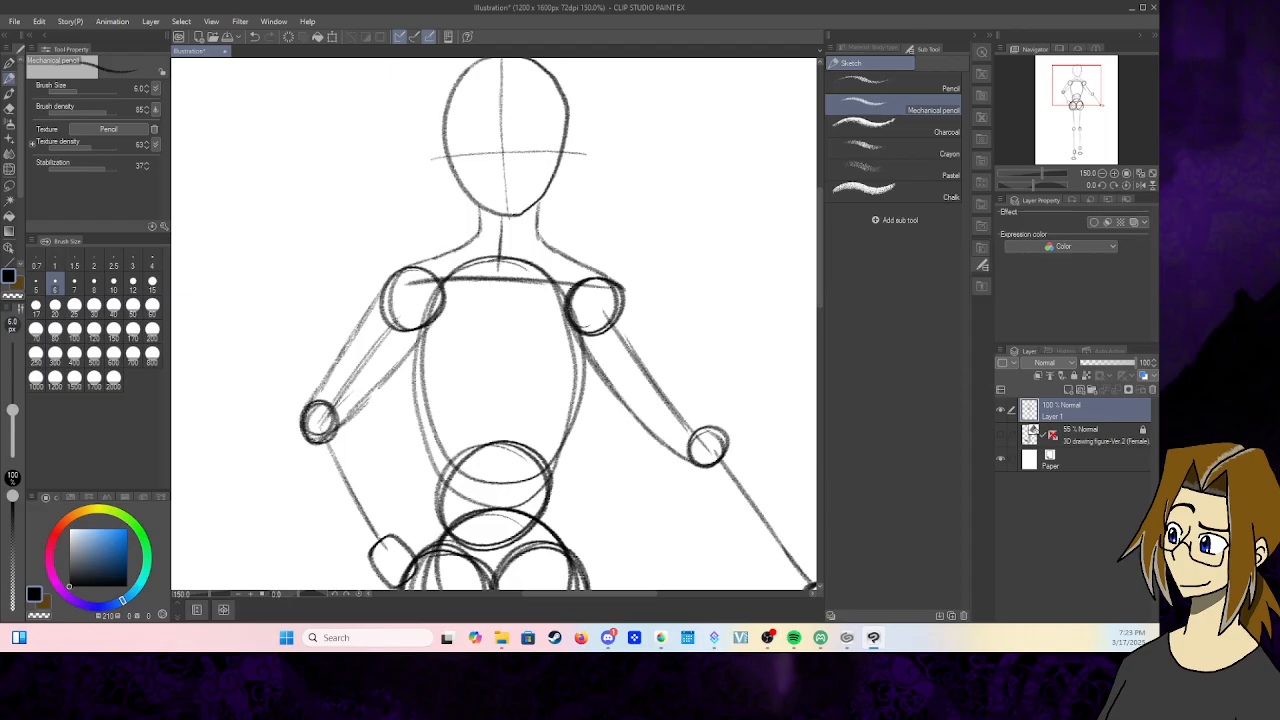
left_click_drag(621, 286, 695, 398)
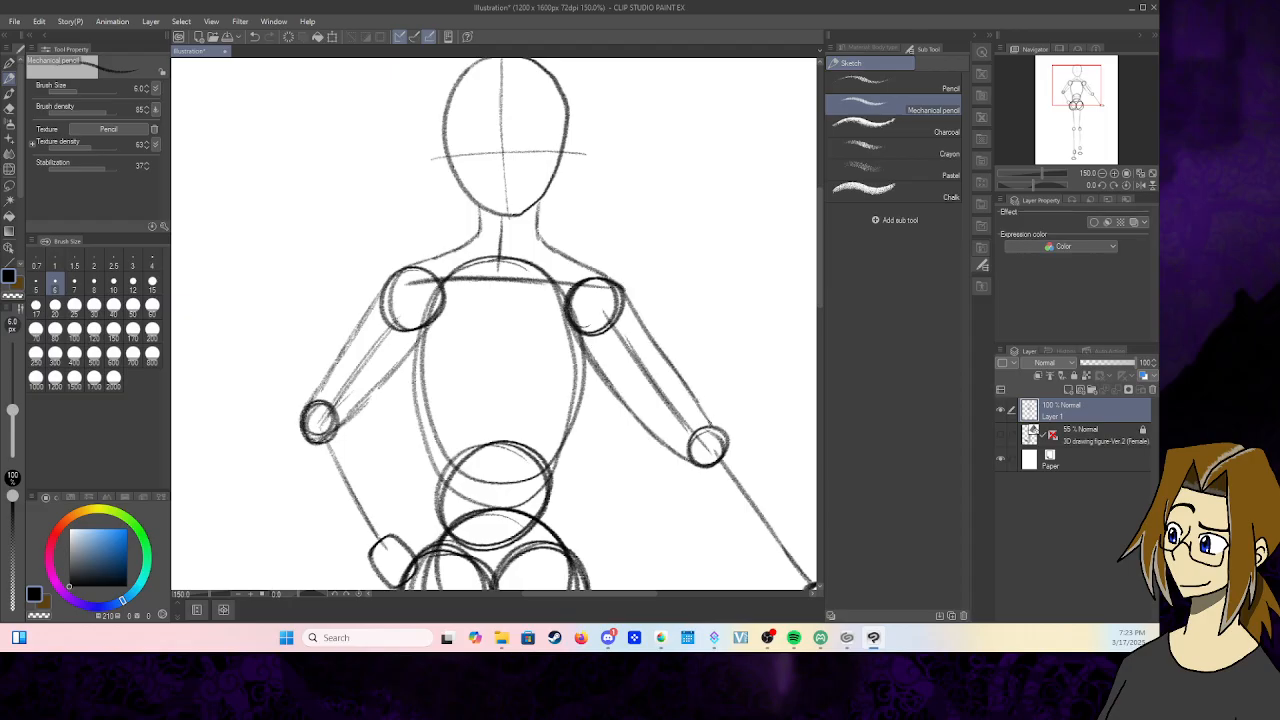
left_click_drag(694, 396, 720, 430)
- Sketch both forearm contours of the hand-on-hip arm from the elbow circle to the hand
left_click_drag(1075, 100, 1074, 106)
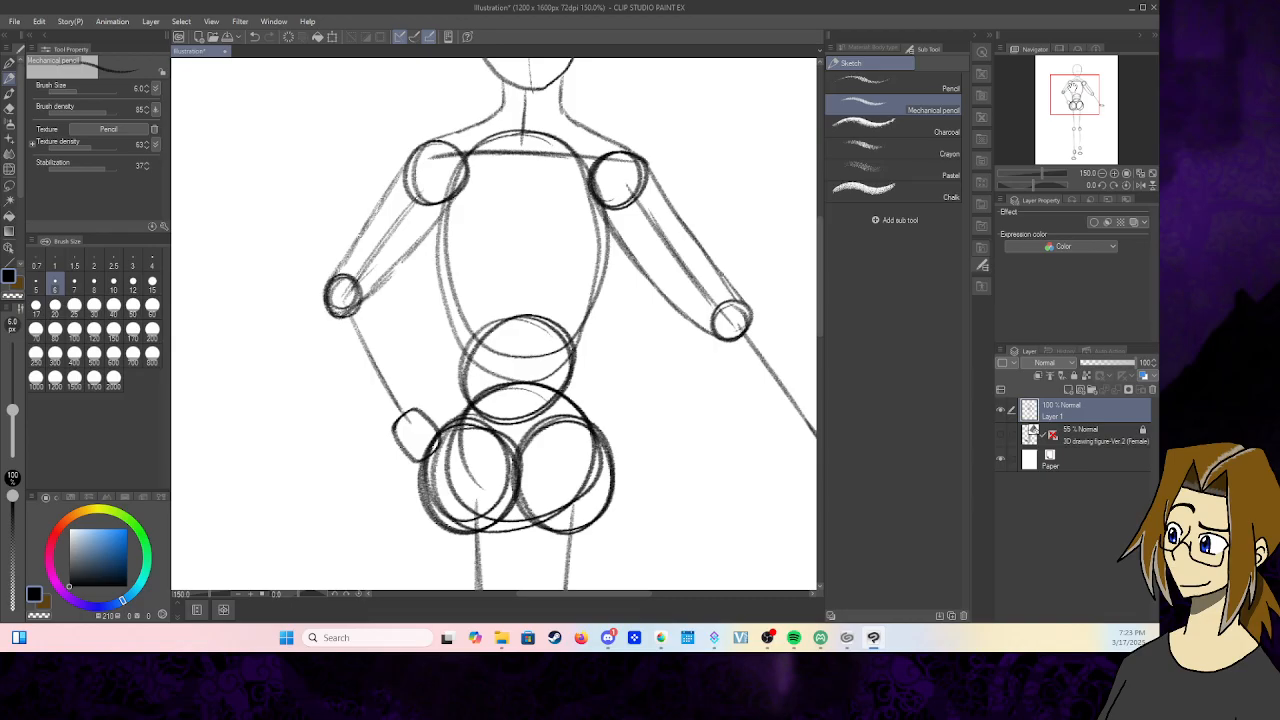
mouse_move(324, 294)
left_mouse_down()
mouse_move(357, 386)
mouse_move(402, 430)
left_mouse_up()
mouse_move(358, 300)
left_mouse_down()
mouse_move(402, 380)
mouse_move(388, 420)
left_mouse_up()
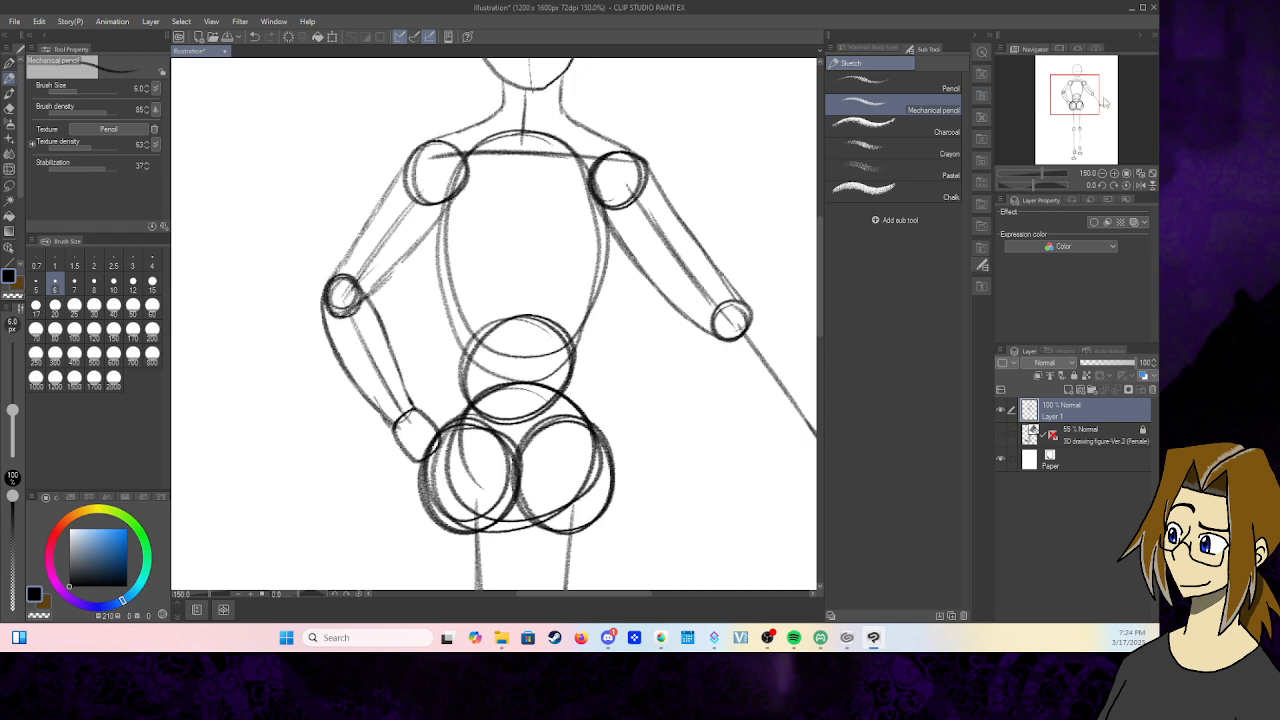
- Sketch both forearm contours of the extended arm, checking them against the 3D figure, and enlarge the hand oval with heavier strokes
left_click_drag(1073, 96, 1098, 97)
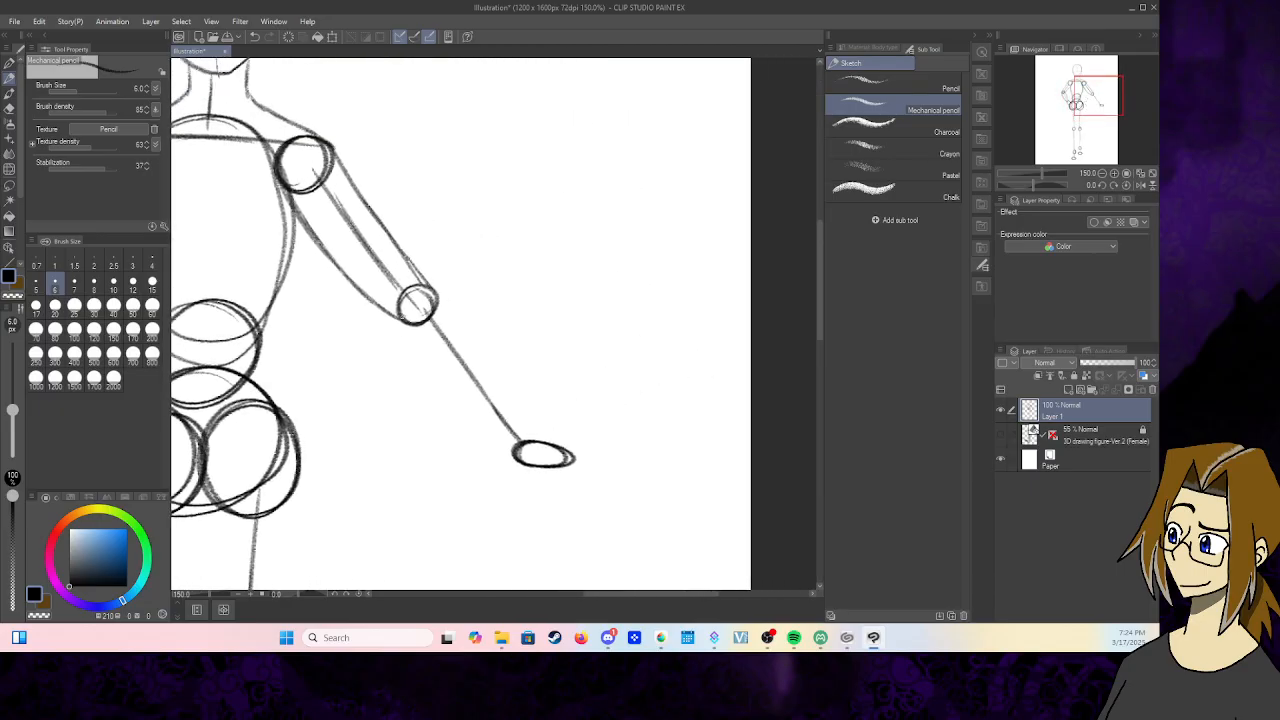
left_click_drag(401, 314, 424, 373)
left_click(1002, 435)
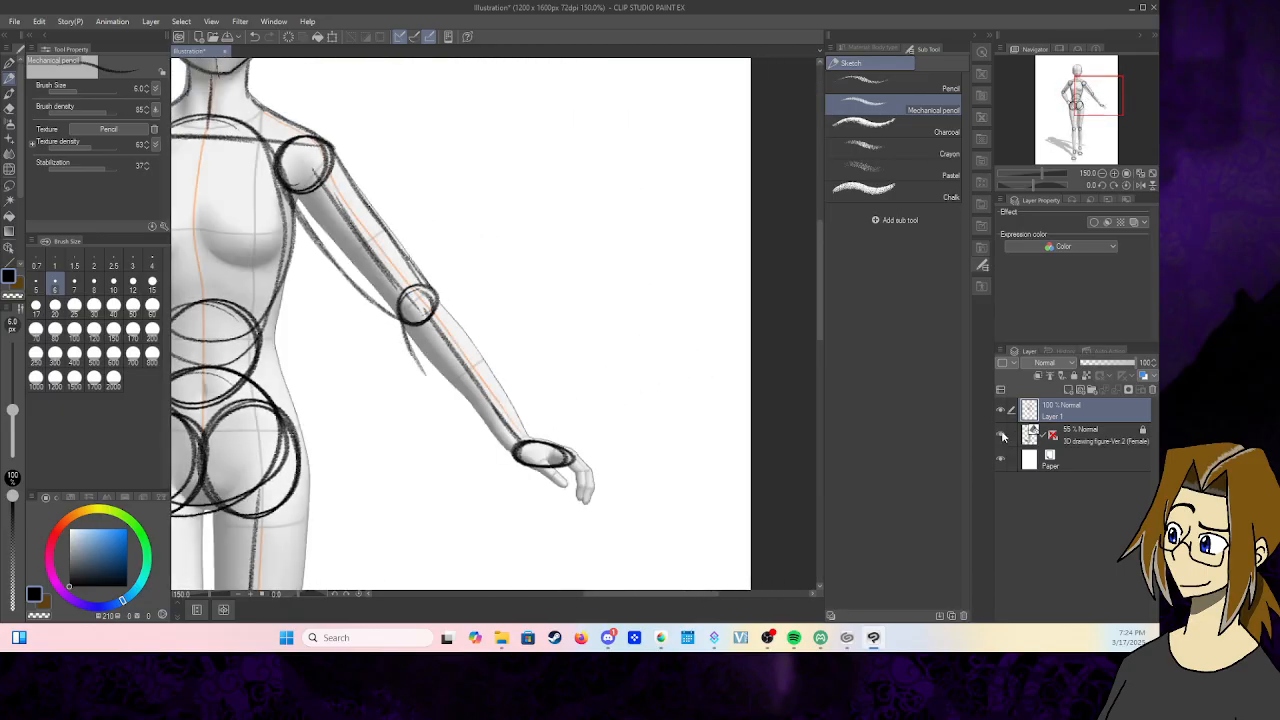
left_click(1002, 435)
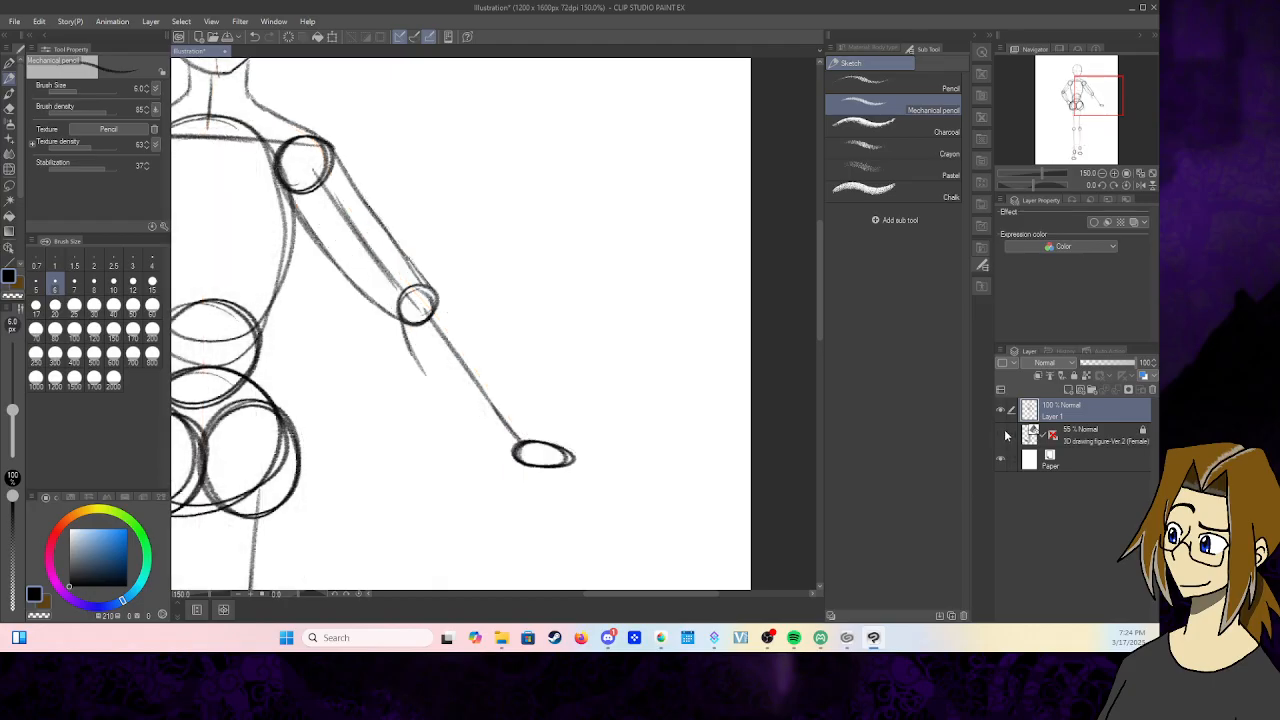
mouse_move(404, 320)
left_mouse_down()
mouse_move(416, 368)
mouse_move(510, 445)
left_mouse_up()
left_click_drag(438, 298, 484, 374)
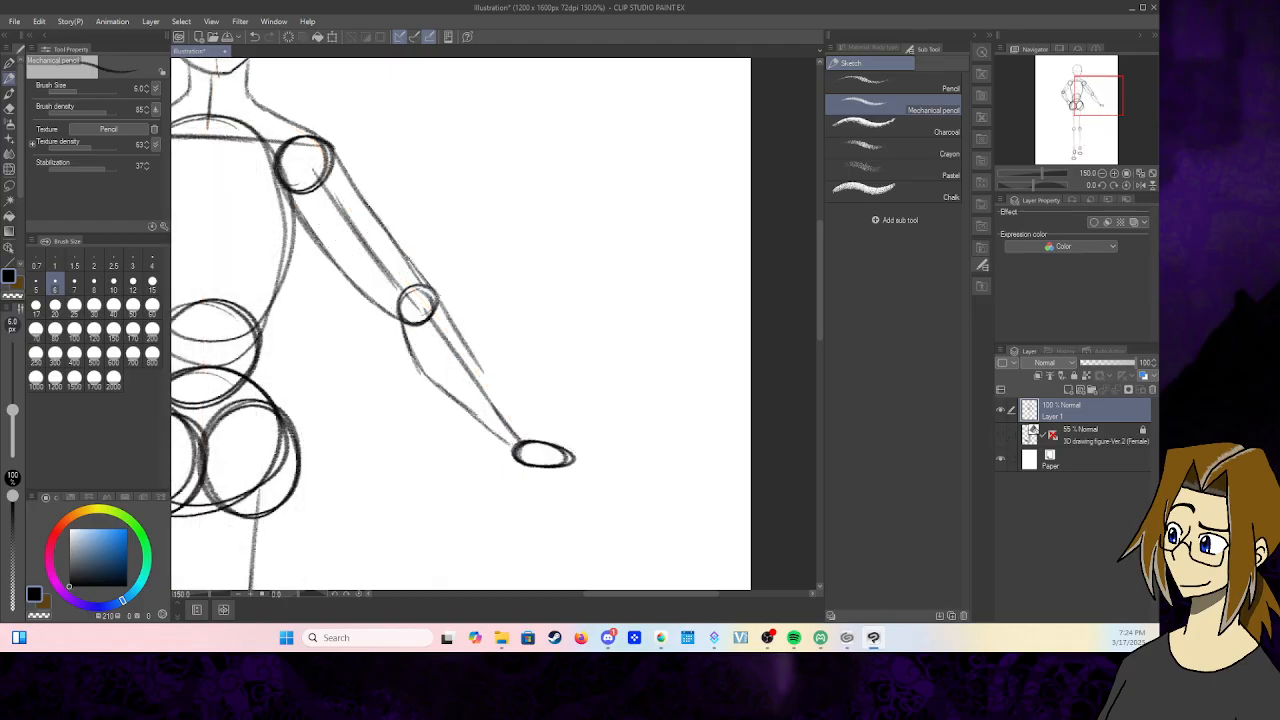
left_click_drag(446, 306, 520, 413)
left_click_drag(480, 352, 534, 433)
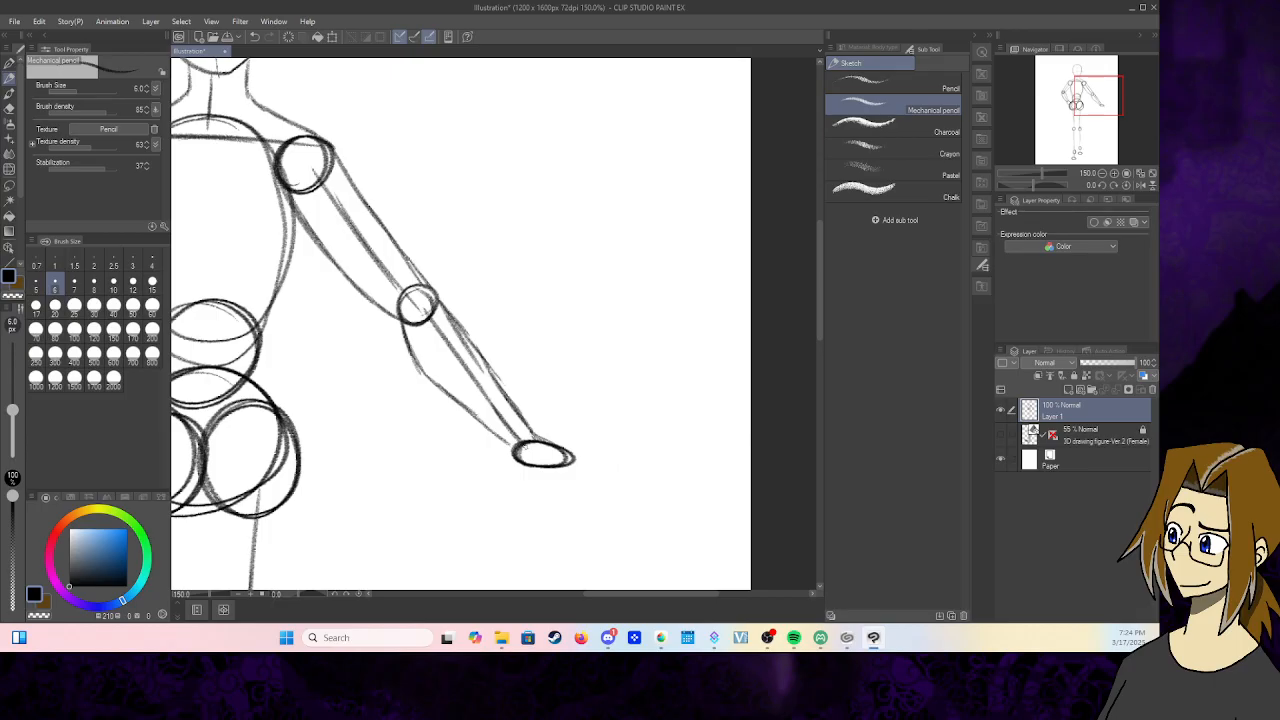
mouse_move(524, 441)
left_mouse_down()
mouse_move(580, 466)
mouse_move(508, 455)
mouse_move(560, 440)
mouse_move(512, 447)
left_mouse_up()
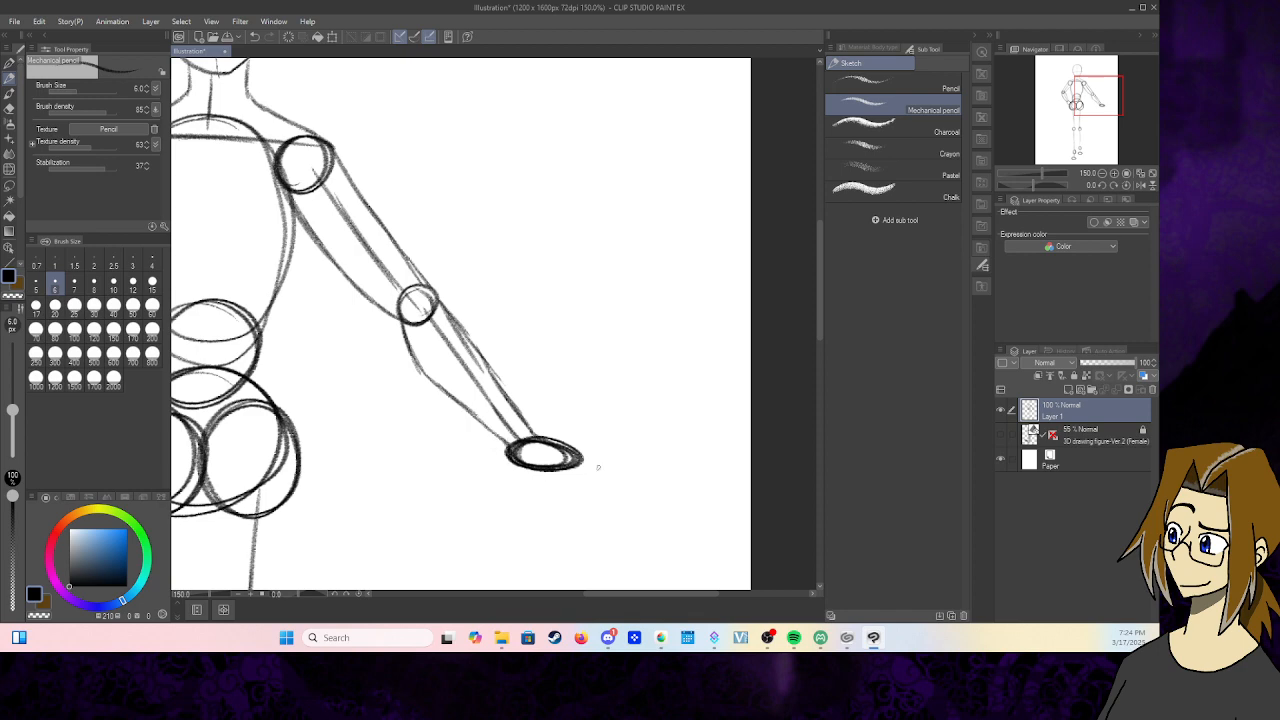
- Sketch the torso's side contours from below each shoulder circle through the waist to the hips
left_click_drag(1098, 98, 1054, 100)
mouse_move(386, 234)
left_mouse_down()
mouse_move(366, 290)
mouse_move(368, 358)
left_mouse_up()
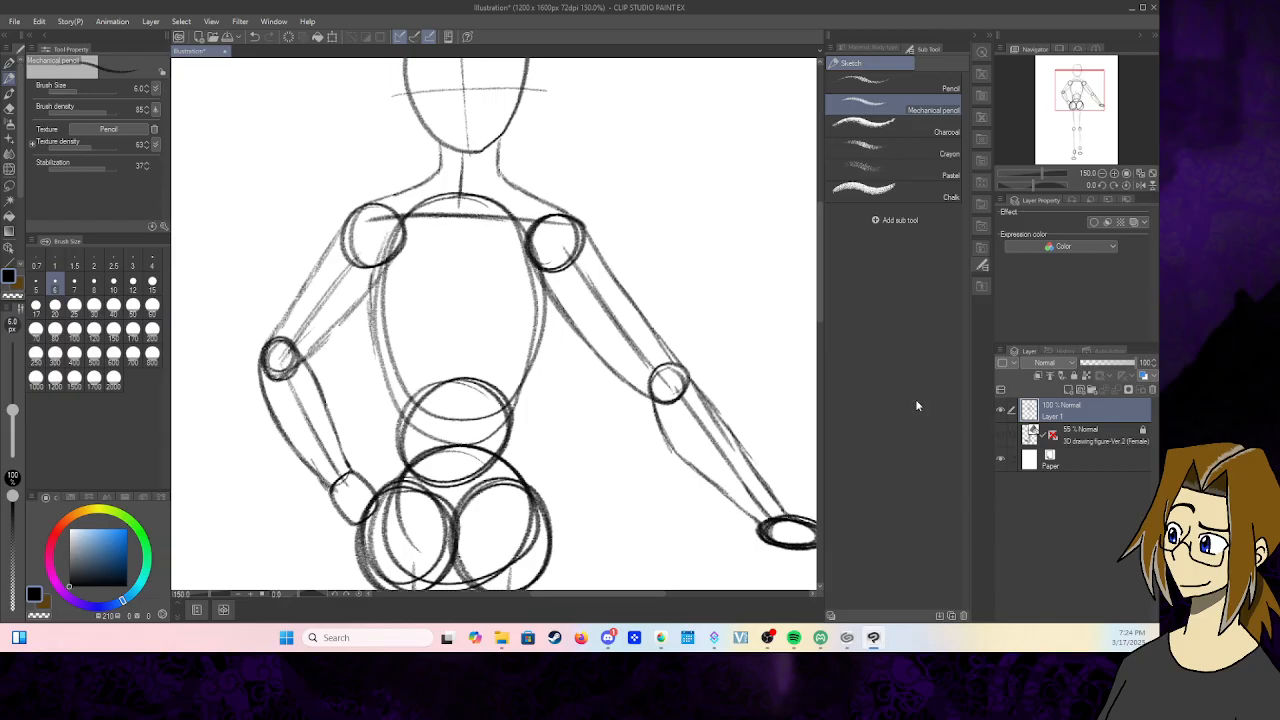
mouse_move(390, 234)
left_mouse_down()
mouse_move(364, 308)
mouse_move(380, 456)
mouse_move(358, 520)
left_mouse_up()
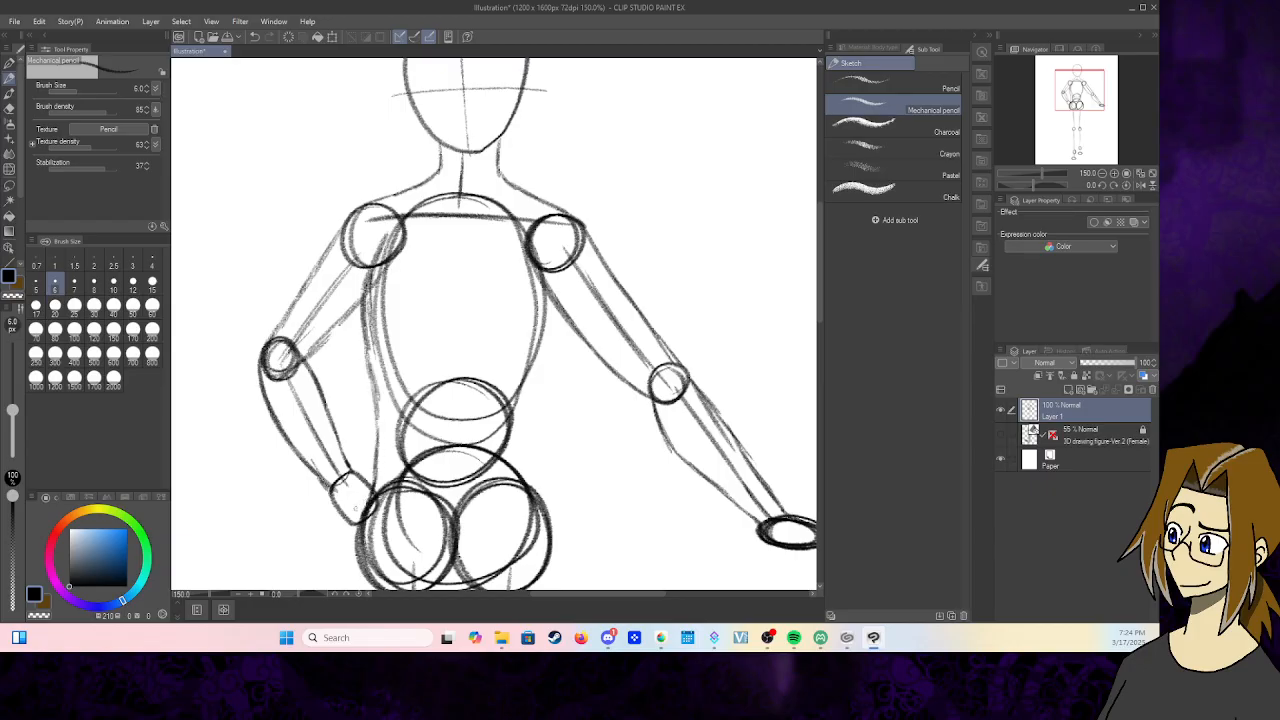
mouse_move(550, 298)
left_mouse_down()
mouse_move(520, 468)
mouse_move(550, 526)
left_mouse_up()
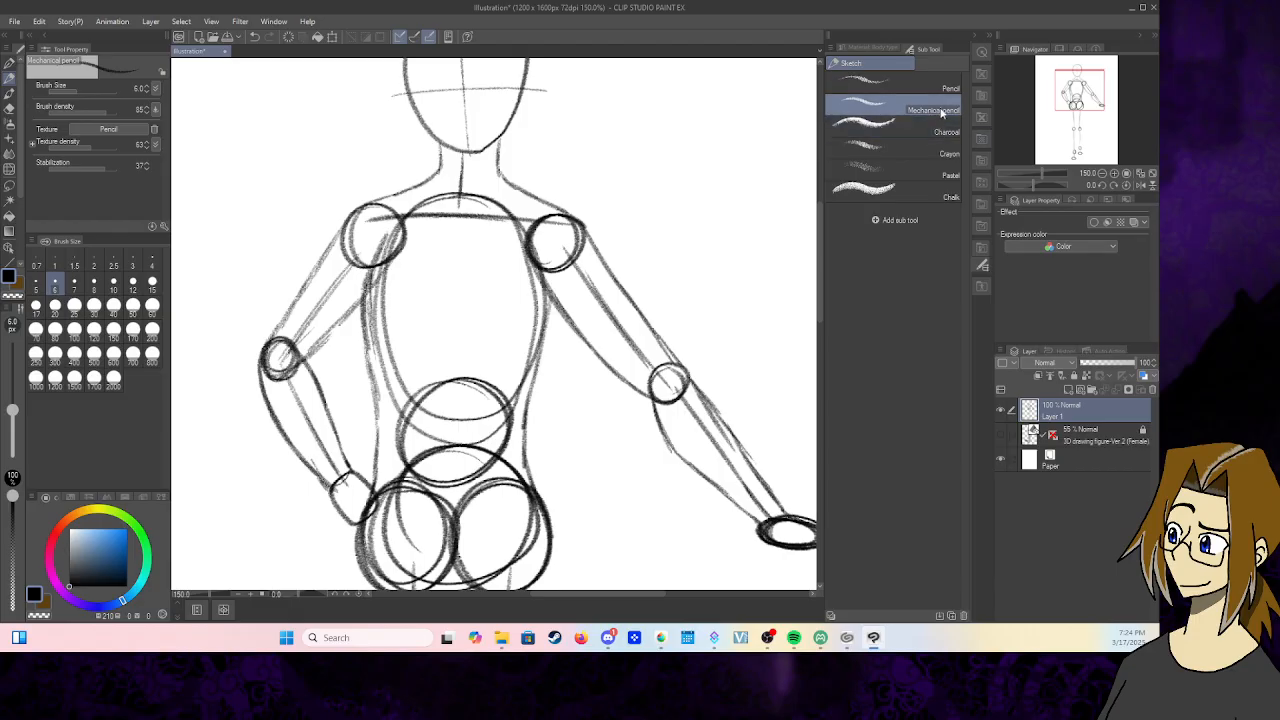
left_click_drag(1080, 96, 1068, 122)
left_click_drag(432, 178, 424, 270)
left_click_drag(433, 205, 426, 310)
left_click_drag(433, 222, 433, 312)
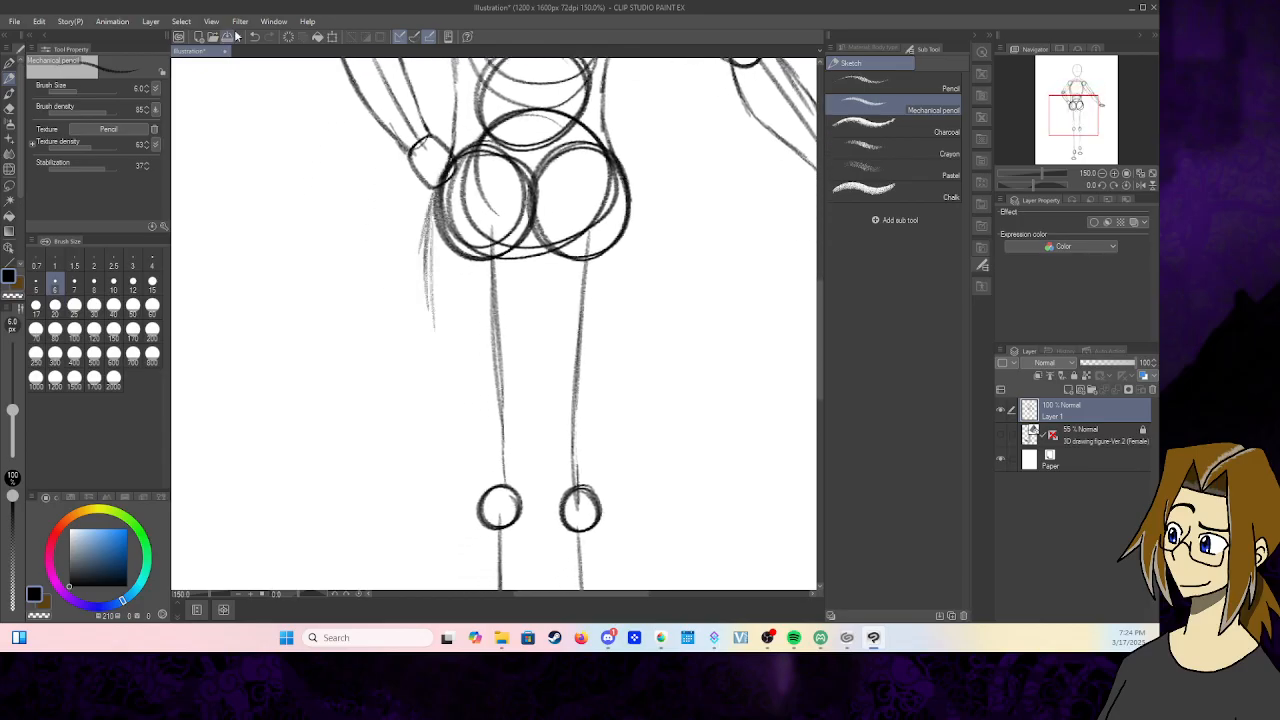
key("e")
mouse_move(432, 246)
left_mouse_down()
mouse_move(435, 330)
mouse_move(422, 204)
left_mouse_up()
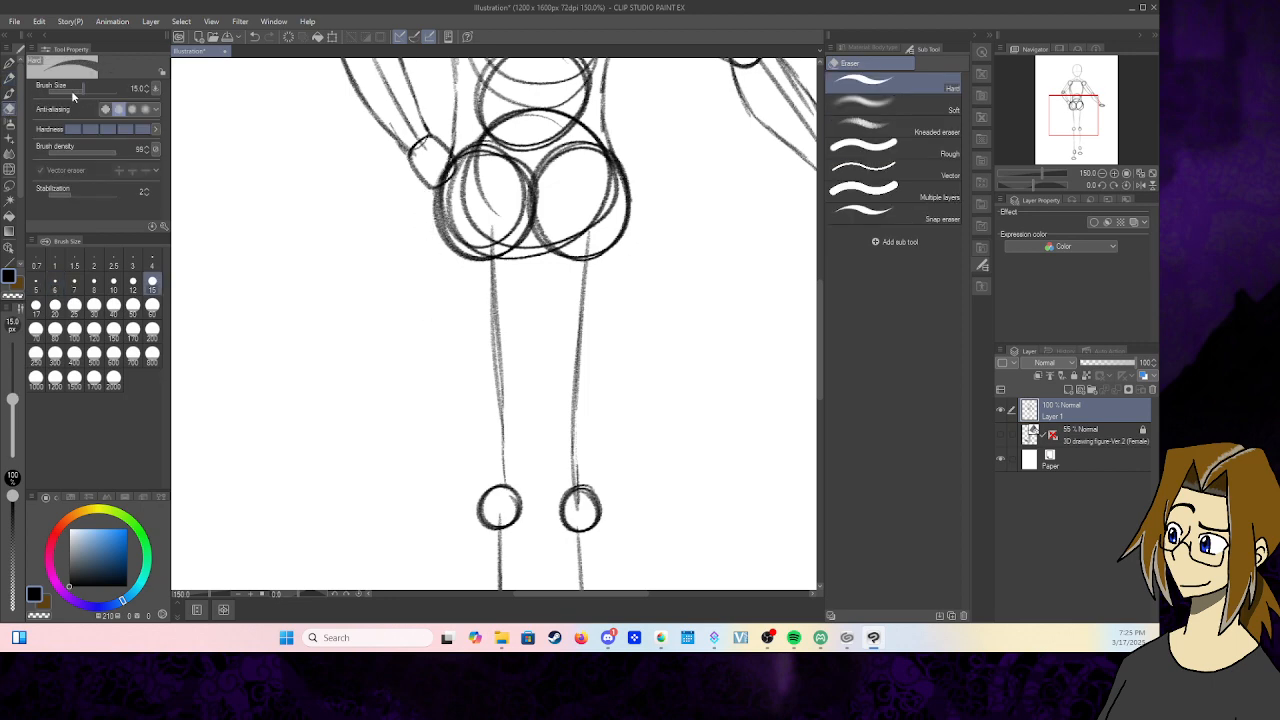
- Sketch the outer and inner thigh contours of the leg on the hand-on-hip side with the mechanical pencil, from hip to knee
left_click(9, 64)
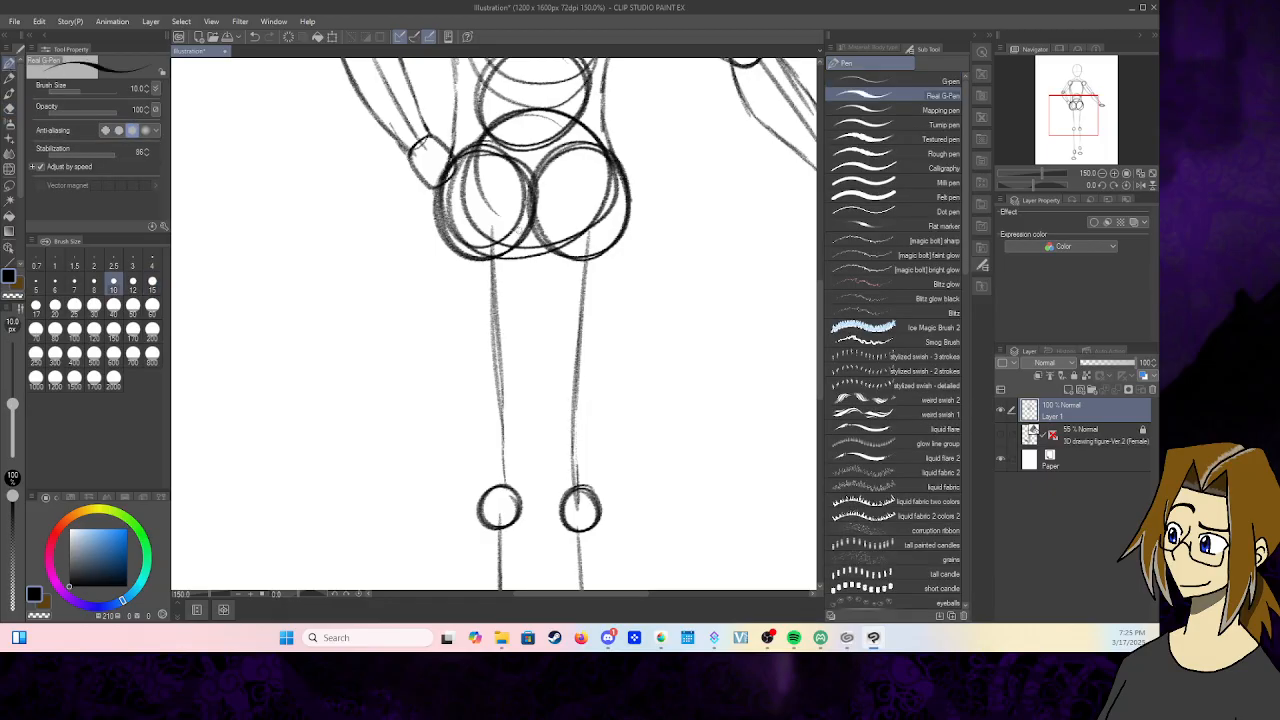
left_click(9, 78)
left_click_drag(433, 190, 447, 334)
left_click_drag(441, 280, 455, 368)
left_click_drag(443, 311, 481, 503)
left_click_drag(540, 204, 536, 306)
left_click_drag(538, 232, 522, 476)
left_click_drag(524, 460, 519, 498)
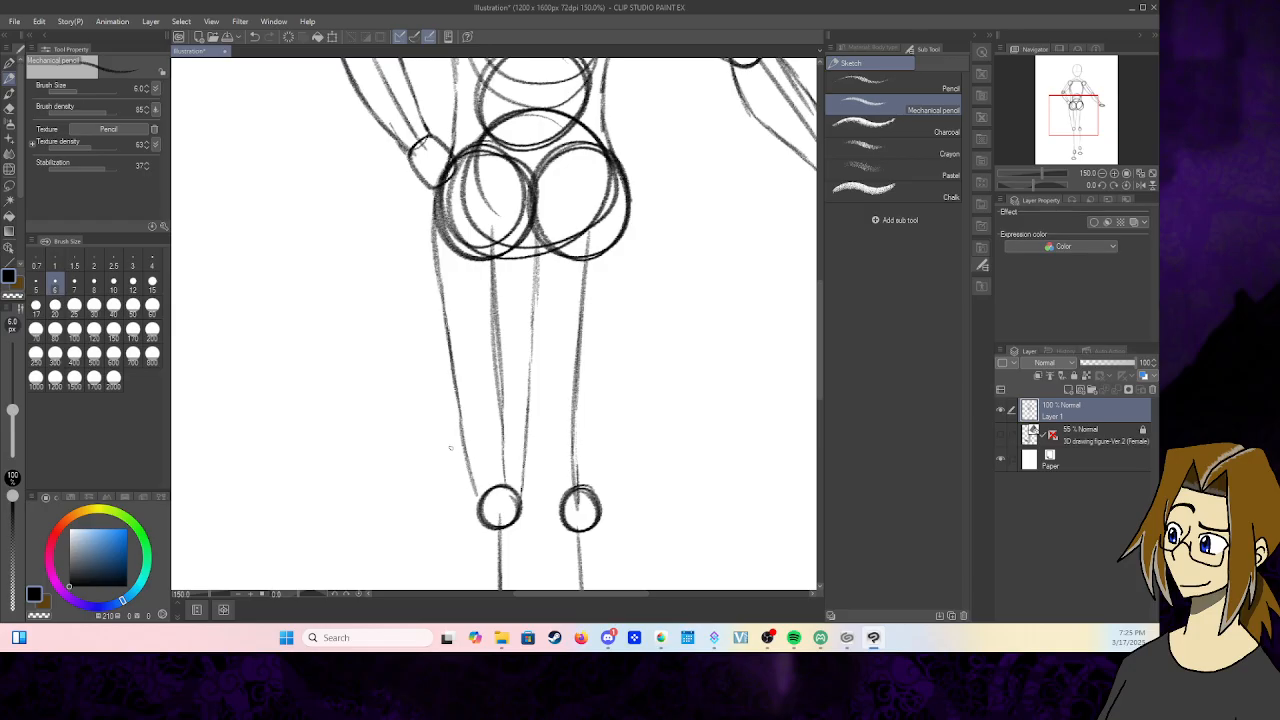
left_click_drag(456, 406, 474, 498)
left_click_drag(460, 446, 480, 522)
- Compare the thigh outline with the 3D figure, and darken its inner contour from the pelvis down to the knee circle
left_click(1002, 435)
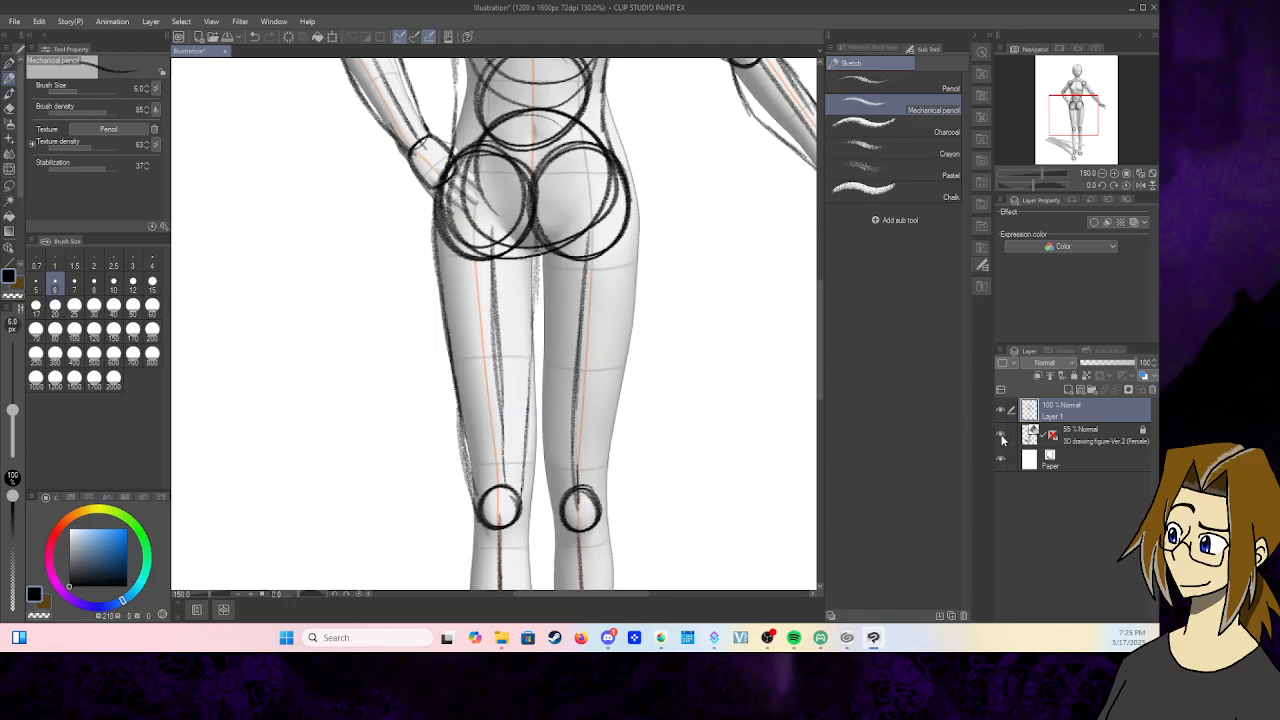
left_click(1002, 435)
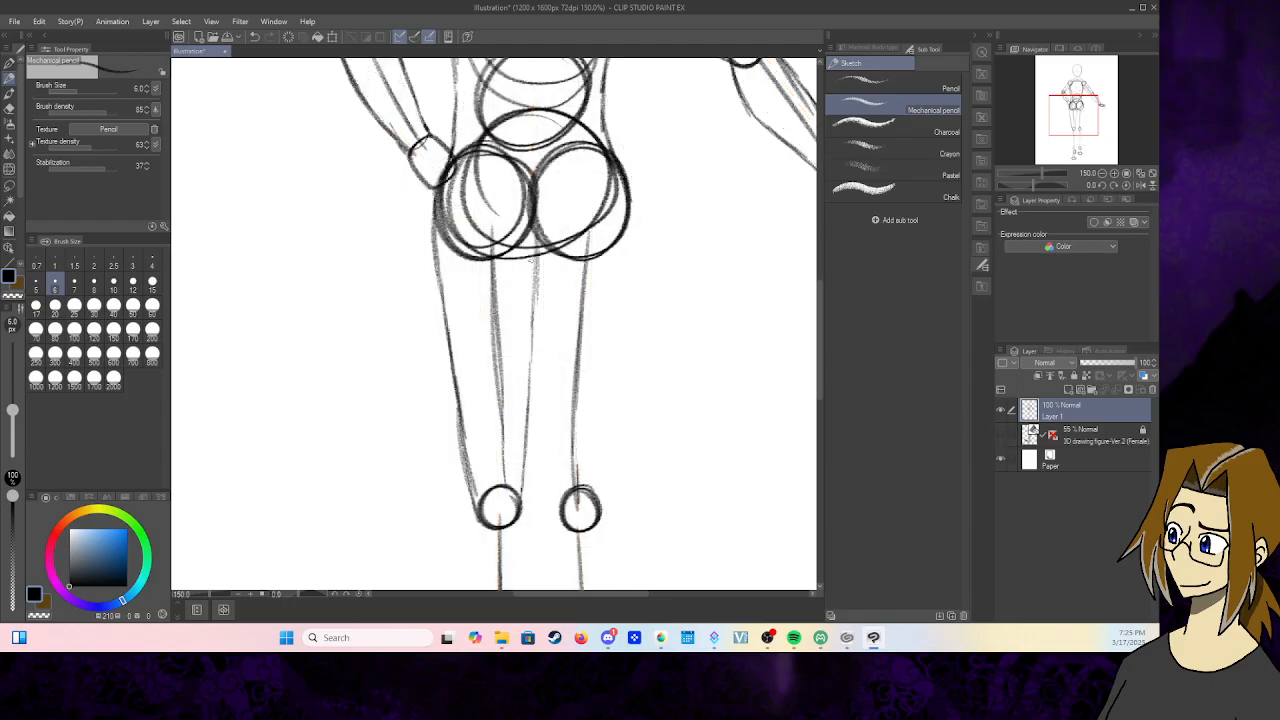
left_click_drag(530, 220, 534, 292)
left_click_drag(530, 236, 532, 306)
left_click_drag(532, 258, 534, 356)
left_click_drag(530, 296, 530, 386)
left_click_drag(532, 336, 524, 500)
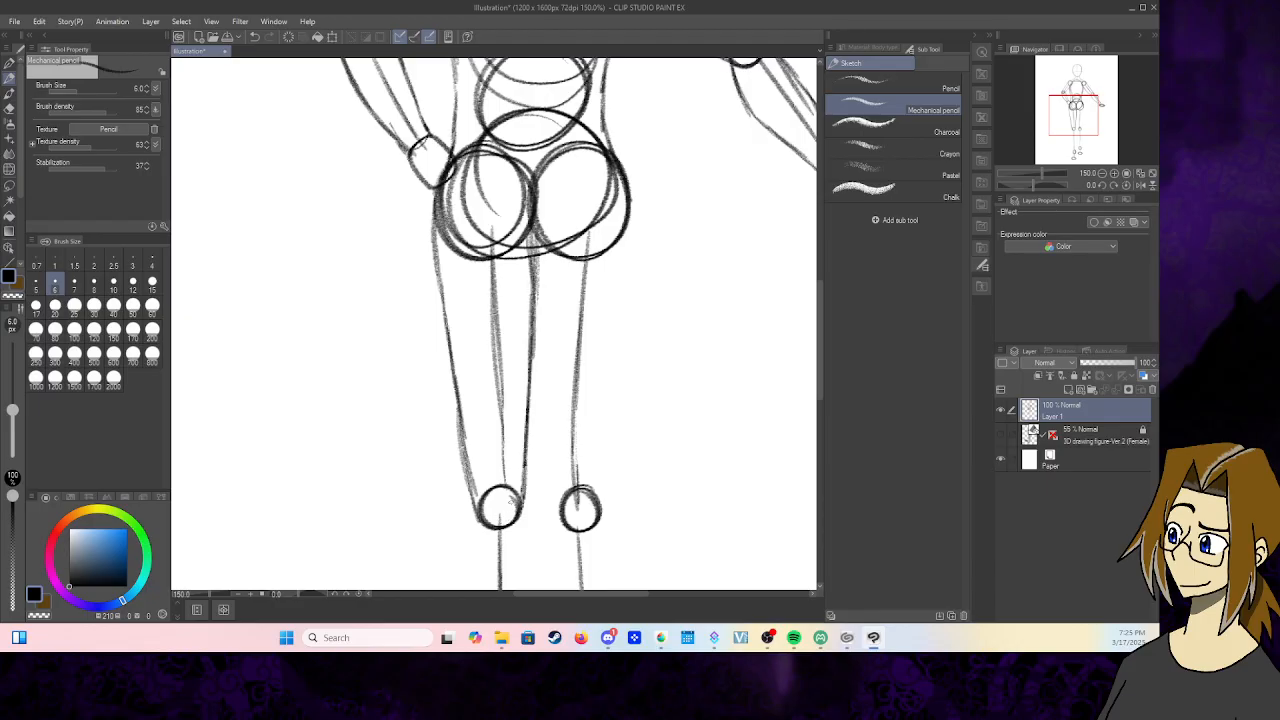
- Sketch the outer and inner thigh contours of the leg on the extended-arm side, from hip to knee circle
left_click_drag(628, 205, 593, 490)
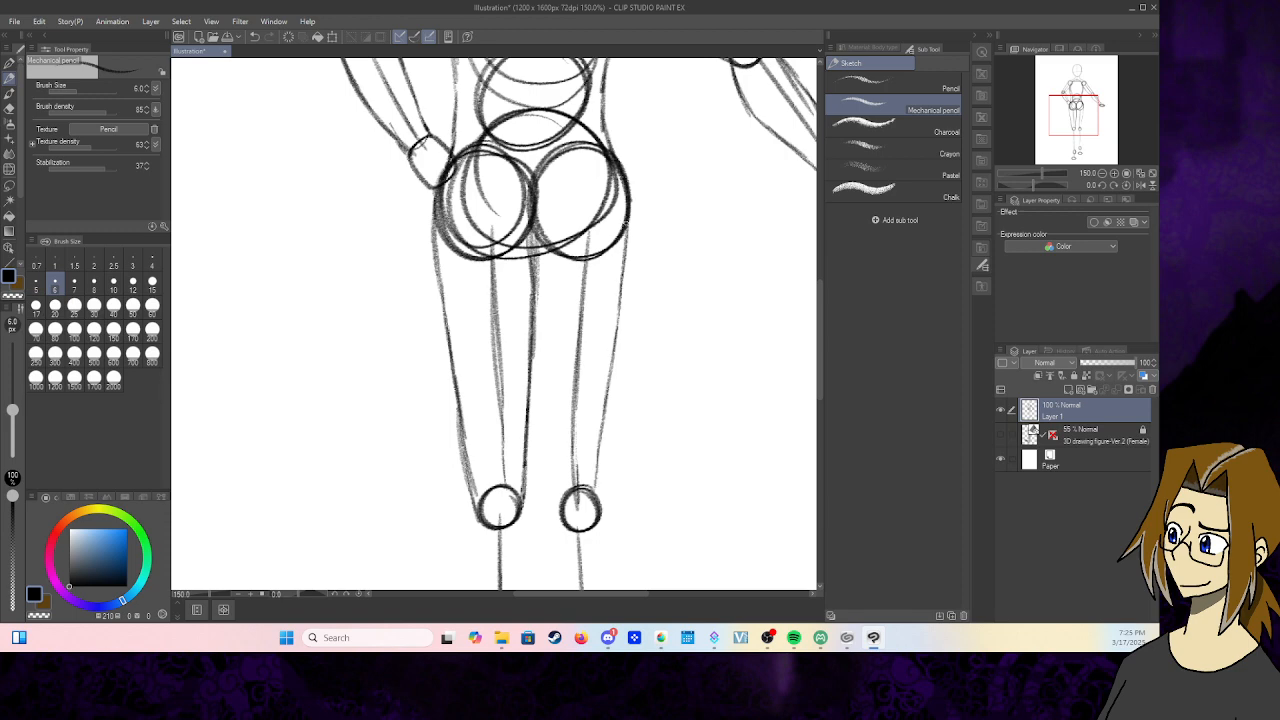
left_click_drag(627, 222, 608, 412)
left_click_drag(617, 354, 600, 489)
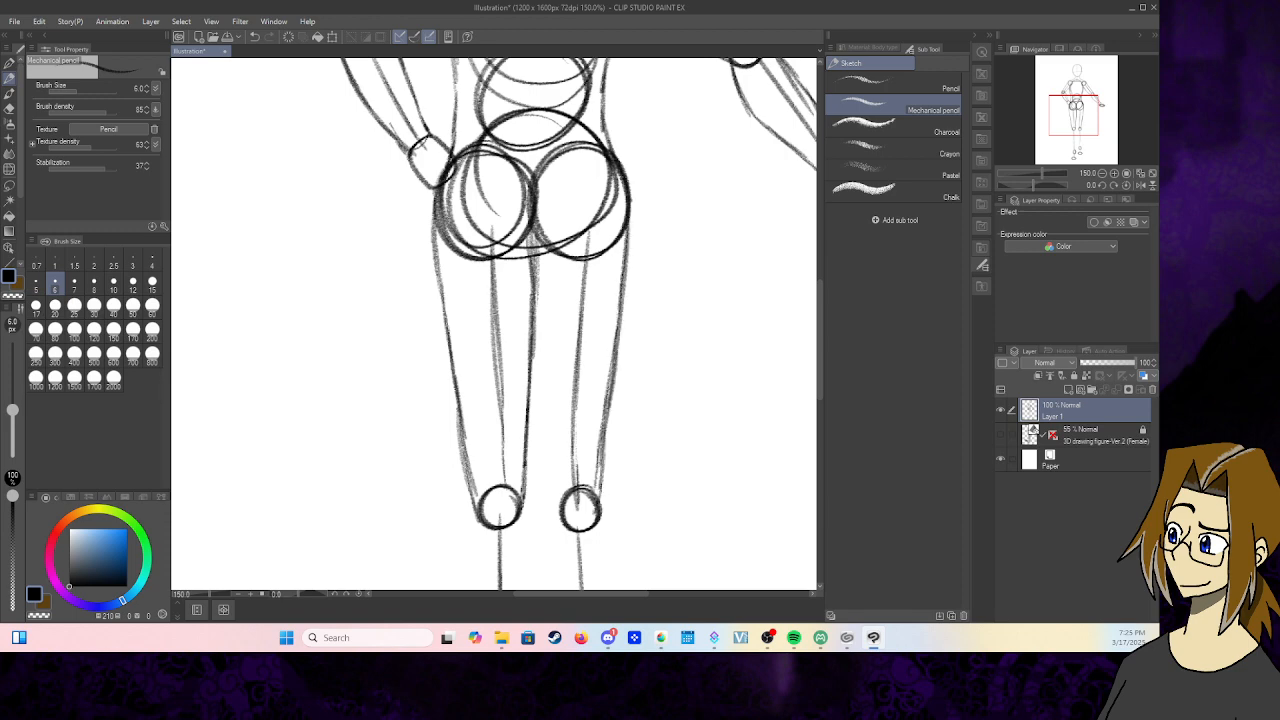
left_click_drag(1086, 125, 1083, 121)
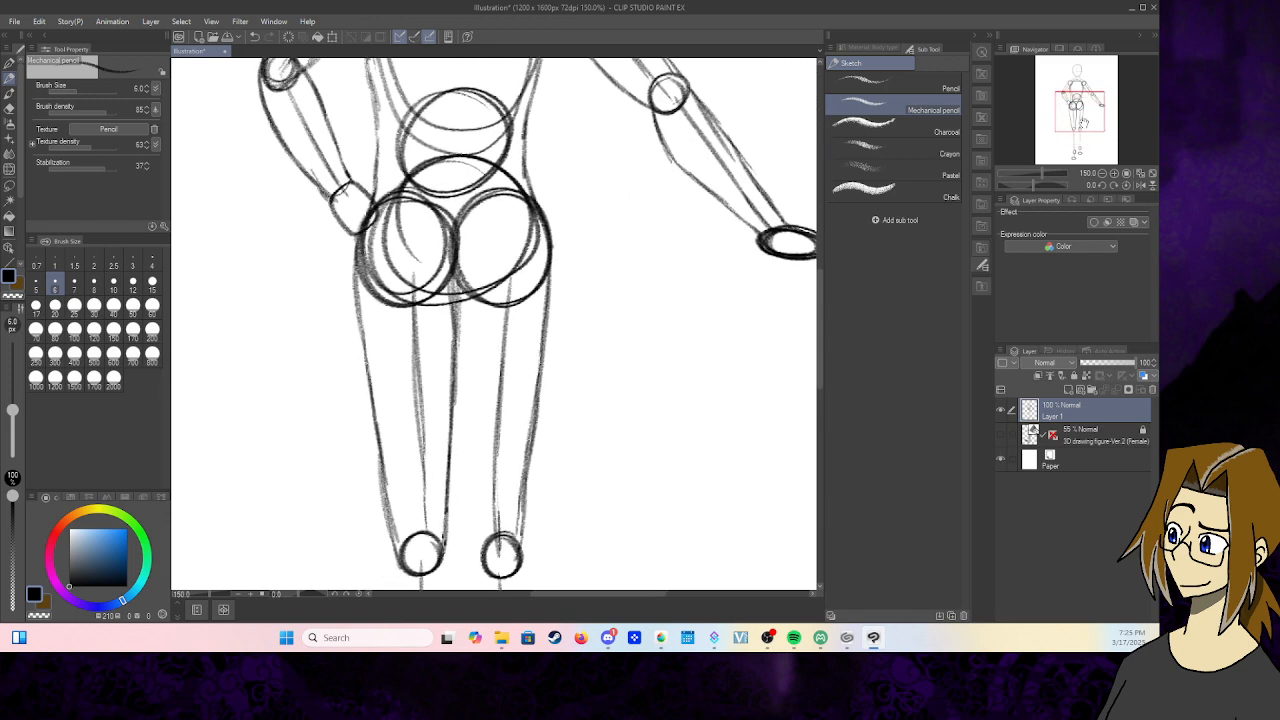
mouse_move(452, 296)
left_mouse_down()
mouse_move(448, 420)
mouse_move(464, 464)
left_mouse_up()
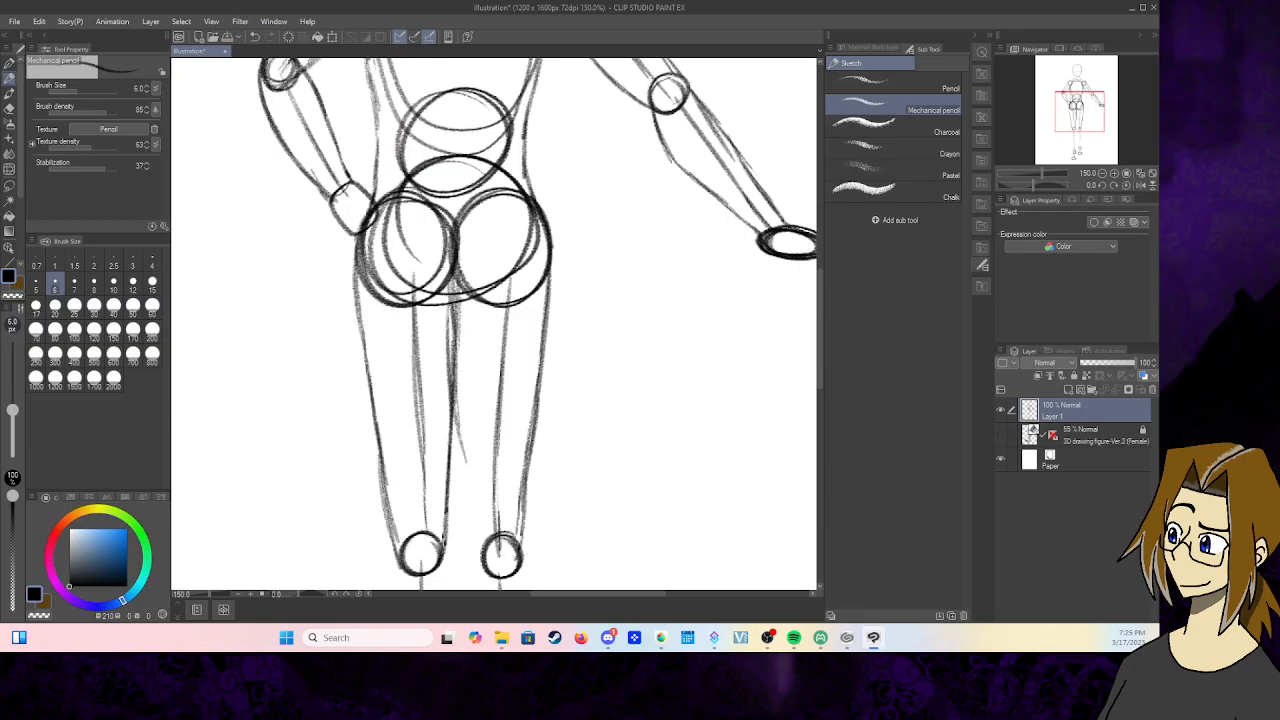
left_click_drag(456, 420, 470, 516)
left_click_drag(460, 452, 478, 552)
left_click_drag(472, 536, 484, 556)
- Show the 3D figure and use Liquify to push that thigh's centre line and the adjacent waist and hip lines toward it
left_click(1012, 437)
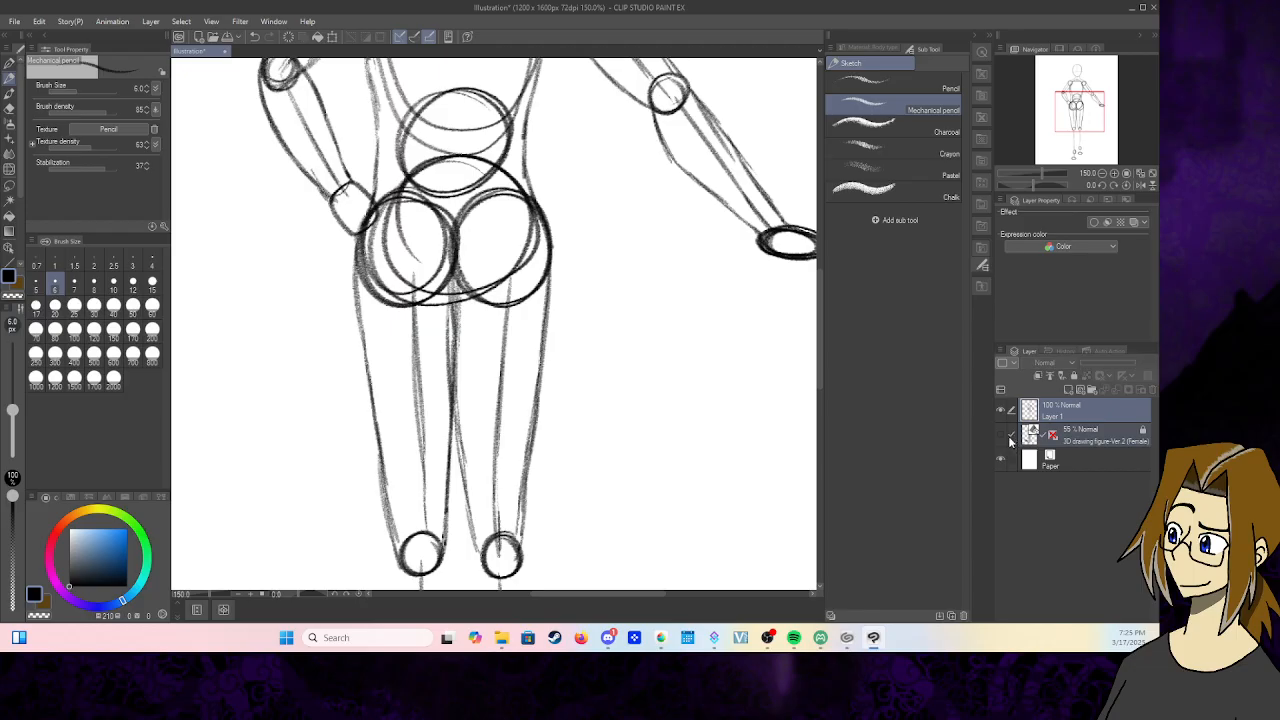
left_click(1000, 437)
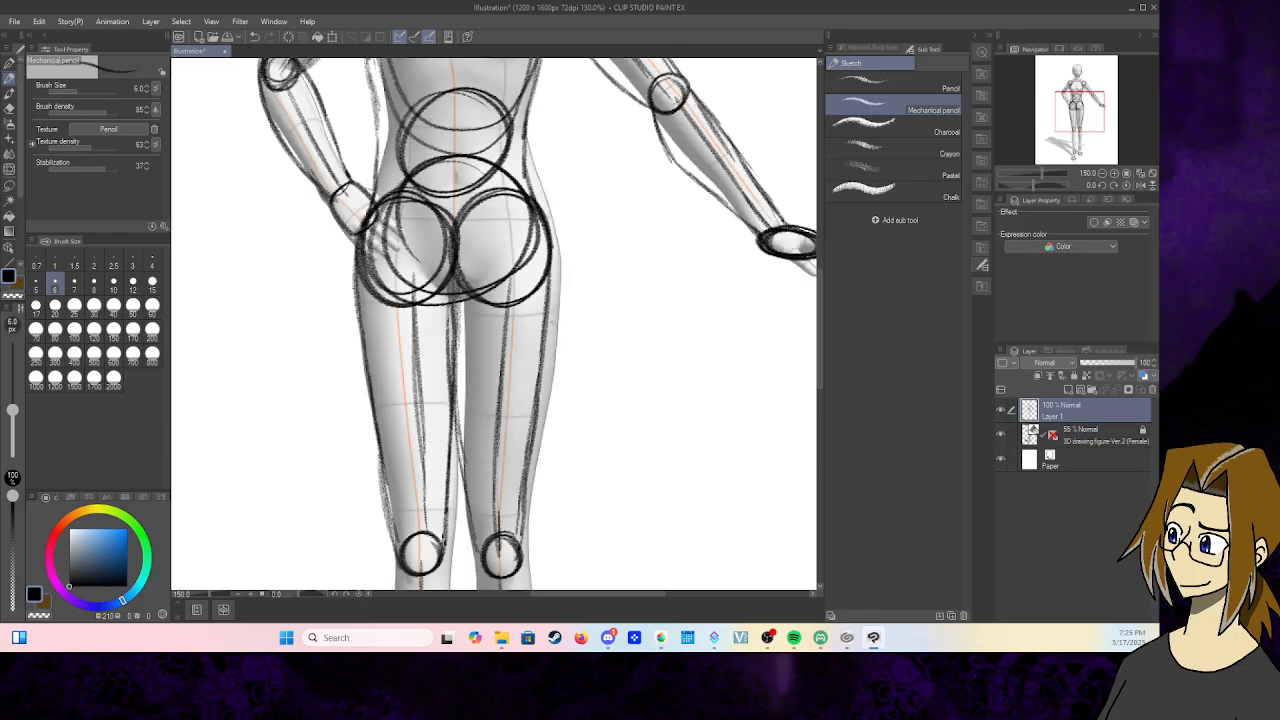
left_click(10, 156)
mouse_move(504, 347)
left_mouse_down()
mouse_move(517, 355)
mouse_move(510, 504)
mouse_move(497, 424)
mouse_move(505, 434)
left_mouse_up()
left_click_drag(504, 298, 511, 281)
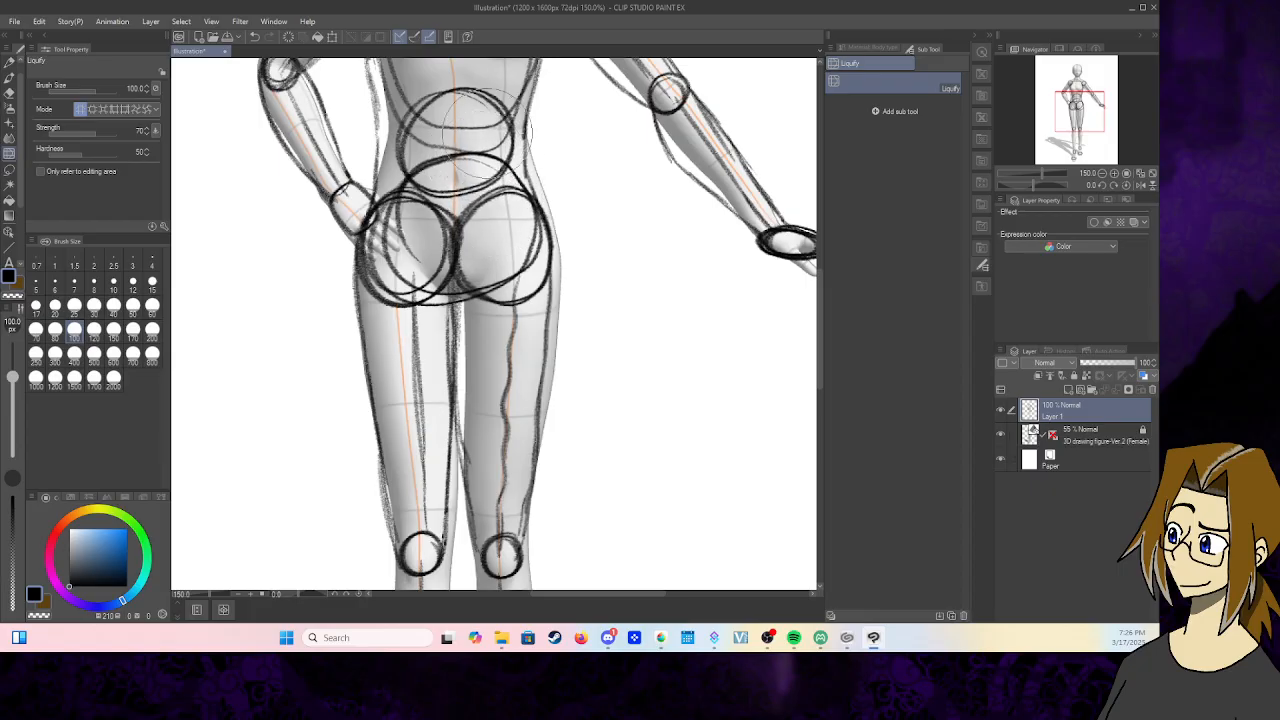
mouse_move(521, 148)
left_mouse_down()
mouse_move(548, 178)
mouse_move(535, 195)
left_mouse_up()
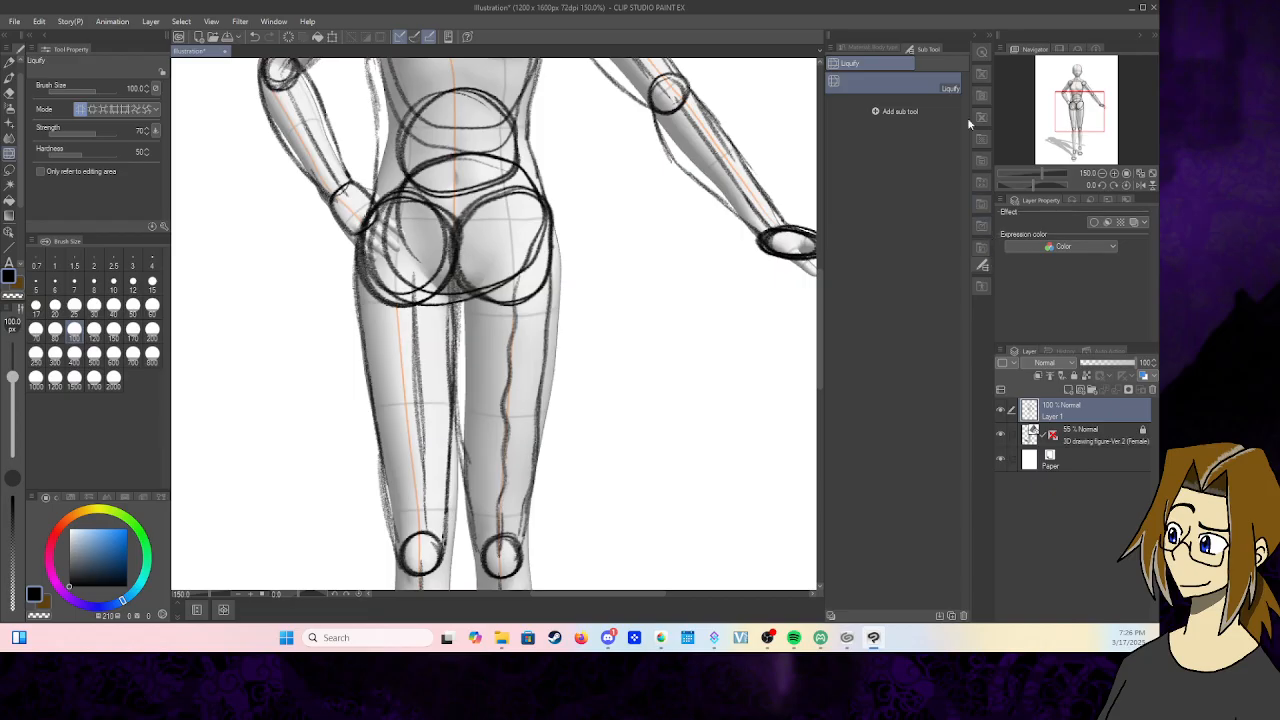
- Browse the downloaded materials for brushes and pose references, and return to the Liquify sub tools
left_click(868, 47)
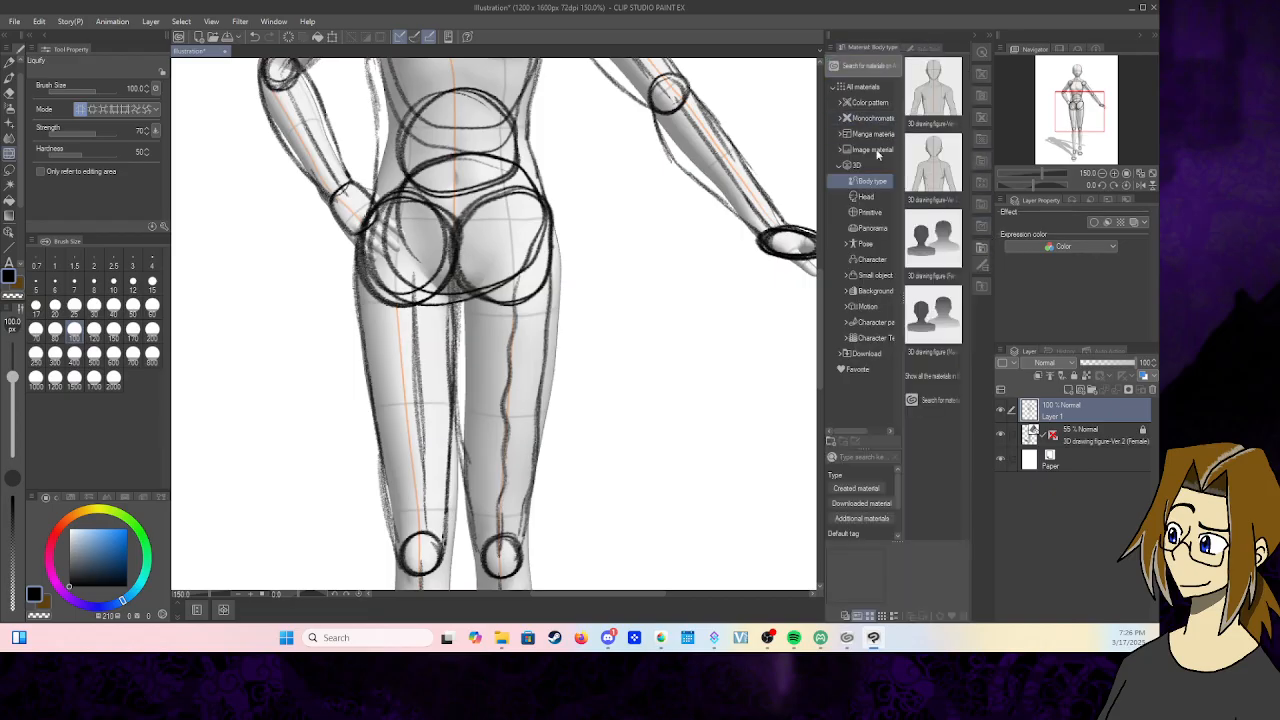
left_click(862, 353)
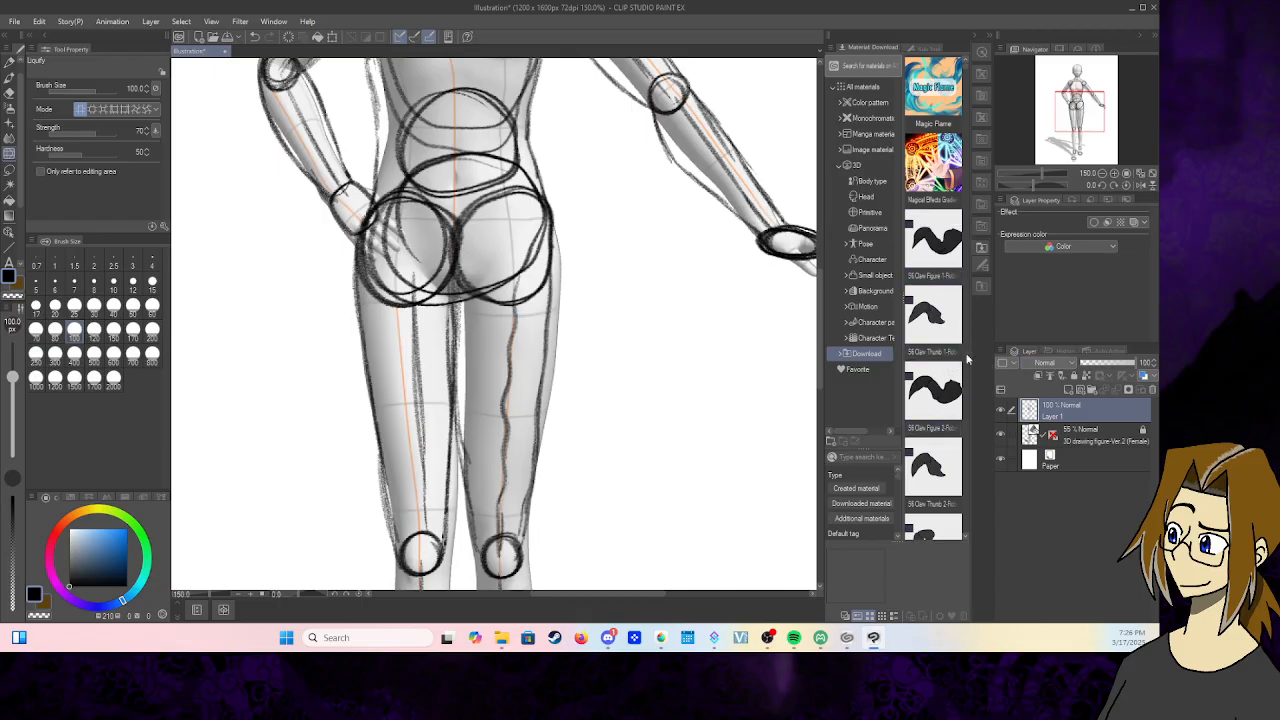
scroll(934, 330, "down", 5)
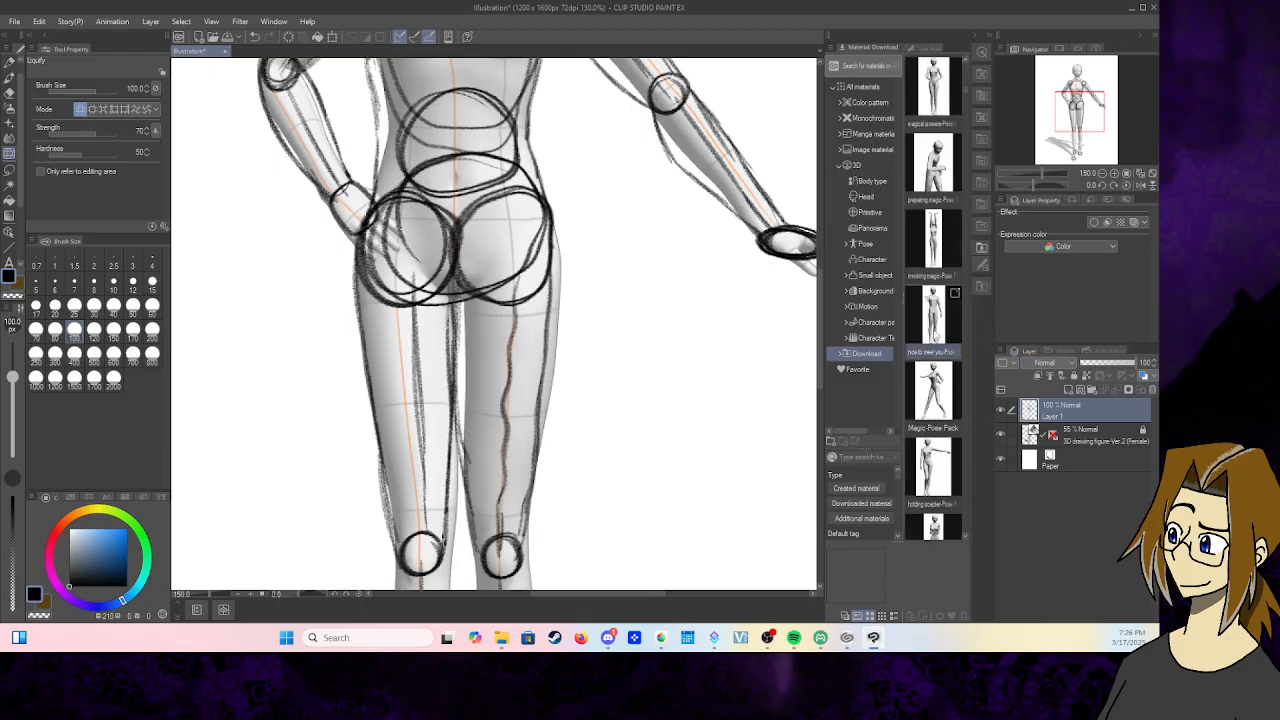
scroll(934, 320, "down", 10)
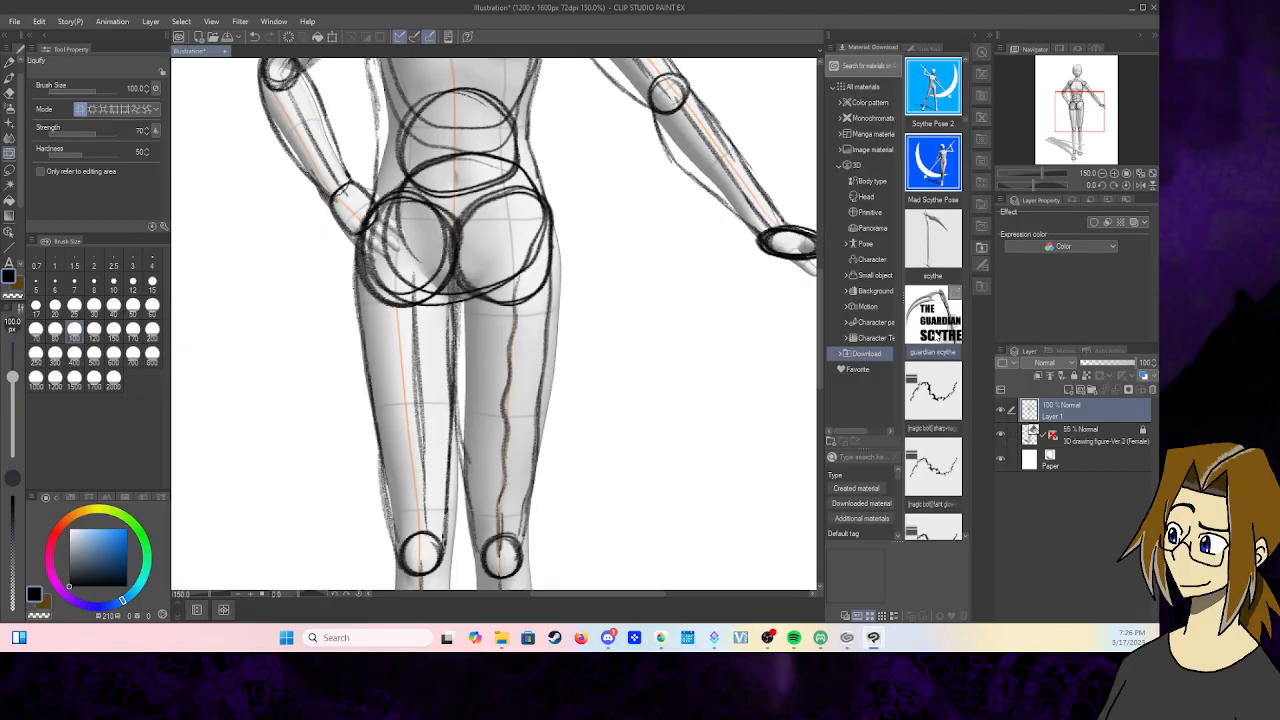
scroll(936, 343, "down", 10)
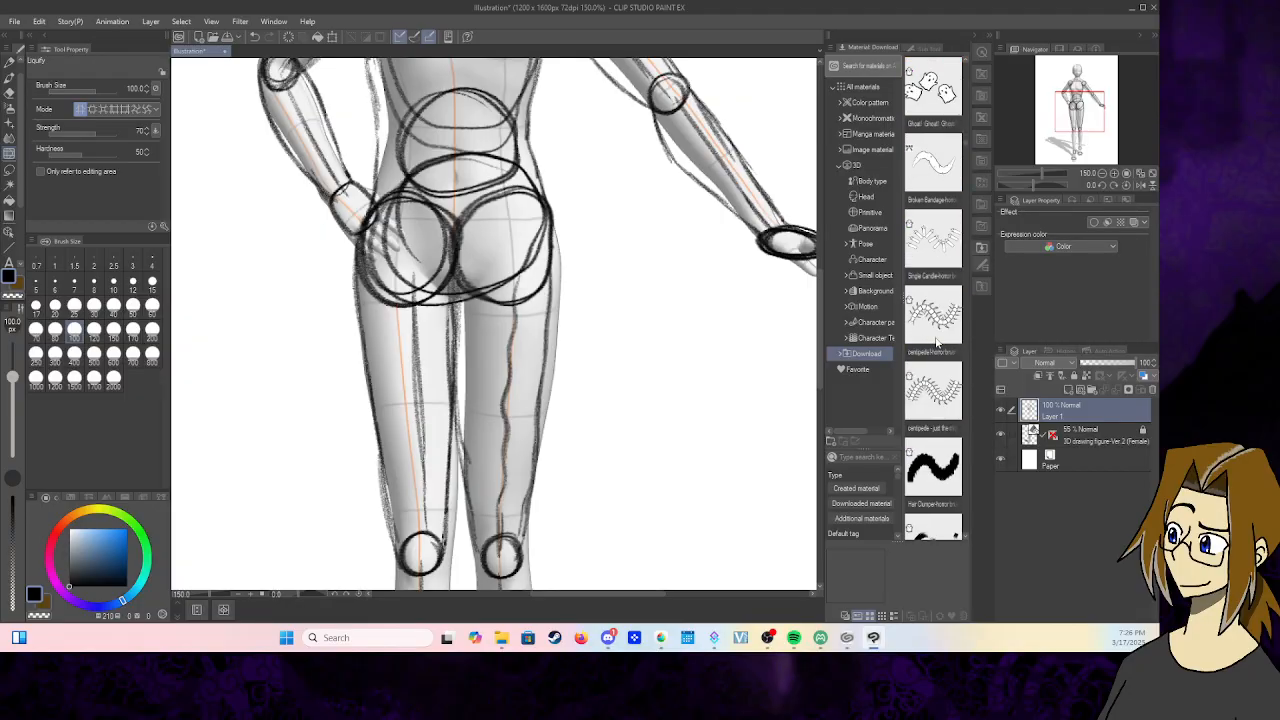
scroll(934, 342, "down", 10)
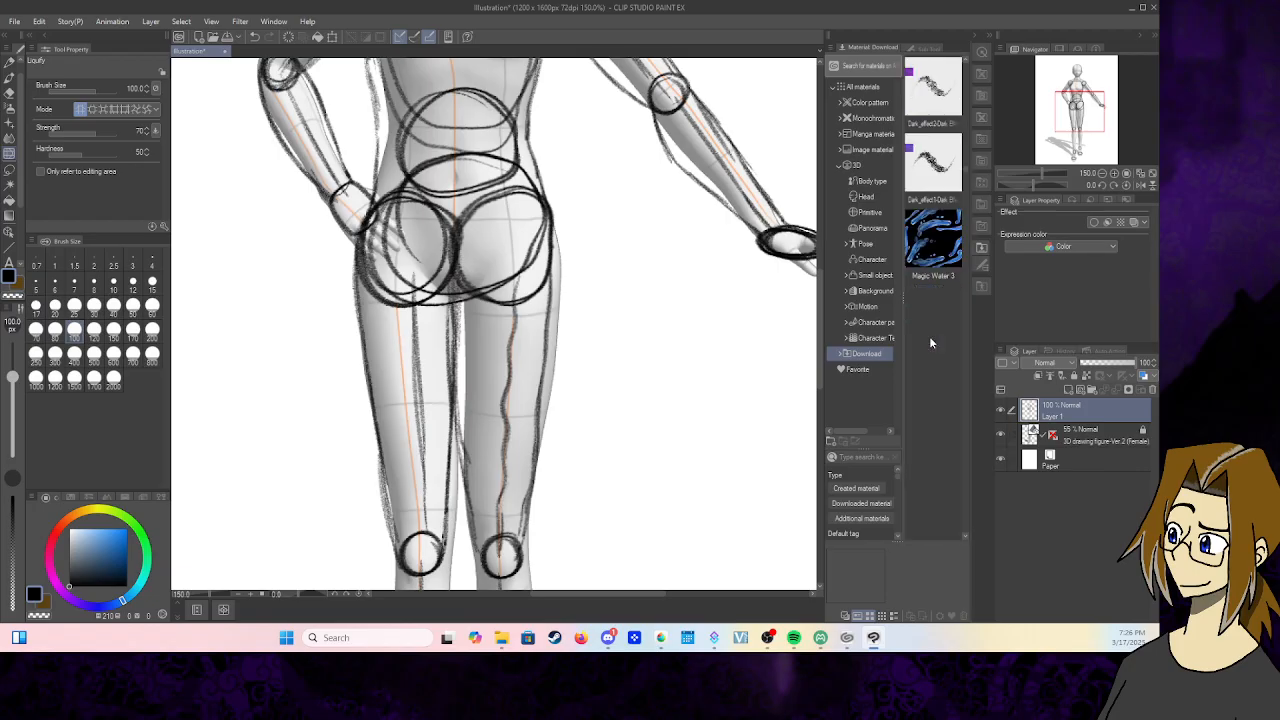
scroll(930, 343, "down", 10)
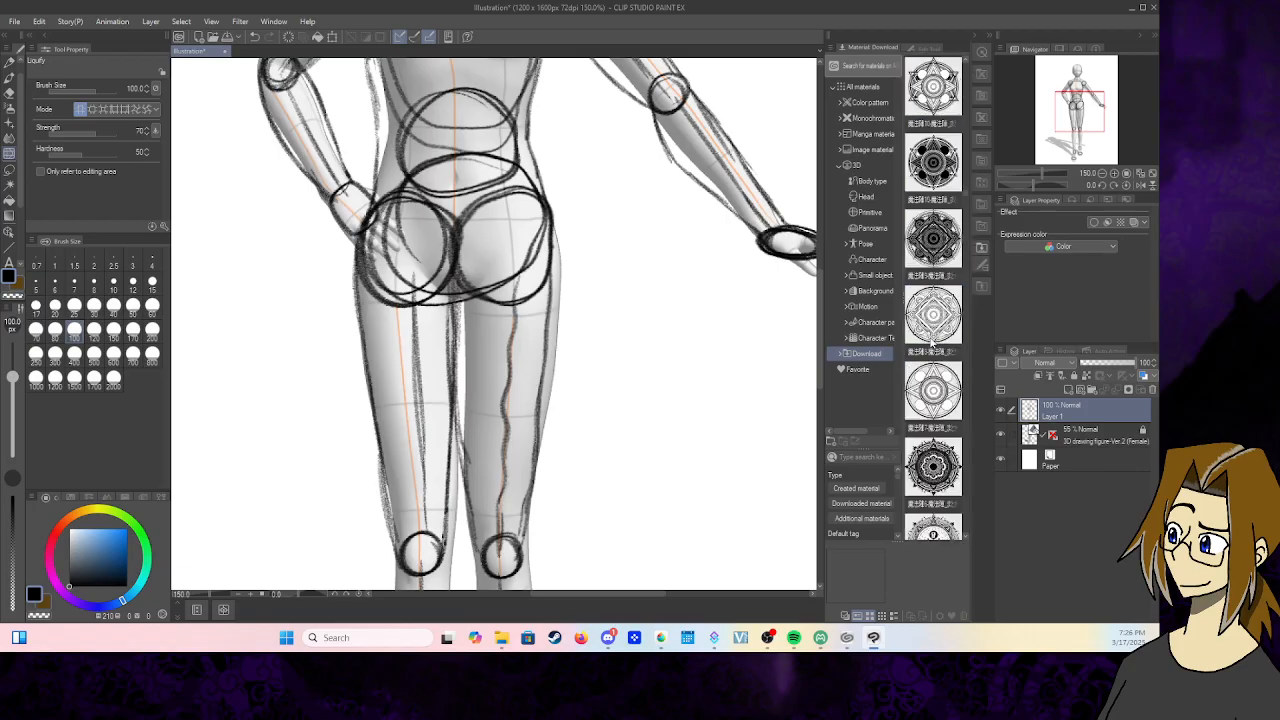
scroll(932, 343, "down", 10)
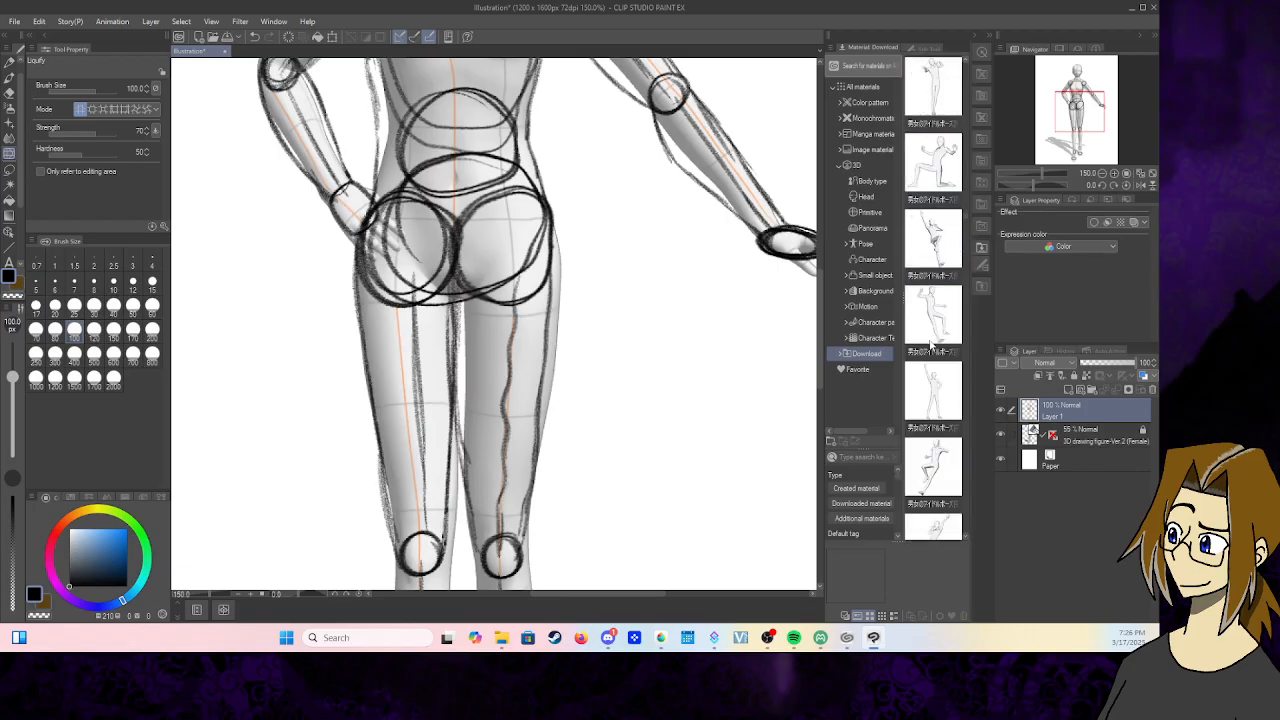
scroll(930, 343, "down", 8)
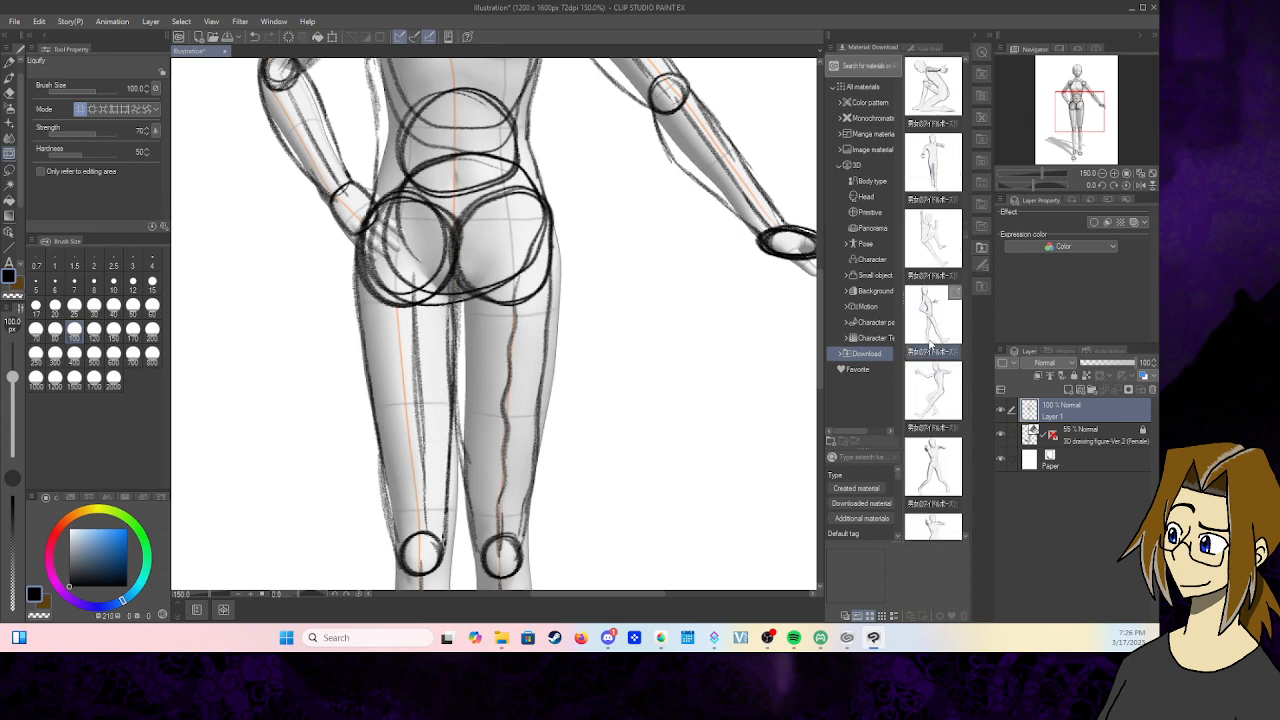
scroll(930, 343, "down", 8)
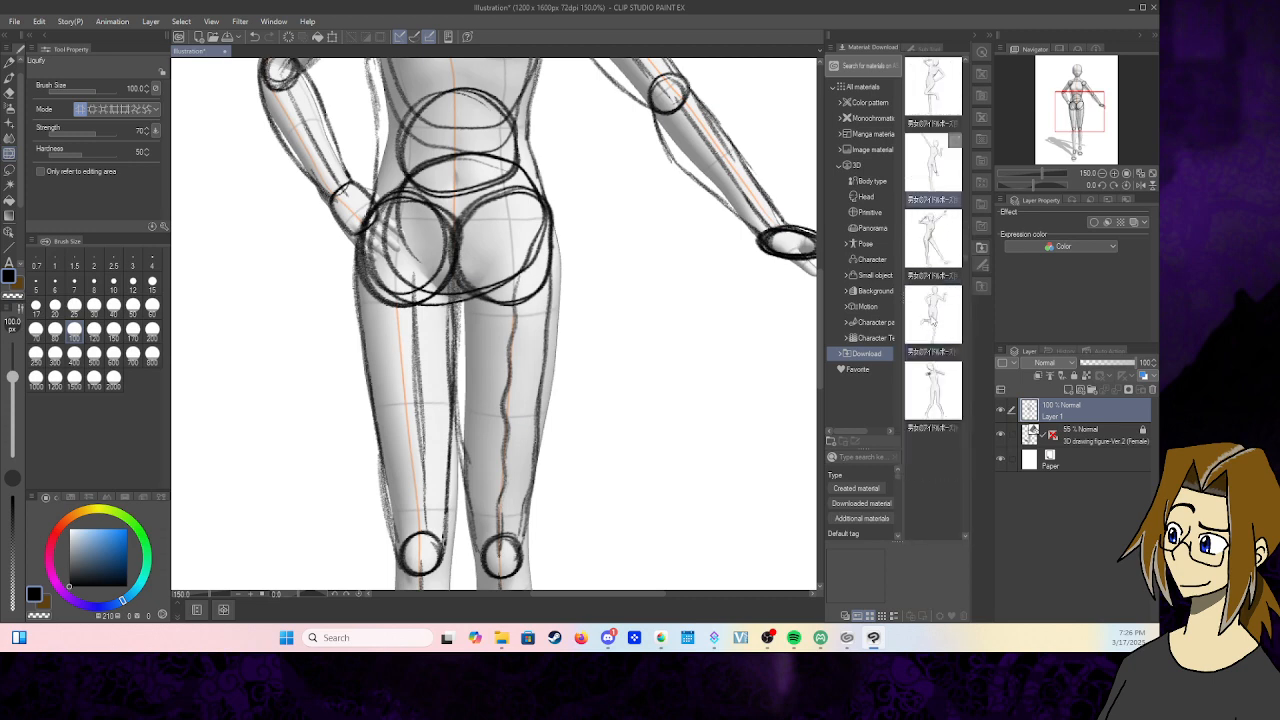
scroll(933, 340, "down", 3)
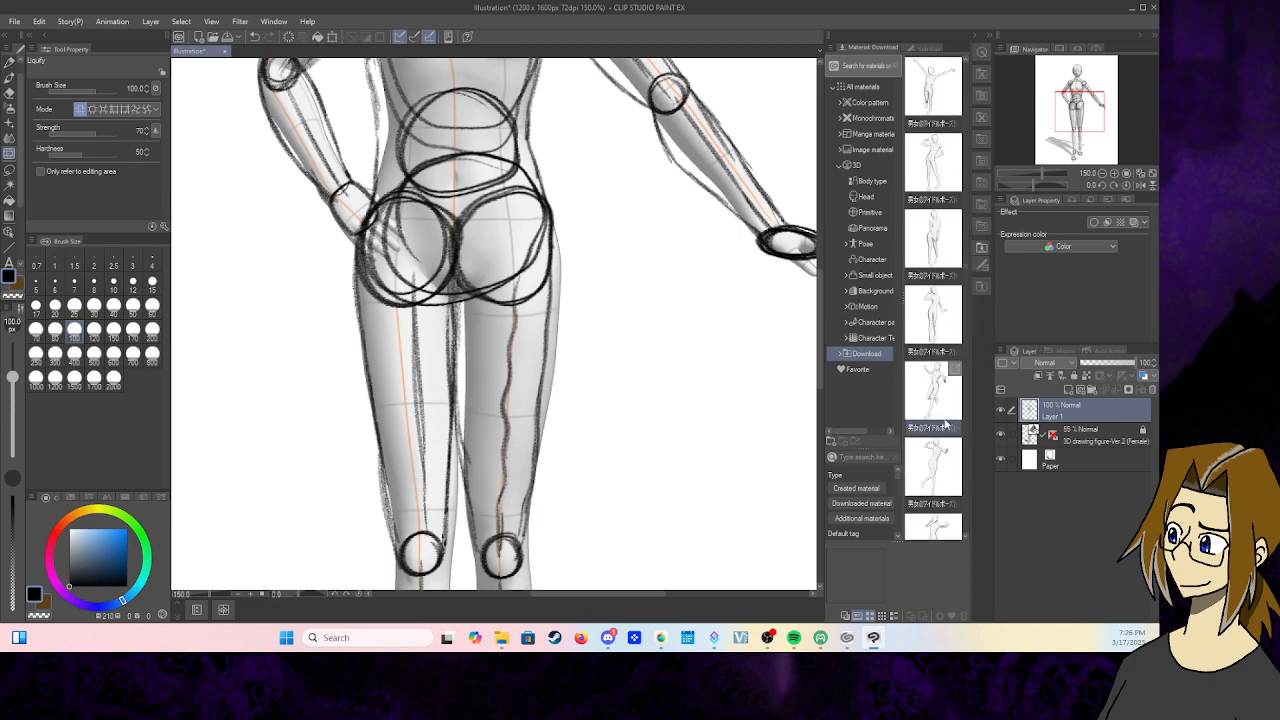
scroll(945, 425, "down", 5)
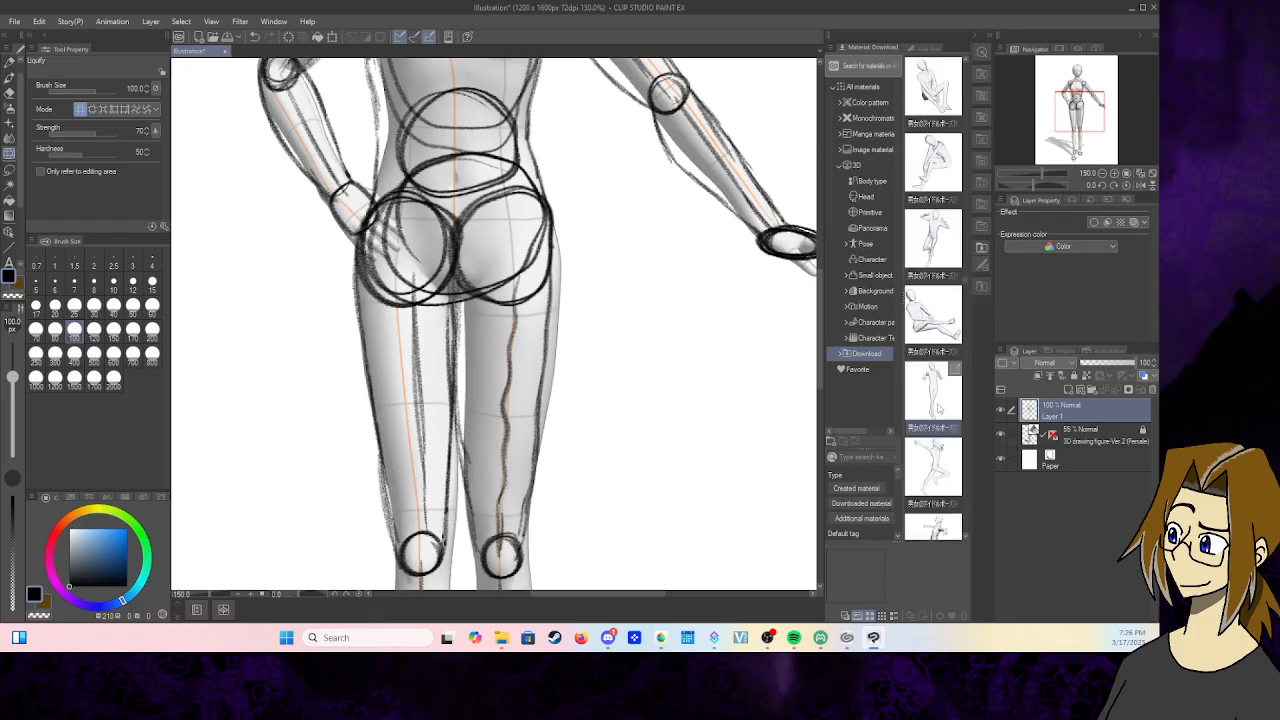
left_click(931, 51)
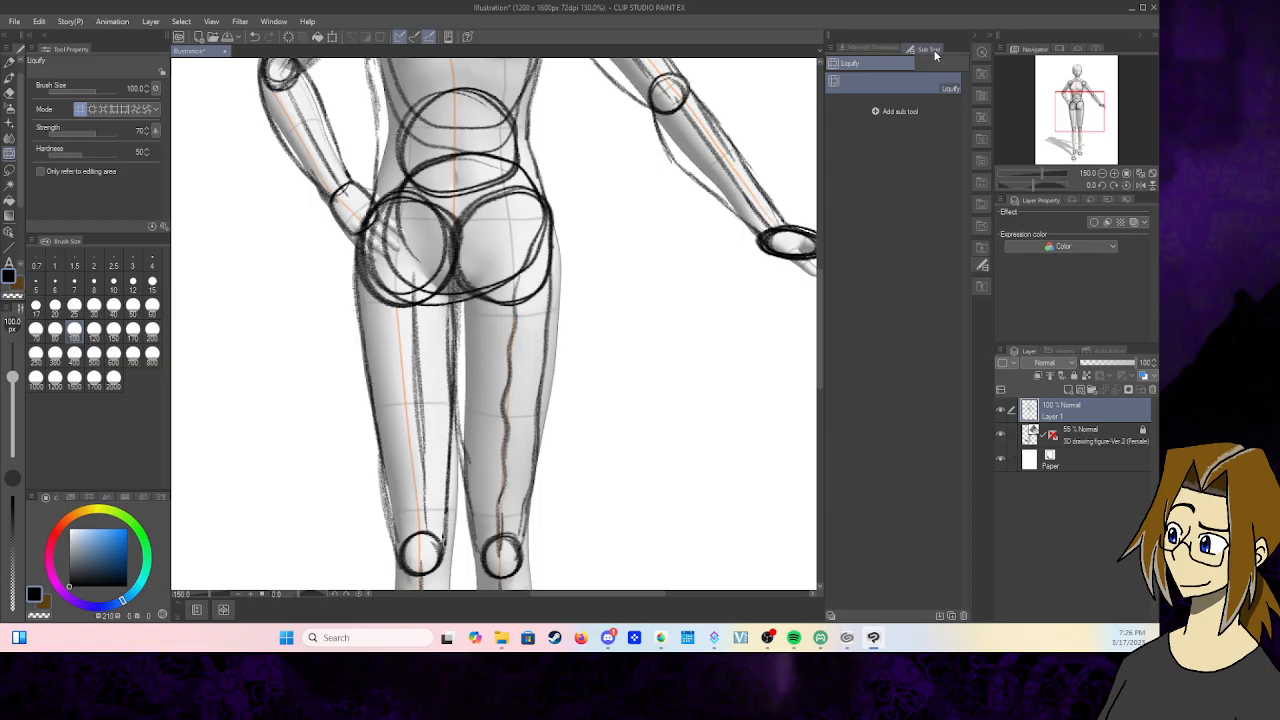
- Hide the 3D figure and sketch both calf contours of the extended-arm-side leg with the mechanical pencil, from knee to ankle circle
left_click_drag(1074, 123, 1072, 150)
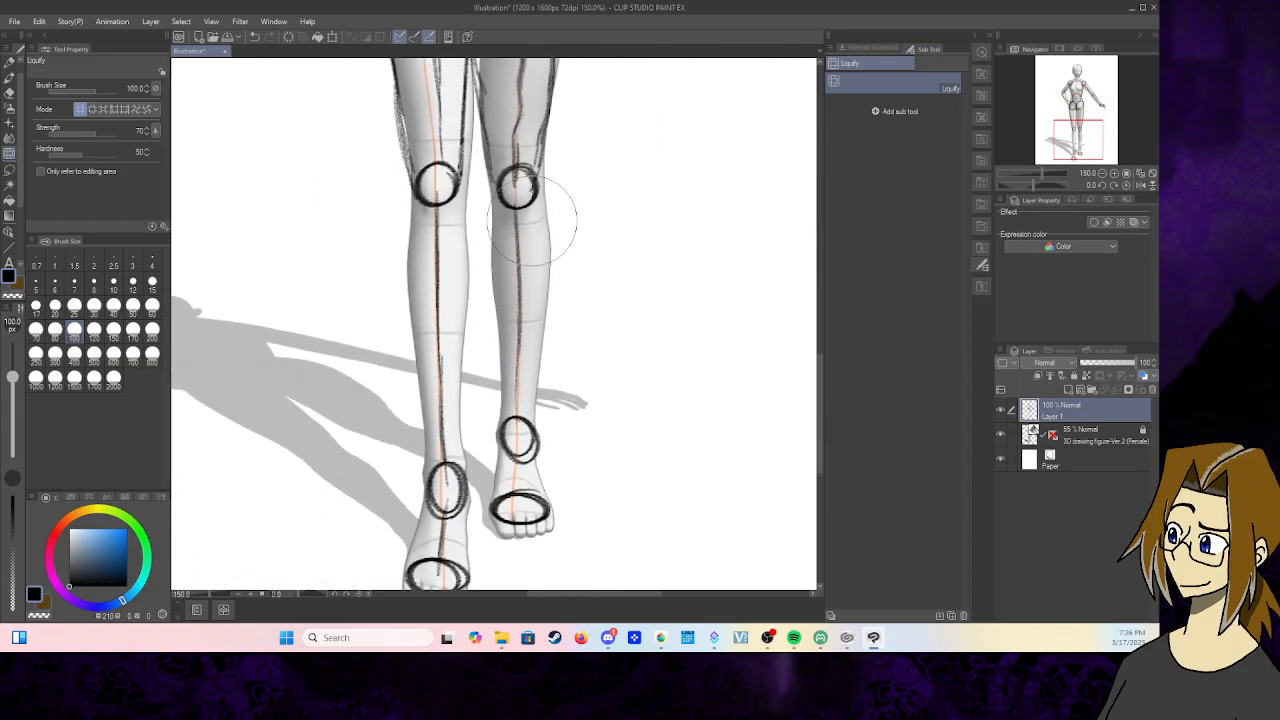
key("p")
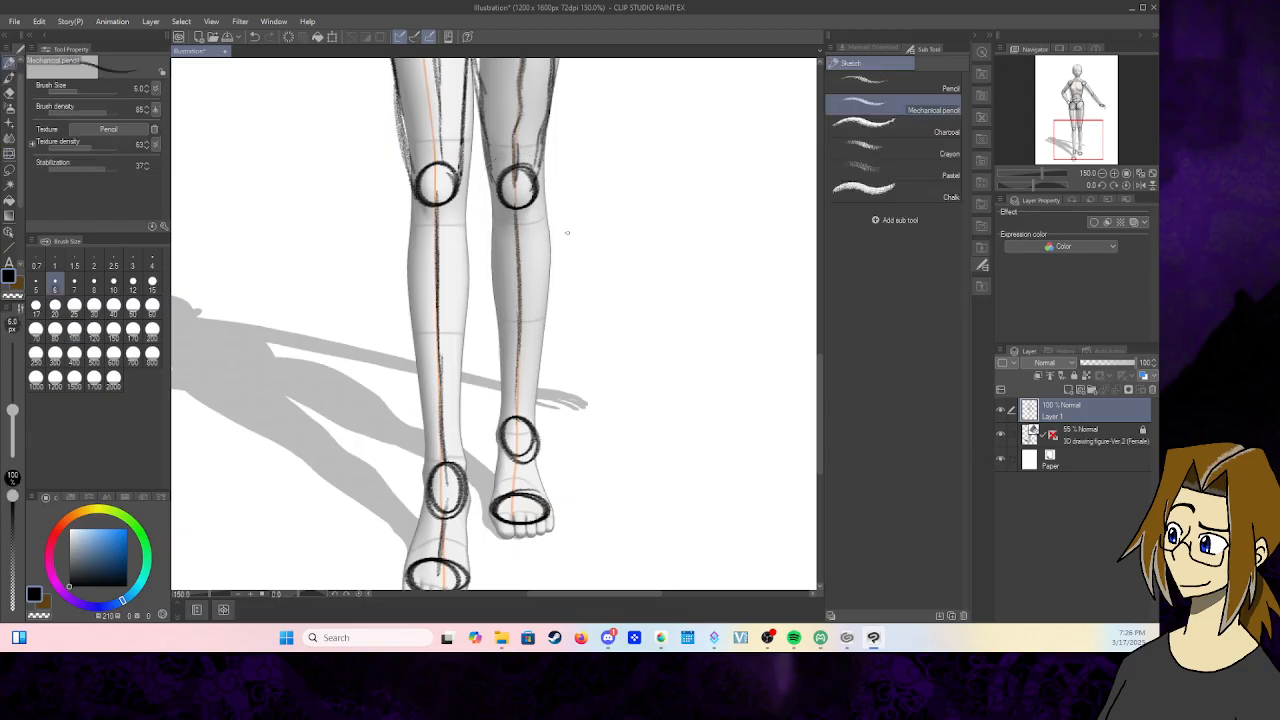
left_click(1000, 437)
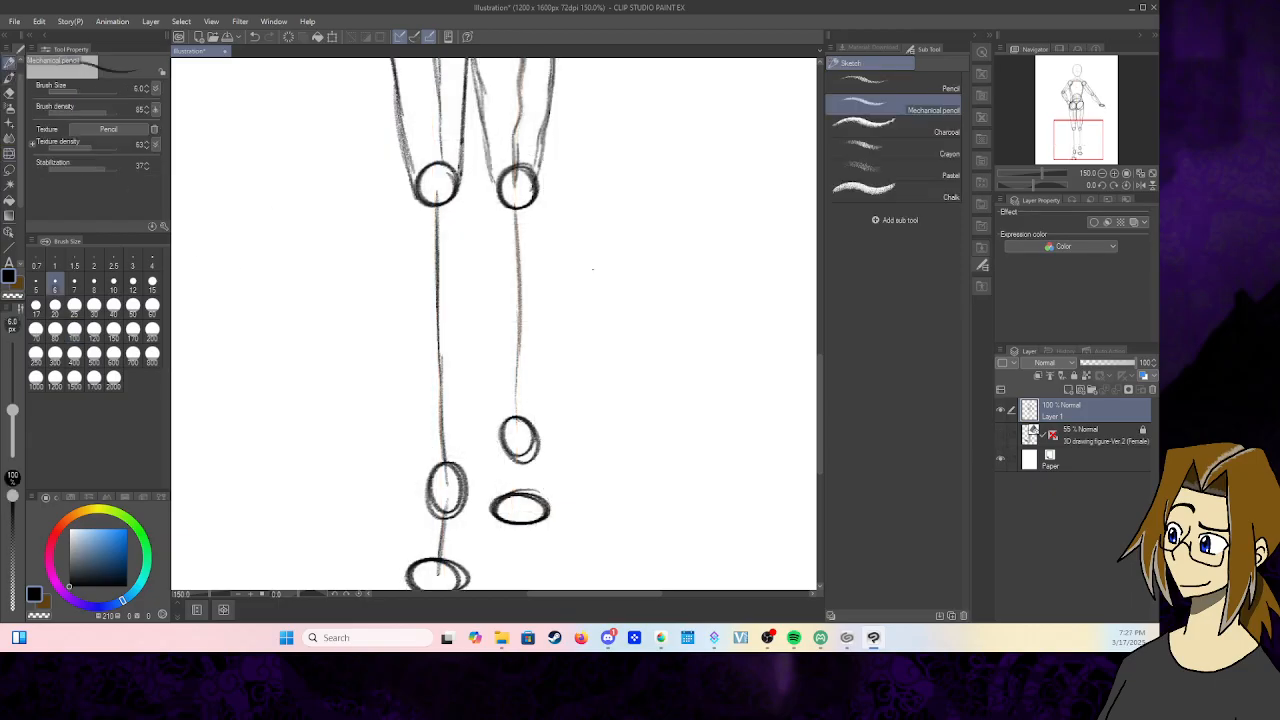
left_click_drag(537, 170, 550, 228)
mouse_move(537, 178)
left_mouse_down()
mouse_move(556, 282)
mouse_move(533, 444)
left_mouse_up()
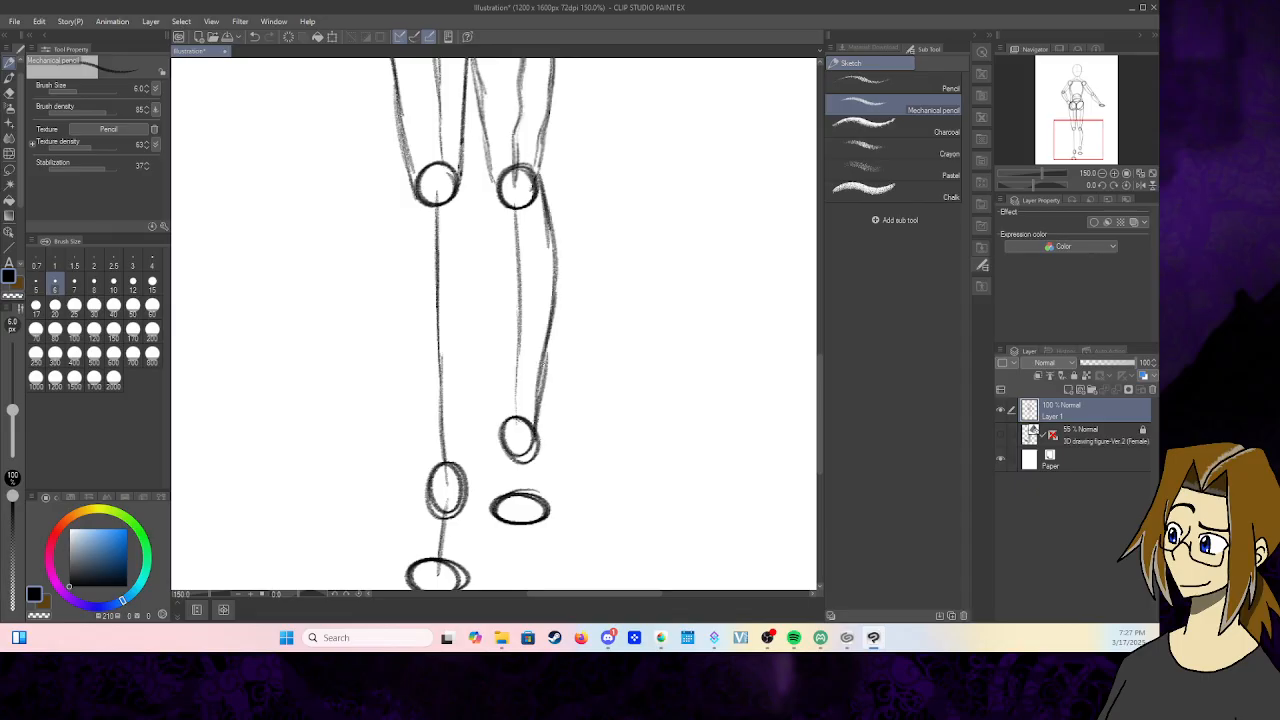
left_click_drag(546, 362, 535, 418)
left_click_drag(500, 180, 488, 294)
left_click_drag(497, 218, 501, 426)
left_click_drag(490, 318, 506, 458)
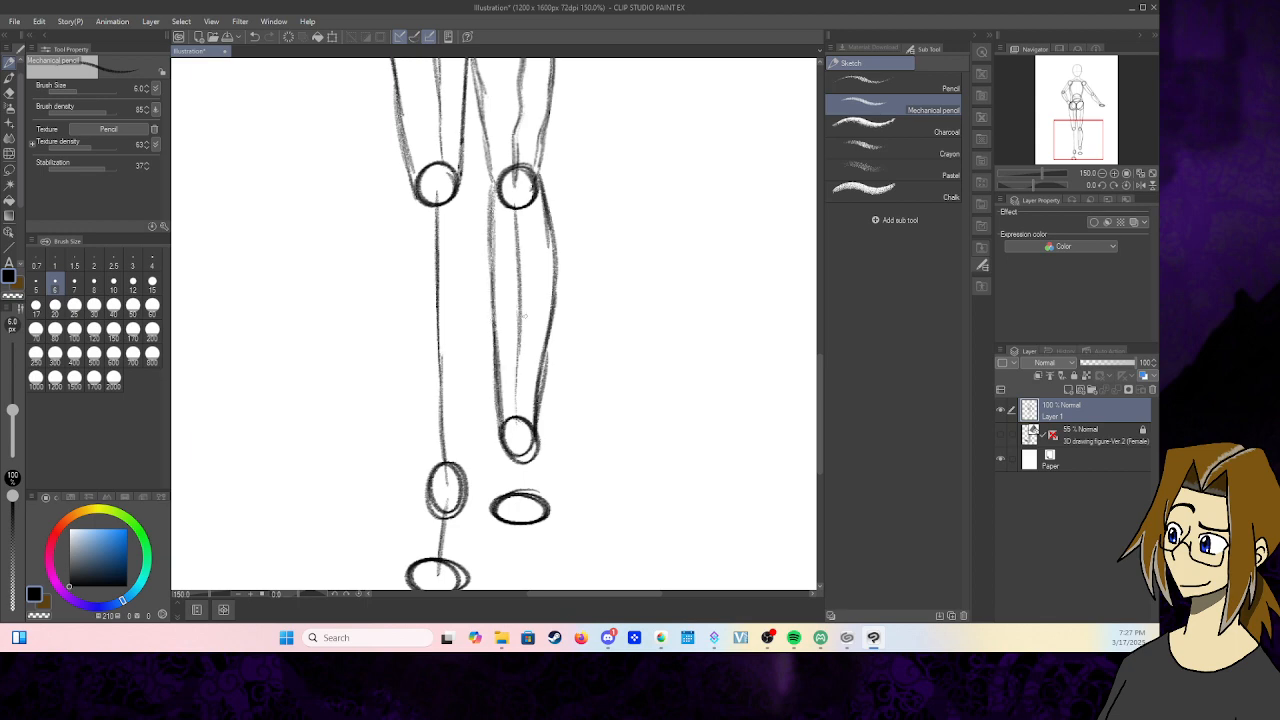
- Sketch the outer and inner calf contours of the leg on the hand-on-hip side and its first ankle-to-foot line
mouse_move(422, 170)
left_mouse_down()
mouse_move(402, 206)
mouse_move(400, 322)
left_mouse_up()
left_click_drag(400, 260, 401, 344)
left_click_drag(396, 290, 428, 476)
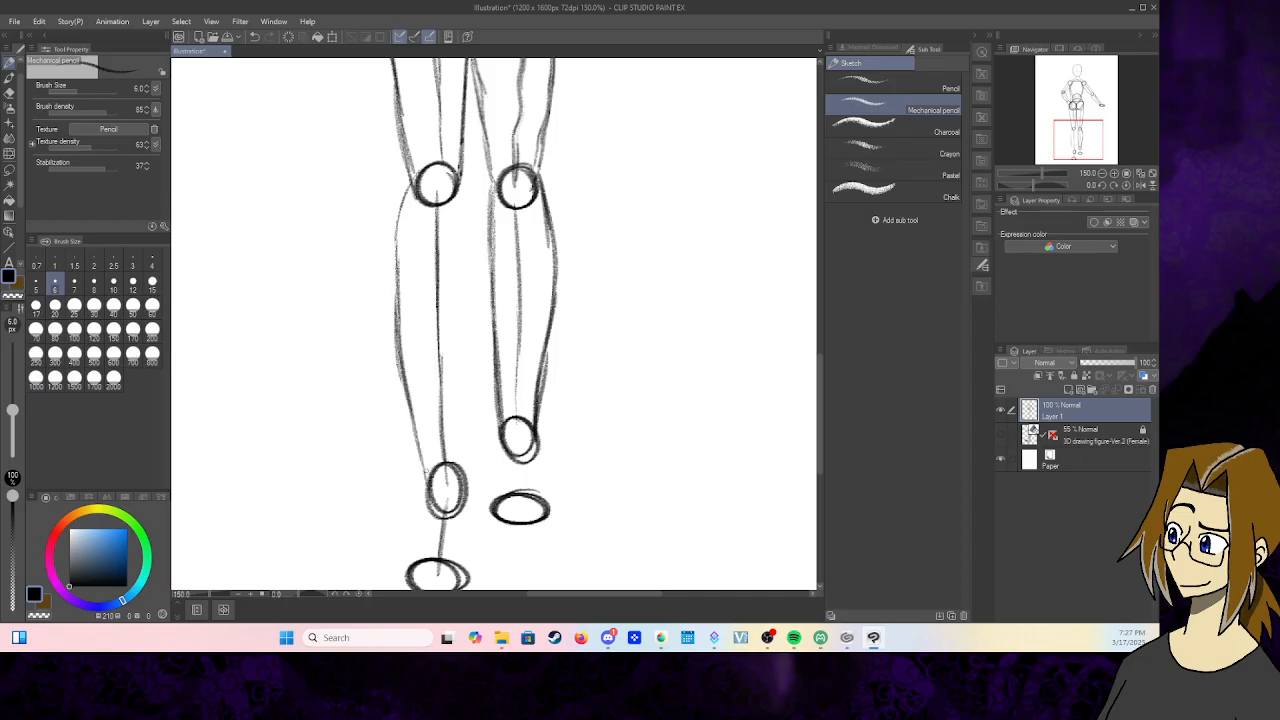
left_click_drag(461, 180, 459, 305)
mouse_move(466, 182)
left_mouse_down()
mouse_move(462, 476)
mouse_move(409, 563)
left_mouse_up()
- Sketch the remaining side contours of both feet, connecting the ankle circles to the foot ovals
left_click_drag(458, 490, 468, 582)
left_click_drag(503, 437, 490, 507)
mouse_move(536, 436)
left_mouse_down()
mouse_move(552, 506)
mouse_move(518, 510)
left_mouse_up()
- Compare the lower legs with the 3D figure, and liquify the hand-on-hip leg's outer calf contour inward to fit it
left_click(1002, 436)
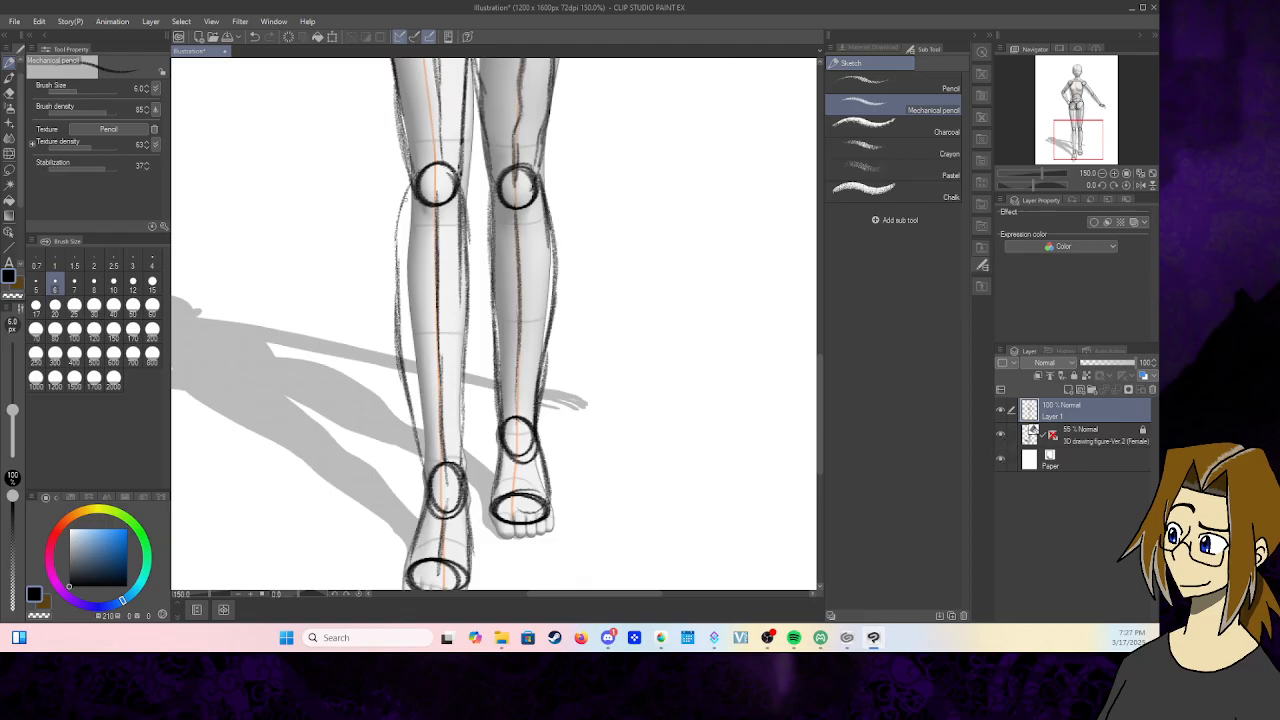
left_click_drag(412, 184, 401, 273)
left_click(10, 93)
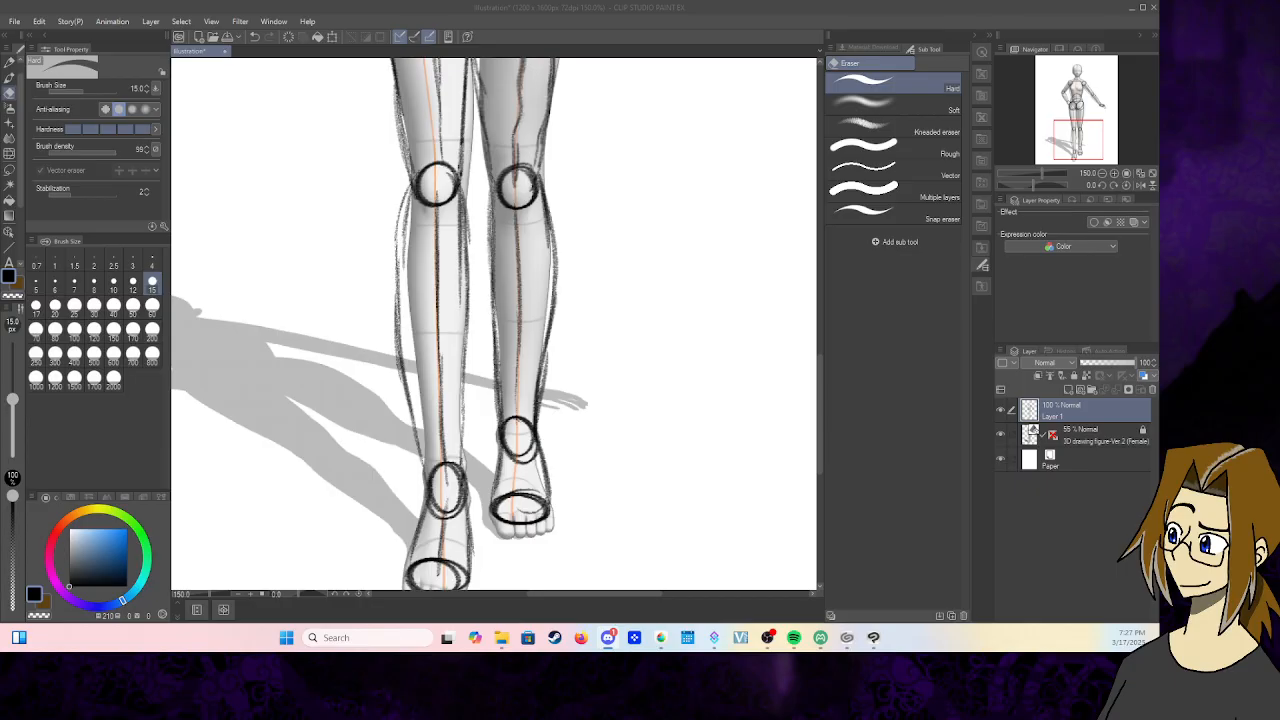
key("alt+Tab")
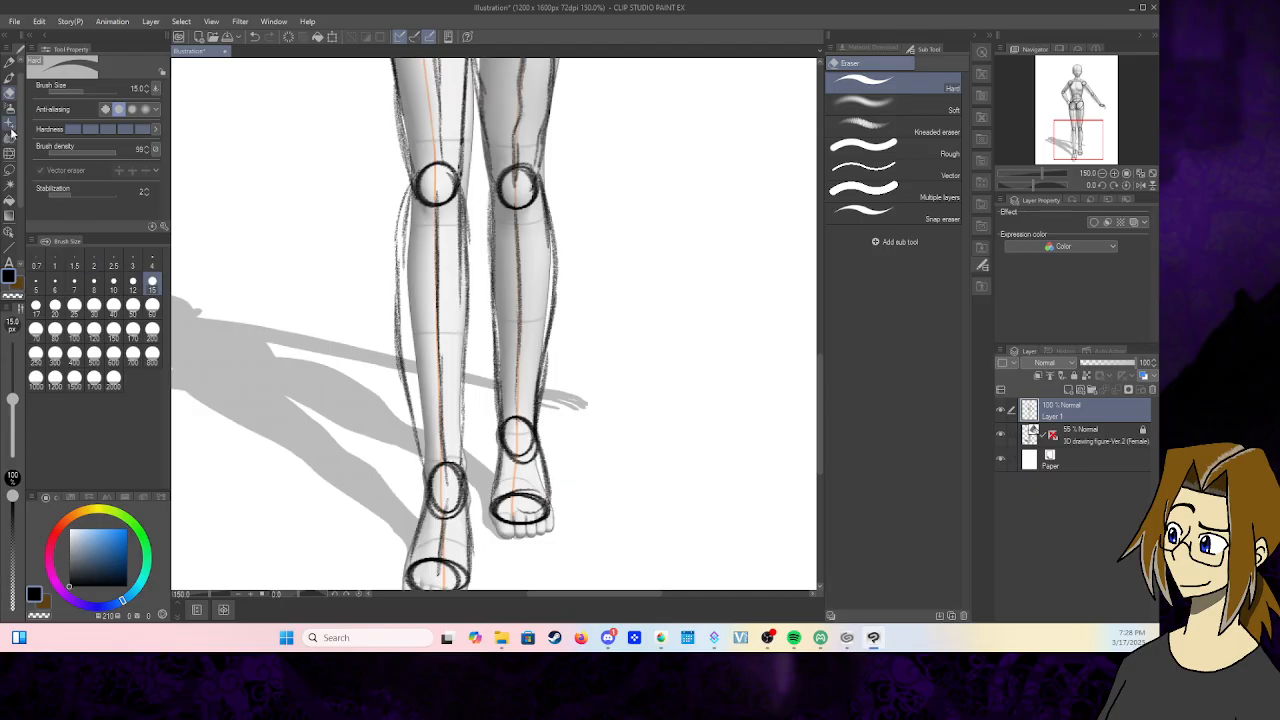
left_click(11, 153)
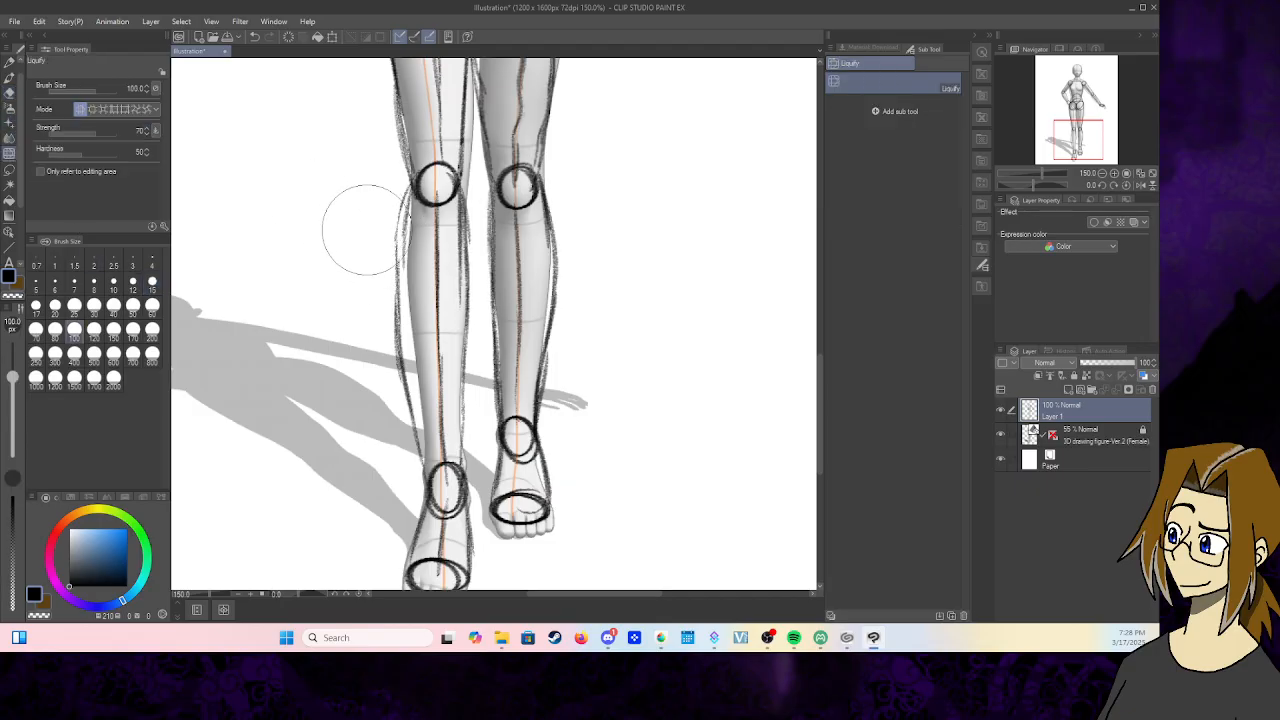
mouse_move(372, 200)
left_mouse_down()
mouse_move(367, 266)
mouse_move(391, 332)
mouse_move(368, 348)
mouse_move(420, 436)
left_mouse_up()
left_click_drag(389, 309, 399, 315)
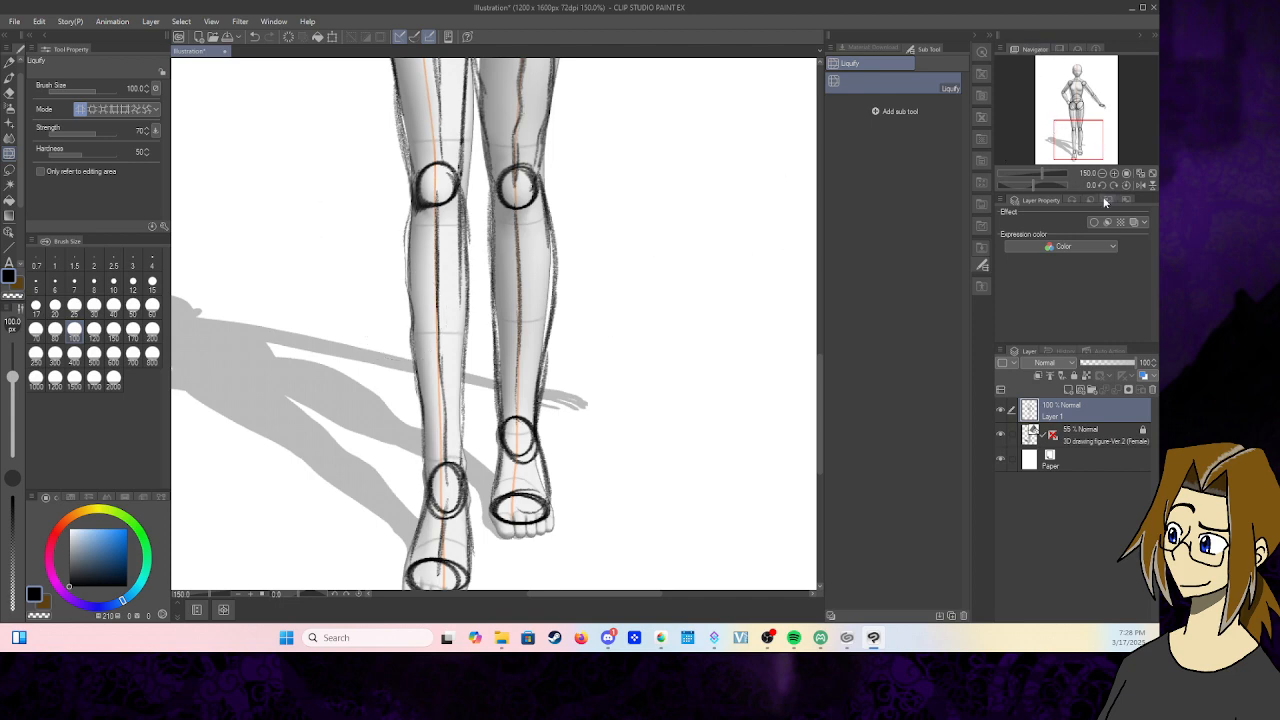
- Return to the mechanical pencil, hide the 3D figure and fit the whole canvas in view to check the sketch
key("p")
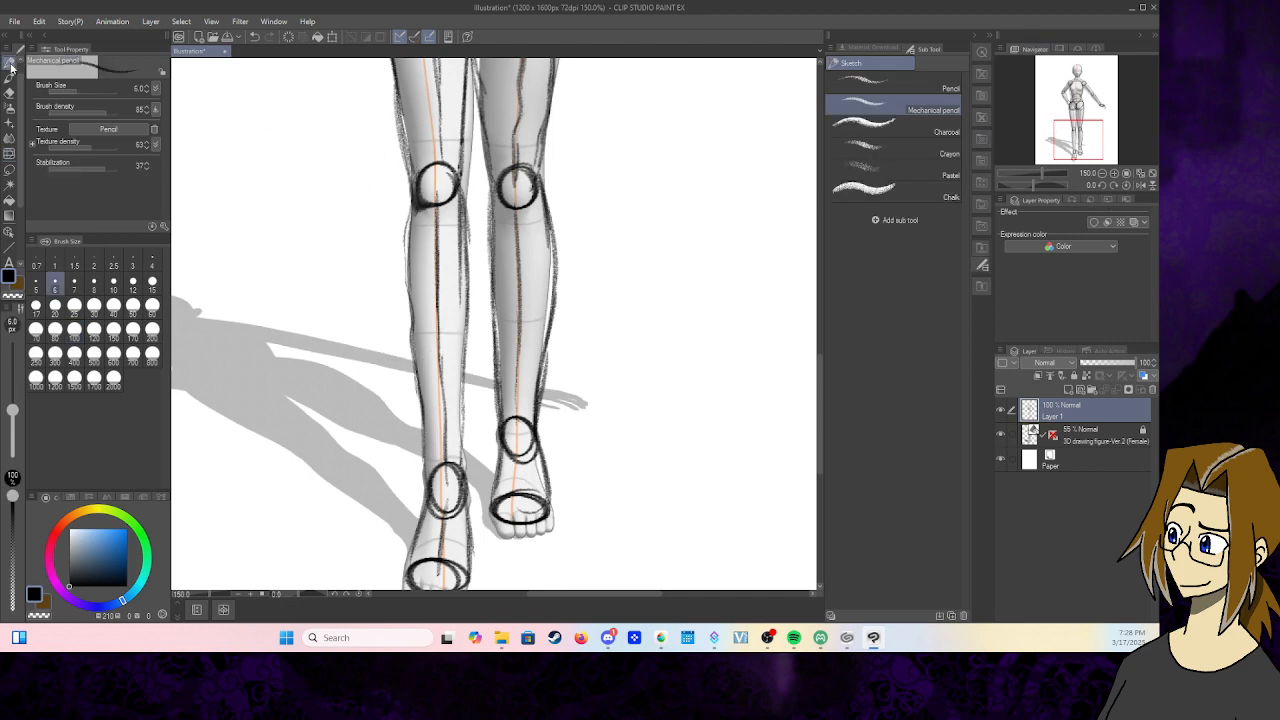
left_click(1001, 434)
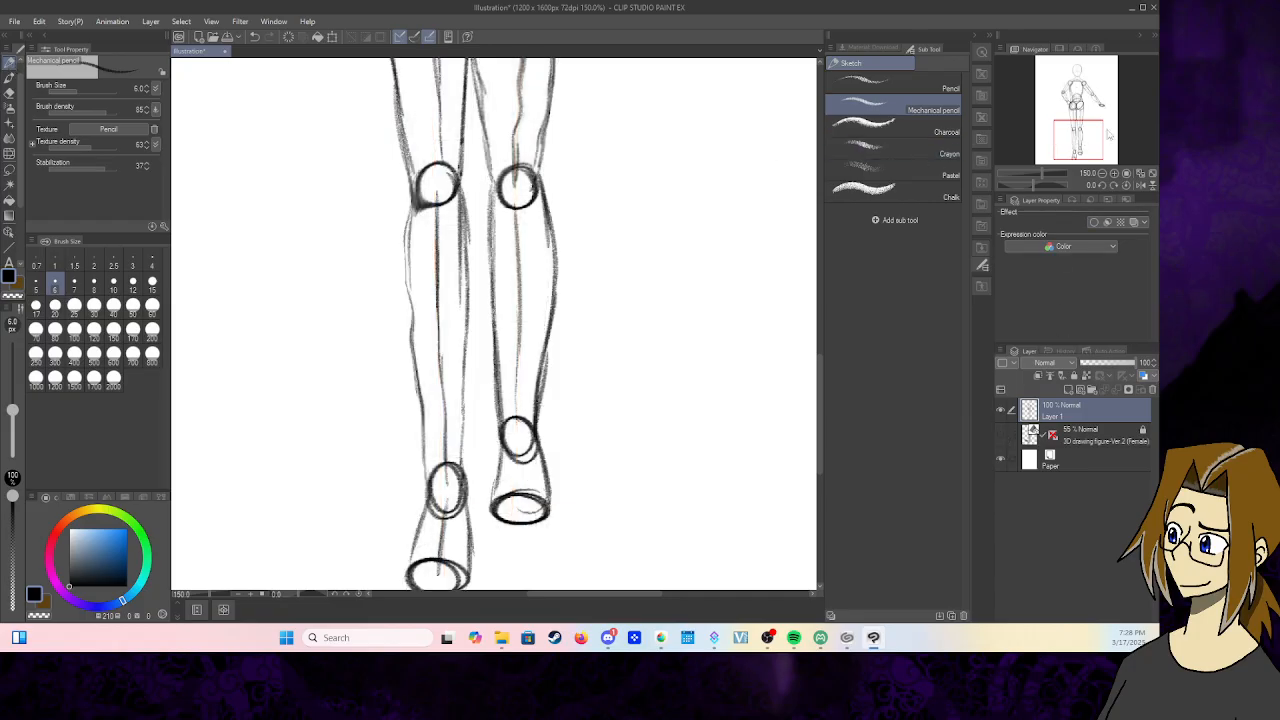
left_click(1152, 176)
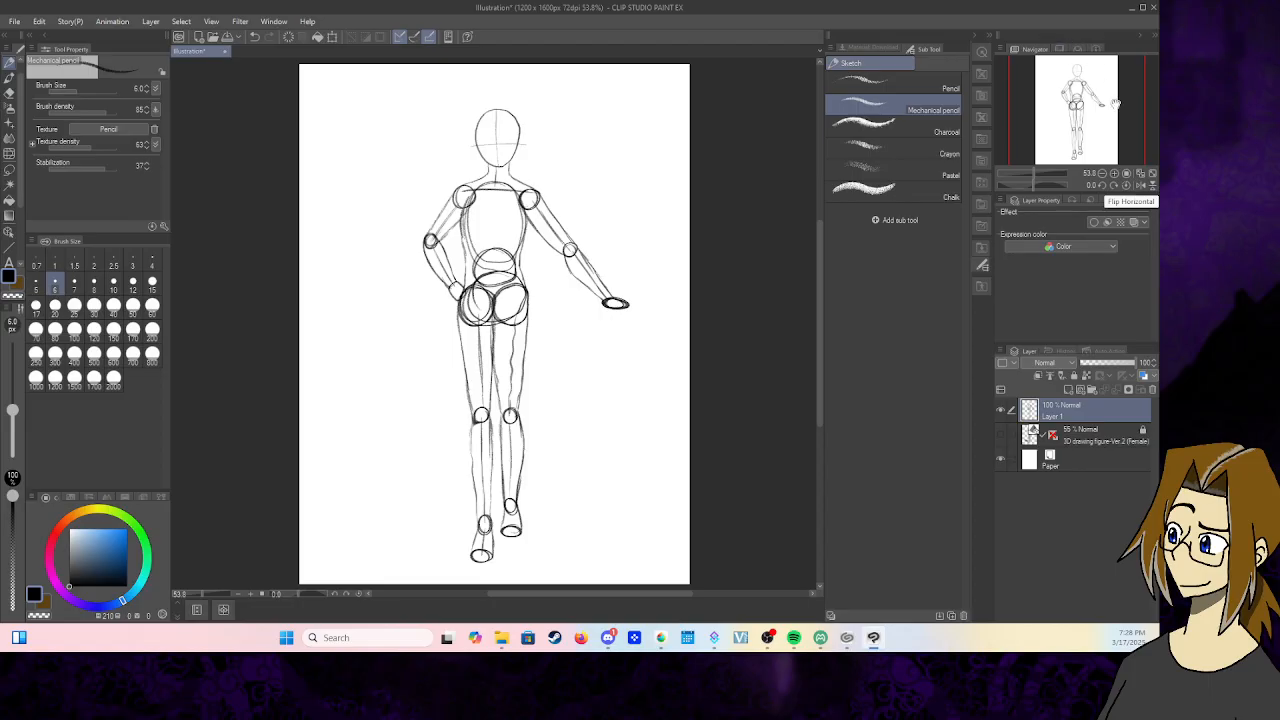
- Fade the skeleton layer to 43% opacity and lock it, adding a new empty layer above it for the character sketch
left_click(1114, 173)
left_click(1114, 173)
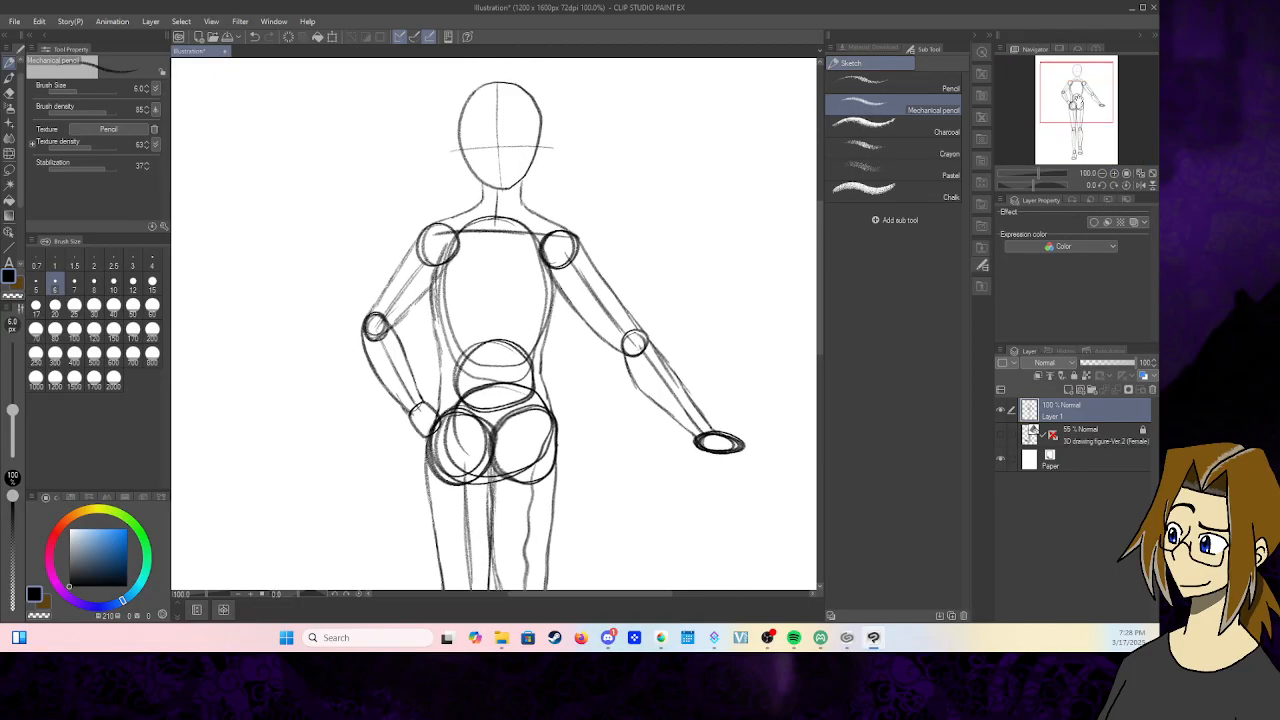
left_click(1108, 364)
left_click(1105, 362)
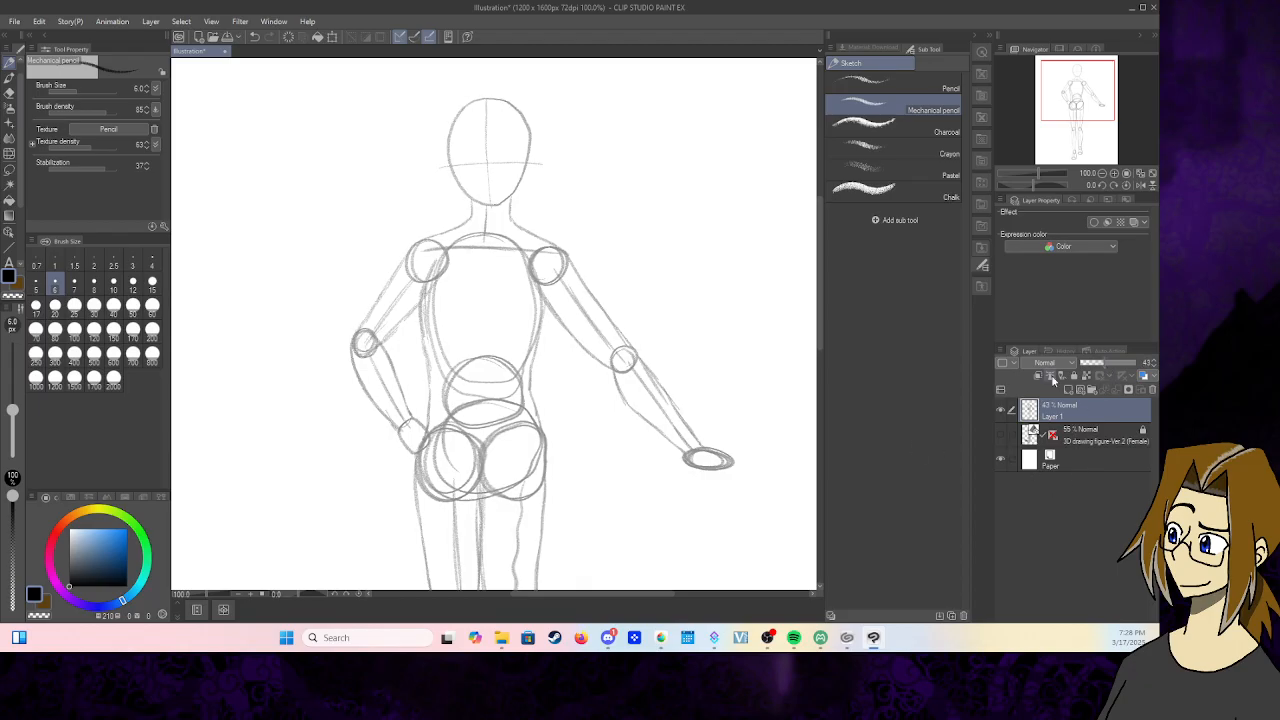
left_click(1079, 390)
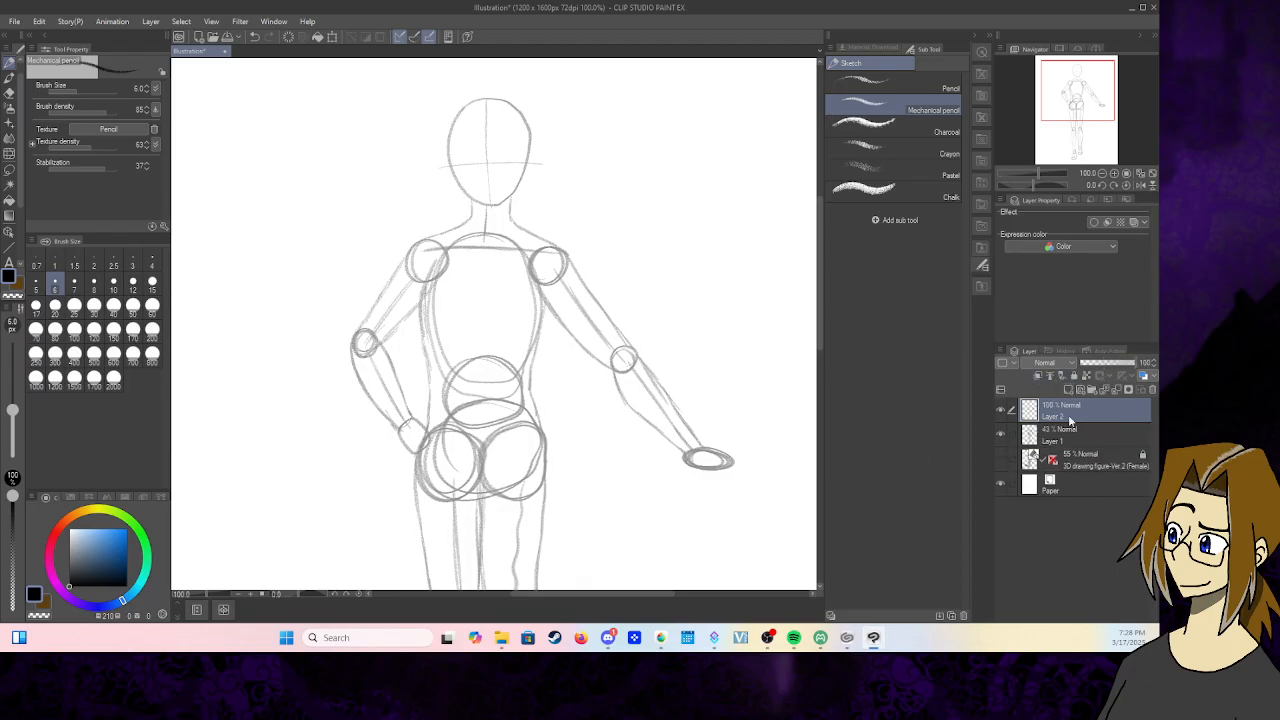
left_click(1076, 440)
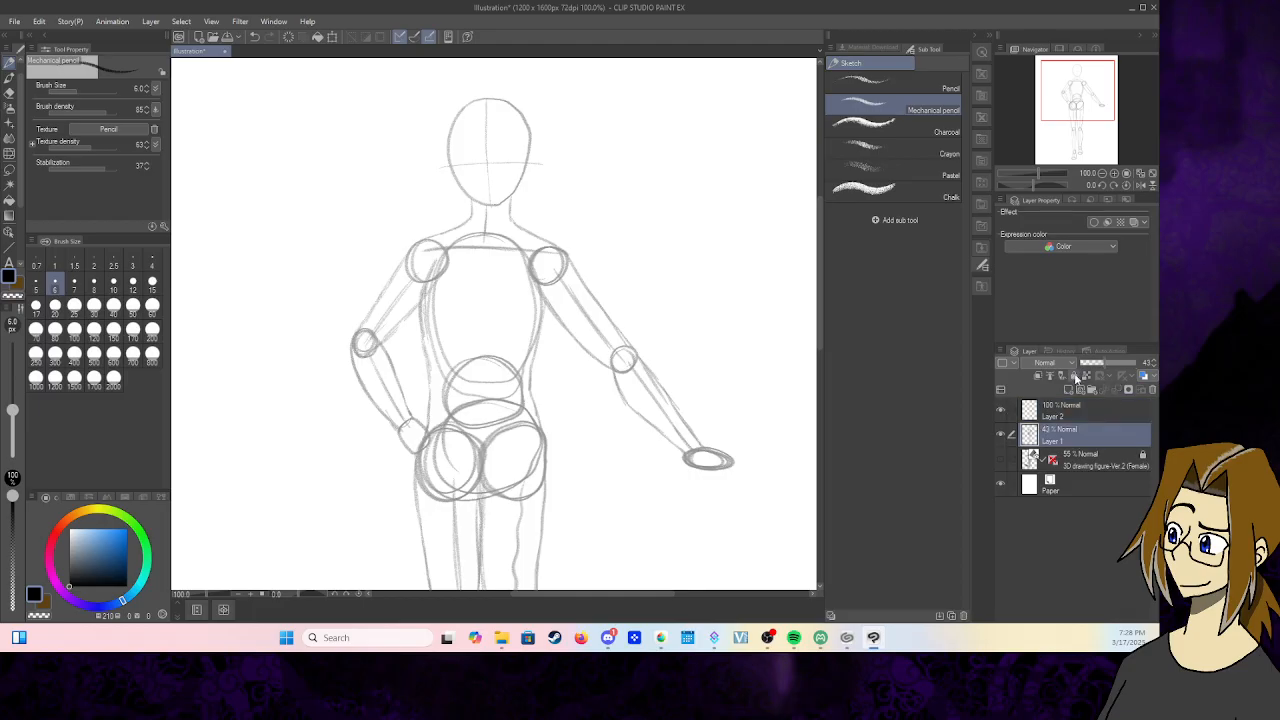
left_click(1074, 377)
- Pick a medium blue and sketch the first fringe strands on the new layer, on the hand-on-hip side of the head
left_click_drag(1074, 93, 1078, 73)
left_click(1114, 173)
left_click(1114, 173)
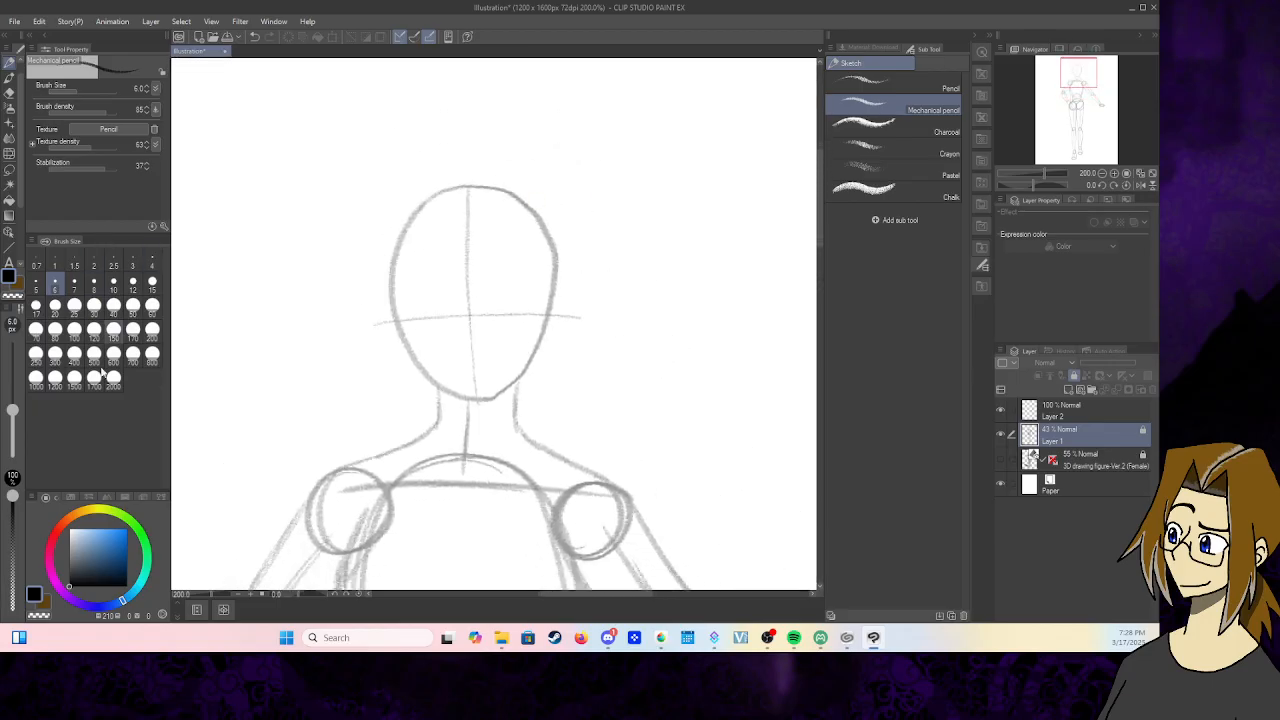
left_click(93, 538)
left_click_drag(93, 538, 102, 547)
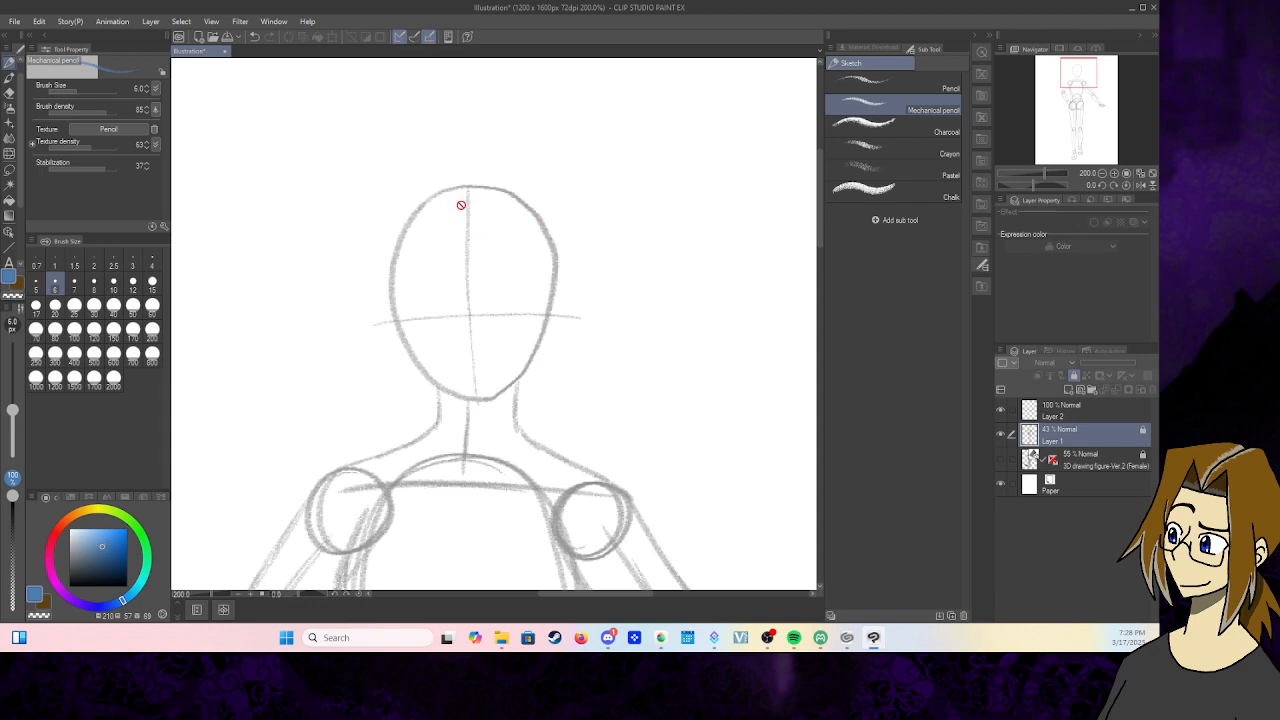
left_click(1080, 412)
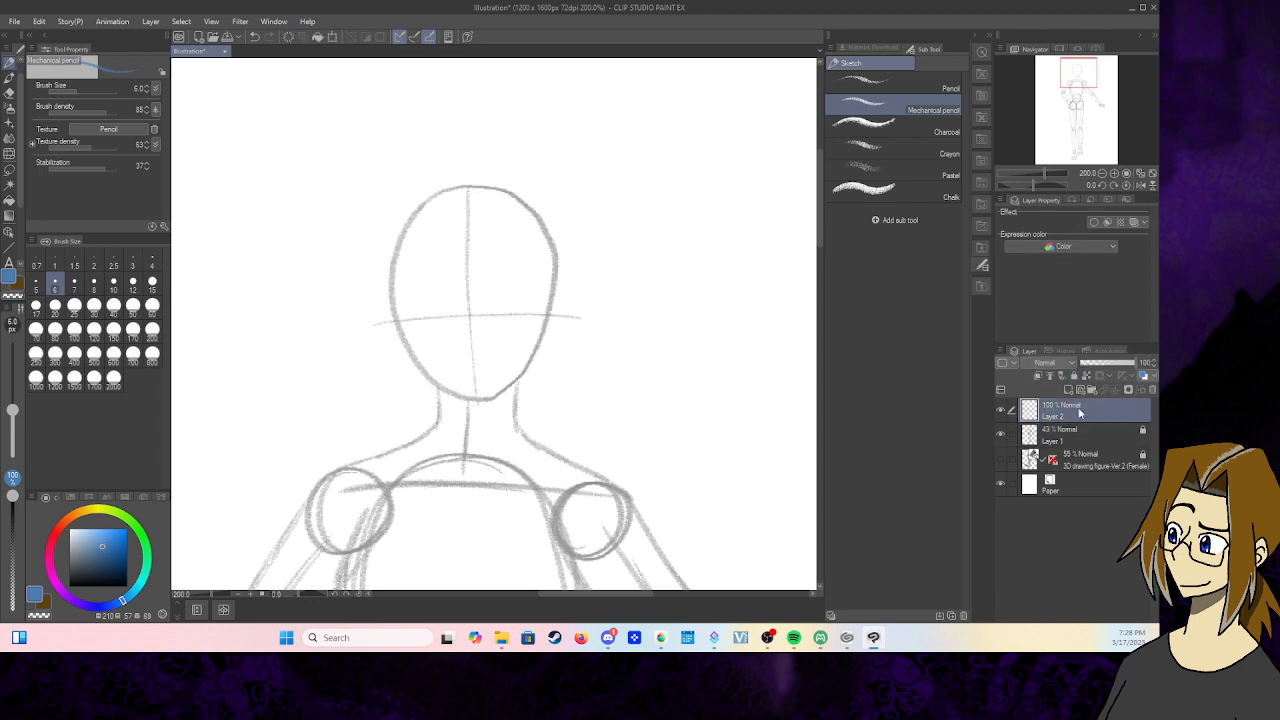
mouse_move(464, 224)
left_mouse_down()
mouse_move(443, 190)
mouse_move(420, 322)
left_mouse_up()
left_click_drag(407, 263, 428, 344)
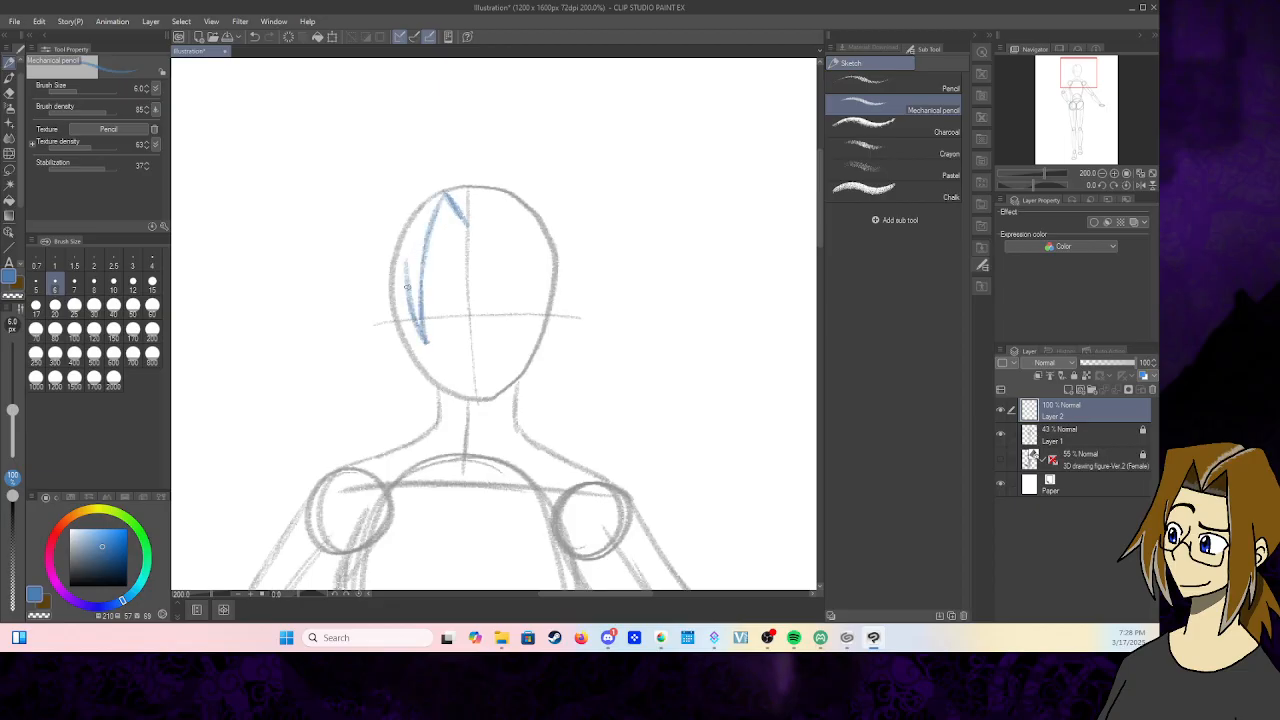
- Sketch both closed eyes and the eyebrows, showing the 3D figure only while placing them around its eye line
left_click(1001, 458)
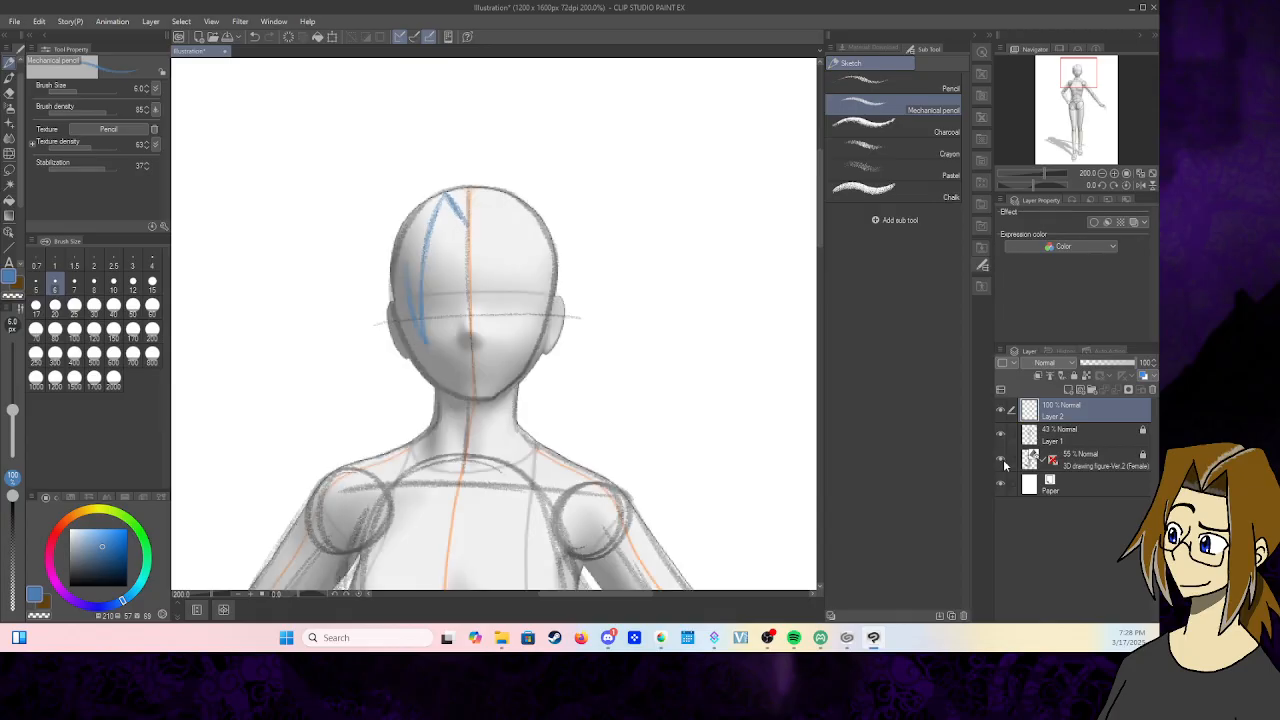
mouse_move(481, 287)
left_mouse_down()
mouse_move(511, 273)
mouse_move(524, 309)
left_mouse_up()
mouse_move(440, 287)
left_mouse_down()
mouse_move(423, 294)
mouse_move(448, 290)
mouse_move(440, 322)
mouse_move(450, 319)
left_mouse_up()
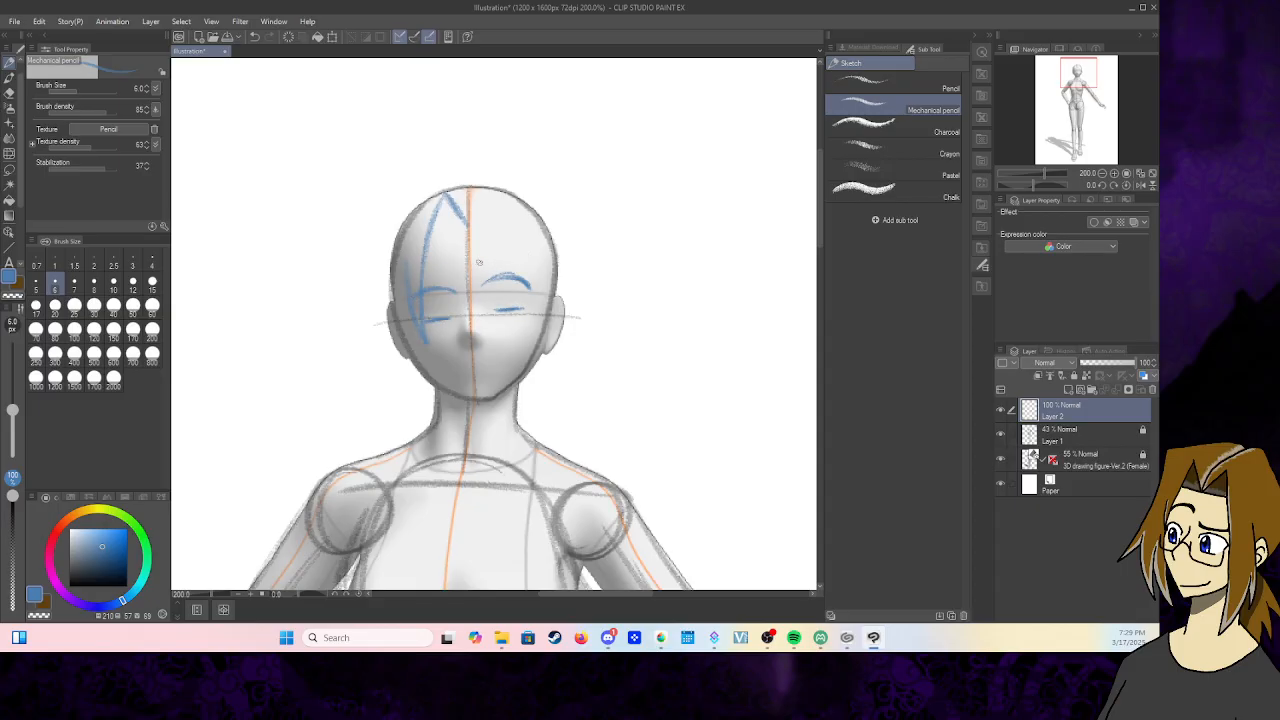
left_click_drag(479, 264, 538, 254)
left_click_drag(438, 264, 414, 278)
left_click(1001, 458)
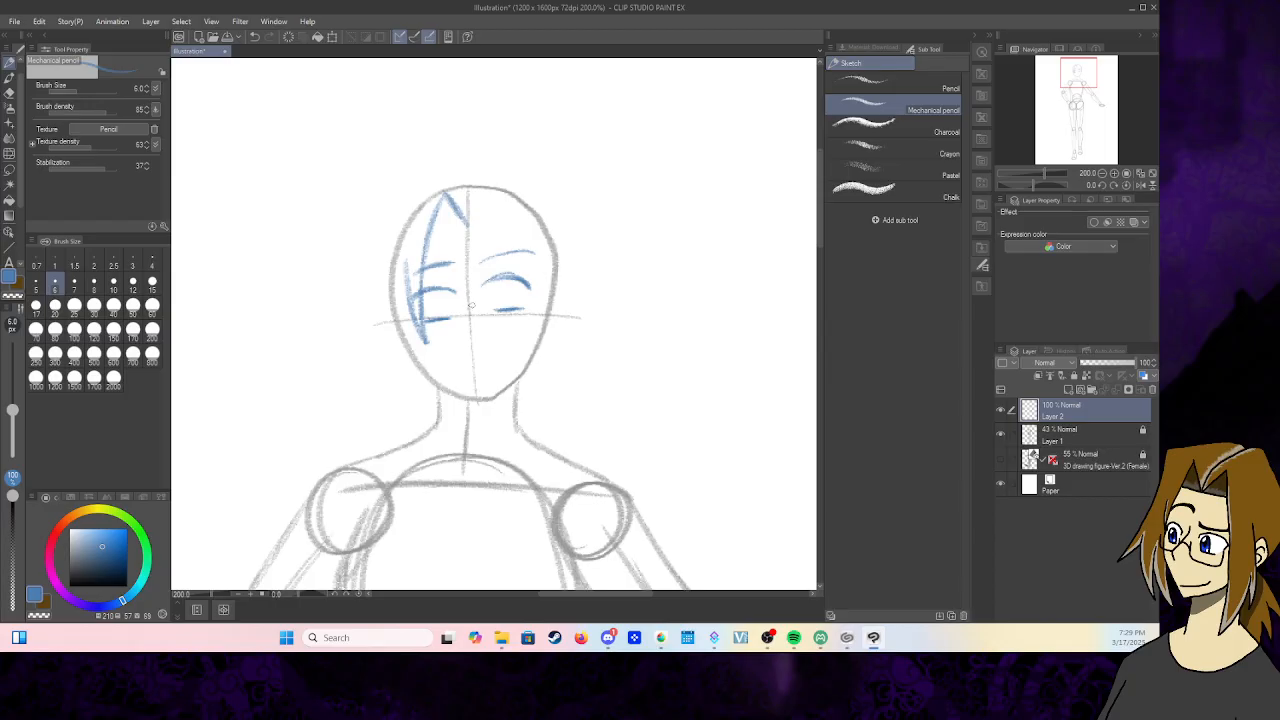
- Sketch the nose and a slightly slanted mouth, and trace both sides of the jaw down to the chin
left_click_drag(471, 304, 481, 334)
left_click_drag(456, 368, 500, 357)
mouse_move(395, 258)
left_mouse_down()
mouse_move(419, 375)
mouse_move(412, 353)
mouse_move(443, 390)
mouse_move(428, 379)
mouse_move(486, 401)
left_mouse_up()
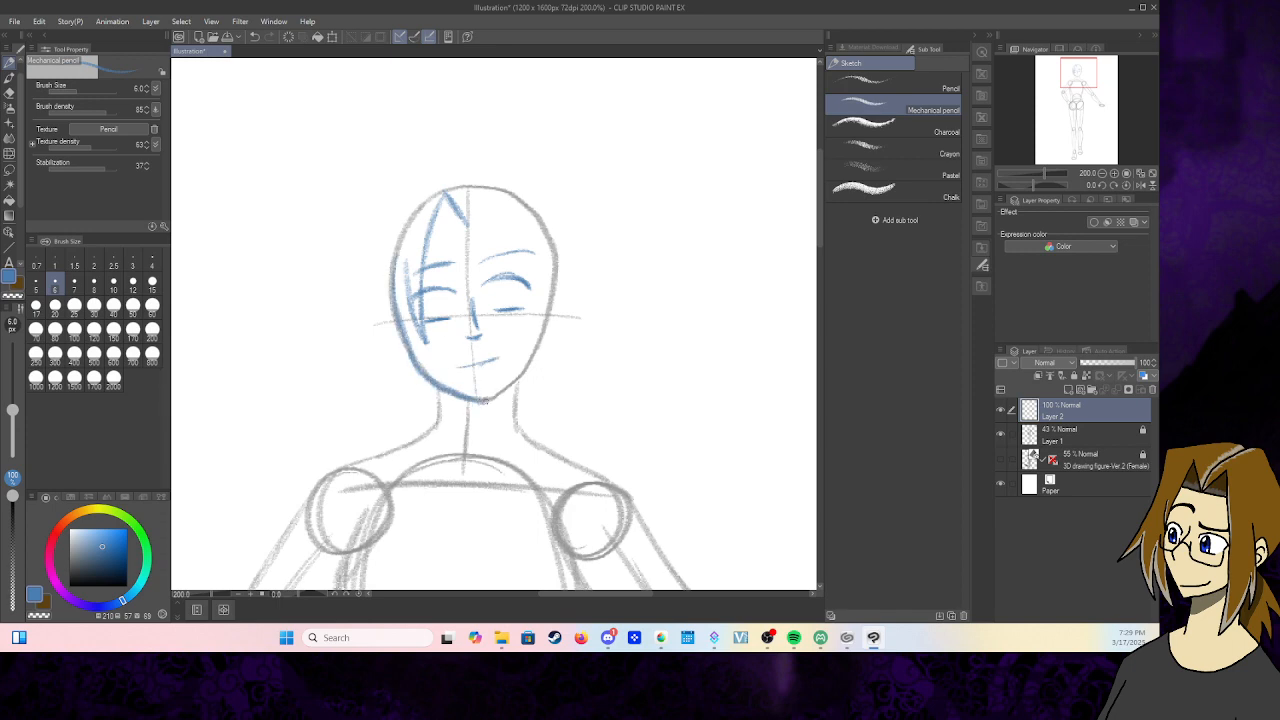
mouse_move(556, 268)
left_mouse_down()
mouse_move(535, 356)
mouse_move(542, 328)
mouse_move(516, 383)
mouse_move(480, 402)
left_mouse_up()
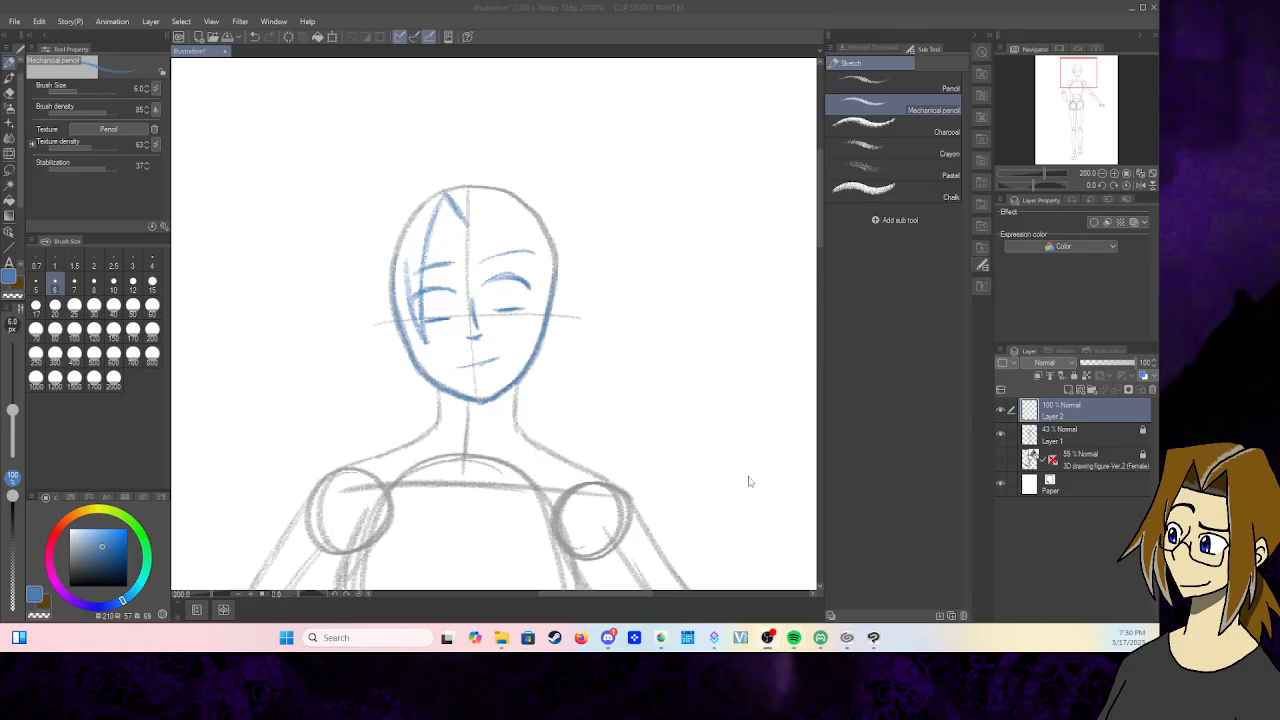
- Sketch the fringe, pointed side locks and a rounded outer hair curve on the outstretched-arm side of the head
left_click(10, 68)
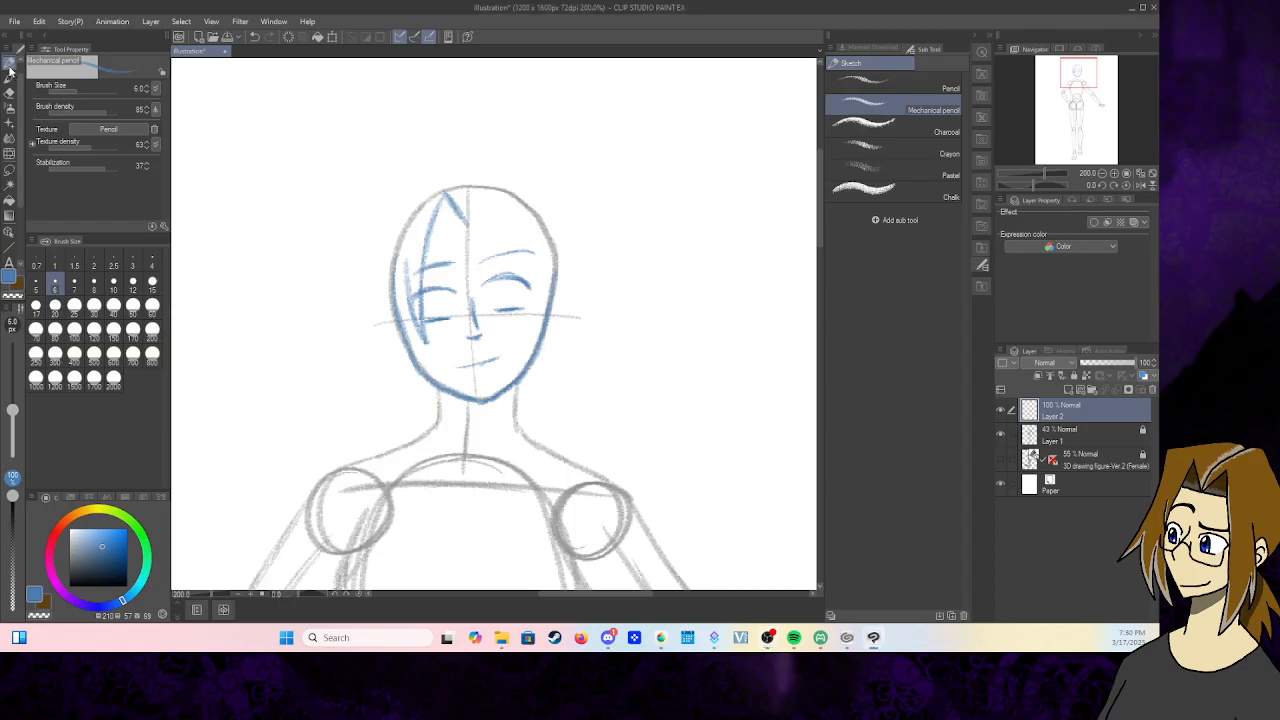
left_click(10, 66)
mouse_move(468, 222)
left_mouse_down()
mouse_move(504, 253)
mouse_move(516, 294)
left_mouse_up()
left_click_drag(511, 232, 542, 385)
mouse_move(562, 280)
left_mouse_down()
mouse_move(585, 352)
mouse_move(536, 422)
left_mouse_up()
left_click_drag(538, 360, 535, 421)
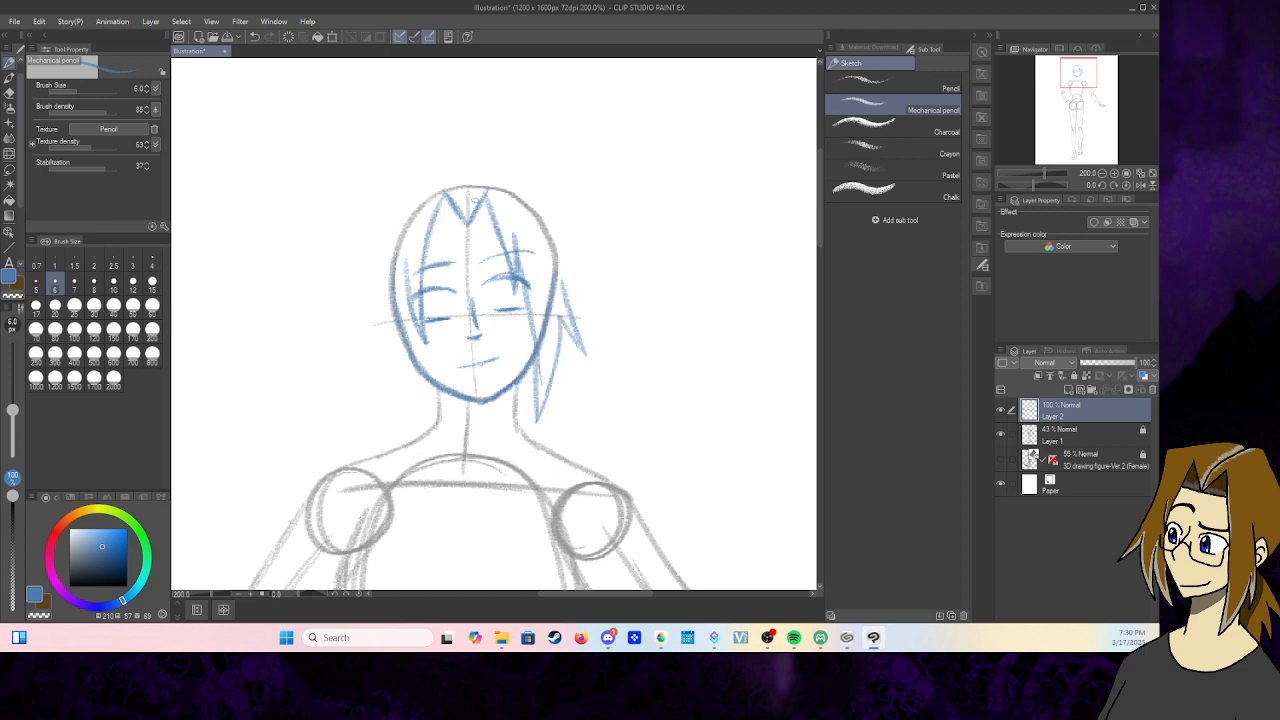
mouse_move(474, 172)
left_mouse_down()
mouse_move(521, 180)
mouse_move(550, 207)
mouse_move(570, 307)
mouse_move(563, 286)
mouse_move(566, 310)
mouse_move(546, 331)
mouse_move(556, 320)
left_mouse_up()
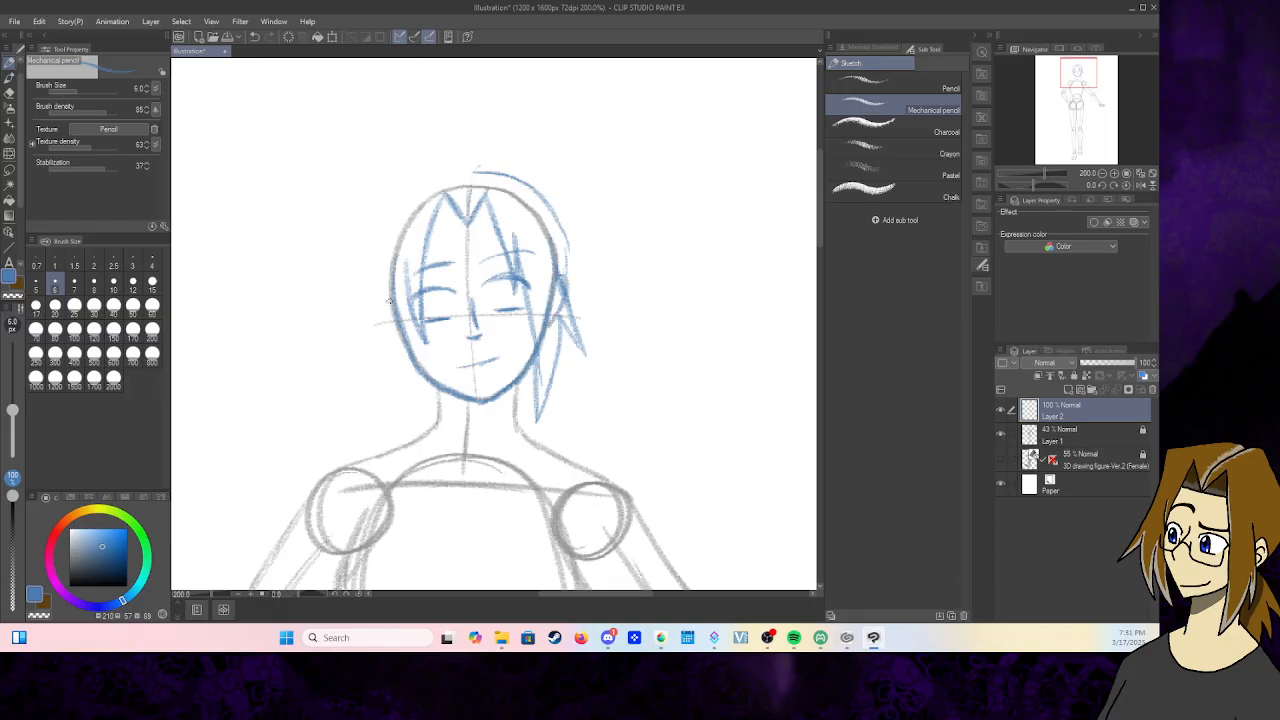
- Sketch the ear and a pointed hair lock beside the jaw on the hand-on-hip side
left_click_drag(393, 300, 403, 342)
key("alt+Tab")
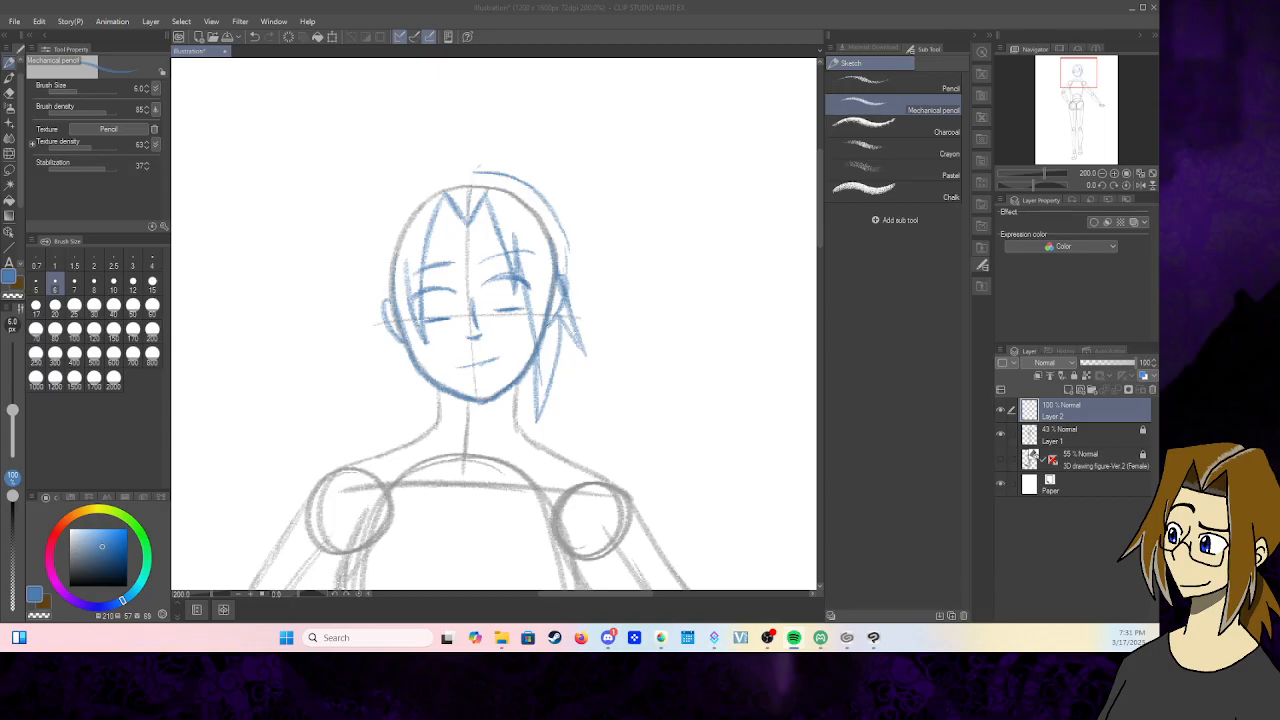
key("alt+Tab")
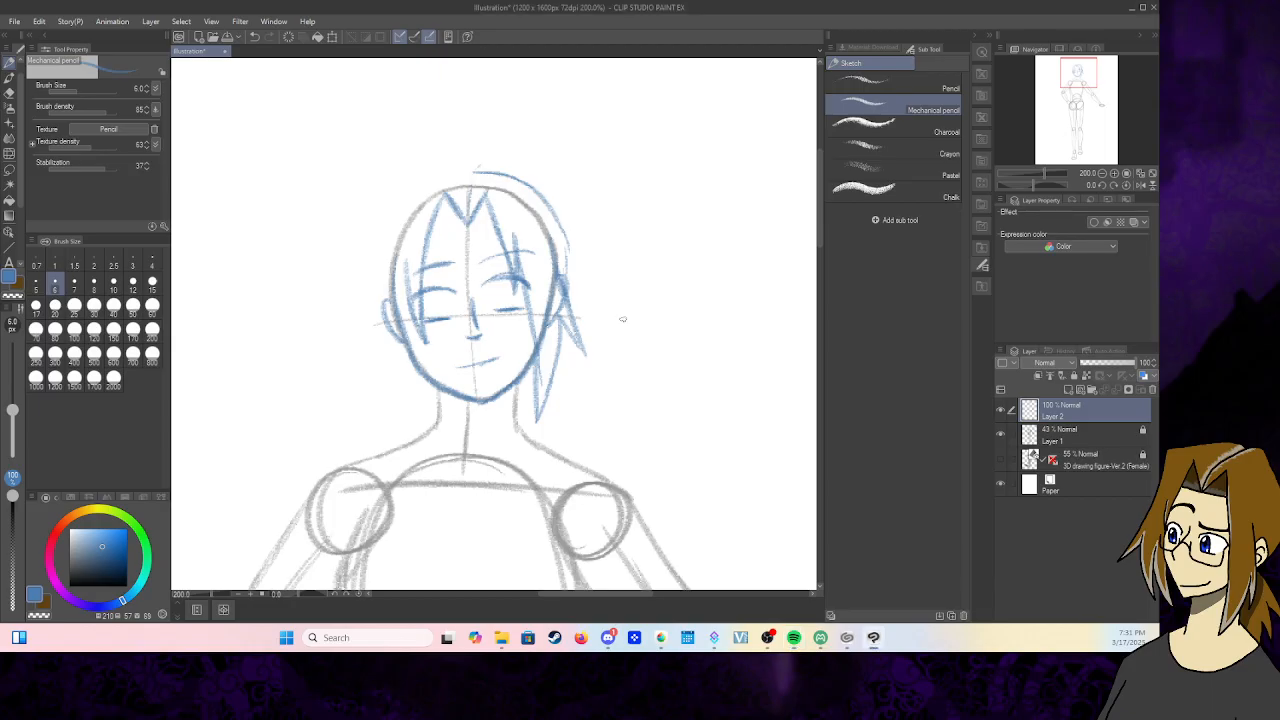
left_click_drag(406, 296, 414, 400)
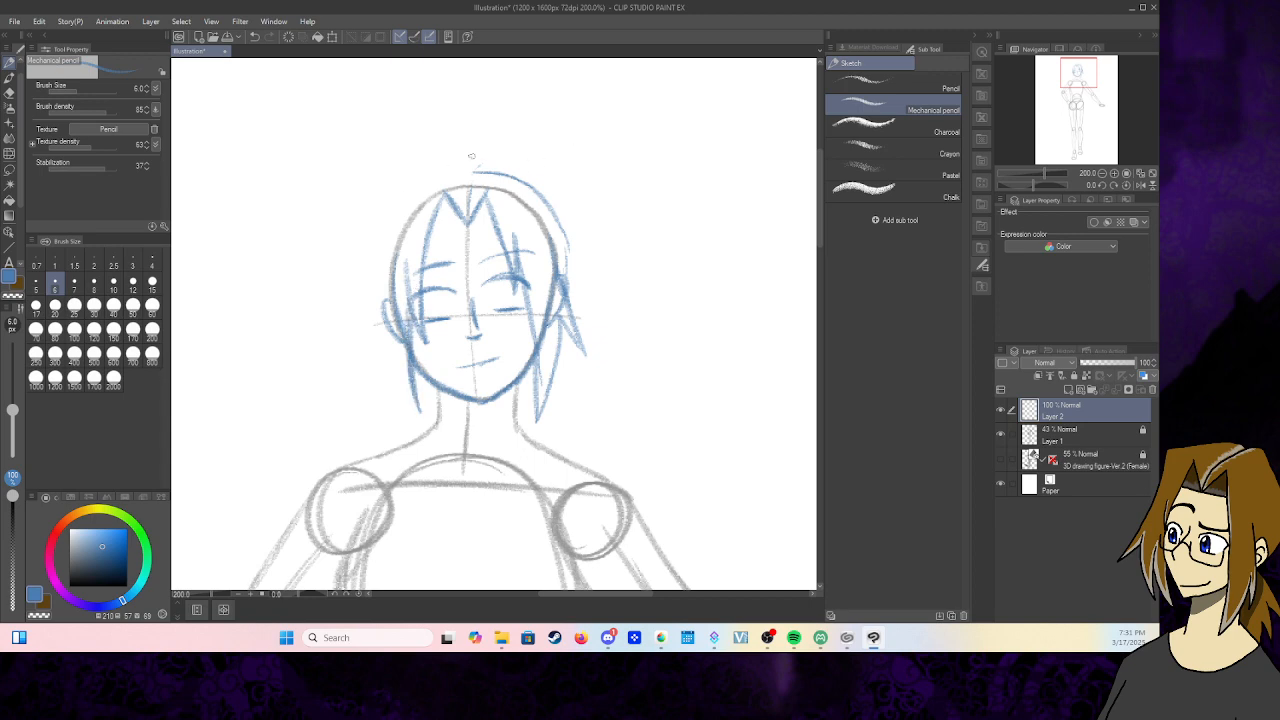
- Draw the parting at the crown and replace the rounded hair outline on the outstretched-arm side with a more angular contour
mouse_move(474, 169)
left_mouse_down()
mouse_move(464, 214)
mouse_move(490, 168)
mouse_move(545, 186)
mouse_move(563, 208)
mouse_move(580, 258)
mouse_move(570, 292)
left_mouse_up()
key("e")
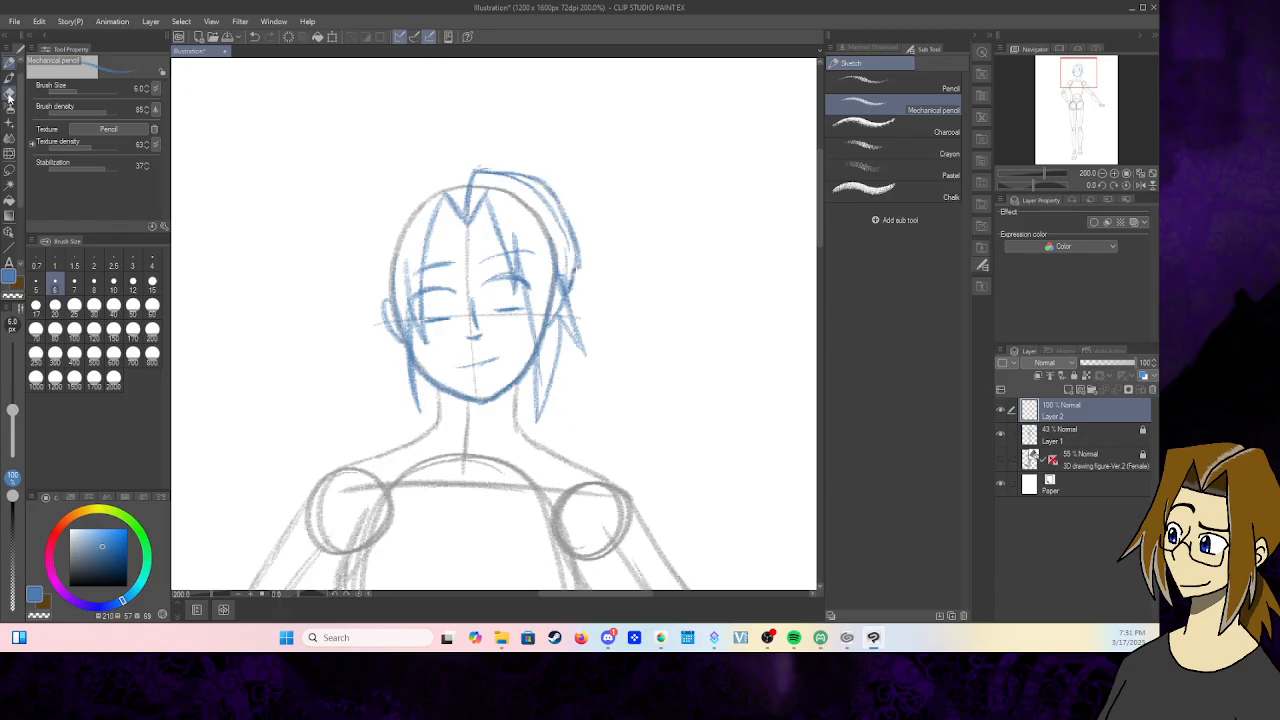
mouse_move(577, 278)
left_mouse_down()
mouse_move(558, 220)
mouse_move(505, 175)
mouse_move(560, 204)
left_mouse_up()
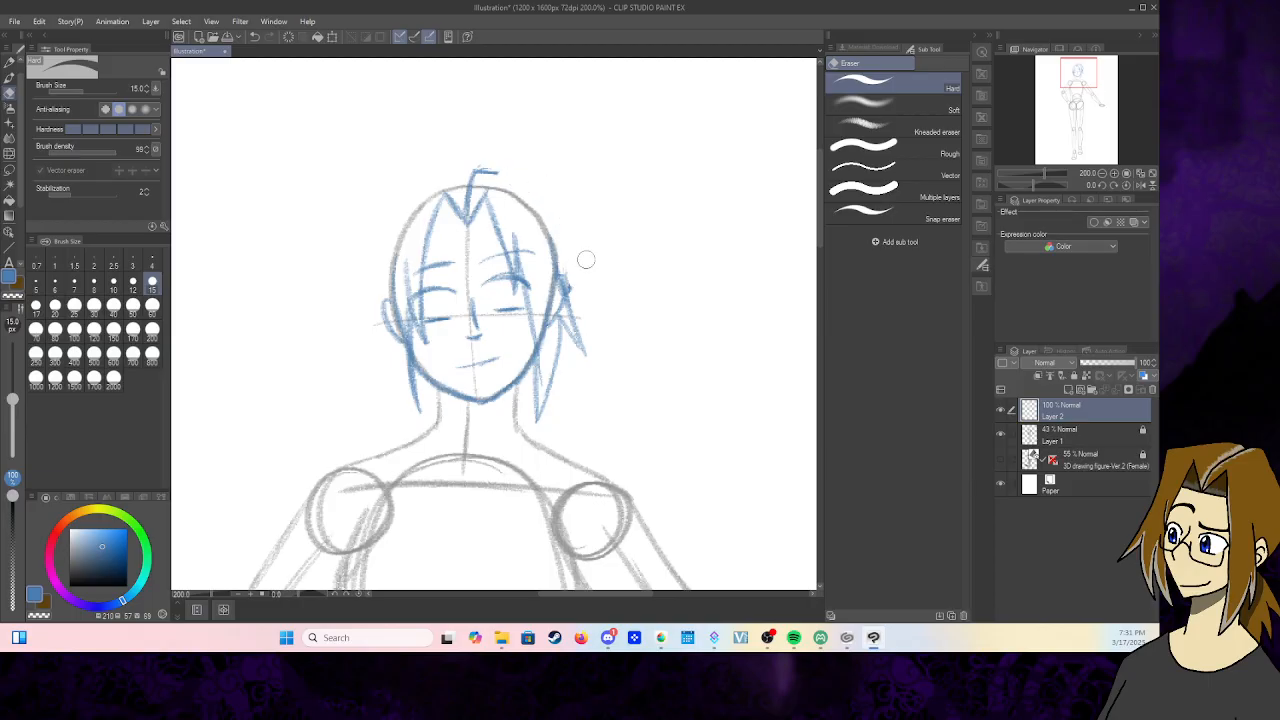
left_click(11, 68)
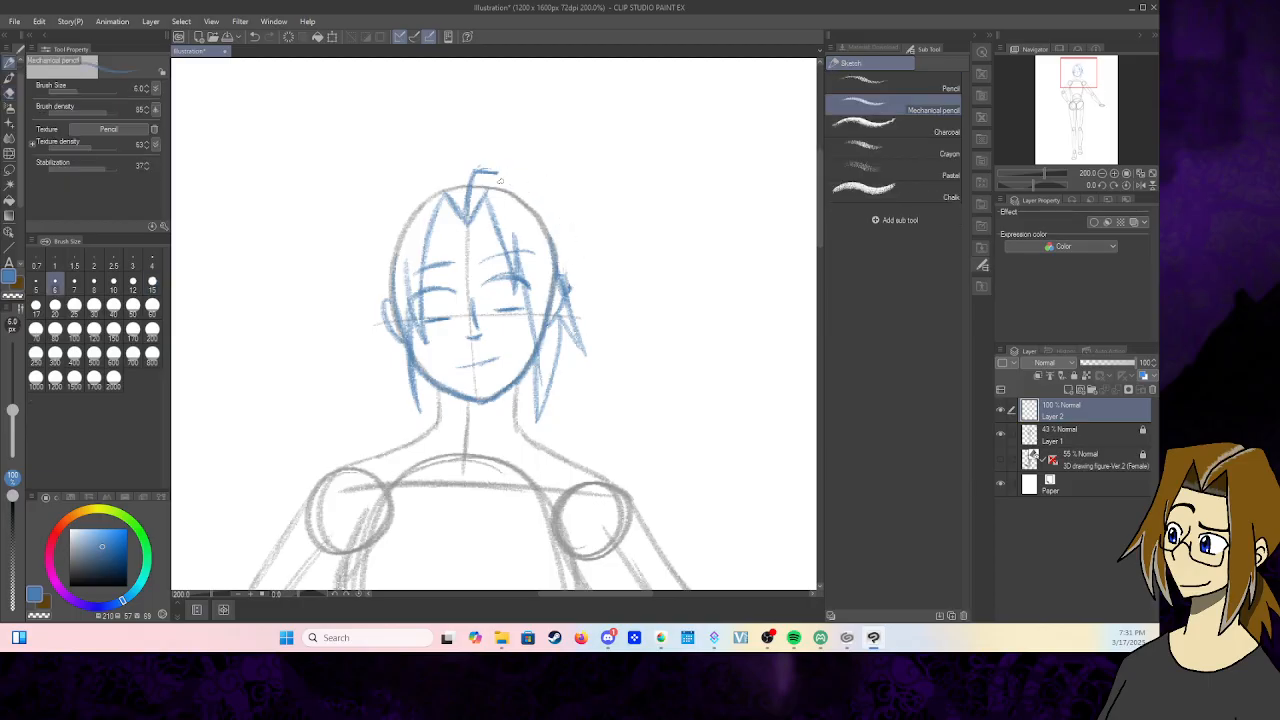
mouse_move(495, 172)
left_mouse_down()
mouse_move(556, 212)
mouse_move(570, 235)
mouse_move(566, 277)
left_mouse_up()
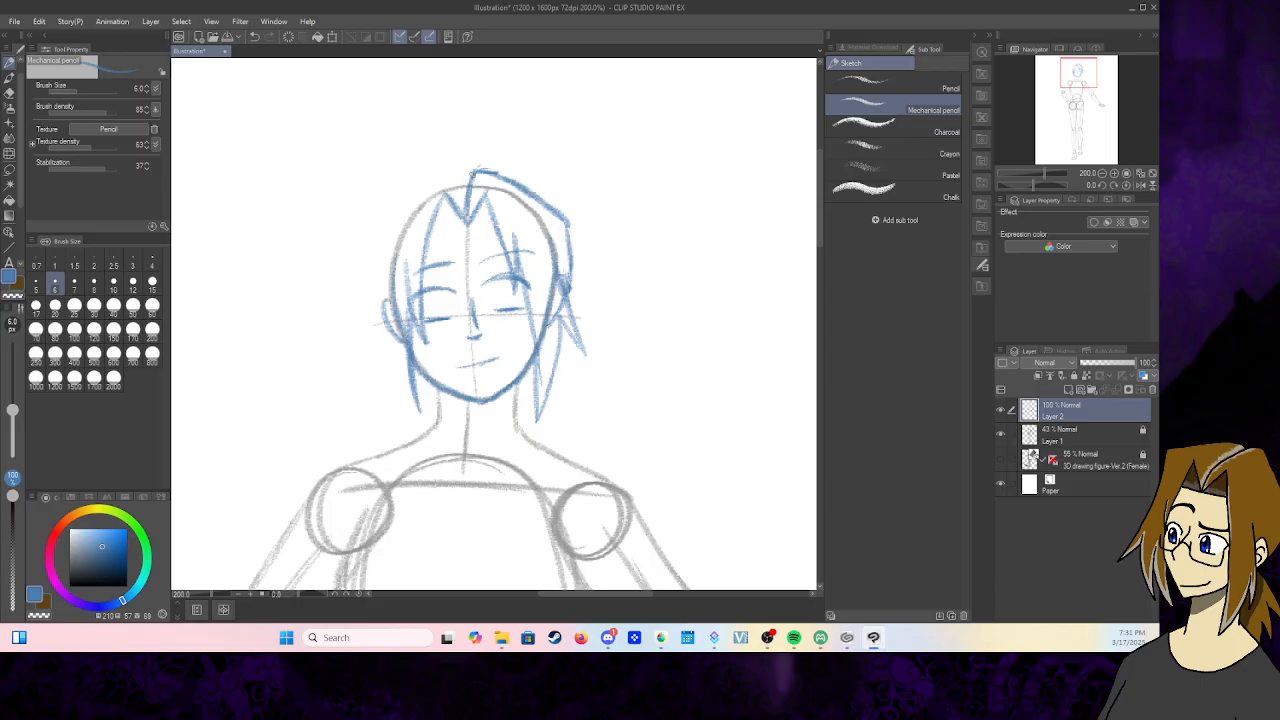
- Sketch the outer hair contour and pointed ends on the hand-on-hip side, and add a lower tip on the opposite side
mouse_move(474, 171)
left_mouse_down()
mouse_move(381, 202)
mouse_move(394, 185)
mouse_move(344, 348)
left_mouse_up()
mouse_move(372, 290)
left_mouse_down()
mouse_move(370, 360)
mouse_move(405, 434)
left_mouse_up()
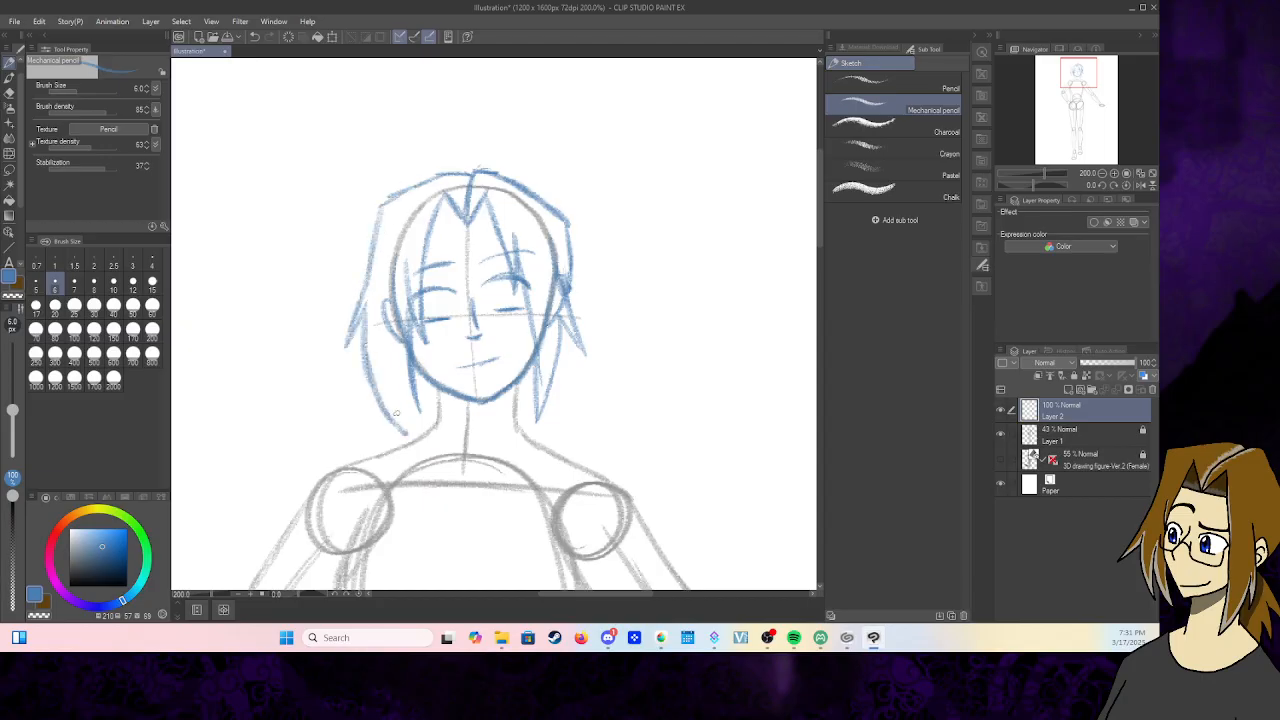
mouse_move(394, 378)
left_mouse_down()
mouse_move(412, 430)
mouse_move(425, 432)
mouse_move(413, 404)
left_mouse_up()
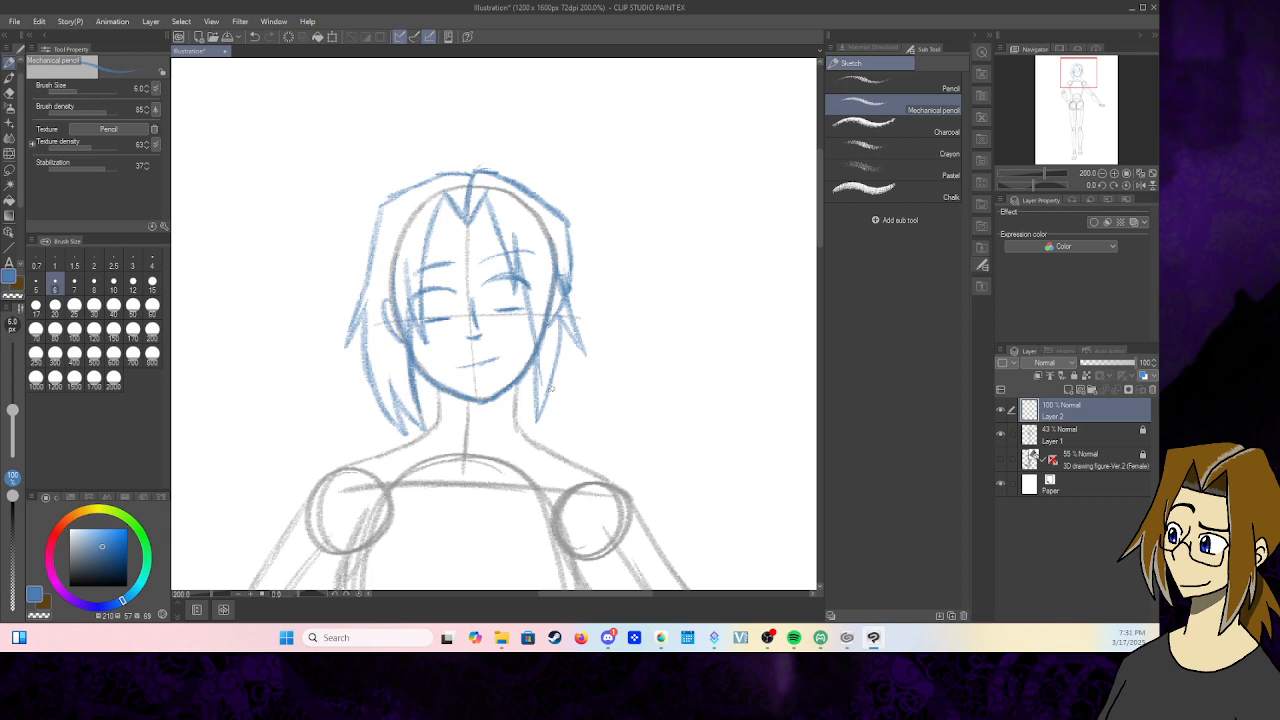
mouse_move(536, 378)
left_mouse_down()
mouse_move(570, 432)
mouse_move(558, 450)
mouse_move(556, 432)
left_mouse_up()
- Sketch a wide rounded collar with a V-shaped neckline around the base of the neck
mouse_move(443, 393)
left_mouse_down()
mouse_move(439, 427)
mouse_move(413, 423)
mouse_move(368, 452)
mouse_move(434, 478)
mouse_move(478, 480)
mouse_move(470, 468)
left_mouse_up()
mouse_move(528, 424)
left_mouse_down()
mouse_move(489, 459)
mouse_move(512, 423)
mouse_move(571, 450)
mouse_move(519, 480)
mouse_move(529, 475)
mouse_move(468, 478)
left_mouse_up()
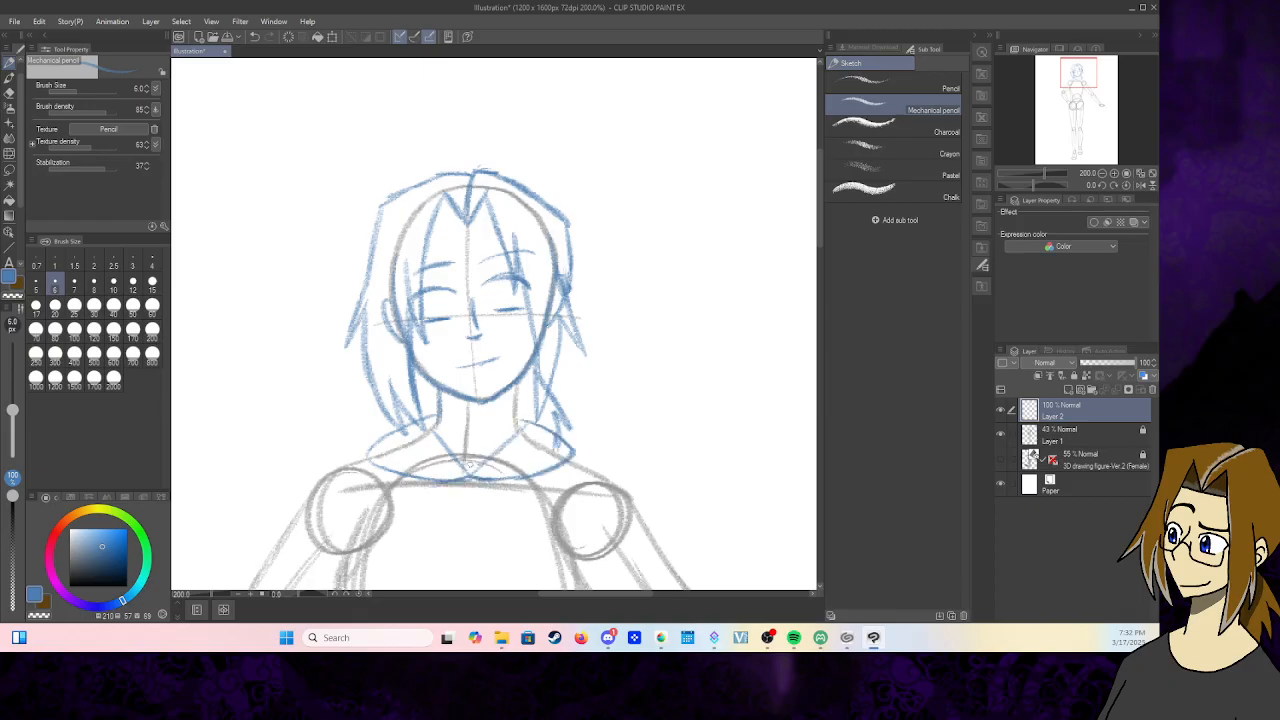
- Sketch both shoulder lines and armholes, plus the torso's side contour towards the waist on the hand-on-hip side, undoing misplaced strokes
left_click_drag(1077, 79, 1070, 89)
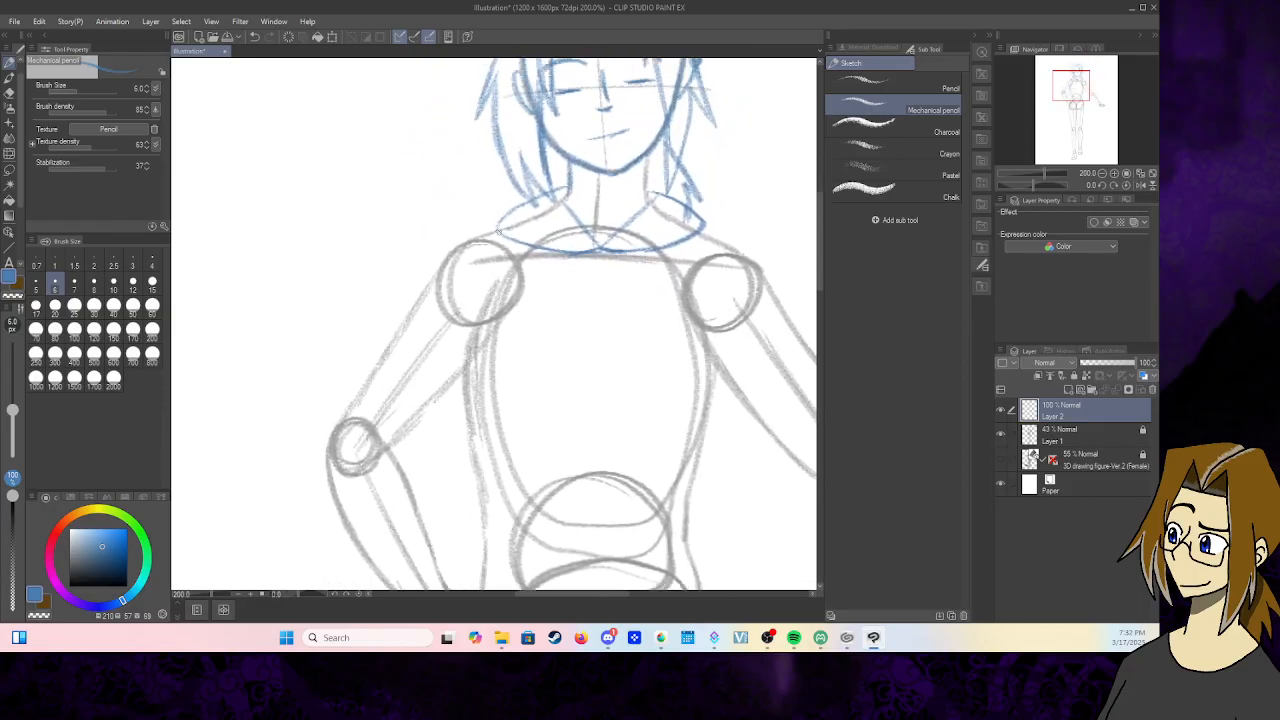
mouse_move(490, 227)
left_mouse_down()
mouse_move(452, 241)
mouse_move(452, 254)
mouse_move(450, 239)
mouse_move(468, 328)
mouse_move(458, 359)
left_mouse_up()
left_click(254, 36)
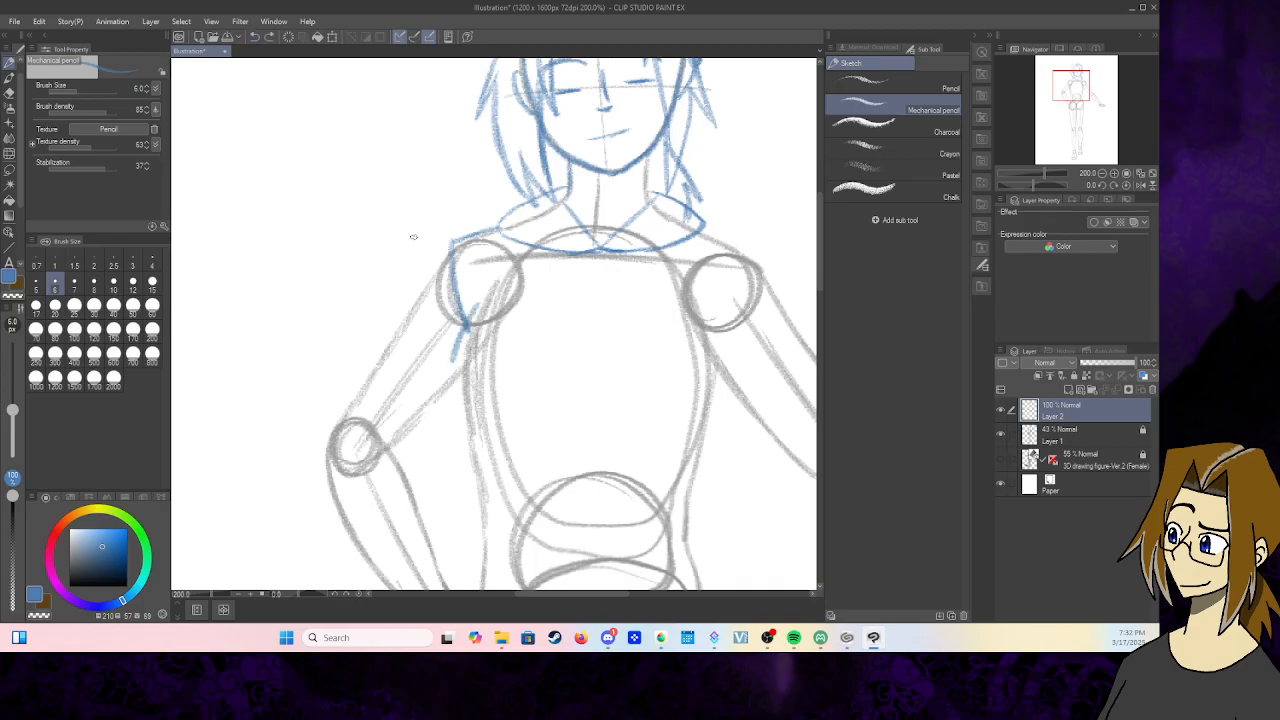
left_click(254, 36)
left_click(1001, 459)
left_click(1001, 459)
mouse_move(474, 312)
left_mouse_down()
mouse_move(465, 369)
mouse_move(483, 500)
left_mouse_up()
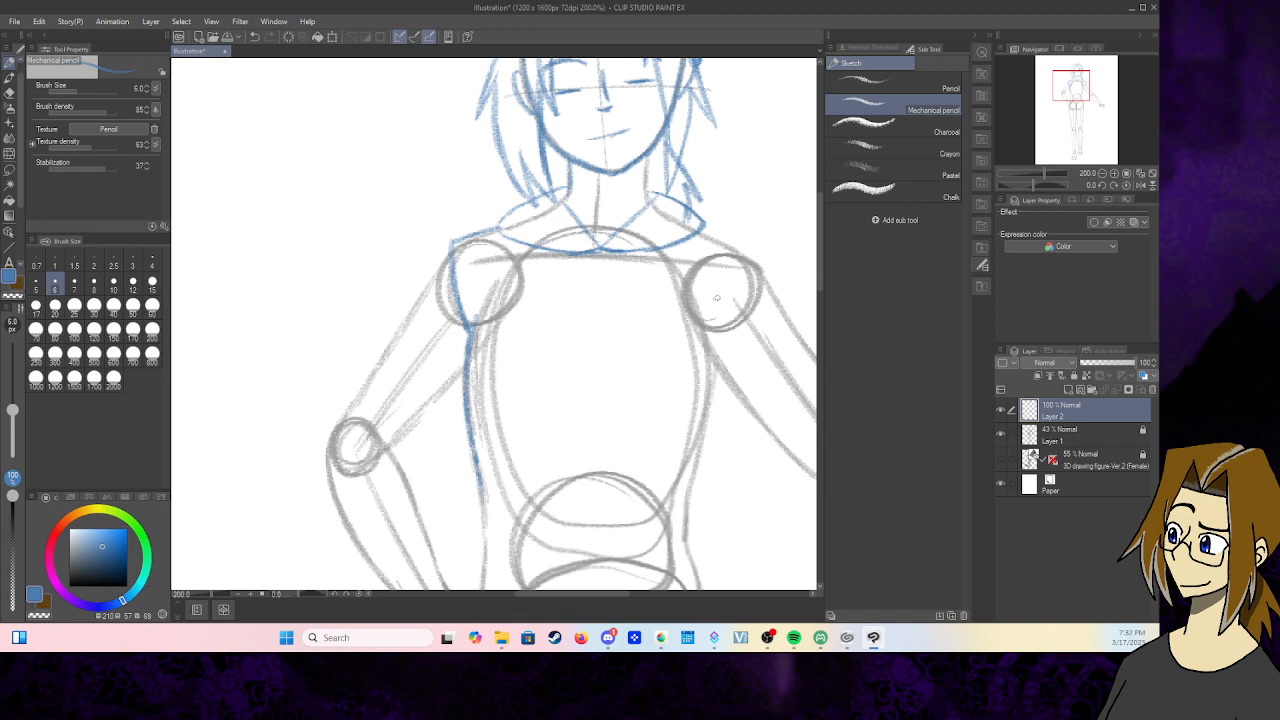
mouse_move(752, 257)
left_mouse_down()
mouse_move(713, 286)
mouse_move(710, 372)
left_mouse_up()
left_click_drag(698, 228, 758, 264)
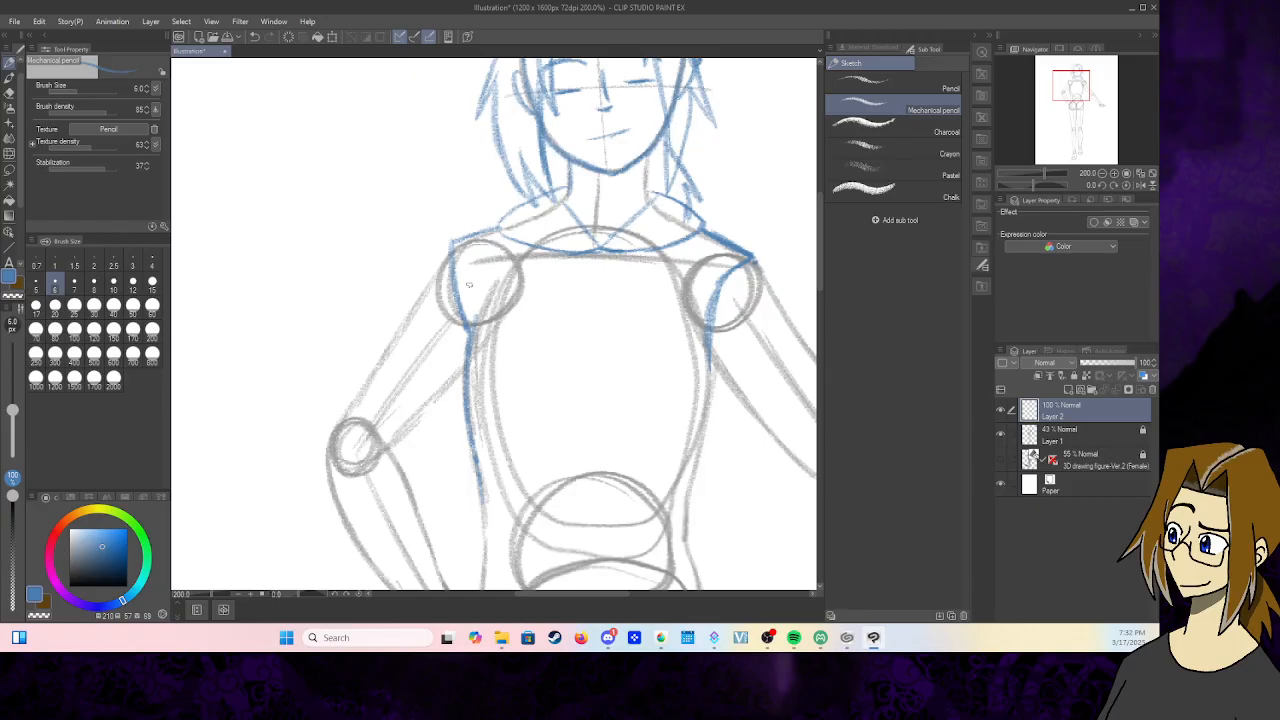
- Sketch the sleeve of the hand-on-hip arm from the shoulder to a curved hem at the elbow
mouse_move(450, 241)
left_mouse_down()
mouse_move(495, 229)
mouse_move(402, 318)
mouse_move(411, 299)
mouse_move(339, 410)
mouse_move(397, 452)
left_mouse_up()
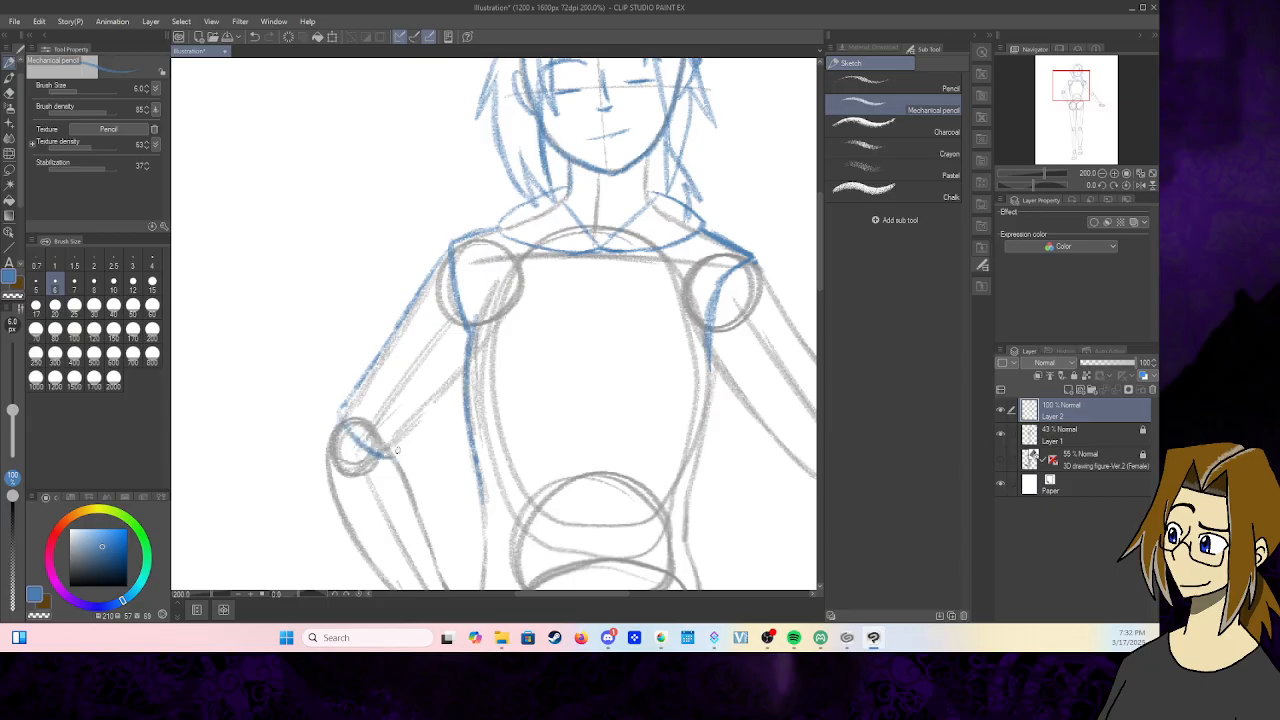
left_click_drag(460, 380, 394, 455)
left_click_drag(436, 406, 390, 455)
left_click_drag(459, 374, 452, 387)
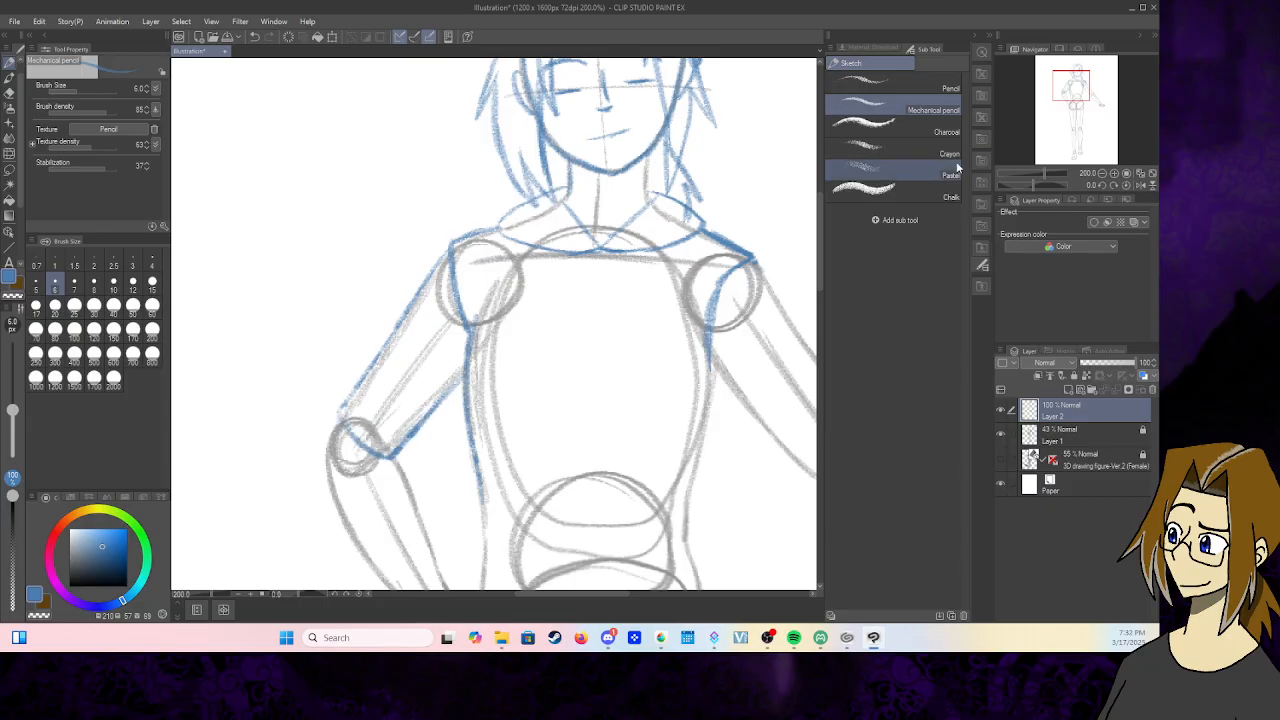
- Sketch the sleeve of the outstretched arm along both sides of the upper arm, with a curved hem at the elbow
left_click_drag(1073, 88, 1087, 98)
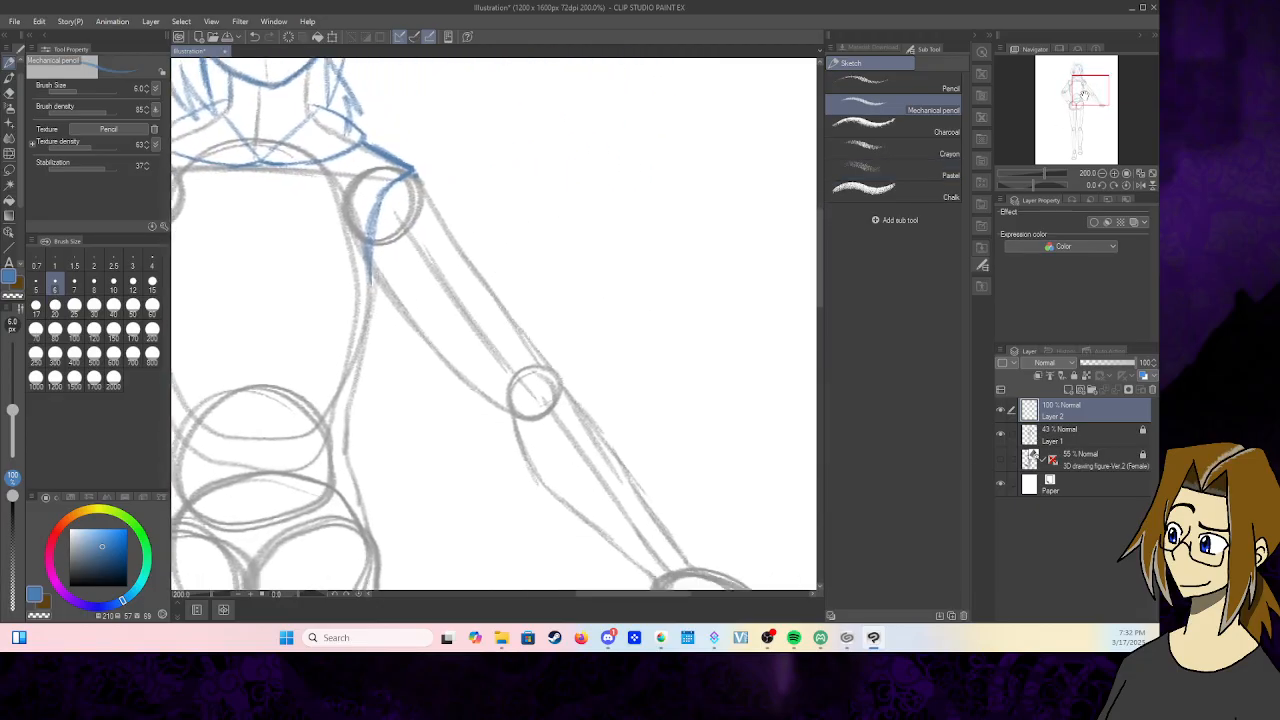
mouse_move(372, 270)
left_mouse_down()
mouse_move(478, 409)
mouse_move(550, 372)
left_mouse_up()
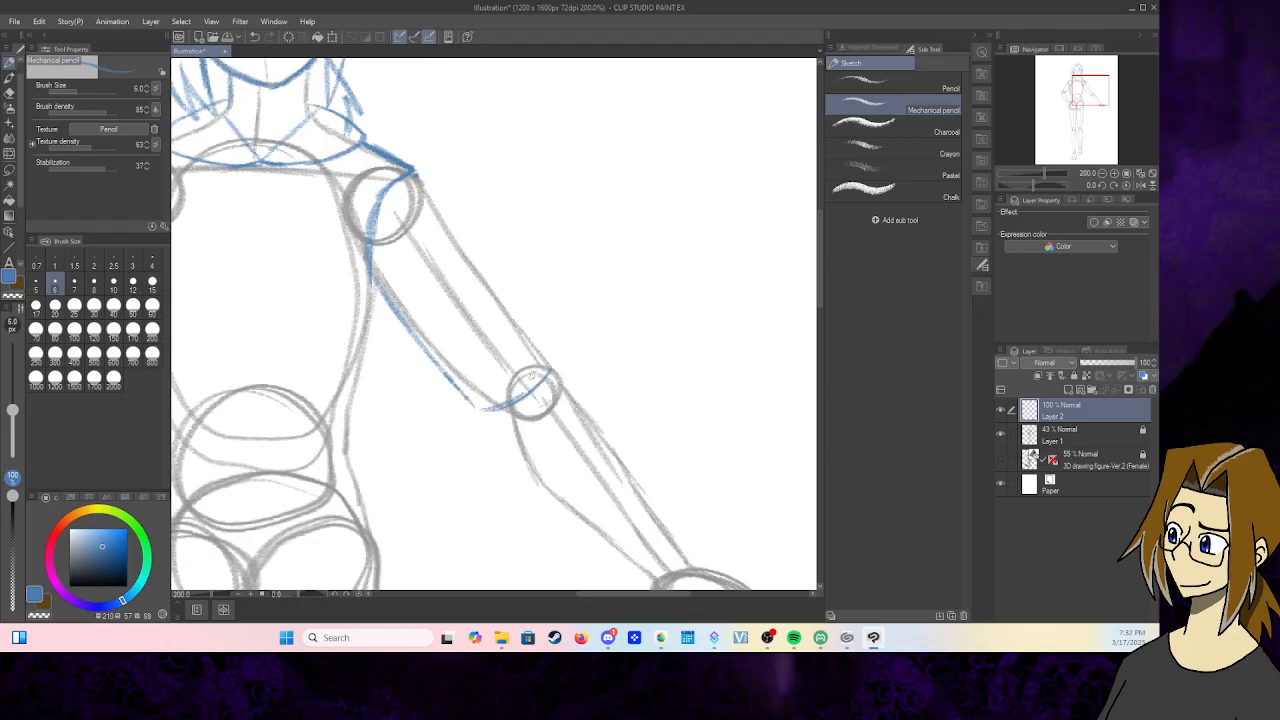
mouse_move(414, 170)
left_mouse_down()
mouse_move(556, 366)
mouse_move(536, 382)
left_mouse_up()
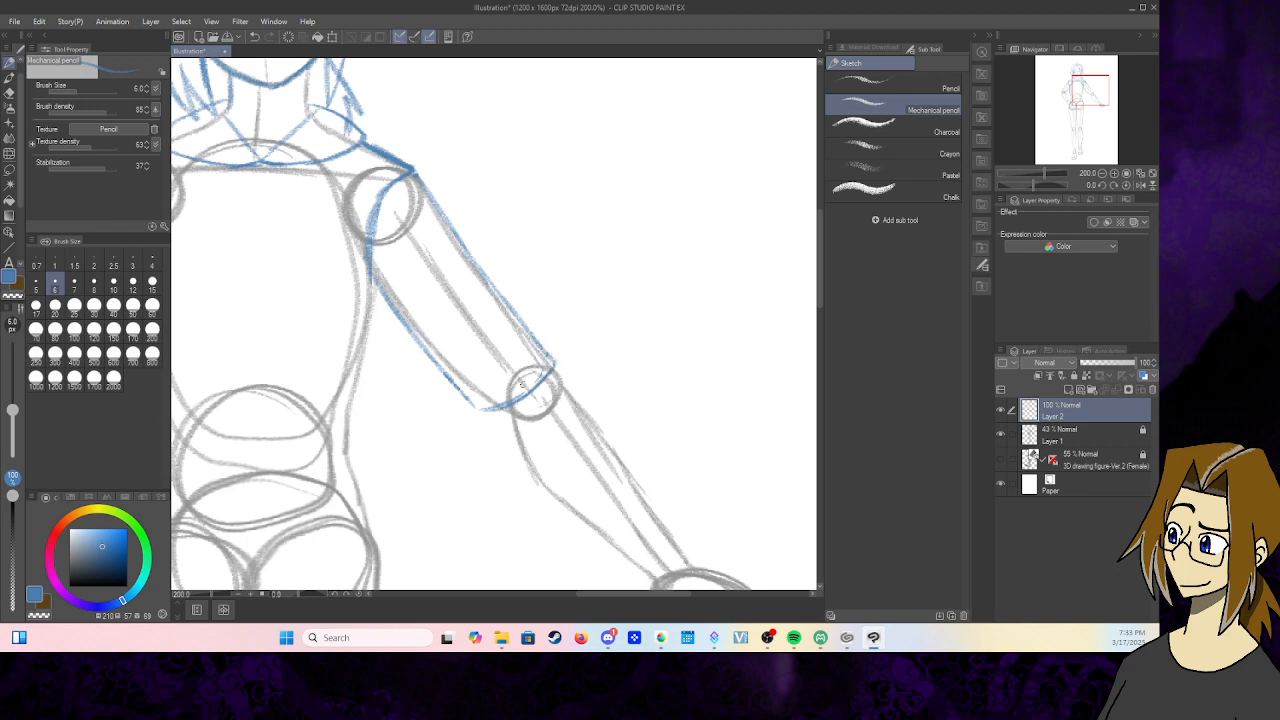
- Extend both side contours of the torso down towards the waist and close the lower corner of the outstretched arm's sleeve hem
left_click_drag(1092, 97, 1079, 93)
mouse_move(560, 278)
left_mouse_down()
mouse_move(568, 360)
mouse_move(553, 520)
left_mouse_up()
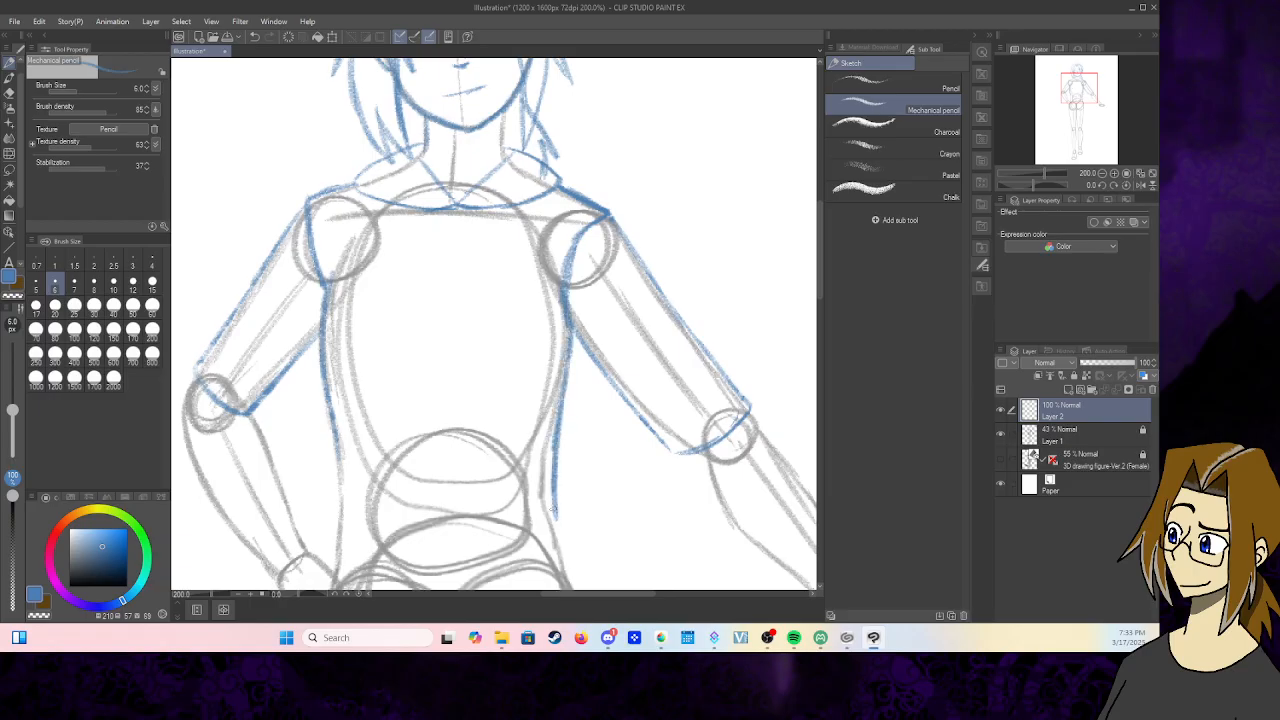
left_click_drag(332, 430, 334, 565)
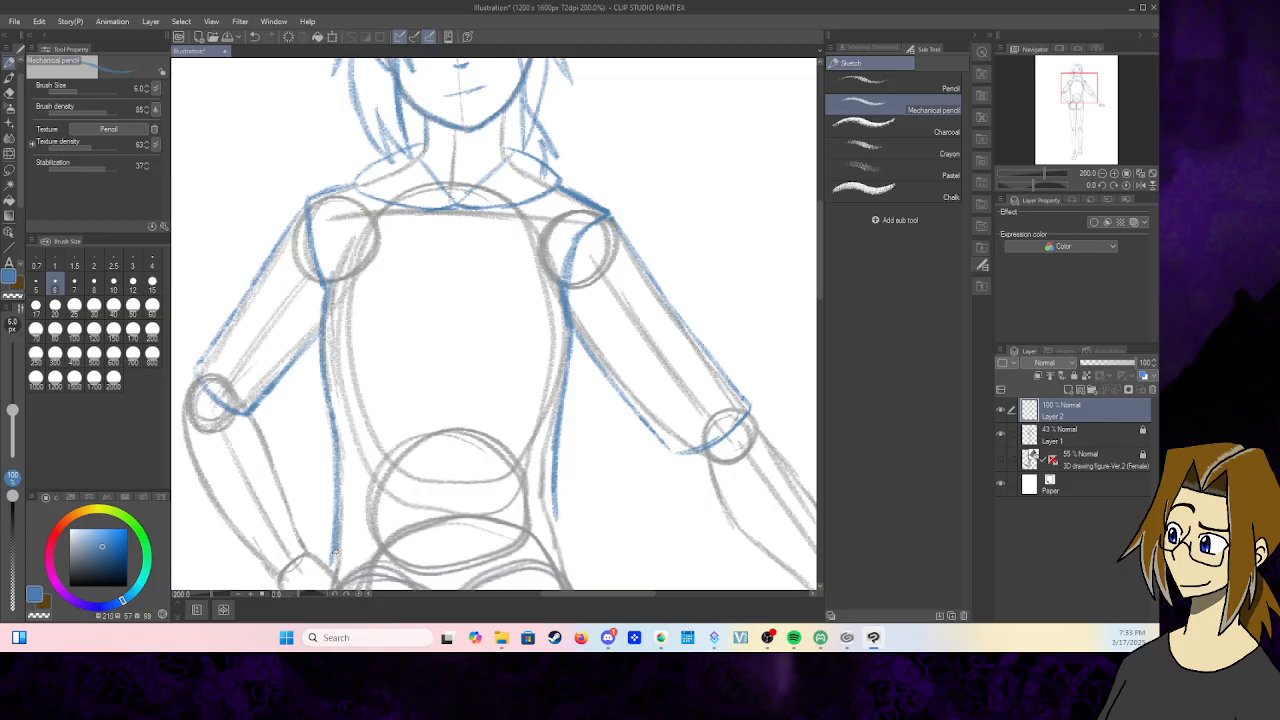
mouse_move(650, 420)
left_mouse_down()
mouse_move(672, 454)
mouse_move(698, 452)
left_mouse_up()
- Sketch the forearm of the hand-on-hip arm, running both contours from the sleeve hem to the wrist
left_click_drag(1078, 92, 1058, 103)
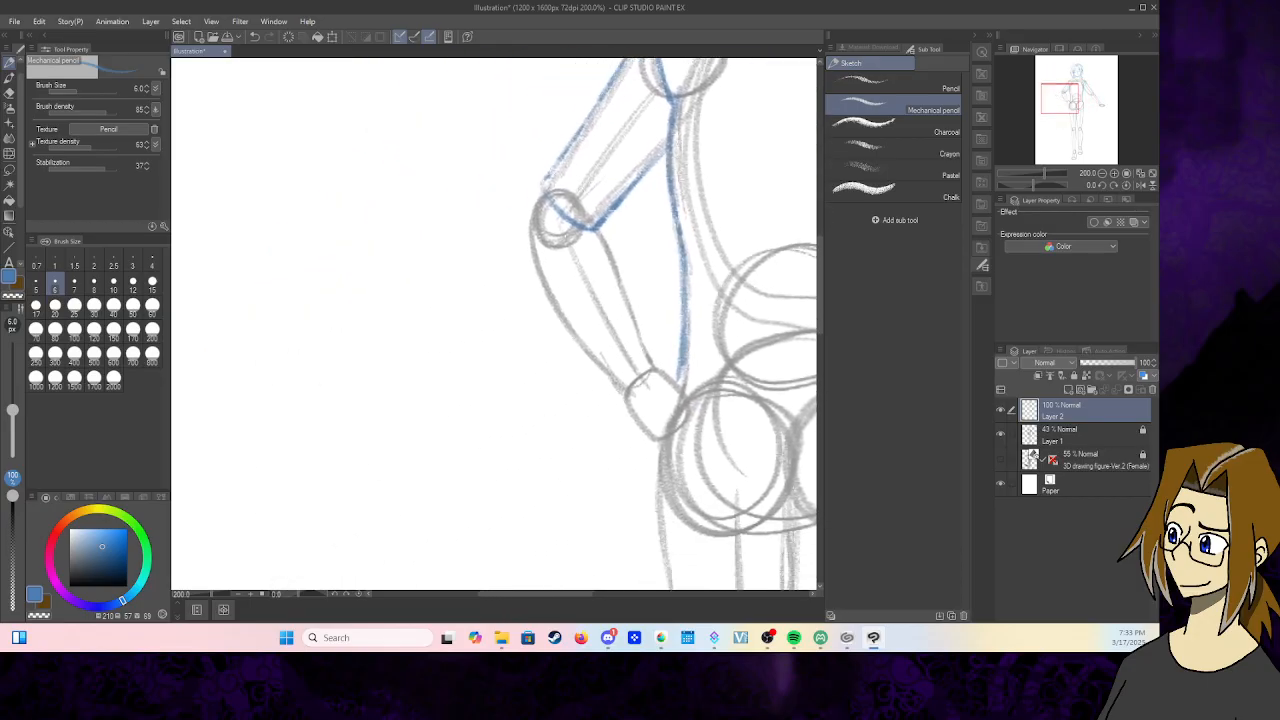
left_click_drag(569, 145, 546, 194)
mouse_move(540, 192)
left_mouse_down()
mouse_move(545, 292)
mouse_move(618, 398)
left_mouse_up()
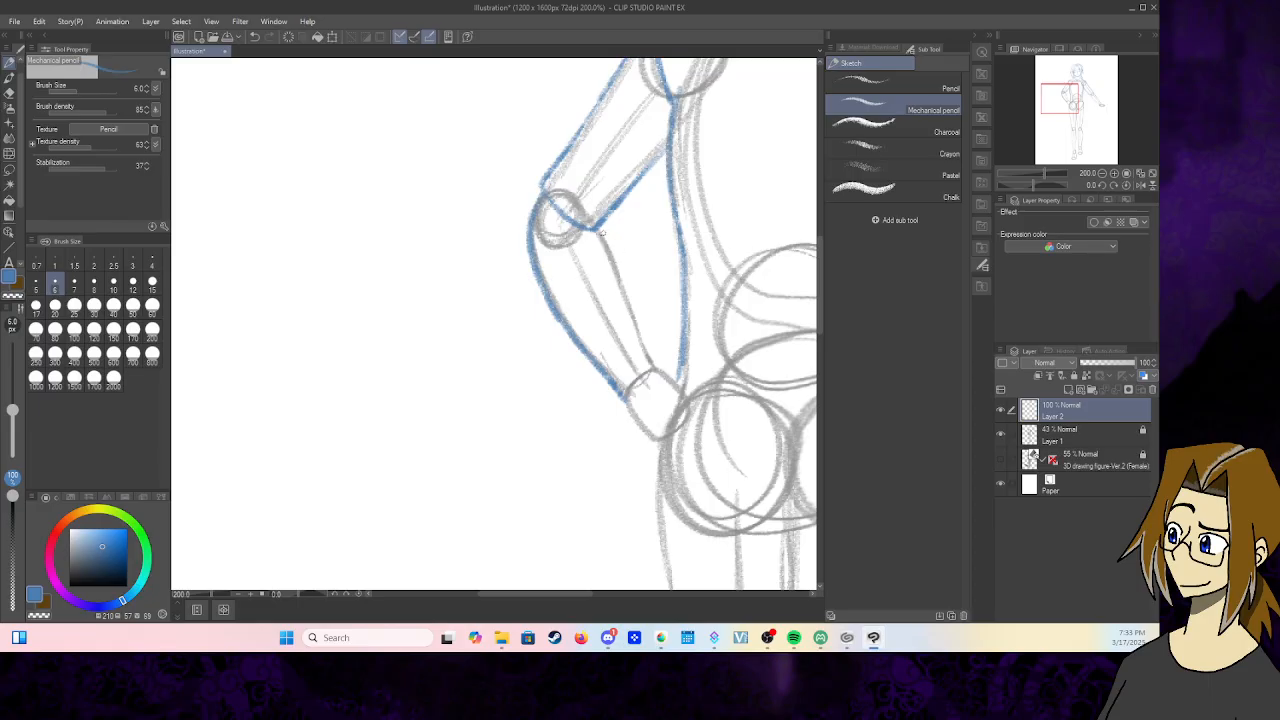
left_click_drag(600, 233, 662, 373)
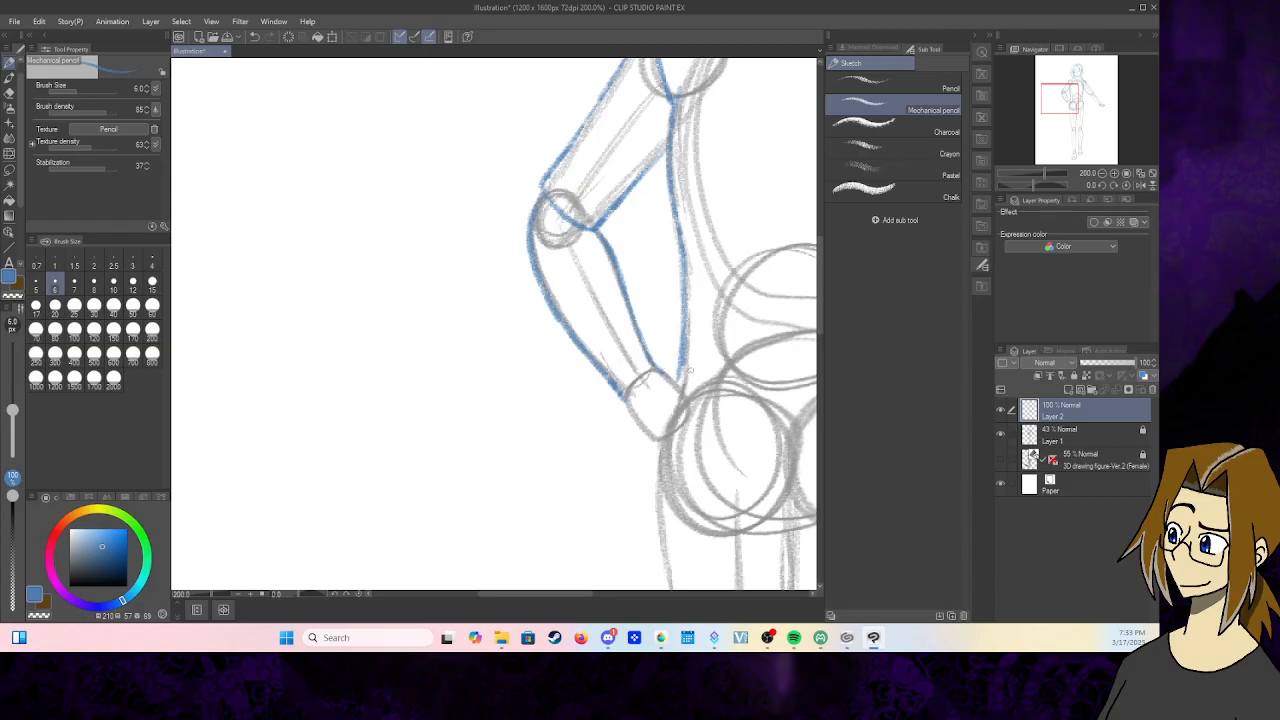
- Sketch the simplified hand resting on the hip, temporarily showing the 3D figure as a guide and hiding it again
left_click(1001, 461)
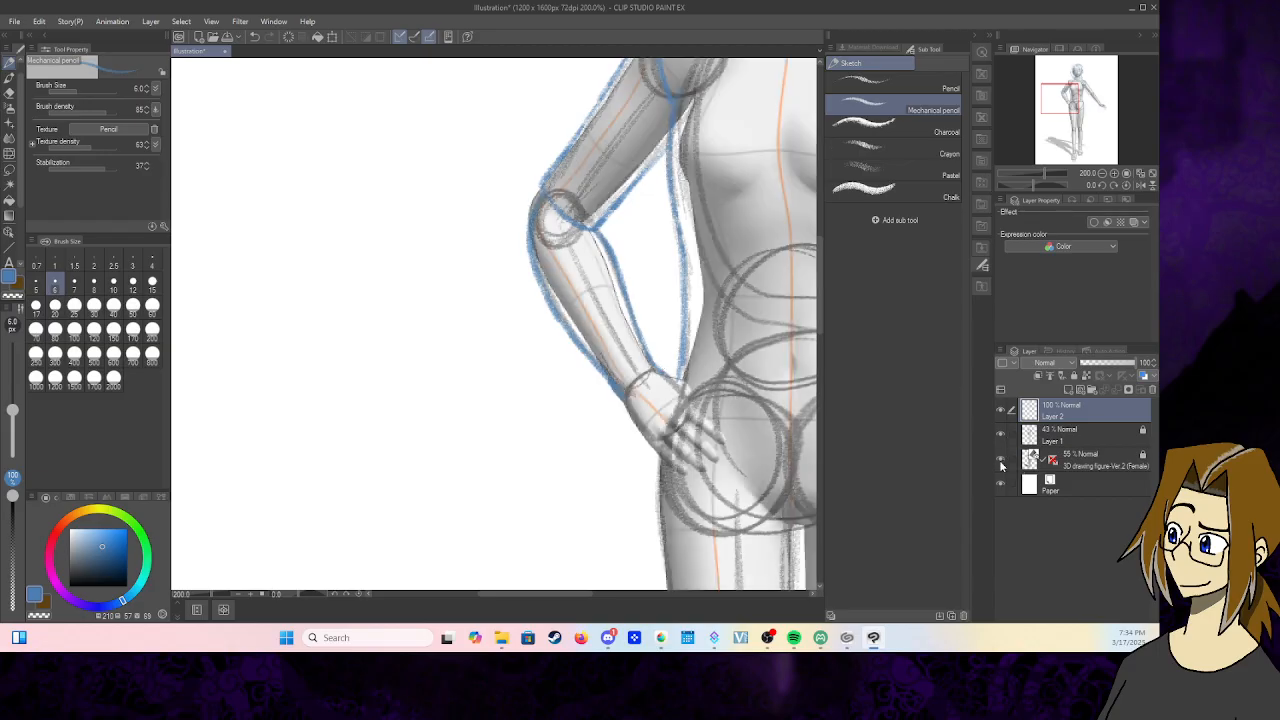
left_click(1001, 462)
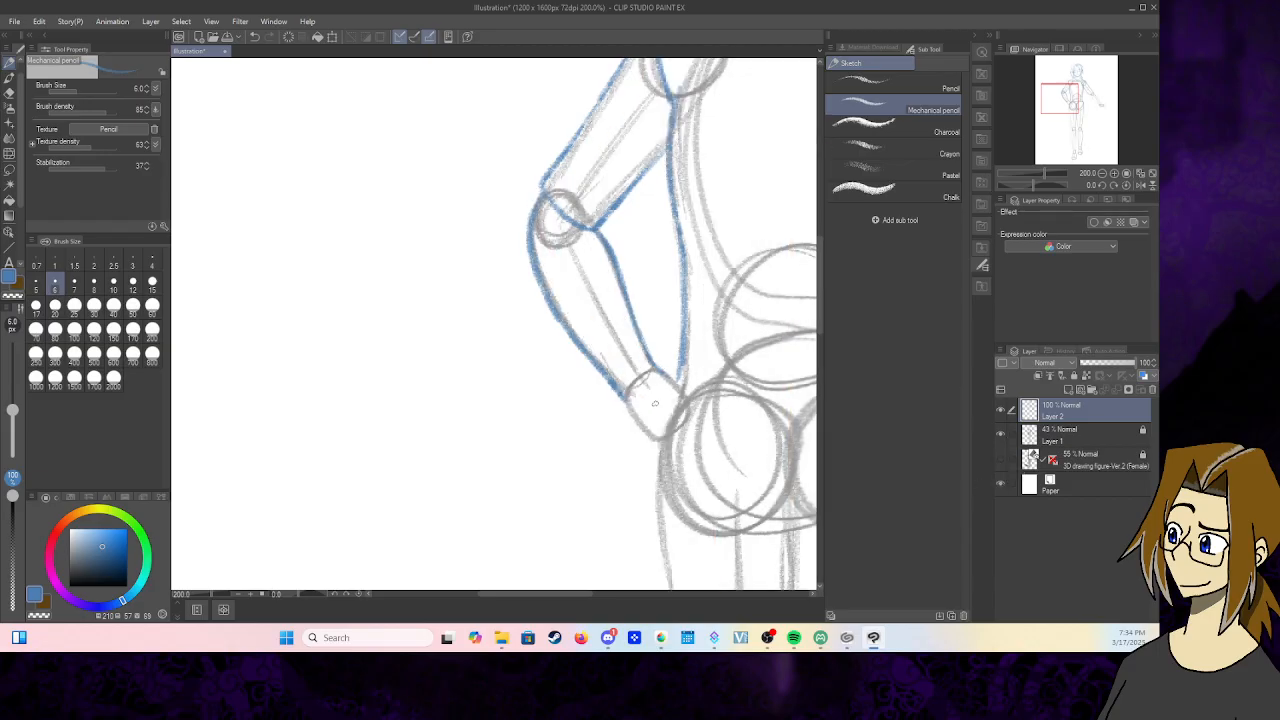
mouse_move(622, 393)
left_mouse_down()
mouse_move(662, 466)
mouse_move(687, 460)
left_mouse_up()
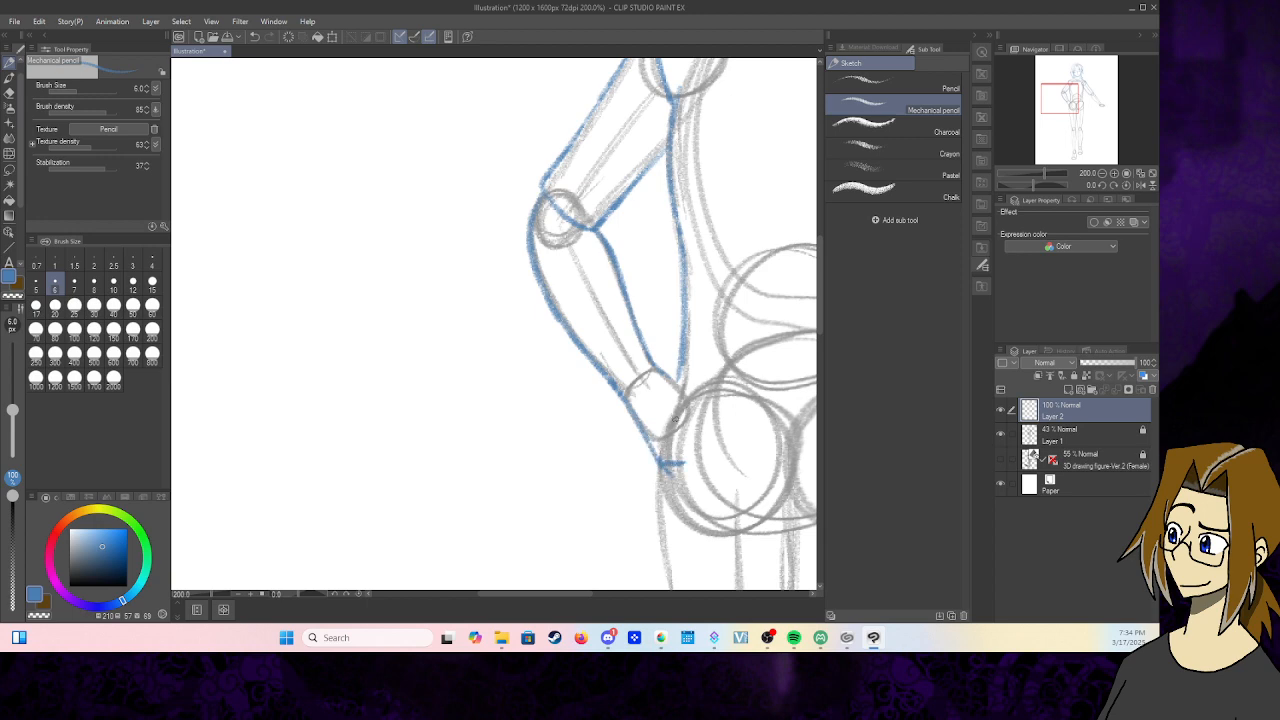
left_click(1000, 461)
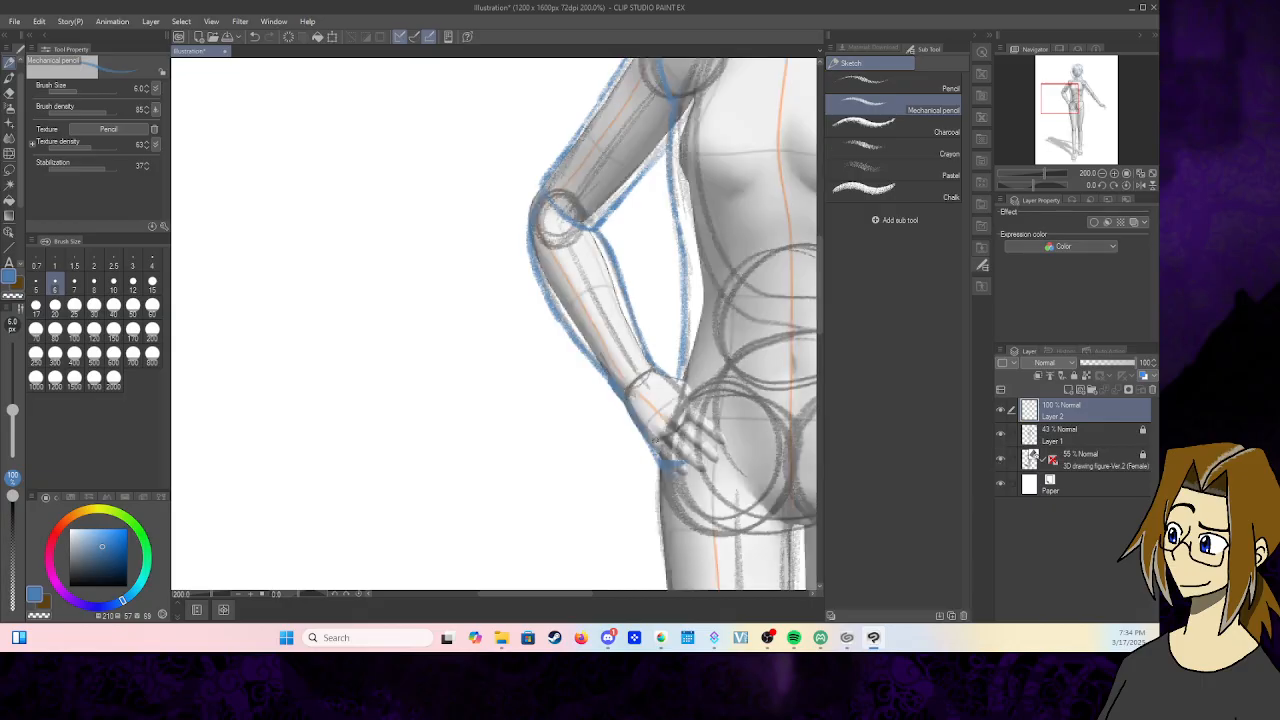
mouse_move(693, 454)
left_mouse_down()
mouse_move(708, 412)
mouse_move(673, 431)
left_mouse_up()
mouse_move(665, 375)
left_mouse_down()
mouse_move(688, 400)
mouse_move(700, 391)
left_mouse_up()
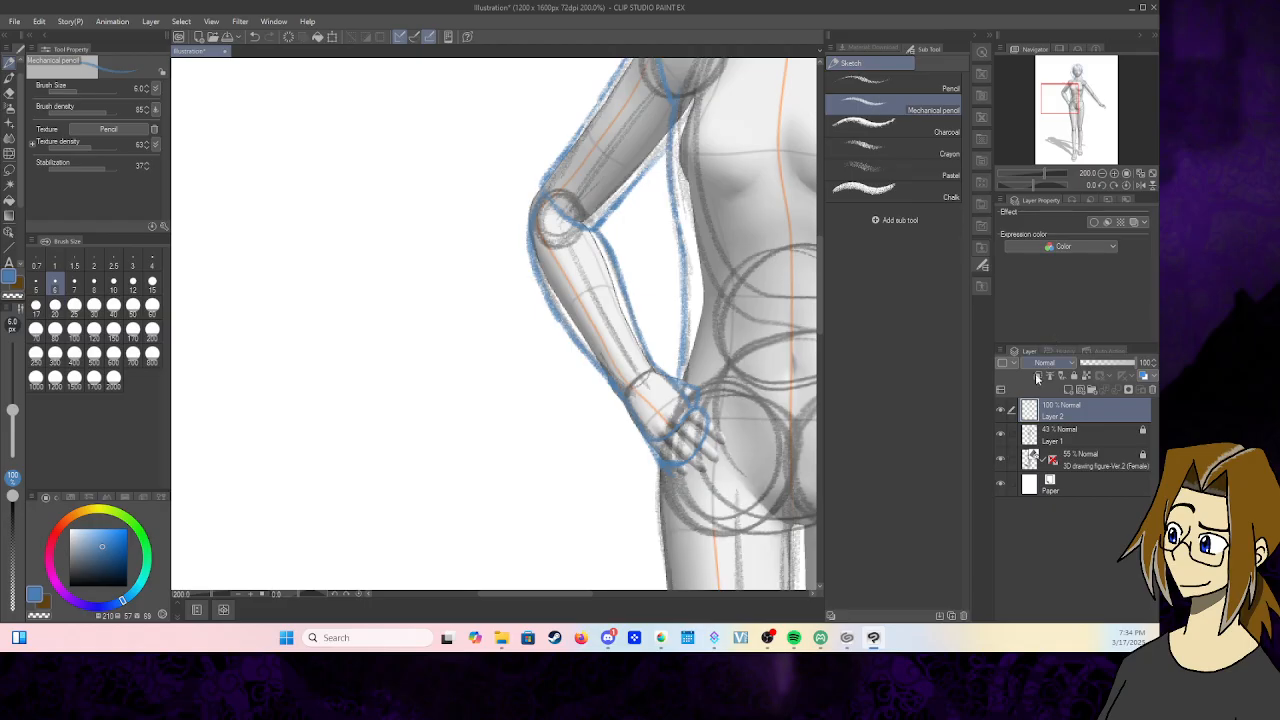
left_click(999, 457)
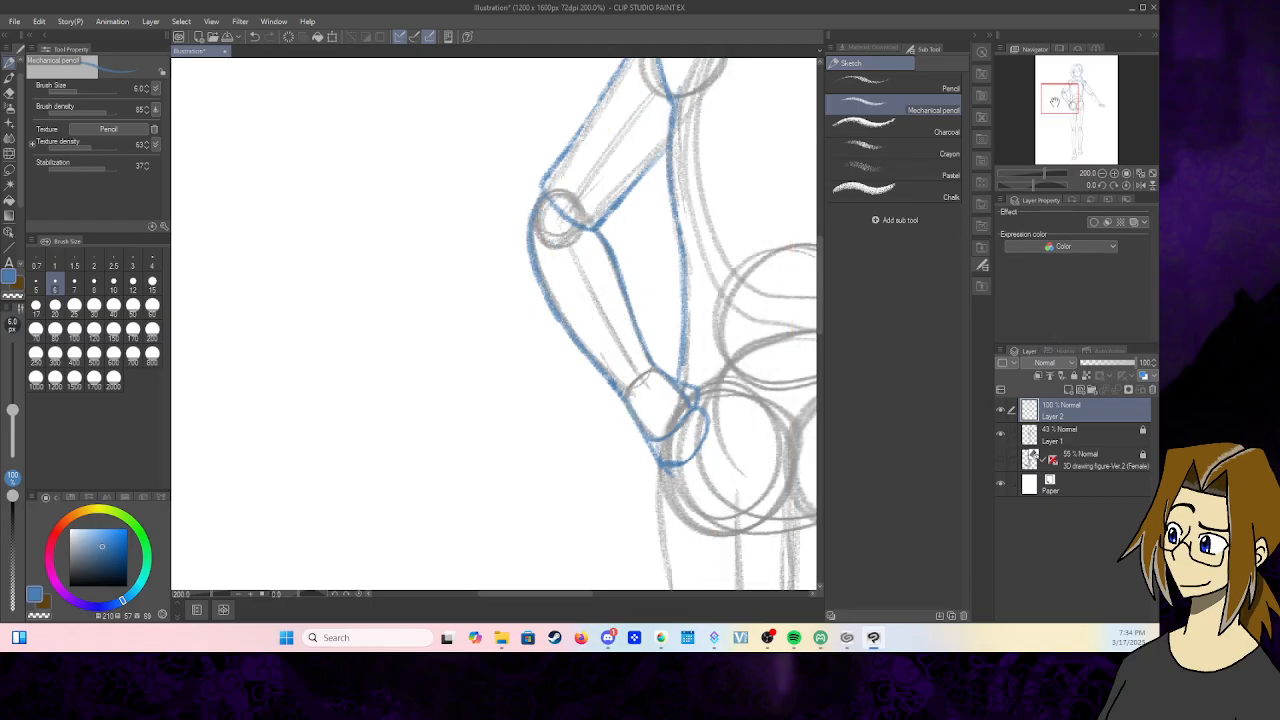
- Extend the shirt's side on the outstretched-arm side to the hip and draw a curved hem across the hips
mouse_move(1055, 102)
left_mouse_down()
mouse_move(1083, 93)
mouse_move(1071, 104)
left_mouse_up()
left_click_drag(676, 209, 687, 317)
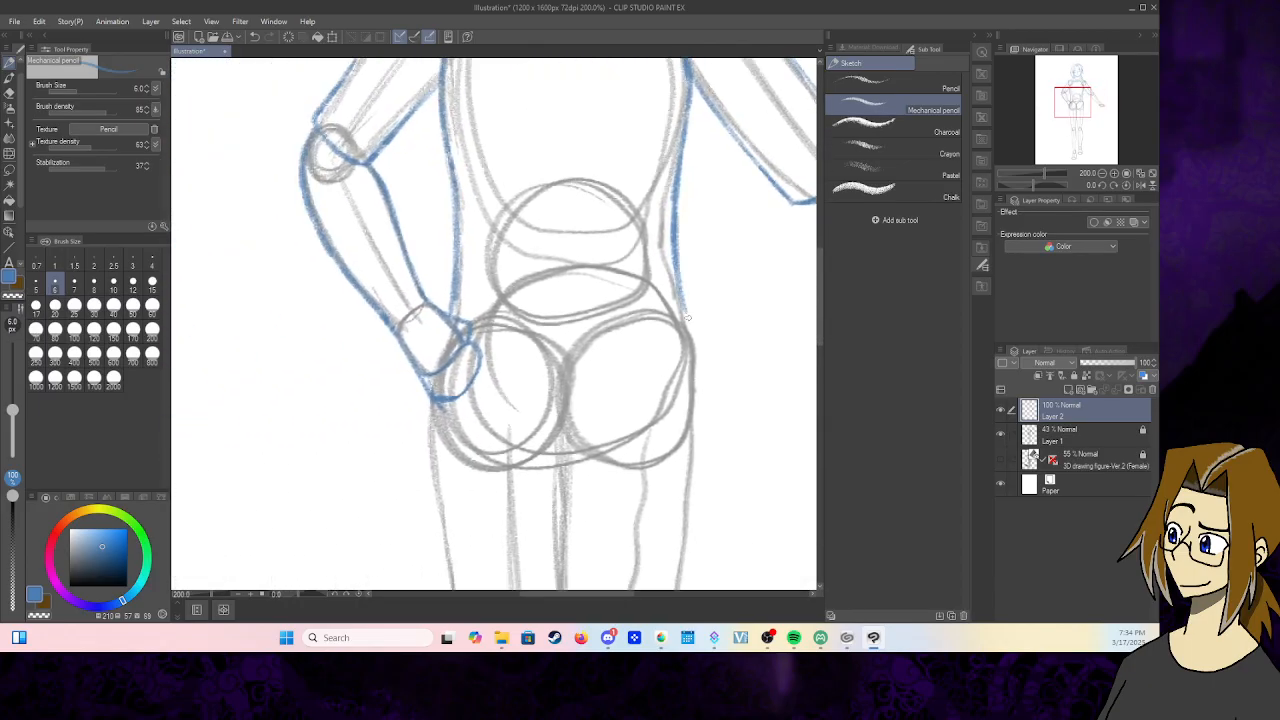
mouse_move(455, 340)
left_mouse_down()
mouse_move(530, 341)
mouse_move(617, 340)
mouse_move(681, 320)
mouse_move(681, 280)
mouse_move(685, 315)
left_mouse_up()
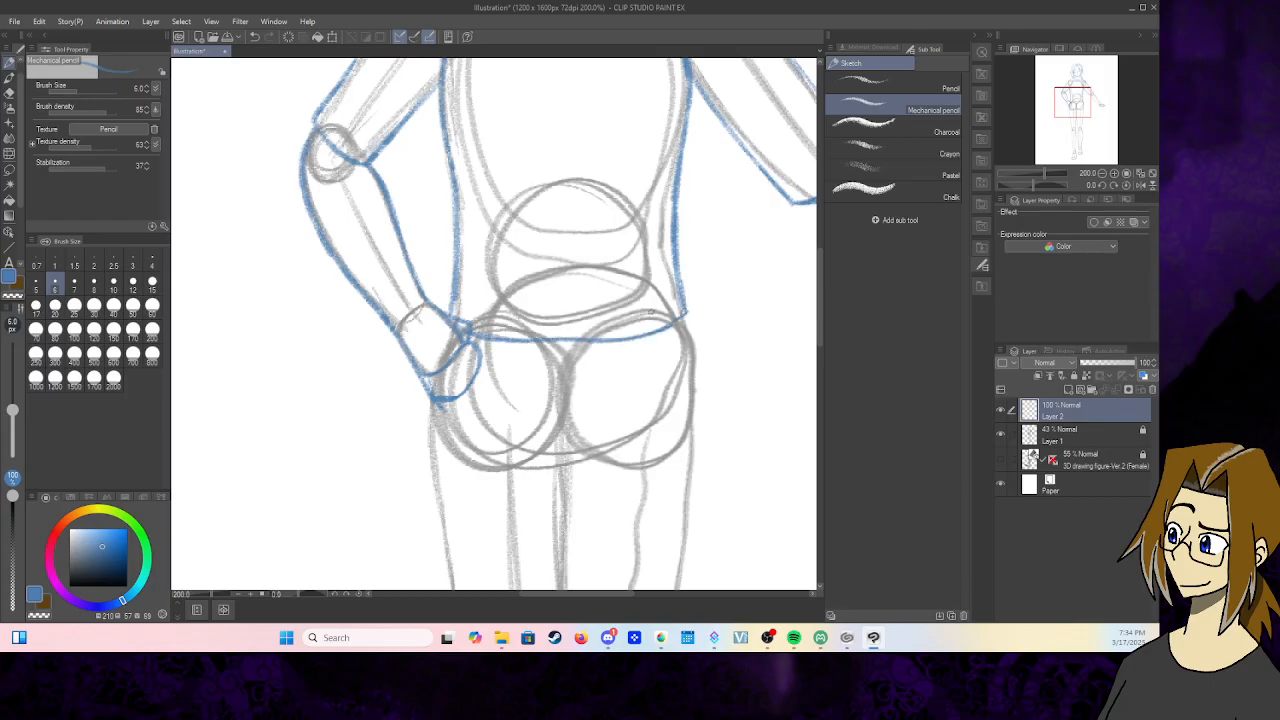
- Sketch the outstretched arm's forearm from the sleeve hem to the wrist, plus a simplified hand with rounded fingers
left_click_drag(1074, 108, 1086, 112)
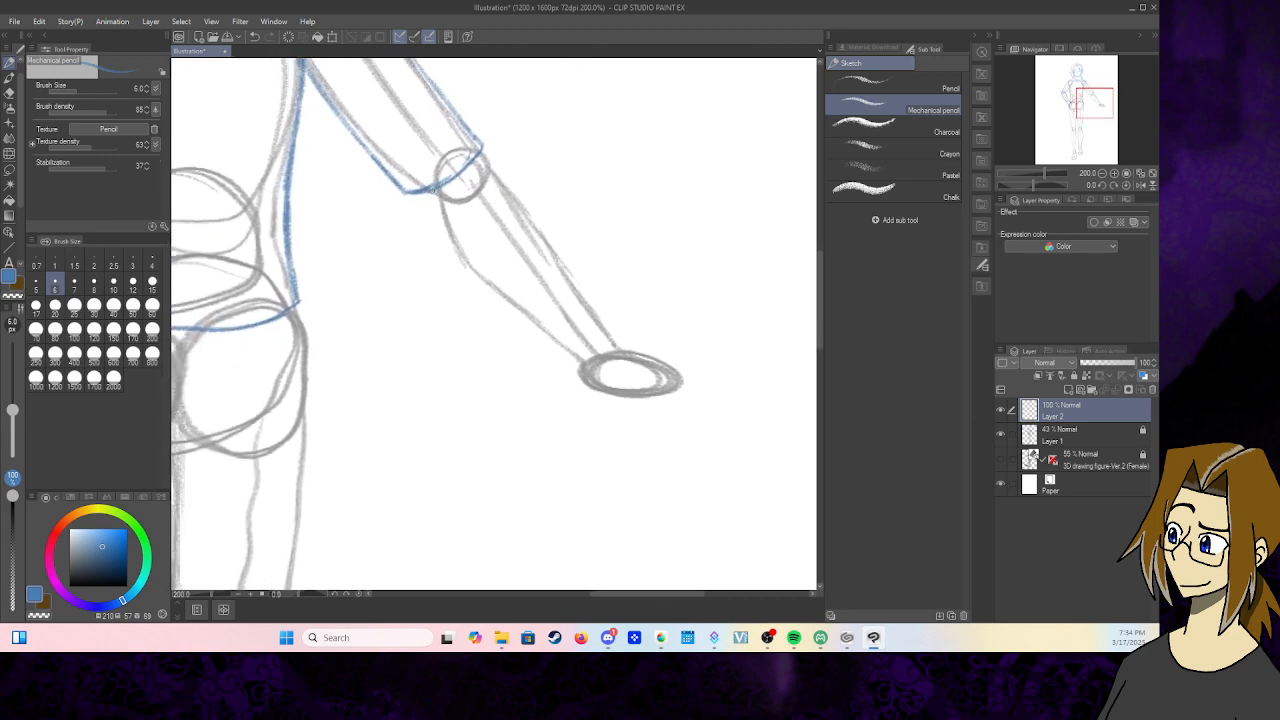
mouse_move(435, 192)
left_mouse_down()
mouse_move(440, 228)
mouse_move(490, 292)
mouse_move(578, 362)
left_mouse_up()
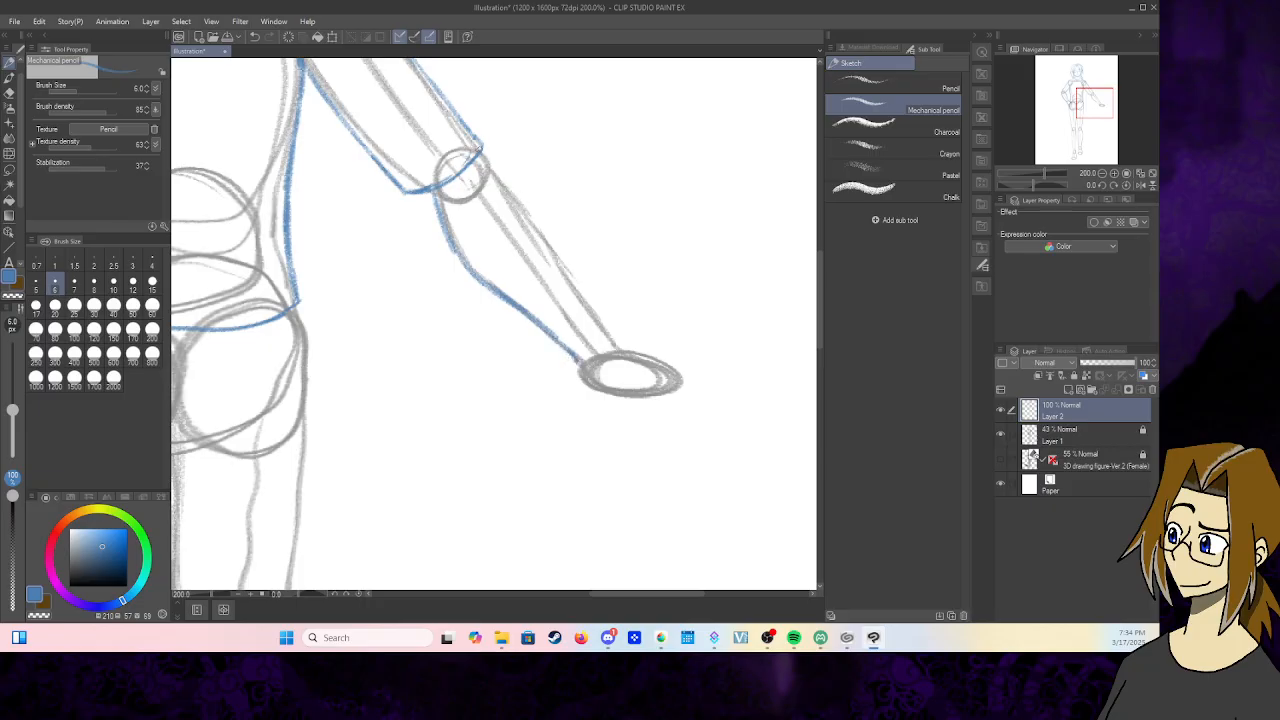
left_click_drag(481, 150, 605, 325)
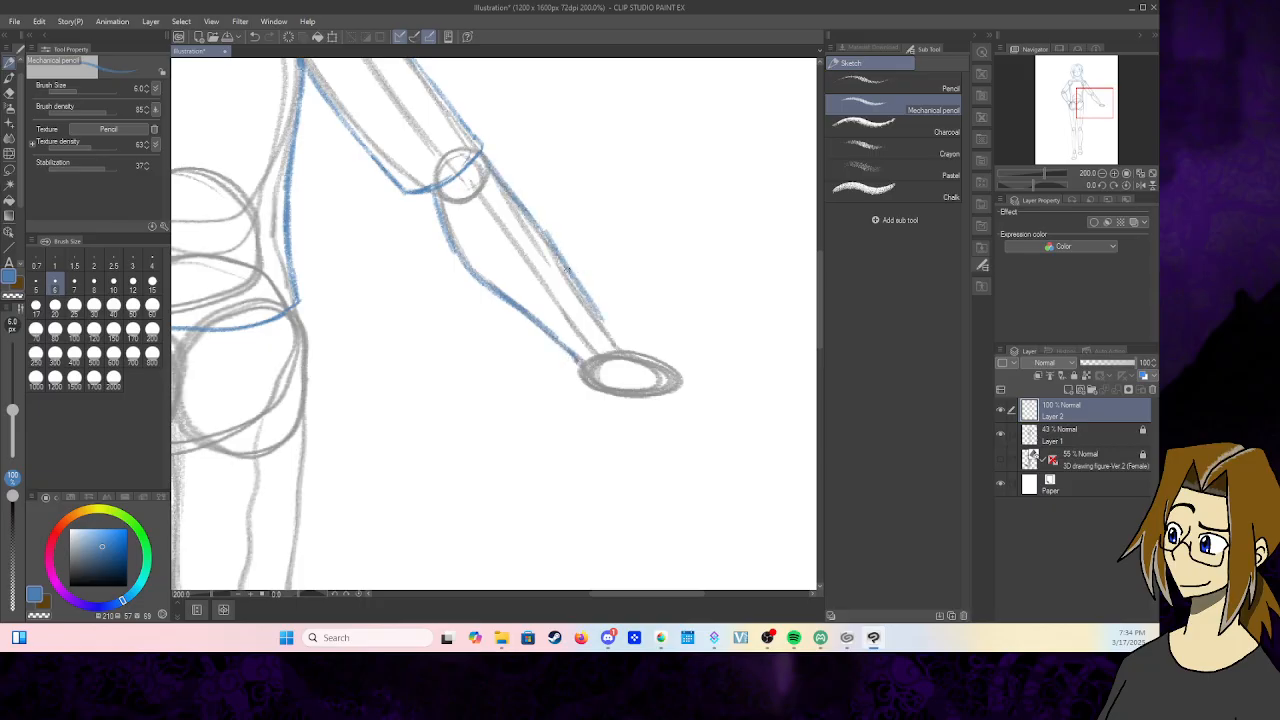
mouse_move(538, 226)
left_mouse_down()
mouse_move(623, 345)
mouse_move(678, 376)
left_mouse_up()
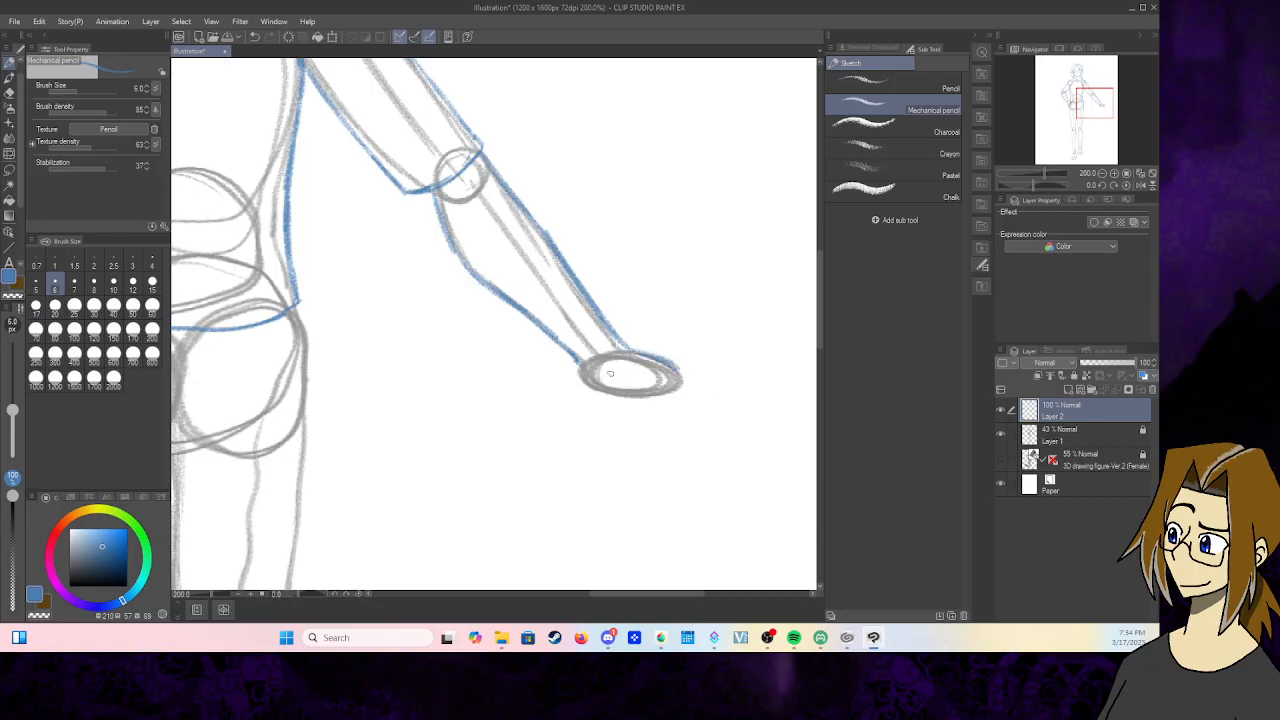
mouse_move(588, 364)
left_mouse_down()
mouse_move(612, 392)
mouse_move(658, 364)
mouse_move(670, 379)
mouse_move(637, 370)
mouse_move(696, 396)
mouse_move(643, 384)
mouse_move(702, 392)
left_mouse_up()
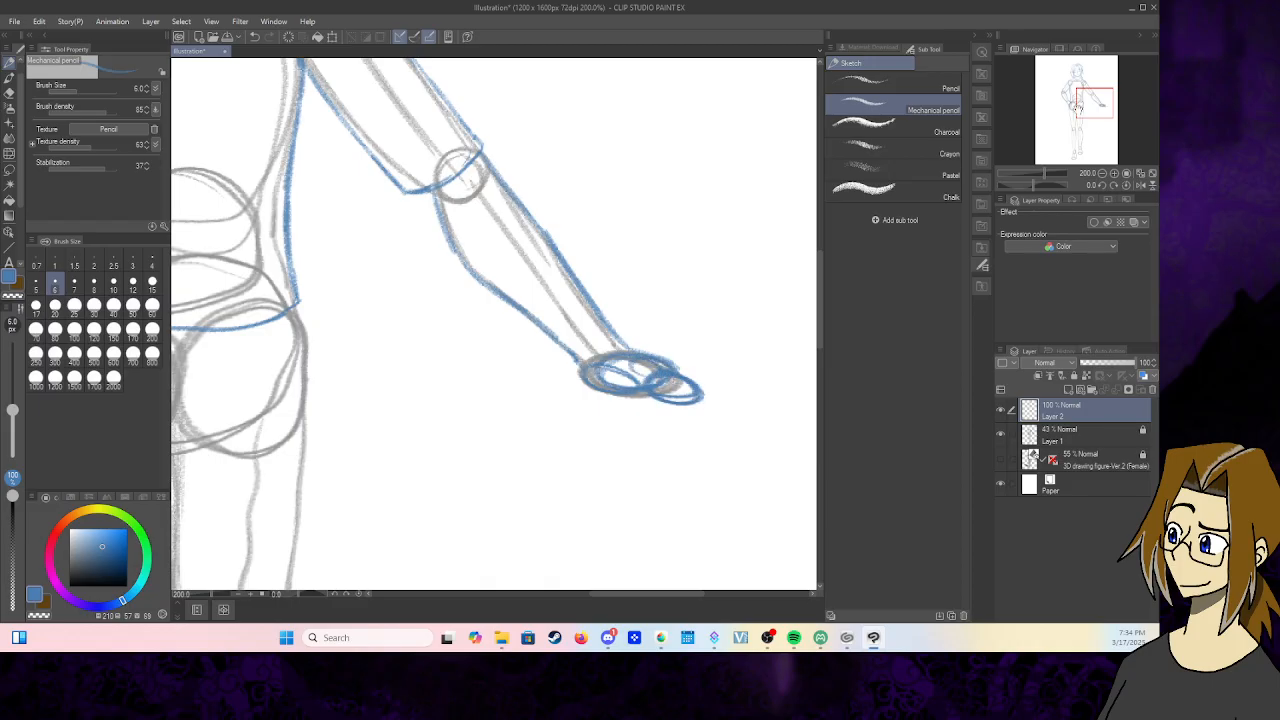
- Sketch the outer contours of both hips and thighs and the line separating the legs below the crotch
left_click_drag(1091, 112, 1074, 117)
mouse_move(376, 236)
left_mouse_down()
mouse_move(368, 296)
mouse_move(390, 456)
left_mouse_up()
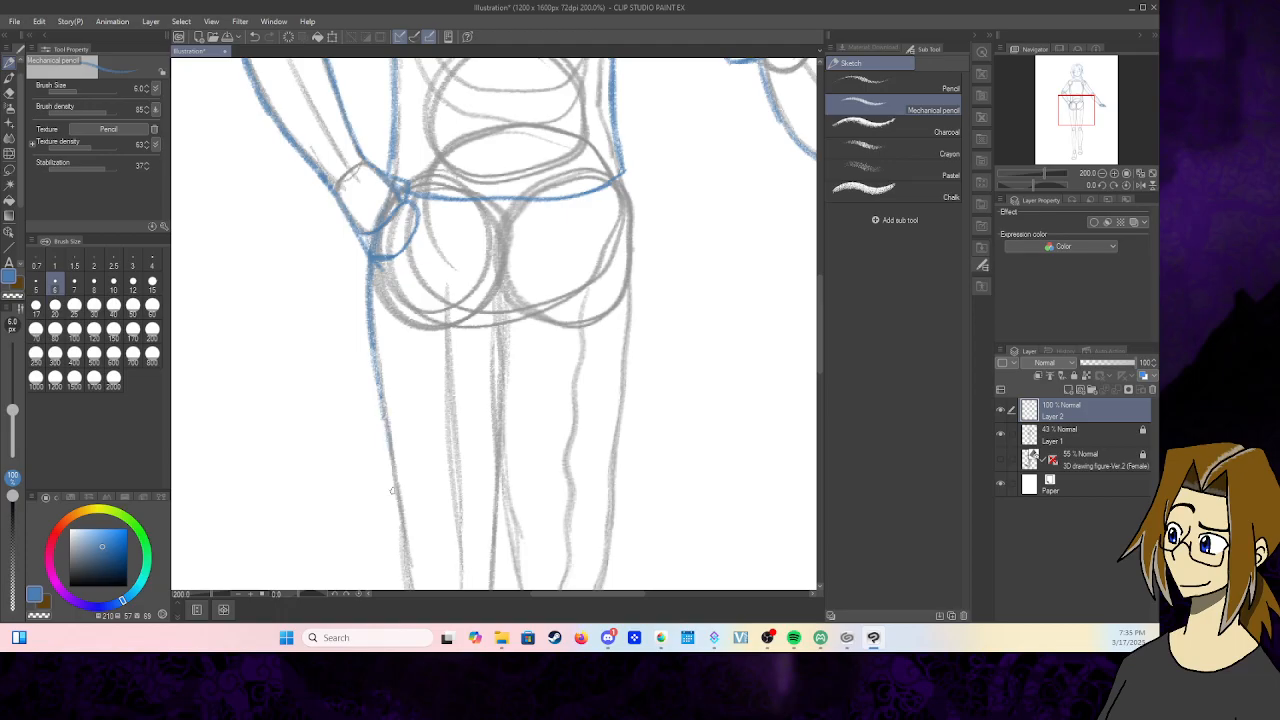
mouse_move(620, 174)
left_mouse_down()
mouse_move(633, 263)
mouse_move(613, 500)
left_mouse_up()
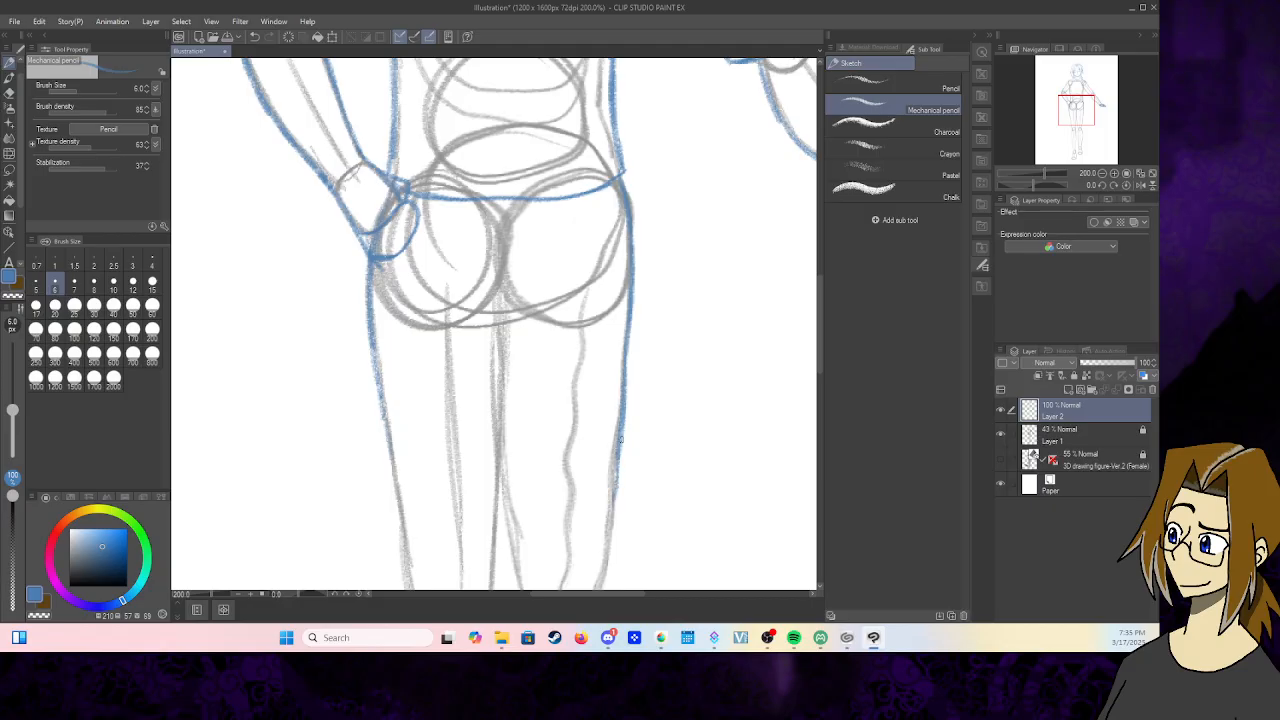
left_click_drag(388, 425, 398, 515)
mouse_move(498, 302)
left_mouse_down()
mouse_move(493, 540)
mouse_move(499, 514)
mouse_move(491, 578)
left_mouse_up()
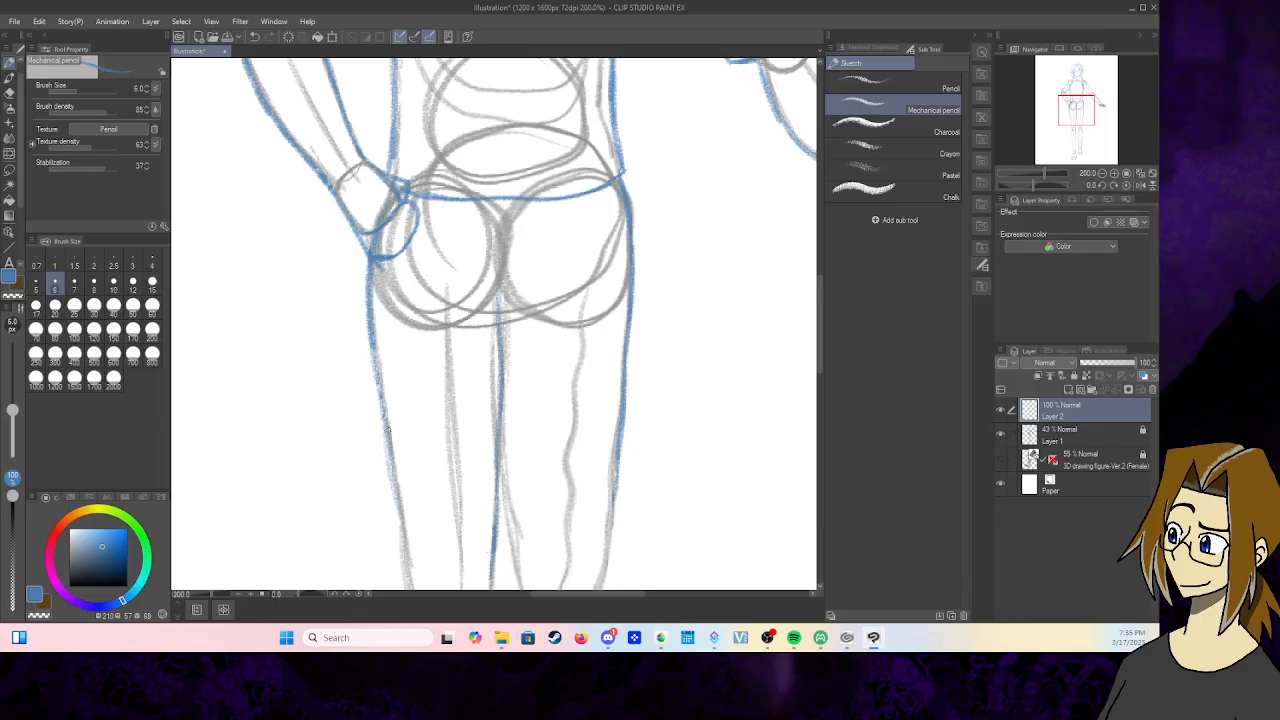
left_click_drag(387, 430, 406, 576)
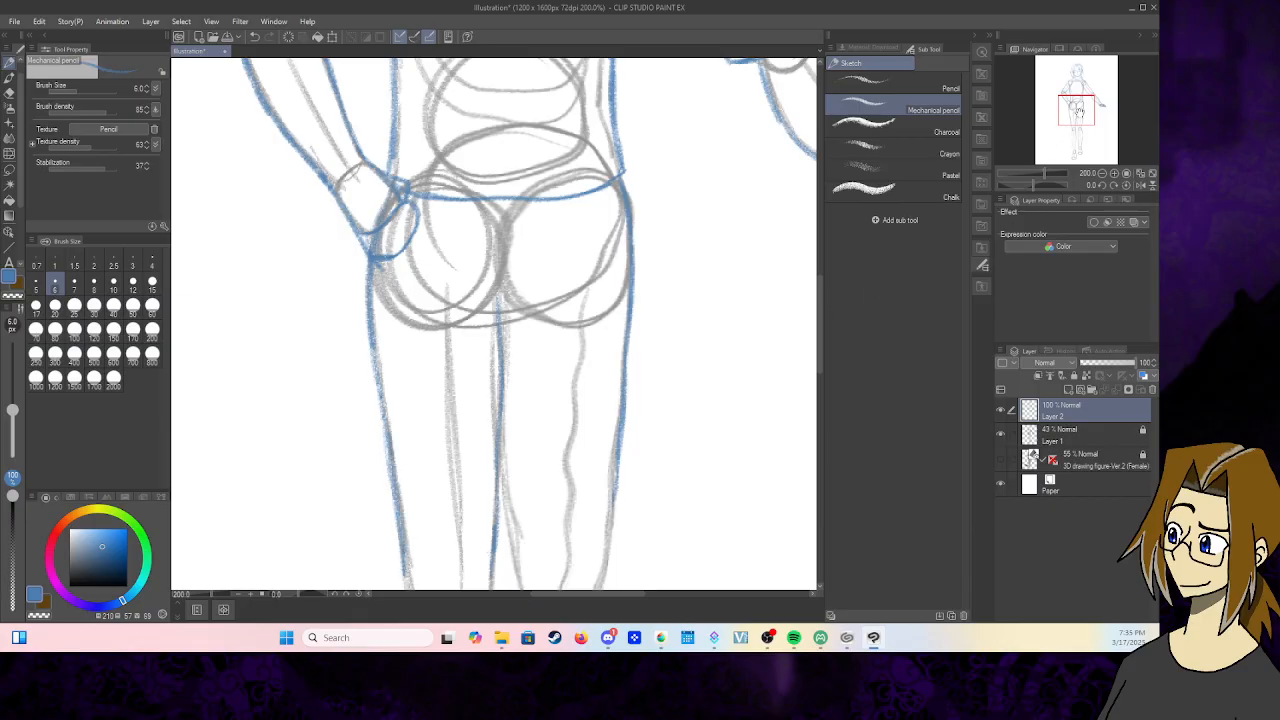
- Extend the inner and outer thigh contours of the leg on the outstretched-arm side towards the knee
left_click_drag(1078, 112, 1075, 126)
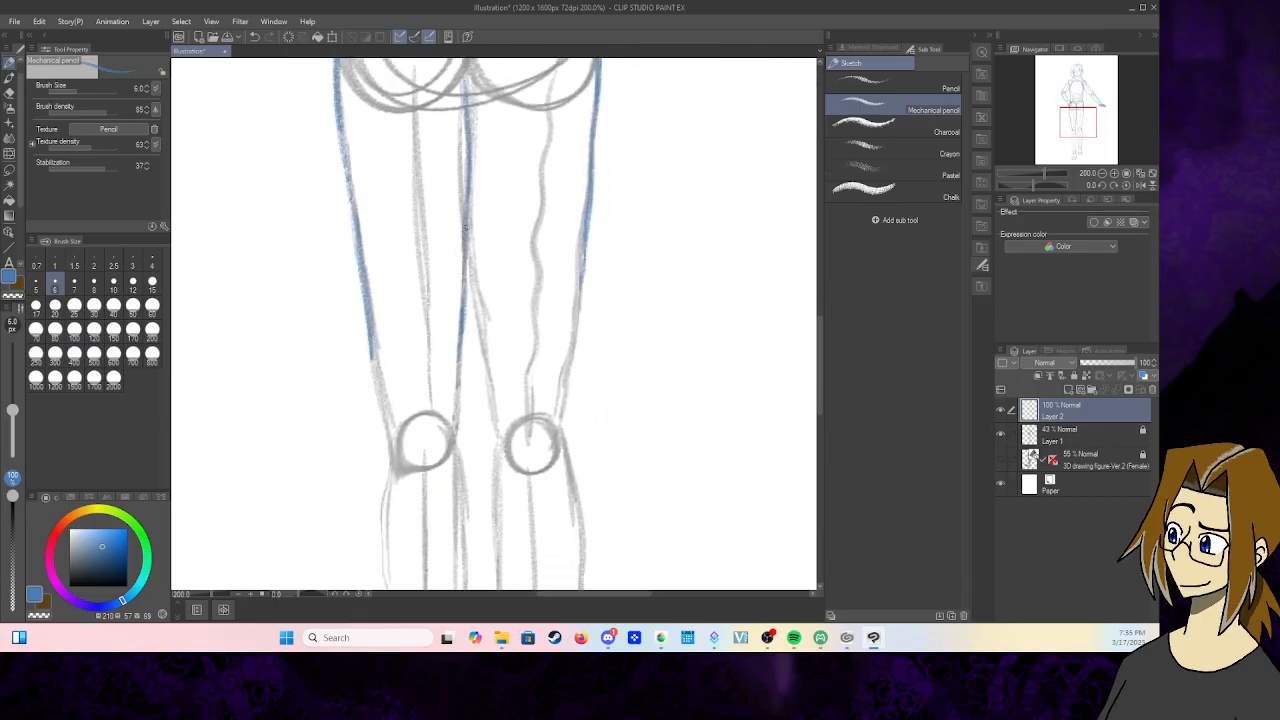
left_click_drag(466, 244, 494, 356)
left_click_drag(585, 254, 575, 335)
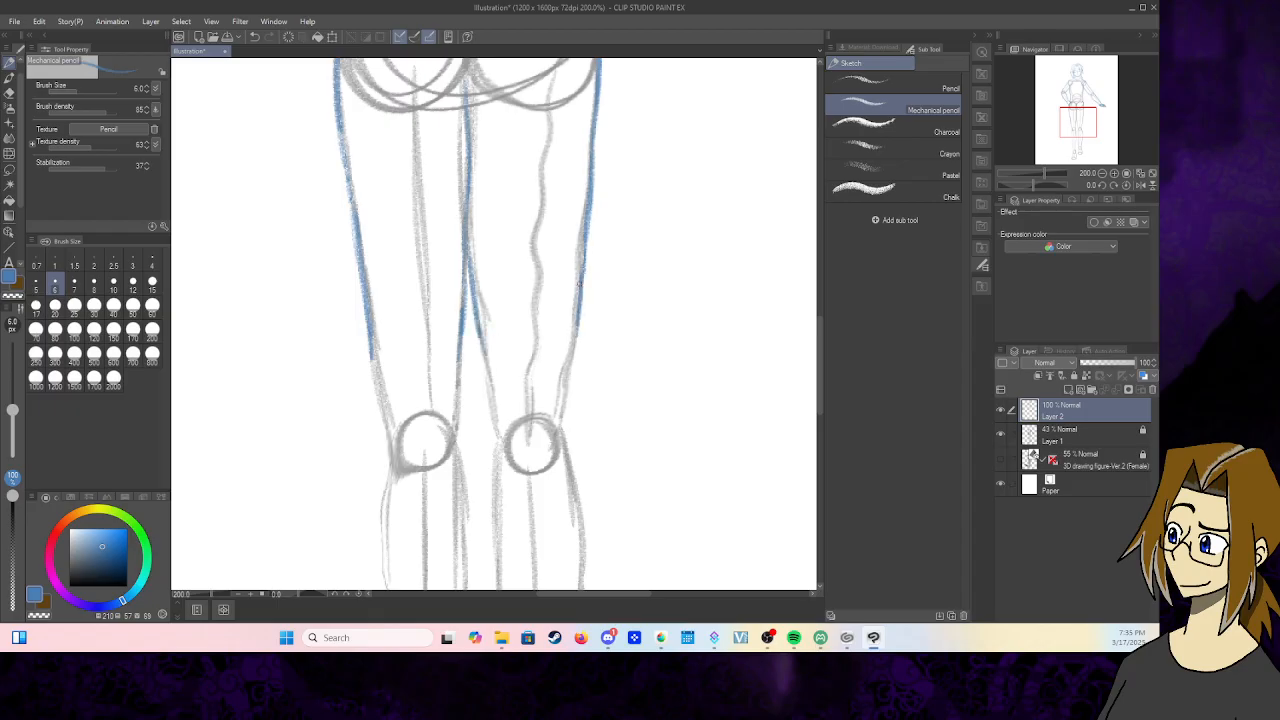
- Check the legs against the 3D figure and extend both trouser contours on the hand-on-hip side past the knee
left_click(1002, 460)
left_click(1005, 464)
left_click_drag(464, 320, 457, 476)
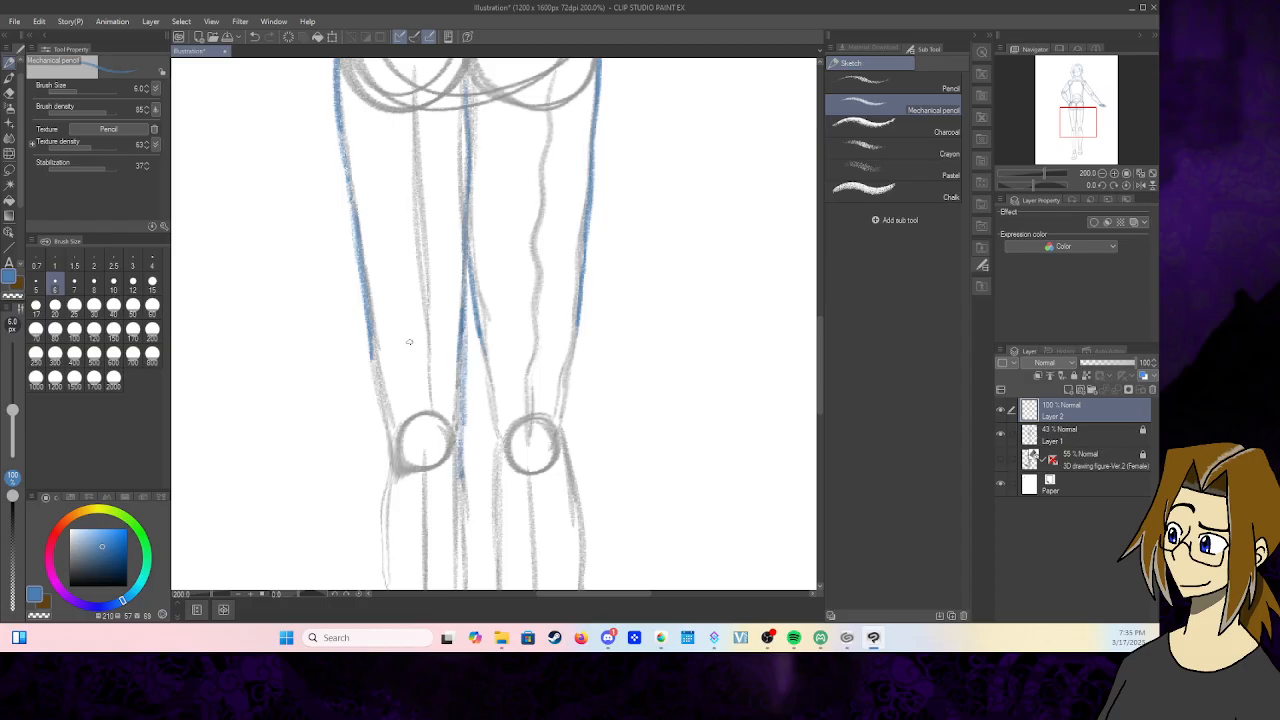
left_click_drag(368, 336, 382, 540)
- Sketch the lower trouser leg on the hand-on-hip side down to a curved hem at the ankle, erasing the stray outer line
left_click_drag(1064, 121, 1061, 145)
left_click_drag(428, 142, 416, 429)
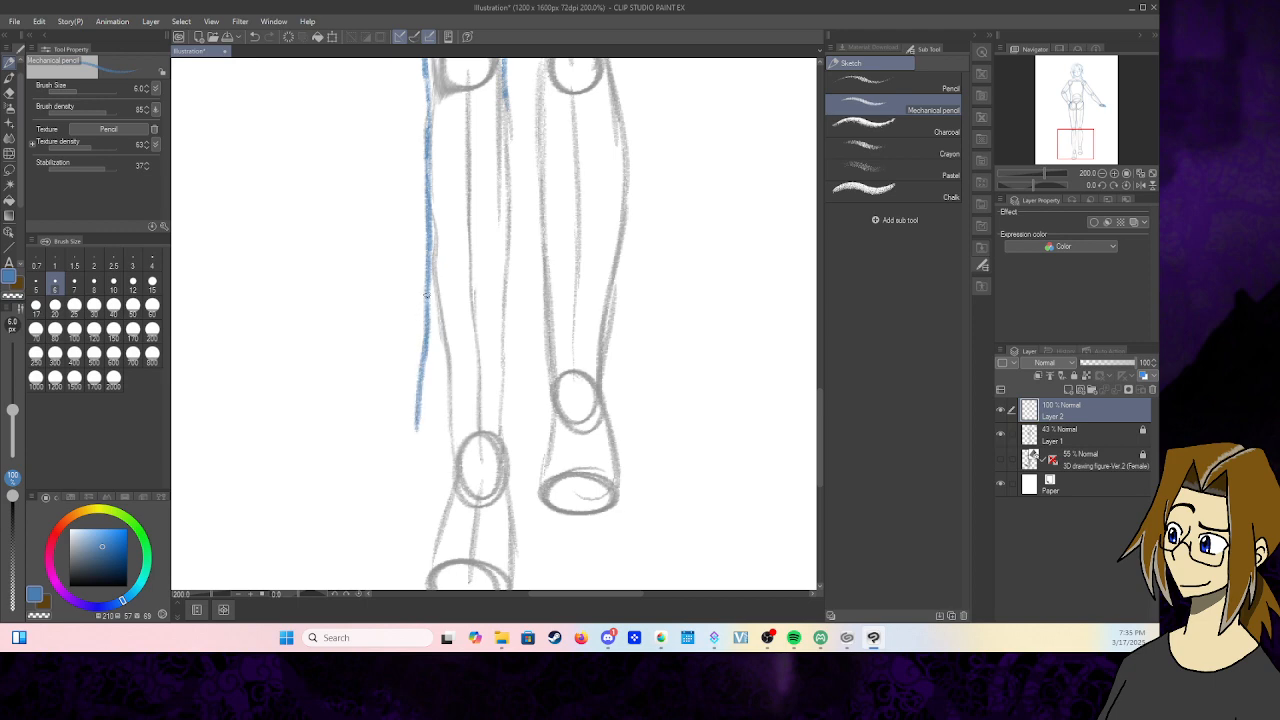
mouse_move(426, 295)
left_mouse_down()
mouse_move(418, 440)
mouse_move(500, 452)
left_mouse_up()
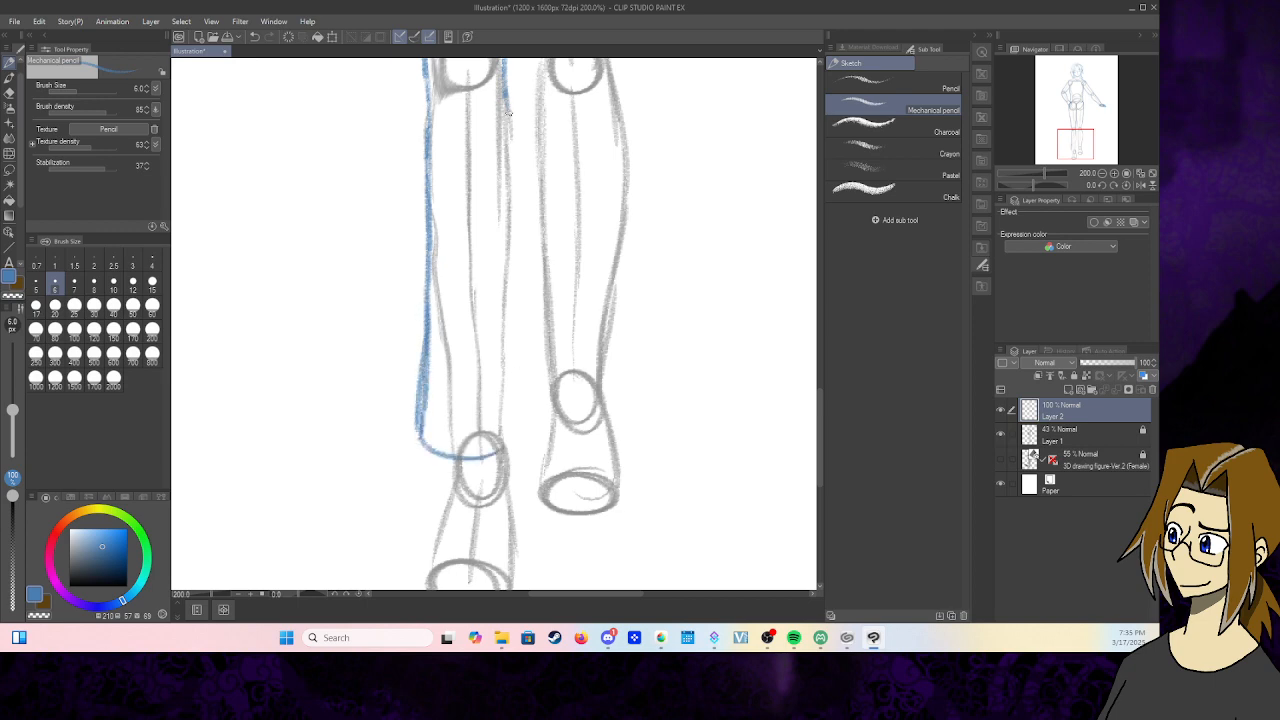
mouse_move(507, 113)
left_mouse_down()
mouse_move(510, 440)
mouse_move(490, 455)
left_mouse_up()
left_click_drag(510, 404, 512, 448)
left_click_drag(518, 350, 508, 412)
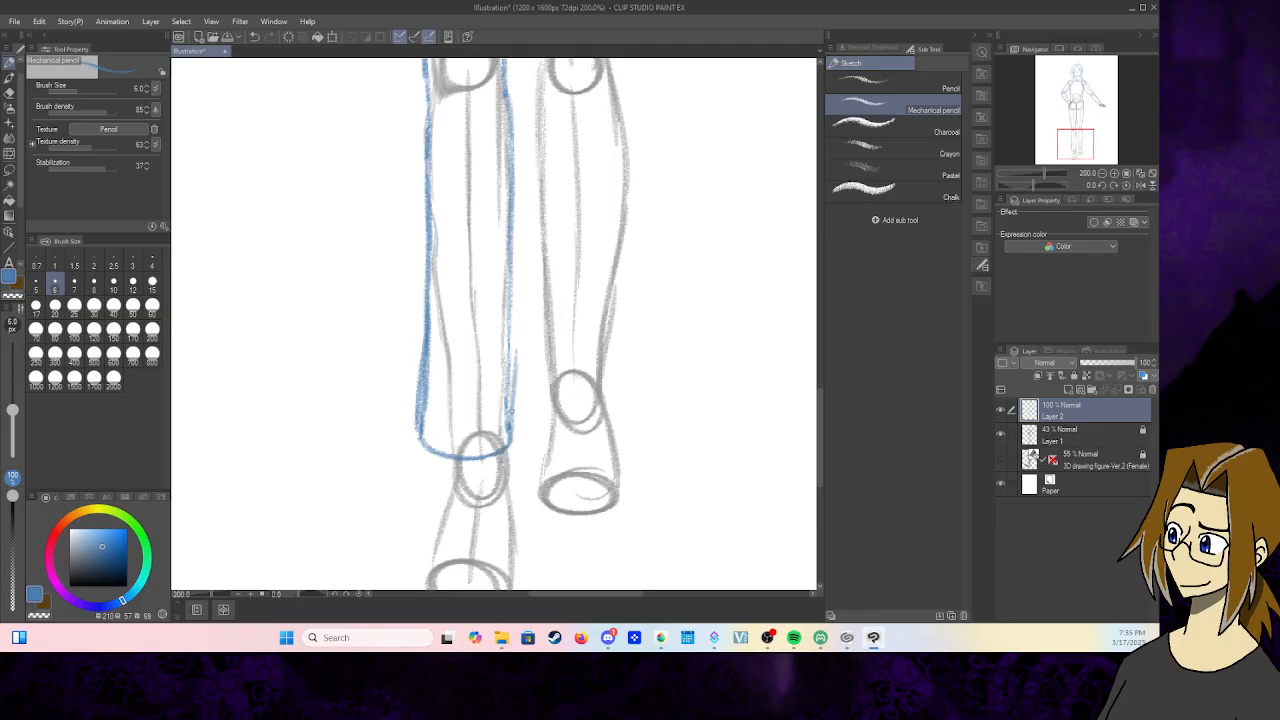
left_click(10, 92)
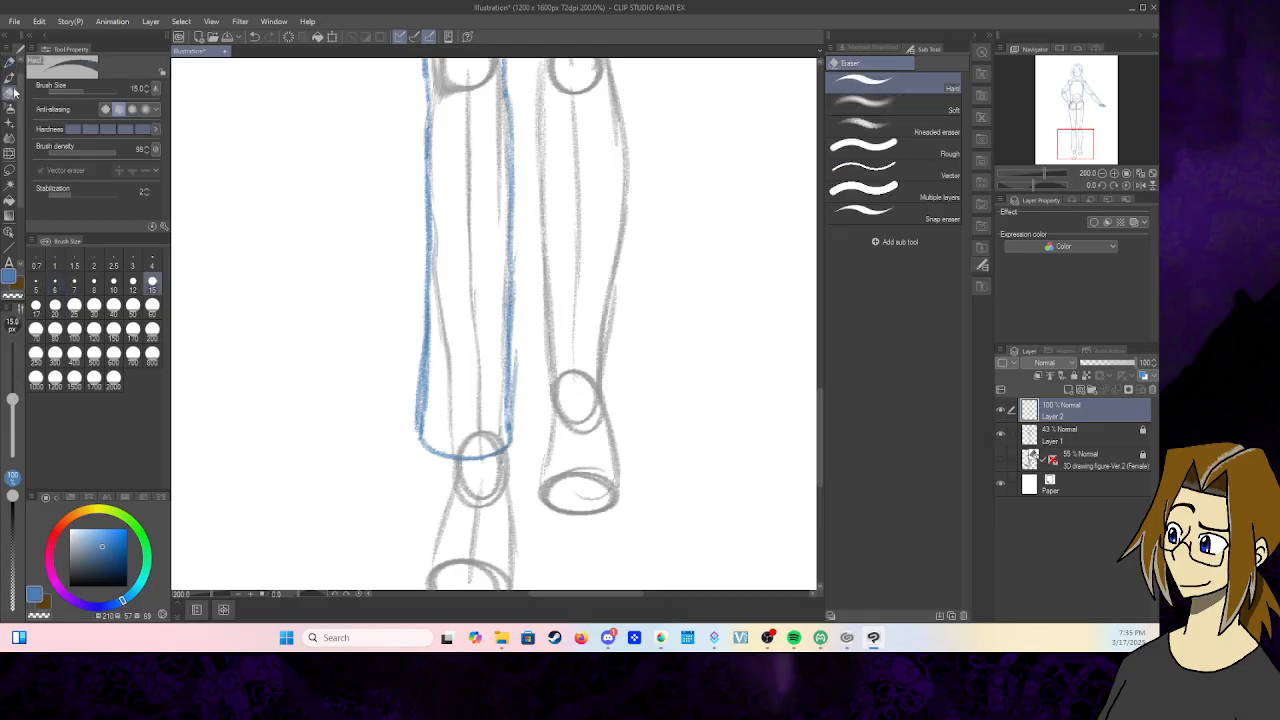
left_click_drag(522, 350, 516, 400)
- Sketch both sides of the neck with the Mechanical pencil, from the jaw down to the collar
left_click_drag(1074, 154, 1077, 79)
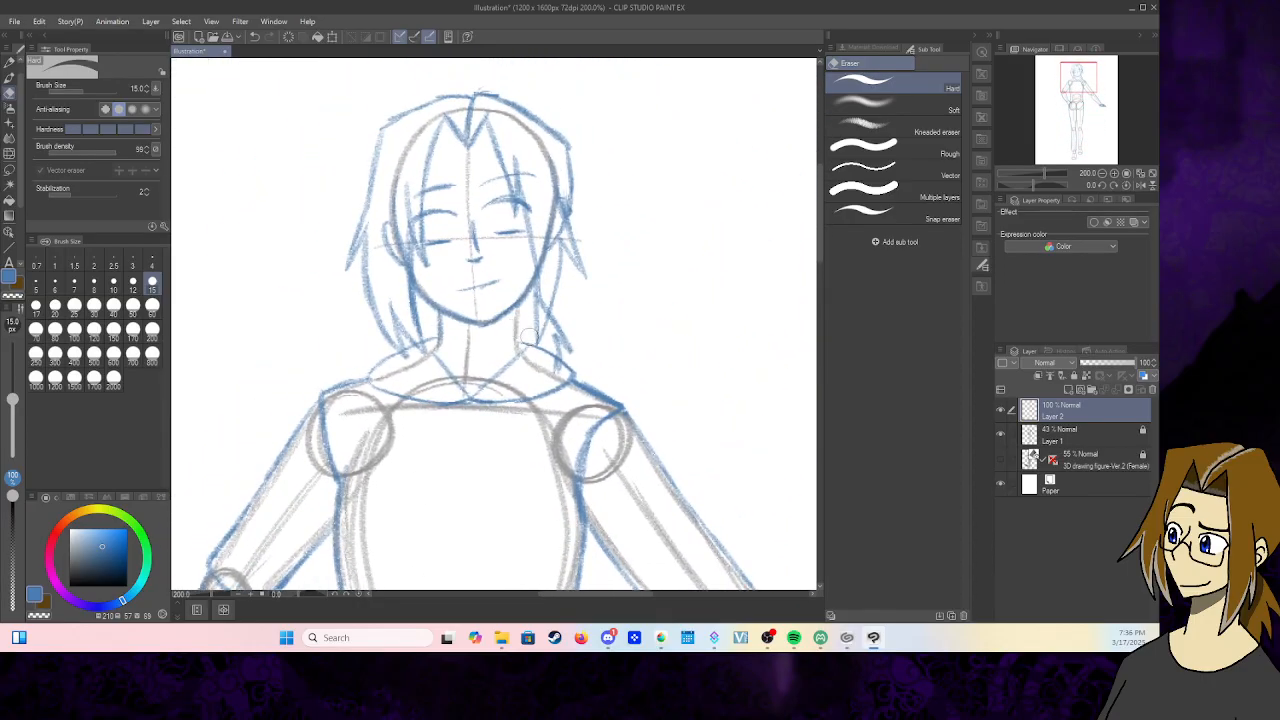
left_click(10, 64)
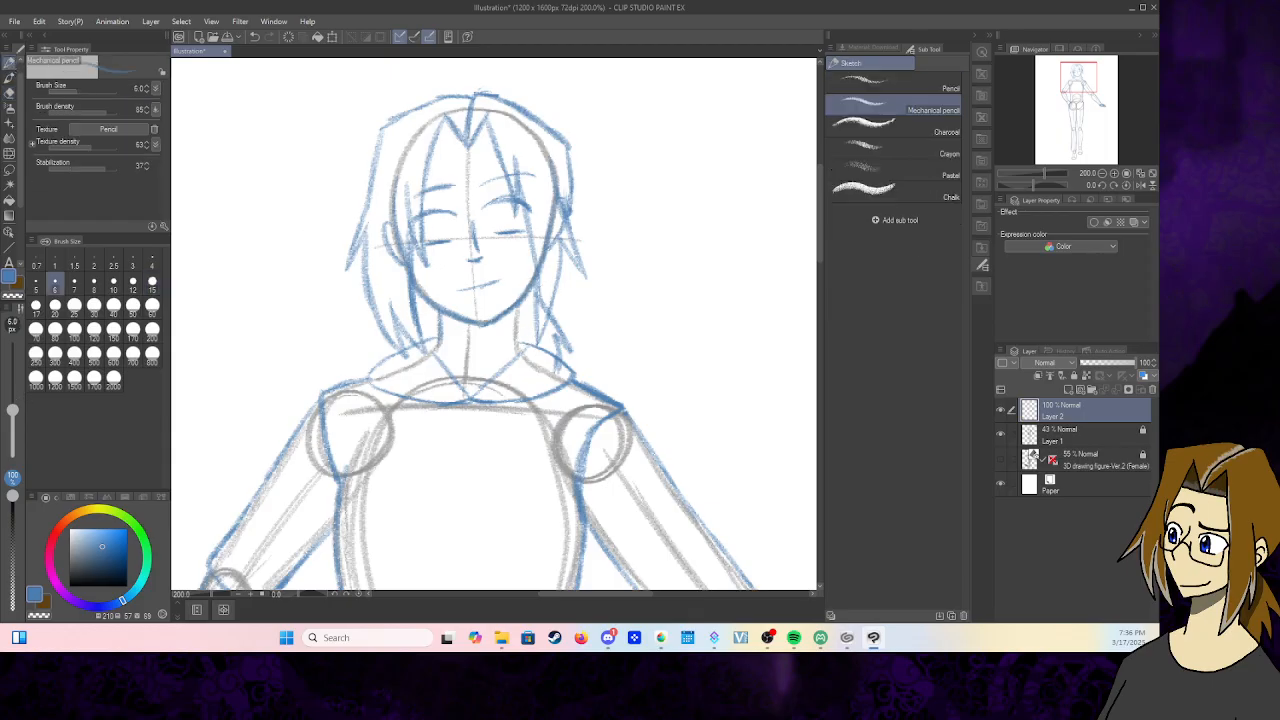
mouse_move(513, 312)
left_mouse_down()
mouse_move(520, 353)
mouse_move(512, 320)
mouse_move(438, 359)
left_mouse_up()
left_click_drag(508, 330, 562, 362)
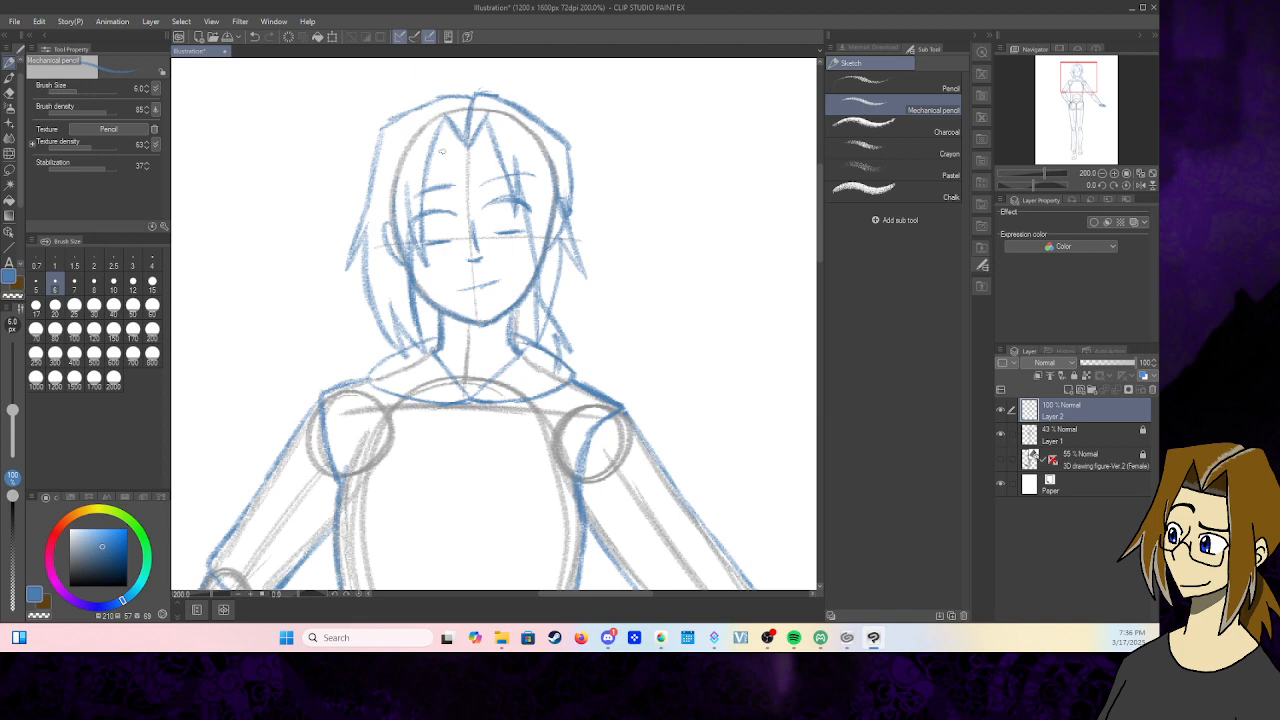
mouse_move(436, 160)
left_mouse_down()
mouse_move(490, 146)
mouse_move(476, 150)
left_mouse_up()
- Extend the inner and outer trouser contours of the leg on the outstretched-arm side down past the knee
left_click_drag(1076, 84, 1075, 120)
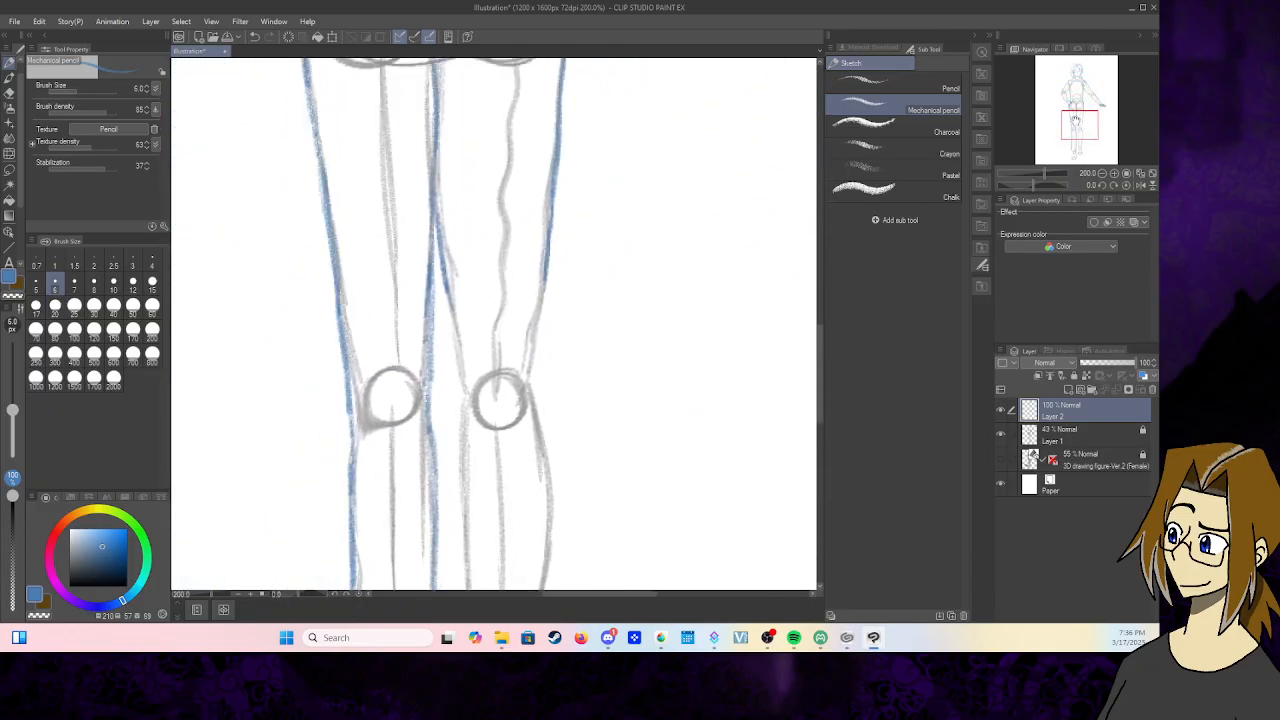
left_click_drag(442, 275, 461, 434)
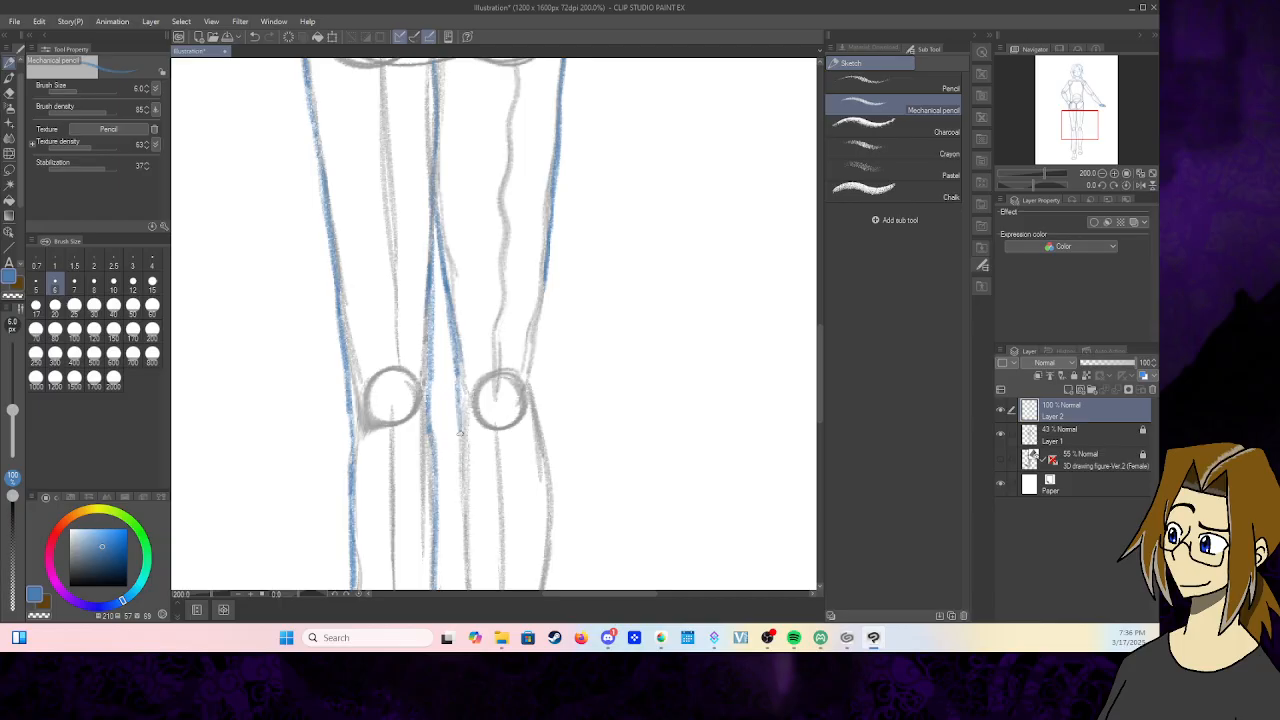
left_click_drag(548, 264, 540, 366)
left_click_drag(542, 310, 536, 422)
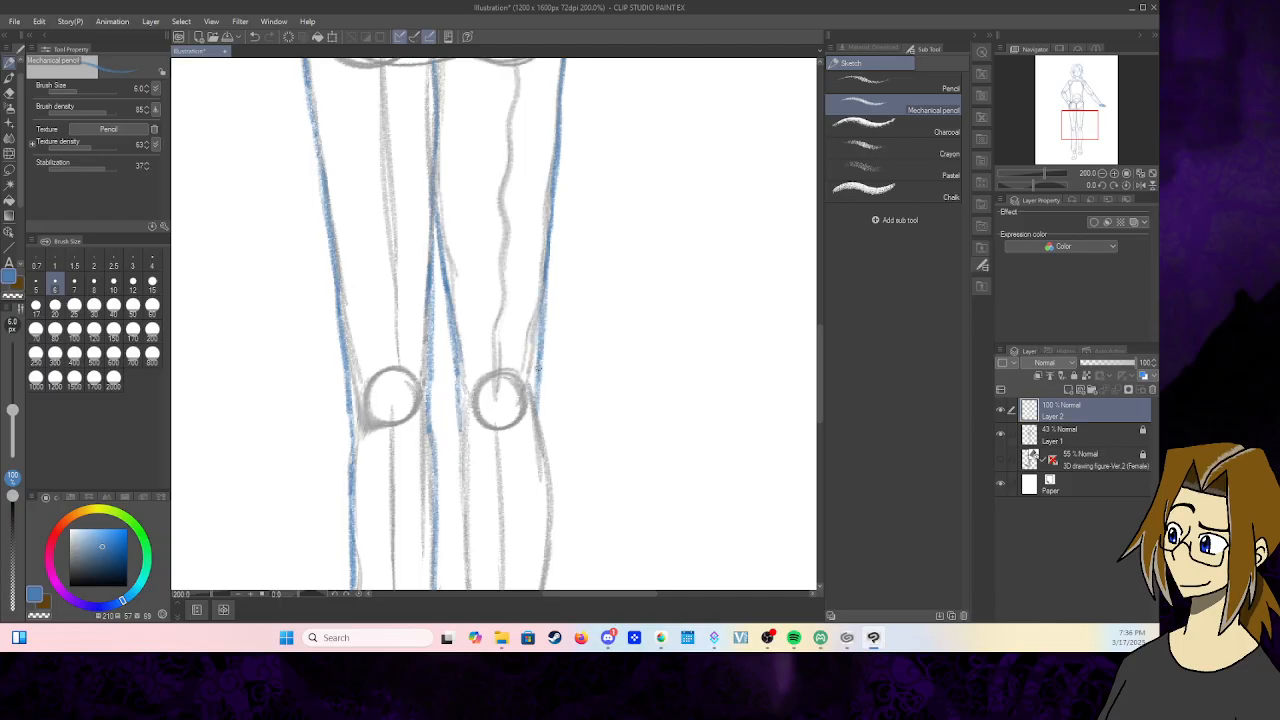
left_click_drag(538, 364, 546, 476)
left_click_drag(538, 404, 551, 516)
left_click_drag(457, 406, 460, 492)
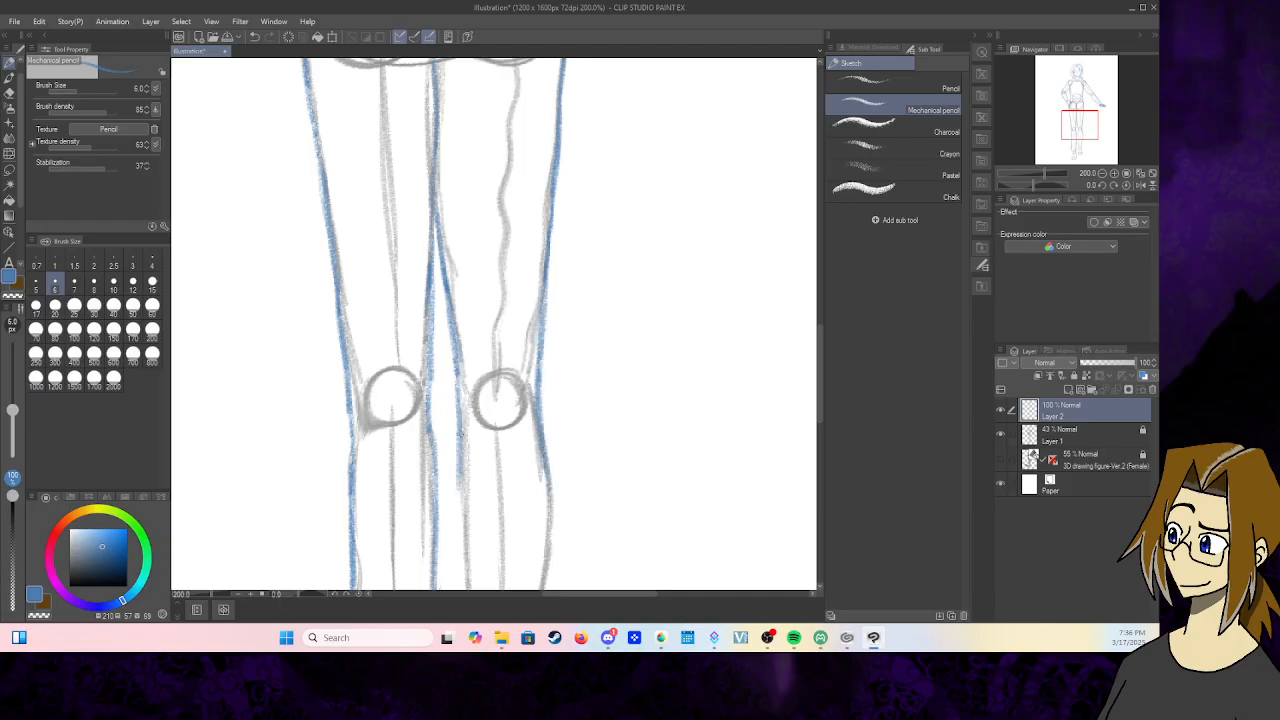
left_click_drag(458, 428, 459, 532)
mouse_move(459, 483)
left_mouse_down()
mouse_move(463, 586)
mouse_move(529, 363)
mouse_move(540, 149)
mouse_move(499, 363)
mouse_move(627, 556)
left_mouse_up()
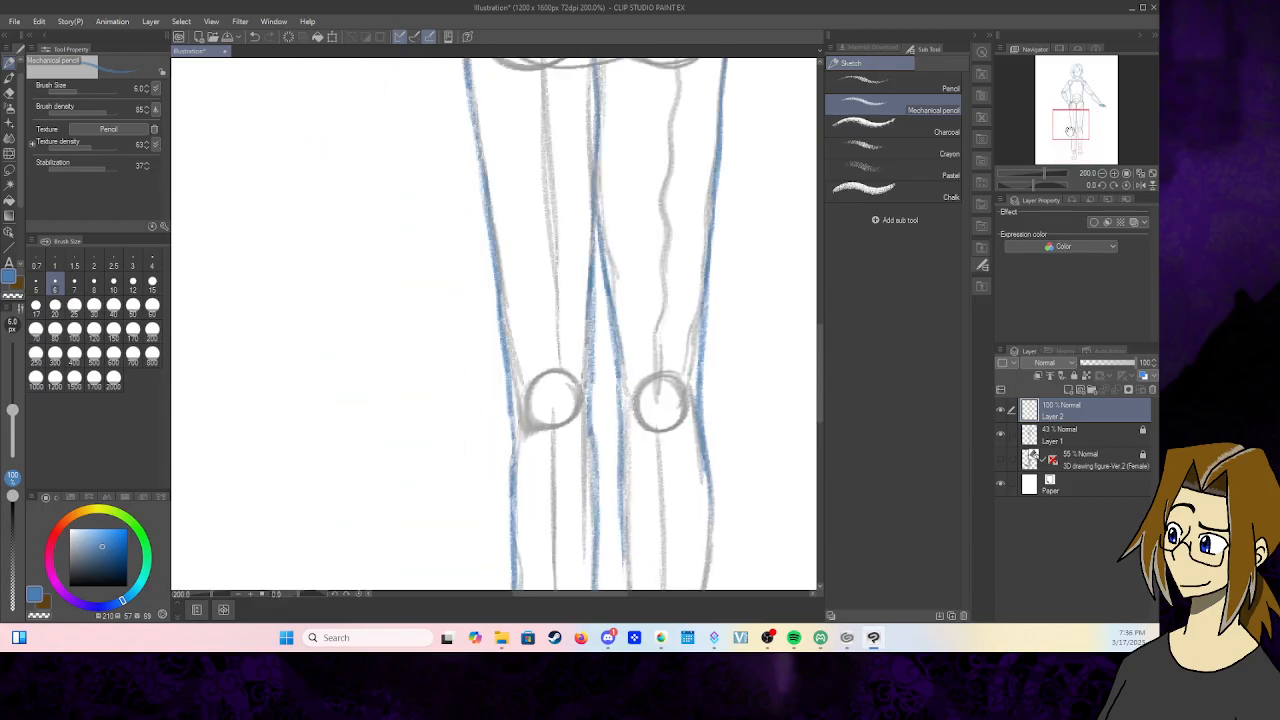
- Sketch the lower trouser leg on the outstretched-arm side down to the ankle, erasing the first hem and redrawing it as a curve slightly higher
left_click_drag(1070, 130, 1081, 150)
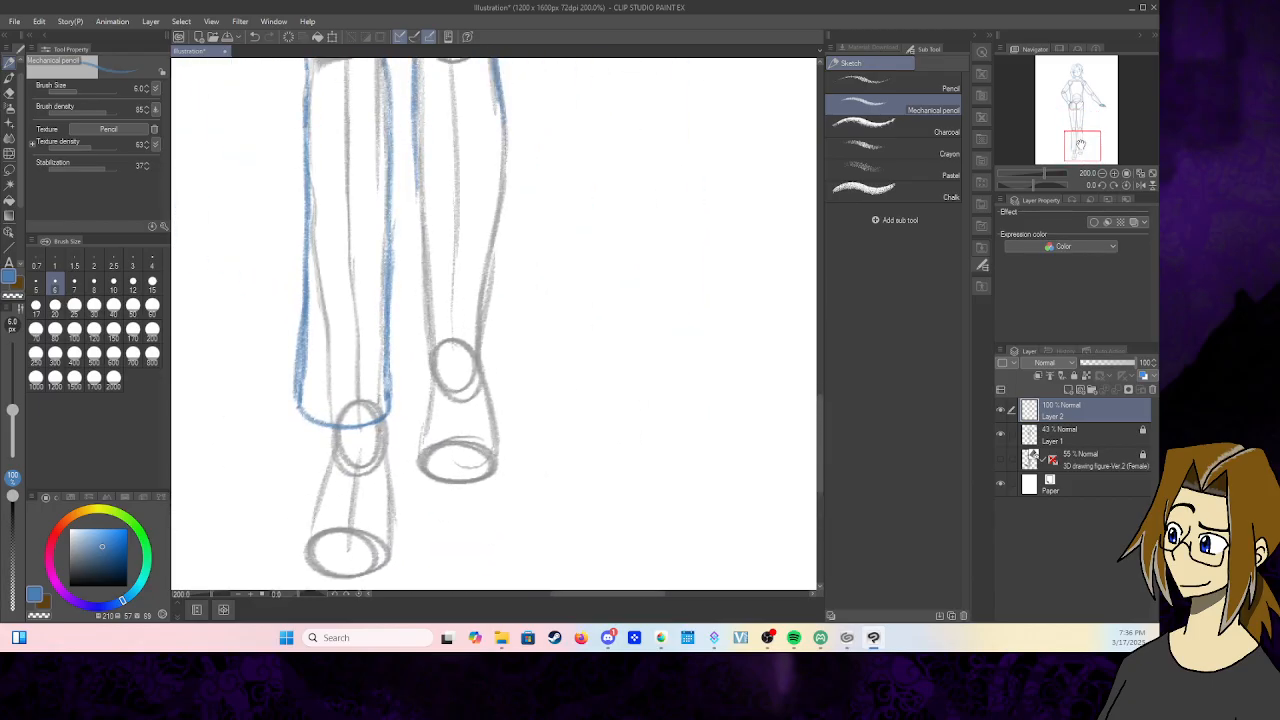
mouse_move(416, 160)
left_mouse_down()
mouse_move(419, 376)
mouse_move(492, 378)
left_mouse_up()
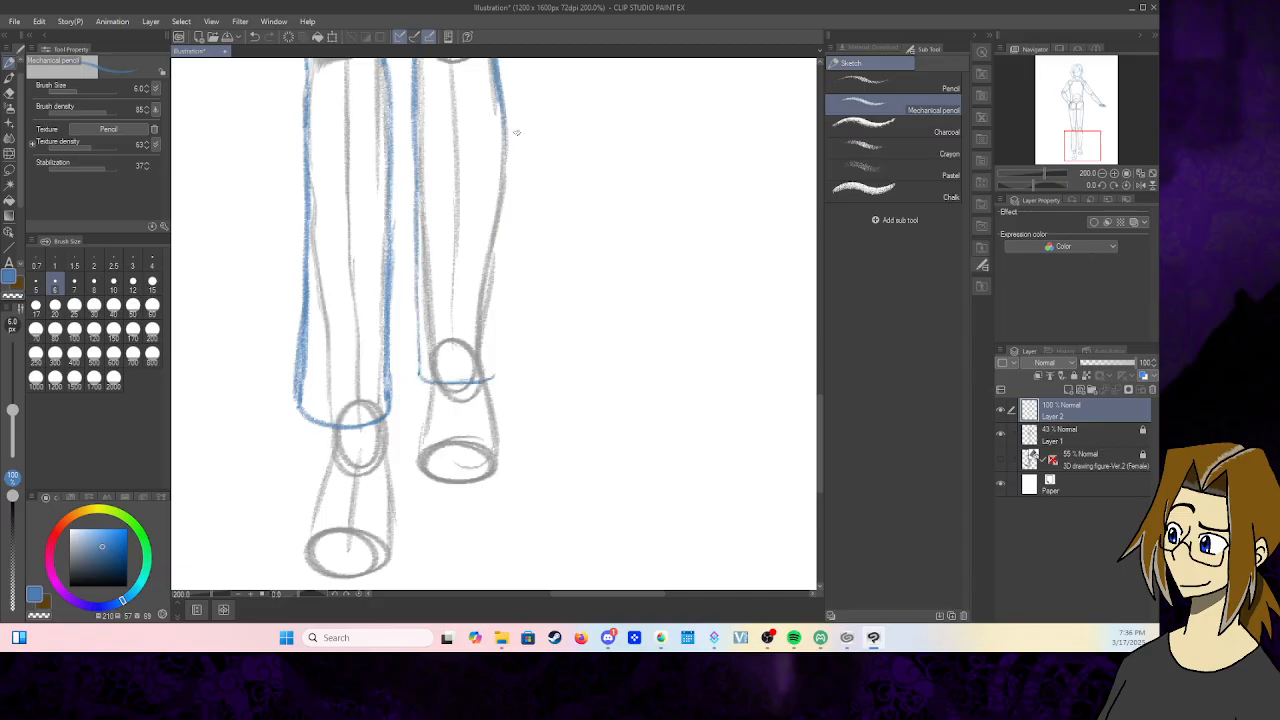
mouse_move(500, 98)
left_mouse_down()
mouse_move(500, 312)
mouse_move(476, 381)
left_mouse_up()
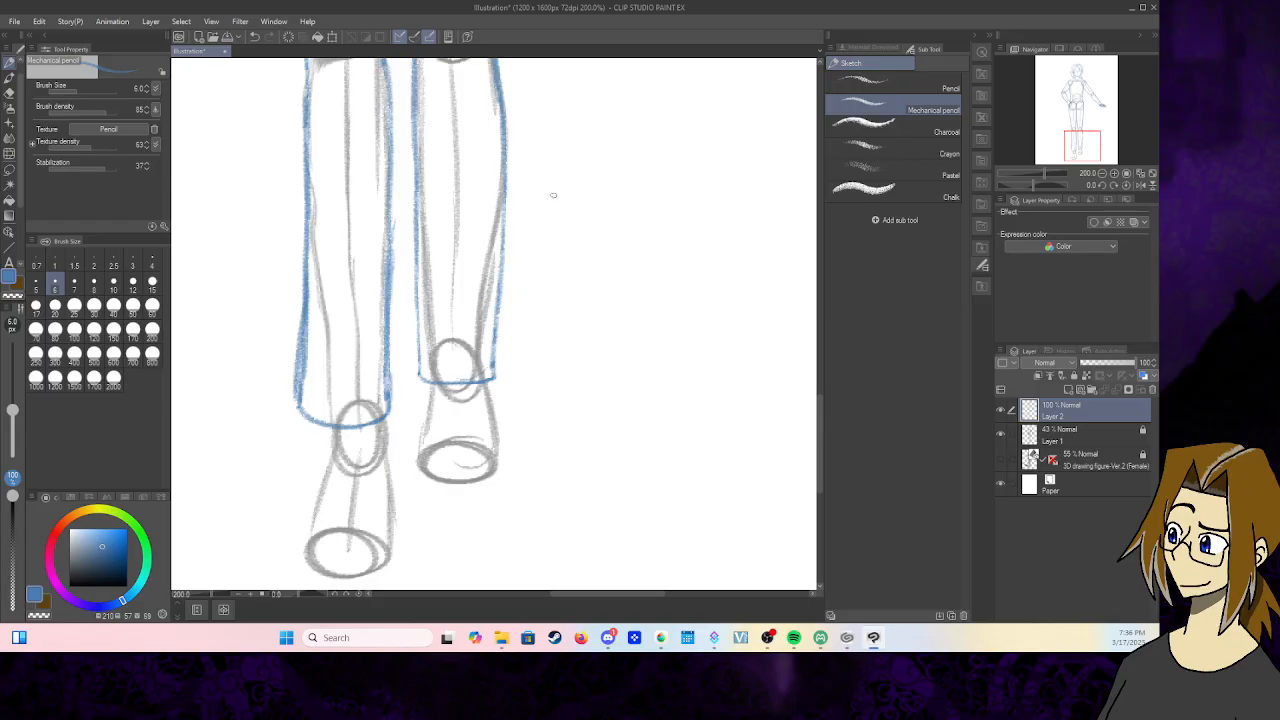
left_click(10, 94)
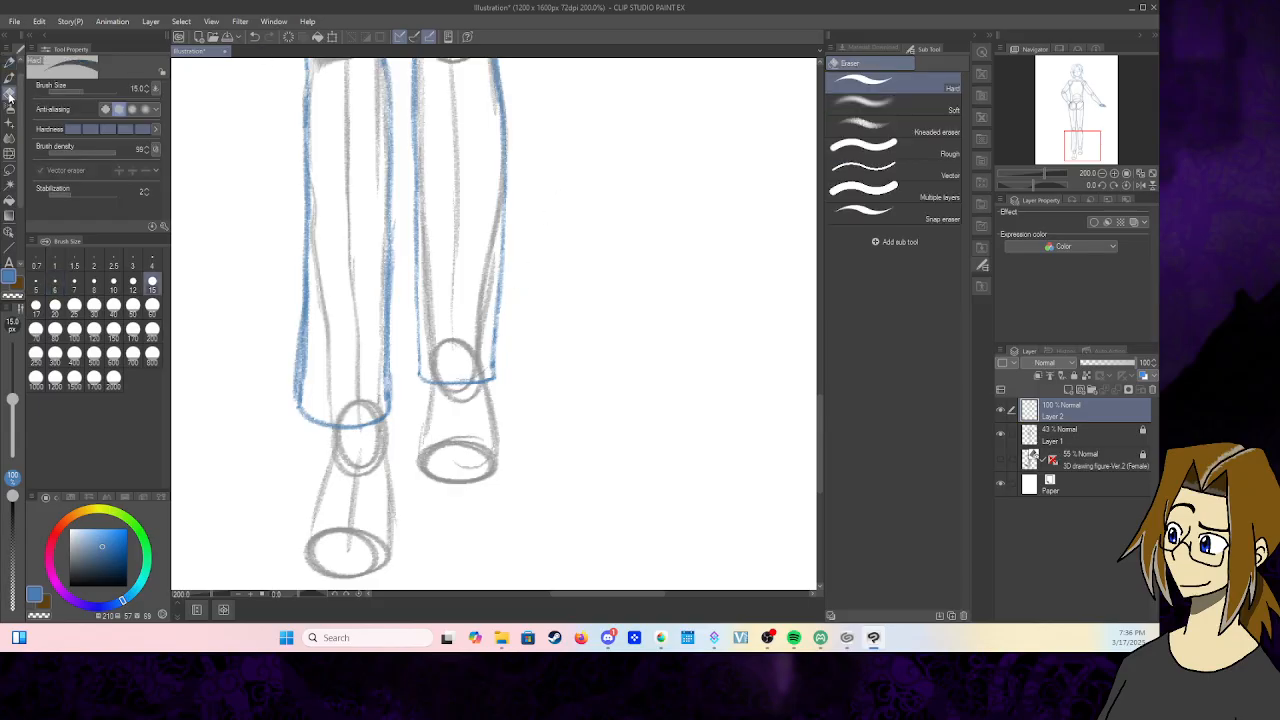
mouse_move(432, 377)
left_mouse_down()
mouse_move(476, 386)
mouse_move(497, 368)
mouse_move(419, 377)
left_mouse_up()
left_click_drag(490, 344, 494, 360)
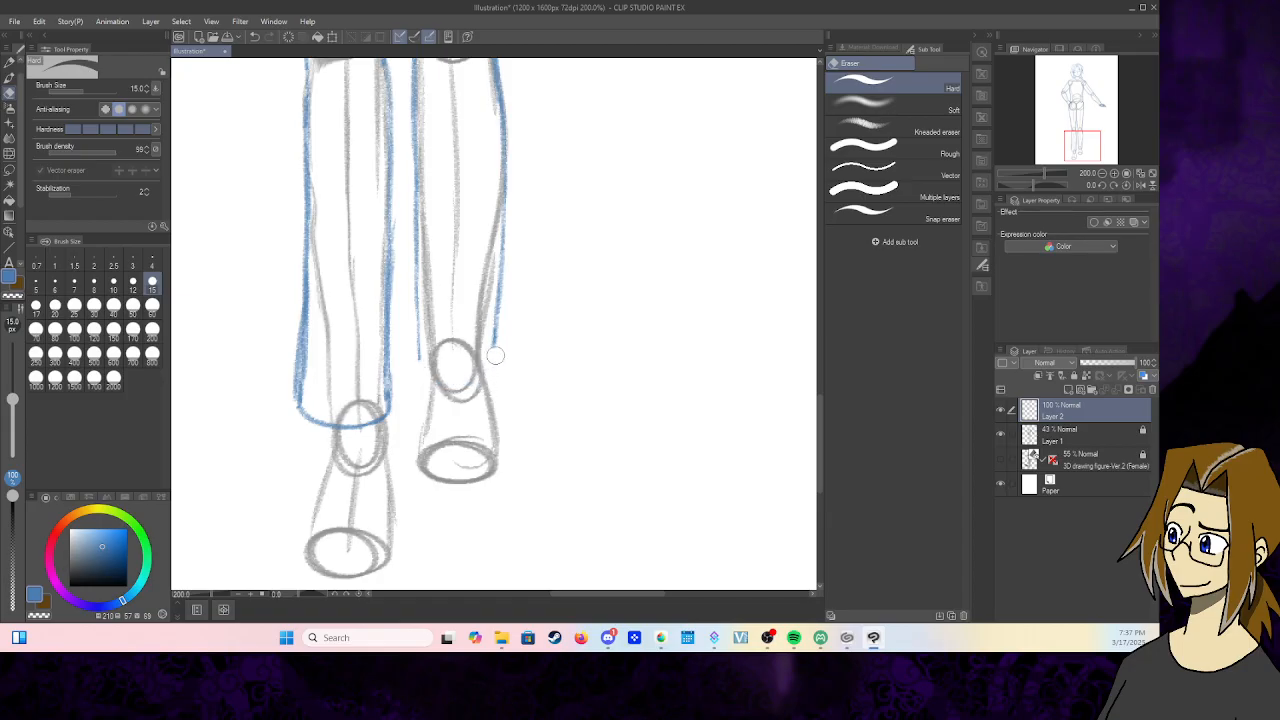
left_click(9, 63)
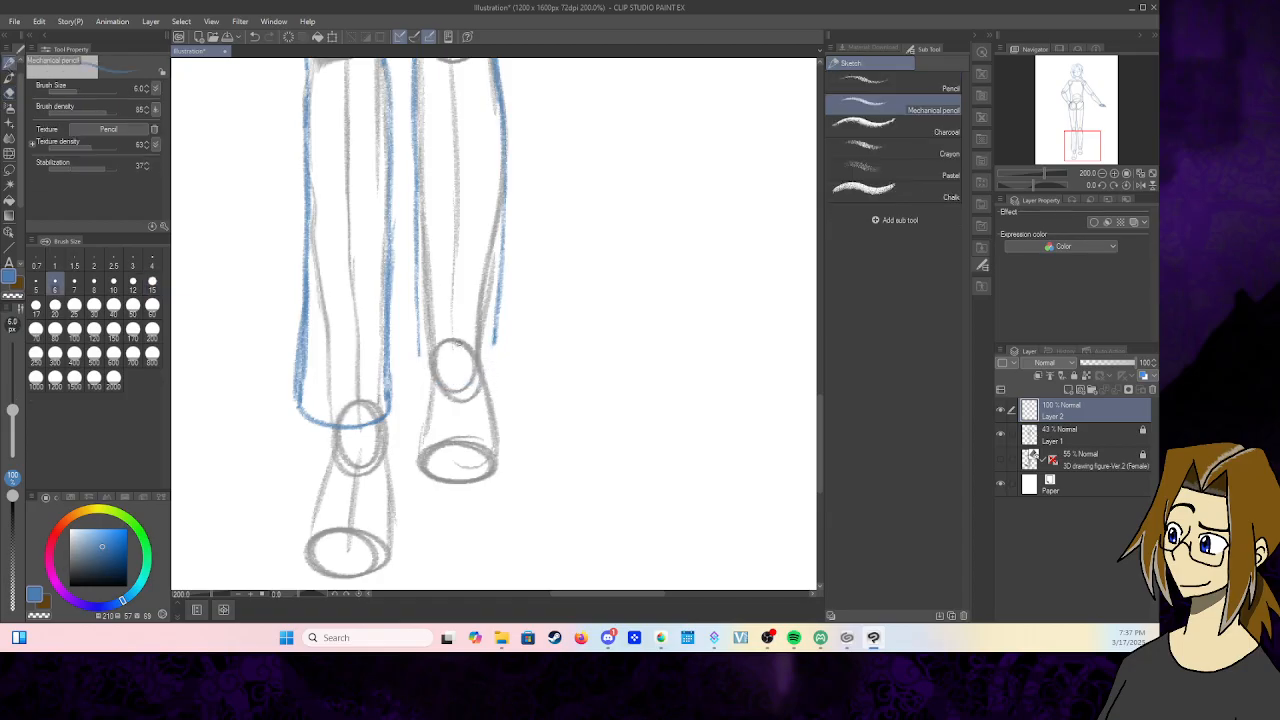
mouse_move(448, 347)
left_mouse_down()
mouse_move(500, 348)
mouse_move(499, 330)
left_mouse_up()
- Sketch the shoe on the hand-on-hip side using the 3D figure's foot as reference, including the sole line and a curved toe cap
left_click_drag(324, 426, 297, 575)
left_click_drag(1079, 154, 1074, 154)
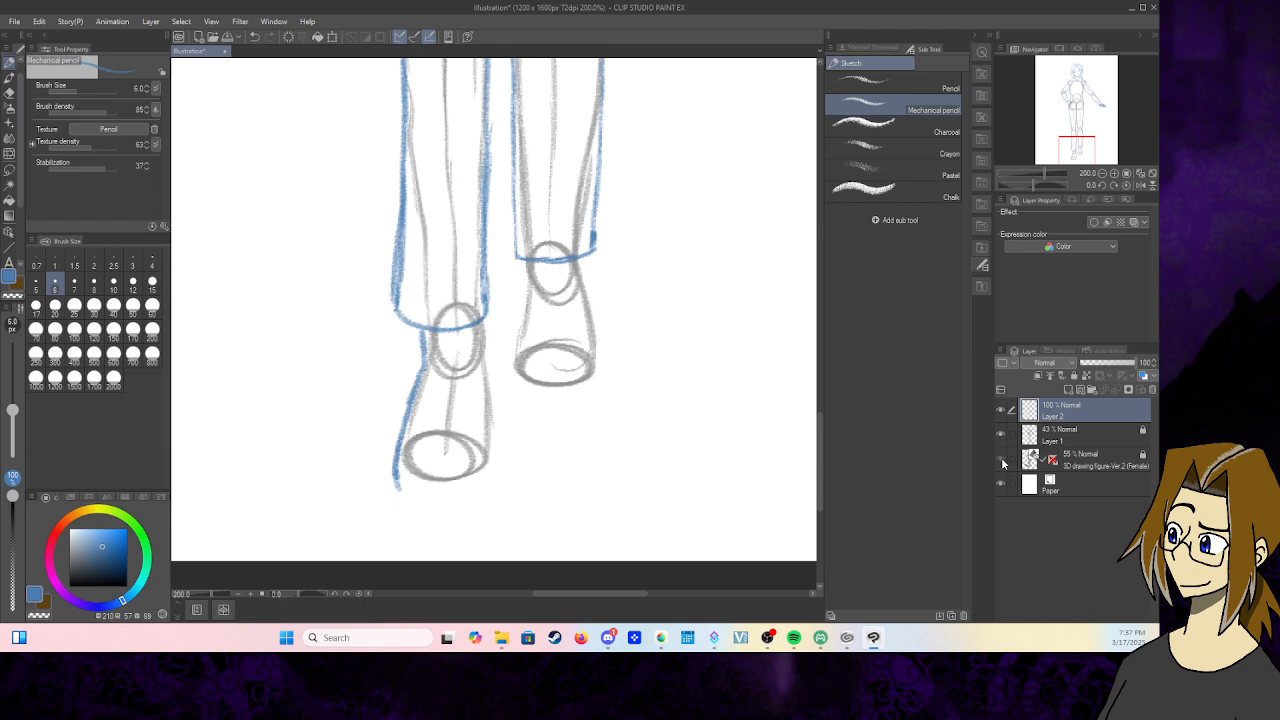
left_click(1000, 458)
mouse_move(396, 478)
left_mouse_down()
mouse_move(440, 516)
mouse_move(478, 502)
left_mouse_up()
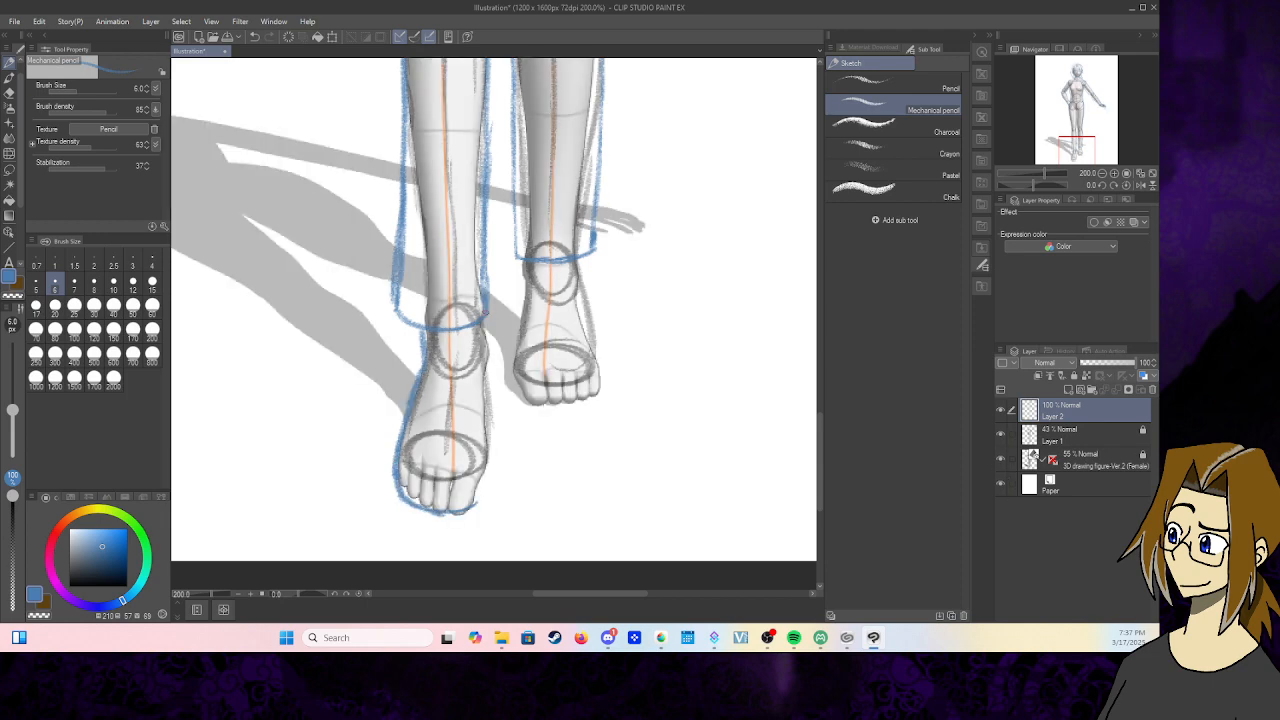
mouse_move(490, 312)
left_mouse_down()
mouse_move(484, 490)
mouse_move(450, 512)
mouse_move(440, 497)
mouse_move(482, 492)
left_mouse_up()
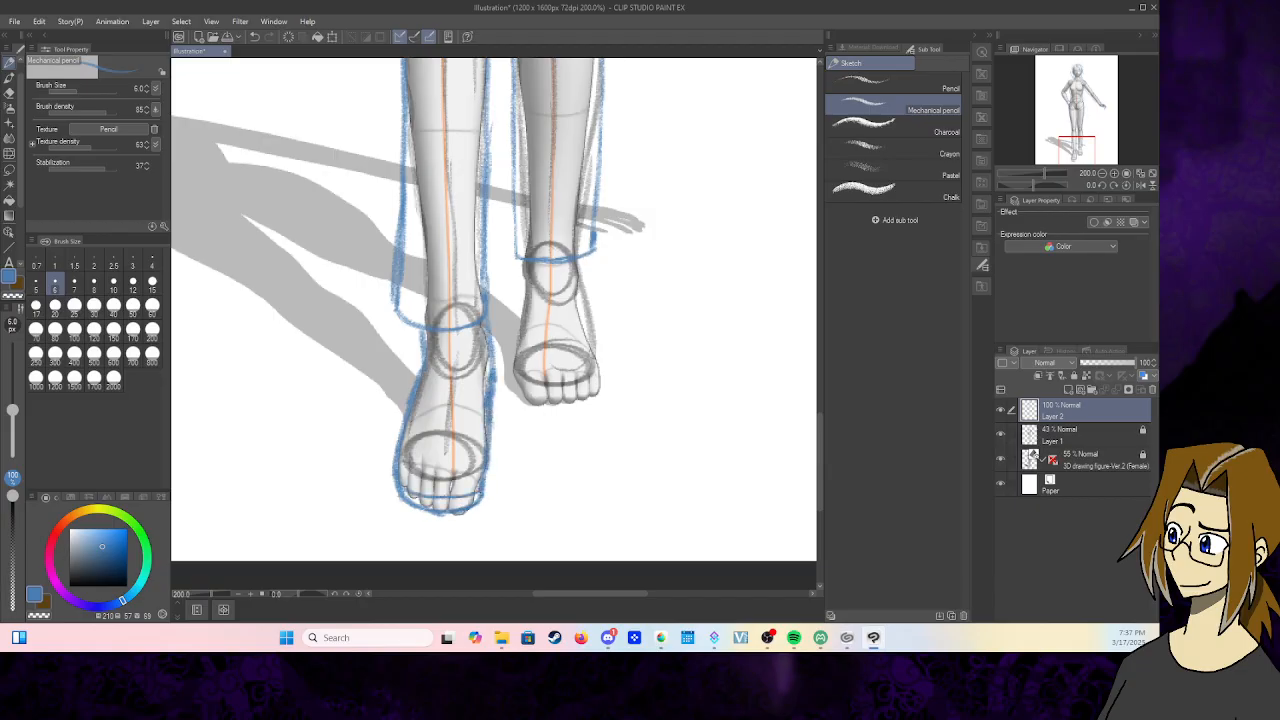
left_click(1000, 460)
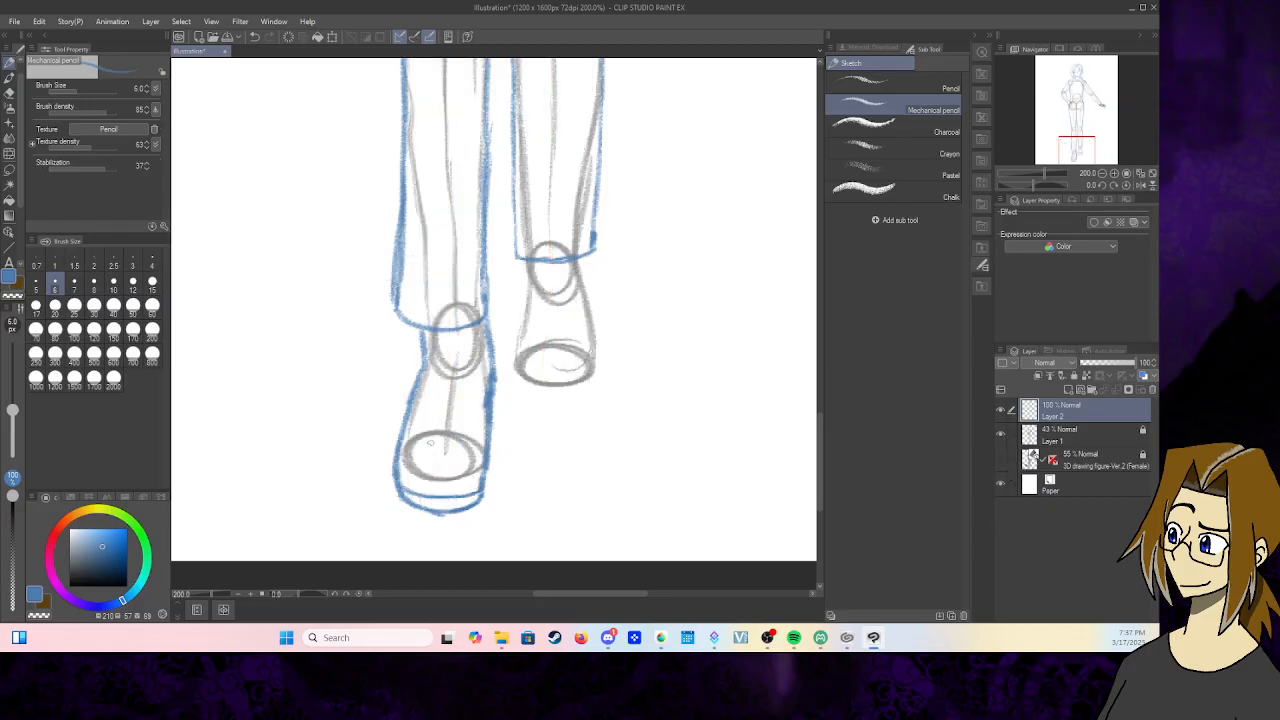
left_click_drag(415, 433, 483, 453)
- Sketch the shoe on the outstretched-arm side over the 3D figure's foot, with toe cap and sole line, and hide the figure
left_click(1001, 459)
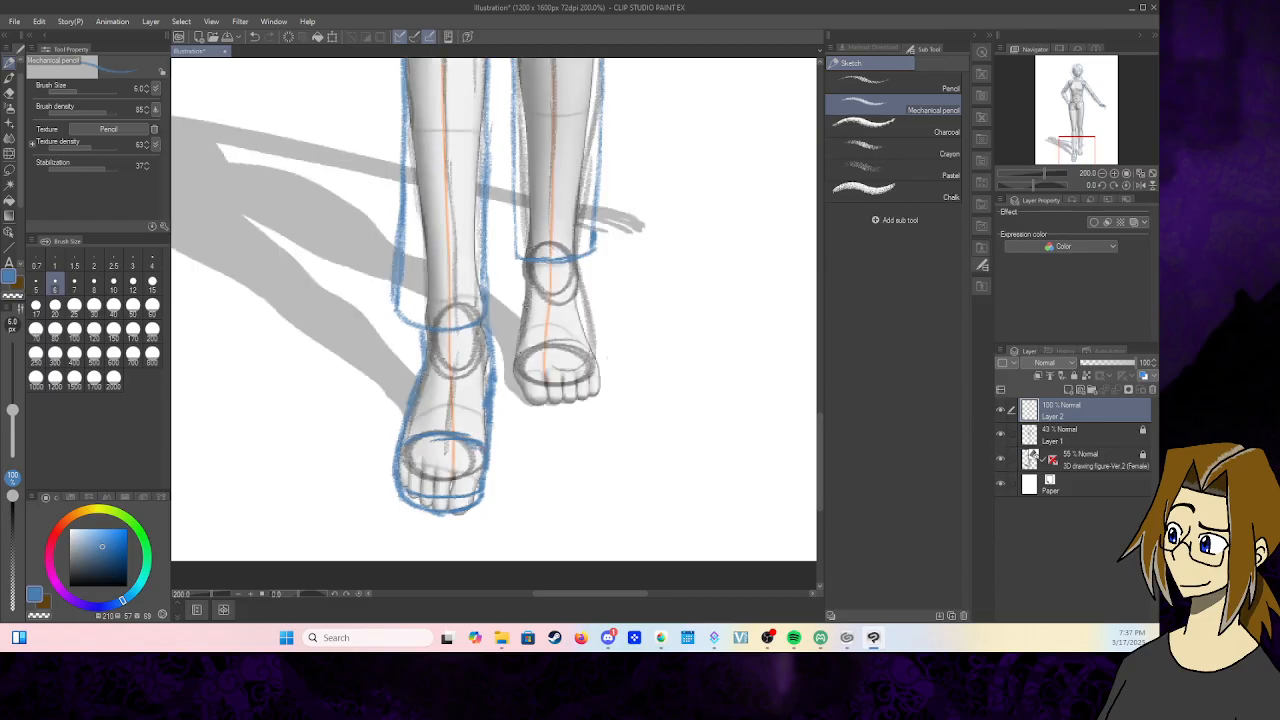
left_click_drag(527, 267, 521, 348)
left_click_drag(522, 402, 593, 401)
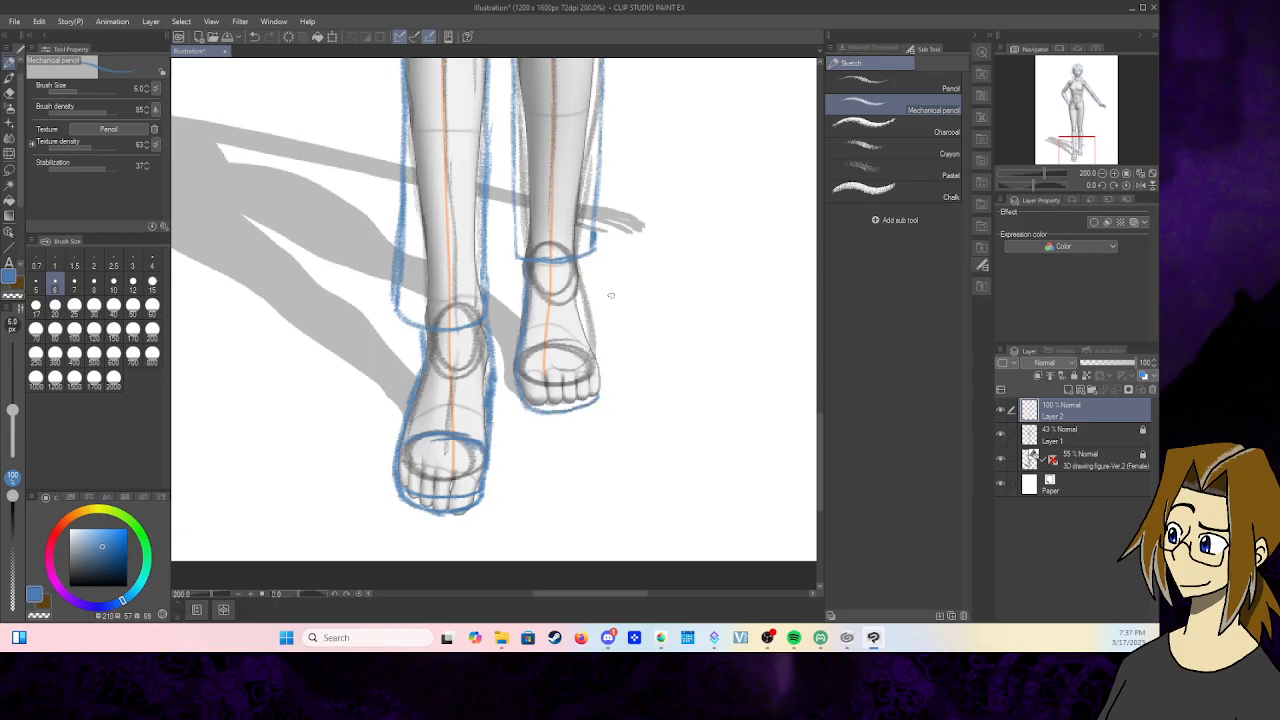
left_click_drag(578, 266, 598, 404)
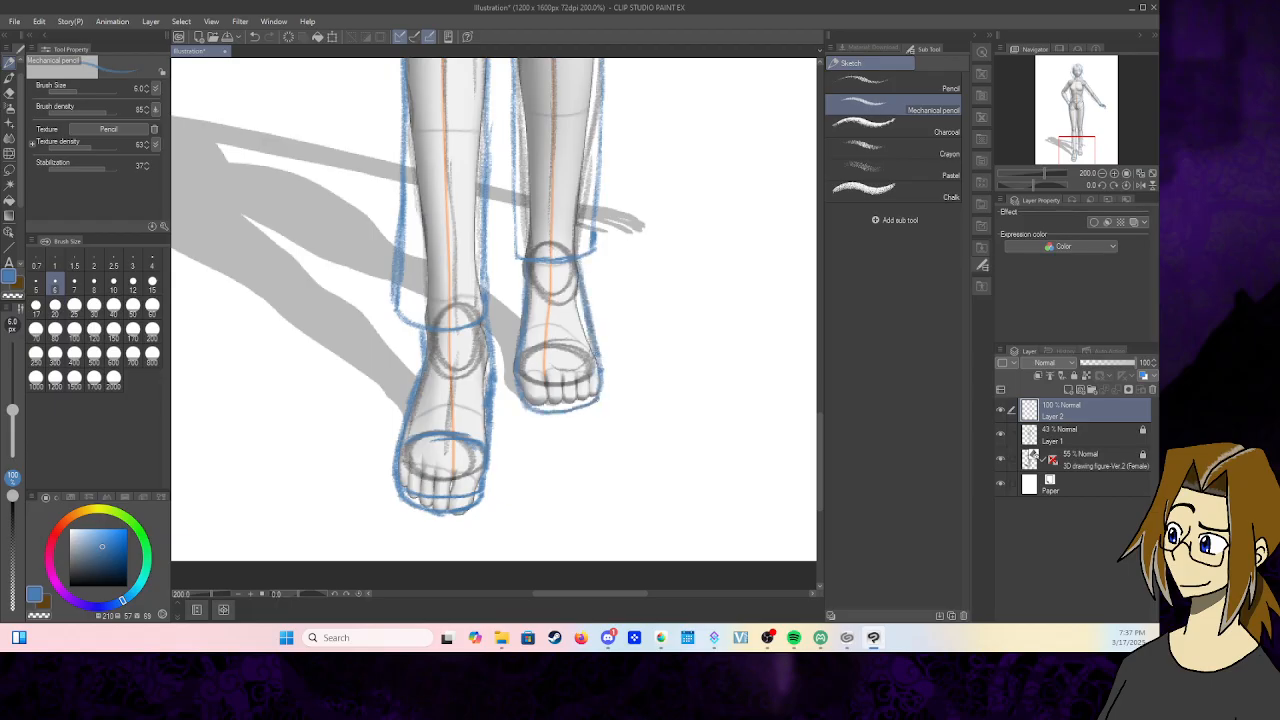
mouse_move(528, 367)
left_mouse_down()
mouse_move(584, 363)
mouse_move(513, 375)
mouse_move(534, 361)
mouse_move(601, 364)
left_mouse_up()
left_click_drag(528, 406, 590, 398)
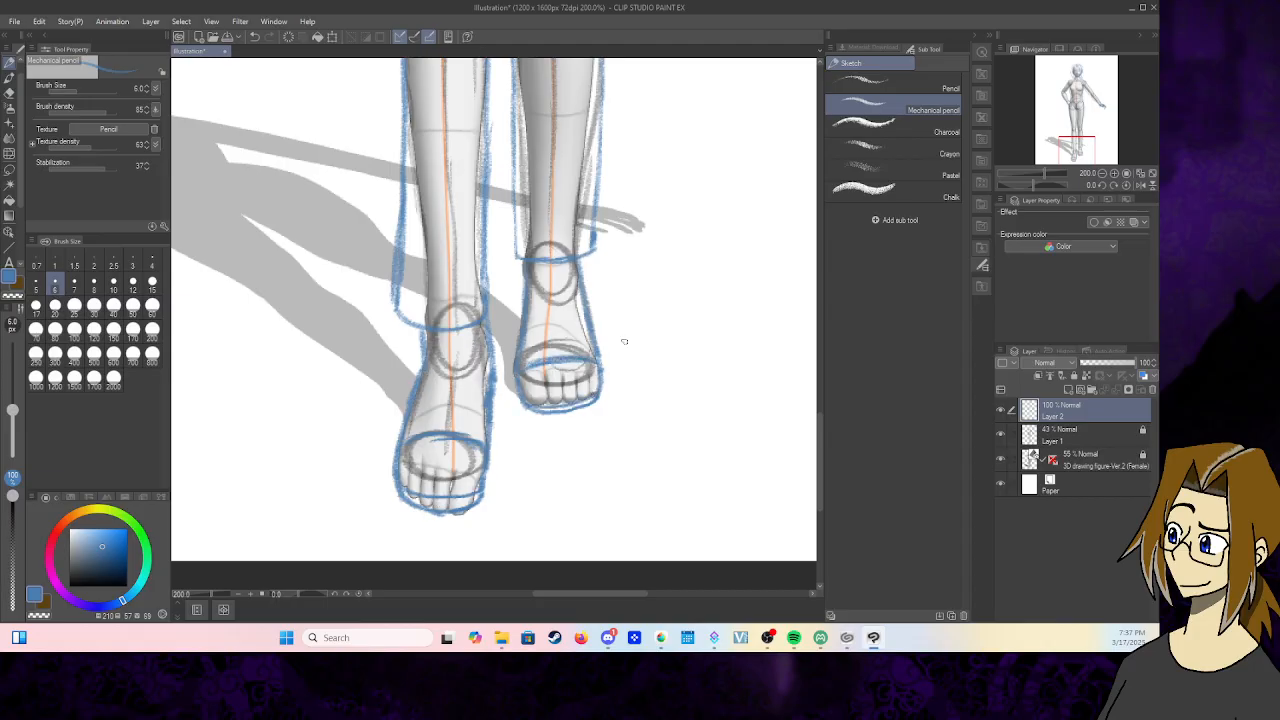
left_click(1001, 460)
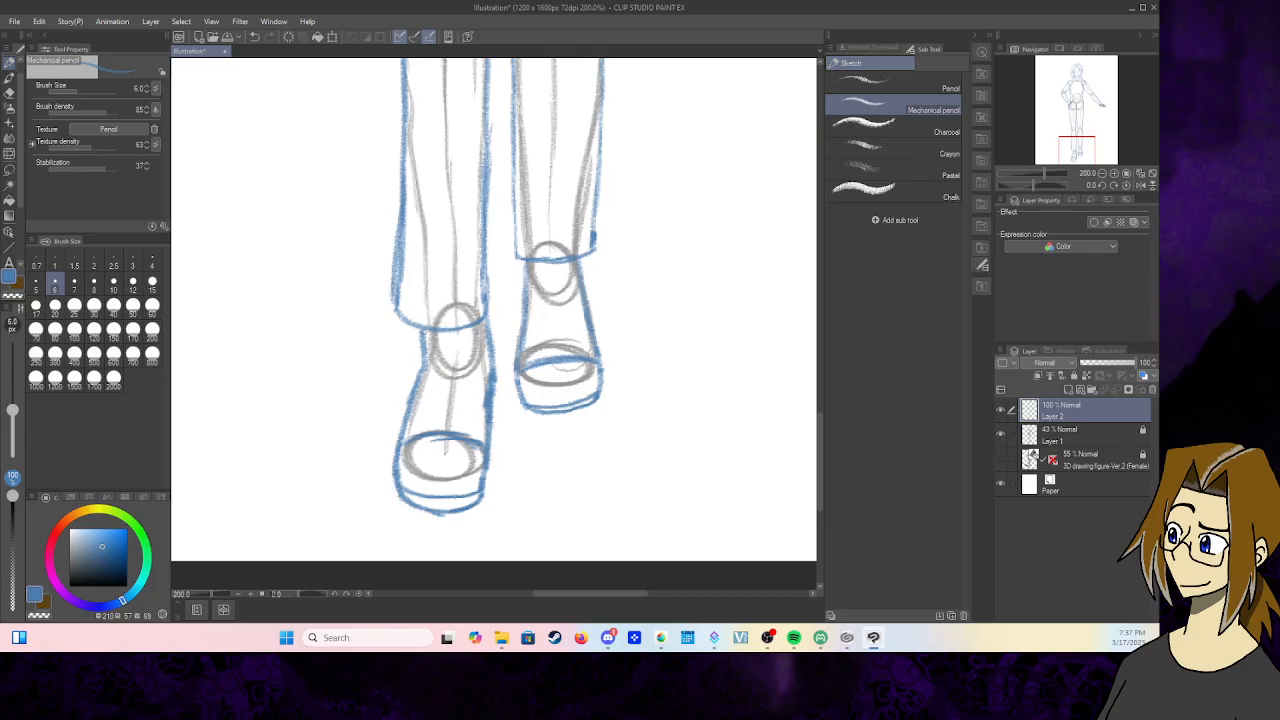
- Refine the shoe on the hand-on-hip side by strengthening its ankle contours, trimming the sole's lower edge with the Hard eraser and redrawing it flatter
left_click_drag(424, 330, 411, 410)
left_click_drag(426, 336, 416, 384)
left_click_drag(484, 338, 490, 390)
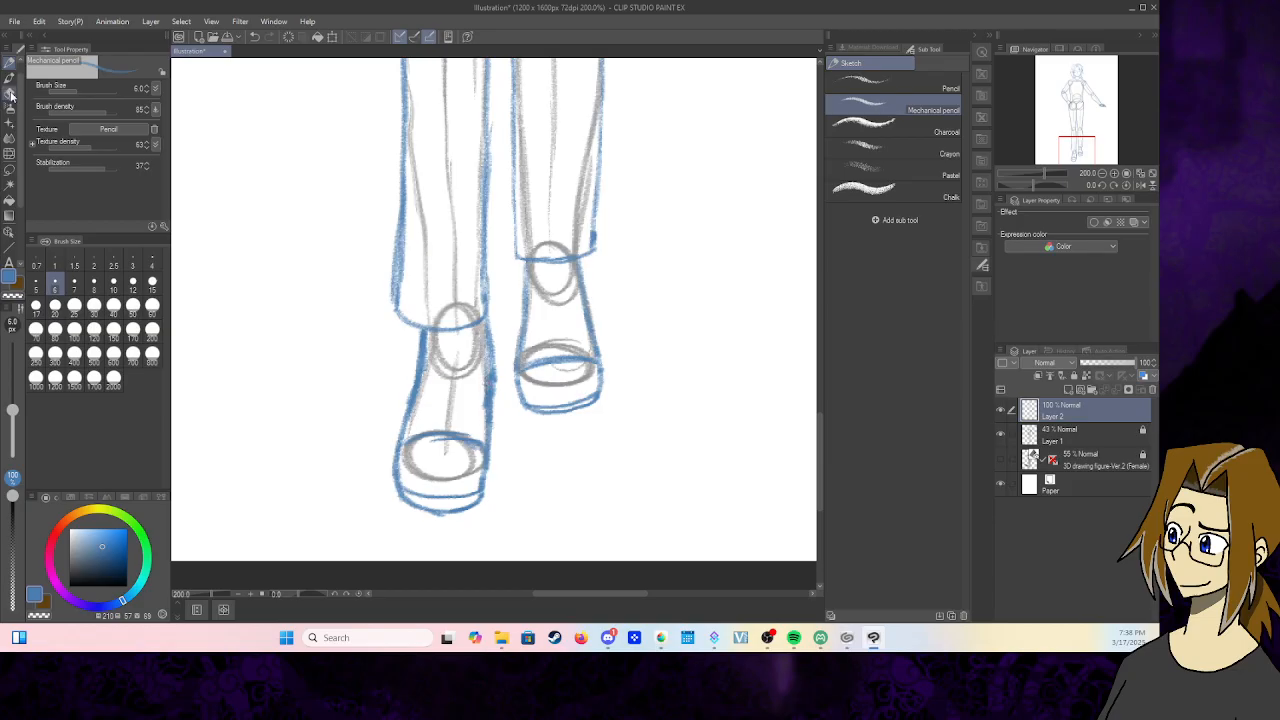
key("e")
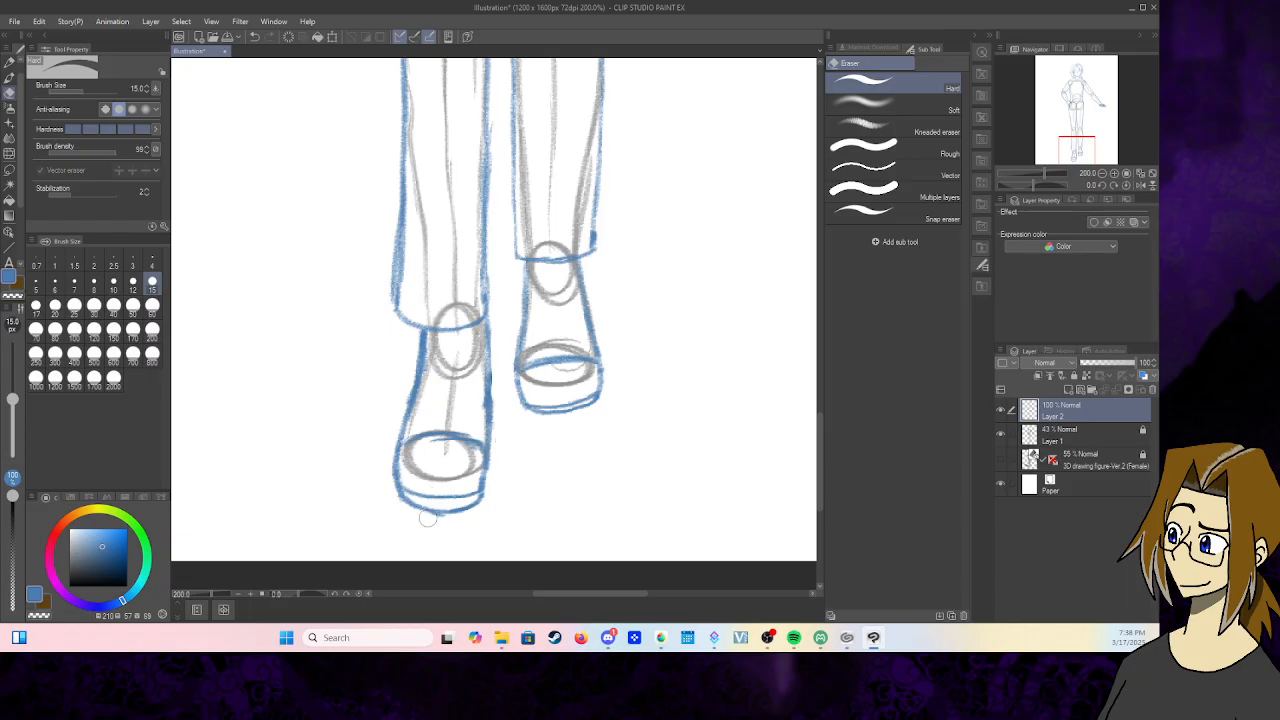
left_click_drag(447, 516, 386, 503)
left_click(10, 64)
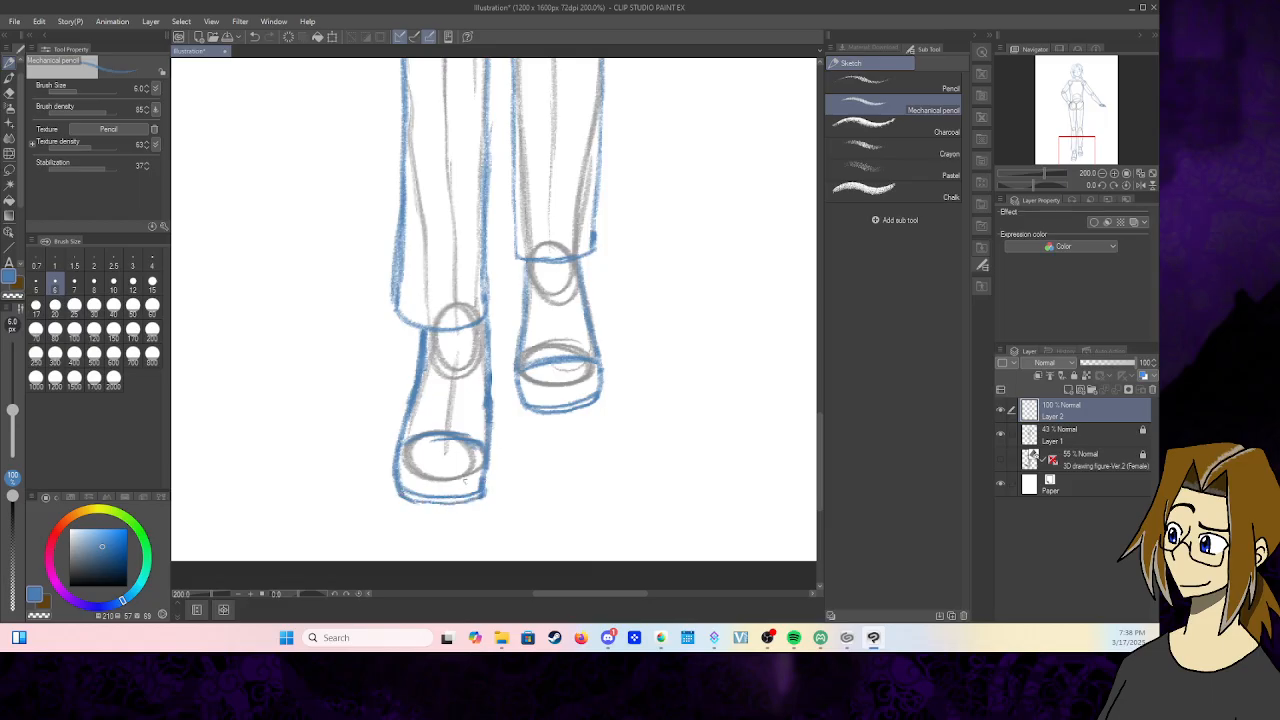
mouse_move(402, 454)
left_mouse_down()
mouse_move(470, 448)
mouse_move(436, 450)
mouse_move(494, 462)
mouse_move(484, 458)
left_mouse_up()
- Sketch the curled fingers of the hand resting on the hip and reinforce the hand and hip contour below them
left_click_drag(1077, 148, 1058, 105)
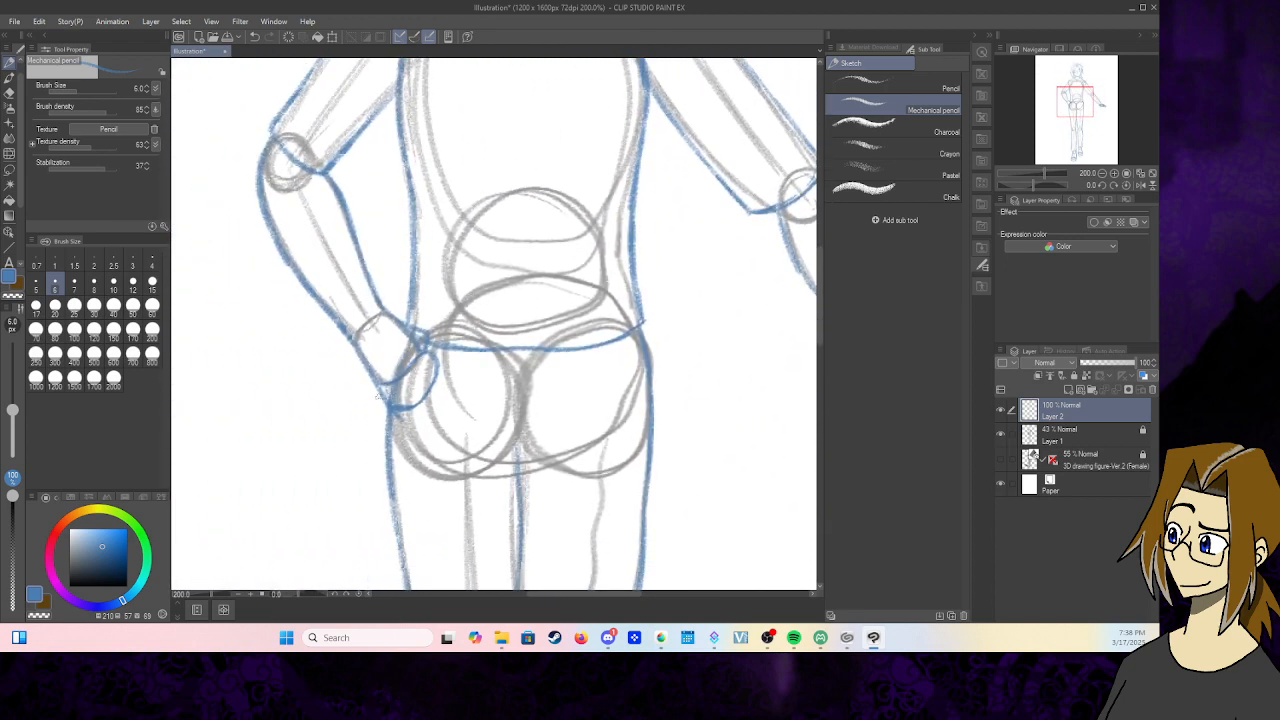
mouse_move(384, 395)
left_mouse_down()
mouse_move(413, 379)
mouse_move(446, 350)
left_mouse_up()
left_click_drag(430, 396, 448, 362)
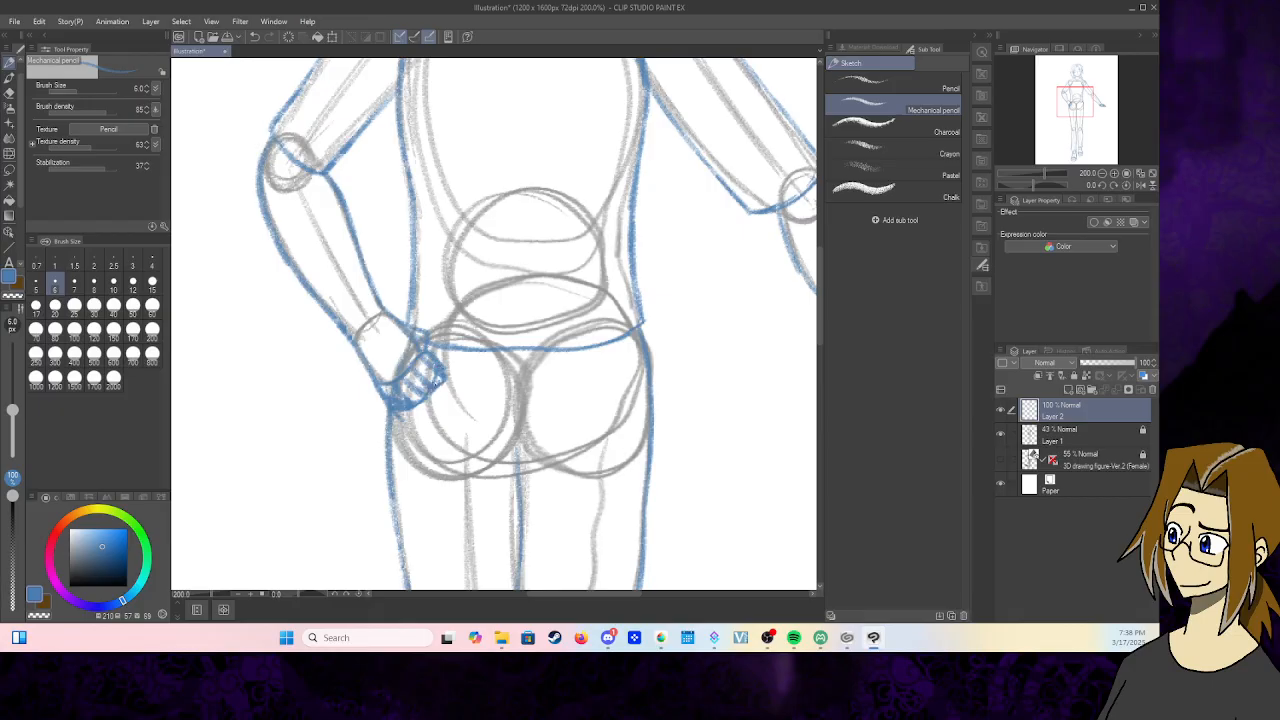
mouse_move(1072, 109)
left_mouse_down()
mouse_move(1070, 74)
mouse_move(1068, 106)
left_mouse_up()
left_click_drag(432, 398, 402, 426)
mouse_move(418, 412)
left_mouse_down()
mouse_move(375, 433)
mouse_move(378, 498)
left_mouse_up()
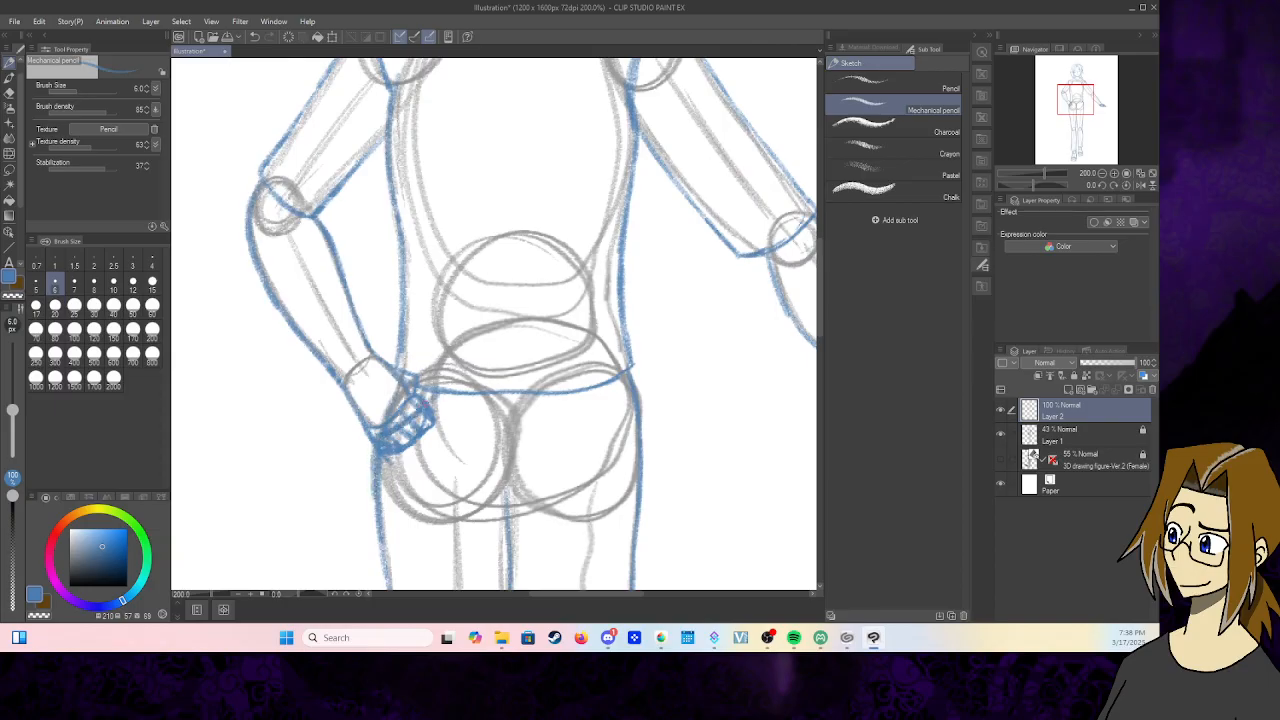
- Add trouser details at the hips: a curved pocket on the outstretched-arm side, a centre fly and a waistband line below the shirt hem
mouse_move(586, 394)
left_mouse_down()
mouse_move(607, 426)
mouse_move(597, 418)
mouse_move(640, 446)
left_mouse_up()
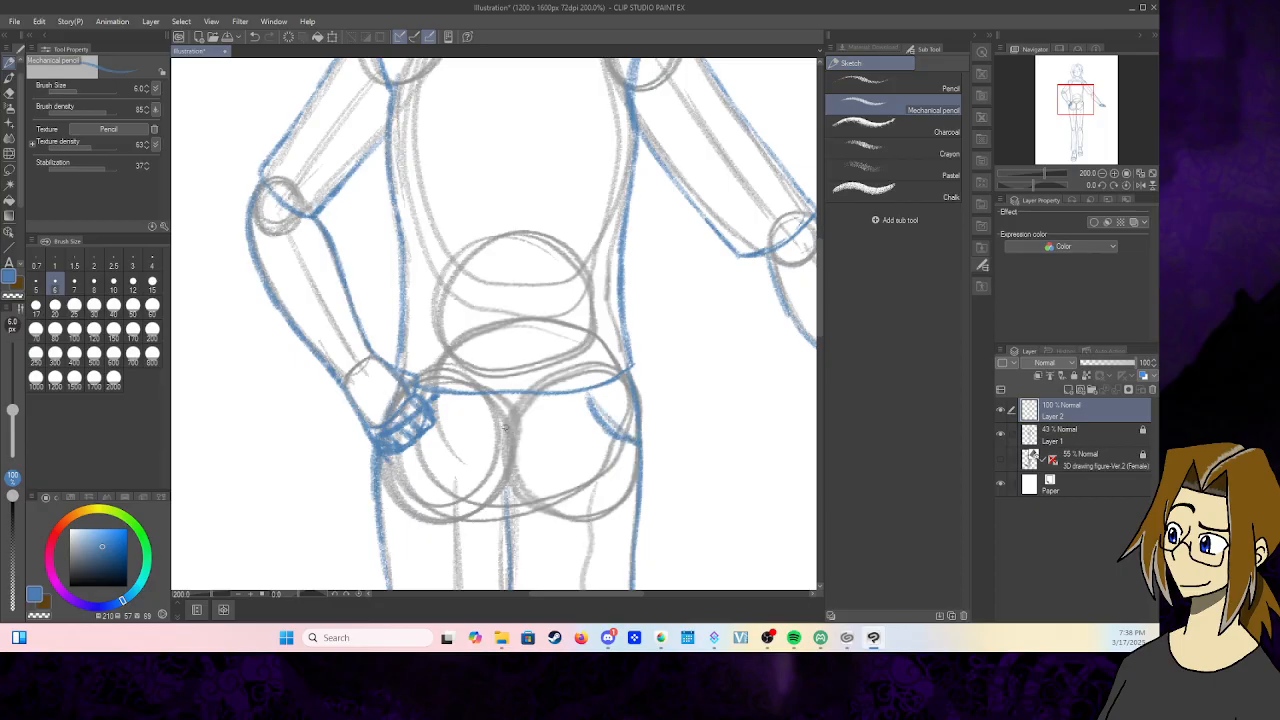
left_click_drag(508, 425, 507, 505)
mouse_move(506, 440)
left_mouse_down()
mouse_move(505, 406)
mouse_move(508, 488)
left_mouse_up()
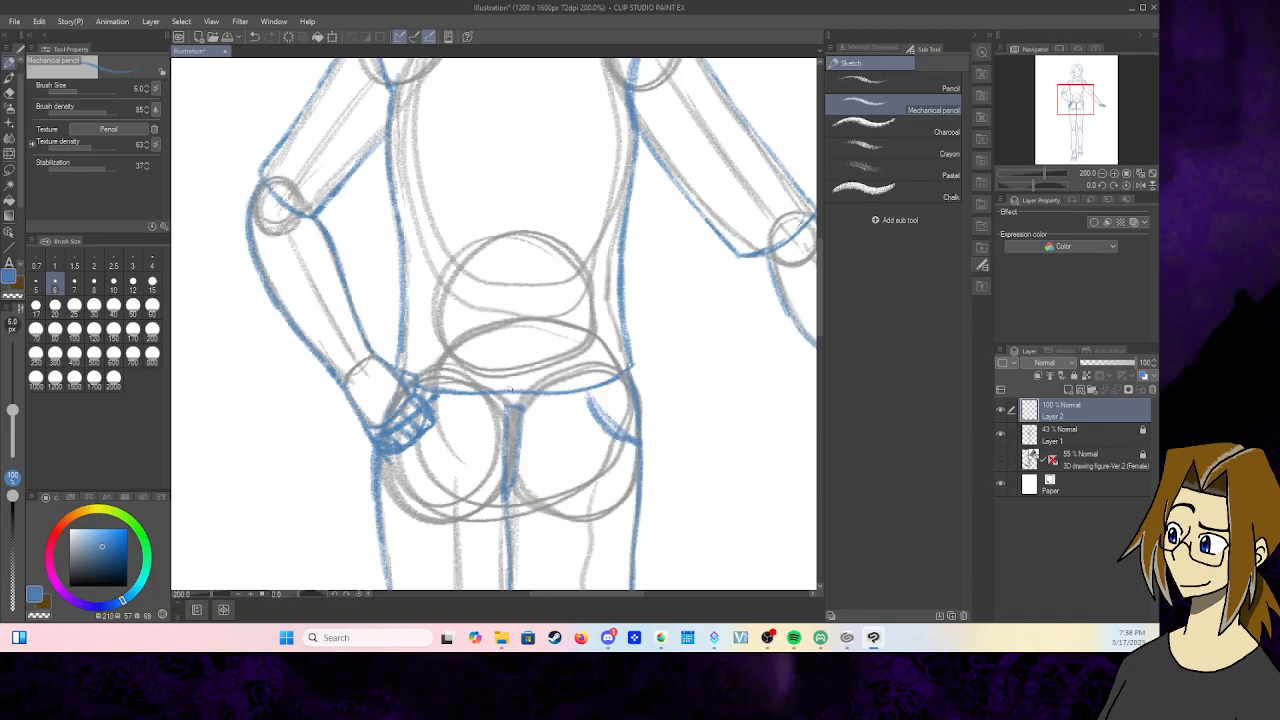
mouse_move(430, 404)
left_mouse_down()
mouse_move(588, 398)
mouse_move(624, 381)
left_mouse_up()
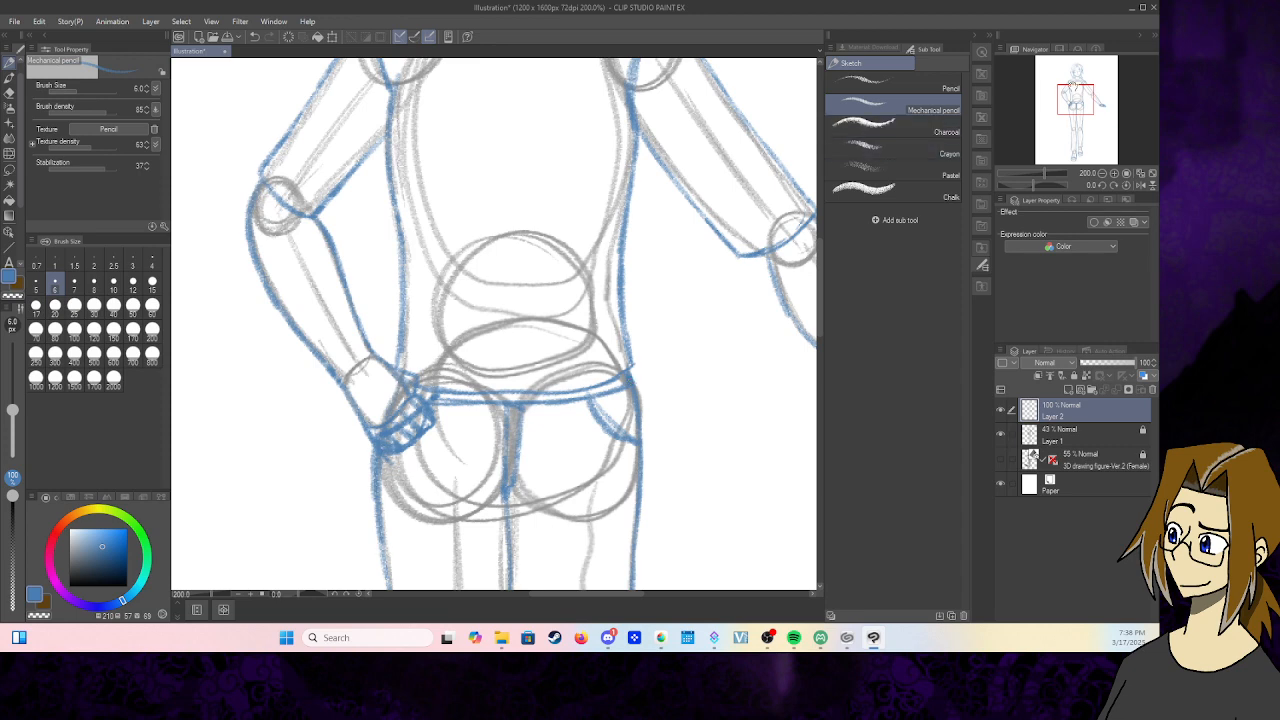
- Sketch open eyes with irises on the face and add half-rim glasses beneath them
left_click_drag(1068, 102, 1073, 76)
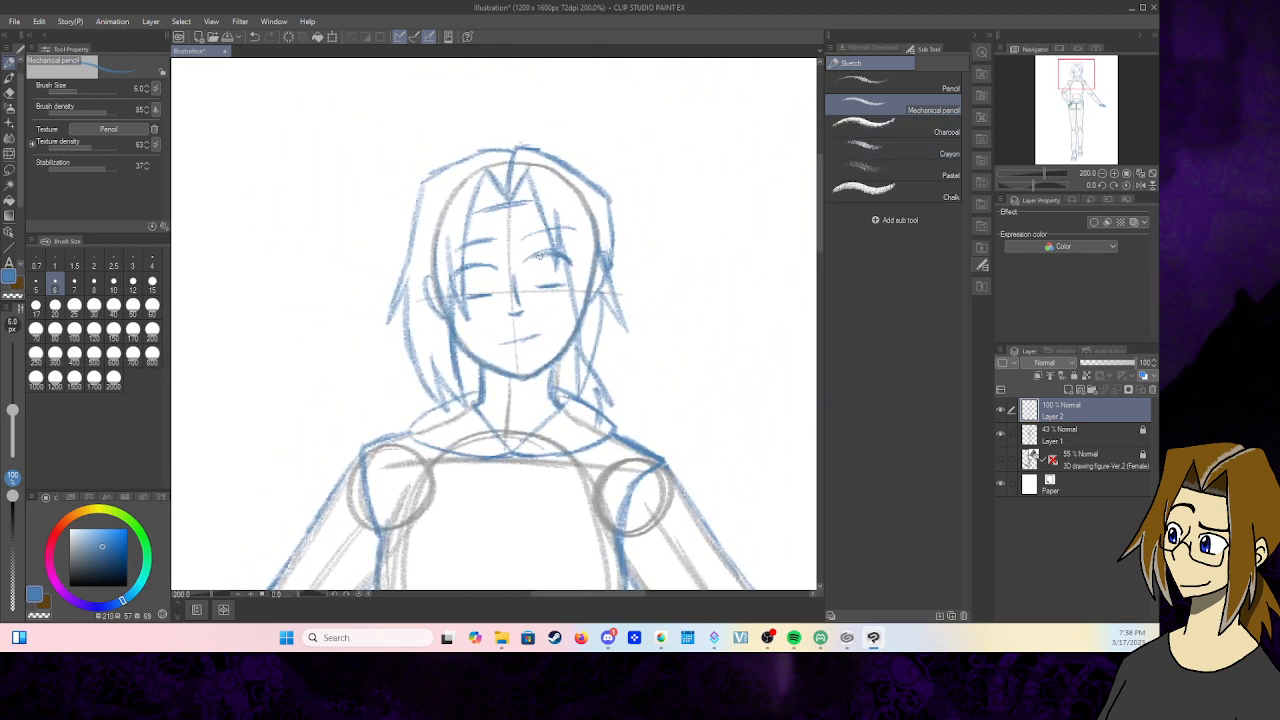
mouse_move(539, 256)
left_mouse_down()
mouse_move(537, 280)
mouse_move(551, 284)
mouse_move(474, 300)
mouse_move(480, 270)
left_mouse_up()
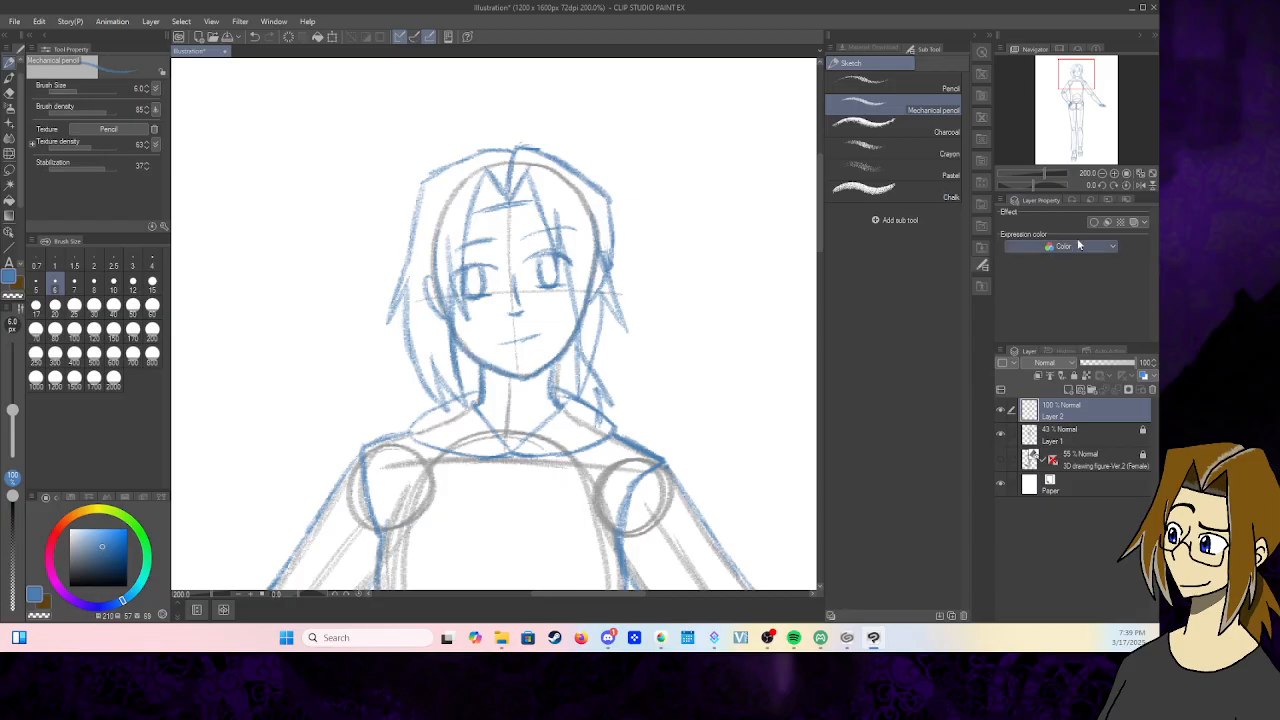
left_click_drag(1077, 73, 1078, 75)
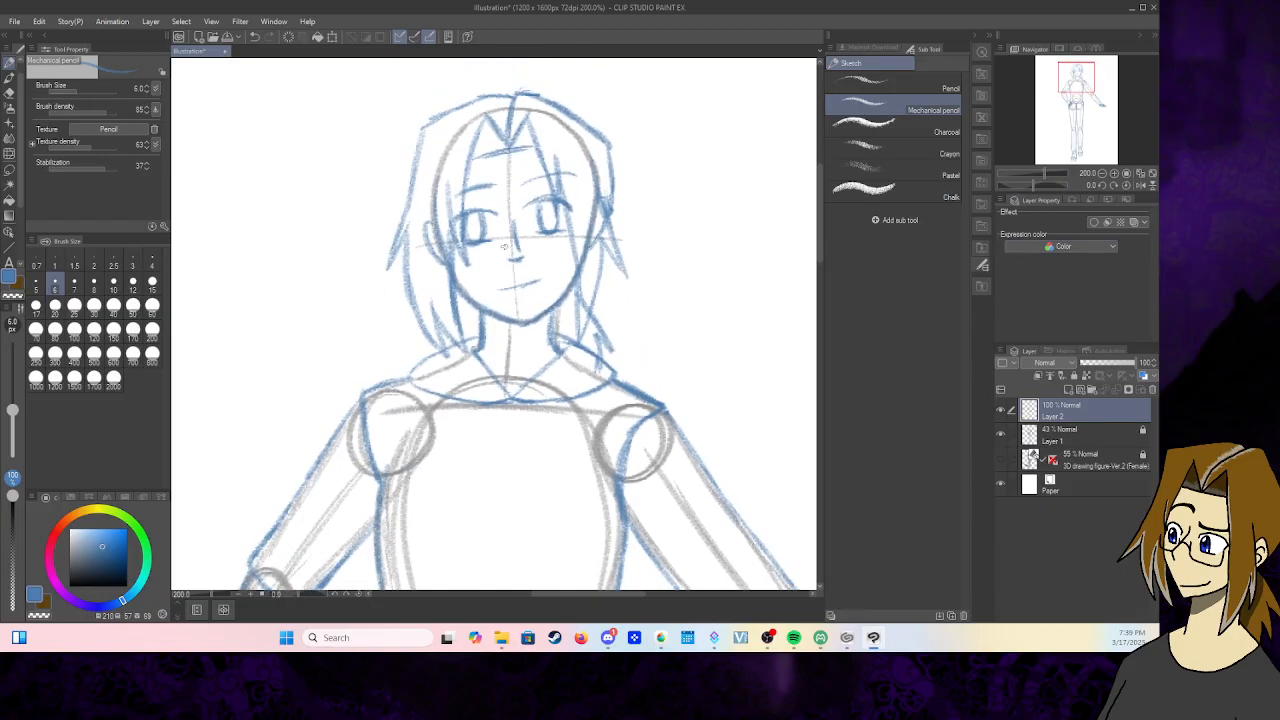
left_click_drag(524, 237, 570, 241)
mouse_move(455, 260)
left_mouse_down()
mouse_move(500, 258)
mouse_move(496, 246)
left_mouse_up()
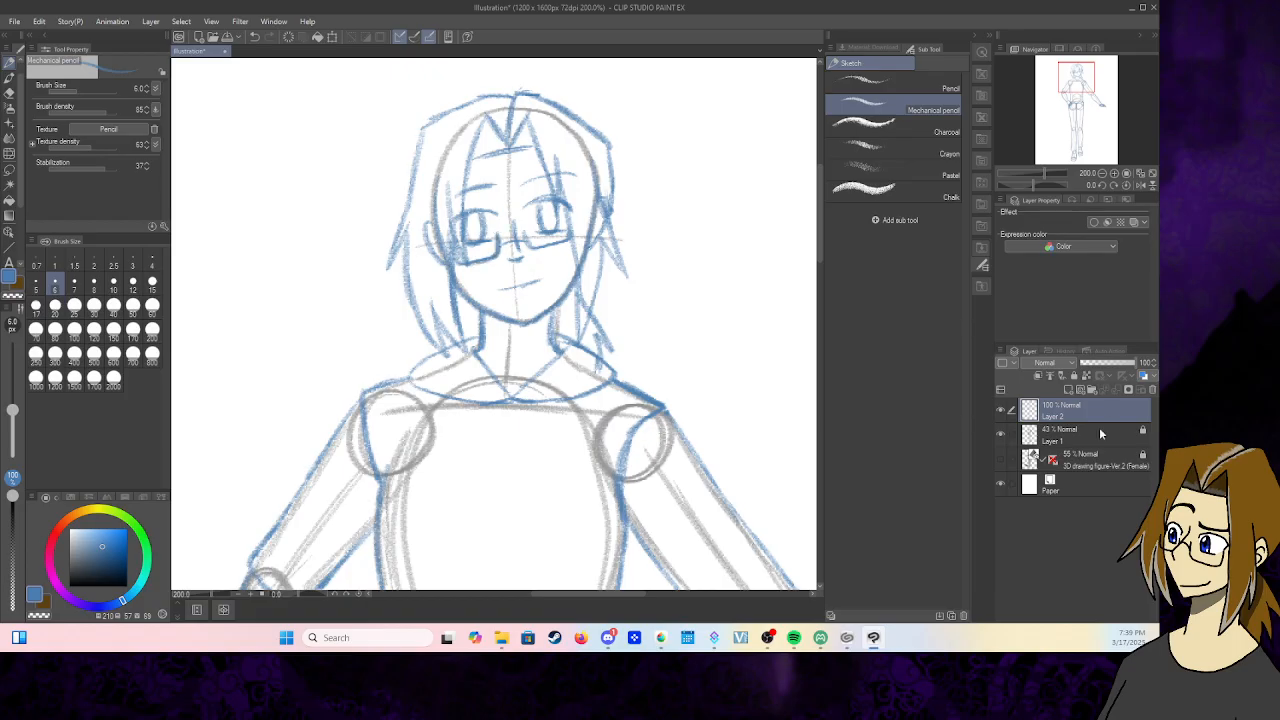
- Review the whole figure, reduce Layer 2's opacity to 49% and lock the layer
left_click(1152, 173)
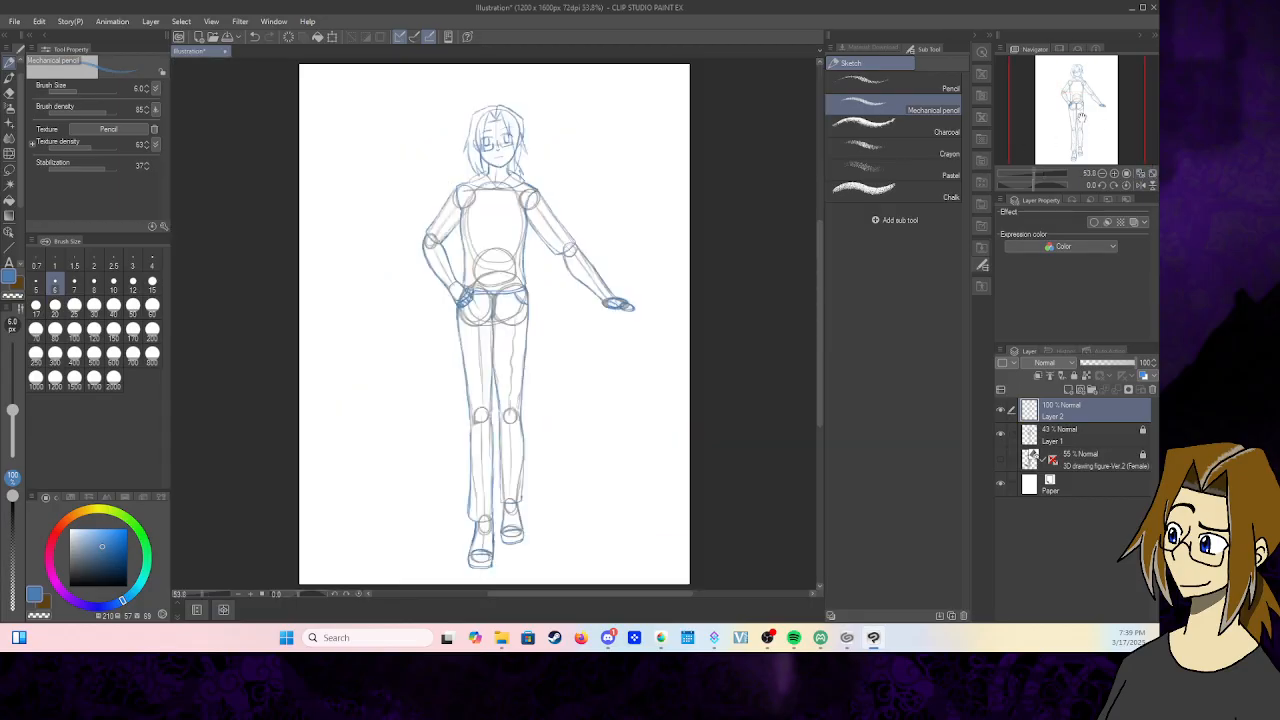
left_click(1114, 173)
left_click(1114, 173)
left_click(1114, 173)
left_click_drag(1082, 107, 1082, 74)
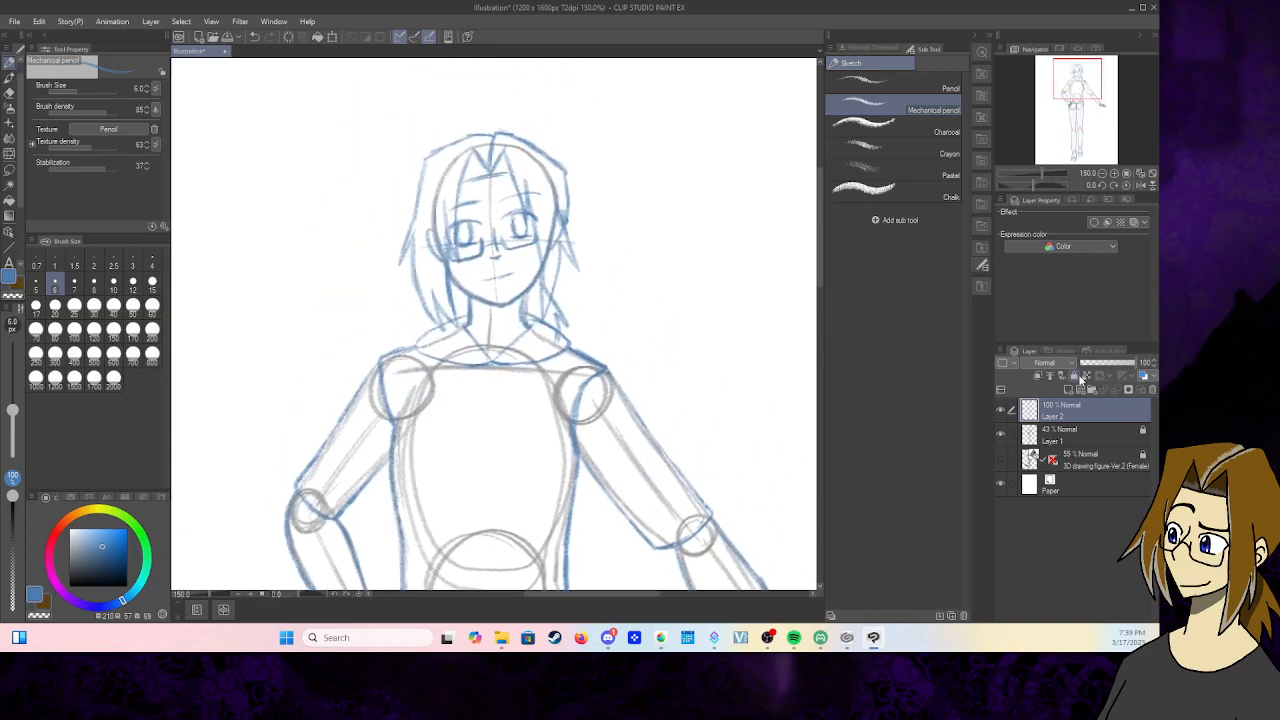
left_click(1107, 365)
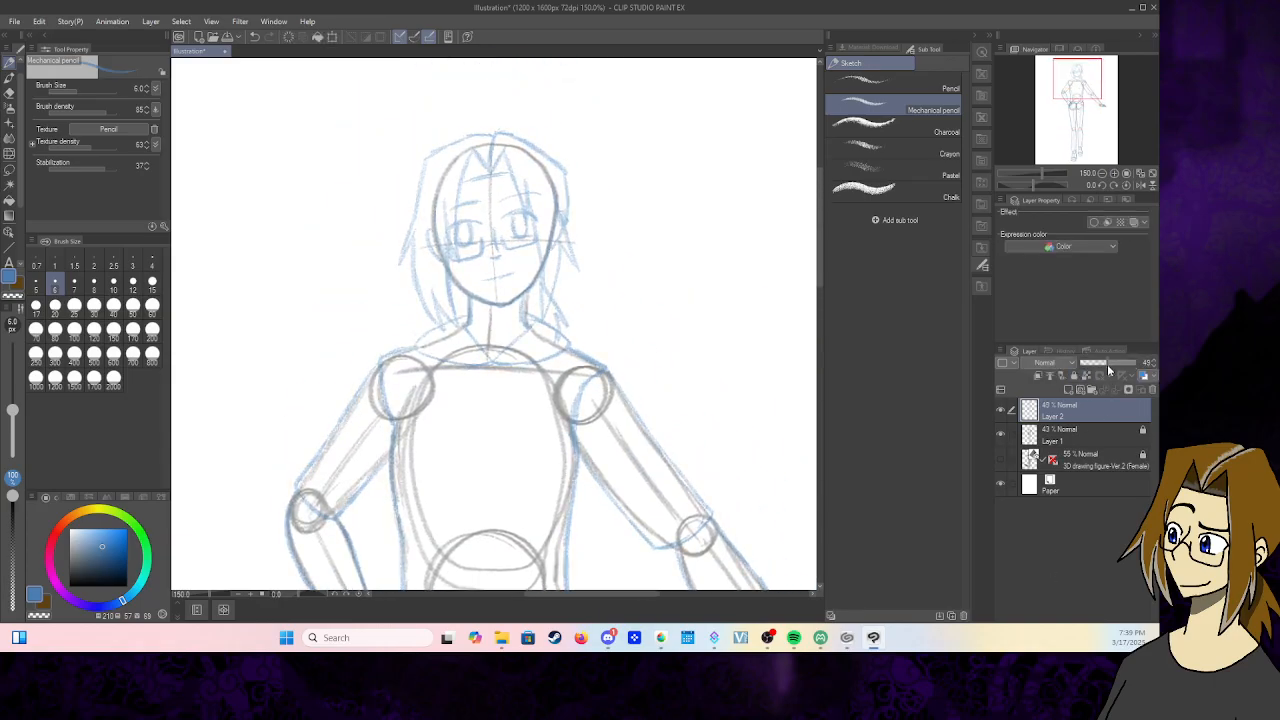
left_click(1075, 376)
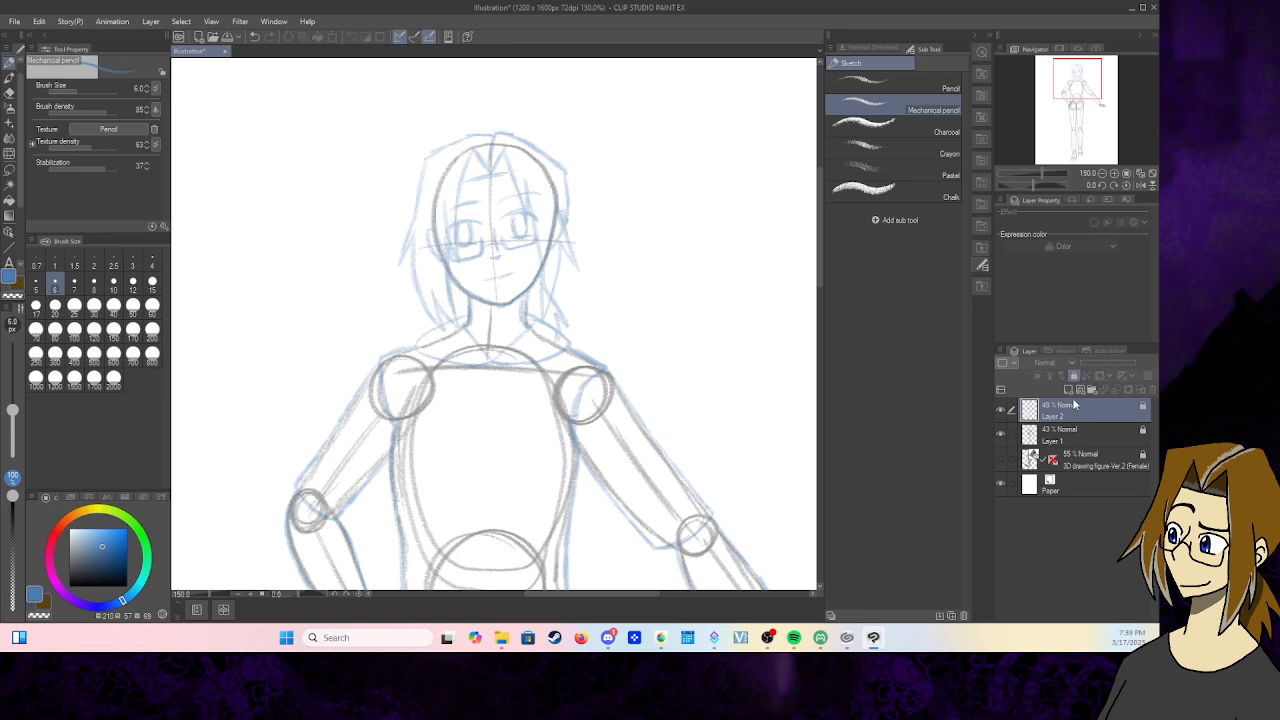
- Add a new raster layer above the blue sketch and choose the Real G-Pen for line work
left_click(1068, 389)
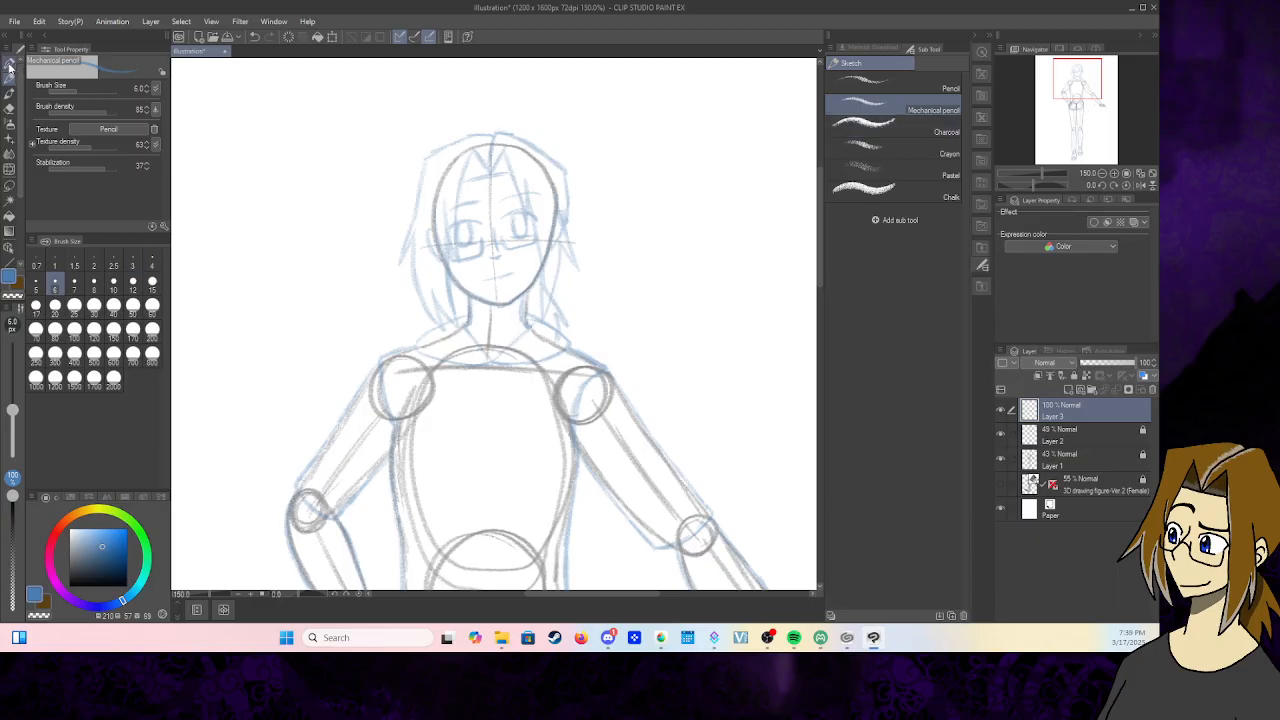
left_click(10, 66)
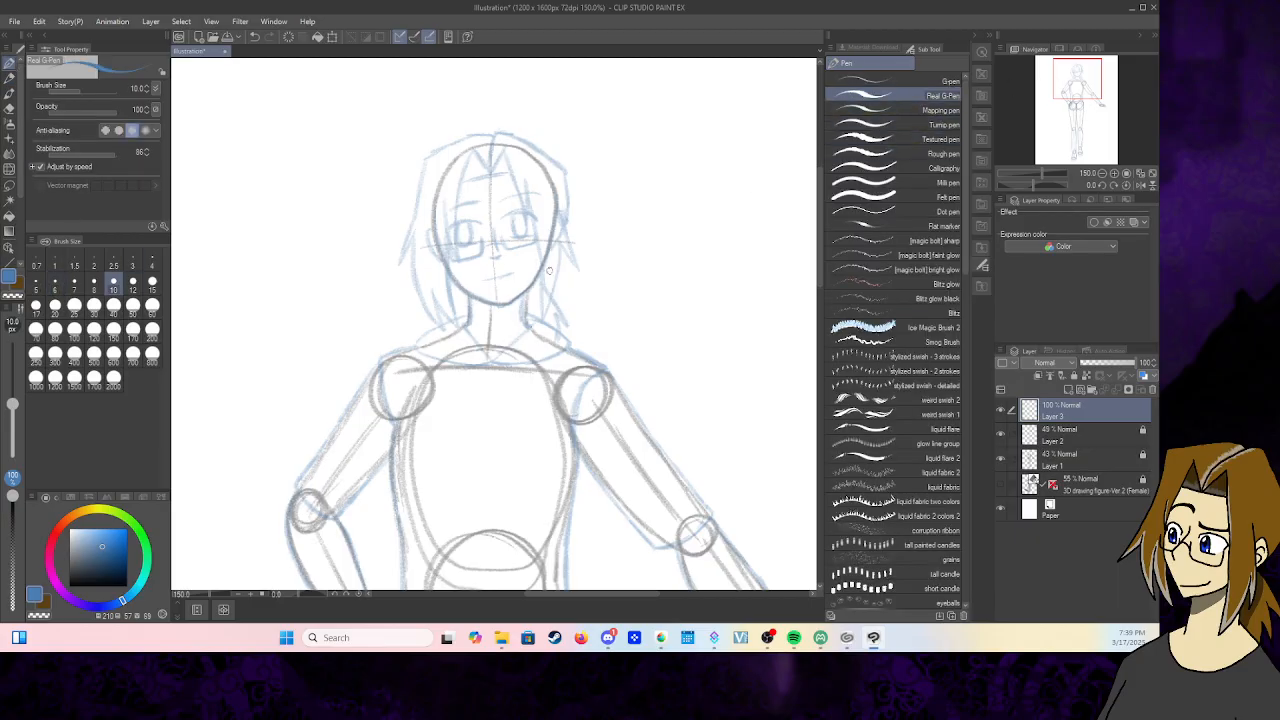
- Set the drawing tool to the G-pen with brush size 5 for inking the character's head
left_click(1114, 173)
left_click(1114, 173)
left_click(1114, 173)
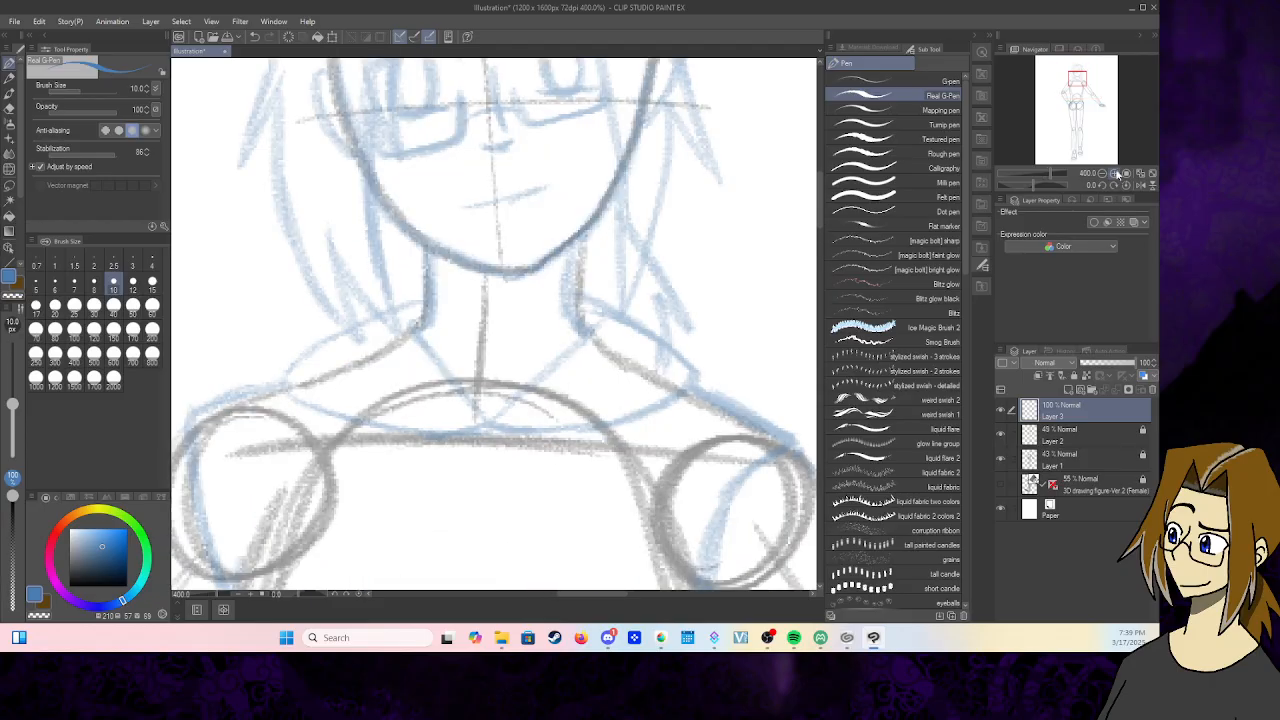
left_click_drag(1077, 75, 1072, 70)
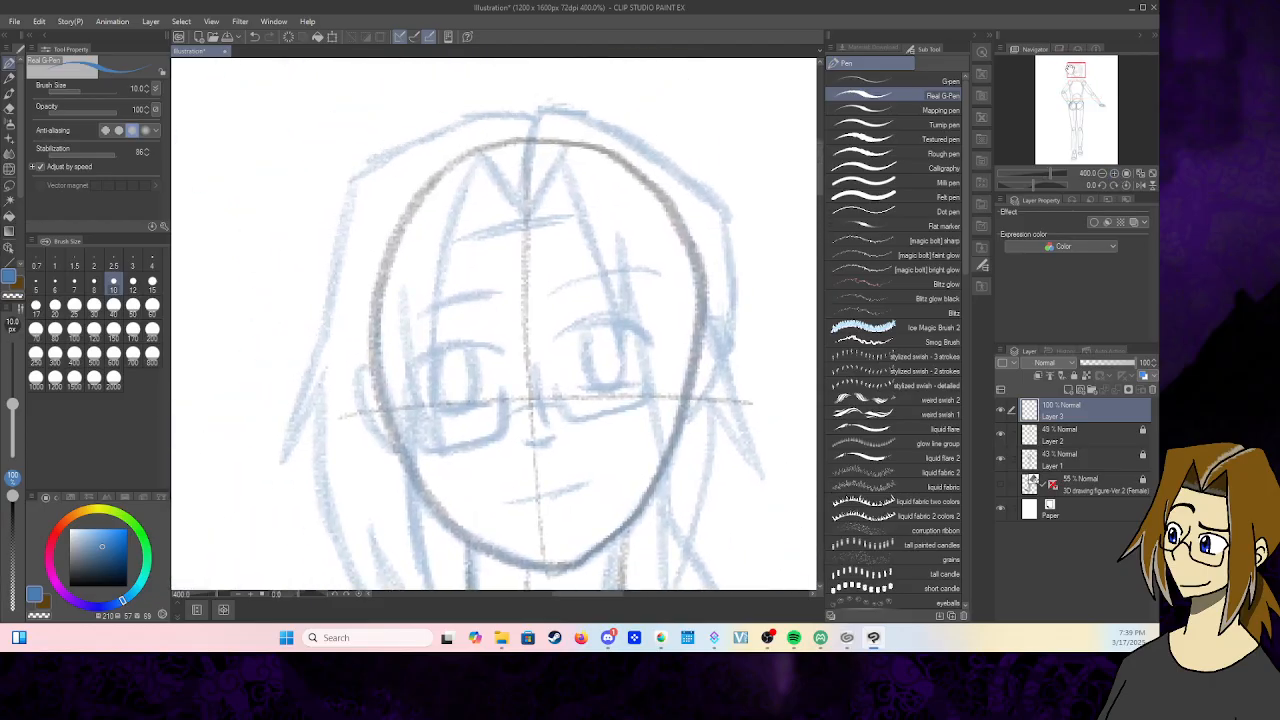
left_click(94, 284)
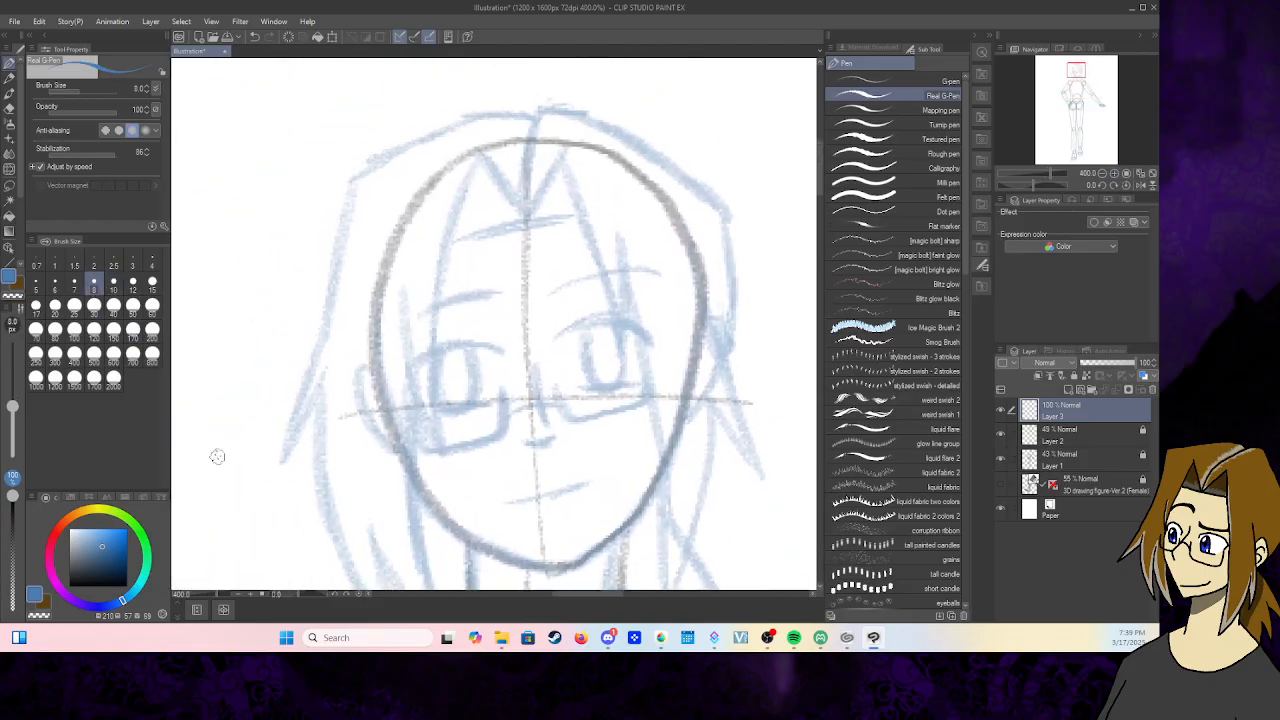
left_click(88, 537)
left_click(98, 546)
left_click(921, 81)
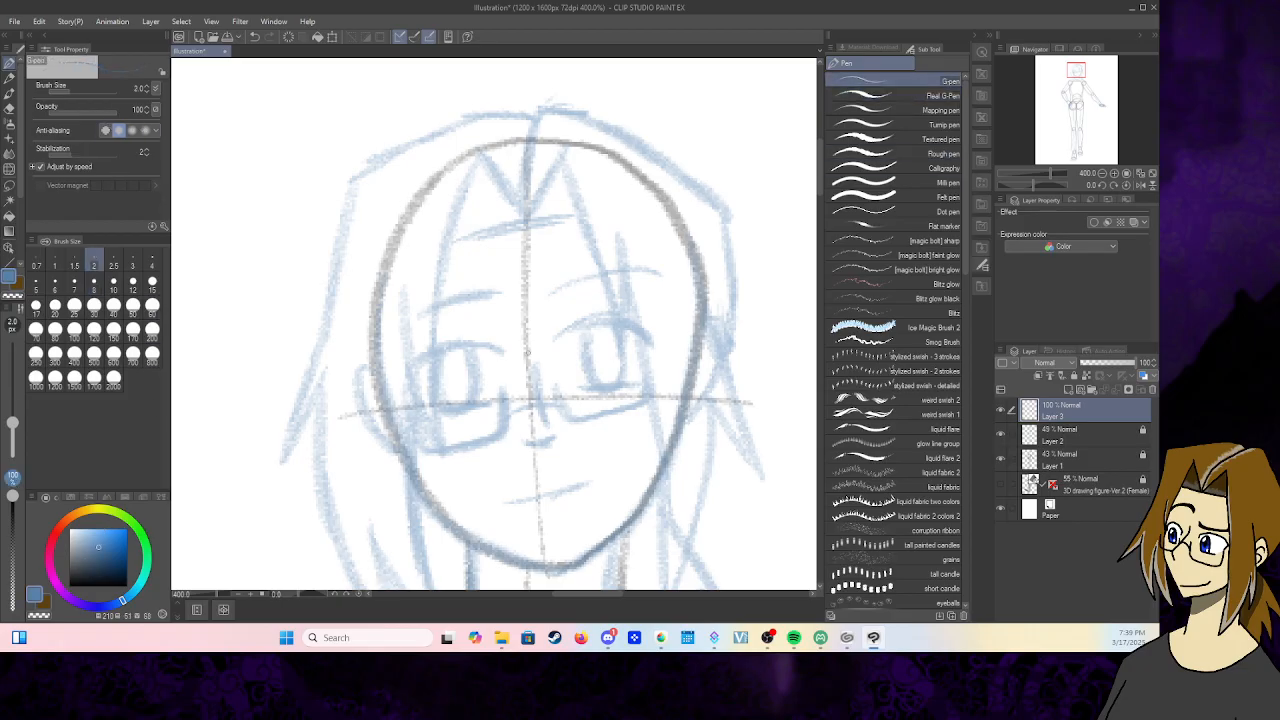
left_click(113, 284)
left_click(36, 284)
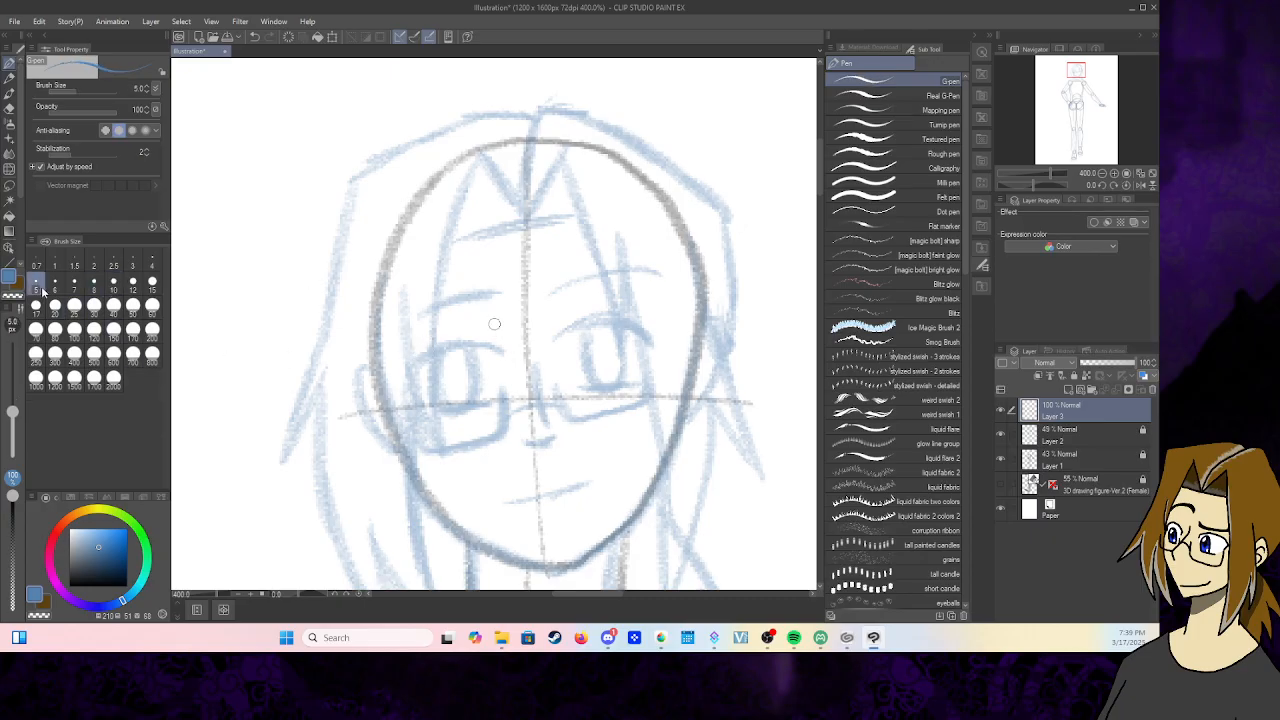
left_click_drag(481, 158, 445, 255)
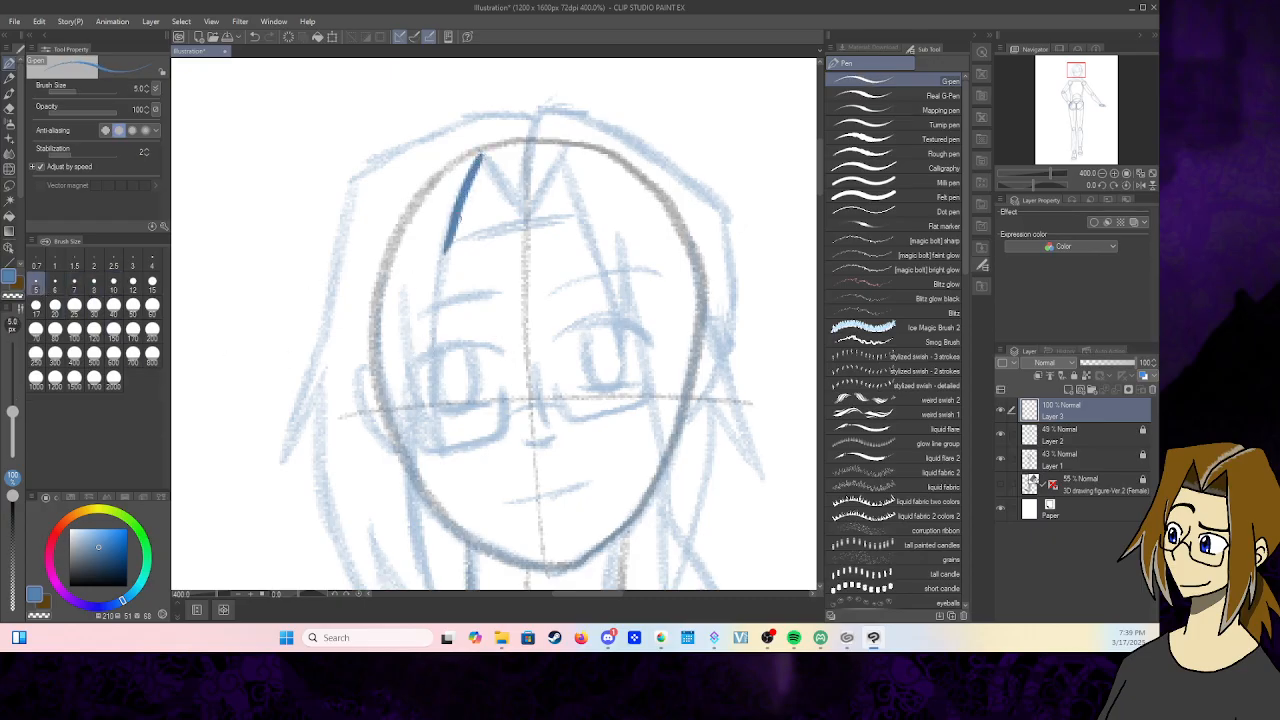
left_click(255, 38)
left_click(255, 38)
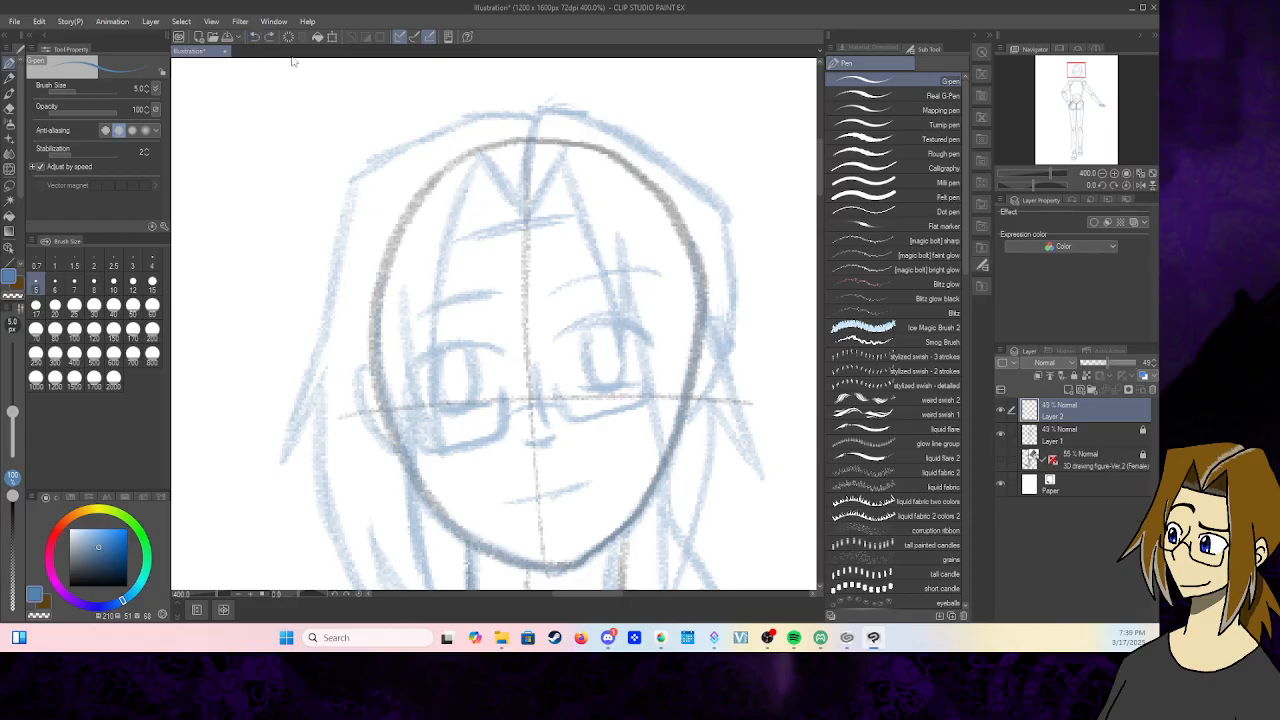
left_click(269, 39)
- Set the drawing color to black and add a new raster layer above the locked Layer 2 for the line art
left_click(70, 586)
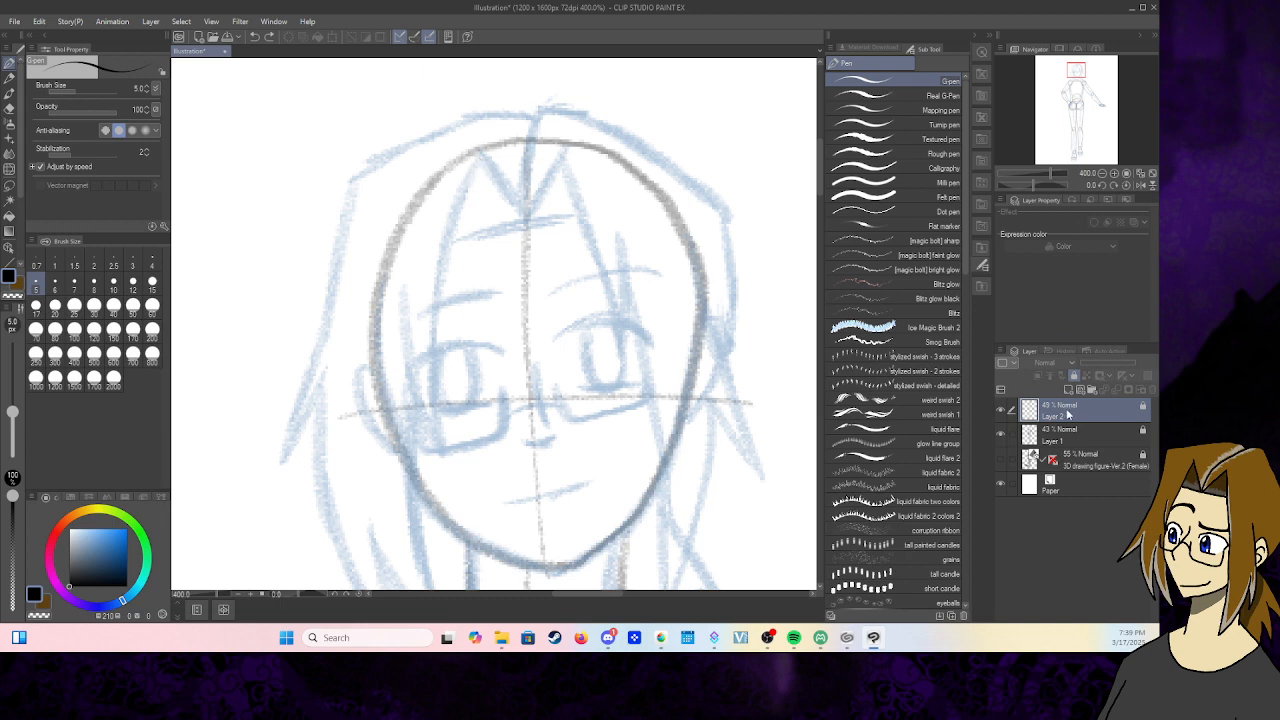
key("ctrl+shift+n")
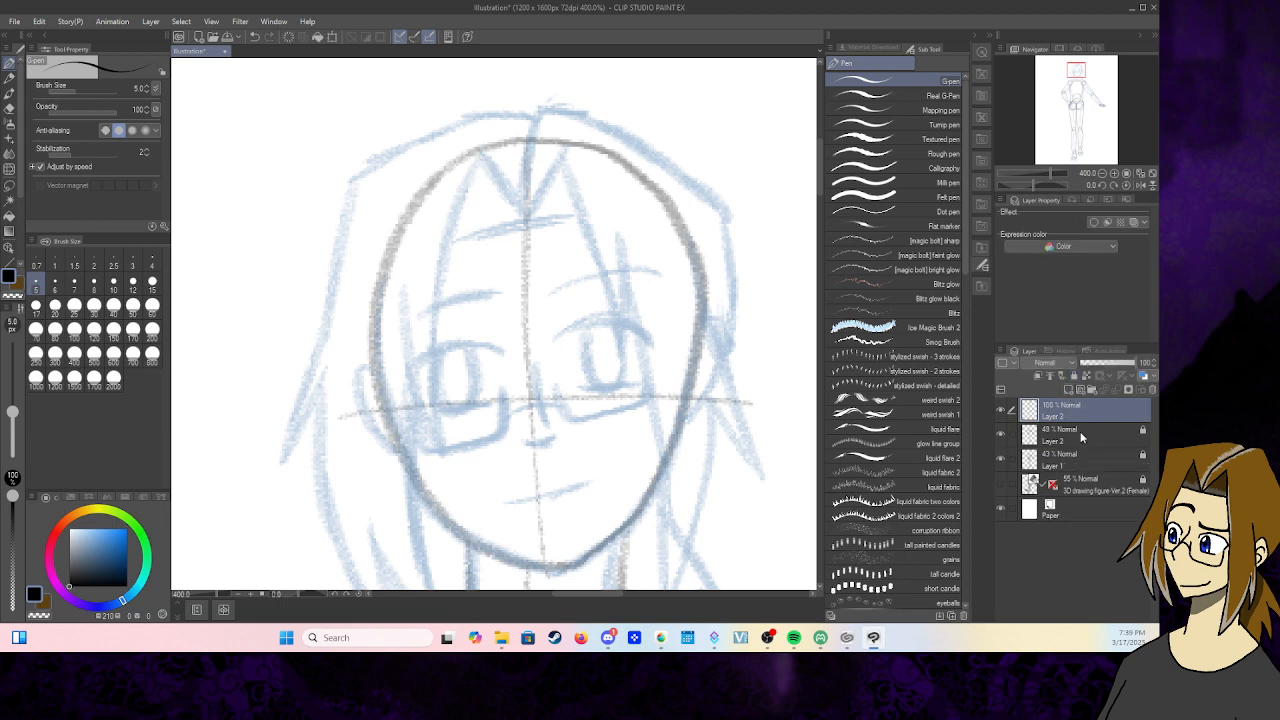
left_click(1083, 439)
left_click(1088, 412)
- Ink the front bangs over the blue sketch, with pointed tips and a V-shaped parting, plus the curved hairline across the forehead
mouse_move(478, 155)
left_mouse_down()
mouse_move(438, 265)
mouse_move(433, 412)
mouse_move(446, 456)
left_mouse_up()
left_click_drag(399, 285, 447, 460)
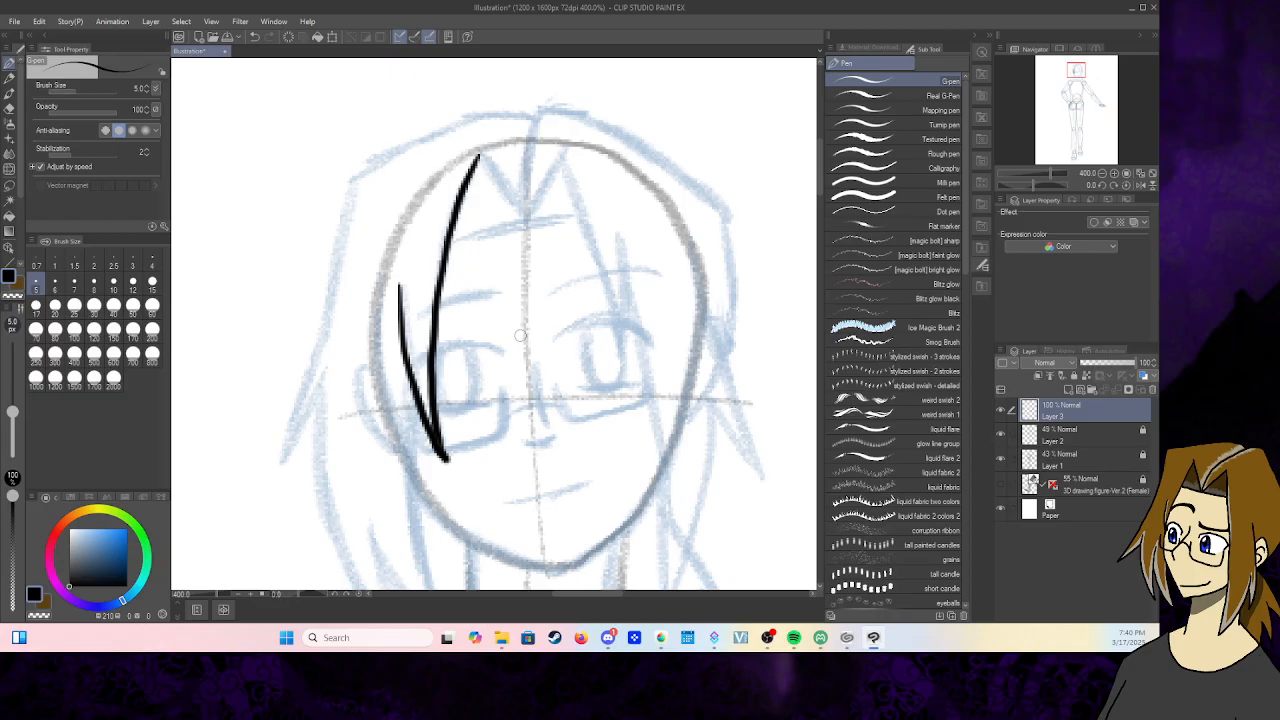
left_click_drag(478, 156, 532, 224)
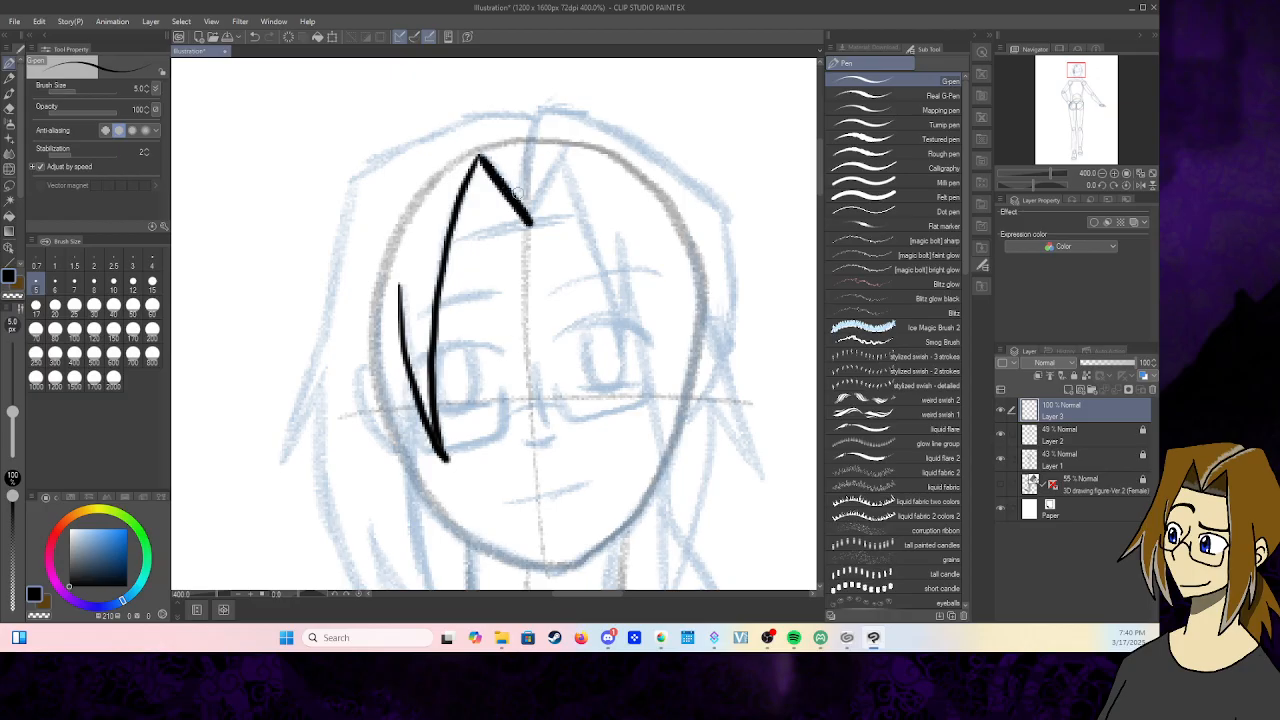
left_click(255, 37)
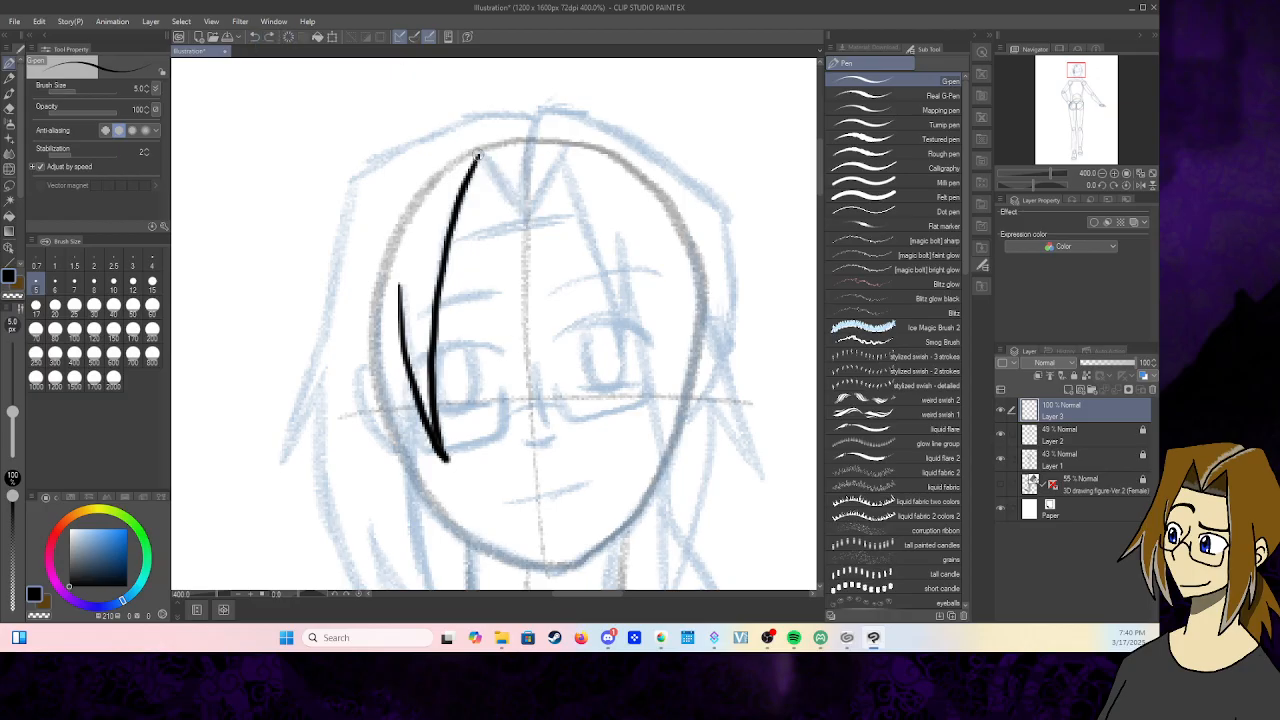
mouse_move(478, 155)
left_mouse_down()
mouse_move(527, 217)
mouse_move(571, 152)
mouse_move(622, 378)
left_mouse_up()
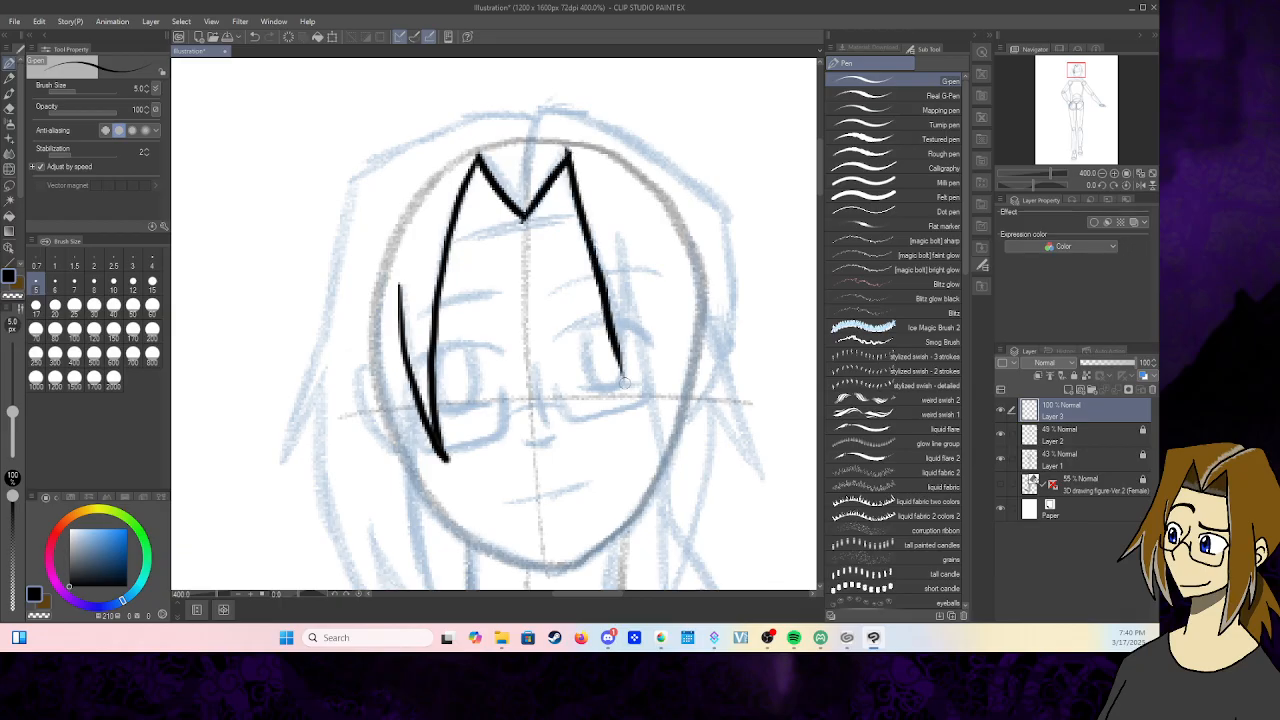
left_click_drag(624, 238, 625, 390)
left_click_drag(617, 345, 627, 397)
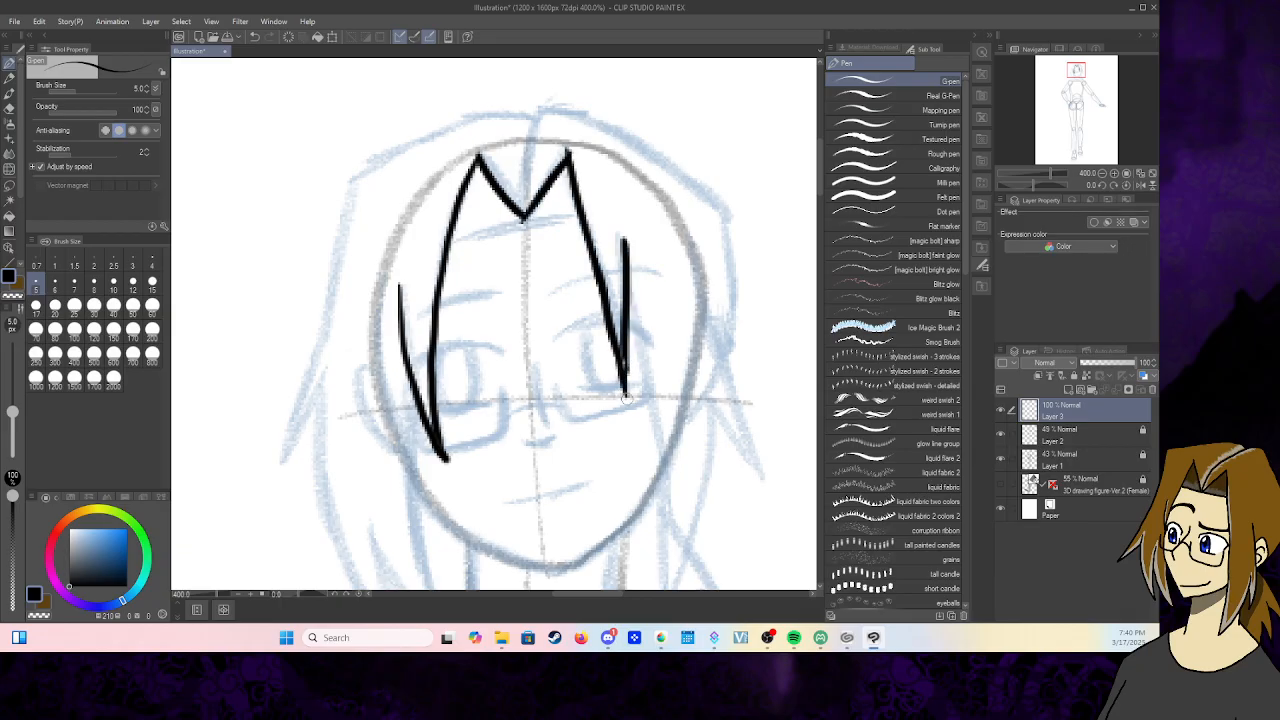
left_click_drag(446, 242, 572, 214)
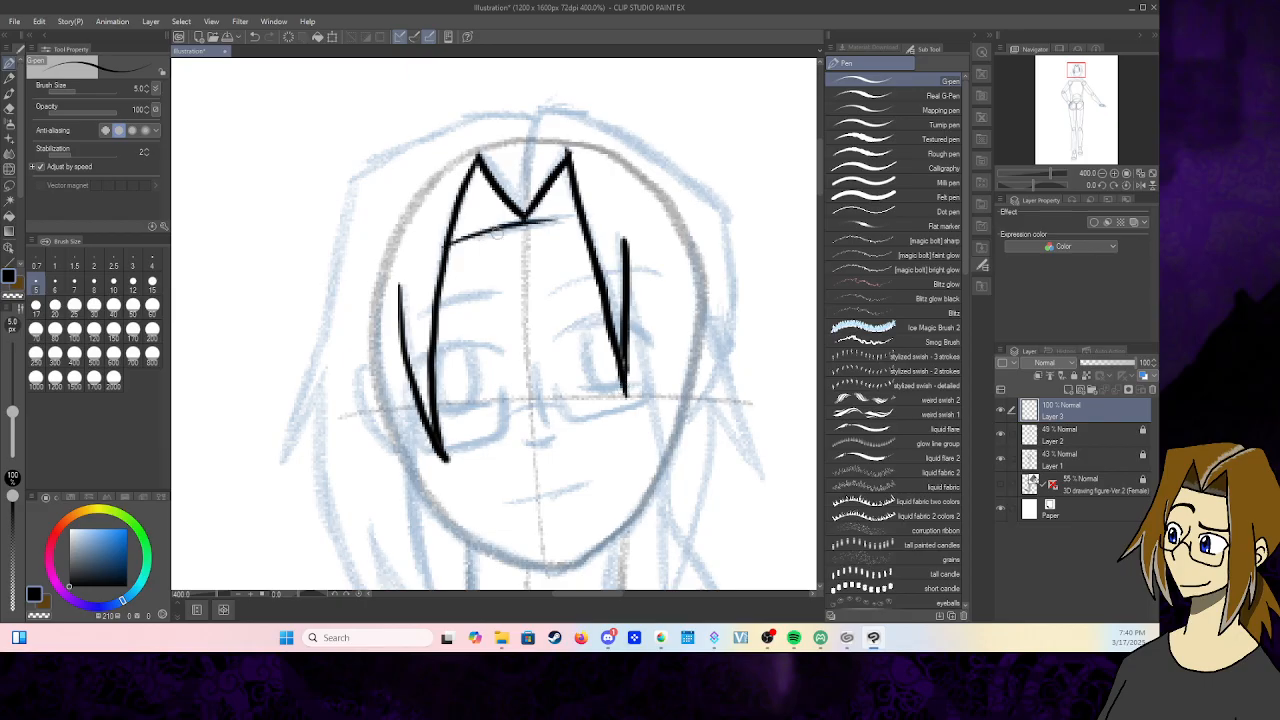
left_click_drag(484, 238, 580, 214)
- Ink the long side lock on the right of the face, tapering to a point at the shoulder
left_click_drag(1077, 74, 1080, 75)
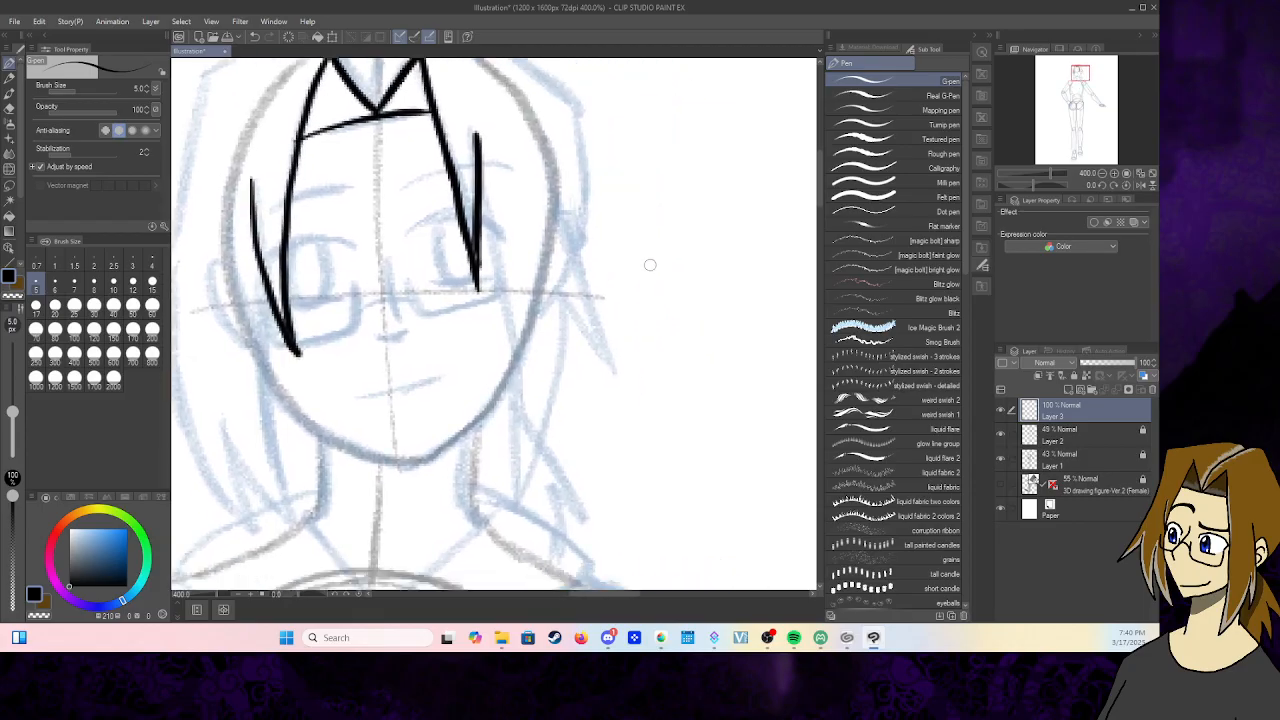
left_click_drag(482, 188, 507, 310)
mouse_move(495, 243)
left_mouse_down()
mouse_move(520, 402)
mouse_move(511, 540)
left_mouse_up()
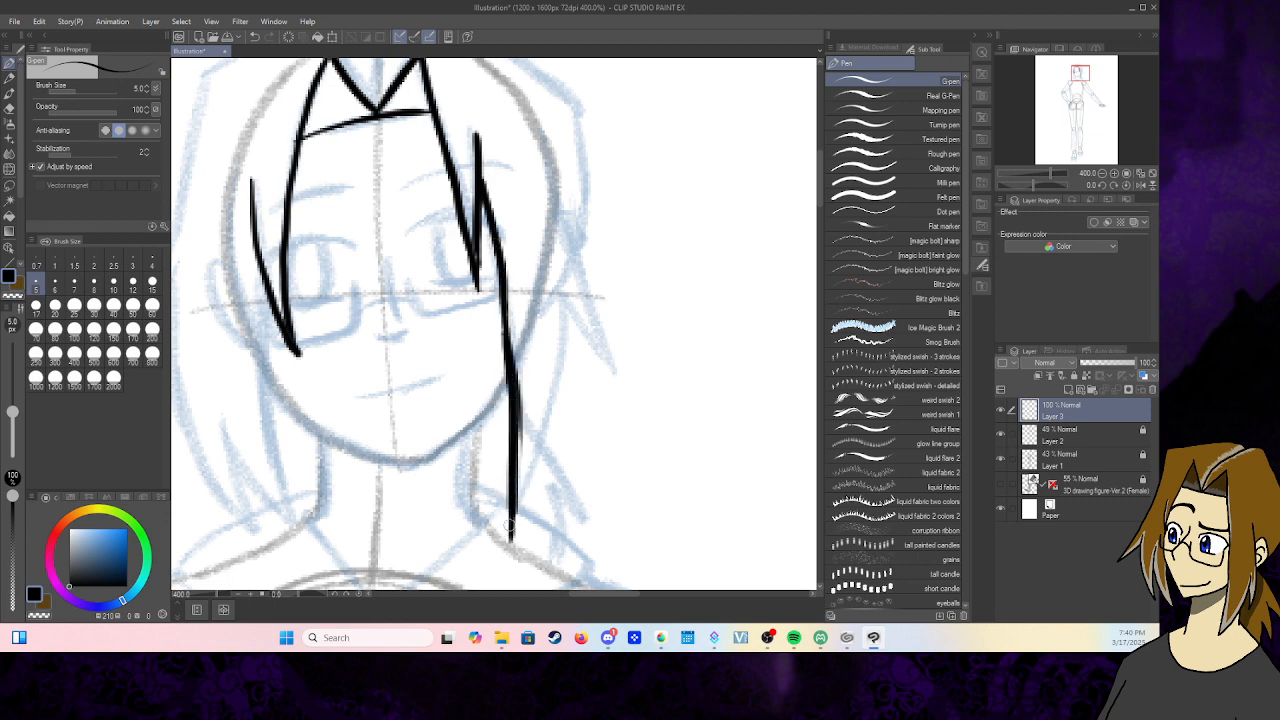
left_click_drag(565, 280, 539, 465)
left_click_drag(557, 370, 508, 545)
- Ink a short outer strand beside the right-hand lock and erase its tip and lower part with the Hard eraser
left_click_drag(566, 302, 618, 378)
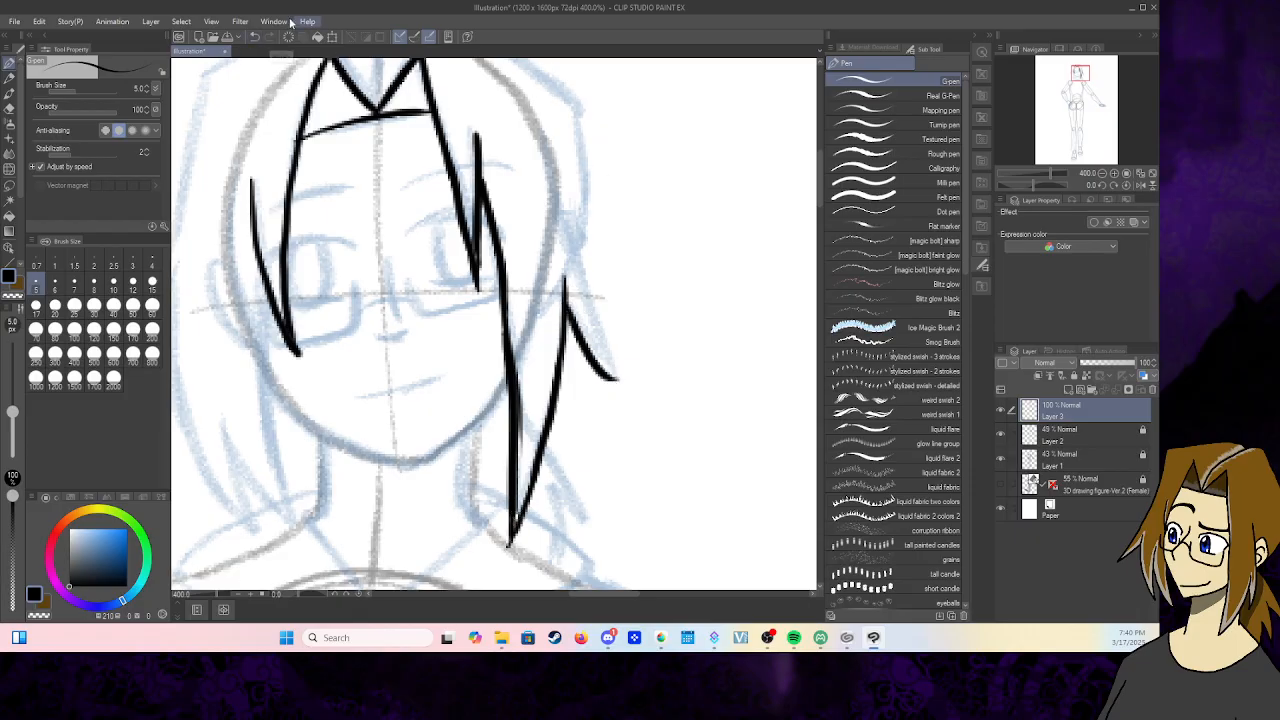
left_click(256, 37)
left_click_drag(566, 302, 610, 375)
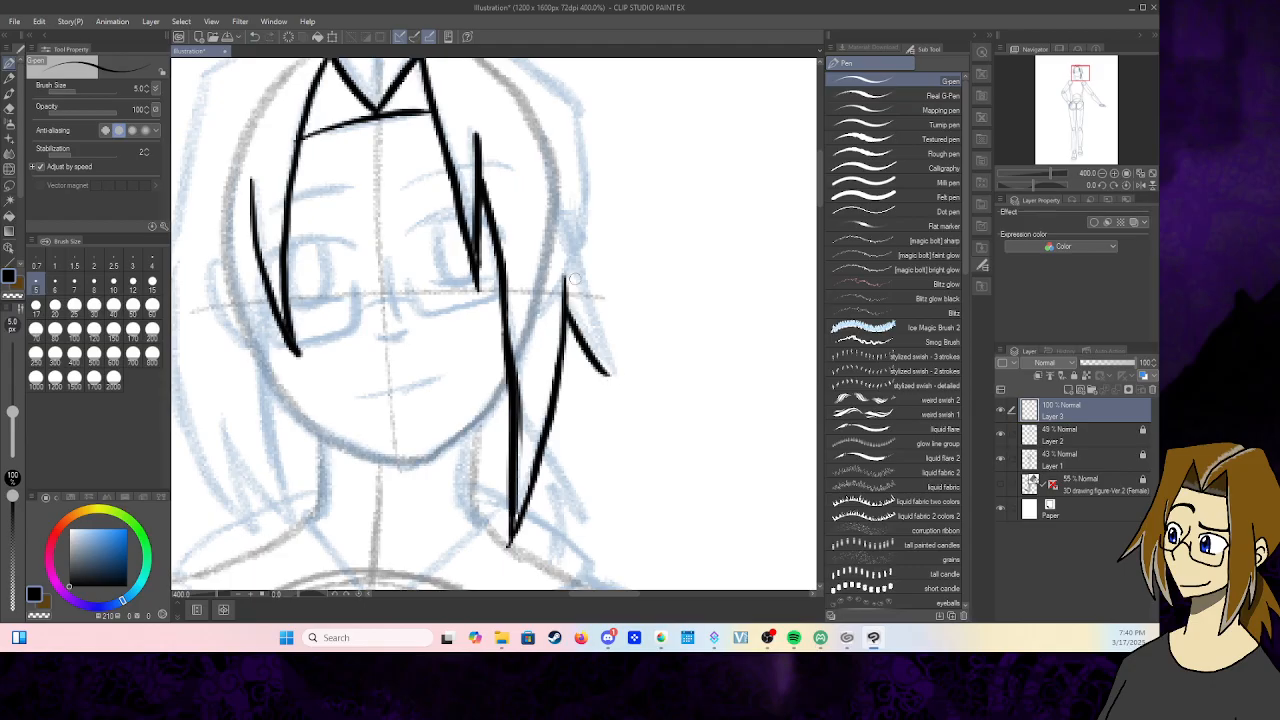
left_click_drag(566, 222, 604, 370)
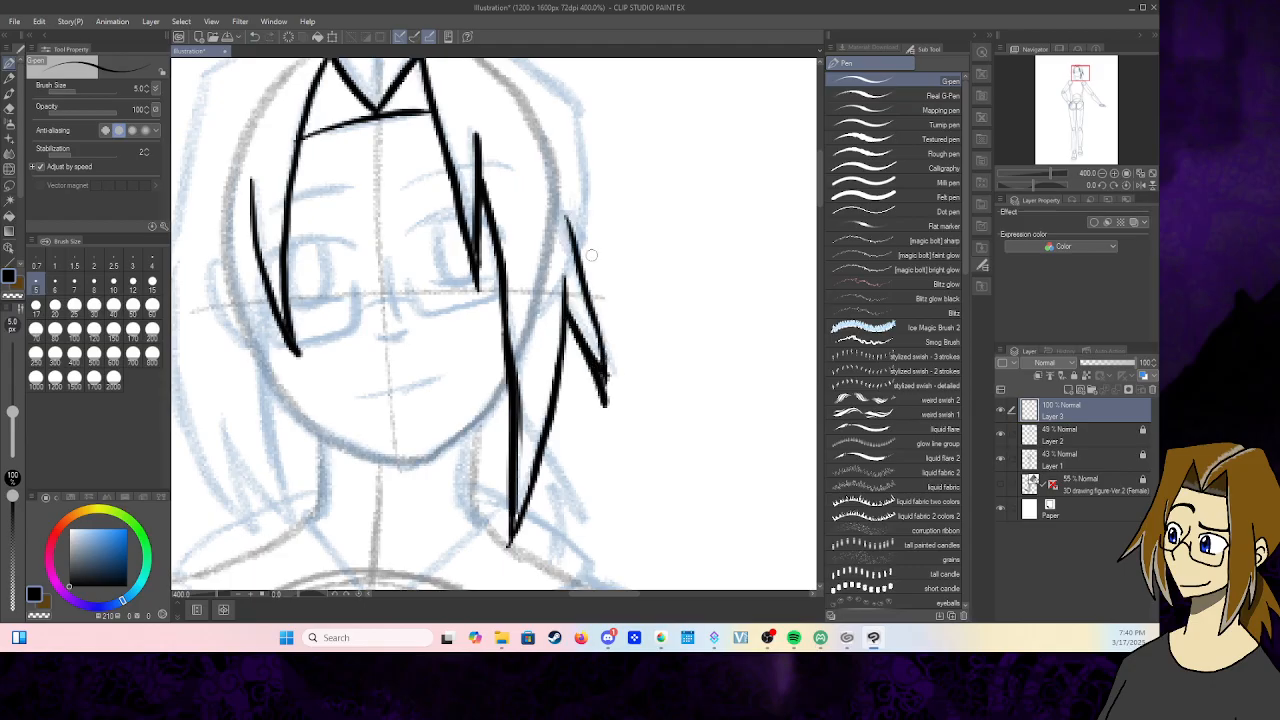
left_click(9, 108)
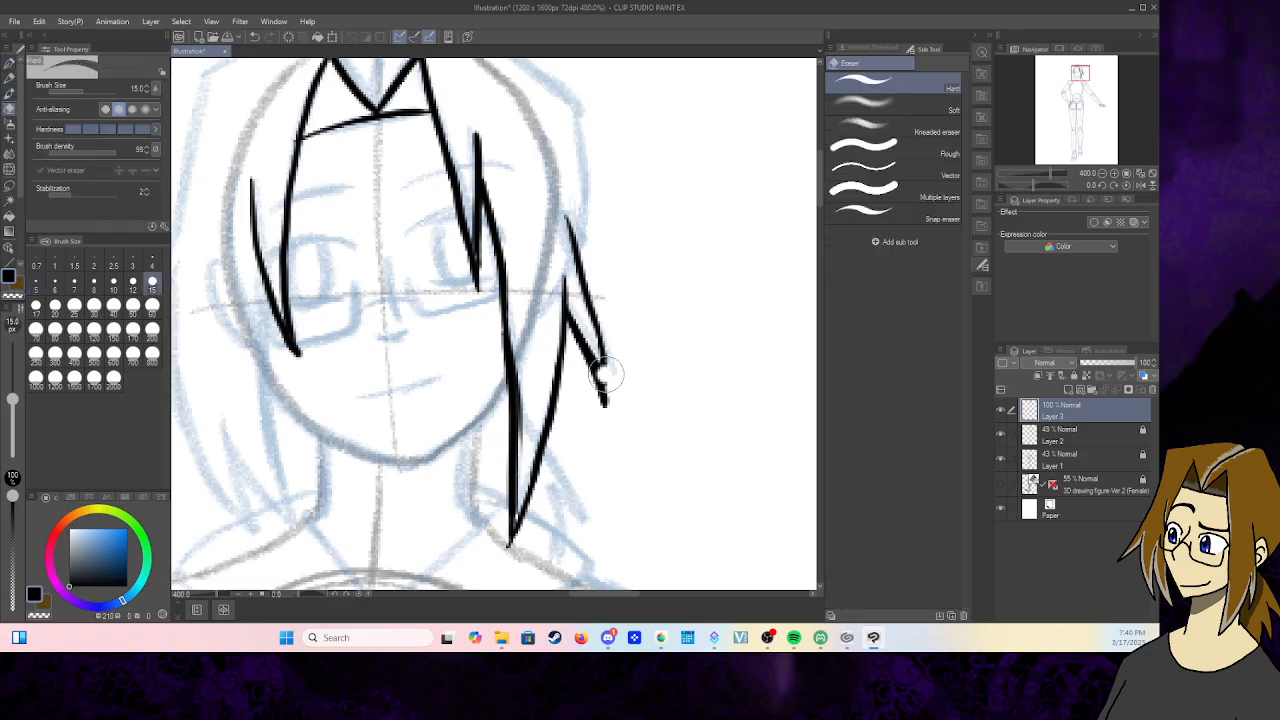
mouse_move(600, 375)
left_mouse_down()
mouse_move(597, 322)
mouse_move(580, 330)
mouse_move(594, 306)
left_mouse_up()
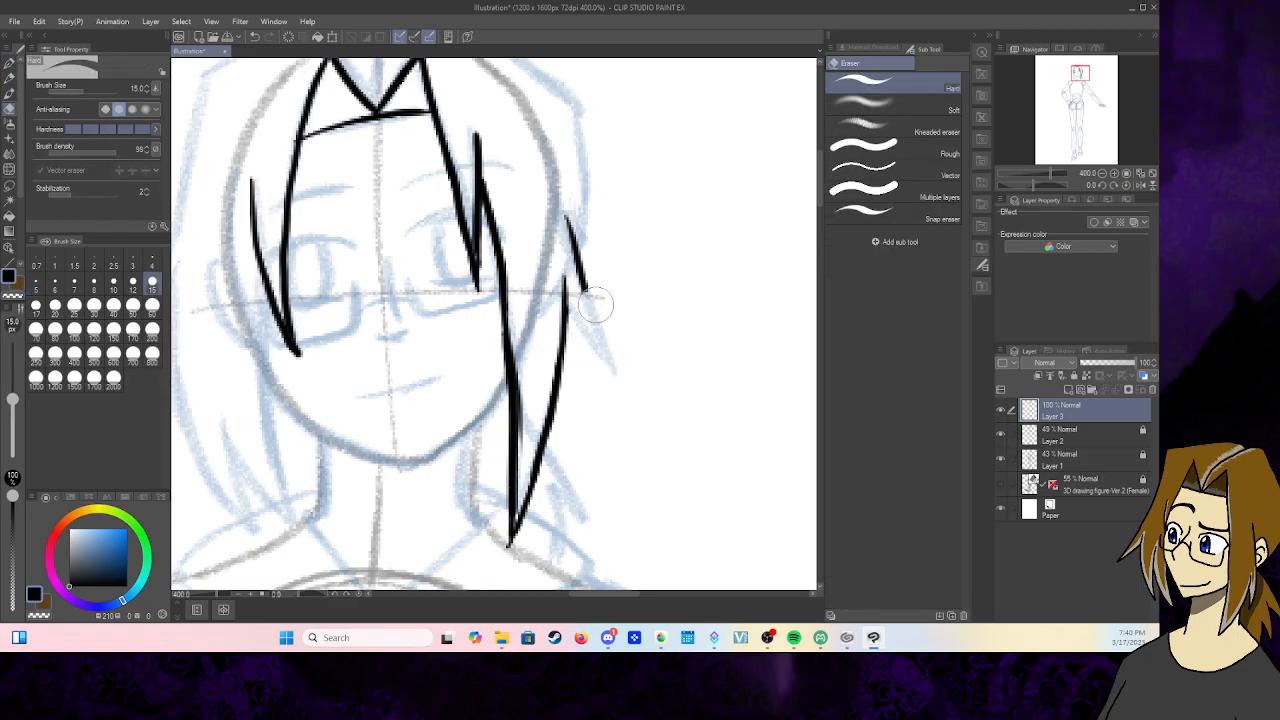
- Redraw the lower part of the right-hand outer strand with the G-pen, bringing both edges together in a narrow point
left_click(10, 64)
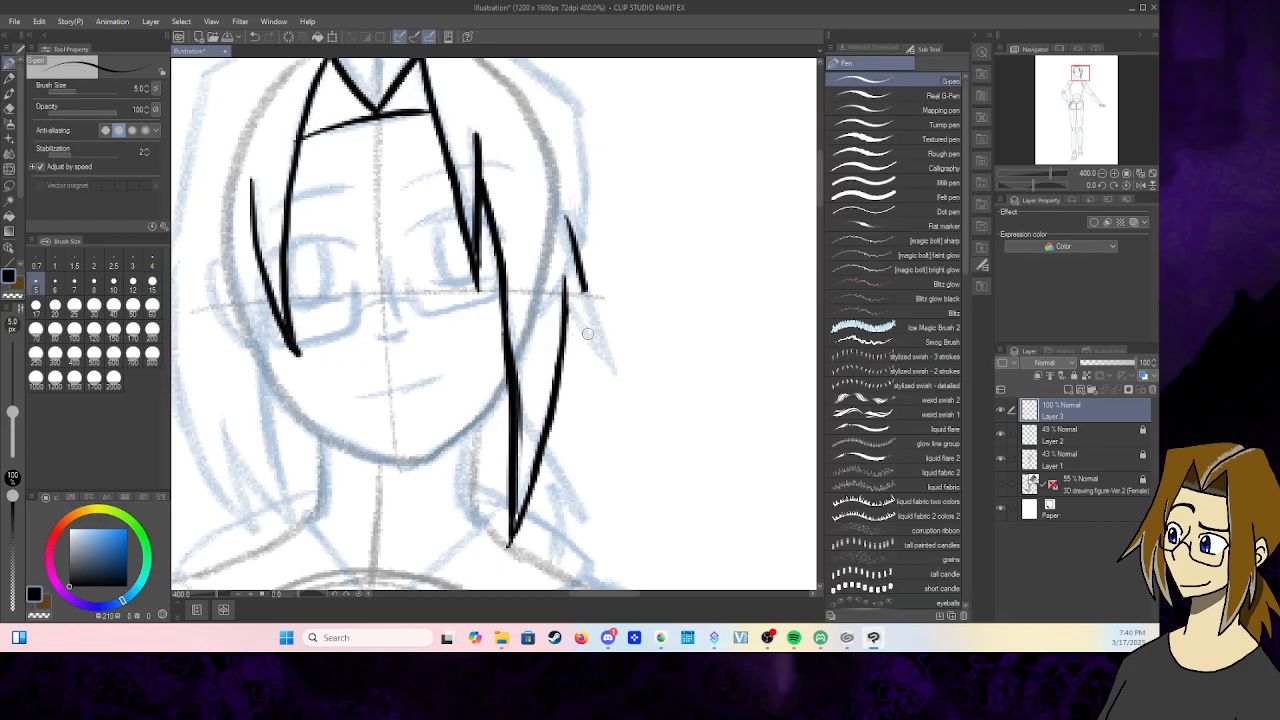
left_click_drag(578, 258, 585, 395)
left_click_drag(589, 341, 583, 392)
left_click_drag(567, 317, 583, 401)
mouse_move(571, 345)
left_mouse_down()
mouse_move(585, 412)
mouse_move(567, 329)
mouse_move(583, 398)
left_mouse_up()
- Ink the long side locks on the left of the face, forming two pointed tips above the shoulder
left_click_drag(1094, 64, 1079, 68)
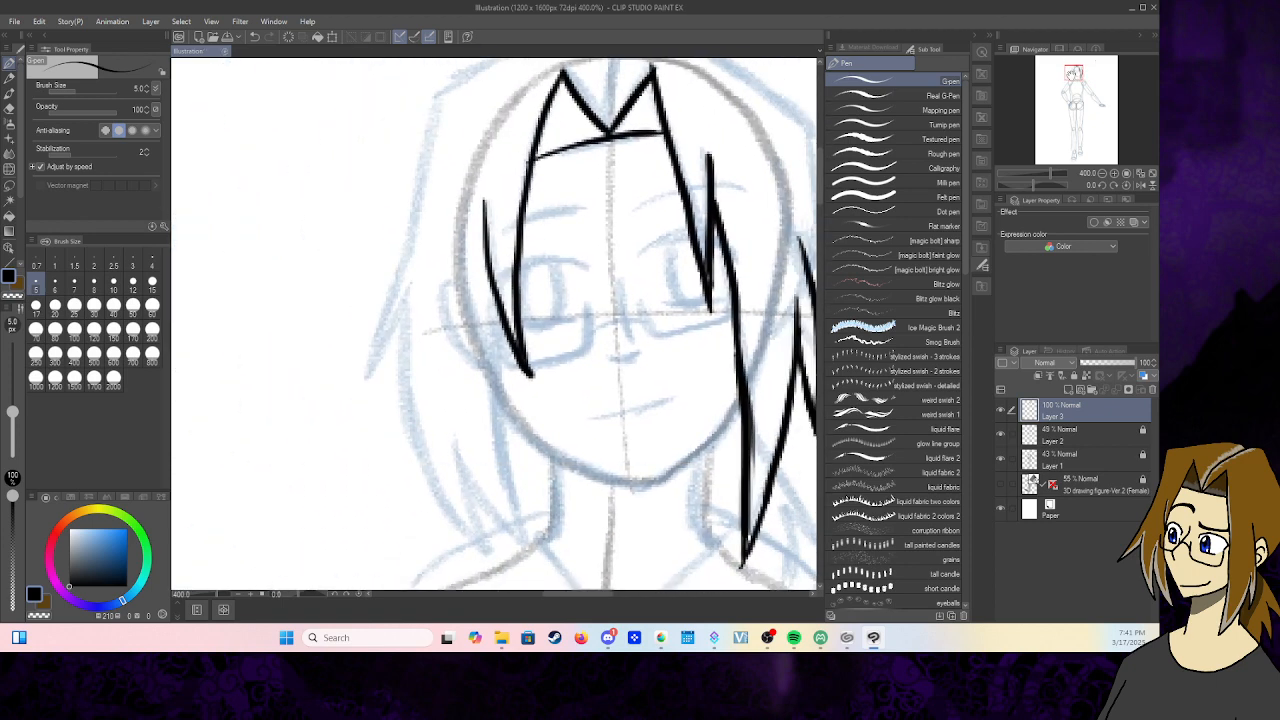
mouse_move(488, 283)
left_mouse_down()
mouse_move(499, 468)
mouse_move(530, 548)
left_mouse_up()
mouse_move(453, 432)
left_mouse_down()
mouse_move(496, 523)
mouse_move(530, 550)
left_mouse_up()
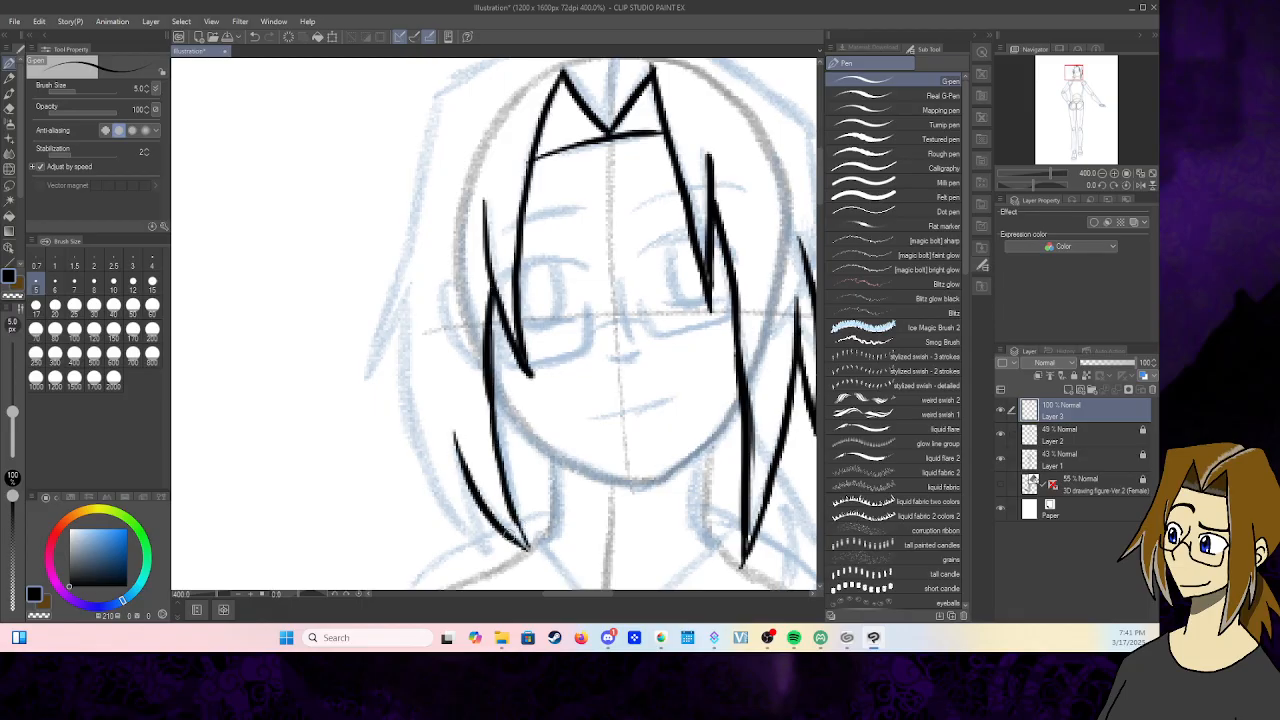
mouse_move(508, 506)
left_mouse_down()
mouse_move(535, 555)
mouse_move(511, 540)
left_mouse_up()
mouse_move(409, 287)
left_mouse_down()
mouse_move(403, 342)
mouse_move(431, 480)
left_mouse_up()
left_click_drag(409, 405, 489, 552)
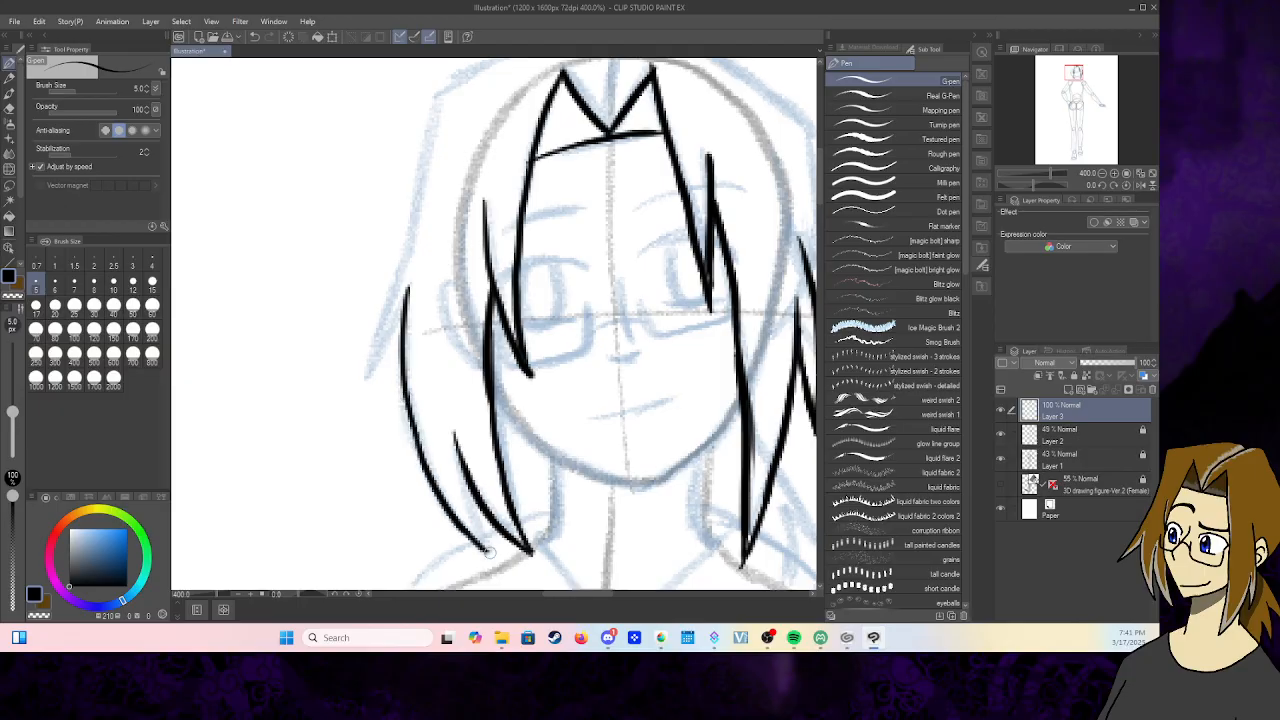
left_click_drag(454, 446, 490, 552)
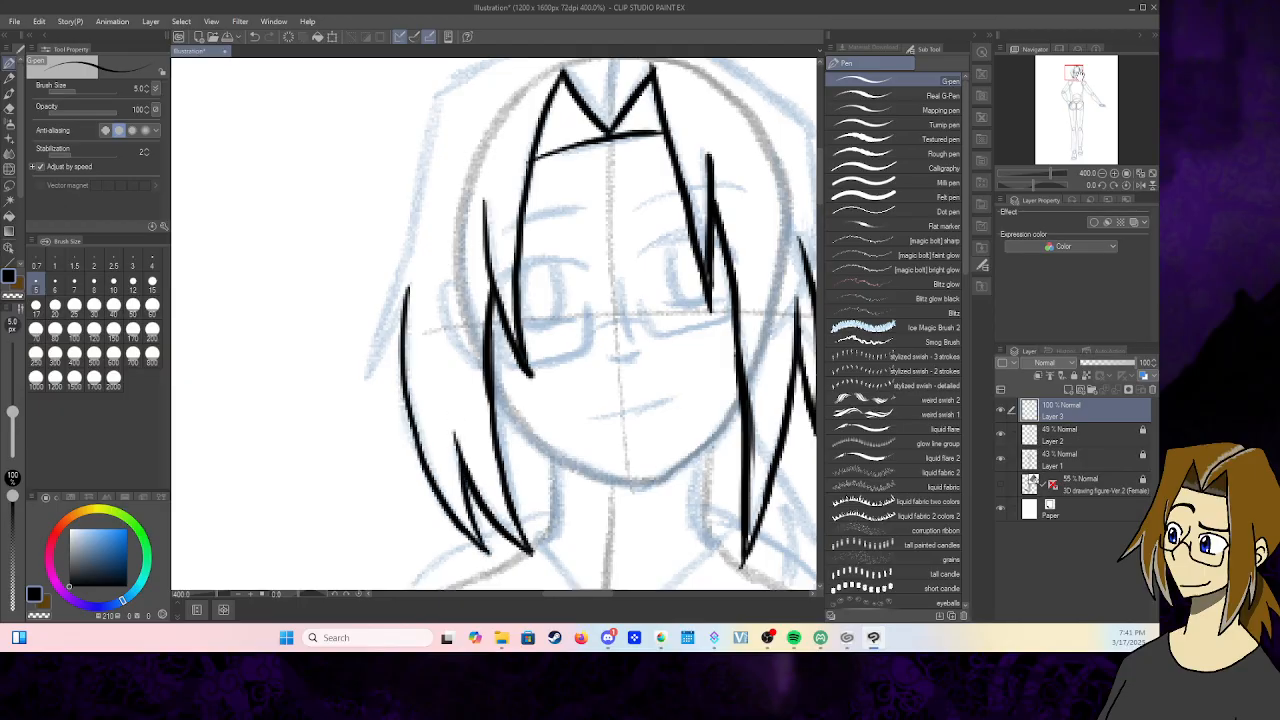
- Ink the parting line and the hair's outer contour from the left strand's flared tip over the crown and down the right side
left_click_drag(1077, 74, 1064, 86)
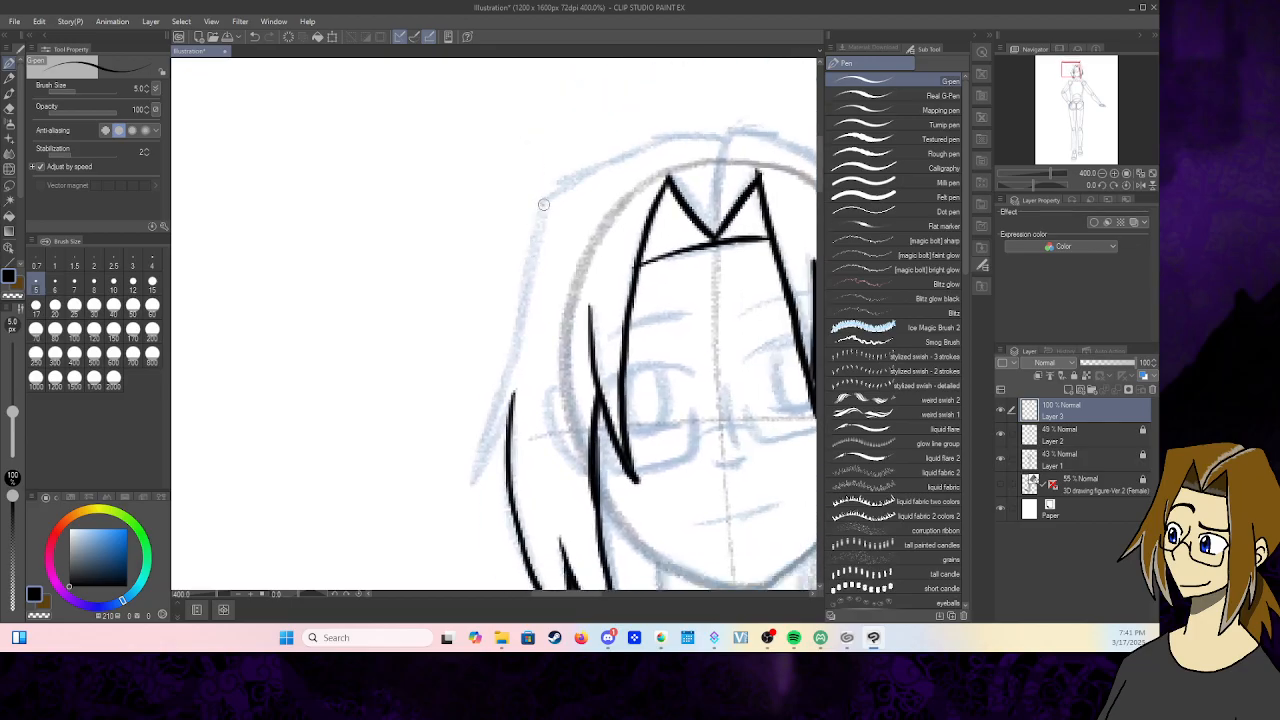
mouse_move(543, 204)
left_mouse_down()
mouse_move(506, 382)
mouse_move(463, 494)
mouse_move(511, 424)
left_mouse_up()
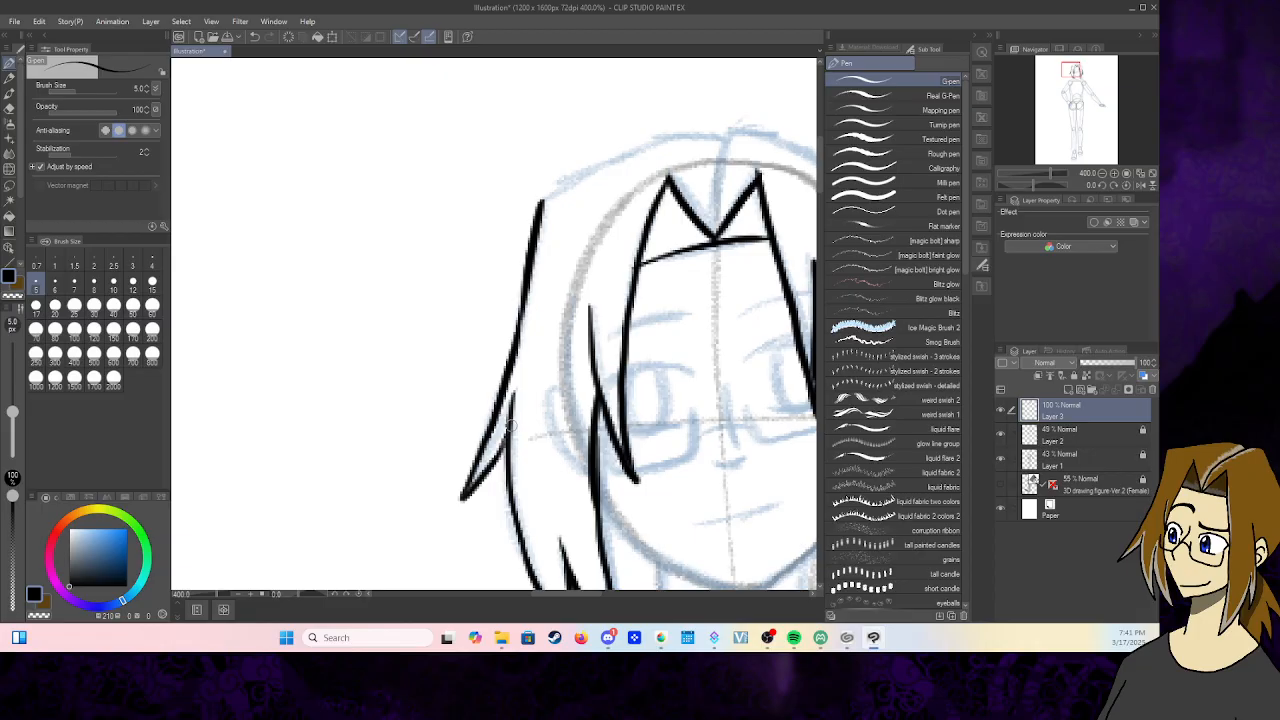
mouse_move(728, 132)
left_mouse_down()
mouse_move(712, 170)
mouse_move(716, 236)
left_mouse_up()
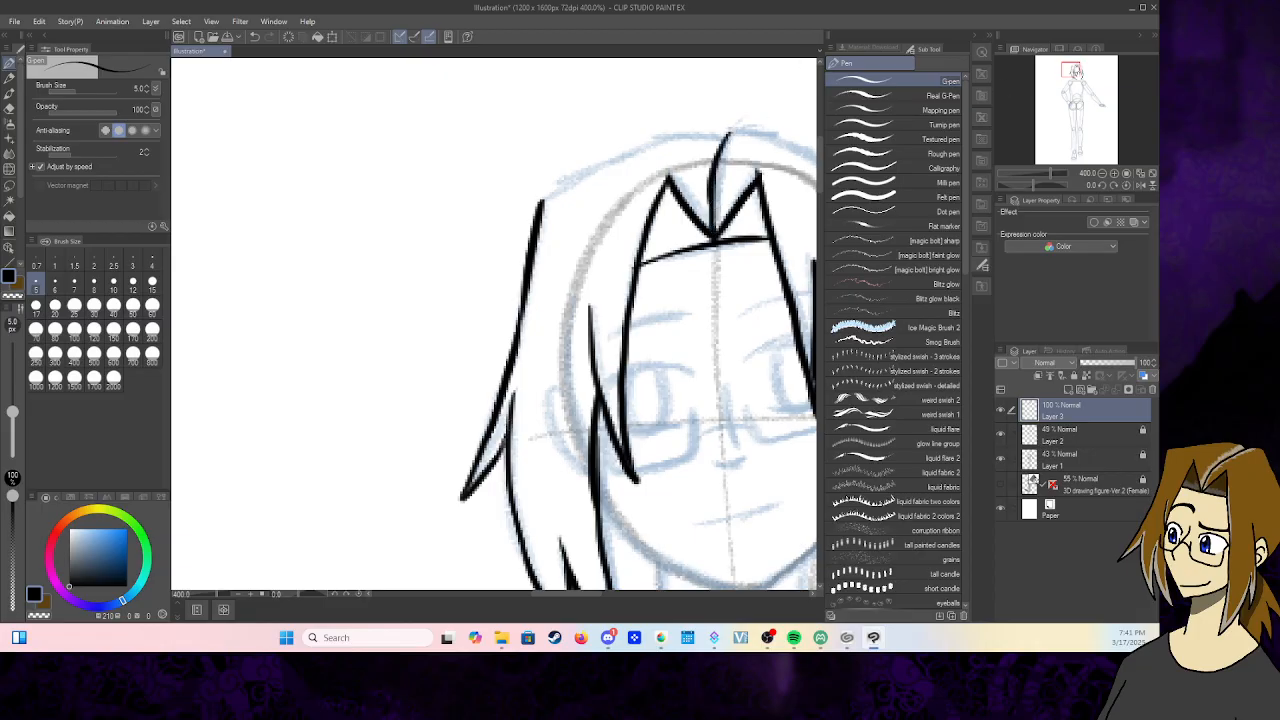
left_click_drag(1075, 71, 1080, 66)
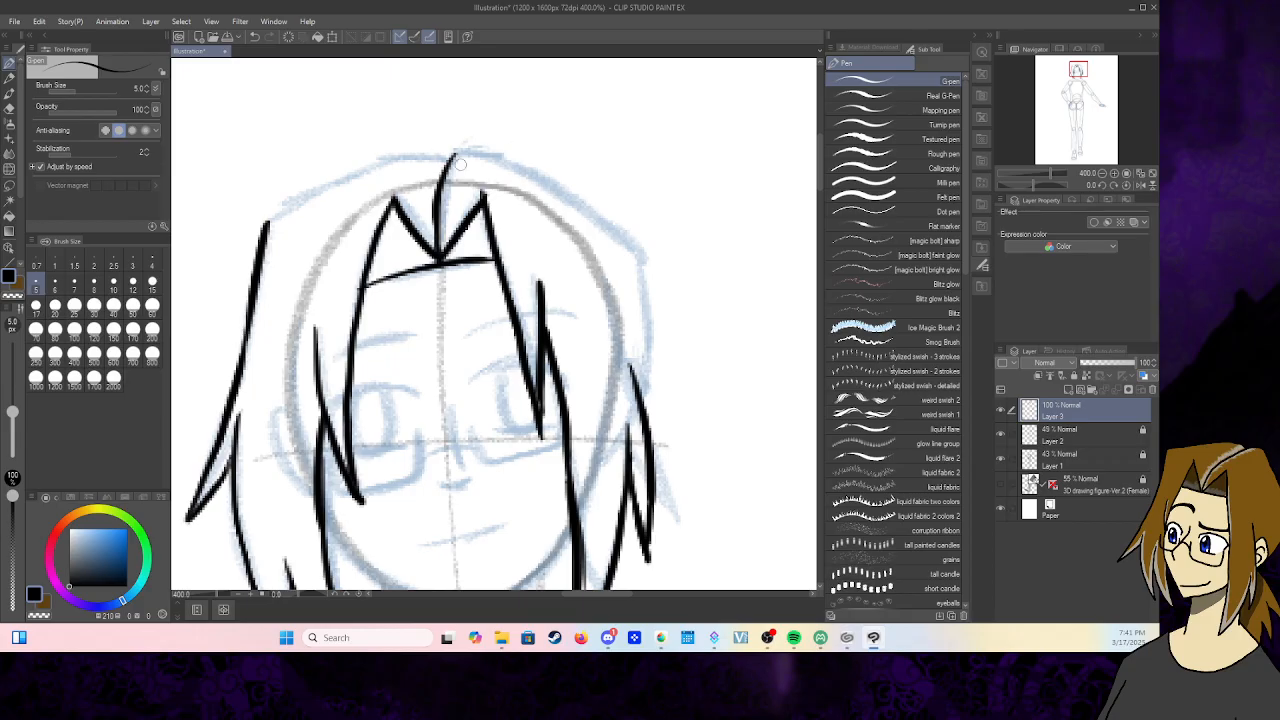
mouse_move(460, 164)
left_mouse_down()
mouse_move(580, 192)
mouse_move(566, 184)
mouse_move(653, 268)
mouse_move(643, 264)
mouse_move(642, 414)
left_mouse_up()
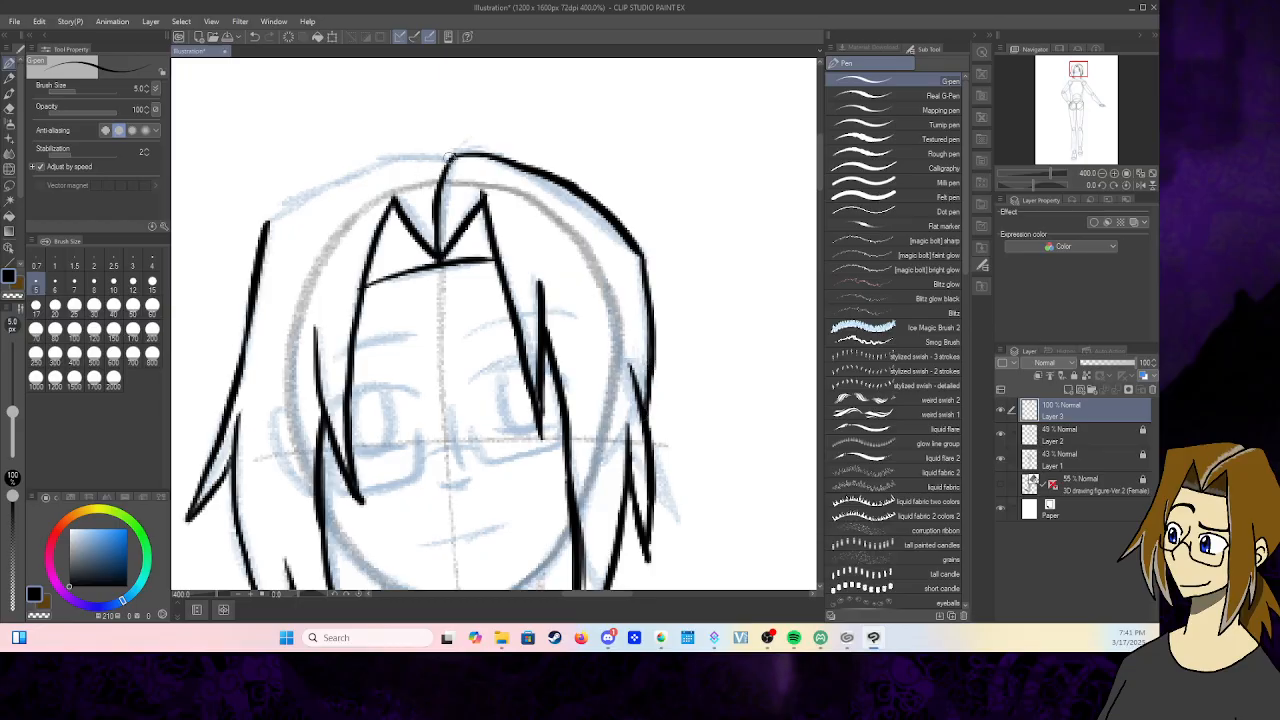
mouse_move(448, 157)
left_mouse_down()
mouse_move(366, 162)
mouse_move(394, 162)
mouse_move(277, 208)
mouse_move(254, 297)
left_mouse_up()
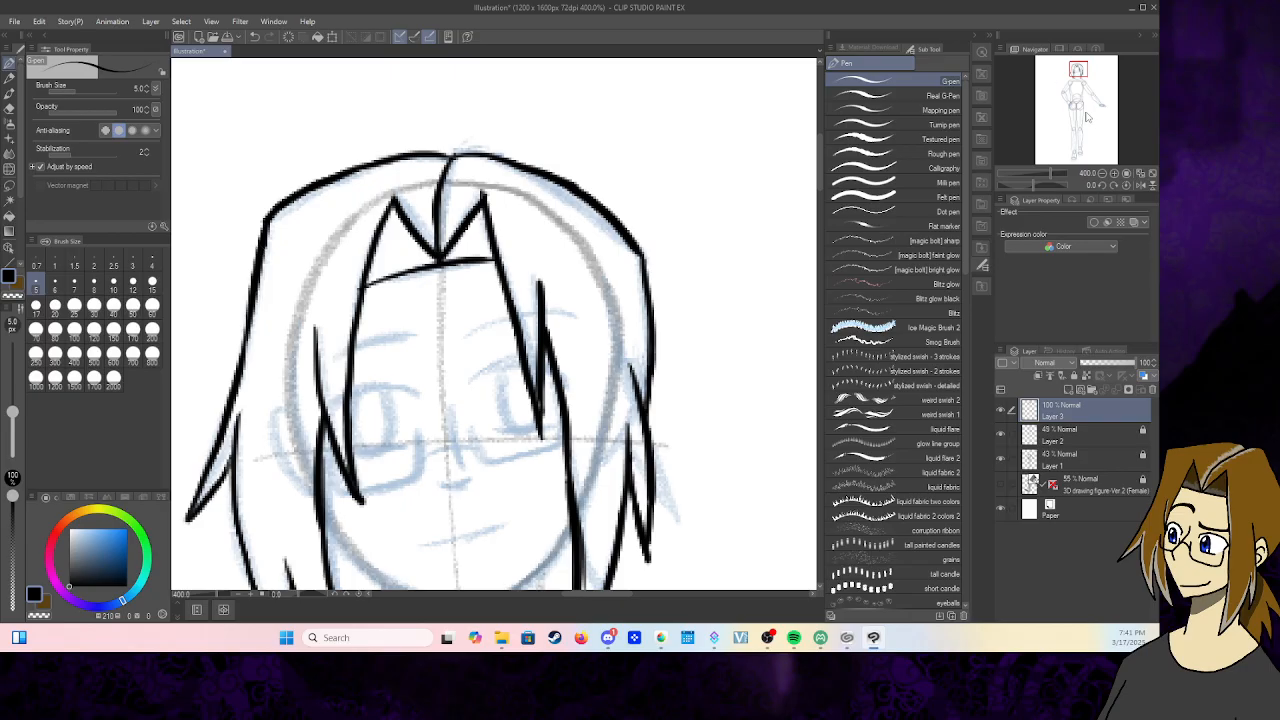
- Ink the upper lash lines and lower lid lines of both eyes over the sketch
mouse_move(318, 419)
left_mouse_down()
mouse_move(373, 387)
mouse_move(323, 414)
mouse_move(417, 403)
left_mouse_up()
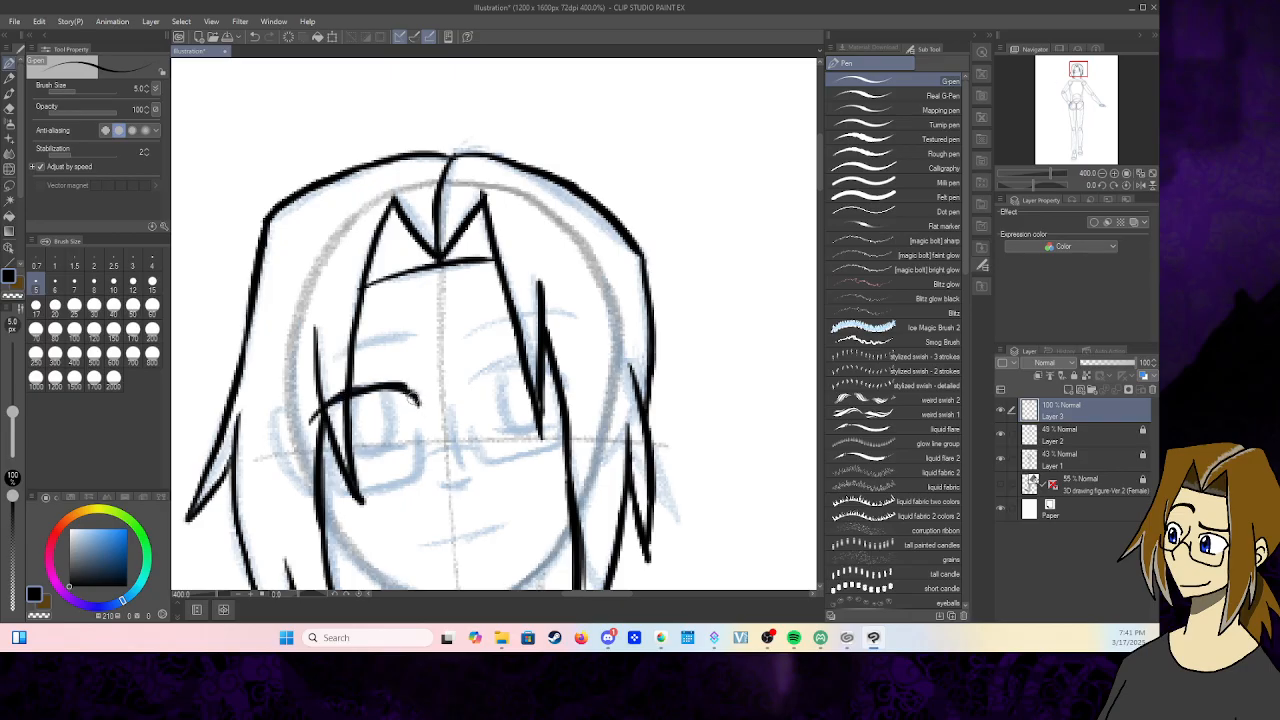
mouse_move(313, 421)
left_mouse_down()
mouse_move(318, 439)
mouse_move(323, 406)
left_mouse_up()
left_click_drag(345, 460, 405, 447)
mouse_move(476, 389)
left_mouse_down()
mouse_move(492, 358)
mouse_move(548, 350)
mouse_move(484, 362)
mouse_move(516, 352)
left_mouse_up()
left_click_drag(497, 431, 552, 416)
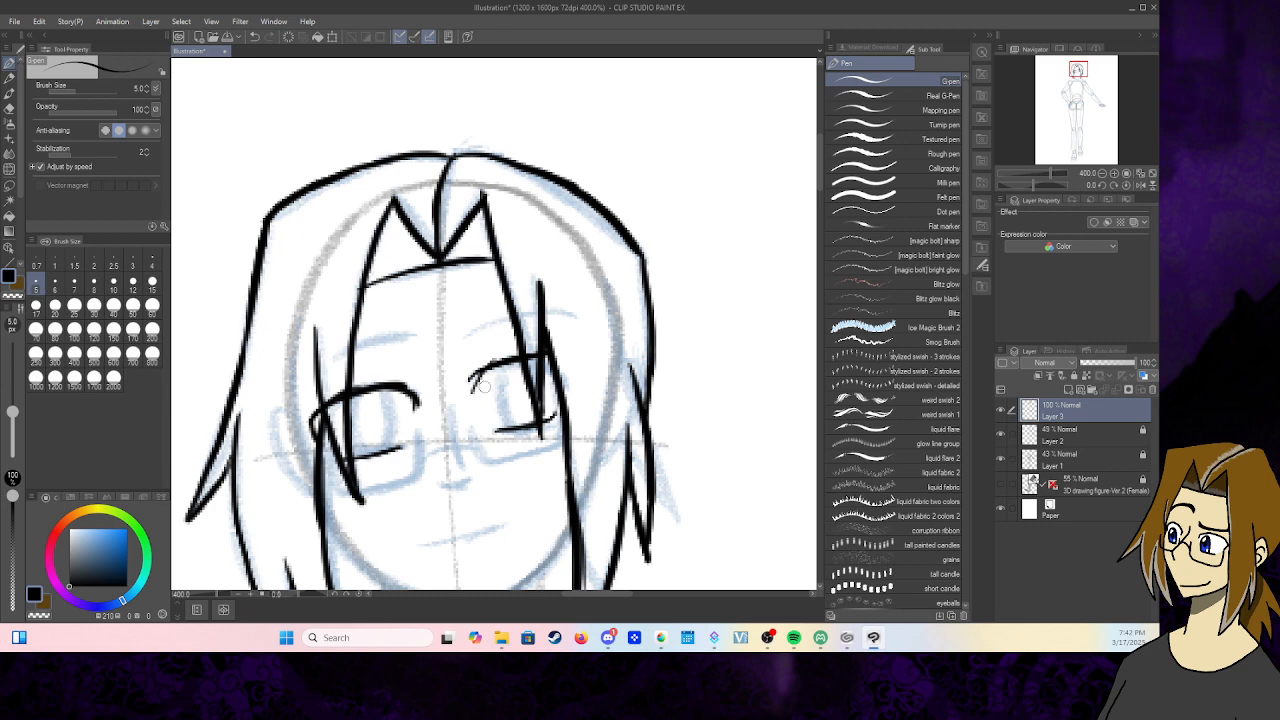
- Ink the inner lash line of the right-hand eye, both eyebrows and the nose over the sketch
mouse_move(470, 392)
left_mouse_down()
mouse_move(476, 372)
mouse_move(530, 350)
left_mouse_up()
left_click_drag(313, 372, 410, 333)
mouse_move(314, 373)
left_mouse_down()
mouse_move(419, 330)
mouse_move(580, 310)
left_mouse_up()
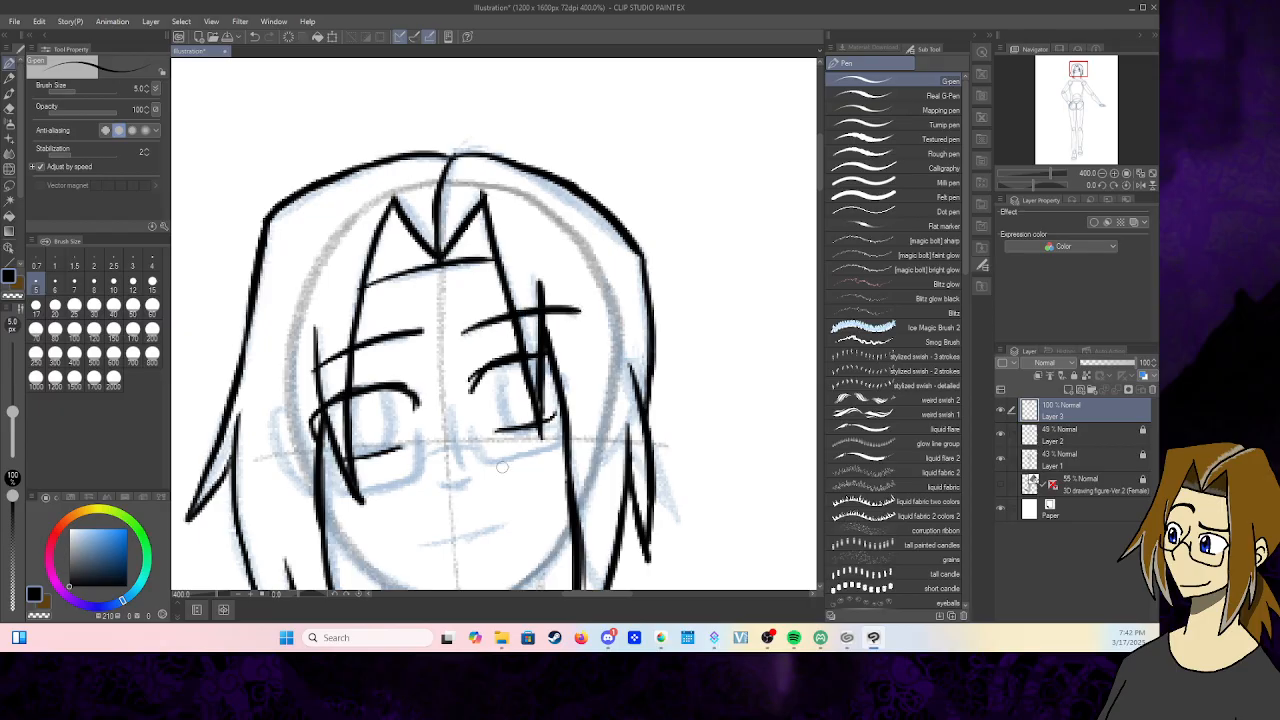
mouse_move(448, 412)
left_mouse_down()
mouse_move(478, 484)
mouse_move(458, 500)
mouse_move(476, 488)
left_mouse_up()
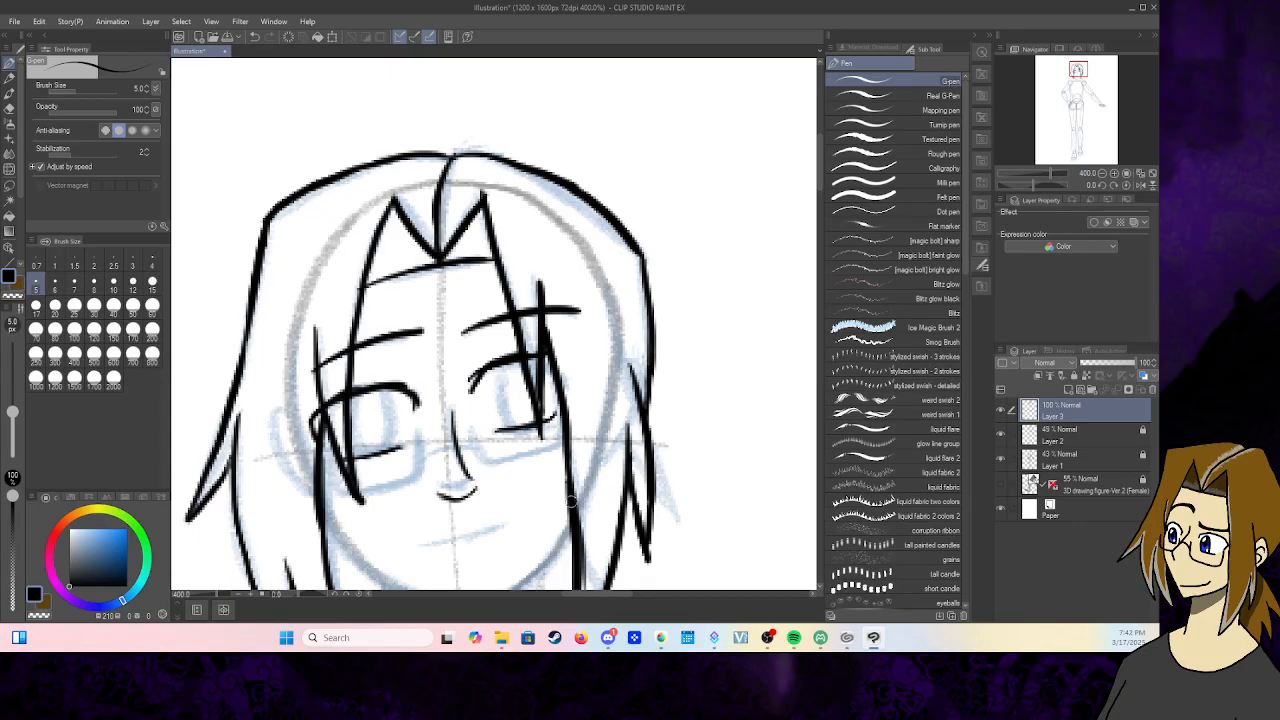
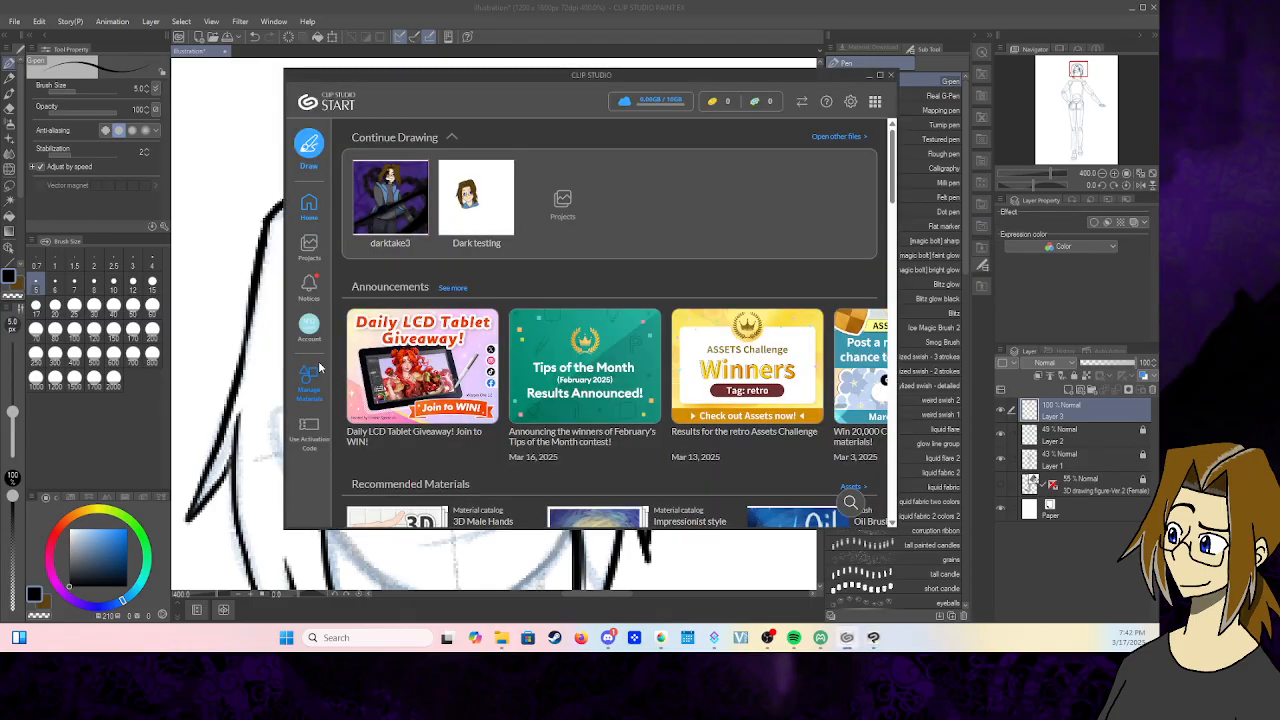
- Open Clip Studio Assets in the Clip Studio launcher and search the materials for "dunklertraum"
scroll(460, 430, "down", 3)
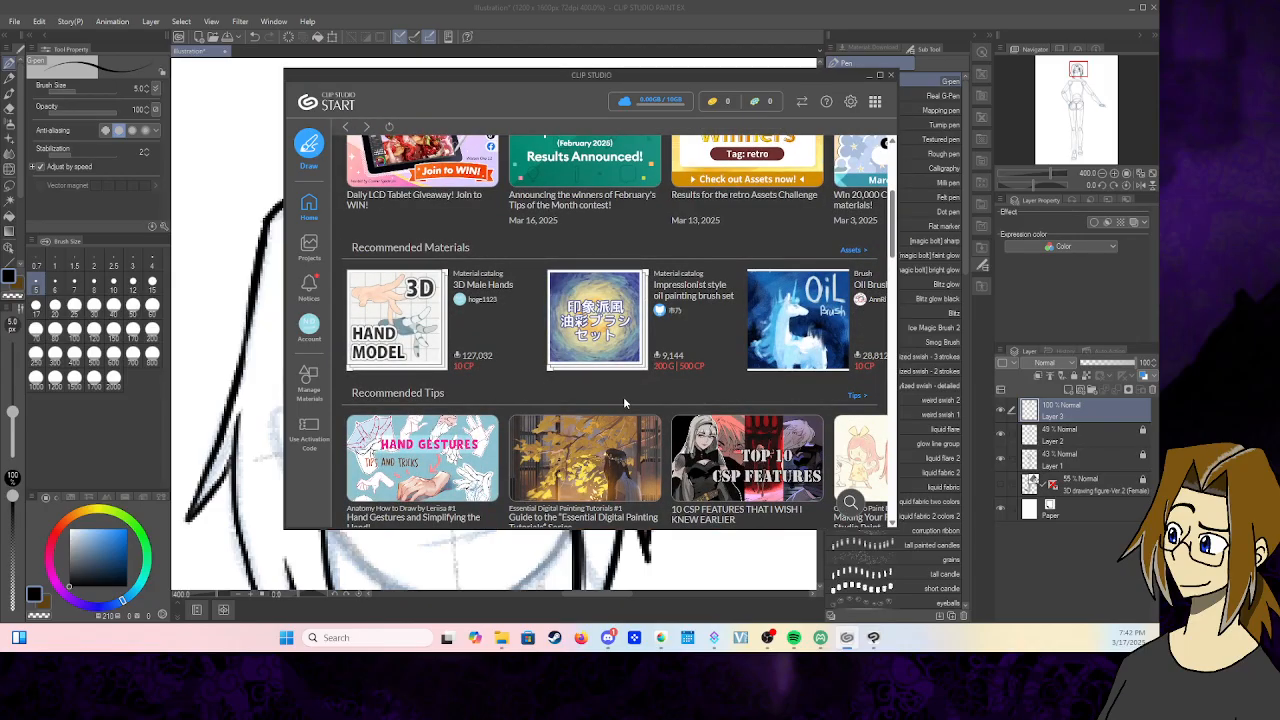
left_click(396, 318)
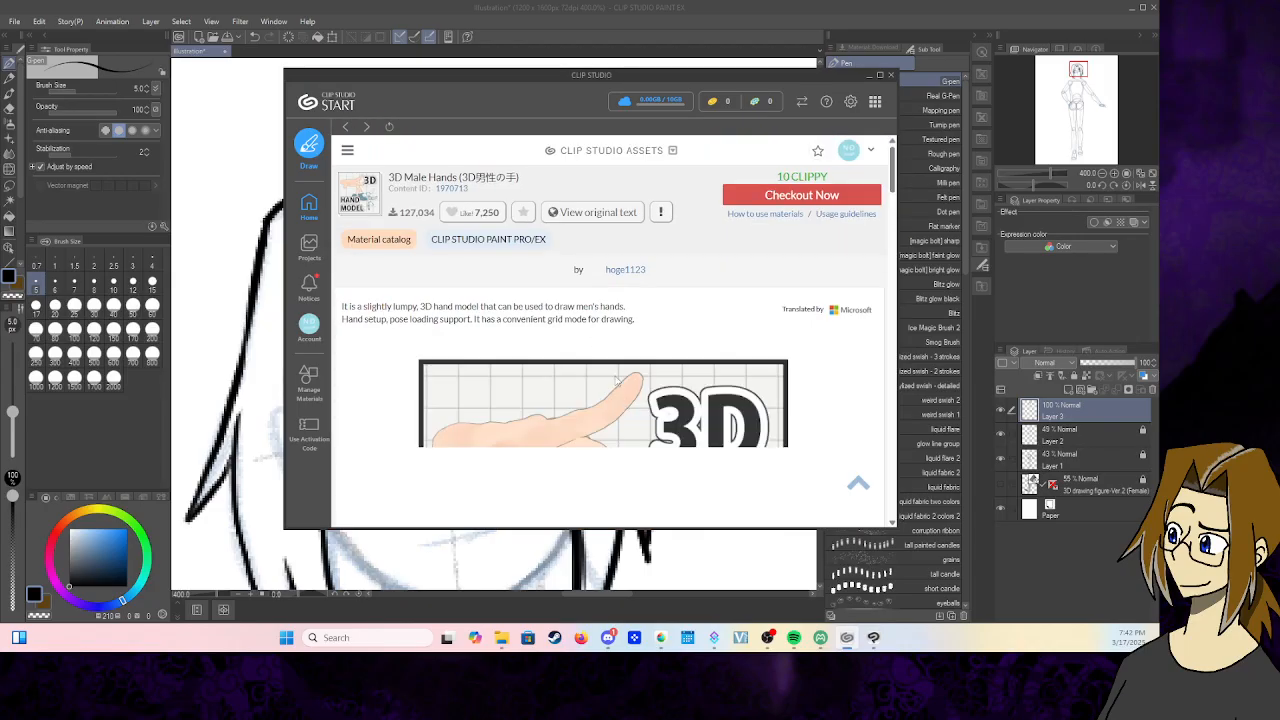
left_click(348, 152)
left_click(378, 176)
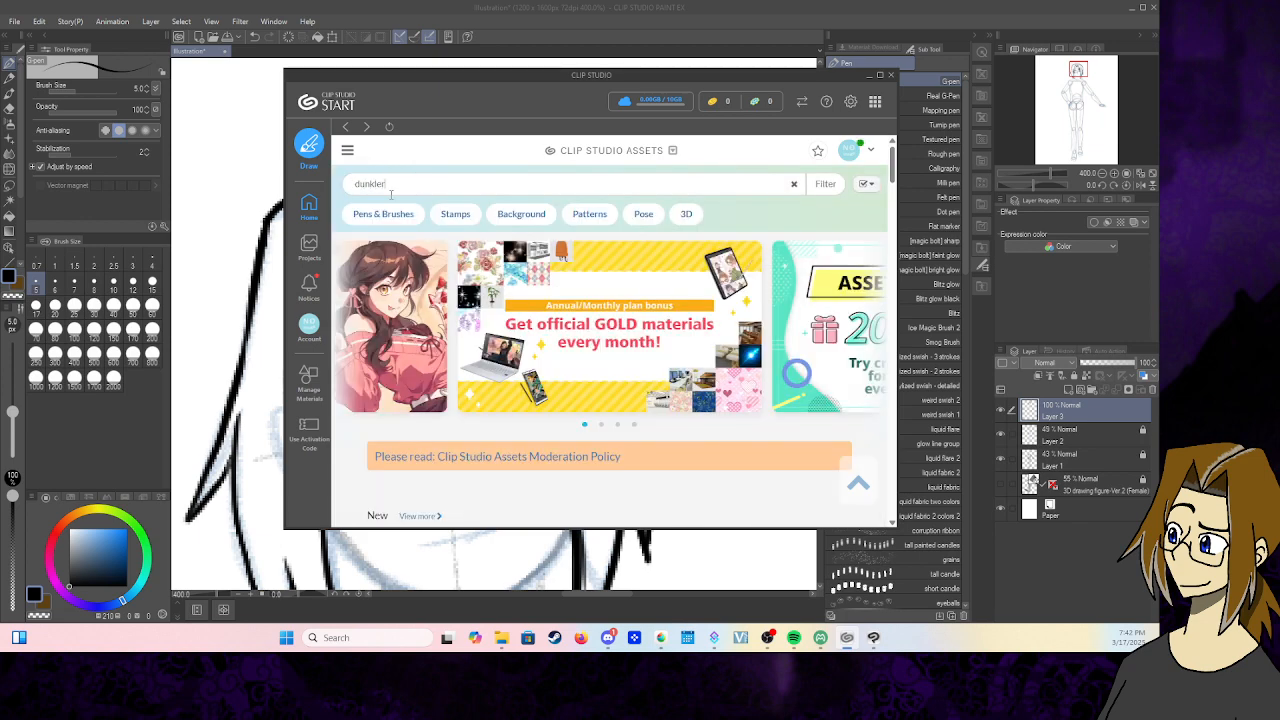
left_click(391, 190)
type("dunklertraum")
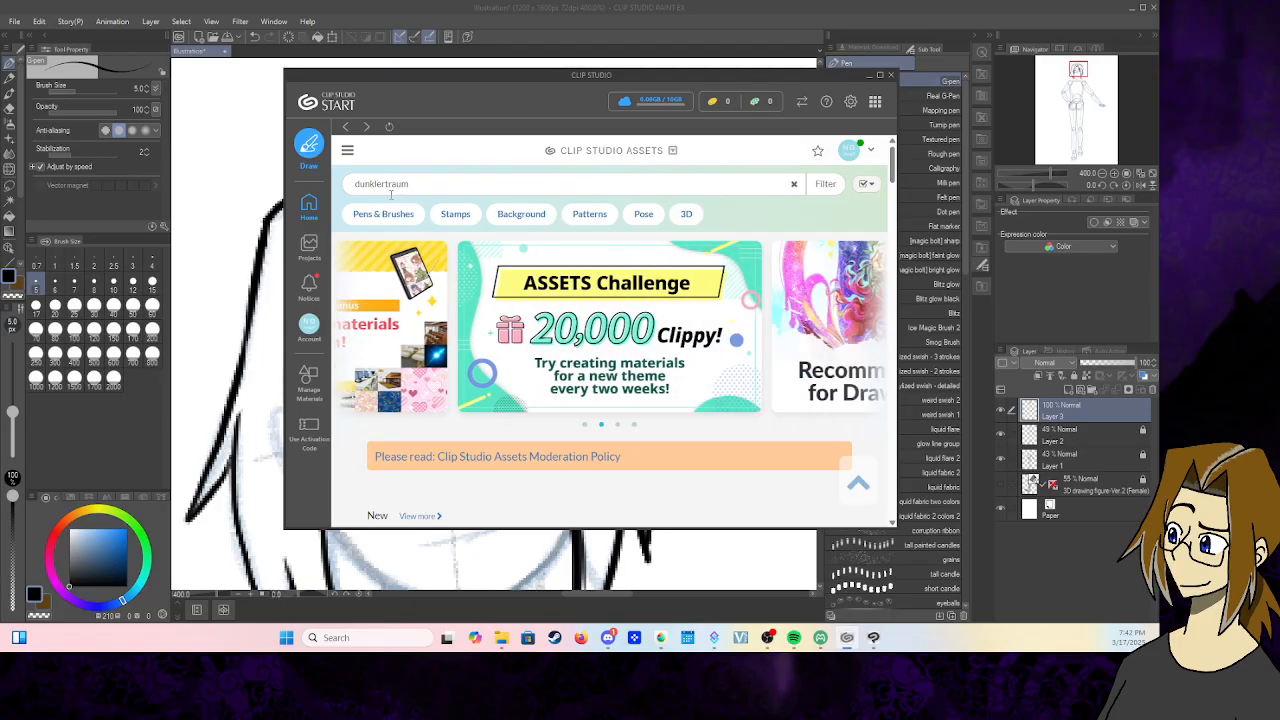
key("Return")
scroll(450, 300, "down", 5)
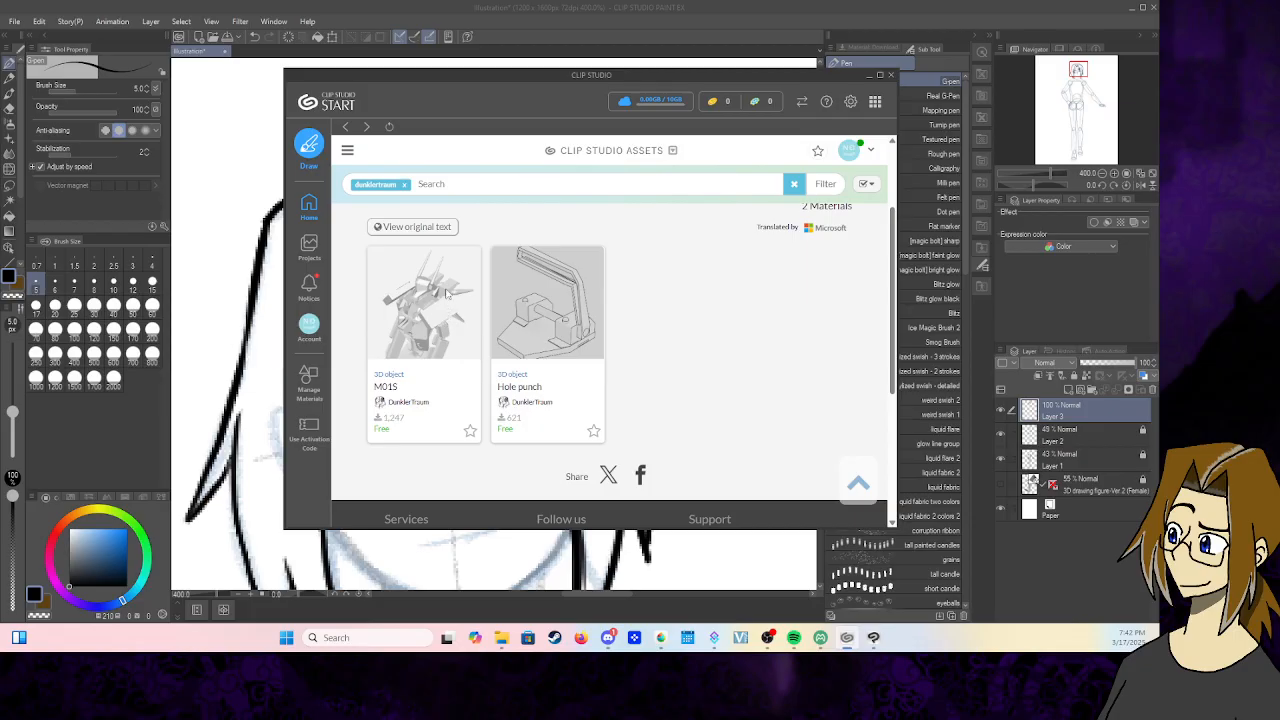
- Open the M01S 3D object's page, look through its preview images, then like it and add it to the favourites
left_click(447, 293)
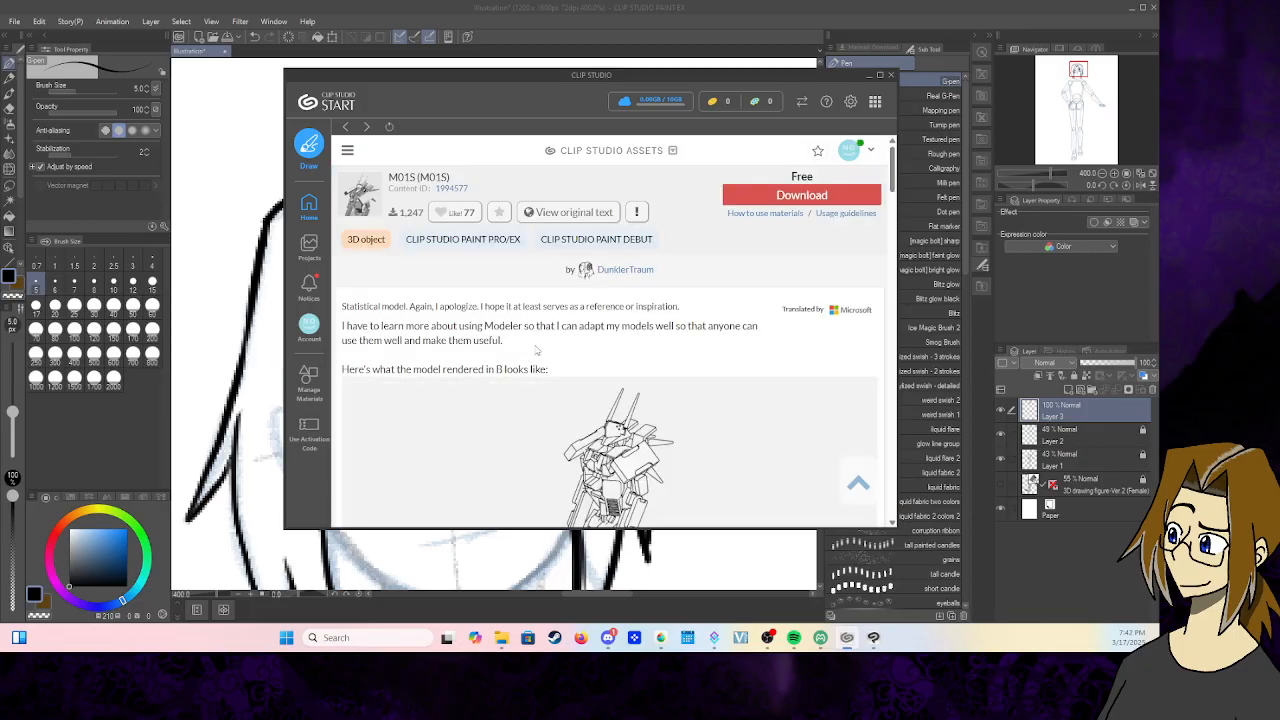
scroll(536, 350, "down", 10)
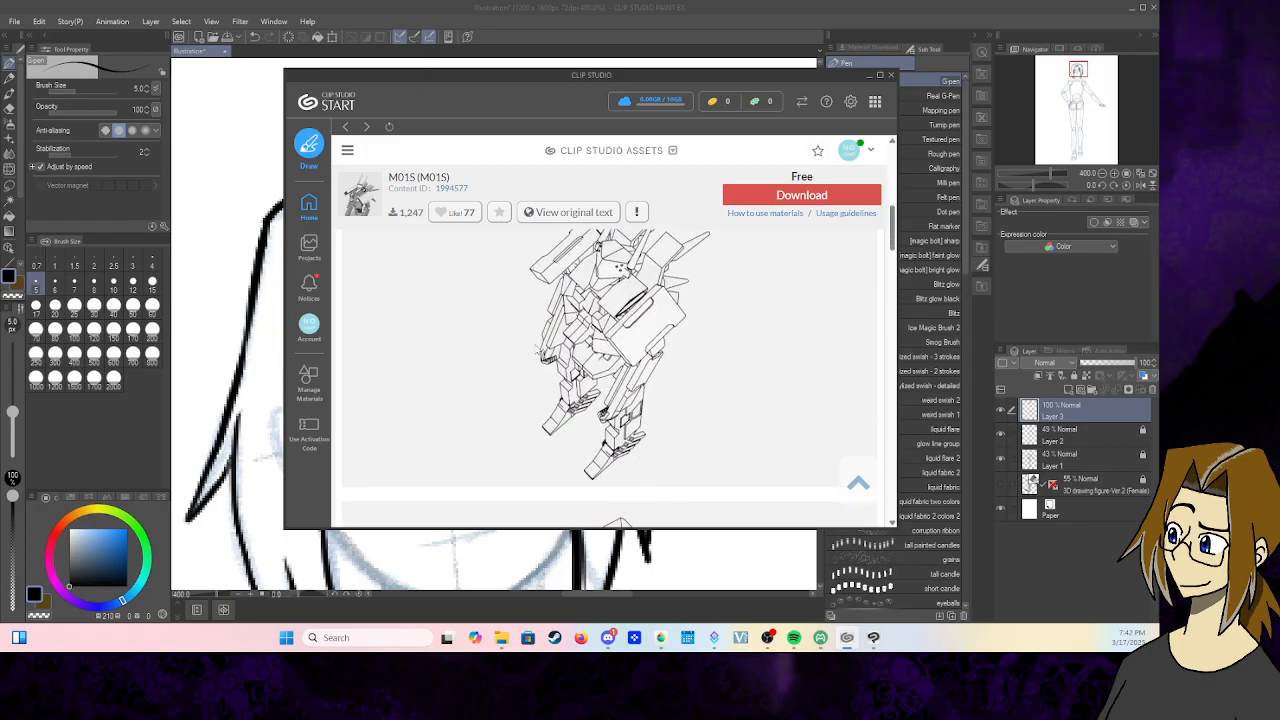
scroll(610, 378, "down", 6)
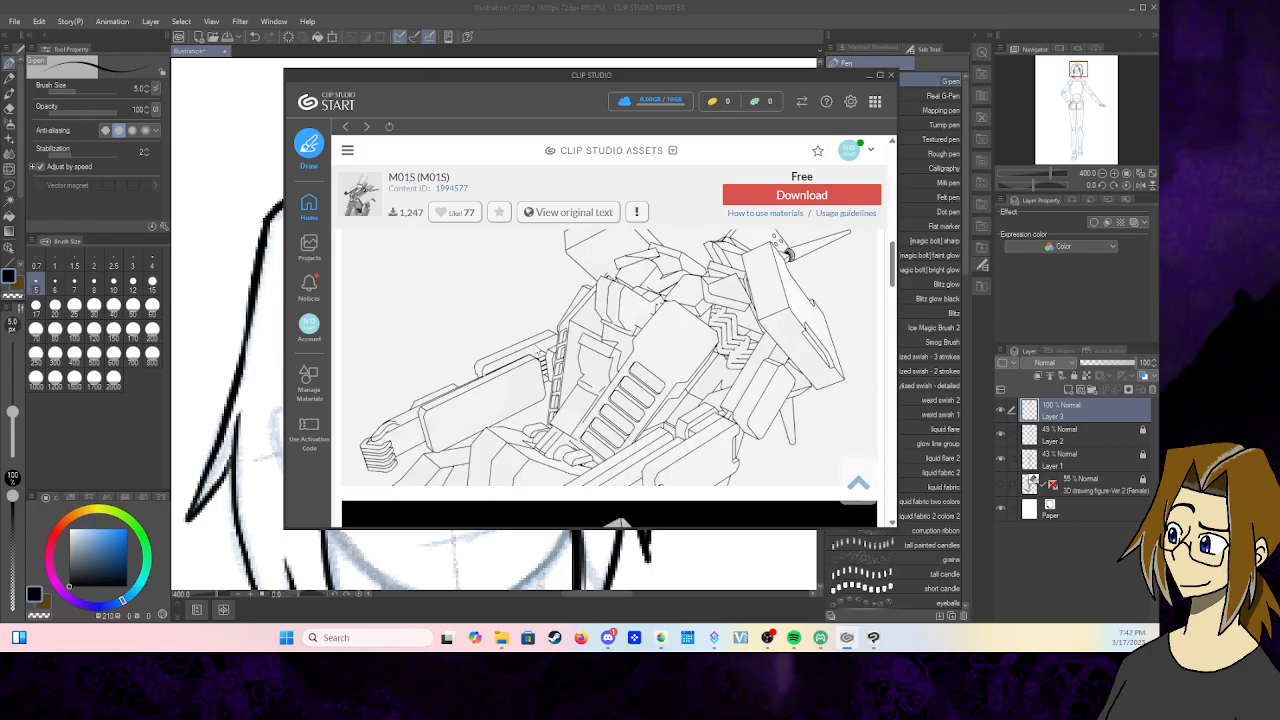
scroll(536, 348, "down", 8)
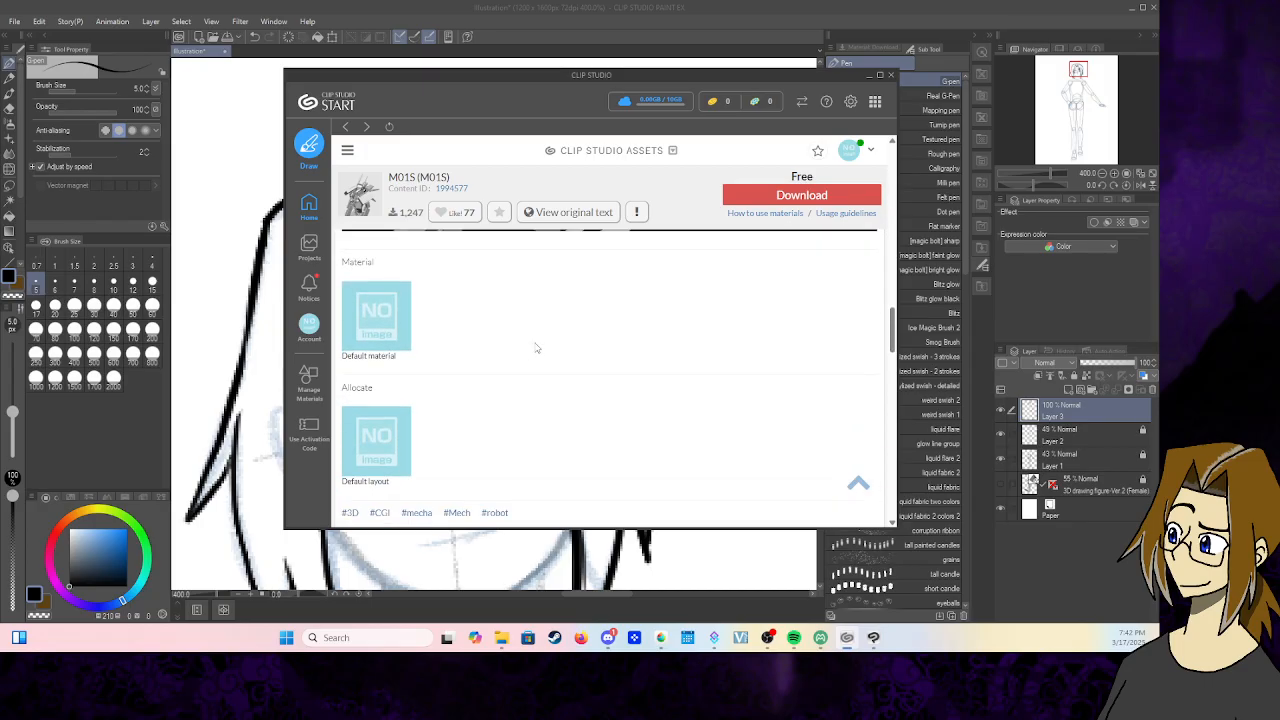
scroll(536, 348, "up", 10)
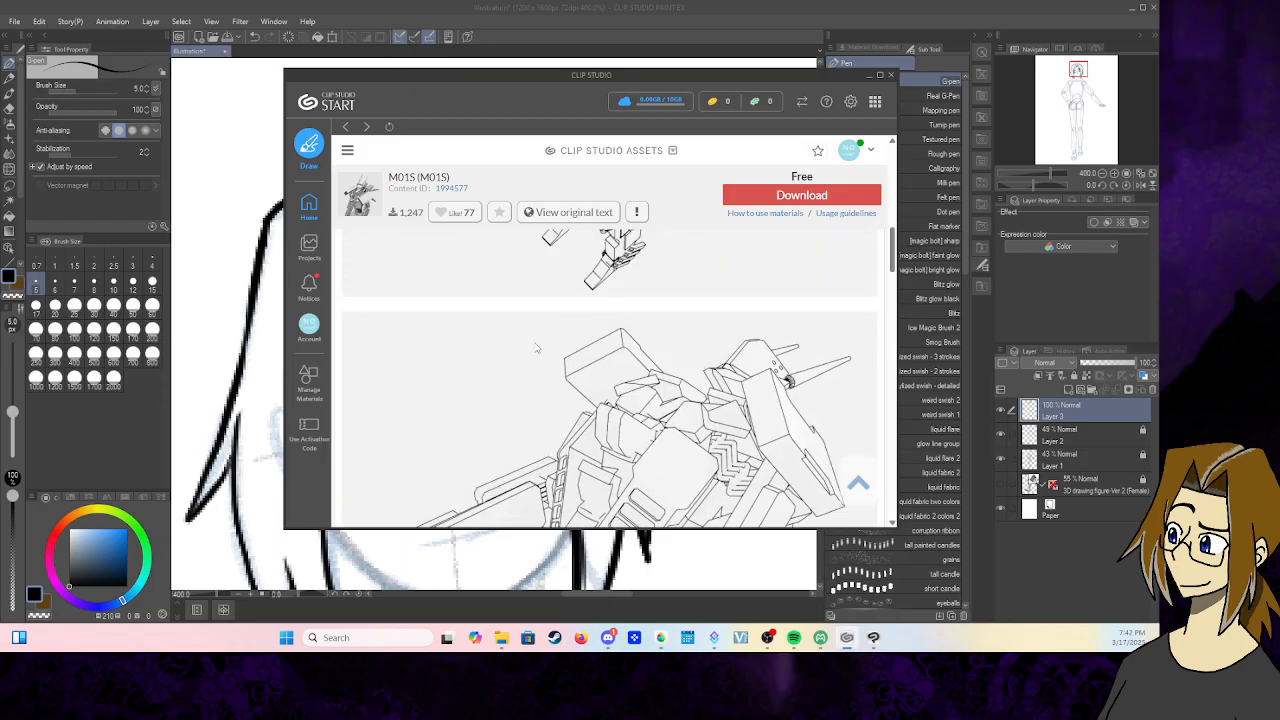
scroll(536, 348, "up", 5)
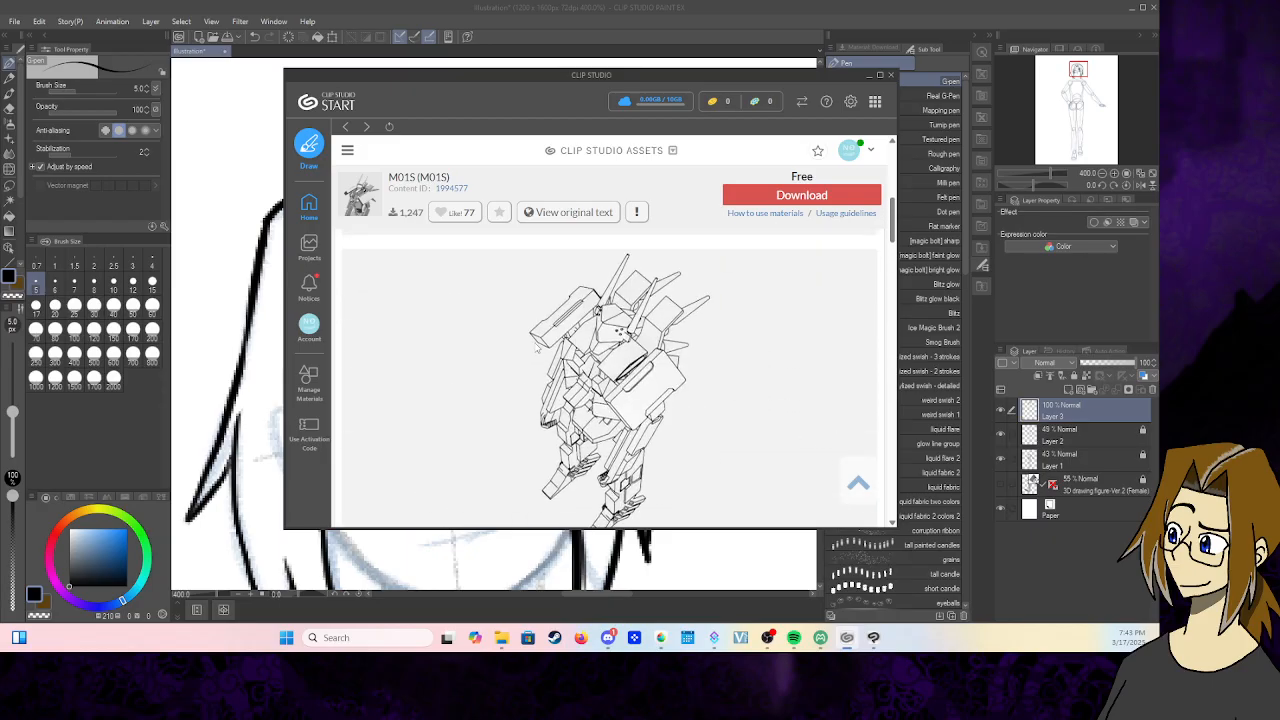
left_click(455, 212)
left_click(498, 212)
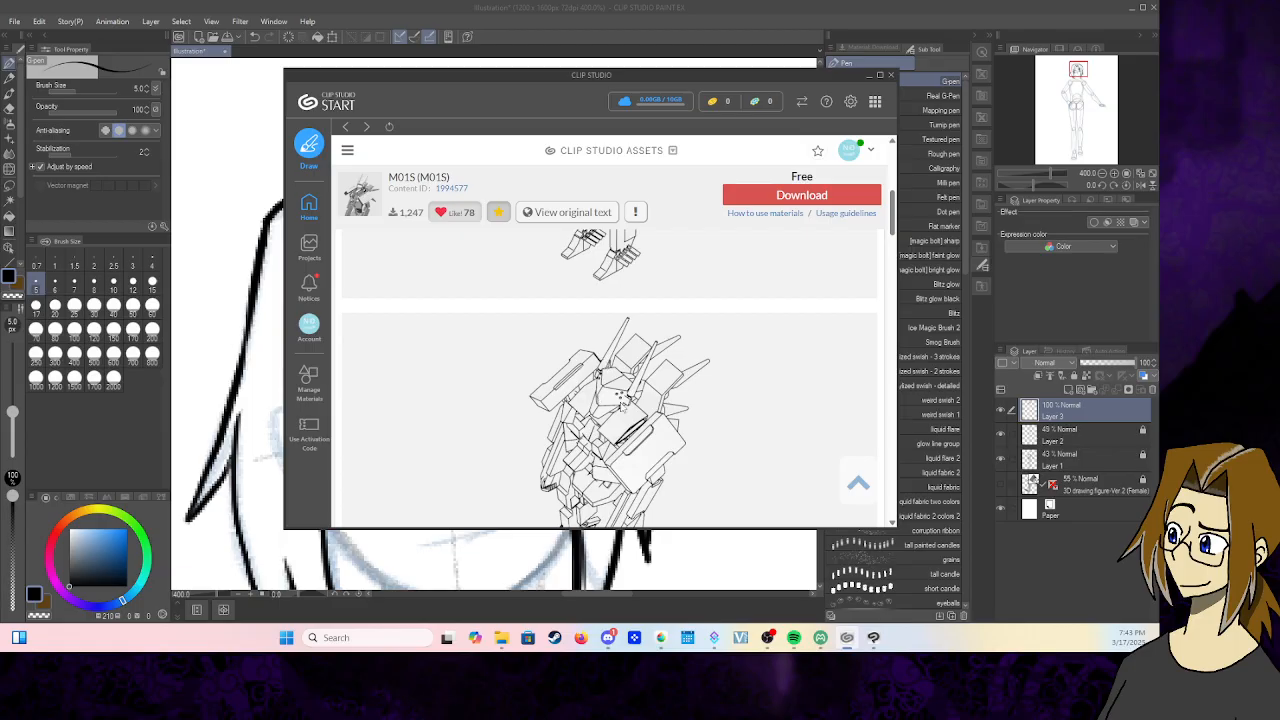
- Review the M01S preview renders again and return to the drawing in Clip Studio Paint
scroll(610, 378, "up", 5)
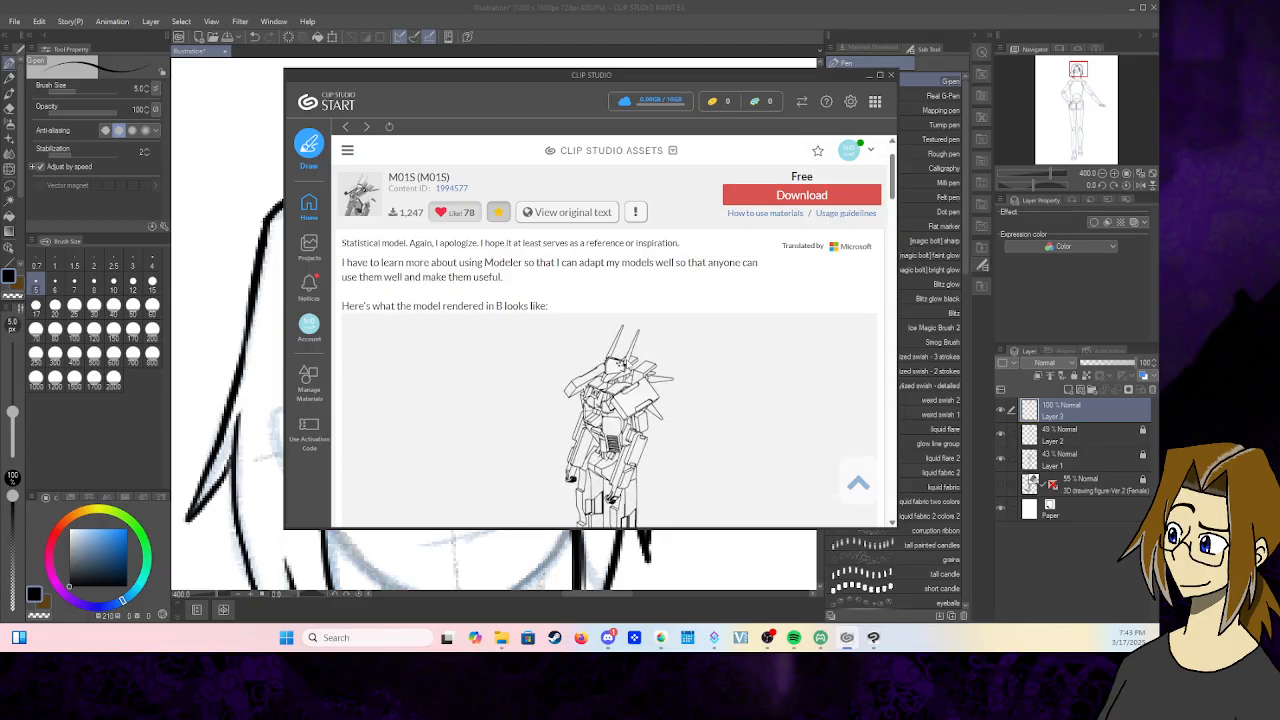
scroll(610, 378, "up", 2)
scroll(610, 378, "down", 6)
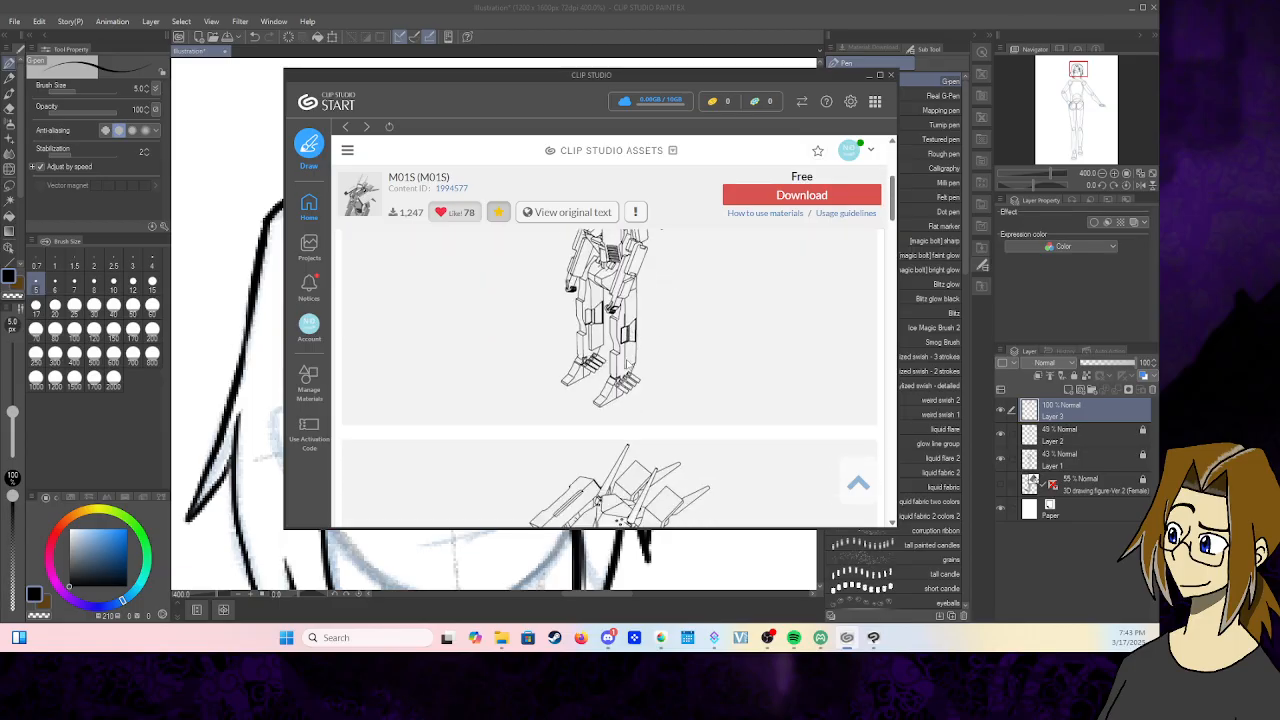
scroll(620, 352, "down", 6)
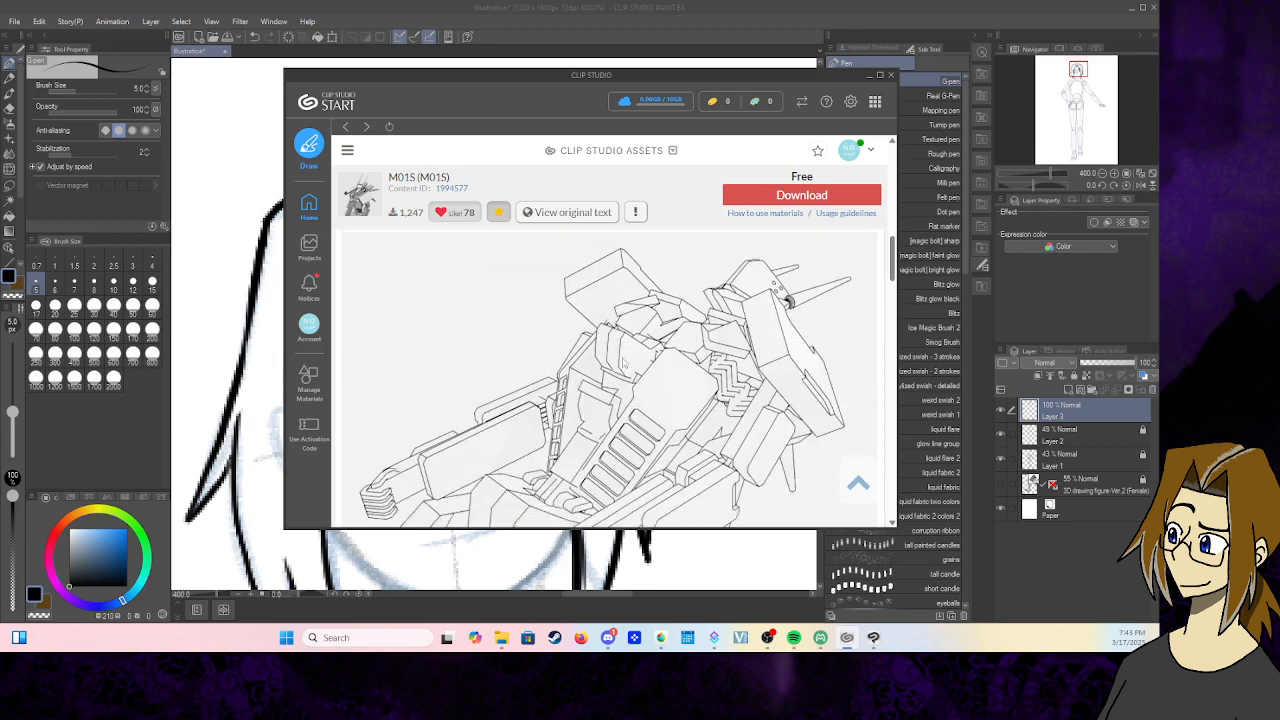
scroll(618, 352, "down", 2)
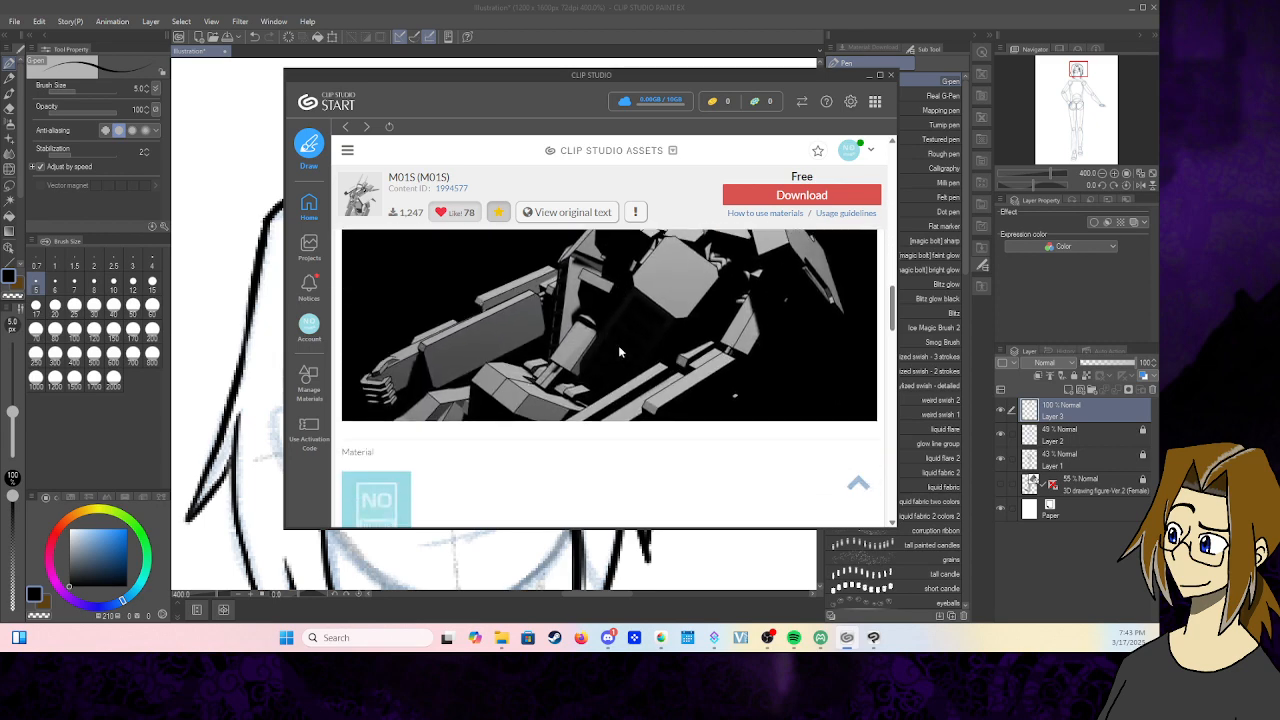
scroll(618, 345, "up", 3)
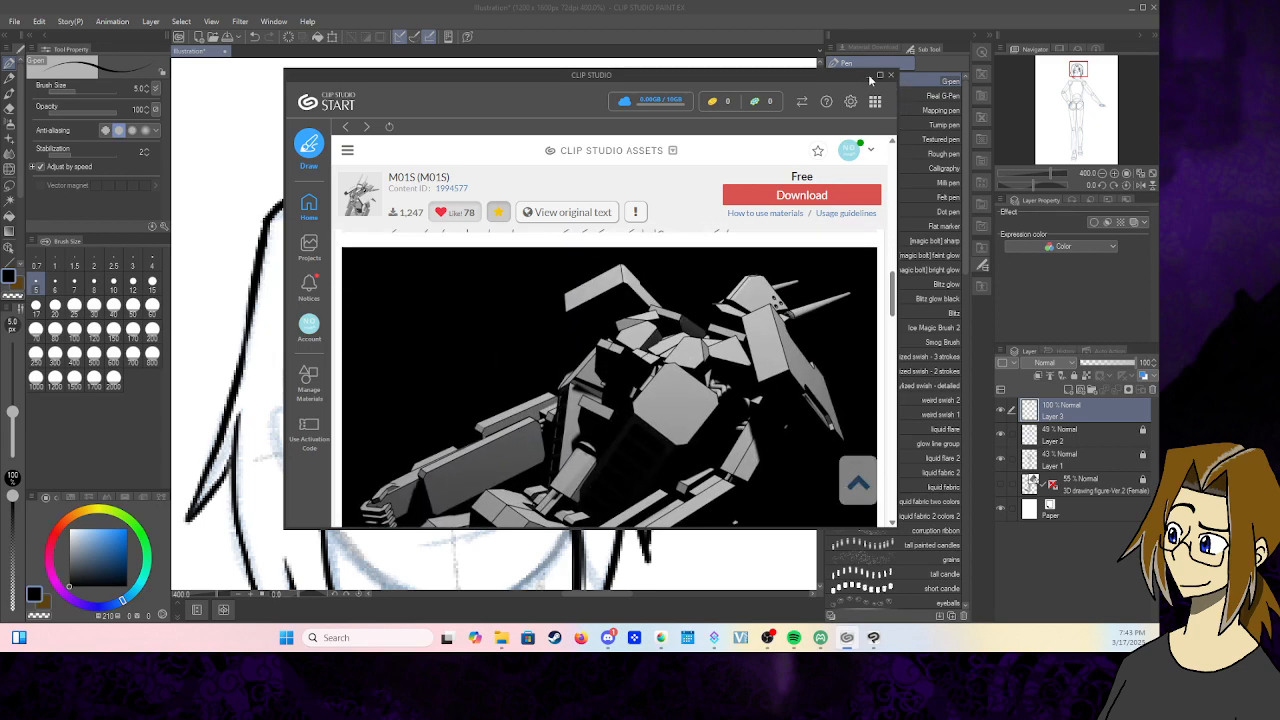
left_click(868, 74)
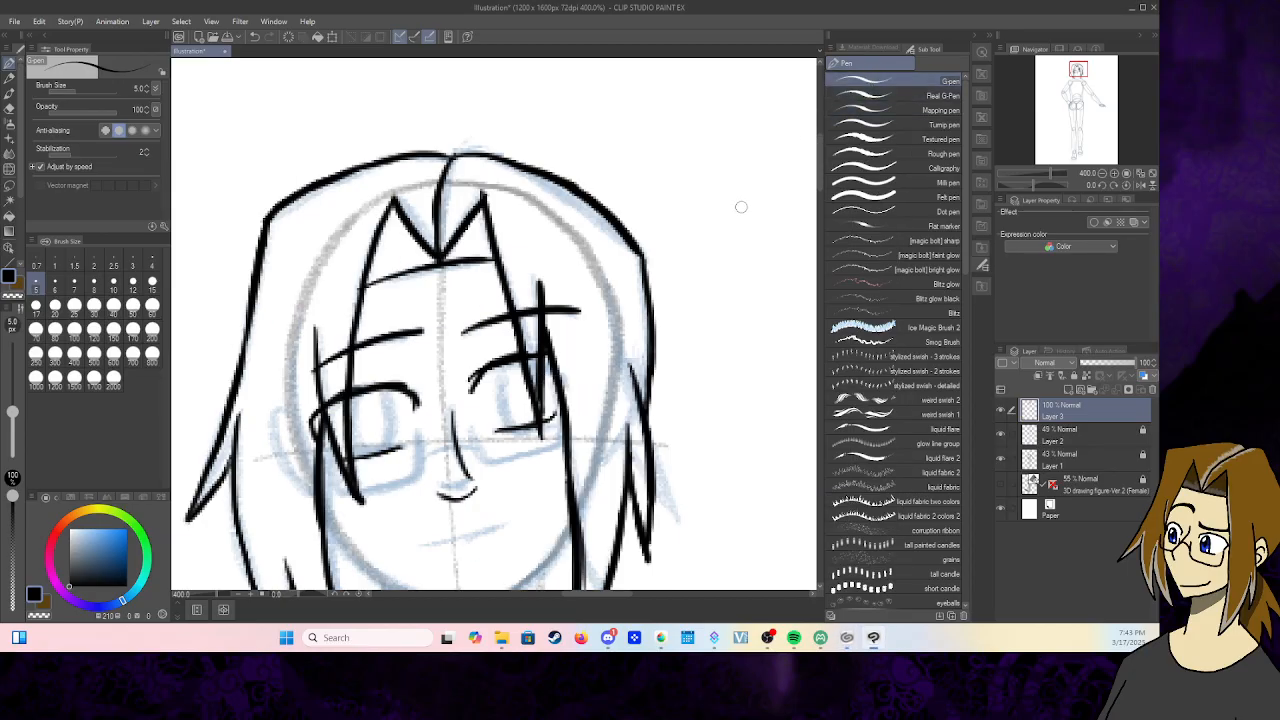
- Ink the jawline between the two side locks down to the chin, and the smiling mouth with its lower-lip marks
left_click_drag(1078, 72, 1076, 73)
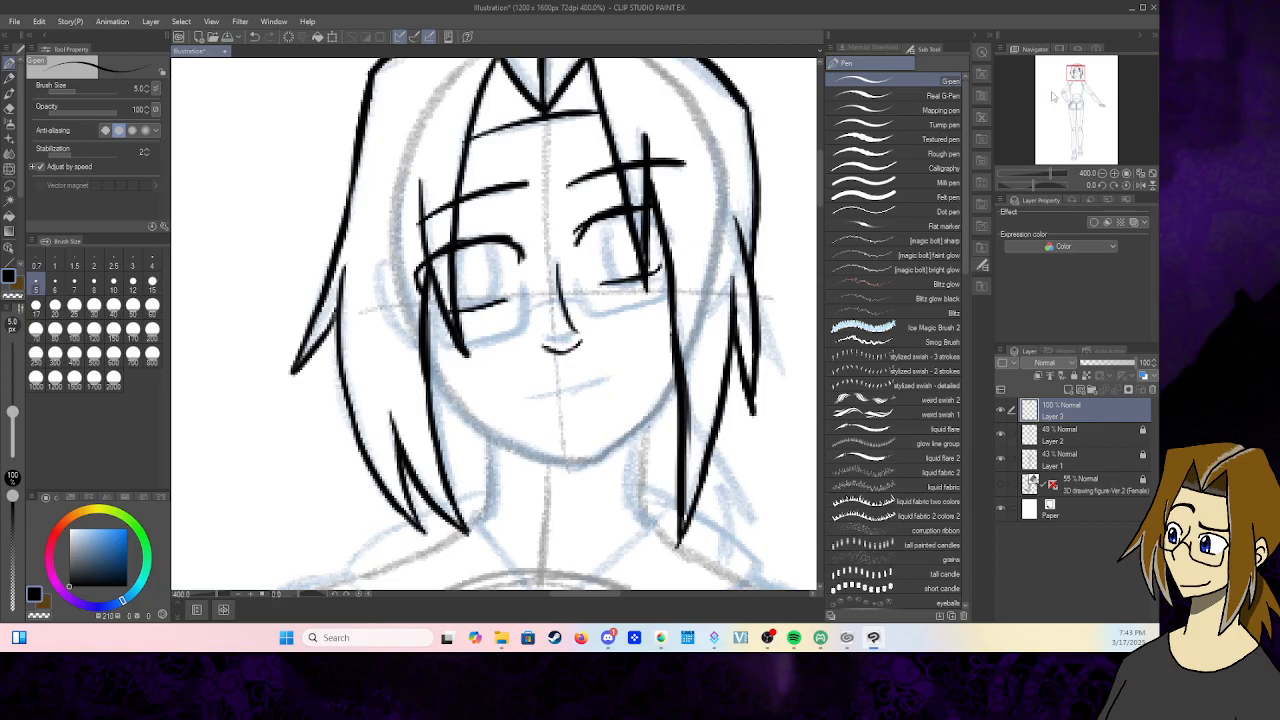
mouse_move(430, 357)
left_mouse_down()
mouse_move(466, 412)
mouse_move(434, 371)
mouse_move(496, 437)
mouse_move(537, 456)
mouse_move(492, 435)
mouse_move(572, 464)
left_mouse_up()
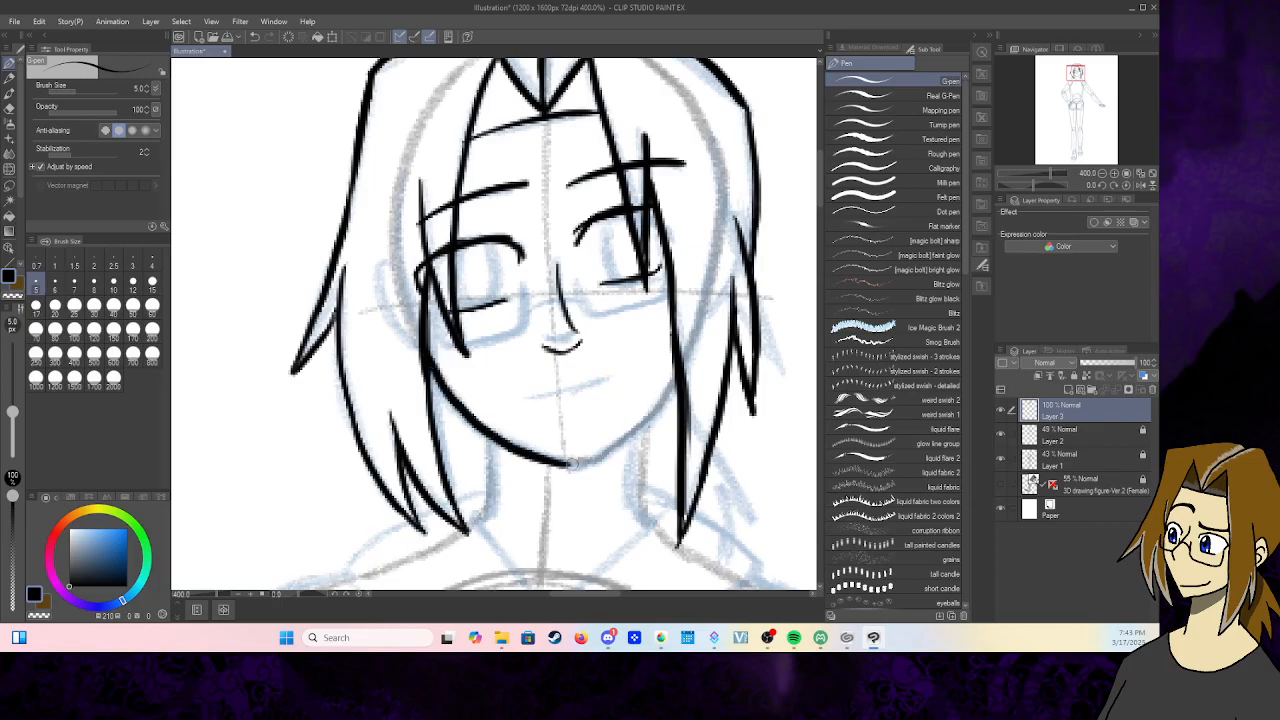
mouse_move(677, 373)
left_mouse_down()
mouse_move(612, 445)
mouse_move(562, 465)
mouse_move(578, 469)
mouse_move(675, 374)
left_mouse_up()
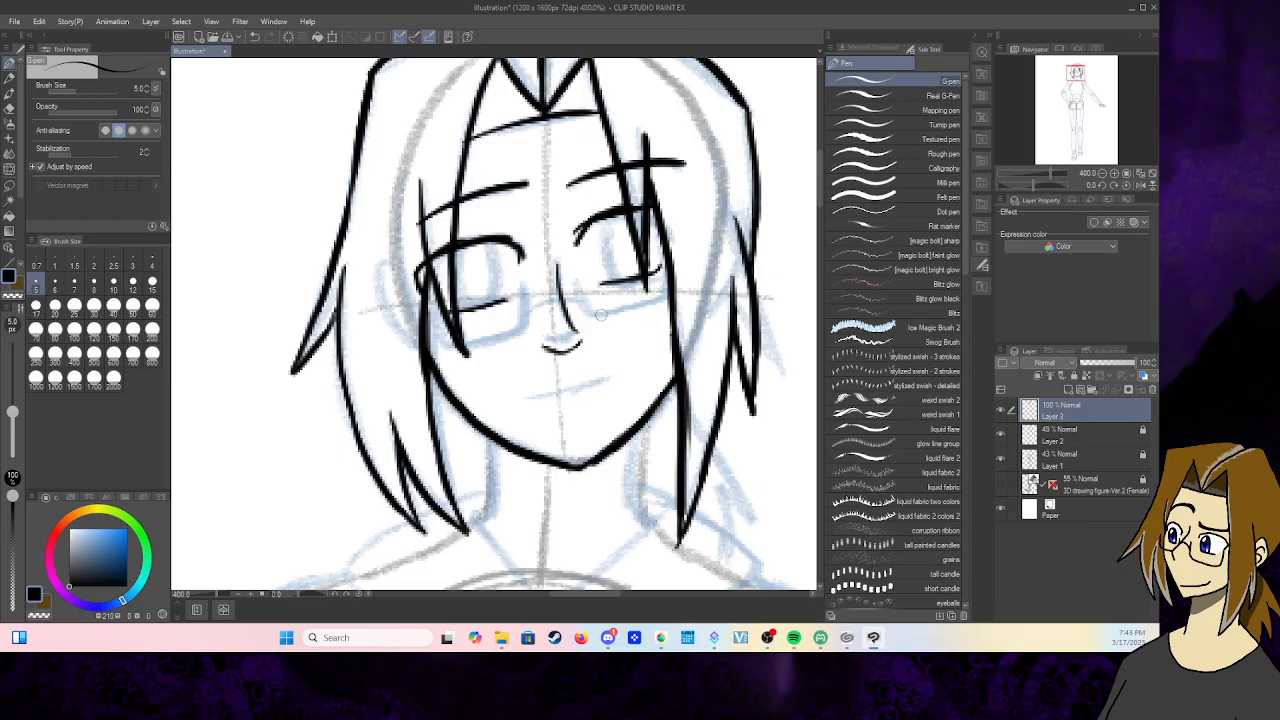
left_click_drag(506, 397, 613, 379)
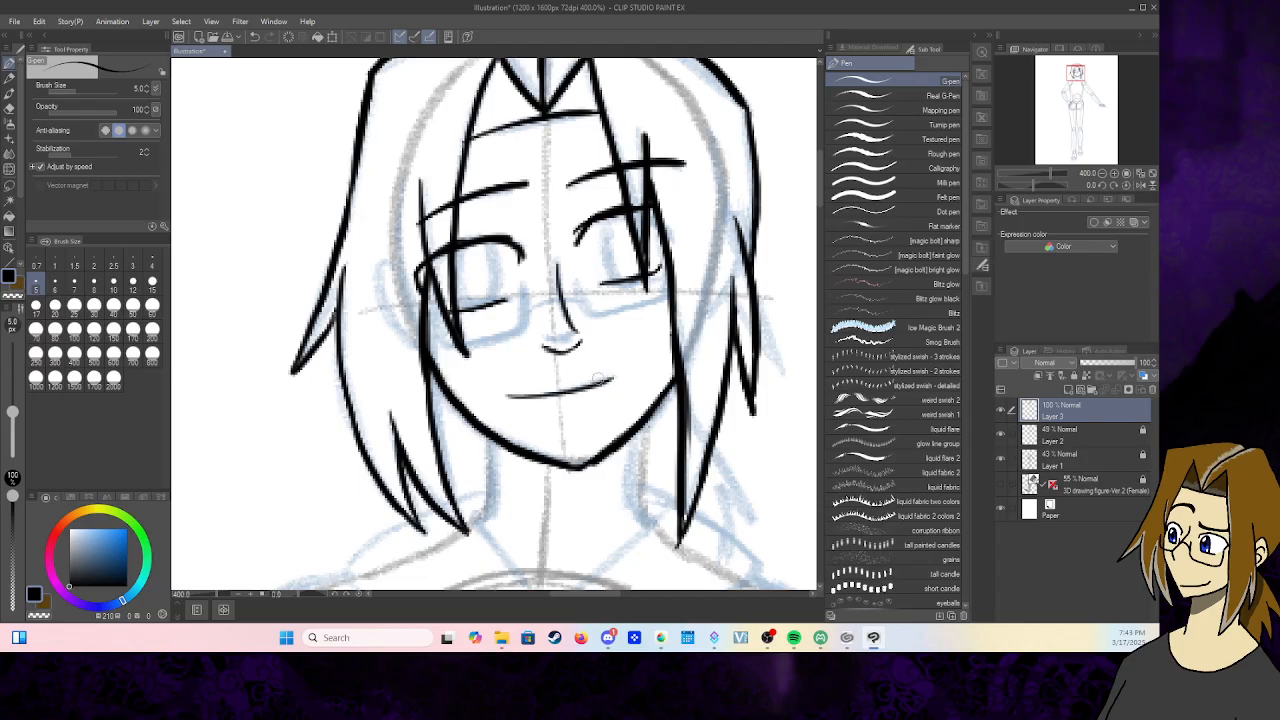
left_click_drag(508, 402, 546, 408)
left_click_drag(610, 381, 588, 405)
- Ink the lower rims of both glasses lenses and the bridge across the nose
mouse_move(430, 310)
left_mouse_down()
mouse_move(479, 351)
mouse_move(510, 338)
left_mouse_up()
mouse_move(527, 291)
left_mouse_down()
mouse_move(525, 319)
mouse_move(495, 349)
mouse_move(548, 304)
mouse_move(580, 299)
mouse_move(602, 314)
mouse_move(660, 292)
mouse_move(664, 252)
left_mouse_up()
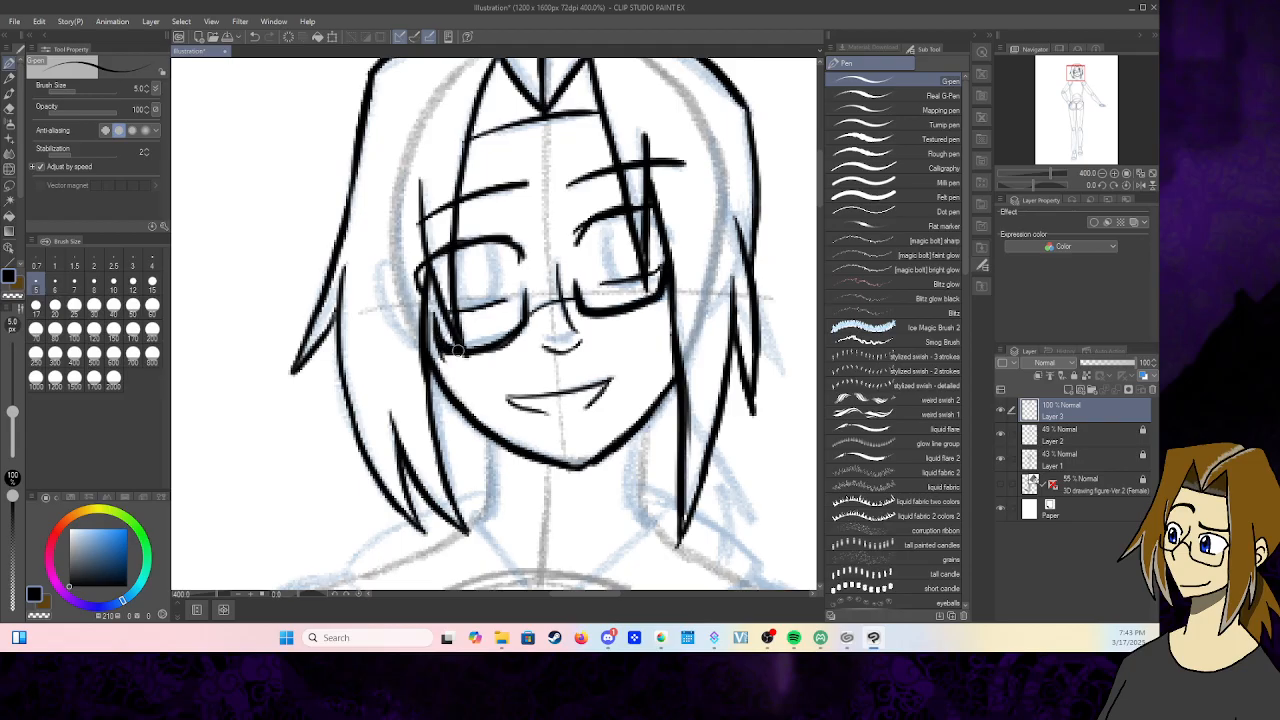
left_click_drag(457, 346, 492, 346)
- Ink both sides of the neck and the left half of the wide collar, running to a point at mid-chest
mouse_move(630, 450)
left_mouse_down()
mouse_move(634, 495)
mouse_move(656, 522)
left_mouse_up()
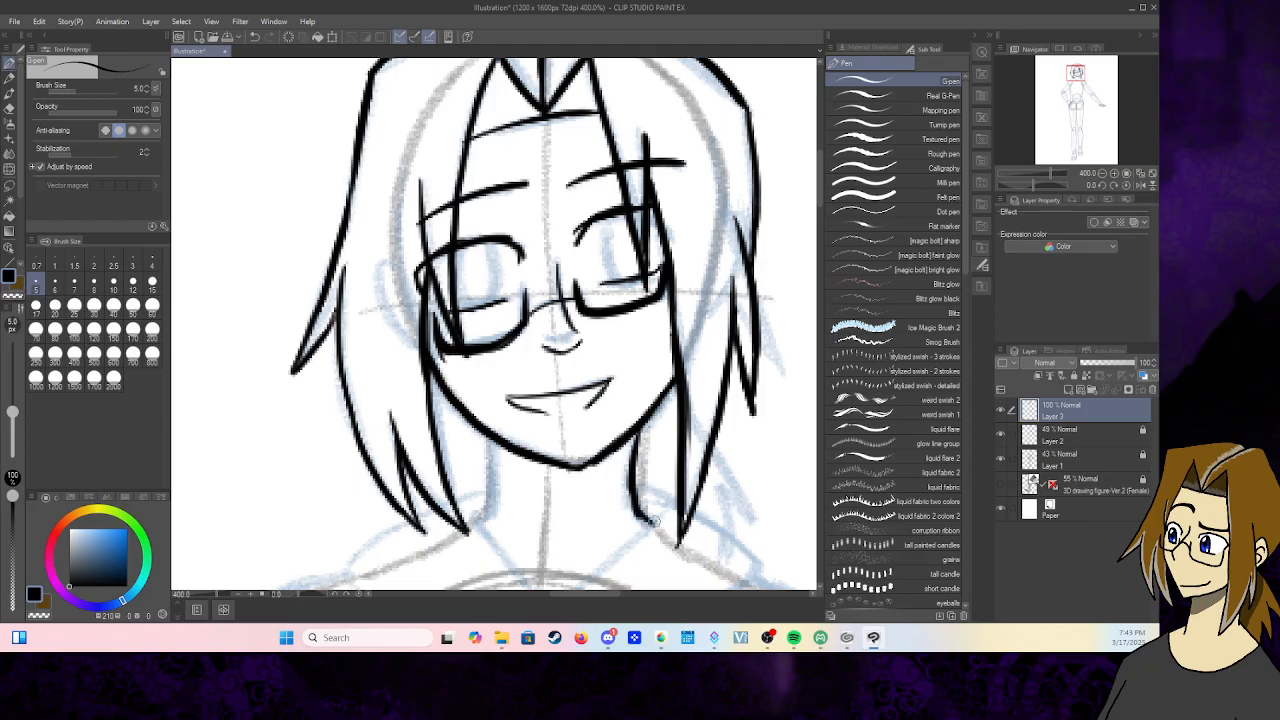
mouse_move(489, 450)
left_mouse_down()
mouse_move(491, 512)
mouse_move(476, 524)
left_mouse_up()
mouse_move(480, 480)
left_mouse_down()
mouse_move(562, 285)
mouse_move(603, 247)
mouse_move(605, 227)
mouse_move(508, 280)
mouse_move(479, 341)
mouse_move(578, 368)
mouse_move(650, 372)
mouse_move(670, 358)
left_mouse_up()
mouse_move(598, 258)
left_mouse_down()
mouse_move(678, 362)
mouse_move(662, 337)
left_mouse_up()
left_click_drag(1079, 79, 1077, 77)
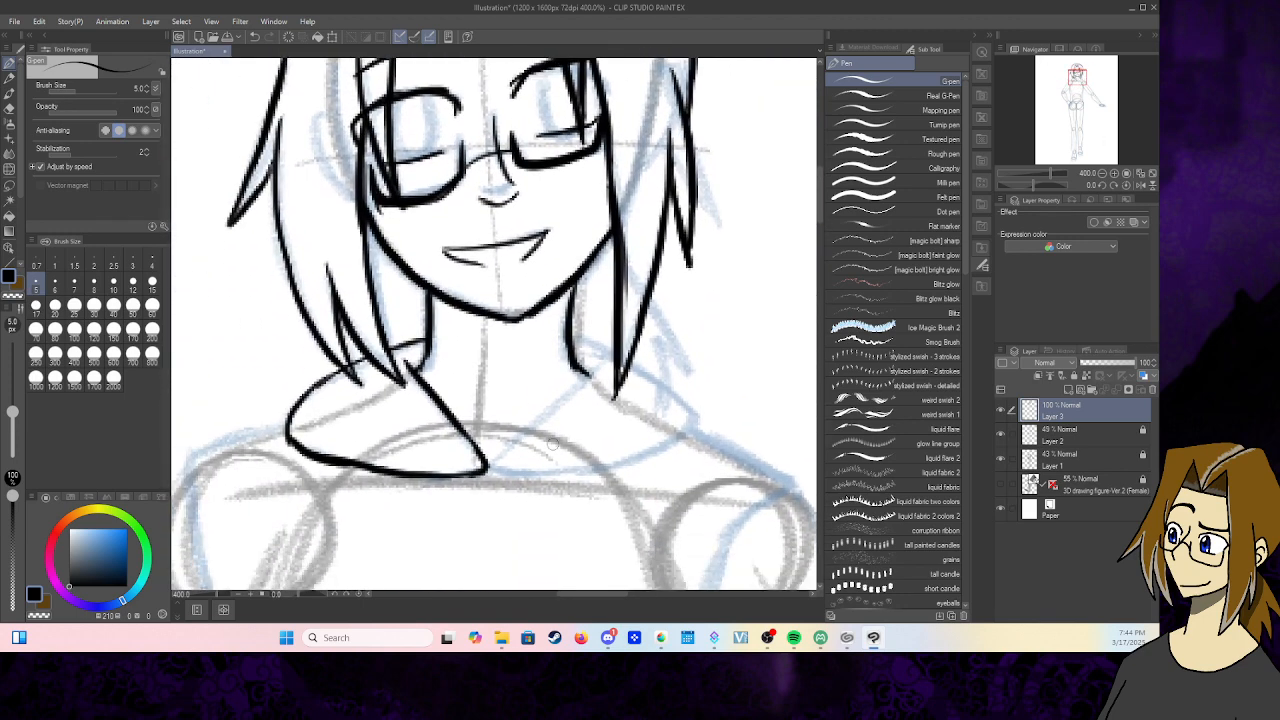
- Ink the right half of the collar to meet the left at mid-chest, and a curved line across the neck below the chin
mouse_move(610, 364)
left_mouse_down()
mouse_move(492, 463)
mouse_move(500, 451)
mouse_move(493, 473)
mouse_move(637, 467)
mouse_move(698, 412)
left_mouse_up()
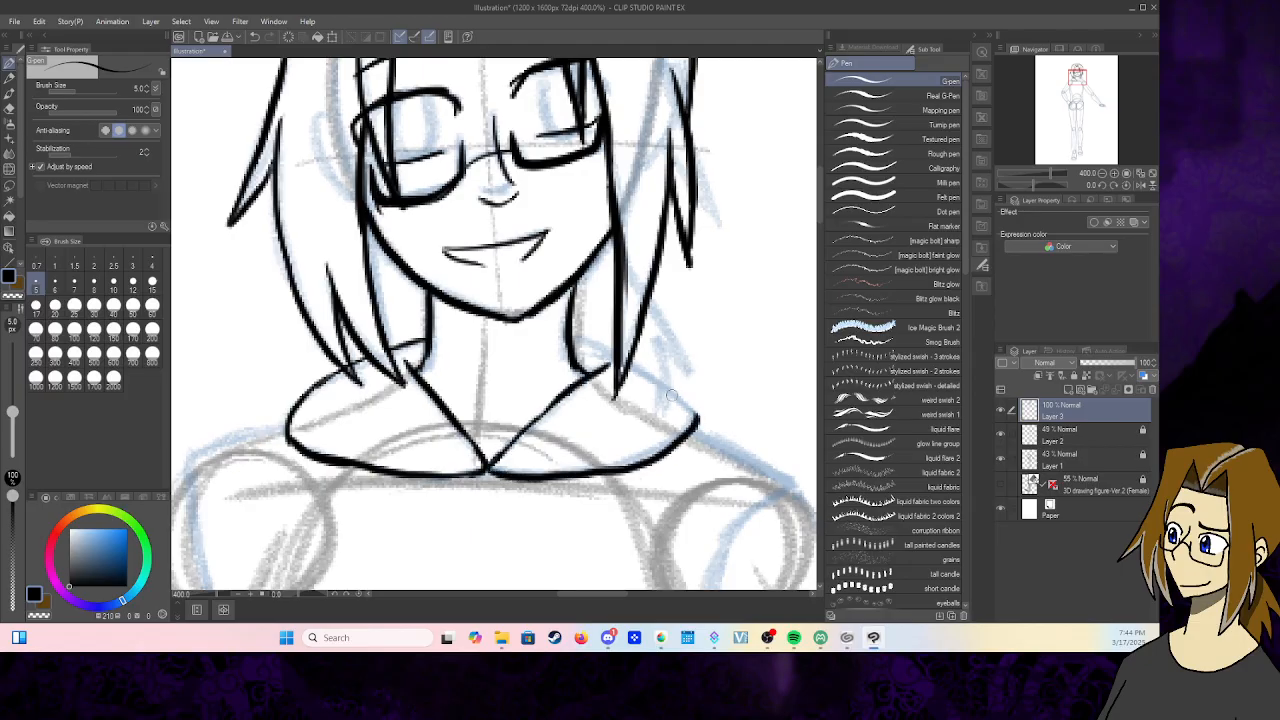
mouse_move(570, 336)
left_mouse_down()
mouse_move(684, 398)
mouse_move(695, 420)
left_mouse_up()
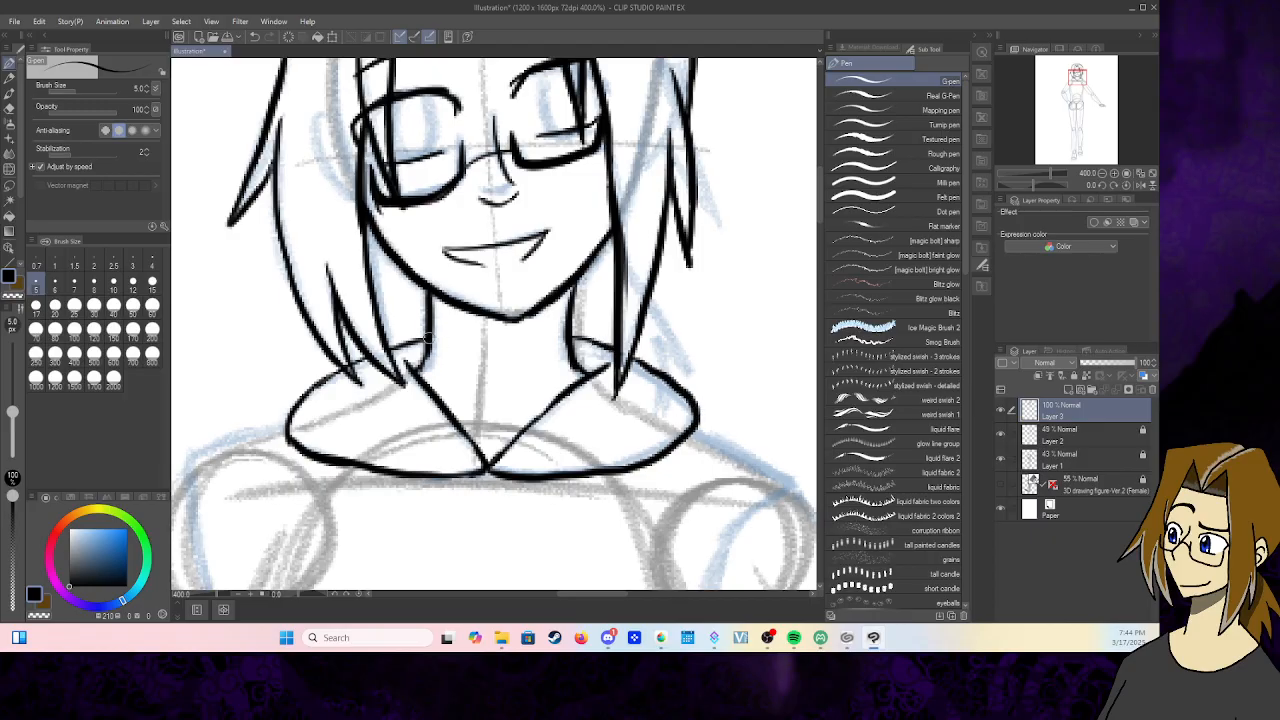
mouse_move(427, 313)
left_mouse_down()
mouse_move(502, 326)
mouse_move(566, 316)
left_mouse_up()
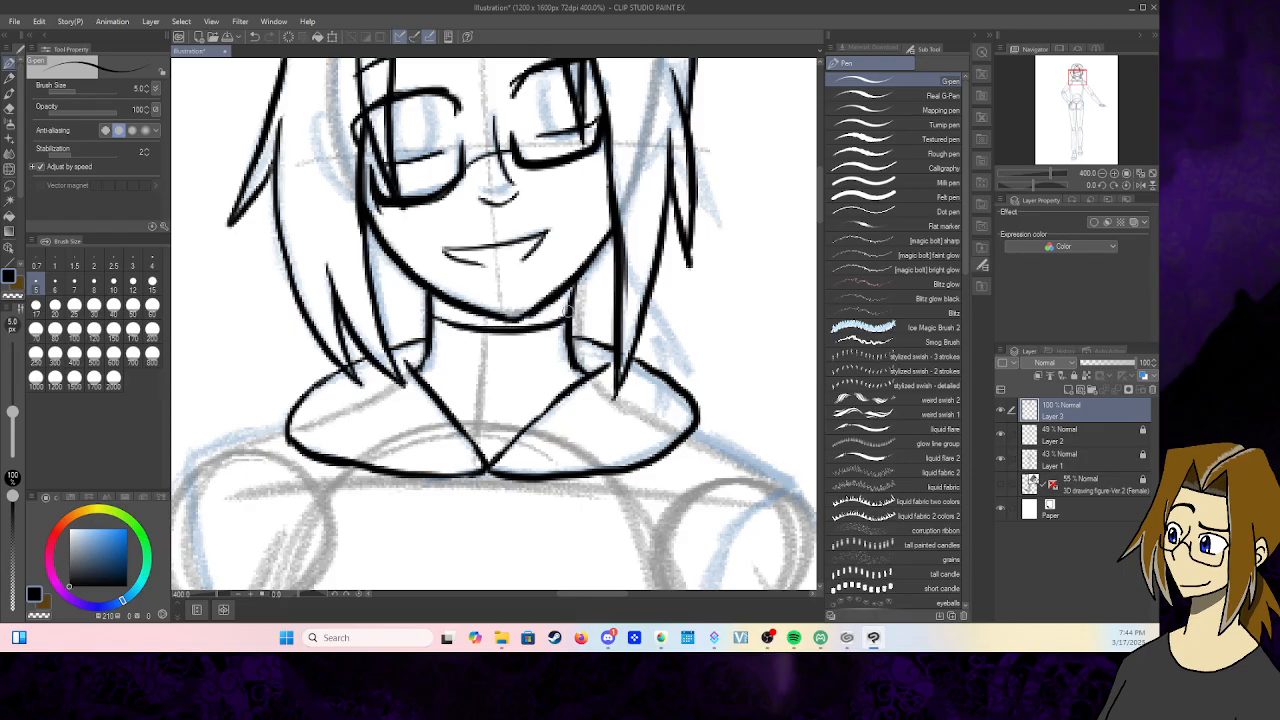
- Ink the left-hand shoulder line from the collar, the armhole edge below it and the left side of the torso
scroll(494, 324, "down", 3)
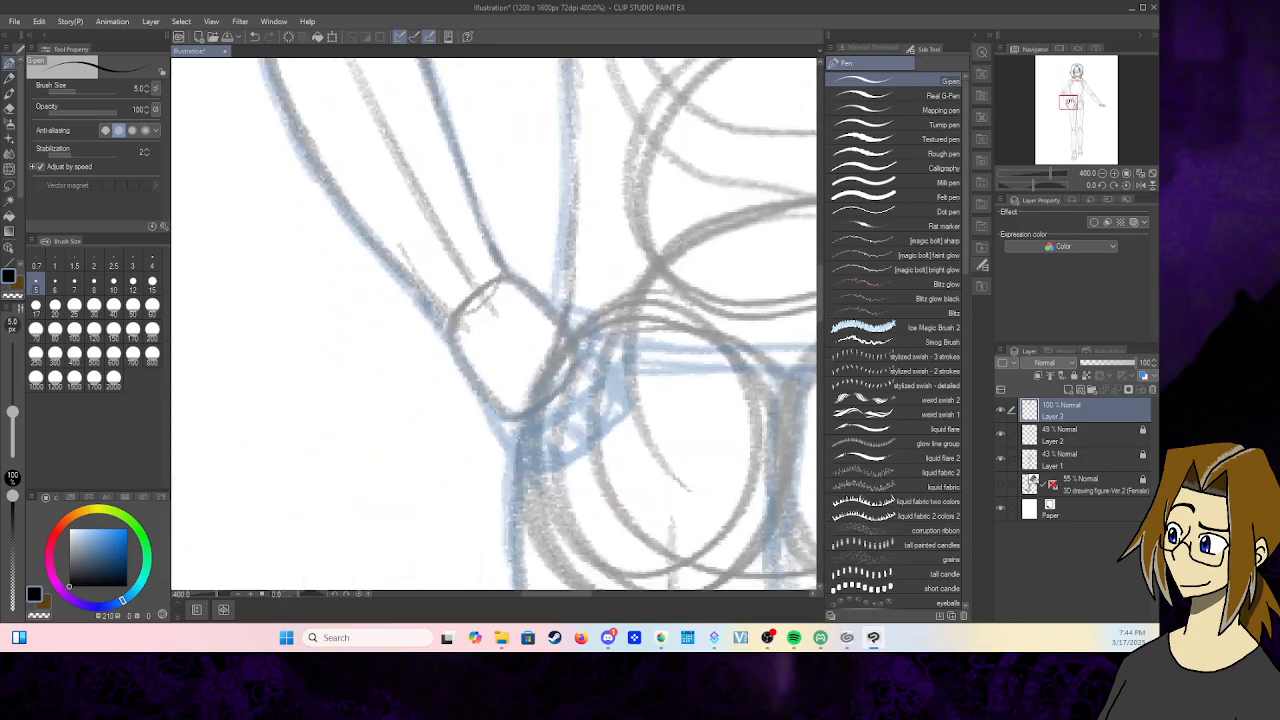
left_click_drag(1080, 84, 1074, 72)
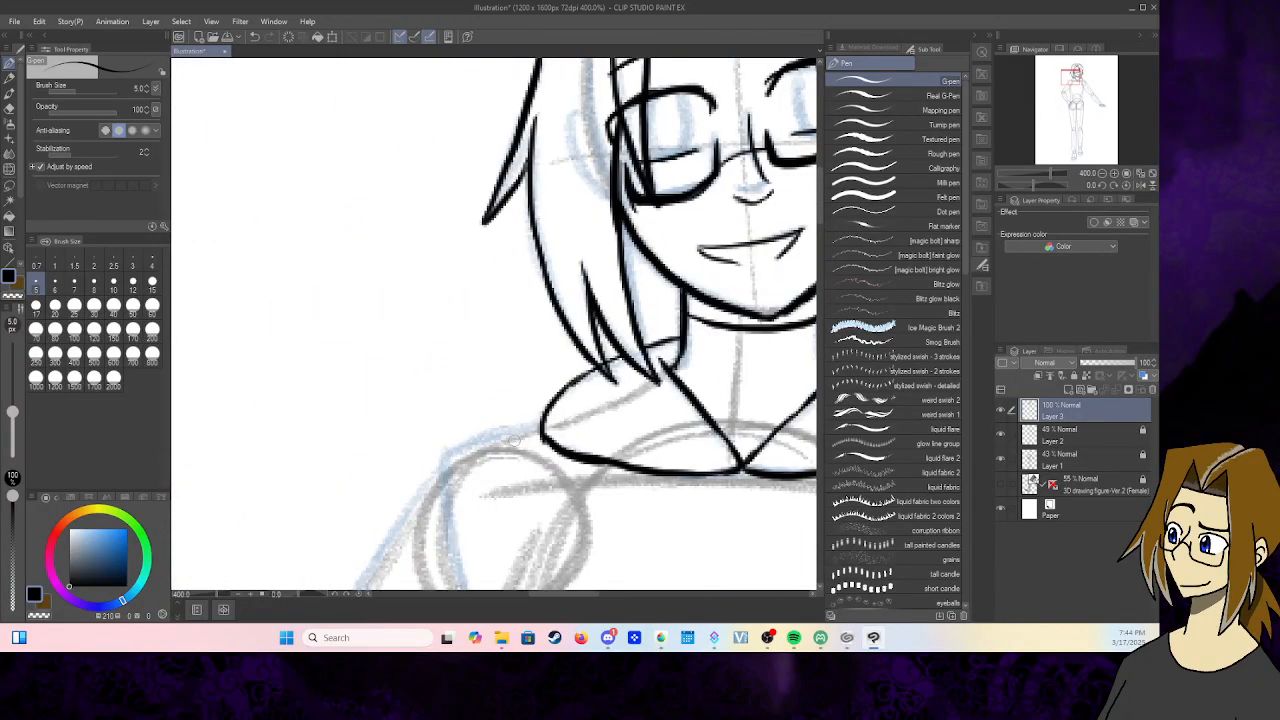
mouse_move(542, 420)
left_mouse_down()
mouse_move(444, 447)
mouse_move(452, 582)
left_mouse_up()
mouse_move(1074, 74)
left_mouse_down()
mouse_move(1058, 96)
mouse_move(1070, 84)
left_mouse_up()
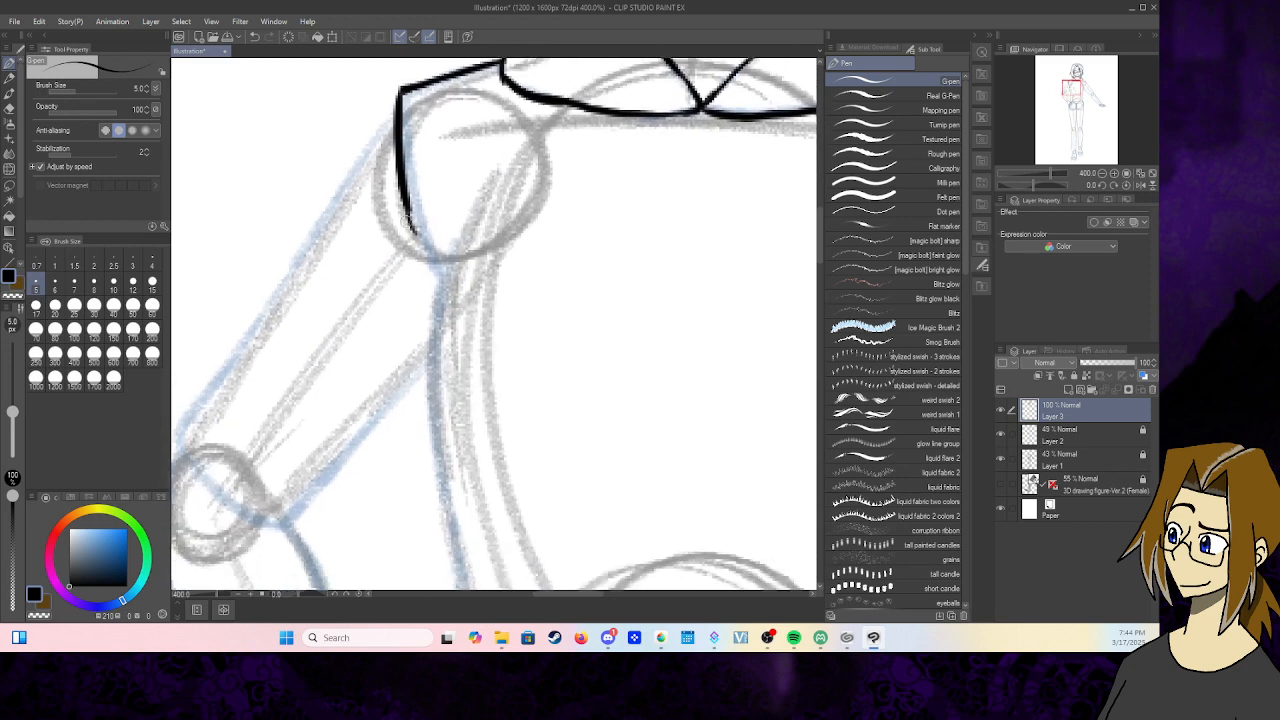
mouse_move(410, 226)
left_mouse_down()
mouse_move(429, 268)
mouse_move(423, 400)
mouse_move(447, 575)
left_mouse_up()
- Ink the right side of the torso from the armpit down towards the waist
left_click_drag(640, 320, 280, 342)
mouse_move(551, 265)
left_mouse_down()
mouse_move(566, 370)
mouse_move(555, 568)
left_mouse_up()
left_click_drag(562, 523, 552, 590)
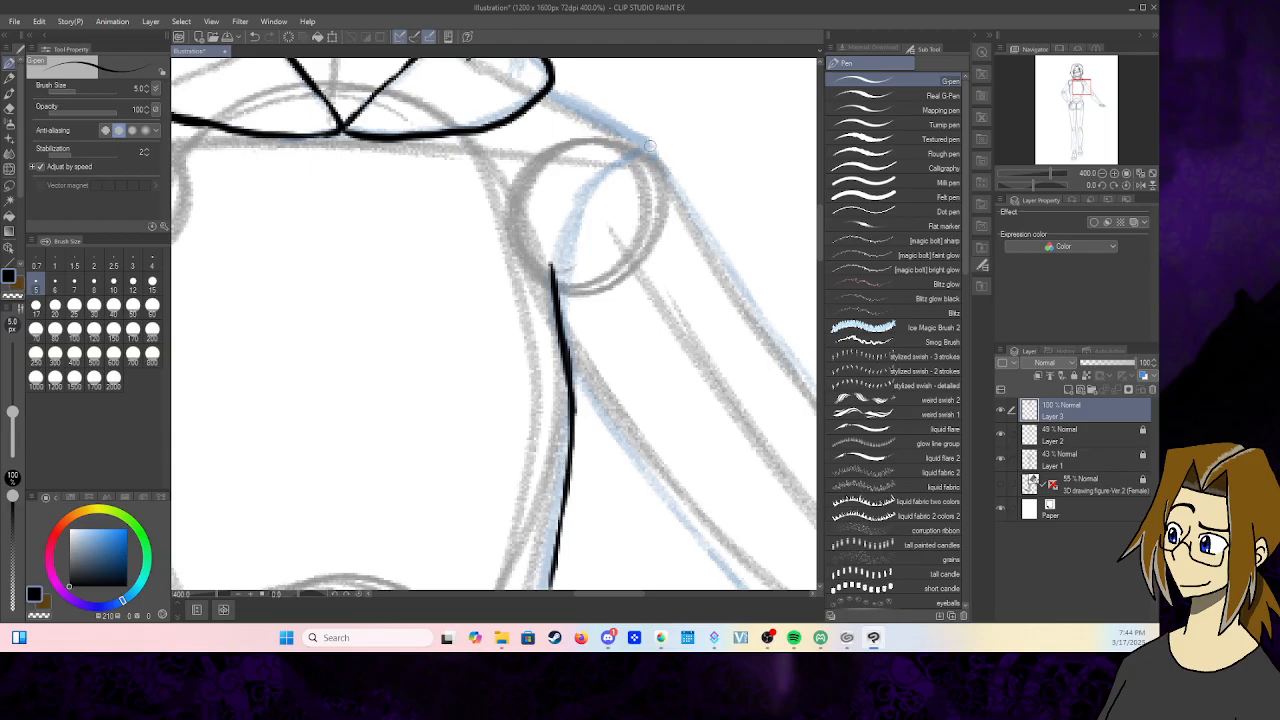
- Ink the right-hand armhole edge from shoulder to armpit and the shoulder line joining it to the collar
mouse_move(653, 143)
left_mouse_down()
mouse_move(580, 255)
mouse_move(566, 332)
left_mouse_up()
left_click_drag(551, 88, 655, 143)
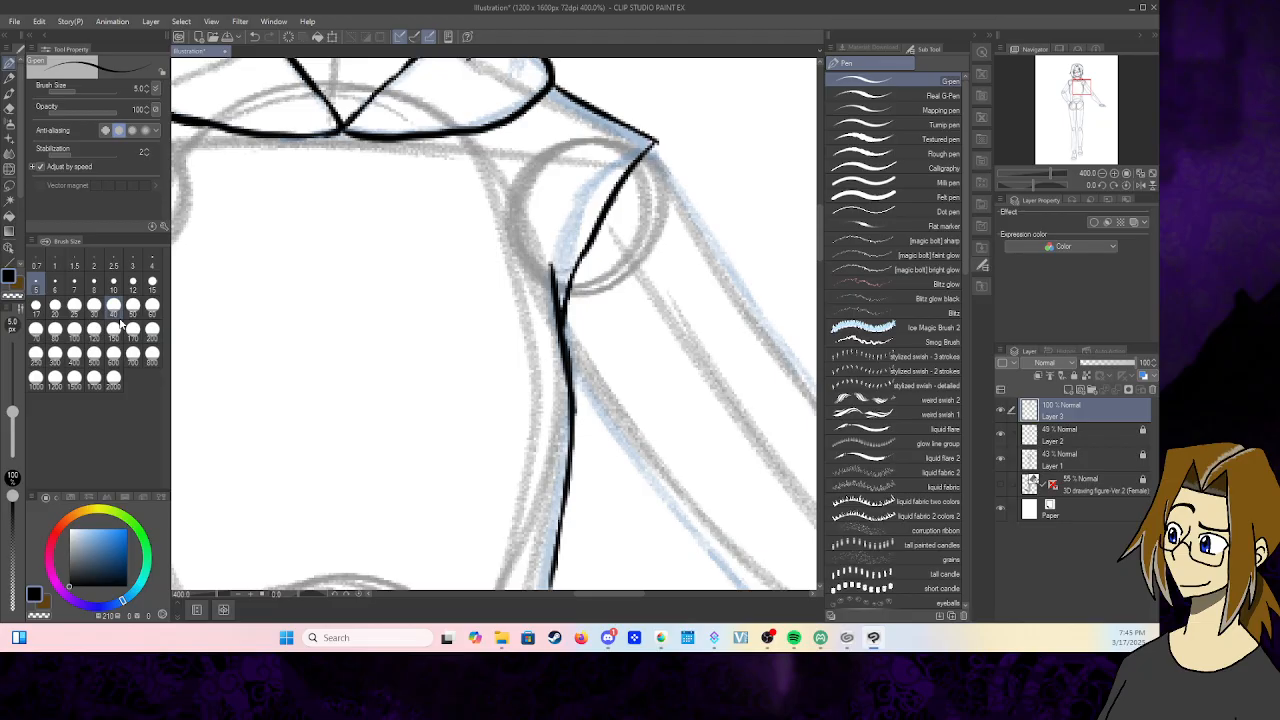
left_click(9, 108)
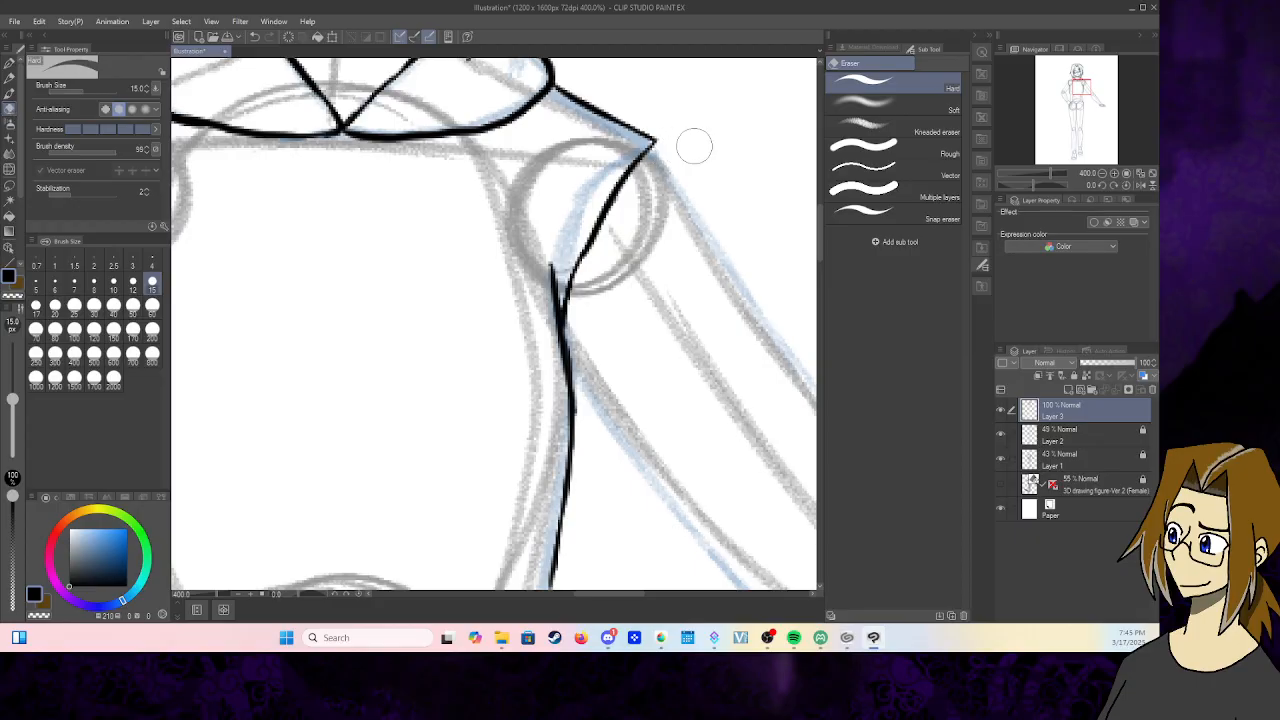
left_click(10, 64)
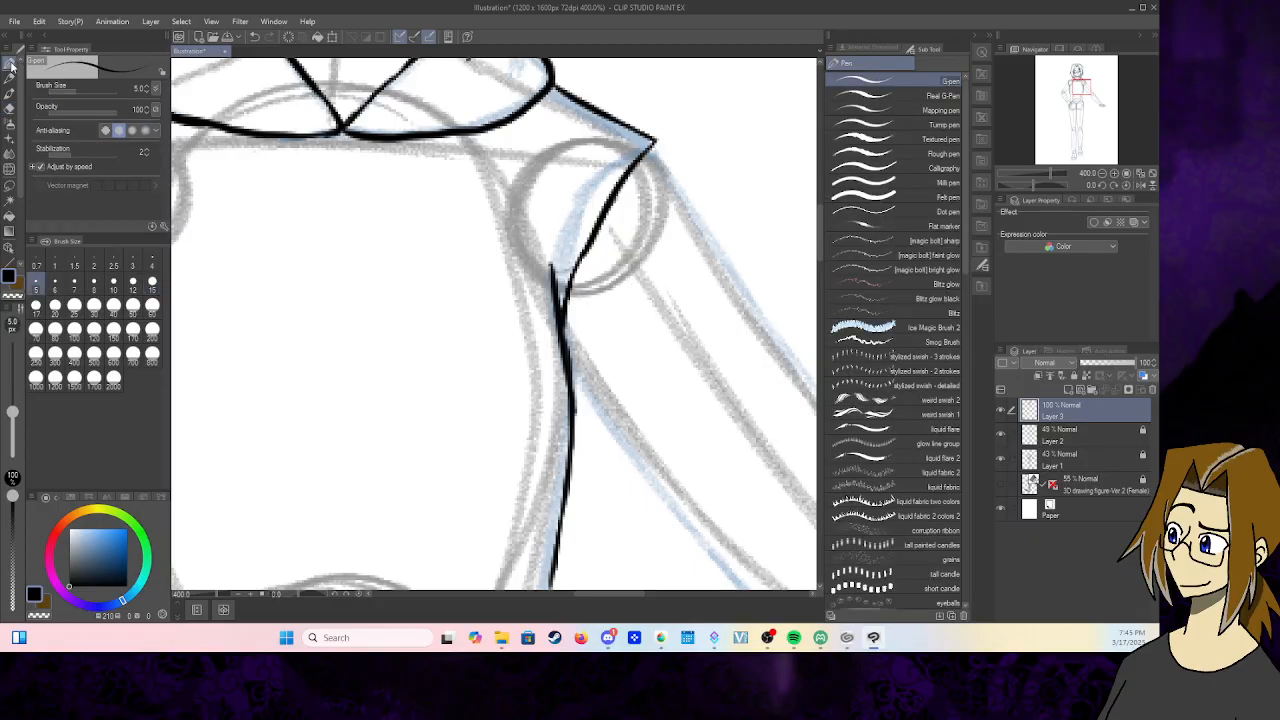
- Extend the inked left and right sides of the torso down past the waist to the hips
left_click_drag(1082, 88, 1077, 100)
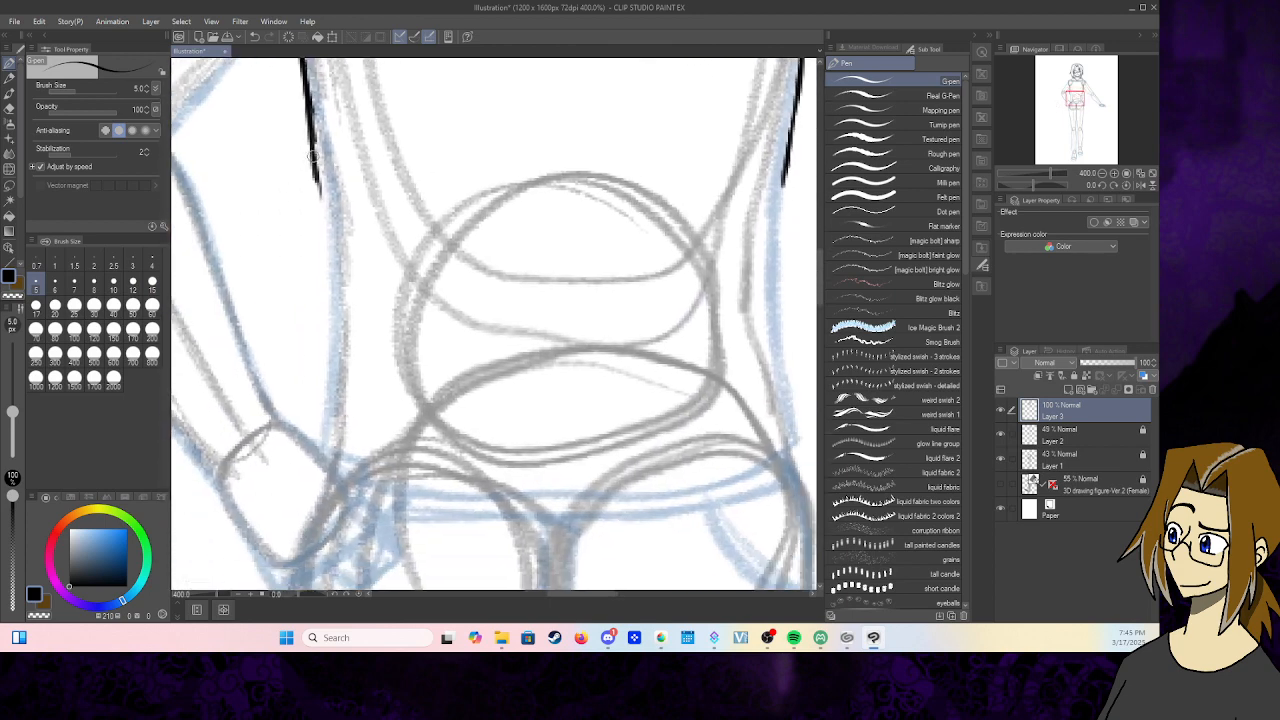
mouse_move(313, 155)
left_mouse_down()
mouse_move(335, 304)
mouse_move(318, 449)
left_mouse_up()
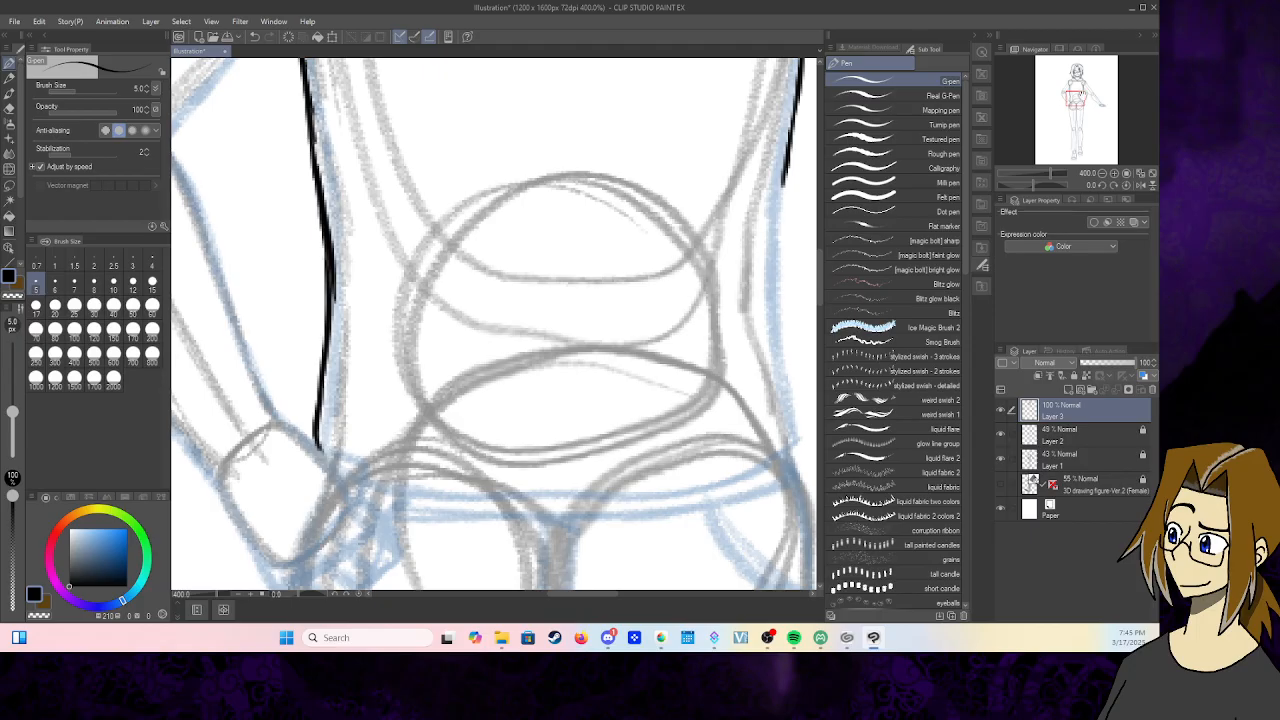
left_click_drag(1082, 95, 1081, 101)
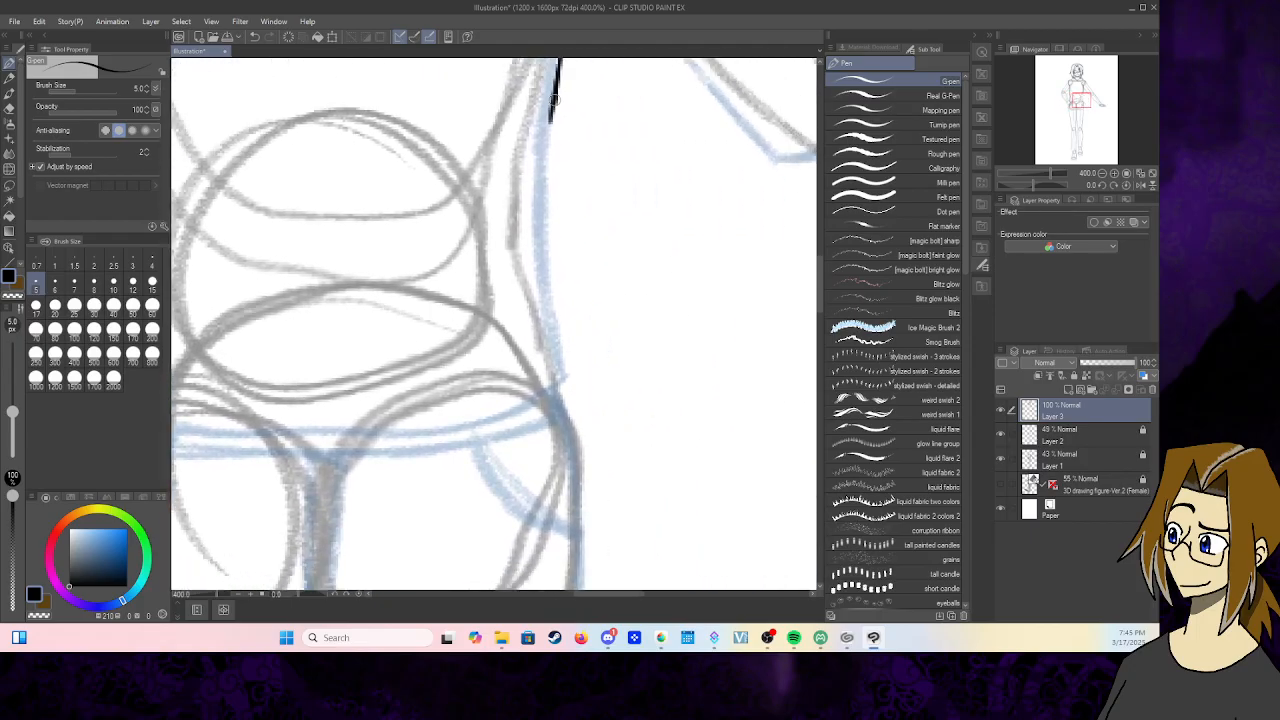
mouse_move(555, 100)
left_mouse_down()
mouse_move(553, 269)
mouse_move(572, 376)
mouse_move(547, 412)
mouse_move(571, 328)
mouse_move(558, 272)
left_mouse_up()
- Erase the stray stroke ends outside the torso line at the right-hand hip with the hard eraser
left_click(9, 79)
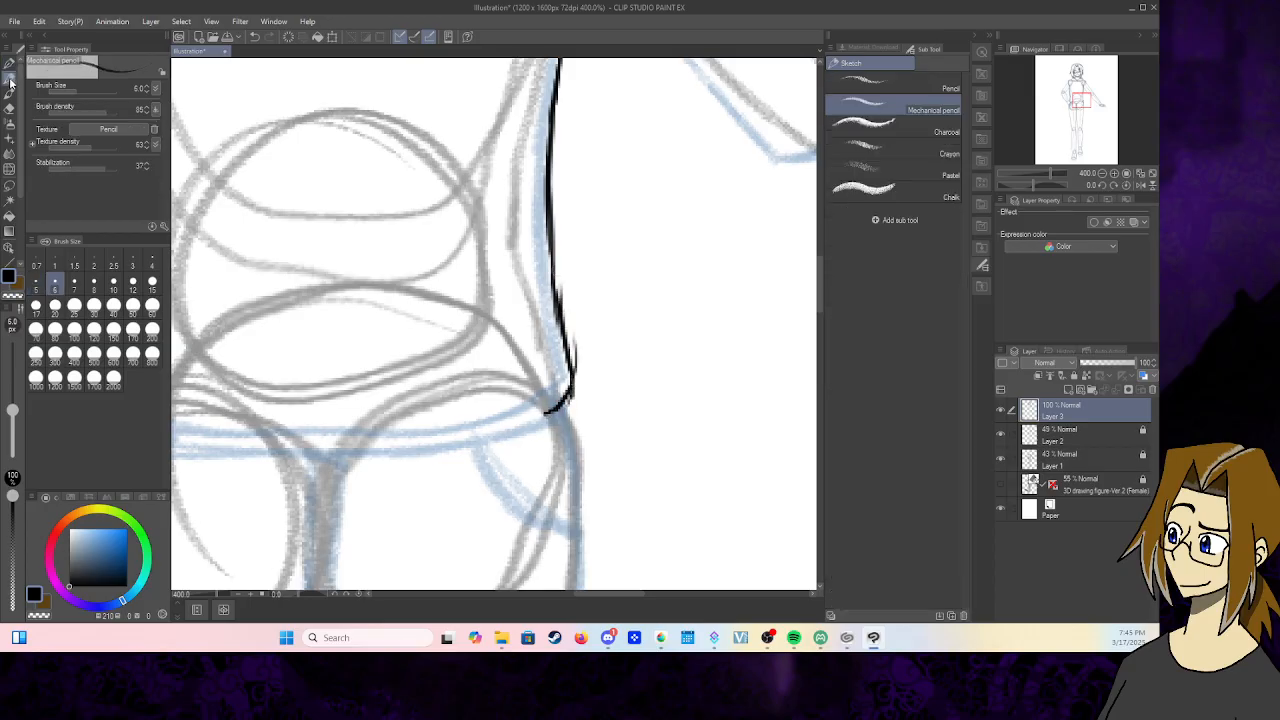
left_click(9, 94)
left_click(9, 109)
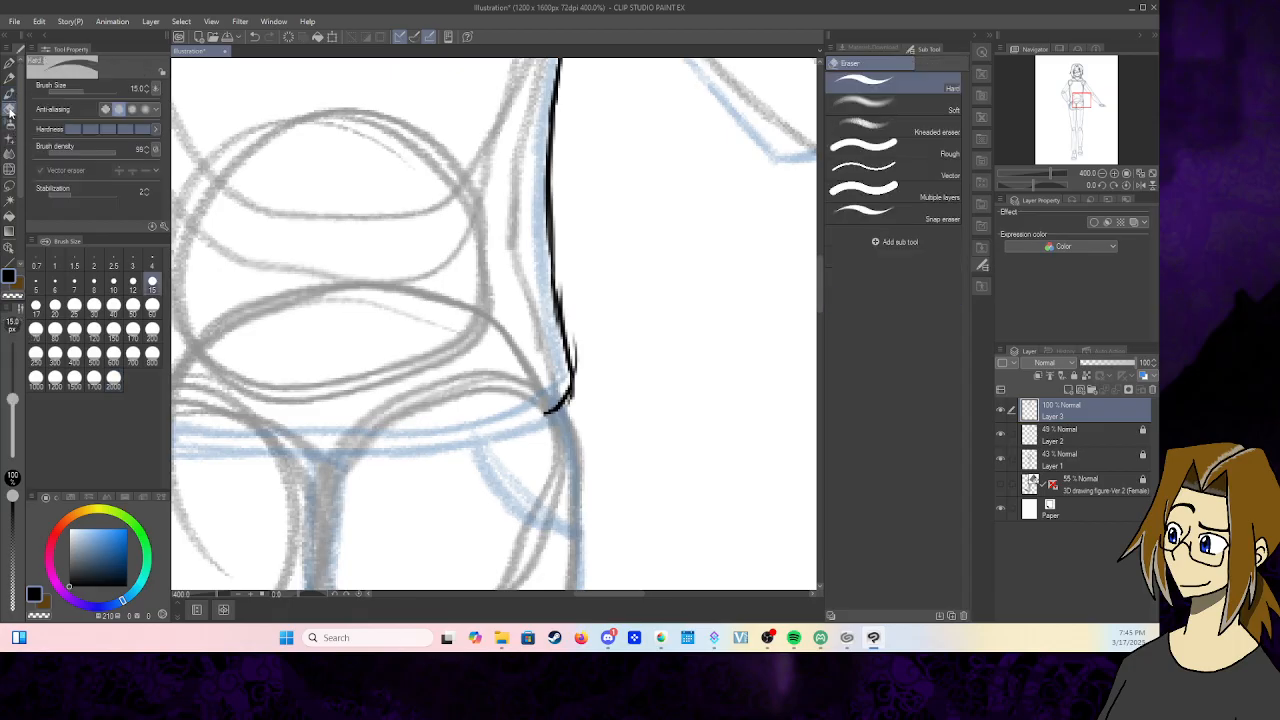
mouse_move(569, 333)
left_mouse_down()
mouse_move(568, 351)
mouse_move(580, 321)
mouse_move(586, 410)
left_mouse_up()
left_click_drag(589, 315, 779, 275)
- Ink the top's hem across the hips between both torso sides and erase the overshoot at its right-hand end
scroll(493, 324, "down", 3)
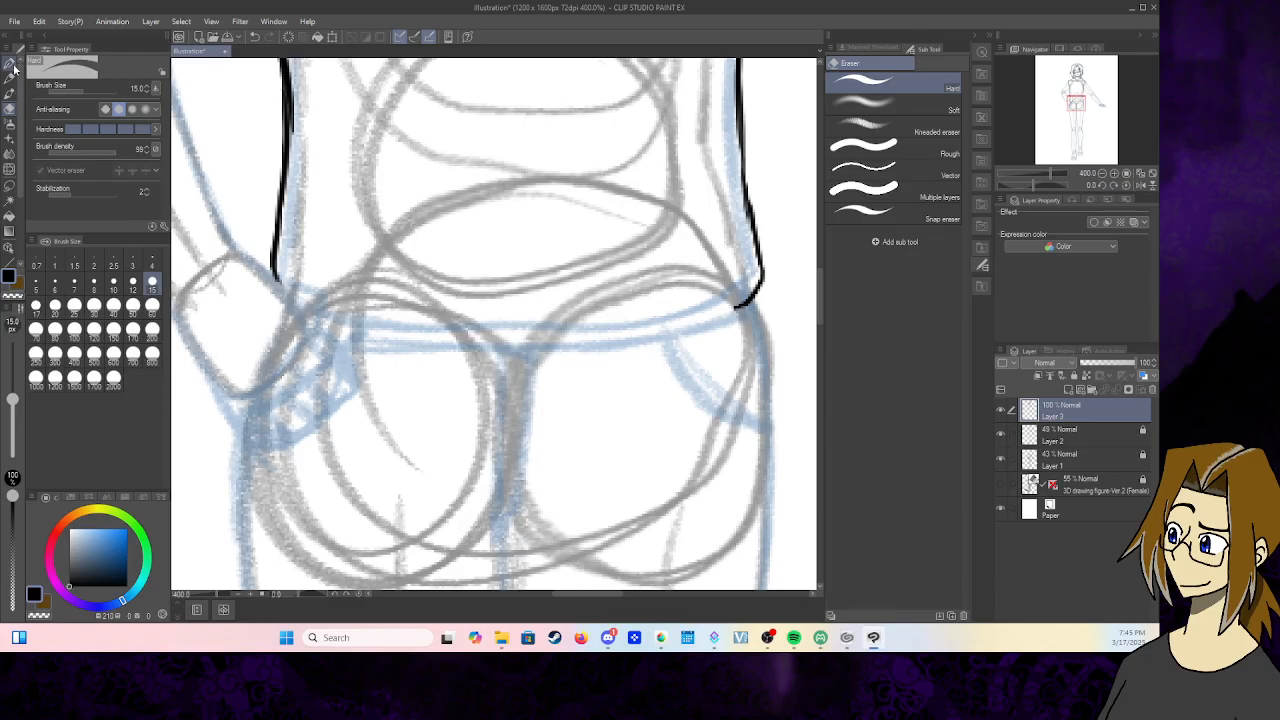
left_click(9, 63)
mouse_move(273, 284)
left_mouse_down()
mouse_move(344, 339)
mouse_move(323, 333)
mouse_move(446, 344)
mouse_move(436, 349)
mouse_move(418, 346)
mouse_move(661, 334)
mouse_move(763, 281)
left_mouse_up()
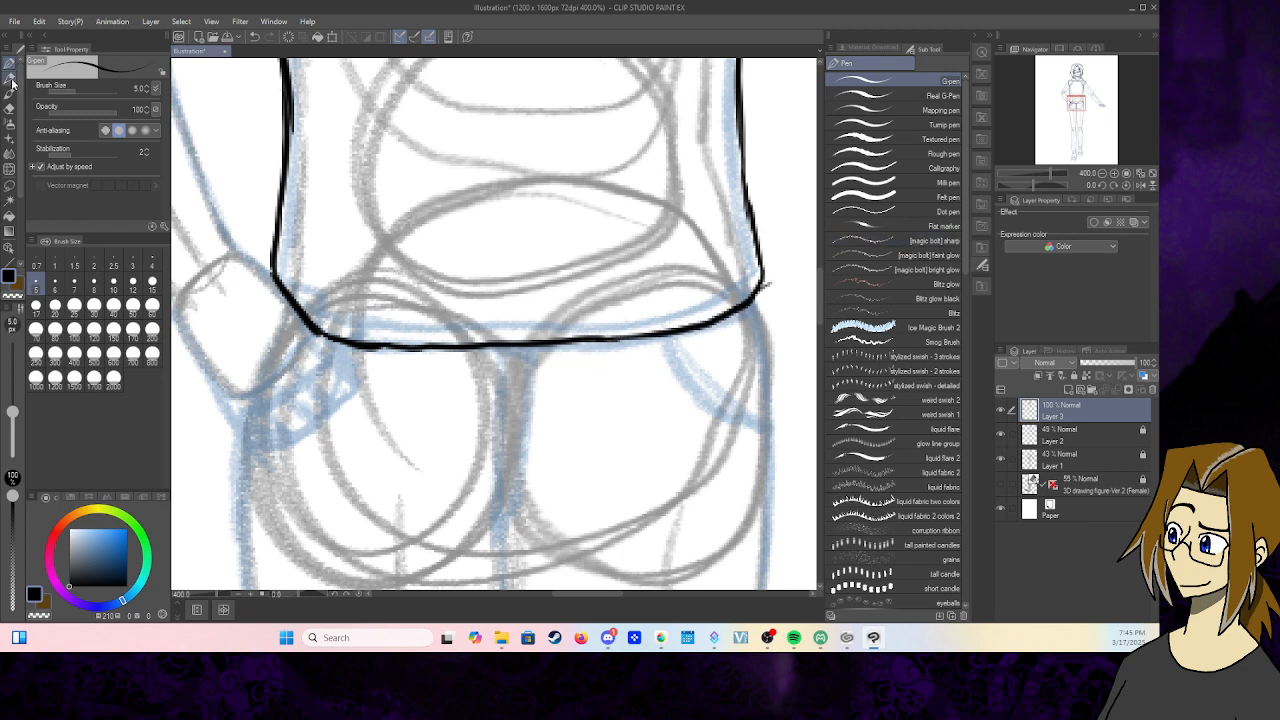
left_click(11, 113)
left_click(11, 111)
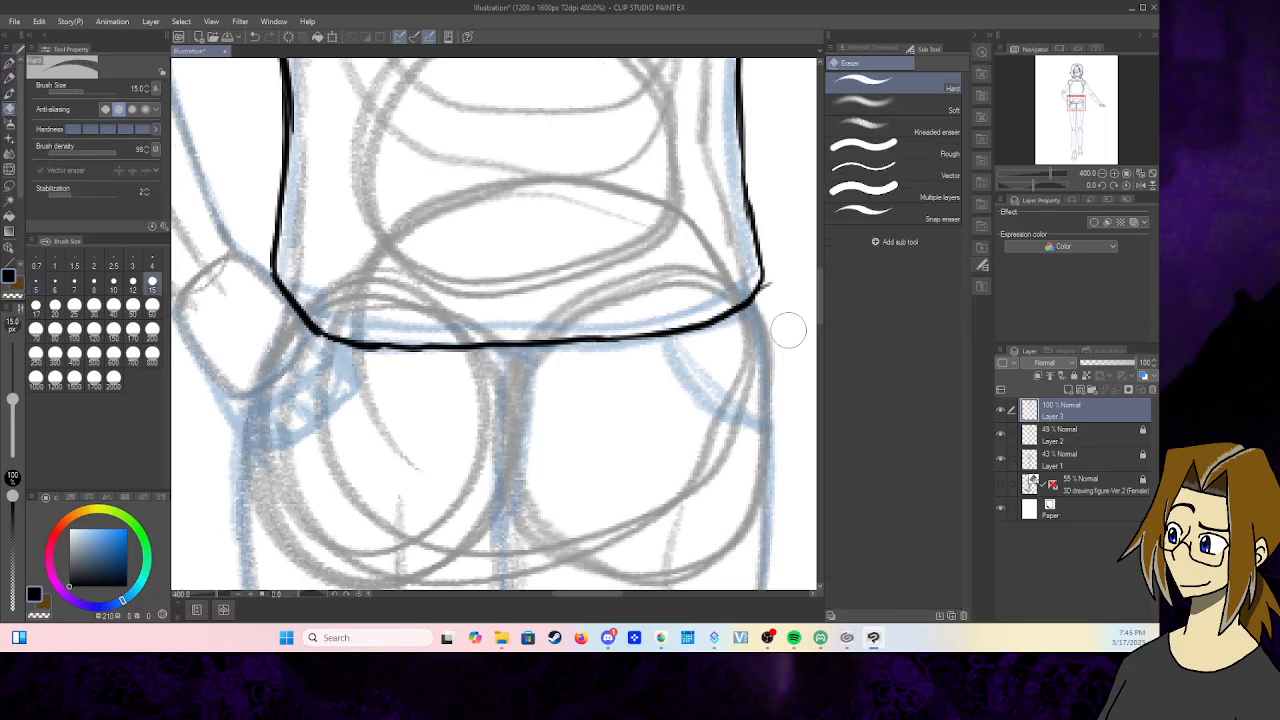
left_click_drag(781, 295, 775, 300)
left_click(9, 64)
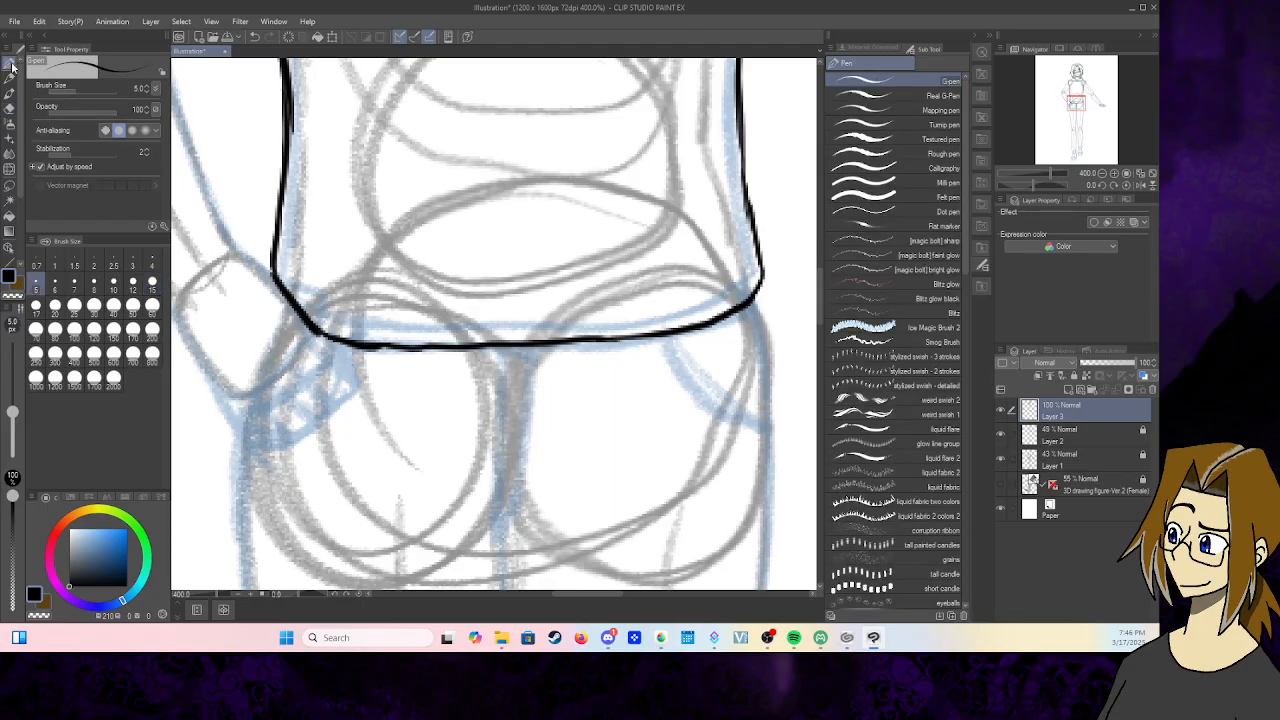
- Ink the left-hand sleeve: the outer edge from the shoulder, the curved cuff at the elbow and the inner edge back to the torso
left_click_drag(1076, 103, 1070, 90)
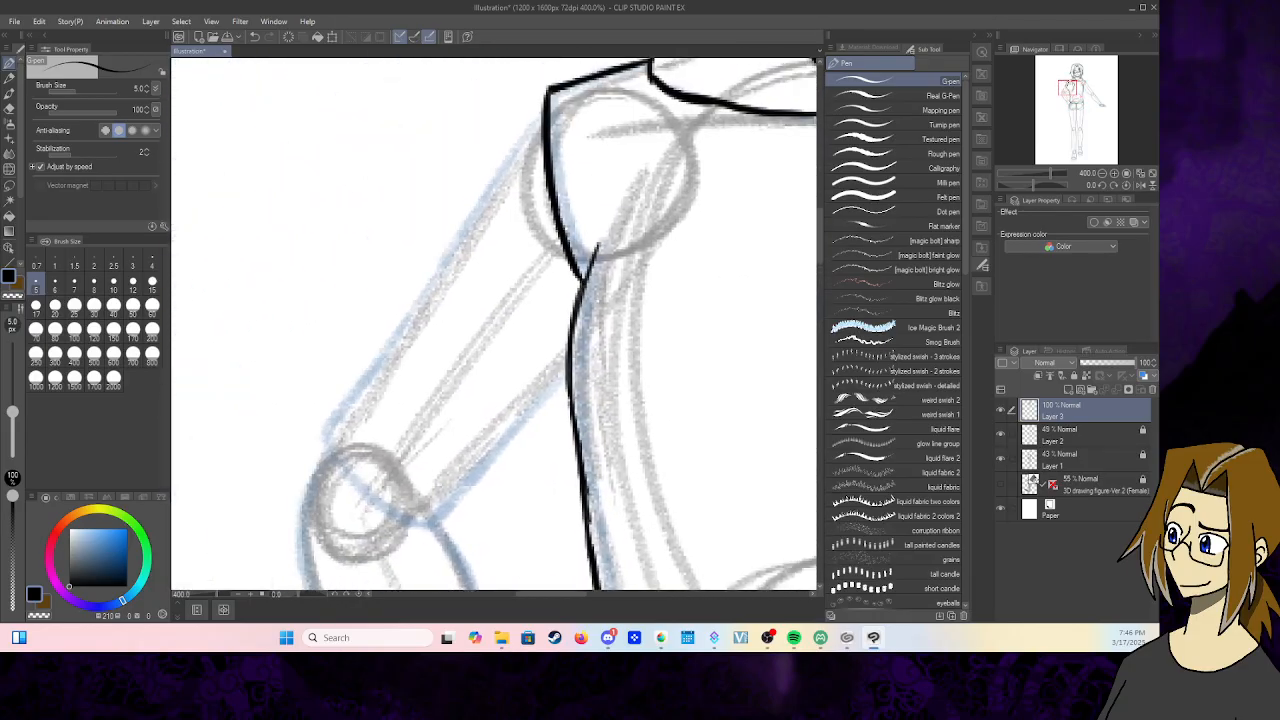
mouse_move(542, 113)
left_mouse_down()
mouse_move(318, 427)
mouse_move(429, 271)
left_mouse_up()
mouse_move(320, 427)
left_mouse_down()
mouse_move(358, 490)
mouse_move(430, 522)
left_mouse_up()
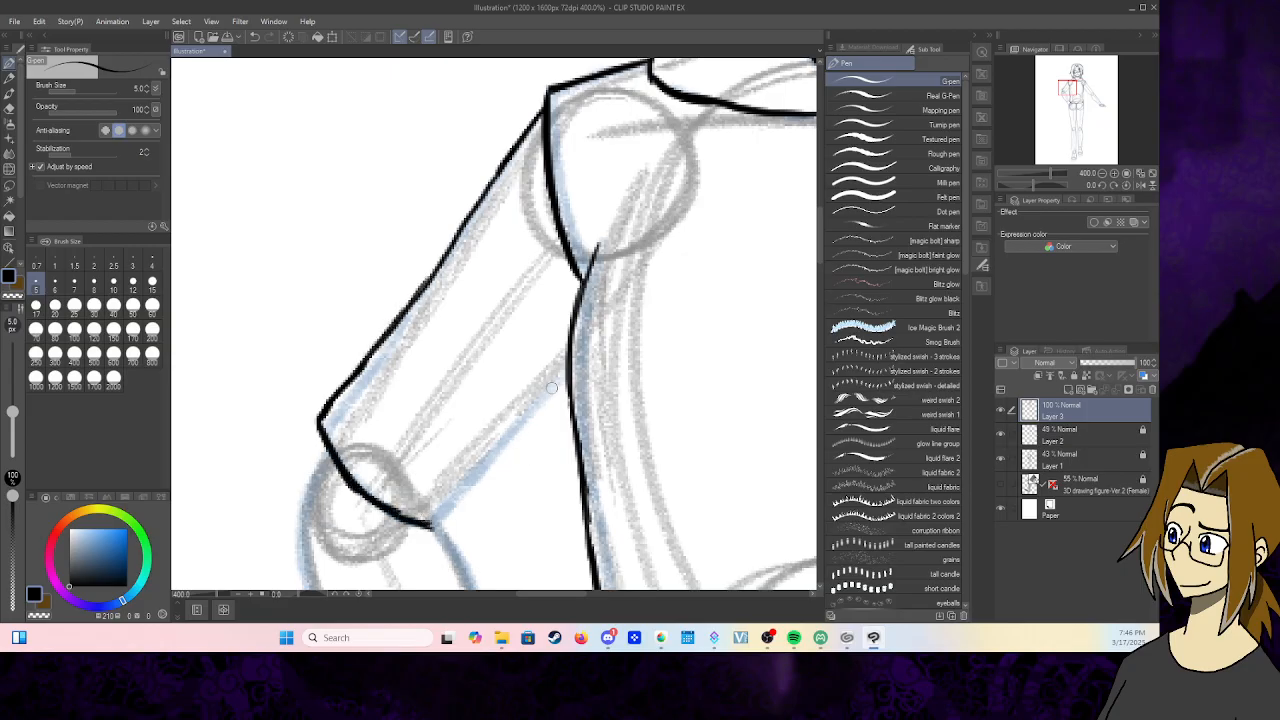
left_click_drag(568, 368, 430, 526)
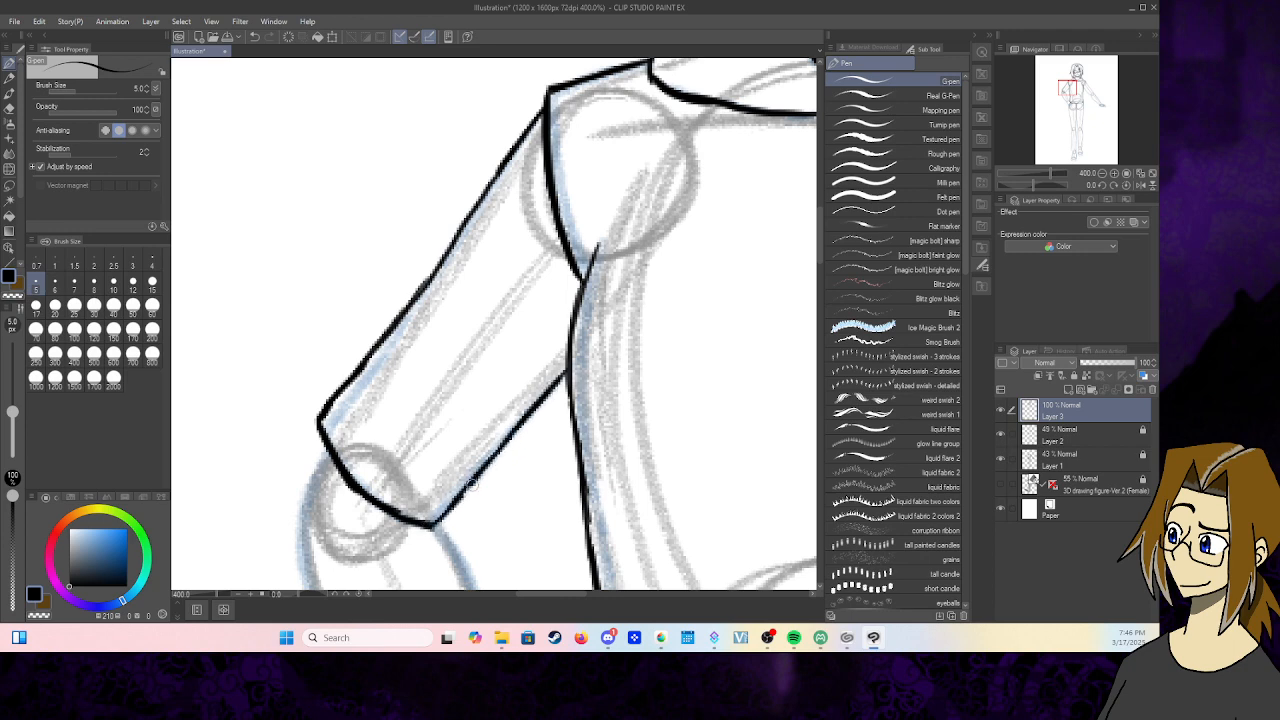
left_click_drag(478, 471, 558, 387)
mouse_move(406, 302)
left_mouse_down()
mouse_move(503, 160)
mouse_move(476, 204)
left_mouse_up()
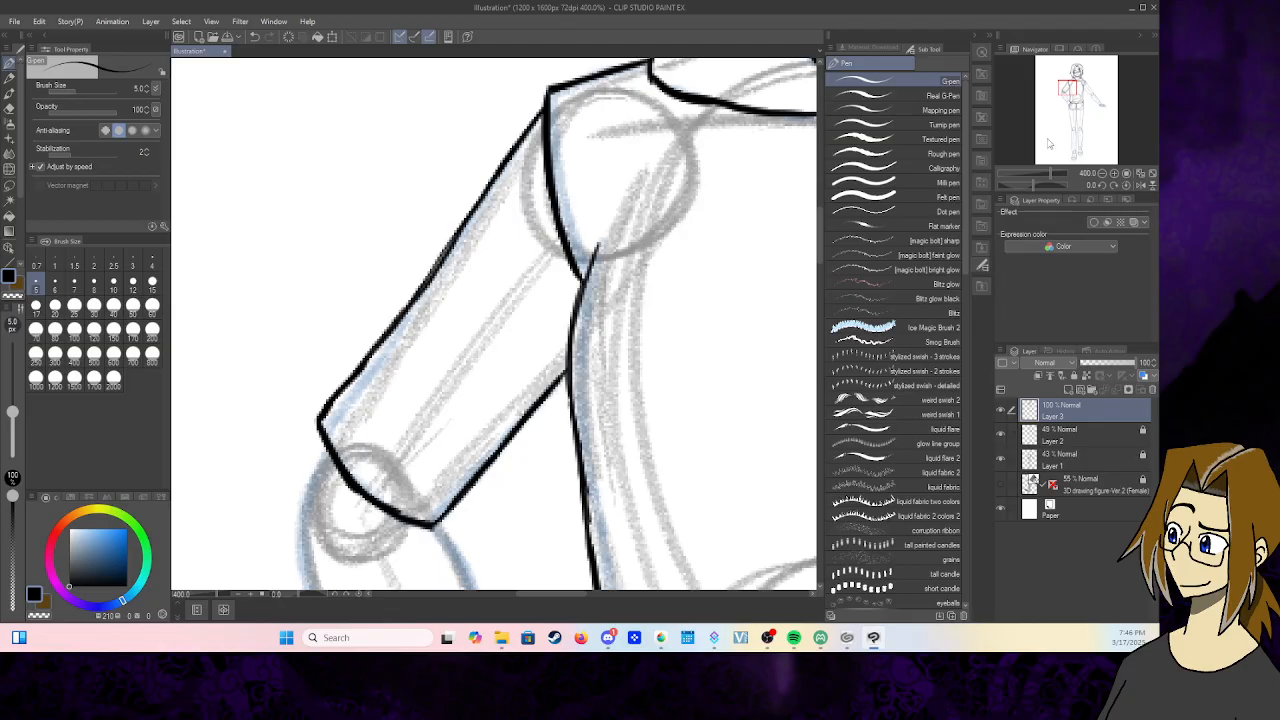
left_click(10, 108)
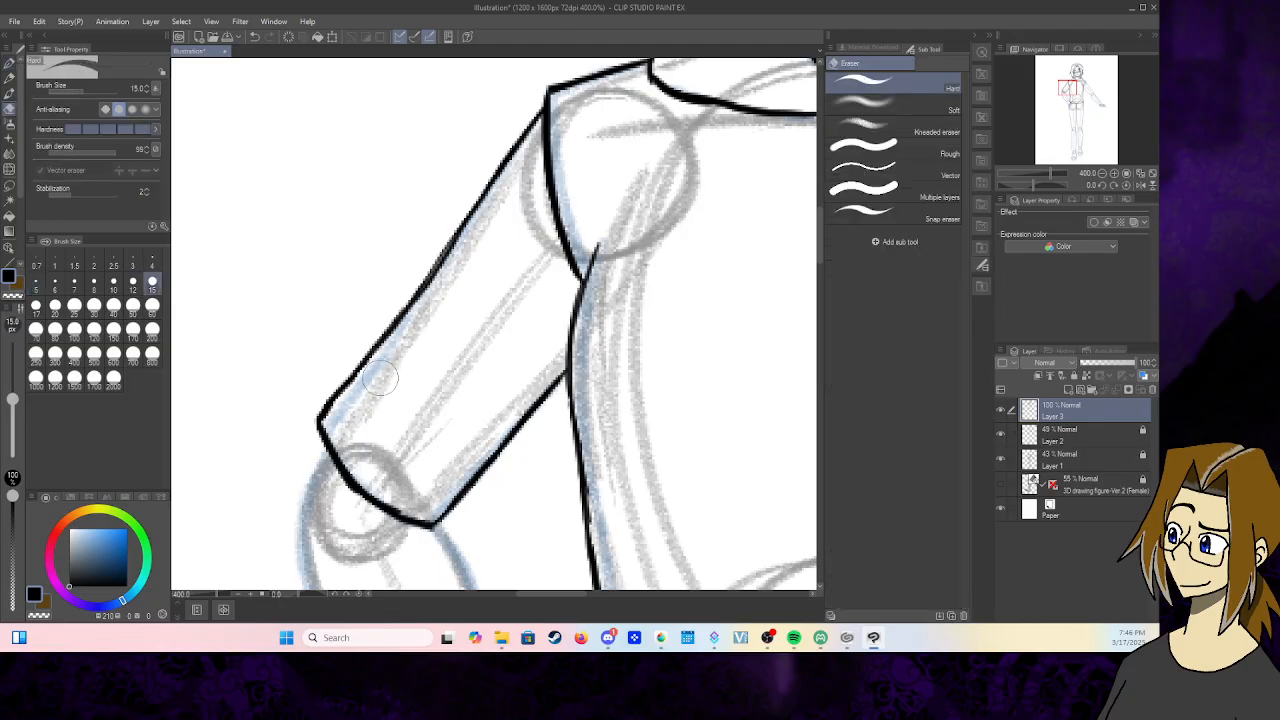
left_click(10, 66)
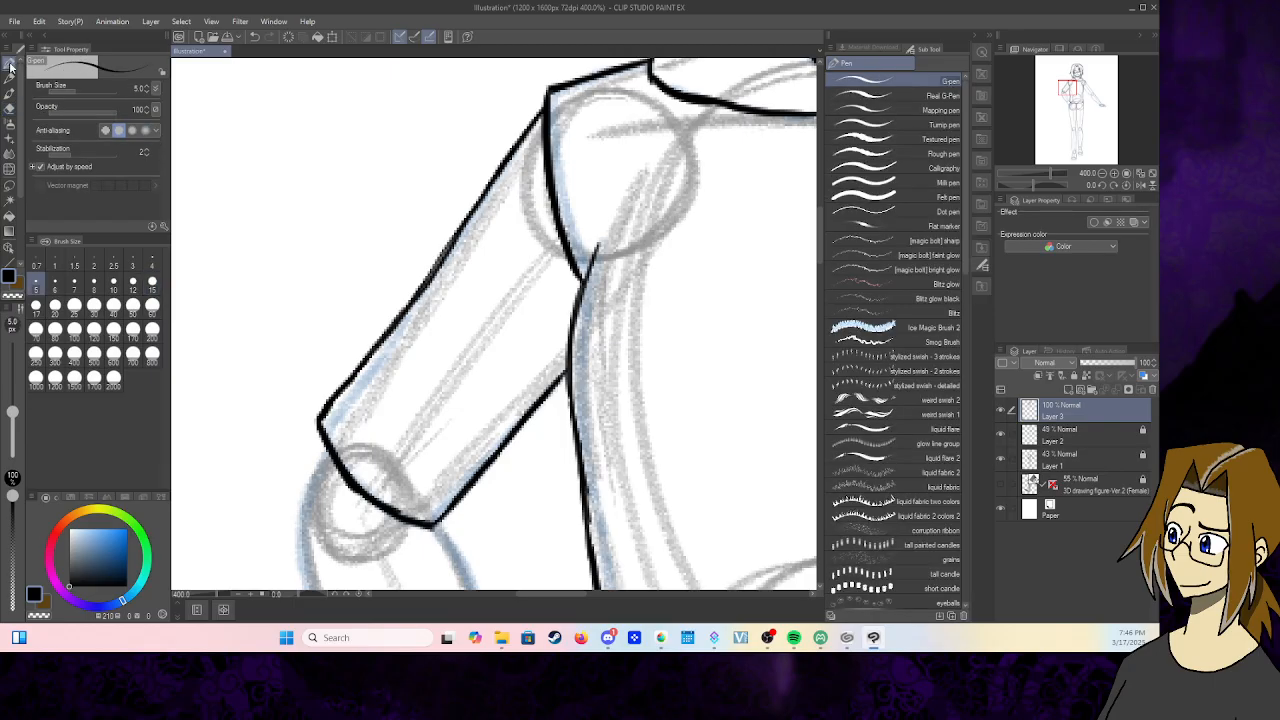
- Ink the right-hand sleeve's inner edge, curved cuff and thickened outer edge from the shoulder, and set the hard eraser size to 12
left_click_drag(1070, 92, 1091, 93)
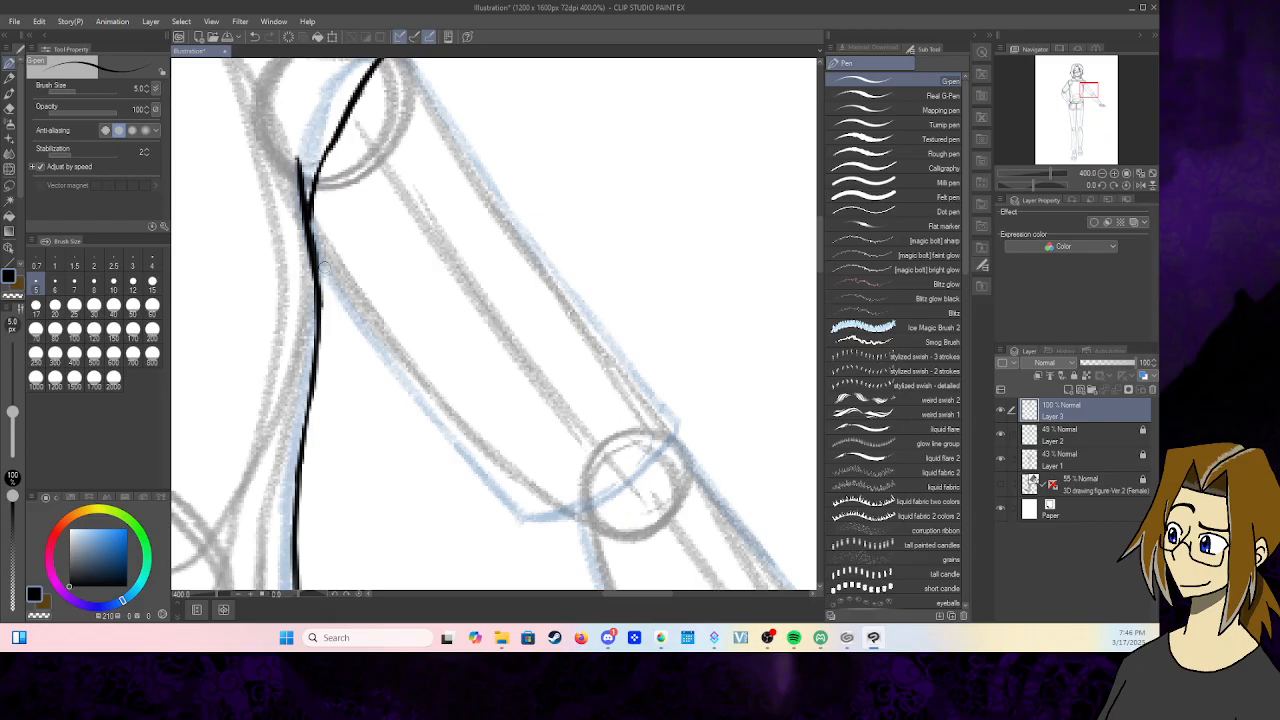
mouse_move(325, 266)
left_mouse_down()
mouse_move(444, 440)
mouse_move(519, 515)
left_mouse_up()
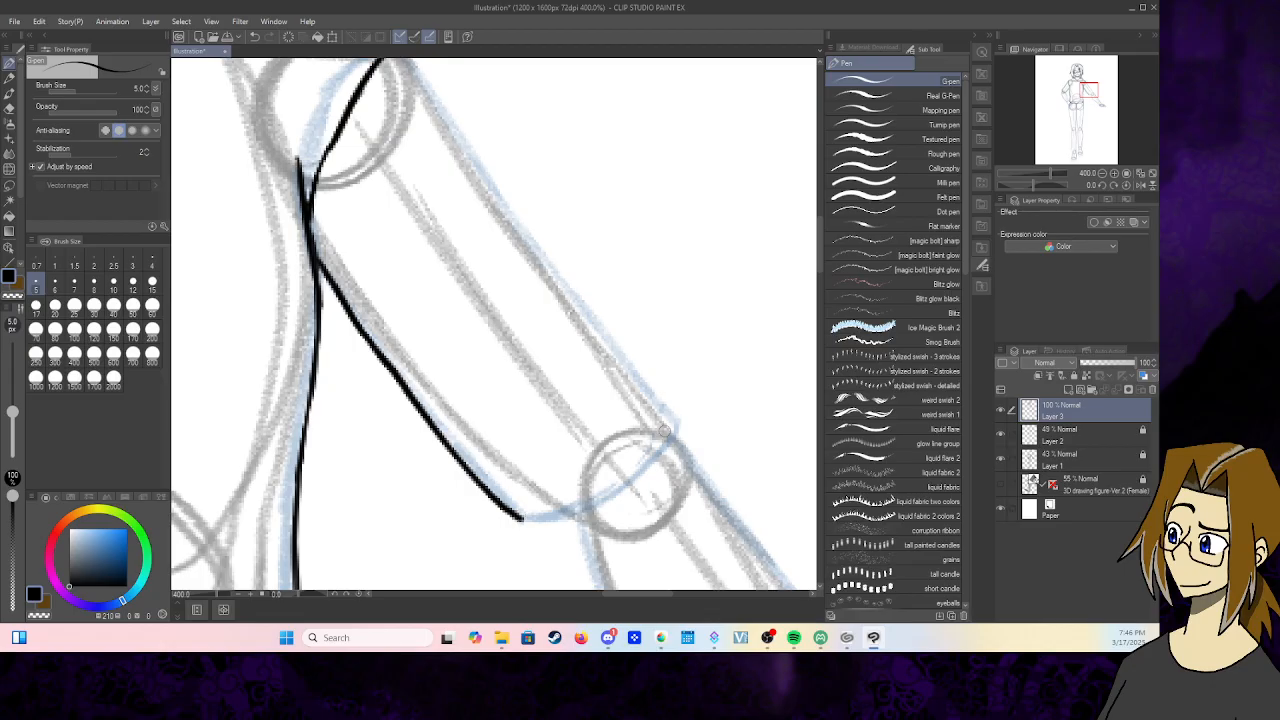
mouse_move(676, 425)
left_mouse_down()
mouse_move(588, 500)
mouse_move(600, 499)
mouse_move(521, 519)
left_mouse_up()
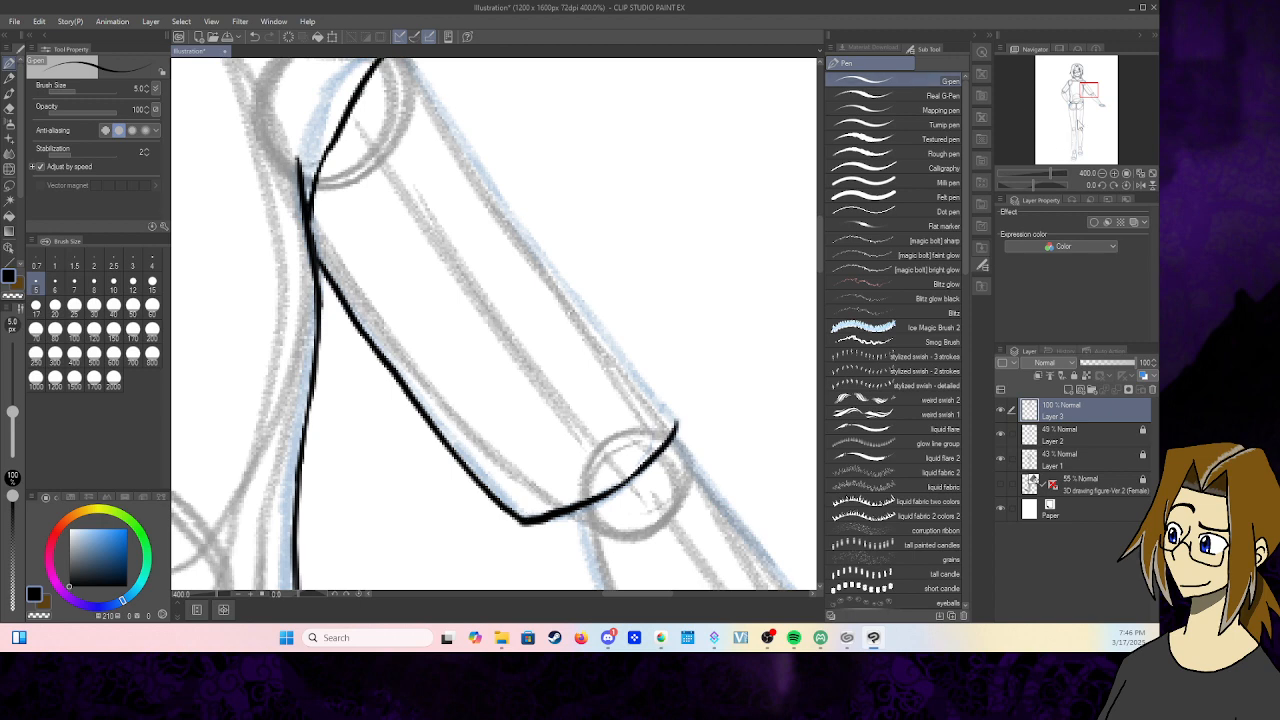
left_click_drag(1093, 93, 1095, 92)
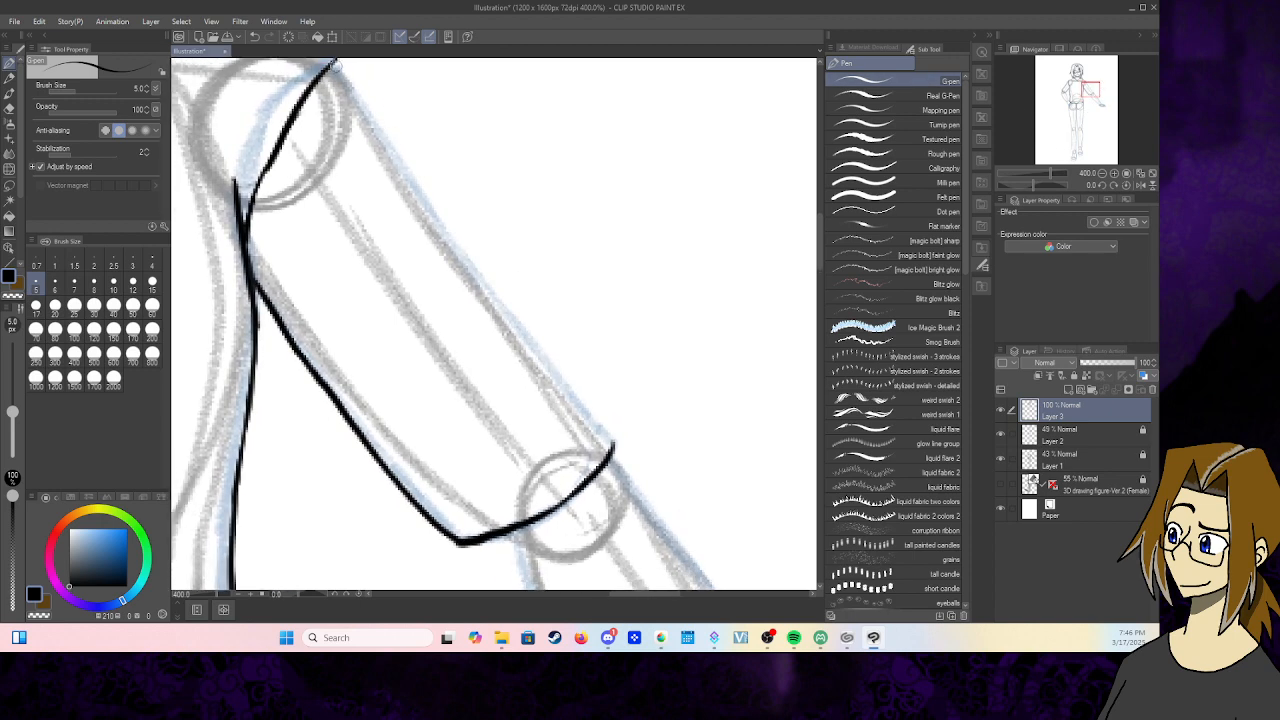
mouse_move(335, 65)
left_mouse_down()
mouse_move(517, 335)
mouse_move(613, 448)
left_mouse_up()
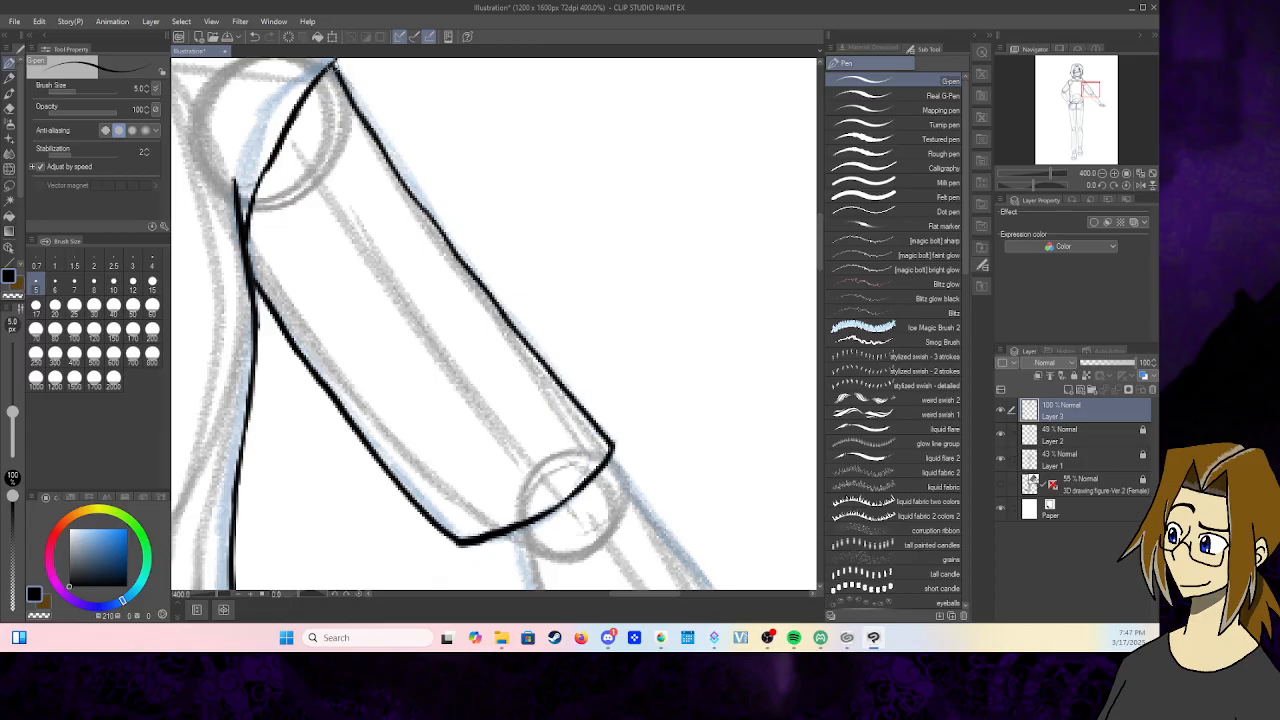
mouse_move(336, 65)
left_mouse_down()
mouse_move(440, 234)
mouse_move(614, 456)
left_mouse_up()
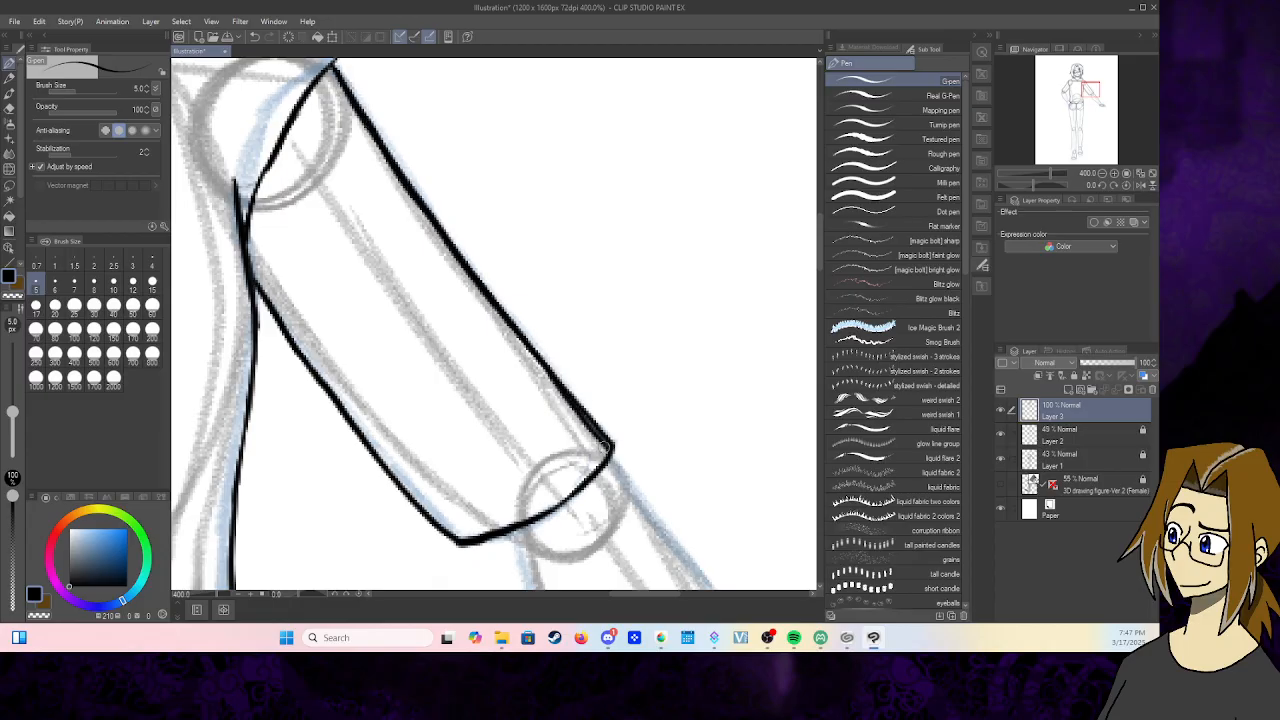
left_click(10, 108)
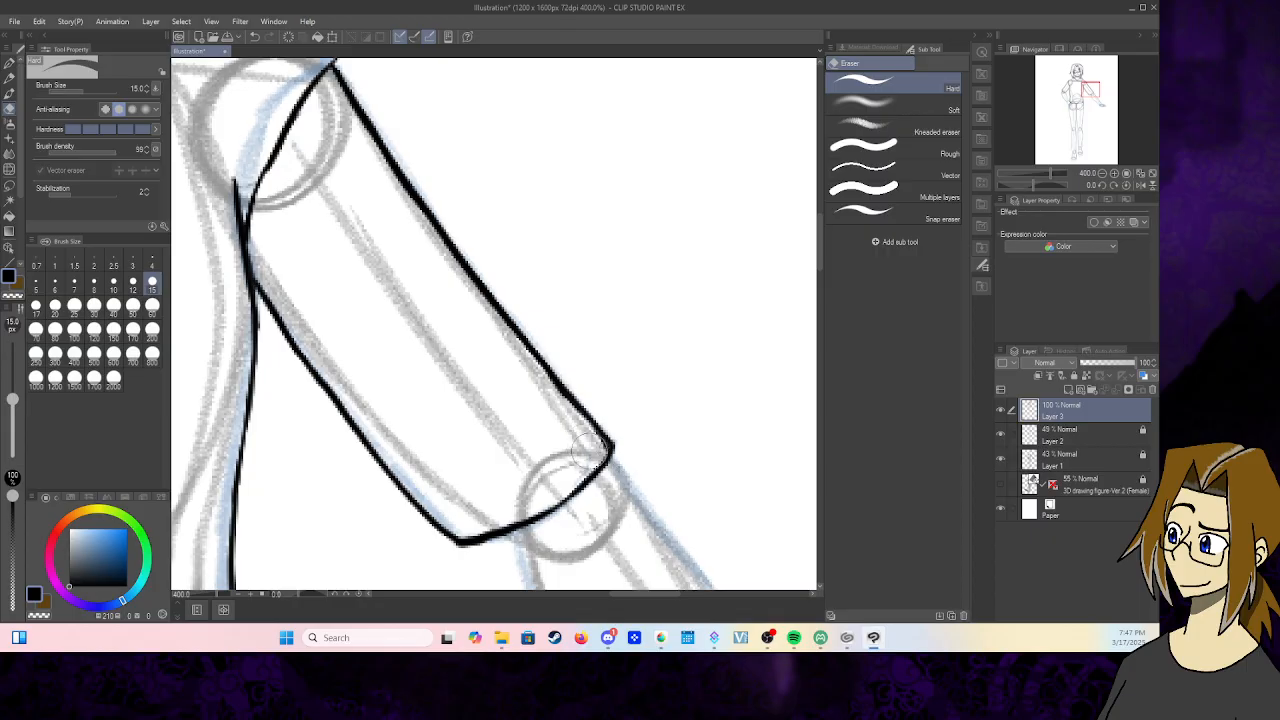
left_click(133, 283)
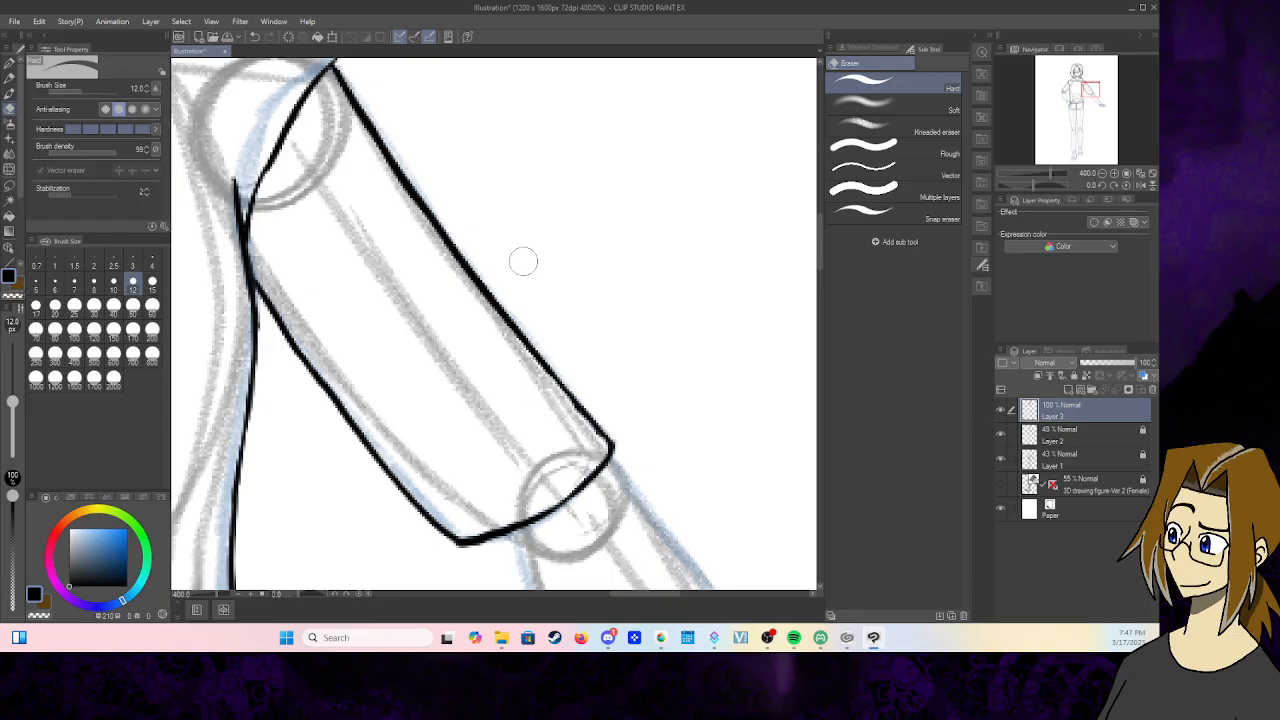
key("p")
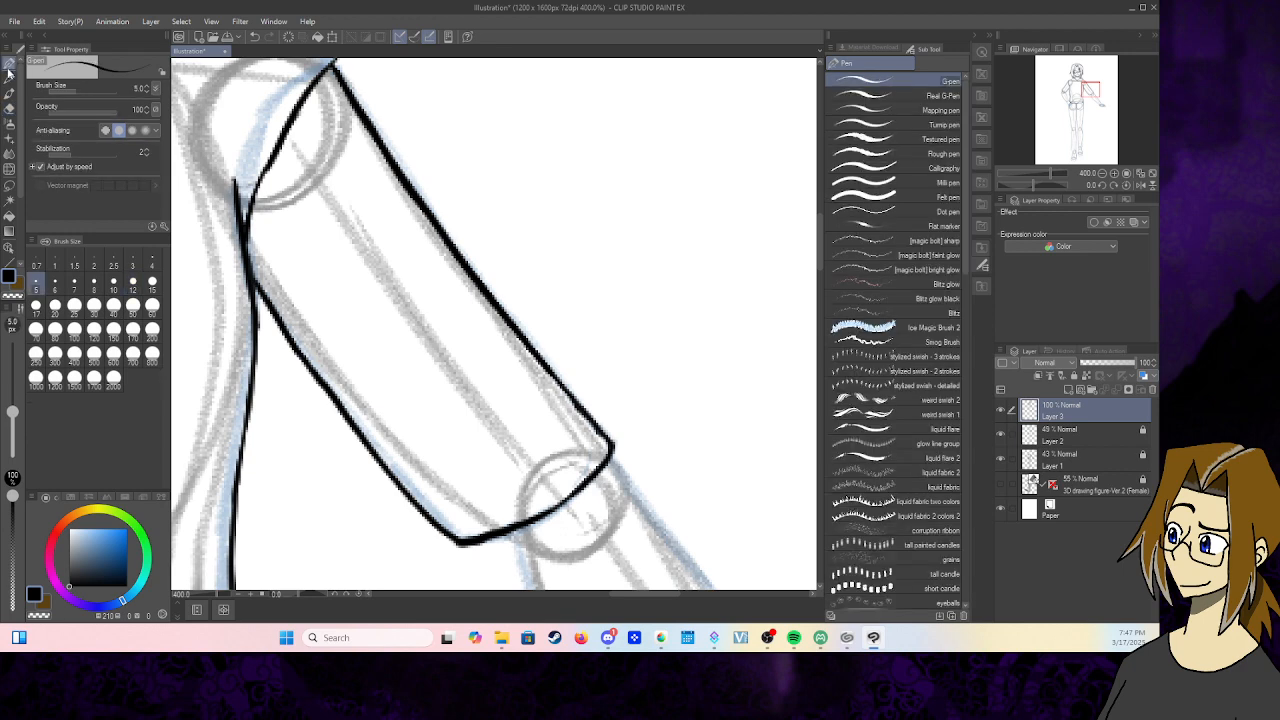
- Ink both edges of the right-hand forearm from the sleeve cuff down to the start of the hand
left_click_drag(1088, 90, 1099, 103)
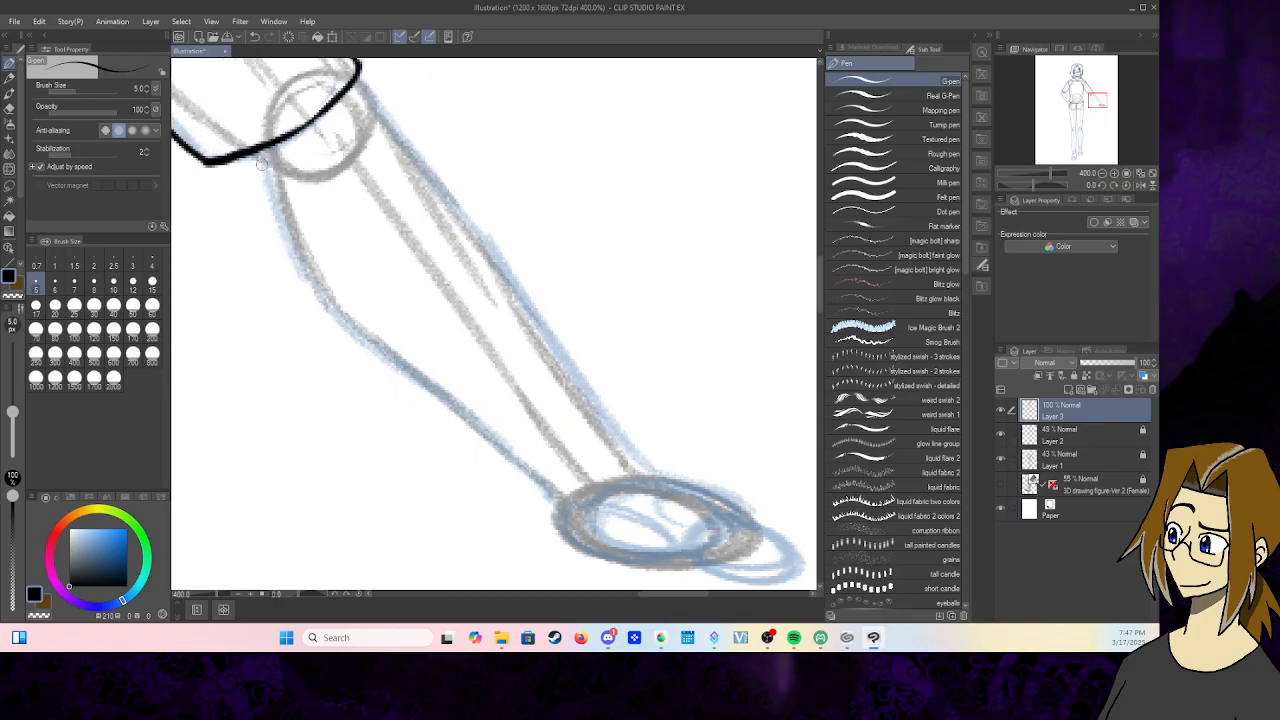
mouse_move(262, 150)
left_mouse_down()
mouse_move(287, 264)
mouse_move(286, 250)
mouse_move(322, 308)
mouse_move(375, 348)
mouse_move(330, 318)
mouse_move(525, 463)
mouse_move(570, 540)
mouse_move(630, 555)
left_mouse_up()
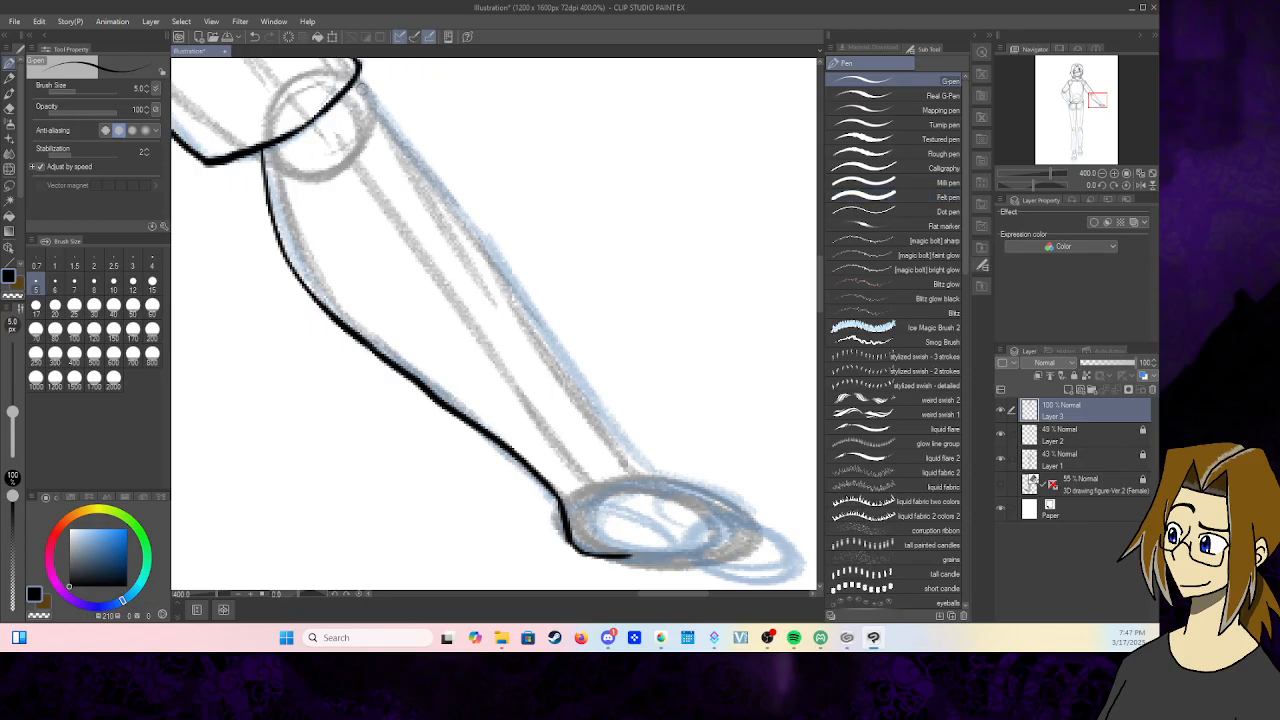
mouse_move(360, 78)
left_mouse_down()
mouse_move(661, 475)
mouse_move(734, 500)
left_mouse_up()
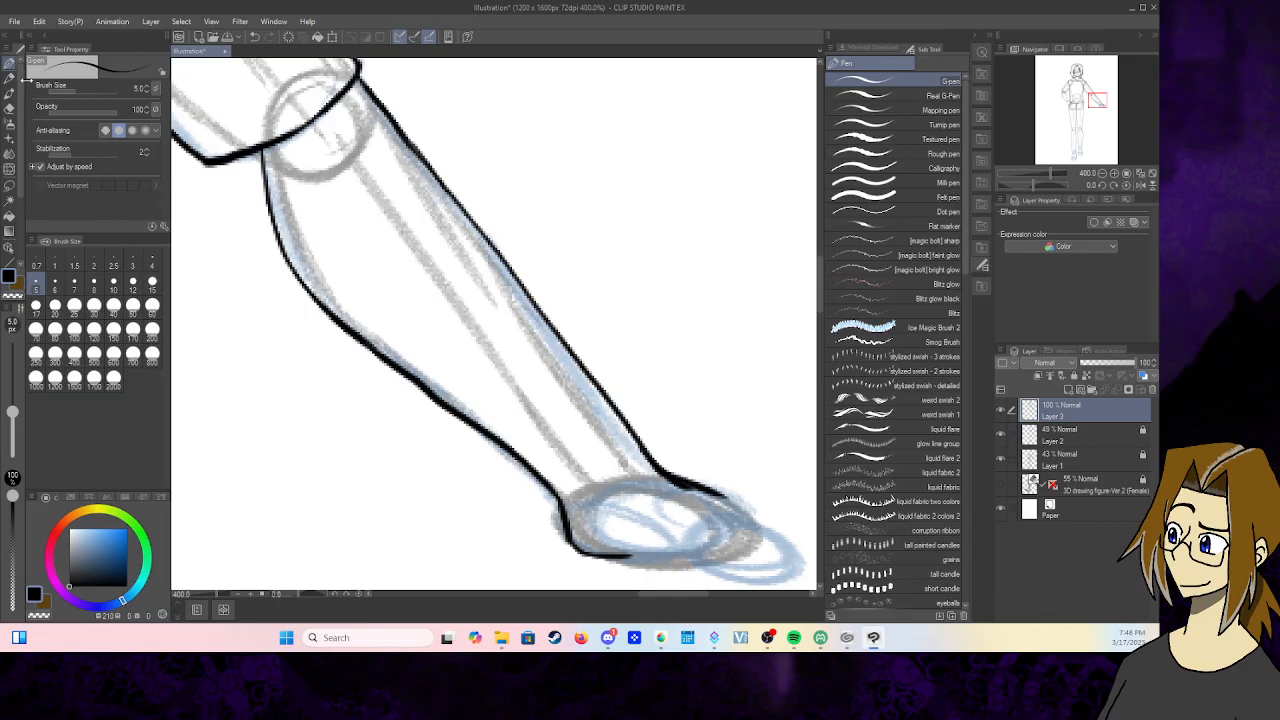
- Erase the lower half of the right-hand forearm's outer line and redraw it thicker down over the back of the hand
left_click(9, 108)
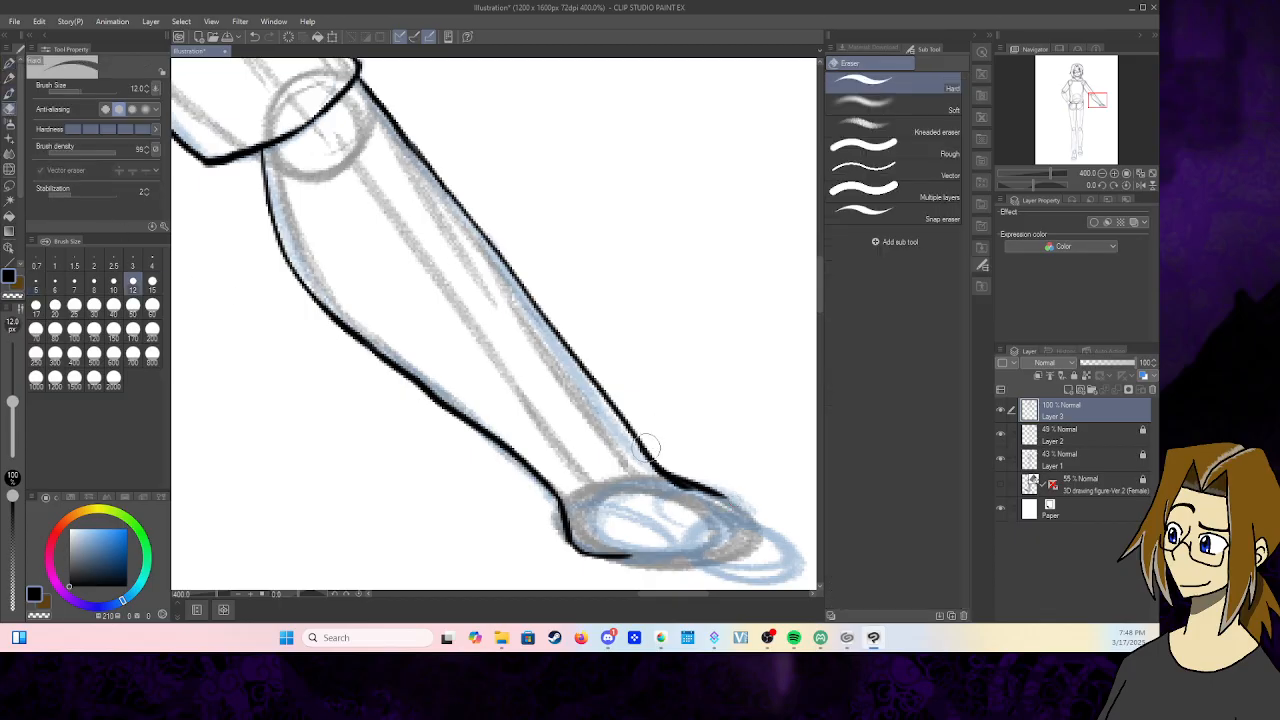
mouse_move(647, 447)
left_mouse_down()
mouse_move(662, 470)
mouse_move(716, 495)
mouse_move(742, 490)
left_mouse_up()
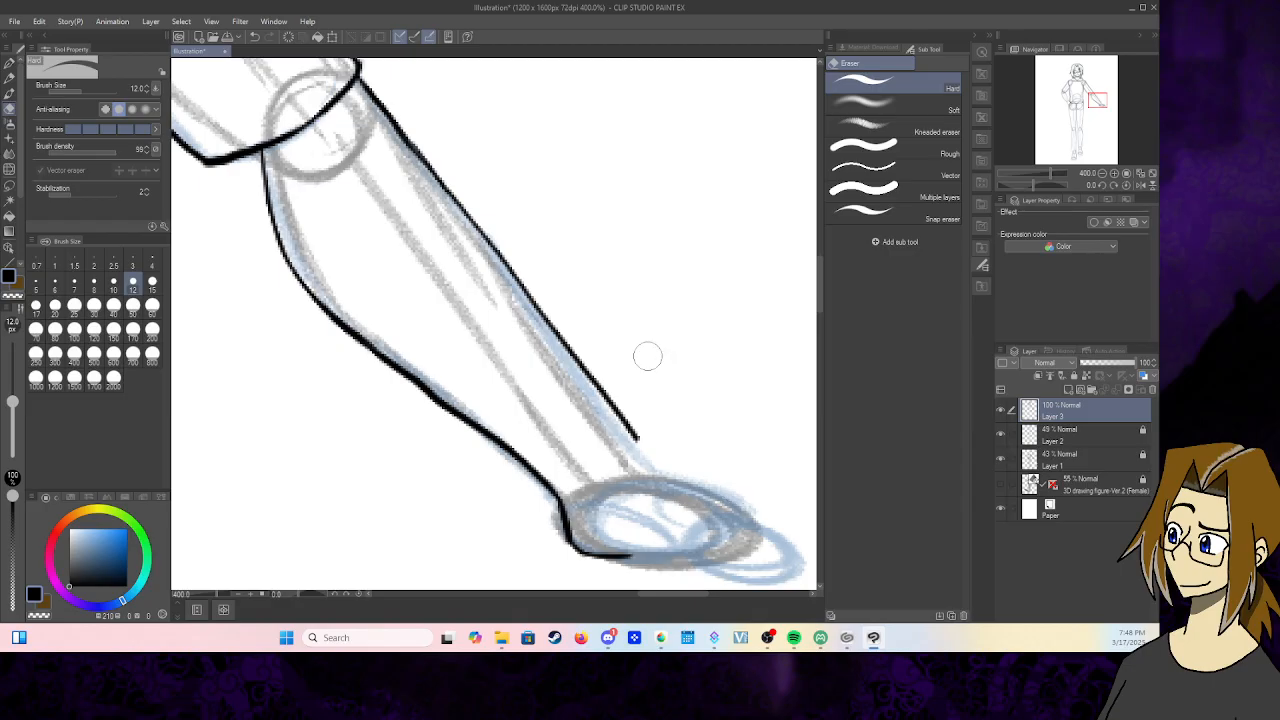
mouse_move(636, 440)
left_mouse_down()
mouse_move(586, 350)
mouse_move(505, 262)
left_mouse_up()
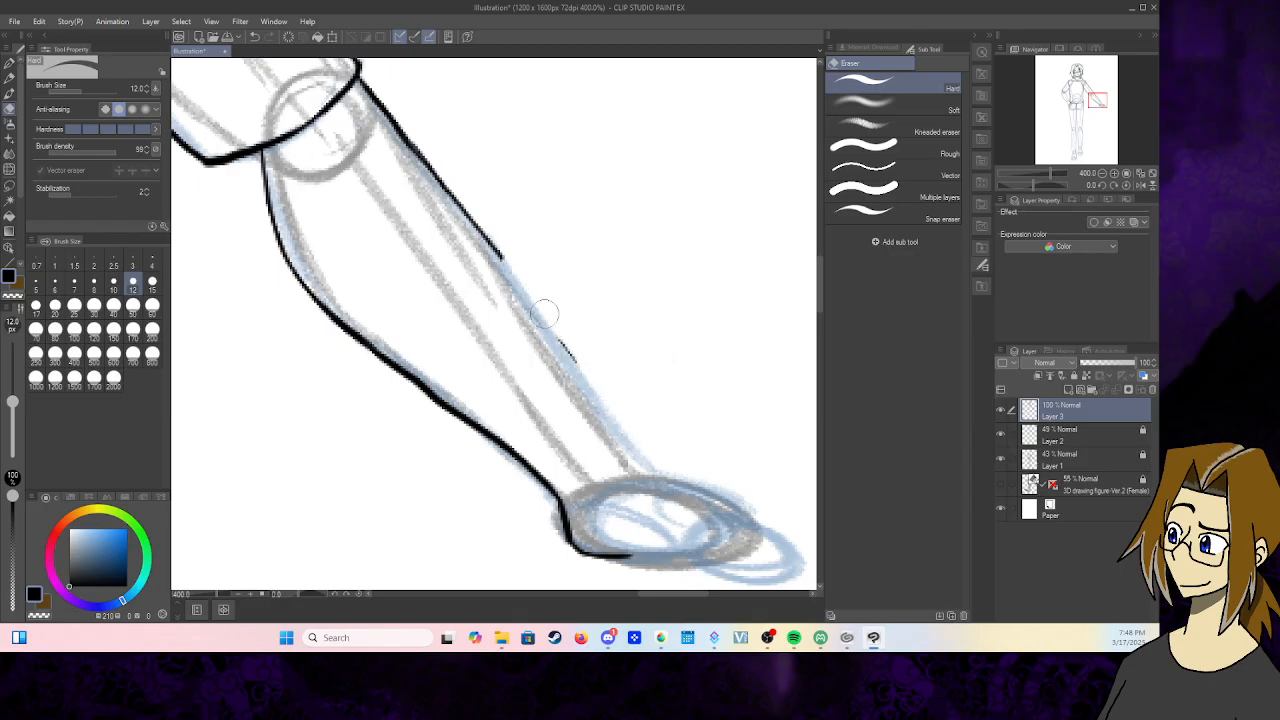
left_click_drag(545, 314, 628, 414)
left_click(14, 68)
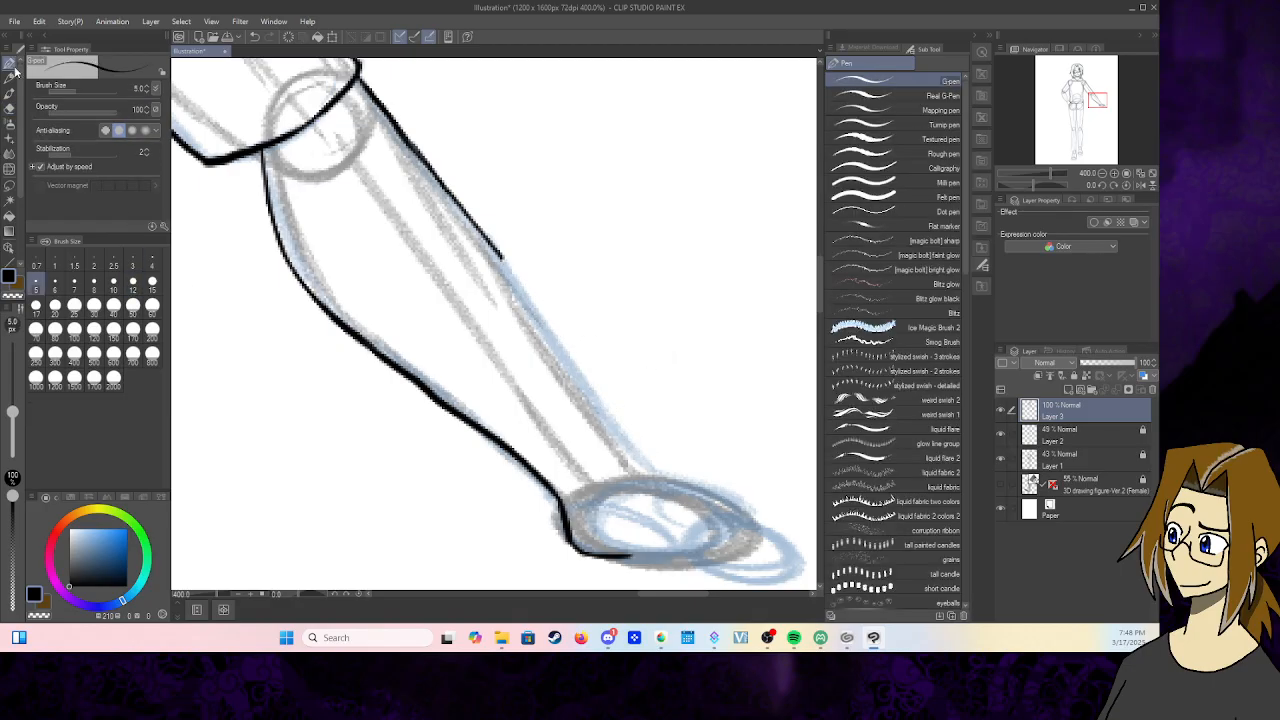
mouse_move(503, 259)
left_mouse_down()
mouse_move(638, 459)
mouse_move(760, 522)
left_mouse_up()
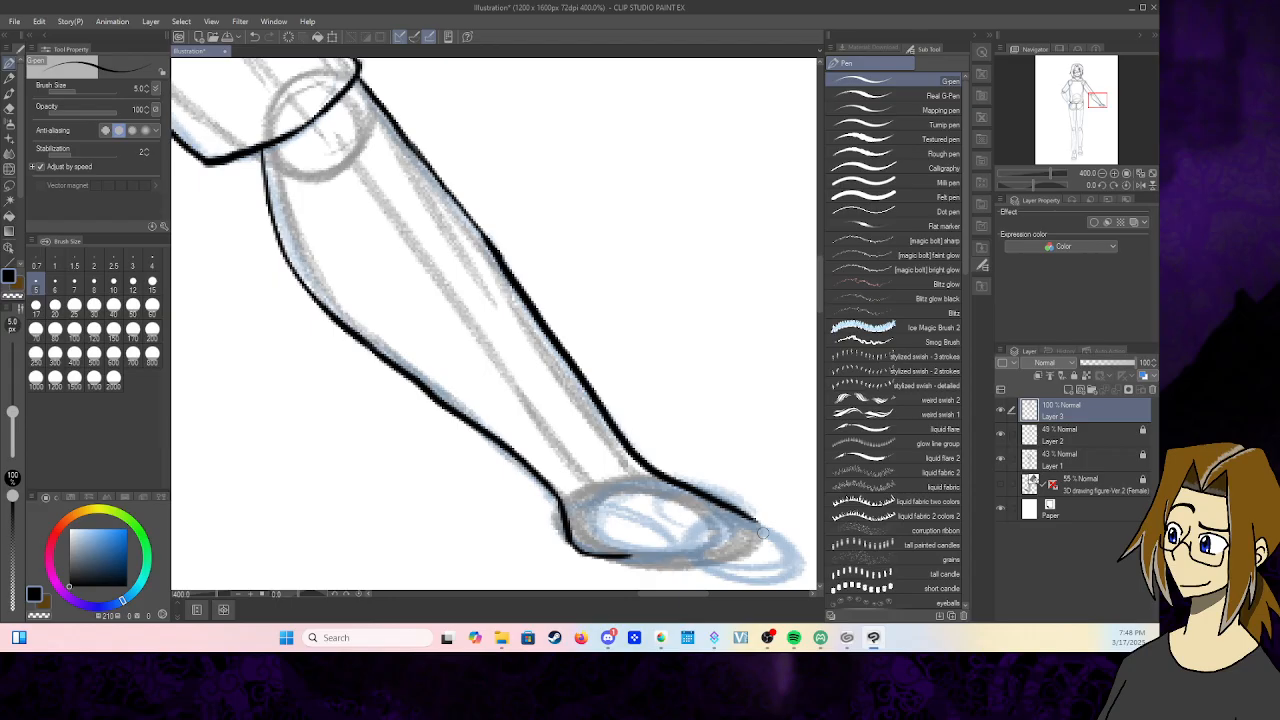
- Thicken the upper half of the right-hand forearm's outer line and smooth its outer side with the hard eraser
left_click_drag(425, 155, 500, 262)
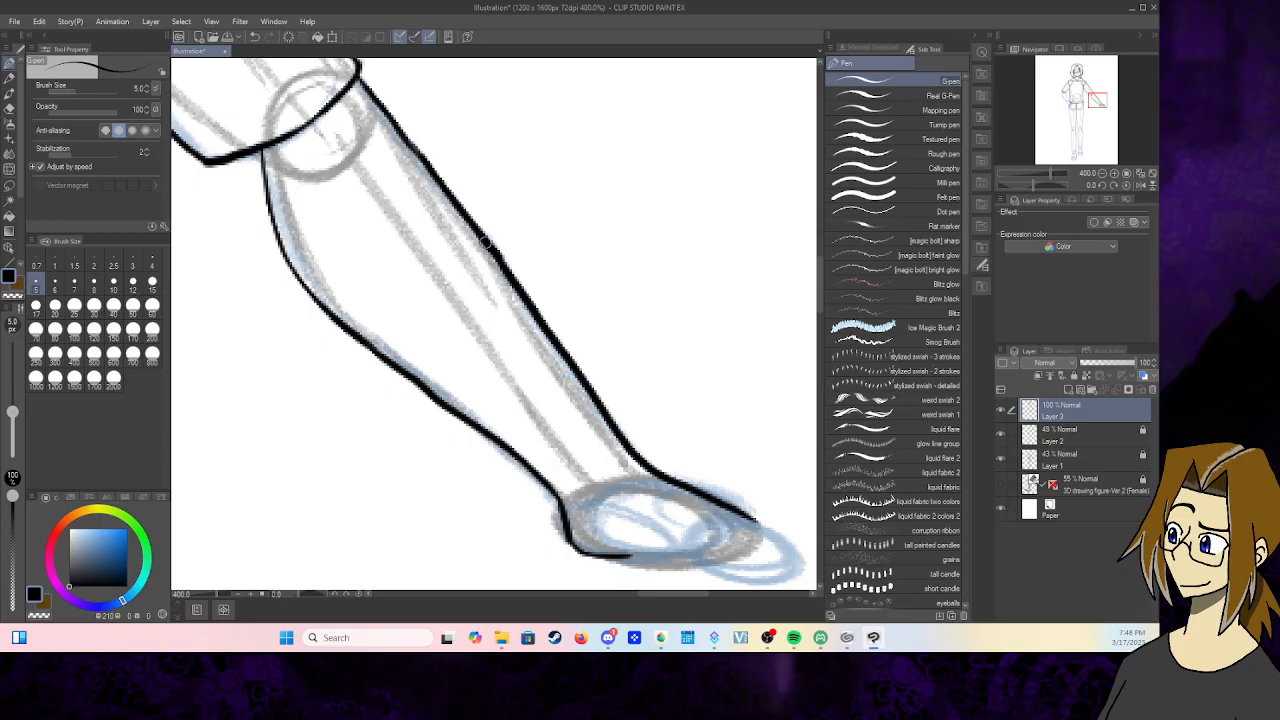
left_click(9, 109)
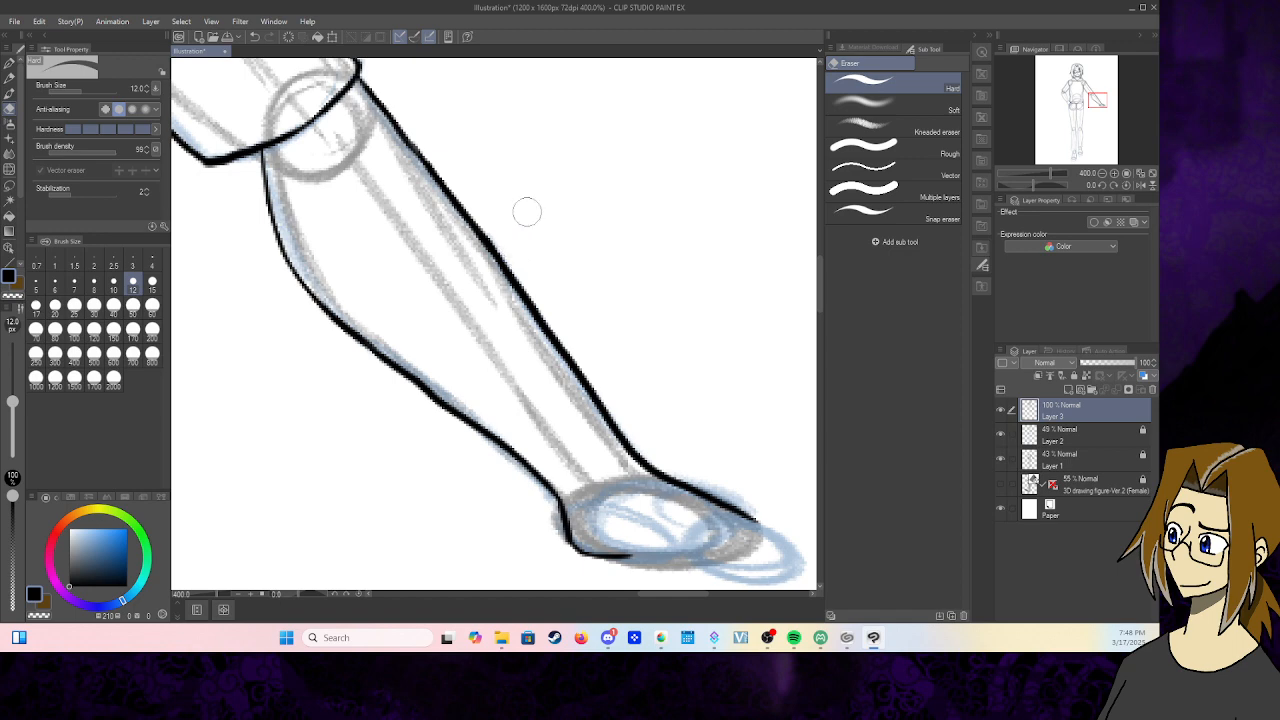
- Ink the left-hand forearm's outer edge from the sleeve cuff down to the wrist and thin its inner side with the hard eraser
left_click_drag(1097, 100, 1068, 97)
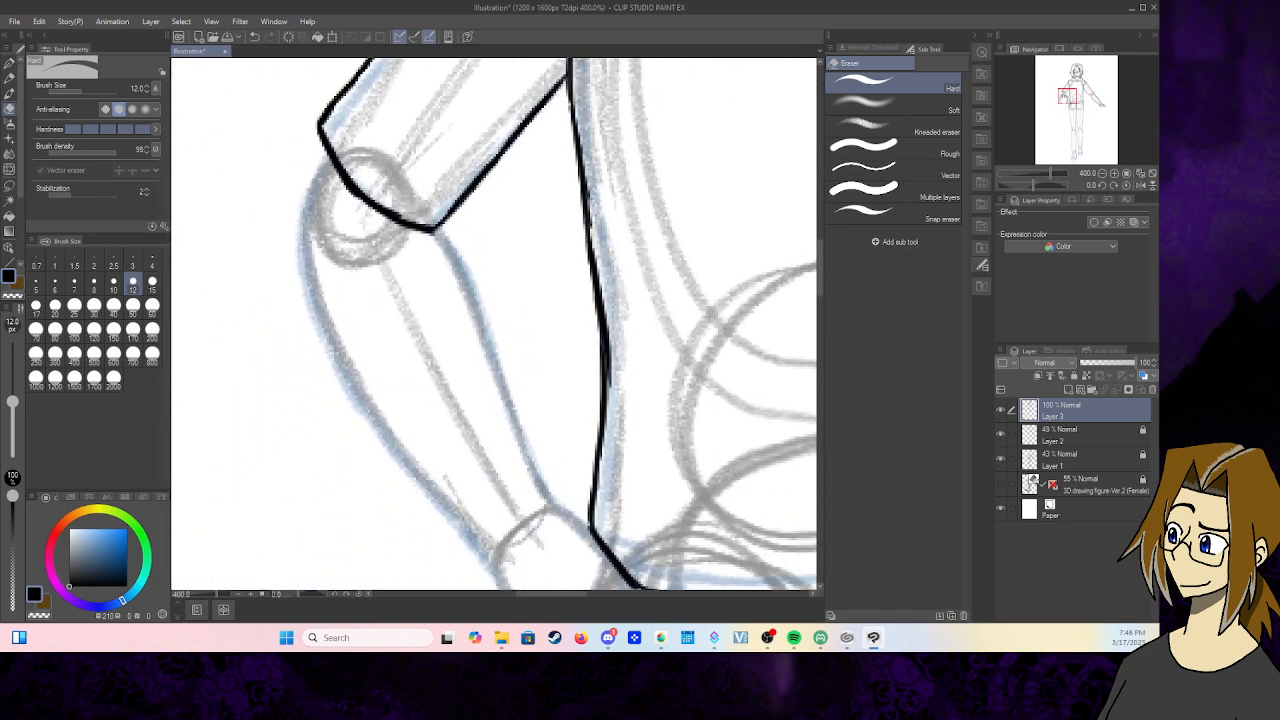
key("p")
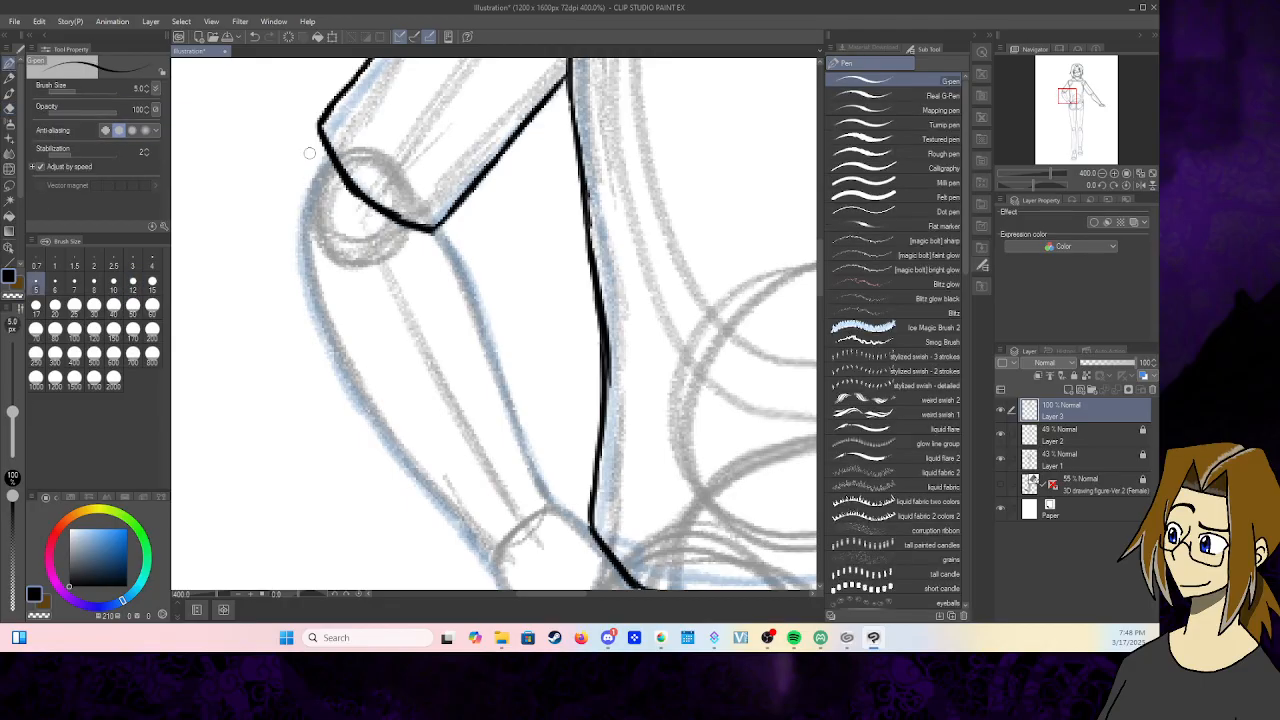
mouse_move(327, 152)
left_mouse_down()
mouse_move(292, 240)
mouse_move(316, 328)
mouse_move(369, 427)
left_mouse_up()
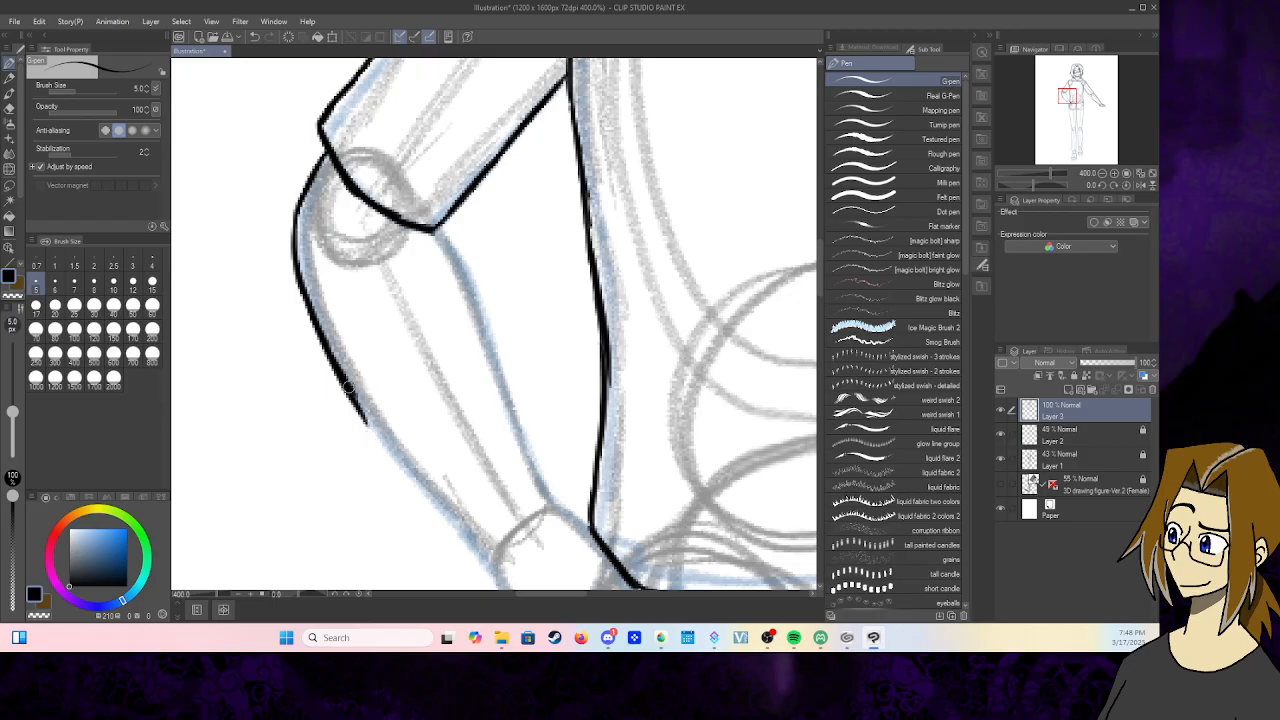
left_click_drag(366, 422, 494, 573)
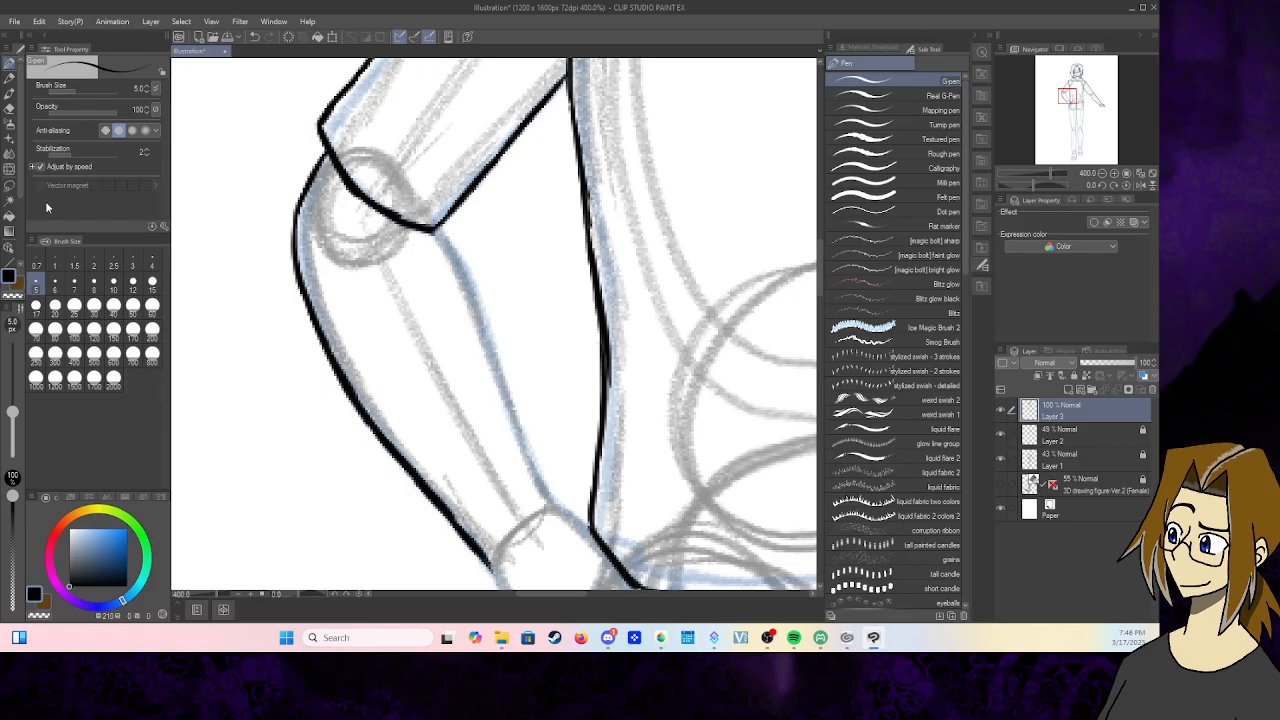
left_click(10, 108)
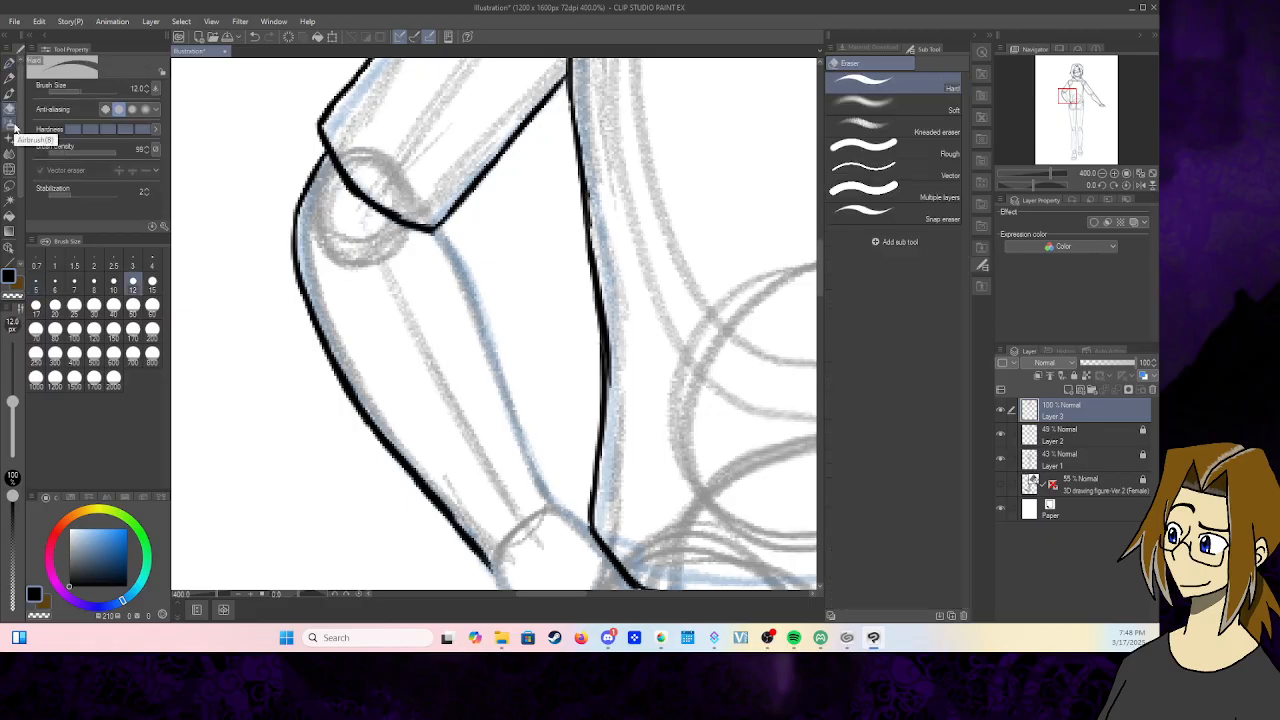
mouse_move(357, 349)
left_mouse_down()
mouse_move(378, 406)
mouse_move(506, 548)
mouse_move(501, 528)
left_mouse_up()
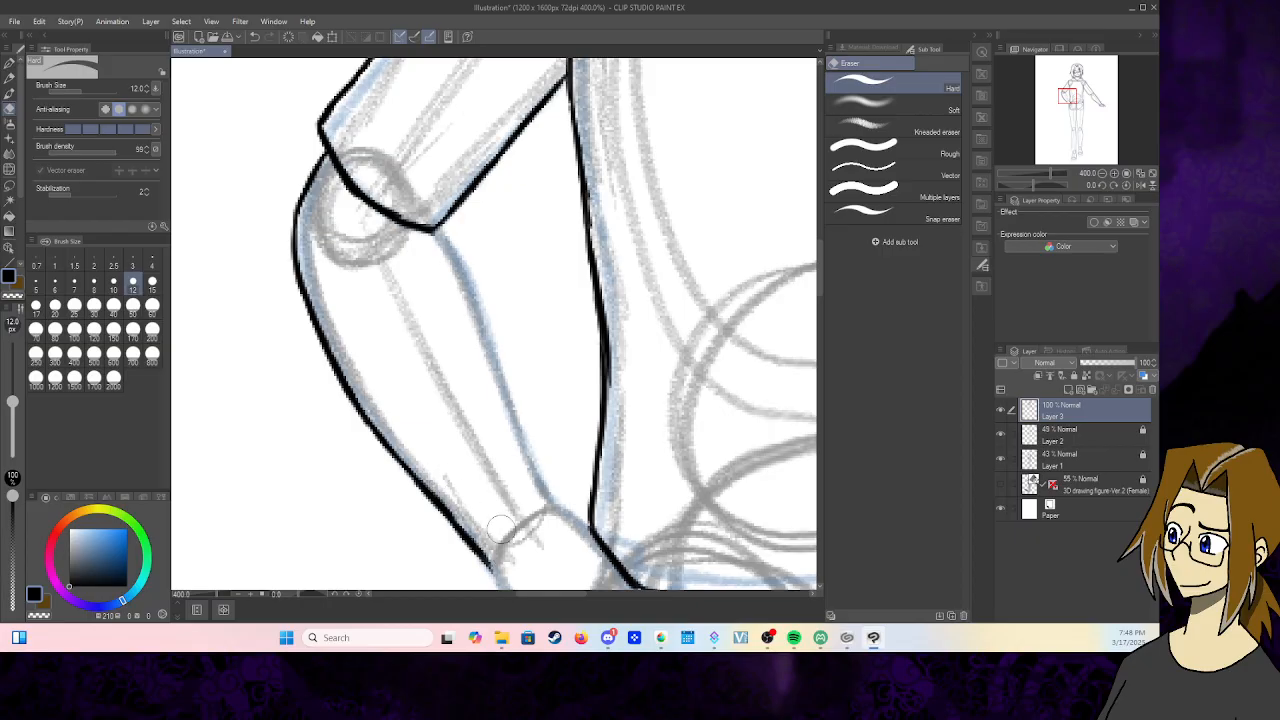
- Ink the left-hand forearm's inner edge from the sleeve cuff down to the wrist
left_click(10, 65)
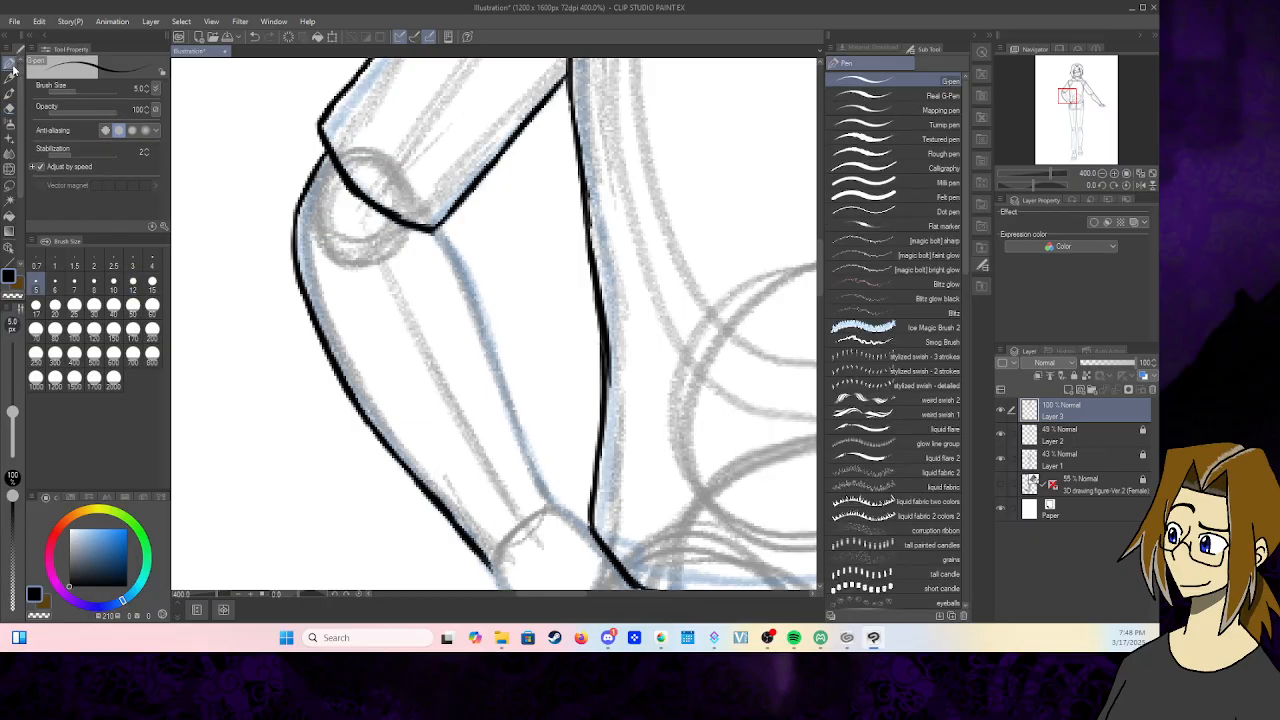
left_click_drag(1082, 96, 1074, 97)
mouse_move(248, 192)
left_mouse_down()
mouse_move(331, 206)
mouse_move(371, 244)
mouse_move(354, 222)
mouse_move(362, 230)
mouse_move(474, 486)
left_mouse_up()
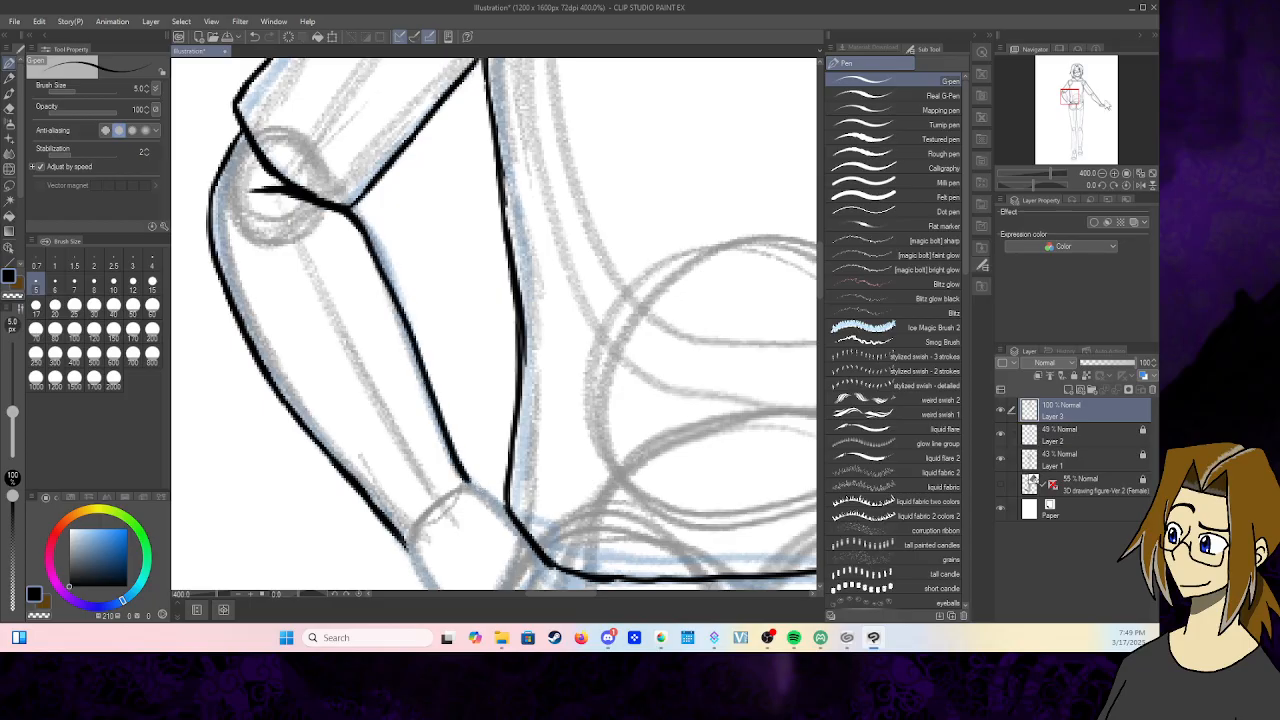
- Ink both sides of the left-hand hand at the hip, the slanted pocket edge across it and the outer hip line below
left_click_drag(1071, 98, 1074, 106)
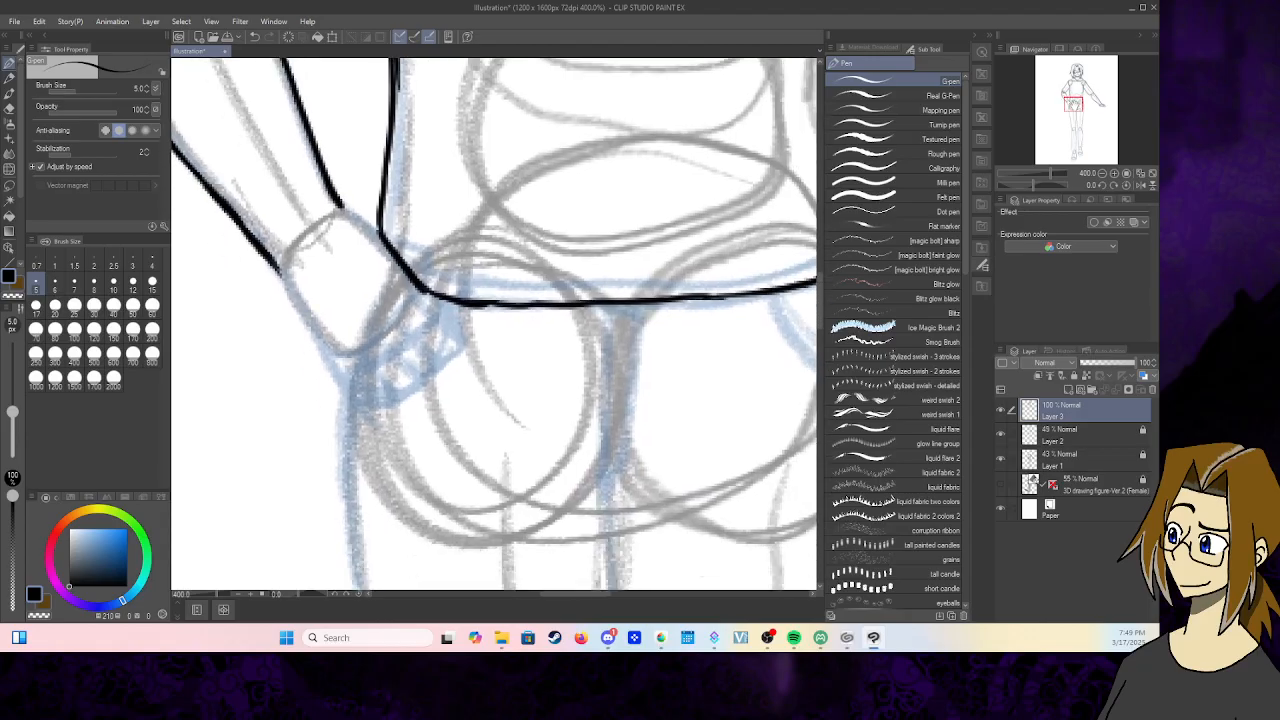
mouse_move(278, 255)
left_mouse_down()
mouse_move(300, 322)
mouse_move(338, 365)
left_mouse_up()
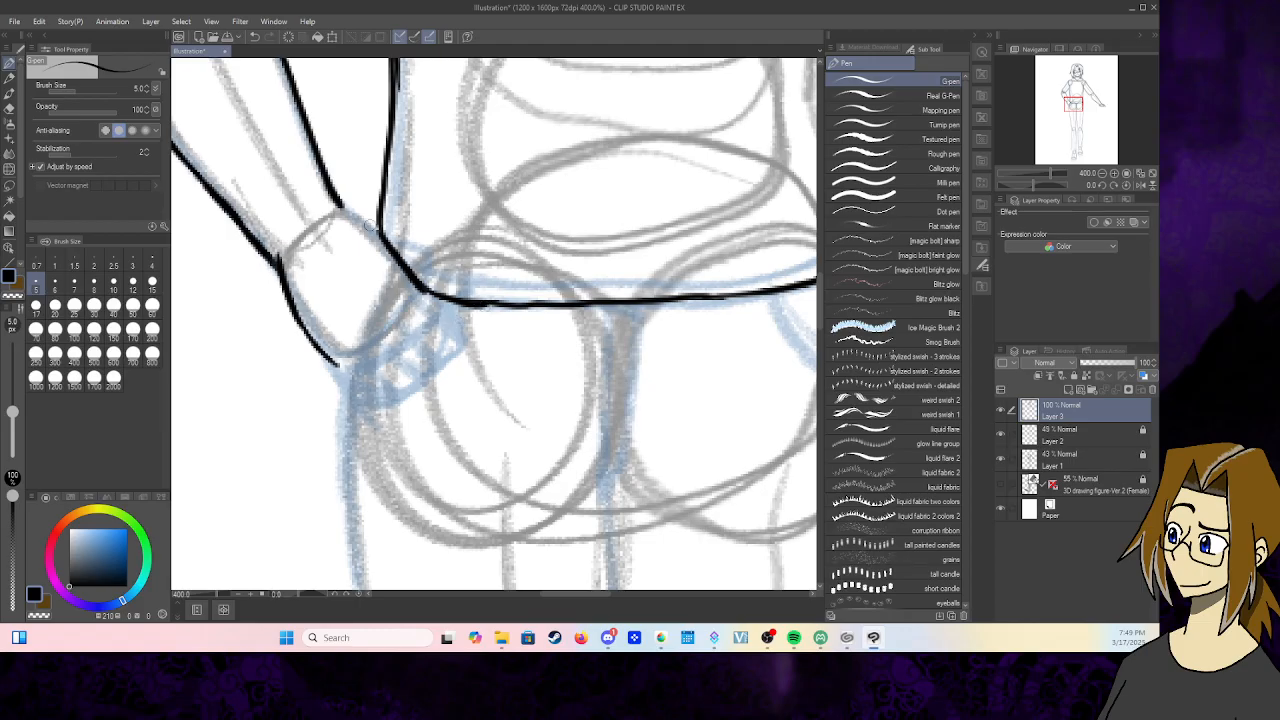
left_click_drag(340, 205, 390, 248)
mouse_move(446, 304)
left_mouse_down()
mouse_move(337, 377)
mouse_move(358, 377)
mouse_move(334, 394)
mouse_move(345, 515)
left_mouse_up()
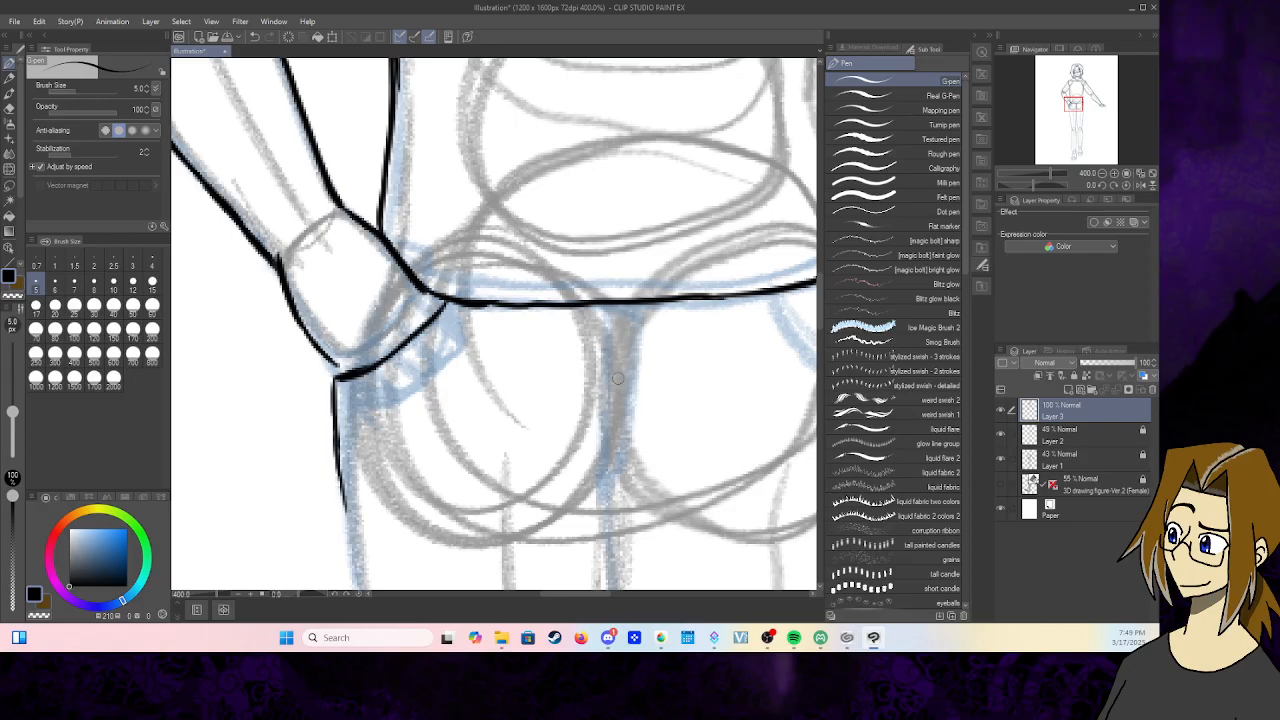
- Ink the two inner thigh lines from the shirt hem down to a point where they meet at the centre
left_click_drag(606, 300, 603, 450)
left_click_drag(604, 365, 602, 508)
left_click_drag(641, 303, 624, 466)
left_click_drag(630, 415, 605, 516)
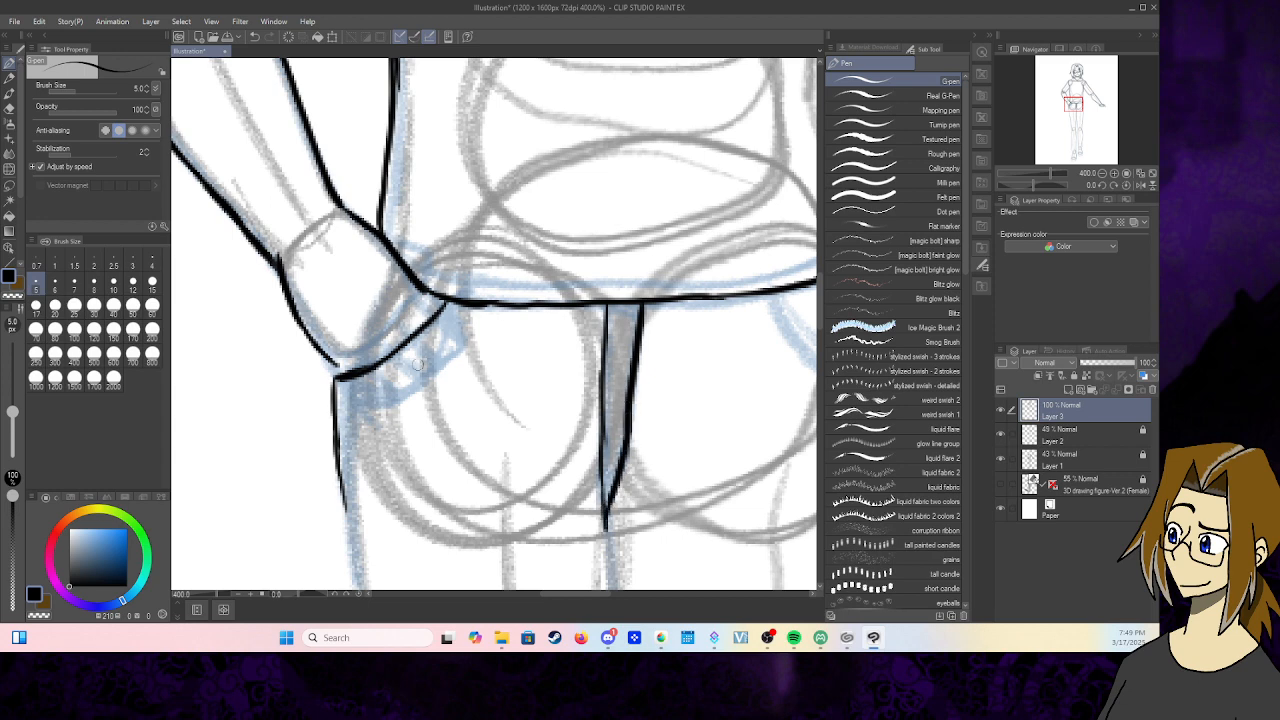
- Add a second line just above the slanted pocket edge and ink a curved cuff line across the left-hand wrist
mouse_move(334, 364)
left_mouse_down()
mouse_move(340, 380)
mouse_move(369, 367)
mouse_move(356, 364)
mouse_move(438, 296)
left_mouse_up()
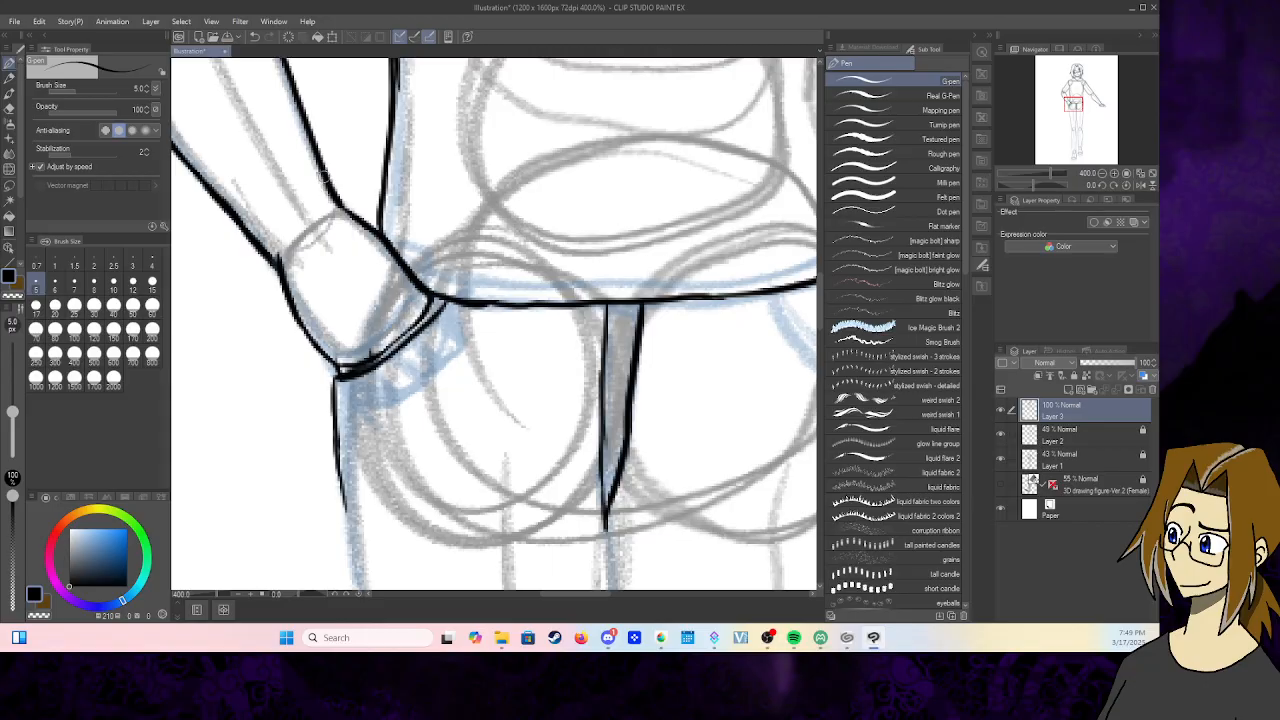
mouse_move(321, 171)
left_mouse_down()
mouse_move(284, 190)
mouse_move(253, 232)
left_mouse_up()
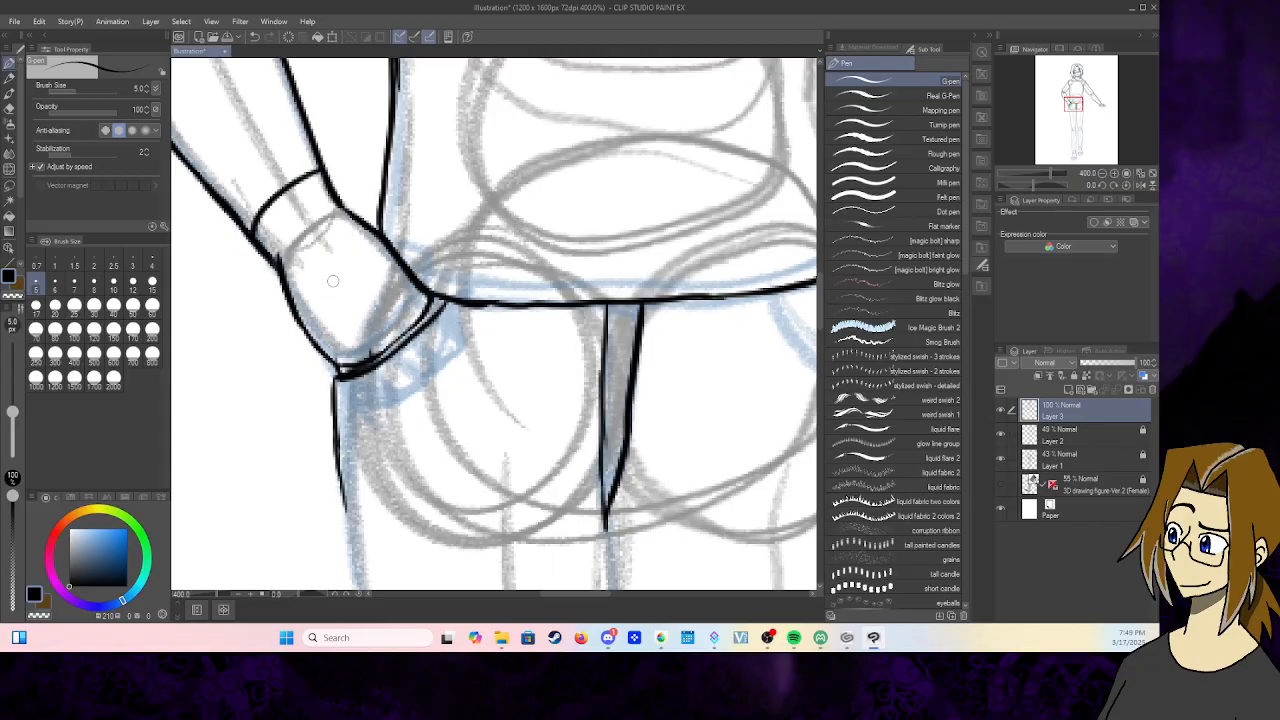
mouse_move(303, 267)
left_mouse_down()
mouse_move(333, 314)
mouse_move(385, 264)
mouse_move(345, 230)
mouse_move(382, 278)
left_mouse_up()
left_click_drag(348, 234, 382, 278)
mouse_move(342, 233)
left_mouse_down()
mouse_move(306, 268)
mouse_move(345, 300)
mouse_move(333, 236)
mouse_move(365, 268)
left_mouse_up()
left_click(9, 108)
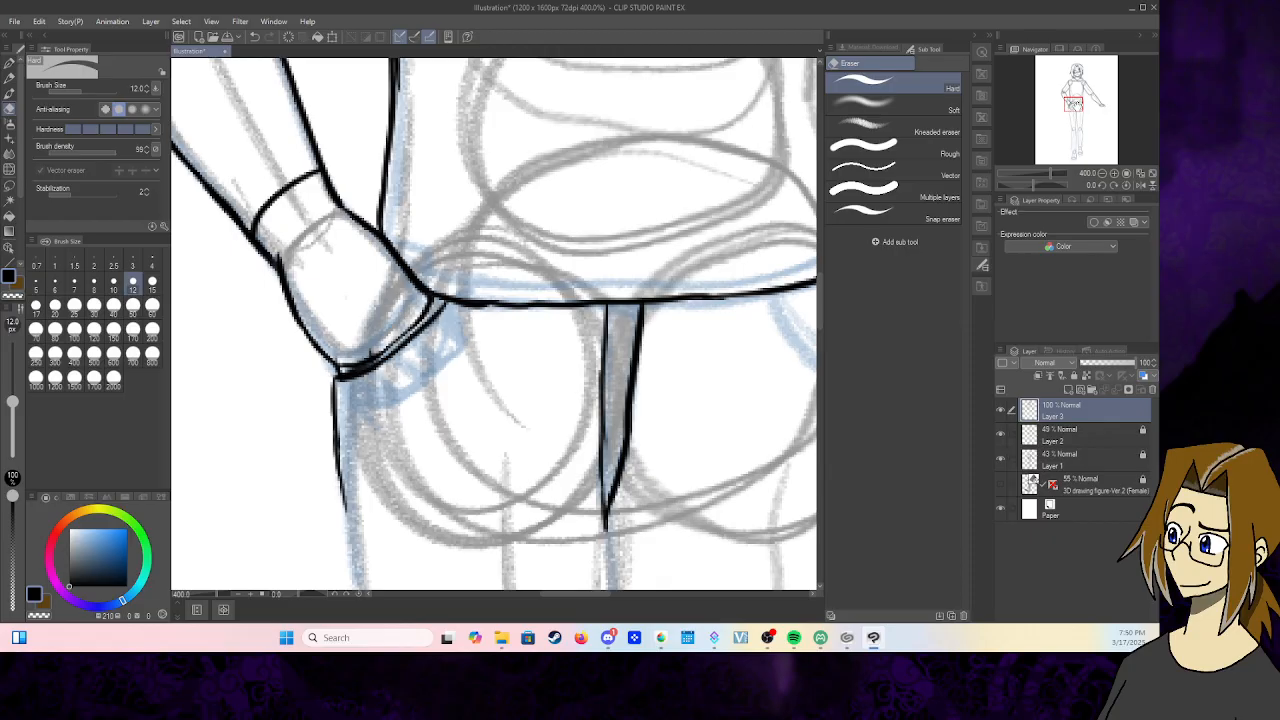
- Try to ink the right-hand hand with a rounded thumb across the palm and two long fingers hanging down
left_click_drag(1075, 104, 1100, 106)
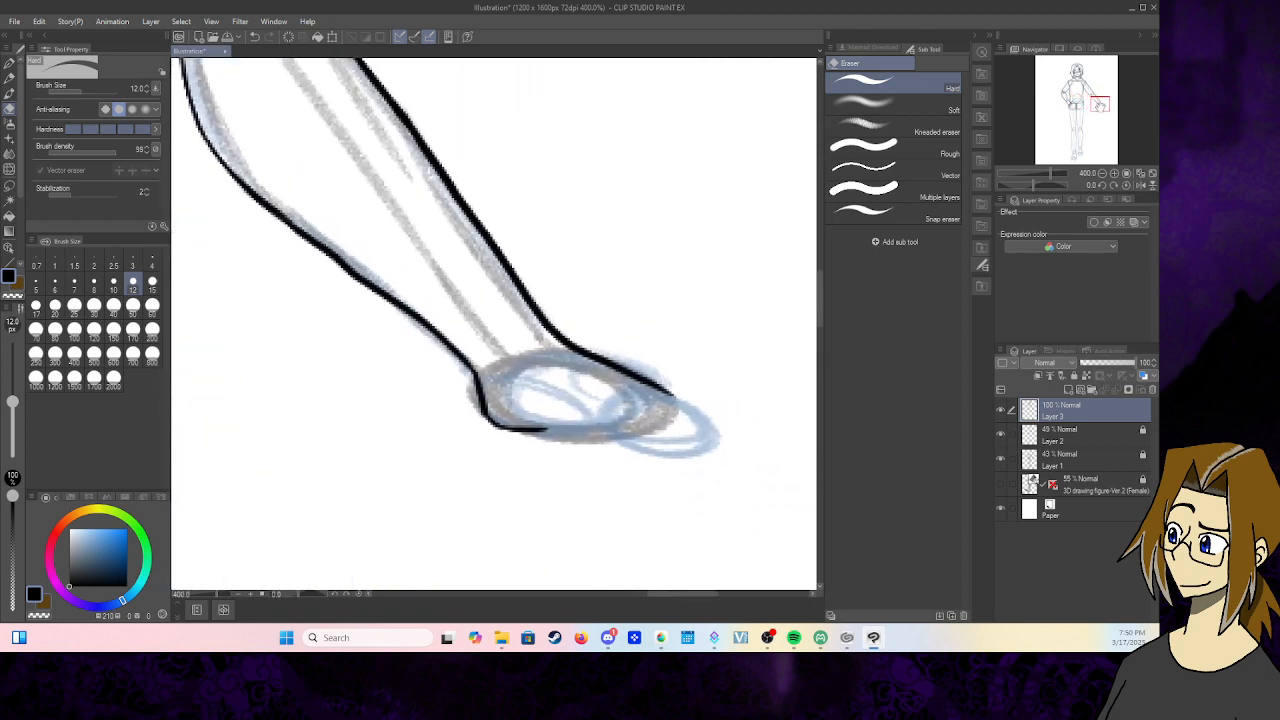
key("p")
mouse_move(526, 392)
left_mouse_down()
mouse_move(586, 405)
mouse_move(607, 424)
mouse_move(598, 433)
mouse_move(608, 420)
mouse_move(586, 404)
left_mouse_up()
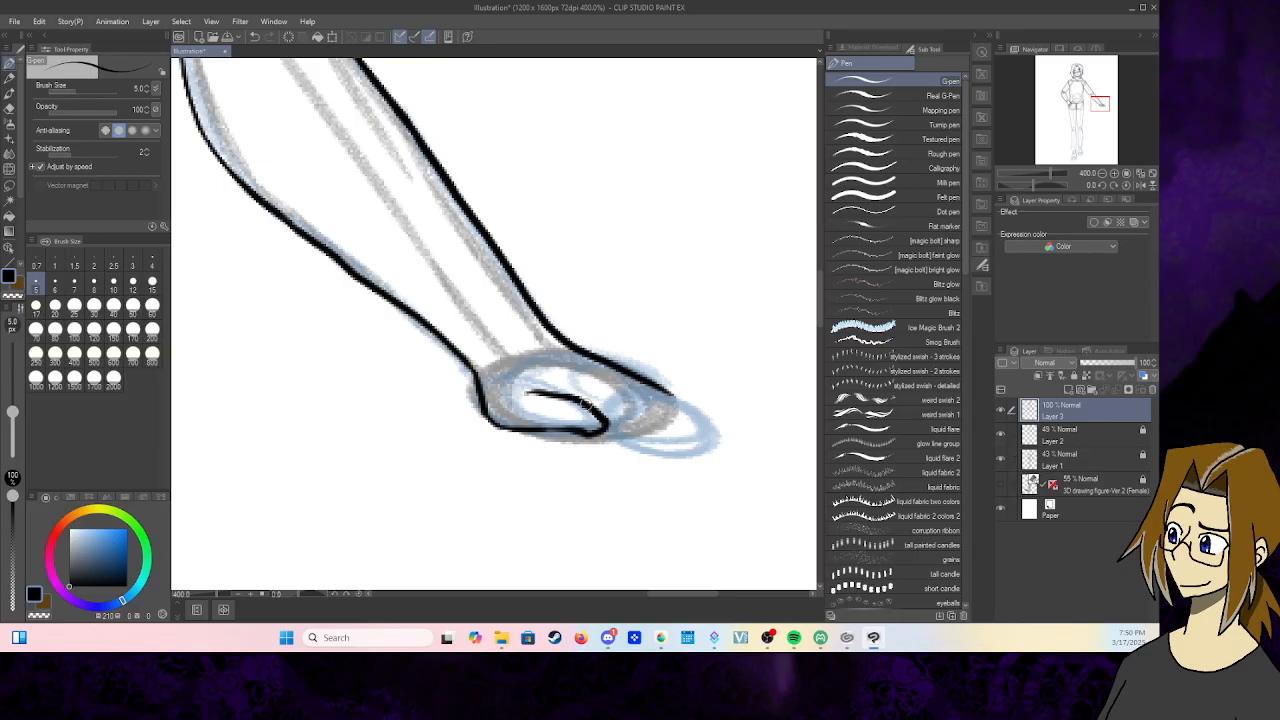
left_click_drag(662, 387, 688, 461)
left_click_drag(610, 427, 648, 432)
mouse_move(620, 395)
left_mouse_down()
mouse_move(654, 416)
mouse_move(664, 476)
left_mouse_up()
mouse_move(632, 428)
left_mouse_down()
mouse_move(638, 474)
mouse_move(659, 480)
mouse_move(665, 431)
mouse_move(675, 478)
mouse_move(687, 424)
left_mouse_up()
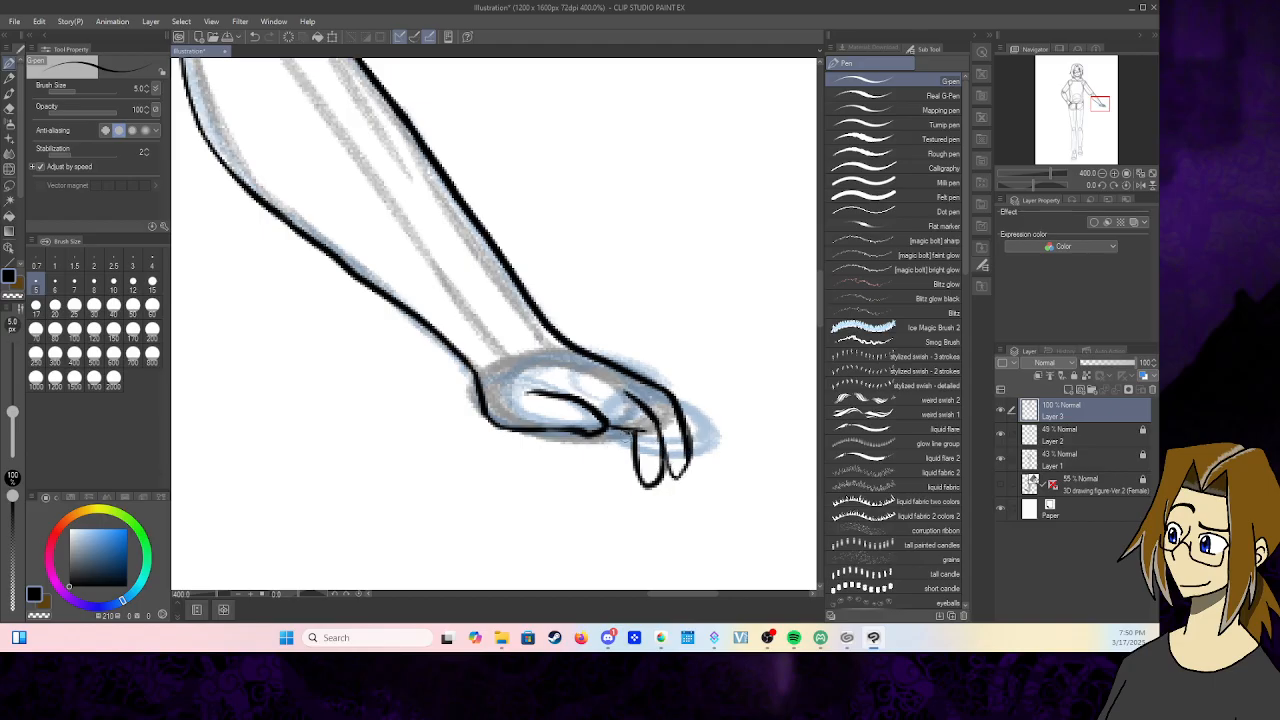
- Erase both long fingers of the right-hand hand back to the knuckles
left_click(9, 108)
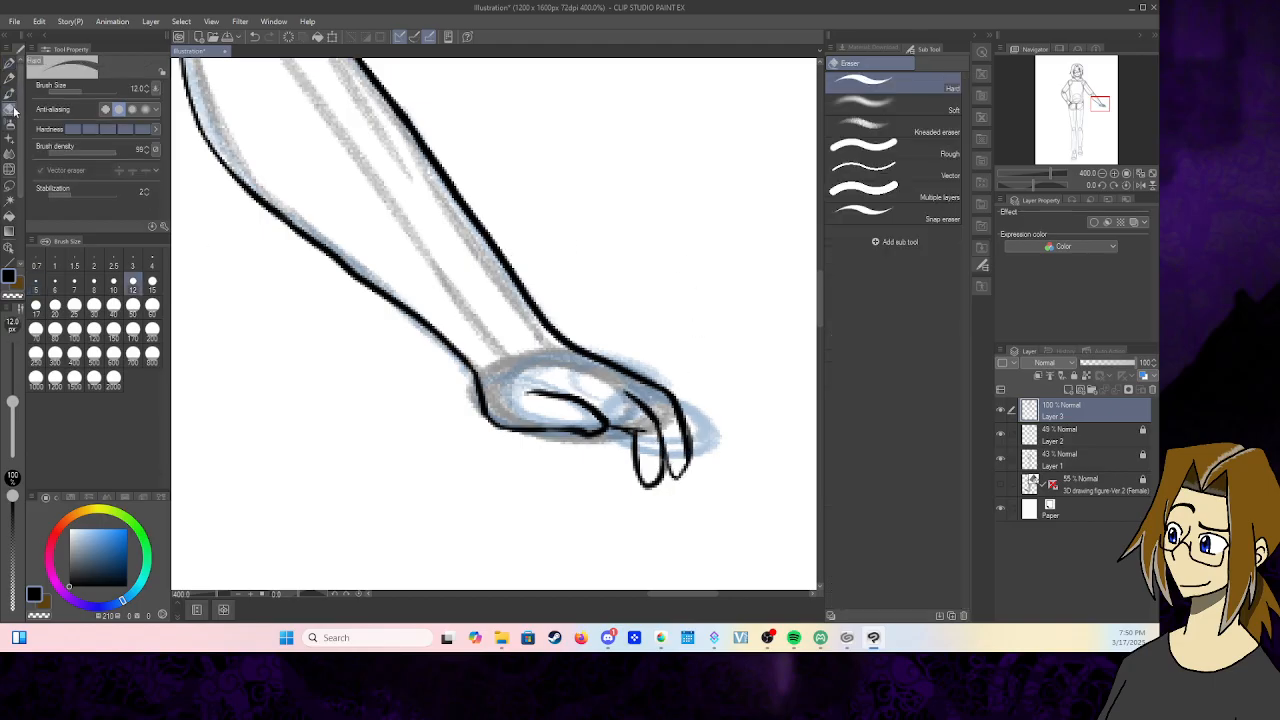
mouse_move(682, 446)
left_mouse_down()
mouse_move(672, 470)
mouse_move(688, 449)
mouse_move(674, 400)
mouse_move(686, 412)
mouse_move(663, 470)
left_mouse_up()
left_click(9, 62)
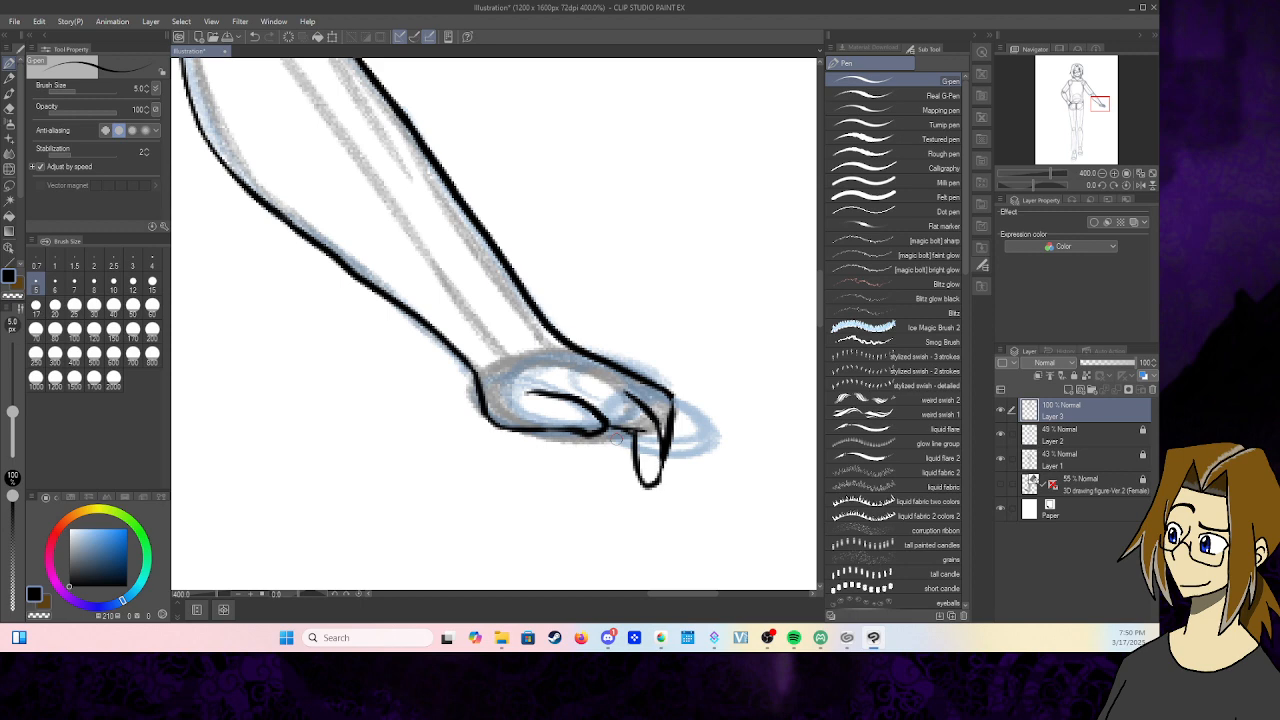
left_click(9, 108)
mouse_move(668, 410)
left_mouse_down()
mouse_move(628, 467)
mouse_move(648, 433)
mouse_move(624, 399)
mouse_move(675, 425)
mouse_move(641, 430)
left_mouse_up()
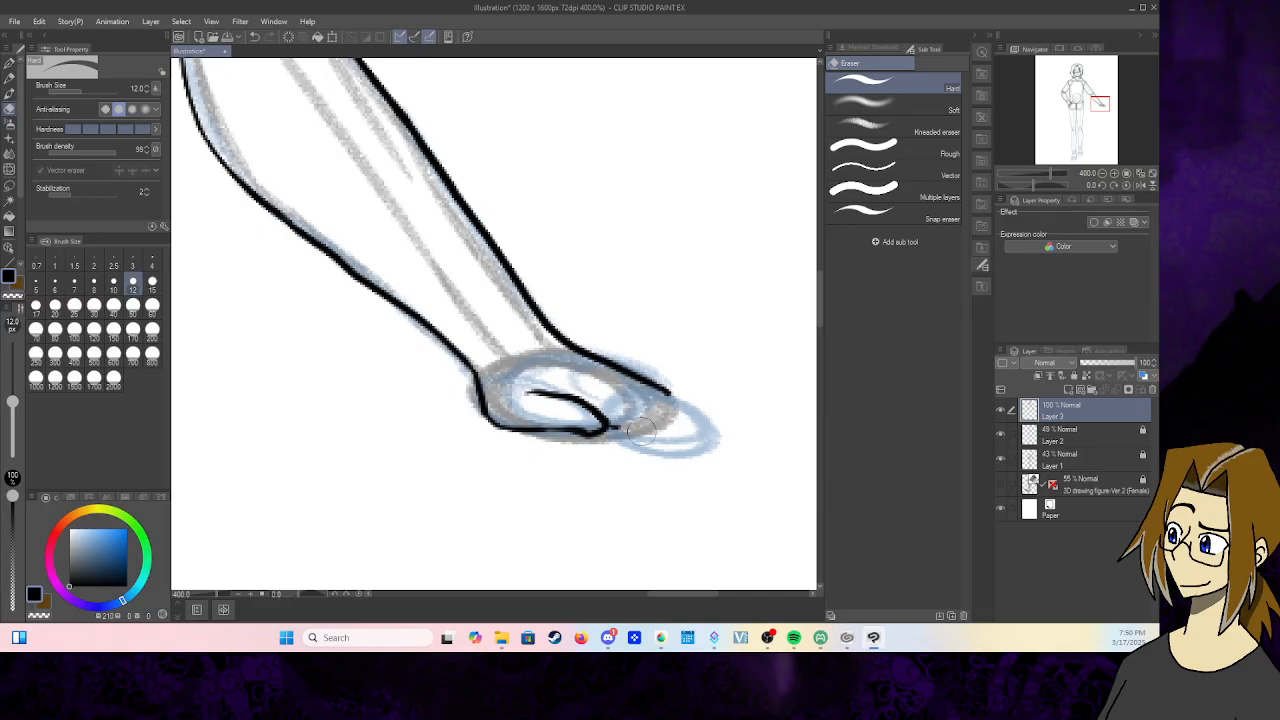
- Ink the right-hand hand's bent fingers and small curled fingertips under the palm, undoing and redrawing the outermost finger
left_click(11, 63)
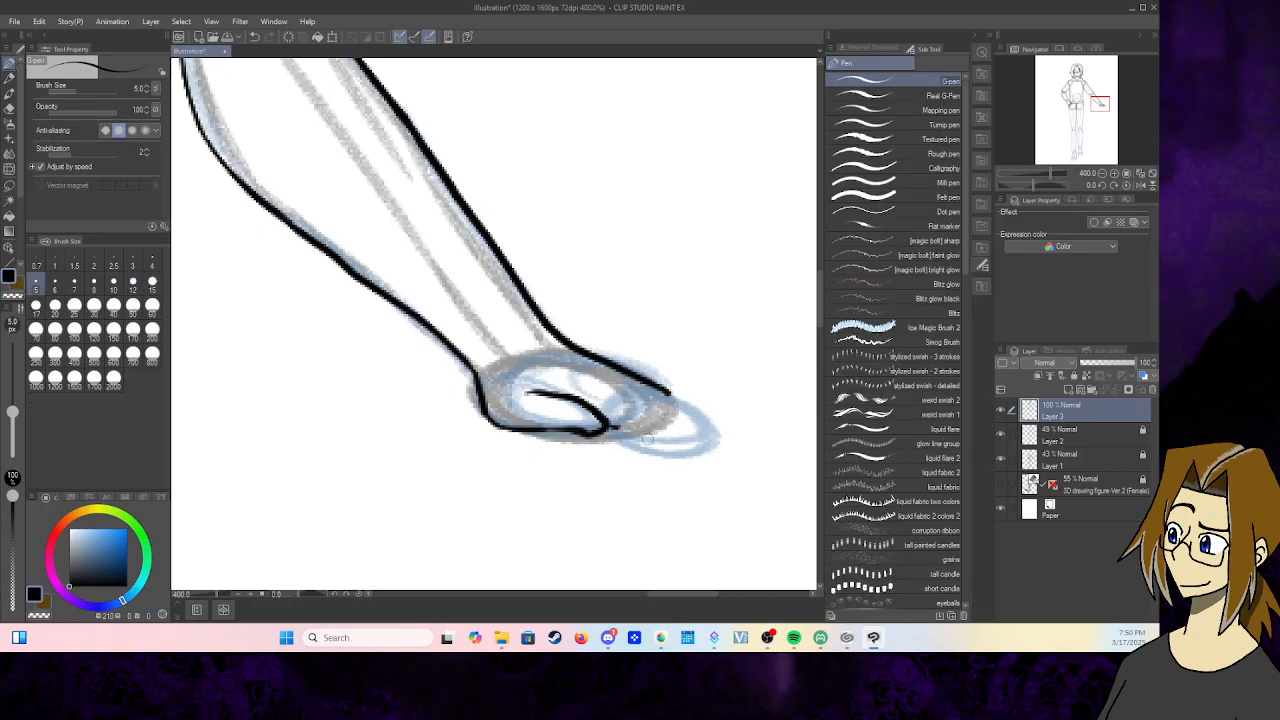
mouse_move(641, 404)
left_mouse_down()
mouse_move(673, 441)
mouse_move(623, 481)
mouse_move(589, 474)
mouse_move(587, 489)
mouse_move(648, 464)
left_mouse_up()
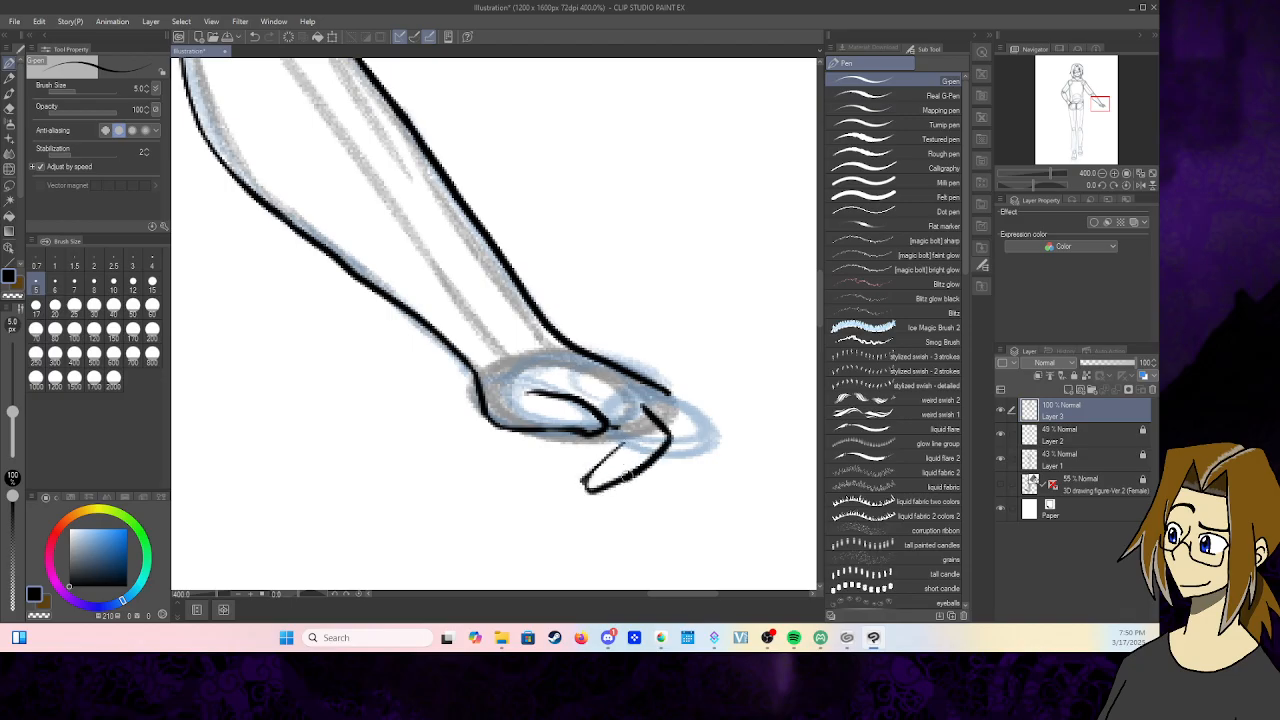
mouse_move(664, 392)
left_mouse_down()
mouse_move(691, 446)
mouse_move(632, 479)
mouse_move(675, 399)
mouse_move(680, 460)
left_mouse_up()
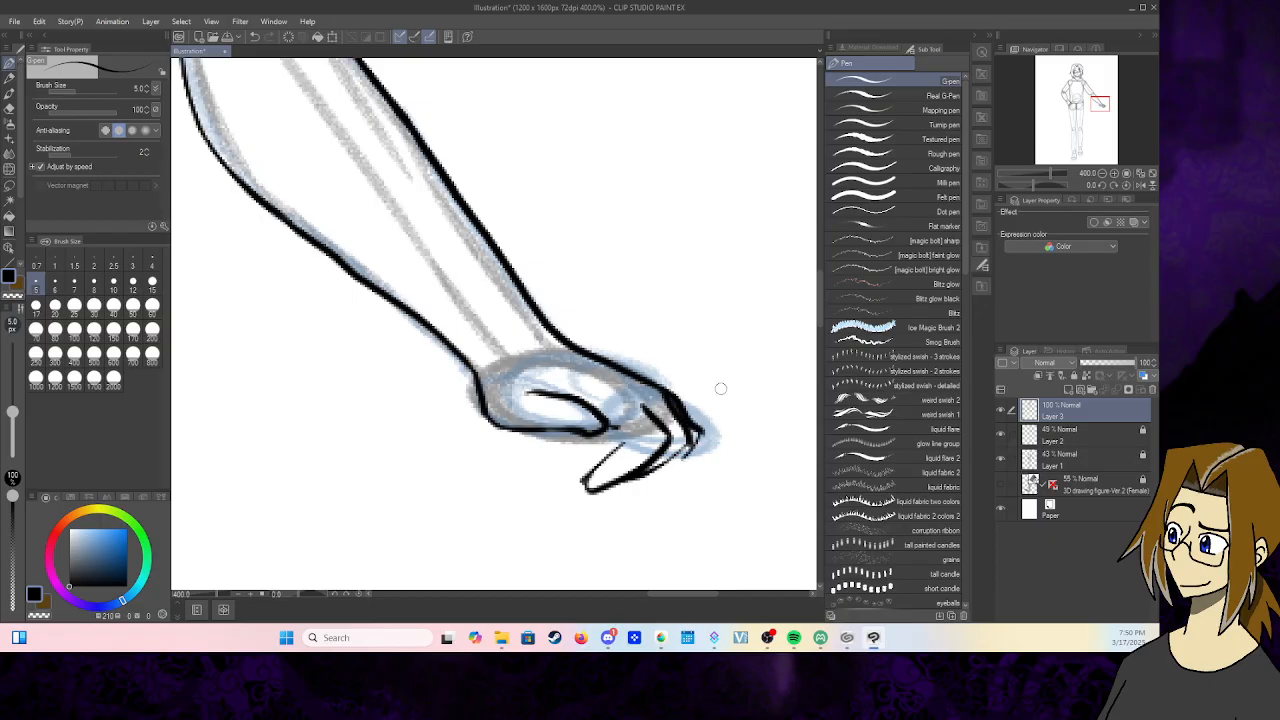
left_click(255, 37)
left_click(255, 37)
mouse_move(665, 391)
left_mouse_down()
mouse_move(705, 436)
mouse_move(668, 460)
left_mouse_up()
mouse_move(602, 436)
left_mouse_down()
mouse_move(636, 429)
mouse_move(594, 470)
left_mouse_up()
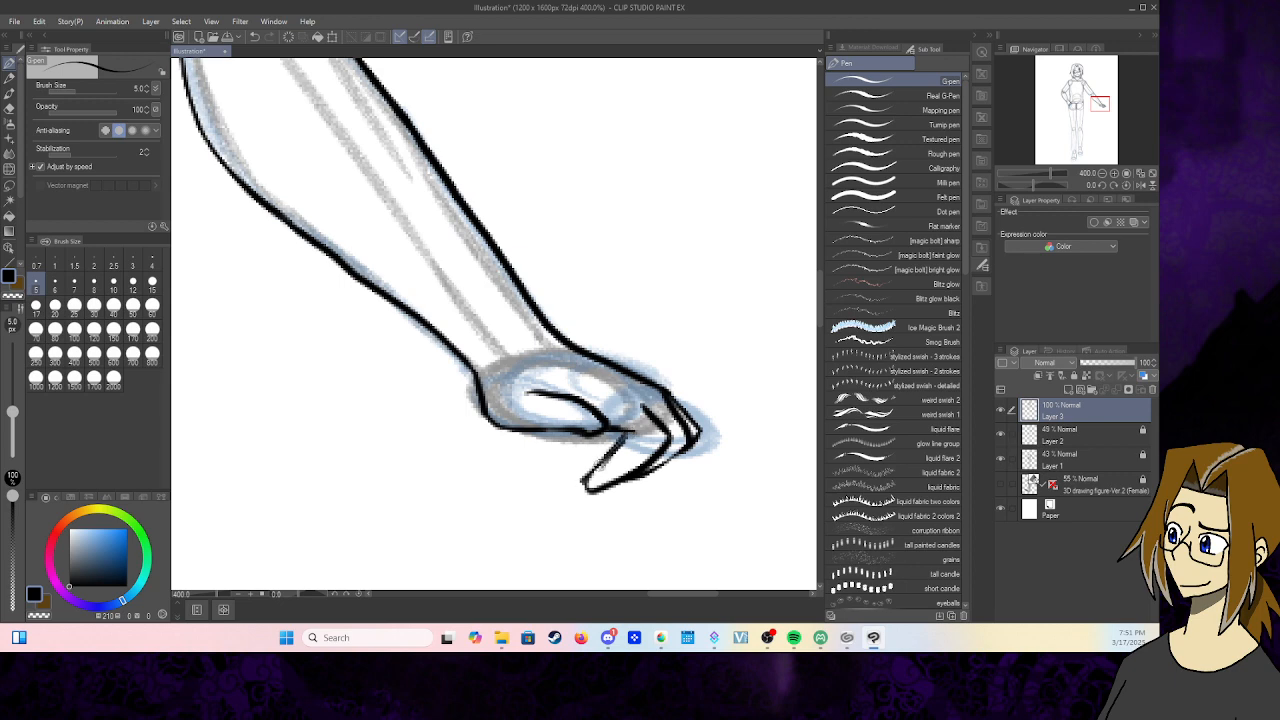
mouse_move(618, 442)
left_mouse_down()
mouse_move(578, 478)
mouse_move(604, 452)
mouse_move(582, 460)
left_mouse_up()
- Erase the right-hand hand's thumb and lower palm edge, and re-ink the palm edge as one curve from the wrist to the fingers
left_click(9, 85)
left_click(9, 96)
left_click(9, 108)
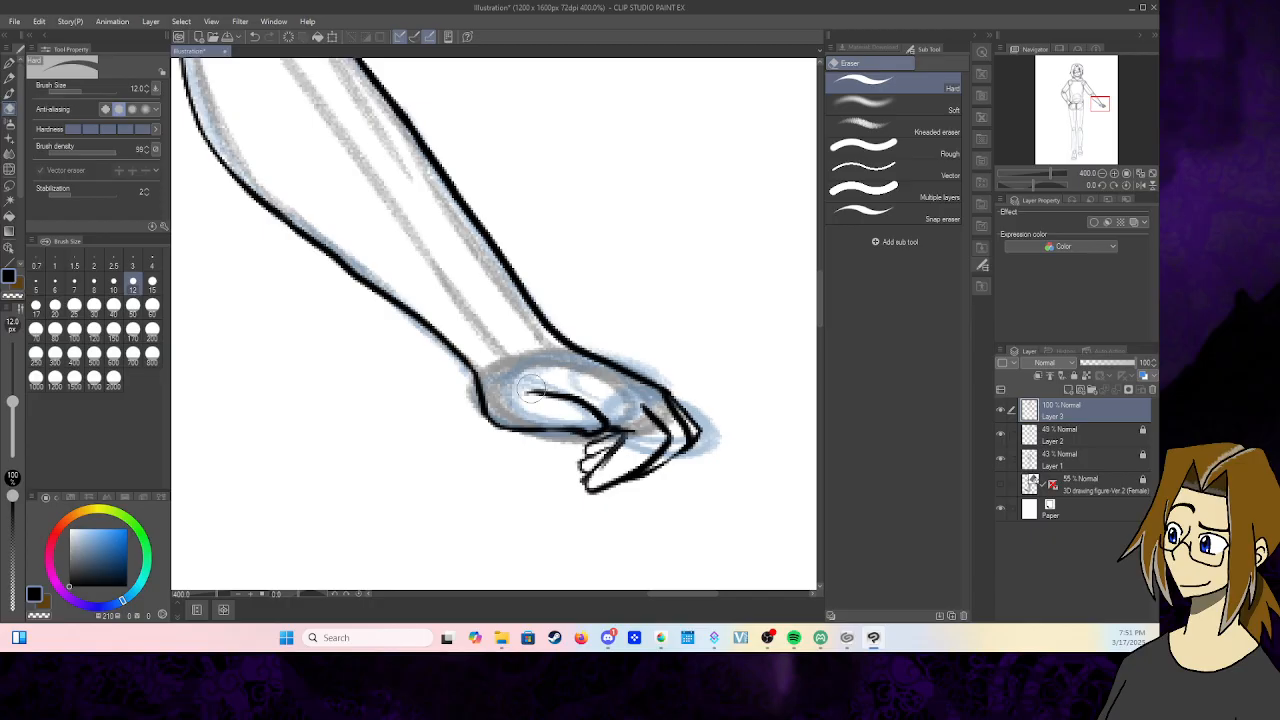
mouse_move(528, 390)
left_mouse_down()
mouse_move(605, 408)
mouse_move(585, 427)
mouse_move(467, 433)
left_mouse_up()
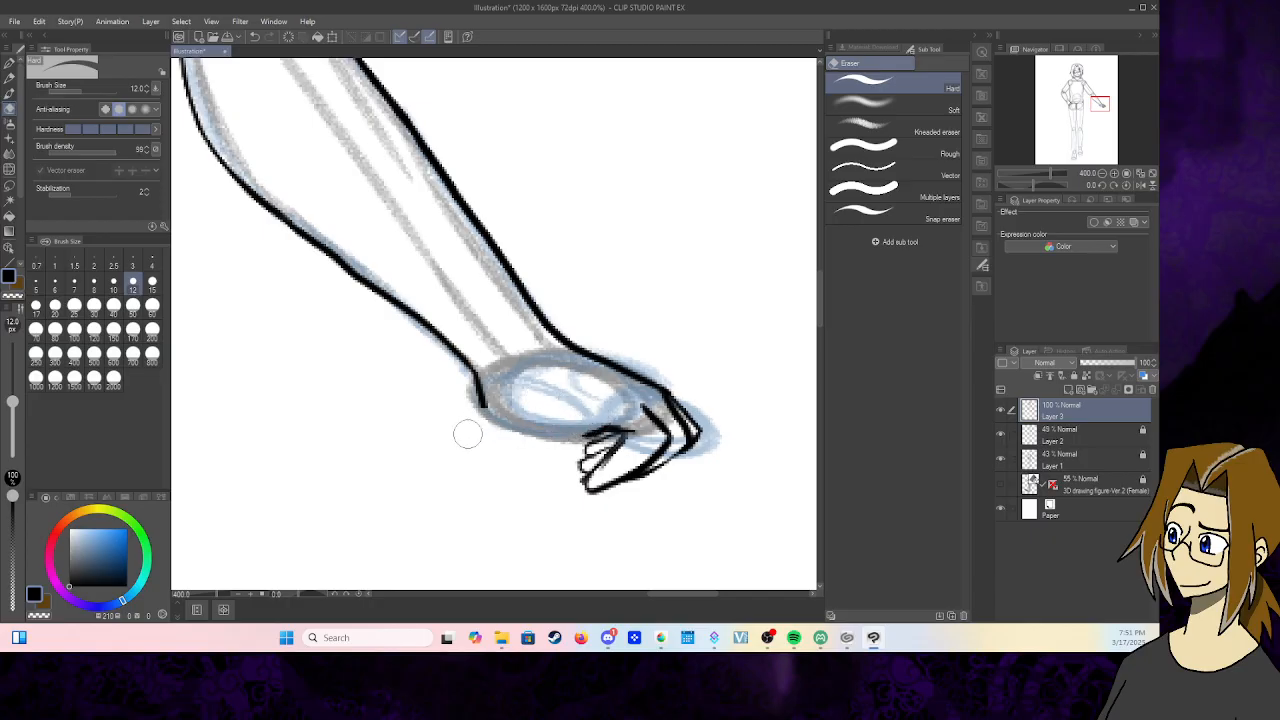
left_click(10, 64)
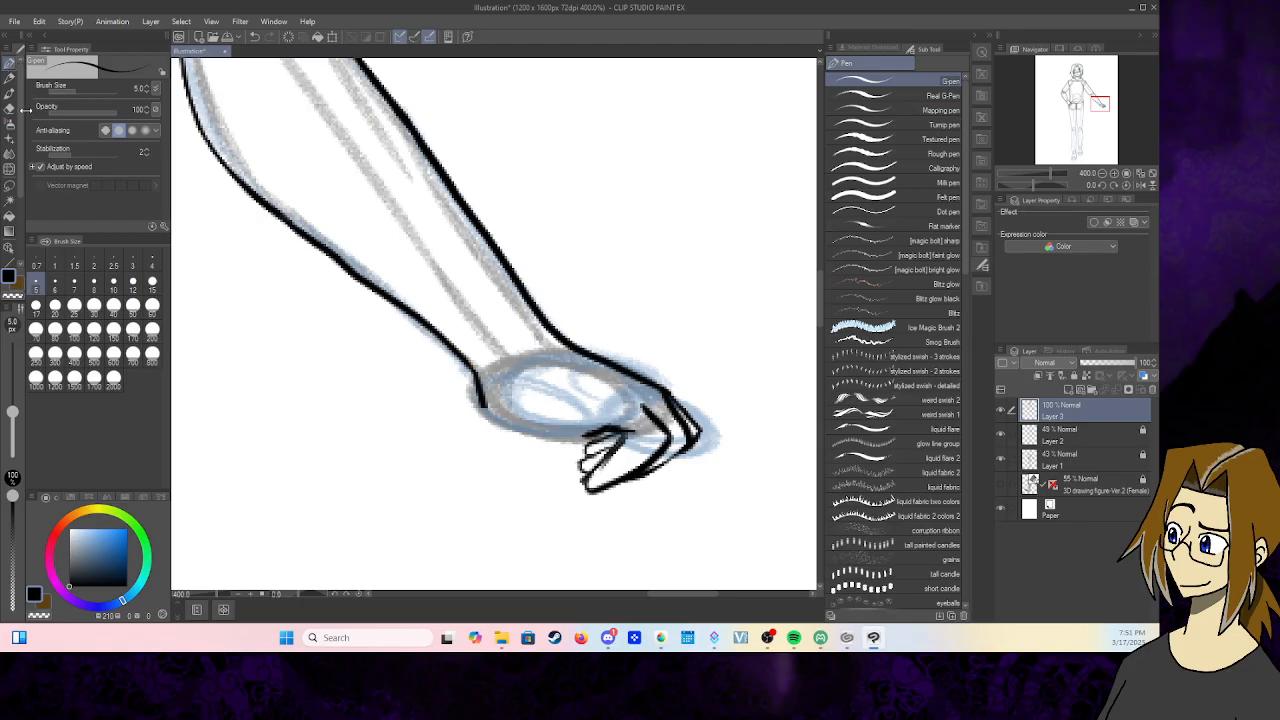
mouse_move(486, 385)
left_mouse_down()
mouse_move(491, 417)
mouse_move(491, 403)
mouse_move(545, 432)
mouse_move(534, 427)
mouse_move(631, 430)
left_mouse_up()
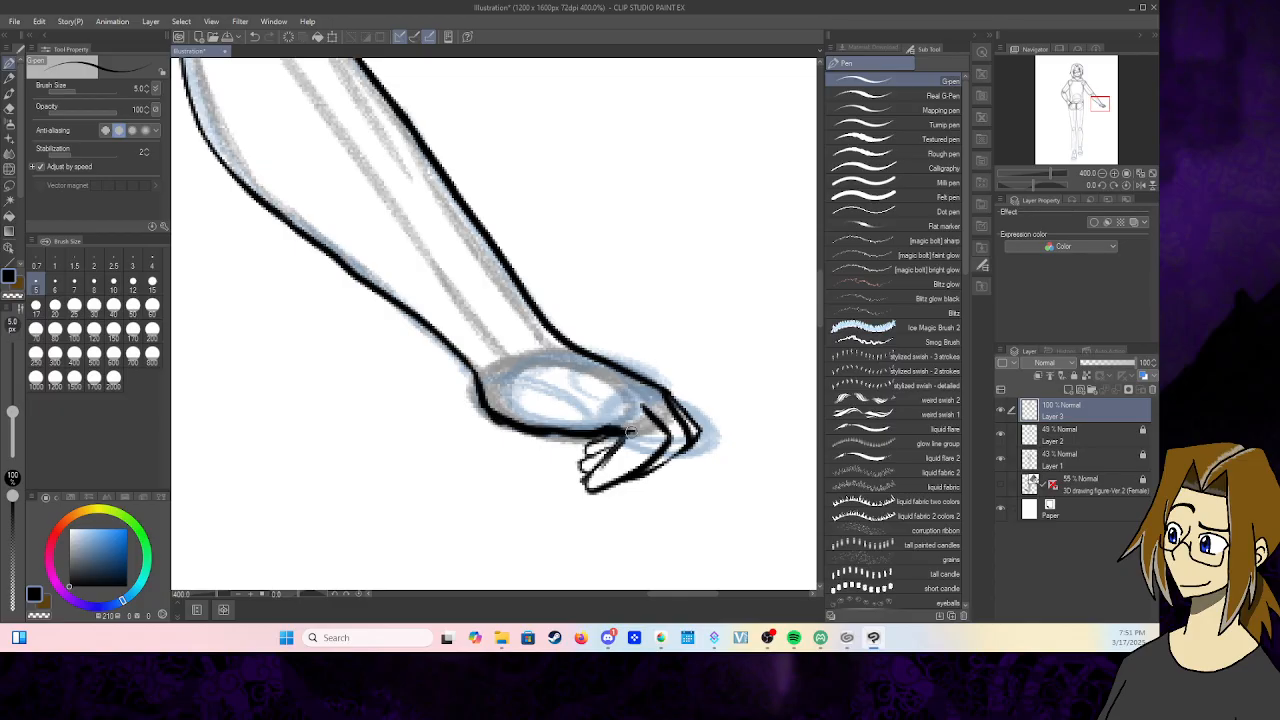
- Try to ink a pointed thumb hanging below the right-hand hand's palm, with a line running up across the palm
mouse_move(487, 401)
left_mouse_down()
mouse_move(537, 466)
mouse_move(568, 478)
left_mouse_up()
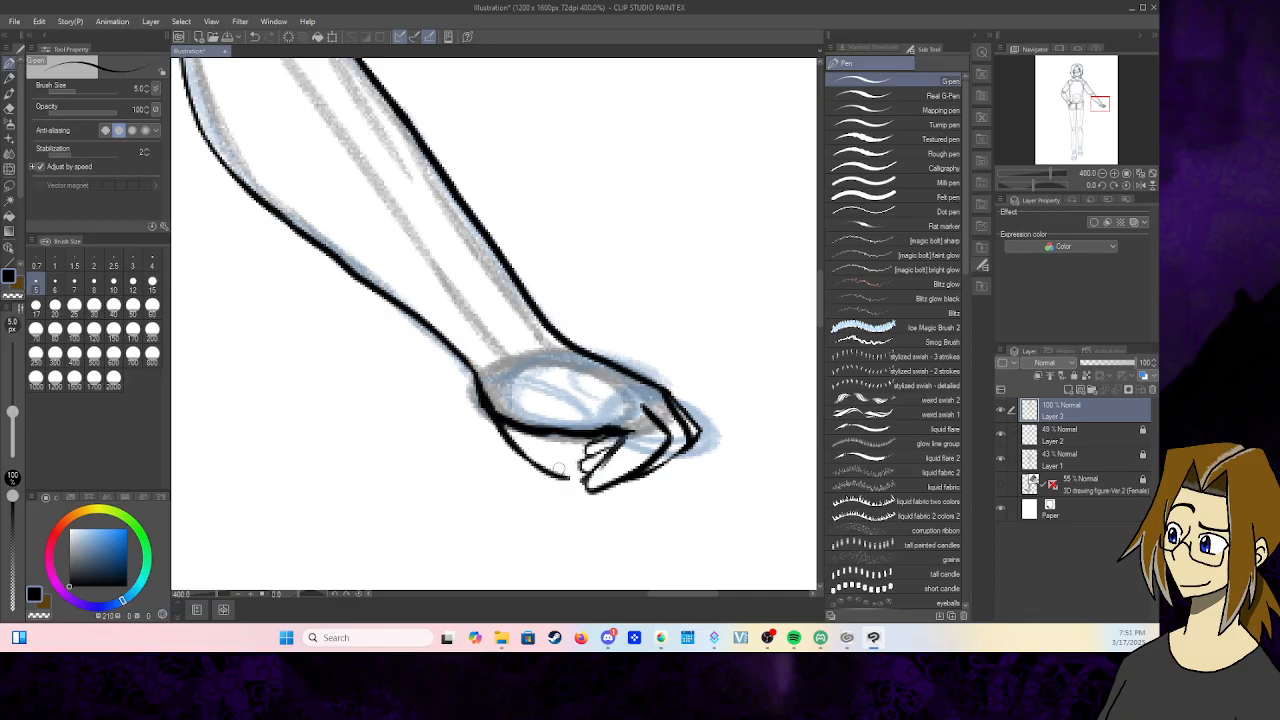
left_click_drag(528, 386, 566, 430)
mouse_move(535, 380)
left_mouse_down()
mouse_move(575, 476)
mouse_move(533, 468)
left_mouse_up()
left_click_drag(489, 393, 573, 473)
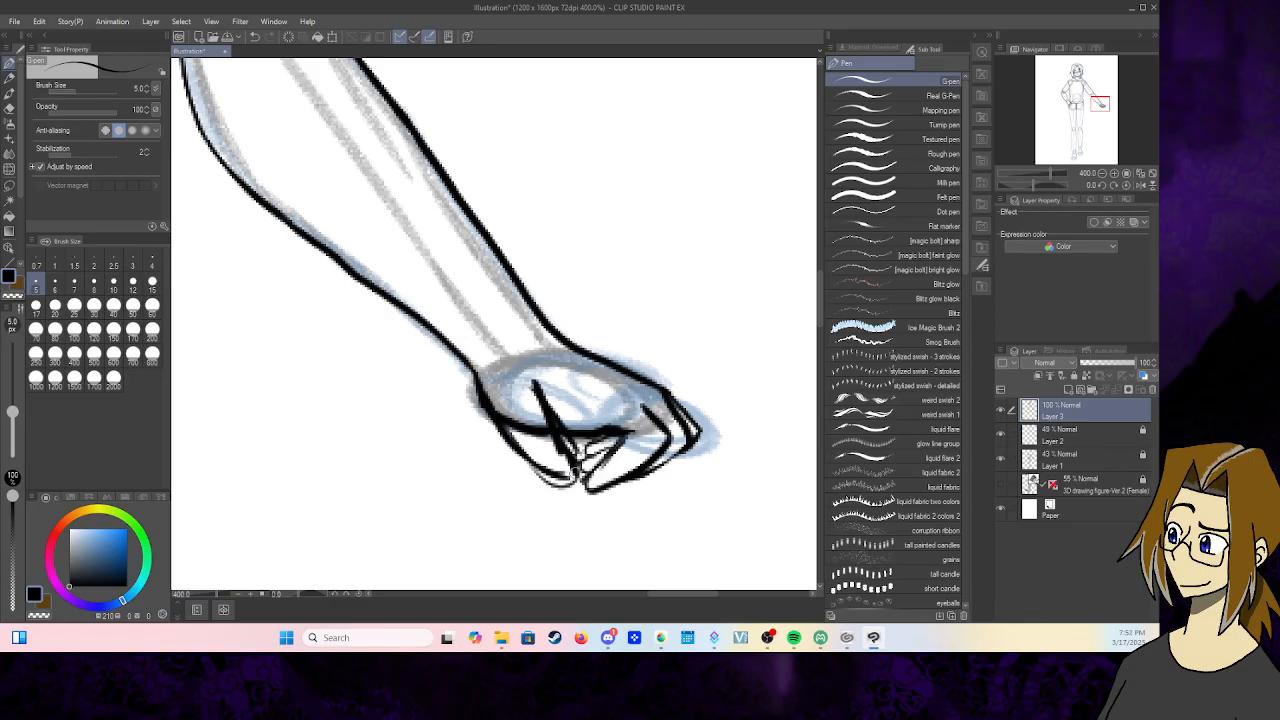
left_click_drag(507, 439, 566, 474)
- Erase the right-hand hand's thumb, palm edge and fingers with a size 15 hard eraser, keeping the wrist and upper back-of-hand line
key("e")
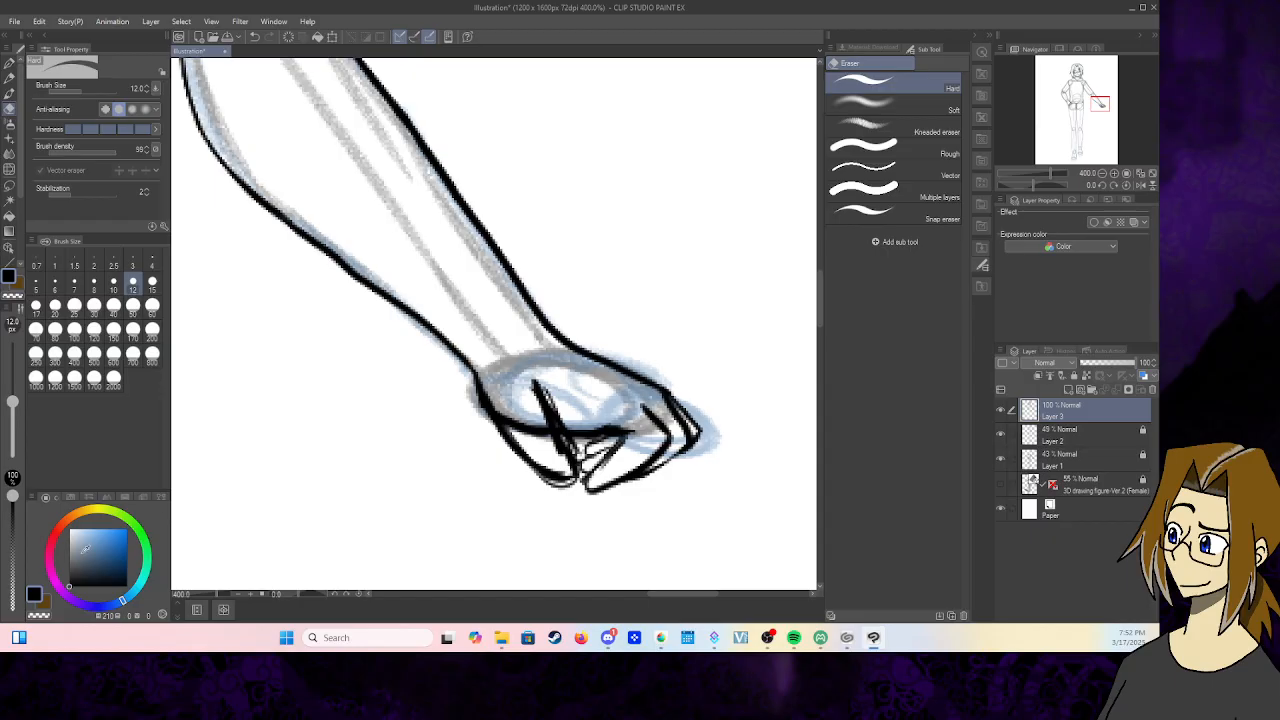
left_click(152, 283)
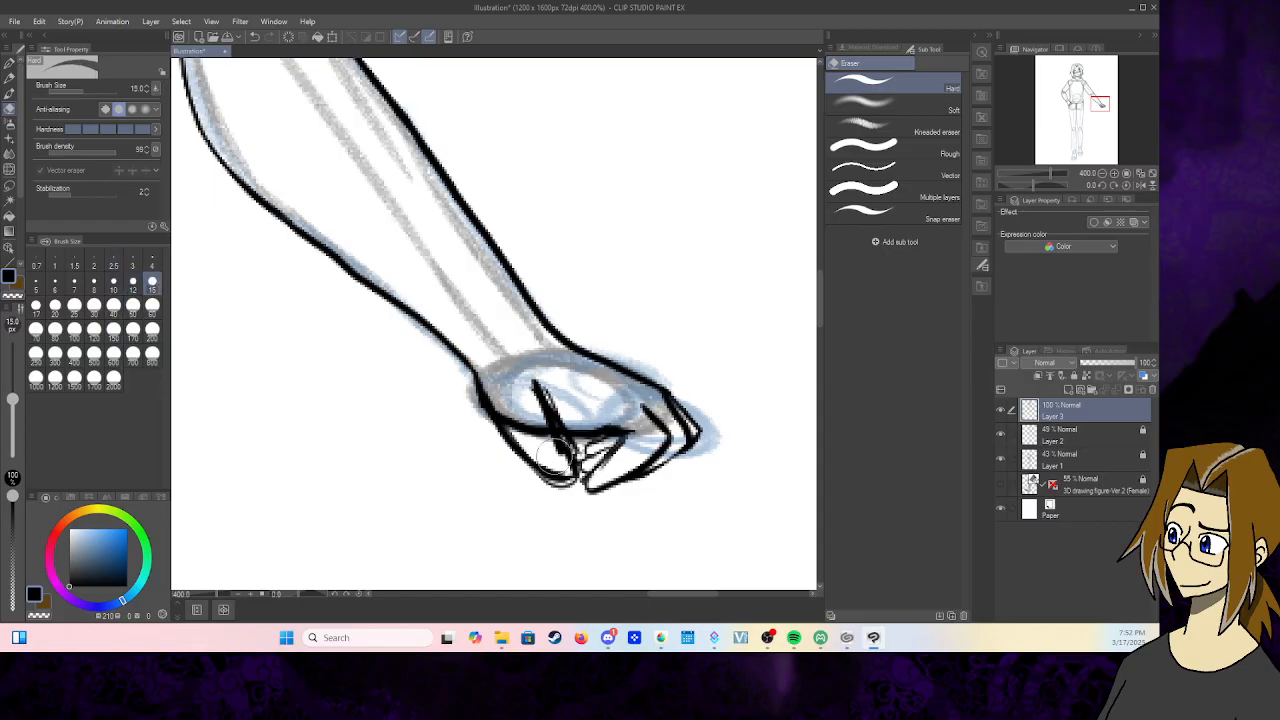
mouse_move(560, 456)
left_mouse_down()
mouse_move(540, 414)
mouse_move(488, 415)
mouse_move(495, 405)
mouse_move(537, 429)
mouse_move(599, 426)
mouse_move(614, 457)
mouse_move(568, 507)
mouse_move(632, 489)
mouse_move(683, 418)
mouse_move(649, 419)
mouse_move(677, 400)
left_mouse_up()
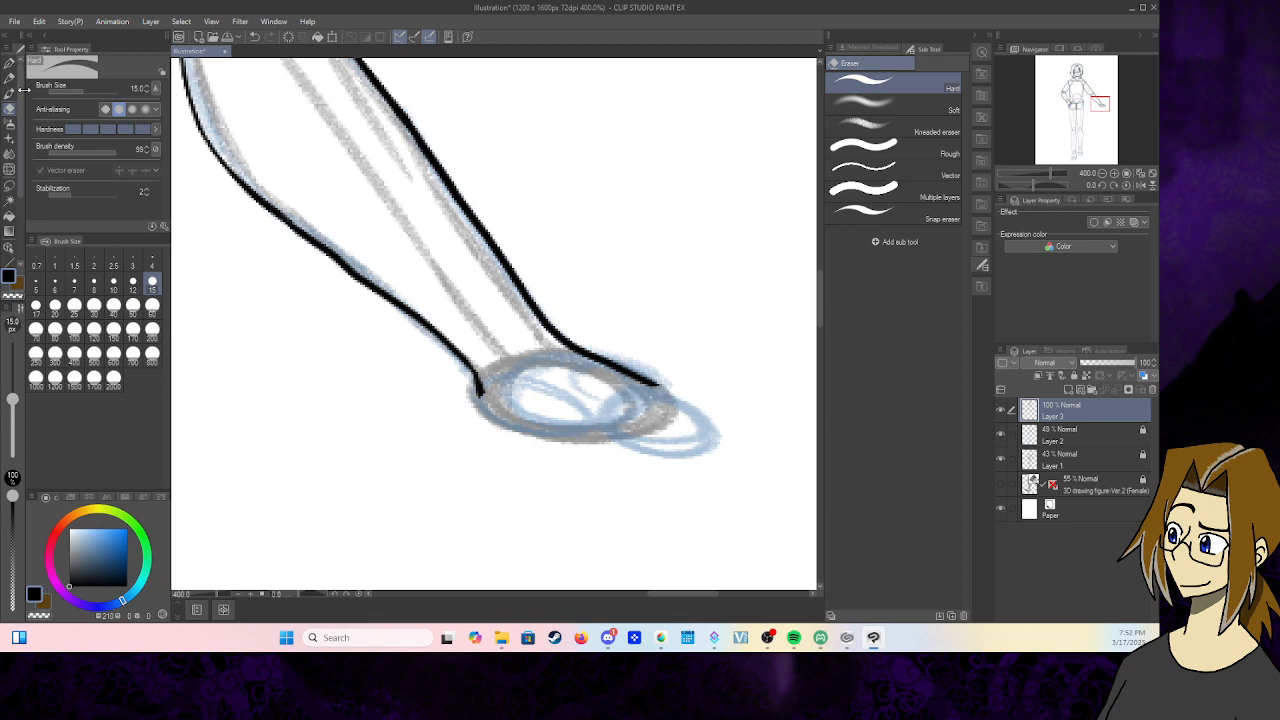
- Ink the right-hand hip and outer thigh down from the shirt hem with the size 5 G-pen, and add the curved pocket opening
left_click(9, 62)
left_click(1098, 108)
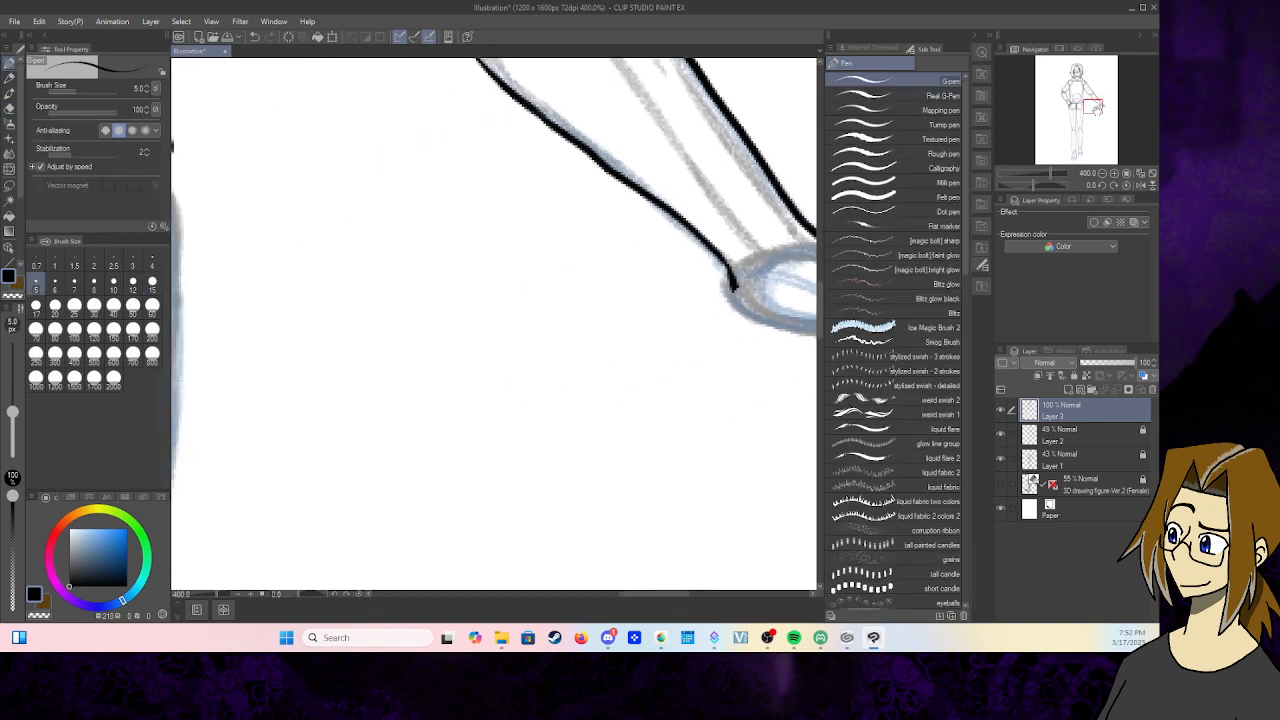
left_click_drag(1097, 109, 1086, 107)
left_click_drag(566, 236, 583, 404)
left_click_drag(580, 318, 578, 500)
left_click_drag(582, 355, 570, 565)
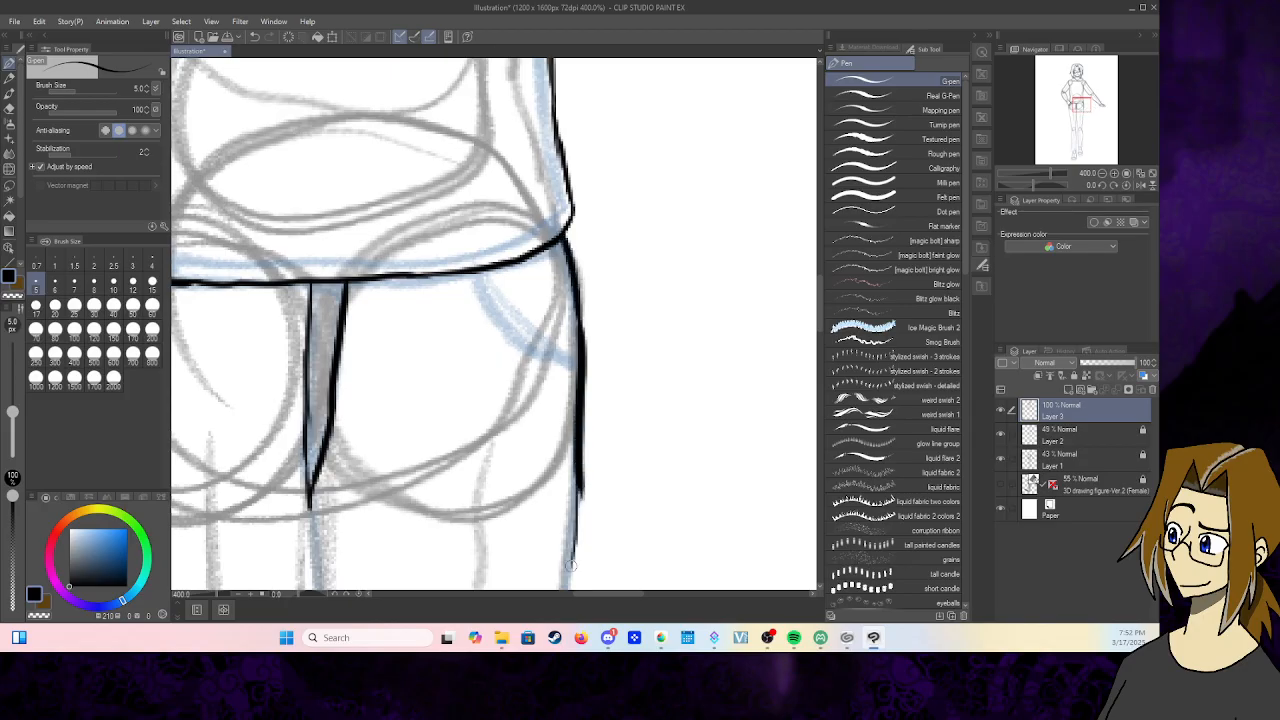
left_click_drag(582, 460, 567, 590)
mouse_move(486, 268)
left_mouse_down()
mouse_move(513, 333)
mouse_move(574, 369)
left_mouse_up()
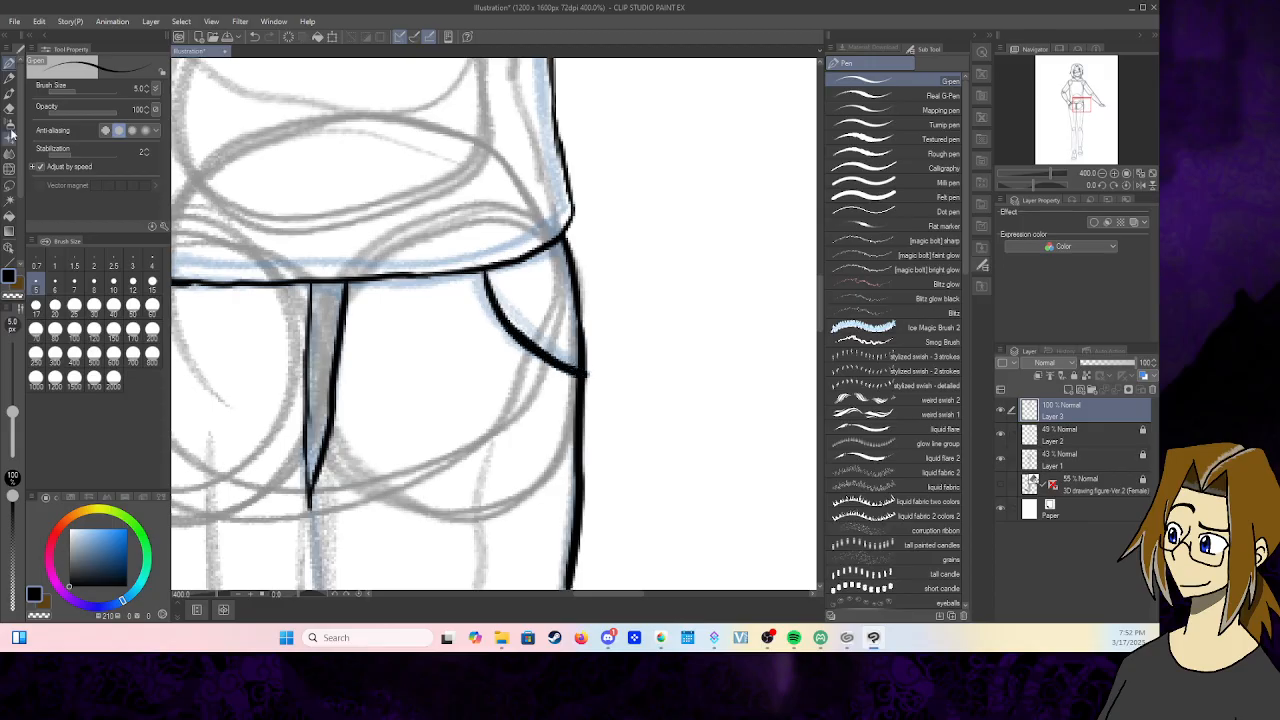
key("e")
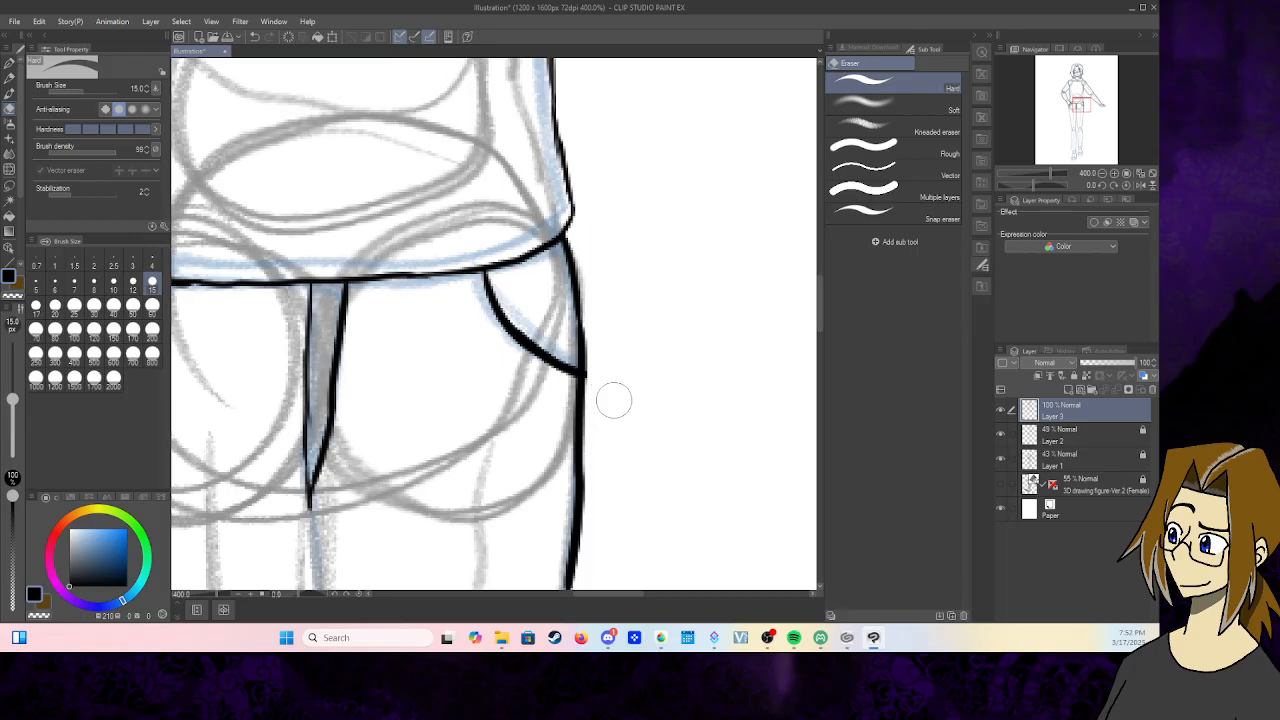
left_click(10, 63)
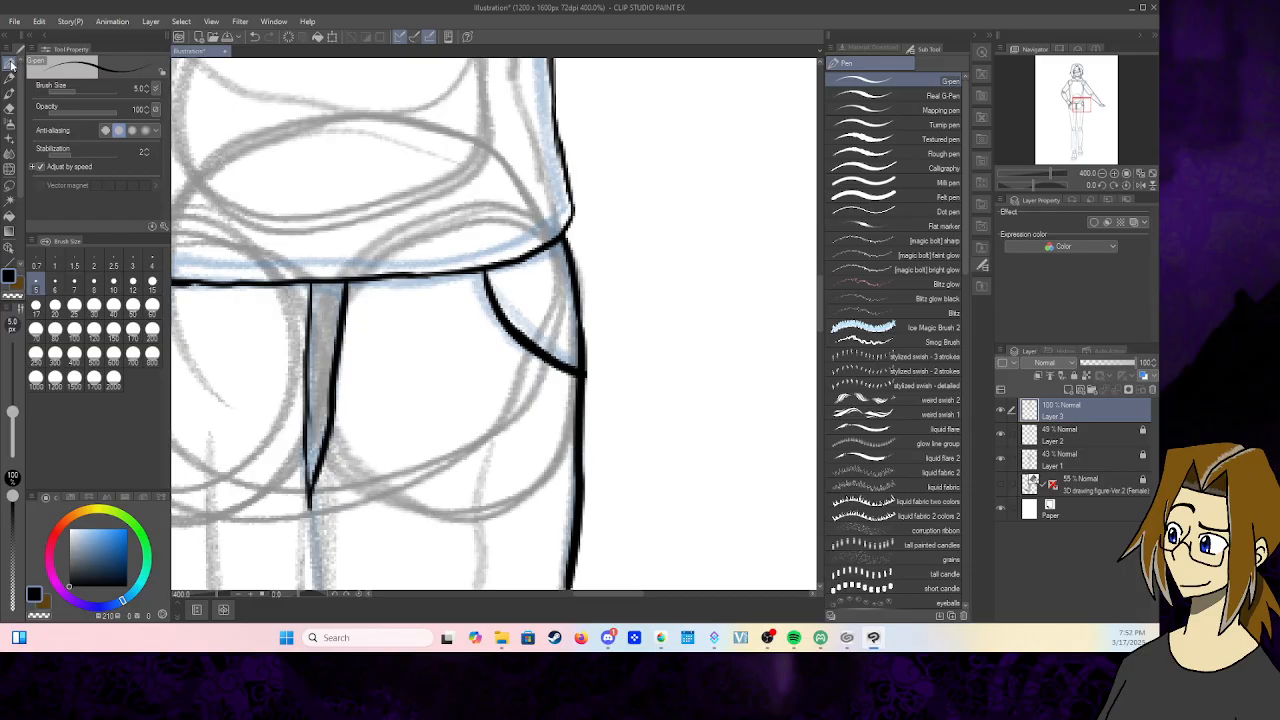
- Ink the left-hand outer thigh, the line between the legs below the fly, and the next stretch of the right-hand outer thigh
left_click_drag(1086, 115, 1083, 118)
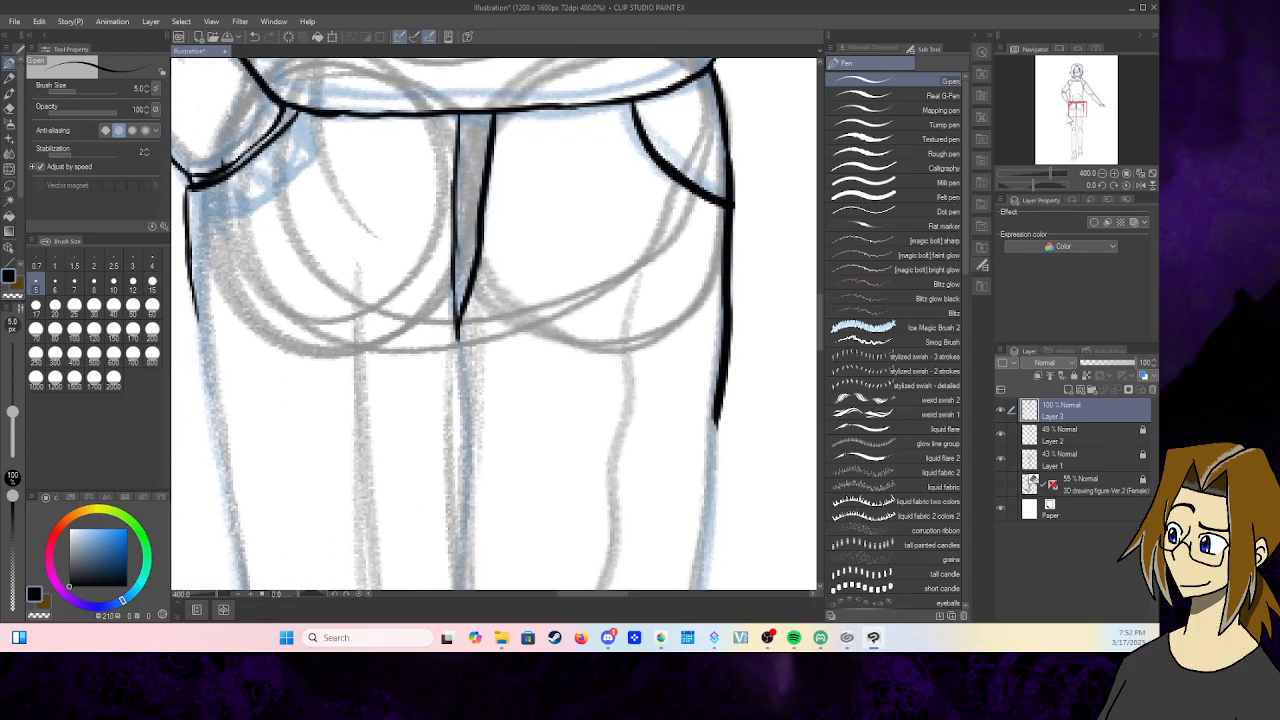
left_click_drag(185, 237, 242, 580)
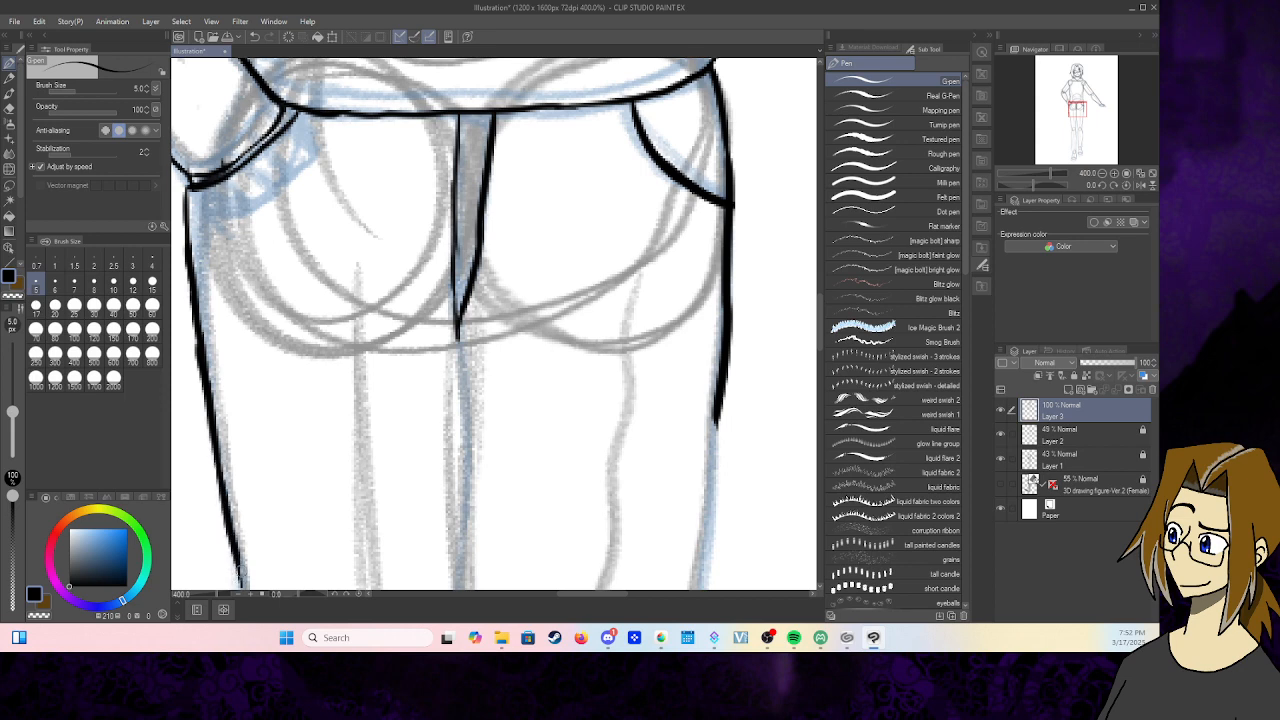
left_click_drag(457, 338, 470, 585)
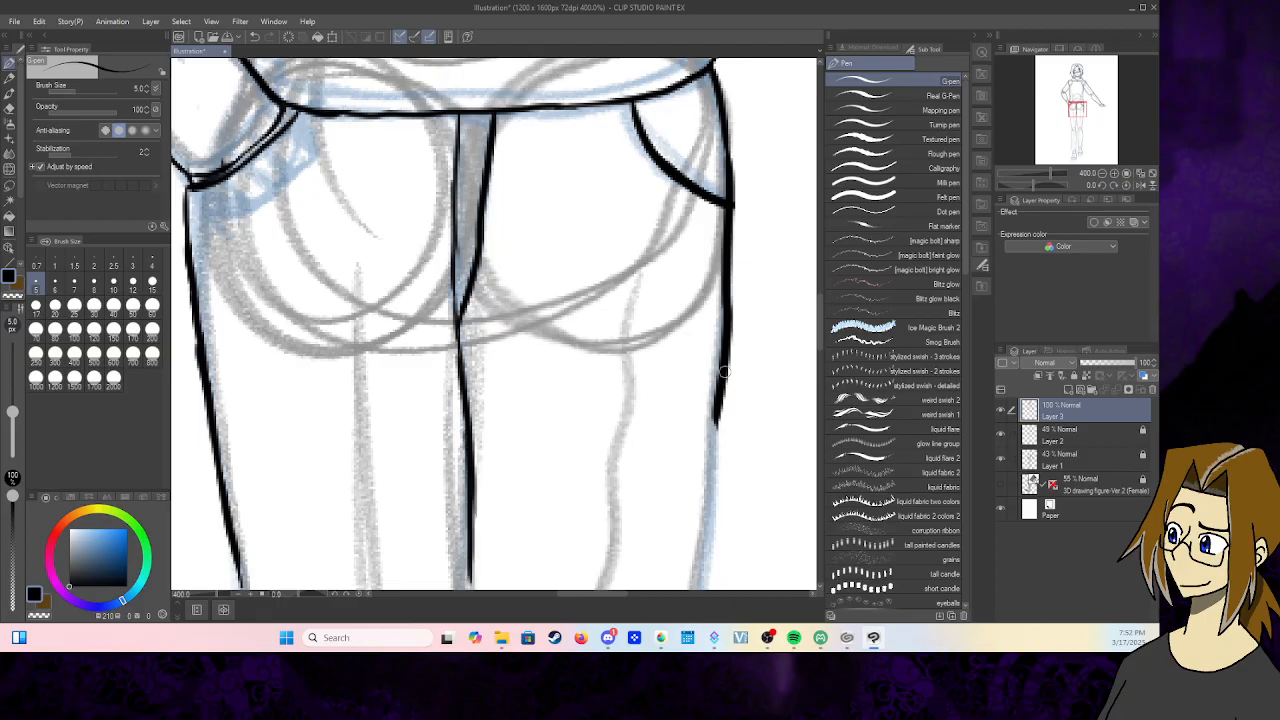
left_click_drag(724, 372, 704, 538)
left_click_drag(716, 422, 702, 588)
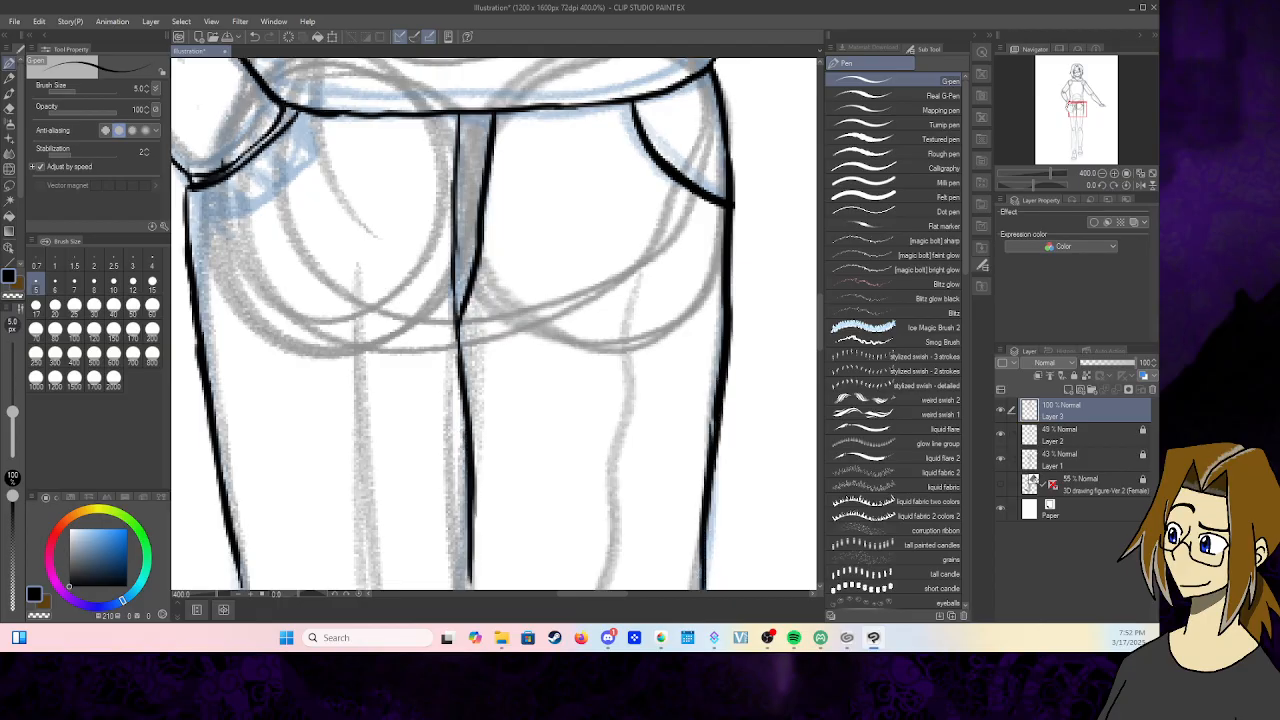
- Extend the line between the legs and both outer thigh lines down the sketch, tidying the right-hand outer line with the eraser
left_click_drag(1072, 108, 1080, 121)
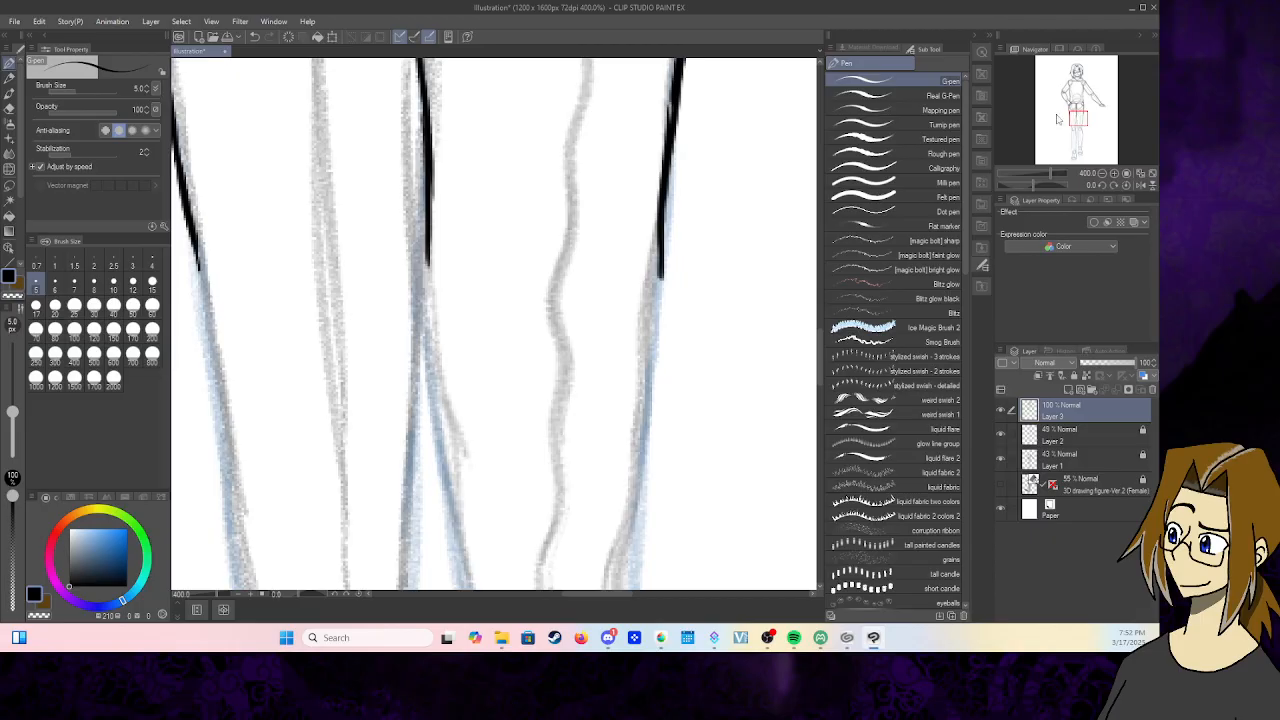
left_click_drag(431, 252, 417, 482)
left_click_drag(418, 432, 418, 522)
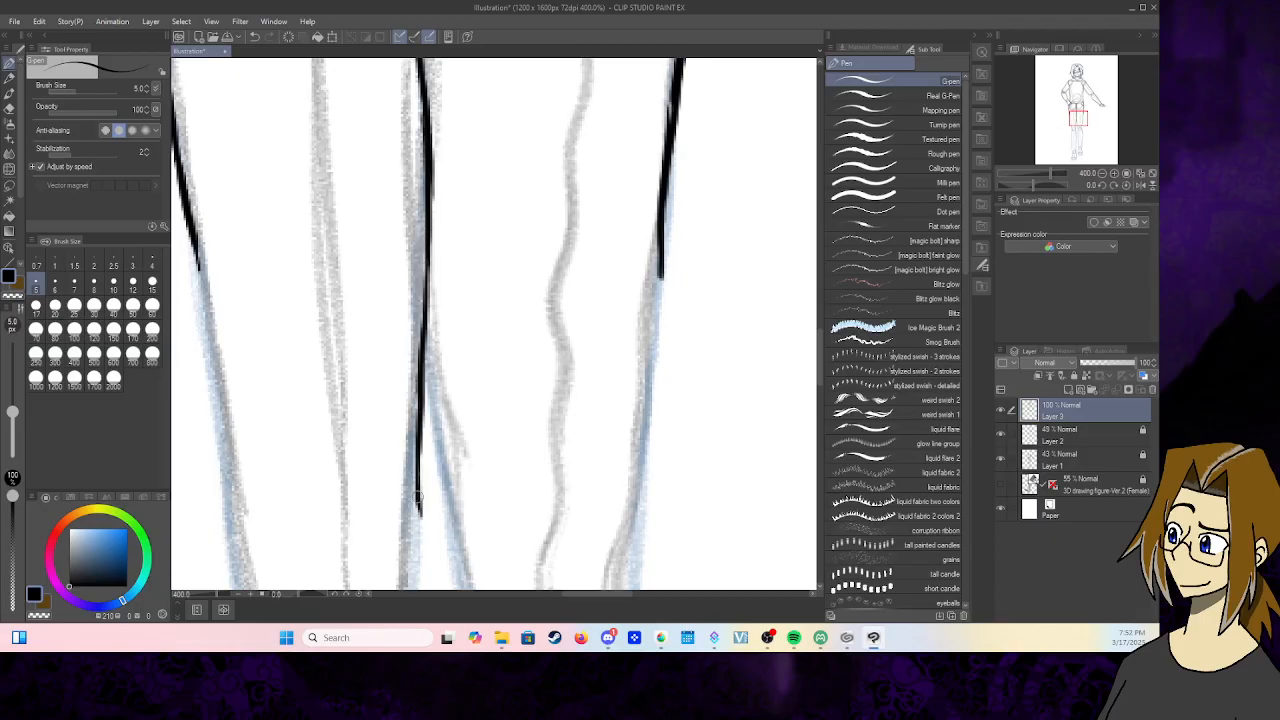
left_click_drag(194, 250, 212, 380)
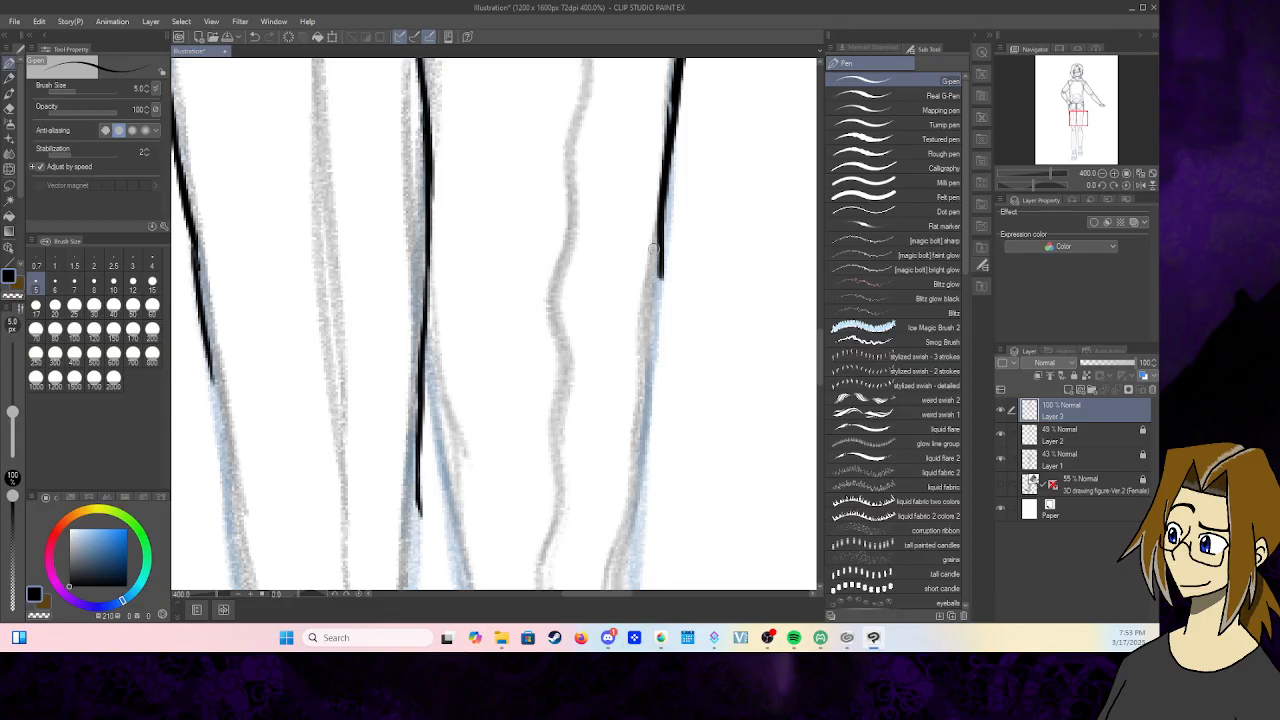
left_click_drag(659, 276, 636, 588)
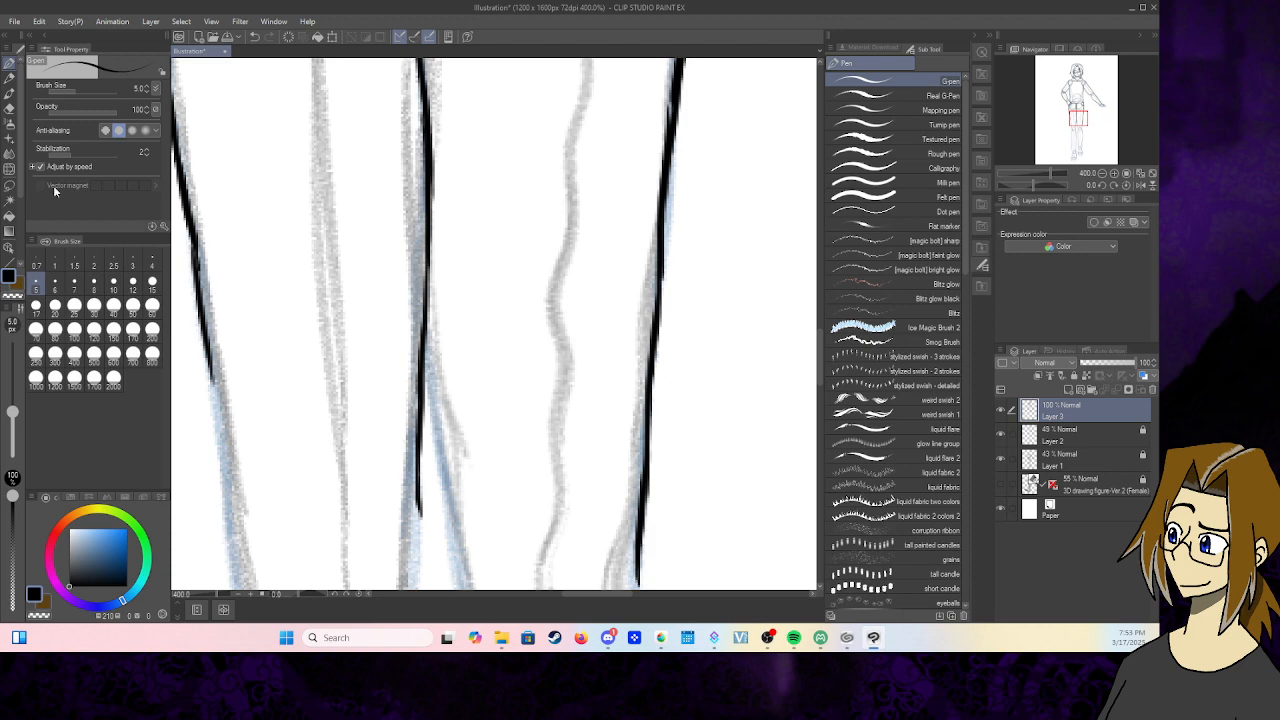
left_click(10, 108)
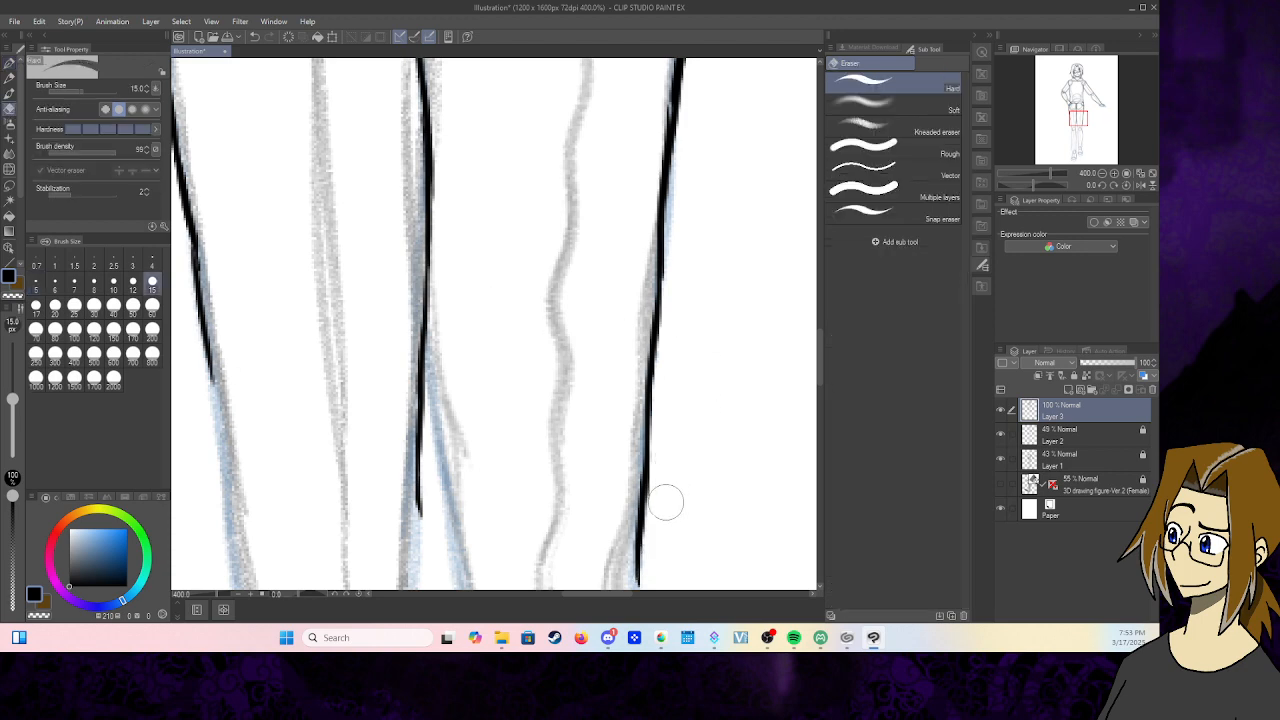
left_click_drag(666, 502, 666, 471)
key("p")
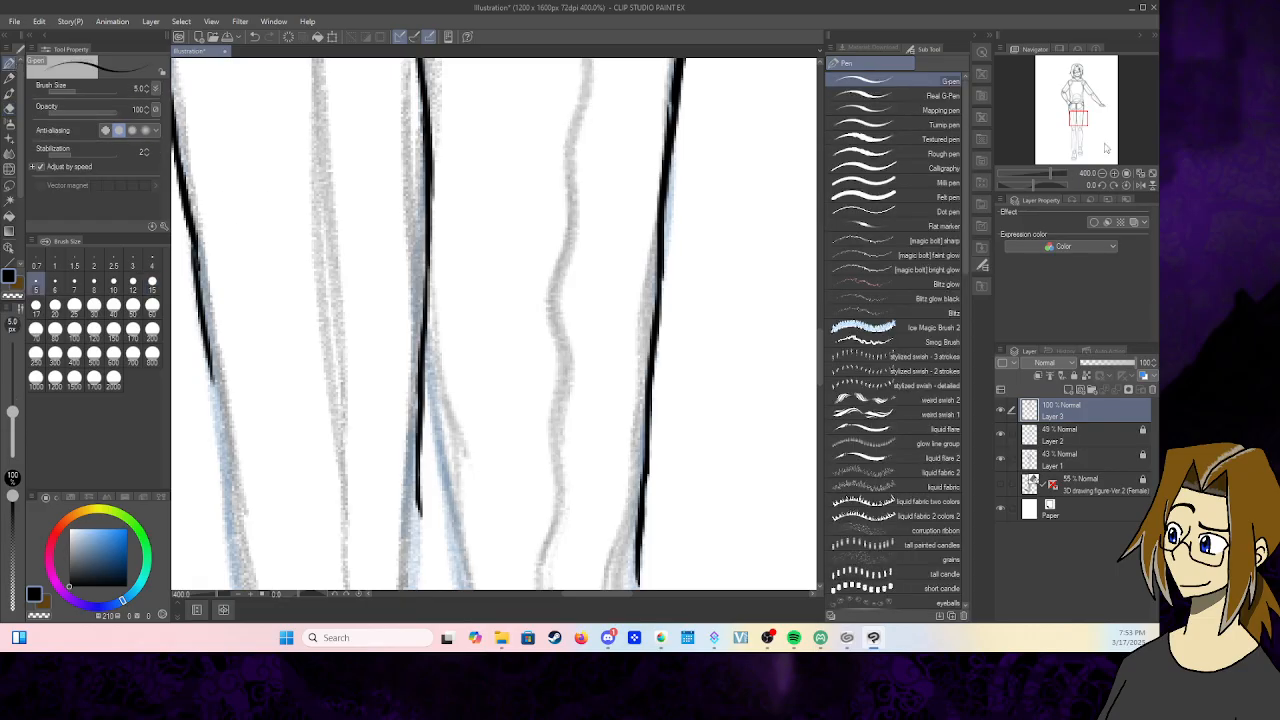
- Ink the right-hand leg's inner thigh branching off the line between the legs, and erase the stray stroke beside the fork
left_click_drag(1080, 119, 1077, 125)
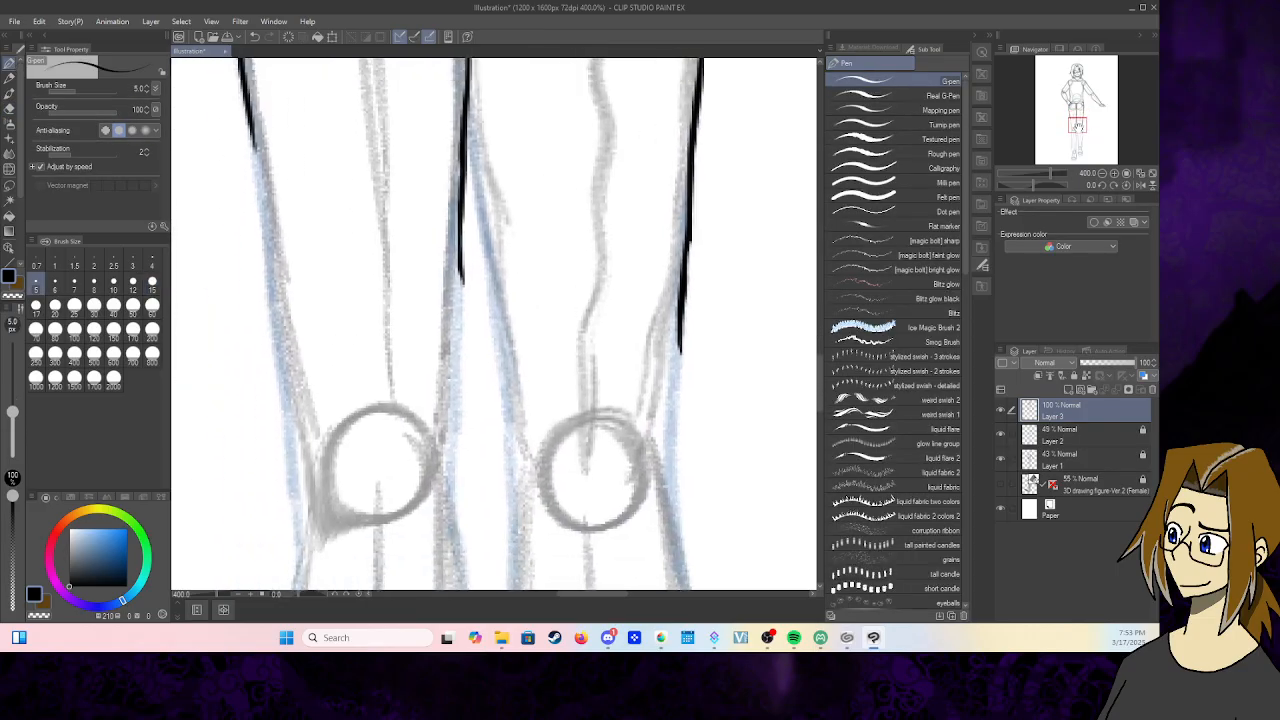
mouse_move(467, 115)
left_mouse_down()
mouse_move(475, 245)
mouse_move(483, 222)
mouse_move(492, 284)
left_mouse_up()
left_click_drag(474, 196, 497, 340)
left_click_drag(484, 278, 505, 442)
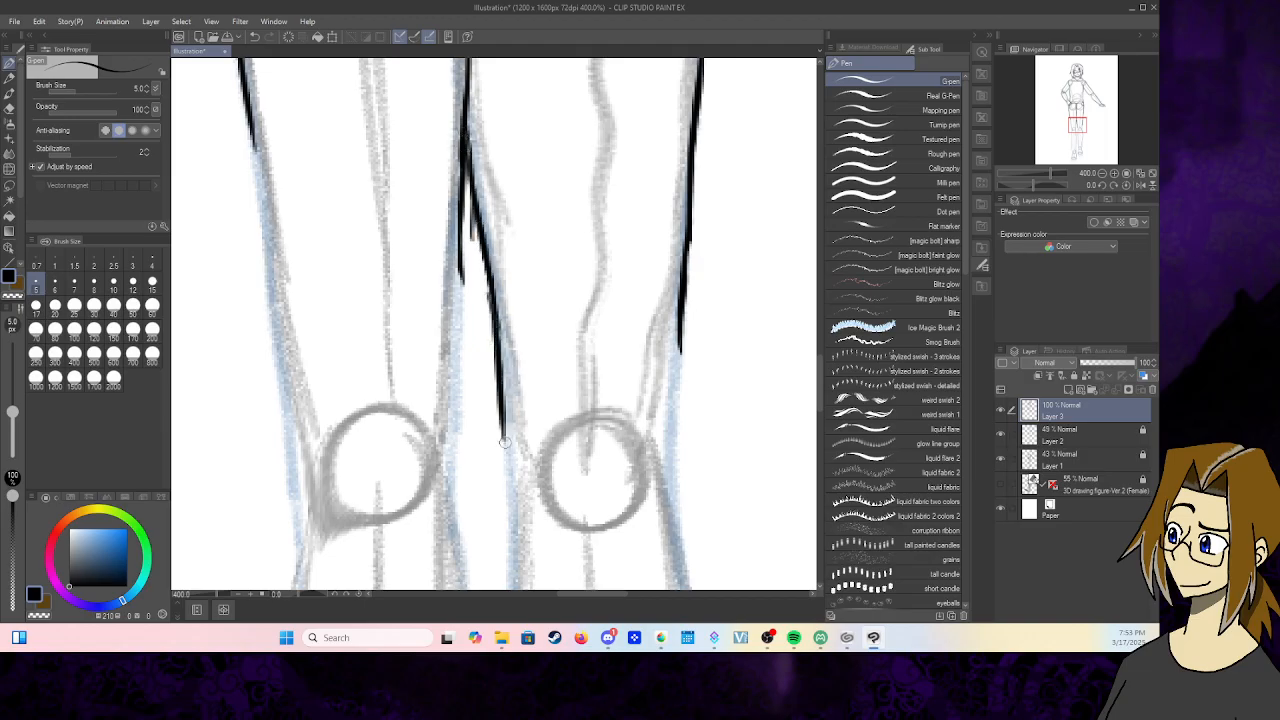
left_click(9, 108)
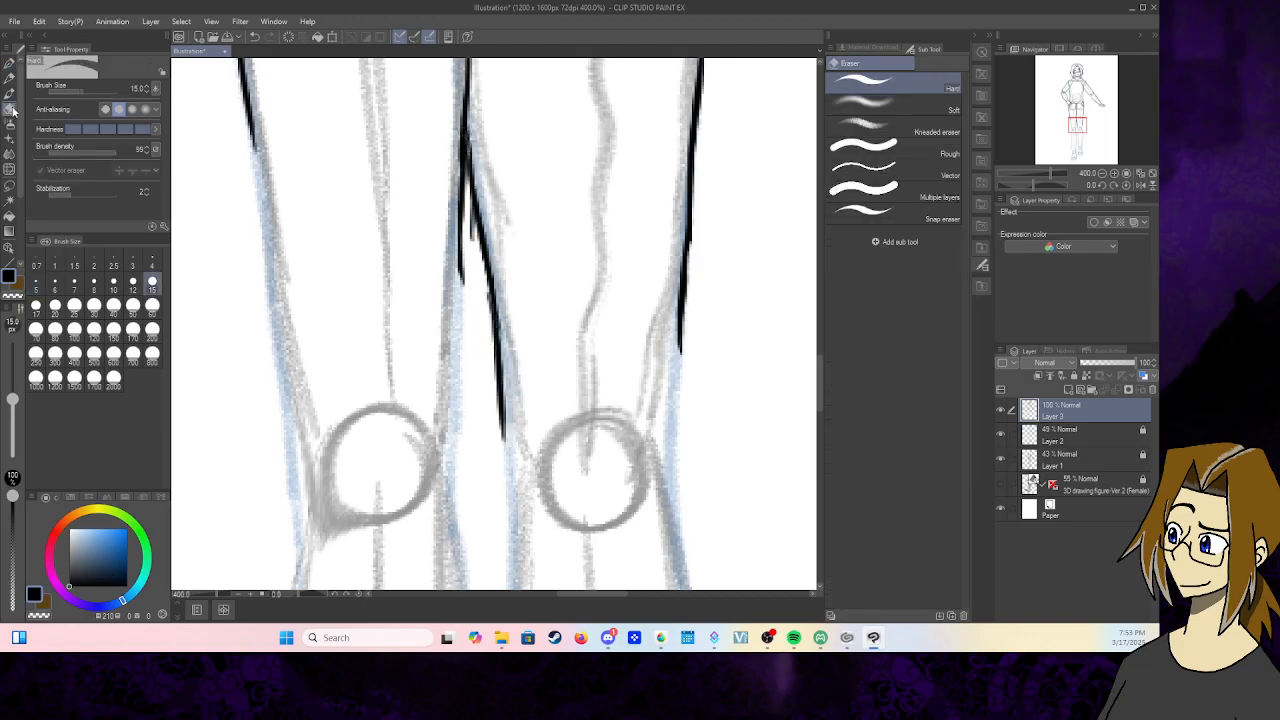
mouse_move(488, 205)
left_mouse_down()
mouse_move(468, 252)
mouse_move(470, 237)
mouse_move(481, 266)
left_mouse_up()
left_click(10, 62)
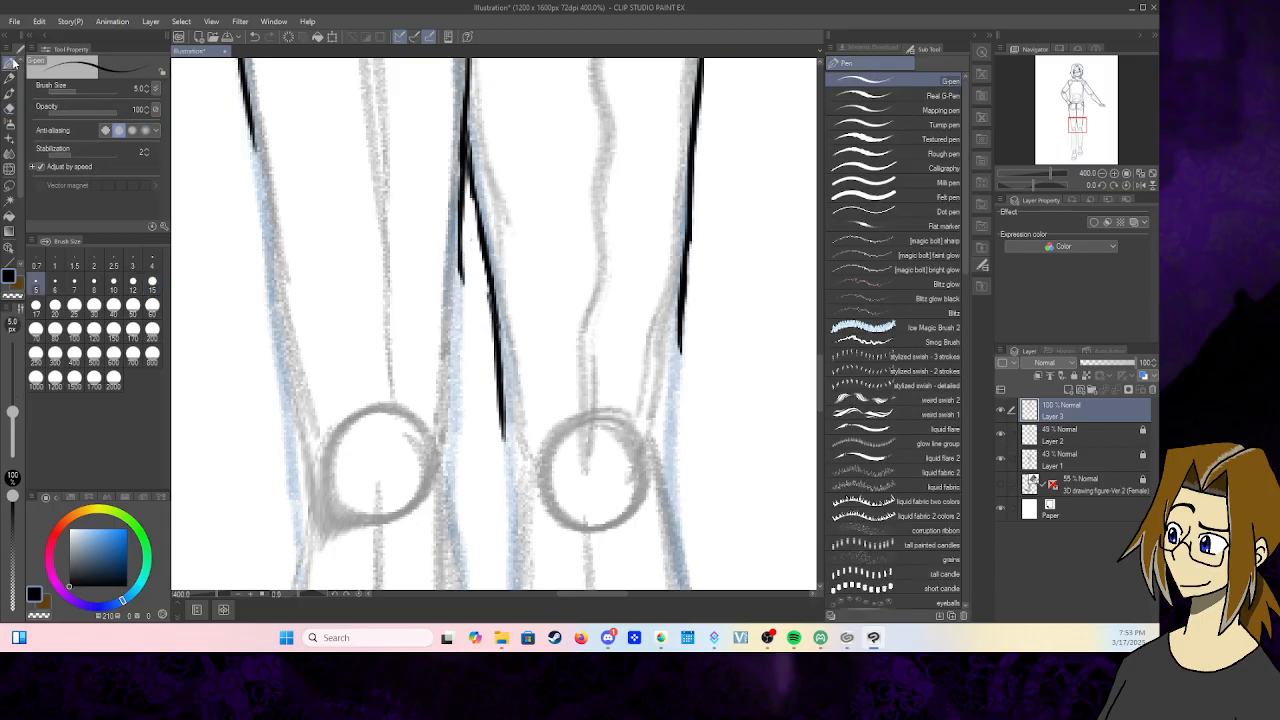
- Ink the right-hand leg's outer and inner edges down past the knee
left_click_drag(684, 345, 680, 474)
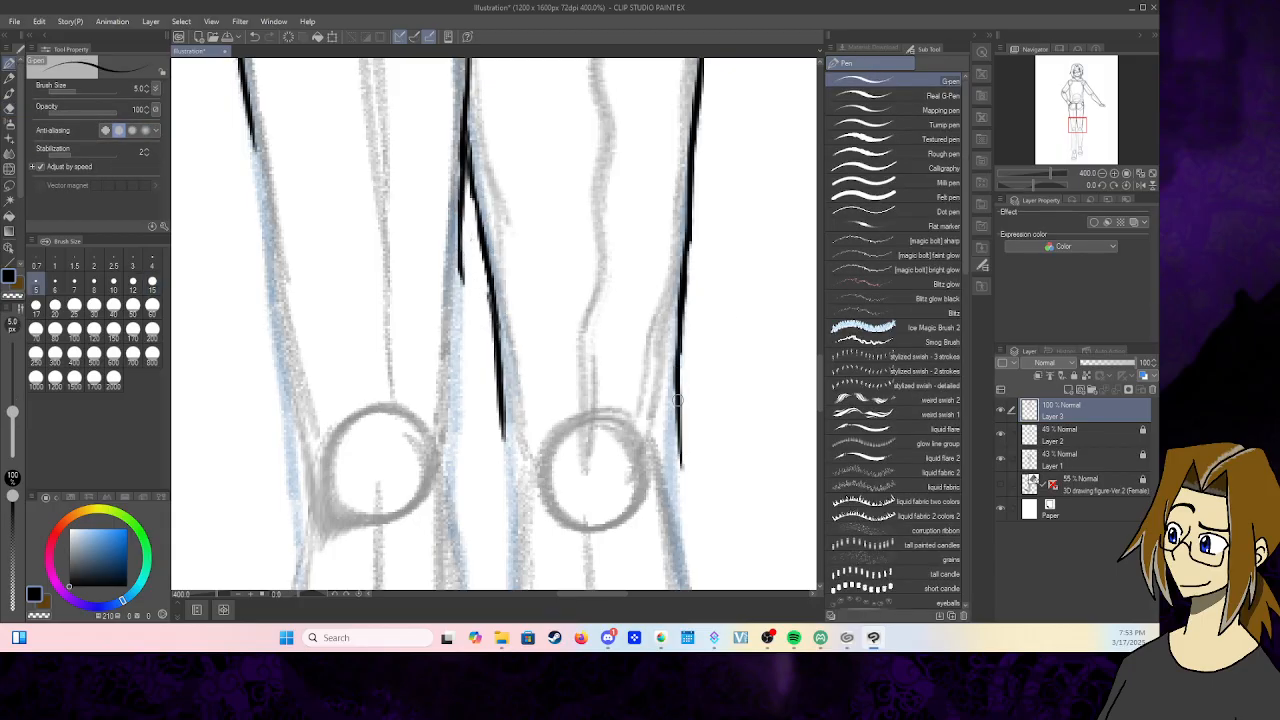
left_click_drag(678, 400, 686, 558)
left_click_drag(680, 504, 684, 549)
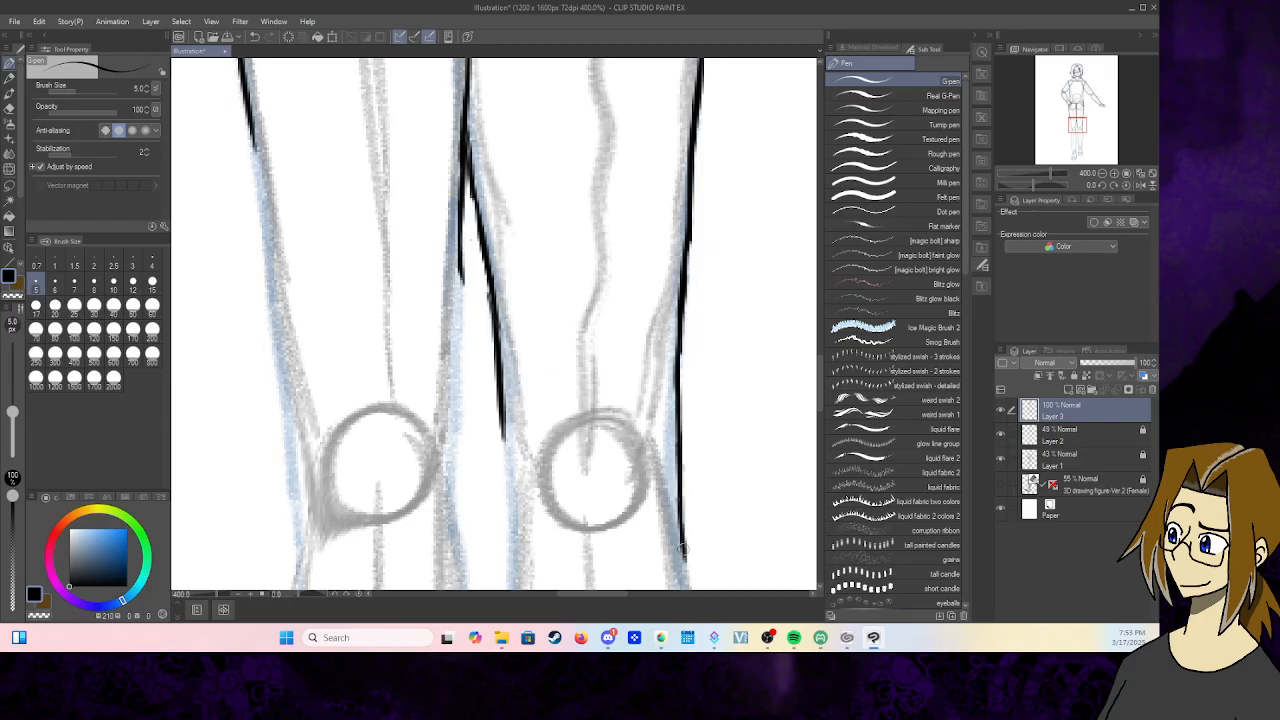
left_click_drag(499, 412, 510, 580)
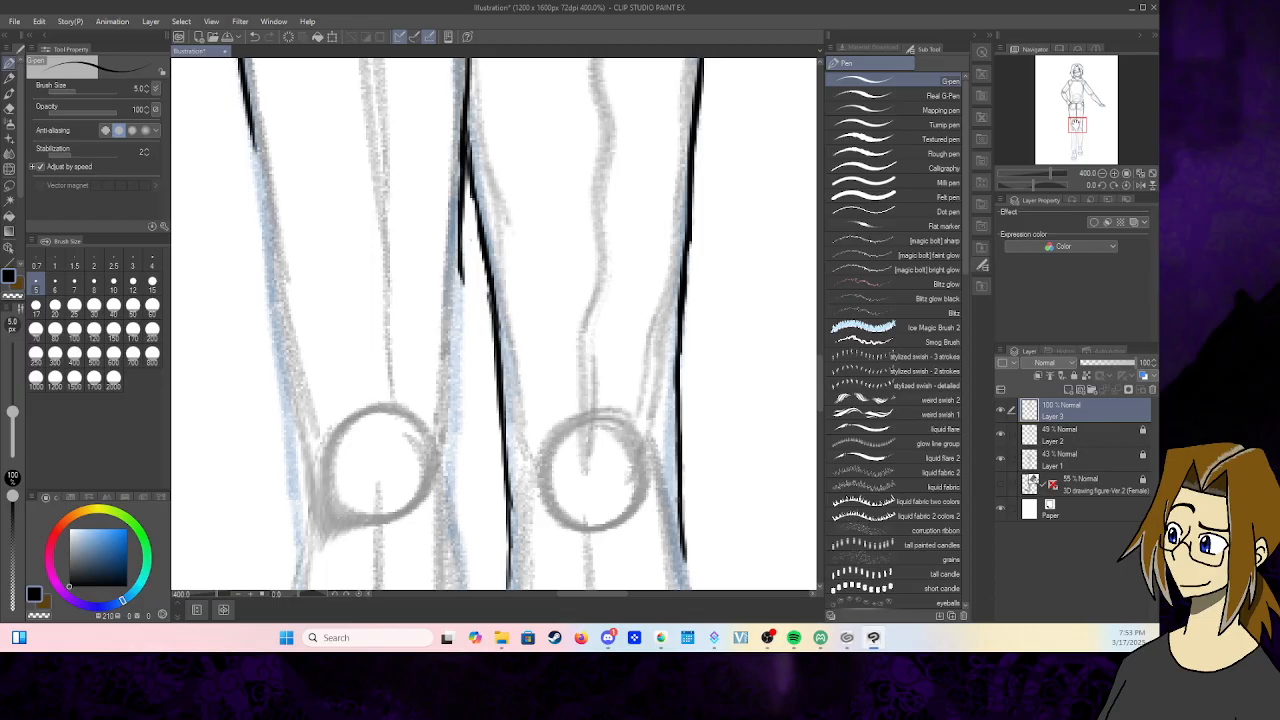
- Ink the left-hand leg's outer and inner edges from the thigh down past the knee
left_click_drag(1076, 123, 1077, 127)
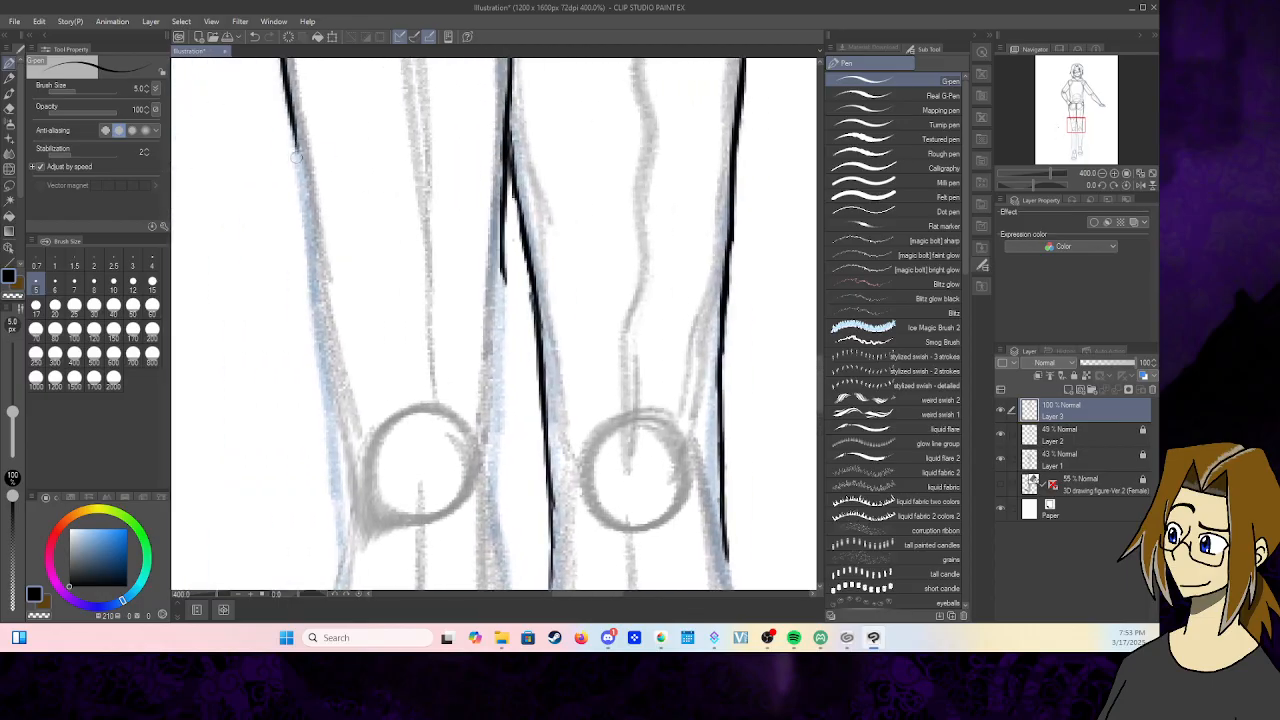
left_click_drag(296, 157, 327, 372)
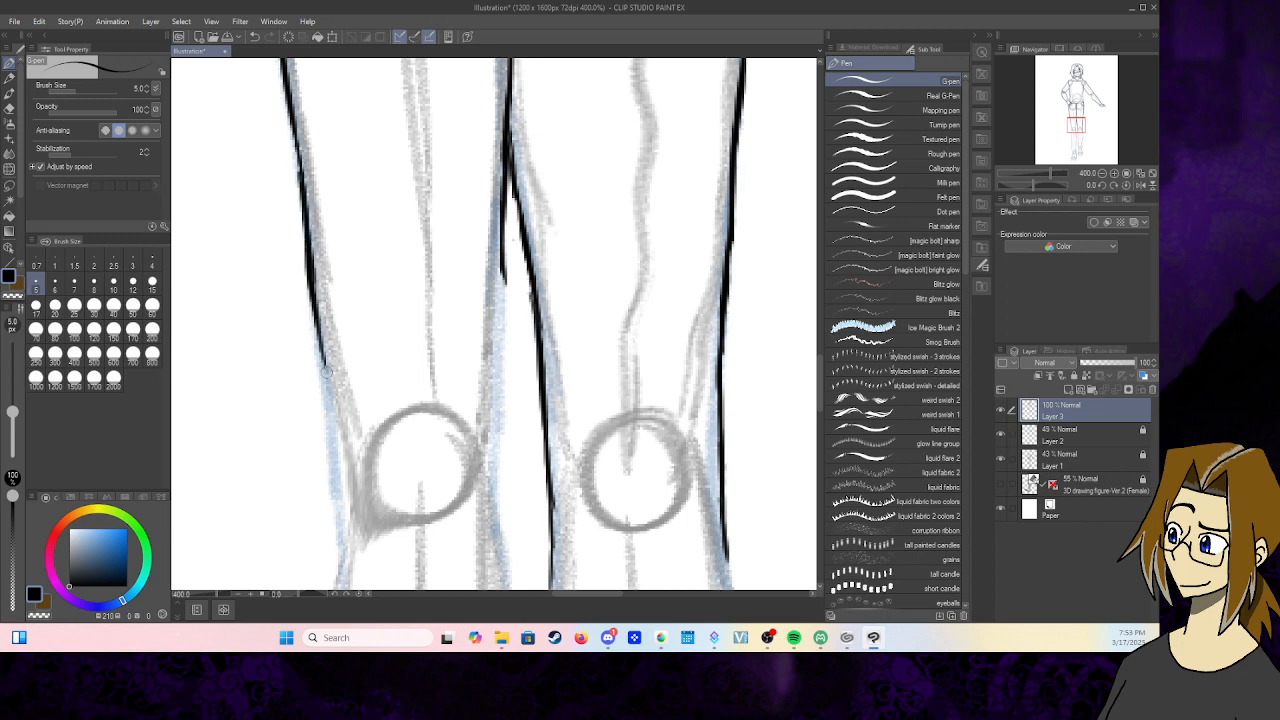
left_click_drag(315, 293, 335, 566)
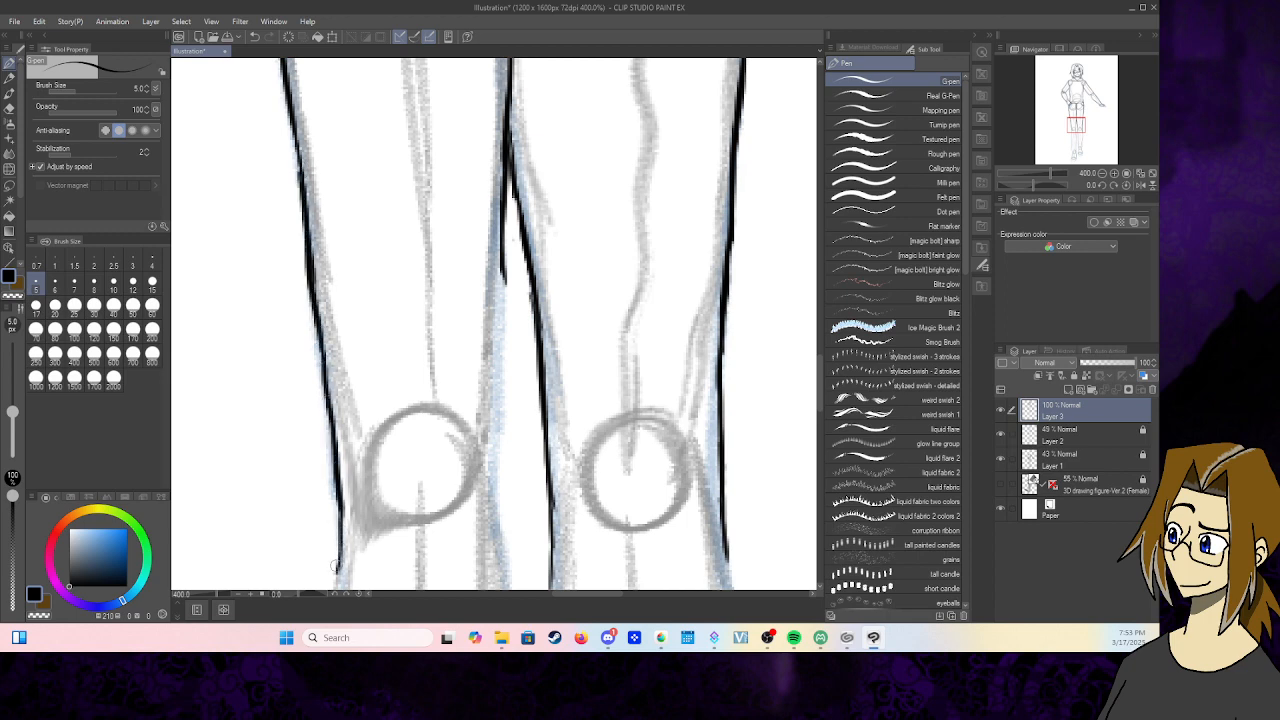
mouse_move(503, 250)
left_mouse_down()
mouse_move(494, 530)
mouse_move(506, 590)
left_mouse_up()
left_click_drag(495, 524, 501, 574)
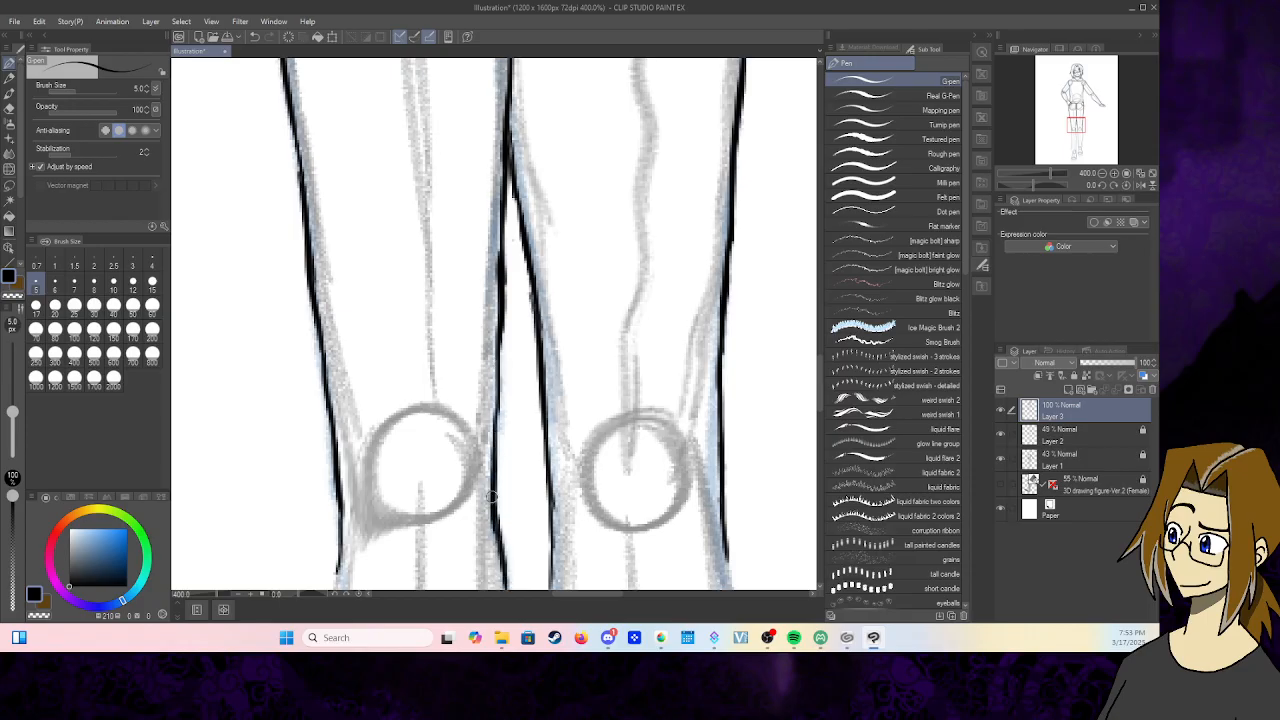
- Ink both edges of the left-hand leg's calf below the knee, following the blue sketch
left_click_drag(1076, 125, 1073, 132)
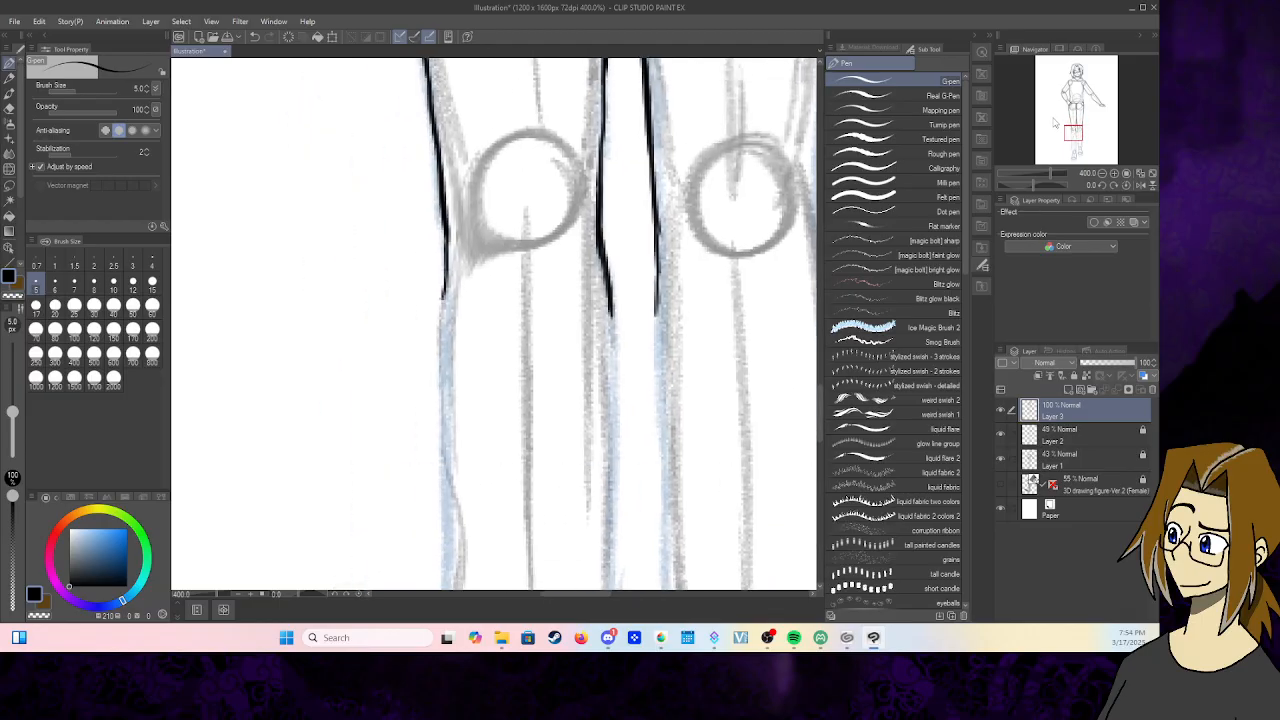
left_click_drag(445, 272, 441, 384)
left_click_drag(441, 323, 441, 465)
left_click_drag(441, 400, 441, 492)
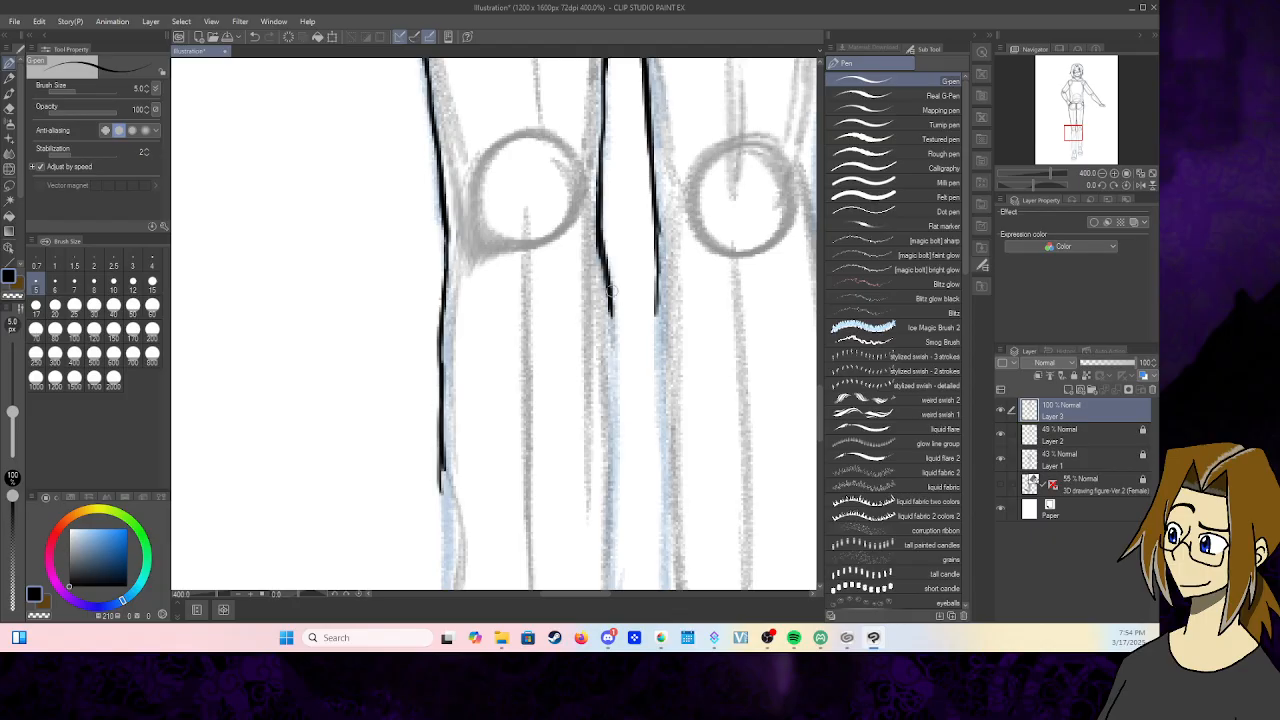
left_click_drag(607, 298, 616, 428)
left_click_drag(607, 372, 615, 496)
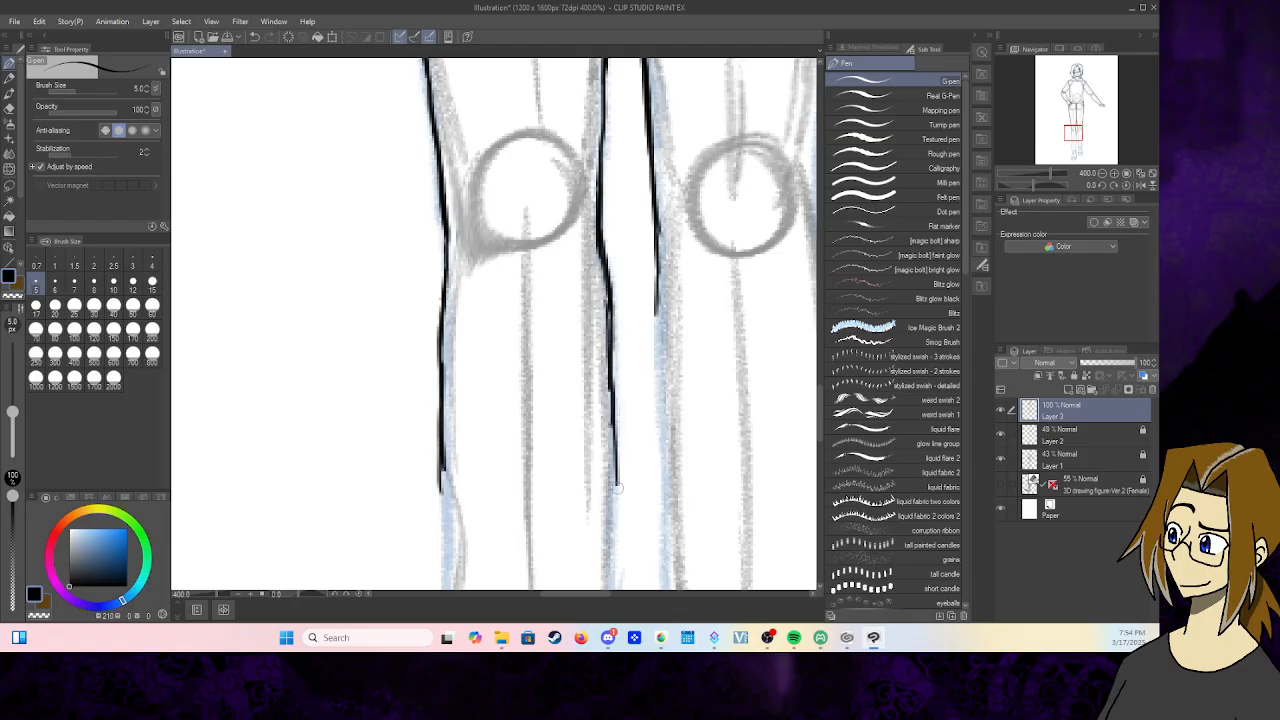
left_click_drag(610, 420, 612, 544)
left_click_drag(615, 489, 609, 552)
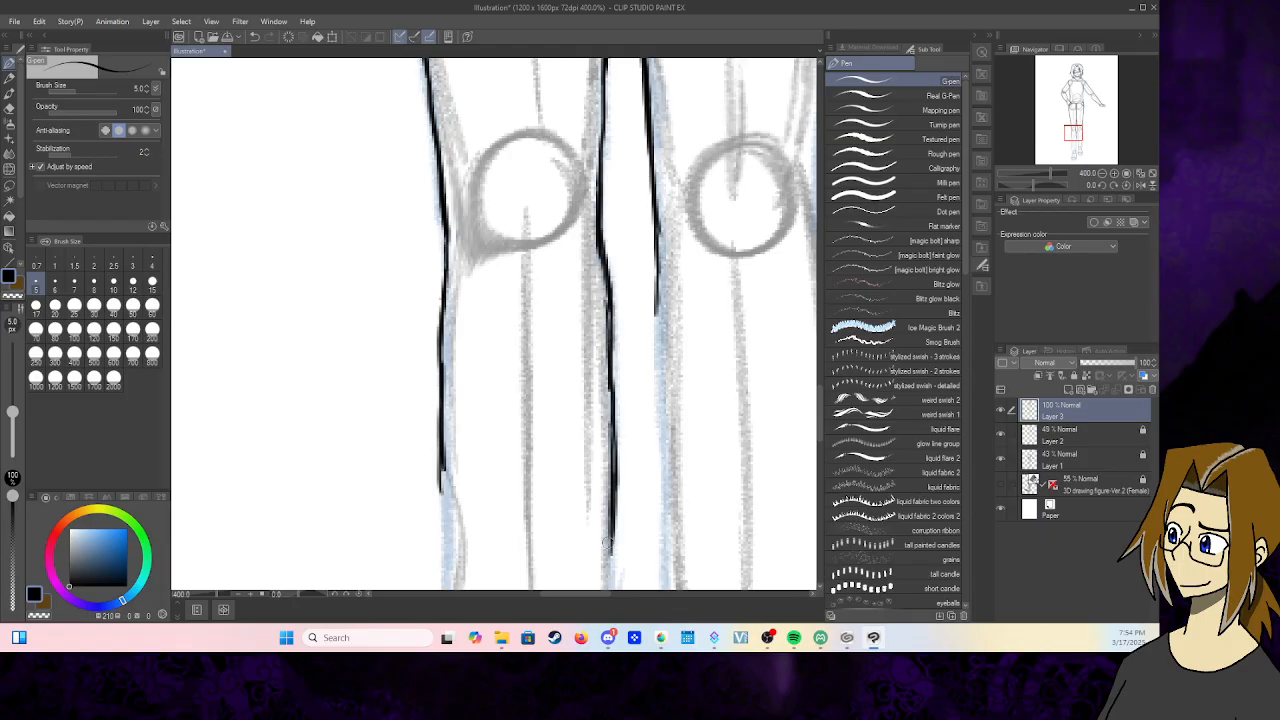
- Ink both edges of the left-hand trouser leg down to the ankle and close it with a curved hem, redoing the hem stroke once
left_click_drag(599, 241, 608, 578)
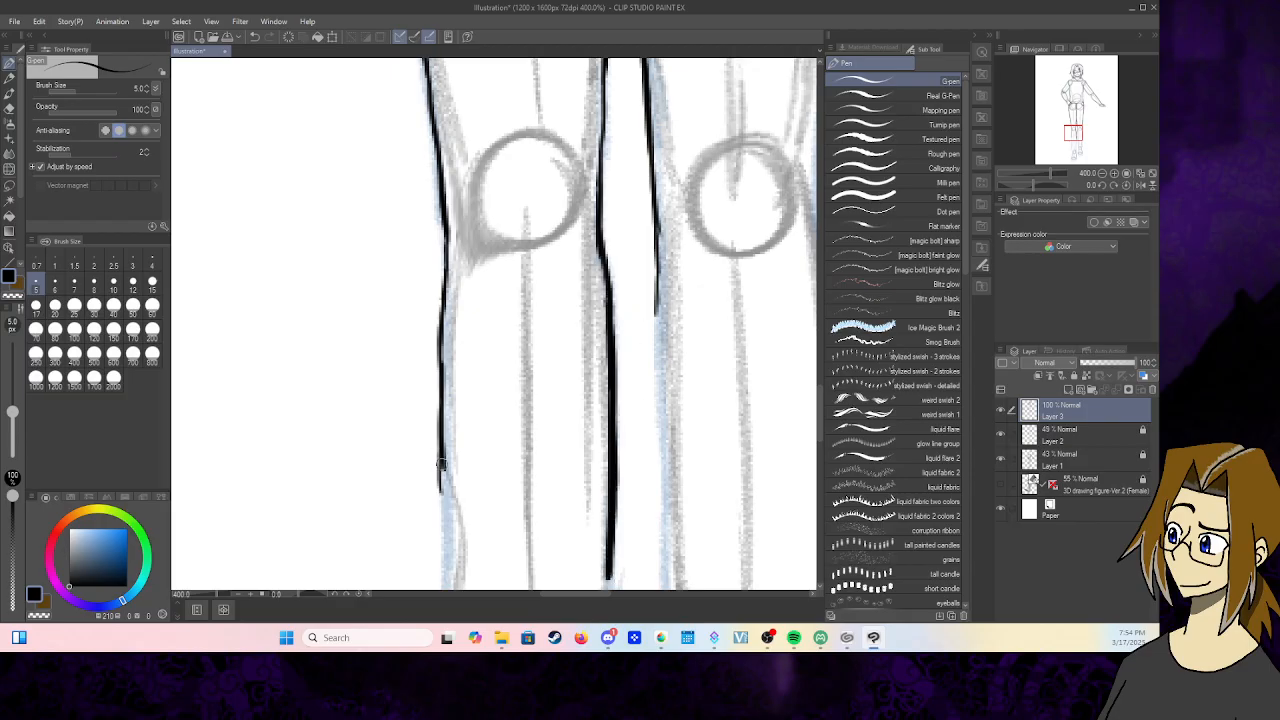
left_click_drag(441, 460, 444, 575)
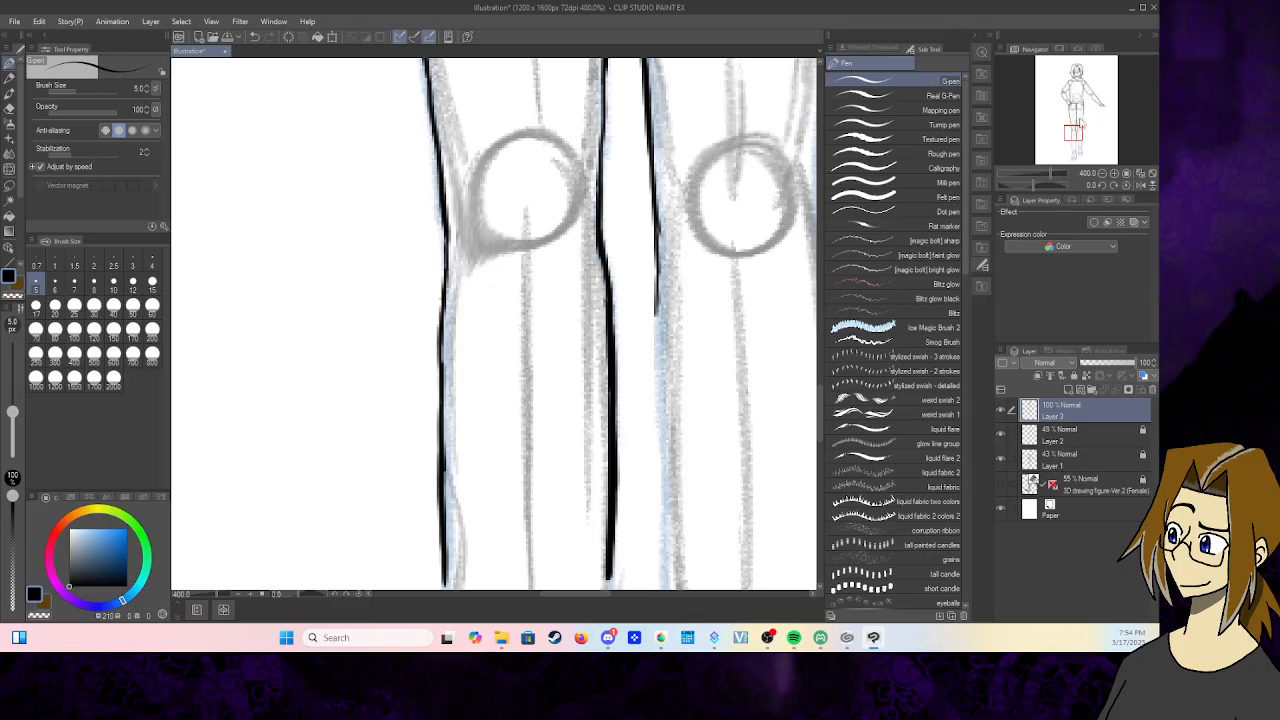
left_click_drag(1072, 138, 1074, 149)
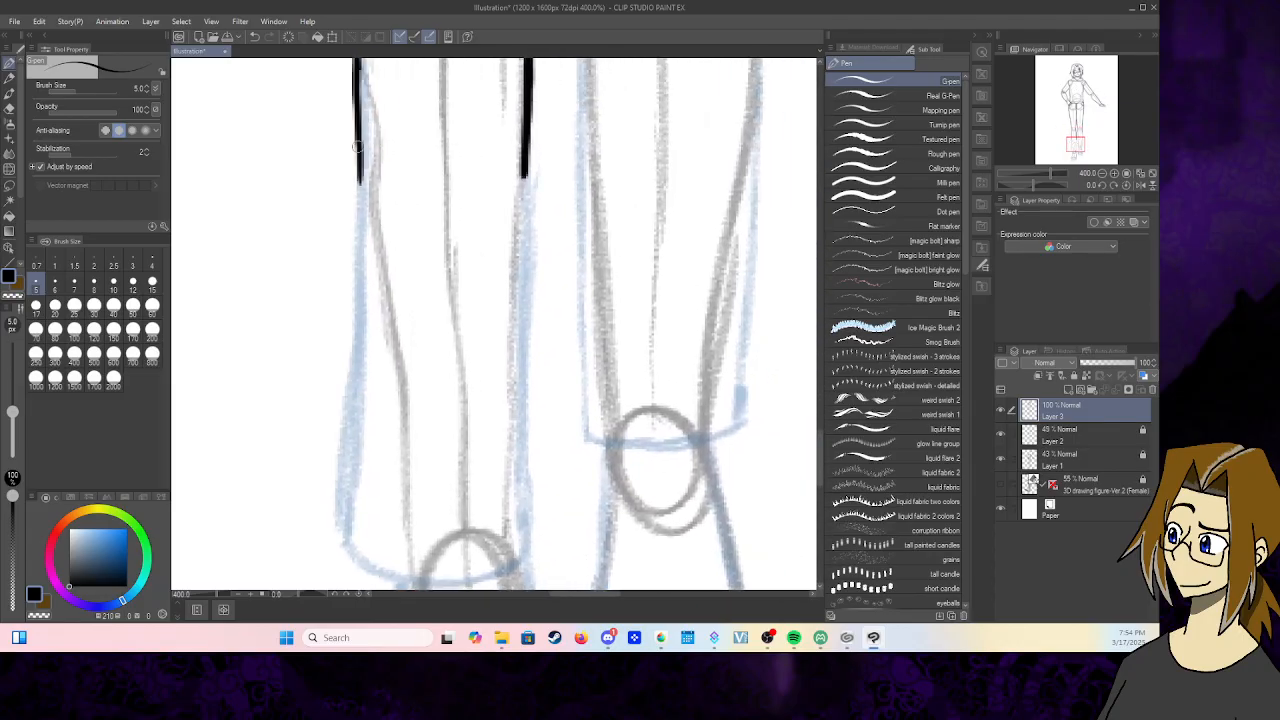
mouse_move(358, 148)
left_mouse_down()
mouse_move(334, 530)
mouse_move(353, 566)
mouse_move(398, 581)
mouse_move(471, 584)
mouse_move(526, 547)
left_mouse_up()
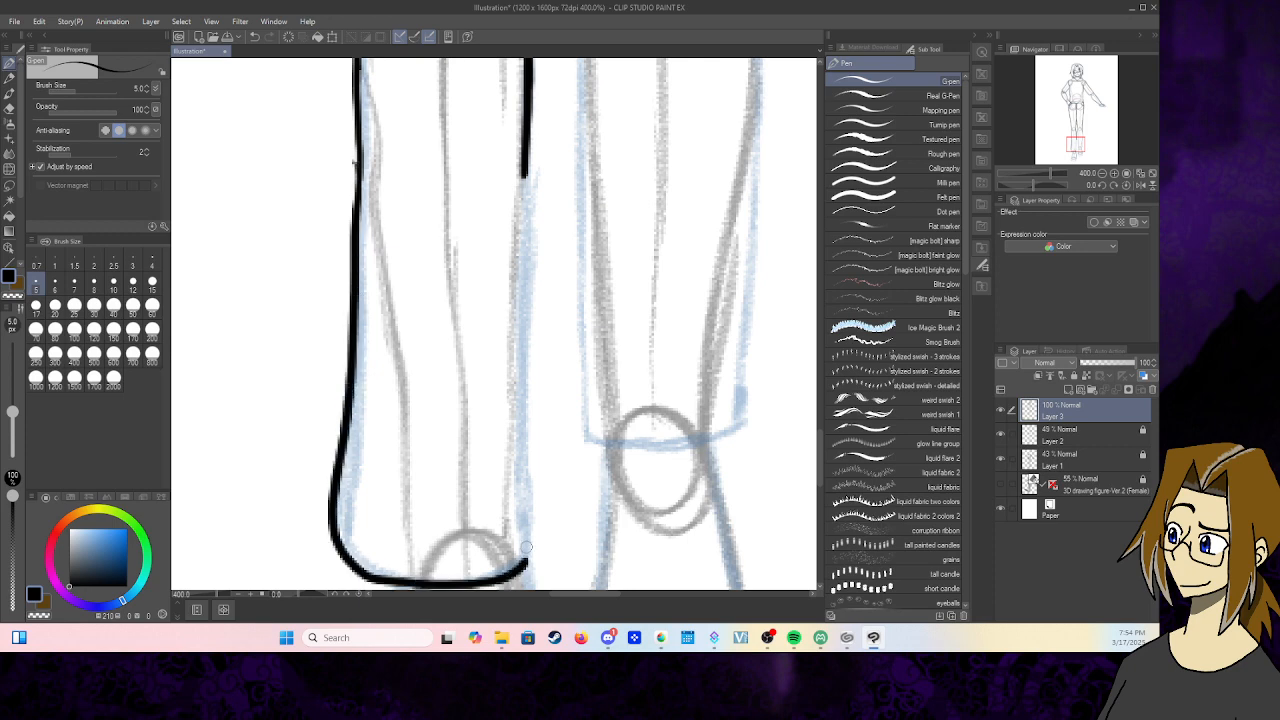
left_click(254, 37)
mouse_move(366, 148)
left_mouse_down()
mouse_move(334, 531)
mouse_move(416, 578)
mouse_move(488, 576)
mouse_move(528, 552)
left_mouse_up()
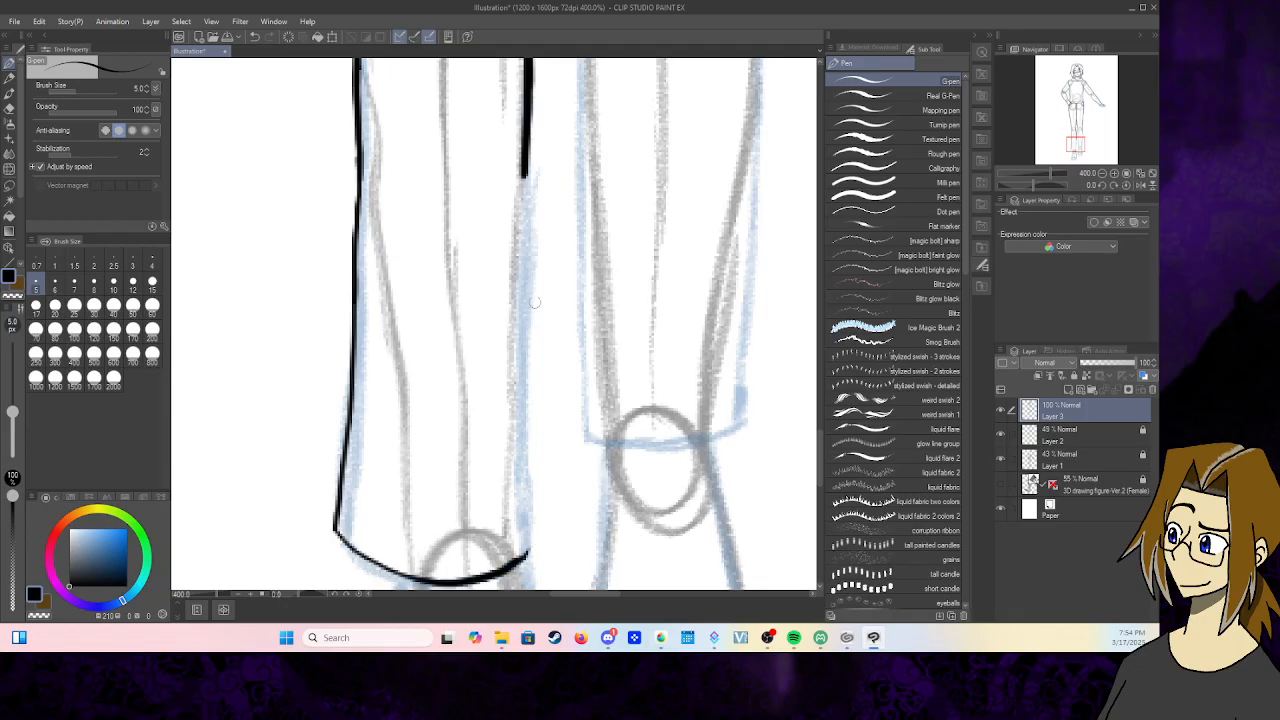
left_click_drag(525, 175, 525, 557)
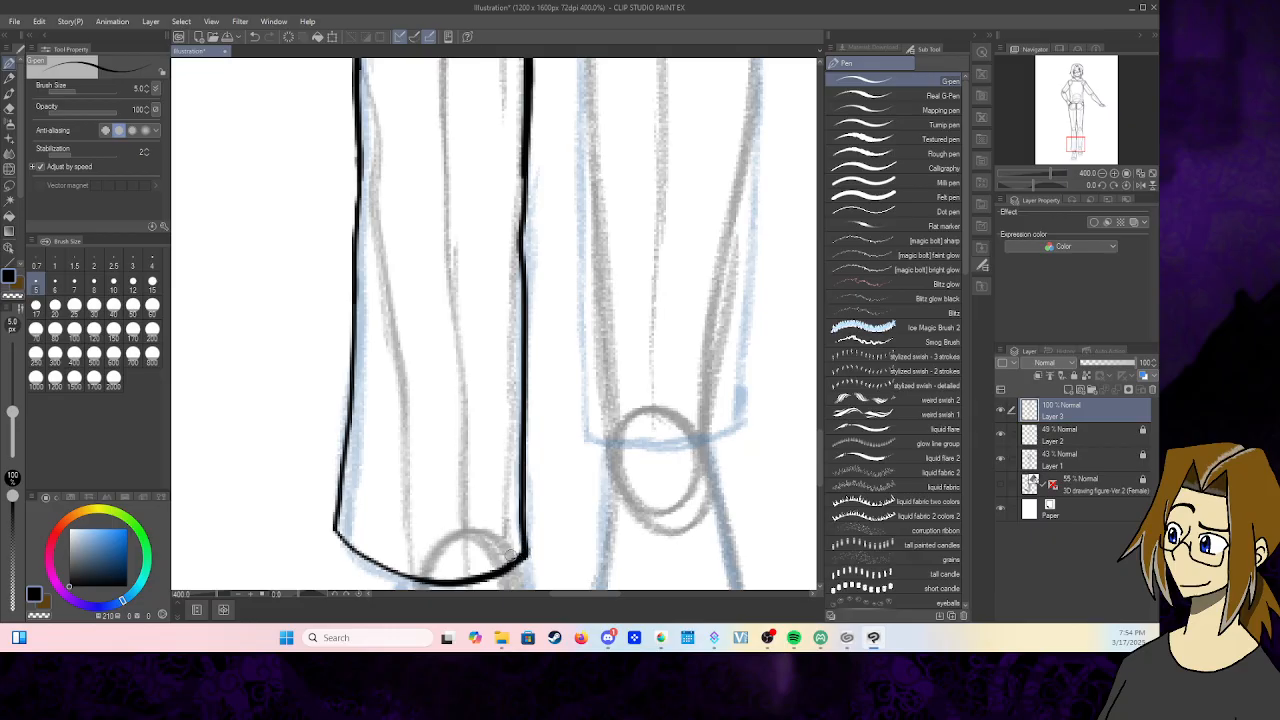
- Ink both edges of the right-hand trouser leg from below the knee down the calf, following the blue sketch
left_click_drag(1076, 145, 1080, 141)
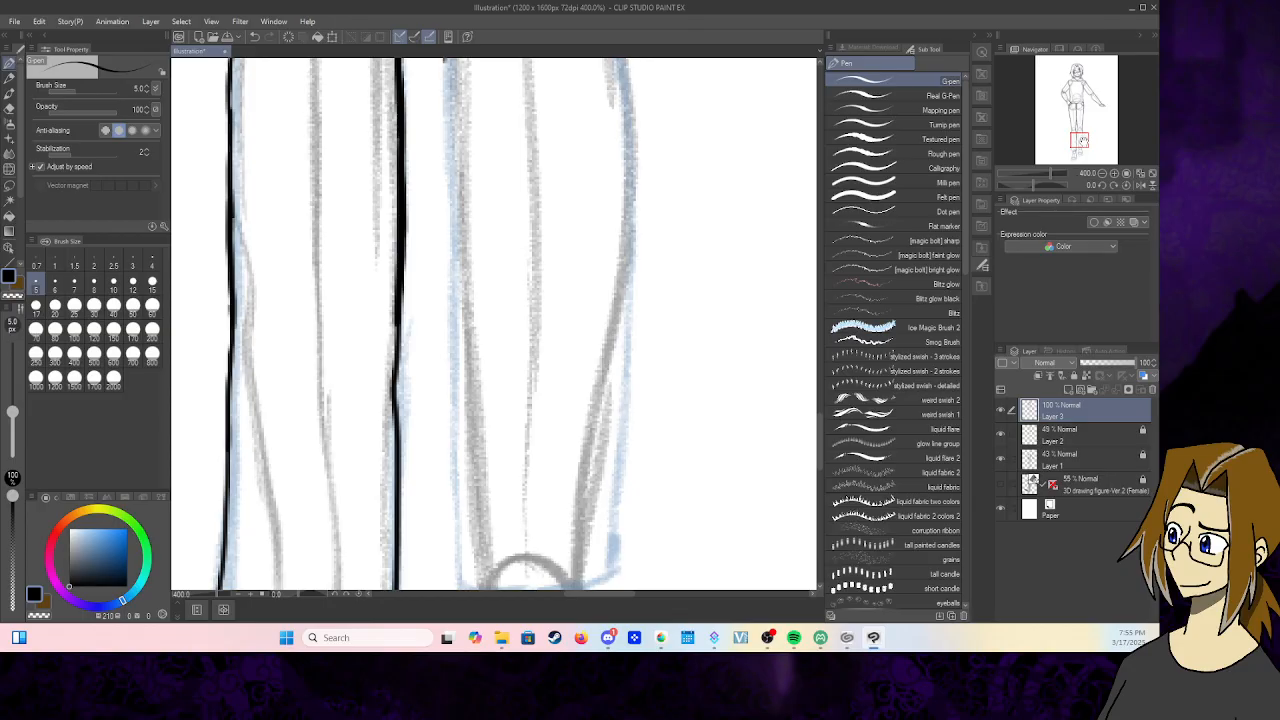
left_click_drag(1082, 140, 1083, 136)
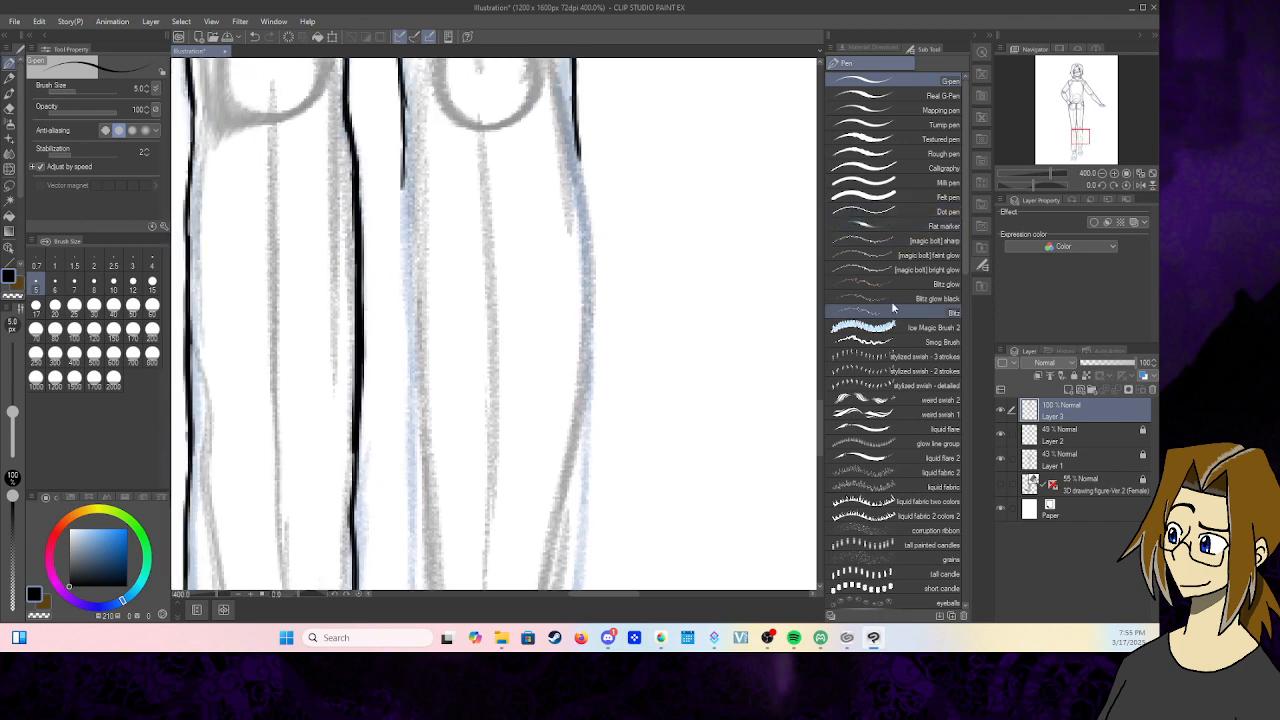
mouse_move(402, 100)
left_mouse_down()
mouse_move(416, 426)
mouse_move(405, 588)
left_mouse_up()
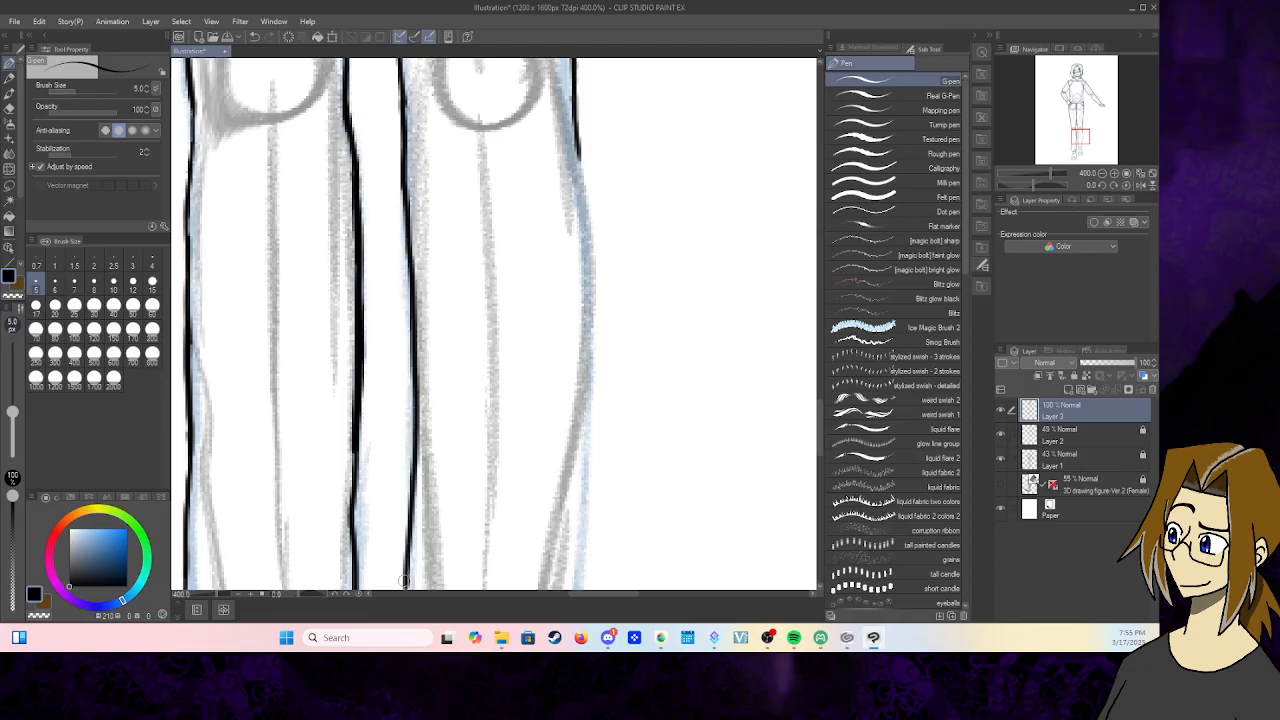
mouse_move(579, 141)
left_mouse_down()
mouse_move(594, 349)
mouse_move(570, 590)
left_mouse_up()
- Extend the right-hand trouser leg's edges to a curved hem above the ankle, and erase the overlapping stroke ends
left_click_drag(1081, 136, 1079, 146)
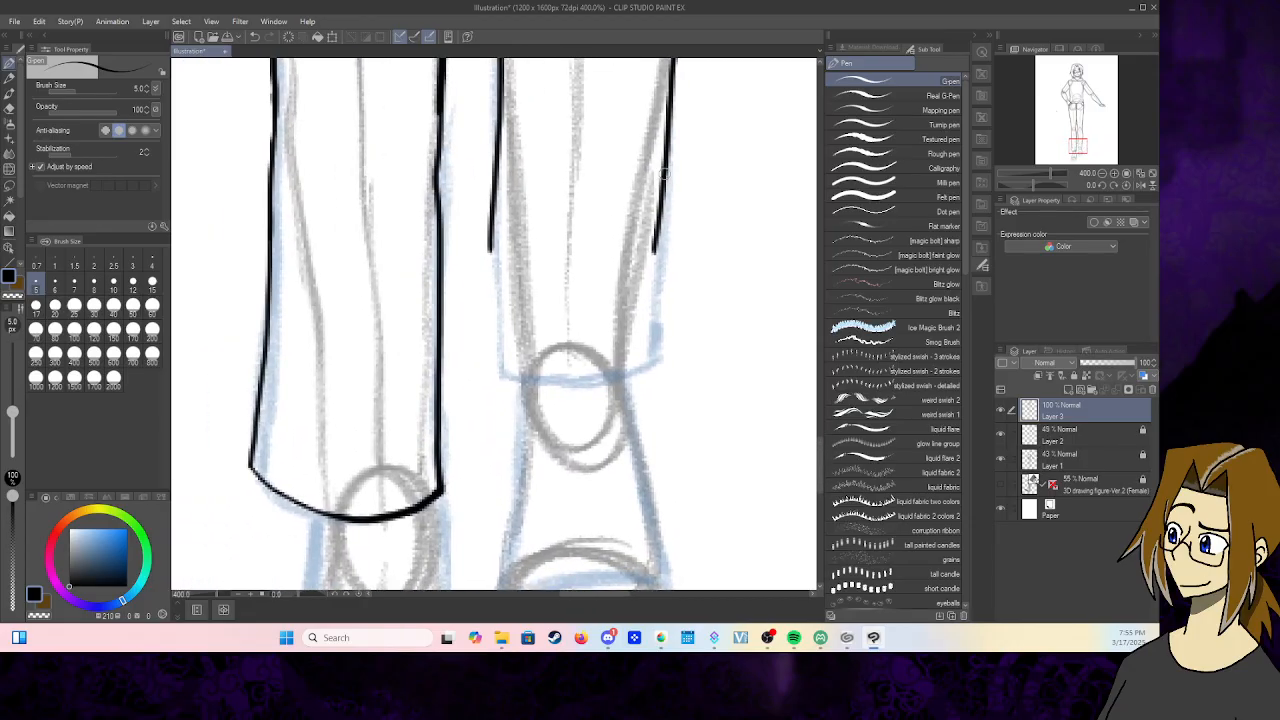
left_click_drag(669, 140, 659, 229)
left_click_drag(665, 175, 658, 354)
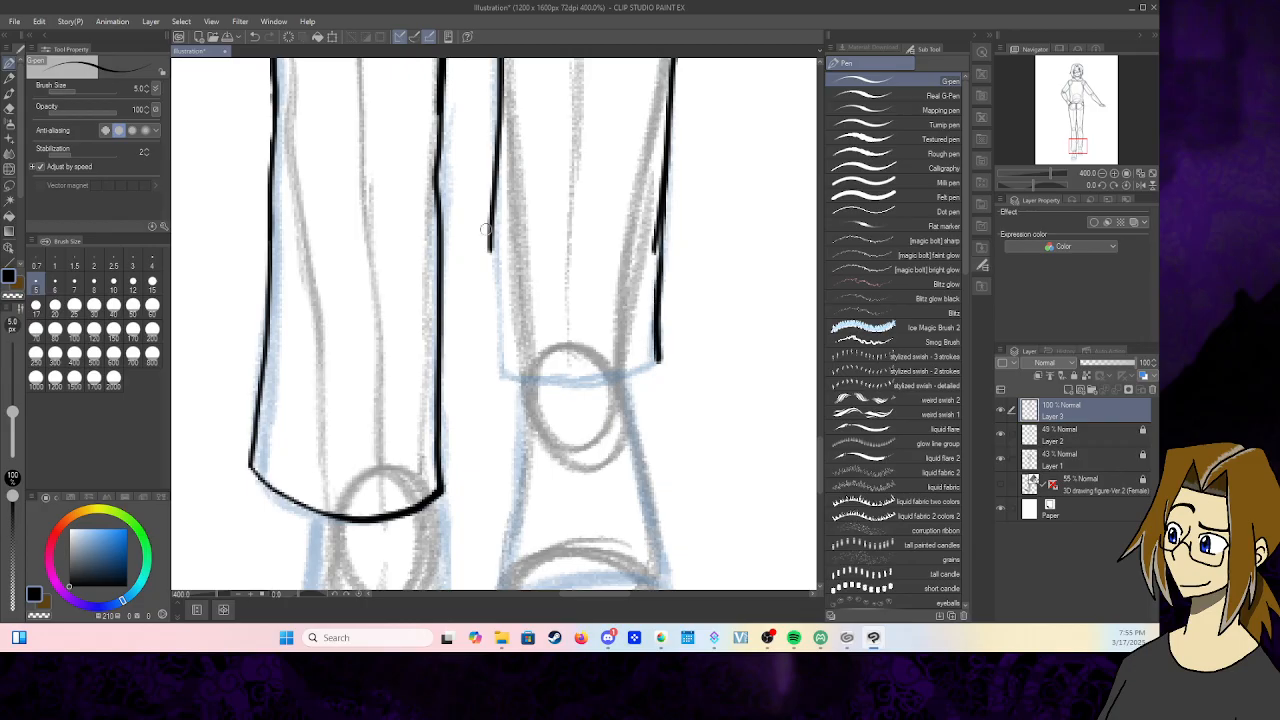
mouse_move(495, 205)
left_mouse_down()
mouse_move(493, 370)
mouse_move(600, 386)
mouse_move(665, 355)
left_mouse_up()
left_click(8, 108)
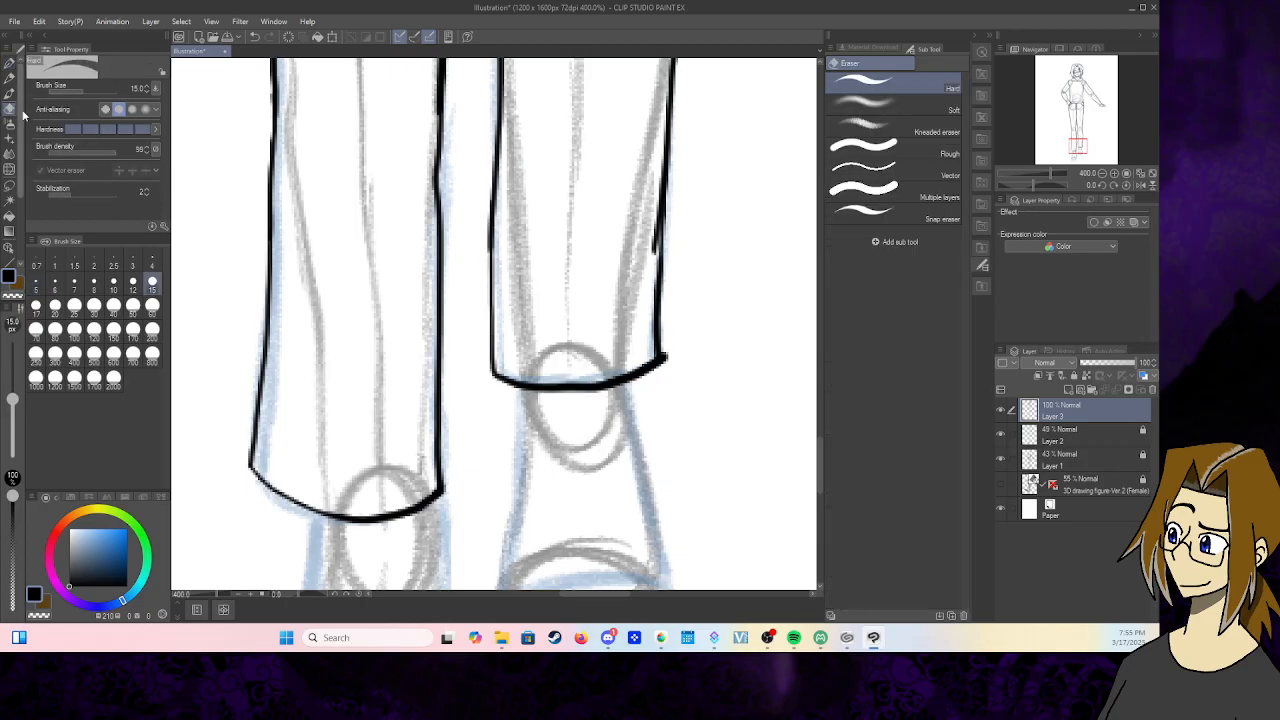
mouse_move(612, 233)
left_mouse_down()
mouse_move(635, 260)
mouse_move(642, 214)
mouse_move(628, 177)
left_mouse_up()
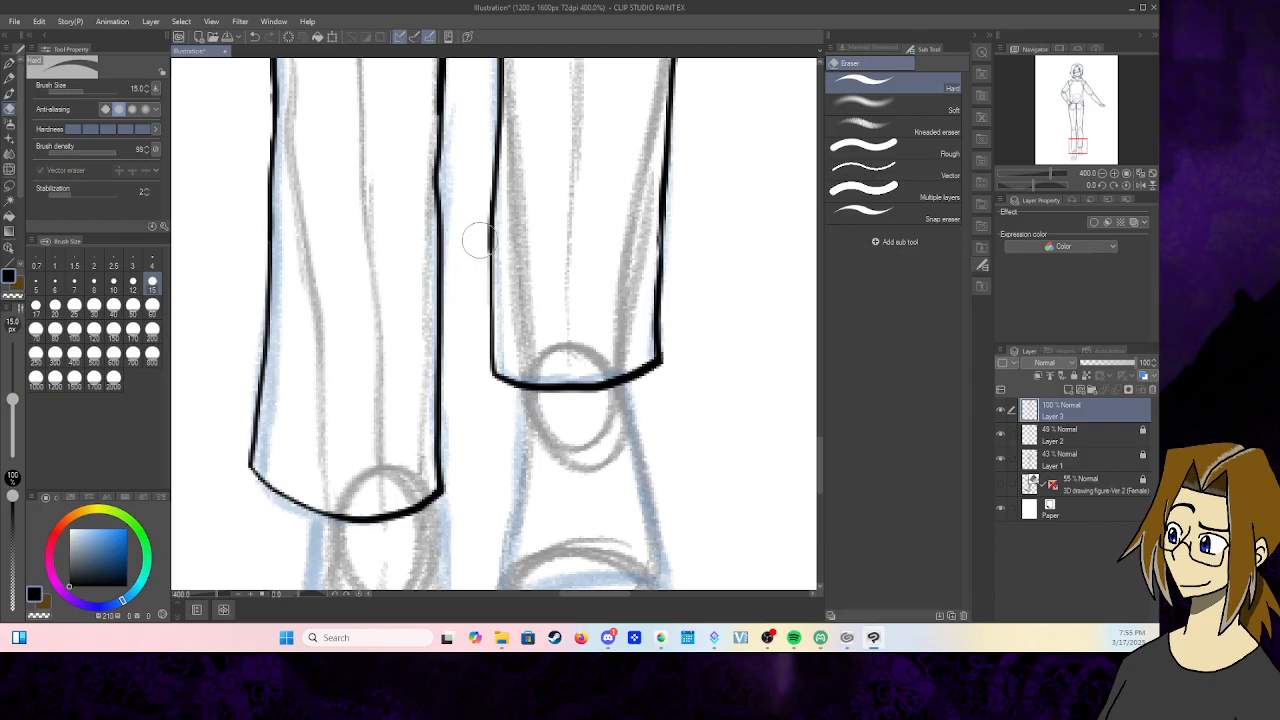
- Ink the iris outlines in both eyes behind the glasses with the G-pen
left_click_drag(1083, 148, 1077, 68)
left_click(10, 66)
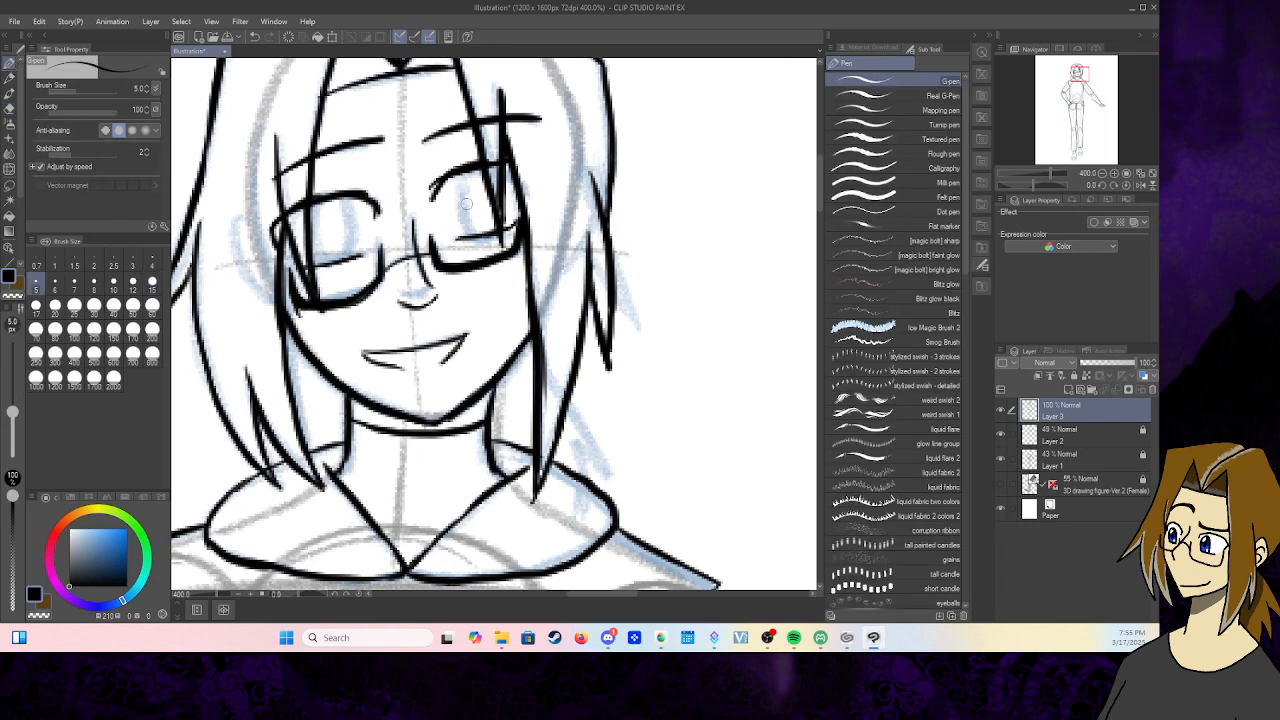
left_click_drag(461, 183, 472, 238)
left_click_drag(508, 165, 512, 226)
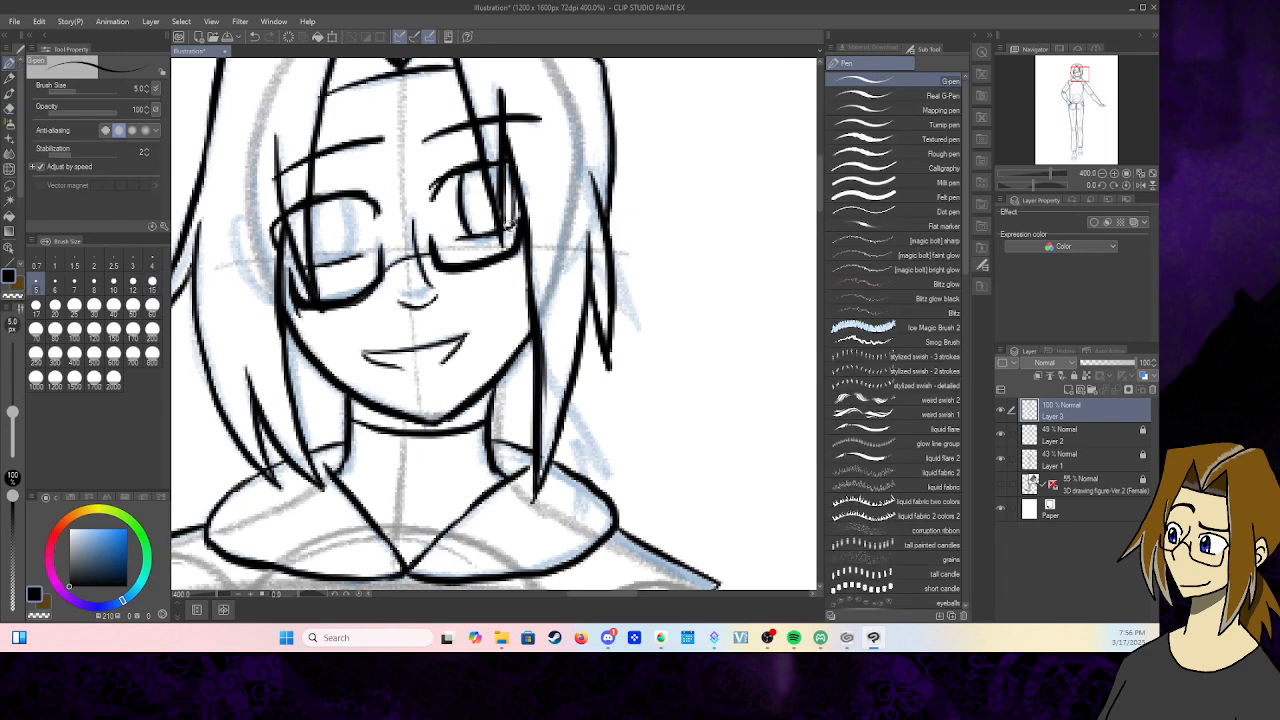
mouse_move(347, 197)
left_mouse_down()
mouse_move(357, 248)
mouse_move(343, 239)
mouse_move(319, 262)
left_mouse_up()
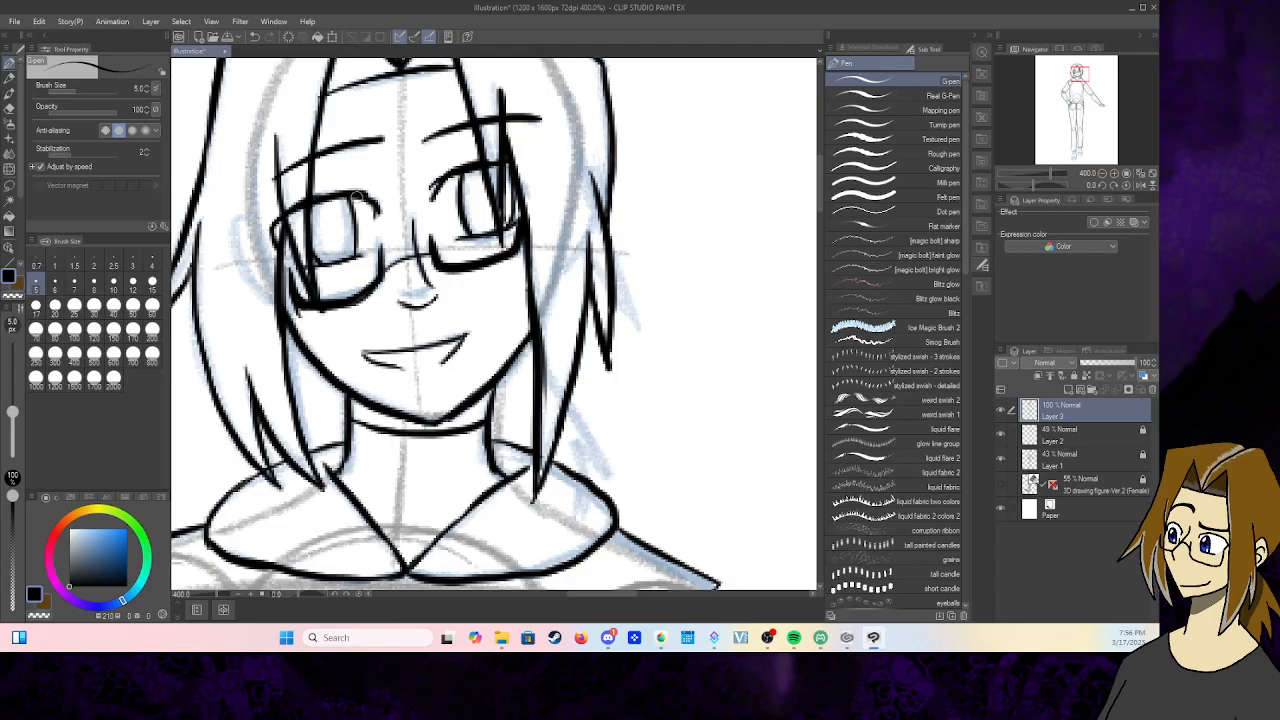
- Review the whole figure's line art by hiding and reshowing Layer 2 and Layer 1, and briefly showing the 3D drawing figure
left_click(1152, 173)
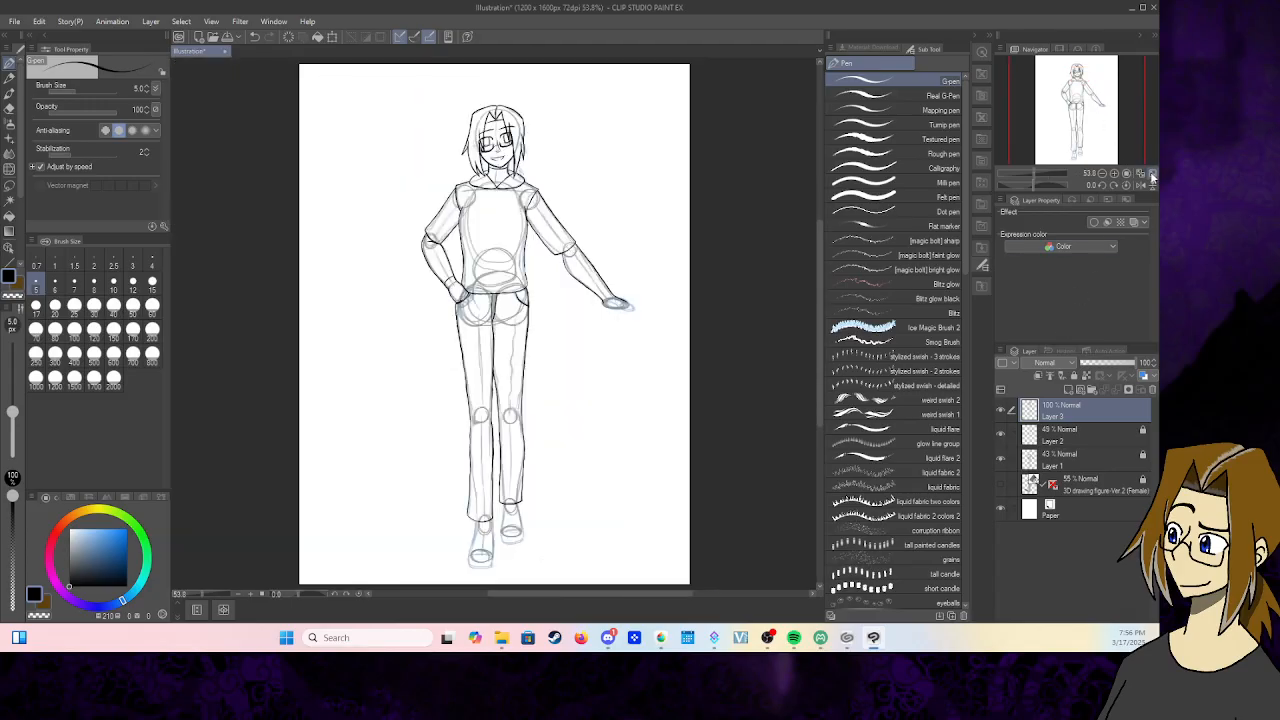
left_click(1000, 434)
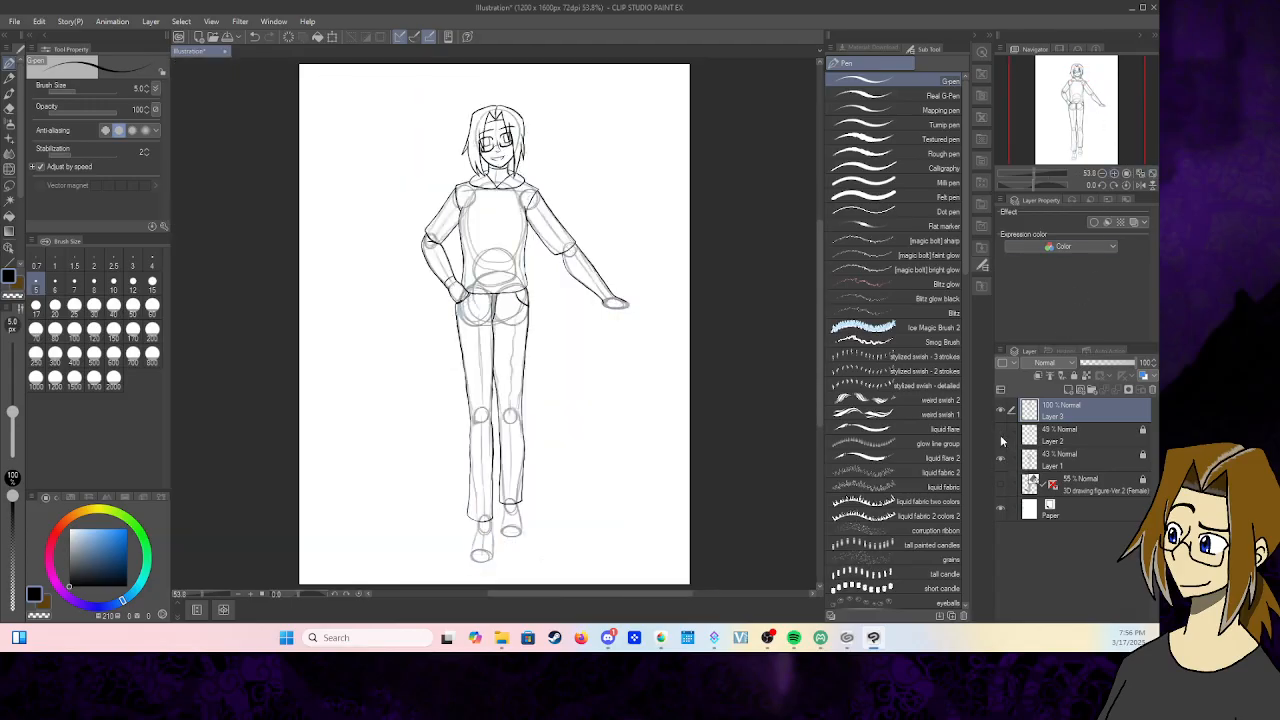
left_click(1000, 458)
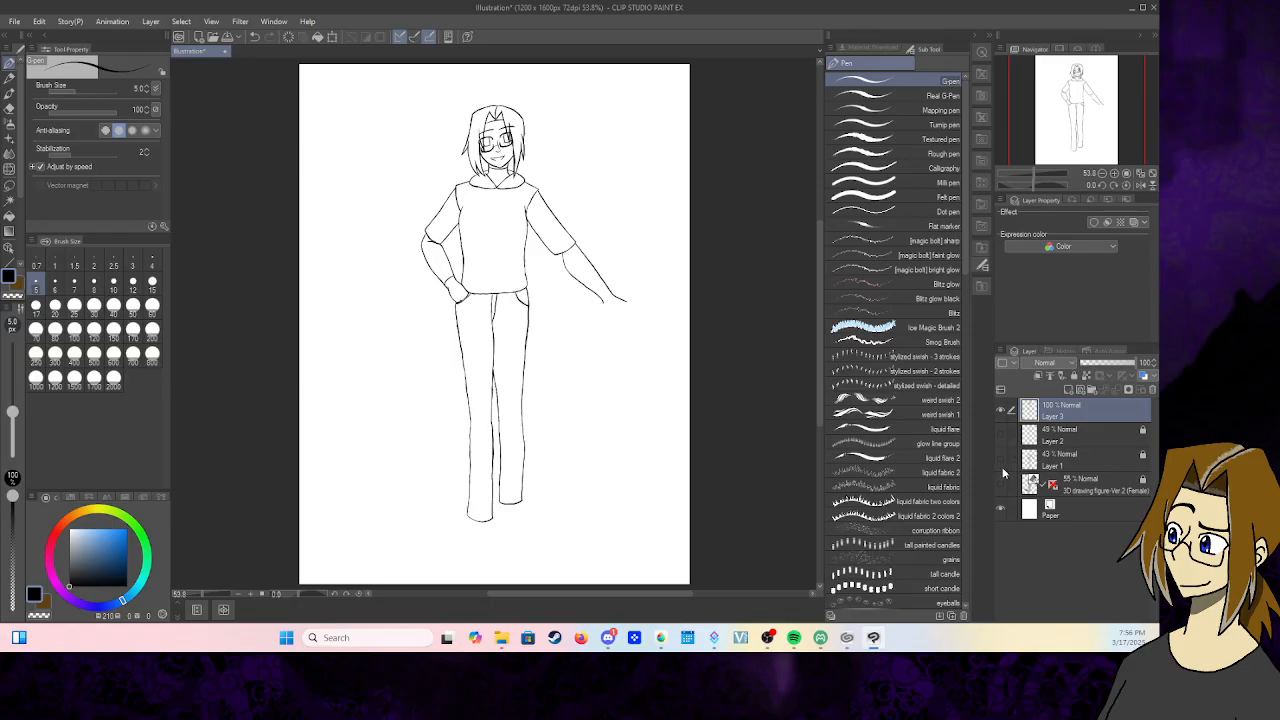
left_click(1000, 458)
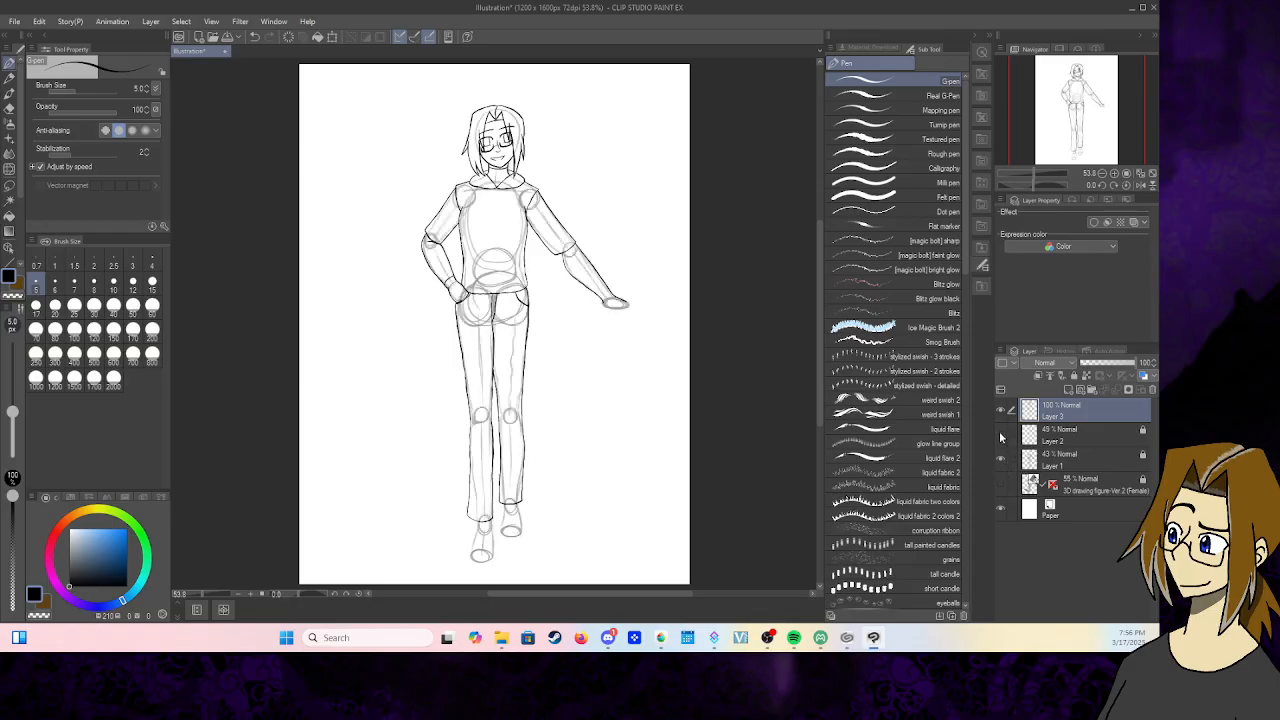
left_click(1000, 434)
left_click(1000, 484)
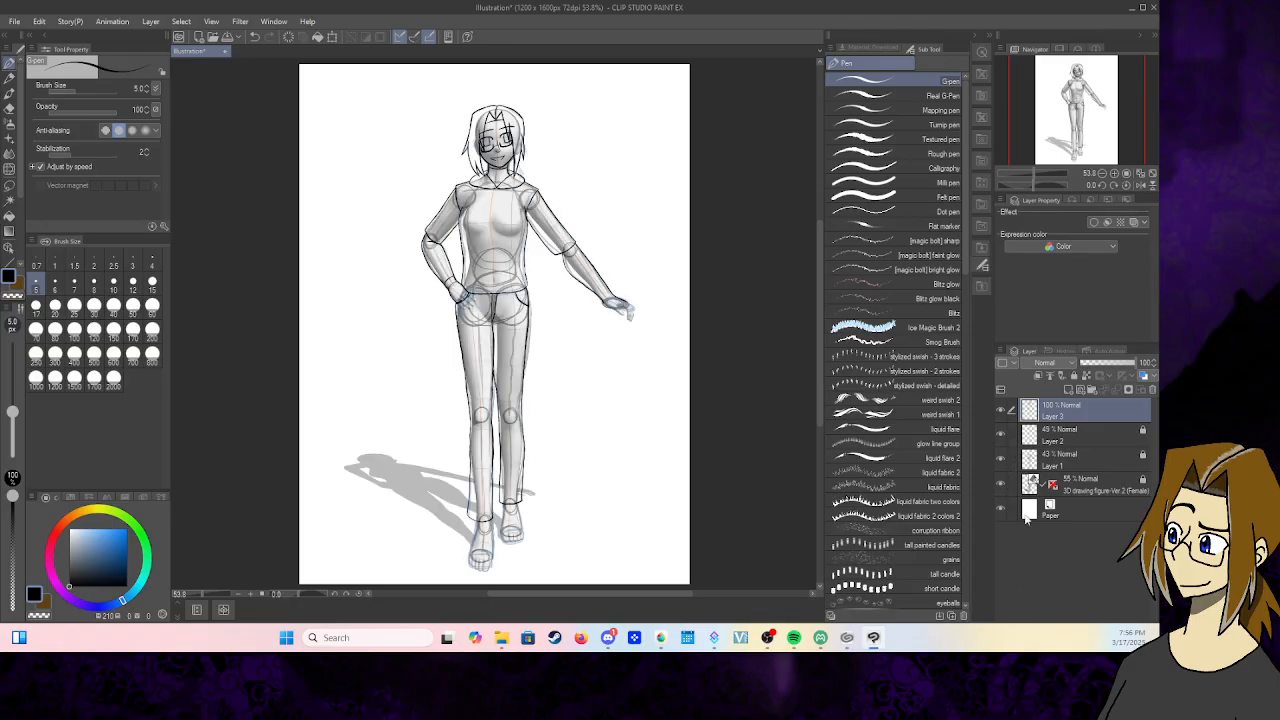
left_click(1001, 485)
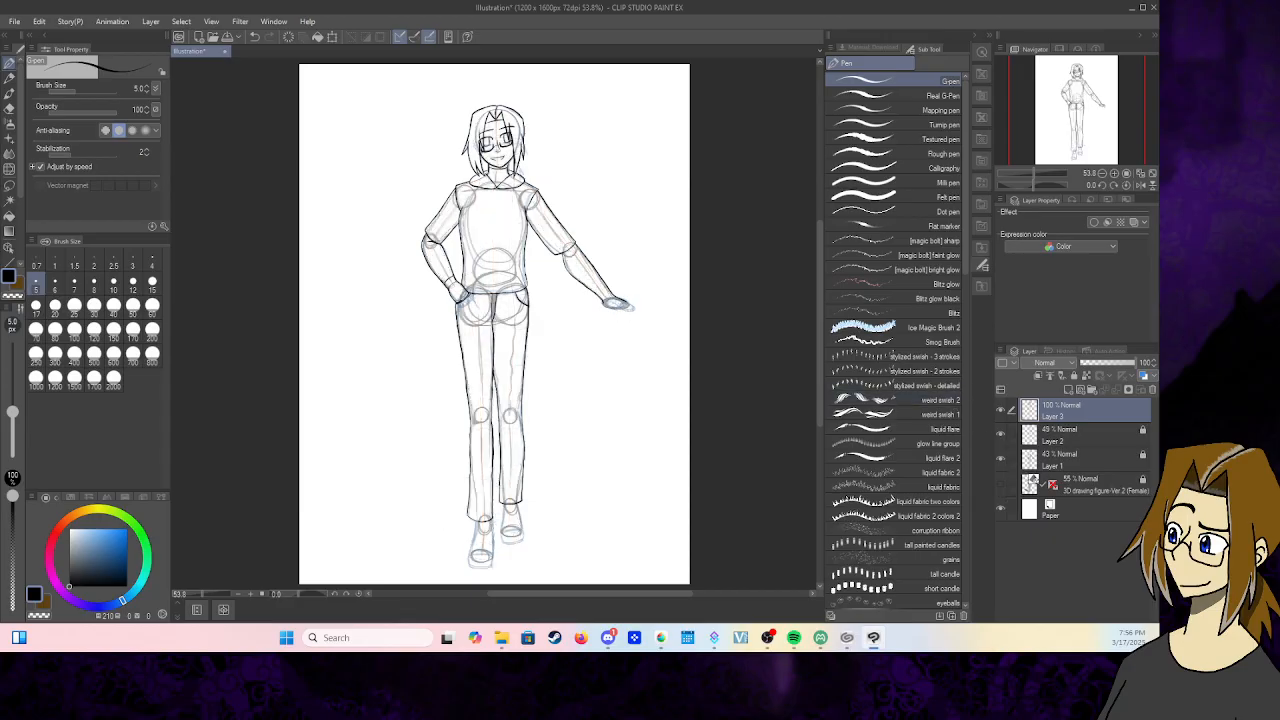
key("alt+Tab")
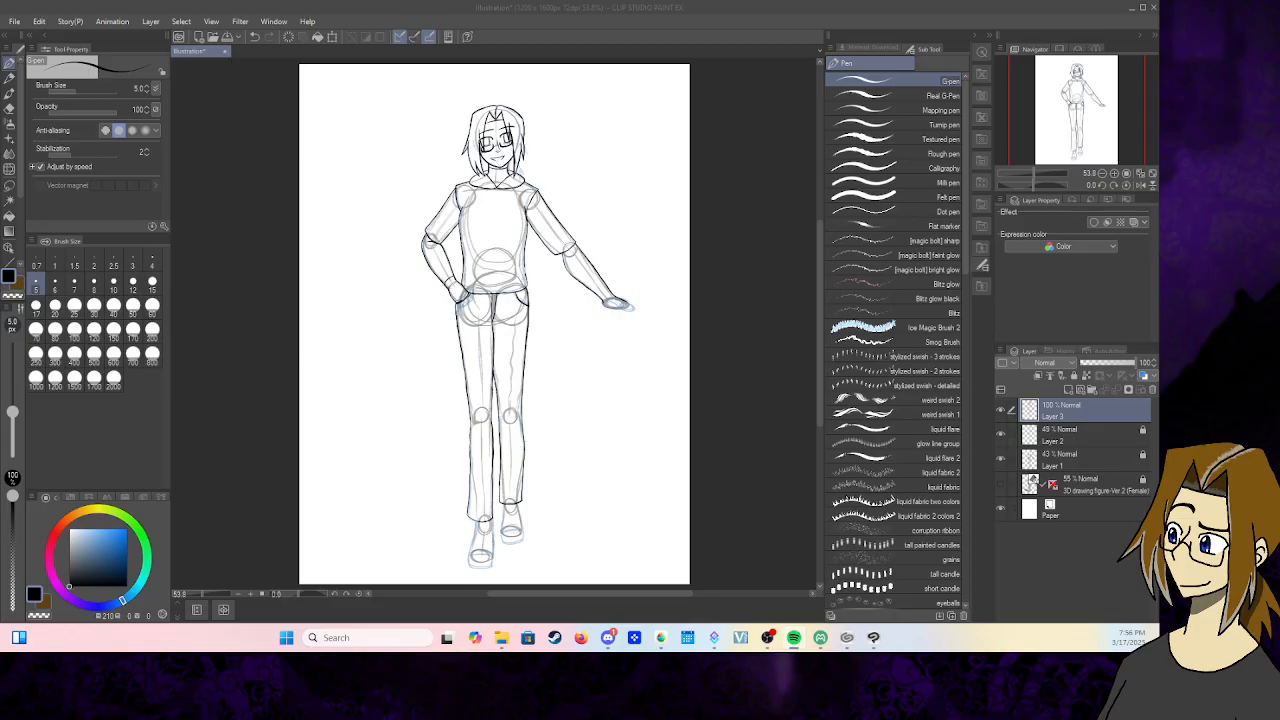
key("alt+Tab")
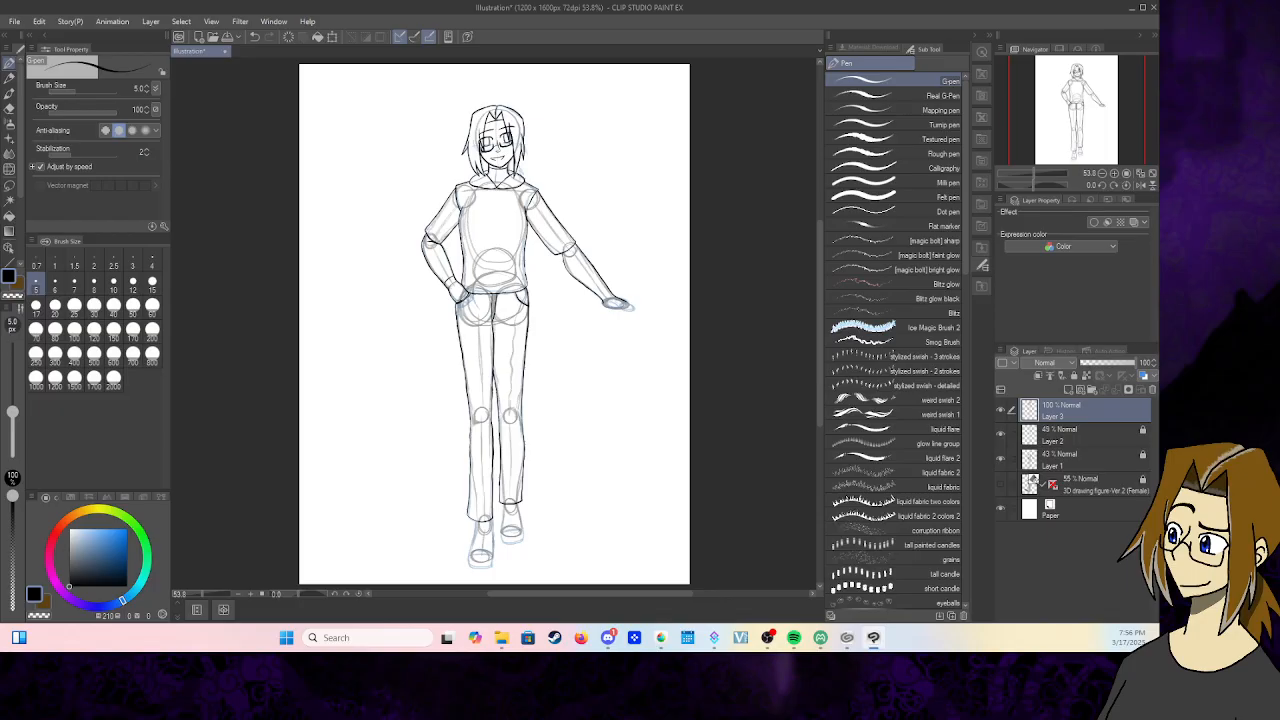
- Ink the left-hand shoe's outline below the trouser hem, including the sole line across the toe
left_click(1116, 176)
left_click(1116, 176)
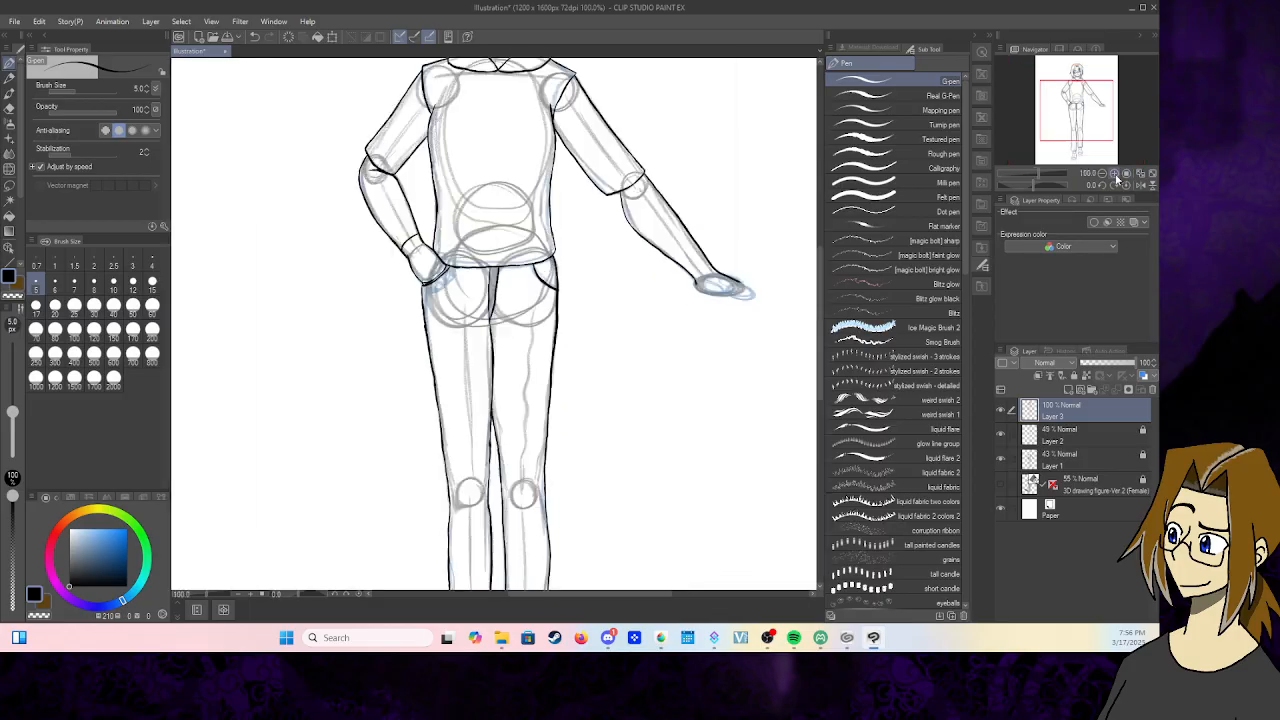
left_click(1116, 176)
left_click_drag(1090, 125, 1079, 158)
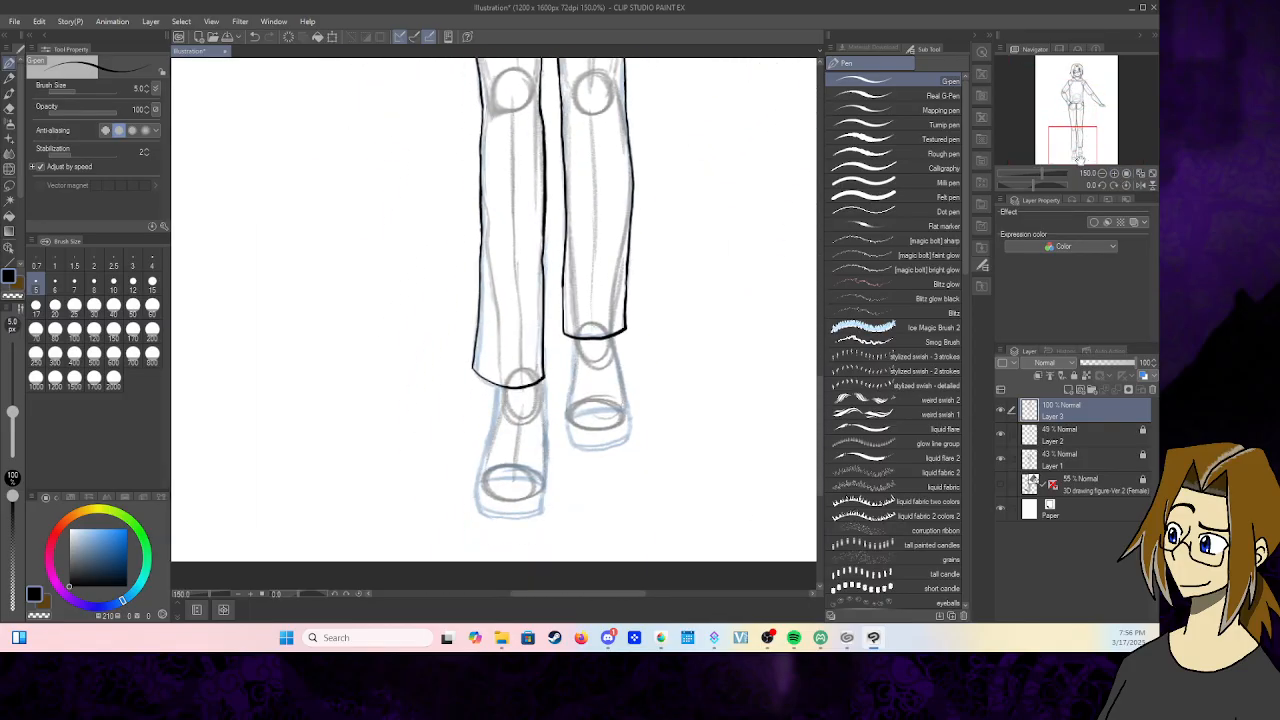
left_click_drag(497, 384, 477, 491)
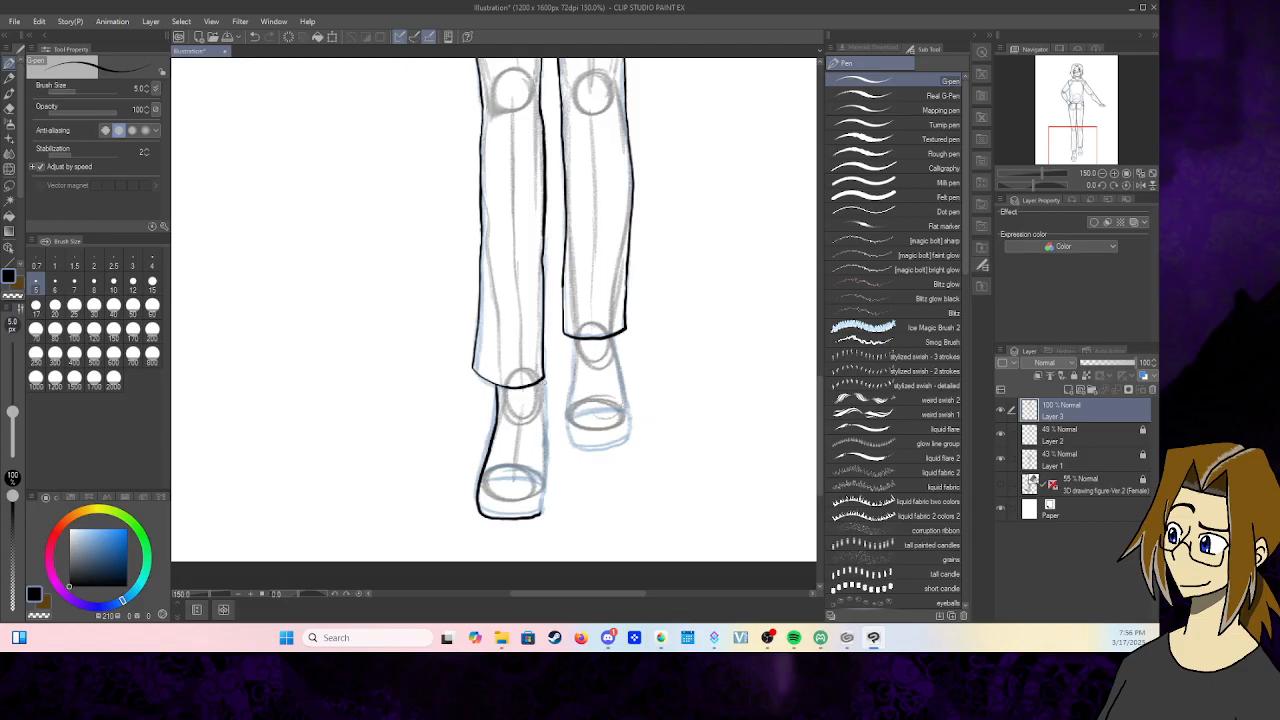
mouse_move(543, 373)
left_mouse_down()
mouse_move(541, 504)
mouse_move(547, 438)
left_mouse_up()
left_click_drag(478, 506, 545, 508)
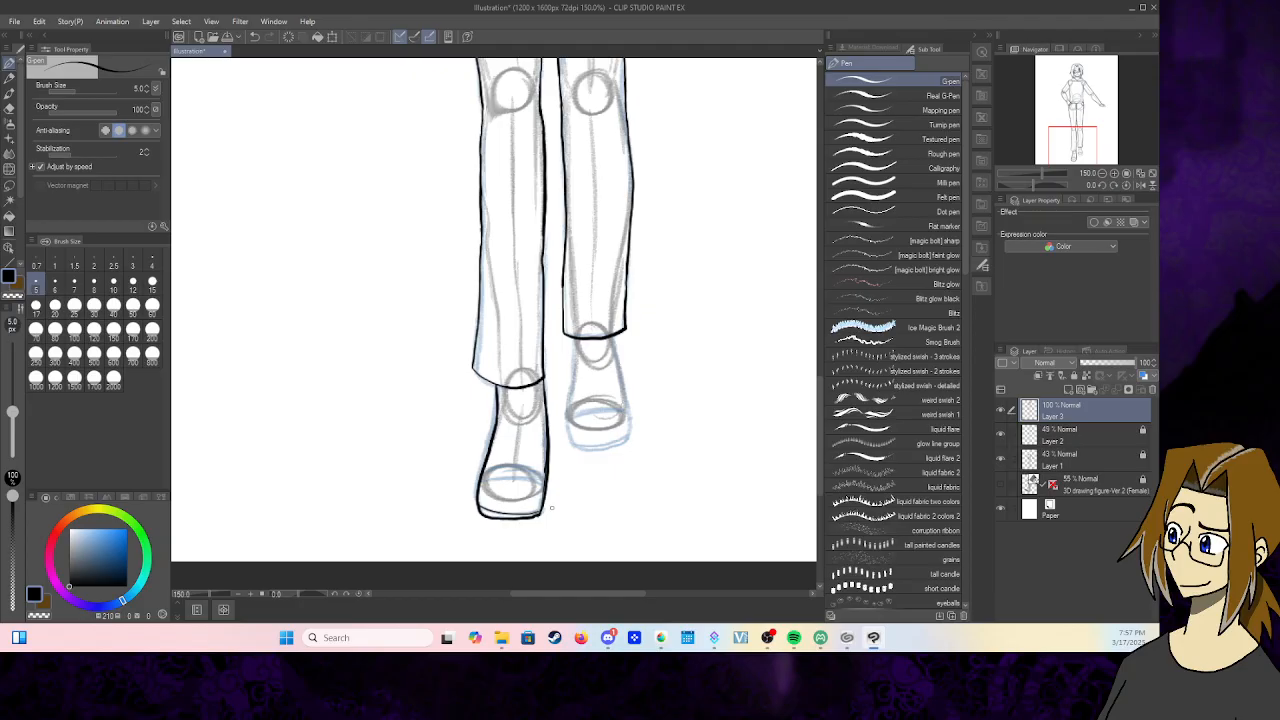
- Ink the right-hand shoe's outline below the trouser hem, and undo the stray stroke under the toe
mouse_move(575, 336)
left_mouse_down()
mouse_move(568, 437)
mouse_move(626, 432)
left_mouse_up()
mouse_move(615, 333)
left_mouse_down()
mouse_move(630, 430)
mouse_move(575, 450)
mouse_move(605, 447)
left_mouse_up()
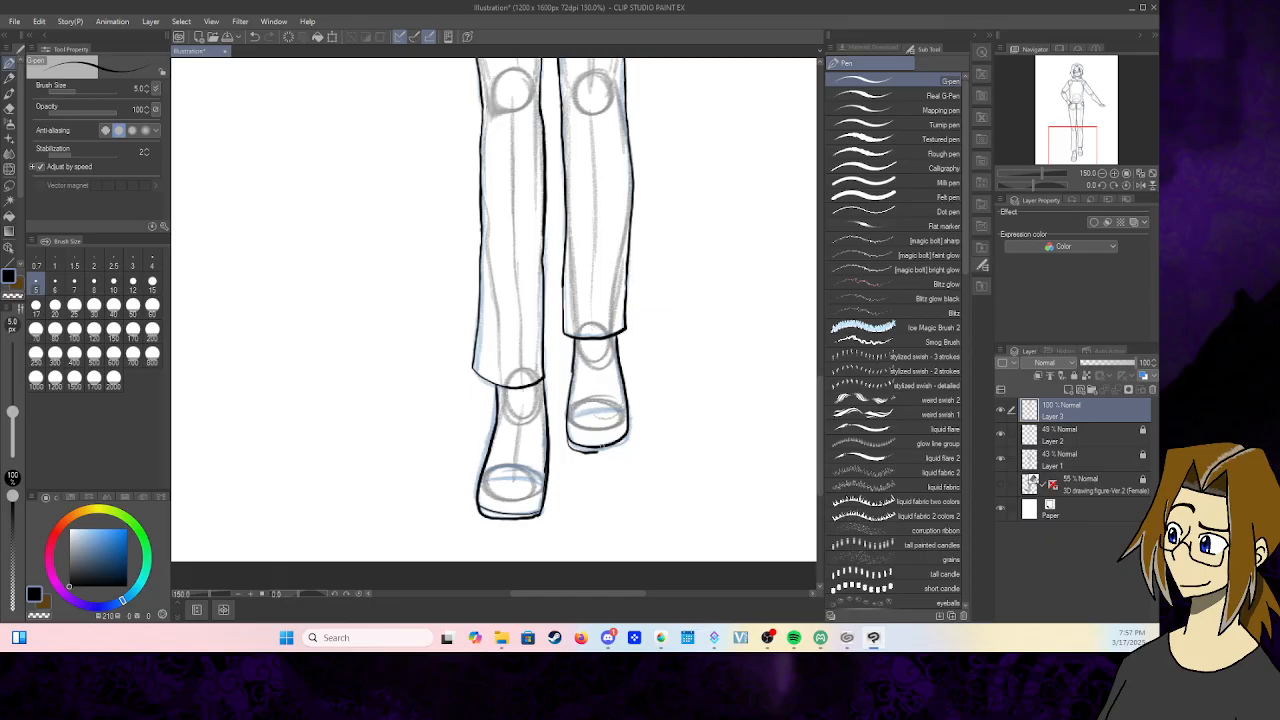
left_click(255, 36)
- Ink the sole's curved lower edge beneath the right-hand shoe's toe
left_click(1114, 173)
left_click(1114, 173)
left_click(1114, 173)
left_click_drag(1084, 153, 1078, 153)
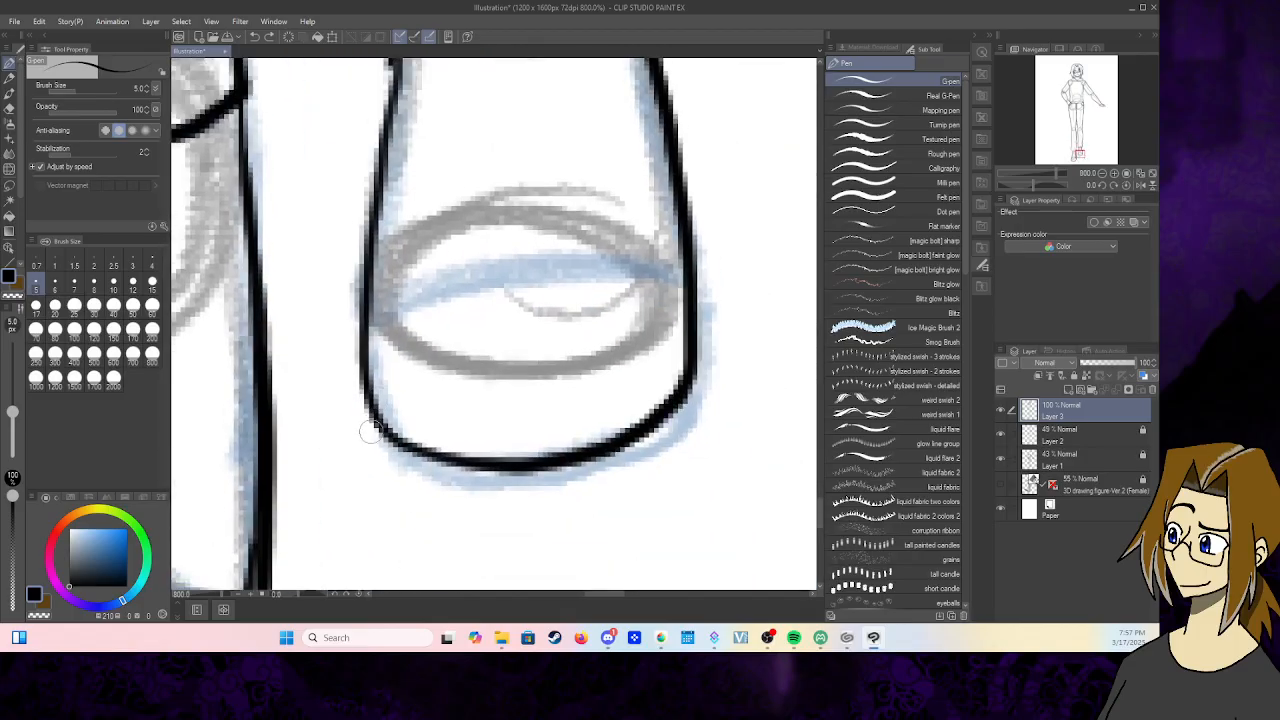
mouse_move(366, 385)
left_mouse_down()
mouse_move(372, 447)
mouse_move(395, 472)
mouse_move(445, 498)
mouse_move(525, 503)
mouse_move(640, 466)
mouse_move(684, 428)
mouse_move(694, 370)
mouse_move(686, 432)
mouse_move(692, 356)
mouse_move(678, 398)
left_mouse_up()
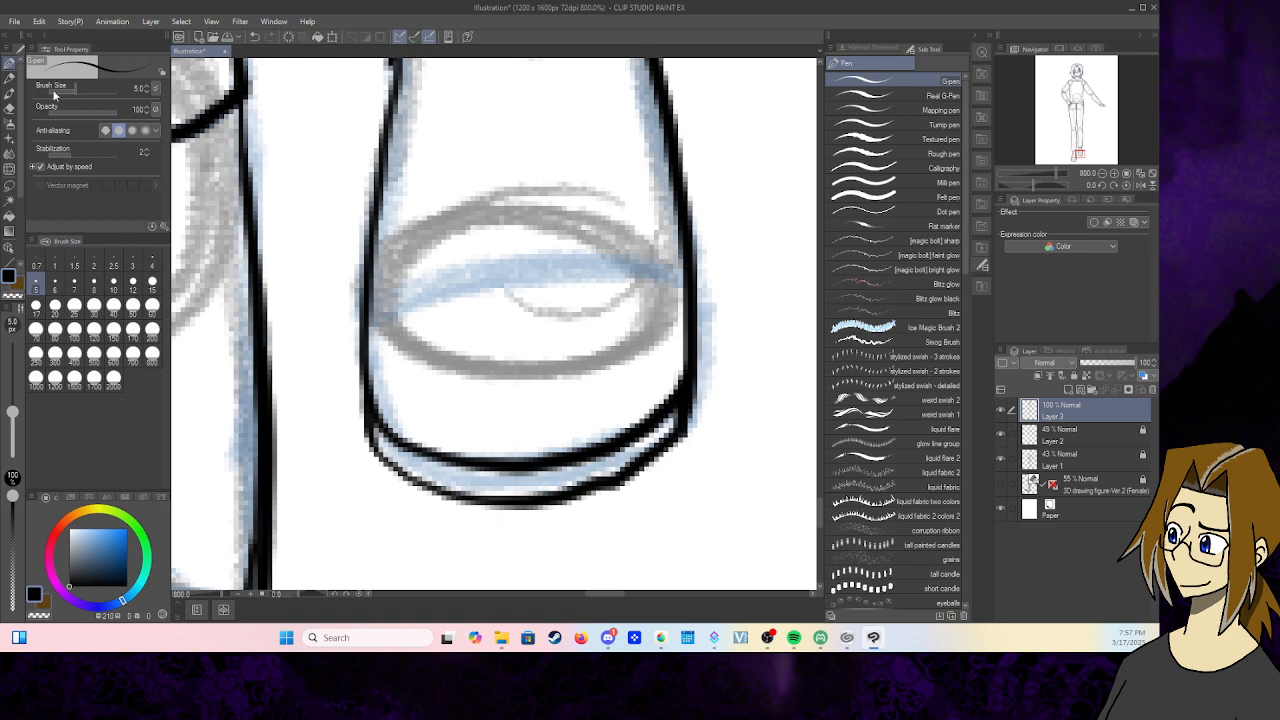
- Smooth the bump in the right-hand shoe's sole line with a 2.6 px hard eraser, and re-ink the trimmed stretch with the G-pen
left_click(11, 111)
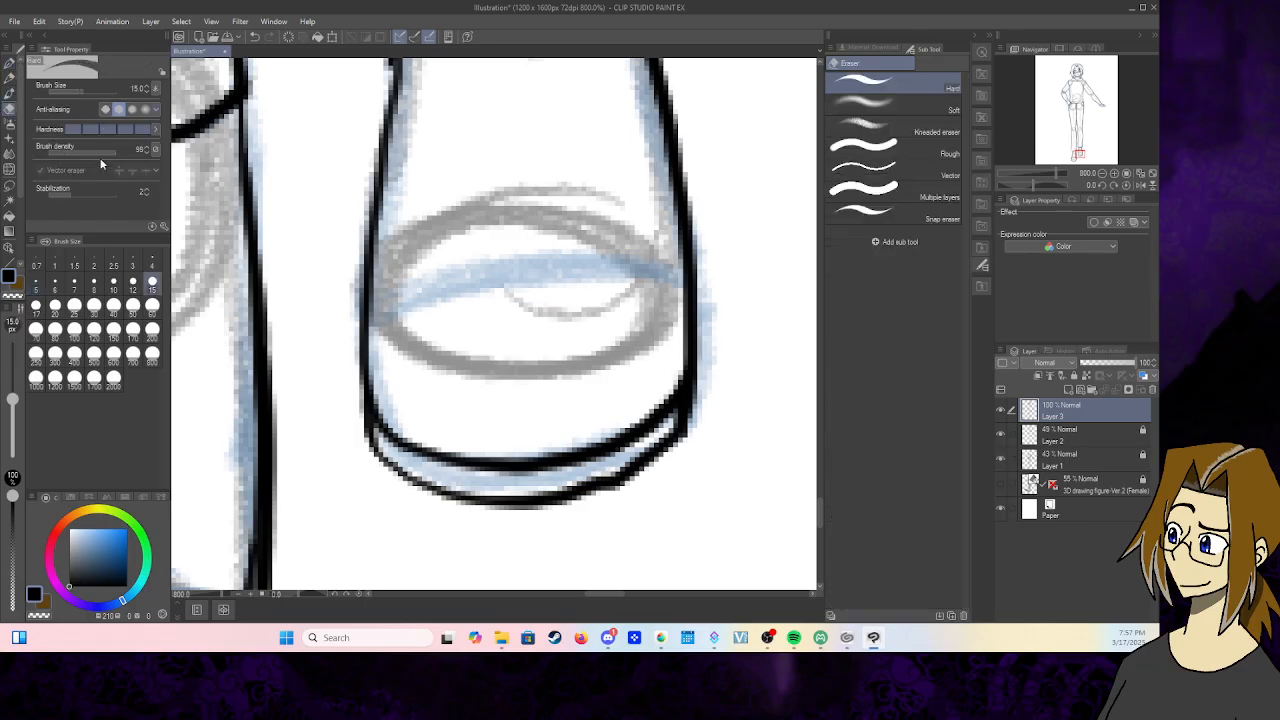
left_click_drag(86, 90, 70, 92)
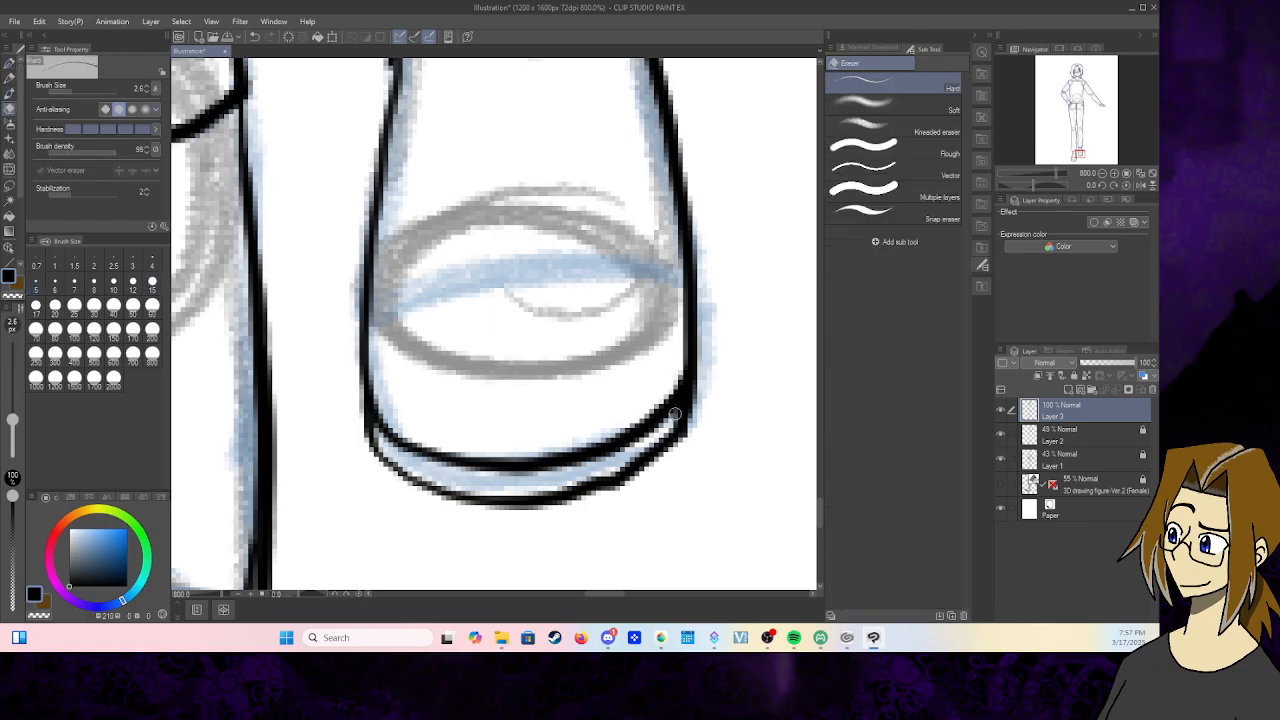
mouse_move(665, 433)
left_mouse_down()
mouse_move(600, 477)
mouse_move(545, 480)
left_mouse_up()
key("p")
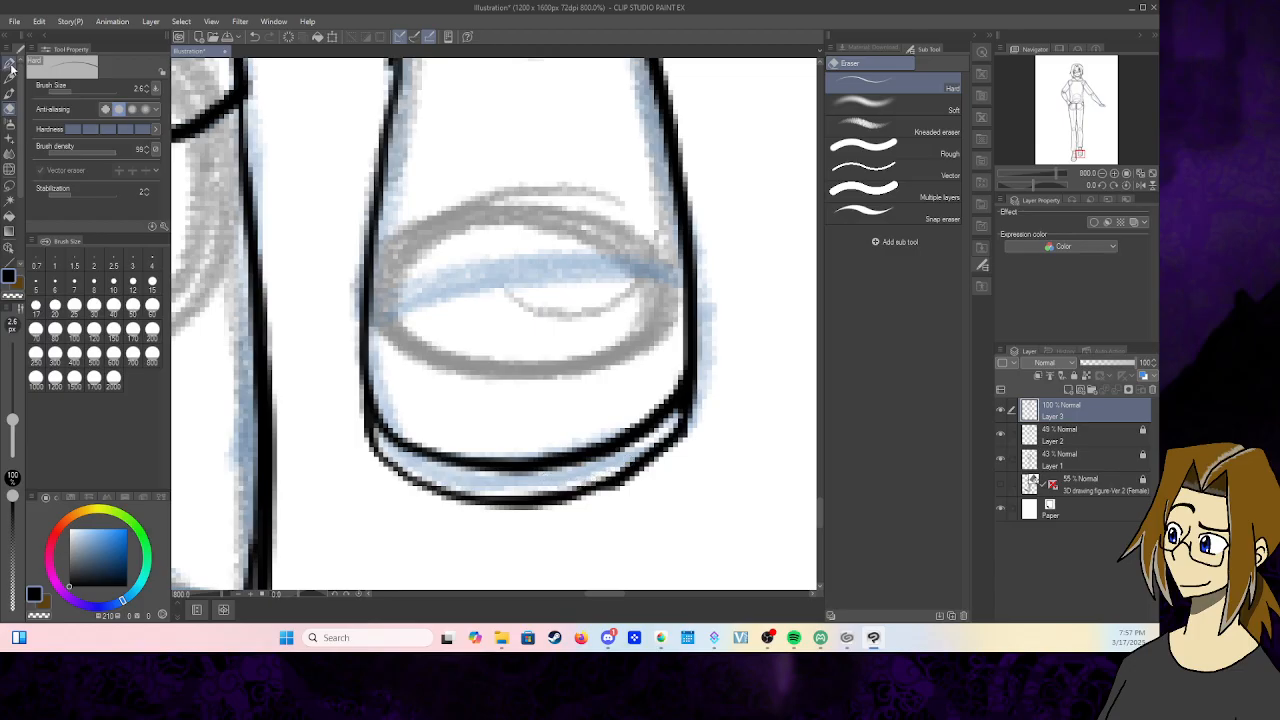
left_click_drag(560, 502, 632, 472)
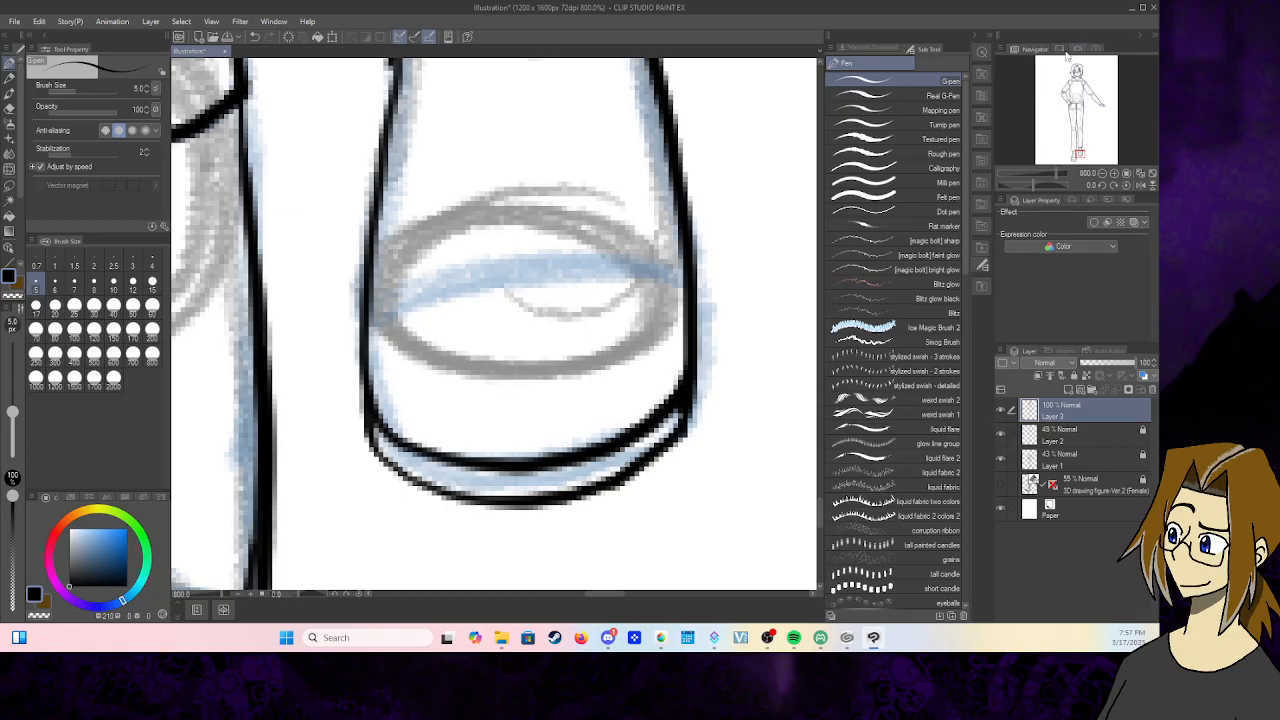
- Ink short crease lines fanning out at the trousers' crotch, below the fly
left_click(1150, 175)
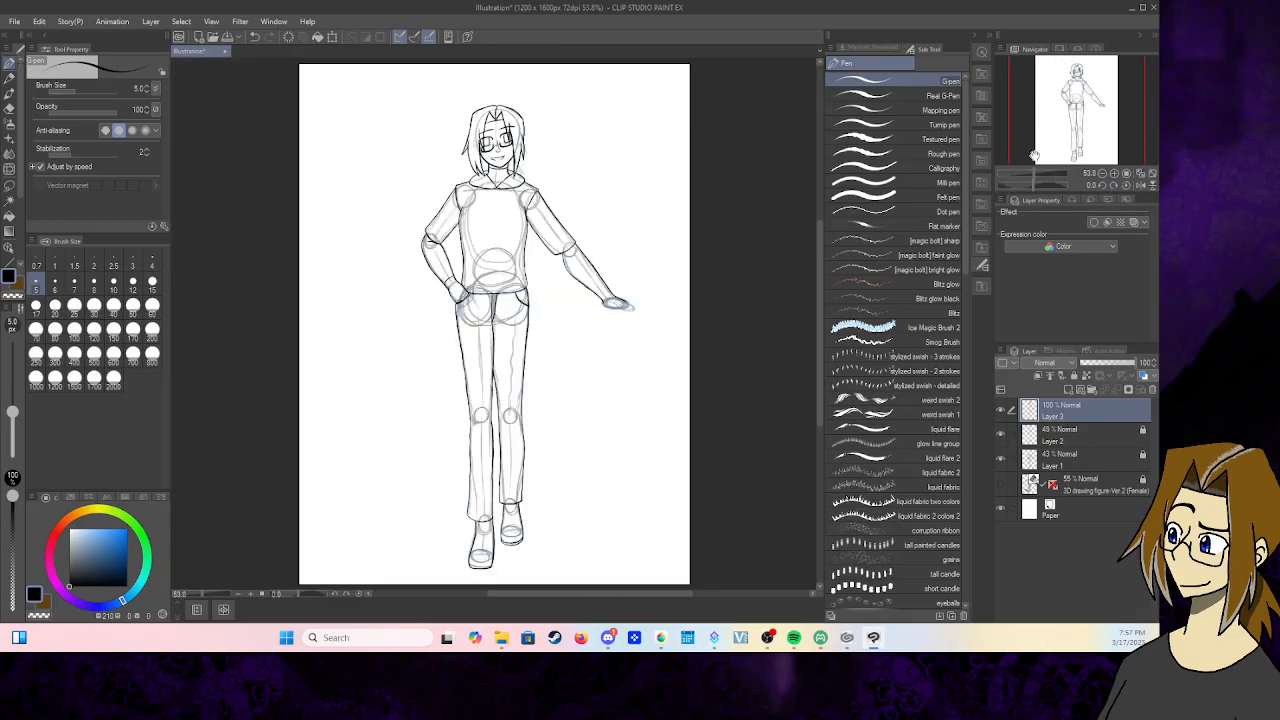
left_click(1116, 175)
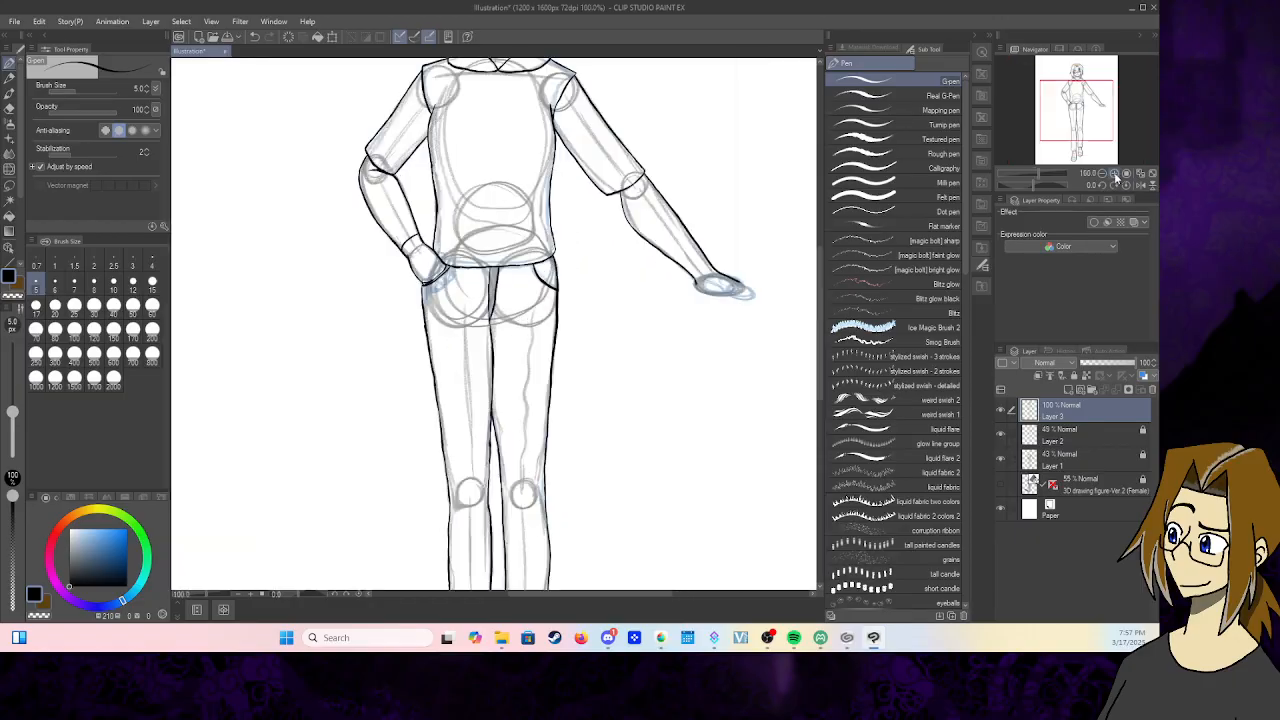
left_click(1116, 175)
left_click_drag(1085, 111, 1082, 104)
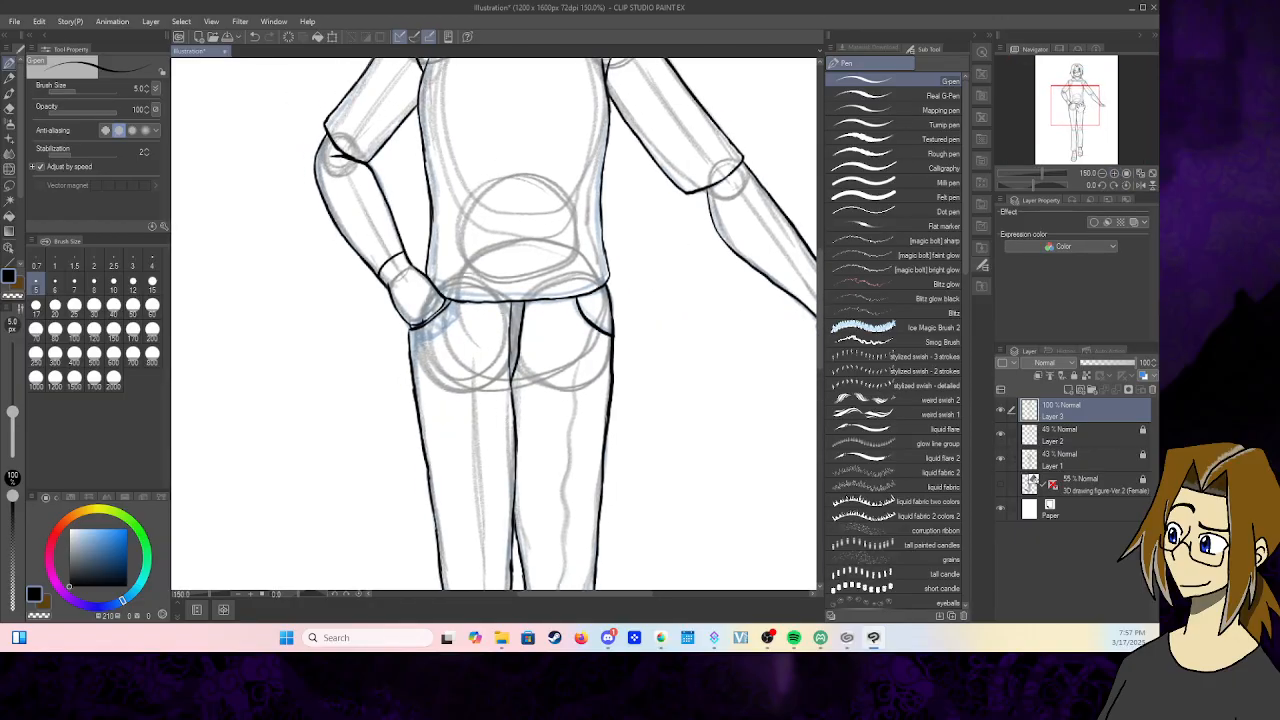
left_click_drag(512, 362, 516, 386)
- Ink the pointed hair tuft beside the neck, above the right-hand side of the hood
scroll(495, 172, "up", 10)
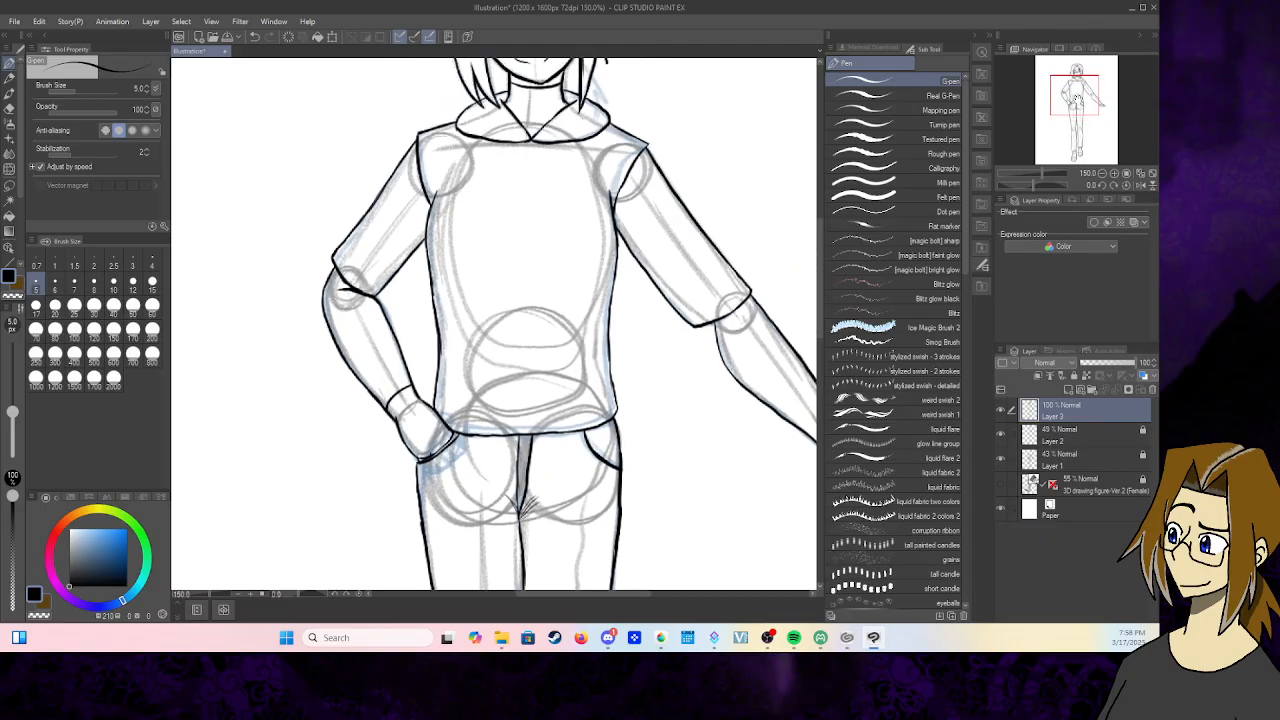
scroll(684, 289, "down", 2)
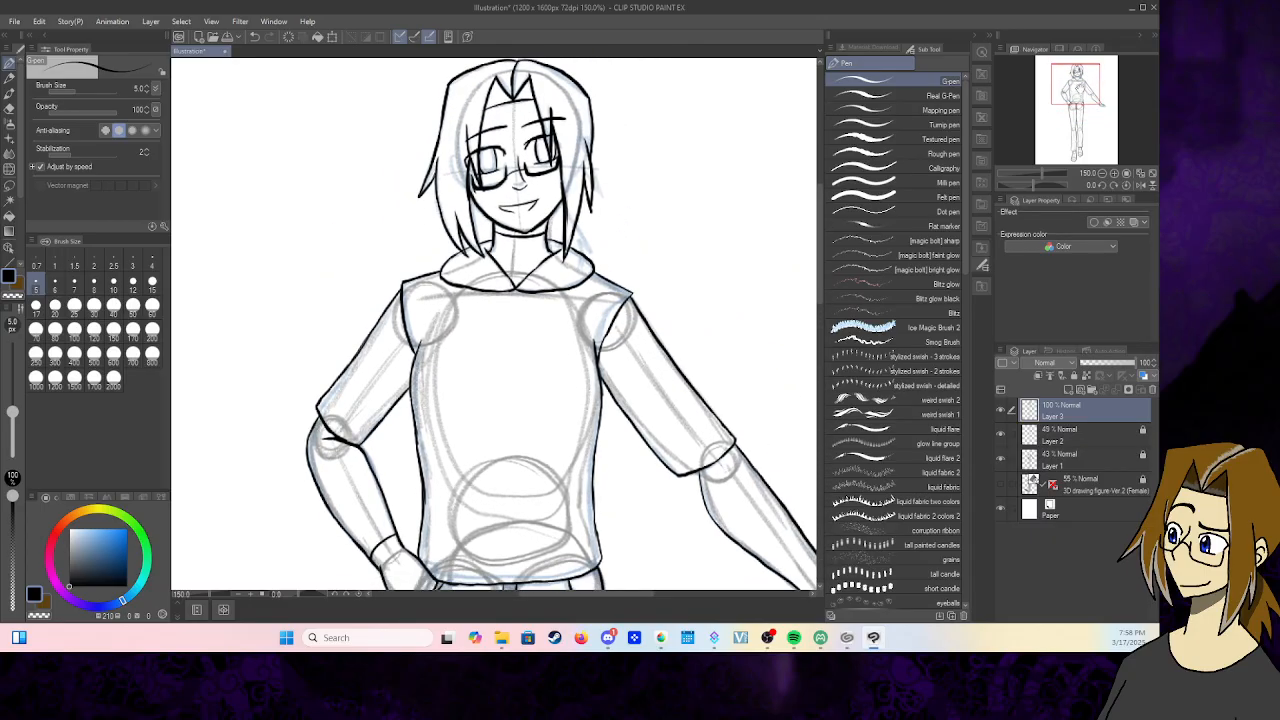
left_click_drag(574, 222, 589, 259)
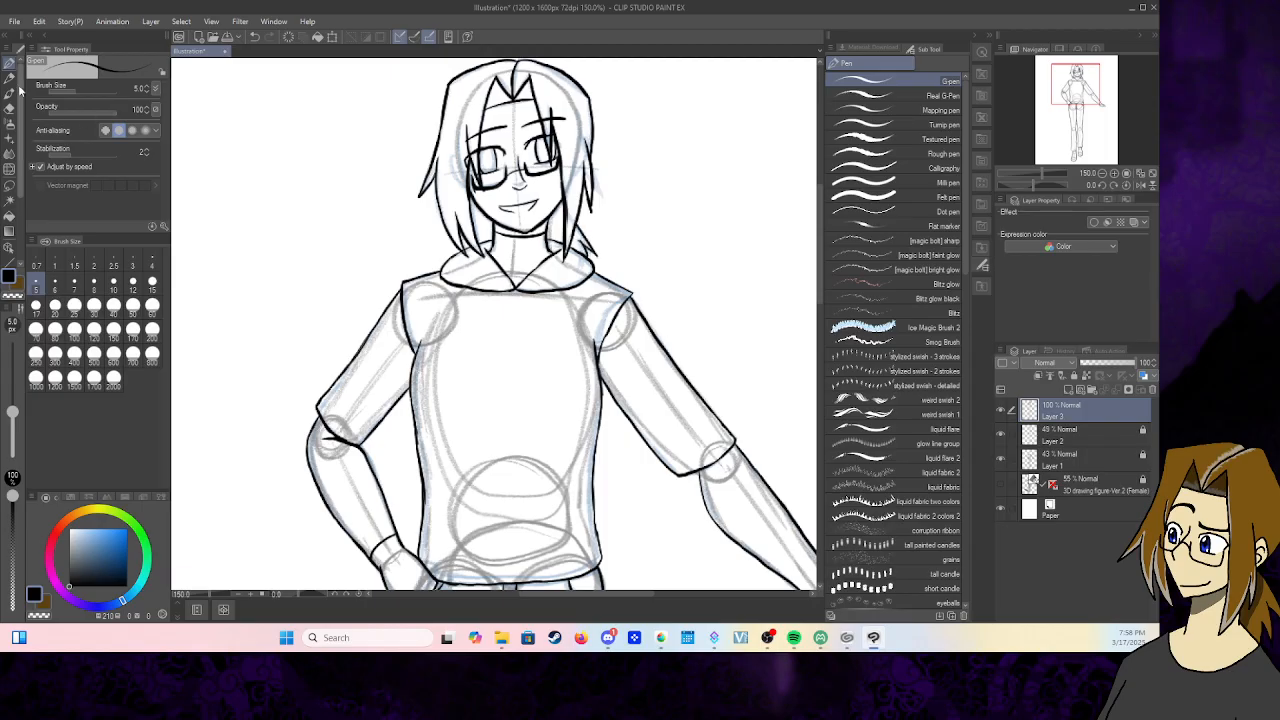
- Erase the left end of the mouth with a 25 px hard eraser, and re-ink it with the 5 px G-pen
key("e")
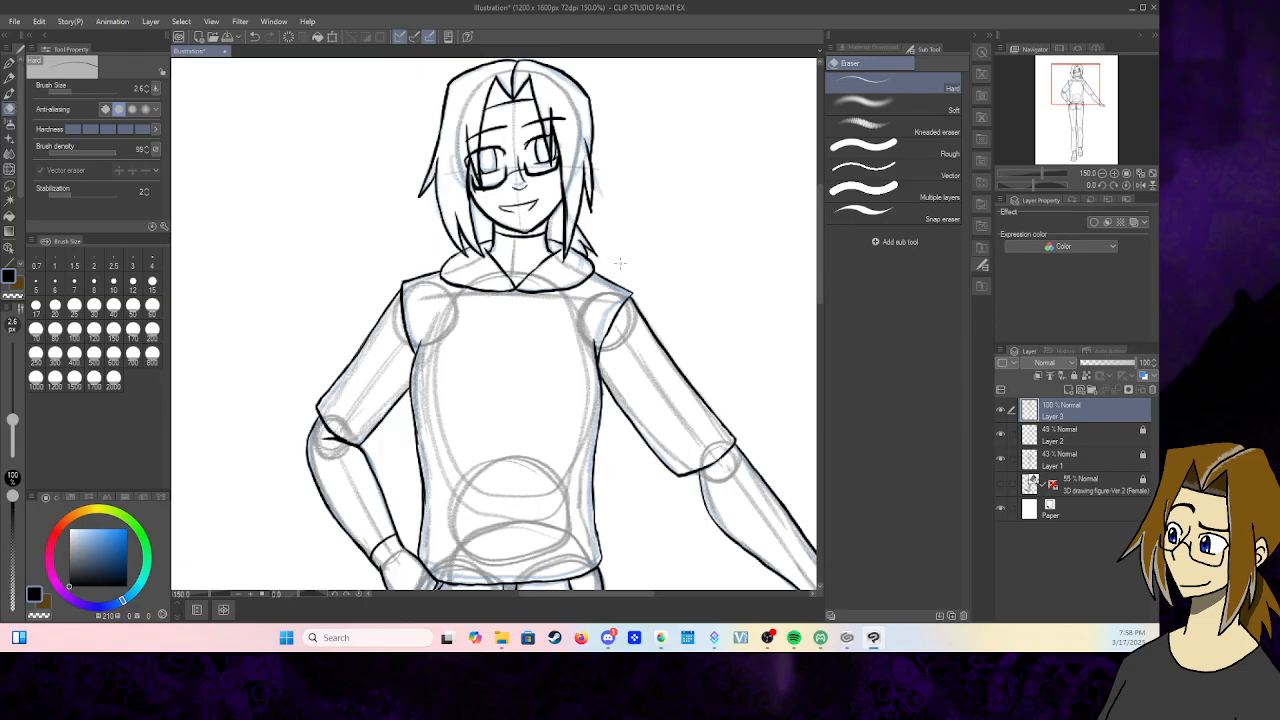
left_click(74, 306)
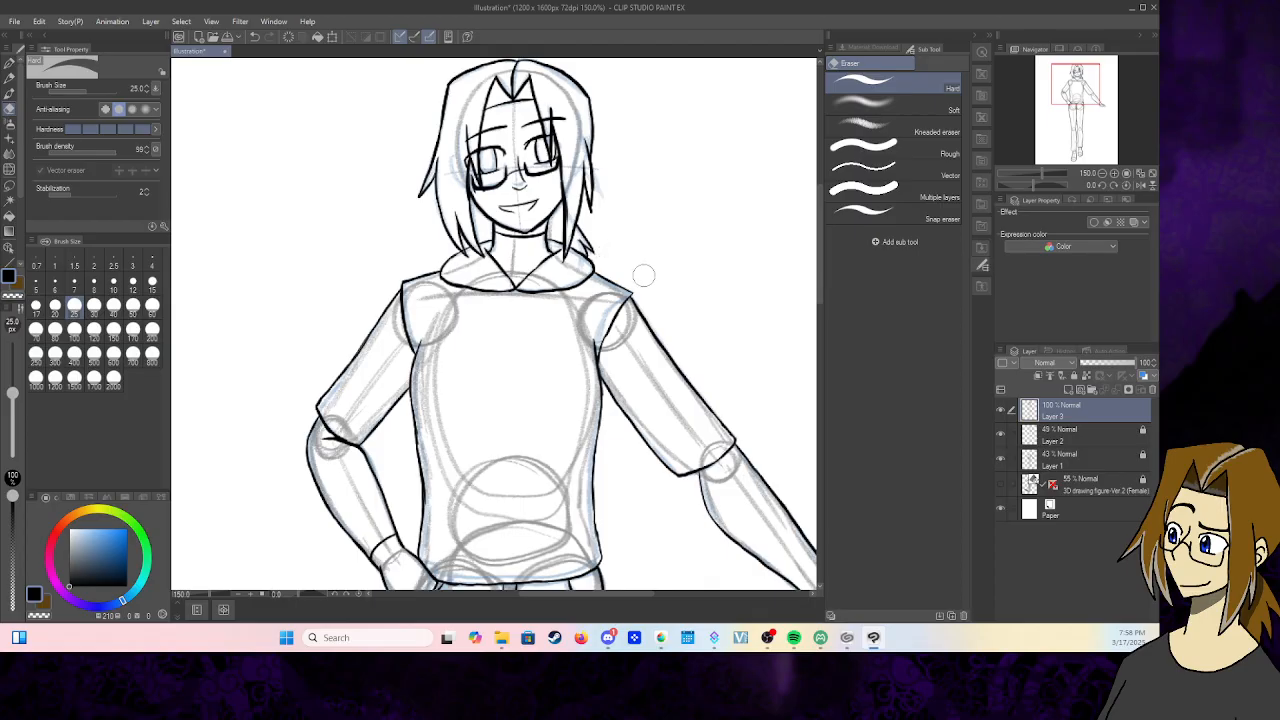
left_click(10, 65)
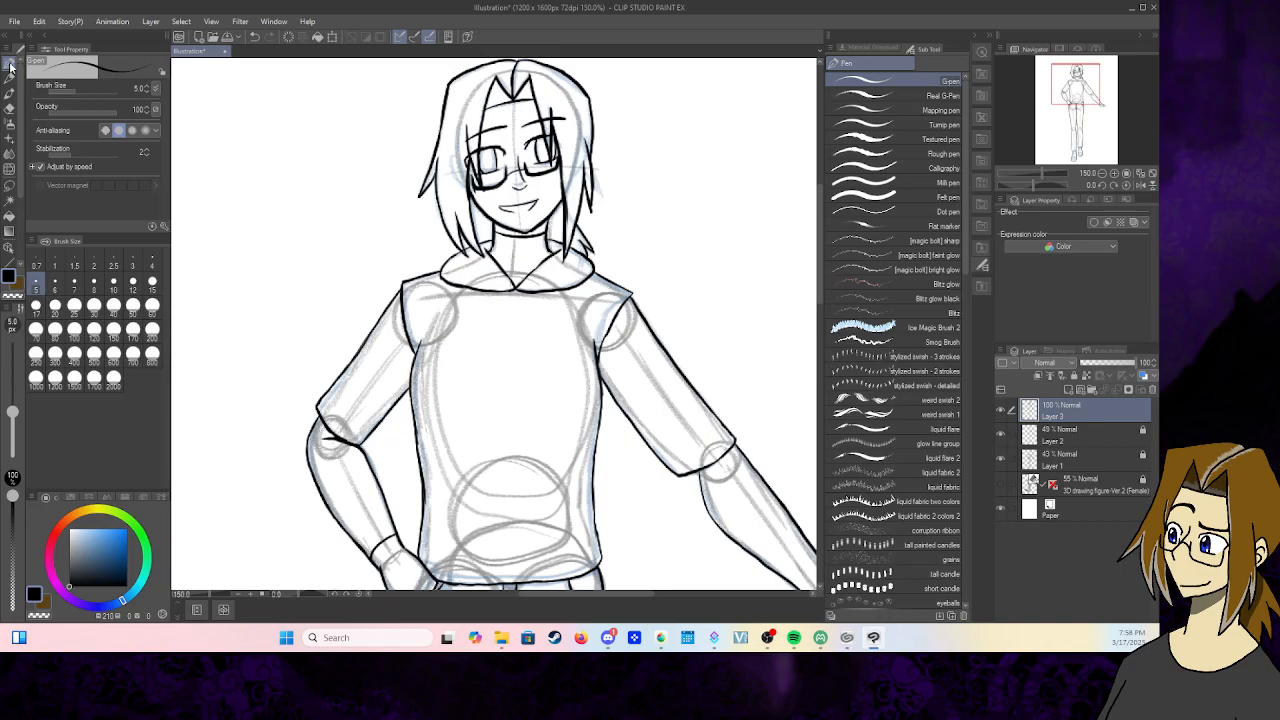
left_click(9, 108)
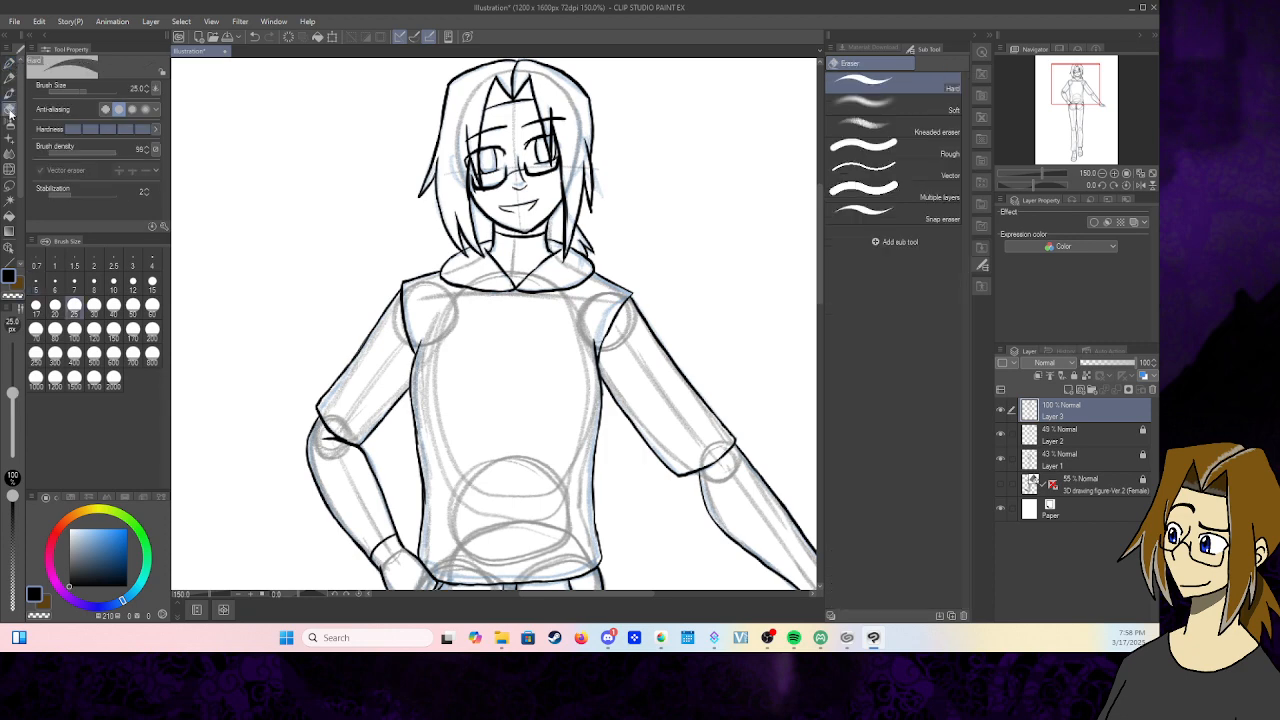
left_click_drag(499, 214, 507, 217)
left_click(10, 66)
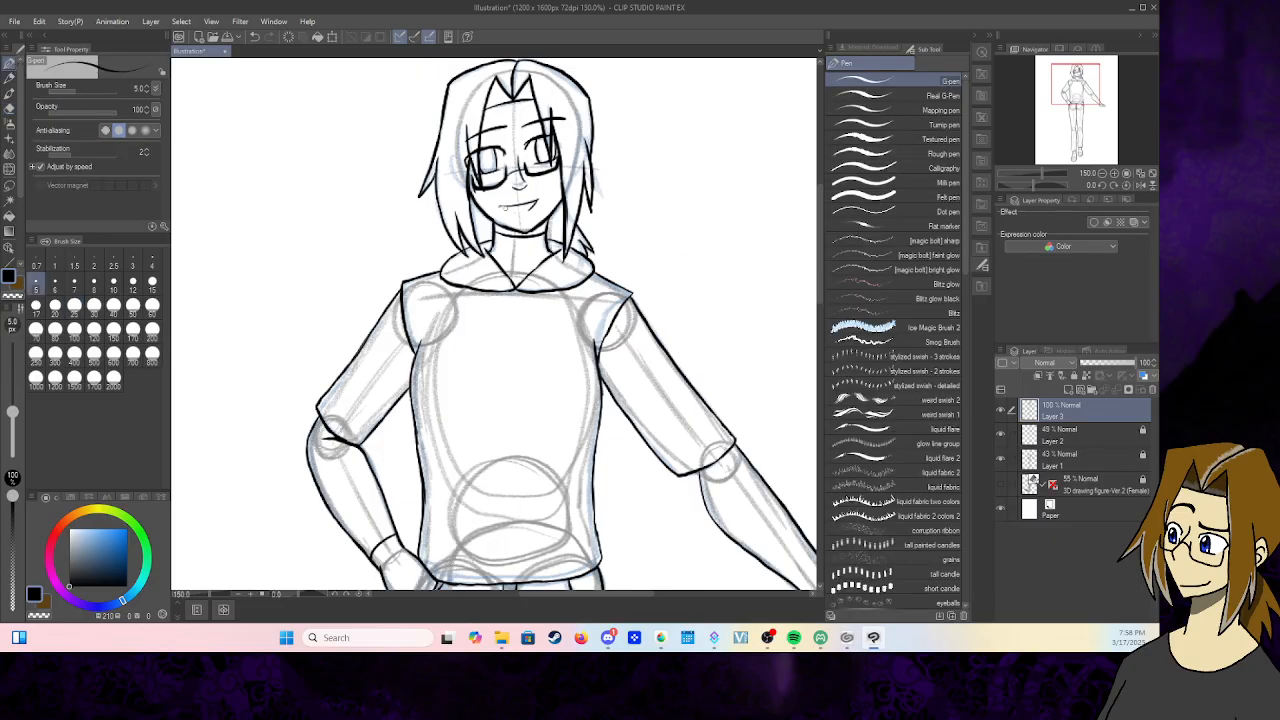
left_click_drag(497, 207, 522, 209)
- Show the 3D drawing figure layer as a guide and ink the outstretched hand's palm, thumb and bent finger outlines
left_click_drag(1080, 92, 1093, 105)
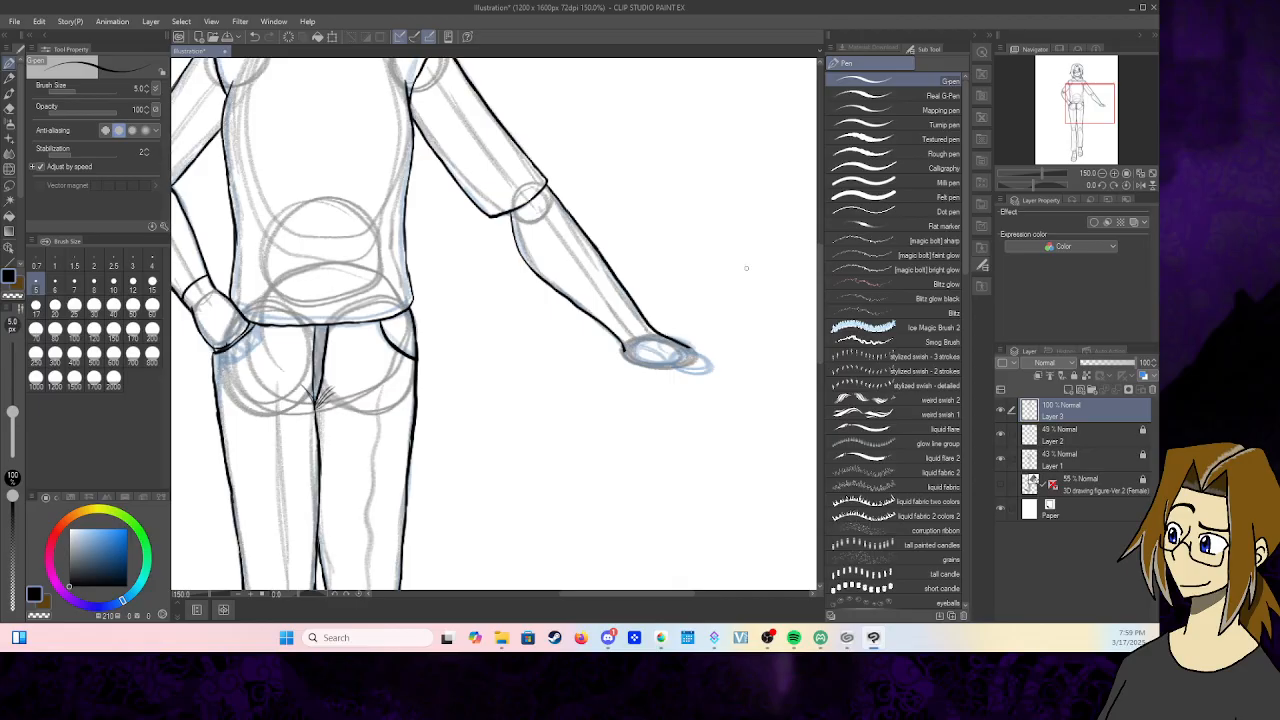
left_click(1011, 485)
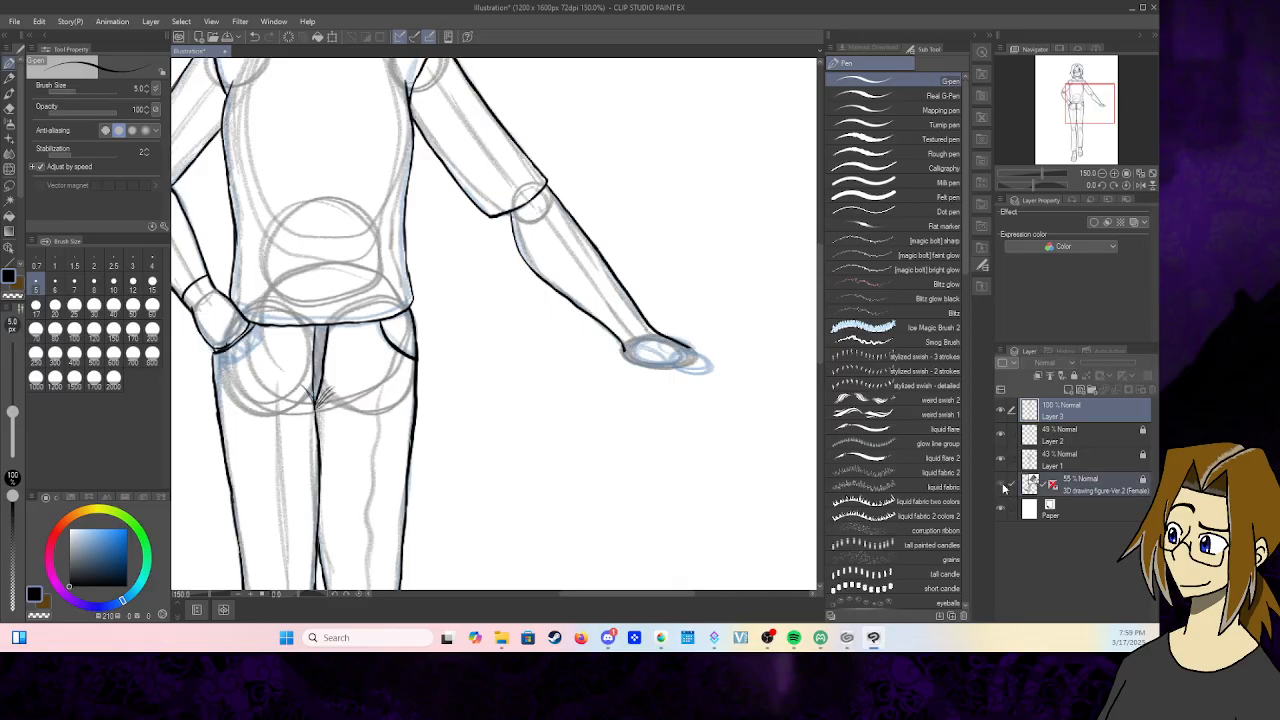
left_click(1001, 485)
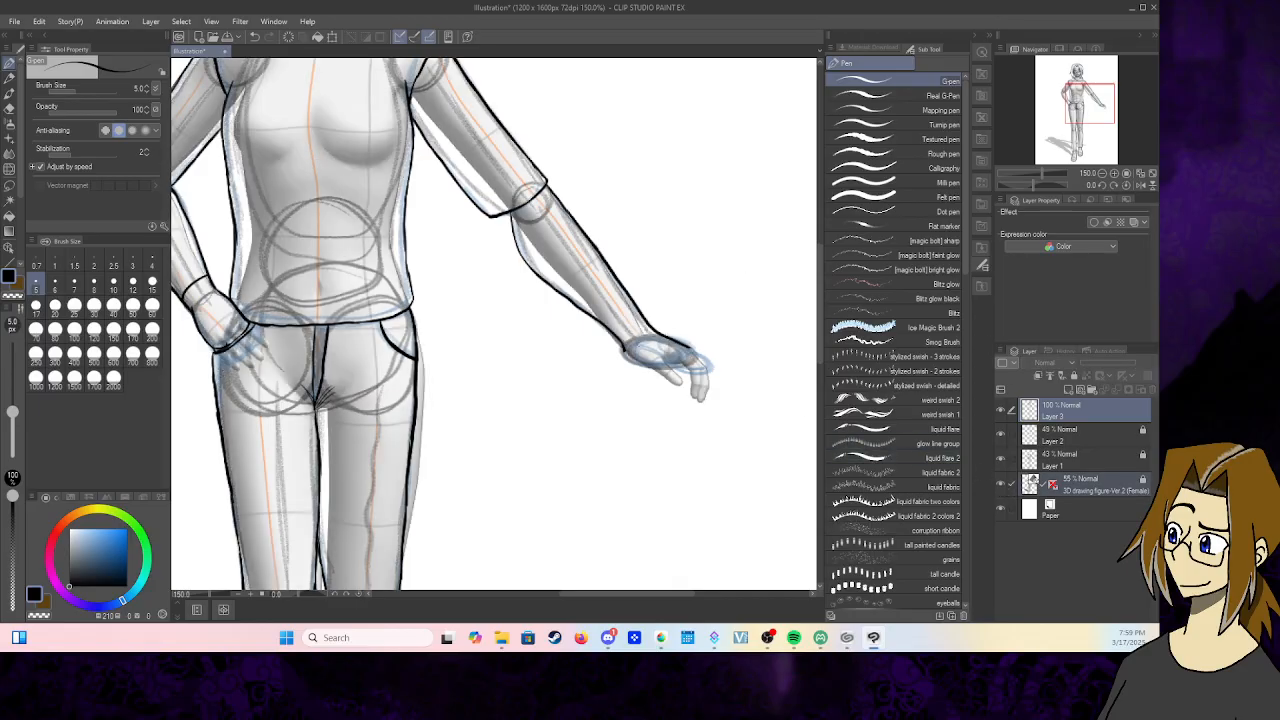
mouse_move(625, 348)
left_mouse_down()
mouse_move(681, 380)
mouse_move(655, 352)
left_mouse_up()
mouse_move(686, 366)
left_mouse_down()
mouse_move(690, 394)
mouse_move(708, 402)
left_mouse_up()
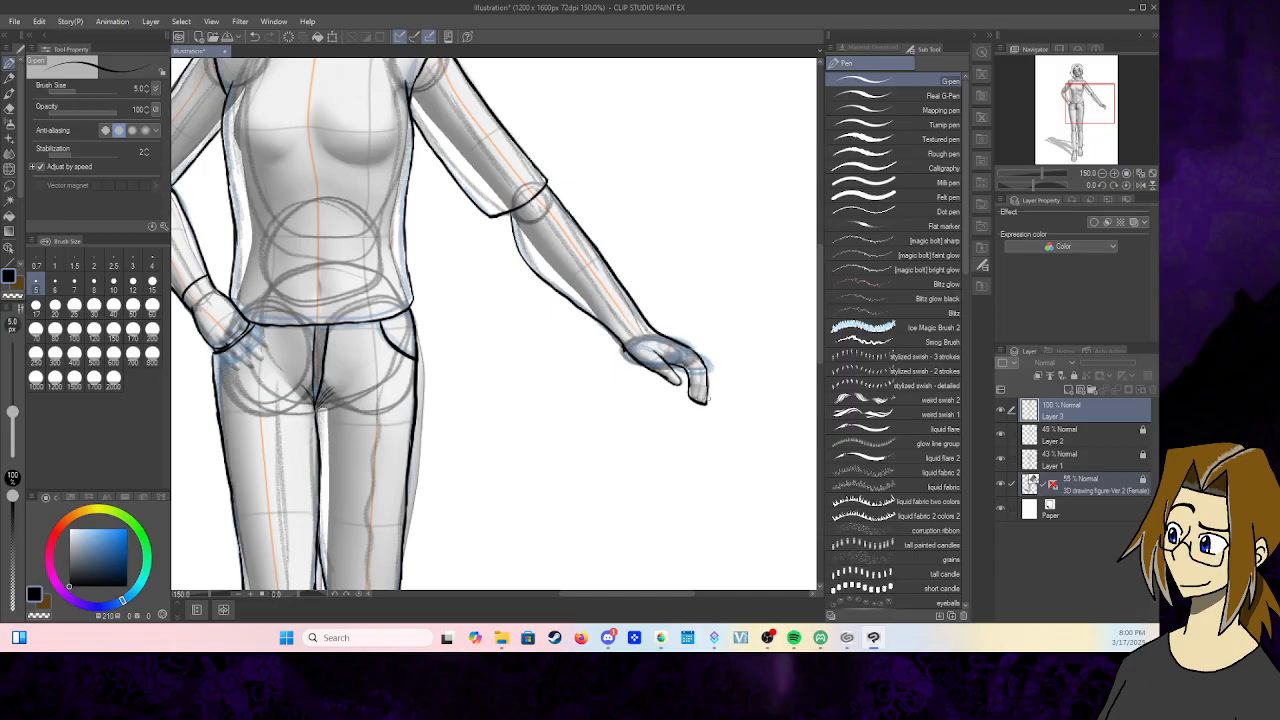
- Ink the dividing line between the outstretched hand's bent fingers and finish the fingertips with the G-pen
left_click_drag(694, 360, 707, 403)
key("e")
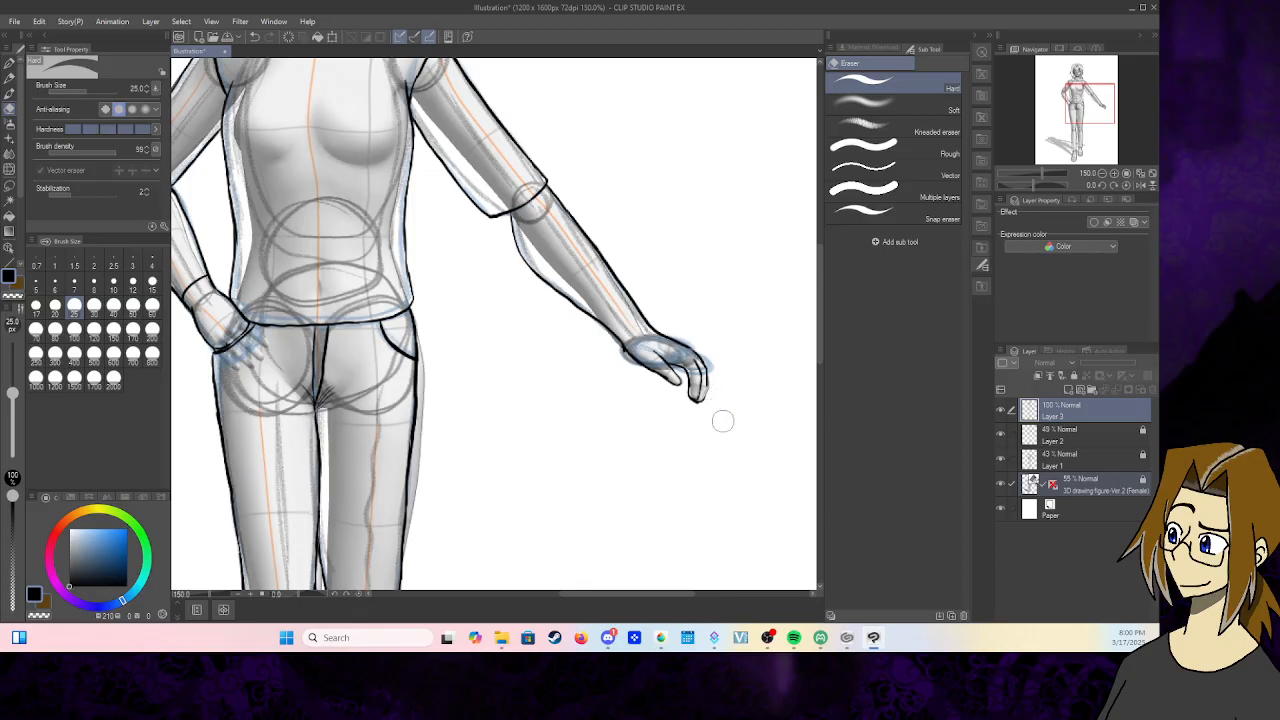
left_click(9, 68)
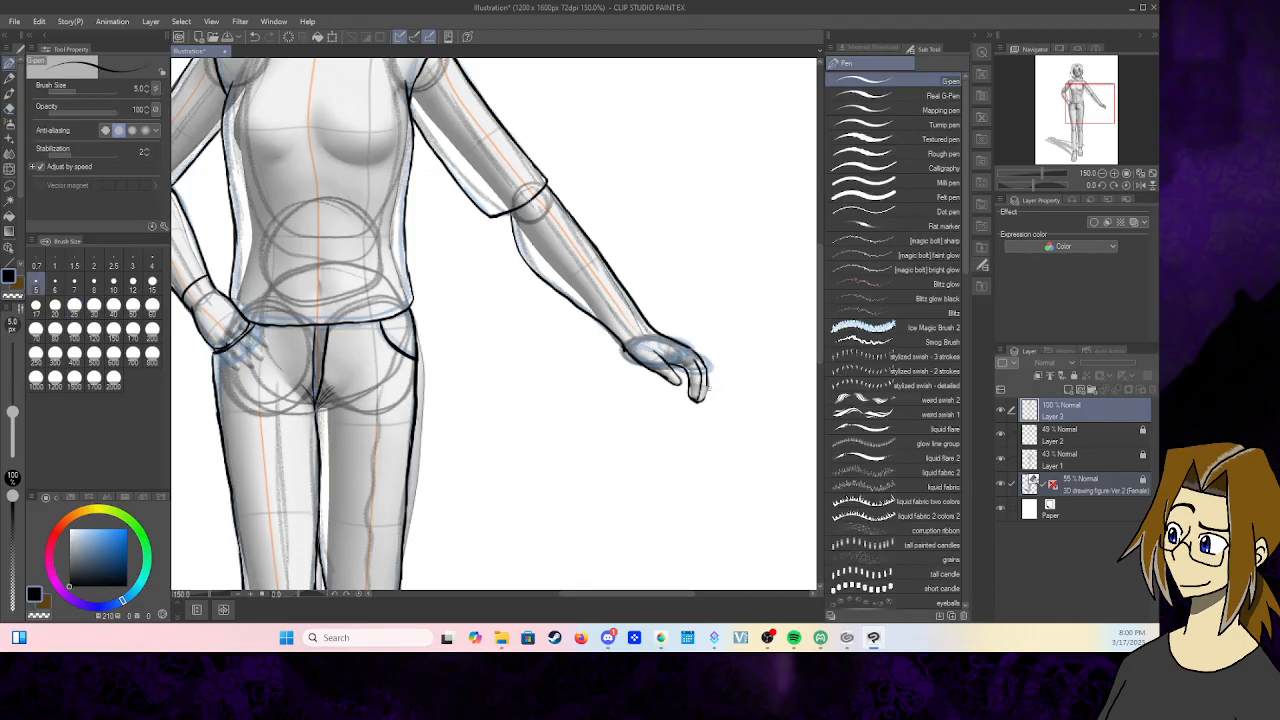
left_click_drag(704, 390, 703, 402)
- Hide the 3D drawing figure, Layer 1 and Layer 2 so only the line art and paper show
left_click(1000, 484)
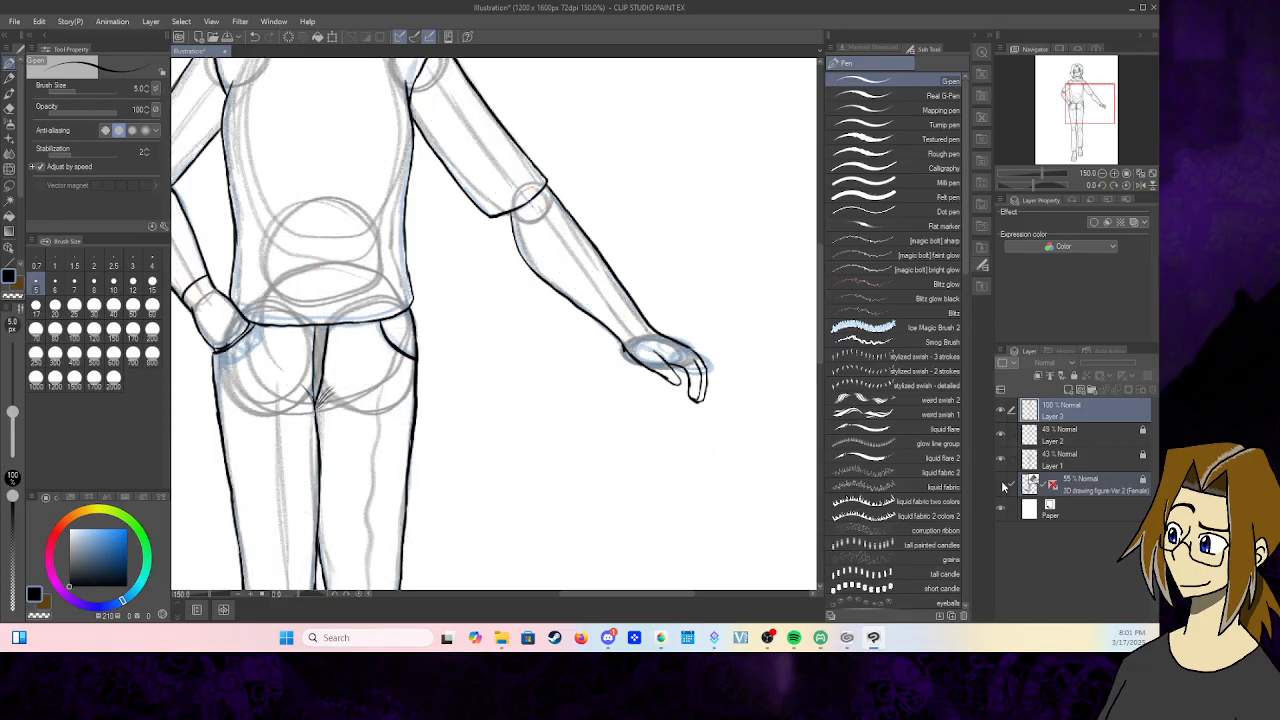
left_click(1000, 459)
left_click(1000, 440)
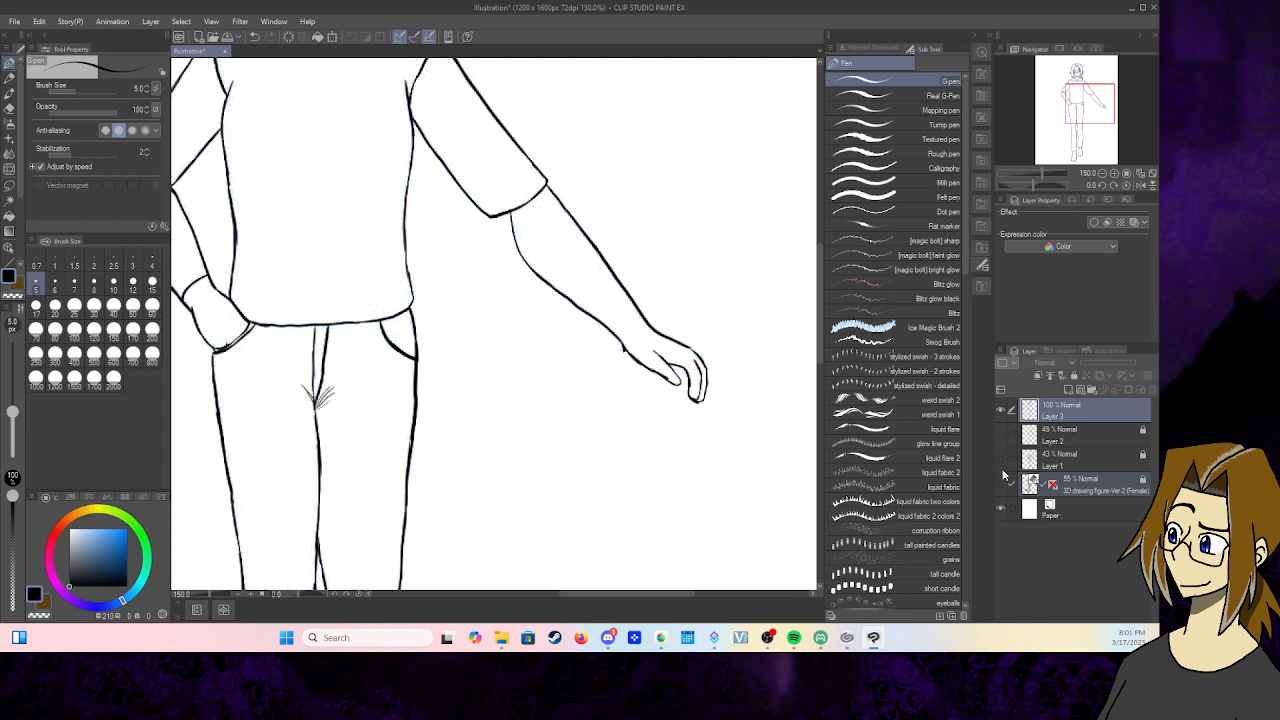
left_click(1002, 438)
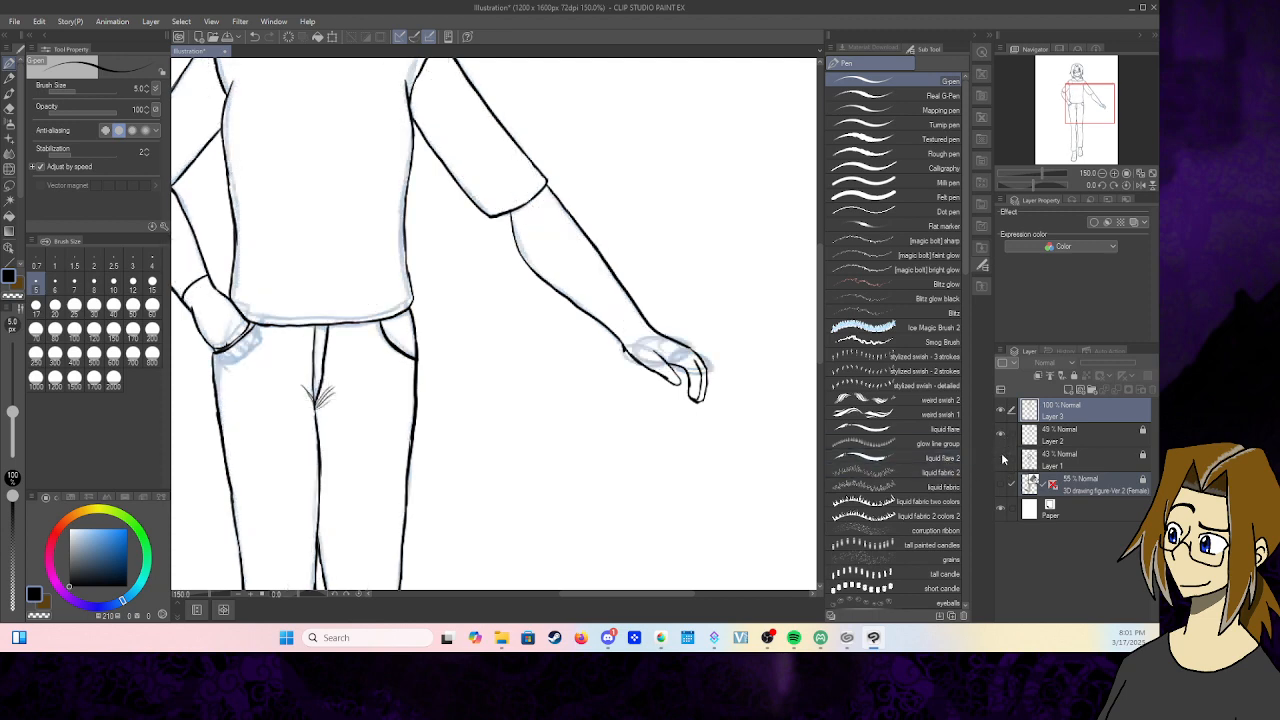
left_click(1001, 459)
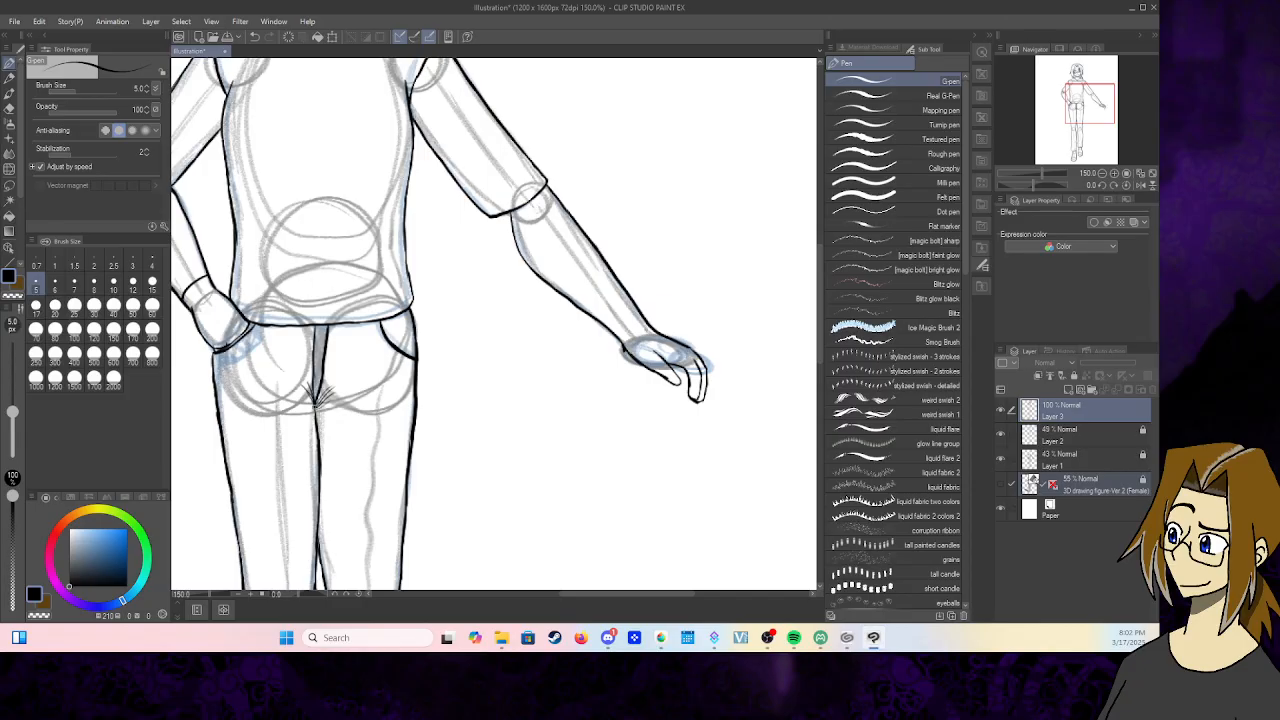
left_click(1000, 460)
left_click(1000, 436)
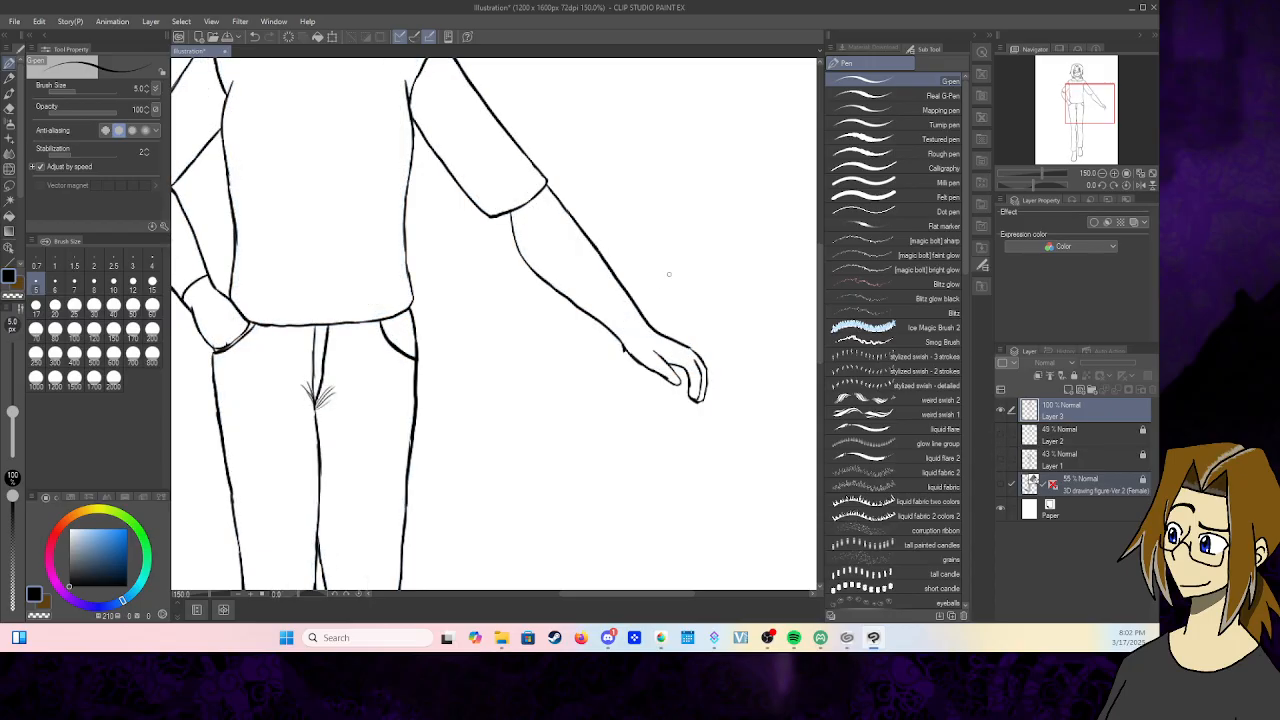
- Ink a wrist line across the outstretched arm and rework the hand's lower edge, undoing the first stroke there
left_click_drag(632, 308, 610, 324)
left_click_drag(666, 355, 644, 367)
left_click(254, 37)
mouse_move(643, 367)
left_mouse_down()
mouse_move(665, 359)
mouse_move(688, 392)
left_mouse_up()
mouse_move(1084, 108)
left_mouse_down()
mouse_move(1070, 85)
mouse_move(1085, 103)
mouse_move(1071, 157)
mouse_move(1070, 109)
left_mouse_up()
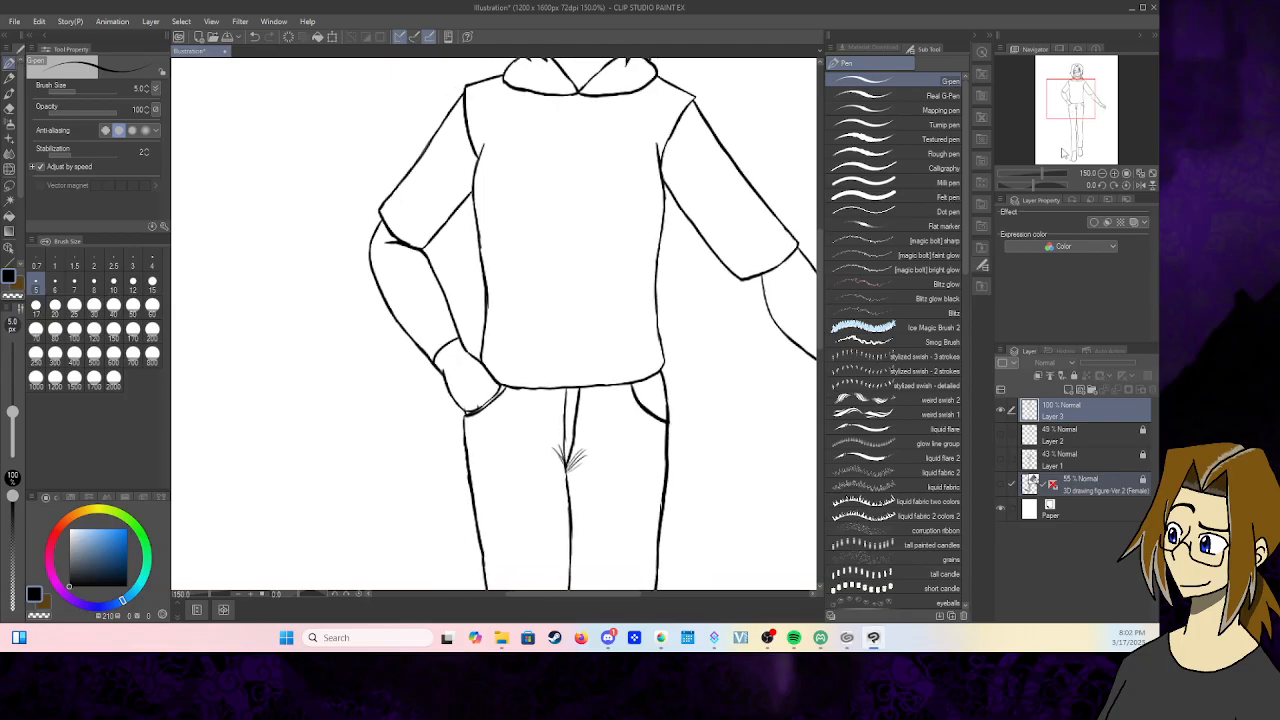
left_click_drag(1094, 115, 1097, 114)
- Compare the line art with the 3D drawing figure across the full canvas, showing the figure layer and hiding it again
left_click(9, 108)
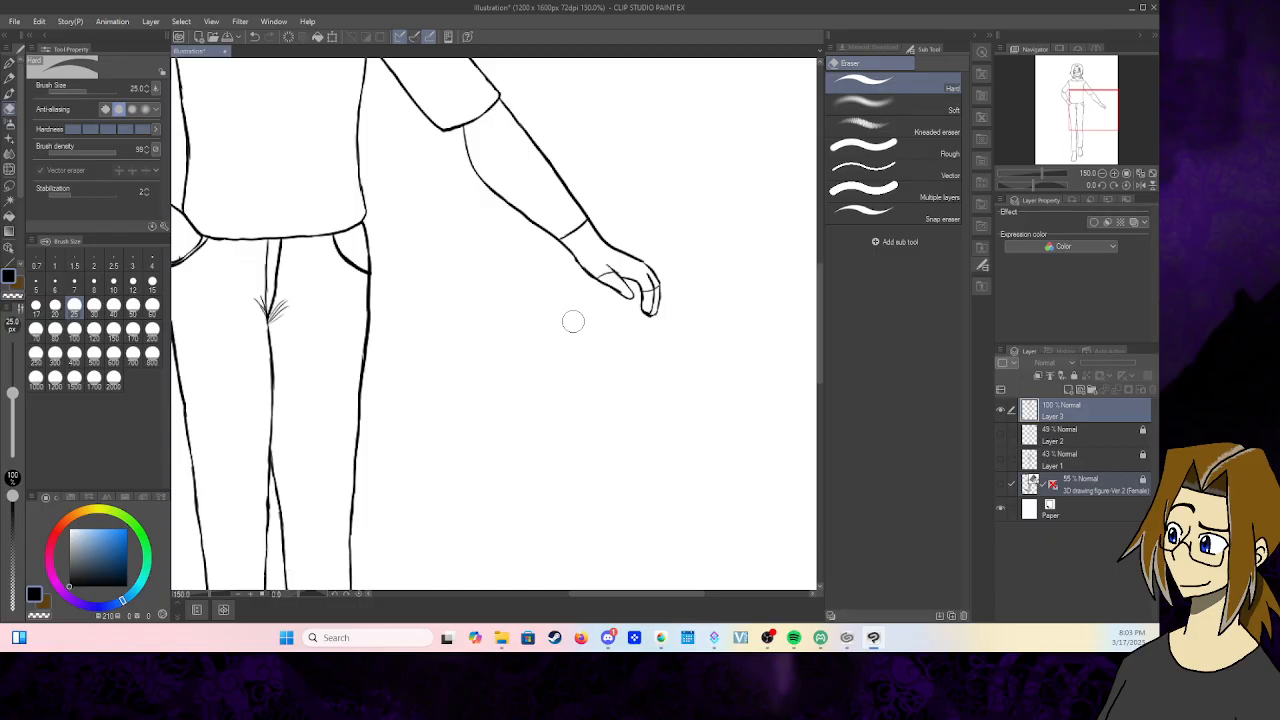
left_click(1001, 485)
left_click(1001, 485)
left_click(1152, 174)
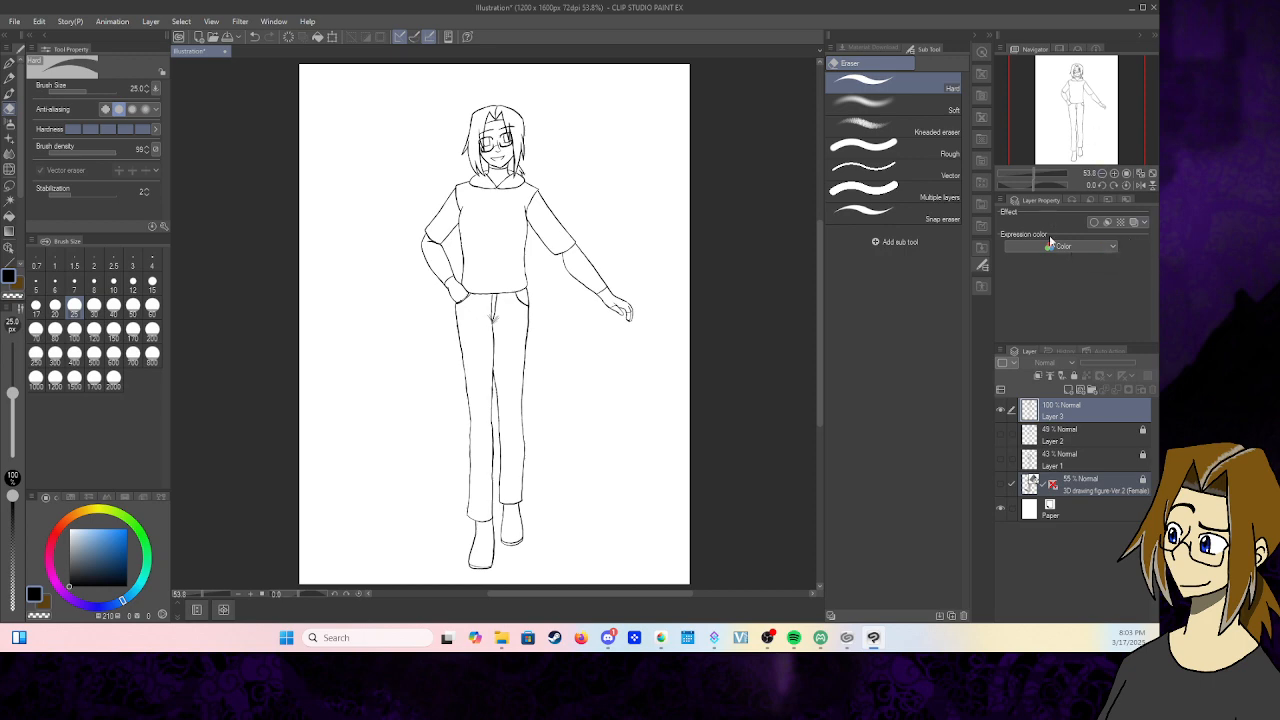
left_click(1002, 482)
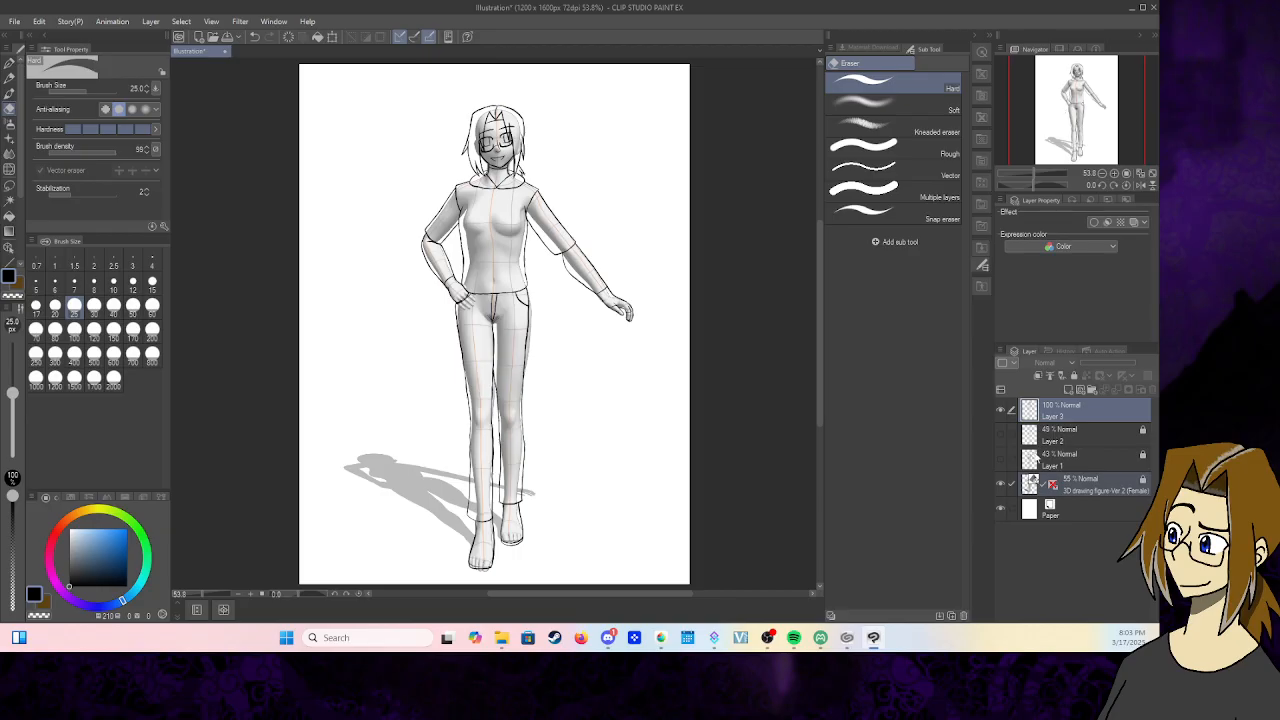
left_click(1000, 483)
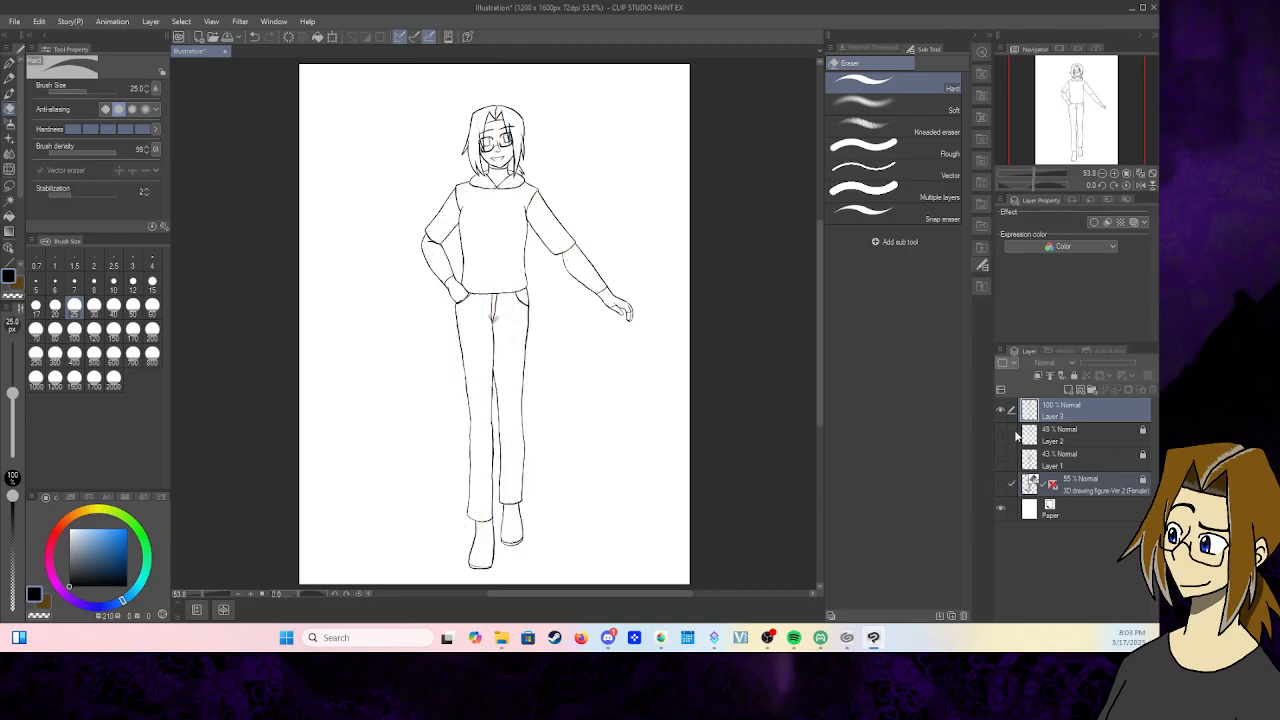
- Trim the right-hand eyebrow where it crosses the hair strand, using a 12 px hard eraser
left_click(1115, 174)
scroll(494, 324, "up", 4)
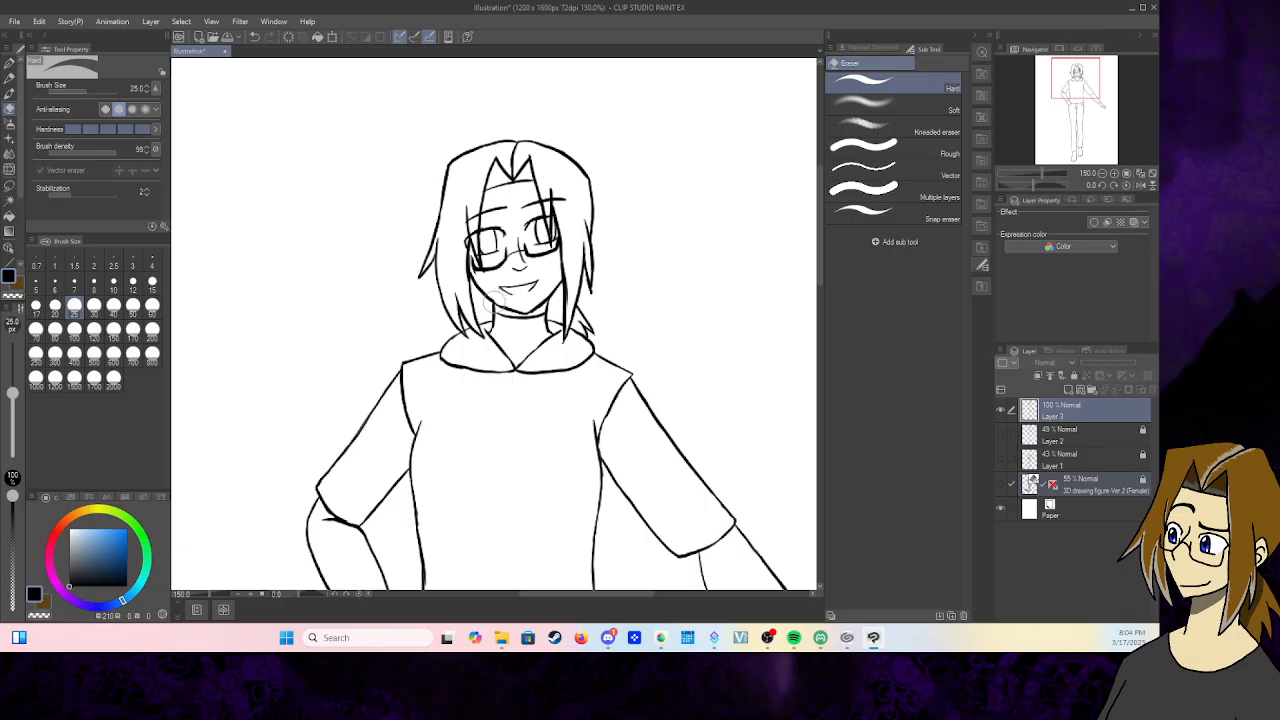
left_click(10, 67)
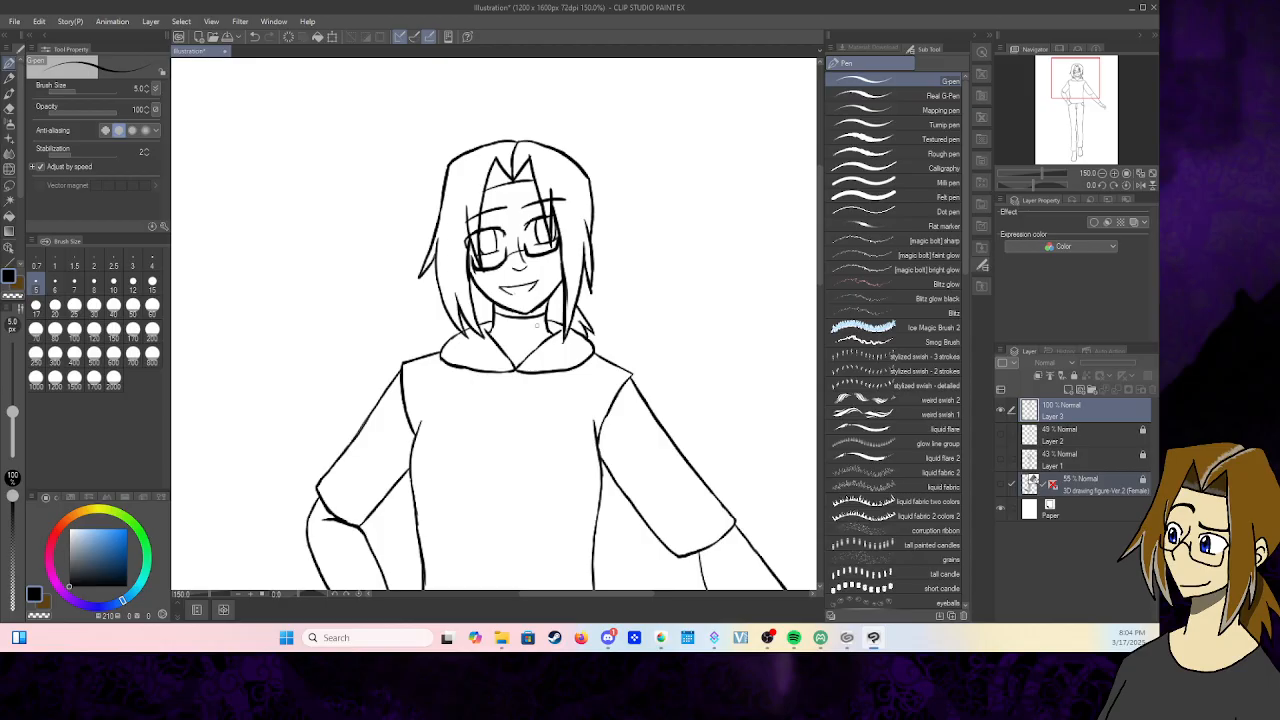
left_click(10, 108)
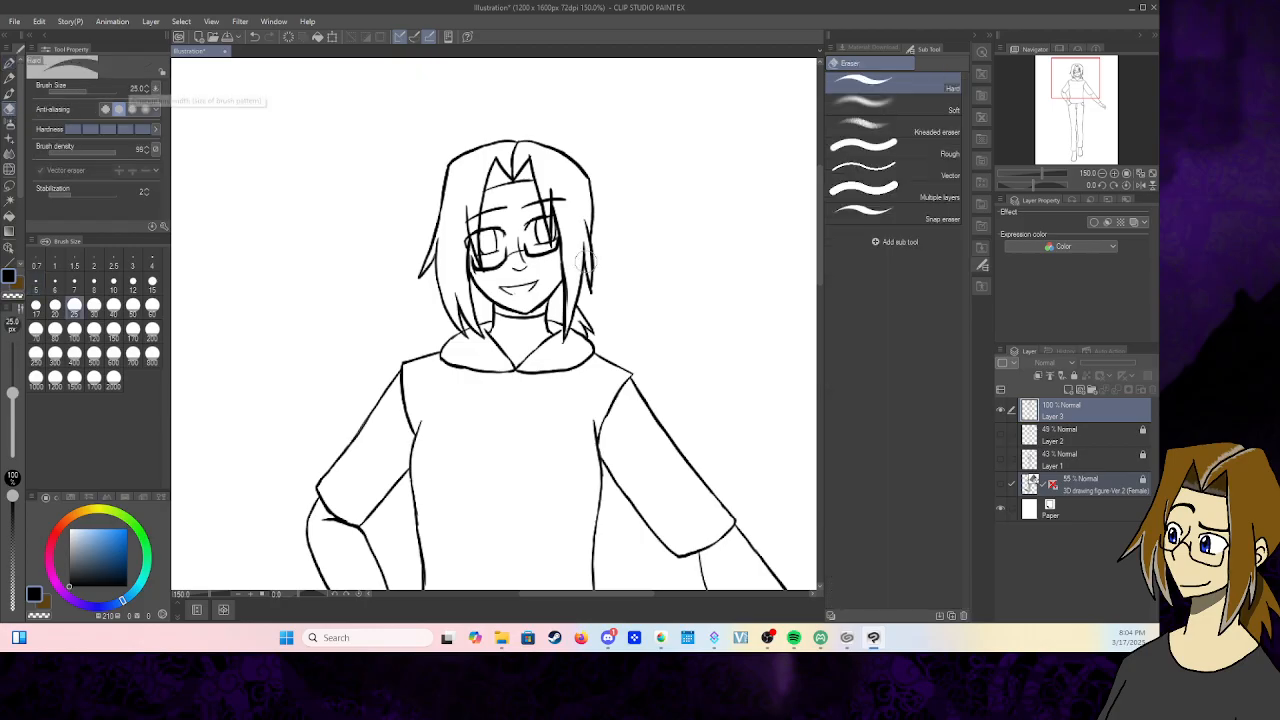
left_click(133, 283)
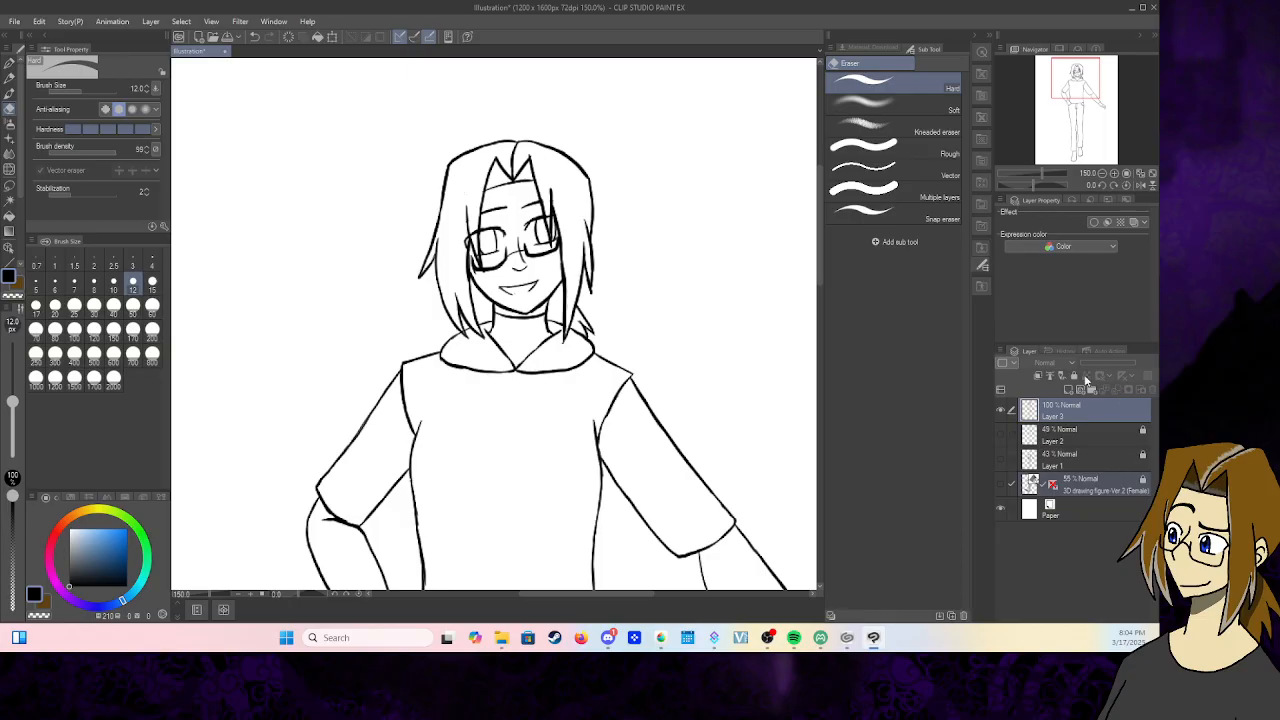
- Lock the line art on Layer 3 and add a new raster layer directly above Layer 2
left_click(1097, 414)
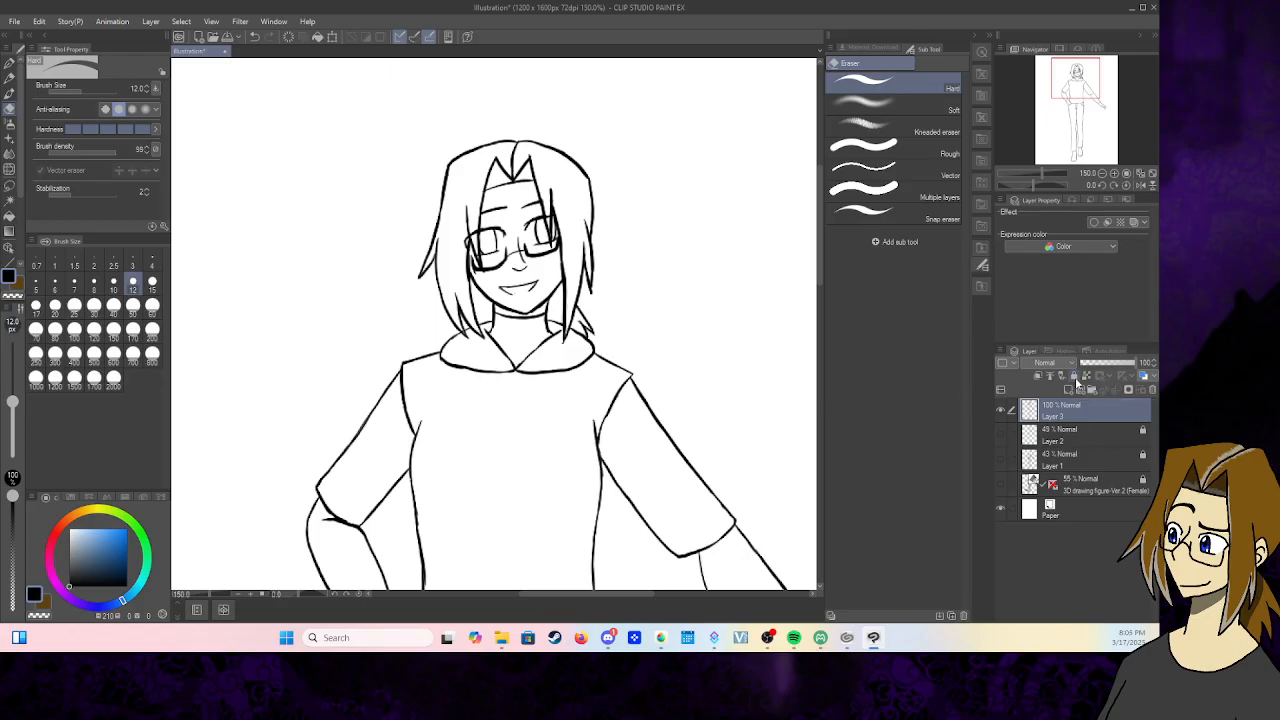
left_click(1075, 381)
left_click(1088, 434)
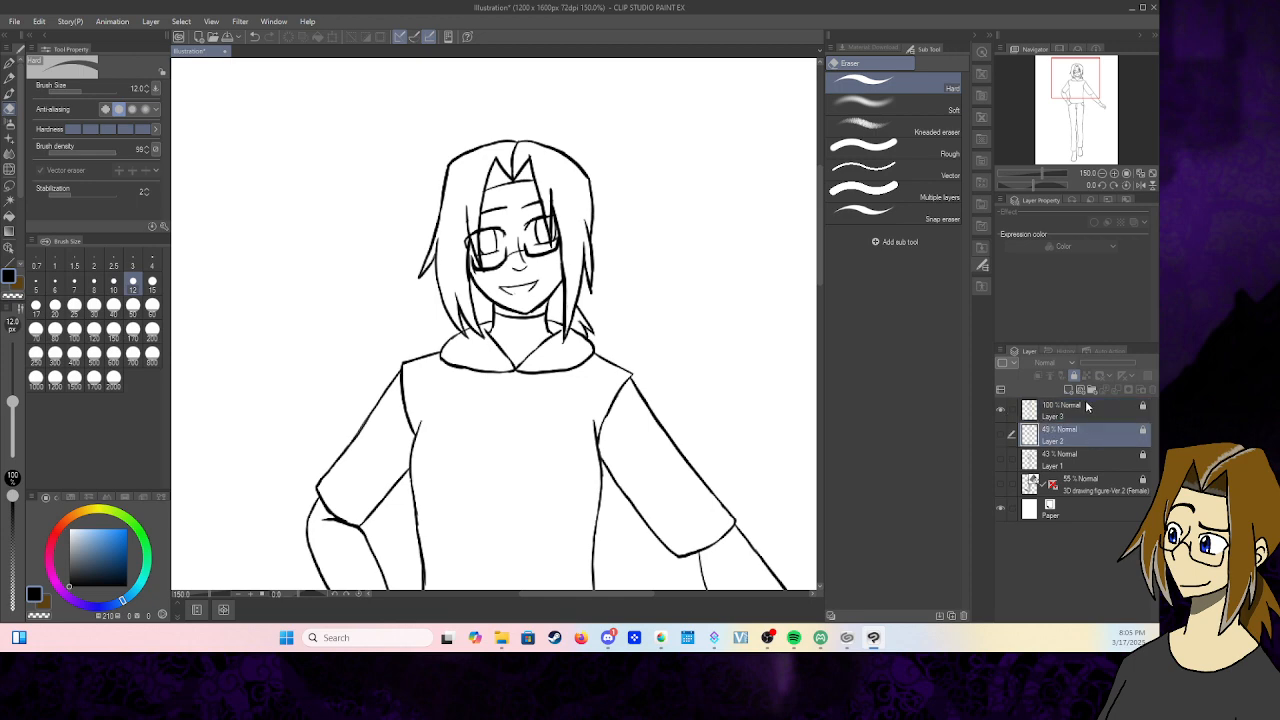
left_click(1068, 389)
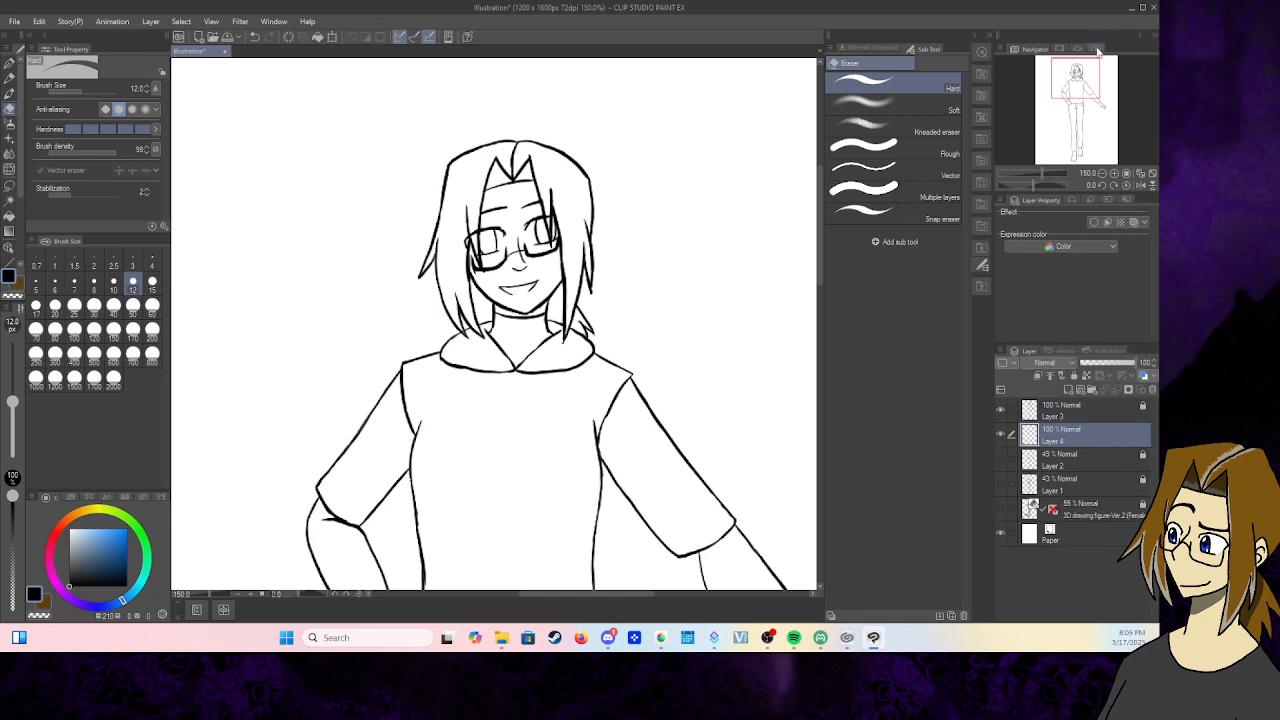
left_click(1080, 49)
left_click(1096, 49)
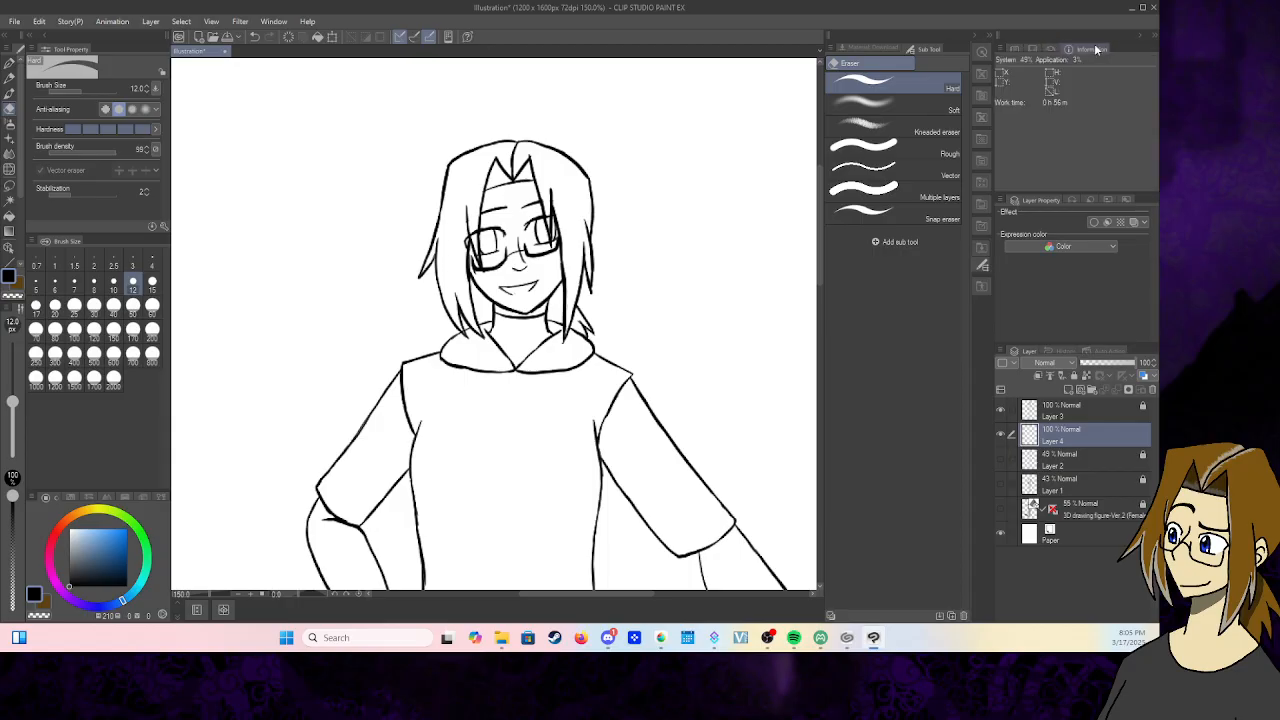
- Pick the light skin tone from the character reference image in Sub View as the drawing color
left_click(1043, 51)
left_click(1080, 90)
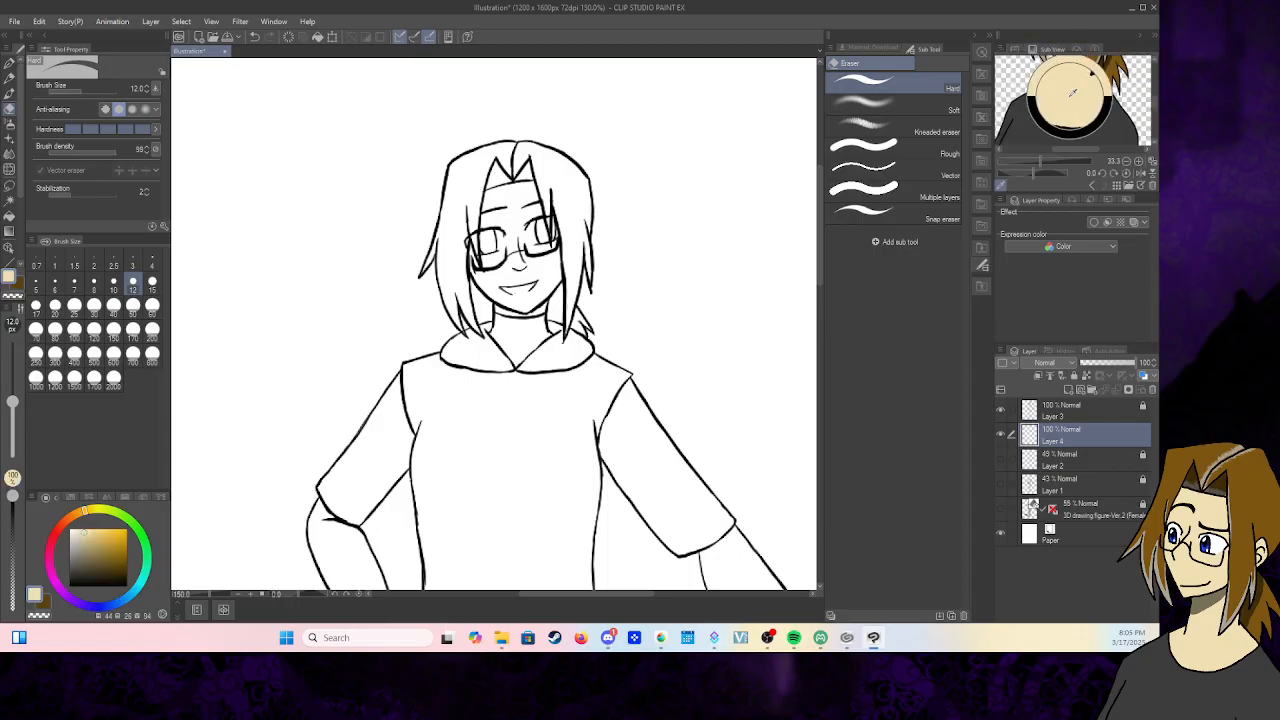
- Try the Wet wash watercolor brush on the face at 30 px and 12 px, undoing the strokes
left_click(10, 95)
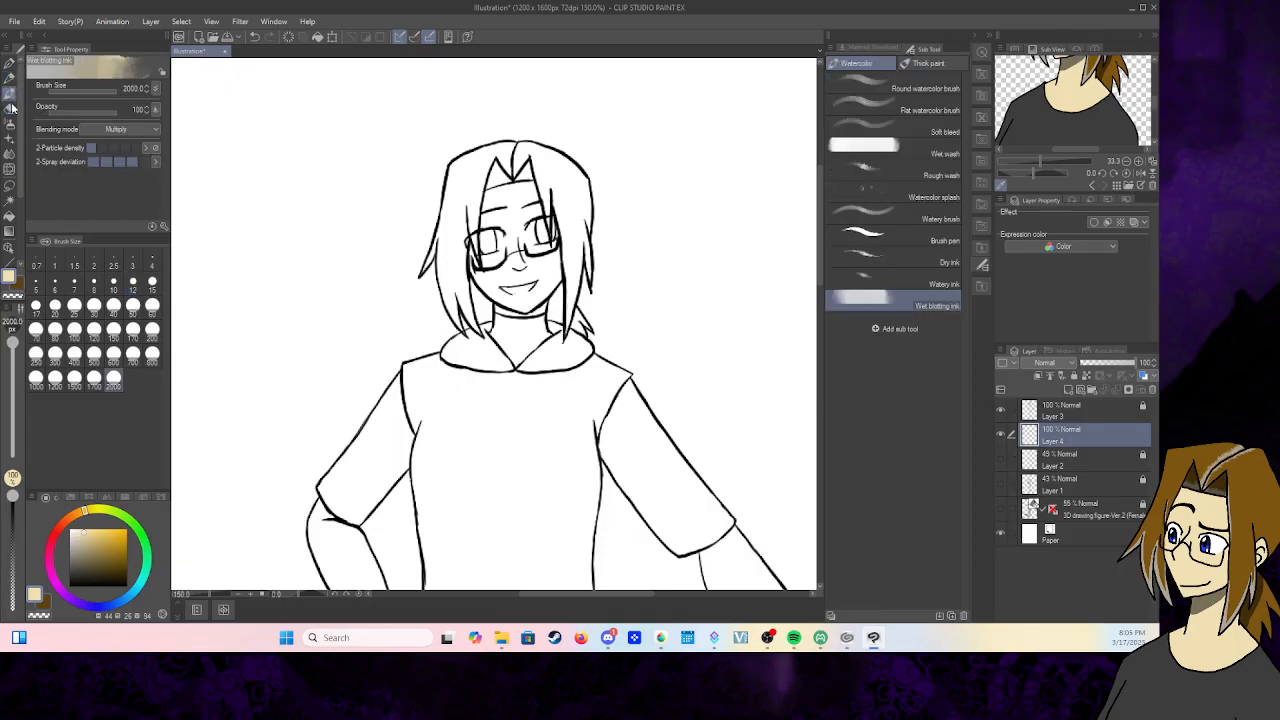
left_click(893, 148)
left_click_drag(518, 327, 528, 288)
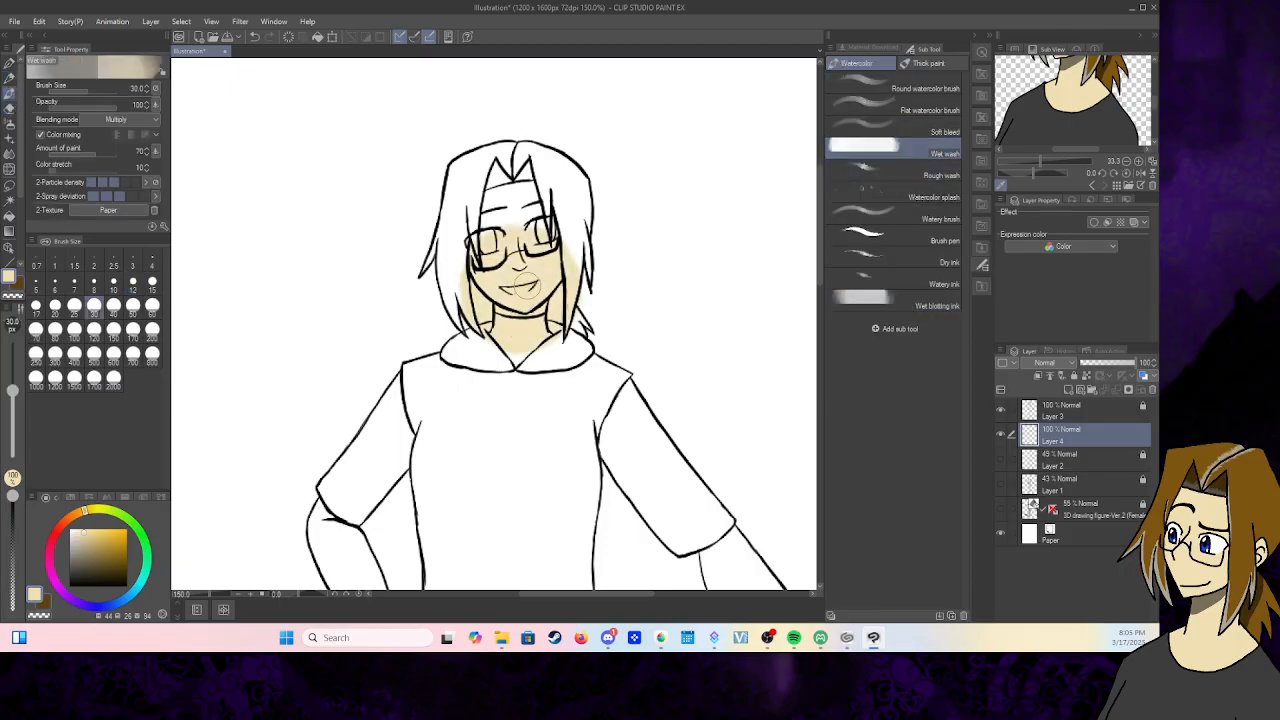
left_click(255, 37)
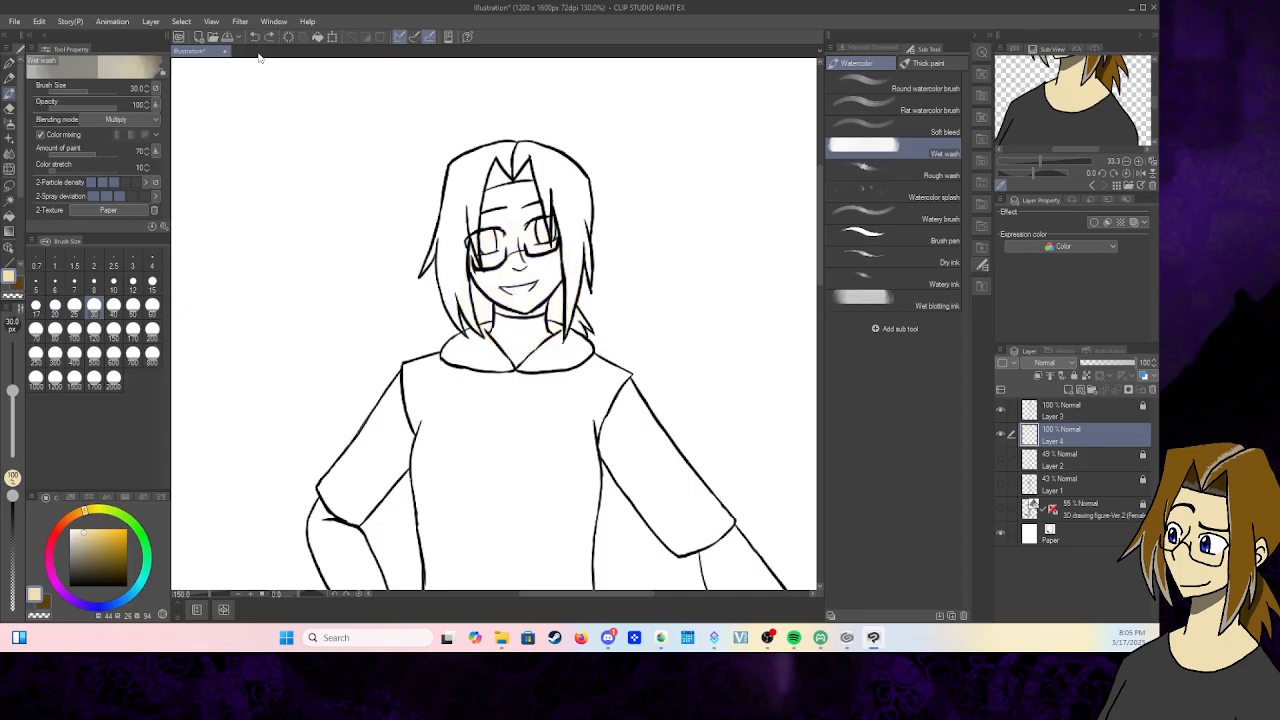
left_click(133, 284)
mouse_move(507, 277)
left_mouse_down()
mouse_move(530, 300)
mouse_move(522, 262)
mouse_move(540, 290)
mouse_move(548, 262)
mouse_move(510, 290)
mouse_move(526, 282)
left_mouse_up()
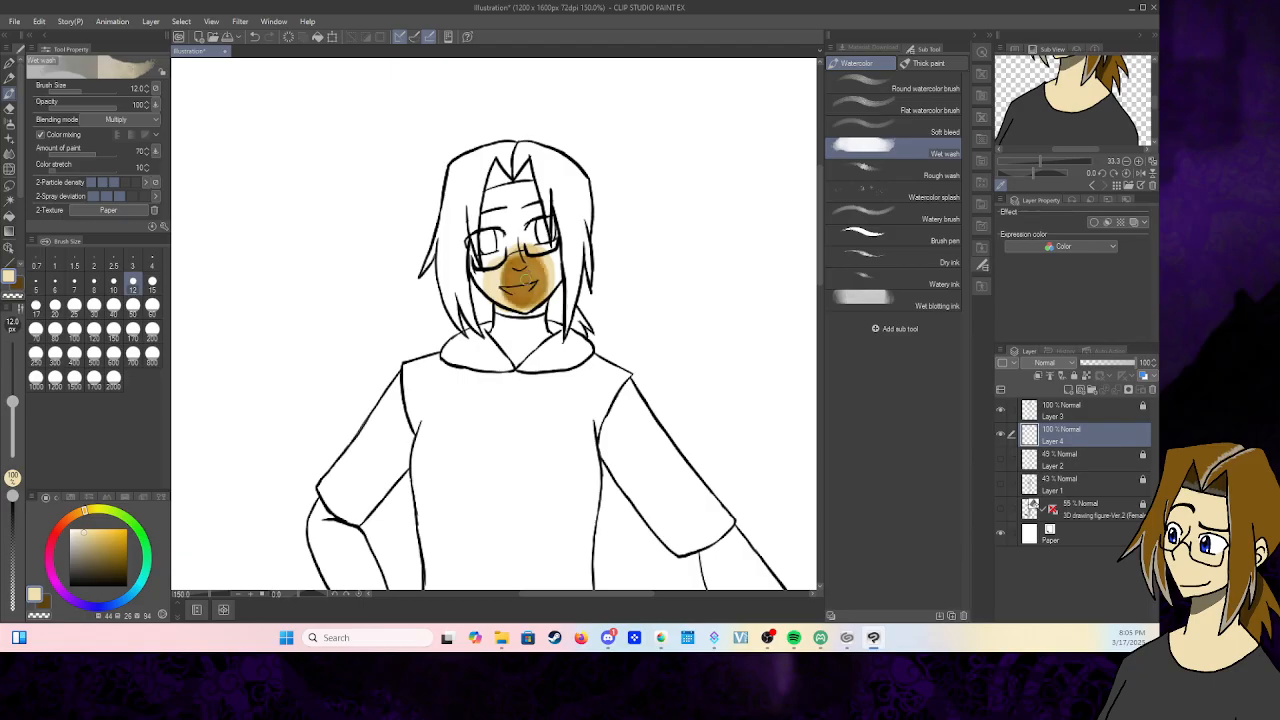
left_click(255, 37)
left_click(255, 37)
left_click(255, 37)
left_click(255, 37)
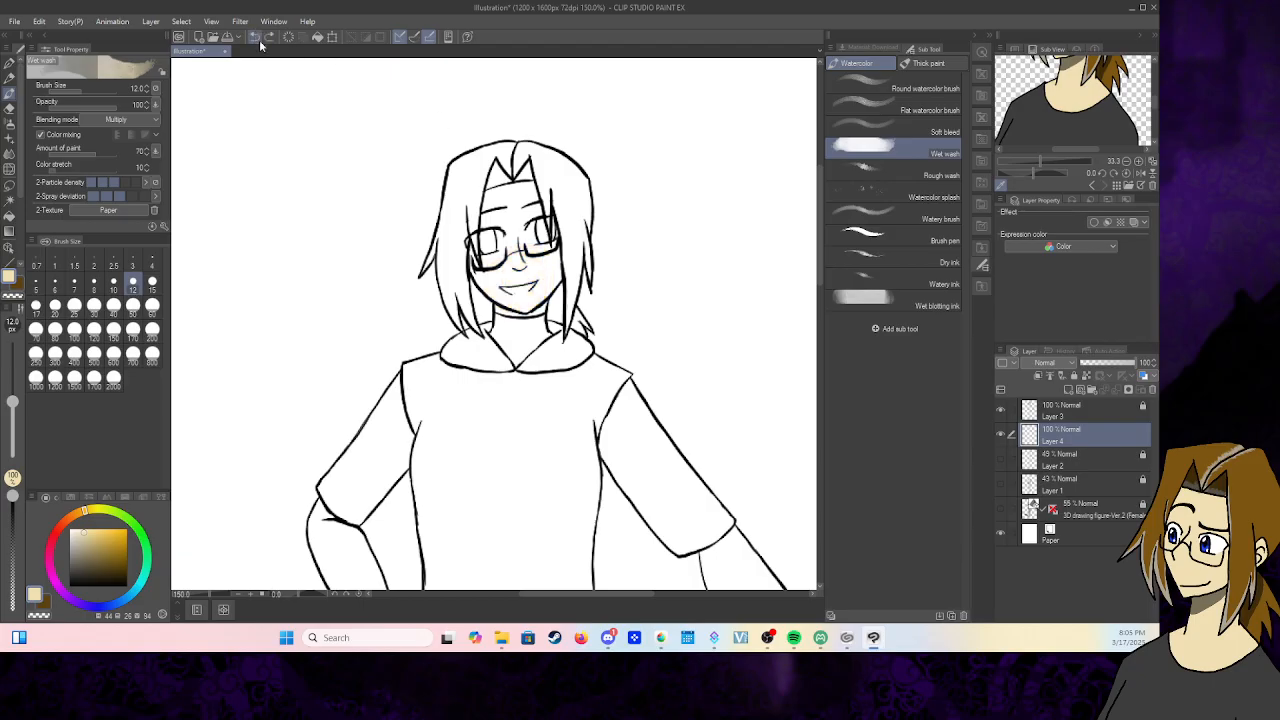
- Try the Wet blotting ink brush at 2000 px on the canvas and undo the stroke
left_click(905, 300)
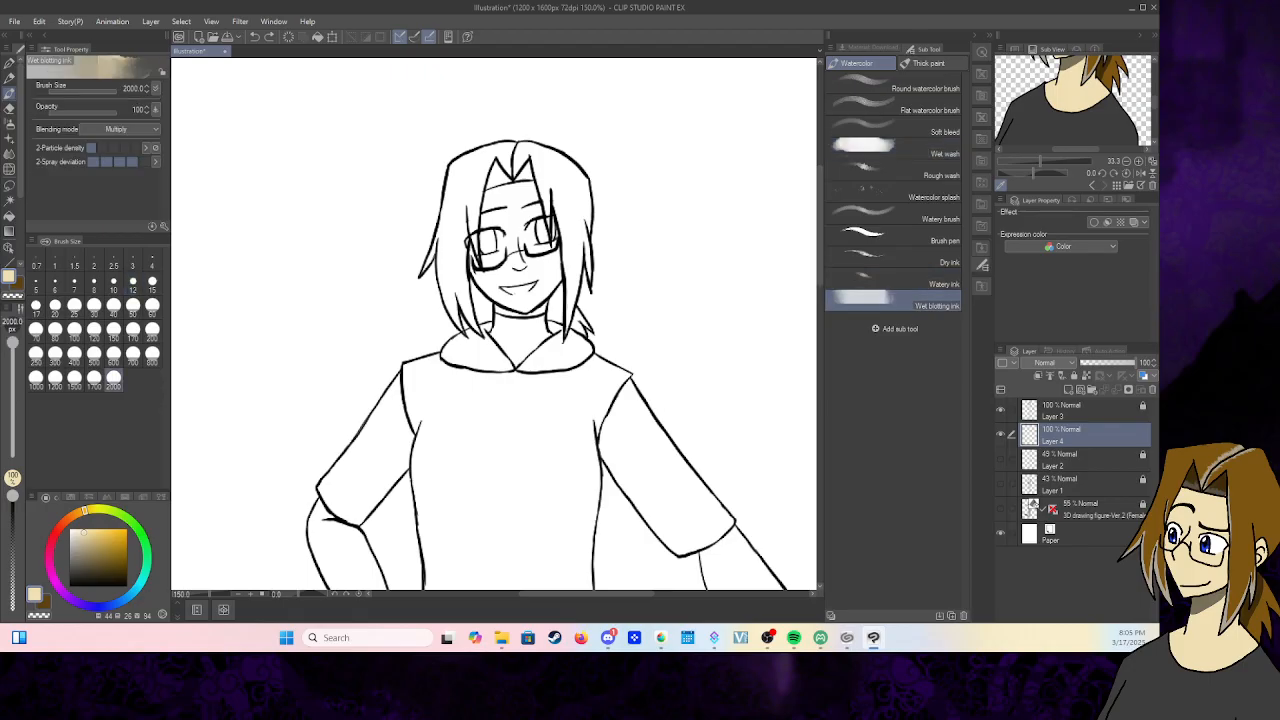
mouse_move(460, 430)
left_mouse_down()
mouse_move(520, 400)
mouse_move(680, 265)
left_mouse_up()
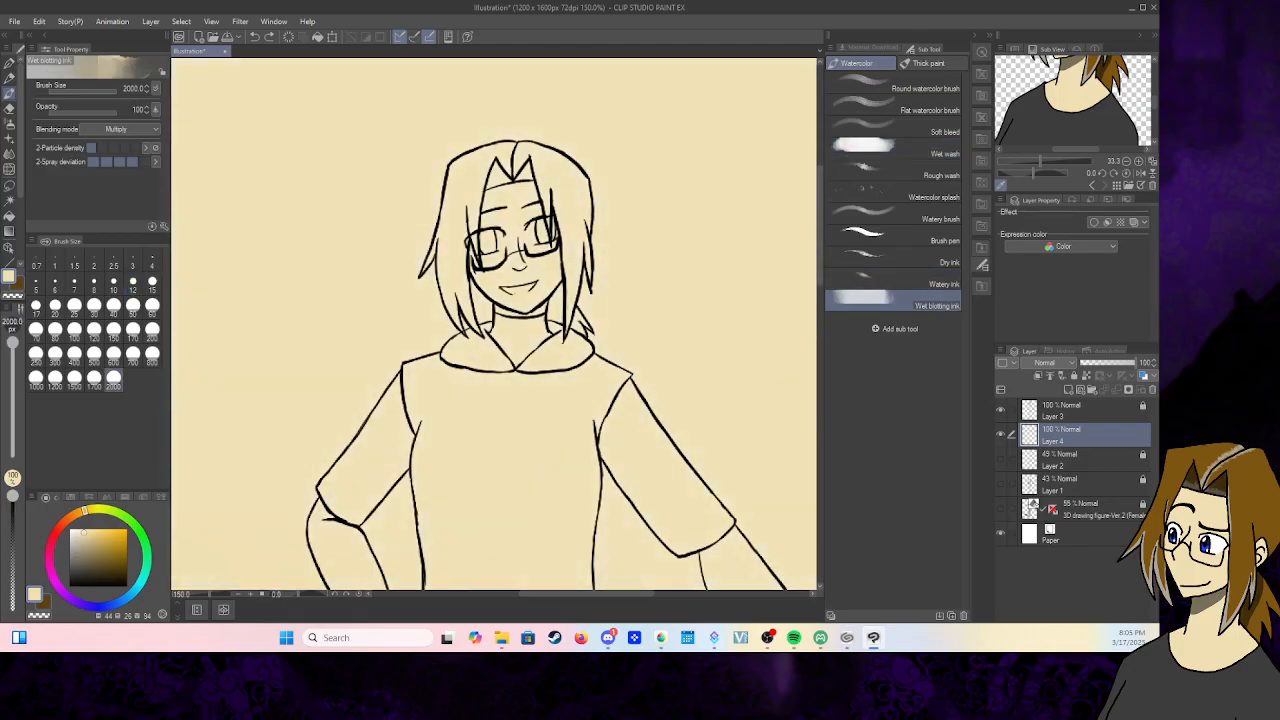
left_click(255, 37)
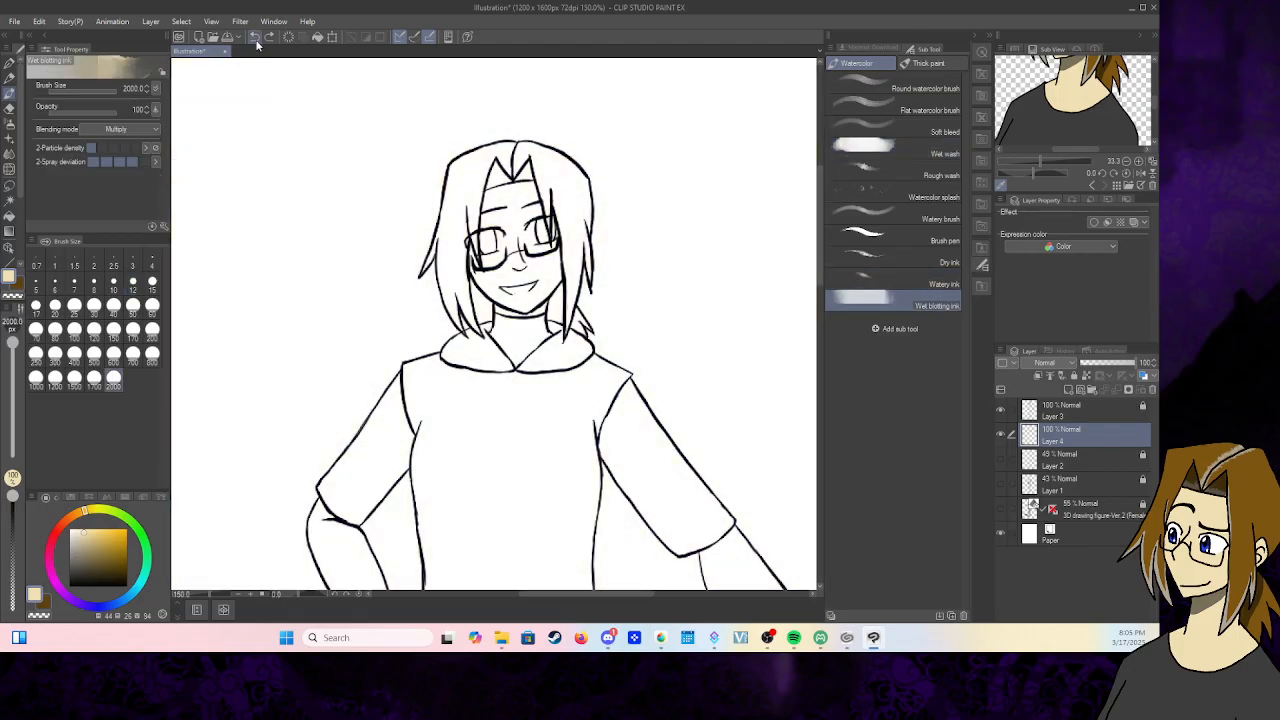
- Paint skin tone over the middle of the face and forehead with the Round mixing brush at 25 px and 10 px
left_click(938, 64)
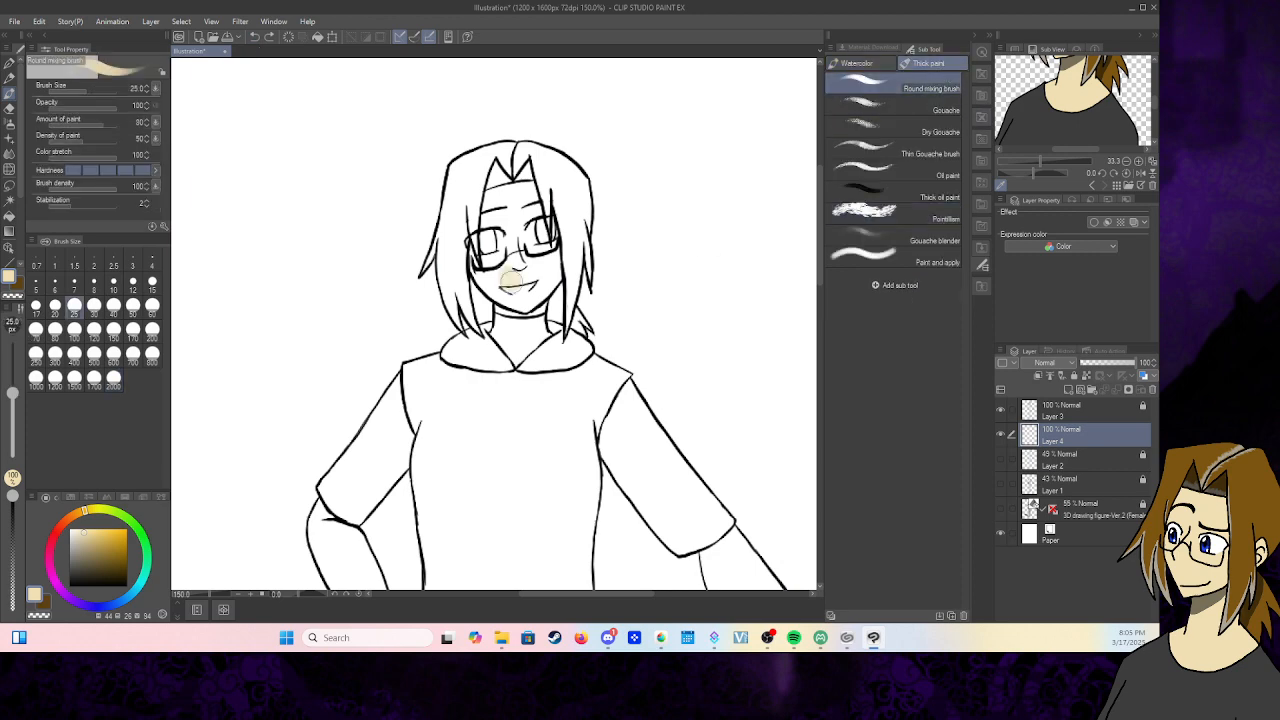
mouse_move(510, 279)
left_mouse_down()
mouse_move(522, 292)
mouse_move(505, 265)
mouse_move(520, 285)
mouse_move(516, 269)
left_mouse_up()
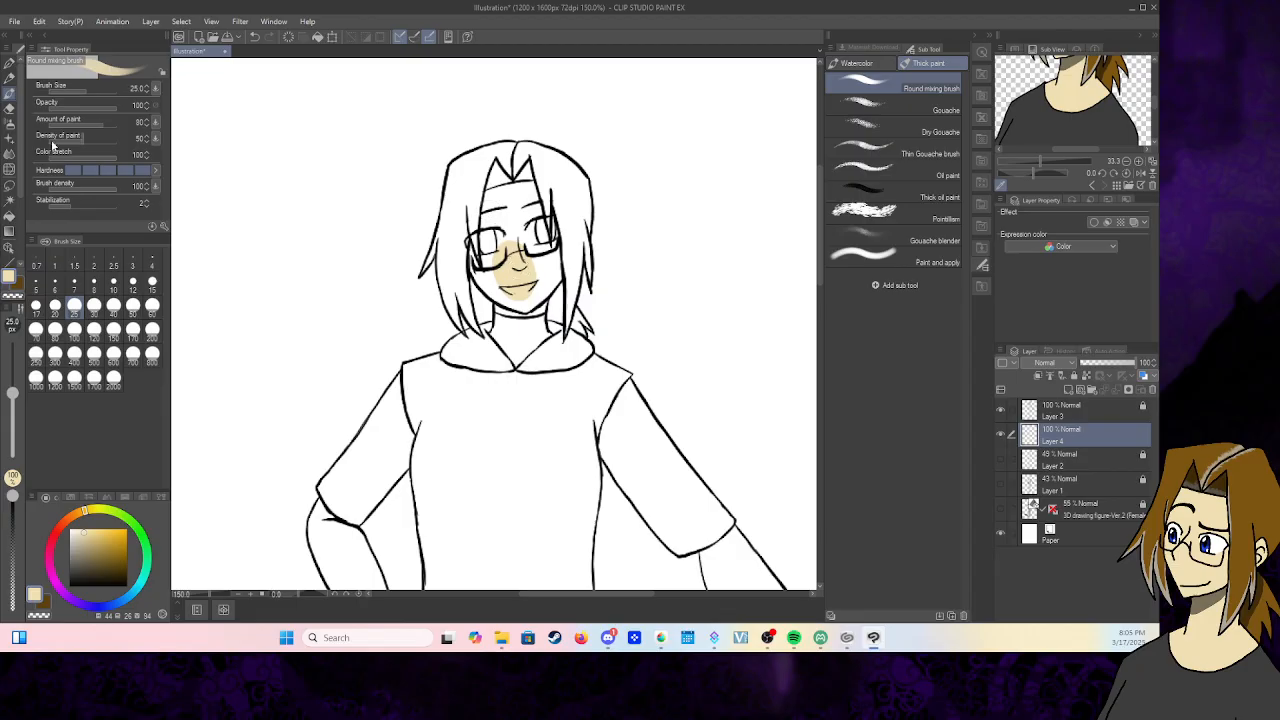
left_click(112, 284)
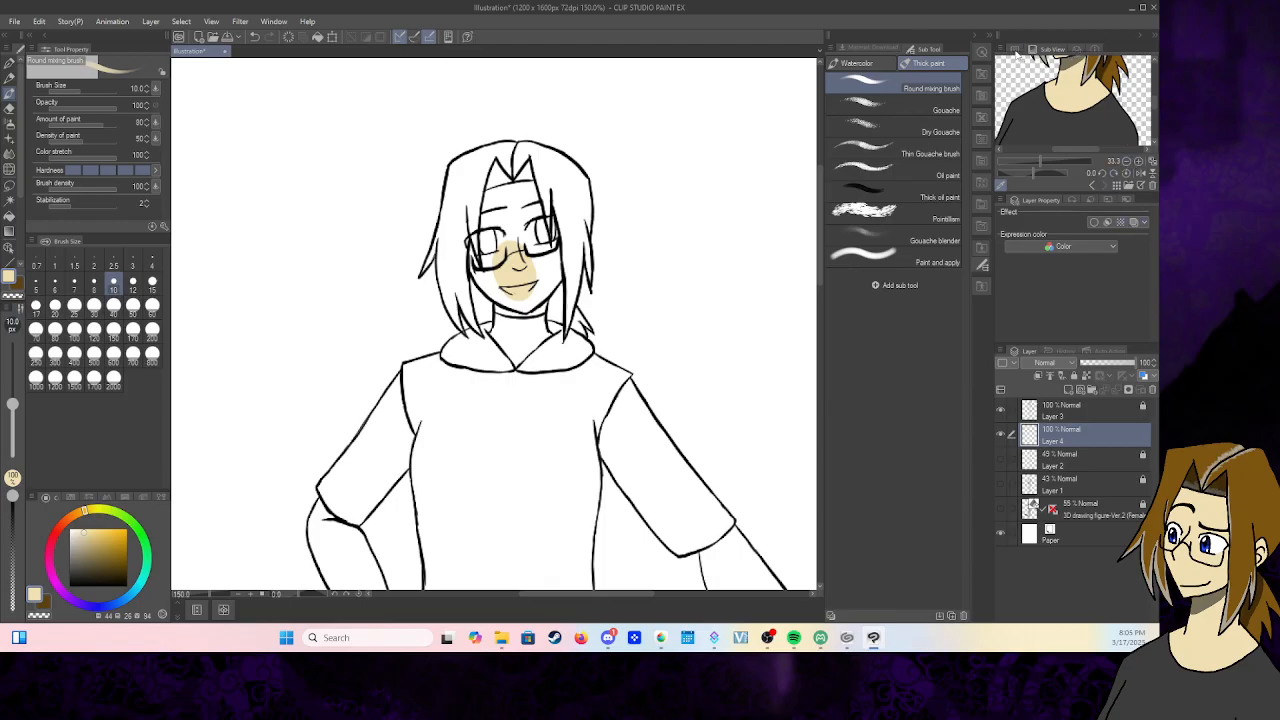
left_click(1015, 49)
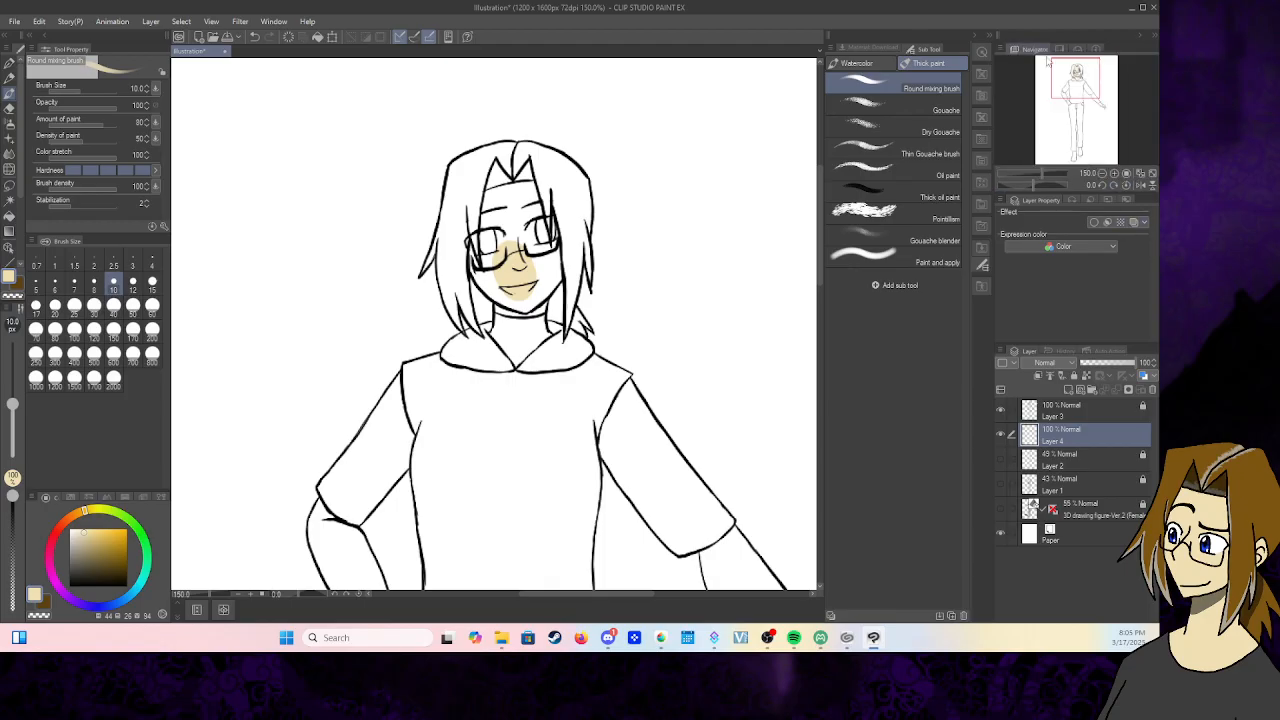
left_click(1115, 174)
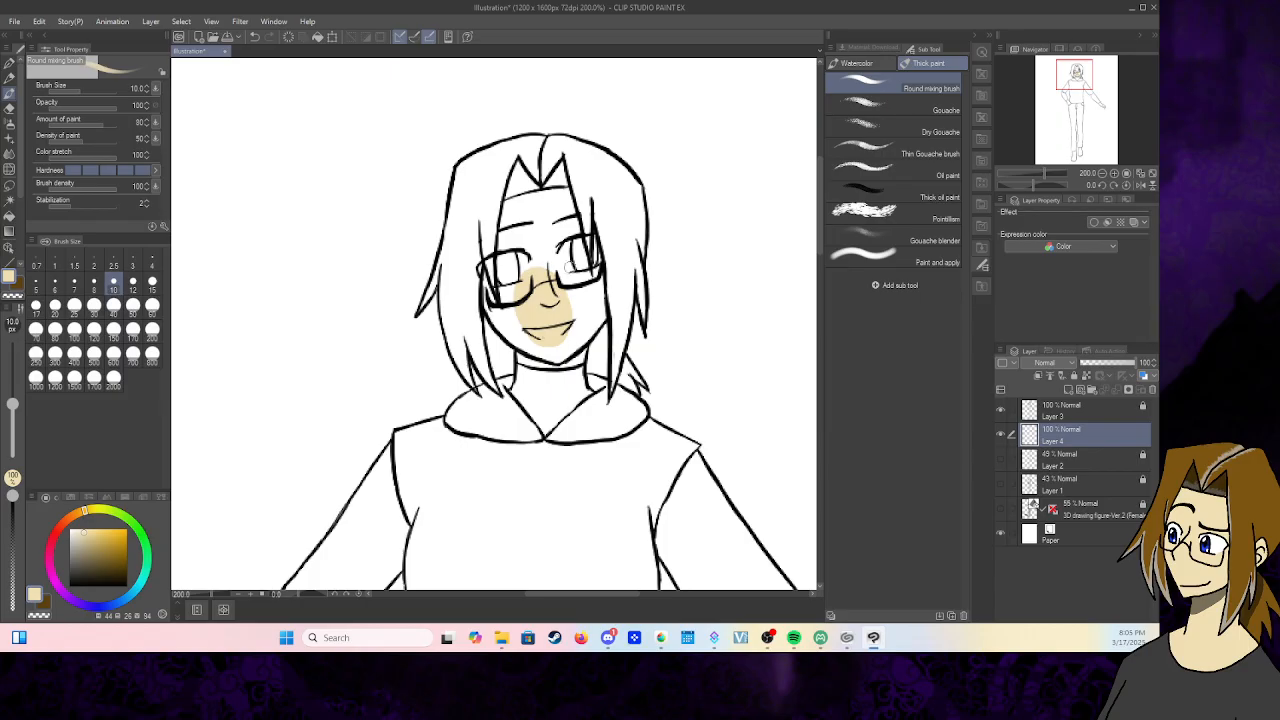
mouse_move(516, 222)
left_mouse_down()
mouse_move(511, 276)
mouse_move(514, 214)
mouse_move(516, 285)
mouse_move(518, 240)
mouse_move(557, 283)
left_mouse_up()
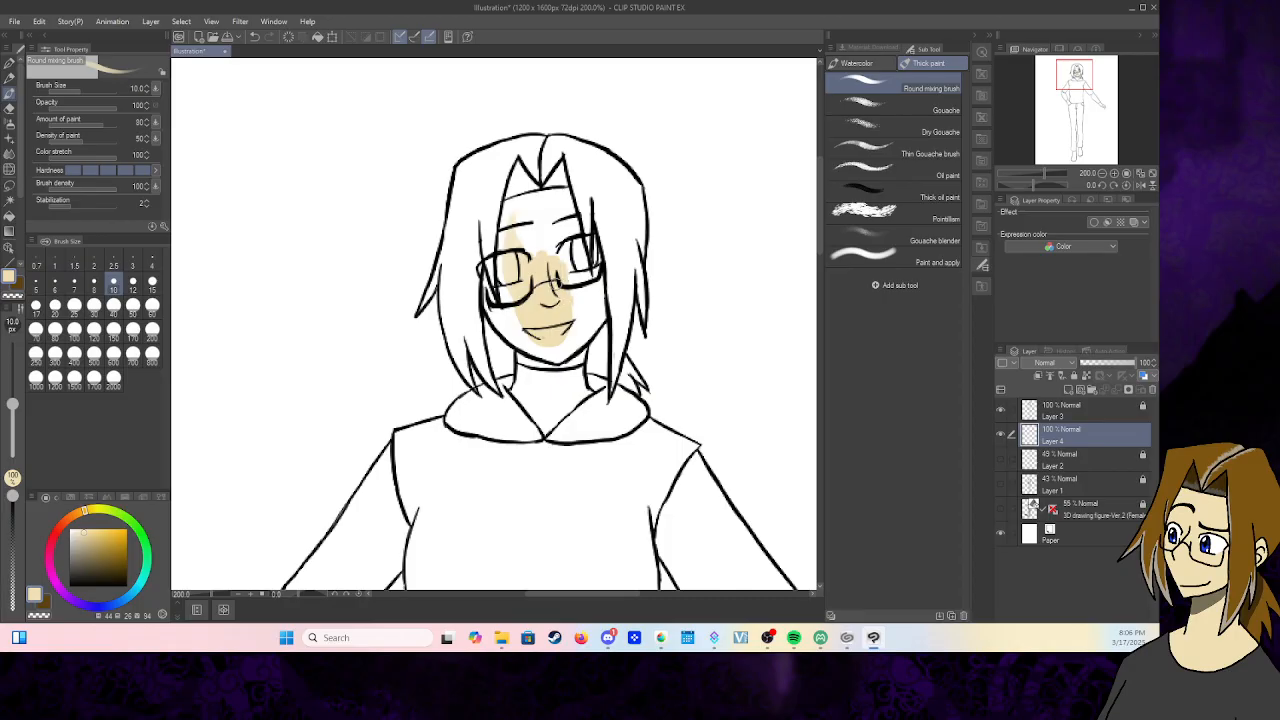
left_click_drag(534, 222, 513, 249)
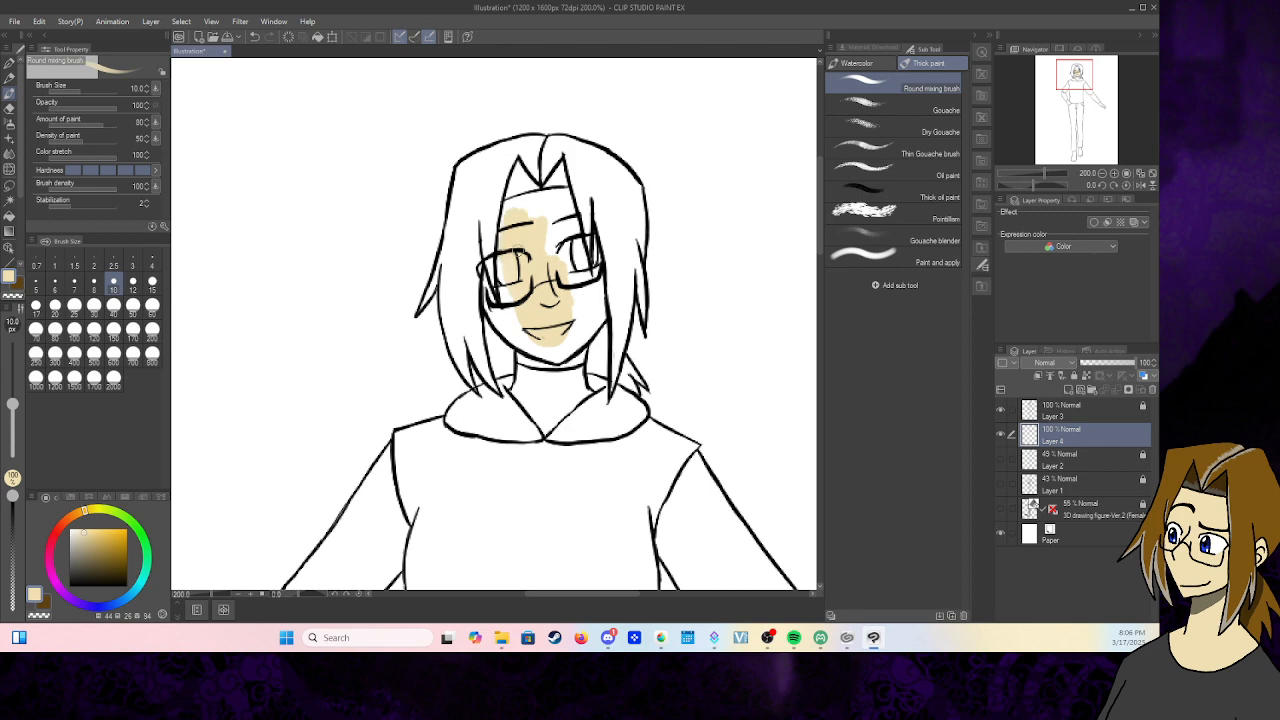
- Try the Paint and apply brush at 40 px over the face and undo the last stroke
left_click(933, 260)
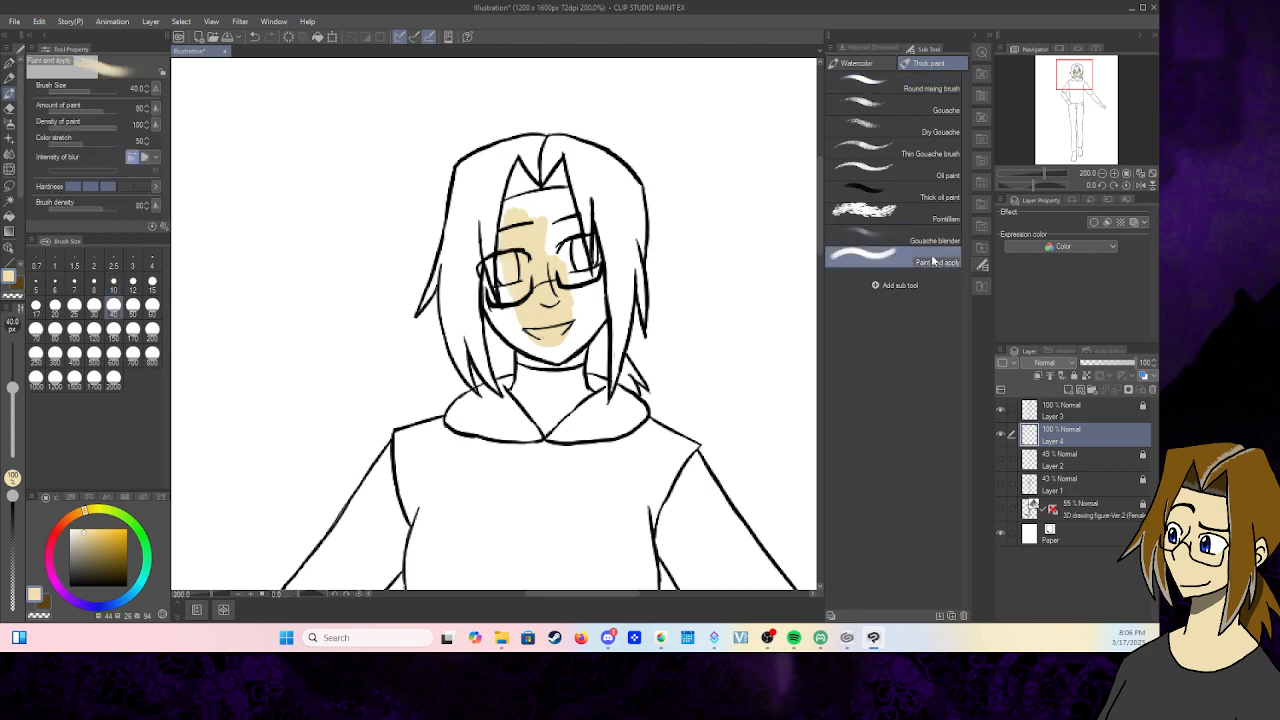
mouse_move(522, 241)
left_mouse_down()
mouse_move(547, 272)
mouse_move(500, 256)
mouse_move(545, 290)
left_mouse_up()
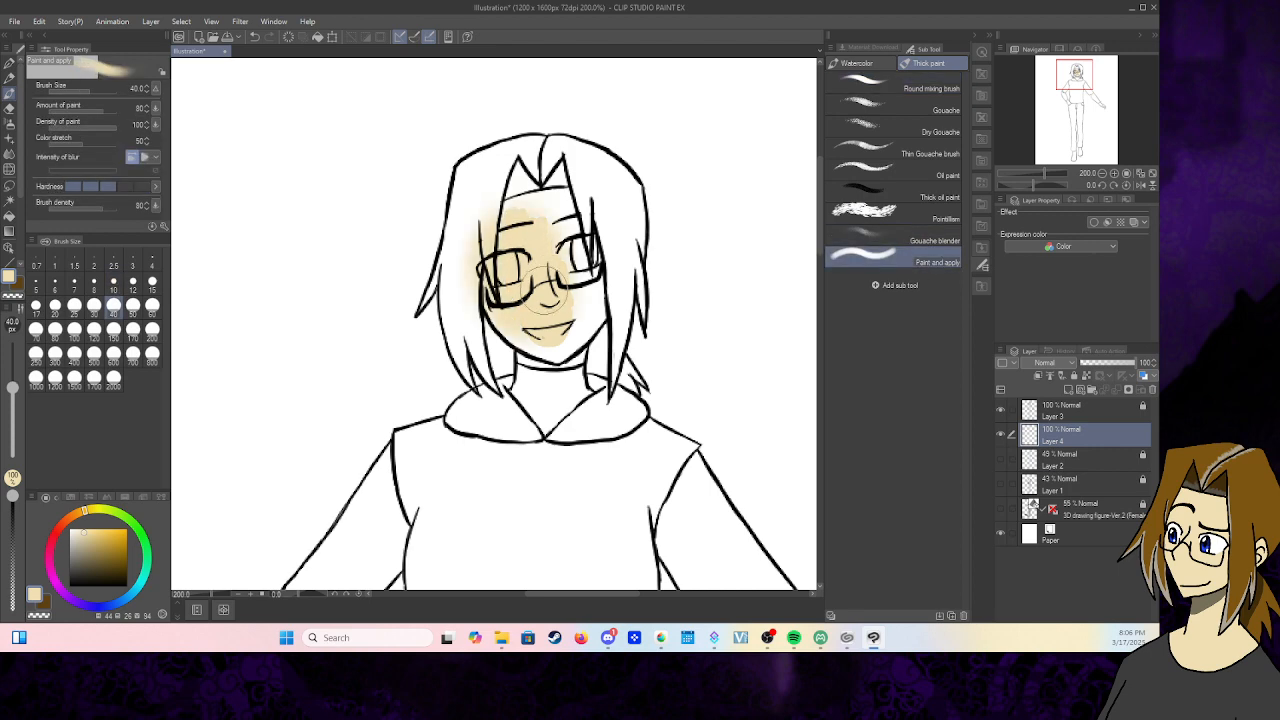
left_click(253, 38)
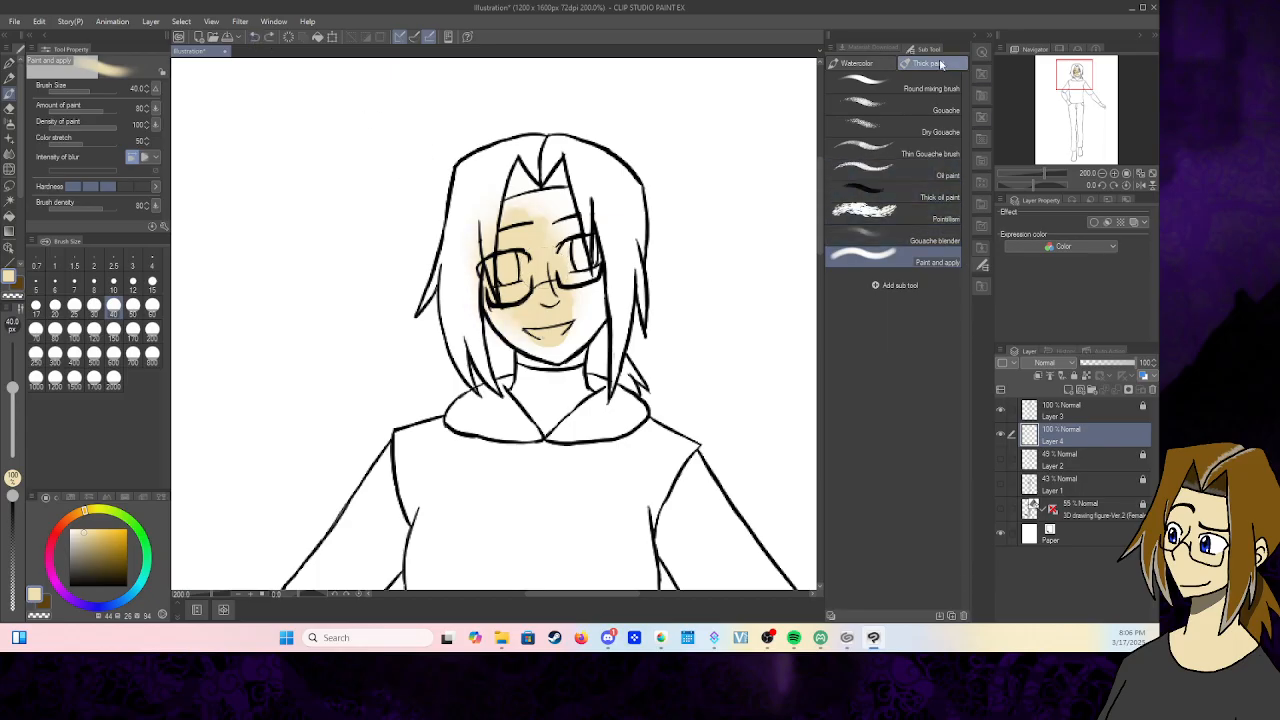
- Fill the whole face with the flat skin tone up to the hair and jaw lines, using a 20 px Felt pen
left_click(9, 80)
left_click(9, 64)
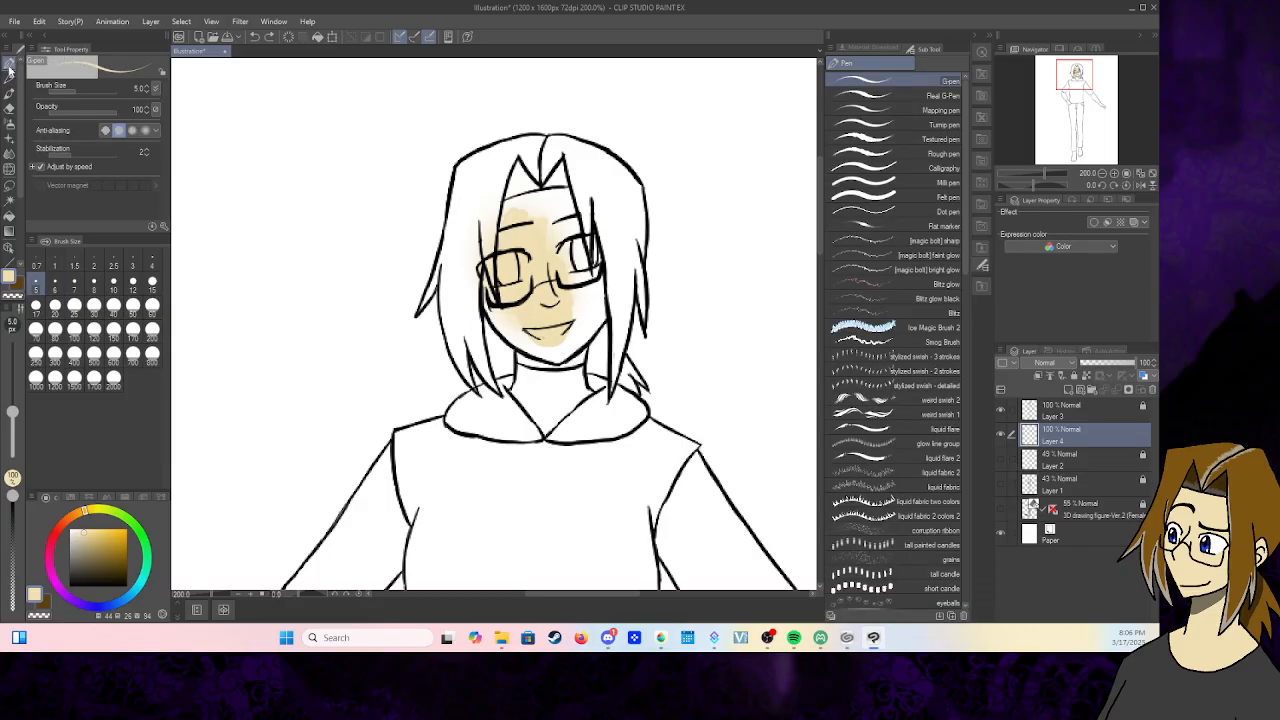
left_click(893, 197)
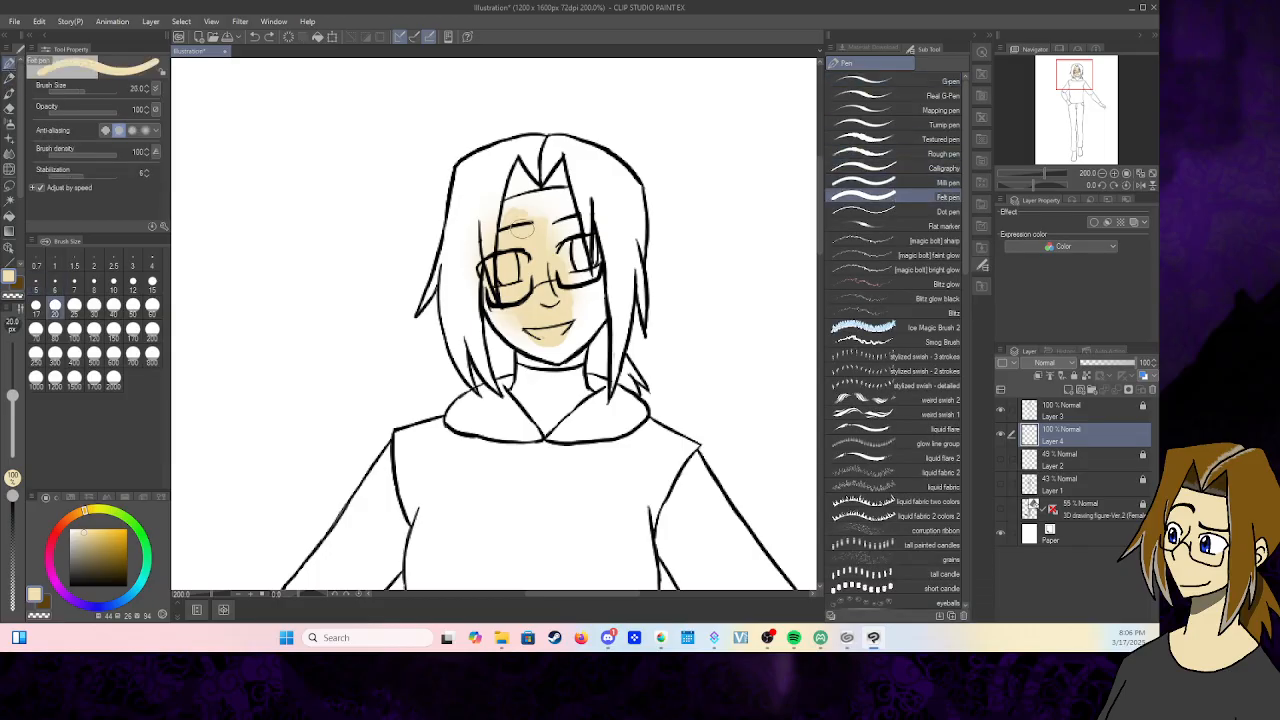
mouse_move(535, 241)
left_mouse_down()
mouse_move(558, 236)
mouse_move(580, 262)
mouse_move(550, 355)
mouse_move(522, 358)
mouse_move(580, 355)
mouse_move(587, 280)
left_mouse_up()
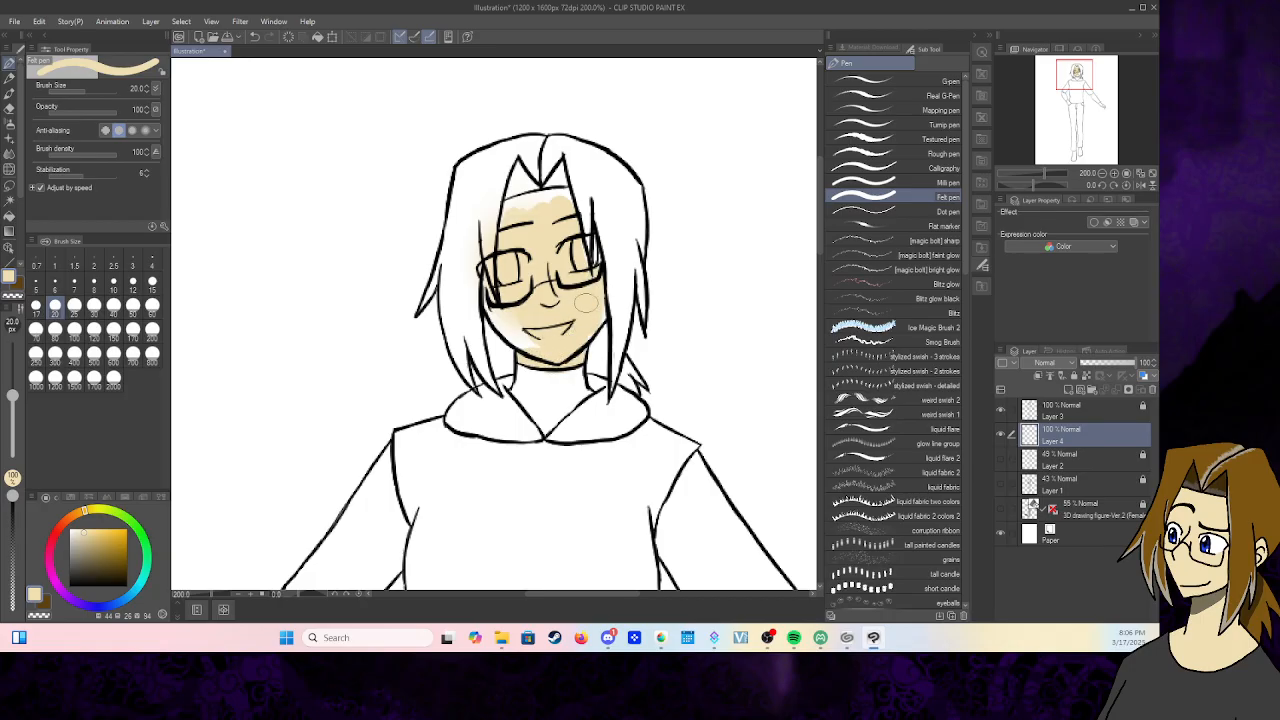
mouse_move(510, 310)
left_mouse_down()
mouse_move(498, 312)
mouse_move(530, 345)
mouse_move(522, 335)
mouse_move(540, 326)
left_mouse_up()
mouse_move(506, 220)
left_mouse_down()
mouse_move(515, 204)
mouse_move(566, 196)
mouse_move(600, 292)
mouse_move(581, 333)
mouse_move(586, 283)
left_mouse_up()
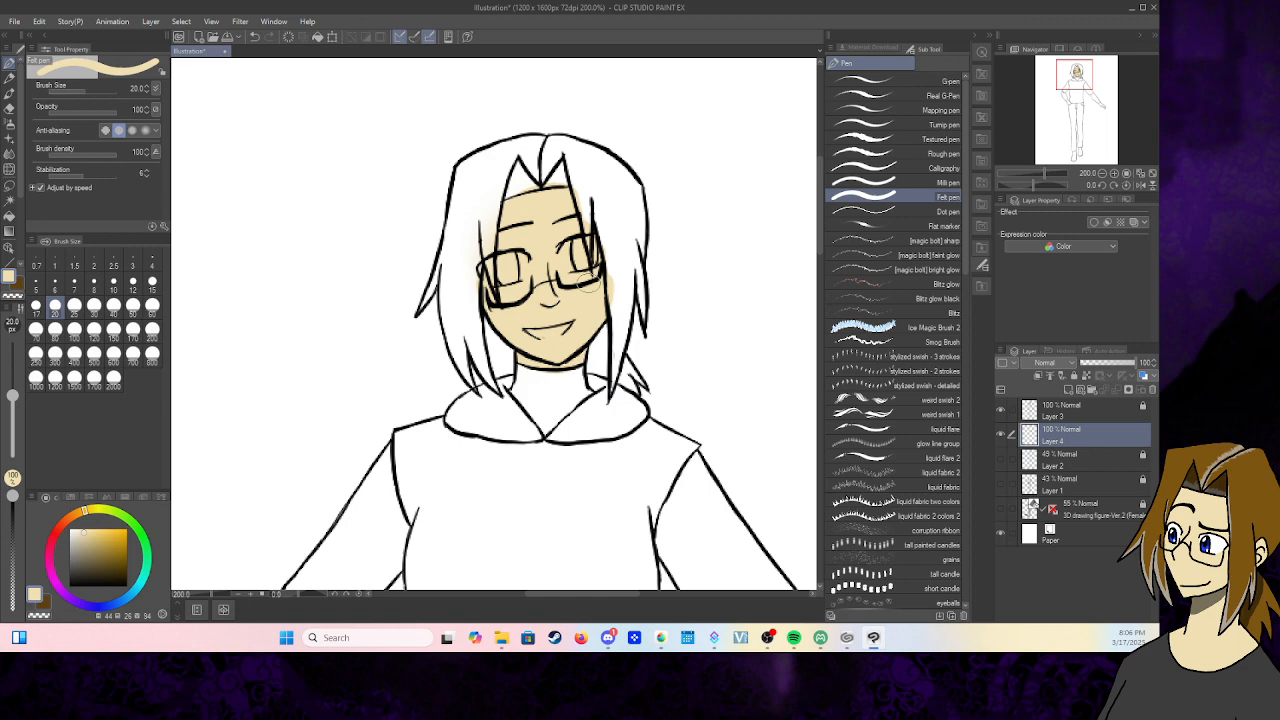
left_click(9, 95)
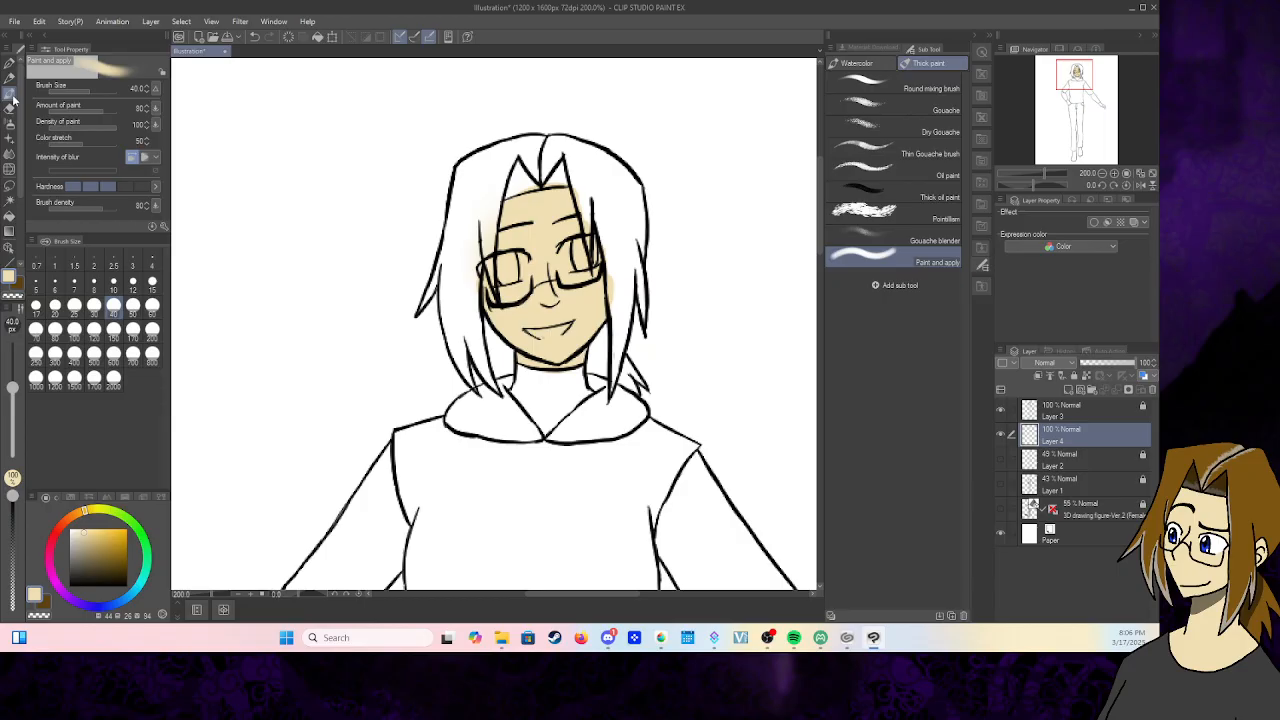
left_click(10, 64)
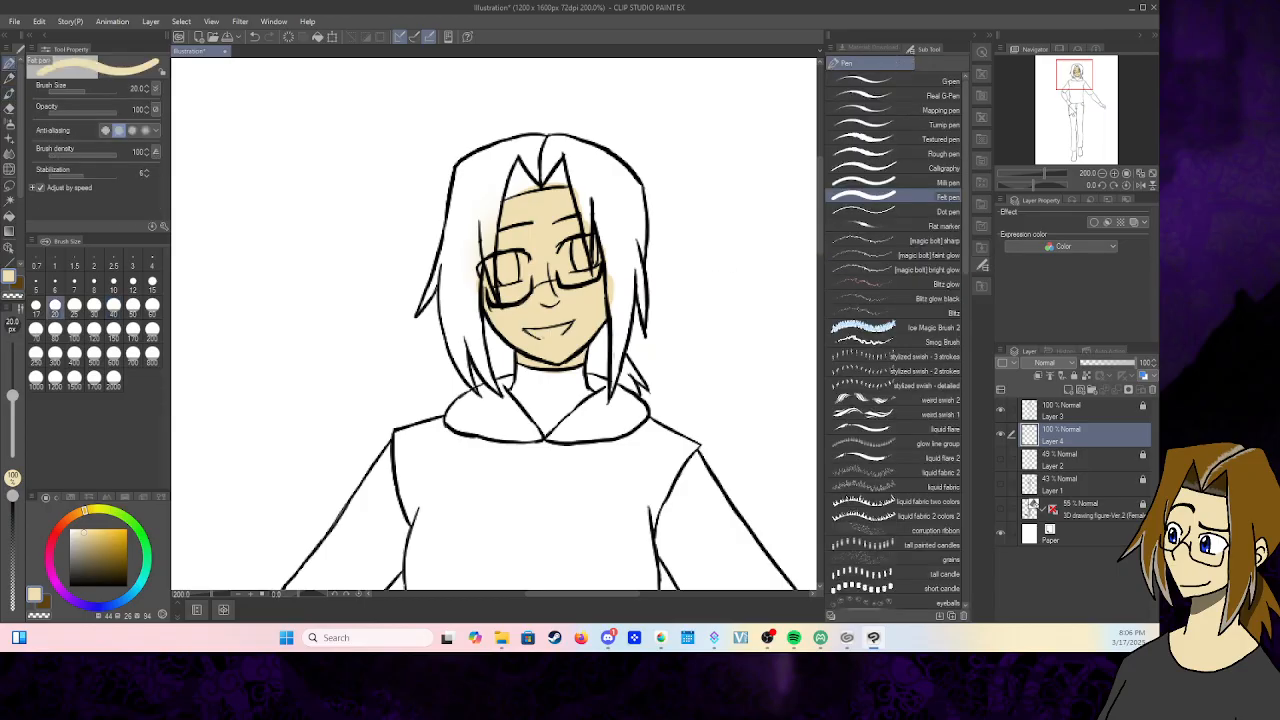
- Fill the bent forearm with skin tone down to the wrist line and color along the outstretched forearm's lower edge
left_click_drag(1074, 82, 1062, 103)
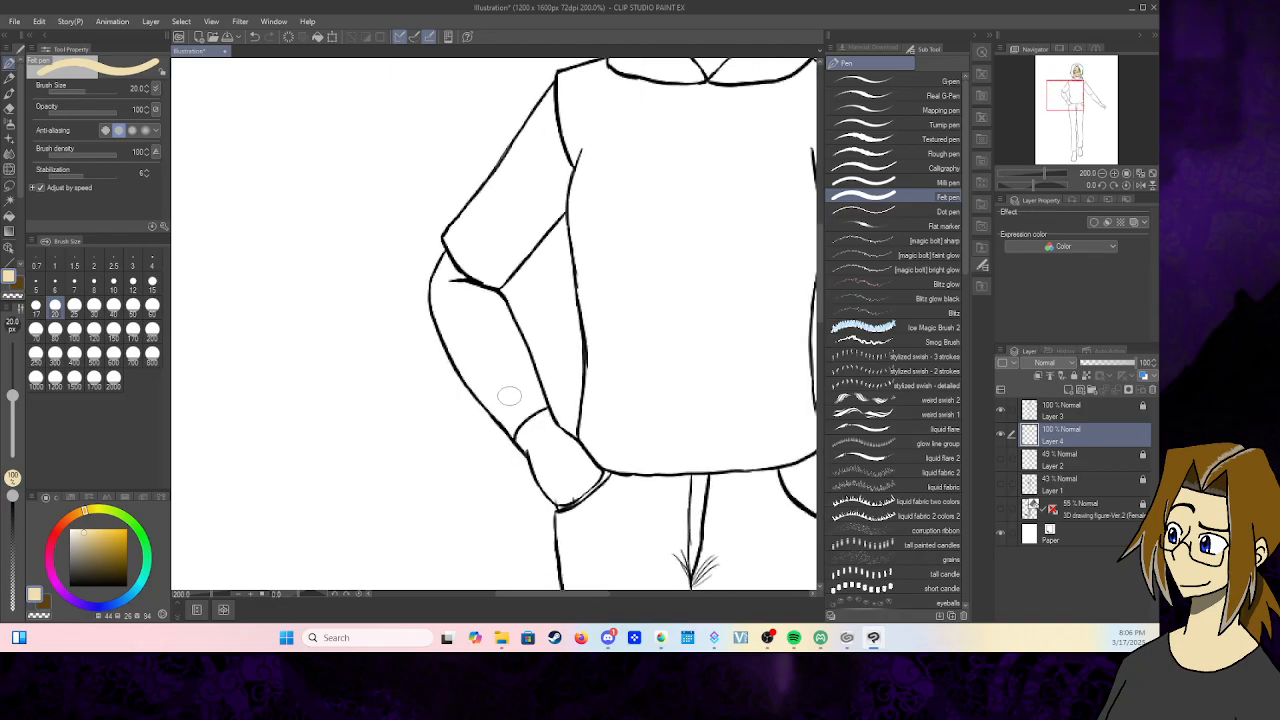
mouse_move(502, 411)
left_mouse_down()
mouse_move(510, 418)
mouse_move(508, 380)
mouse_move(529, 392)
mouse_move(494, 305)
mouse_move(533, 402)
left_mouse_up()
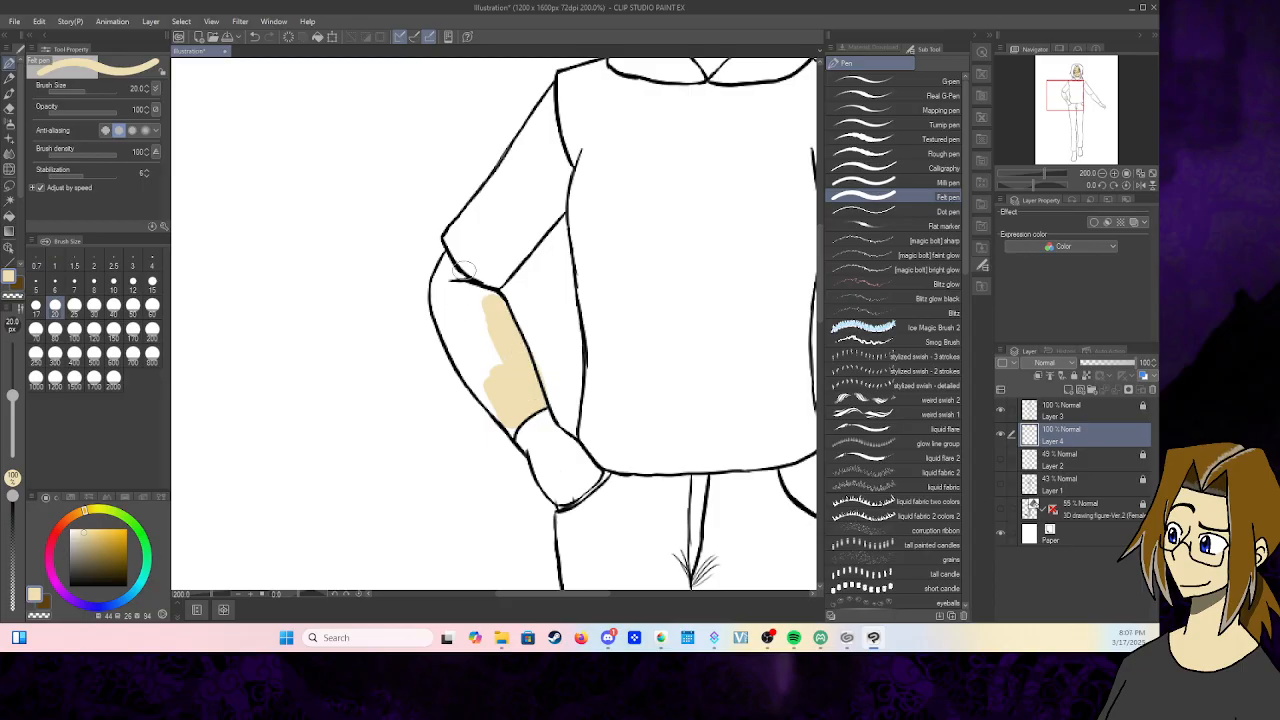
mouse_move(463, 278)
left_mouse_down()
mouse_move(452, 256)
mouse_move(442, 265)
mouse_move(461, 353)
left_mouse_up()
mouse_move(488, 394)
left_mouse_down()
mouse_move(523, 432)
mouse_move(467, 329)
mouse_move(457, 276)
mouse_move(497, 357)
mouse_move(480, 278)
mouse_move(502, 353)
mouse_move(443, 277)
left_mouse_up()
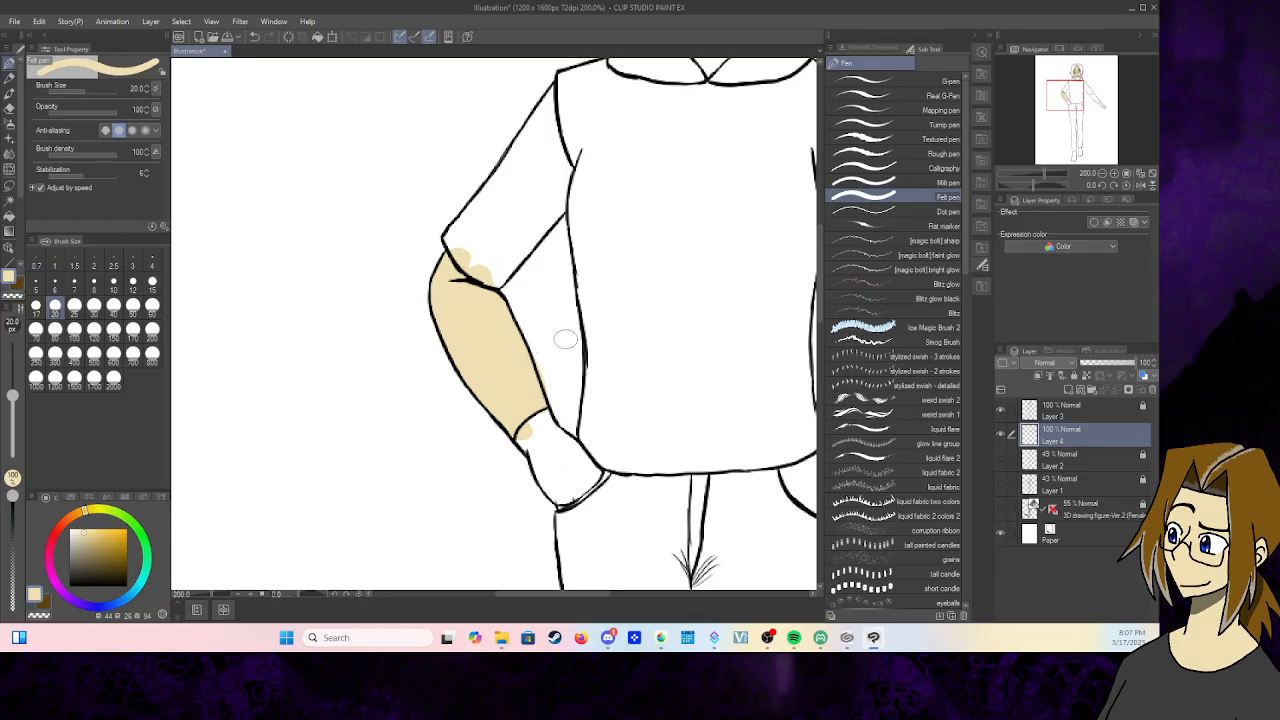
left_click_drag(1067, 98, 1092, 101)
mouse_move(503, 283)
left_mouse_down()
mouse_move(552, 372)
mouse_move(626, 422)
mouse_move(632, 406)
left_mouse_up()
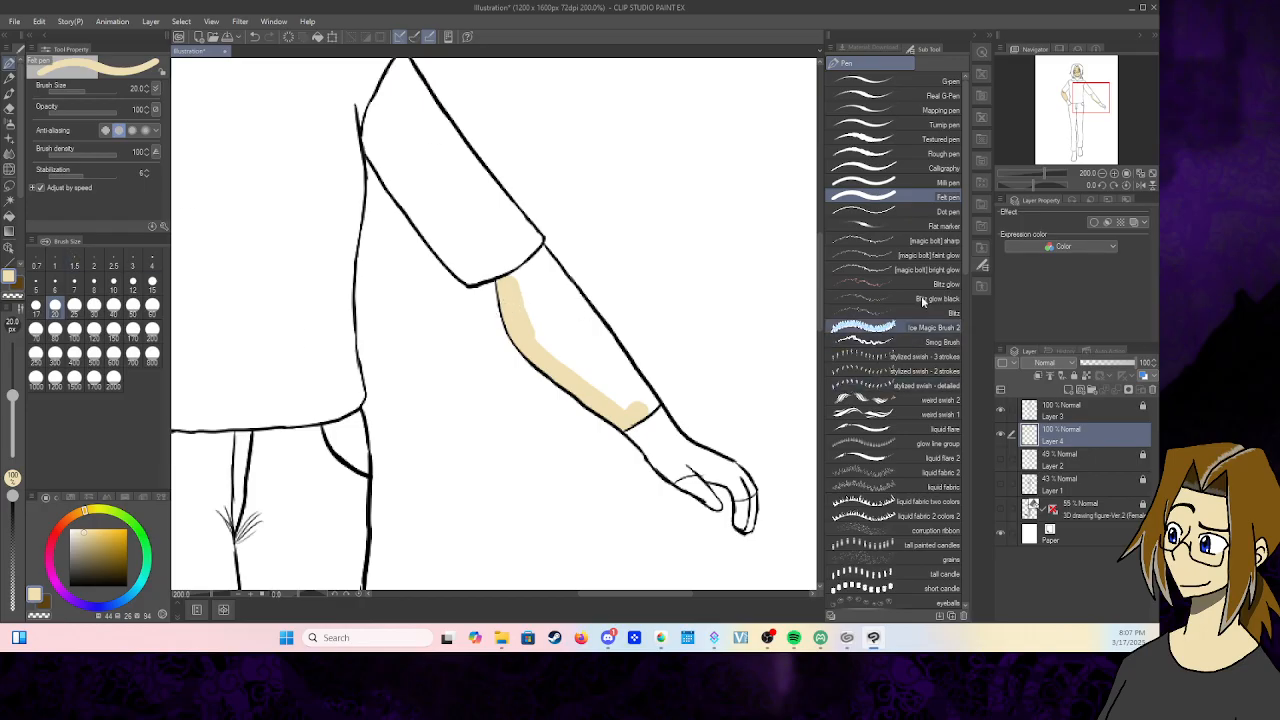
- Switch to Clip Studio Assets and search its materials for "k96", replacing the first search terms
left_click(846, 638)
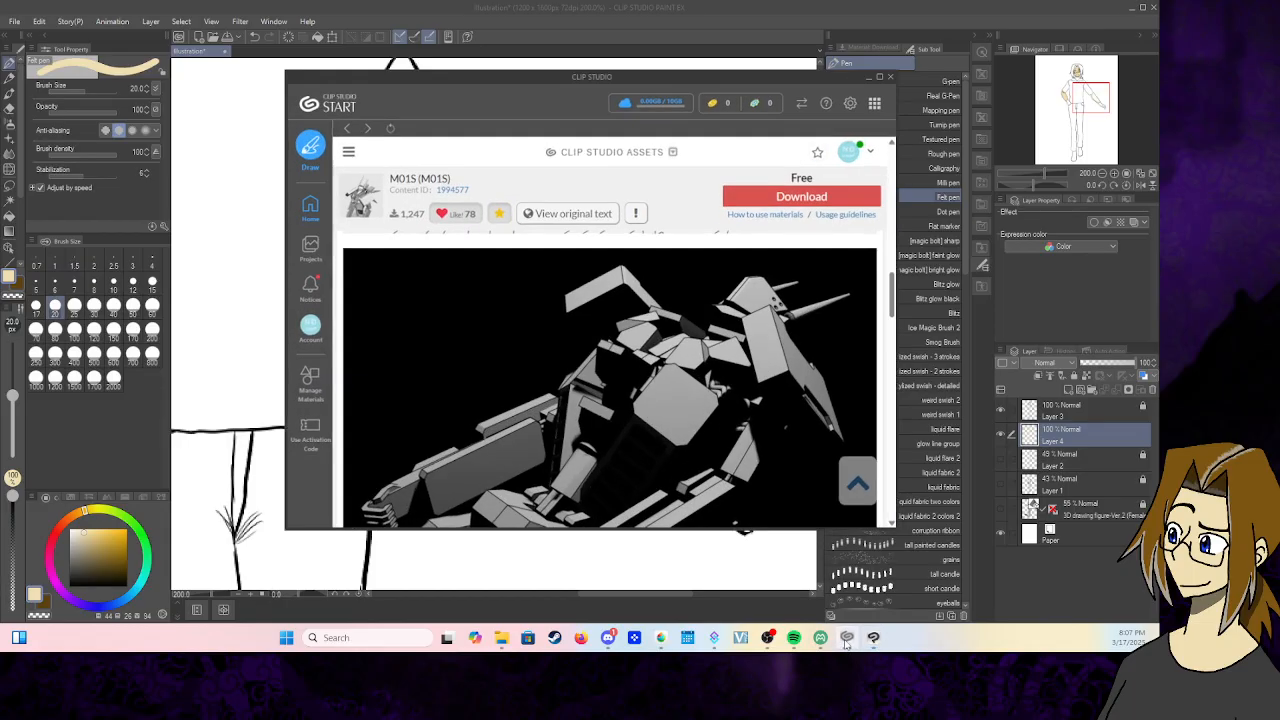
left_click(347, 151)
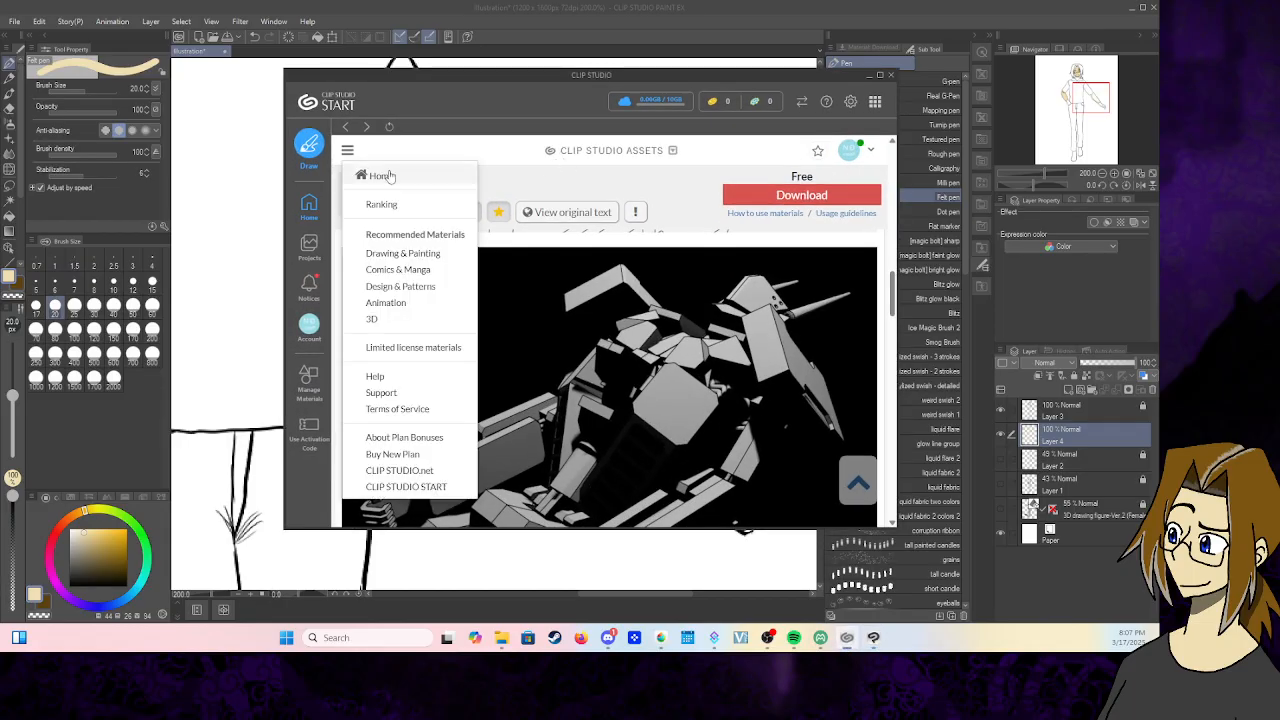
left_click(394, 176)
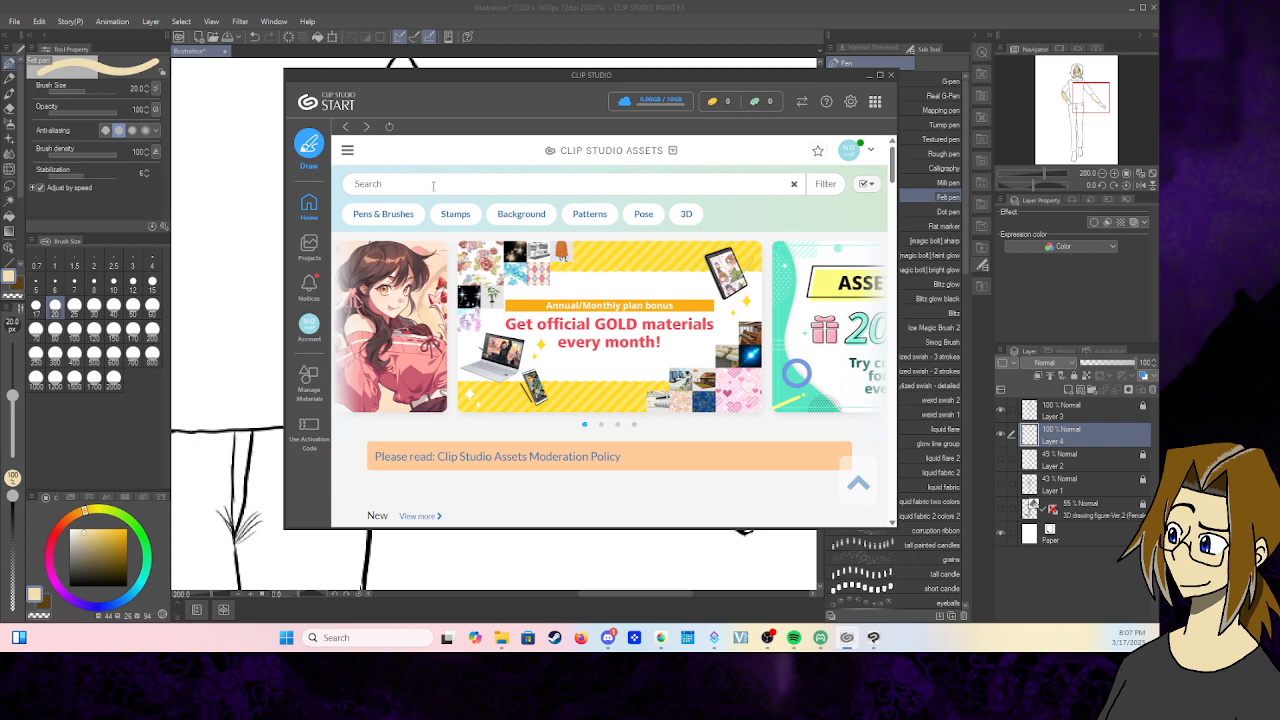
left_click(433, 185)
type("clone and")
key("Return")
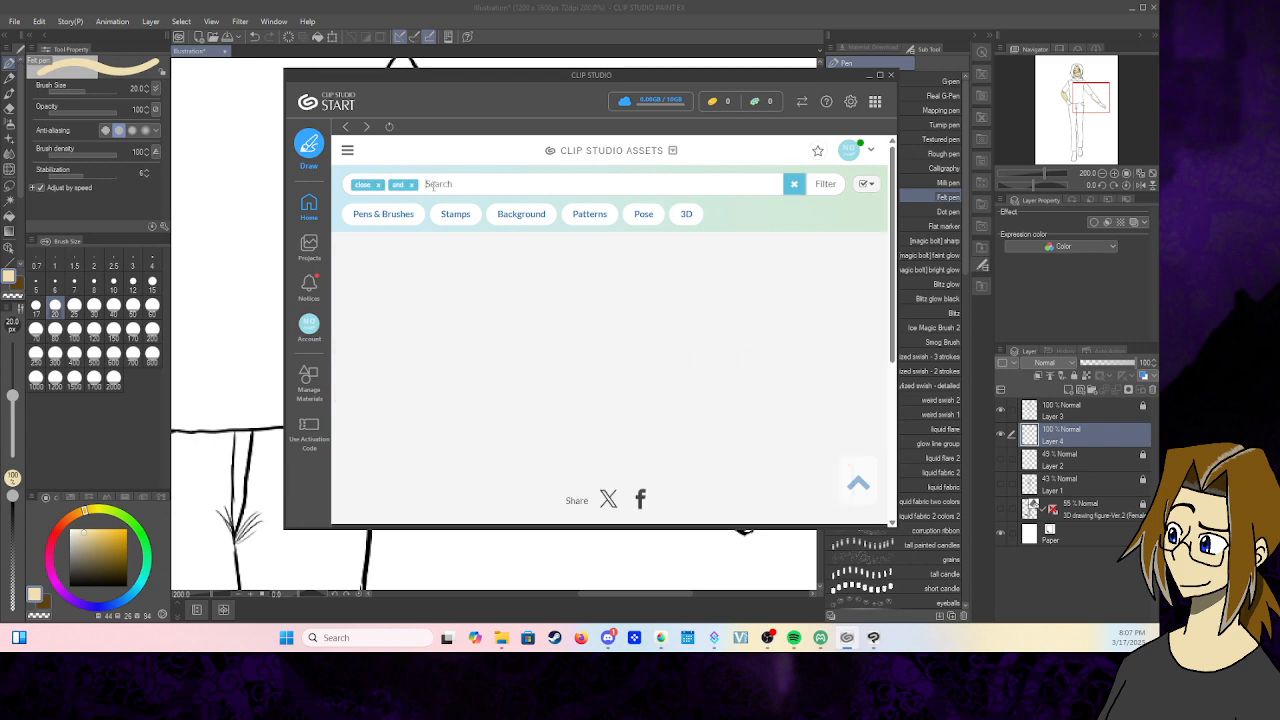
key("BackSpace")
key("BackSpace")
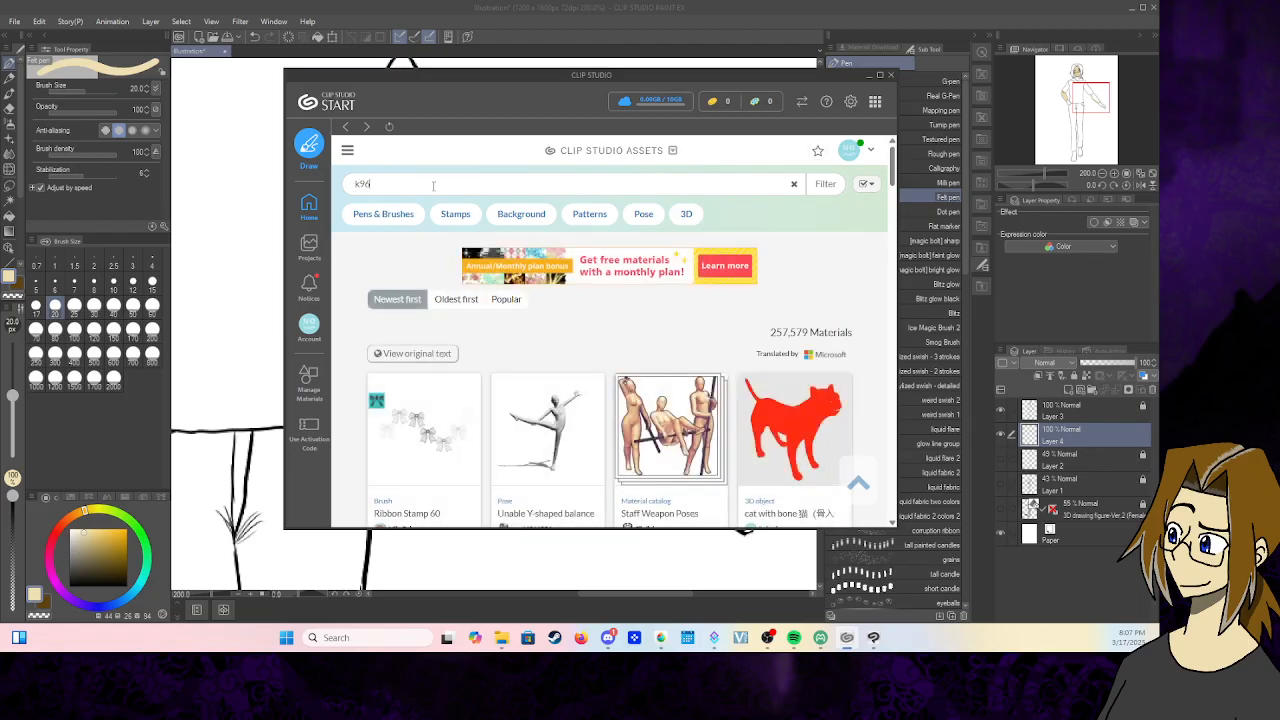
key("Return")
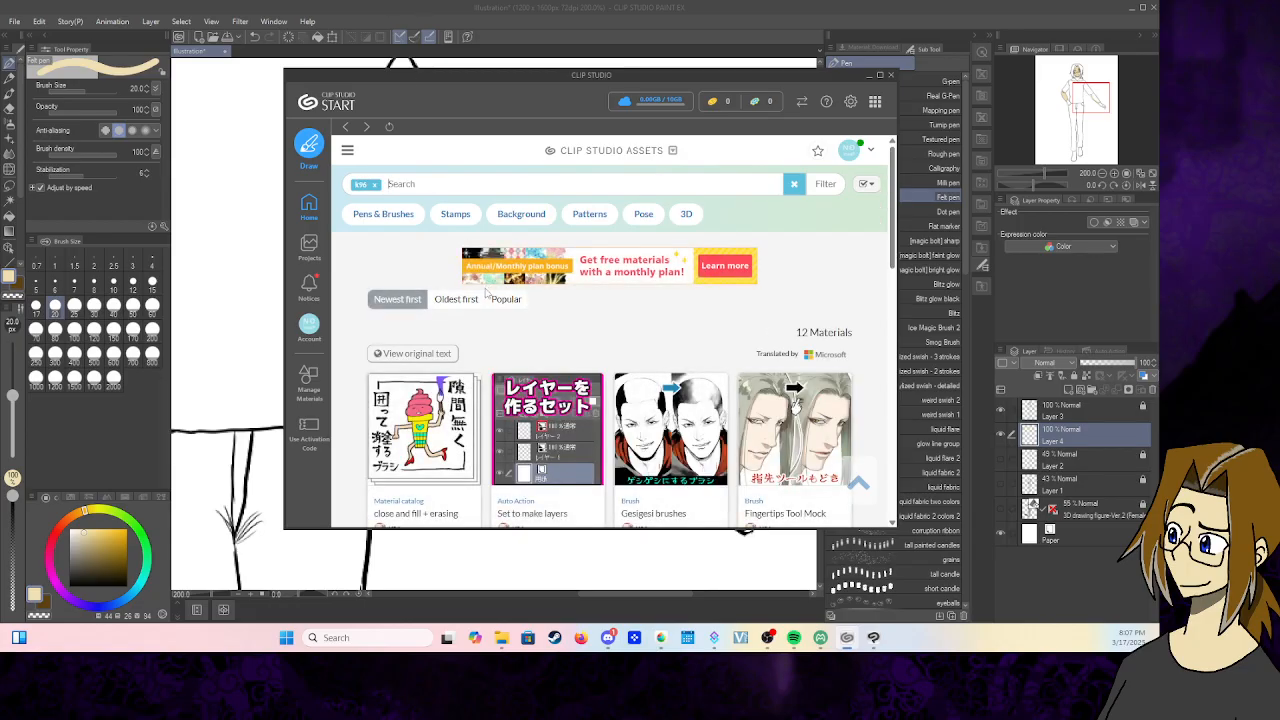
- Look through the K96 materials and open the page of the free "close and fill tool without gaps"
scroll(460, 340, "down", 1)
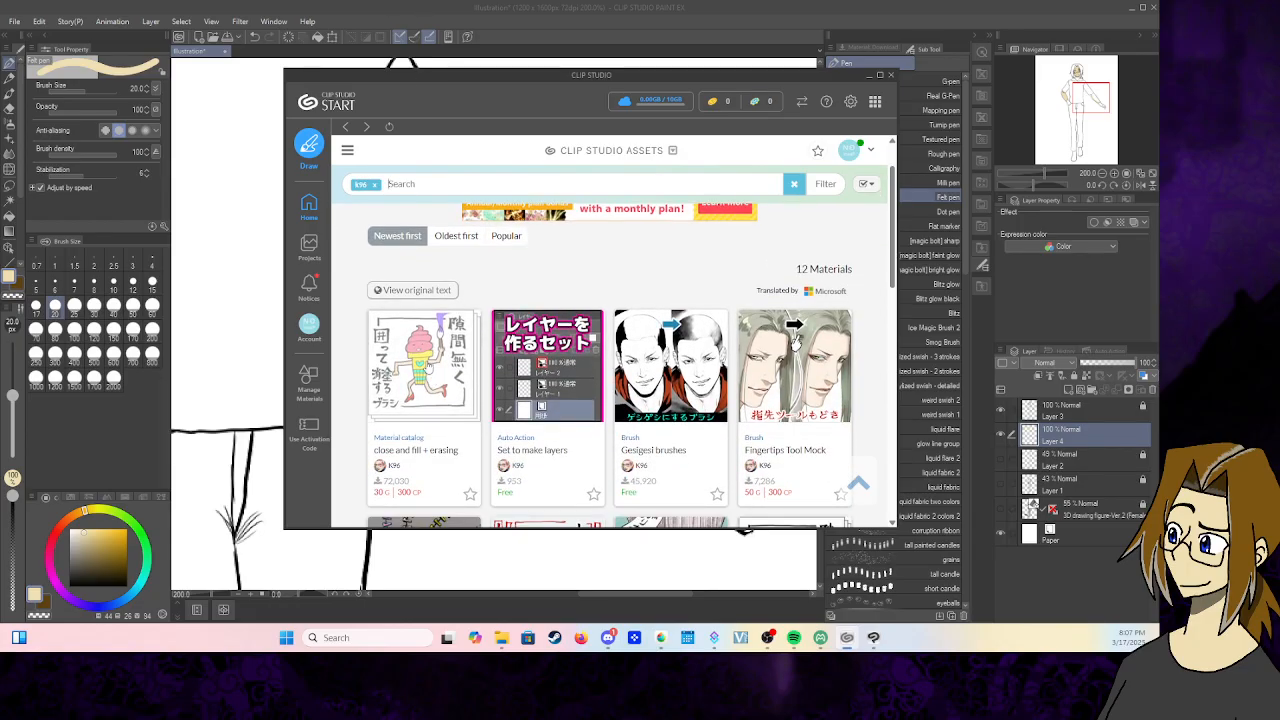
scroll(428, 366, "down", 1)
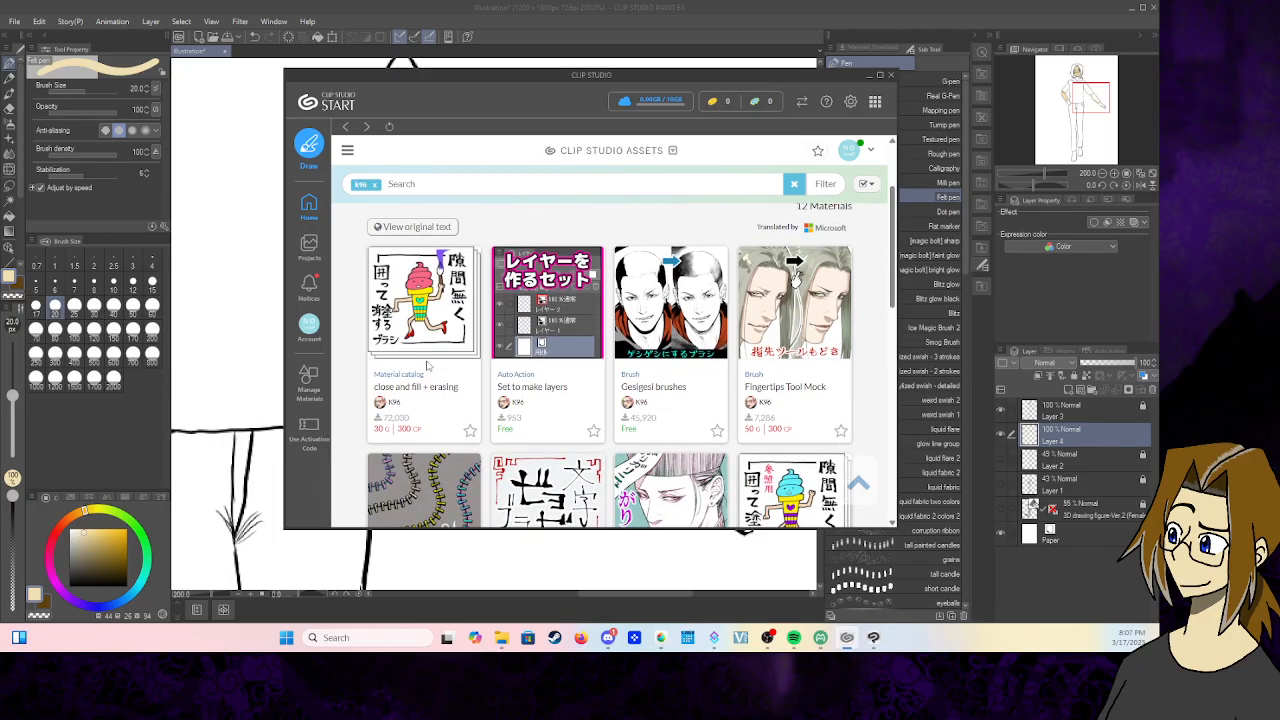
scroll(428, 366, "down", 2)
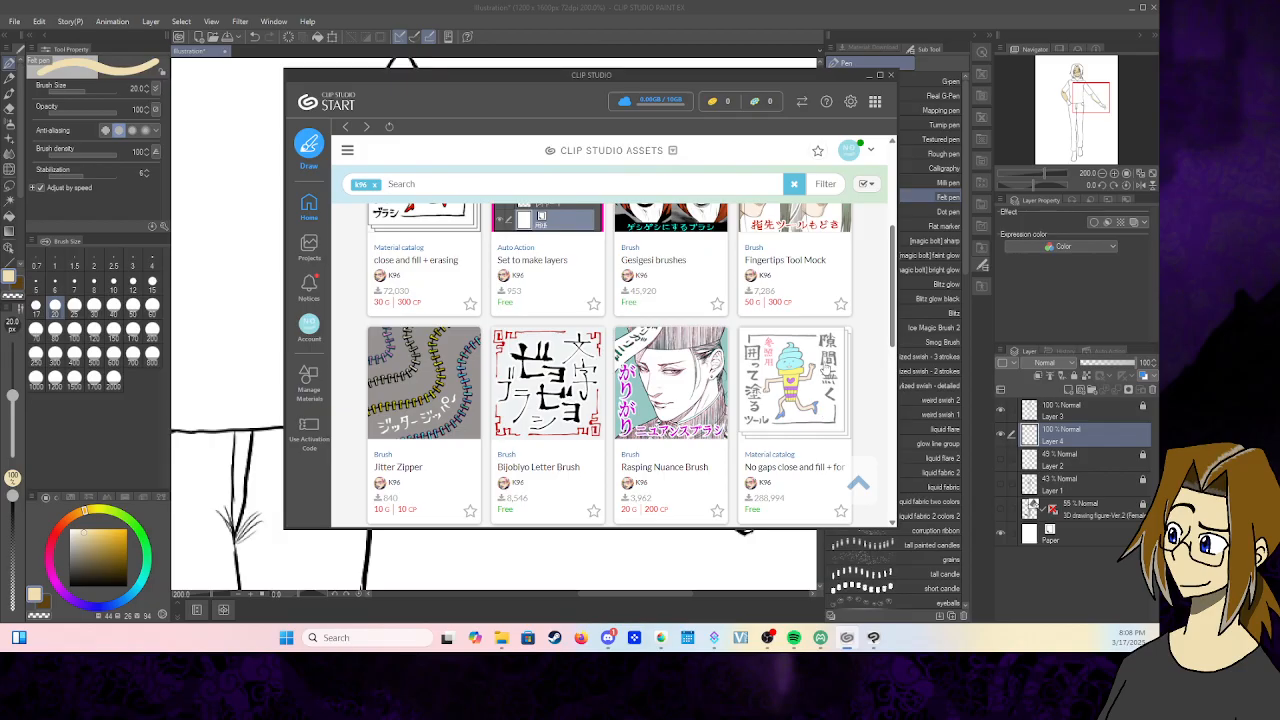
scroll(420, 300, "up", 2)
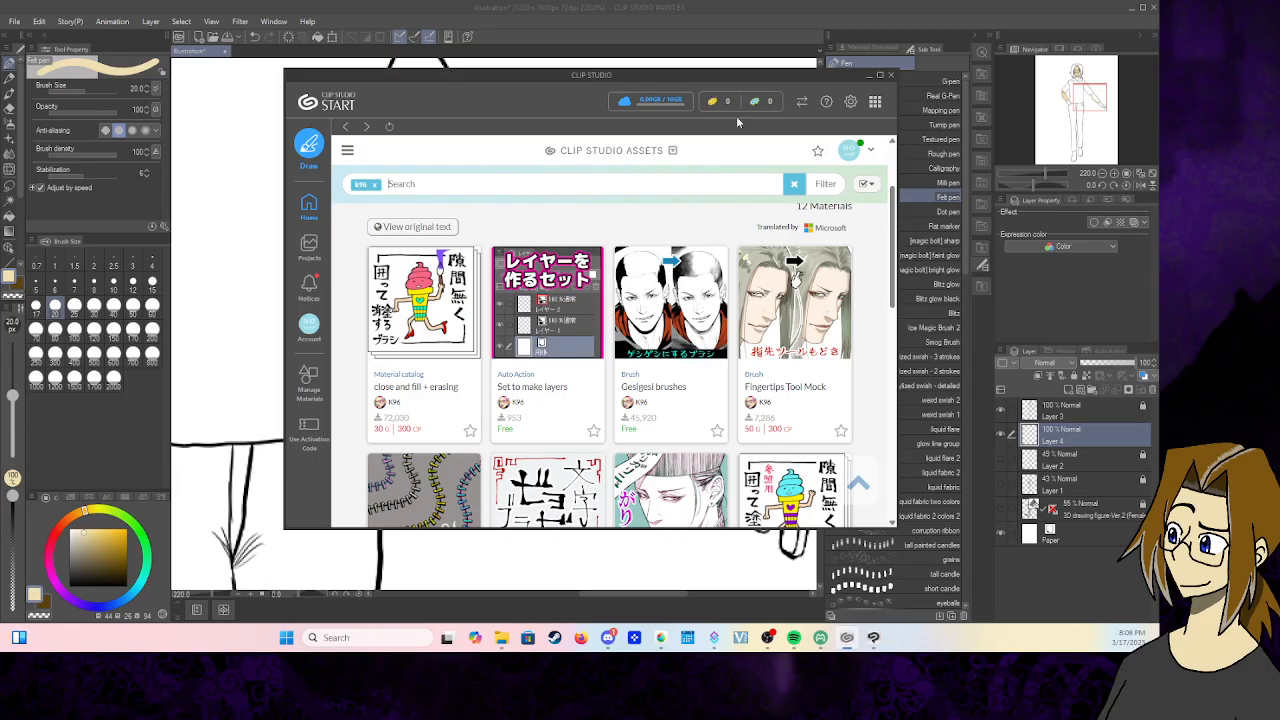
scroll(800, 370, "down", 4)
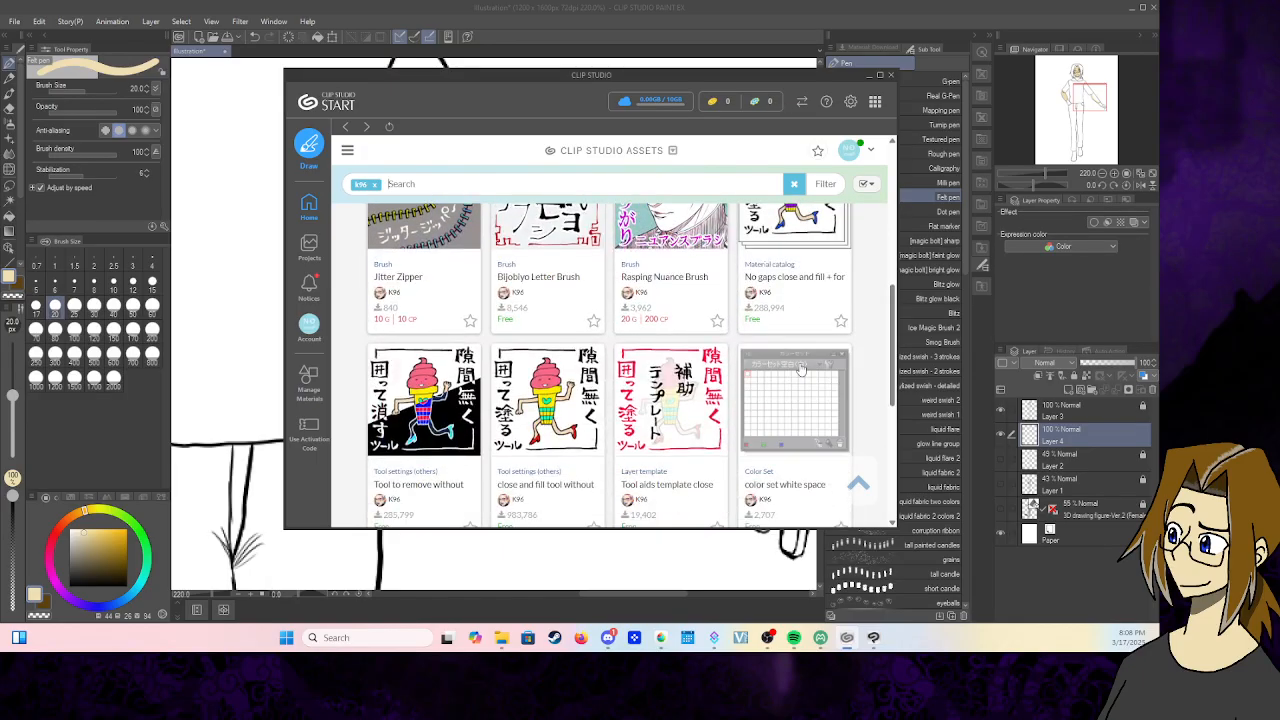
scroll(543, 340, "down", 1)
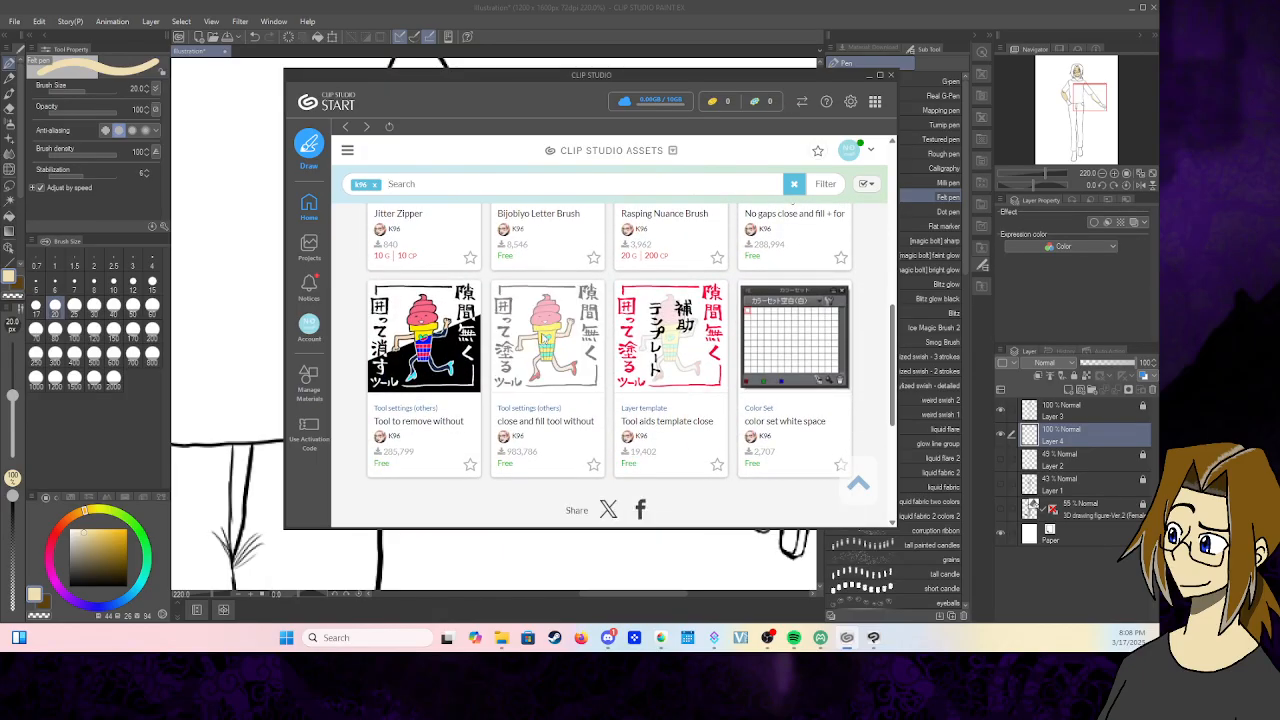
left_click(543, 340)
- Review the fill tool's usage instructions, like the asset and download it, then return to the illustration
scroll(519, 378, "down", 5)
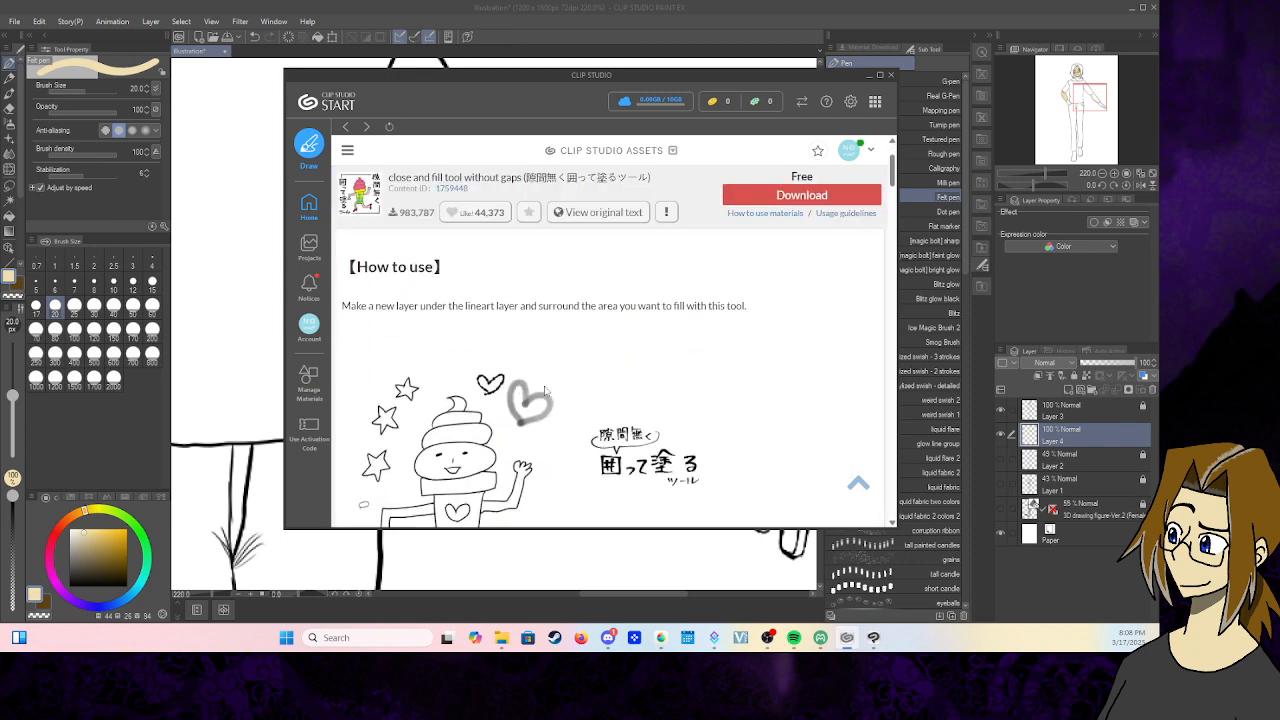
scroll(519, 378, "up", 1)
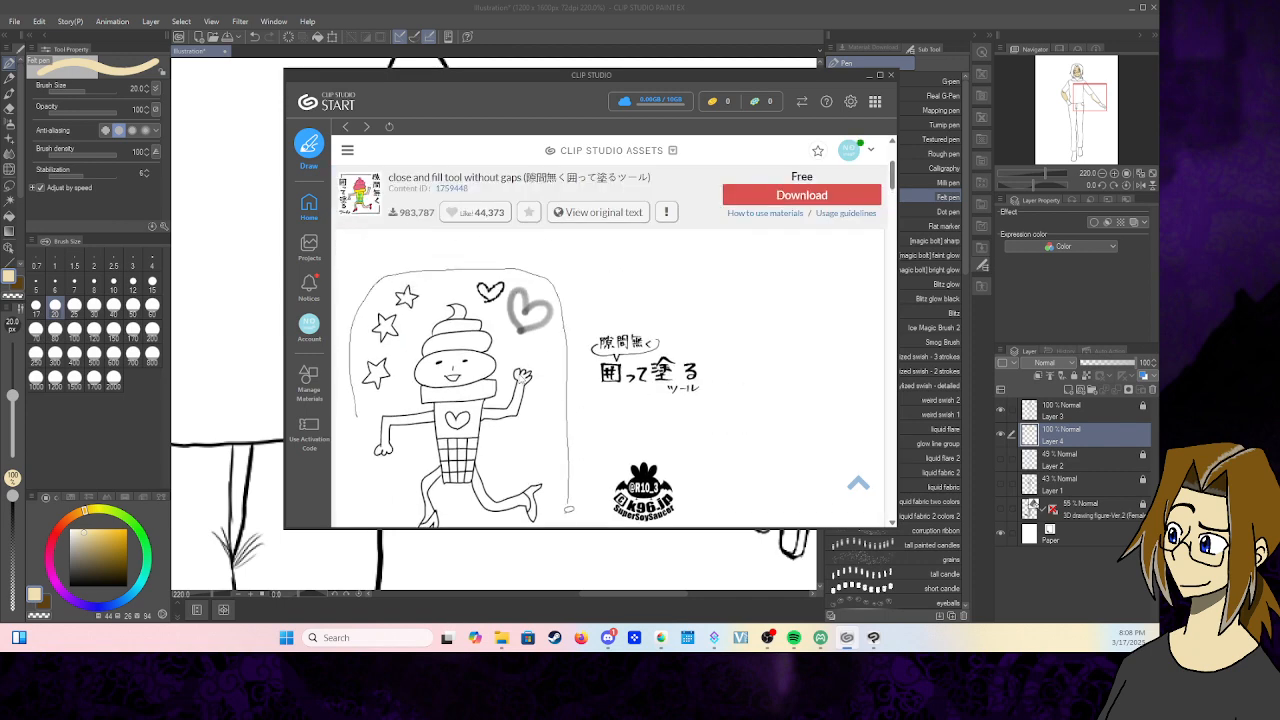
scroll(519, 378, "down", 1)
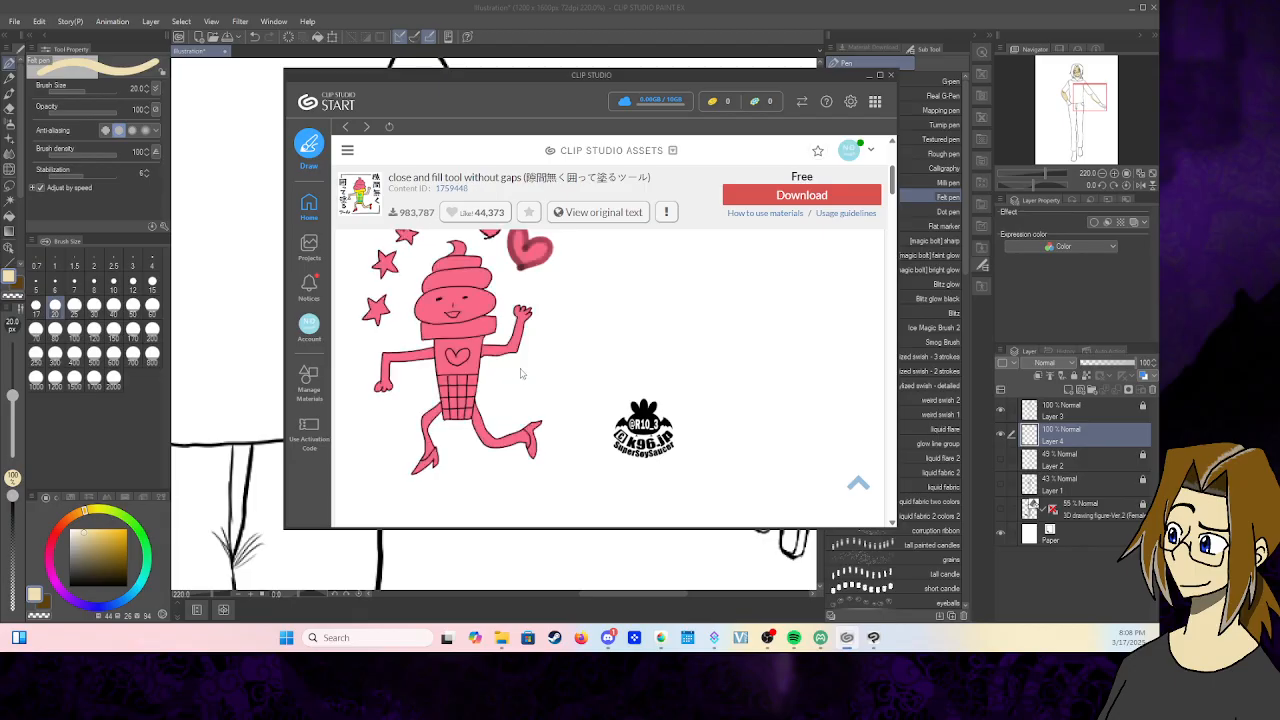
scroll(522, 368, "down", 3)
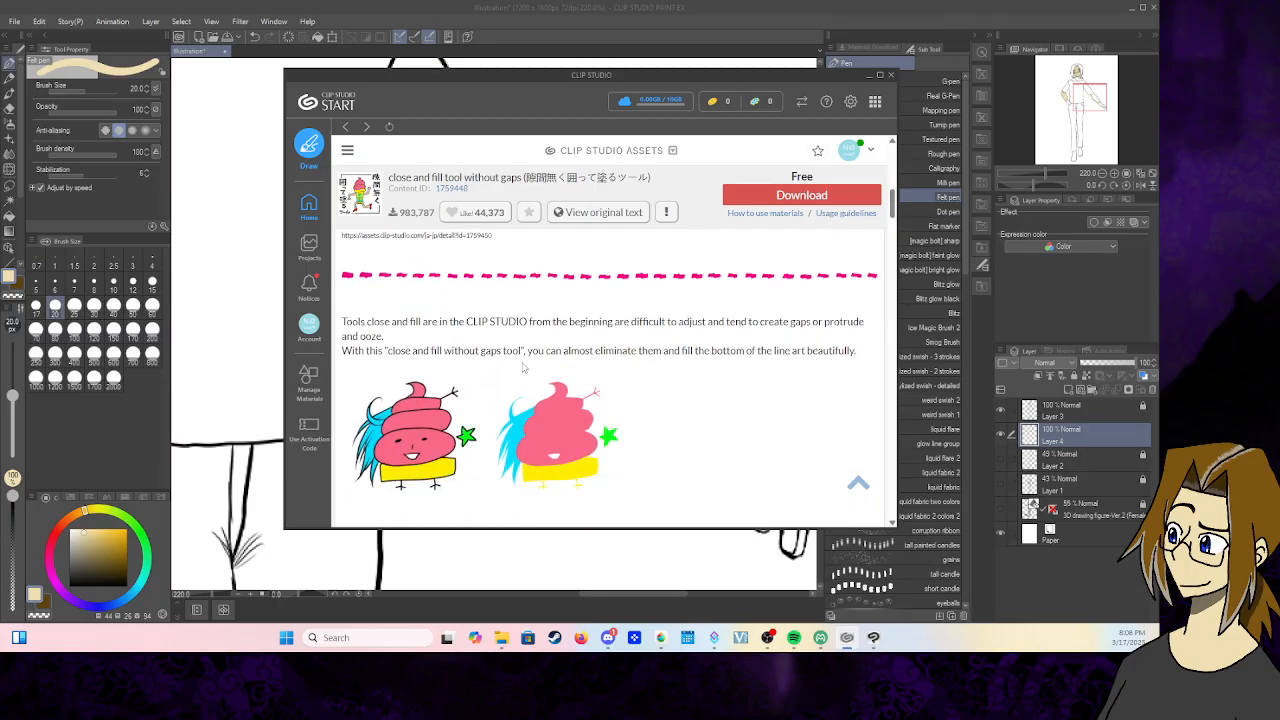
scroll(522, 368, "up", 3)
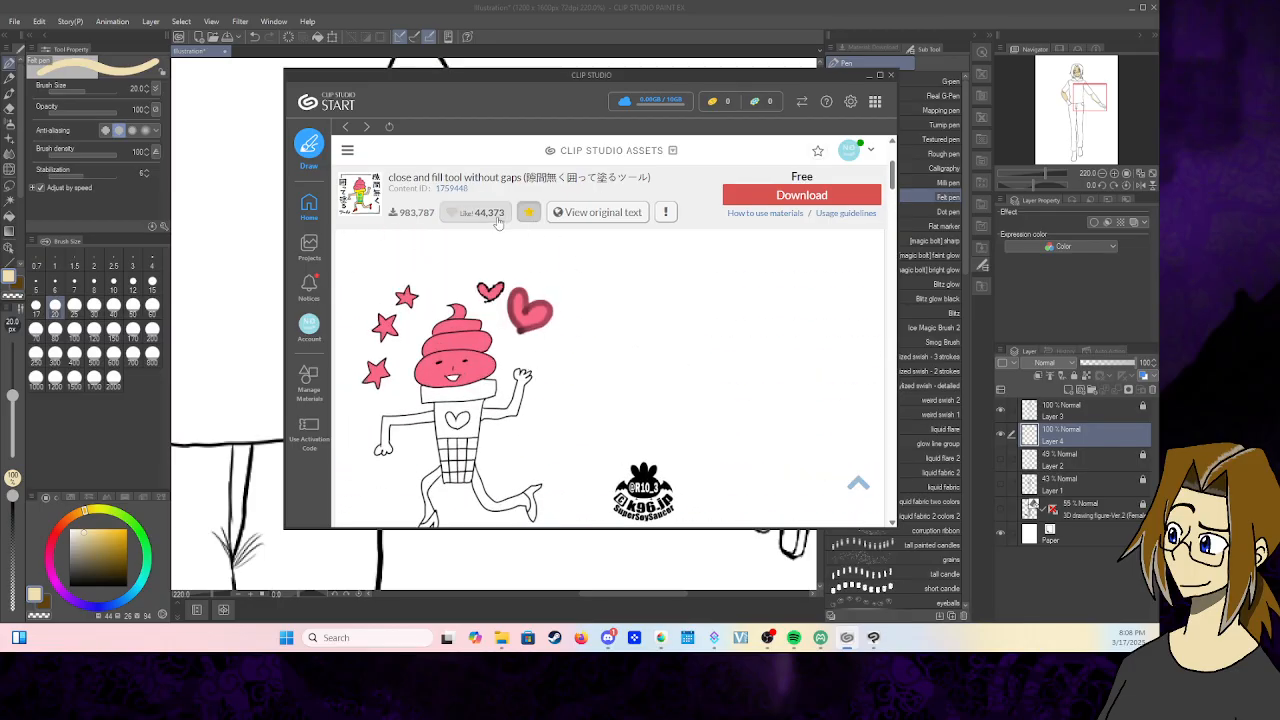
left_click(494, 214)
left_click(829, 190)
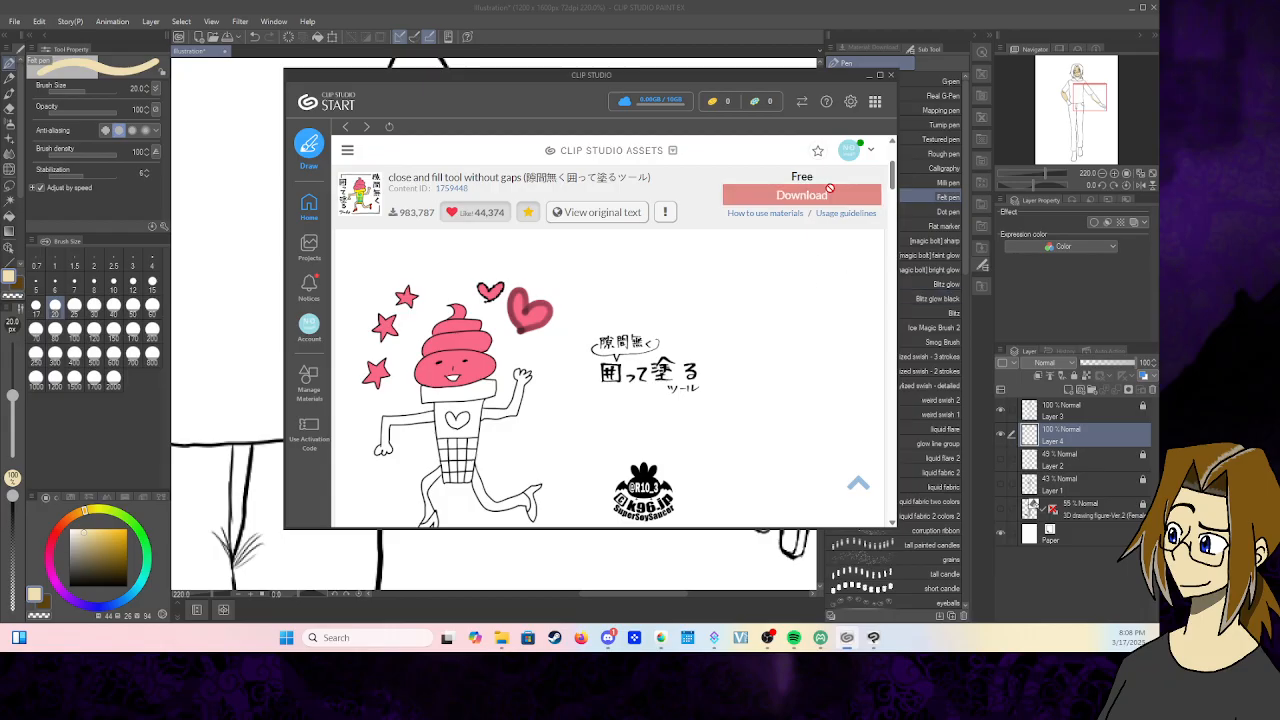
left_click(874, 77)
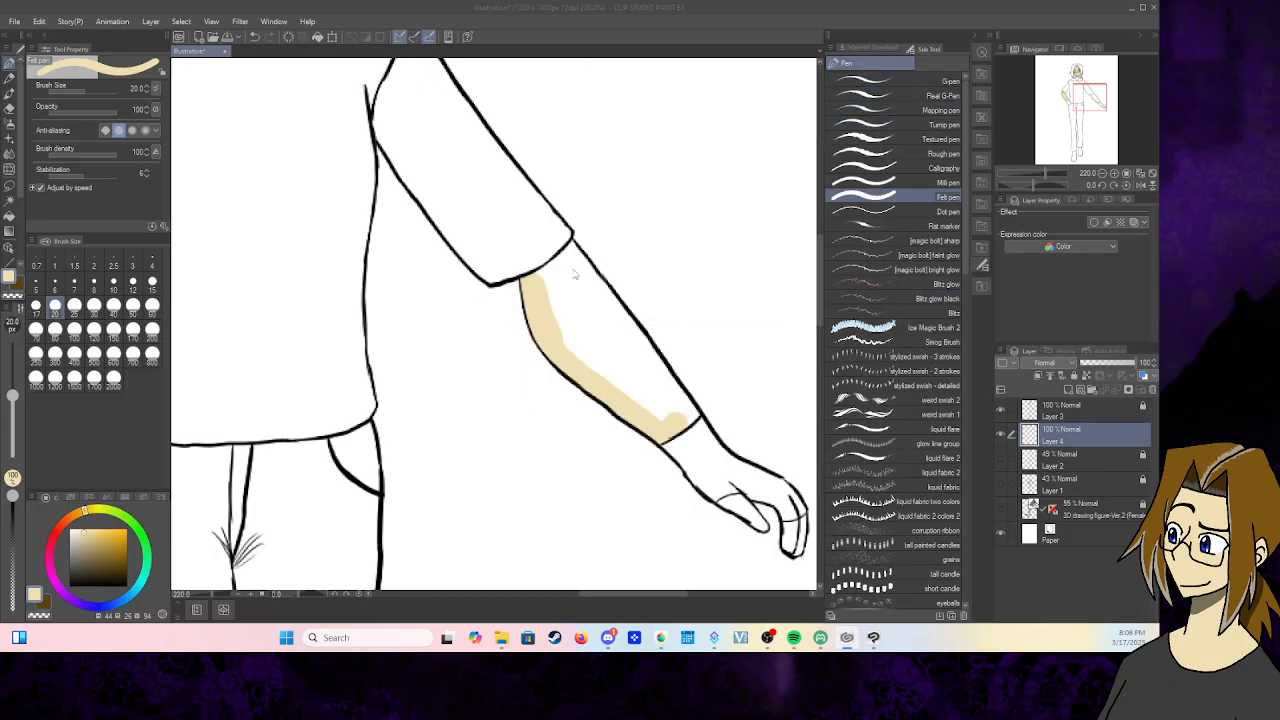
- Color the lower edge of the hand tucked at the hip with the skin tone, using the 20 px Felt pen
mouse_move(563, 313)
left_mouse_down()
mouse_move(610, 380)
mouse_move(682, 416)
mouse_move(625, 332)
mouse_move(670, 388)
mouse_move(612, 360)
mouse_move(550, 268)
mouse_move(584, 295)
mouse_move(565, 255)
mouse_move(597, 316)
mouse_move(540, 265)
mouse_move(530, 272)
mouse_move(840, 399)
mouse_move(932, 412)
left_mouse_up()
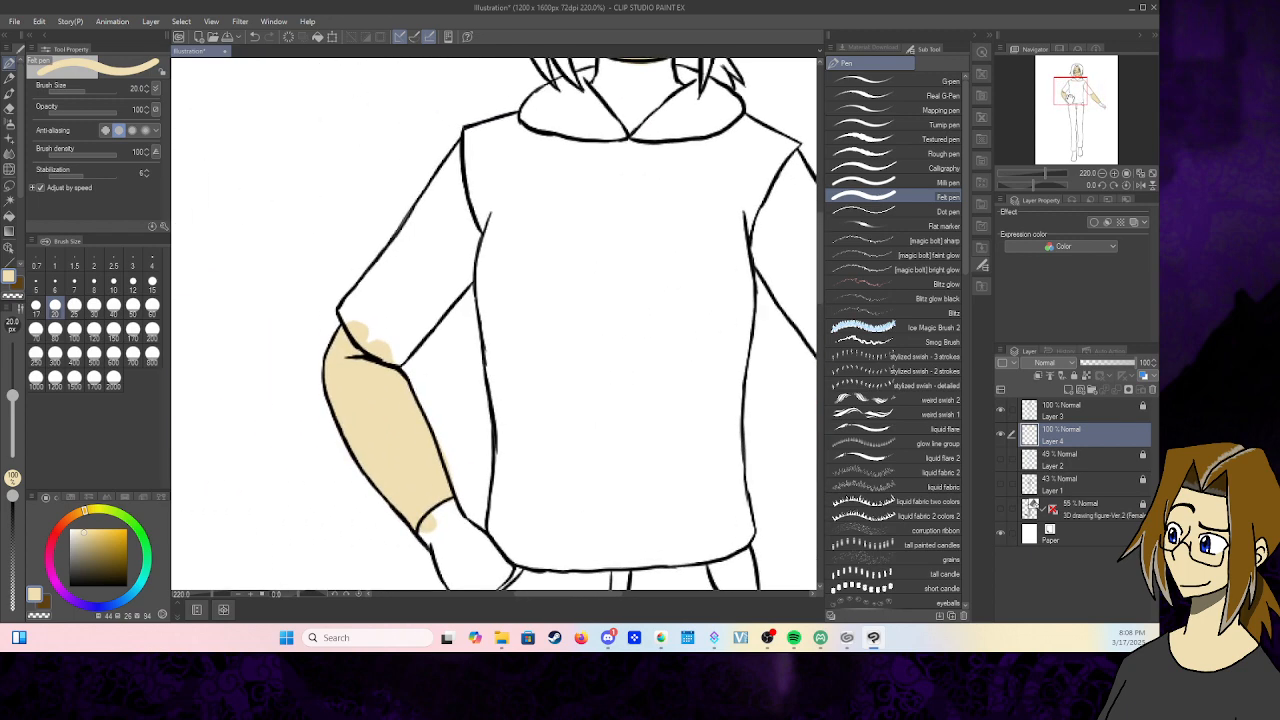
left_click_drag(1071, 98, 1075, 110)
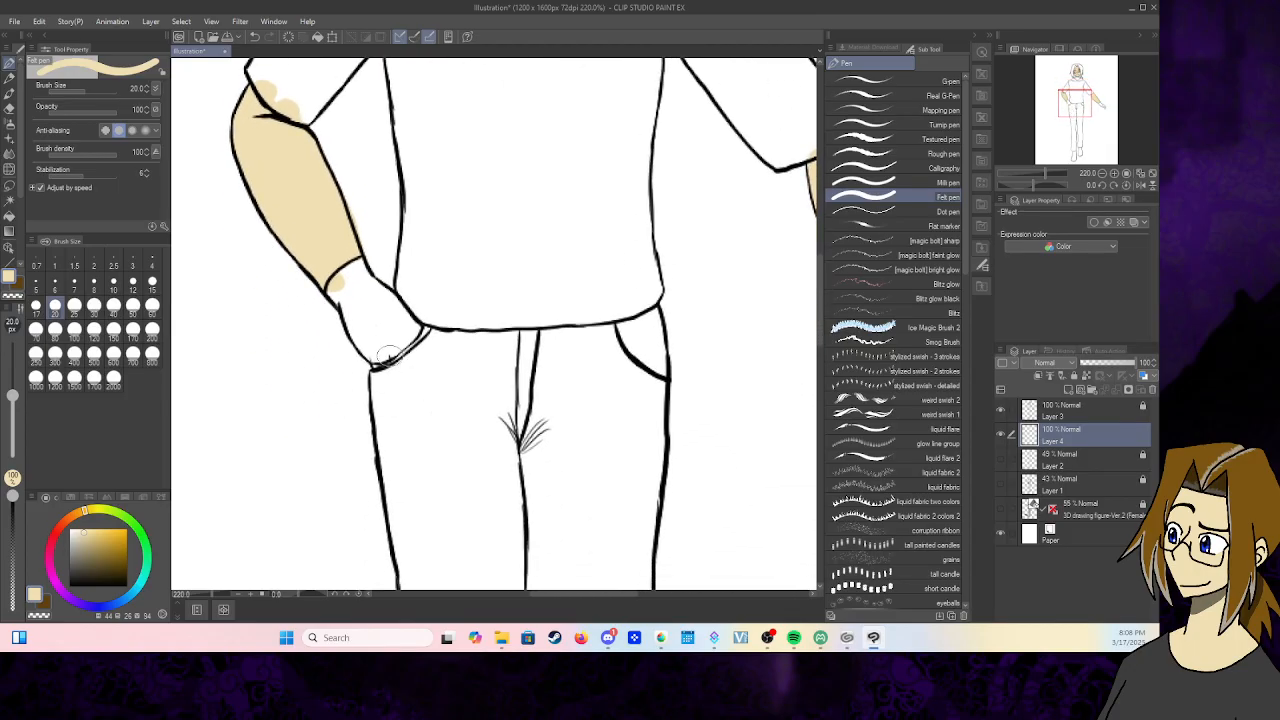
left_click_drag(374, 366, 426, 332)
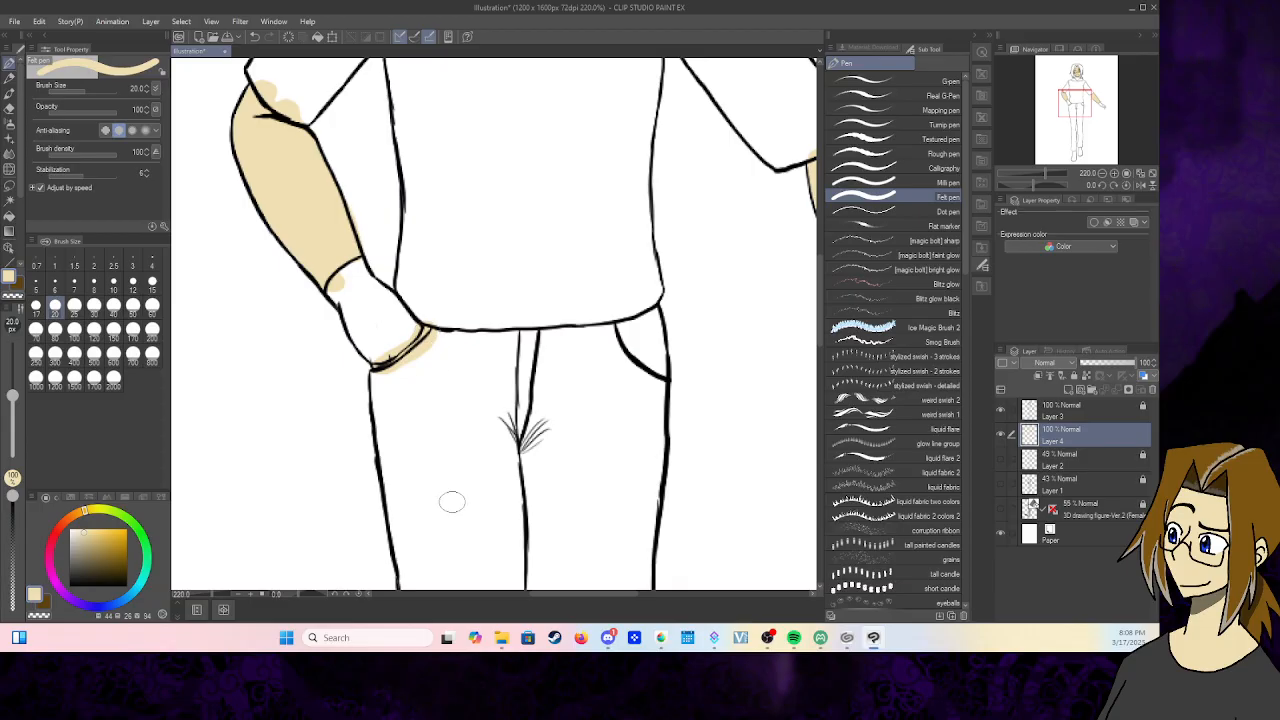
- Show the reference character in the Sub View at 12.5% and sample the brown of the hair as drawing color
scroll(494, 324, "up", 10)
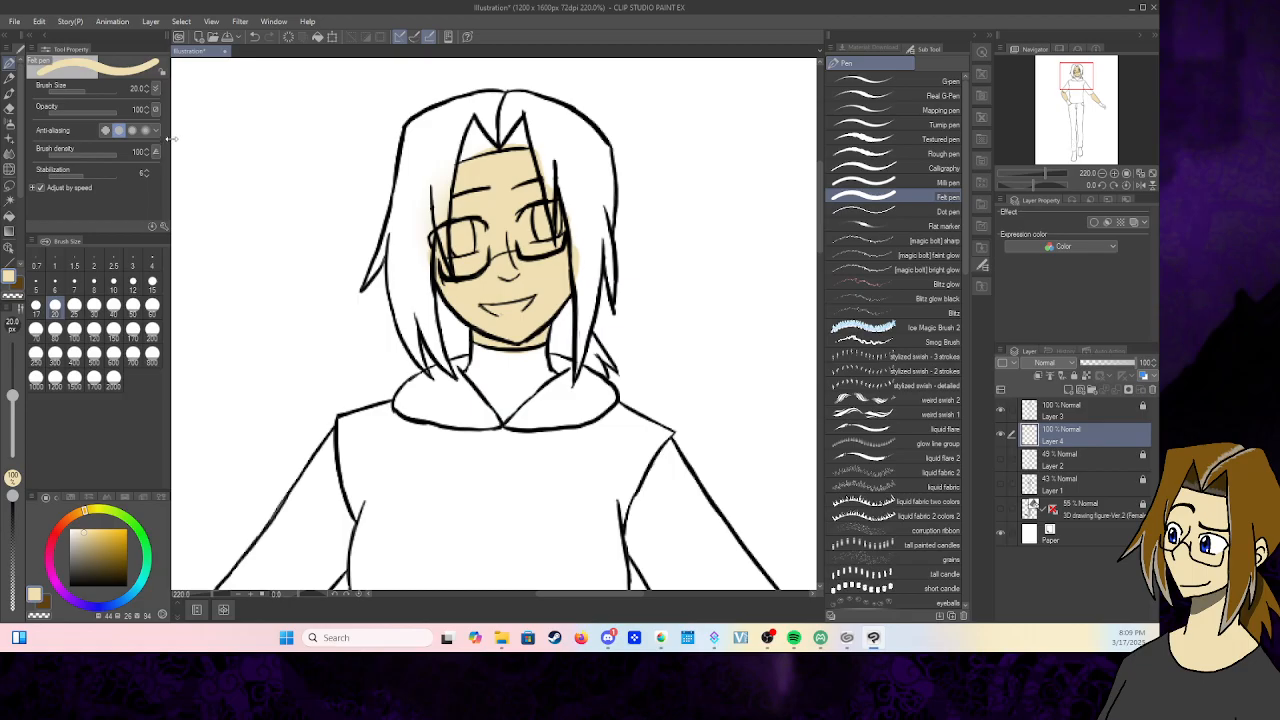
left_click(1050, 48)
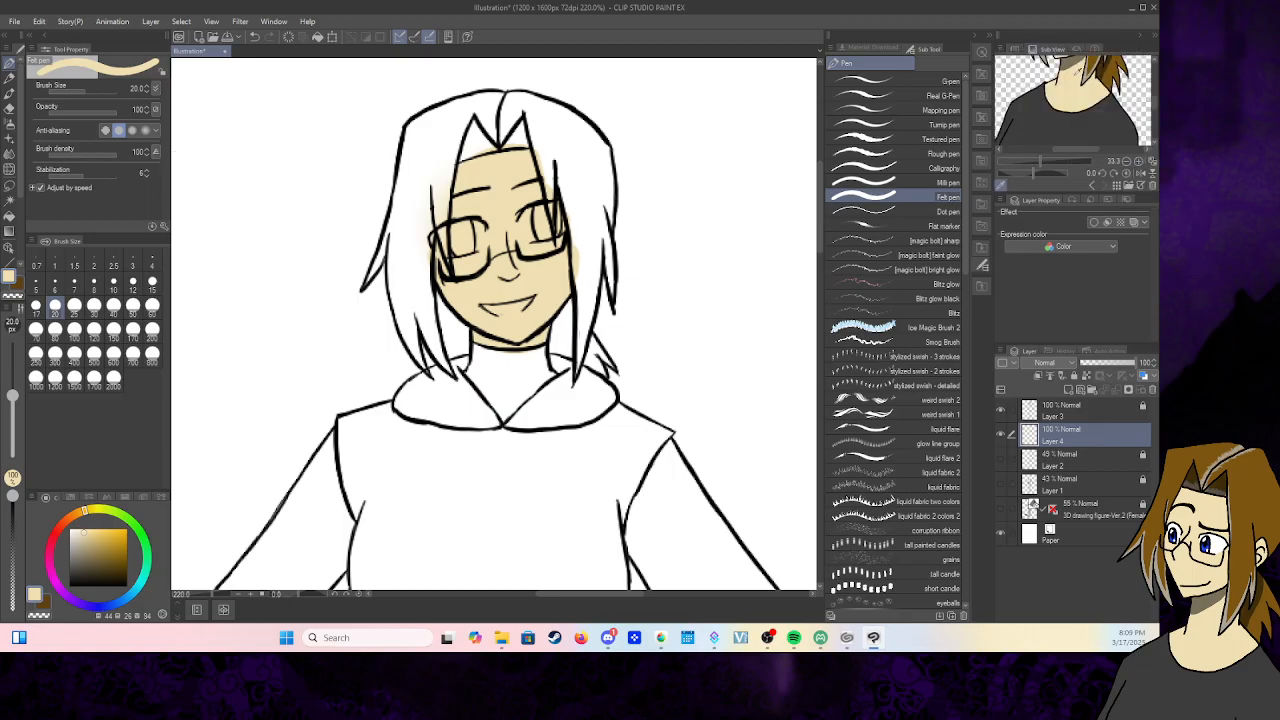
left_click(1127, 165)
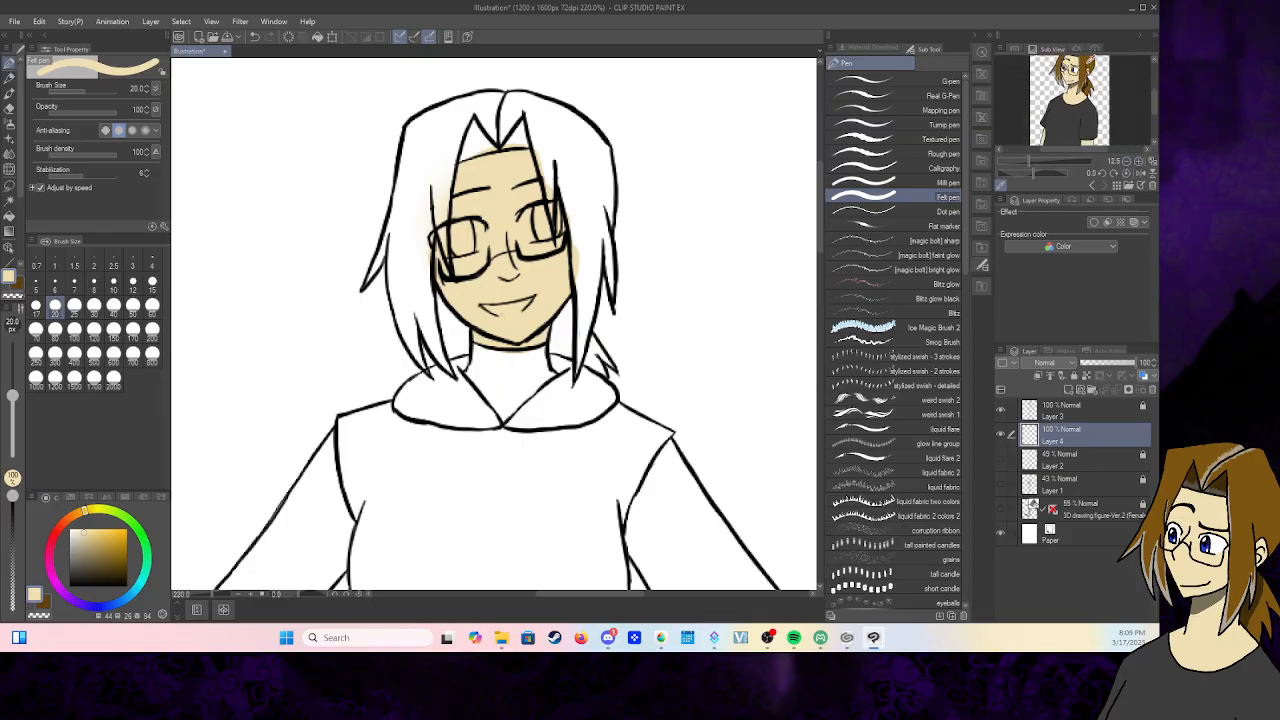
left_click(1090, 62)
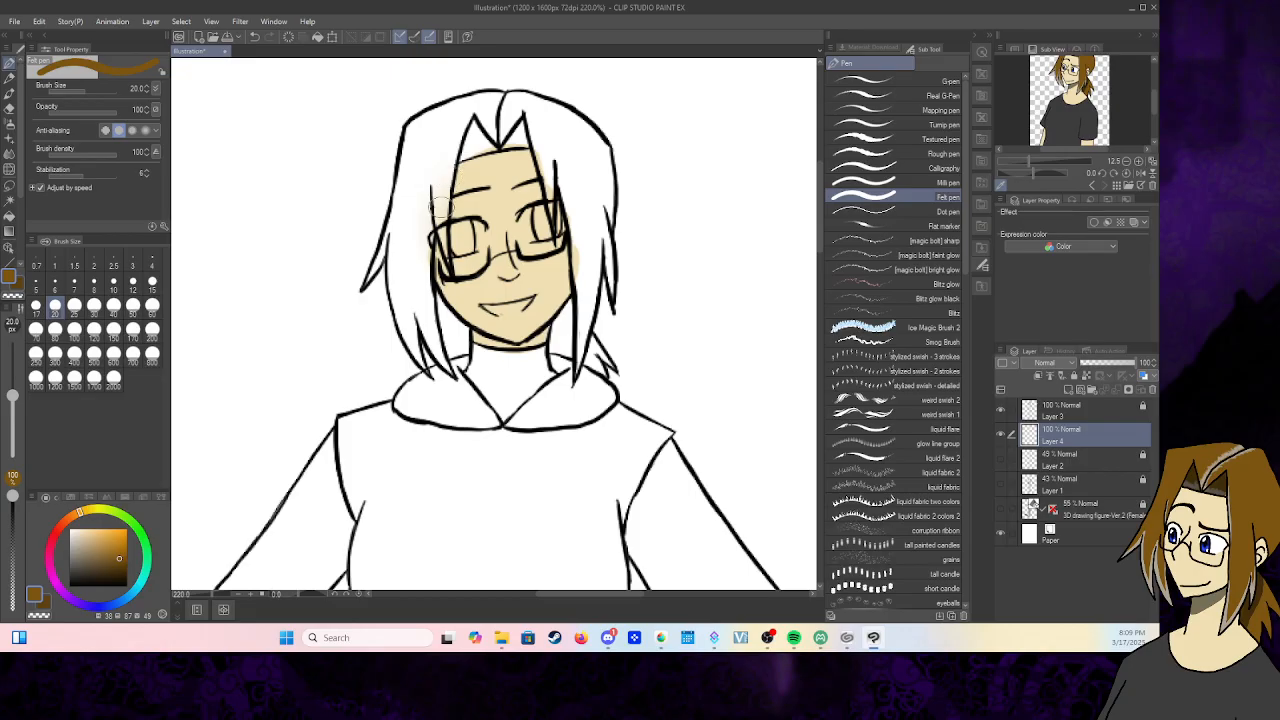
- Block in the hair around the face and the start of the ponytail in brown with the 20 px Felt pen
mouse_move(436, 205)
left_mouse_down()
mouse_move(438, 208)
mouse_move(446, 152)
mouse_move(437, 206)
mouse_move(452, 138)
mouse_move(442, 183)
mouse_move(474, 116)
mouse_move(461, 130)
mouse_move(487, 122)
mouse_move(451, 151)
mouse_move(546, 141)
mouse_move(528, 127)
mouse_move(490, 118)
left_mouse_up()
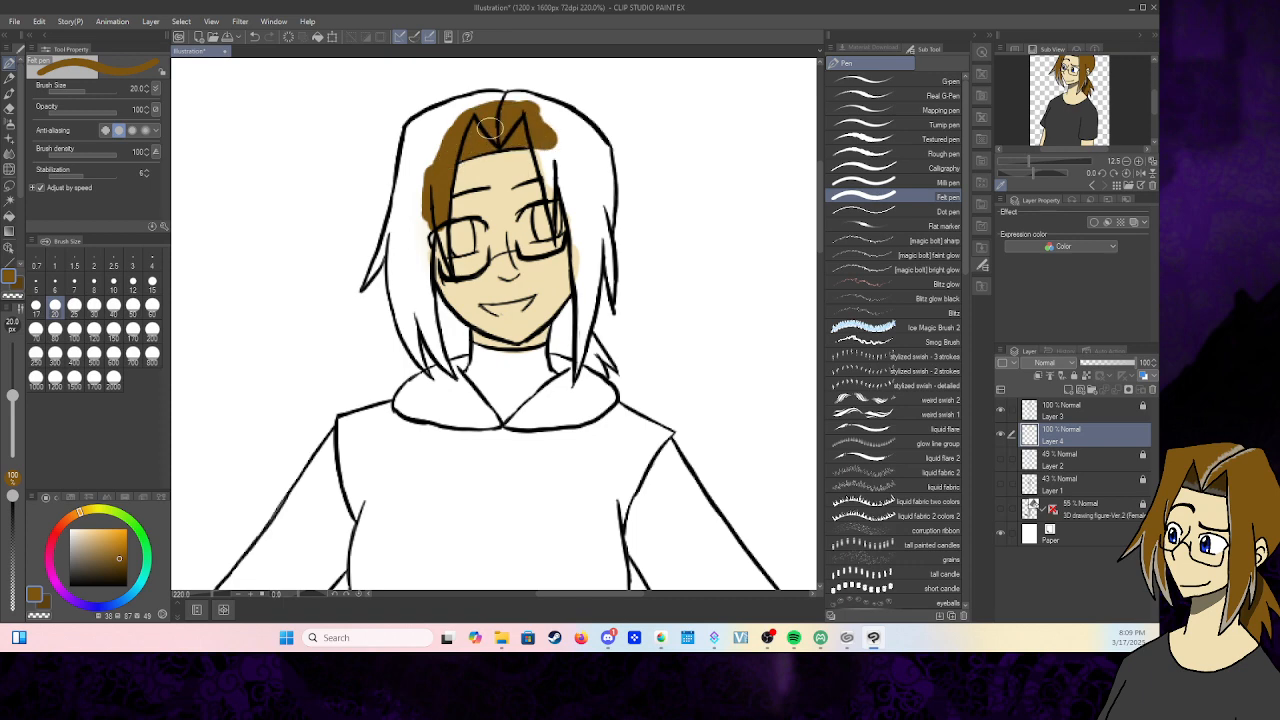
mouse_move(412, 245)
left_mouse_down()
mouse_move(415, 294)
mouse_move(420, 216)
mouse_move(418, 302)
mouse_move(400, 262)
mouse_move(419, 166)
mouse_move(404, 208)
mouse_move(409, 184)
mouse_move(430, 129)
mouse_move(419, 177)
mouse_move(440, 135)
mouse_move(428, 125)
mouse_move(489, 106)
mouse_move(559, 163)
mouse_move(546, 138)
mouse_move(555, 167)
mouse_move(550, 144)
mouse_move(564, 156)
mouse_move(535, 114)
mouse_move(571, 130)
mouse_move(589, 178)
mouse_move(582, 201)
mouse_move(568, 156)
mouse_move(586, 259)
mouse_move(582, 136)
mouse_move(599, 238)
left_mouse_up()
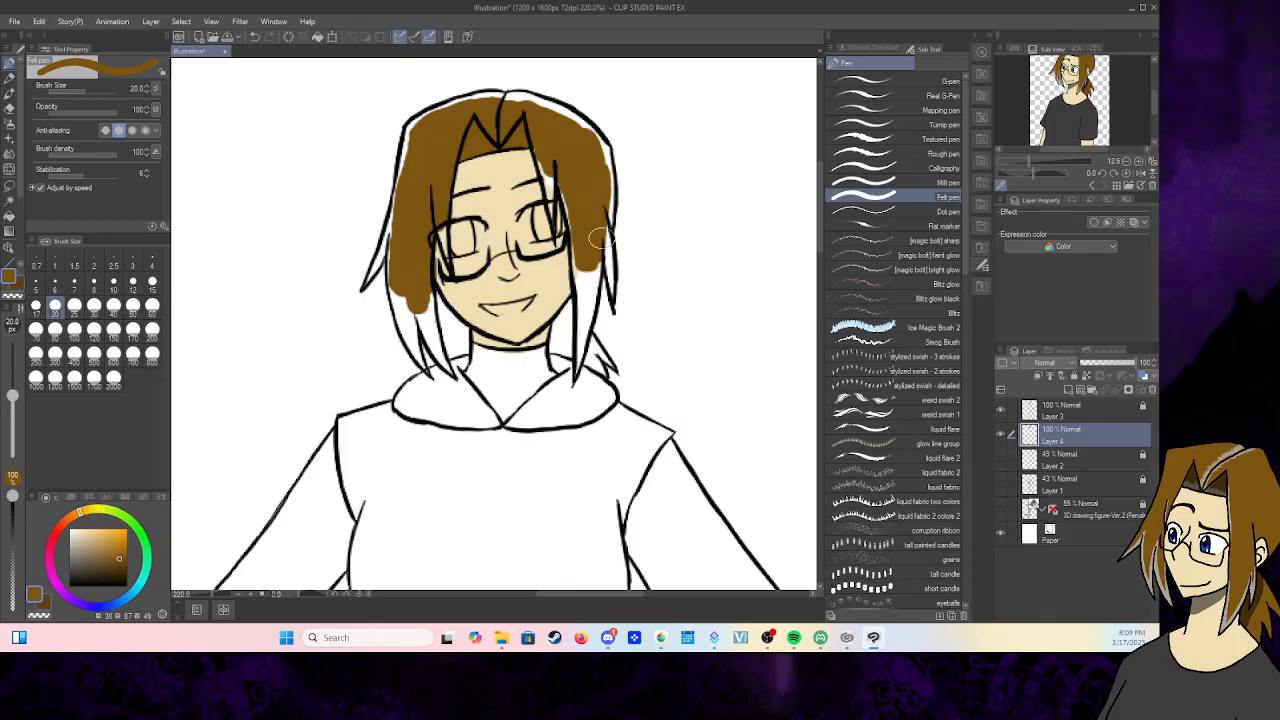
mouse_move(574, 318)
left_mouse_down()
mouse_move(573, 330)
mouse_move(588, 274)
mouse_move(566, 346)
mouse_move(578, 354)
mouse_move(580, 341)
left_mouse_up()
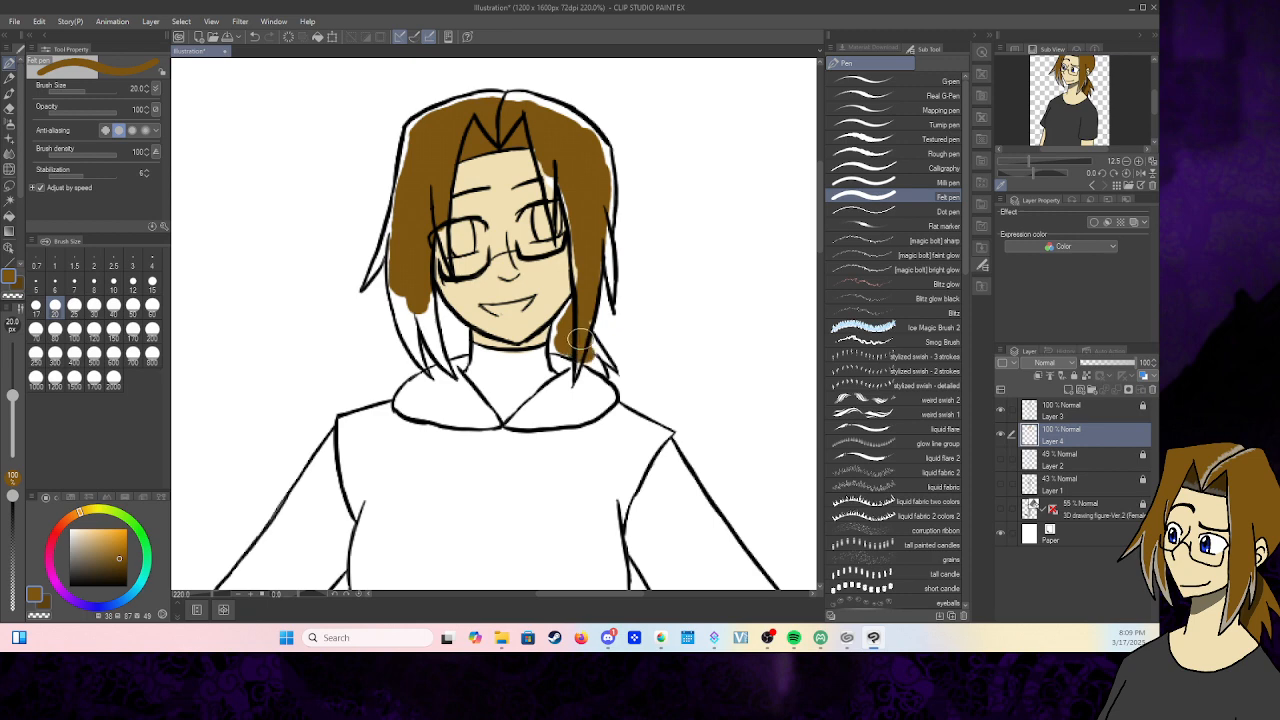
- Reduce the Felt pen to 10 px and fill the rest of the ponytail out to its tips with brown
left_click(113, 284)
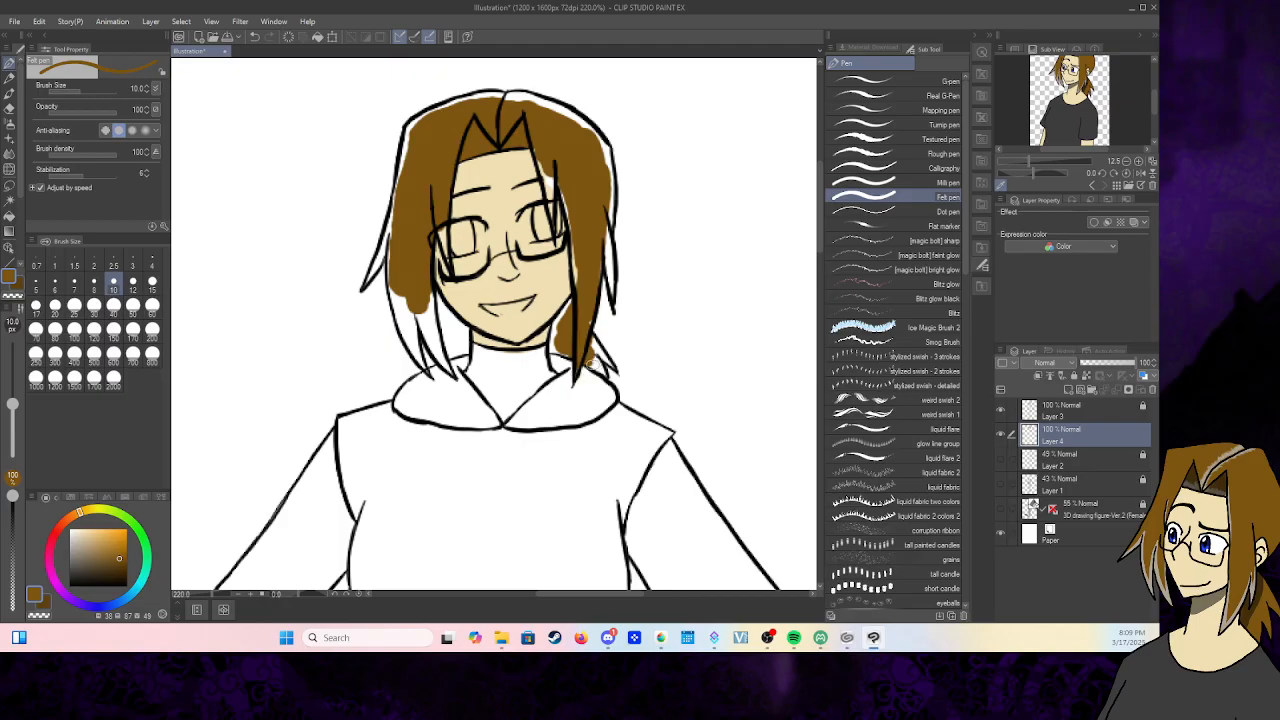
mouse_move(603, 373)
left_mouse_down()
mouse_move(590, 341)
mouse_move(612, 370)
left_mouse_up()
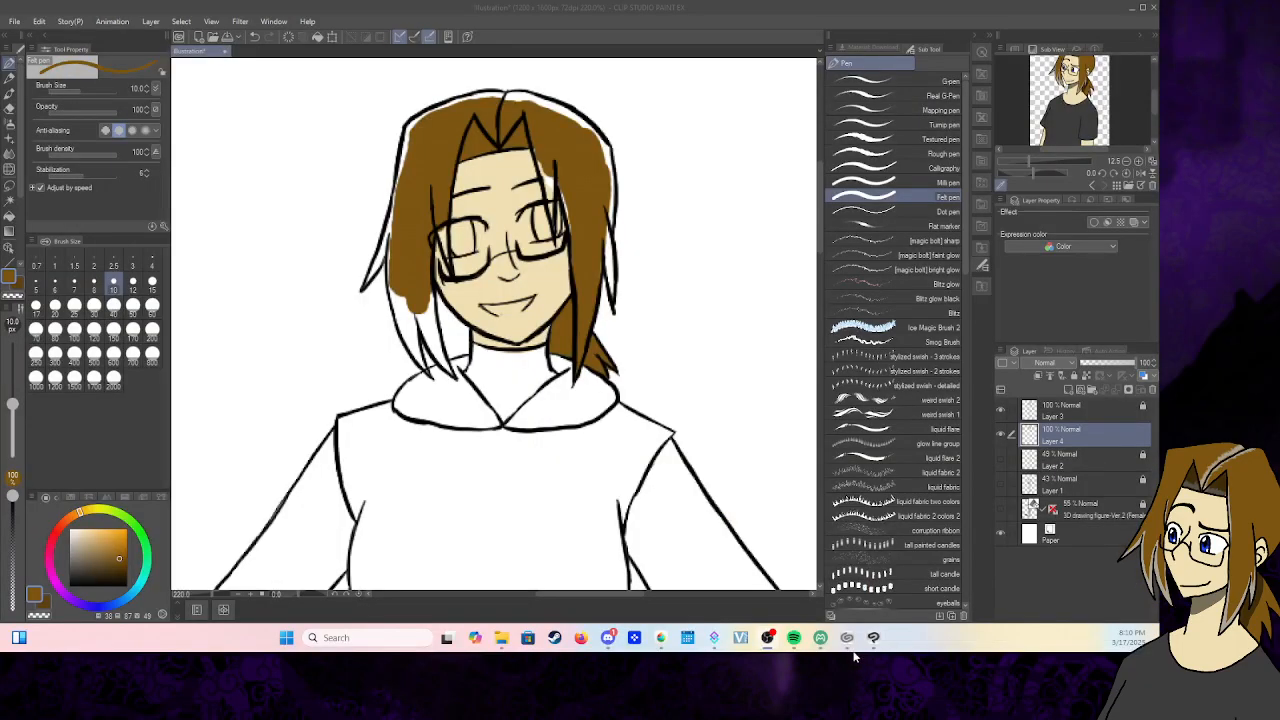
left_click(660, 638)
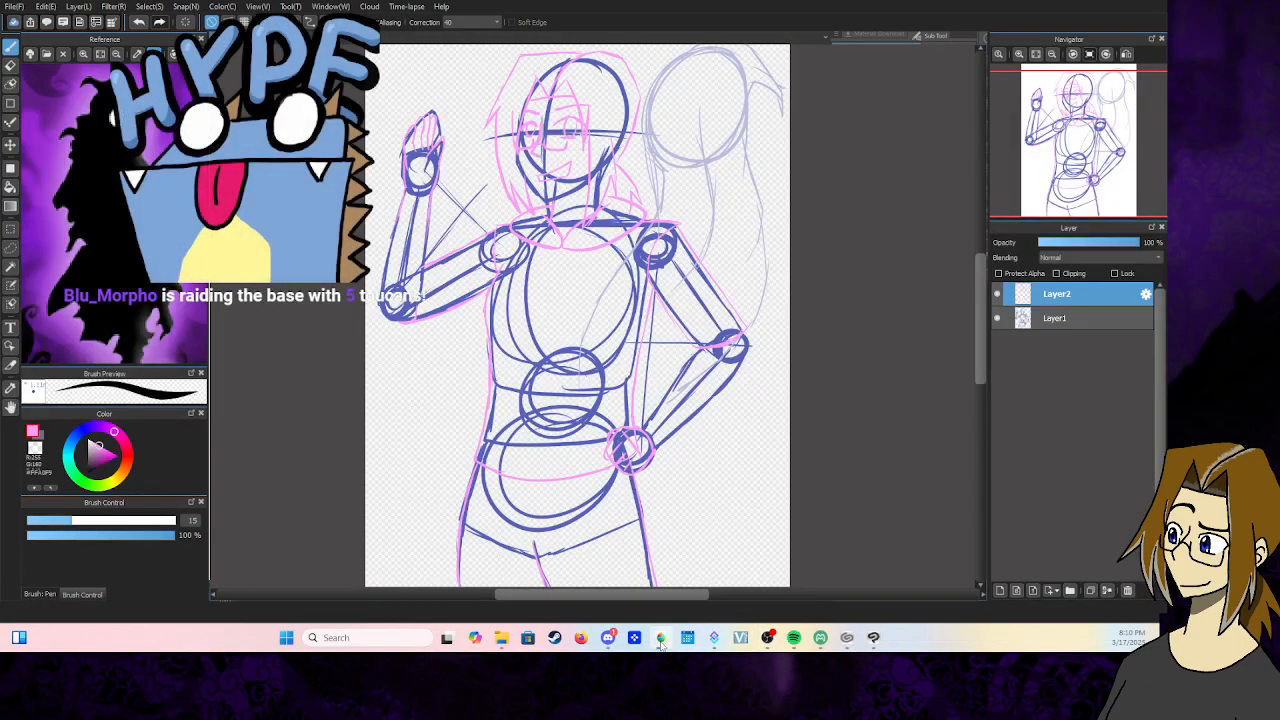
left_click(660, 640)
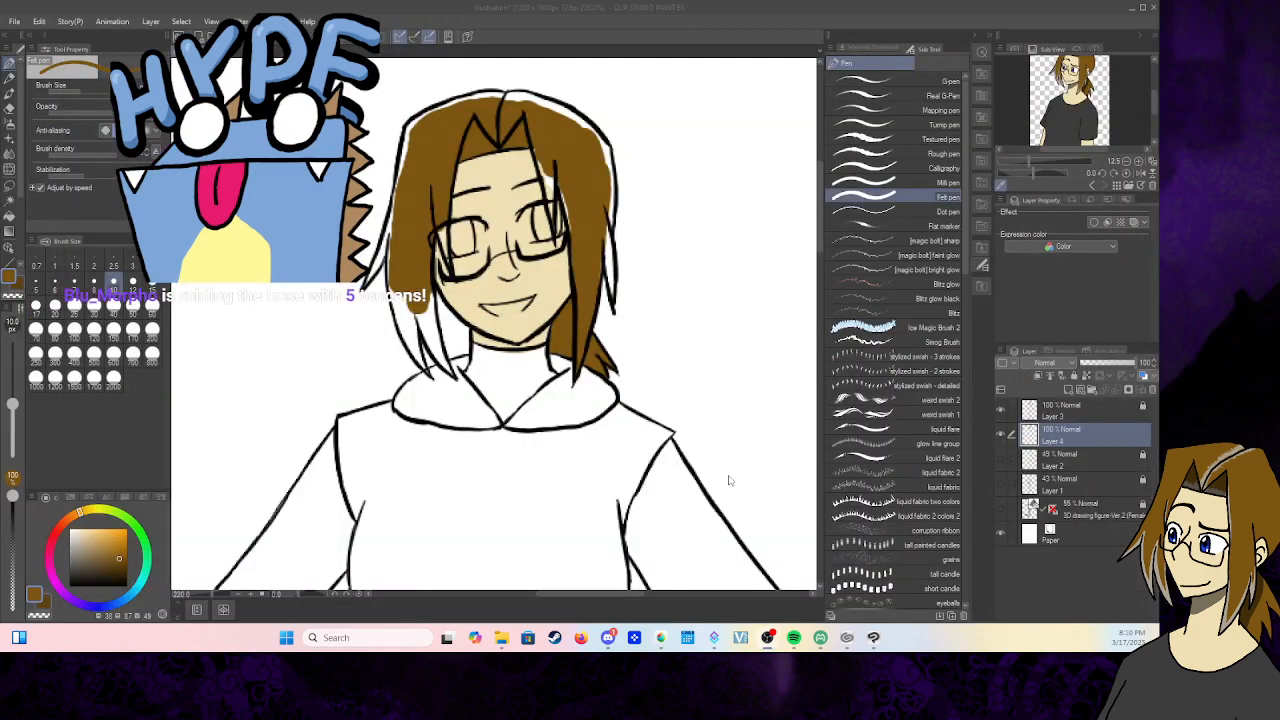
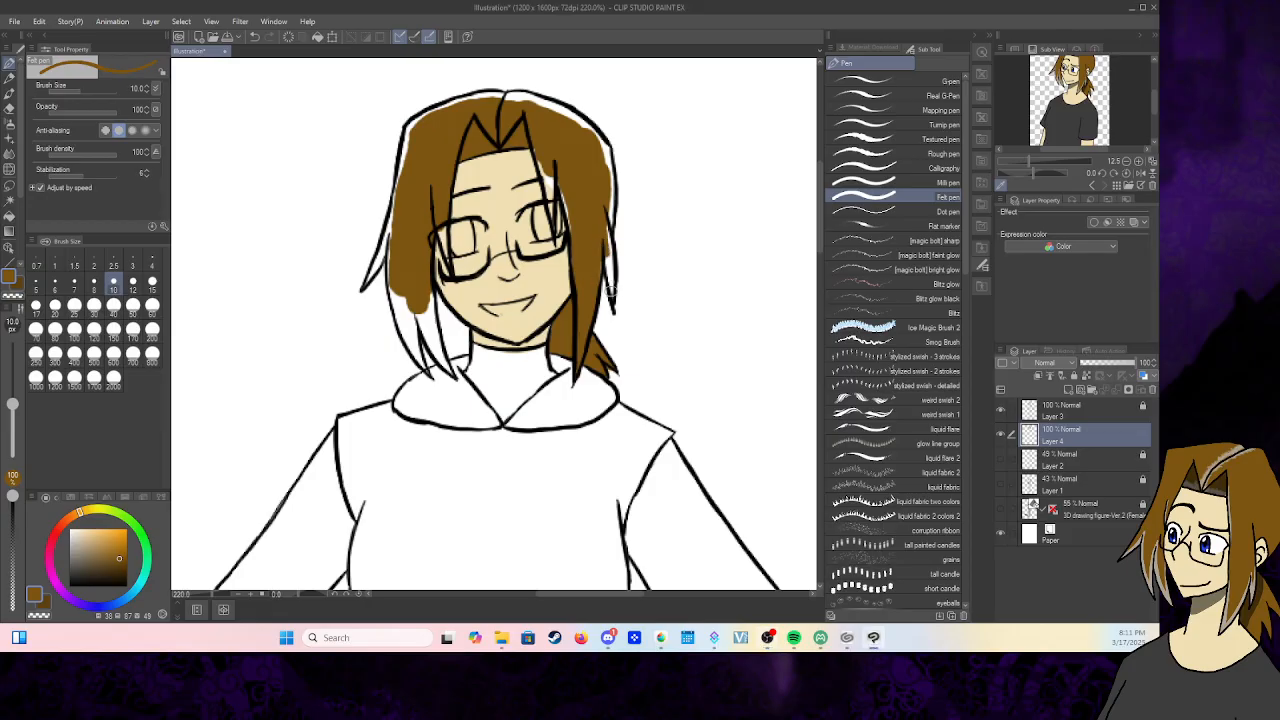
- Fill the hair strands down to their tips on both sides of the face with brown and undo the last stroke on the outer lock
mouse_move(610, 290)
left_mouse_down()
mouse_move(602, 219)
mouse_move(593, 285)
left_mouse_up()
mouse_move(397, 234)
left_mouse_down()
mouse_move(406, 327)
mouse_move(411, 314)
mouse_move(414, 338)
mouse_move(424, 324)
mouse_move(450, 374)
mouse_move(429, 307)
mouse_move(433, 336)
mouse_move(429, 324)
mouse_move(428, 222)
mouse_move(448, 262)
mouse_move(442, 220)
left_mouse_up()
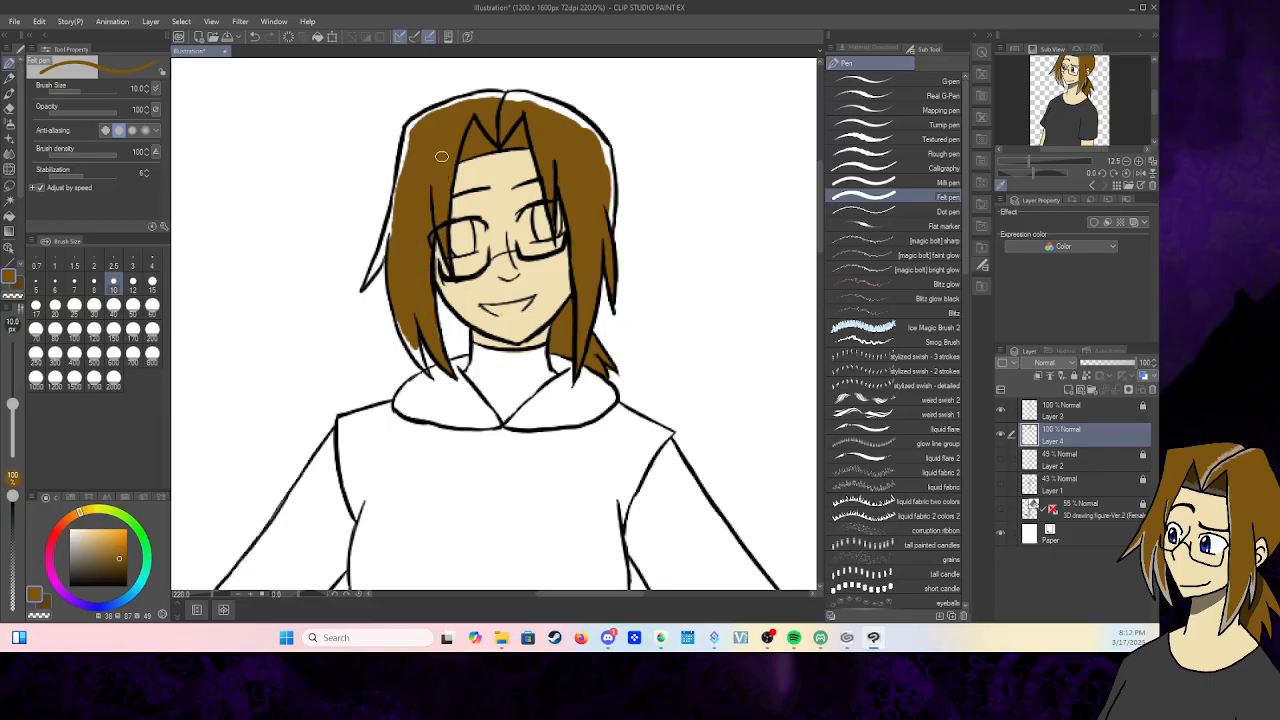
mouse_move(373, 262)
left_mouse_down()
mouse_move(366, 281)
mouse_move(388, 236)
left_mouse_up()
key("ctrl+z")
- Open the downloaded materials and try to add the close and fill tool from there to the project
left_click(874, 50)
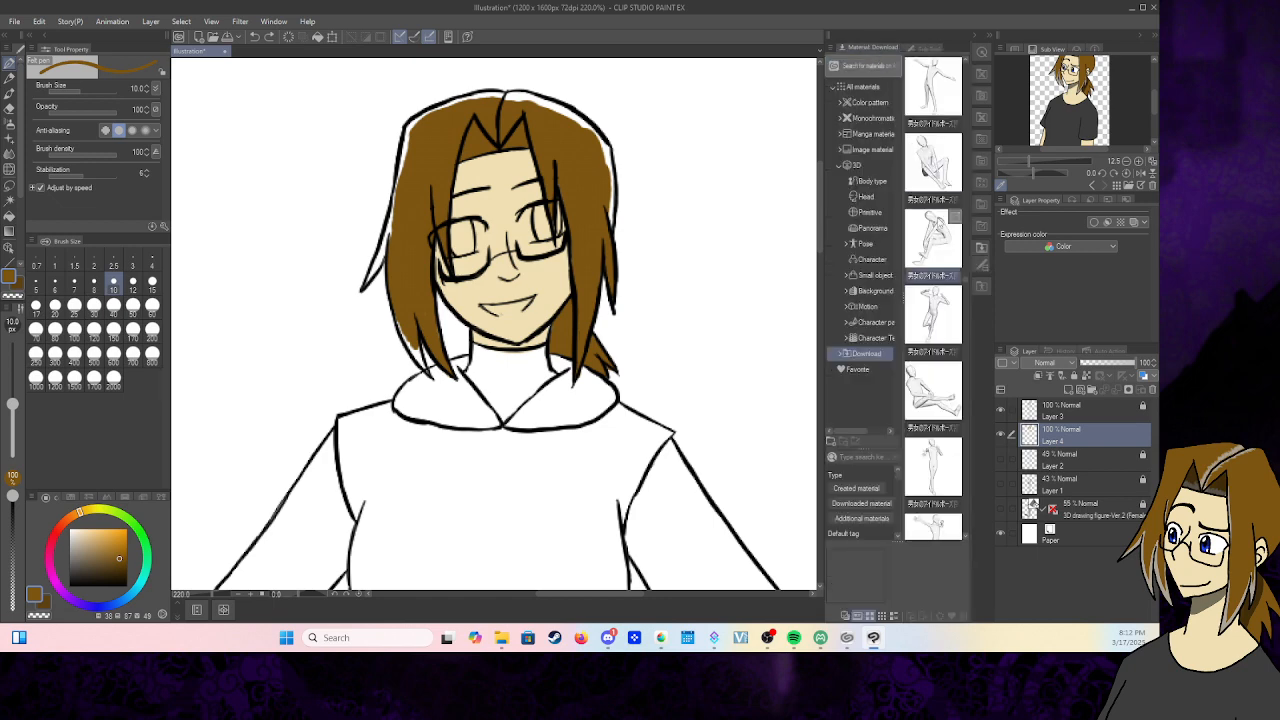
left_click(866, 356)
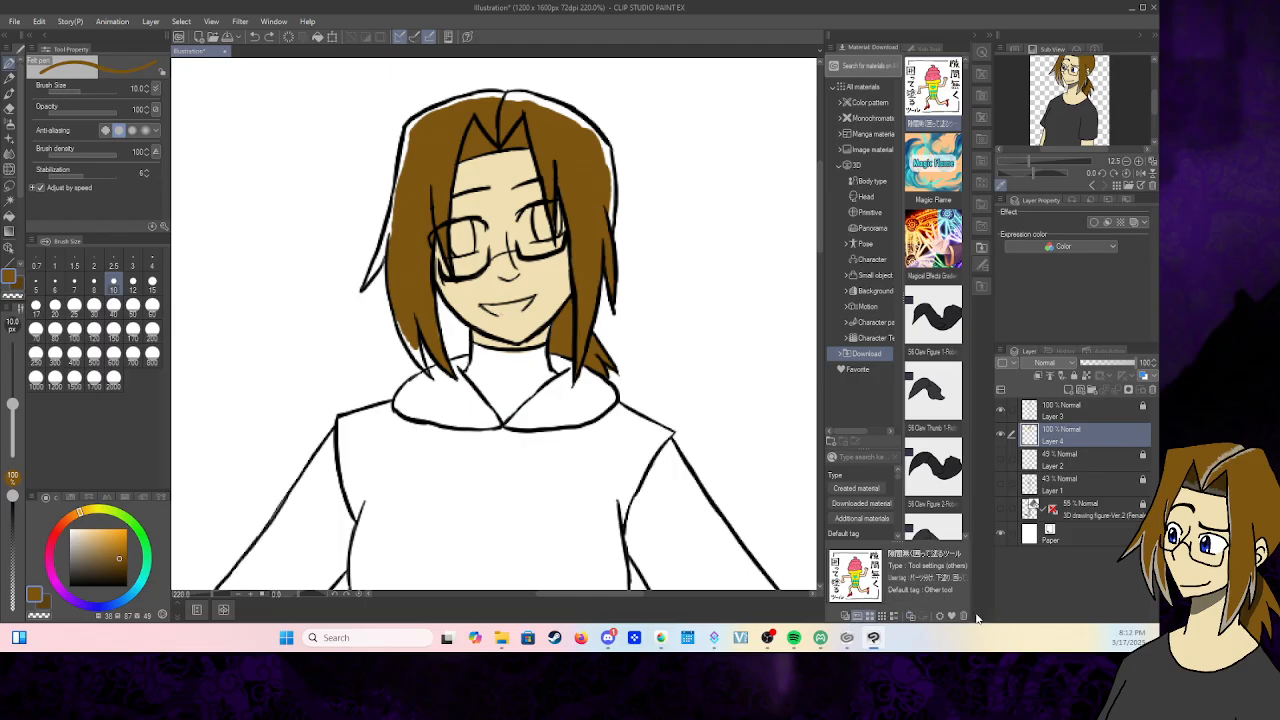
left_click(958, 67)
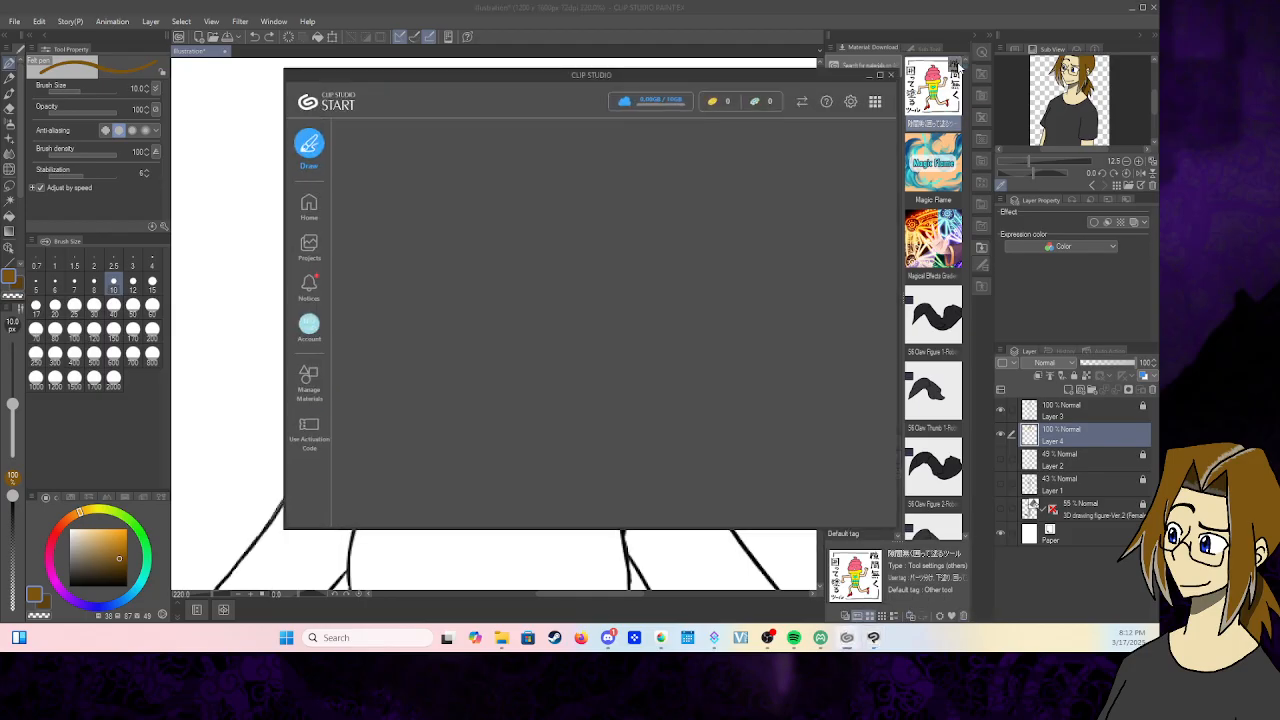
left_click(893, 76)
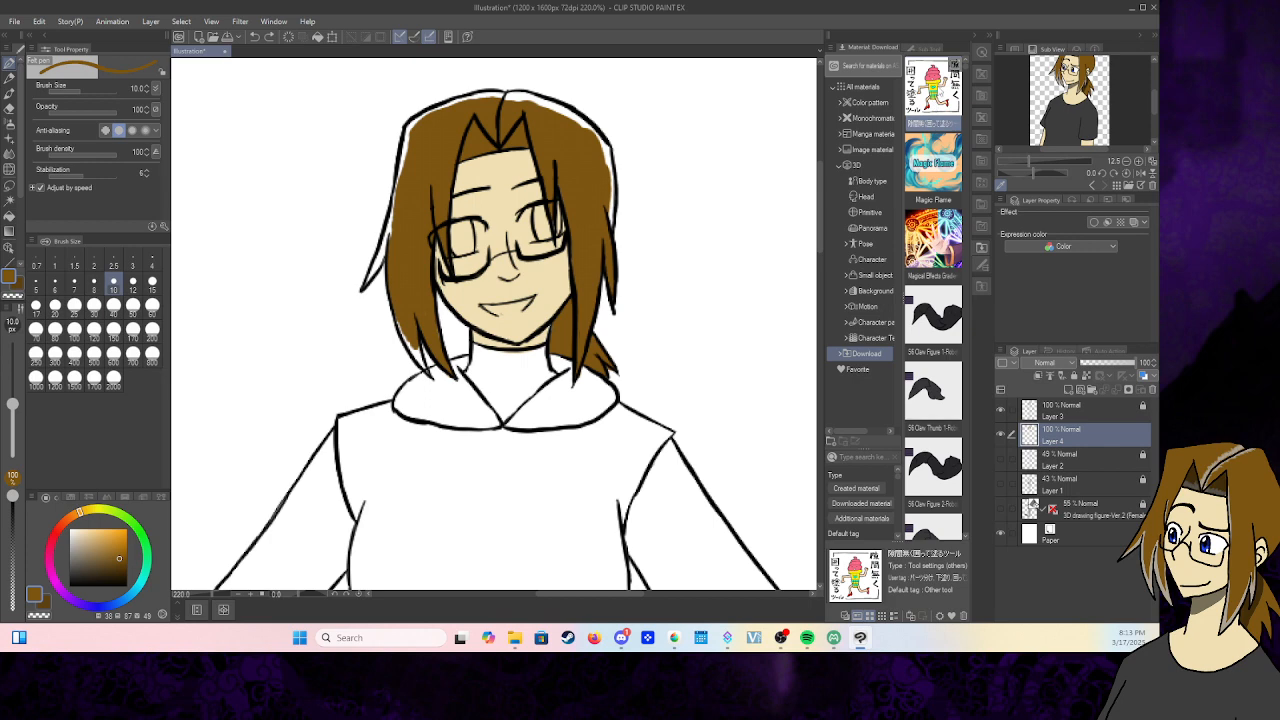
left_click_drag(940, 90, 932, 298)
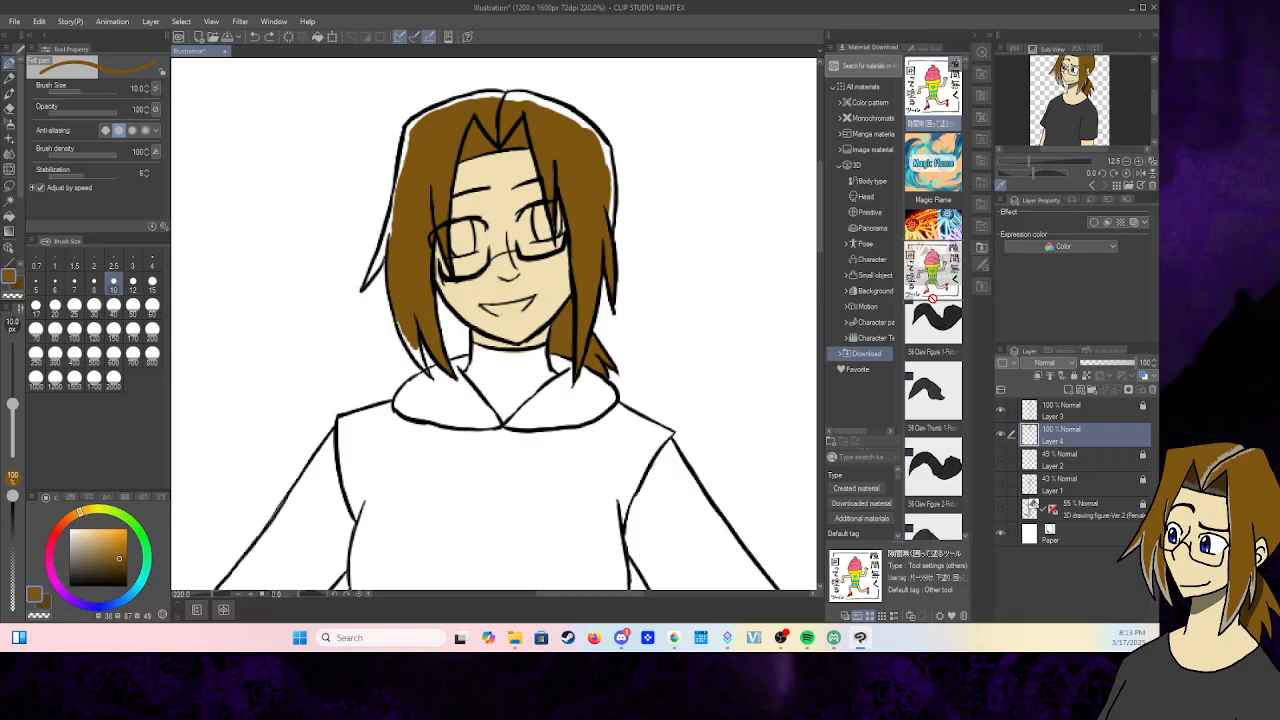
left_click_drag(932, 298, 932, 298)
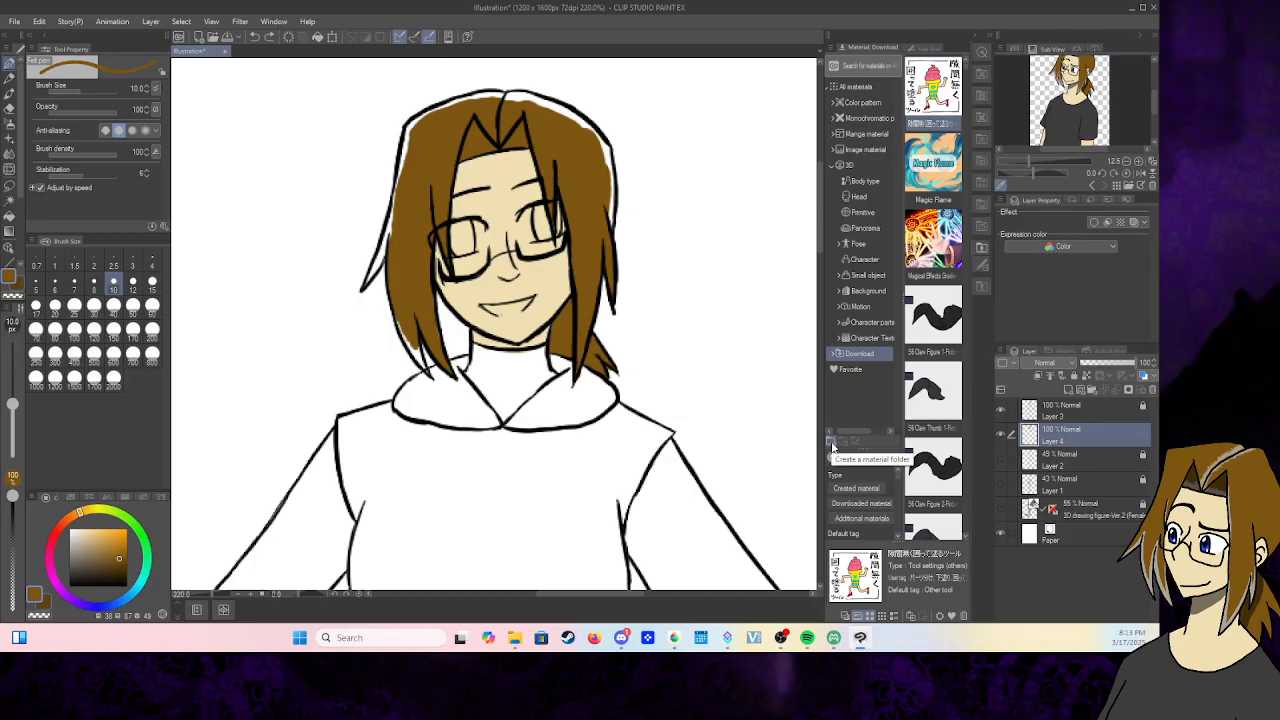
- Look through the color pattern, monochromatic, manga, image and 3D material categories for a place to use the tool
left_click(862, 104)
left_click(870, 118)
left_click(868, 134)
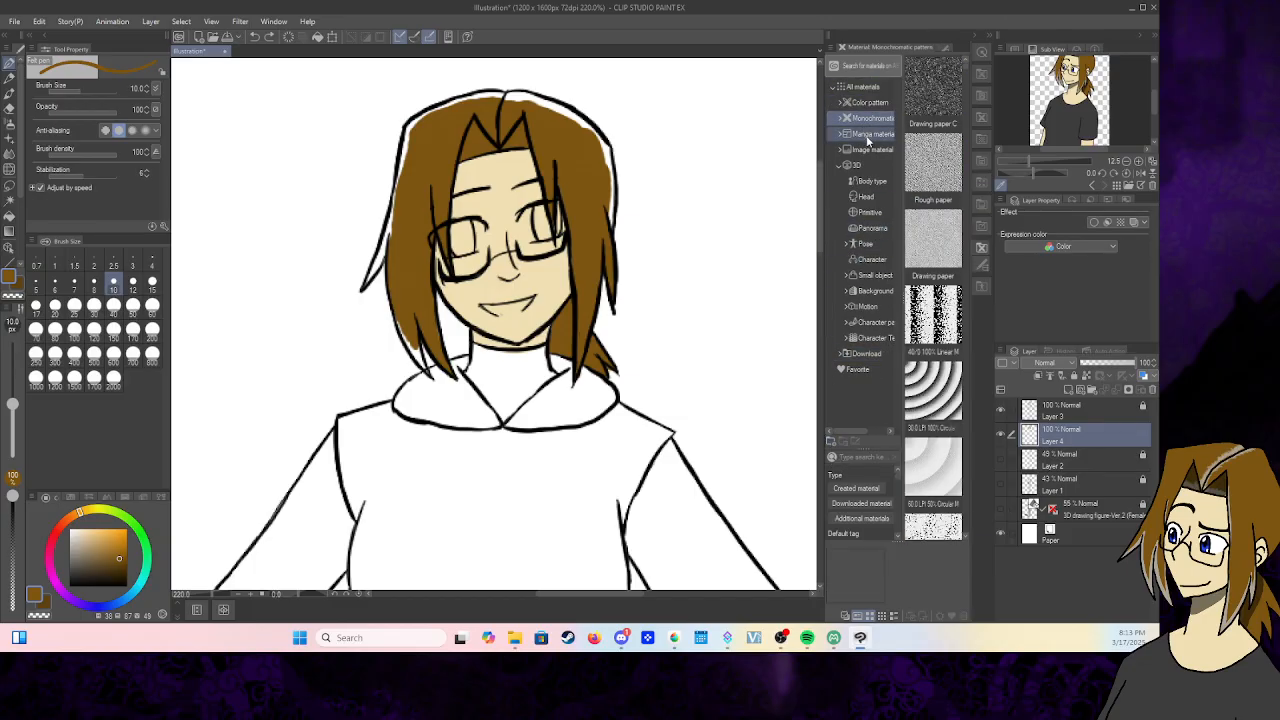
left_click(870, 150)
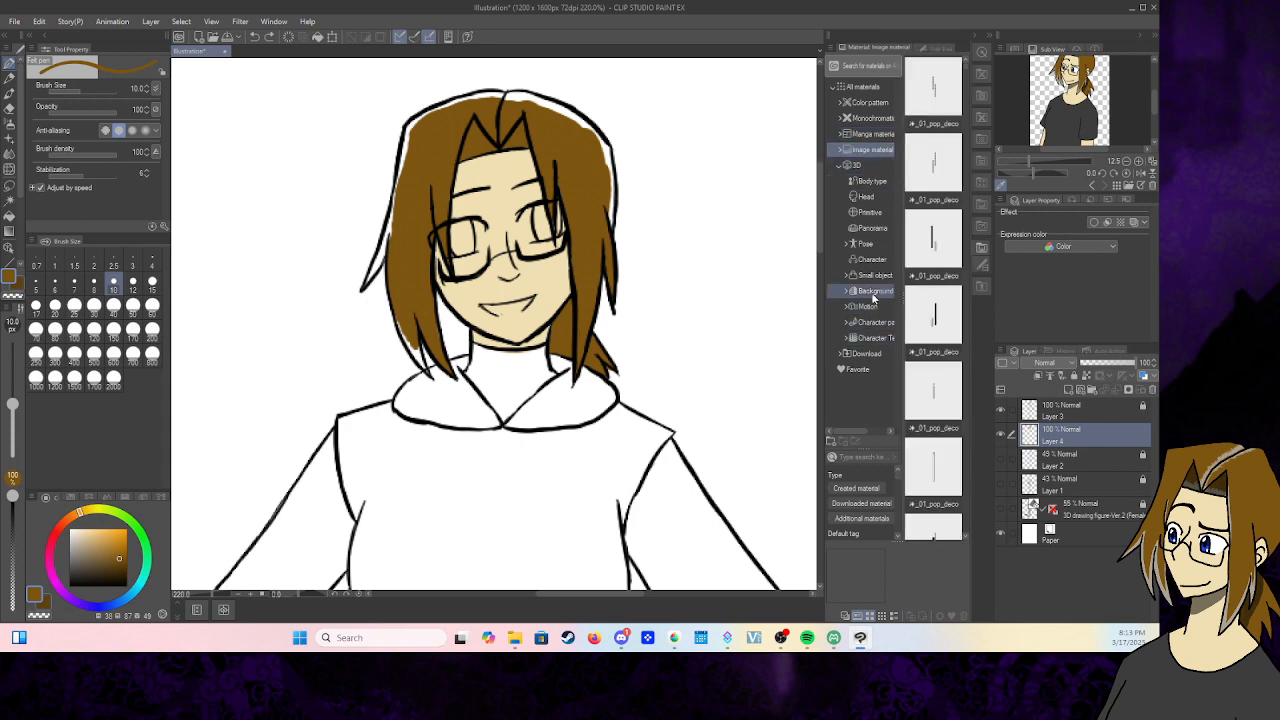
left_click(867, 167)
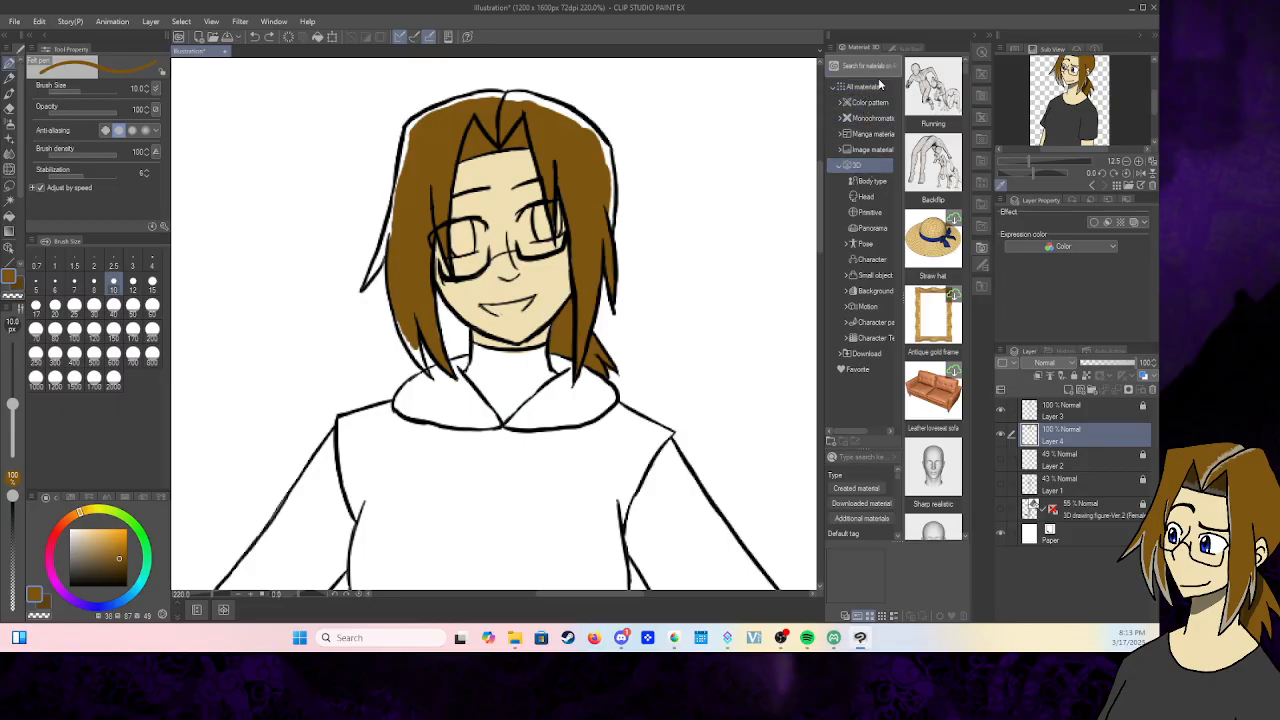
left_click(892, 46)
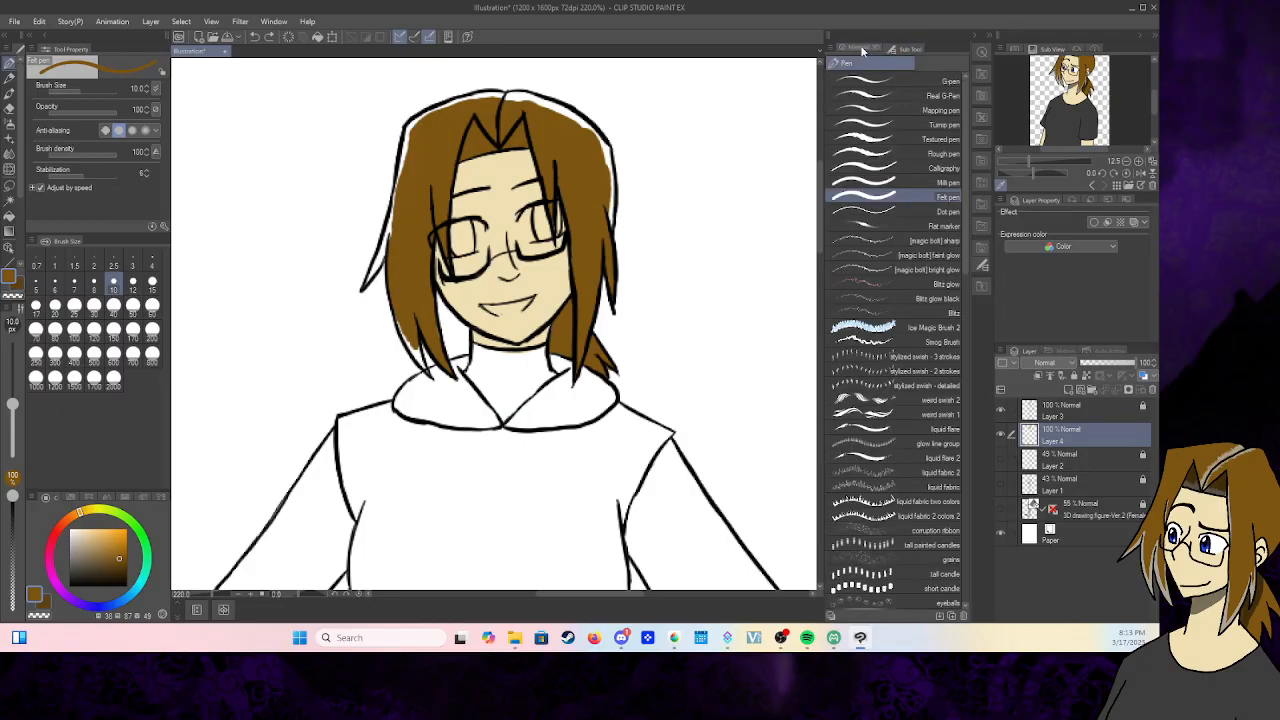
left_click(862, 50)
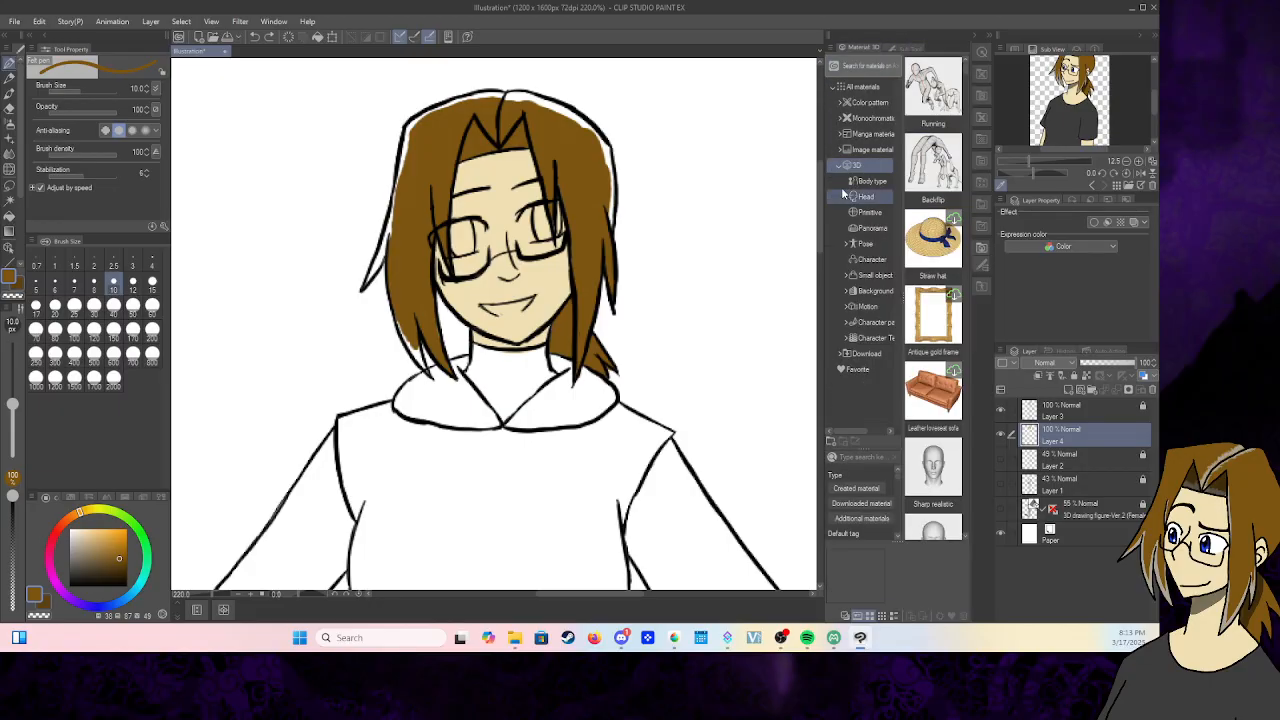
- Dock the Sub Tool palette away from the Material palette, then add the downloaded close and fill tool to the Pen group and select it
left_click(866, 354)
left_click_drag(930, 92, 934, 160)
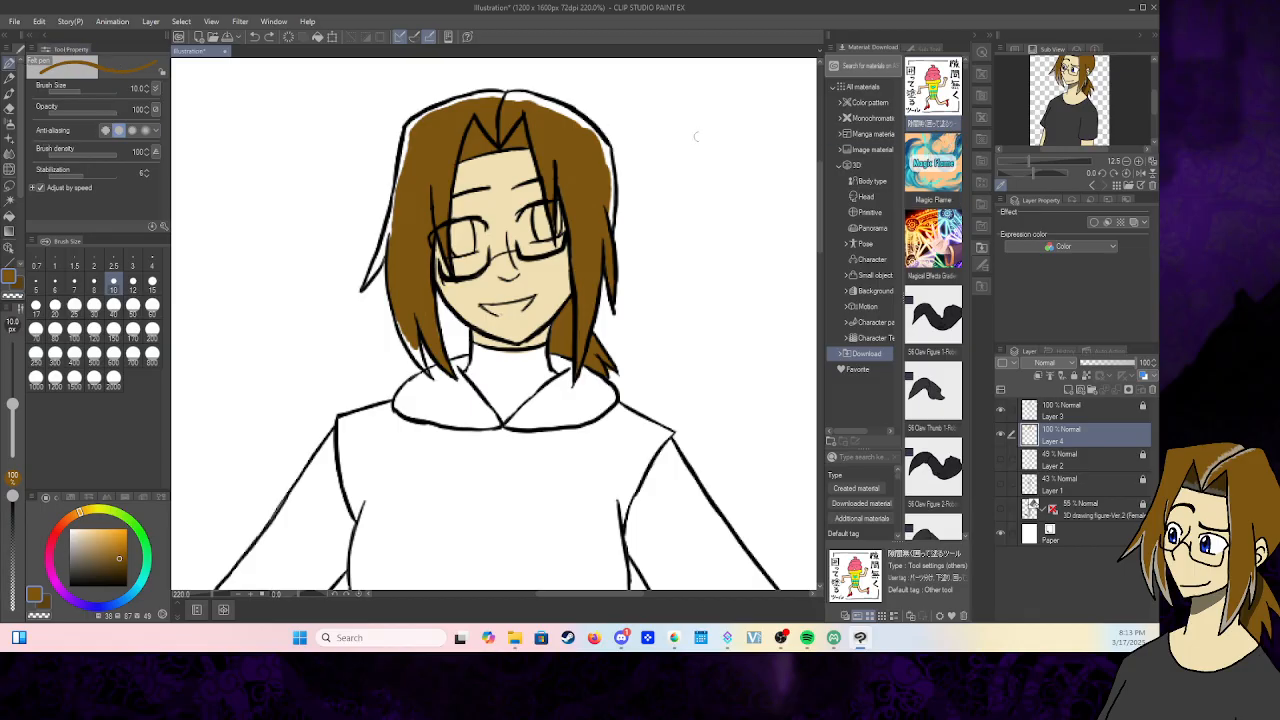
left_click_drag(925, 49, 135, 47)
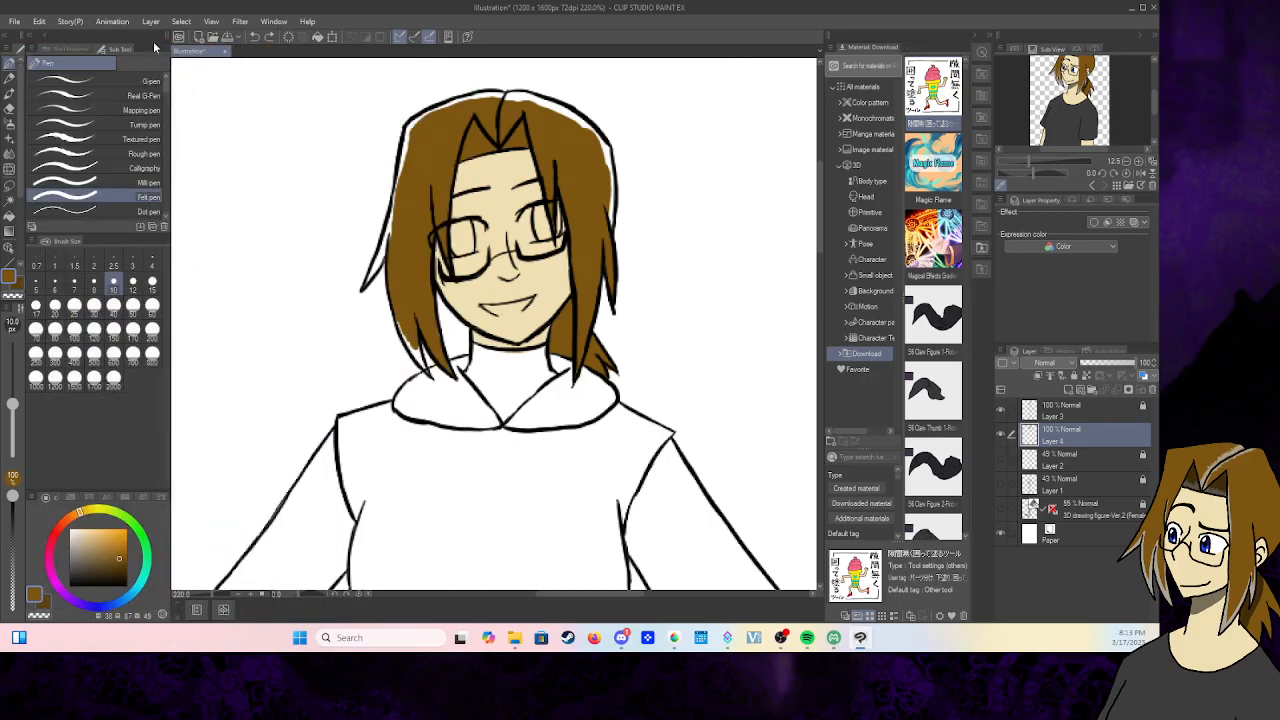
left_click_drag(933, 87, 87, 162)
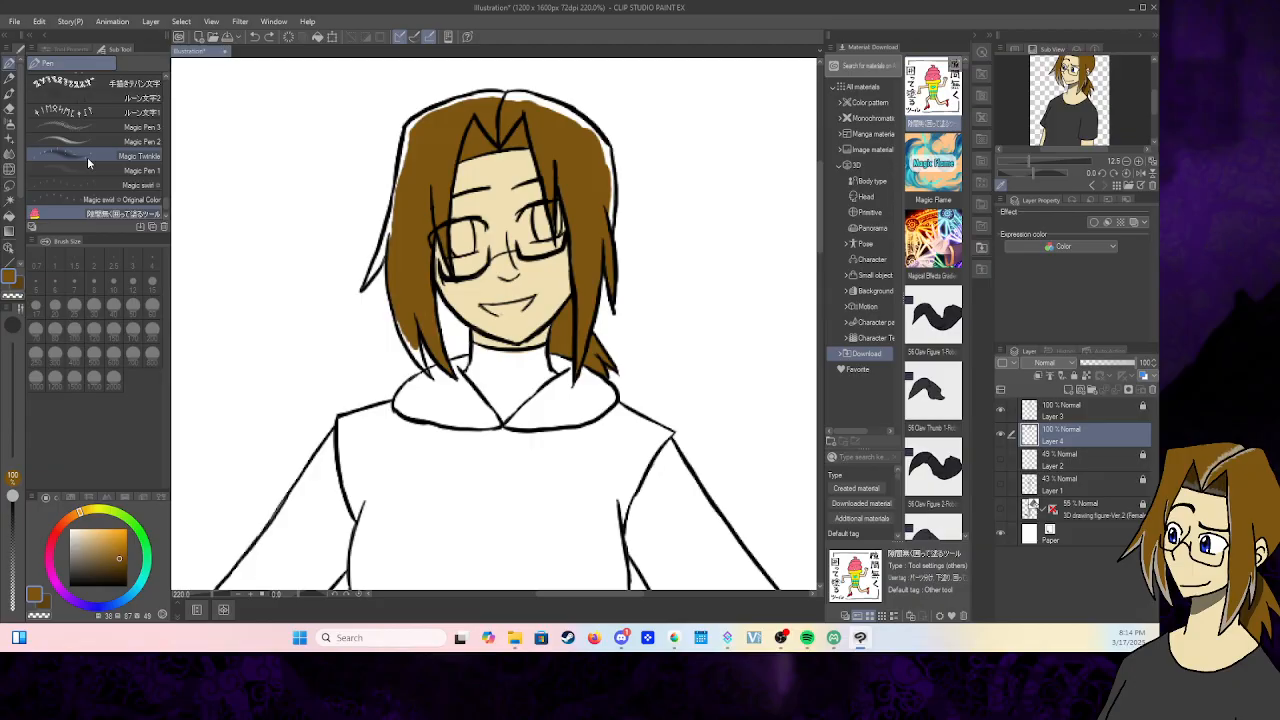
scroll(88, 160, "down", 2)
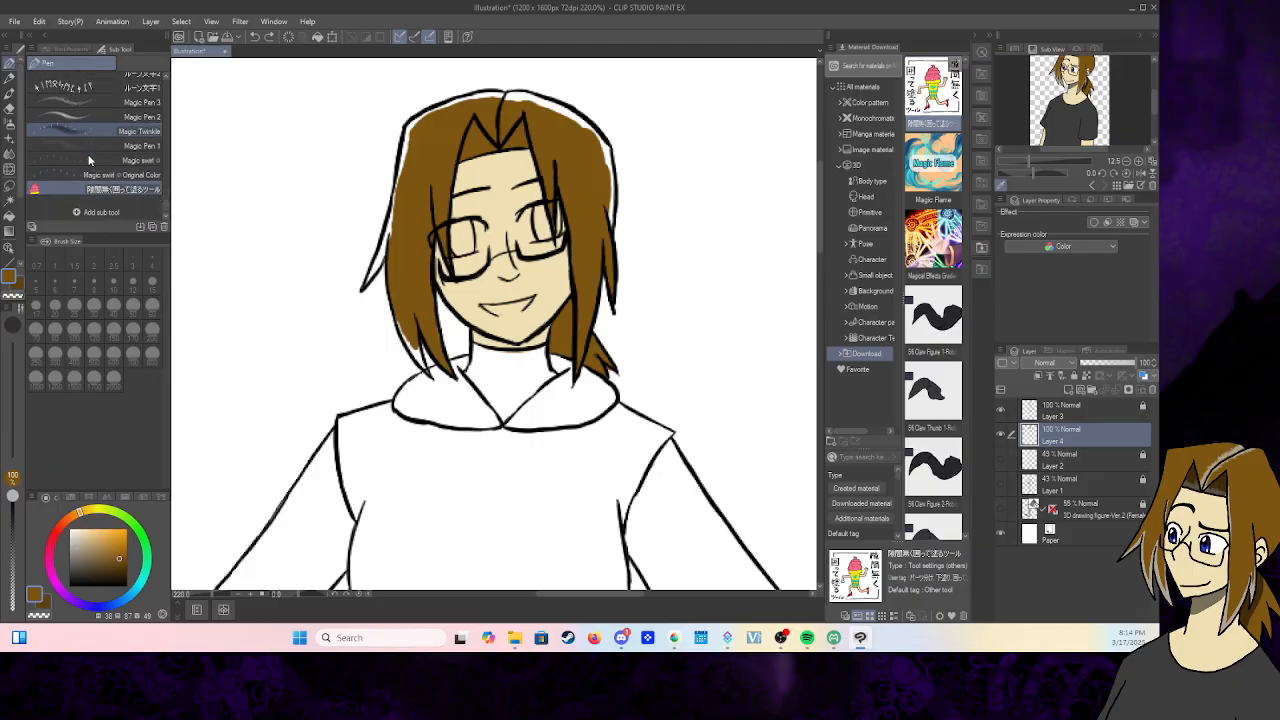
left_click(65, 189)
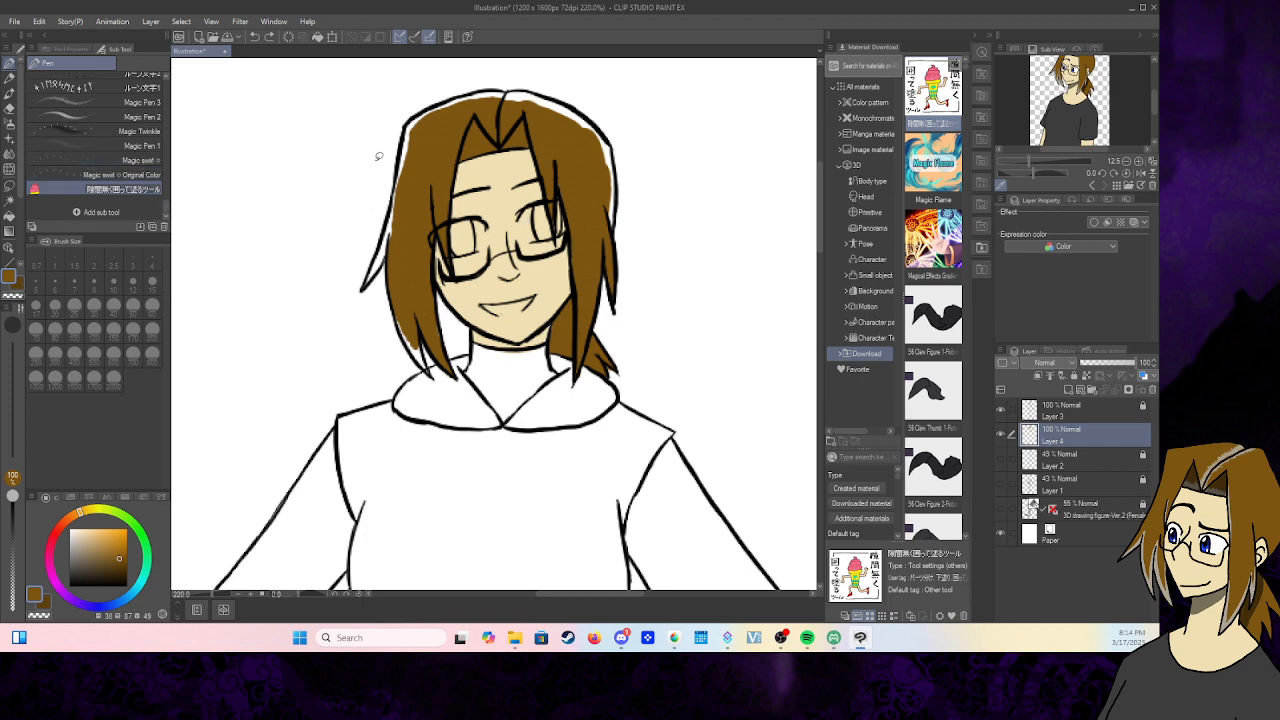
- Try the close and fill tool around the outer edge of the hair on the color layer and undo the fill
mouse_move(376, 160)
left_mouse_down()
mouse_move(356, 313)
mouse_move(384, 372)
mouse_move(437, 382)
mouse_move(463, 360)
mouse_move(438, 252)
mouse_move(460, 274)
mouse_move(461, 185)
mouse_move(477, 158)
mouse_move(524, 150)
mouse_move(561, 297)
mouse_move(545, 340)
mouse_move(557, 388)
mouse_move(594, 397)
mouse_move(630, 382)
mouse_move(628, 341)
mouse_move(606, 312)
mouse_move(630, 321)
mouse_move(638, 175)
mouse_move(603, 91)
mouse_move(476, 67)
mouse_move(372, 116)
mouse_move(360, 223)
left_mouse_up()
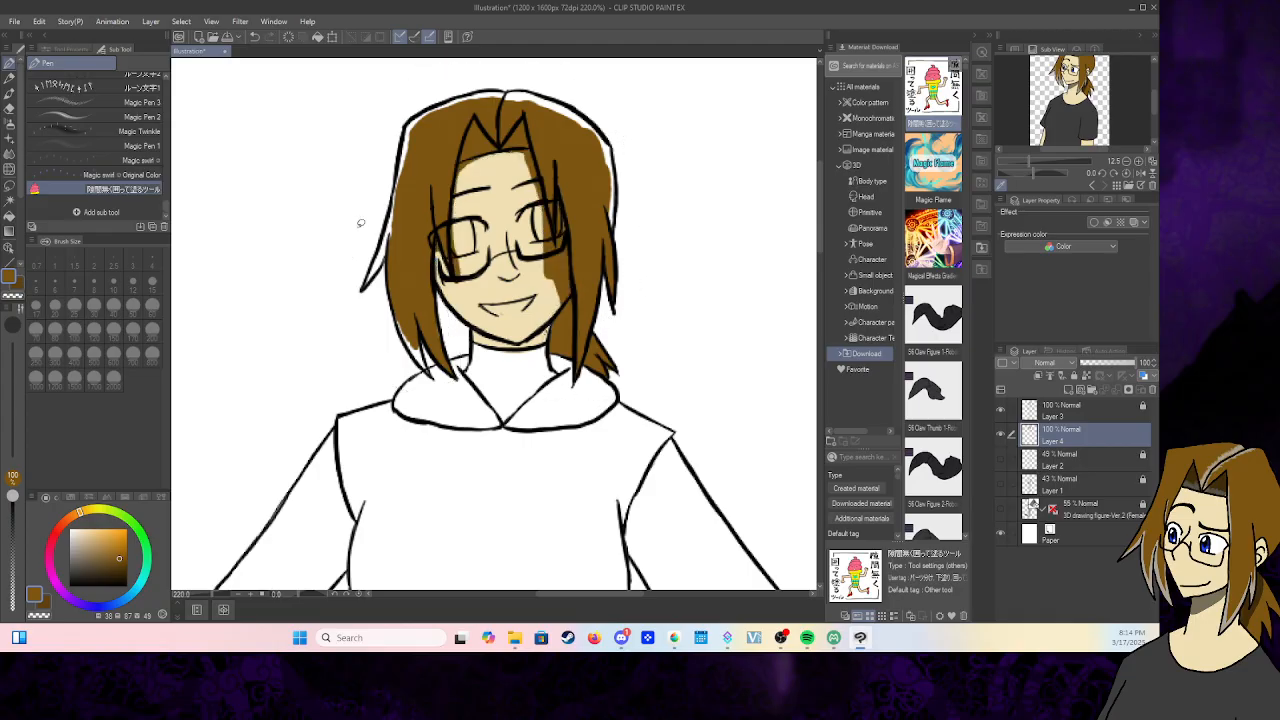
left_click(255, 37)
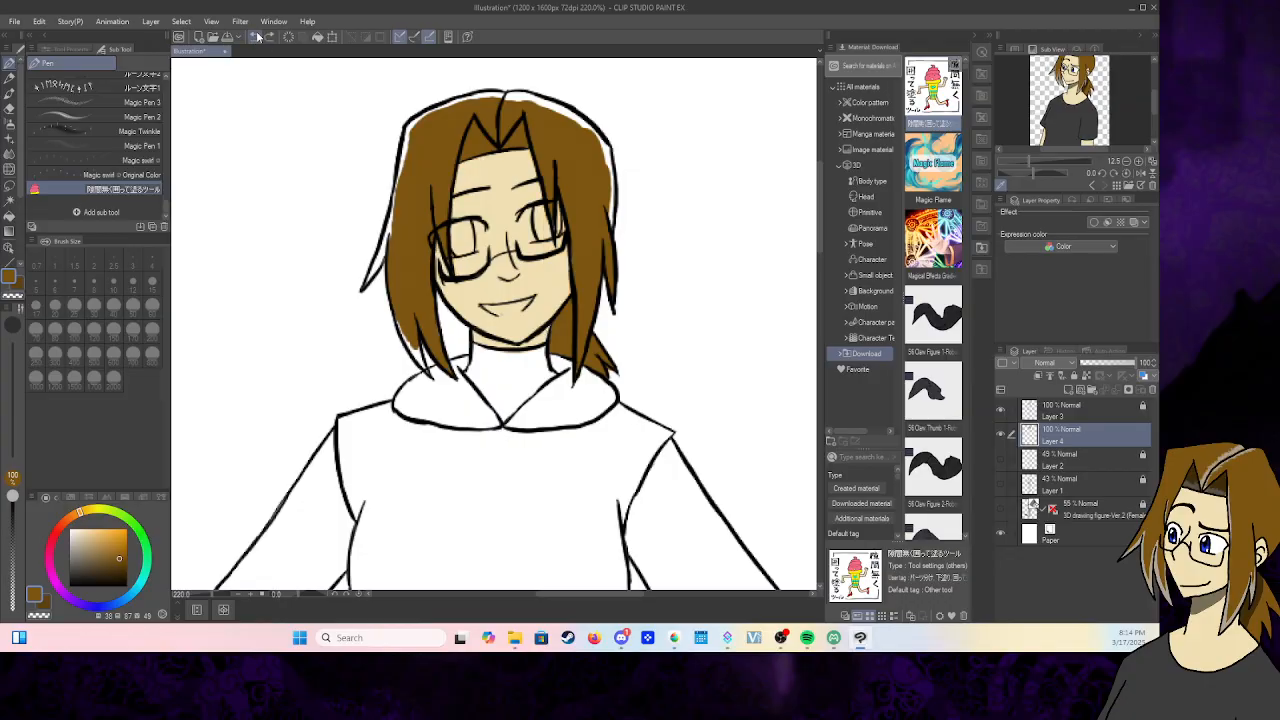
mouse_move(400, 183)
left_mouse_down()
mouse_move(349, 309)
mouse_move(427, 198)
left_mouse_up()
scroll(168, 198, "up", 3)
left_click_drag(168, 198, 176, 88)
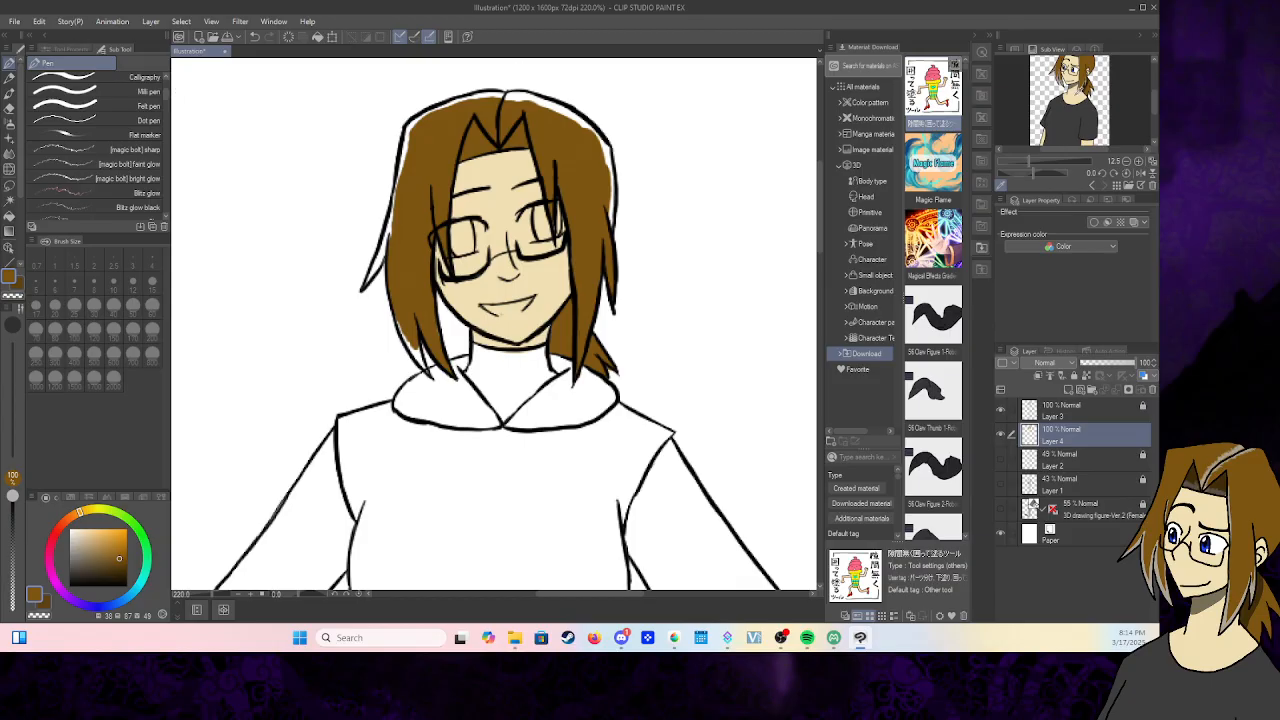
- Show the canvas overview, try the close and fill tool around the shoes and trouser legs, and undo each attempt
left_click(1026, 48)
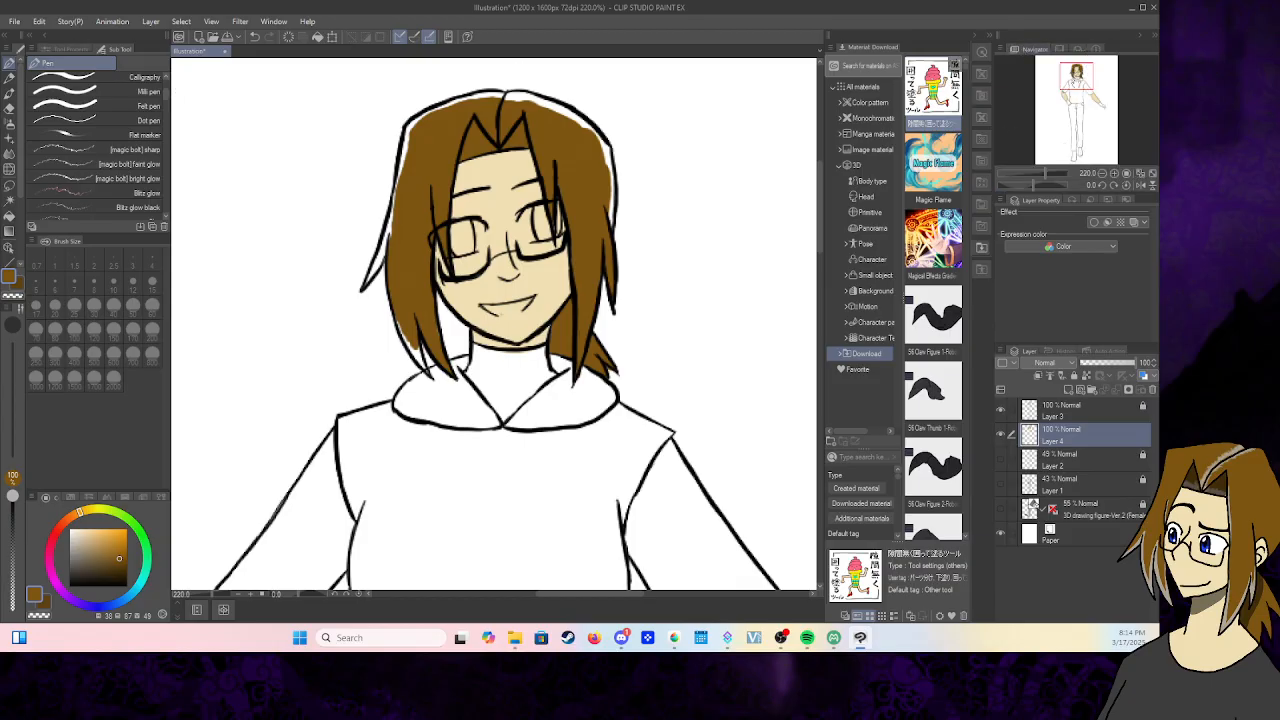
left_click_drag(1076, 76, 1071, 159)
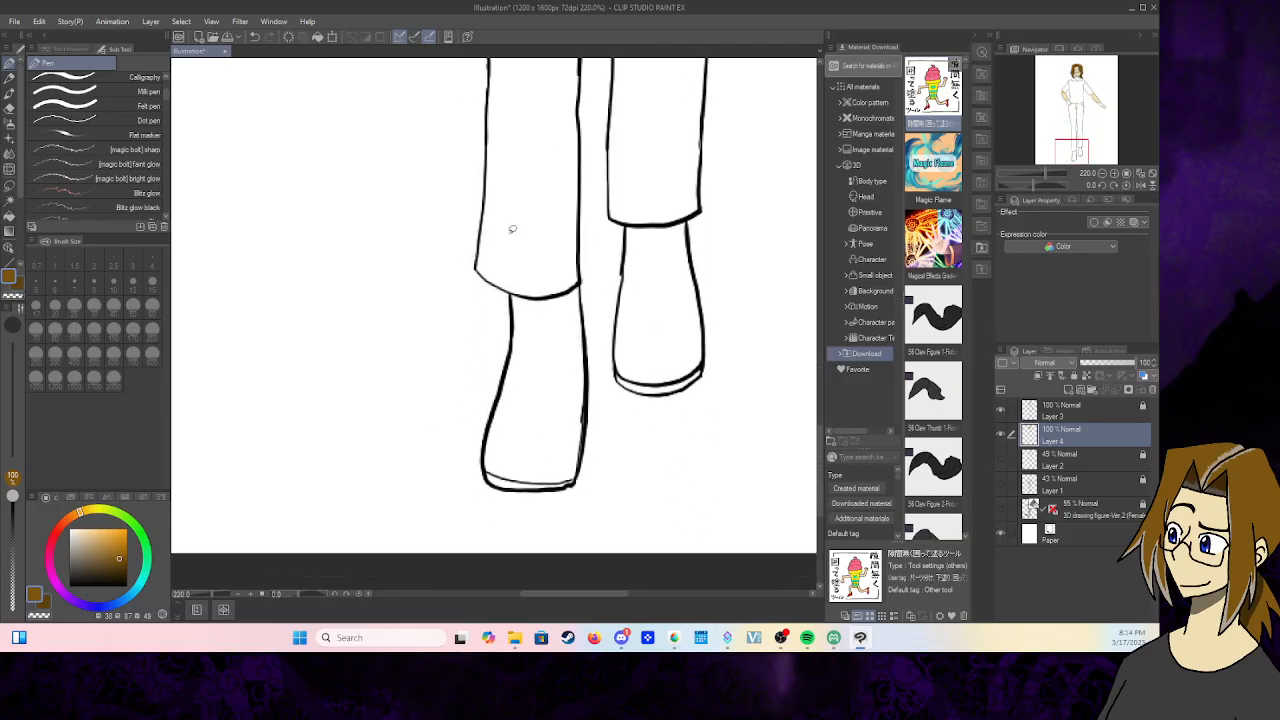
mouse_move(452, 493)
left_mouse_down()
mouse_move(500, 530)
mouse_move(490, 262)
mouse_move(634, 396)
left_mouse_up()
key("ctrl+z")
mouse_move(436, 108)
left_mouse_down()
mouse_move(392, 190)
mouse_move(455, 520)
mouse_move(677, 497)
mouse_move(785, 400)
mouse_move(739, 106)
mouse_move(577, 89)
mouse_move(380, 129)
left_mouse_up()
key("ctrl+z")
- Add a new raster layer directly above Layer 2, try the close and fill tool around the head, and undo it
left_click(1064, 462)
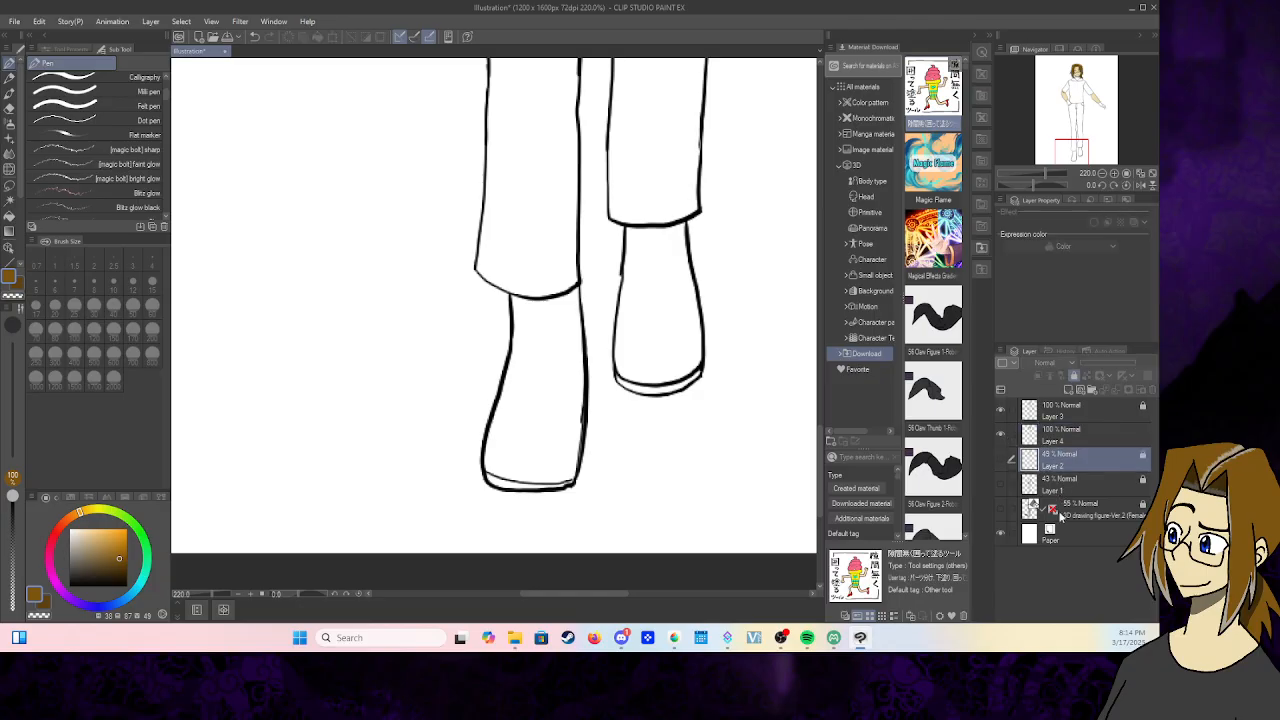
left_click(1068, 389)
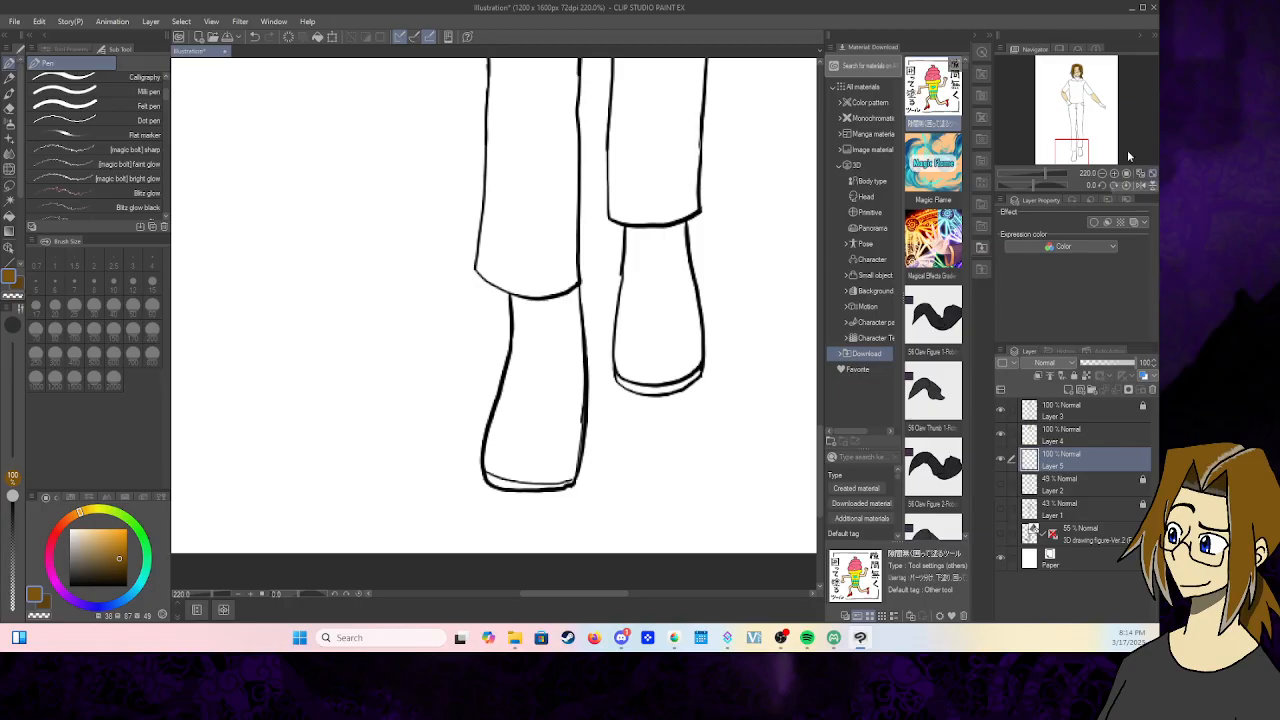
left_click(1150, 173)
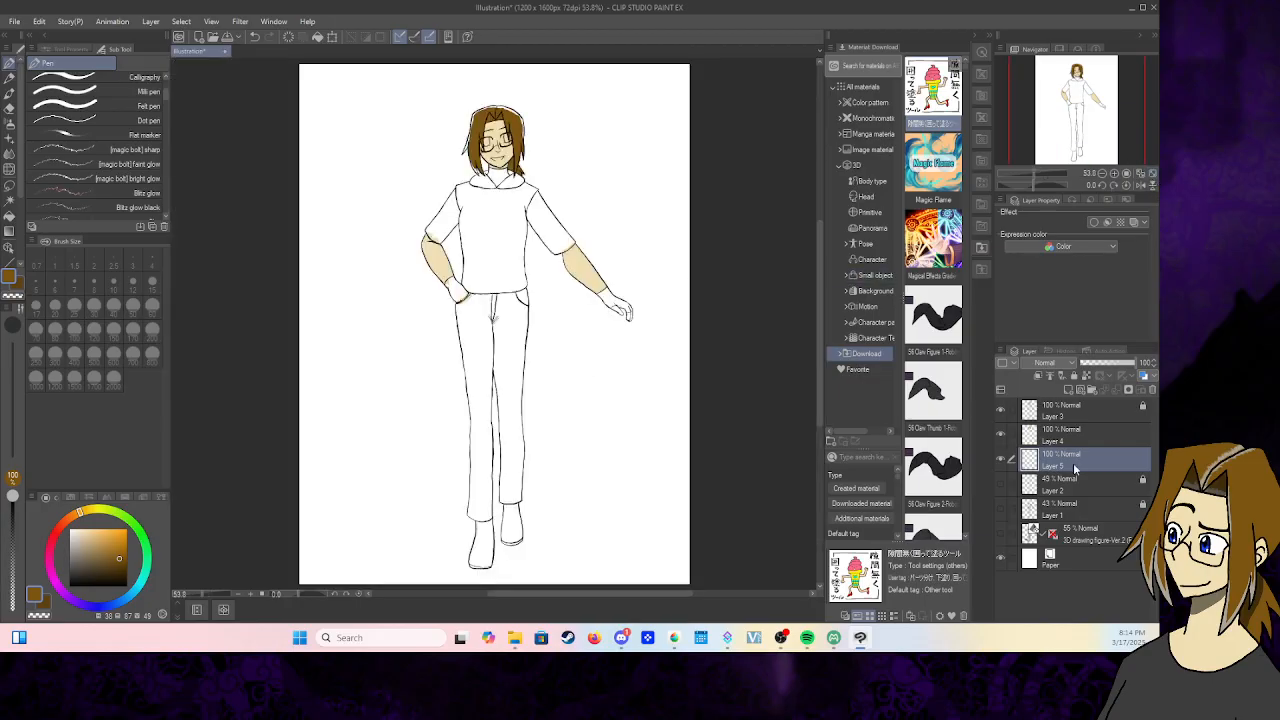
mouse_move(550, 100)
left_mouse_down()
mouse_move(472, 81)
mouse_move(395, 226)
mouse_move(402, 554)
mouse_move(520, 589)
mouse_move(594, 506)
mouse_move(546, 249)
mouse_move(605, 309)
mouse_move(658, 251)
mouse_move(610, 118)
mouse_move(543, 47)
left_mouse_up()
key("ctrl+z")
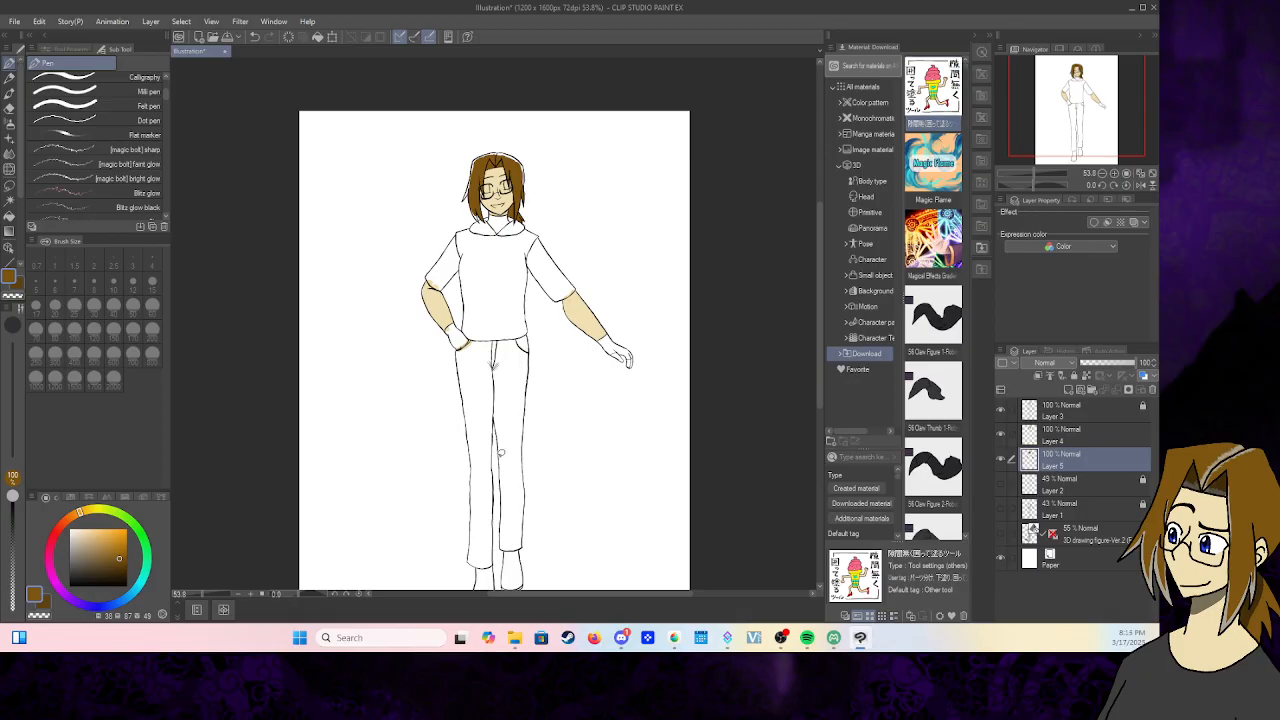
- Fill the head and both forearms with brown on the new layer by enclosing them with the close and fill tool
mouse_move(164, 92)
left_mouse_down()
mouse_move(166, 218)
mouse_move(175, 72)
left_mouse_up()
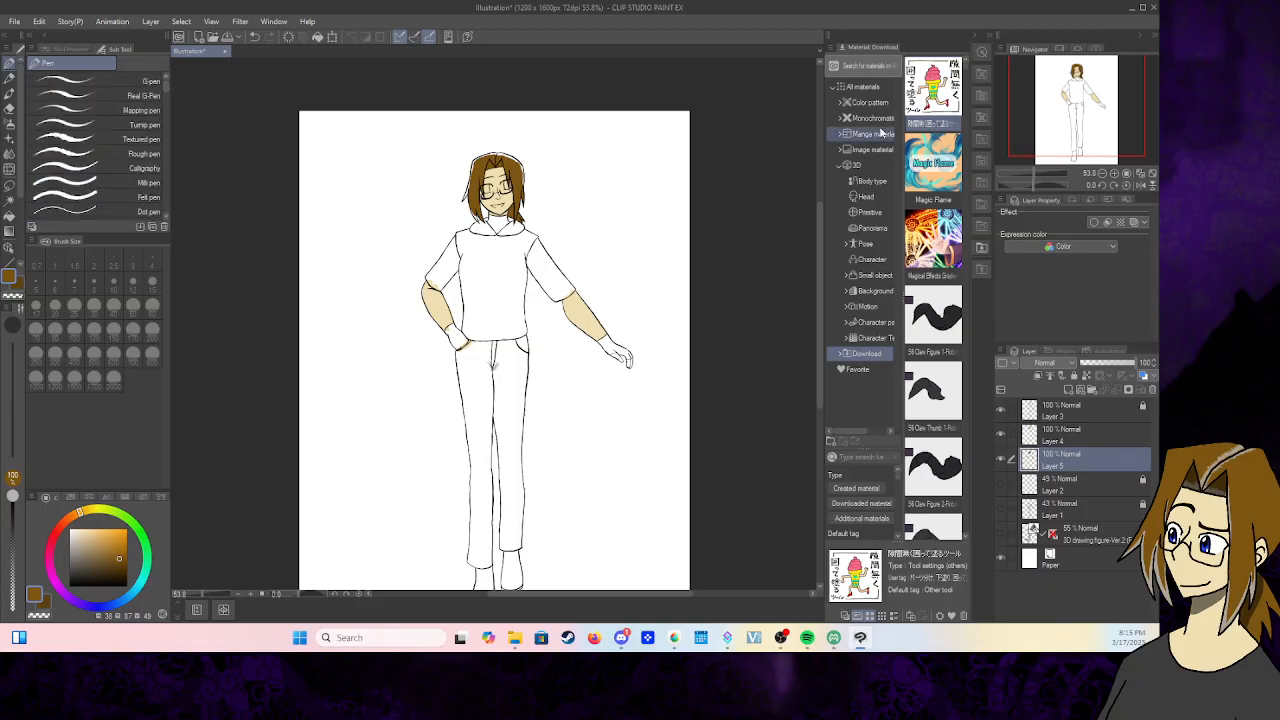
mouse_move(510, 130)
left_mouse_down()
mouse_move(469, 132)
mouse_move(448, 188)
mouse_move(557, 221)
mouse_move(464, 202)
mouse_move(568, 240)
mouse_move(551, 211)
left_mouse_up()
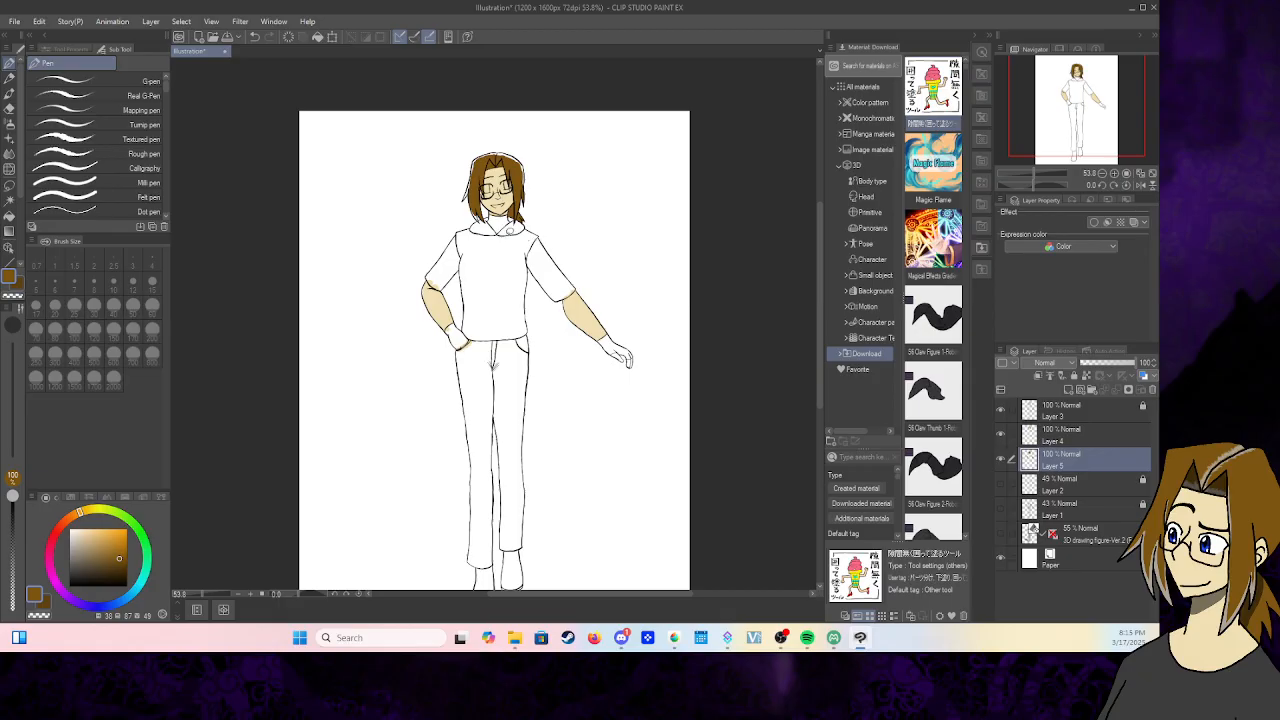
mouse_move(406, 216)
left_mouse_down()
mouse_move(428, 309)
mouse_move(395, 228)
left_mouse_up()
mouse_move(450, 279)
left_mouse_down()
mouse_move(469, 318)
mouse_move(453, 295)
left_mouse_up()
- Toggle the layers' visibility to check the brown test fill beneath Layer 4, and delete the test layer
left_click(1000, 458)
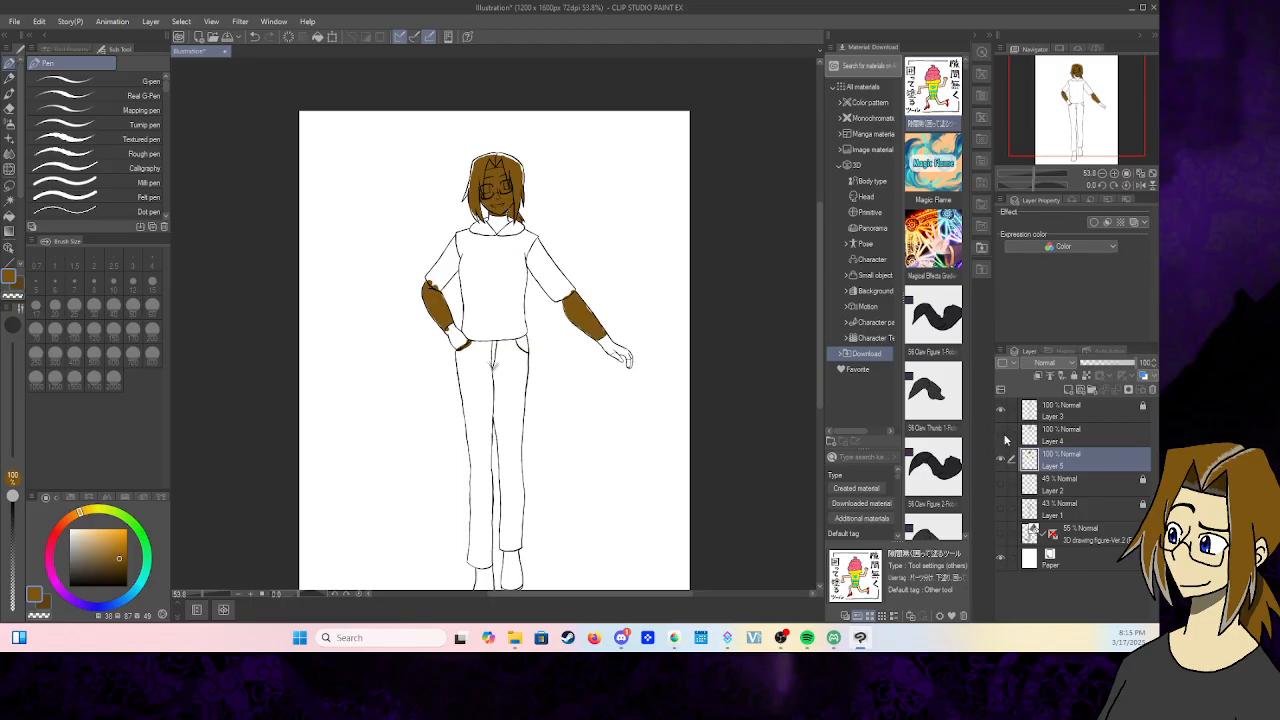
left_click(1001, 437)
left_click(1001, 437)
left_click(1000, 433)
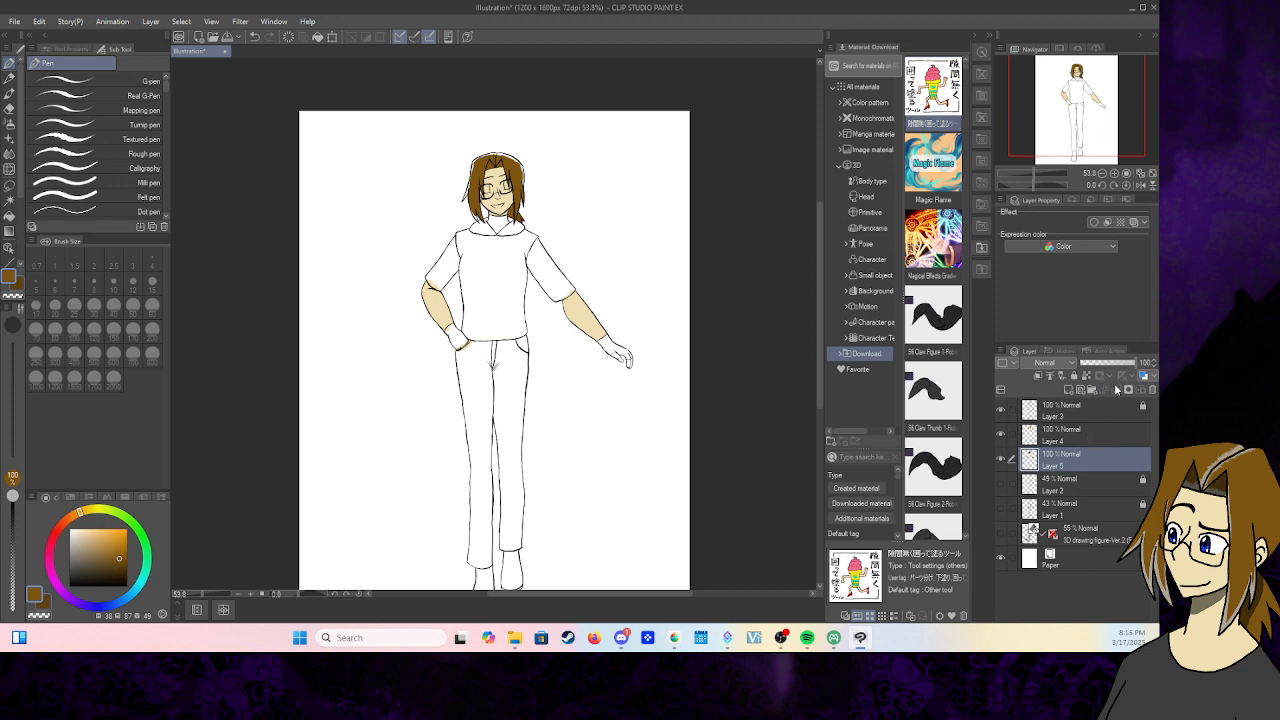
left_click(1152, 391)
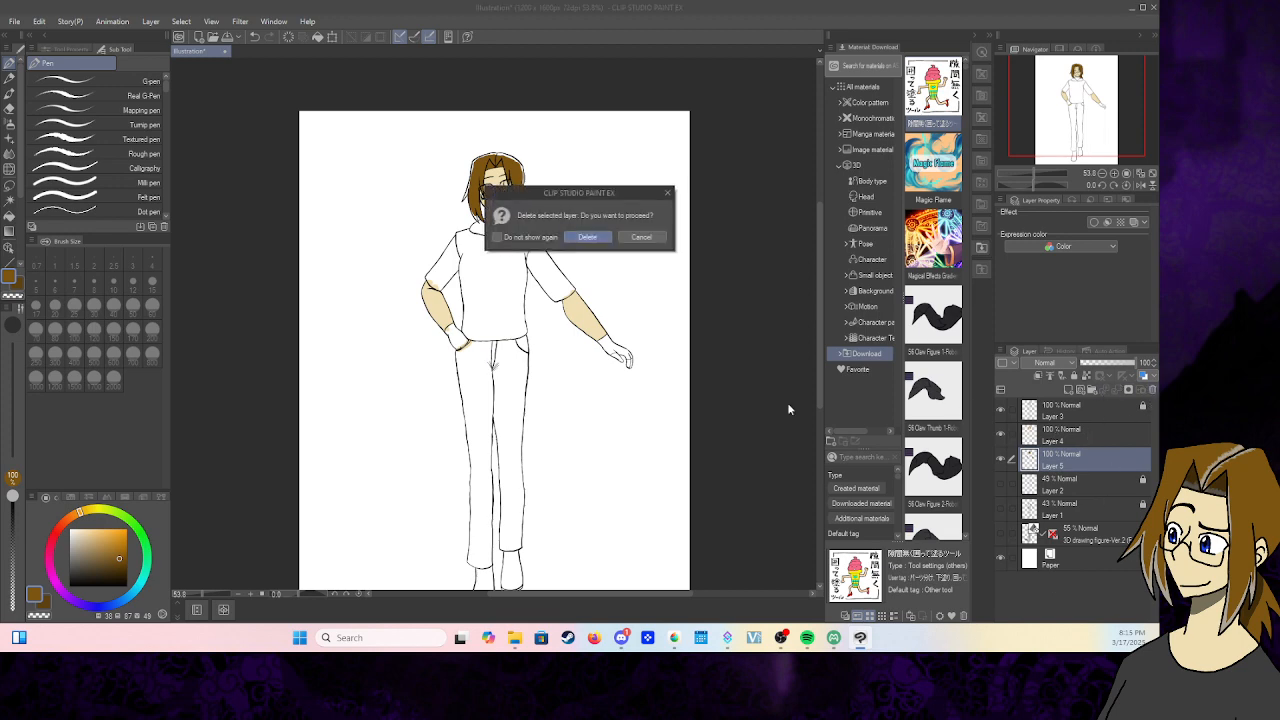
left_click(588, 237)
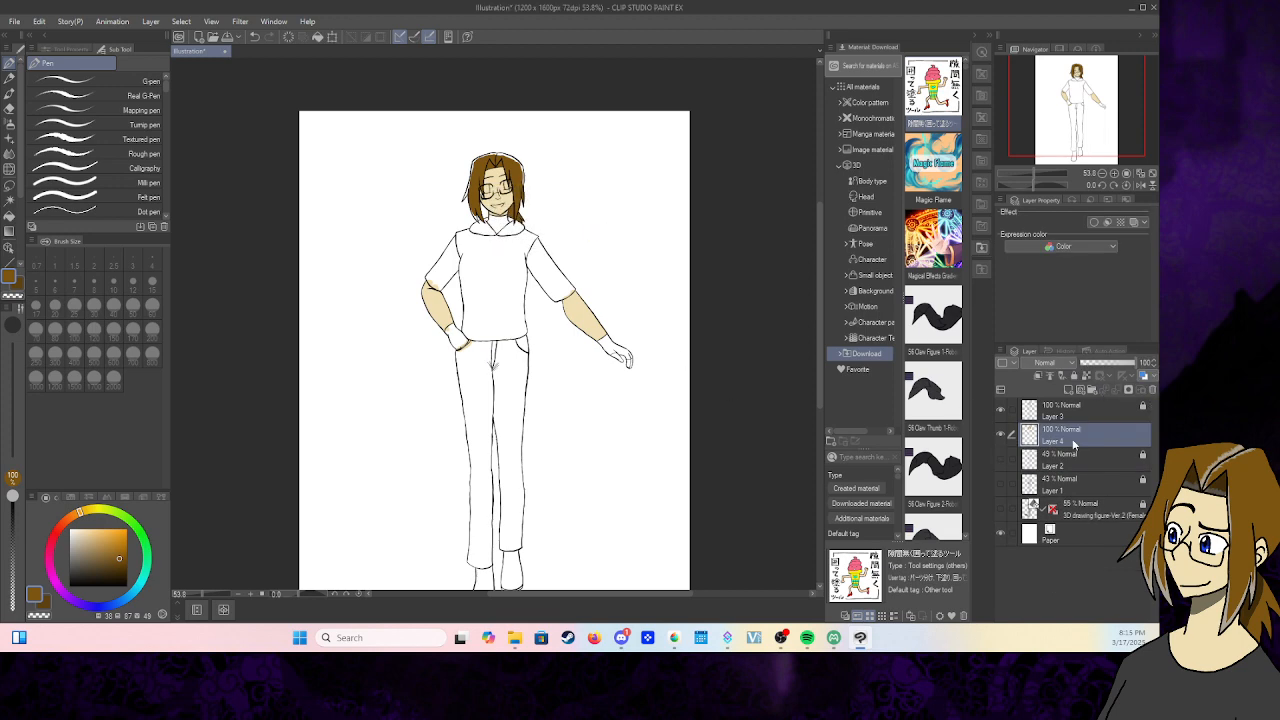
- Paint the white gaps along the hair's crown, outer edges and lower strands with brown using the 5 px G-pen
left_click(110, 81)
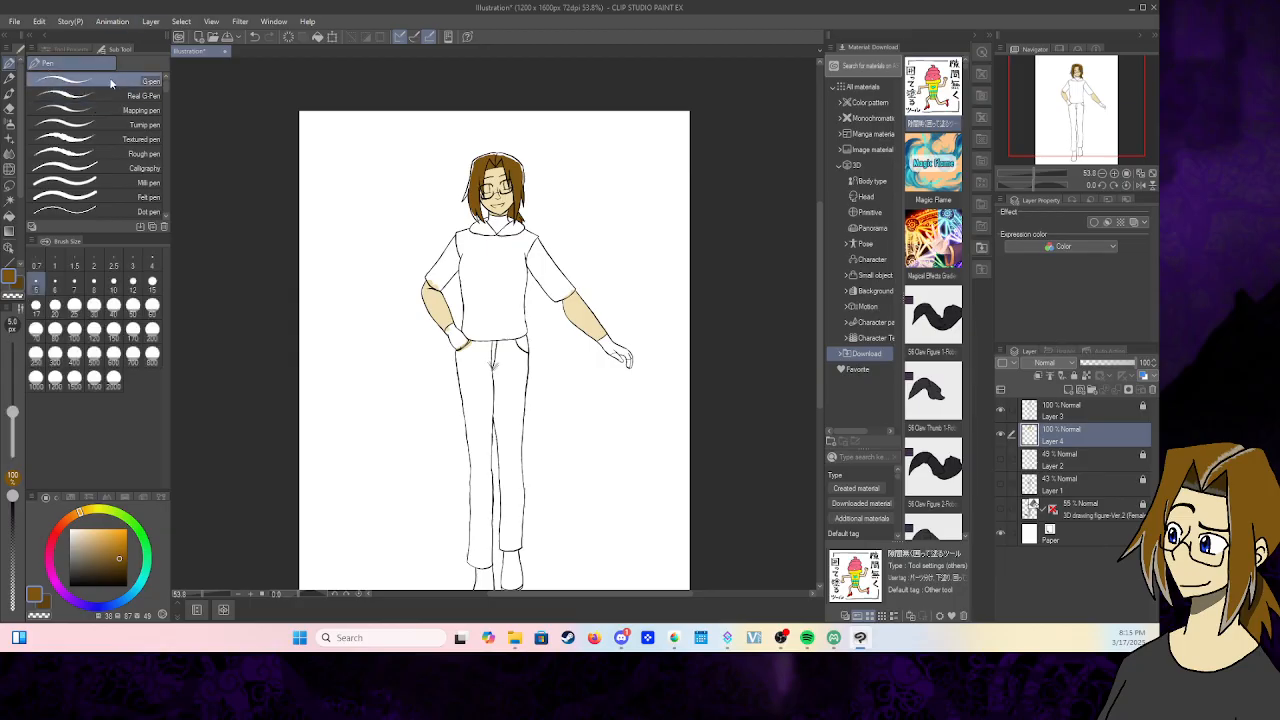
left_click(1115, 175)
left_click(1115, 175)
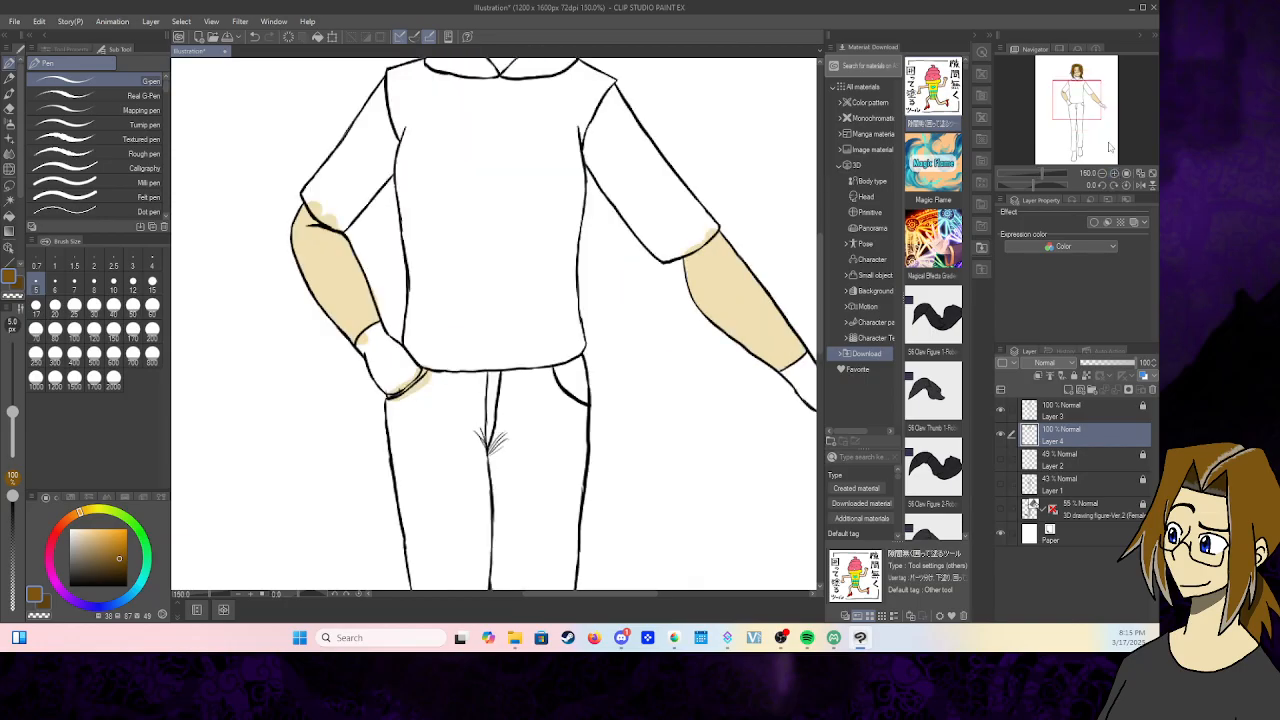
left_click_drag(1077, 98, 1072, 73)
left_click(1115, 175)
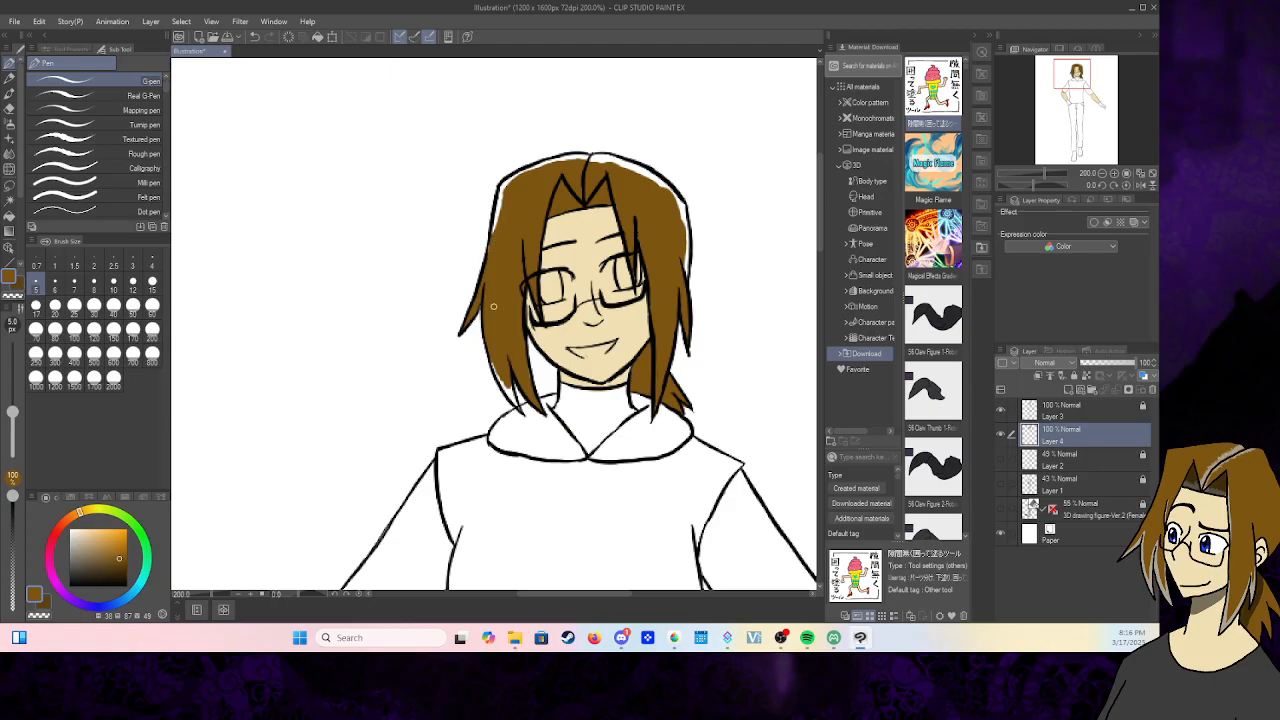
mouse_move(500, 186)
left_mouse_down()
mouse_move(493, 238)
mouse_move(506, 182)
mouse_move(621, 160)
left_mouse_up()
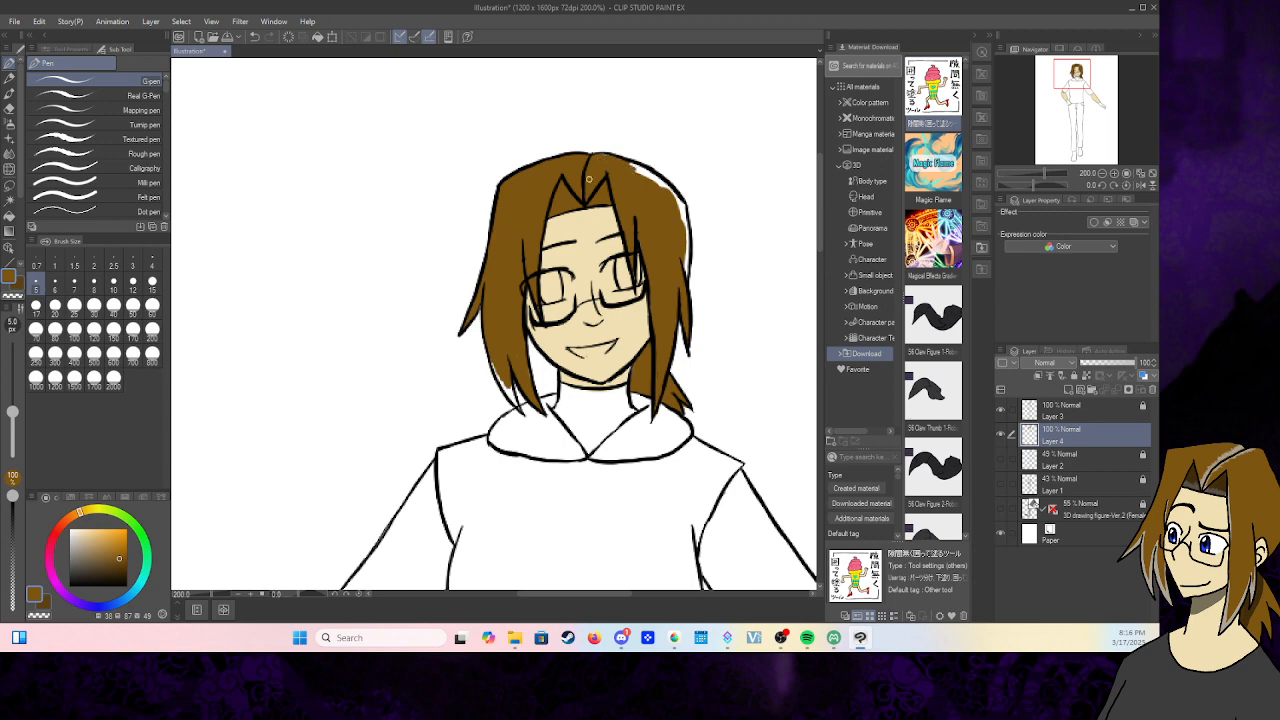
mouse_move(652, 204)
left_mouse_down()
mouse_move(632, 163)
mouse_move(660, 185)
left_mouse_up()
left_click_drag(679, 208, 686, 259)
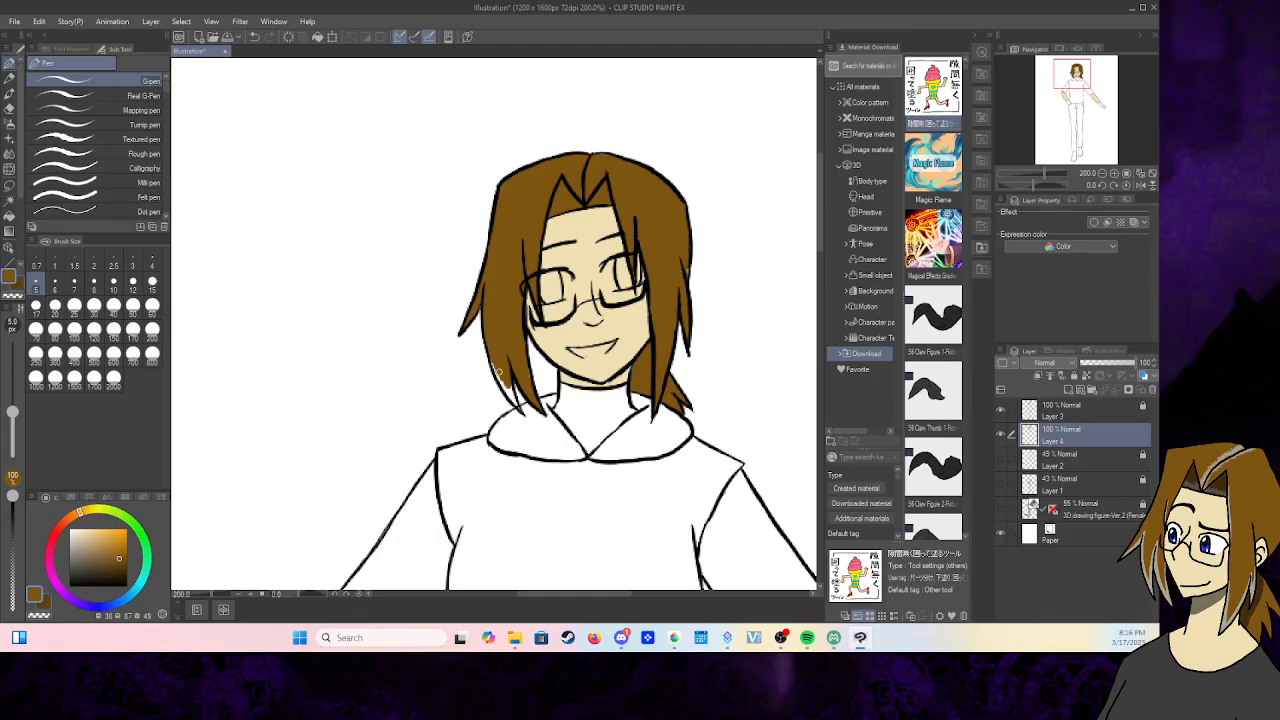
left_click_drag(499, 371, 515, 401)
- Sample the dark gray of the shirt from the reference picture as the drawing color
left_click_drag(1073, 79, 1069, 92)
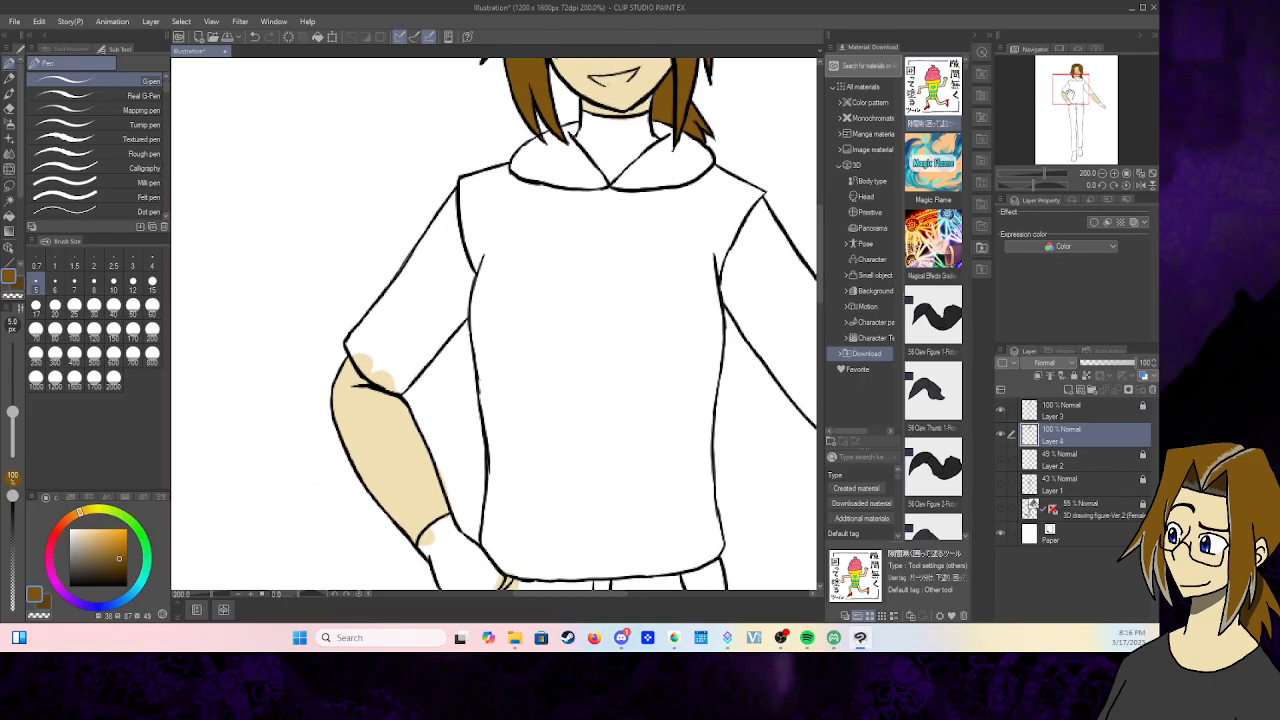
left_click(1074, 48)
left_click(1073, 118)
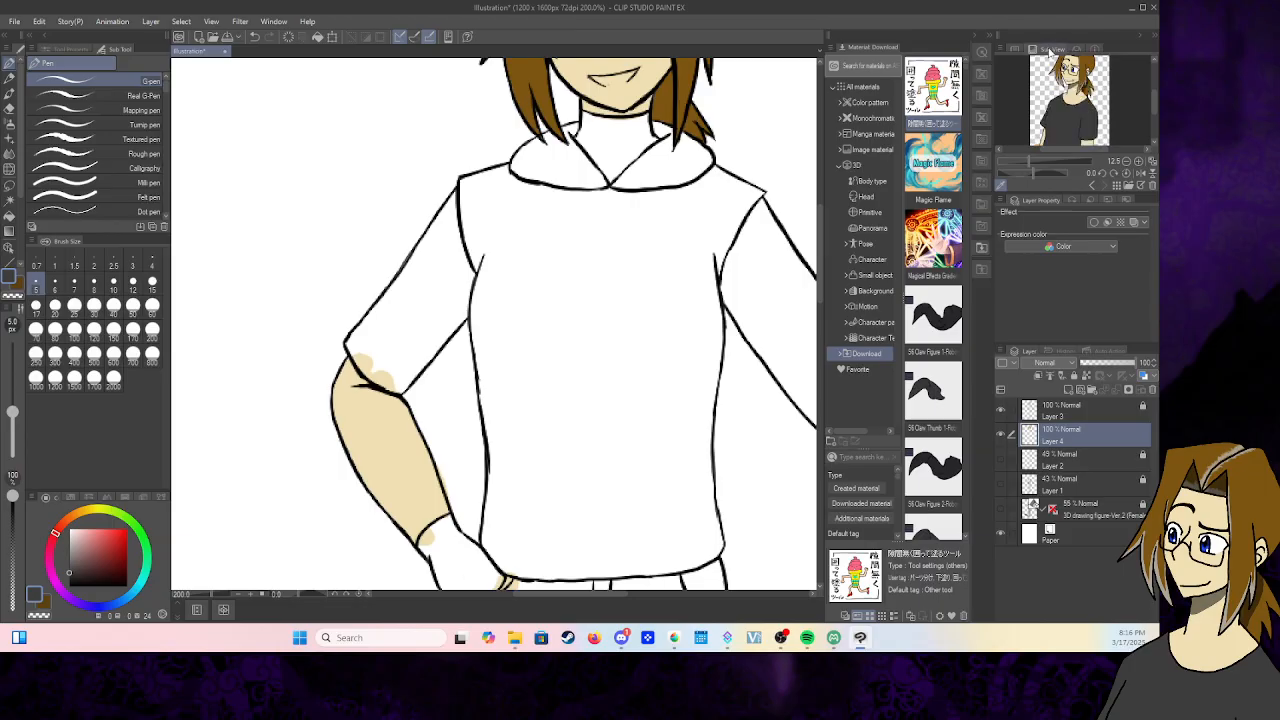
left_click(1014, 49)
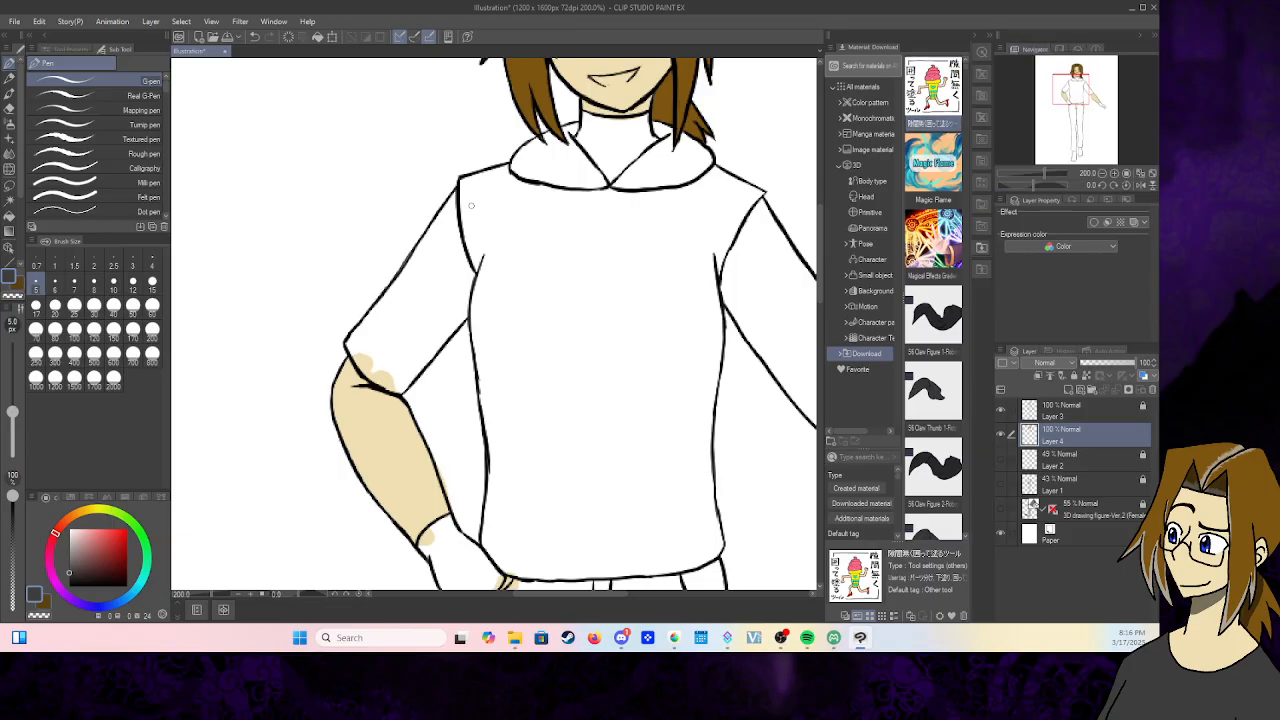
left_click_drag(462, 180, 468, 255)
left_click_drag(462, 178, 492, 171)
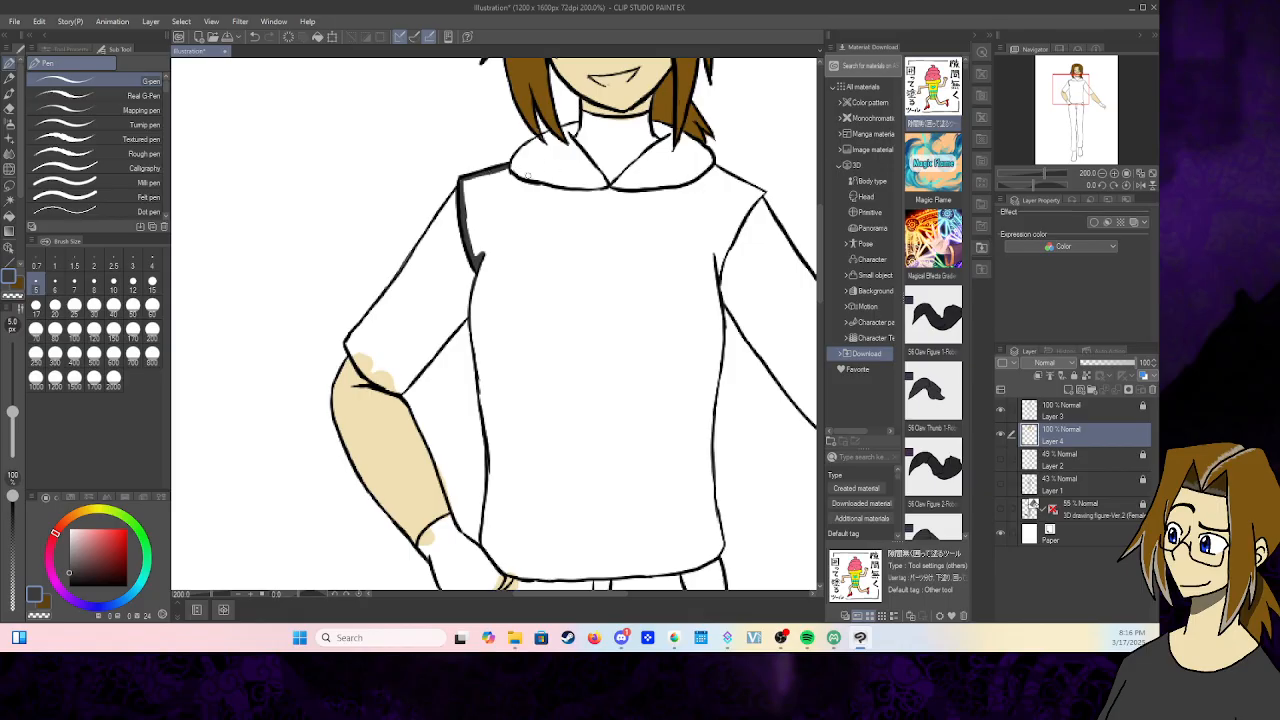
left_click(254, 37)
left_click(254, 37)
left_click(254, 37)
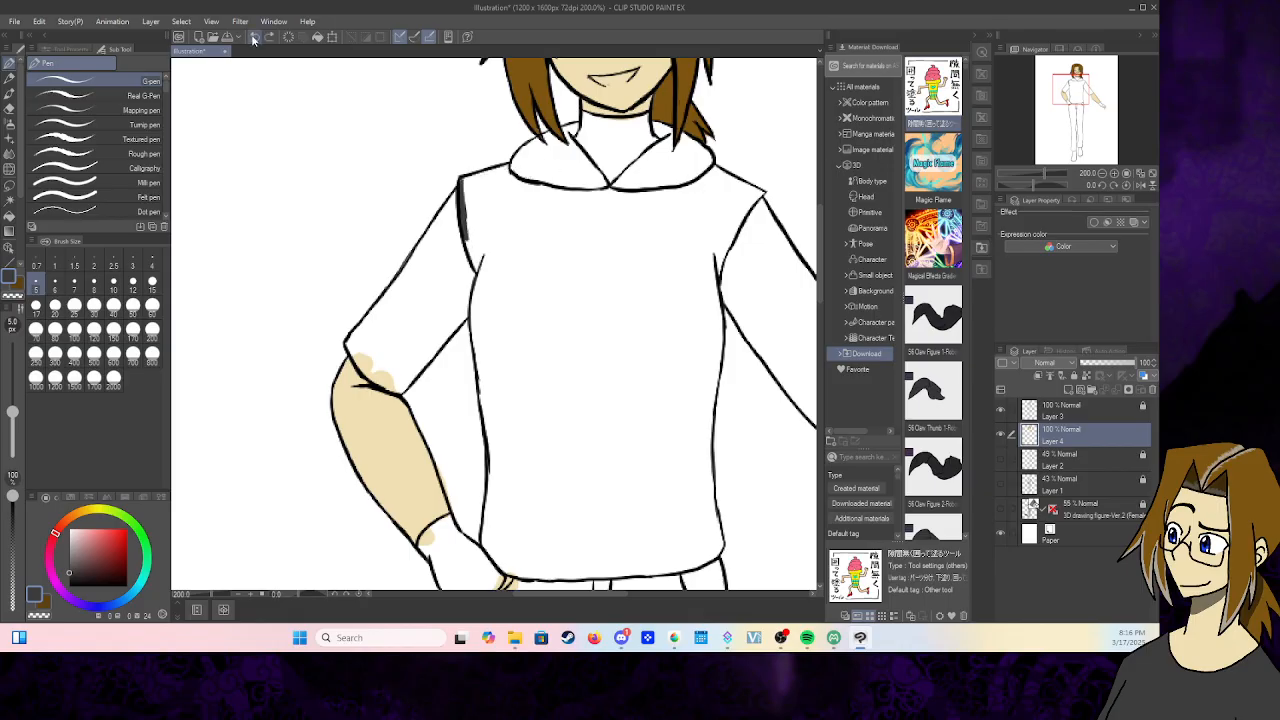
left_click(254, 37)
left_click(254, 37)
- Outline the neck opening between face and hood with dark gray along the line art and fill its inside
left_click_drag(575, 135, 607, 177)
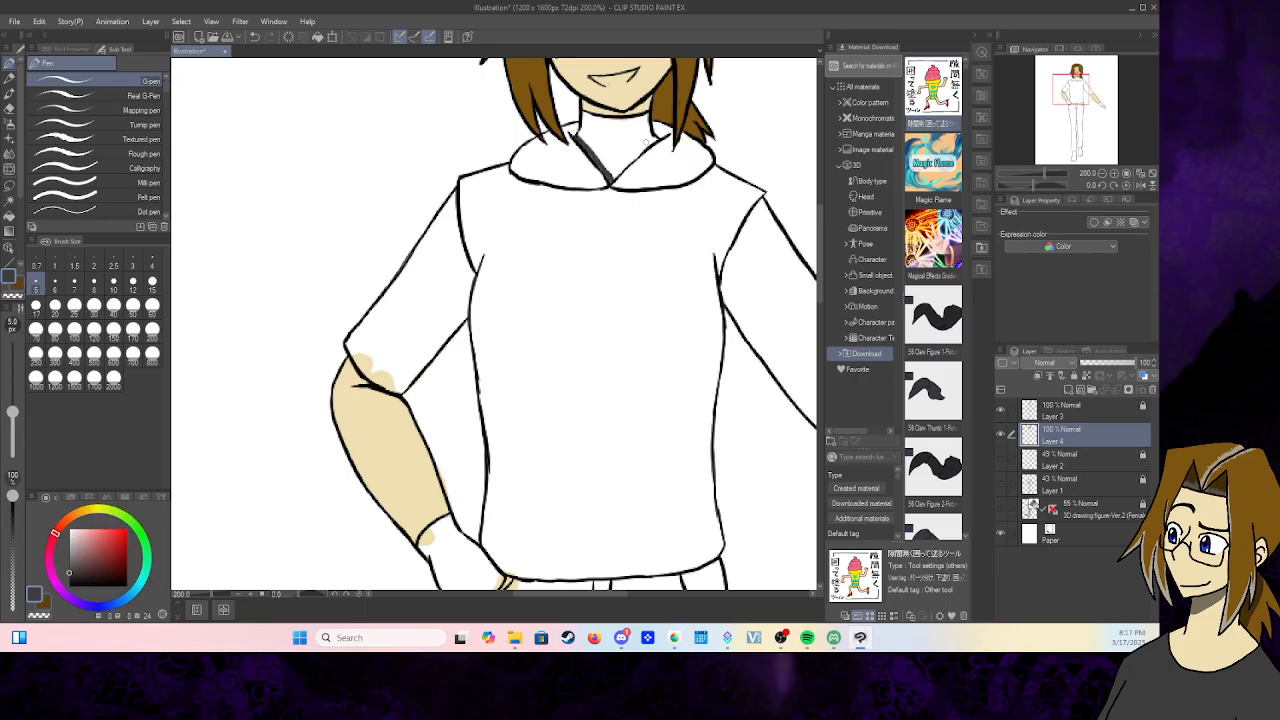
left_click_drag(612, 176, 655, 137)
mouse_move(582, 116)
left_mouse_down()
mouse_move(579, 138)
mouse_move(605, 118)
mouse_move(651, 136)
left_mouse_up()
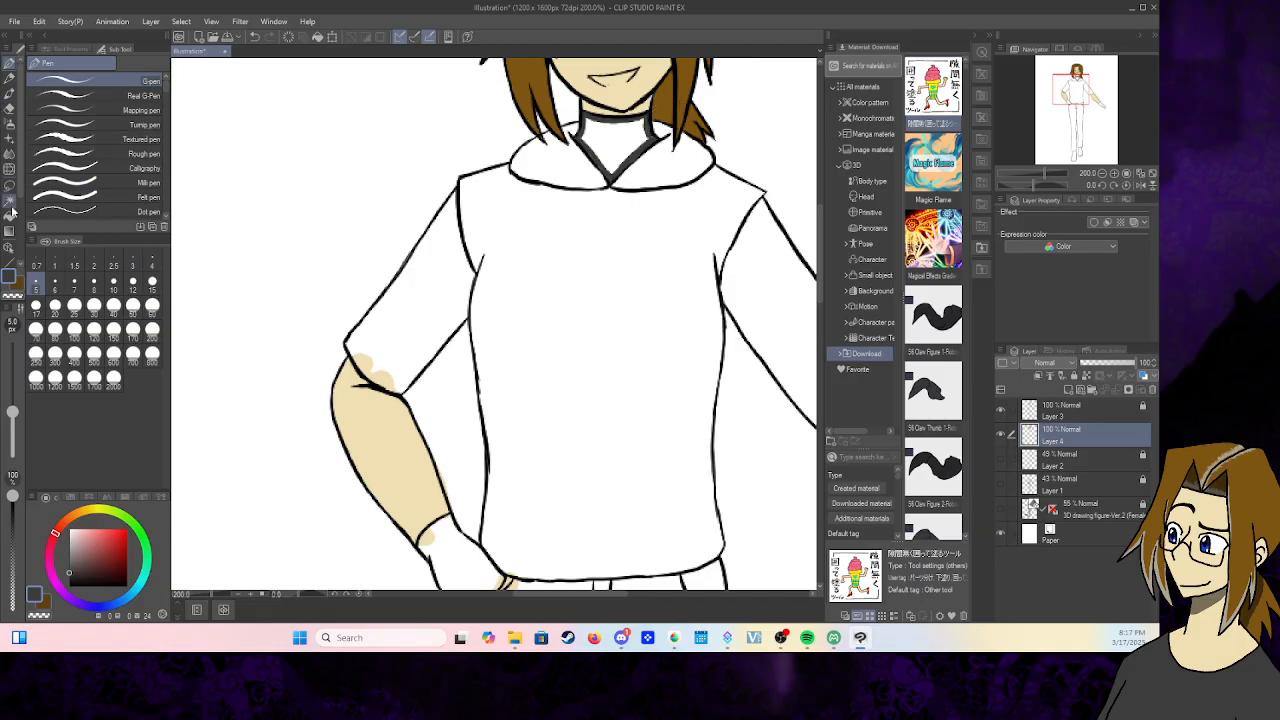
left_click(12, 215)
left_click(612, 132)
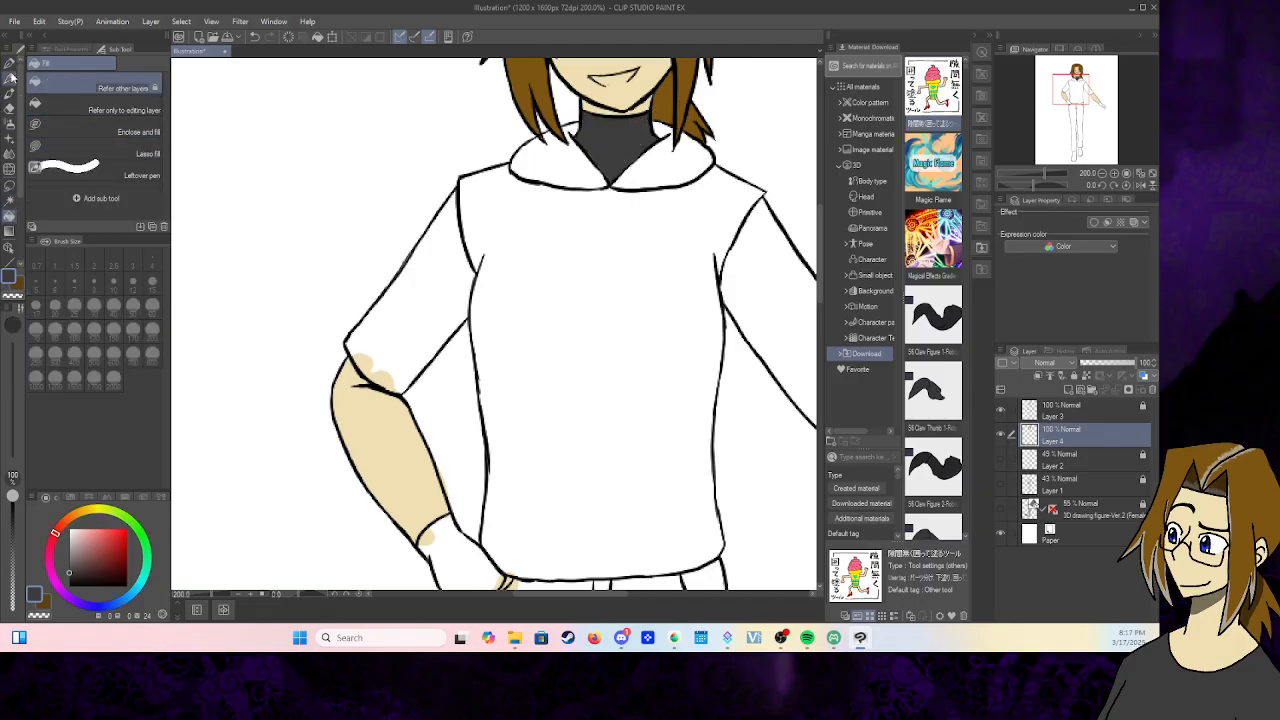
- Fill both short sleeves with dark gray and paint over the leftover skin-tone spots near the cuffs
left_click(60, 96)
left_click(435, 292)
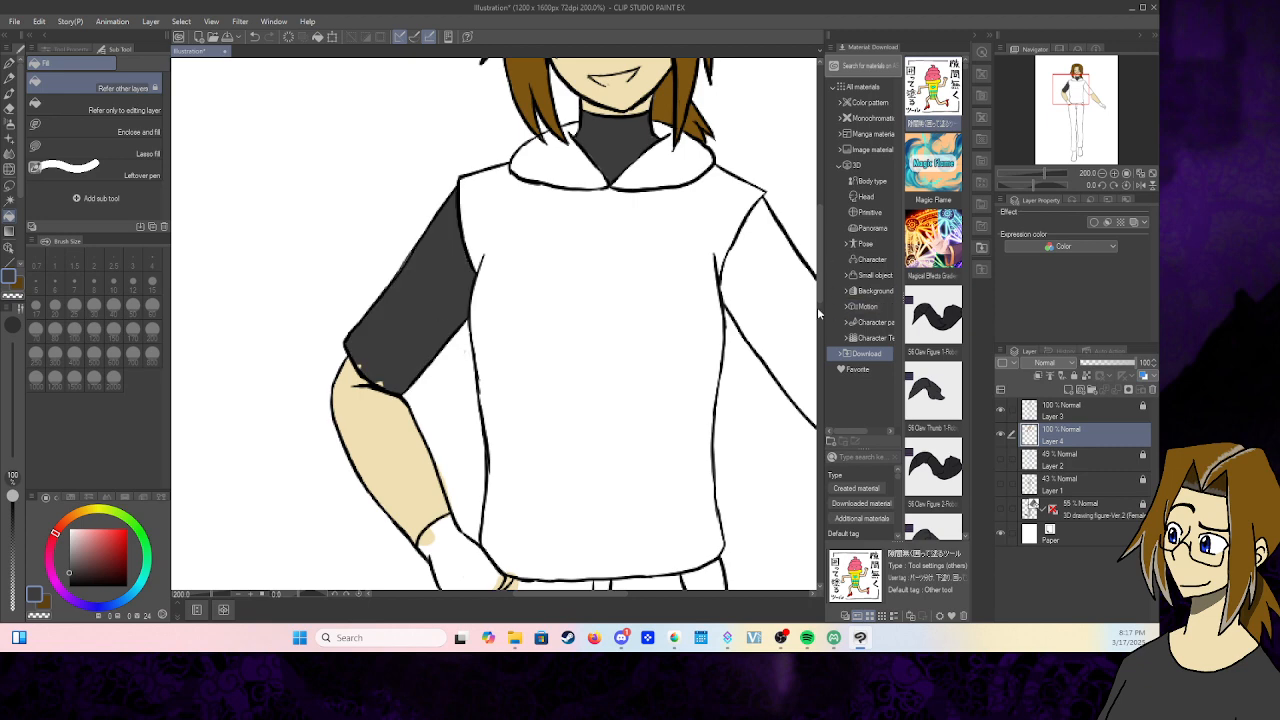
left_click(771, 318)
left_click(10, 64)
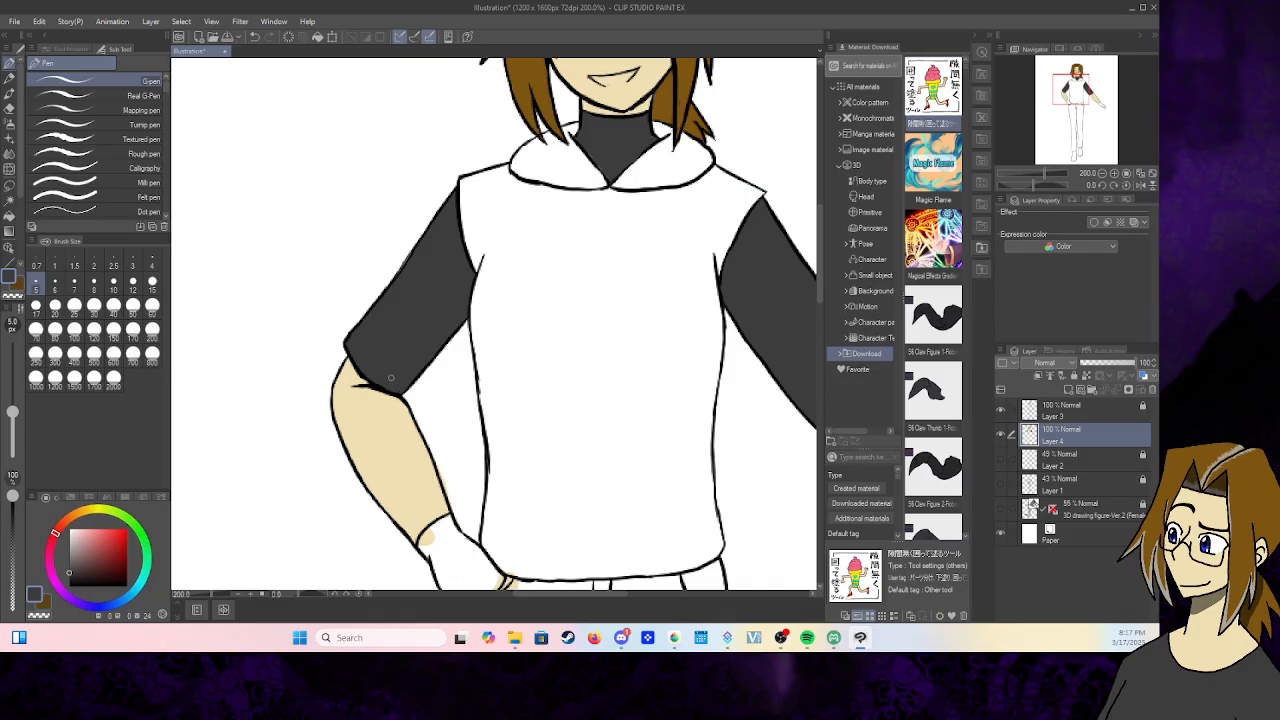
left_click_drag(1064, 94, 1073, 96)
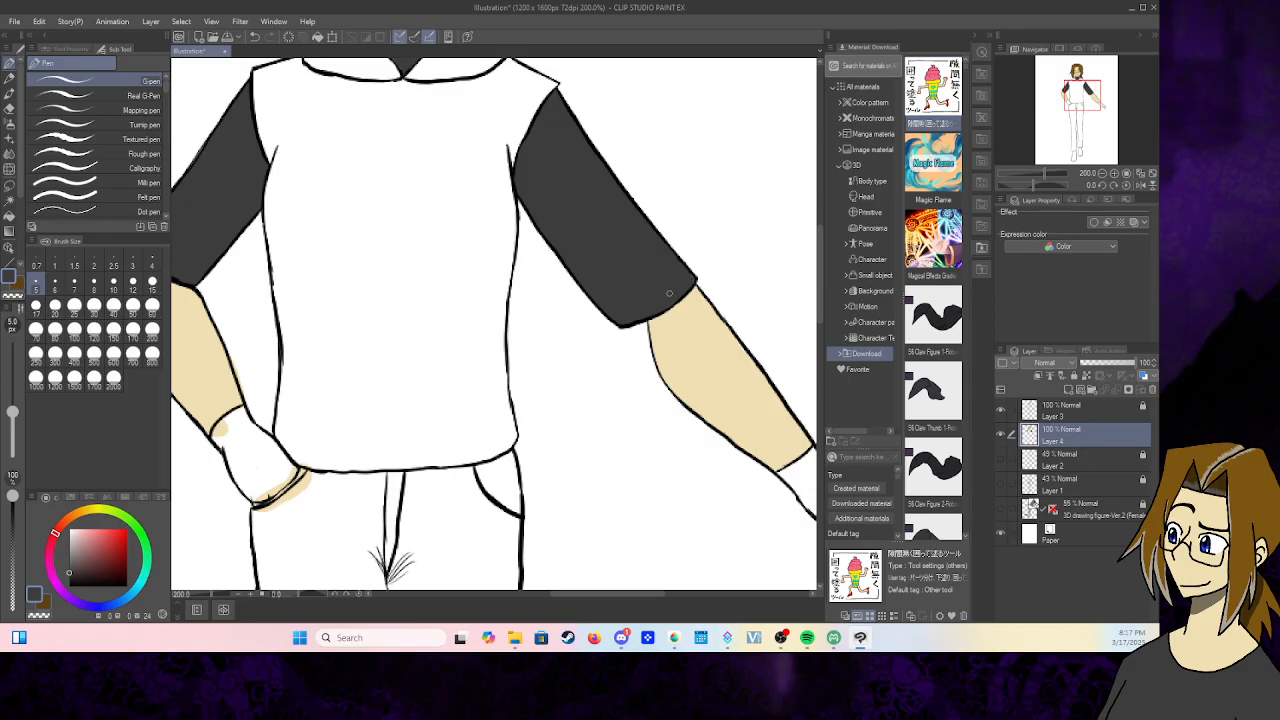
left_click_drag(1076, 97, 1068, 96)
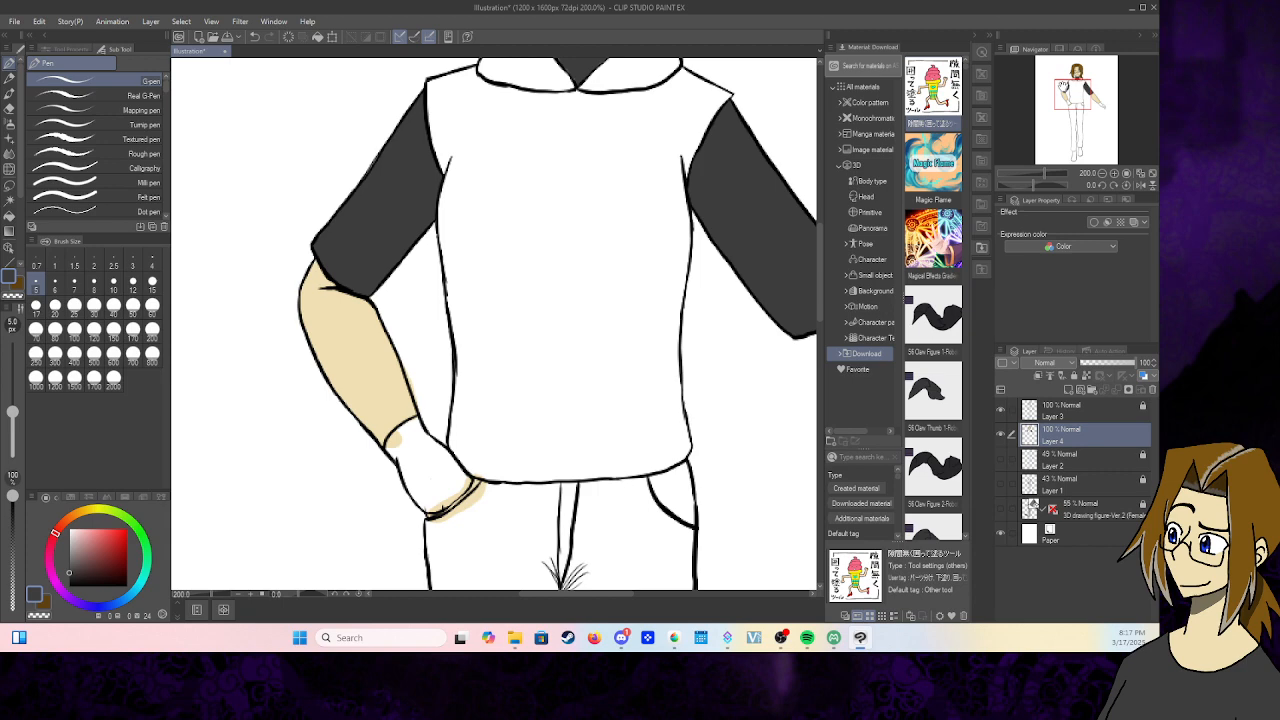
- Choose a darker, near-black gray and fill the glove of the hand on the hip
left_click_drag(1075, 94, 1071, 97)
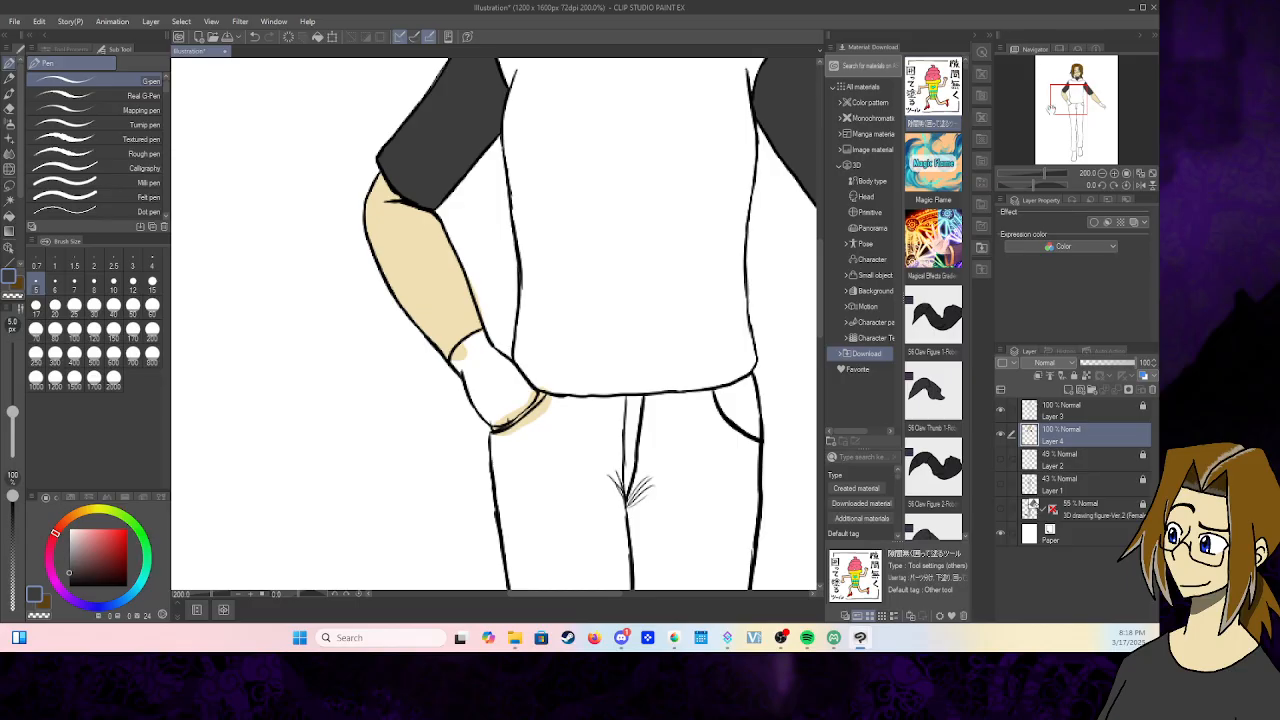
left_click_drag(1068, 101, 1079, 99)
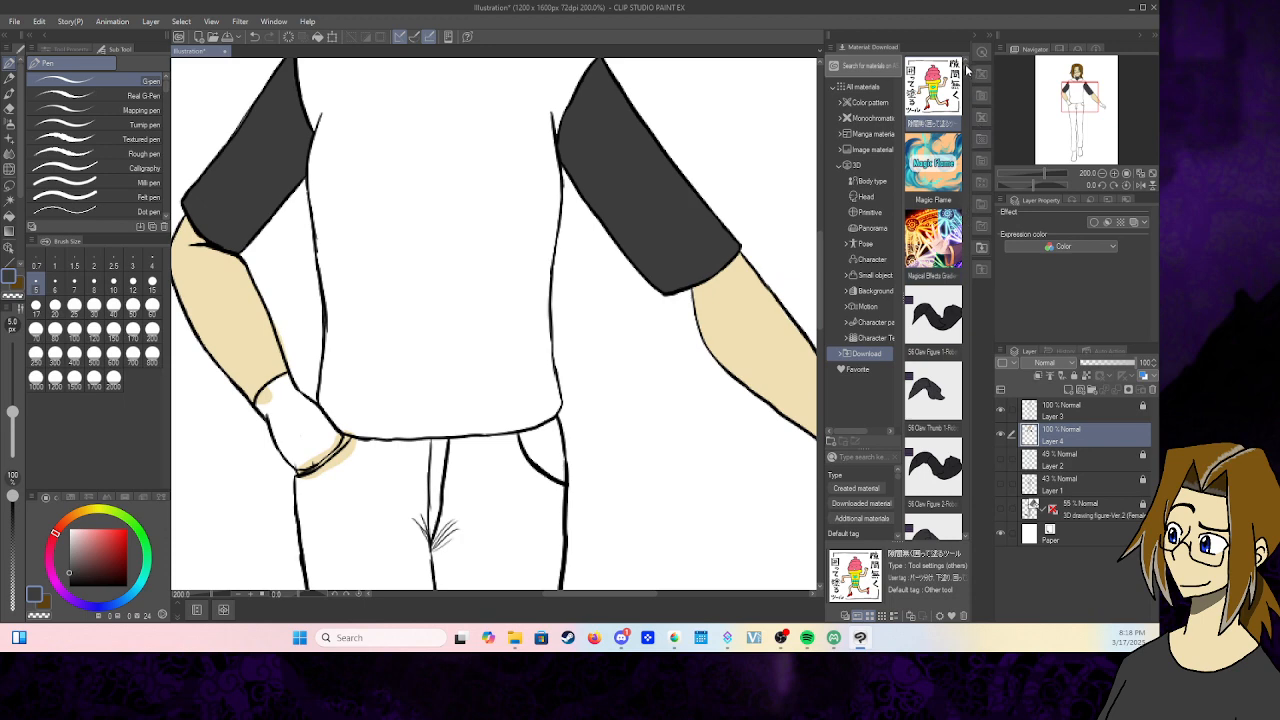
mouse_move(966, 68)
left_mouse_down()
mouse_move(984, 399)
mouse_move(976, 62)
left_mouse_up()
left_click_drag(1082, 99, 1076, 101)
left_click(73, 573)
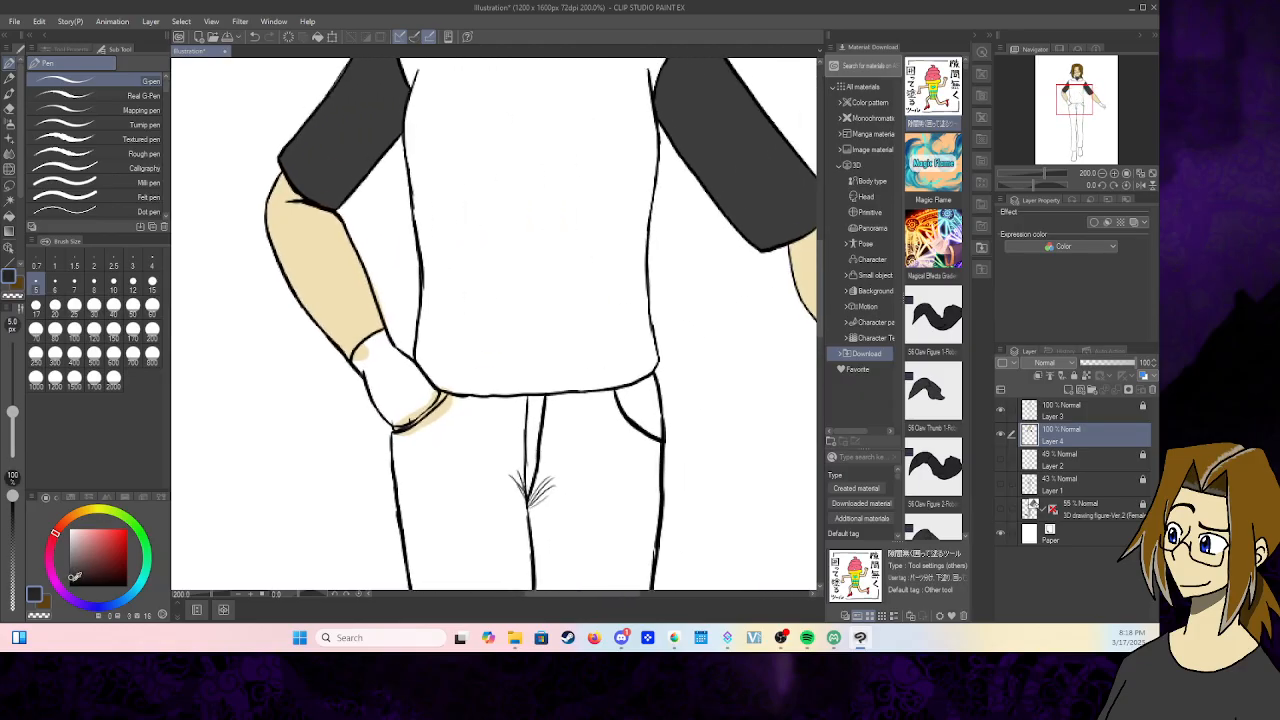
left_click(9, 216)
left_click(387, 370)
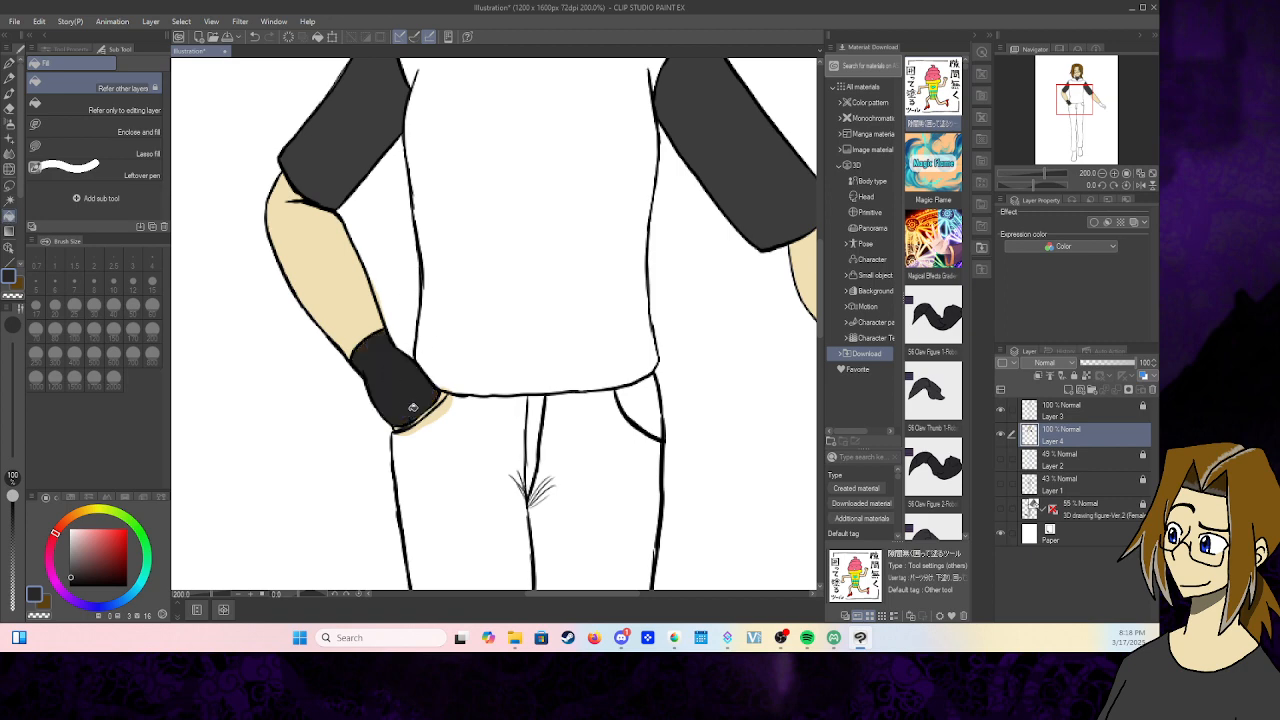
left_click(10, 64)
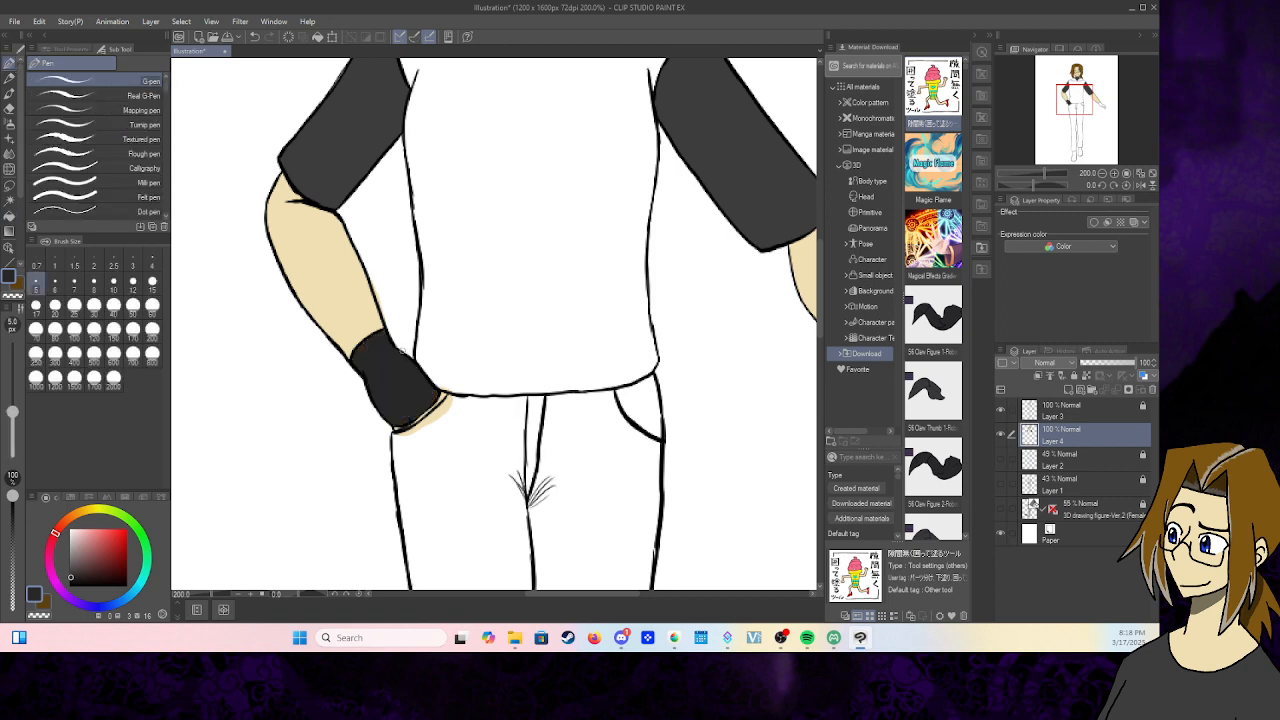
- Fill the outstretched hand's glove with the near-black gray, leaving the fingertips and thumb uncolored
left_click_drag(1078, 101, 1101, 102)
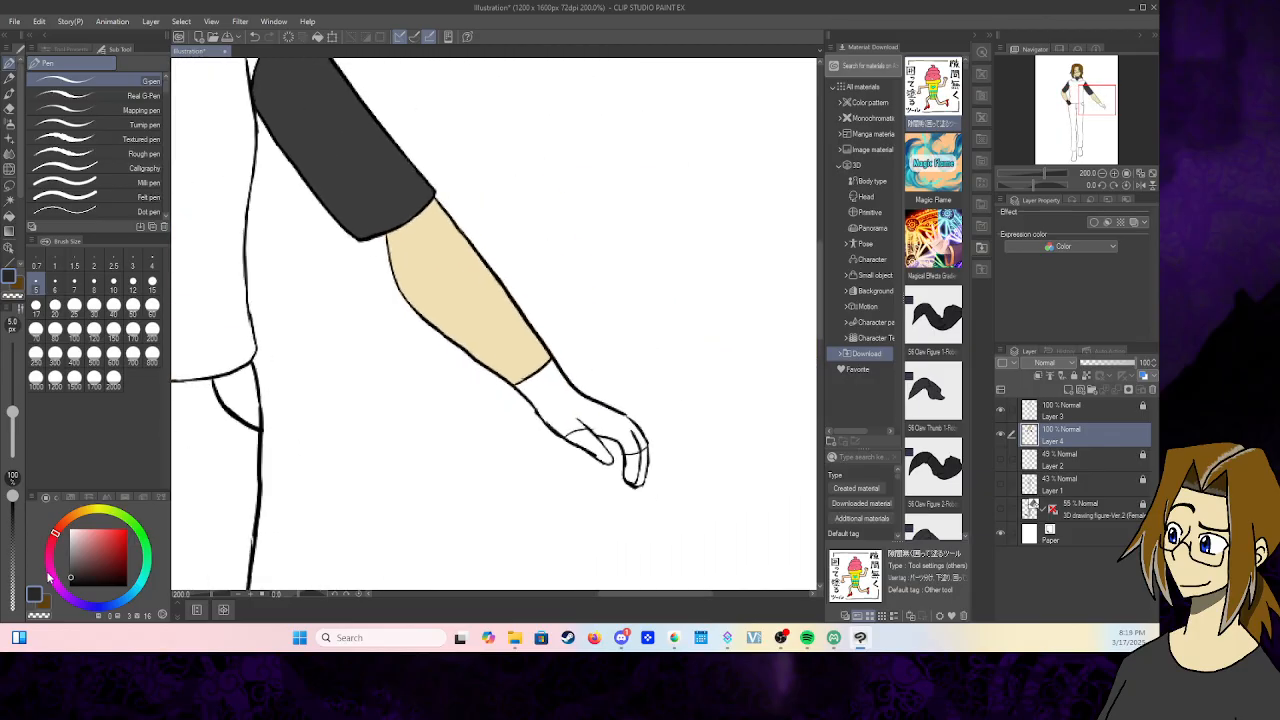
left_click(10, 216)
left_click(575, 390)
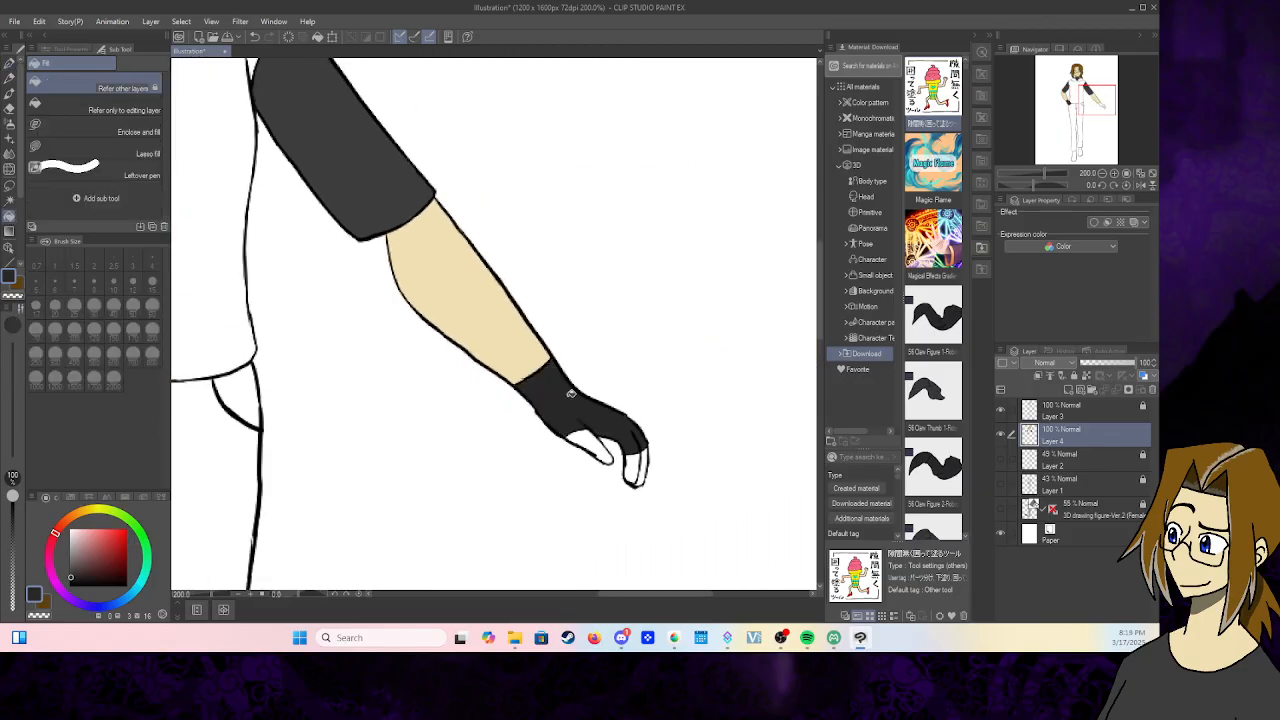
left_click(8, 64)
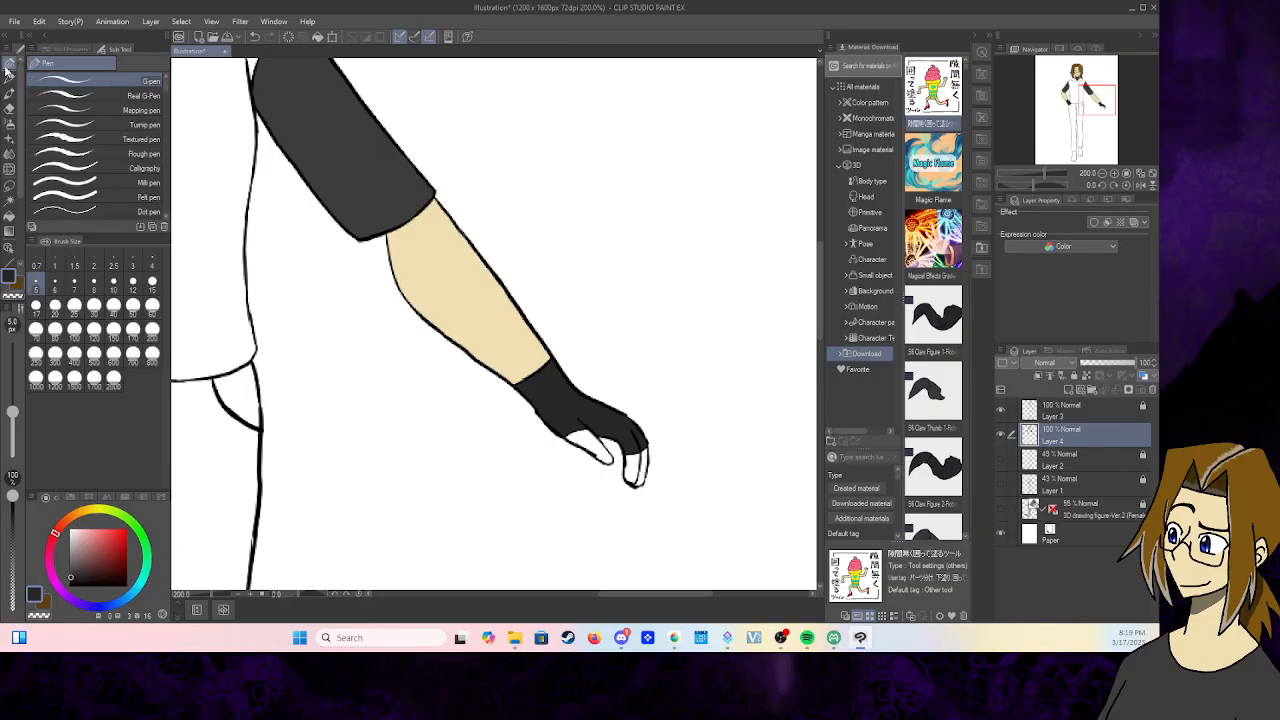
- Undo the trial stroke on the outstretched hand's thumb and sample the skin tone from the forearm
left_click(1115, 174)
left_click(1102, 173)
left_click(1102, 173)
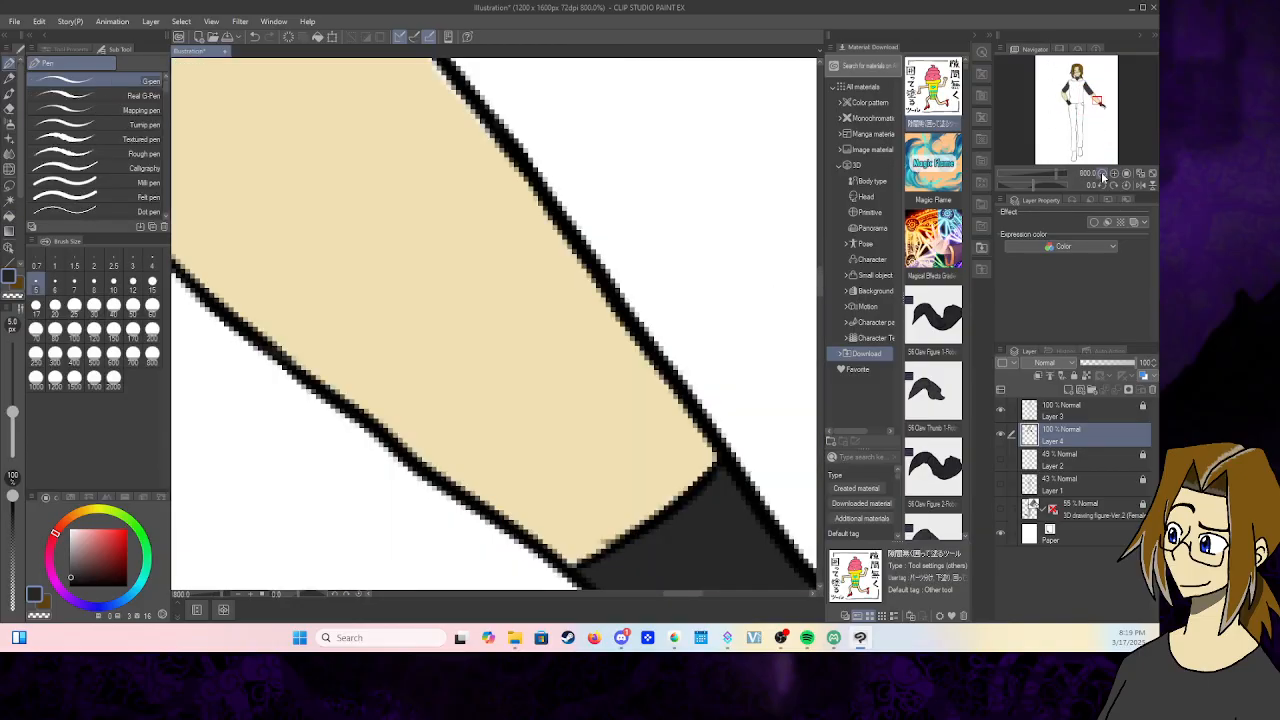
left_click_drag(1098, 103, 1103, 109)
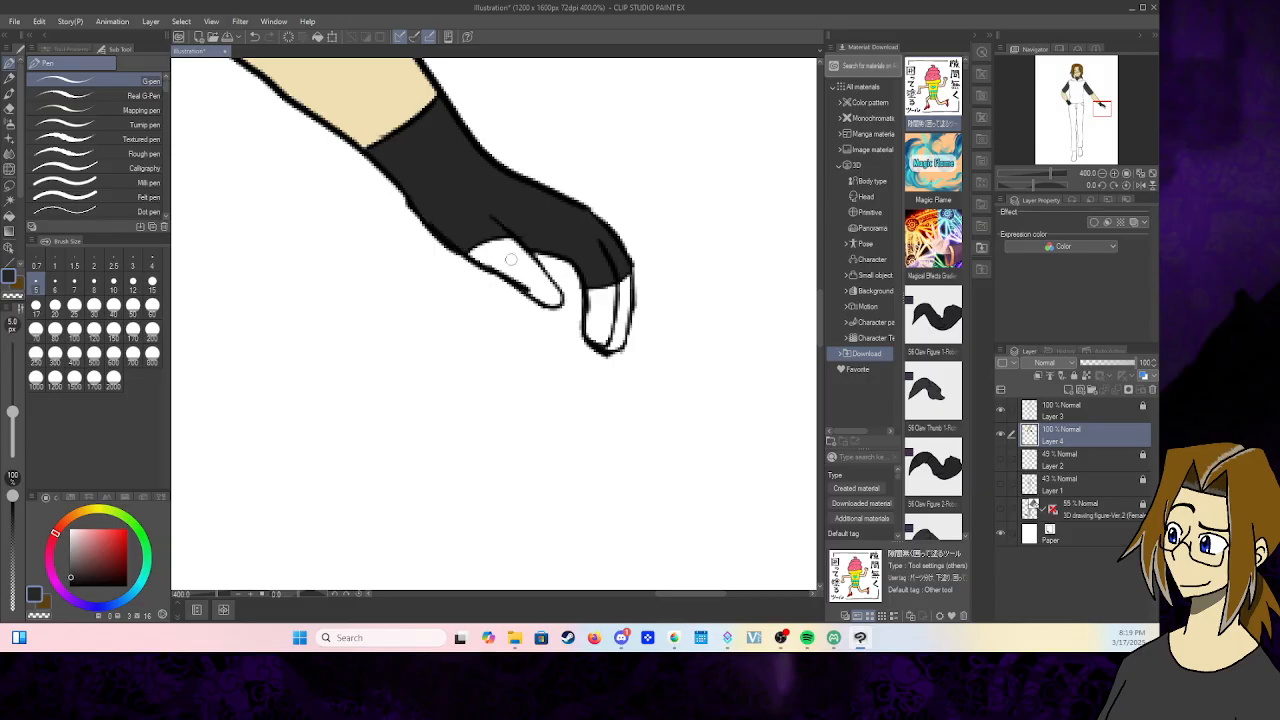
mouse_move(510, 259)
left_mouse_down()
mouse_move(492, 264)
mouse_move(526, 283)
mouse_move(518, 272)
left_mouse_up()
left_click(255, 36)
scroll(12, 250, "down", 5)
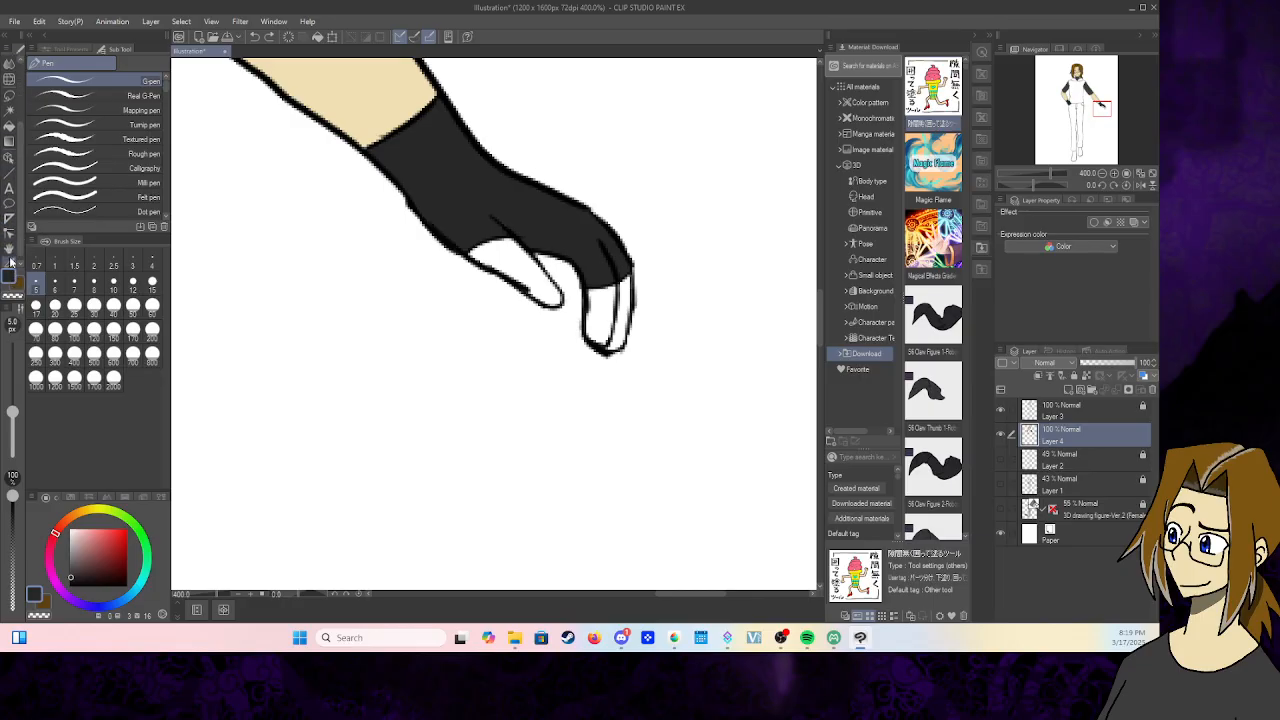
left_click(10, 262)
left_click(346, 97)
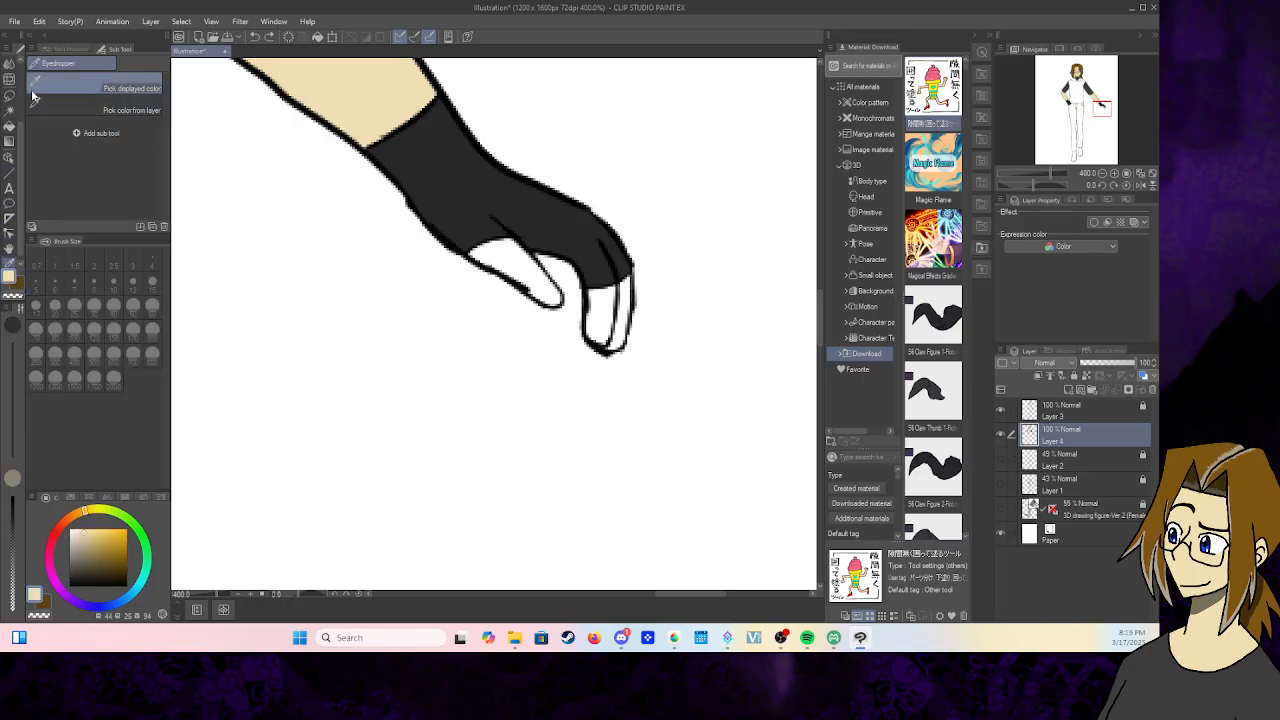
- Paint the exposed thumb and fingertips of the outstretched hand with the skin tone using the G-pen
scroll(10, 120, "up", 5)
left_click(9, 62)
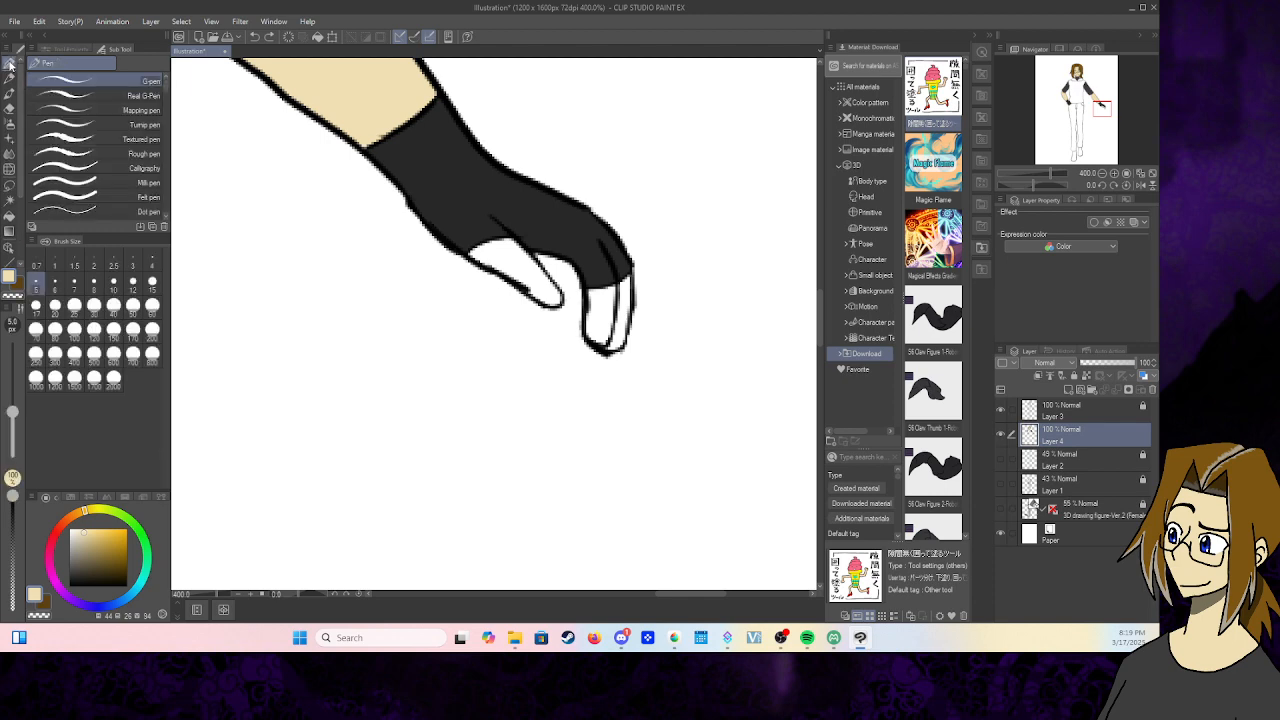
mouse_move(492, 266)
left_mouse_down()
mouse_move(476, 252)
mouse_move(514, 238)
left_mouse_up()
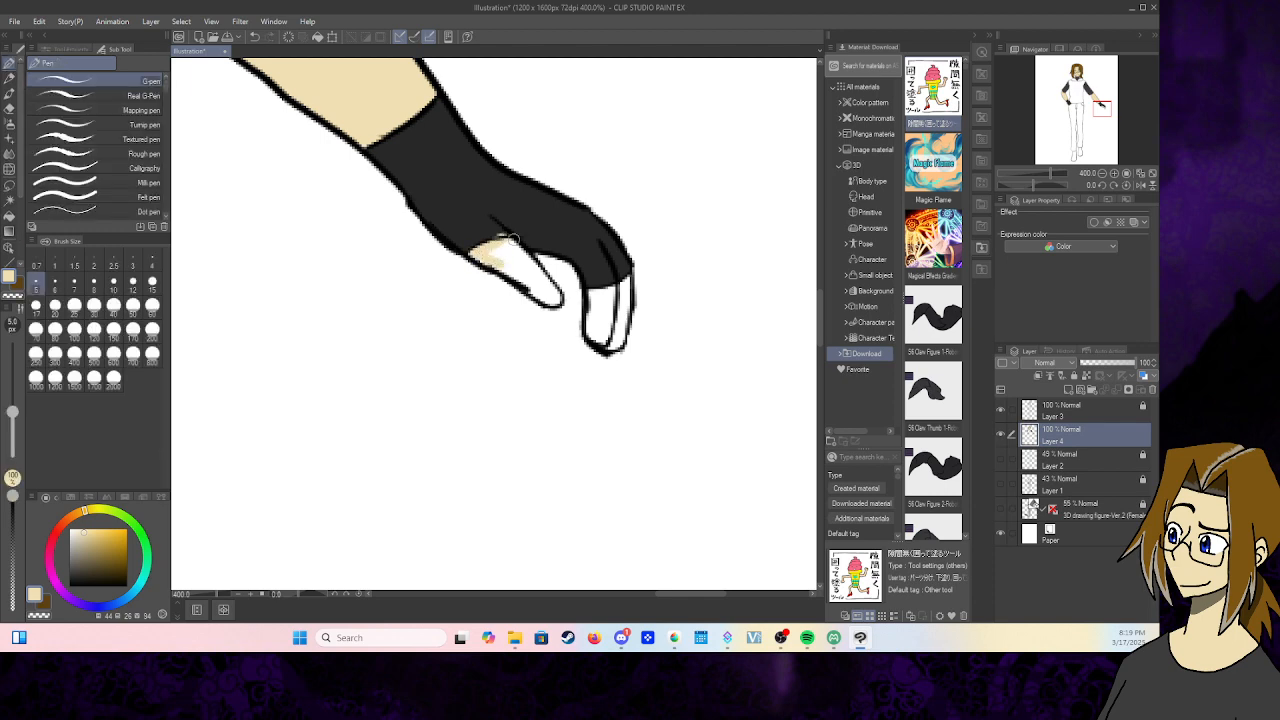
left_click(255, 37)
mouse_move(475, 256)
left_mouse_down()
mouse_move(518, 256)
mouse_move(520, 288)
mouse_move(508, 260)
mouse_move(555, 298)
mouse_move(508, 250)
left_mouse_up()
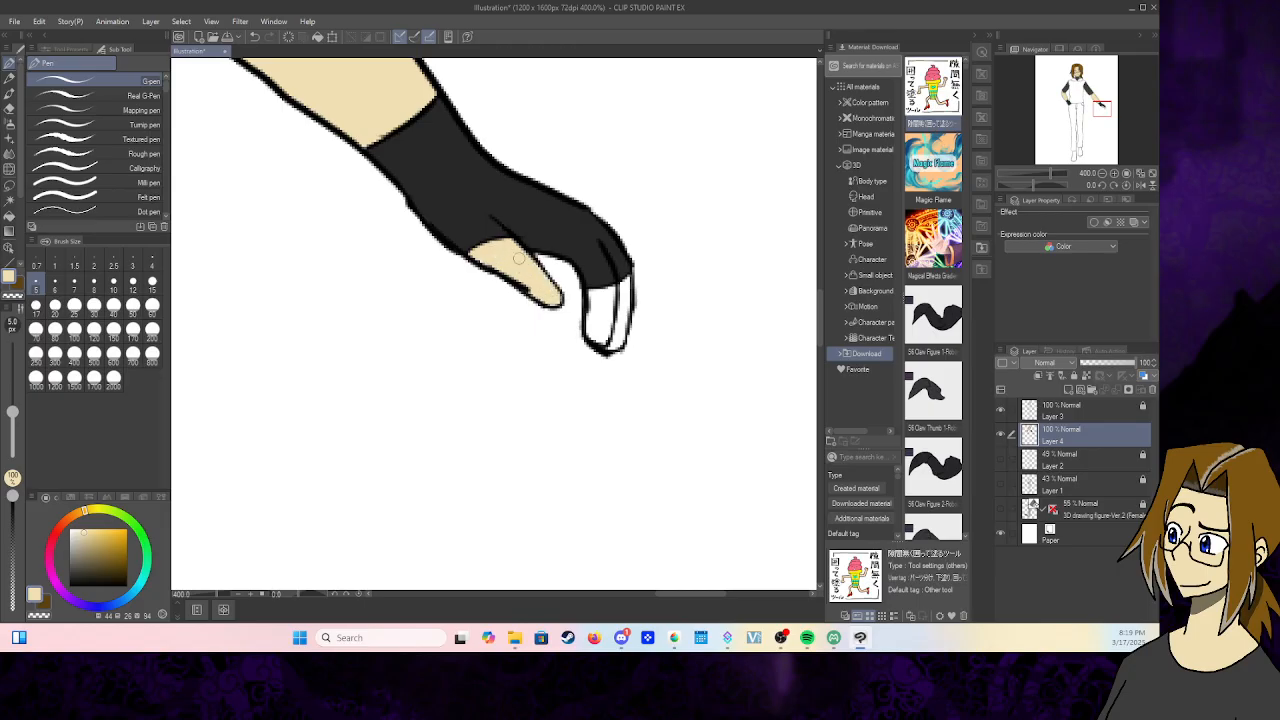
mouse_move(590, 296)
left_mouse_down()
mouse_move(614, 350)
mouse_move(624, 302)
mouse_move(612, 344)
mouse_move(591, 320)
mouse_move(612, 311)
mouse_move(606, 297)
left_mouse_up()
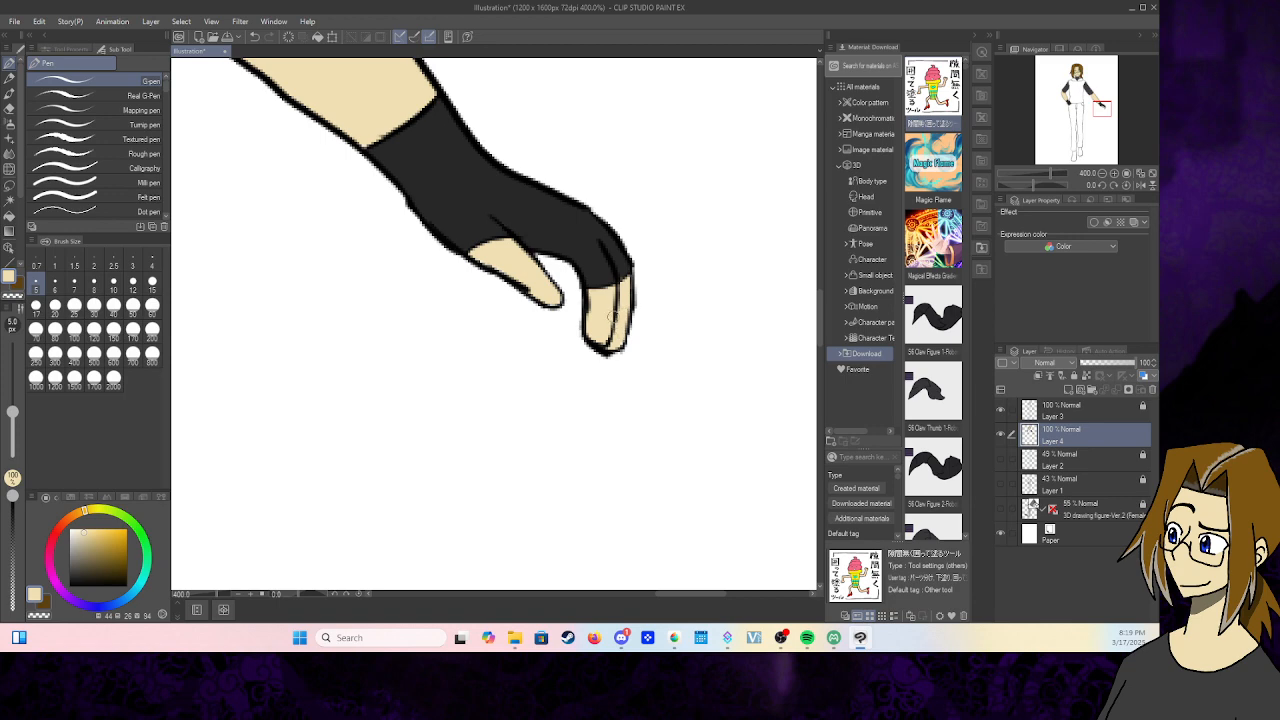
- Choose a dark navy blue and fill the trouser leg on the outstretched arm's side
left_click_drag(1102, 113, 1067, 96)
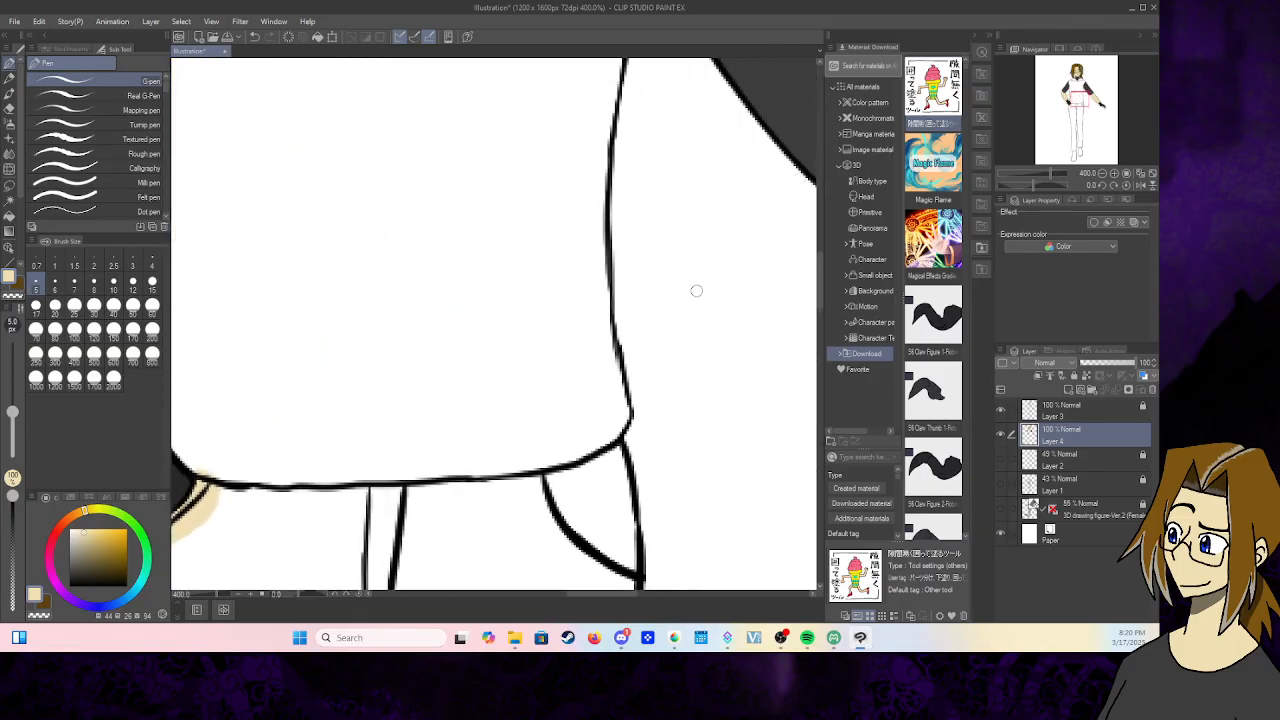
left_click_drag(138, 590, 127, 598)
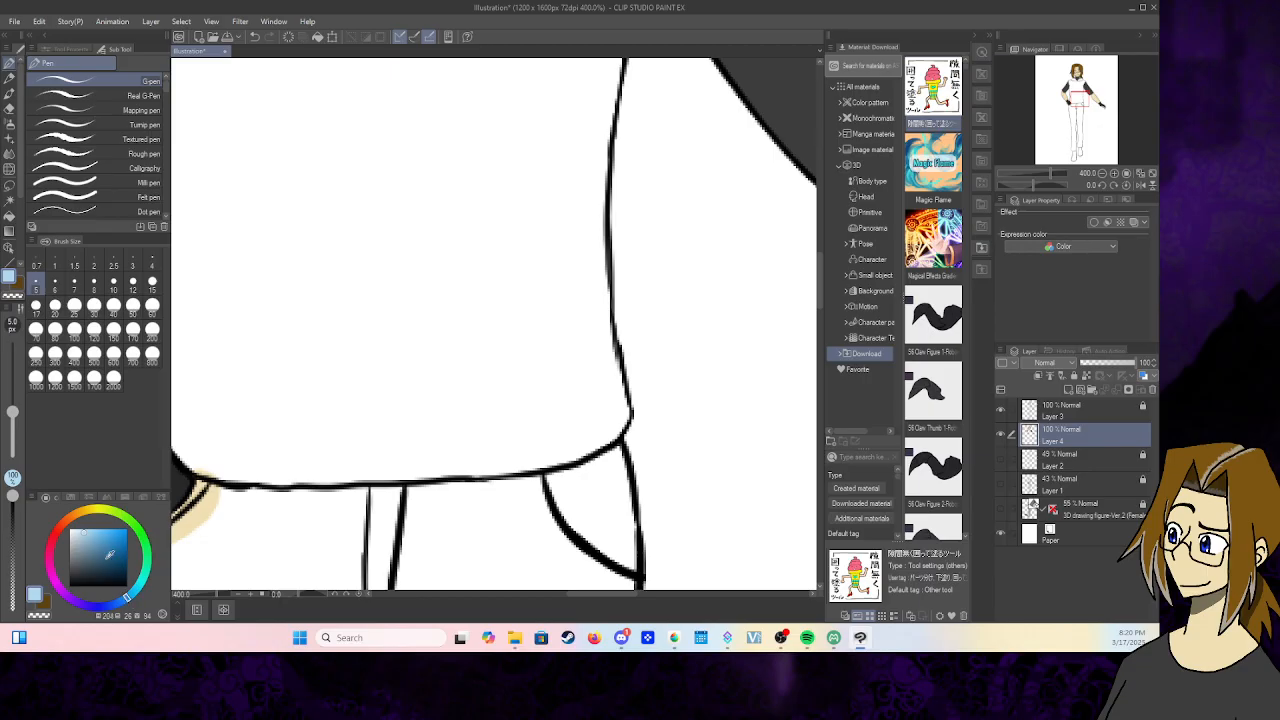
left_click(104, 548)
left_click_drag(109, 542, 110, 546)
left_click_drag(102, 570, 123, 568)
left_click(10, 215)
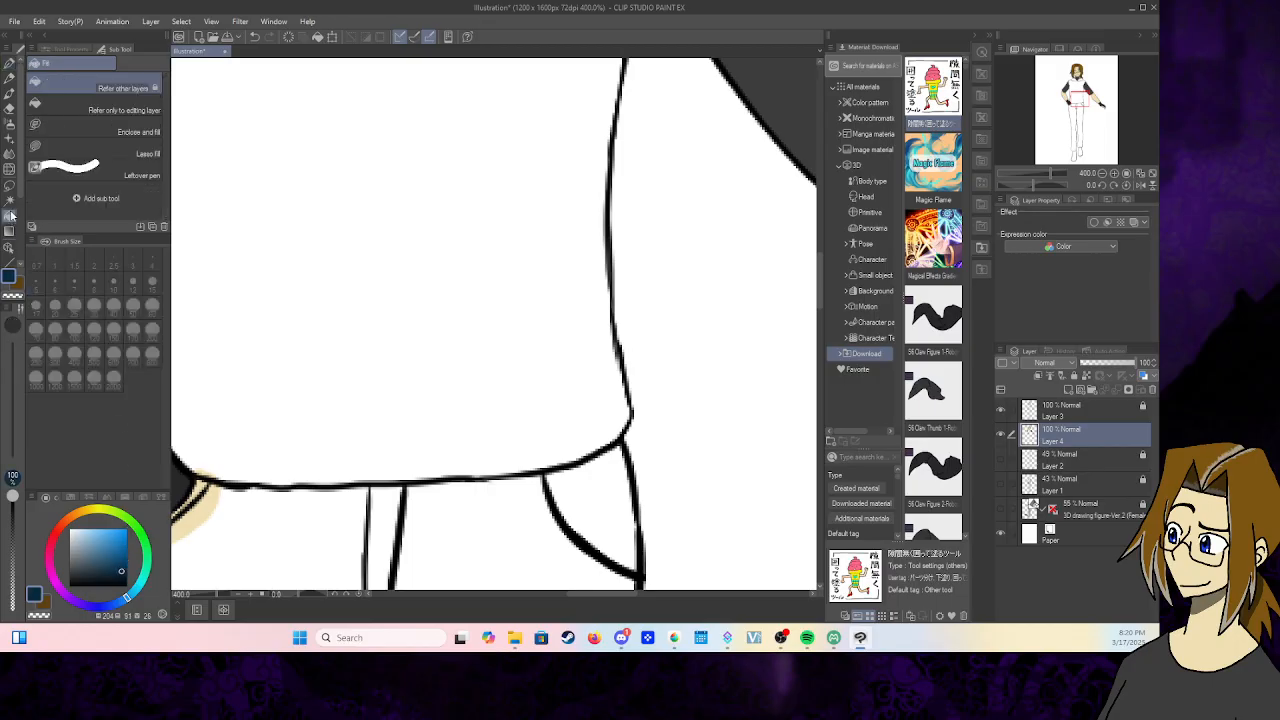
left_click_drag(1079, 101, 1077, 111)
left_click(583, 378)
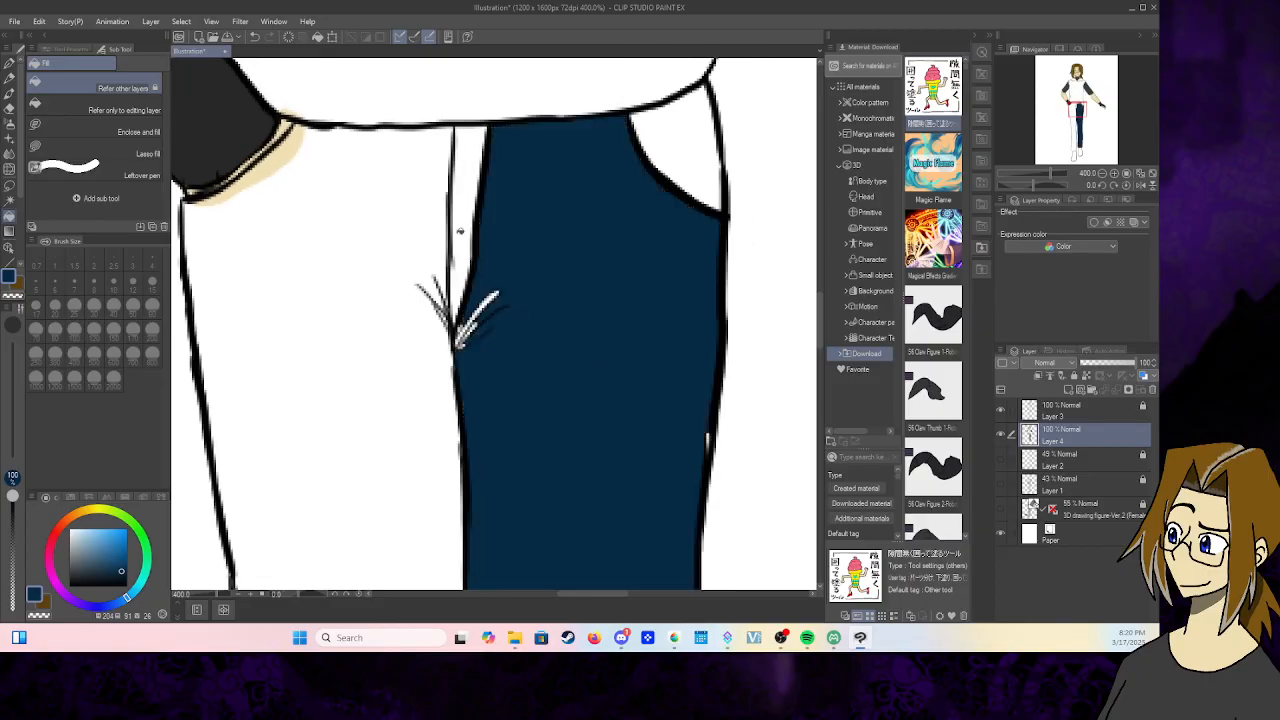
- Fill the fly, the other trouser leg and the pocket area with the same navy blue
left_click(461, 230)
left_click(390, 261)
left_click(692, 134)
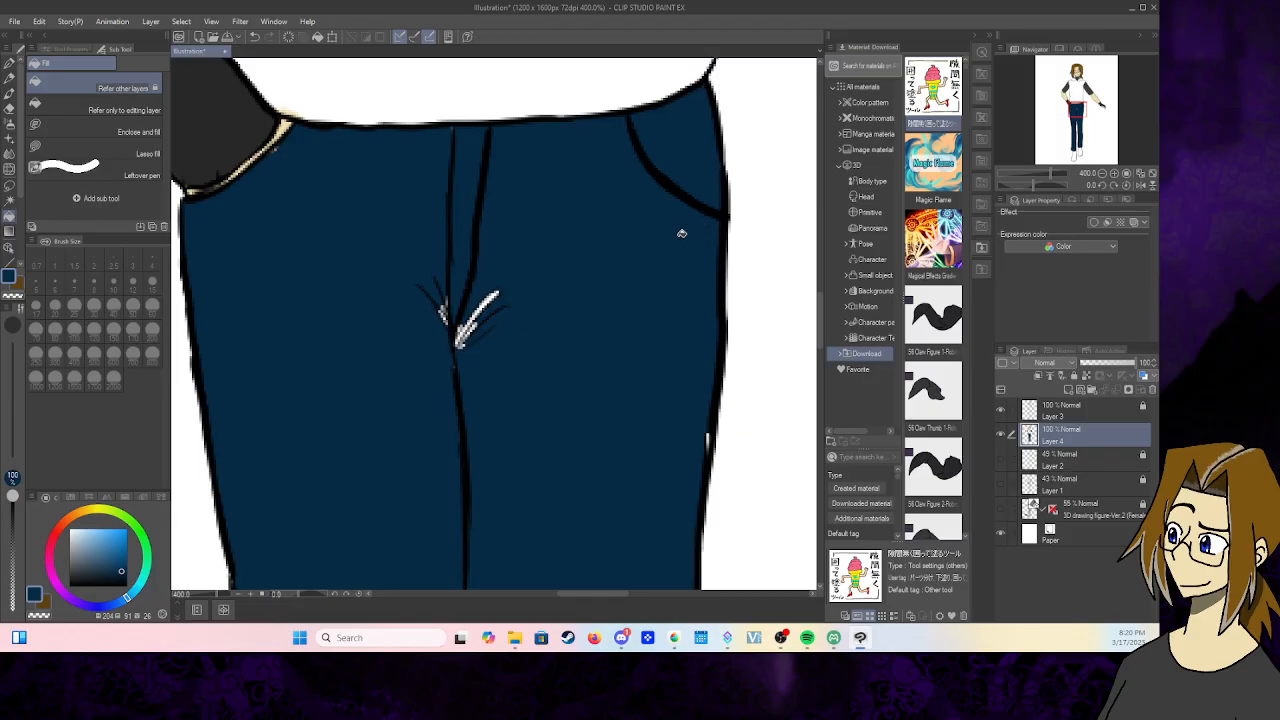
- Paint over the unfilled white gaps around the trousers' crotch creases in navy blue with the G-pen
left_click(9, 77)
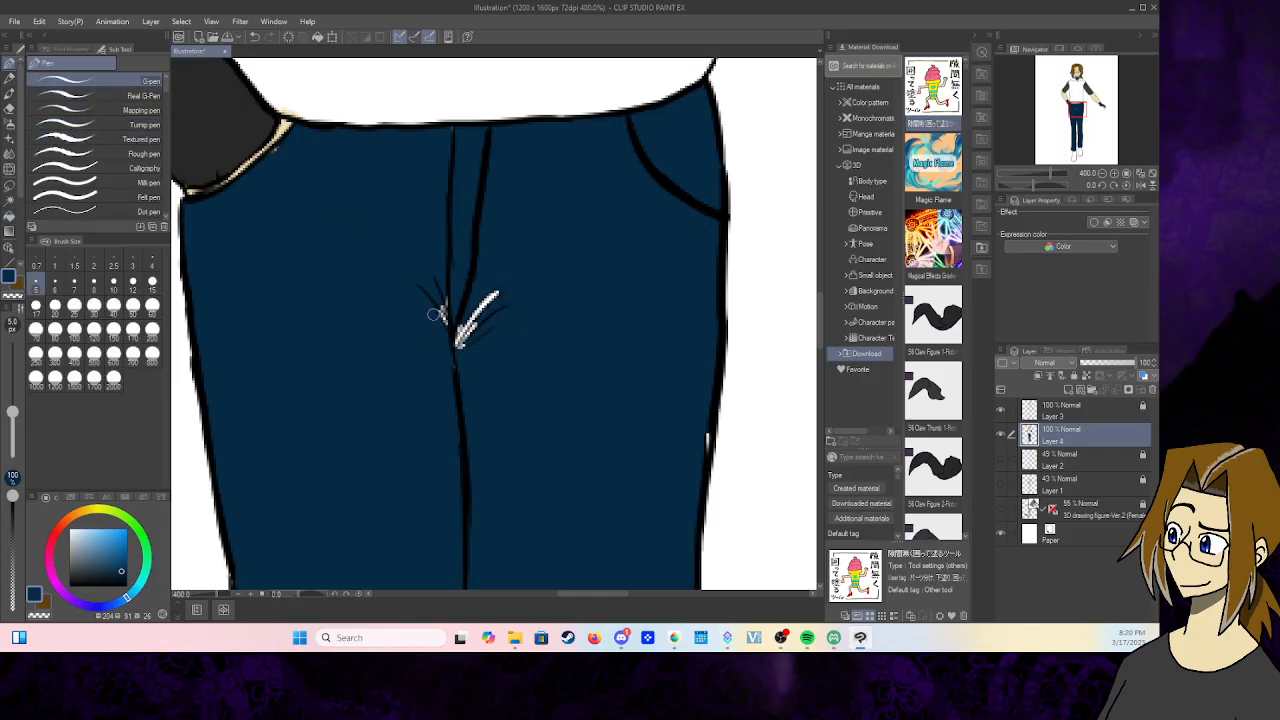
mouse_move(433, 314)
left_mouse_down()
mouse_move(461, 359)
mouse_move(503, 274)
left_mouse_up()
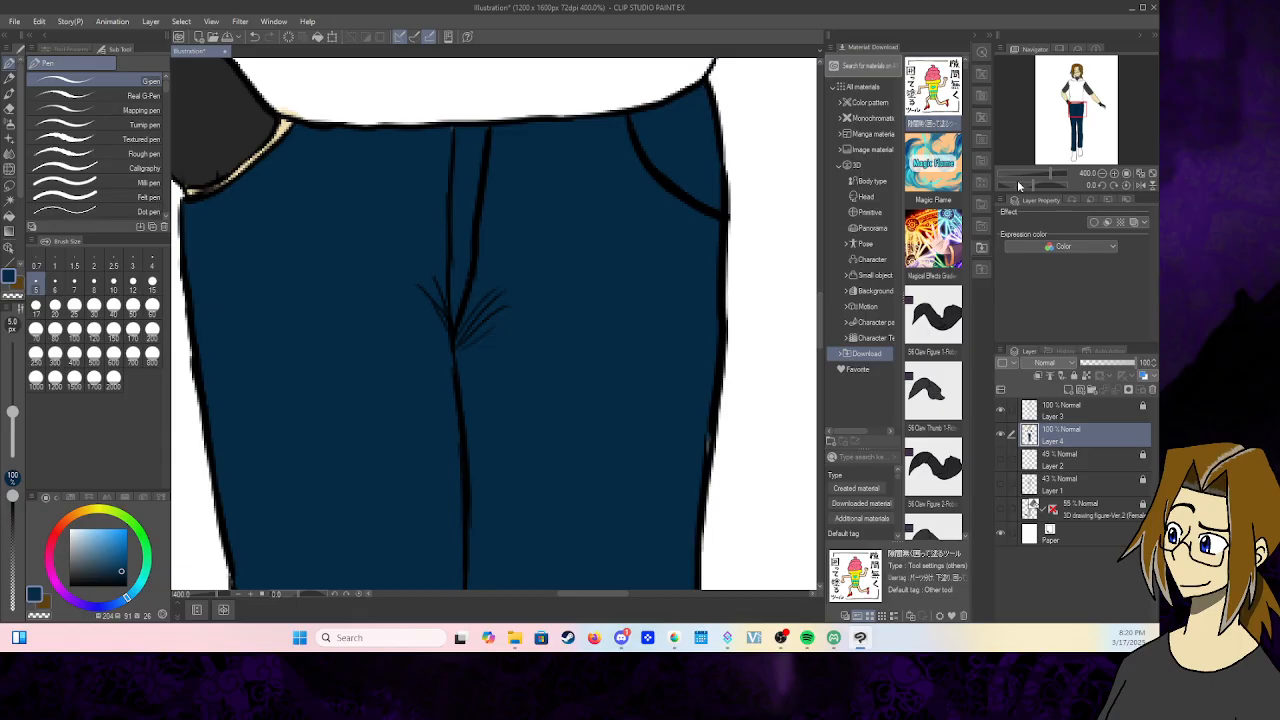
- Sample the dark gray from the undershirt's high collar for touch-ups with the G-pen
left_click_drag(1076, 110, 1078, 84)
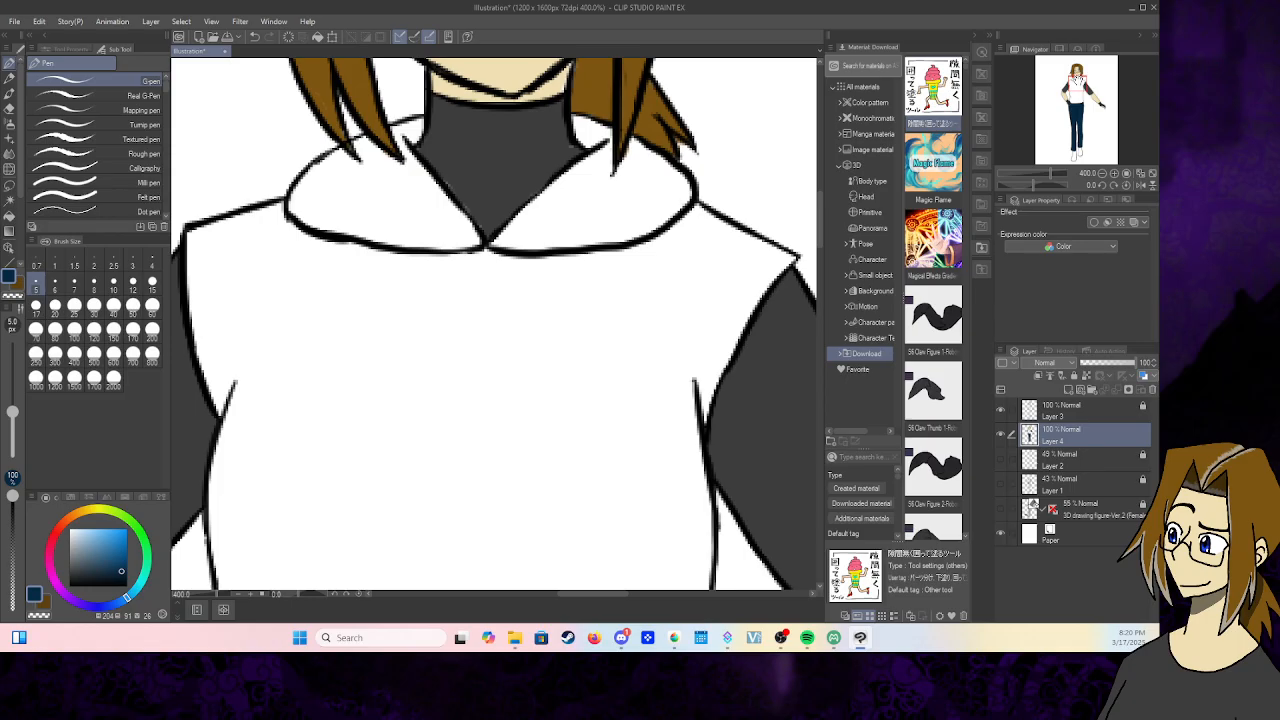
left_click_drag(21, 176, 19, 235)
left_click(9, 258)
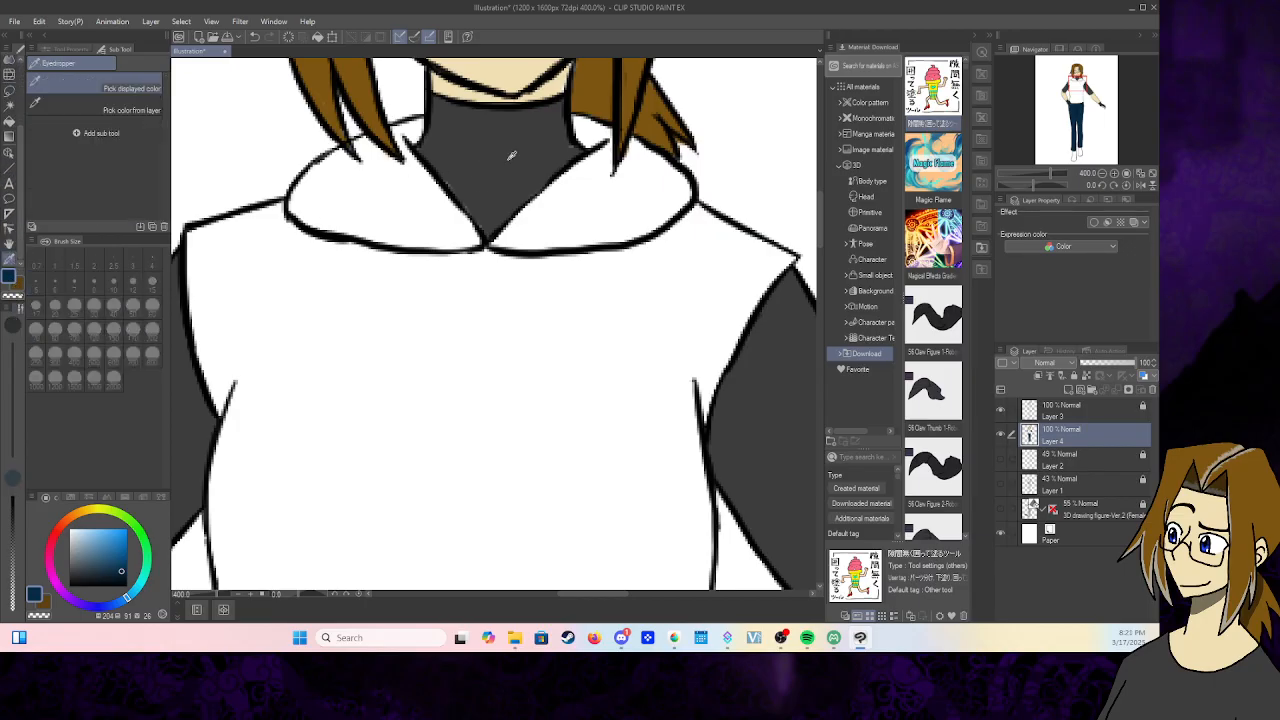
left_click(510, 155)
scroll(13, 62, "up", 5)
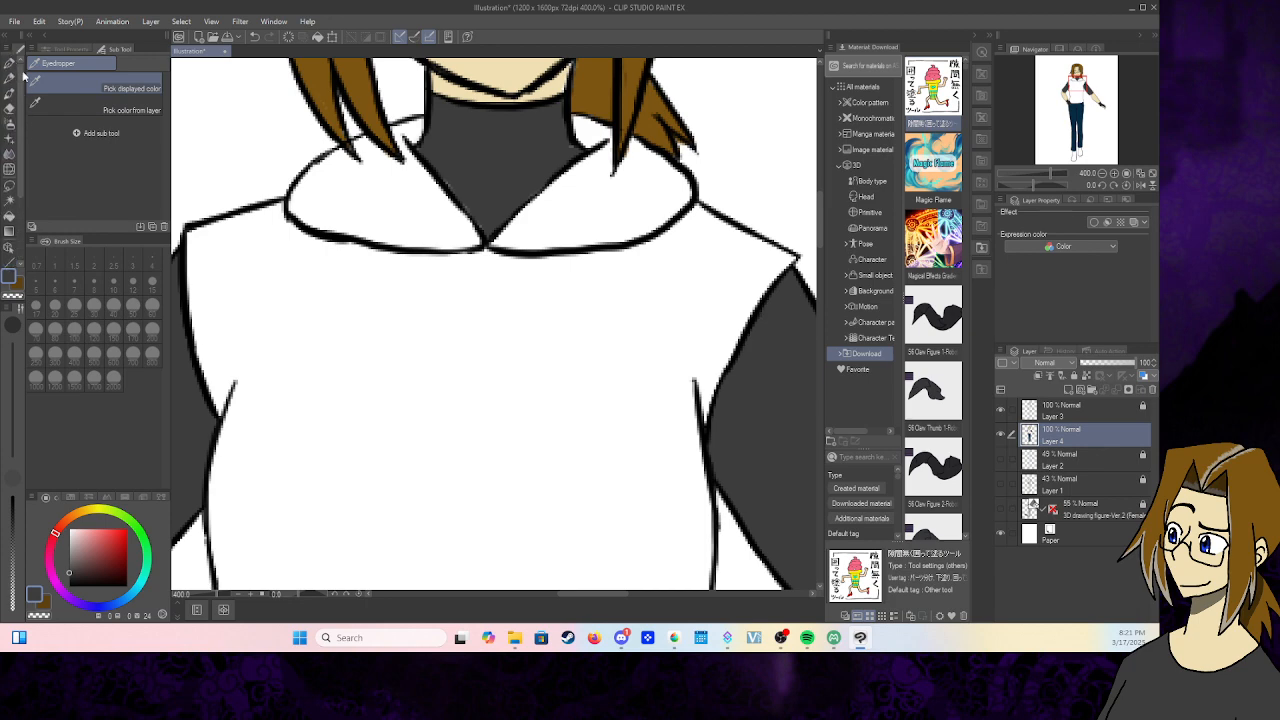
left_click(10, 63)
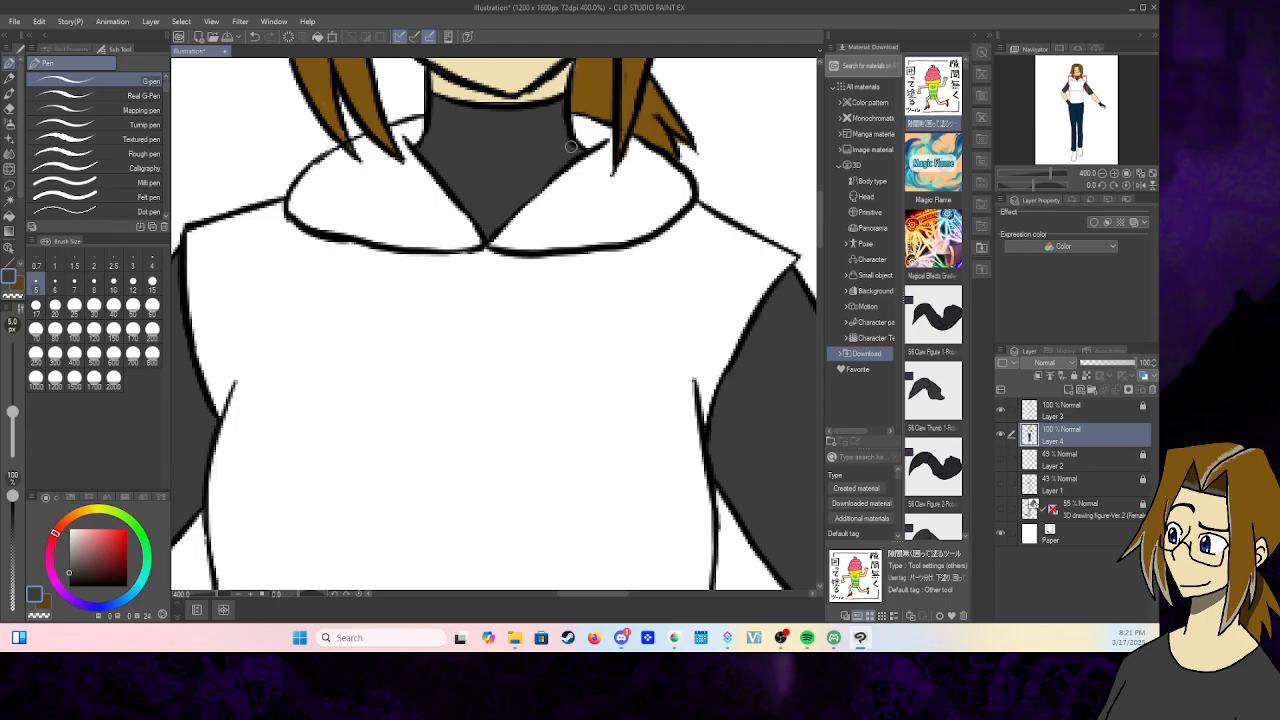
- Sample the brown from the hair strand beside the face for touching up the hair
left_click_drag(533, 196, 511, 494)
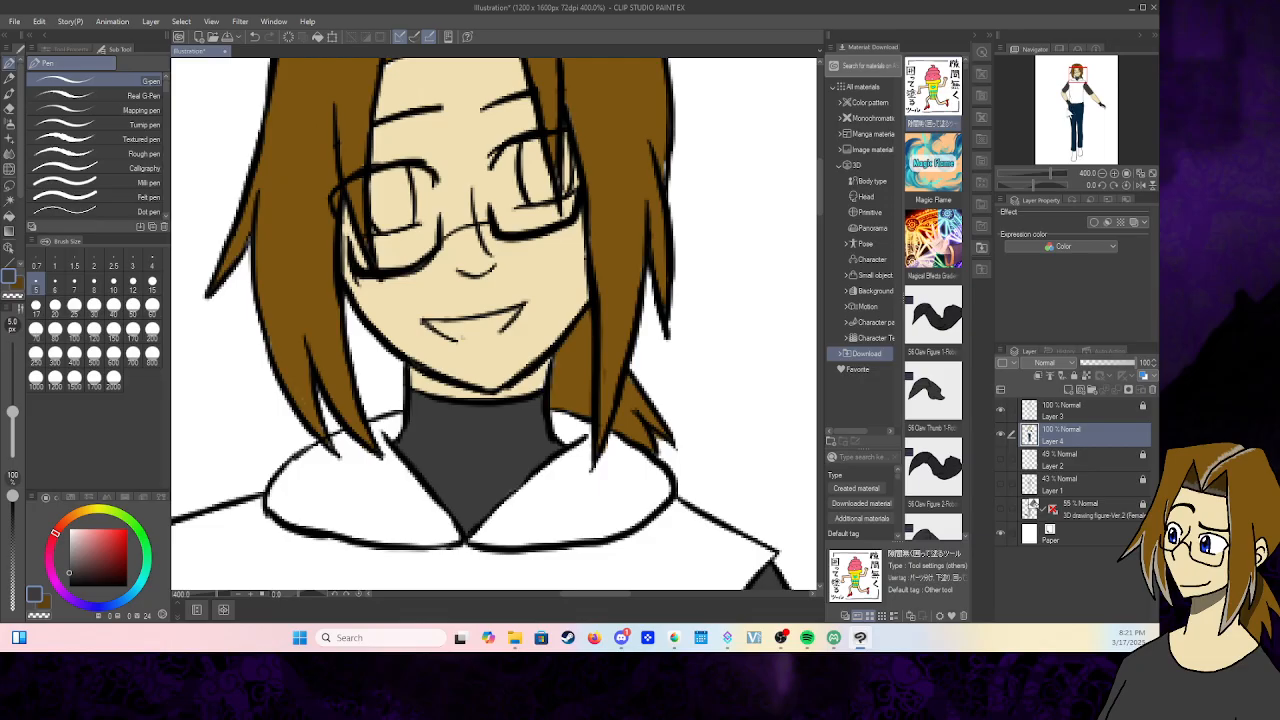
left_click(662, 215, "alt")
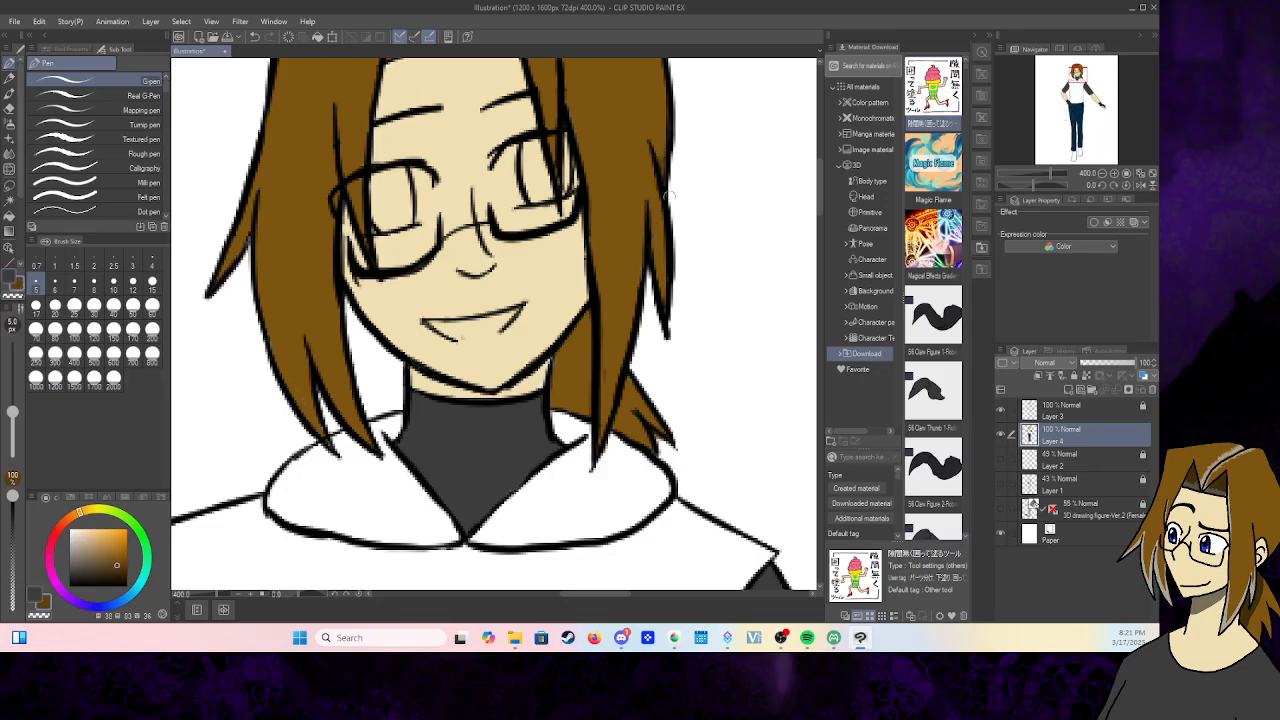
- Fill the hoodie's body and both sides of its hood with a dark purple of hue 257
left_click(255, 38)
left_click_drag(1078, 76, 1076, 87)
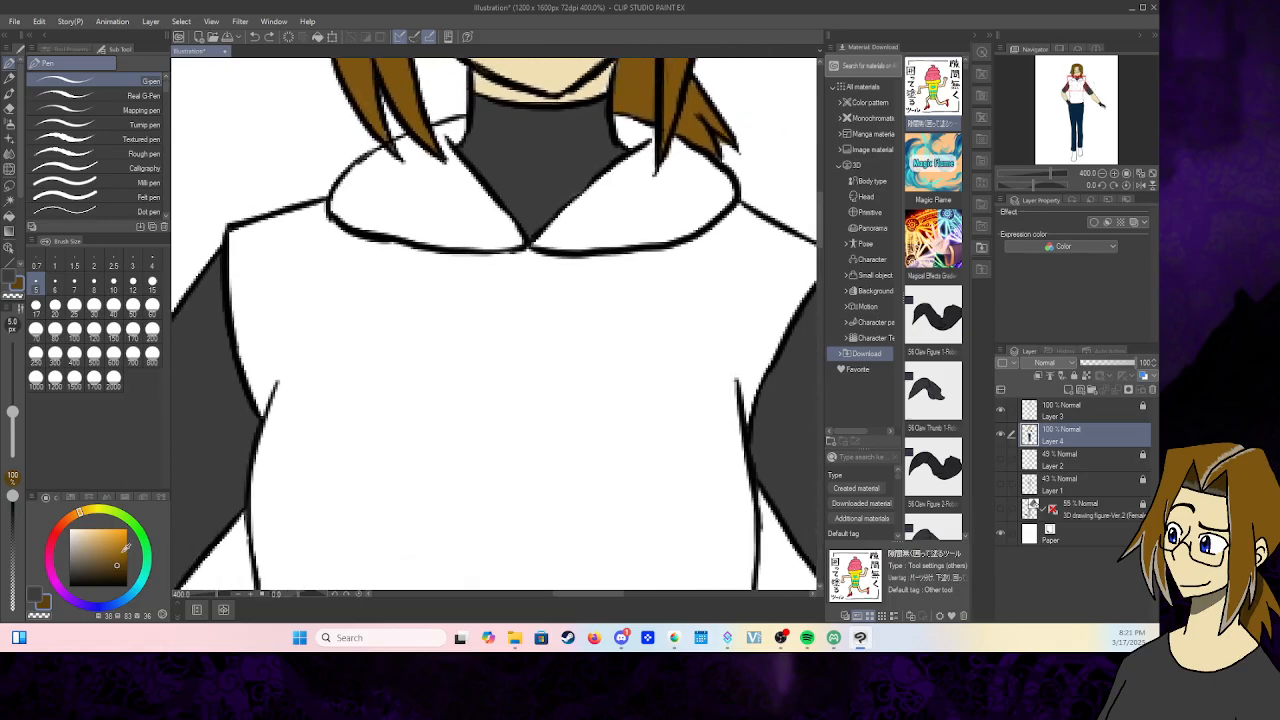
mouse_move(140, 576)
left_mouse_down()
mouse_move(130, 598)
mouse_move(83, 618)
left_mouse_up()
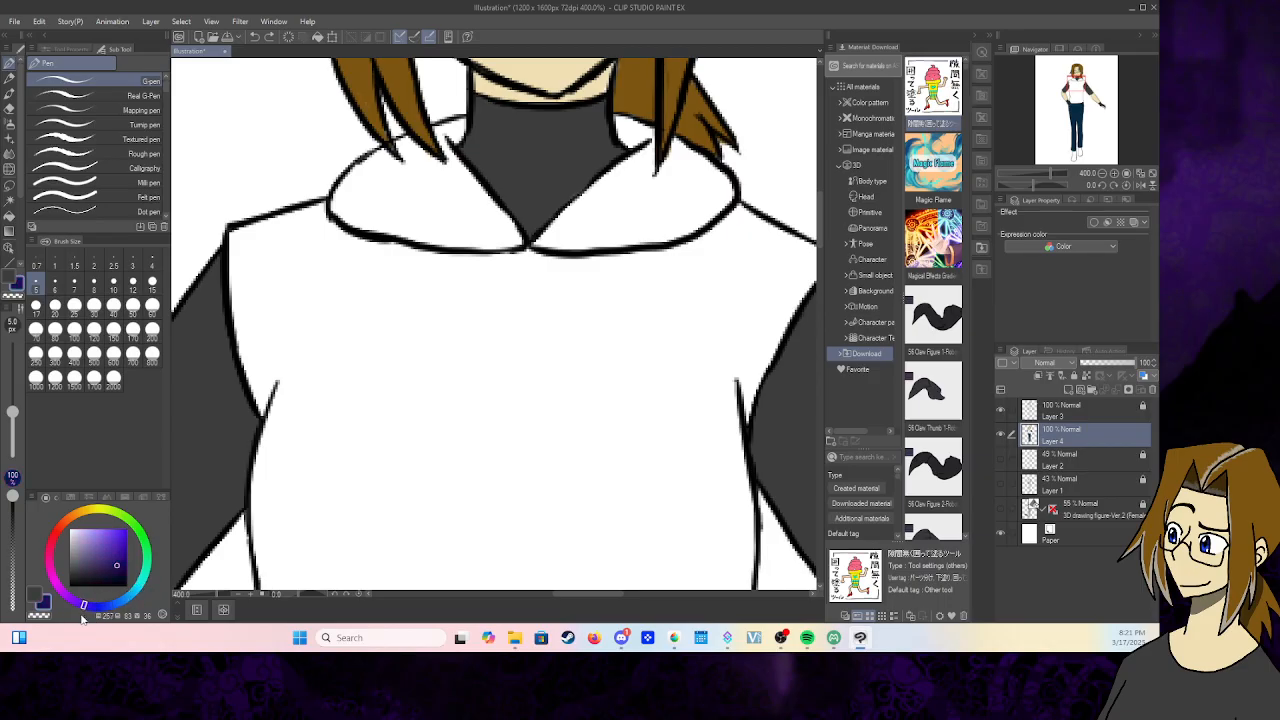
left_click(9, 216)
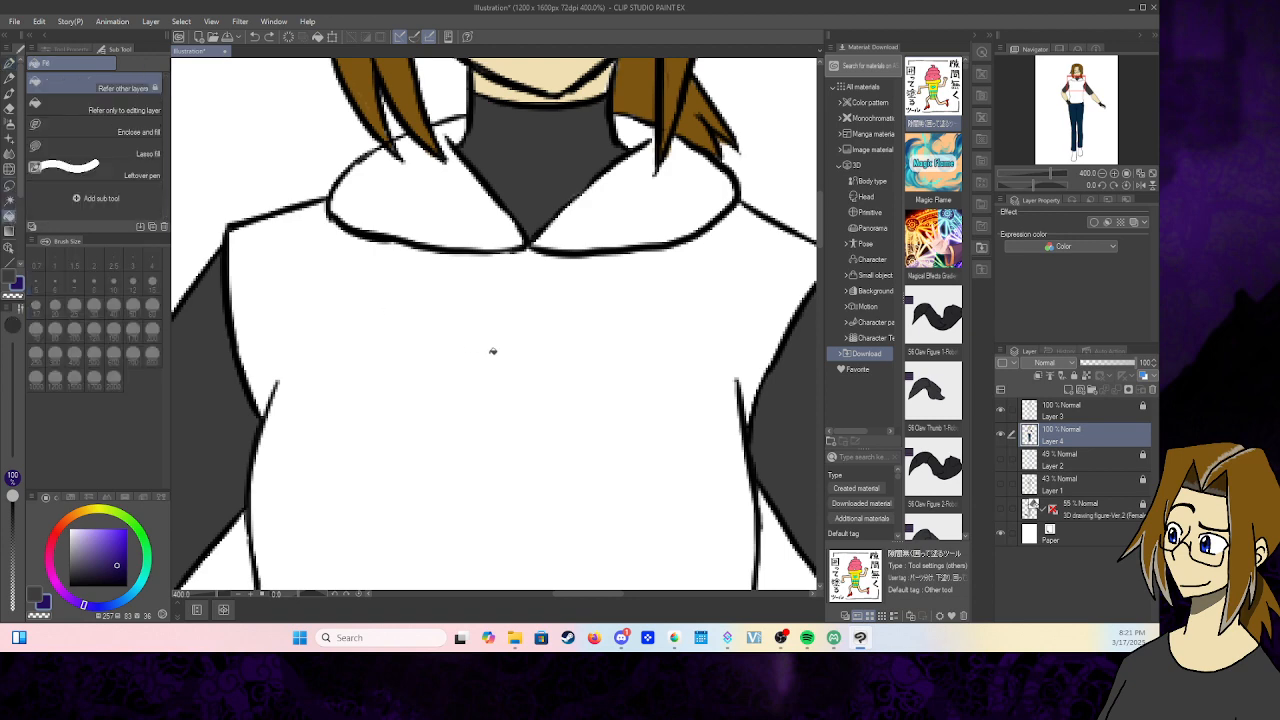
left_click(494, 352)
left_click(431, 193)
left_click(615, 193)
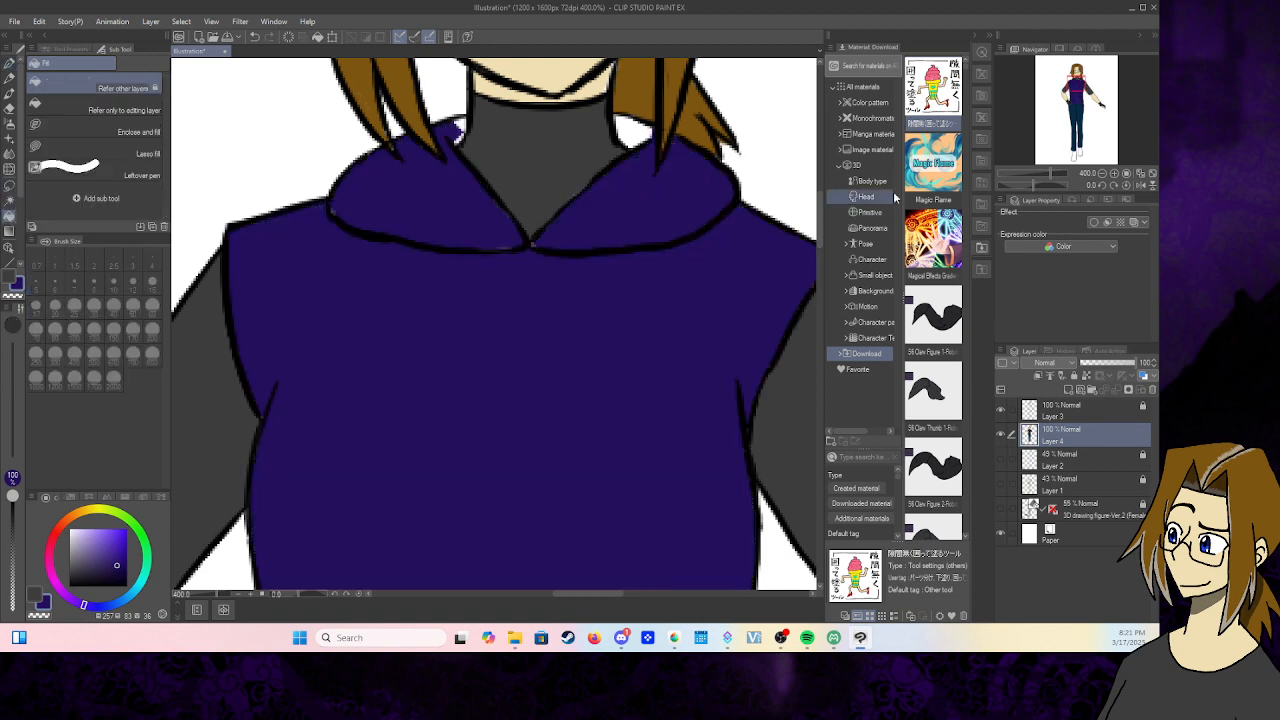
- Cover the unfilled gaps around the hood's collar and along the hoodie's side edges using the G-pen in dark purple
left_click(1076, 90)
left_click_drag(1077, 90, 1077, 75)
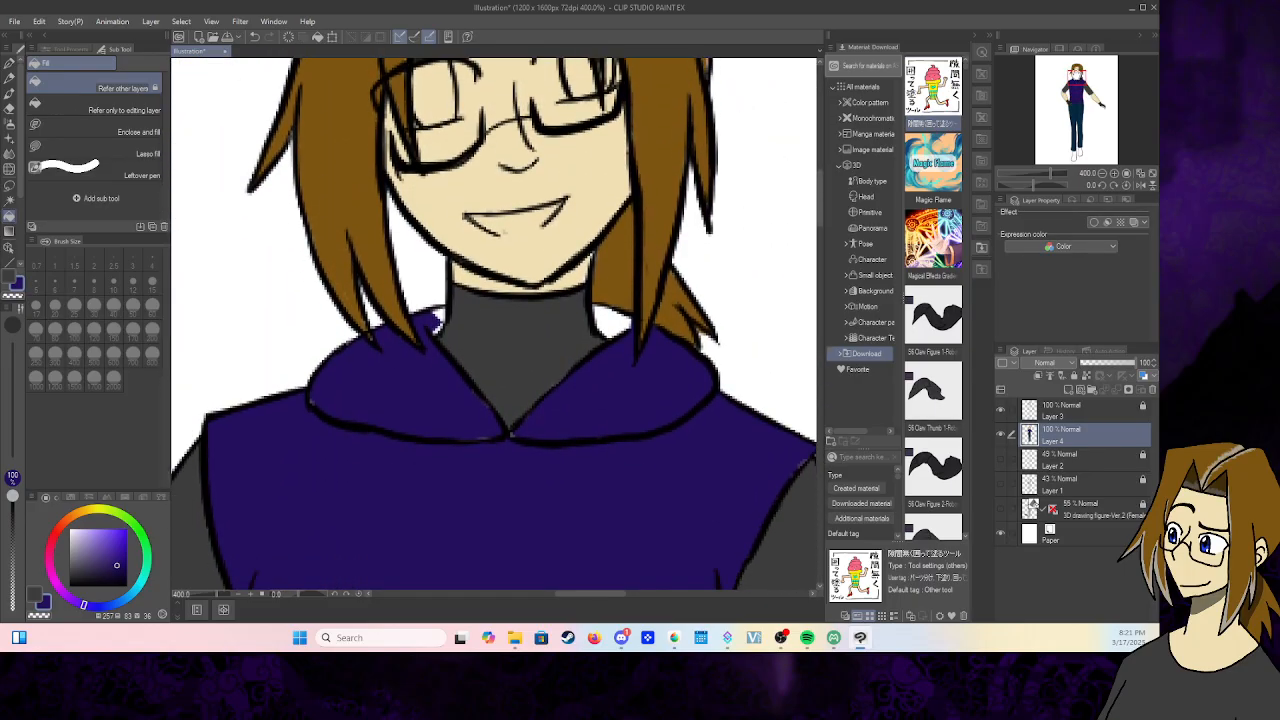
left_click(10, 66)
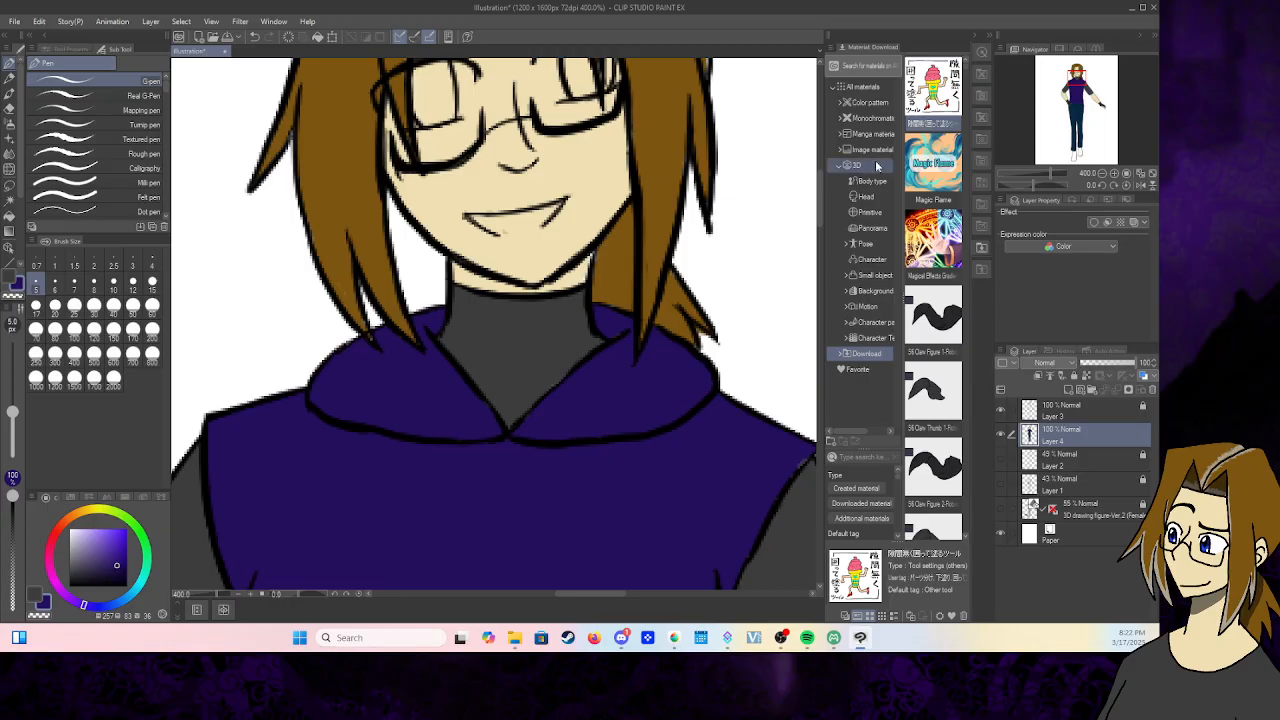
left_click_drag(822, 206, 826, 276)
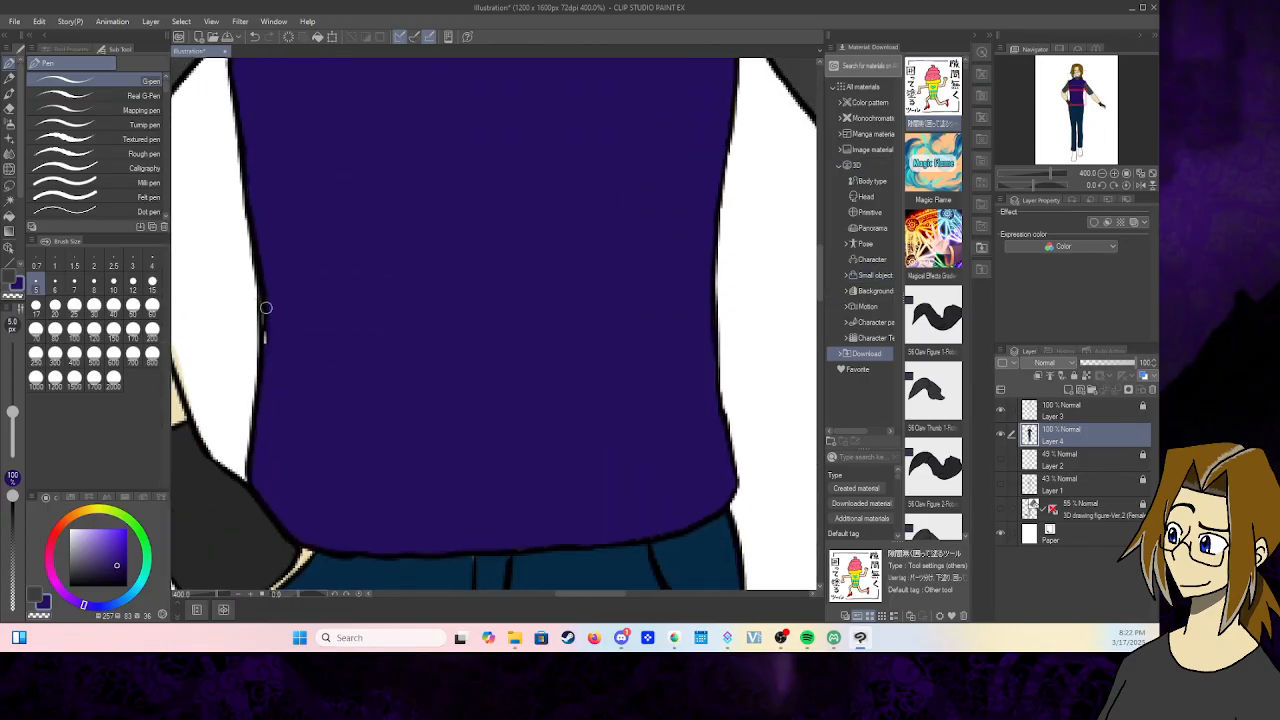
left_click_drag(266, 306, 265, 326)
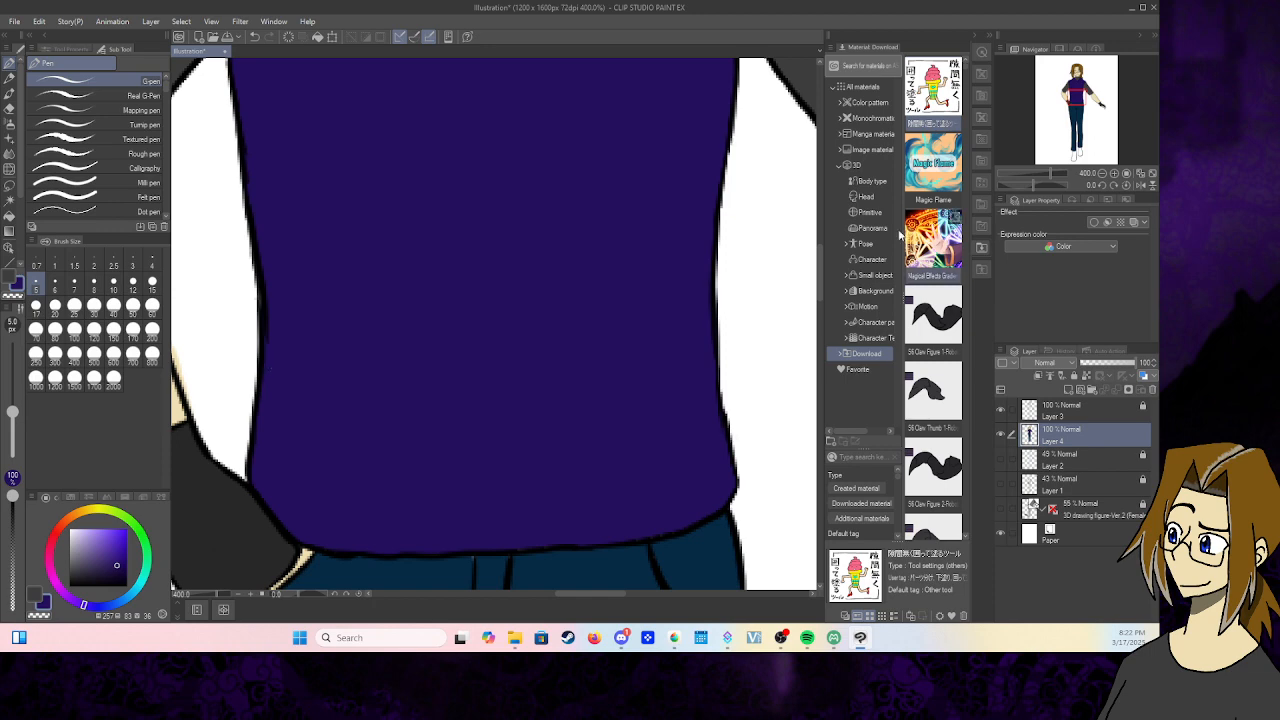
left_click_drag(823, 286, 823, 225)
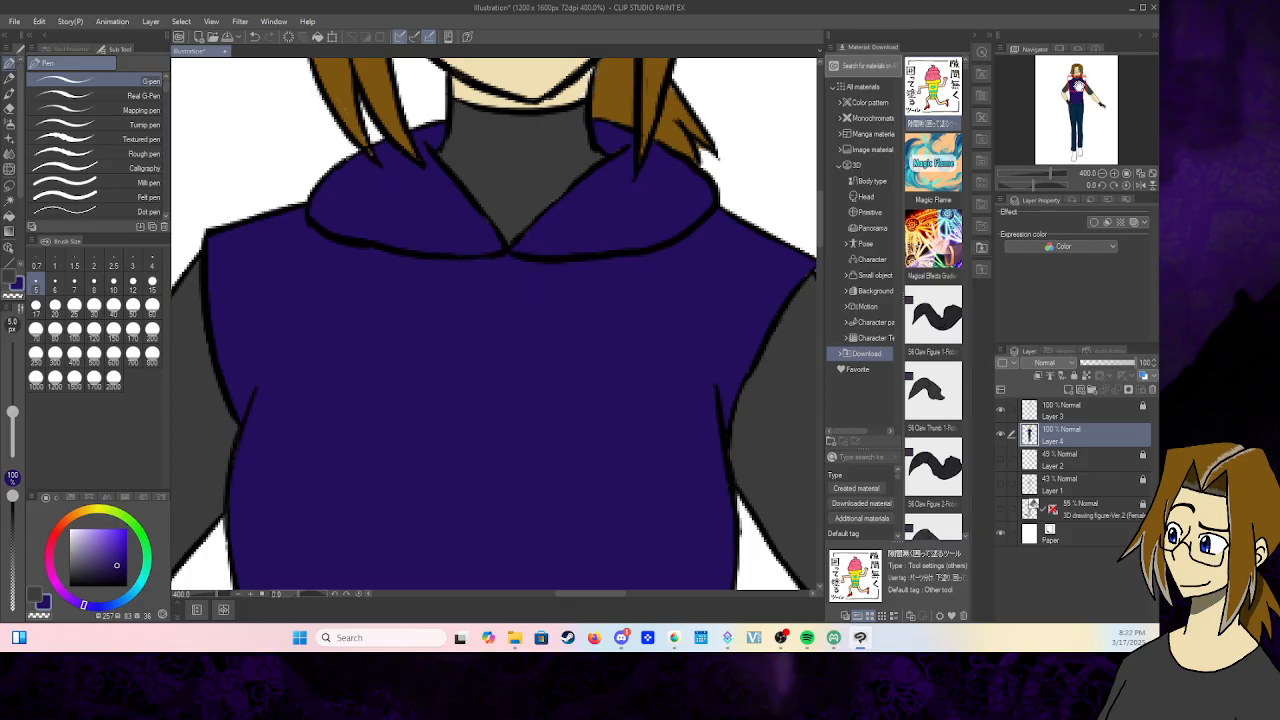
- Sample the hair's brown with the Eyedropper and return to the G-pen for hair touch-ups
left_click_drag(264, 435, 349, 540)
scroll(495, 323, "up", 1)
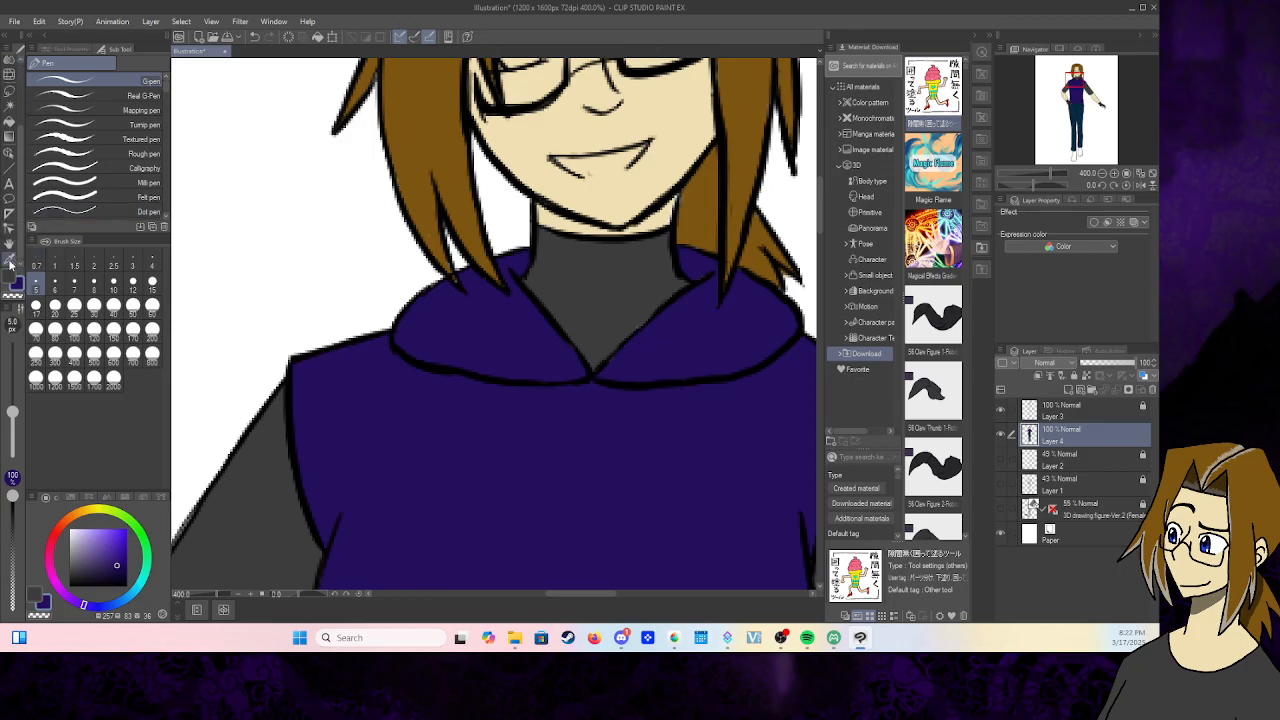
left_click(9, 258)
left_click(424, 105)
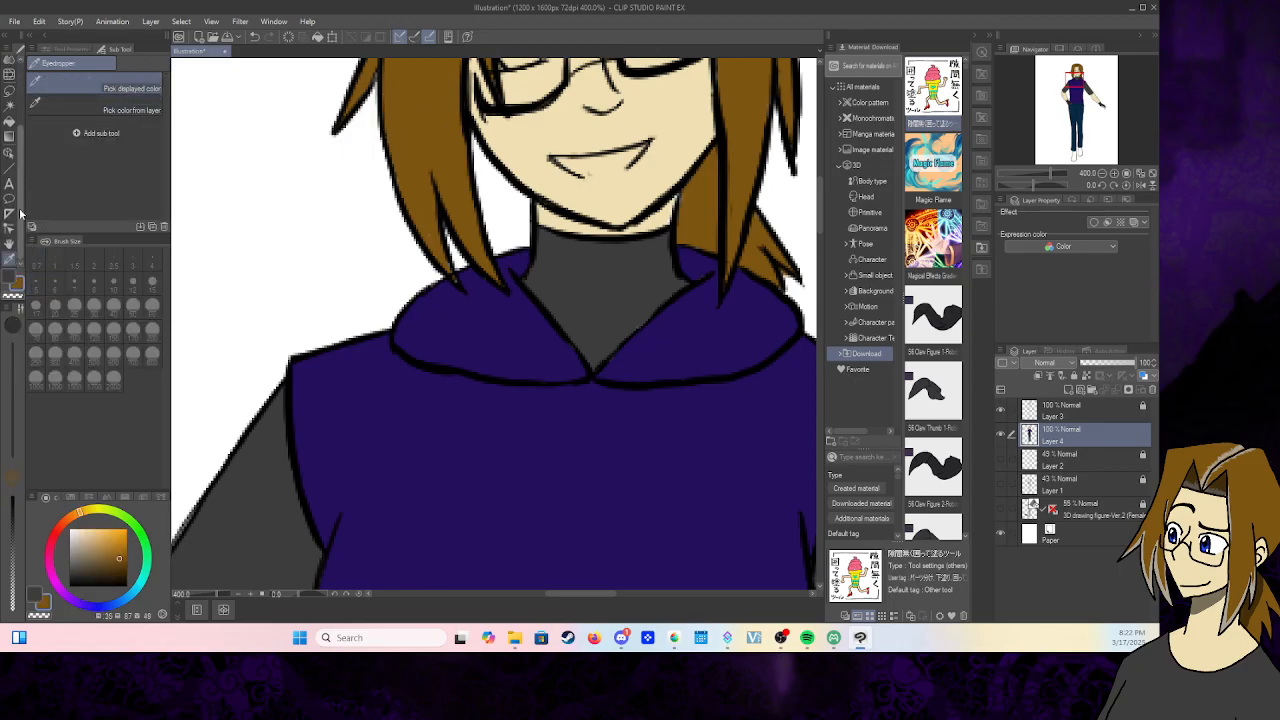
left_click(10, 65)
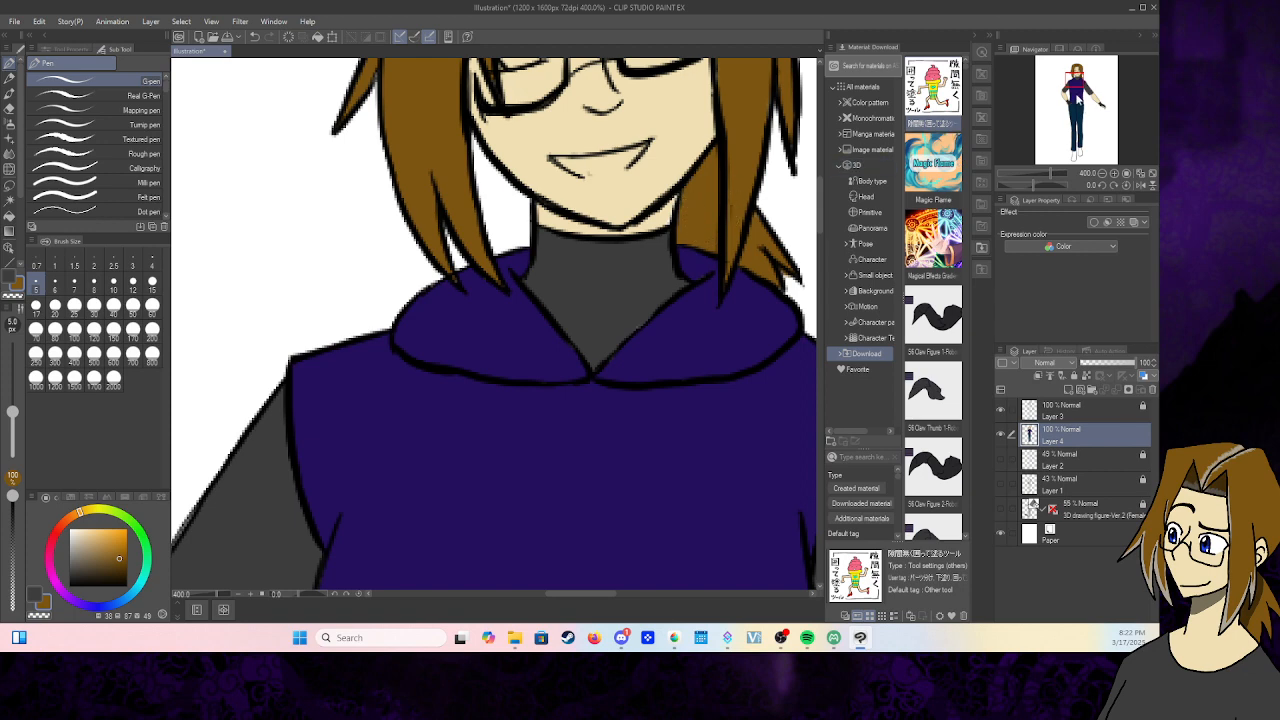
- Paint the whites of both eyes behind the glasses with white using the G-pen
left_click_drag(1077, 97, 1079, 72)
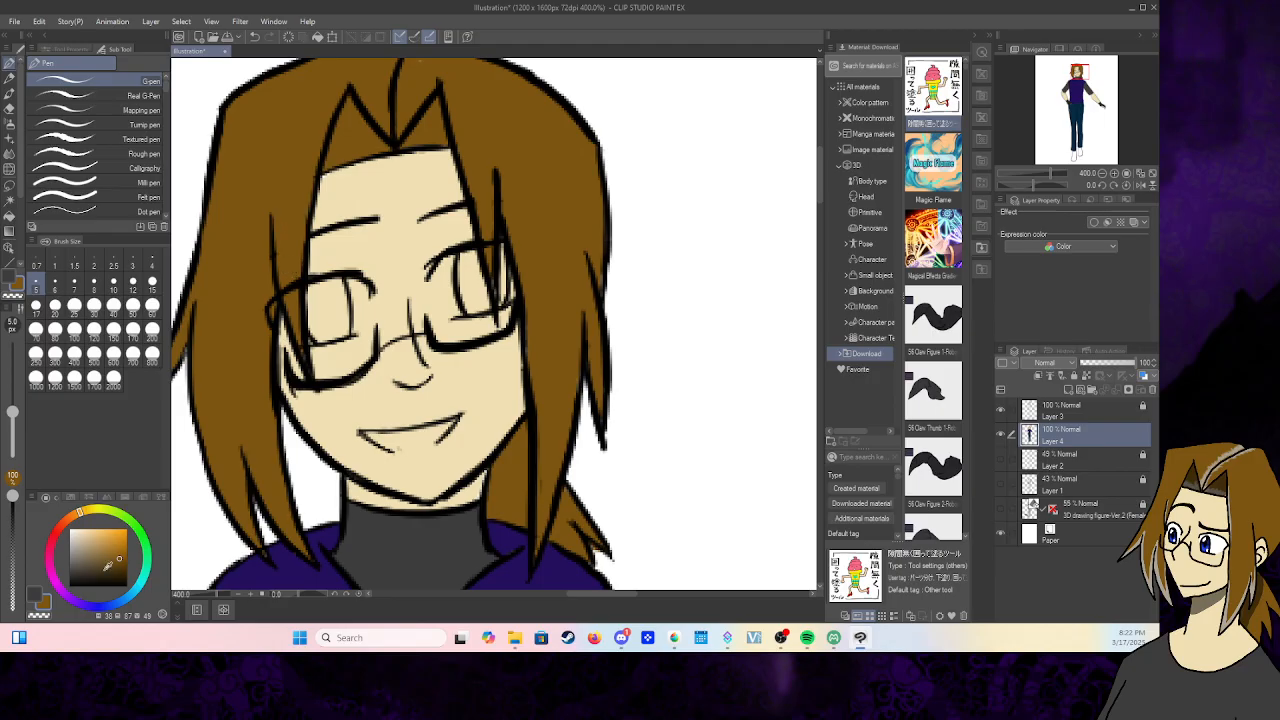
left_click(71, 529)
mouse_move(350, 281)
left_mouse_down()
mouse_move(364, 296)
mouse_move(352, 330)
mouse_move(345, 292)
mouse_move(338, 330)
mouse_move(333, 304)
mouse_move(345, 284)
mouse_move(312, 305)
mouse_move(313, 338)
mouse_move(345, 335)
mouse_move(318, 290)
mouse_move(336, 302)
left_mouse_up()
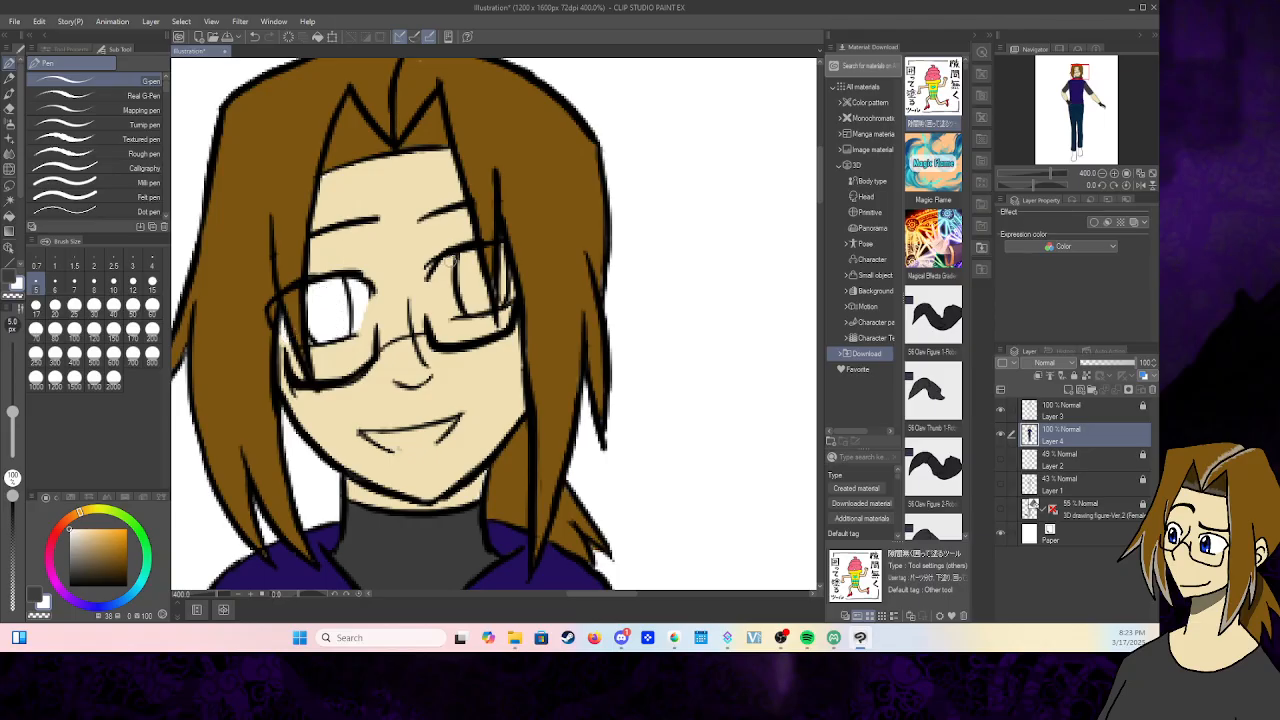
mouse_move(450, 261)
left_mouse_down()
mouse_move(449, 312)
mouse_move(481, 309)
mouse_move(470, 257)
mouse_move(467, 299)
mouse_move(452, 296)
mouse_move(466, 258)
mouse_move(509, 294)
left_mouse_up()
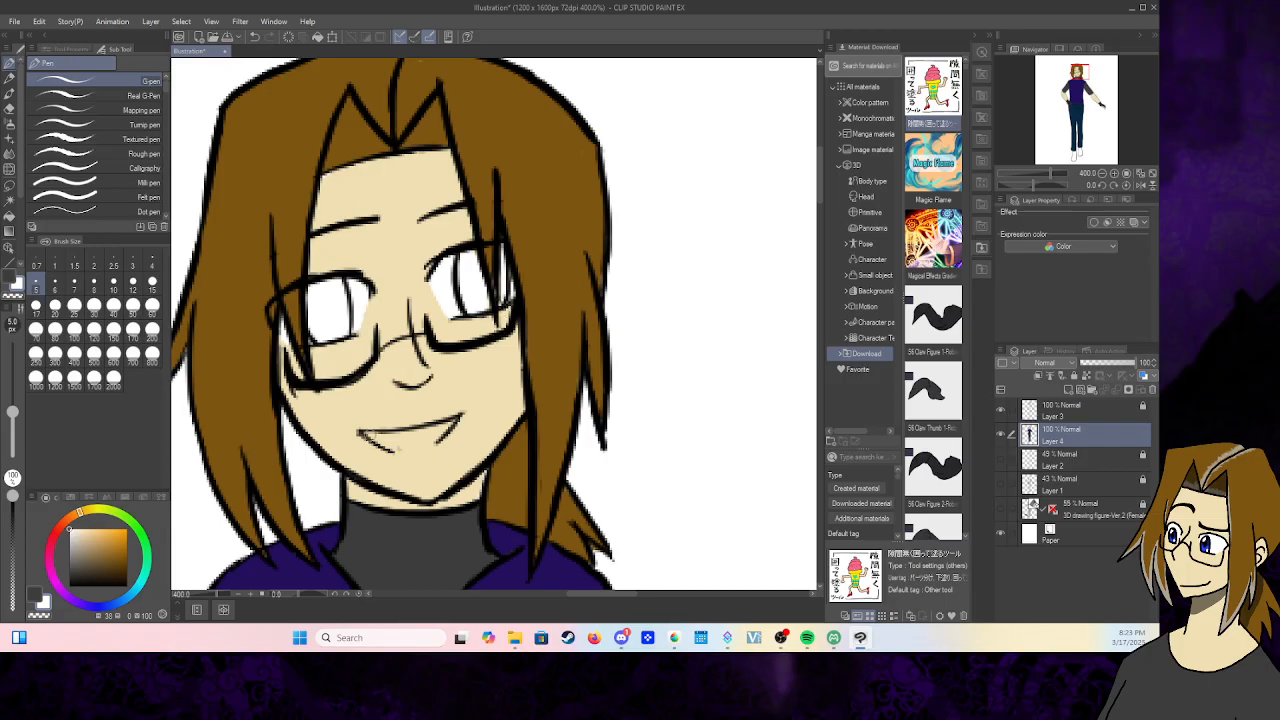
mouse_move(368, 436)
left_mouse_down()
mouse_move(410, 446)
mouse_move(452, 426)
left_mouse_up()
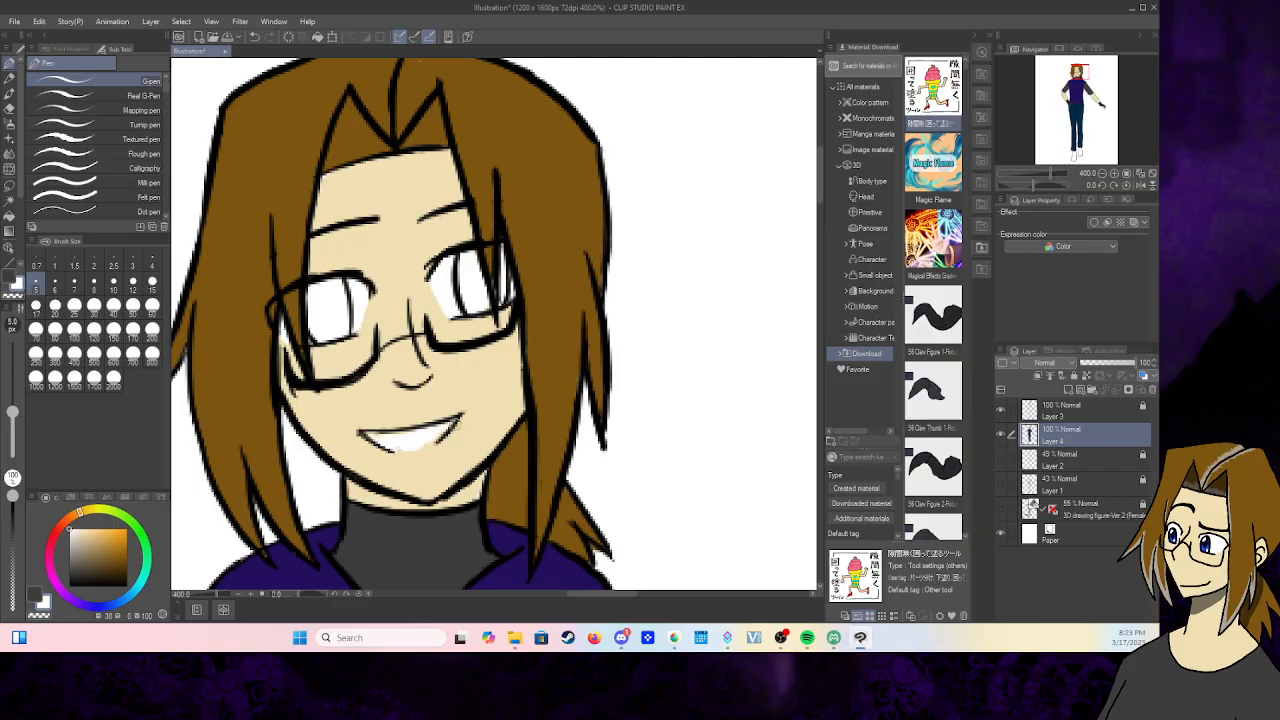
left_click(254, 36)
left_click(254, 36)
left_click(254, 36)
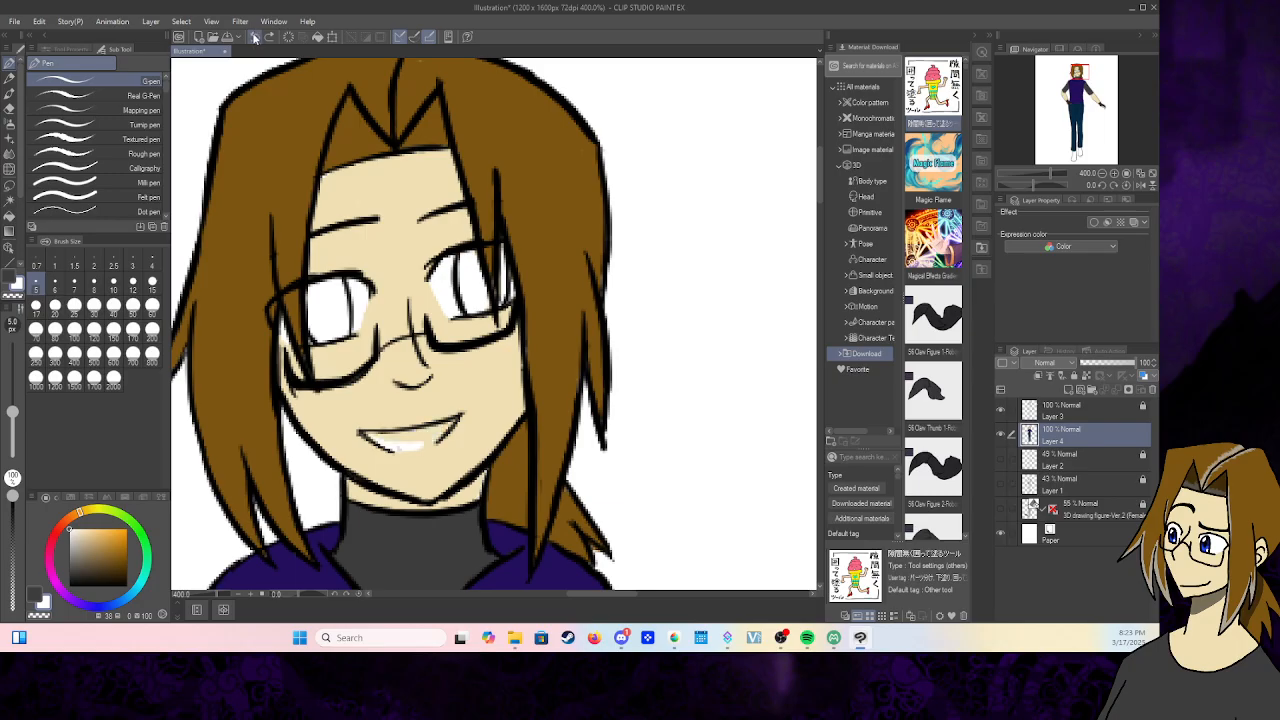
left_click(254, 36)
left_click(254, 36)
left_click(254, 36)
- Sample the skin tone just below the mouth and return to the G-pen for face touch-ups
scroll(18, 263, "down", 3)
left_click(11, 259)
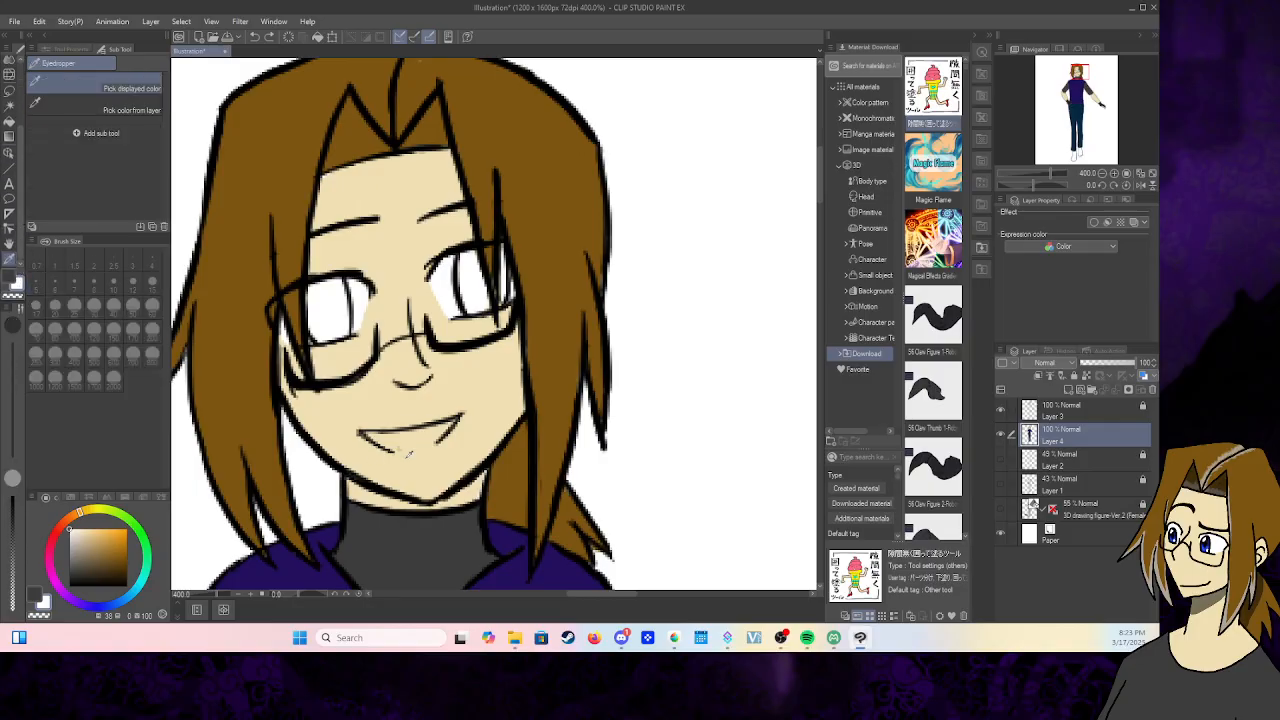
left_click(407, 452)
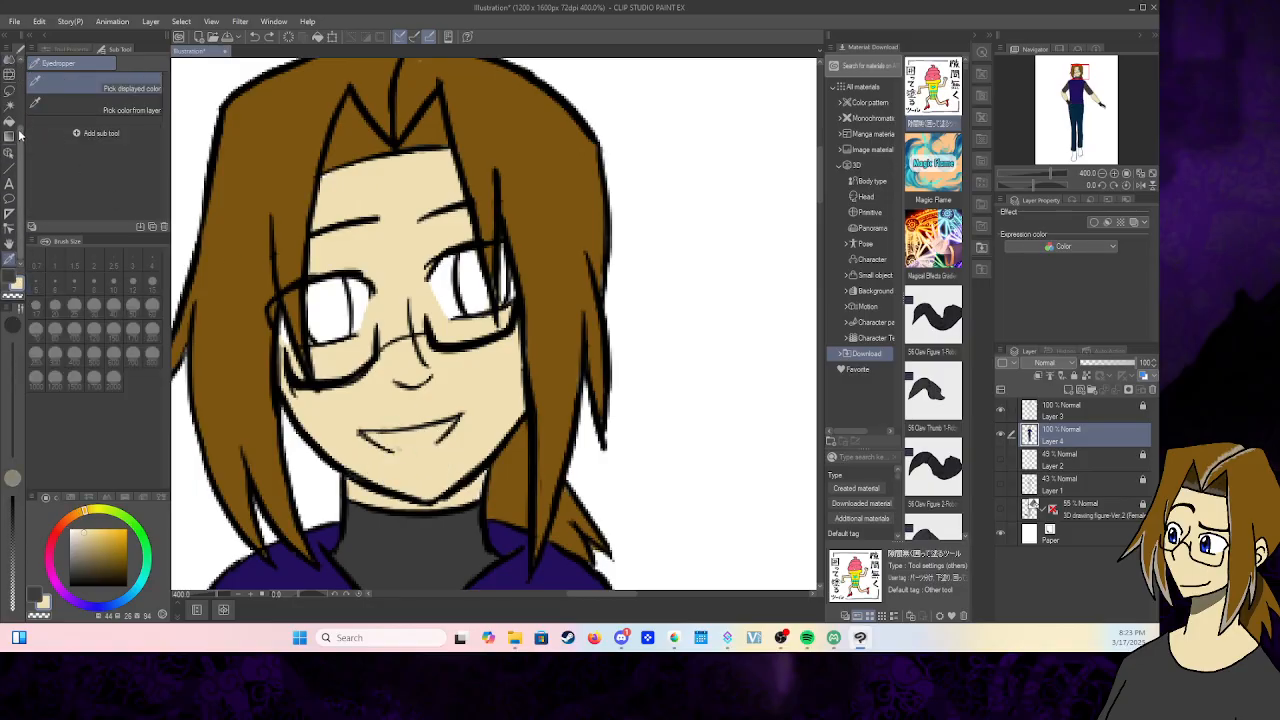
scroll(12, 150, "up", 3)
left_click(10, 66)
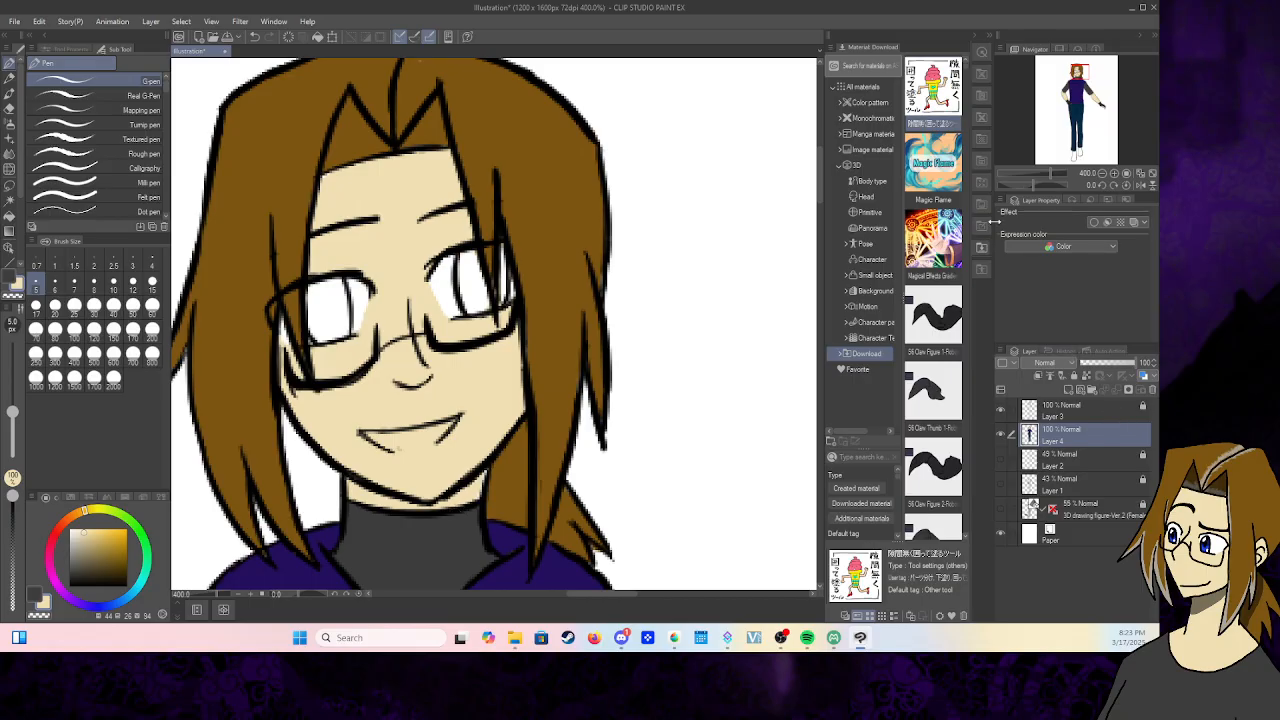
- Paint the inside of the smiling mouth in dark red with hue 355, using the G-pen
mouse_move(1082, 74)
left_mouse_down()
mouse_move(1068, 98)
mouse_move(1074, 82)
mouse_move(1098, 104)
mouse_move(1075, 69)
left_mouse_up()
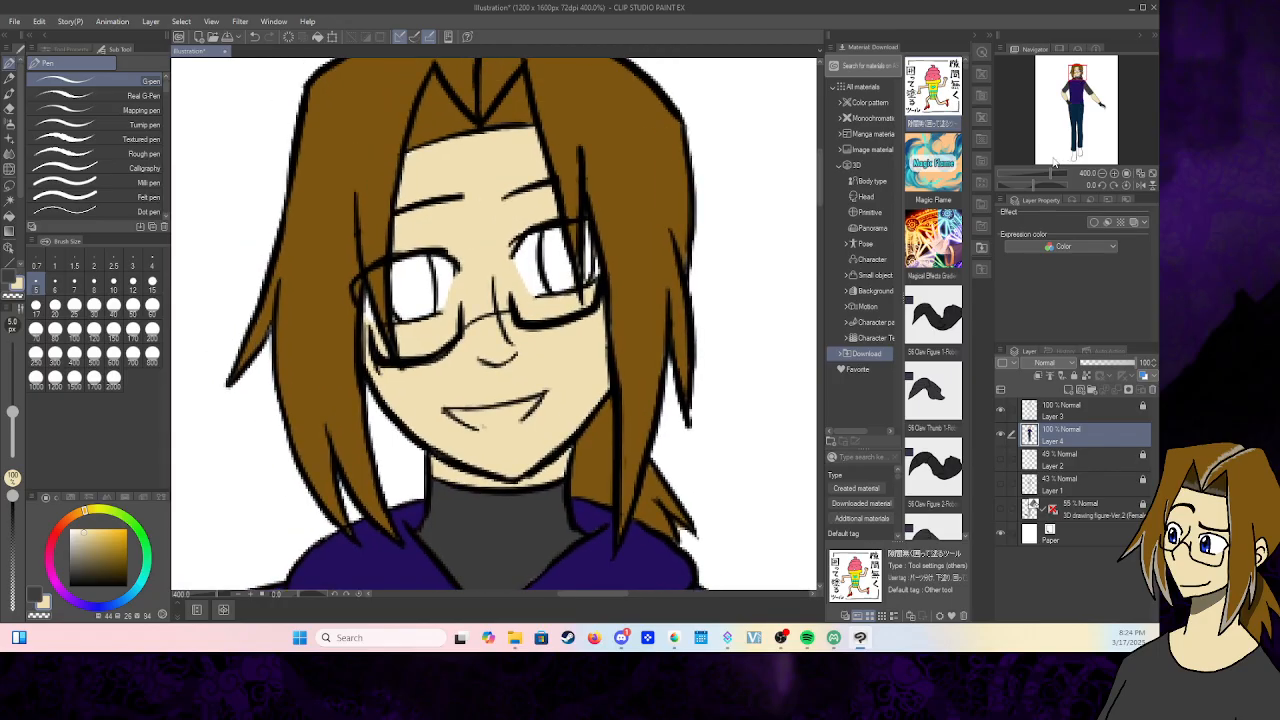
left_click(55, 538)
left_click_drag(113, 548, 120, 565)
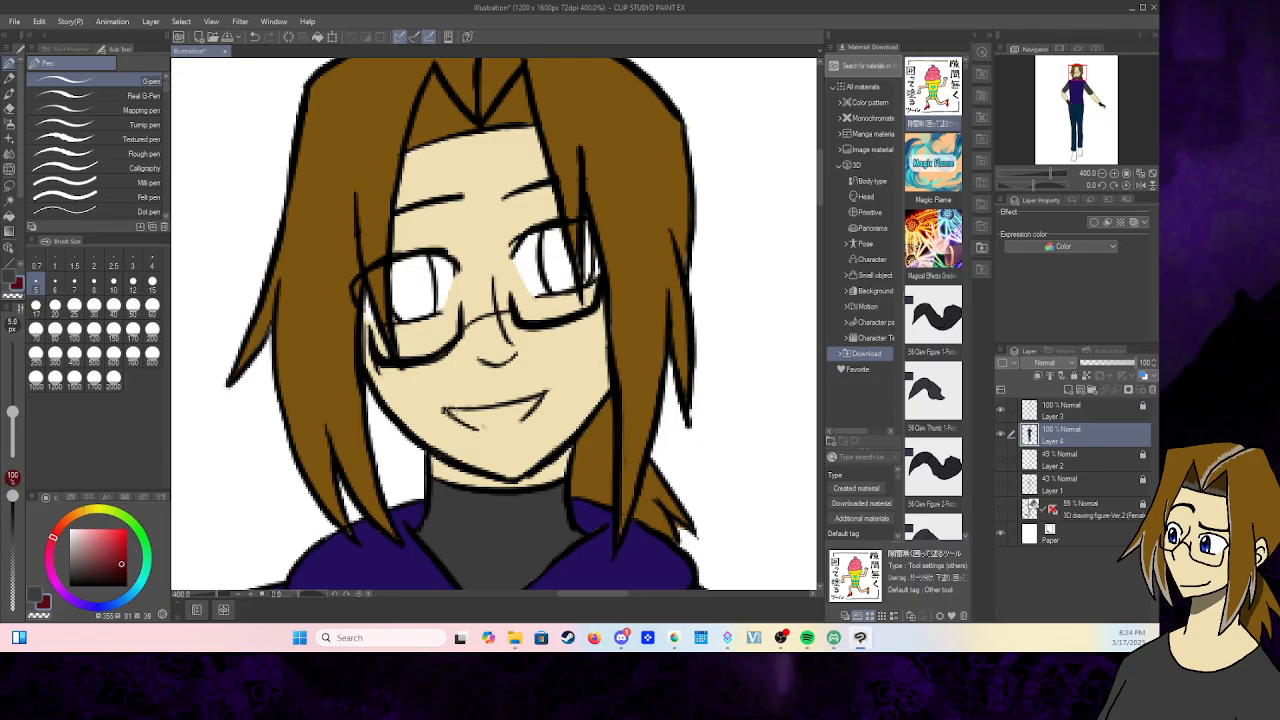
left_click_drag(444, 410, 536, 398)
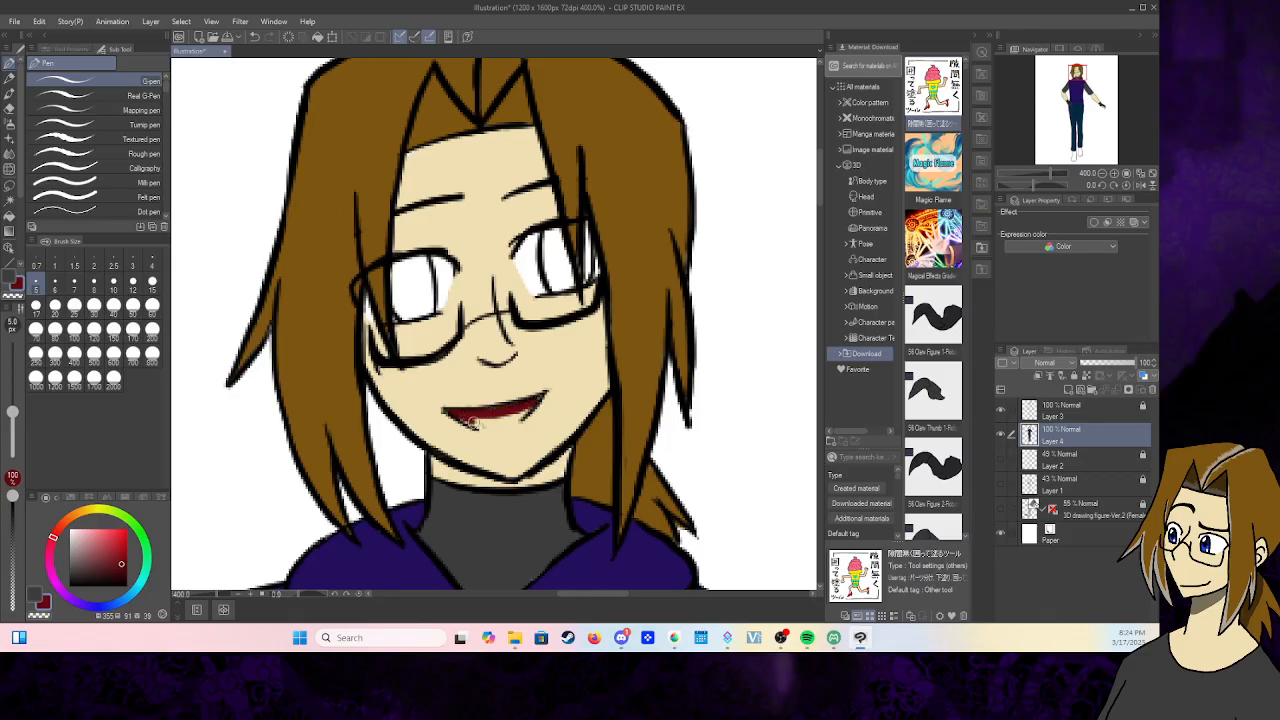
mouse_move(470, 423)
left_mouse_down()
mouse_move(530, 407)
mouse_move(466, 412)
left_mouse_up()
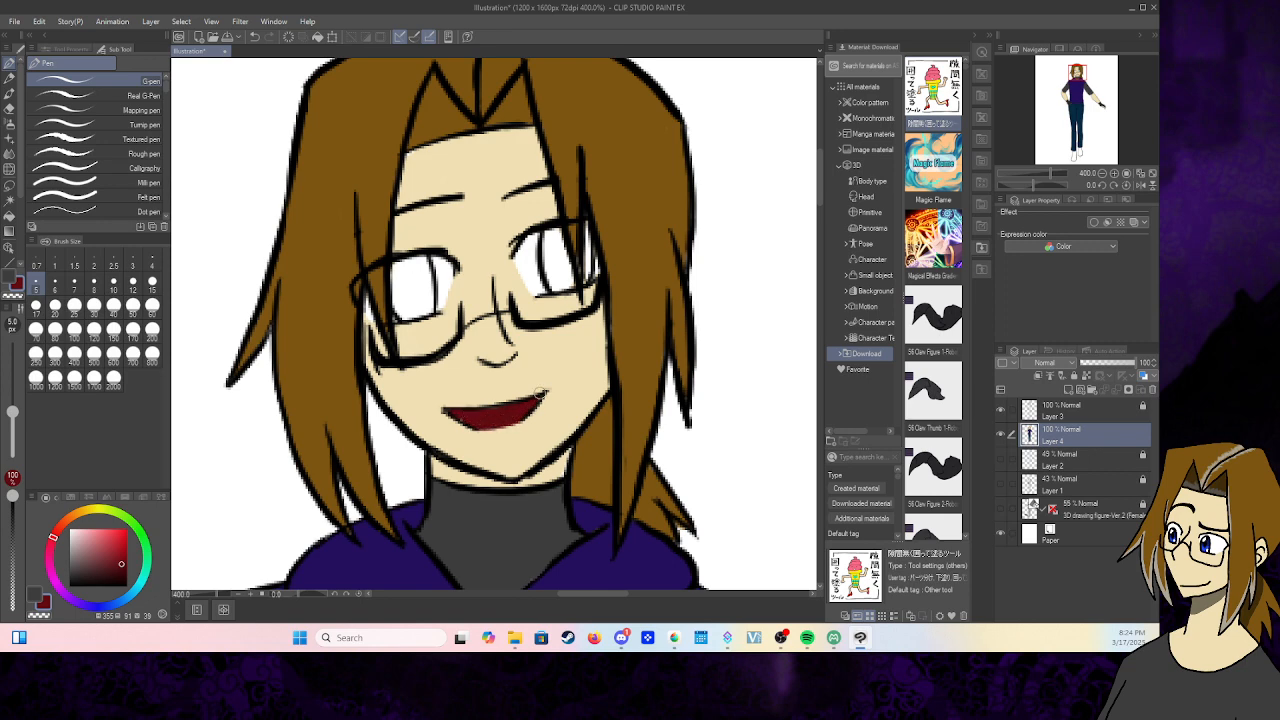
- Paint a tongue in the lower part of the mouth in a lighter, less saturated red, undoing unsatisfactory strokes
left_click(111, 549)
mouse_move(453, 412)
left_mouse_down()
mouse_move(480, 424)
mouse_move(461, 416)
left_mouse_up()
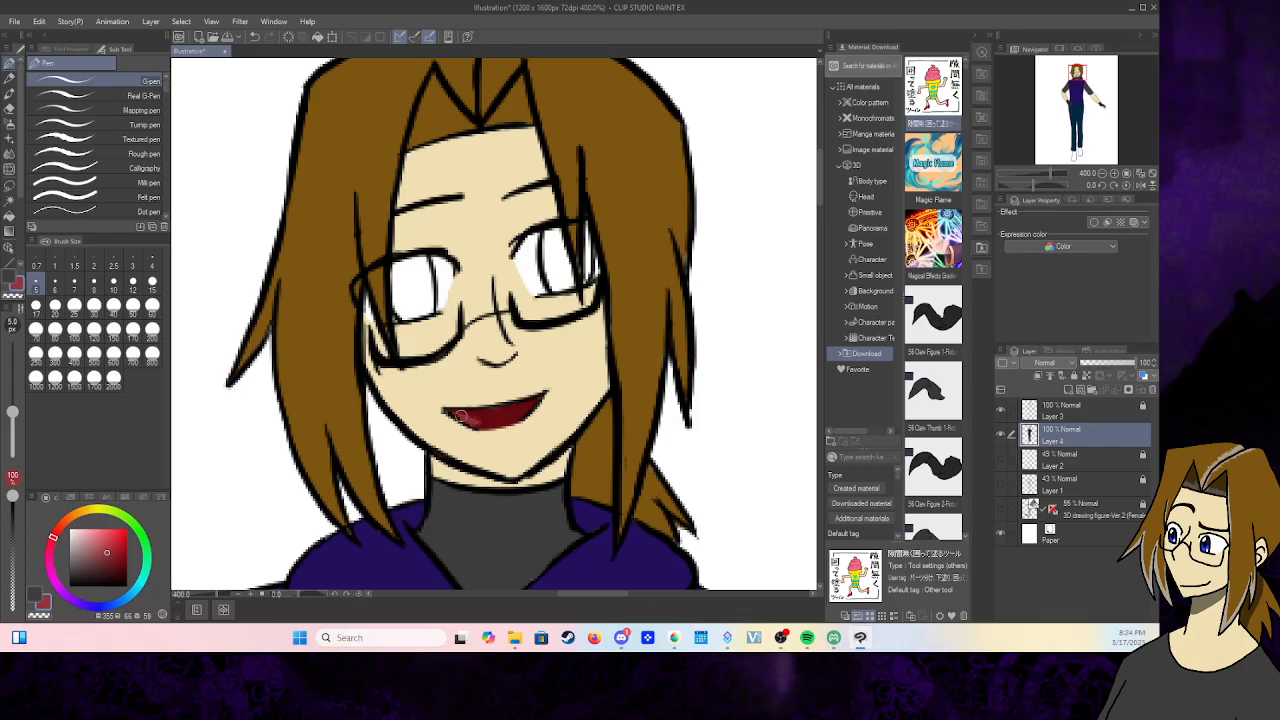
key("ctrl+z")
left_click(254, 37)
mouse_move(463, 419)
left_mouse_down()
mouse_move(528, 412)
mouse_move(463, 420)
mouse_move(518, 417)
left_mouse_up()
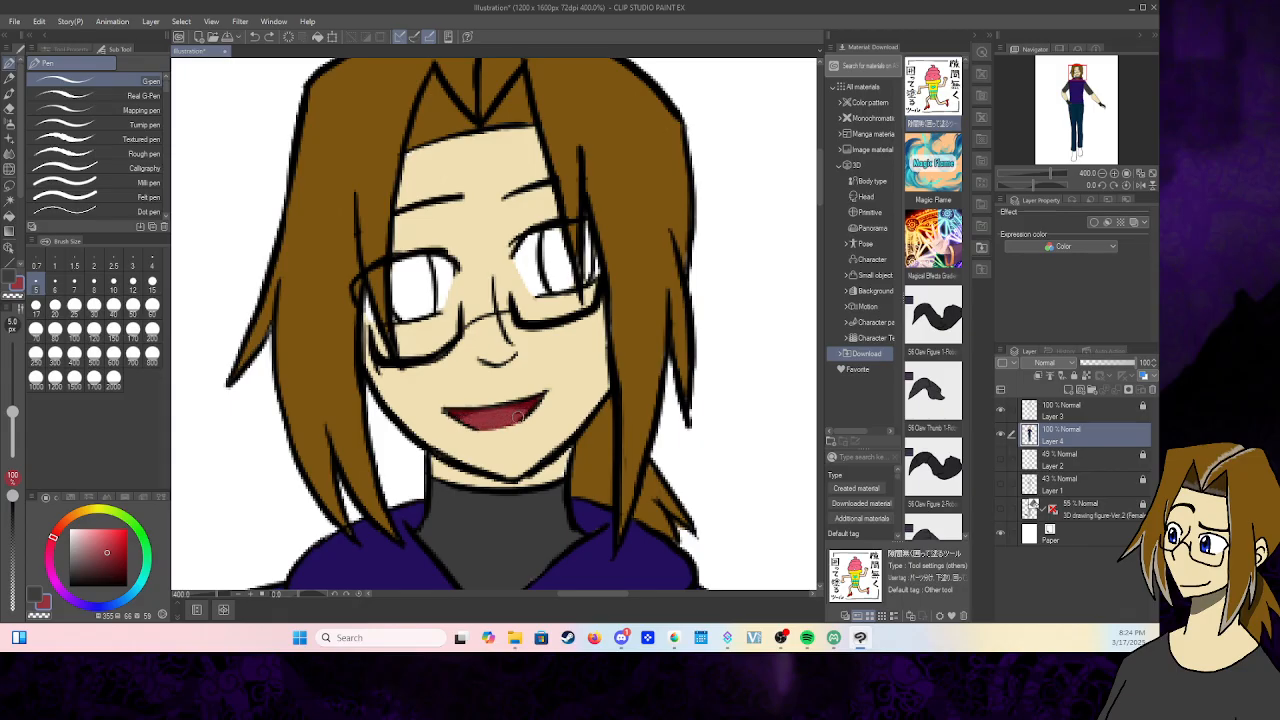
key("ctrl+z")
key("alt+Tab")
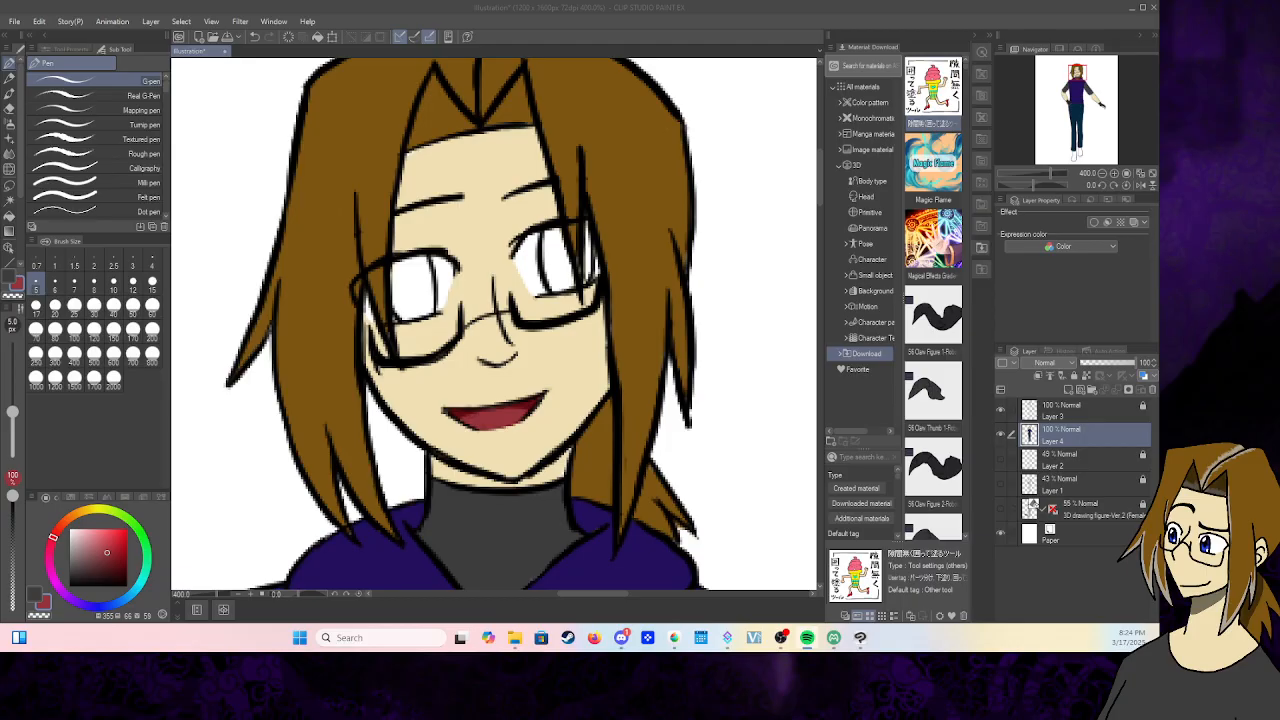
key("alt+Tab")
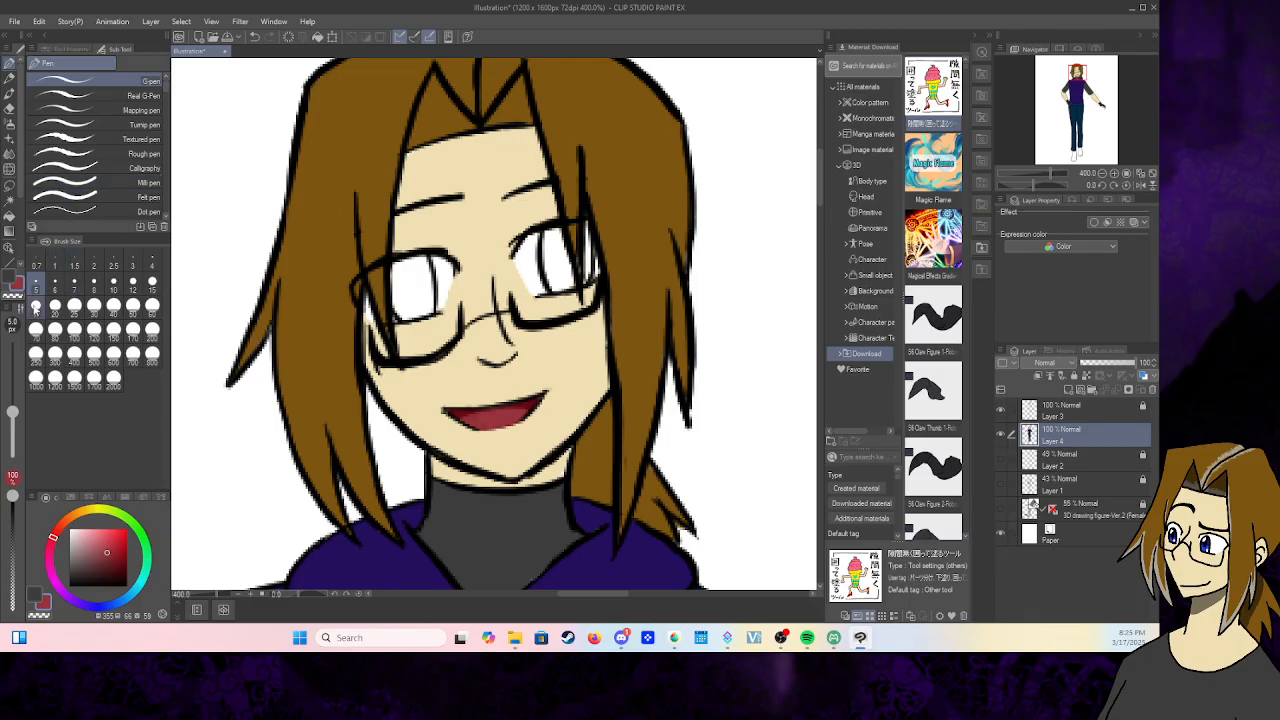
- Sample the blue of the iris from the character reference image in the Sub View
mouse_move(1082, 78)
left_mouse_down()
mouse_move(1078, 160)
mouse_move(1082, 67)
mouse_move(1100, 103)
mouse_move(1078, 72)
left_mouse_up()
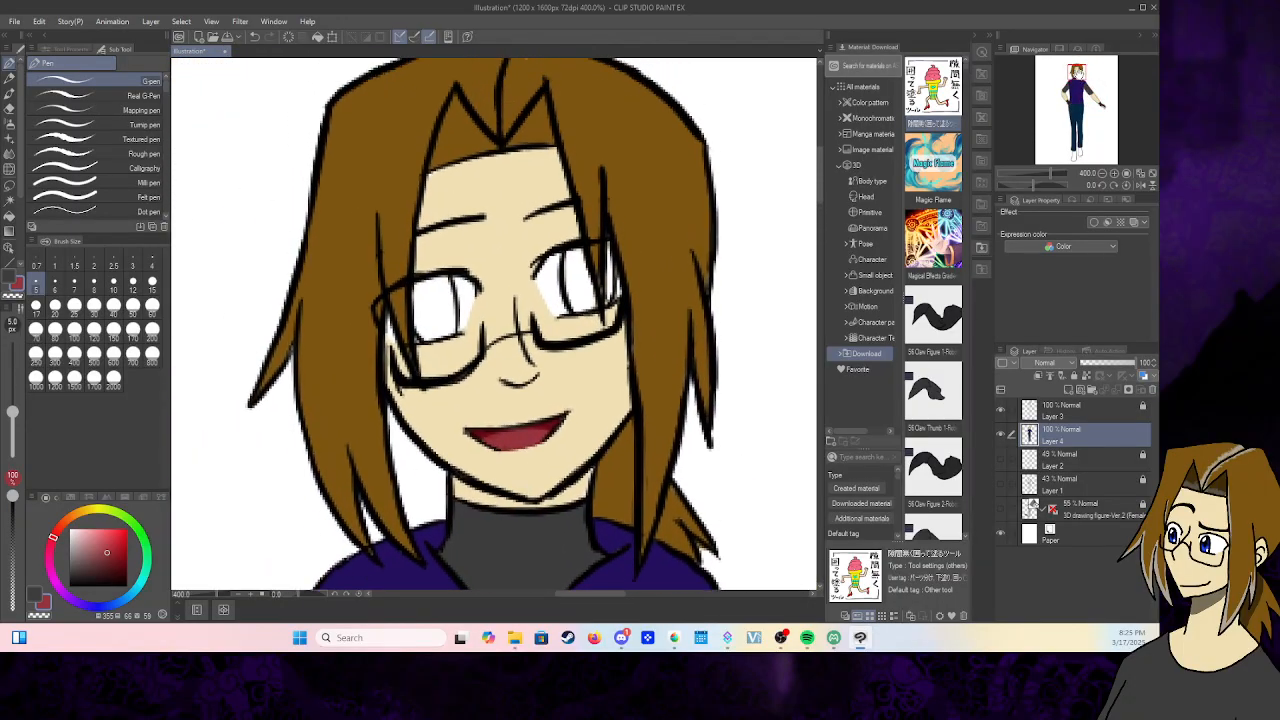
left_click(1058, 48)
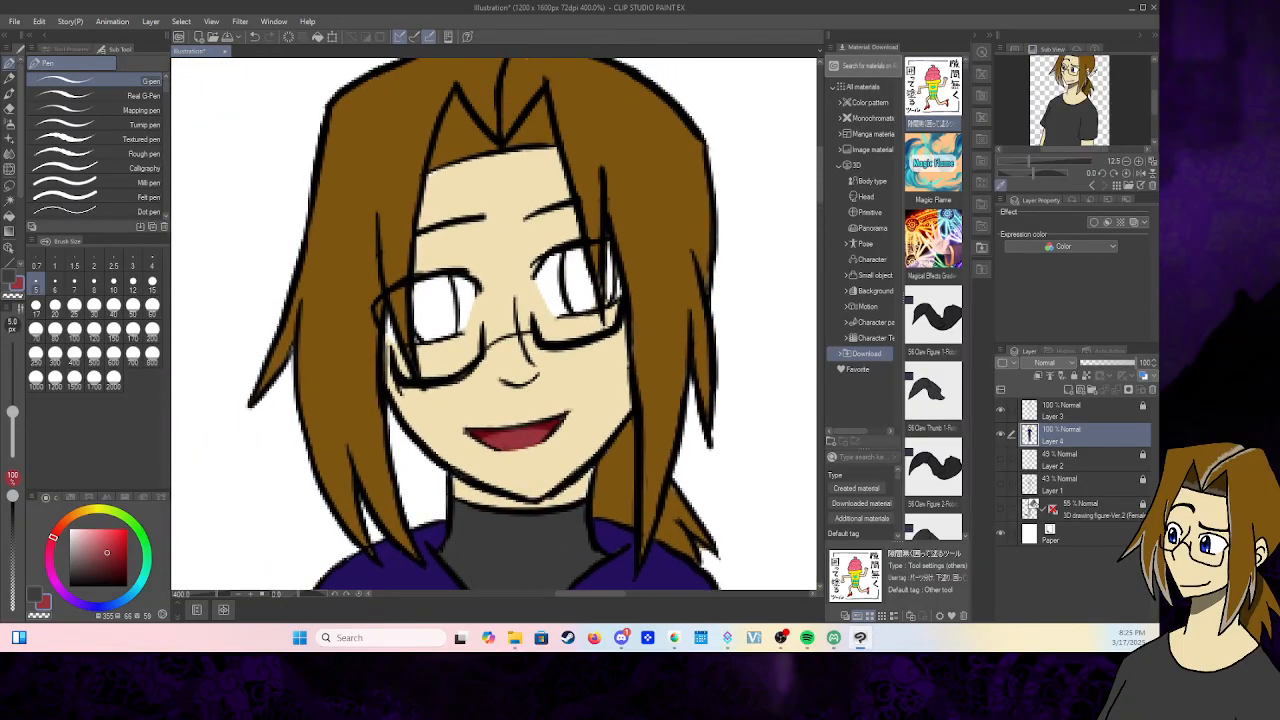
left_click(1138, 161)
left_click(1138, 161)
left_click(1138, 161)
left_click(1138, 161)
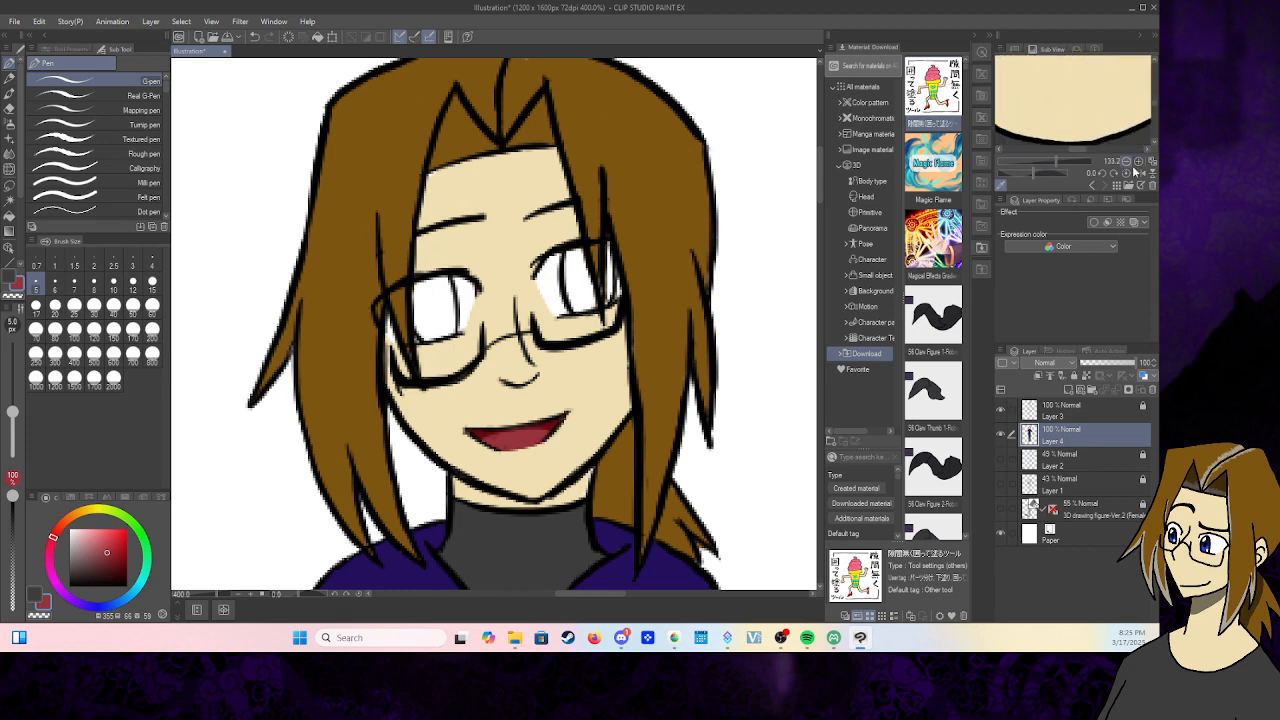
left_click(1152, 104)
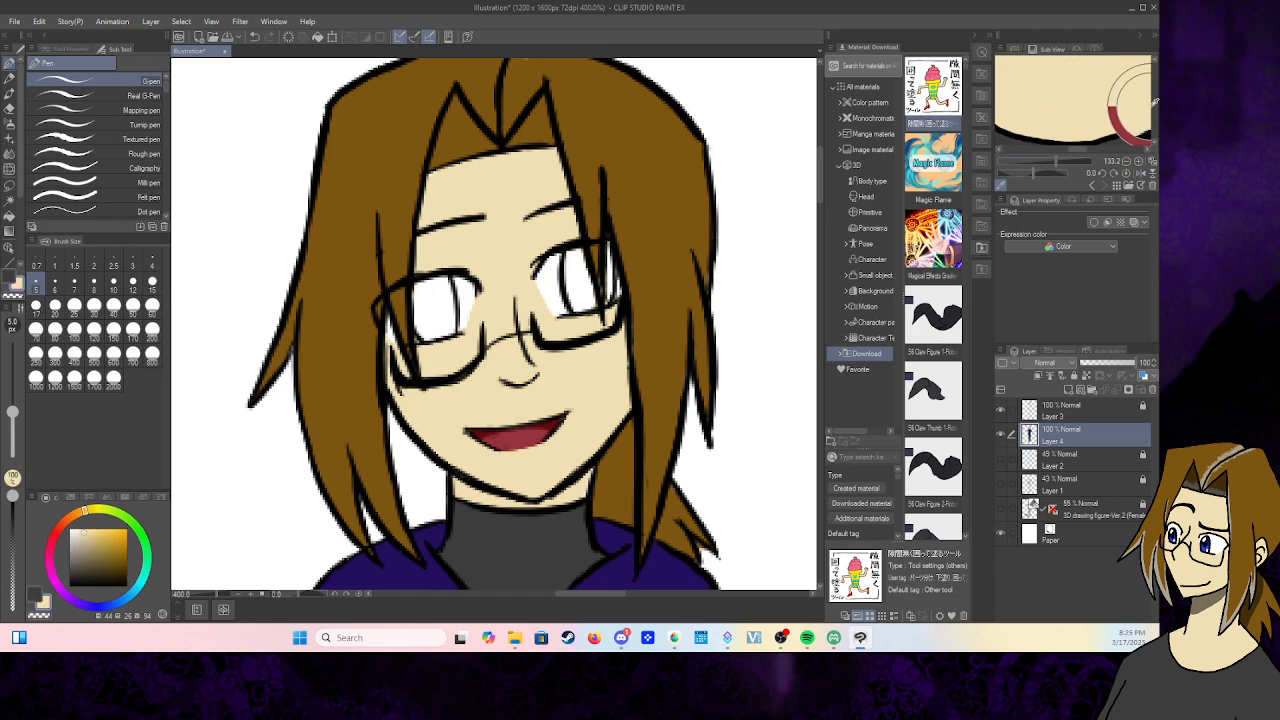
left_click_drag(1154, 106, 1157, 87)
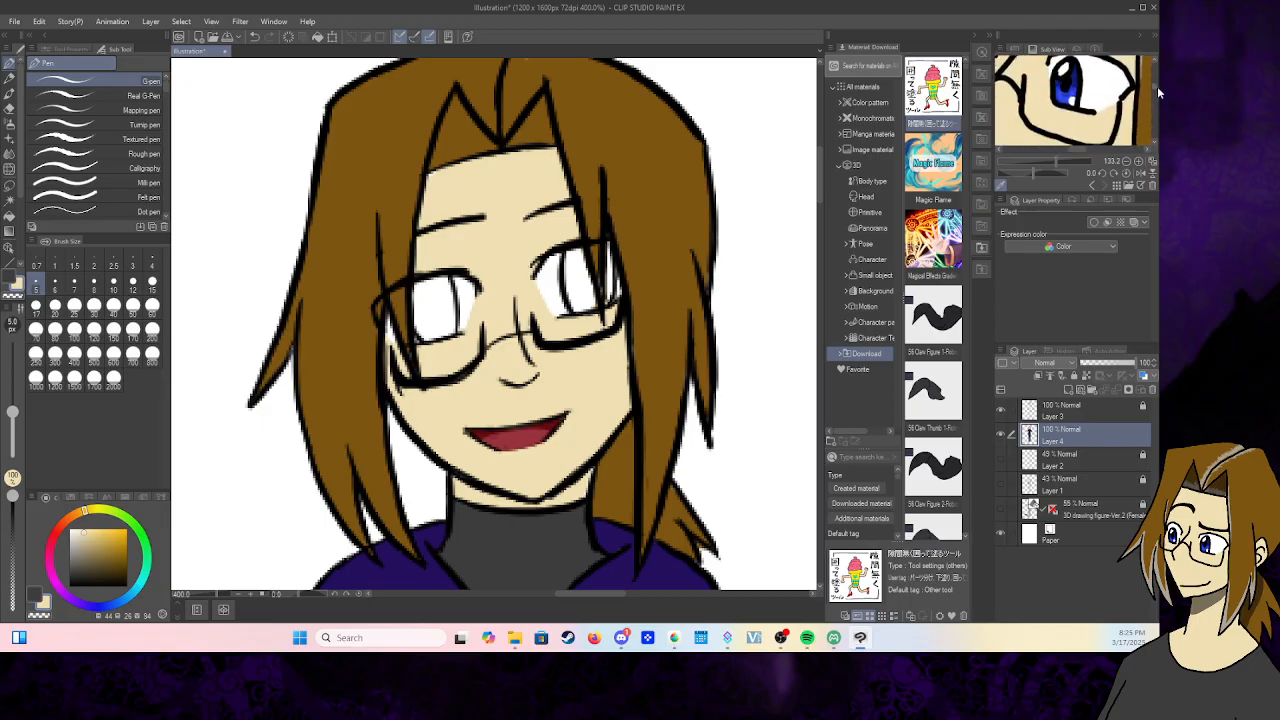
mouse_move(1075, 160)
left_mouse_down()
mouse_move(1156, 160)
mouse_move(1065, 150)
left_mouse_up()
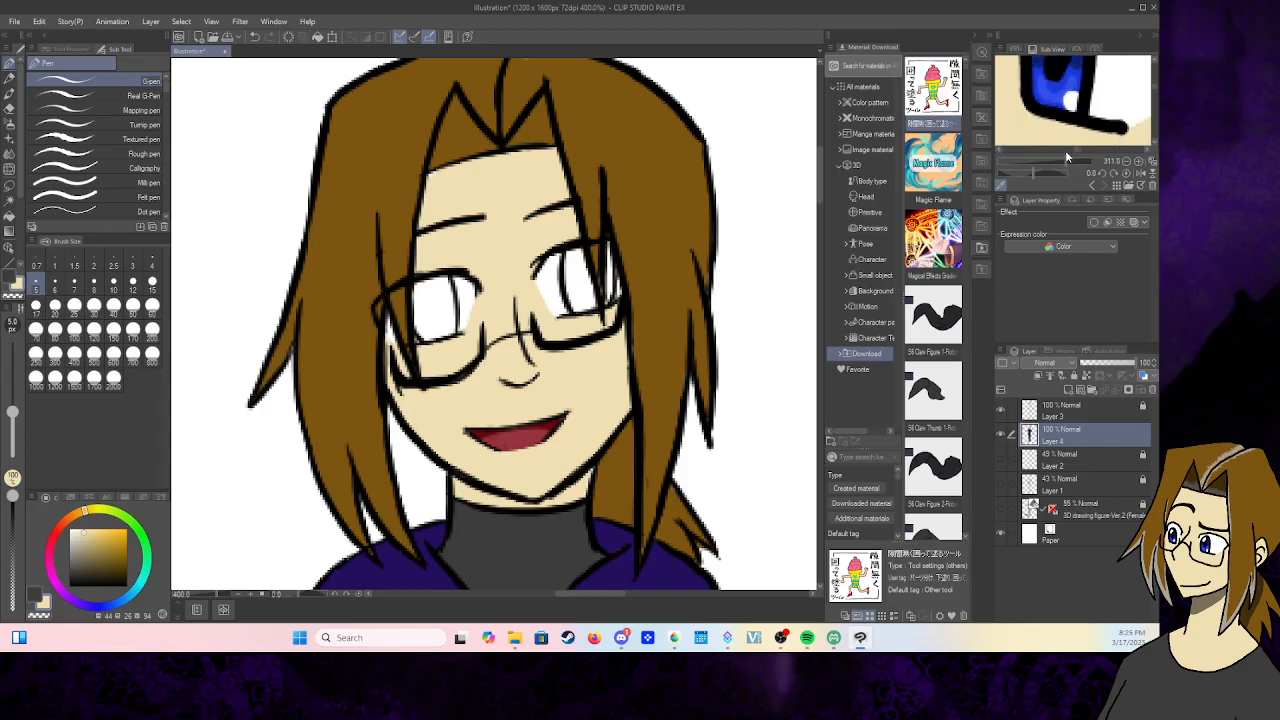
left_click(1075, 72)
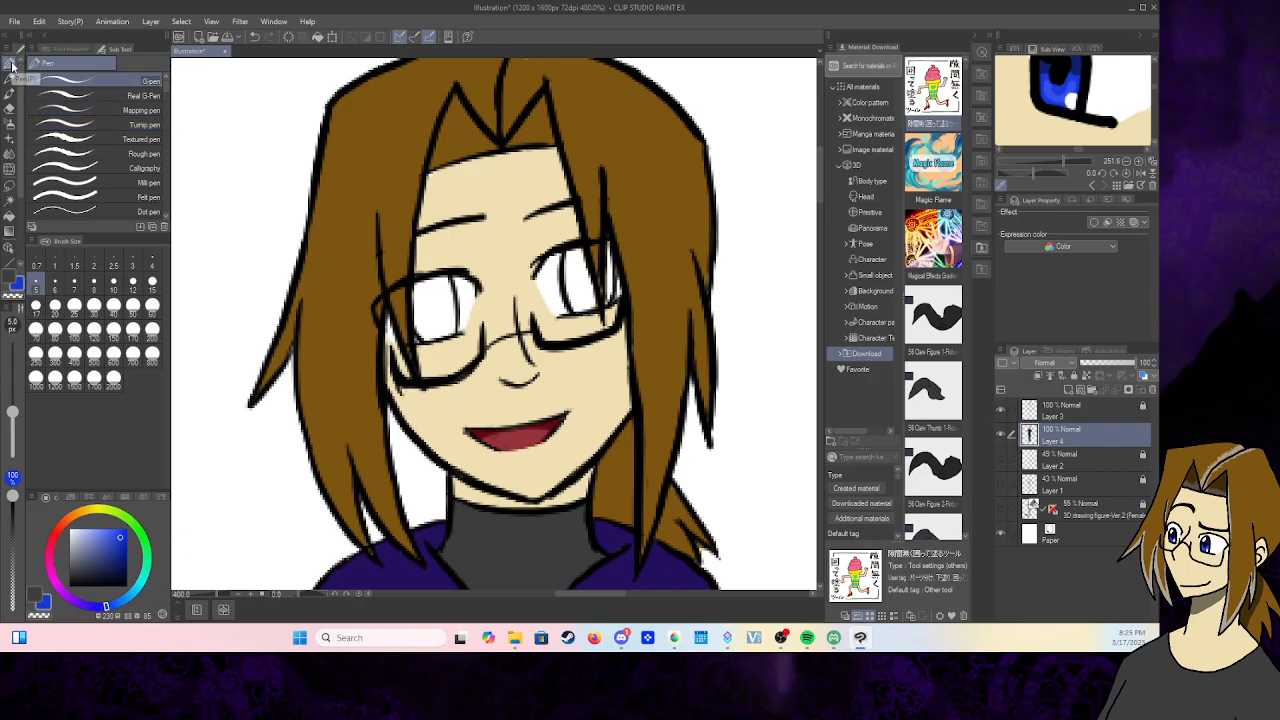
- Paint both irises blue, then shade their upper parts with a darker blue sampled from the reference eye
mouse_move(420, 285)
left_mouse_down()
mouse_move(418, 320)
mouse_move(420, 290)
mouse_move(418, 305)
mouse_move(425, 285)
mouse_move(446, 280)
mouse_move(450, 322)
mouse_move(422, 338)
mouse_move(426, 298)
mouse_move(432, 336)
mouse_move(434, 296)
mouse_move(443, 317)
mouse_move(436, 300)
left_mouse_up()
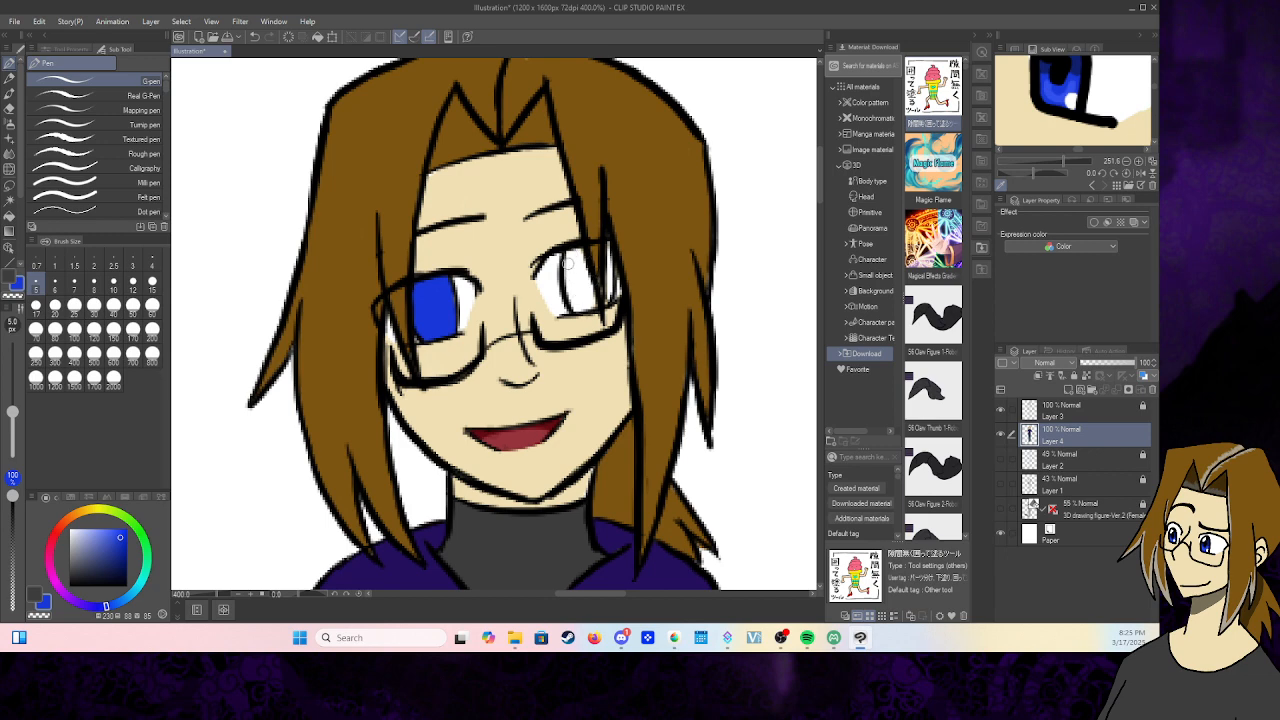
mouse_move(570, 251)
left_mouse_down()
mouse_move(580, 309)
mouse_move(586, 289)
mouse_move(591, 299)
mouse_move(577, 253)
mouse_move(583, 298)
mouse_move(610, 296)
mouse_move(593, 304)
mouse_move(613, 297)
mouse_move(609, 245)
left_mouse_up()
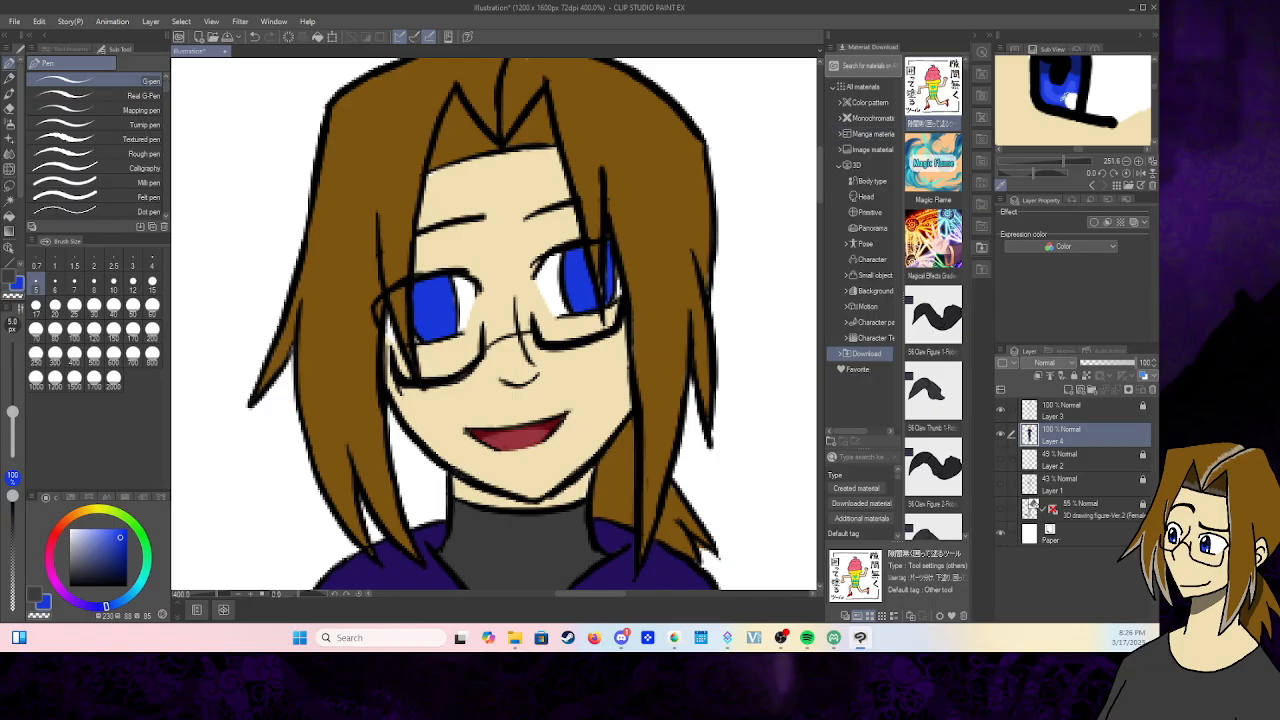
left_click(1080, 66)
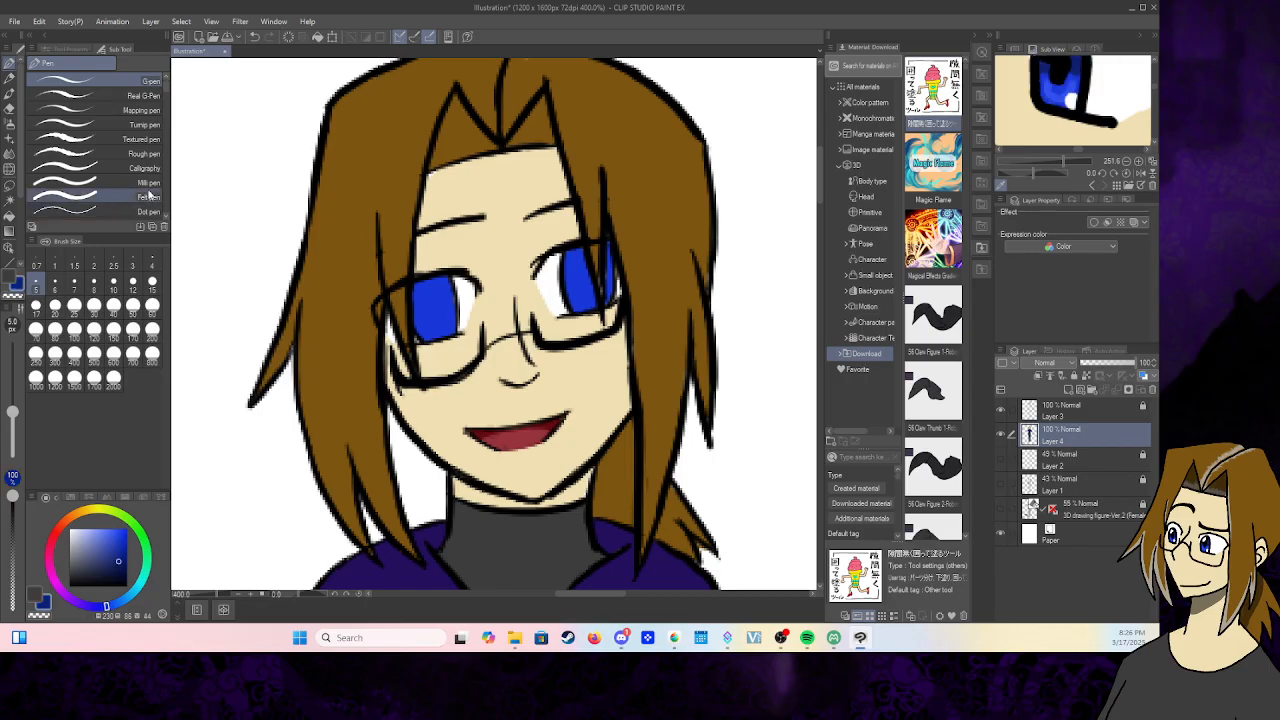
mouse_move(414, 309)
left_mouse_down()
mouse_move(455, 300)
mouse_move(457, 287)
left_mouse_up()
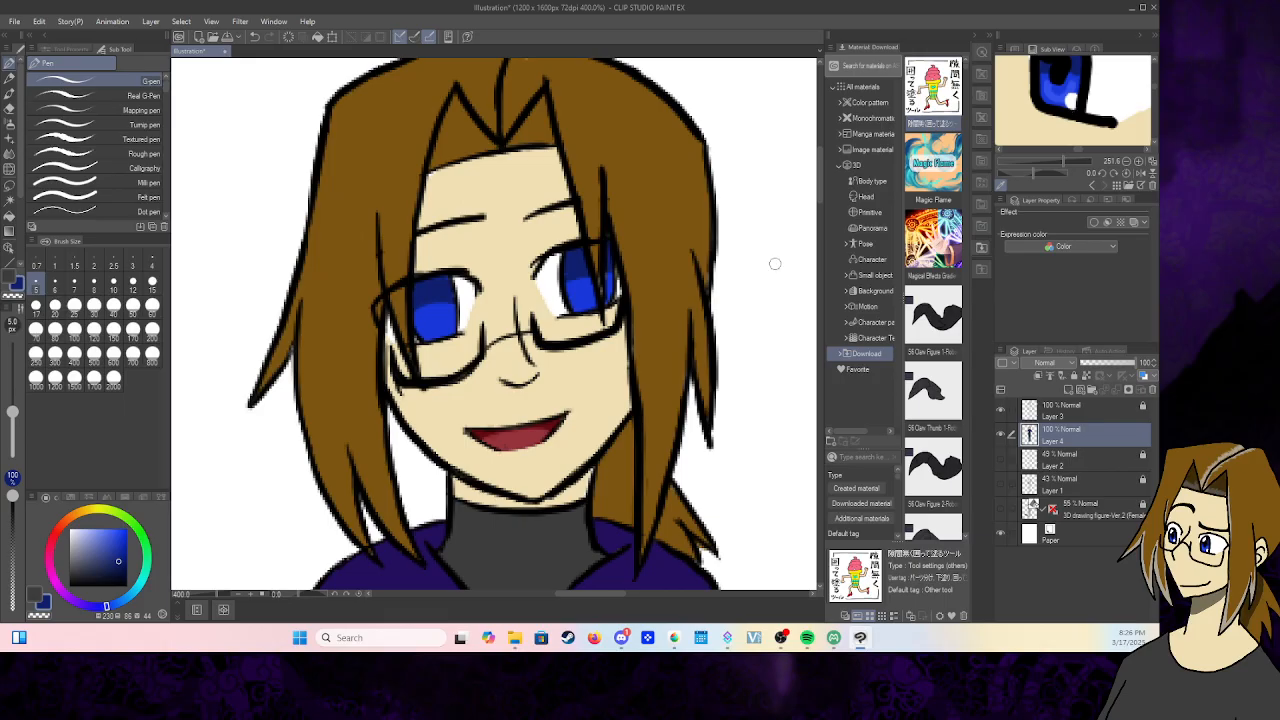
- Paint very dark blue pupils in both eyes and add lighter blue accents, sampled from the reference, to the lower irises
left_click_drag(120, 563, 120, 570)
left_click_drag(427, 297, 437, 318)
mouse_move(584, 268)
left_mouse_down()
mouse_move(599, 315)
mouse_move(591, 296)
left_mouse_up()
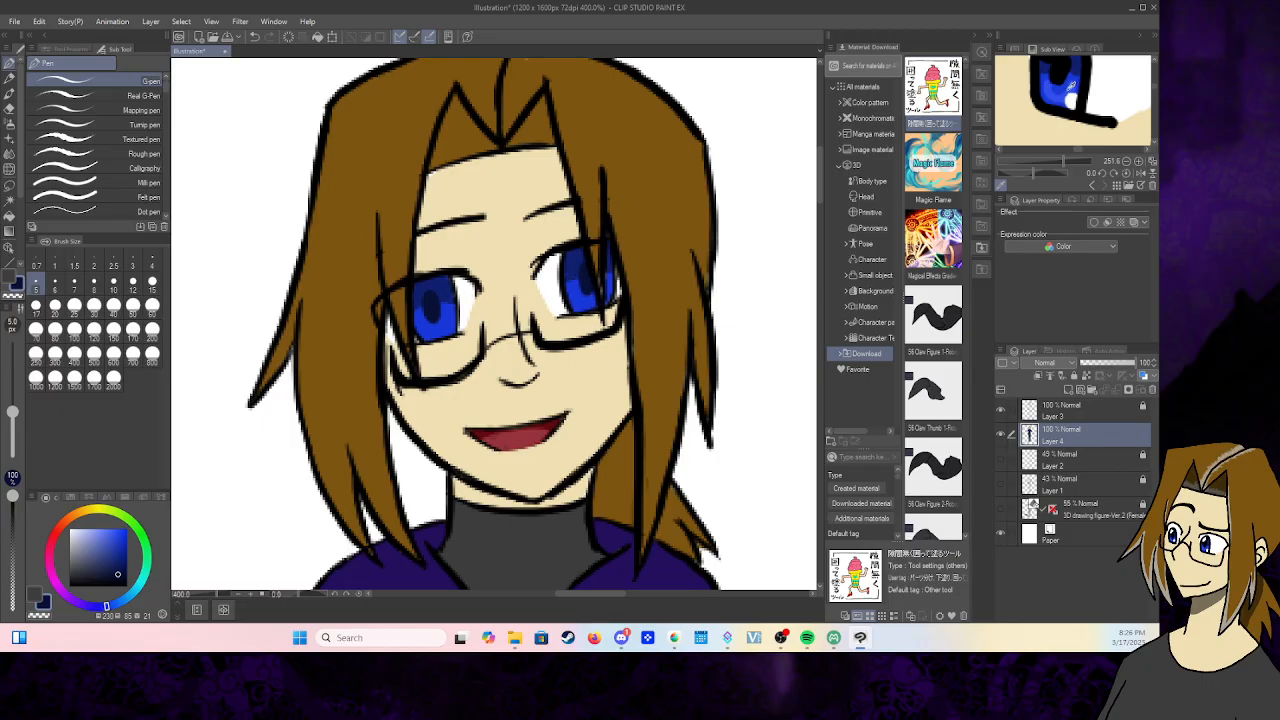
left_click(1052, 92)
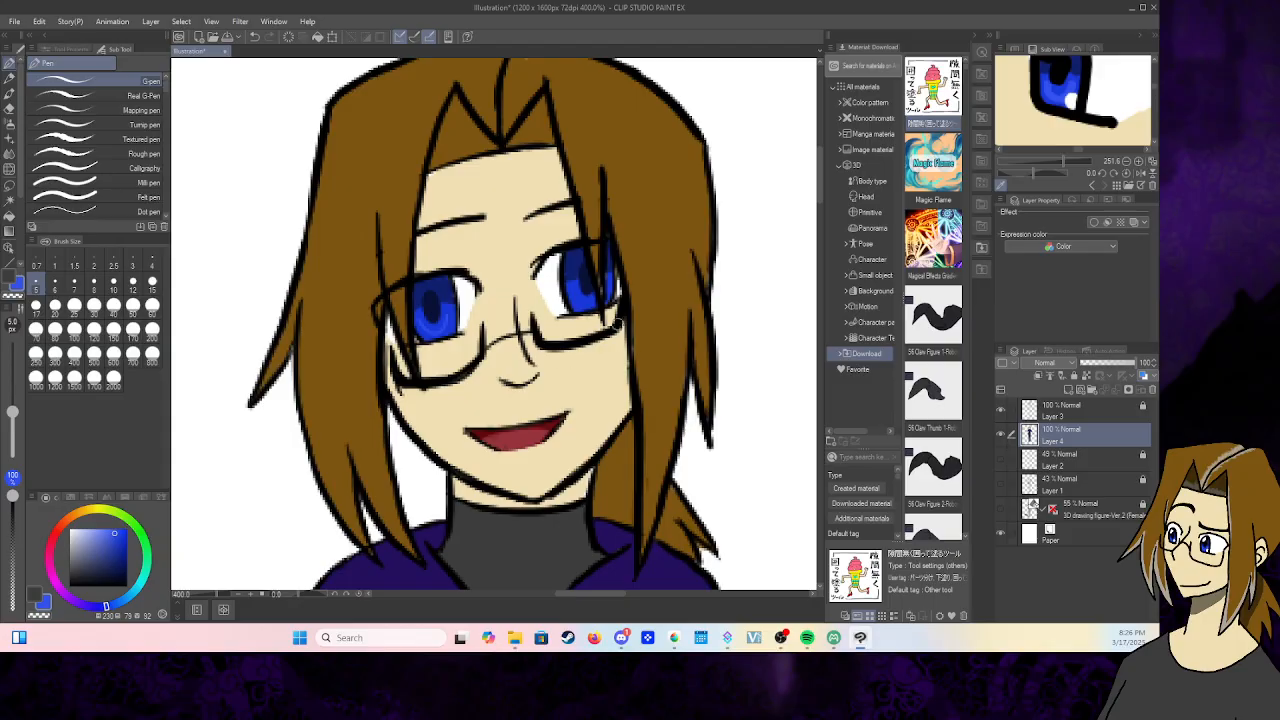
left_click_drag(574, 289, 597, 302)
- Add white highlights to the upper and lower parts of the irises
key("x")
left_click(421, 291)
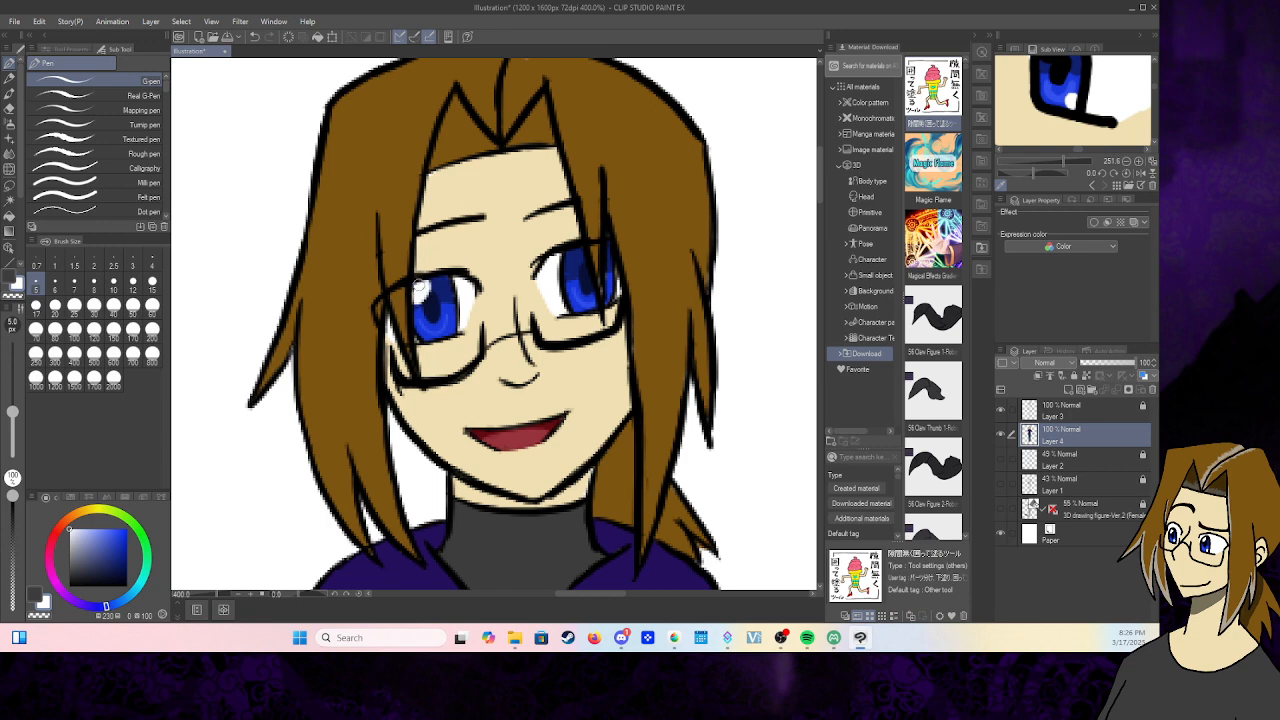
left_click_drag(577, 253, 575, 253)
left_click(450, 322)
- Sample the jeans' dark blue and touch up the jeans around the waist and gloved hand with the G-pen
left_click(1139, 162)
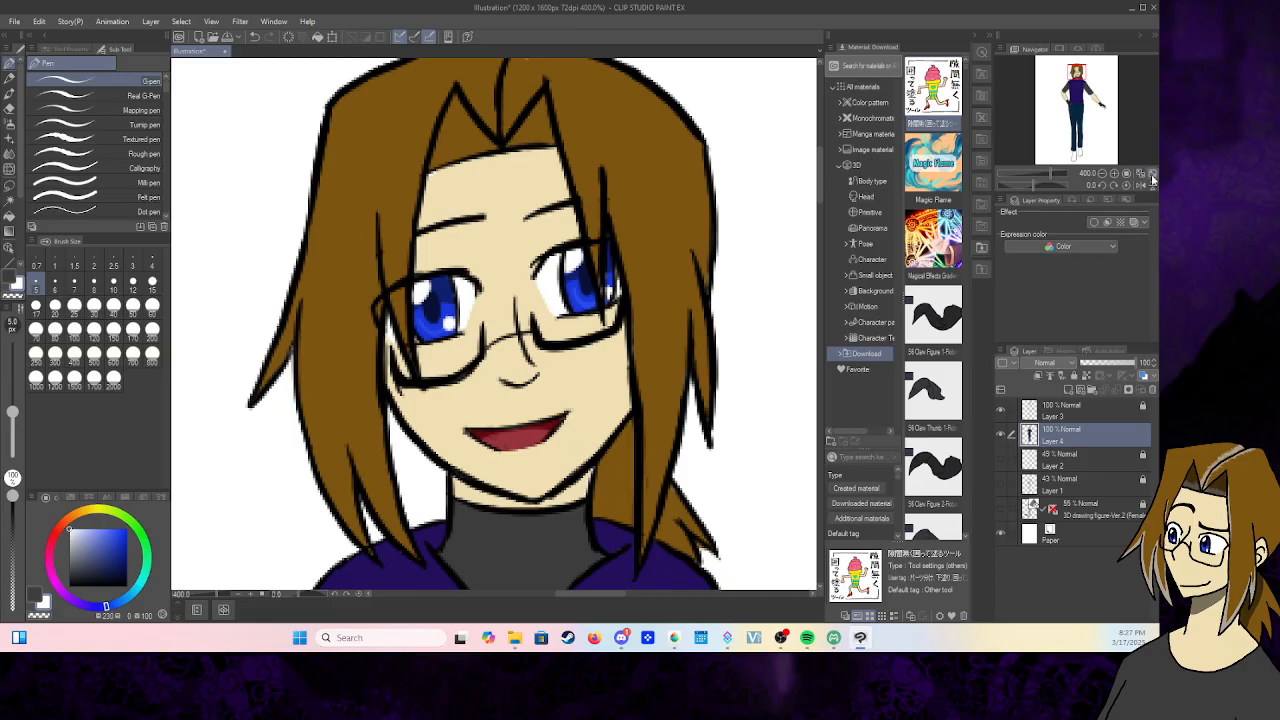
left_click(1152, 173)
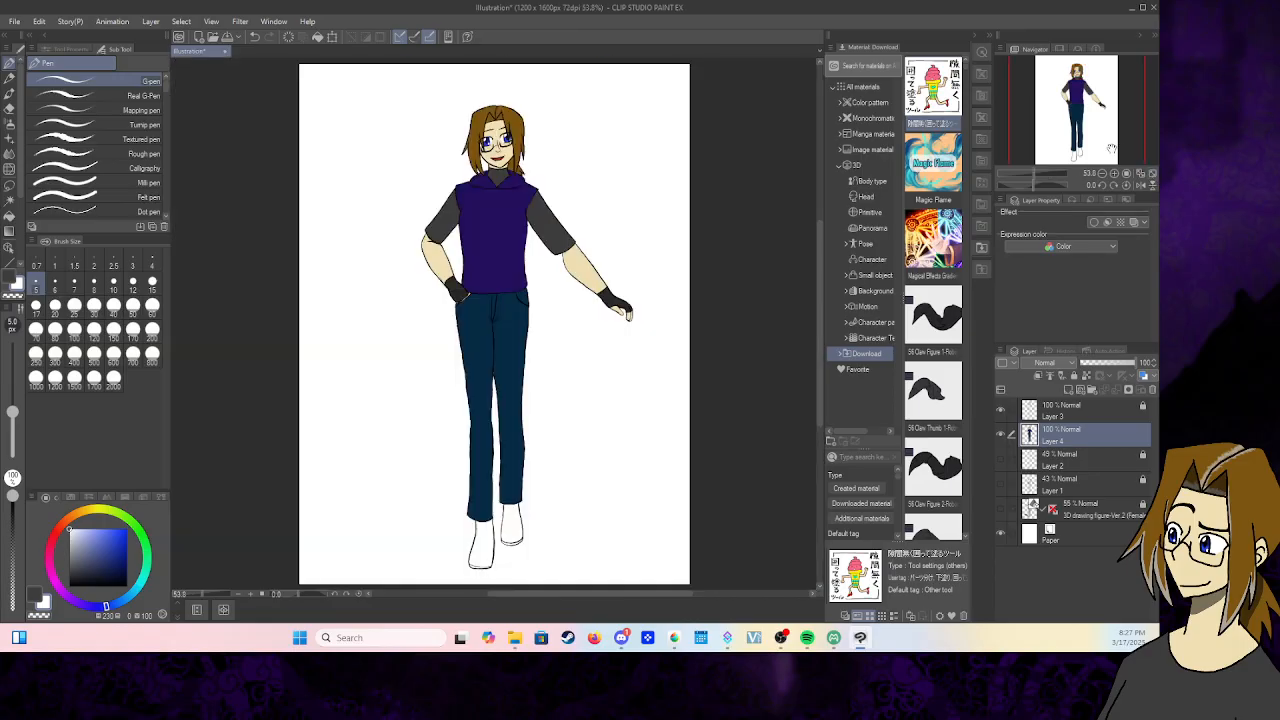
left_click(1114, 173)
left_click(1114, 173)
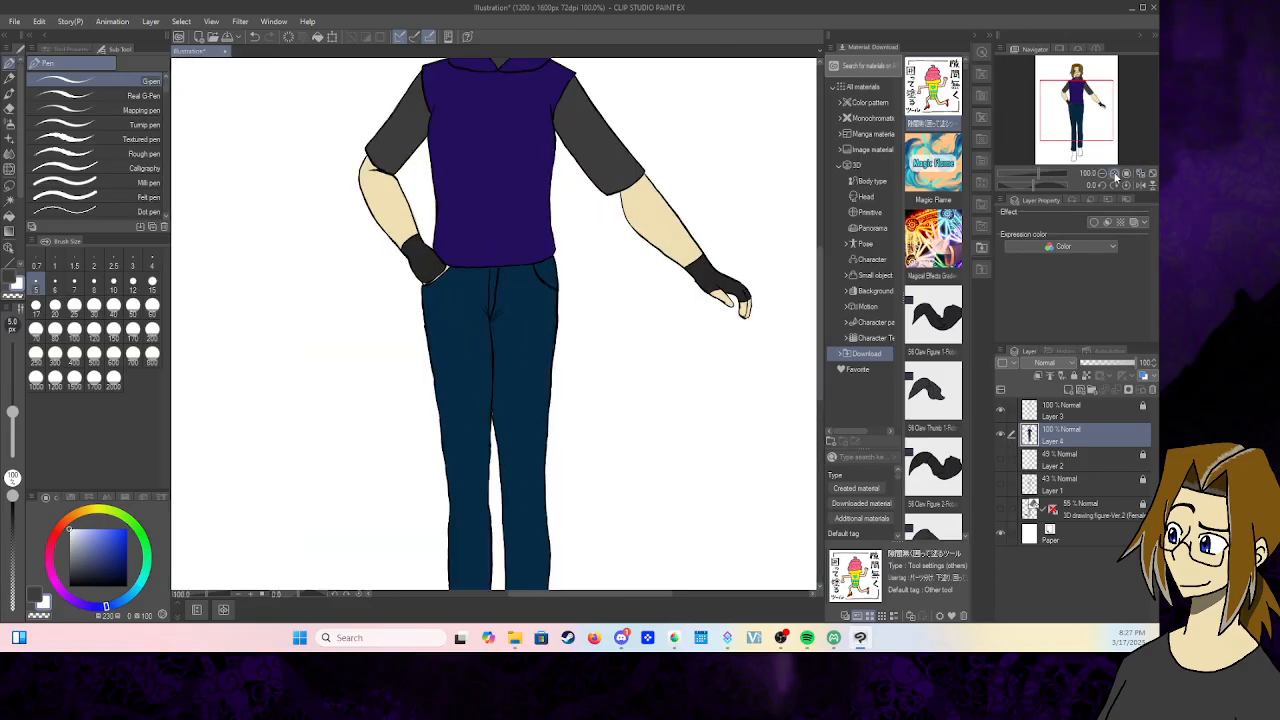
mouse_move(1093, 112)
left_mouse_down()
mouse_move(1077, 77)
mouse_move(1070, 104)
left_mouse_up()
left_click(1114, 173)
left_click(1114, 173)
left_click(1114, 173)
left_click(1114, 173)
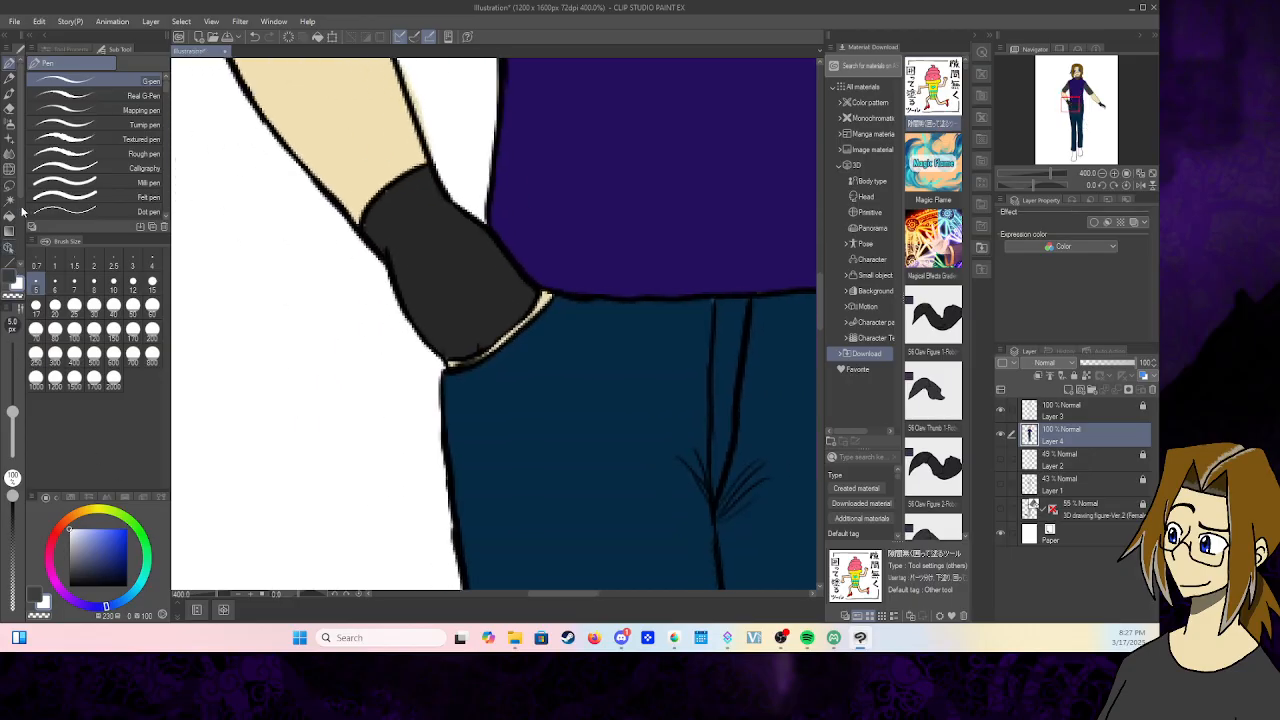
scroll(18, 240, "down", 2)
left_click(11, 260)
left_click(604, 407)
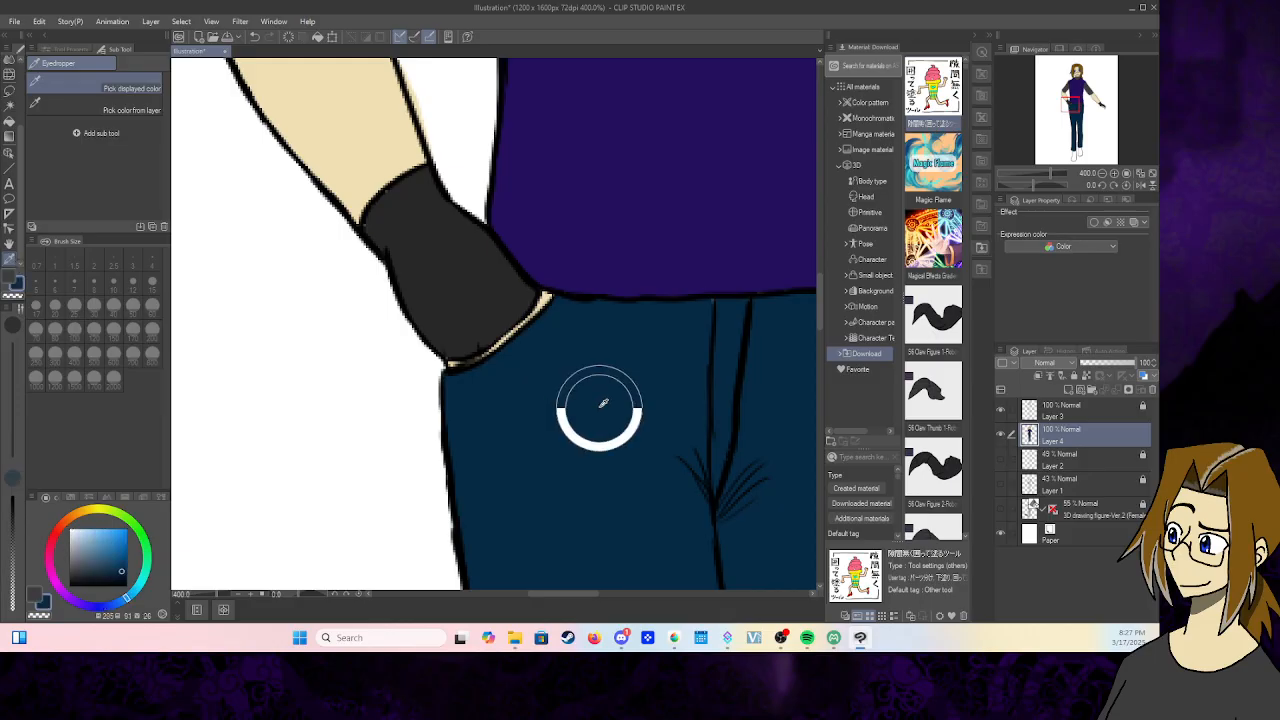
scroll(22, 125, "up", 2)
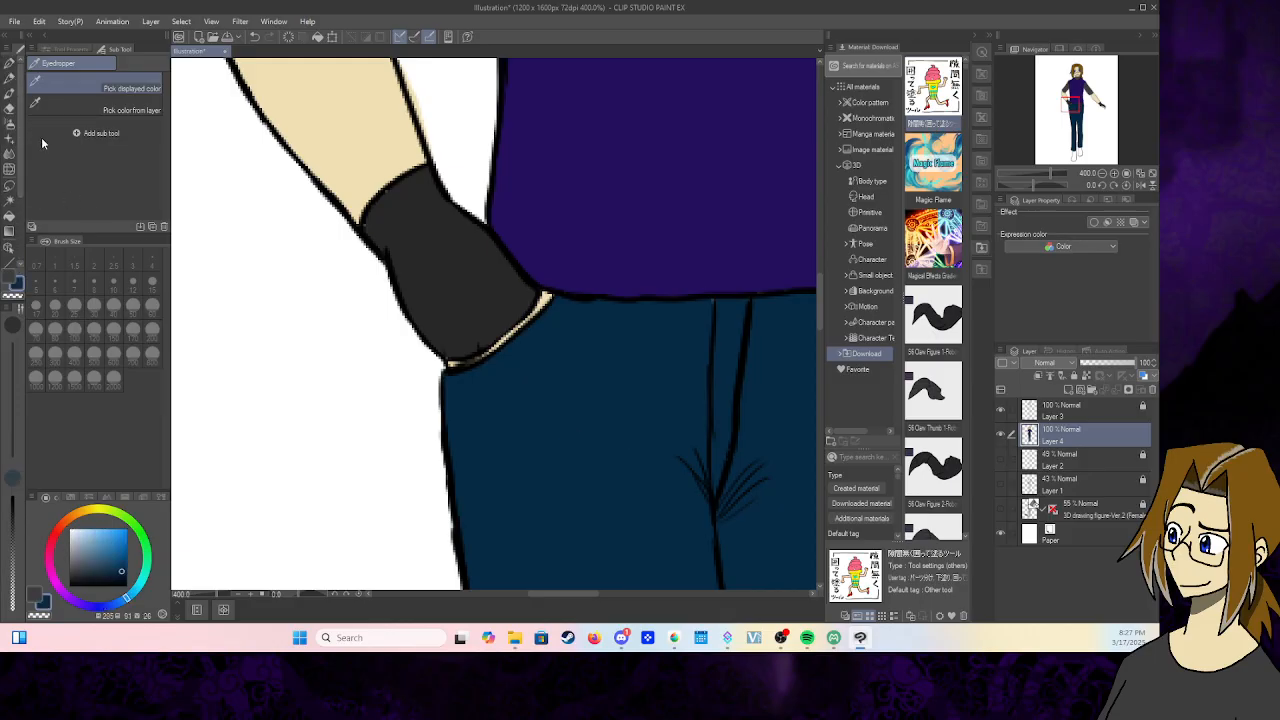
left_click(10, 66)
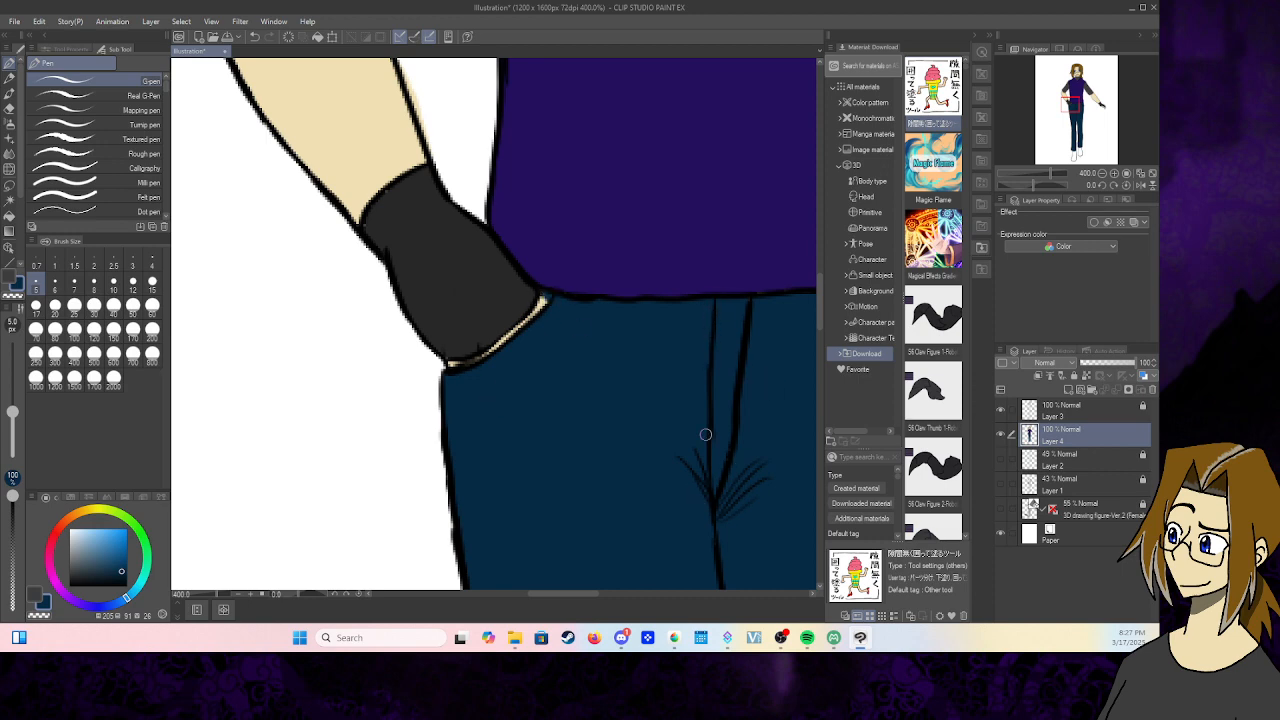
left_click(1141, 185)
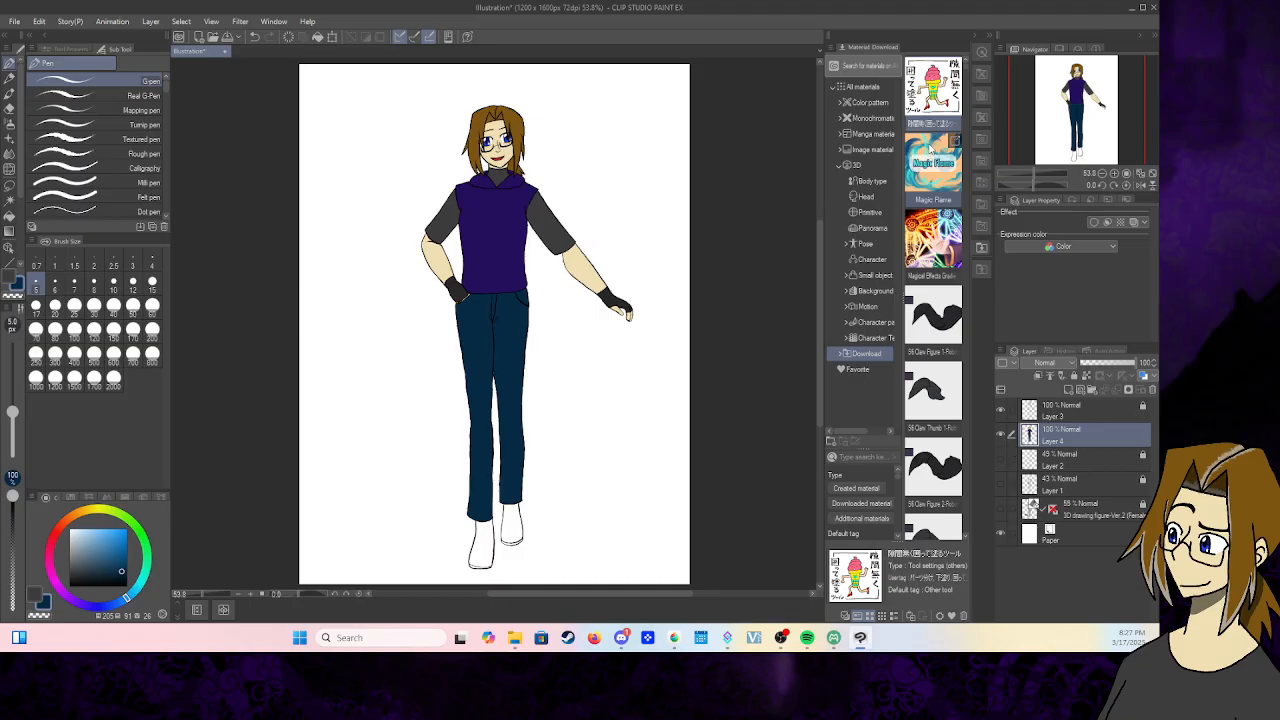
- Save the illustration as darkpng in CLIP STUDIO FORMAT in the finalized folder
left_click(14, 21)
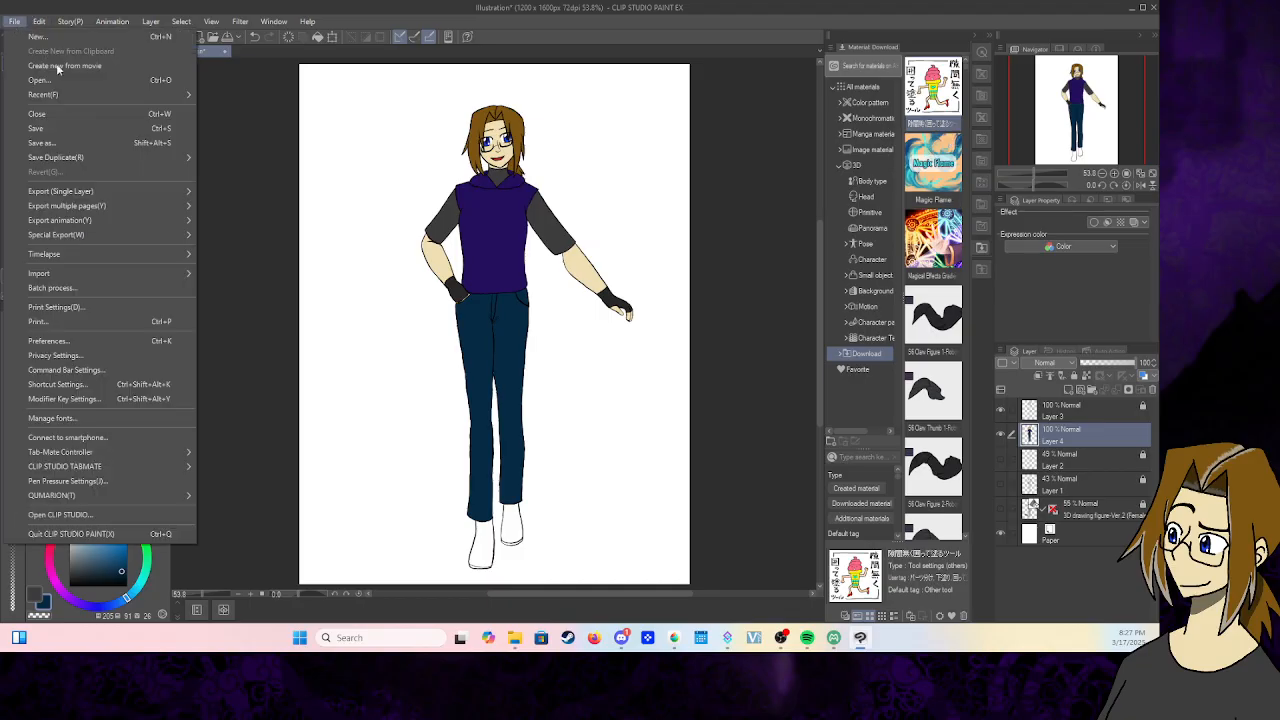
left_click(72, 129)
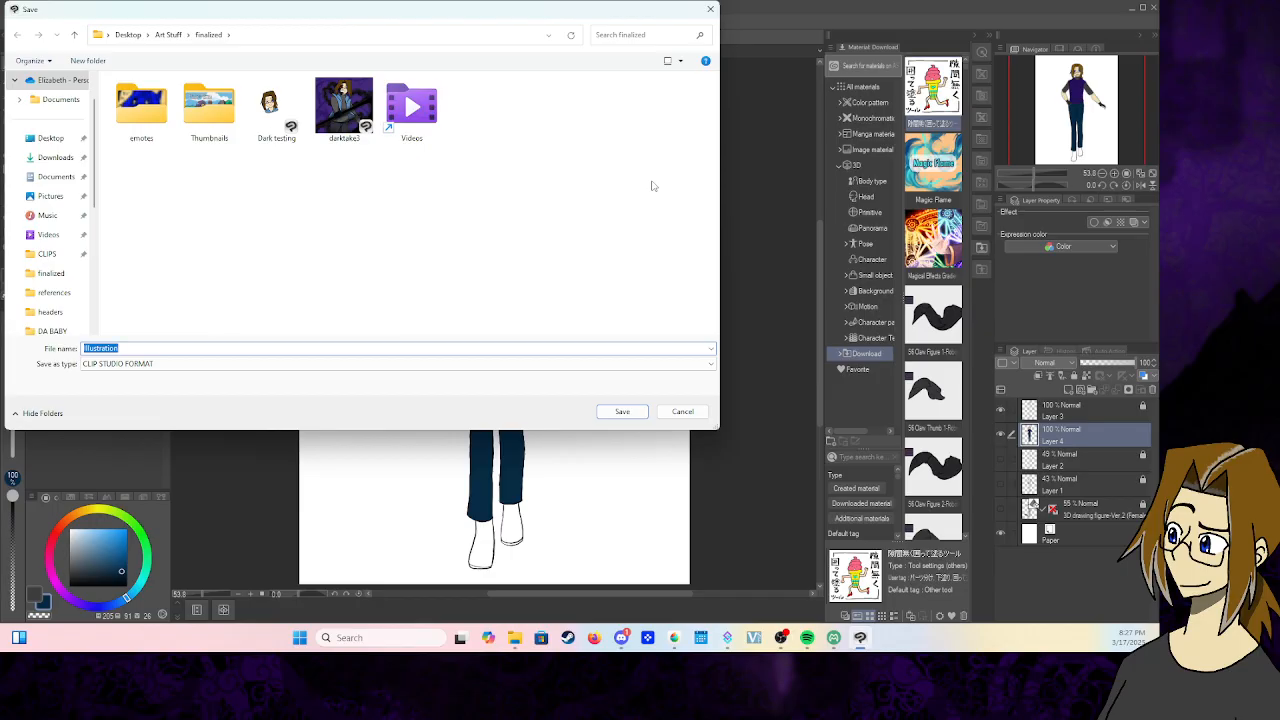
type("dark")
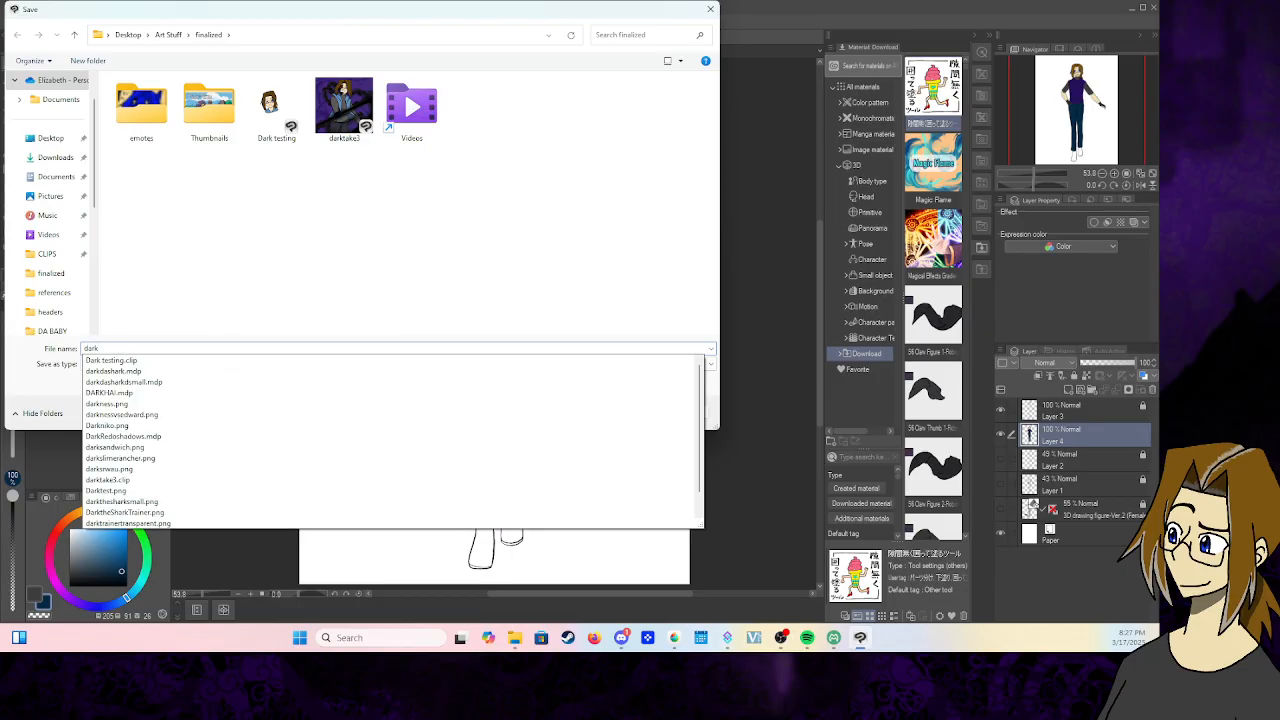
type("mo")
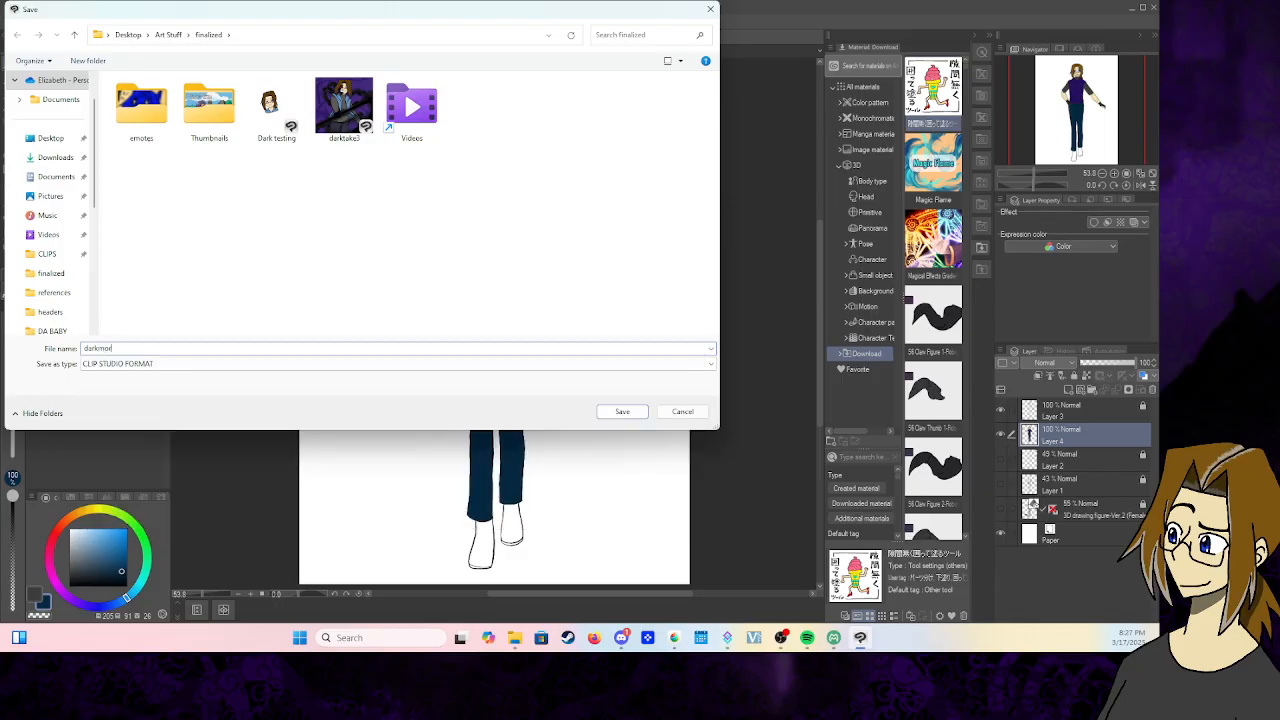
key("BackSpace")
key("BackSpace")
type("o")
key("Return")
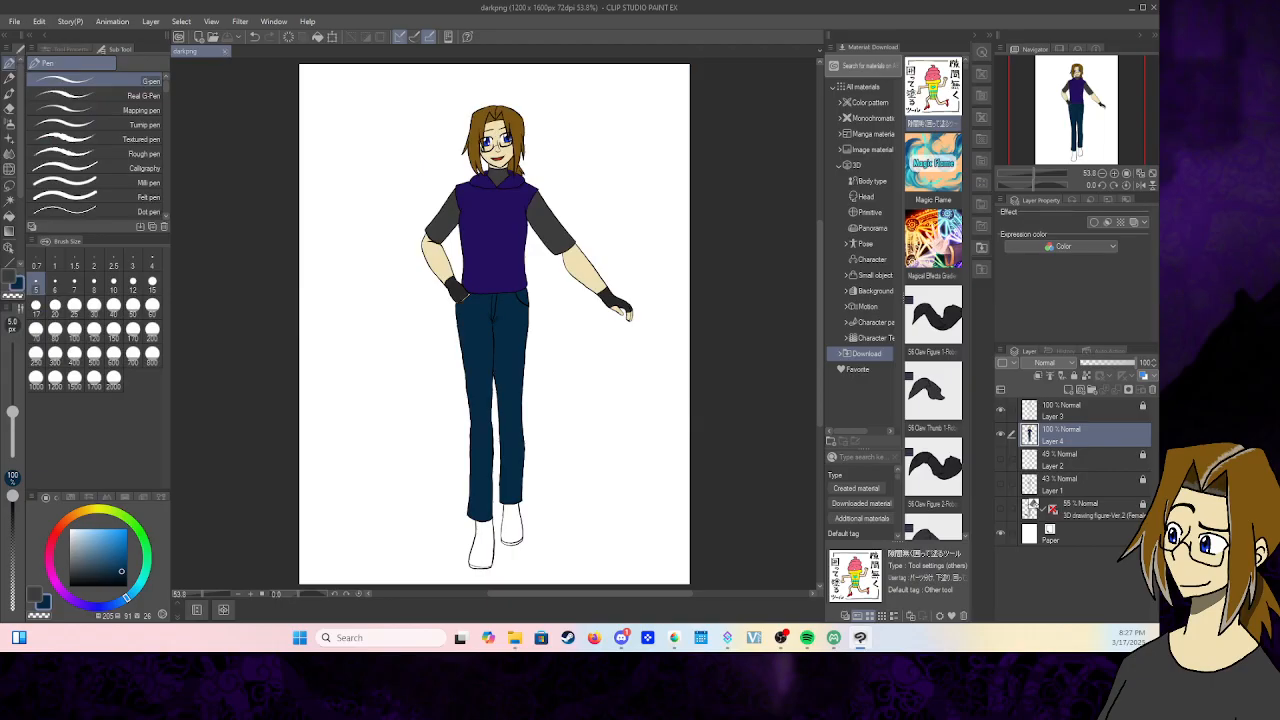
- Fill the upper parts of both boots with dark brown, hue 21 and saturation 71
left_click_drag(1077, 101, 1086, 145)
left_click(1115, 174)
left_click(1115, 174)
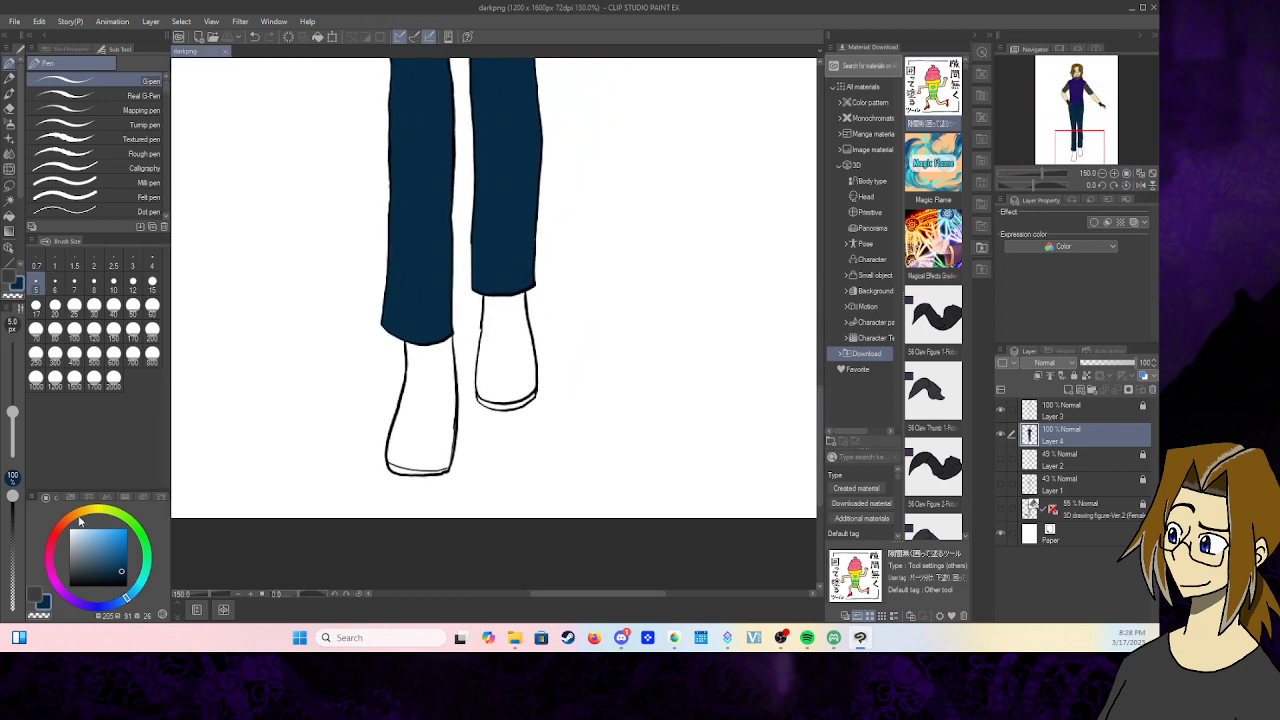
left_click_drag(80, 520, 68, 519)
left_click_drag(121, 572, 116, 568)
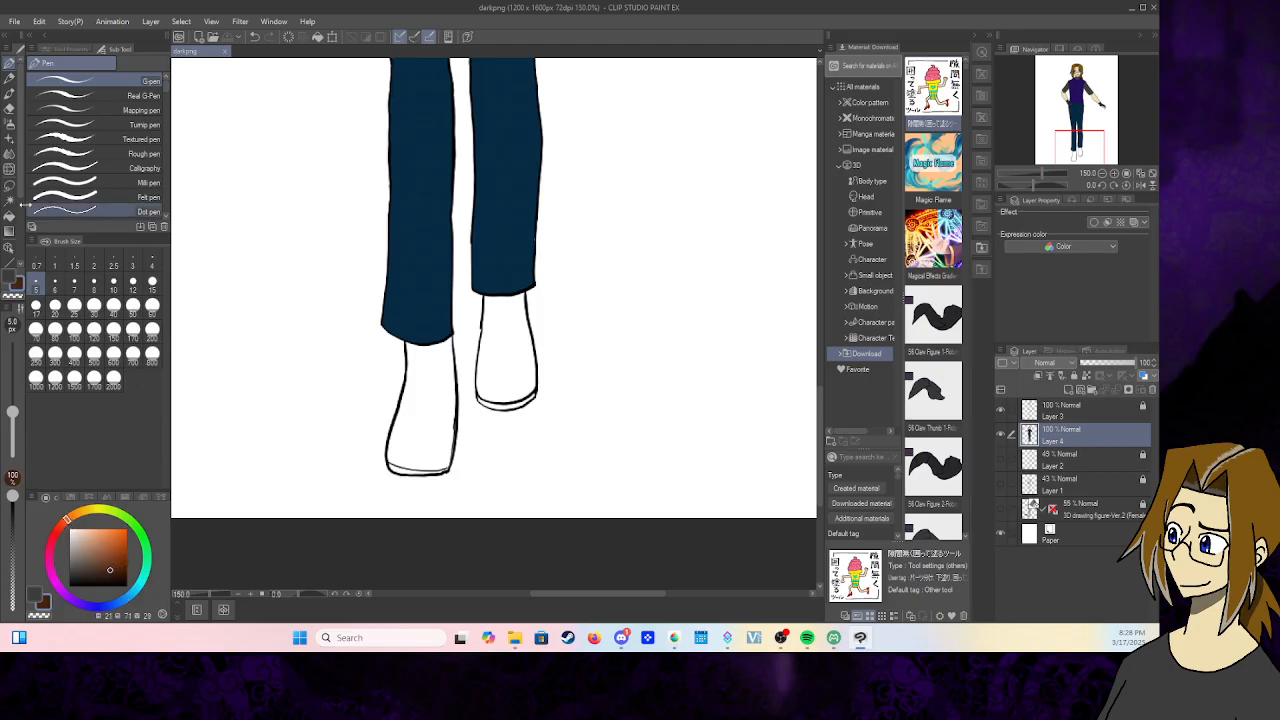
left_click(9, 216)
left_click(417, 407)
left_click(513, 340)
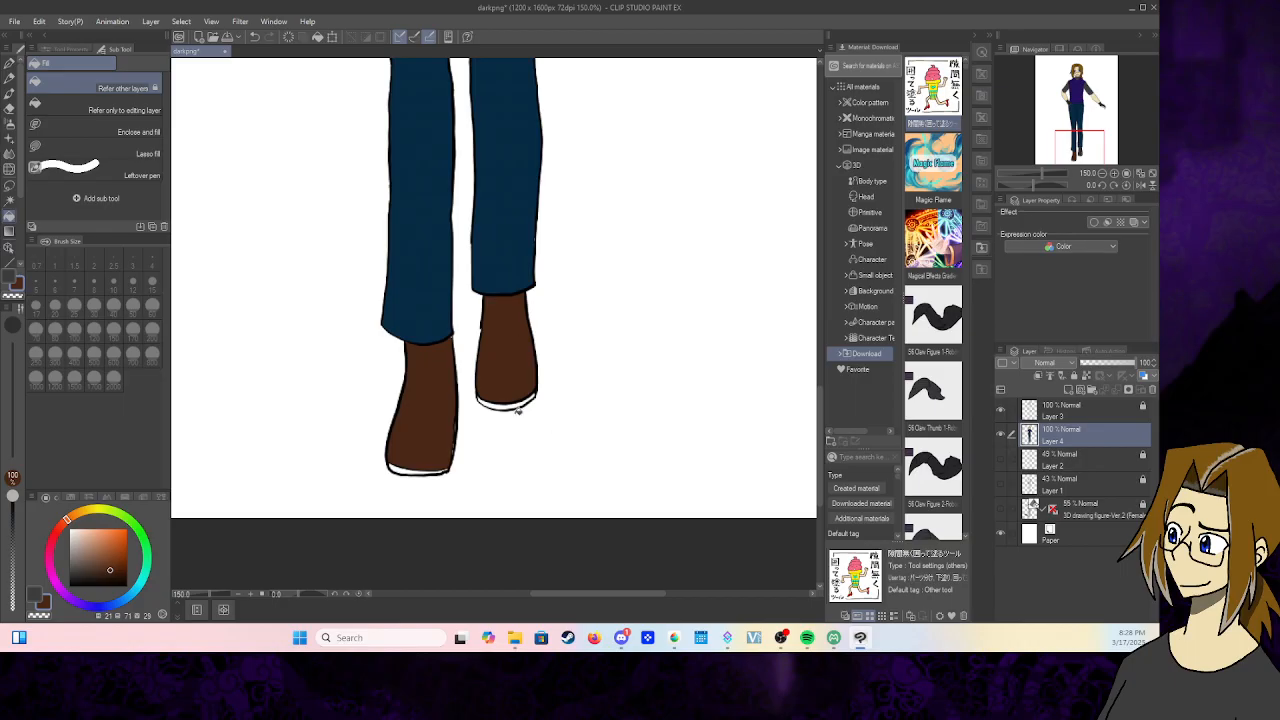
- Fill the soles of both boots with a lighter brown, hue 21, saturation 70 and brightness 58
left_click_drag(108, 560, 113, 547)
left_click(401, 467)
left_click(505, 401)
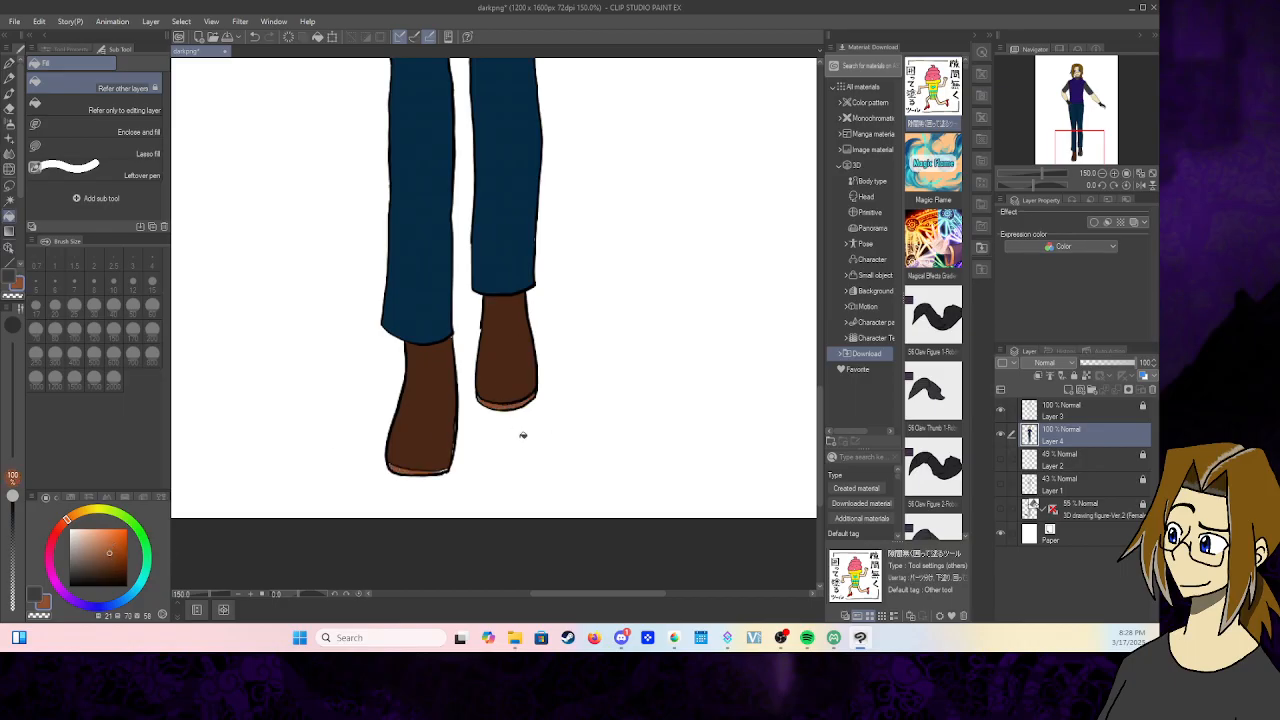
- Cover the white gap at the end of the front boot's sole with the lighter brown, using the G-pen
left_click(9, 64)
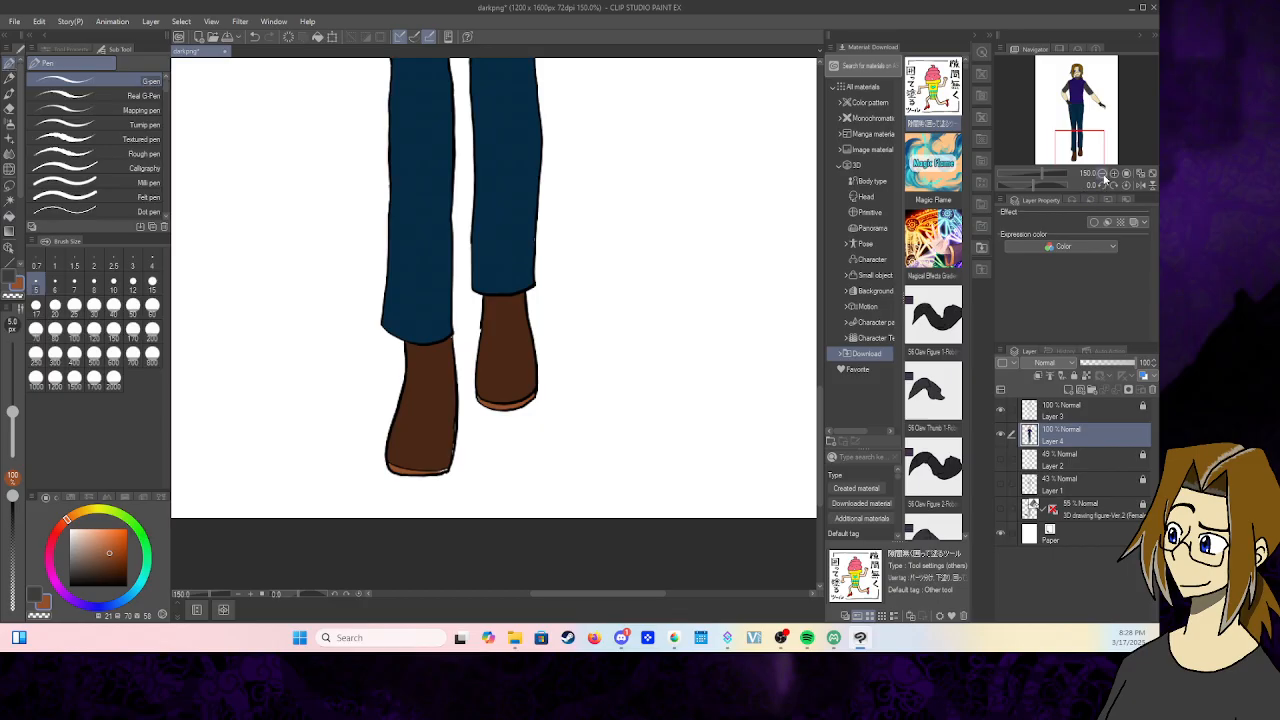
scroll(1095, 165, "up", 5)
left_click_drag(1077, 149, 1072, 158)
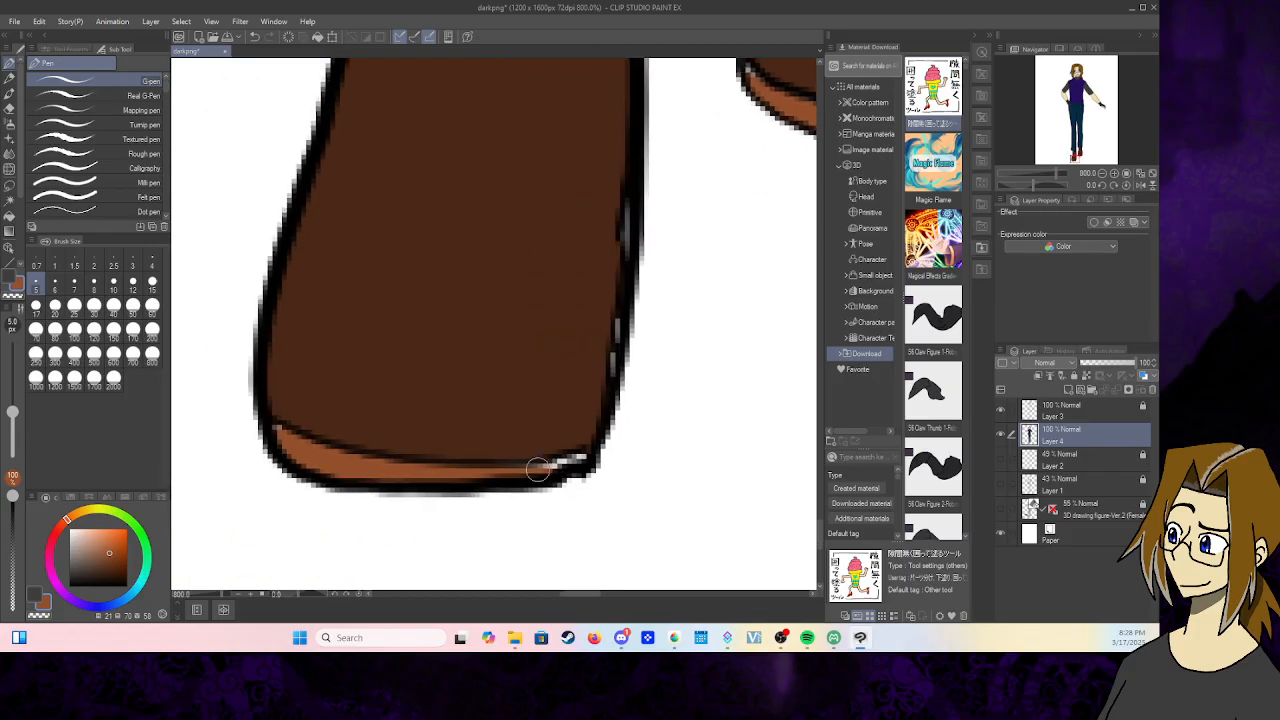
left_click_drag(543, 469, 579, 458)
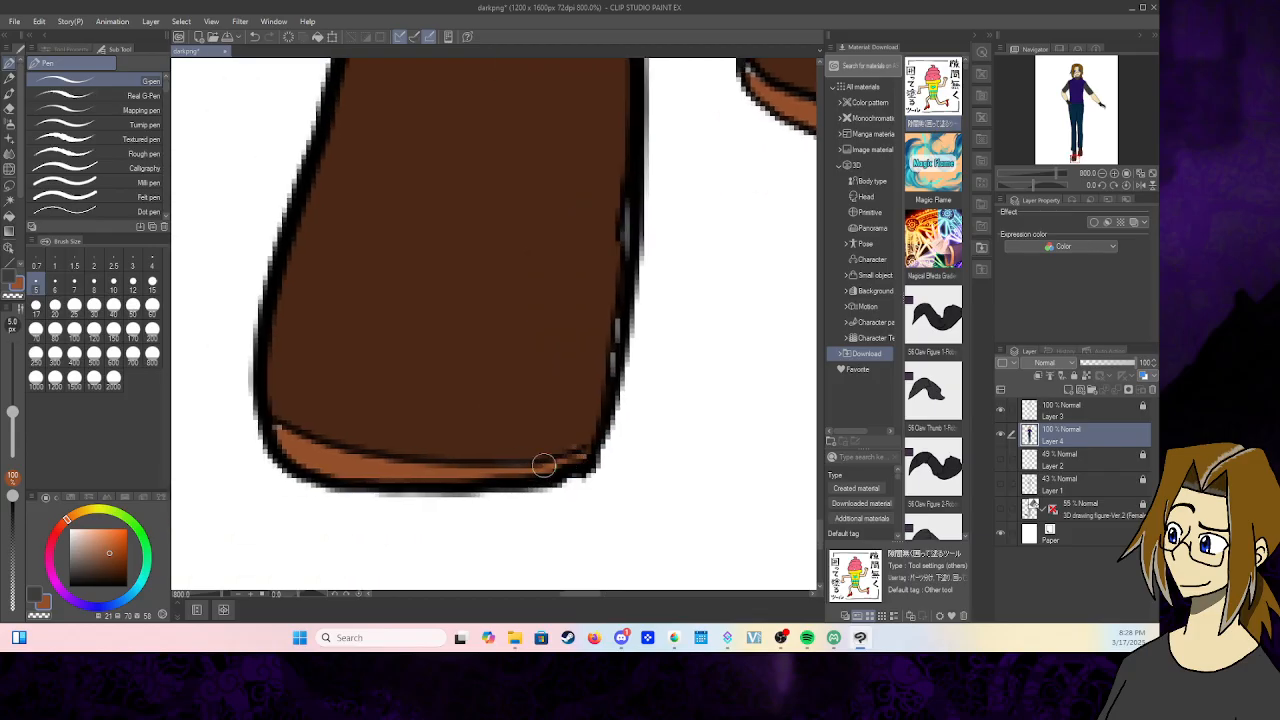
left_click_drag(1074, 156, 1076, 153)
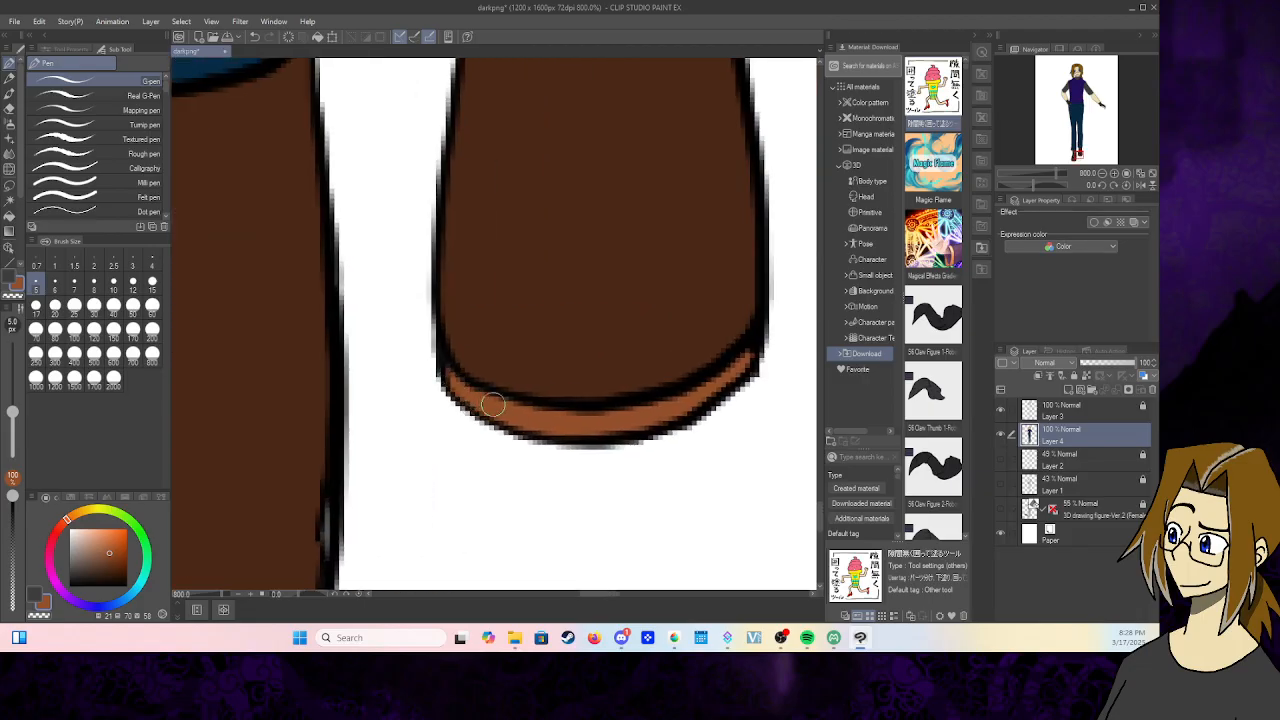
- Sample the boot's dark brown and paint over the white gaps along the front boot's inner edge with the G-pen
left_click_drag(1079, 155, 1076, 158)
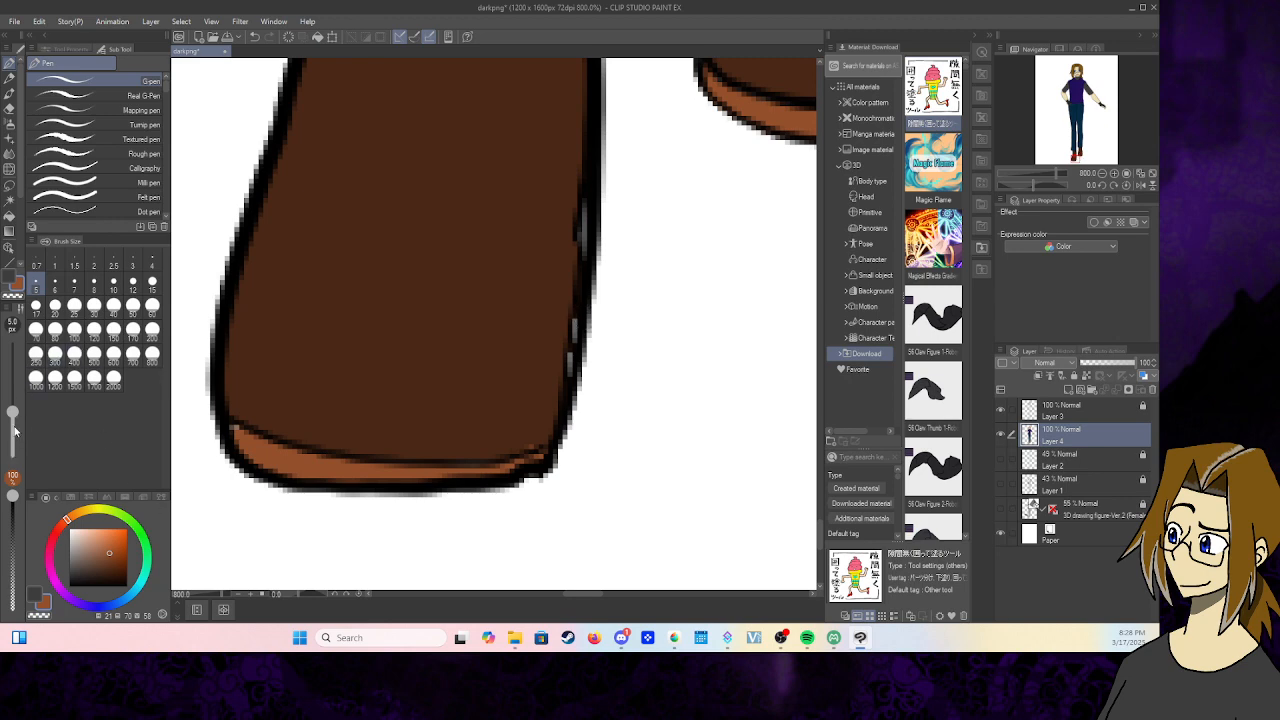
scroll(20, 230, "down", 3)
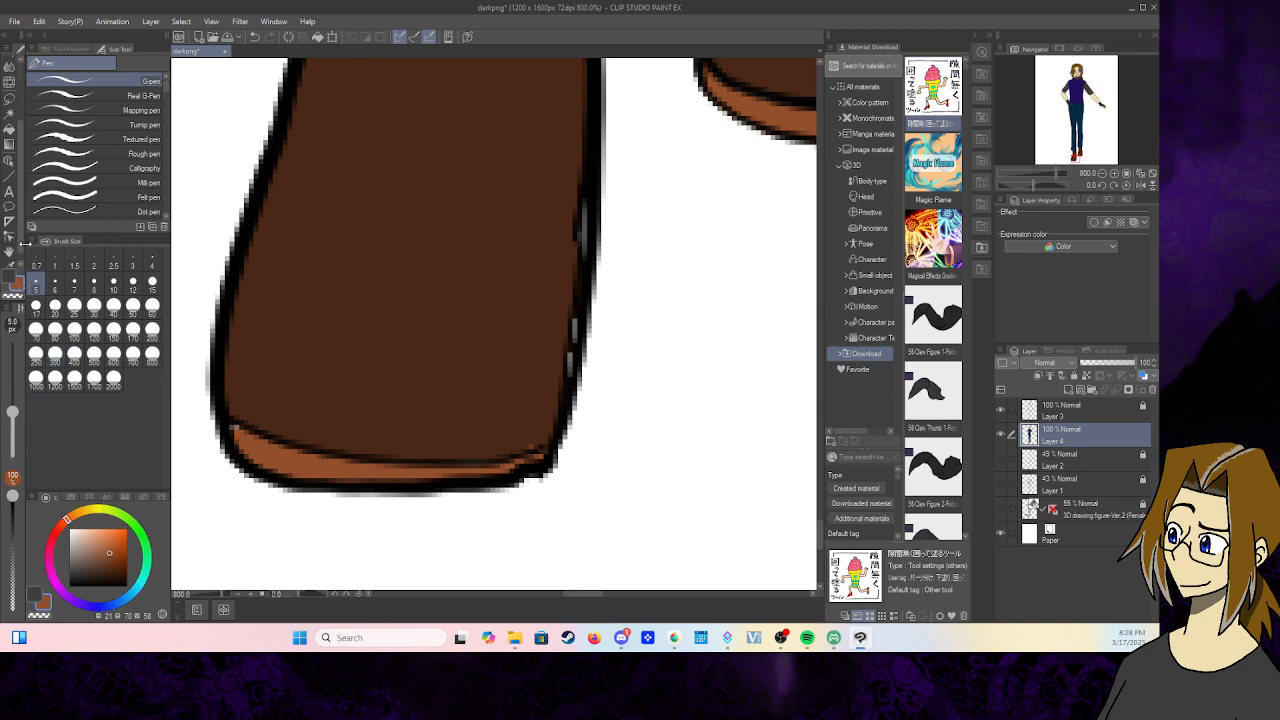
left_click(9, 258)
left_click(396, 318)
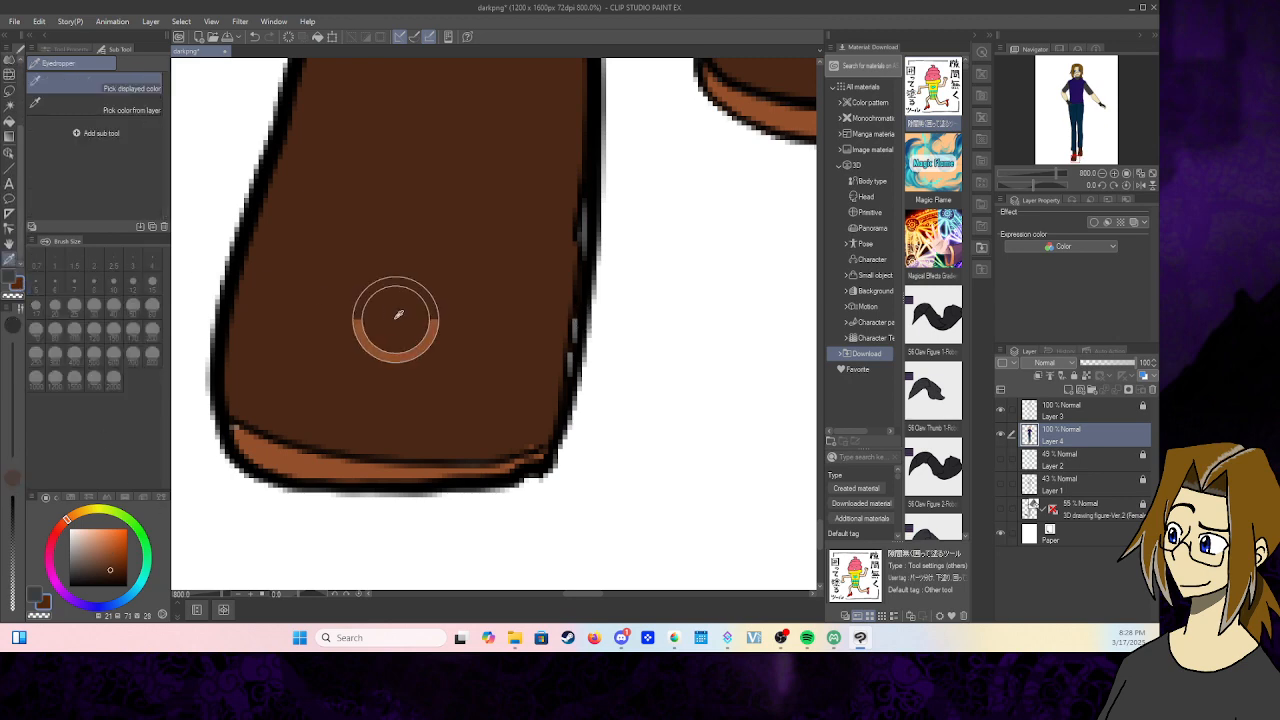
scroll(15, 180, "up", 3)
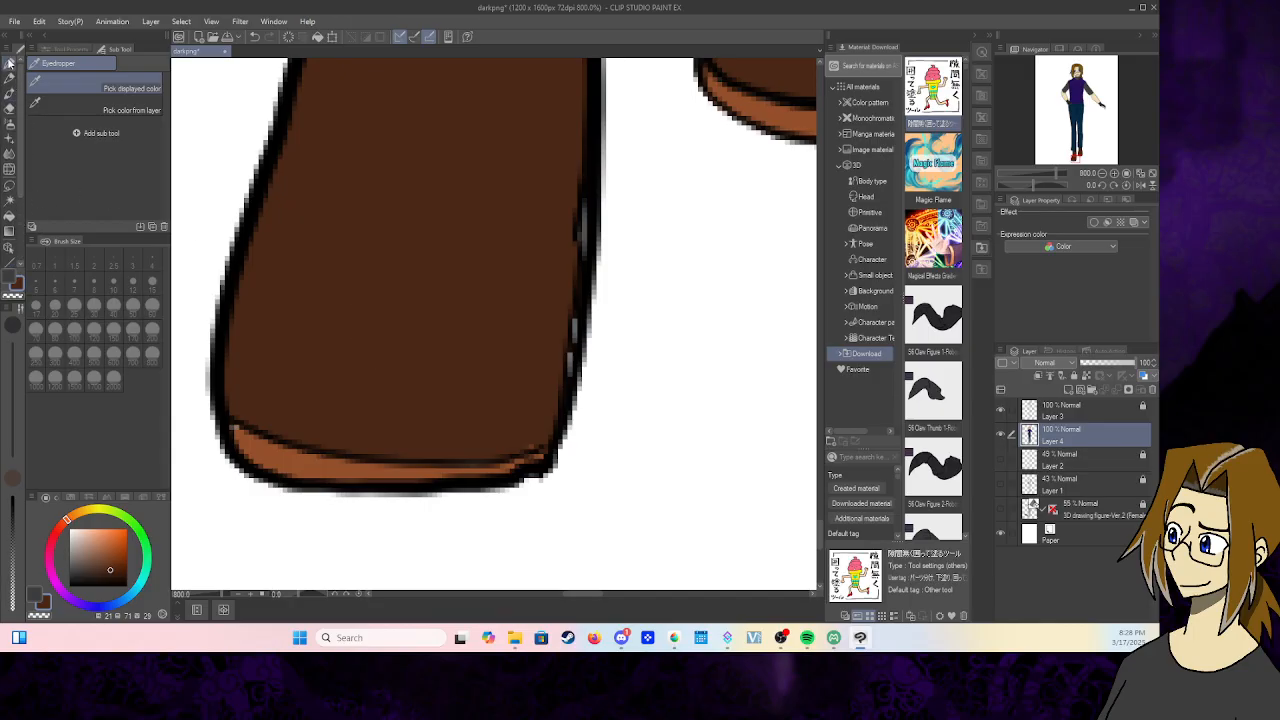
left_click(8, 66)
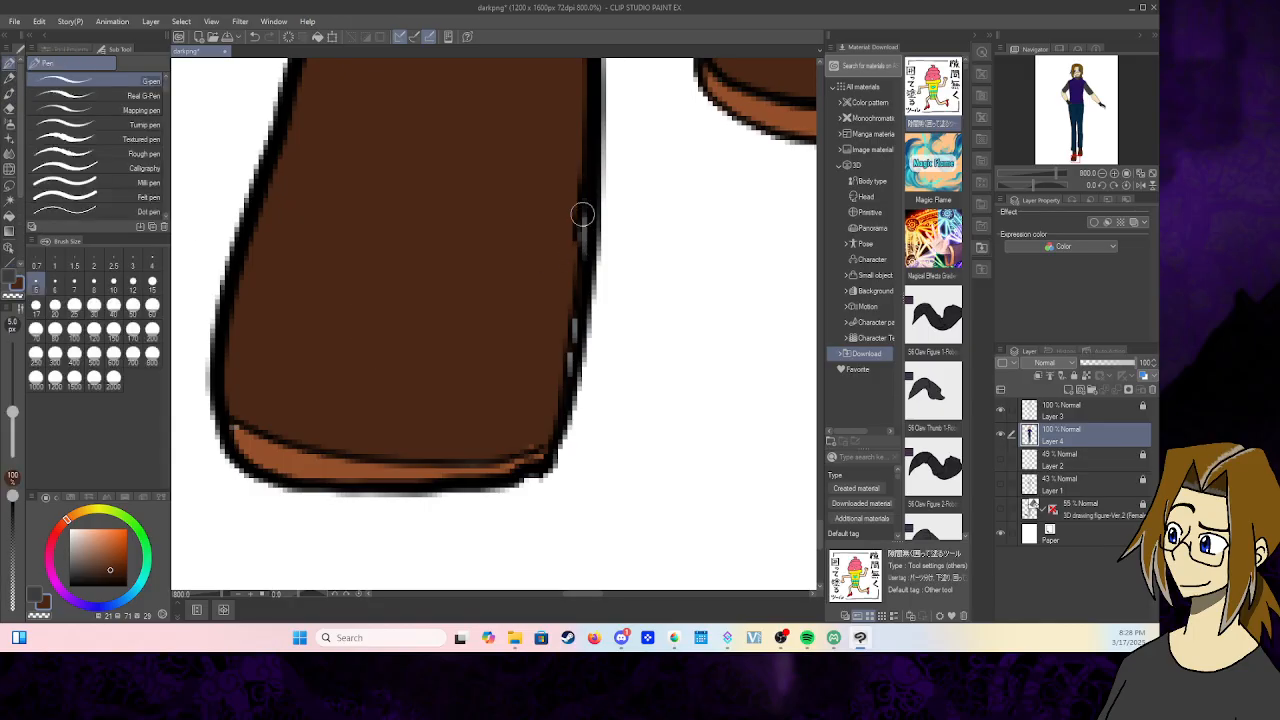
mouse_move(586, 214)
left_mouse_down()
mouse_move(558, 394)
mouse_move(568, 332)
mouse_move(537, 424)
left_mouse_up()
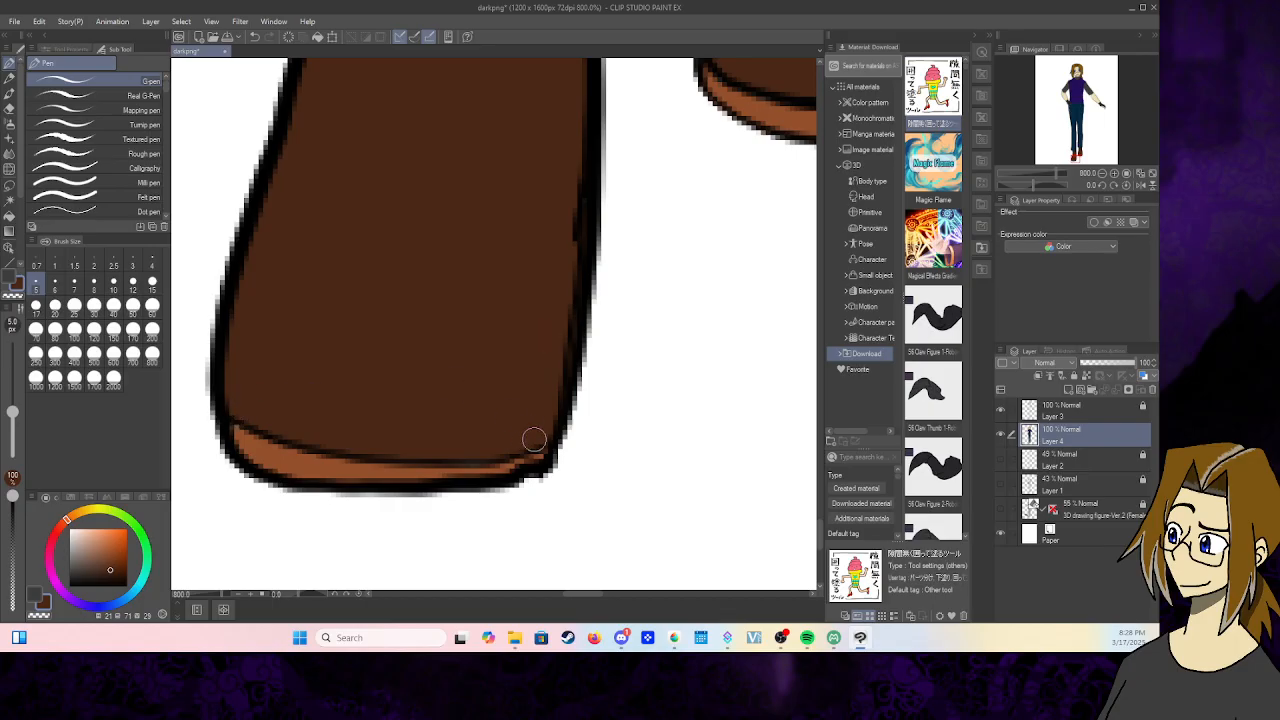
left_click(1142, 175)
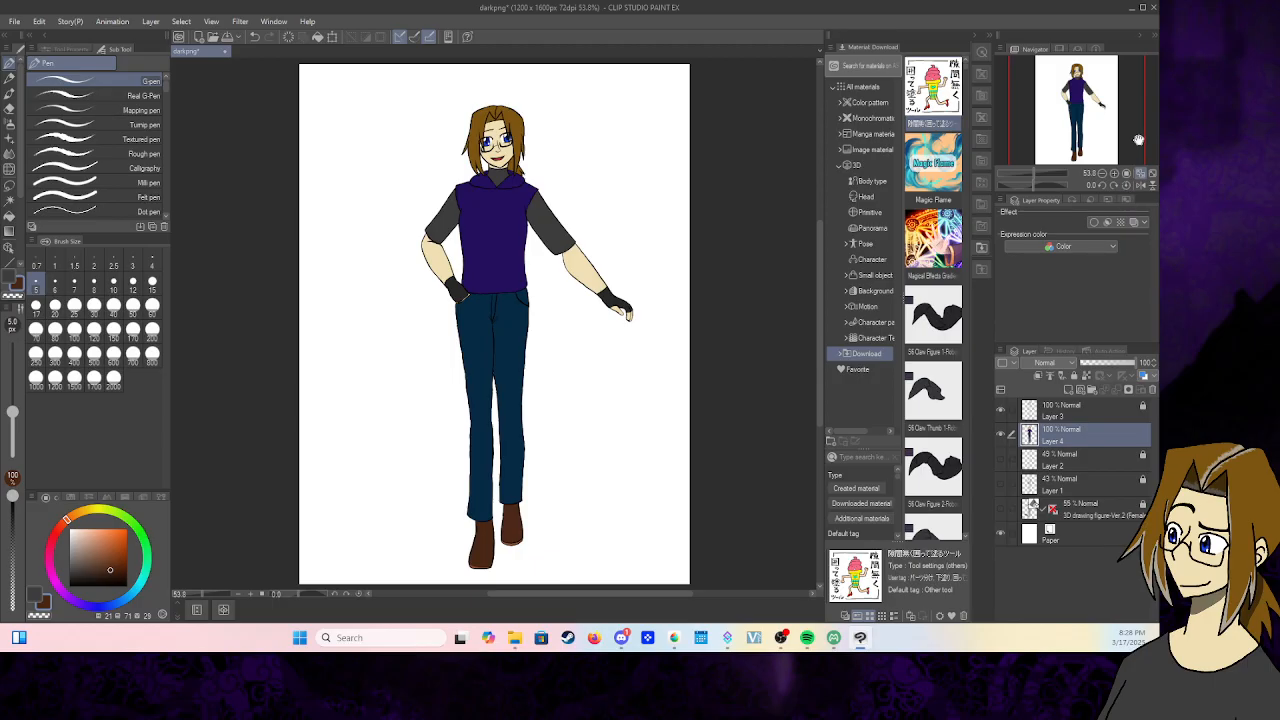
- Save the coloured character illustration
left_click(14, 21)
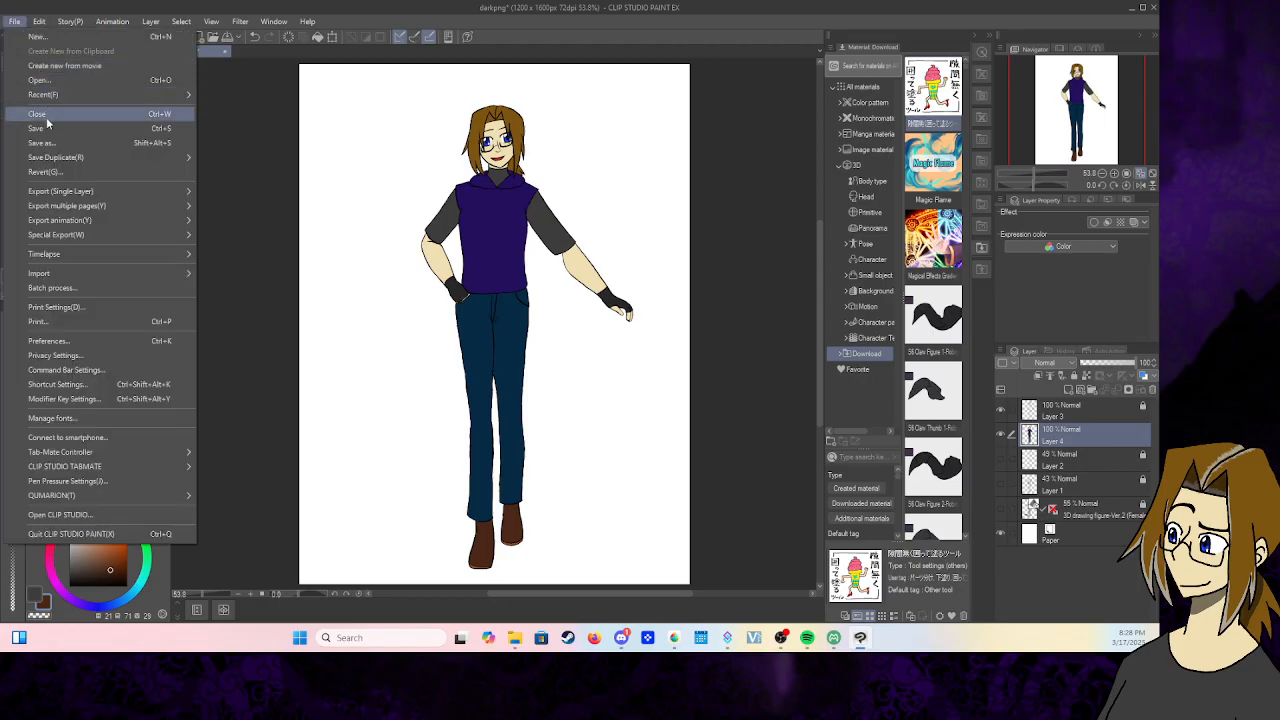
left_click(51, 131)
left_click(17, 22)
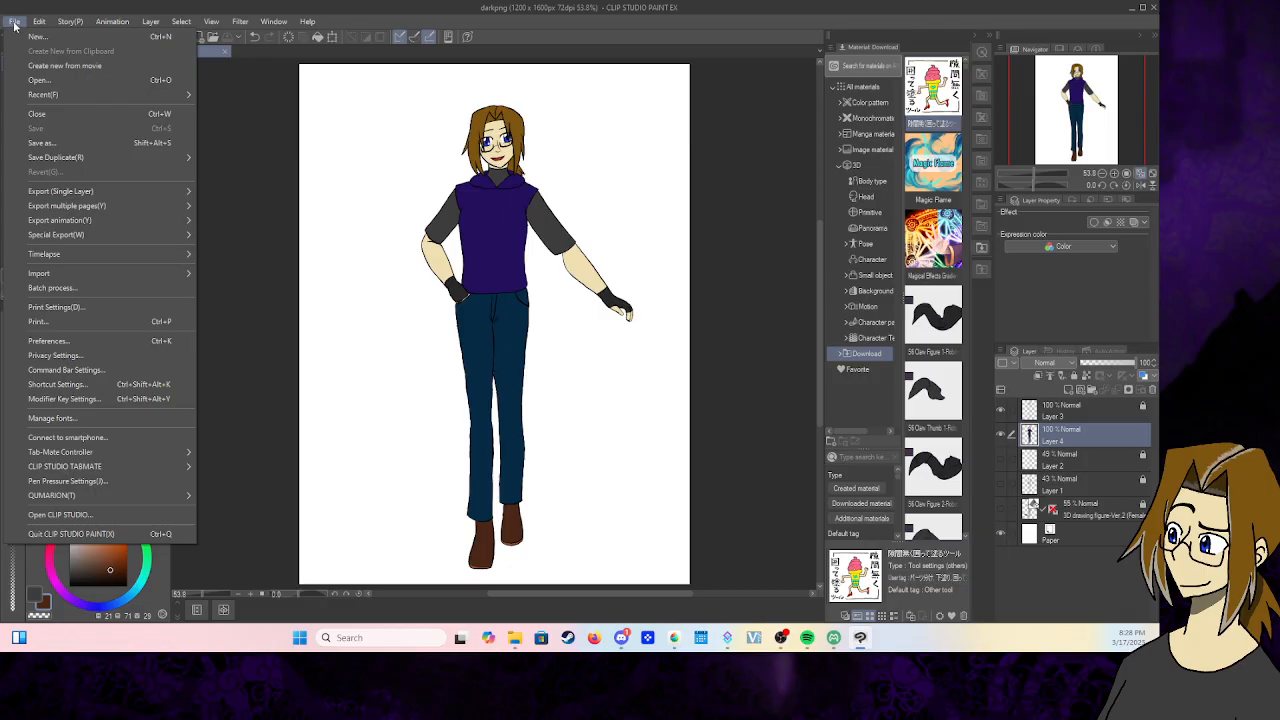
left_click(15, 21)
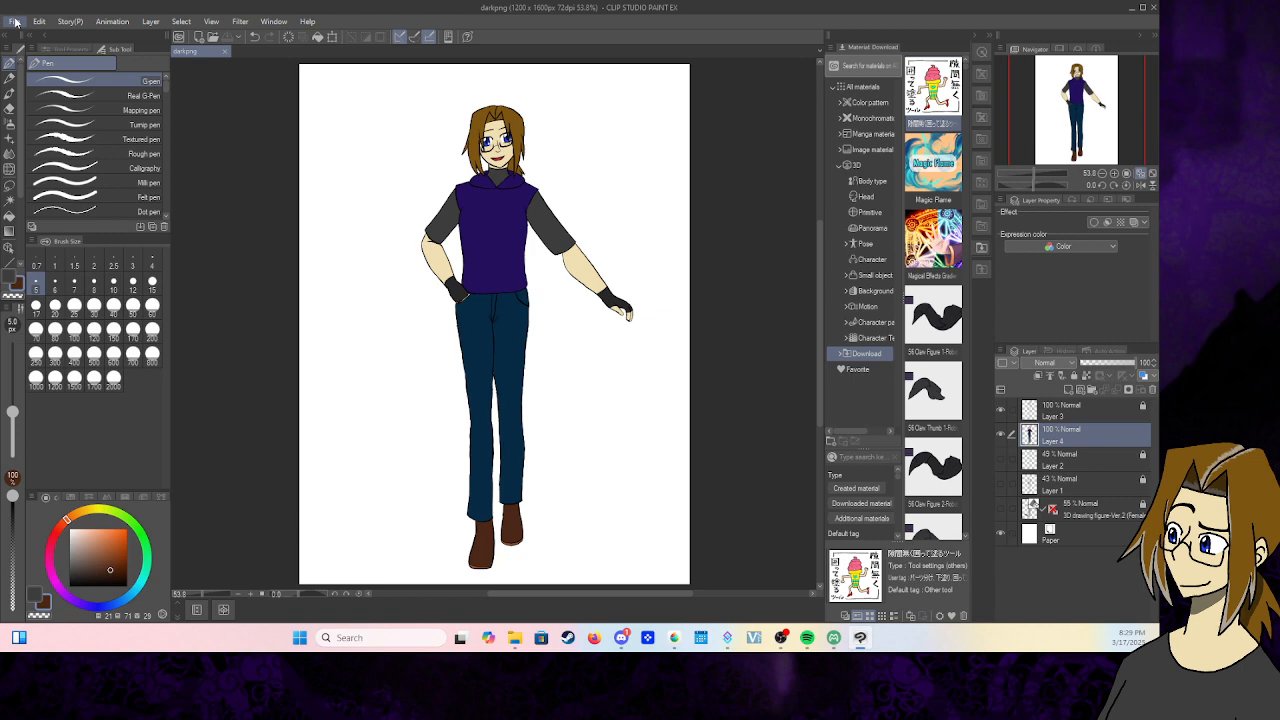
- Create a layer folder above Layer 3 and move all layers except Paper into it
left_click(1083, 412)
left_click(1088, 389)
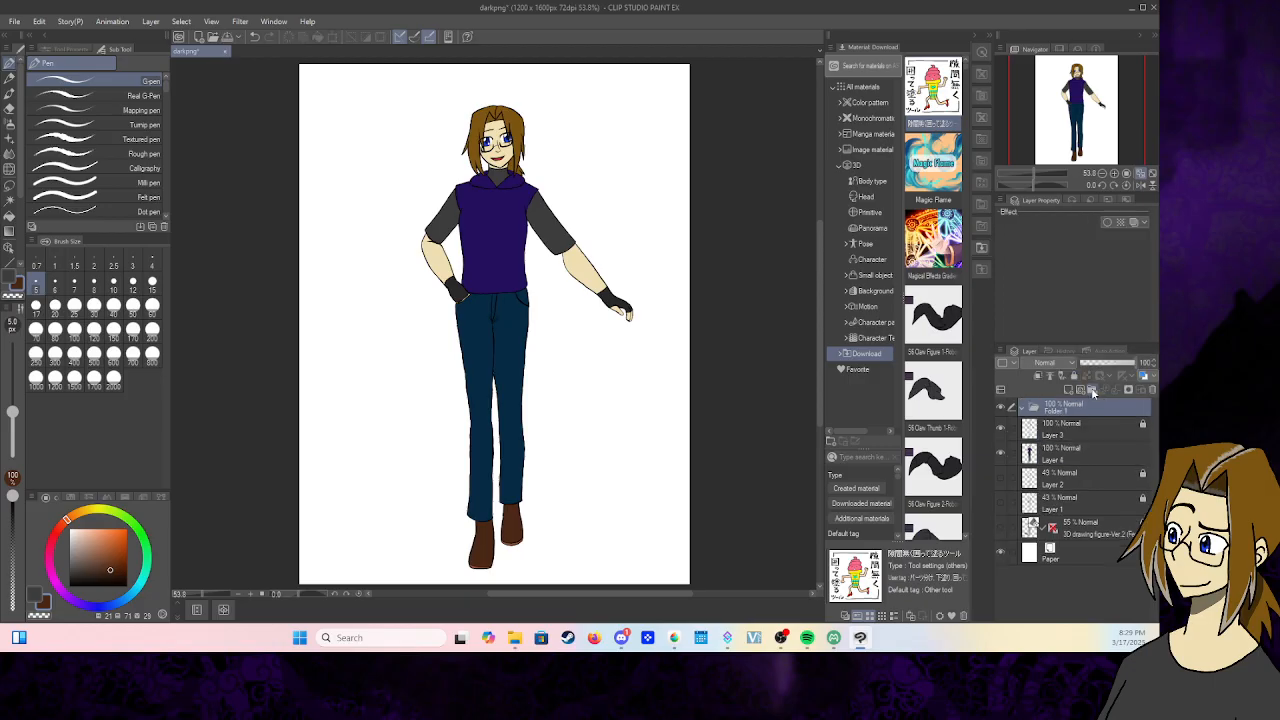
left_click(1055, 437)
left_click(1077, 510, "shift")
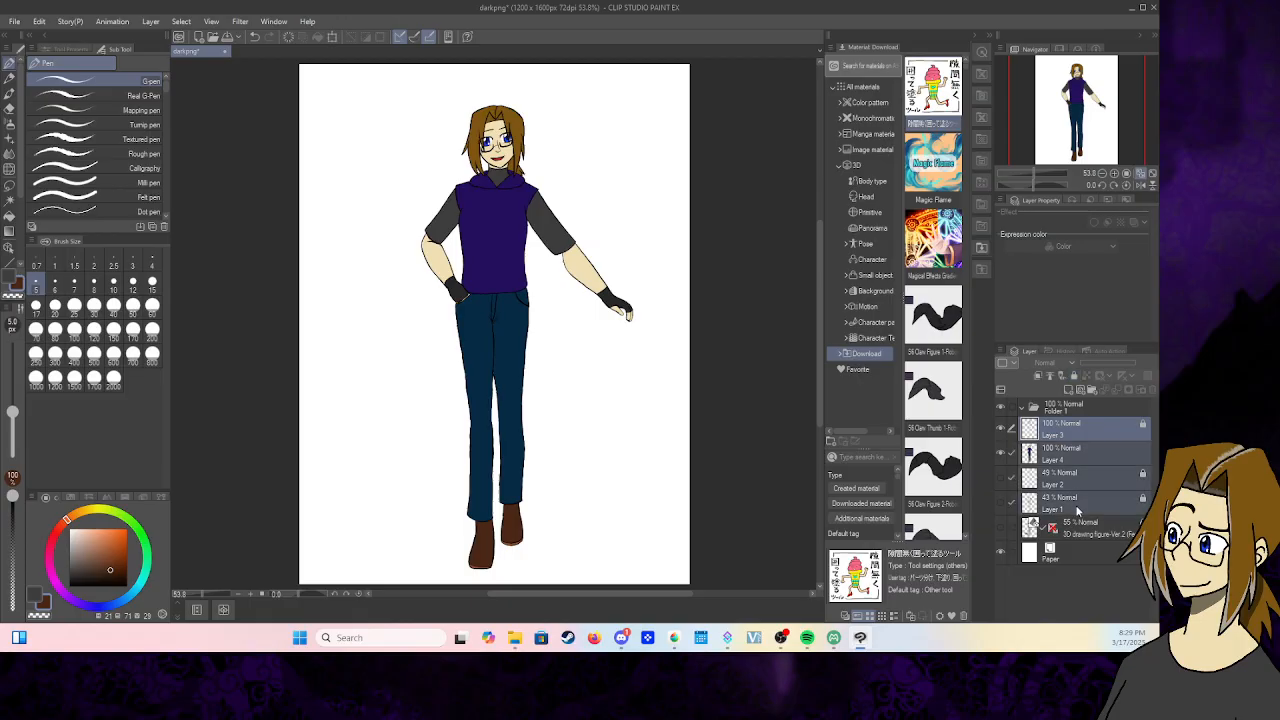
left_click_drag(1076, 435, 1080, 410)
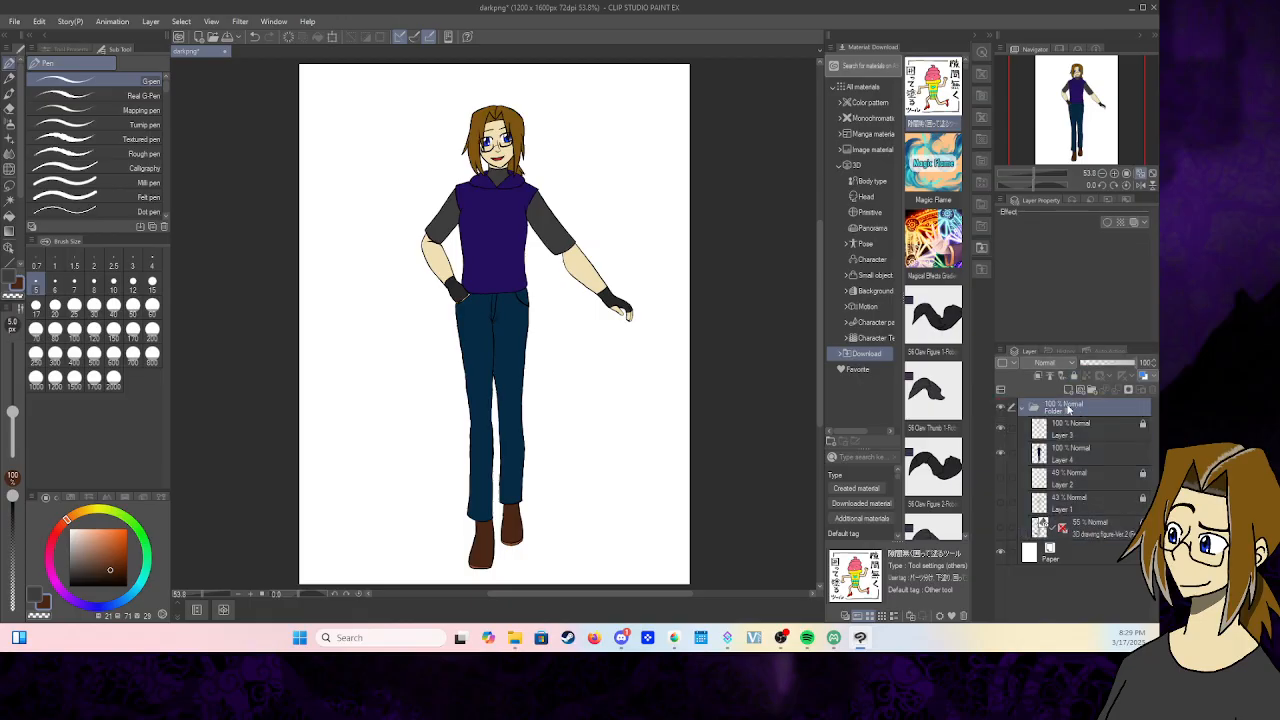
- Rename the new layer folder "Dark" and collapse it
right_click(1053, 410)
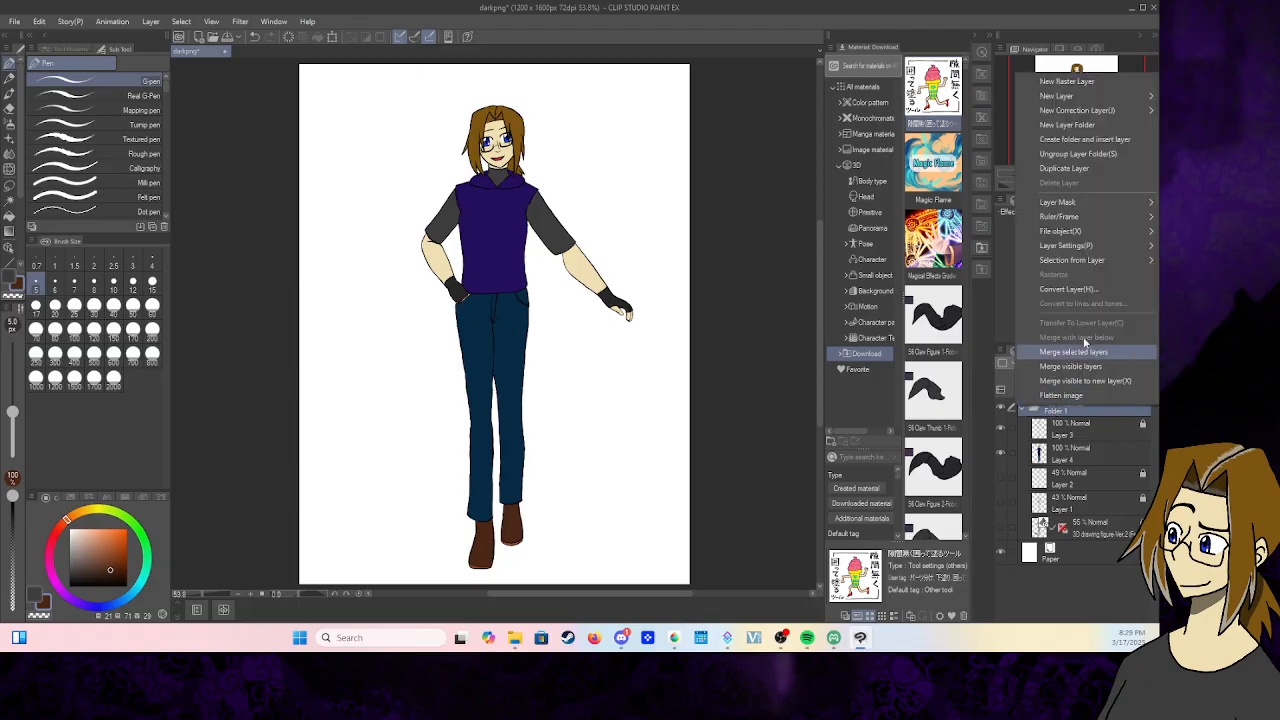
mouse_move(1093, 215)
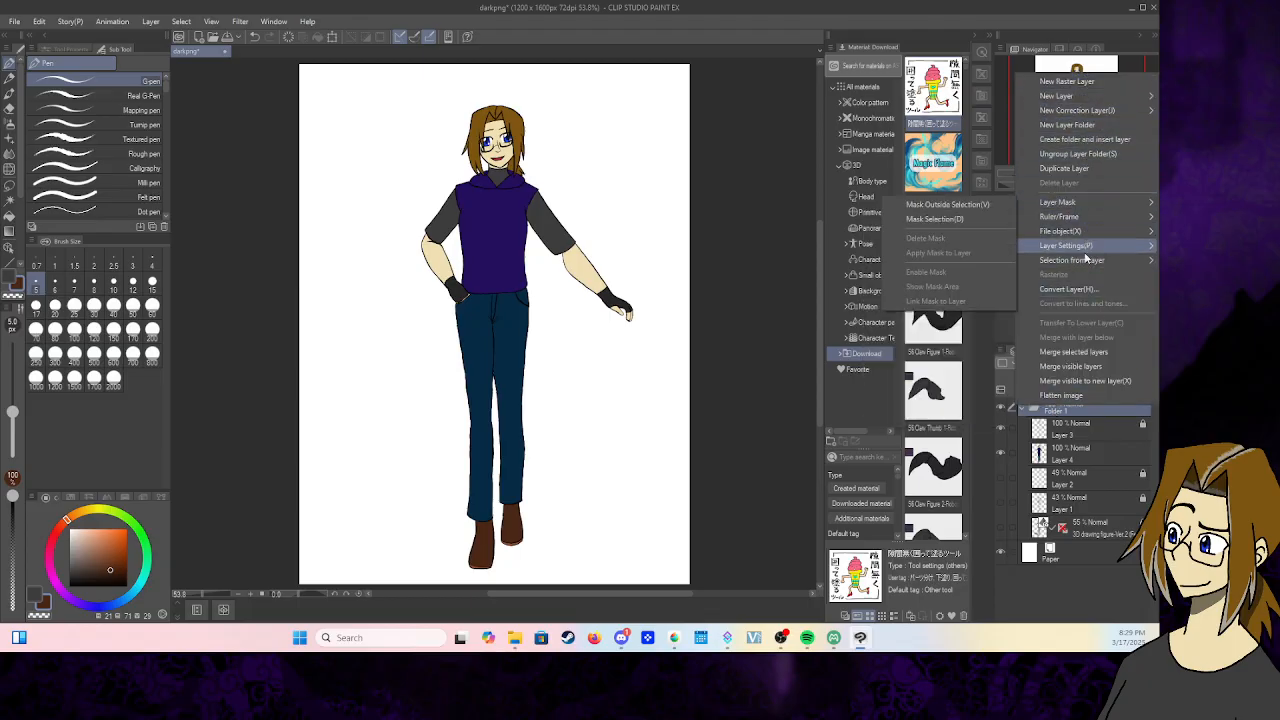
left_click(1079, 556)
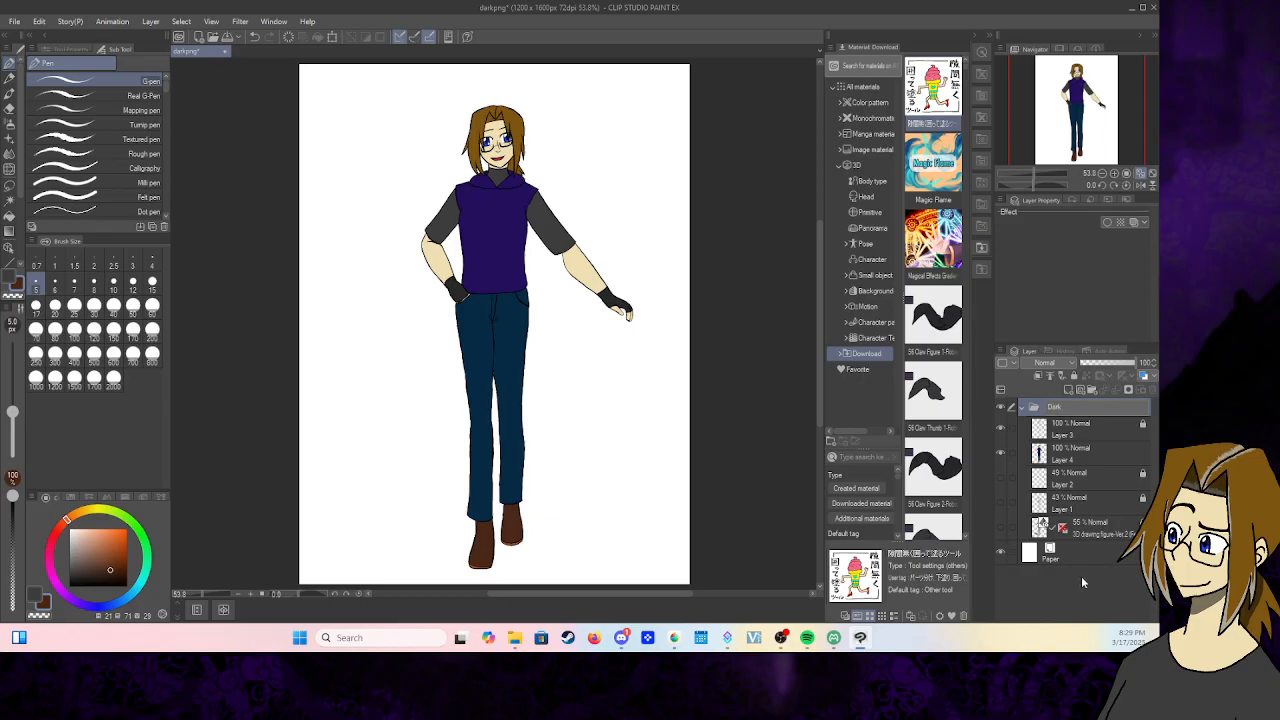
left_click(1023, 409)
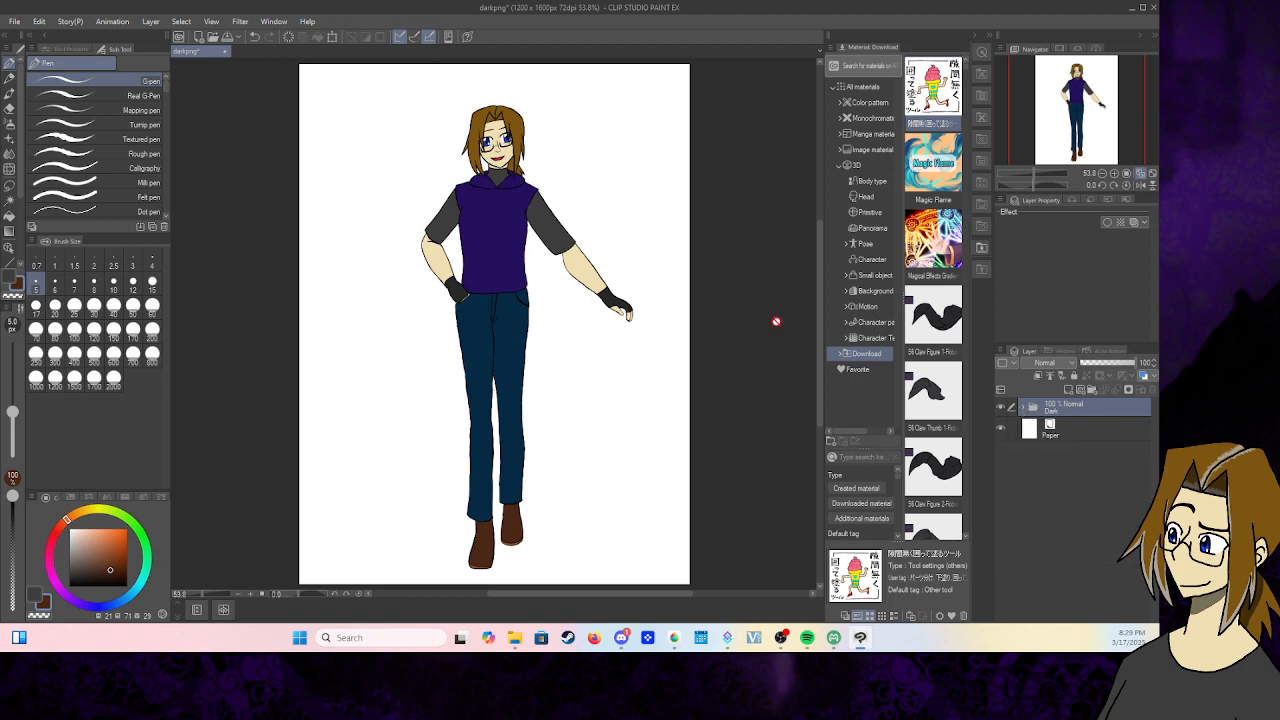
- Choose the Ice Magic Brush 2 and add a new raster layer between the Dark folder and Paper
left_click(940, 177)
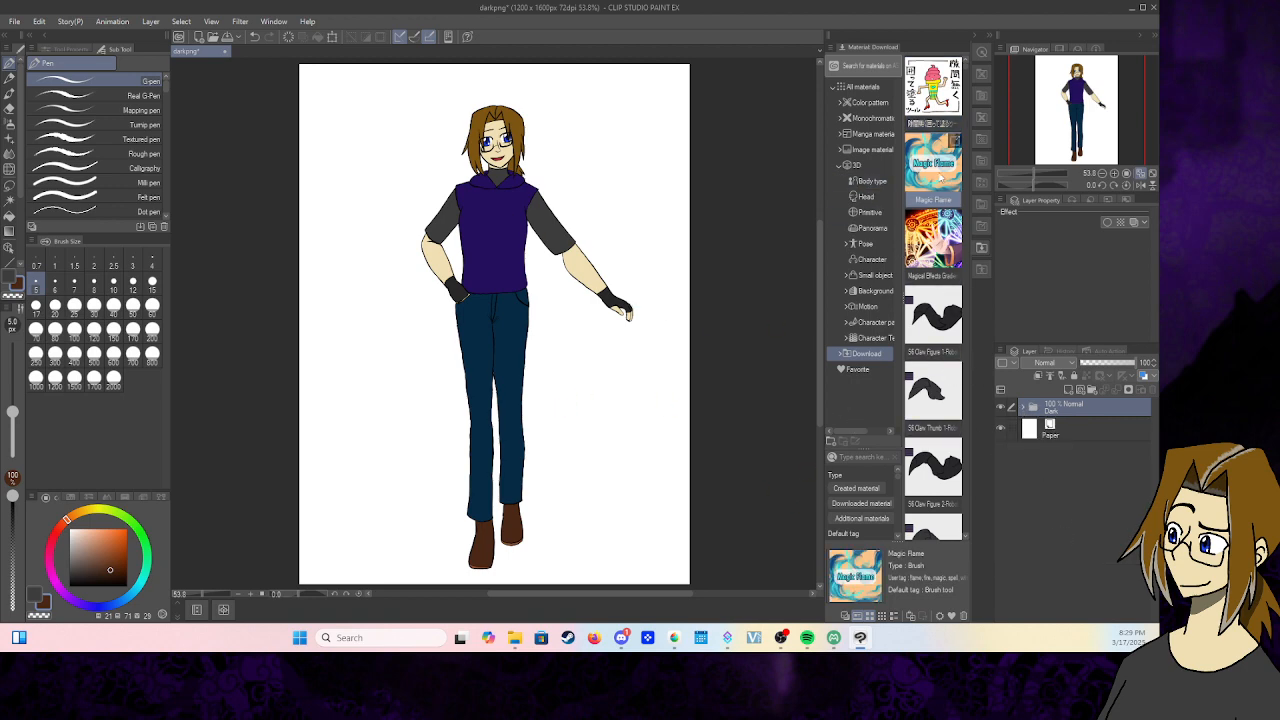
scroll(95, 140, "down", 5)
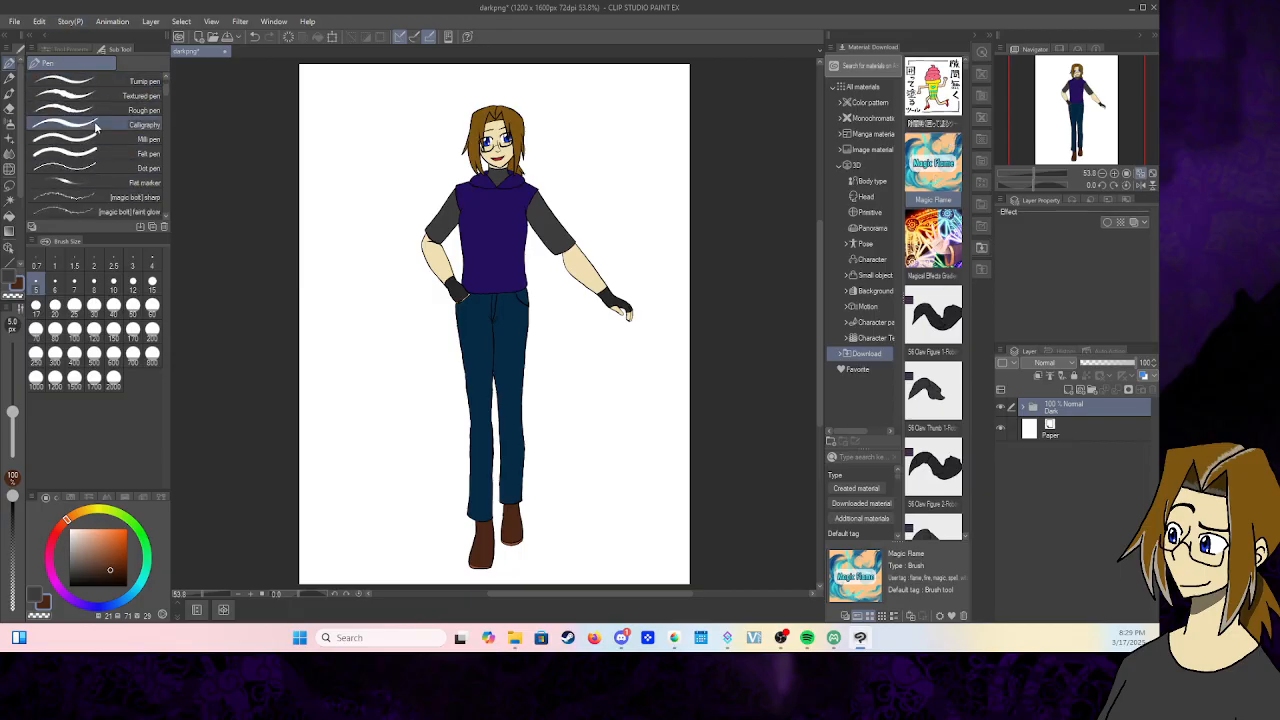
left_click(100, 95)
scroll(96, 127, "down", 3)
left_click(95, 139)
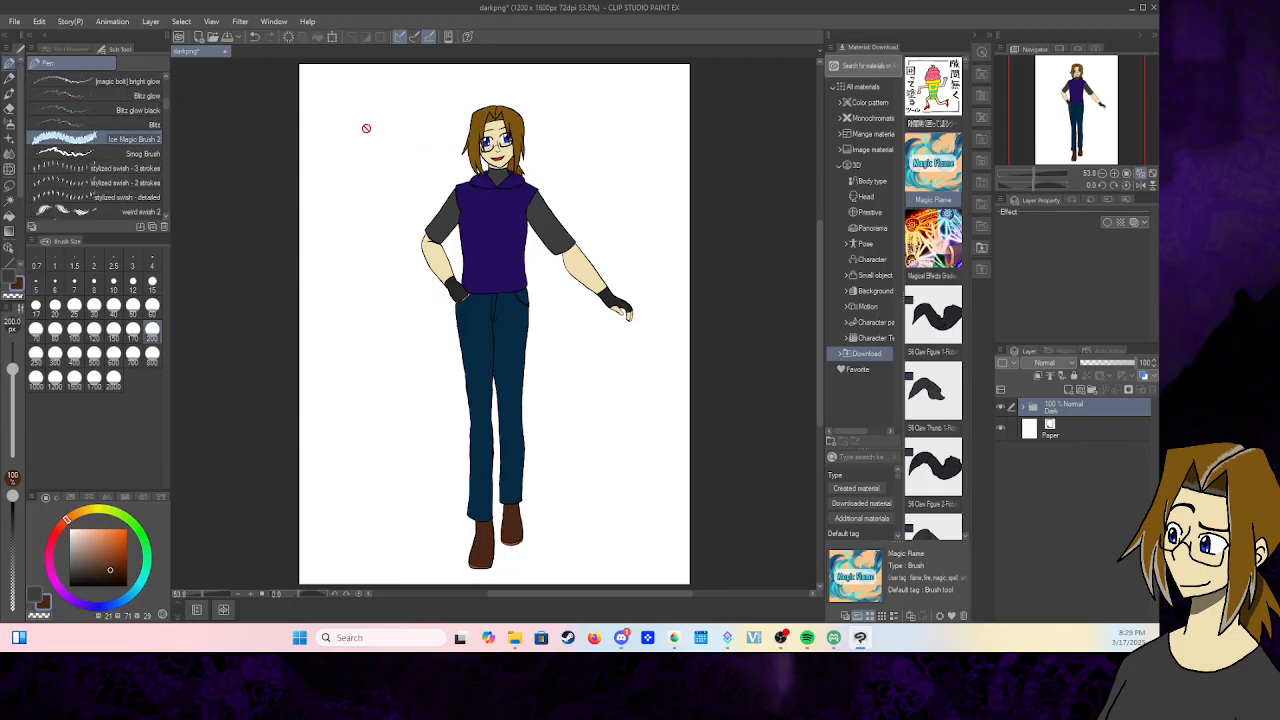
left_click(1045, 432)
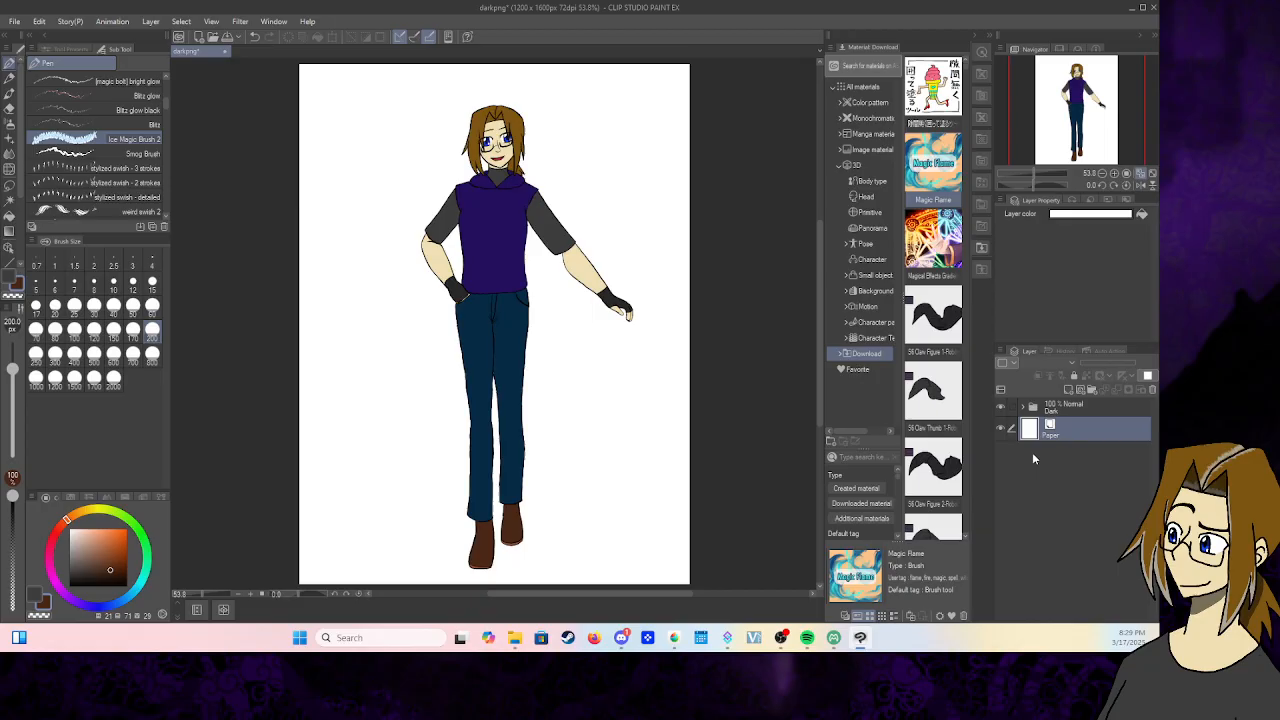
left_click(1068, 390)
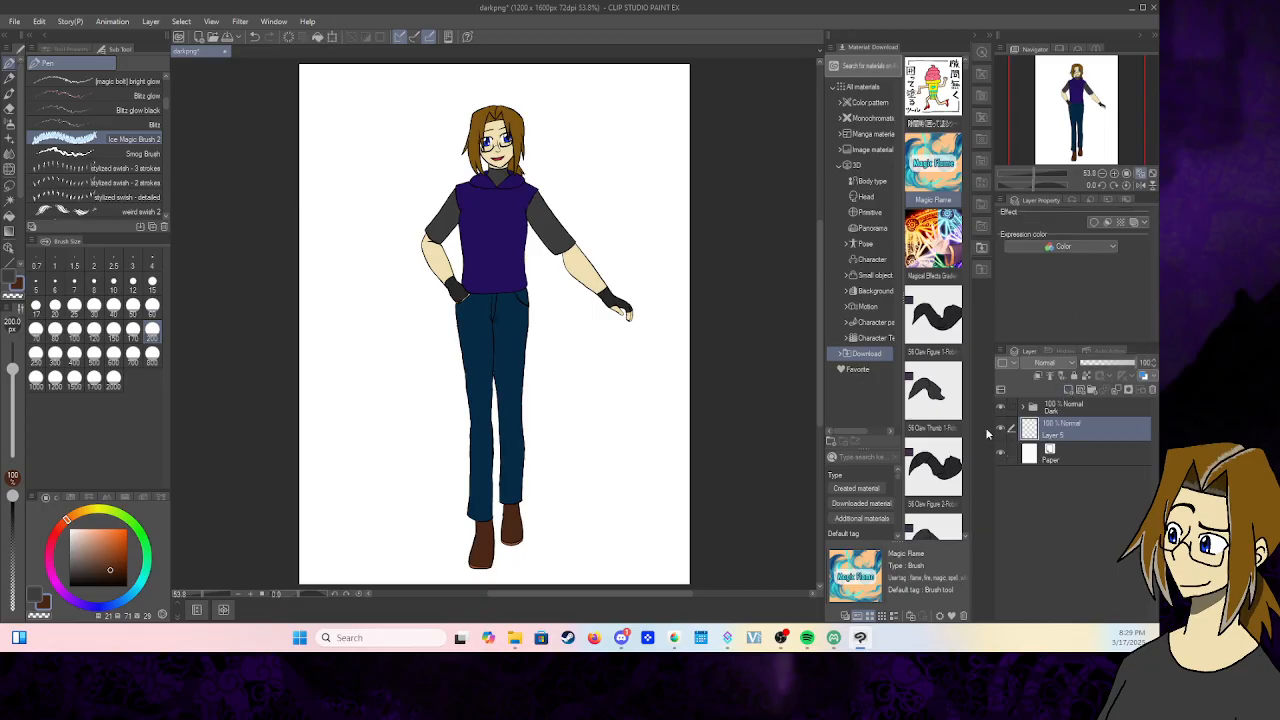
- Try out the Ice Magic Brush 2 and the magic power brush with sweeping strokes behind the character, undoing each stroke
mouse_move(357, 175)
left_mouse_down()
mouse_move(360, 265)
mouse_move(437, 348)
mouse_move(585, 380)
mouse_move(639, 198)
mouse_move(495, 225)
mouse_move(398, 520)
mouse_move(360, 420)
mouse_move(657, 505)
mouse_move(670, 420)
left_mouse_up()
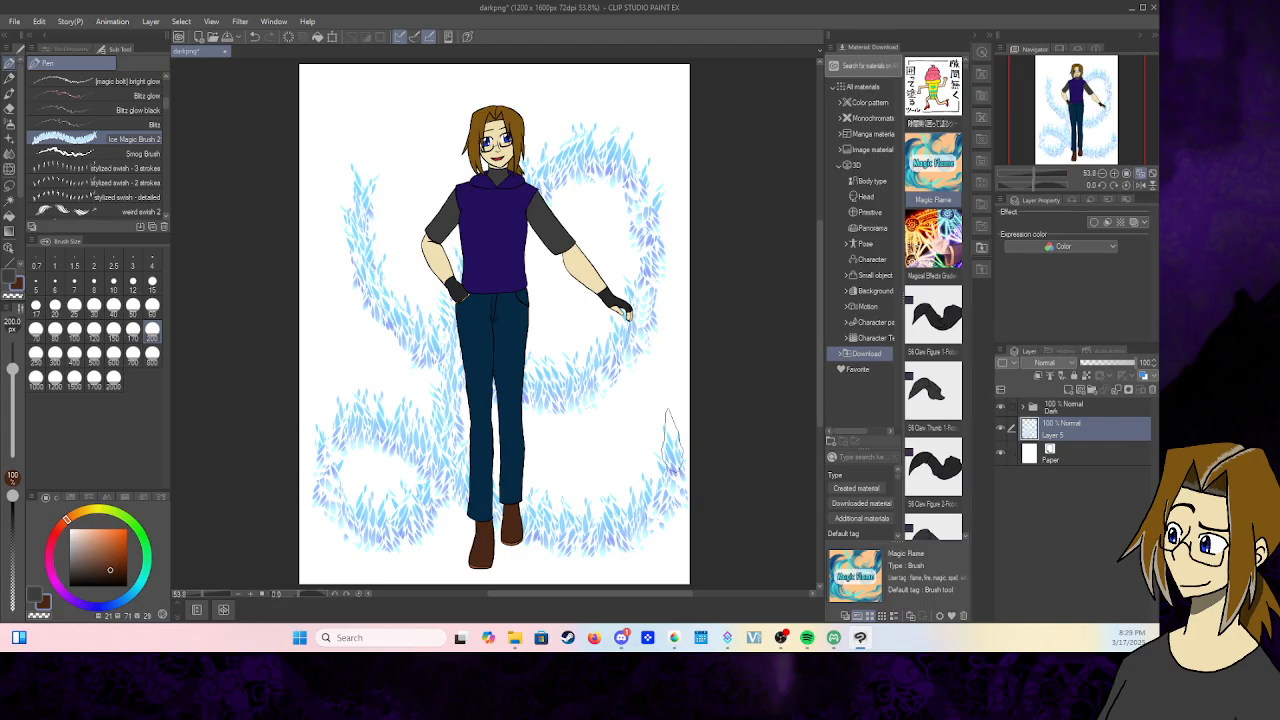
left_click(254, 37)
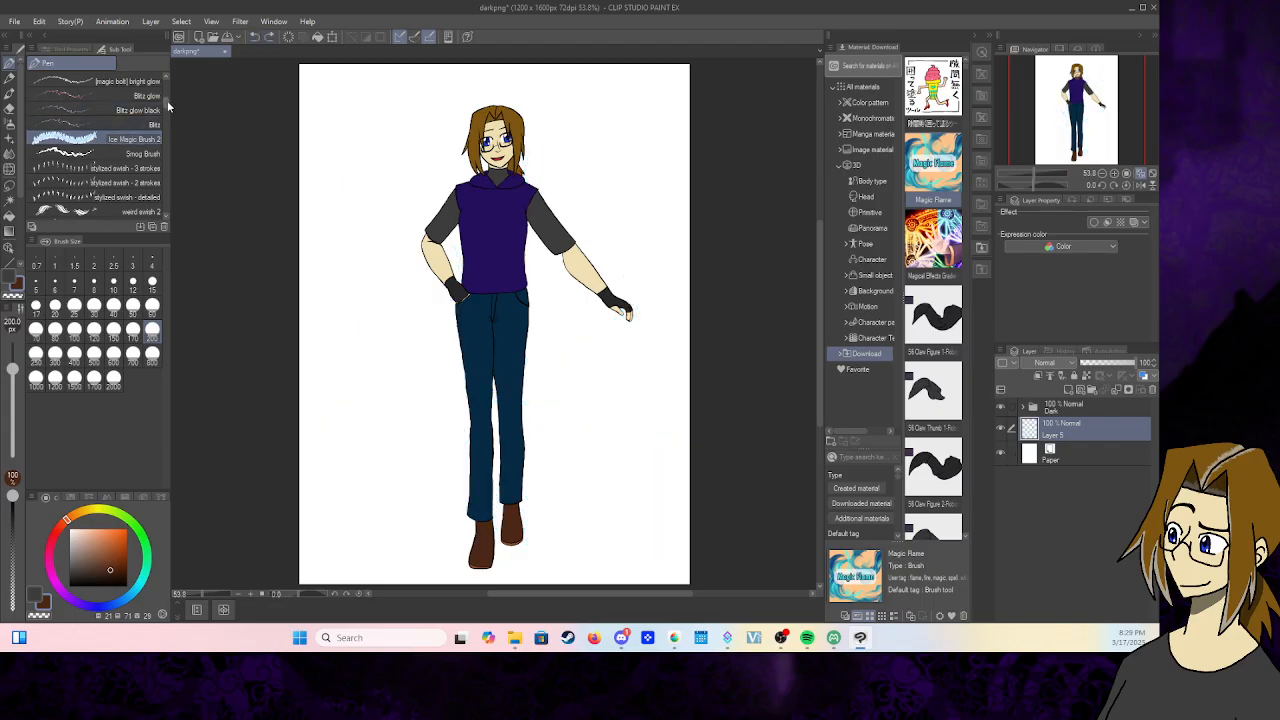
scroll(167, 105, "down", 5)
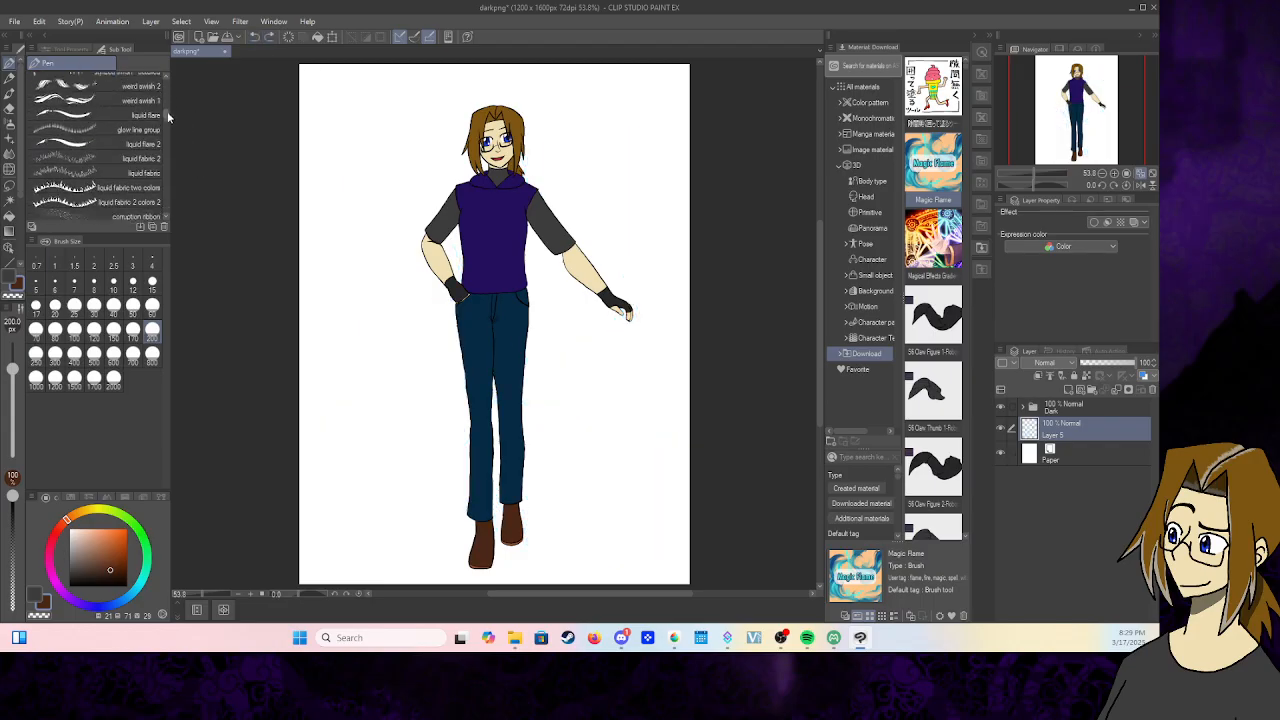
scroll(167, 116, "down", 5)
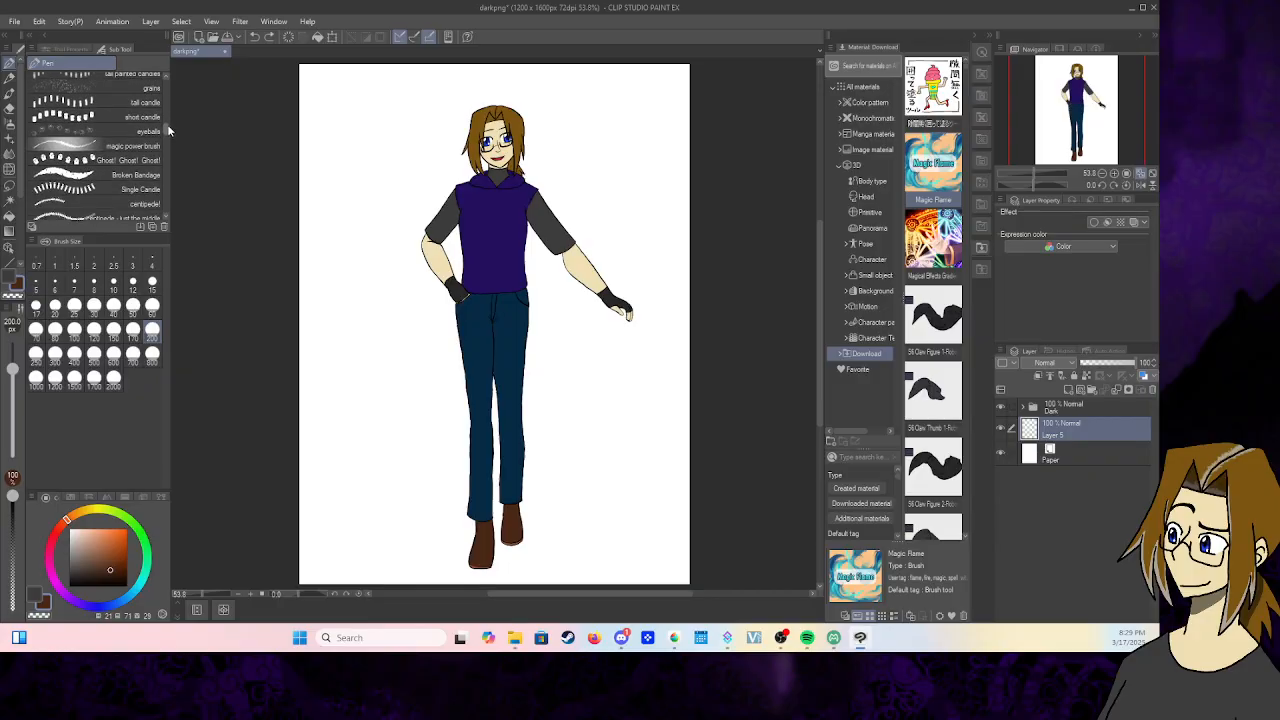
left_click(110, 146)
left_click(11, 281)
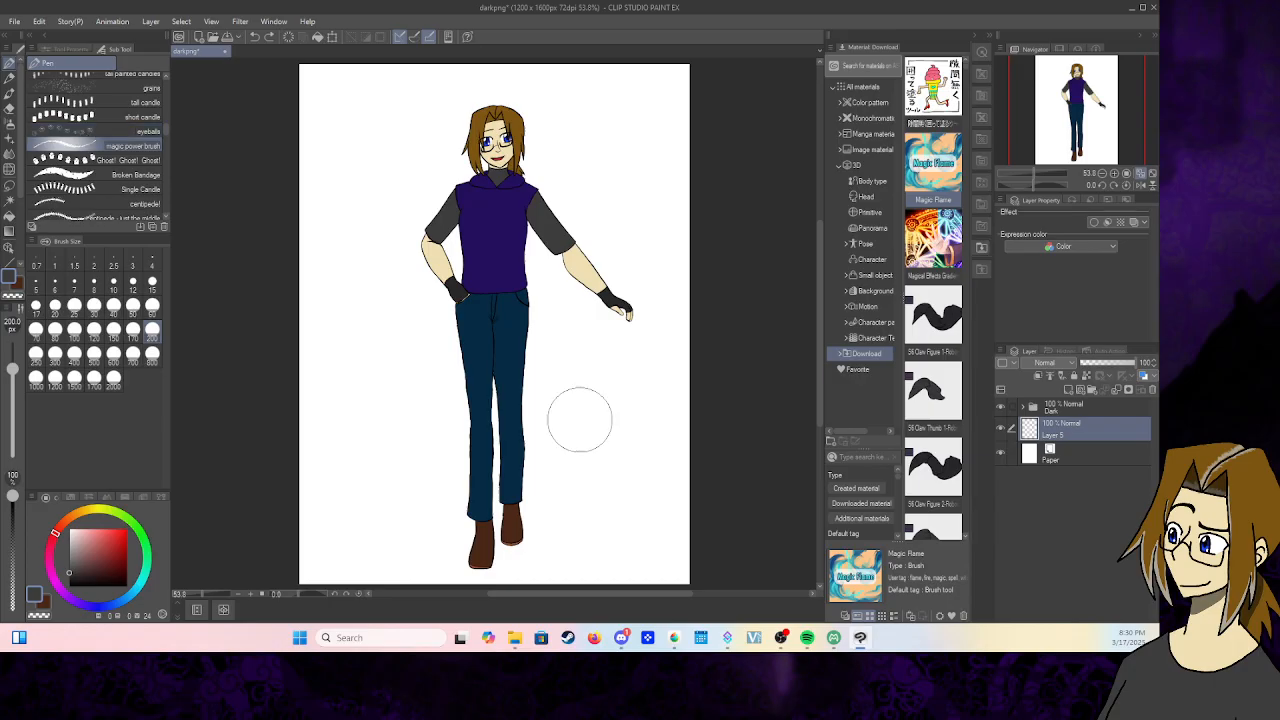
mouse_move(370, 146)
left_mouse_down()
mouse_move(360, 206)
mouse_move(530, 400)
mouse_move(592, 580)
left_mouse_up()
left_click(254, 36)
- Try the fog - smoke - smog brush with a curving stroke behind the character and undo it
scroll(164, 165, "up", 3)
scroll(163, 145, "down", 10)
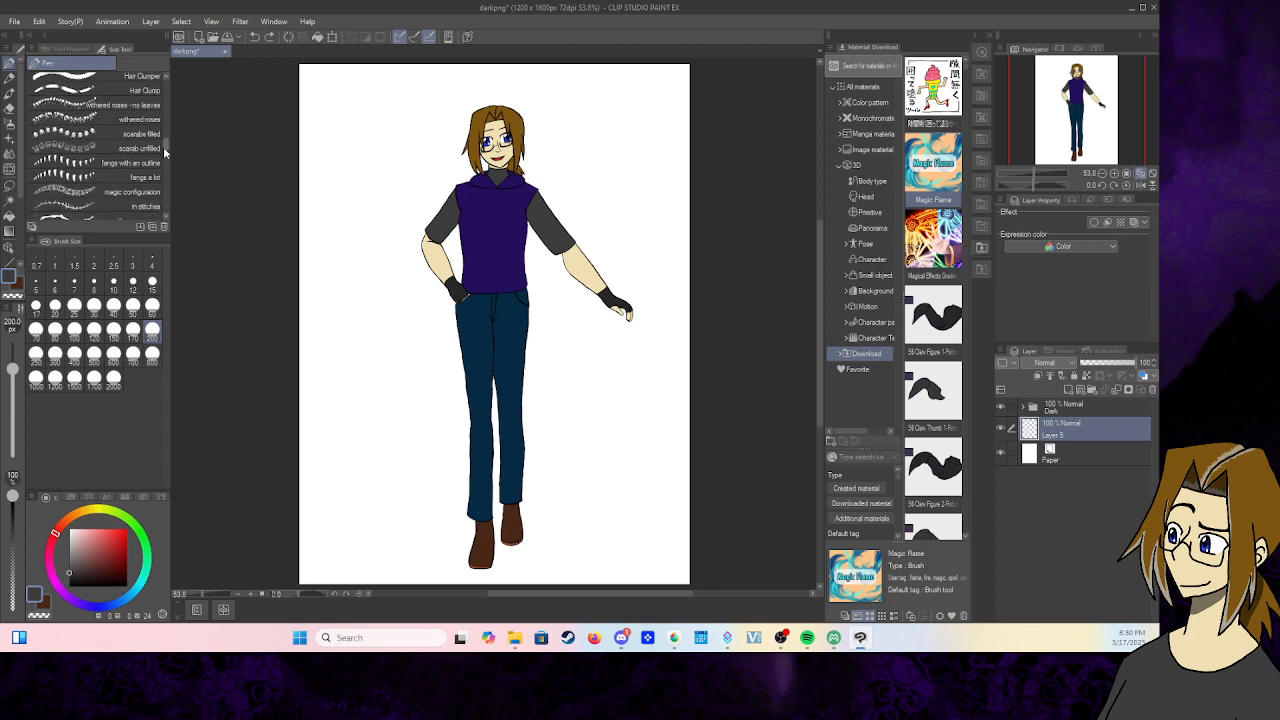
left_click(130, 171)
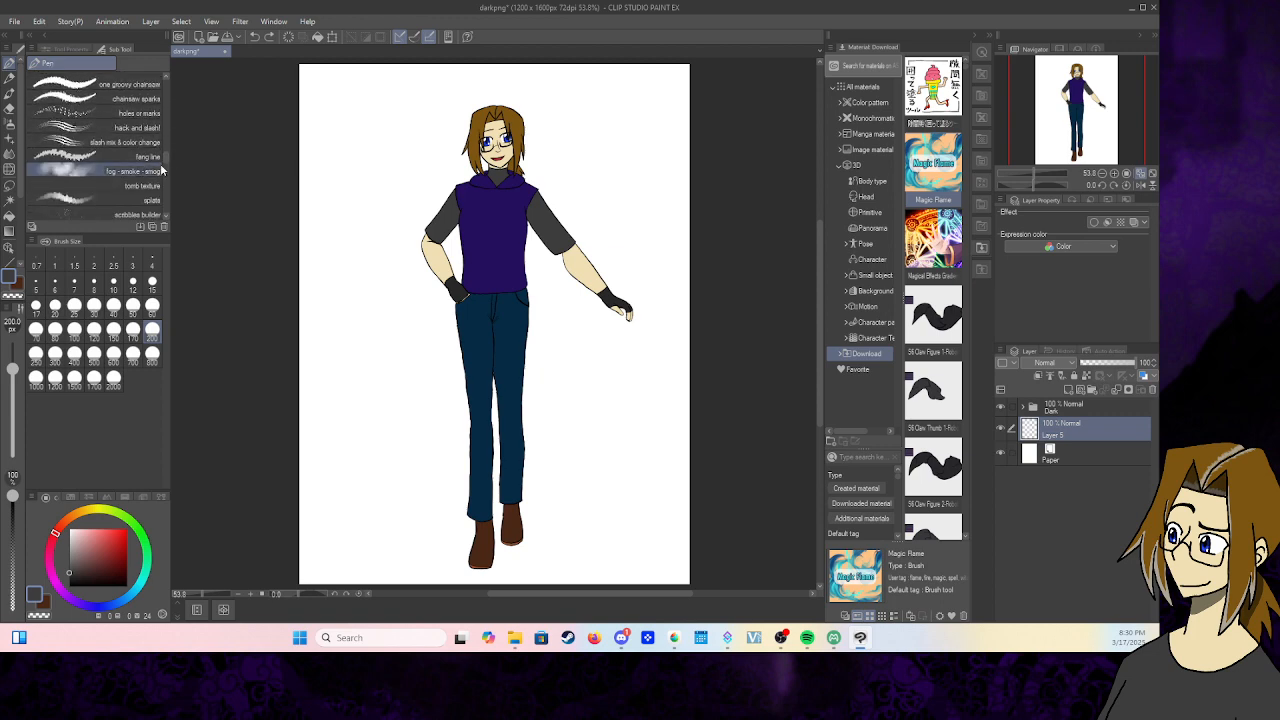
mouse_move(325, 126)
left_mouse_down()
mouse_move(440, 290)
mouse_move(405, 578)
left_mouse_up()
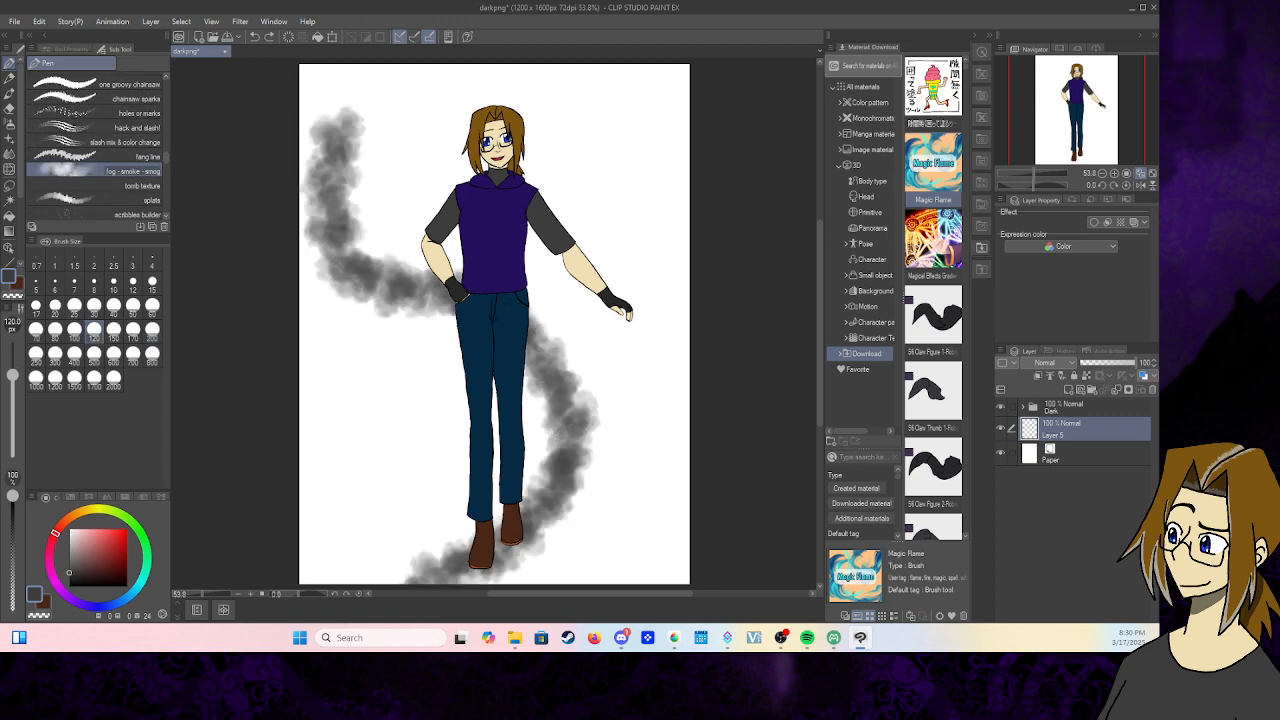
left_click(253, 35)
- Try the super scratcher brush with a stroke across the background layer and undo it
left_click(140, 200)
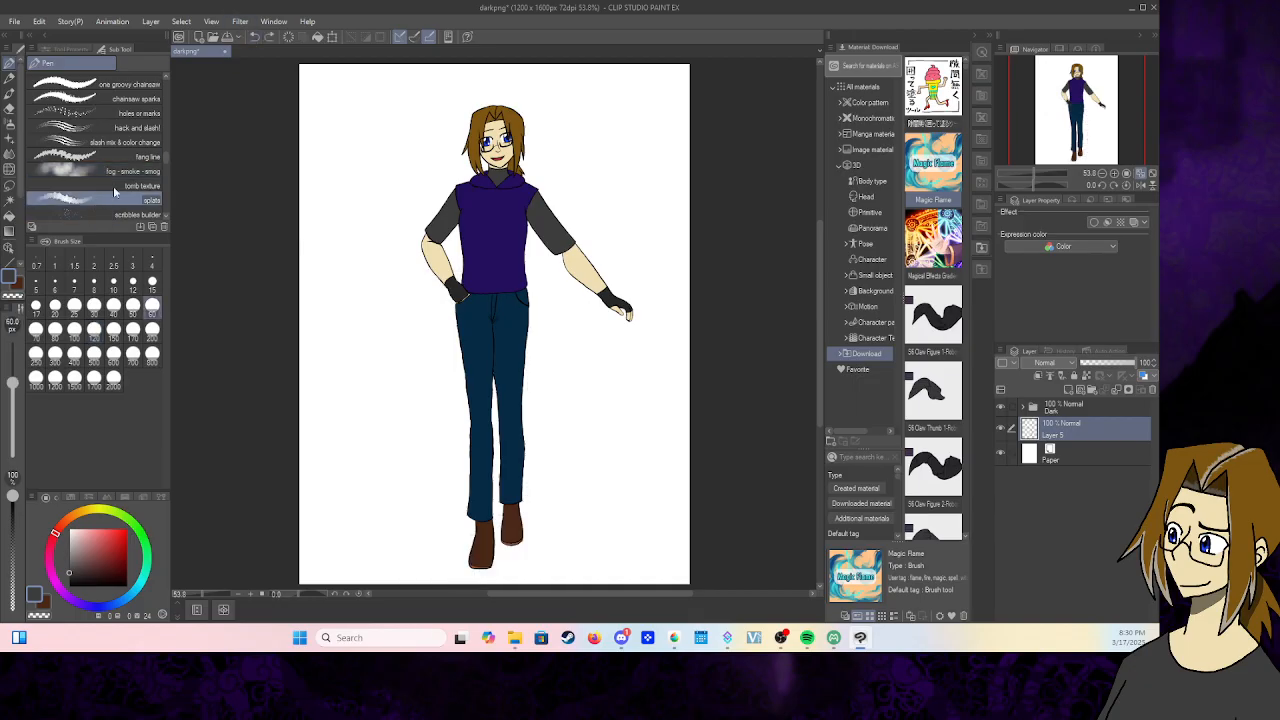
scroll(165, 220, "down", 2)
scroll(165, 220, "down", 2)
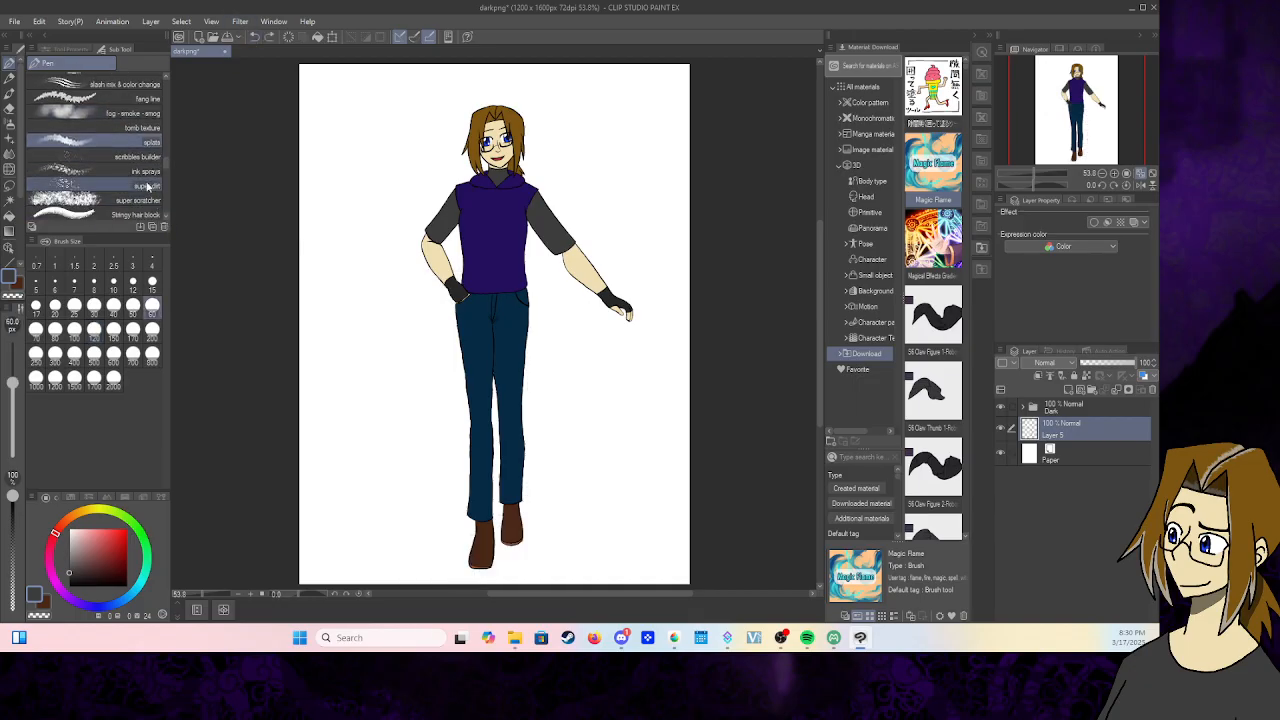
left_click(150, 205)
mouse_move(354, 137)
left_mouse_down()
mouse_move(500, 480)
mouse_move(525, 495)
left_mouse_up()
left_click(254, 36)
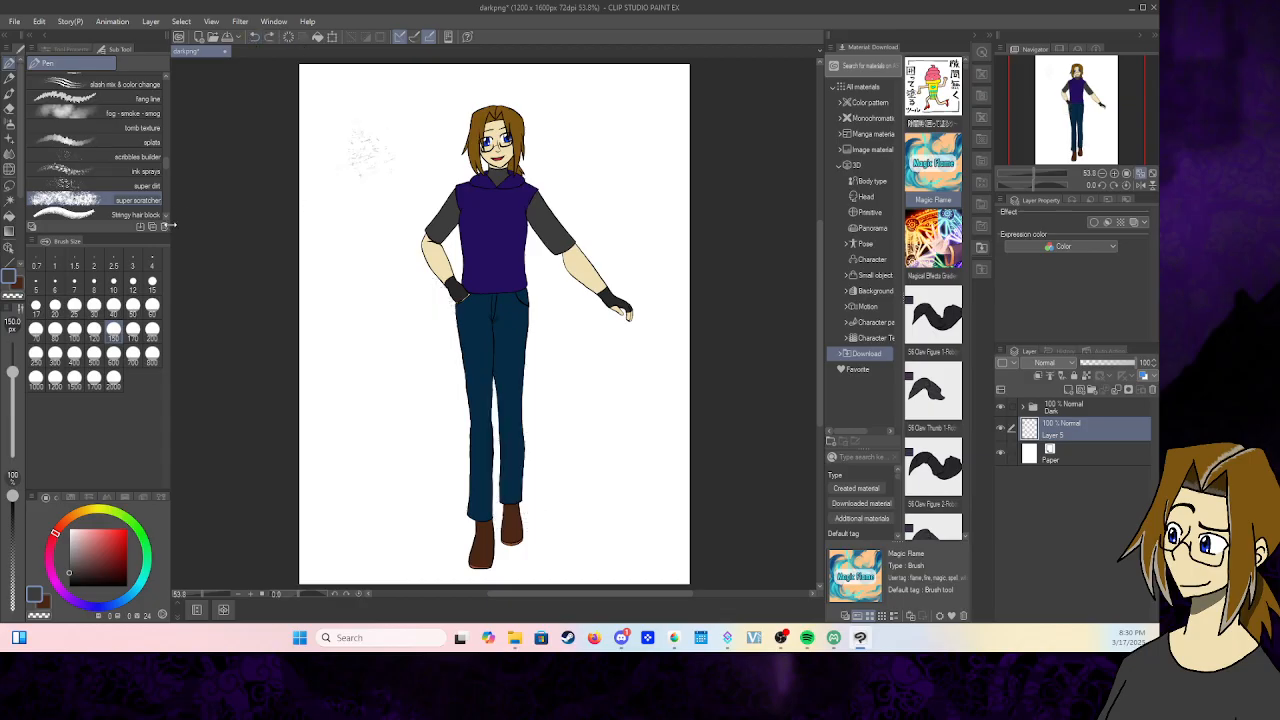
- Try the Stringy hair block brush with a stroke beside the character and undo it
scroll(150, 200, "down", 1)
left_click(150, 203)
mouse_move(314, 130)
left_mouse_down()
mouse_move(364, 262)
mouse_move(454, 316)
mouse_move(385, 490)
left_mouse_up()
left_click(254, 36)
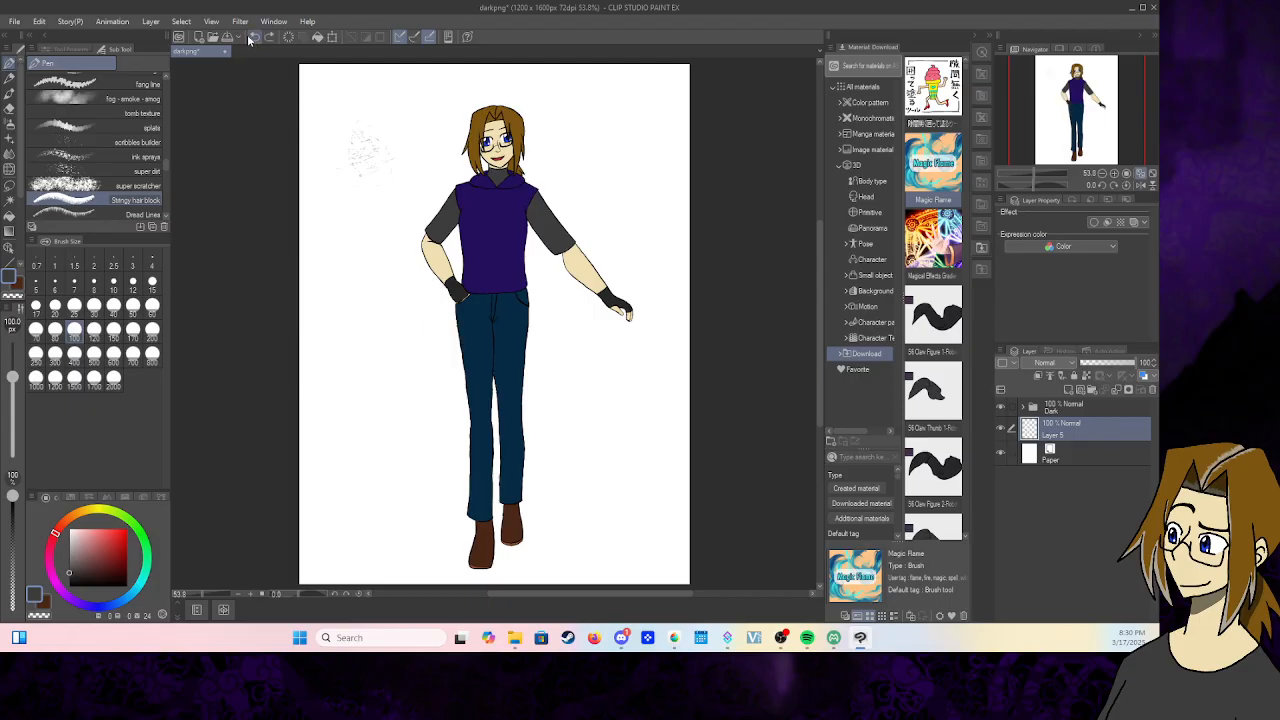
- Look through further effect brushes, test the Dread Lines brush beside the character and undo the stroke
scroll(165, 218, "down", 3)
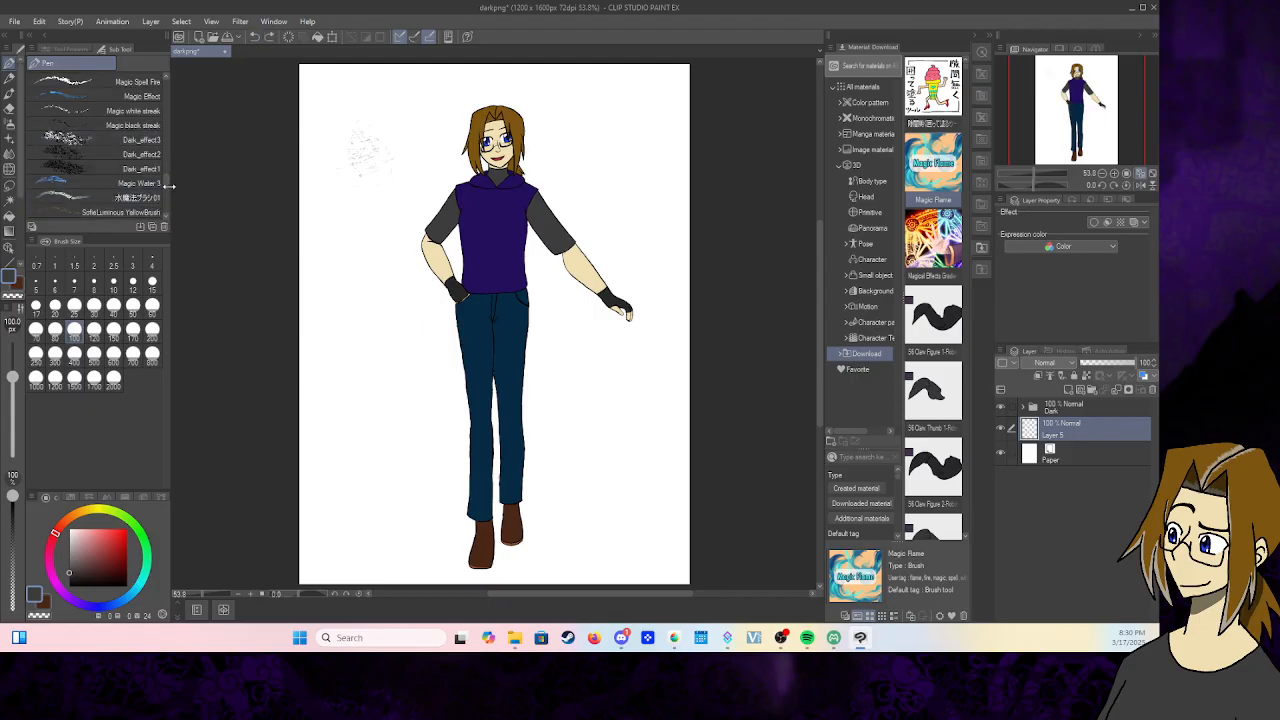
scroll(150, 170, "up", 5)
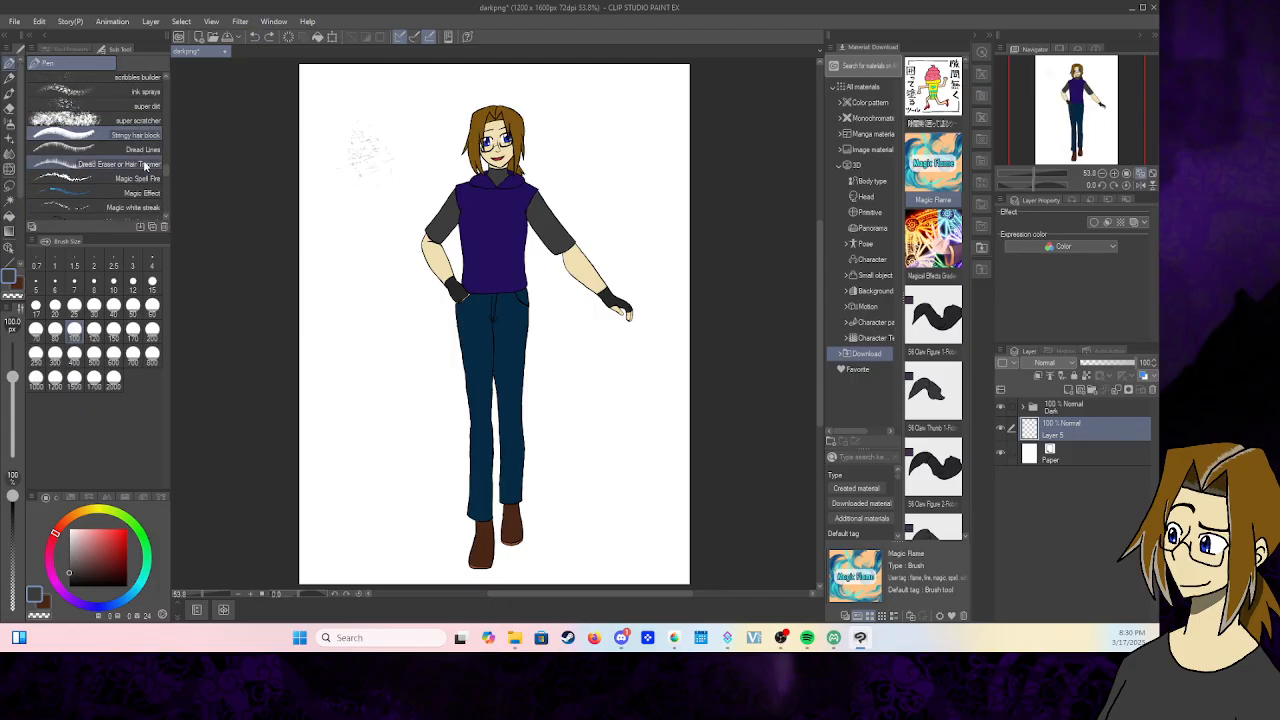
left_click(145, 165)
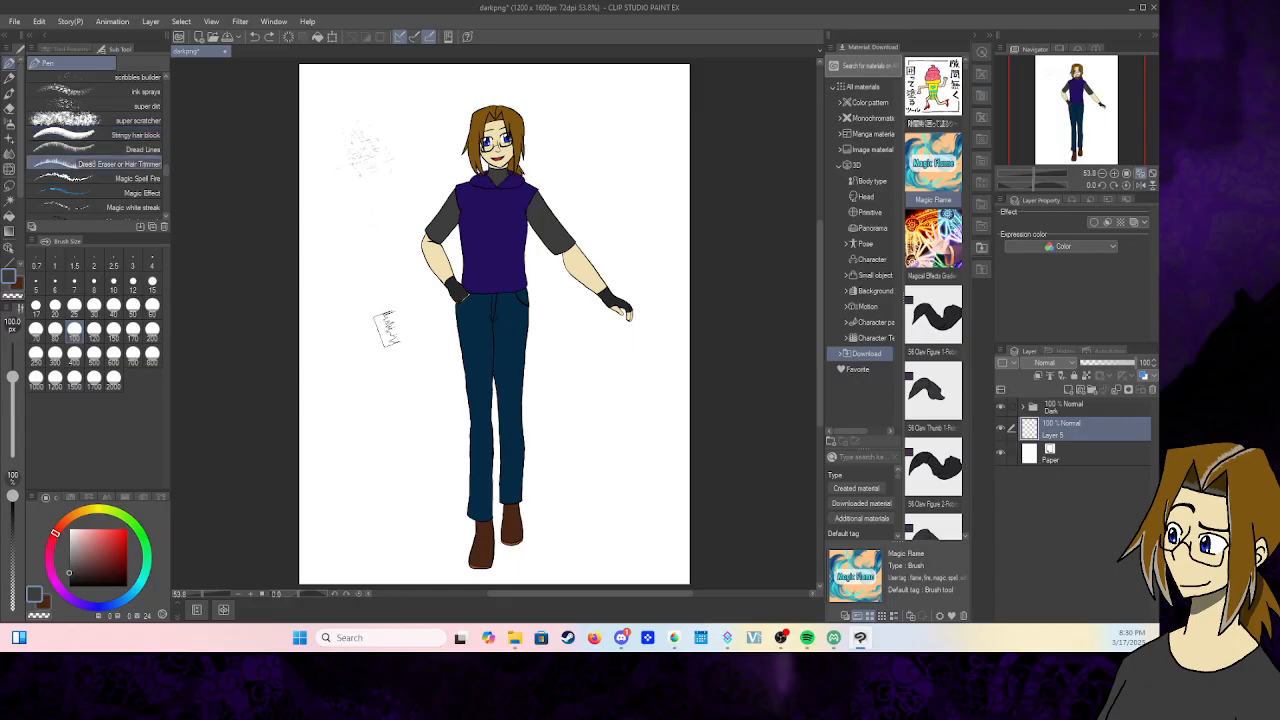
left_click(143, 149)
mouse_move(322, 220)
left_mouse_down()
mouse_move(359, 343)
mouse_move(406, 395)
mouse_move(437, 402)
mouse_move(436, 446)
left_mouse_up()
left_click(255, 37)
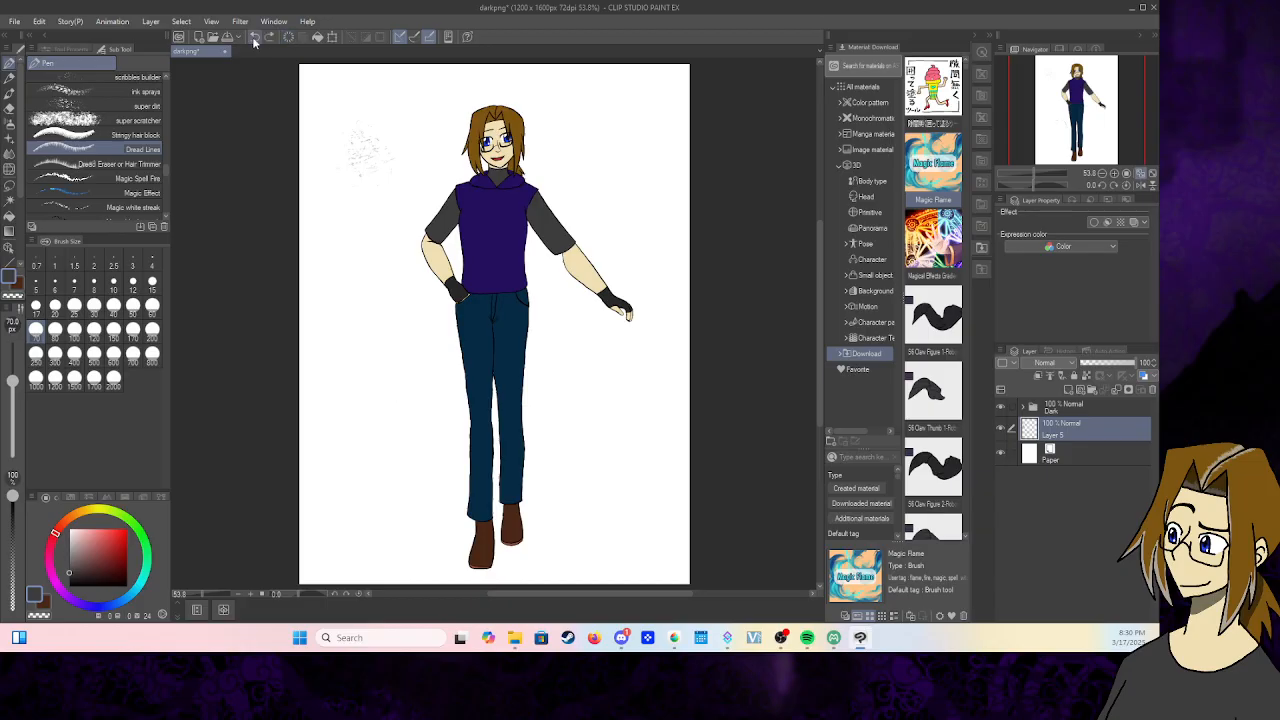
- Try the Magic Effect brush with a looping stroke behind the character's legs and undo it
left_click(151, 194)
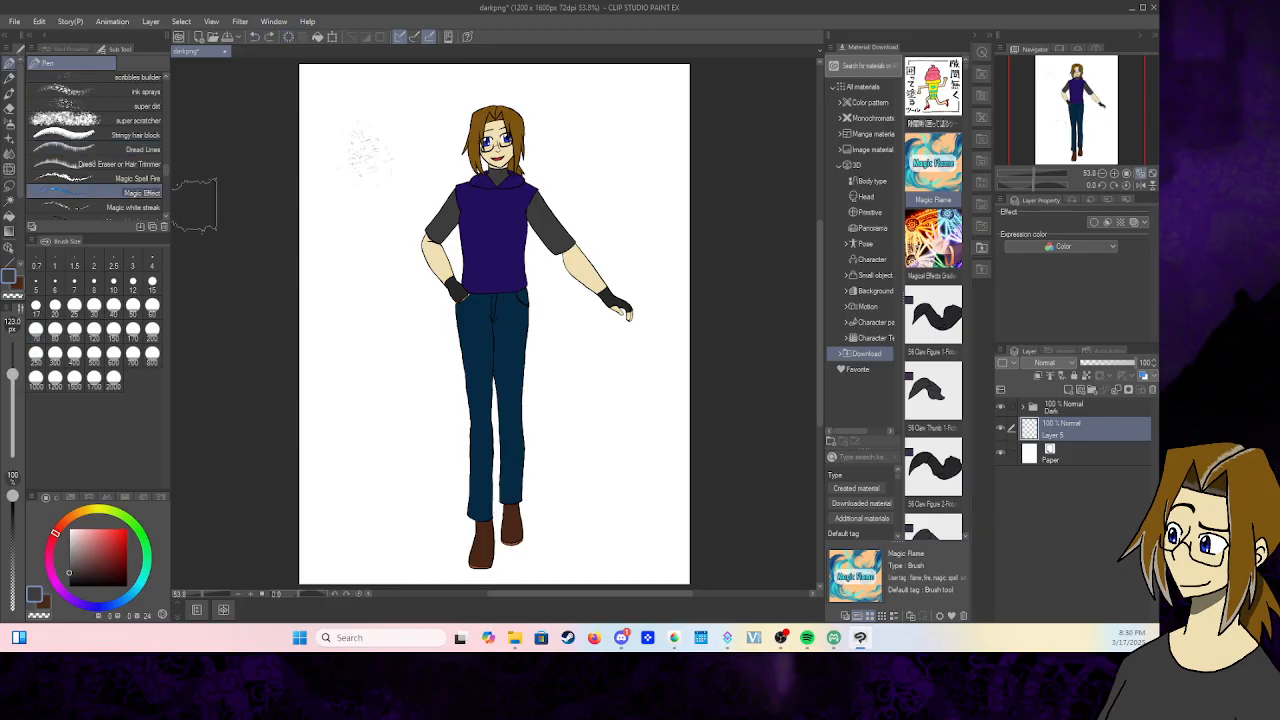
mouse_move(358, 168)
left_mouse_down()
mouse_move(358, 275)
mouse_move(385, 425)
mouse_move(470, 548)
mouse_move(370, 460)
left_mouse_up()
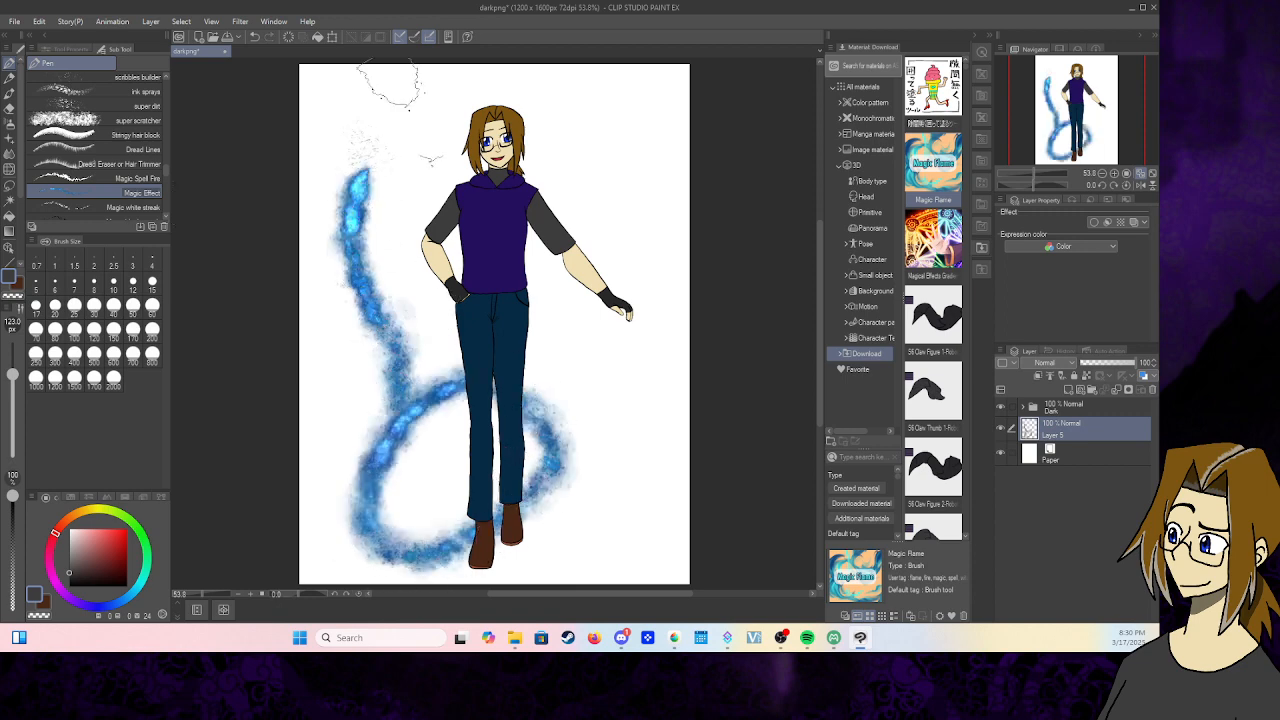
left_click(254, 38)
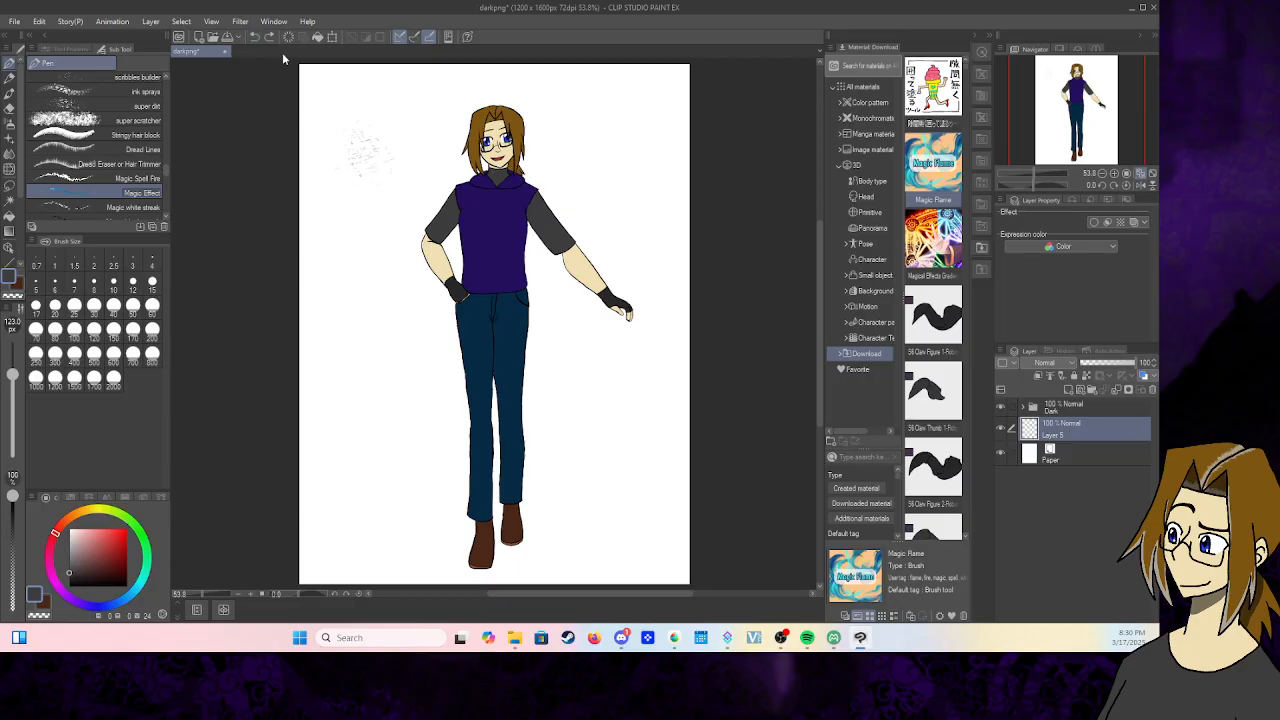
scroll(166, 214, "down", 3)
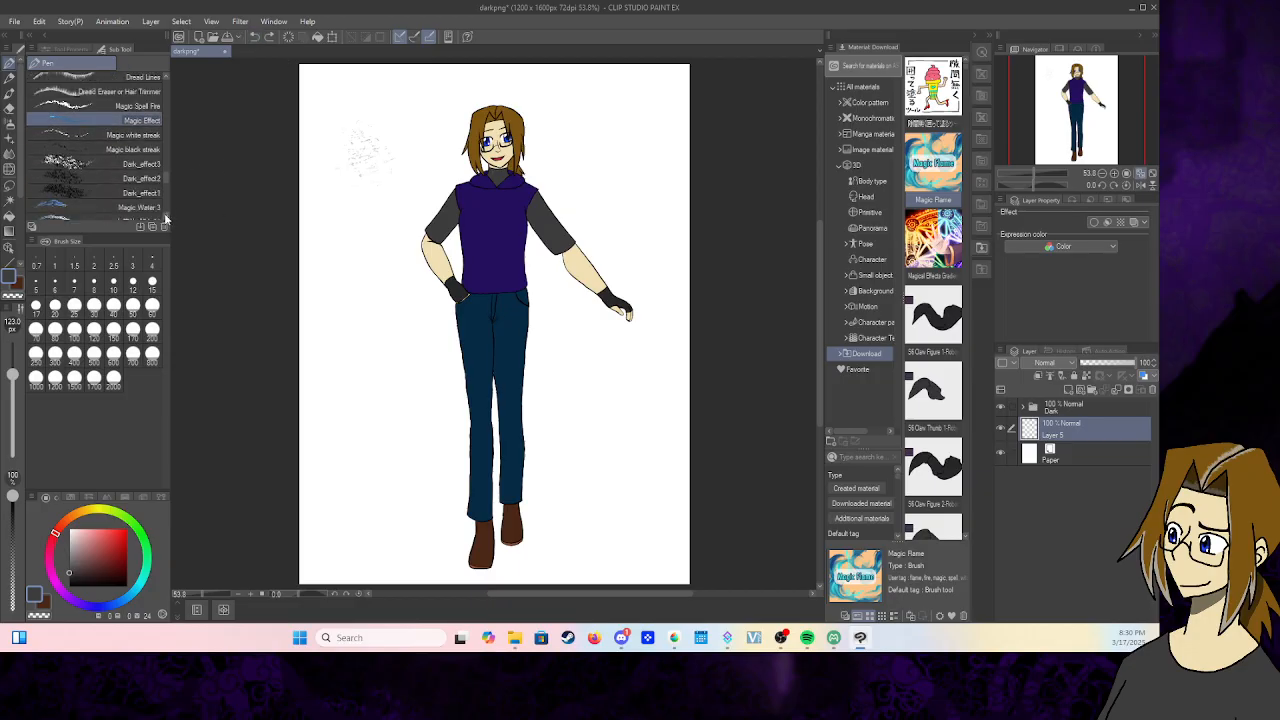
- Try the ルーン文字1 rune brush with a long curving stroke behind the character's legs and undo it
scroll(166, 217, "down", 5)
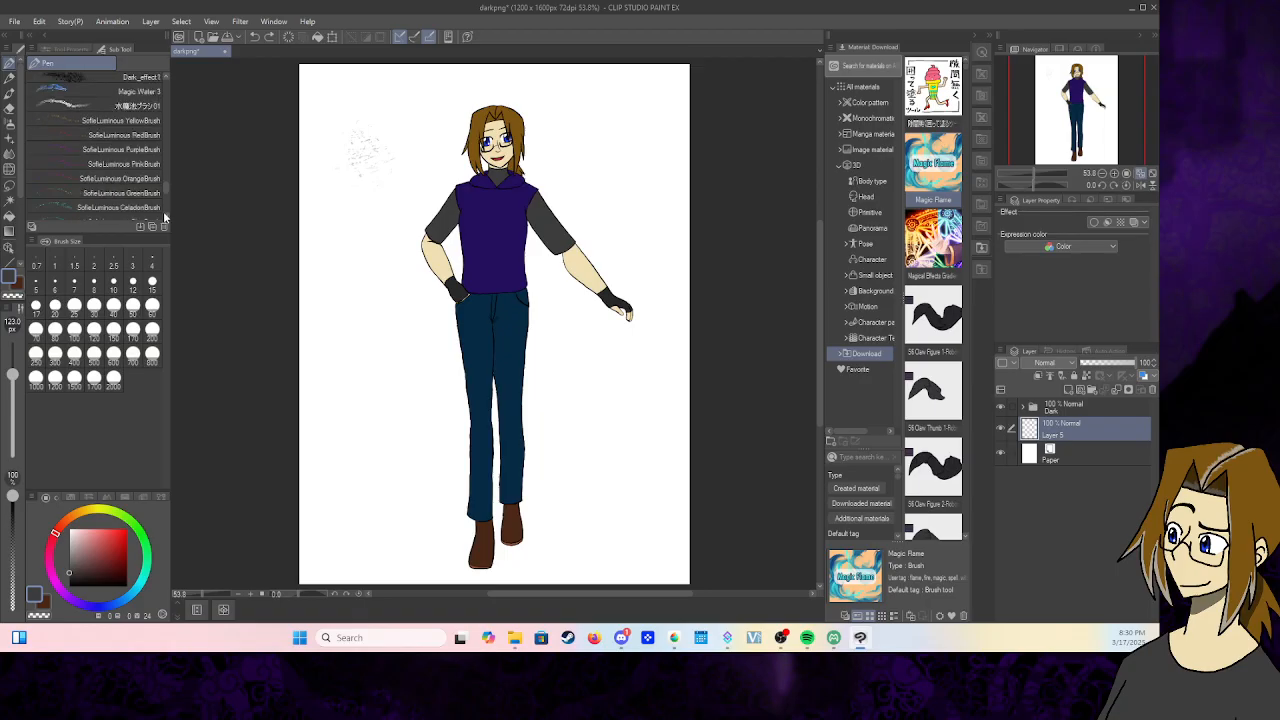
scroll(163, 212, "down", 4)
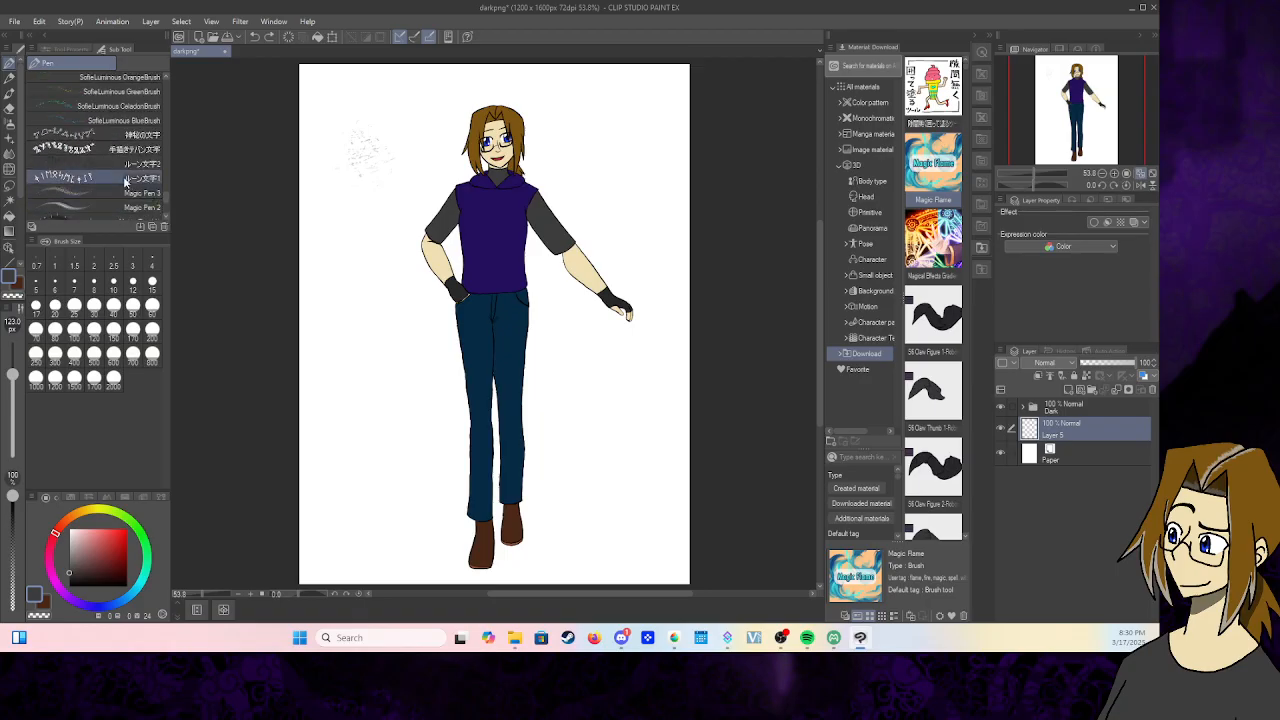
left_click(126, 181)
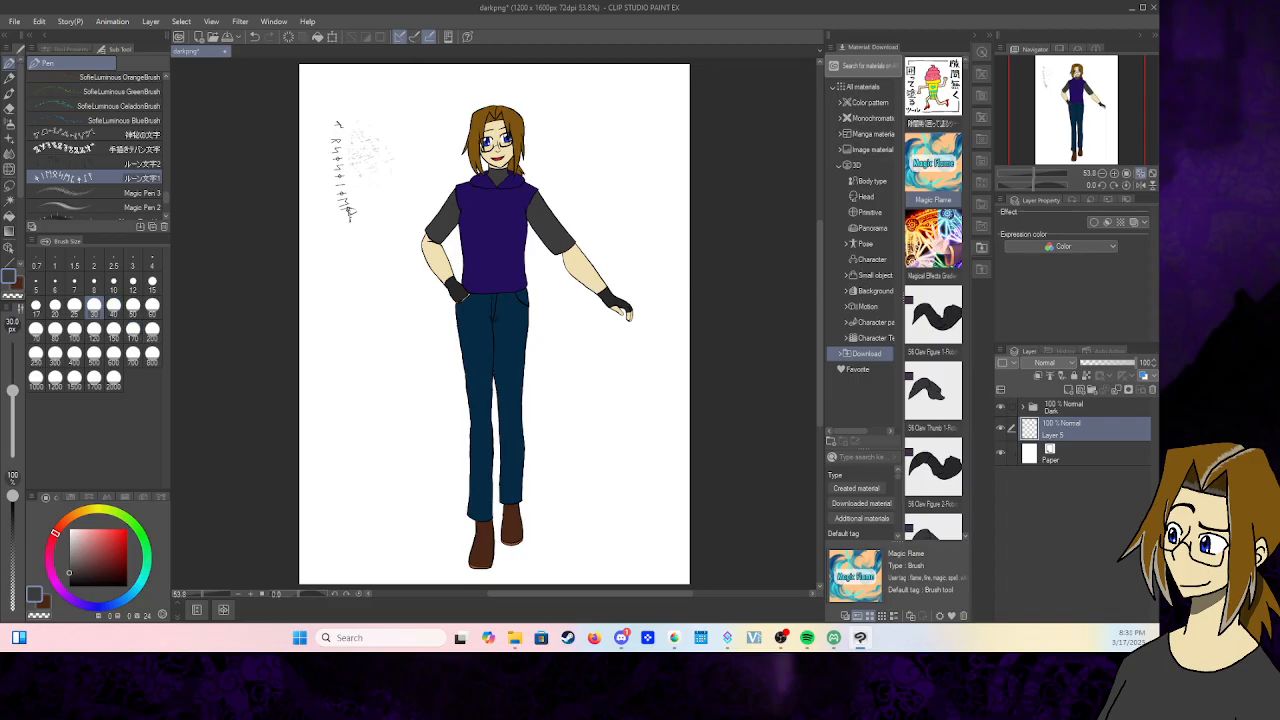
mouse_move(598, 420)
left_mouse_down()
mouse_move(642, 443)
mouse_move(682, 523)
left_mouse_up()
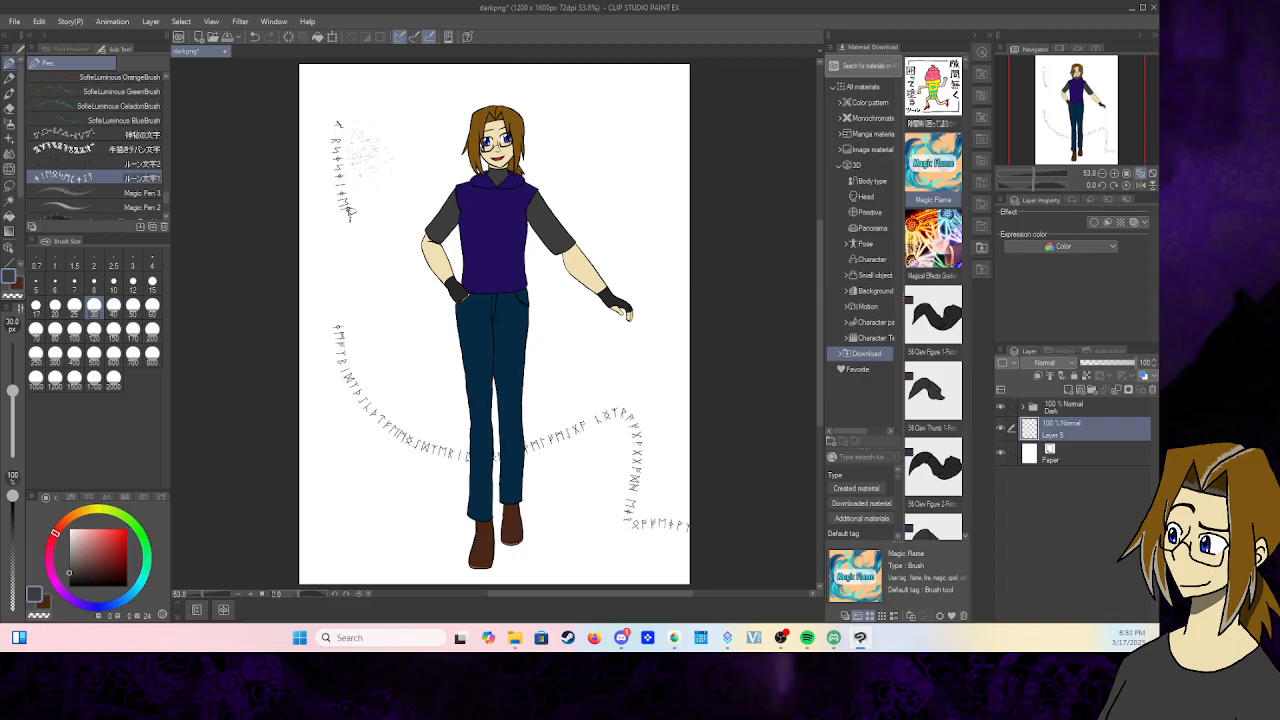
left_click(255, 37)
- Paint a curve with the hand-drawn lettering brush beside the legs and a ルーン文字2 rune curve behind the hips
left_click(100, 149)
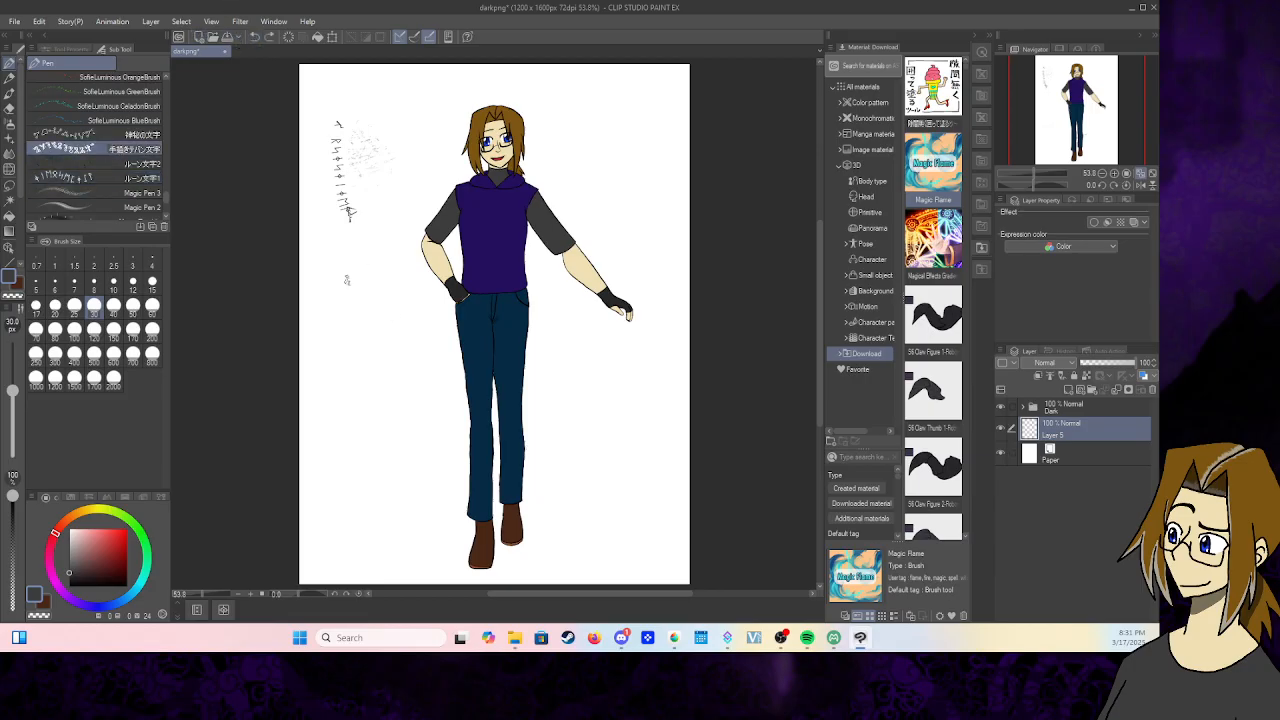
left_click_drag(331, 288, 468, 404)
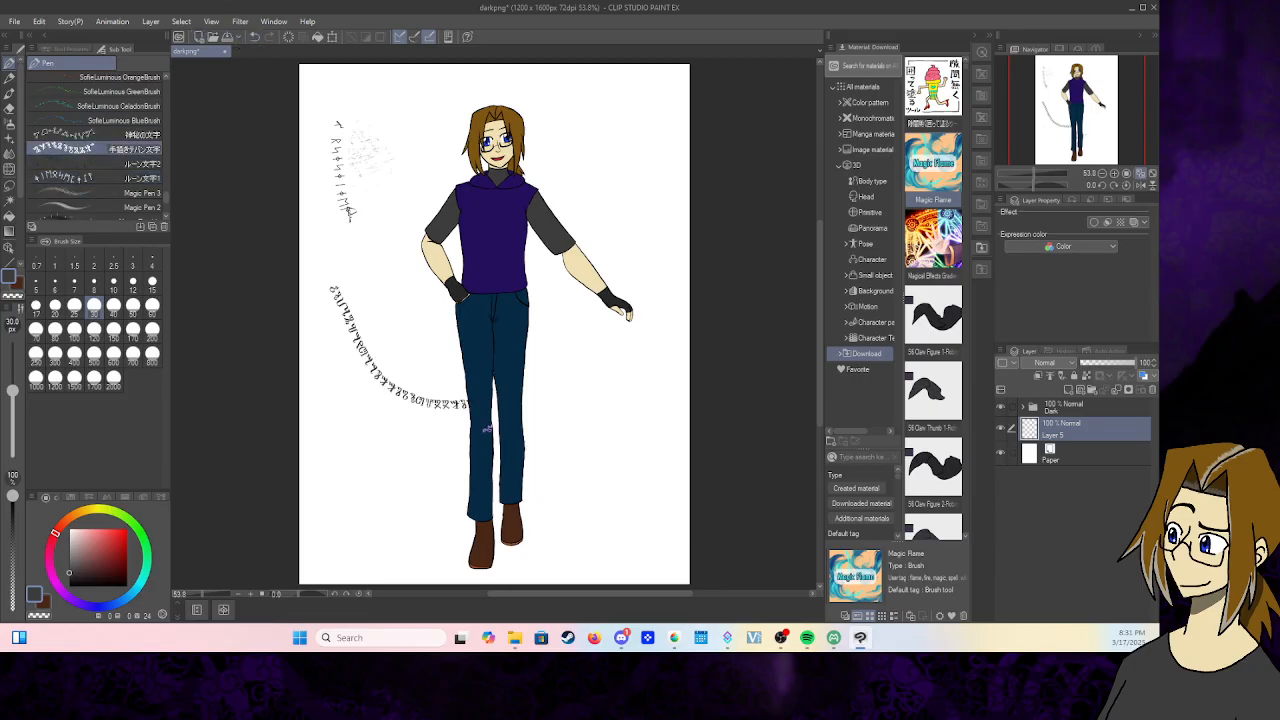
left_click(113, 162)
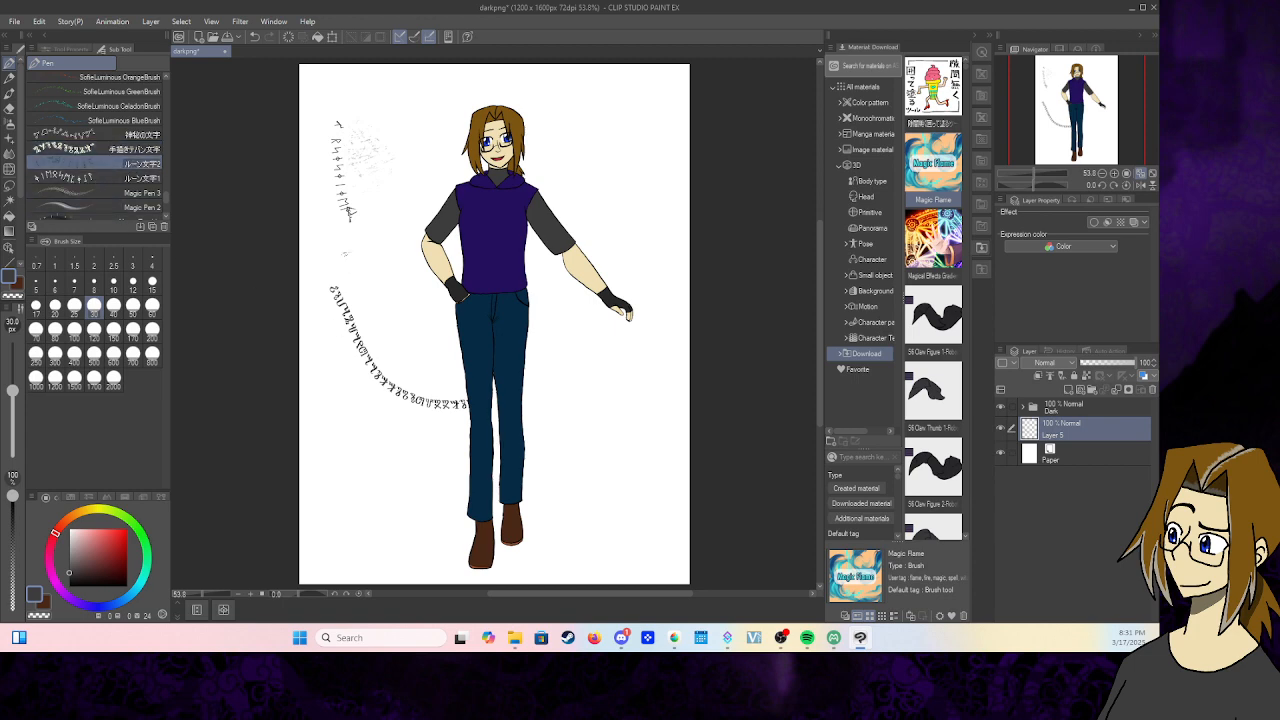
left_click_drag(345, 254, 596, 372)
- Paint a D-shaped Hair Clumper stroke beside the character's head on the effect layer
scroll(164, 195, "down", 3)
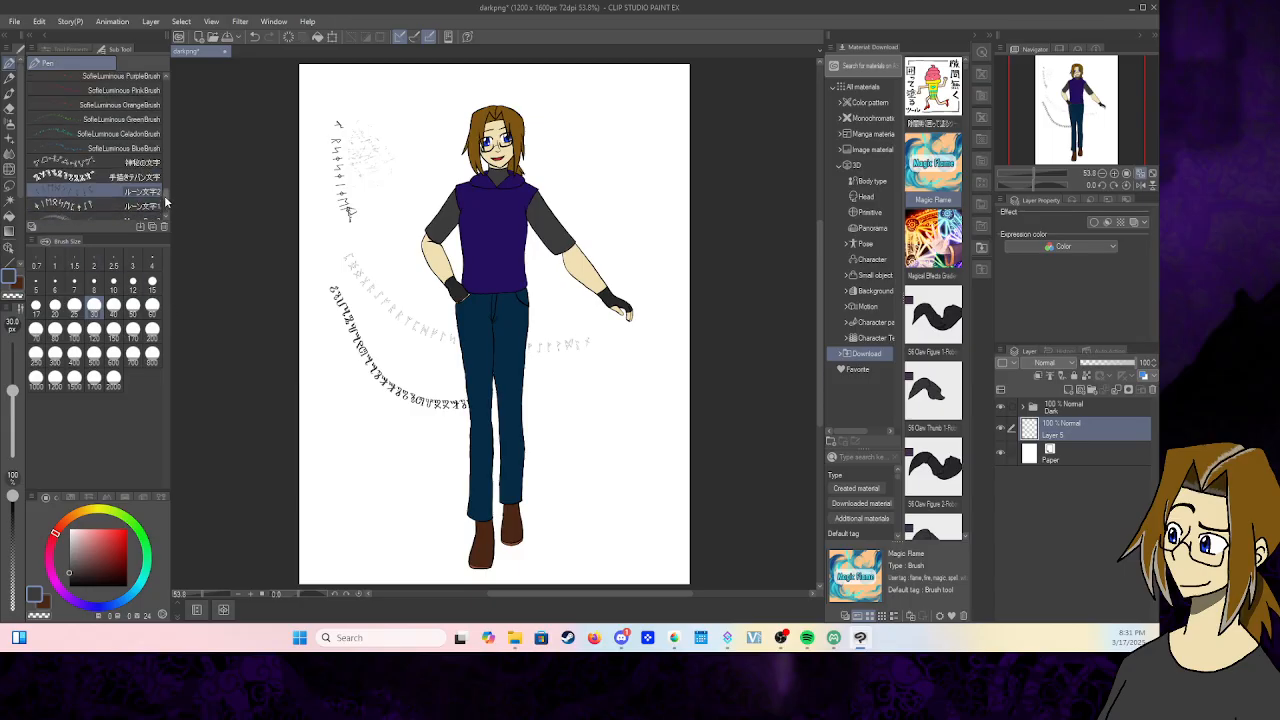
left_click_drag(166, 203, 162, 137)
left_click(130, 154)
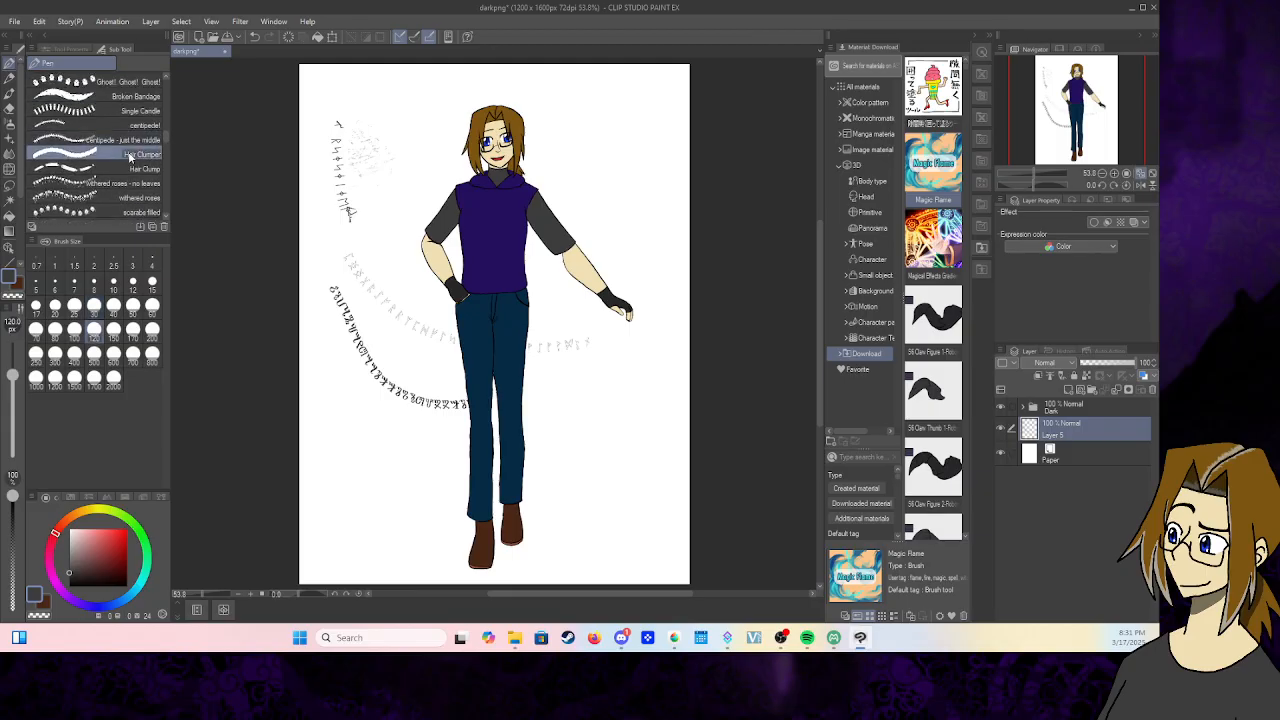
mouse_move(382, 95)
left_mouse_down()
mouse_move(397, 212)
mouse_move(432, 128)
mouse_move(410, 102)
left_mouse_up()
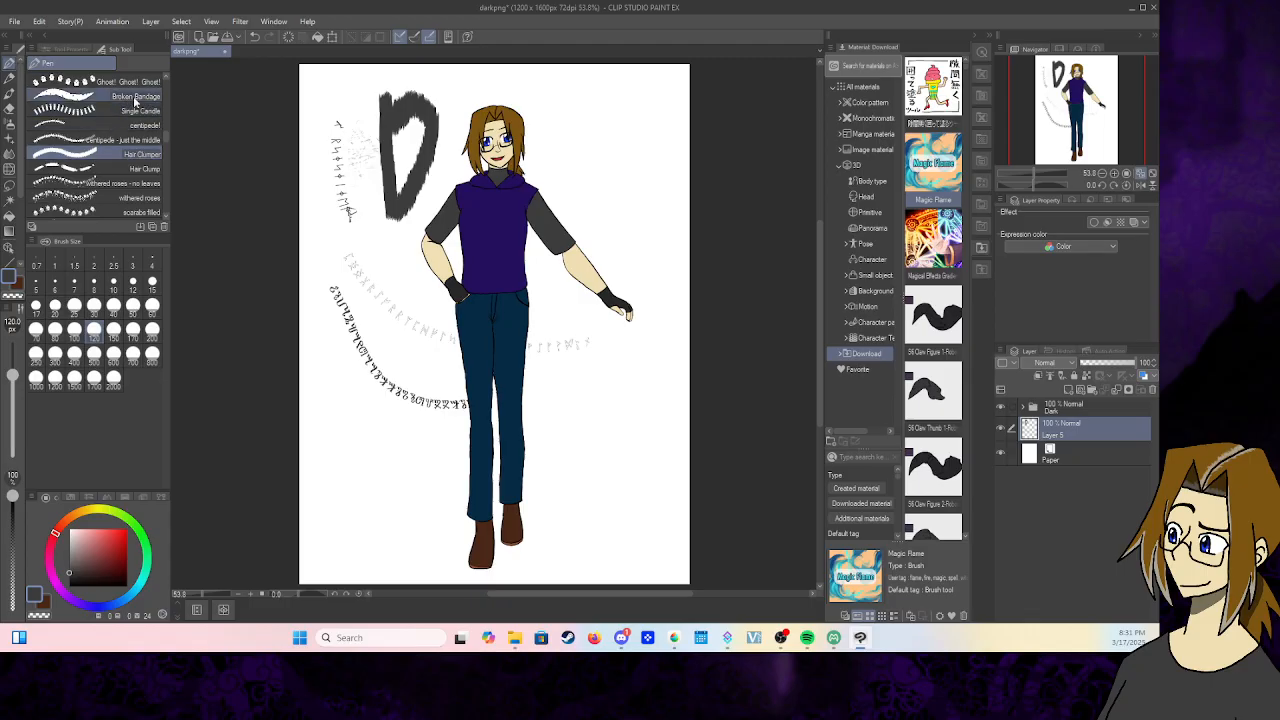
- Paint looping Broken Bandage strokes beside the head and the lower legs, switching the main colour to white for the second
left_click(130, 96)
mouse_move(543, 100)
left_mouse_down()
mouse_move(560, 132)
mouse_move(615, 158)
mouse_move(654, 115)
mouse_move(598, 95)
mouse_move(682, 190)
left_mouse_up()
left_click(70, 528)
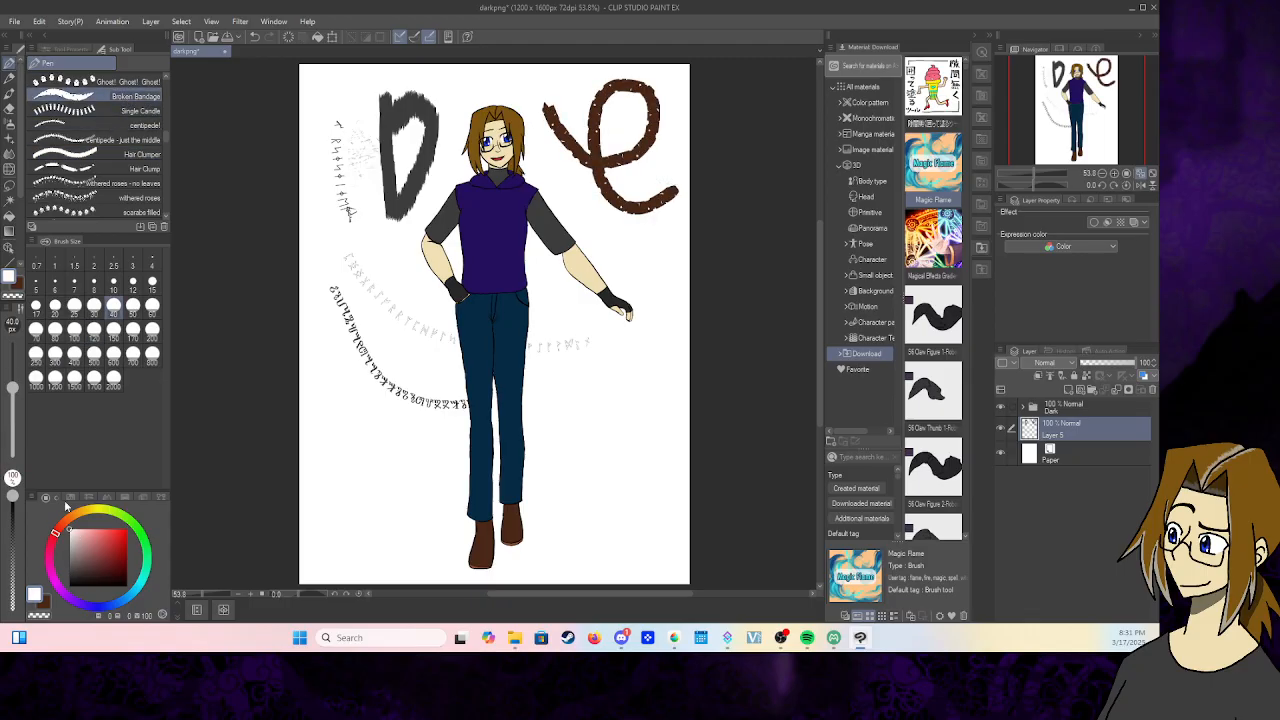
mouse_move(341, 431)
left_mouse_down()
mouse_move(401, 500)
mouse_move(391, 440)
mouse_move(421, 497)
left_mouse_up()
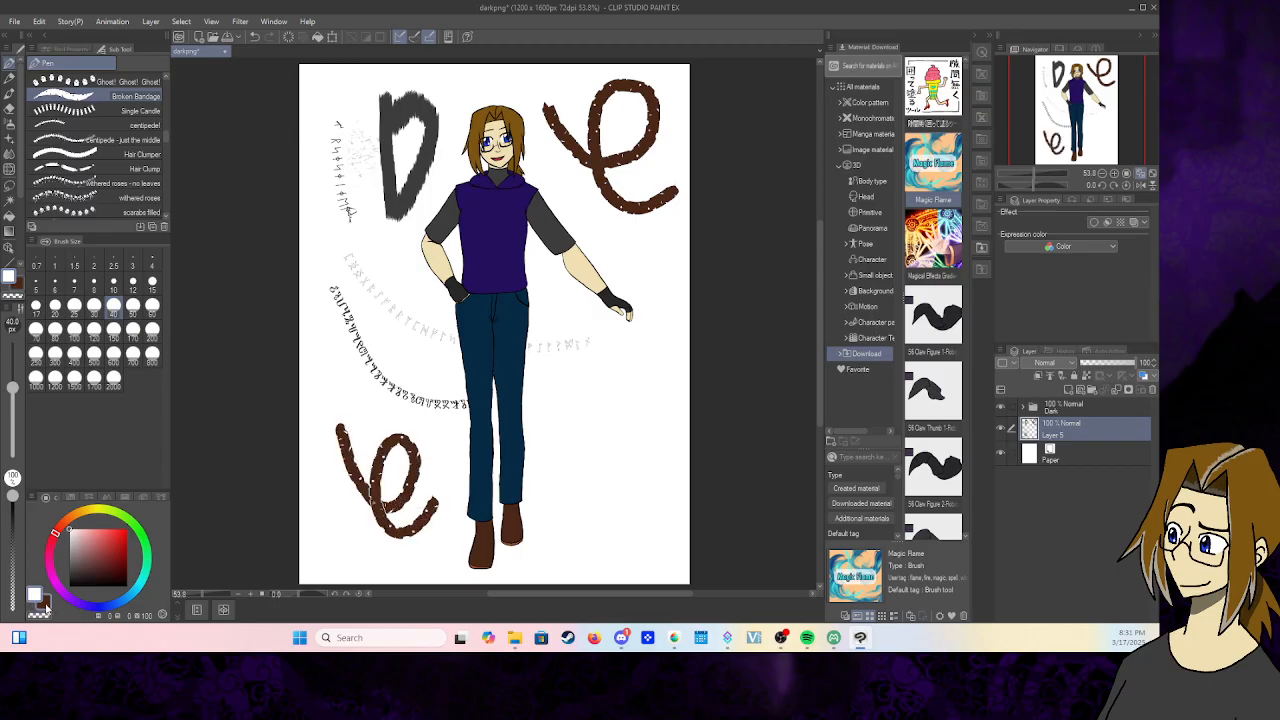
- Set the sub colour to white and the main colour to red, and loop a Broken Bandage stroke over the lower brown one
left_click(46, 607)
left_click(70, 529)
left_click(36, 594)
left_click_drag(110, 537, 124, 530)
mouse_move(320, 390)
left_mouse_down()
mouse_move(312, 445)
mouse_move(386, 452)
mouse_move(336, 452)
mouse_move(378, 505)
left_mouse_up()
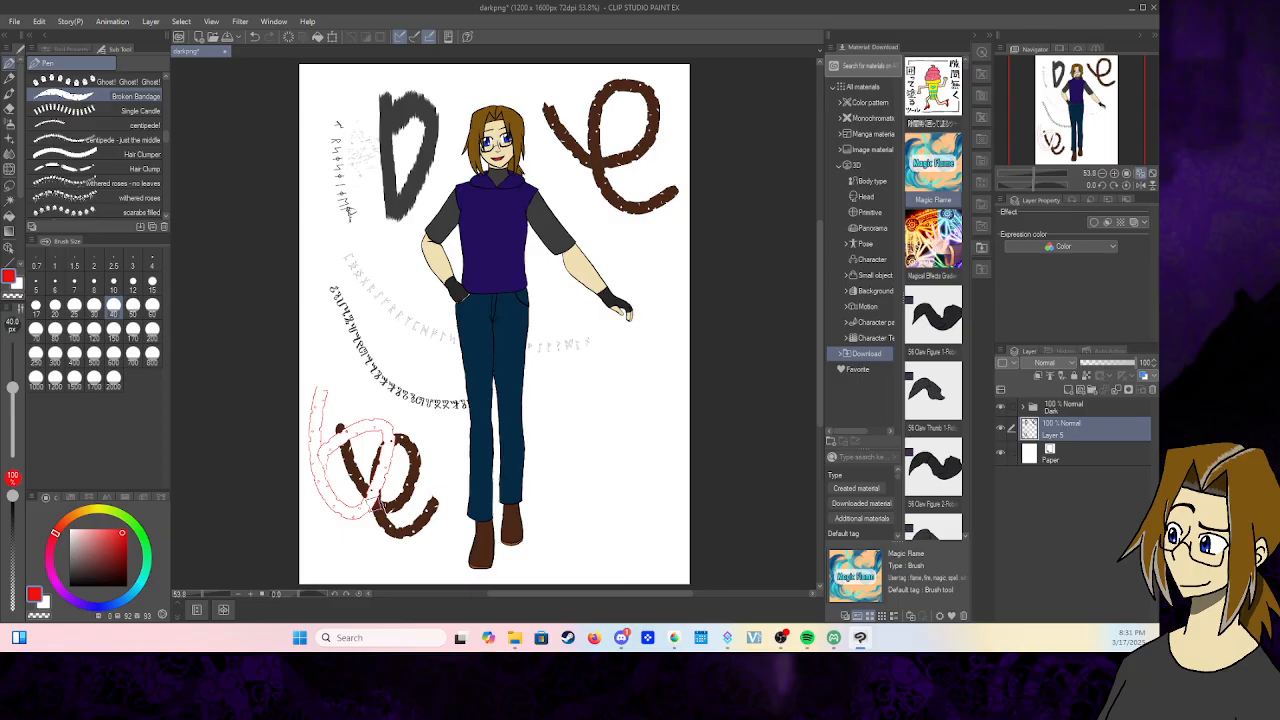
left_click(14, 21)
mouse_move(42, 19)
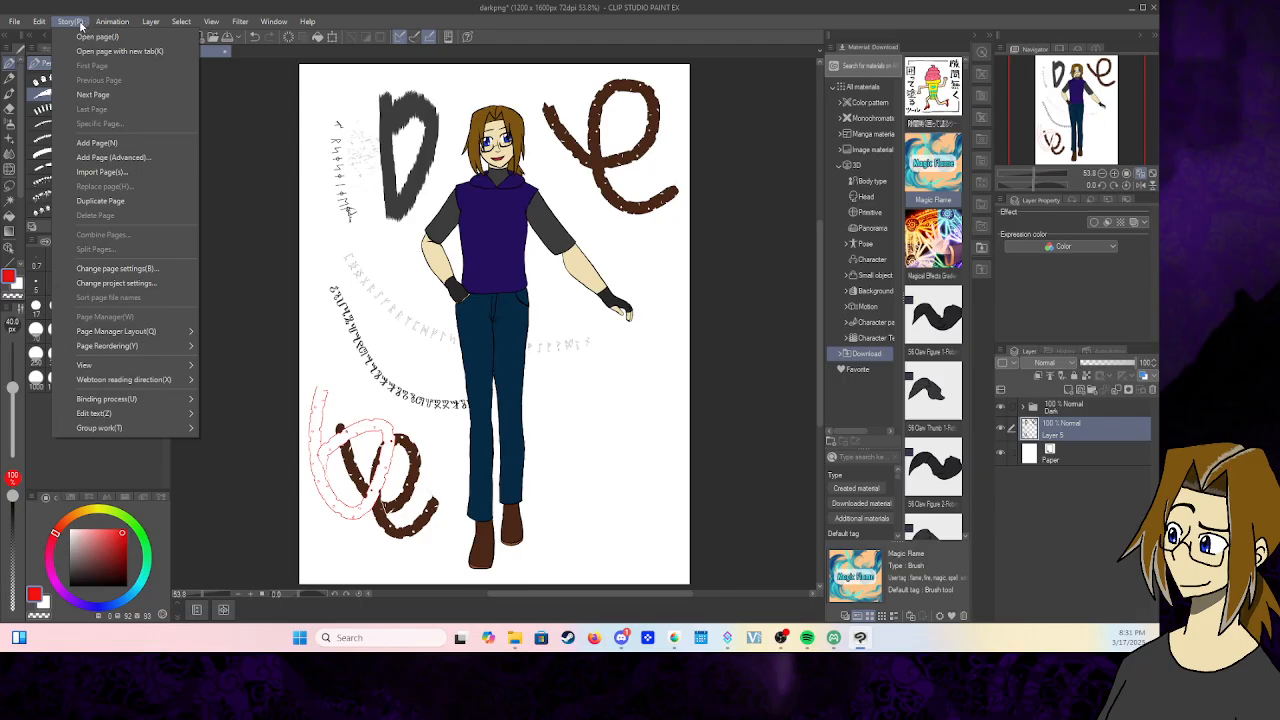
mouse_move(268, 24)
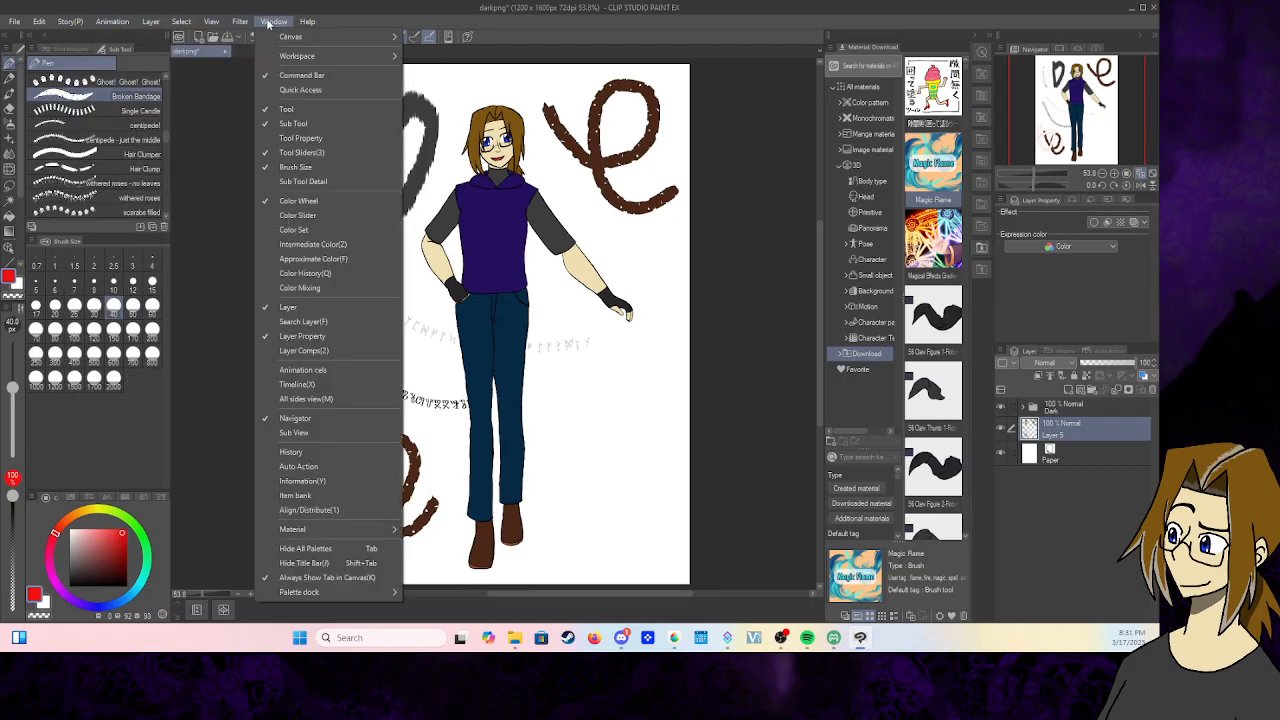
mouse_move(129, 26)
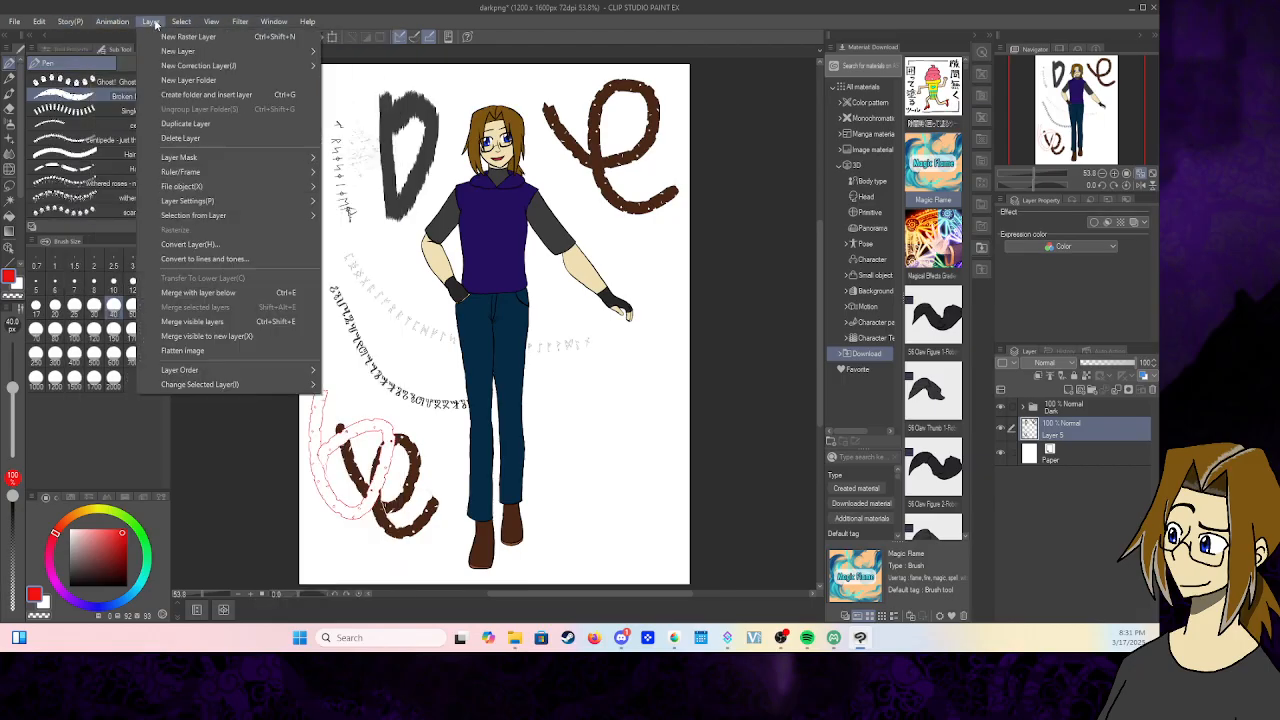
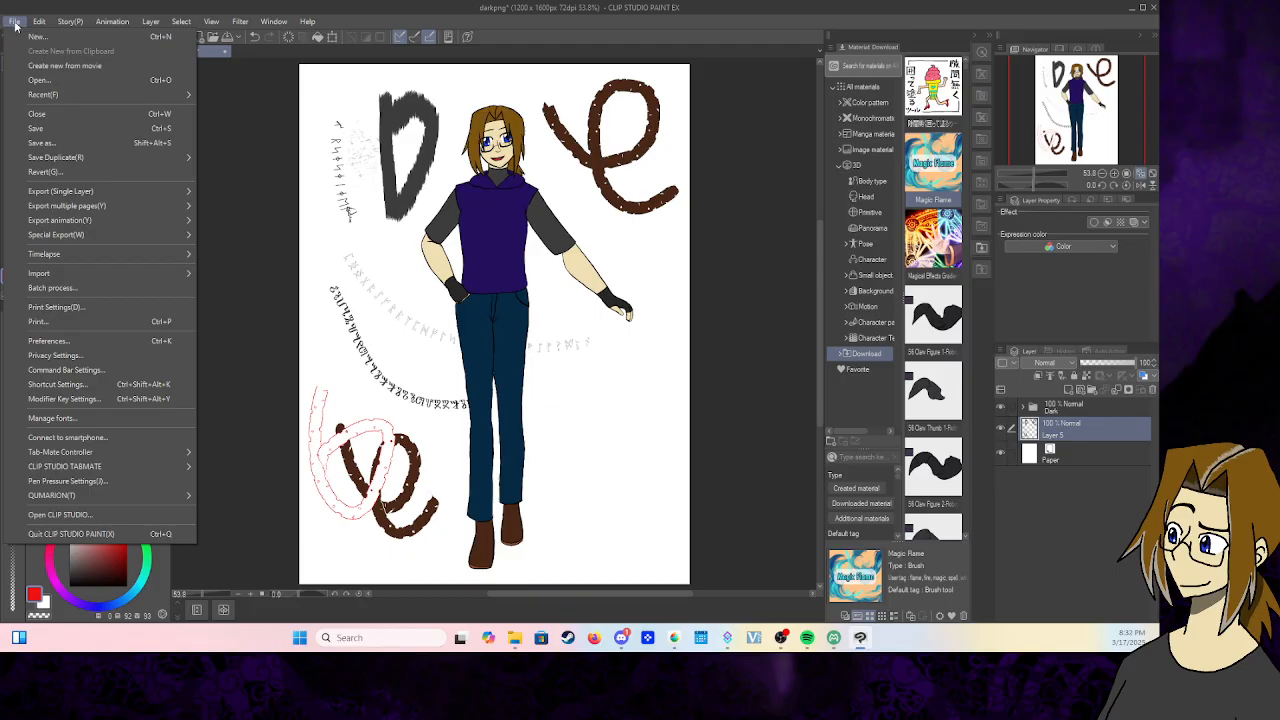
left_click(16, 22)
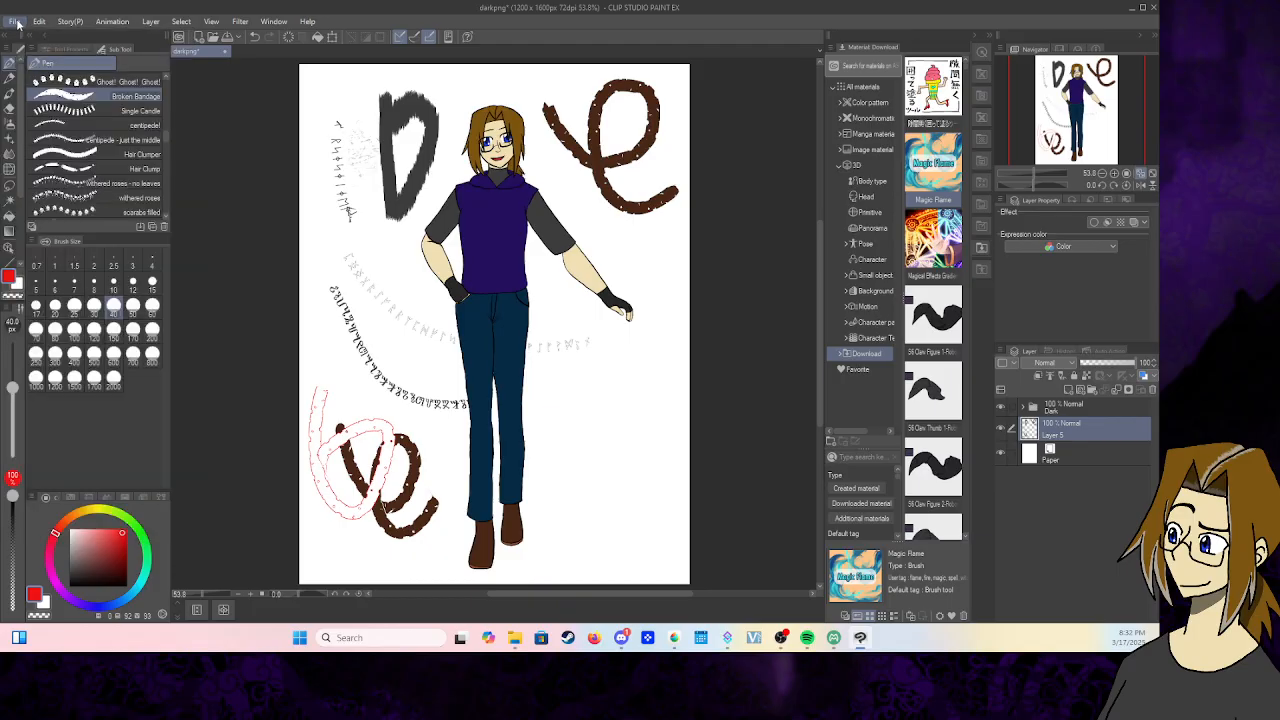
left_click(16, 22)
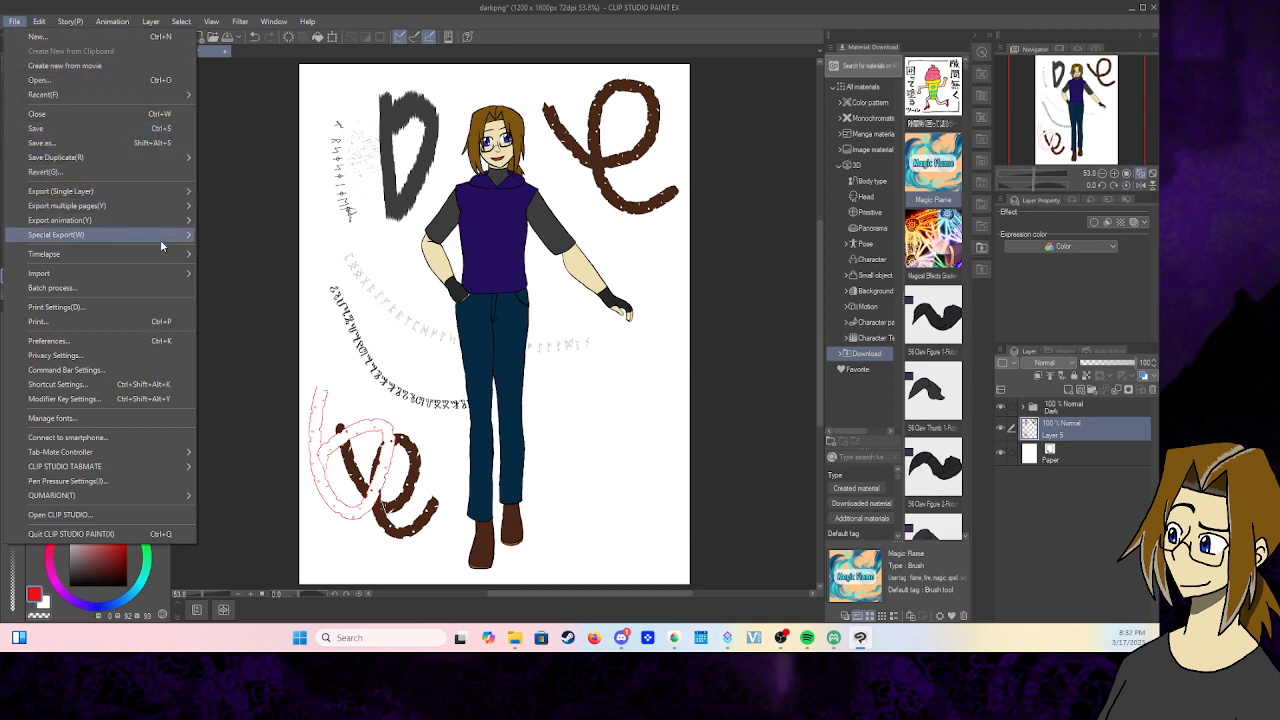
mouse_move(165, 251)
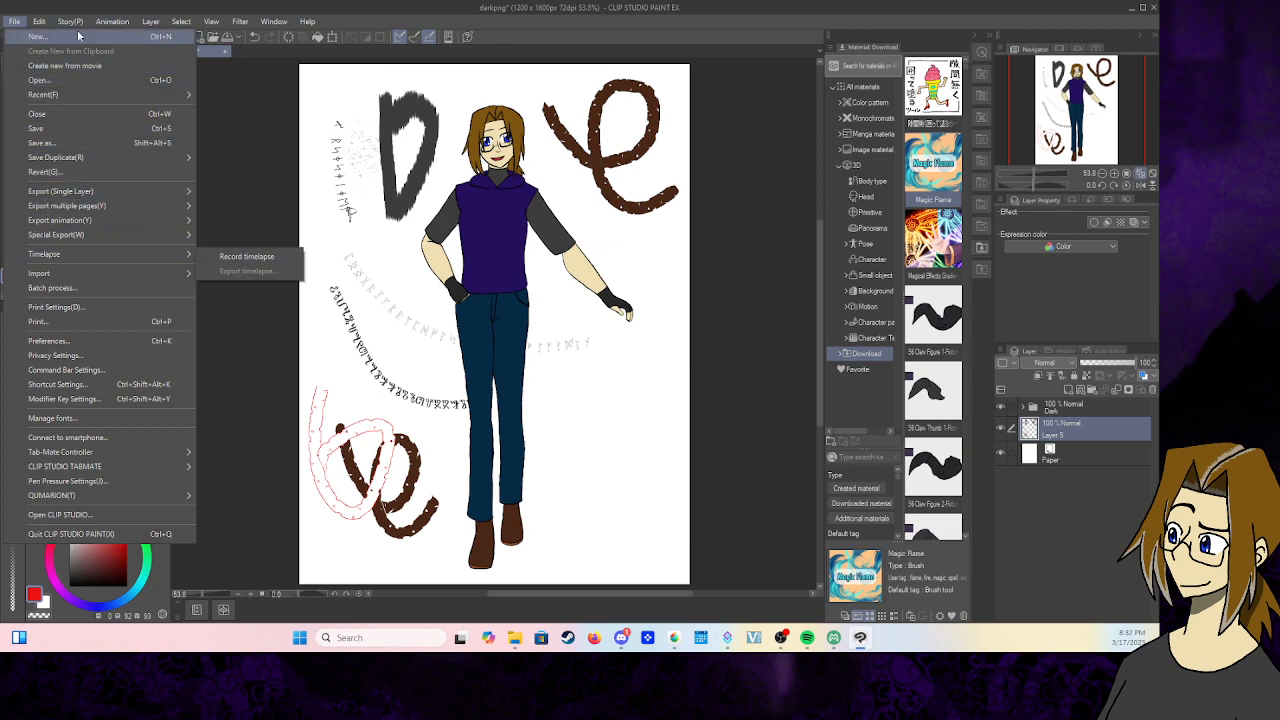
left_click(15, 22)
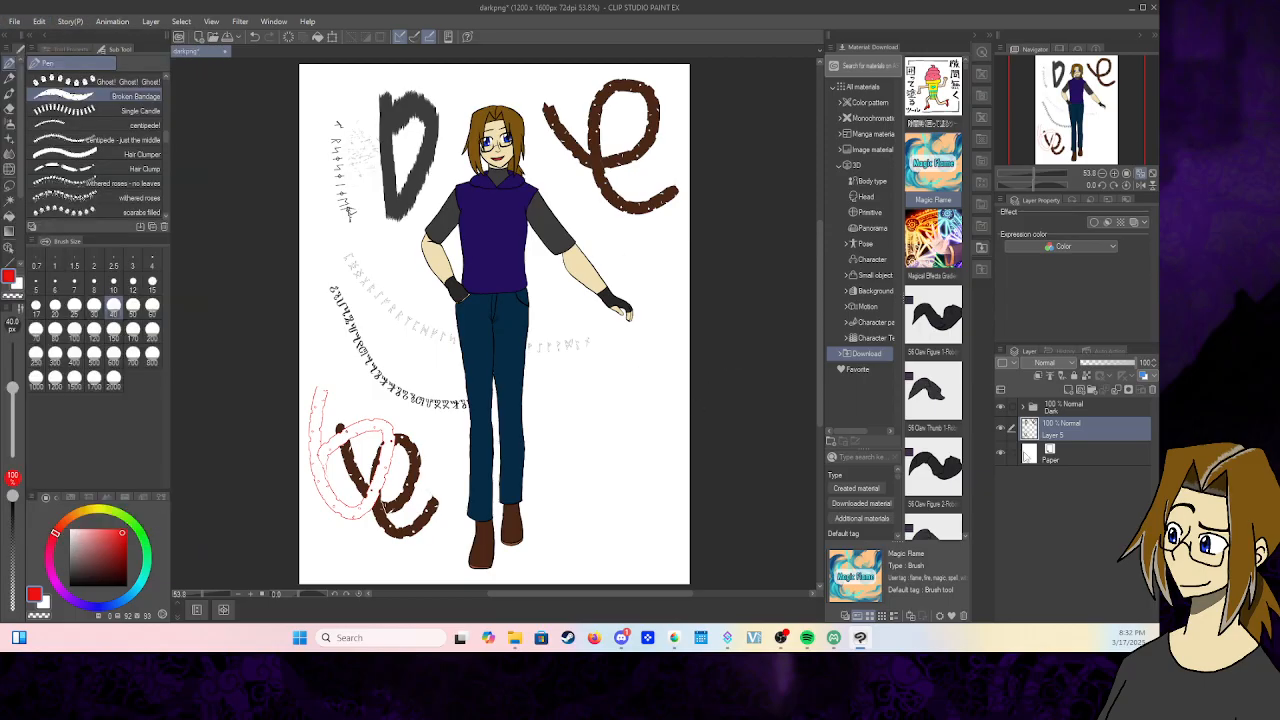
- Hide Layer 5 to view the character without the test strokes and show it again
left_click(1002, 430)
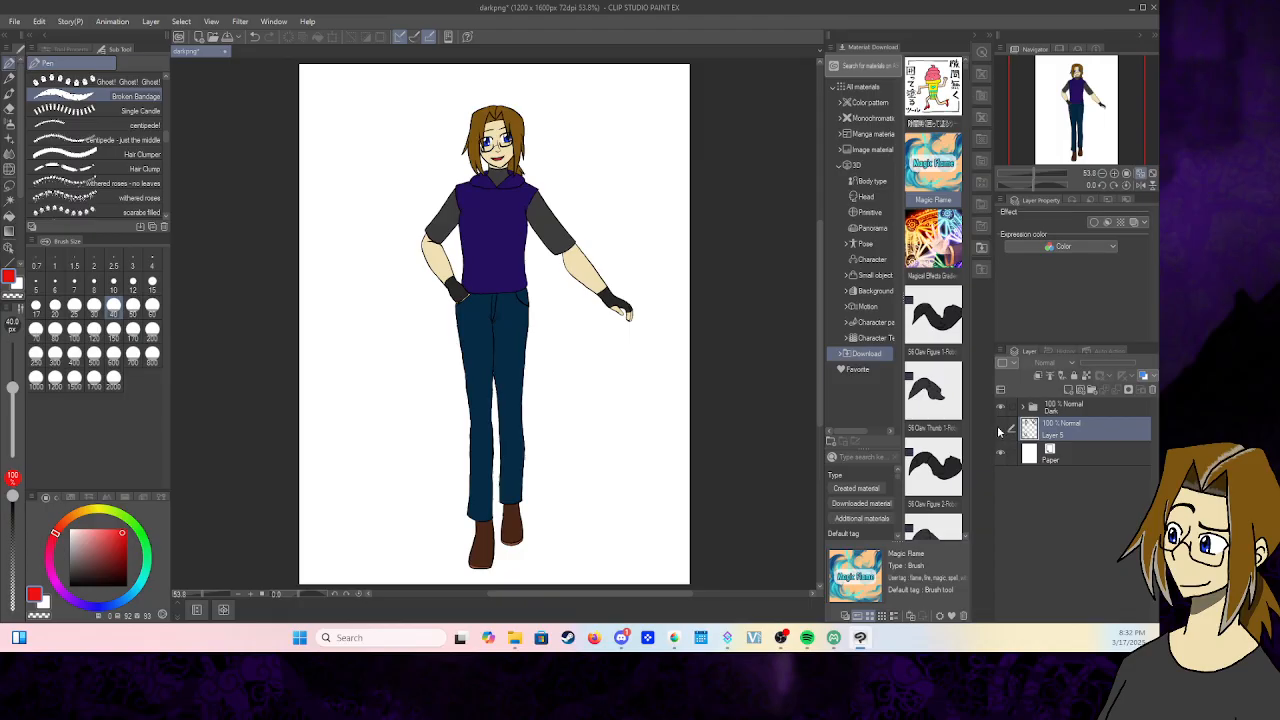
left_click(1000, 431)
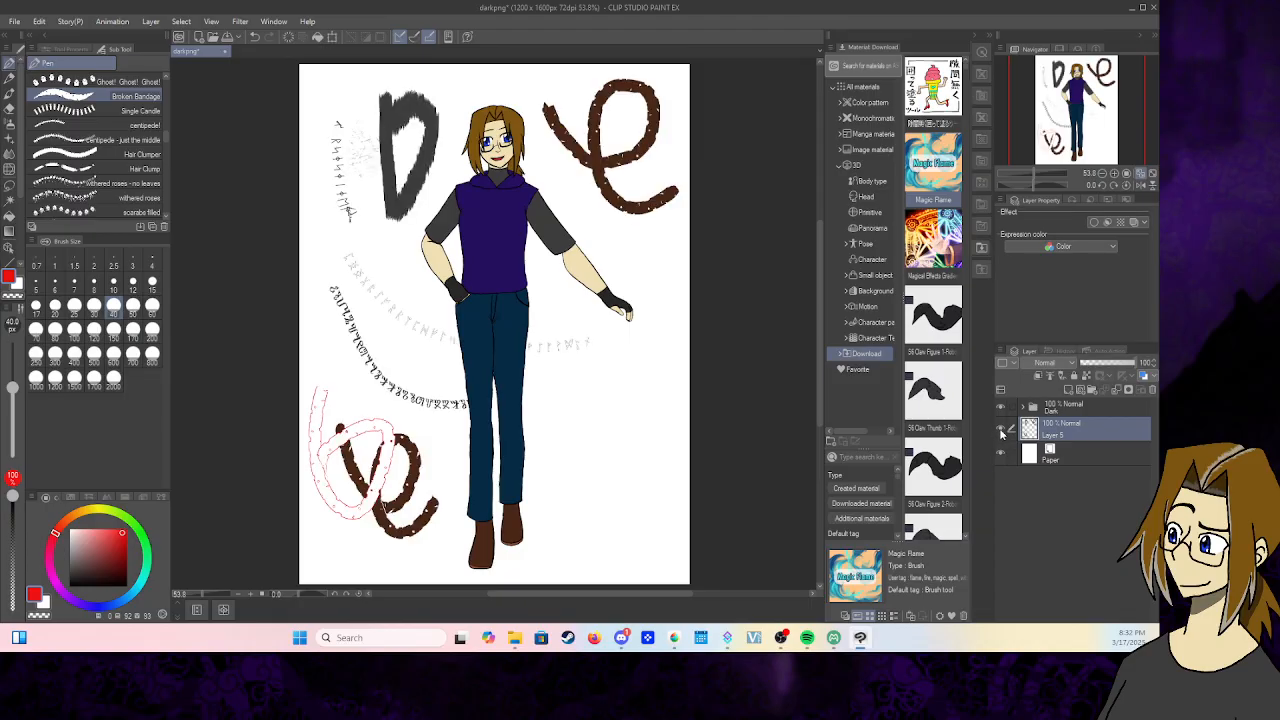
- Paint a red Spray Greenery A stroke from beside the head down to the character's thigh using the Effect decoration brushes
left_click(152, 186)
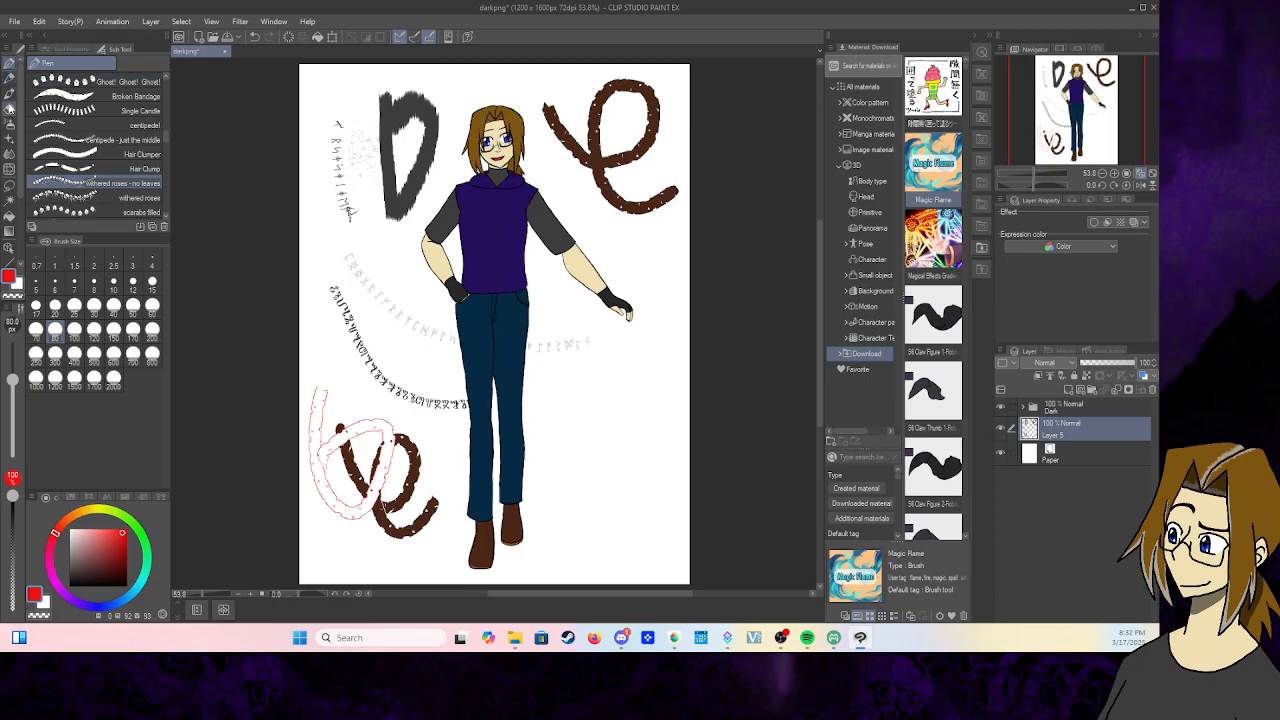
left_click(9, 96)
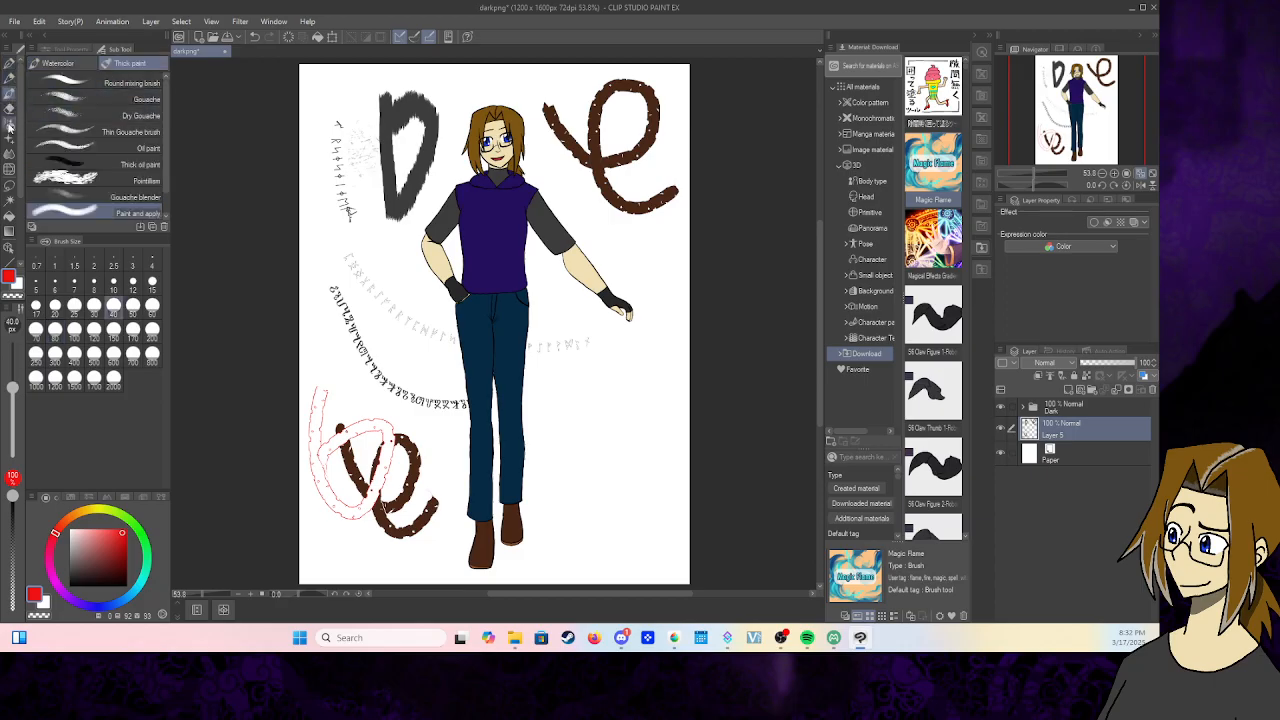
left_click(9, 126)
left_click(9, 140)
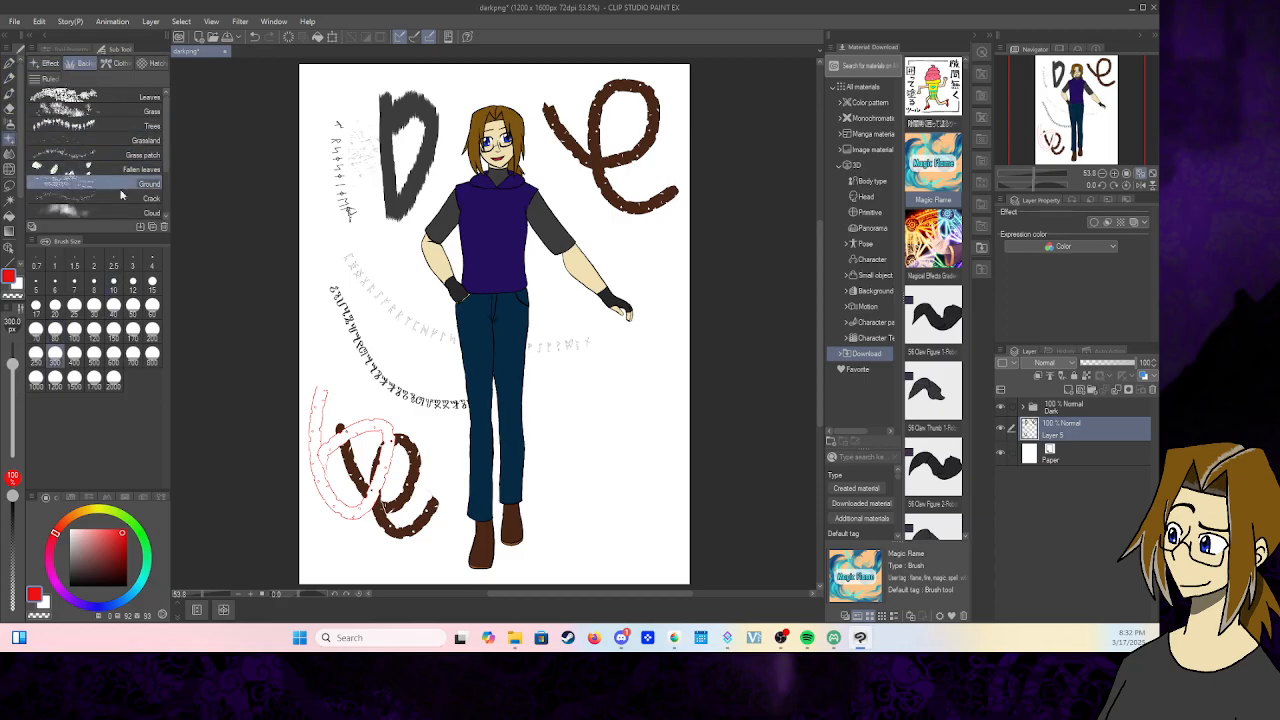
left_click_drag(165, 146, 164, 120)
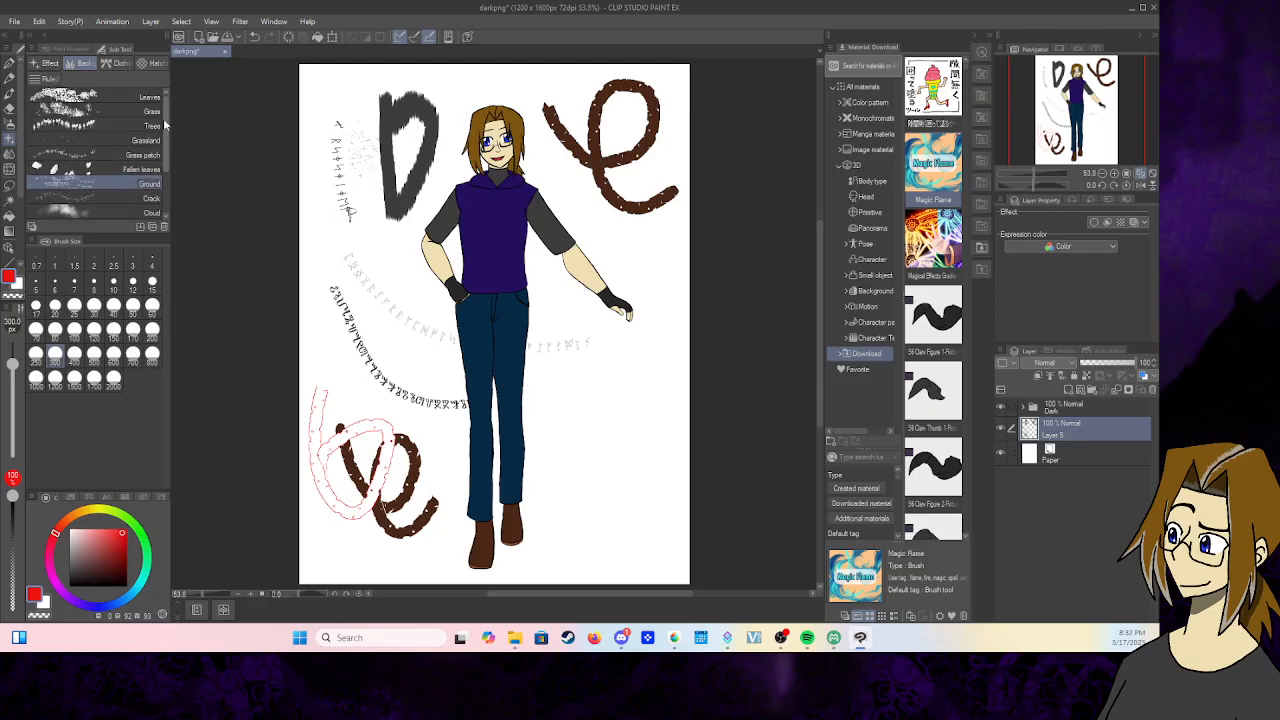
left_click(47, 63)
scroll(164, 105, "down", 10)
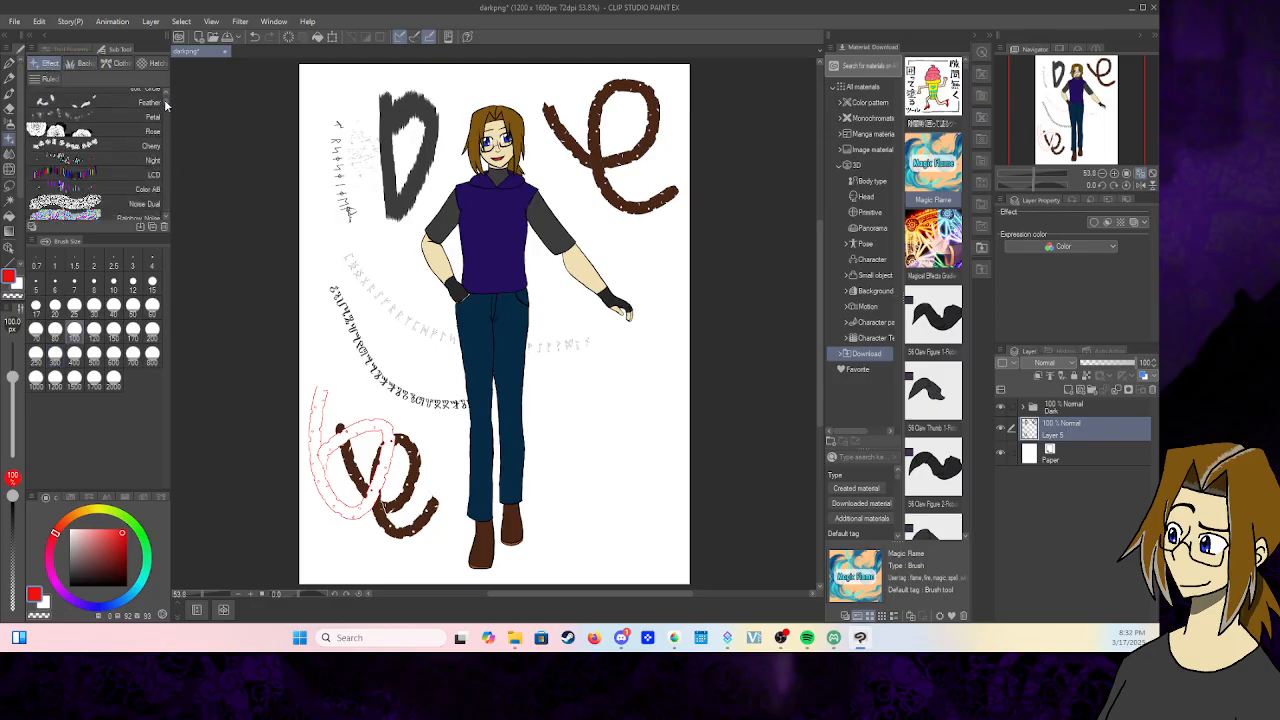
scroll(165, 102, "down", 5)
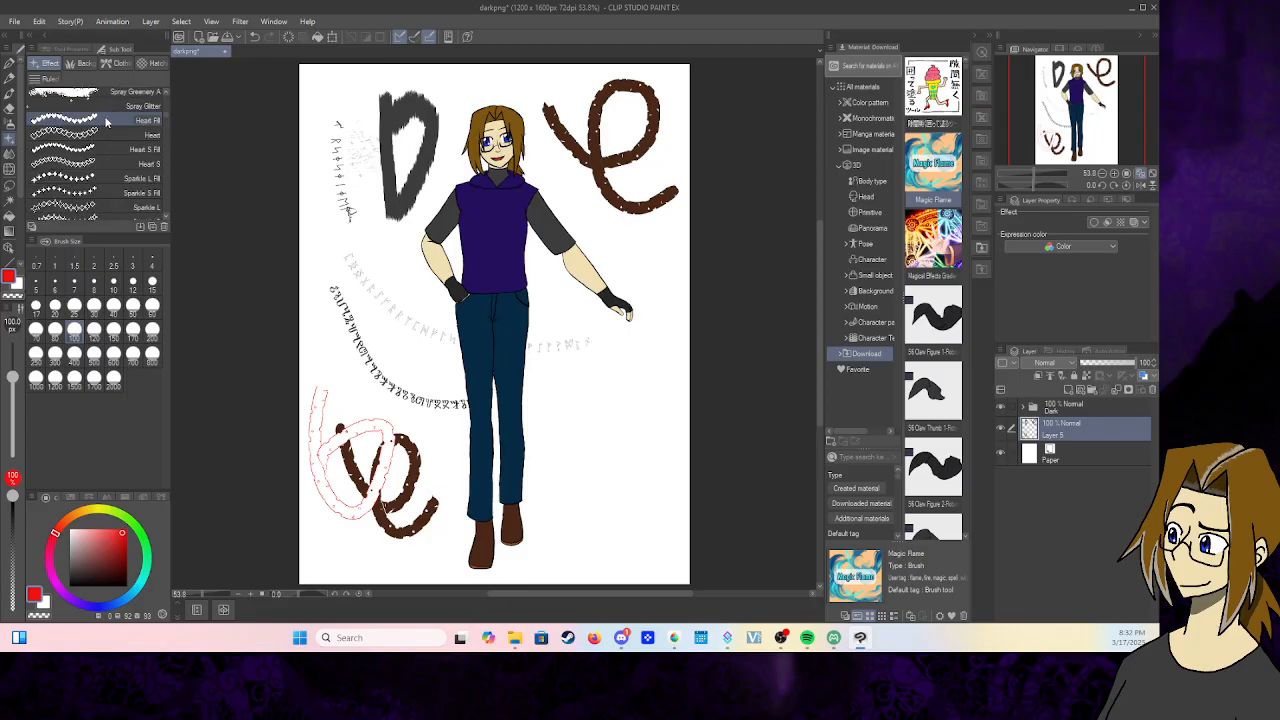
left_click(100, 97)
mouse_move(336, 128)
left_mouse_down()
mouse_move(388, 290)
mouse_move(463, 368)
left_mouse_up()
- Paint a looping multicoloured stroke with the TV effect brush behind the legs and out to the canvas edge
scroll(165, 118, "up", 4)
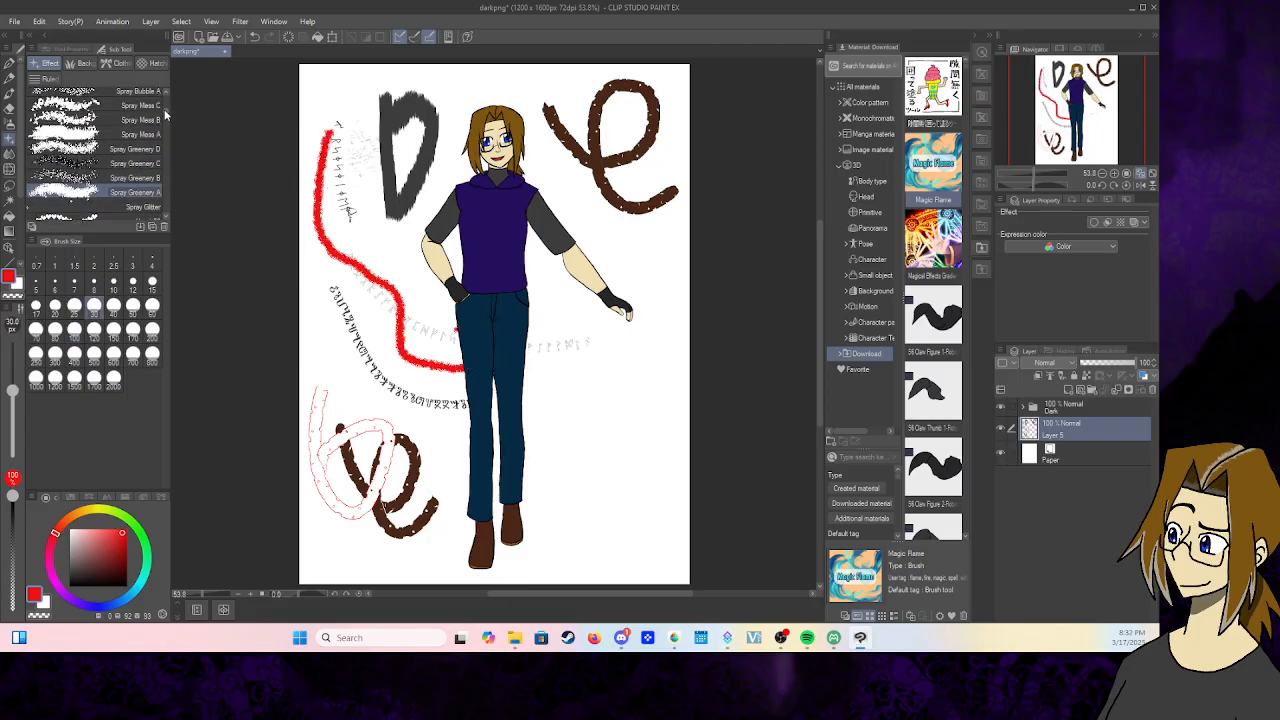
scroll(160, 118, "up", 5)
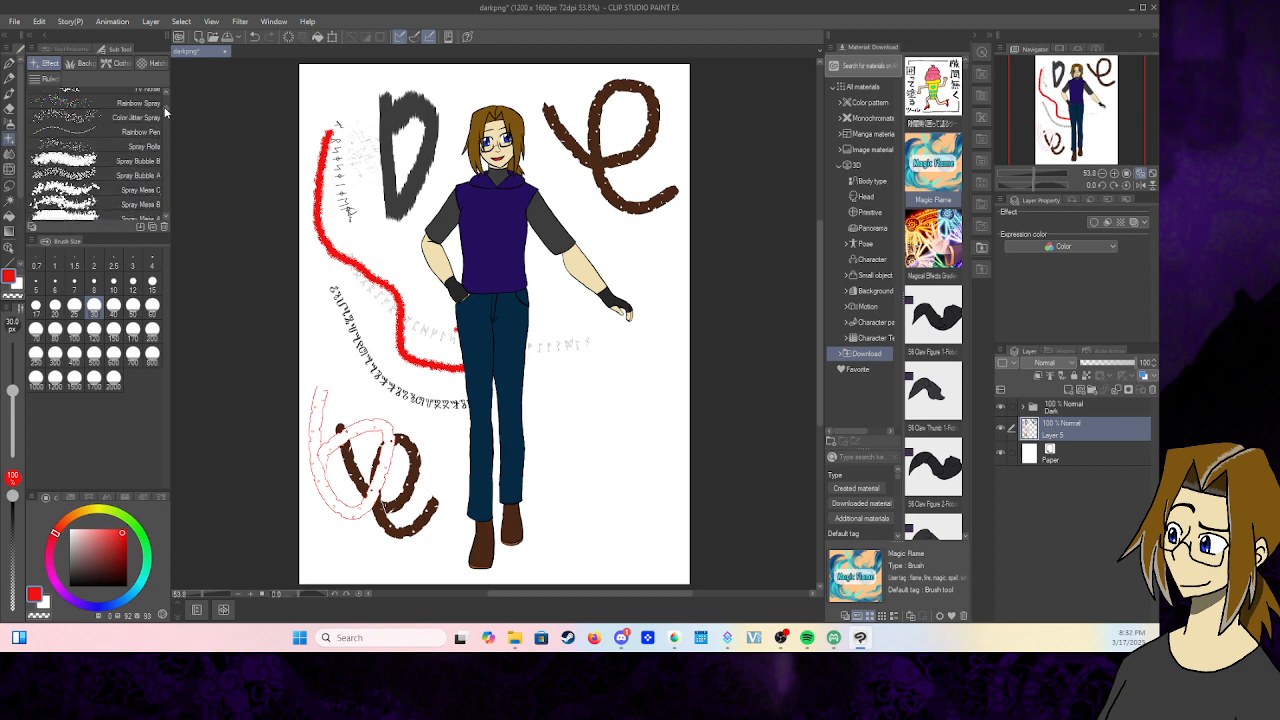
left_click(109, 113)
mouse_move(348, 252)
left_mouse_down()
mouse_move(446, 372)
mouse_move(625, 525)
mouse_move(680, 391)
left_mouse_up()
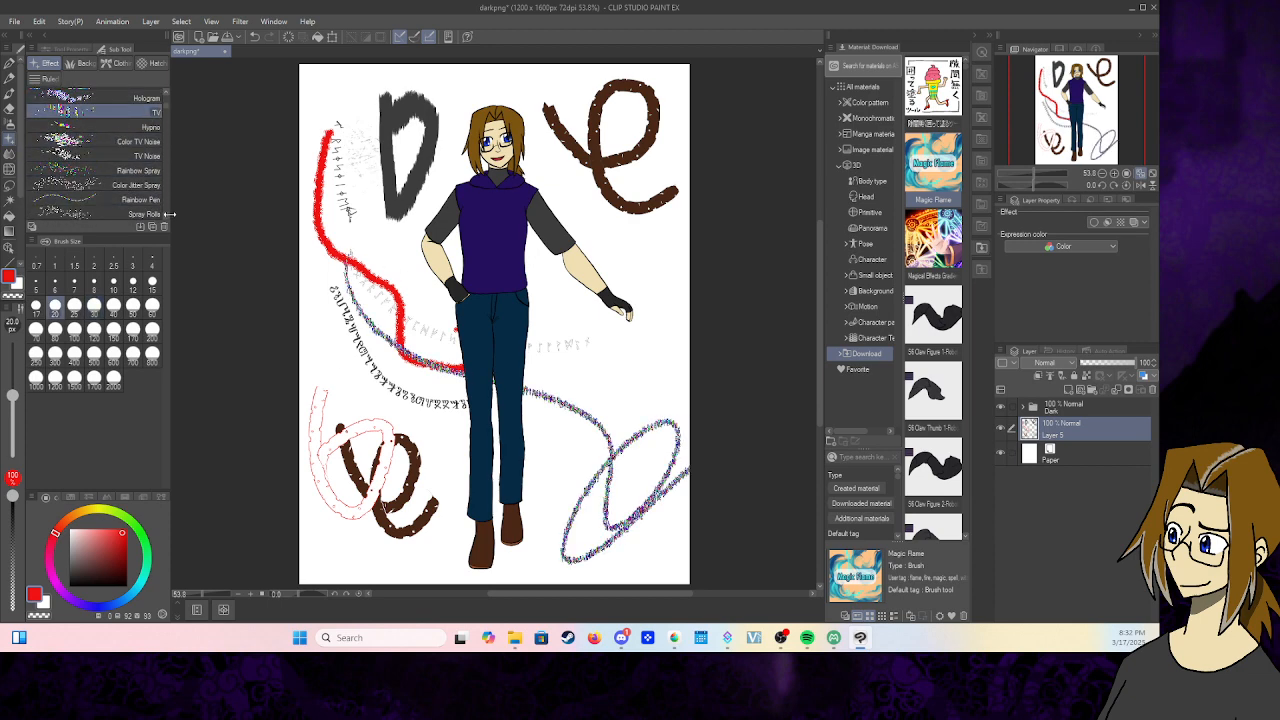
- Paint a looping red Cube Lineart stroke beside the character using the Effect decoration brushes
scroll(167, 218, "down", 3)
scroll(166, 220, "down", 6)
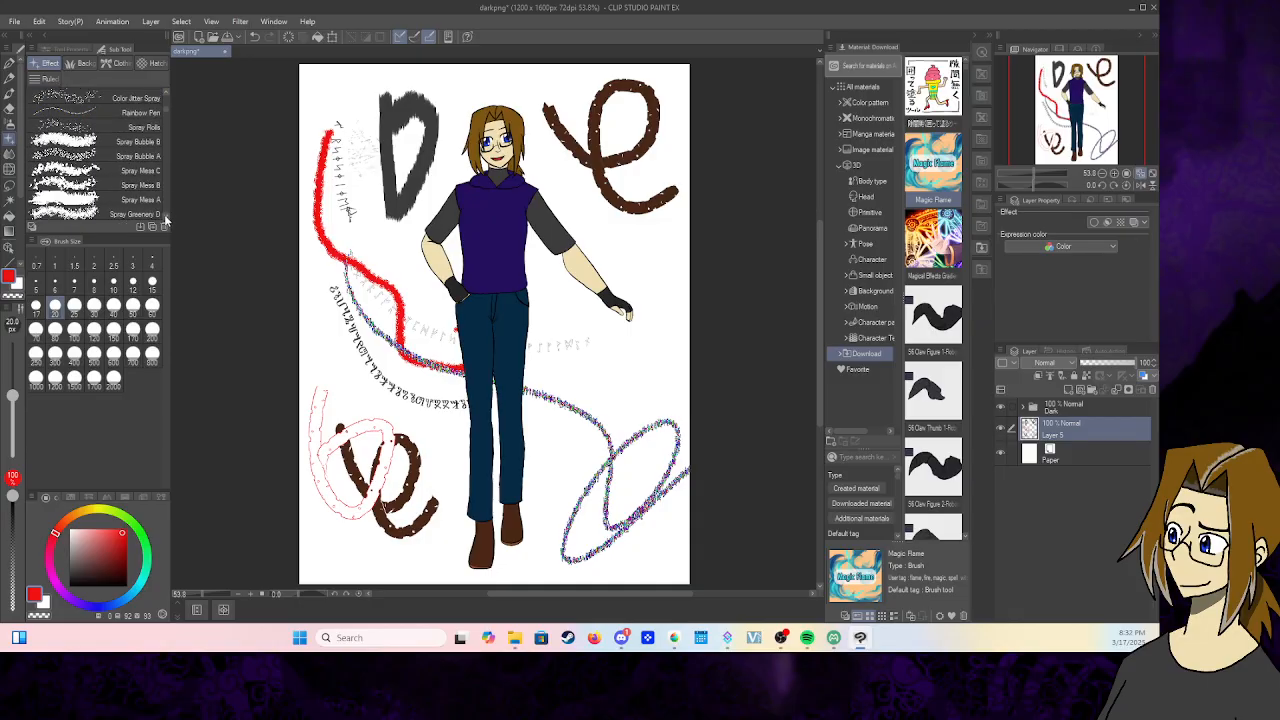
scroll(166, 220, "down", 6)
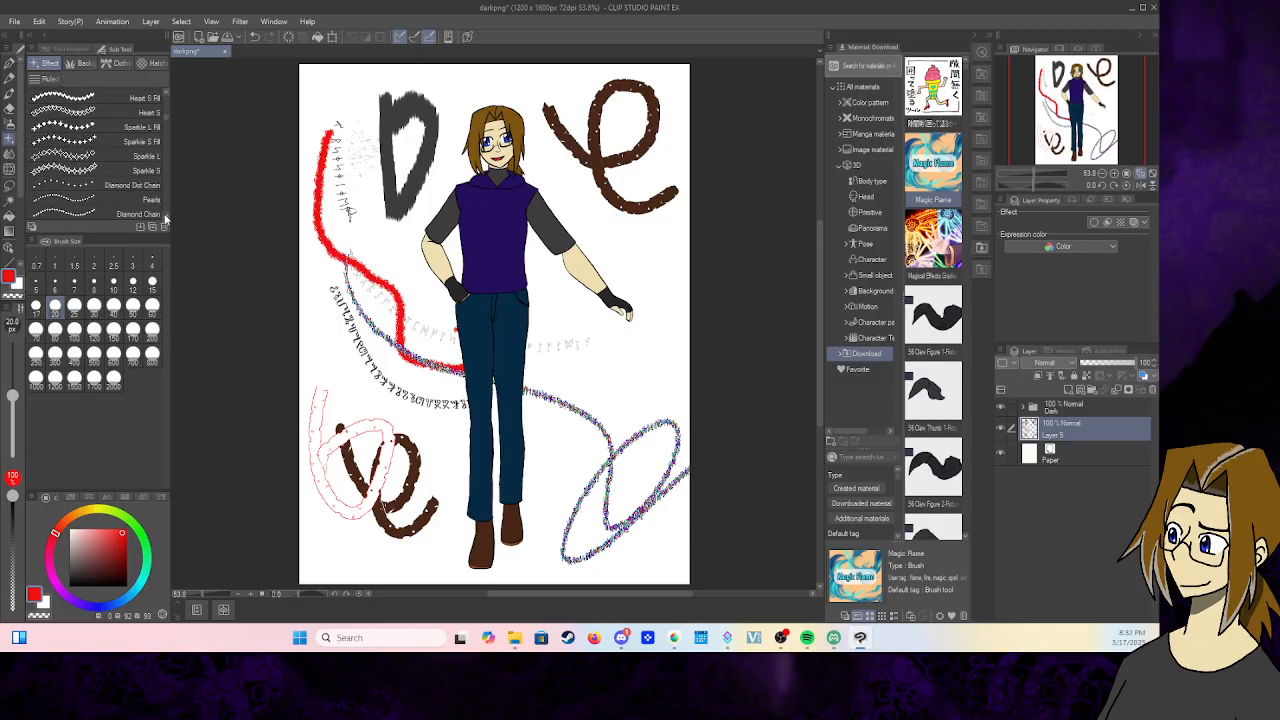
scroll(166, 220, "down", 6)
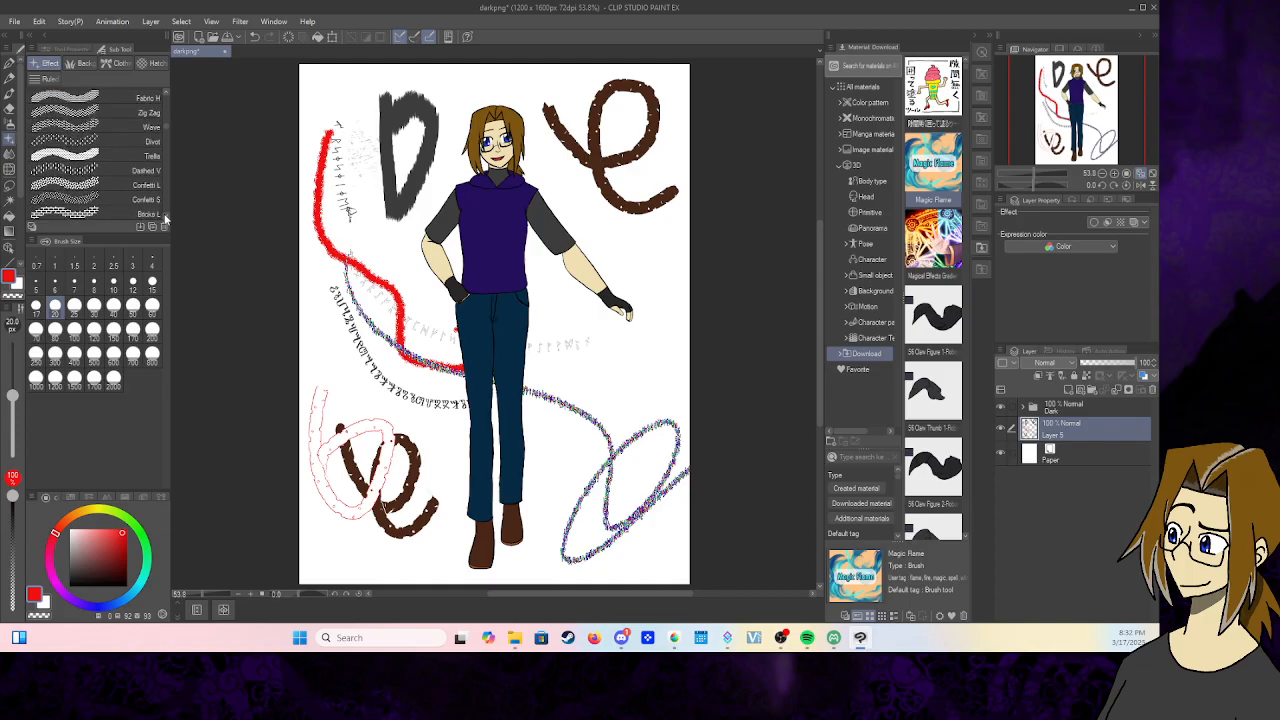
scroll(166, 220, "down", 6)
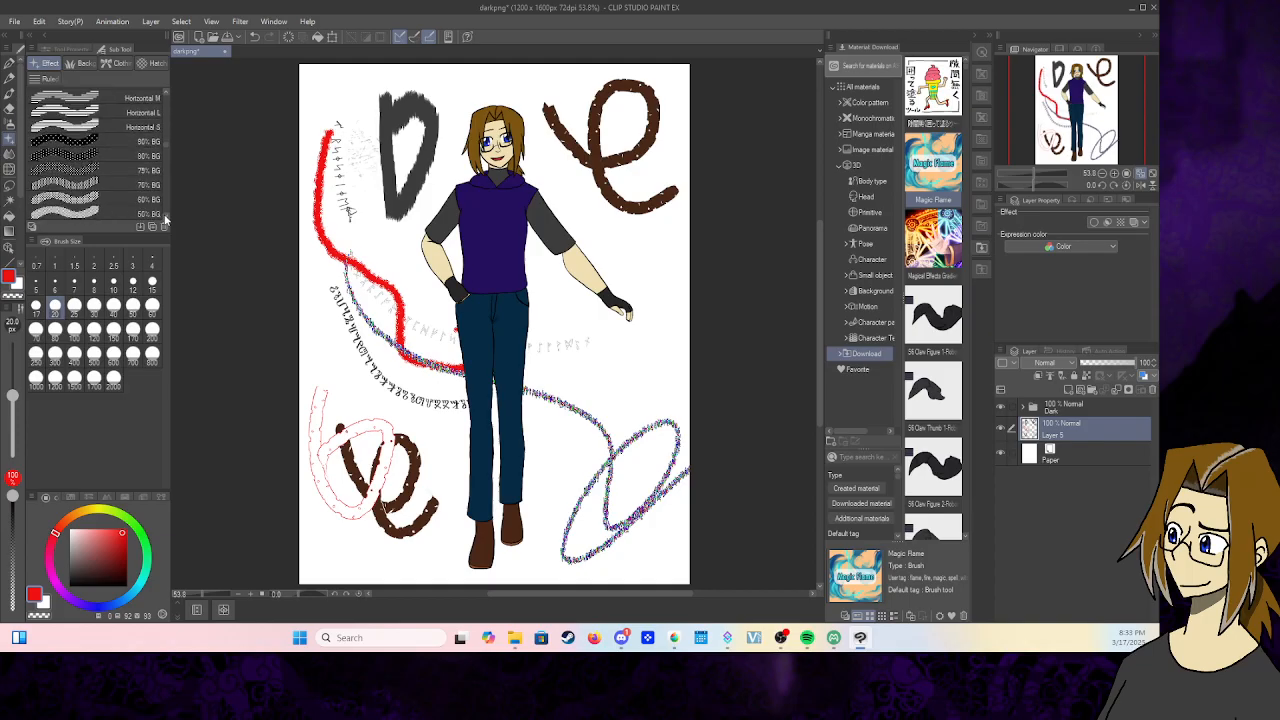
scroll(166, 220, "down", 5)
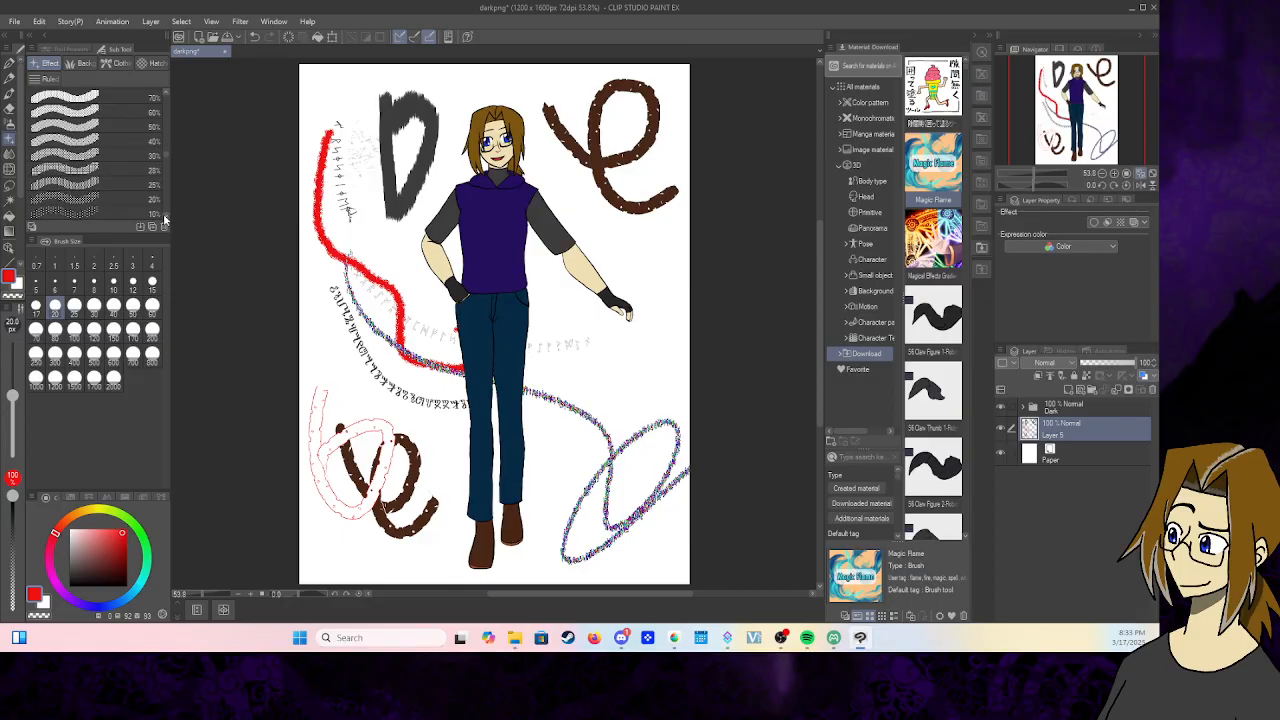
scroll(166, 220, "down", 3)
left_click(130, 156)
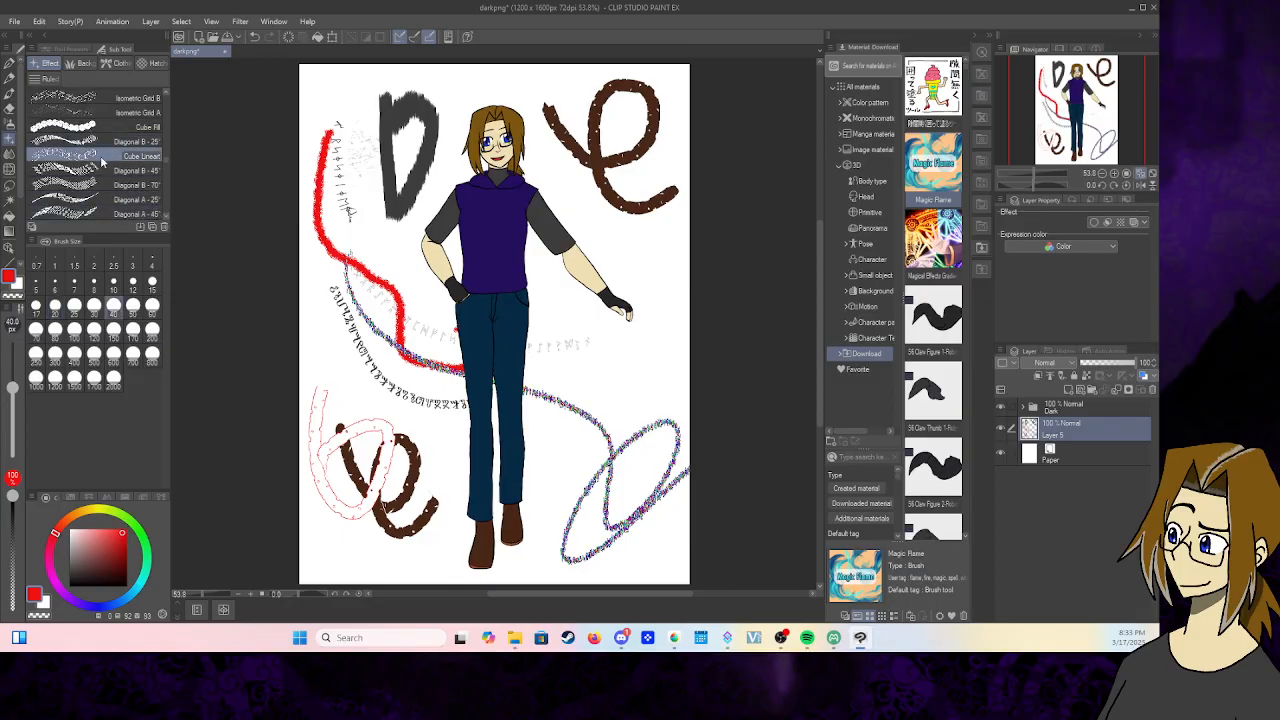
mouse_move(348, 232)
left_mouse_down()
mouse_move(444, 166)
mouse_move(354, 378)
mouse_move(495, 392)
left_mouse_up()
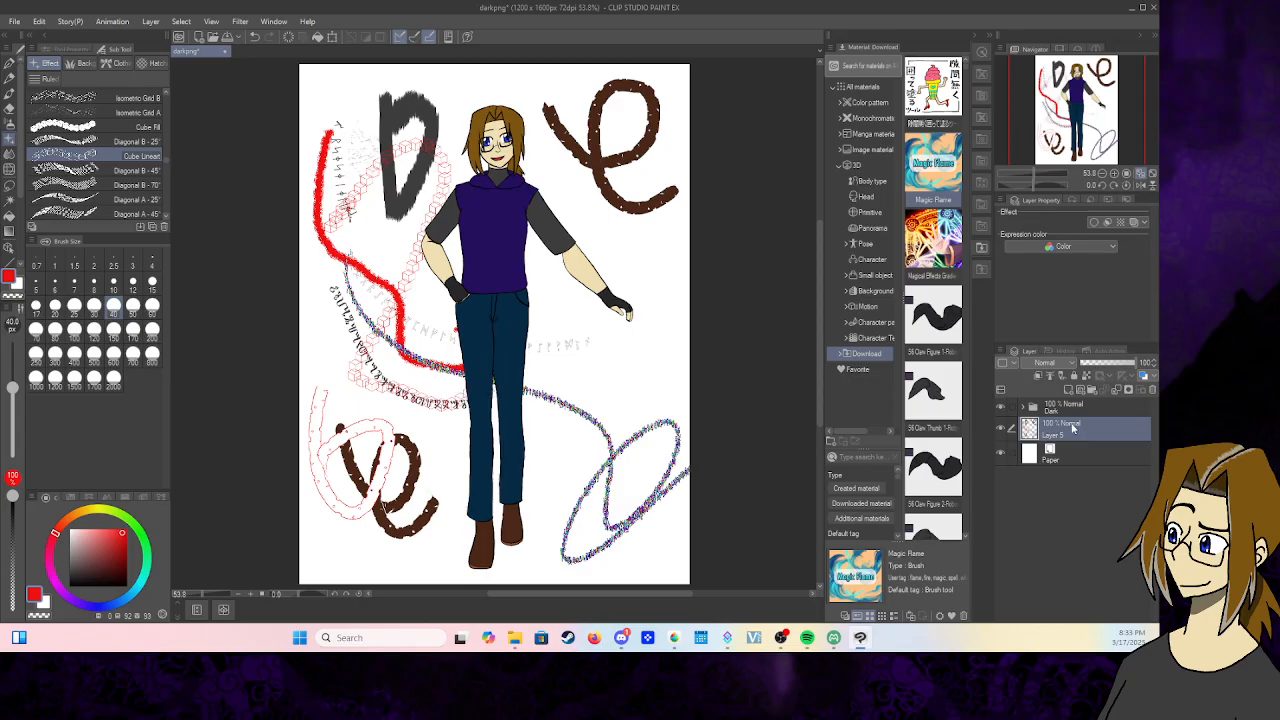
- Erase all the test strokes from Layer 5 using the Hard eraser at size 2000
left_click(9, 108)
left_click(113, 378)
mouse_move(290, 317)
left_mouse_down()
mouse_move(450, 246)
mouse_move(478, 465)
left_mouse_up()
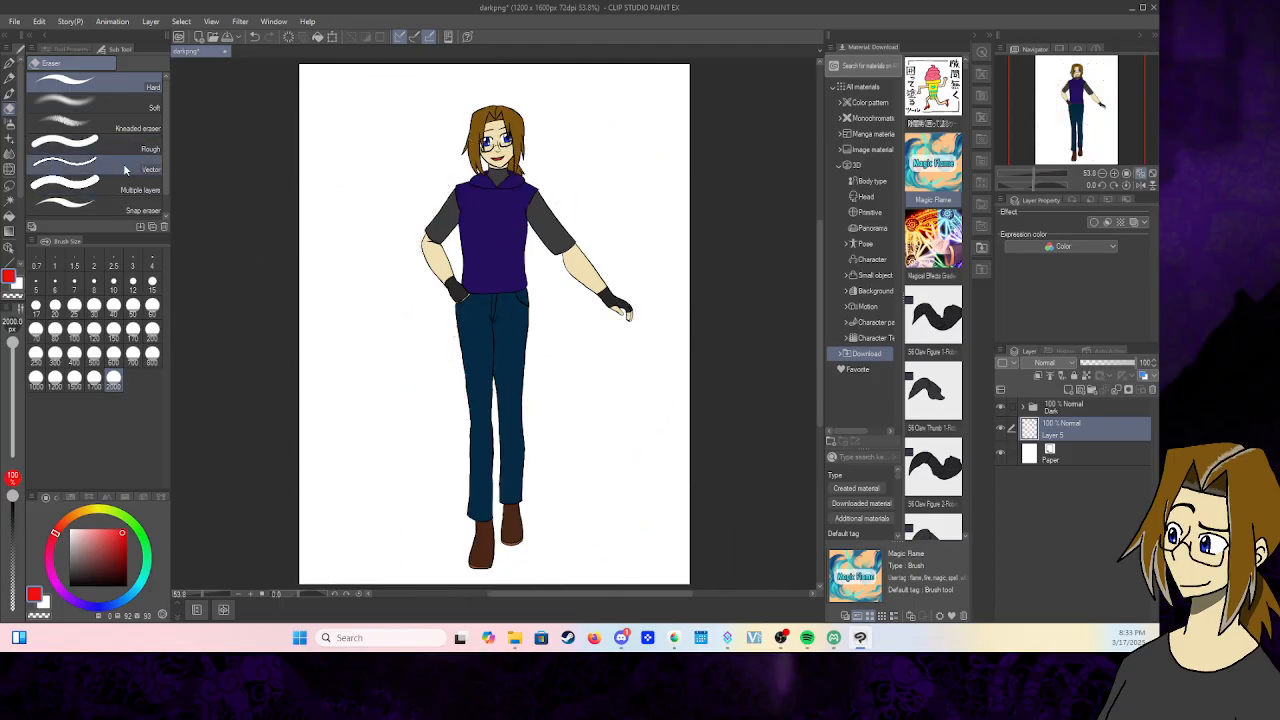
- Try a Chain brush stroke from the clothing decoration group across the canvas behind the character and undo it
left_click(10, 140)
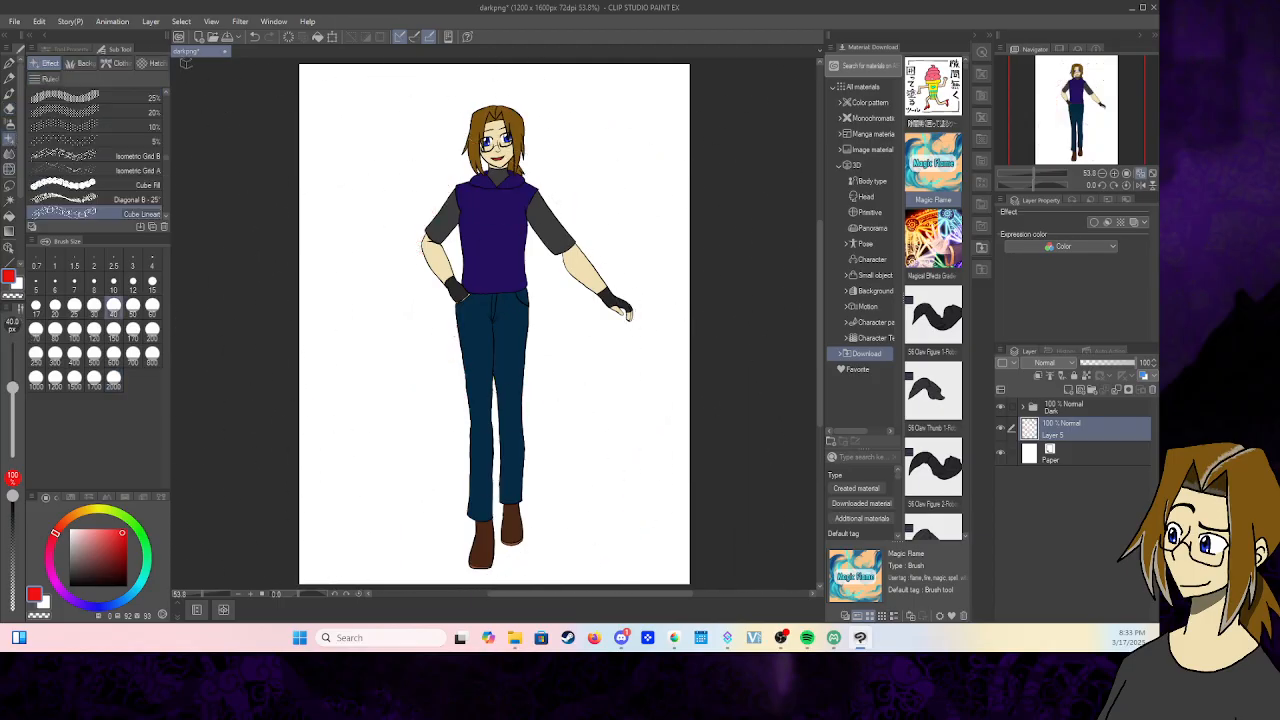
left_click(115, 63)
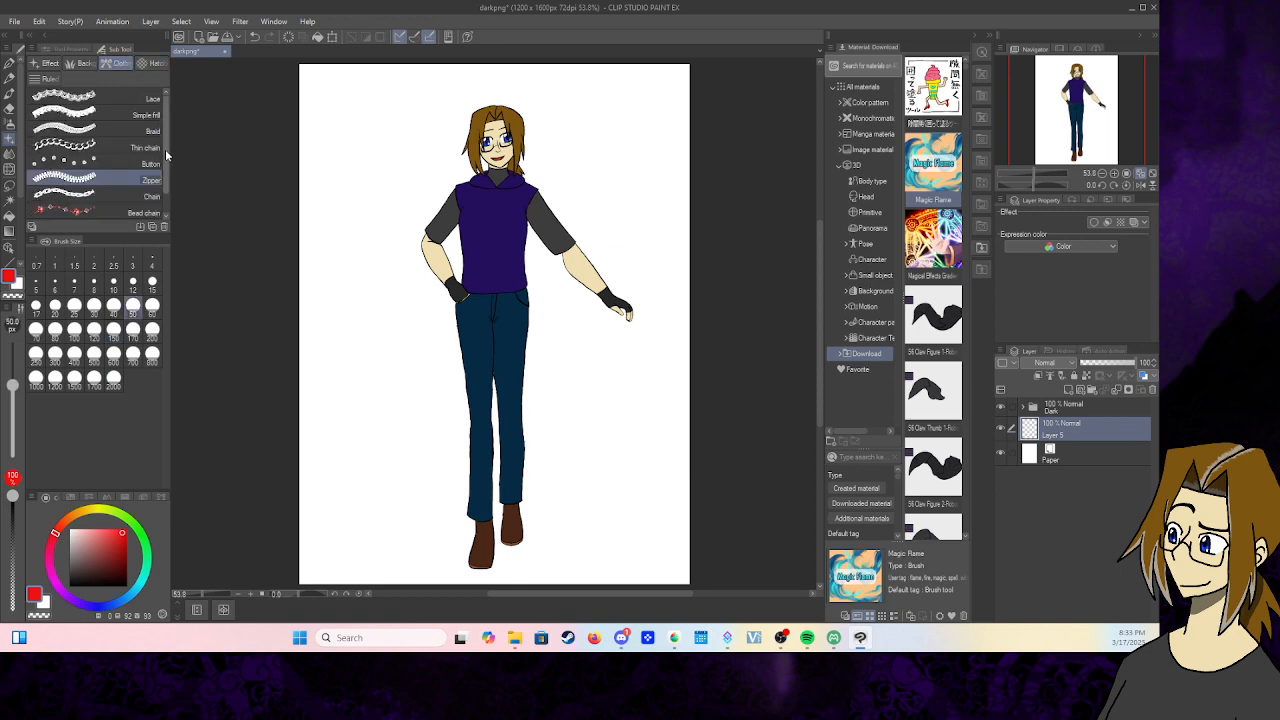
left_click(100, 196)
mouse_move(378, 156)
left_mouse_down()
mouse_move(479, 357)
mouse_move(480, 472)
mouse_move(660, 470)
left_mouse_up()
left_click(256, 37)
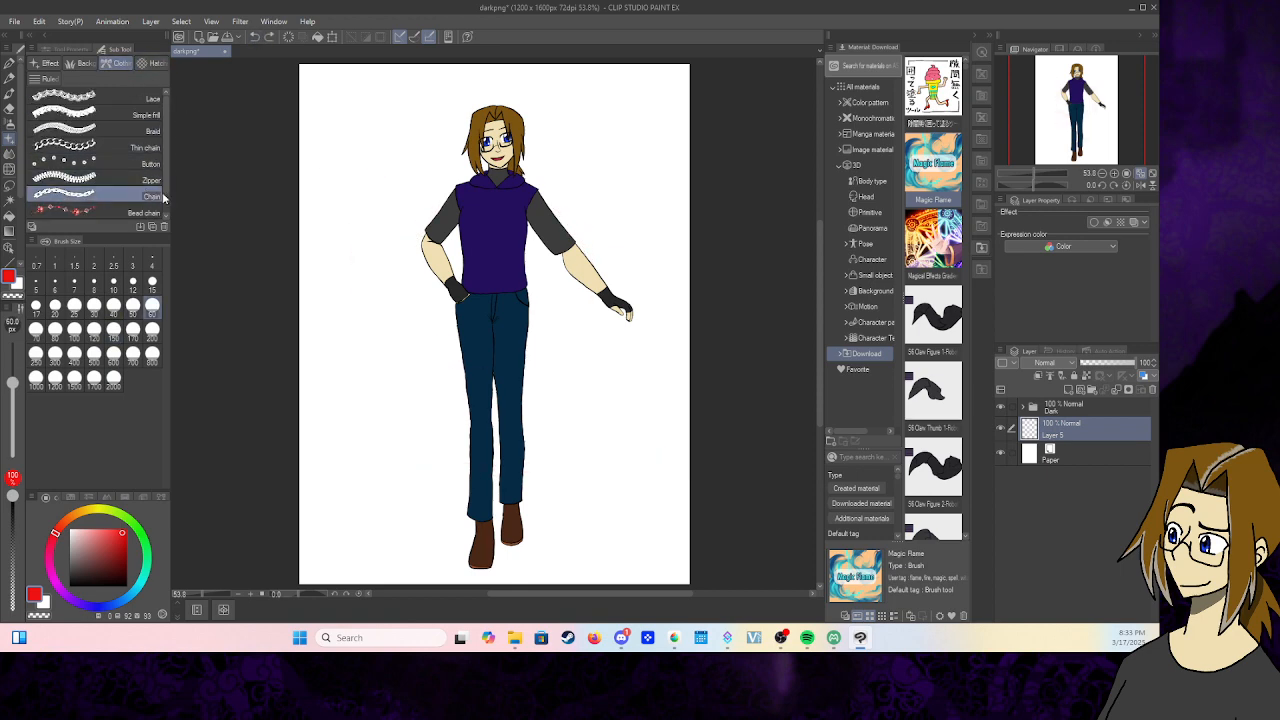
- Look through the ruled-line, hatching, background and clothing decoration brushes and the airbrushes for a suitable effect
scroll(162, 192, "down", 2)
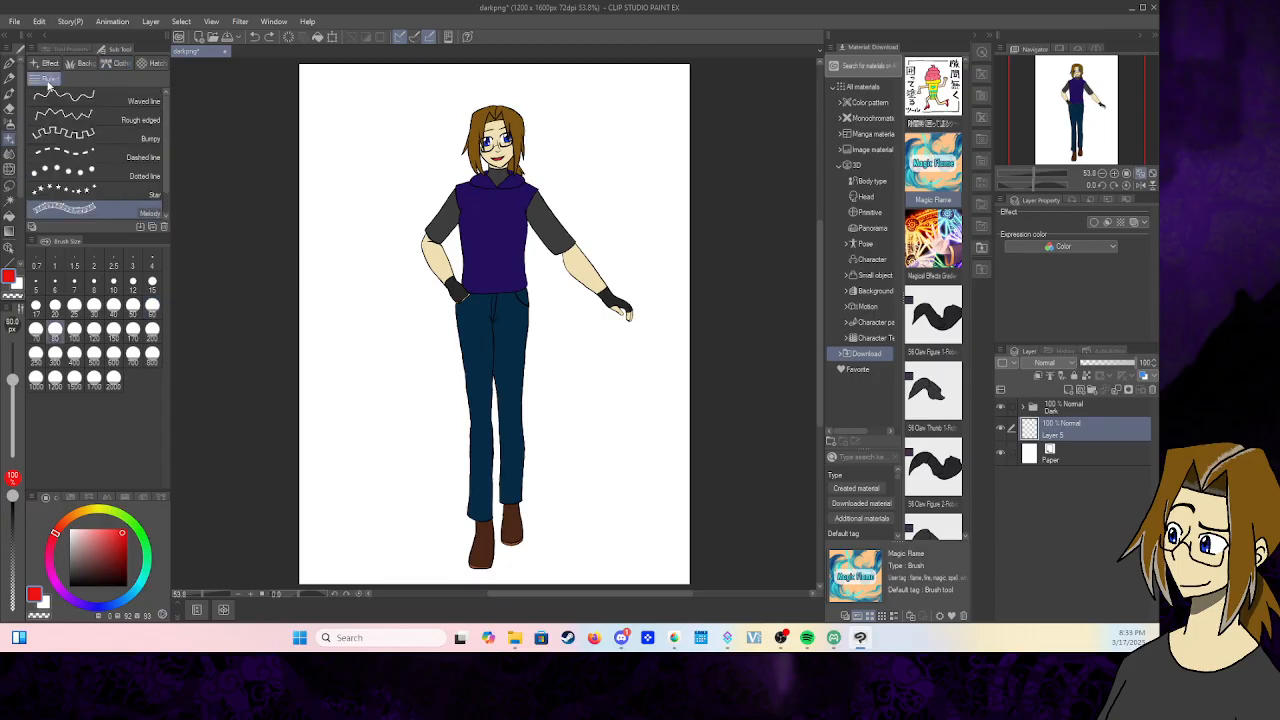
left_click(151, 64)
scroll(150, 147, "down", 2)
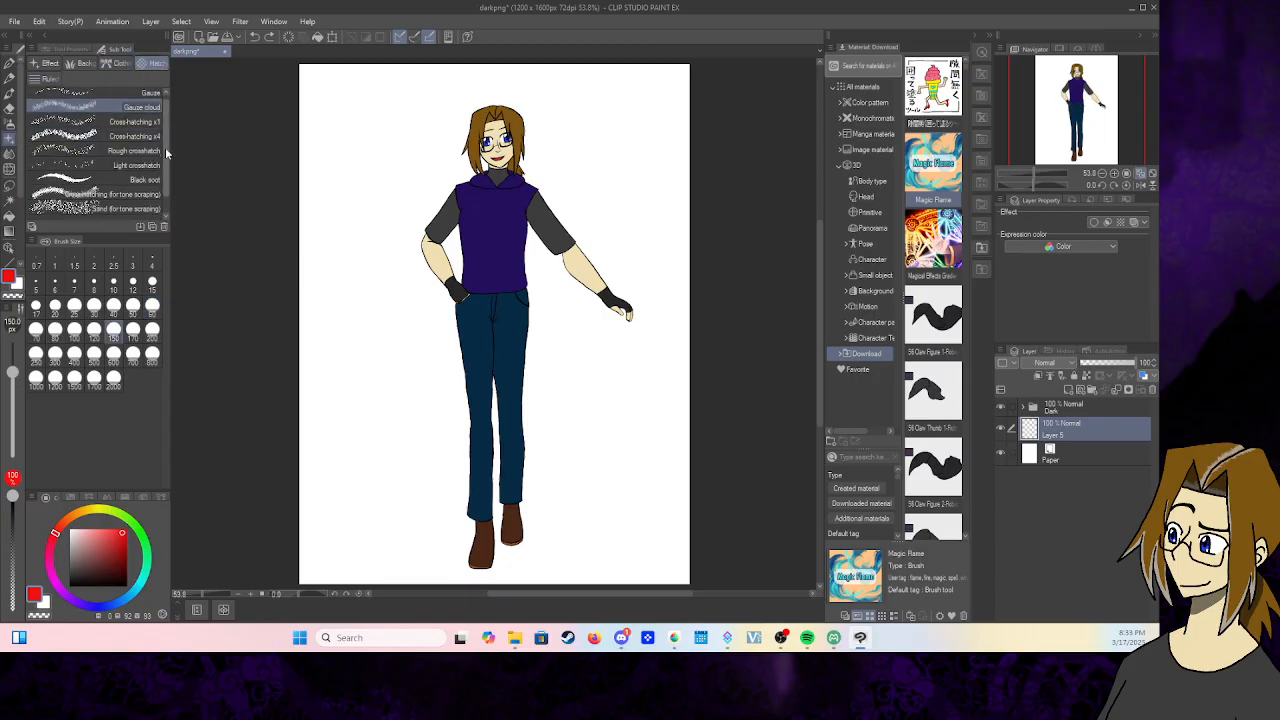
left_click(86, 63)
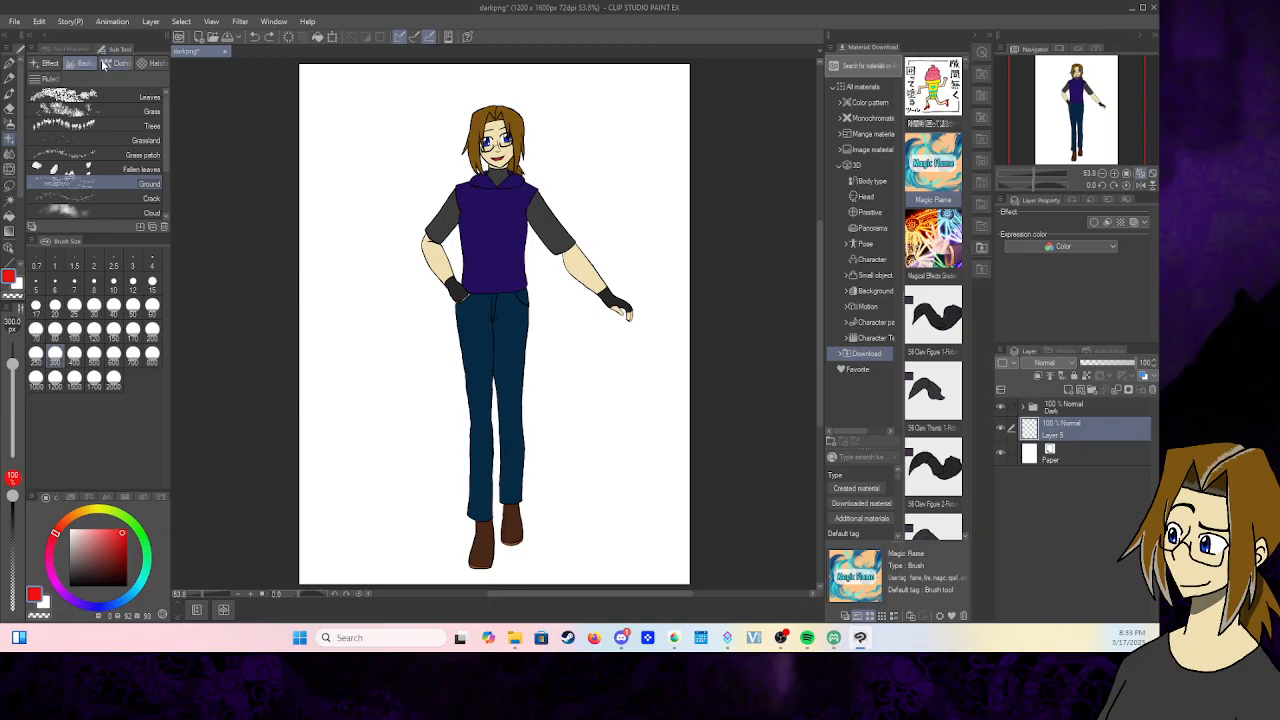
left_click(118, 63)
left_click(86, 63)
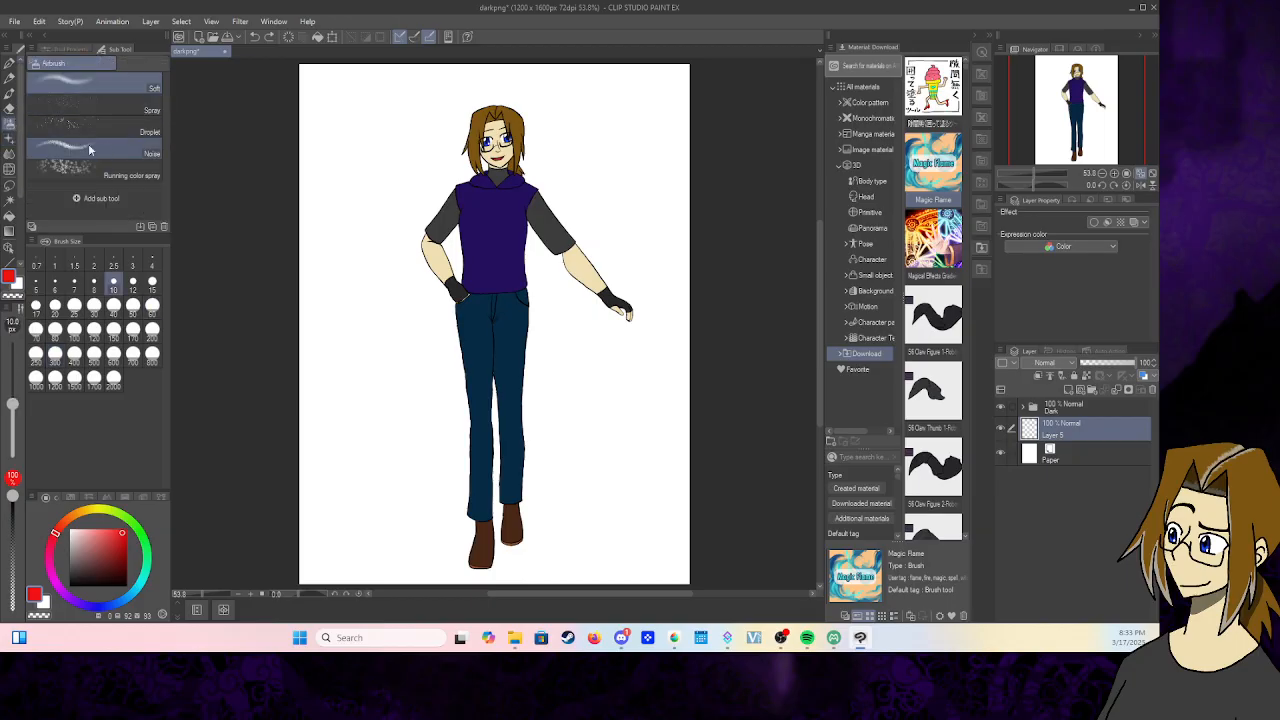
- Try the Ghost! Ghost! Ghost! pen brush in a winding red stroke behind the character and undo it
left_click(11, 63)
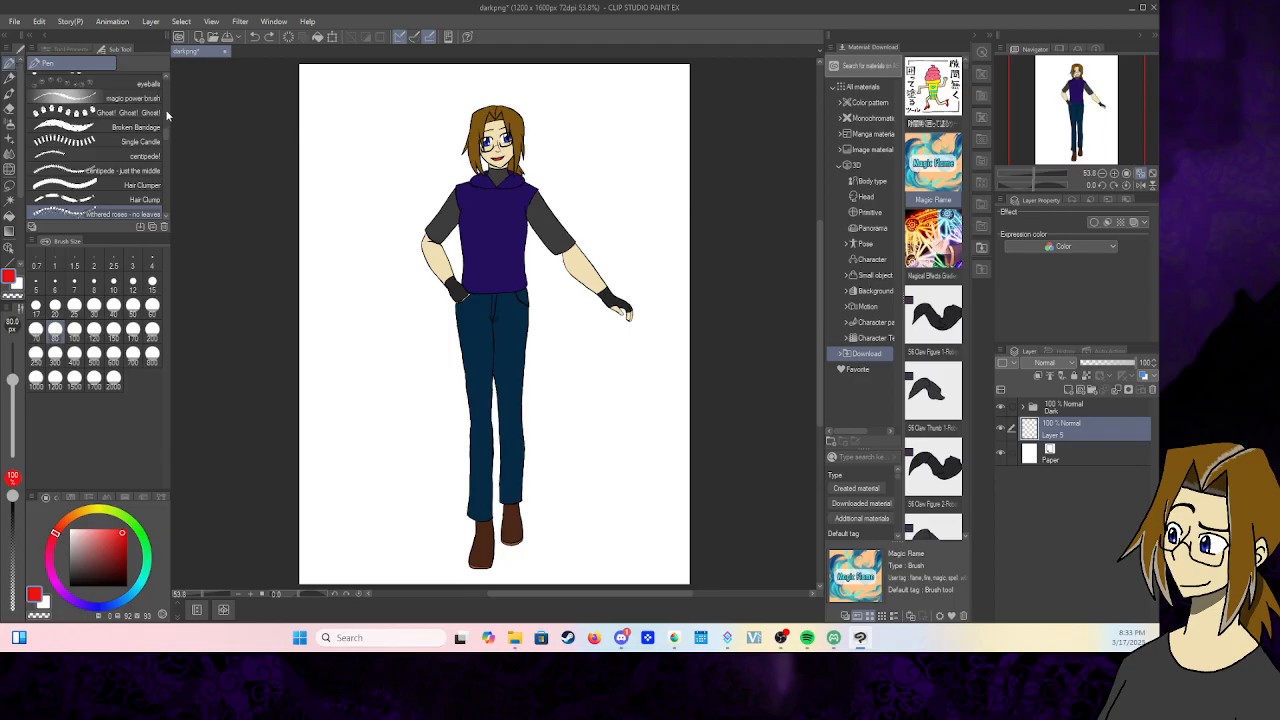
mouse_move(166, 131)
left_mouse_down()
mouse_move(168, 93)
mouse_move(169, 122)
left_mouse_up()
scroll(169, 125, "down", 10)
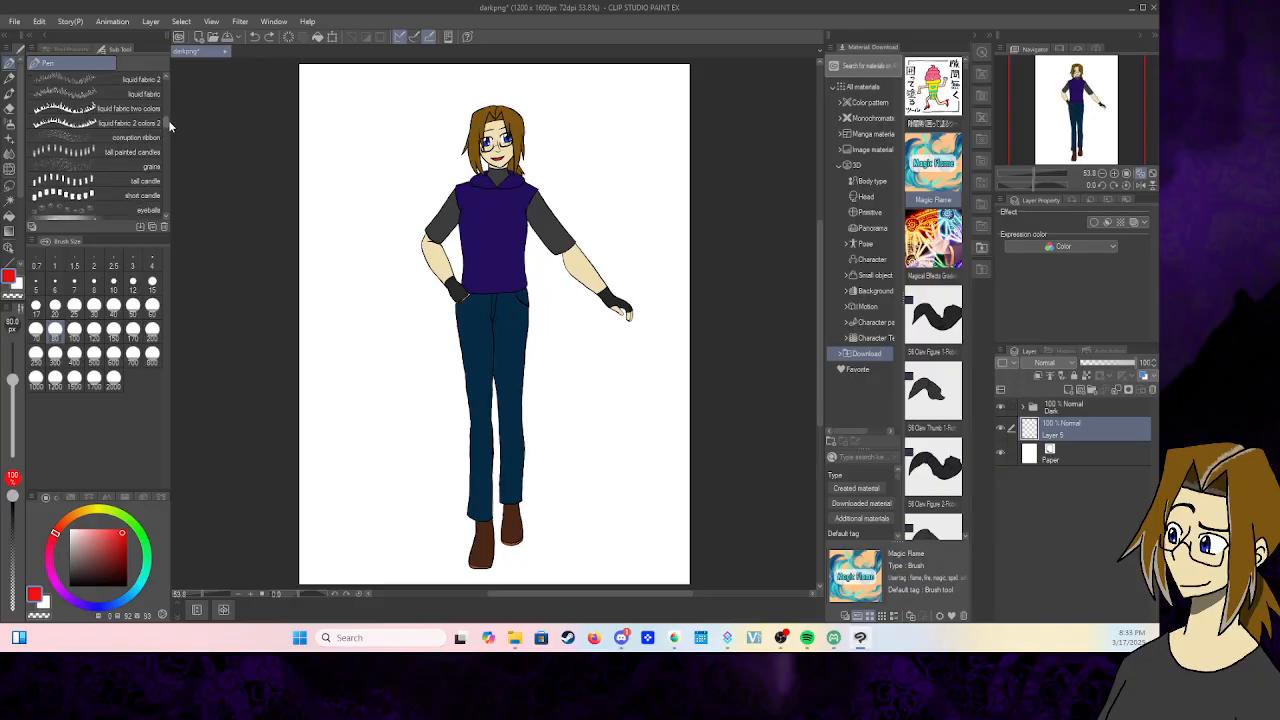
scroll(169, 127, "down", 3)
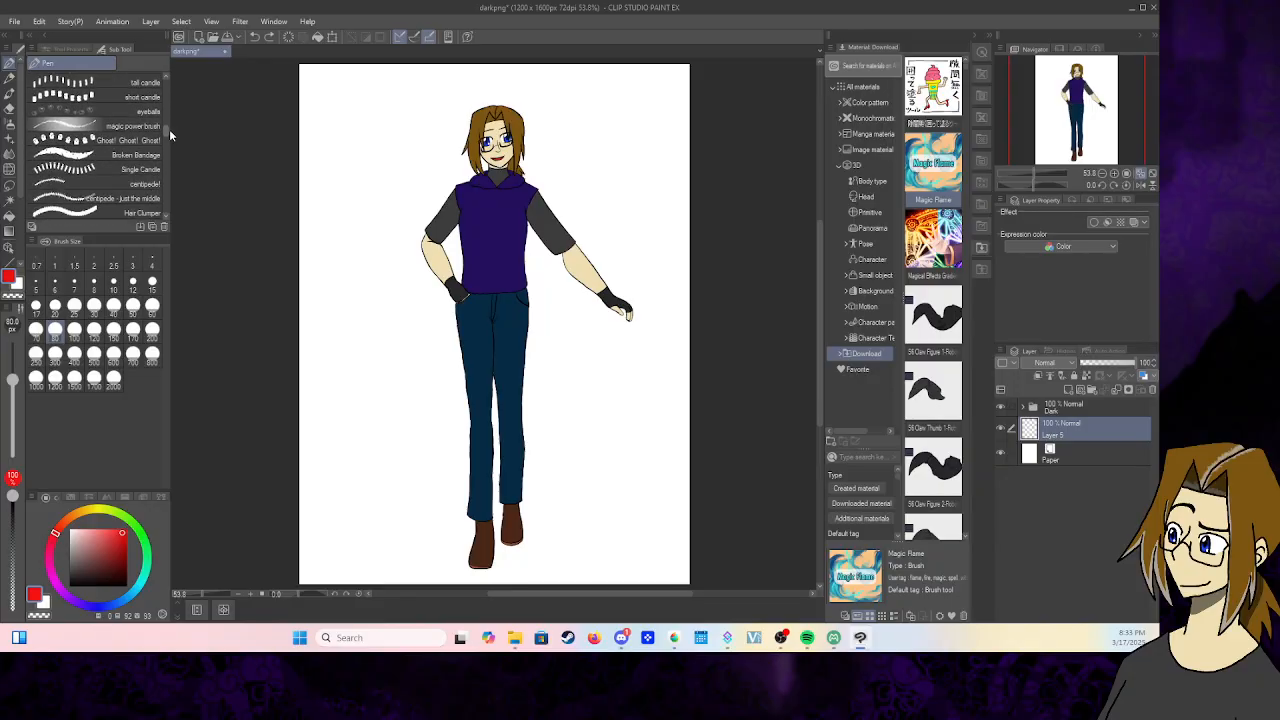
left_click(157, 133)
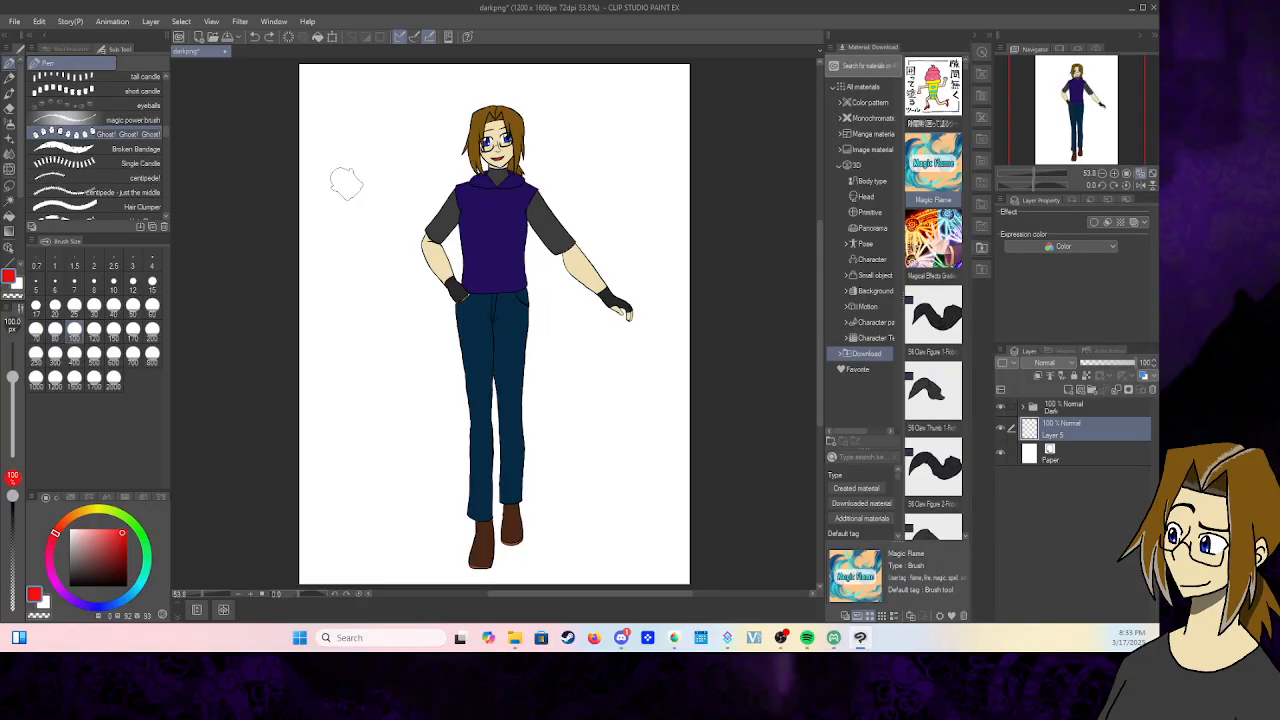
mouse_move(332, 150)
left_mouse_down()
mouse_move(404, 224)
mouse_move(623, 223)
mouse_move(609, 385)
mouse_move(399, 373)
mouse_move(355, 535)
mouse_move(635, 524)
mouse_move(690, 568)
left_mouse_up()
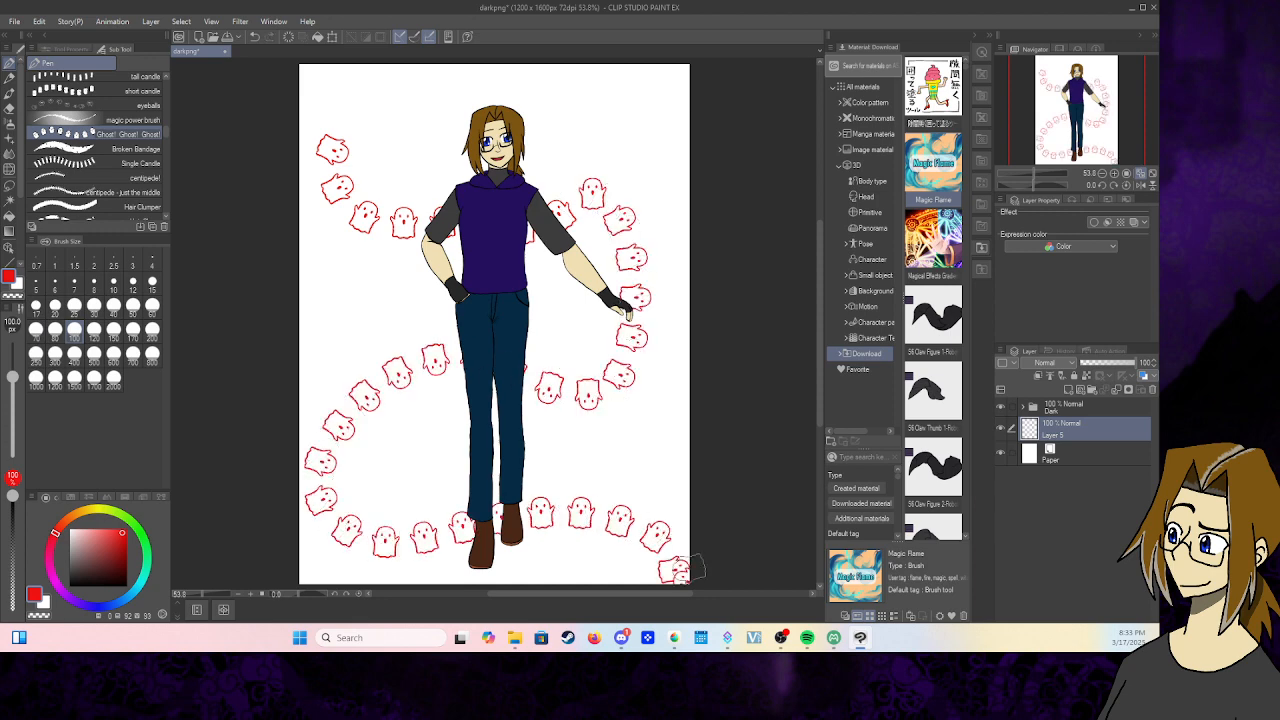
left_click(254, 38)
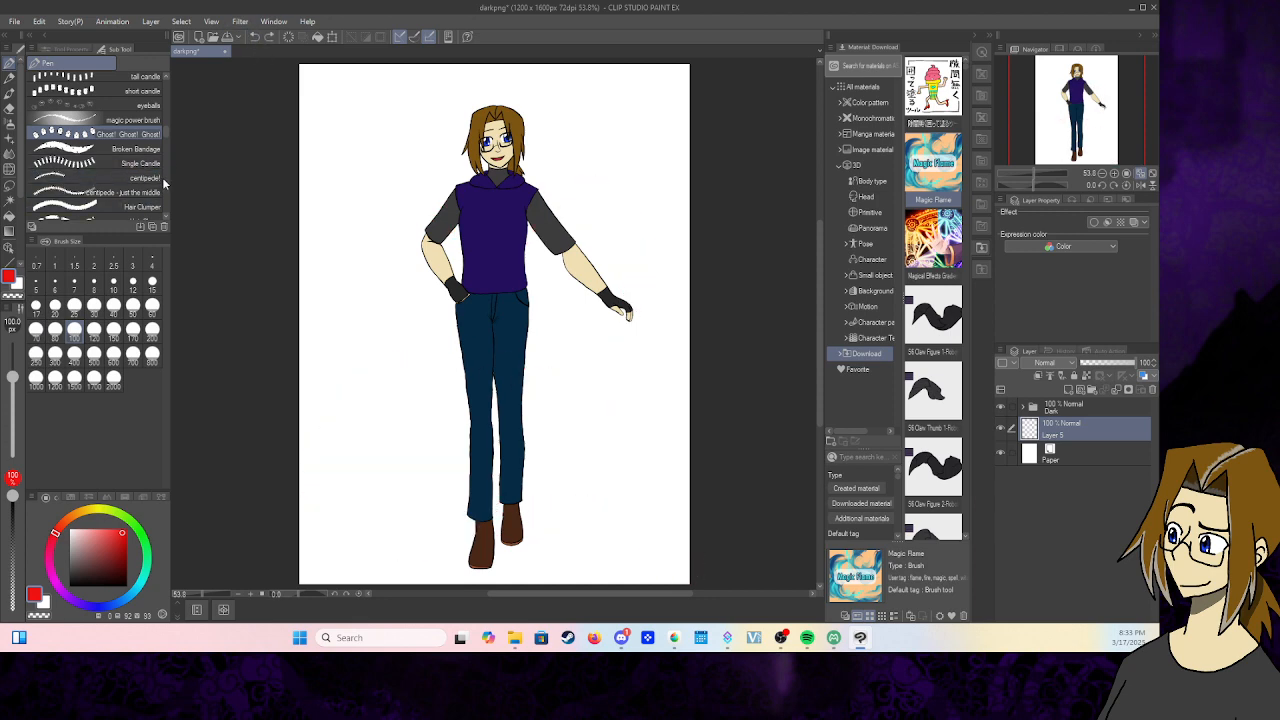
- Try a red Hair Clumper stroke down the blank area beside the character and undo it
left_click(165, 216)
left_click(110, 192)
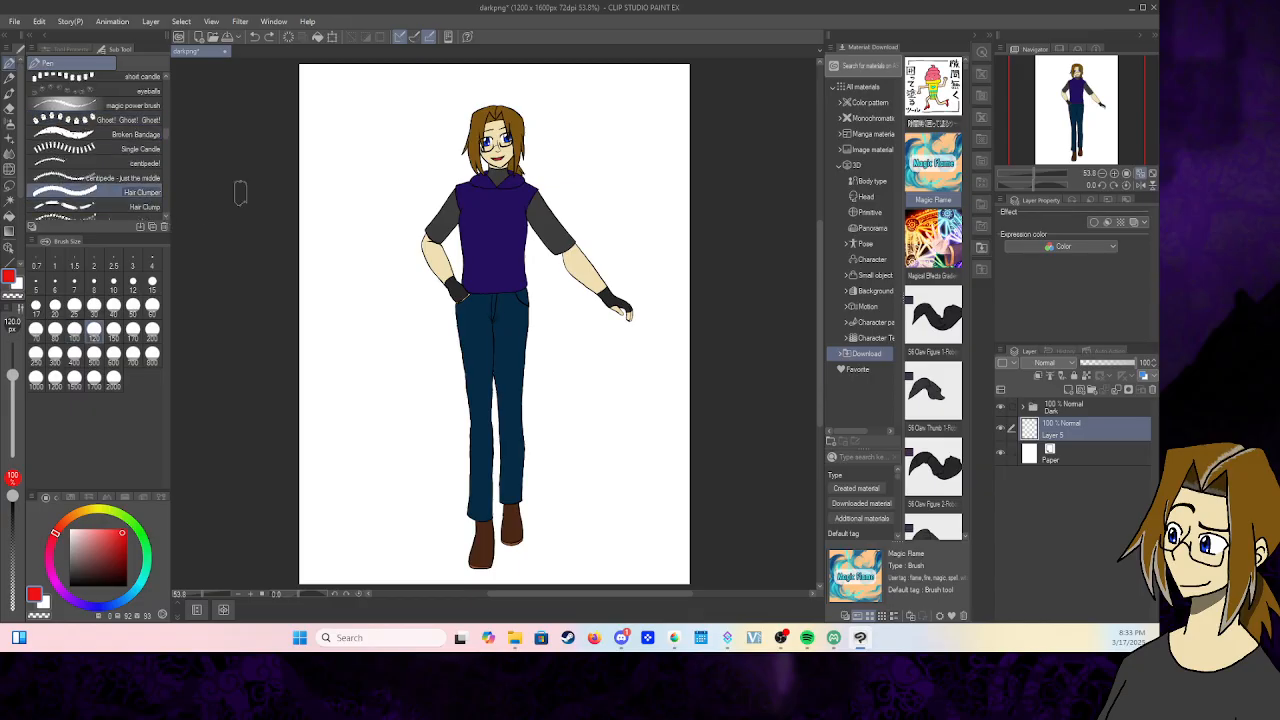
mouse_move(349, 141)
left_mouse_down()
mouse_move(343, 237)
mouse_move(366, 360)
mouse_move(414, 394)
mouse_move(360, 426)
mouse_move(390, 330)
left_mouse_up()
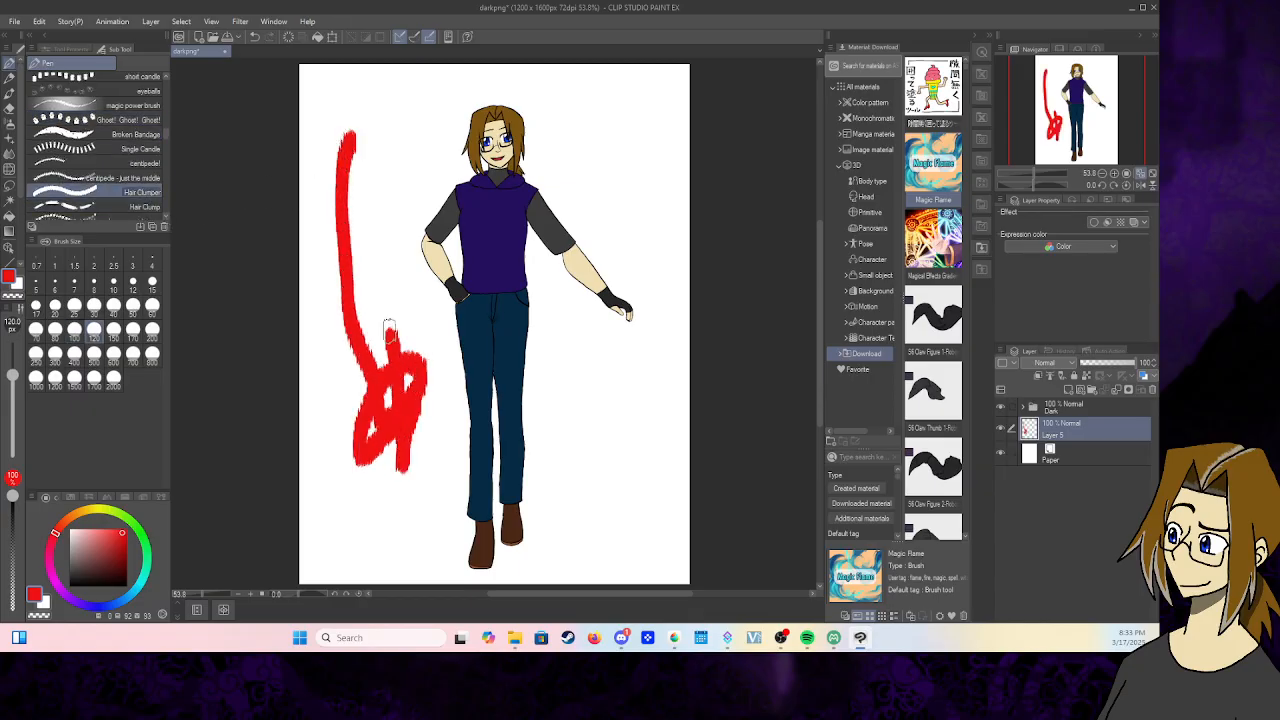
left_click(254, 38)
- Try a looping red stroke with the in stitches pen brush beside the character and undo it
scroll(166, 215, "down", 3)
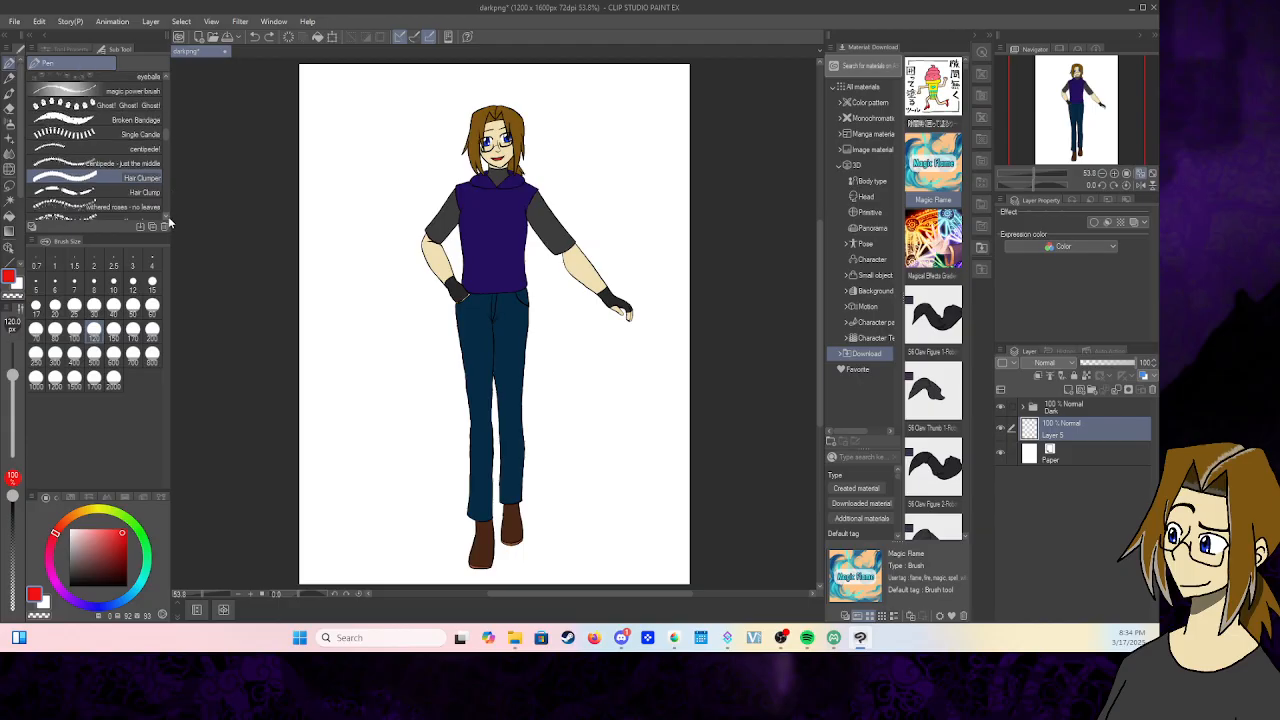
scroll(166, 215, "down", 6)
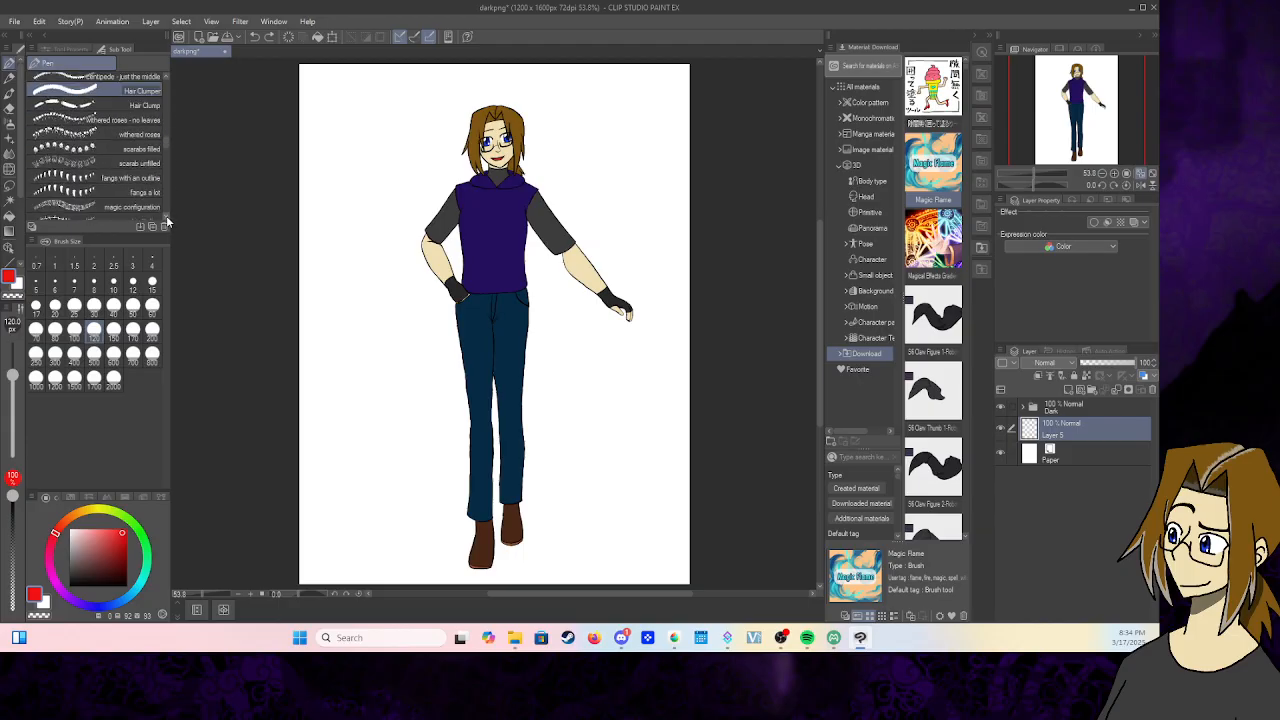
left_click(100, 191)
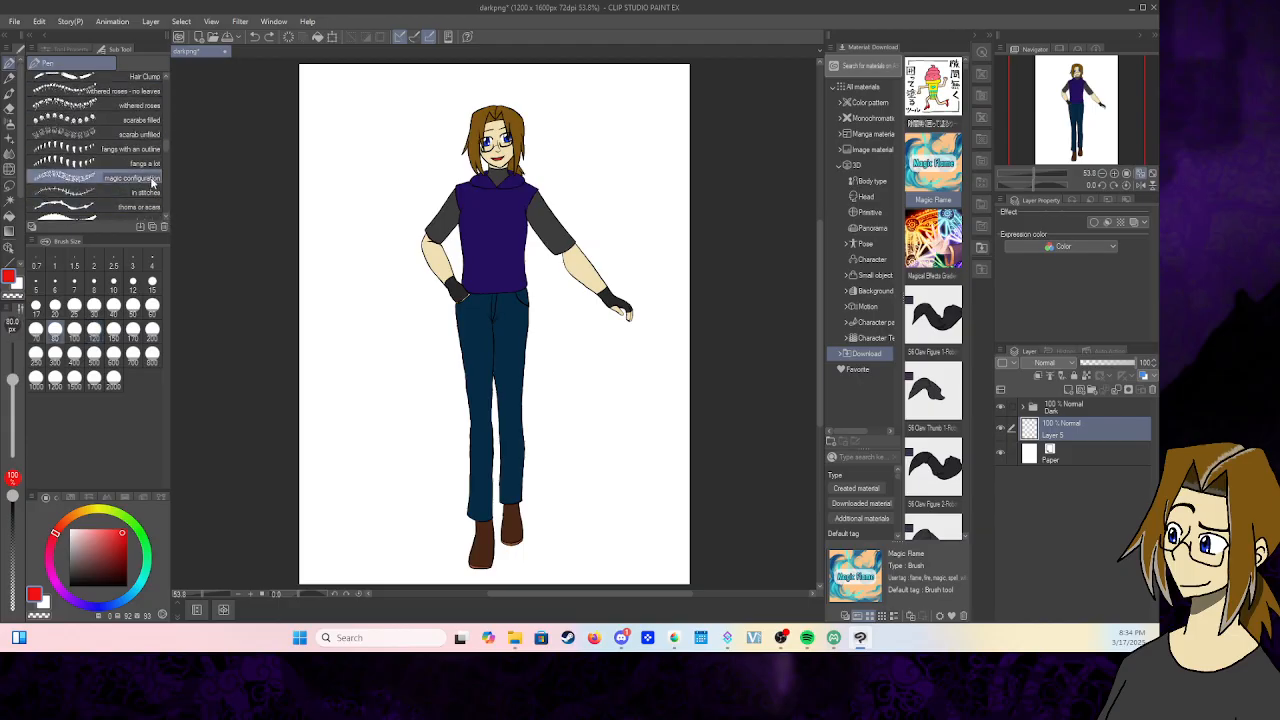
left_click_drag(381, 293, 430, 395)
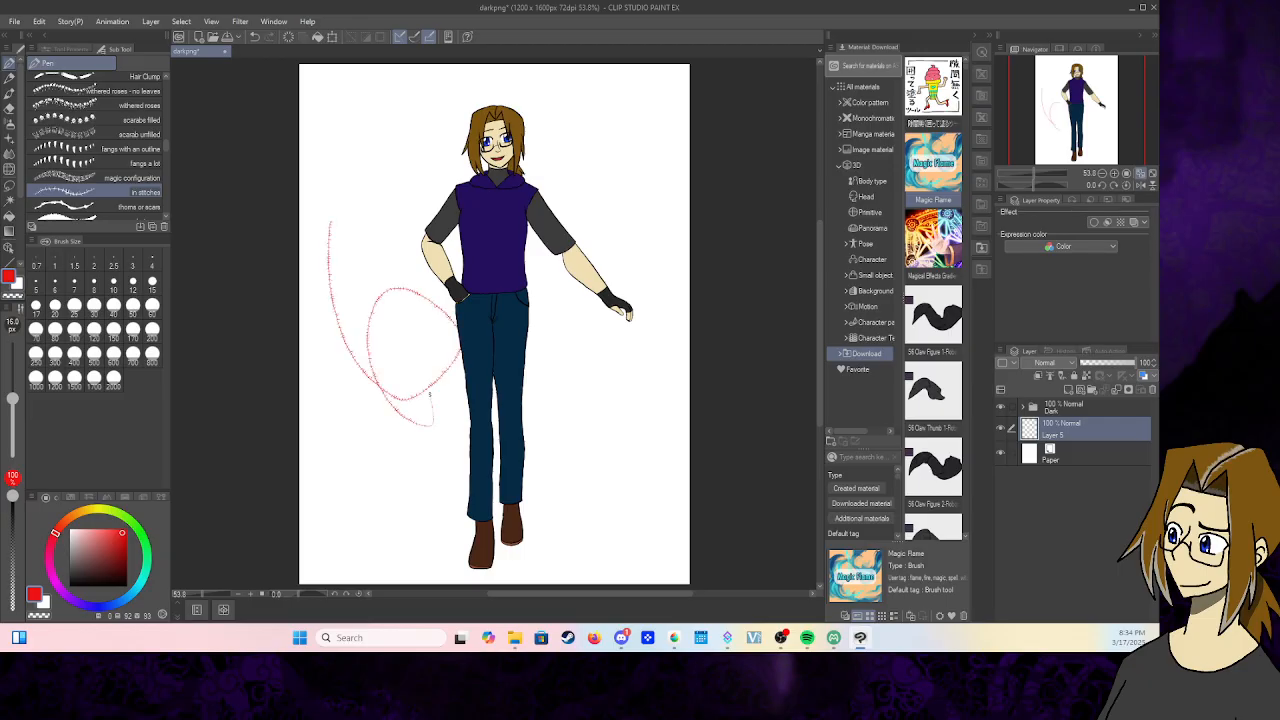
left_click(258, 37)
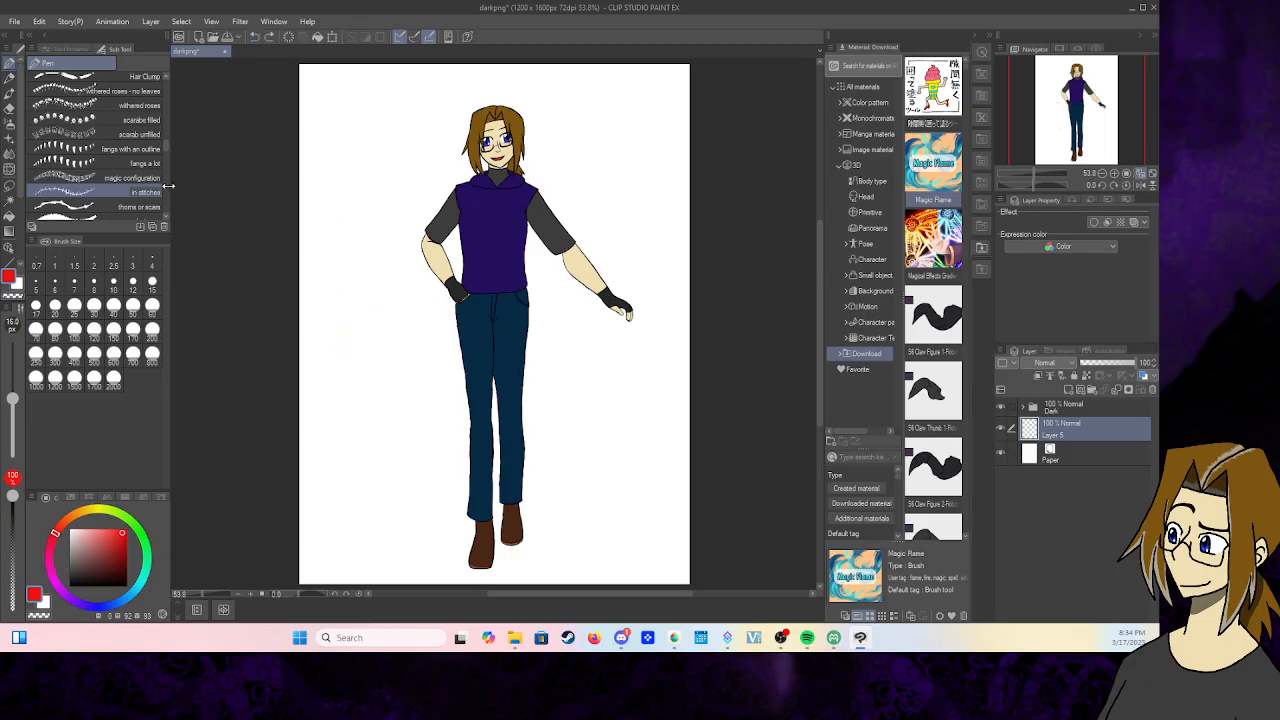
- Paint a wide red Dark_effect1 stroke at size 600 behind the character, from beside the head down past the legs
scroll(165, 215, "down", 3)
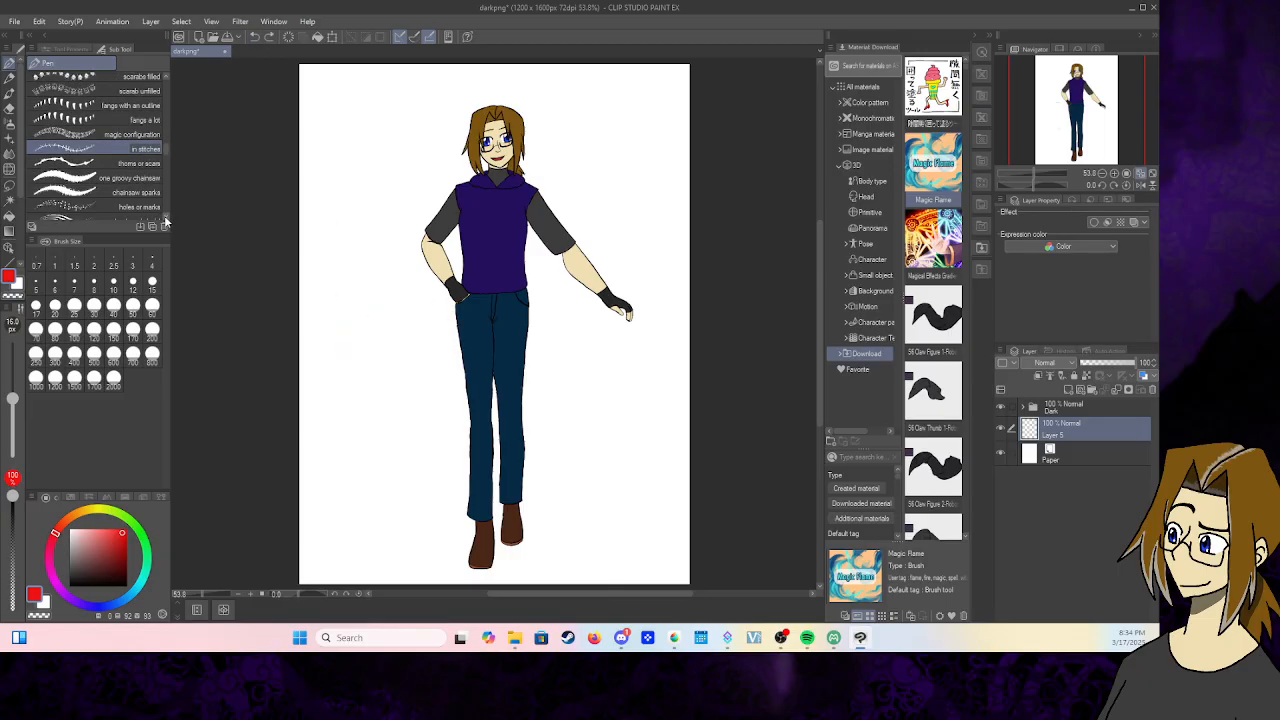
scroll(165, 220, "down", 3)
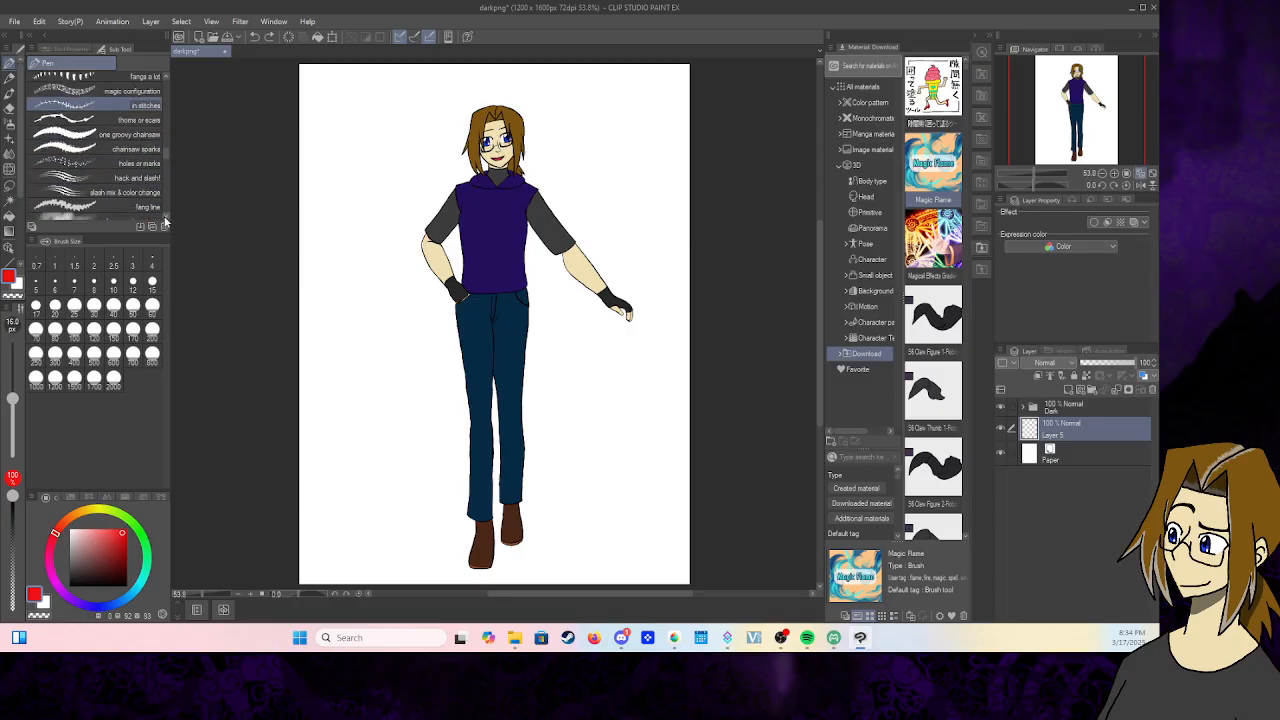
scroll(165, 220, "down", 5)
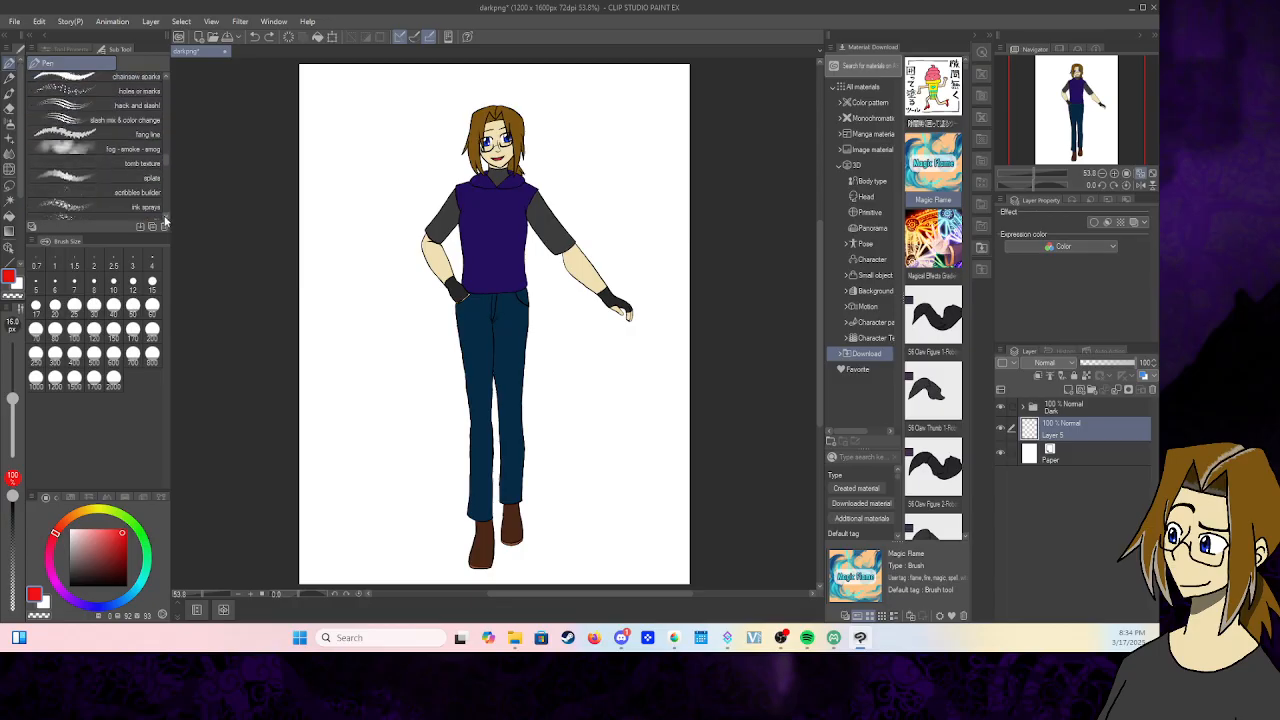
scroll(165, 220, "down", 5)
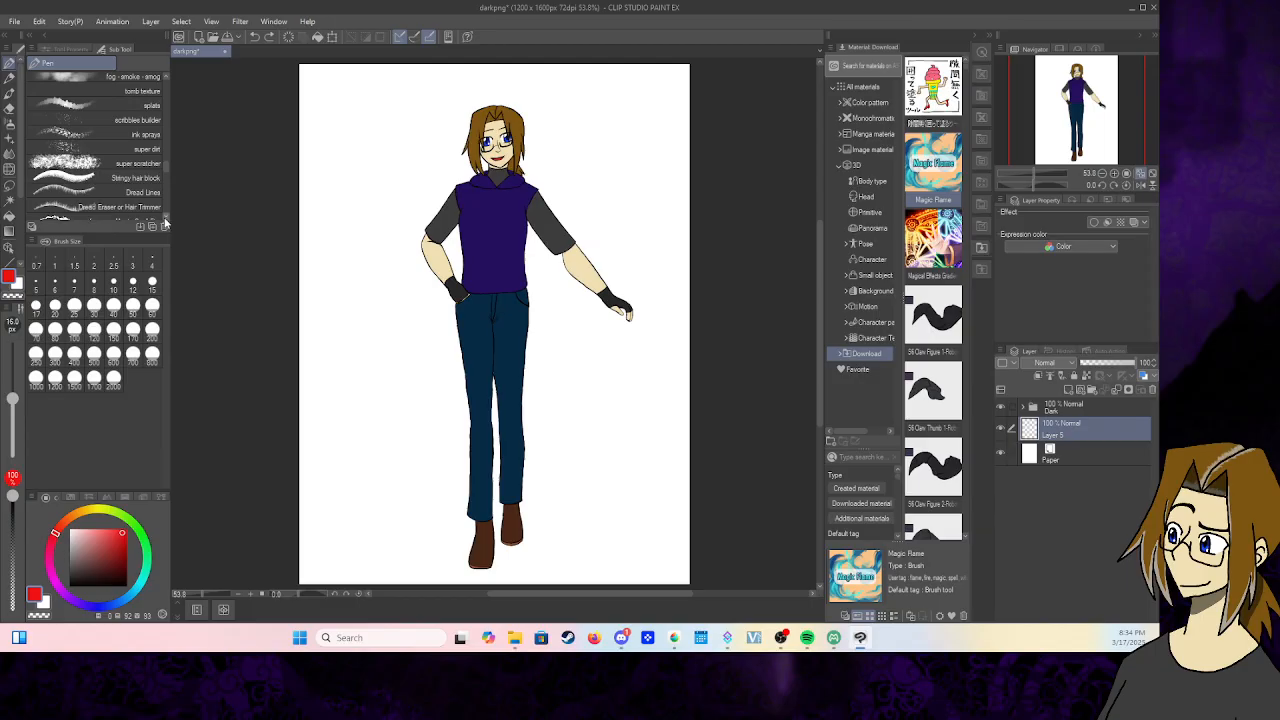
scroll(165, 222, "down", 1)
scroll(165, 222, "down", 6)
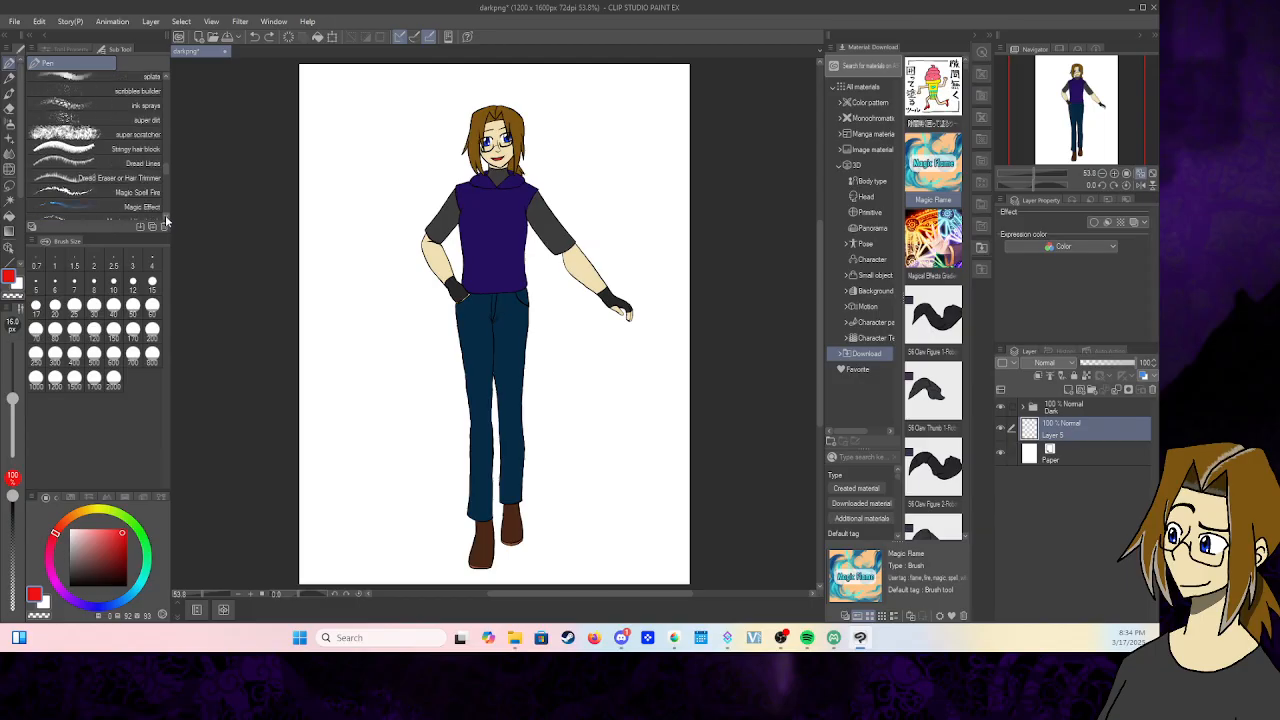
scroll(165, 215, "down", 3)
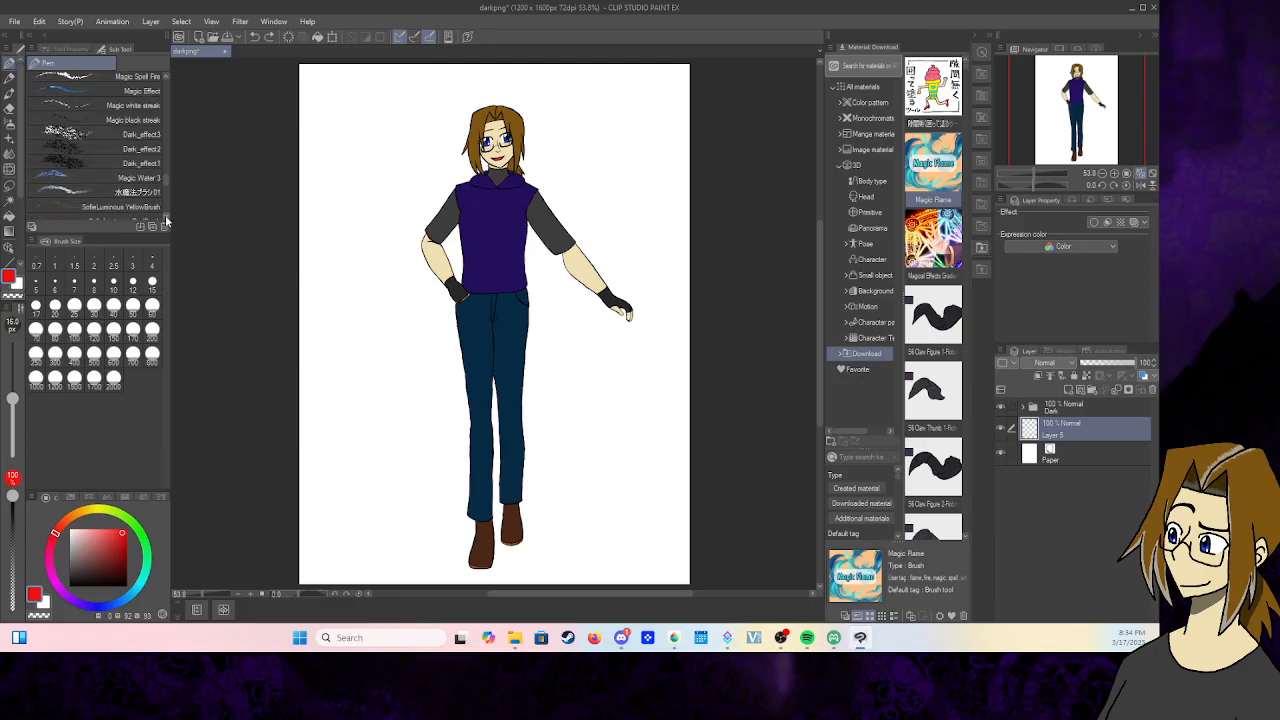
left_click(140, 165)
mouse_move(362, 205)
left_mouse_down()
mouse_move(475, 310)
mouse_move(586, 423)
left_mouse_up()
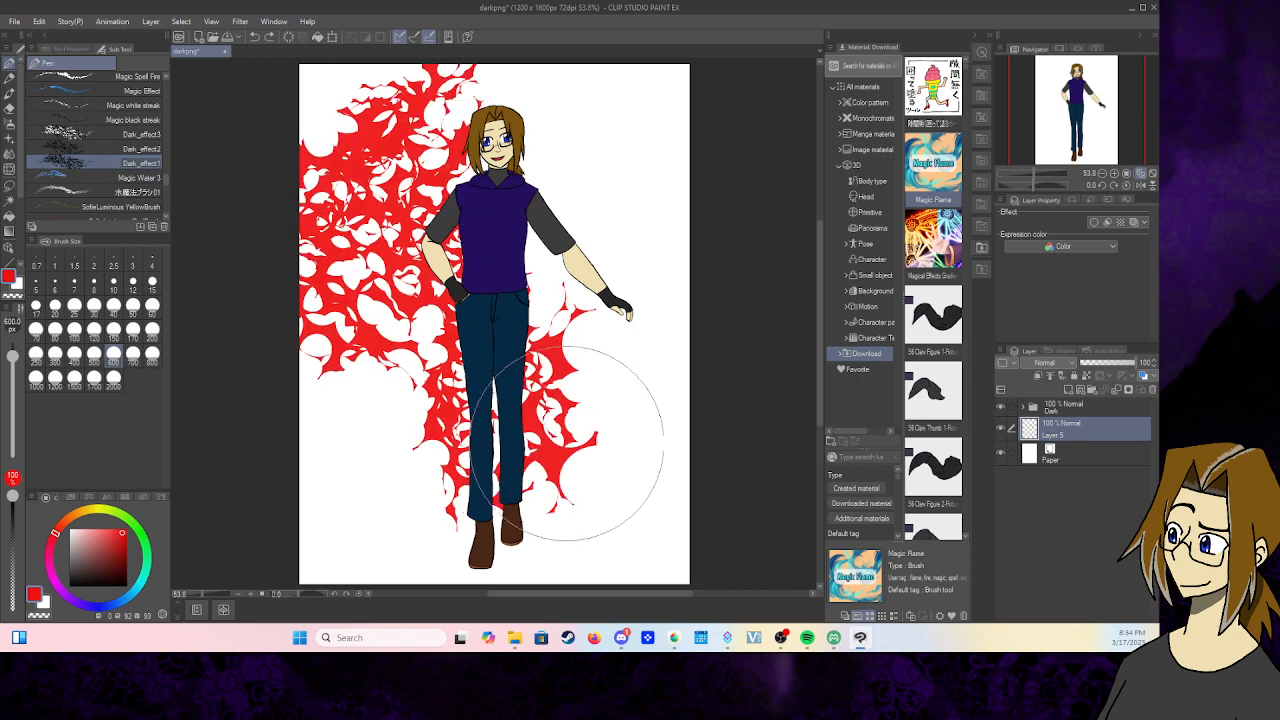
- Undo the wide red Dark_effect1 stroke and look through the remaining pen and watercolor brushes
left_click(288, 38)
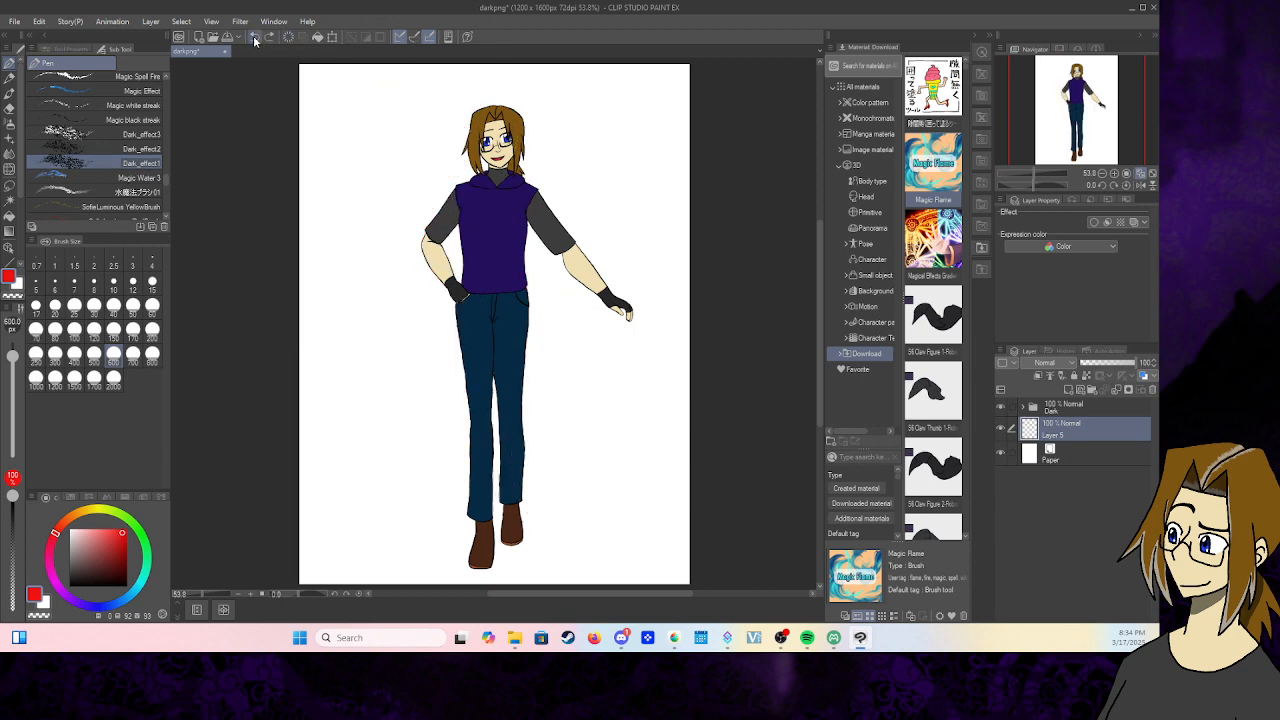
scroll(167, 218, "down", 8)
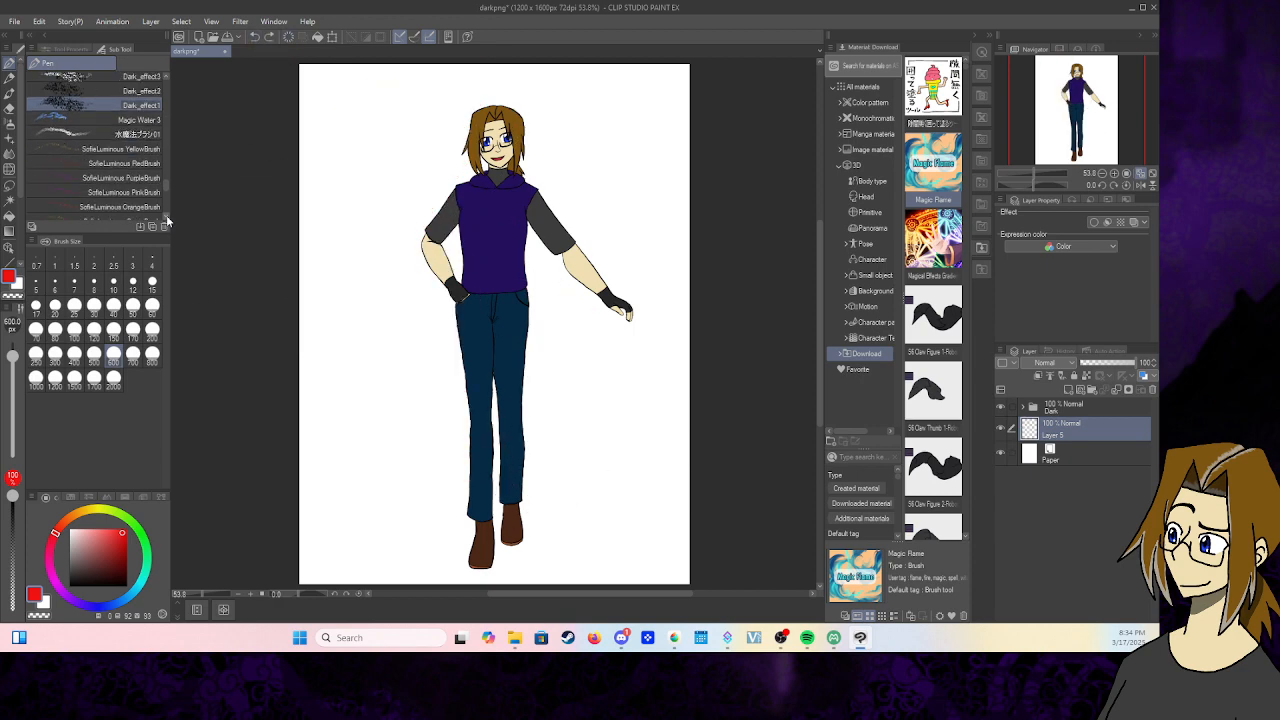
scroll(166, 216, "down", 7)
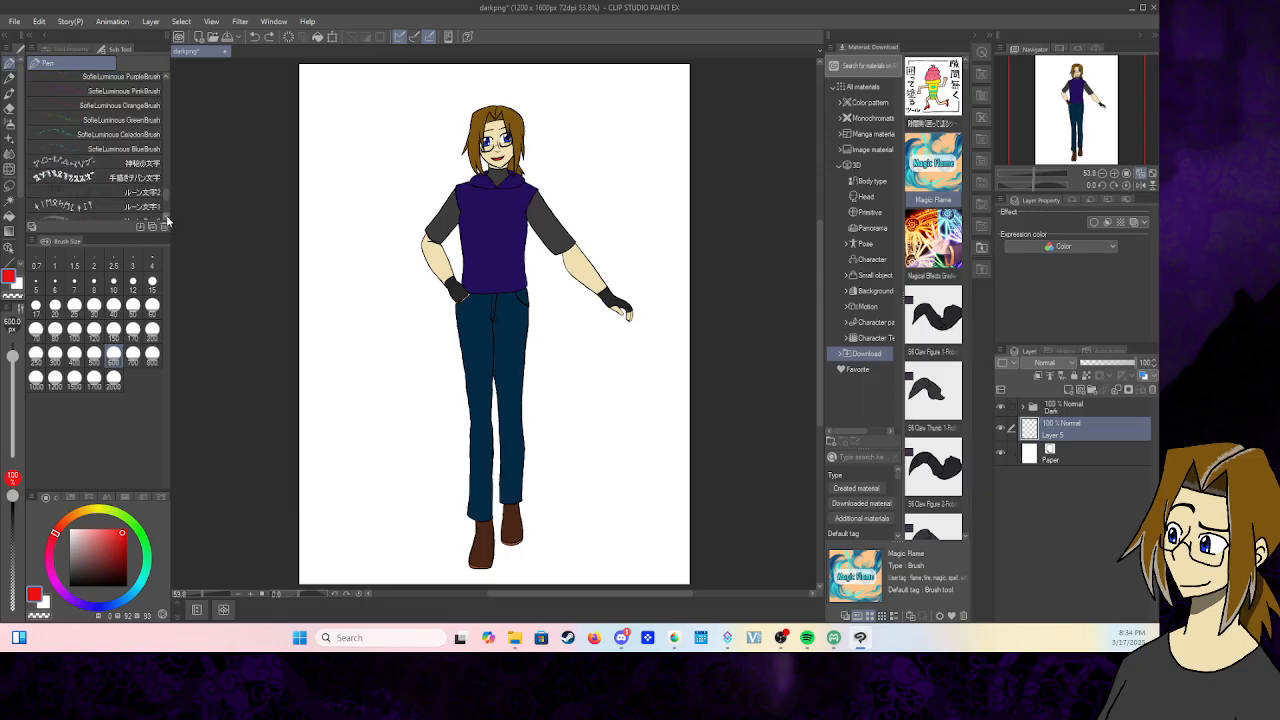
scroll(167, 220, "down", 5)
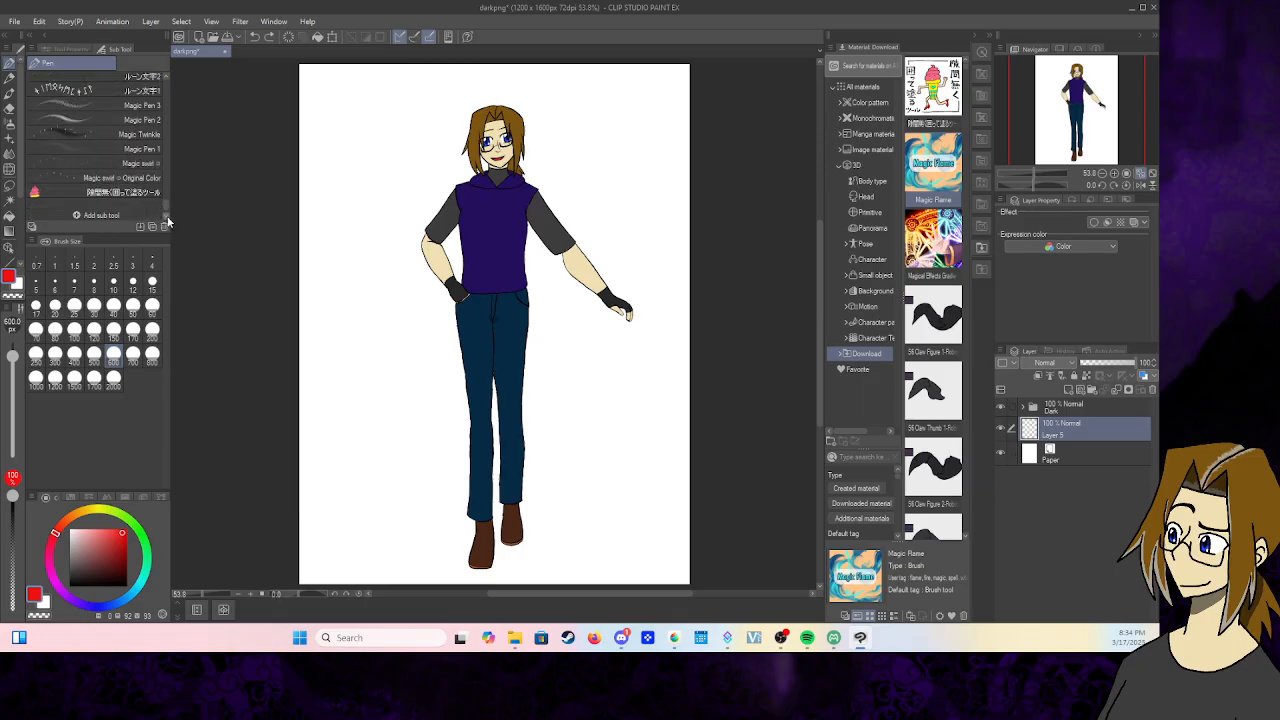
left_click(9, 79)
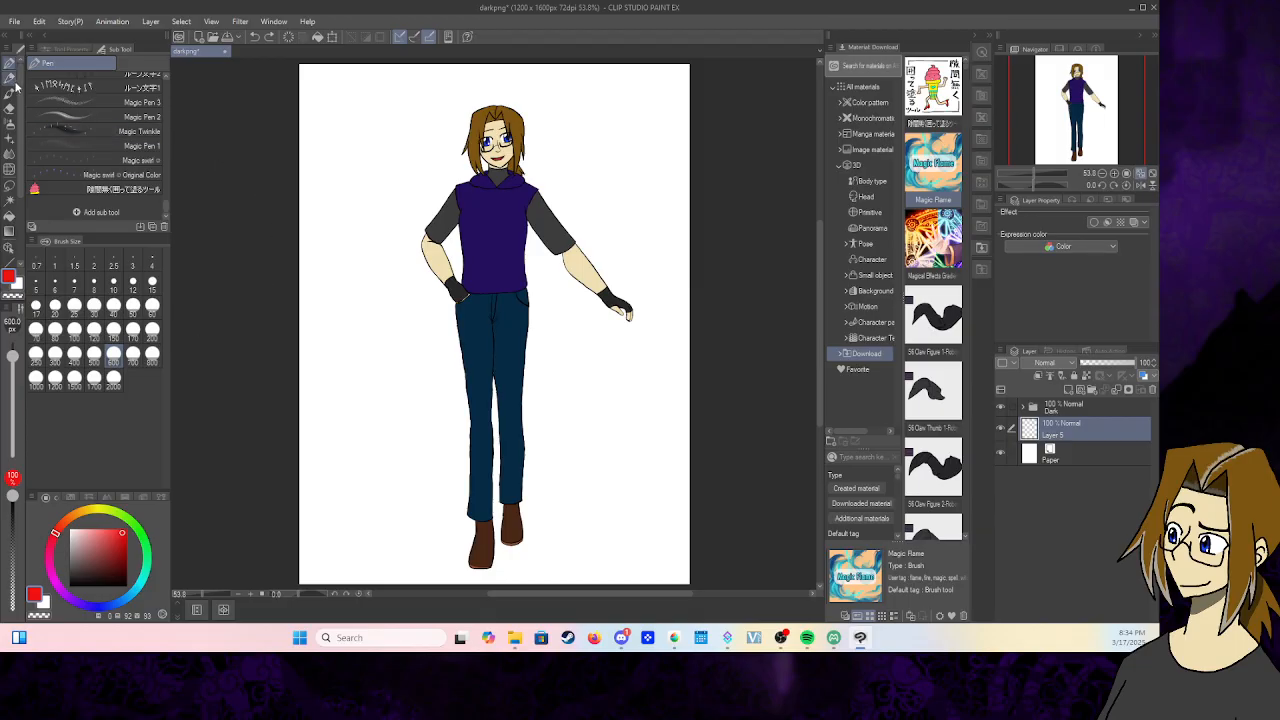
left_click(9, 93)
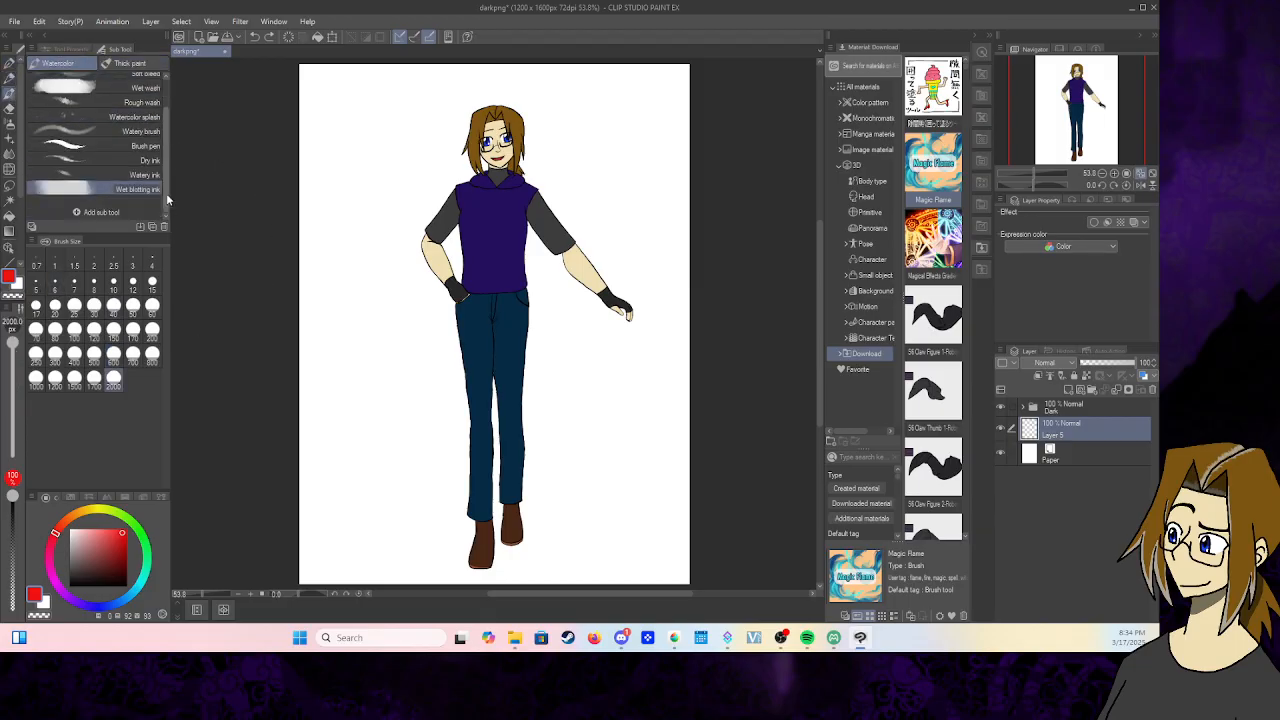
- Try the ゆるふわ三つ編み braid brush from the decorative Effect brushes in a long stroke from beside the character's head down to the feet
left_click(9, 141)
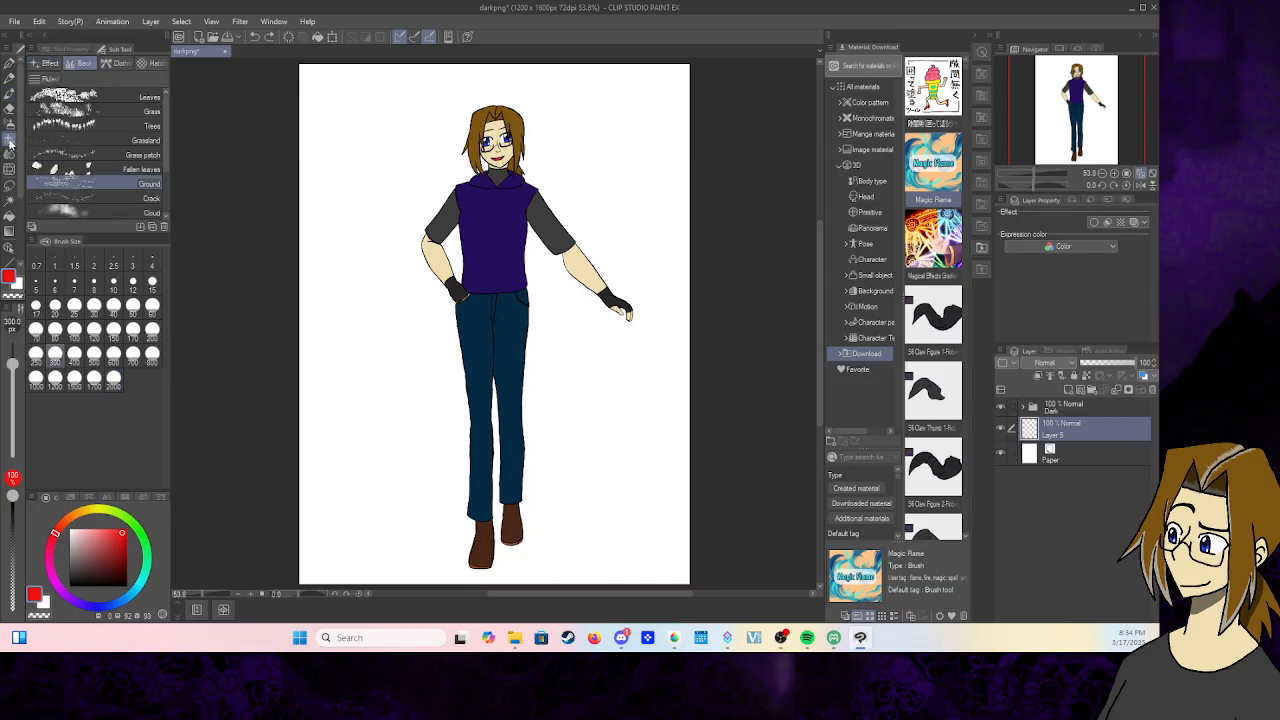
left_click(48, 63)
left_click(163, 143)
scroll(163, 143, "down", 3)
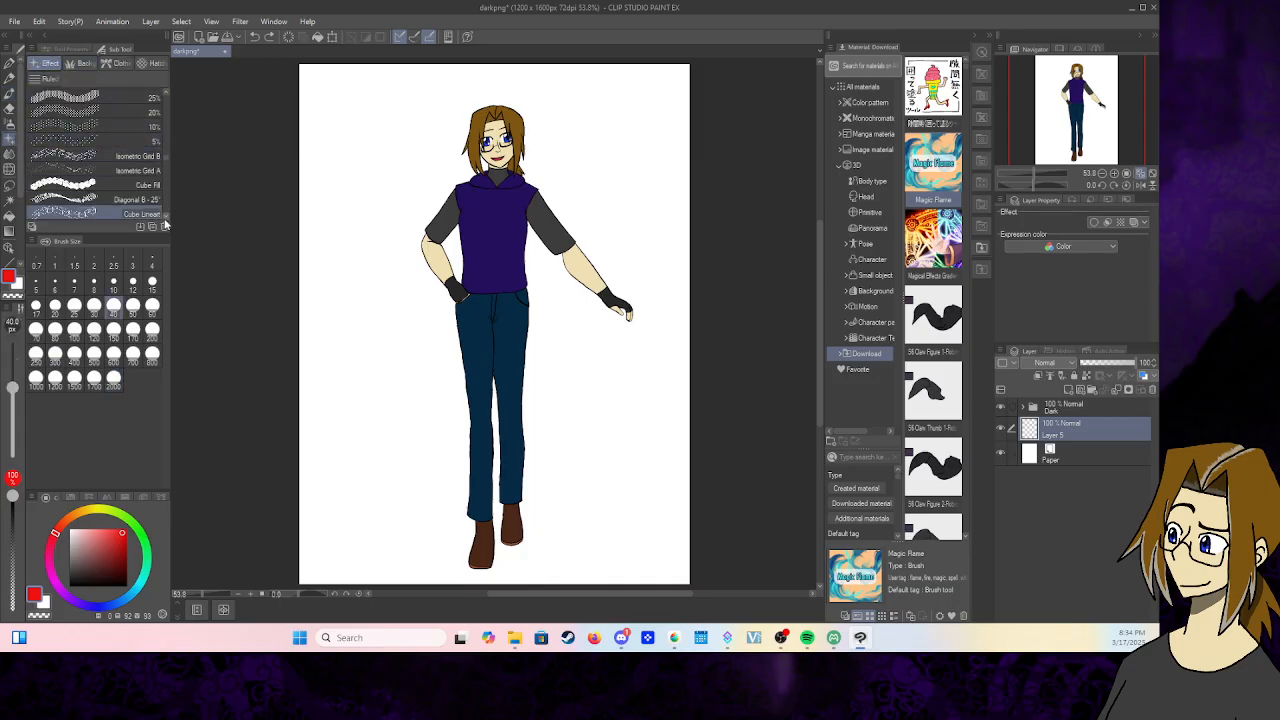
scroll(165, 225, "down", 10)
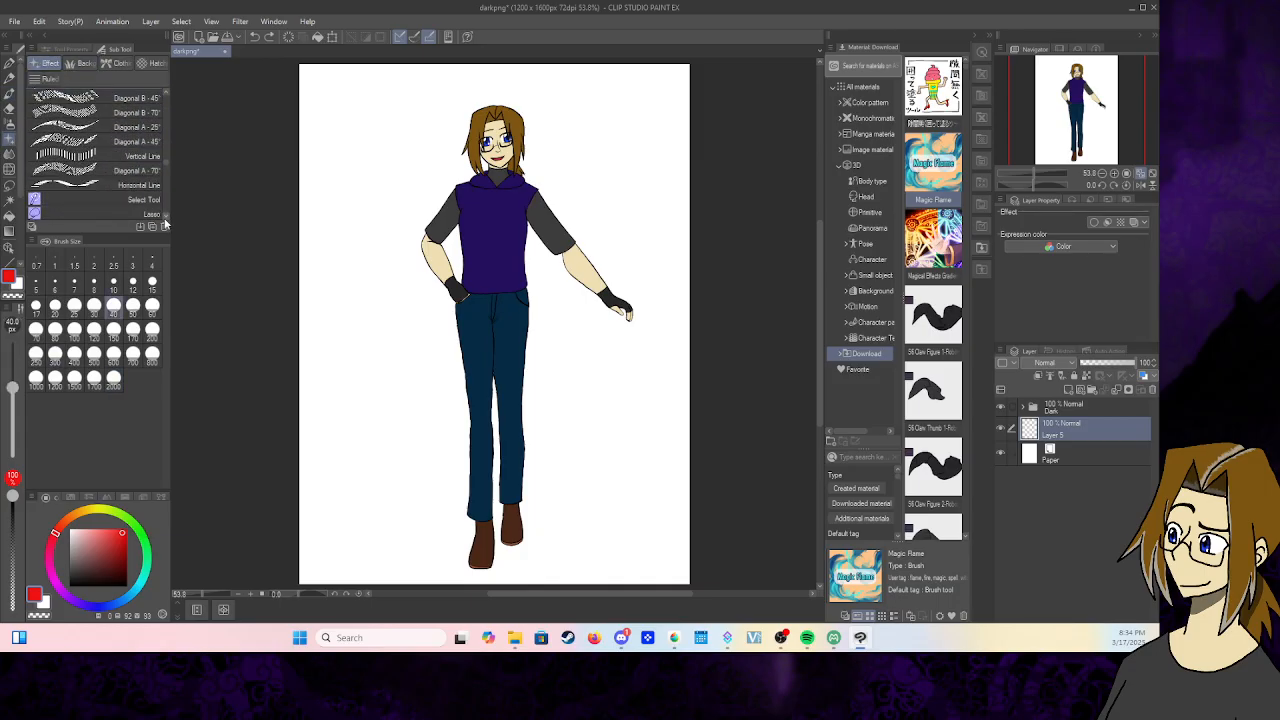
scroll(165, 225, "down", 10)
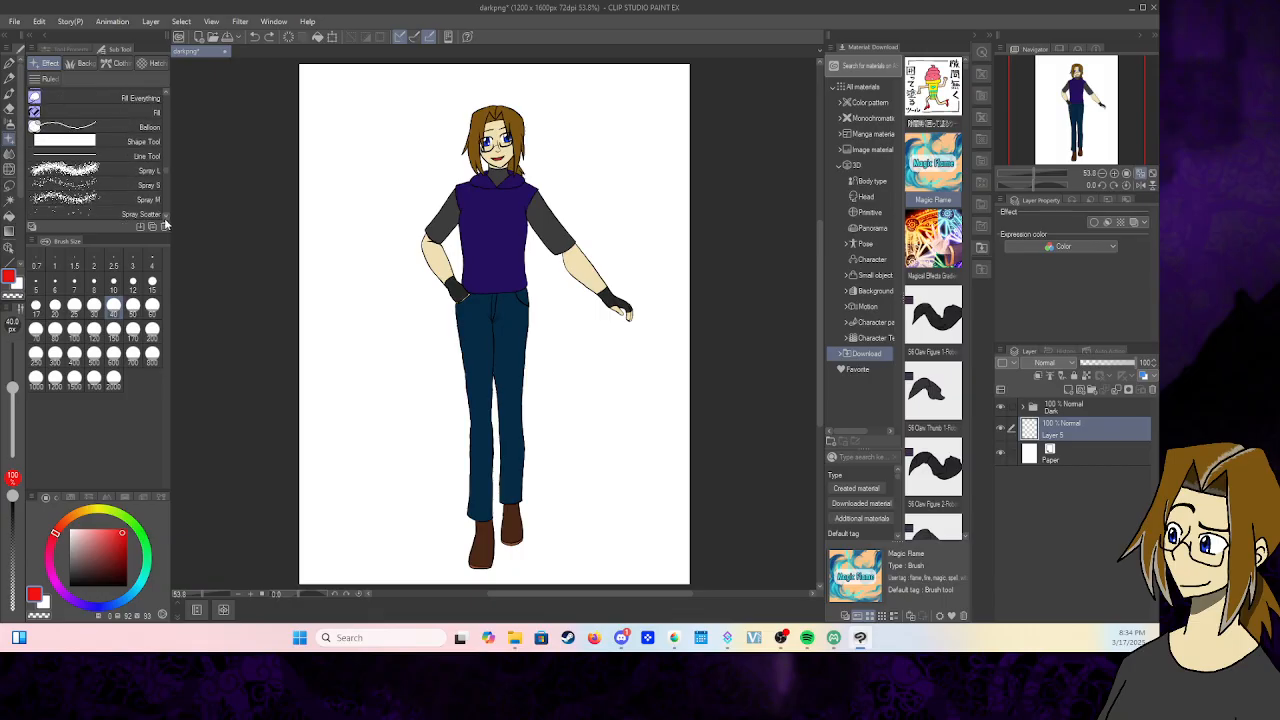
scroll(165, 225, "down", 8)
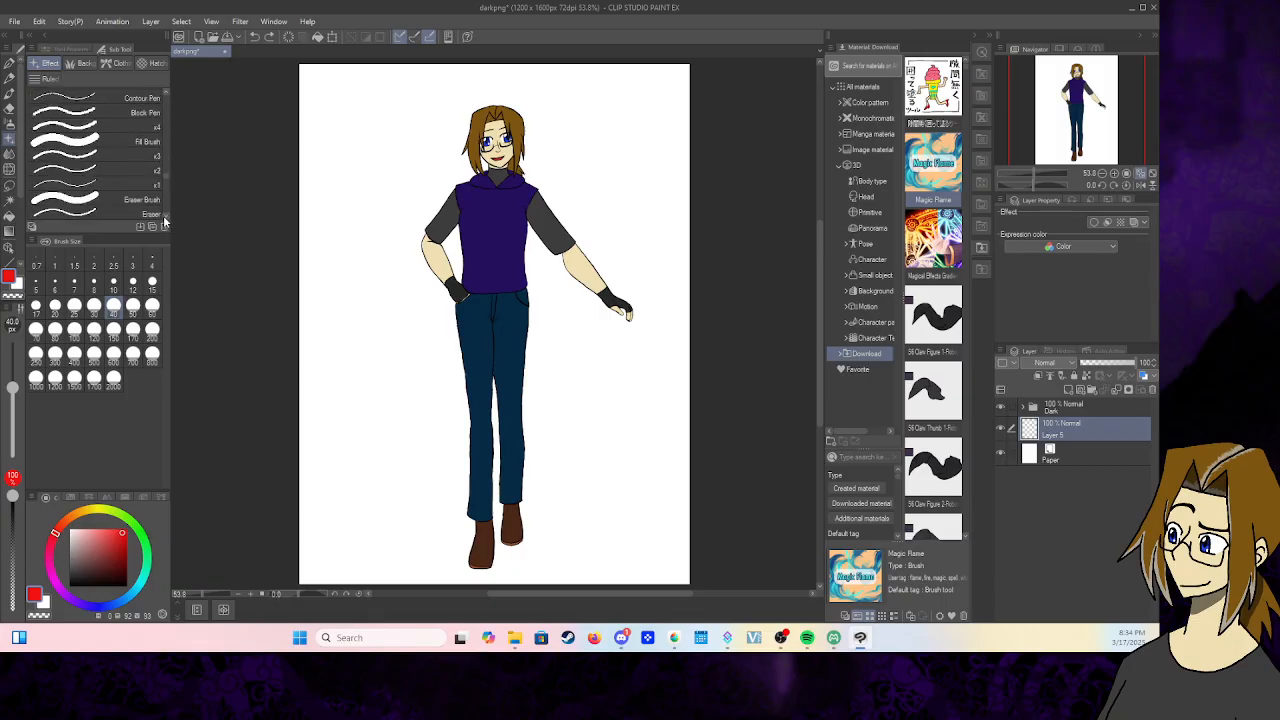
scroll(165, 225, "down", 4)
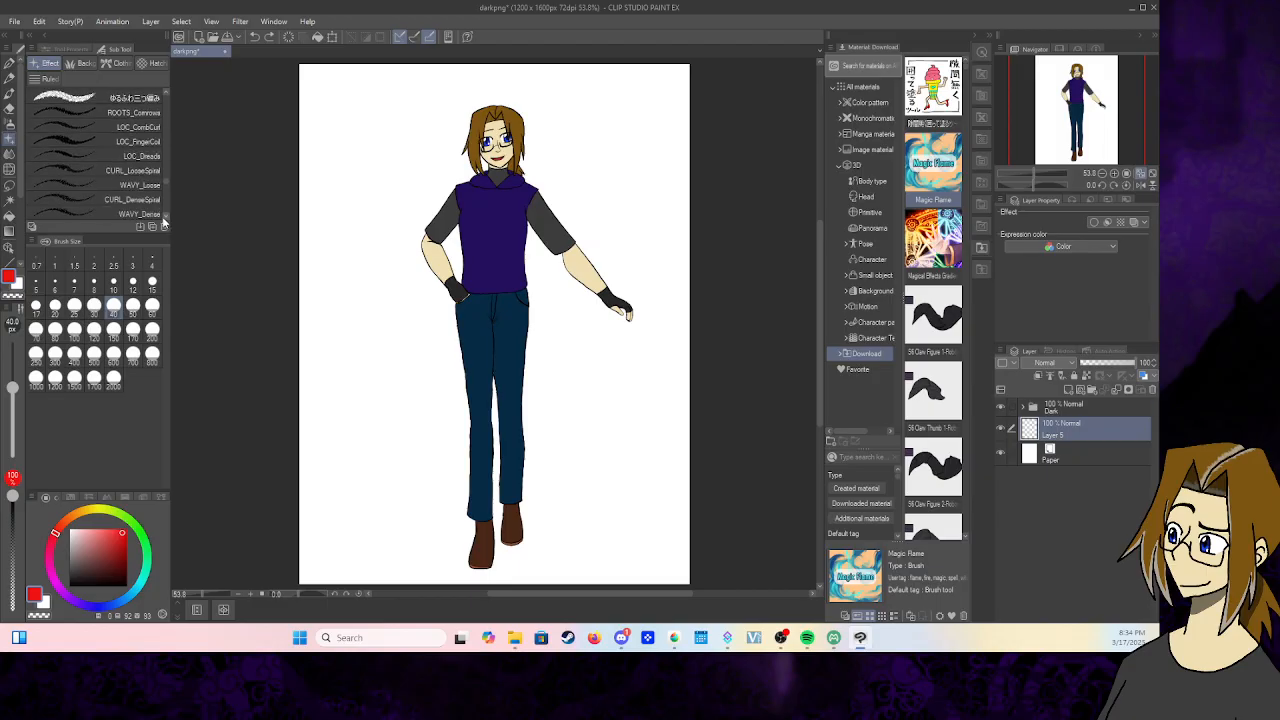
left_click(140, 95)
mouse_move(360, 135)
left_mouse_down()
mouse_move(370, 385)
mouse_move(465, 530)
mouse_move(540, 560)
left_mouse_up()
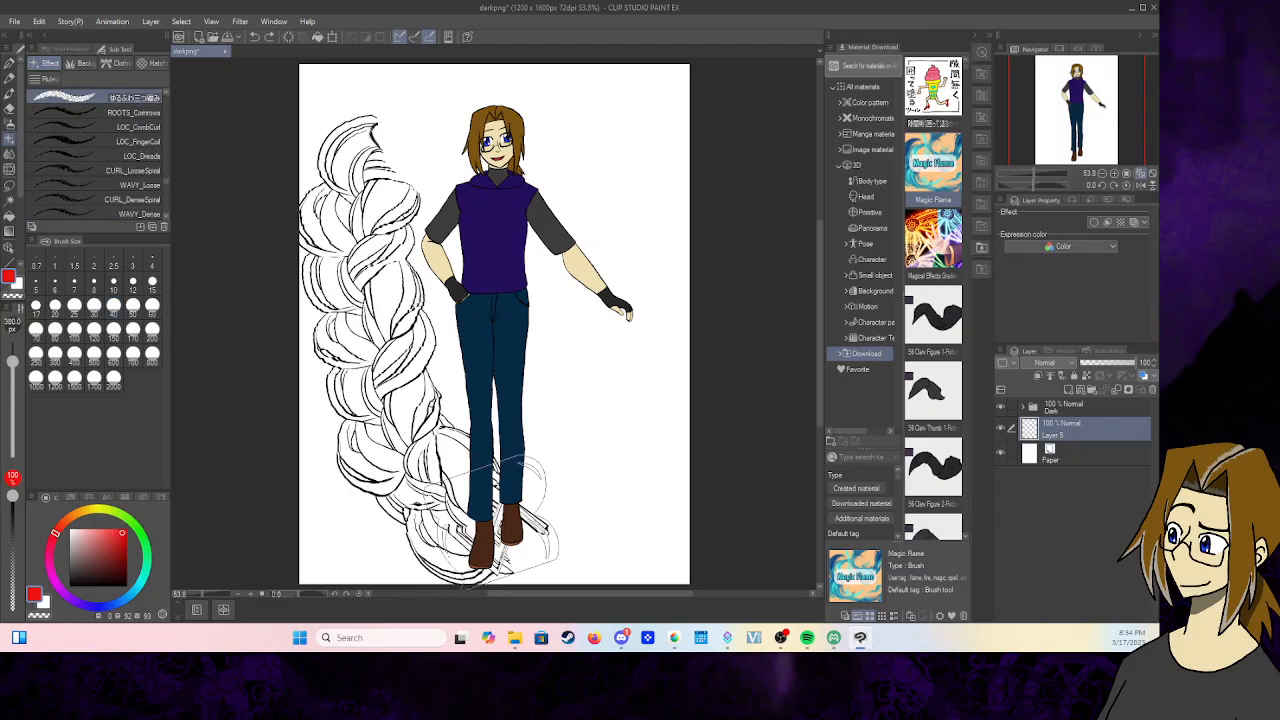
- Try the ROOTS_Cornrows, LOC_CombCurl, LOC_FingerCoil and LOC_Dreads hair brushes with looping strokes over the braid beside the character
left_click(135, 112)
mouse_move(420, 88)
left_mouse_down()
mouse_move(396, 155)
mouse_move(429, 178)
mouse_move(444, 100)
mouse_move(430, 175)
left_mouse_up()
left_click(108, 128)
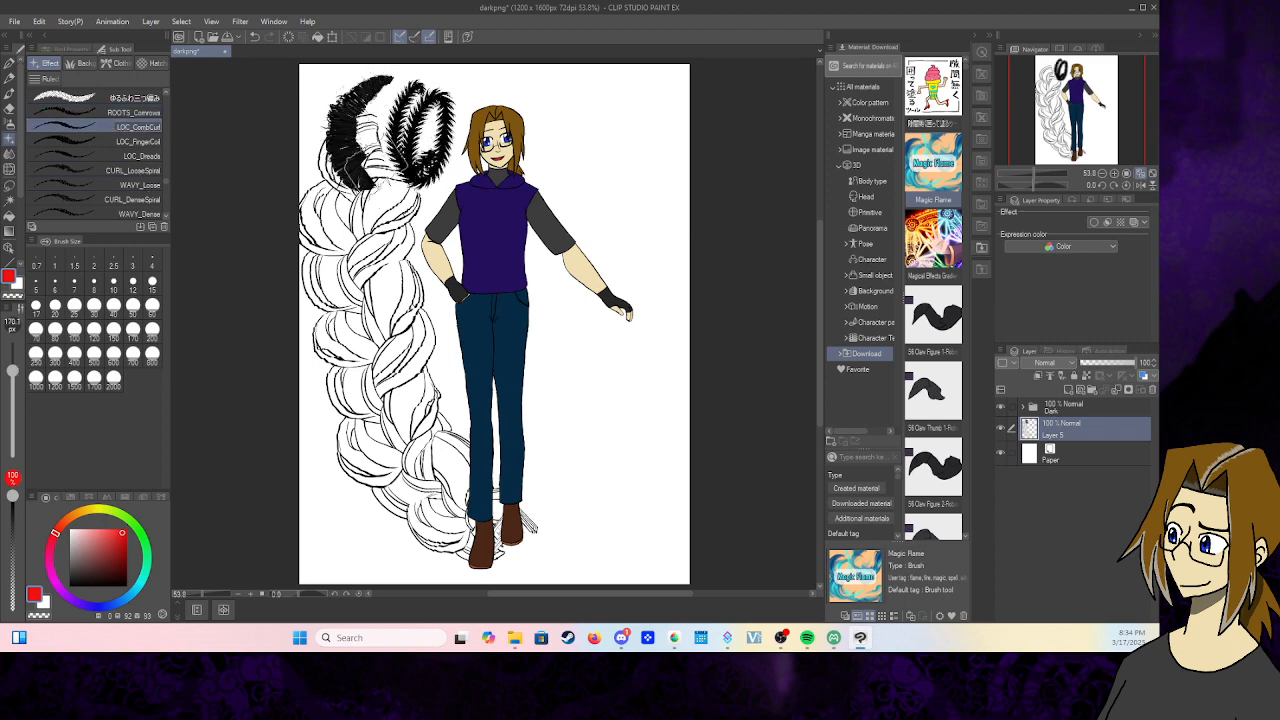
left_click(138, 141)
mouse_move(352, 295)
left_mouse_down()
mouse_move(325, 375)
mouse_move(358, 346)
left_mouse_up()
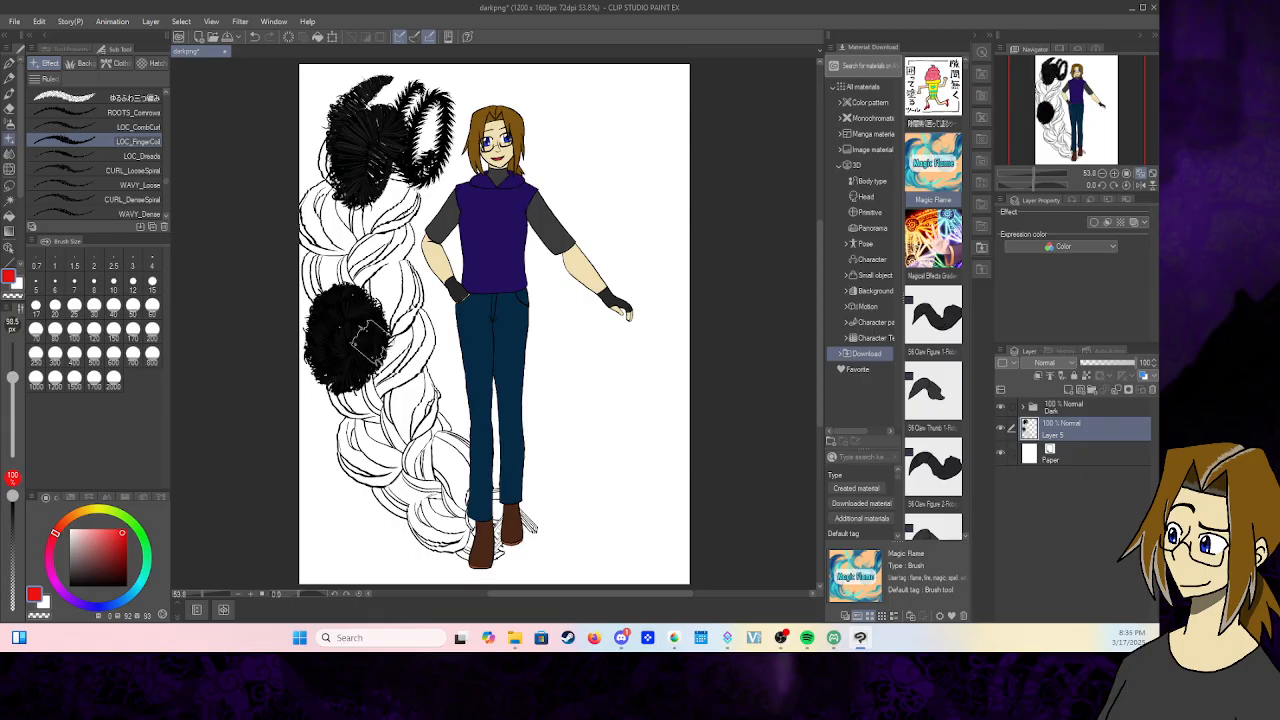
left_click(140, 156)
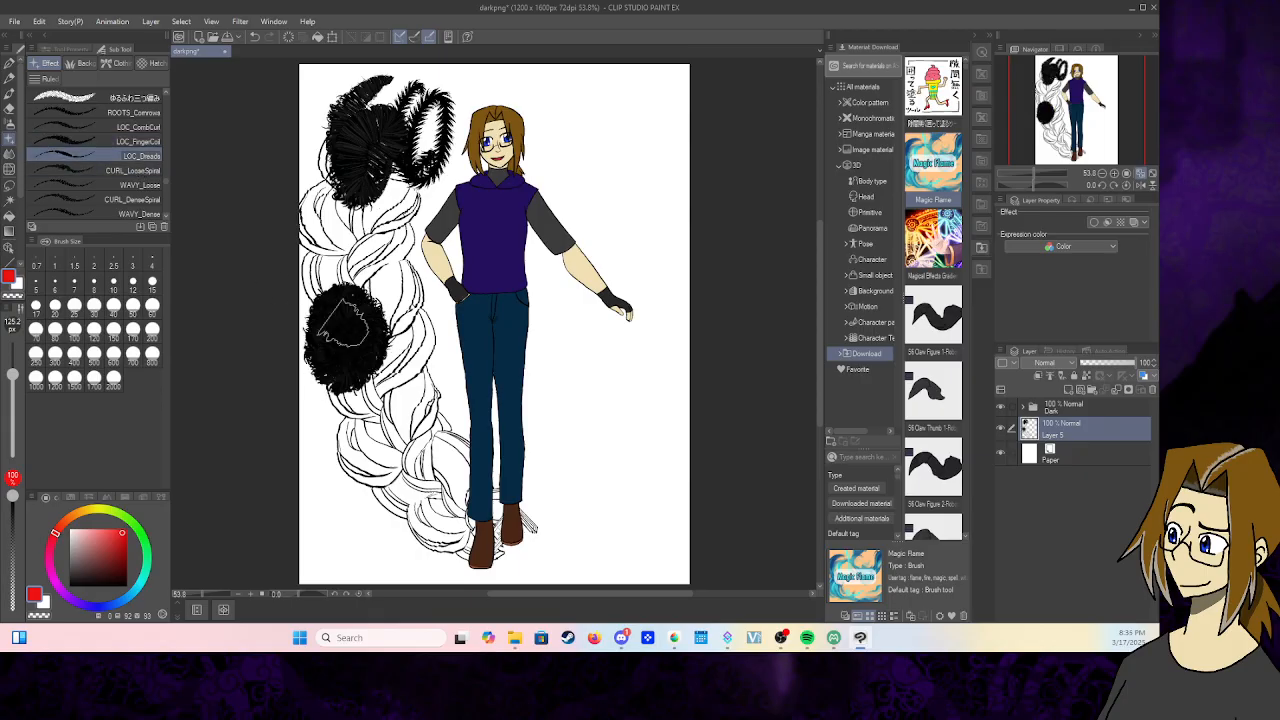
mouse_move(340, 462)
left_mouse_down()
mouse_move(322, 500)
mouse_move(410, 468)
mouse_move(385, 472)
left_mouse_up()
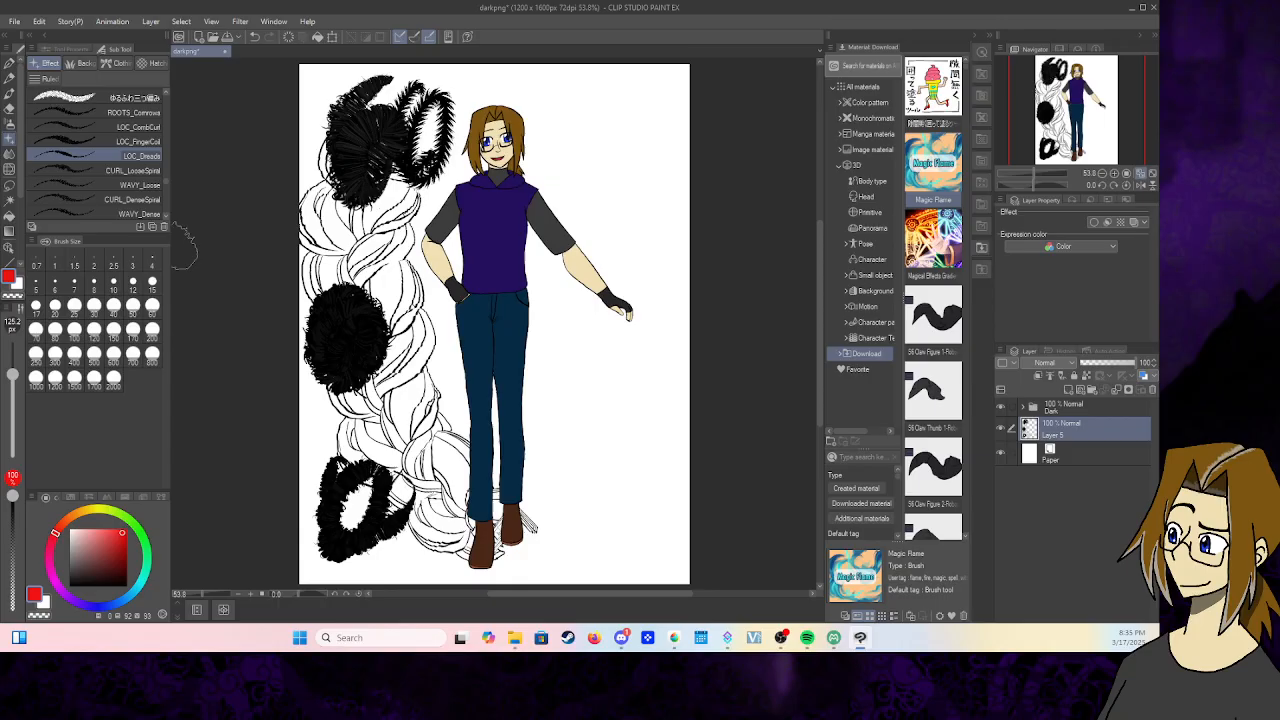
- Try the WAVY_Loose, WAVY_Dense and BRAID_3-Strand brushes with looping strokes on both sides of the character
left_click(135, 185)
mouse_move(420, 335)
left_mouse_down()
mouse_move(397, 438)
mouse_move(440, 405)
mouse_move(400, 390)
left_mouse_up()
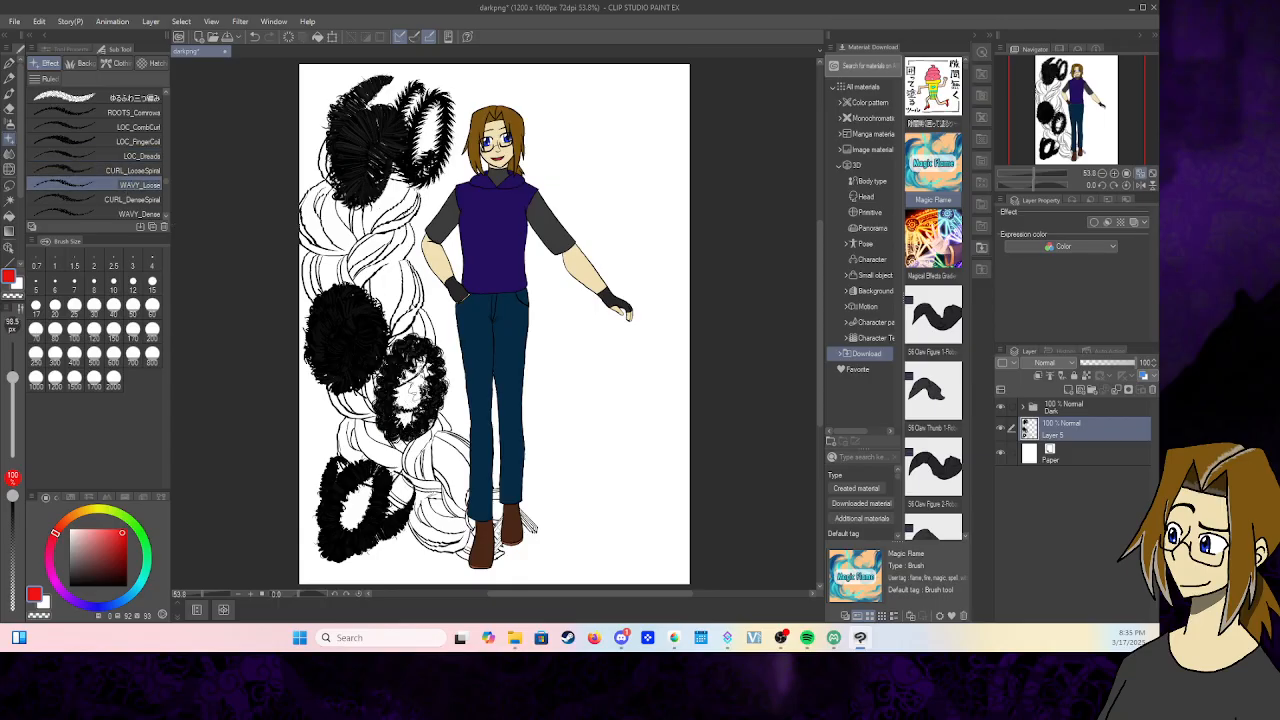
left_click(135, 214)
mouse_move(565, 340)
left_mouse_down()
mouse_move(610, 395)
mouse_move(597, 415)
mouse_move(590, 370)
left_mouse_up()
scroll(168, 215, "down", 1)
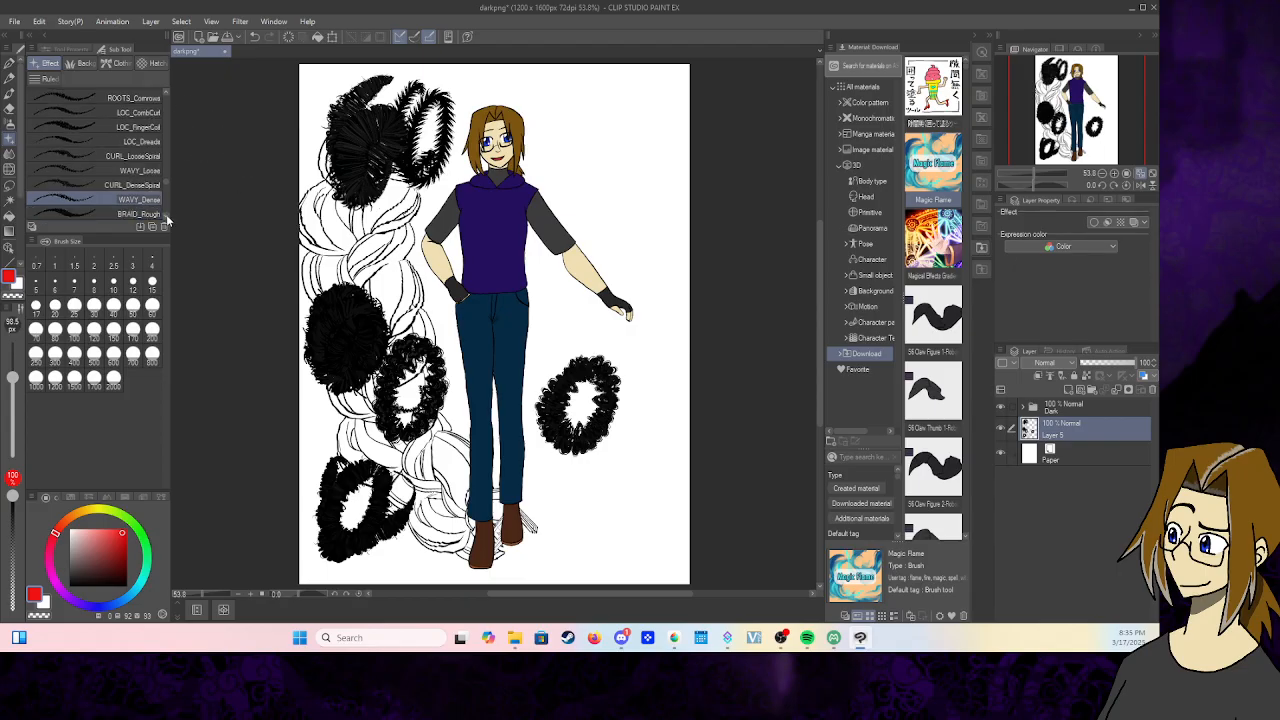
scroll(168, 215, "down", 3)
left_click(135, 199)
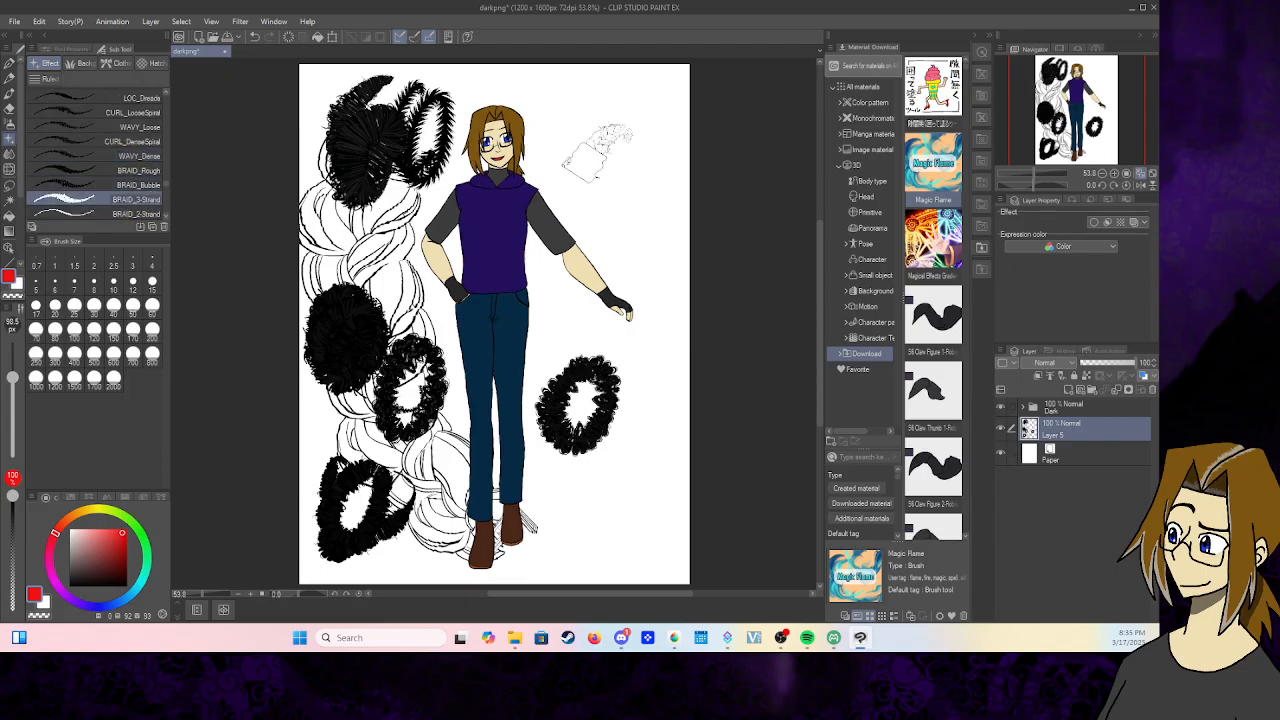
mouse_move(600, 150)
left_mouse_down()
mouse_move(645, 180)
mouse_move(620, 120)
mouse_move(610, 170)
left_mouse_up()
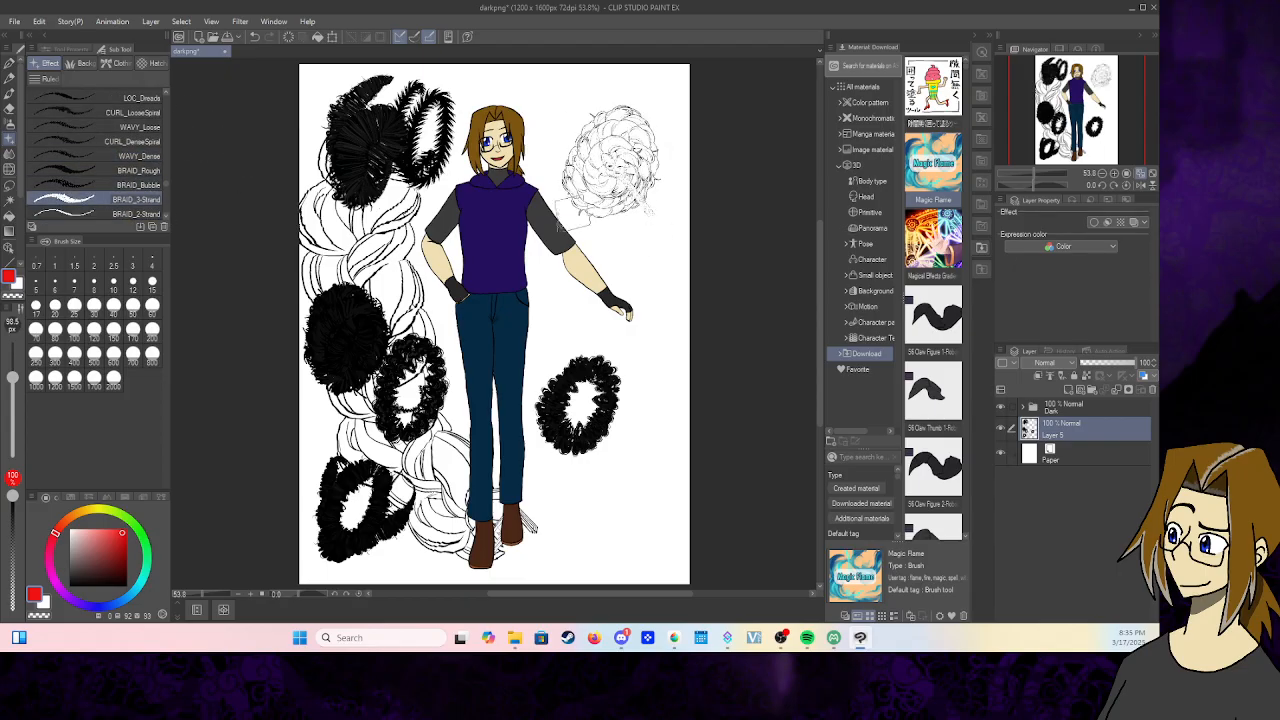
- Try a diagonal stroke of red square light particles behind the character and erase all test strokes with the Hard eraser at size 2000
scroll(166, 220, "down", 6)
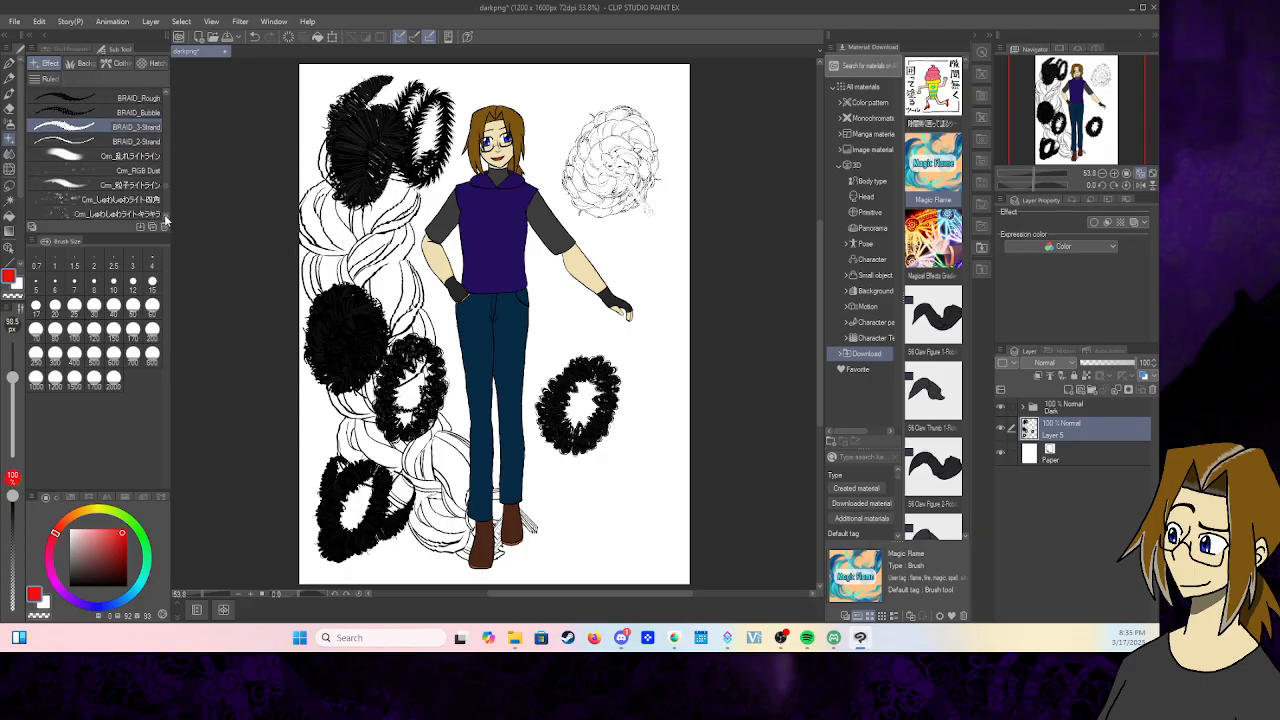
left_click(120, 185)
mouse_move(355, 165)
left_mouse_down()
mouse_move(368, 290)
mouse_move(535, 368)
mouse_move(630, 497)
left_mouse_up()
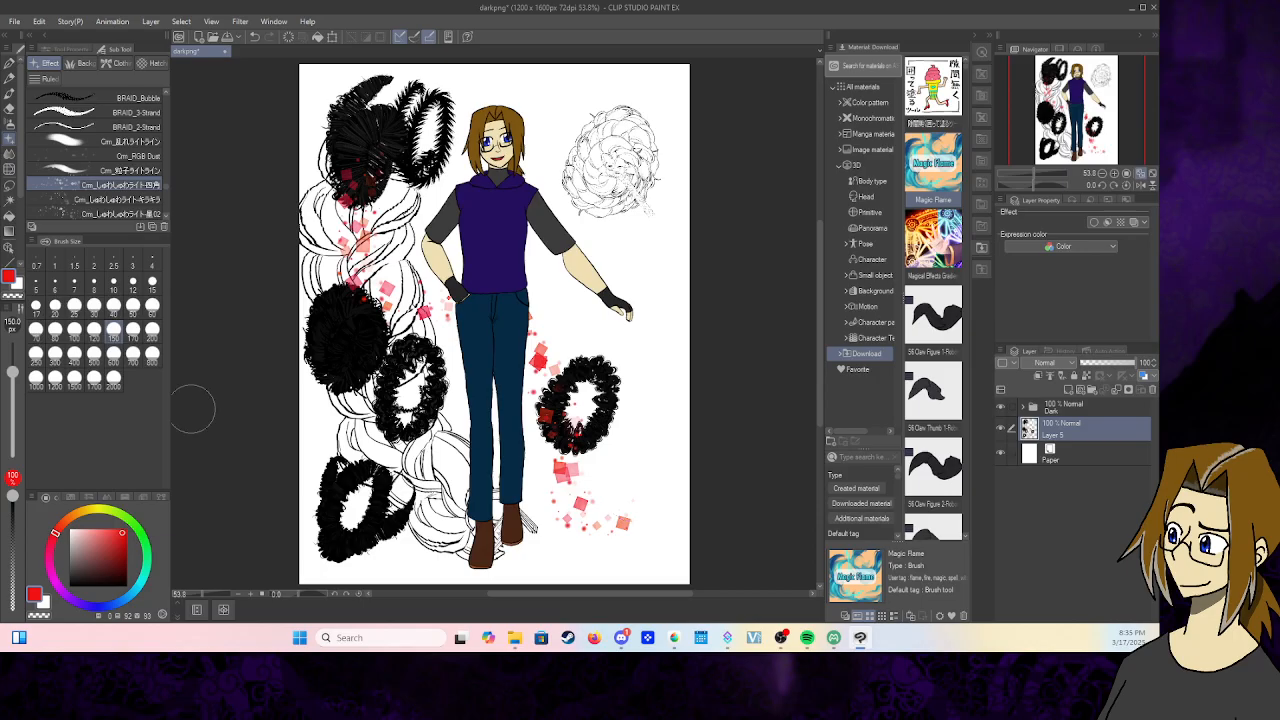
left_click(10, 109)
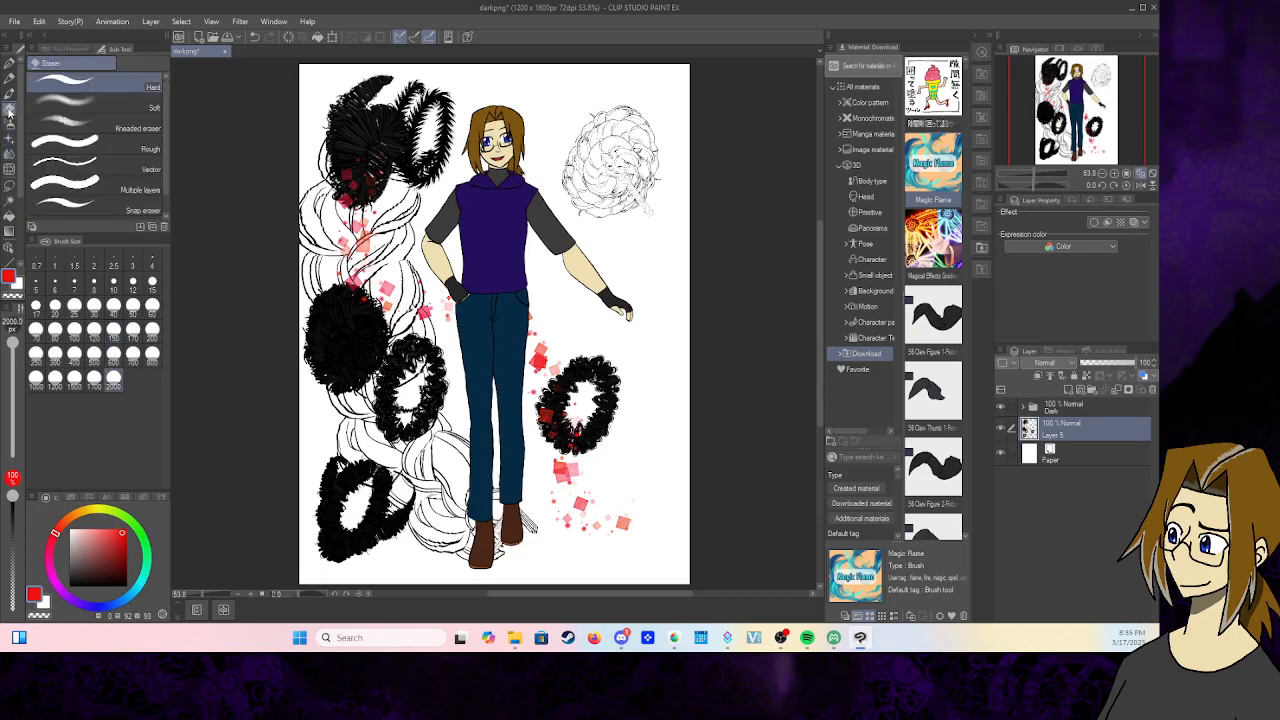
mouse_move(380, 306)
left_mouse_down()
mouse_move(384, 475)
mouse_move(544, 197)
mouse_move(614, 155)
mouse_move(344, 396)
left_mouse_up()
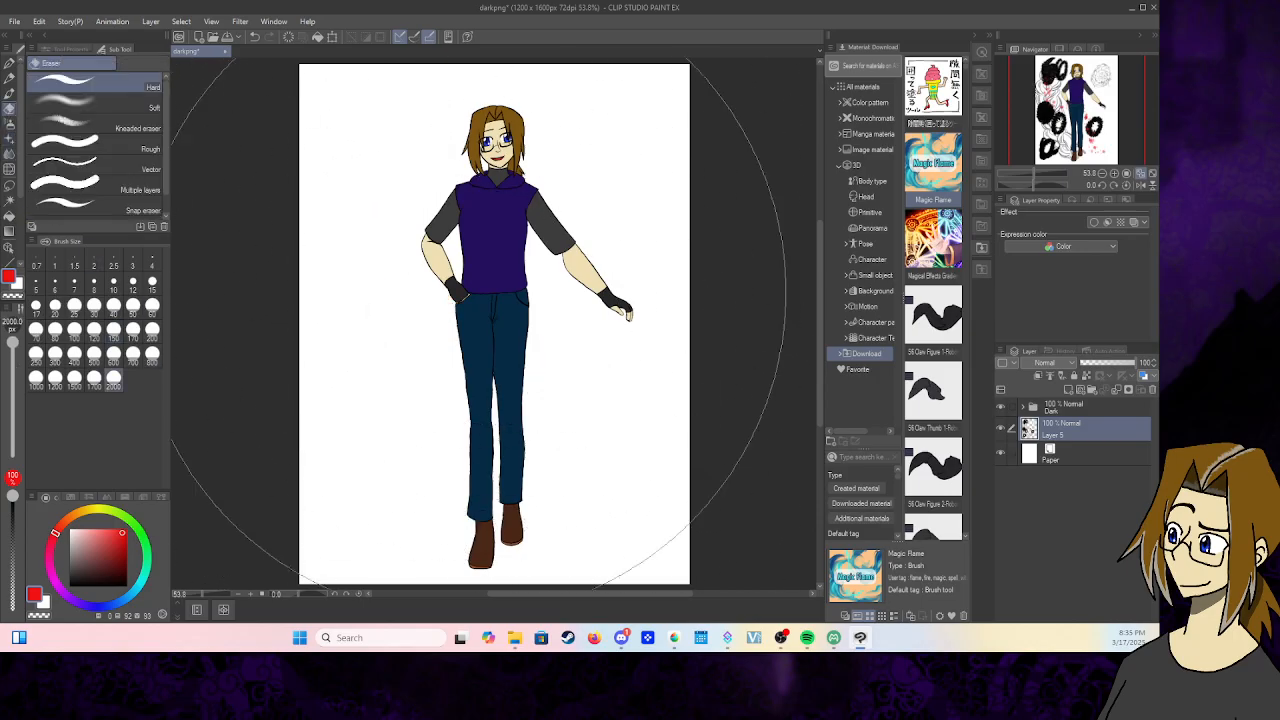
- Paint a dark gray Dark_effect1 splatter at size 150 around the outstretched hand and layer a near-black tone over it
left_click(10, 66)
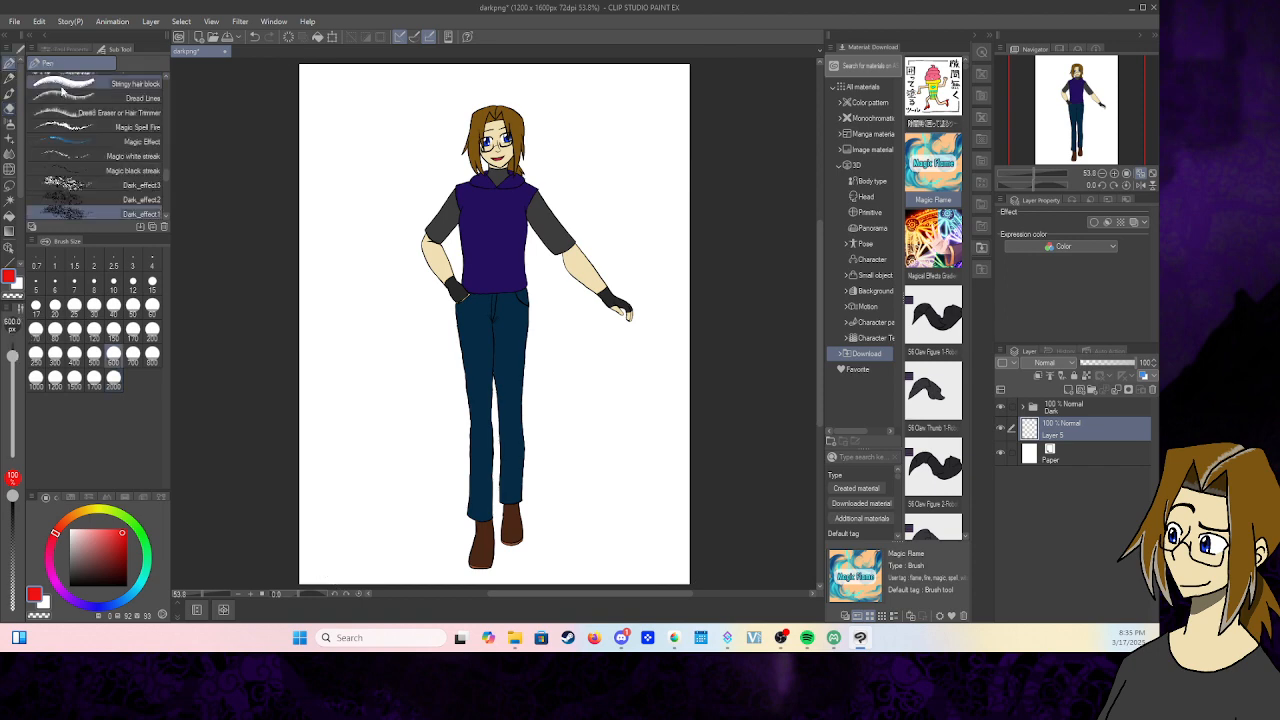
scroll(166, 214, "down", 3)
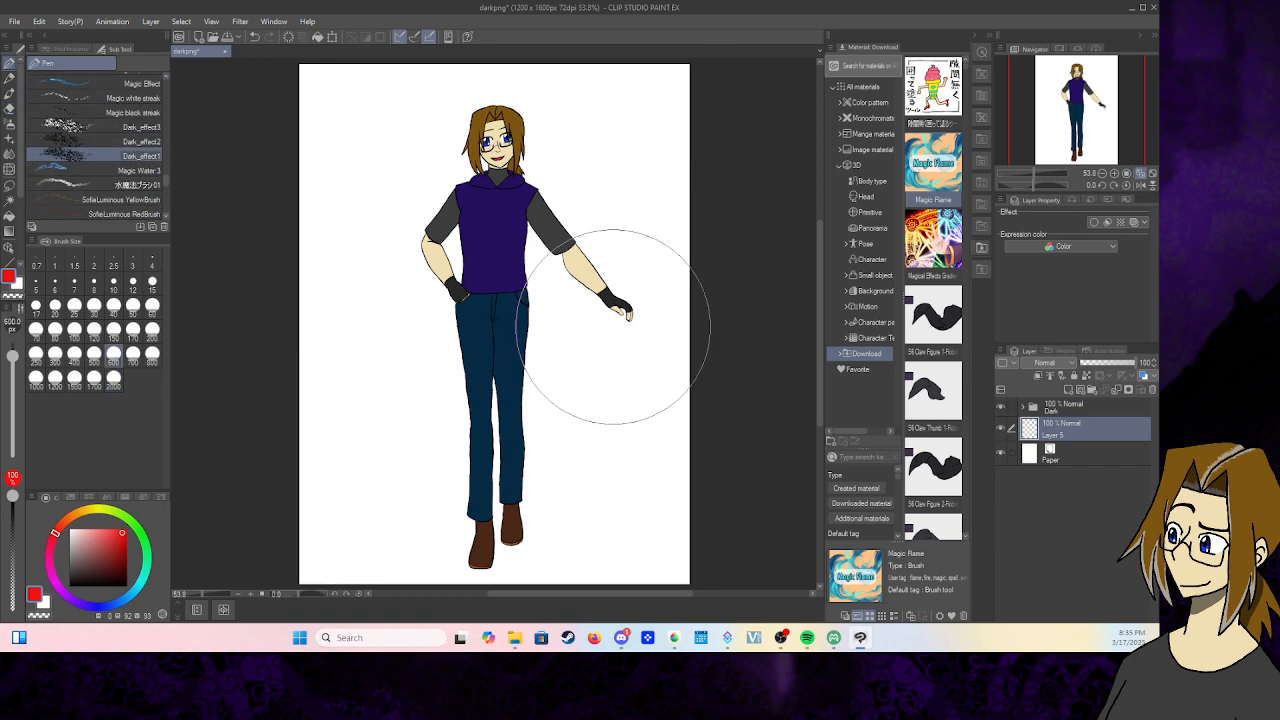
left_click(69, 585)
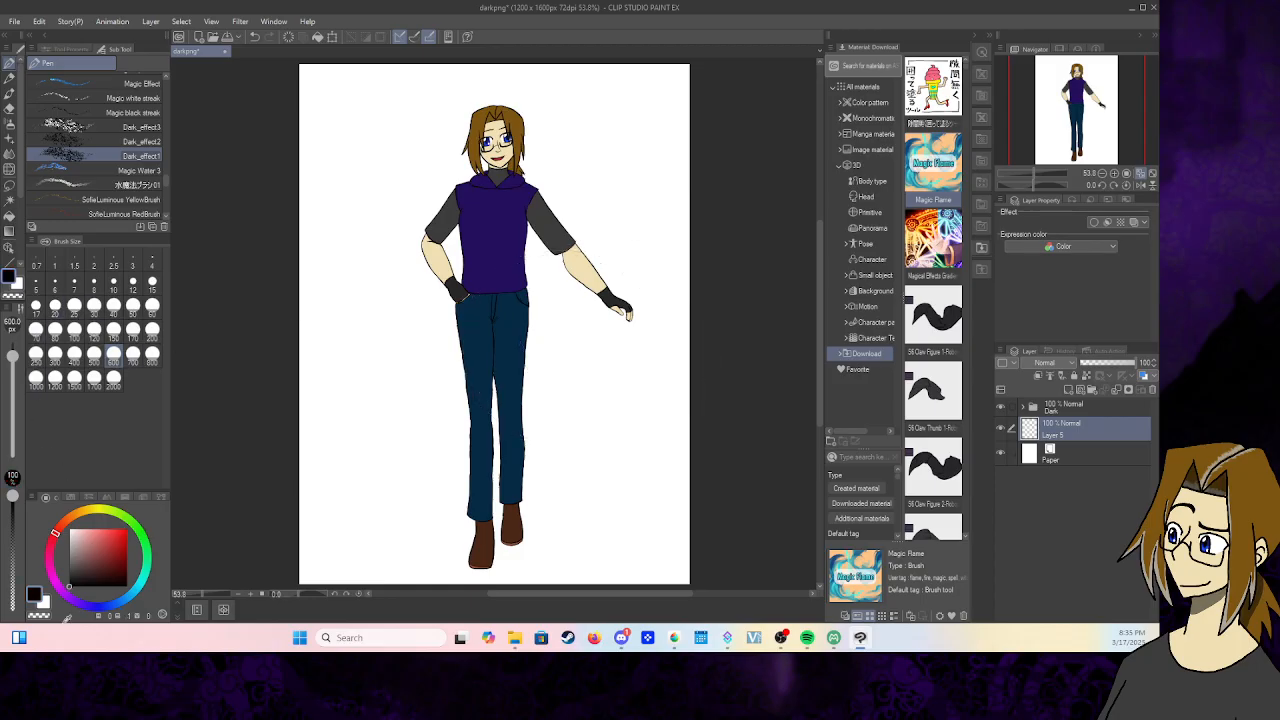
left_click(68, 575)
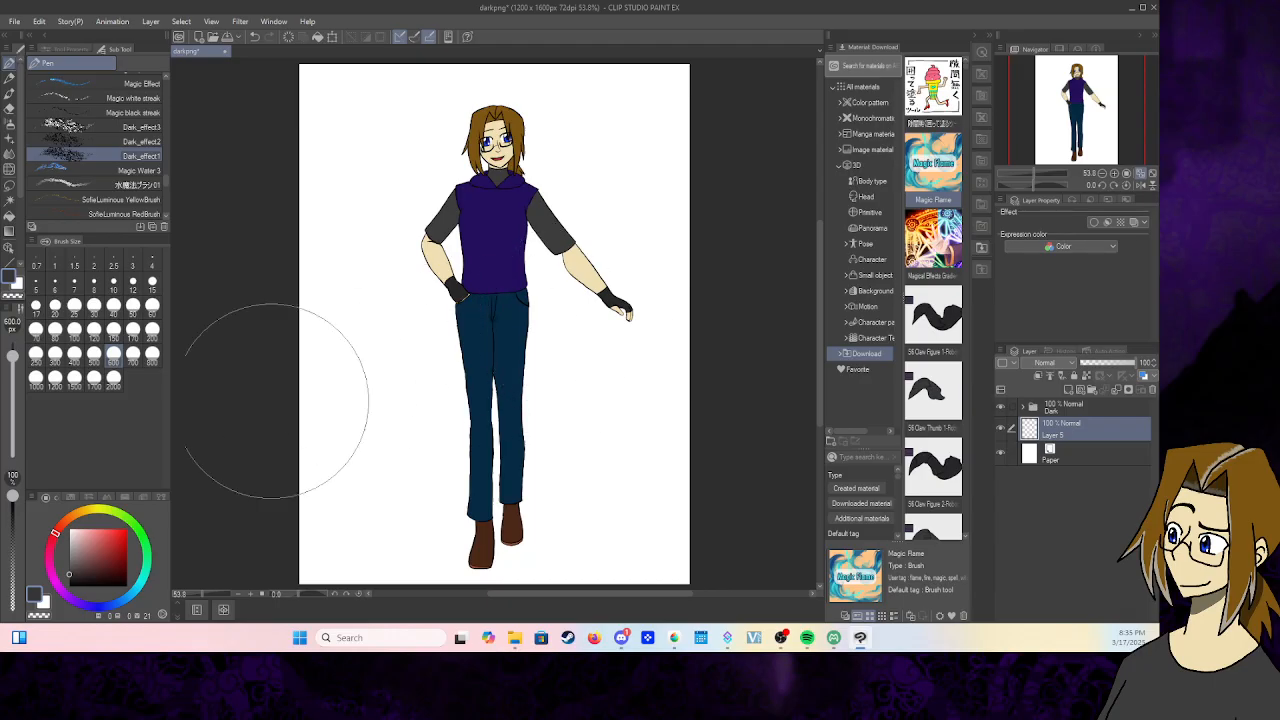
left_click(113, 330)
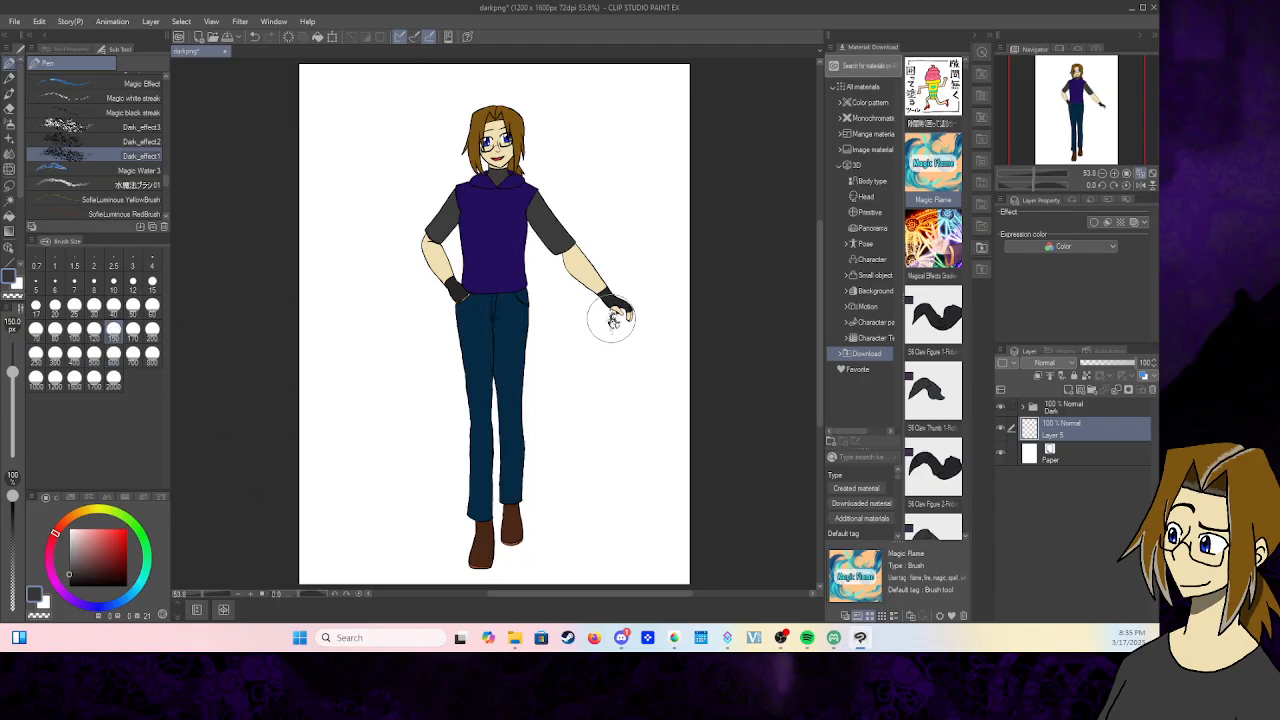
left_click_drag(614, 320, 614, 334)
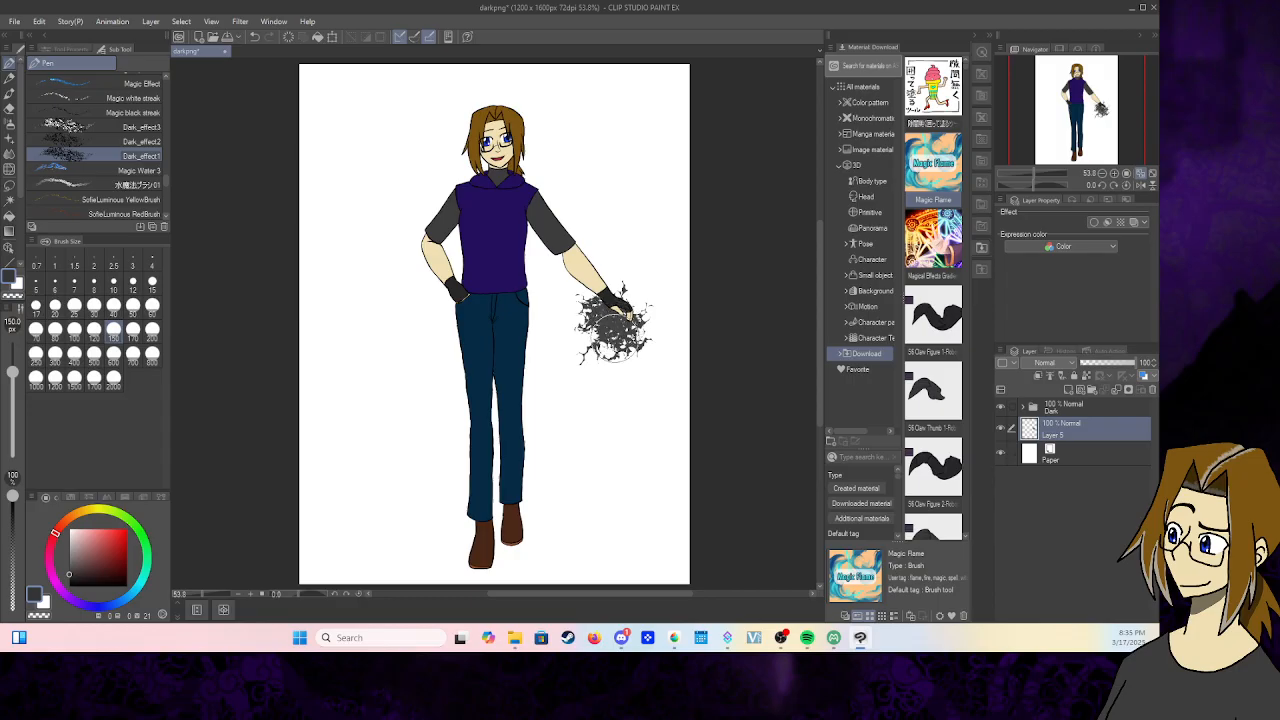
left_click(73, 579)
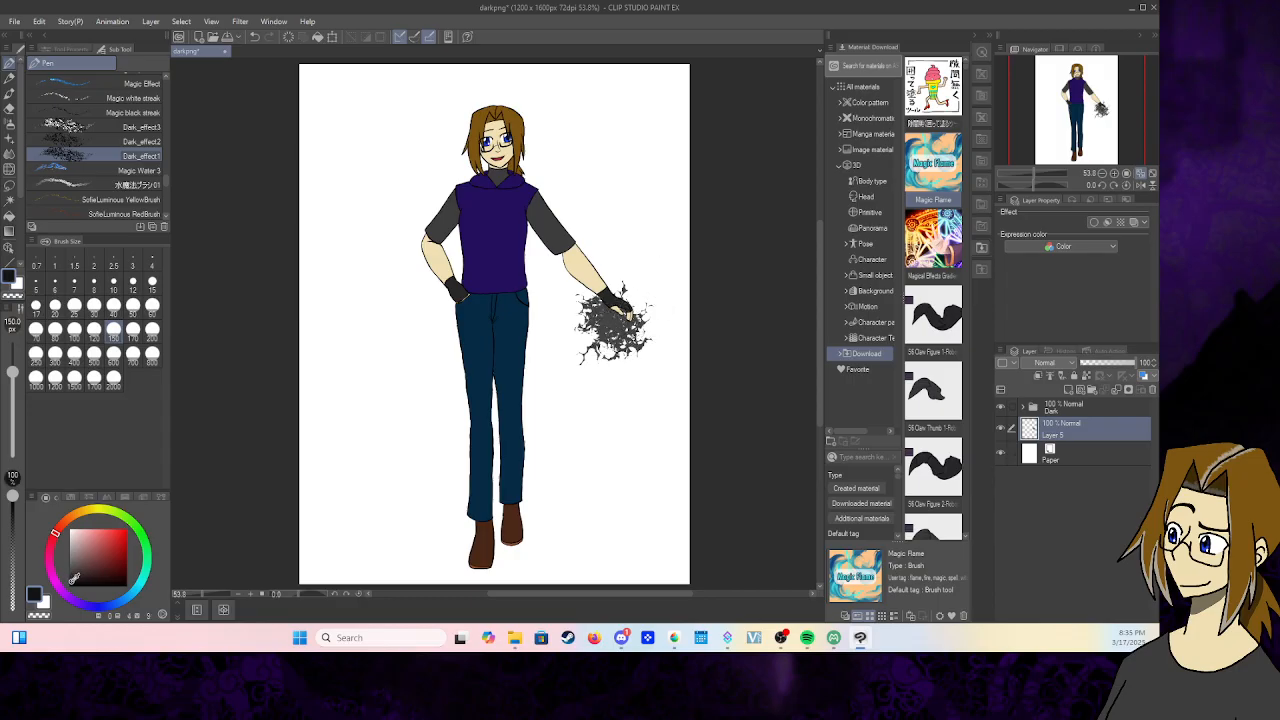
left_click_drag(598, 318, 614, 322)
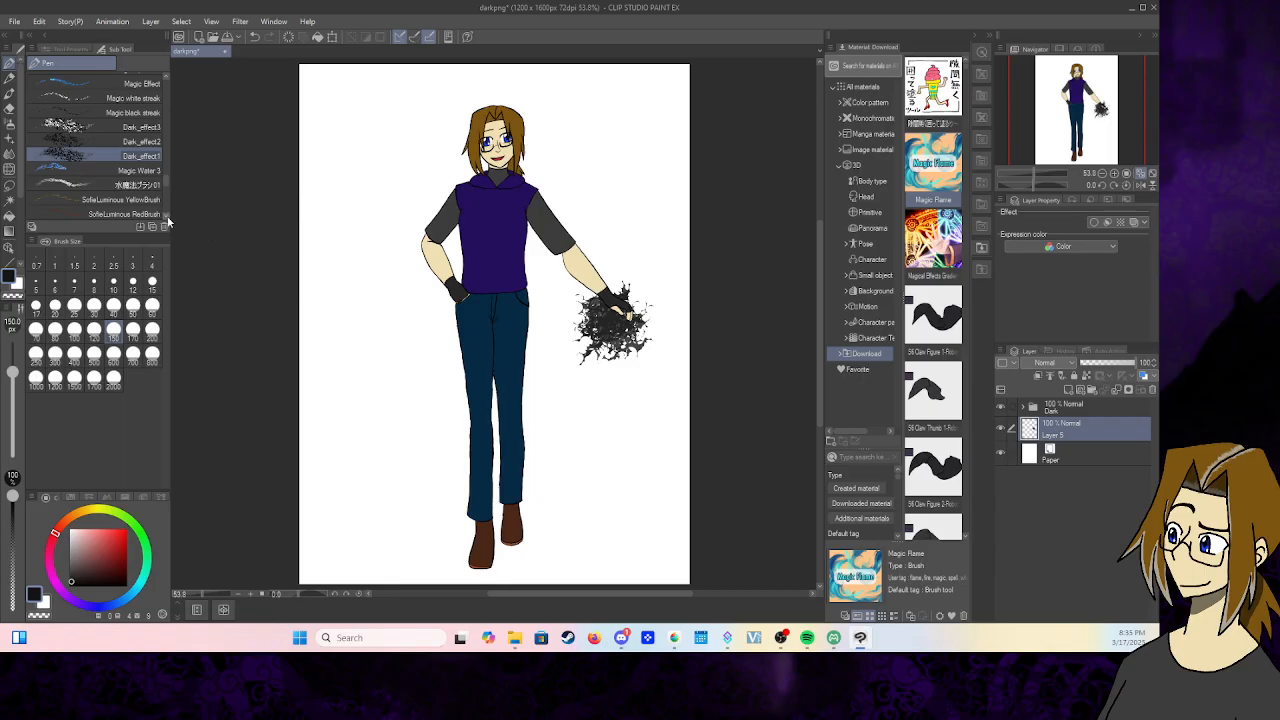
- Try the Dark_effect3 brush at size 400 with a diagonal stroke behind the character and undo it
scroll(168, 222, "down", 10)
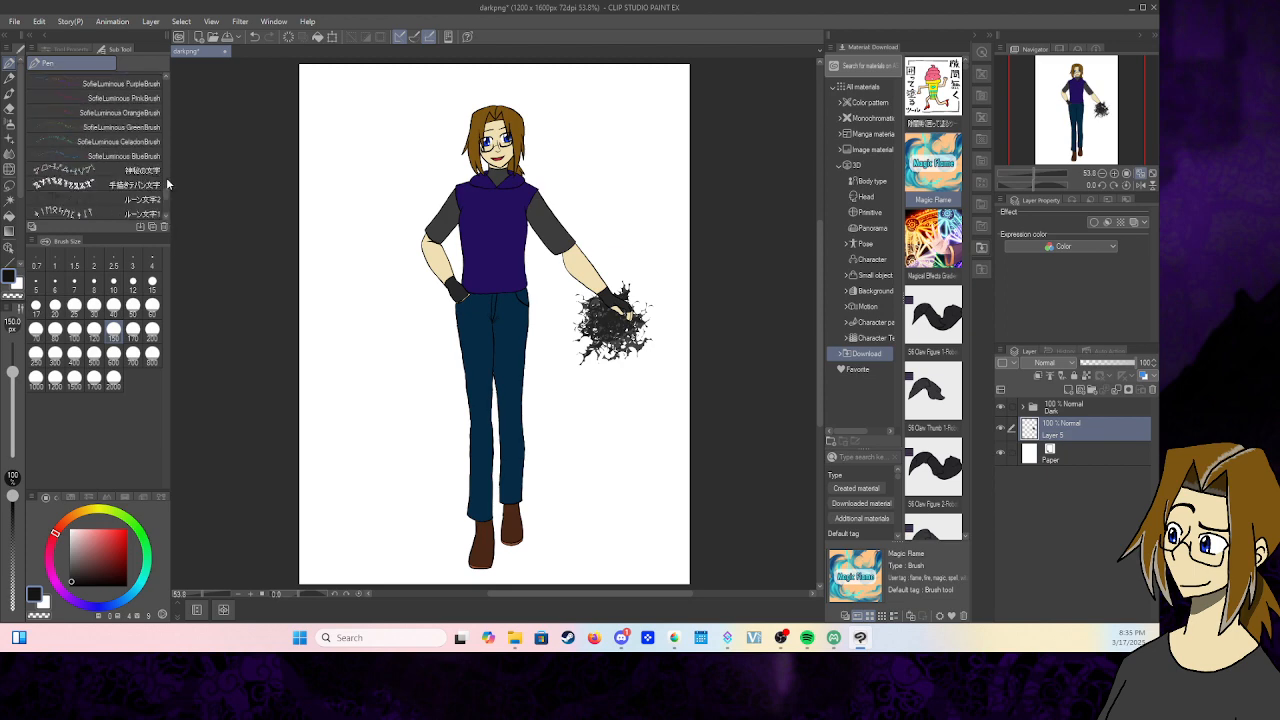
scroll(166, 182, "up", 8)
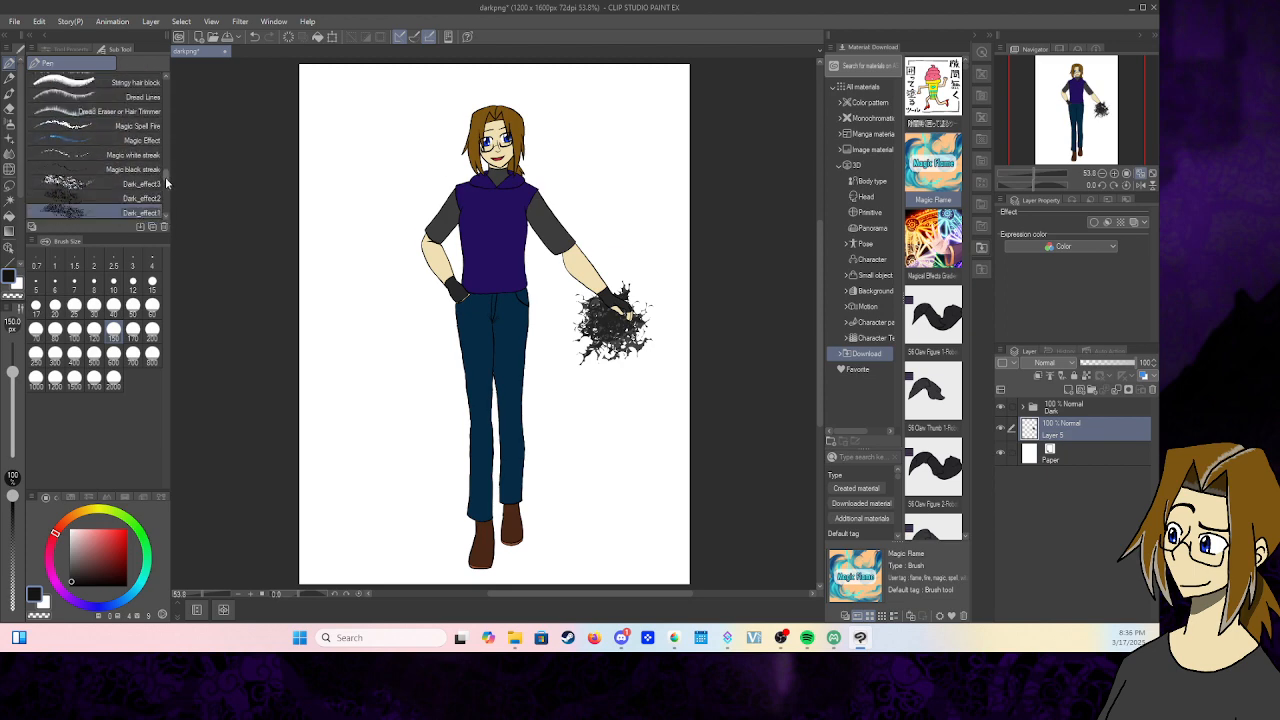
left_click(140, 184)
mouse_move(379, 148)
left_mouse_down()
mouse_move(345, 268)
mouse_move(620, 475)
left_mouse_up()
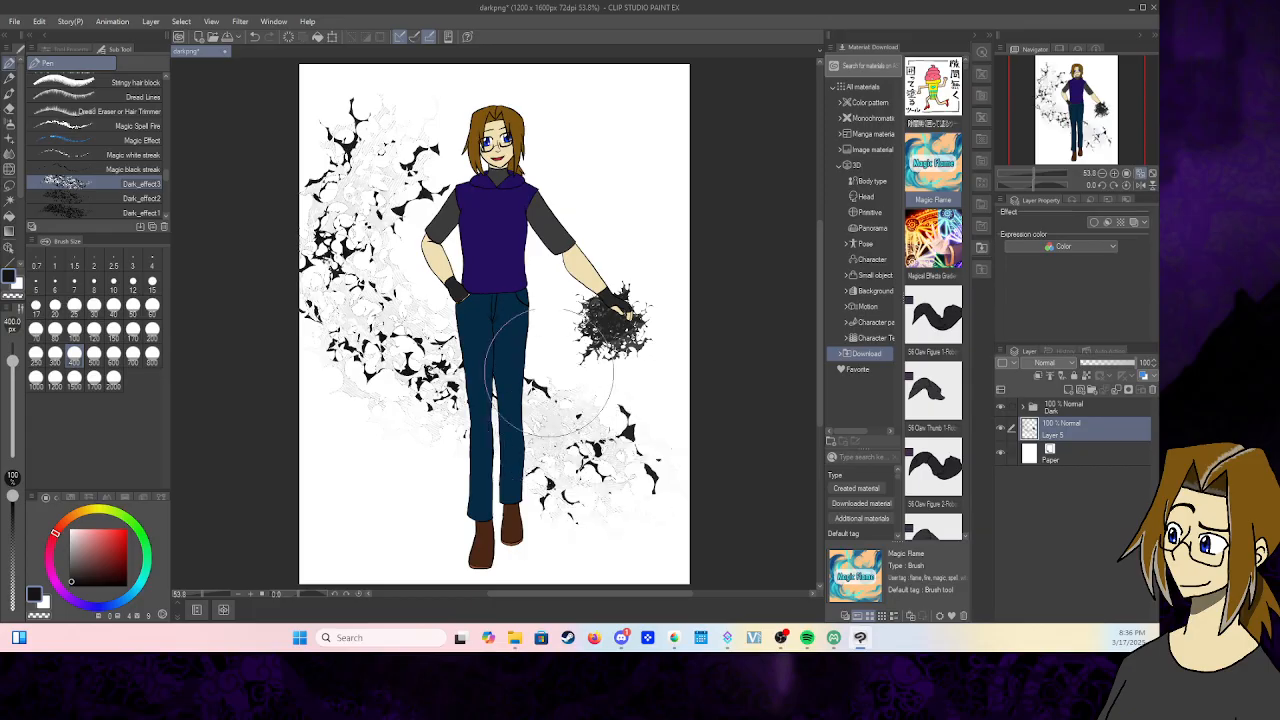
left_click(254, 37)
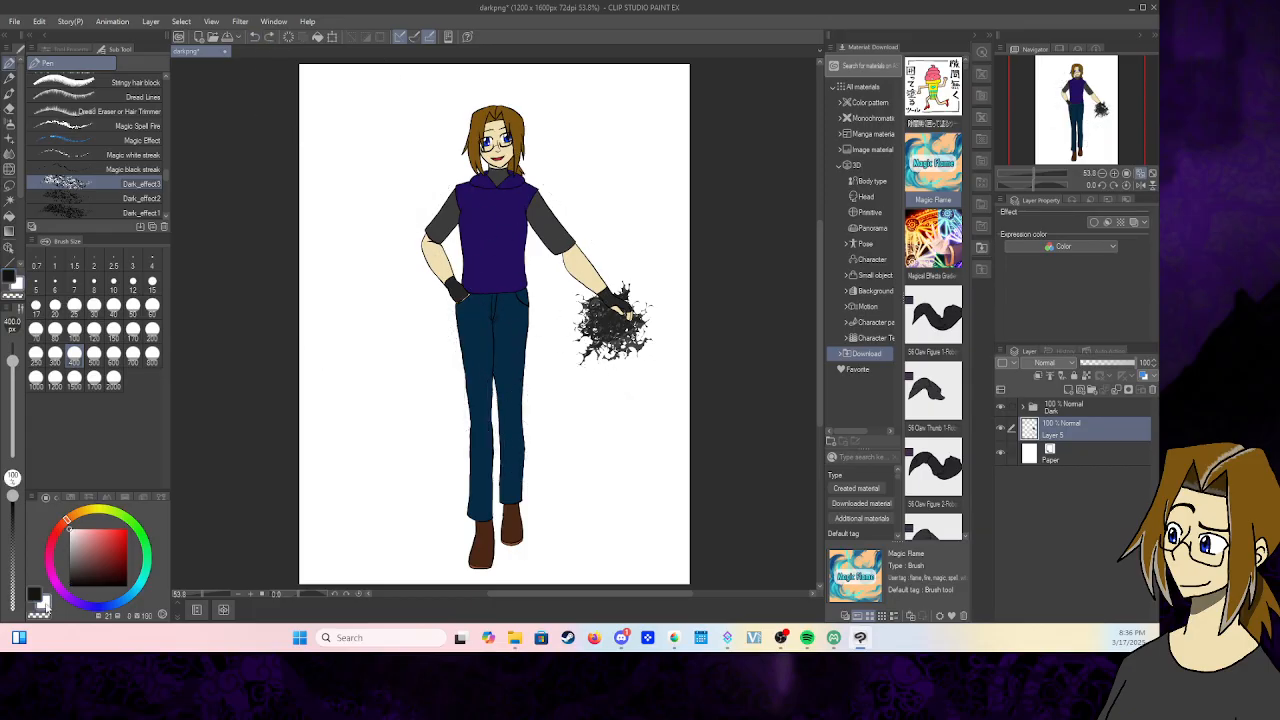
- Set the sub color to bright red, try a diagonal Dark_effect3 stroke behind the character and undo it
left_click(66, 520)
left_click(91, 565)
left_click(53, 538)
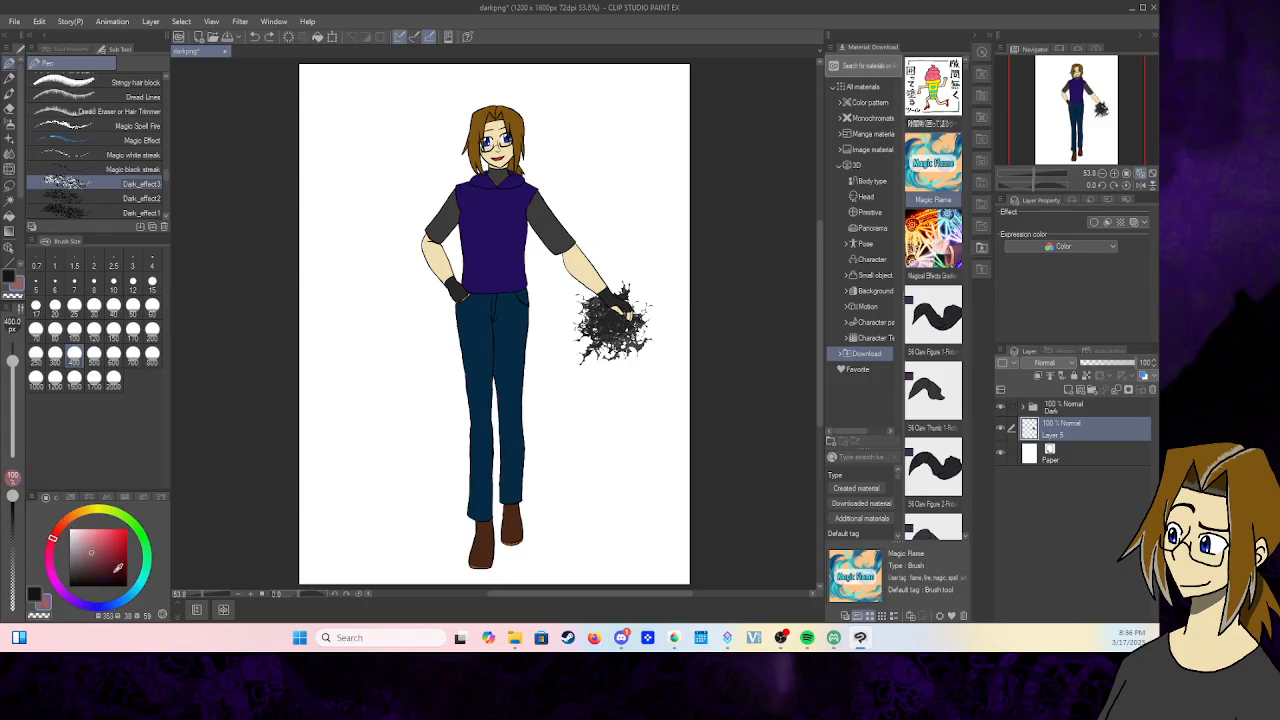
left_click(117, 572)
mouse_move(355, 185)
left_mouse_down()
mouse_move(352, 322)
mouse_move(571, 486)
left_mouse_up()
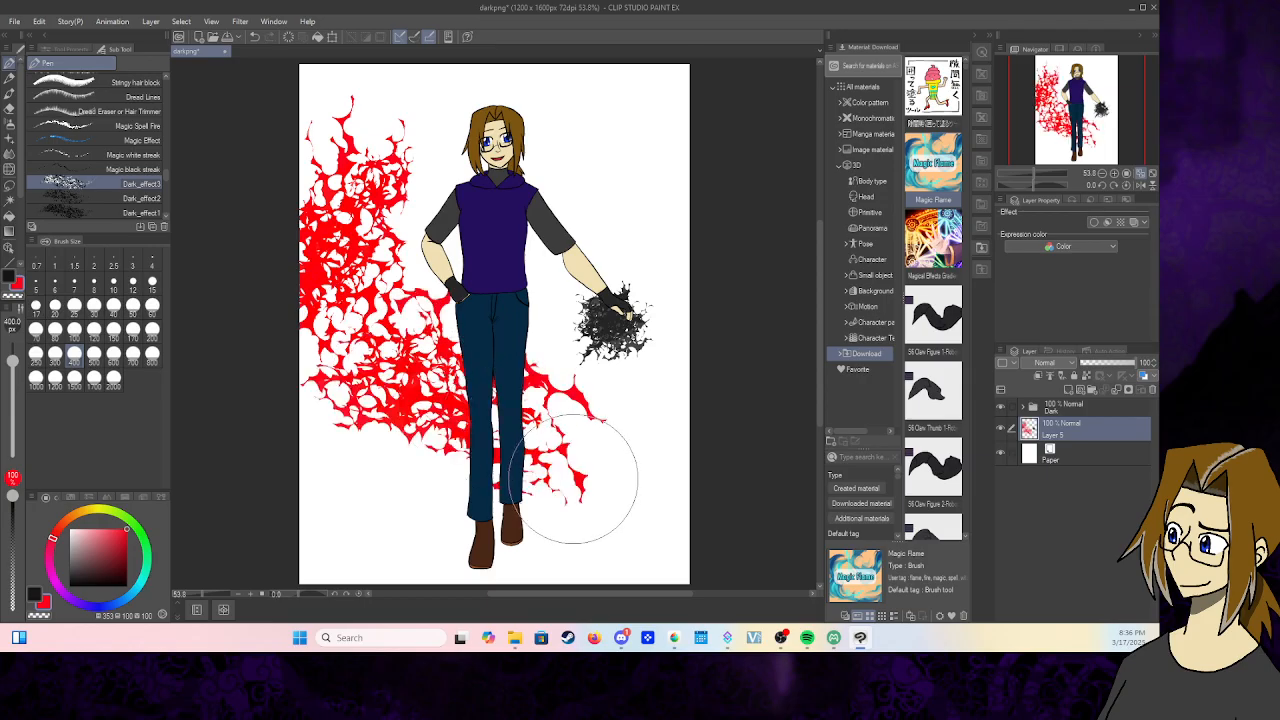
left_click(254, 37)
- Set the main color to red and the sub color to near-black, try another diagonal Dark_effect3 stroke and undo it
left_click(38, 599)
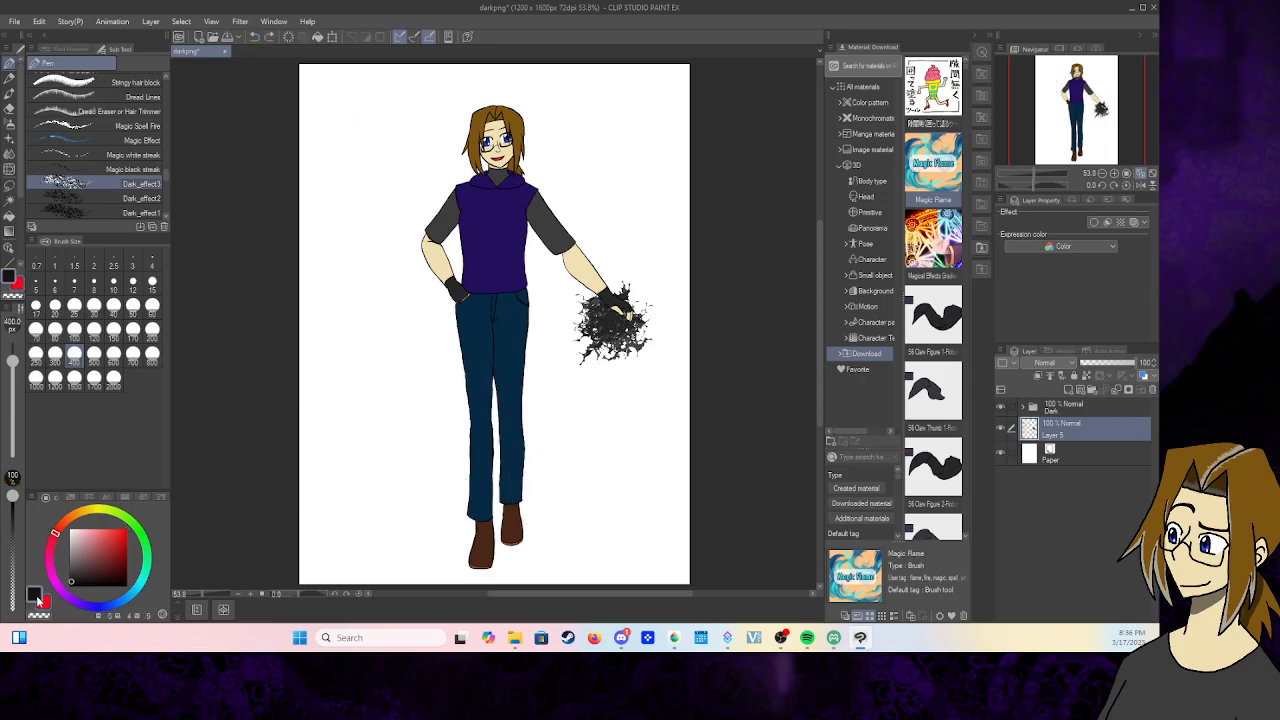
left_click(89, 554)
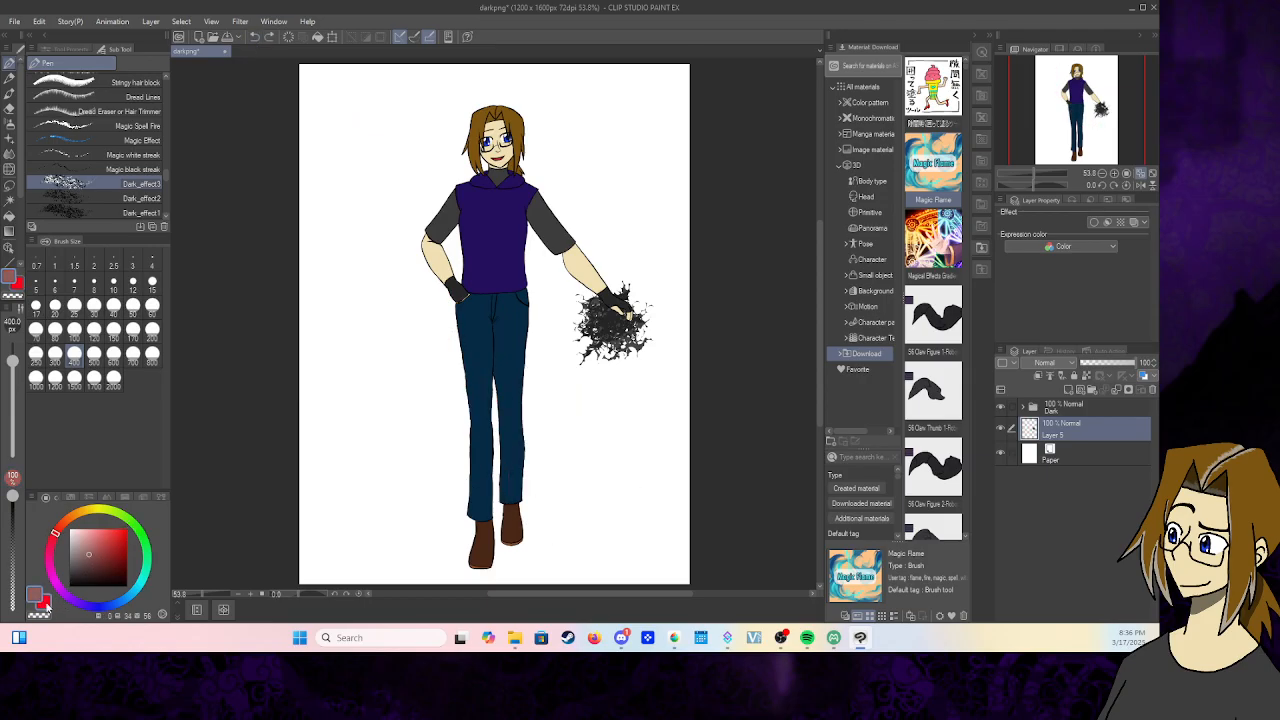
left_click(126, 528)
left_click(91, 582)
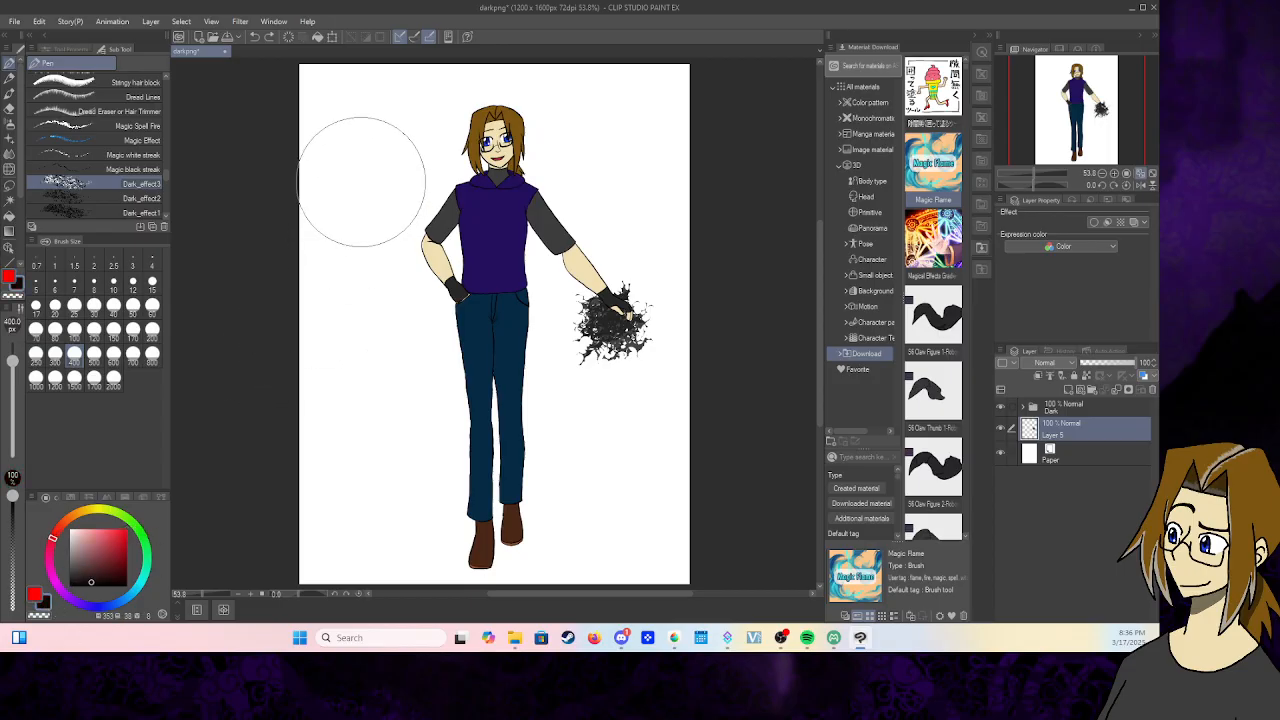
mouse_move(362, 182)
left_mouse_down()
mouse_move(350, 257)
mouse_move(429, 387)
mouse_move(558, 455)
mouse_move(612, 522)
left_mouse_up()
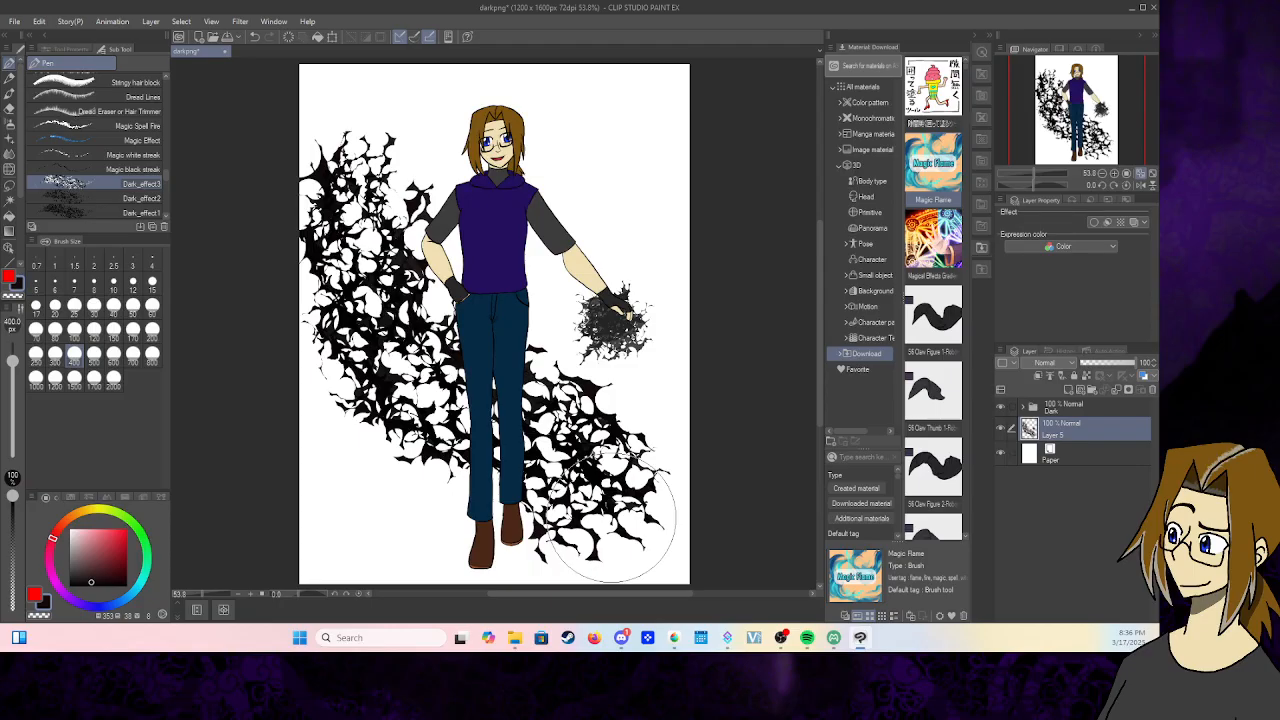
left_click(255, 37)
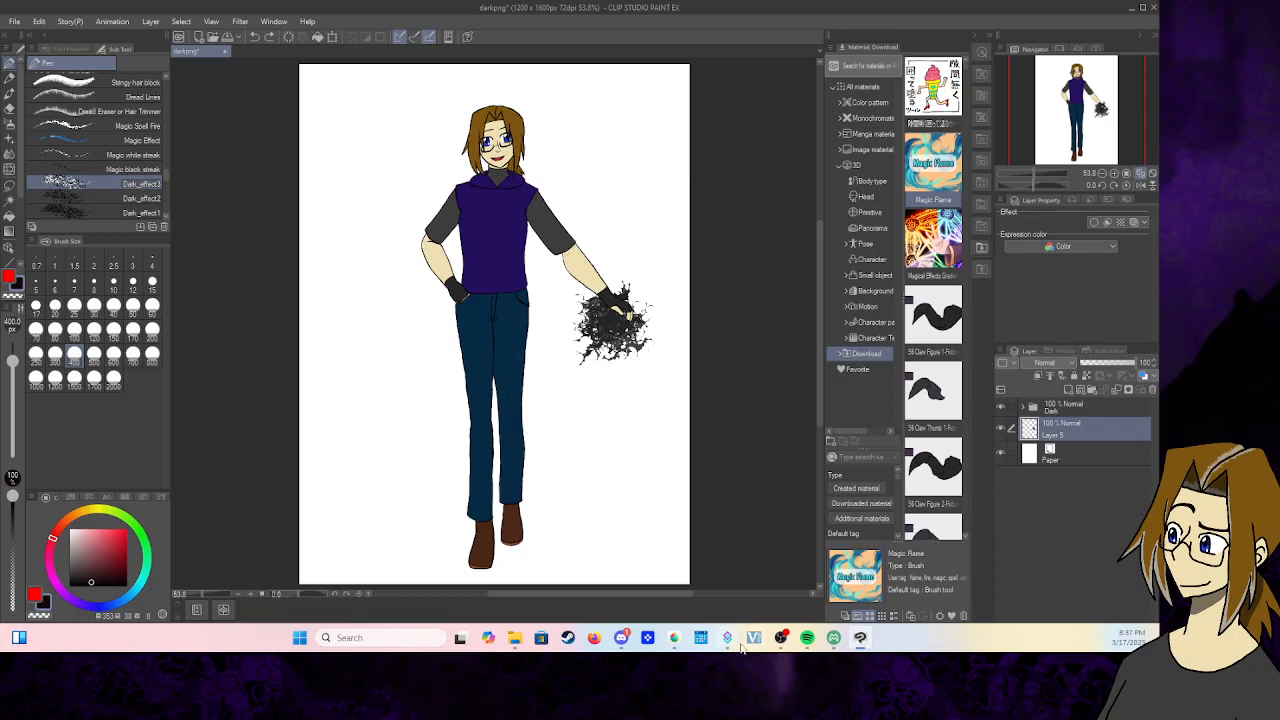
- Check the body sketch in MediBang Paint, switch back to Clip Studio Paint and open testingtesting.psd from the finalized folder
left_click(674, 637)
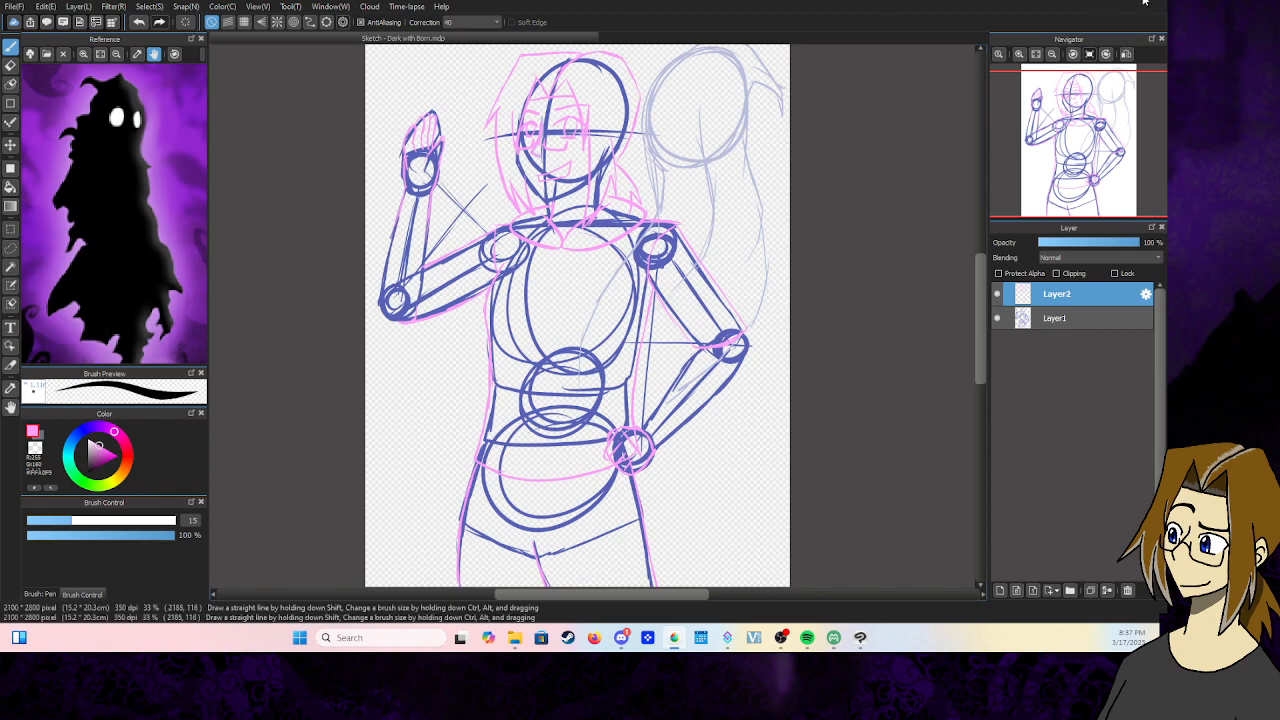
left_click(1145, 2)
left_click(14, 21)
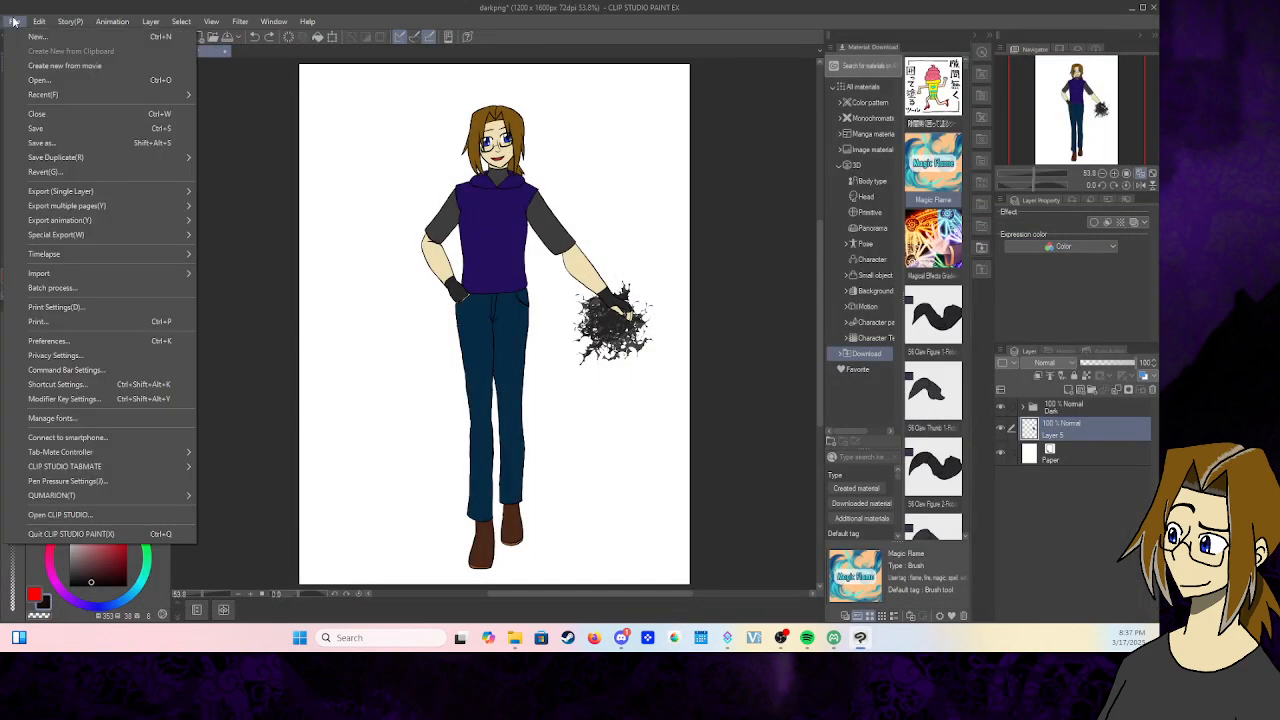
left_click(38, 80)
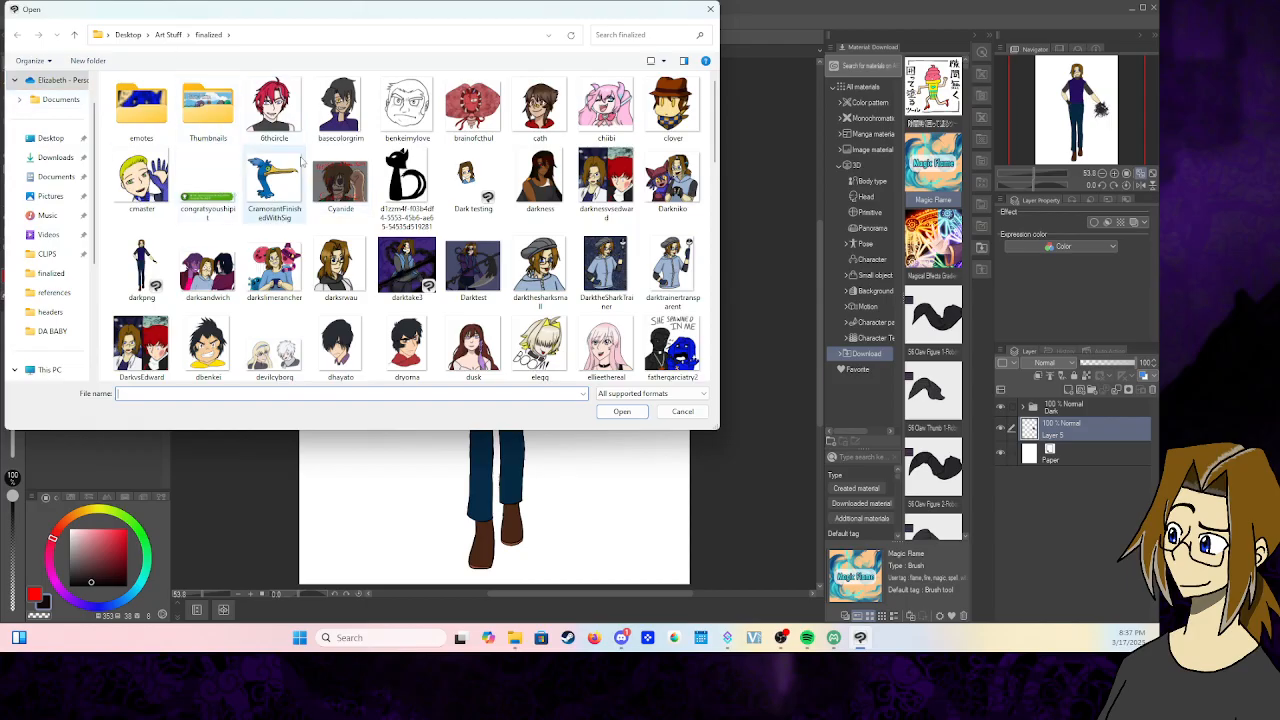
scroll(465, 207, "down", 10)
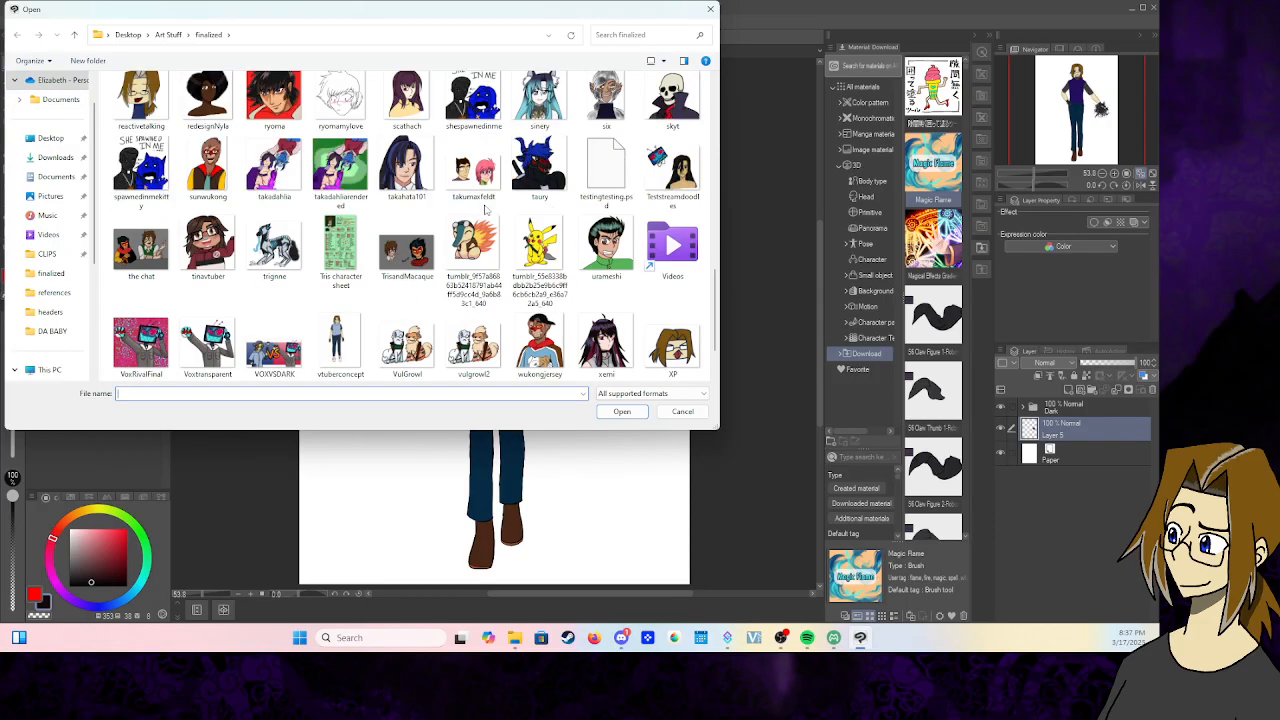
scroll(487, 208, "down", 2)
scroll(487, 209, "up", 2)
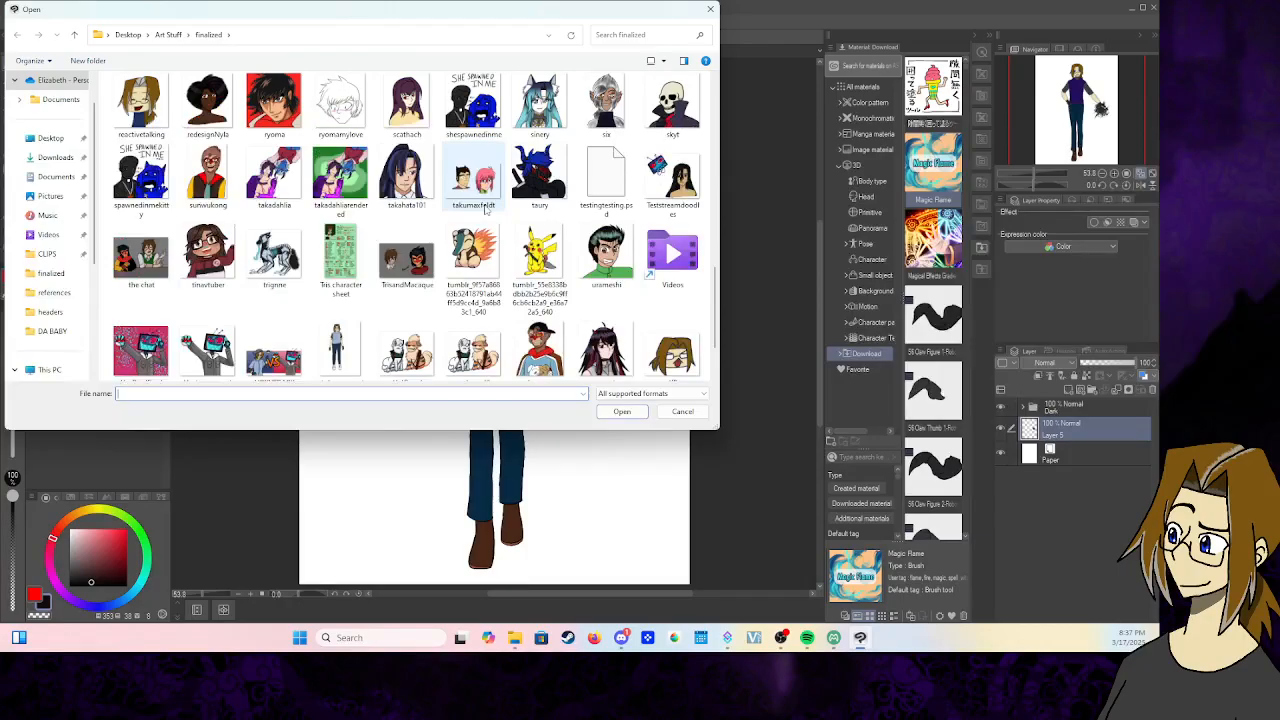
left_click(606, 178)
left_click(622, 411)
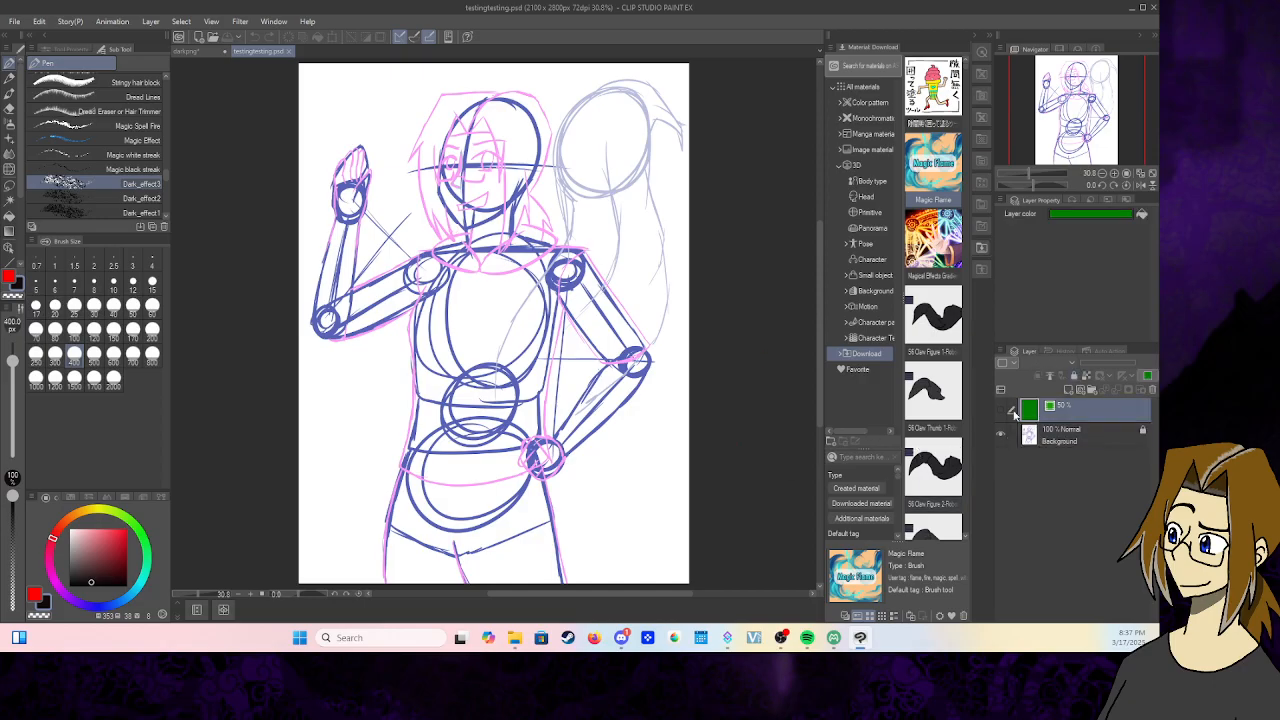
- Toggle the visibility of the green selection layer above the sketch and delete that layer
left_click(1005, 413)
left_click(1005, 413)
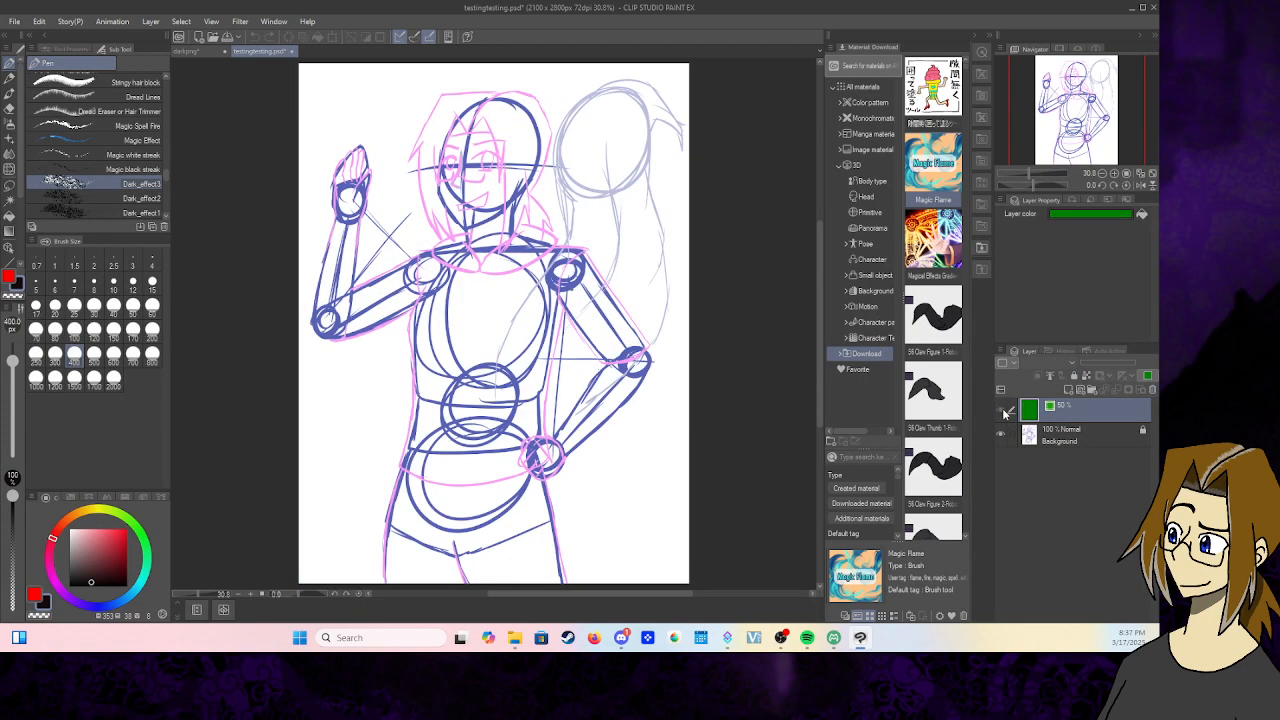
left_click(1005, 413)
left_click(1005, 413)
left_click(1152, 390)
left_click(587, 237)
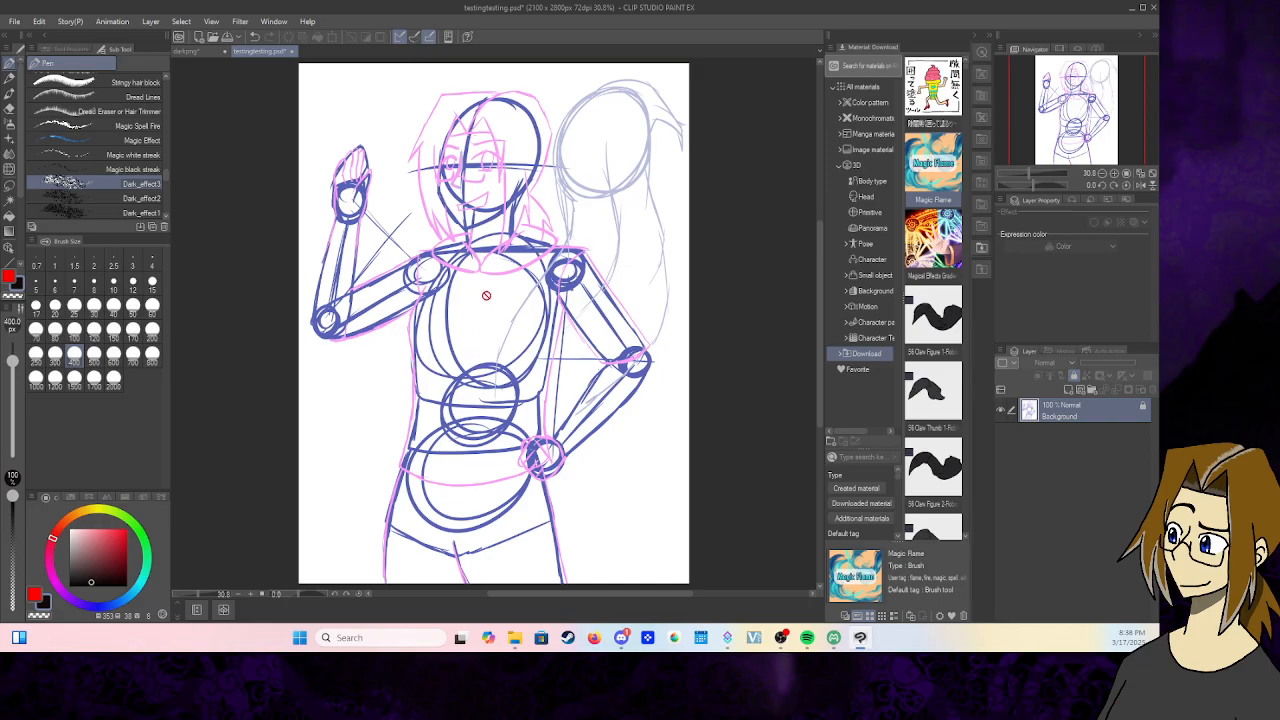
- Add a new raster layer above the sketch, unlock the Background layer and lower its opacity to 59%
left_click(1069, 391)
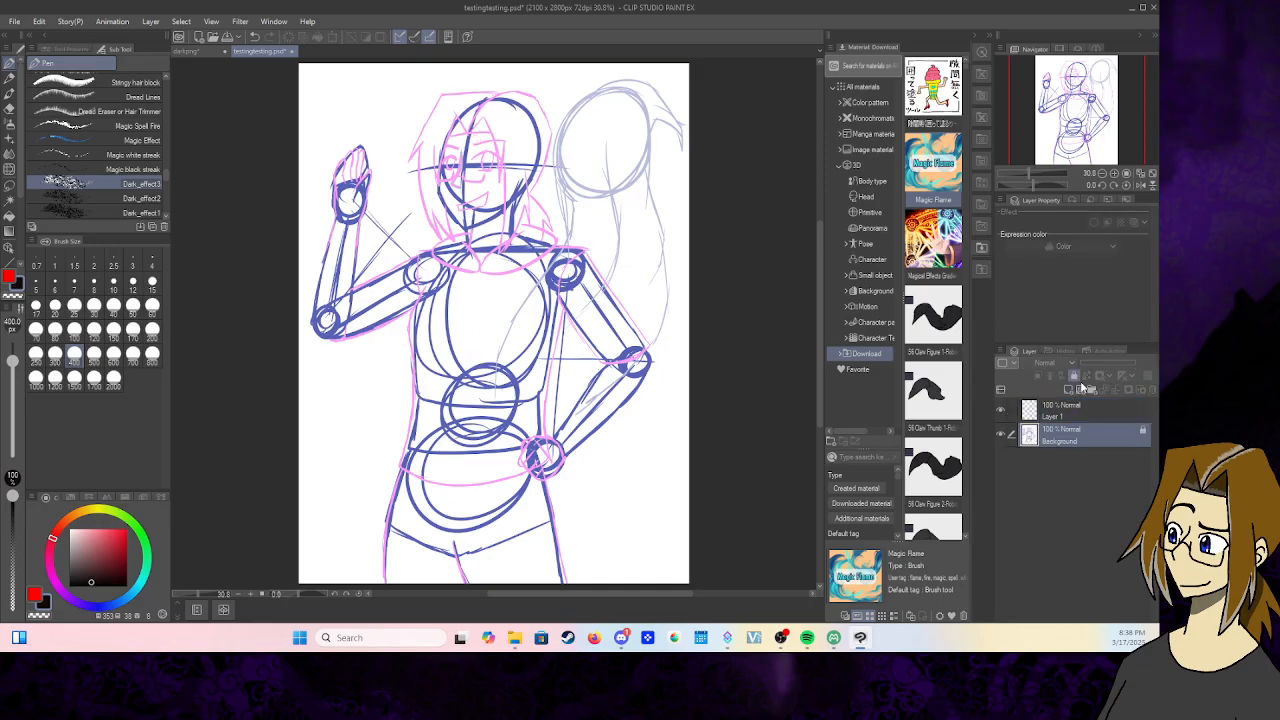
left_click(1112, 364)
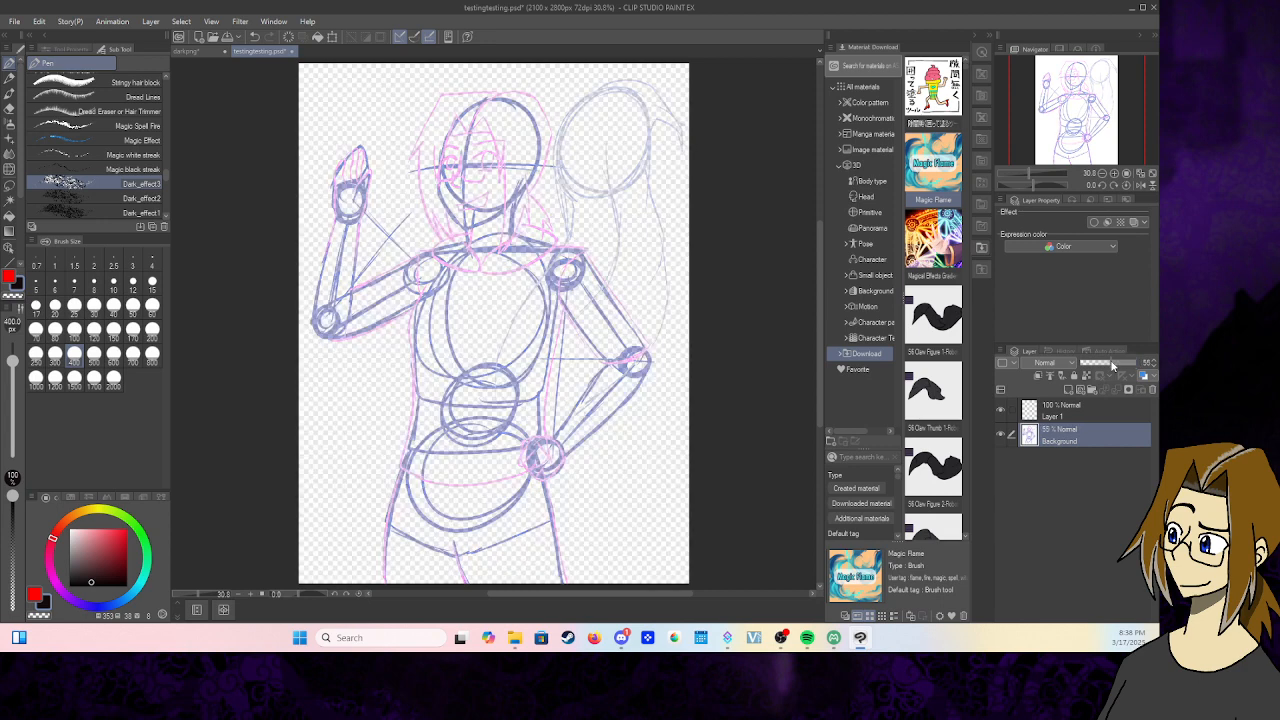
left_click_drag(1112, 365, 1114, 366)
- Lock the faded Background sketch layer and make Layer 1 the active drawing layer
left_click(1113, 174)
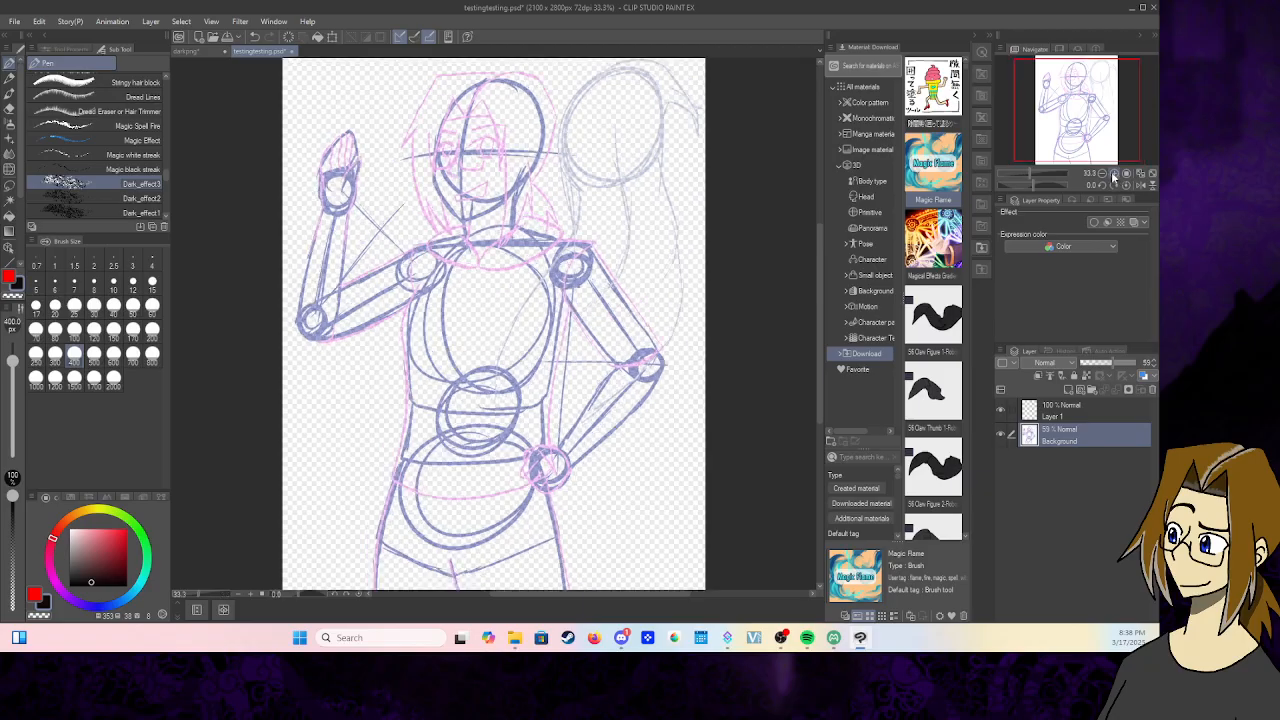
left_click(1114, 175)
left_click_drag(1078, 113, 1067, 82)
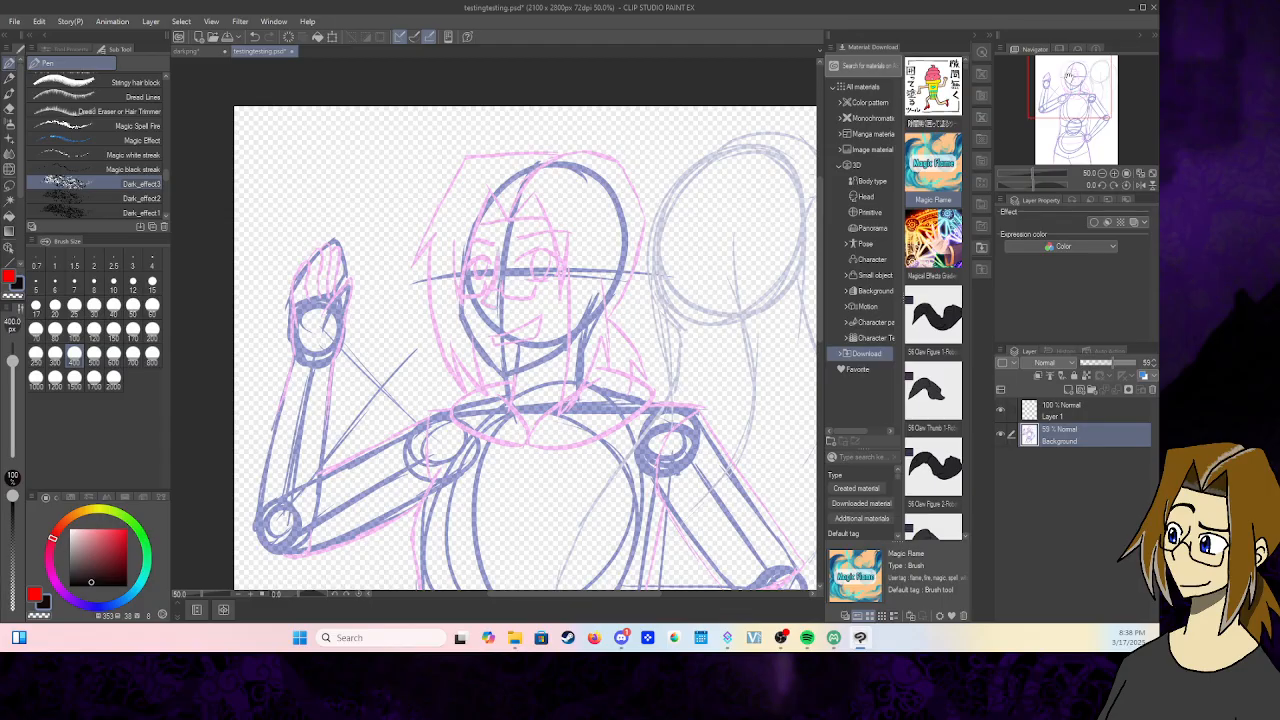
left_click(1073, 379)
left_click(1082, 412)
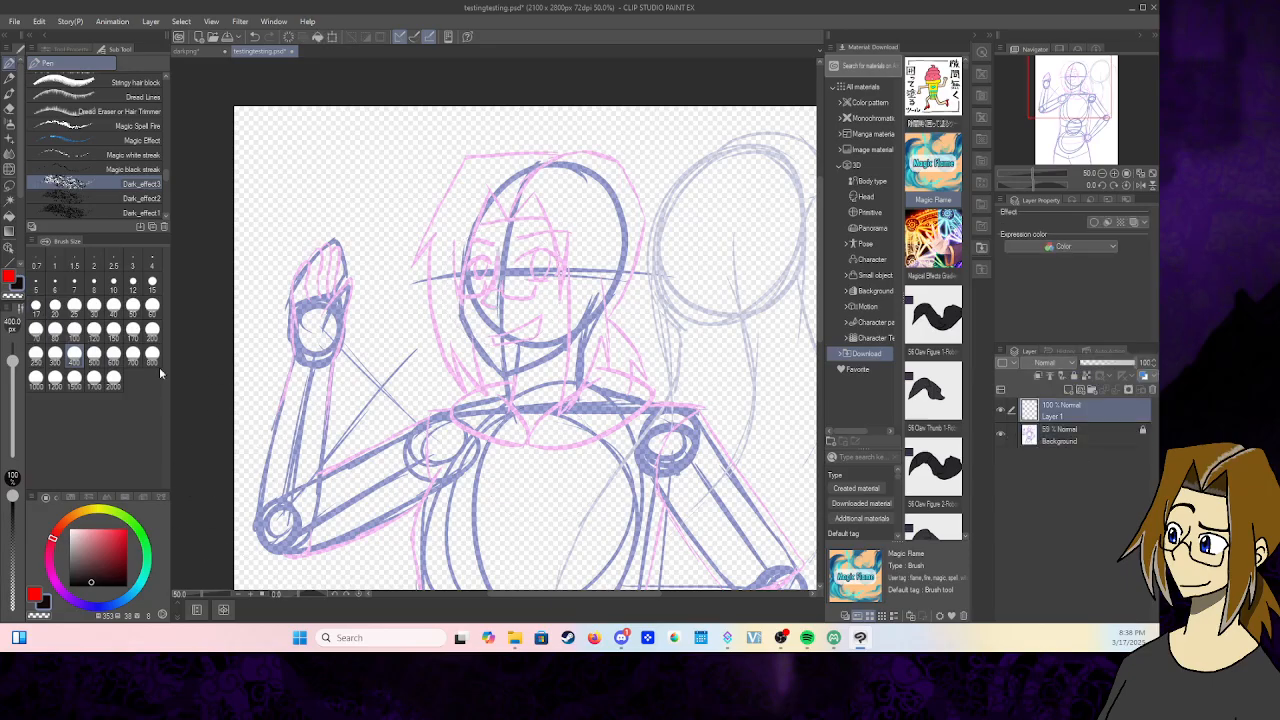
- Choose the G-pen for inking and set its brush size to 17
scroll(160, 140, "up", 10)
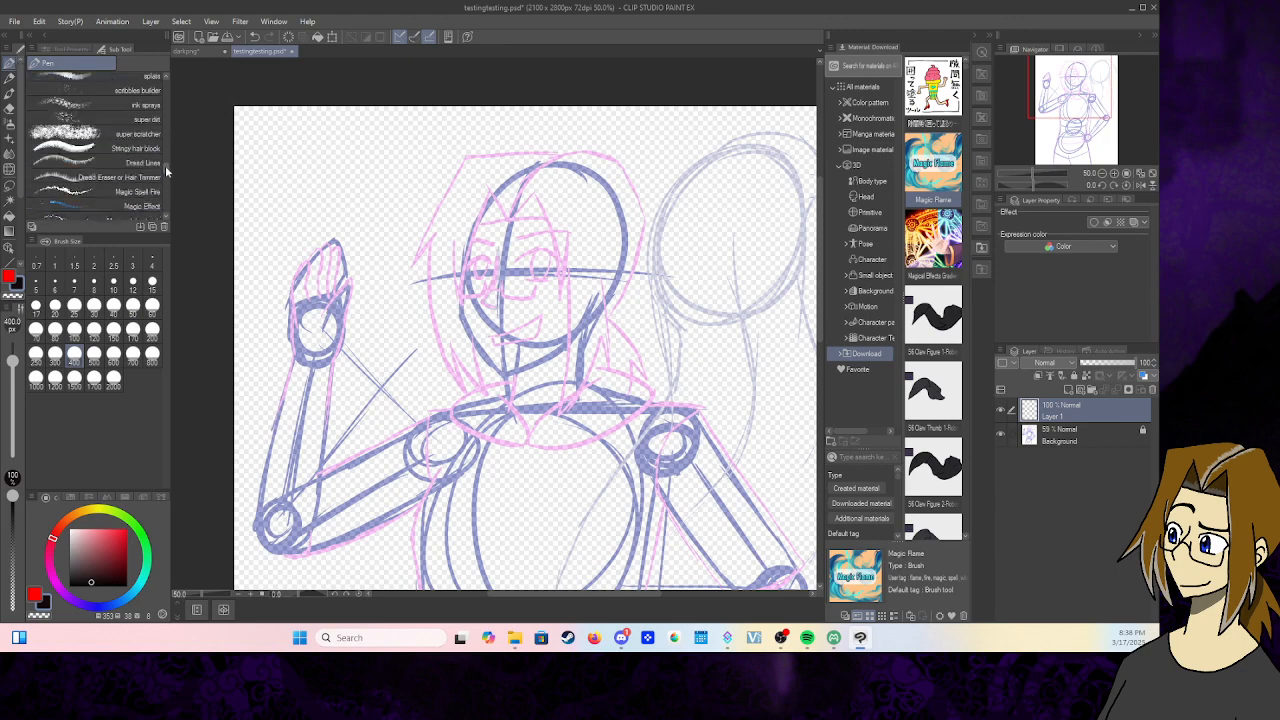
left_click(70, 80)
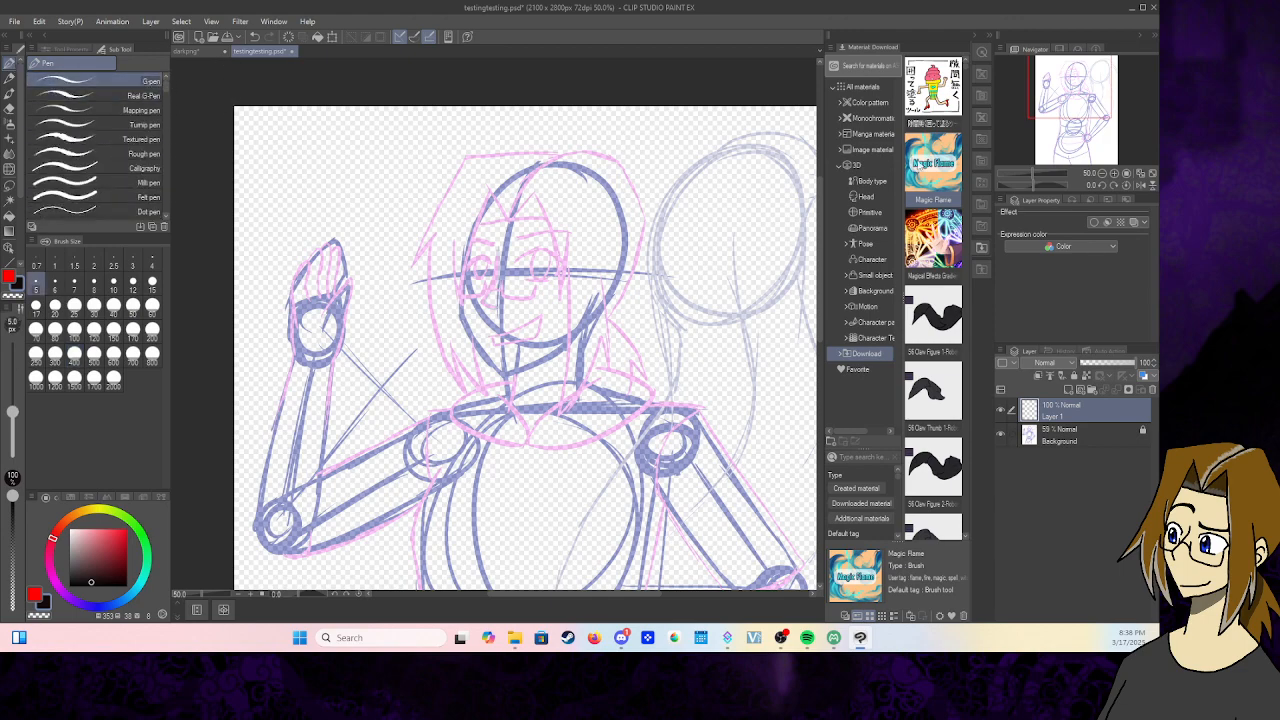
left_click(1115, 174)
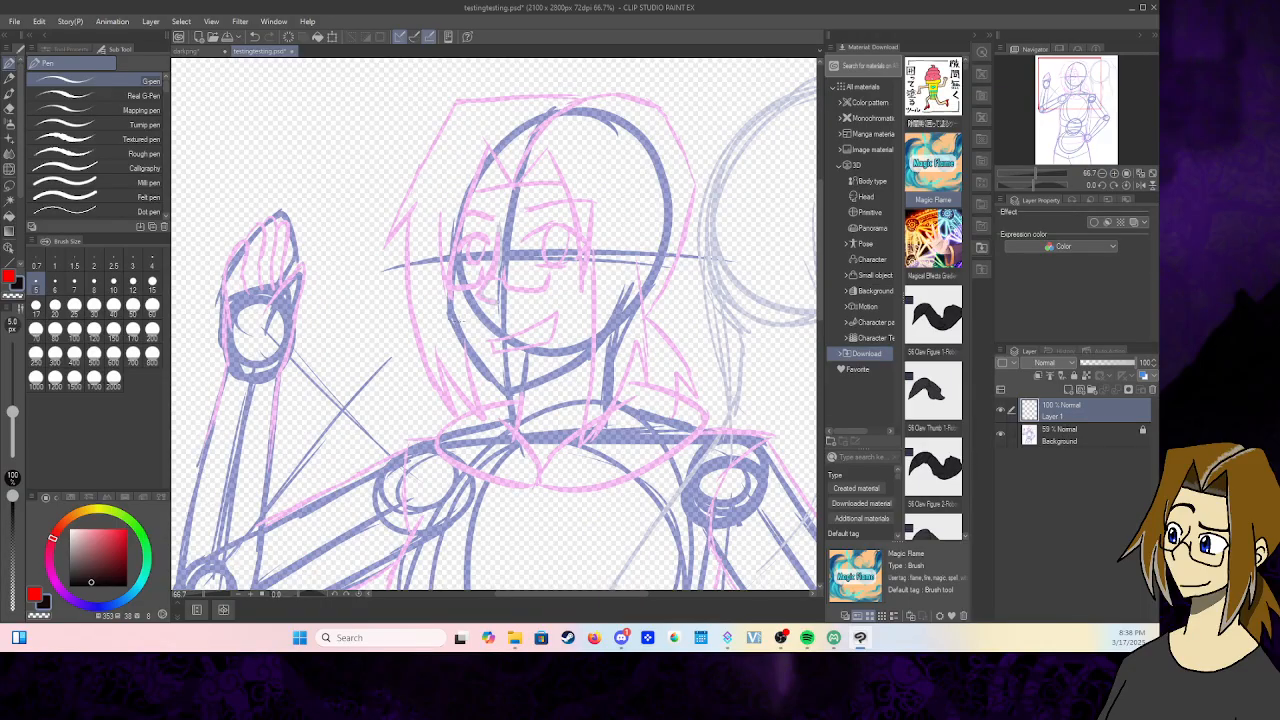
left_click(74, 282)
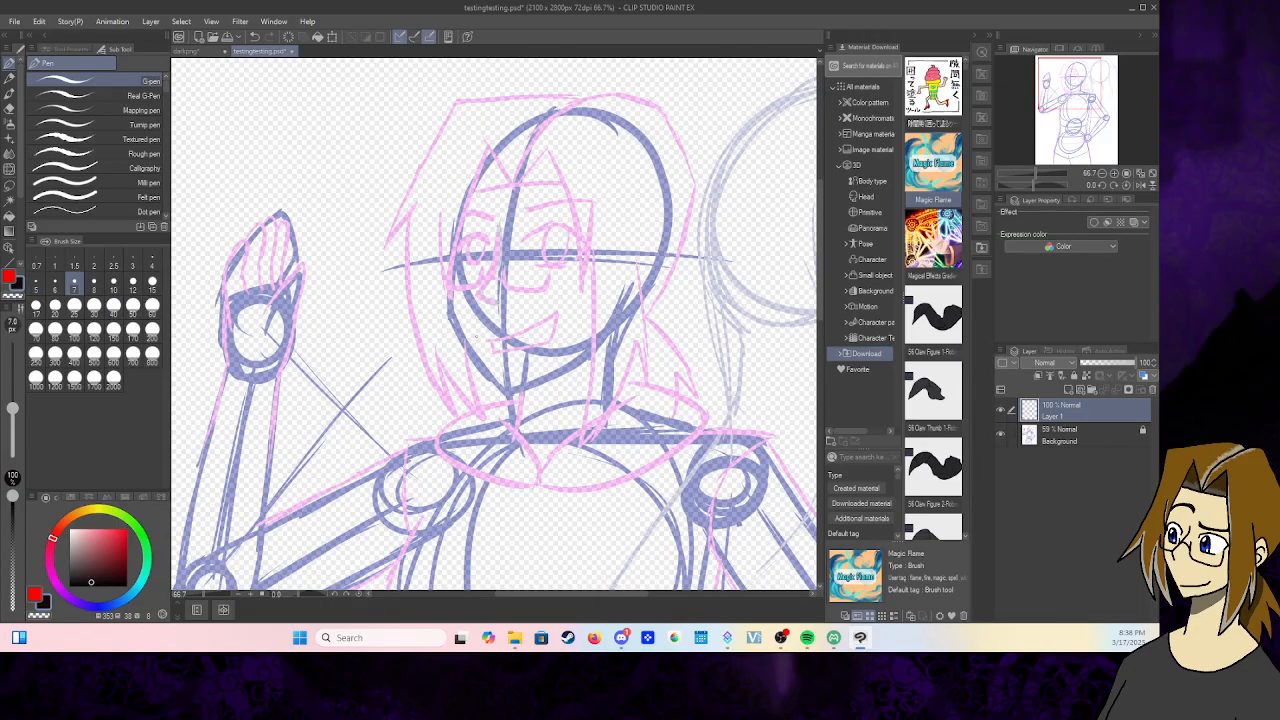
left_click(133, 282)
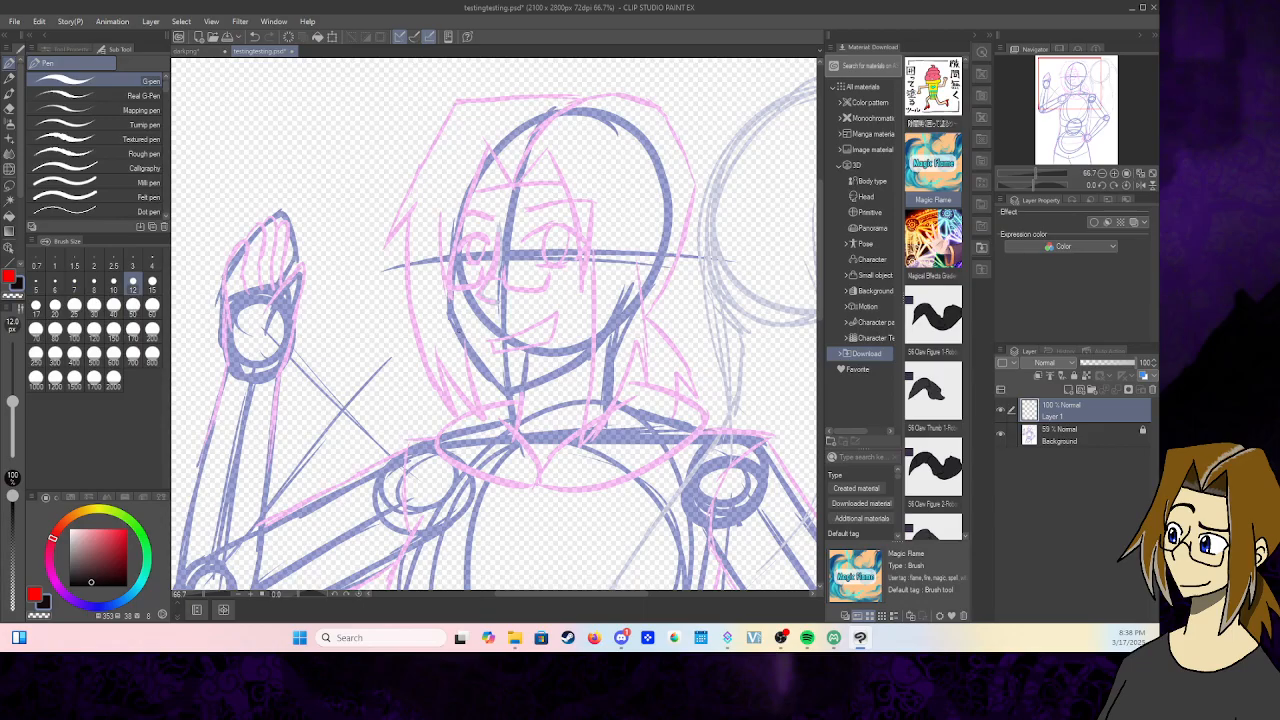
left_click(152, 283)
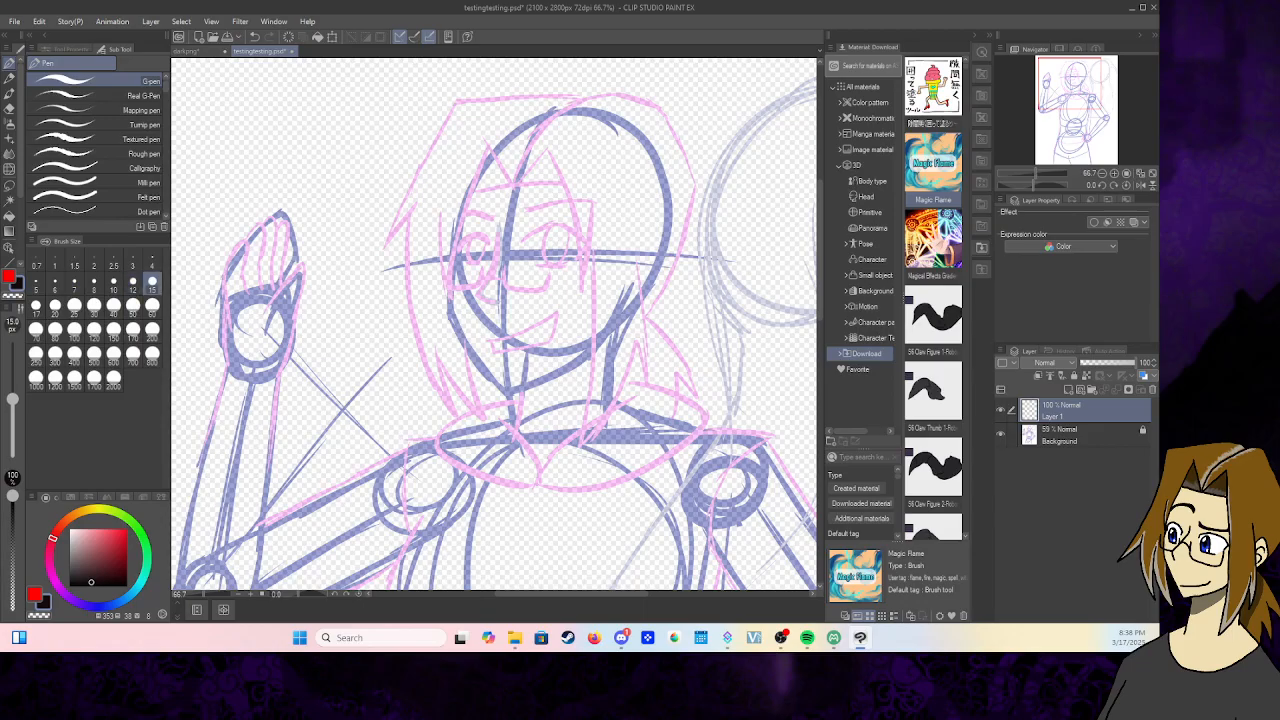
left_click(36, 305)
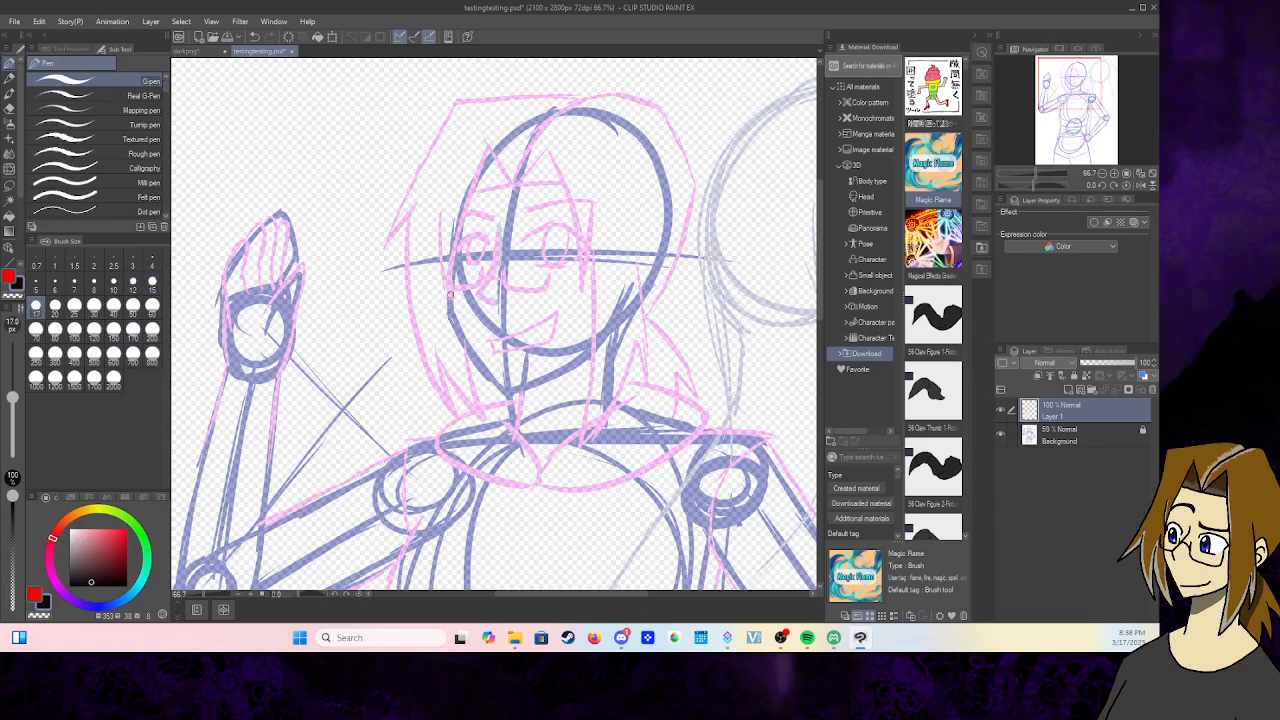
mouse_move(449, 292)
left_mouse_down()
mouse_move(468, 350)
mouse_move(503, 391)
mouse_move(450, 314)
left_mouse_up()
key("ctrl+z")
key("ctrl+z")
- Ink the jawline down to the chin and the pointed hair strand on the right side of the face in black
left_click(70, 49)
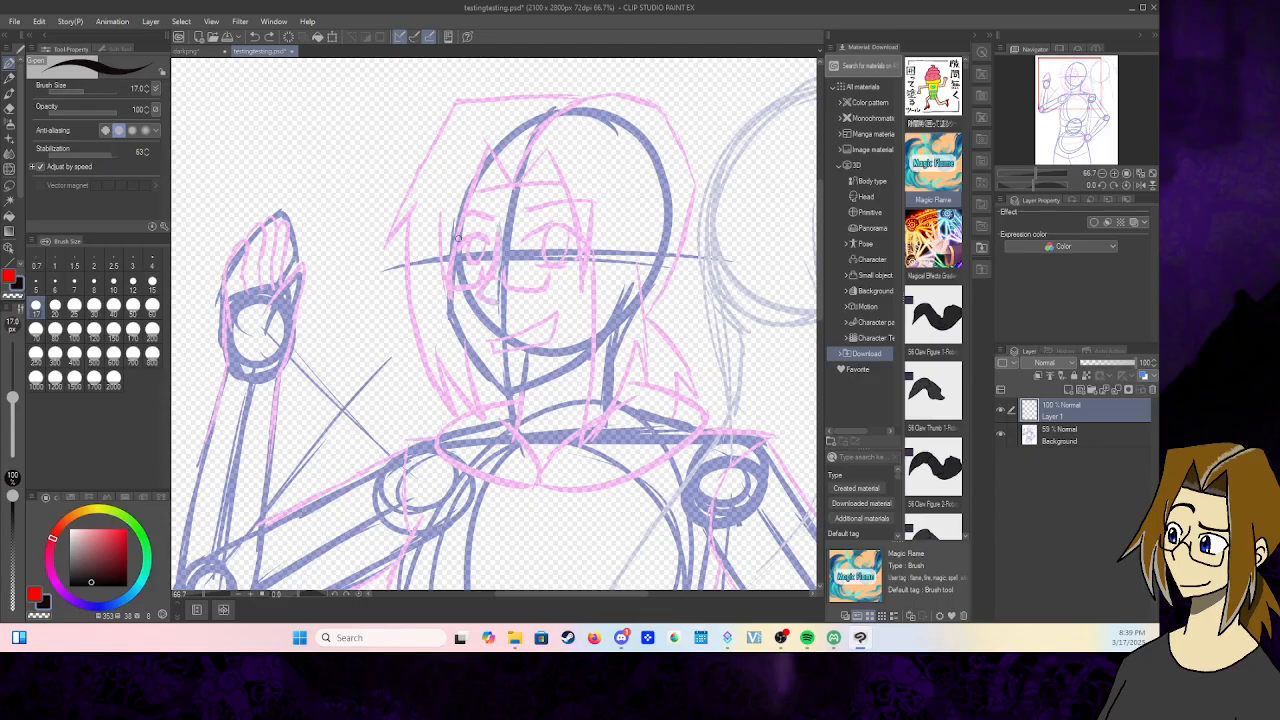
mouse_move(458, 237)
left_mouse_down()
mouse_move(453, 330)
mouse_move(506, 396)
left_mouse_up()
left_click_drag(549, 153, 580, 298)
left_click_drag(592, 205, 578, 293)
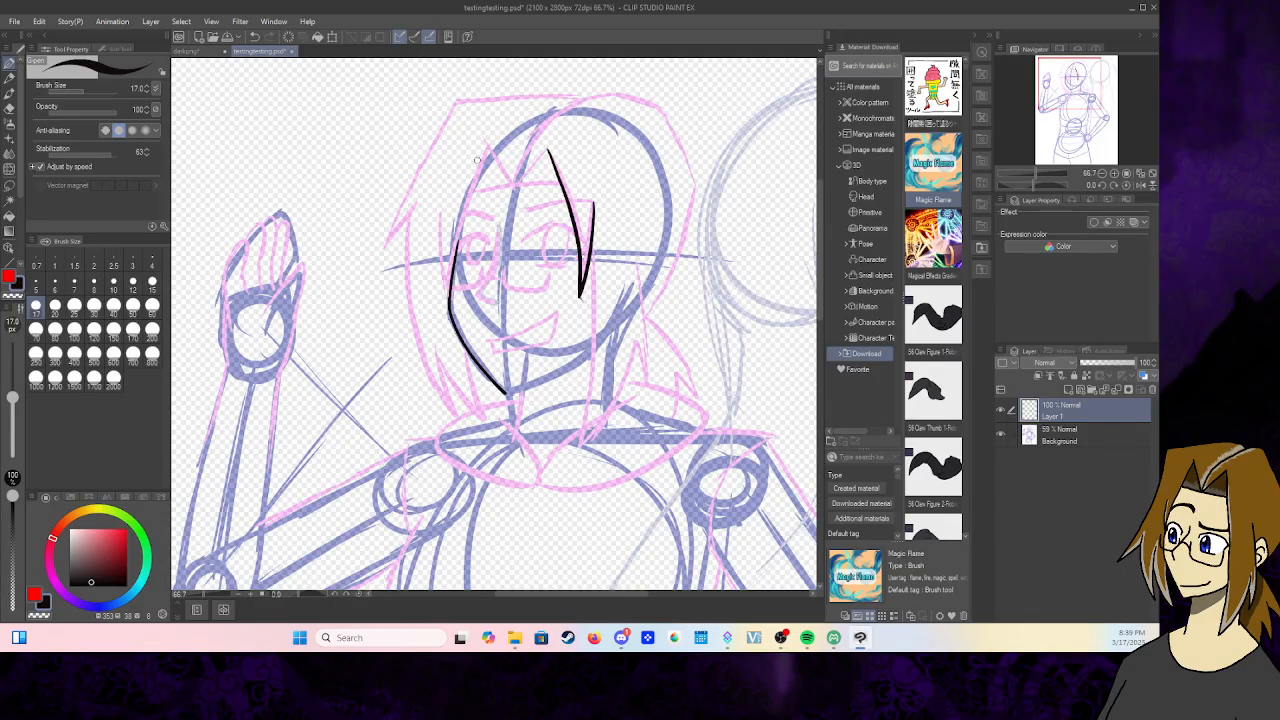
- Ink the pointed hair strand on the left side of the face and the zigzag hairline across the forehead
left_click_drag(490, 146, 450, 303)
key("ctrl+z")
left_click_drag(489, 146, 446, 295)
left_click_drag(441, 212, 444, 315)
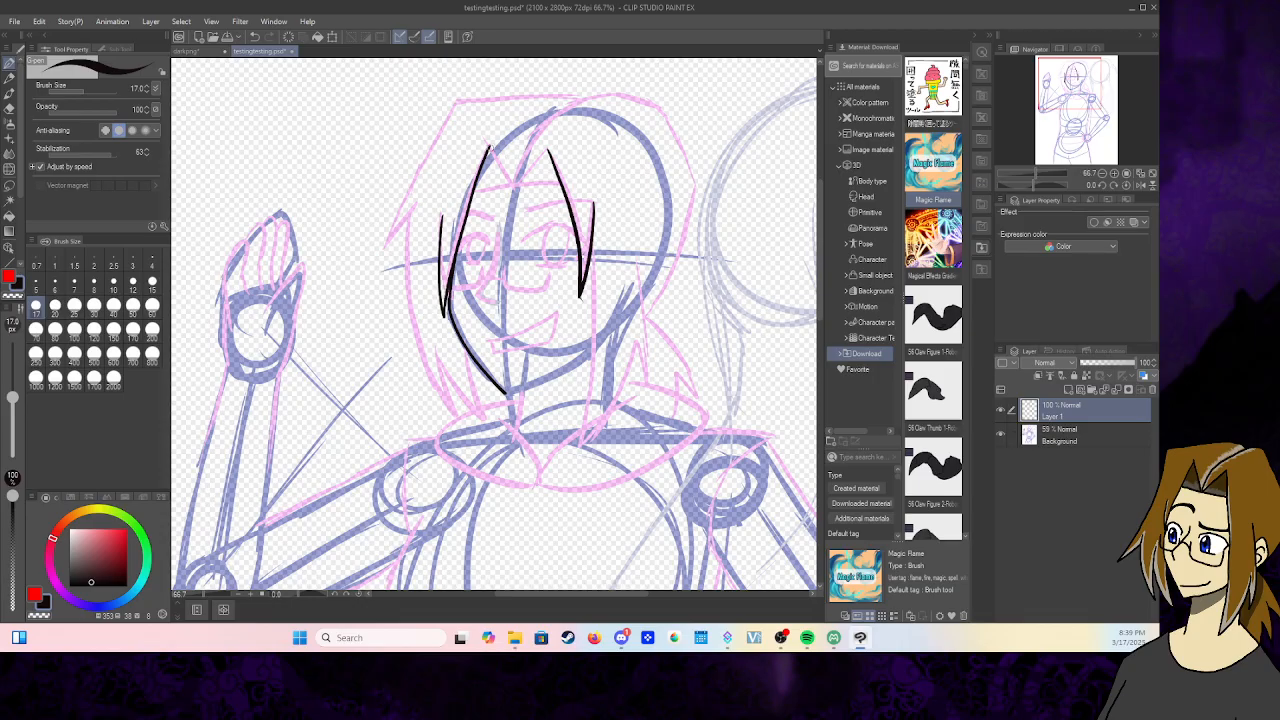
mouse_move(489, 147)
left_mouse_down()
mouse_move(510, 188)
mouse_move(557, 185)
mouse_move(549, 148)
mouse_move(555, 184)
left_mouse_up()
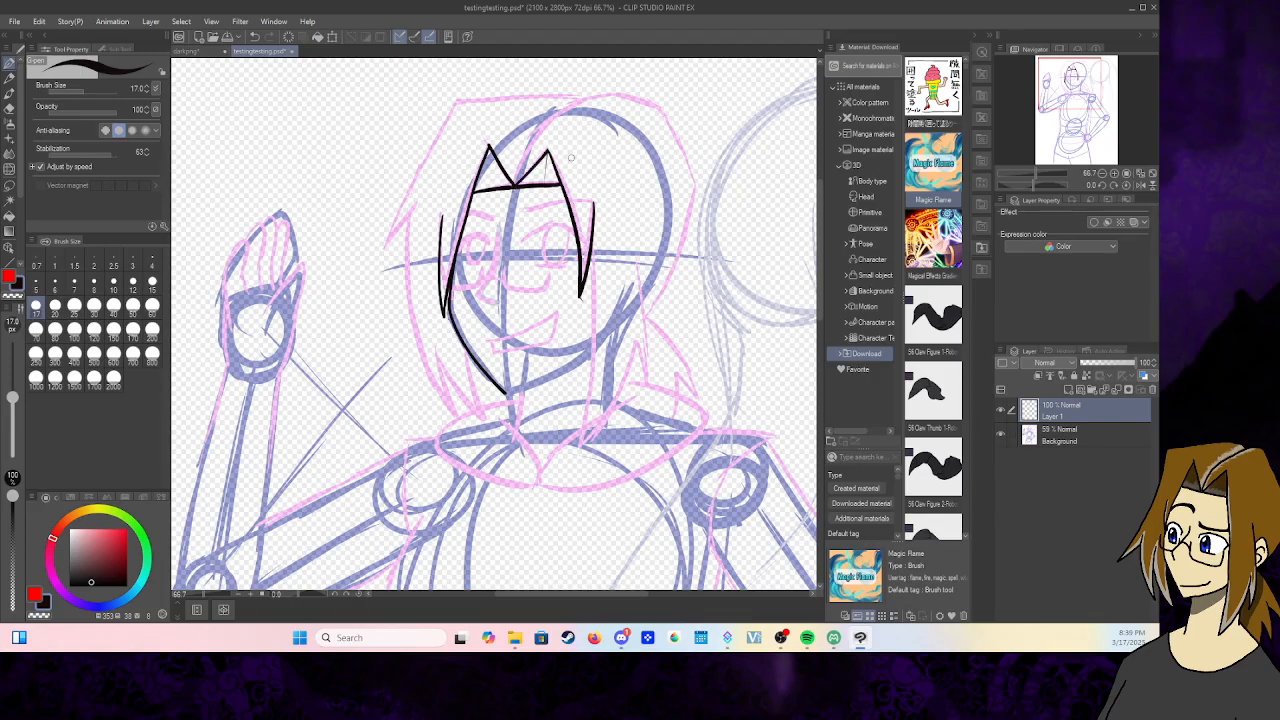
- Trim the stray line at the right peak of the hairline with the hard eraser at size 12
left_click(9, 108)
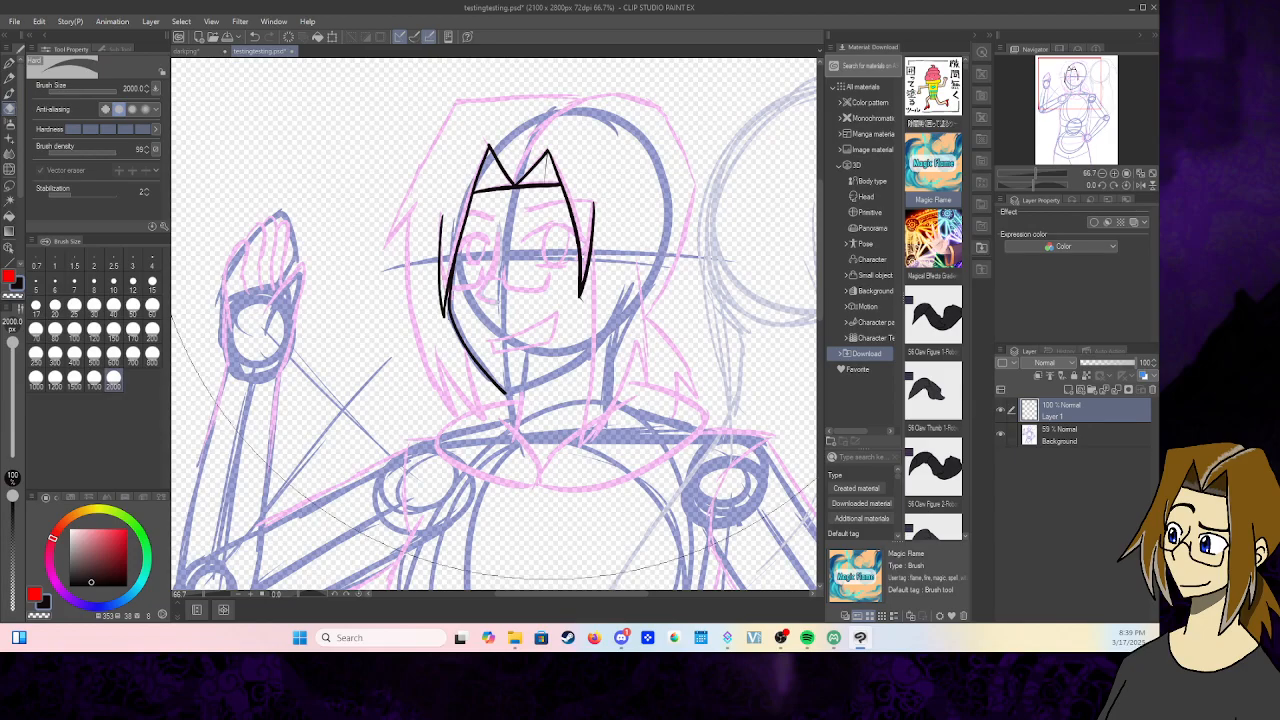
left_click(132, 282)
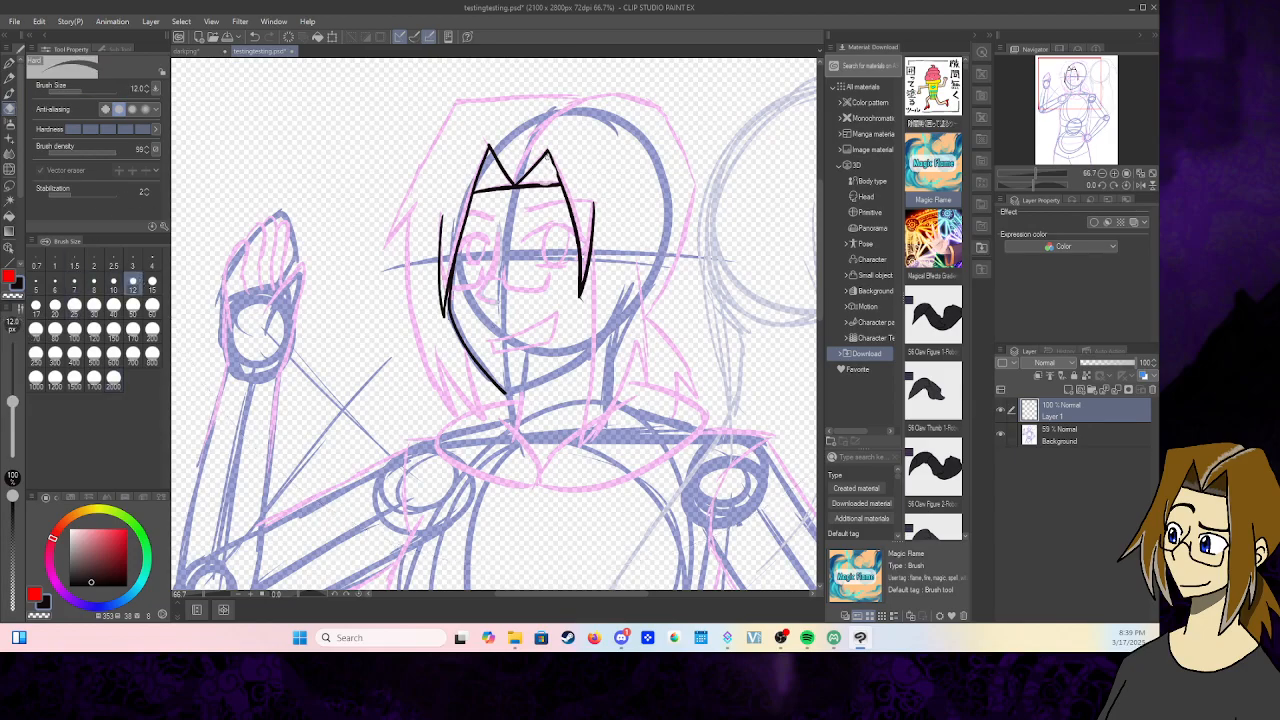
left_click(9, 62)
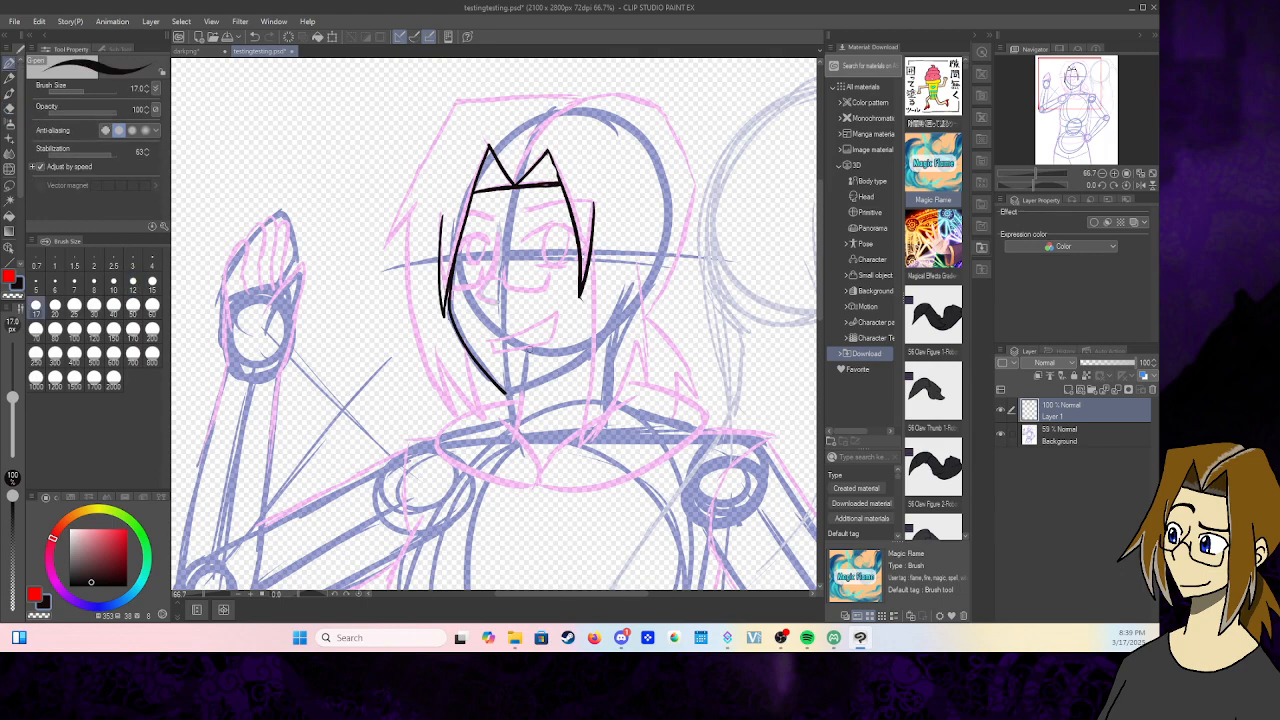
- Ink the right side of the jaw from the chin and the long pointed hair lock running down beside it
left_click_drag(502, 396, 594, 342)
left_click_drag(592, 246, 581, 444)
left_click_drag(634, 344, 580, 446)
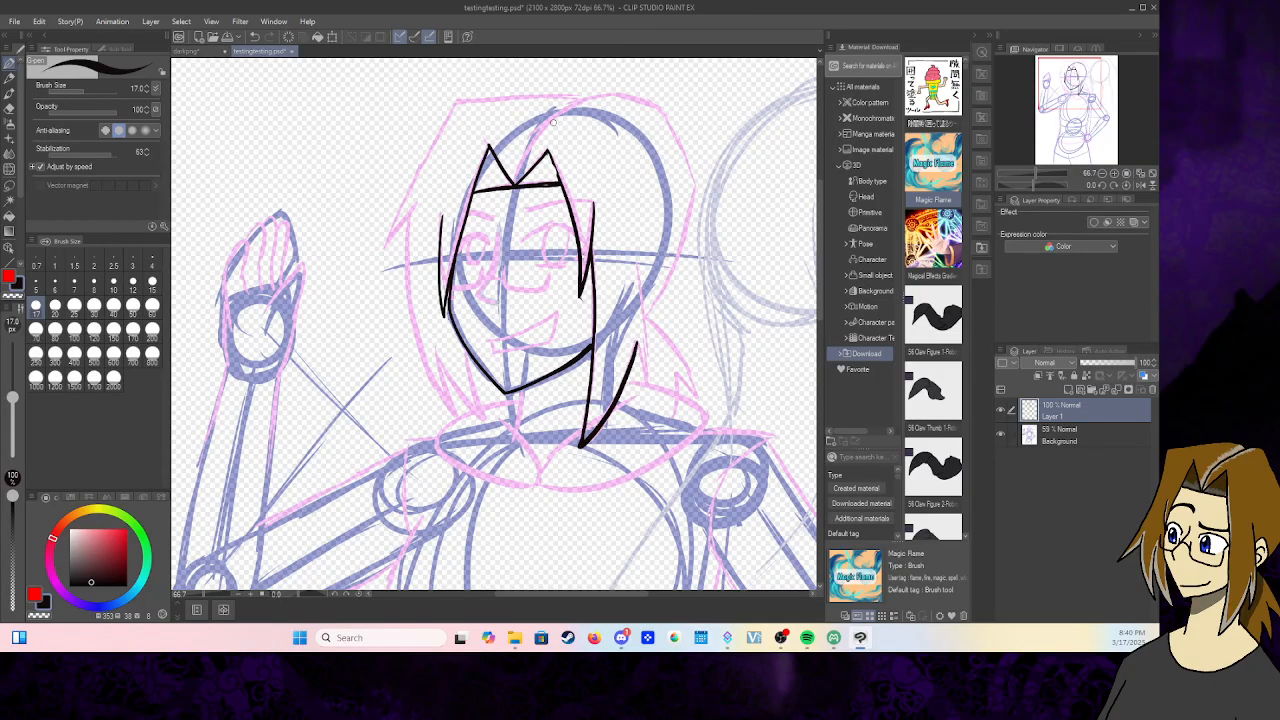
- Ink the outer hair lock to the right of the neck and tidy its pointed tip with the eraser
mouse_move(287, 152)
left_mouse_down()
mouse_move(320, 161)
mouse_move(340, 198)
left_mouse_up()
left_click(254, 37)
left_click_drag(634, 255, 645, 385)
left_click_drag(635, 342, 644, 386)
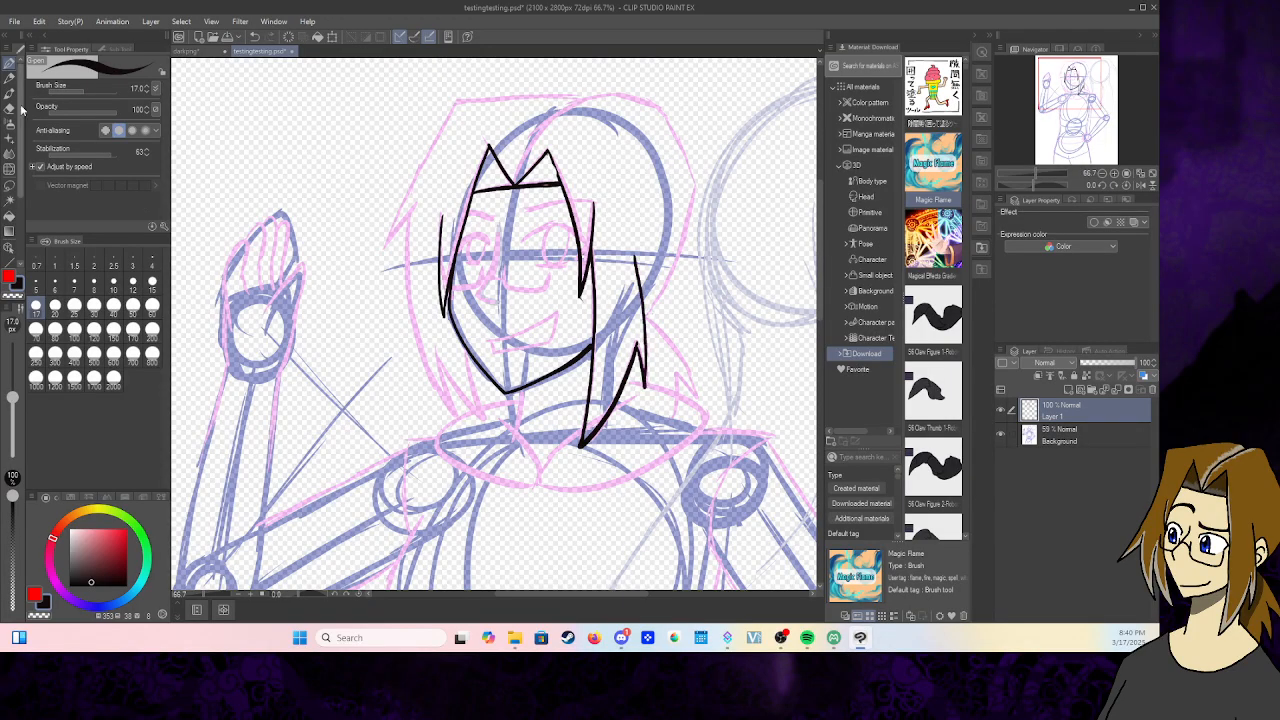
key("e")
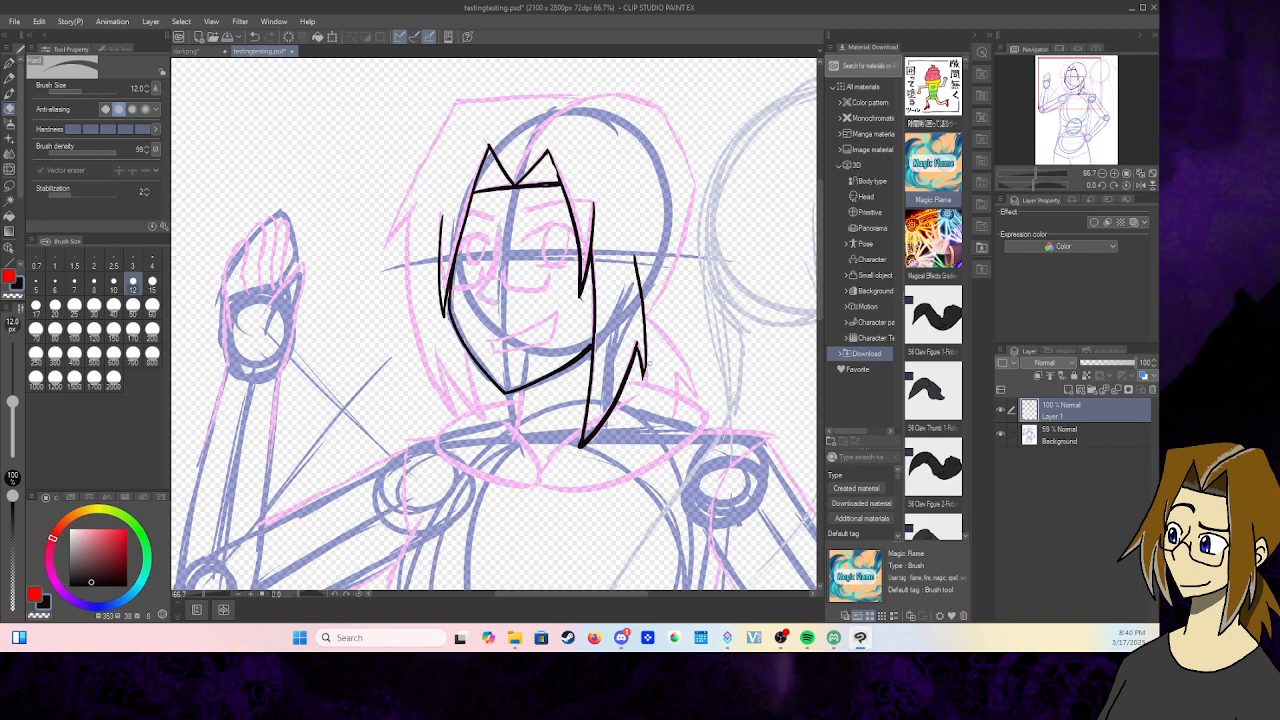
left_click(10, 64)
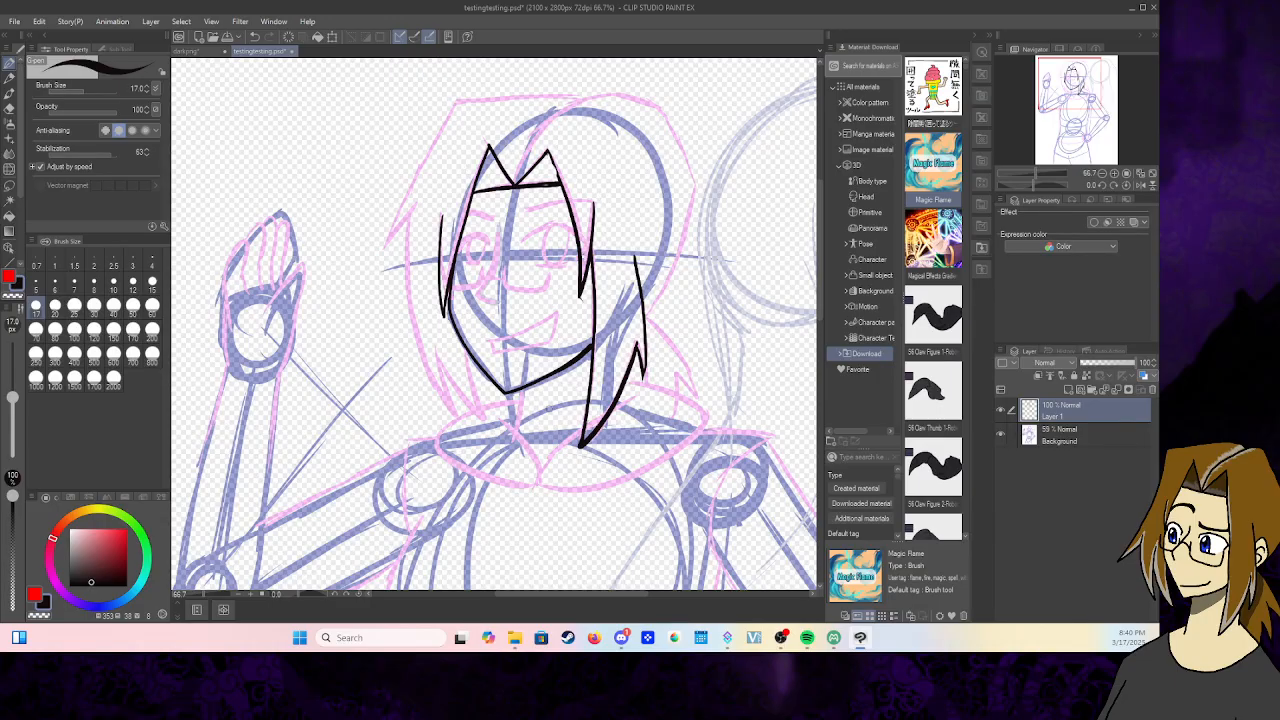
- Ink the neck line below the chin and both rounded halves of the collar
left_click_drag(590, 345, 594, 338)
left_click_drag(521, 390, 517, 431)
mouse_move(522, 388)
left_mouse_down()
mouse_move(517, 425)
mouse_move(537, 467)
mouse_move(548, 458)
mouse_move(535, 482)
mouse_move(625, 489)
mouse_move(707, 419)
left_mouse_up()
mouse_move(630, 375)
left_mouse_down()
mouse_move(682, 393)
mouse_move(706, 412)
mouse_move(704, 432)
left_mouse_up()
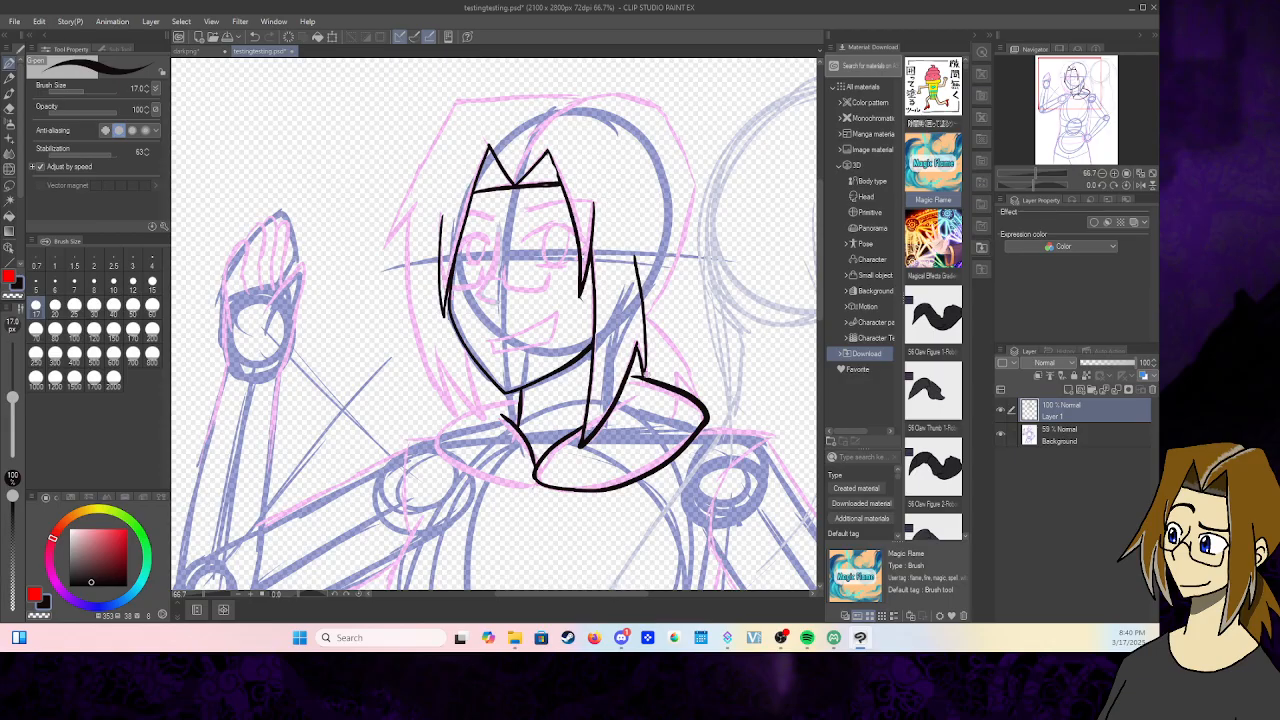
left_click_drag(626, 374, 644, 381)
mouse_move(514, 393)
left_mouse_down()
mouse_move(457, 413)
mouse_move(442, 451)
mouse_move(534, 481)
left_mouse_up()
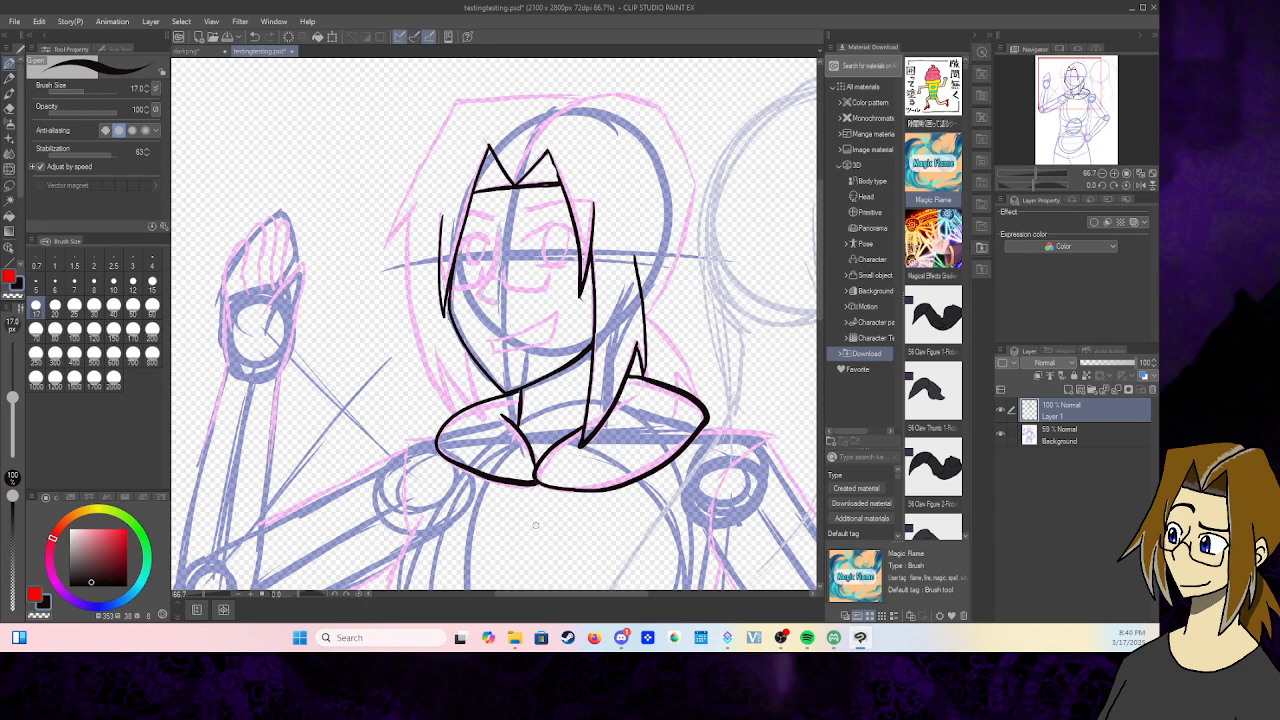
- Ink the left hair locks down to the collar and the hair's outer outline from the parting around both sides of the head
mouse_move(411, 209)
left_mouse_down()
mouse_move(406, 280)
mouse_move(430, 372)
mouse_move(450, 408)
mouse_move(436, 352)
mouse_move(472, 412)
left_mouse_up()
left_click_drag(465, 343, 476, 412)
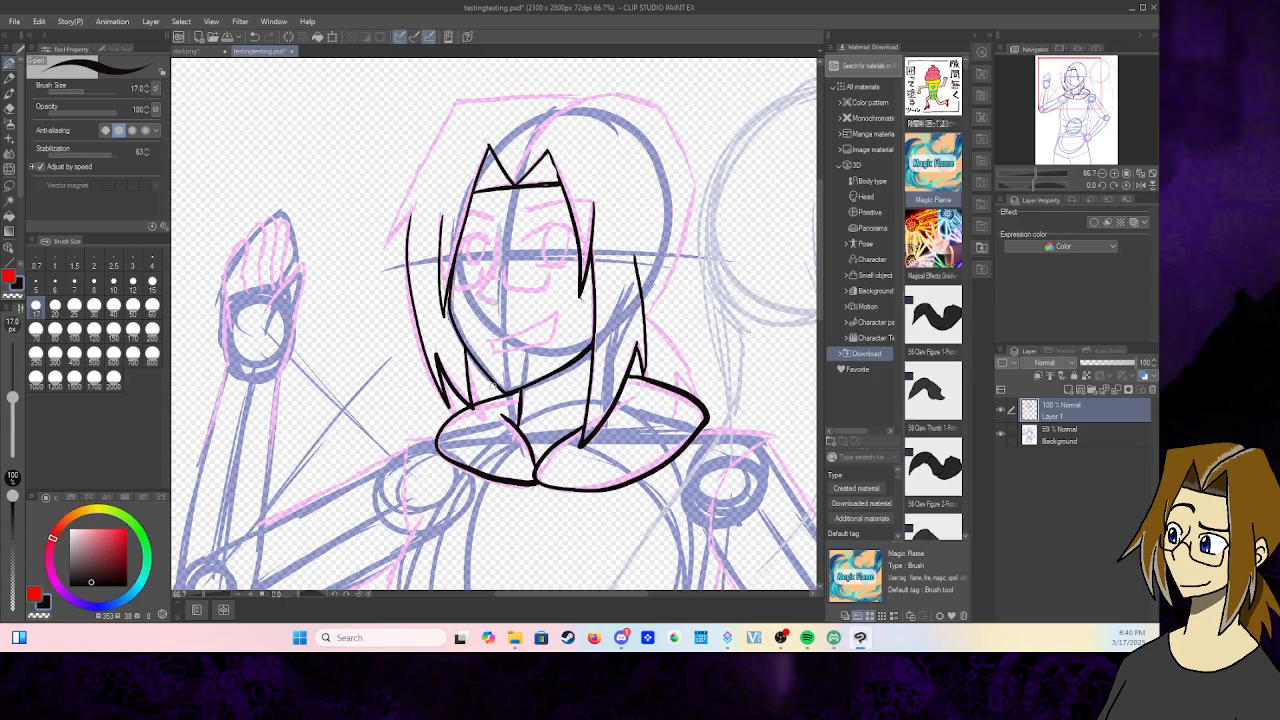
mouse_move(516, 184)
left_mouse_down()
mouse_move(538, 130)
mouse_move(567, 106)
mouse_move(686, 101)
mouse_move(648, 95)
mouse_move(694, 195)
left_mouse_up()
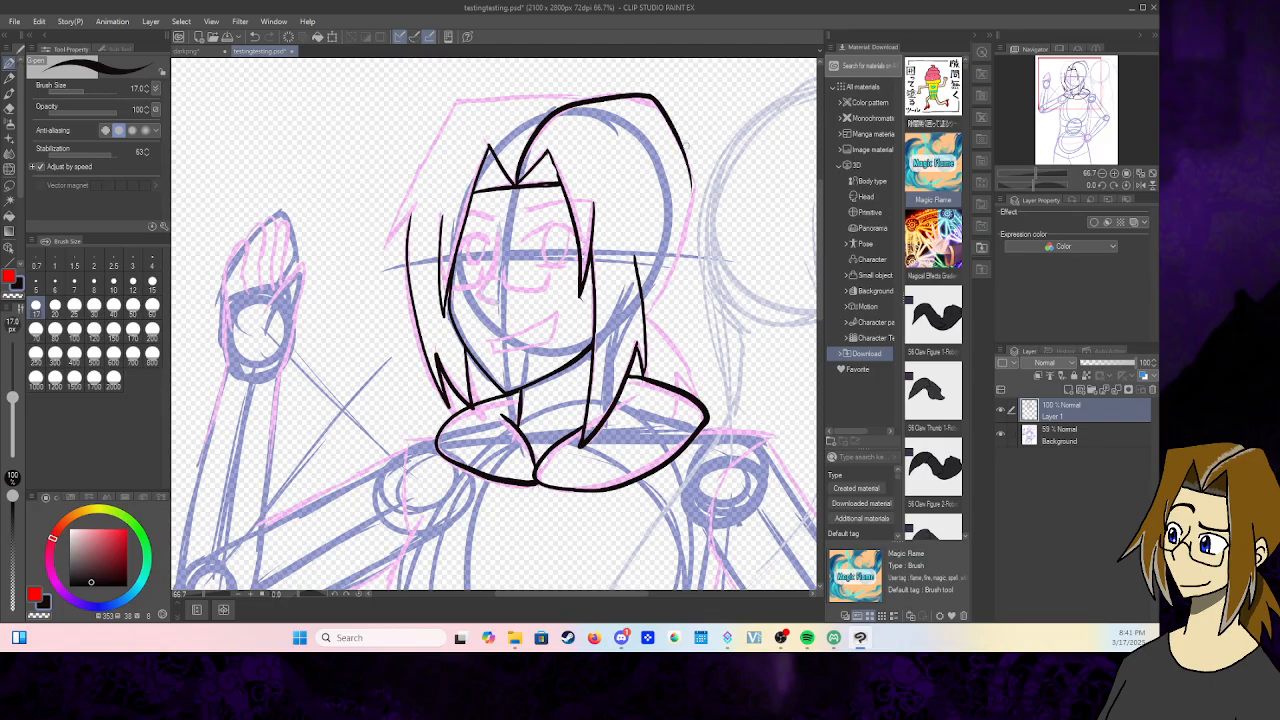
mouse_move(682, 147)
left_mouse_down()
mouse_move(693, 198)
mouse_move(645, 319)
mouse_move(686, 364)
mouse_move(700, 394)
mouse_move(688, 394)
left_mouse_up()
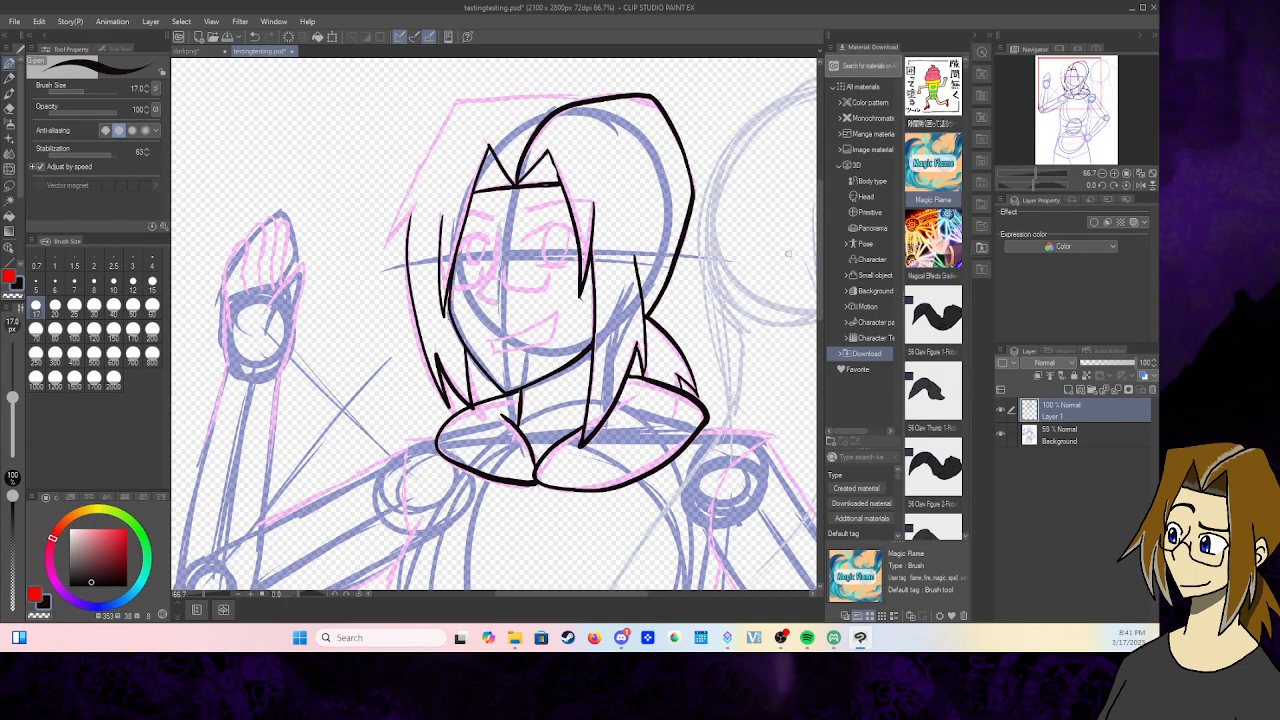
mouse_move(582, 97)
left_mouse_down()
mouse_move(436, 104)
mouse_move(444, 116)
mouse_move(368, 271)
mouse_move(411, 212)
left_mouse_up()
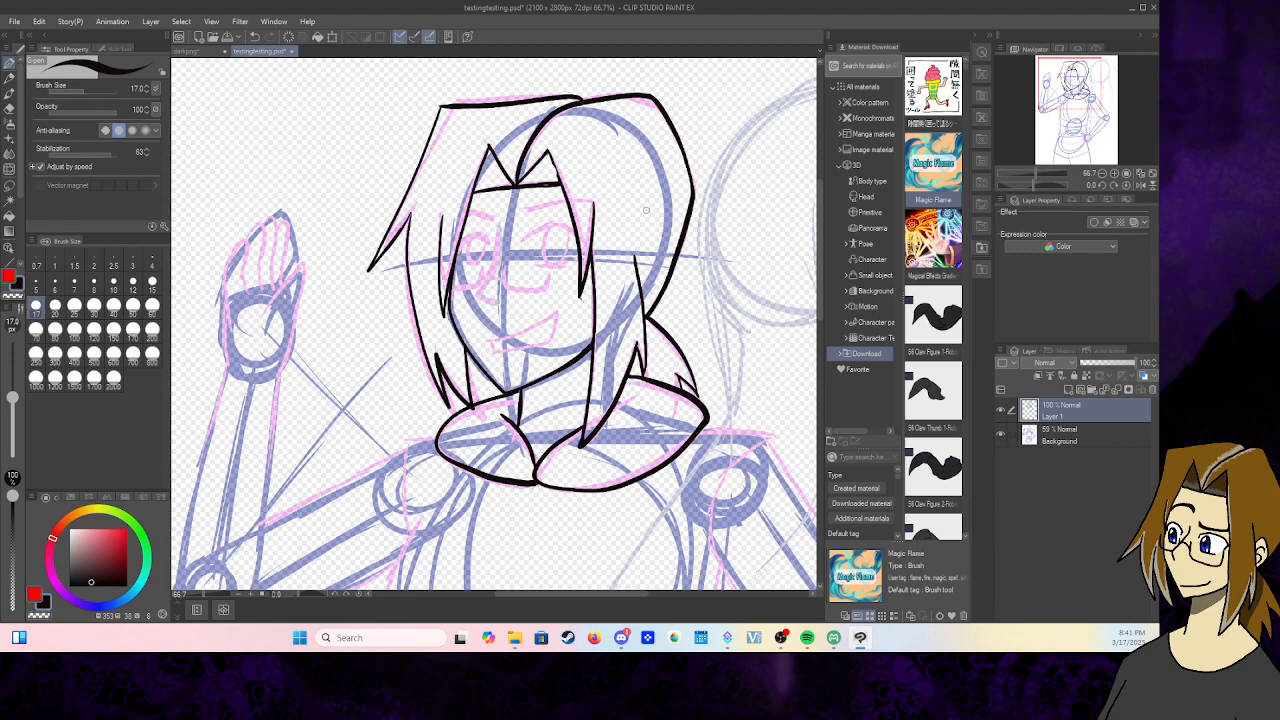
- Erase the pointed end of the outer left hair strand, set the eraser size to 50, and redraw the tip shorter with the G-pen
key("e")
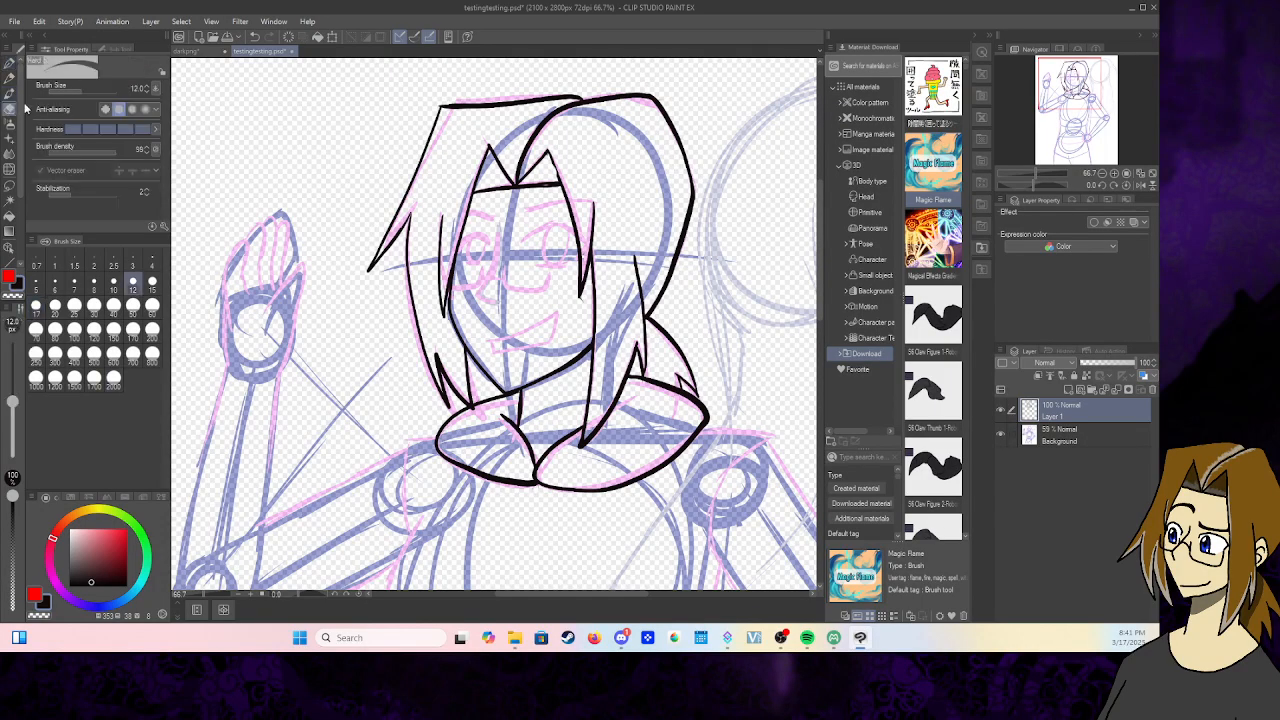
left_click_drag(371, 270, 396, 226)
left_click(133, 305)
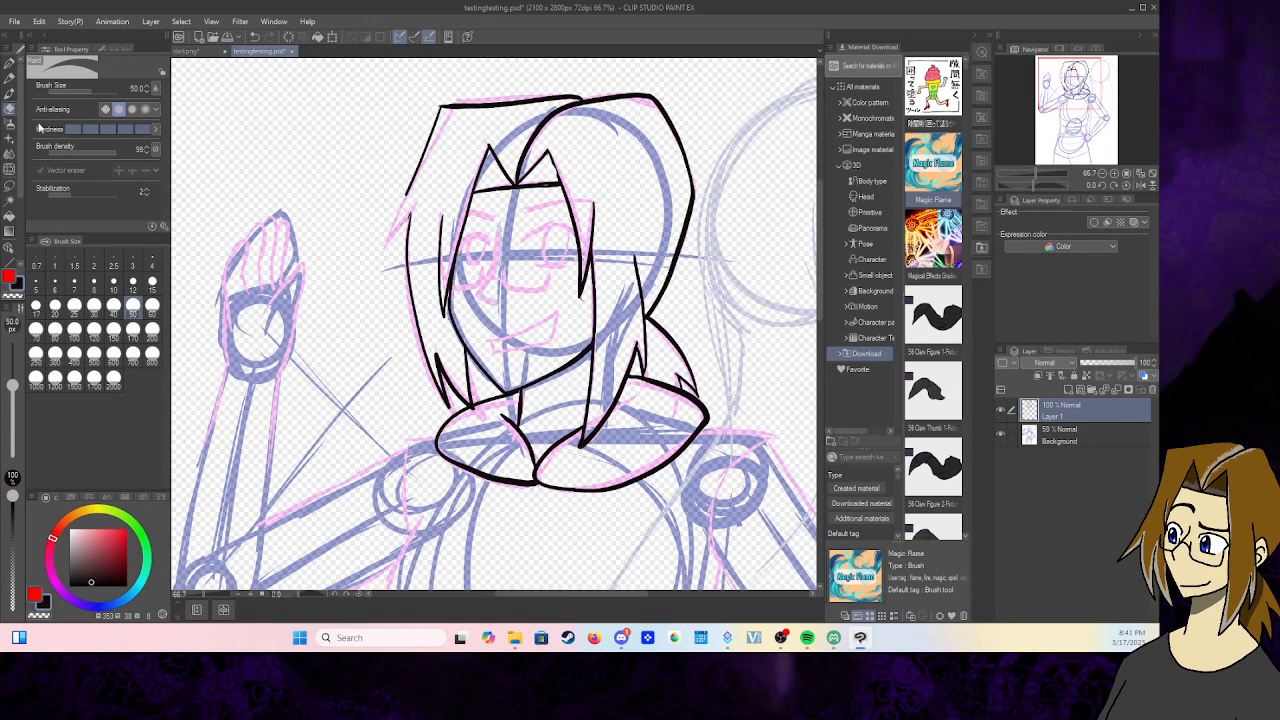
left_click(9, 62)
left_click_drag(407, 194, 382, 271)
key("ctrl+z")
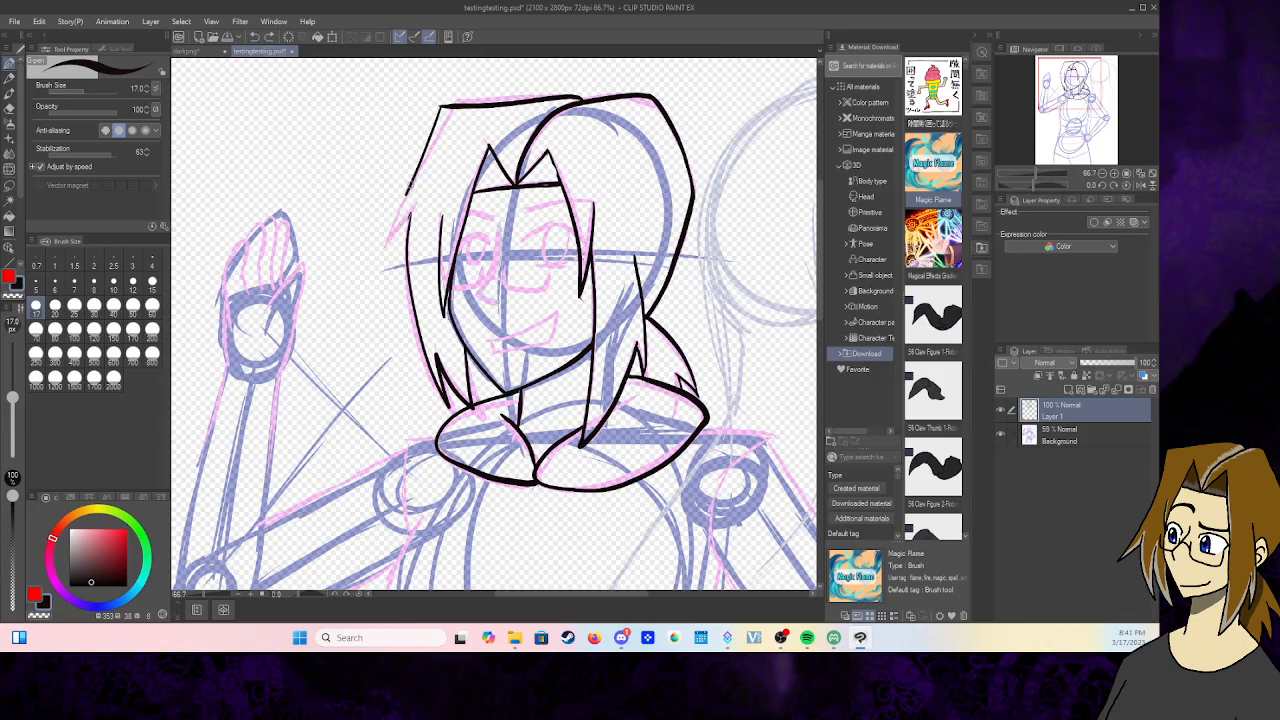
left_click_drag(410, 188, 381, 268)
- Ink the nose, the lower rims of the glasses, both eyes and the eyebrows
mouse_move(497, 231)
left_mouse_down()
mouse_move(480, 296)
mouse_move(498, 304)
mouse_move(551, 268)
left_mouse_up()
mouse_move(452, 272)
left_mouse_down()
mouse_move(462, 289)
mouse_move(490, 270)
mouse_move(506, 285)
left_mouse_up()
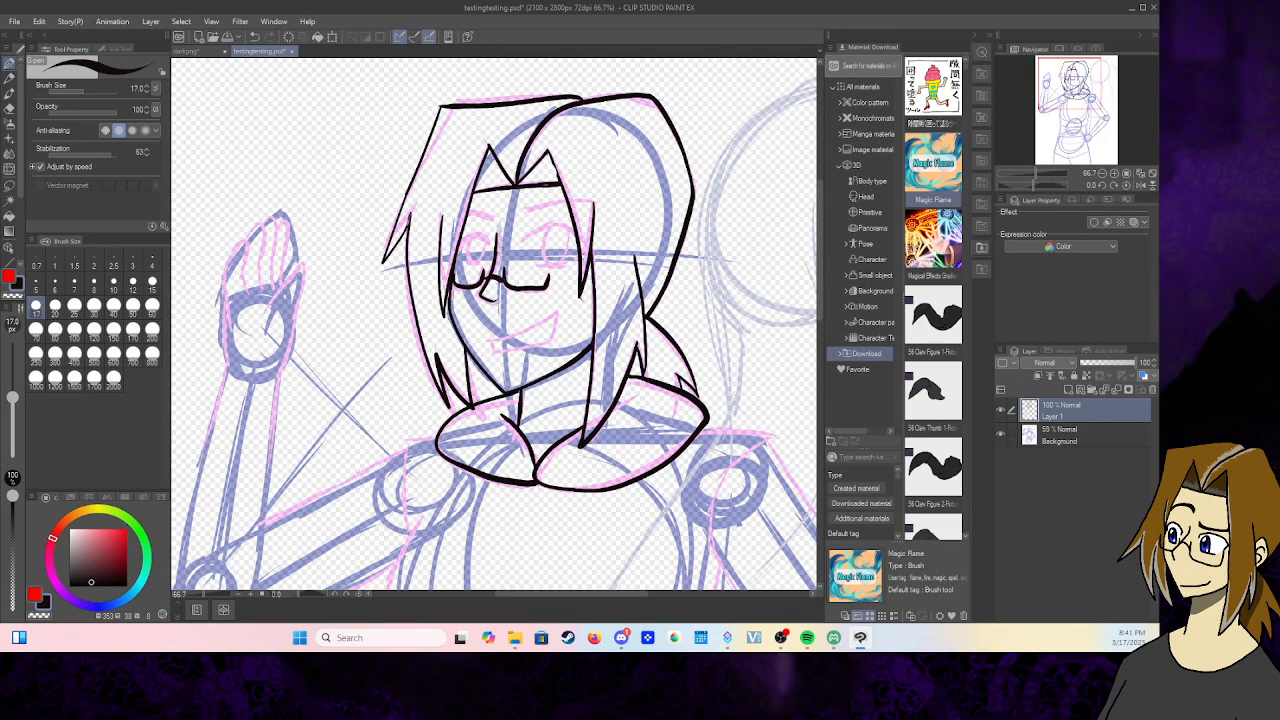
mouse_move(521, 242)
left_mouse_down()
mouse_move(548, 226)
mouse_move(576, 232)
mouse_move(564, 269)
mouse_move(569, 255)
left_mouse_up()
left_click(255, 37)
left_click_drag(537, 265, 574, 271)
left_click_drag(528, 210, 570, 199)
left_click_drag(470, 210, 492, 217)
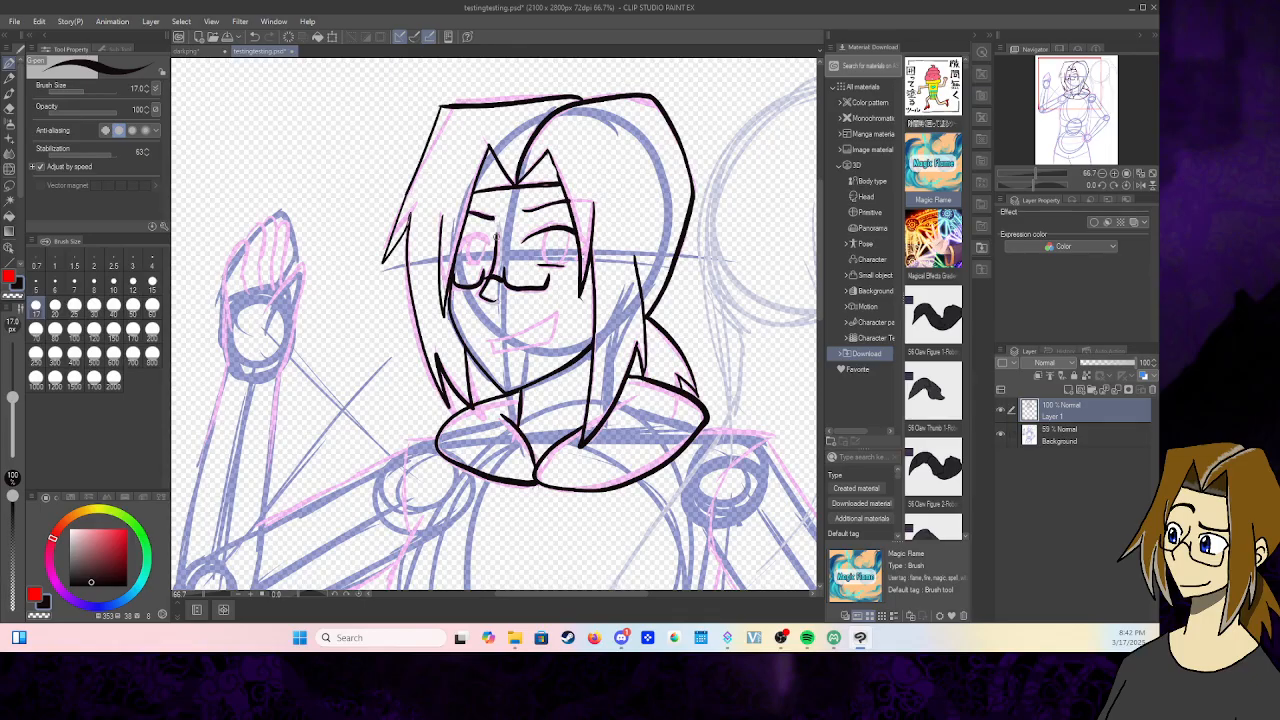
mouse_move(458, 256)
left_mouse_down()
mouse_move(470, 234)
mouse_move(492, 238)
mouse_move(470, 261)
mouse_move(490, 240)
mouse_move(562, 266)
mouse_move(570, 232)
left_mouse_up()
left_click_drag(484, 334, 496, 356)
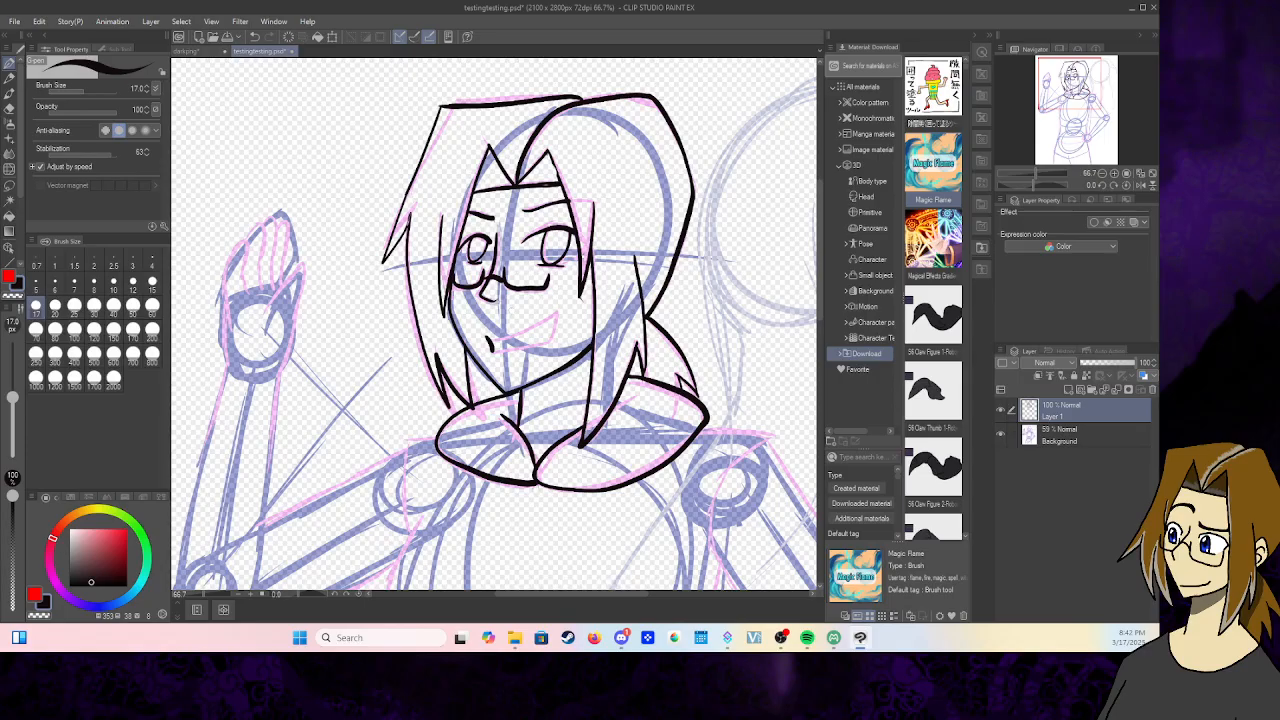
key("ctrl+z")
mouse_move(486, 334)
left_mouse_down()
mouse_move(494, 355)
mouse_move(510, 352)
mouse_move(551, 341)
mouse_move(496, 338)
mouse_move(561, 319)
left_mouse_up()
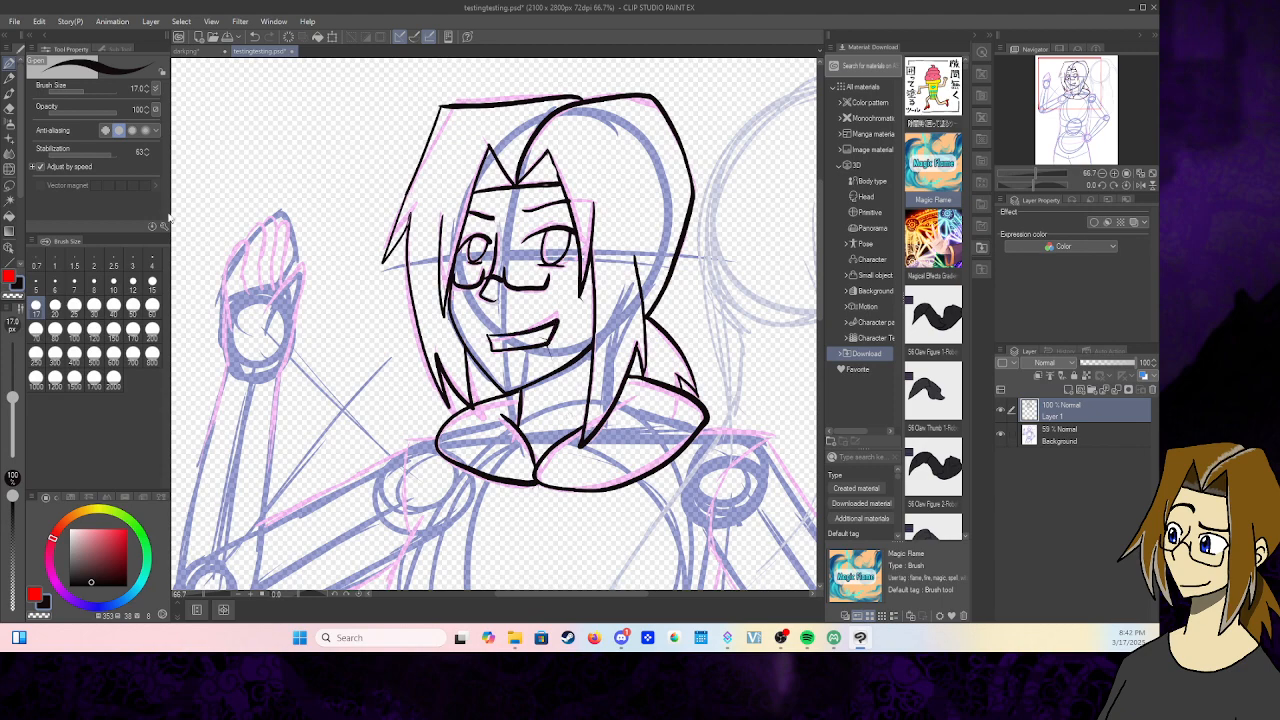
left_click(9, 107)
mouse_move(540, 330)
left_mouse_down()
mouse_move(556, 340)
mouse_move(488, 336)
left_mouse_up()
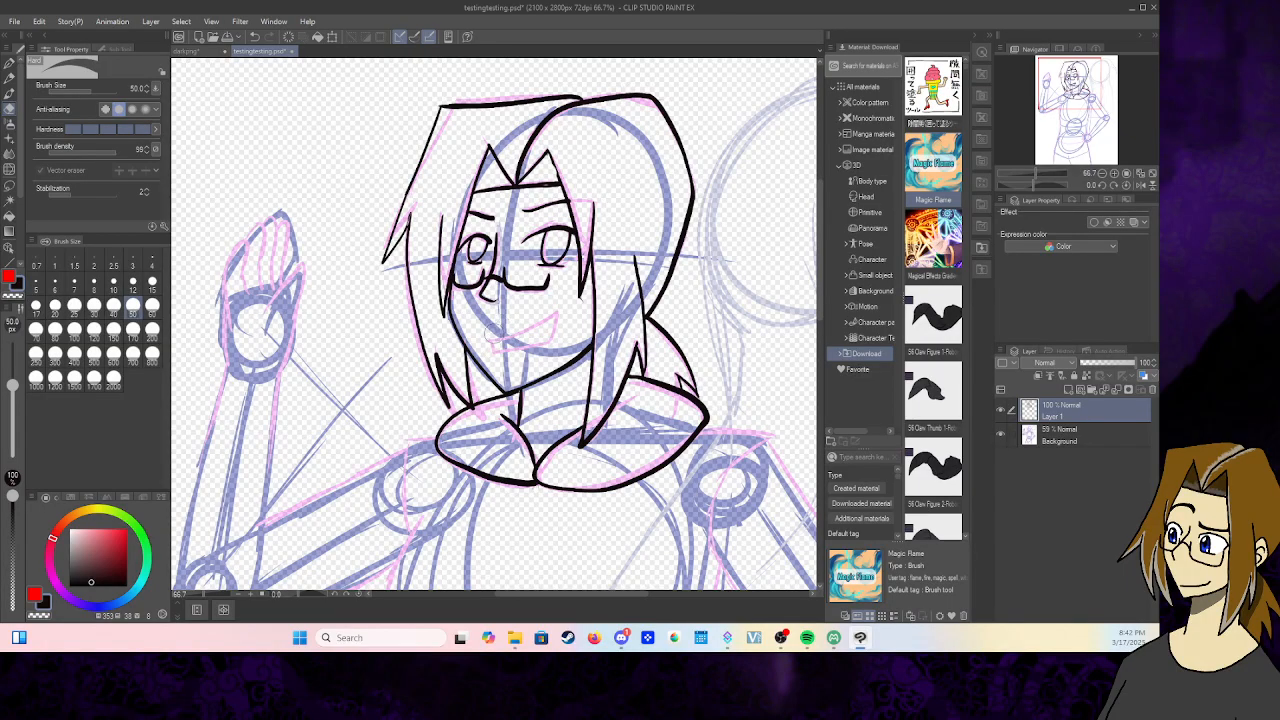
- Set the G-pen size to 15 and ink the slanted open grin with the line between the teeth
left_click(9, 62)
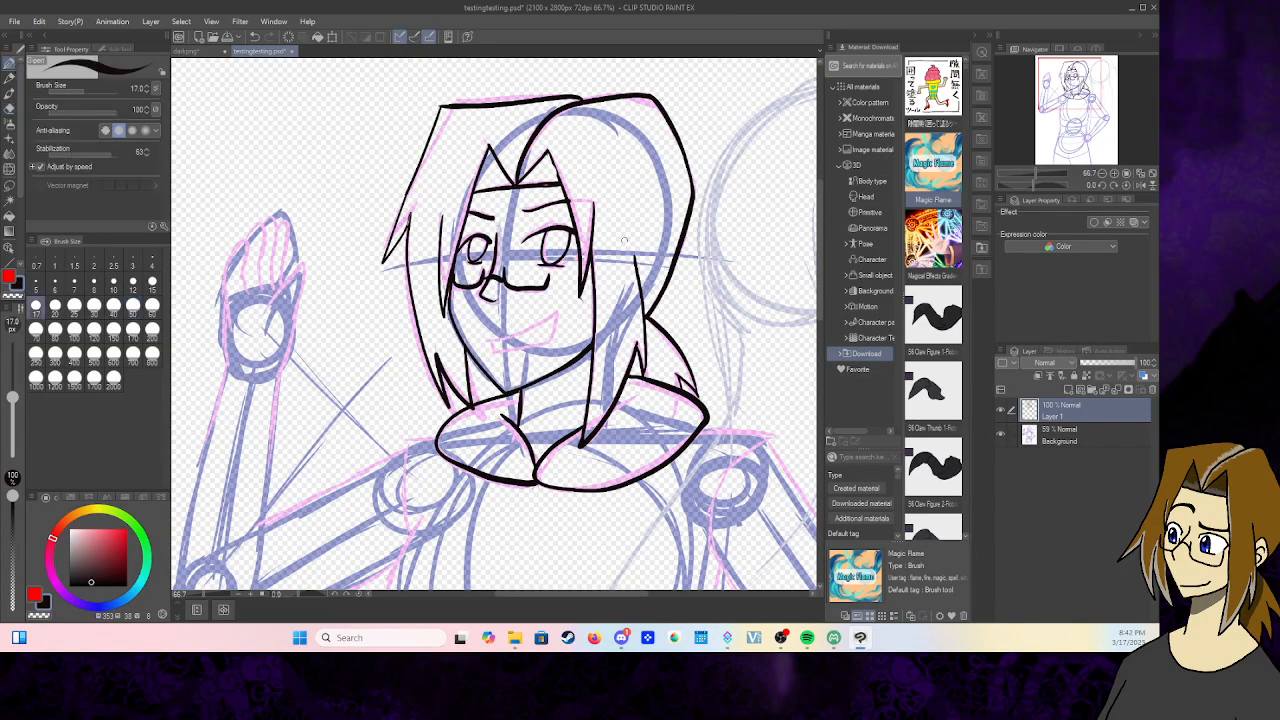
left_click(152, 284)
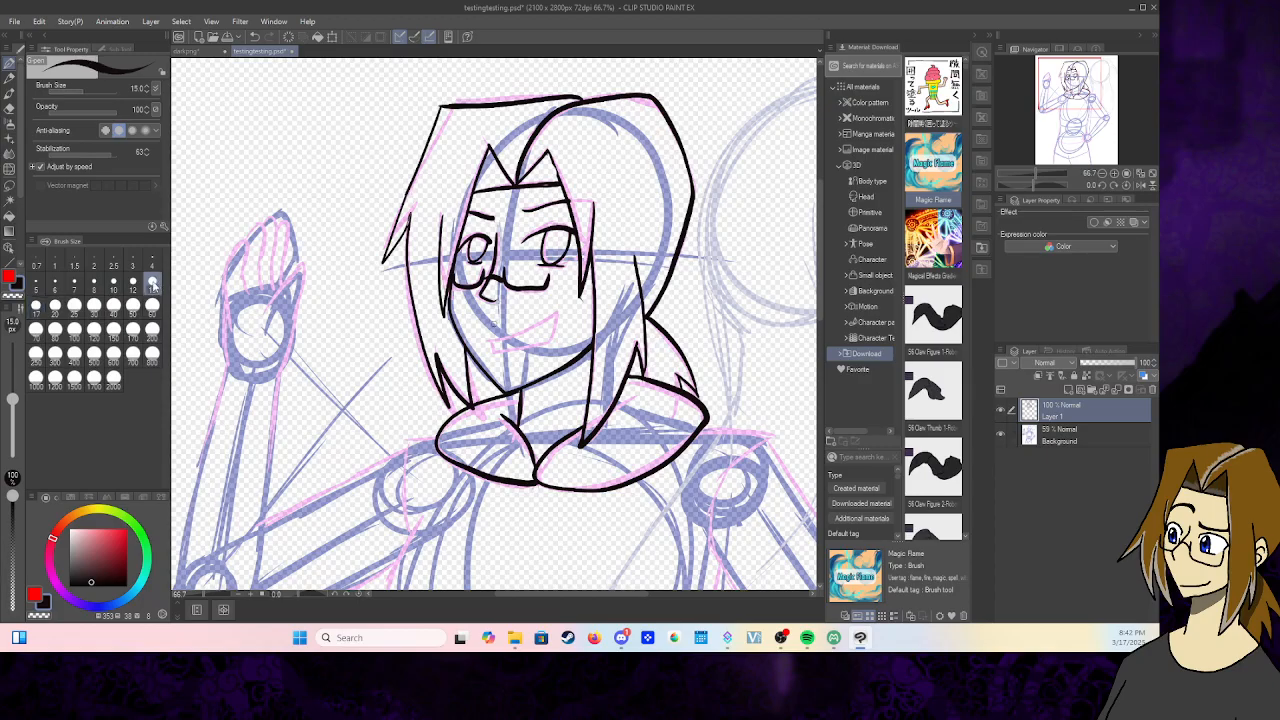
left_click_drag(486, 341, 556, 312)
left_click_drag(498, 350, 548, 343)
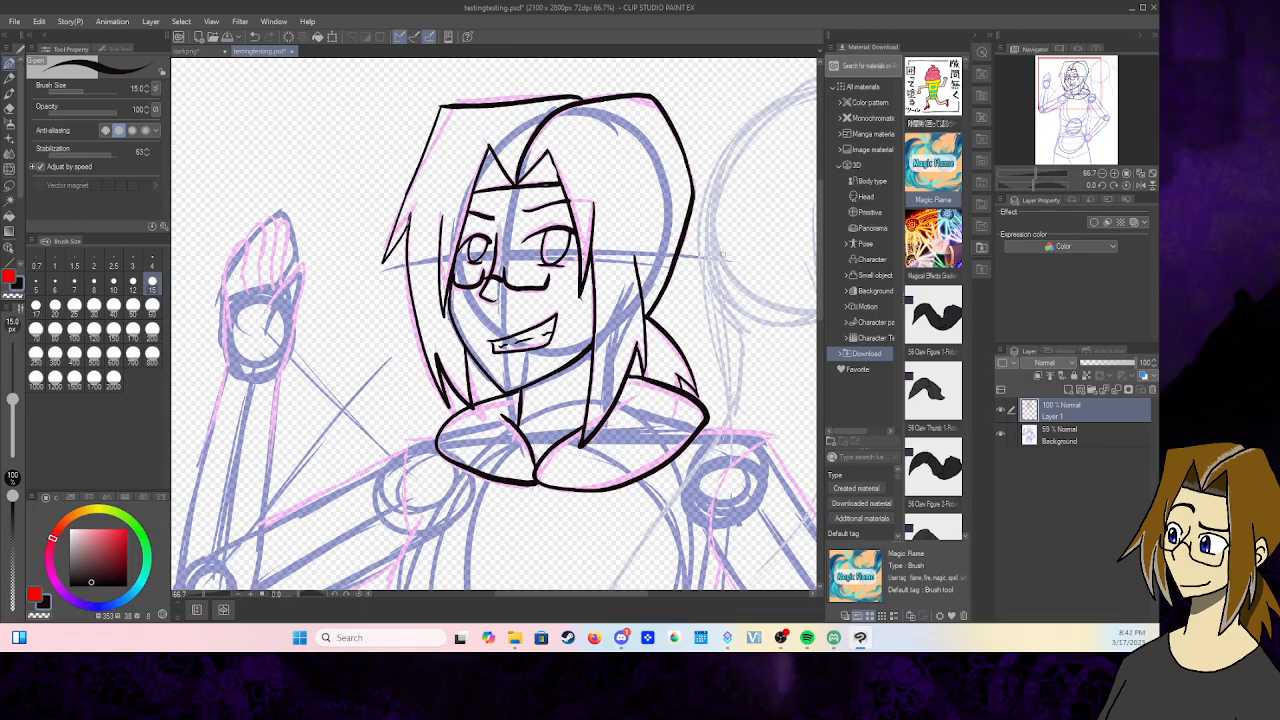
- Ink the left shoulder out from the collar, the sleeve edge down to the armpit and the upper left side of the torso
mouse_move(1085, 86)
left_mouse_down()
mouse_move(1082, 117)
mouse_move(1102, 83)
mouse_move(1068, 88)
left_mouse_up()
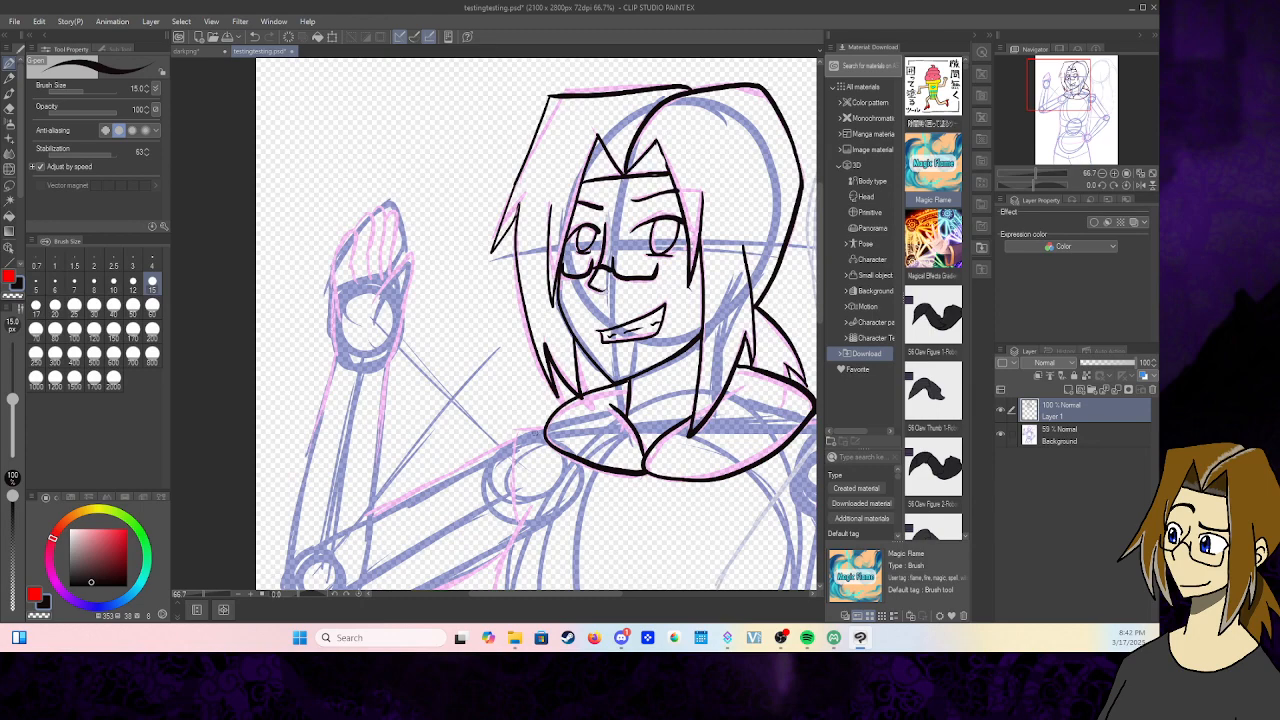
mouse_move(546, 428)
left_mouse_down()
mouse_move(512, 433)
mouse_move(515, 527)
left_mouse_up()
mouse_move(508, 483)
left_mouse_down()
mouse_move(512, 428)
mouse_move(514, 530)
left_mouse_up()
left_click(9, 110)
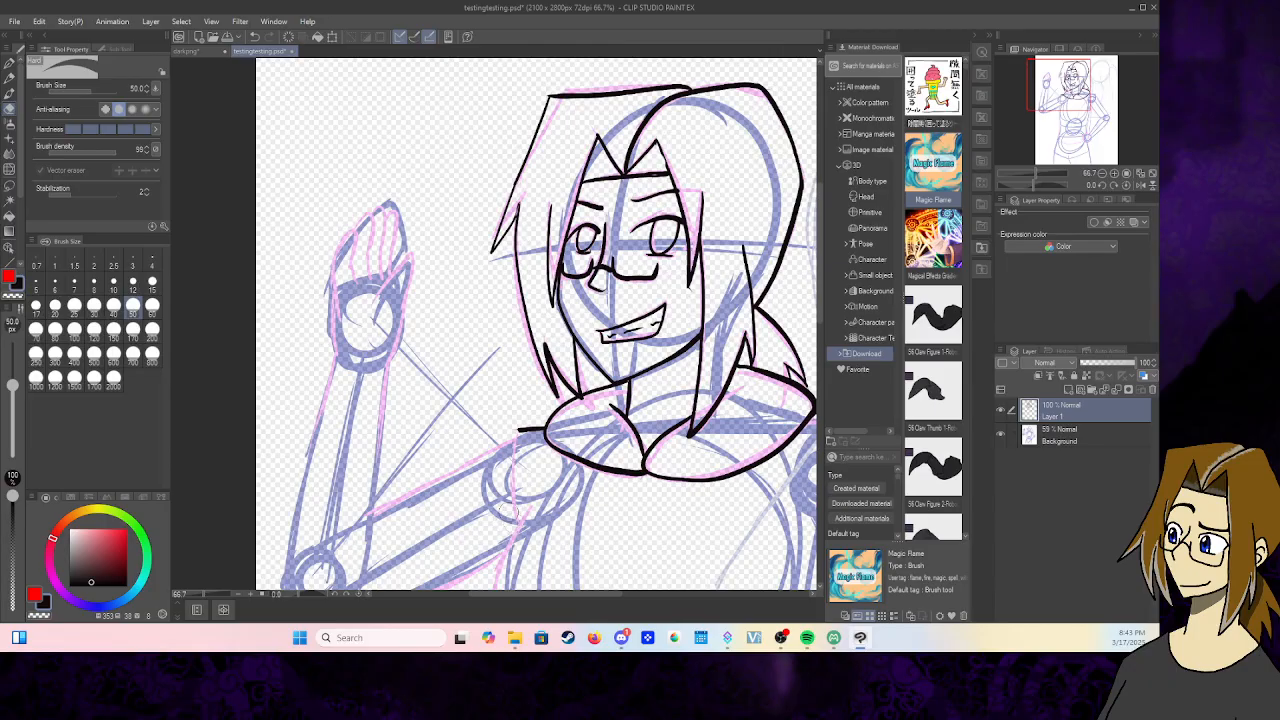
left_click(9, 63)
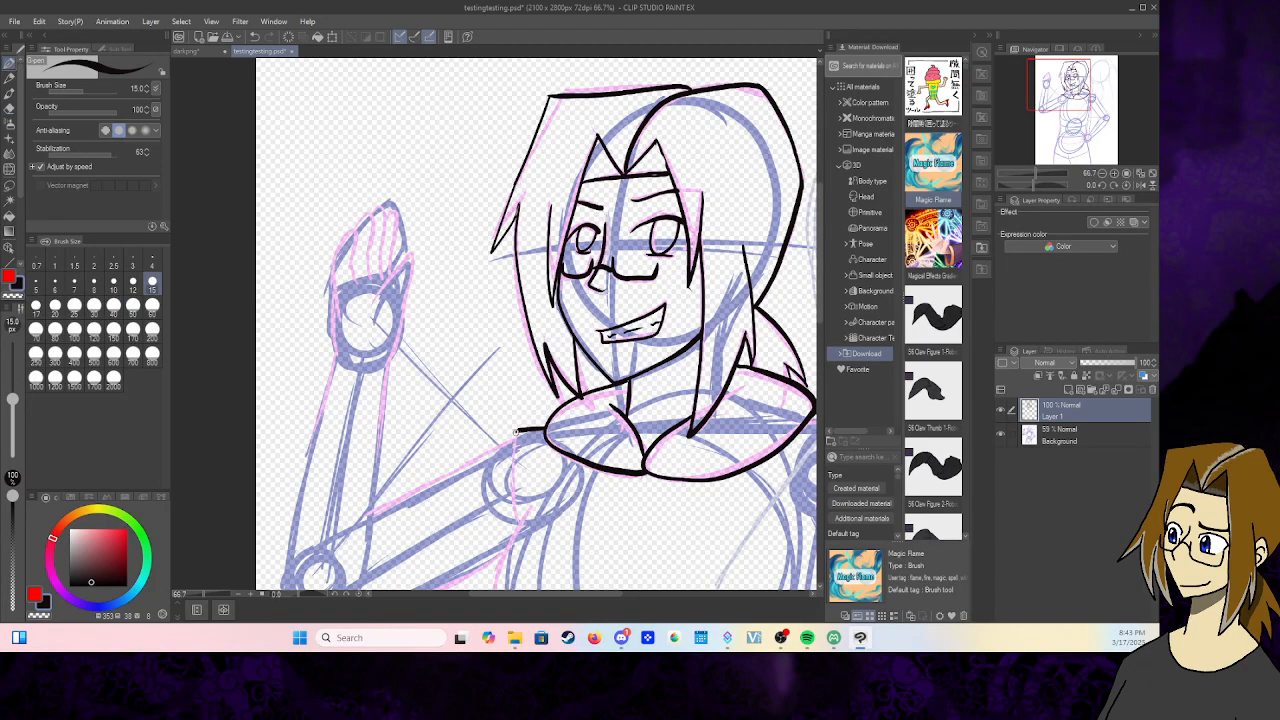
left_click_drag(516, 431, 516, 520)
mouse_move(530, 505)
left_mouse_down()
mouse_move(496, 581)
mouse_move(513, 431)
mouse_move(521, 567)
left_mouse_up()
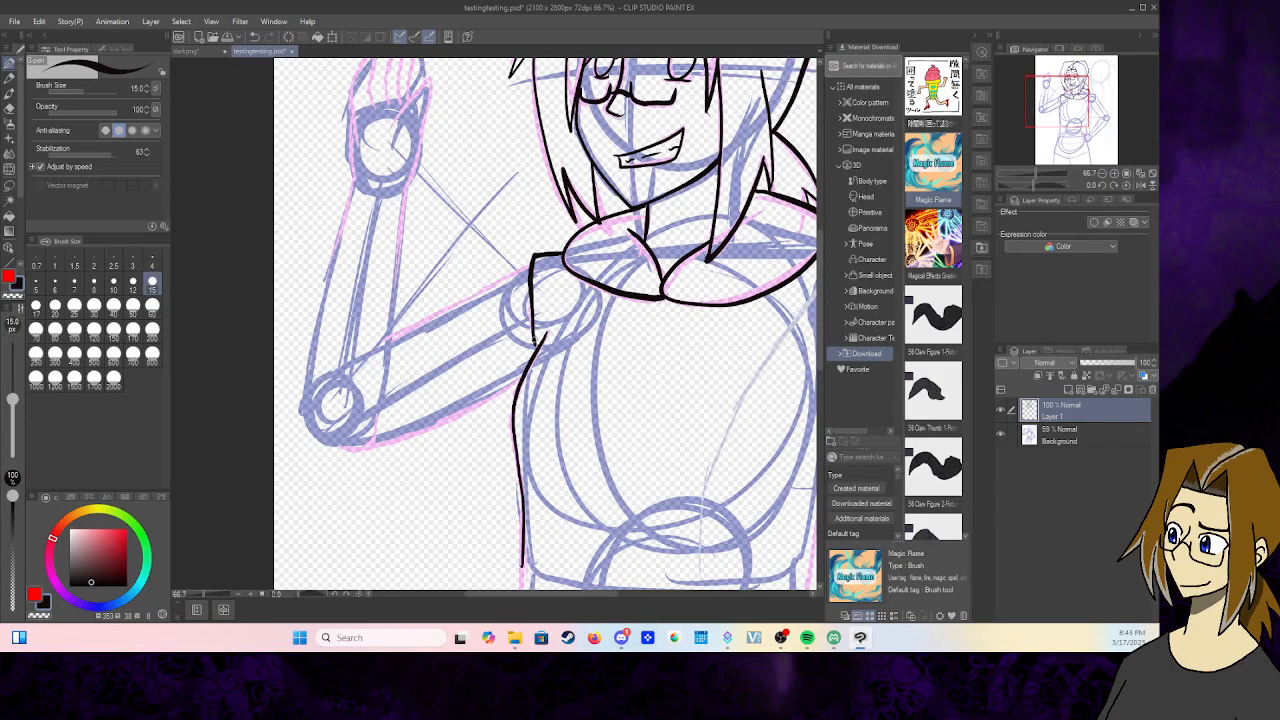
left_click_drag(538, 336, 532, 360)
- Ink both sides of the raised forearm, the rounded elbow and the edges of the upper arm up to the sleeve
left_click_drag(403, 189, 367, 438)
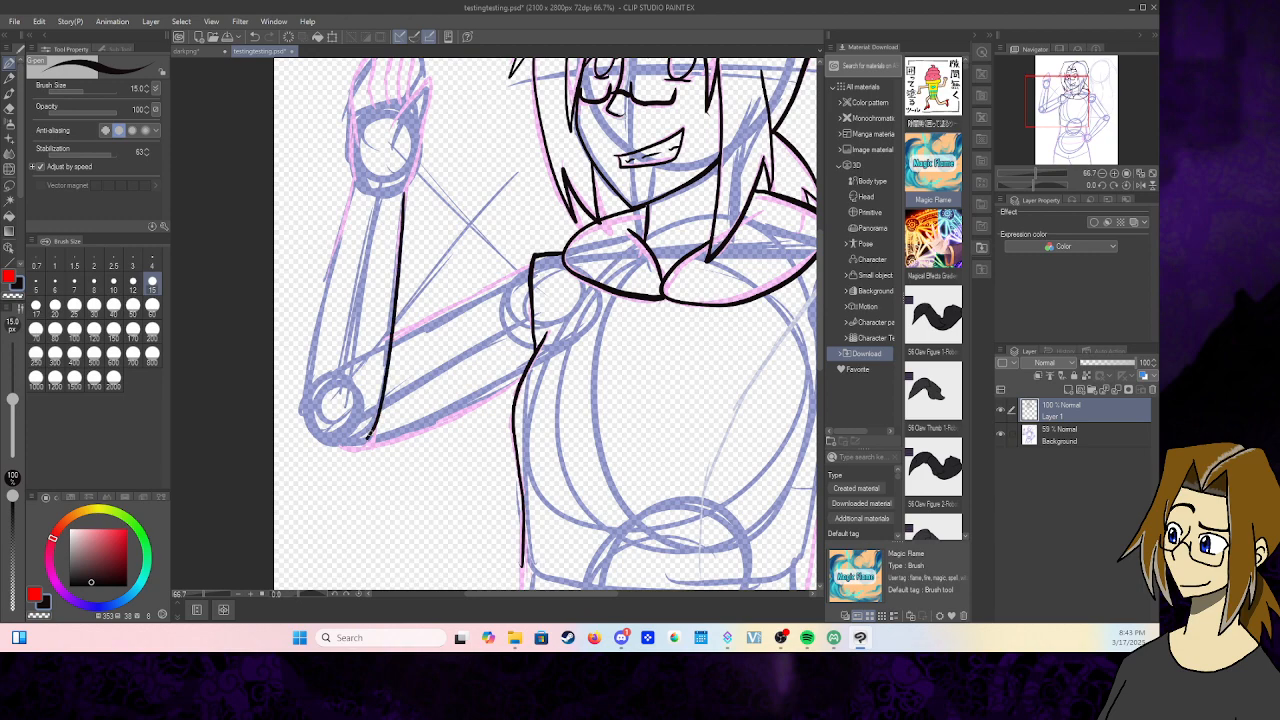
mouse_move(354, 183)
left_mouse_down()
mouse_move(304, 406)
mouse_move(312, 438)
mouse_move(348, 450)
left_mouse_up()
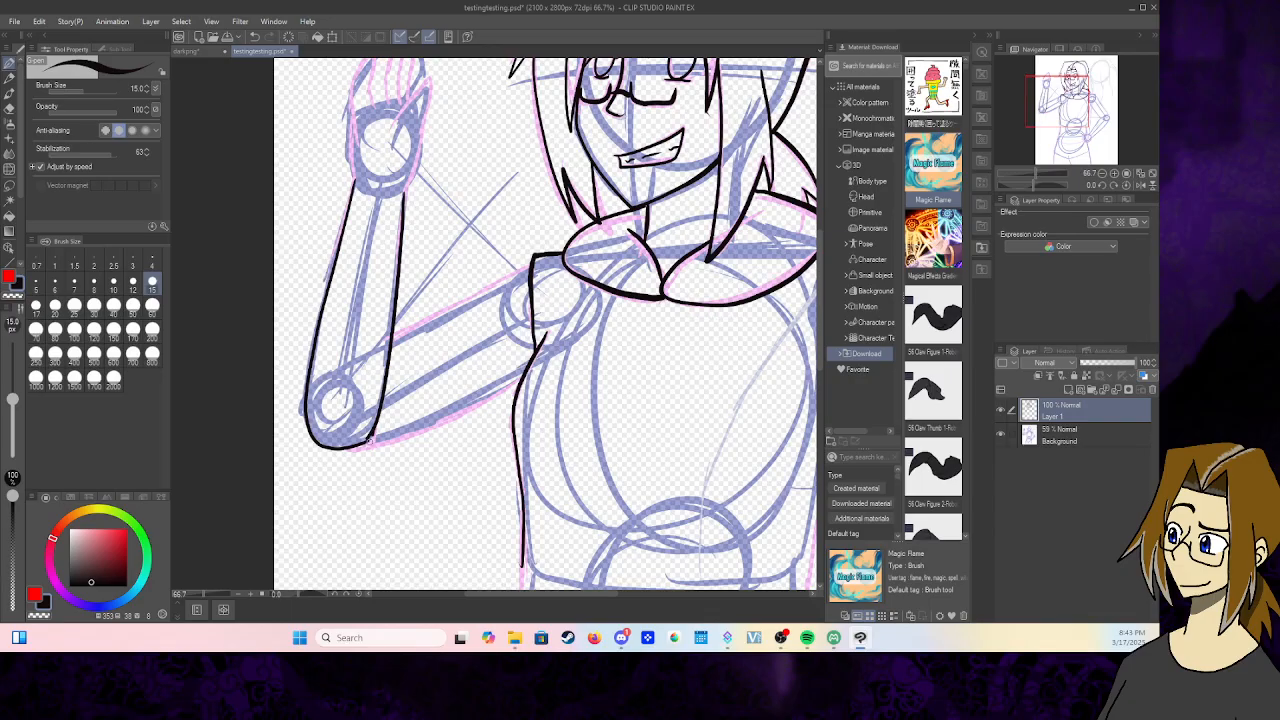
left_click_drag(342, 451, 366, 447)
left_click(254, 36)
left_click_drag(363, 449, 369, 446)
left_click_drag(367, 447, 517, 388)
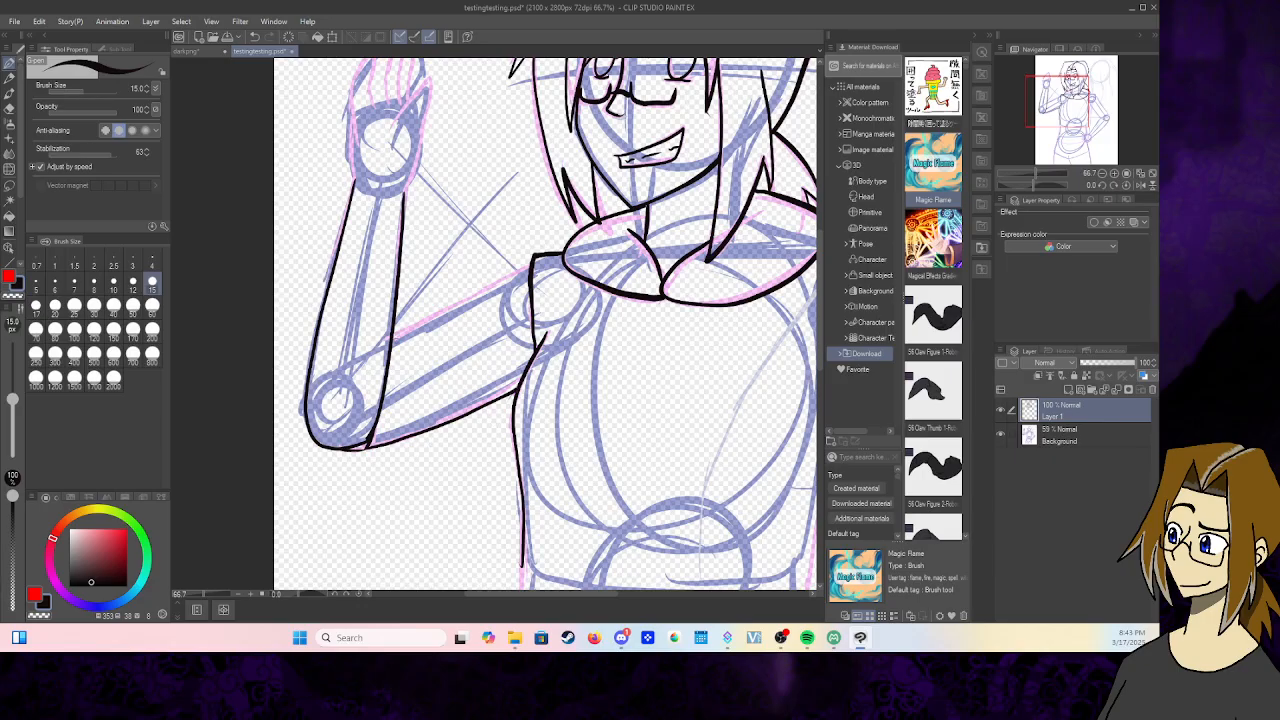
left_click_drag(390, 342, 531, 267)
- Ink the left side of the waist and the curved bottom hem of the shirt across to the fist
mouse_move(600, 400)
left_mouse_down()
mouse_move(550, 369)
mouse_move(416, 391)
mouse_move(353, 301)
mouse_move(425, 170)
mouse_move(449, 152)
left_mouse_up()
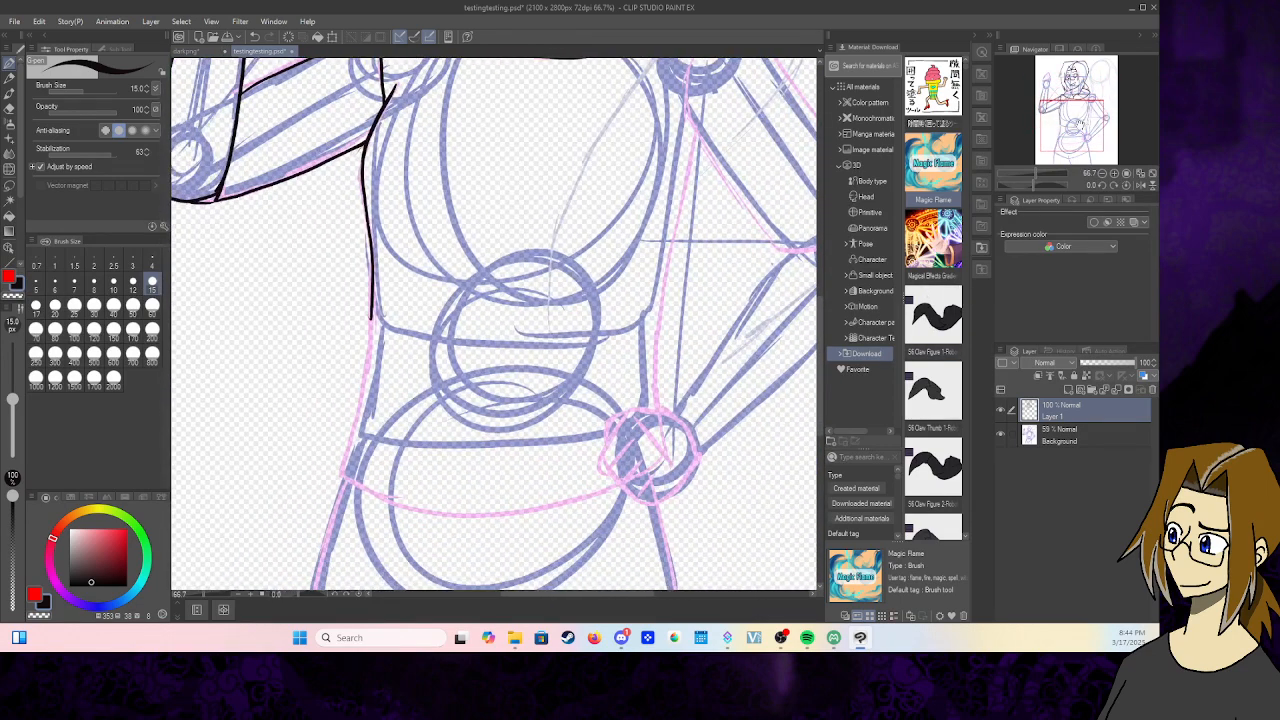
mouse_move(371, 315)
left_mouse_down()
mouse_move(338, 479)
mouse_move(412, 504)
mouse_move(402, 507)
mouse_move(482, 514)
mouse_move(624, 488)
left_mouse_up()
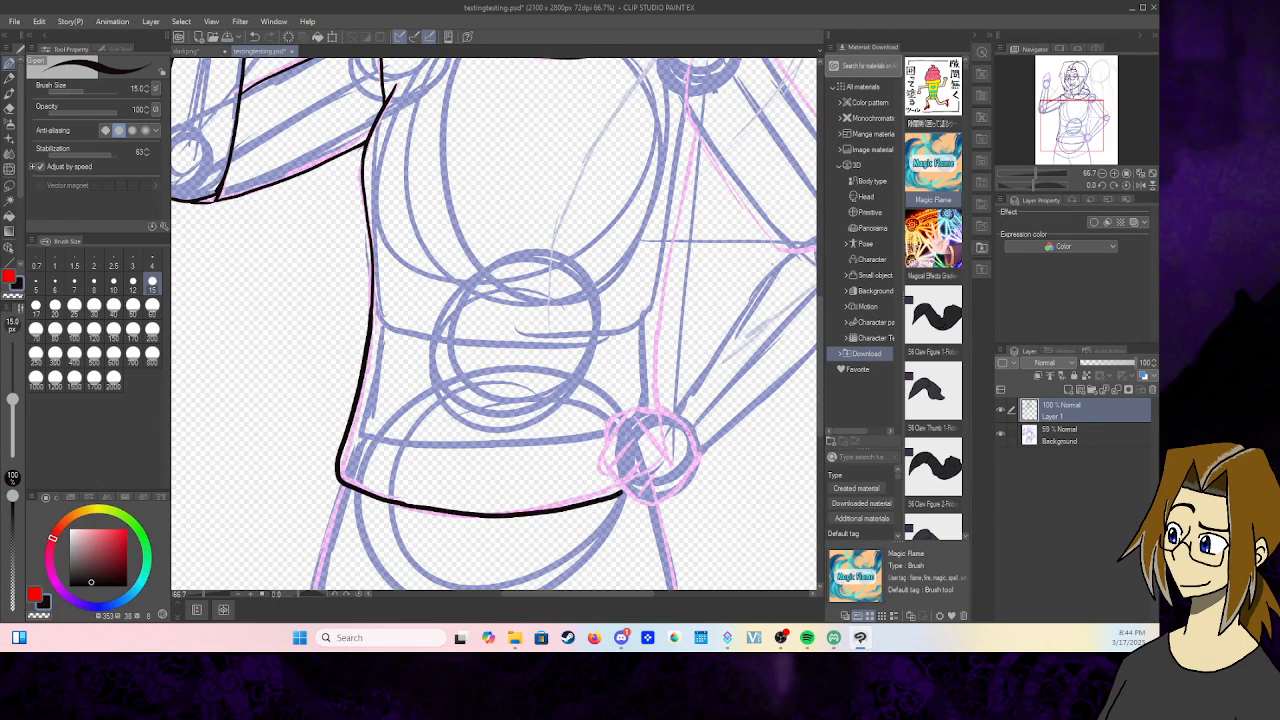
- Set the G-pen size to 12 and ink the fist resting on the hip, including its finger lines
left_click_drag(674, 418, 696, 452)
left_click(254, 37)
left_click(133, 284)
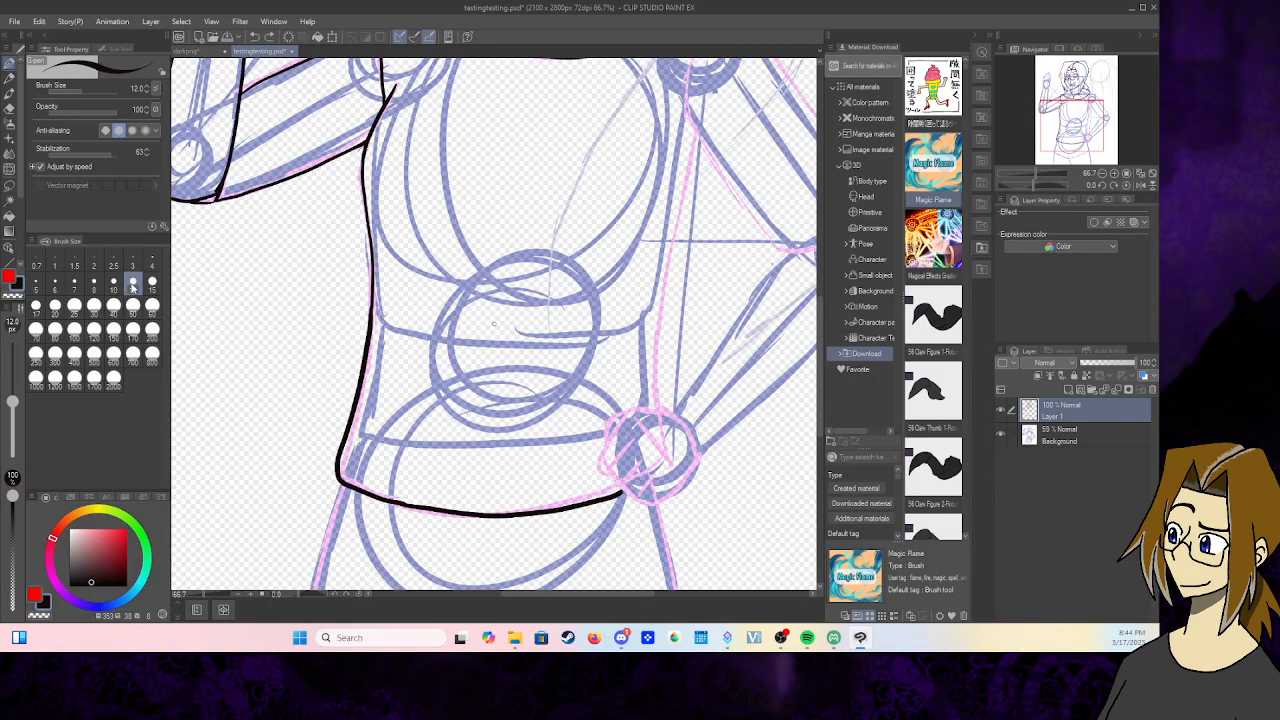
left_click_drag(636, 420, 668, 460)
mouse_move(624, 415)
left_mouse_down()
mouse_move(604, 466)
mouse_move(622, 486)
mouse_move(644, 484)
mouse_move(644, 503)
mouse_move(684, 477)
left_mouse_up()
mouse_move(626, 411)
left_mouse_down()
mouse_move(603, 425)
mouse_move(608, 446)
mouse_move(652, 410)
mouse_move(680, 420)
mouse_move(690, 468)
mouse_move(658, 500)
left_mouse_up()
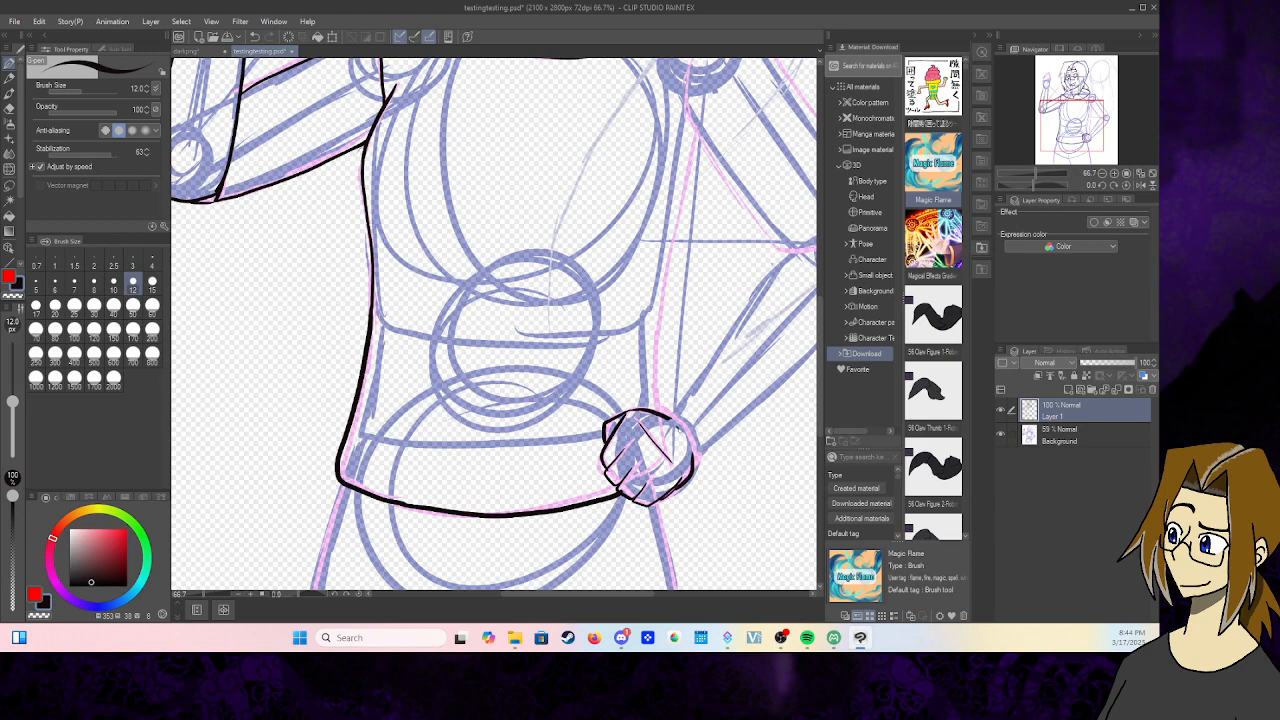
- Erase and redraw the lower right outline of the fist, and clean up its overlap with the shirt hem using a size 30 eraser
left_click_drag(680, 429, 687, 443)
key("e")
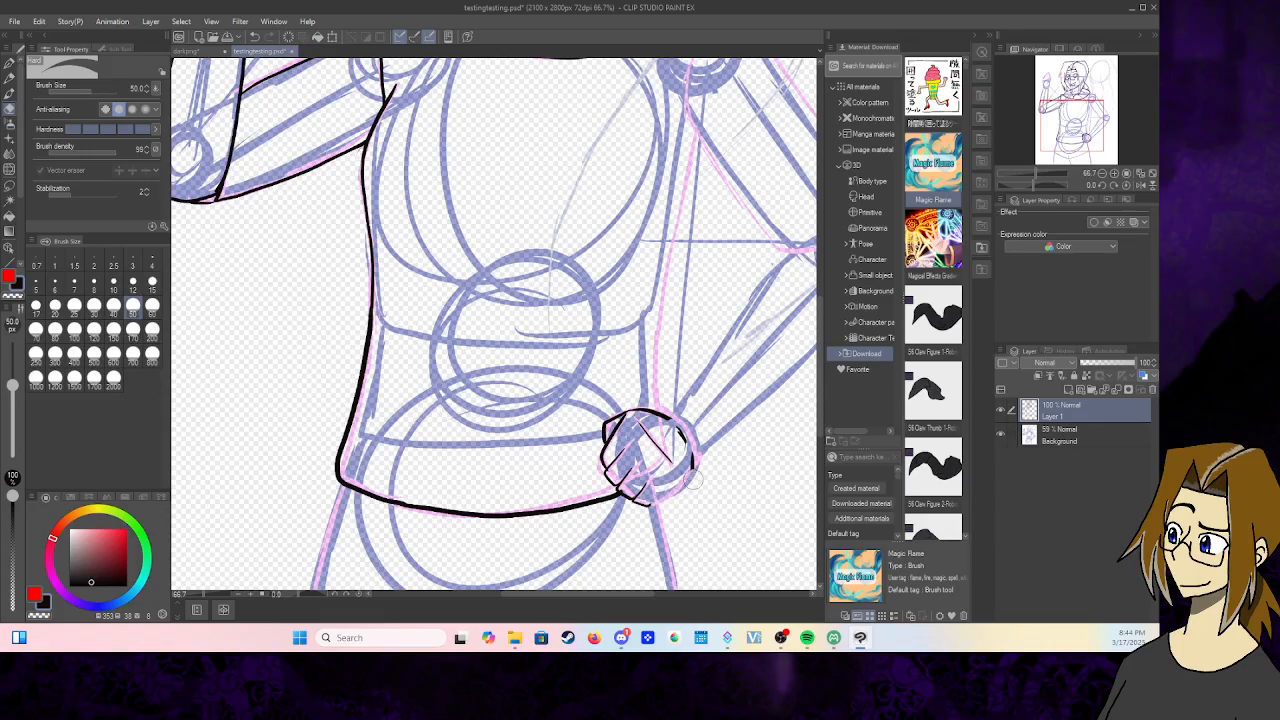
left_click(9, 62)
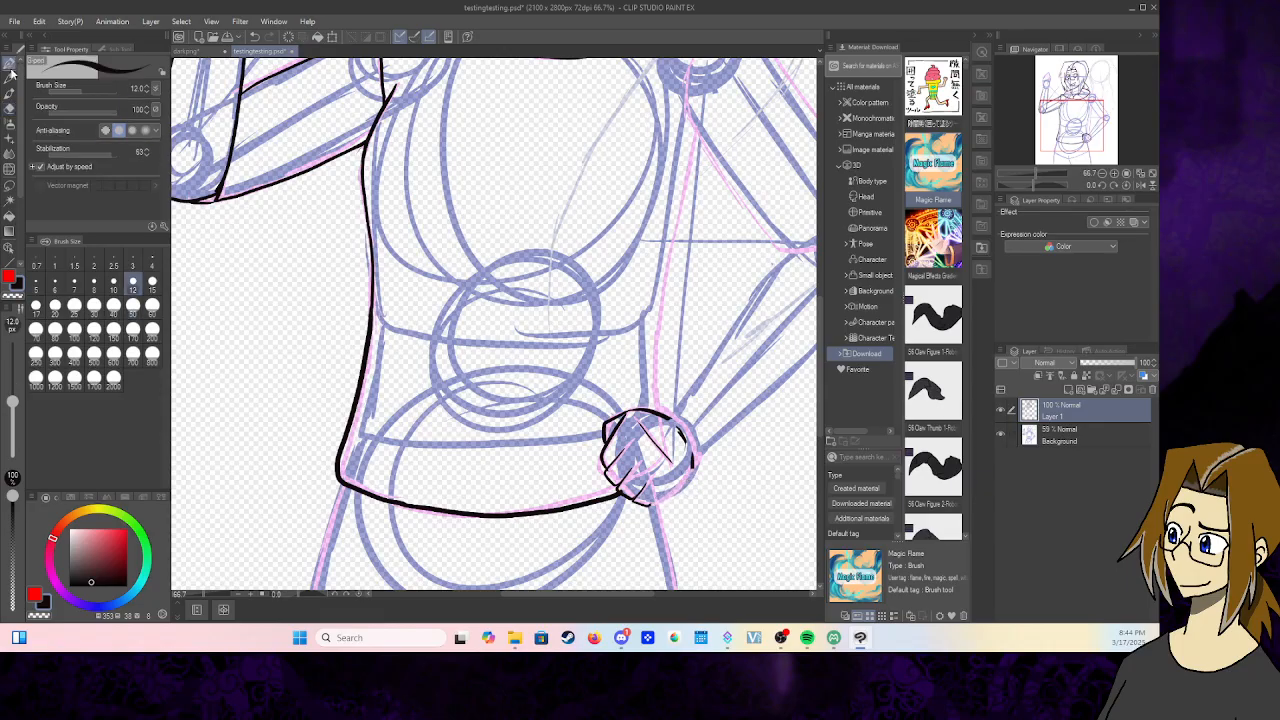
left_click_drag(692, 465, 648, 507)
key("e")
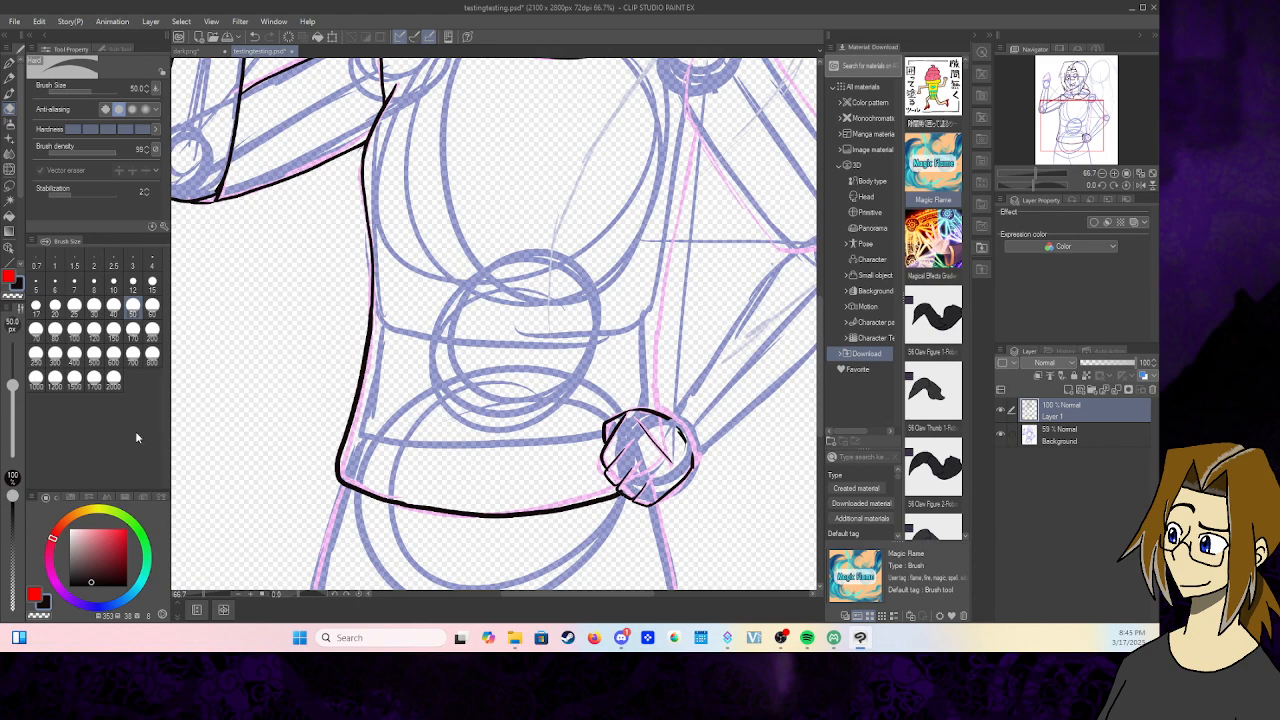
left_click(94, 306)
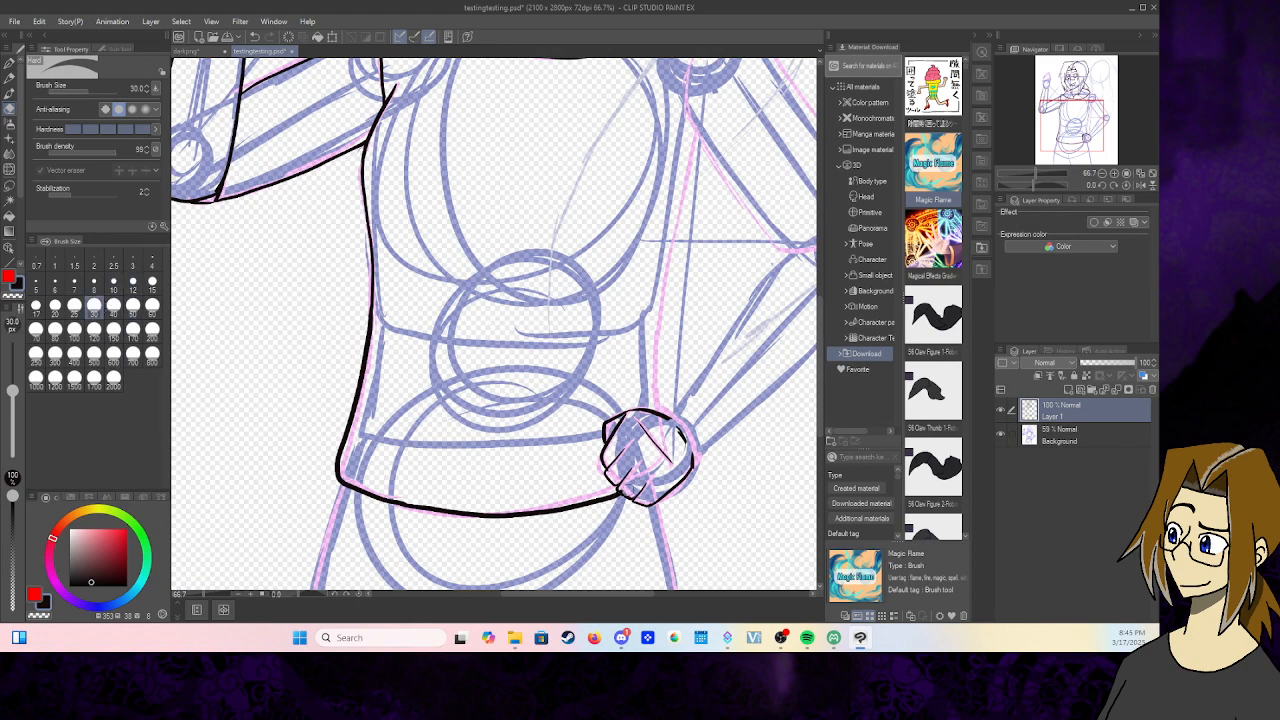
left_click_drag(624, 492, 632, 487)
left_click(18, 64)
- Ink the right side of the torso down to the fist and the curved sleeve seam from the shoulder to the armpit
left_click_drag(1071, 125, 1082, 122)
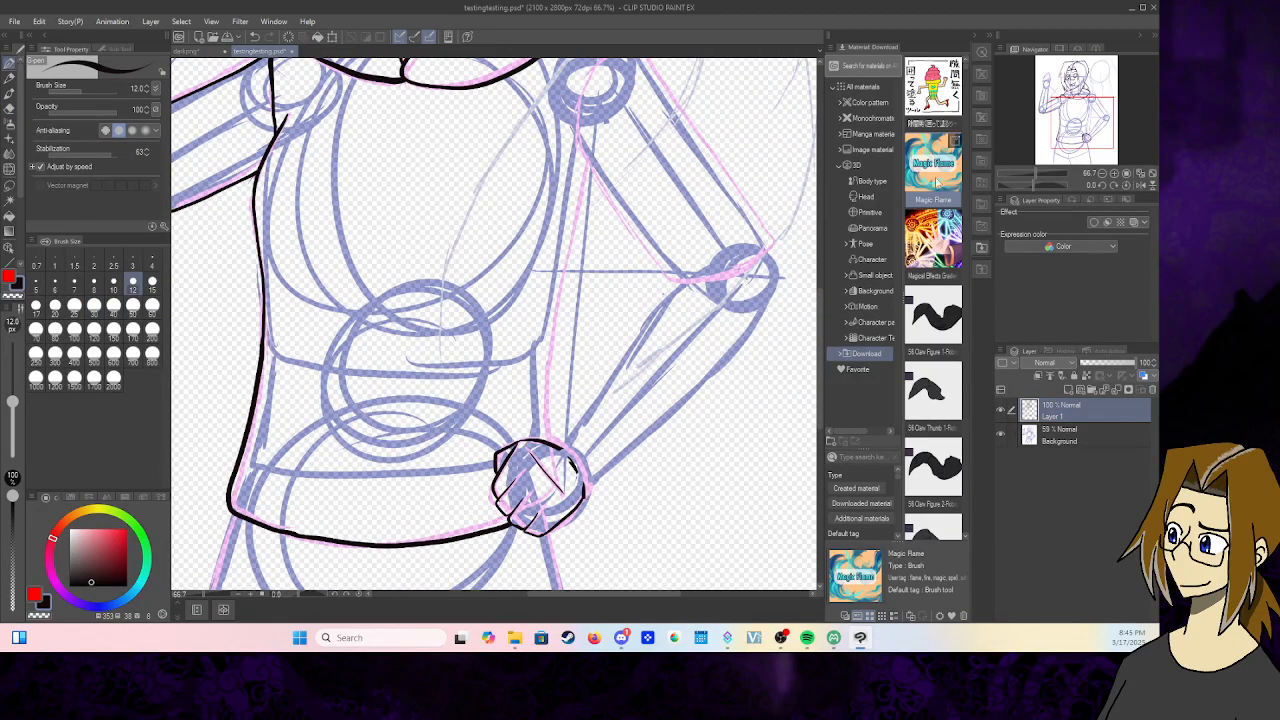
left_click_drag(590, 161, 547, 432)
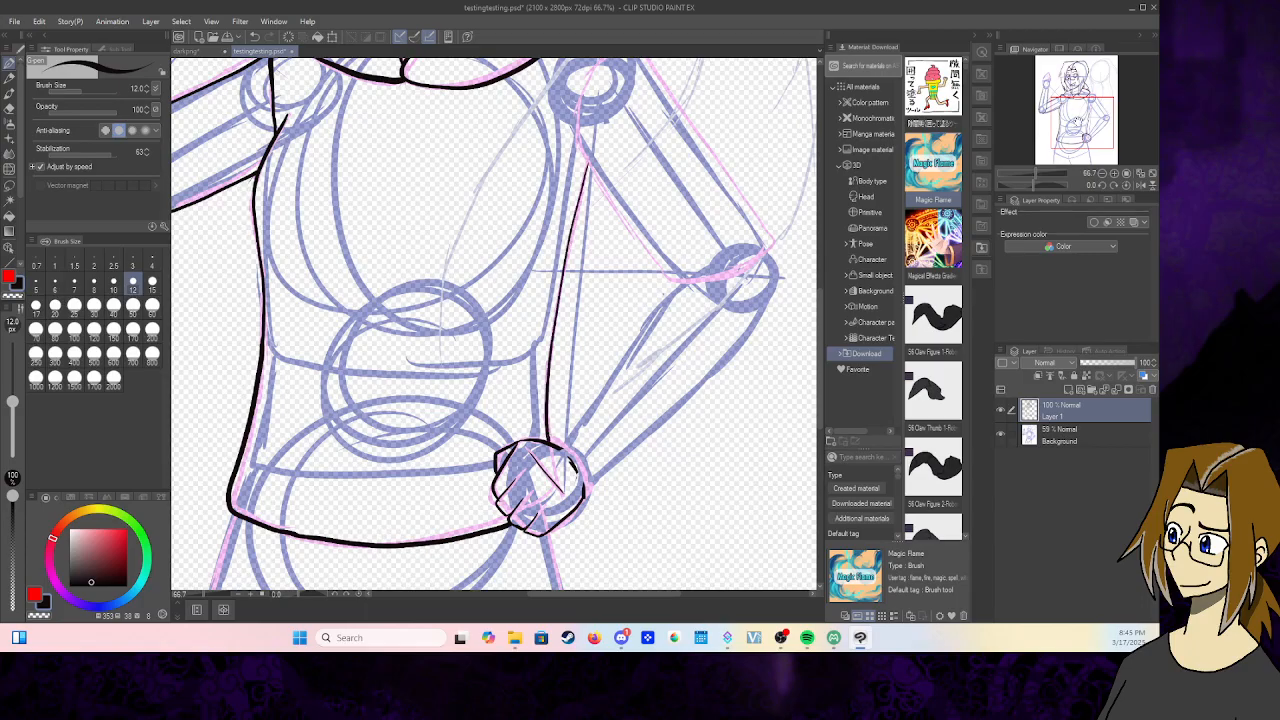
mouse_move(1080, 121)
left_mouse_down()
mouse_move(1094, 105)
mouse_move(1084, 100)
left_mouse_up()
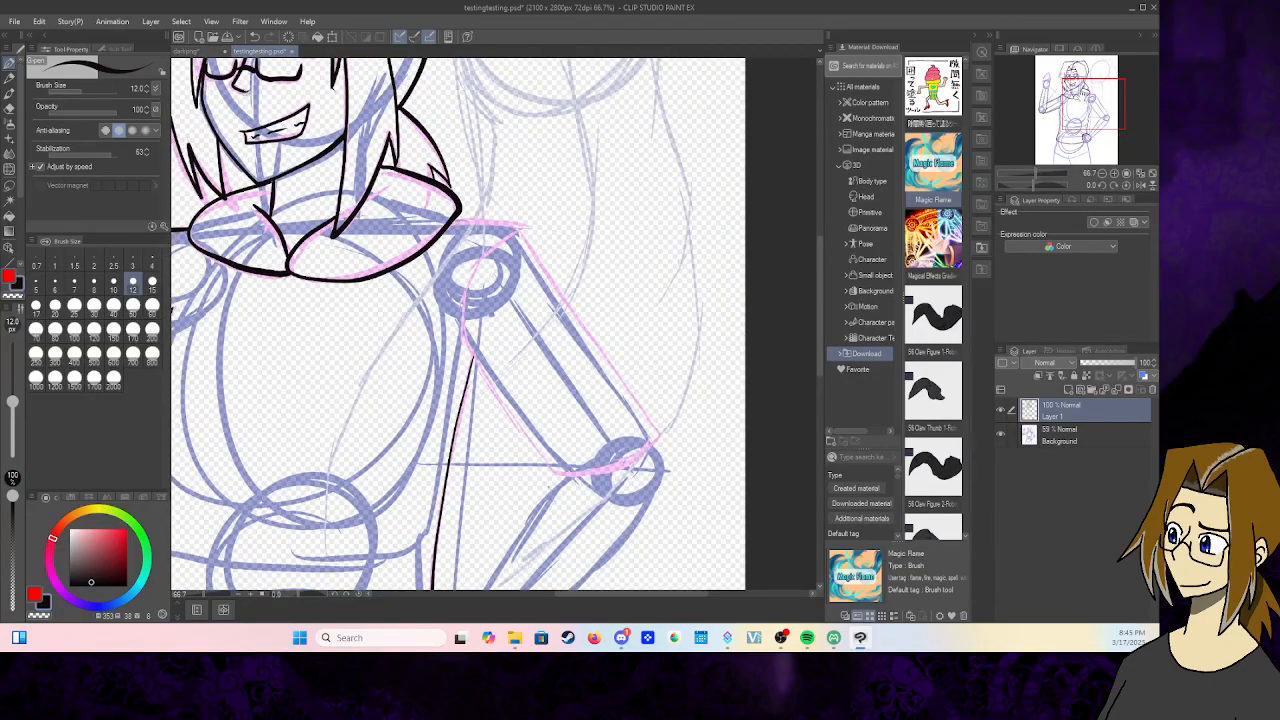
mouse_move(522, 228)
left_mouse_down()
mouse_move(482, 262)
mouse_move(460, 316)
mouse_move(472, 388)
mouse_move(456, 416)
left_mouse_up()
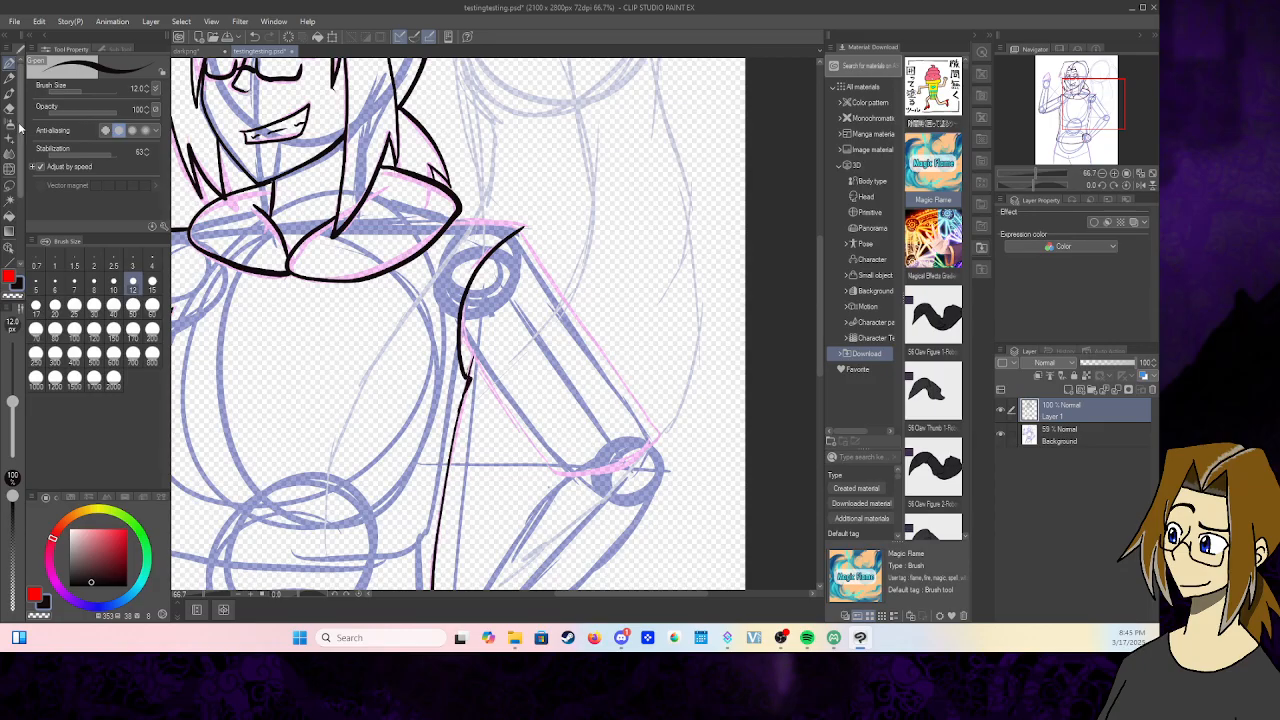
- Erase the overlapping lines at the right armpit and re-ink the junction between the sleeve seam and the torso side
left_click(9, 107)
left_click_drag(463, 378, 458, 422)
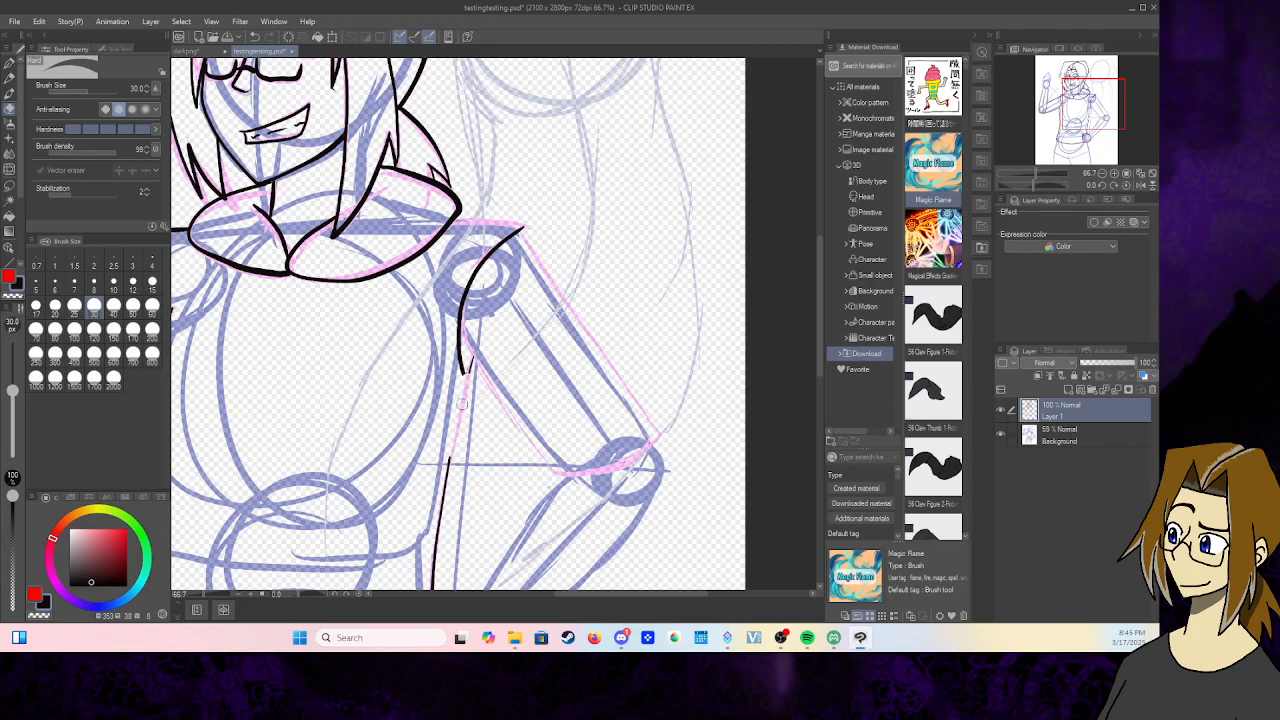
key("p")
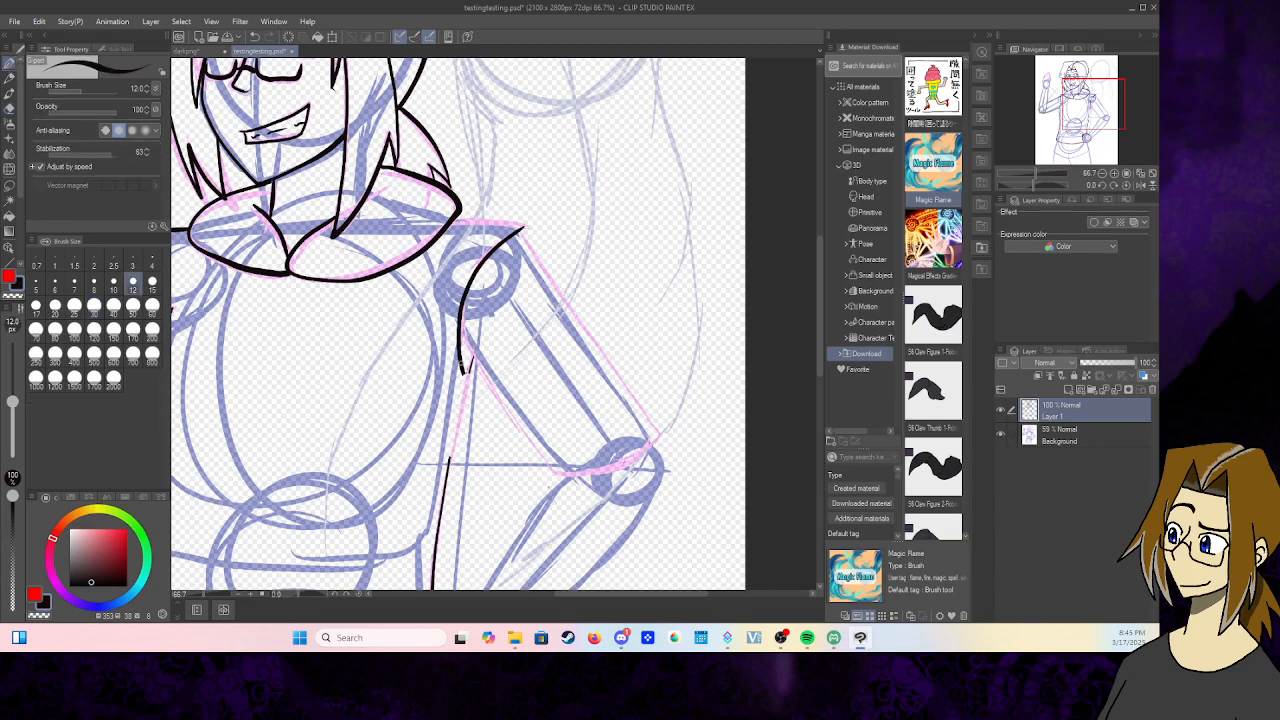
left_click_drag(465, 376, 469, 381)
left_click_drag(471, 382, 453, 445)
- Ink both edges of the right upper sleeve, its curved cuff at the elbow and the shoulder line to the collar
left_click_drag(467, 350, 547, 470)
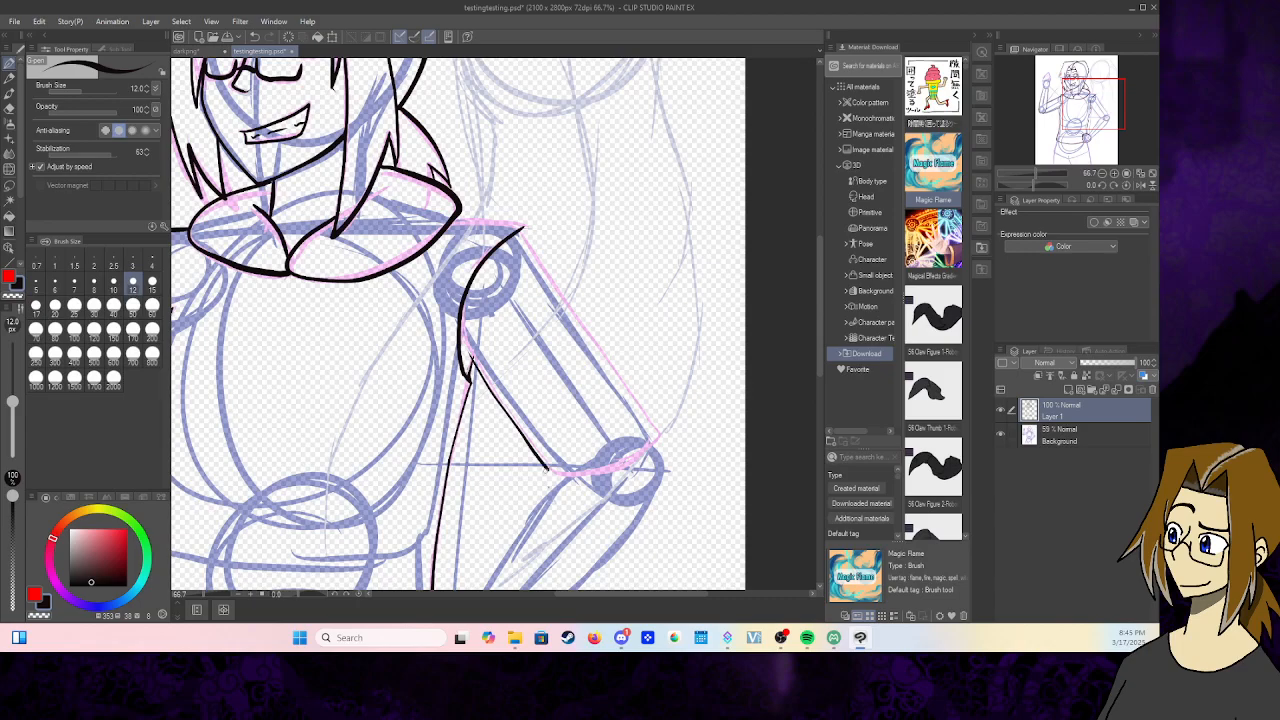
left_click_drag(524, 228, 658, 438)
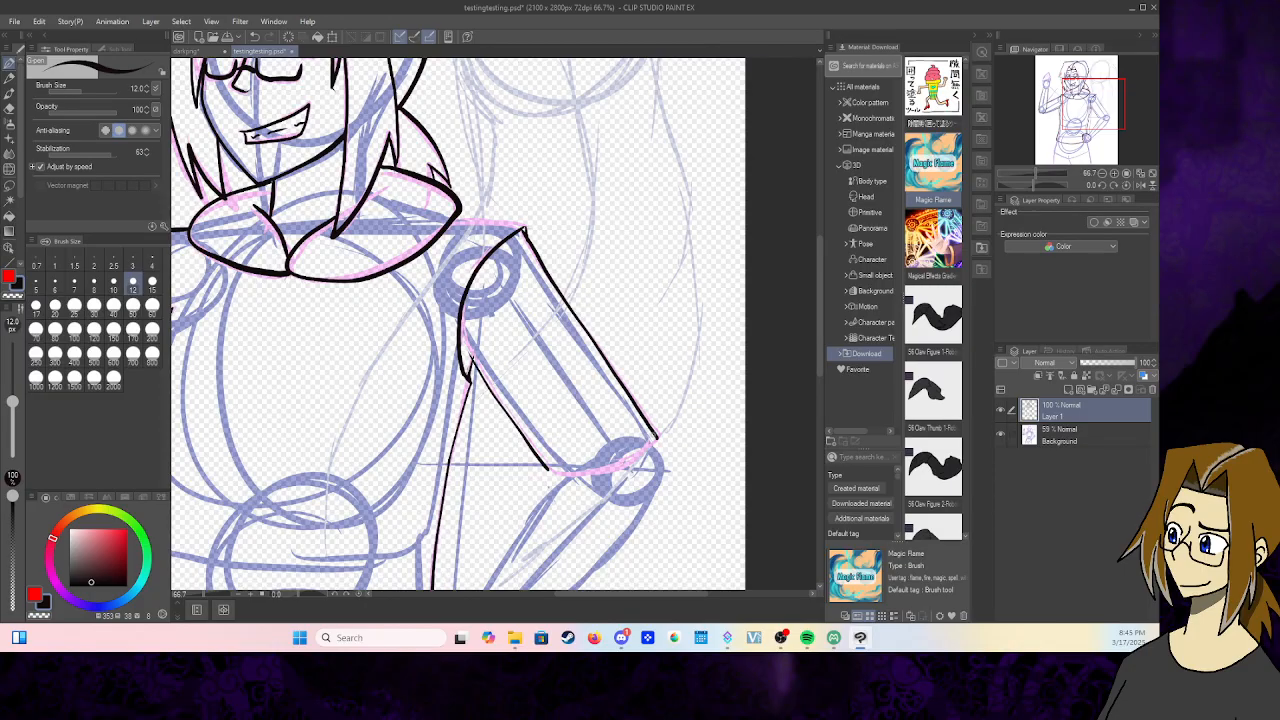
mouse_move(546, 468)
left_mouse_down()
mouse_move(601, 469)
mouse_move(656, 440)
left_mouse_up()
mouse_move(454, 213)
left_mouse_down()
mouse_move(526, 227)
mouse_move(454, 215)
left_mouse_up()
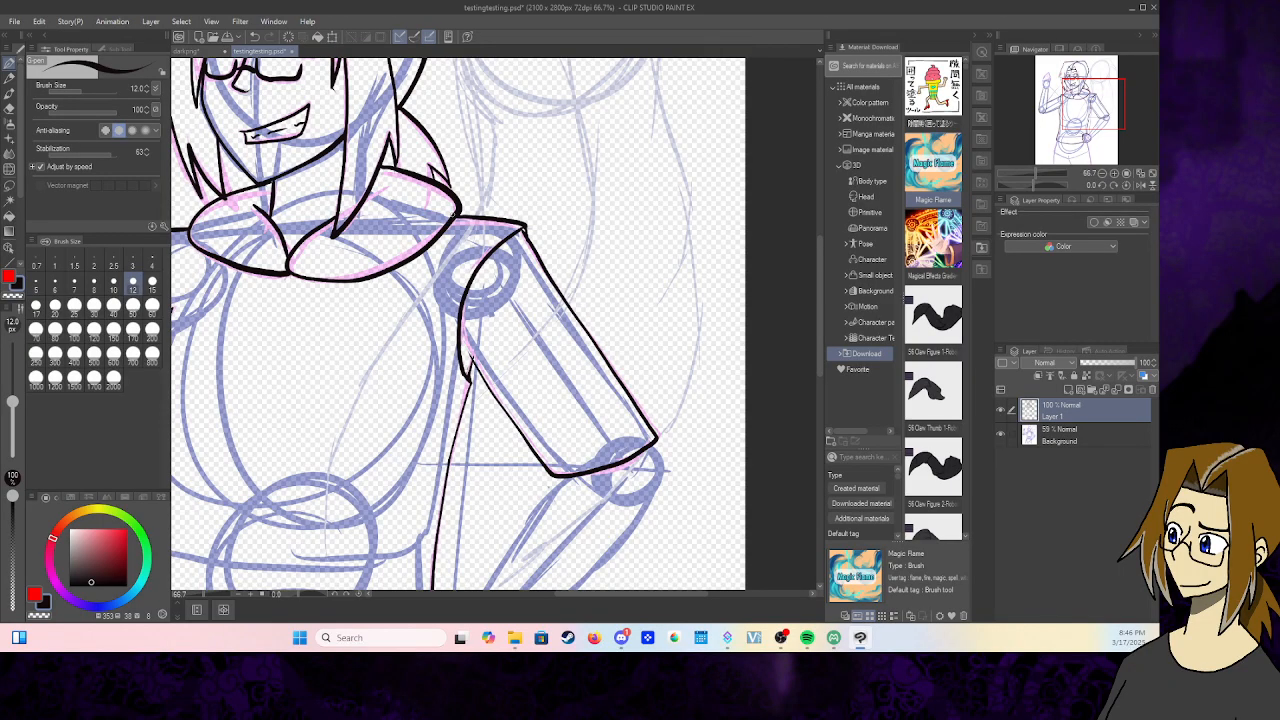
left_click(10, 110)
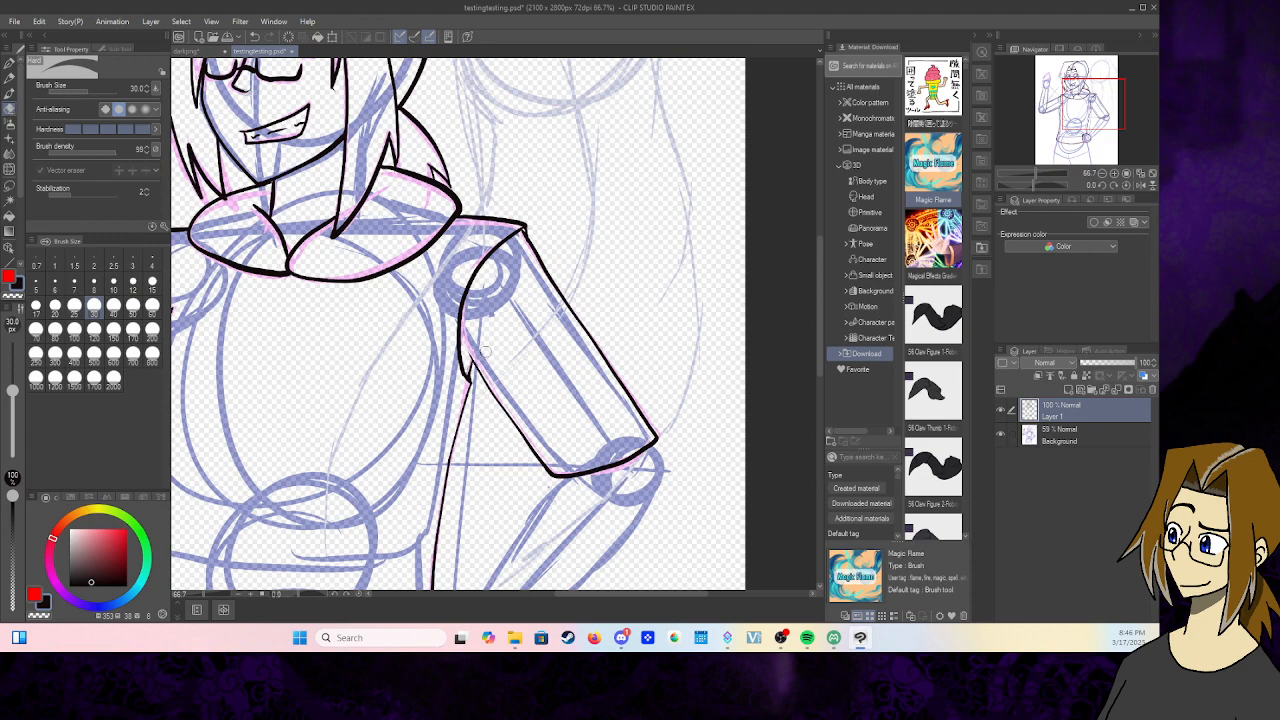
- Ink the inner and outer edges of the bent forearm from the elbow to the fist and trim the overlap at the wrist
left_click(10, 62)
left_click_drag(1073, 86, 1080, 114)
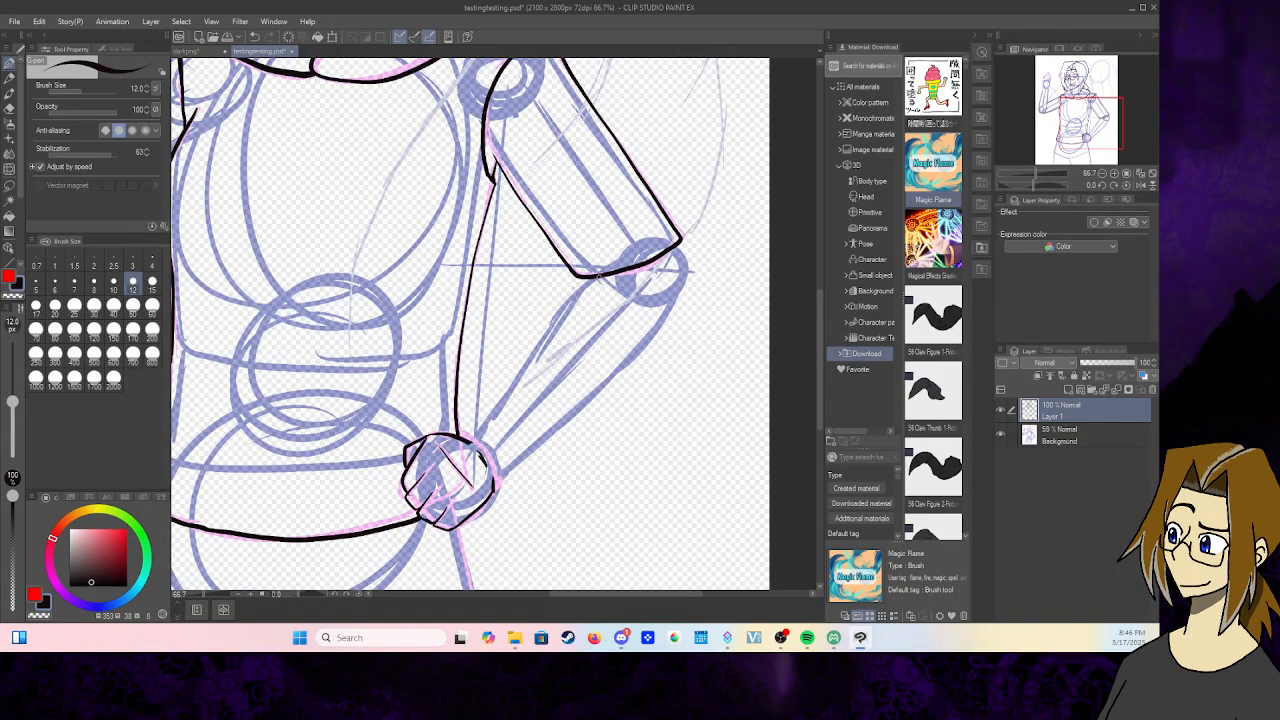
left_click_drag(597, 276, 472, 444)
left_click(254, 36)
mouse_move(596, 279)
left_mouse_down()
mouse_move(524, 358)
mouse_move(473, 445)
left_mouse_up()
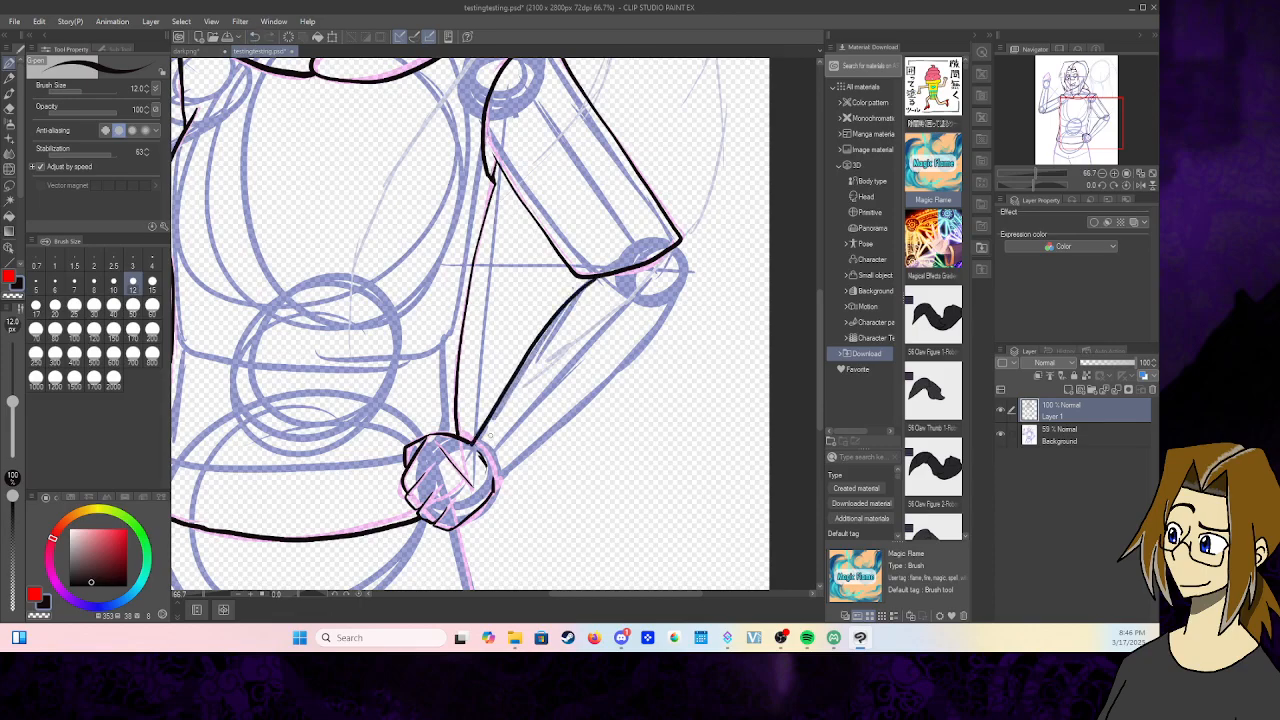
mouse_move(676, 244)
left_mouse_down()
mouse_move(684, 288)
mouse_move(658, 330)
mouse_move(494, 482)
left_mouse_up()
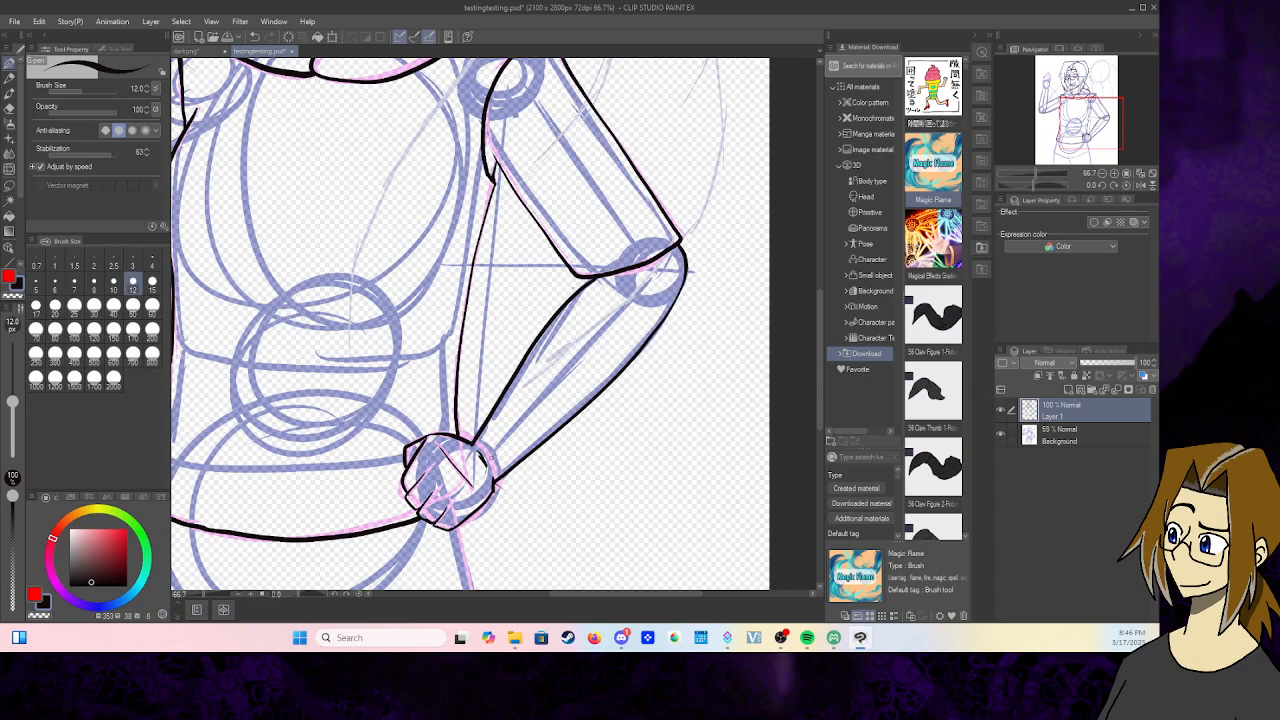
key("e")
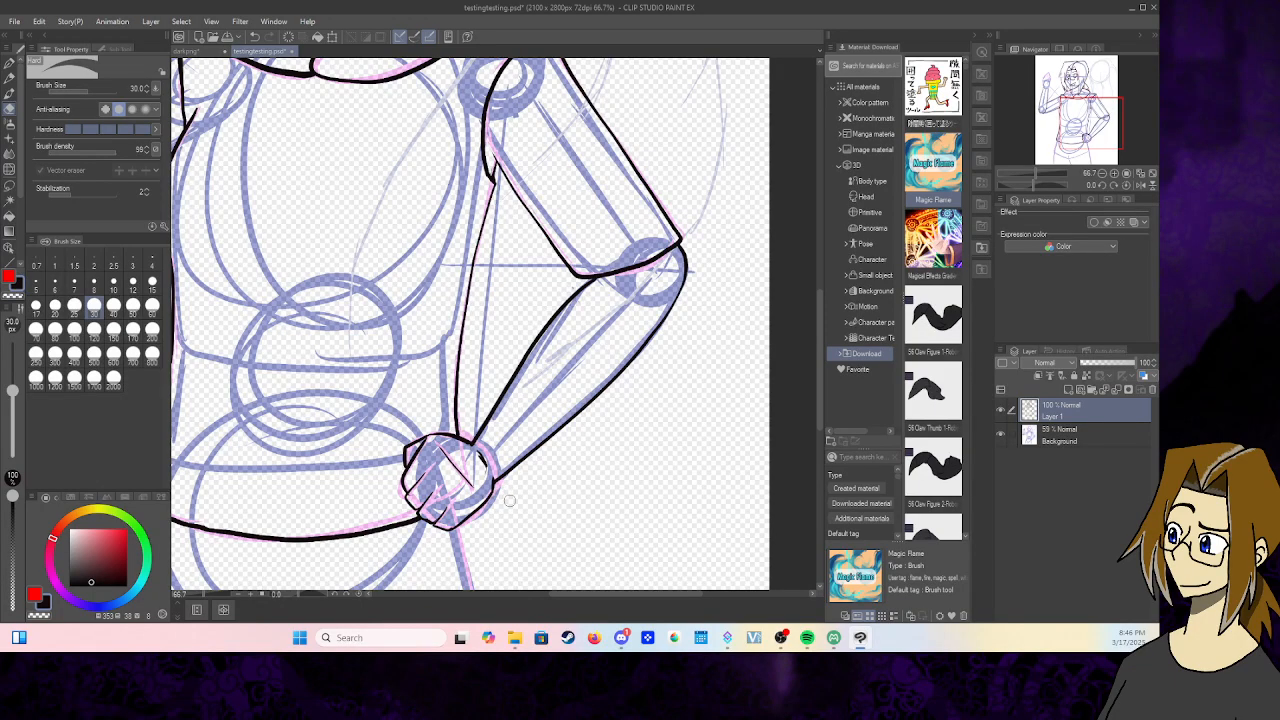
- Ink the outer edges of both thighs and the inner leg line from below the shirt to the canvas edge
left_click_drag(1080, 126, 1061, 147)
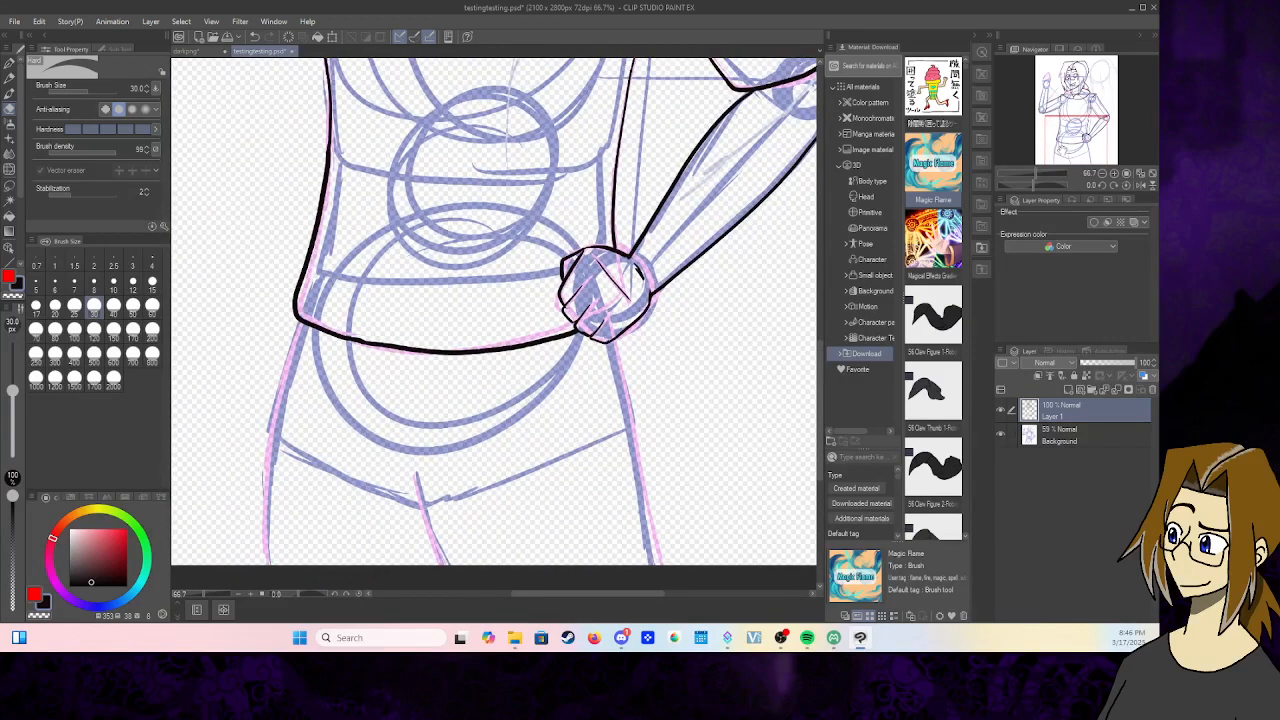
left_click(9, 64)
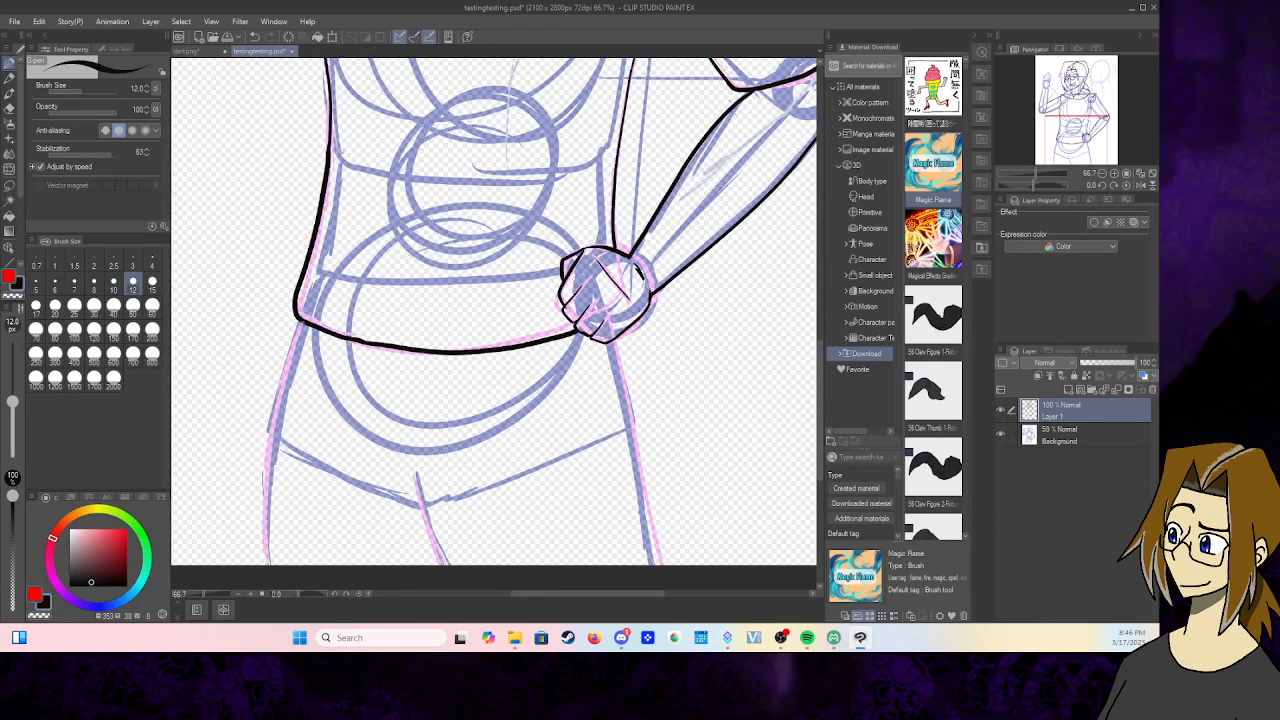
mouse_move(302, 322)
left_mouse_down()
mouse_move(268, 480)
mouse_move(267, 578)
left_mouse_up()
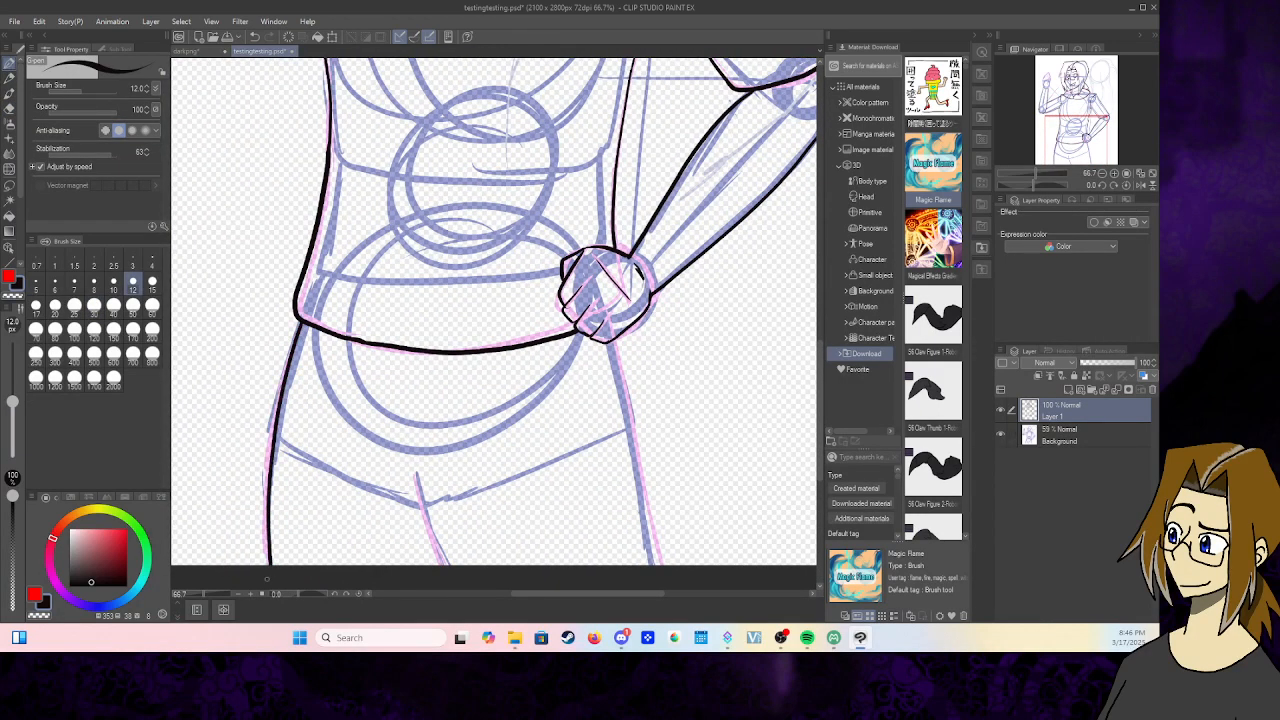
left_click_drag(414, 470, 446, 562)
left_click_drag(612, 340, 662, 564)
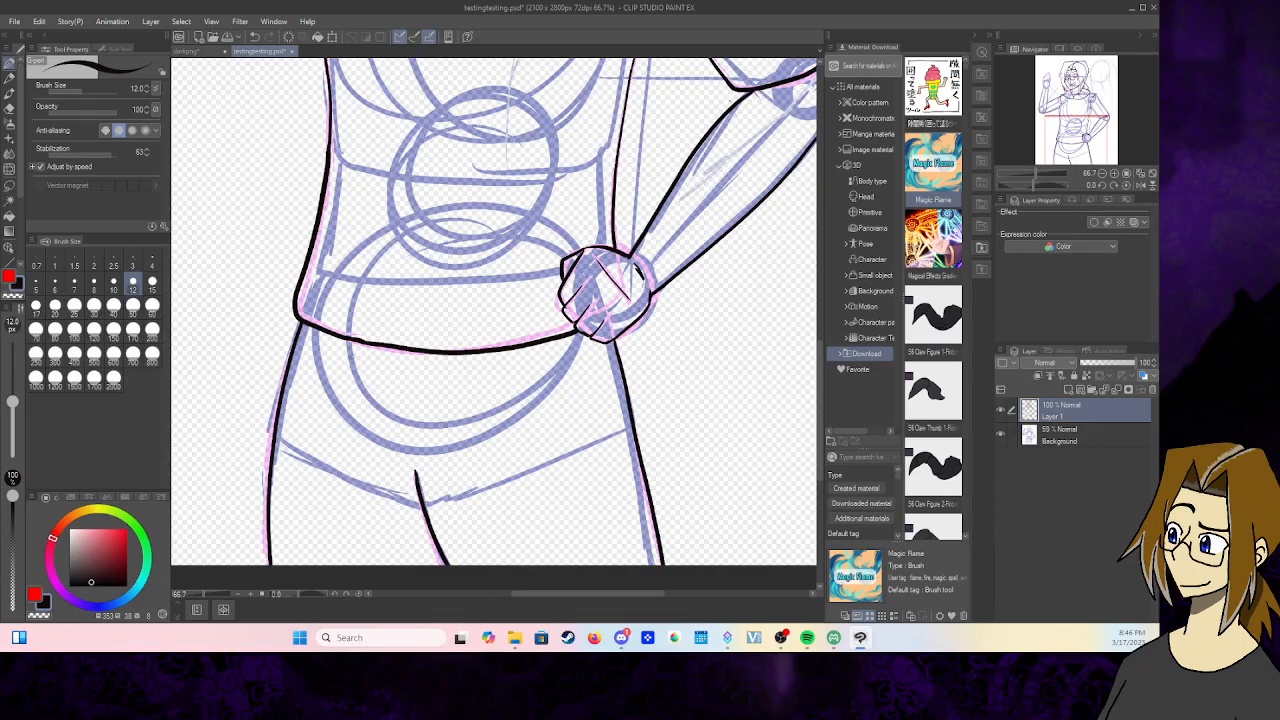
- Ink the left edge of the raised hand, its four fingers and the top of the thumb
mouse_move(520, 200)
left_mouse_down()
mouse_move(452, 448)
mouse_move(463, 541)
mouse_move(576, 433)
mouse_move(584, 405)
mouse_move(420, 286)
mouse_move(448, 418)
mouse_move(542, 564)
mouse_move(728, 513)
mouse_move(716, 565)
left_mouse_up()
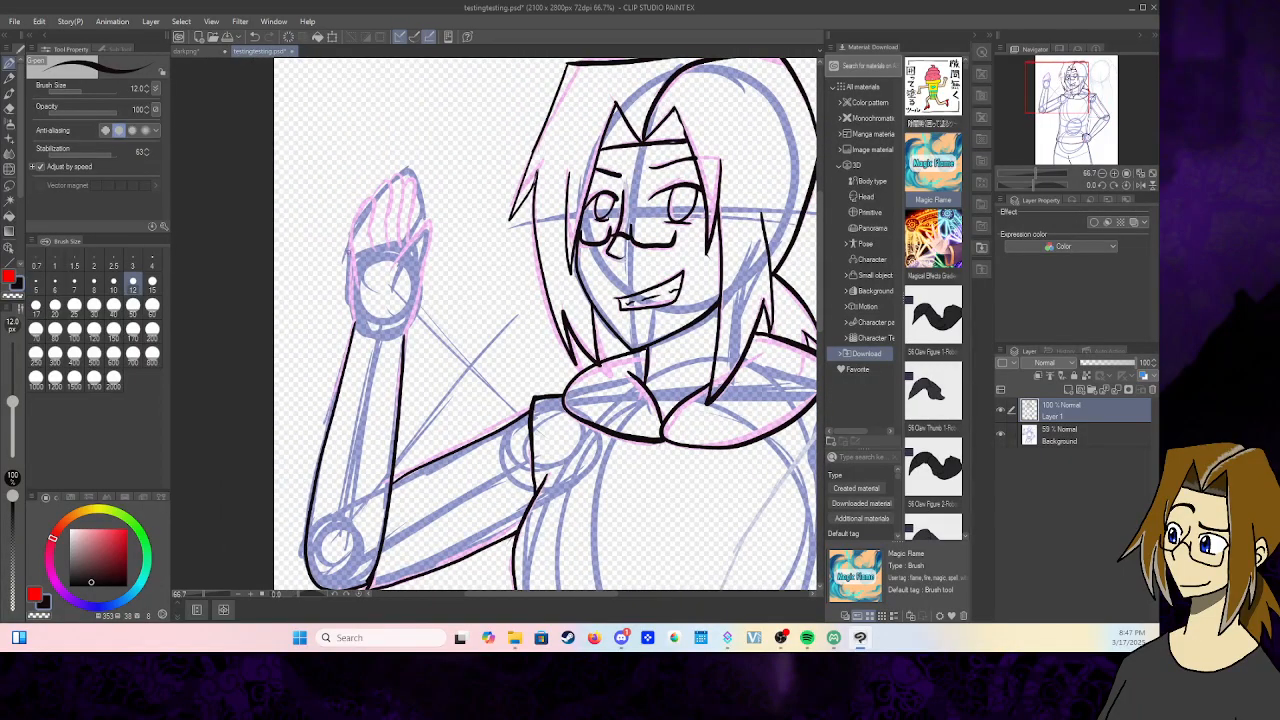
left_click_drag(348, 244, 355, 332)
left_click_drag(362, 196, 370, 252)
mouse_move(370, 200)
left_mouse_down()
mouse_move(382, 180)
mouse_move(381, 242)
left_mouse_up()
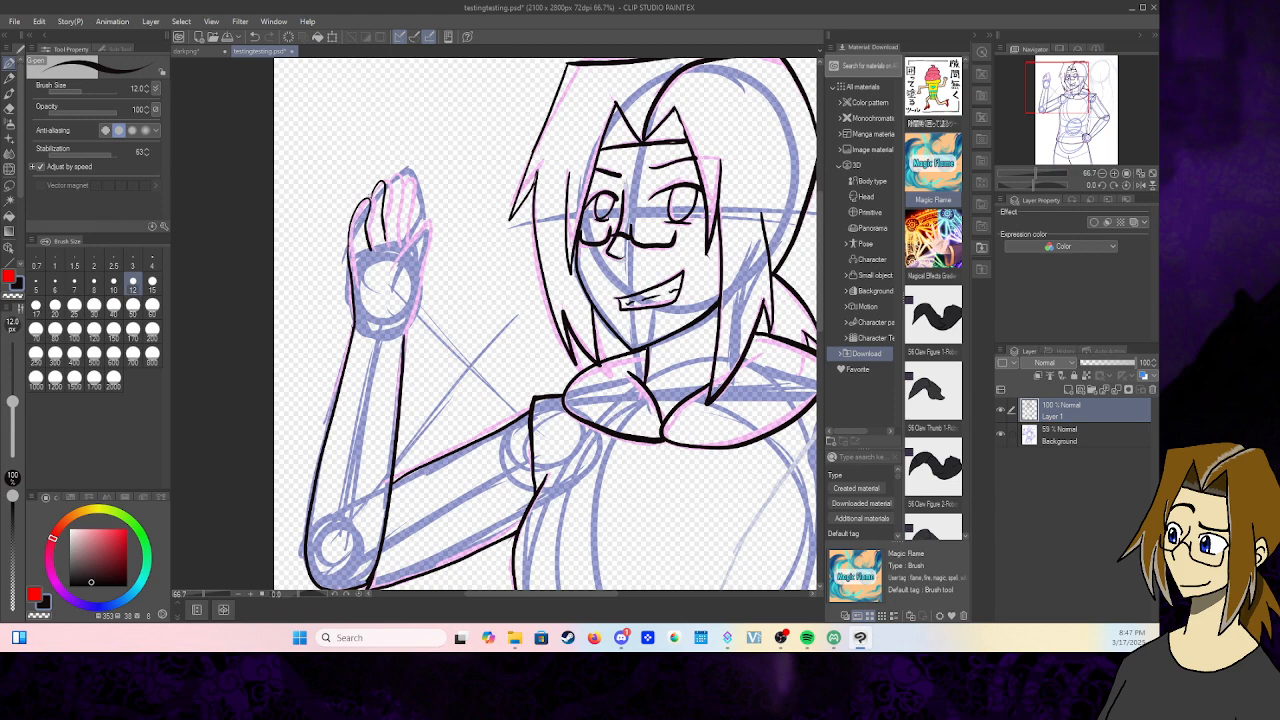
mouse_move(381, 177)
left_mouse_down()
mouse_move(400, 175)
mouse_move(400, 244)
left_mouse_up()
mouse_move(403, 182)
left_mouse_down()
mouse_move(415, 180)
mouse_move(414, 242)
mouse_move(434, 229)
left_mouse_up()
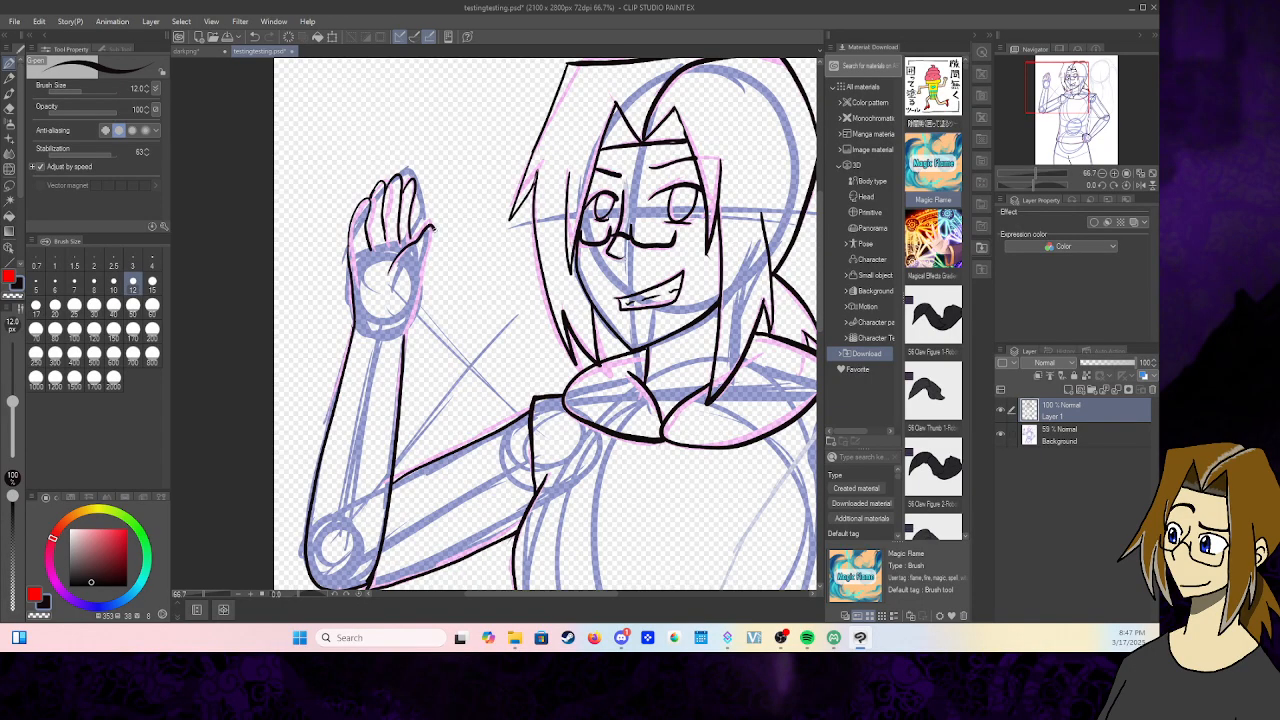
- Ink the outer edge of the raised hand from the thumb to the wrist and erase the misshapen part of the thumb
key("e")
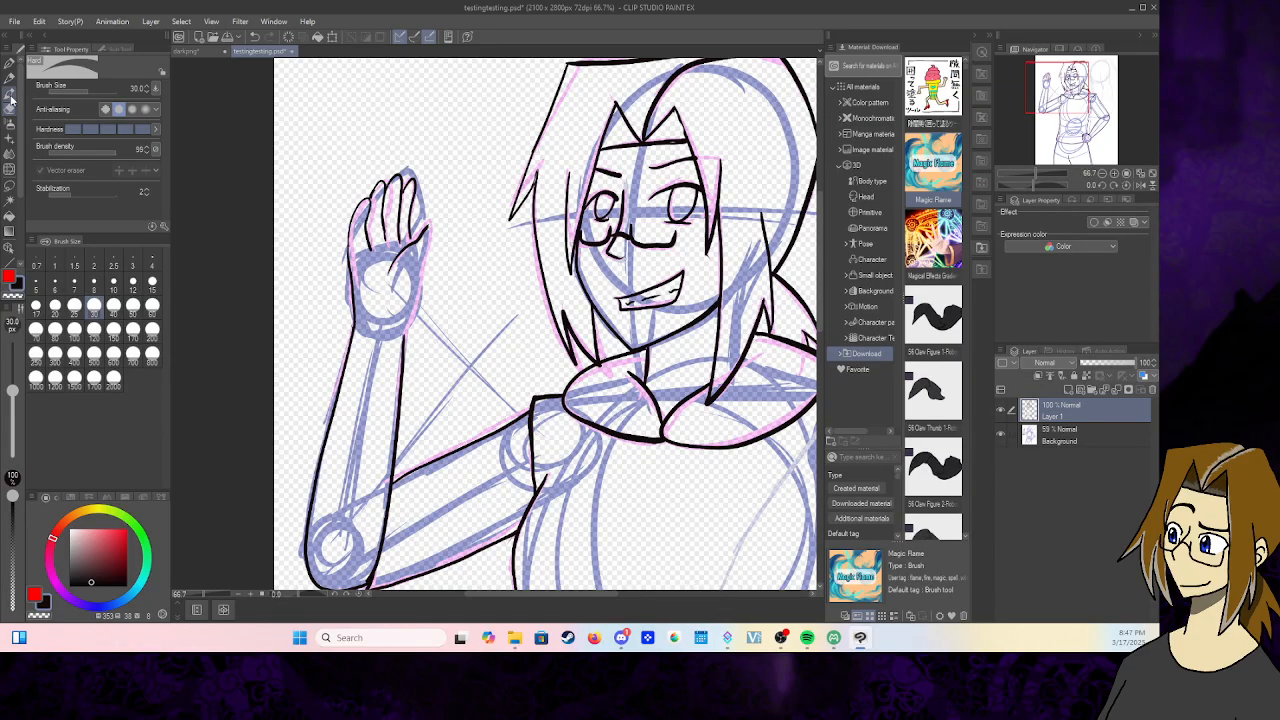
left_click(10, 62)
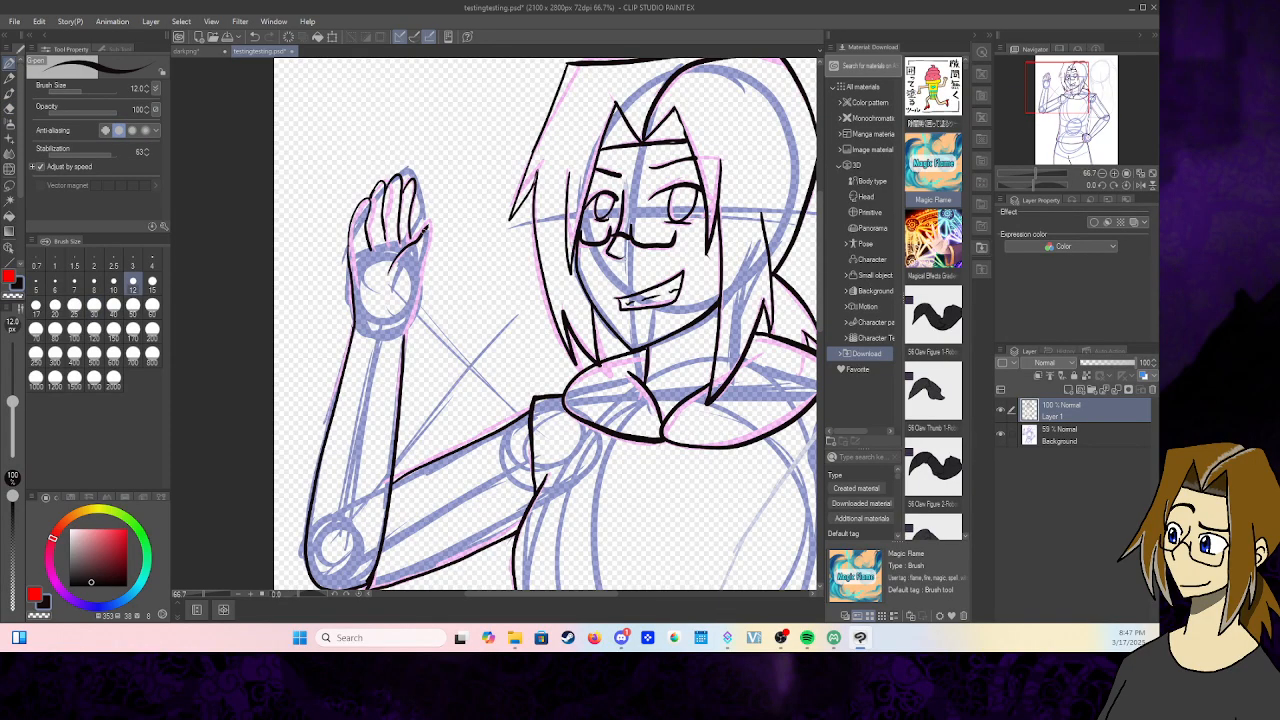
mouse_move(426, 229)
left_mouse_down()
mouse_move(436, 223)
mouse_move(404, 338)
left_mouse_up()
left_click(9, 108)
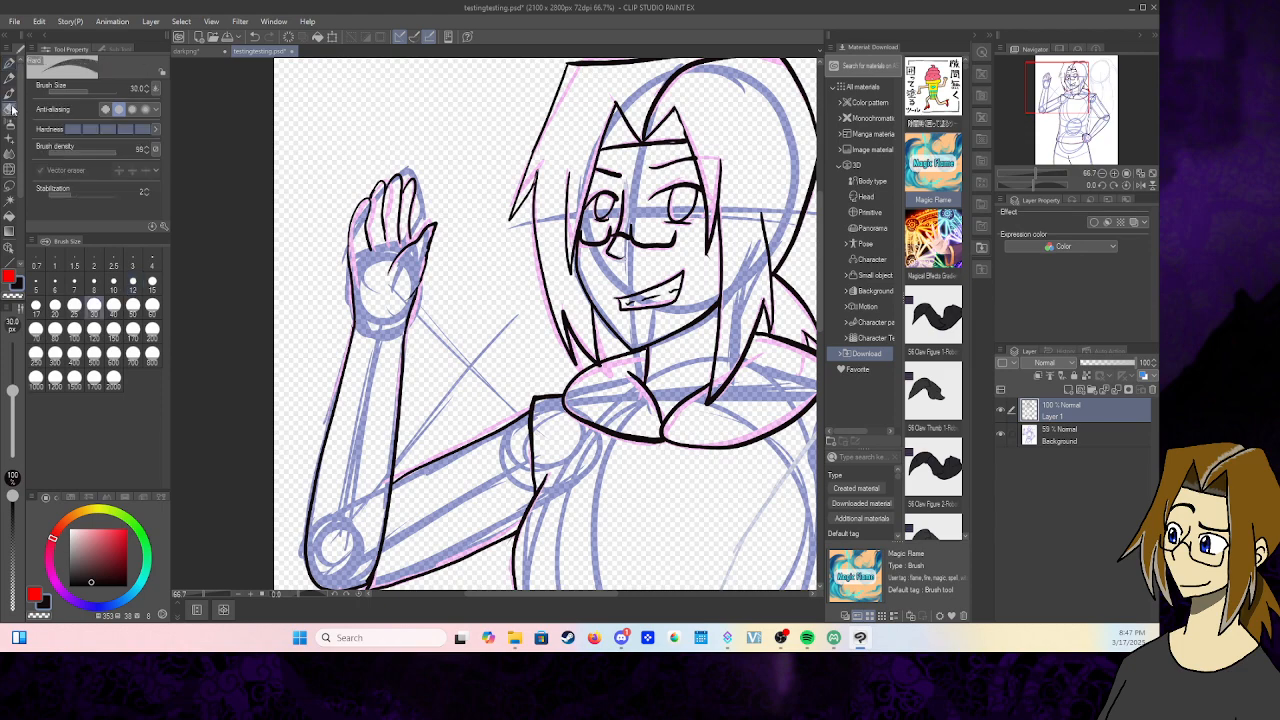
mouse_move(428, 240)
left_mouse_down()
mouse_move(434, 228)
mouse_move(424, 250)
mouse_move(434, 241)
left_mouse_up()
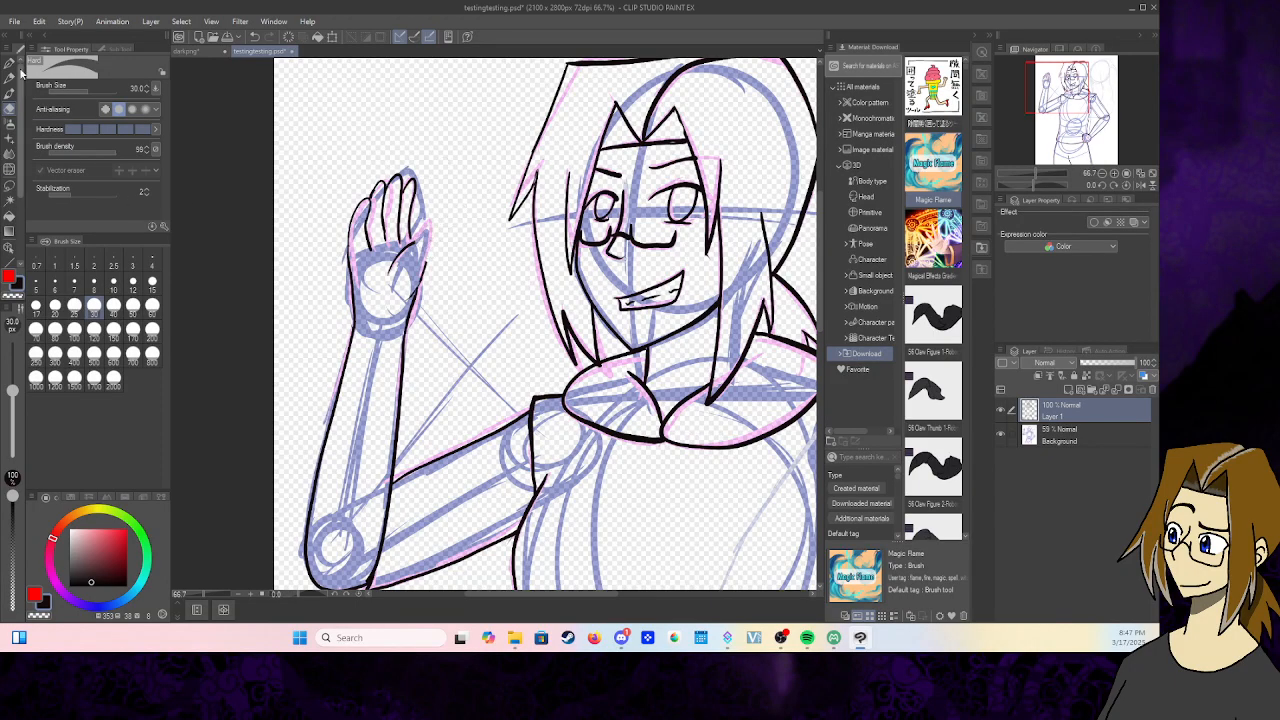
- Ink the palm crease of the raised hand and redraw the thumb with a rounded tip
left_click(9, 62)
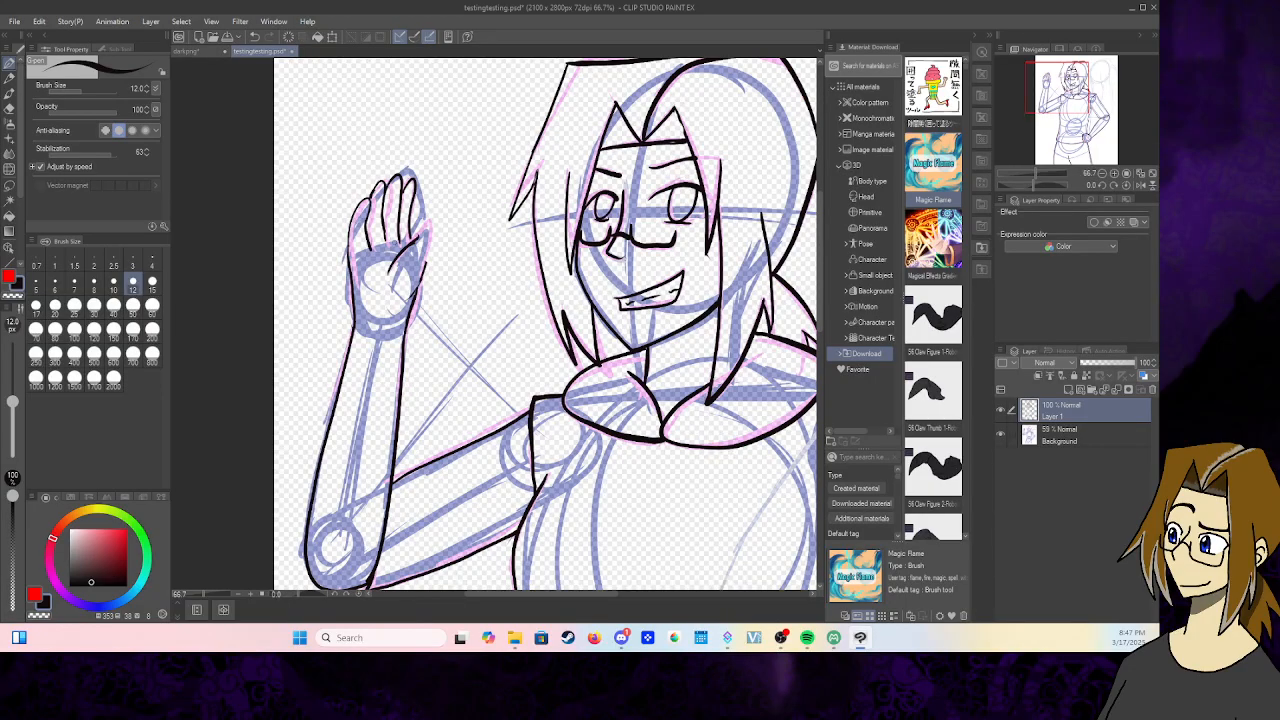
mouse_move(376, 262)
left_mouse_down()
mouse_move(390, 280)
mouse_move(443, 211)
mouse_move(425, 263)
left_mouse_up()
left_click(9, 107)
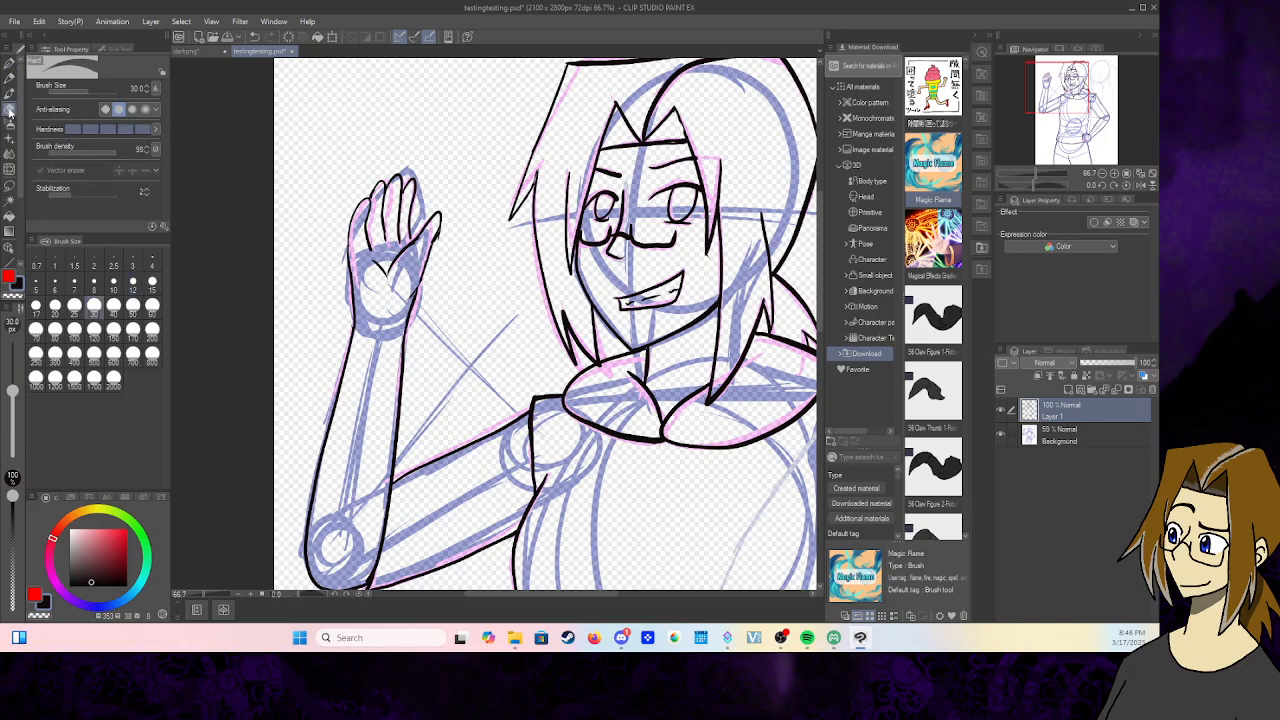
left_click_drag(440, 240, 434, 213)
key("p")
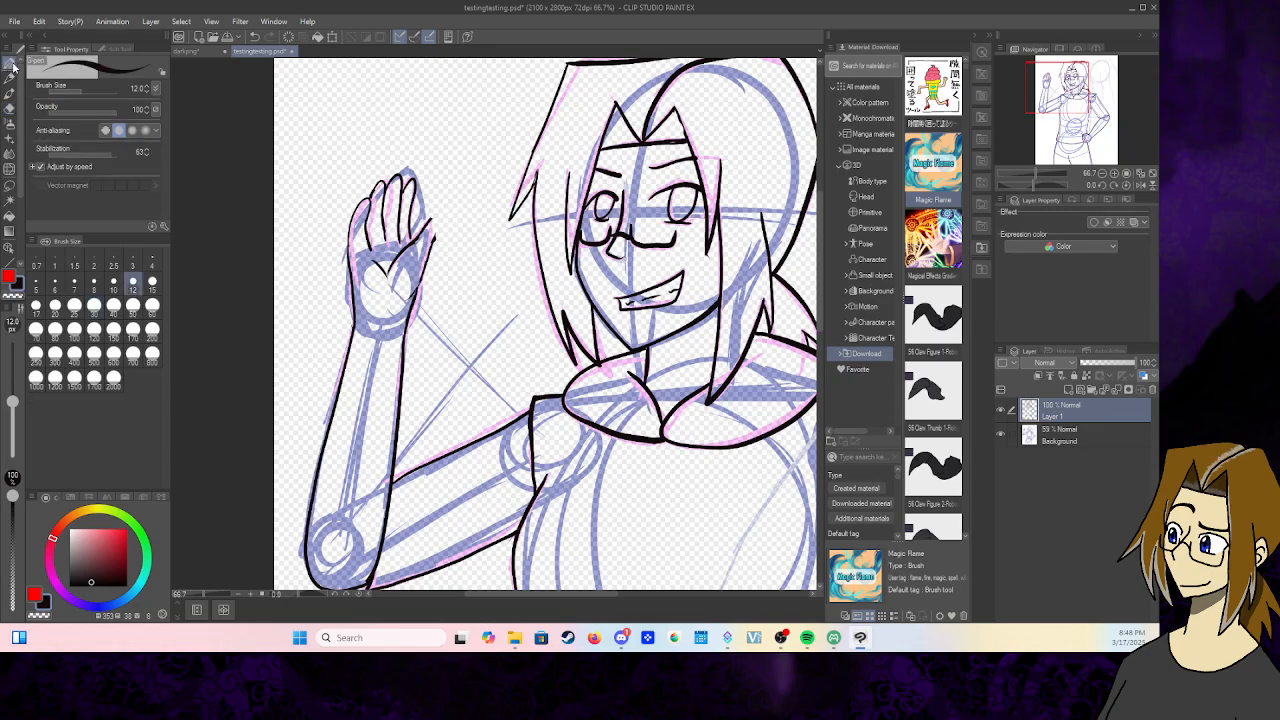
left_click_drag(438, 216, 424, 250)
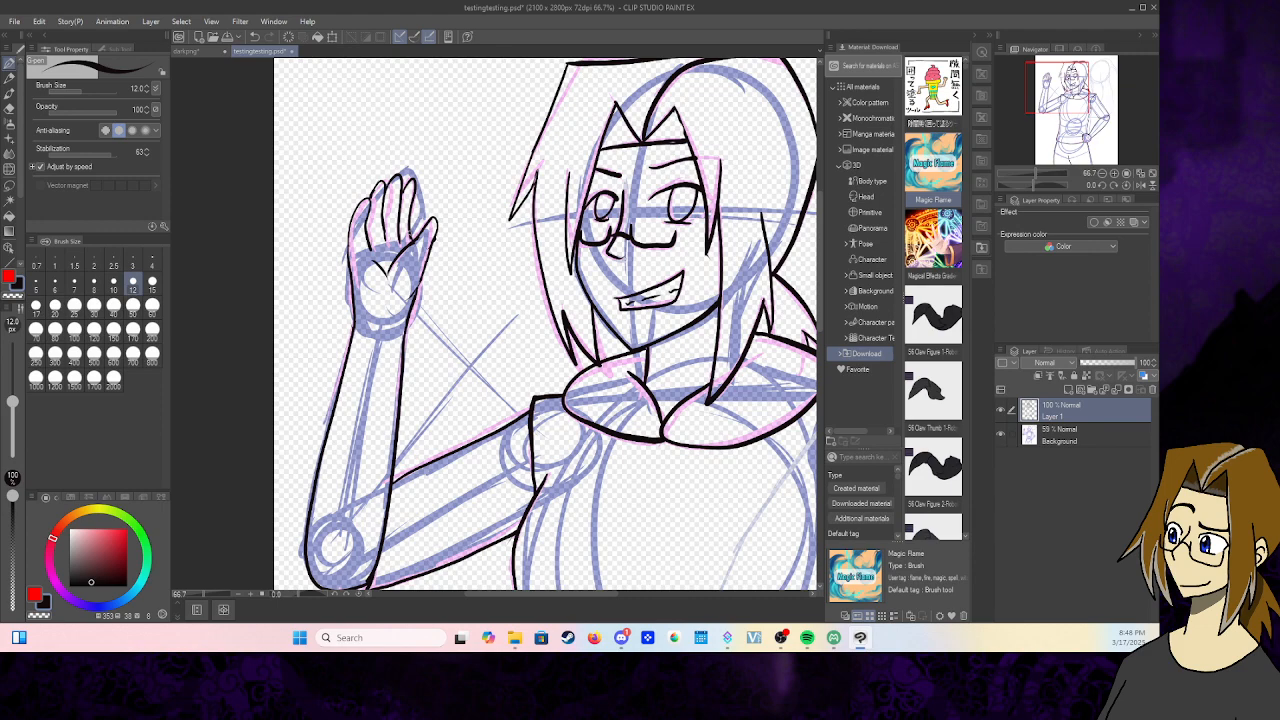
left_click_drag(1055, 118, 1096, 80)
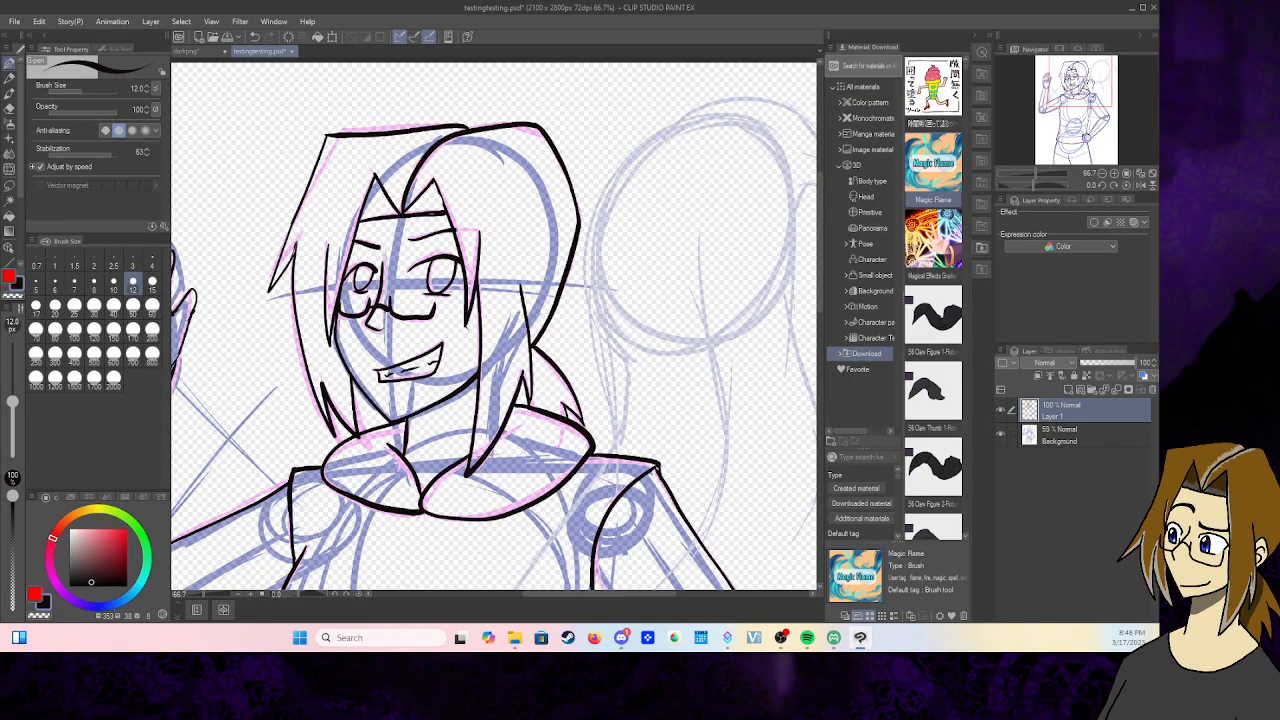
left_click_drag(1080, 93, 1100, 87)
mouse_move(440, 194)
left_mouse_down()
mouse_move(376, 296)
mouse_move(378, 367)
mouse_move(398, 410)
mouse_move(382, 385)
mouse_move(397, 432)
mouse_move(383, 489)
left_mouse_up()
left_click(254, 38)
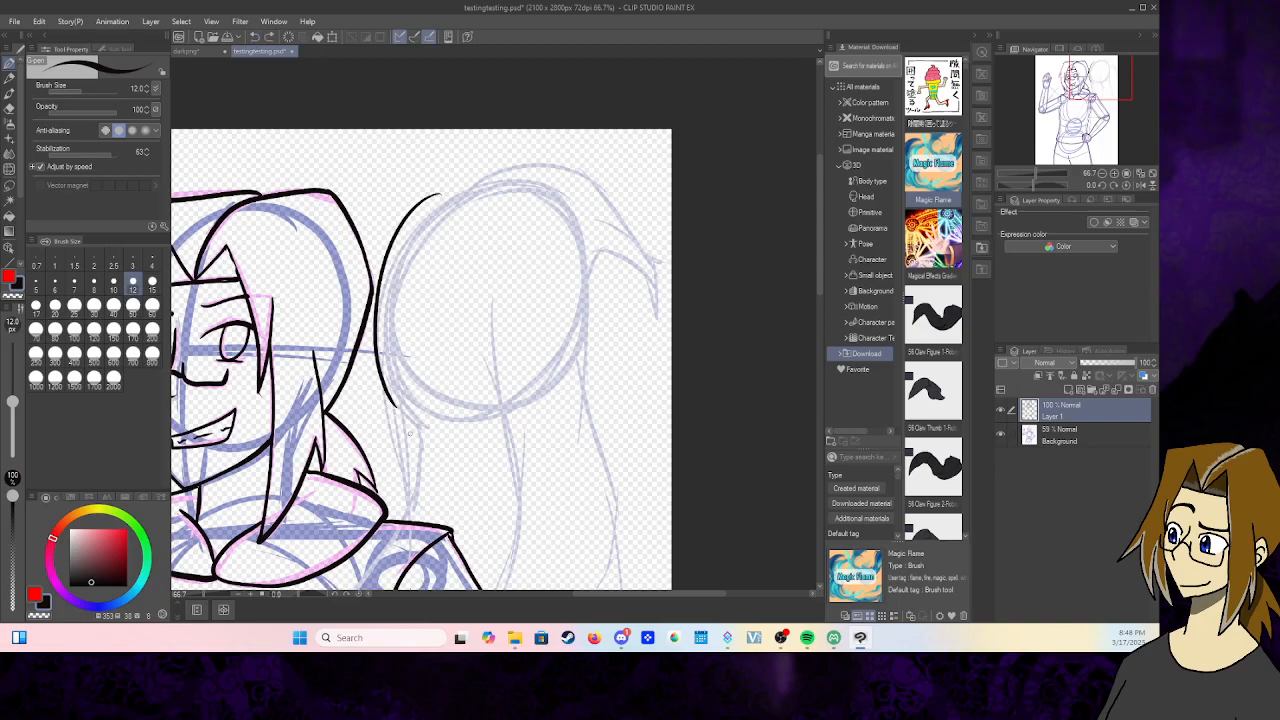
mouse_move(390, 396)
left_mouse_down()
mouse_move(425, 432)
mouse_move(497, 449)
mouse_move(575, 438)
left_mouse_up()
left_click_drag(410, 419, 369, 463)
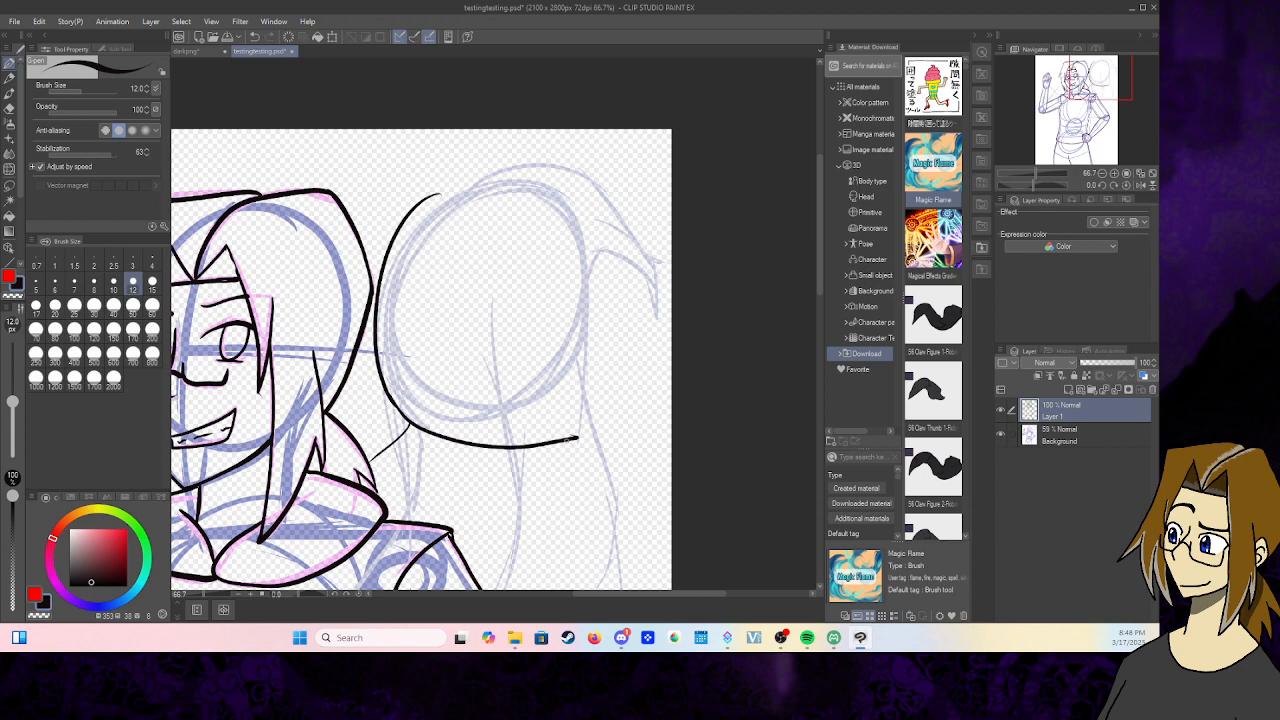
left_click_drag(575, 438, 599, 414)
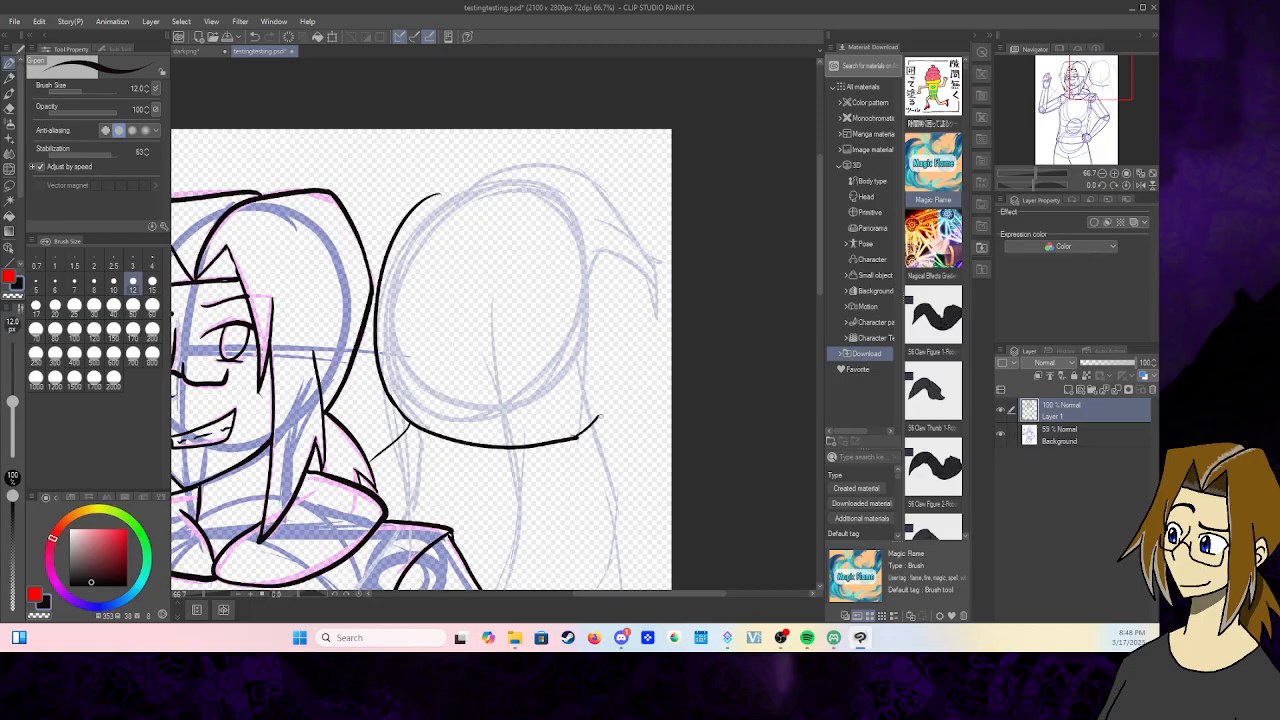
left_click(254, 37)
left_click(254, 37)
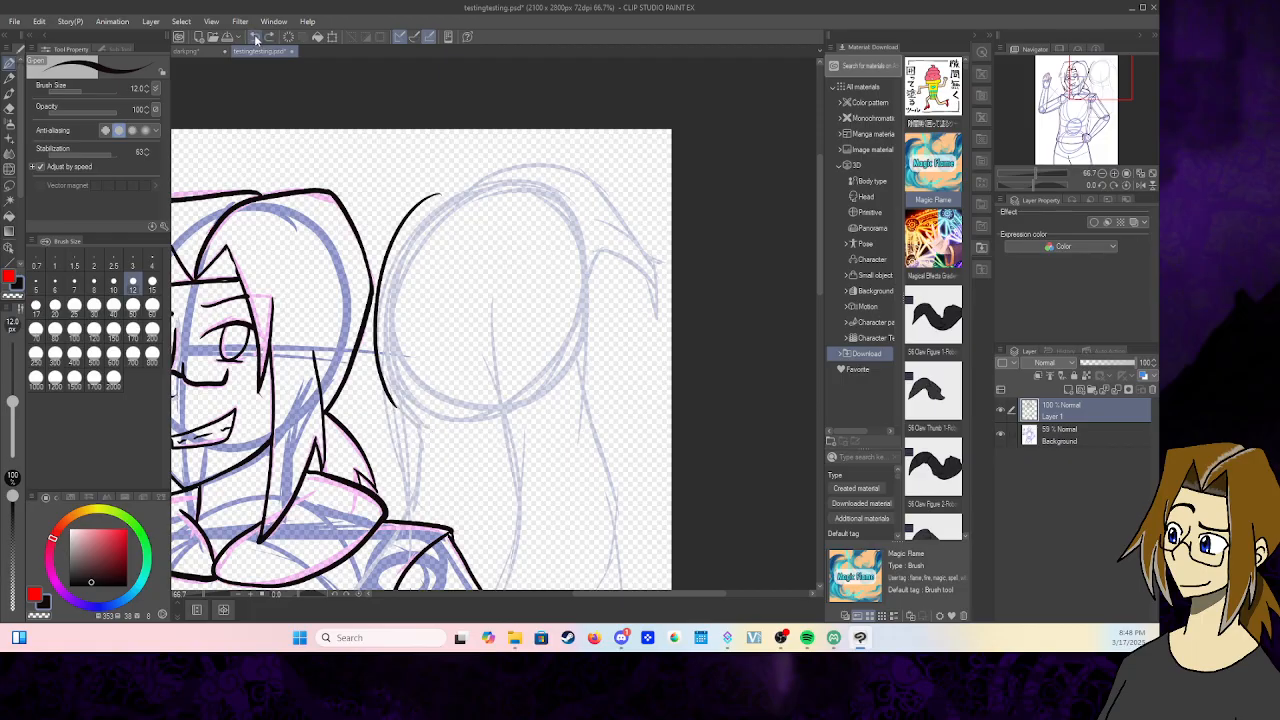
left_click(255, 37)
- Add a new raster layer directly above the Background layer, lock Layer 1 and make the new layer active
left_click(1065, 439)
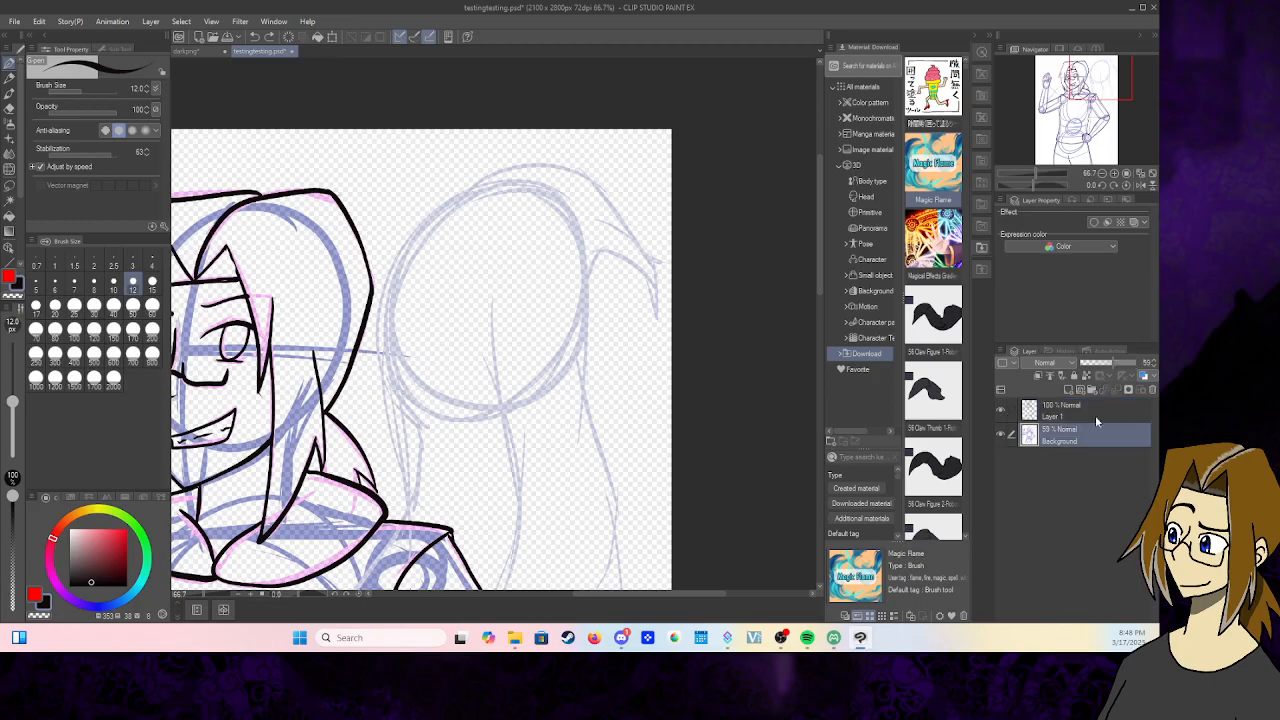
left_click(1069, 391)
left_click(1069, 413)
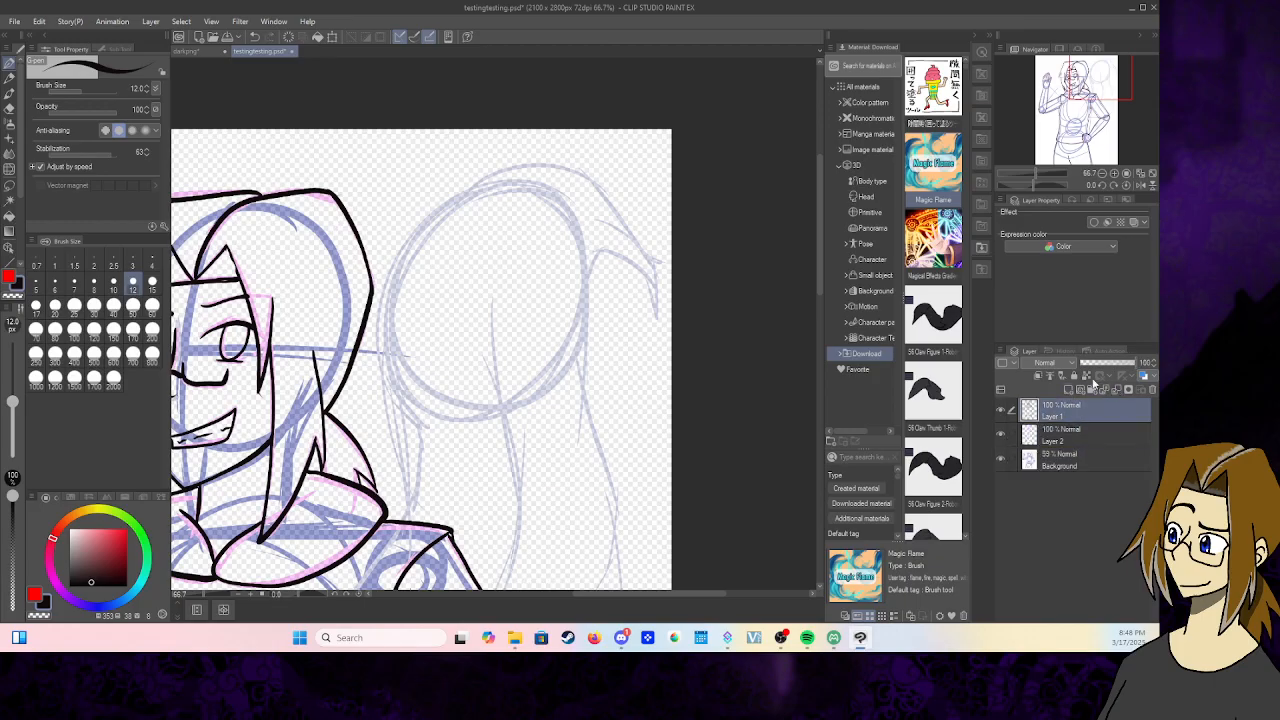
left_click(1077, 376)
left_click(1089, 440)
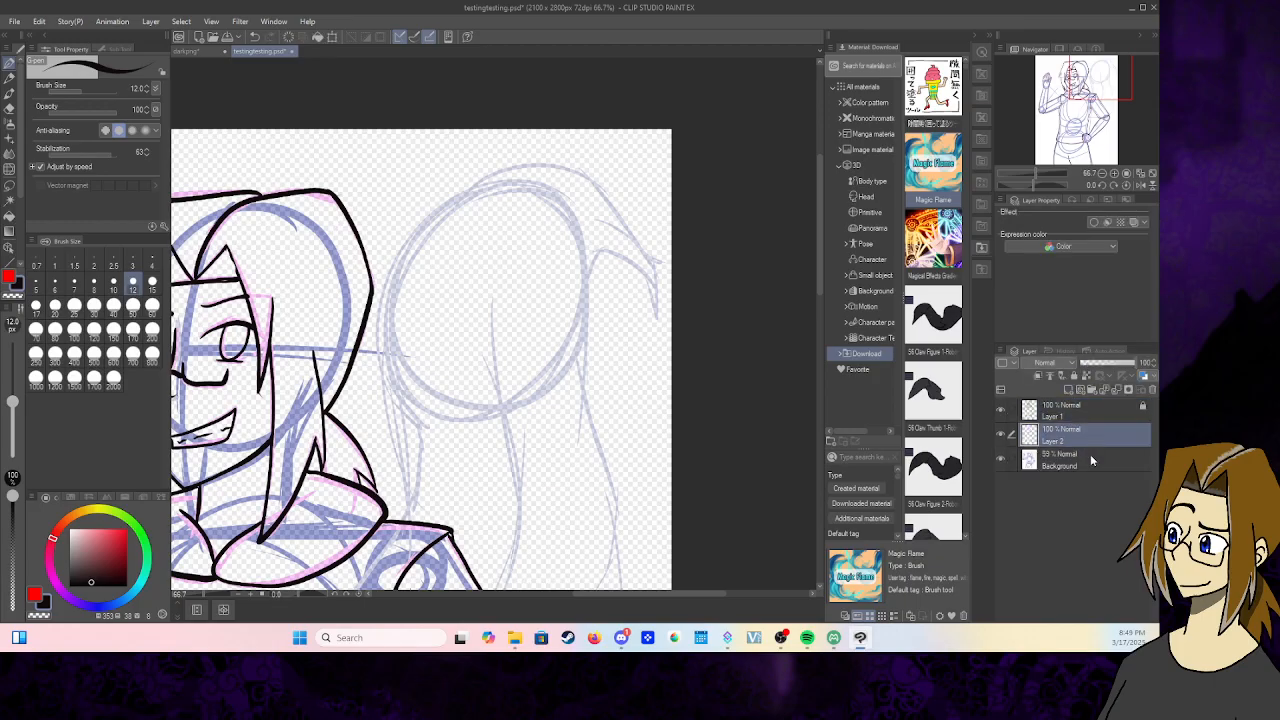
- Sketch the second figure's round head in dark red with curved facial guidelines, a lower jaw and the body lines at both sides
left_click(105, 552)
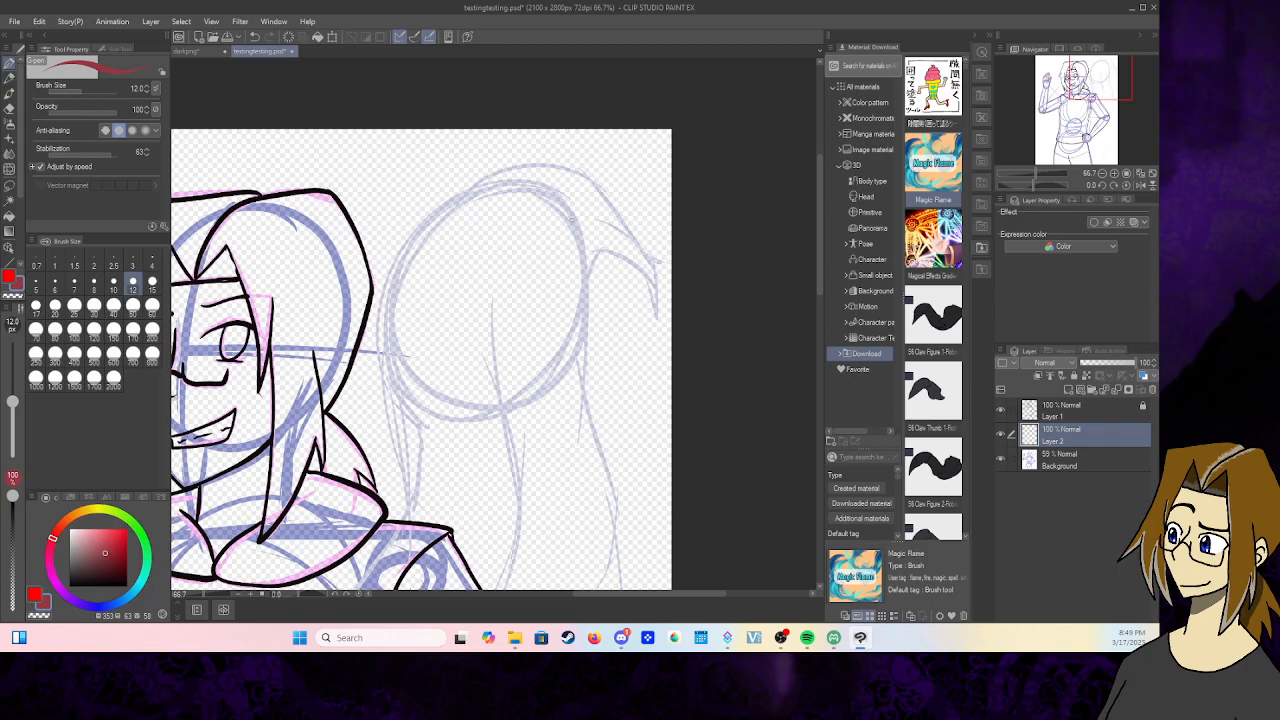
mouse_move(572, 212)
left_mouse_down()
mouse_move(392, 236)
mouse_move(383, 301)
mouse_move(514, 418)
mouse_move(586, 344)
mouse_move(583, 234)
mouse_move(562, 210)
mouse_move(490, 187)
mouse_move(464, 457)
mouse_move(460, 416)
left_mouse_up()
left_click_drag(486, 204, 467, 455)
mouse_move(364, 342)
left_mouse_down()
mouse_move(530, 381)
mouse_move(658, 364)
left_mouse_up()
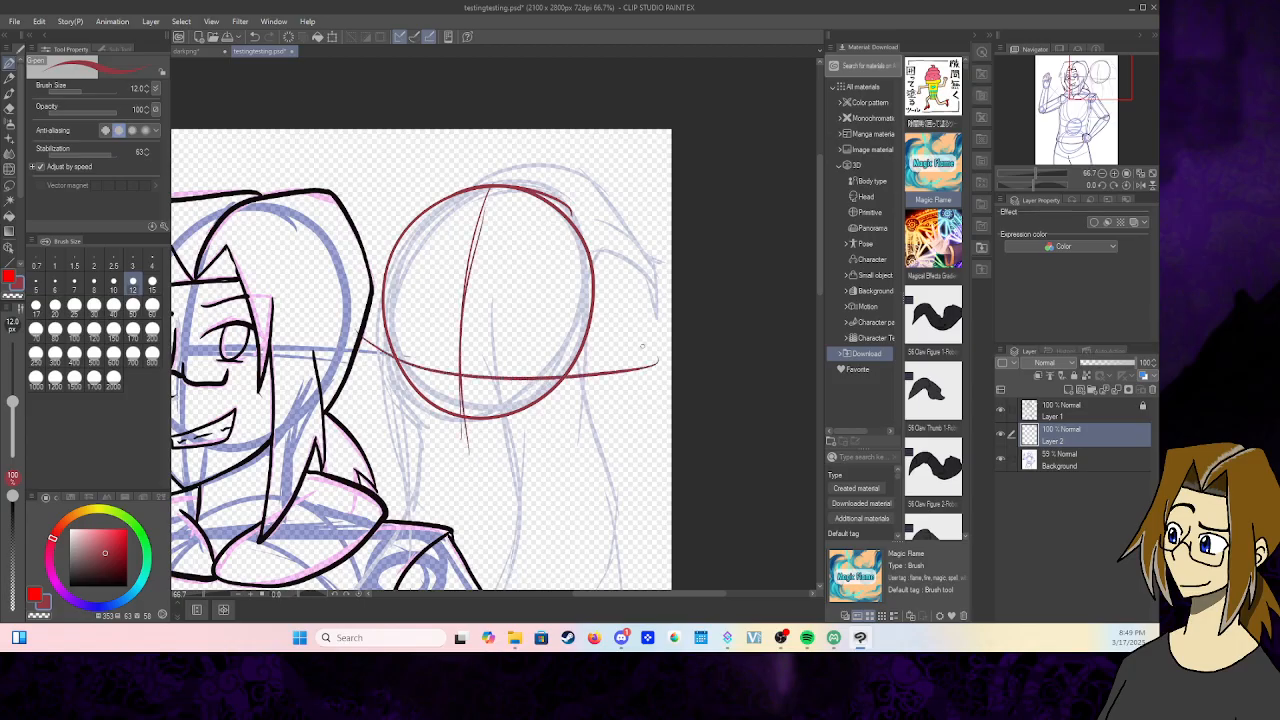
mouse_move(380, 290)
left_mouse_down()
mouse_move(385, 389)
mouse_move(403, 417)
mouse_move(490, 437)
mouse_move(546, 425)
mouse_move(576, 399)
left_mouse_up()
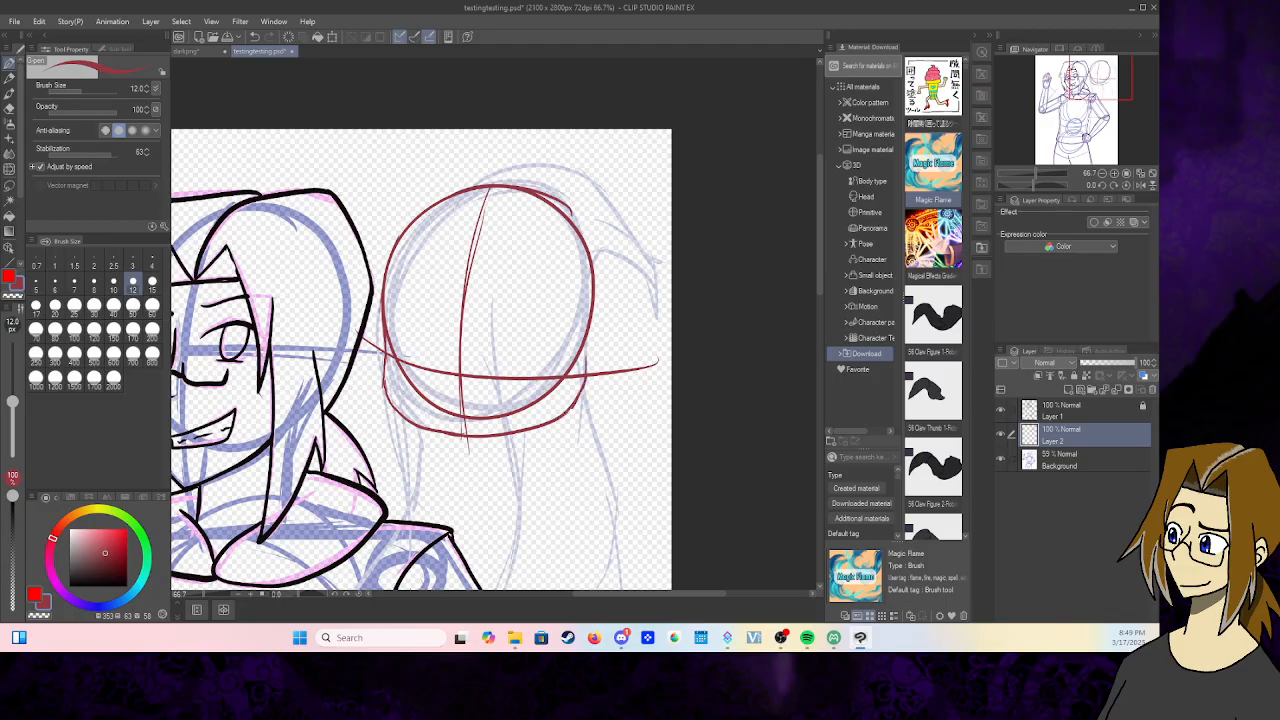
mouse_move(600, 316)
left_mouse_down()
mouse_move(603, 350)
mouse_move(670, 488)
left_mouse_up()
left_click_drag(391, 397, 357, 440)
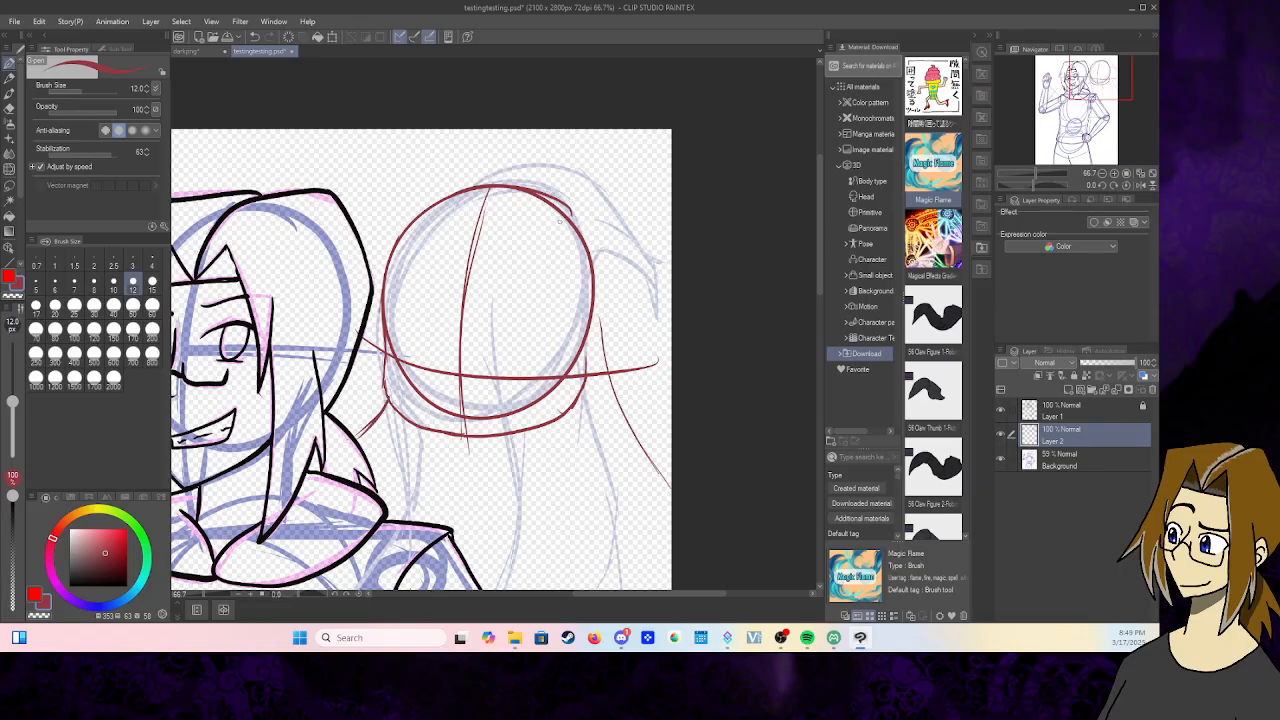
- Sketch two pointed horns on the upper sides of the second figure's head
left_click_drag(537, 222, 620, 148)
left_click_drag(619, 152, 608, 230)
mouse_move(619, 155)
left_mouse_down()
mouse_move(608, 276)
mouse_move(592, 292)
left_mouse_up()
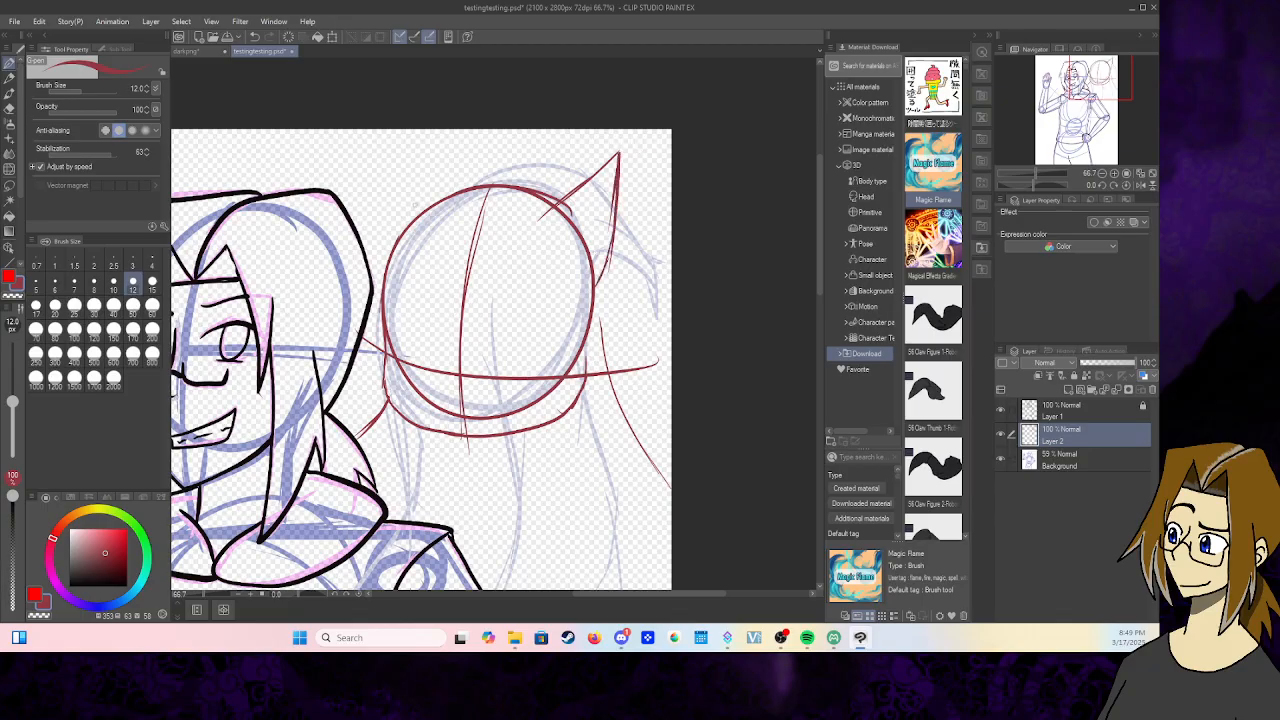
mouse_move(434, 206)
left_mouse_down()
mouse_move(395, 140)
mouse_move(383, 256)
left_mouse_up()
- Sketch the second figure's triangular nose, wide grin and slanted eyes with narrow pupils, and connect the back line to the head
mouse_move(442, 360)
left_mouse_down()
mouse_move(460, 380)
mouse_move(484, 364)
mouse_move(450, 386)
mouse_move(512, 402)
mouse_move(568, 370)
left_mouse_up()
mouse_move(416, 394)
left_mouse_down()
mouse_move(426, 416)
mouse_move(498, 428)
mouse_move(550, 414)
mouse_move(566, 368)
left_mouse_up()
mouse_move(396, 307)
left_mouse_down()
mouse_move(430, 340)
mouse_move(395, 322)
mouse_move(420, 352)
mouse_move(434, 332)
mouse_move(512, 324)
mouse_move(552, 302)
left_mouse_up()
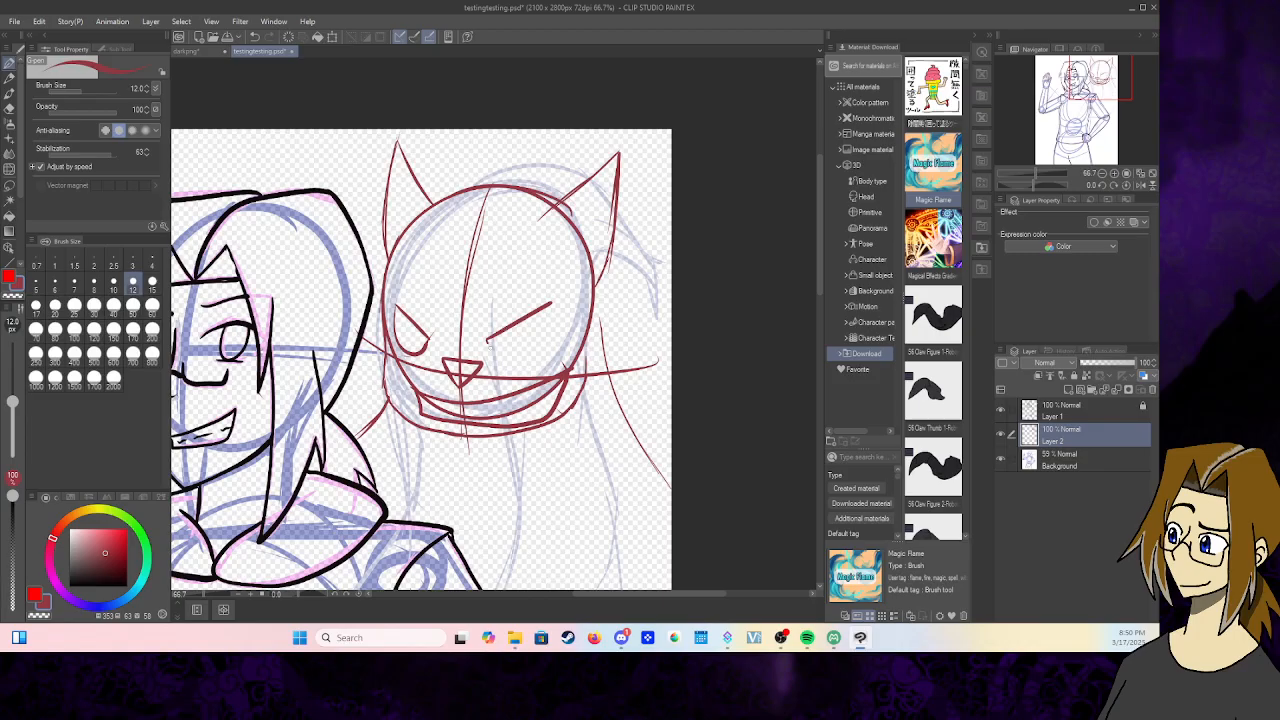
mouse_move(488, 344)
left_mouse_down()
mouse_move(528, 360)
mouse_move(552, 308)
mouse_move(538, 306)
mouse_move(514, 358)
left_mouse_up()
mouse_move(400, 322)
left_mouse_down()
mouse_move(400, 356)
mouse_move(410, 316)
mouse_move(406, 360)
left_mouse_up()
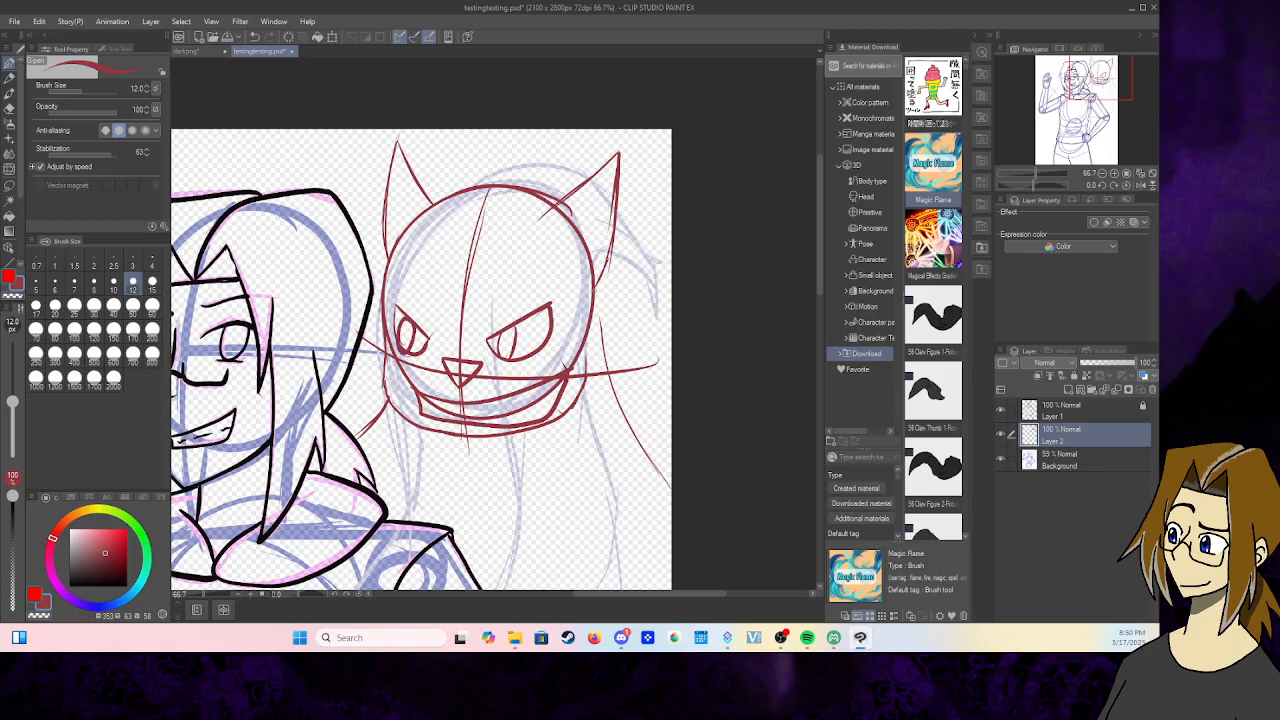
left_click_drag(594, 298, 614, 366)
mouse_move(1089, 89)
left_mouse_down()
mouse_move(1089, 118)
mouse_move(1073, 131)
mouse_move(1086, 110)
left_mouse_up()
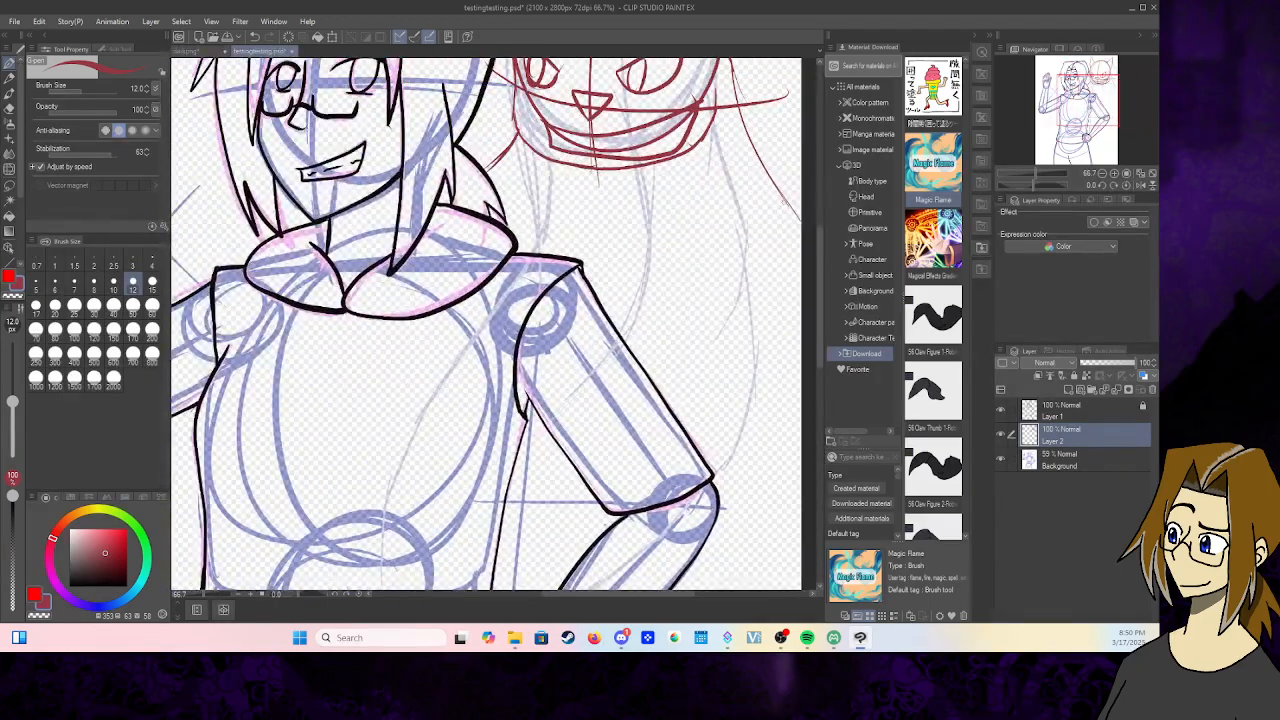
mouse_move(797, 204)
left_mouse_down()
mouse_move(788, 268)
mouse_move(688, 484)
left_mouse_up()
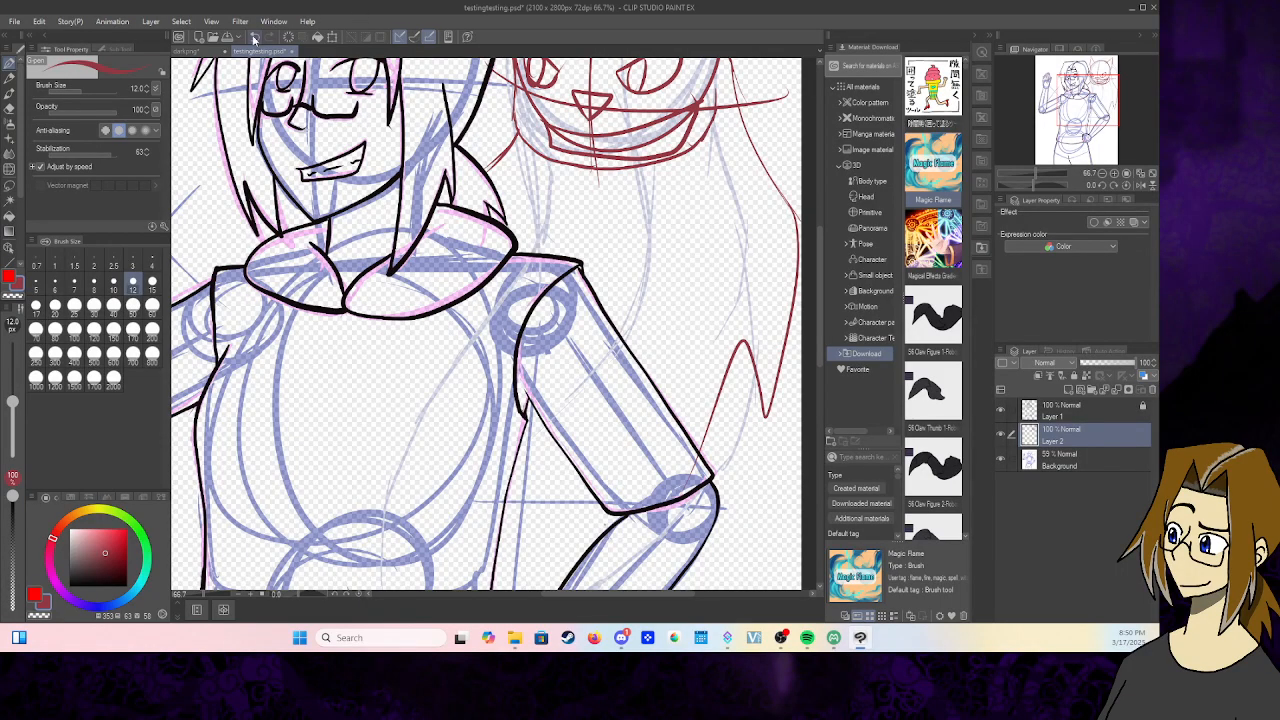
left_click(254, 38)
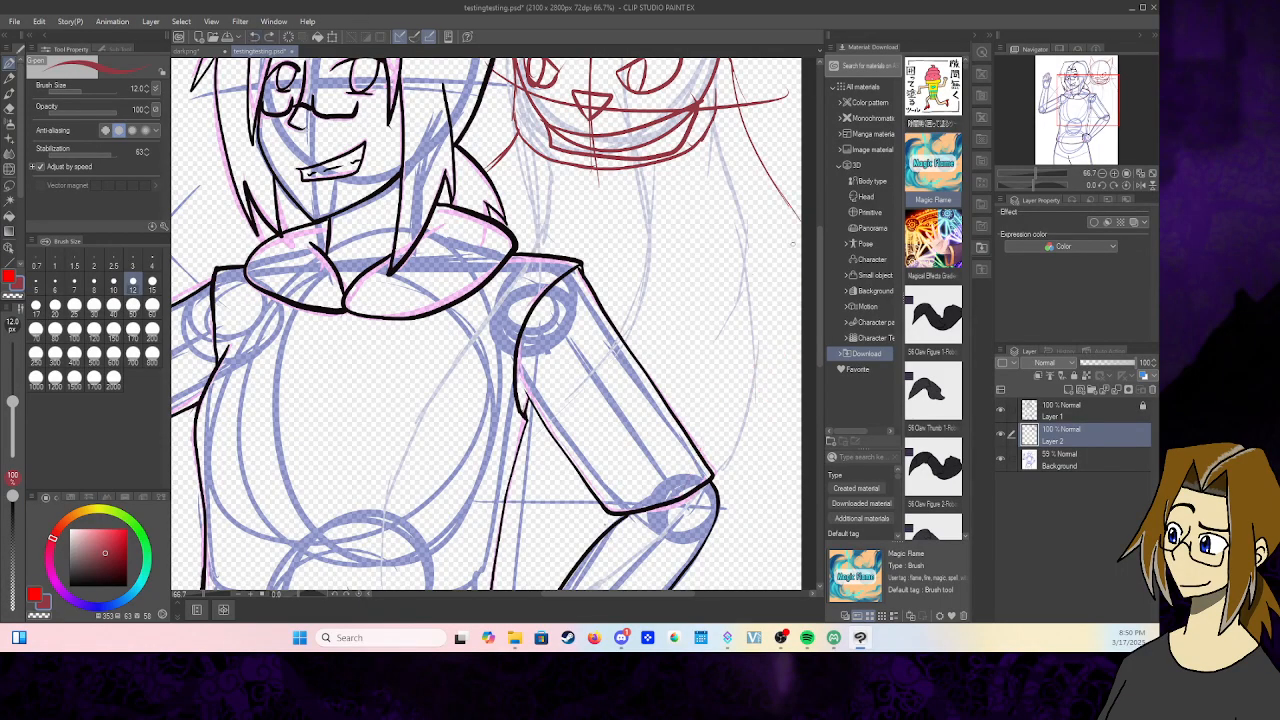
- Sketch the jagged, spiky edge of the second figure's back from the canvas edge down to the main character's elbow
left_click_drag(769, 223, 796, 326)
left_click_drag(786, 199, 795, 319)
mouse_move(770, 176)
left_mouse_down()
mouse_move(792, 240)
mouse_move(742, 435)
left_mouse_up()
left_click_drag(728, 318, 742, 466)
left_click_drag(753, 358, 740, 445)
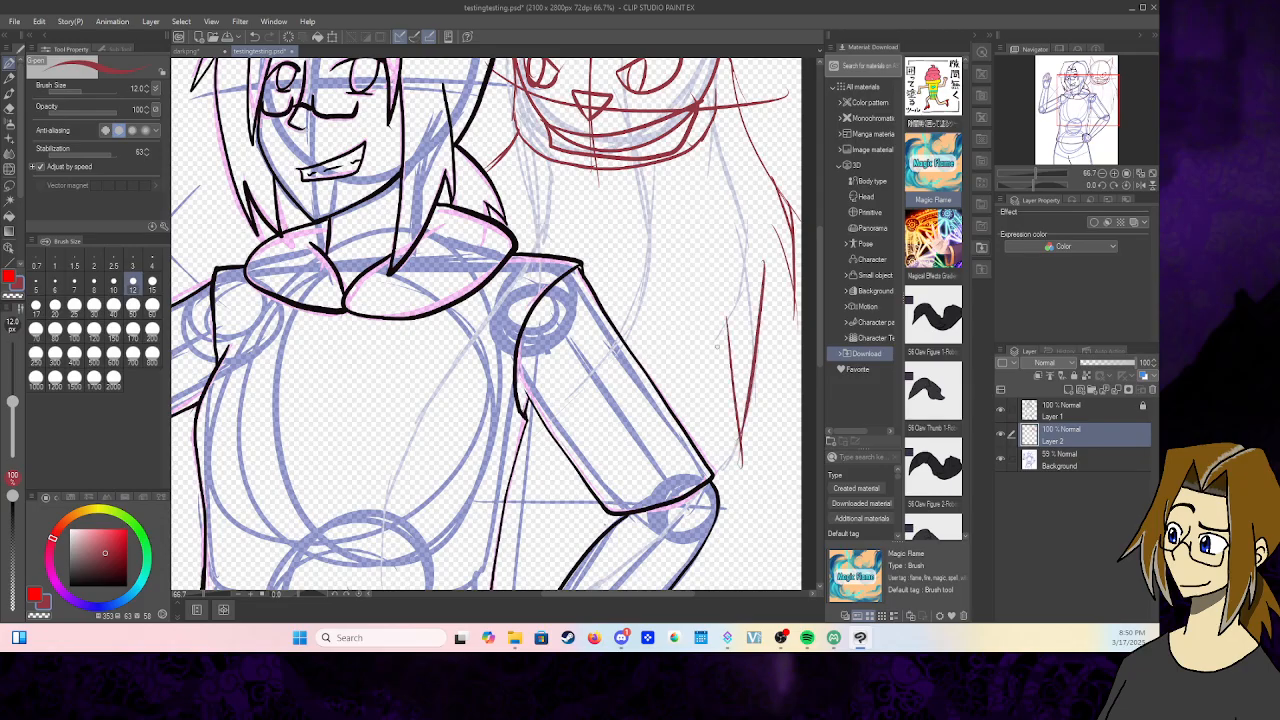
left_click_drag(720, 344, 693, 433)
left_click_drag(686, 374, 694, 440)
left_click_drag(779, 237, 769, 372)
mouse_move(773, 296)
left_mouse_down()
mouse_move(769, 381)
mouse_move(763, 305)
left_mouse_up()
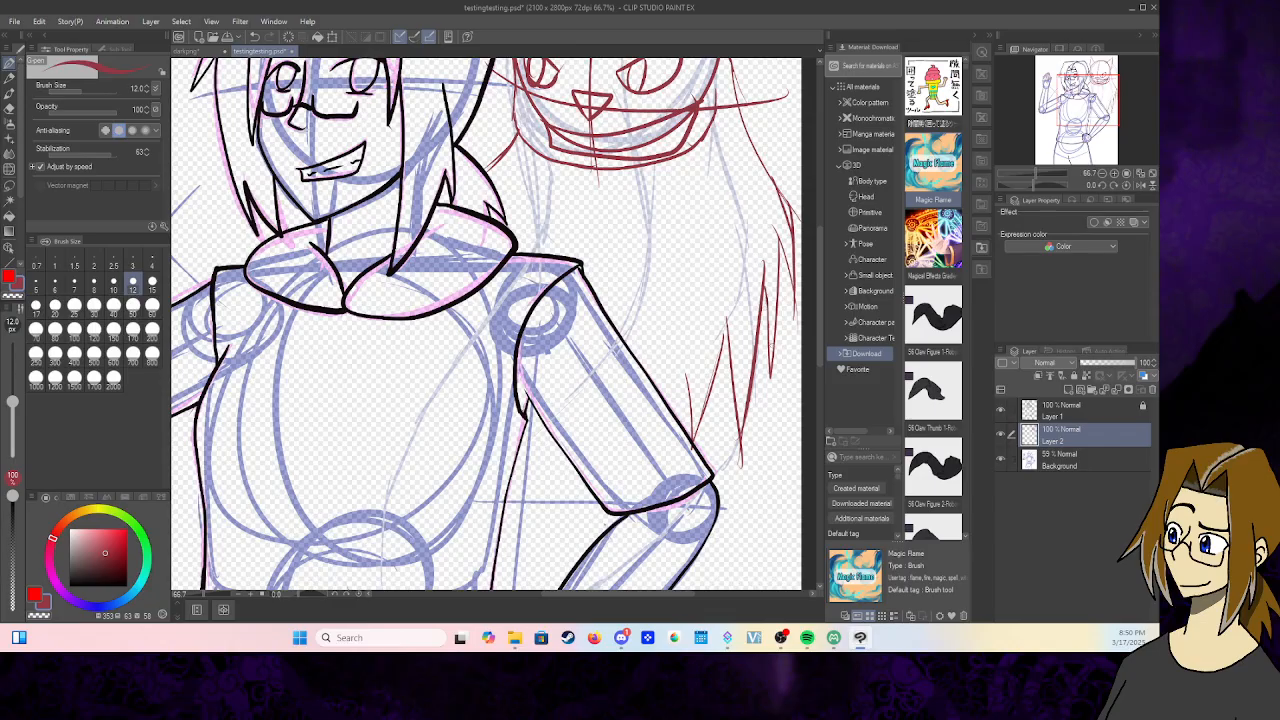
left_click_drag(732, 390, 715, 474)
- Sketch the second figure's tapering lower body in the gap inside the bent arm and just below the hand on the hip
left_click(1084, 112)
left_click_drag(1084, 112, 1079, 128)
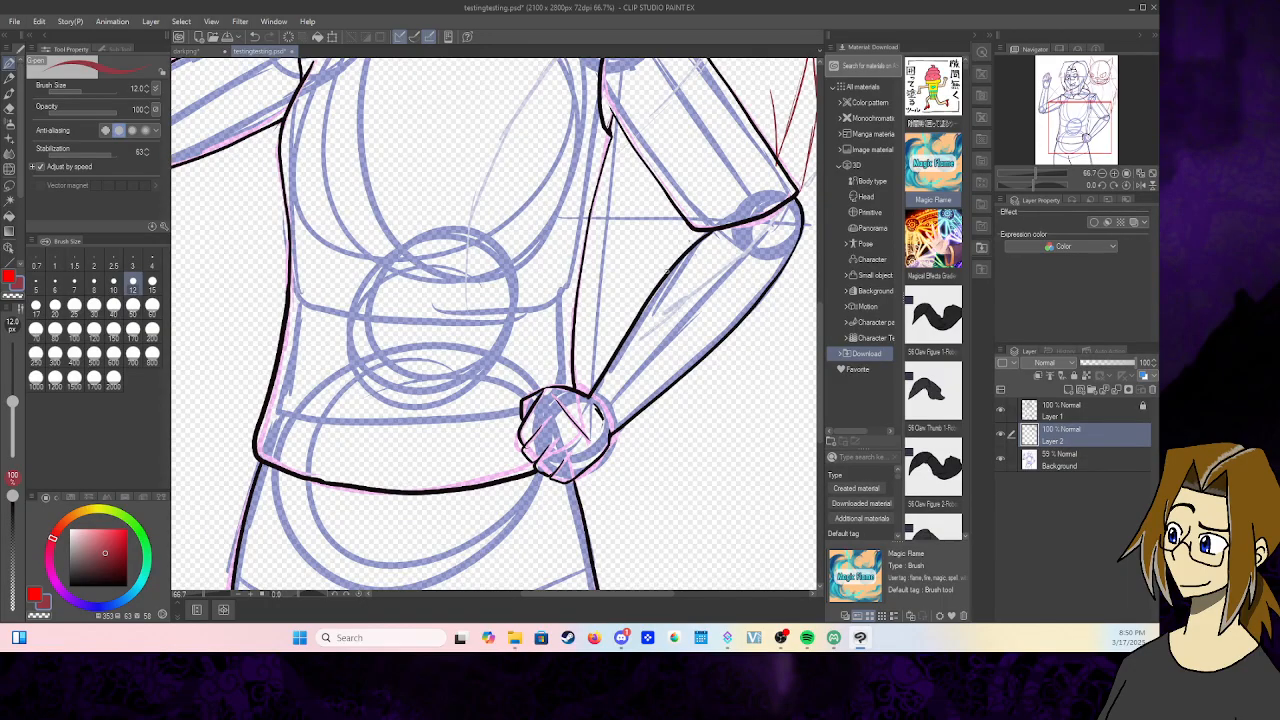
mouse_move(668, 270)
left_mouse_down()
mouse_move(603, 338)
mouse_move(578, 396)
mouse_move(638, 296)
left_mouse_up()
left_click_drag(586, 408, 577, 501)
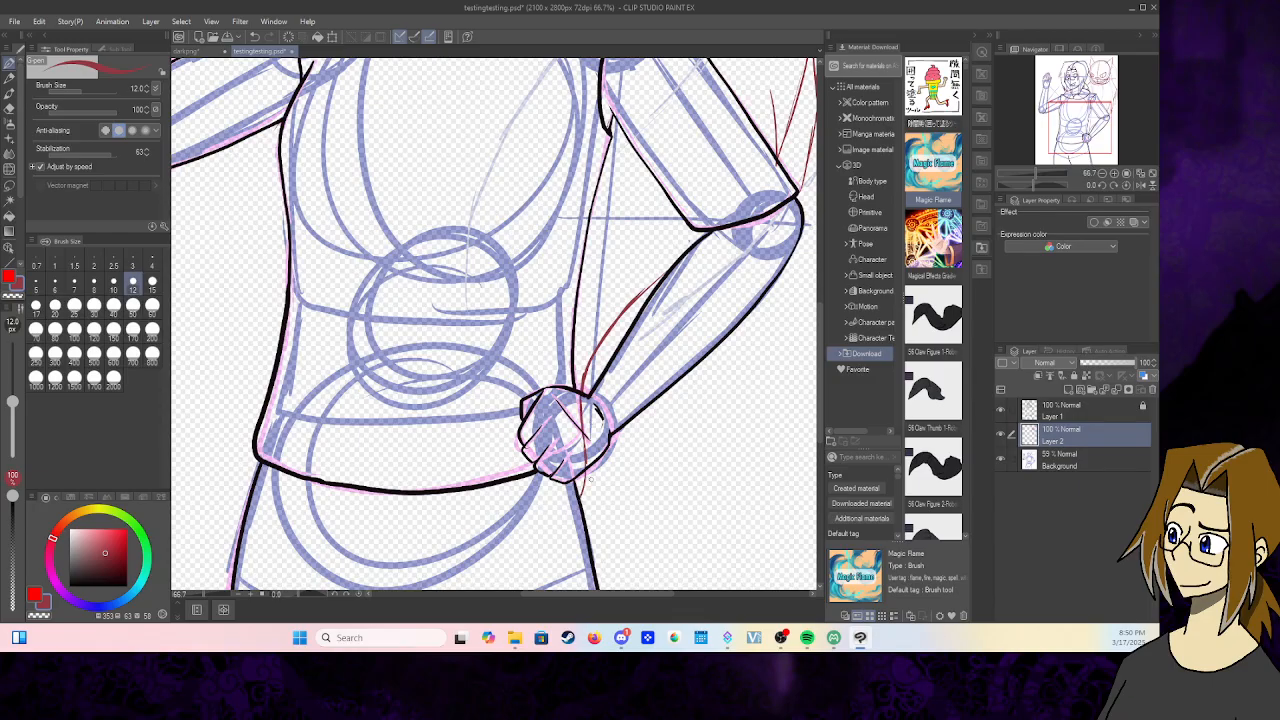
- Unlock Layer 1 for inking and switch the drawing colour back to black
left_click_drag(1078, 128, 1086, 87)
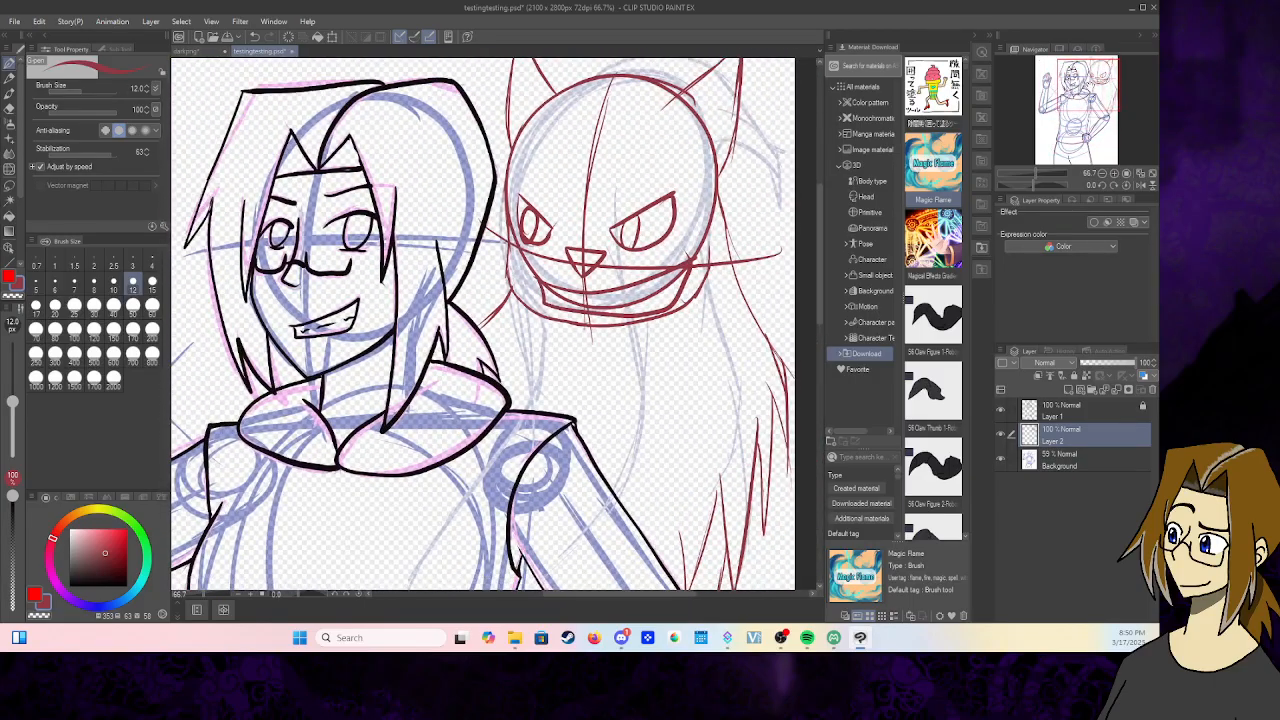
left_click(1068, 414)
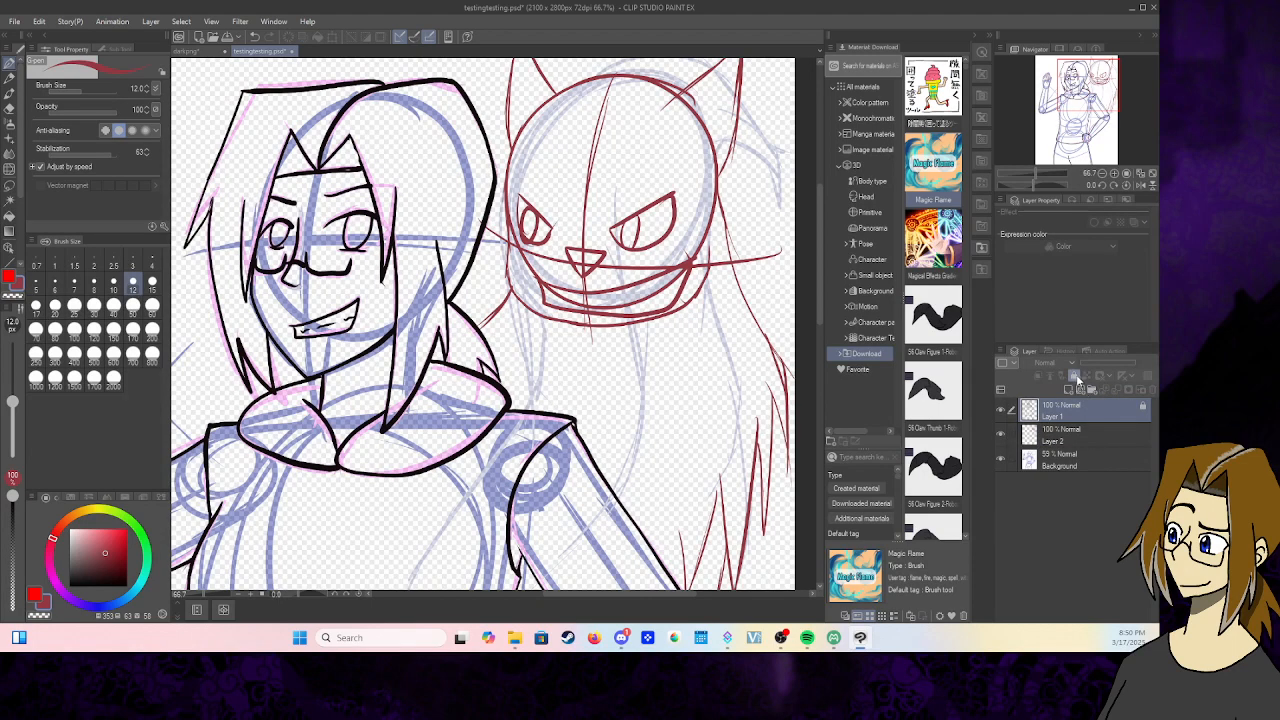
left_click_drag(1084, 118, 1092, 100)
left_click(42, 601)
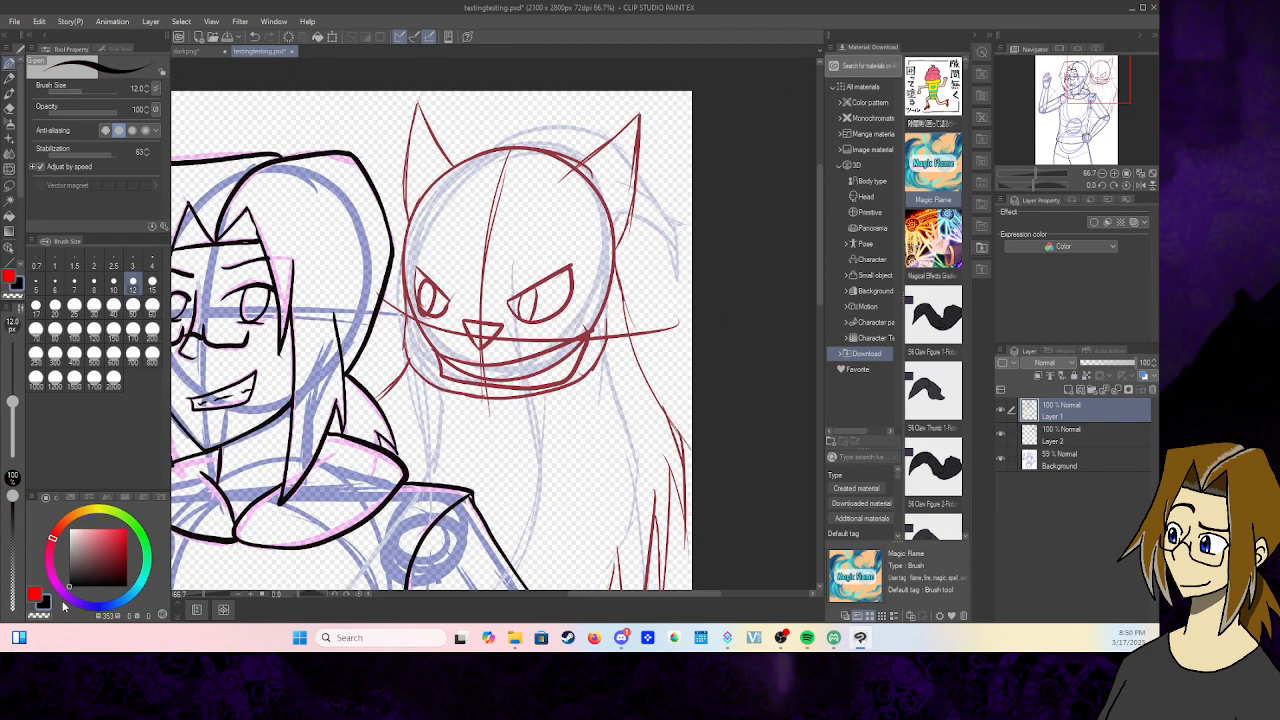
- Fade the dark red sketch on Layer 2 to 29% opacity, keep it beneath Layer 1 and make Layer 1 active
mouse_move(1087, 430)
left_mouse_down()
mouse_move(1090, 404)
mouse_move(1126, 364)
left_mouse_up()
left_click(1114, 364)
left_click(1103, 438)
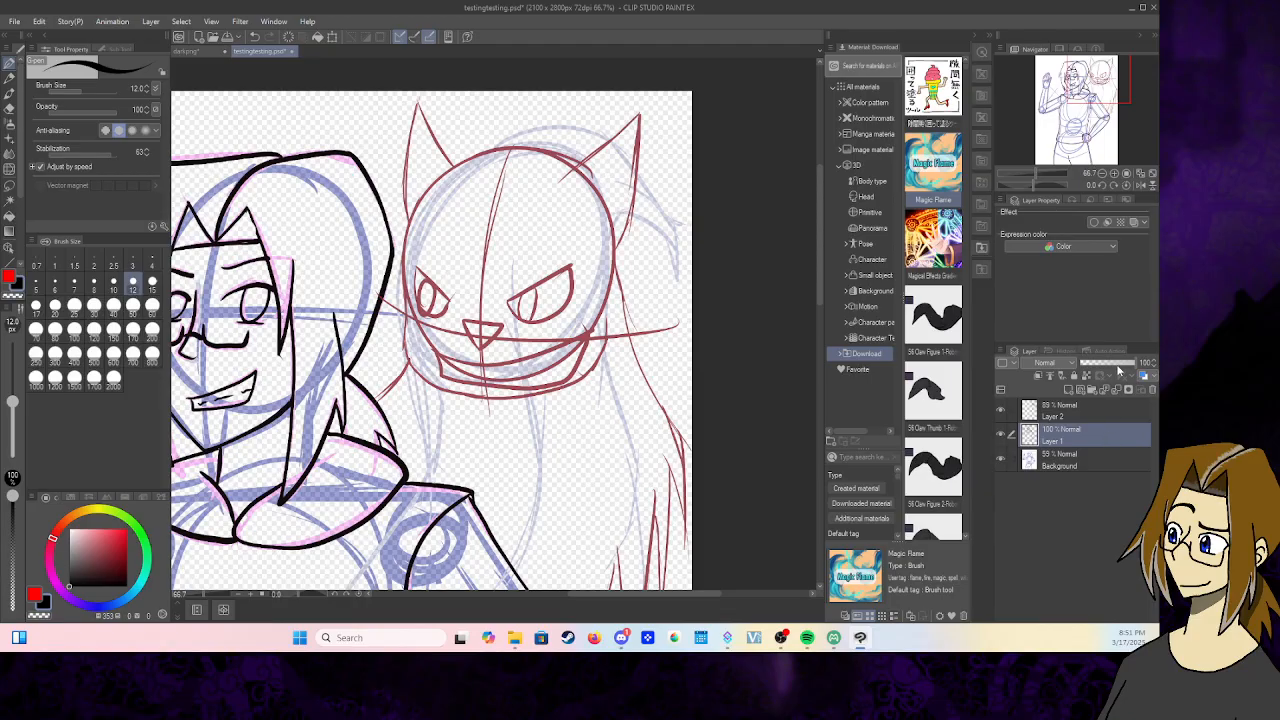
left_click(1001, 437)
left_click(1001, 437)
left_click(1074, 414)
left_click(1118, 370)
left_click_drag(1118, 370, 1097, 371)
left_click_drag(1095, 416, 1093, 447)
left_click(1081, 411)
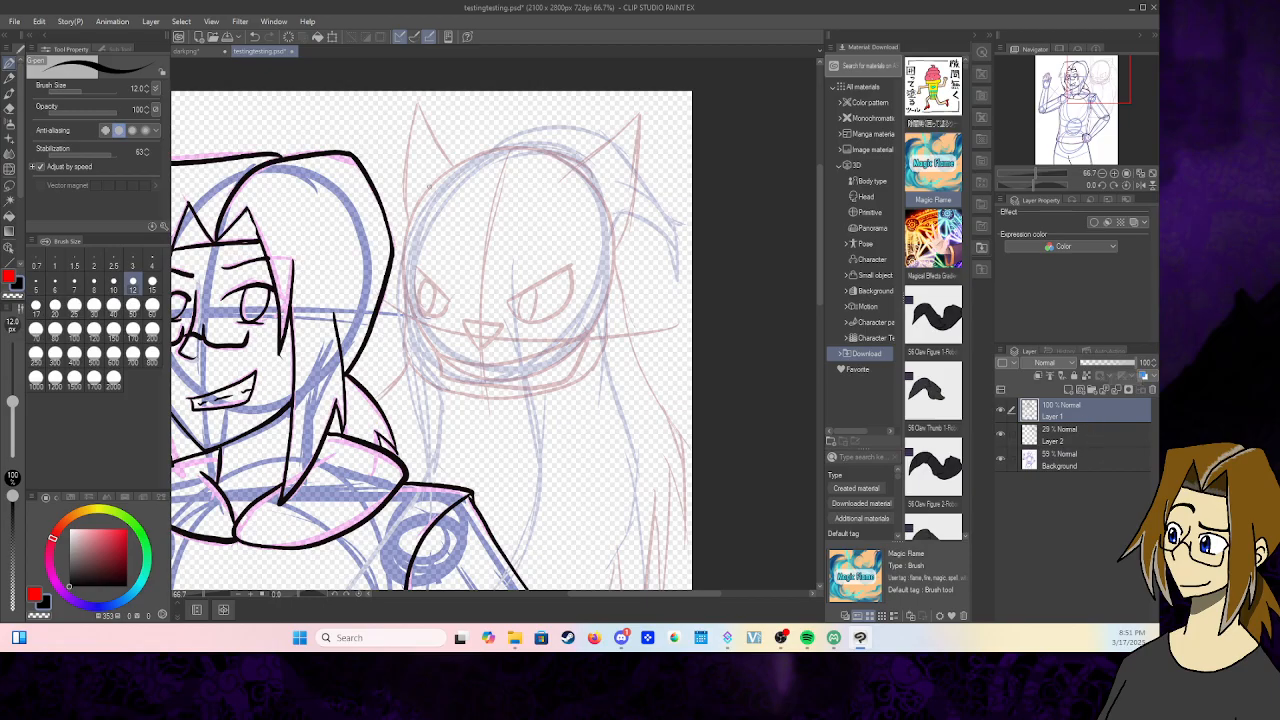
- Ink the side of the second figure's head nearest the main character, the body line below it and the horn above
mouse_move(422, 195)
left_mouse_down()
mouse_move(400, 274)
mouse_move(403, 360)
mouse_move(460, 397)
left_mouse_up()
left_click_drag(406, 364, 378, 405)
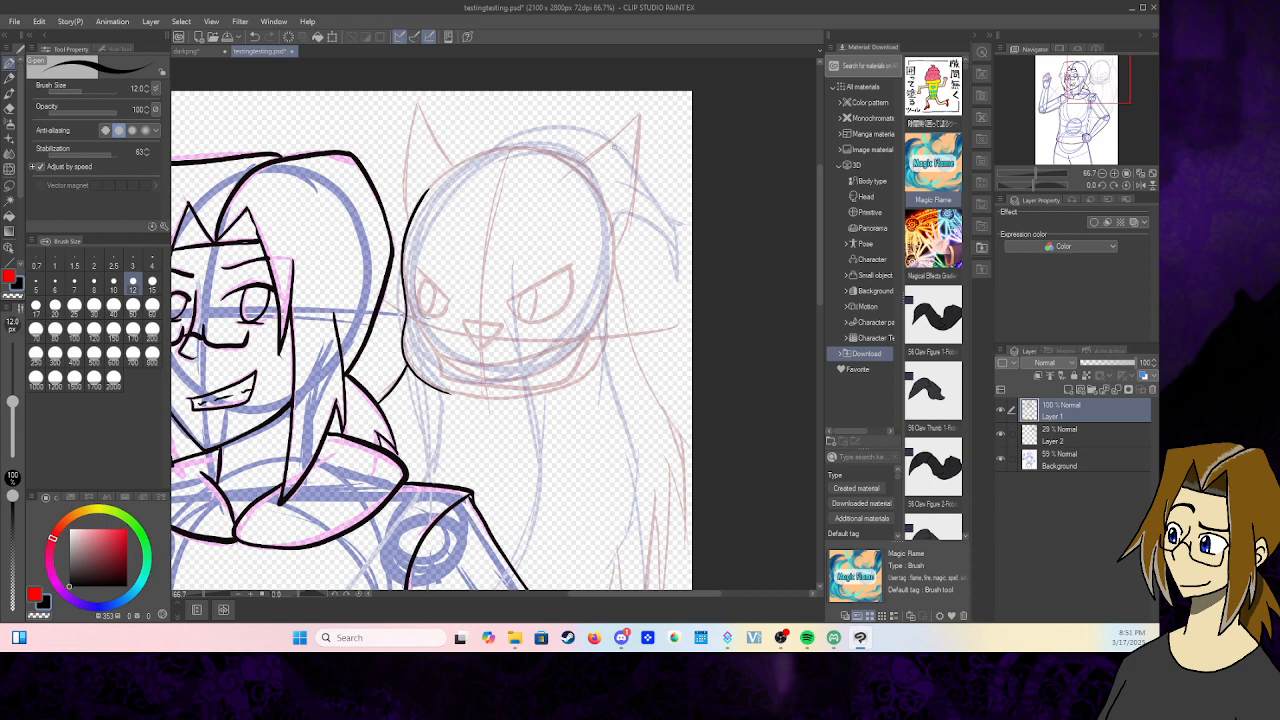
left_click_drag(419, 100, 458, 164)
left_click_drag(418, 98, 404, 232)
left_click_drag(442, 173, 554, 150)
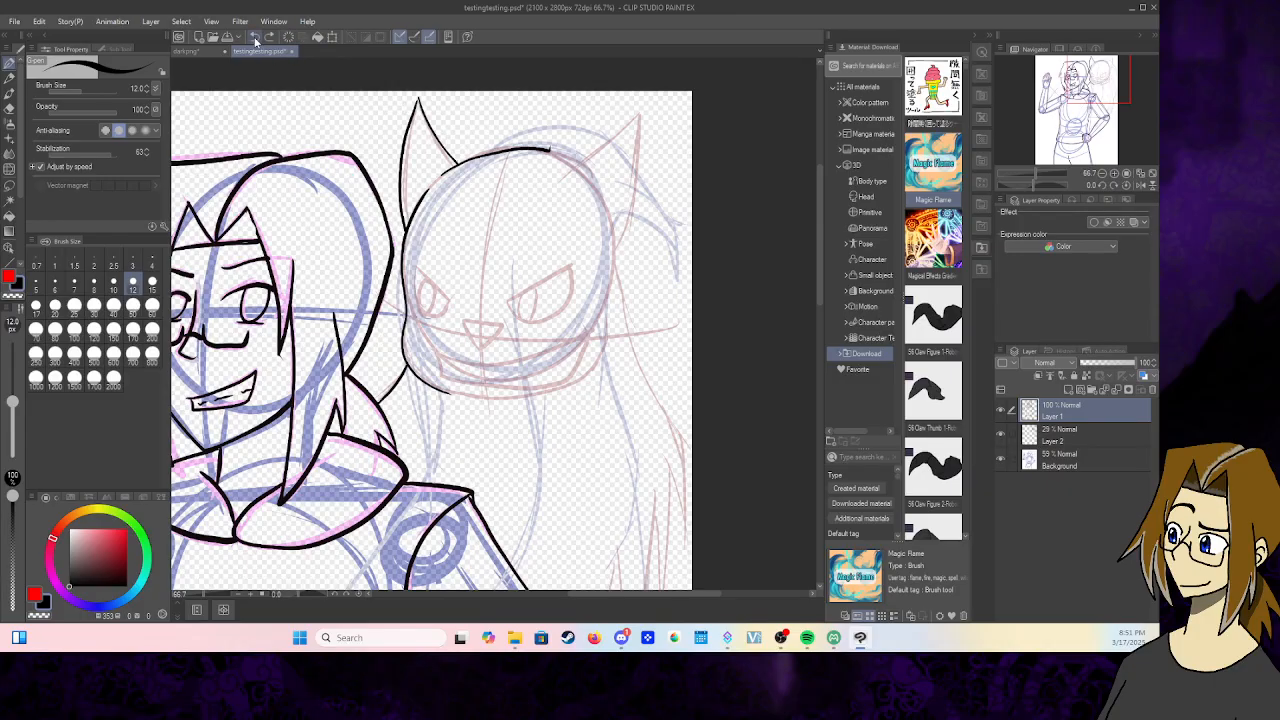
left_click(256, 40)
left_click_drag(450, 170, 506, 150)
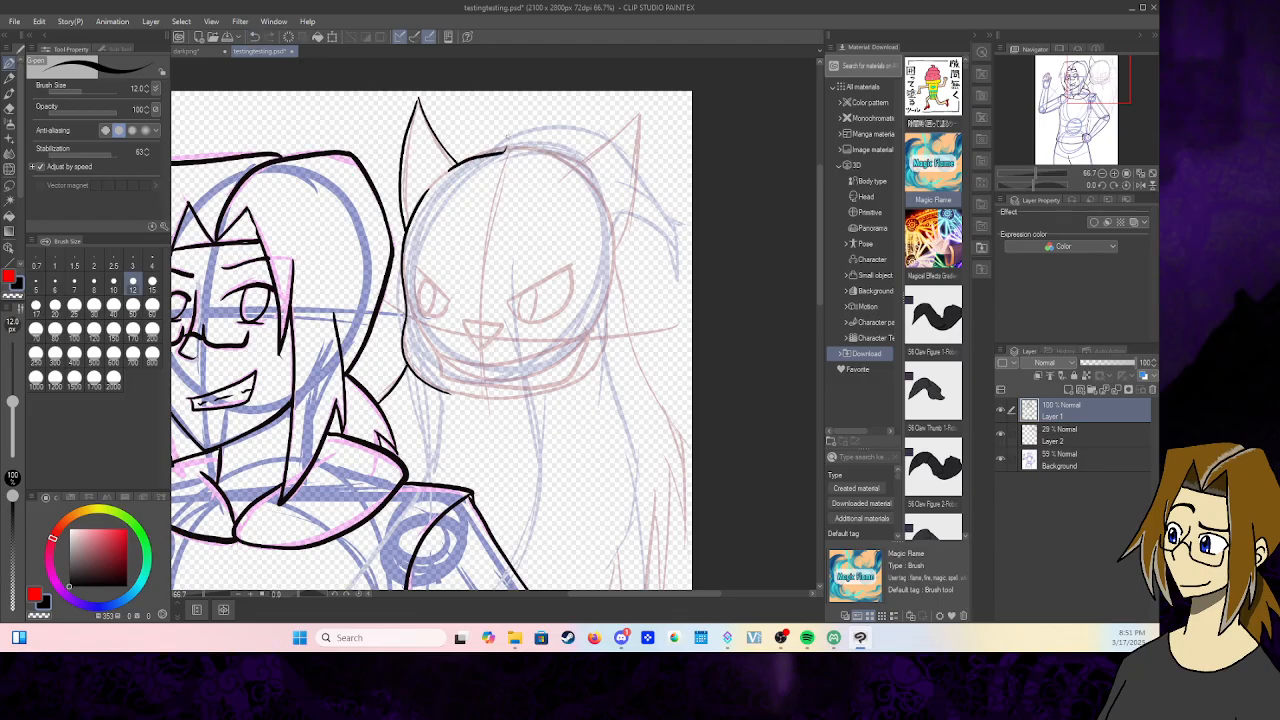
left_click(256, 40)
- Ink the rest of the second figure's head outline with its outer horn, the long back line and the triangular nose
mouse_move(570, 158)
left_mouse_down()
mouse_move(475, 150)
mouse_move(436, 179)
left_mouse_up()
mouse_move(563, 158)
left_mouse_down()
mouse_move(574, 166)
mouse_move(638, 114)
mouse_move(613, 253)
left_mouse_up()
mouse_move(632, 118)
left_mouse_down()
mouse_move(612, 188)
mouse_move(614, 257)
mouse_move(678, 436)
mouse_move(695, 540)
left_mouse_up()
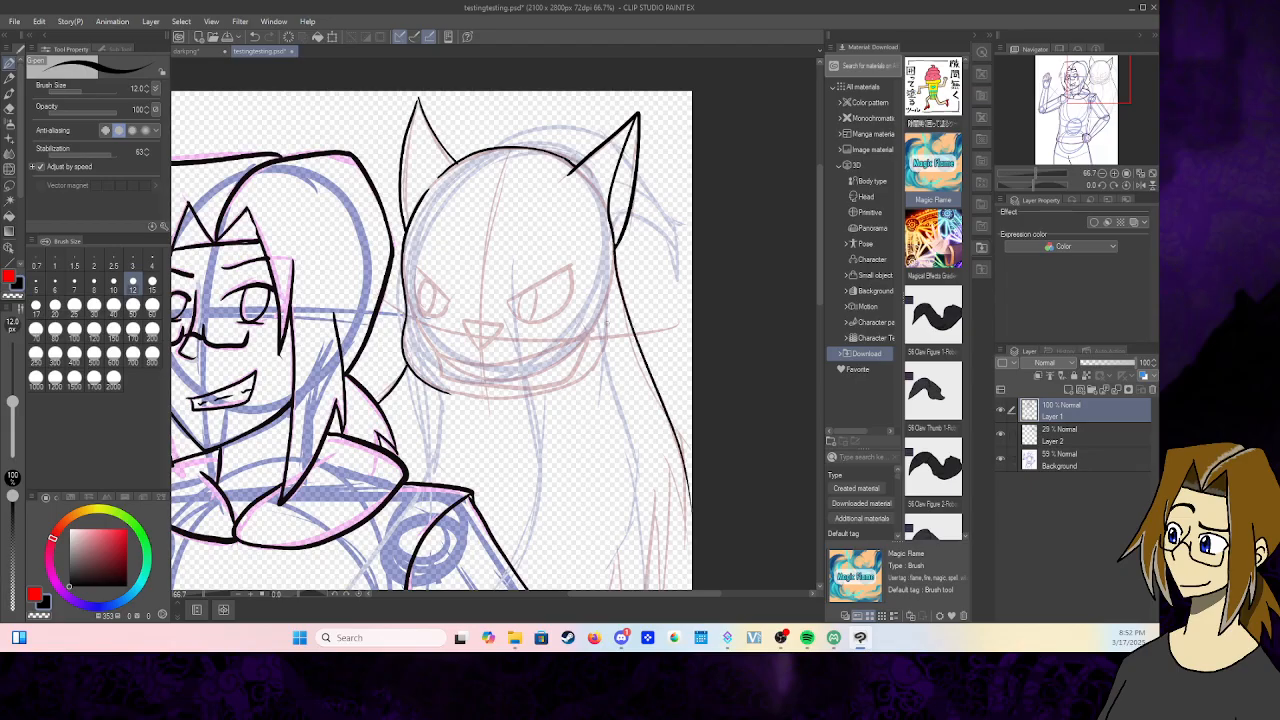
left_click_drag(608, 307, 594, 364)
mouse_move(432, 385)
left_mouse_down()
mouse_move(510, 399)
mouse_move(596, 366)
left_mouse_up()
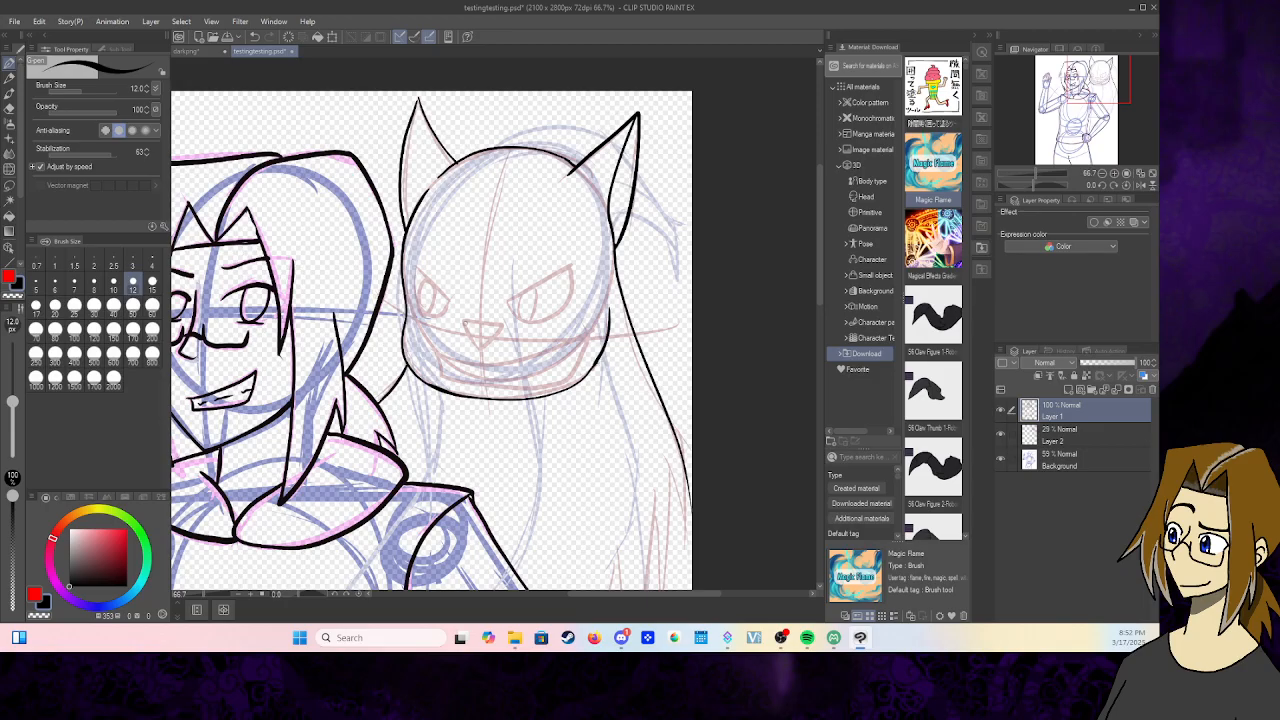
mouse_move(463, 324)
left_mouse_down()
mouse_move(472, 343)
mouse_move(496, 324)
mouse_move(440, 378)
mouse_move(450, 355)
mouse_move(498, 356)
mouse_move(590, 318)
mouse_move(556, 380)
left_mouse_up()
mouse_move(442, 377)
left_mouse_down()
mouse_move(554, 382)
mouse_move(576, 360)
left_mouse_up()
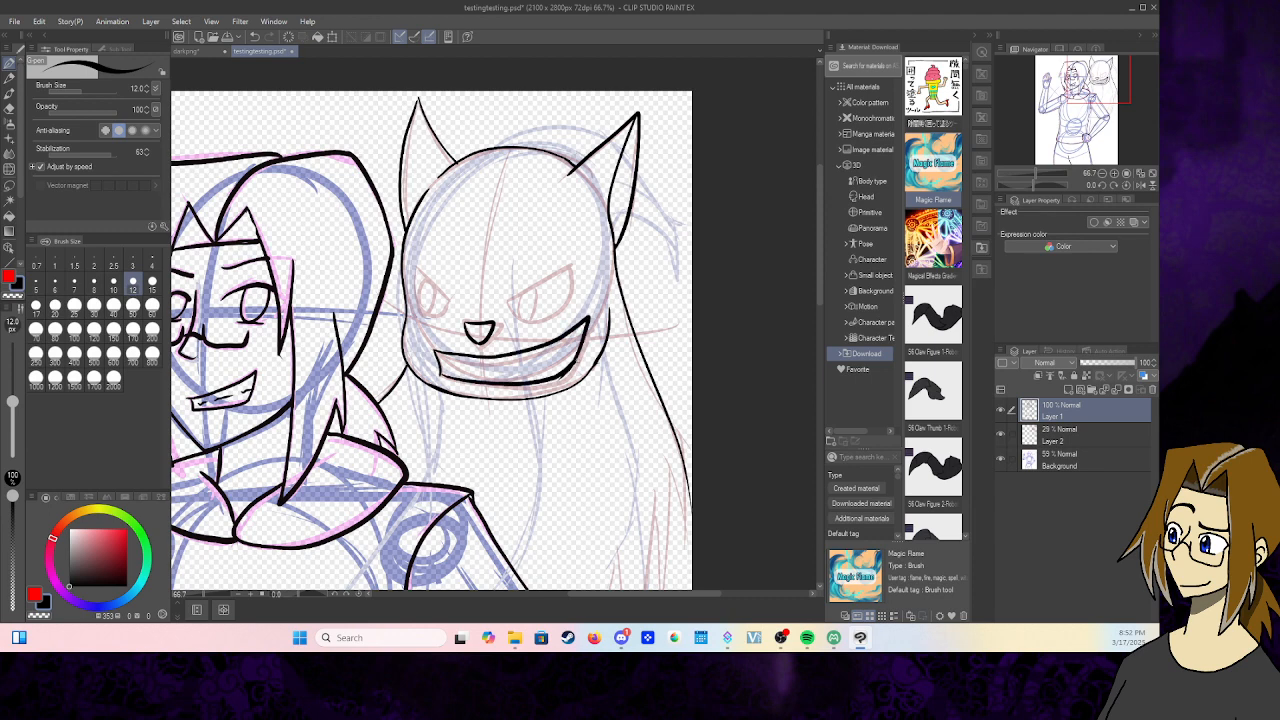
left_click(254, 37)
left_click(254, 37)
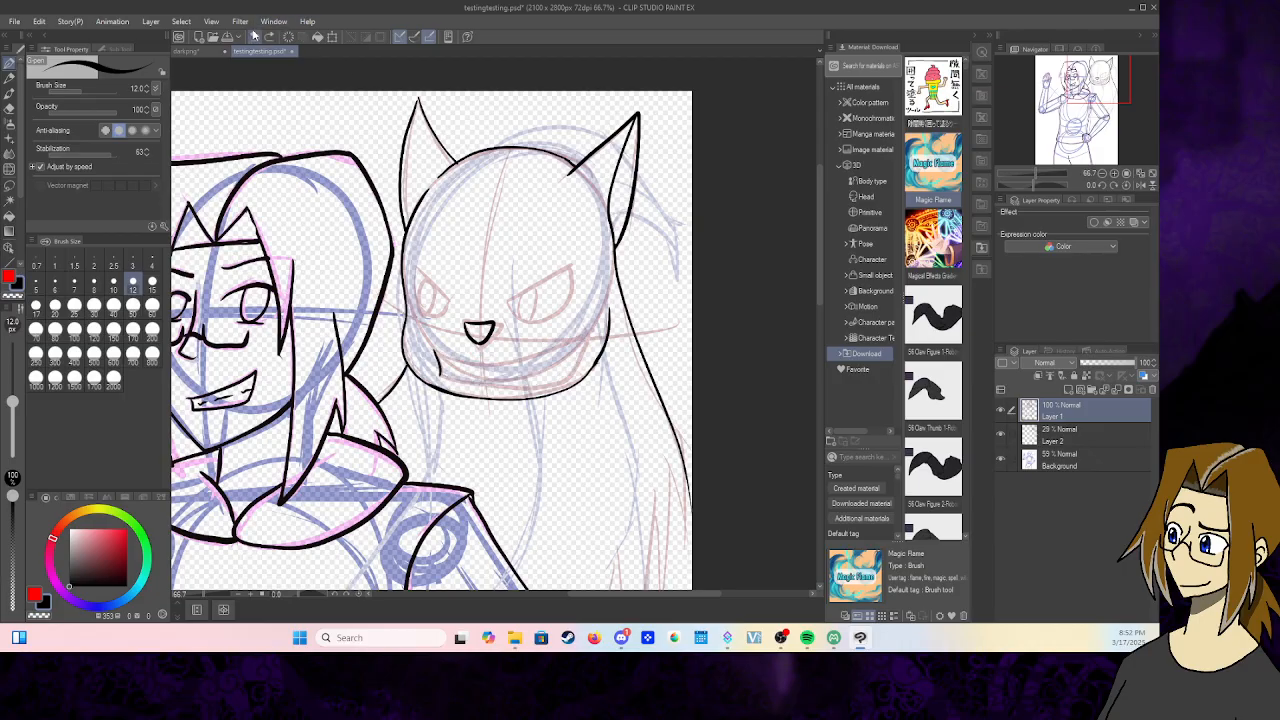
left_click(254, 37)
- Ink the second figure's wide grin with its teeth using a 10 px G-pen and save the document
left_click(113, 280)
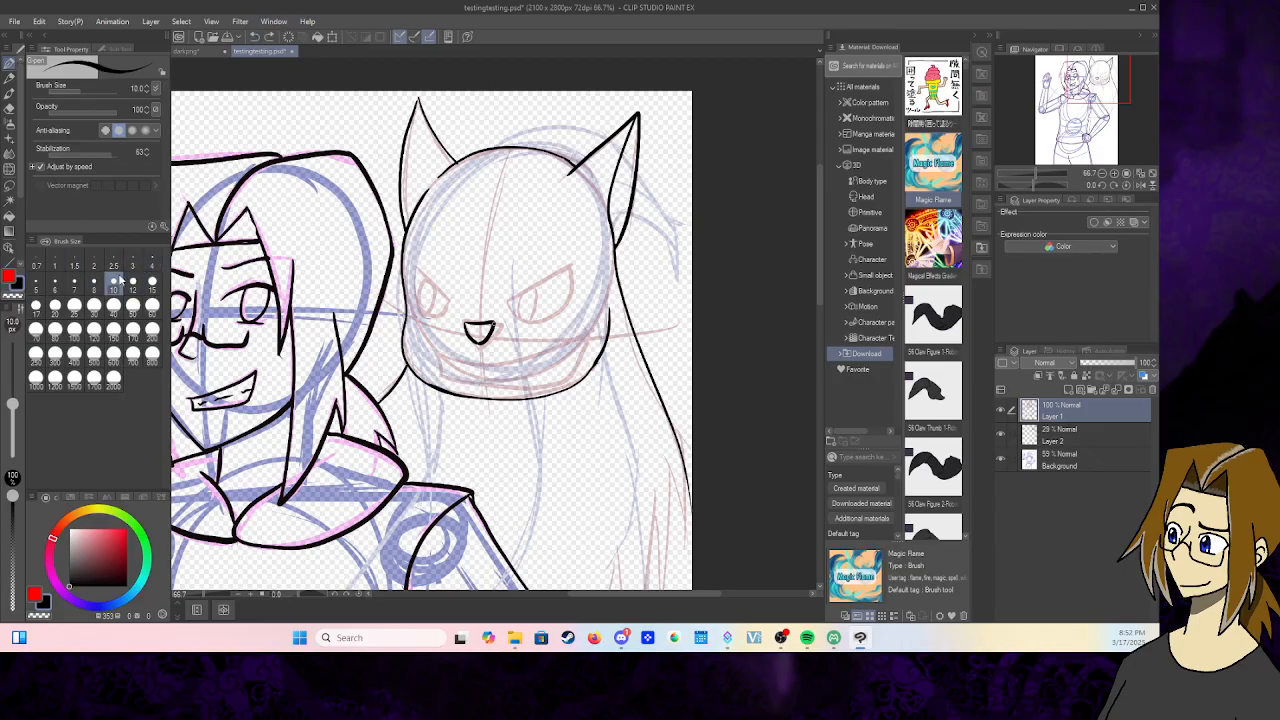
mouse_move(436, 355)
left_mouse_down()
mouse_move(499, 355)
mouse_move(573, 328)
mouse_move(540, 372)
left_mouse_up()
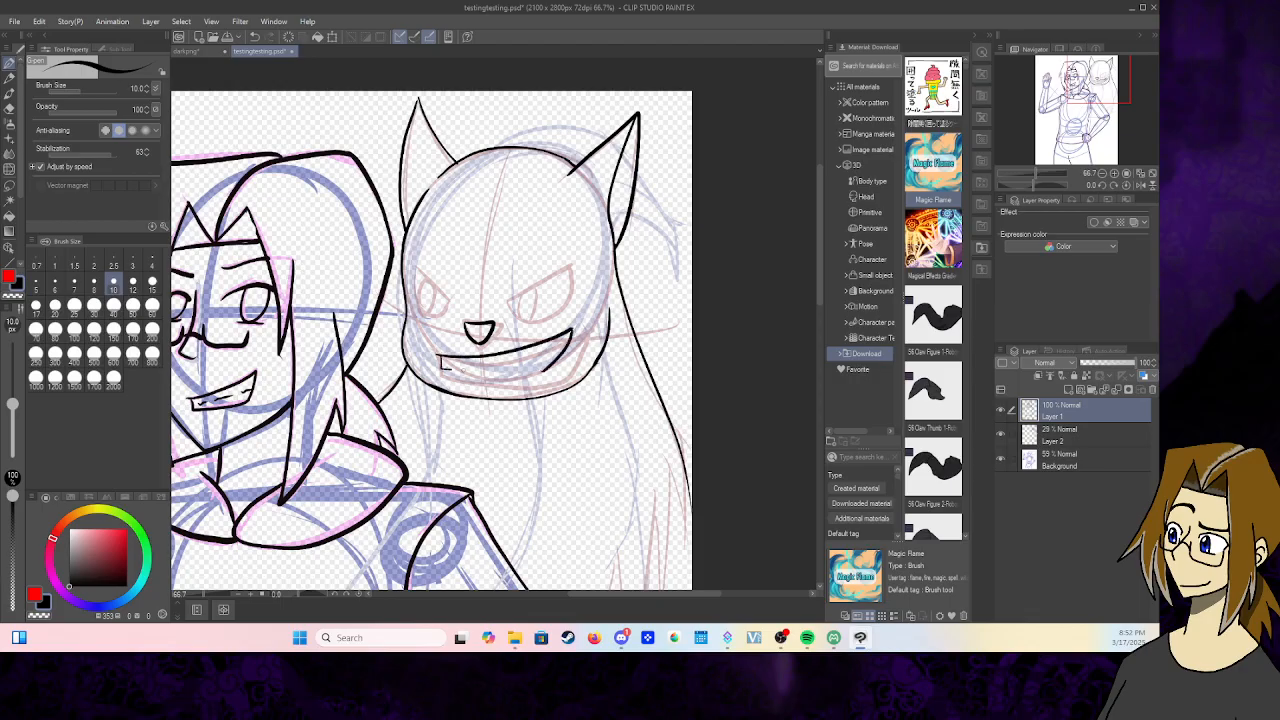
mouse_move(447, 366)
left_mouse_down()
mouse_move(542, 373)
mouse_move(552, 350)
left_mouse_up()
left_click_drag(487, 361, 503, 367)
left_click(14, 21)
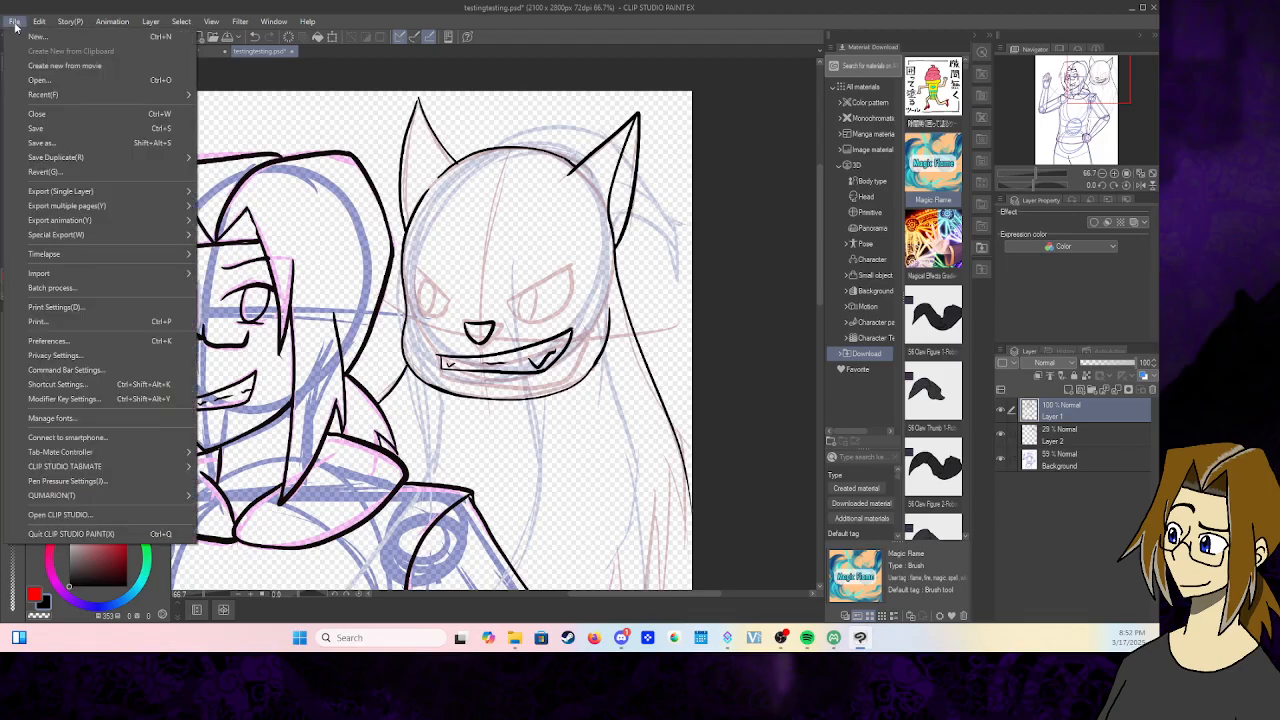
left_click(52, 137)
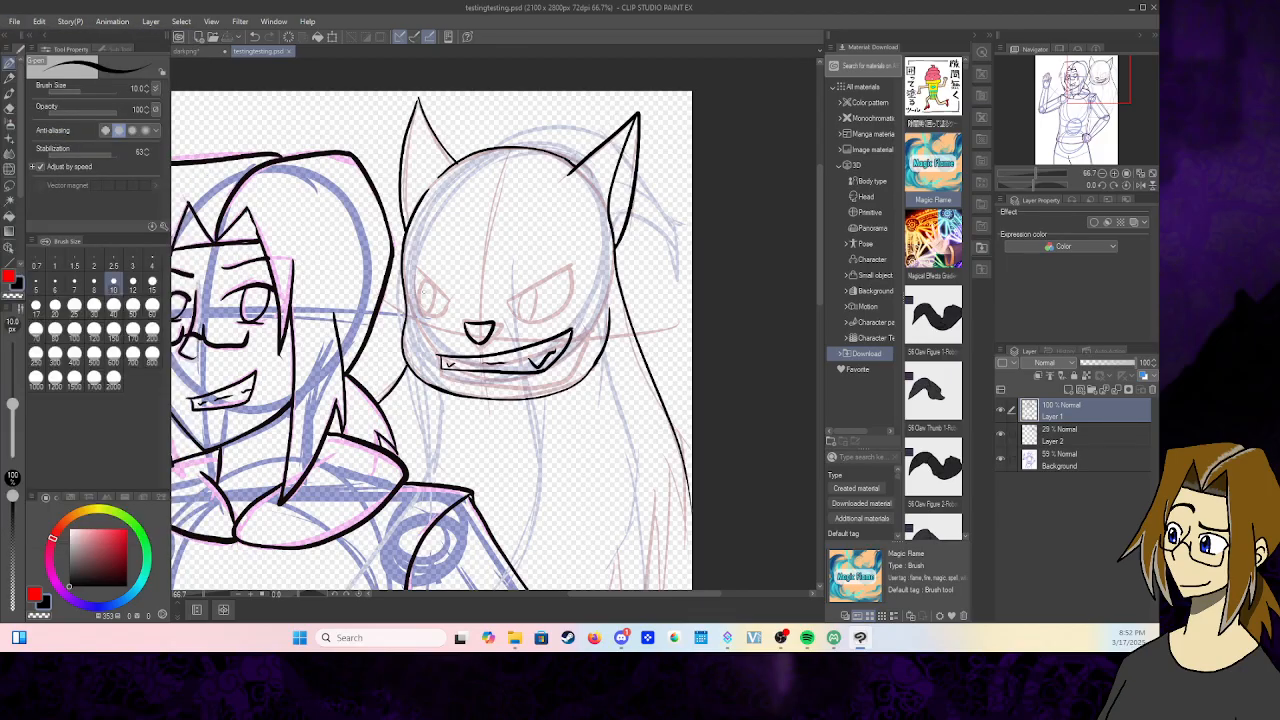
- Ink the second figure's two slanted, angry eyes with their pupils over the red sketch
left_click_drag(414, 283, 423, 318)
left_click(446, 318)
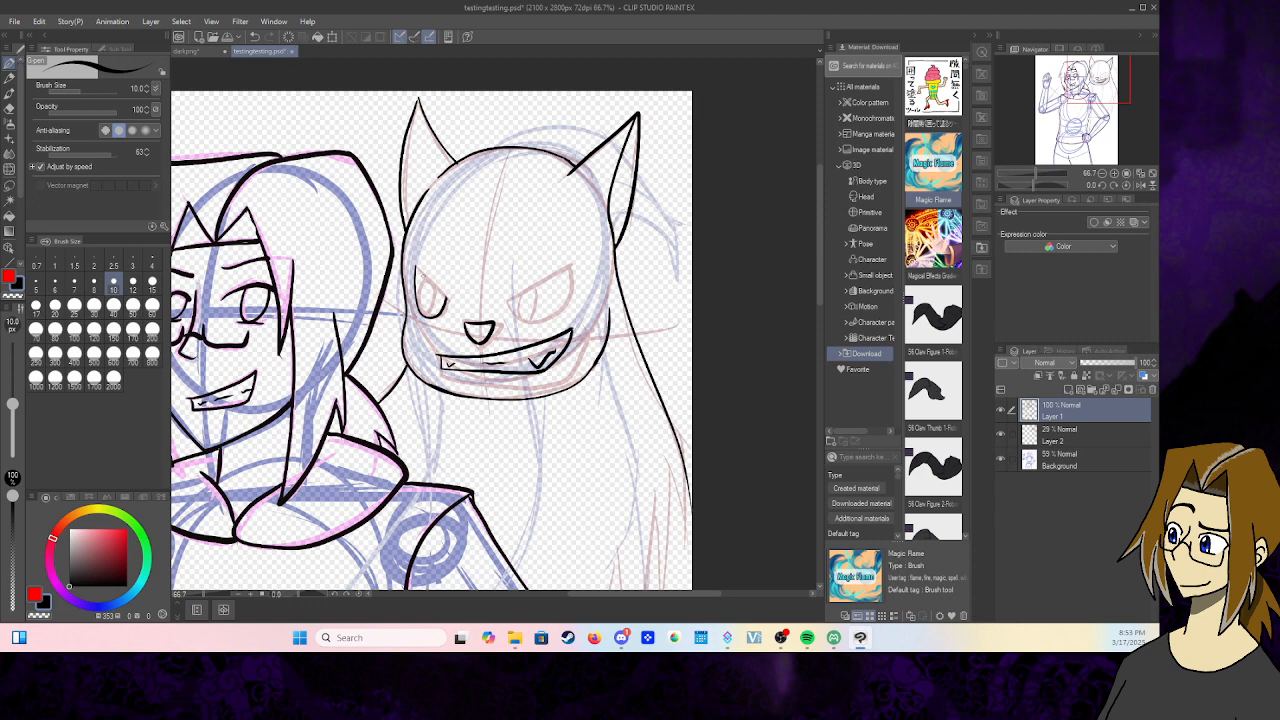
mouse_move(414, 264)
left_mouse_down()
mouse_move(438, 290)
mouse_move(536, 287)
mouse_move(570, 267)
left_mouse_up()
mouse_move(505, 303)
left_mouse_down()
mouse_move(532, 322)
mouse_move(555, 316)
mouse_move(569, 265)
left_mouse_up()
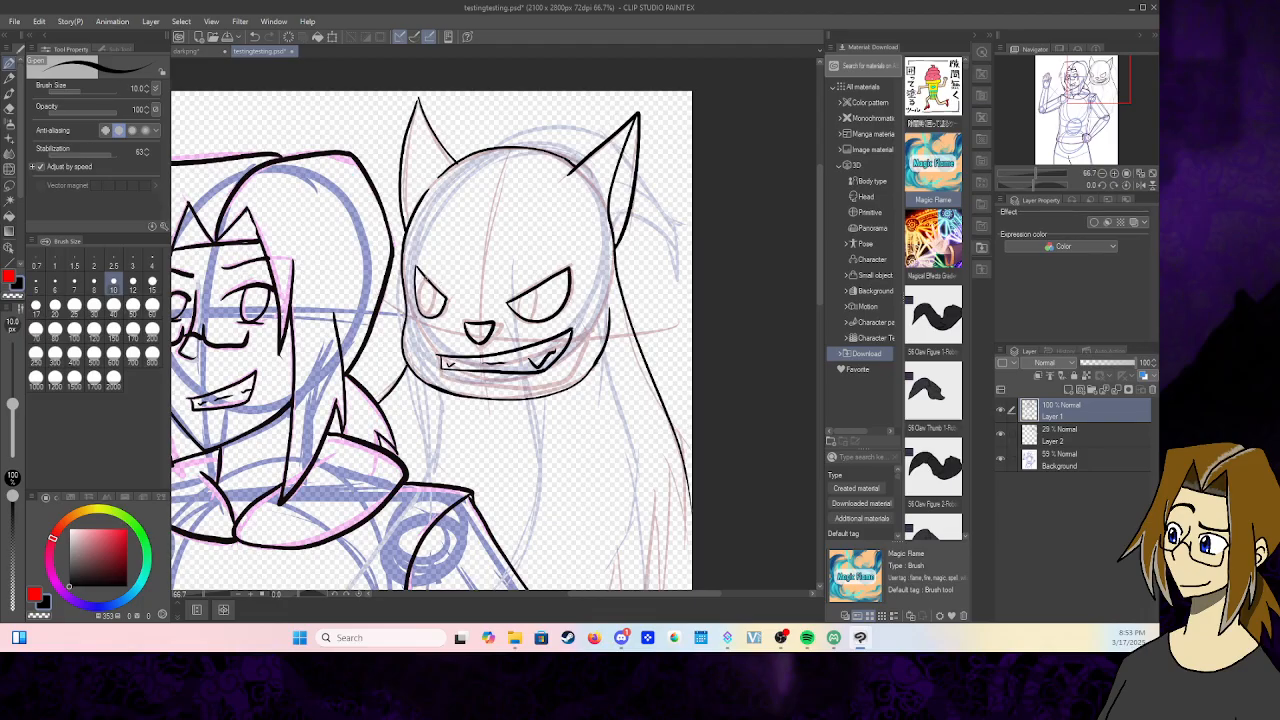
mouse_move(420, 287)
left_mouse_down()
mouse_move(424, 312)
mouse_move(440, 291)
left_mouse_up()
mouse_move(521, 292)
left_mouse_down()
mouse_move(527, 318)
mouse_move(541, 281)
left_mouse_up()
- Ink the jagged fur spikes at the lower end of the second figure's back, beside the main character's elbow
left_click_drag(1080, 91, 1083, 111)
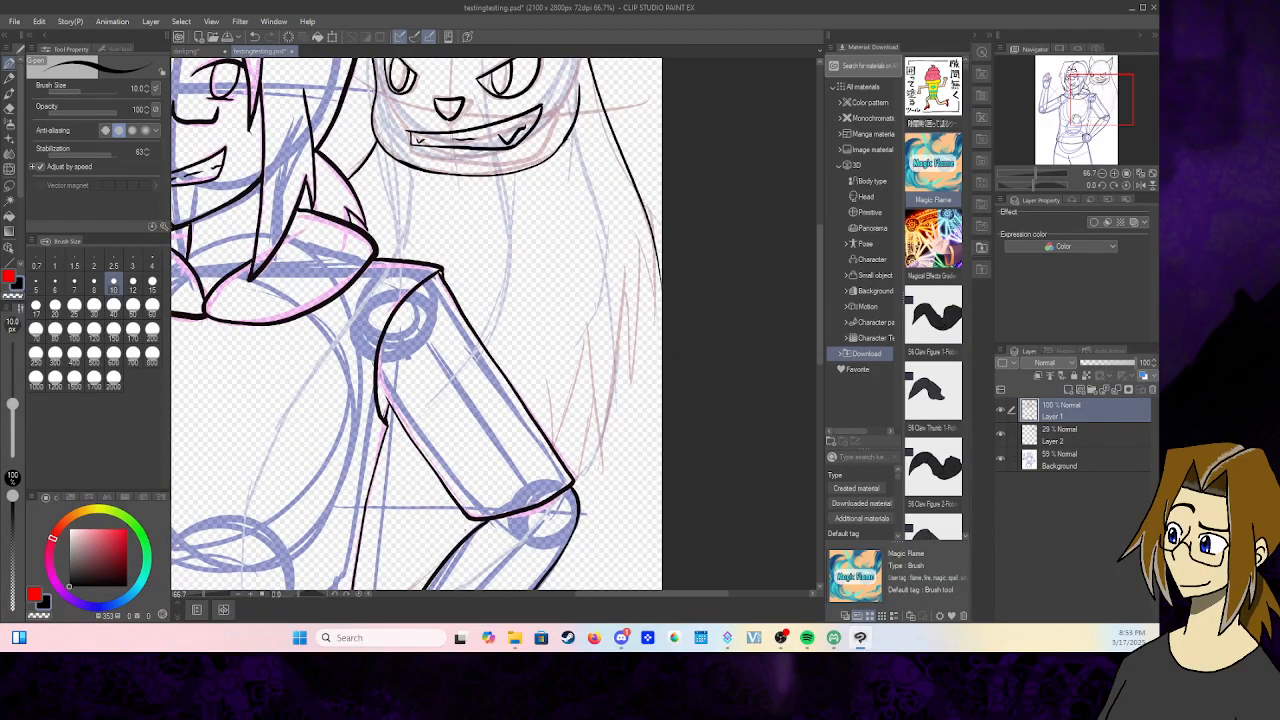
left_click_drag(586, 330, 555, 455)
left_click_drag(545, 392, 557, 453)
left_click_drag(585, 336, 594, 458)
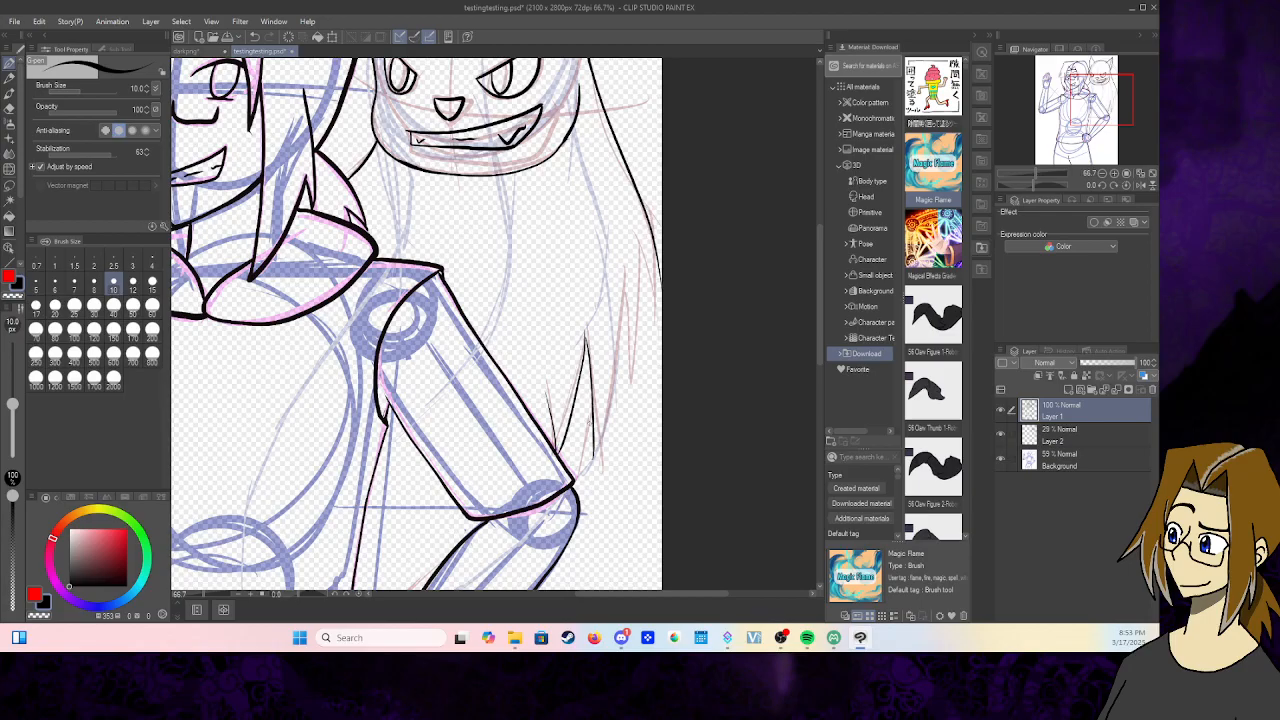
mouse_move(626, 302)
left_mouse_down()
mouse_move(592, 460)
mouse_move(627, 354)
mouse_move(623, 398)
left_mouse_up()
left_click_drag(660, 255, 638, 364)
left_click_drag(647, 304, 642, 366)
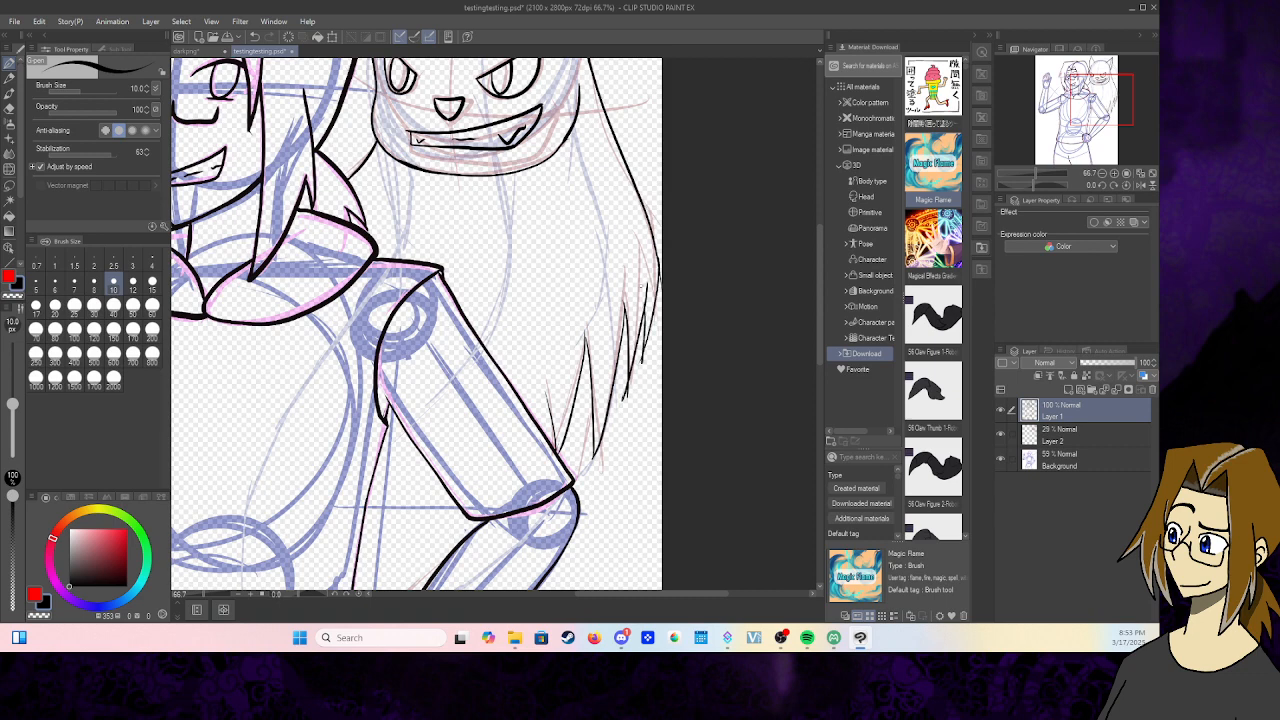
- Ink the second figure's lower body line tapering to the elbow, continuing inside the arm gap and below the fist
key("e")
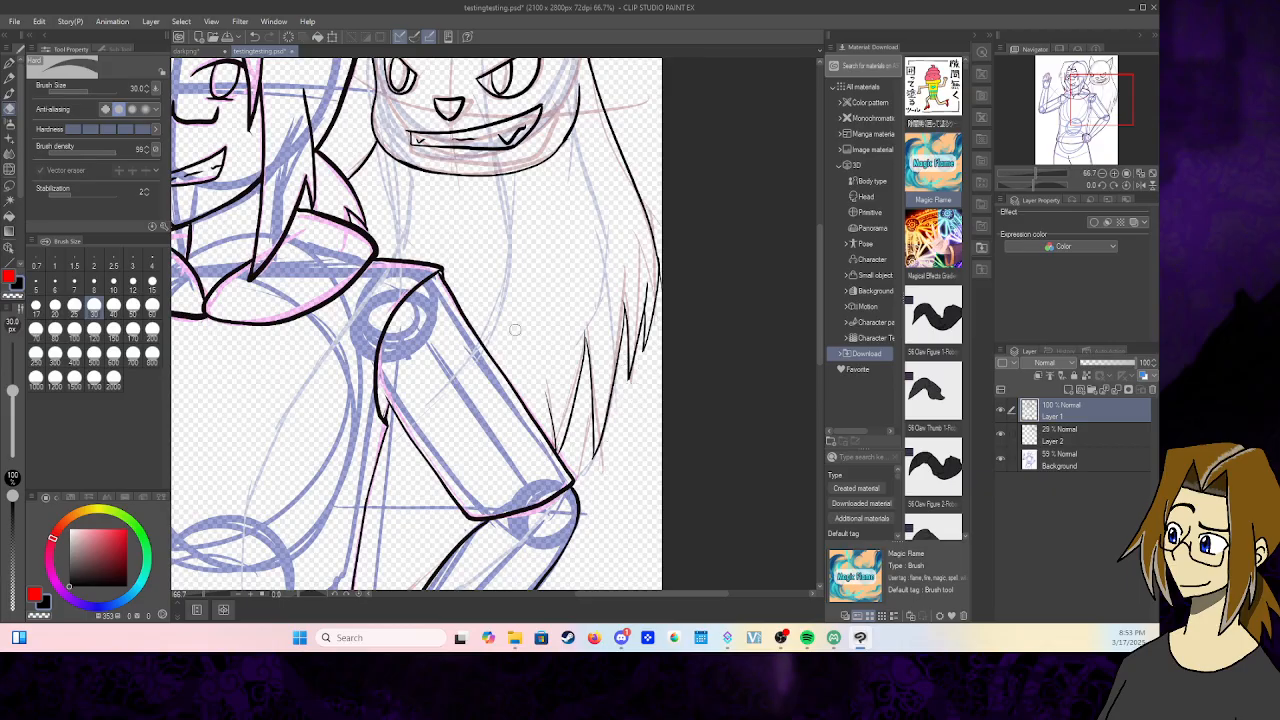
left_click(9, 64)
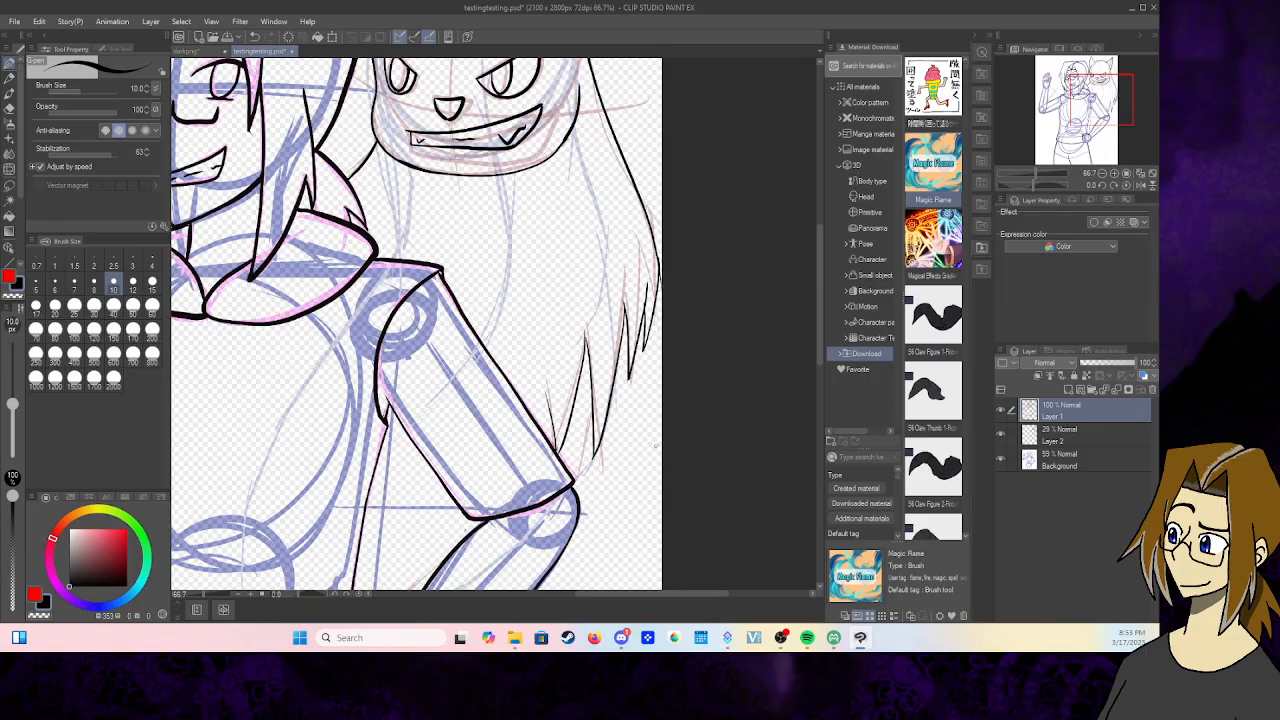
left_click_drag(627, 385, 576, 497)
left_click_drag(1087, 99, 1075, 116)
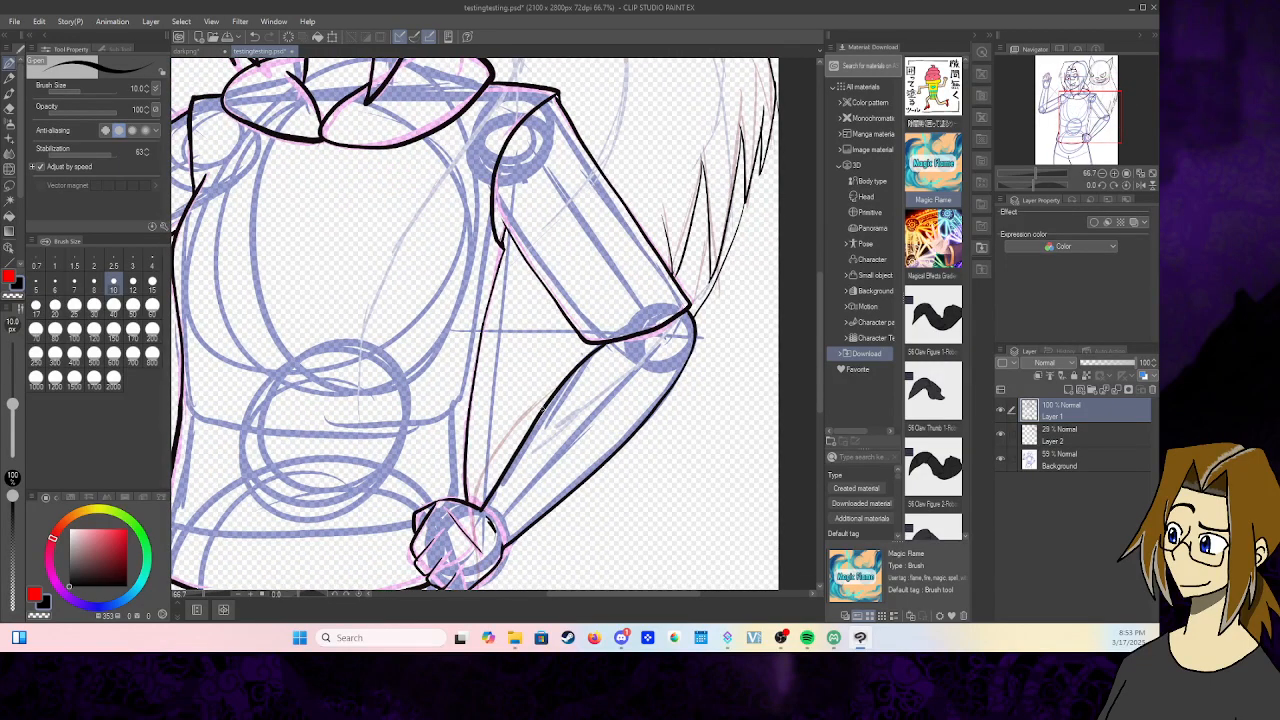
left_click_drag(546, 406, 473, 508)
left_click_drag(1086, 109, 1078, 140)
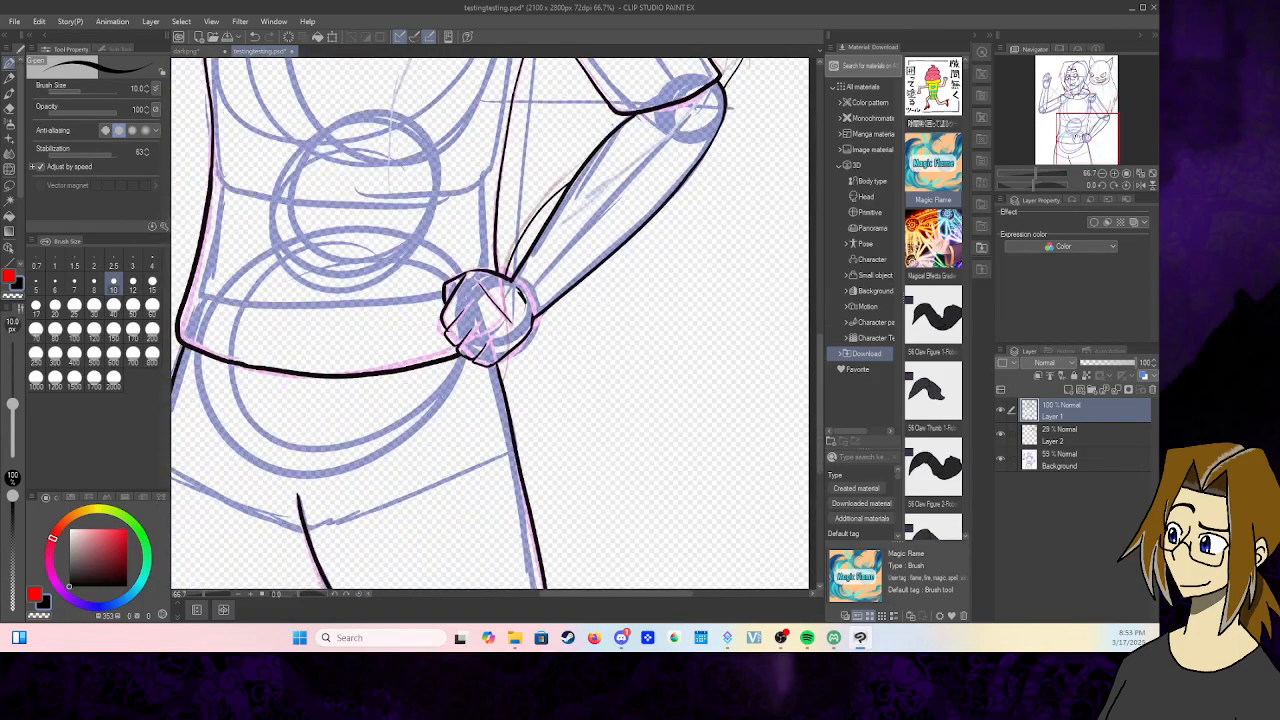
left_click_drag(509, 357, 502, 387)
key("ctrl+z")
- Hide the Background and Layer 2 sketches and add a new raster layer just above Background
left_click_drag(1077, 134, 1067, 82)
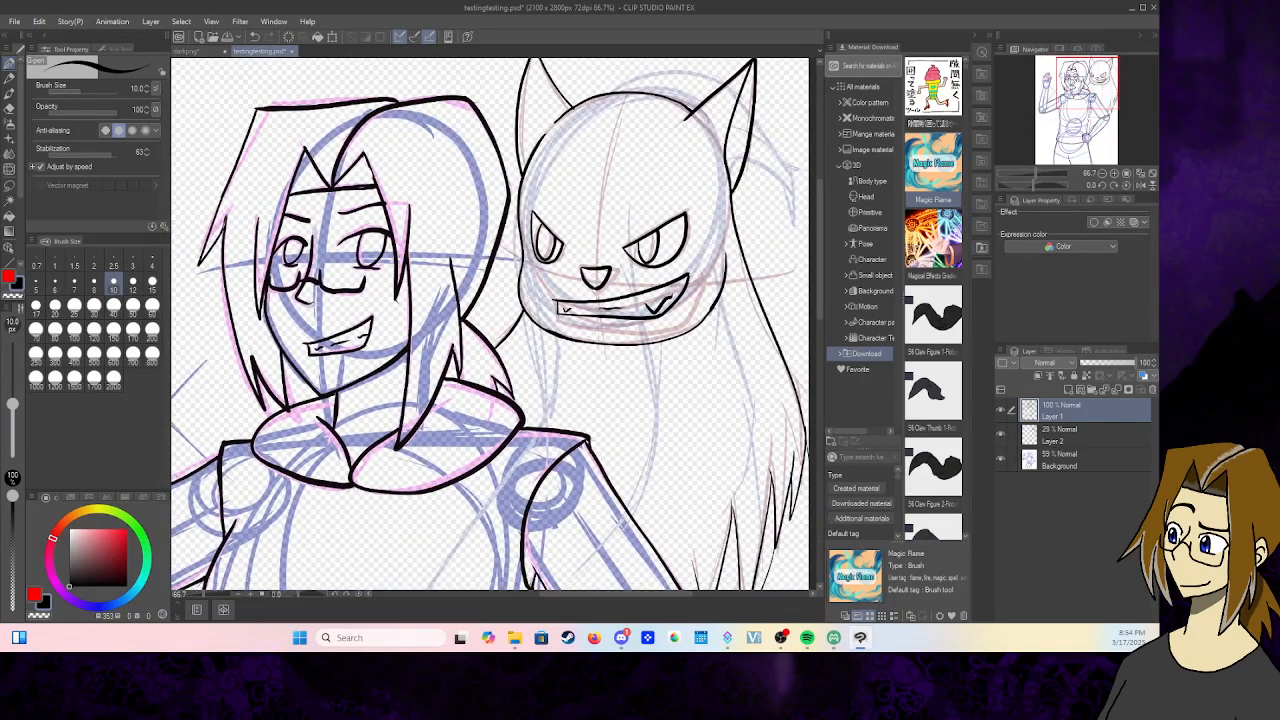
left_click(1001, 459)
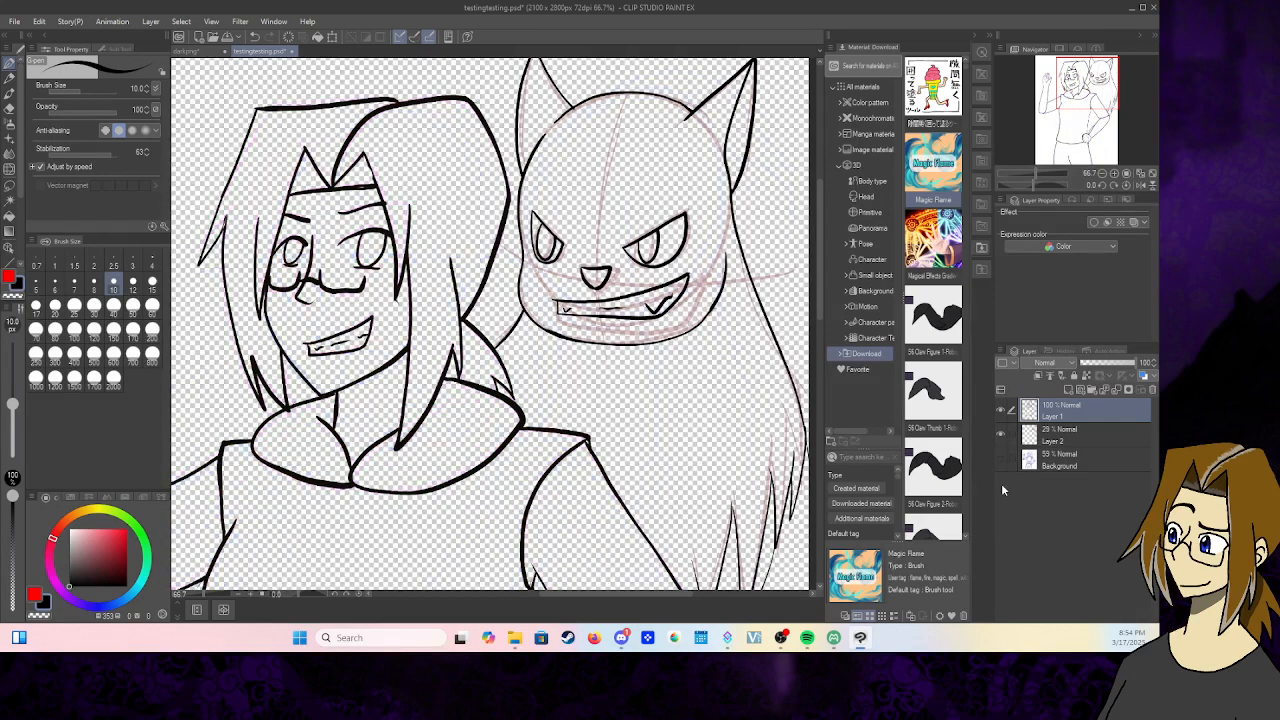
left_click(1001, 435)
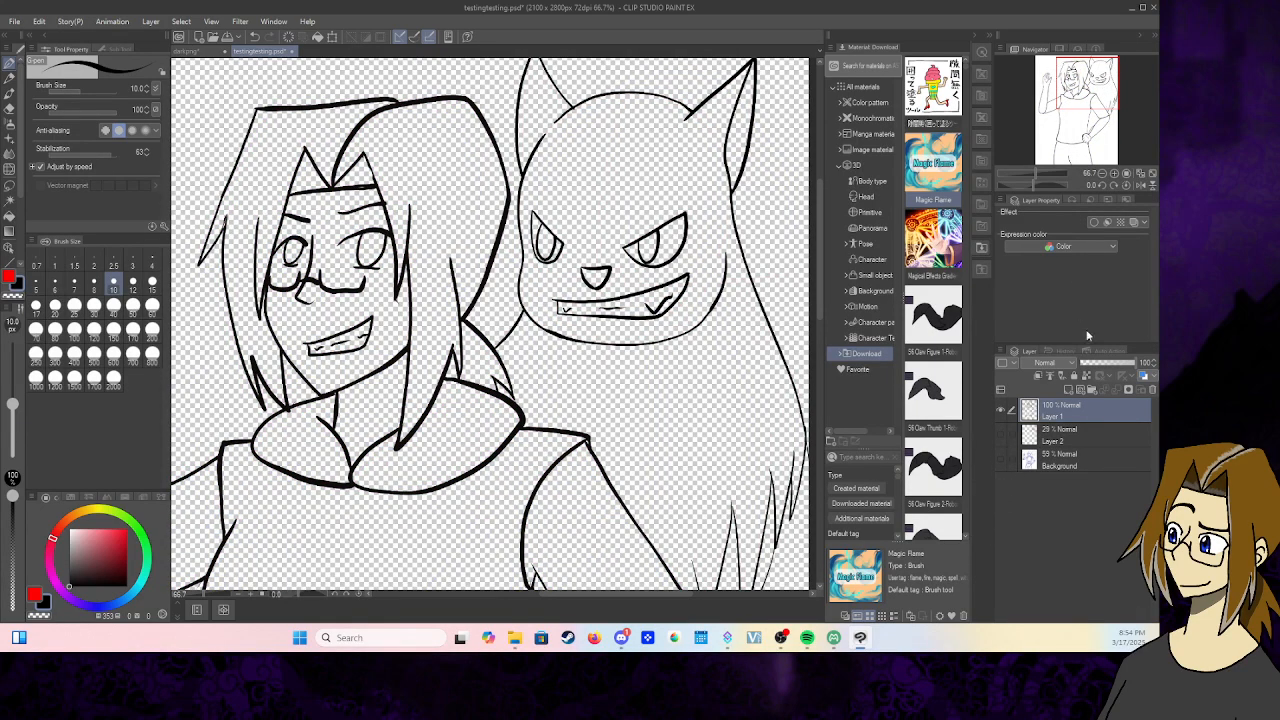
left_click(1073, 456)
left_click(1080, 390)
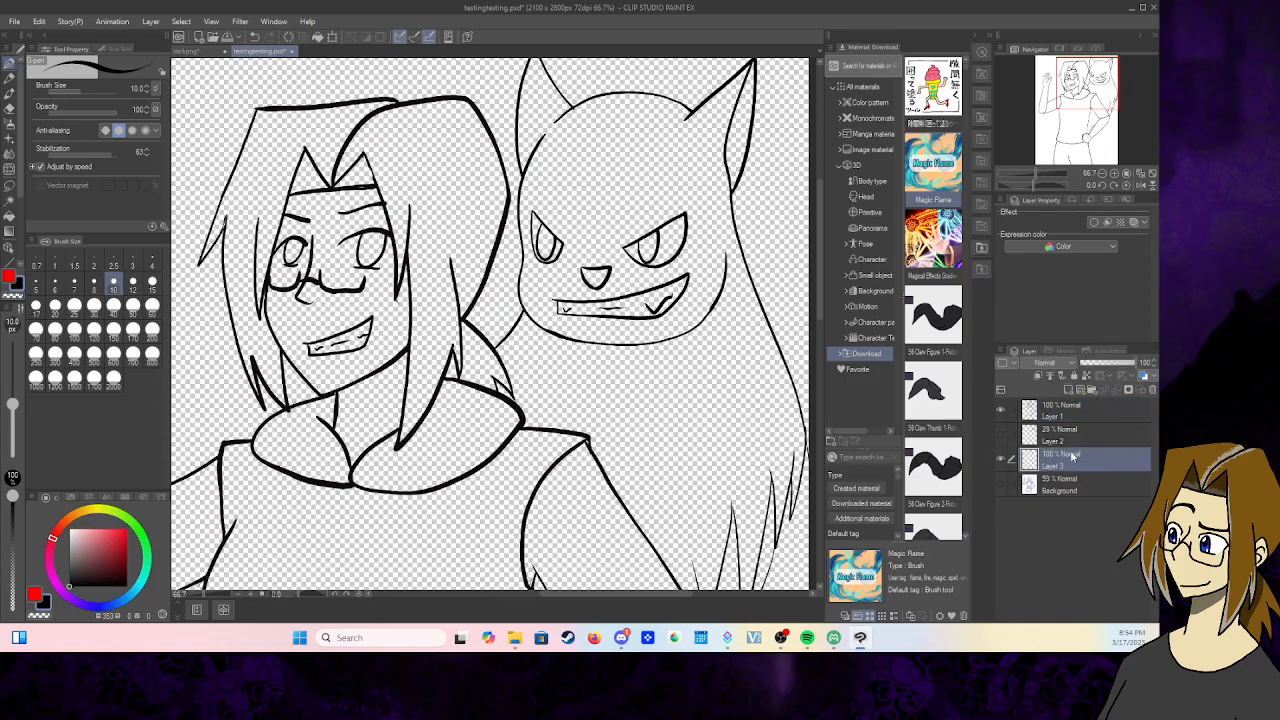
- Set the drawing colour to white and fill the whole of Layer 3 with it
left_click(151, 21)
mouse_move(172, 21)
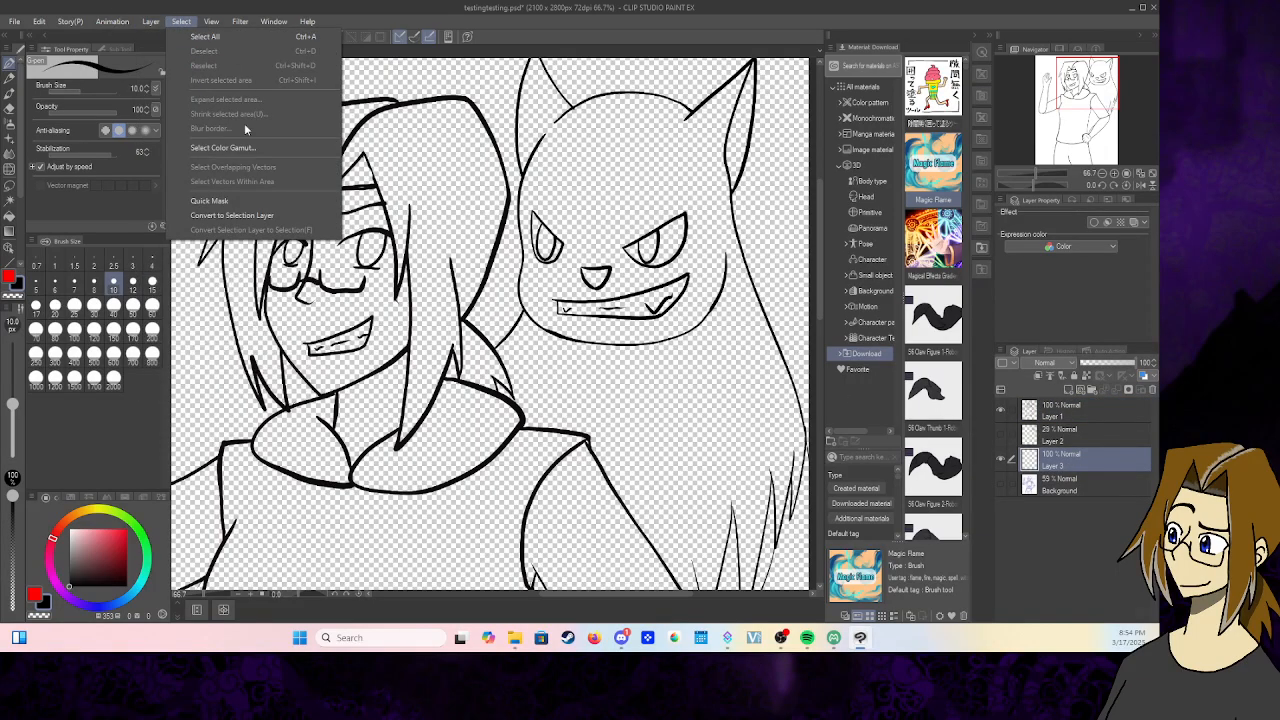
left_click(152, 22)
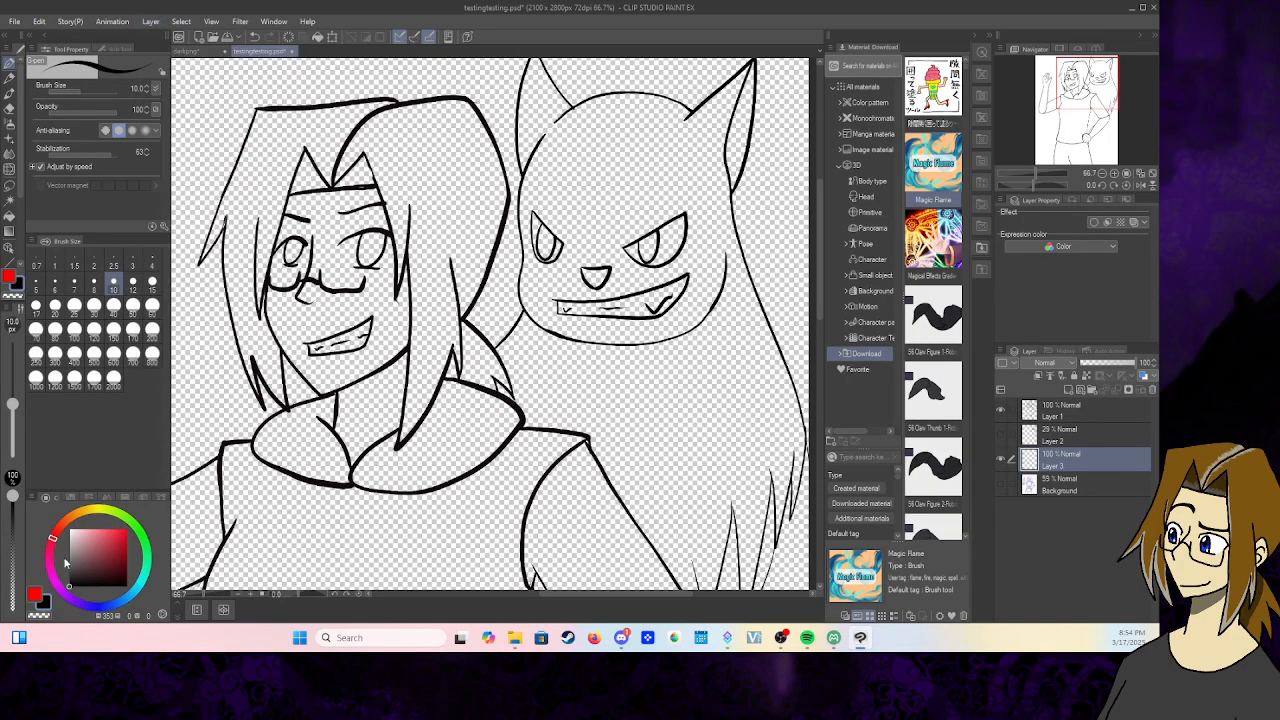
left_click(34, 594)
left_click(40, 598)
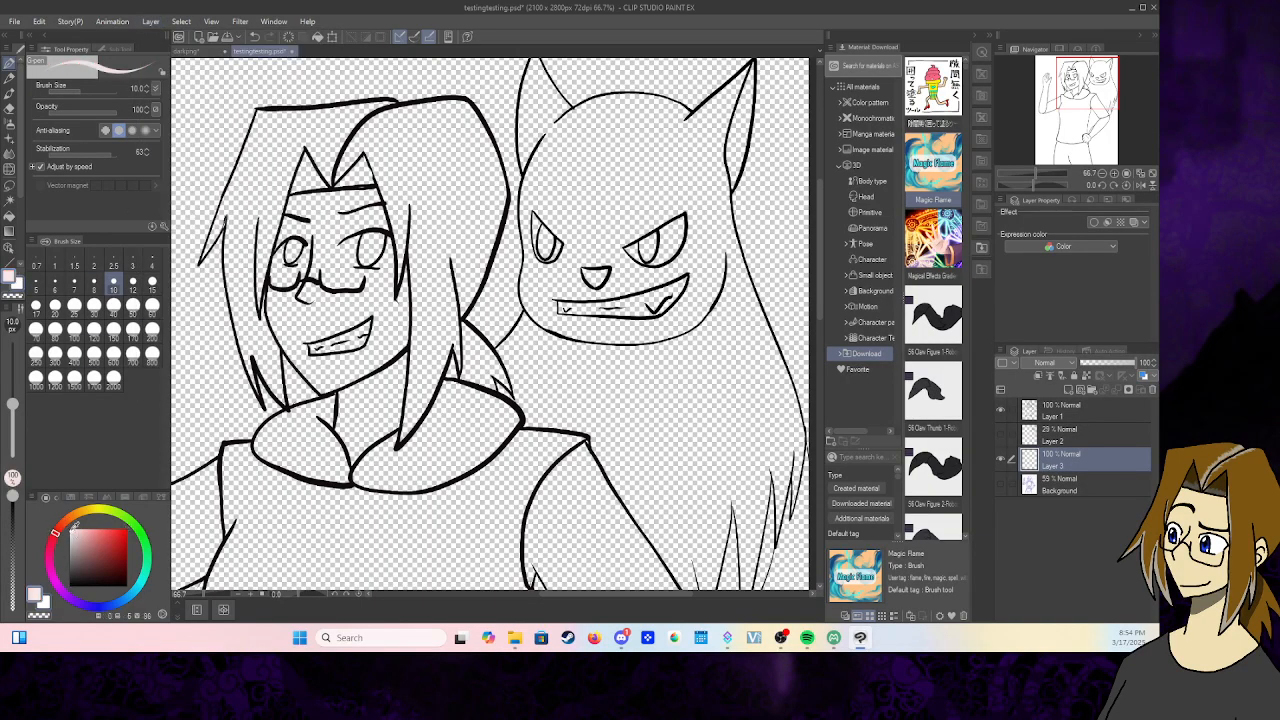
left_click(151, 22)
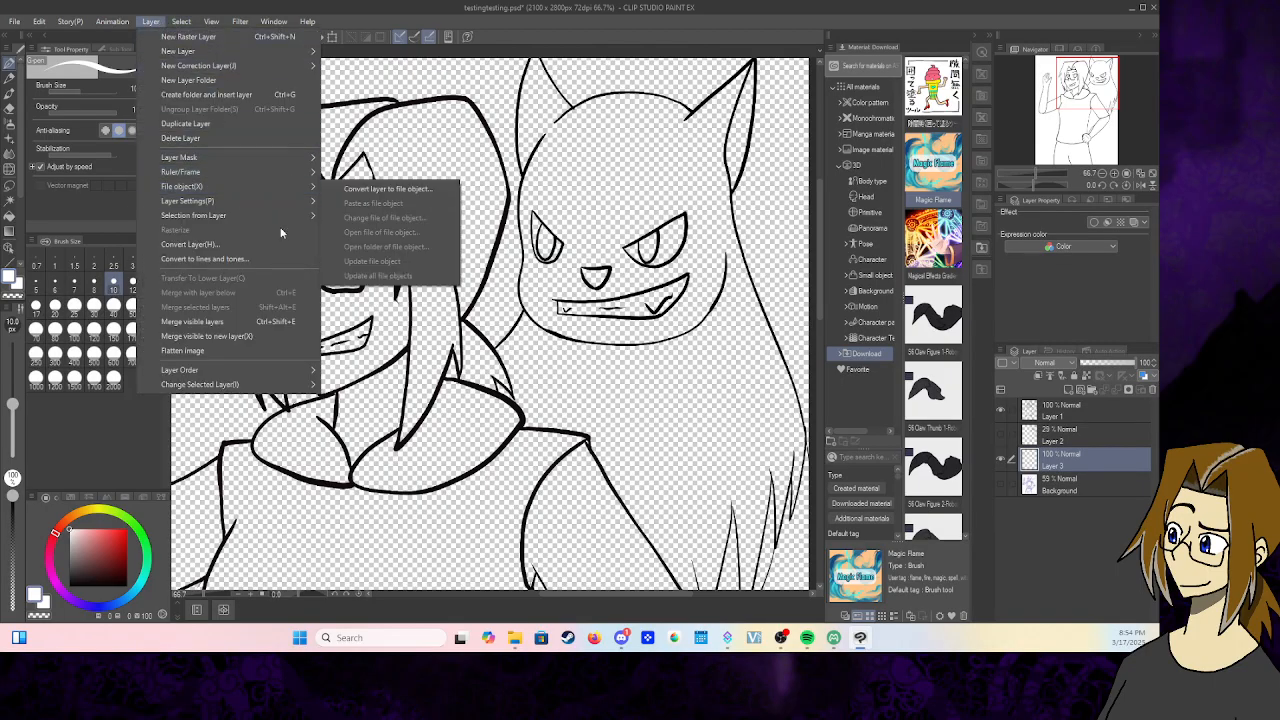
mouse_move(281, 158)
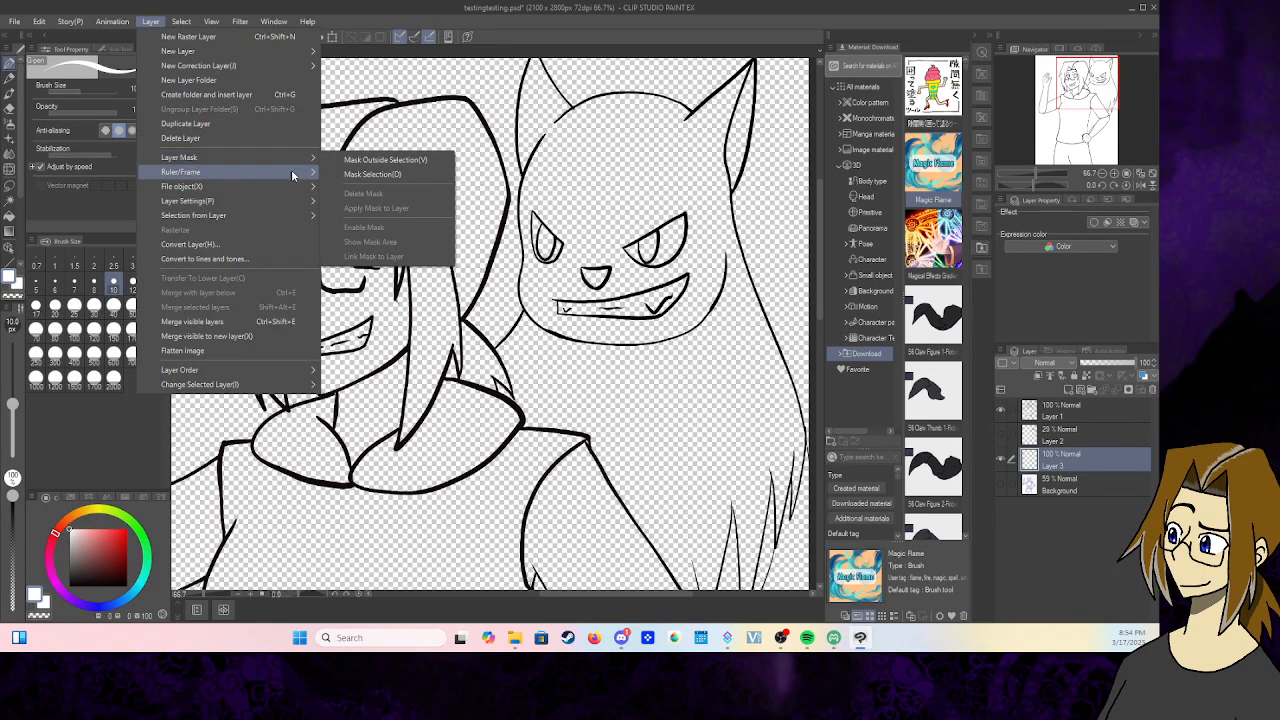
mouse_move(305, 202)
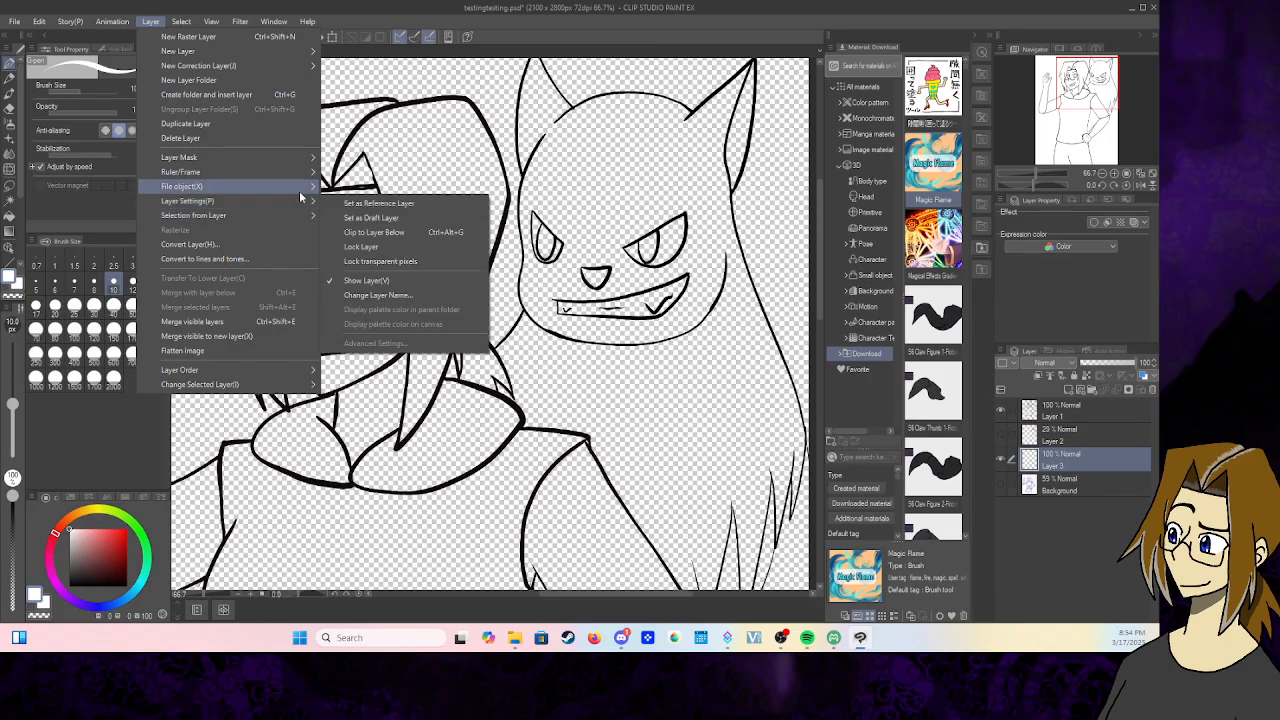
mouse_move(172, 22)
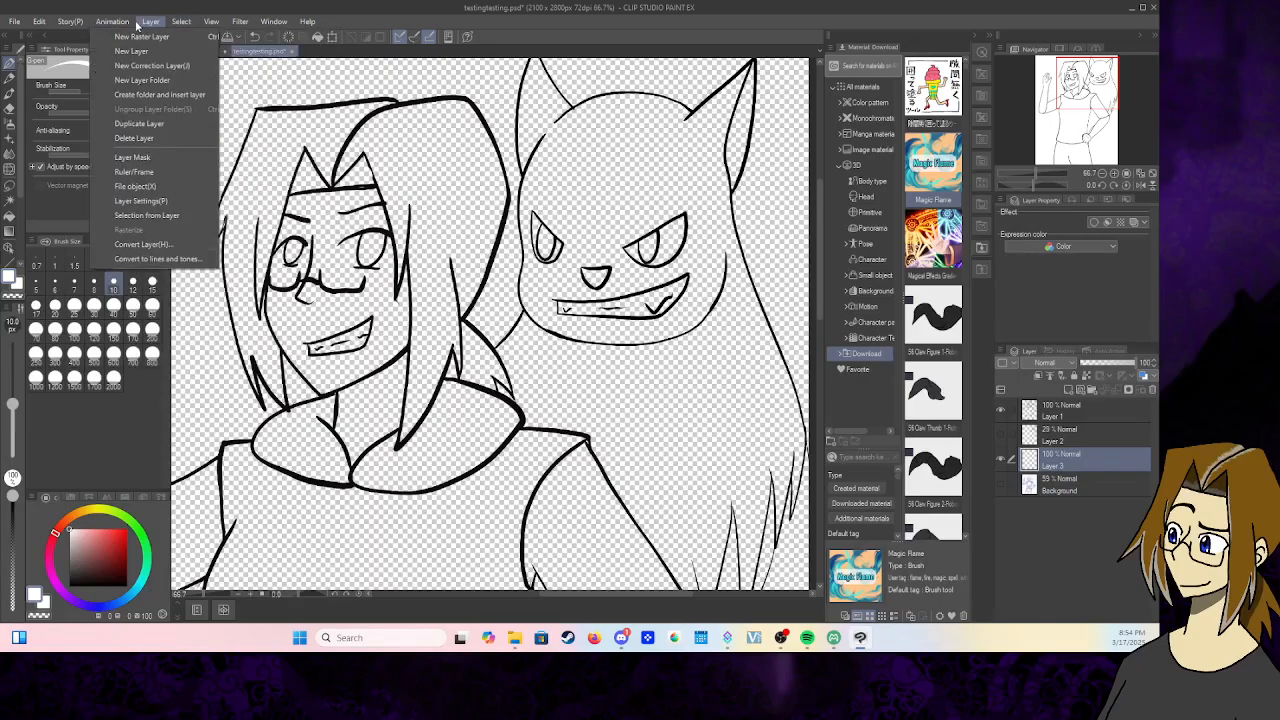
mouse_move(39, 22)
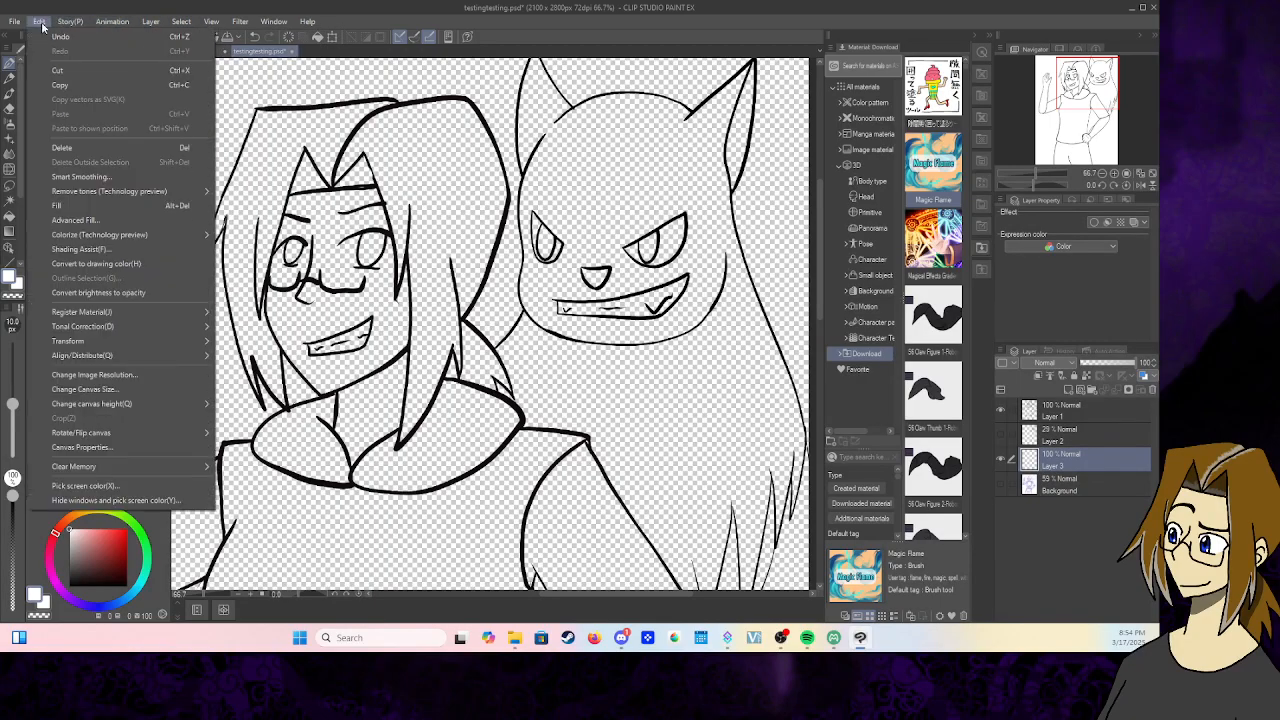
left_click(159, 205)
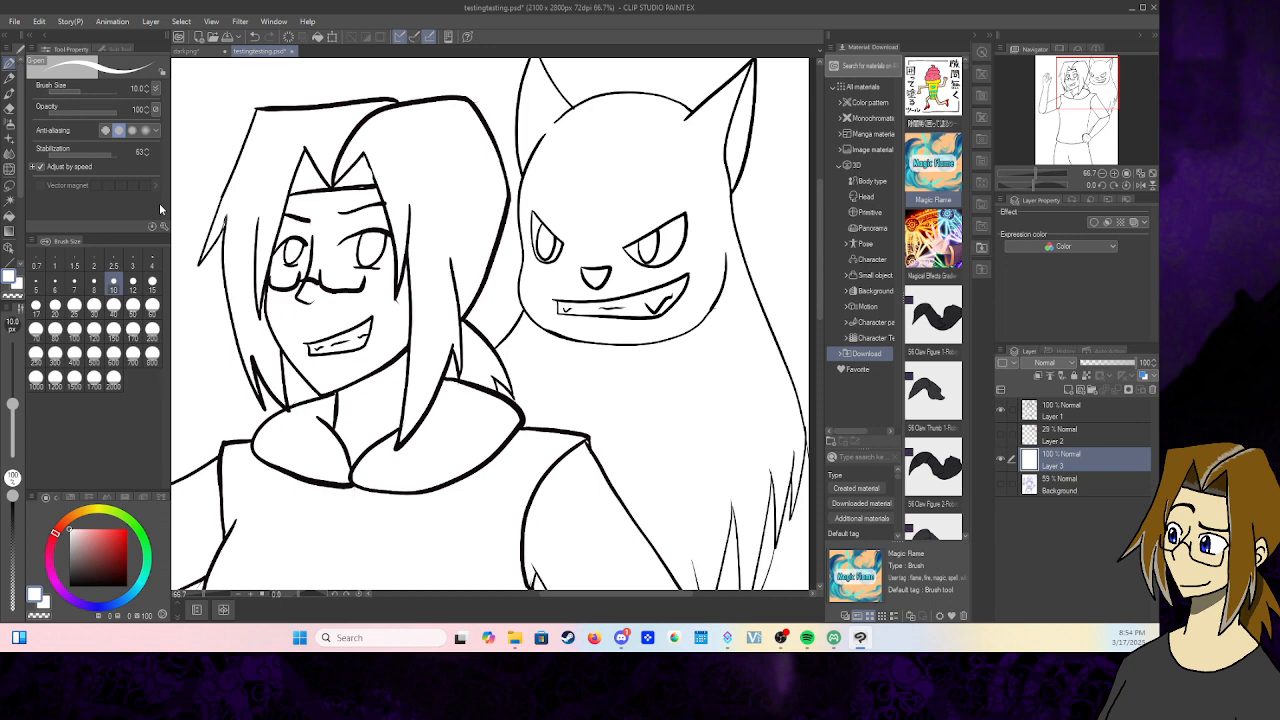
- Make Layer 1 active, switch the drawing colour to black and touch up the headband's end beneath the main character's fringe
left_click(1066, 414)
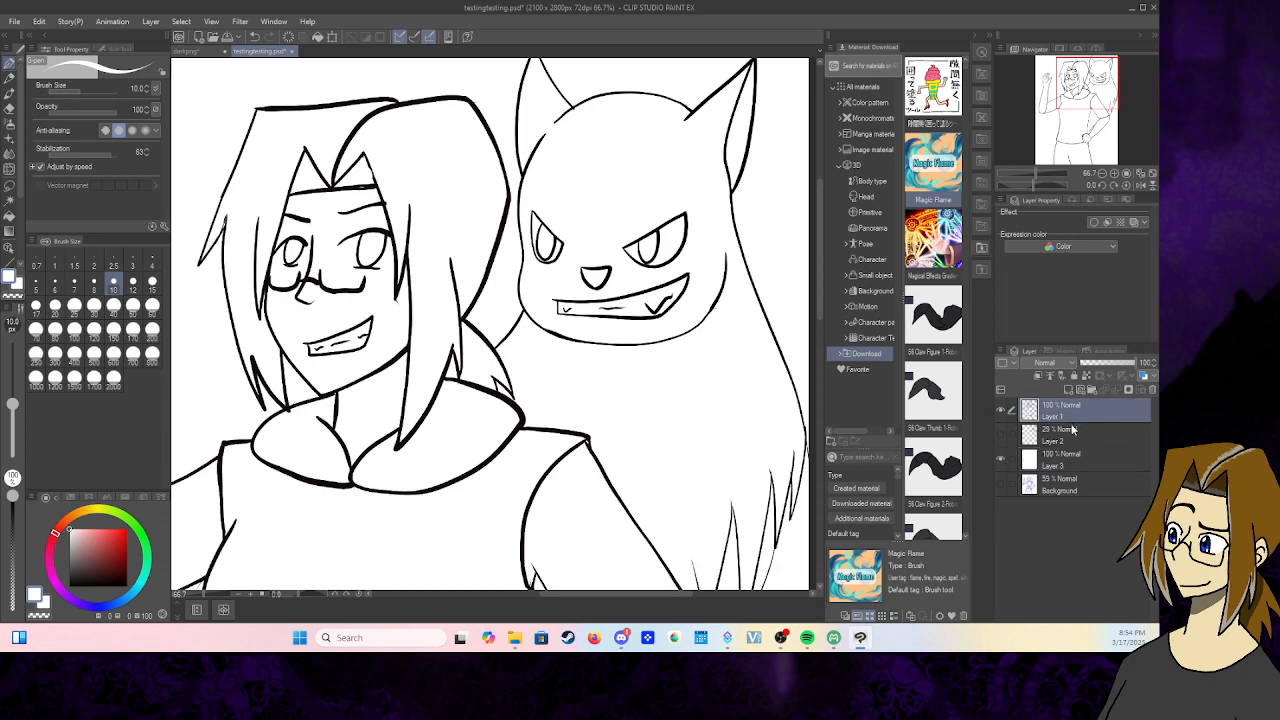
left_click(9, 108)
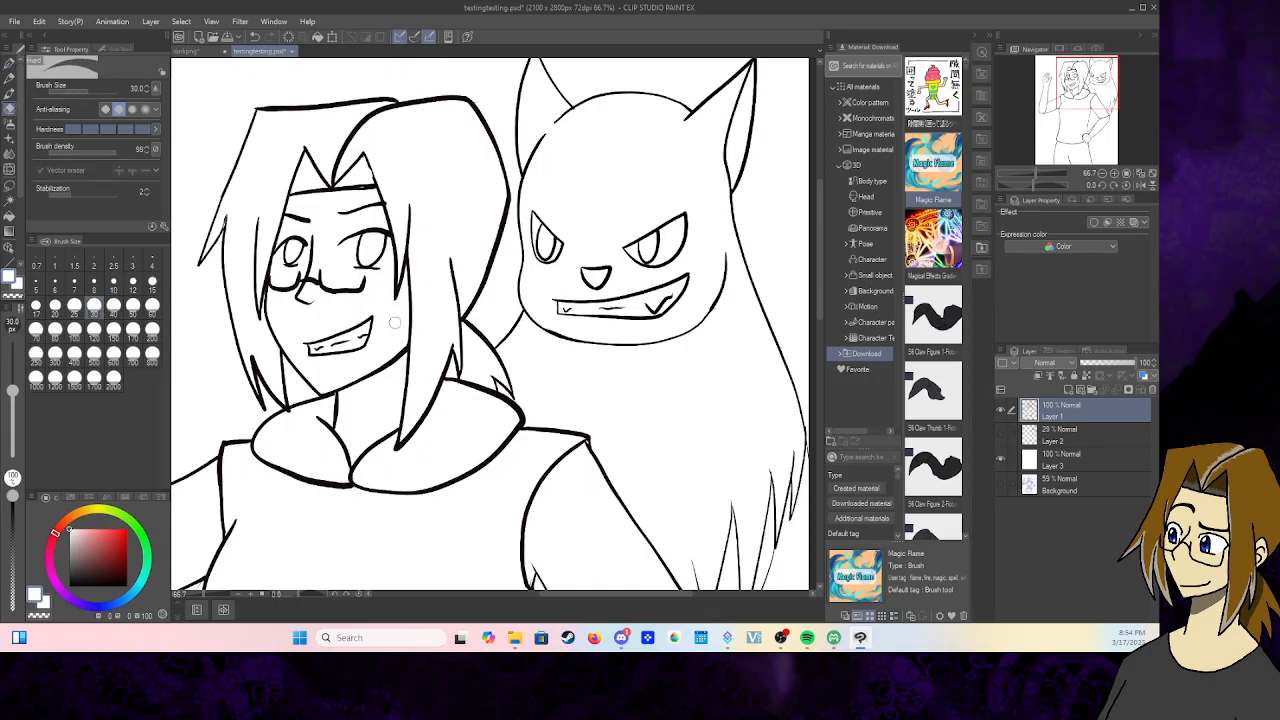
left_click(9, 63)
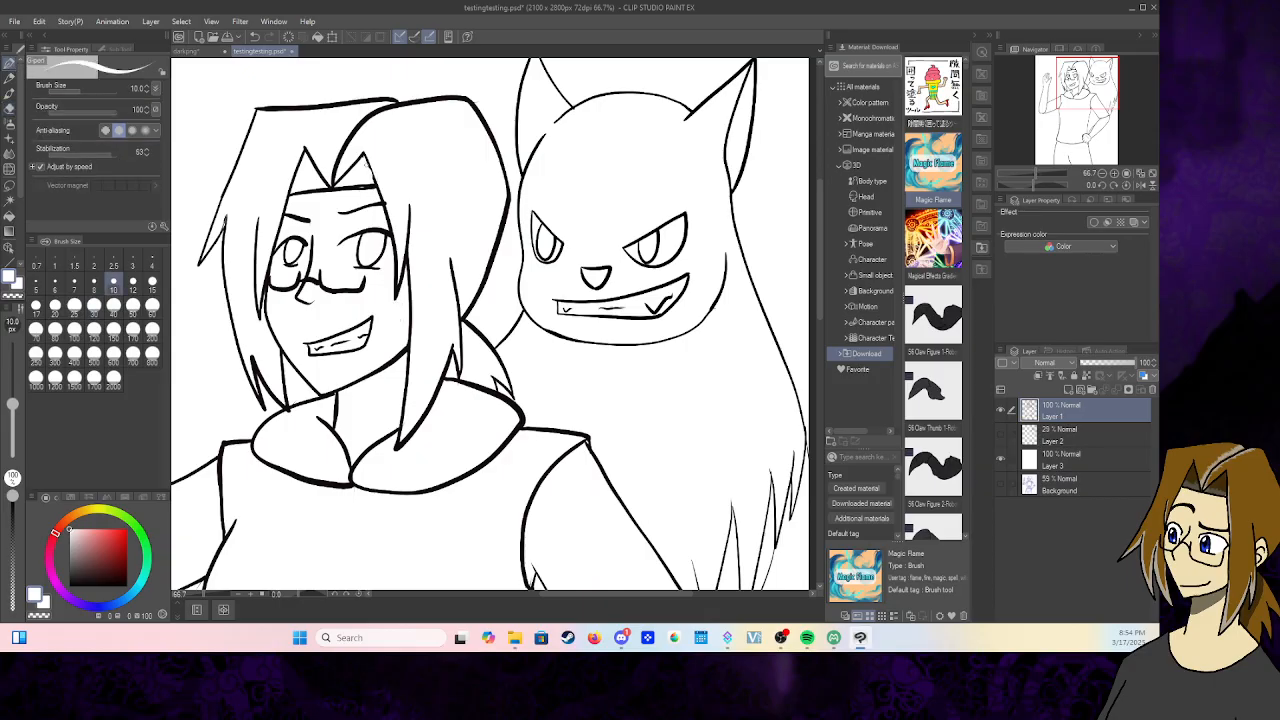
key("x")
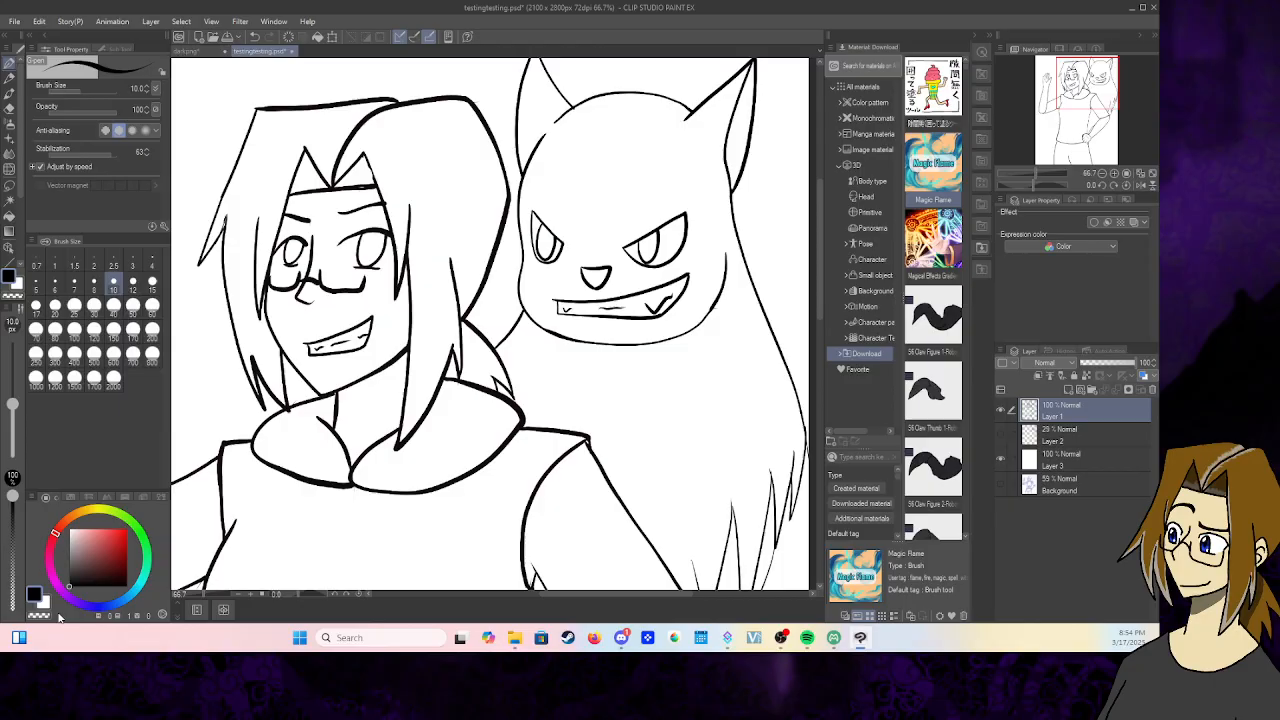
mouse_move(368, 166)
left_mouse_down()
mouse_move(383, 199)
mouse_move(370, 187)
left_mouse_up()
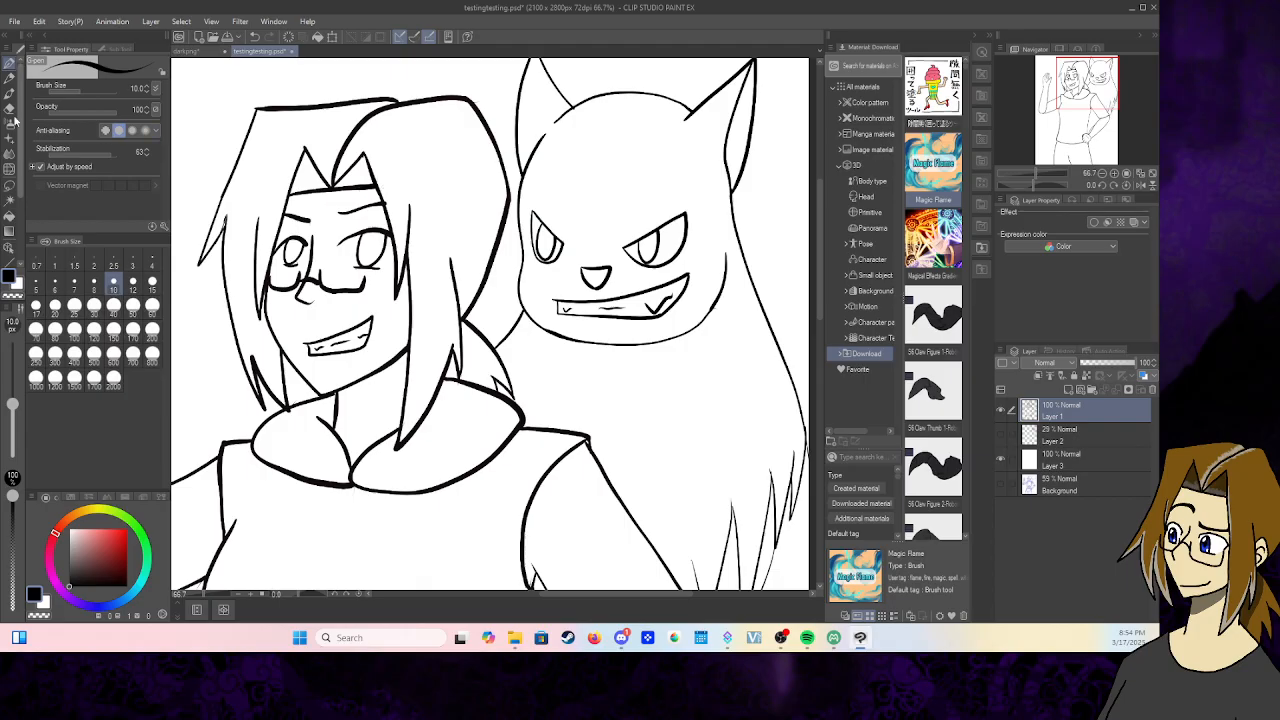
key("e")
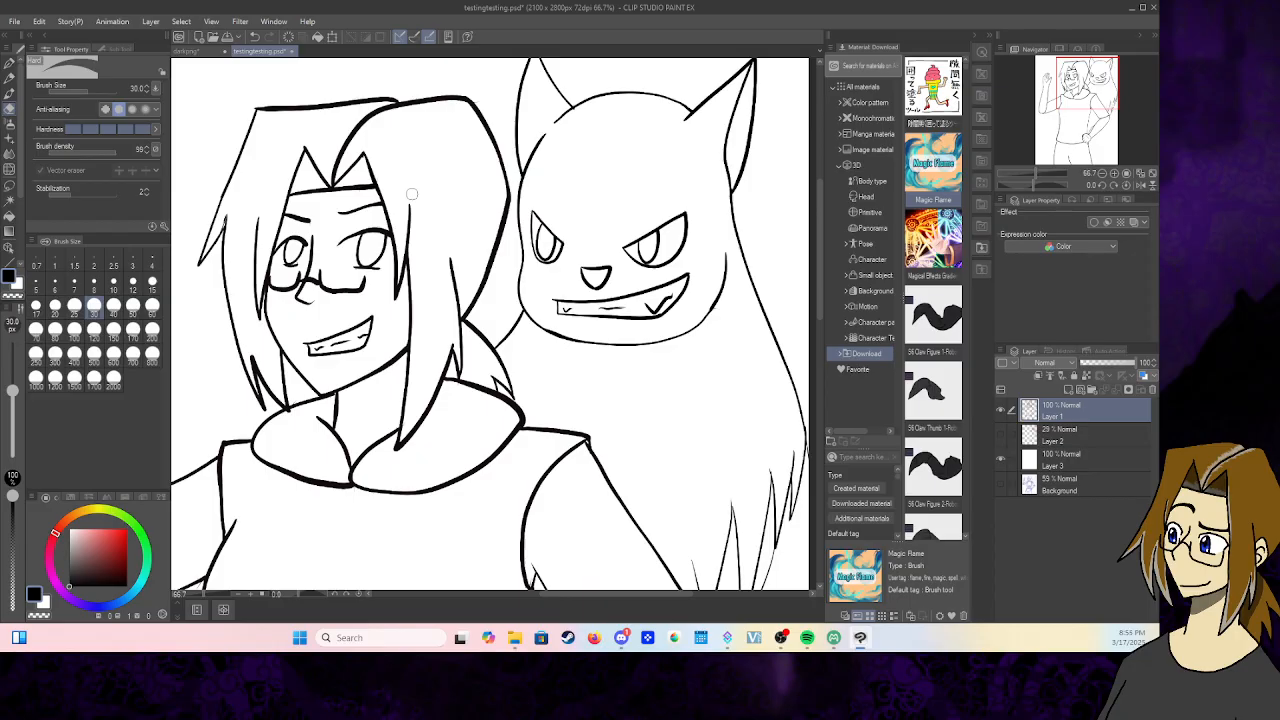
- Review the line art from the waving hand to the hip and as a whole page, comparing it with the coloured character in darkpng
left_click(192, 51)
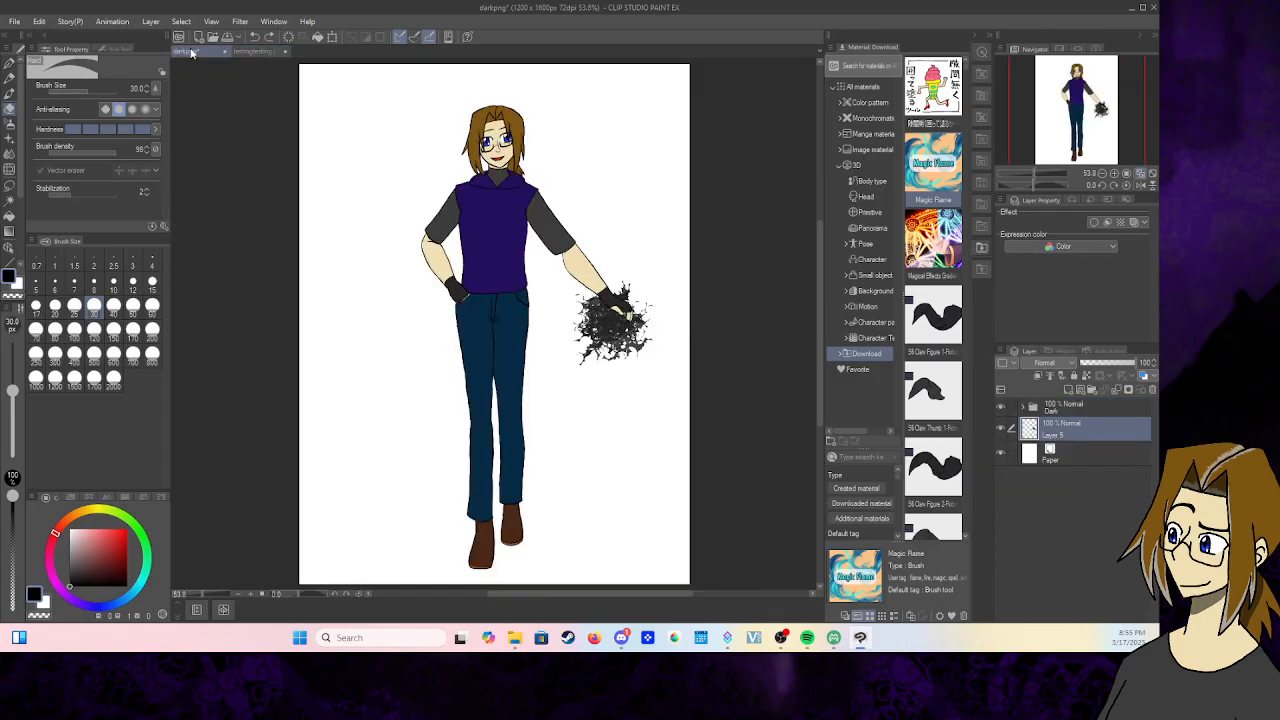
left_click(255, 51)
scroll(450, 300, "up", 3)
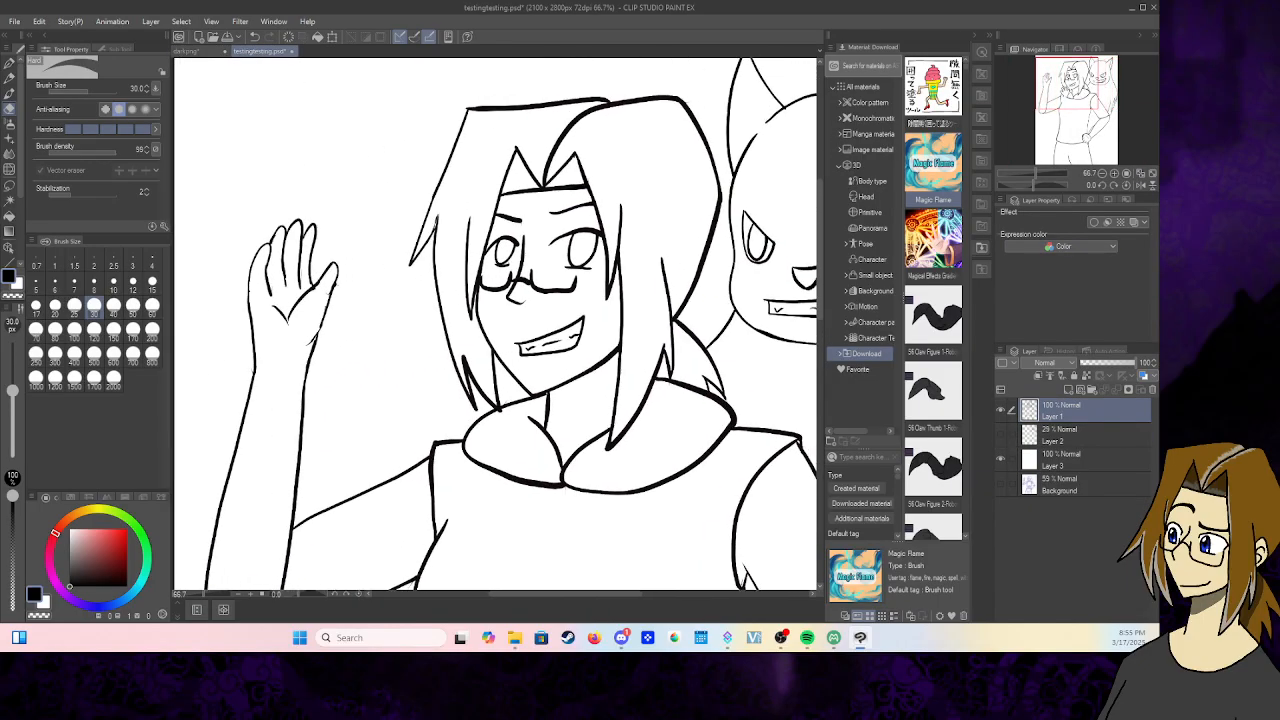
left_click_drag(580, 430, 399, 104)
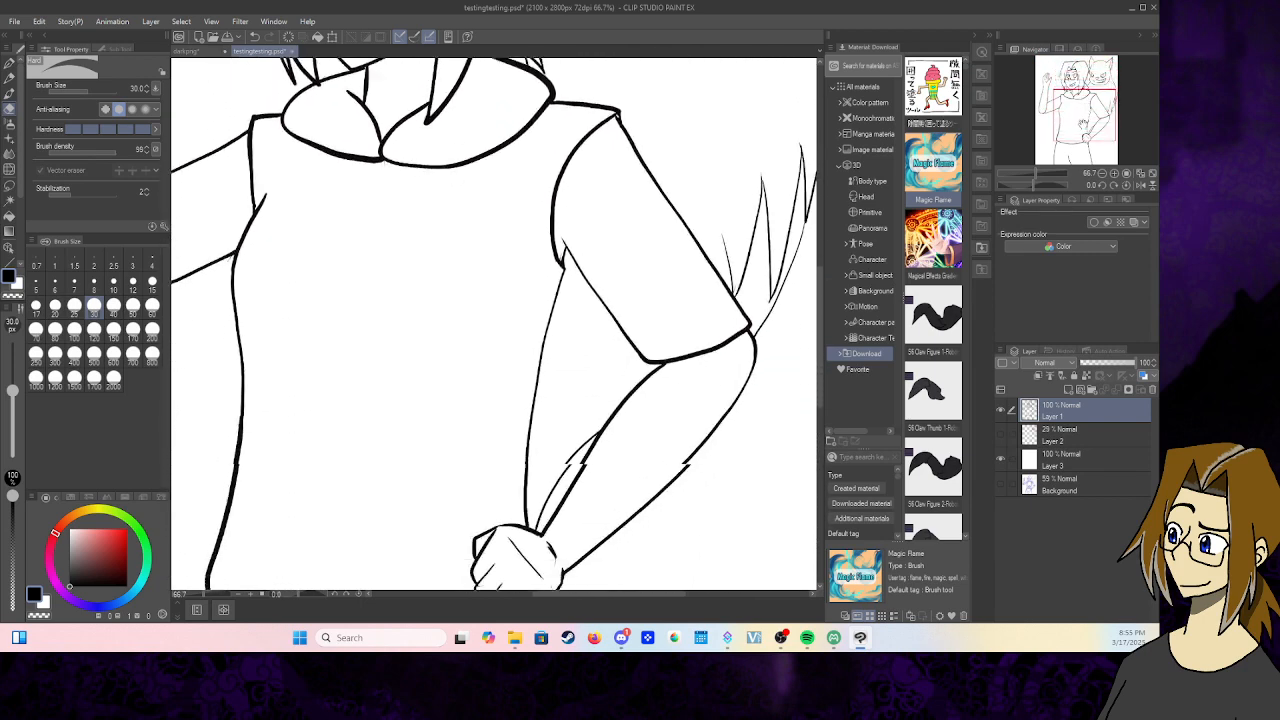
left_click_drag(480, 350, 517, 215)
left_click_drag(1079, 138, 1079, 138)
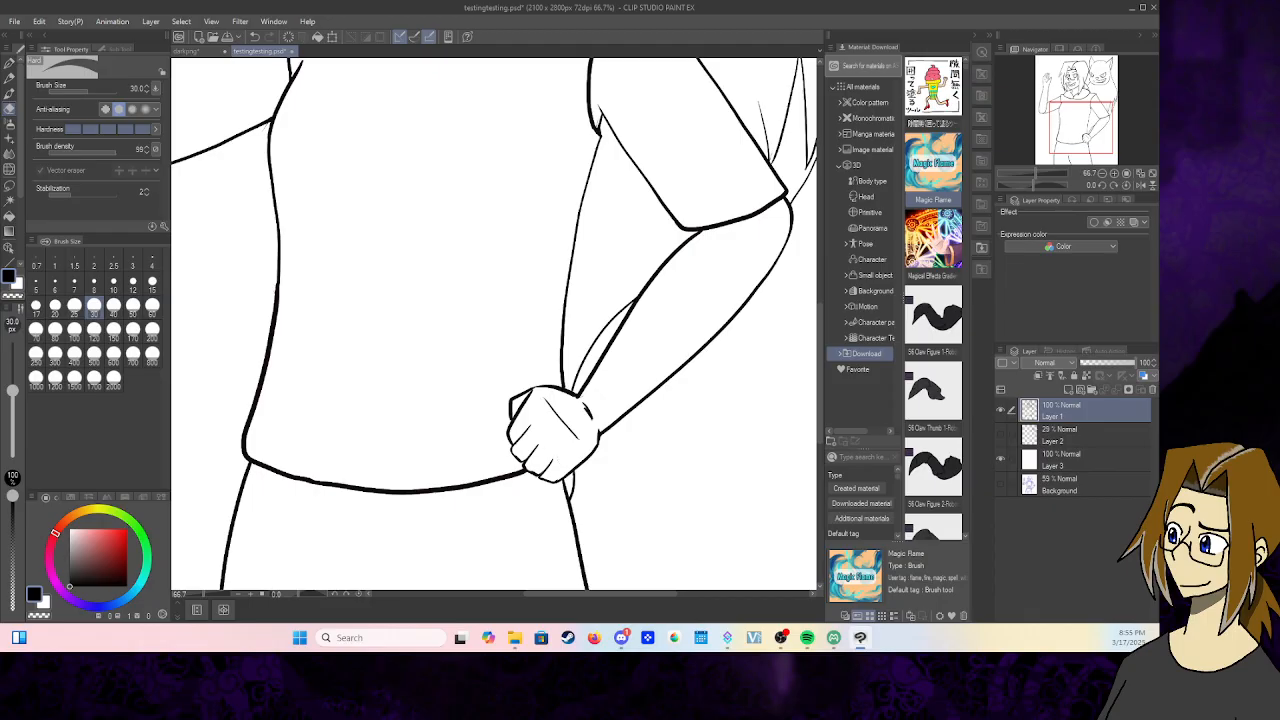
left_click(1152, 174)
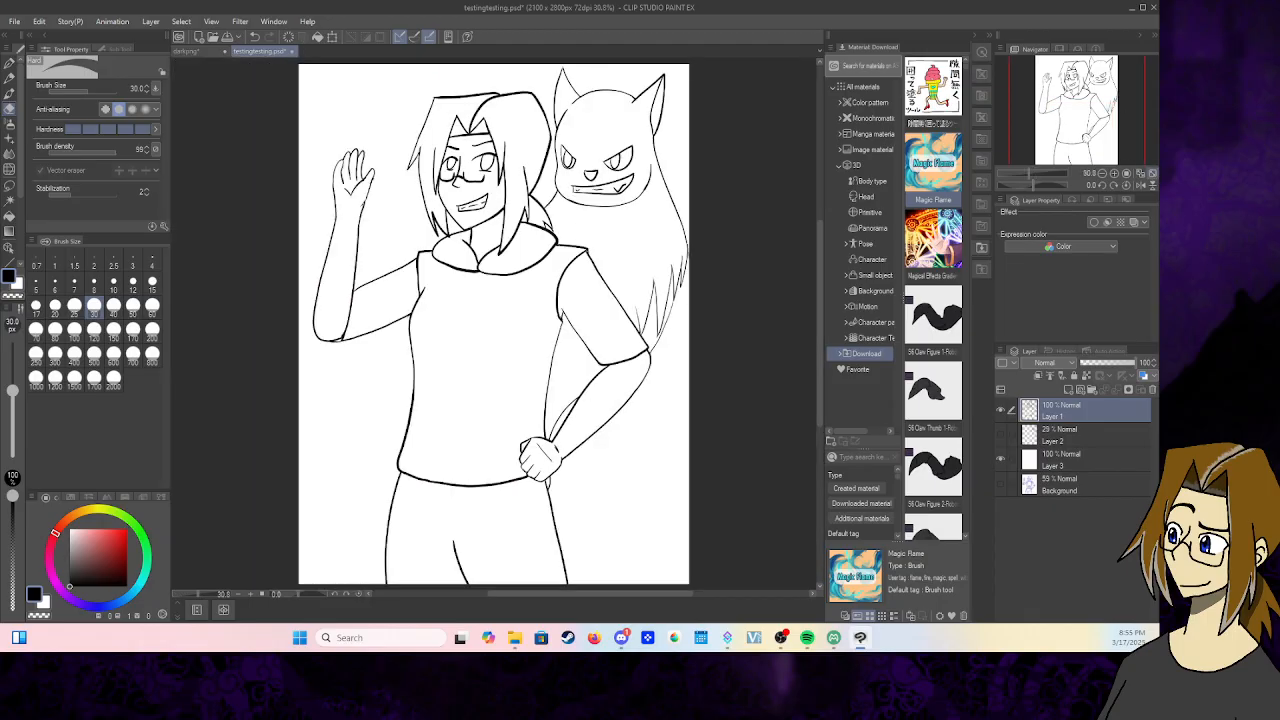
left_click(196, 50)
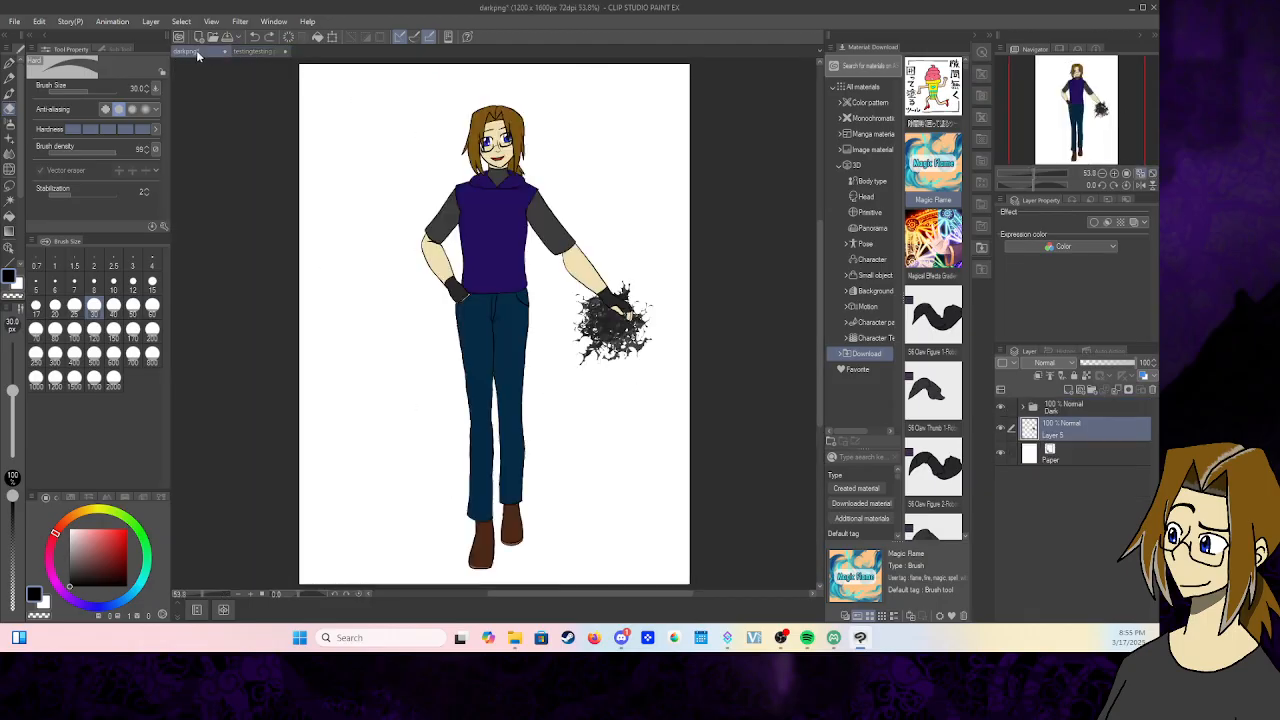
left_click(260, 52)
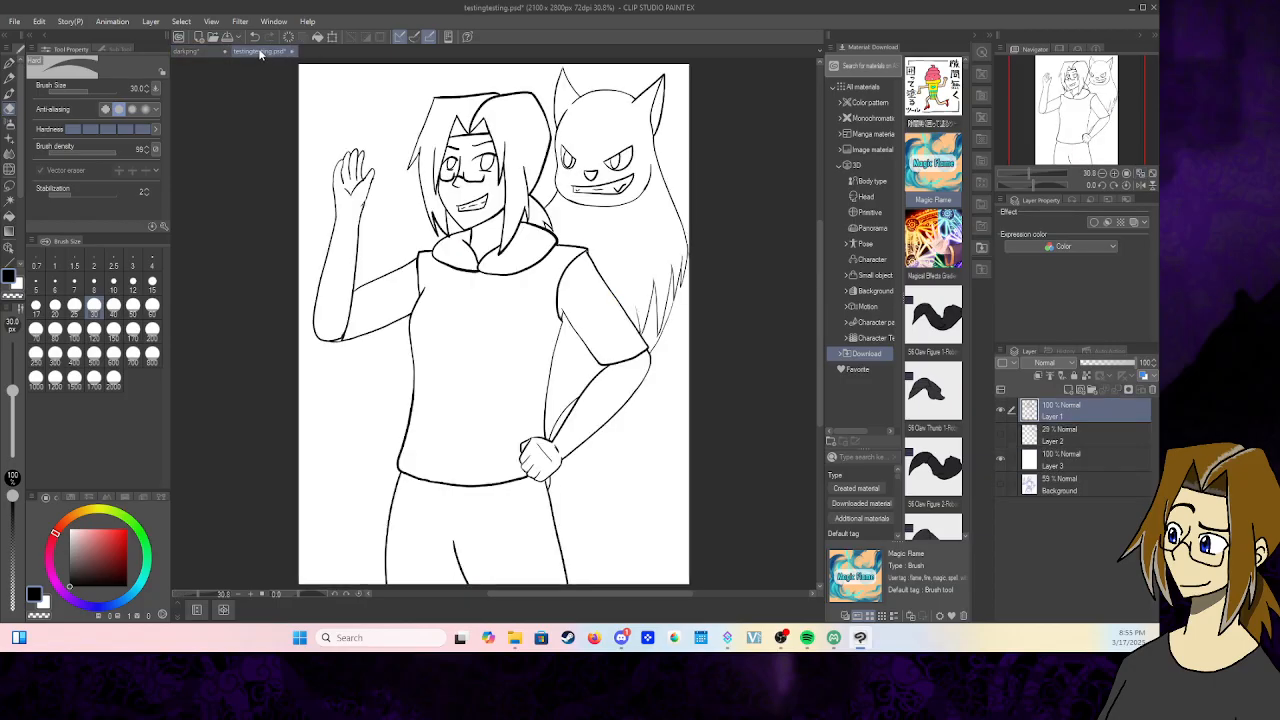